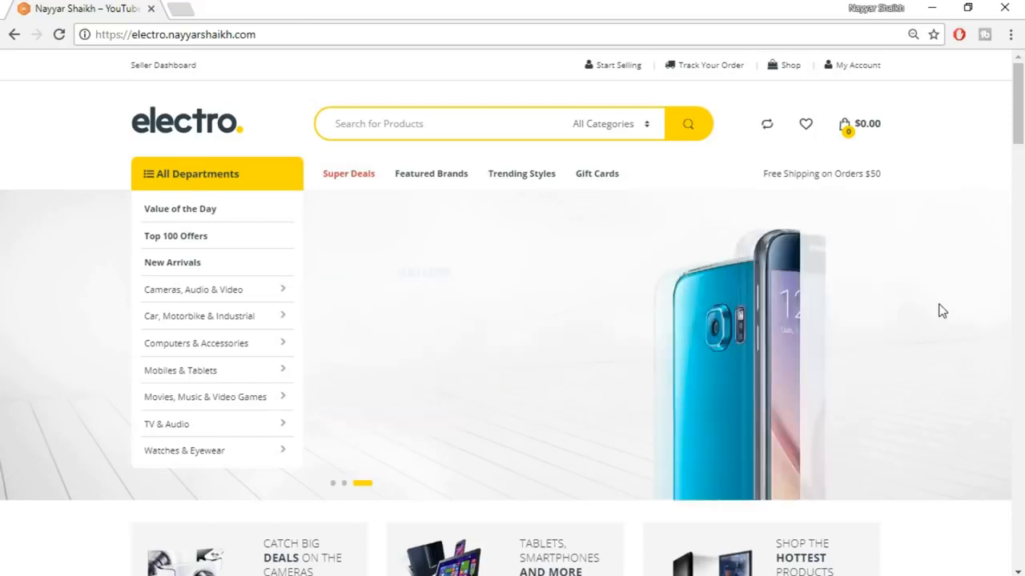
Step: Show the Electro home page in Microsoft Edge, zoomed out two steps
{"action": "mouse_move", "coordinate": [453, 575]}
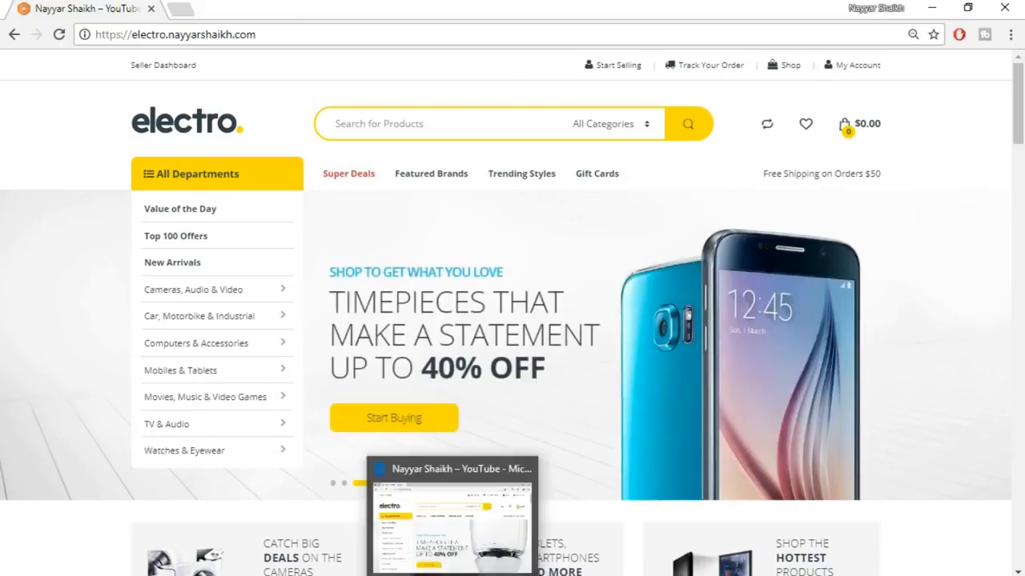
{"action": "left_click", "coordinate": [453, 517]}
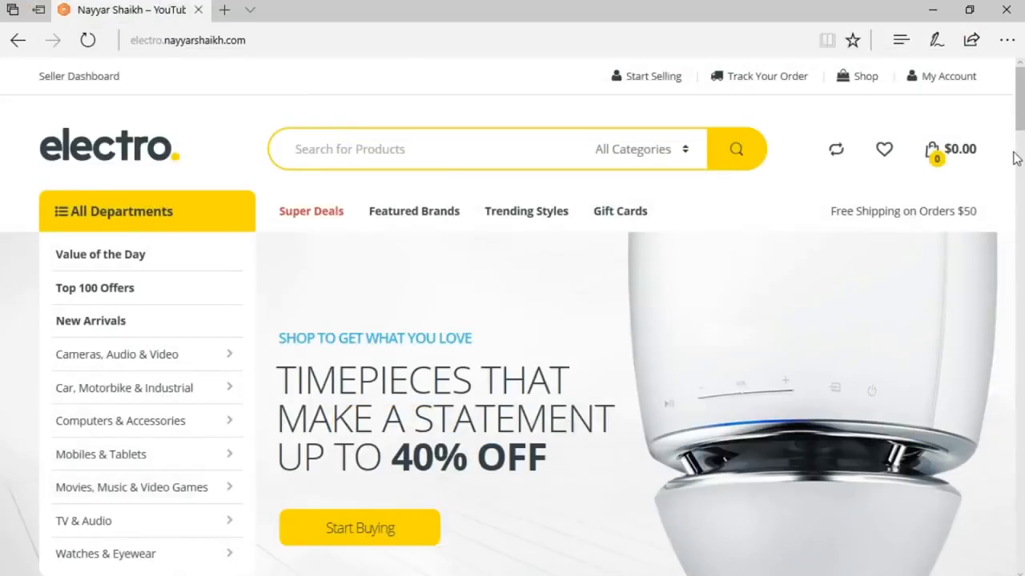
{"action": "left_click_drag", "start_coordinate": [1022, 118], "coordinate": [1023, 106]}
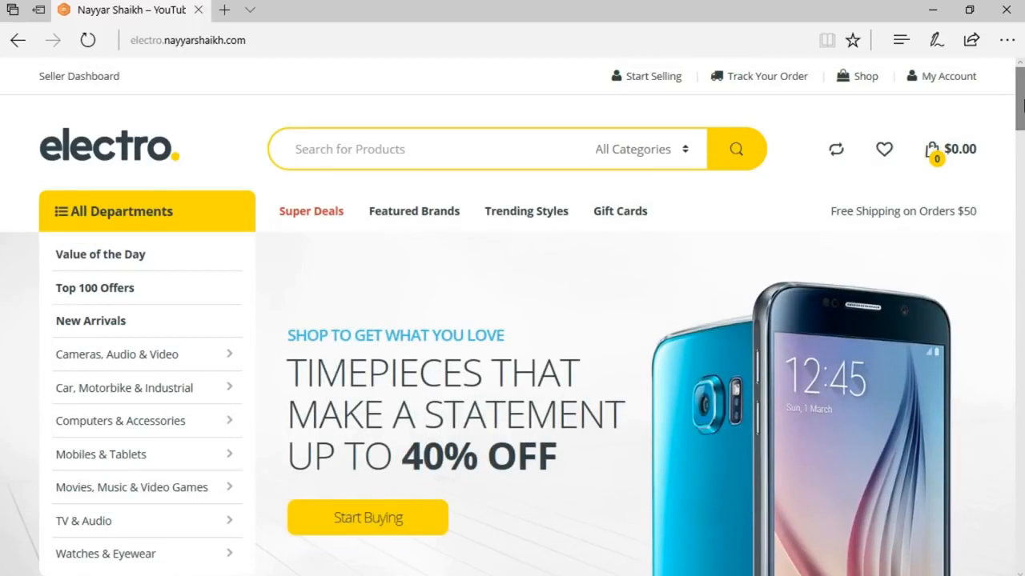
{"action": "key", "text": "ctrl+minus"}
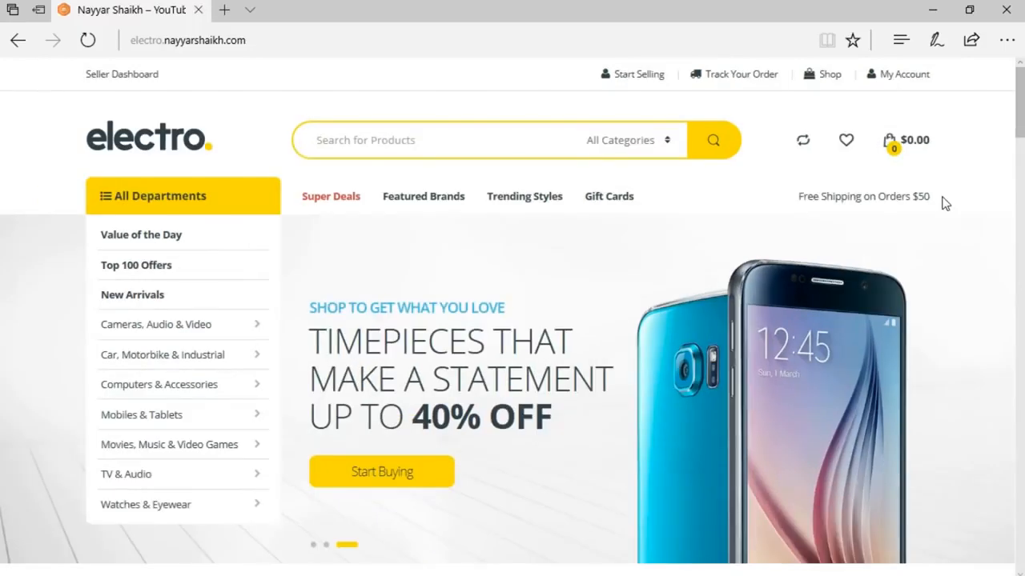
{"action": "key", "text": "ctrl+minus"}
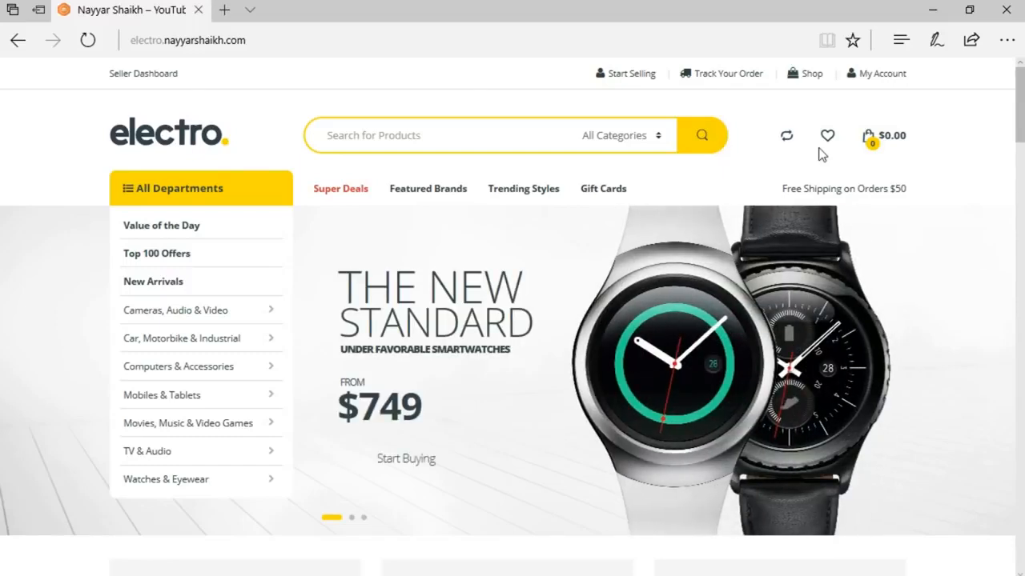
Step: Go to Start Selling and choose 'I am a vendor' to reveal the name and shop name fields
{"action": "left_click", "coordinate": [615, 81]}
{"action": "scroll", "coordinate": [989, 237], "scroll_direction": "down", "scroll_amount": 2}
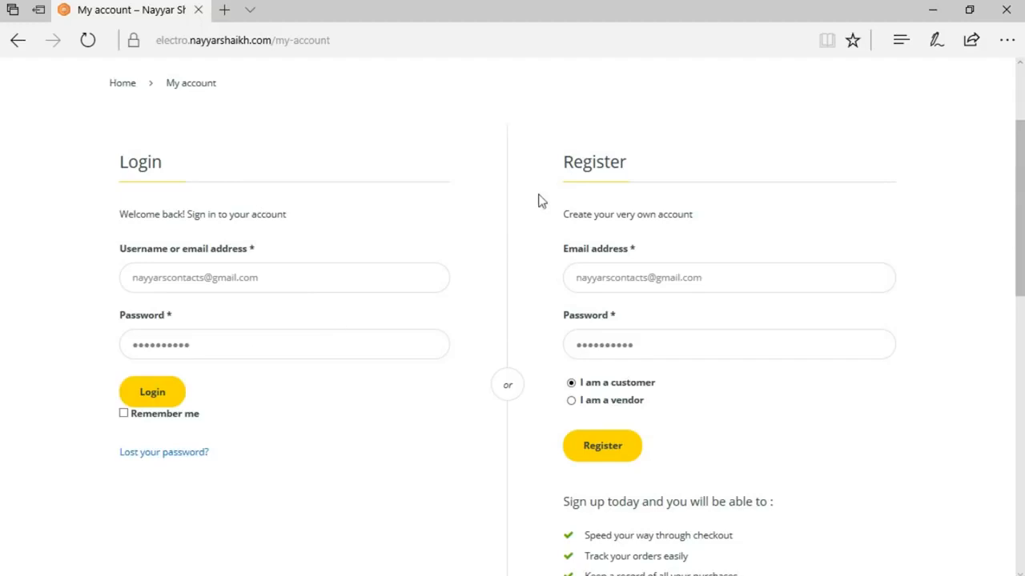
{"action": "scroll", "coordinate": [774, 348], "scroll_direction": "down", "scroll_amount": 2}
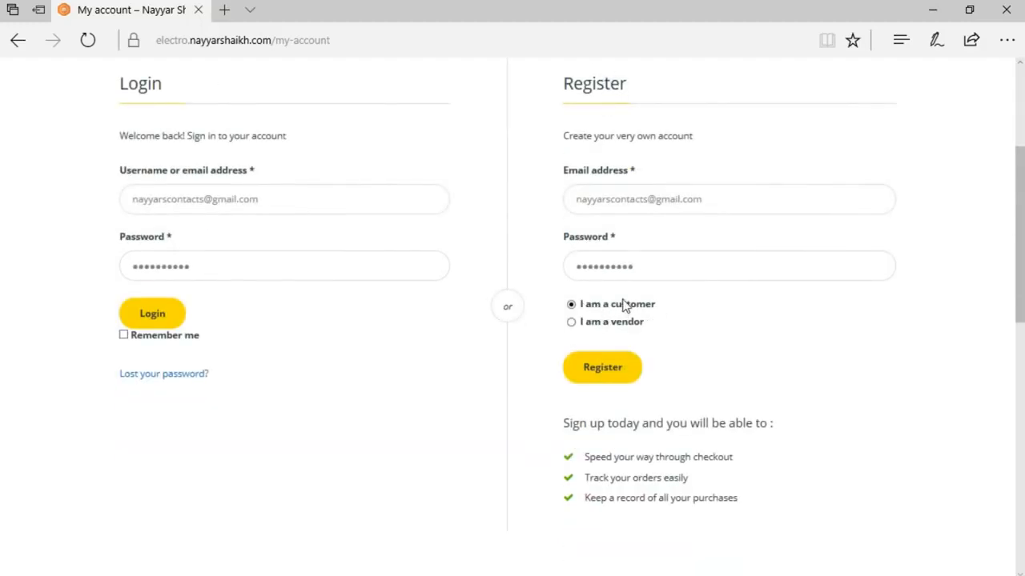
{"action": "left_click", "coordinate": [572, 324]}
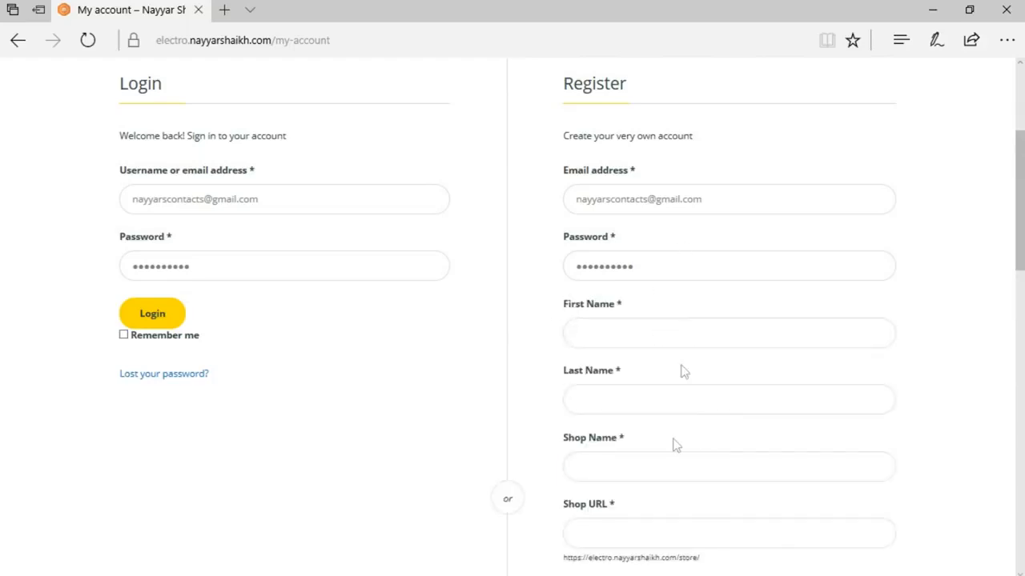
{"action": "scroll", "coordinate": [697, 338], "scroll_direction": "down", "scroll_amount": 2}
{"action": "scroll", "coordinate": [697, 339], "scroll_direction": "down", "scroll_amount": 1}
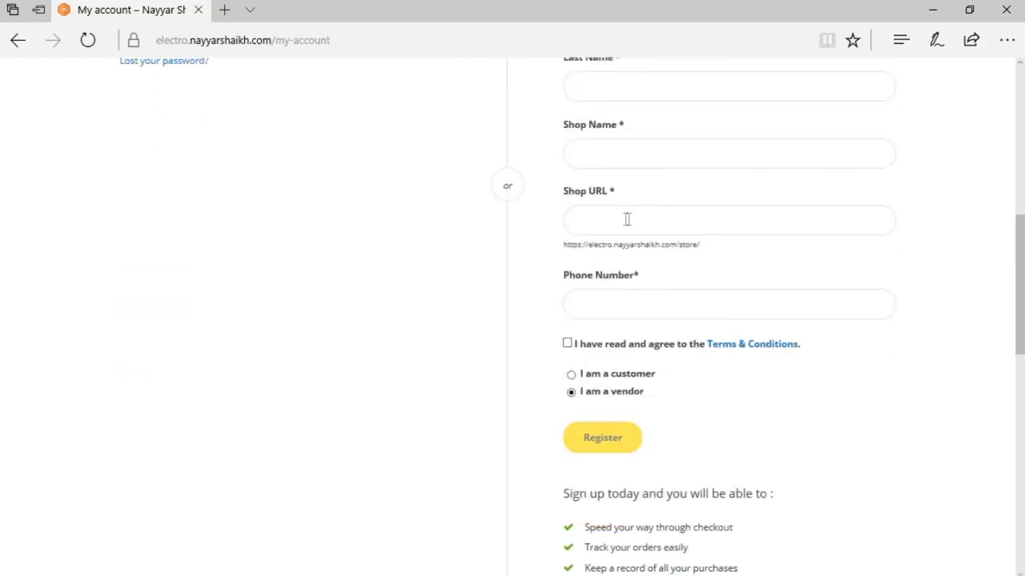
{"action": "scroll", "coordinate": [799, 264], "scroll_direction": "up", "scroll_amount": 5}
{"action": "scroll", "coordinate": [801, 273], "scroll_direction": "down", "scroll_amount": 2}
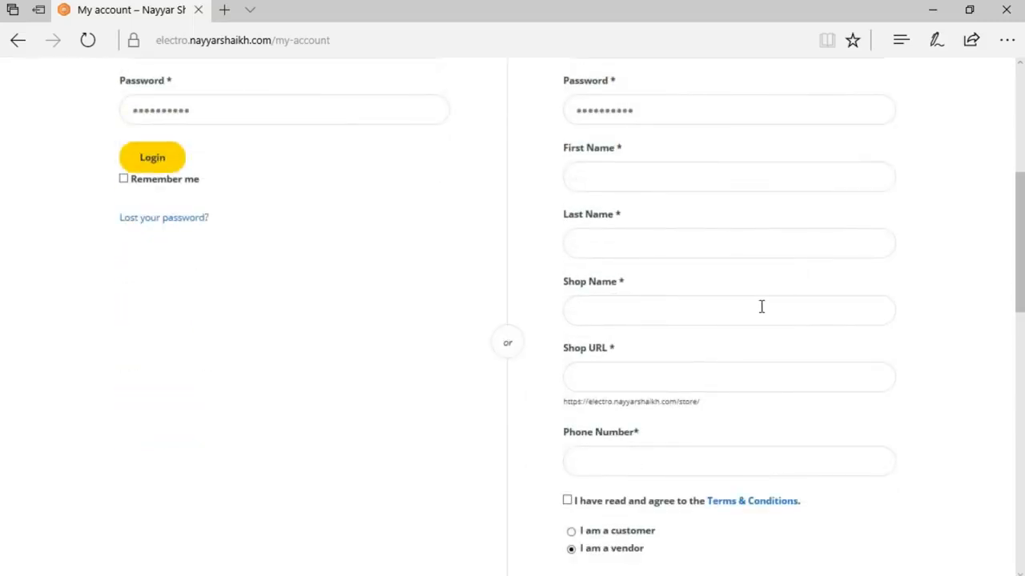
{"action": "scroll", "coordinate": [761, 307], "scroll_direction": "up", "scroll_amount": 3}
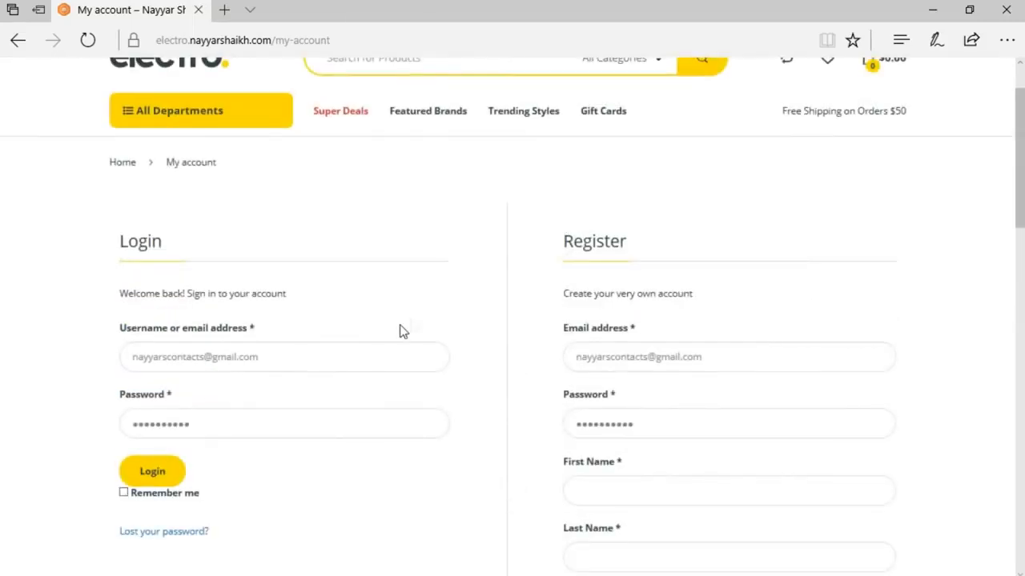
{"action": "scroll", "coordinate": [176, 372], "scroll_direction": "down", "scroll_amount": 1}
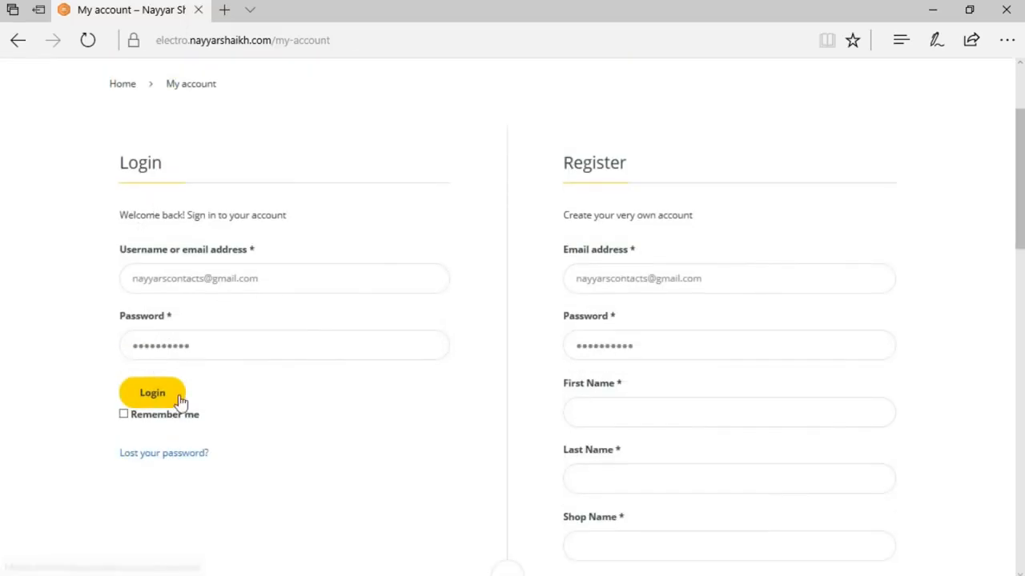
Step: Log in as the seller and review Sales $276.00, Earning $188.26 and the 1 order
{"action": "left_click", "coordinate": [151, 401]}
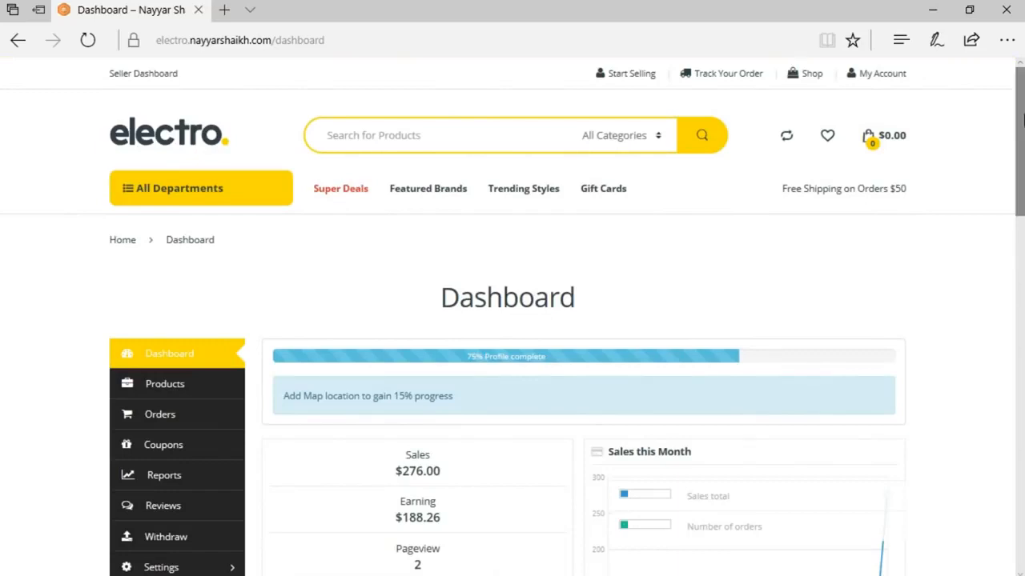
{"action": "left_click_drag", "start_coordinate": [1020, 119], "coordinate": [1022, 190]}
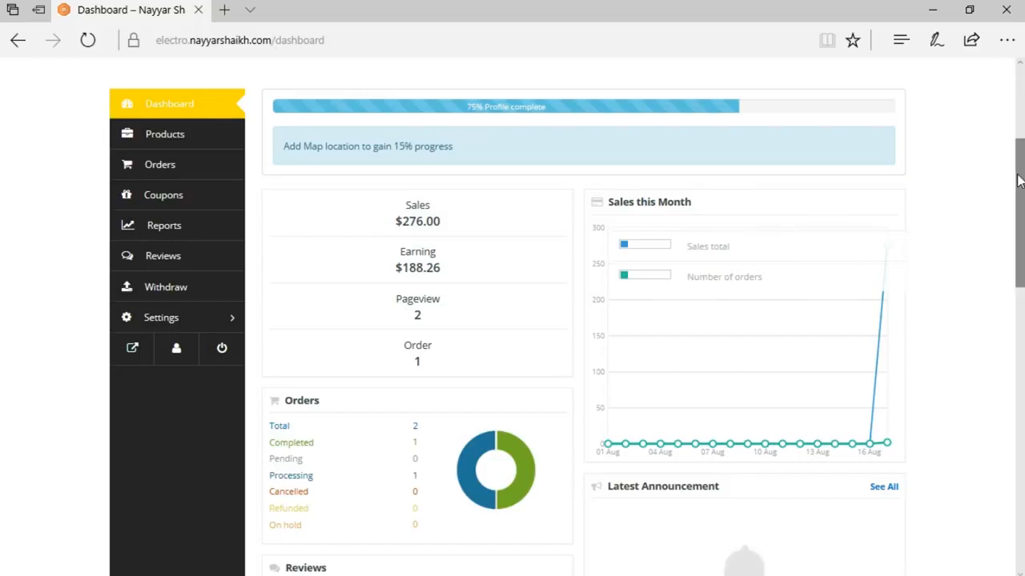
{"action": "left_click_drag", "start_coordinate": [1021, 198], "coordinate": [1022, 227]}
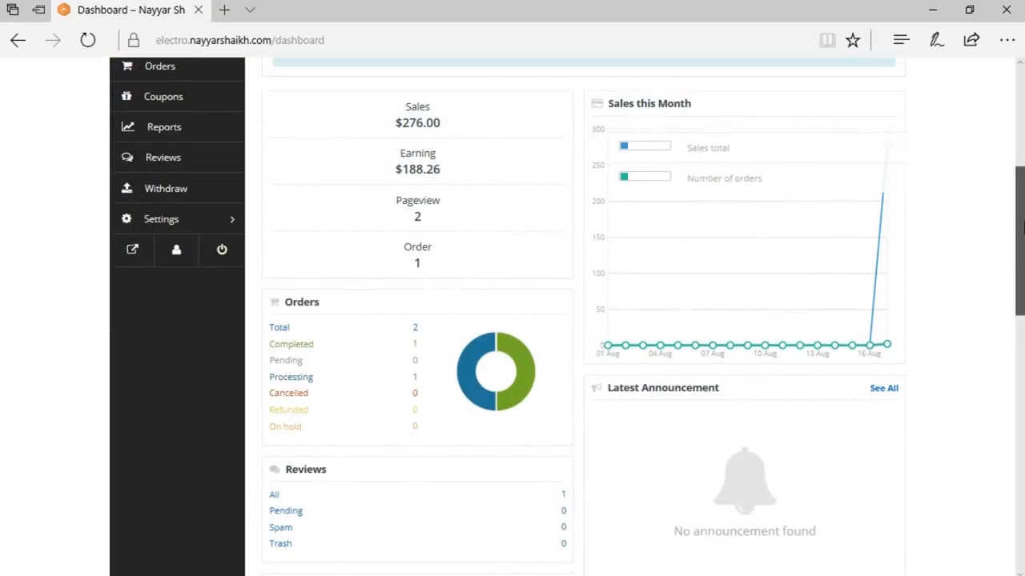
{"action": "left_click_drag", "start_coordinate": [404, 107], "coordinate": [468, 122]}
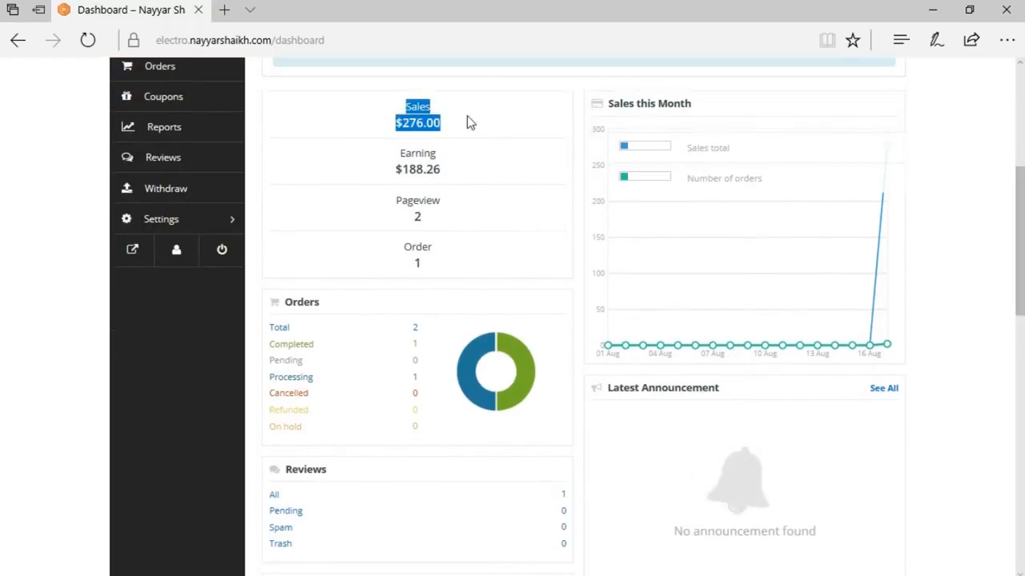
{"action": "left_click", "coordinate": [443, 130]}
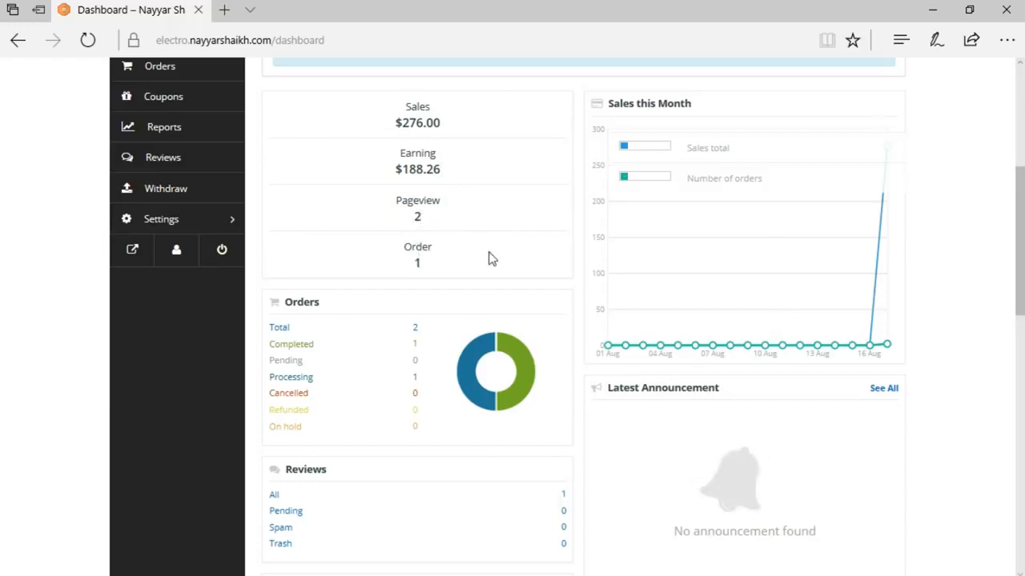
{"action": "scroll", "coordinate": [494, 261], "scroll_direction": "up", "scroll_amount": 1}
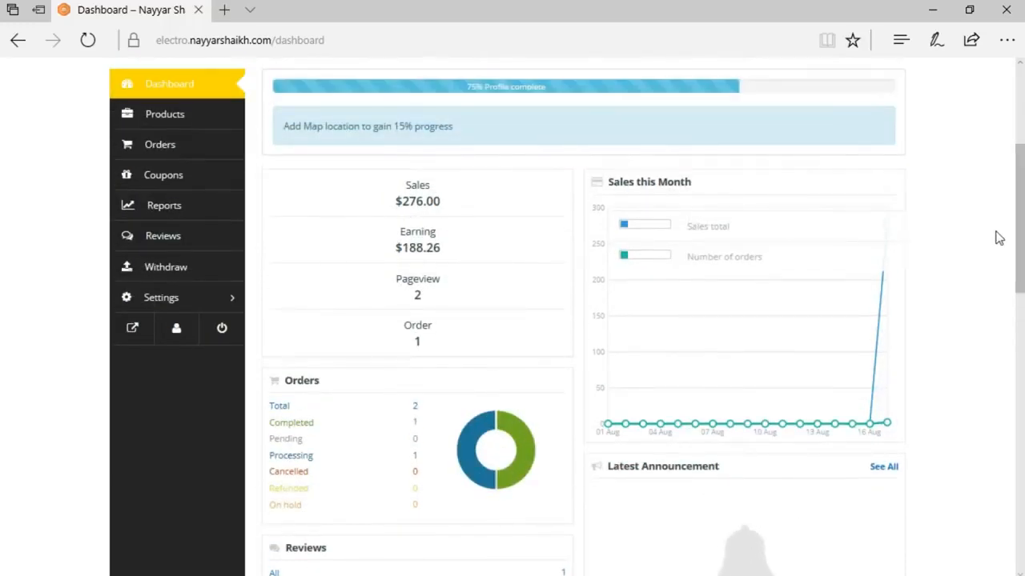
{"action": "scroll", "coordinate": [1021, 232], "scroll_direction": "down", "scroll_amount": 1}
{"action": "scroll", "coordinate": [1021, 232], "scroll_direction": "down", "scroll_amount": 1}
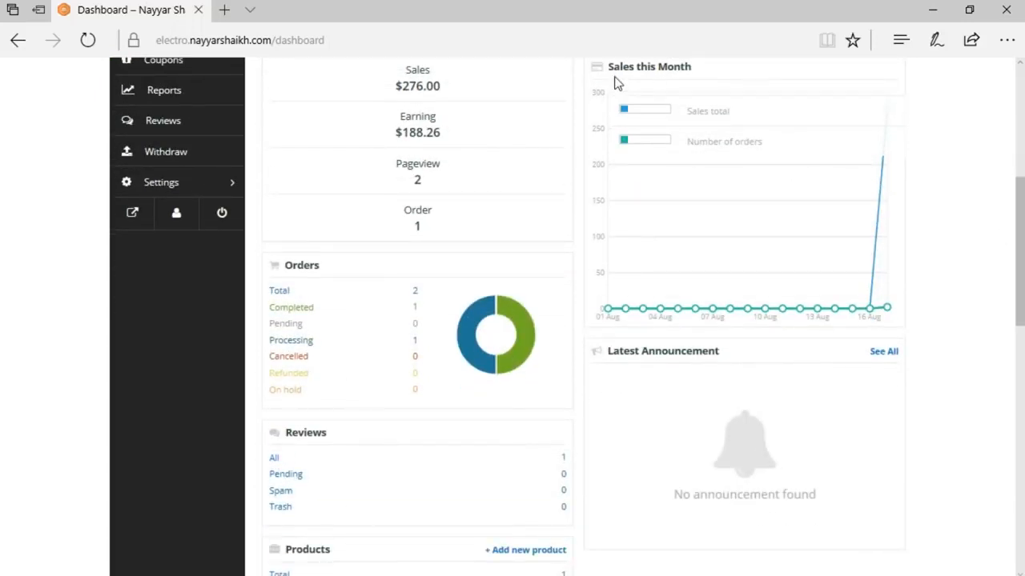
{"action": "mouse_move", "coordinate": [871, 312]}
{"action": "scroll", "coordinate": [968, 200], "scroll_direction": "down", "scroll_amount": 2}
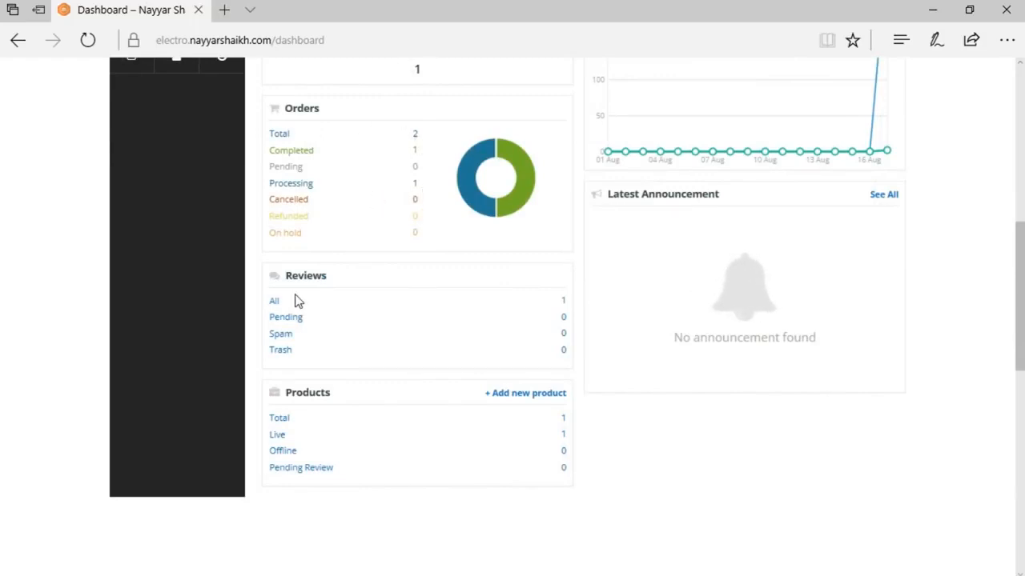
{"action": "scroll", "coordinate": [880, 411], "scroll_direction": "up", "scroll_amount": 5}
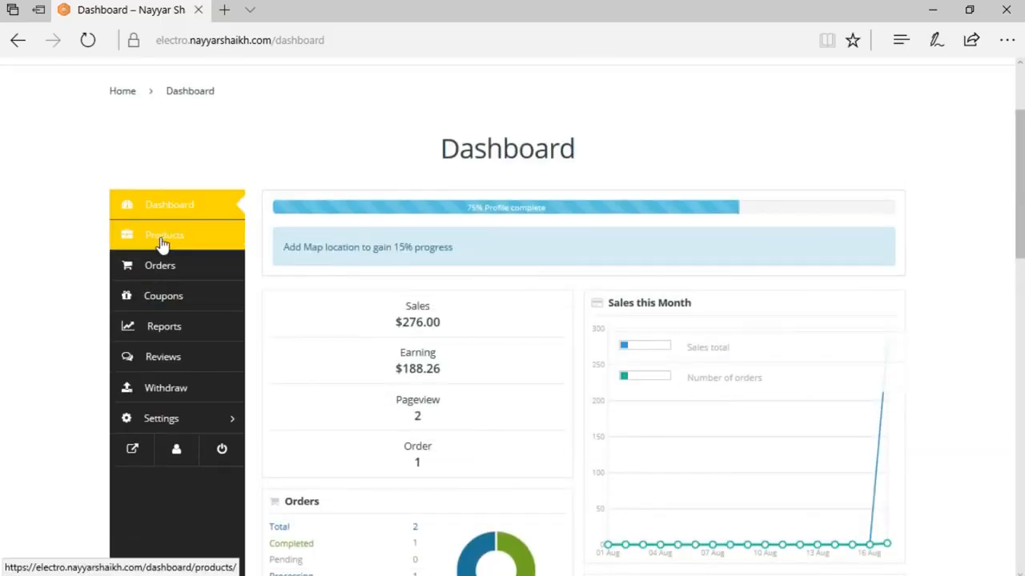
Step: Show the vendor's Products list with Tablet Red EliteBook Revolve 810 G2 at $59.13
{"action": "left_click", "coordinate": [177, 247]}
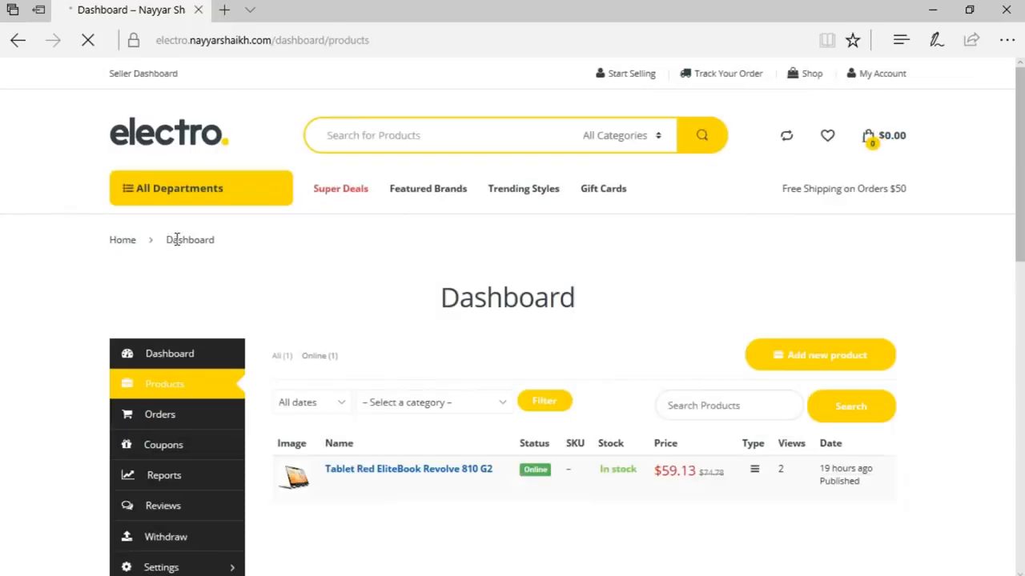
{"action": "scroll", "coordinate": [704, 355], "scroll_direction": "down", "scroll_amount": 2}
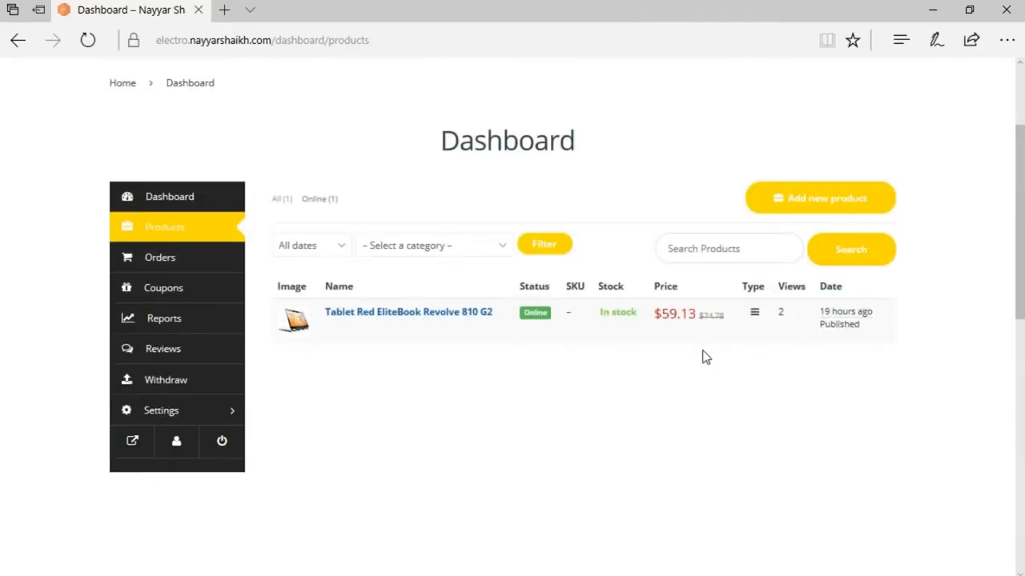
{"action": "mouse_move", "coordinate": [446, 320]}
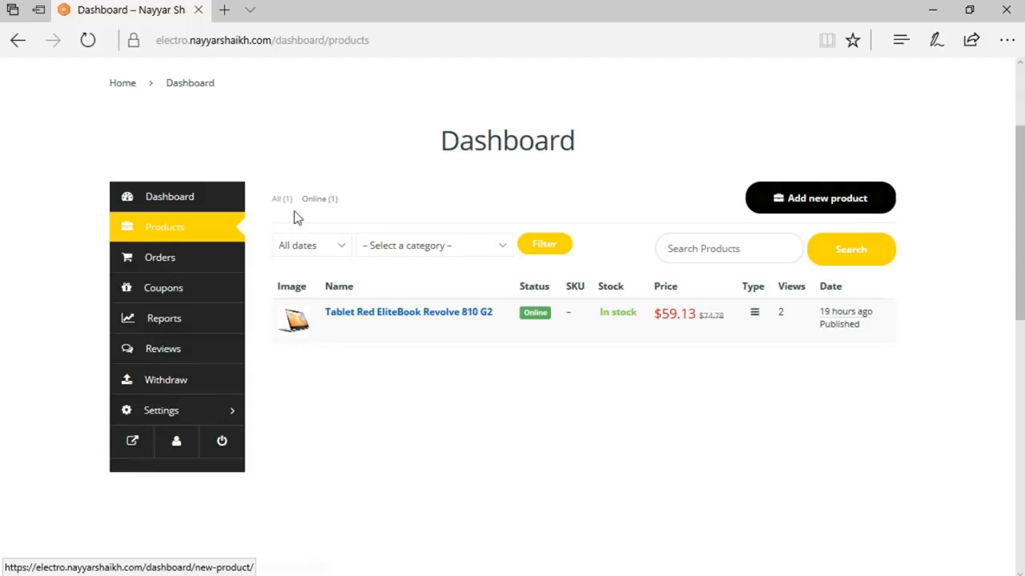
Step: Show the Orders list with the $206.00 completed and $70.00 processing orders
{"action": "left_click", "coordinate": [200, 269]}
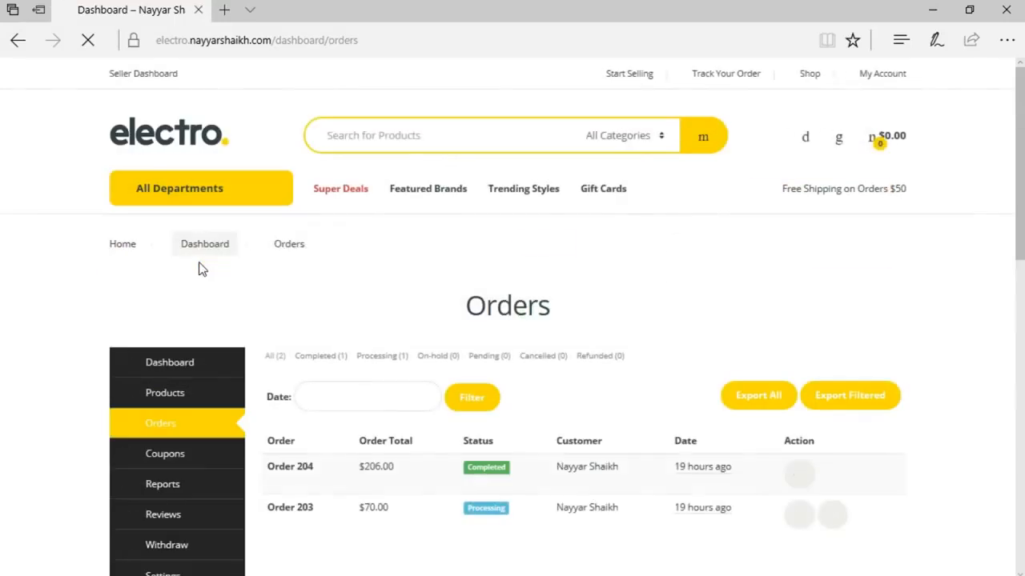
{"action": "scroll", "coordinate": [567, 319], "scroll_direction": "down", "scroll_amount": 2}
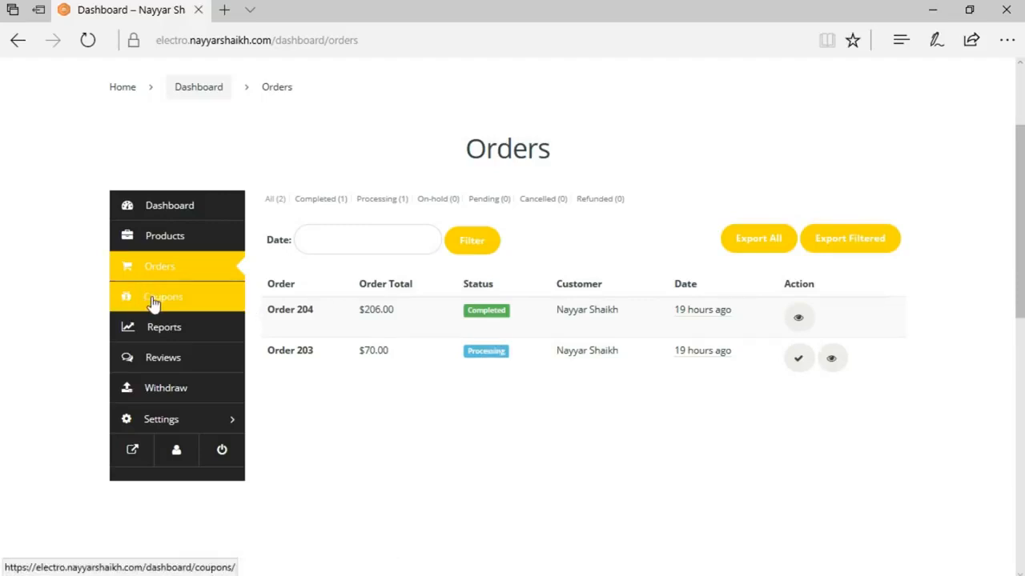
Step: Show the Coupons list and highlight the 60% coupon amount
{"action": "left_click", "coordinate": [193, 307]}
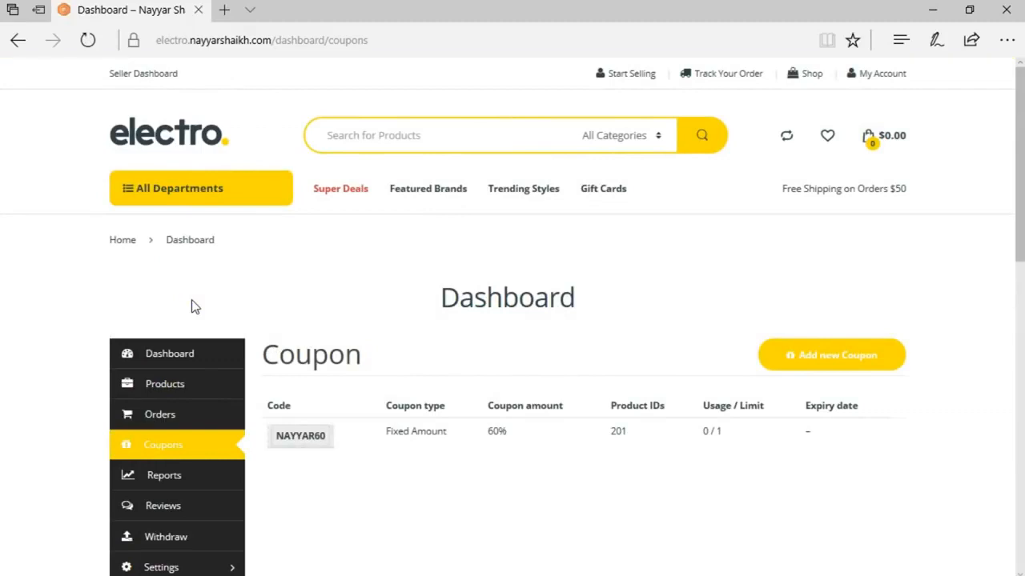
{"action": "scroll", "coordinate": [206, 336], "scroll_direction": "down", "scroll_amount": 3}
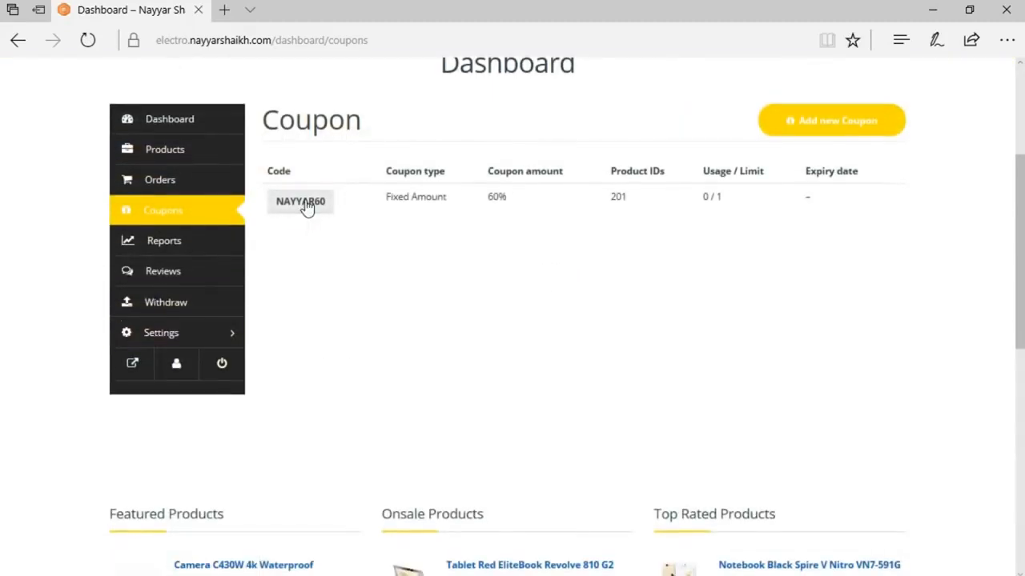
{"action": "mouse_move", "coordinate": [305, 214]}
{"action": "left_click_drag", "start_coordinate": [483, 198], "coordinate": [518, 202]}
{"action": "left_click", "coordinate": [170, 252]}
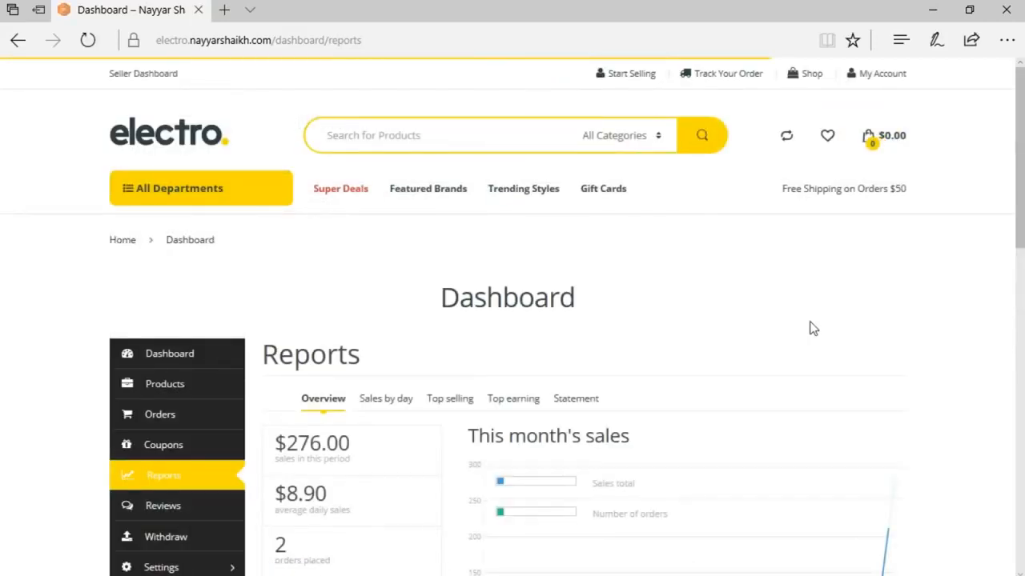
{"action": "scroll", "coordinate": [806, 330], "scroll_direction": "down", "scroll_amount": 2}
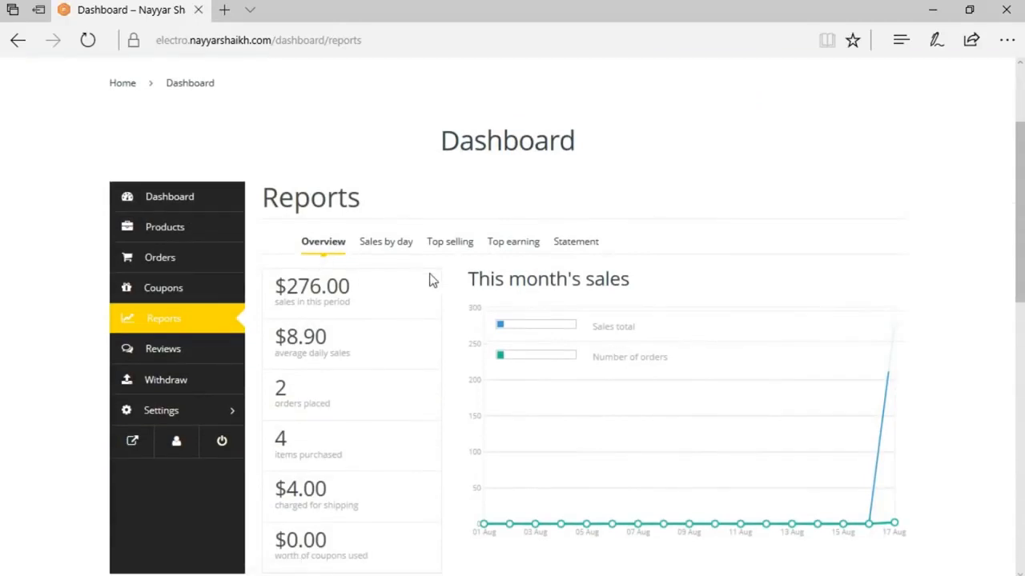
{"action": "scroll", "coordinate": [359, 259], "scroll_direction": "down", "scroll_amount": 1}
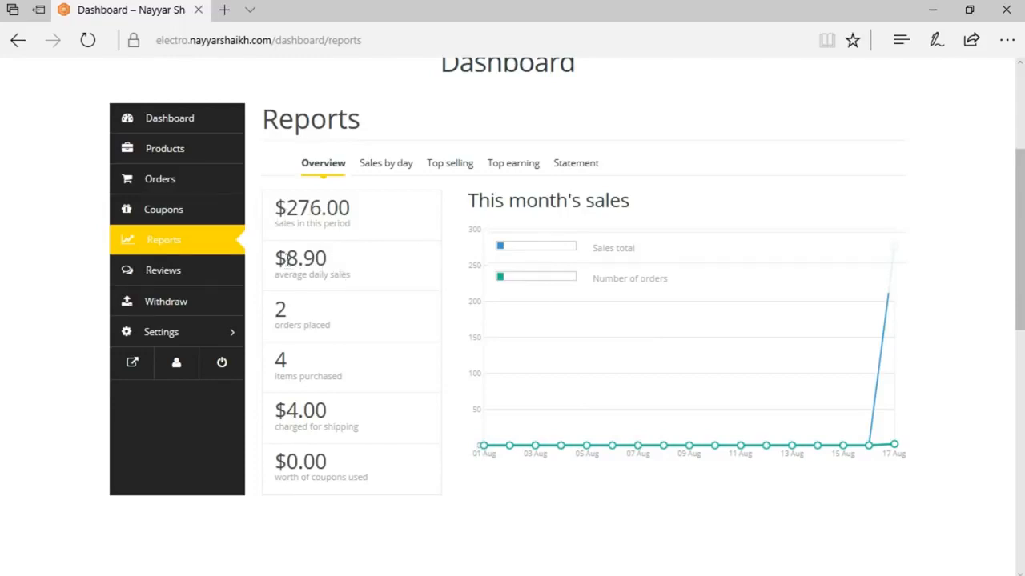
{"action": "double_click", "coordinate": [290, 310]}
{"action": "left_click", "coordinate": [343, 329]}
{"action": "double_click", "coordinate": [341, 353]}
{"action": "left_click", "coordinate": [354, 360]}
{"action": "left_click_drag", "start_coordinate": [328, 411], "coordinate": [294, 412]}
{"action": "left_click", "coordinate": [297, 412]}
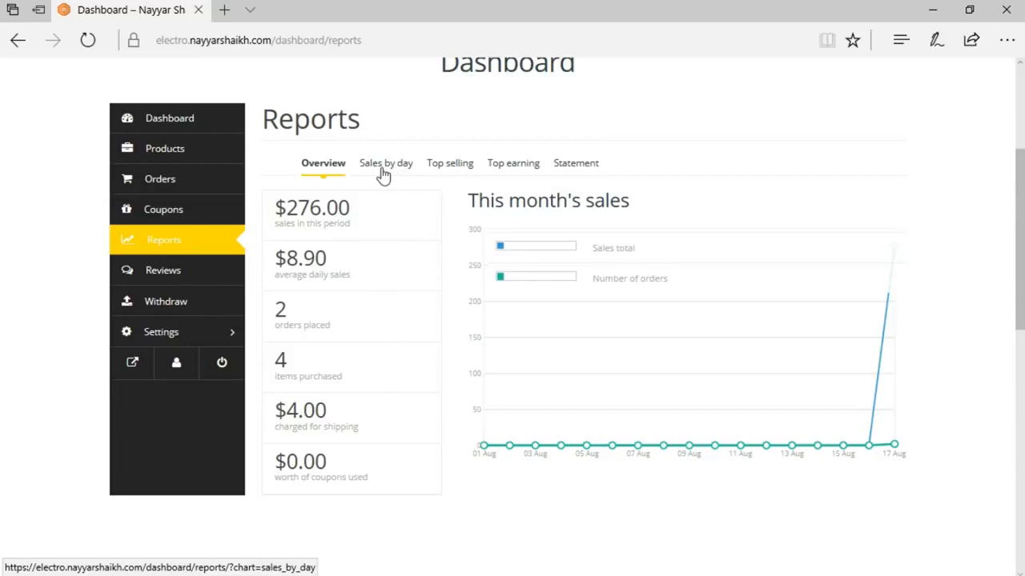
Step: Show the Top selling report: Tablet Red EliteBook Revolve 810 G2 with 4 sales
{"action": "left_click", "coordinate": [439, 177]}
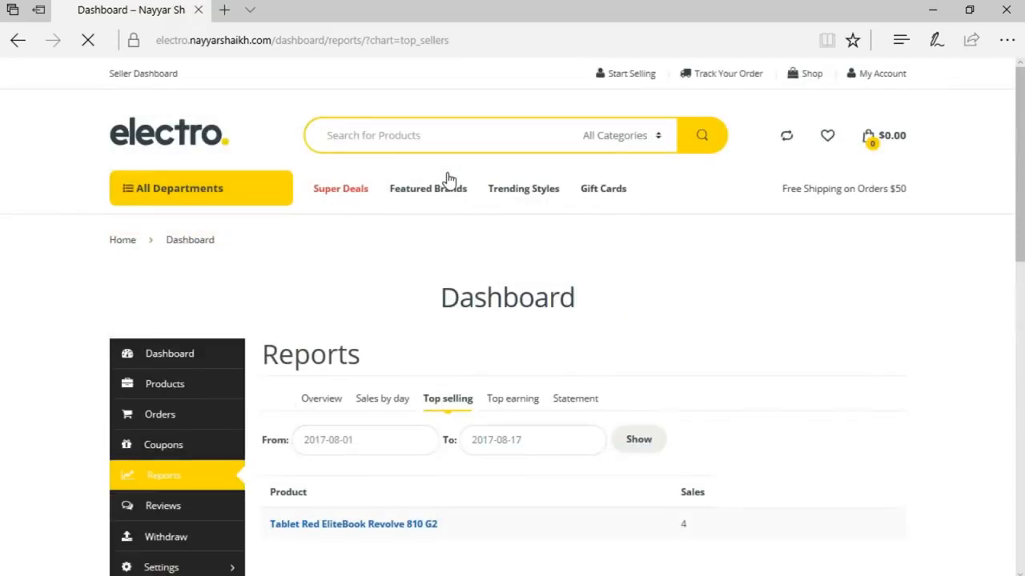
{"action": "scroll", "coordinate": [529, 430], "scroll_direction": "down", "scroll_amount": 2}
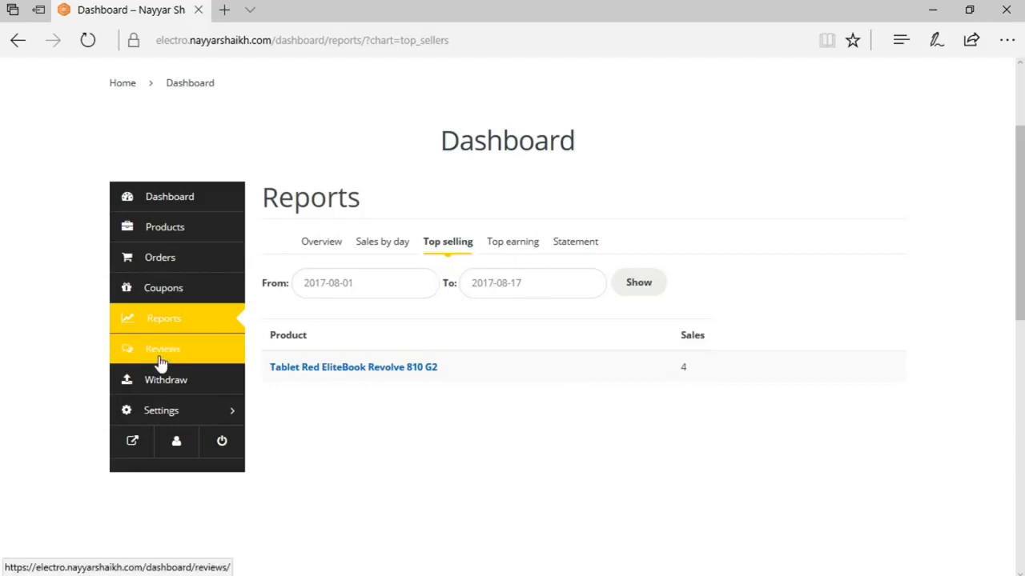
Step: Show Reviews with the approved five-star 'Excellent!' review from 2017/08/17
{"action": "left_click", "coordinate": [208, 358]}
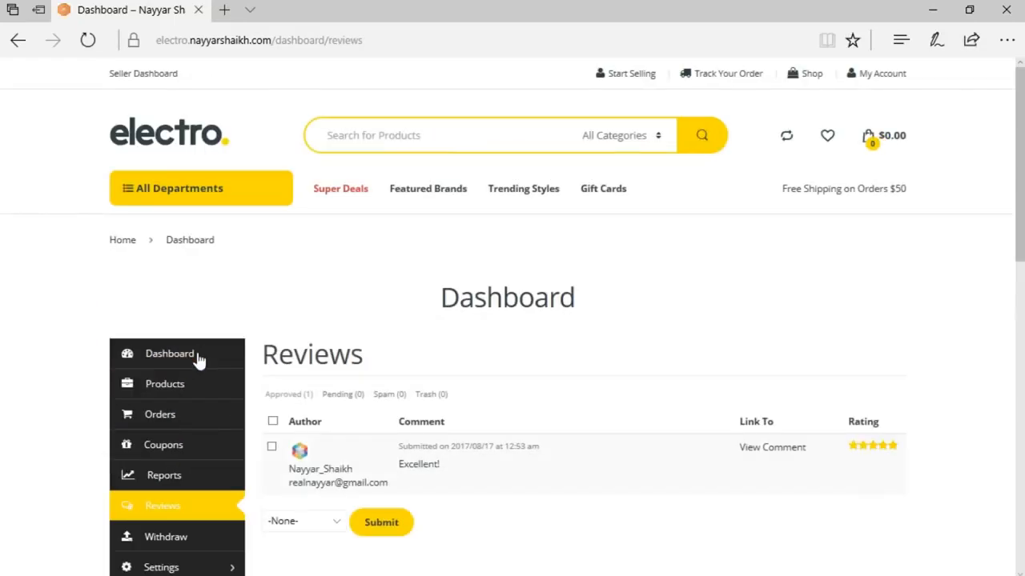
{"action": "scroll", "coordinate": [844, 342], "scroll_direction": "down", "scroll_amount": 1}
{"action": "mouse_move", "coordinate": [416, 325]}
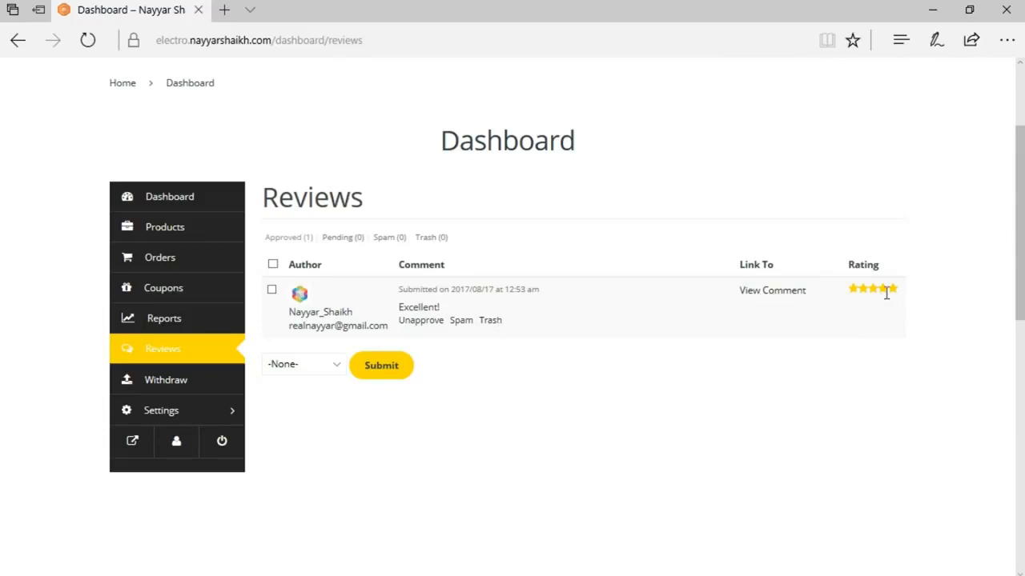
Step: Show the Withdraw page's $188.26 balance and choose PayPal as the payment method
{"action": "left_click", "coordinate": [192, 388]}
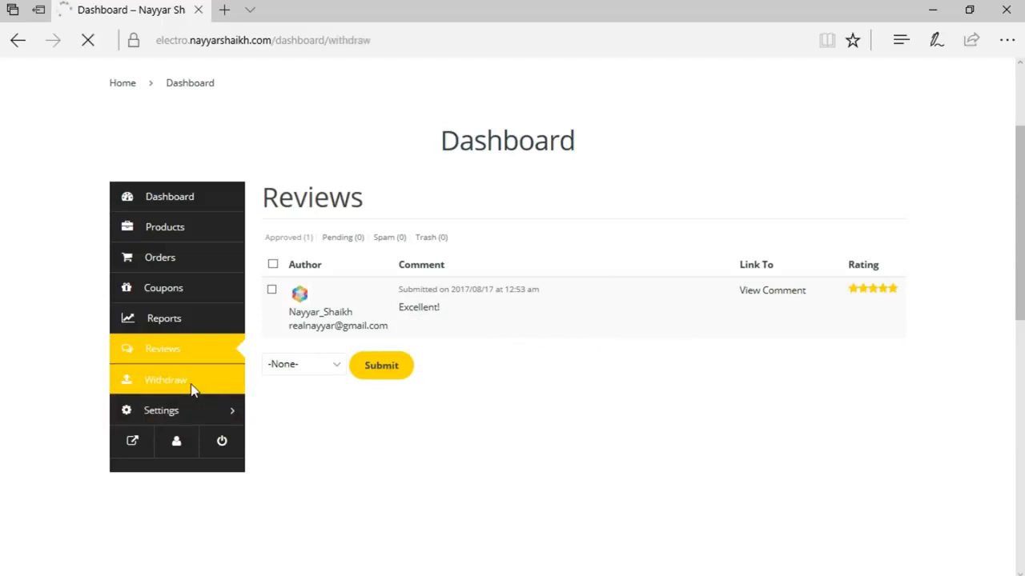
{"action": "scroll", "coordinate": [809, 344], "scroll_direction": "down", "scroll_amount": 2}
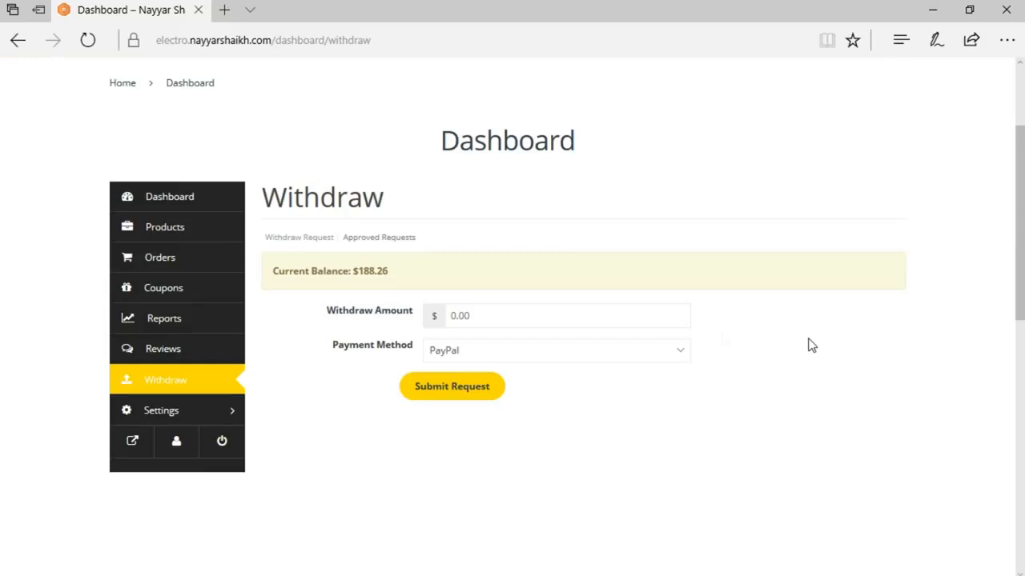
{"action": "left_click", "coordinate": [503, 357]}
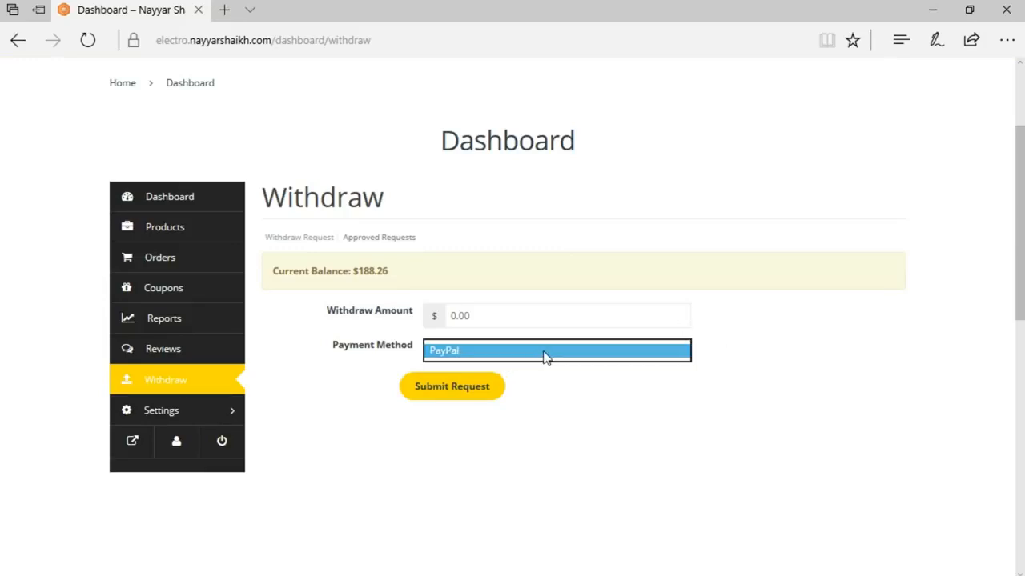
{"action": "left_click", "coordinate": [548, 367]}
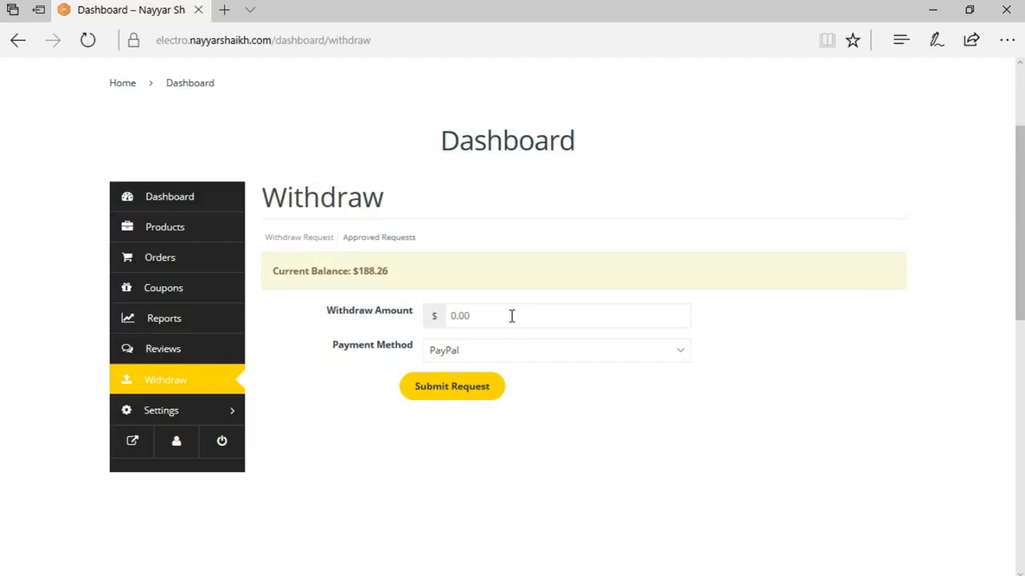
Step: Review the Shoppers Stop store settings form, then go to Payment Settings
{"action": "left_click", "coordinate": [176, 421]}
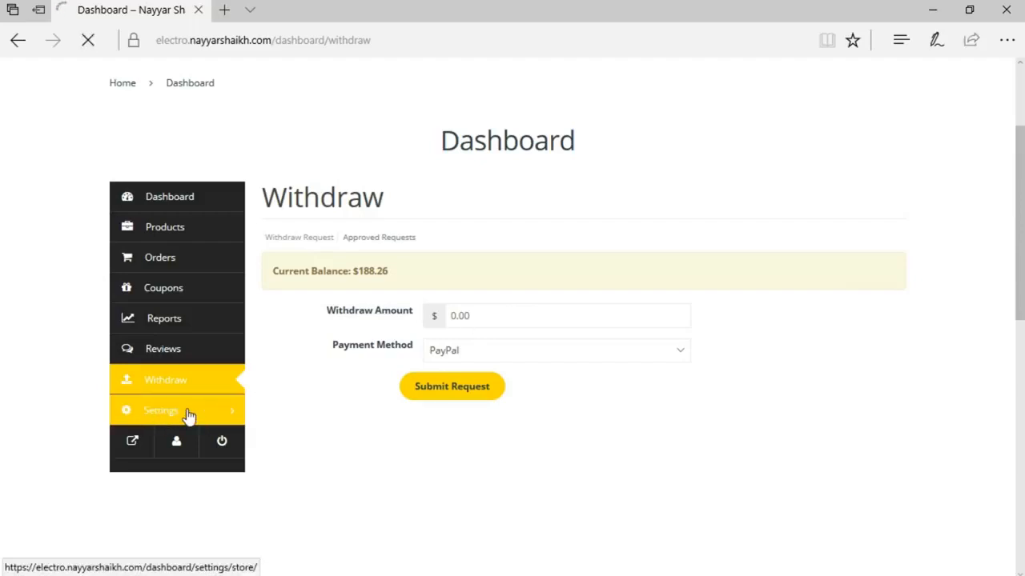
{"action": "scroll", "coordinate": [821, 350], "scroll_direction": "down", "scroll_amount": 2}
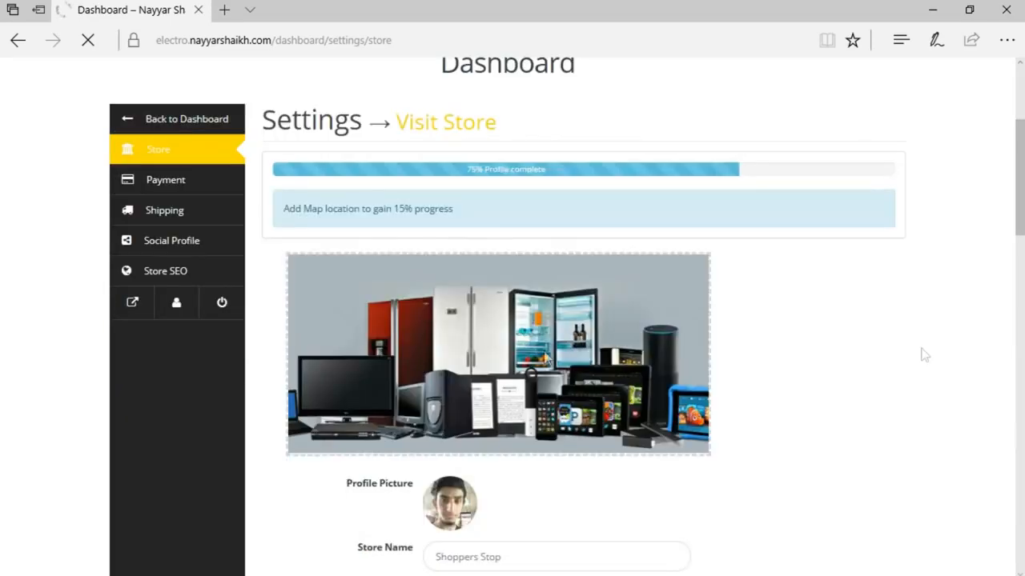
{"action": "mouse_move", "coordinate": [479, 336]}
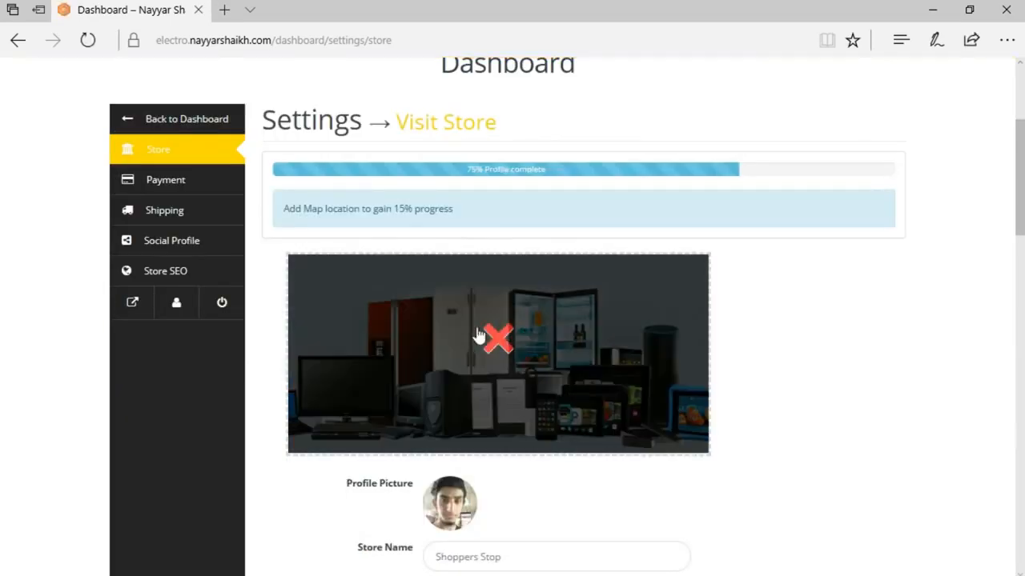
{"action": "scroll", "coordinate": [821, 344], "scroll_direction": "down", "scroll_amount": 3}
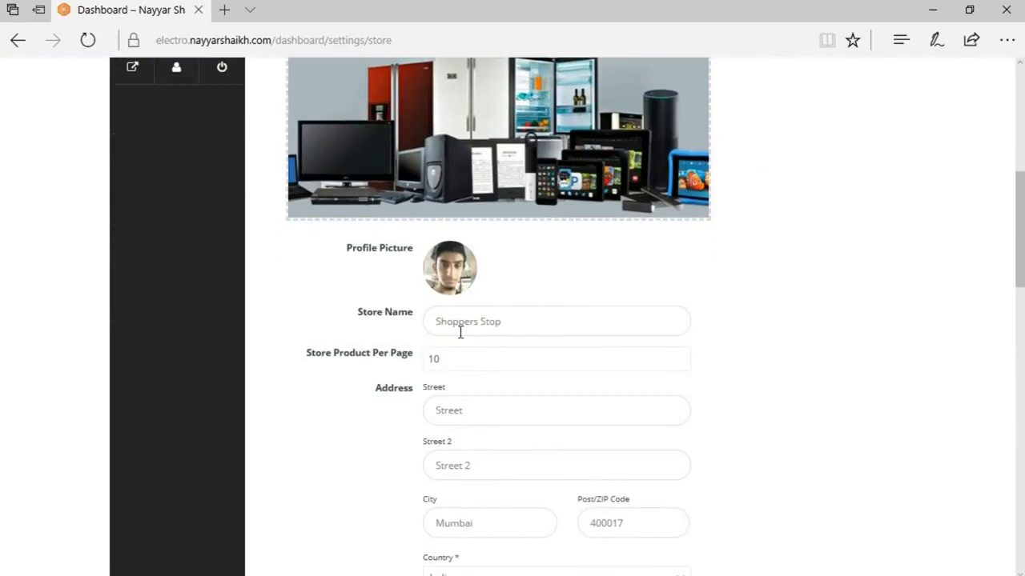
{"action": "scroll", "coordinate": [571, 341], "scroll_direction": "down", "scroll_amount": 1}
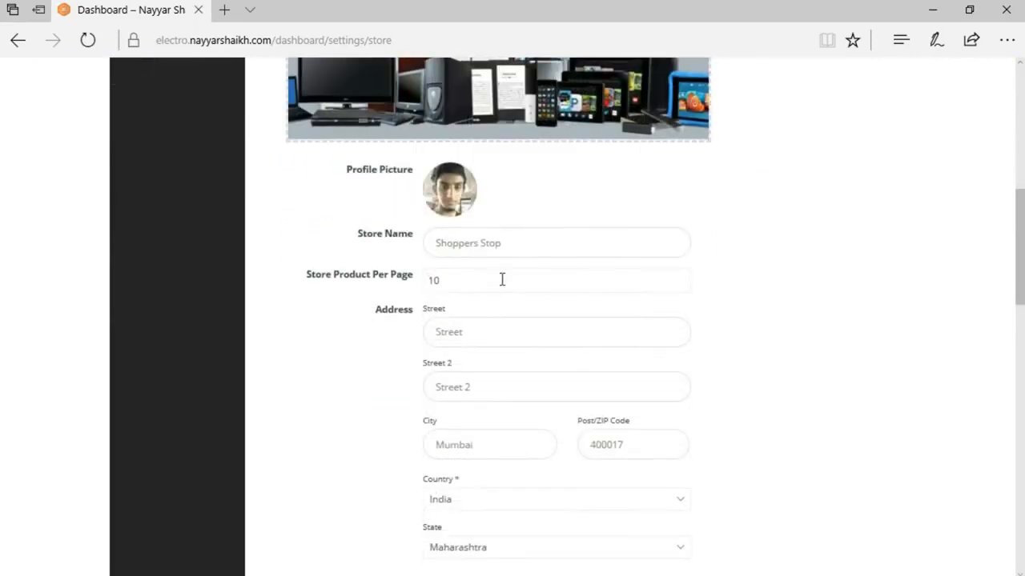
{"action": "scroll", "coordinate": [491, 296], "scroll_direction": "down", "scroll_amount": 2}
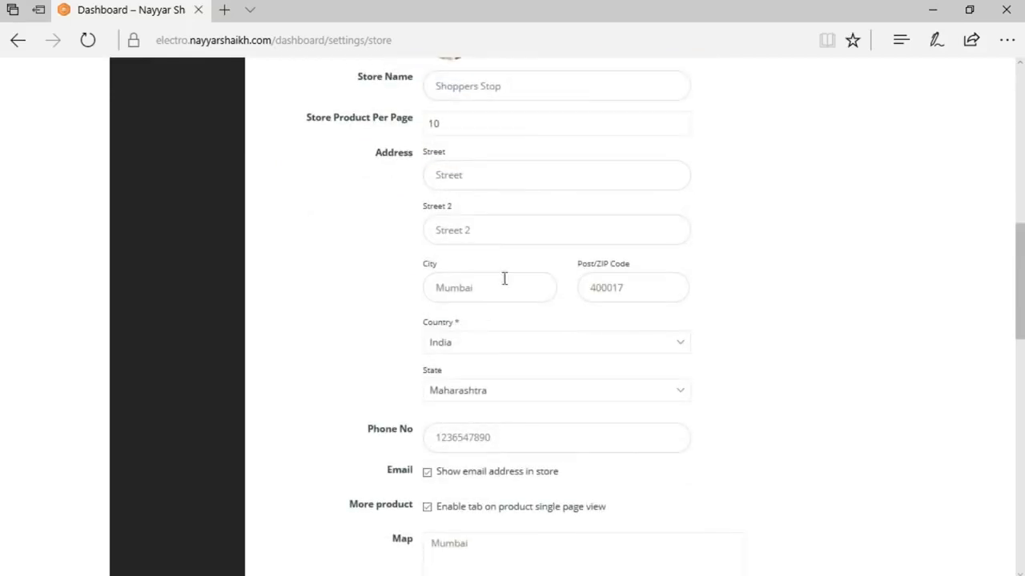
{"action": "scroll", "coordinate": [501, 277], "scroll_direction": "down", "scroll_amount": 1}
{"action": "scroll", "coordinate": [480, 369], "scroll_direction": "down", "scroll_amount": 5}
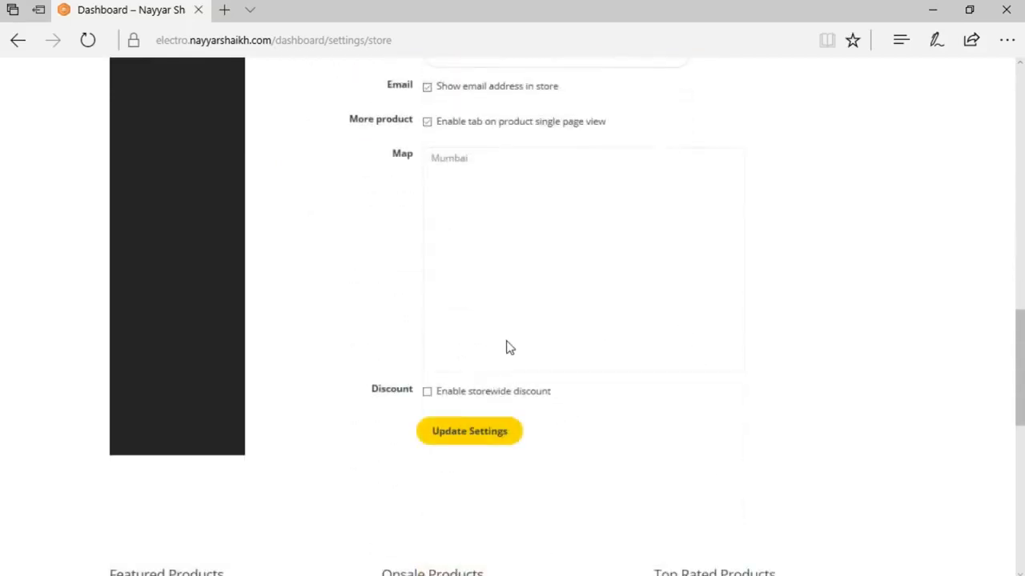
{"action": "scroll", "coordinate": [469, 398], "scroll_direction": "up", "scroll_amount": 14}
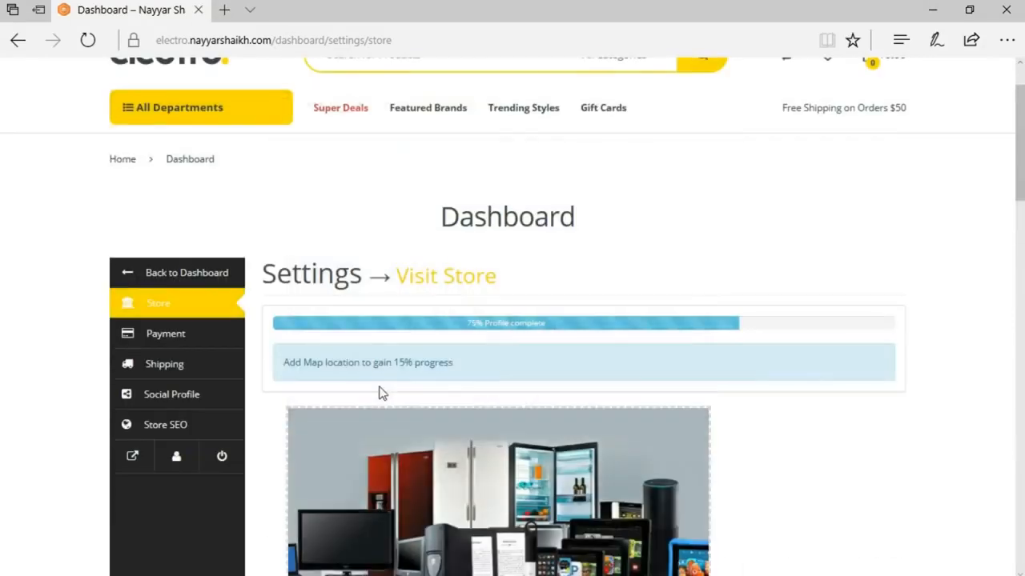
{"action": "left_click", "coordinate": [168, 346]}
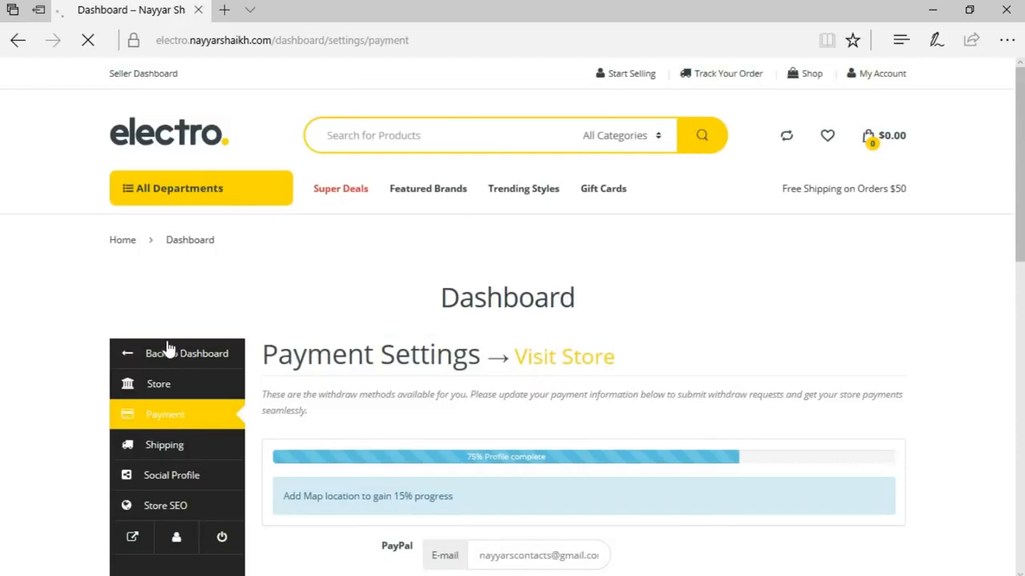
Step: Save the PayPal withdrawal e-mail in Dokan payment settings and move on to Shipping settings
{"action": "scroll", "coordinate": [535, 474], "scroll_direction": "down", "scroll_amount": 1}
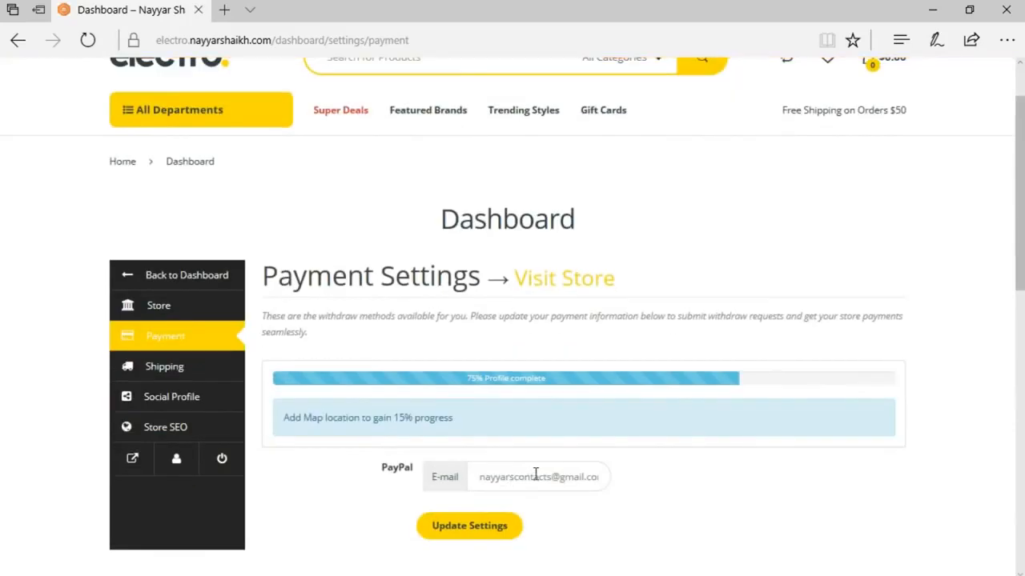
{"action": "scroll", "coordinate": [680, 474], "scroll_direction": "down", "scroll_amount": 2}
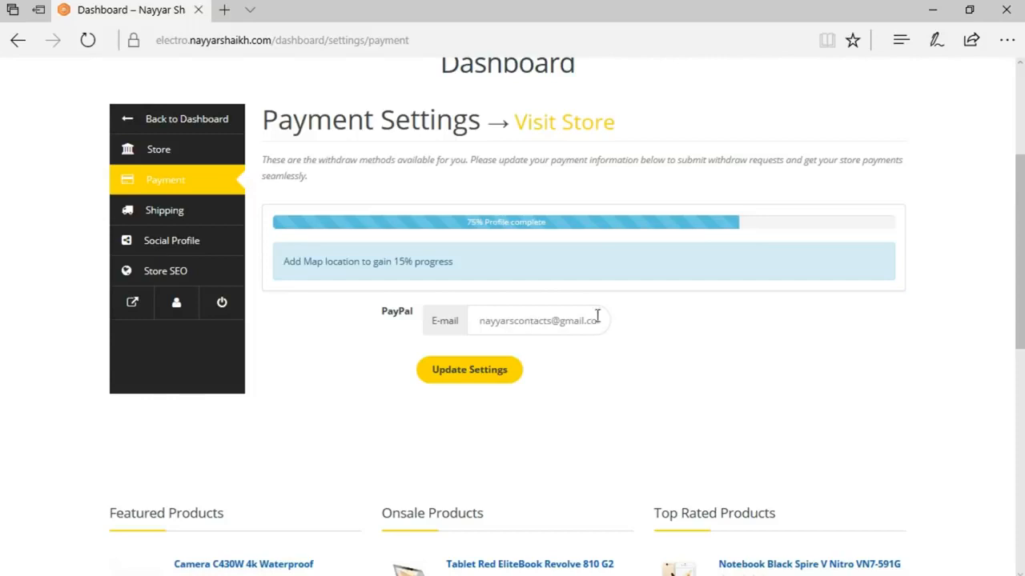
{"action": "left_click", "coordinate": [487, 369]}
{"action": "left_click", "coordinate": [179, 222]}
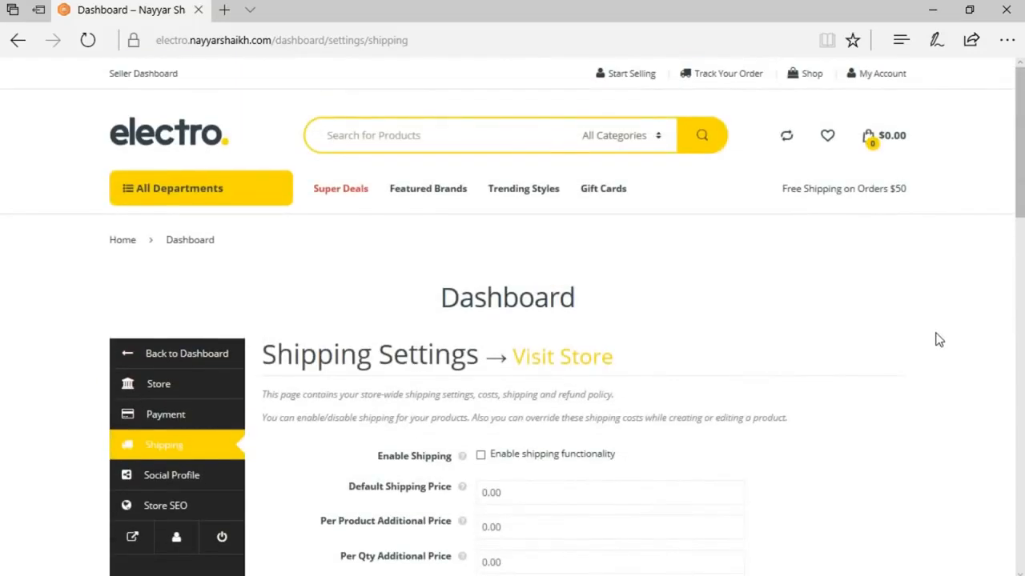
Step: Scroll the Dokan Shipping Settings form to confirm shipping is disabled and prices are 0.00
{"action": "scroll", "coordinate": [938, 340], "scroll_direction": "down", "scroll_amount": 3}
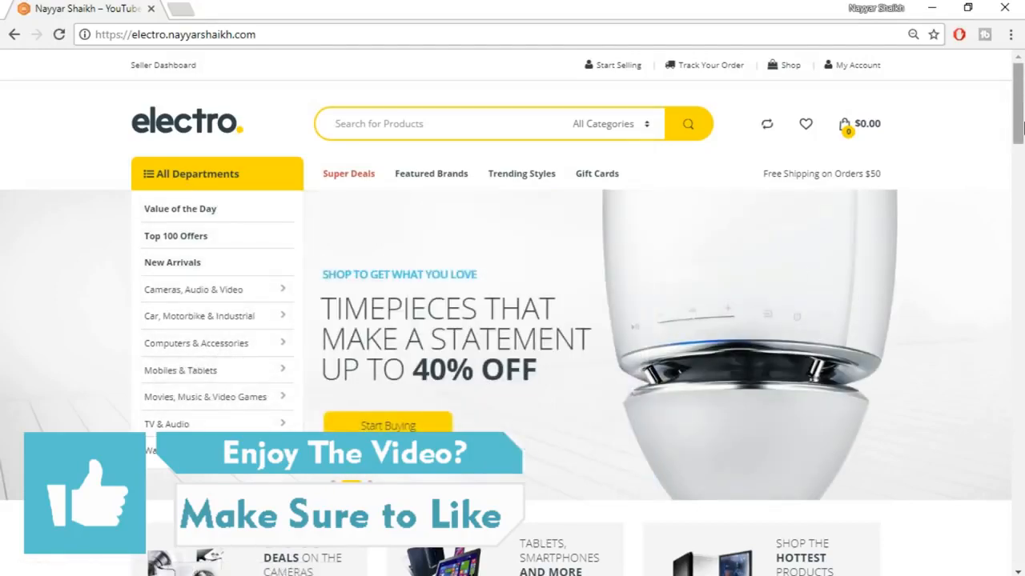
Step: On the Electro homepage, switch the product showcase from On Sale to Top Rated
{"action": "scroll", "coordinate": [1018, 129], "scroll_direction": "down", "scroll_amount": 4}
{"action": "scroll", "coordinate": [647, 256], "scroll_direction": "down", "scroll_amount": 1}
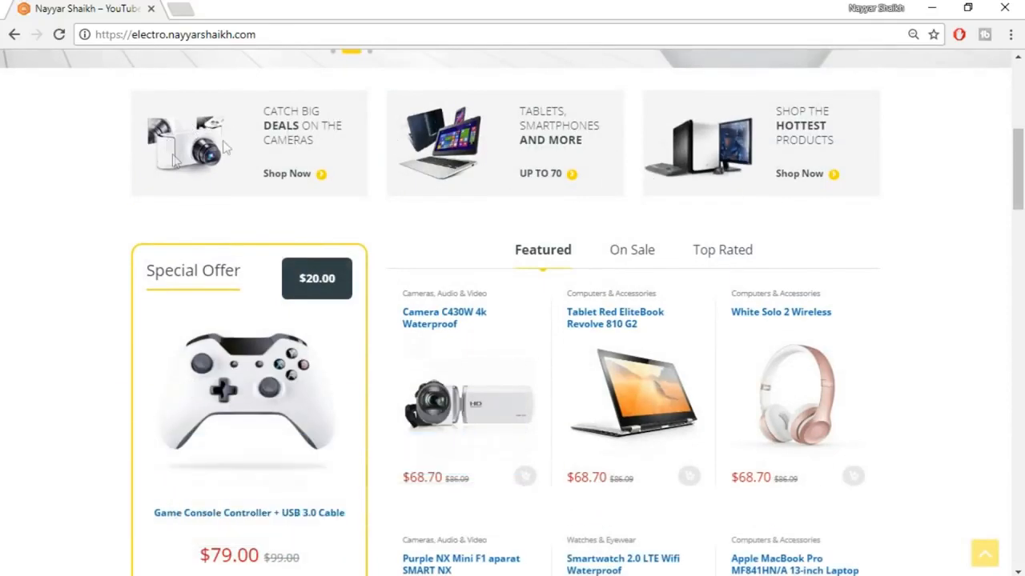
{"action": "scroll", "coordinate": [513, 184], "scroll_direction": "down", "scroll_amount": 3}
{"action": "scroll", "coordinate": [277, 162], "scroll_direction": "up", "scroll_amount": 1}
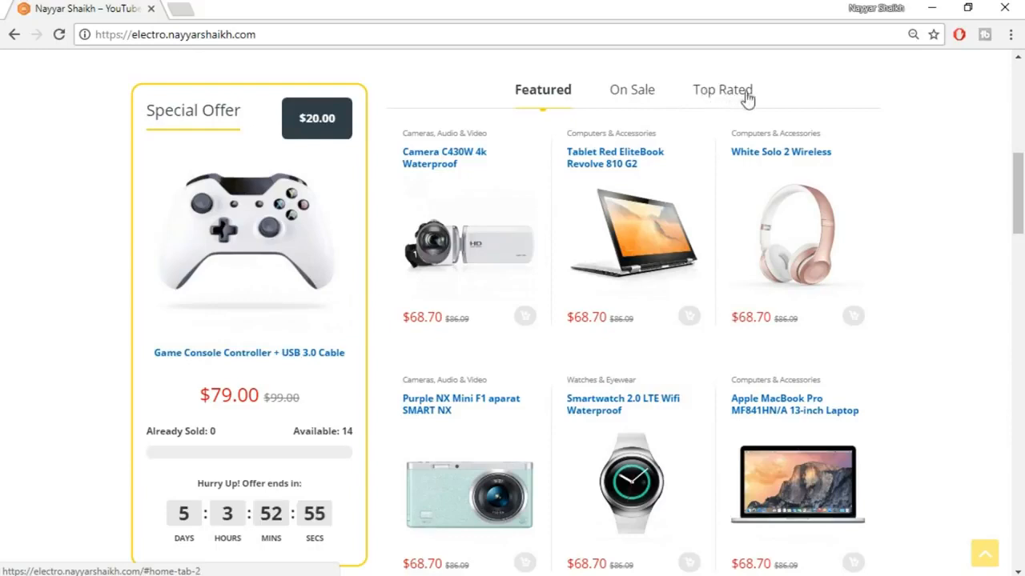
{"action": "left_click", "coordinate": [640, 94]}
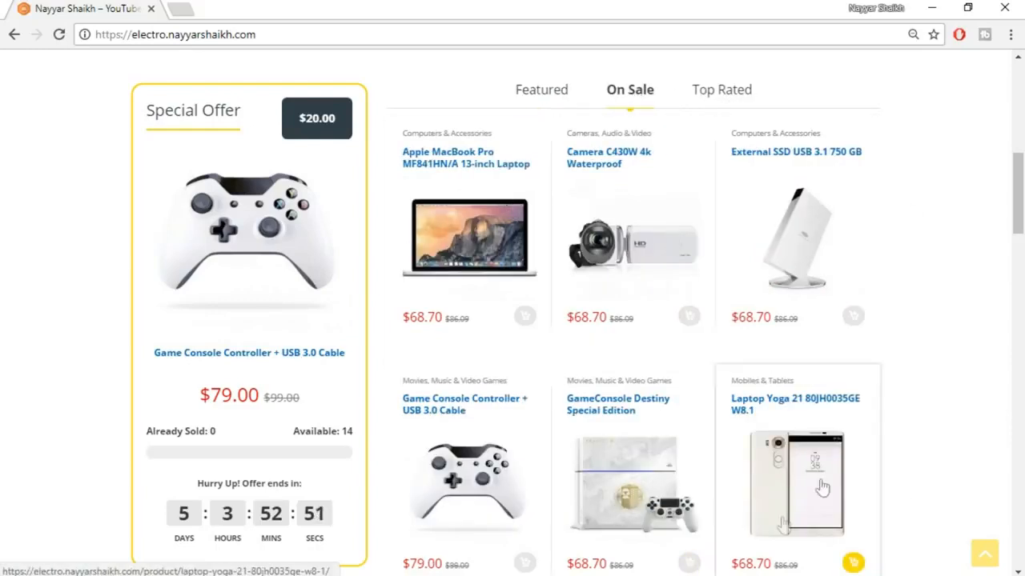
{"action": "left_click", "coordinate": [713, 105]}
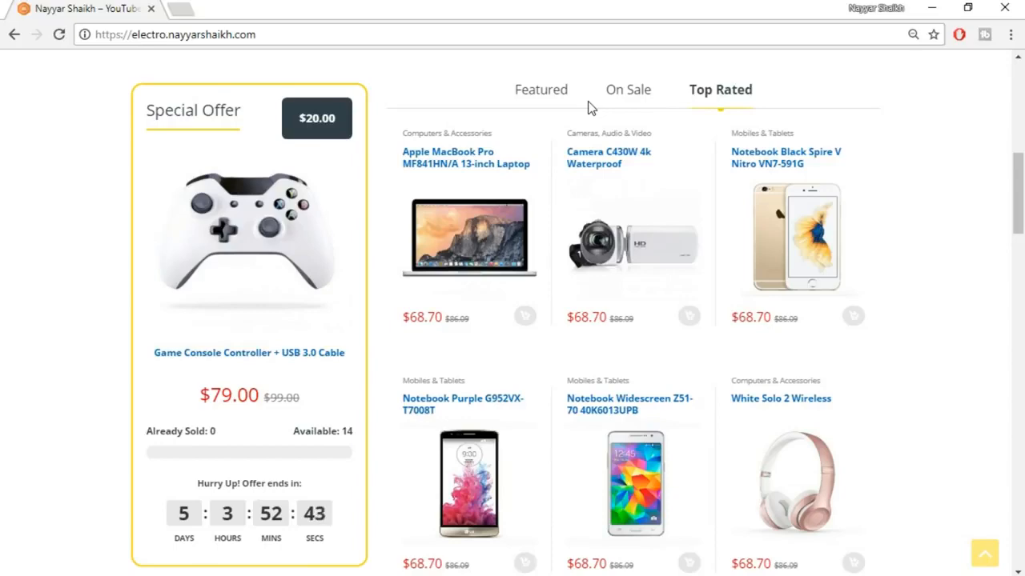
{"action": "scroll", "coordinate": [942, 206], "scroll_direction": "down", "scroll_amount": 8}
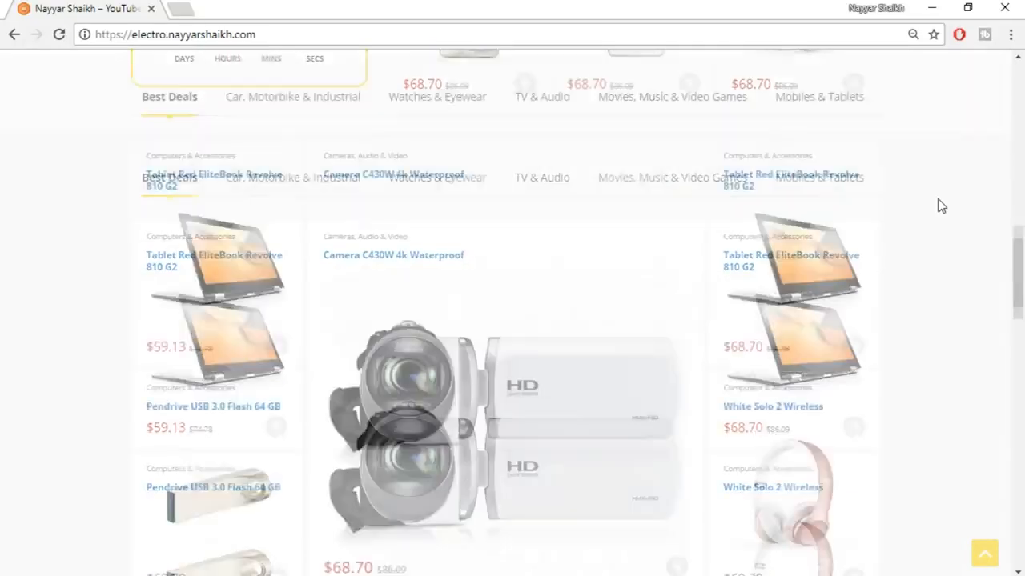
{"action": "scroll", "coordinate": [480, 160], "scroll_direction": "down", "scroll_amount": 1}
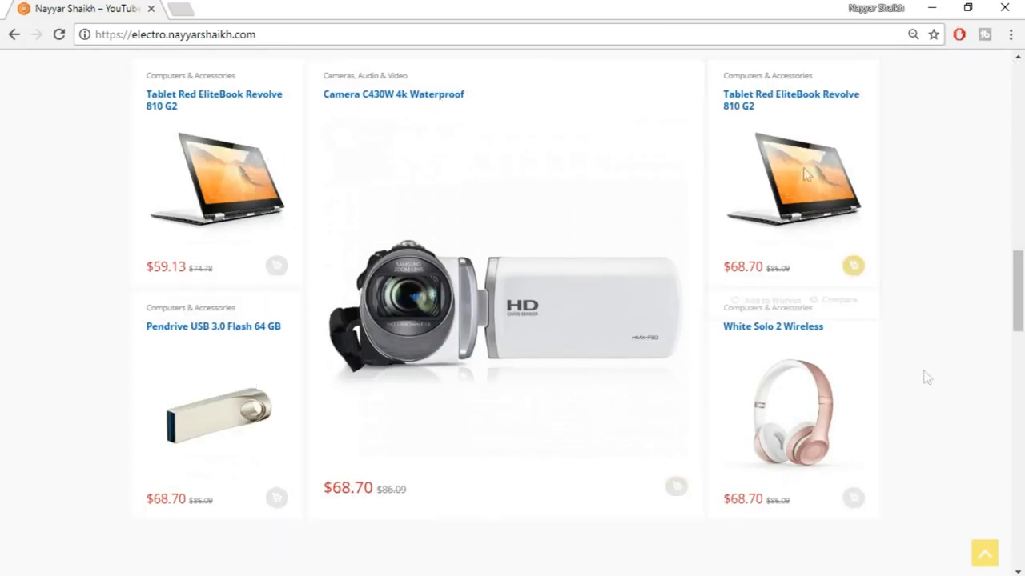
{"action": "scroll", "coordinate": [1021, 410], "scroll_direction": "down", "scroll_amount": 3}
{"action": "scroll", "coordinate": [1021, 410], "scroll_direction": "down", "scroll_amount": 6}
{"action": "scroll", "coordinate": [400, 179], "scroll_direction": "up", "scroll_amount": 1}
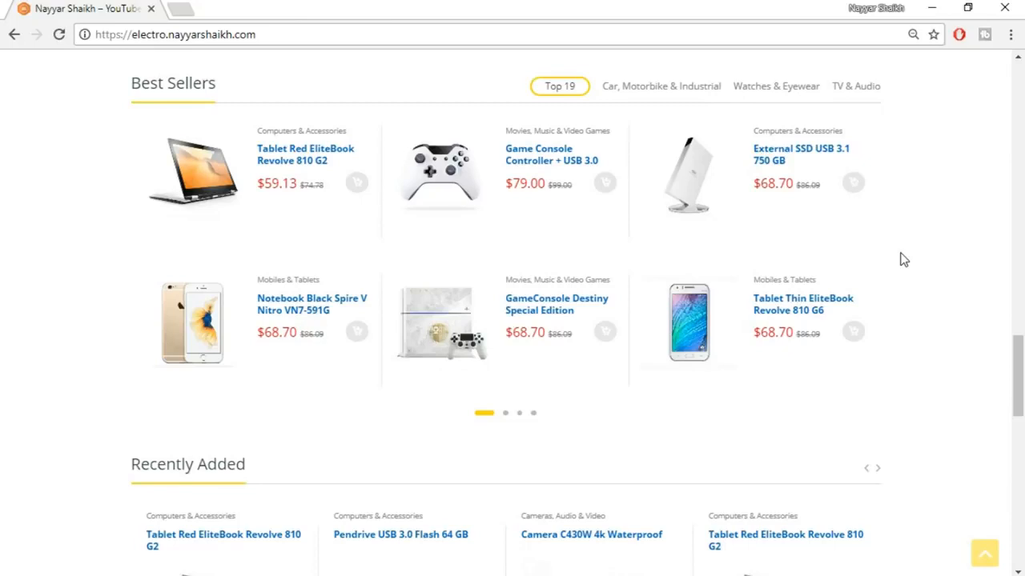
{"action": "scroll", "coordinate": [899, 264], "scroll_direction": "down", "scroll_amount": 5}
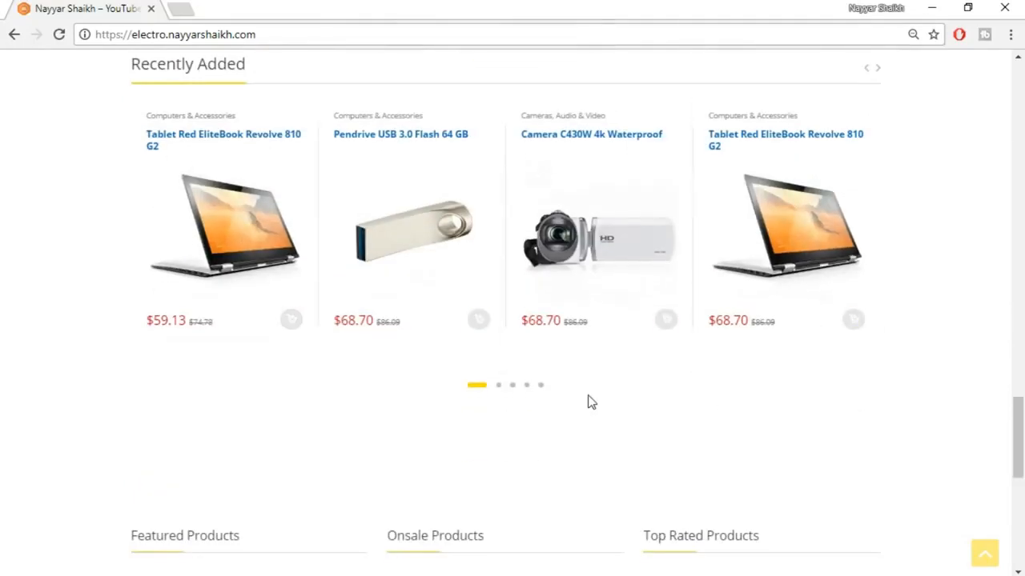
{"action": "scroll", "coordinate": [709, 402], "scroll_direction": "down", "scroll_amount": 5}
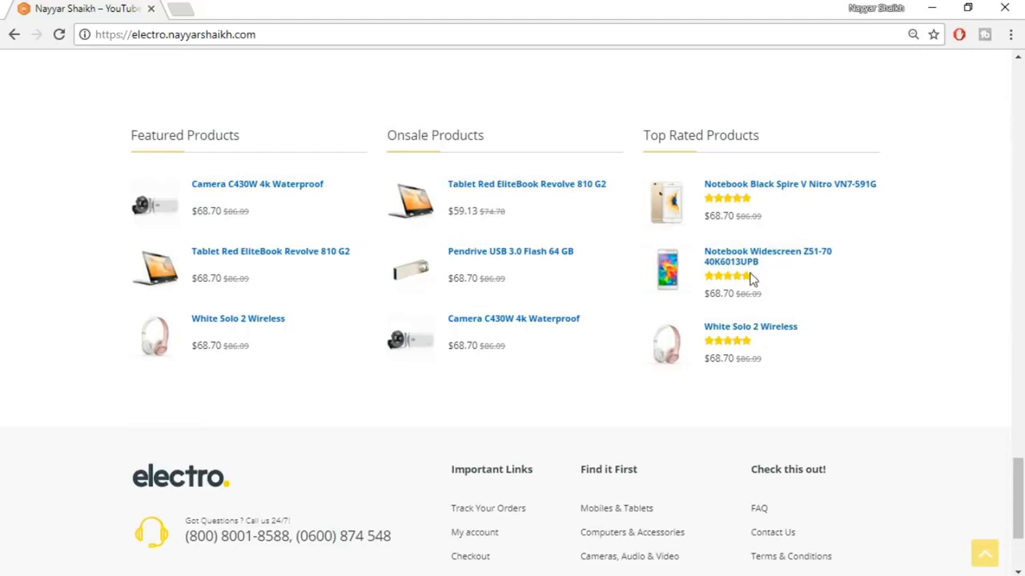
{"action": "scroll", "coordinate": [721, 279], "scroll_direction": "down", "scroll_amount": 3}
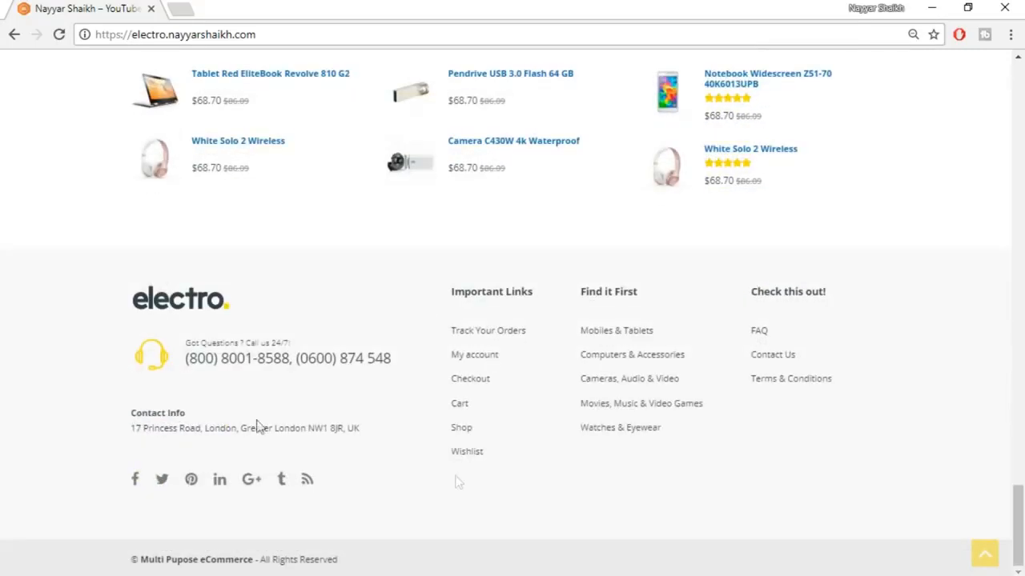
{"action": "left_click_drag", "start_coordinate": [1014, 498], "coordinate": [1020, 58]}
{"action": "scroll", "coordinate": [592, 254], "scroll_direction": "down", "scroll_amount": 10}
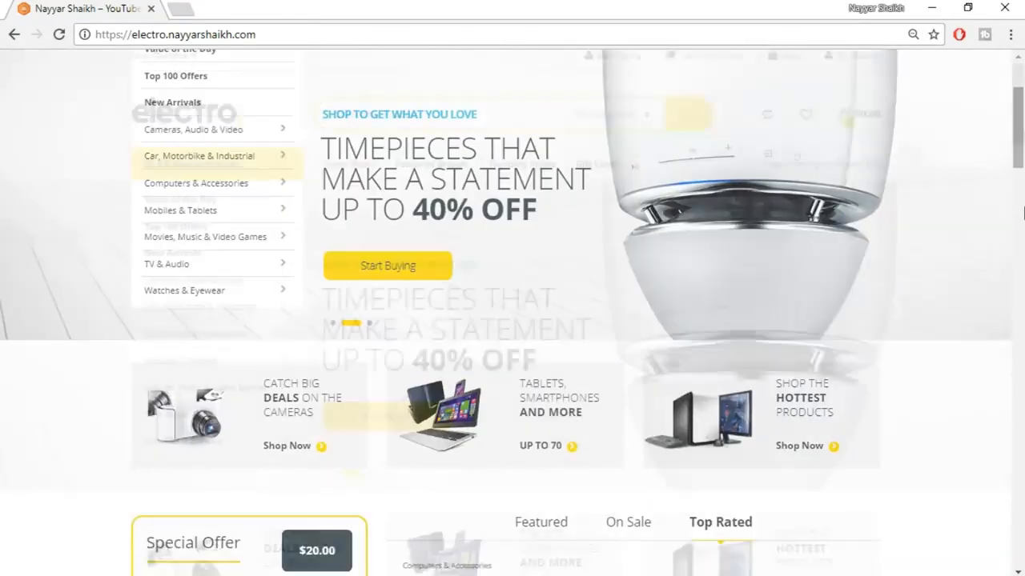
{"action": "scroll", "coordinate": [624, 297], "scroll_direction": "up", "scroll_amount": 3}
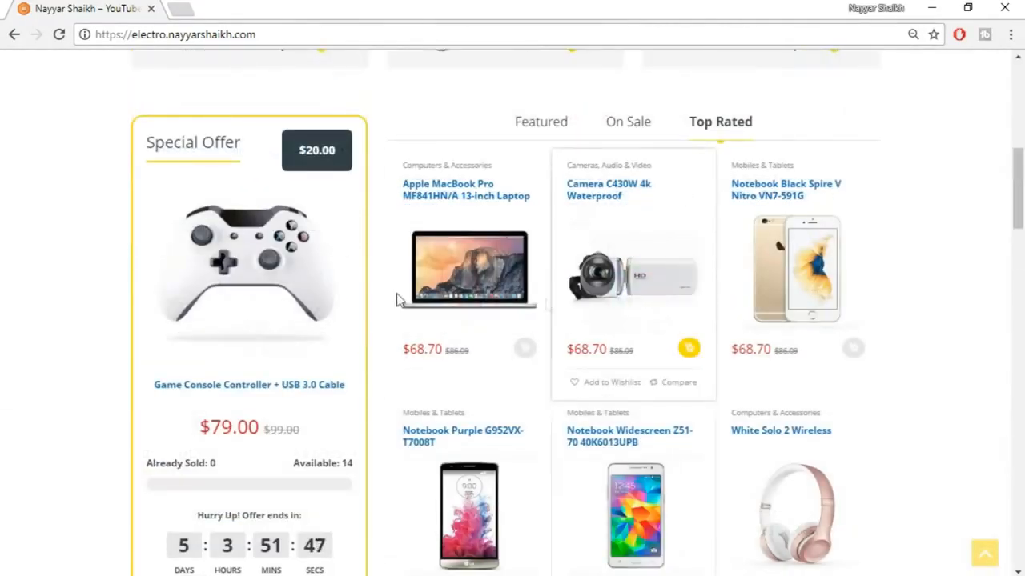
Step: Open the Game Console Controller + USB 3.0 Cable page and view its $216.39 three-item accessories bundle
{"action": "left_click", "coordinate": [233, 260]}
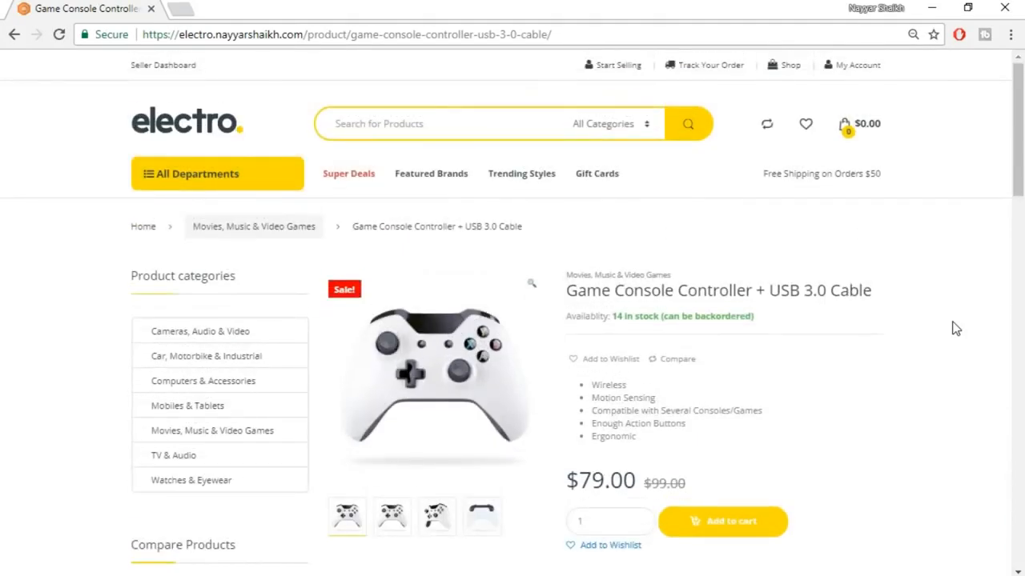
{"action": "scroll", "coordinate": [955, 328], "scroll_direction": "down", "scroll_amount": 2}
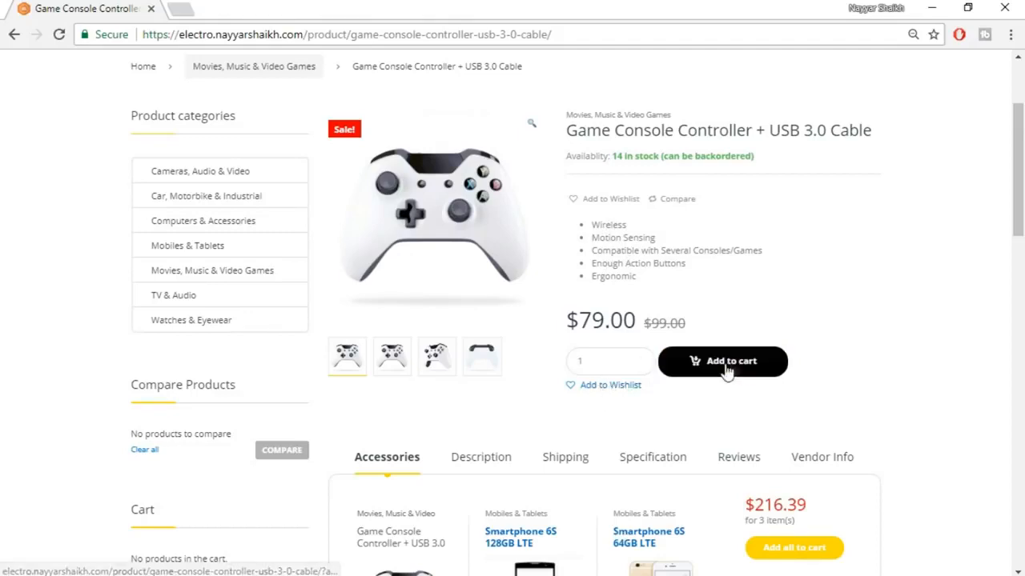
{"action": "scroll", "coordinate": [457, 241], "scroll_direction": "down", "scroll_amount": 2}
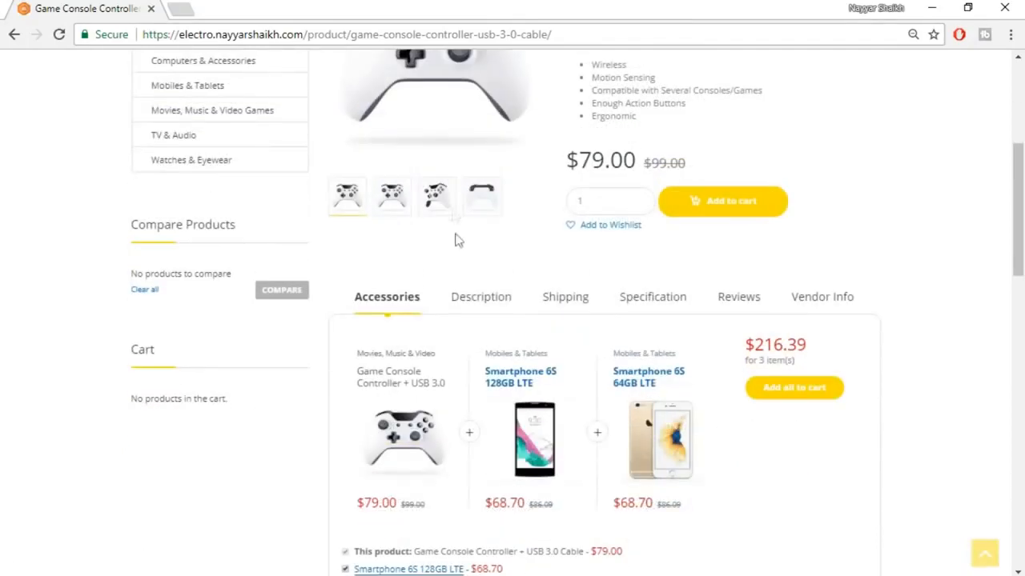
{"action": "scroll", "coordinate": [457, 249], "scroll_direction": "up", "scroll_amount": 2}
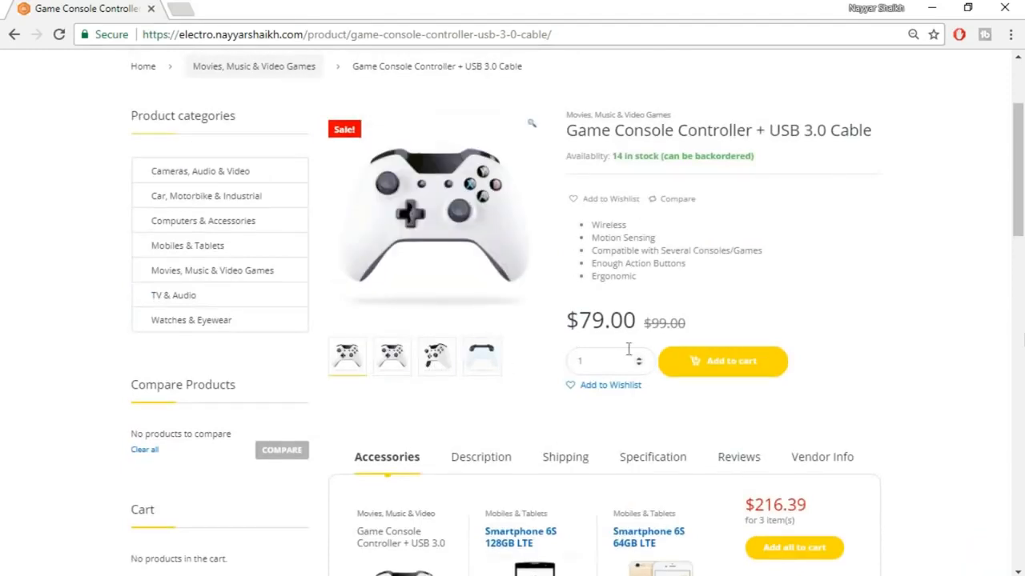
{"action": "scroll", "coordinate": [1011, 343], "scroll_direction": "down", "scroll_amount": 4}
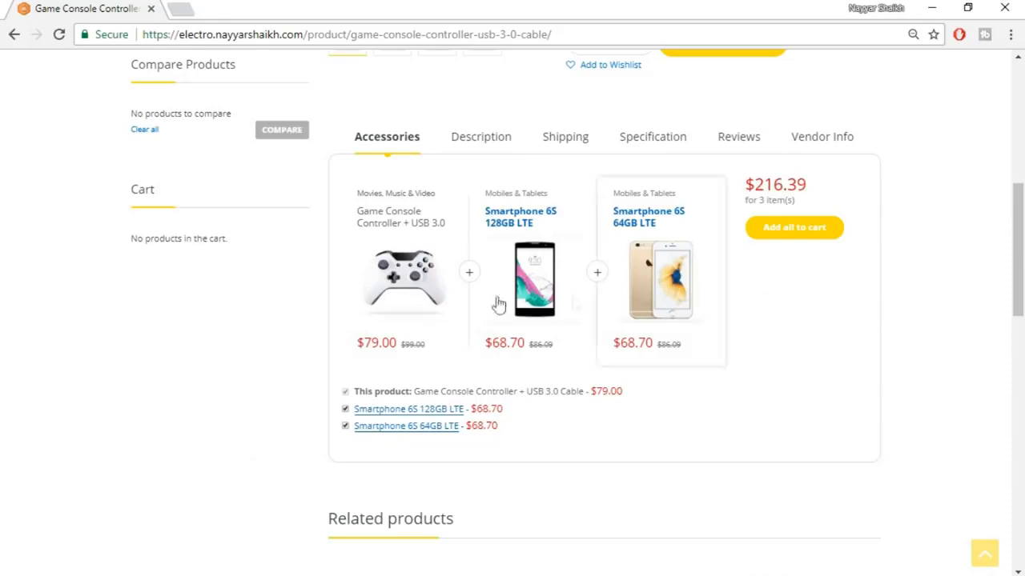
{"action": "scroll", "coordinate": [709, 353], "scroll_direction": "up", "scroll_amount": 5}
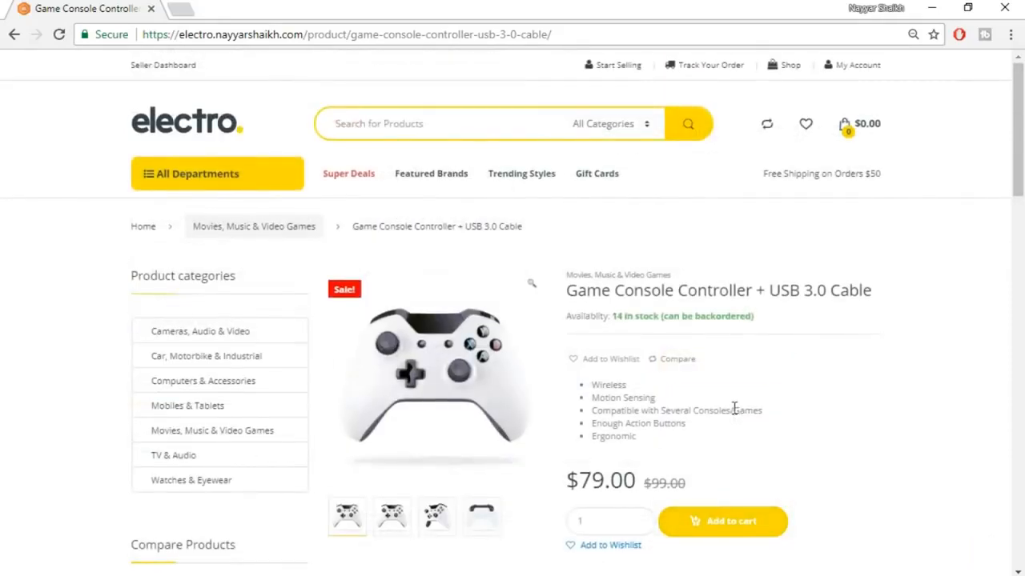
{"action": "scroll", "coordinate": [734, 409], "scroll_direction": "down", "scroll_amount": 3}
{"action": "scroll", "coordinate": [997, 292], "scroll_direction": "down", "scroll_amount": 2}
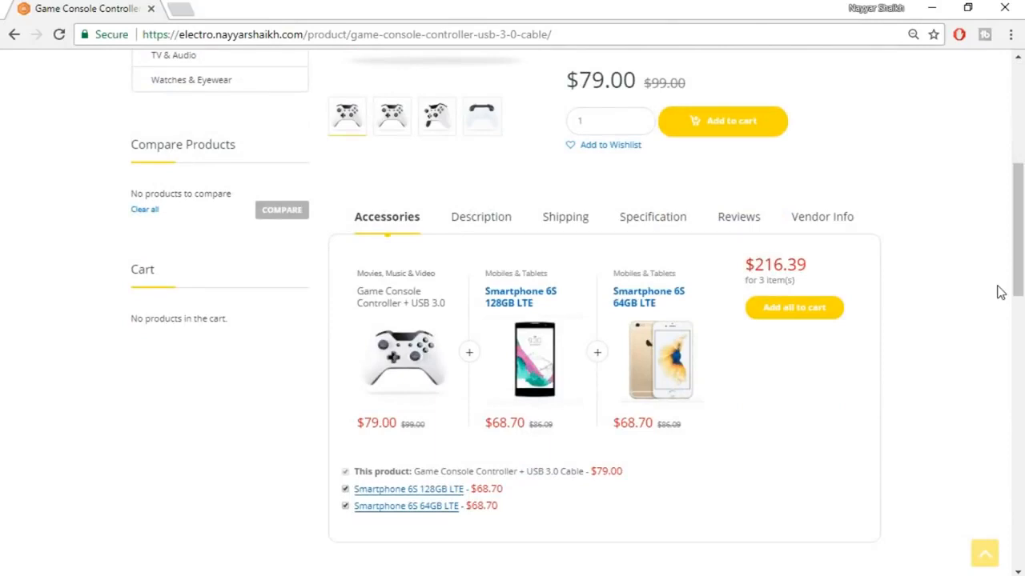
{"action": "scroll", "coordinate": [995, 266], "scroll_direction": "down", "scroll_amount": 2}
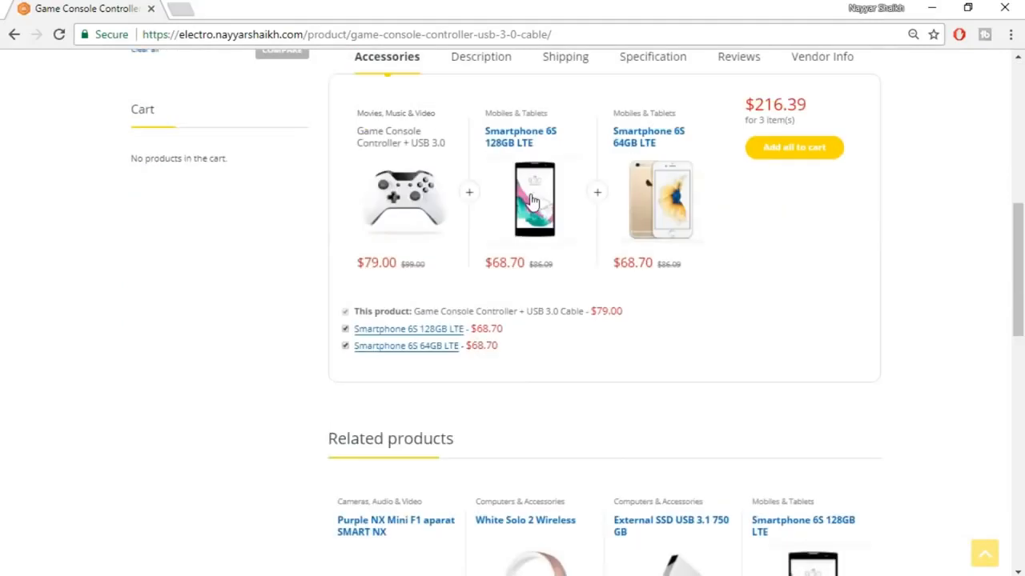
{"action": "scroll", "coordinate": [821, 265], "scroll_direction": "up", "scroll_amount": 1}
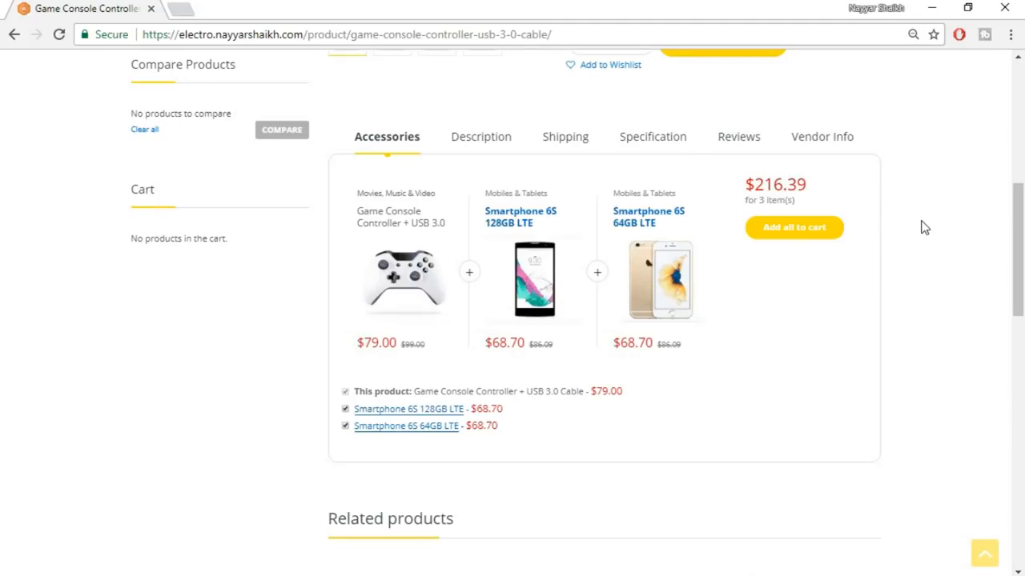
{"action": "scroll", "coordinate": [921, 252], "scroll_direction": "up", "scroll_amount": 6}
{"action": "scroll", "coordinate": [660, 350], "scroll_direction": "down", "scroll_amount": 5}
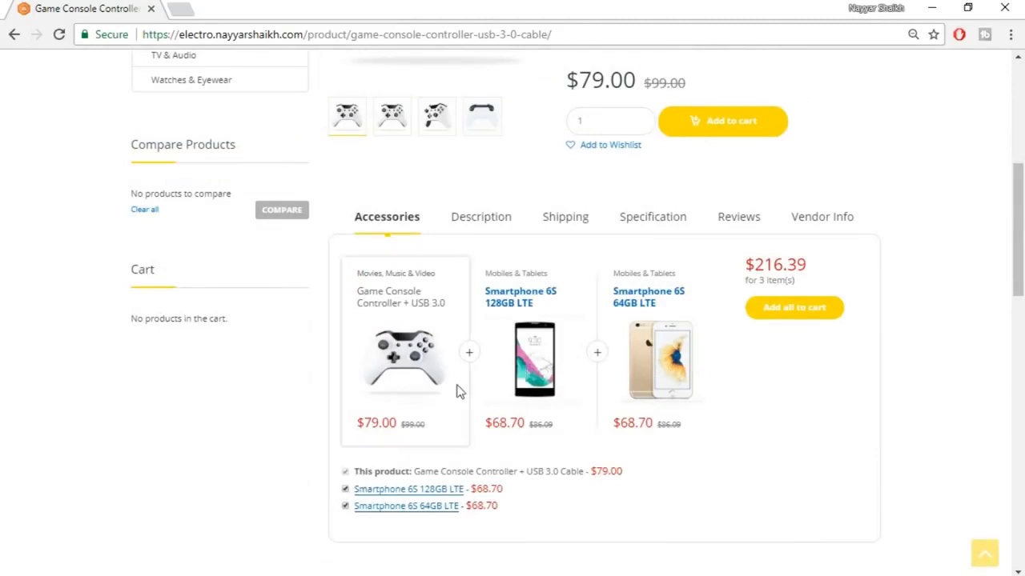
Step: Add the whole accessories bundle to the cart and view the product description
{"action": "left_click", "coordinate": [792, 320]}
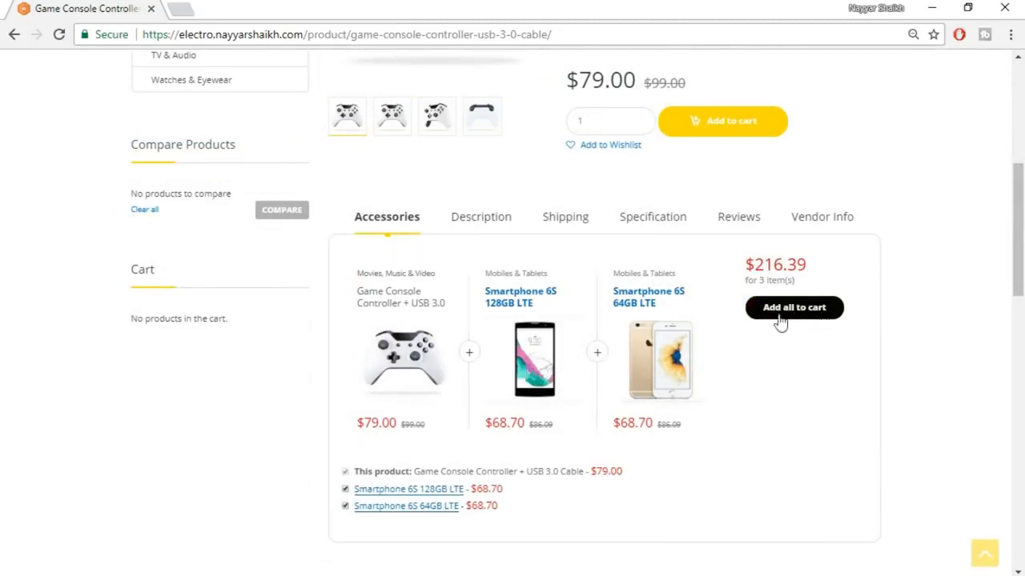
{"action": "left_click", "coordinate": [486, 216]}
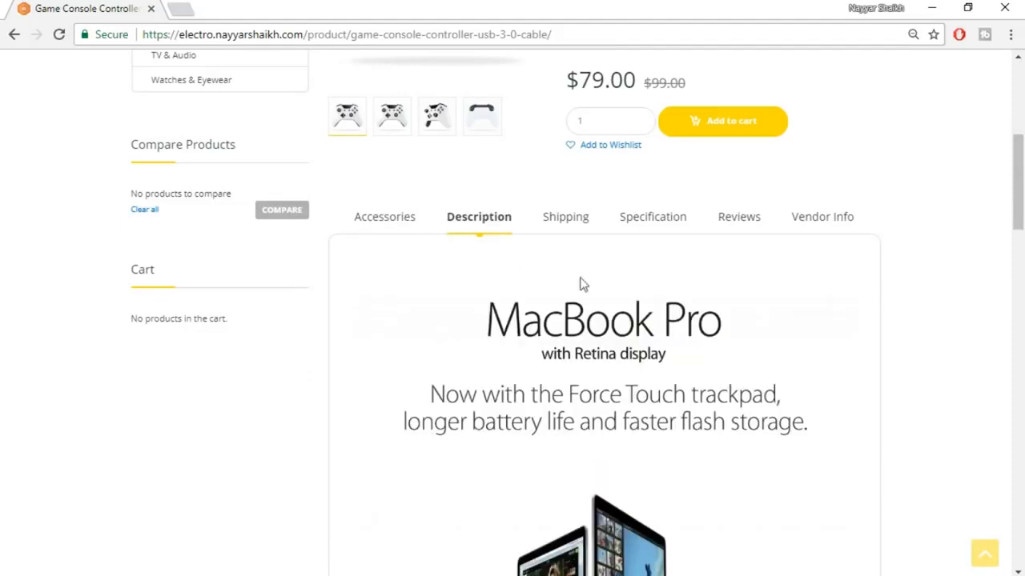
{"action": "scroll", "coordinate": [637, 328], "scroll_direction": "down", "scroll_amount": 8}
{"action": "scroll", "coordinate": [633, 354], "scroll_direction": "up", "scroll_amount": 10}
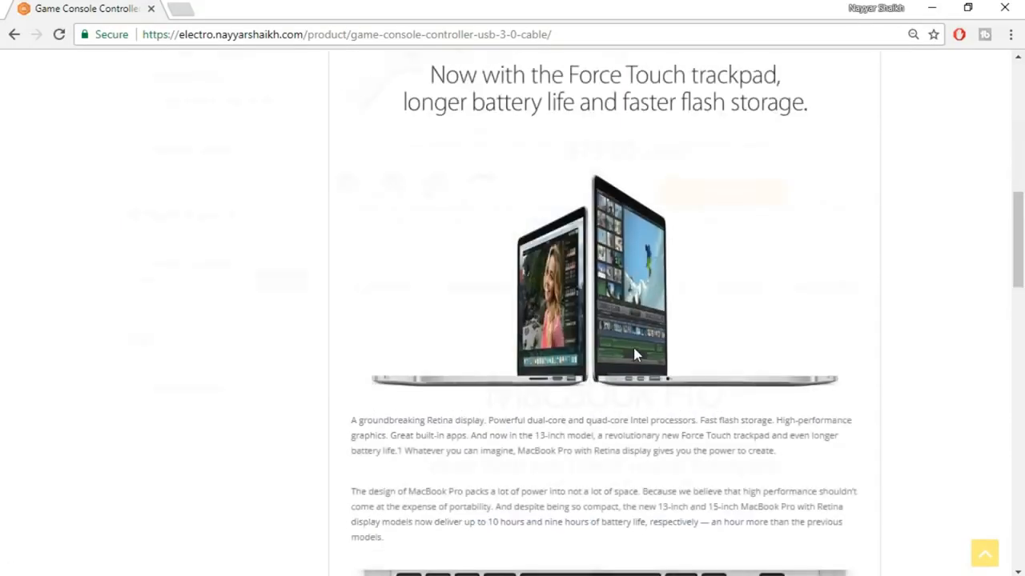
Step: Calculate the shipping cost for India, Maharashtra and select the resulting value
{"action": "left_click", "coordinate": [567, 298]}
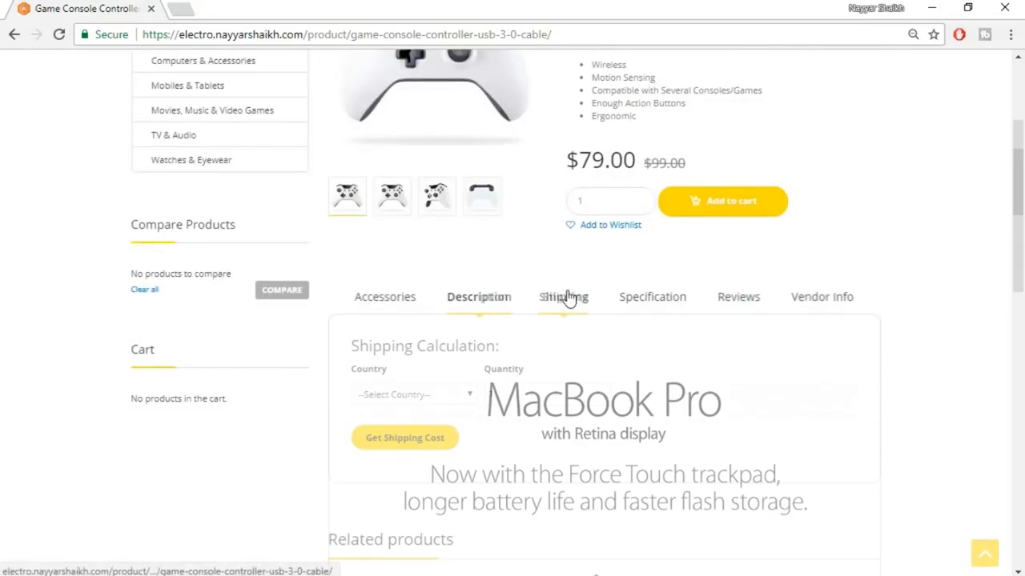
{"action": "left_click", "coordinate": [449, 400]}
{"action": "left_click", "coordinate": [441, 423]}
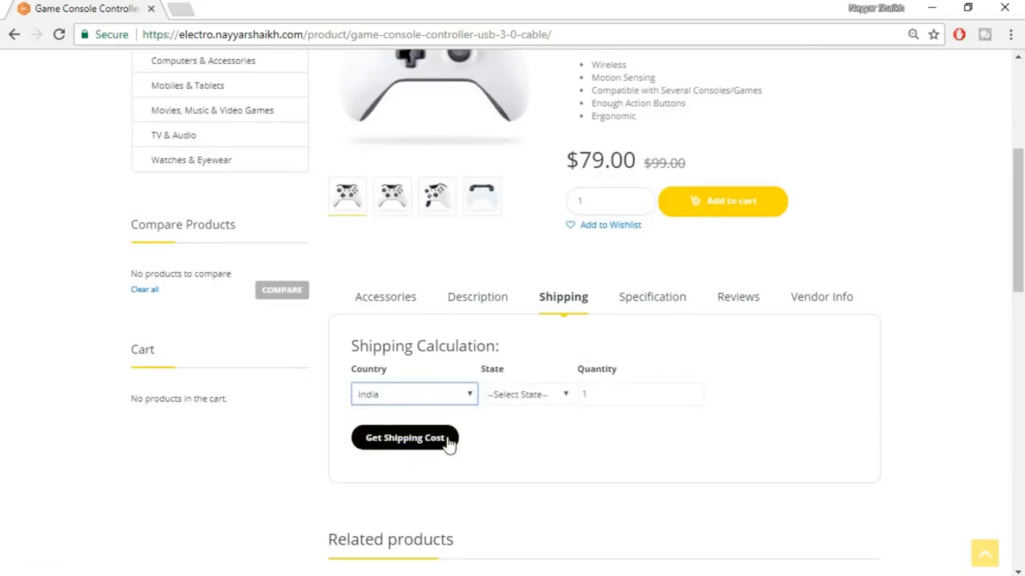
{"action": "left_click", "coordinate": [546, 408]}
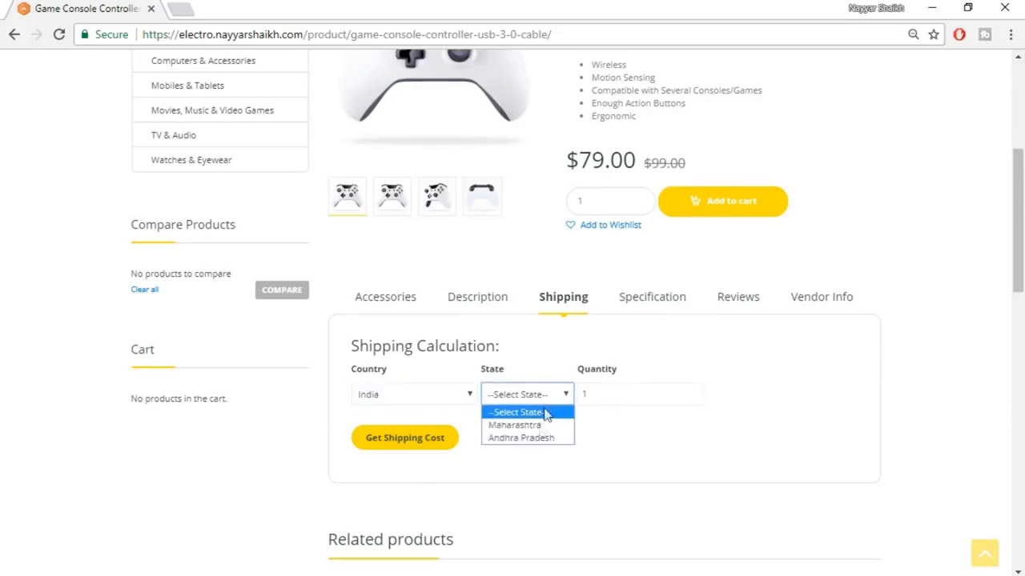
{"action": "left_click", "coordinate": [536, 423]}
{"action": "left_click", "coordinate": [430, 455]}
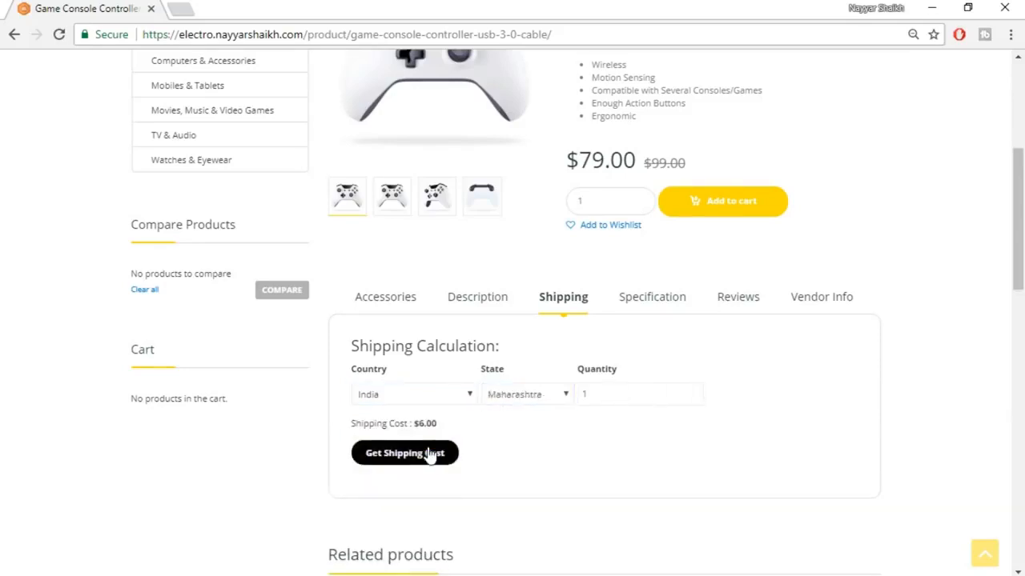
{"action": "left_click_drag", "start_coordinate": [438, 424], "coordinate": [416, 427]}
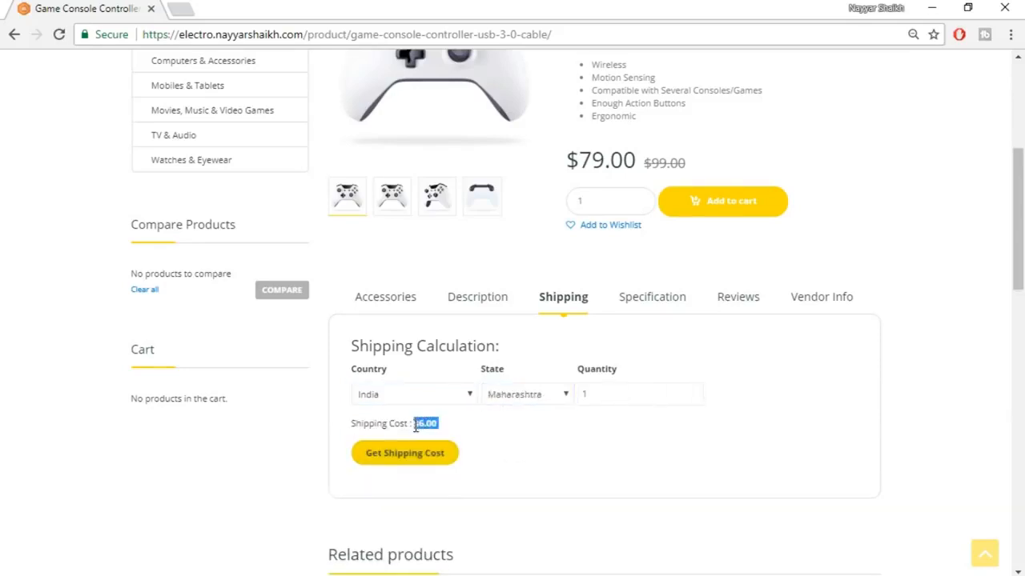
Step: Look over the Specification and Reviews tabs, then show the Vendor Info tab
{"action": "left_click", "coordinate": [652, 305]}
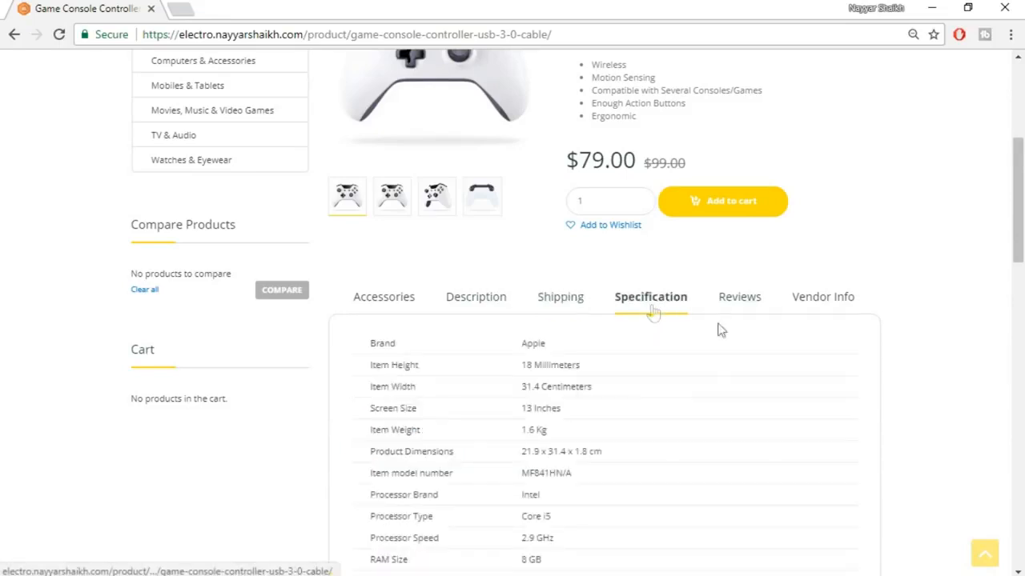
{"action": "scroll", "coordinate": [814, 357], "scroll_direction": "down", "scroll_amount": 3}
{"action": "scroll", "coordinate": [577, 309], "scroll_direction": "up", "scroll_amount": 3}
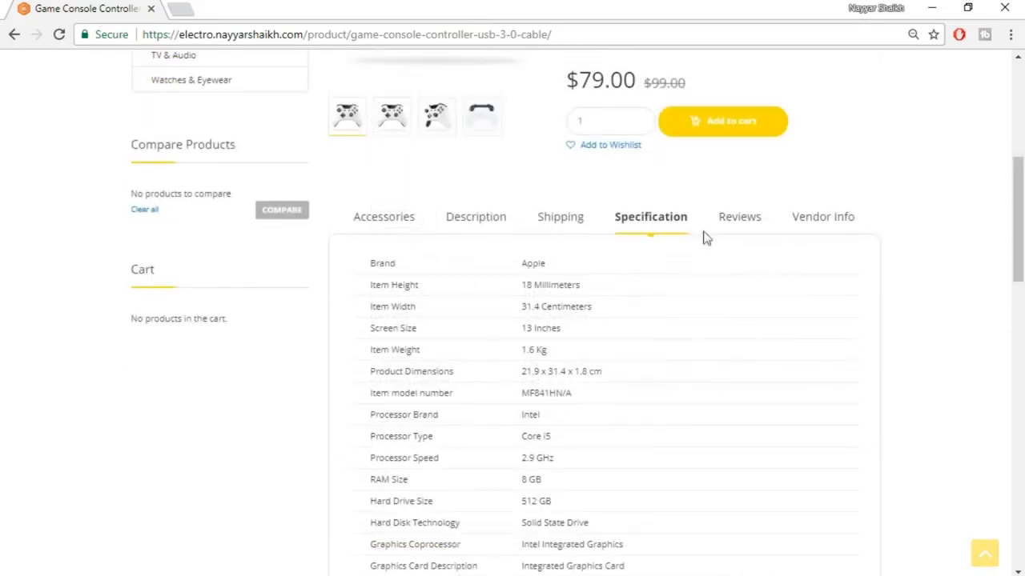
{"action": "left_click", "coordinate": [724, 216]}
{"action": "scroll", "coordinate": [880, 309], "scroll_direction": "down", "scroll_amount": 4}
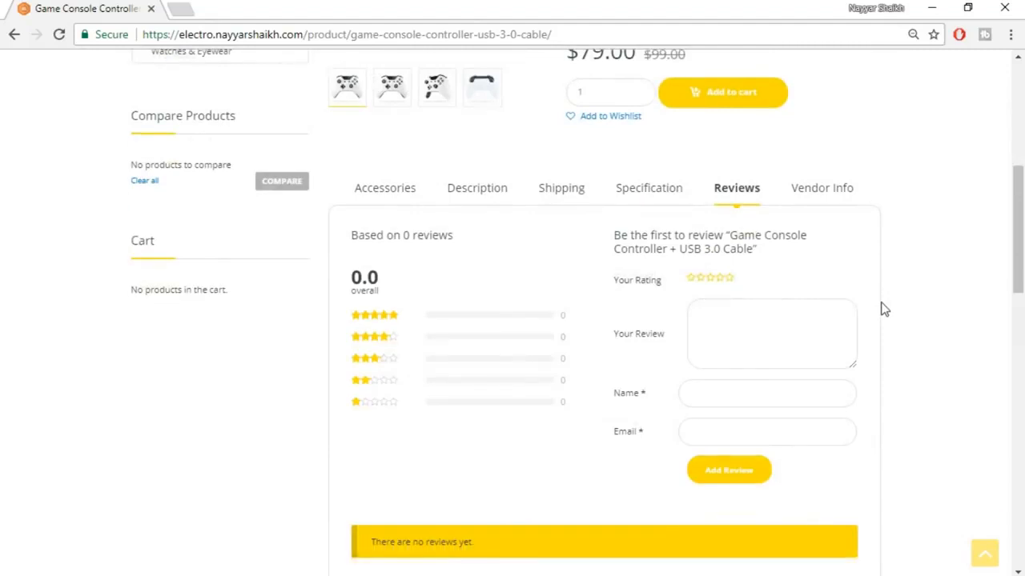
{"action": "scroll", "coordinate": [435, 259], "scroll_direction": "up", "scroll_amount": 3}
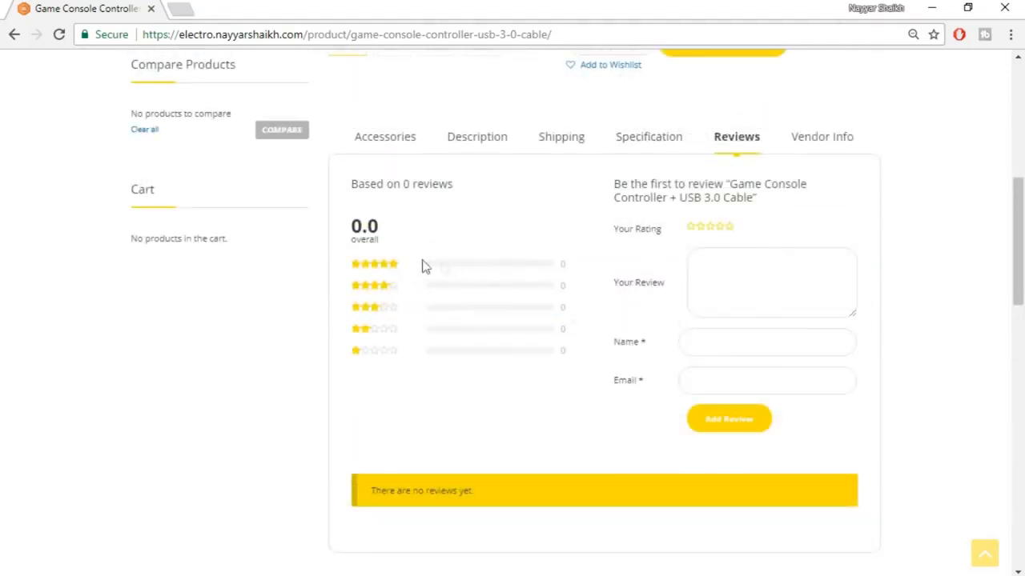
{"action": "left_click", "coordinate": [837, 141]}
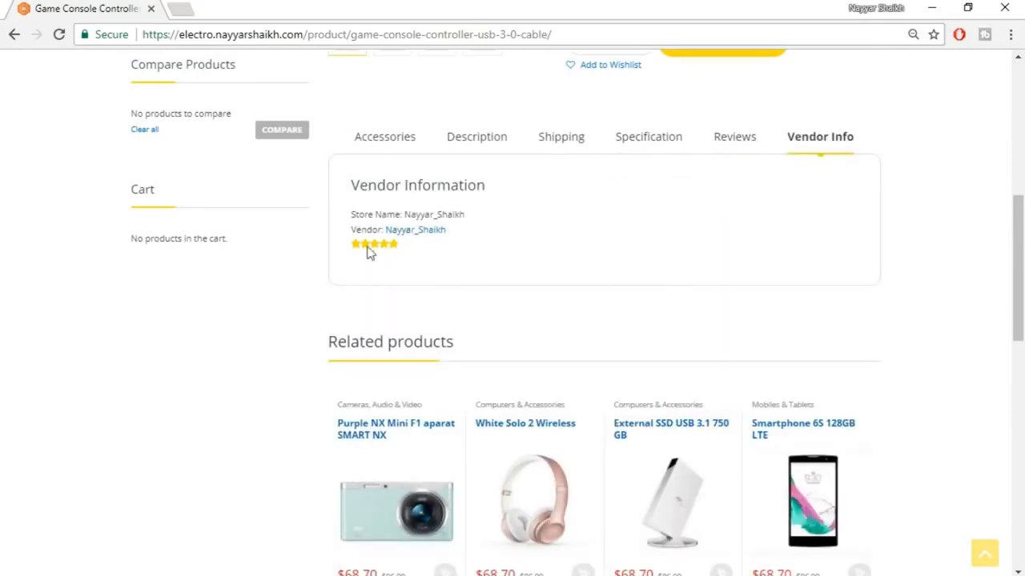
Step: Show the controller's Accessories tab and scroll through related and product lists to the footer and back
{"action": "left_click", "coordinate": [389, 149]}
{"action": "scroll", "coordinate": [870, 285], "scroll_direction": "down", "scroll_amount": 5}
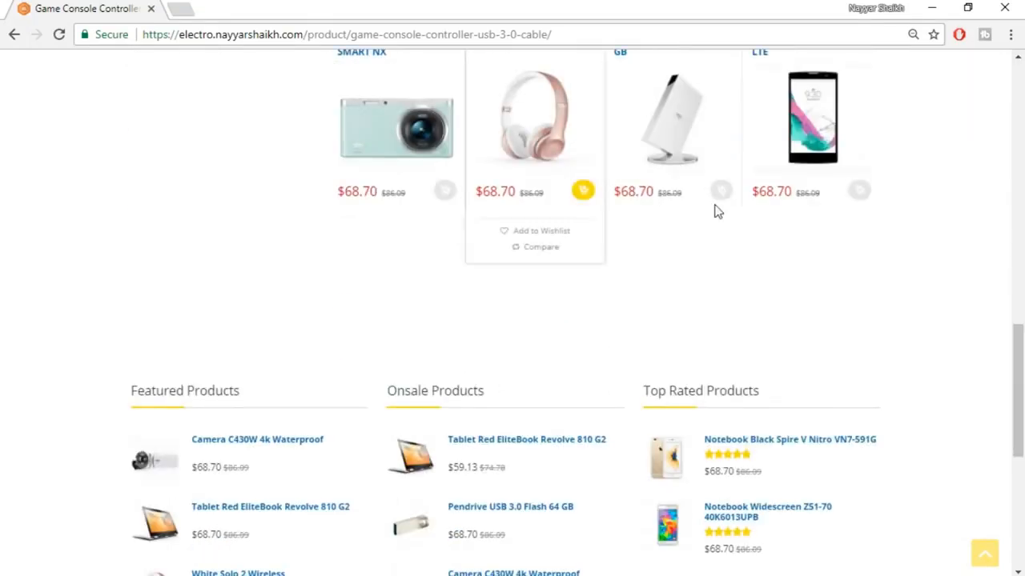
{"action": "scroll", "coordinate": [1020, 279], "scroll_direction": "up", "scroll_amount": 4}
{"action": "scroll", "coordinate": [1022, 288], "scroll_direction": "down", "scroll_amount": 1}
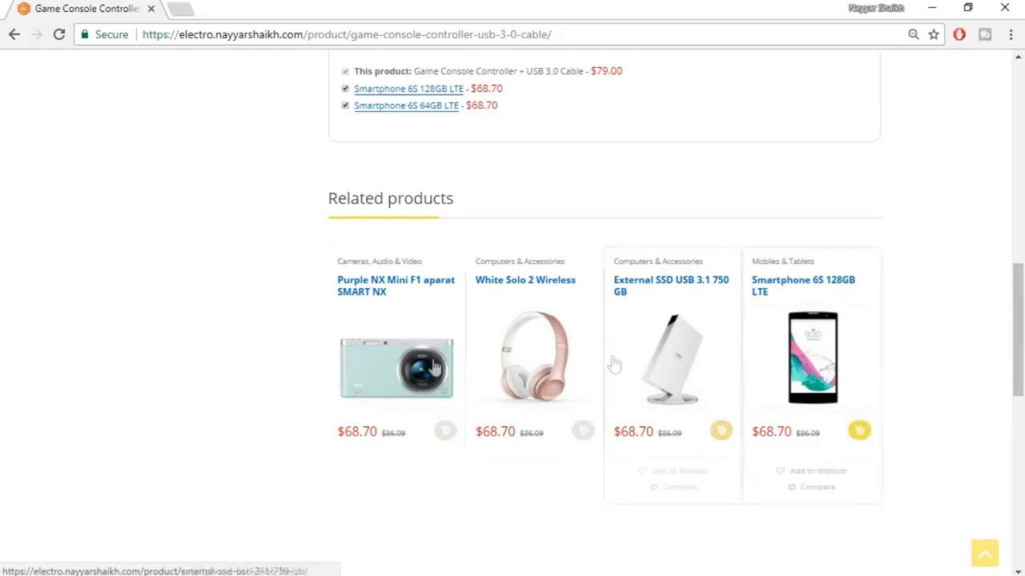
{"action": "scroll", "coordinate": [983, 425], "scroll_direction": "down", "scroll_amount": 5}
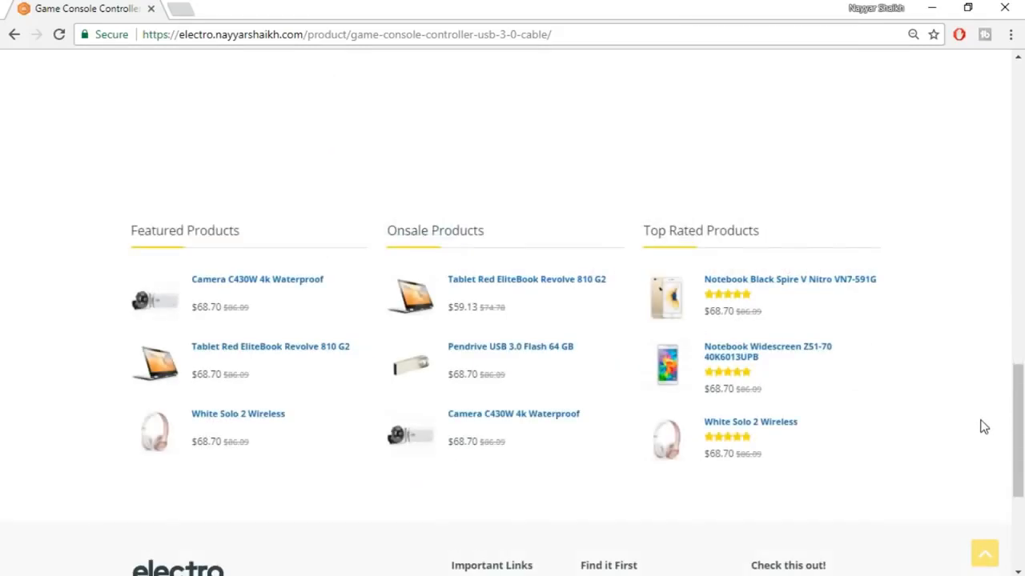
{"action": "scroll", "coordinate": [984, 425], "scroll_direction": "up", "scroll_amount": 5}
{"action": "left_click_drag", "start_coordinate": [1018, 361], "coordinate": [1020, 180]}
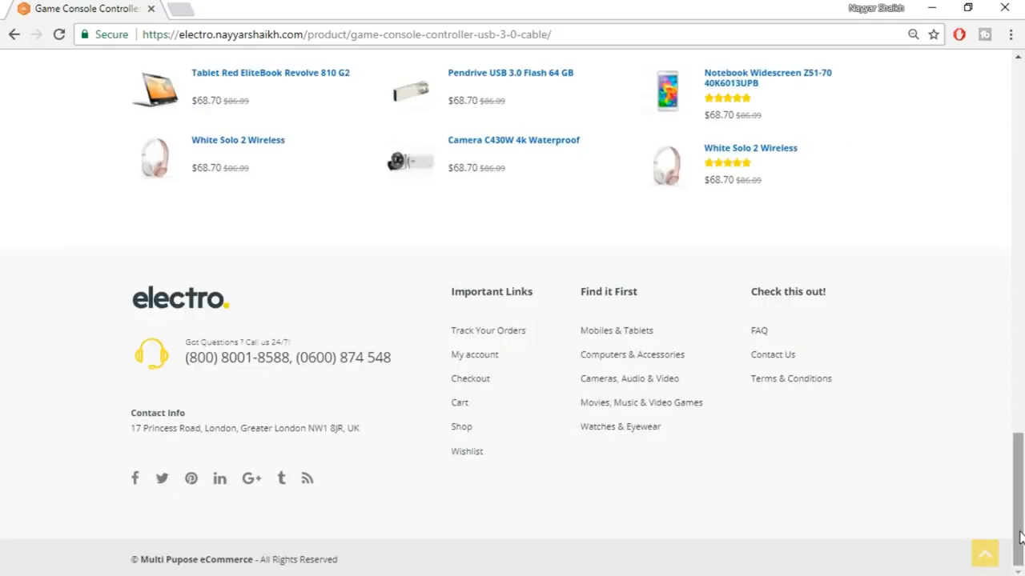
{"action": "left_click_drag", "start_coordinate": [1017, 503], "coordinate": [1022, 136]}
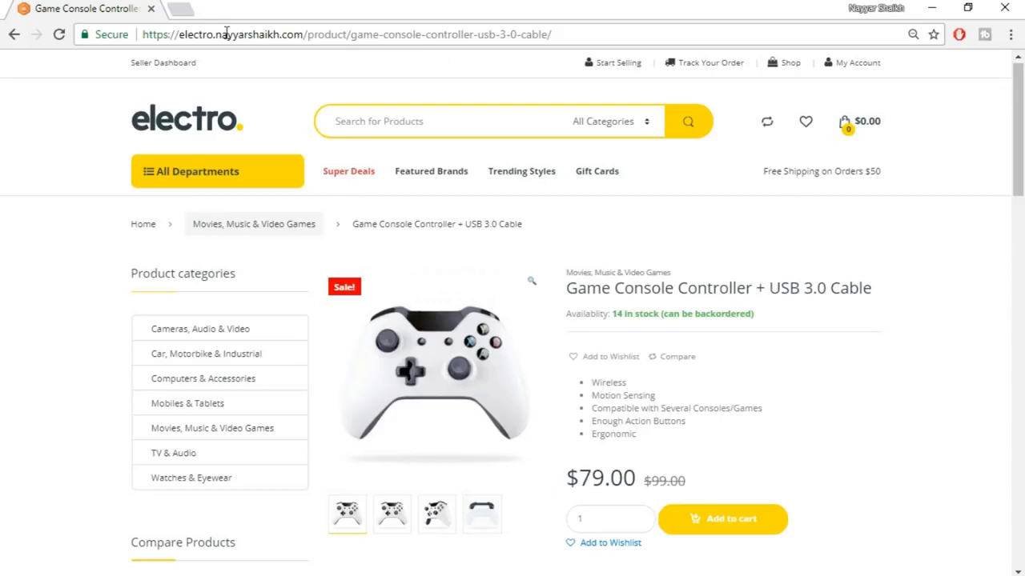
Step: Highlight the site's web address in the address bar, then deselect it
{"action": "left_click_drag", "start_coordinate": [143, 33], "coordinate": [302, 34]}
{"action": "left_click", "coordinate": [303, 33]}
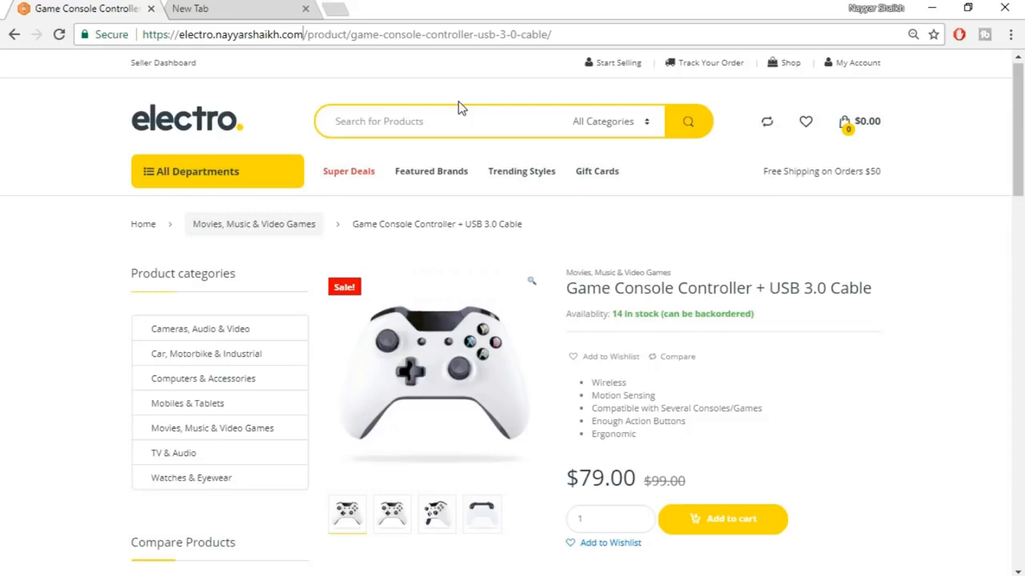
Step: In the new tab, load the TMDHosting cloud hosting page via bloggdude.com
{"action": "left_click", "coordinate": [258, 8]}
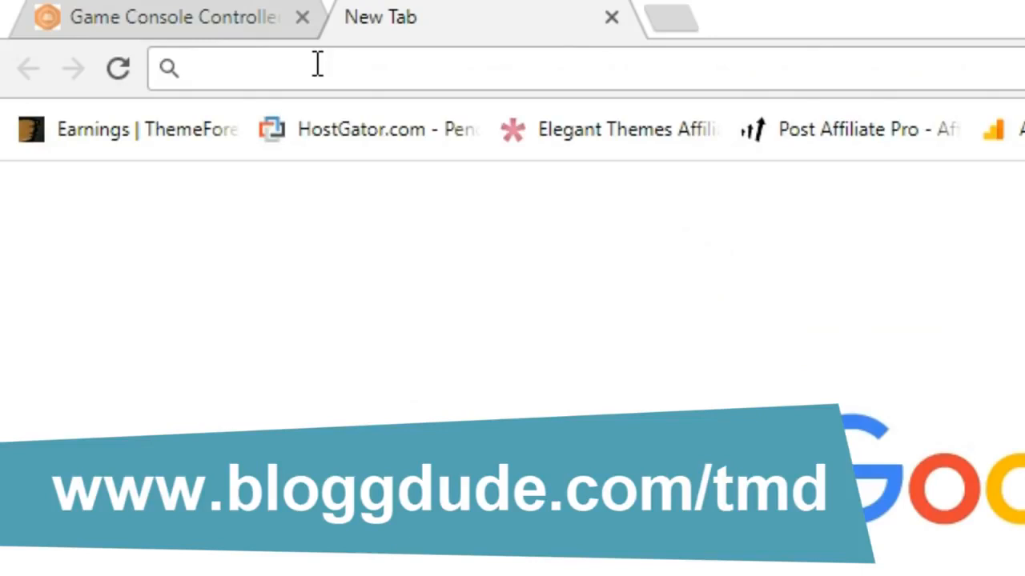
{"action": "type", "text": "blo"}
{"action": "key", "text": "Right"}
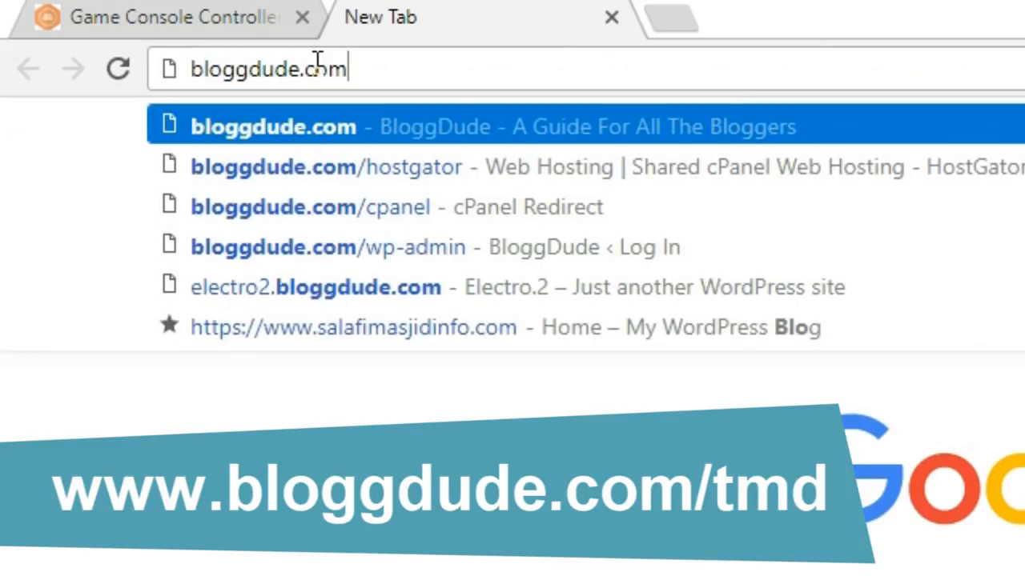
{"action": "key", "text": "Down"}
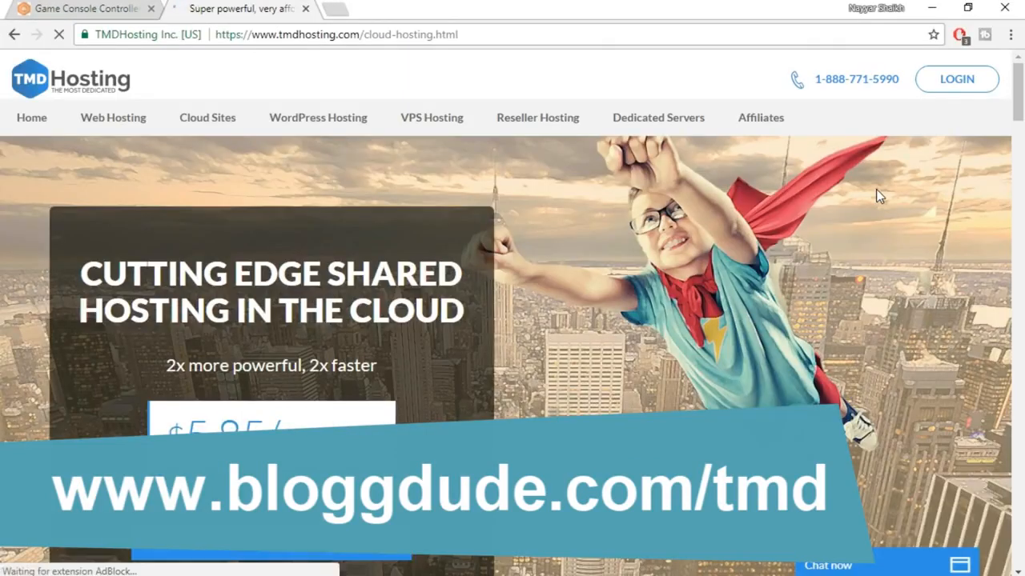
Step: Zoom to 75% to fit the Summer, Rain and Storm Cloud pricing cards, highlighting Storm Cloud's SSD
{"action": "scroll", "coordinate": [890, 233], "scroll_direction": "down", "scroll_amount": 10}
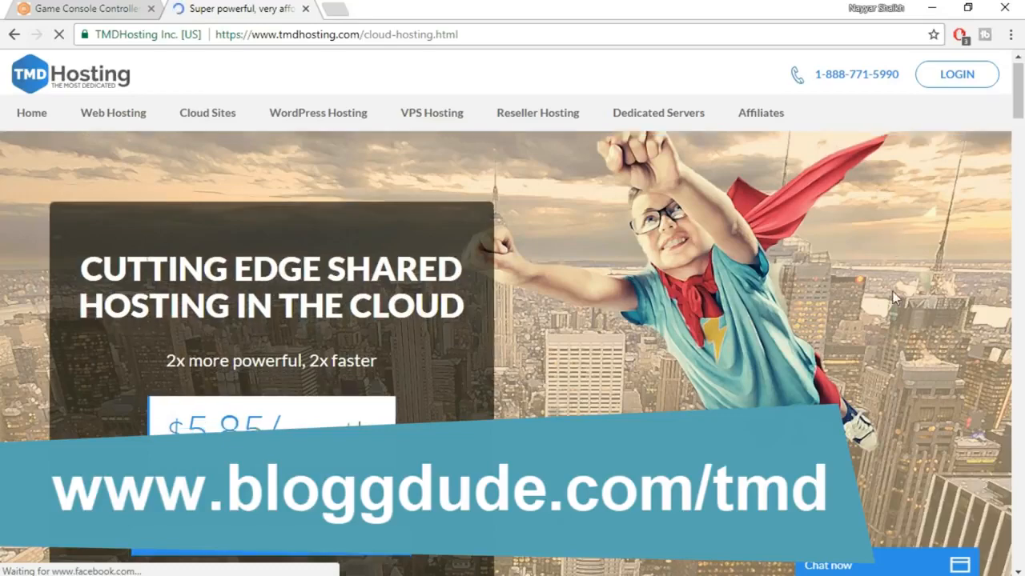
{"action": "scroll", "coordinate": [893, 297], "scroll_direction": "down", "scroll_amount": 15}
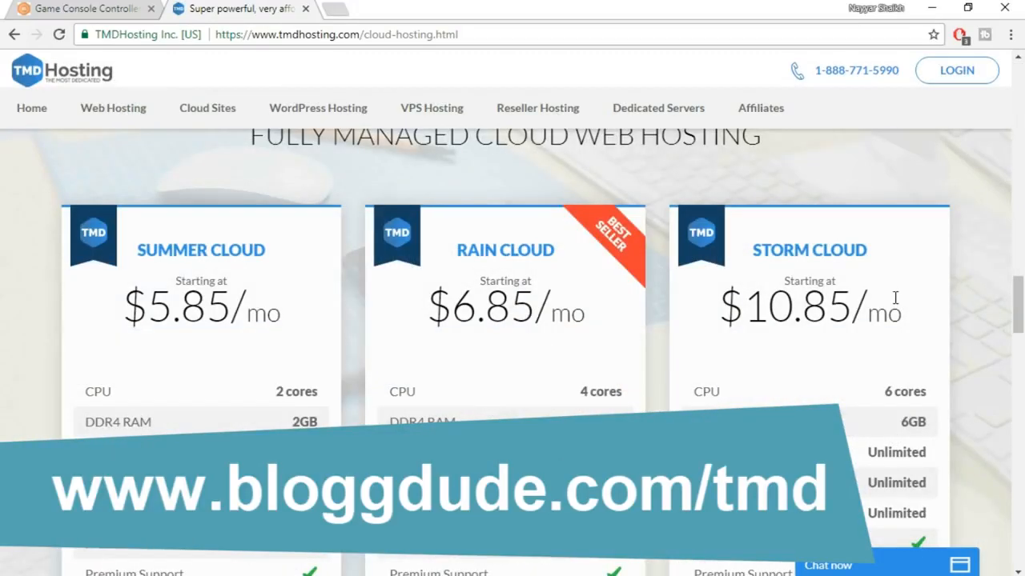
{"action": "scroll", "coordinate": [894, 300], "scroll_direction": "down", "scroll_amount": 2}
{"action": "key", "text": "ctrl+minus"}
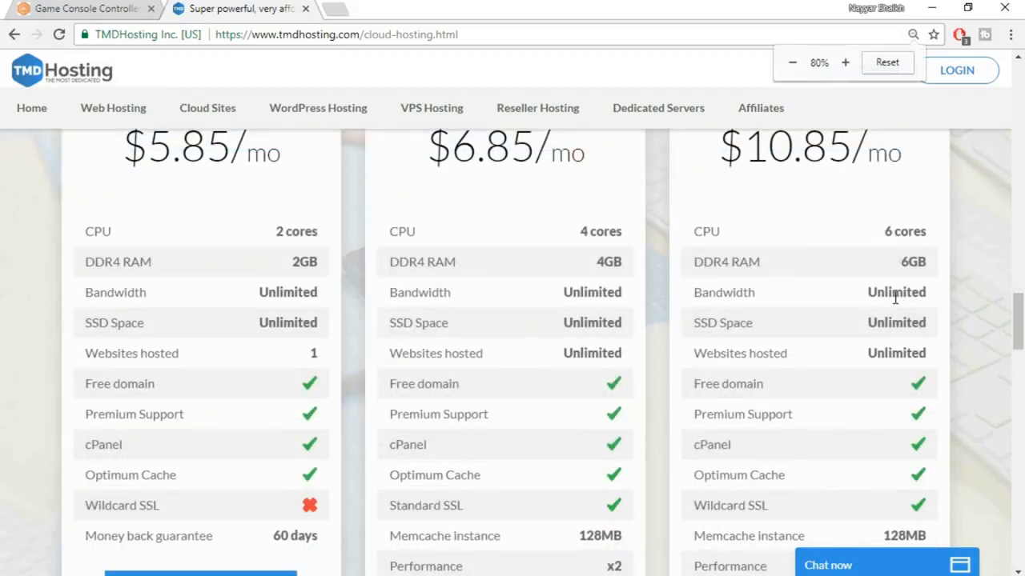
{"action": "key", "text": "ctrl+minus"}
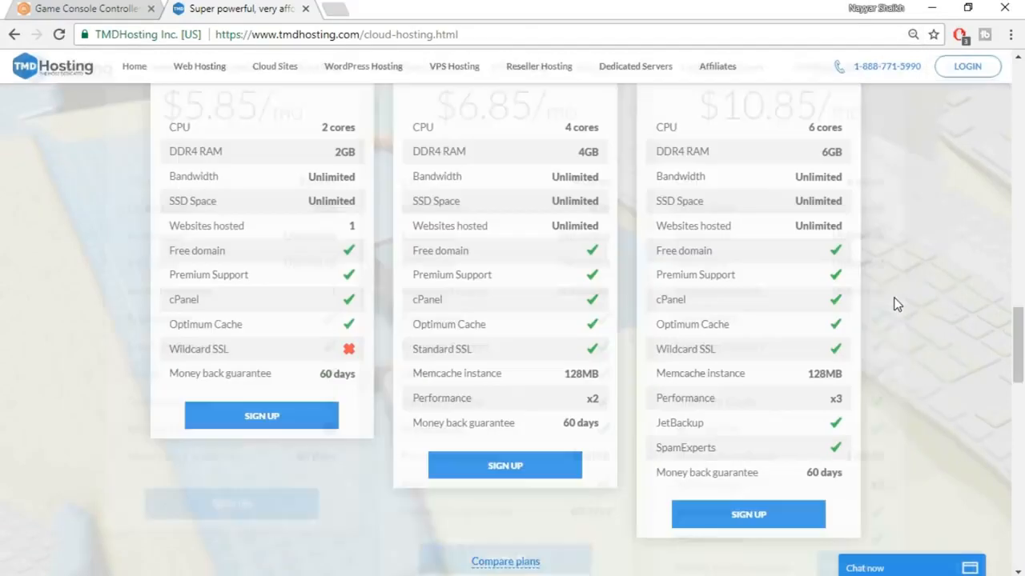
{"action": "scroll", "coordinate": [908, 304], "scroll_direction": "up", "scroll_amount": 1}
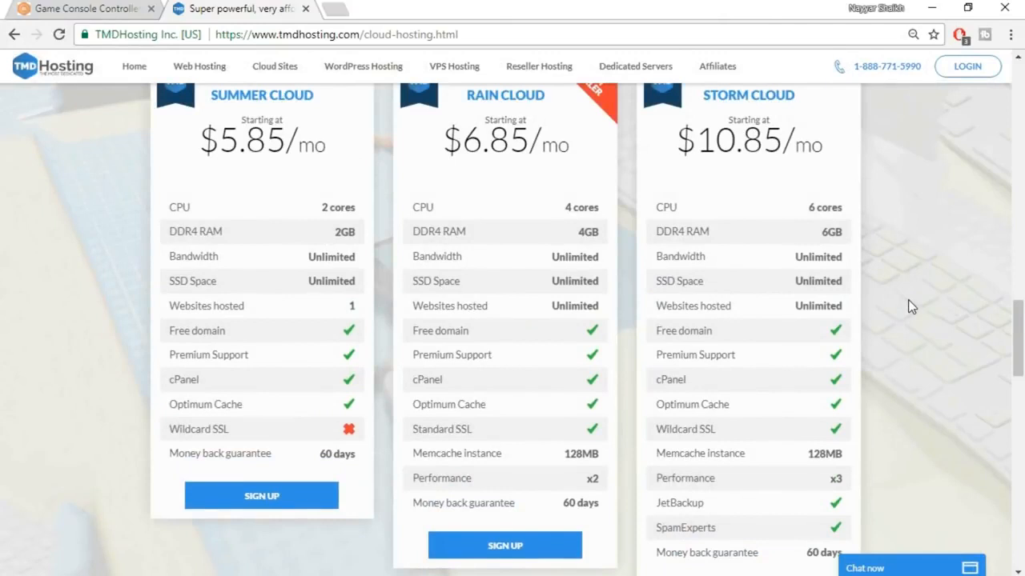
{"action": "key", "text": "ctrl+minus"}
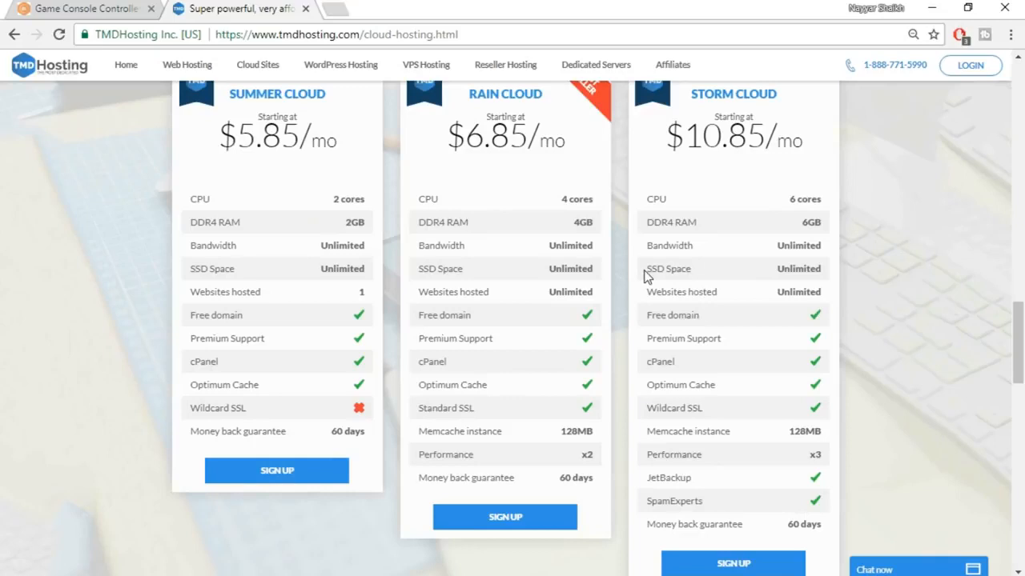
{"action": "left_click_drag", "start_coordinate": [647, 268], "coordinate": [709, 274]}
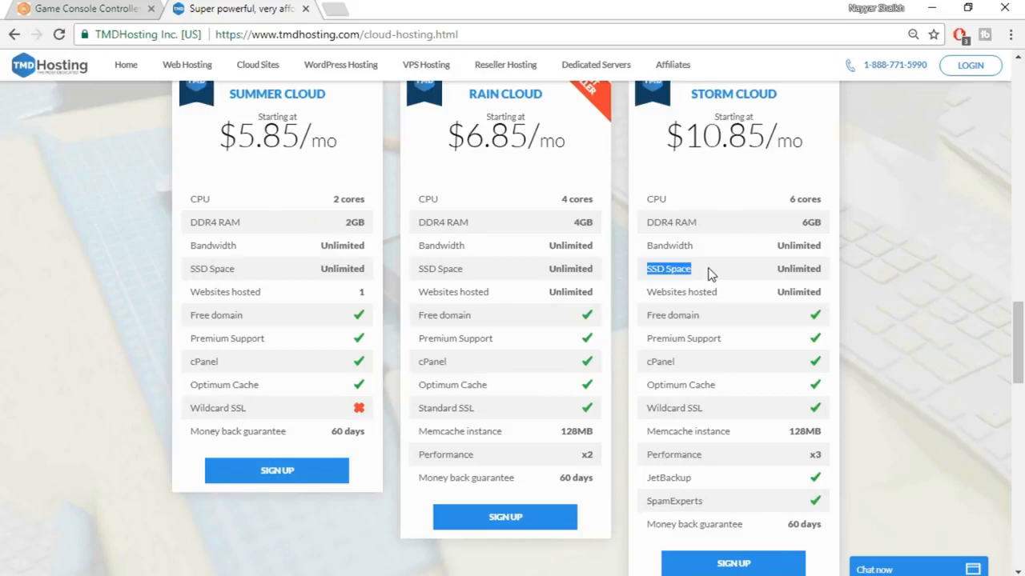
{"action": "left_click", "coordinate": [338, 8]}
{"action": "type", "text": "ssd"}
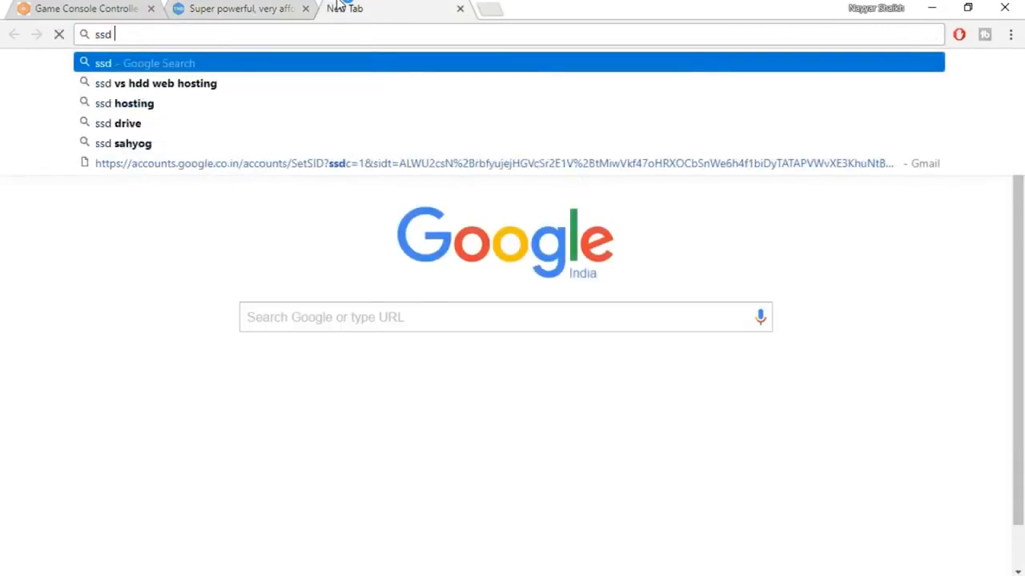
{"action": "key", "text": "Down"}
{"action": "key", "text": "Down"}
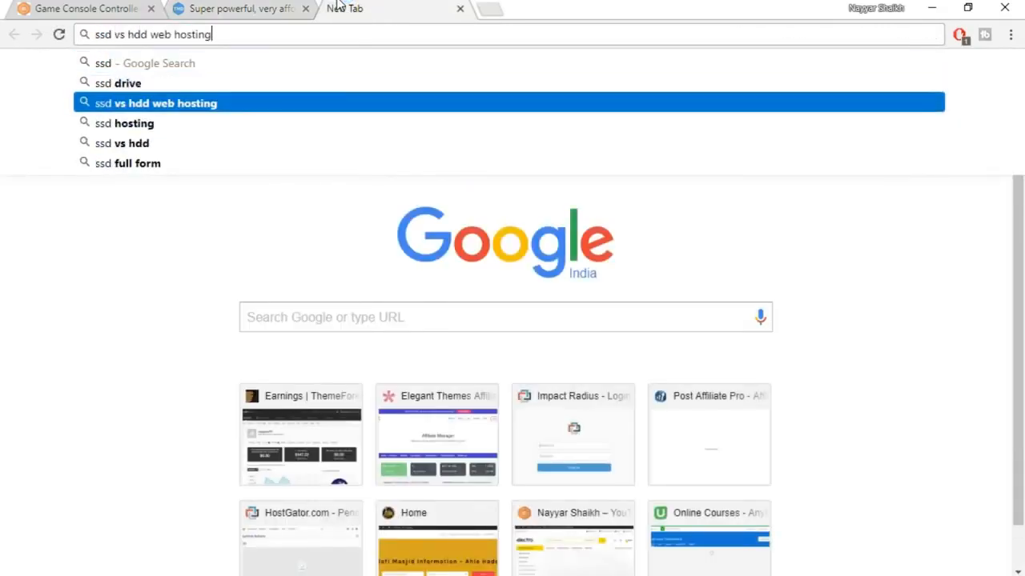
{"action": "key", "text": "Return"}
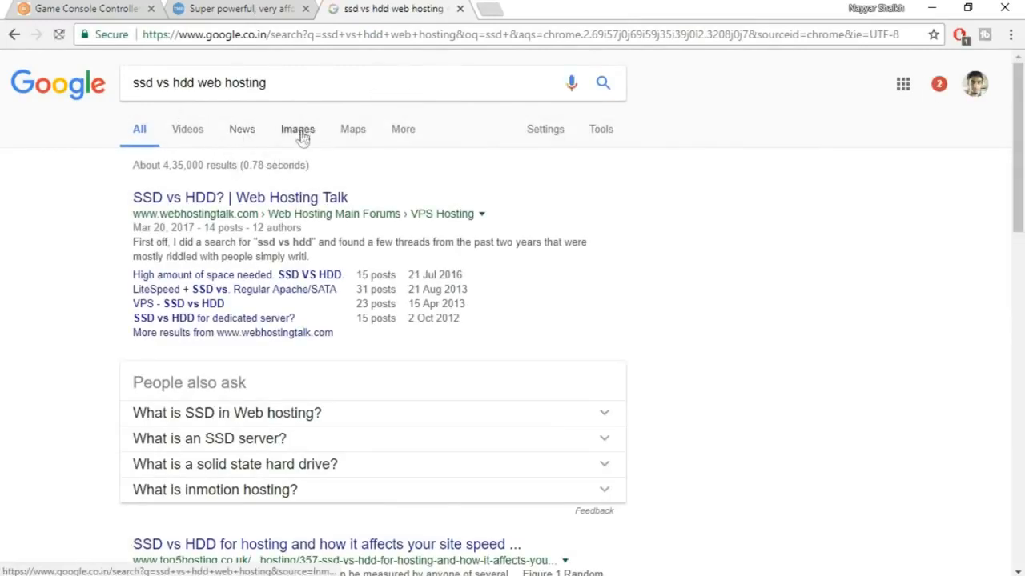
{"action": "left_click", "coordinate": [299, 134]}
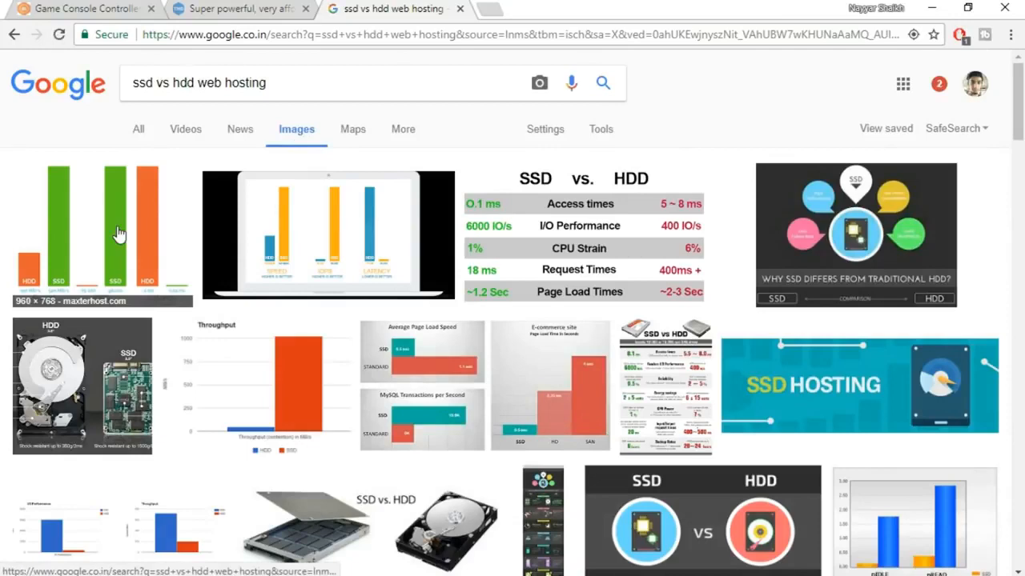
{"action": "left_click", "coordinate": [119, 240]}
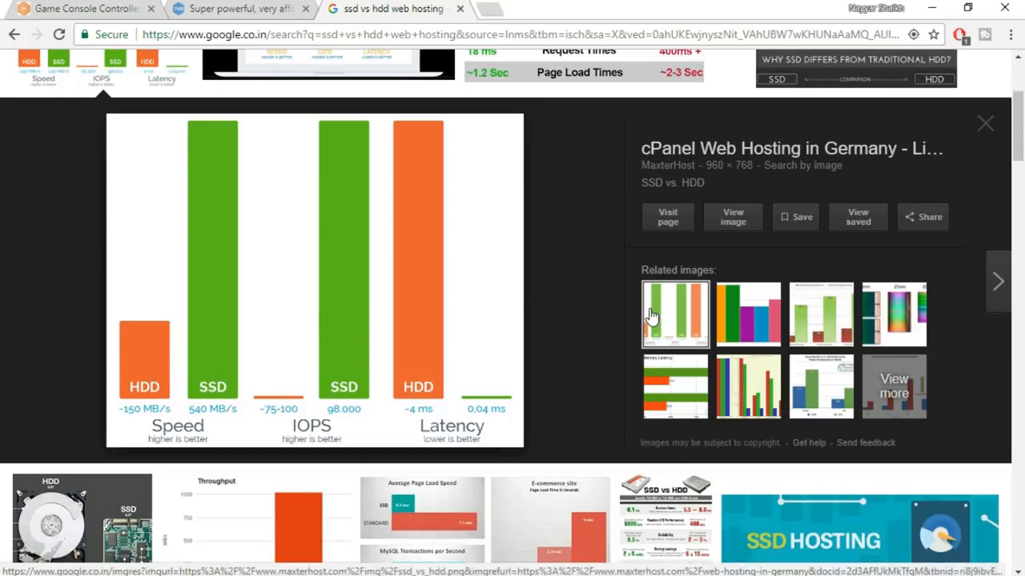
{"action": "left_click", "coordinate": [459, 9]}
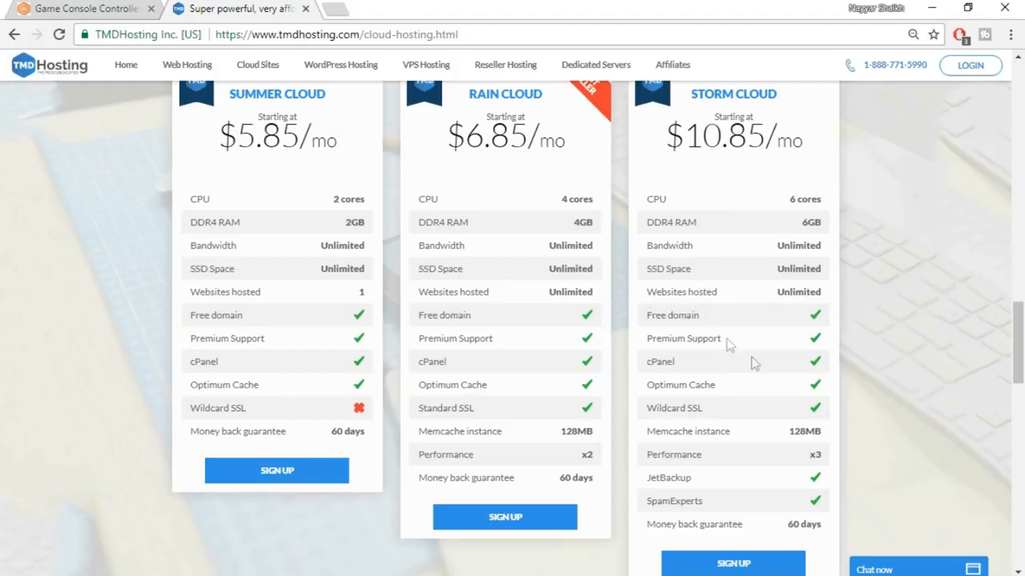
Step: Switch back and forth between the Electro product tab and the TMDHosting pricing tab
{"action": "left_click", "coordinate": [99, 8]}
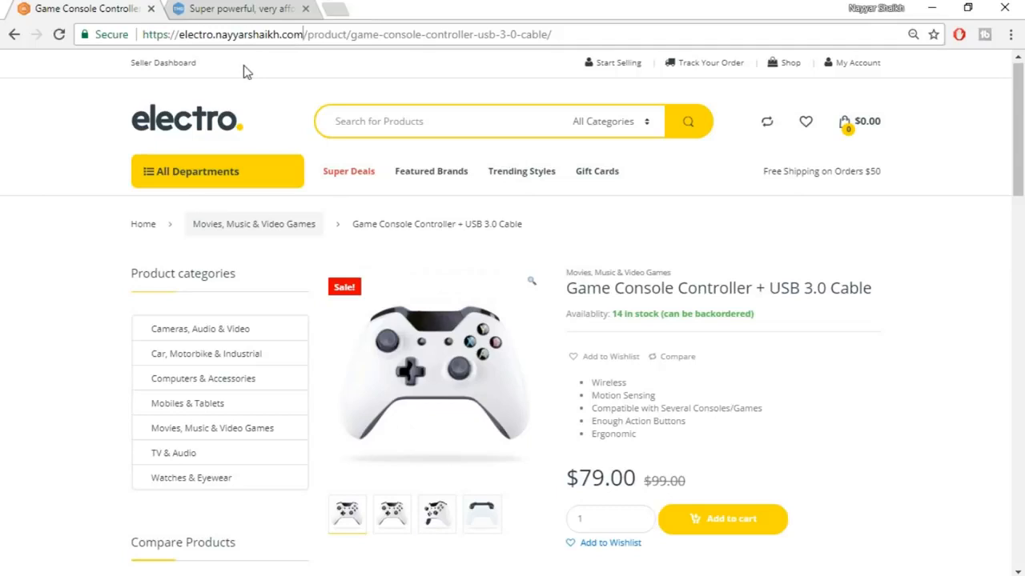
{"action": "left_click", "coordinate": [232, 12]}
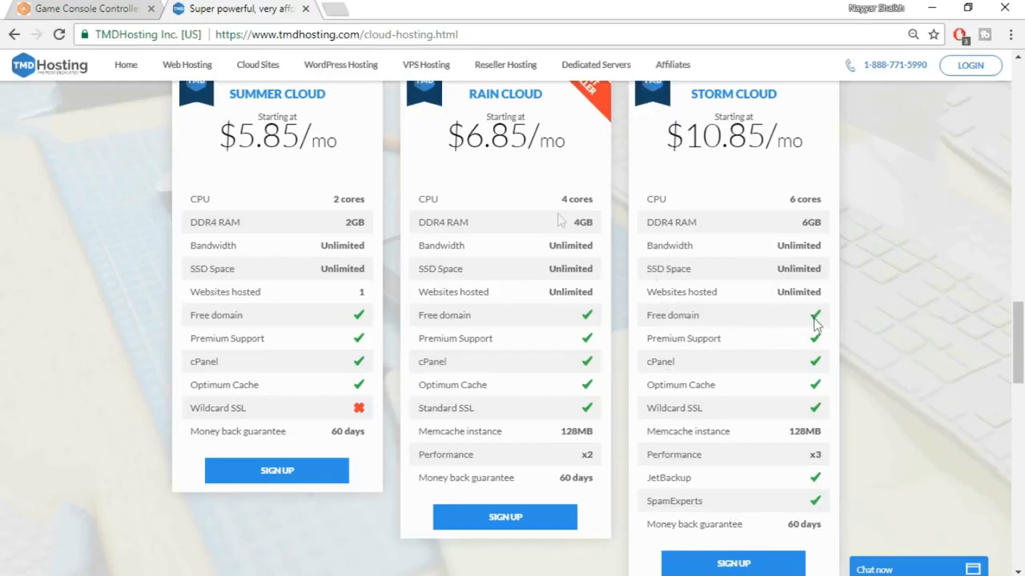
{"action": "left_click", "coordinate": [121, 6]}
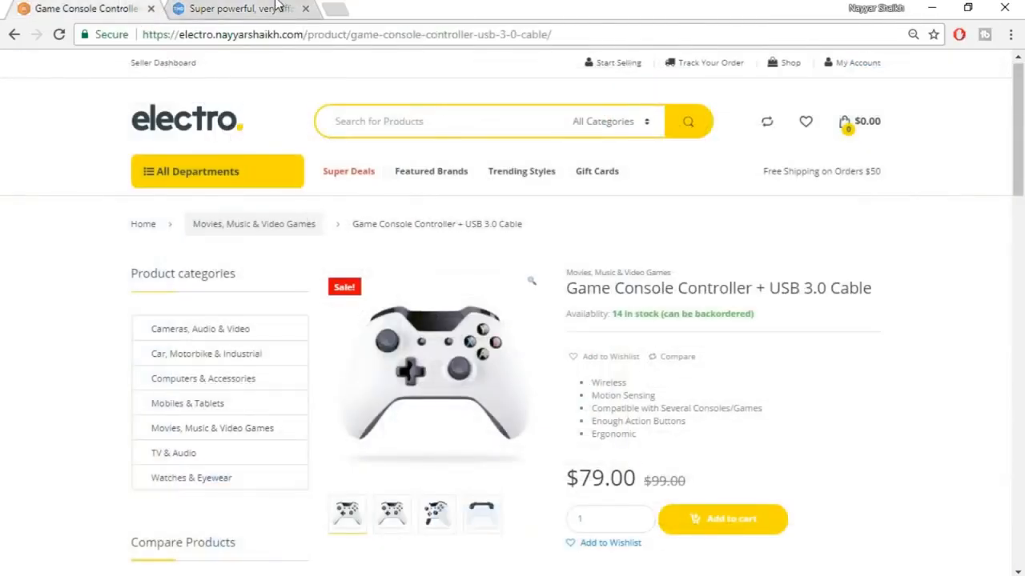
{"action": "left_click", "coordinate": [276, 8]}
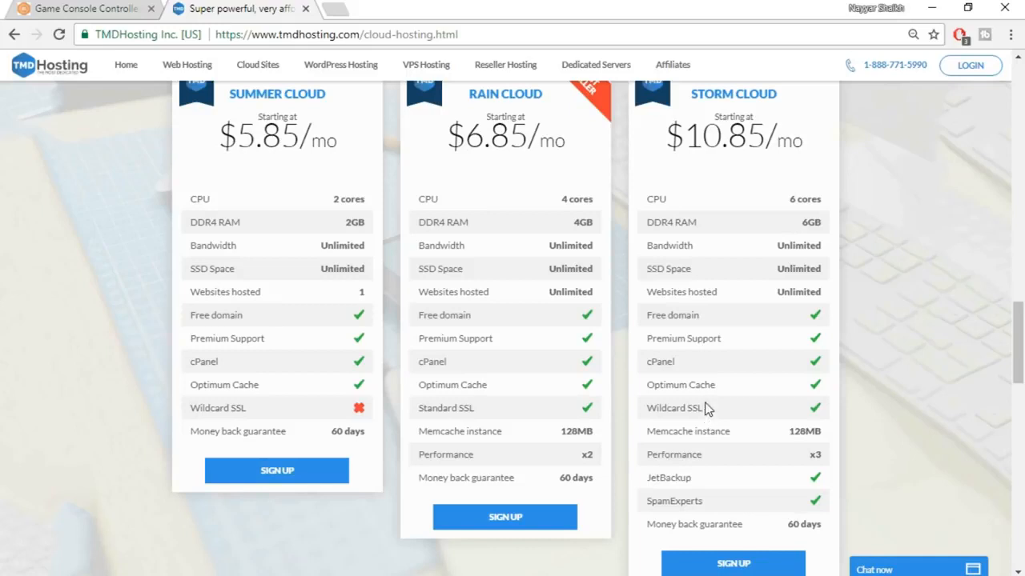
{"action": "left_click", "coordinate": [76, 8]}
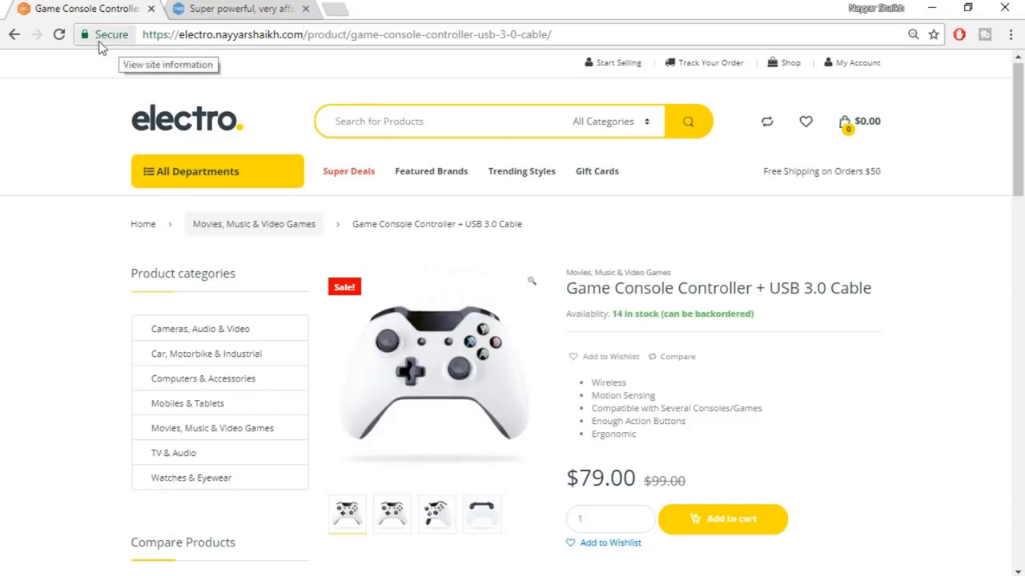
{"action": "left_click", "coordinate": [240, 8]}
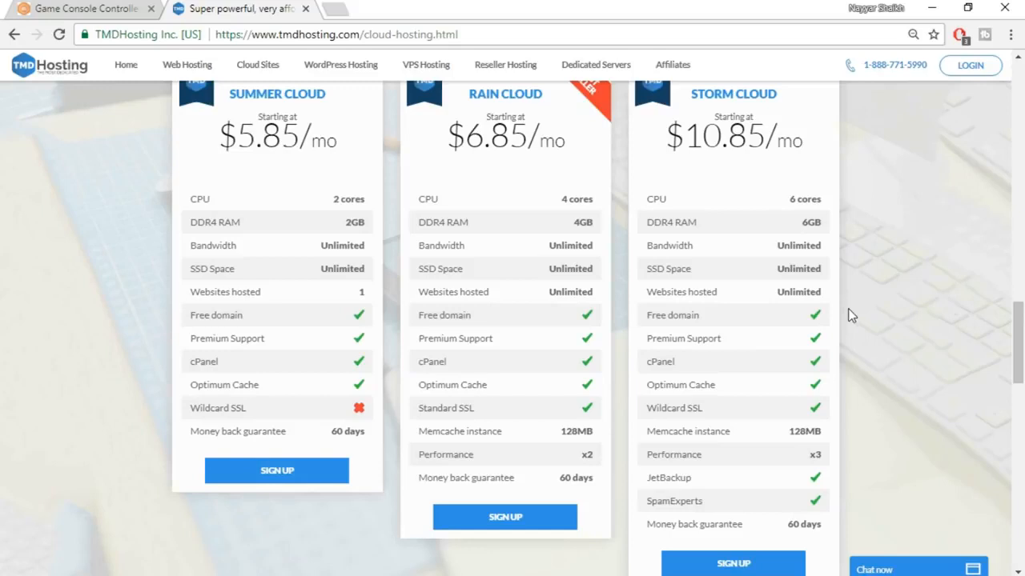
Step: Highlight Storm Cloud's Wildcard SSL row, glance at the Electro tab, and return to TMDHosting
{"action": "left_click_drag", "start_coordinate": [648, 409], "coordinate": [698, 409]}
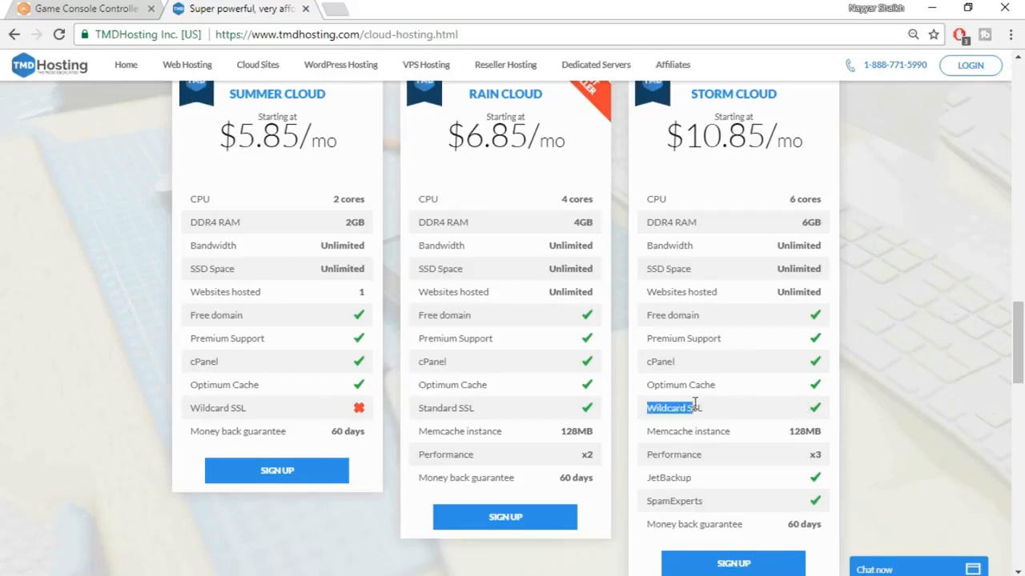
{"action": "left_click", "coordinate": [742, 411]}
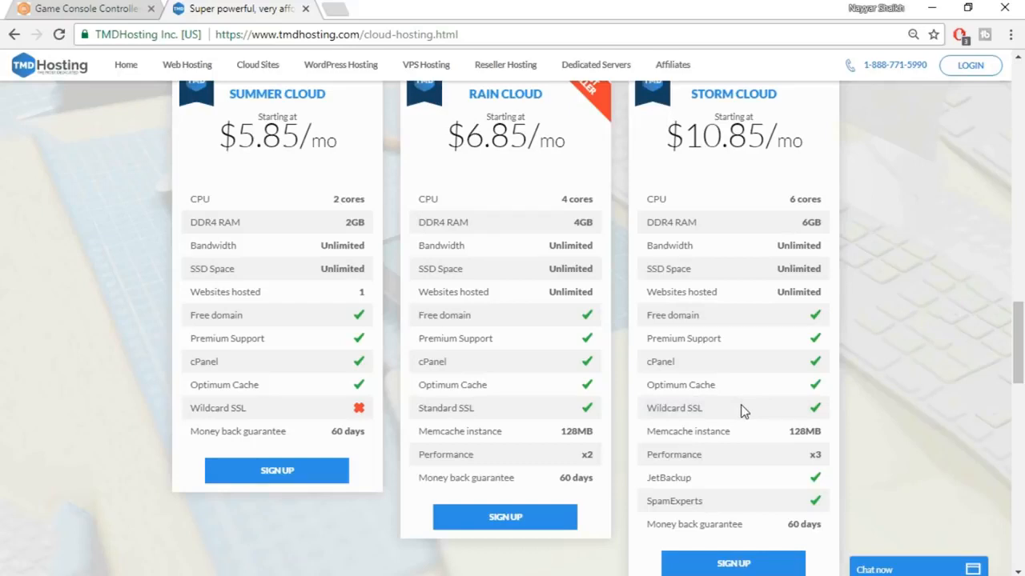
{"action": "left_click", "coordinate": [141, 14]}
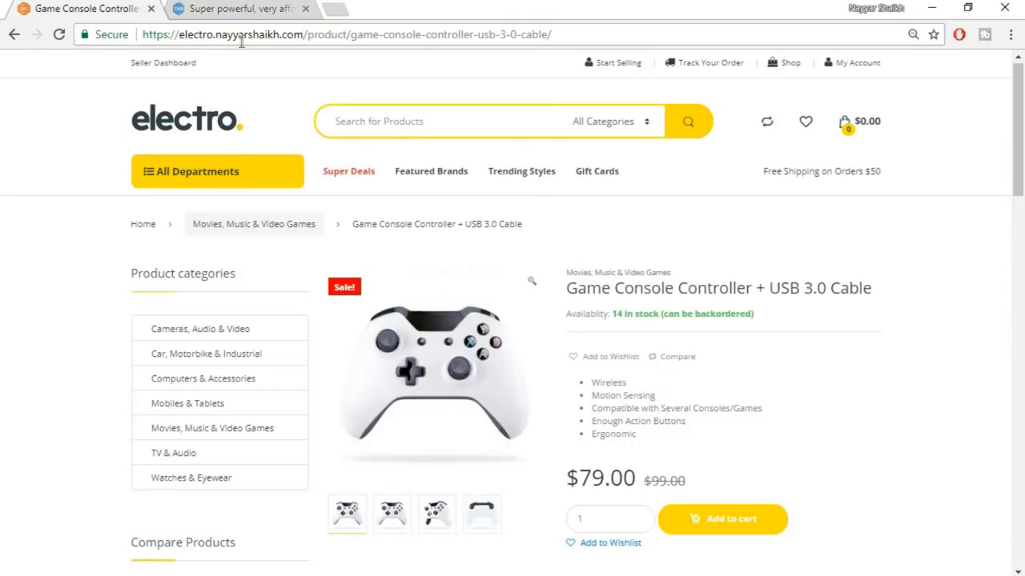
{"action": "left_click", "coordinate": [248, 8]}
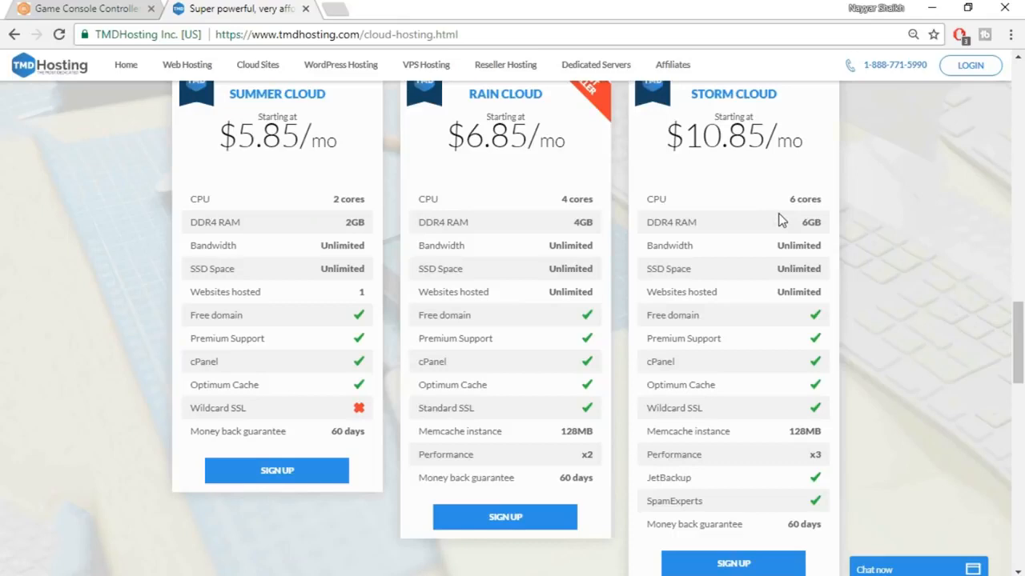
Step: Review the cloud pricing cards and sign up for Storm Cloud at $10.85/mo
{"action": "scroll", "coordinate": [383, 254], "scroll_direction": "up", "scroll_amount": 1}
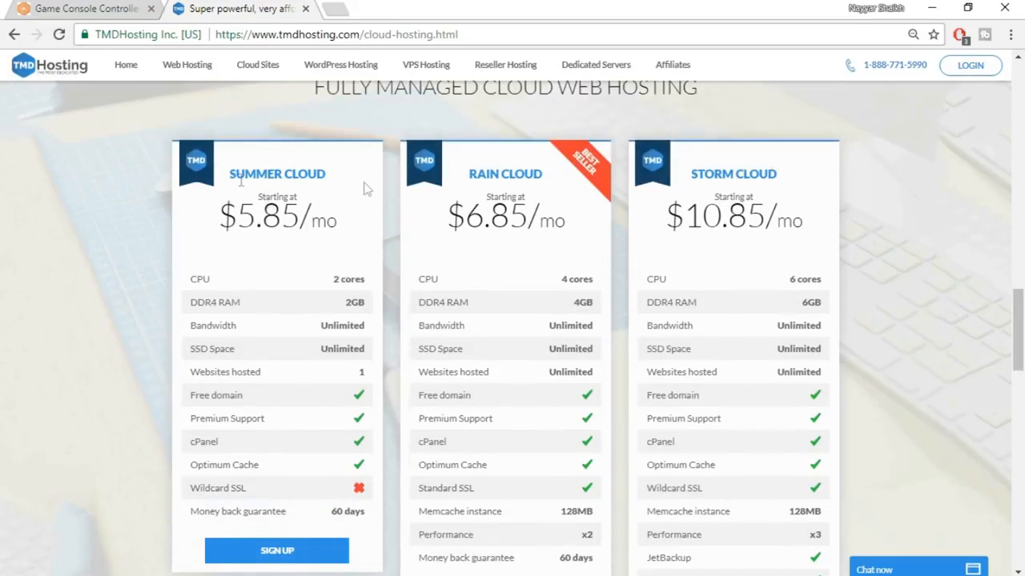
{"action": "scroll", "coordinate": [774, 214], "scroll_direction": "down", "scroll_amount": 1}
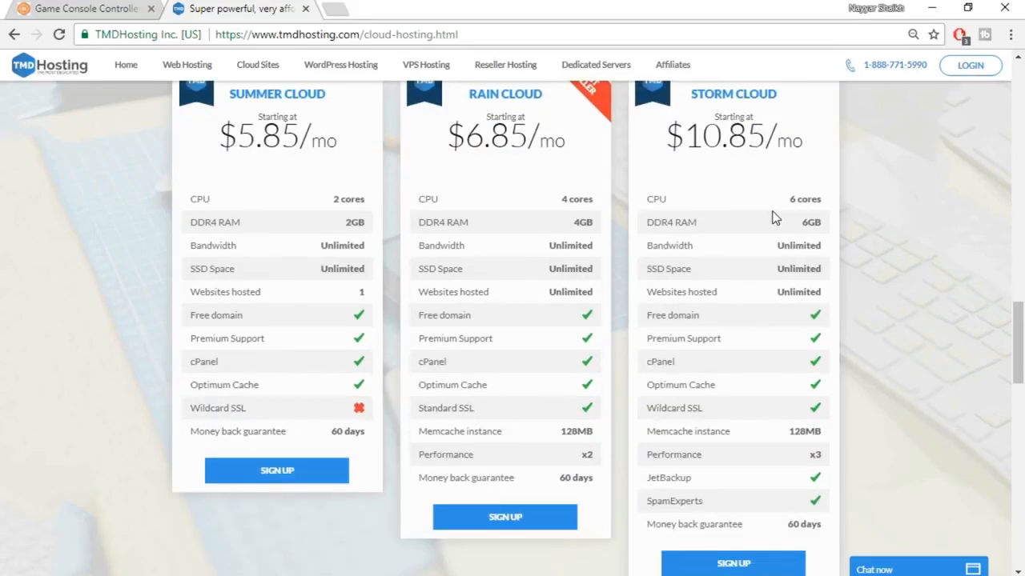
{"action": "scroll", "coordinate": [773, 220], "scroll_direction": "up", "scroll_amount": 1}
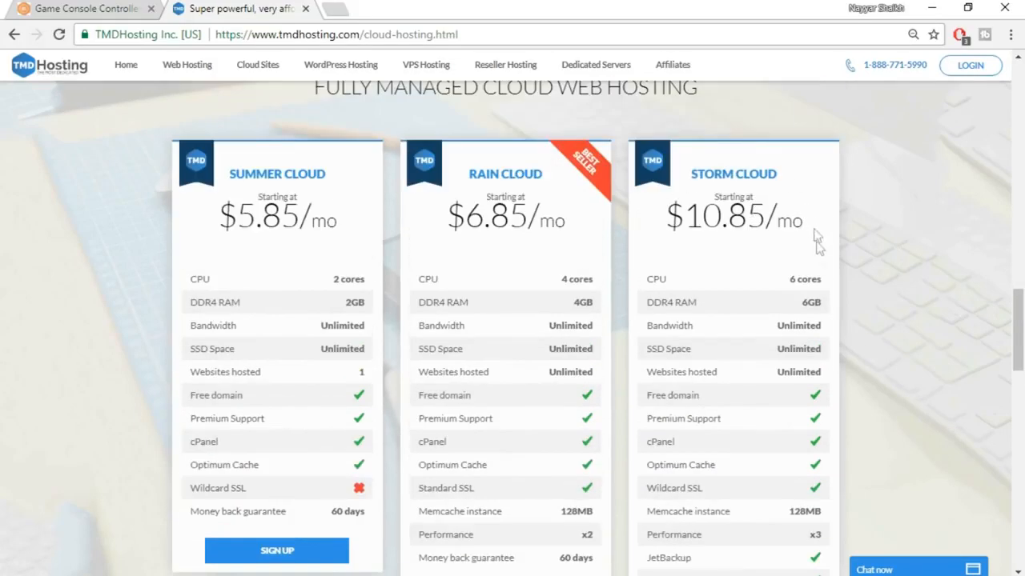
{"action": "scroll", "coordinate": [827, 290], "scroll_direction": "down", "scroll_amount": 2}
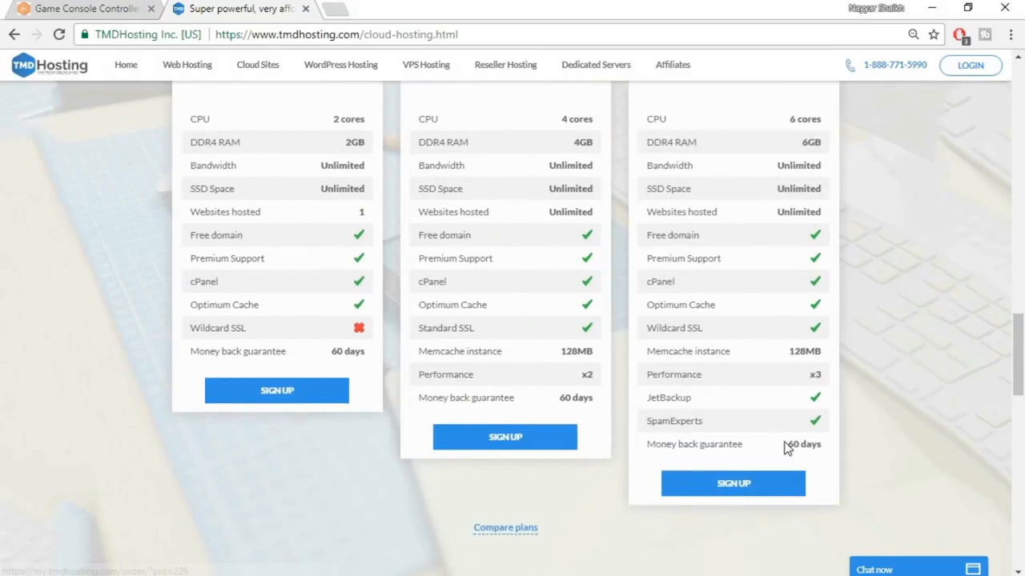
{"action": "scroll", "coordinate": [787, 448], "scroll_direction": "up", "scroll_amount": 1}
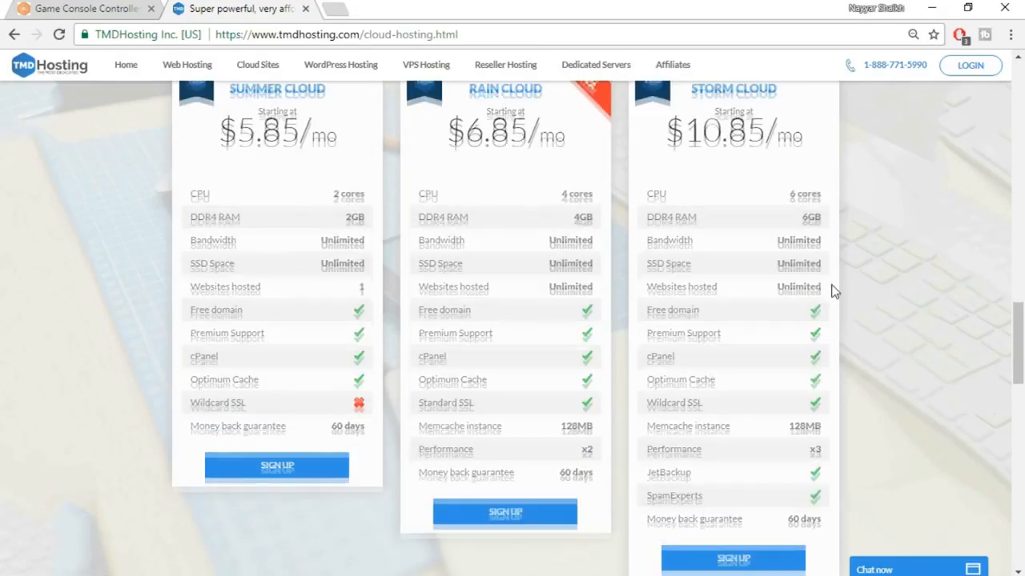
{"action": "scroll", "coordinate": [833, 291], "scroll_direction": "down", "scroll_amount": 1}
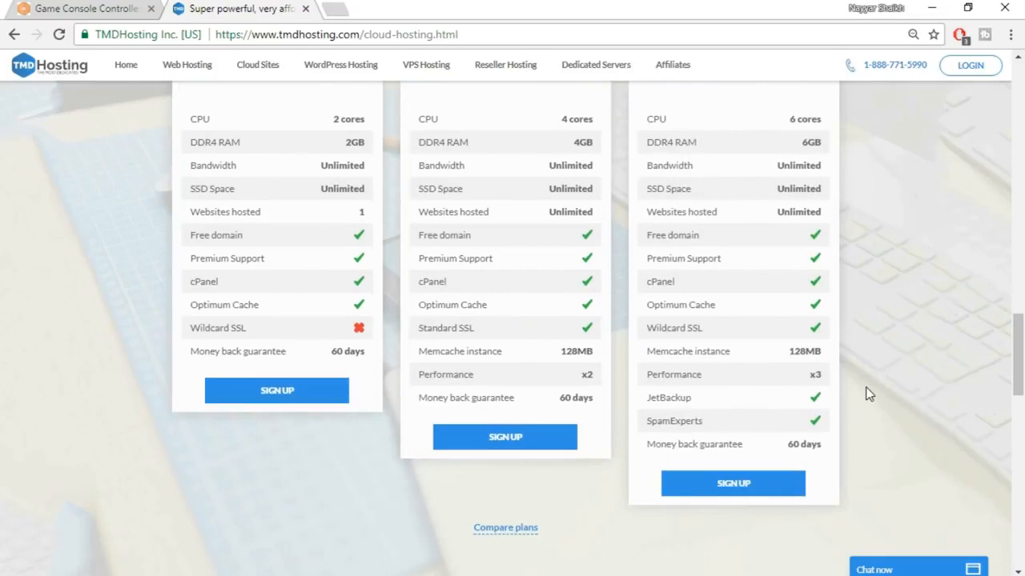
{"action": "scroll", "coordinate": [862, 400], "scroll_direction": "up", "scroll_amount": 1}
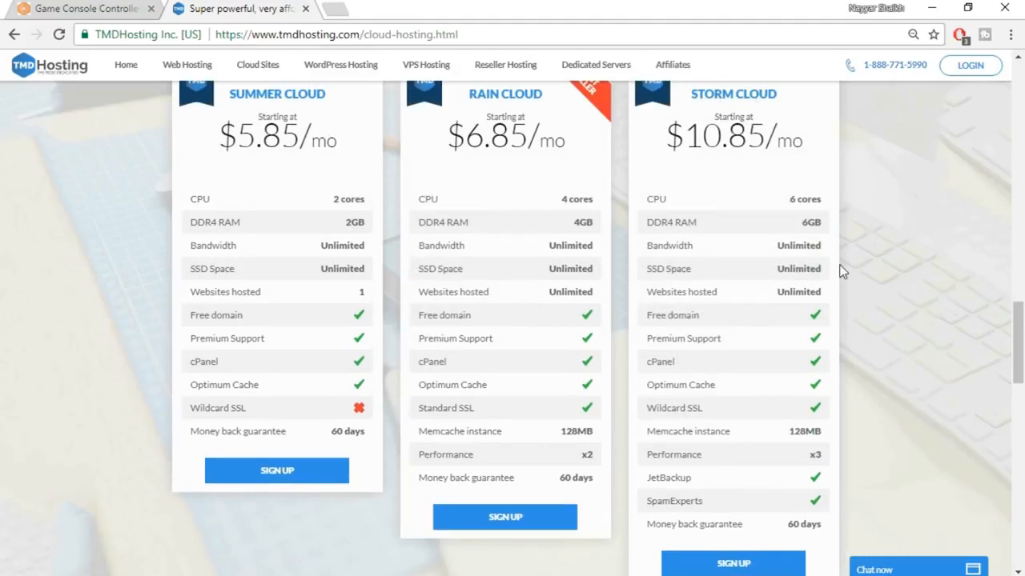
{"action": "scroll", "coordinate": [755, 205], "scroll_direction": "up", "scroll_amount": 2}
{"action": "scroll", "coordinate": [789, 333], "scroll_direction": "down", "scroll_amount": 4}
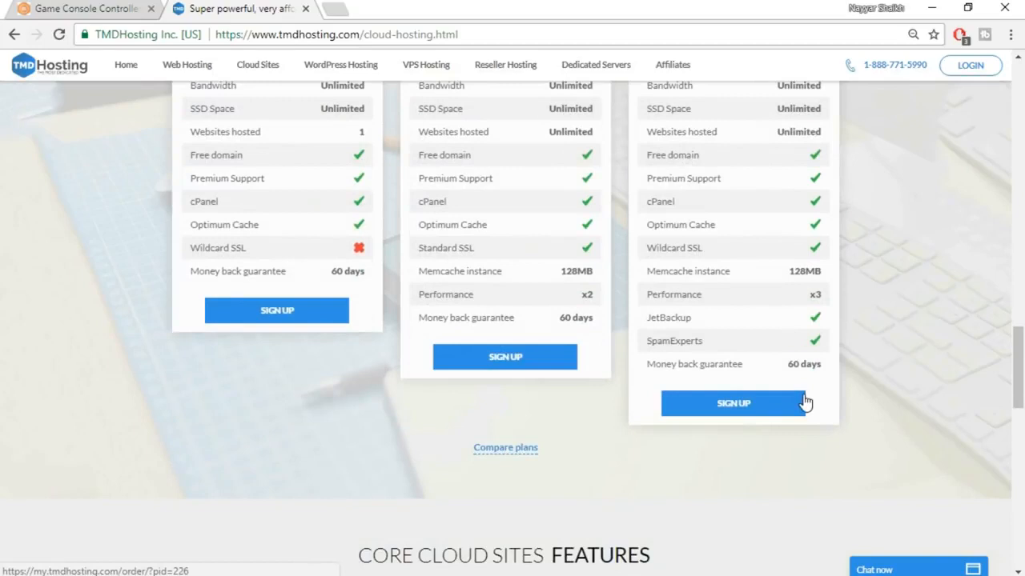
{"action": "scroll", "coordinate": [953, 373], "scroll_direction": "up", "scroll_amount": 1}
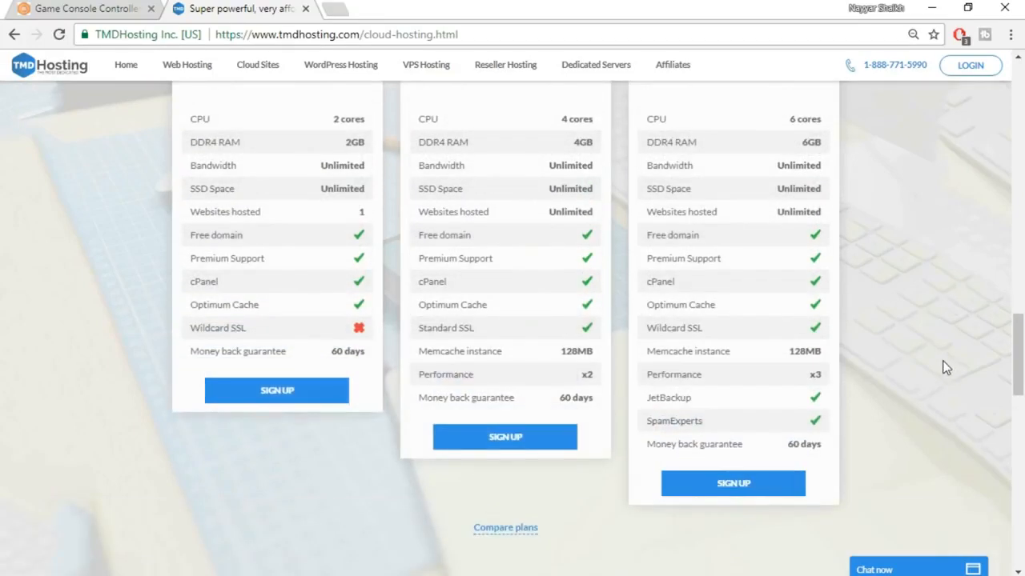
{"action": "scroll", "coordinate": [732, 441], "scroll_direction": "down", "scroll_amount": 1}
{"action": "left_click", "coordinate": [743, 413]}
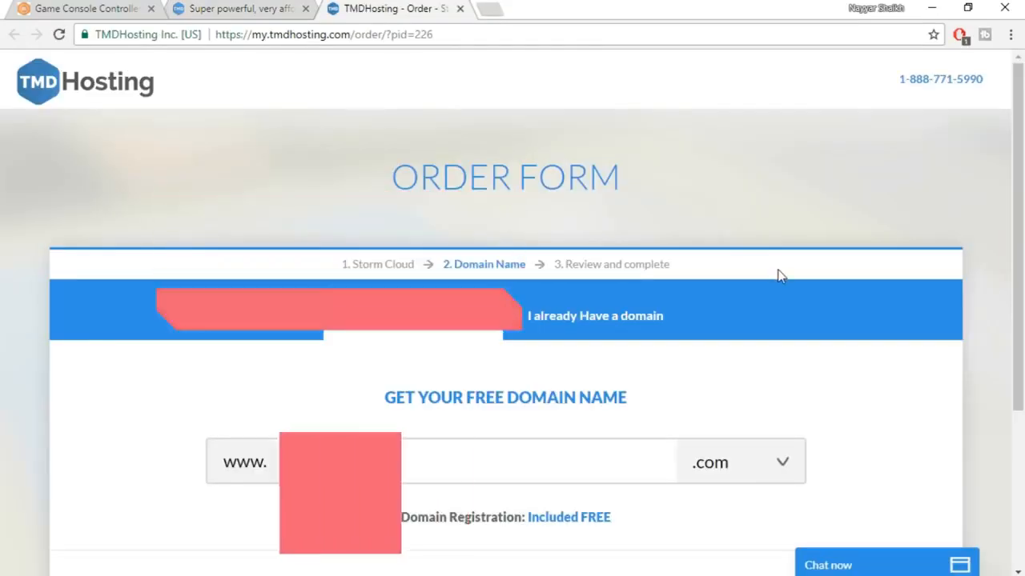
Step: Compare the new-domain and existing-domain options on the Storm Cloud order form
{"action": "scroll", "coordinate": [780, 276], "scroll_direction": "down", "scroll_amount": 1}
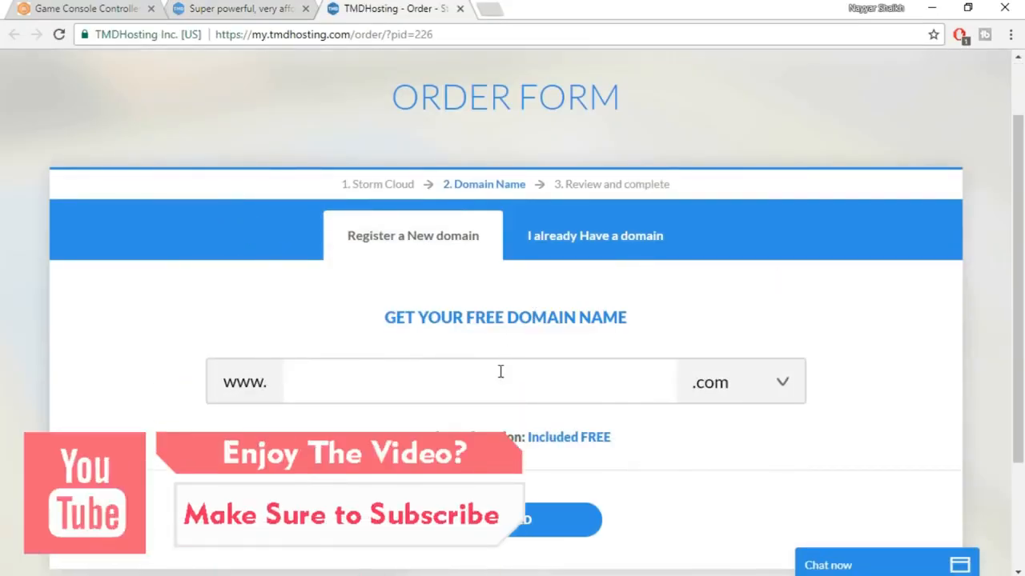
{"action": "left_click", "coordinate": [412, 388]}
{"action": "left_click", "coordinate": [709, 387]}
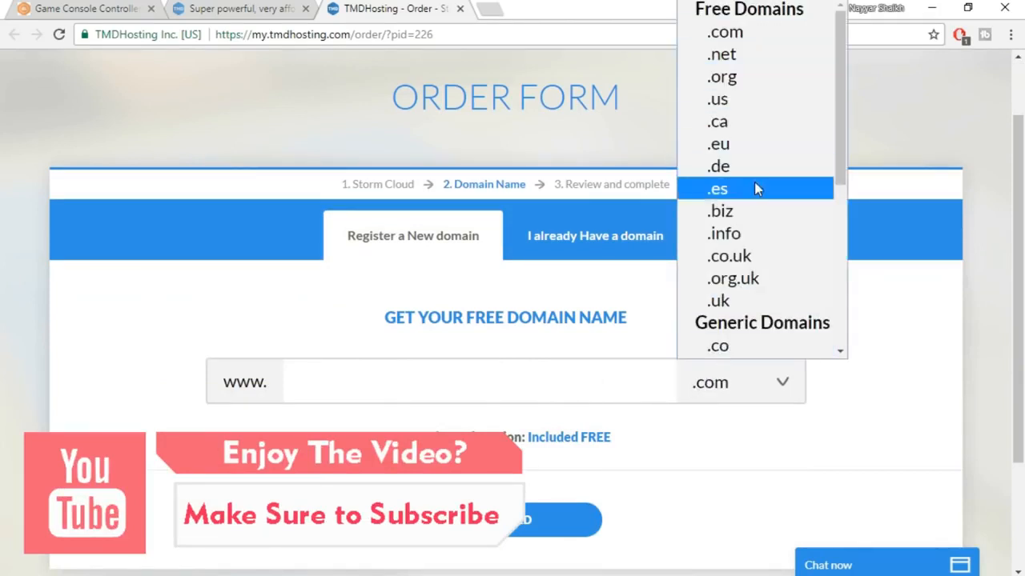
{"action": "left_click", "coordinate": [901, 301]}
{"action": "left_click", "coordinate": [559, 239]}
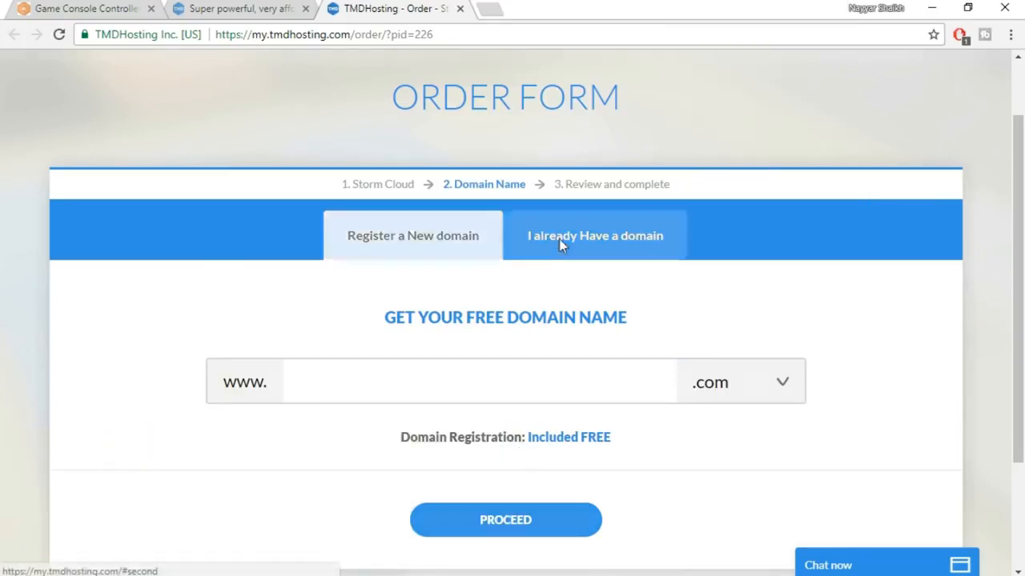
{"action": "left_click", "coordinate": [568, 383]}
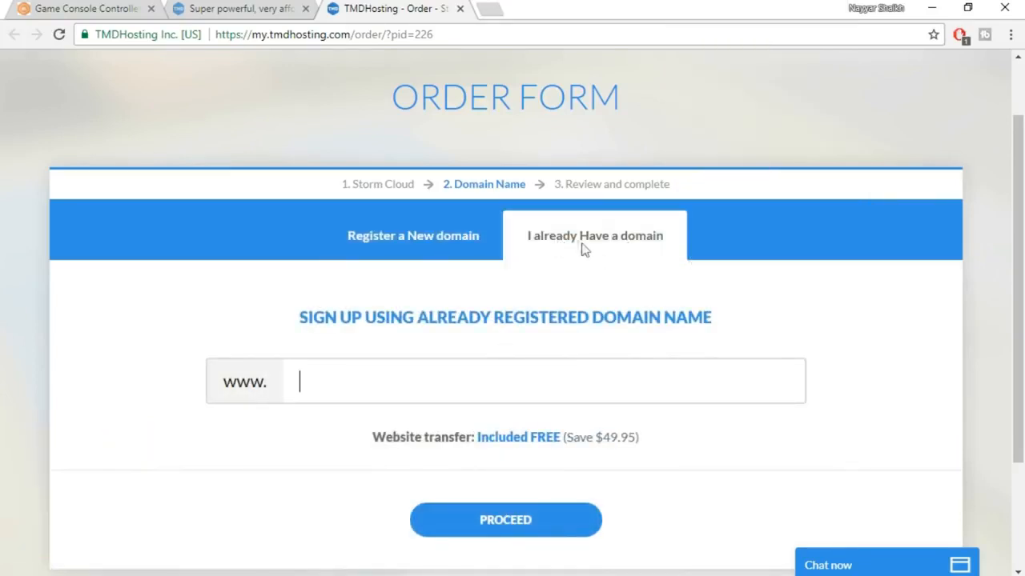
{"action": "left_click", "coordinate": [444, 250]}
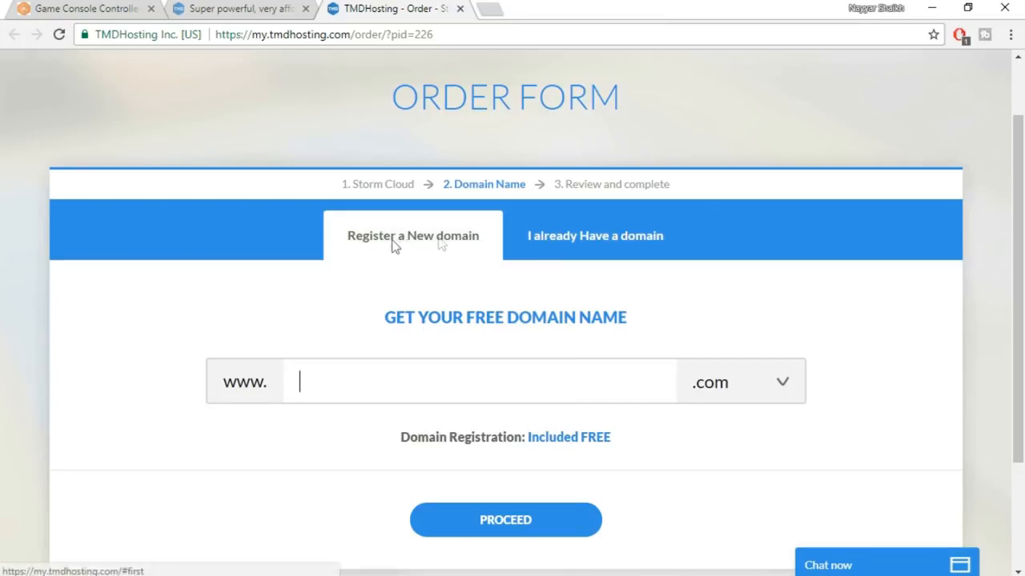
Step: Choose the existing-domain option, paste the registered domain, and proceed to customer details
{"action": "left_click", "coordinate": [502, 383]}
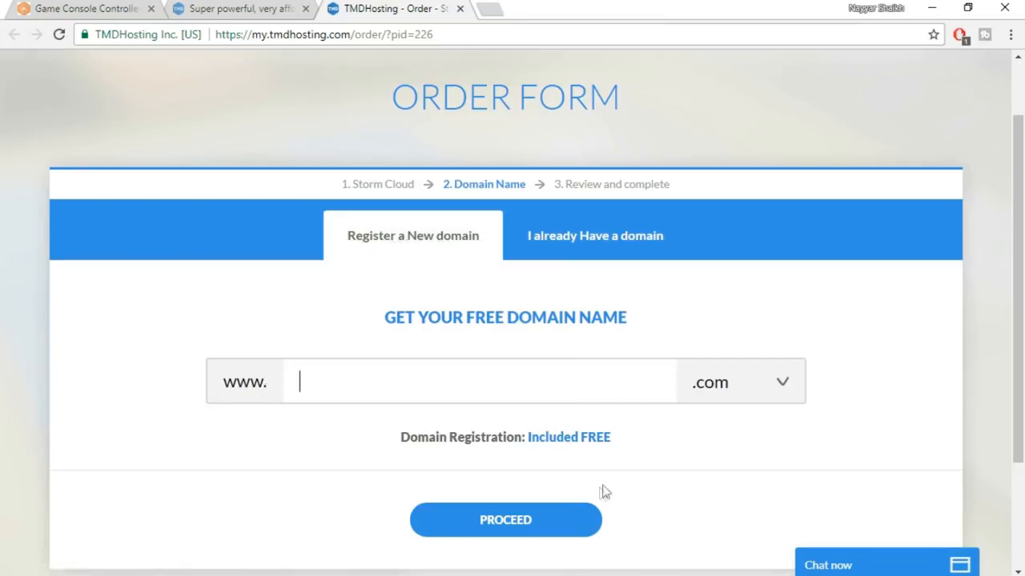
{"action": "left_click", "coordinate": [567, 250]}
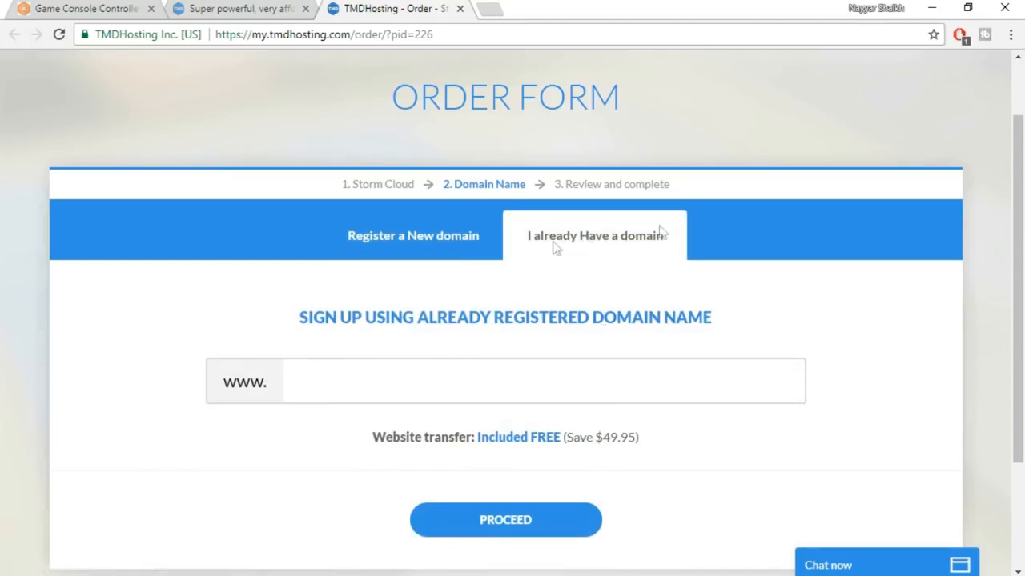
{"action": "left_click", "coordinate": [565, 398]}
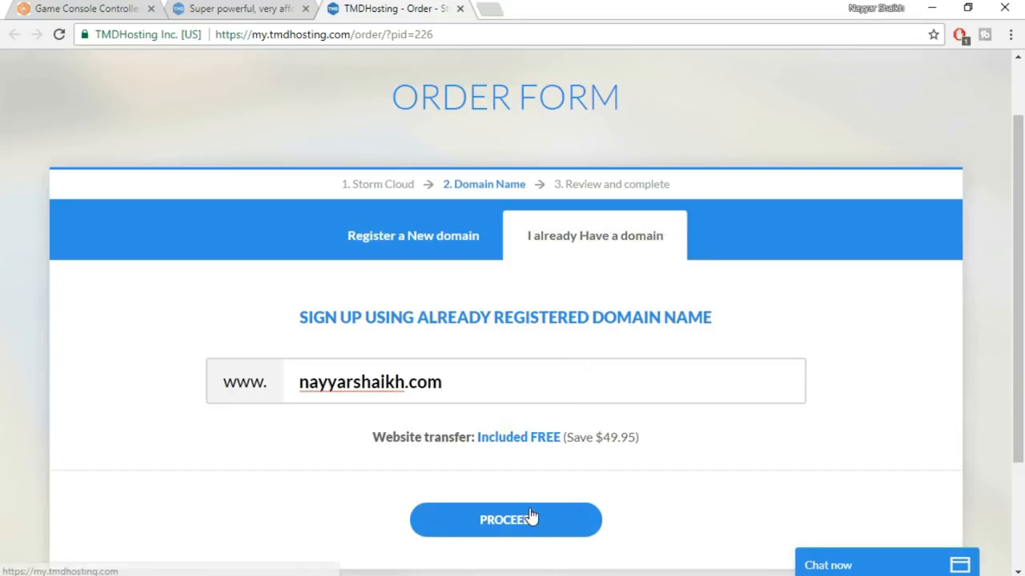
{"action": "left_click", "coordinate": [534, 521]}
Step: Review the customer and payment sections, leaving Credit Card as the payment method
{"action": "scroll", "coordinate": [929, 301], "scroll_direction": "down", "scroll_amount": 2}
{"action": "scroll", "coordinate": [929, 301], "scroll_direction": "down", "scroll_amount": 1}
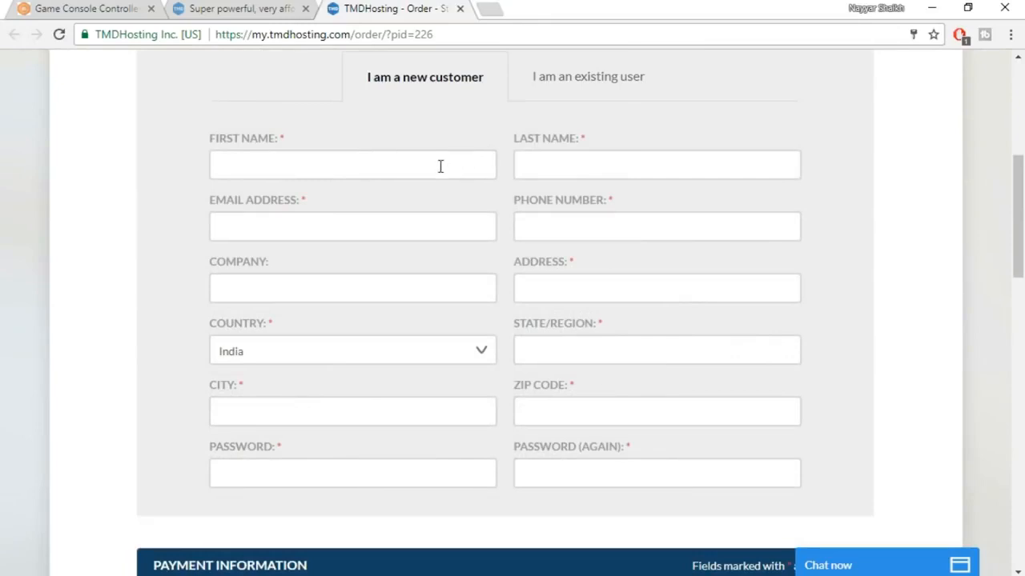
{"action": "scroll", "coordinate": [764, 322], "scroll_direction": "down", "scroll_amount": 5}
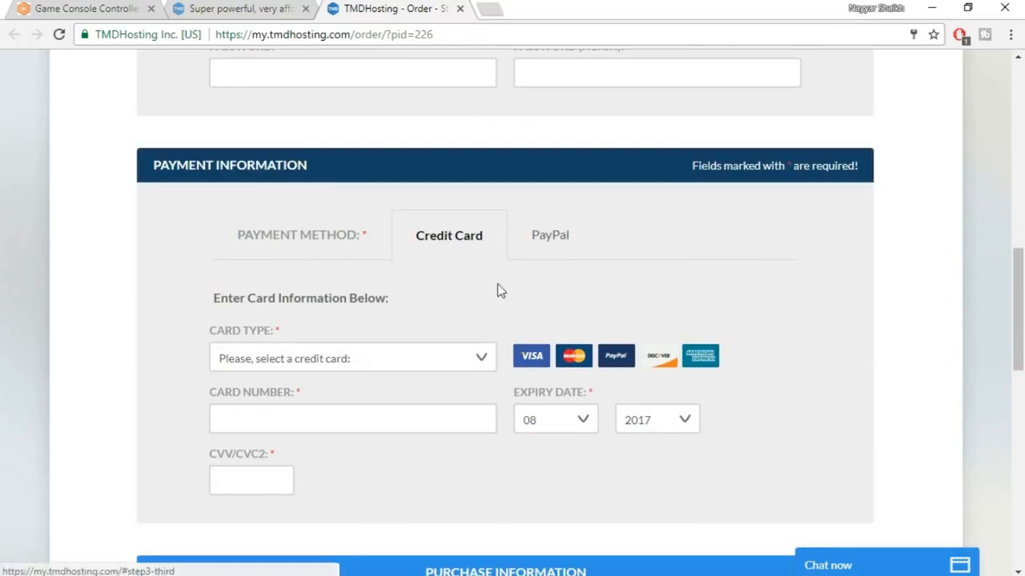
{"action": "left_click", "coordinate": [569, 240]}
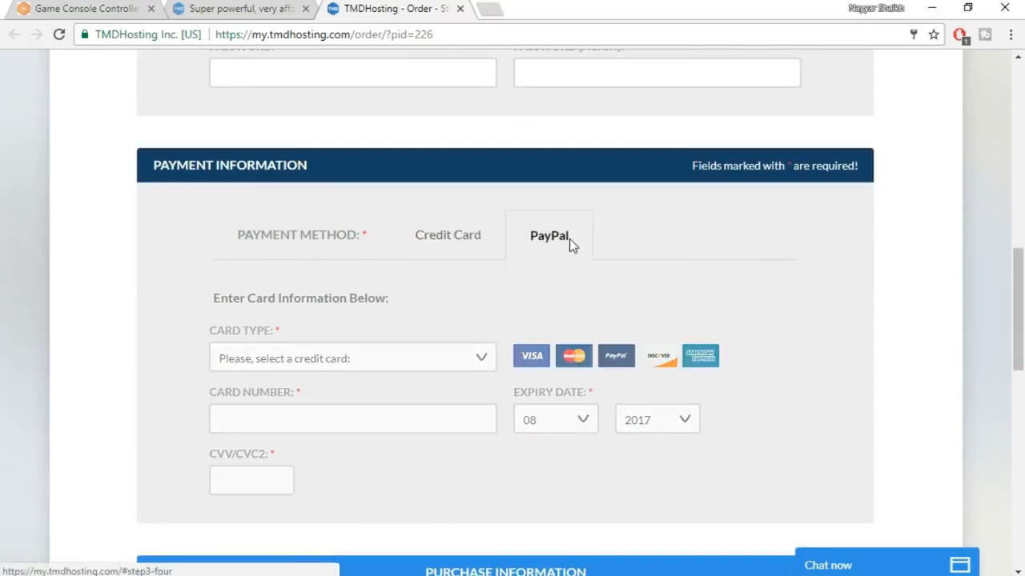
{"action": "left_click", "coordinate": [457, 240]}
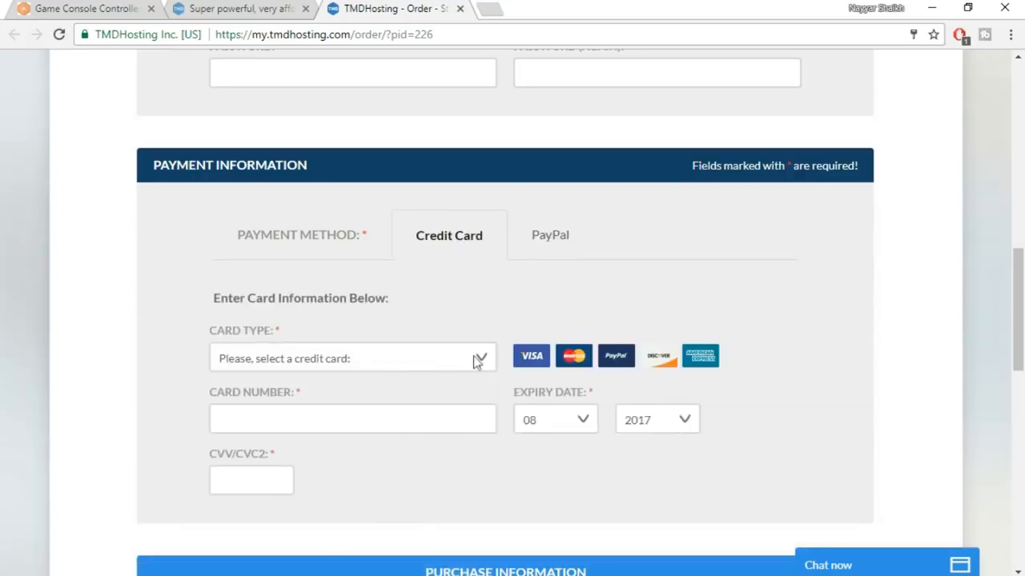
{"action": "scroll", "coordinate": [862, 419], "scroll_direction": "down", "scroll_amount": 6}
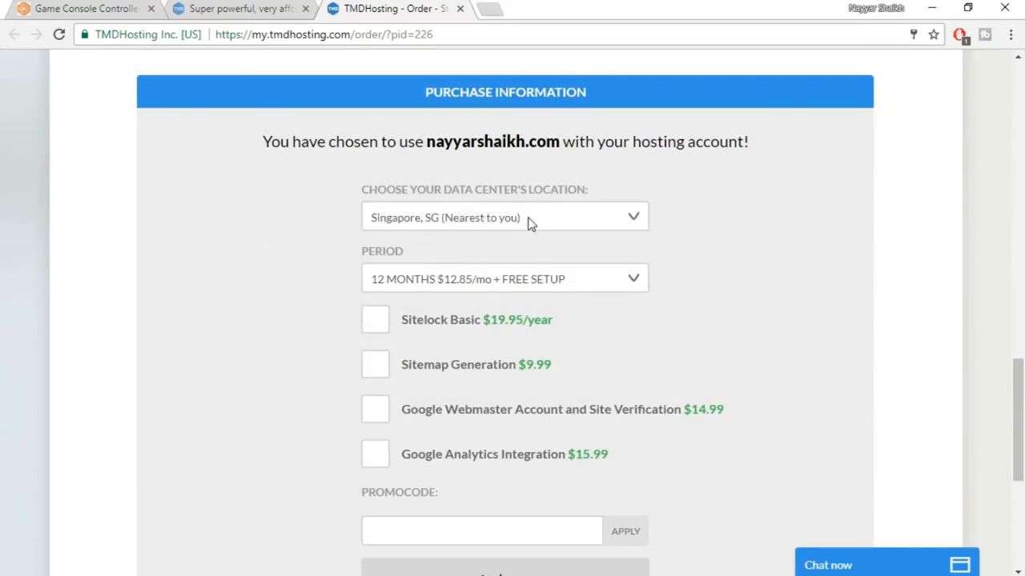
Step: Keep the Singapore data center and the 12-month $12.85/mo period with no add-ons
{"action": "left_click", "coordinate": [581, 218]}
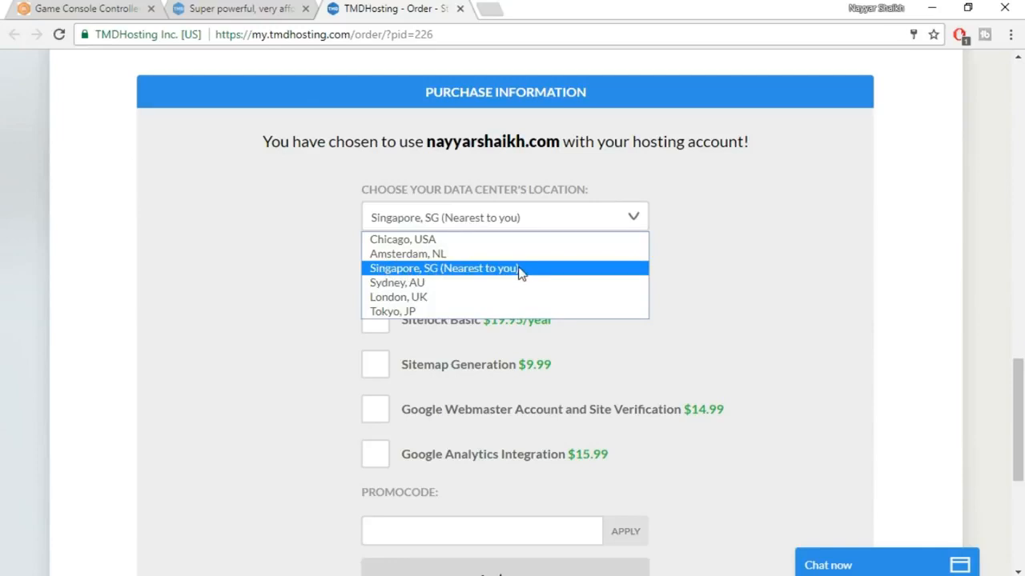
{"action": "left_click", "coordinate": [492, 270]}
{"action": "scroll", "coordinate": [783, 273], "scroll_direction": "down", "scroll_amount": 1}
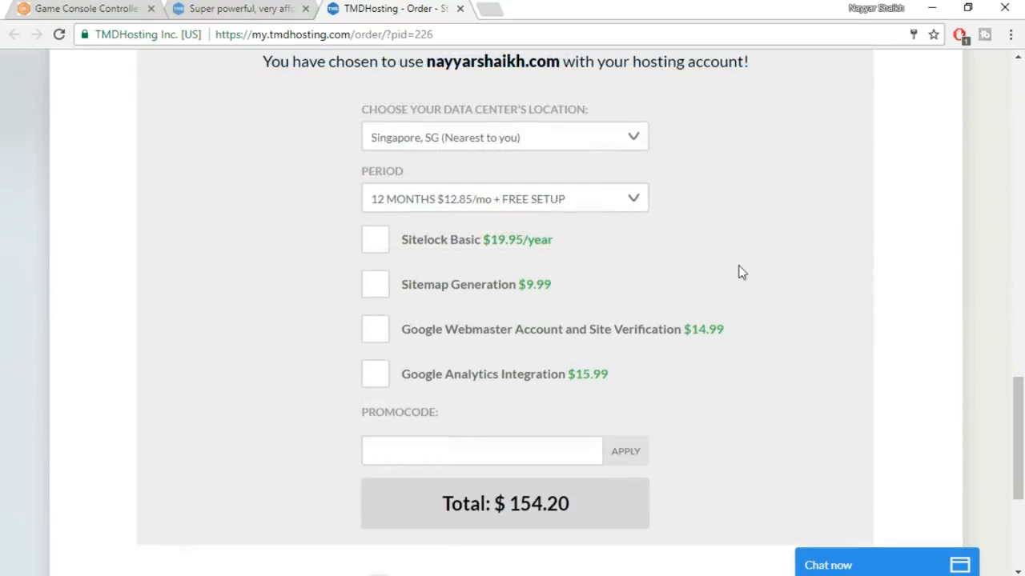
{"action": "left_click", "coordinate": [472, 200]}
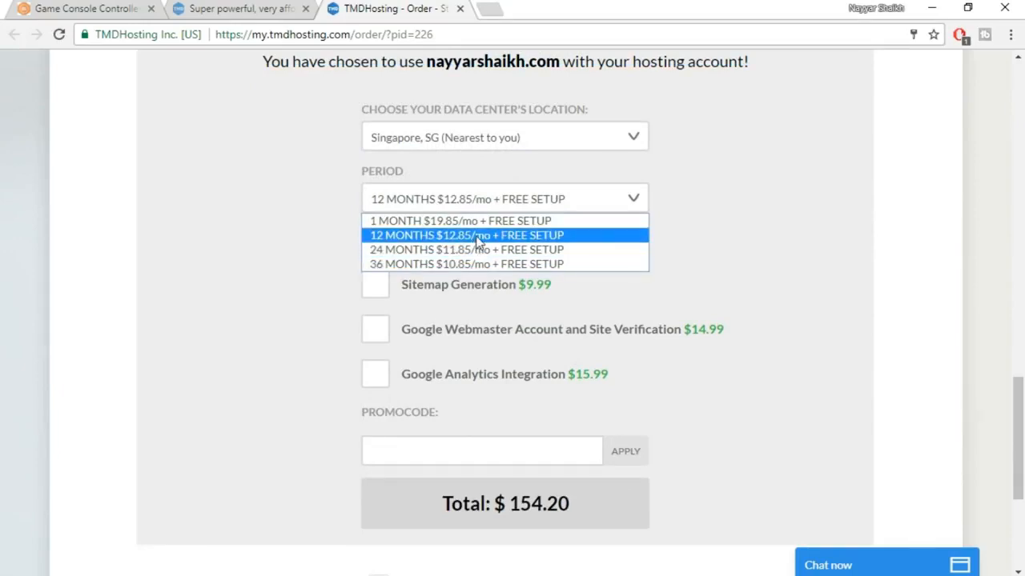
{"action": "left_click", "coordinate": [476, 239]}
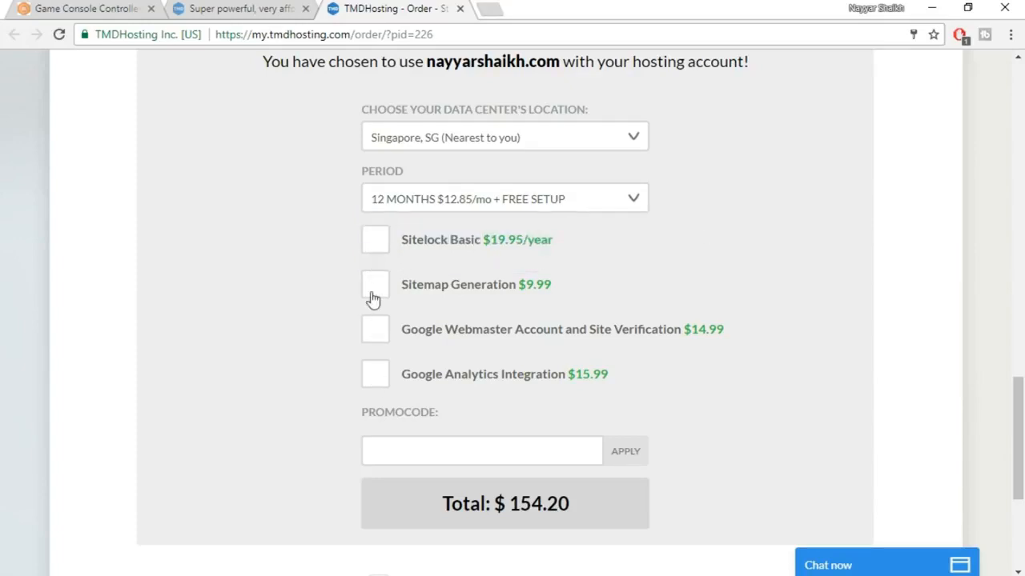
{"action": "scroll", "coordinate": [712, 319], "scroll_direction": "down", "scroll_amount": 1}
{"action": "scroll", "coordinate": [713, 318], "scroll_direction": "down", "scroll_amount": 2}
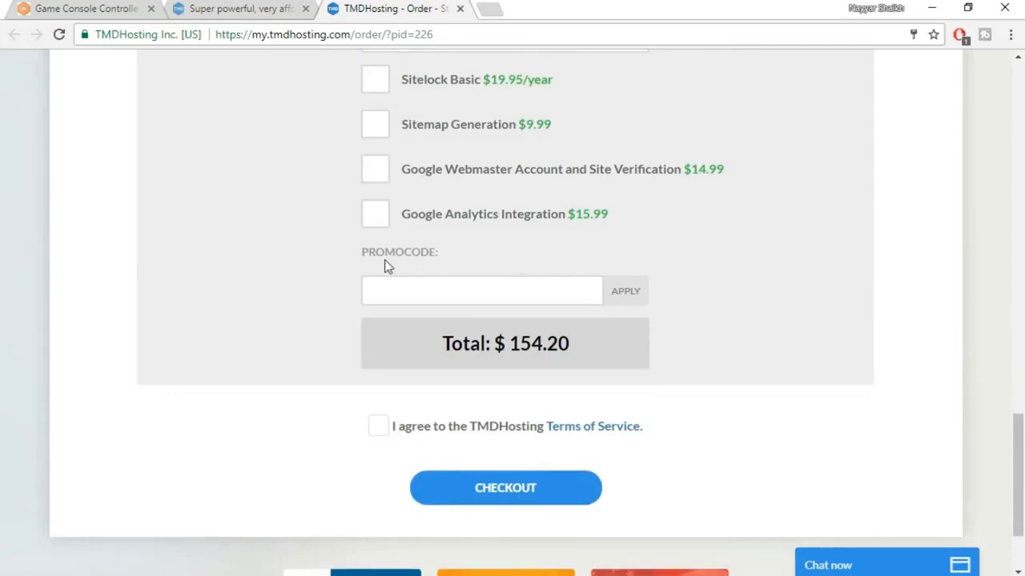
{"action": "left_click", "coordinate": [490, 293]}
Step: Apply the 7% promo code to bring the total to $143.41, and accept the Terms of Service
{"action": "type", "text": "NAYYARYT"}
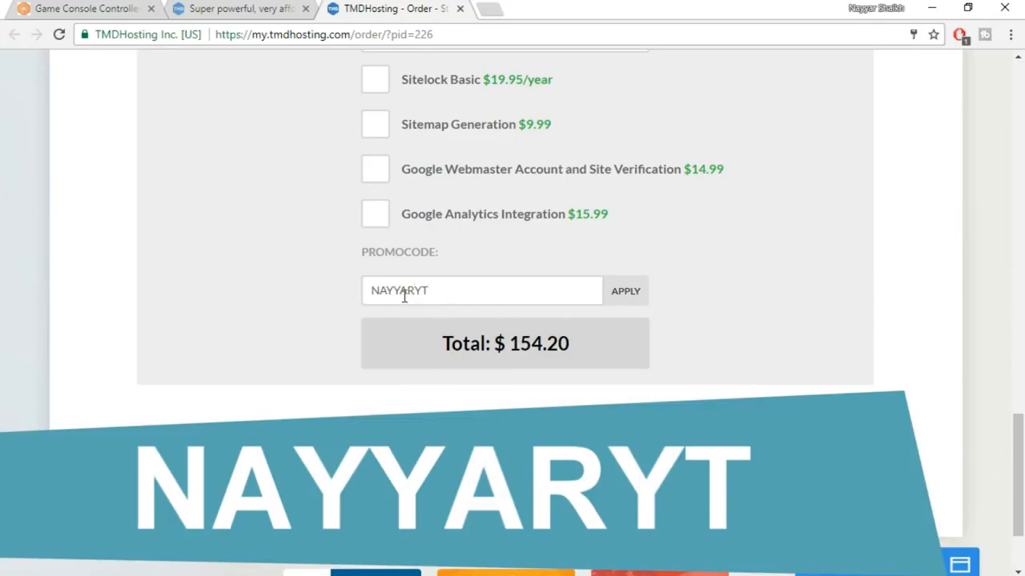
{"action": "left_click", "coordinate": [636, 297]}
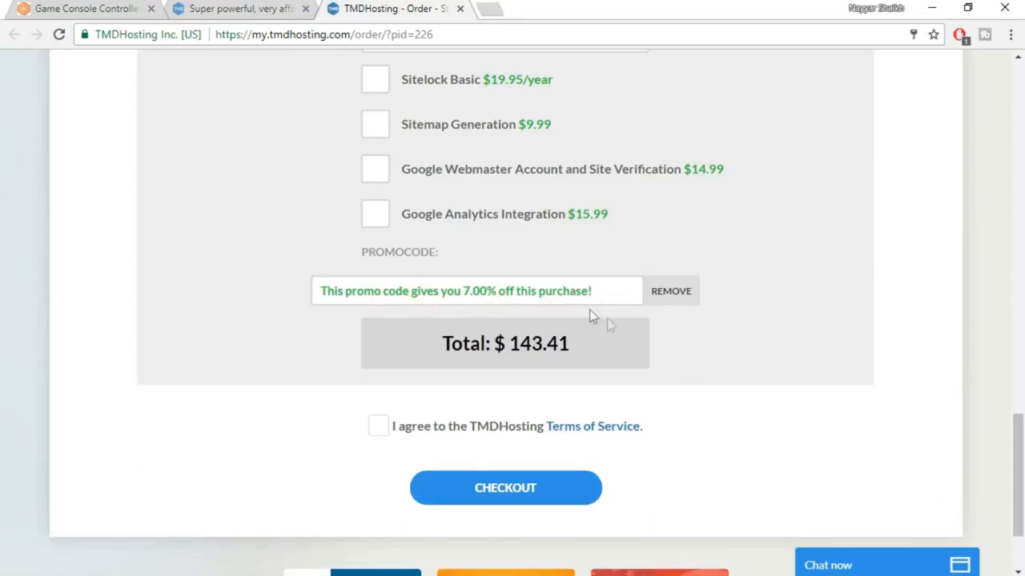
{"action": "left_click", "coordinate": [377, 431]}
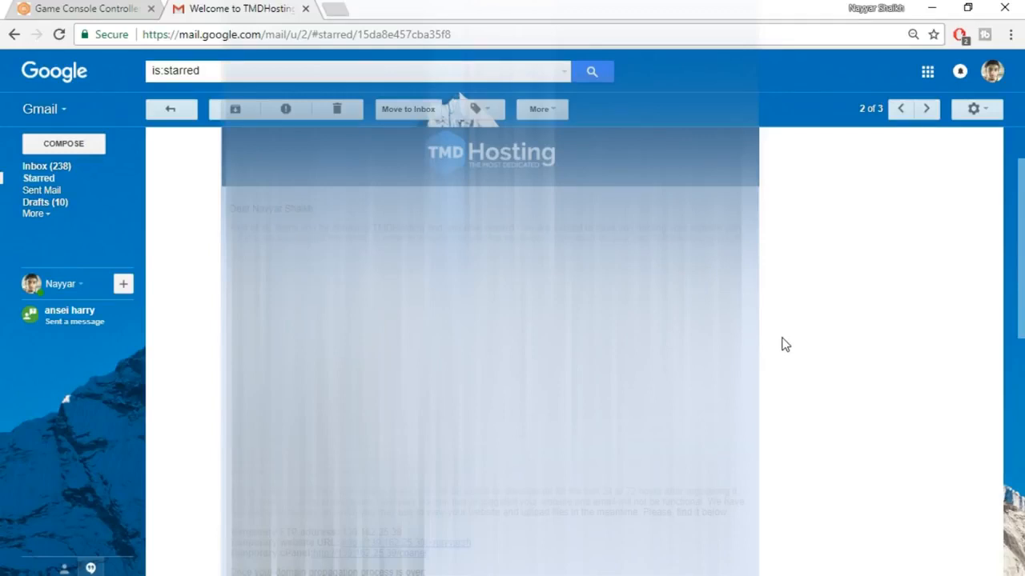
Step: Open the welcome email's cPanel link in a new tab, checking the email for login details
{"action": "scroll", "coordinate": [785, 344], "scroll_direction": "down", "scroll_amount": 10}
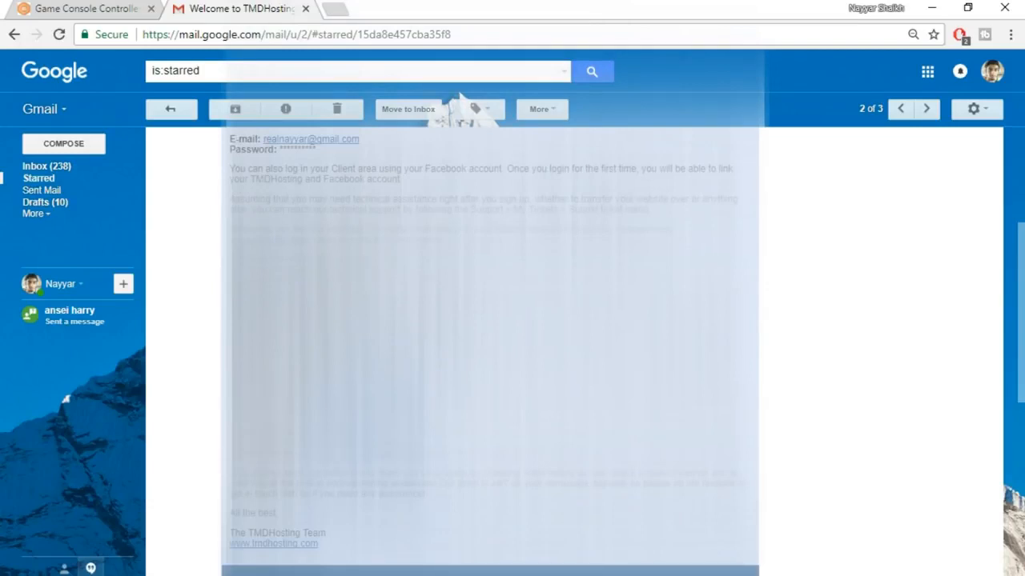
{"action": "right_click", "coordinate": [347, 231]}
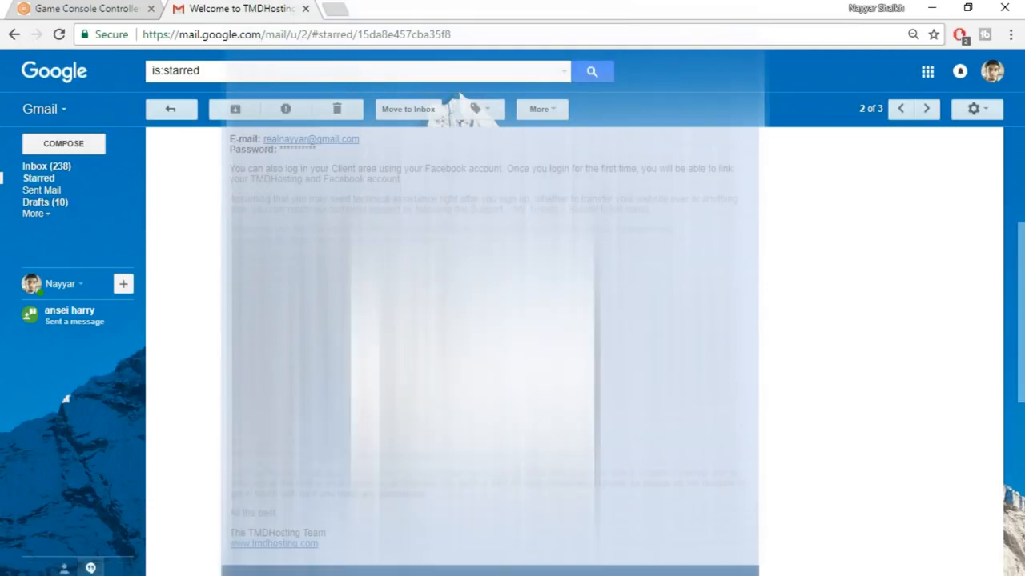
{"action": "left_click", "coordinate": [392, 242]}
{"action": "left_click", "coordinate": [384, 6]}
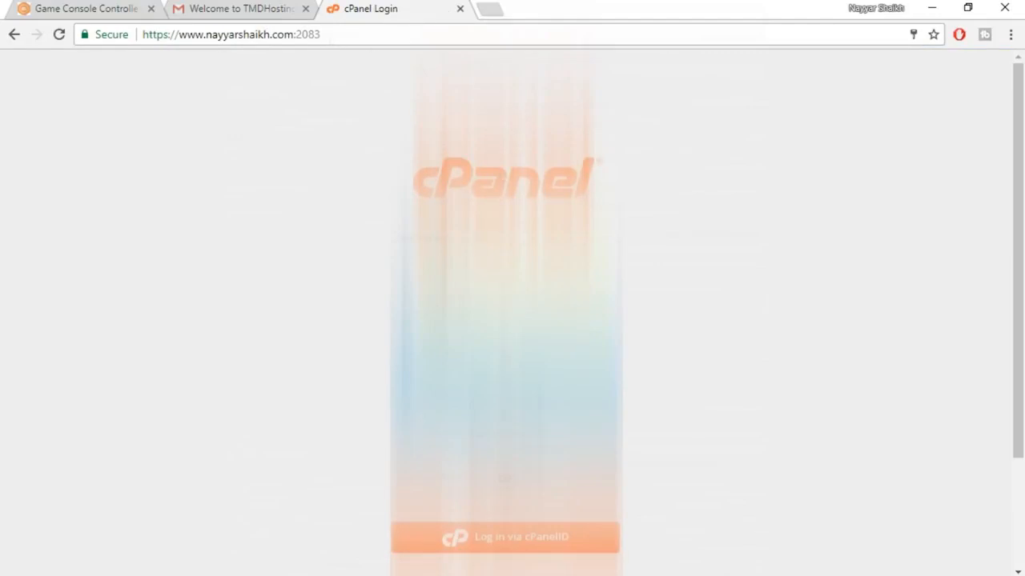
{"action": "left_click", "coordinate": [263, 8]}
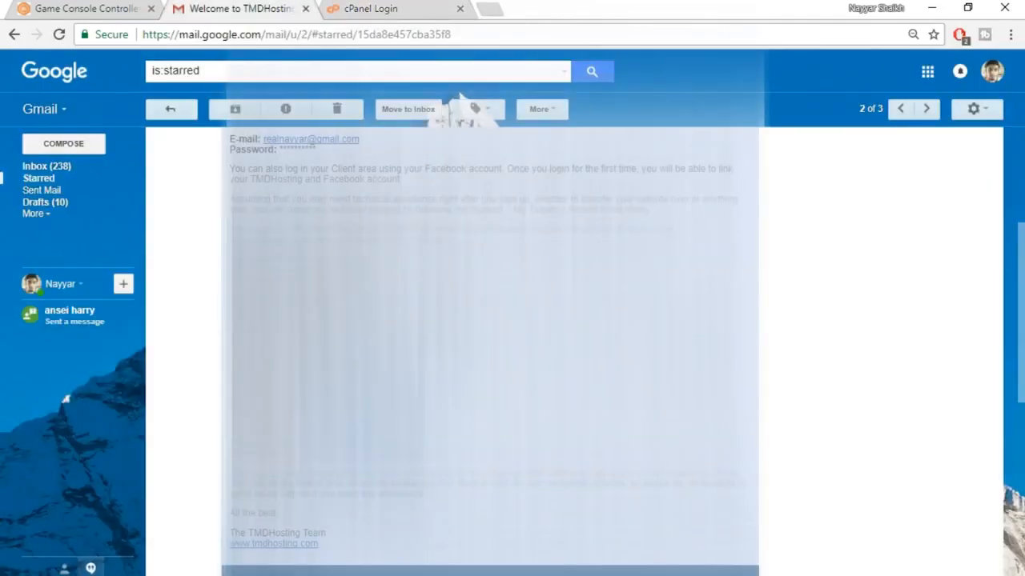
{"action": "left_click", "coordinate": [437, 9]}
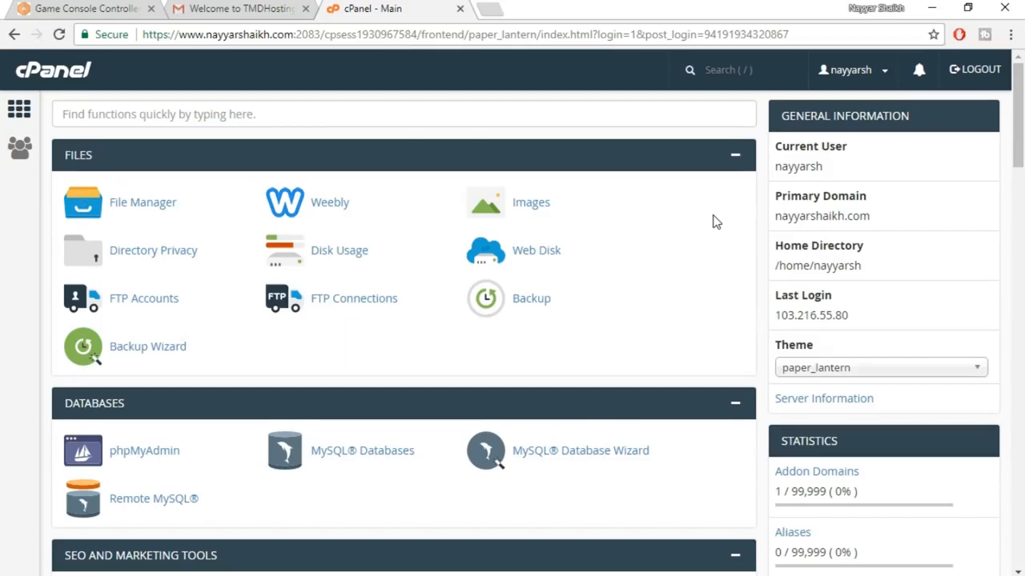
Step: Scroll to Softaculous Apps Installer and open its WordPress installer
{"action": "scroll", "coordinate": [710, 254], "scroll_direction": "down", "scroll_amount": 8}
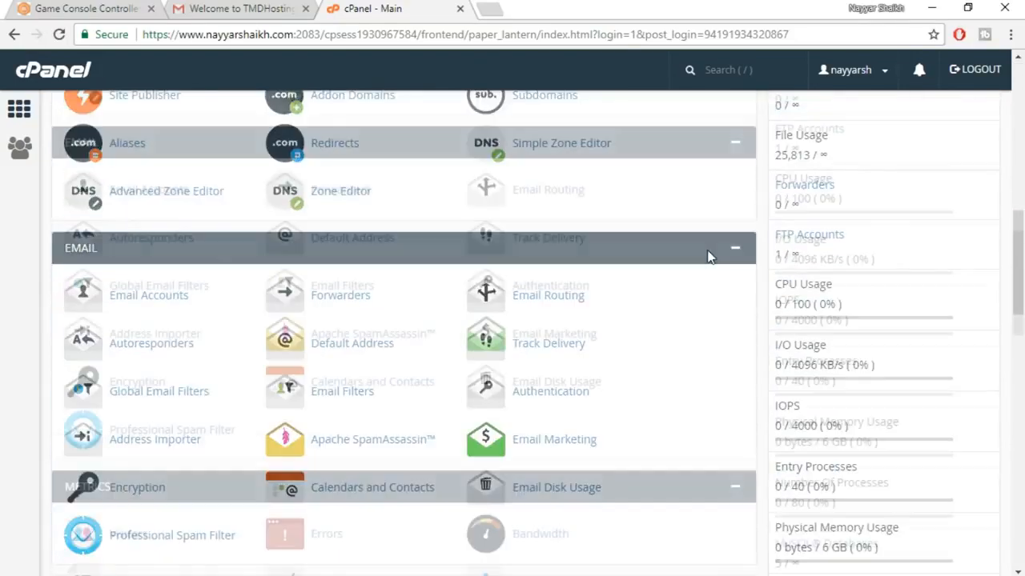
{"action": "scroll", "coordinate": [707, 257], "scroll_direction": "down", "scroll_amount": 15}
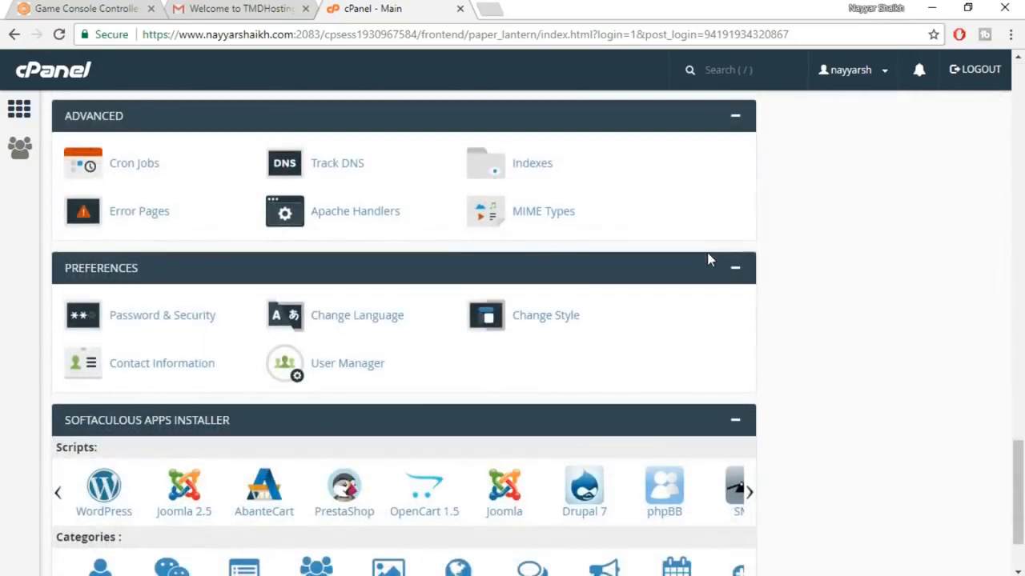
{"action": "scroll", "coordinate": [708, 259], "scroll_direction": "down", "scroll_amount": 2}
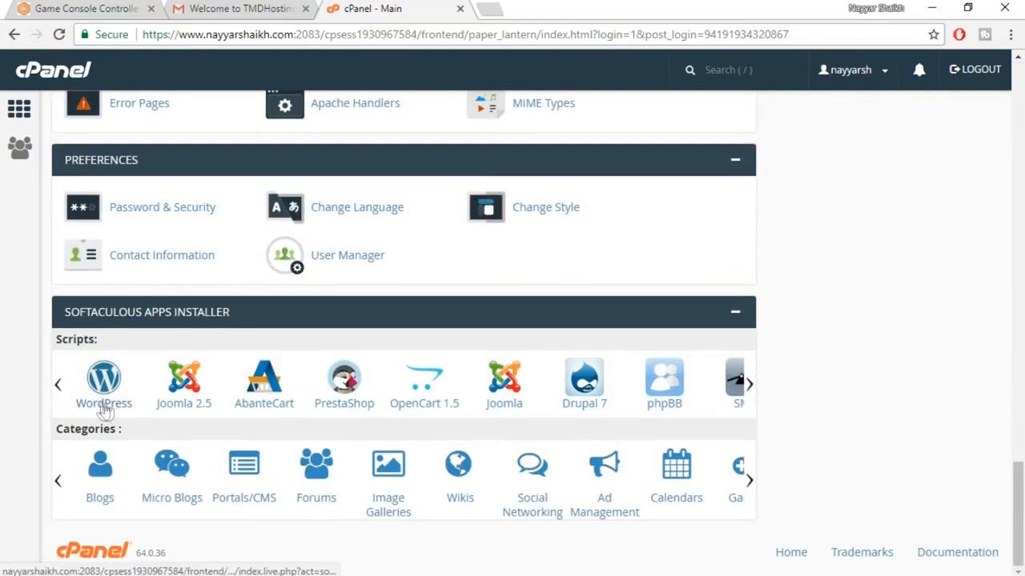
{"action": "left_click", "coordinate": [111, 412]}
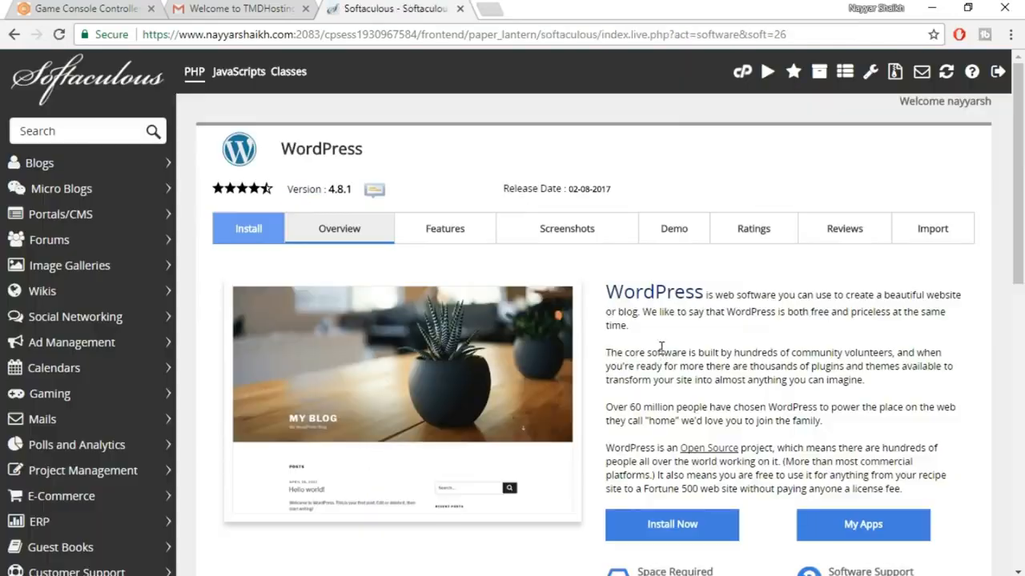
{"action": "left_click", "coordinate": [693, 525]}
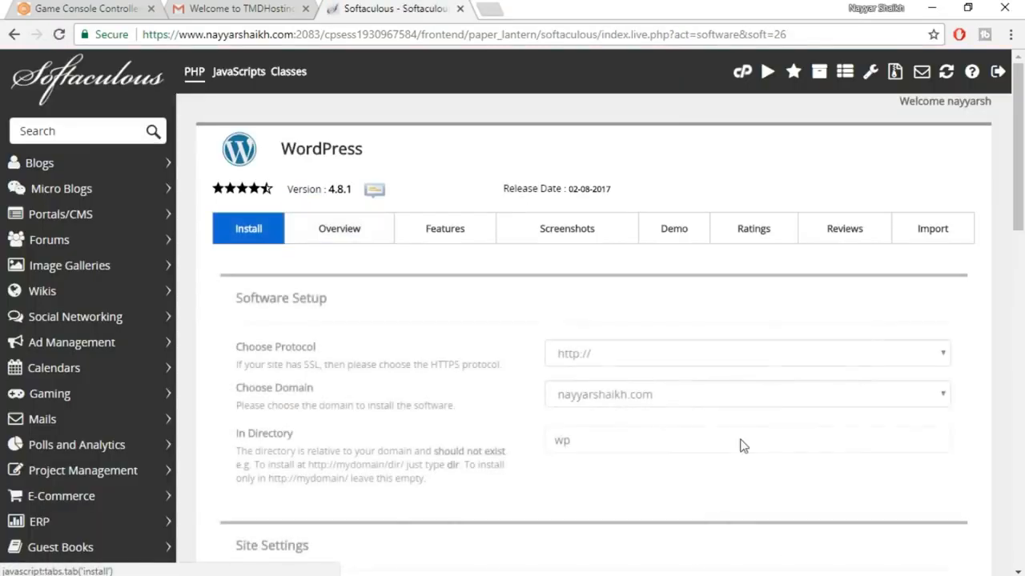
{"action": "left_click", "coordinate": [647, 354]}
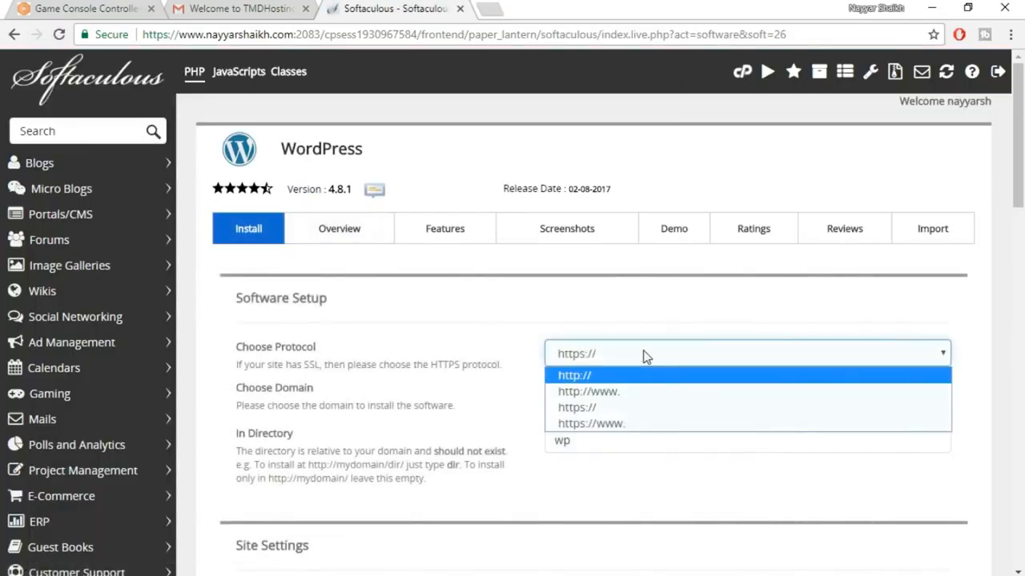
{"action": "left_click", "coordinate": [611, 424]}
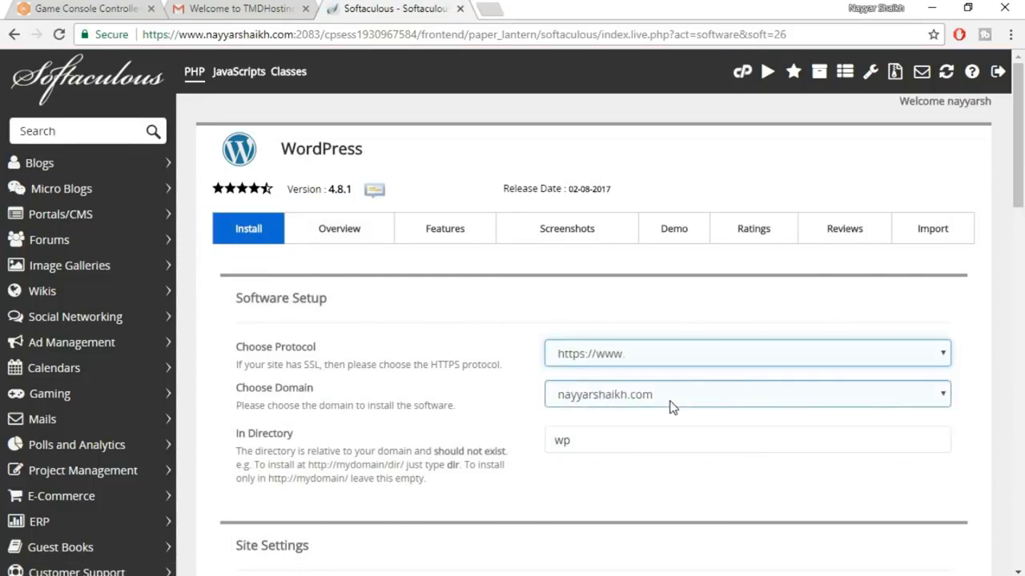
{"action": "left_click", "coordinate": [663, 400]}
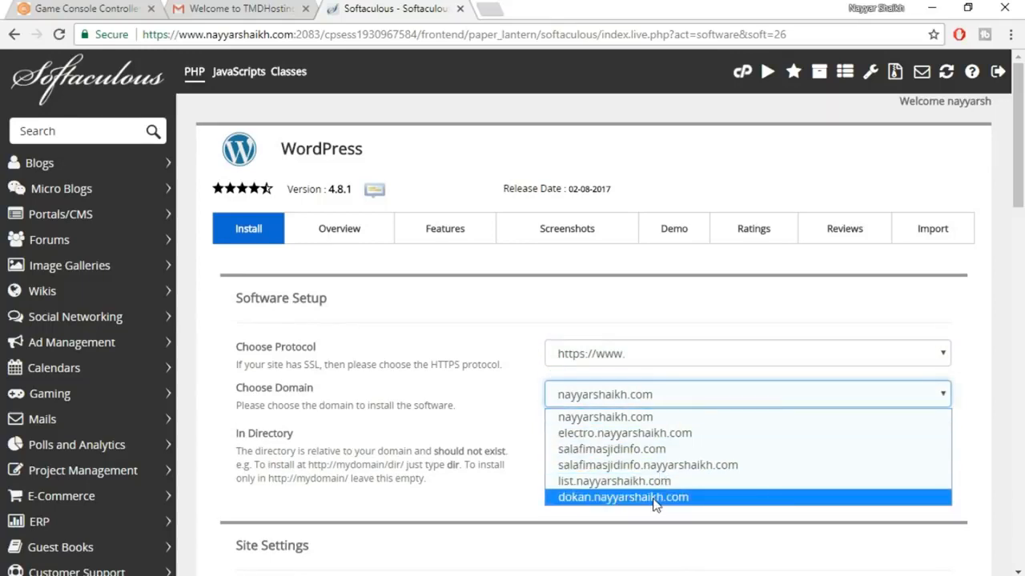
{"action": "scroll", "coordinate": [655, 483], "scroll_direction": "down", "scroll_amount": 1}
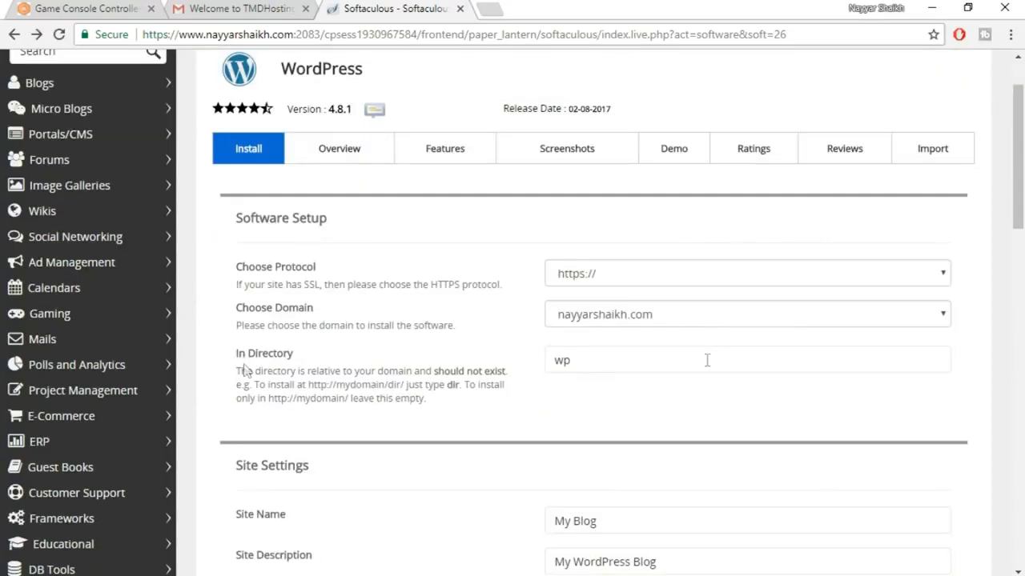
{"action": "left_click_drag", "start_coordinate": [686, 361], "coordinate": [501, 366]}
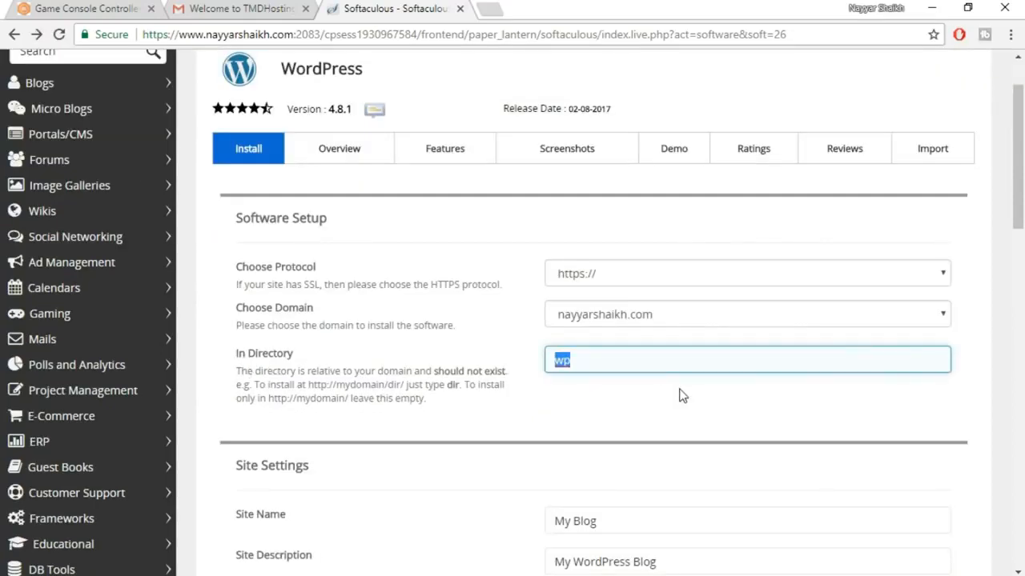
{"action": "left_click_drag", "start_coordinate": [650, 364], "coordinate": [544, 373]}
{"action": "key", "text": "BackSpace"}
{"action": "scroll", "coordinate": [726, 432], "scroll_direction": "down", "scroll_amount": 3}
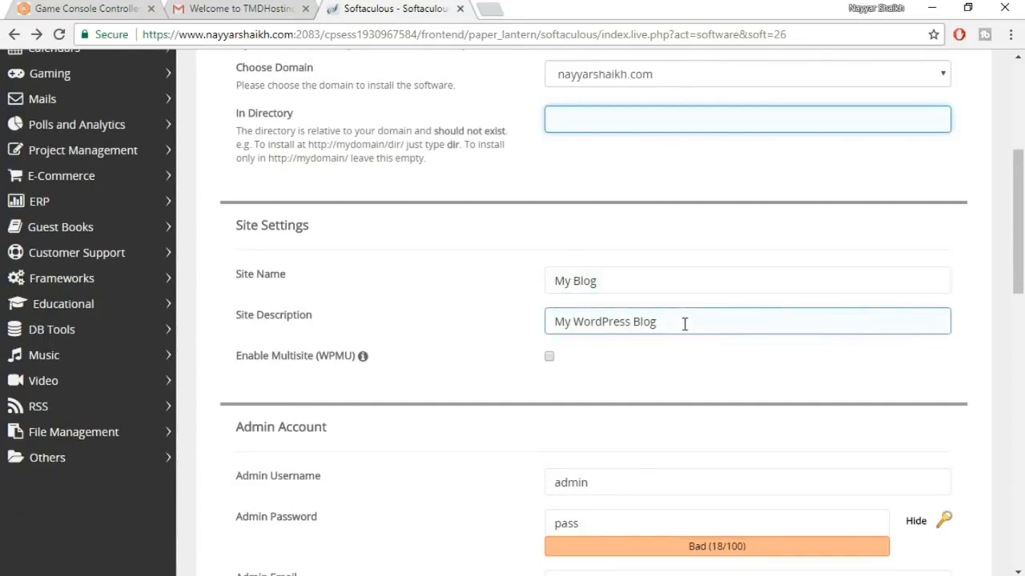
{"action": "scroll", "coordinate": [709, 350], "scroll_direction": "down", "scroll_amount": 2}
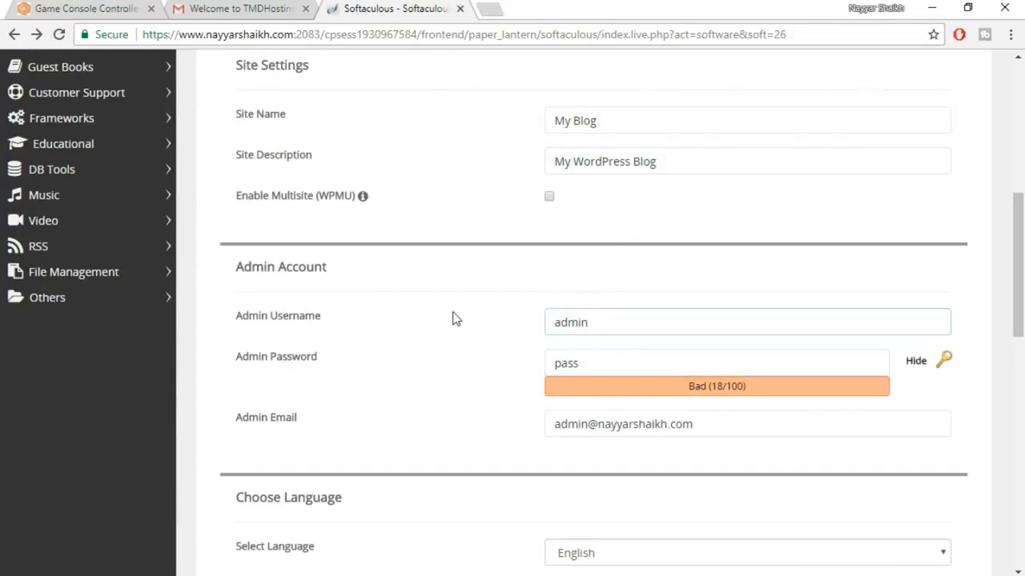
Step: Replace the default WordPress admin username and password with new ones
{"action": "double_click", "coordinate": [551, 320]}
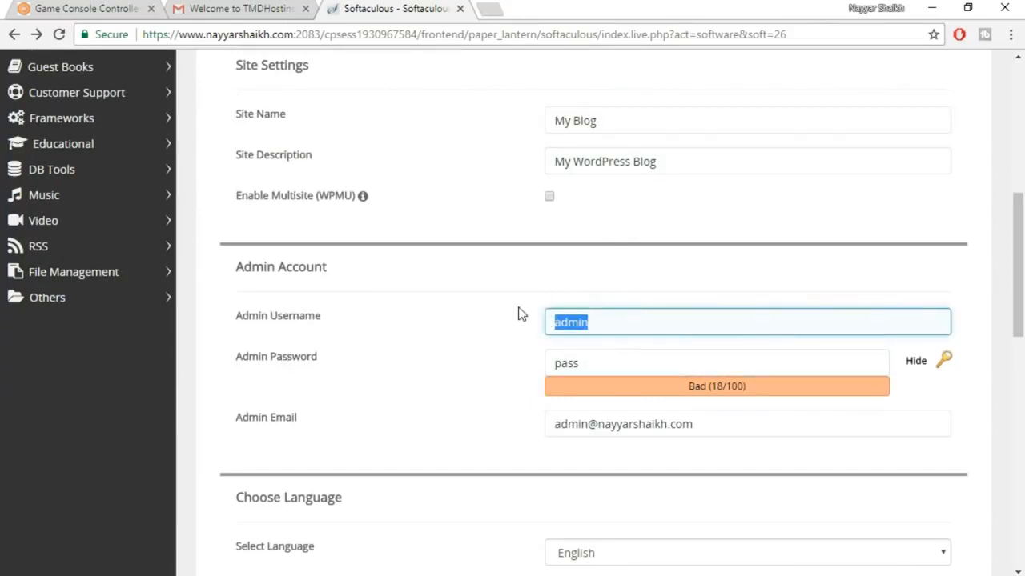
{"action": "type", "text": "Nayyar_Shaikh"}
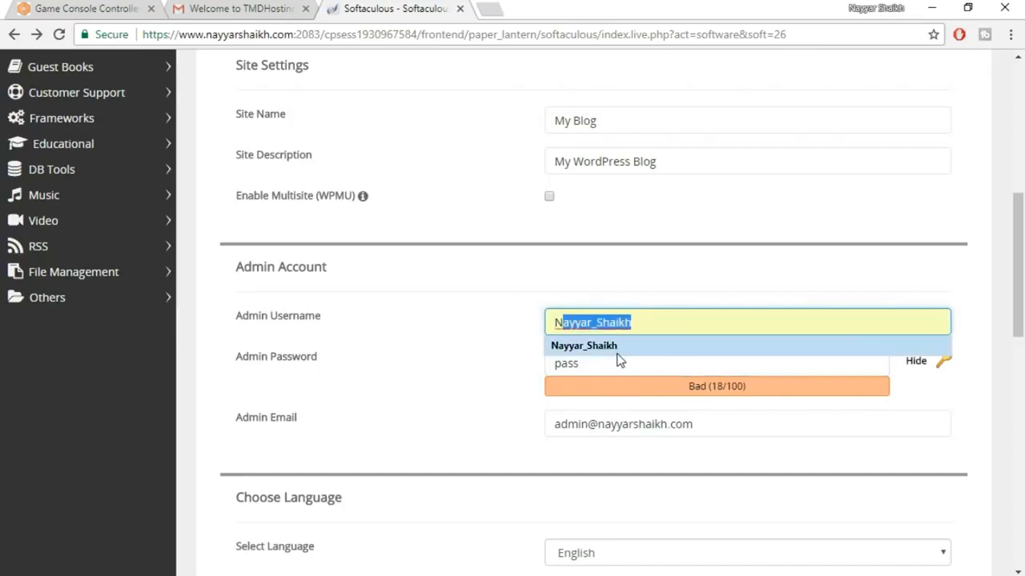
{"action": "left_click", "coordinate": [596, 346]}
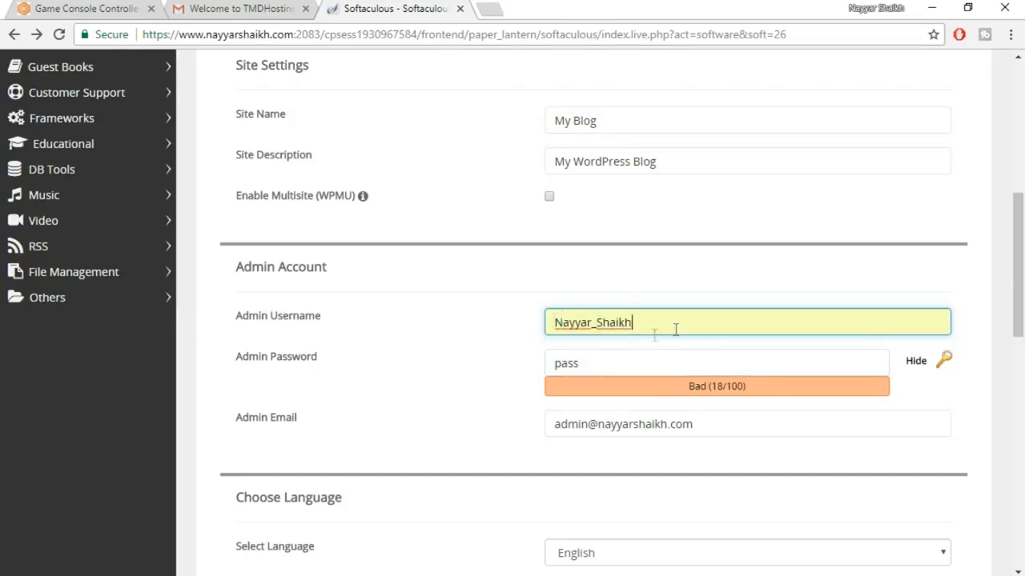
{"action": "left_click_drag", "start_coordinate": [594, 366], "coordinate": [526, 353]}
{"action": "left_click", "coordinate": [916, 362]}
{"action": "key", "text": "ctrl+v"}
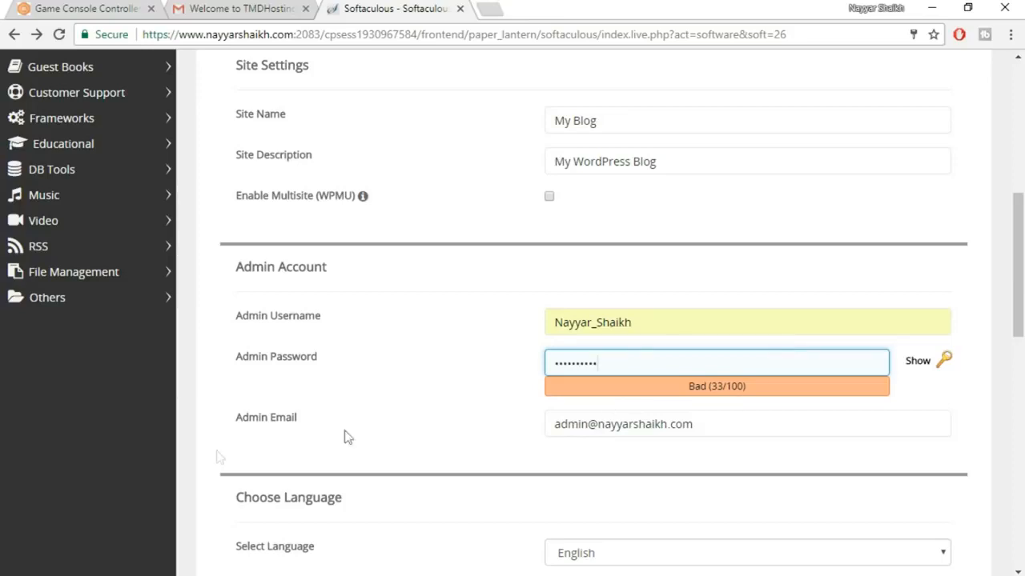
Step: Fill in the admin e-mail address and launch the WordPress installation
{"action": "left_click", "coordinate": [710, 425]}
{"action": "left_click_drag", "start_coordinate": [706, 424], "coordinate": [537, 427]}
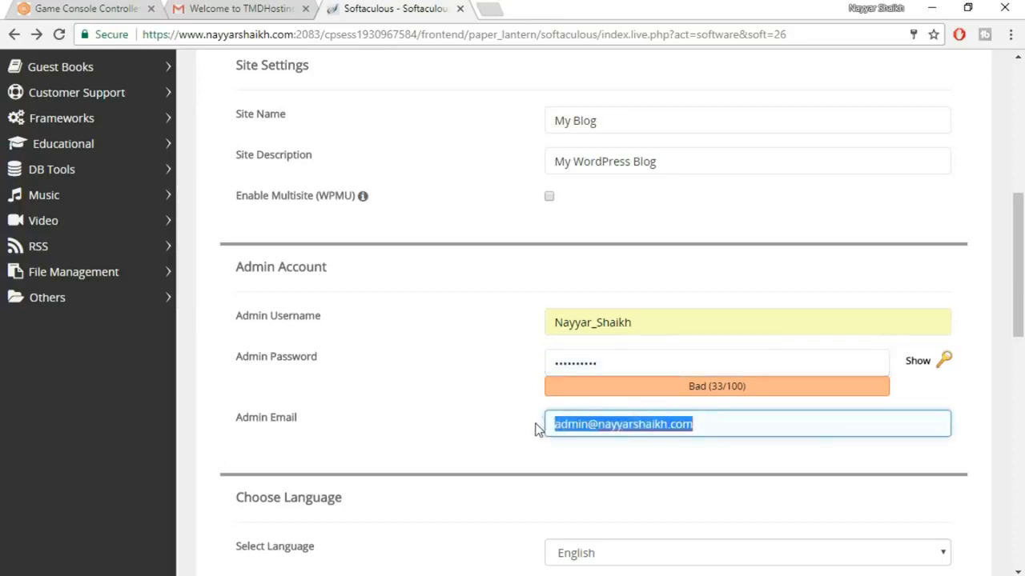
{"action": "type", "text": "r"}
{"action": "left_click", "coordinate": [623, 454]}
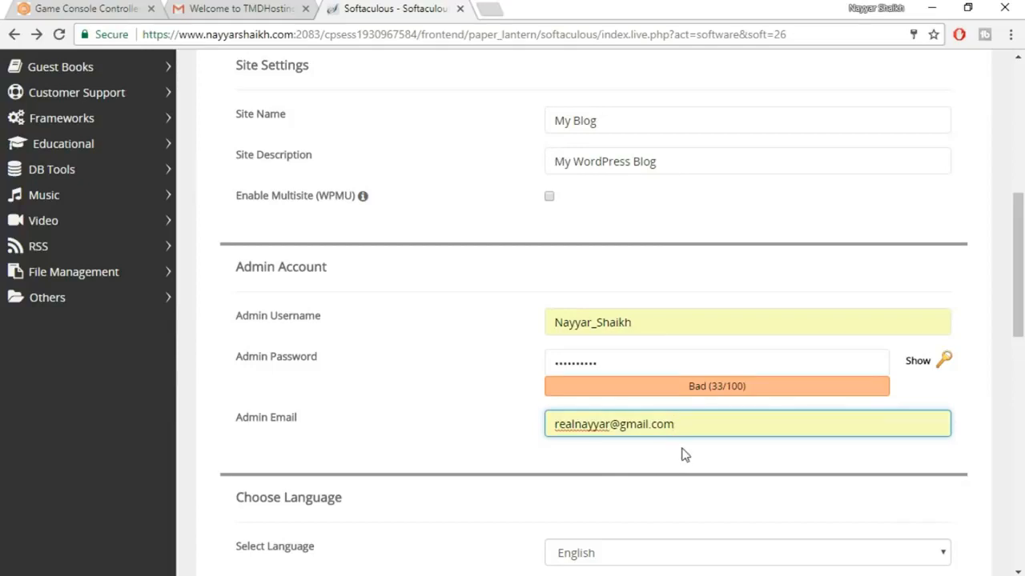
{"action": "scroll", "coordinate": [723, 445], "scroll_direction": "down", "scroll_amount": 1}
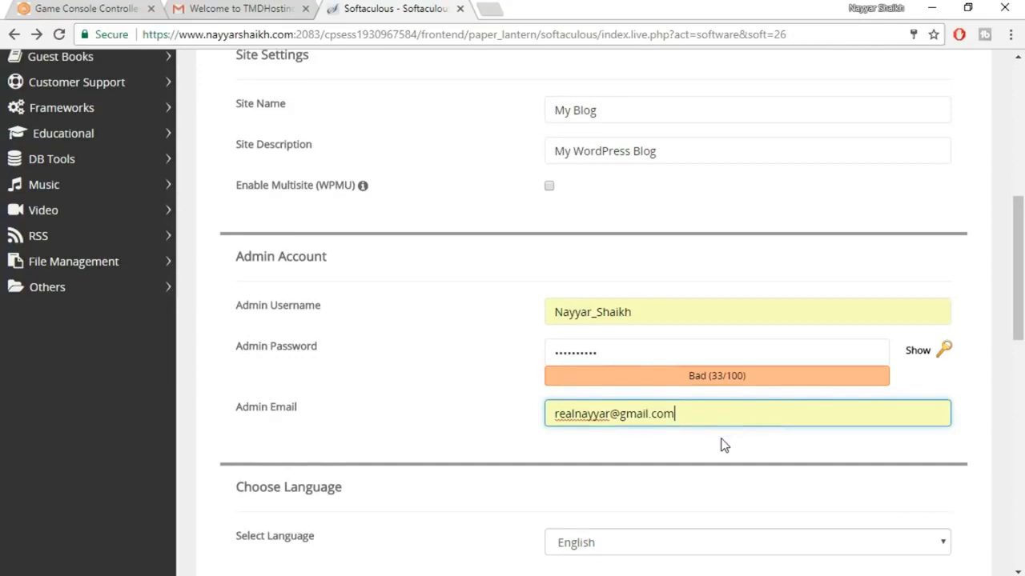
{"action": "scroll", "coordinate": [723, 445], "scroll_direction": "down", "scroll_amount": 4}
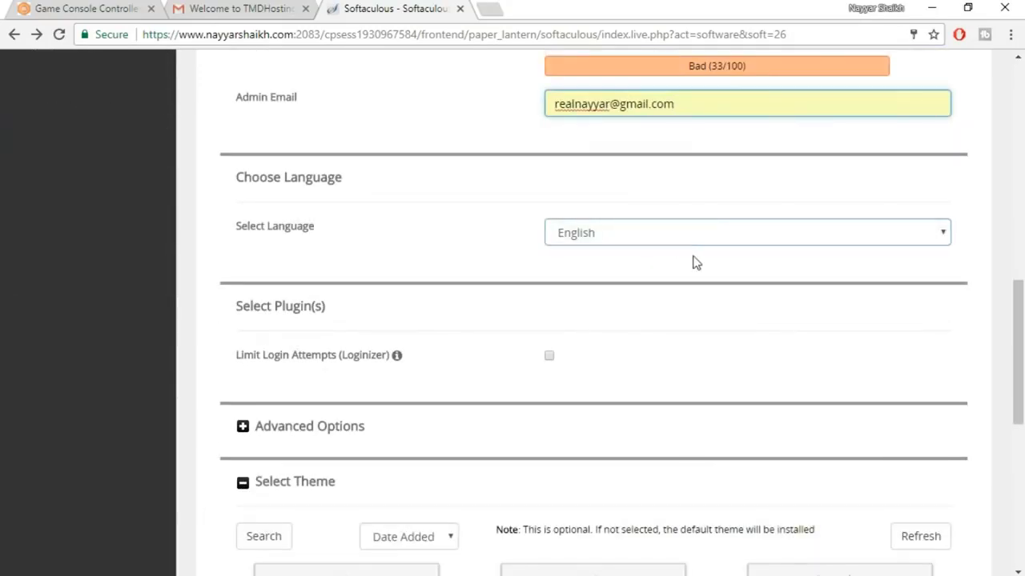
{"action": "scroll", "coordinate": [674, 382], "scroll_direction": "down", "scroll_amount": 6}
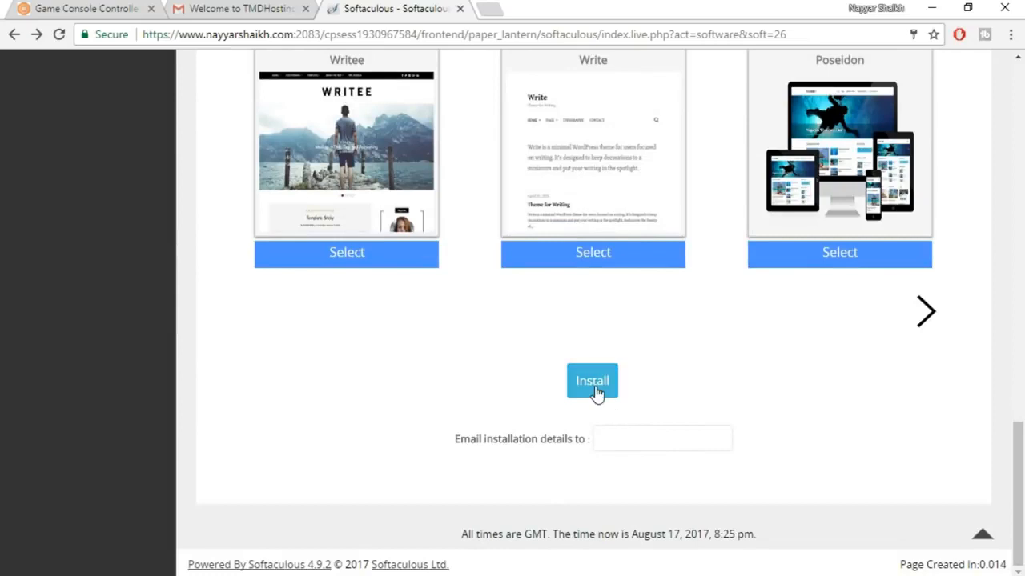
{"action": "left_click", "coordinate": [593, 382]}
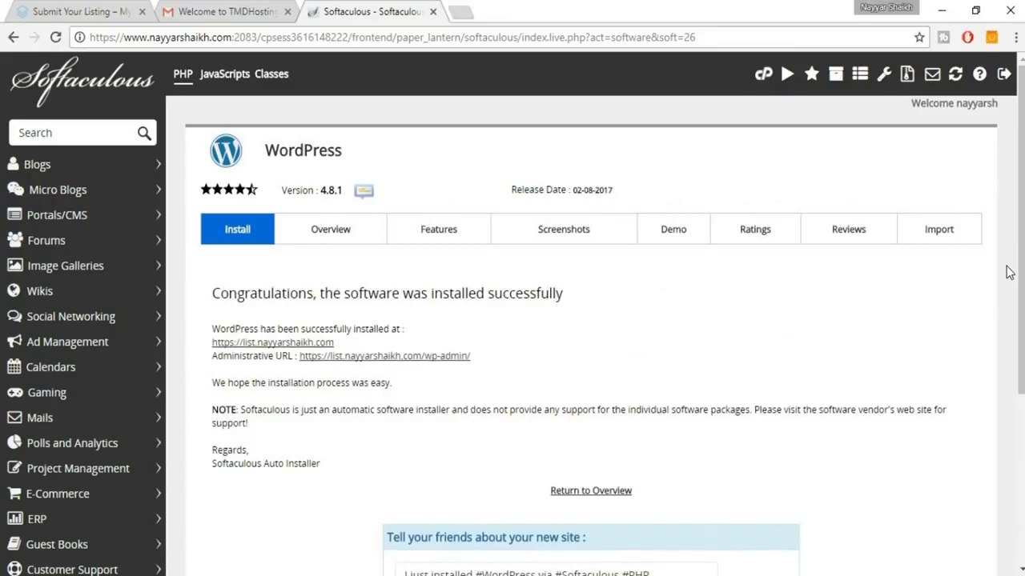
Step: Open the WordPress Administrative URL in a new tab and switch to it
{"action": "right_click", "coordinate": [373, 360]}
{"action": "left_click", "coordinate": [432, 364]}
{"action": "key", "text": "ctrl+Tab"}
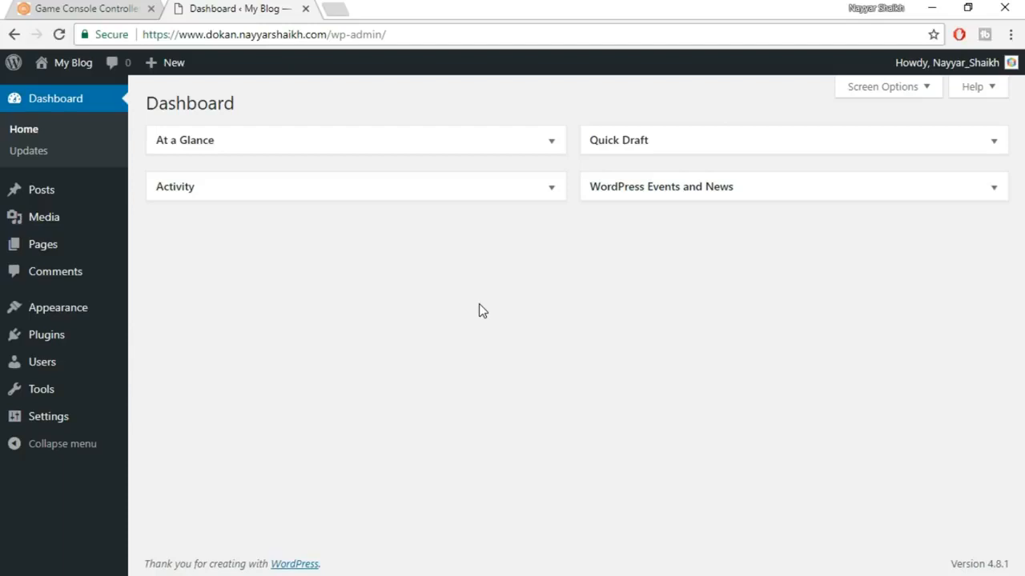
Step: Open the live My Blog site in a new tab, scroll through it, then return to the Dashboard
{"action": "mouse_move", "coordinate": [70, 68]}
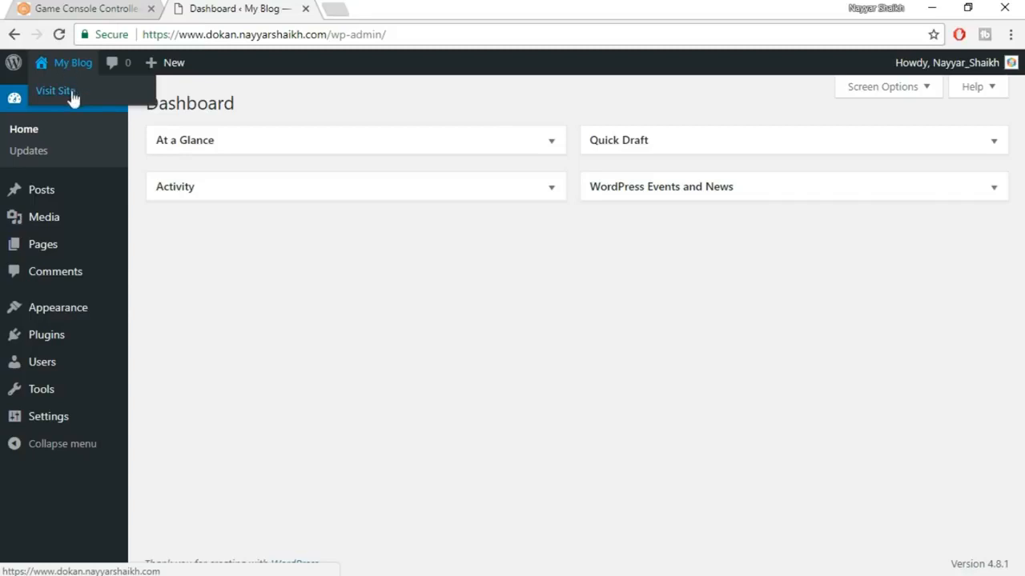
{"action": "right_click", "coordinate": [73, 93]}
{"action": "left_click", "coordinate": [144, 103]}
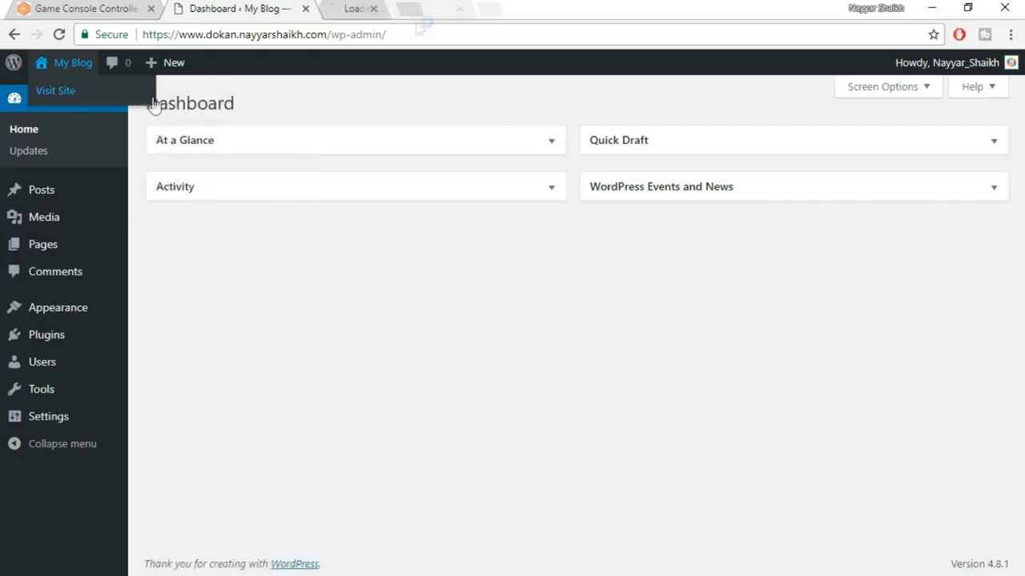
{"action": "left_click", "coordinate": [385, 9]}
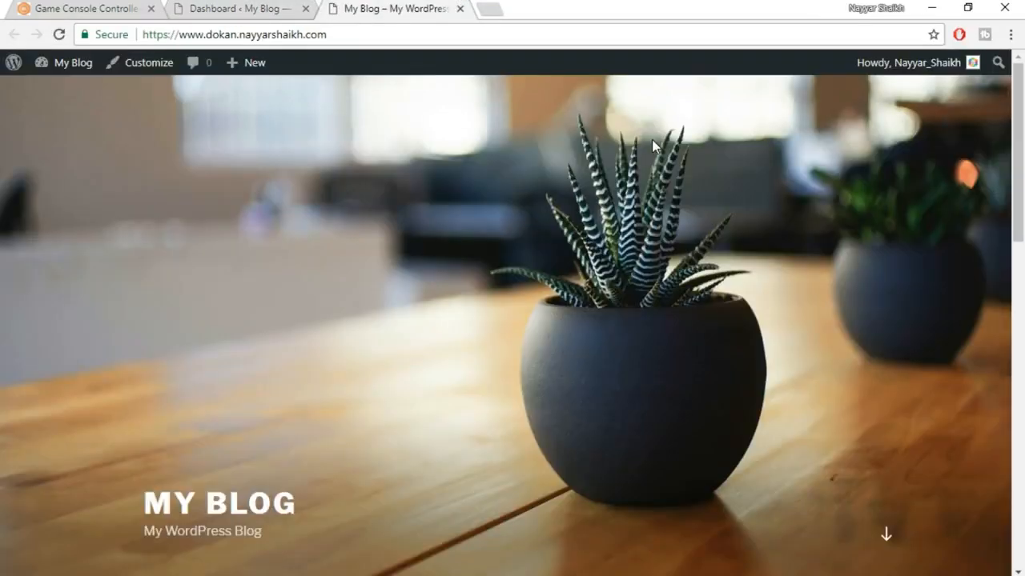
{"action": "scroll", "coordinate": [715, 296], "scroll_direction": "down", "scroll_amount": 3}
{"action": "scroll", "coordinate": [715, 296], "scroll_direction": "down", "scroll_amount": 3}
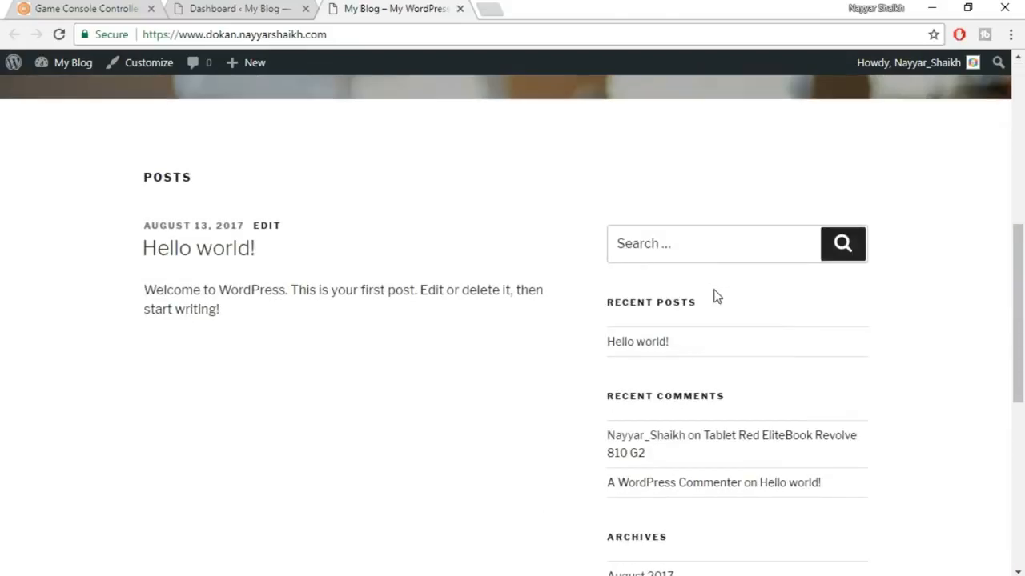
{"action": "scroll", "coordinate": [716, 295], "scroll_direction": "up", "scroll_amount": 6}
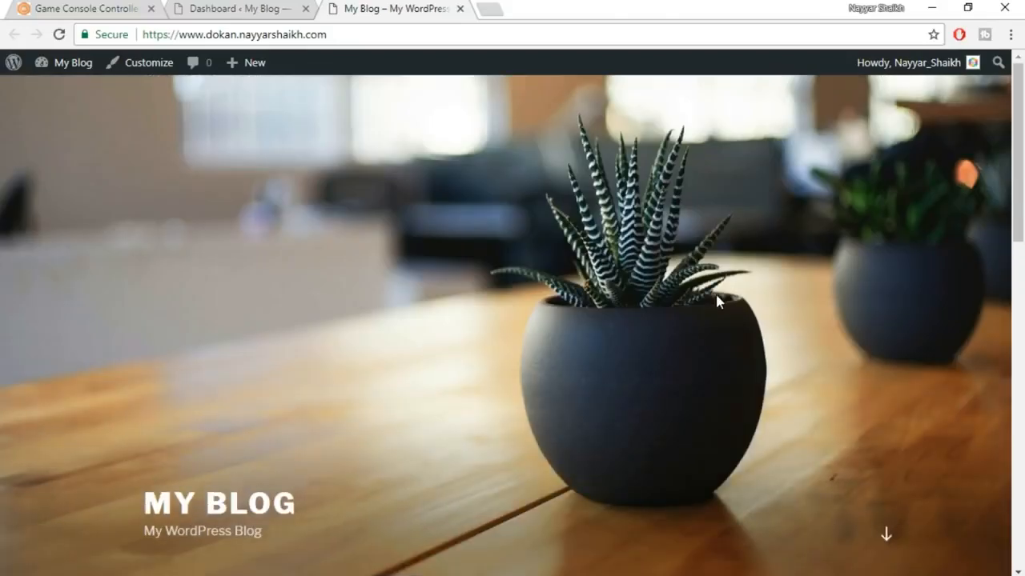
{"action": "left_click", "coordinate": [233, 13]}
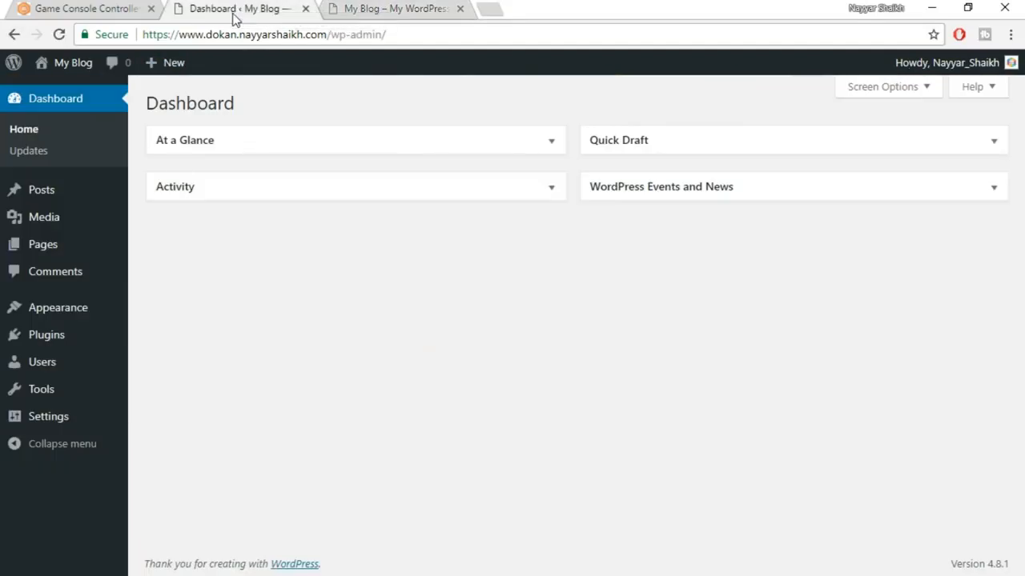
Step: Go to Appearance > Themes > Add New, glance at the Electro demo, and open a blank tab
{"action": "left_click", "coordinate": [85, 314]}
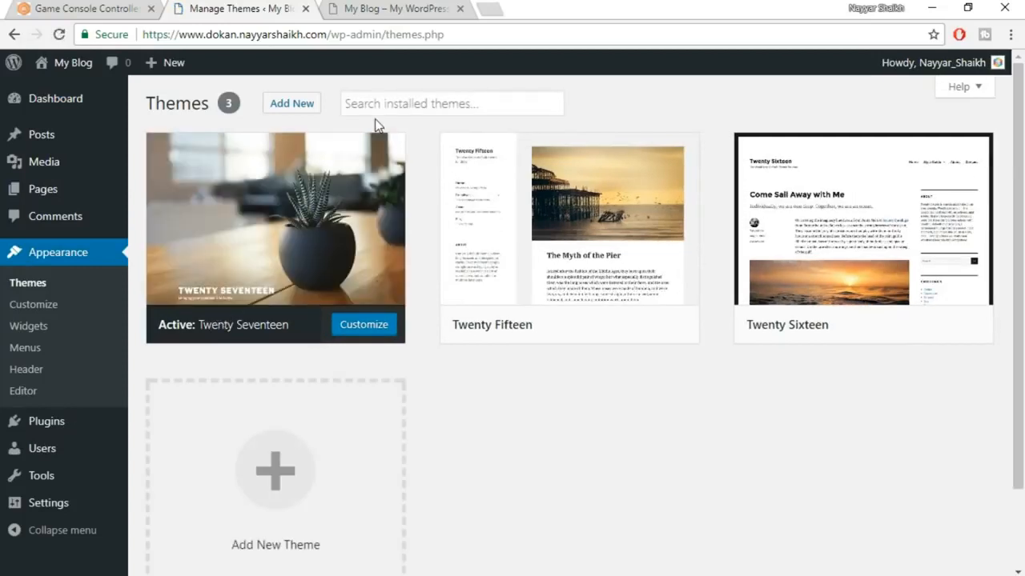
{"action": "left_click", "coordinate": [289, 112]}
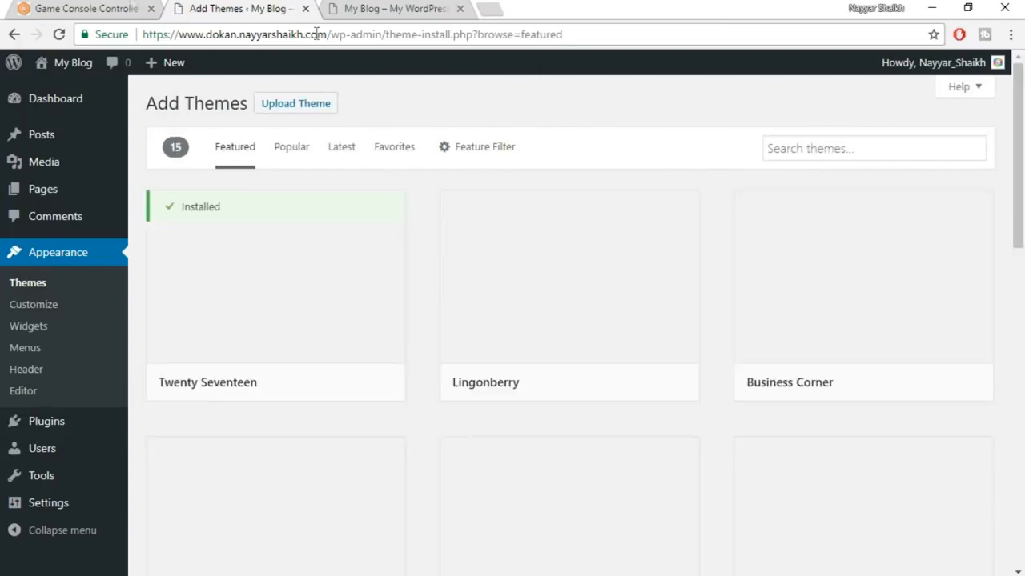
{"action": "left_click", "coordinate": [96, 6]}
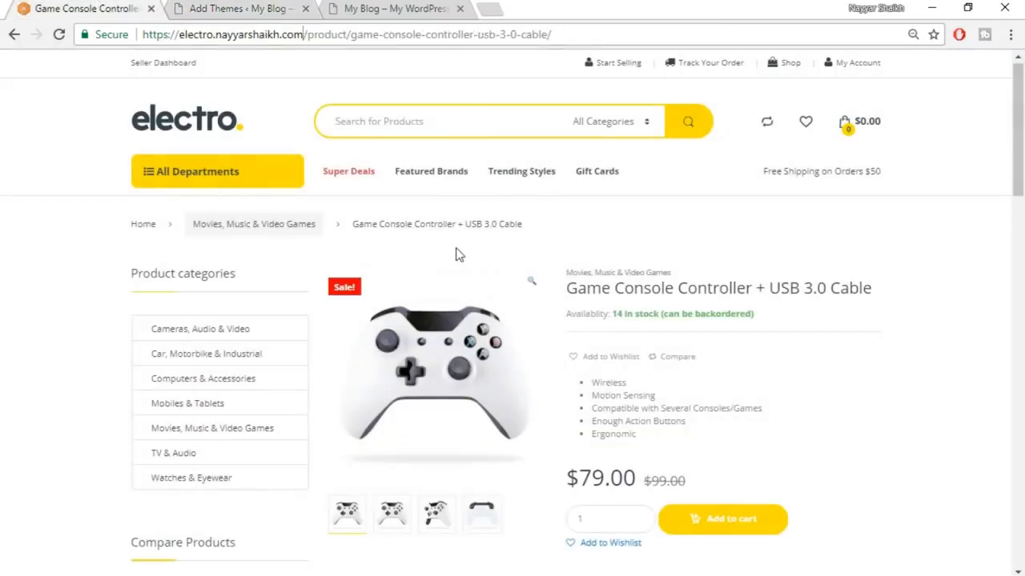
{"action": "left_click", "coordinate": [280, 6]}
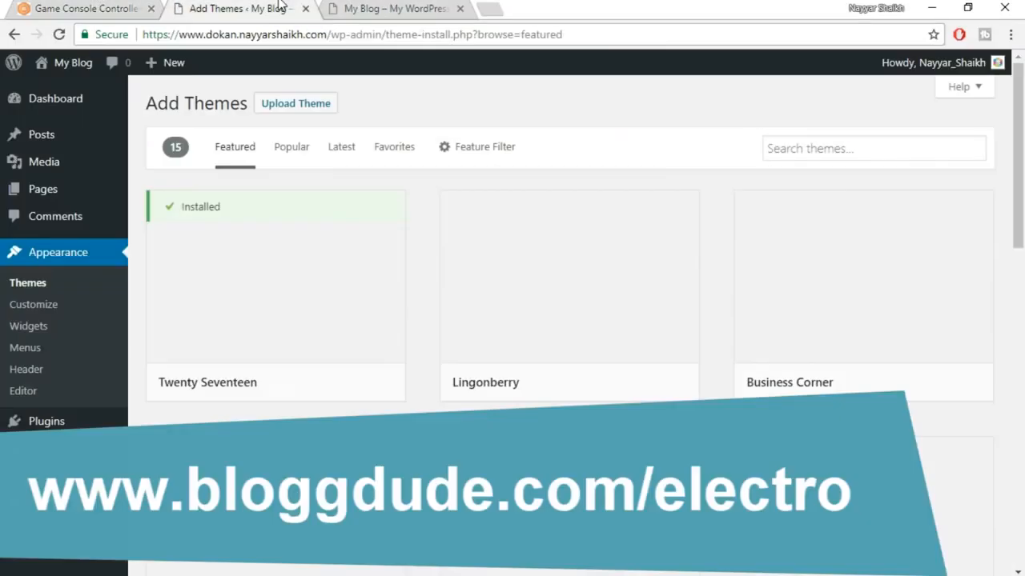
{"action": "left_click", "coordinate": [497, 6]}
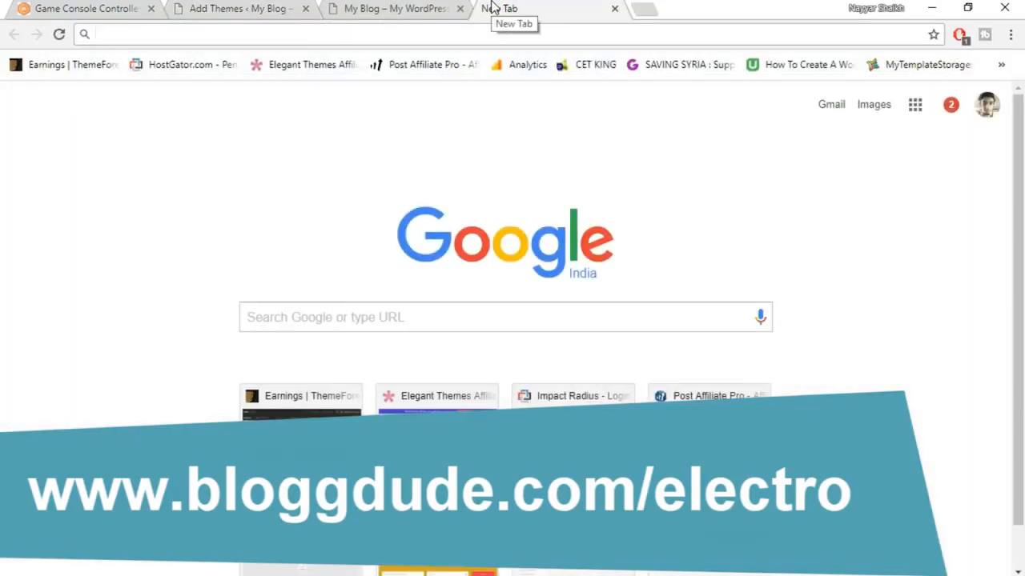
Step: Open the ThemeForest Electro listing, scroll its details, and compare it with the demo tab
{"action": "type", "text": "b"}
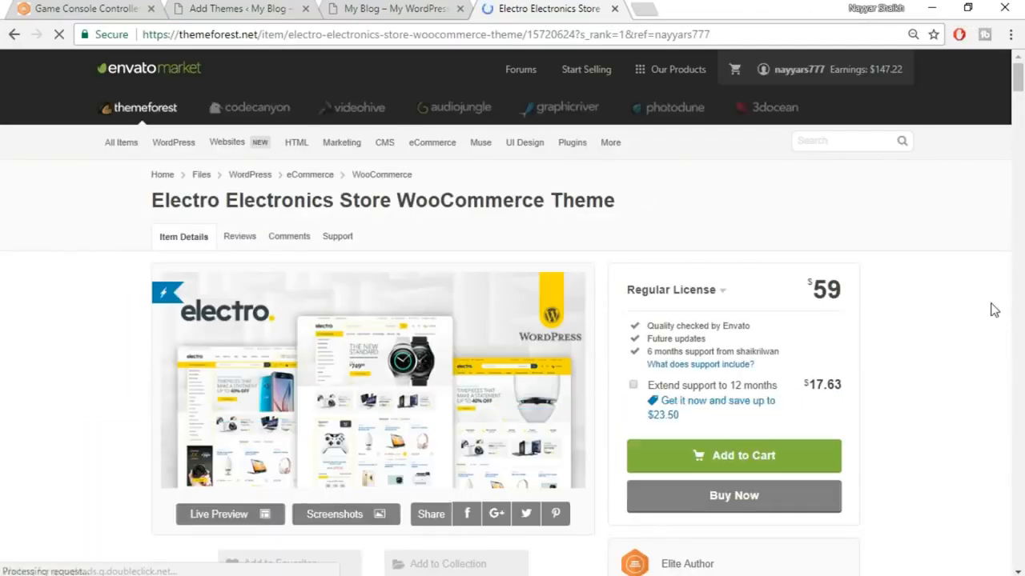
{"action": "scroll", "coordinate": [993, 310], "scroll_direction": "down", "scroll_amount": 1}
{"action": "scroll", "coordinate": [992, 311], "scroll_direction": "down", "scroll_amount": 1}
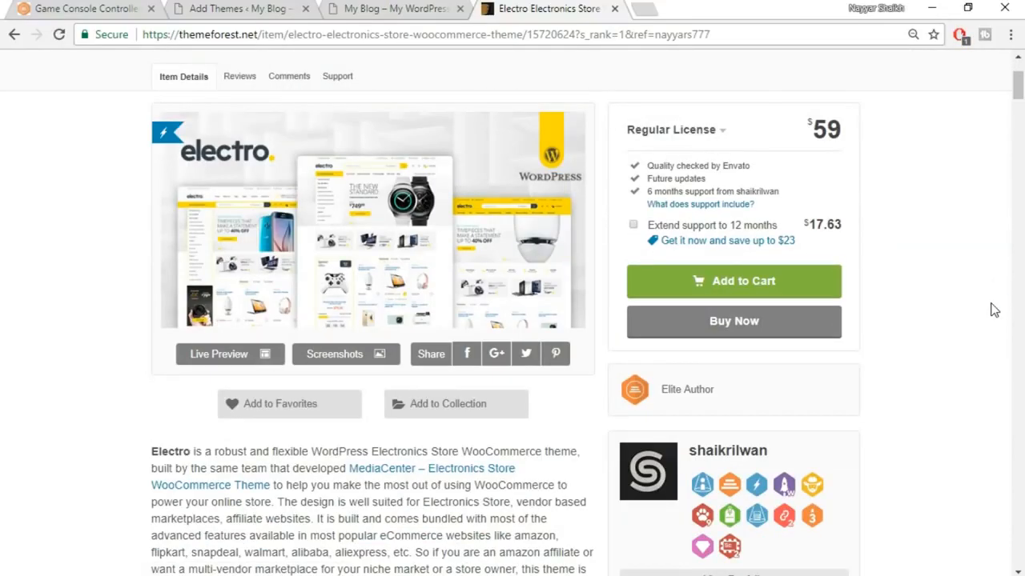
{"action": "left_click", "coordinate": [80, 8]}
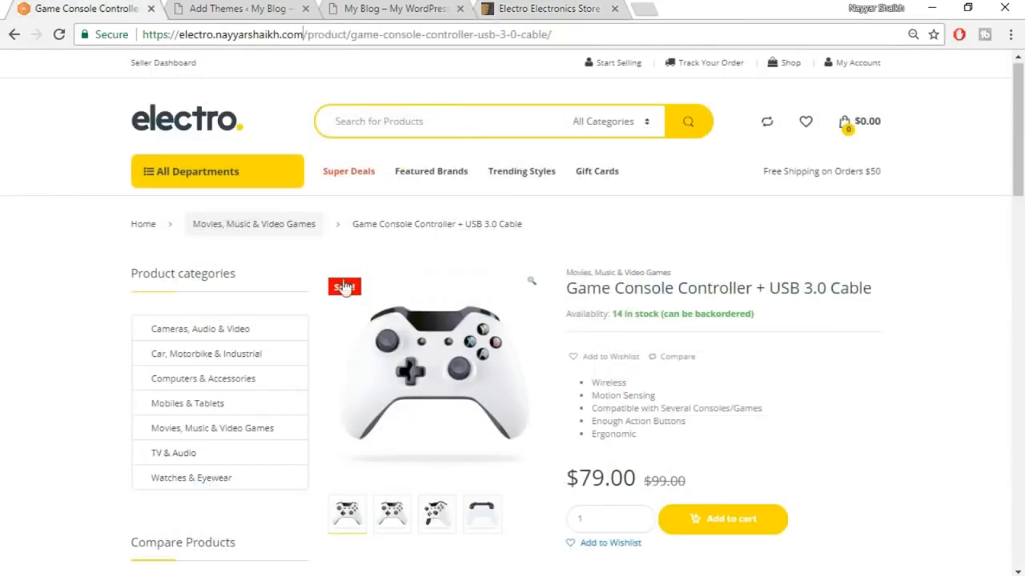
{"action": "left_click", "coordinate": [558, 7]}
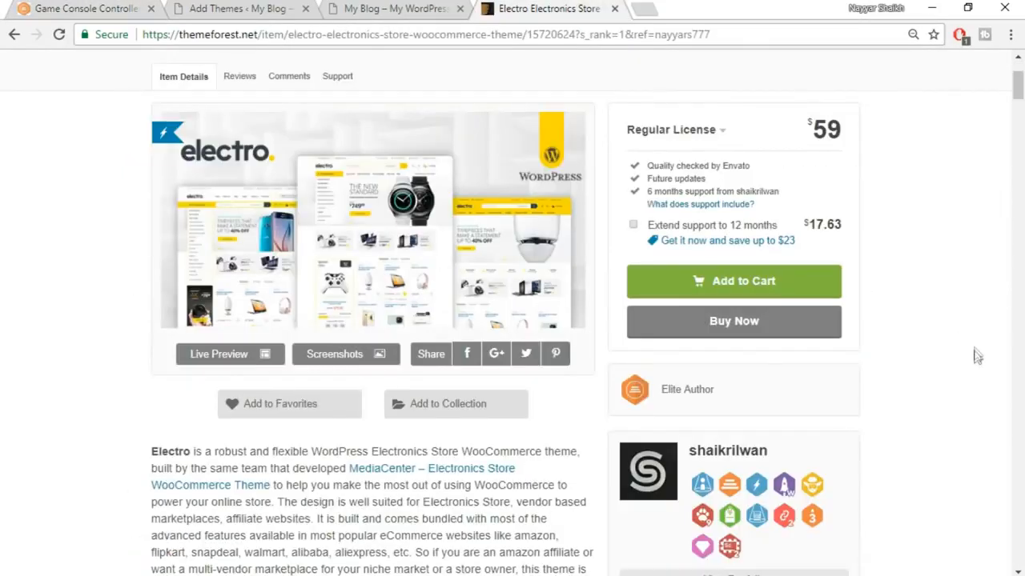
Step: Highlight the ratings count and 2,816 sales figure, recheck the demo, then close the listing
{"action": "scroll", "coordinate": [975, 356], "scroll_direction": "down", "scroll_amount": 5}
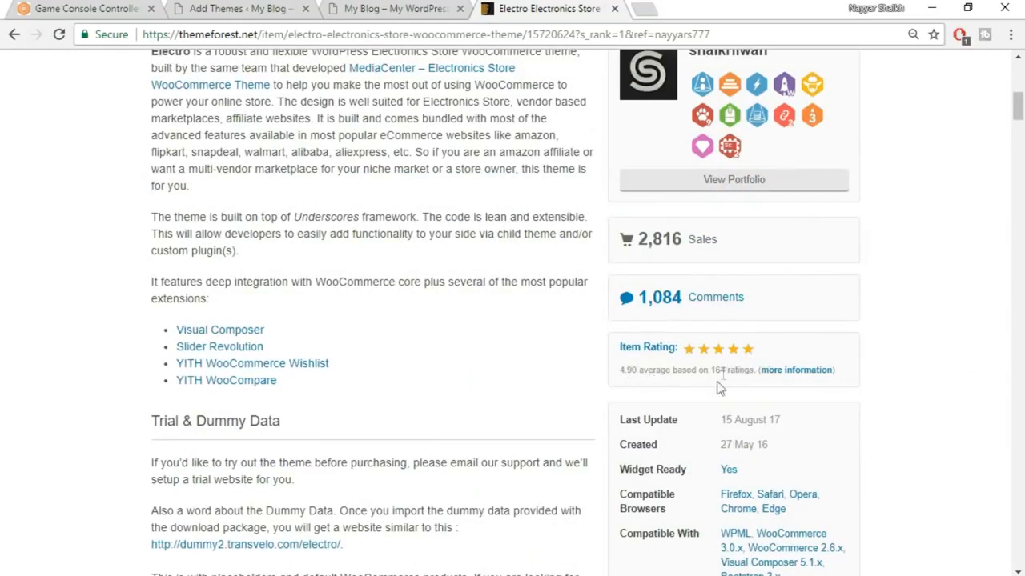
{"action": "left_click_drag", "start_coordinate": [711, 371], "coordinate": [724, 370]}
{"action": "left_click_drag", "start_coordinate": [640, 245], "coordinate": [683, 241]}
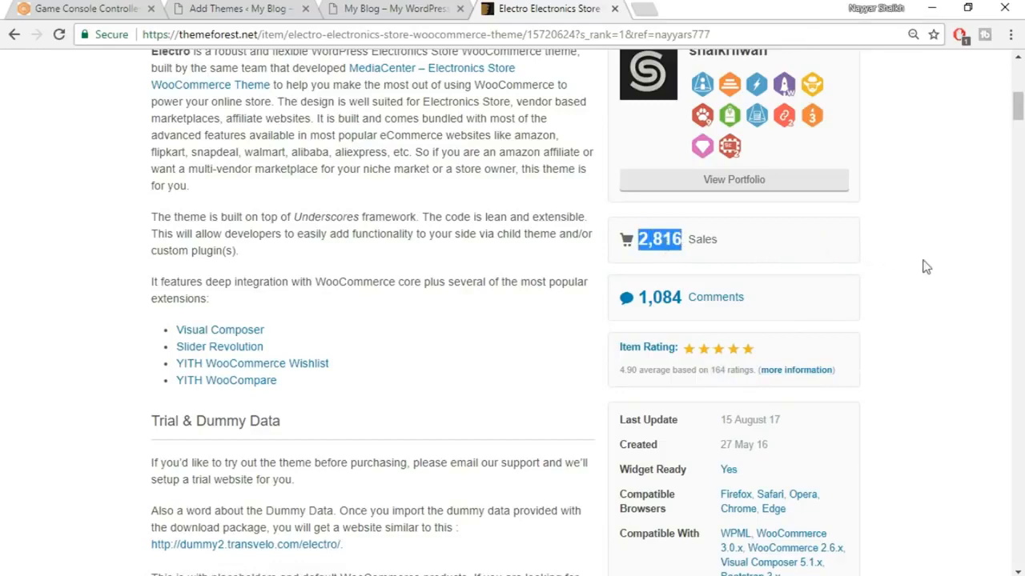
{"action": "scroll", "coordinate": [958, 363], "scroll_direction": "up", "scroll_amount": 4}
{"action": "scroll", "coordinate": [958, 362], "scroll_direction": "up", "scroll_amount": 3}
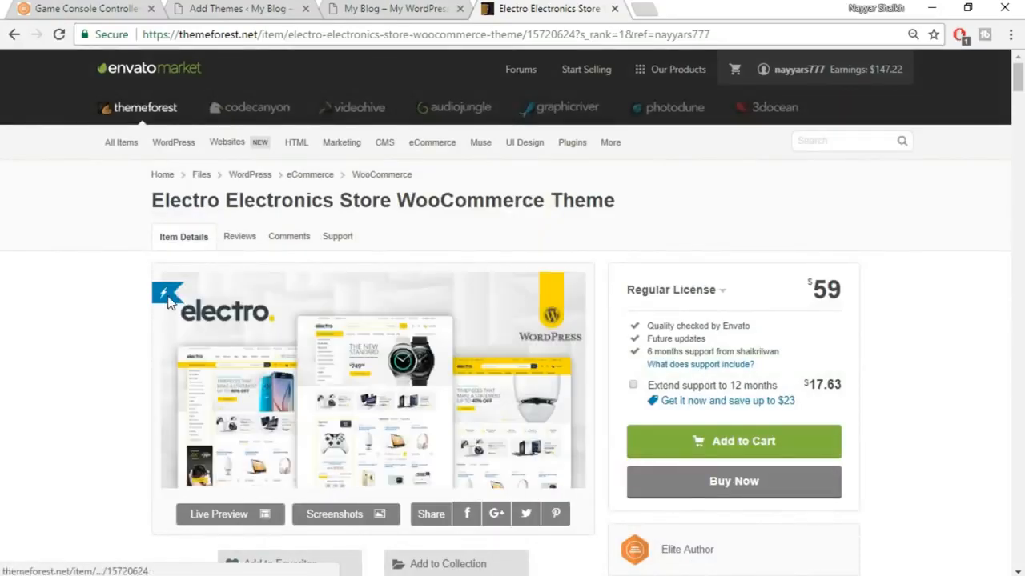
{"action": "mouse_move", "coordinate": [184, 296]}
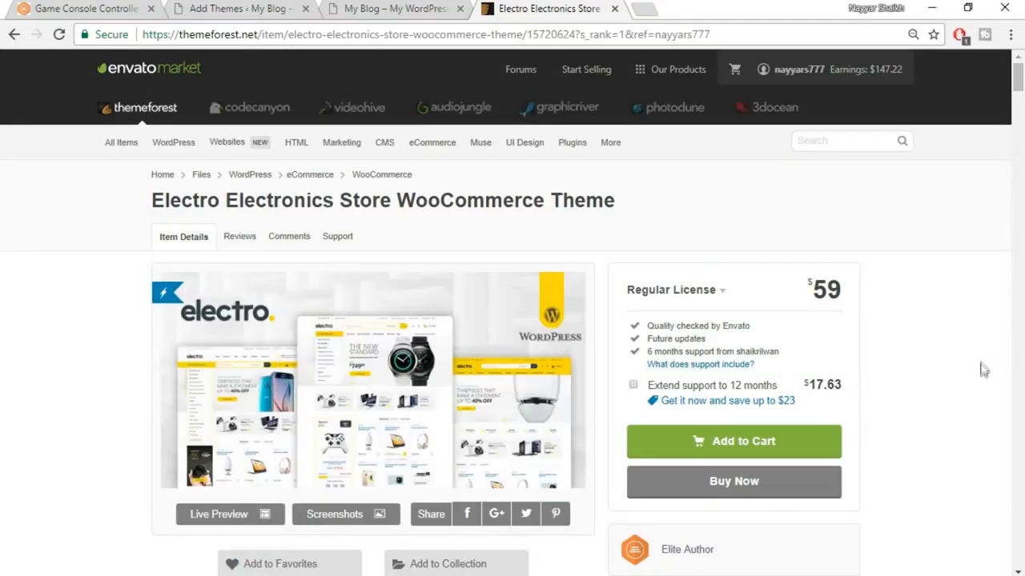
{"action": "left_click", "coordinate": [69, 4]}
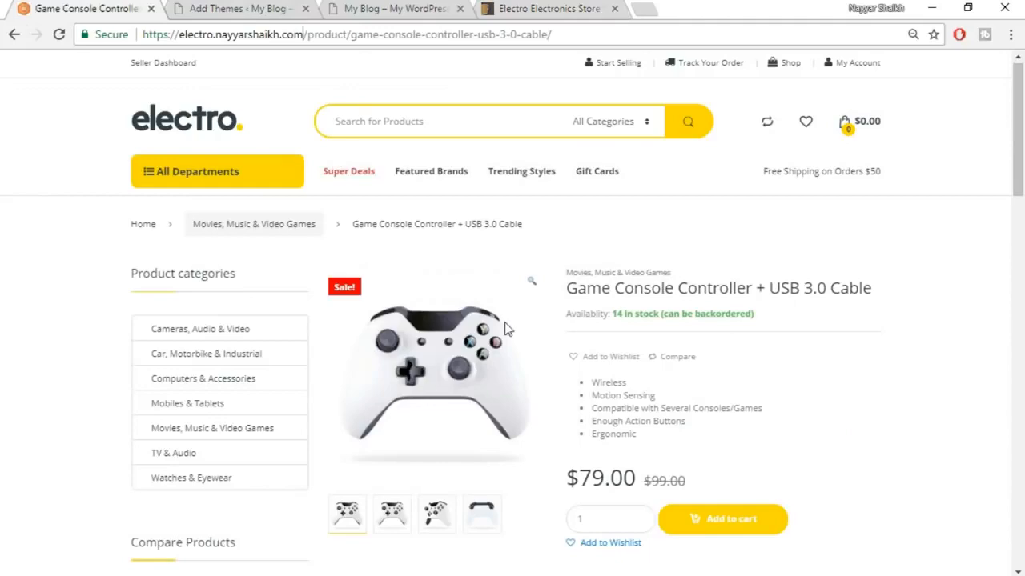
{"action": "scroll", "coordinate": [906, 339], "scroll_direction": "down", "scroll_amount": 3}
{"action": "scroll", "coordinate": [908, 346], "scroll_direction": "up", "scroll_amount": 3}
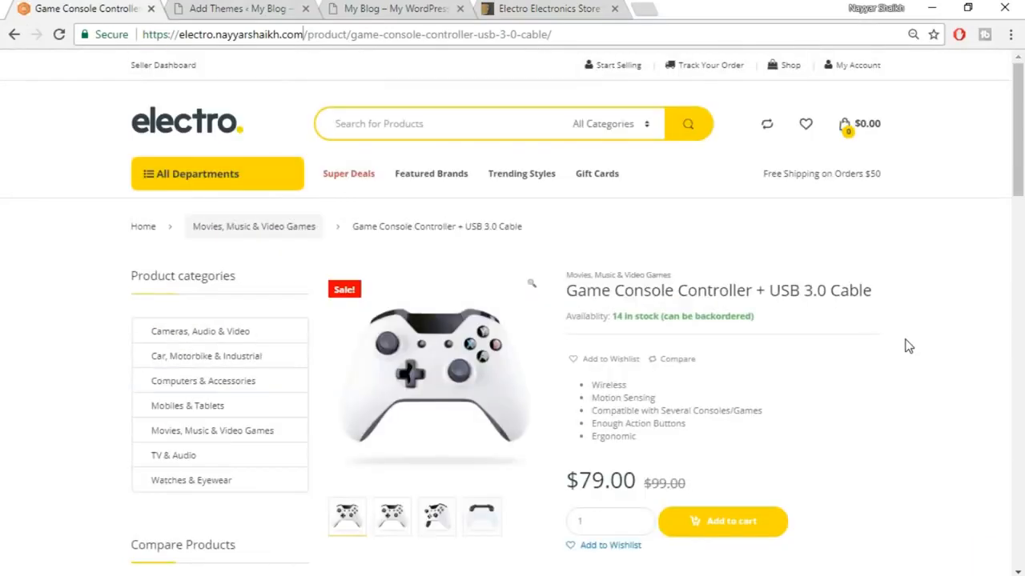
{"action": "key", "text": "ctrl+shift+Tab"}
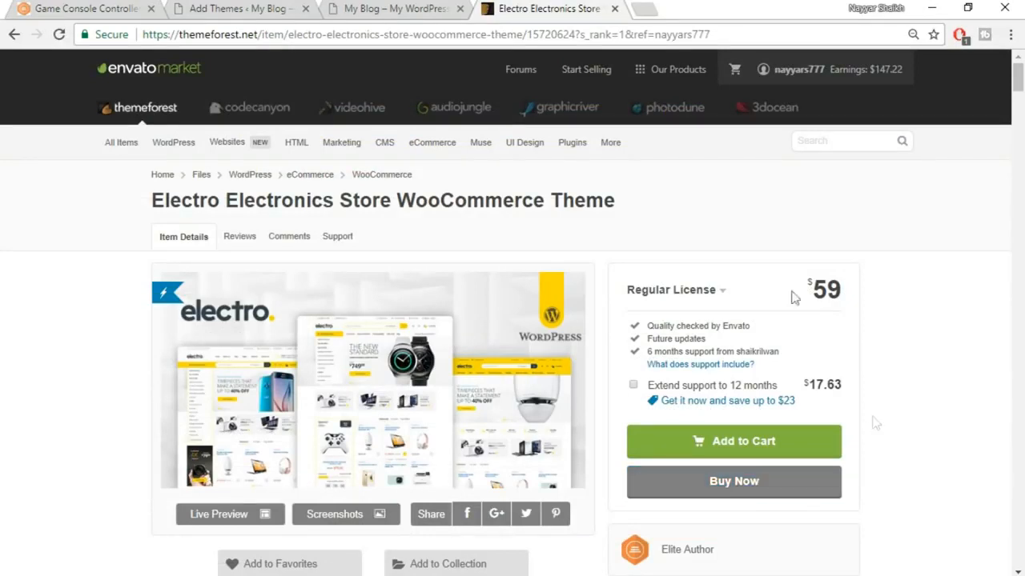
{"action": "left_click", "coordinate": [614, 9]}
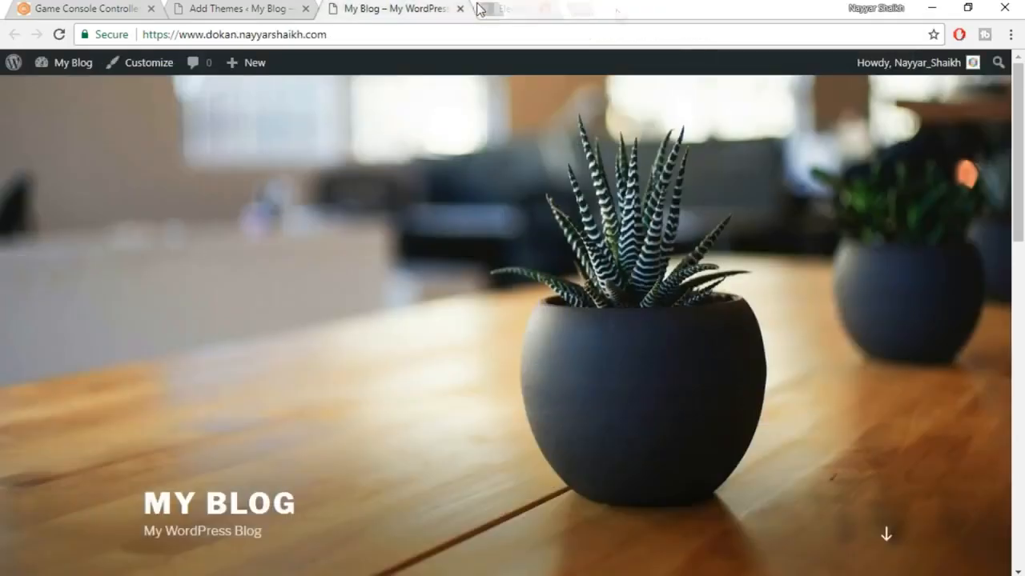
Step: Upload electro.zip via Upload Theme on the Add Themes page and install it
{"action": "left_click", "coordinate": [186, 9]}
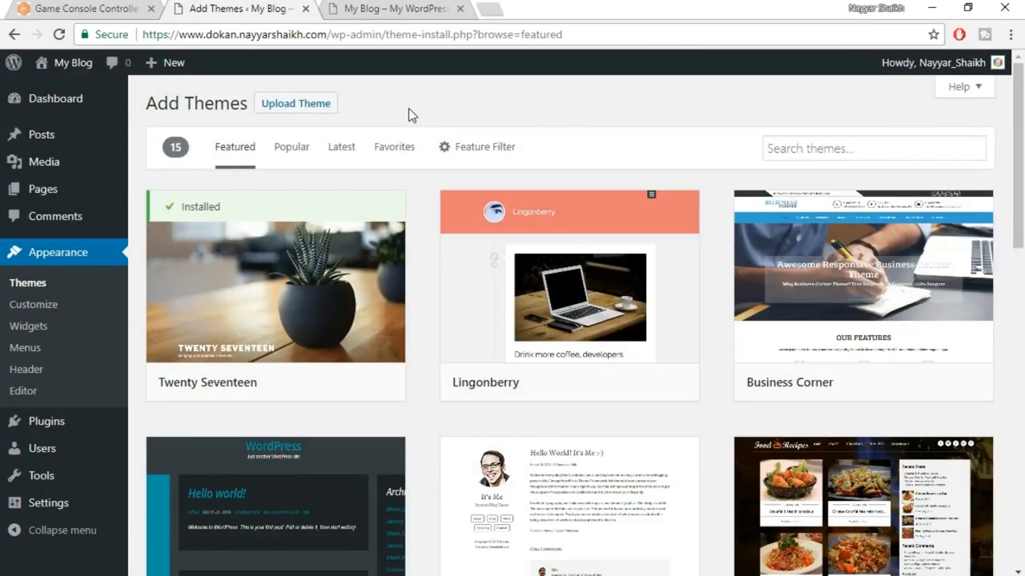
{"action": "left_click", "coordinate": [320, 110]}
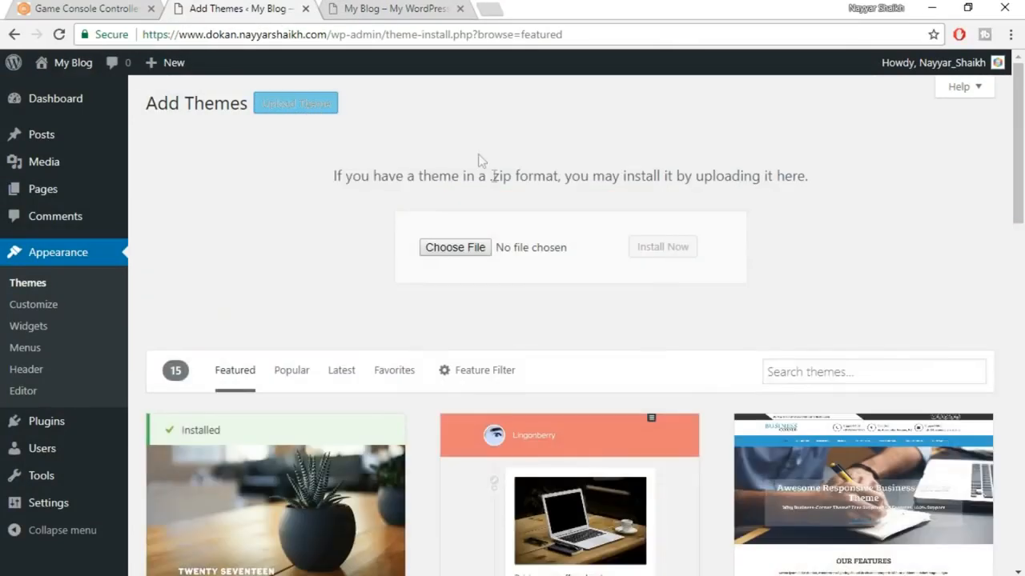
{"action": "left_click", "coordinate": [451, 249]}
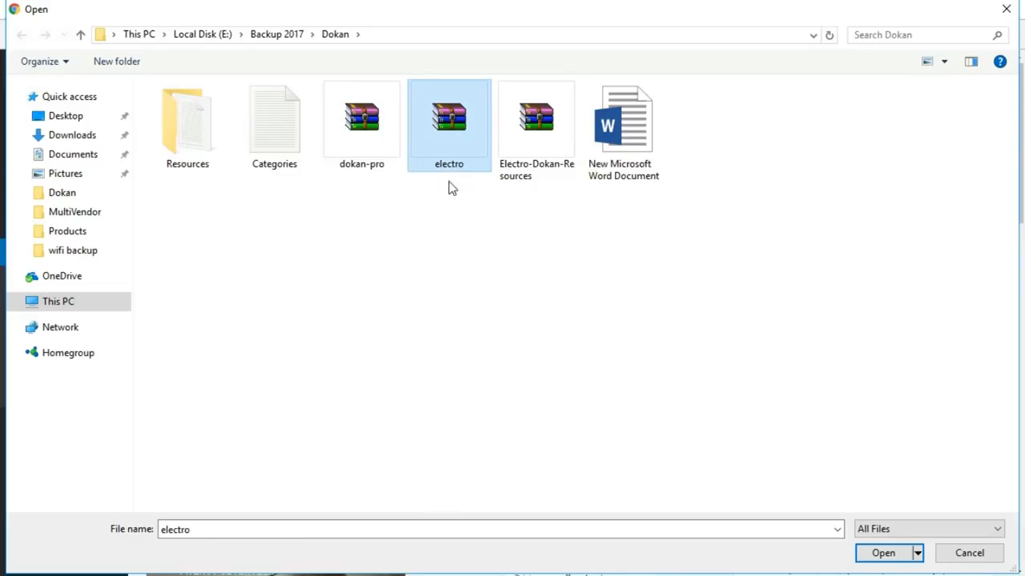
{"action": "mouse_move", "coordinate": [451, 167]}
{"action": "left_click", "coordinate": [898, 559]}
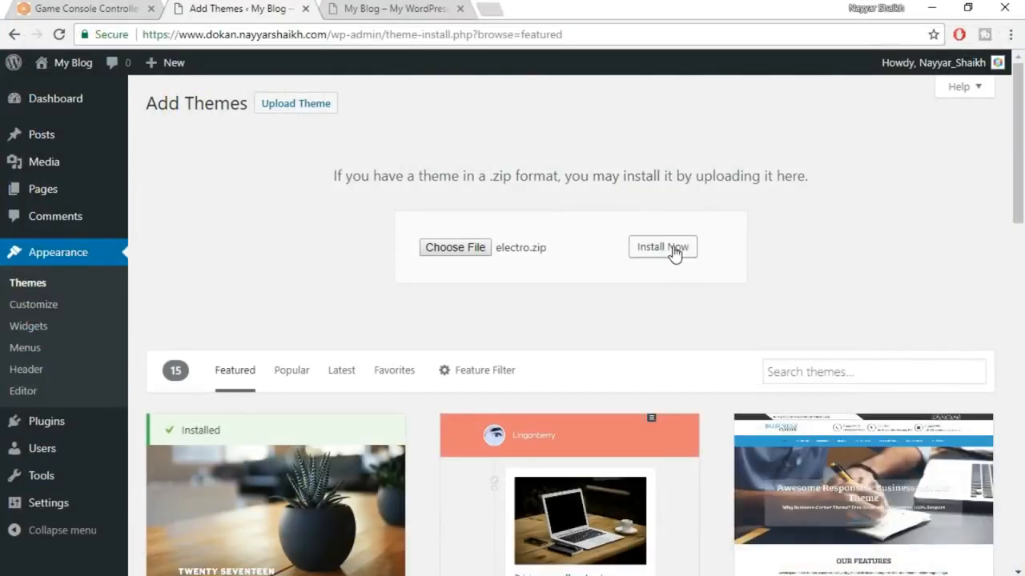
{"action": "left_click", "coordinate": [674, 250]}
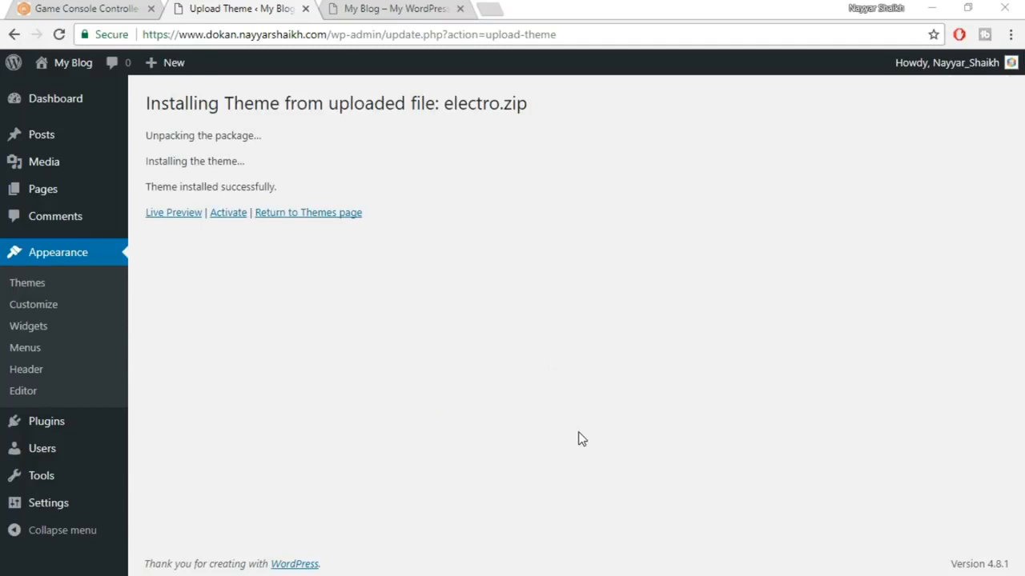
Step: Activate the Electro theme, then bulk-install all ten recommended plugins with the Install bulk action
{"action": "left_click", "coordinate": [228, 215]}
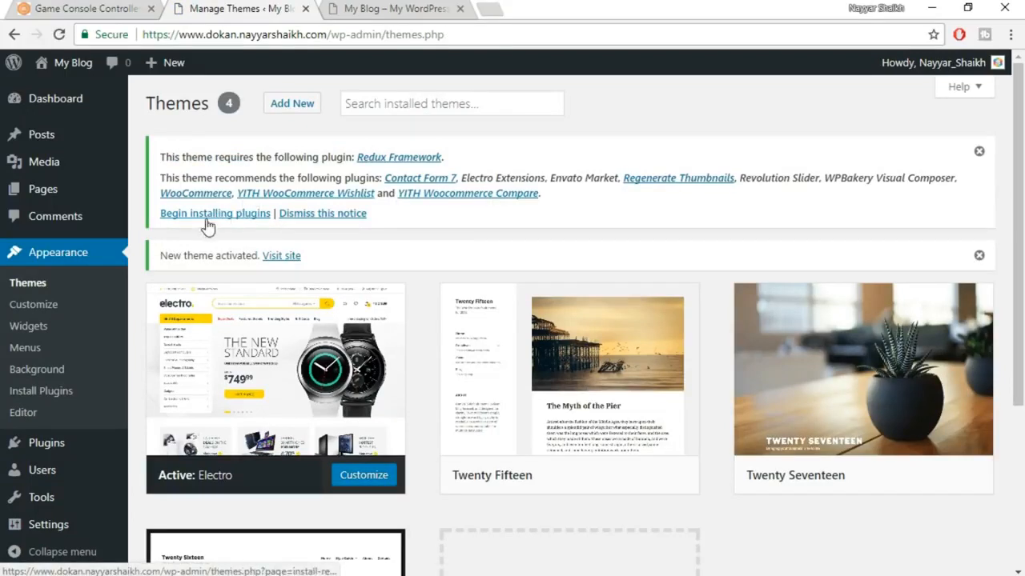
{"action": "left_click", "coordinate": [218, 214]}
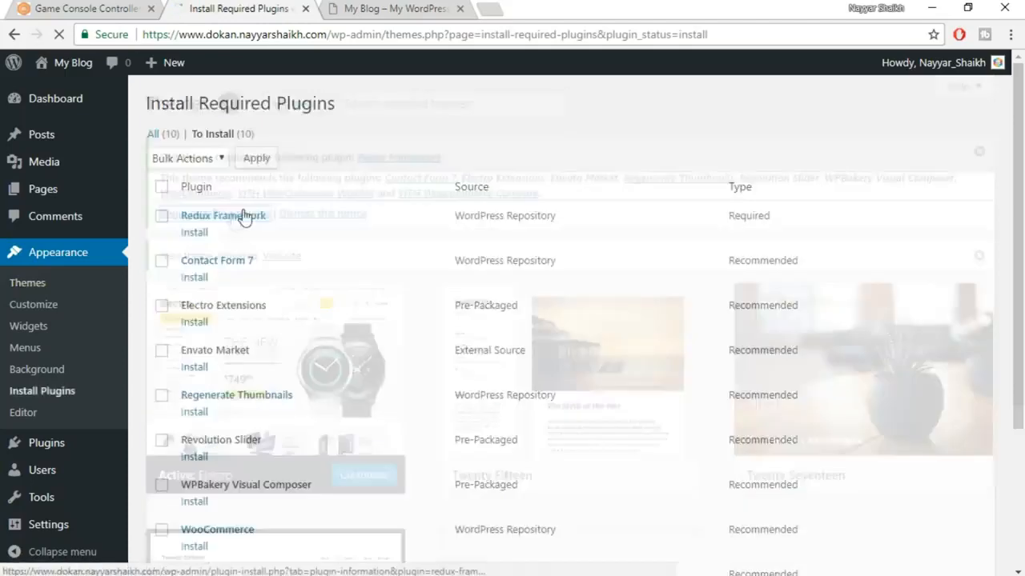
{"action": "left_click", "coordinate": [160, 192]}
{"action": "scroll", "coordinate": [162, 458], "scroll_direction": "down", "scroll_amount": 3}
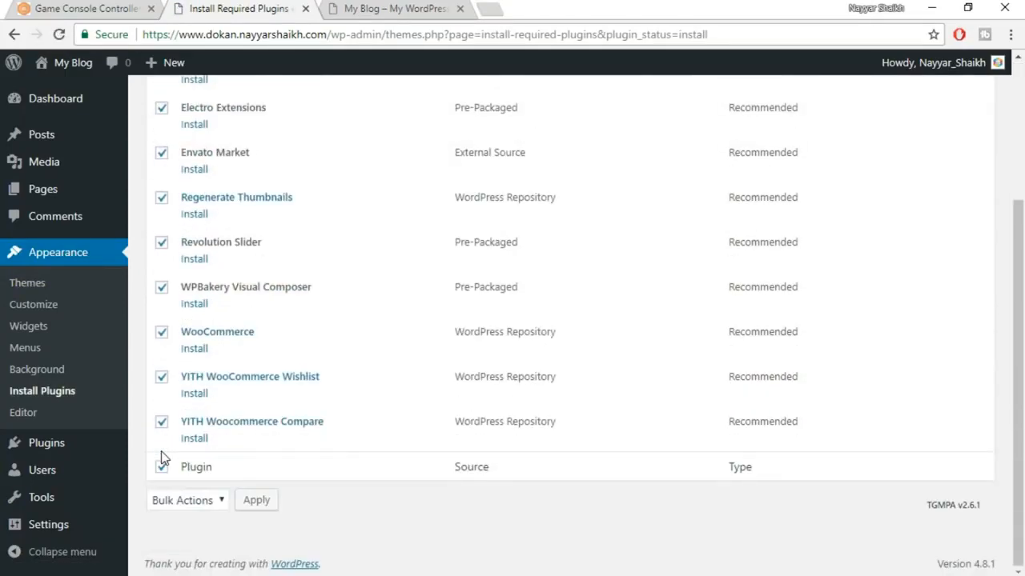
{"action": "scroll", "coordinate": [163, 458], "scroll_direction": "up", "scroll_amount": 5}
{"action": "left_click", "coordinate": [205, 160]}
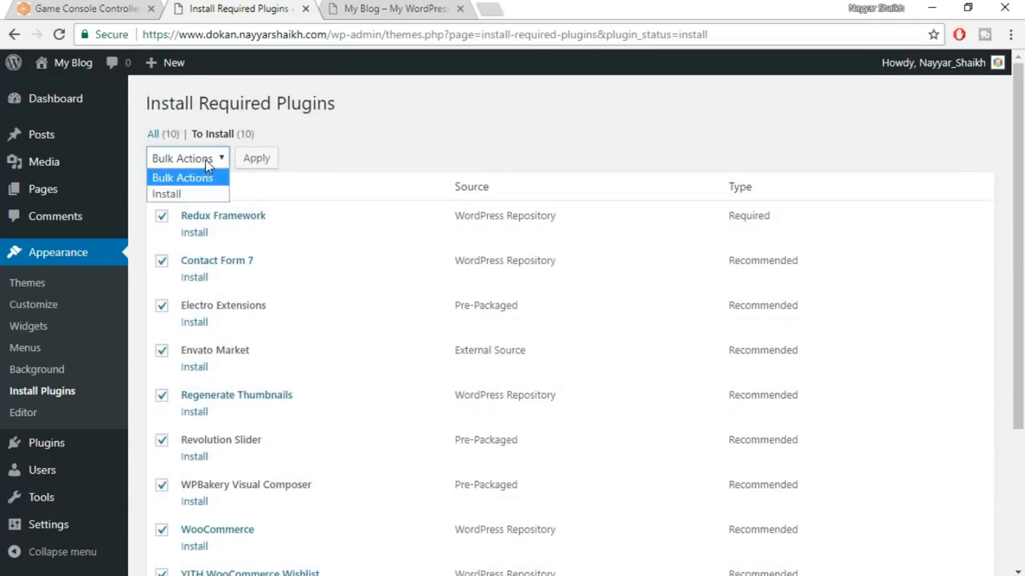
{"action": "left_click", "coordinate": [206, 194]}
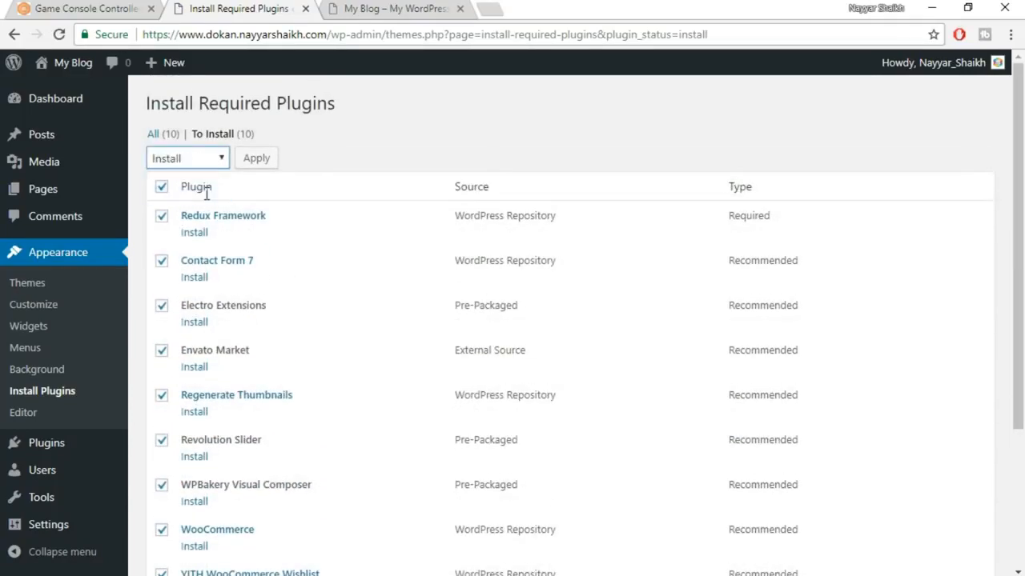
{"action": "left_click", "coordinate": [252, 160]}
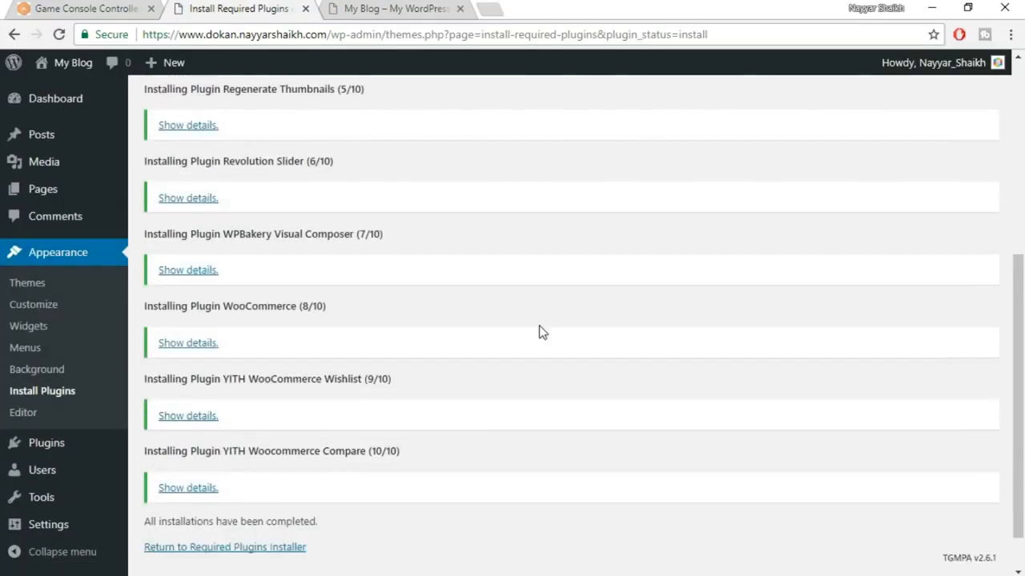
{"action": "scroll", "coordinate": [540, 332], "scroll_direction": "down", "scroll_amount": 1}
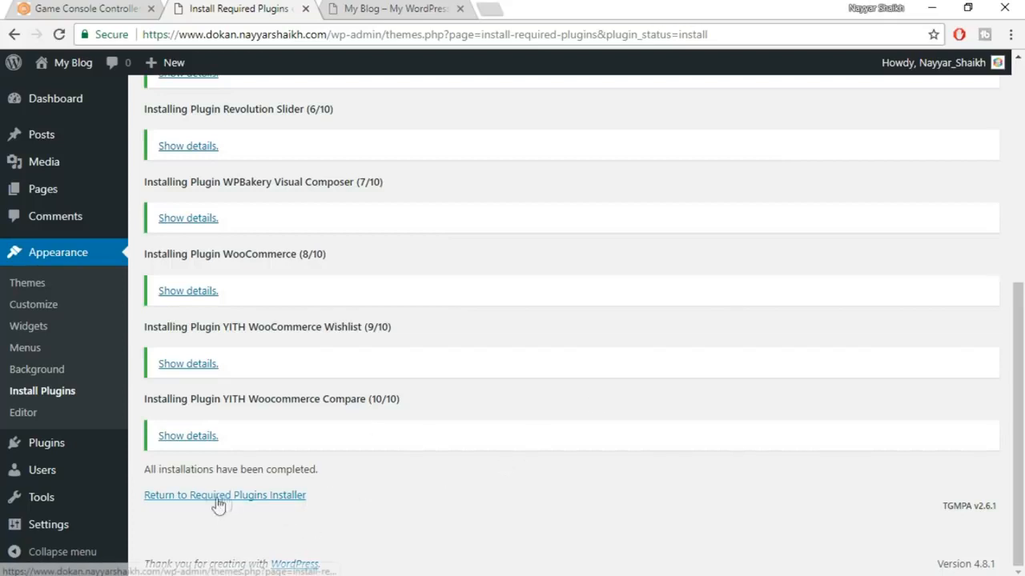
Step: Bulk-activate all ten installed Electro plugins, then open a new blank tab
{"action": "left_click", "coordinate": [261, 498]}
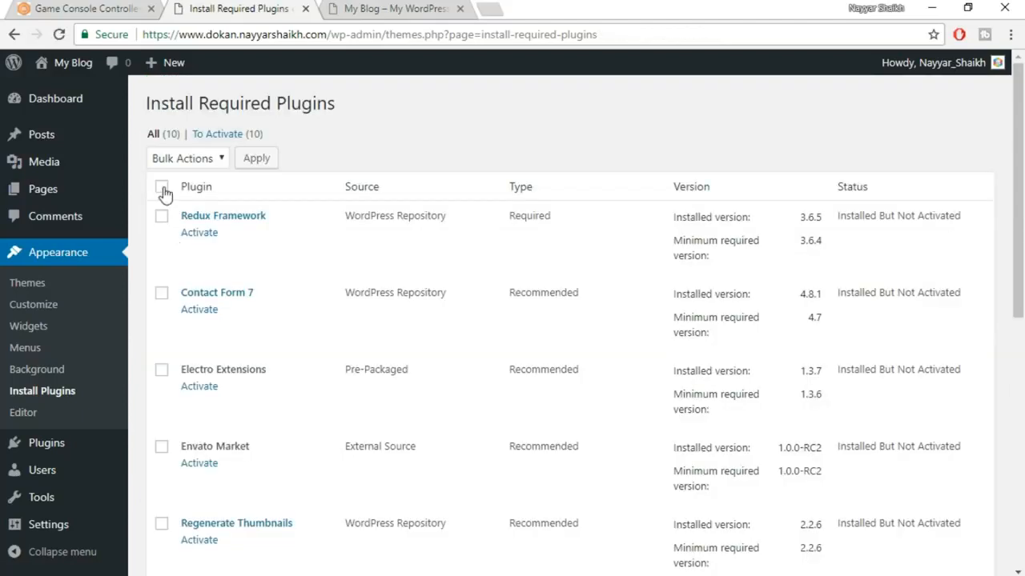
{"action": "left_click", "coordinate": [162, 189]}
{"action": "left_click", "coordinate": [203, 160]}
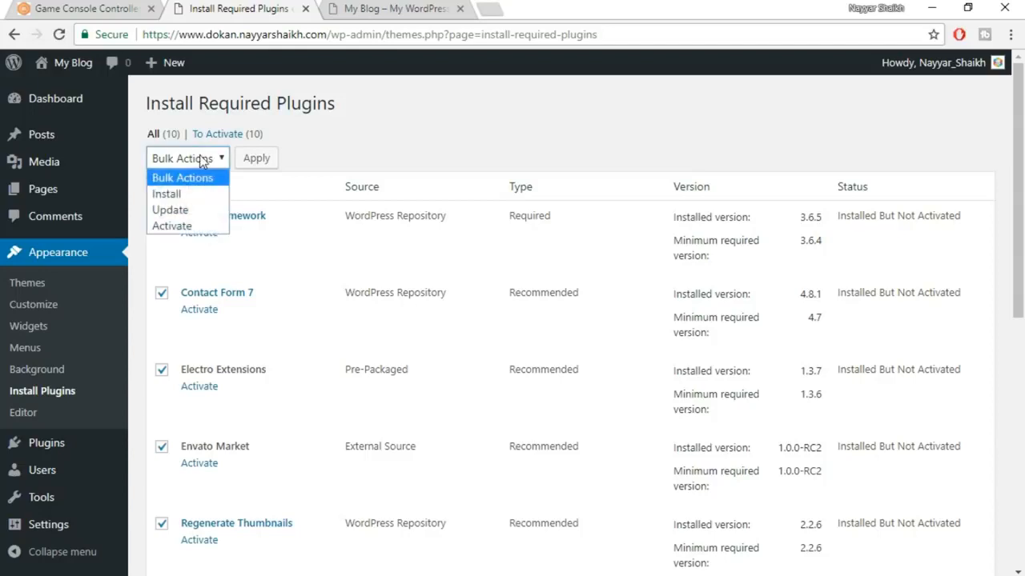
{"action": "left_click", "coordinate": [173, 228]}
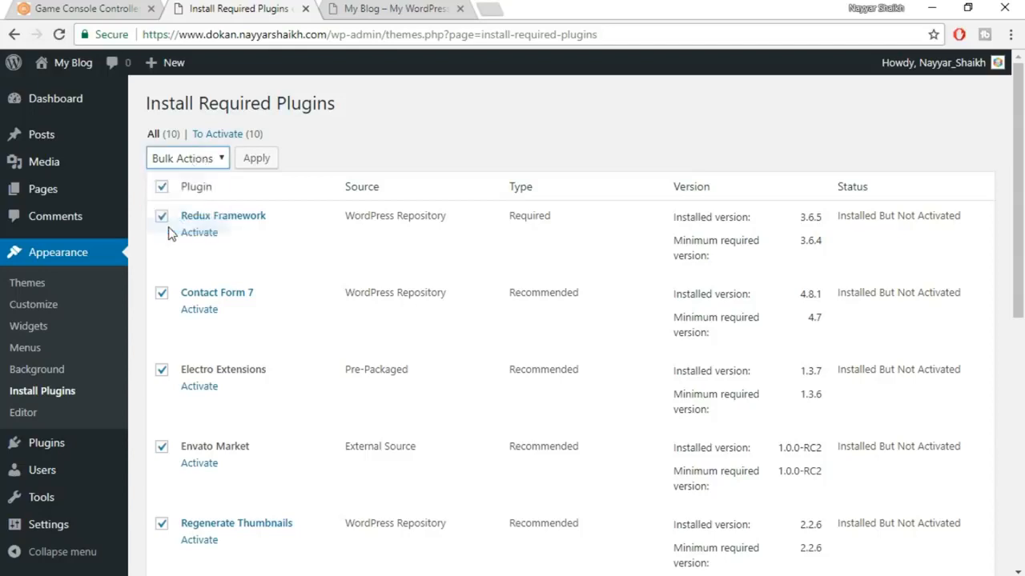
{"action": "left_click", "coordinate": [256, 158]}
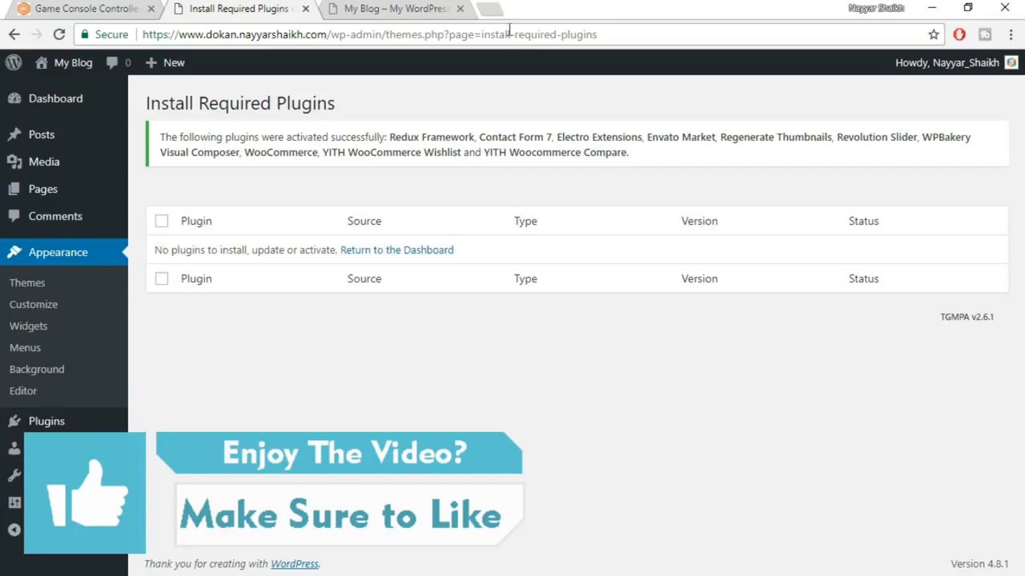
{"action": "left_click", "coordinate": [488, 10]}
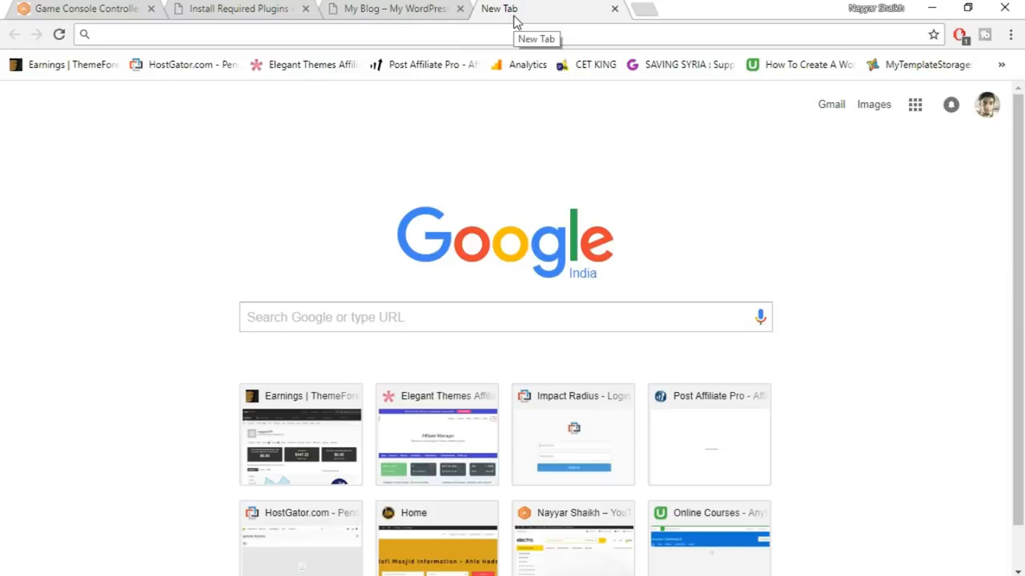
Step: Load bloggdude.com/dokan and view the Free, $199, $299 and $499 Dokan pricing plans
{"action": "type", "text": "bloggdude.com/dokan"}
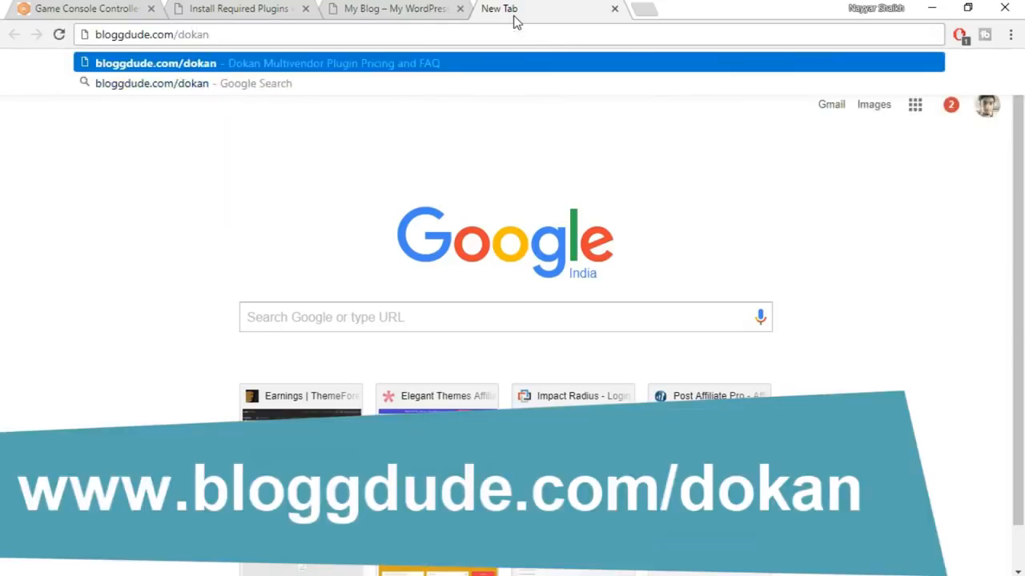
{"action": "key", "text": "Return"}
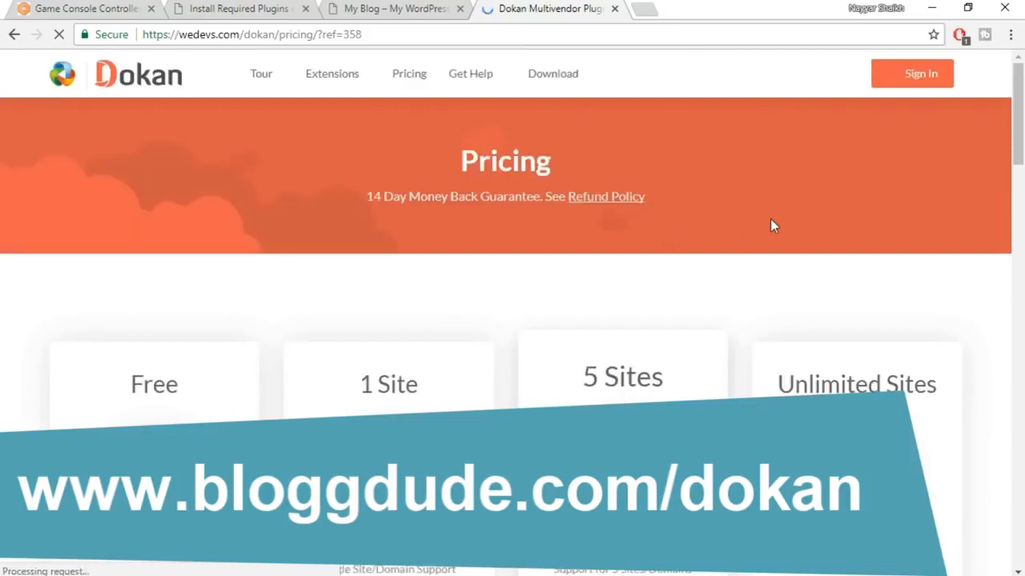
{"action": "scroll", "coordinate": [918, 228], "scroll_direction": "down", "scroll_amount": 4}
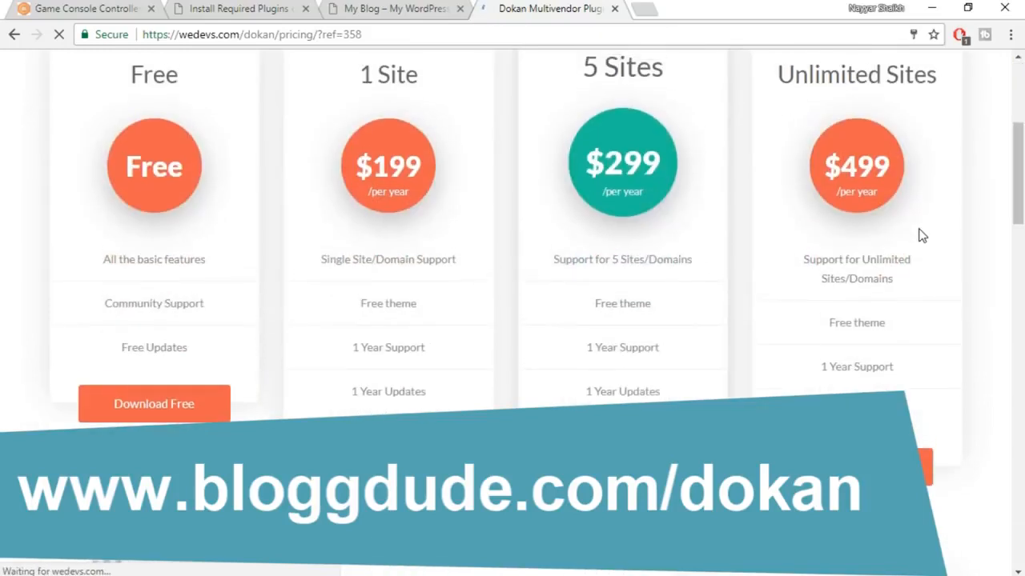
{"action": "scroll", "coordinate": [1023, 184], "scroll_direction": "up", "scroll_amount": 1}
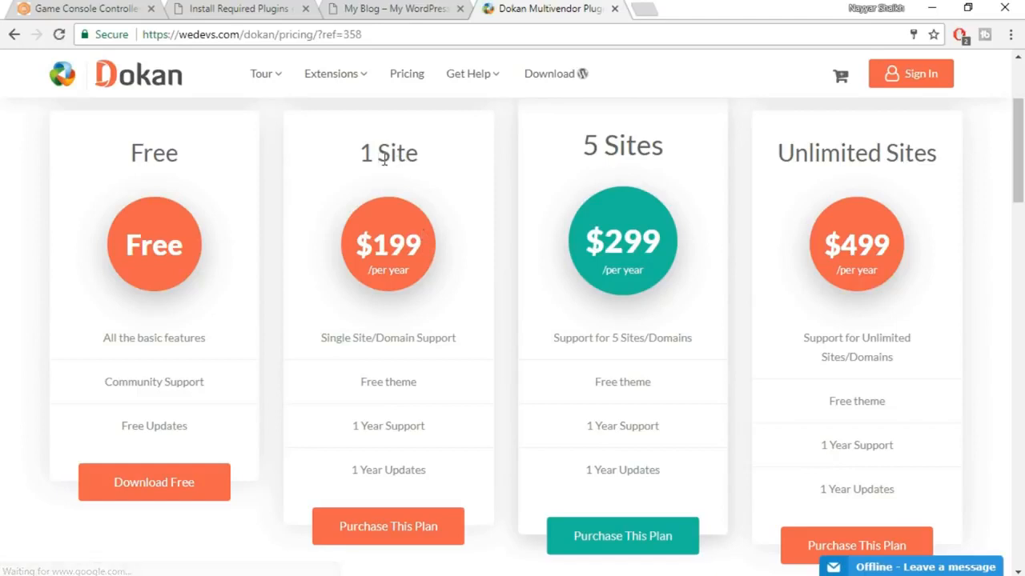
{"action": "left_click_drag", "start_coordinate": [356, 156], "coordinate": [420, 154]}
{"action": "left_click", "coordinate": [430, 162]}
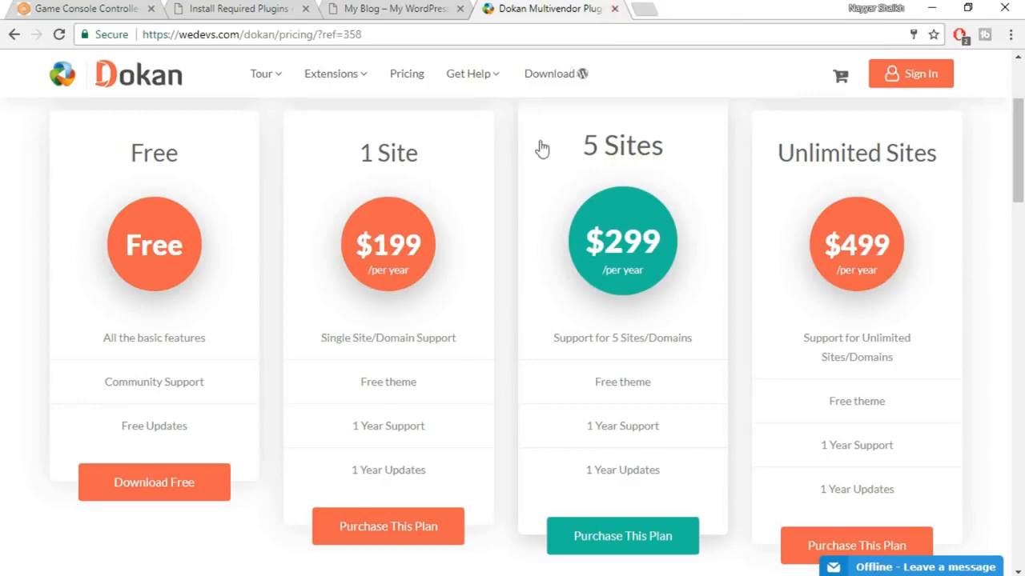
Step: Close the Dokan pricing tab and return to the Install Required Plugins tab
{"action": "left_click", "coordinate": [614, 8]}
{"action": "left_click", "coordinate": [229, 9]}
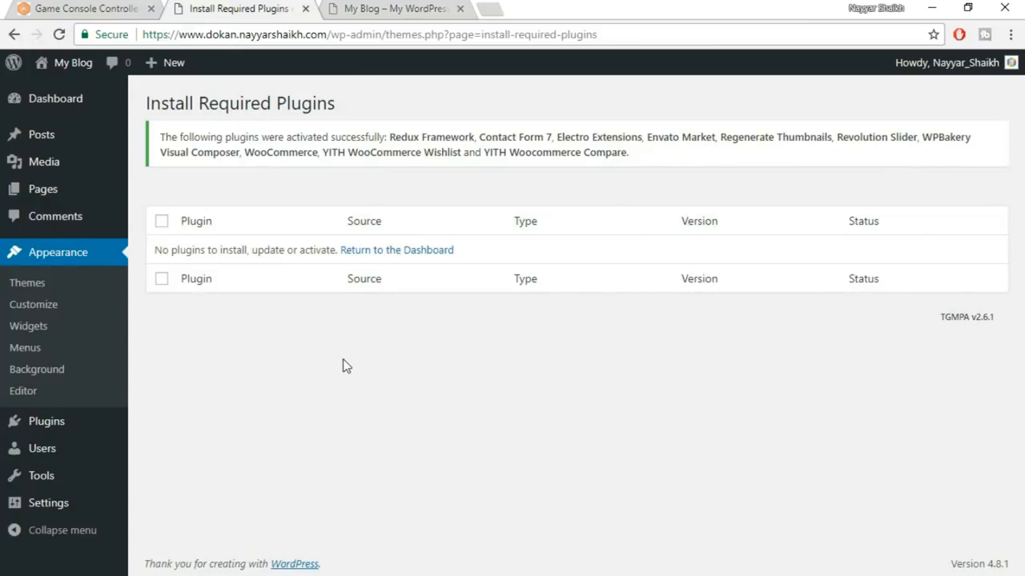
Step: Upload the dokan-pro zip through Add New Plugins, install it, and activate Dokan Pro
{"action": "mouse_move", "coordinate": [76, 430]}
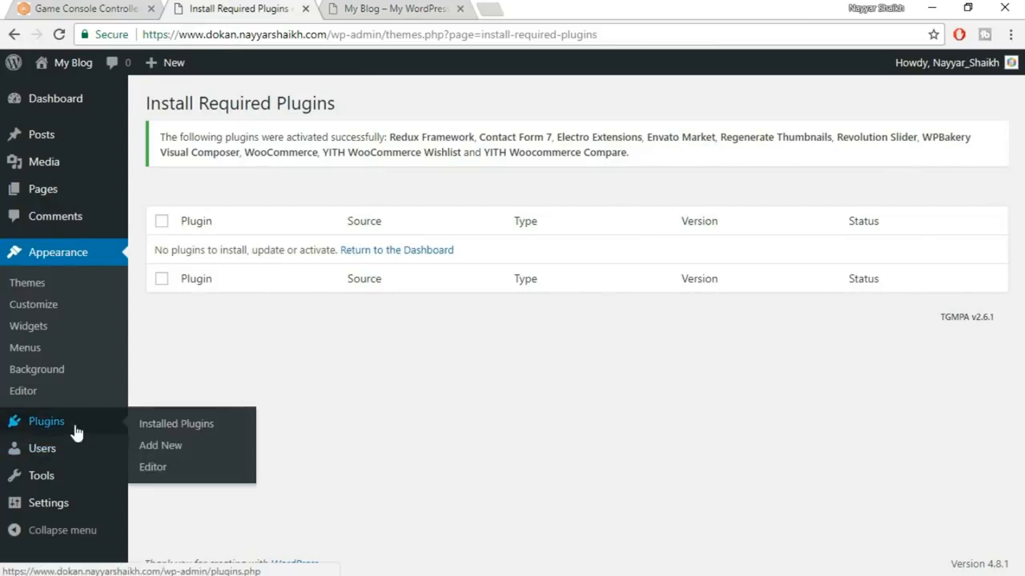
{"action": "left_click", "coordinate": [174, 448]}
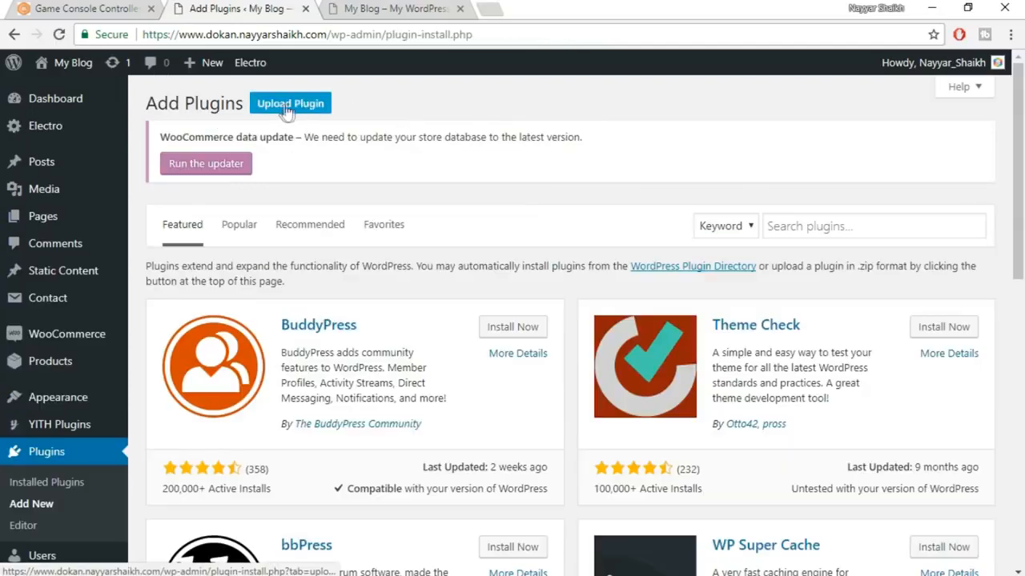
{"action": "left_click", "coordinate": [289, 108]}
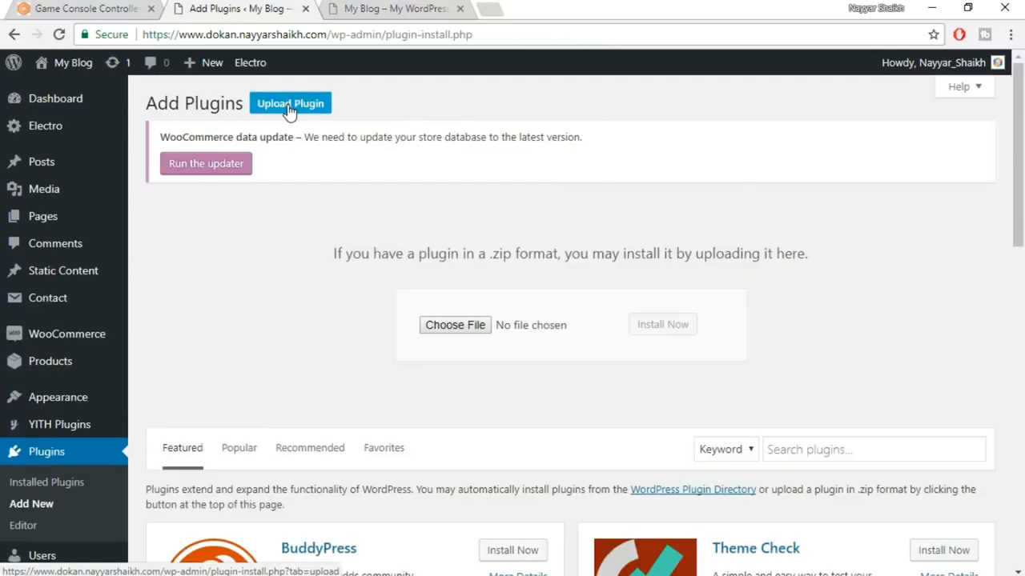
{"action": "left_click", "coordinate": [461, 325]}
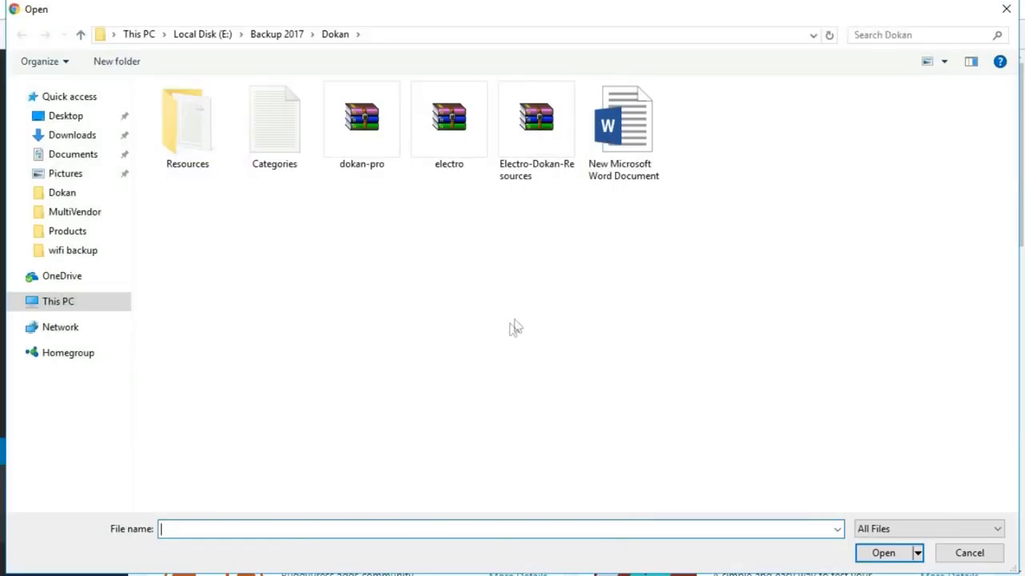
{"action": "left_click", "coordinate": [366, 162]}
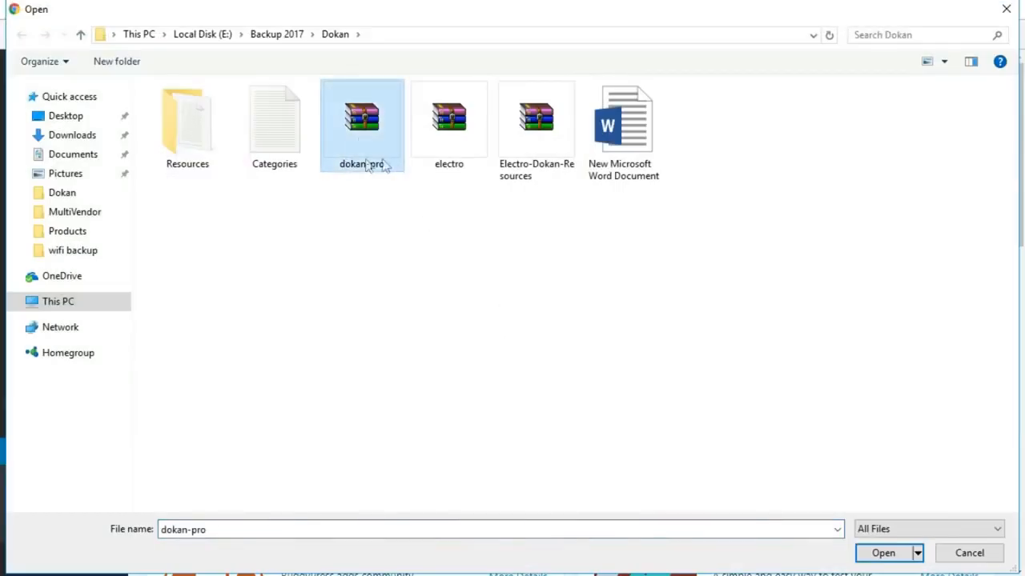
{"action": "left_click", "coordinate": [875, 560]}
{"action": "left_click", "coordinate": [684, 337]}
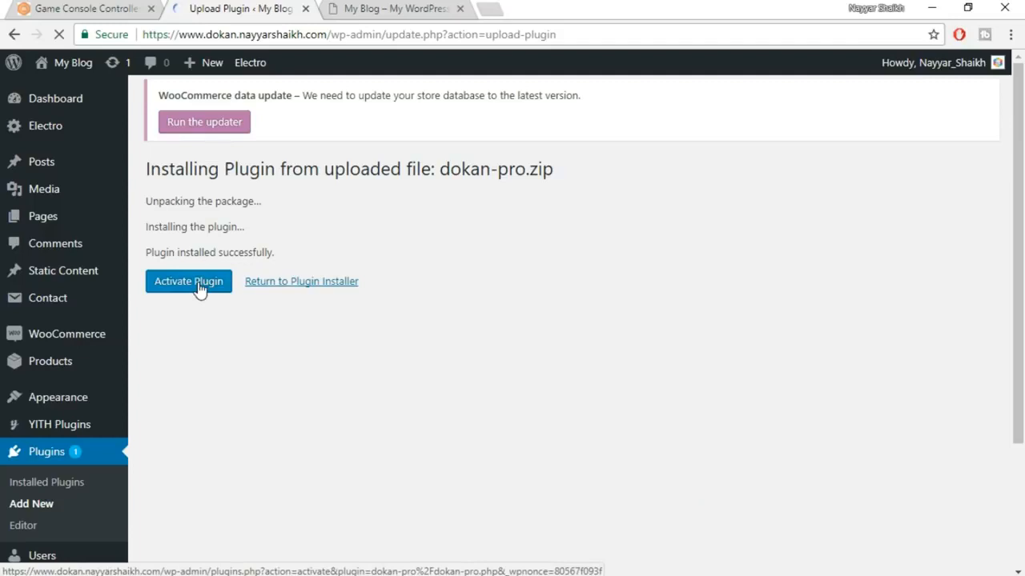
{"action": "left_click", "coordinate": [189, 281]}
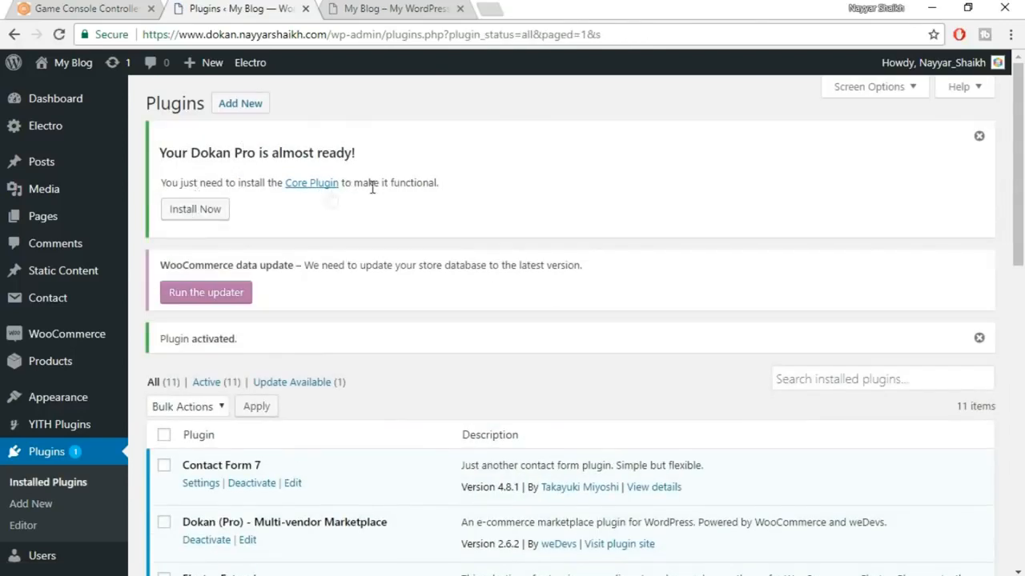
Step: Install the Dokan core plugin, decline usage-data sharing, and run the WooCommerce database updater
{"action": "left_click", "coordinate": [205, 215]}
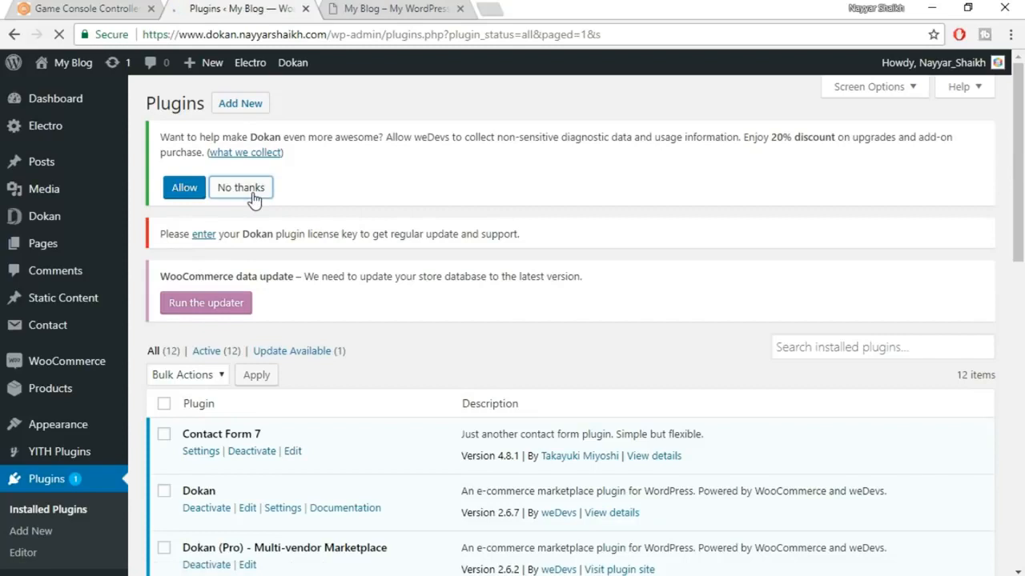
{"action": "left_click", "coordinate": [243, 188]}
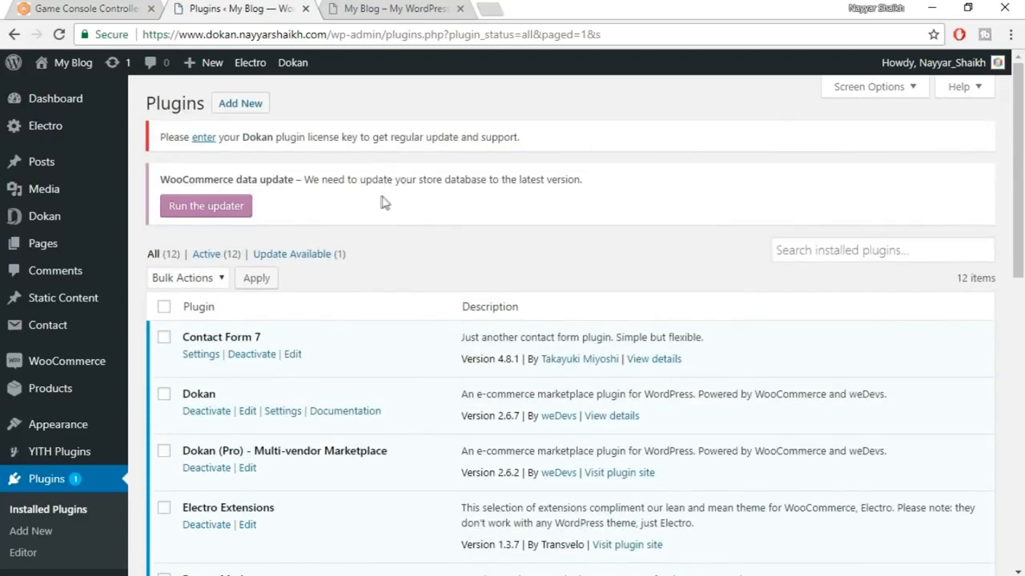
{"action": "left_click", "coordinate": [220, 210]}
{"action": "left_click", "coordinate": [564, 143]}
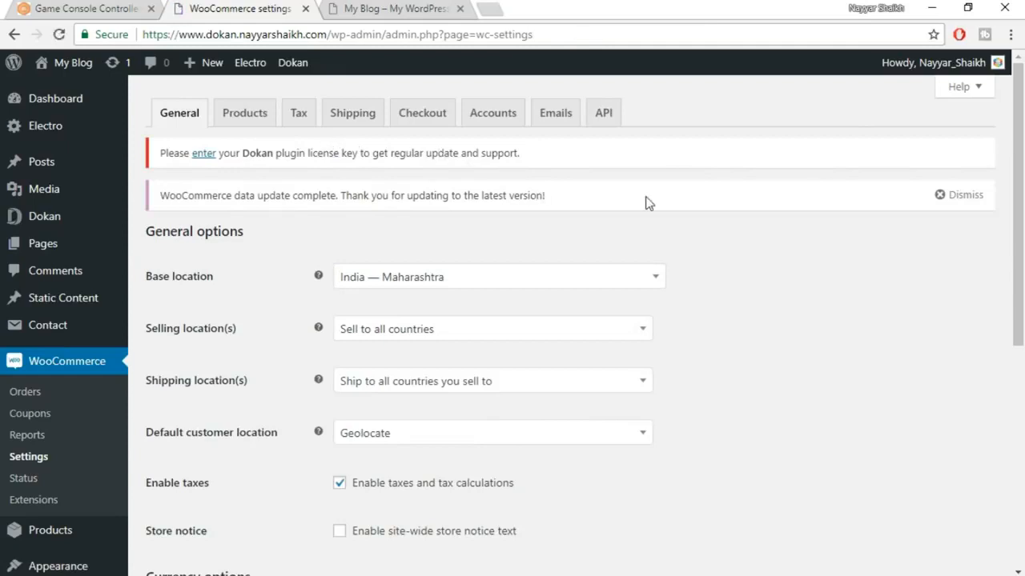
{"action": "mouse_move", "coordinate": [60, 105]}
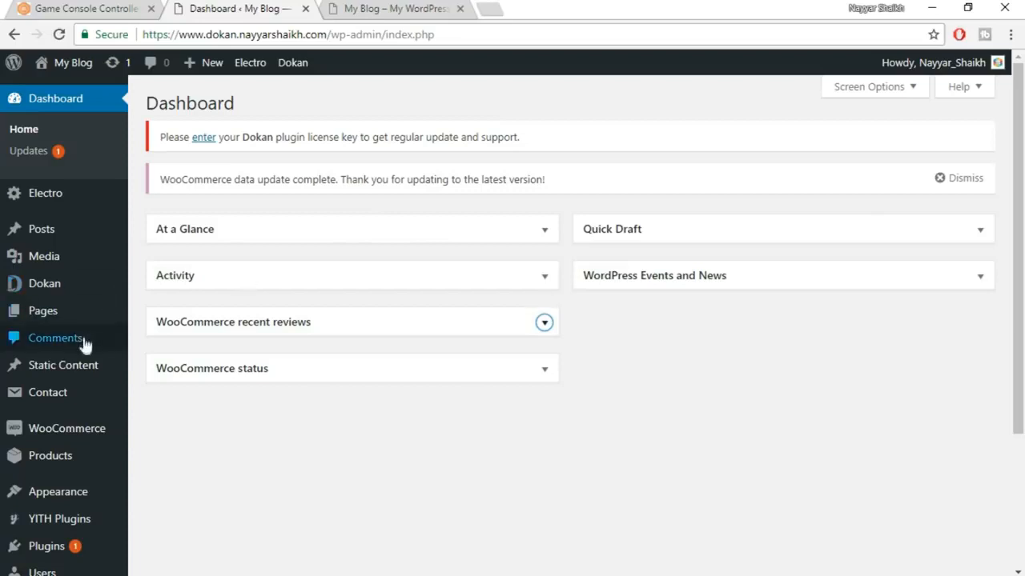
{"action": "mouse_move", "coordinate": [20, 501]}
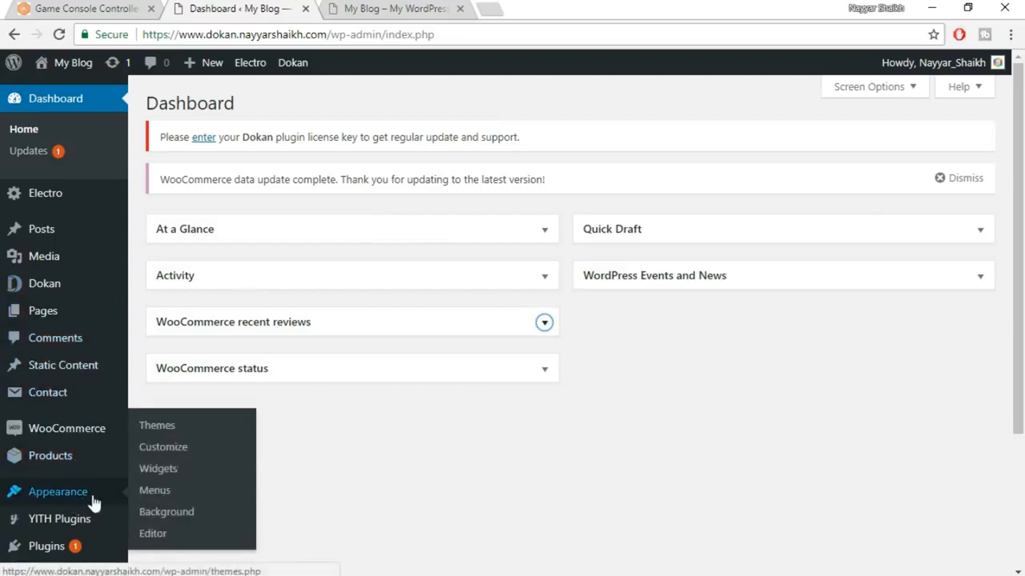
Step: Delete the Twenty Fifteen, Twenty Seventeen and Twenty Sixteen themes, leaving Electro active
{"action": "left_click", "coordinate": [167, 427]}
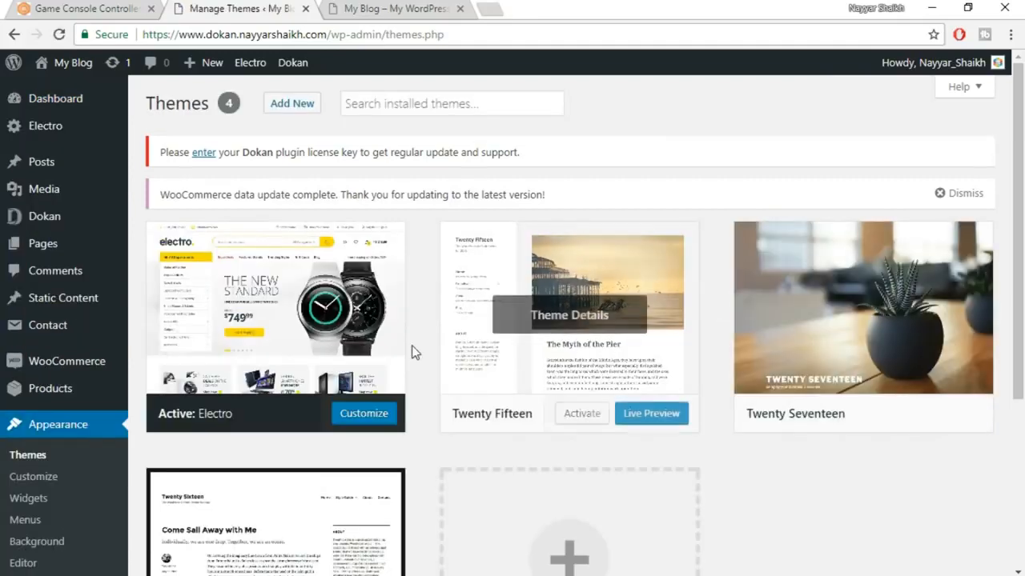
{"action": "scroll", "coordinate": [320, 272], "scroll_direction": "down", "scroll_amount": 1}
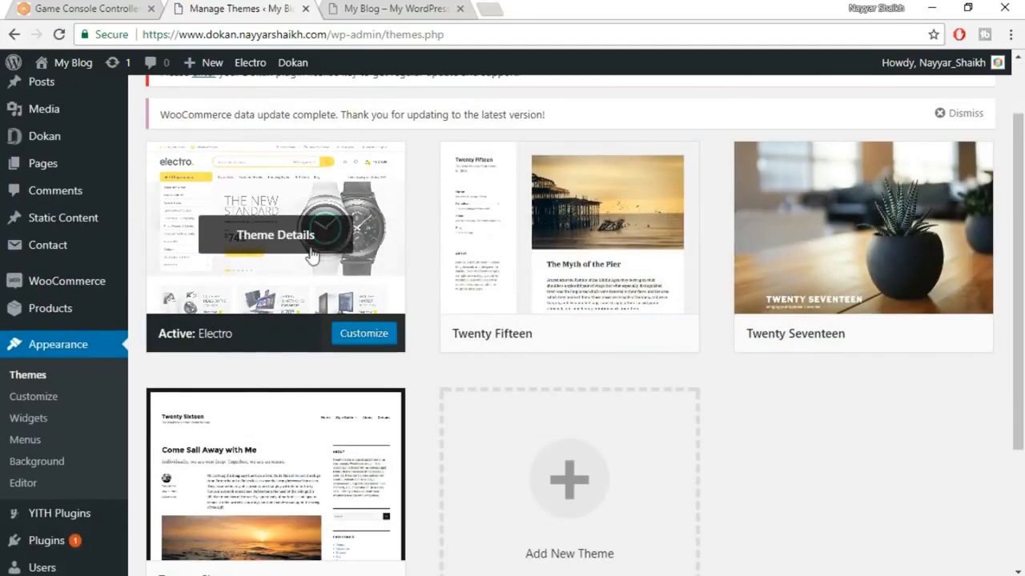
{"action": "left_click", "coordinate": [611, 239]}
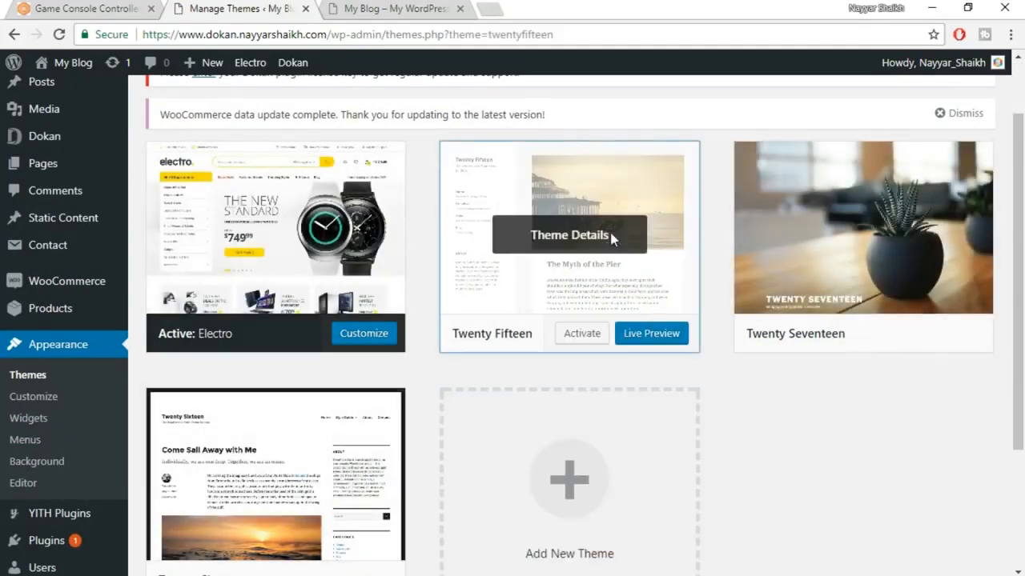
{"action": "left_click", "coordinate": [966, 545]}
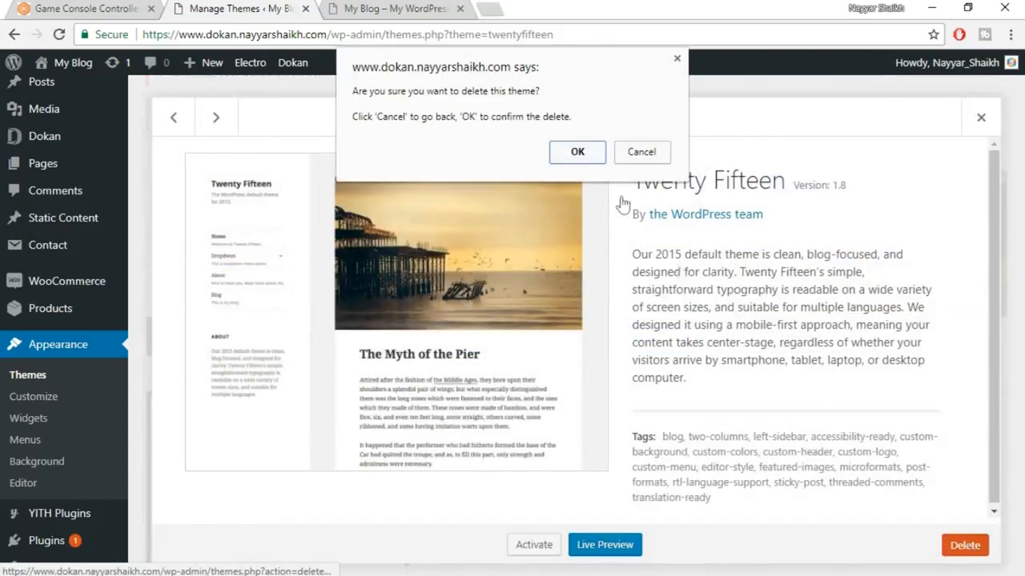
{"action": "left_click", "coordinate": [581, 153]}
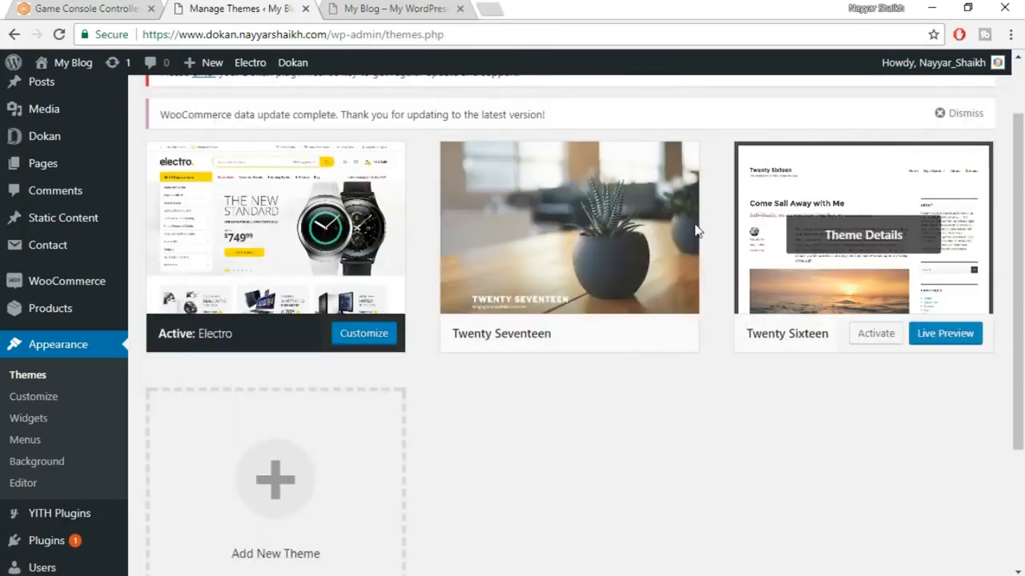
{"action": "left_click", "coordinate": [576, 233]}
{"action": "left_click", "coordinate": [977, 555]}
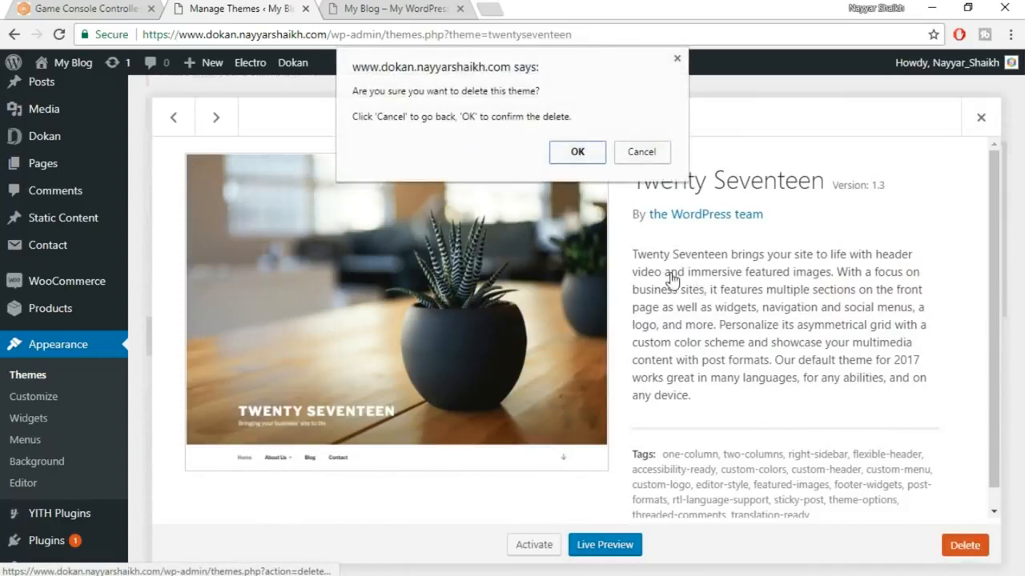
{"action": "left_click", "coordinate": [592, 158]}
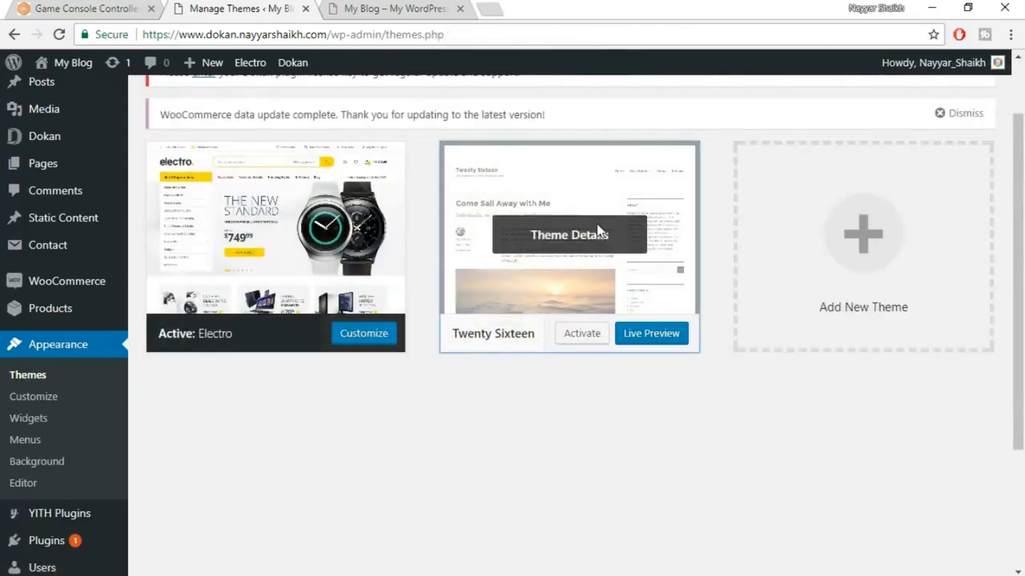
{"action": "left_click", "coordinate": [598, 232]}
{"action": "left_click", "coordinate": [965, 545]}
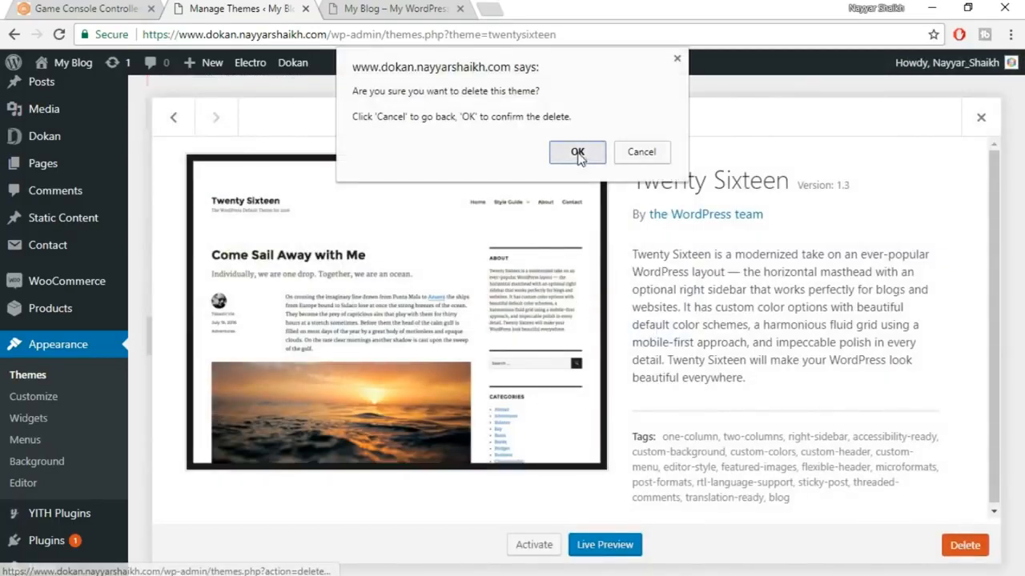
{"action": "left_click", "coordinate": [576, 152]}
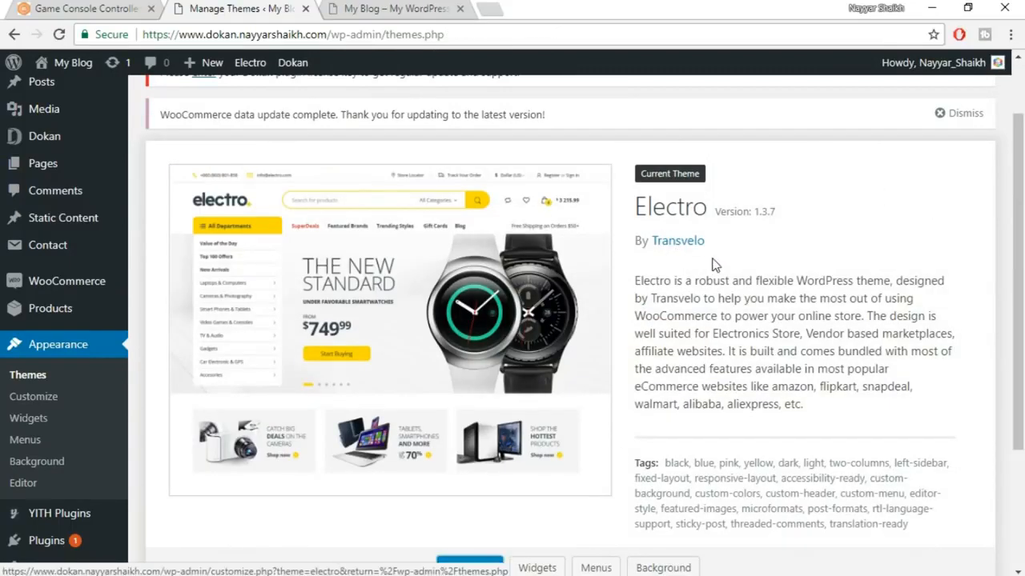
{"action": "scroll", "coordinate": [766, 319], "scroll_direction": "up", "scroll_amount": 1}
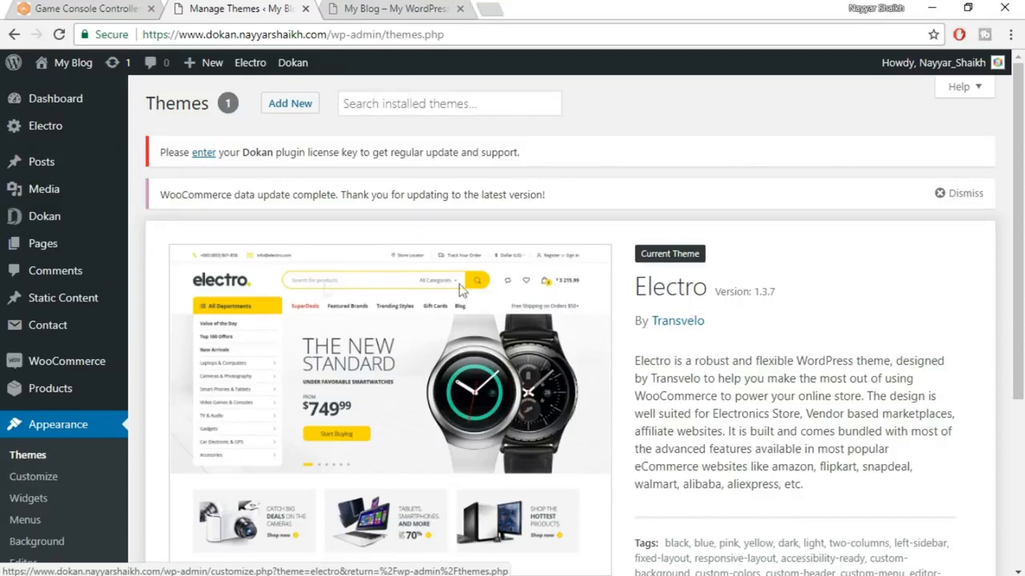
Step: In WooCommerce Settings, search 'maha' and set the base location to India — Maharashtra
{"action": "mouse_move", "coordinate": [64, 371]}
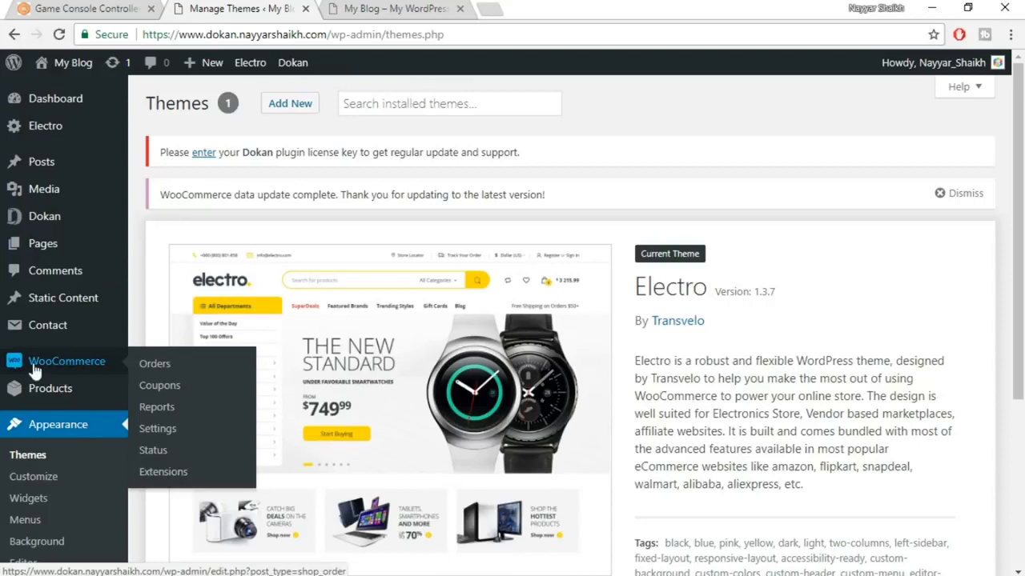
{"action": "left_click", "coordinate": [158, 430]}
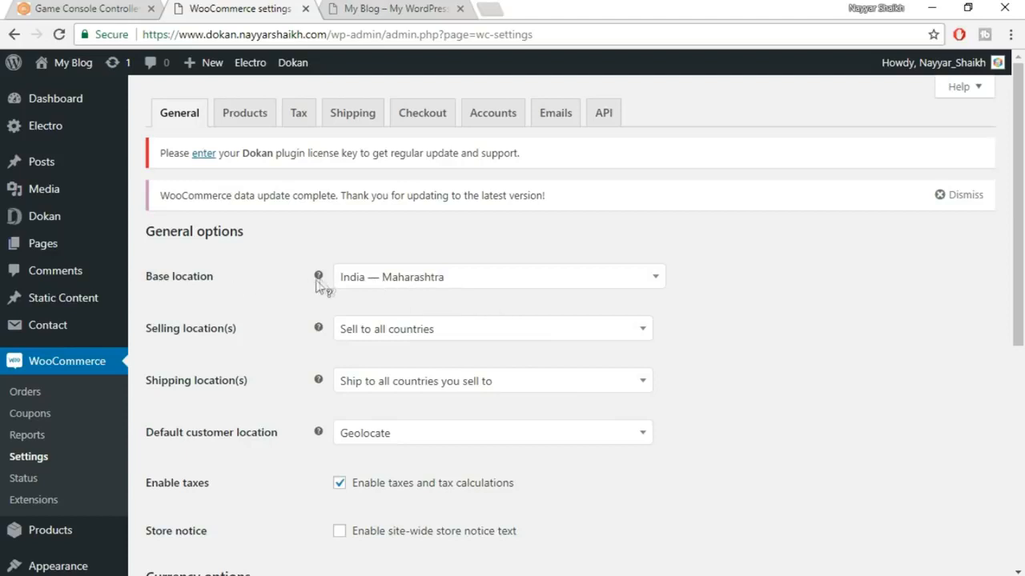
{"action": "left_click", "coordinate": [439, 287]}
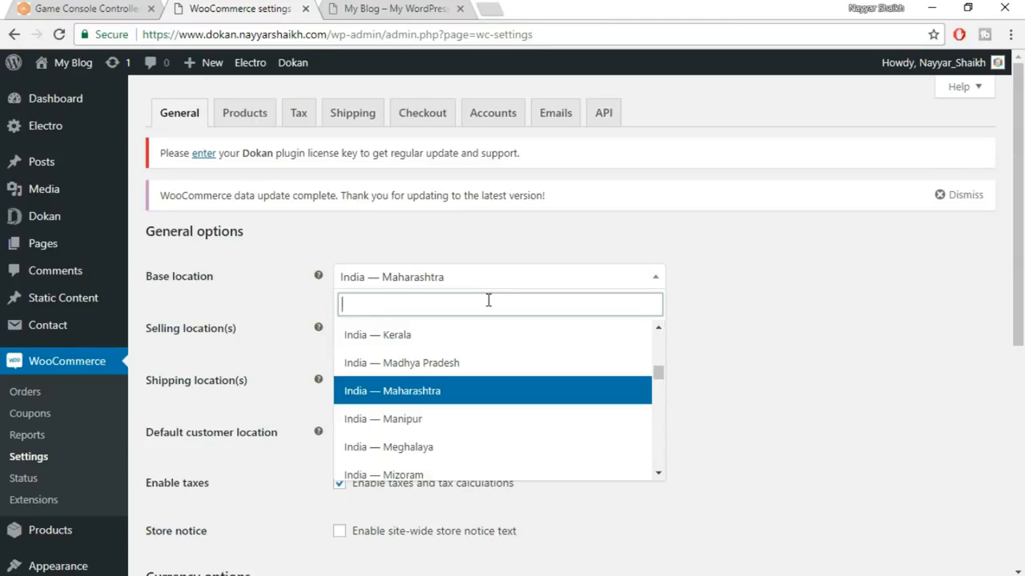
{"action": "type", "text": "maha"}
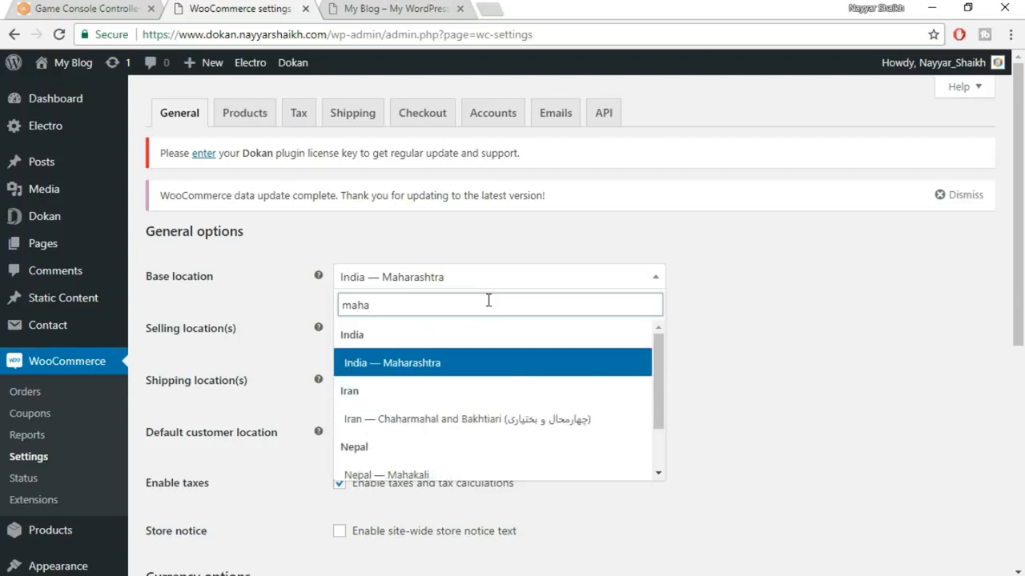
{"action": "left_click", "coordinate": [428, 373]}
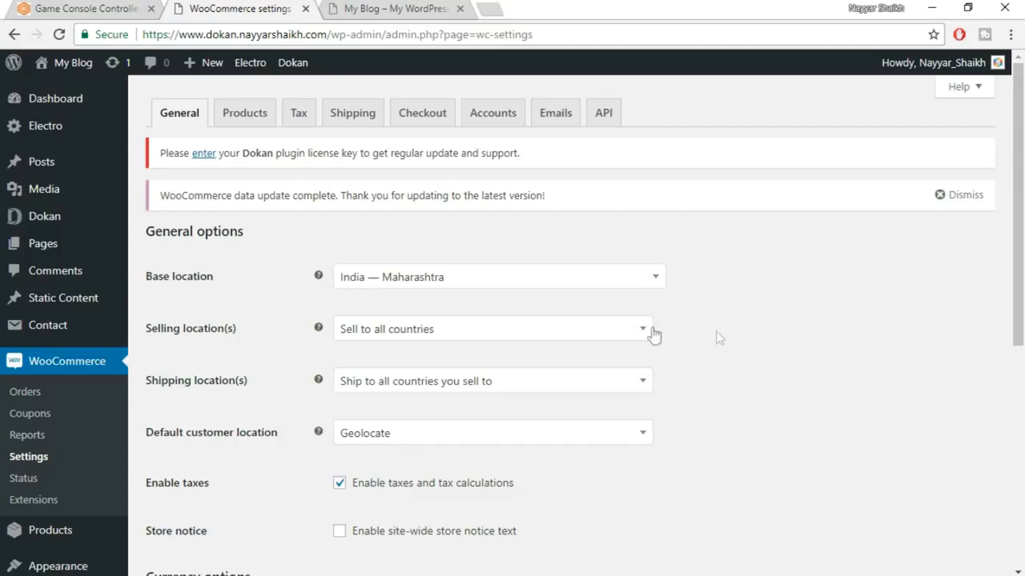
Step: Set selling location to specific countries with only India chosen
{"action": "left_click", "coordinate": [493, 340]}
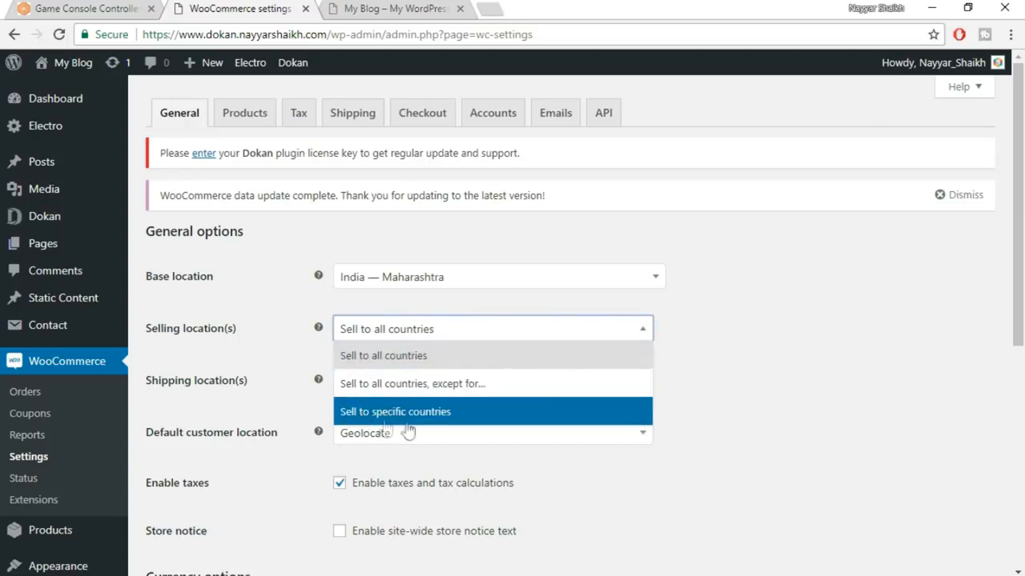
{"action": "left_click", "coordinate": [425, 419]}
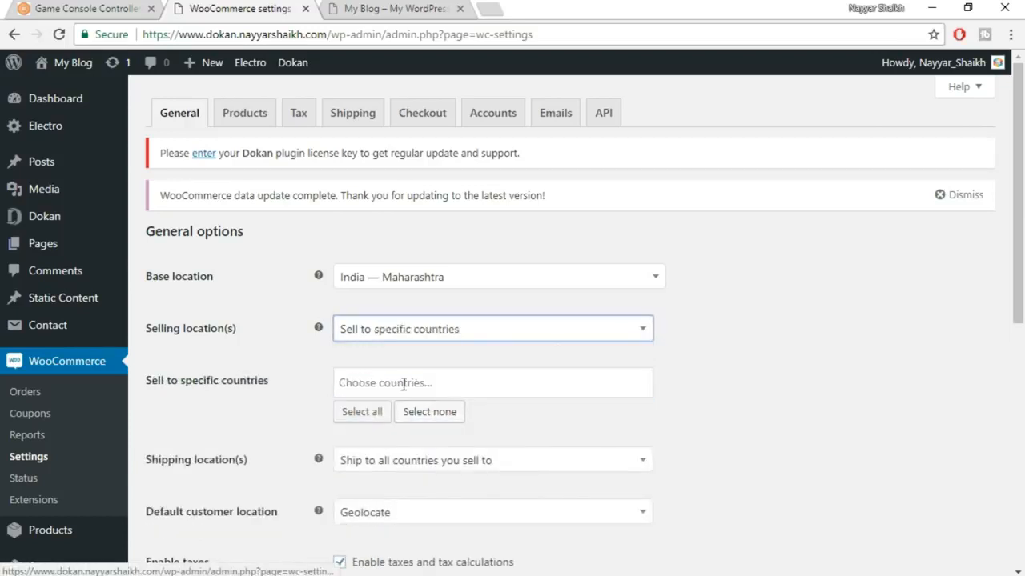
{"action": "left_click", "coordinate": [403, 384]}
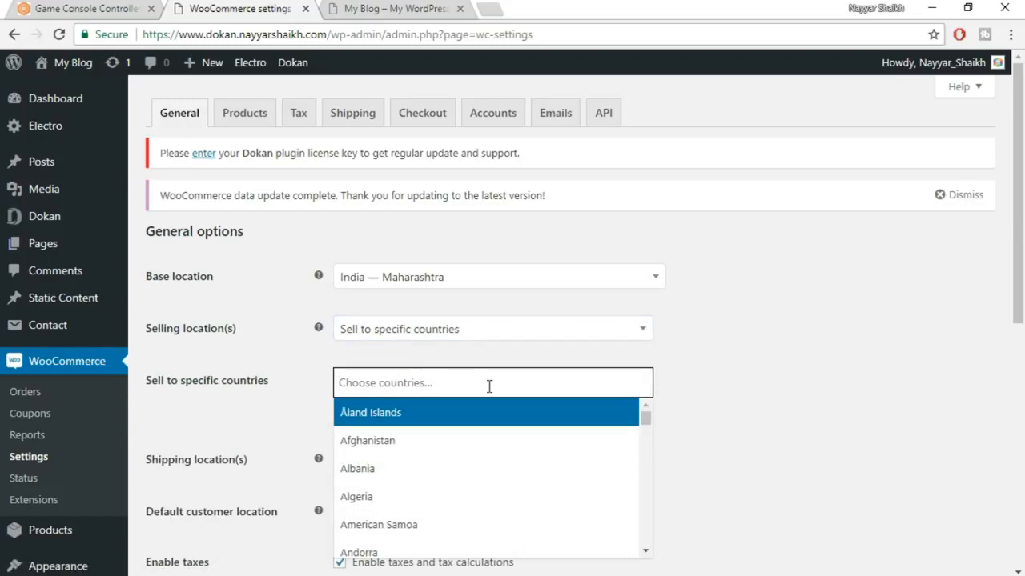
{"action": "type", "text": "ind"}
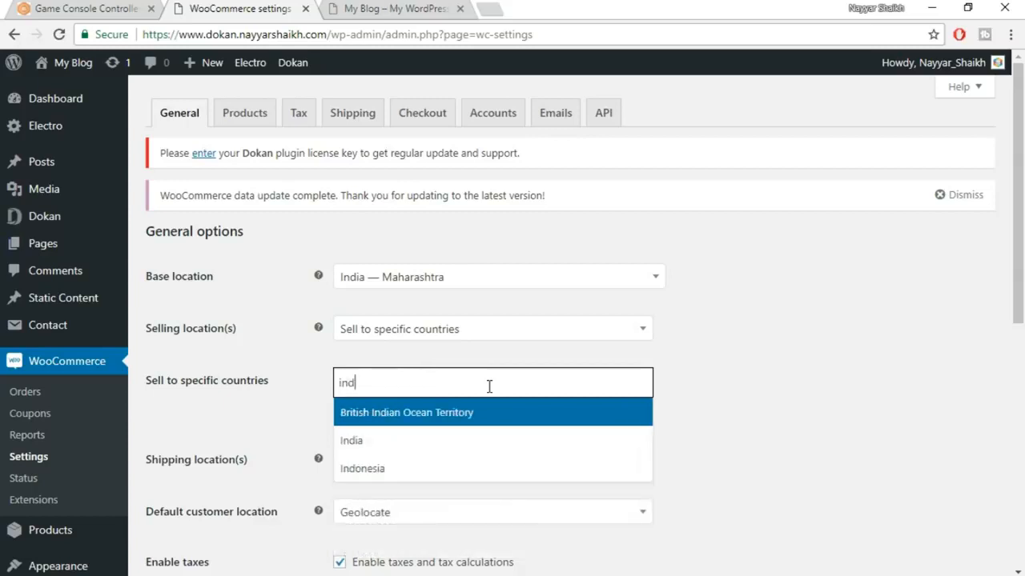
{"action": "left_click", "coordinate": [384, 456]}
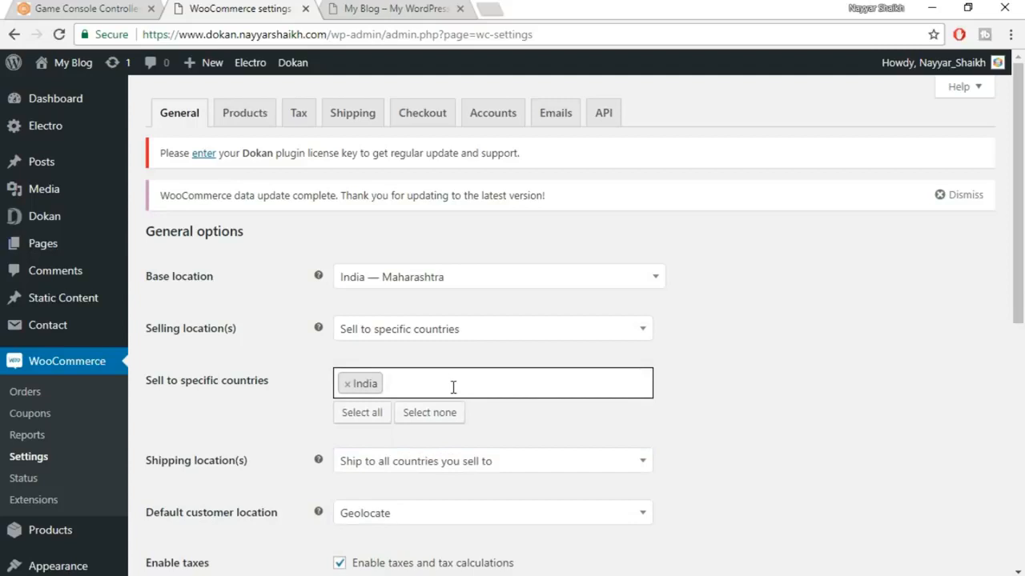
{"action": "type", "text": "pakis"}
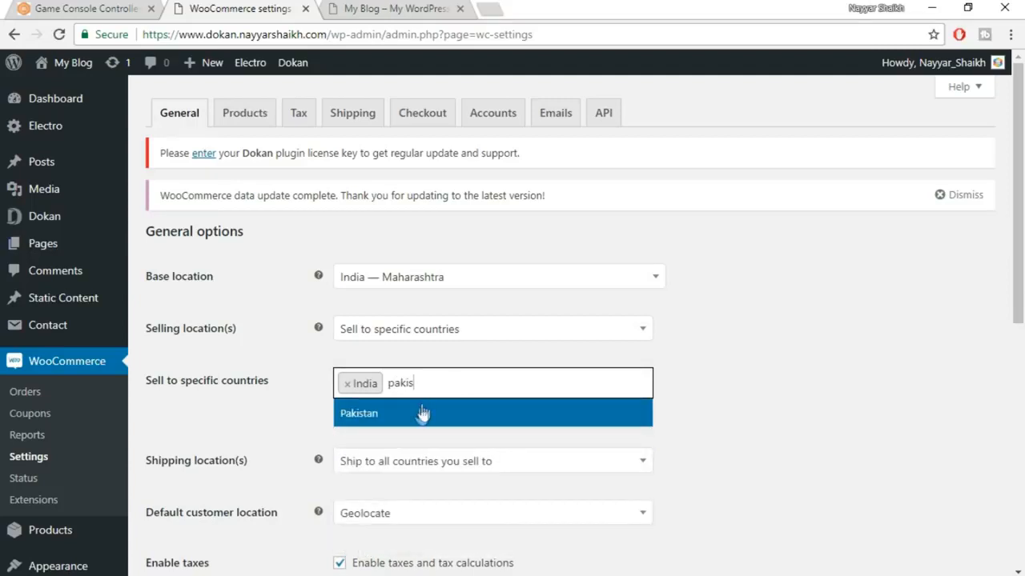
{"action": "left_click", "coordinate": [422, 413]}
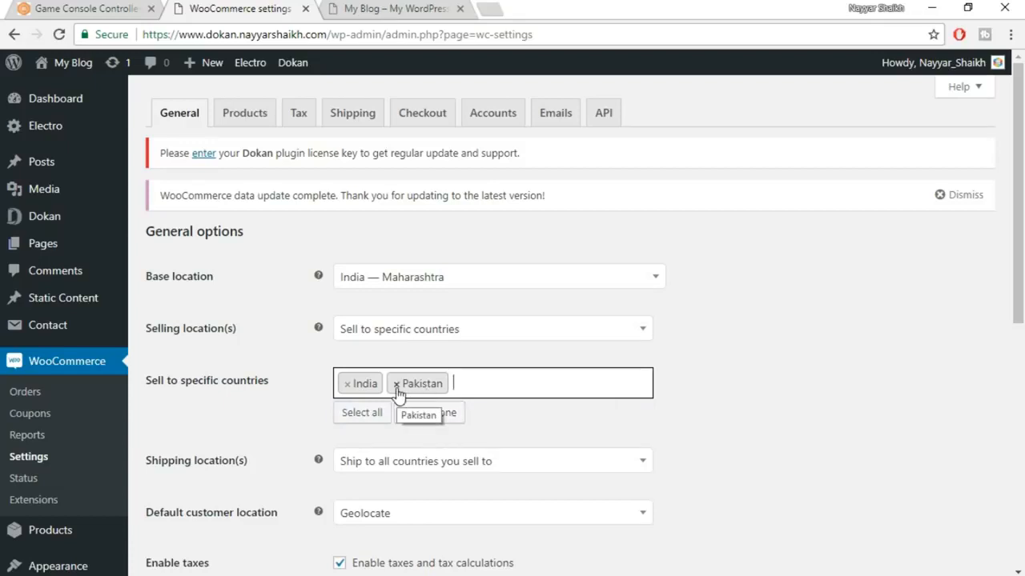
{"action": "left_click", "coordinate": [397, 385]}
{"action": "left_click", "coordinate": [837, 403]}
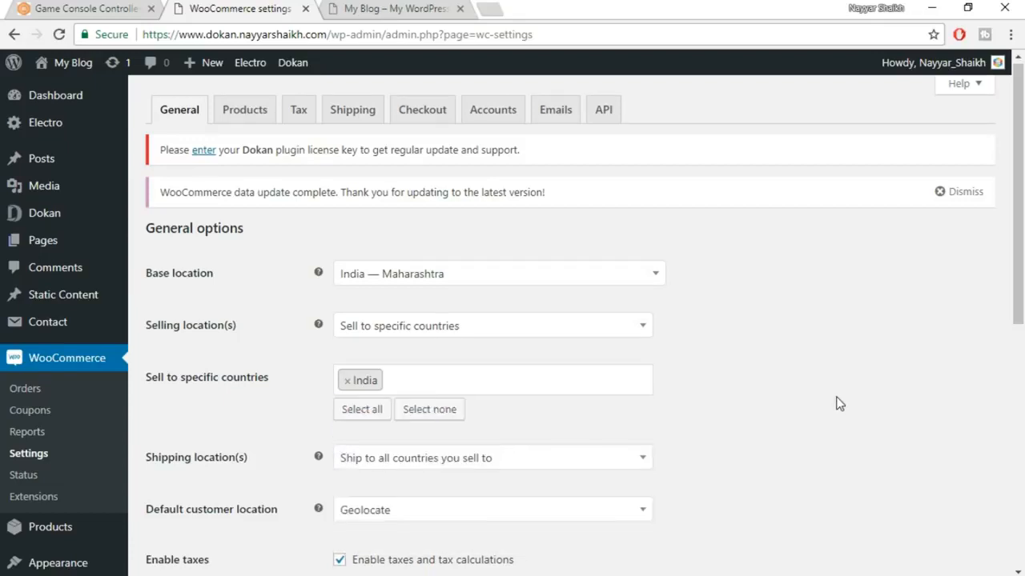
Step: Keep currency as US dollar with Left ($99.99) position and save the general settings
{"action": "scroll", "coordinate": [837, 402], "scroll_direction": "down", "scroll_amount": 3}
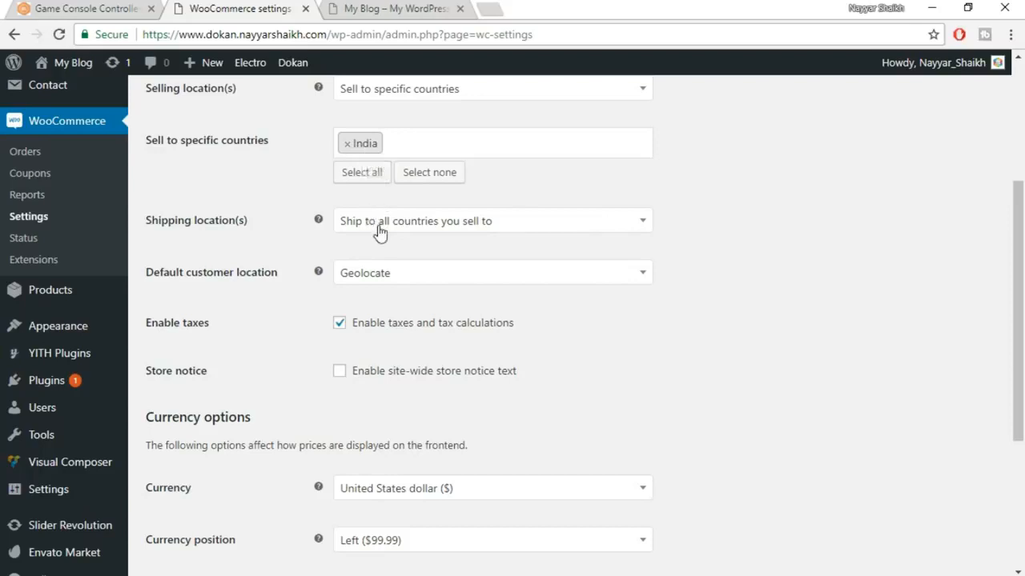
{"action": "scroll", "coordinate": [749, 282], "scroll_direction": "down", "scroll_amount": 2}
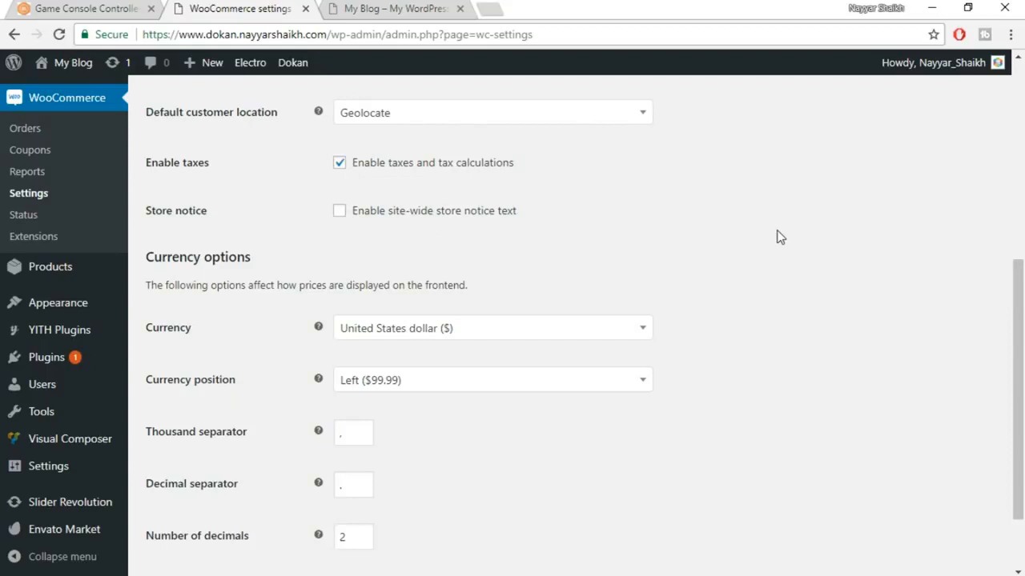
{"action": "scroll", "coordinate": [776, 235], "scroll_direction": "down", "scroll_amount": 1}
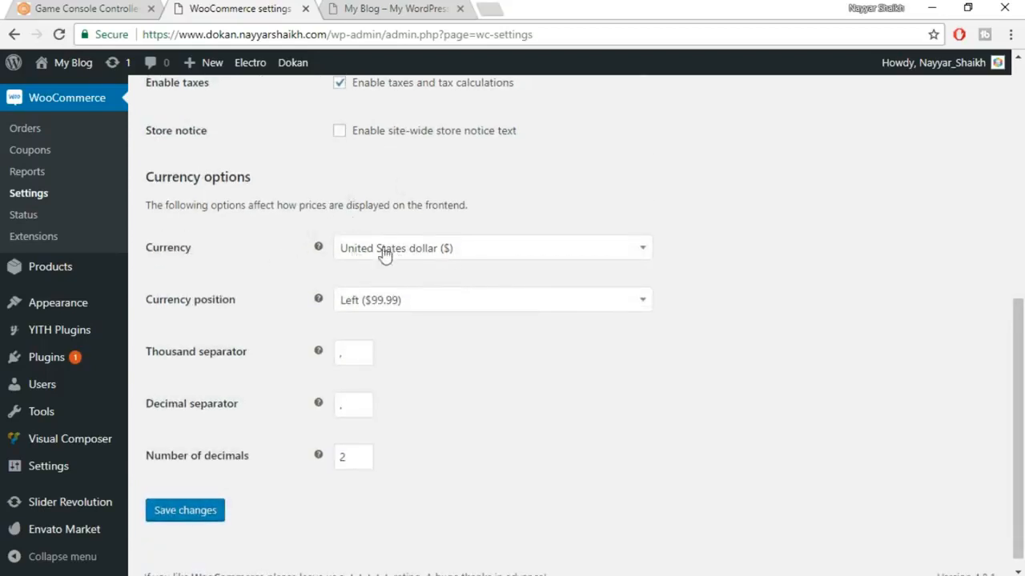
{"action": "left_click", "coordinate": [472, 255]}
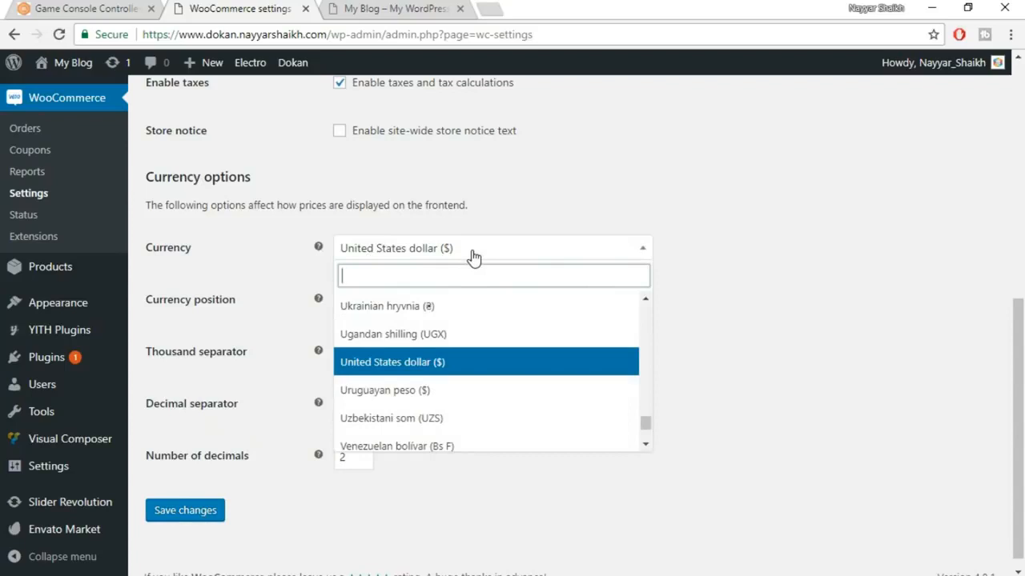
{"action": "type", "text": "india"}
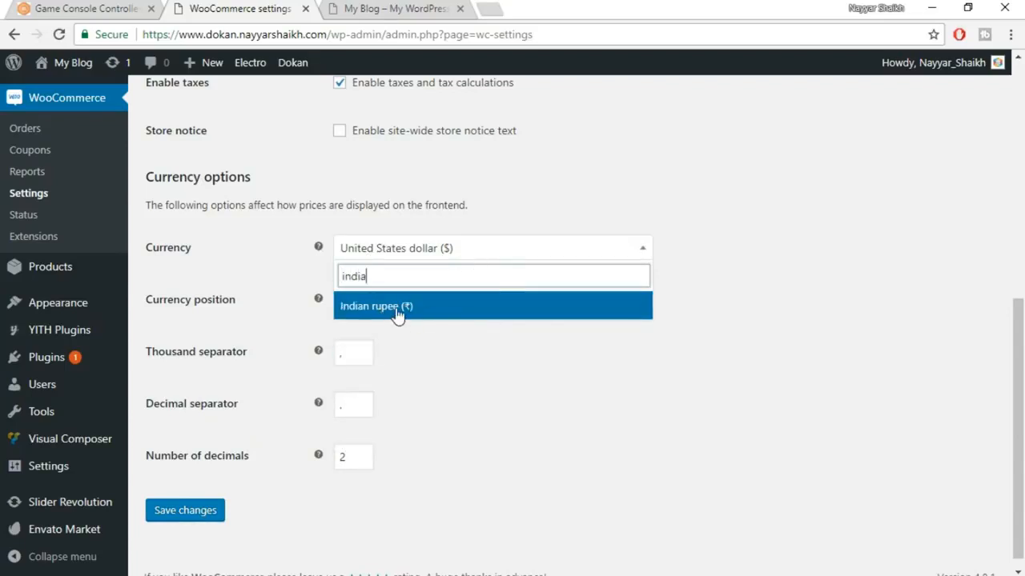
{"action": "left_click", "coordinate": [481, 371]}
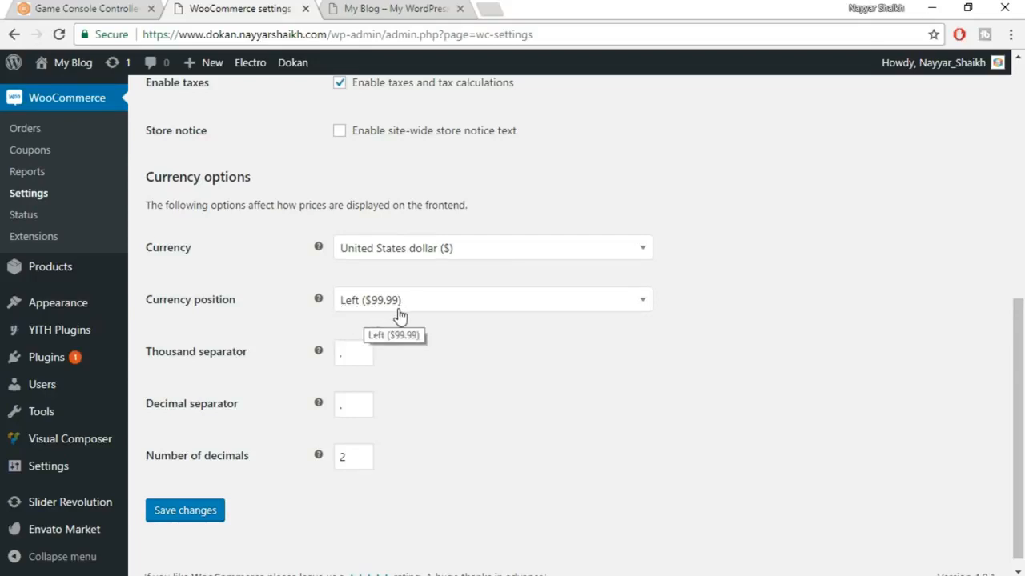
{"action": "left_click", "coordinate": [439, 307]}
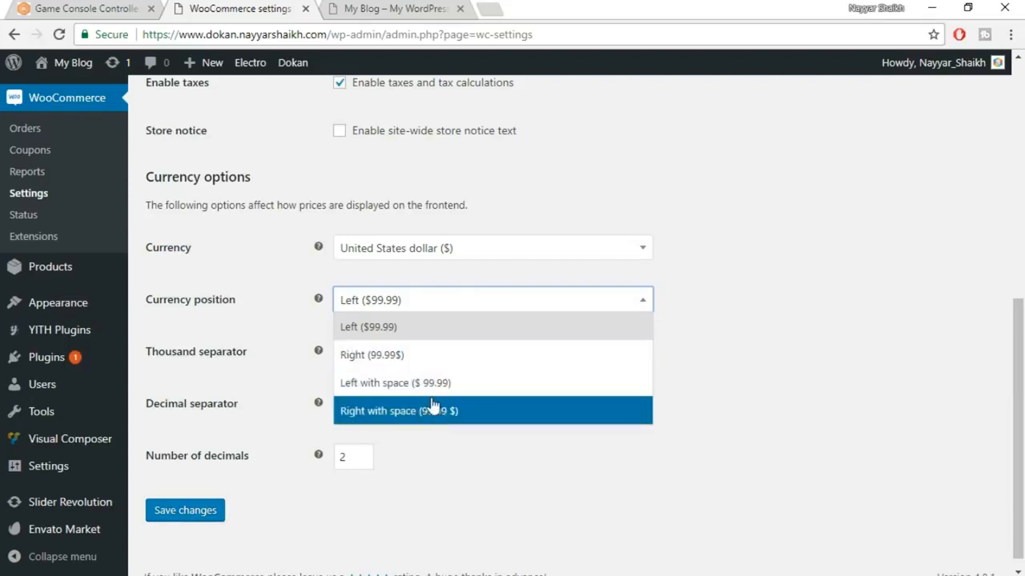
{"action": "left_click", "coordinate": [410, 329]}
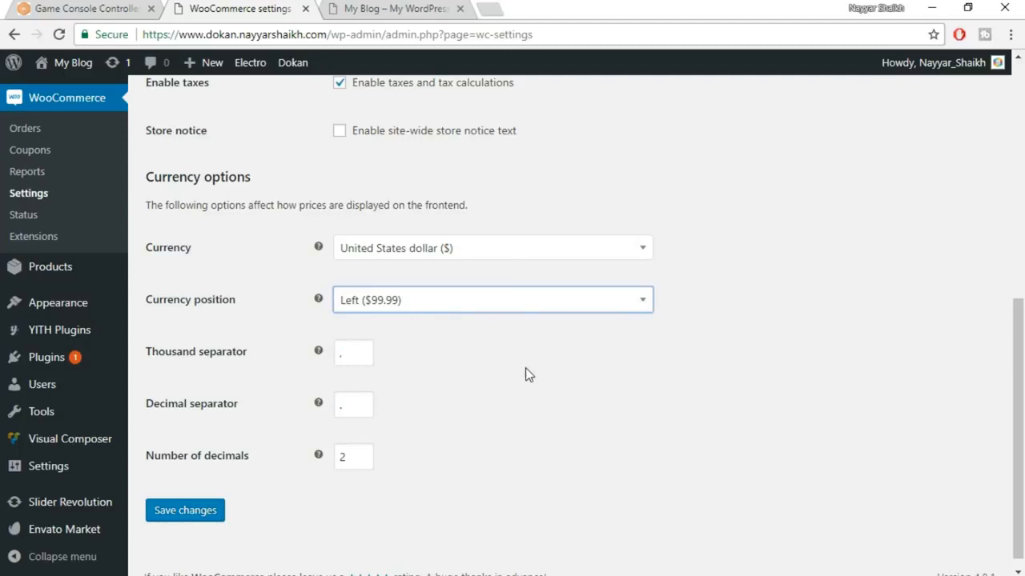
{"action": "scroll", "coordinate": [524, 380], "scroll_direction": "down", "scroll_amount": 1}
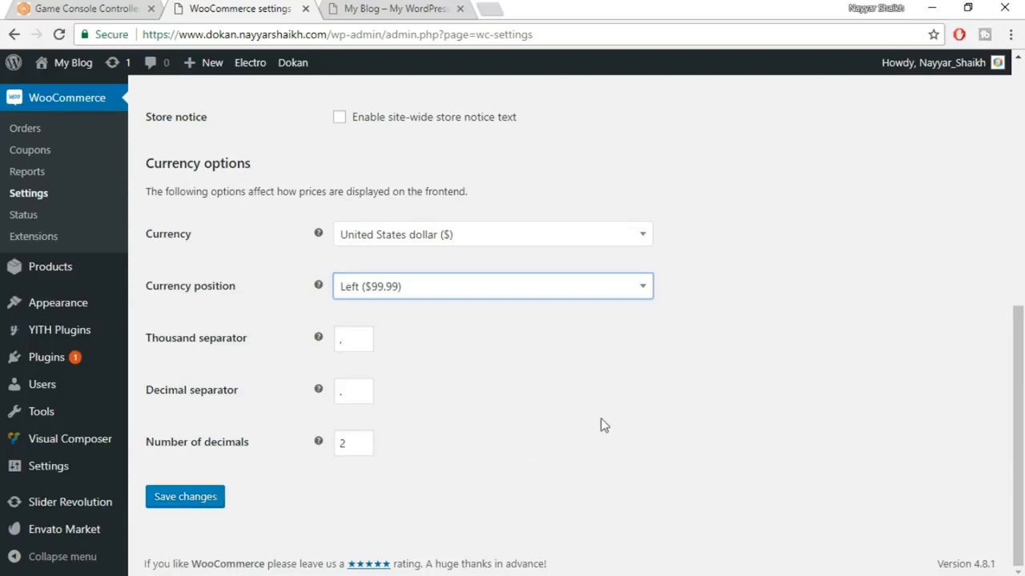
{"action": "left_click", "coordinate": [210, 506]}
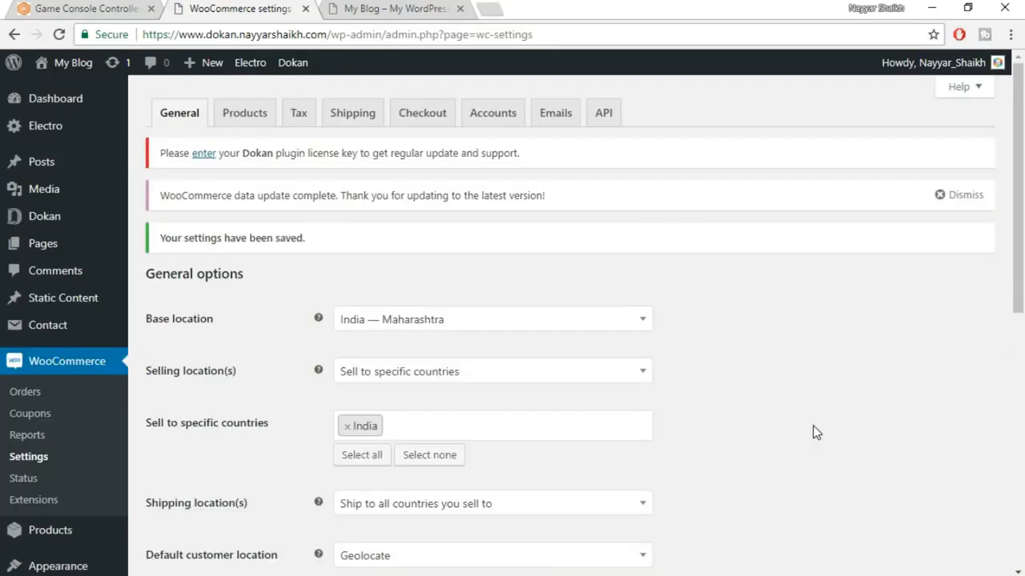
Step: On the Products tab, keep the weight unit as g and dimensions unit as cm
{"action": "left_click", "coordinate": [241, 120]}
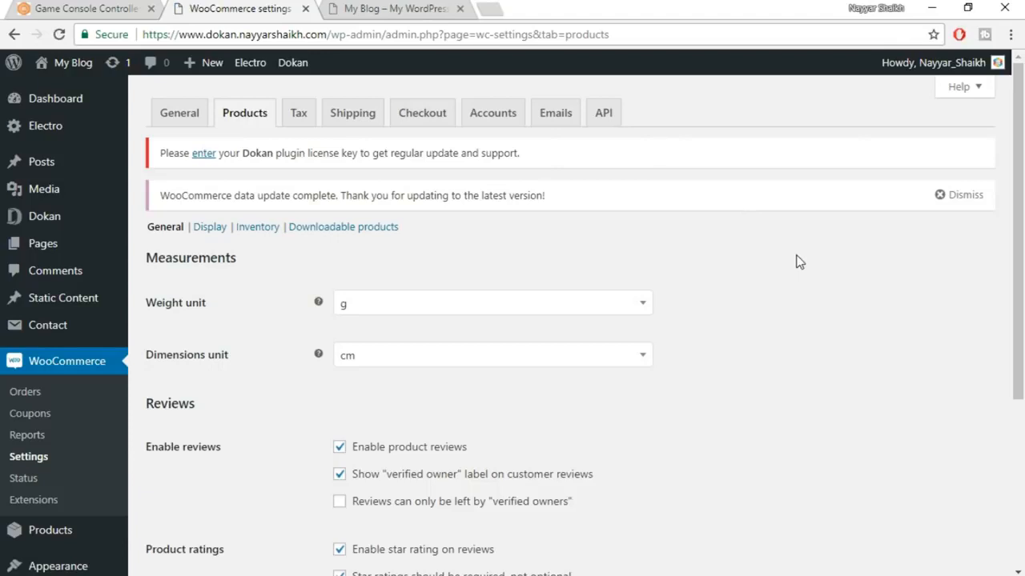
{"action": "left_click", "coordinate": [356, 308]}
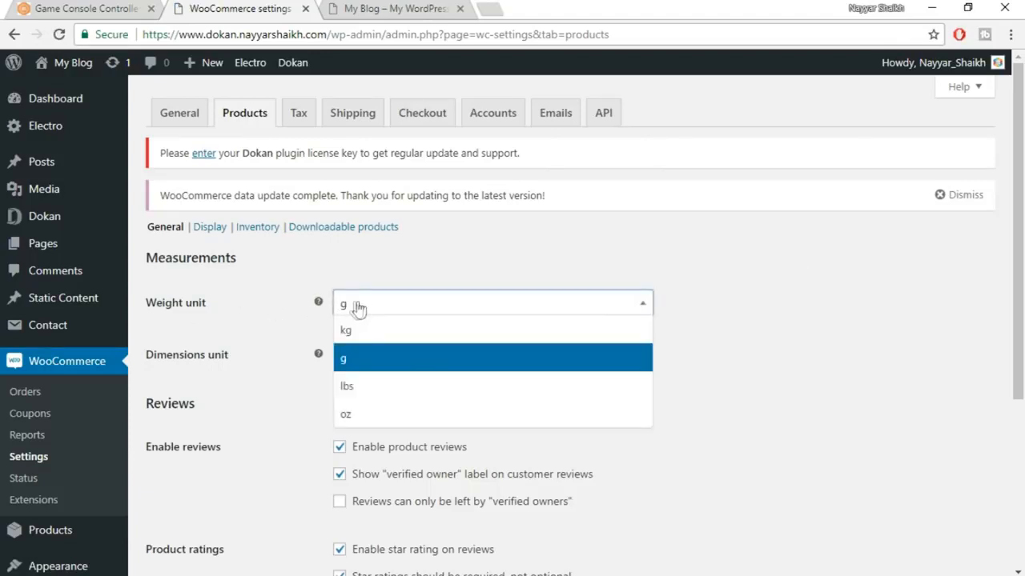
{"action": "left_click", "coordinate": [394, 368]}
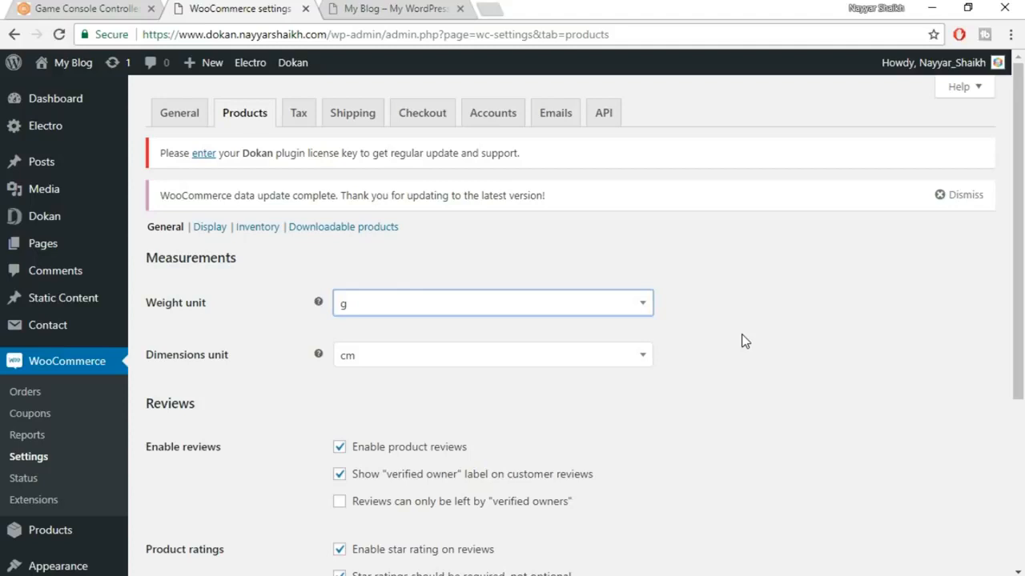
{"action": "left_click", "coordinate": [568, 311]}
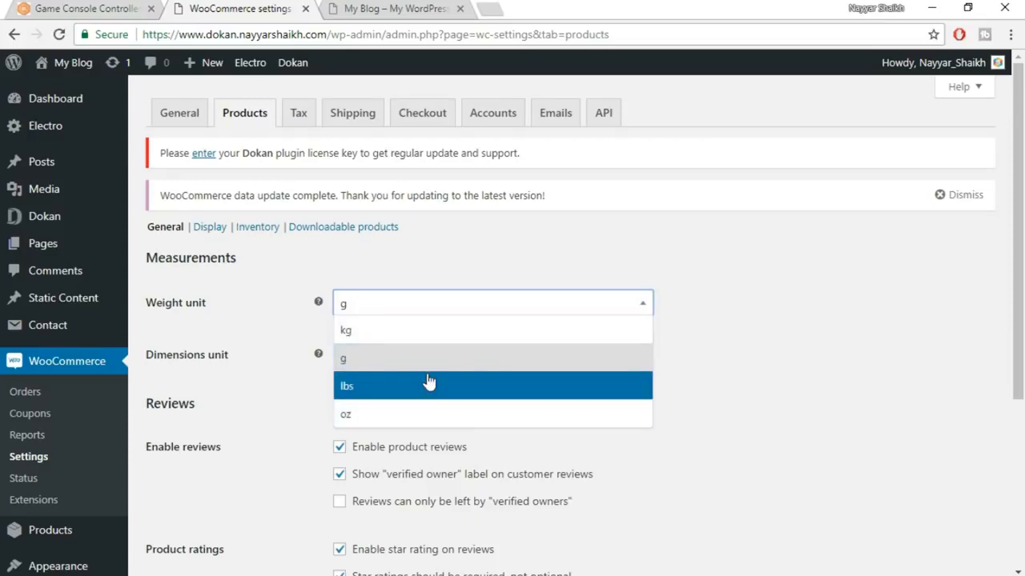
{"action": "left_click", "coordinate": [709, 349]}
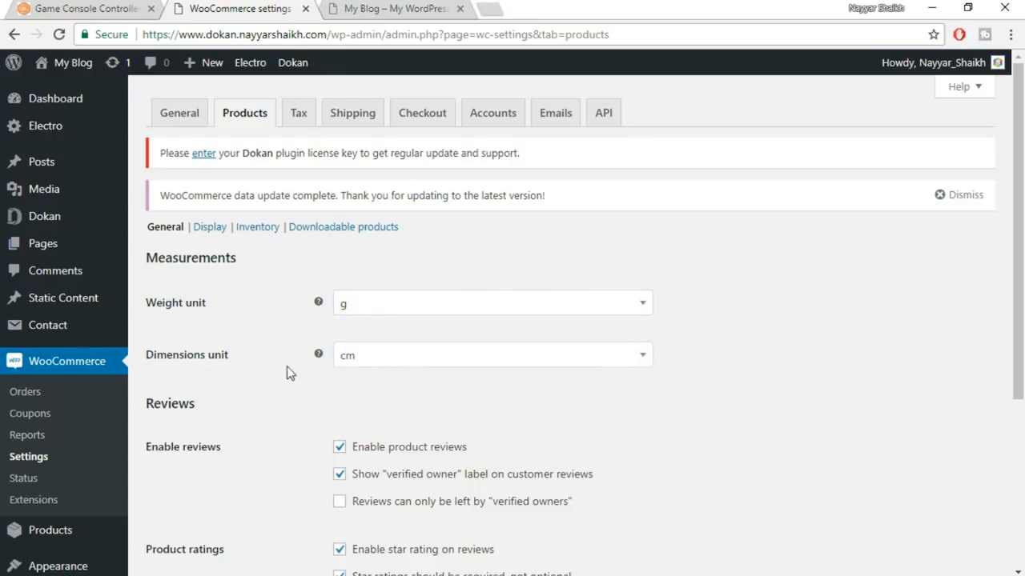
{"action": "left_click", "coordinate": [397, 359]}
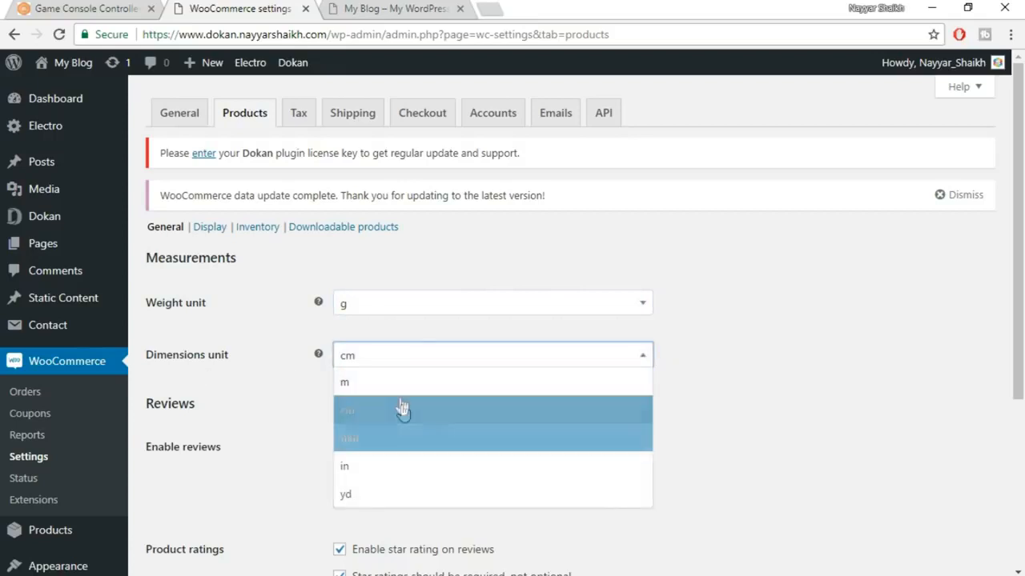
{"action": "left_click", "coordinate": [366, 416]}
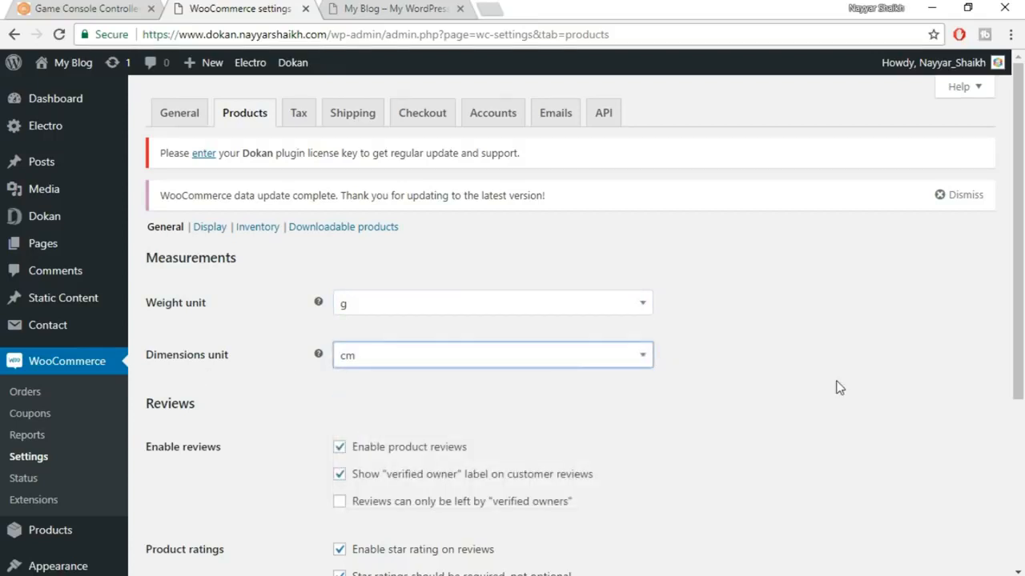
Step: Leave reviews open to everyone rather than verified owners only, and save the product settings
{"action": "scroll", "coordinate": [837, 389], "scroll_direction": "down", "scroll_amount": 3}
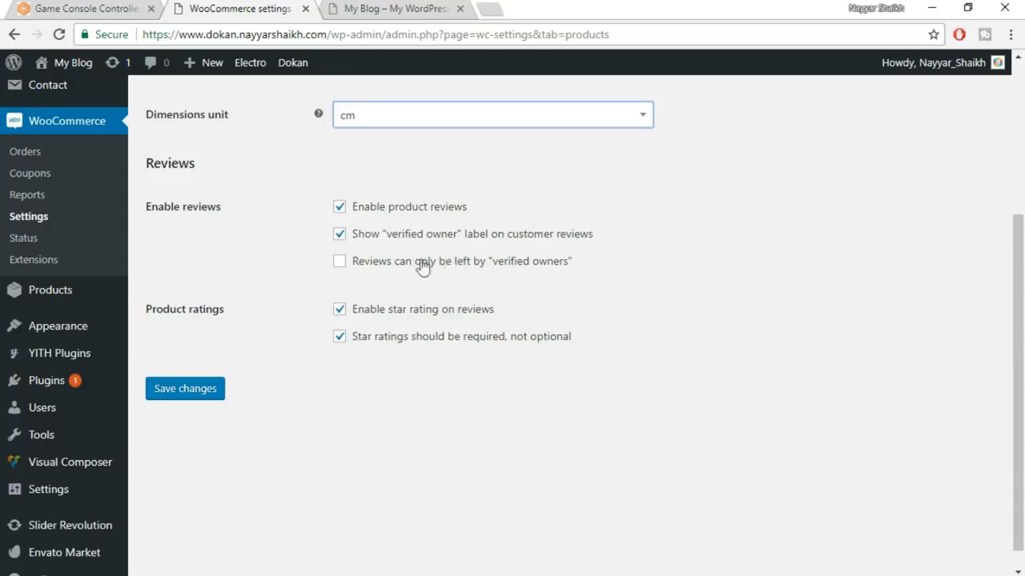
{"action": "left_click", "coordinate": [341, 265]}
{"action": "left_click", "coordinate": [341, 270]}
{"action": "left_click", "coordinate": [342, 270]}
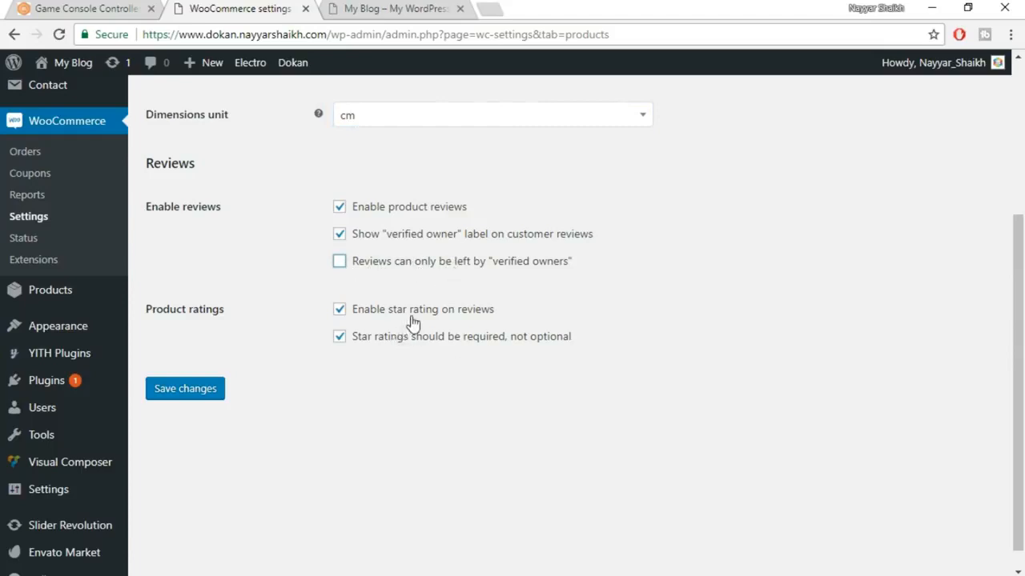
{"action": "left_click", "coordinate": [202, 398]}
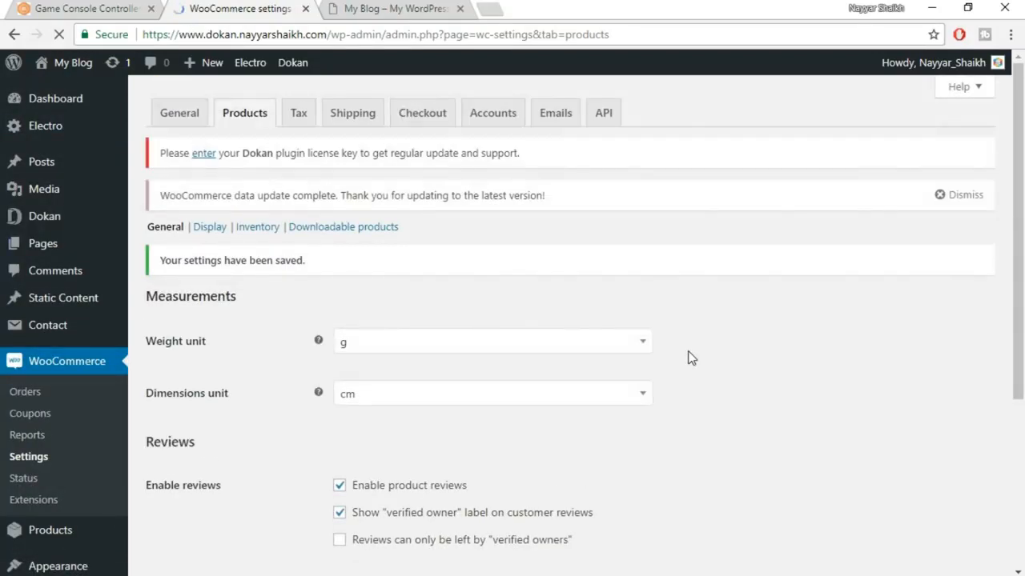
Step: Open the Tax settings after checking the game controller product's 79 price in the other tab
{"action": "left_click", "coordinate": [300, 116]}
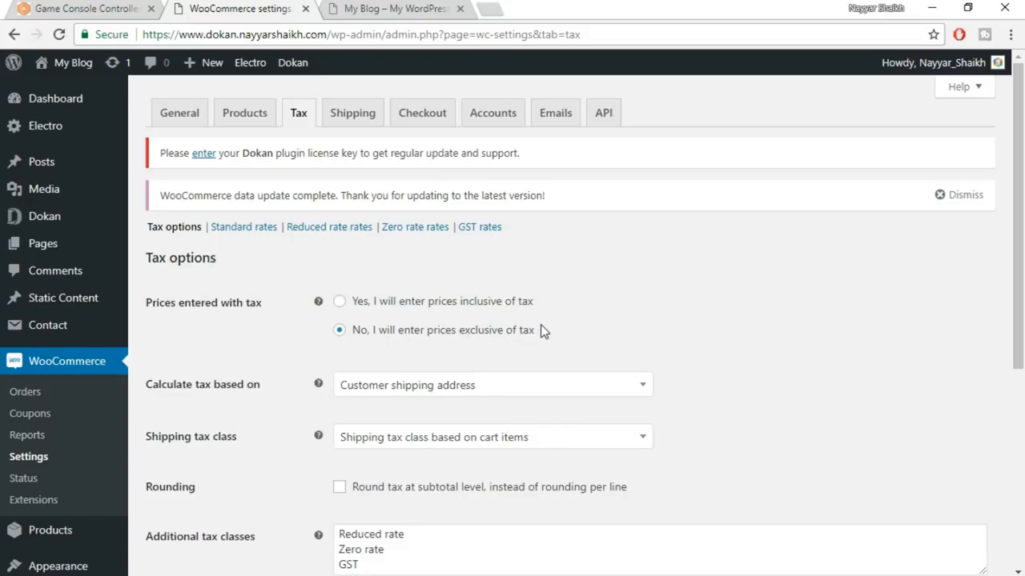
{"action": "left_click", "coordinate": [56, 8]}
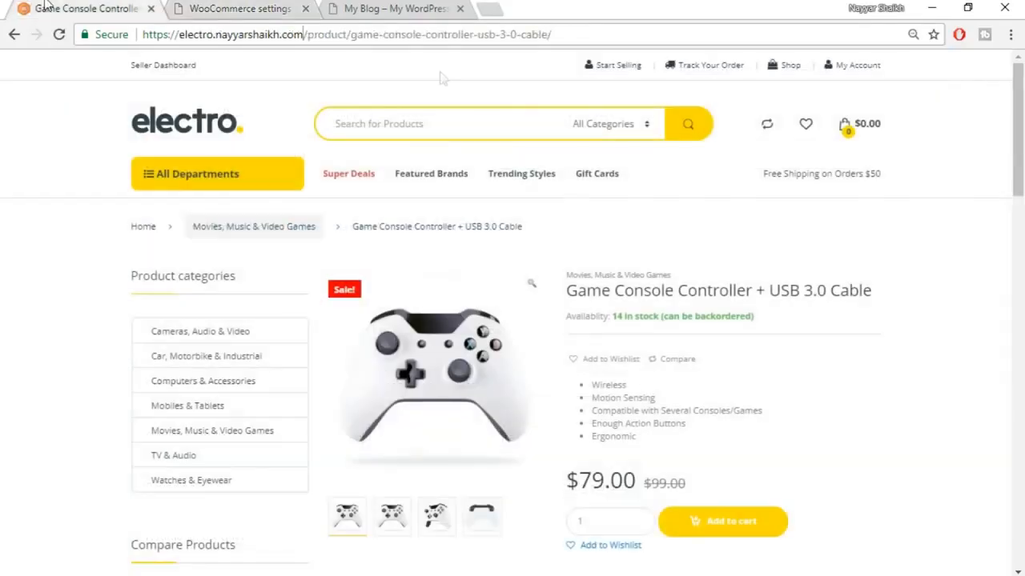
{"action": "scroll", "coordinate": [723, 310], "scroll_direction": "down", "scroll_amount": 2}
{"action": "left_click_drag", "start_coordinate": [577, 321], "coordinate": [607, 320]}
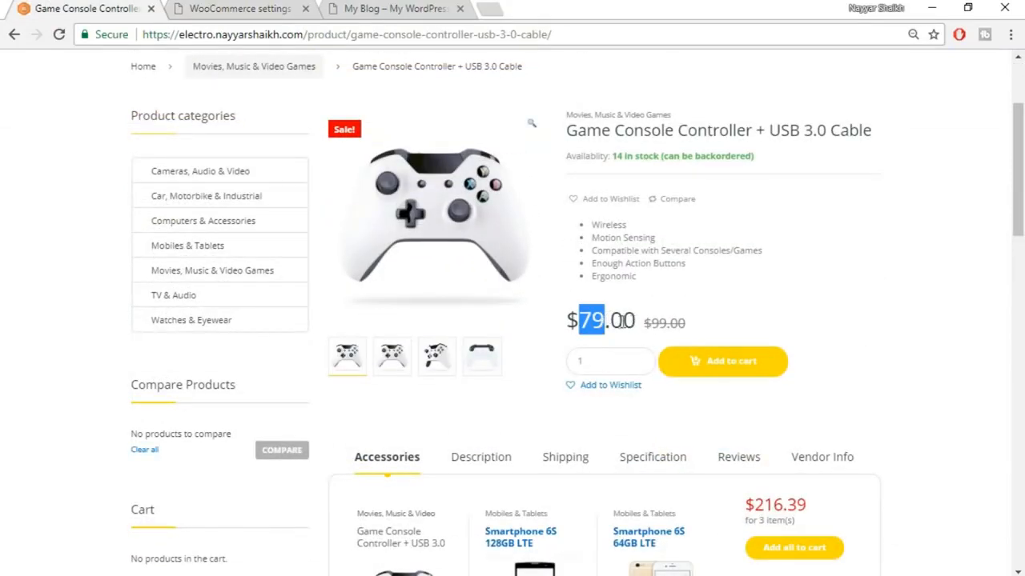
{"action": "left_click", "coordinate": [711, 320]}
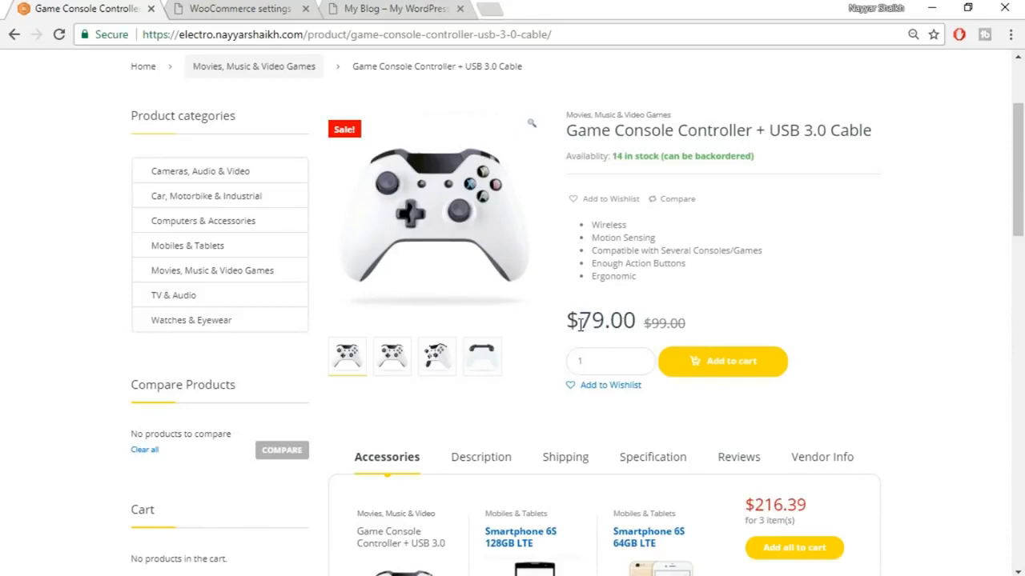
{"action": "left_click", "coordinate": [217, 8]}
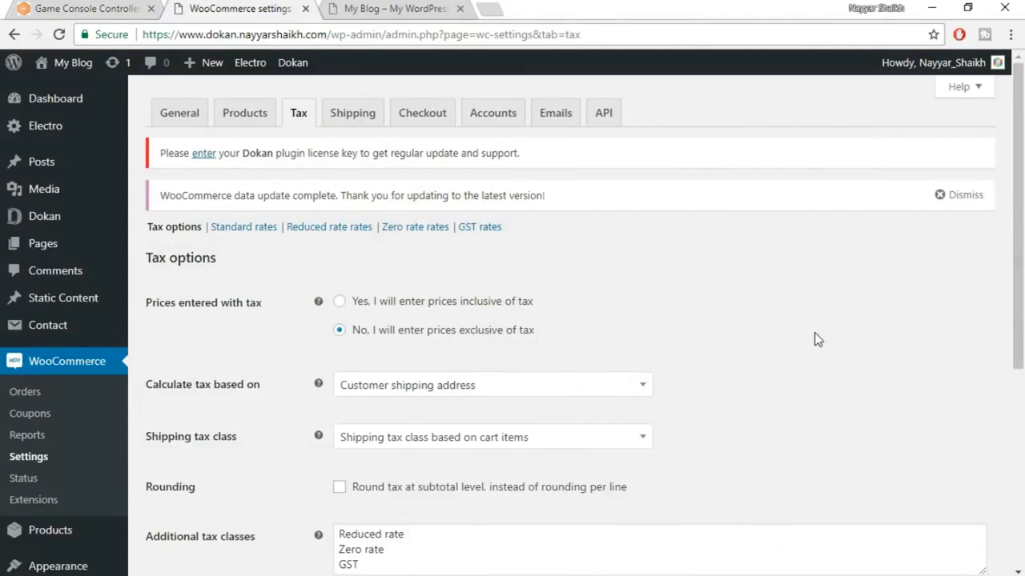
{"action": "scroll", "coordinate": [814, 339], "scroll_direction": "down", "scroll_amount": 2}
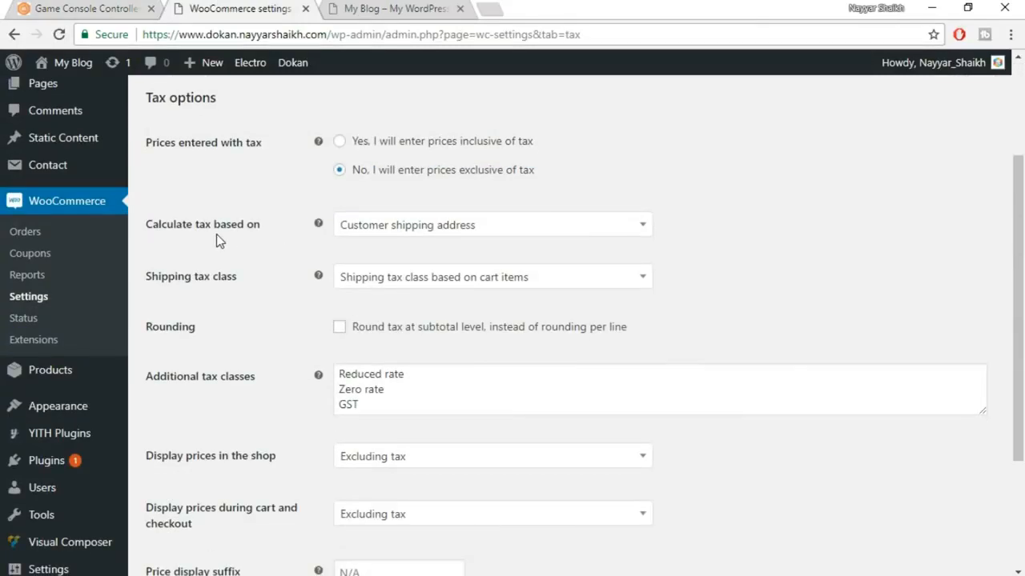
Step: Keep tax basis and shipping tax class unchanged, and add GST as a third tax class
{"action": "left_click", "coordinate": [485, 232]}
{"action": "left_click", "coordinate": [715, 239]}
{"action": "left_click", "coordinate": [451, 285]}
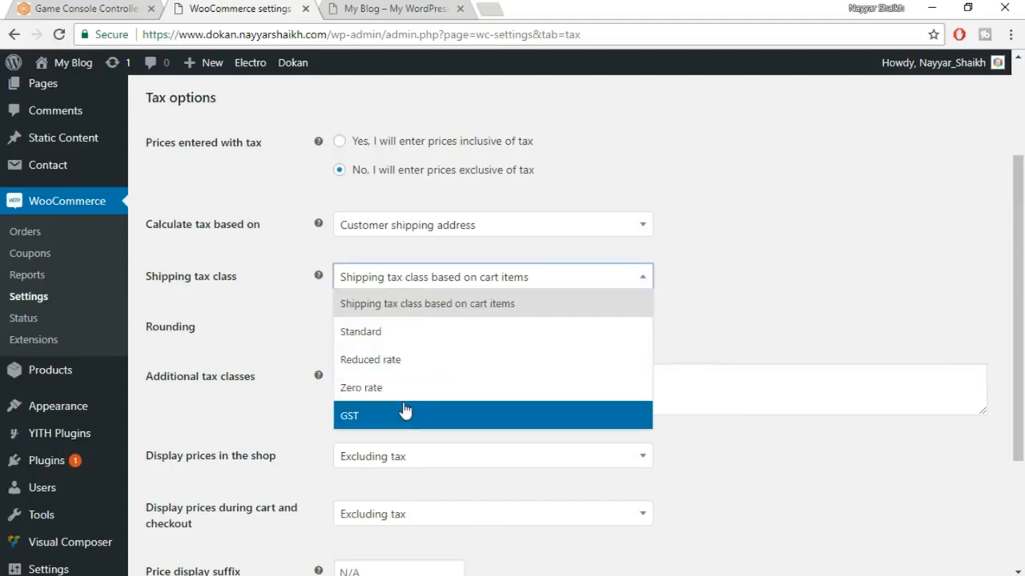
{"action": "left_click", "coordinate": [701, 297]}
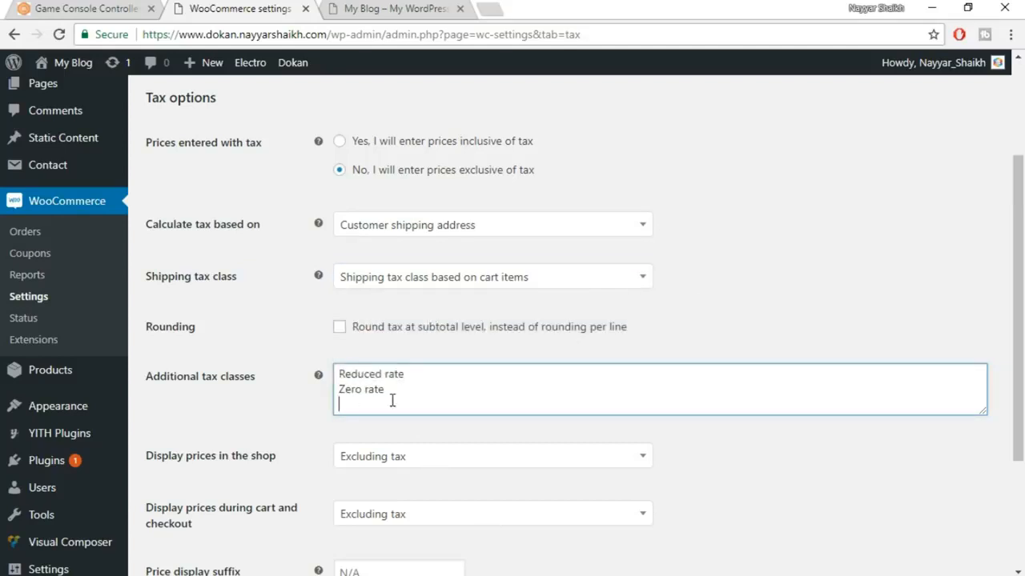
{"action": "left_click", "coordinate": [813, 297]}
{"action": "left_click", "coordinate": [381, 404]}
{"action": "type", "text": "GST"}
{"action": "scroll", "coordinate": [1009, 430], "scroll_direction": "down", "scroll_amount": 3}
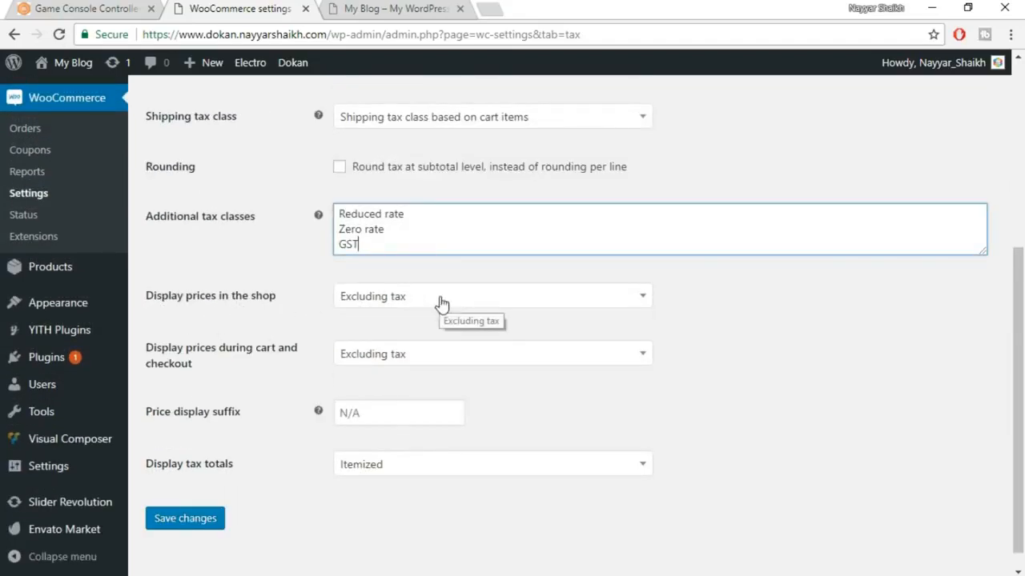
Step: Recheck the product page, then save the tax options with the GST class
{"action": "left_click", "coordinate": [86, 9]}
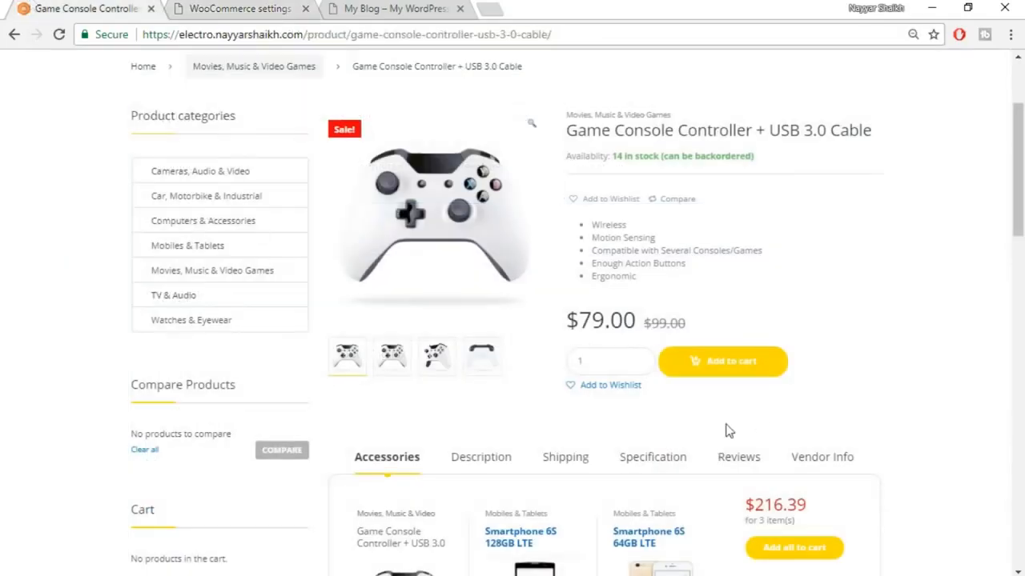
{"action": "left_click", "coordinate": [280, 8]}
{"action": "scroll", "coordinate": [480, 360], "scroll_direction": "down", "scroll_amount": 1}
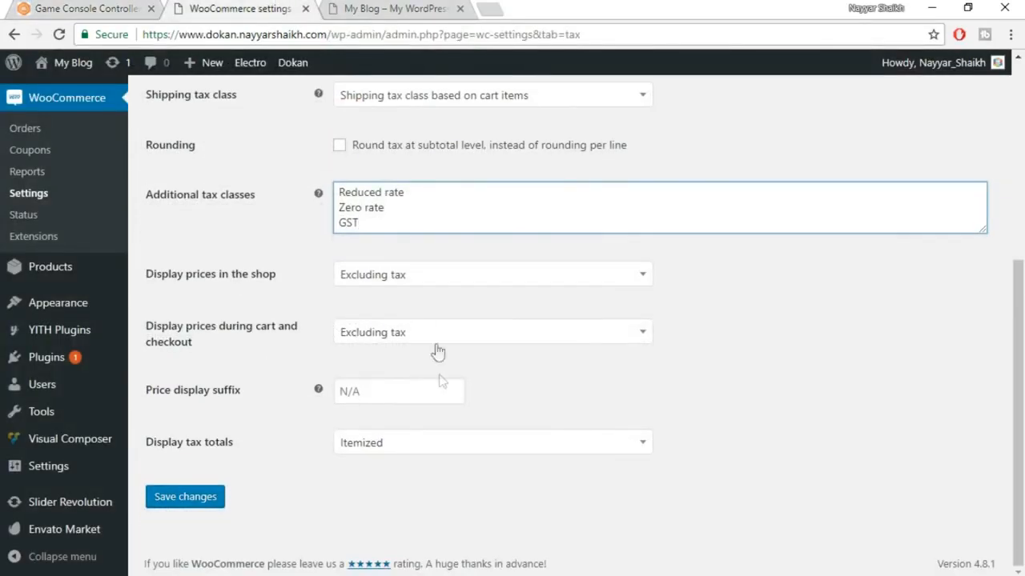
{"action": "left_click", "coordinate": [211, 504]}
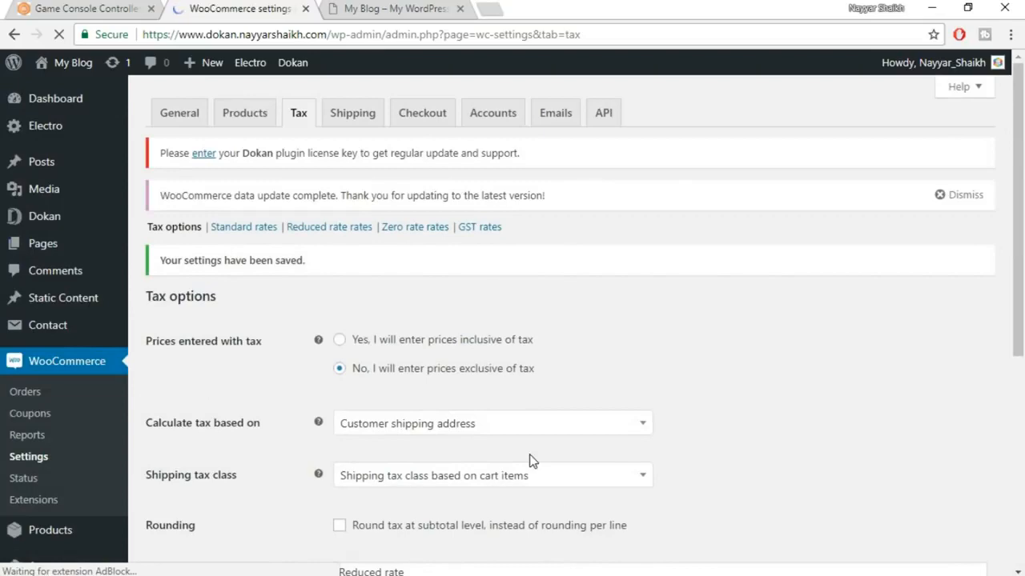
{"action": "scroll", "coordinate": [532, 462], "scroll_direction": "down", "scroll_amount": 3}
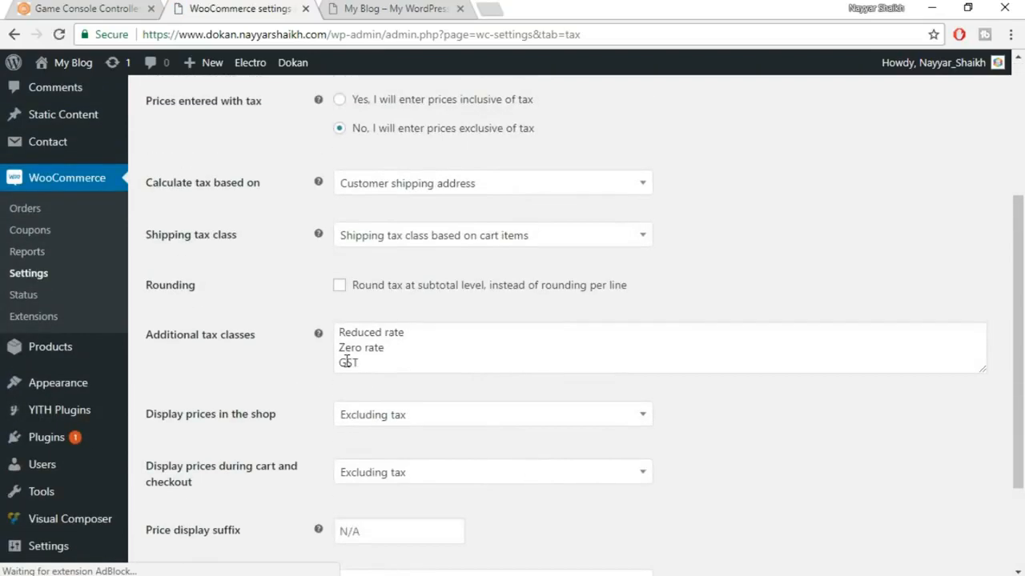
{"action": "scroll", "coordinate": [542, 393], "scroll_direction": "up", "scroll_amount": 1}
{"action": "scroll", "coordinate": [542, 272], "scroll_direction": "up", "scroll_amount": 2}
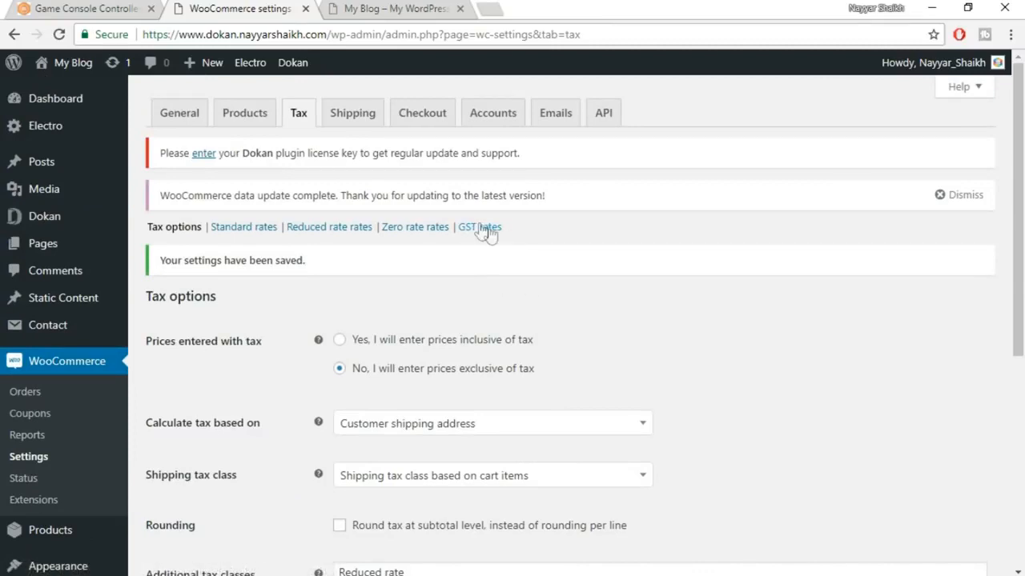
Step: In GST rates, insert a row for country IN at 12% named CGST, with shipping unticked
{"action": "left_click", "coordinate": [490, 232]}
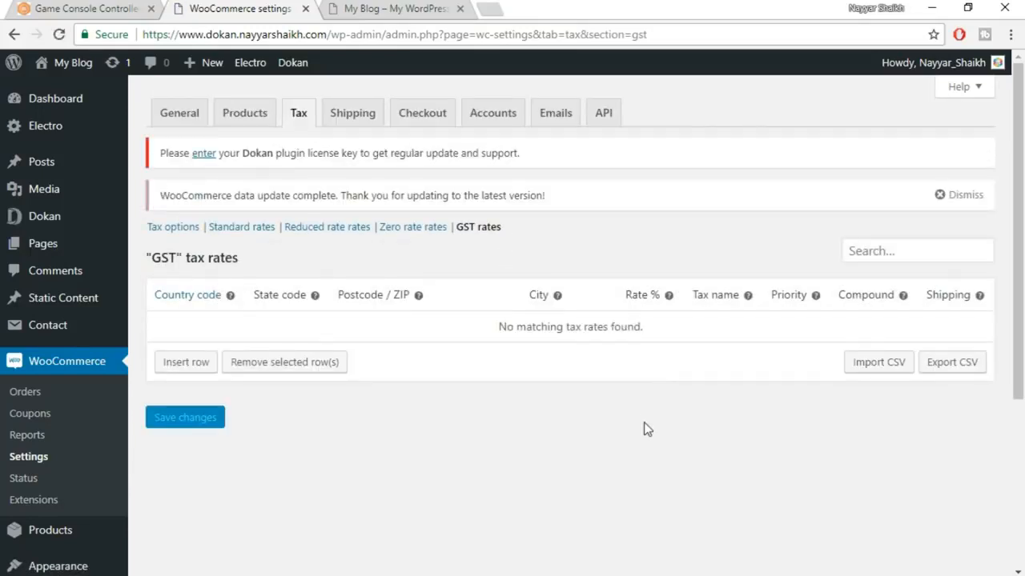
{"action": "left_click", "coordinate": [189, 373]}
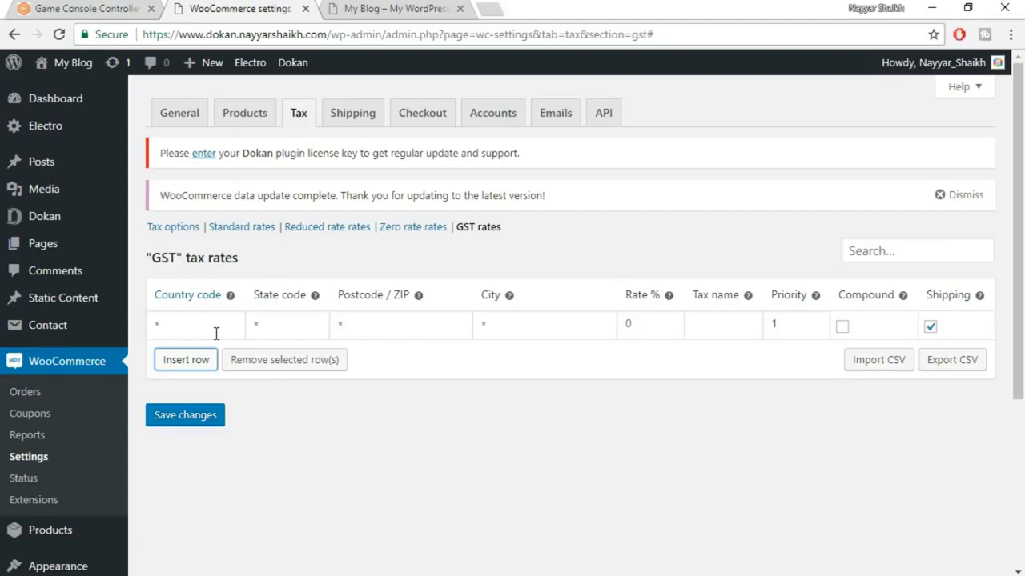
{"action": "left_click", "coordinate": [216, 334]}
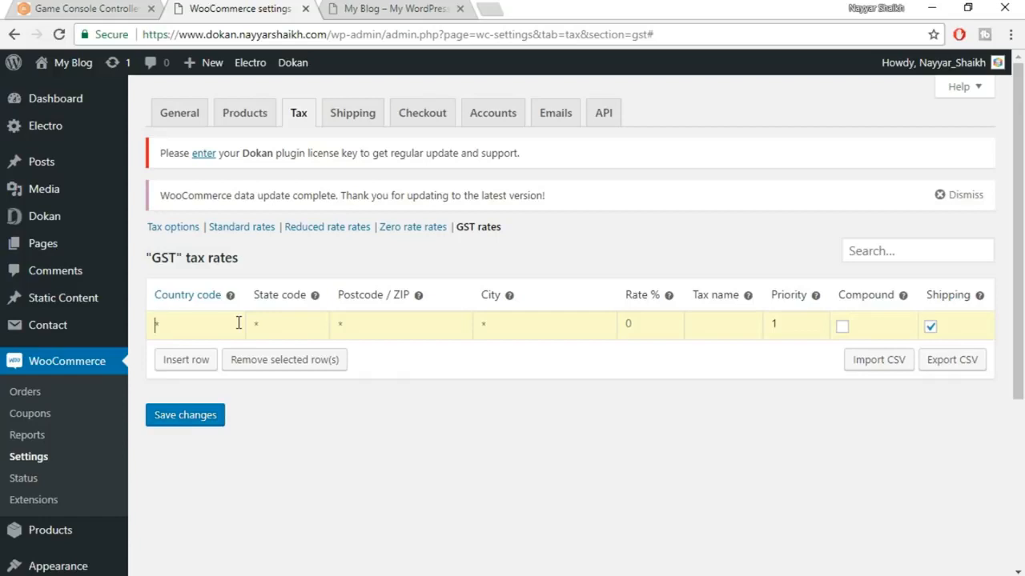
{"action": "type", "text": "IN"}
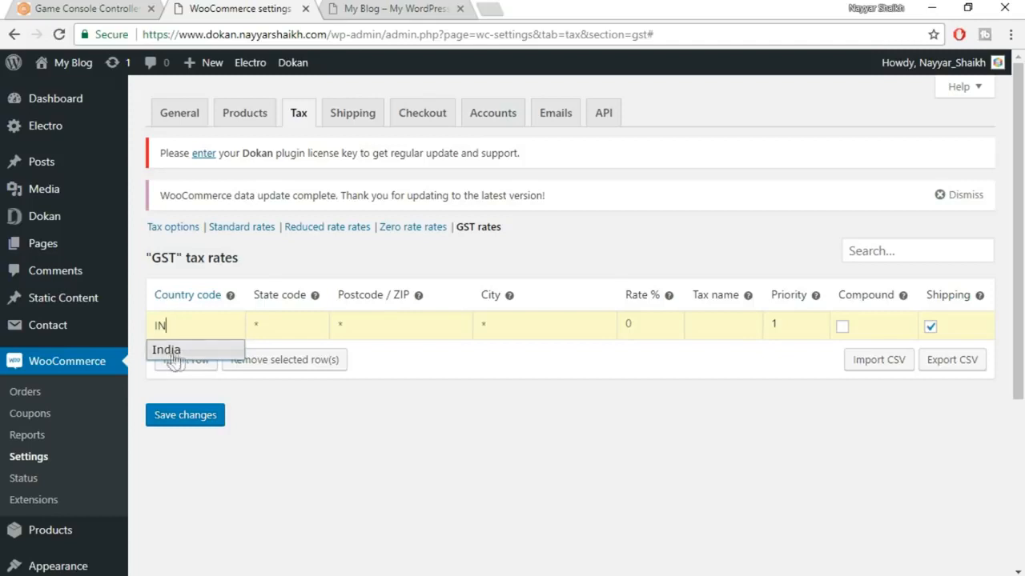
{"action": "left_click", "coordinate": [183, 352]}
{"action": "left_click", "coordinate": [281, 324]}
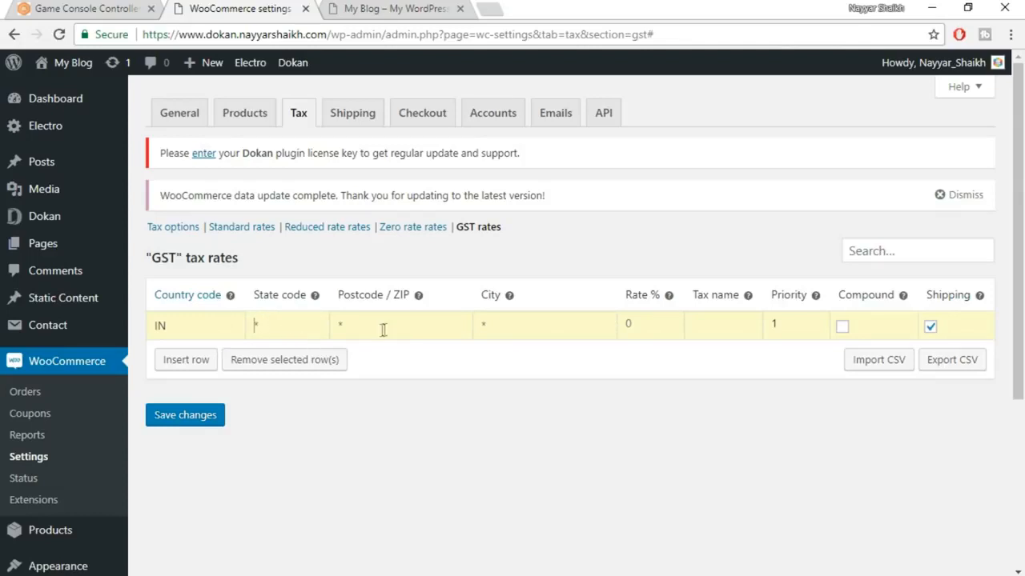
{"action": "left_click", "coordinate": [623, 321]}
{"action": "type", "text": "12"}
{"action": "left_click", "coordinate": [738, 327]}
{"action": "type", "text": "CGST"}
{"action": "left_click", "coordinate": [930, 327]}
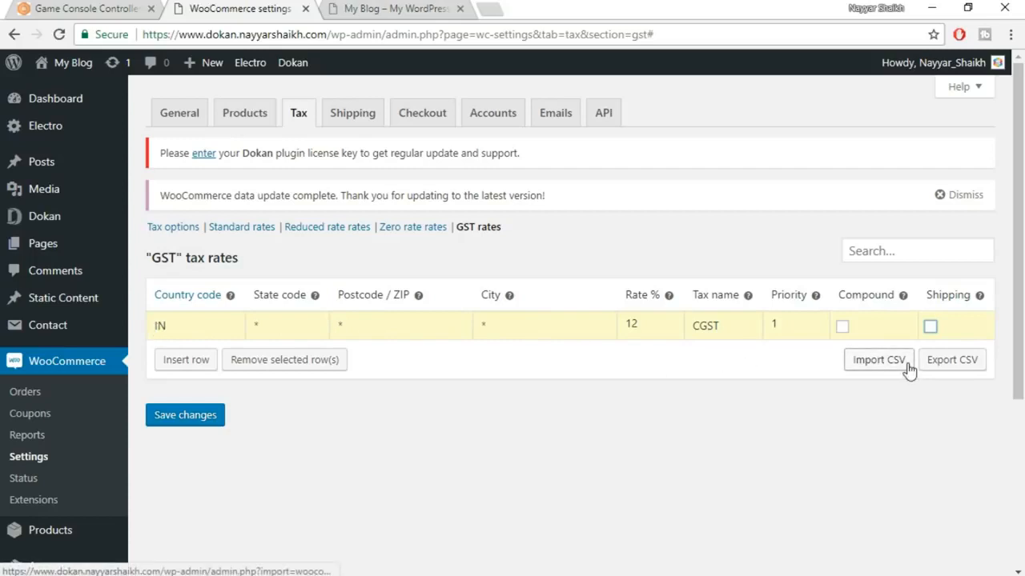
Step: Add an IN, state MH row at 12% named SGST without shipping, and save both GST rates
{"action": "left_click", "coordinate": [184, 364]}
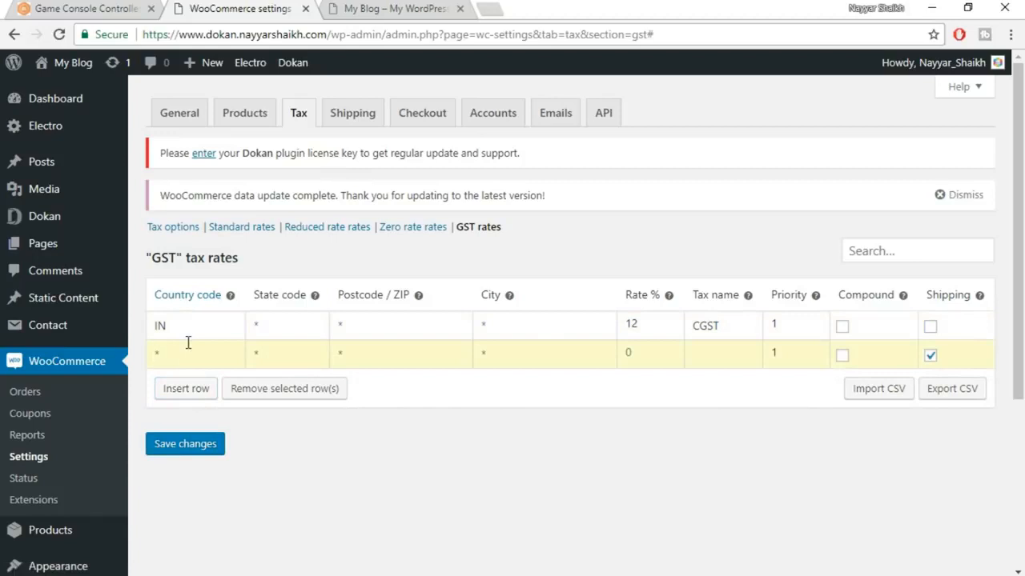
{"action": "type", "text": "IN"}
{"action": "left_click", "coordinate": [196, 379]}
{"action": "left_click", "coordinate": [296, 359]}
{"action": "type", "text": "MH"}
{"action": "left_click", "coordinate": [654, 350]}
{"action": "type", "text": "12"}
{"action": "left_click", "coordinate": [740, 349]}
{"action": "type", "text": "SGST"}
{"action": "left_click", "coordinate": [929, 356]}
{"action": "left_click", "coordinate": [209, 448]}
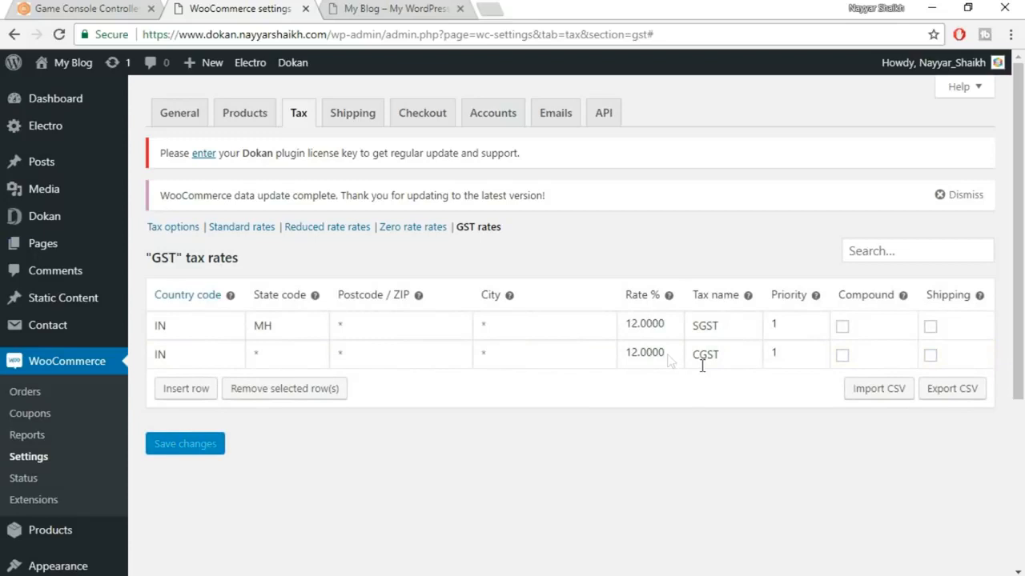
{"action": "left_click", "coordinate": [351, 130]}
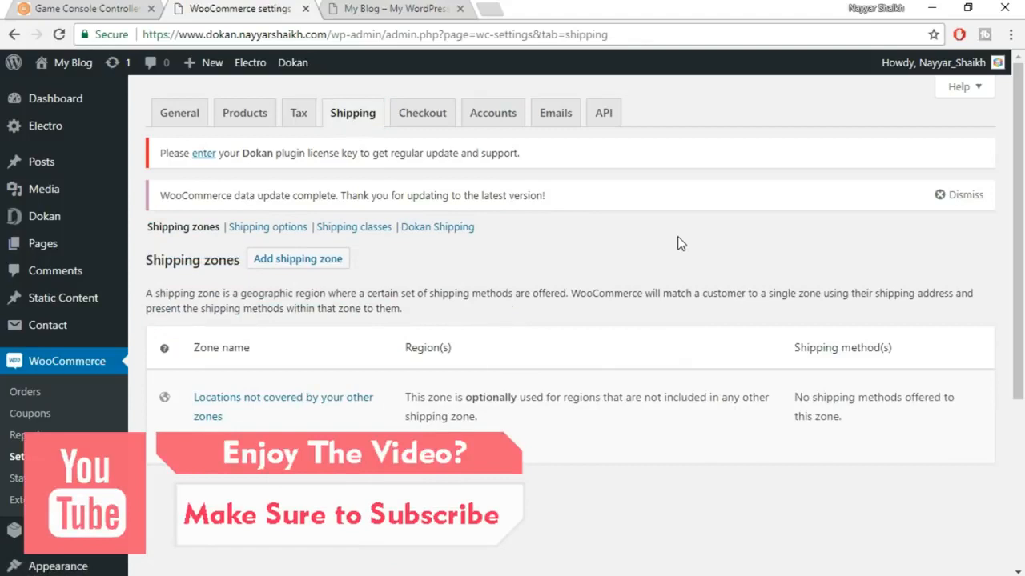
Step: Add a shipping zone named 'India', pick India as its zone region, and save it
{"action": "left_click", "coordinate": [314, 268]}
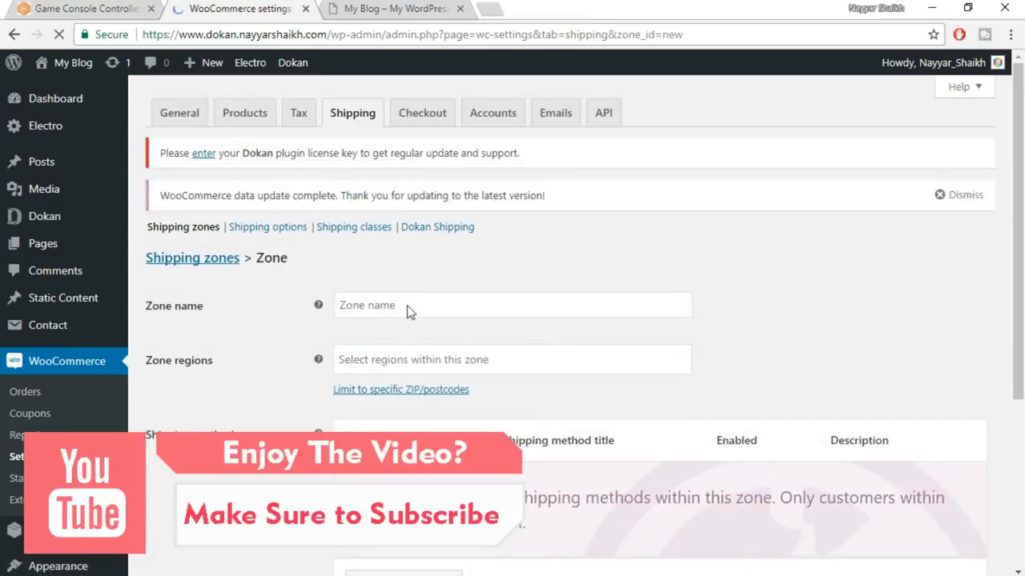
{"action": "left_click", "coordinate": [411, 306]}
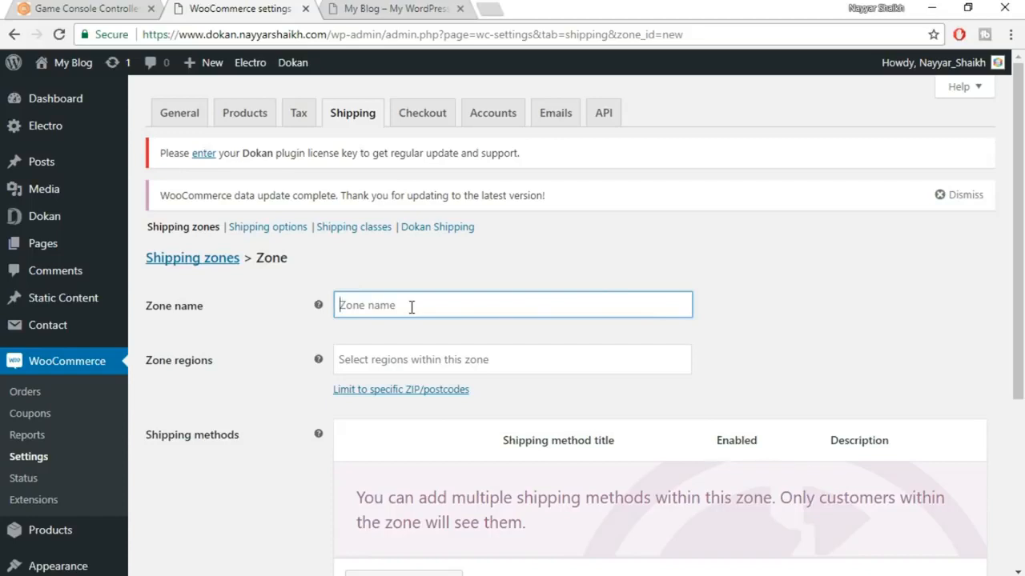
{"action": "type", "text": "Indi"}
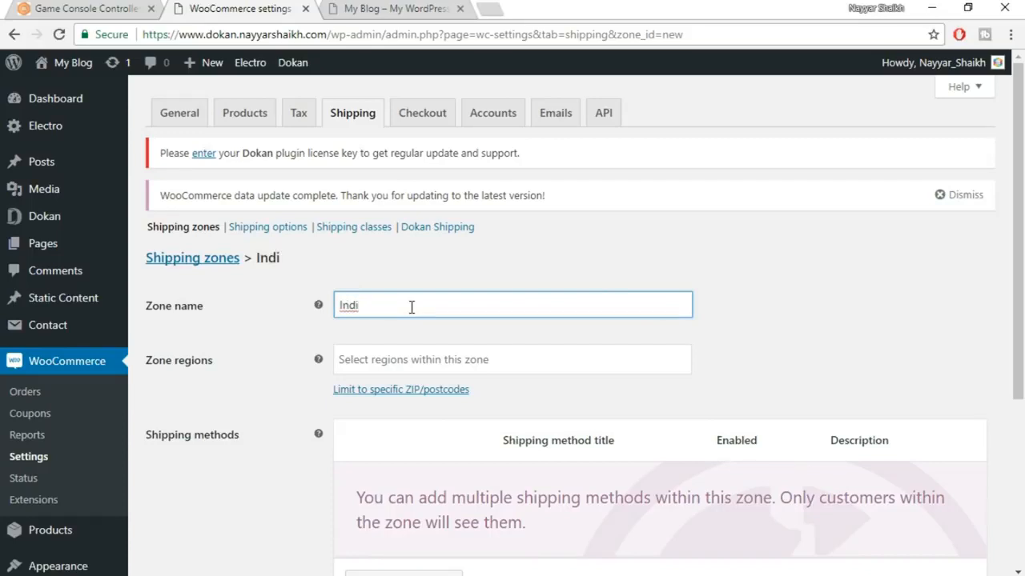
{"action": "type", "text": "a"}
{"action": "scroll", "coordinate": [565, 327], "scroll_direction": "down", "scroll_amount": 1}
{"action": "left_click", "coordinate": [468, 279]}
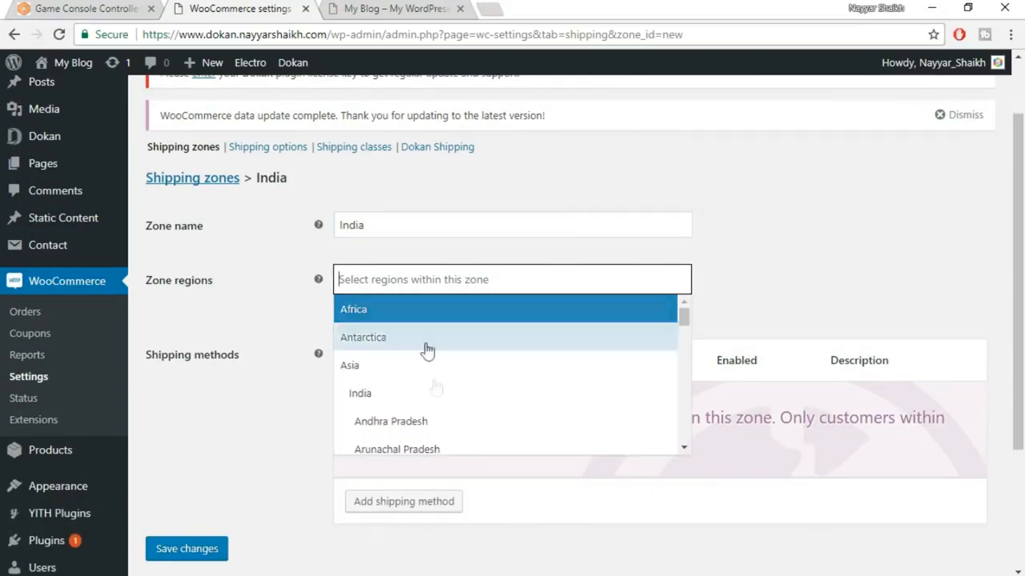
{"action": "left_click", "coordinate": [405, 397]}
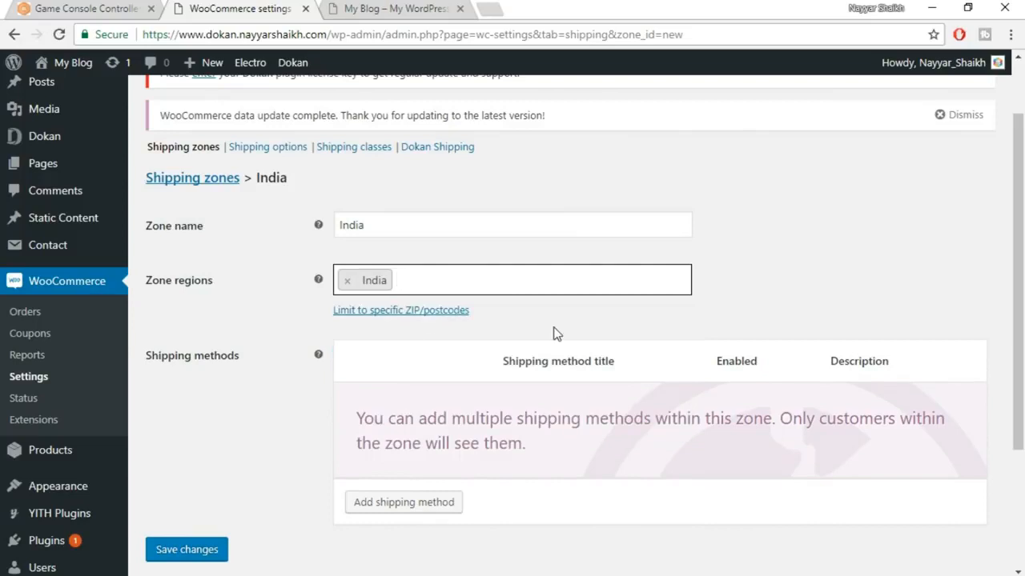
{"action": "scroll", "coordinate": [551, 332], "scroll_direction": "down", "scroll_amount": 1}
{"action": "left_click", "coordinate": [184, 478]}
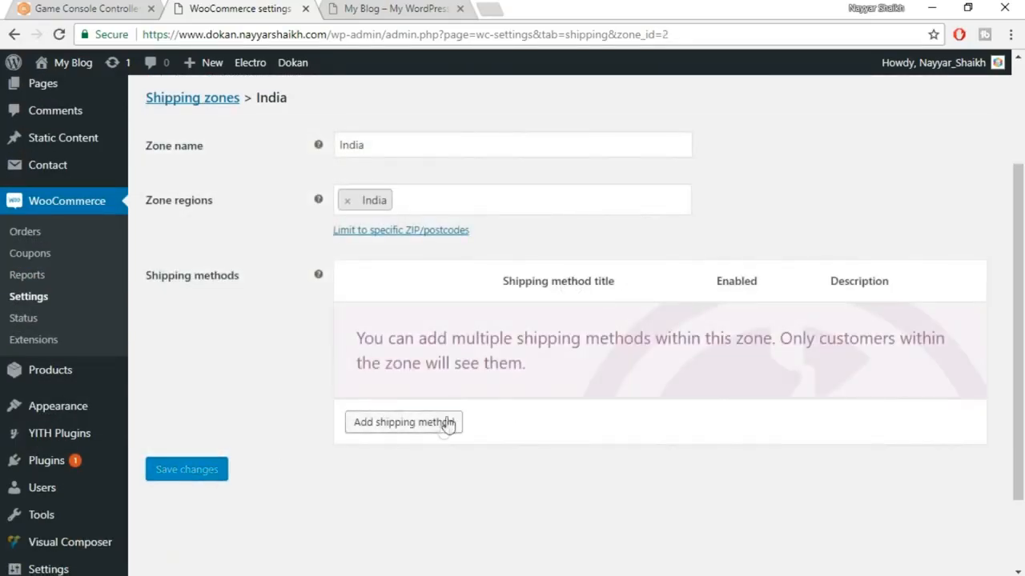
Step: Add a Flat rate method to the India zone and change its cost from 0 to 2
{"action": "left_click", "coordinate": [416, 432]}
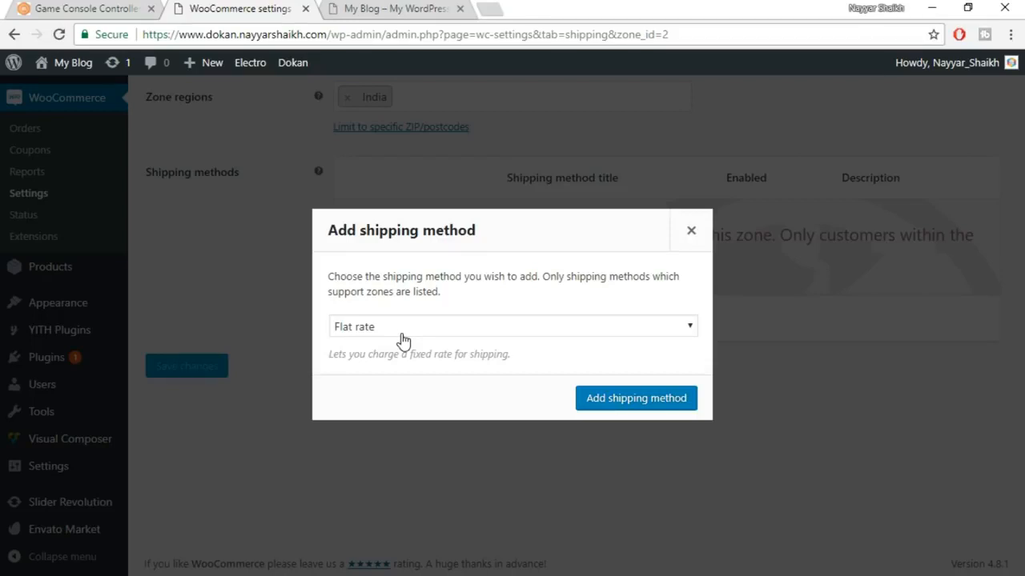
{"action": "left_click", "coordinate": [663, 408]}
{"action": "mouse_move", "coordinate": [378, 250]}
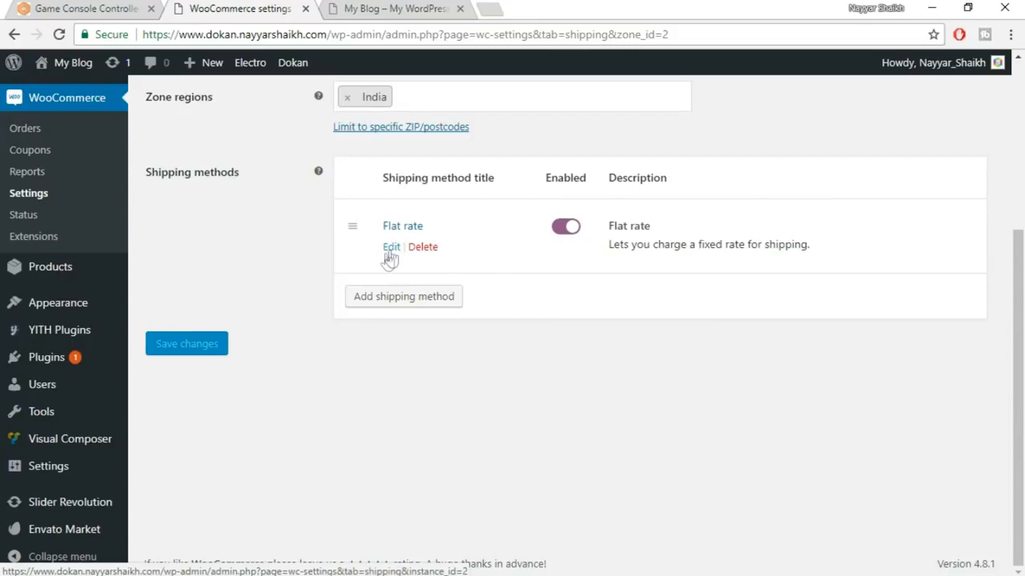
{"action": "left_click", "coordinate": [391, 249]}
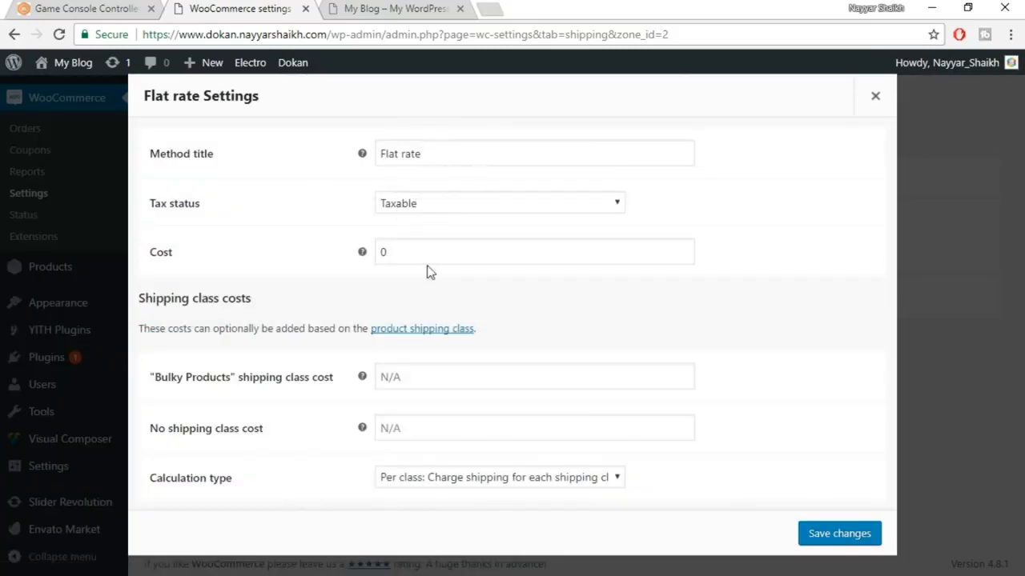
{"action": "left_click", "coordinate": [386, 253]}
{"action": "double_click", "coordinate": [387, 252]}
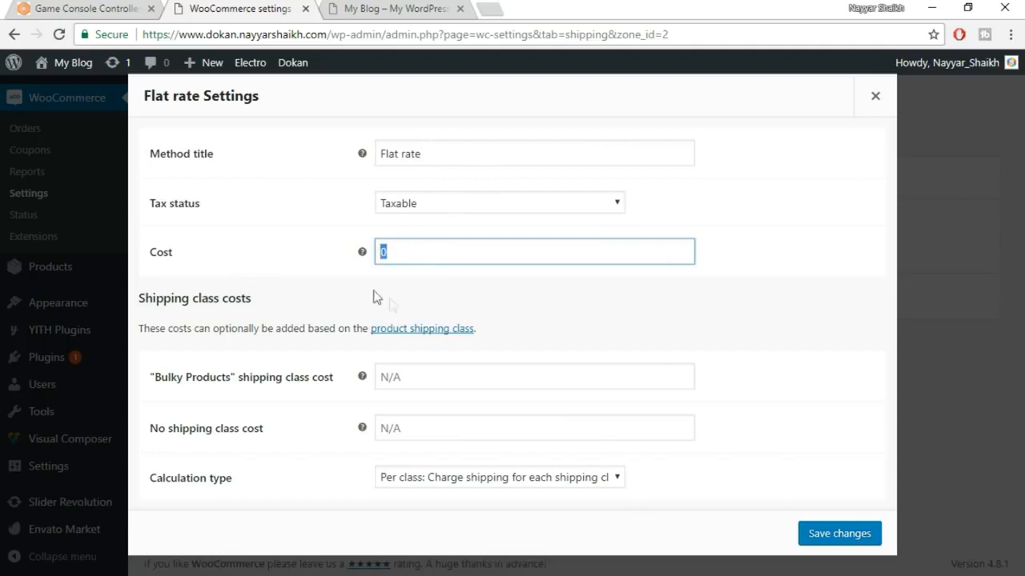
{"action": "type", "text": "2"}
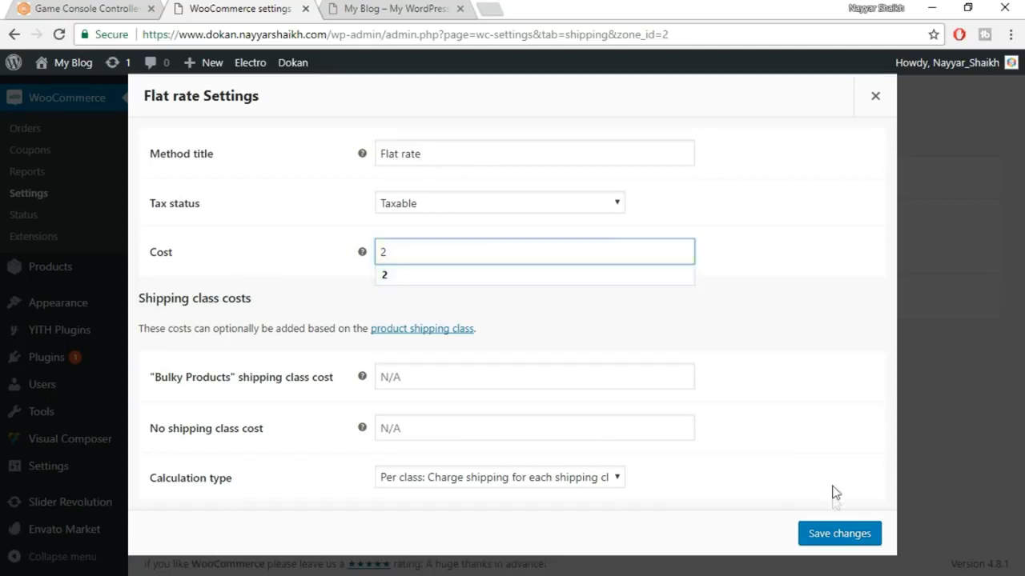
{"action": "left_click", "coordinate": [839, 534]}
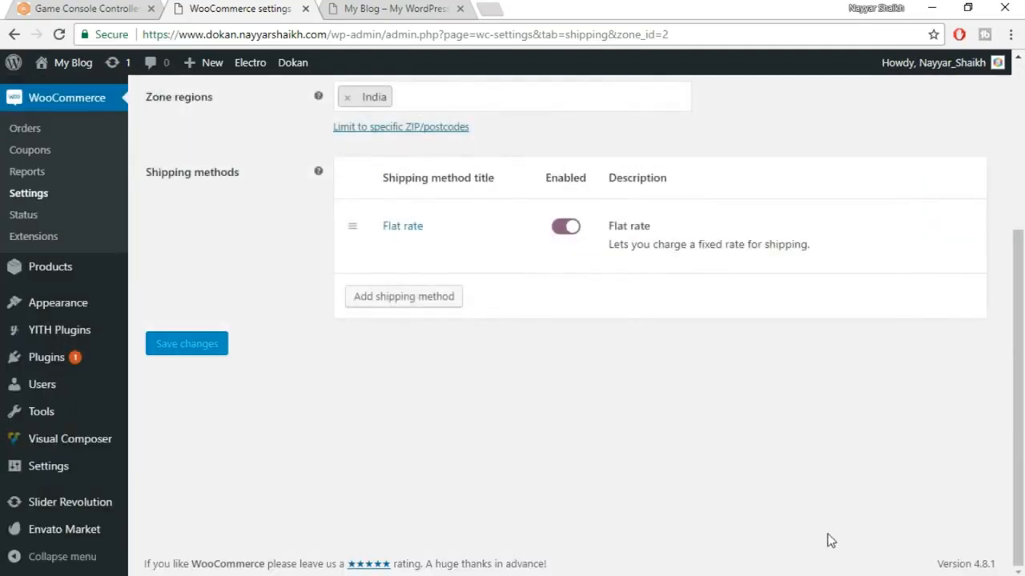
{"action": "scroll", "coordinate": [825, 539], "scroll_direction": "up", "scroll_amount": 3}
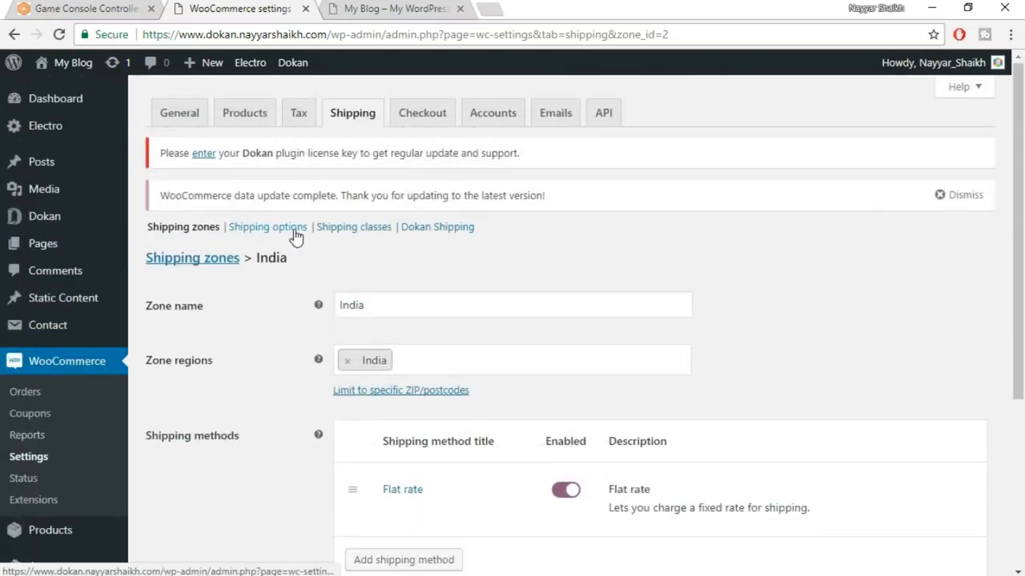
Step: View the Shipping options section, then switch to the empty Shipping classes list
{"action": "left_click", "coordinate": [269, 227]}
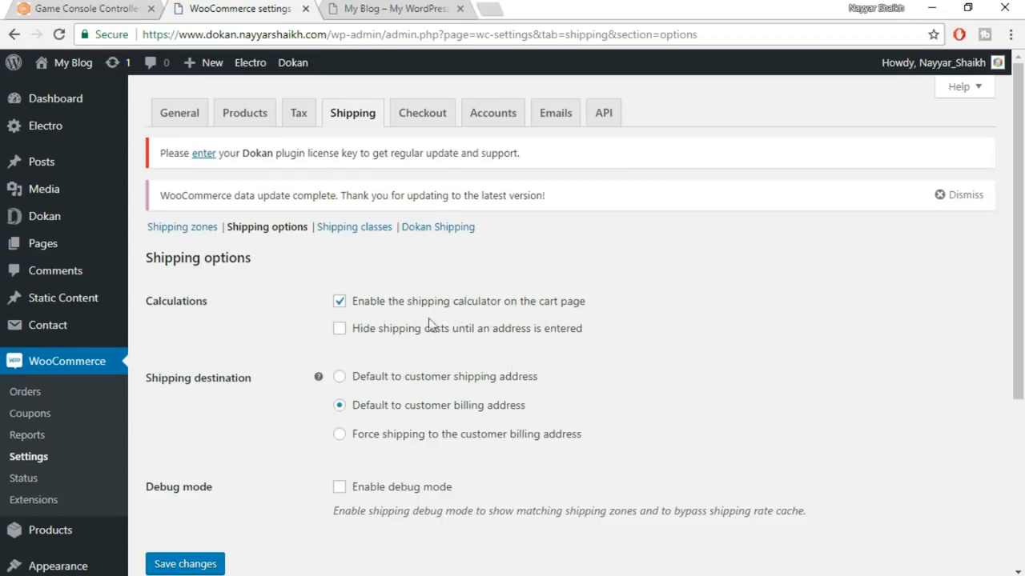
{"action": "left_click", "coordinate": [352, 228]}
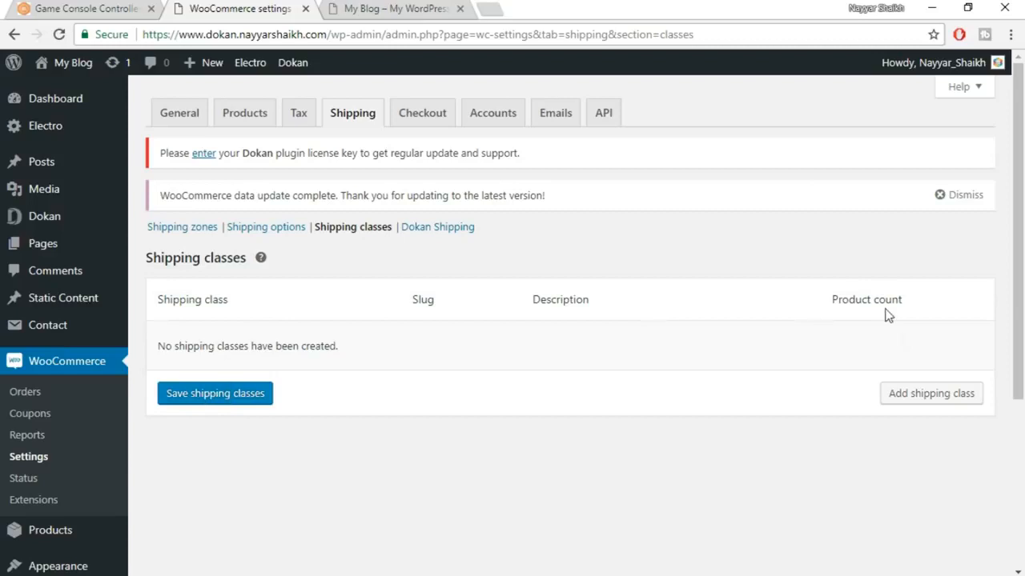
Step: Save a new 'Bulky' shipping class described 'Over 10Kgs', then return to Shipping zones
{"action": "left_click", "coordinate": [930, 394]}
{"action": "left_click", "coordinate": [272, 350]}
{"action": "type", "text": "B"}
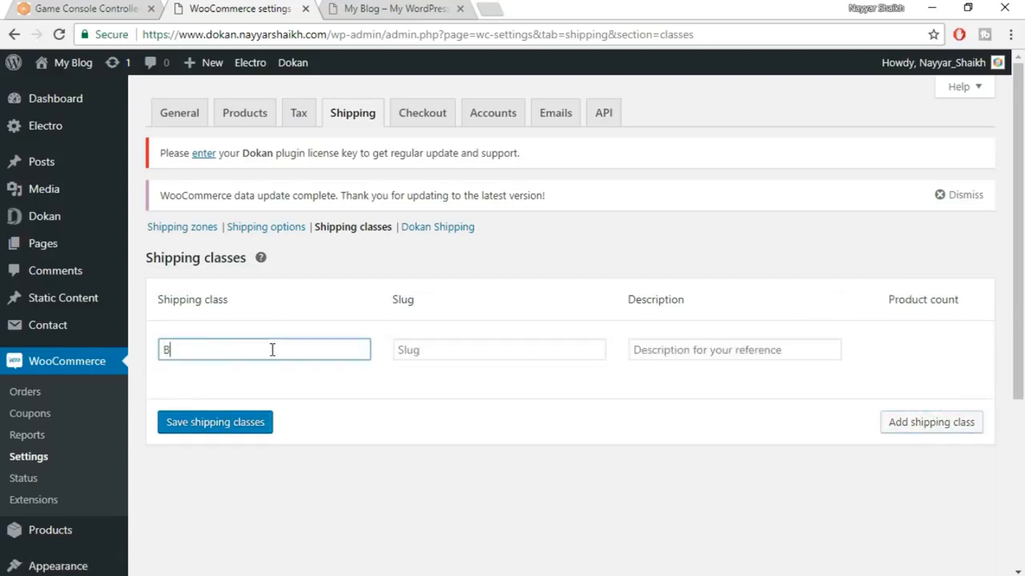
{"action": "type", "text": "ulky"}
{"action": "left_click", "coordinate": [686, 349]}
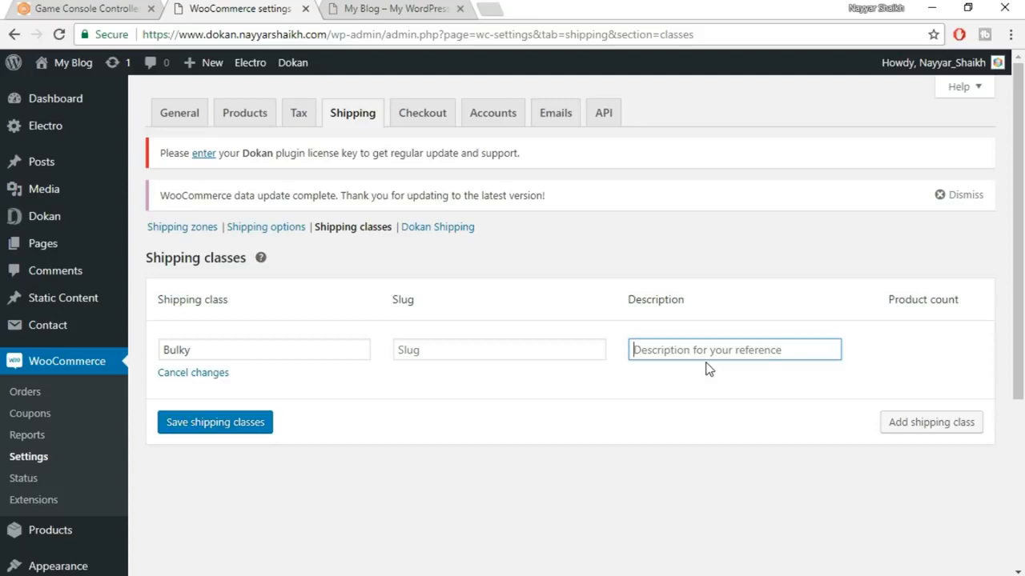
{"action": "type", "text": "Over 10Kg"}
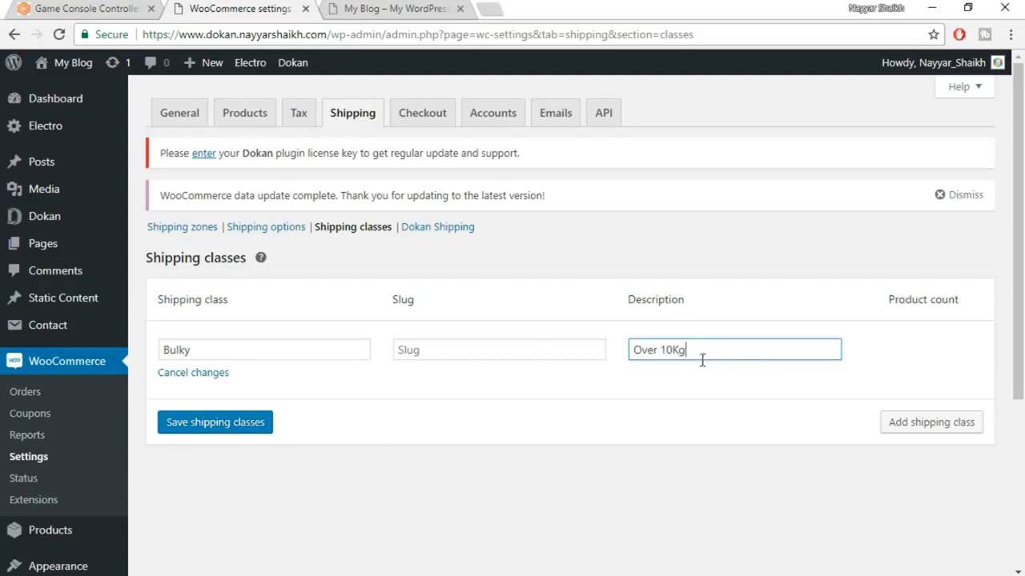
{"action": "type", "text": "s"}
{"action": "left_click", "coordinate": [228, 433]}
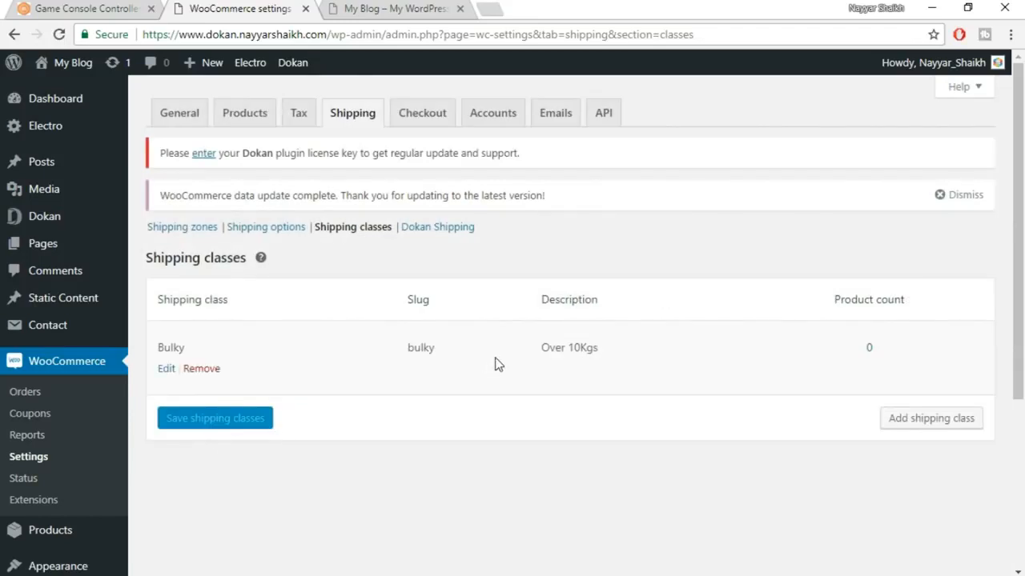
{"action": "left_click", "coordinate": [198, 230]}
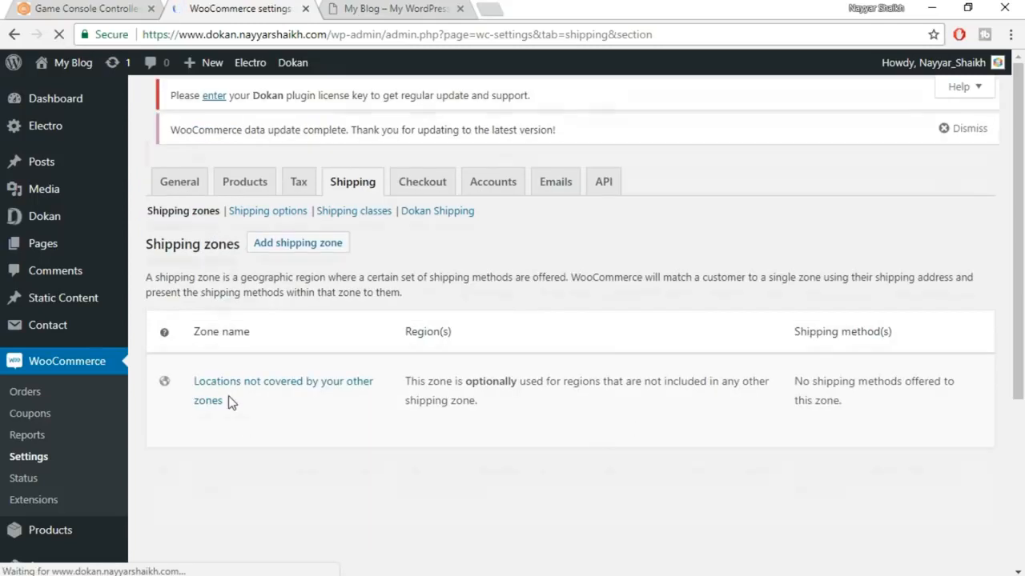
Step: Open the India zone's Flat rate settings and enter 5 as the Bulky class cost
{"action": "left_click", "coordinate": [201, 425]}
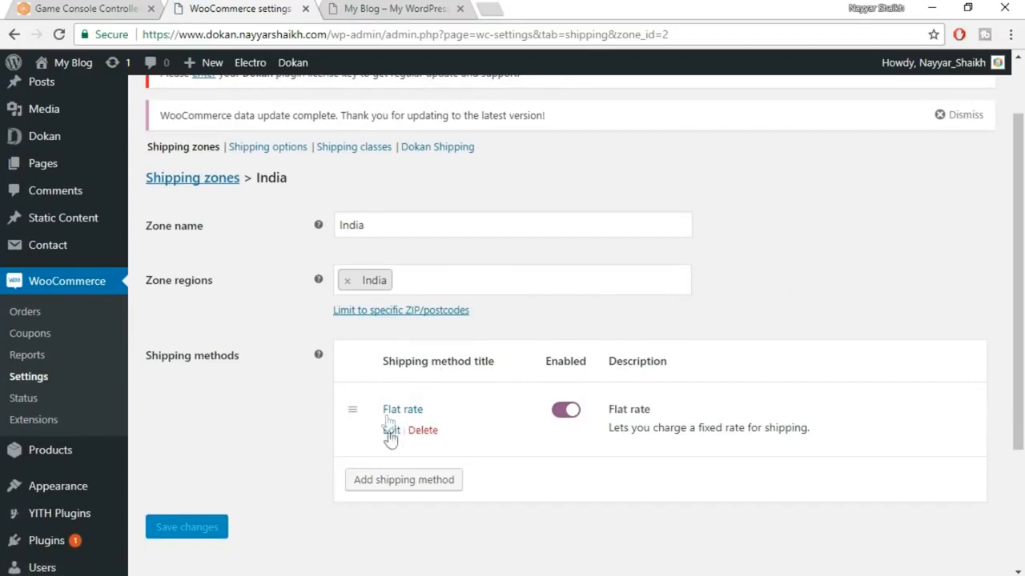
{"action": "left_click", "coordinate": [391, 432]}
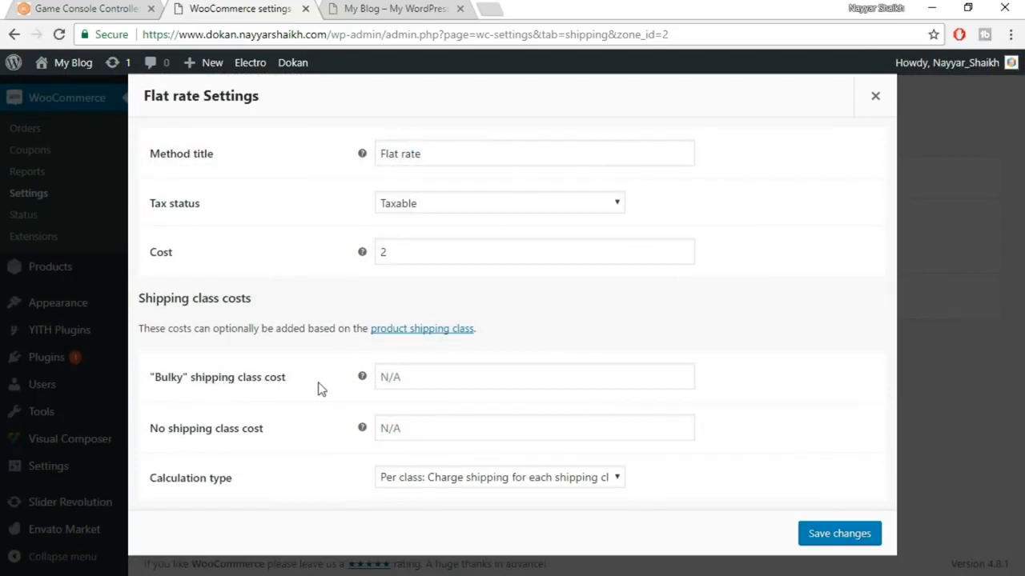
{"action": "left_click", "coordinate": [416, 384]}
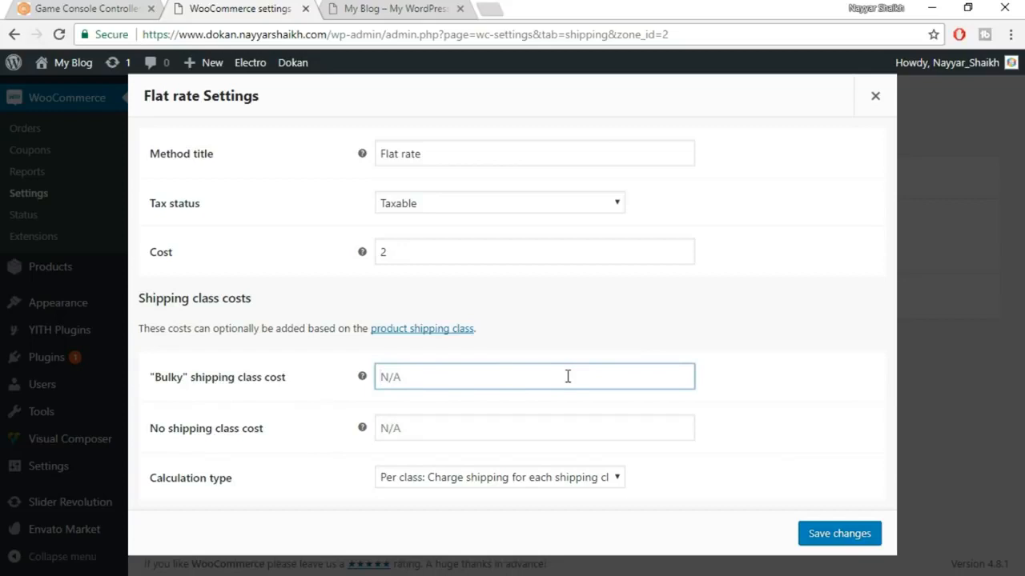
{"action": "type", "text": "5"}
Step: Change the Flat rate cost to '2 * [qty]' and Bulky cost to '5 * [qty]', then save
{"action": "left_click_drag", "start_coordinate": [427, 251], "coordinate": [378, 251]}
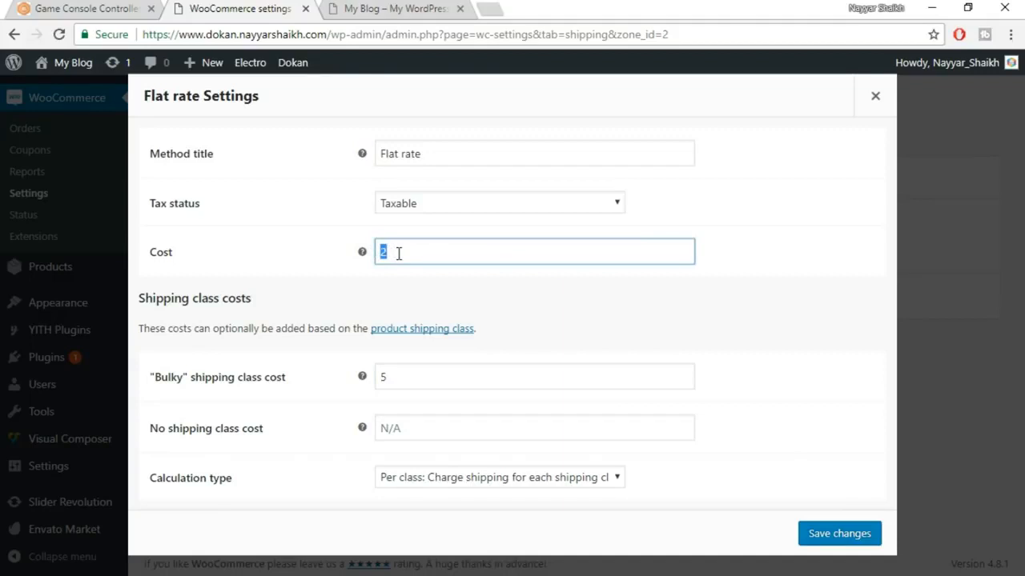
{"action": "left_click", "coordinate": [515, 255]}
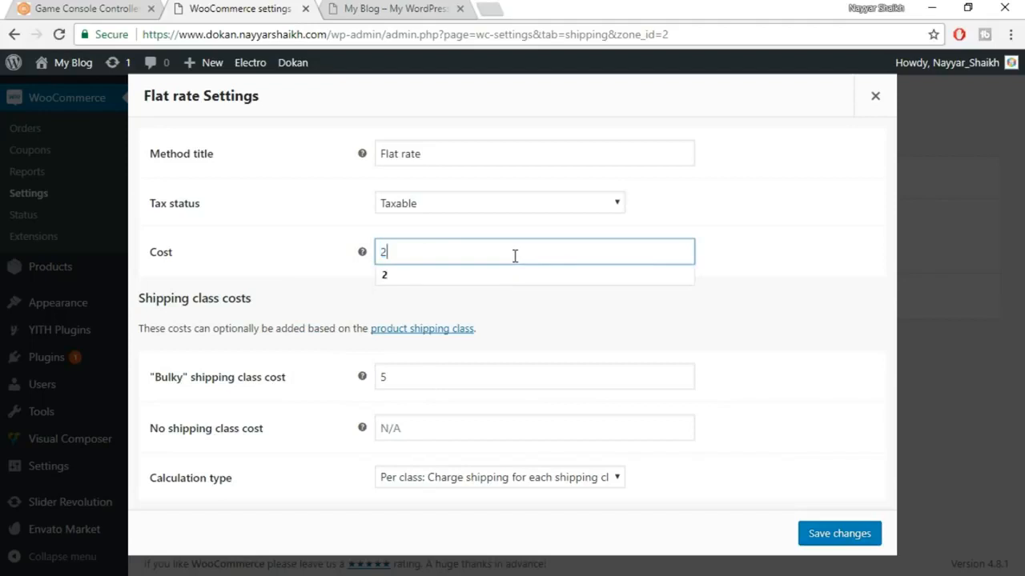
{"action": "left_click", "coordinate": [442, 250]}
{"action": "type", "text": "*"}
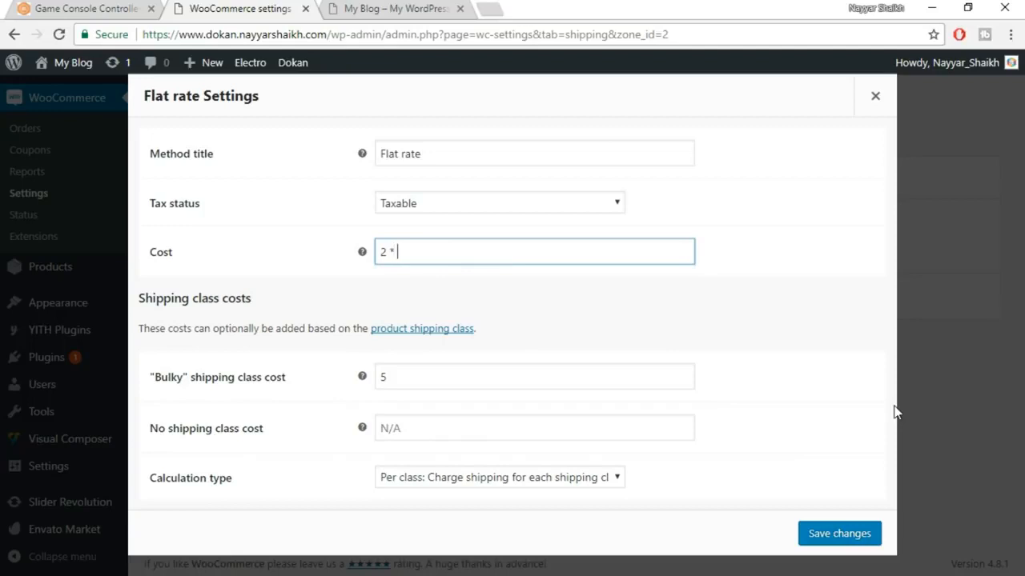
{"action": "type", "text": " [qty]"}
{"action": "double_click", "coordinate": [382, 254]}
{"action": "left_click", "coordinate": [445, 253]}
{"action": "left_click", "coordinate": [417, 373]}
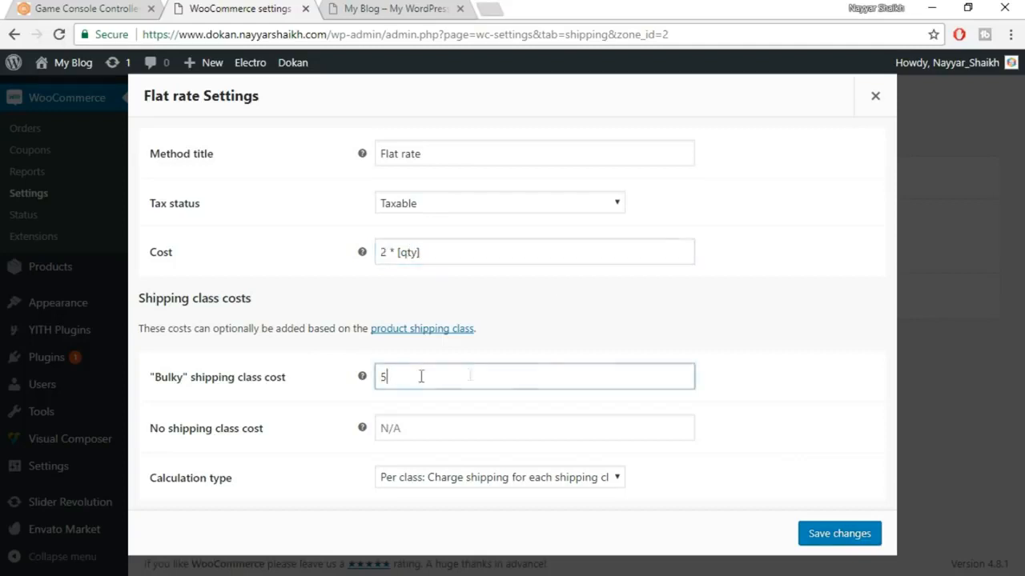
{"action": "type", "text": "5 * [qty"}
{"action": "left_click", "coordinate": [854, 541]}
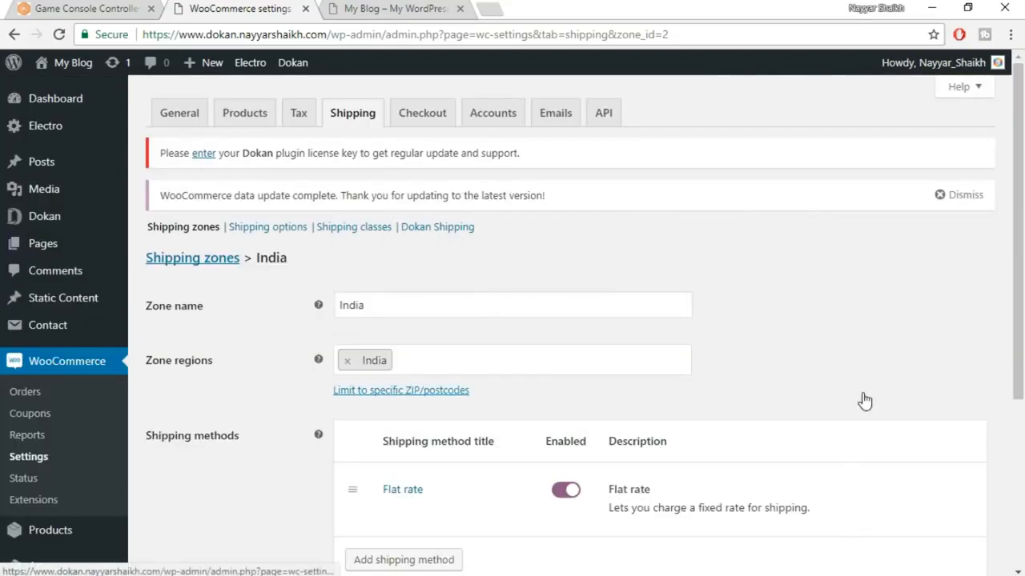
Step: Review the Checkout tab's coupon, Cart page and Checkout page settings, and save them unchanged
{"action": "left_click", "coordinate": [409, 120]}
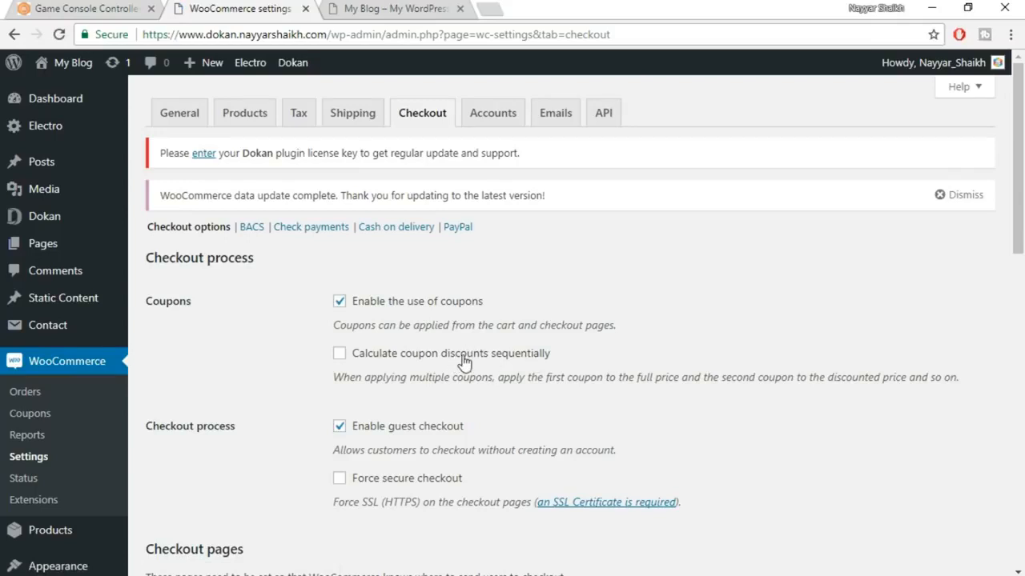
{"action": "scroll", "coordinate": [454, 323], "scroll_direction": "down", "scroll_amount": 1}
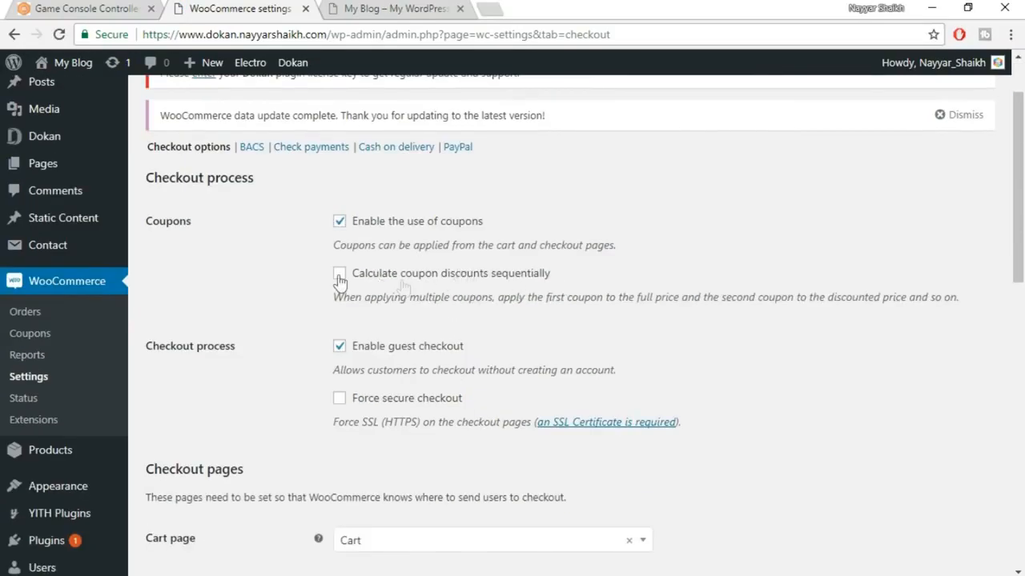
{"action": "scroll", "coordinate": [887, 419], "scroll_direction": "down", "scroll_amount": 4}
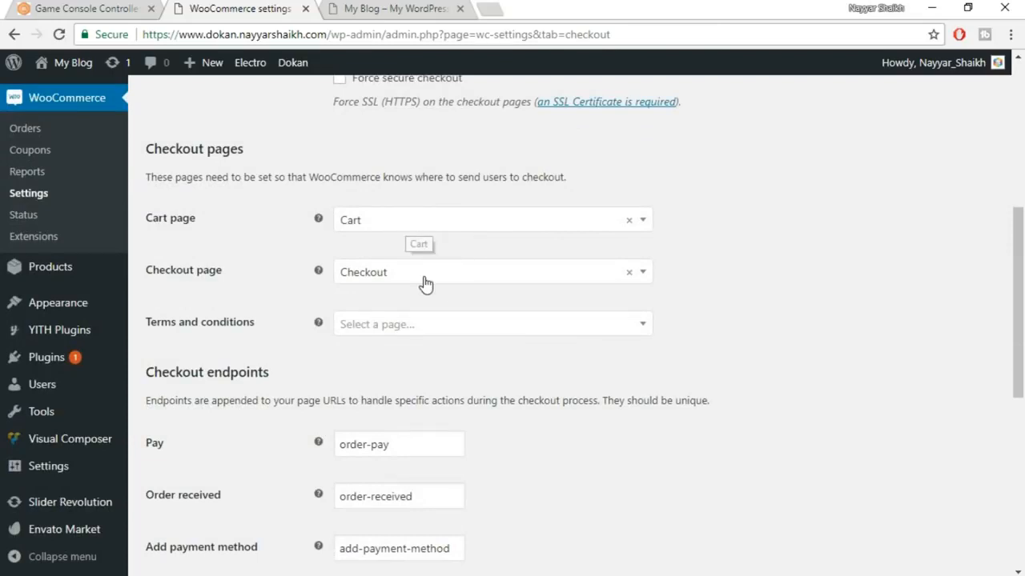
{"action": "left_click", "coordinate": [567, 224]}
{"action": "left_click", "coordinate": [565, 222]}
{"action": "left_click", "coordinate": [459, 272]}
{"action": "left_click", "coordinate": [594, 283]}
{"action": "scroll", "coordinate": [870, 373], "scroll_direction": "down", "scroll_amount": 4}
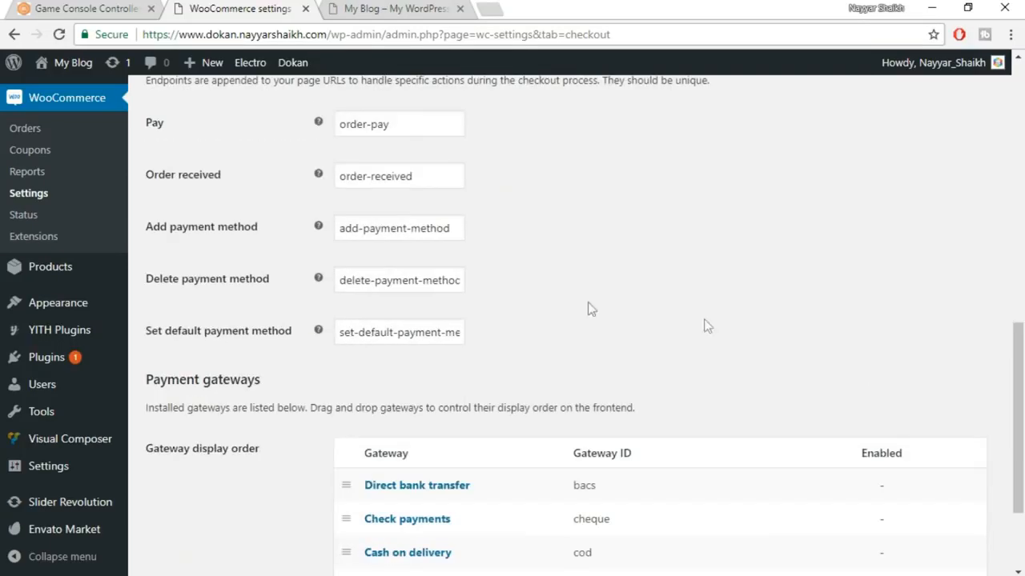
{"action": "scroll", "coordinate": [446, 312], "scroll_direction": "down", "scroll_amount": 2}
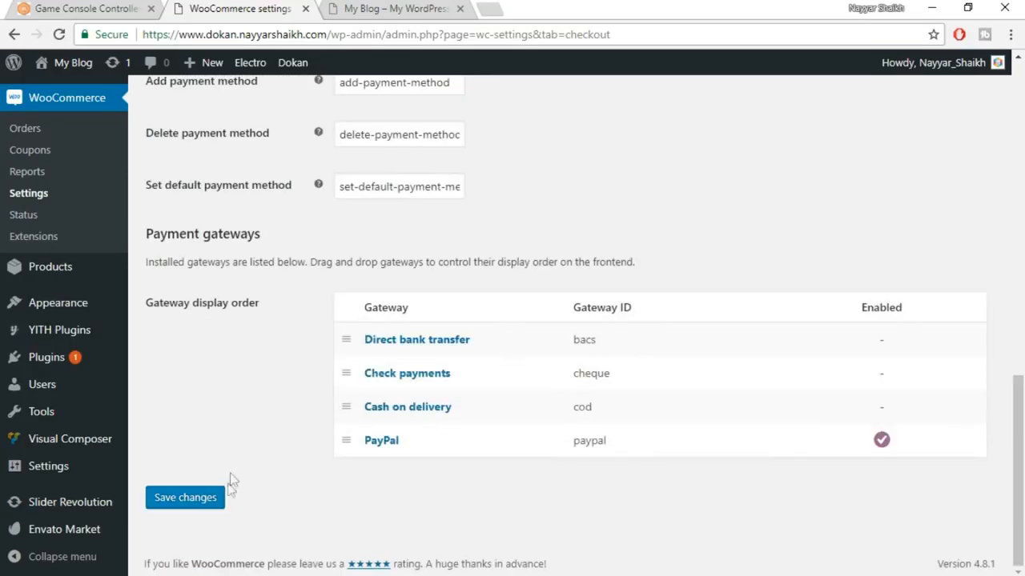
{"action": "left_click", "coordinate": [201, 507]}
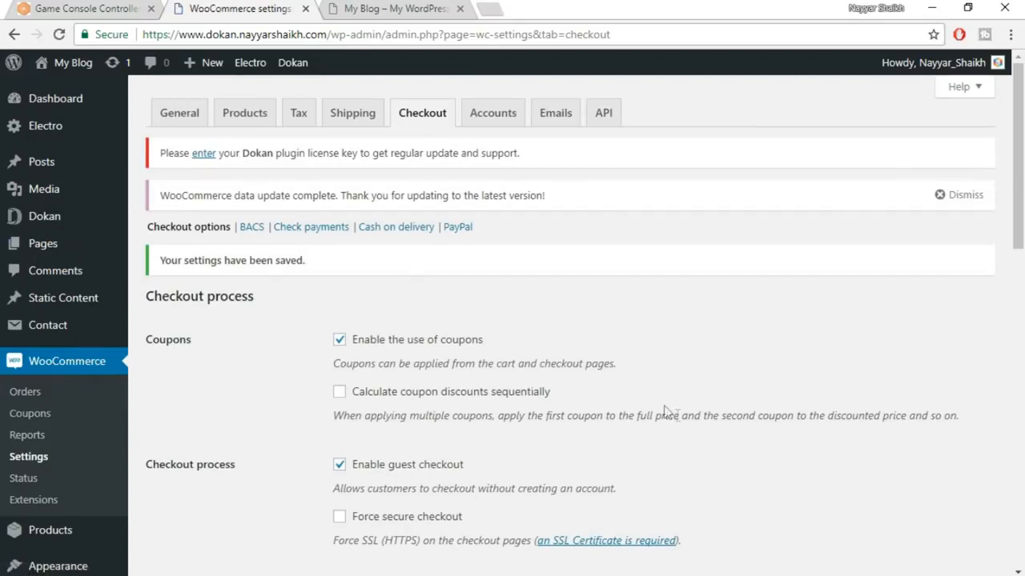
Step: Enable Cash on delivery payments, save, and move on to the PayPal section
{"action": "left_click", "coordinate": [400, 229]}
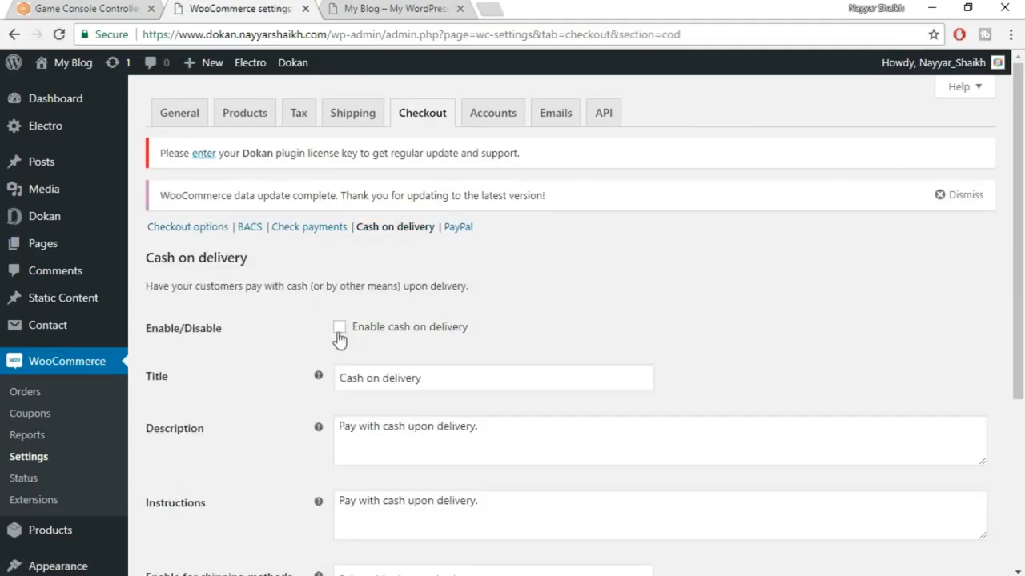
{"action": "left_click", "coordinate": [340, 328]}
{"action": "scroll", "coordinate": [620, 376], "scroll_direction": "down", "scroll_amount": 3}
{"action": "left_click", "coordinate": [187, 427]}
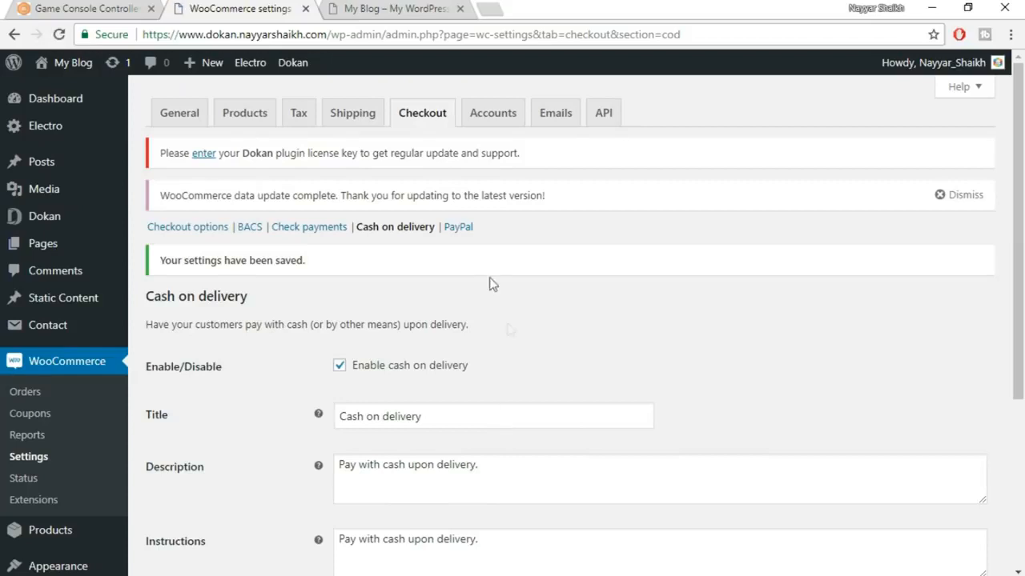
{"action": "left_click", "coordinate": [458, 229]}
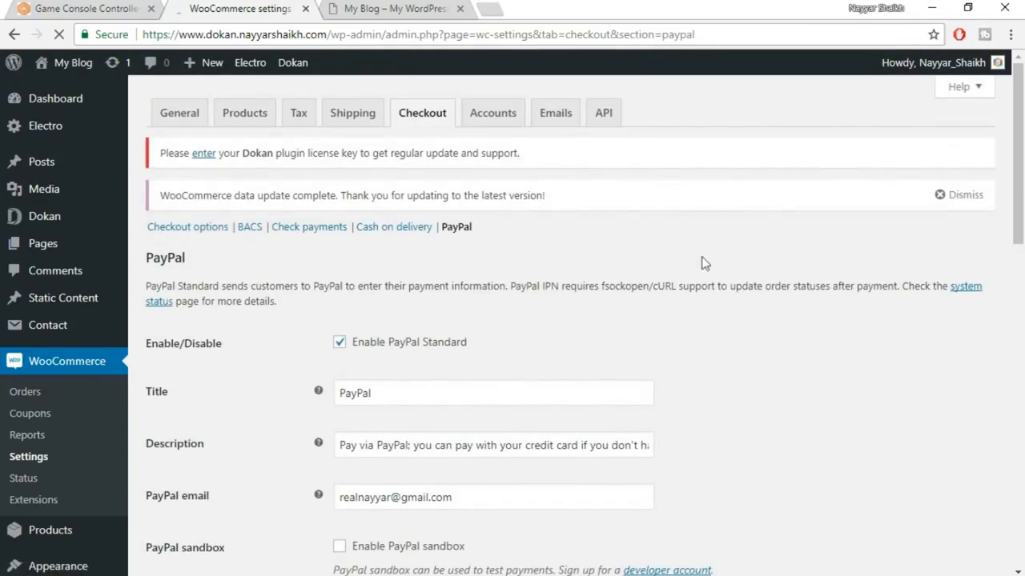
Step: Scroll through the PayPal settings down to the API credentials fields
{"action": "scroll", "coordinate": [739, 377], "scroll_direction": "down", "scroll_amount": 1}
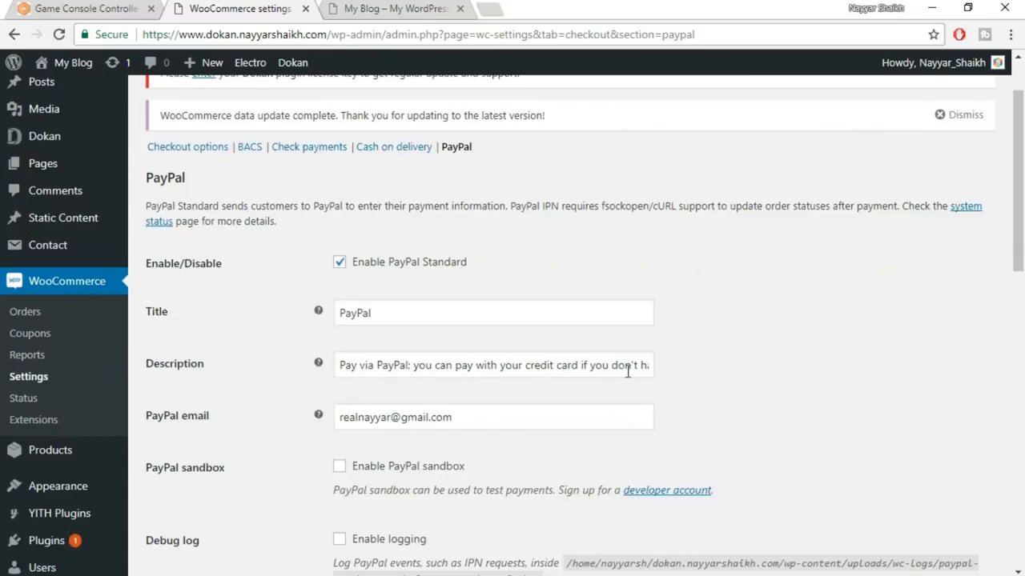
{"action": "scroll", "coordinate": [709, 378], "scroll_direction": "down", "scroll_amount": 10}
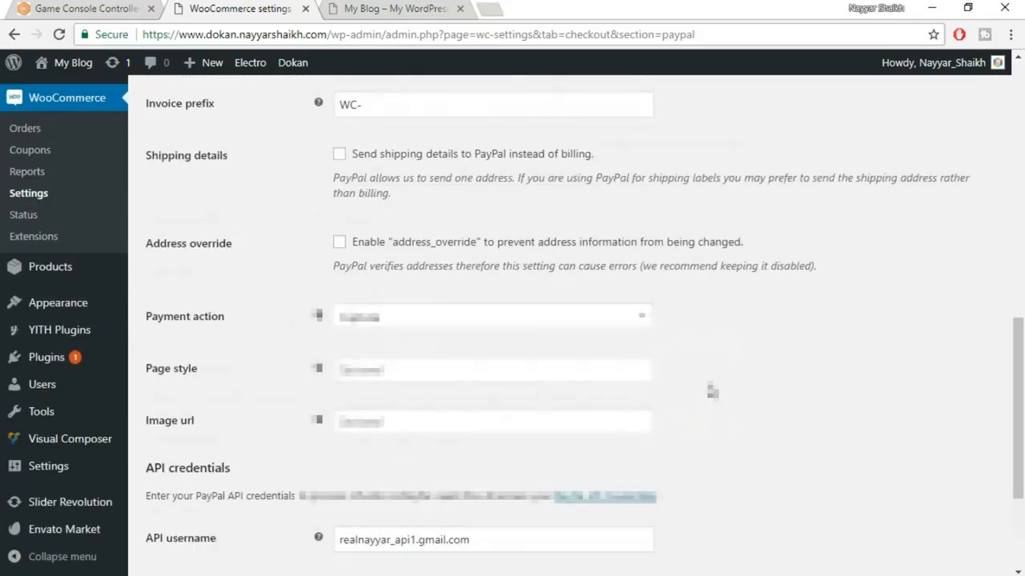
{"action": "scroll", "coordinate": [712, 392], "scroll_direction": "down", "scroll_amount": 3}
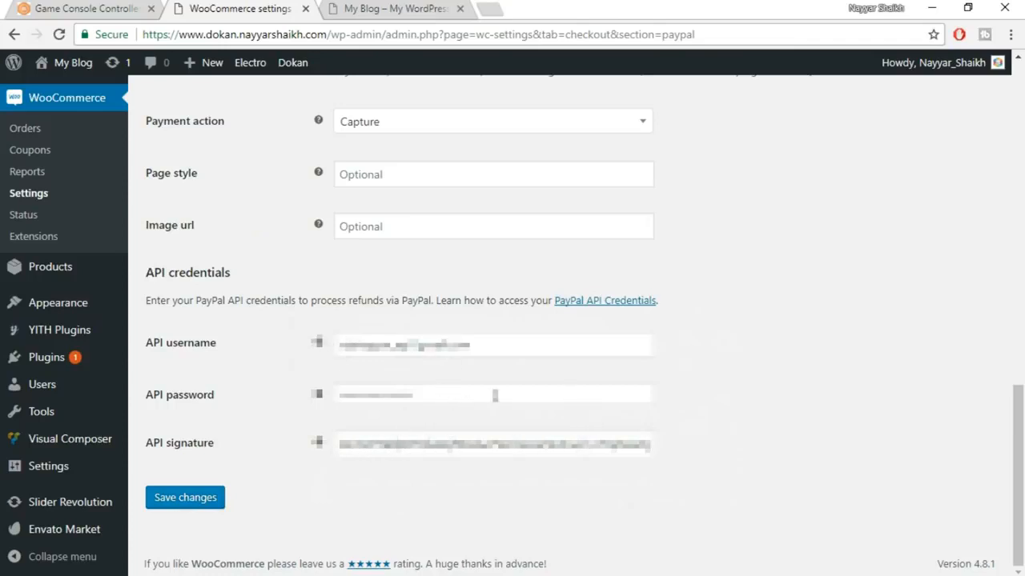
Step: Go to paypal.com in a new tab, log in, and scroll the Summary page to Selling tools
{"action": "left_click", "coordinate": [491, 13]}
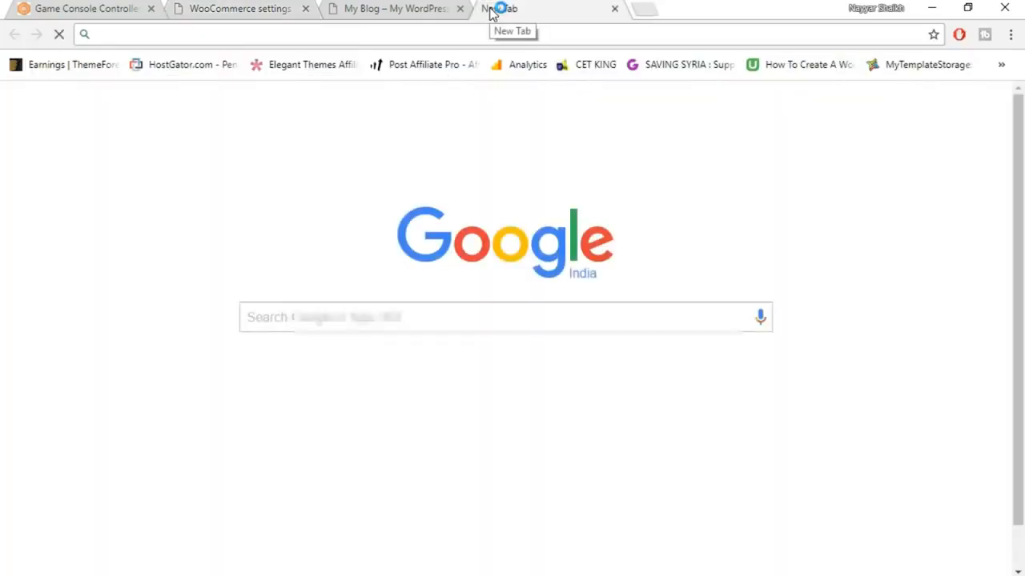
{"action": "type", "text": "pa"}
{"action": "key", "text": "Return"}
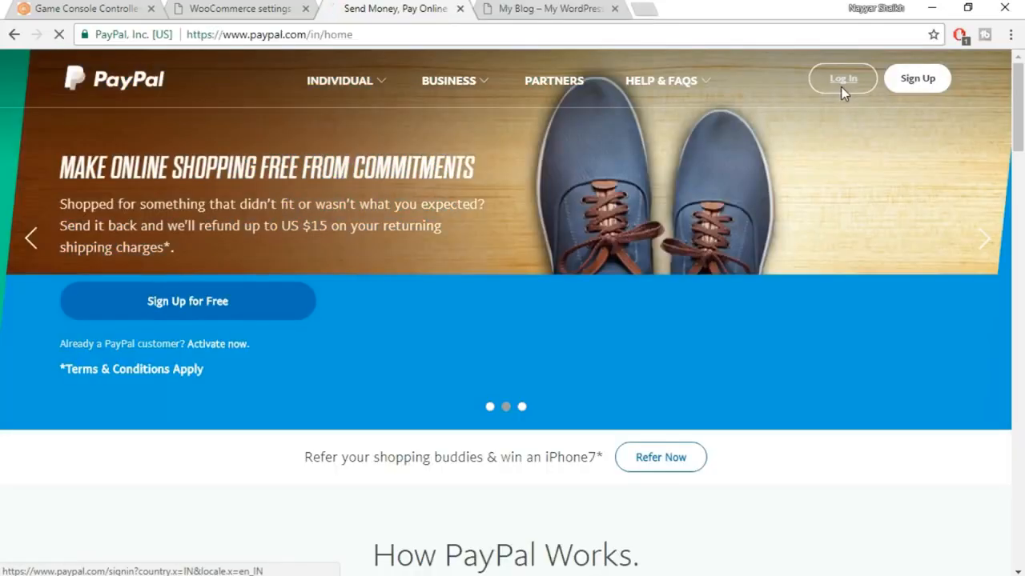
{"action": "left_click", "coordinate": [840, 87]}
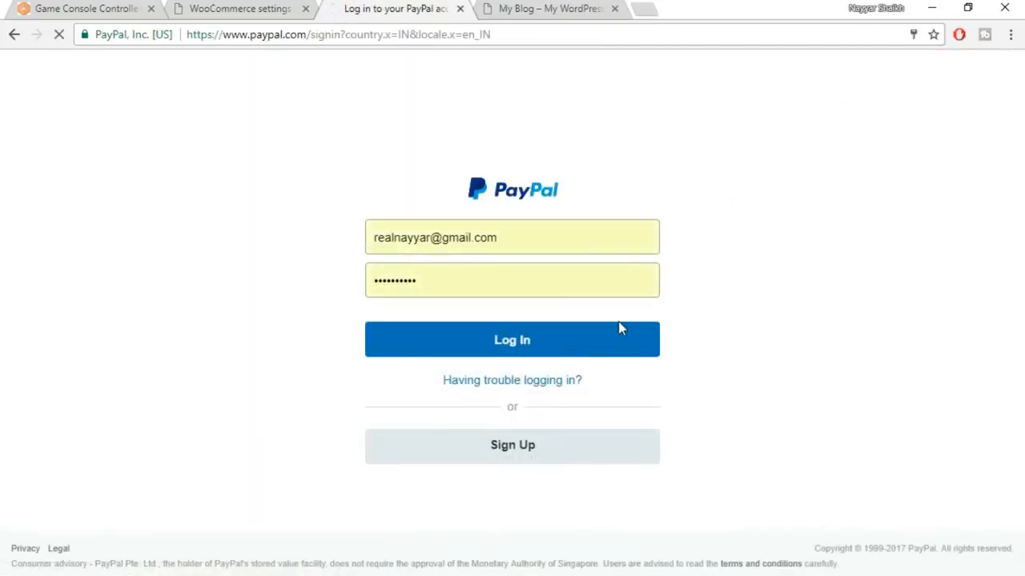
{"action": "left_click", "coordinate": [542, 350]}
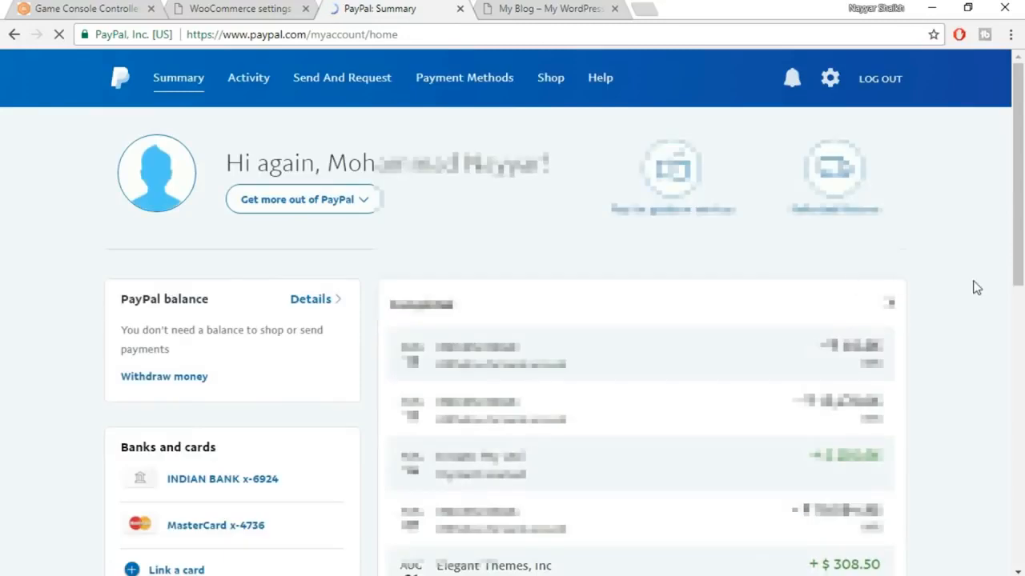
{"action": "scroll", "coordinate": [975, 297], "scroll_direction": "down", "scroll_amount": 6}
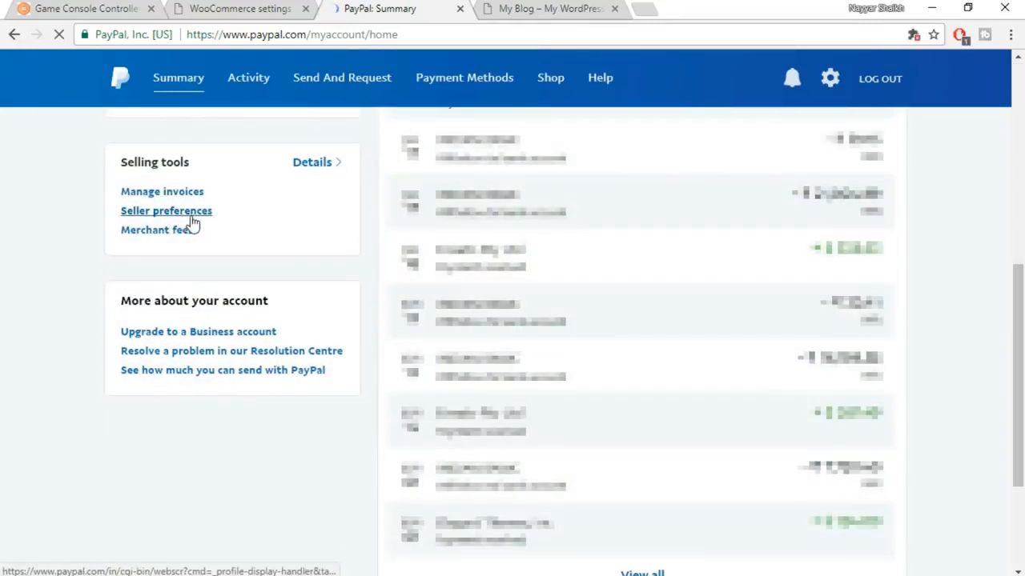
Step: Open Seller preferences, close the old Summary tab, and request to view the API signature
{"action": "left_click", "coordinate": [195, 220]}
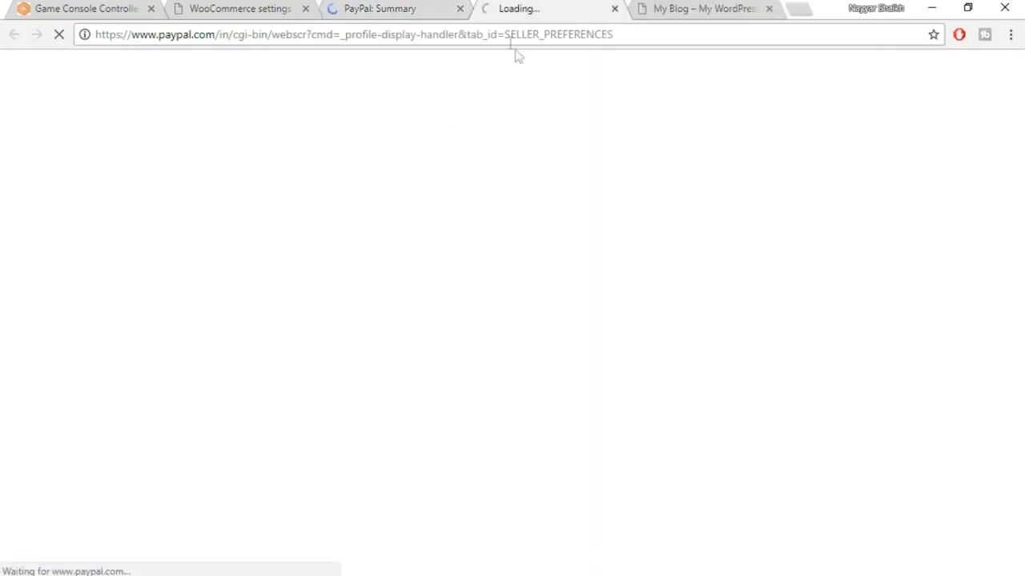
{"action": "left_click", "coordinate": [459, 9]}
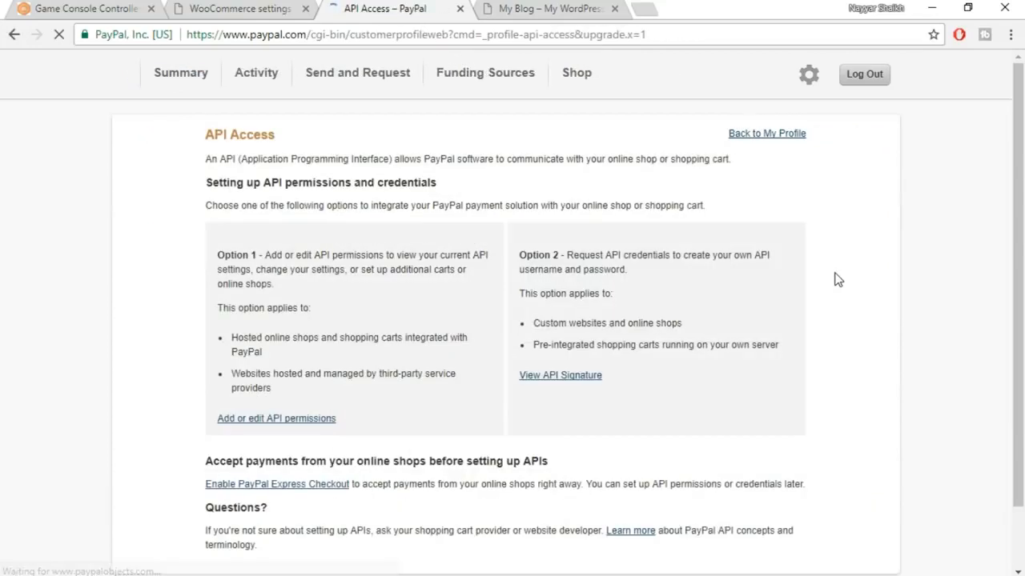
{"action": "left_click", "coordinate": [572, 380]}
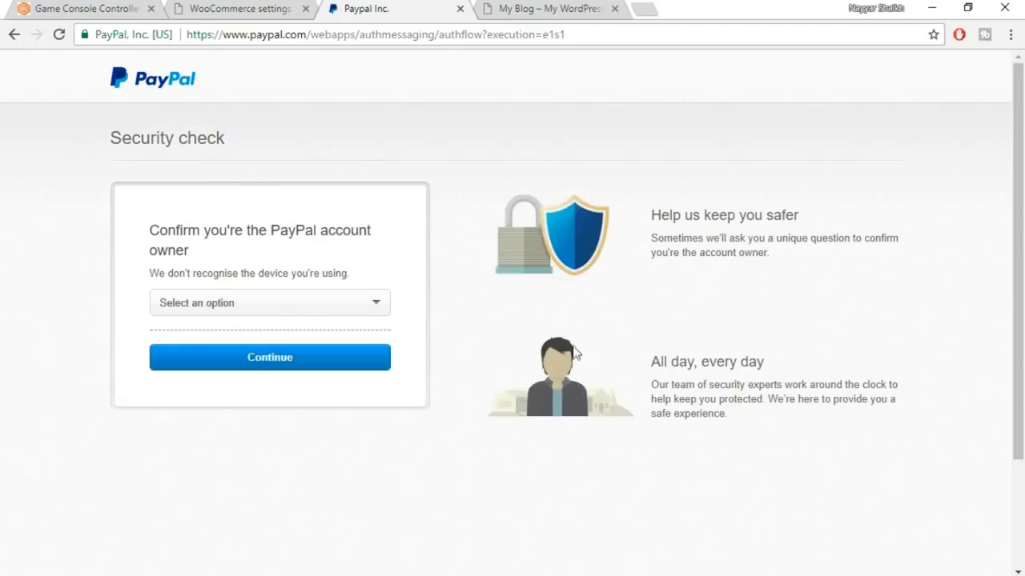
Step: Confirm PayPal account ownership with an SMS code sent to the registered mobile number
{"action": "left_click", "coordinate": [368, 303]}
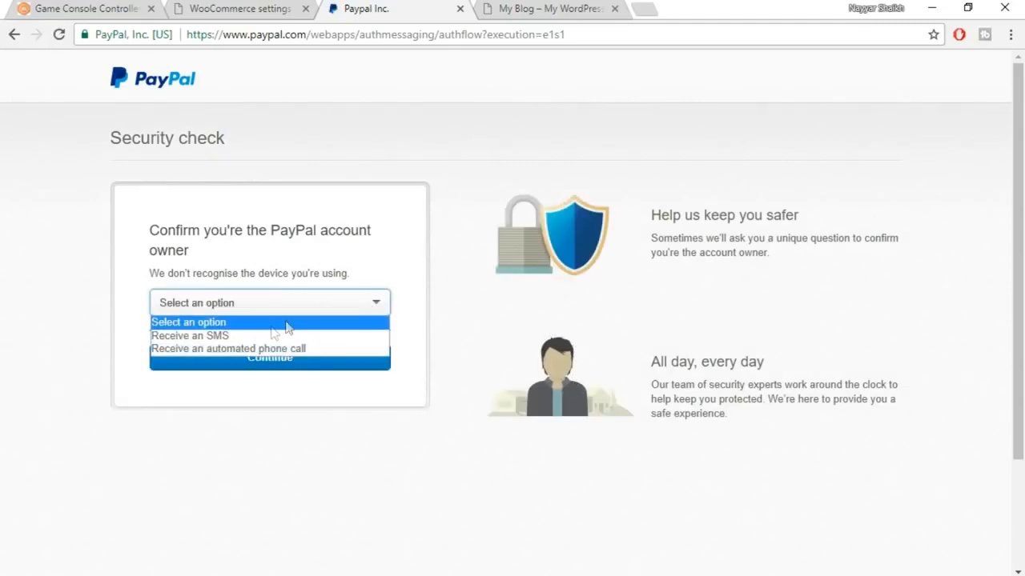
{"action": "left_click", "coordinate": [265, 338]}
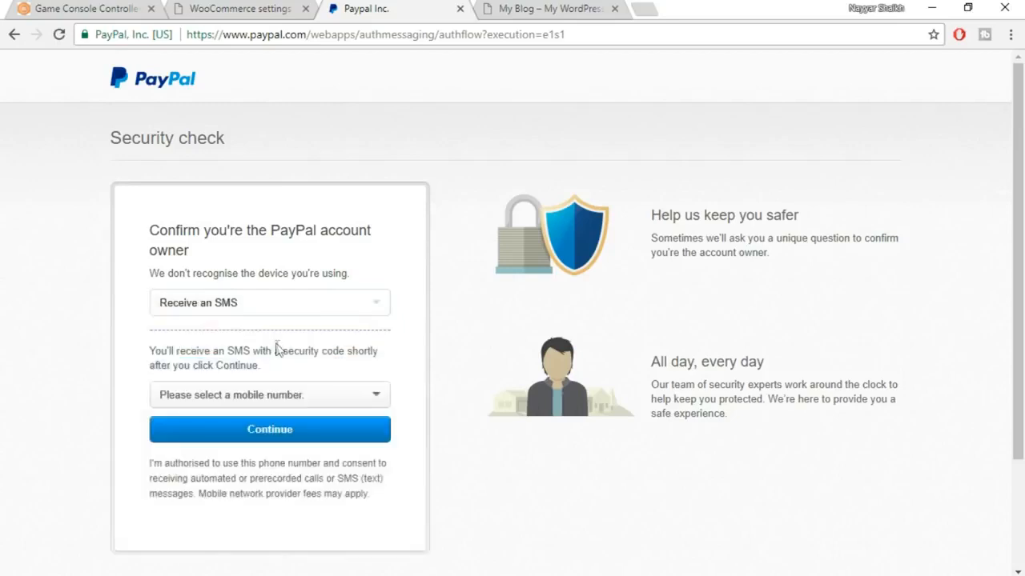
{"action": "left_click", "coordinate": [311, 400]}
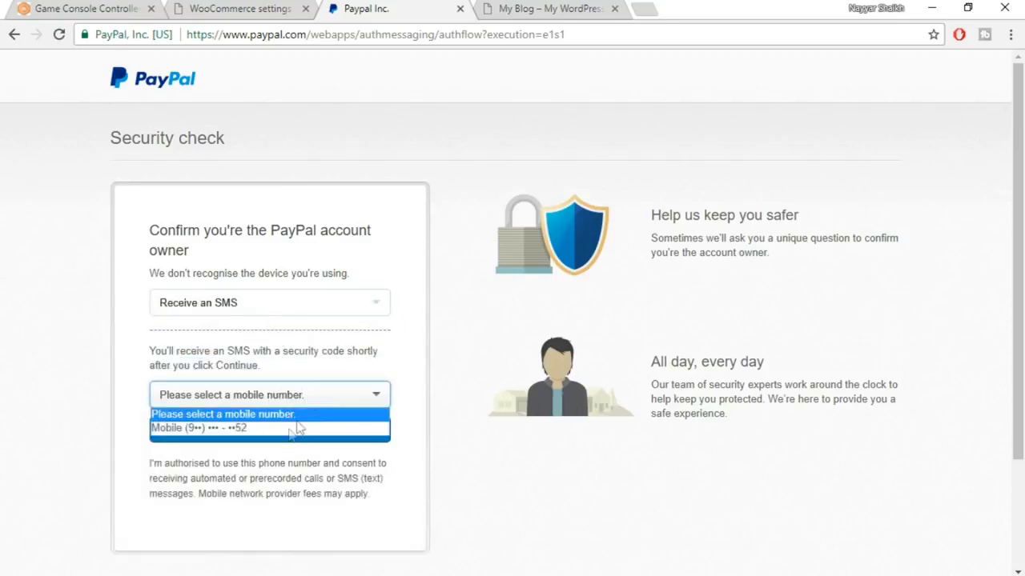
{"action": "left_click", "coordinate": [288, 435]}
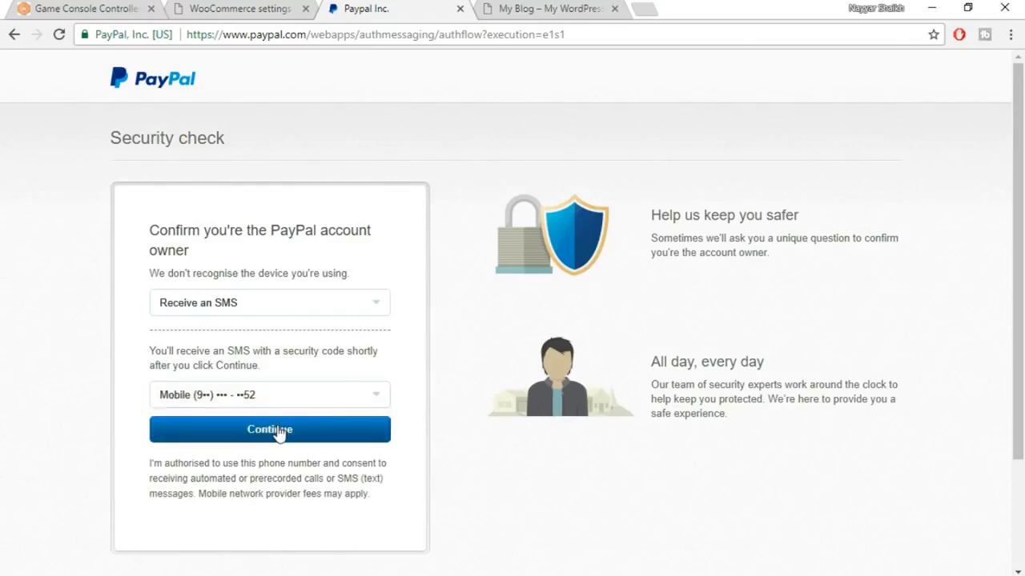
{"action": "left_click", "coordinate": [276, 429]}
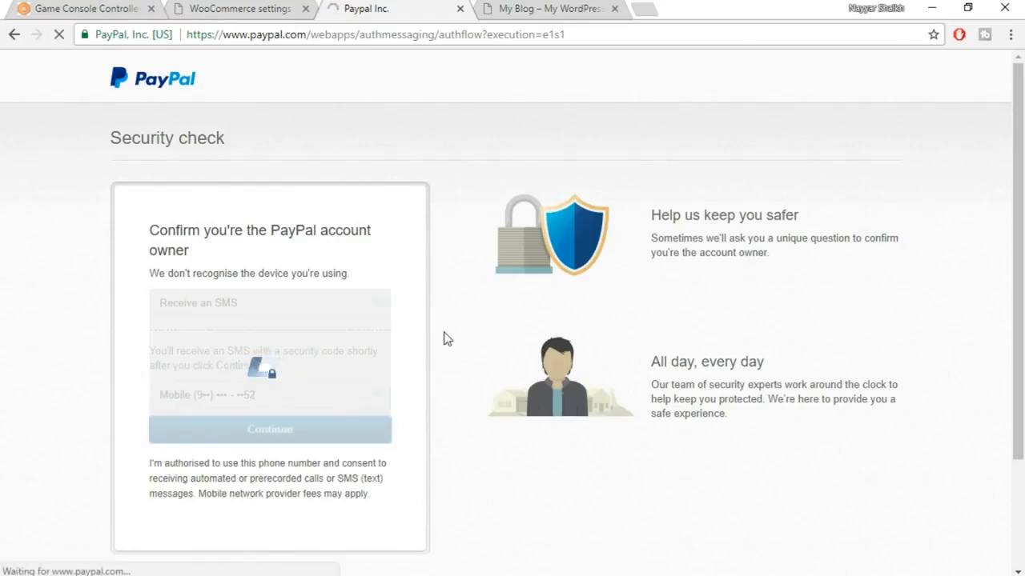
{"action": "left_click", "coordinate": [262, 392]}
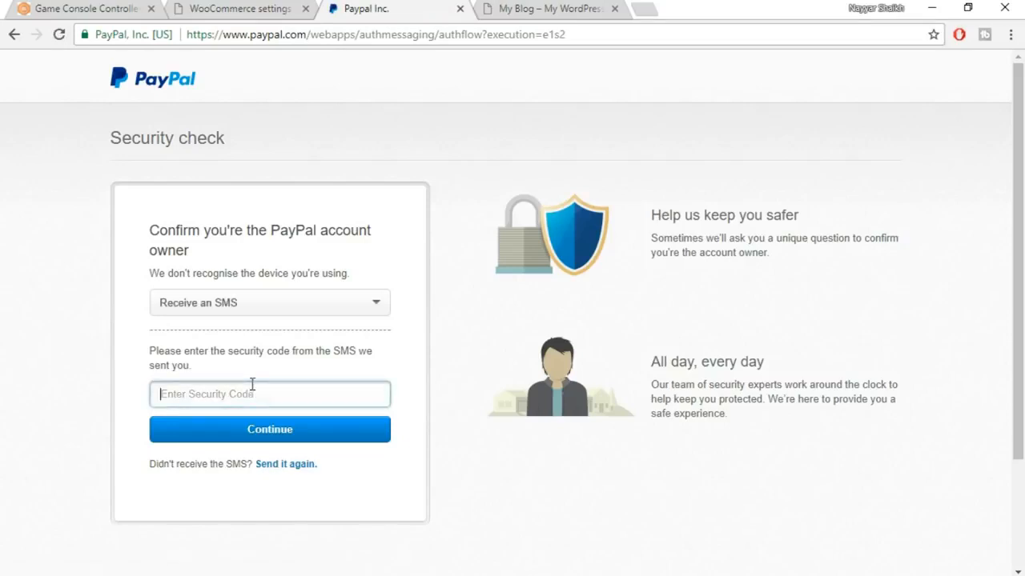
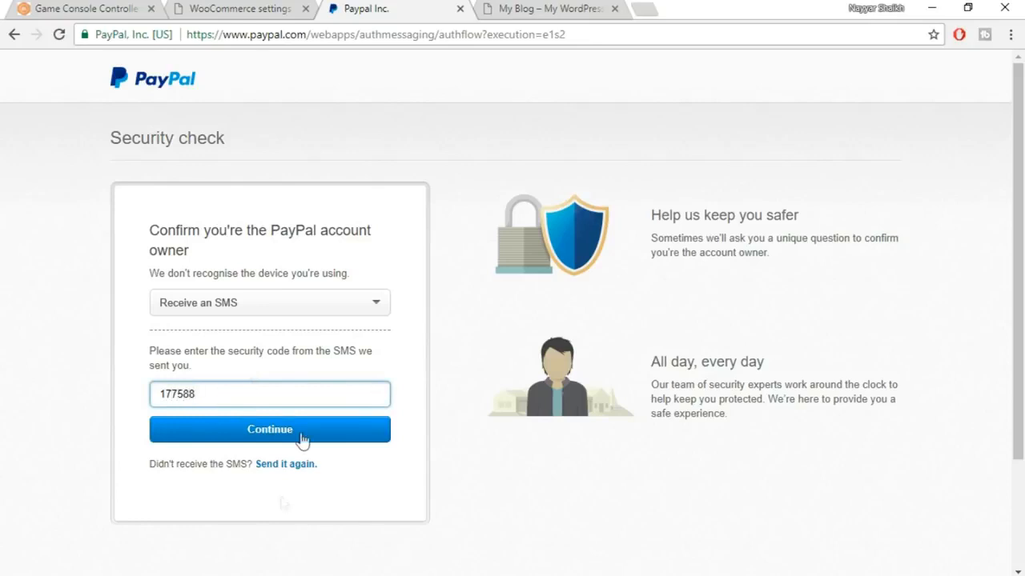
{"action": "left_click", "coordinate": [302, 434]}
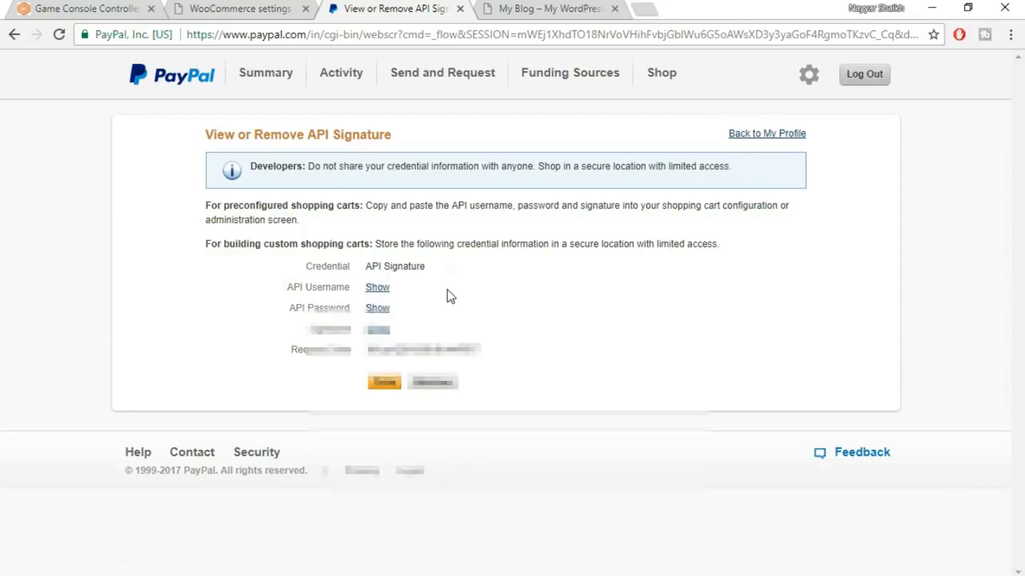
Step: Compare PayPal's API signature credentials with WooCommerce's PayPal fields, then save the checkout settings
{"action": "left_click", "coordinate": [295, 10]}
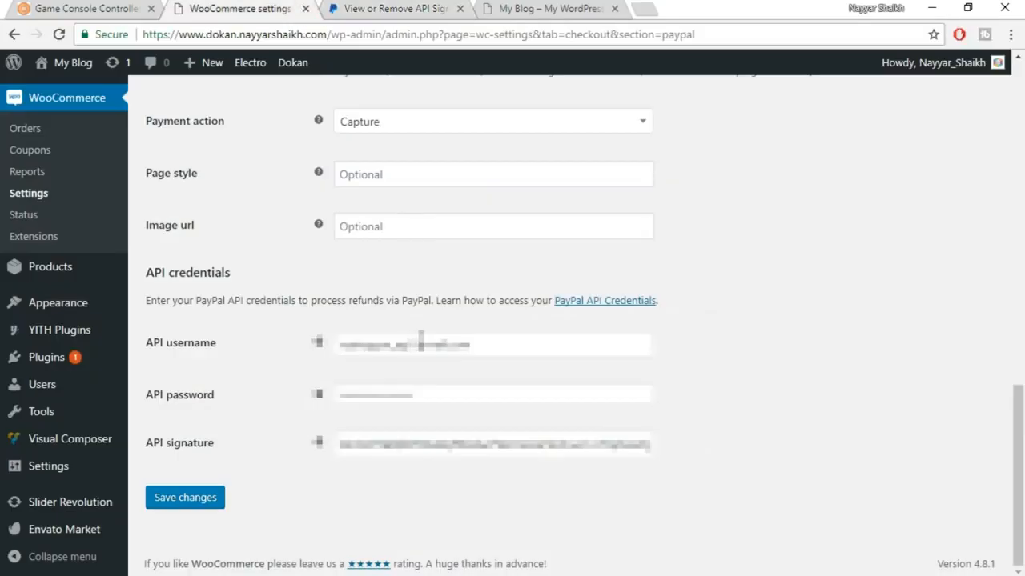
{"action": "left_click", "coordinate": [377, 9]}
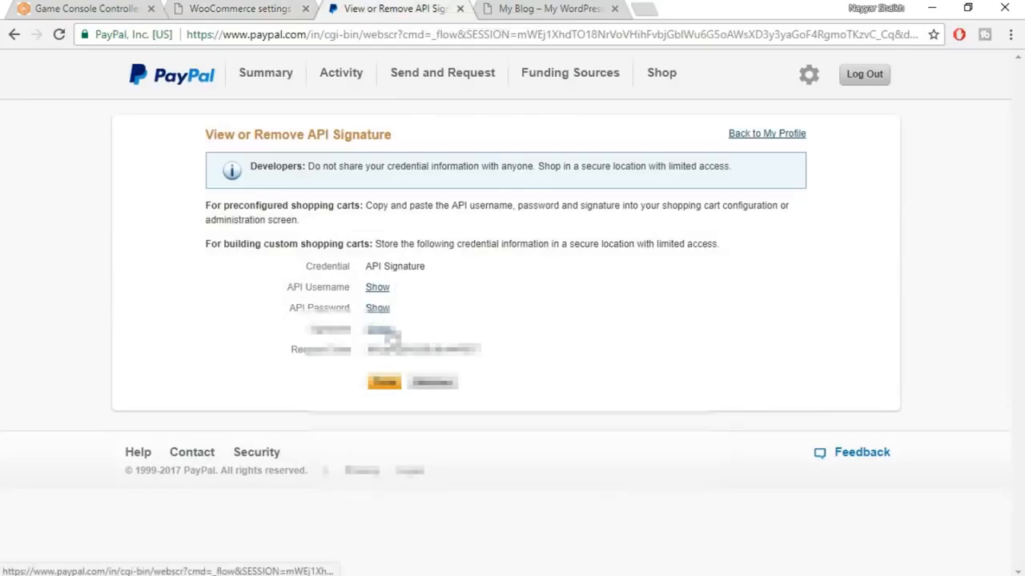
{"action": "left_click", "coordinate": [240, 10]}
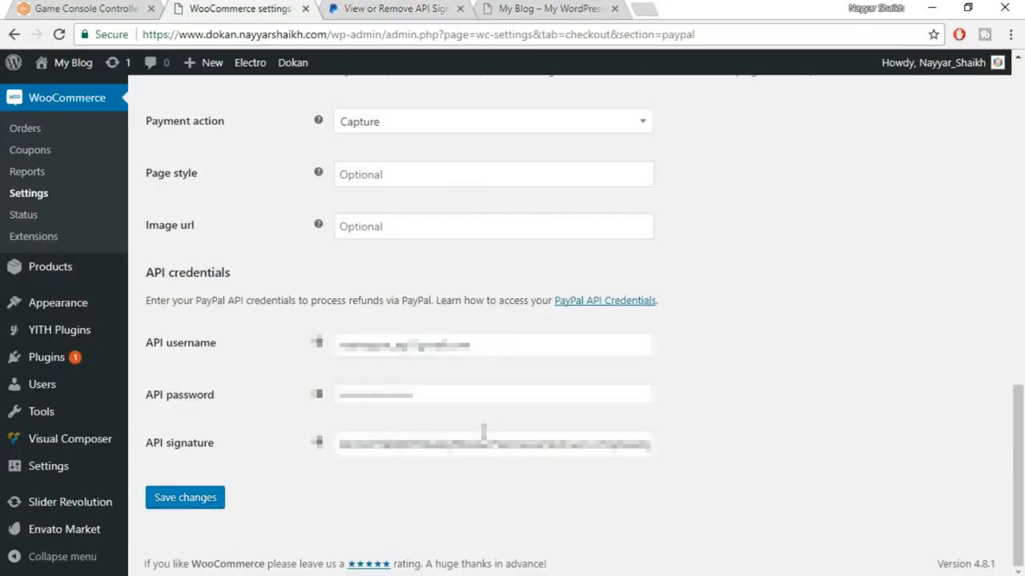
{"action": "left_click", "coordinate": [210, 513]}
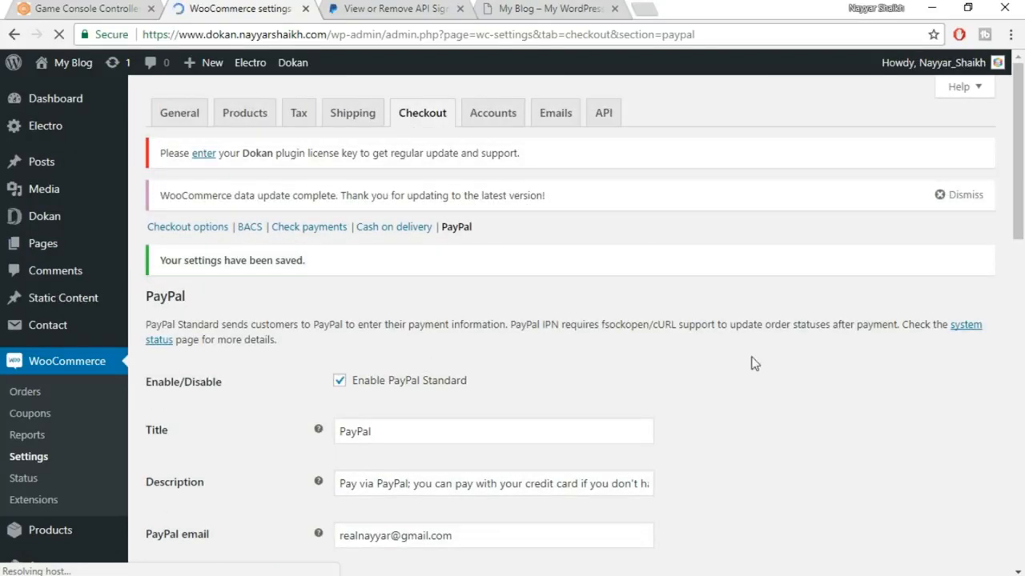
Step: Review WooCommerce's Emails tab to see which order notifications go to admin versus customers
{"action": "left_click", "coordinate": [494, 117]}
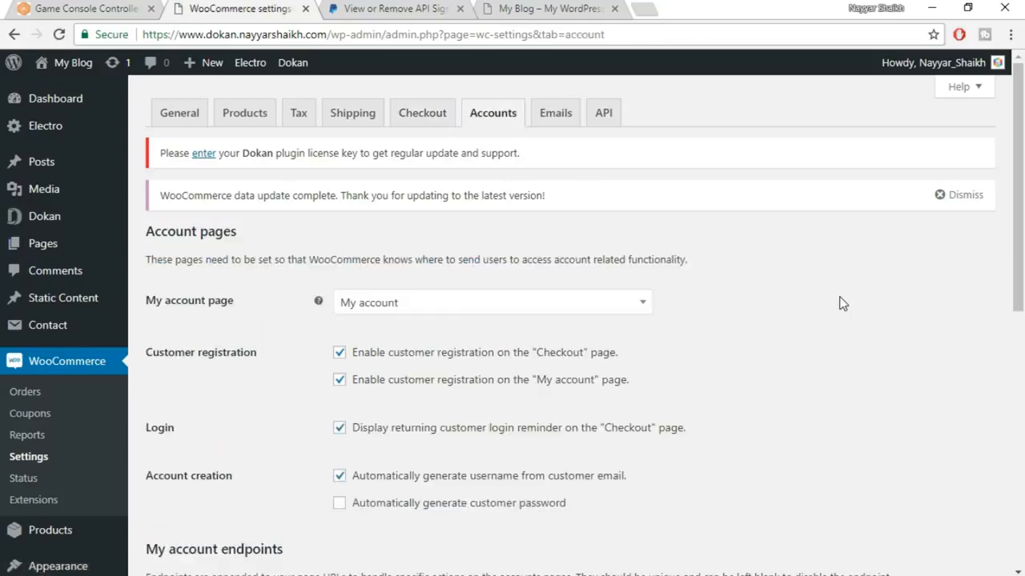
{"action": "scroll", "coordinate": [576, 329], "scroll_direction": "down", "scroll_amount": 6}
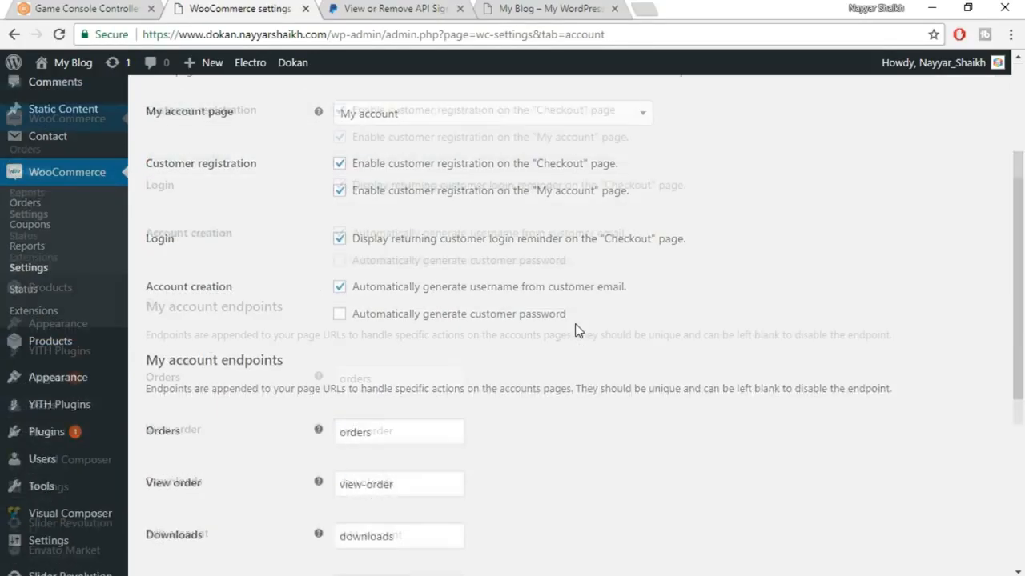
{"action": "scroll", "coordinate": [578, 344], "scroll_direction": "up", "scroll_amount": 7}
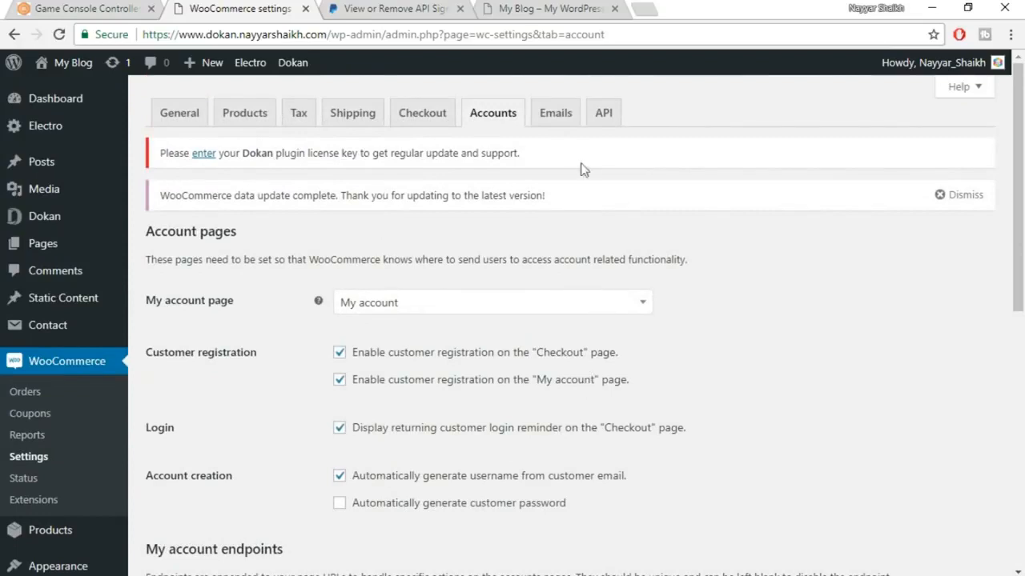
{"action": "left_click", "coordinate": [560, 117]}
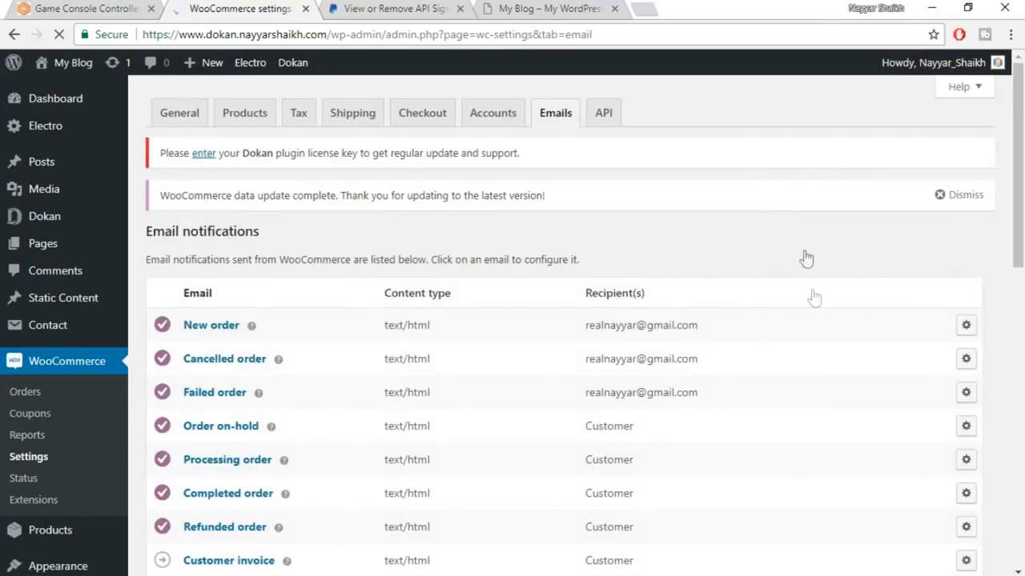
{"action": "left_click_drag", "start_coordinate": [655, 338], "coordinate": [730, 391]}
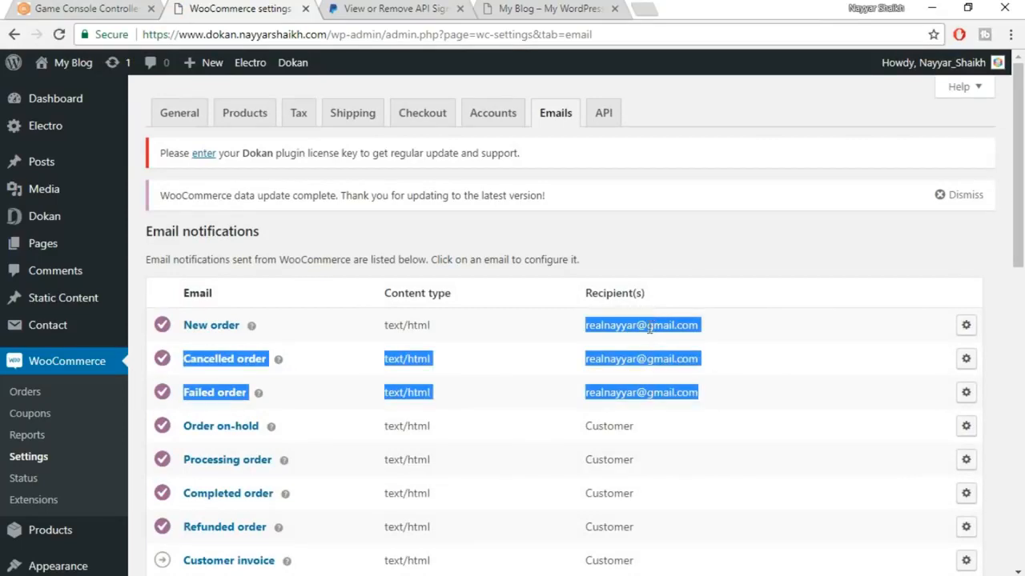
{"action": "left_click", "coordinate": [702, 332]}
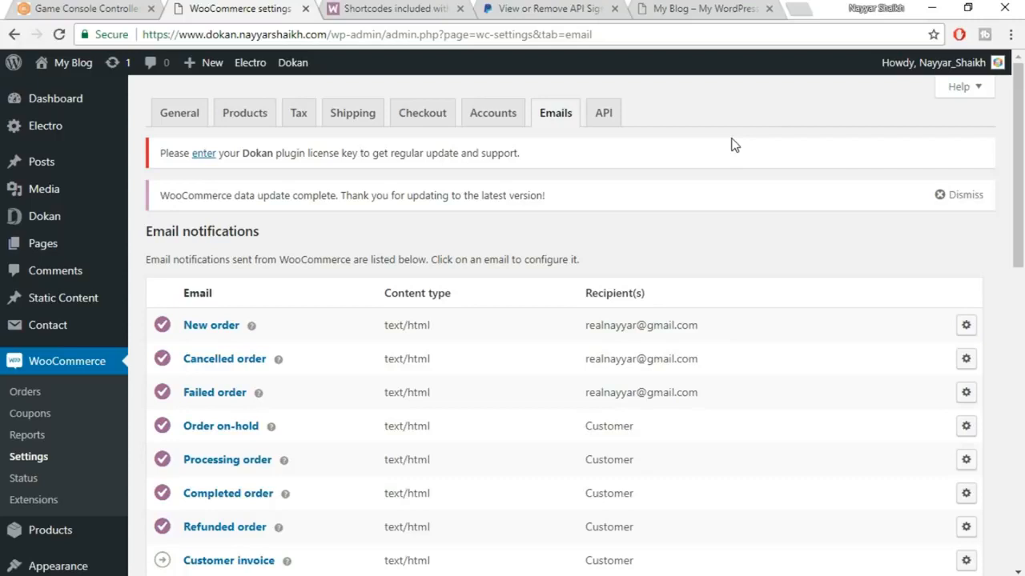
Step: Check on the Checkout tab that Cart and Checkout pages are assigned to 'Cart' and 'Checkout'
{"action": "left_click", "coordinate": [420, 119]}
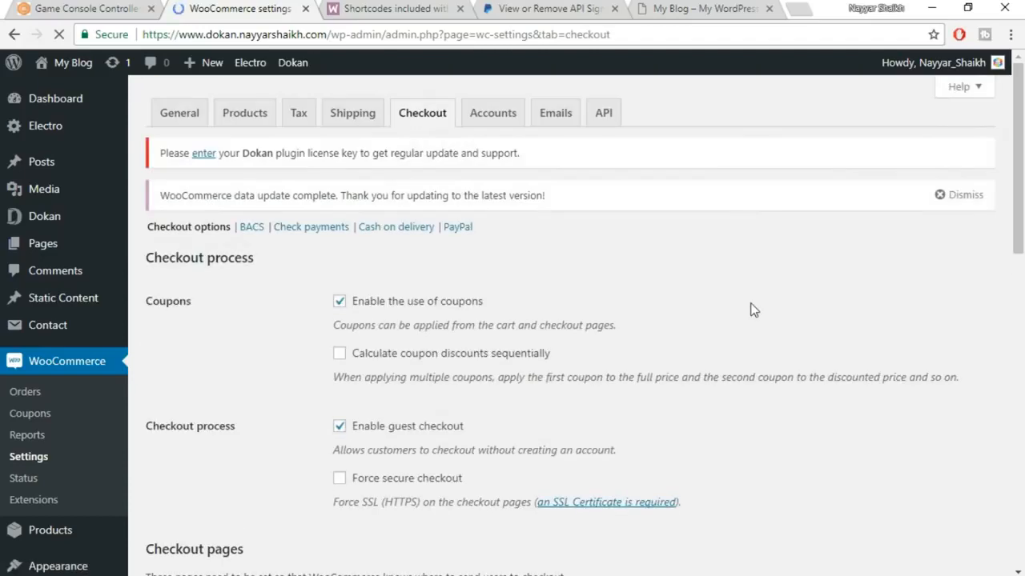
{"action": "scroll", "coordinate": [753, 309], "scroll_direction": "down", "scroll_amount": 3}
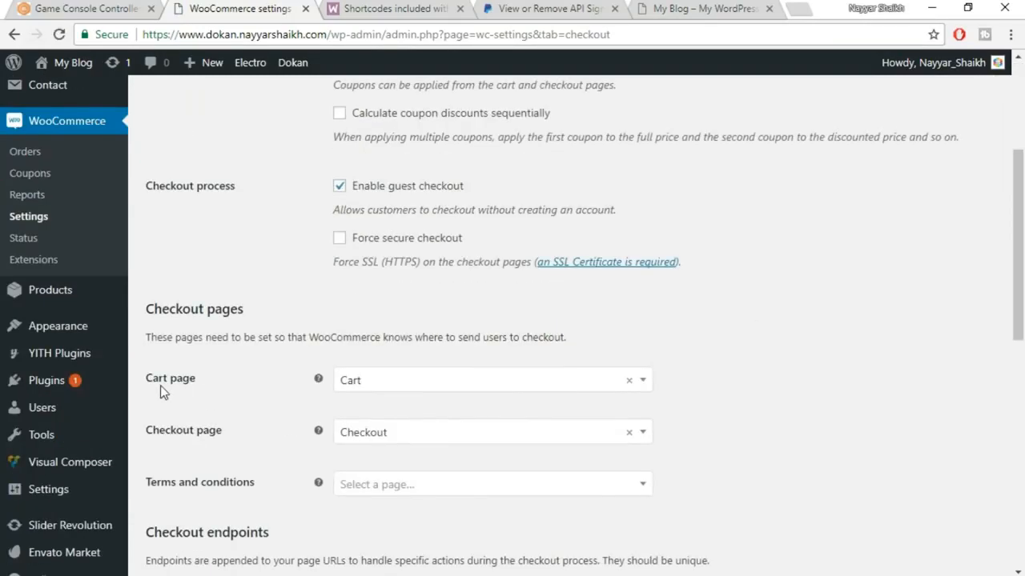
{"action": "left_click", "coordinate": [423, 393]}
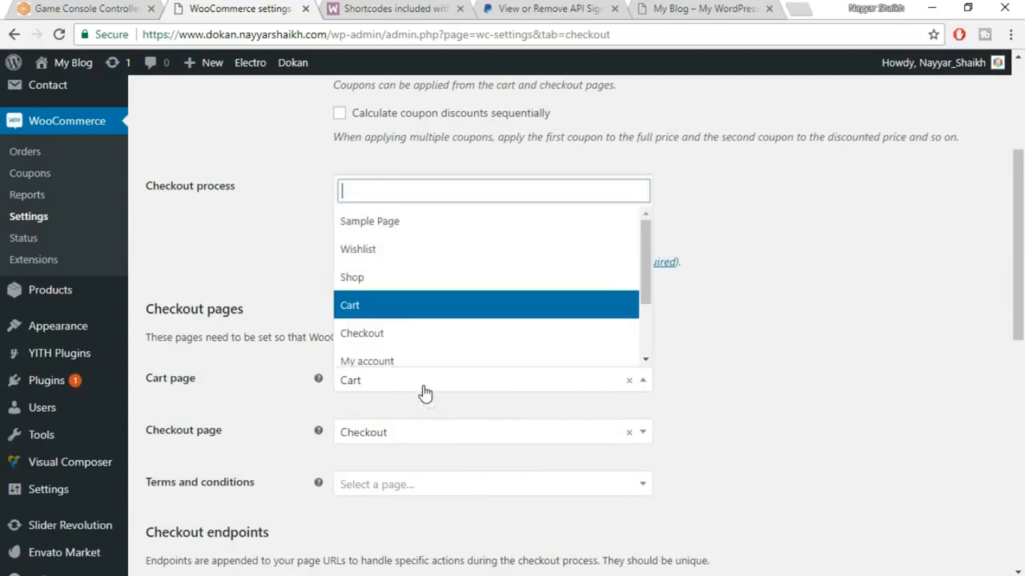
{"action": "left_click", "coordinate": [796, 344]}
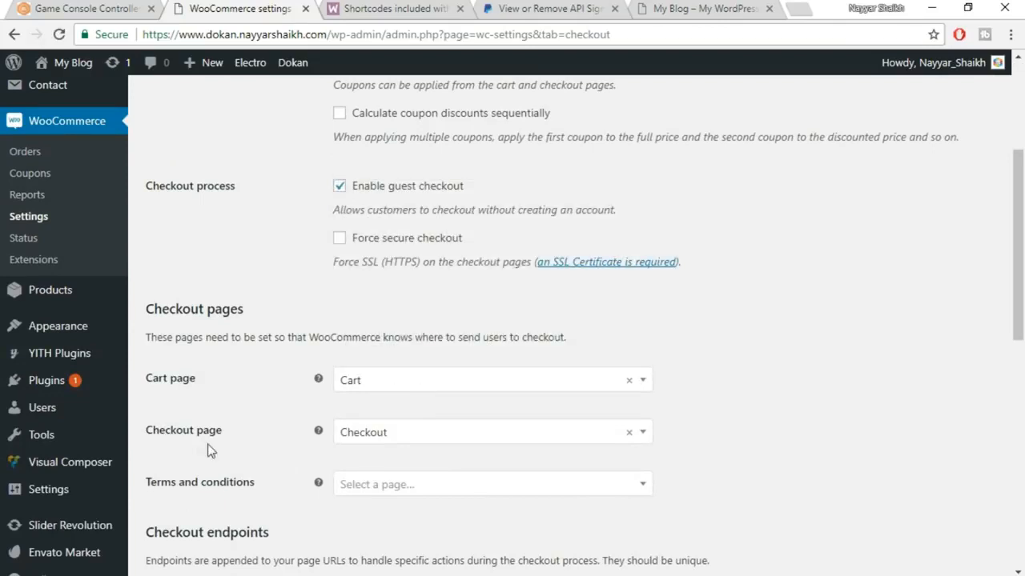
{"action": "left_click", "coordinate": [435, 443]}
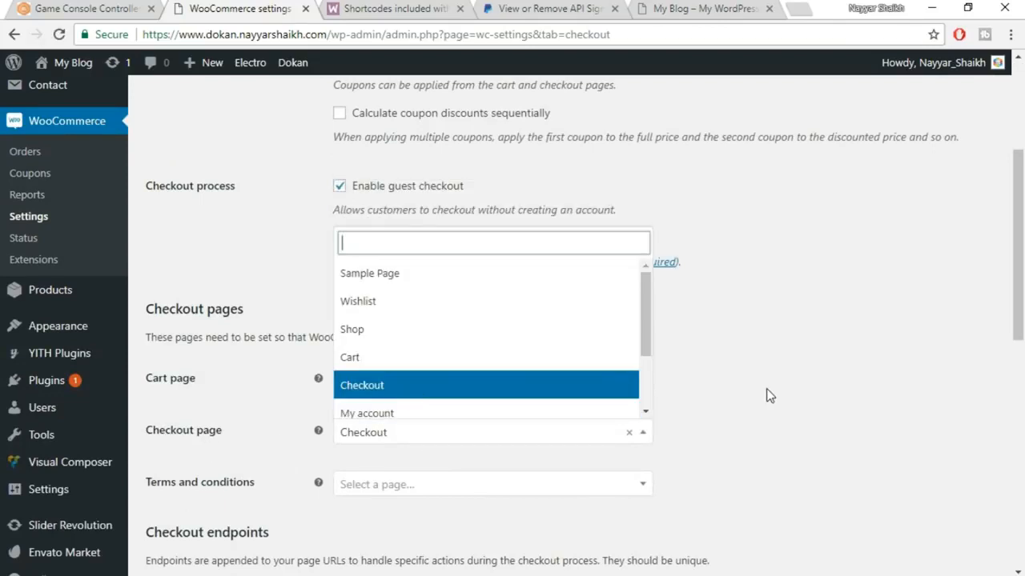
{"action": "left_click", "coordinate": [766, 394]}
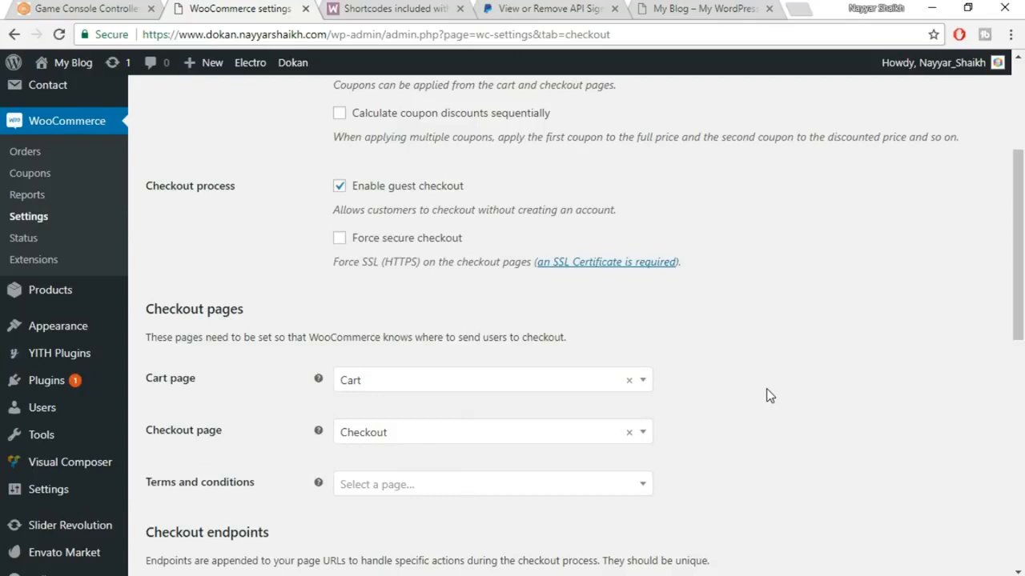
{"action": "scroll", "coordinate": [767, 396], "scroll_direction": "up", "scroll_amount": 3}
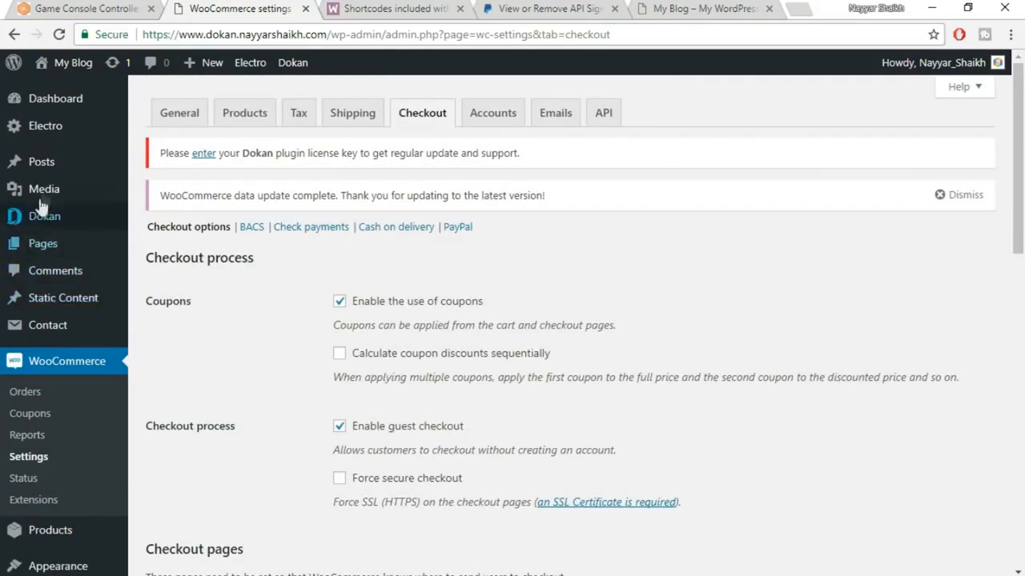
{"action": "mouse_move", "coordinate": [55, 248]}
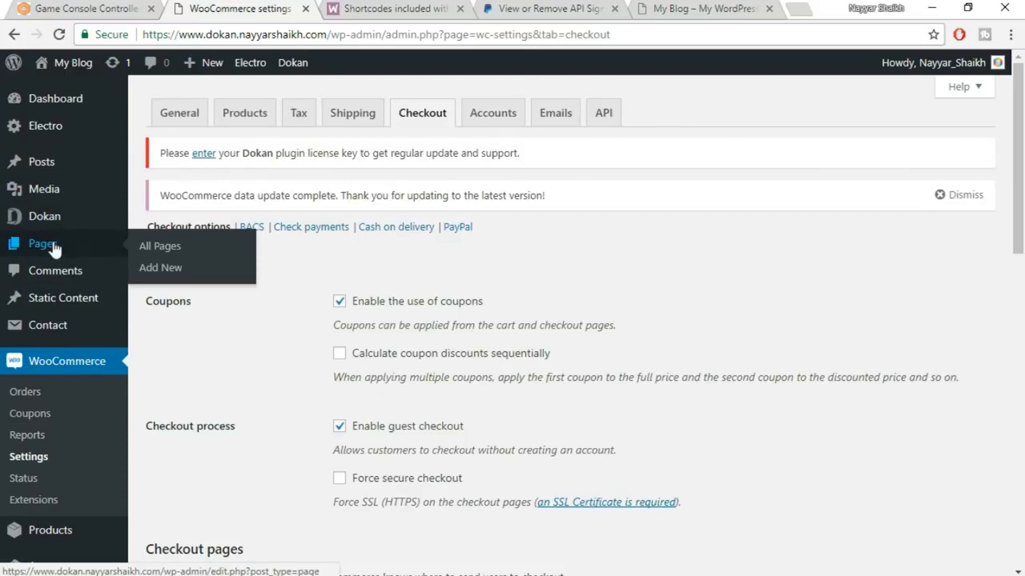
Step: Create a new page titled 'Cart' with the [woocommerce_cart] shortcode pasted into its body
{"action": "left_click", "coordinate": [176, 272]}
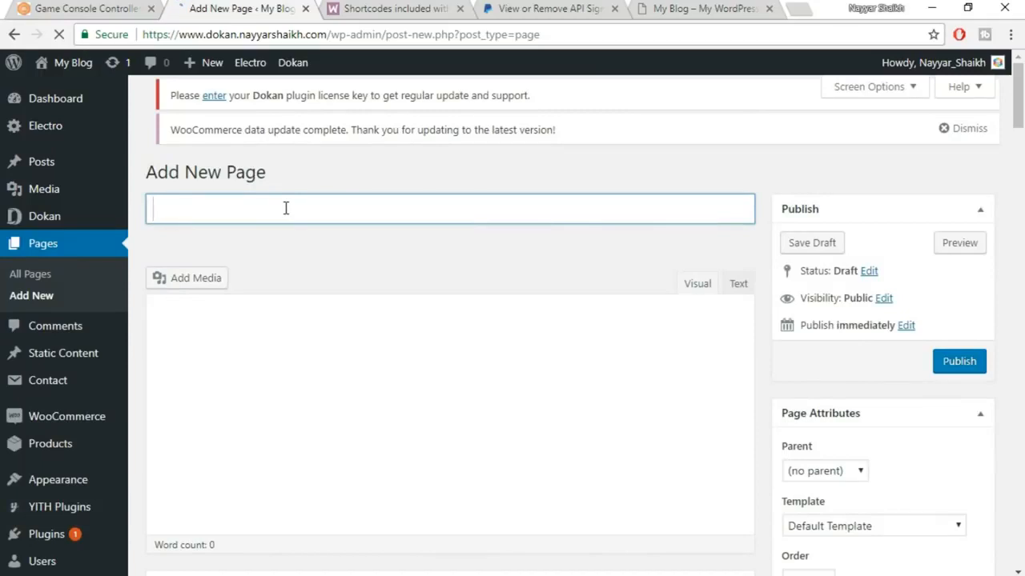
{"action": "type", "text": "Cart"}
{"action": "left_click", "coordinate": [432, 8]}
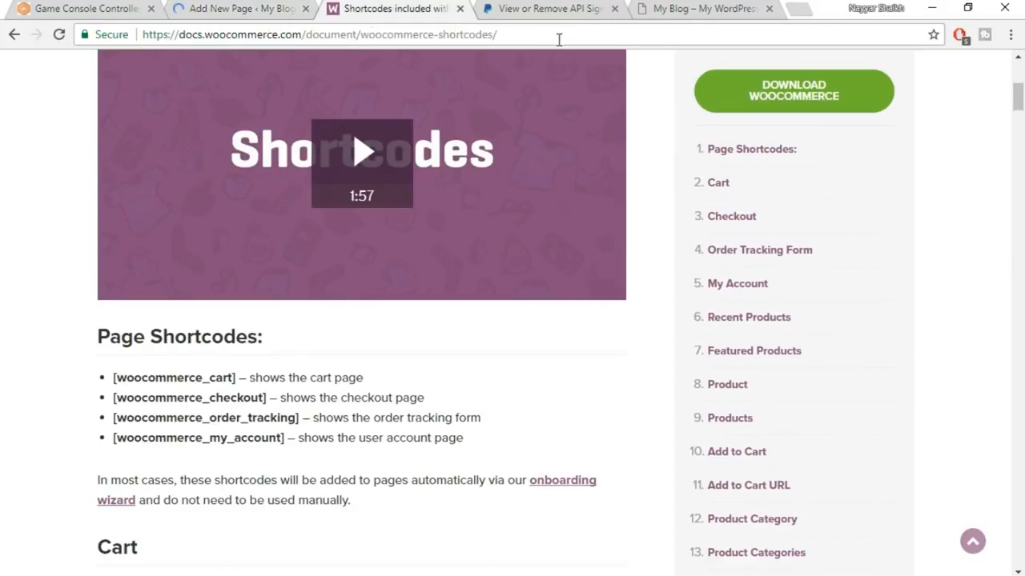
{"action": "scroll", "coordinate": [657, 96], "scroll_direction": "up", "scroll_amount": 3}
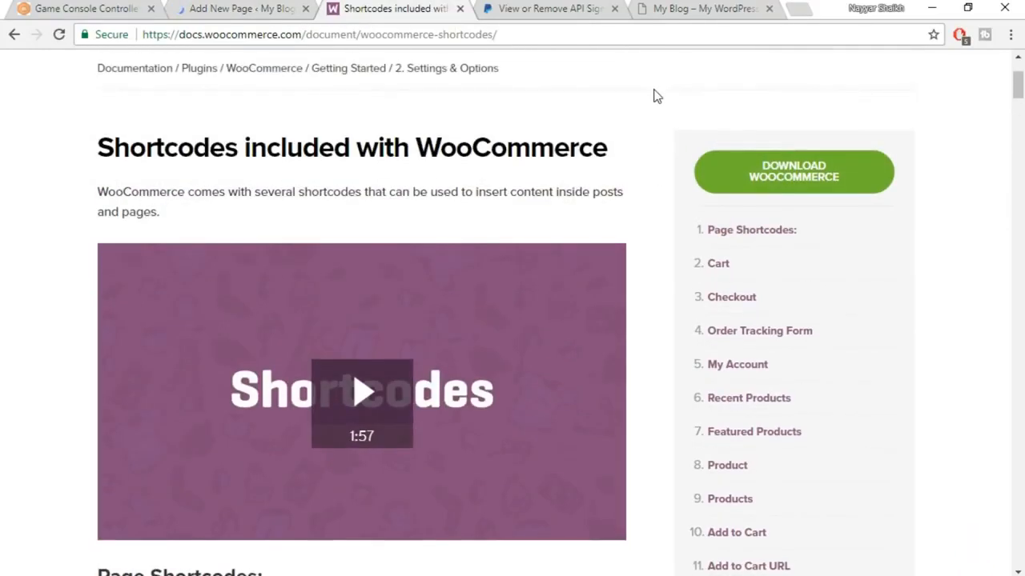
{"action": "left_click_drag", "start_coordinate": [362, 39], "coordinate": [539, 61]}
{"action": "scroll", "coordinate": [606, 174], "scroll_direction": "down", "scroll_amount": 5}
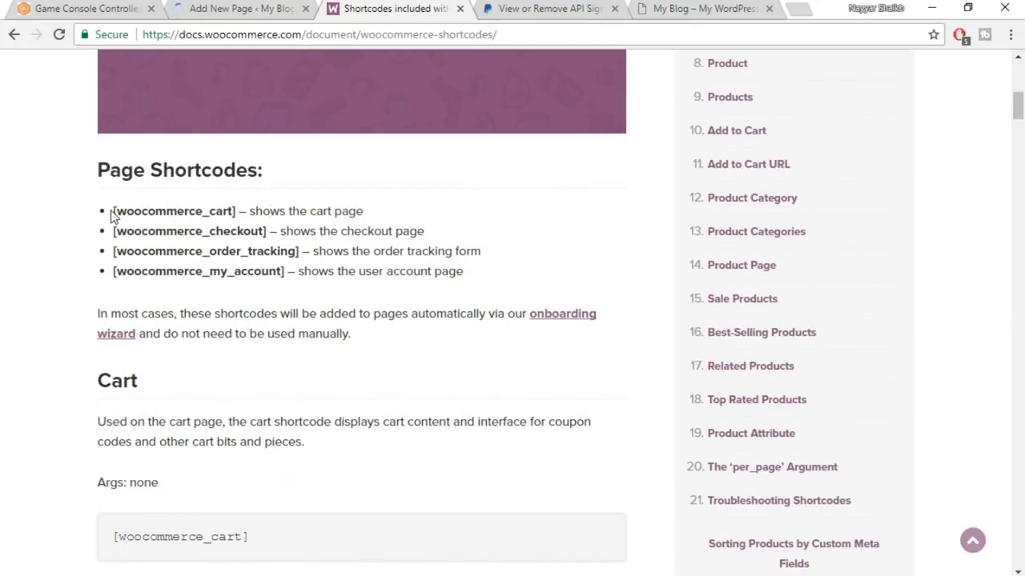
{"action": "left_click_drag", "start_coordinate": [114, 211], "coordinate": [237, 213]}
{"action": "key", "text": "ctrl+c"}
{"action": "left_click", "coordinate": [196, 8]}
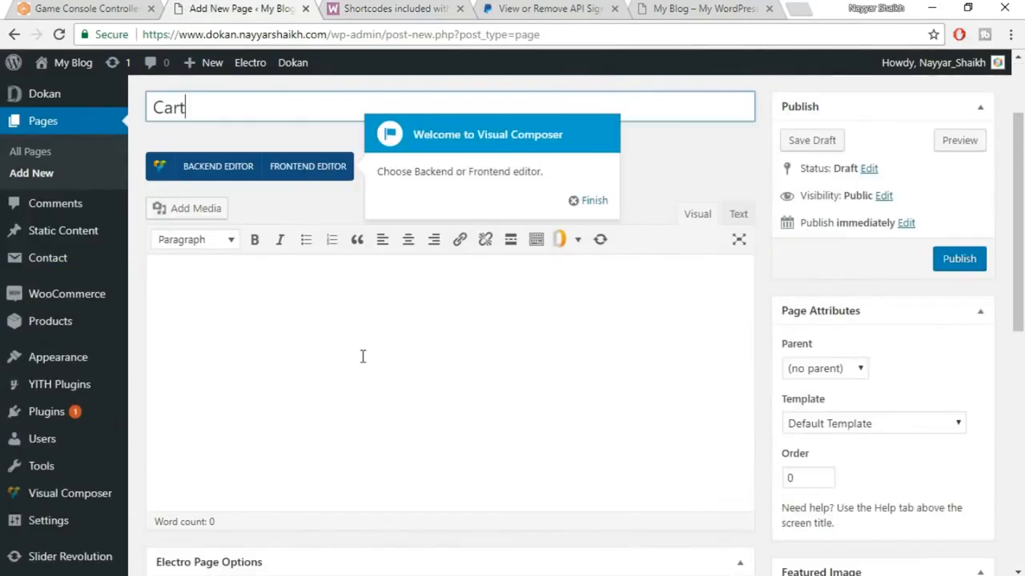
{"action": "left_click", "coordinate": [592, 201]}
{"action": "scroll", "coordinate": [469, 370], "scroll_direction": "up", "scroll_amount": 2}
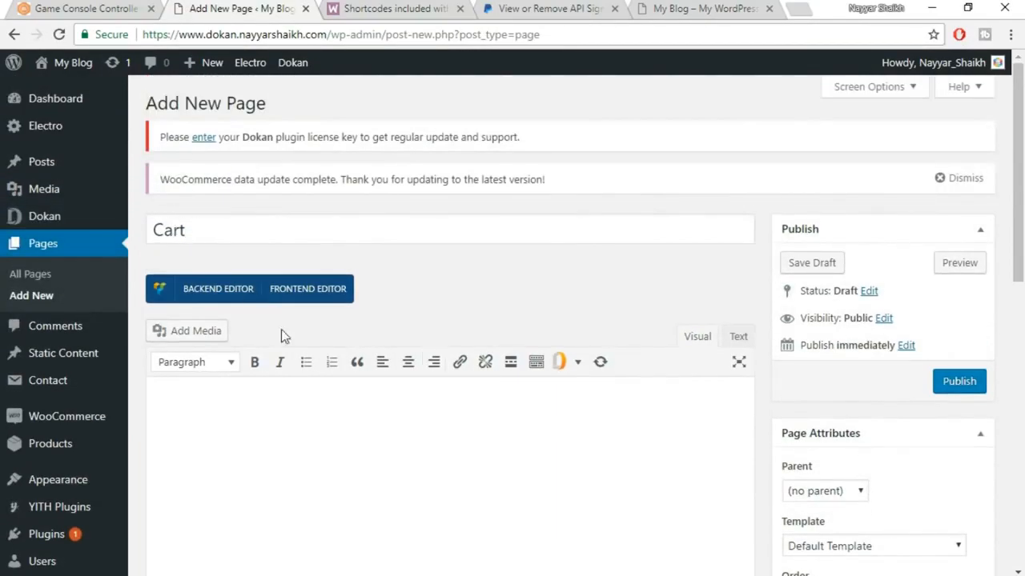
{"action": "left_click", "coordinate": [283, 414]}
{"action": "key", "text": "ctrl+v"}
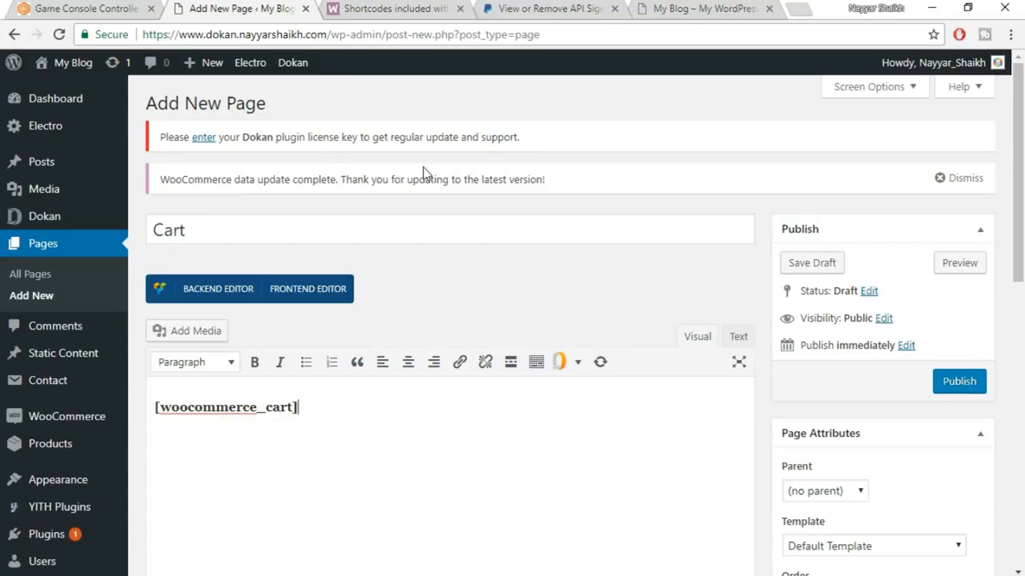
Step: Look up the [woocommerce_checkout] and [woocommerce_my_account] shortcodes, then discard the Cart draft
{"action": "left_click", "coordinate": [430, 8]}
{"action": "left_click_drag", "start_coordinate": [113, 233], "coordinate": [269, 231]}
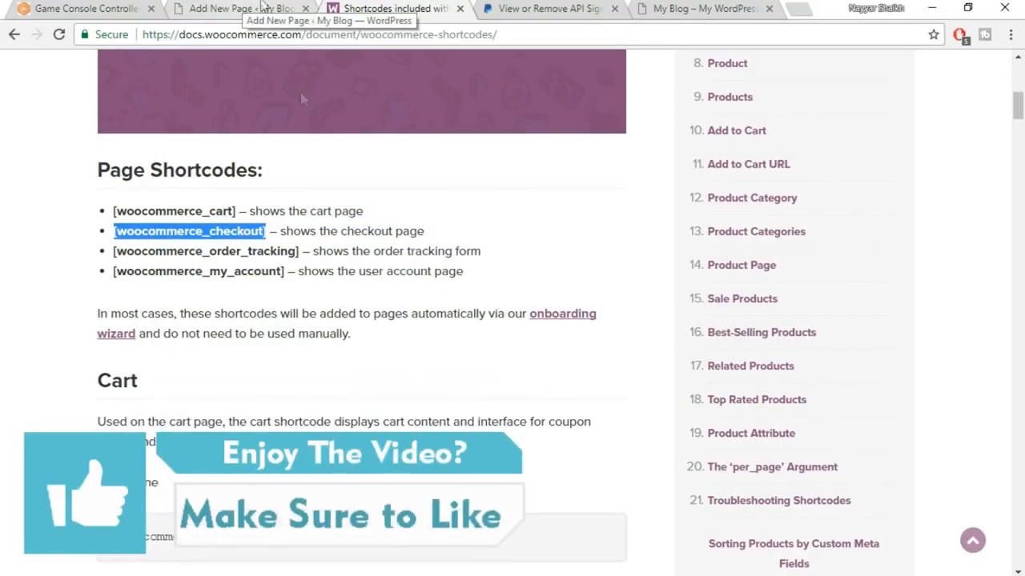
{"action": "left_click_drag", "start_coordinate": [114, 272], "coordinate": [289, 273]}
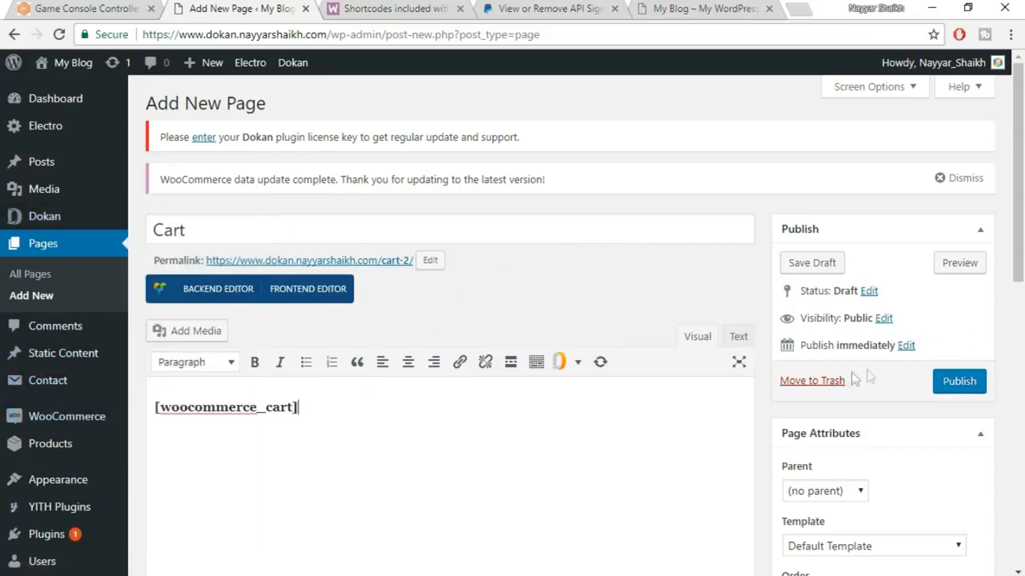
{"action": "left_click", "coordinate": [825, 381]}
Step: Confirm leaving the trashed Cart draft and go to Dokan's Settings
{"action": "left_click", "coordinate": [585, 132]}
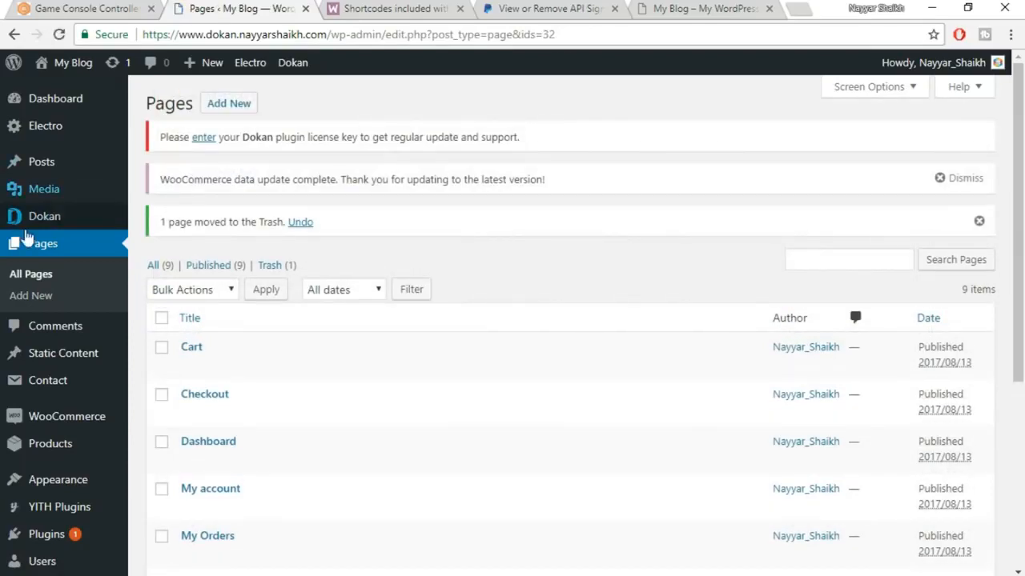
{"action": "mouse_move", "coordinate": [27, 229]}
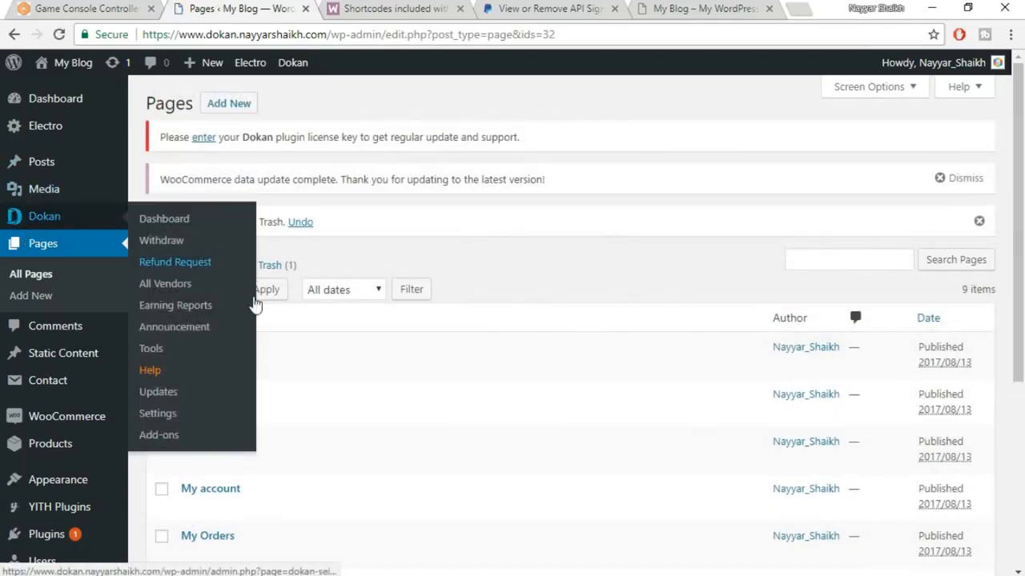
{"action": "left_click", "coordinate": [169, 425]}
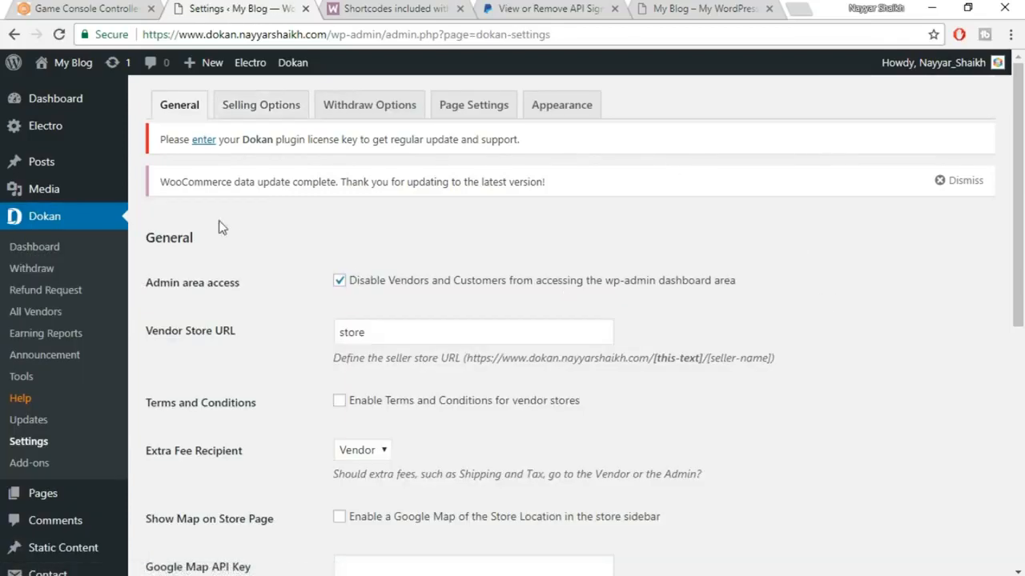
Step: Scroll Dokan's General settings and highlight the example vendor store URL using the 'store' prefix
{"action": "scroll", "coordinate": [800, 286], "scroll_direction": "down", "scroll_amount": 1}
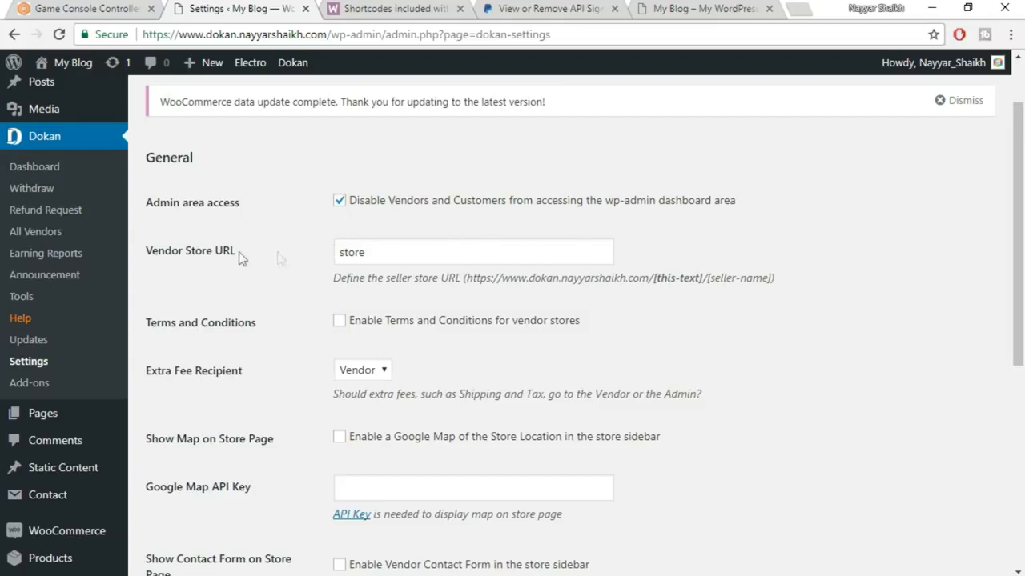
{"action": "scroll", "coordinate": [347, 271], "scroll_direction": "down", "scroll_amount": 1}
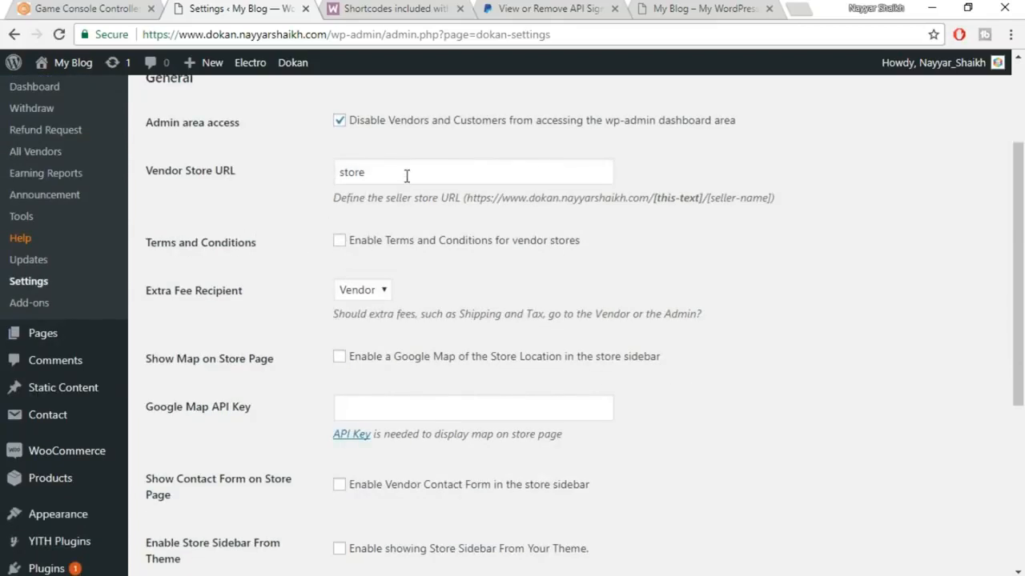
{"action": "left_click_drag", "start_coordinate": [471, 201], "coordinate": [729, 210]}
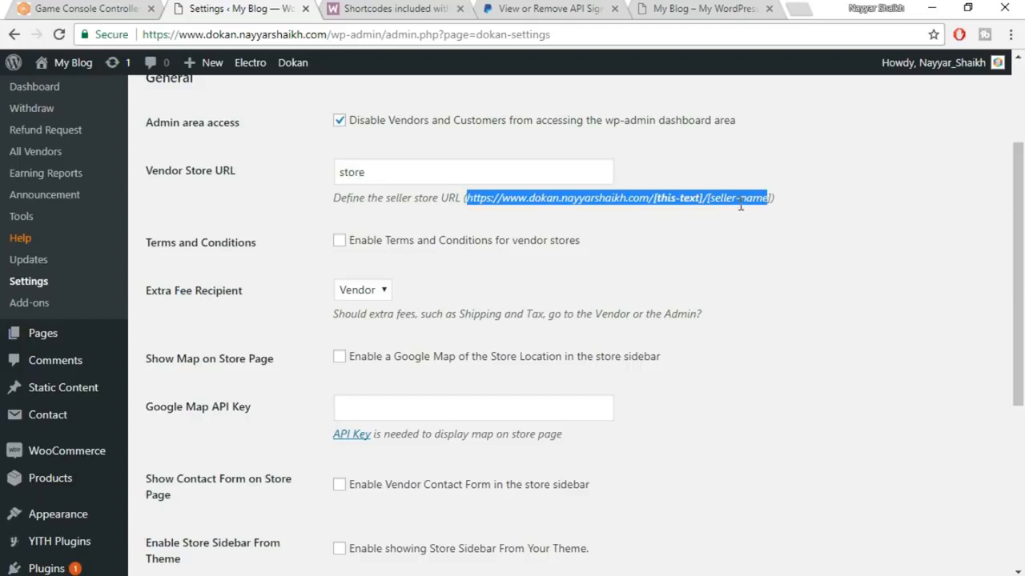
Step: Keep Vendor as the Extra Fee Recipient in Dokan's General settings
{"action": "left_click", "coordinate": [438, 197]}
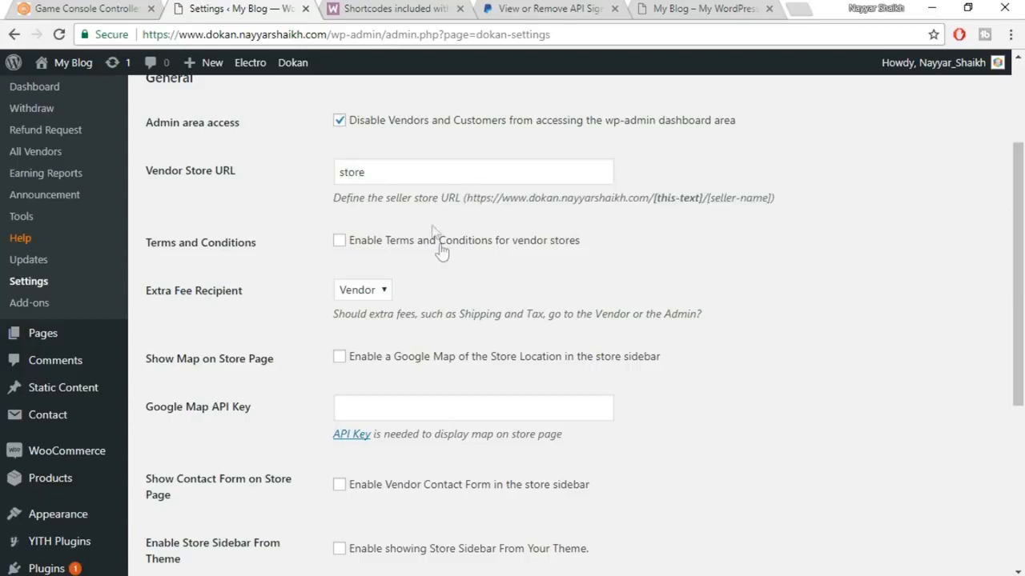
{"action": "scroll", "coordinate": [522, 262], "scroll_direction": "down", "scroll_amount": 1}
{"action": "scroll", "coordinate": [522, 261], "scroll_direction": "down", "scroll_amount": 2}
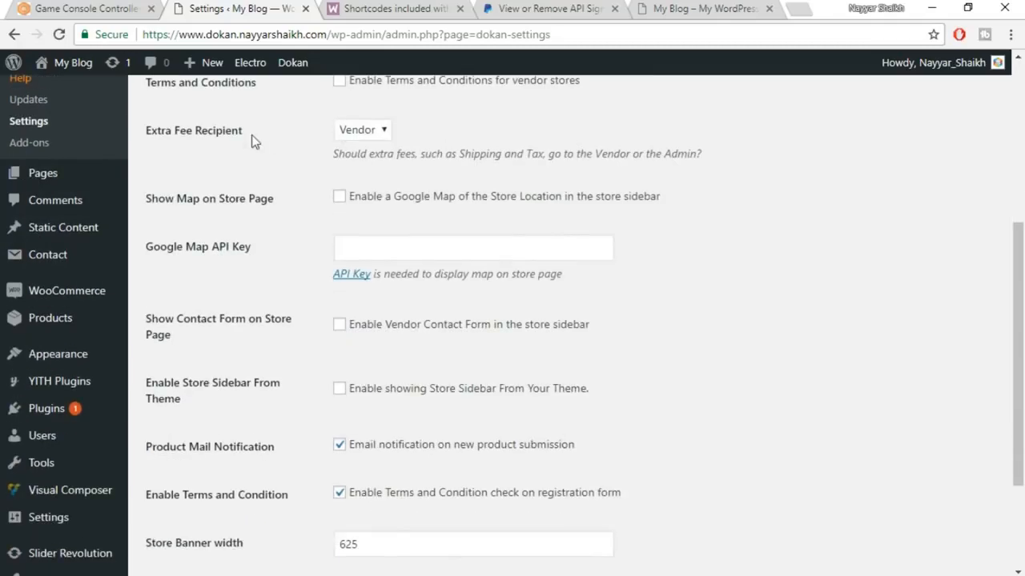
{"action": "scroll", "coordinate": [473, 186], "scroll_direction": "up", "scroll_amount": 1}
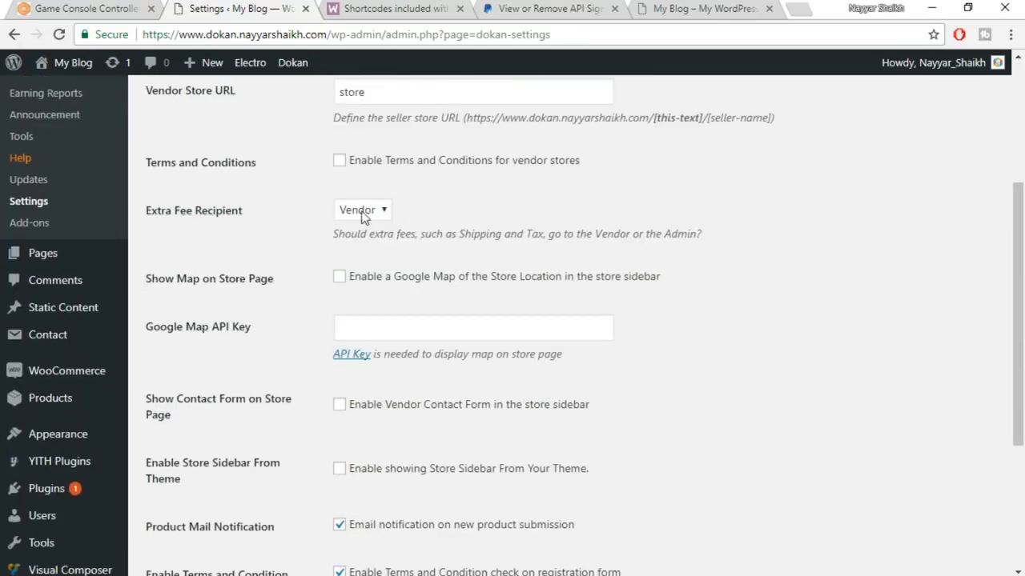
{"action": "left_click", "coordinate": [361, 210]}
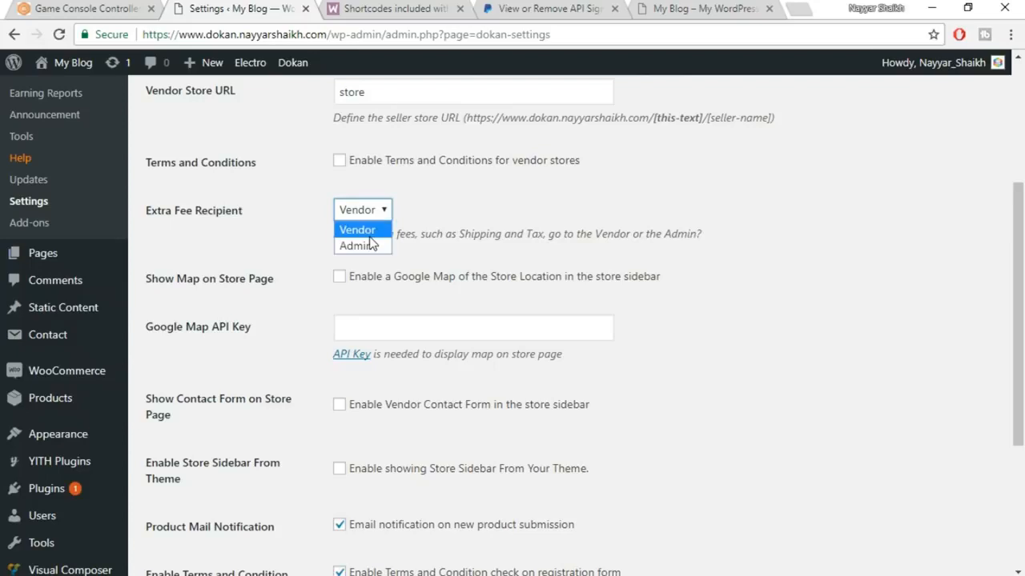
{"action": "left_click", "coordinate": [374, 231]}
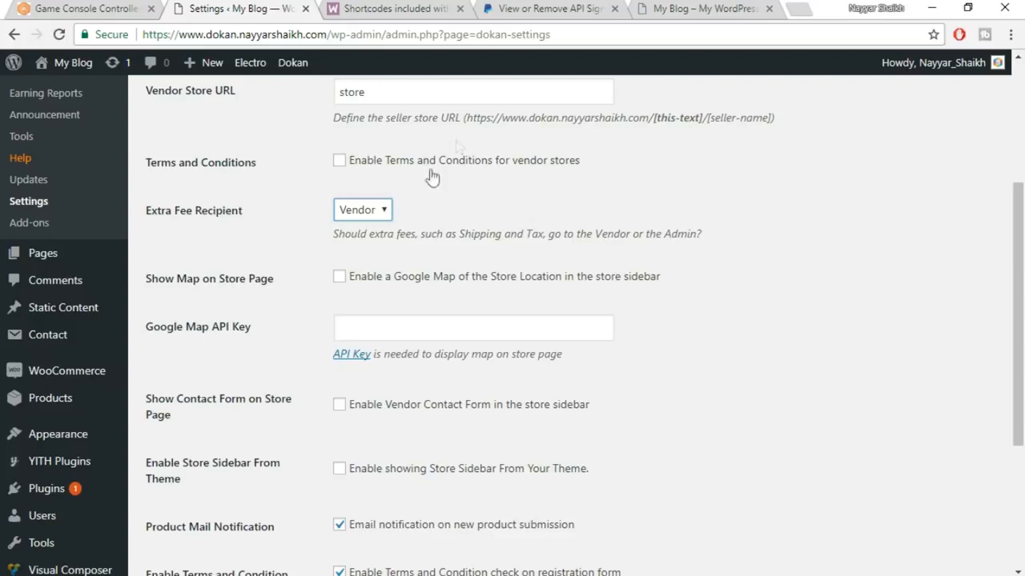
{"action": "left_click", "coordinate": [387, 209]}
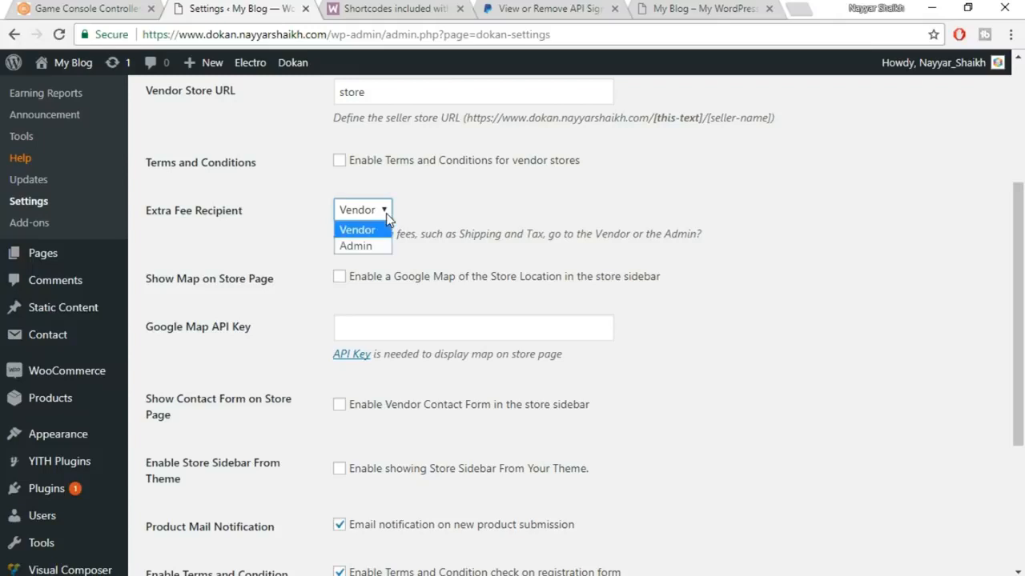
{"action": "left_click", "coordinate": [438, 214]}
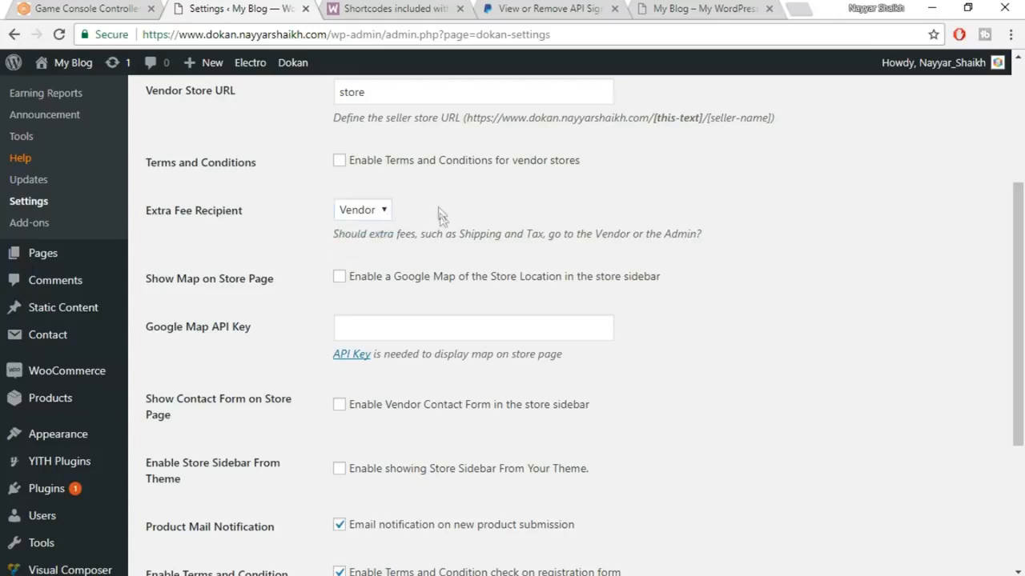
Step: Save the General settings and close the Shortcodes browser tab
{"action": "scroll", "coordinate": [440, 213], "scroll_direction": "down", "scroll_amount": 1}
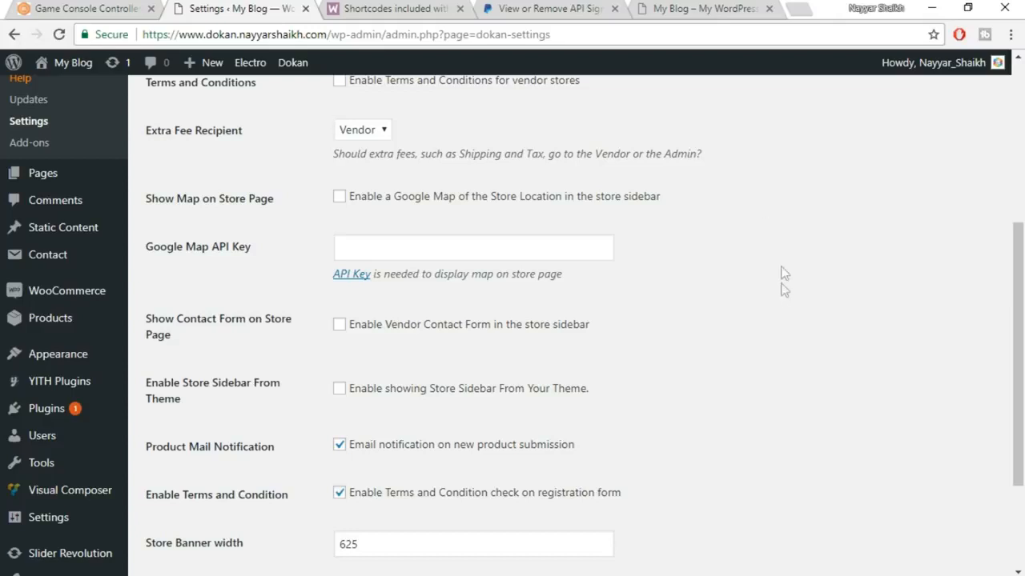
{"action": "scroll", "coordinate": [783, 287], "scroll_direction": "down", "scroll_amount": 1}
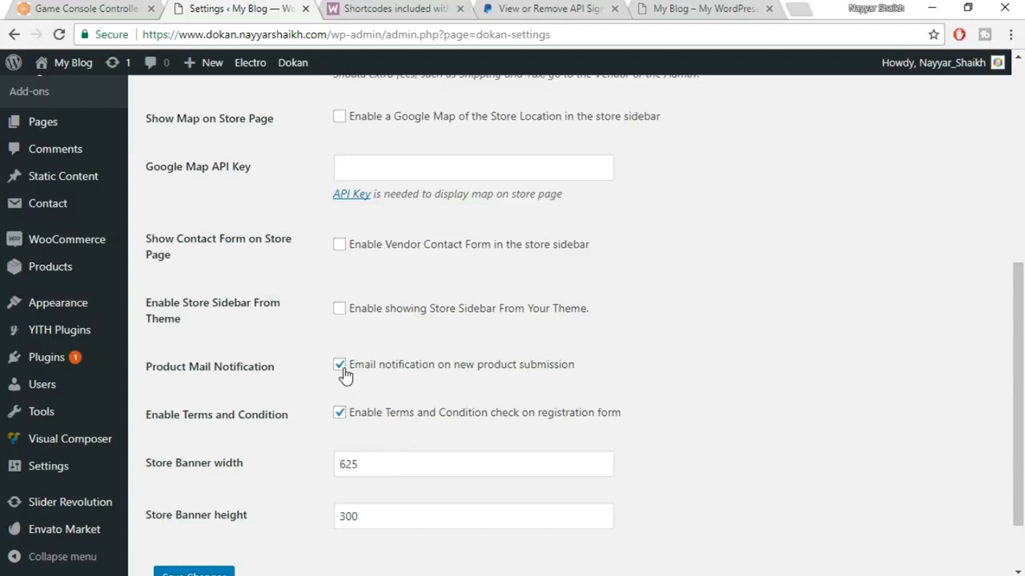
{"action": "scroll", "coordinate": [468, 494], "scroll_direction": "down", "scroll_amount": 1}
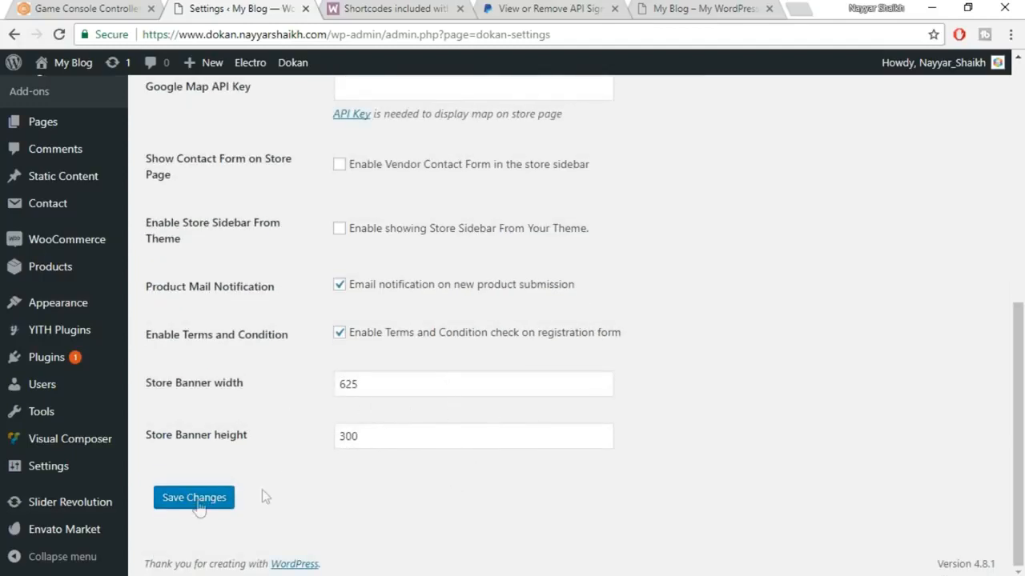
{"action": "left_click", "coordinate": [197, 497]}
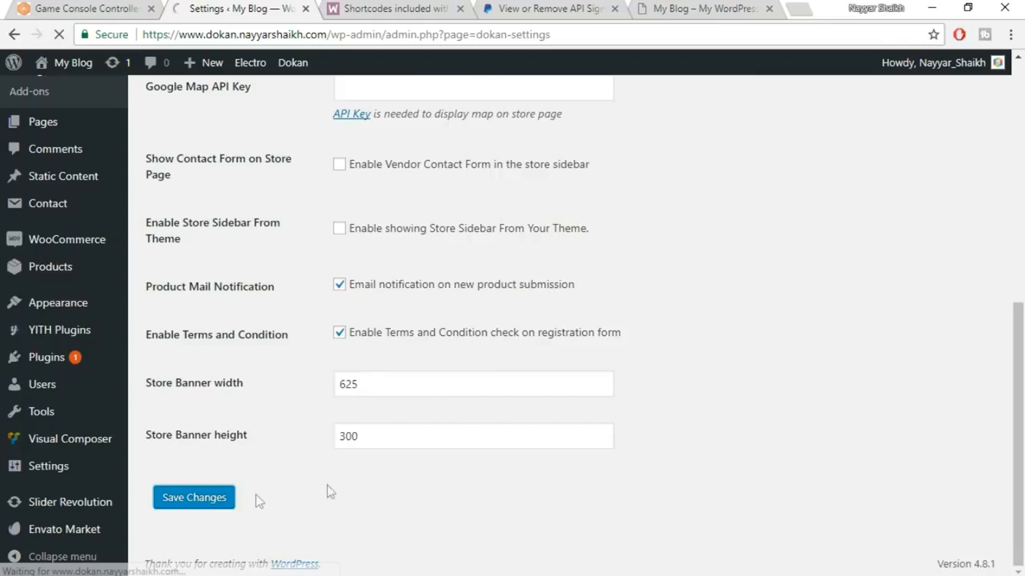
{"action": "left_click", "coordinate": [460, 9]}
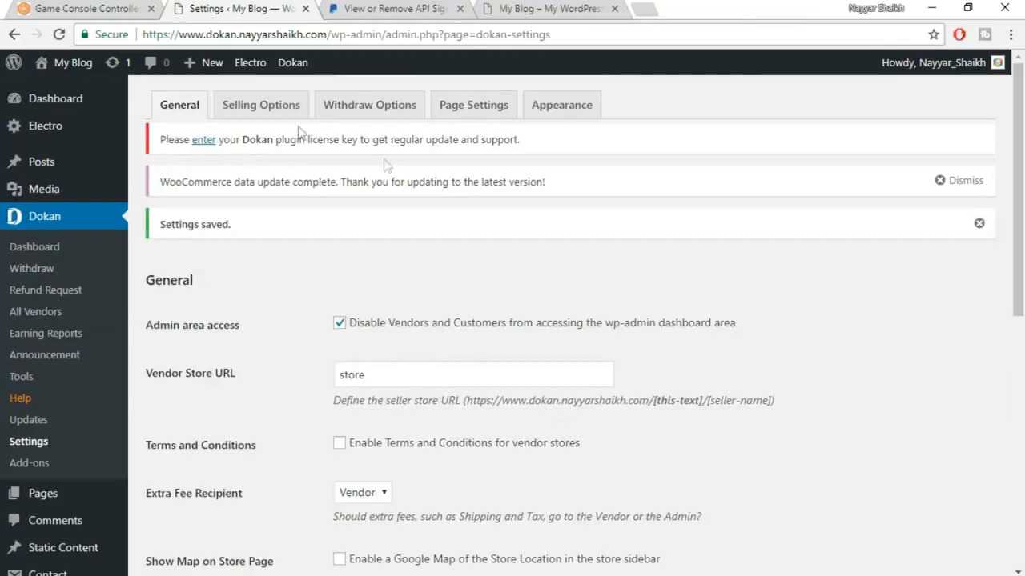
Step: Open Selling Options and confirm the vendor commission stays at 90%
{"action": "left_click", "coordinate": [257, 109]}
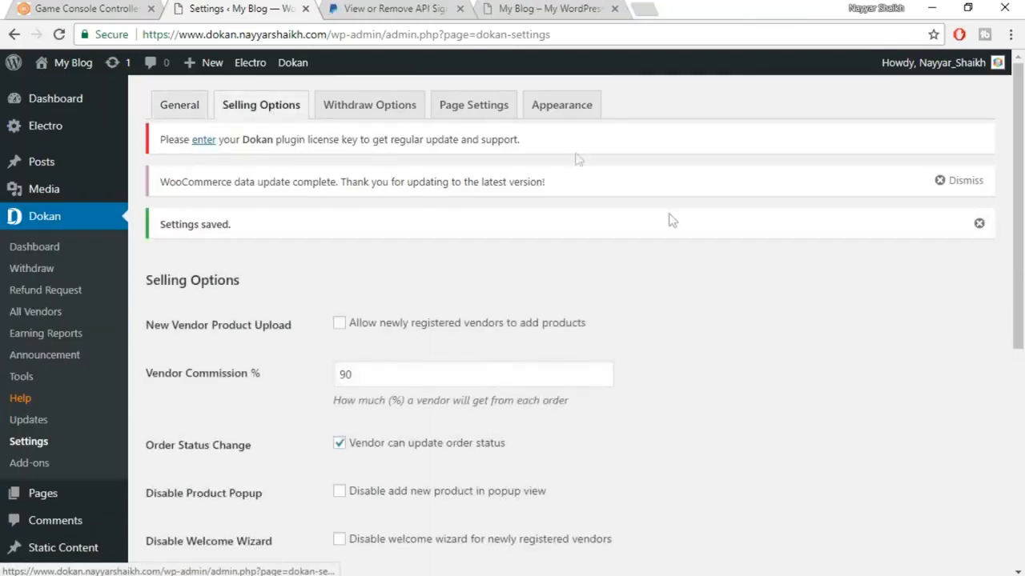
{"action": "scroll", "coordinate": [724, 286], "scroll_direction": "down", "scroll_amount": 2}
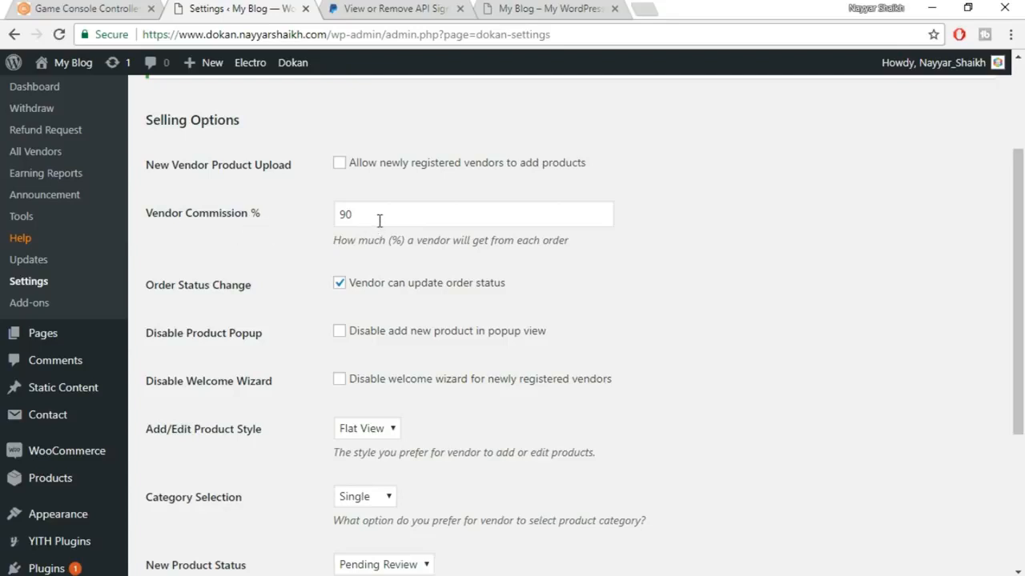
{"action": "left_click_drag", "start_coordinate": [362, 217], "coordinate": [341, 217]}
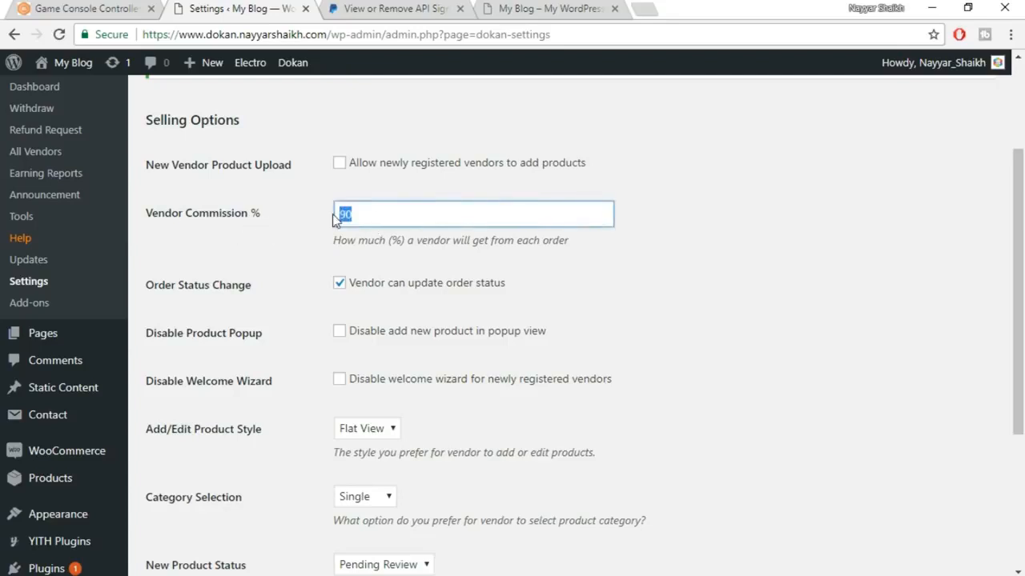
{"action": "left_click", "coordinate": [692, 196]}
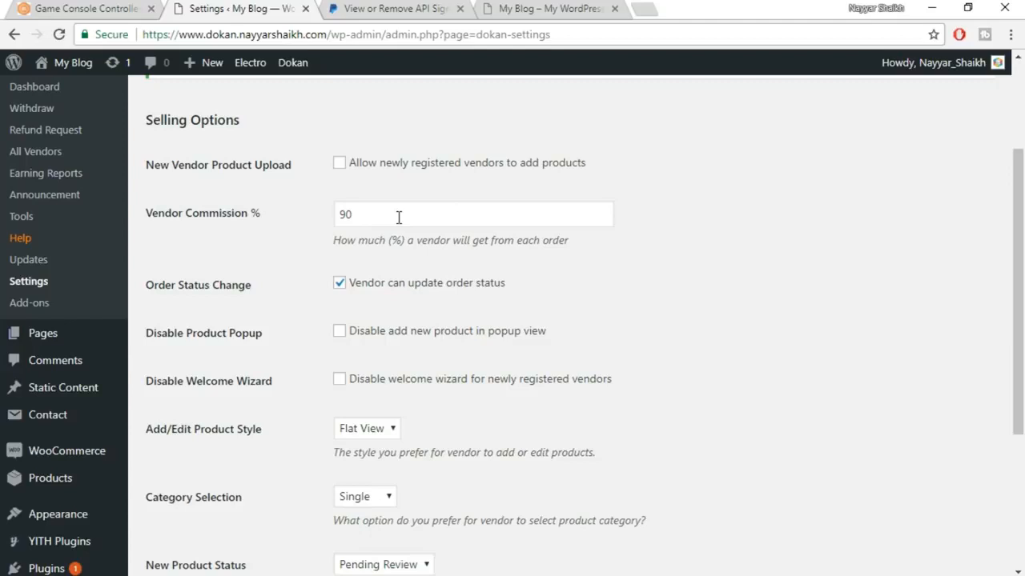
Step: Keep New Product Status as Pending Review and save the Selling Options
{"action": "scroll", "coordinate": [777, 272], "scroll_direction": "down", "scroll_amount": 2}
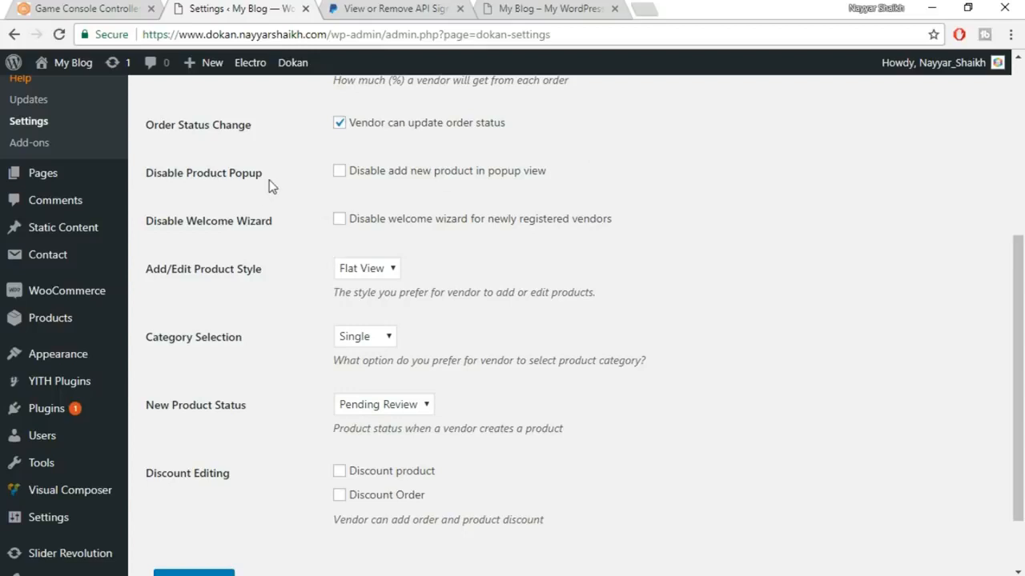
{"action": "scroll", "coordinate": [473, 261], "scroll_direction": "down", "scroll_amount": 1}
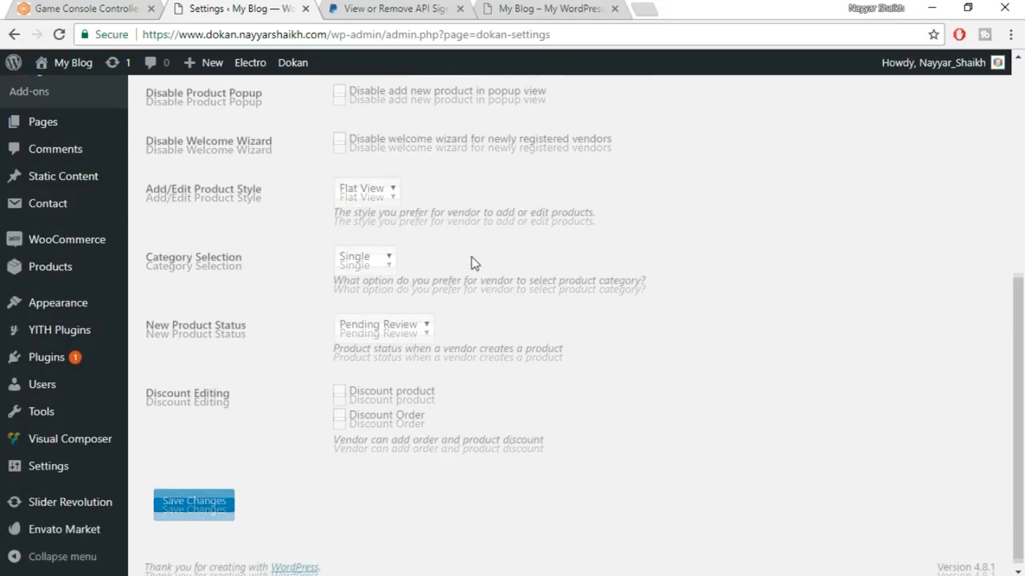
{"action": "scroll", "coordinate": [468, 342], "scroll_direction": "down", "scroll_amount": 1}
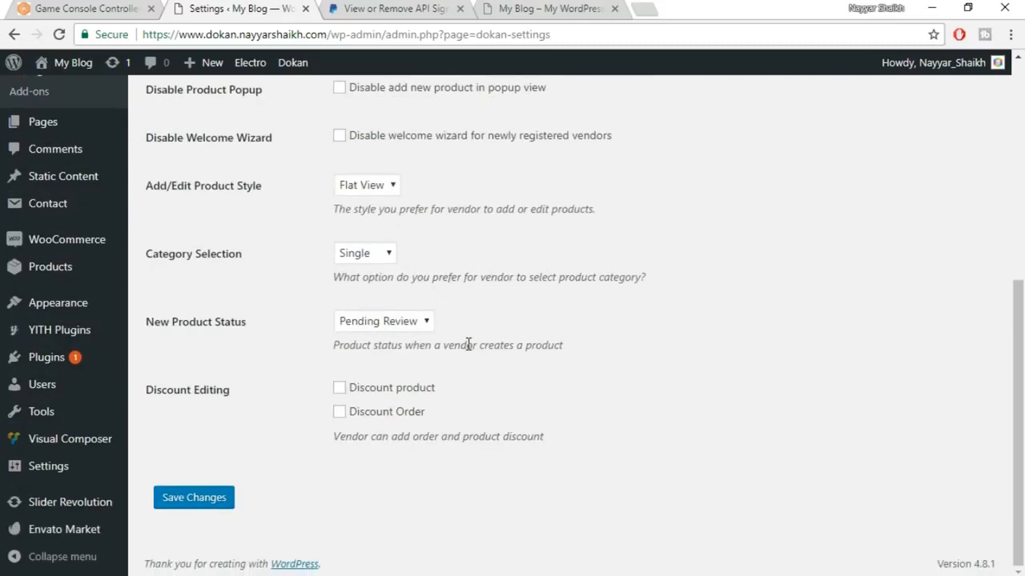
{"action": "left_click", "coordinate": [408, 323]}
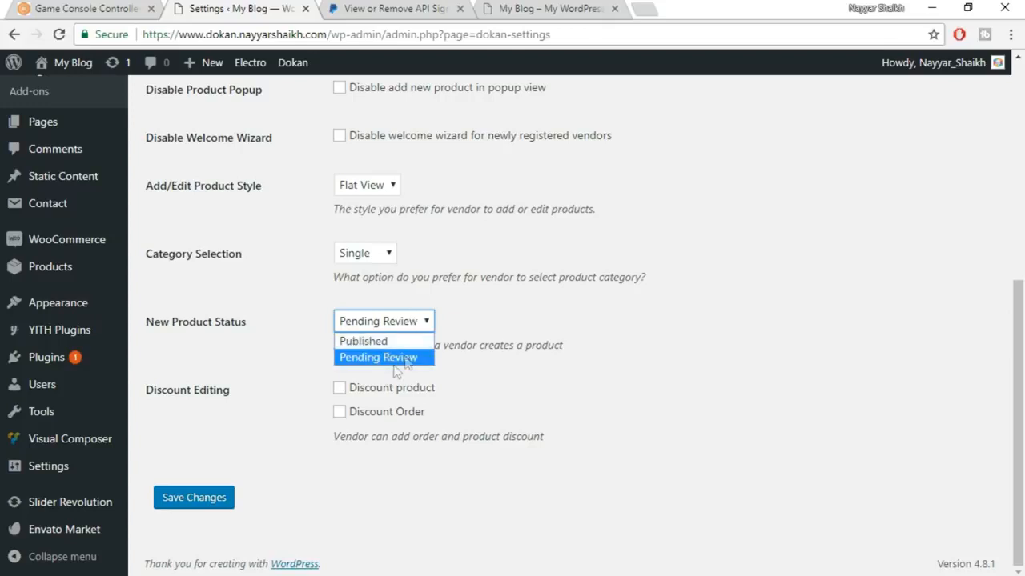
{"action": "left_click", "coordinate": [405, 360]}
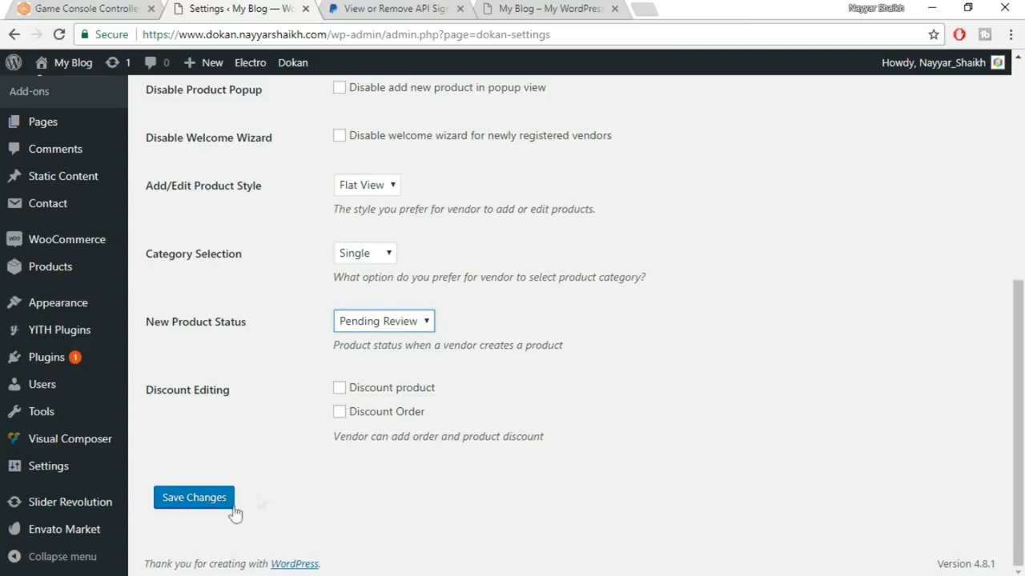
{"action": "left_click", "coordinate": [196, 501]}
{"action": "left_click", "coordinate": [196, 498]}
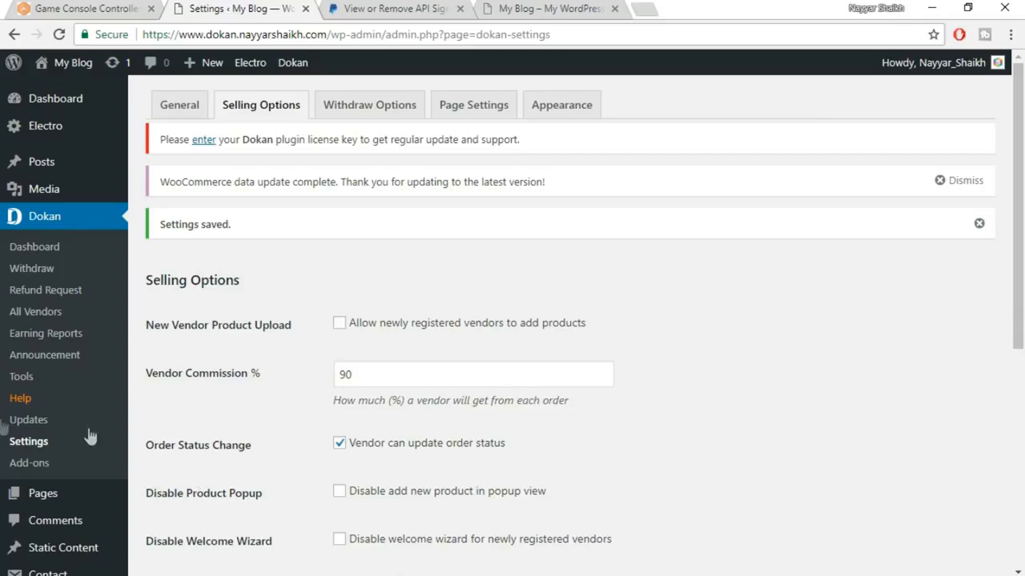
Step: Review Withdraw Options: PayPal and Bank Transfer methods, 100 minimum withdraw limit, 7-day threshold
{"action": "left_click", "coordinate": [372, 110]}
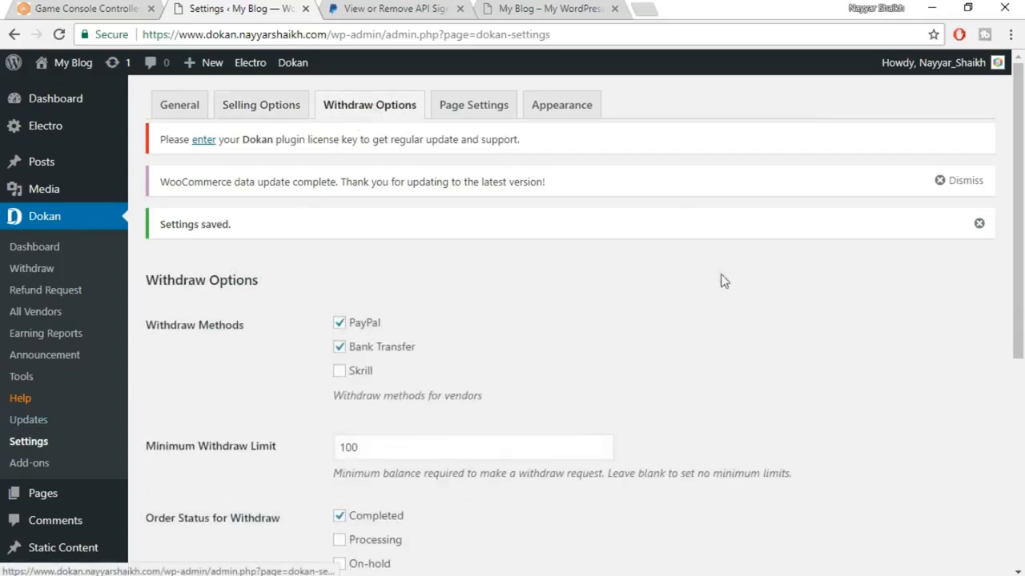
{"action": "scroll", "coordinate": [721, 279], "scroll_direction": "down", "scroll_amount": 1}
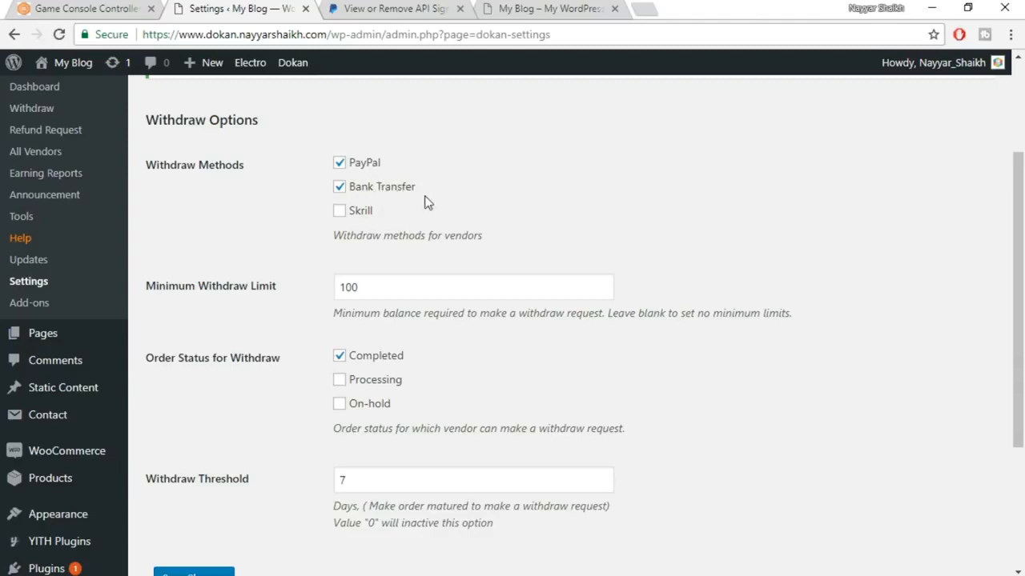
{"action": "scroll", "coordinate": [336, 292], "scroll_direction": "down", "scroll_amount": 1}
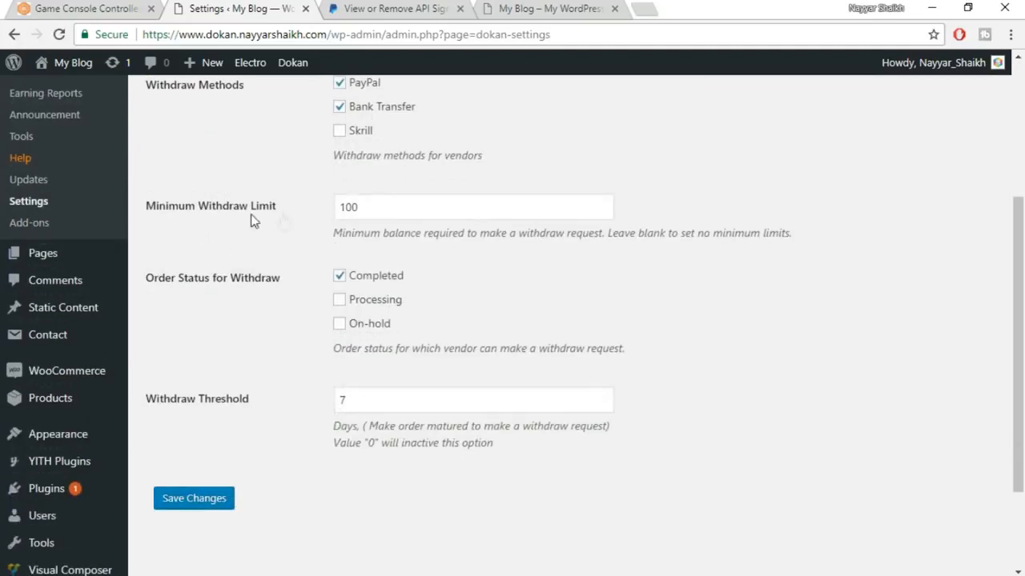
{"action": "left_click_drag", "start_coordinate": [381, 210], "coordinate": [341, 210]}
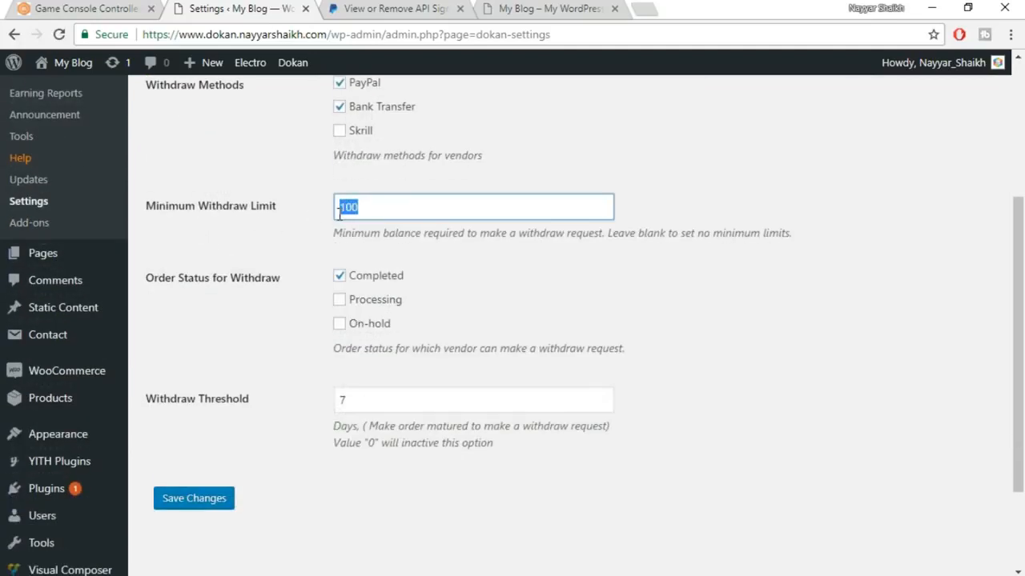
{"action": "left_click", "coordinate": [537, 173]}
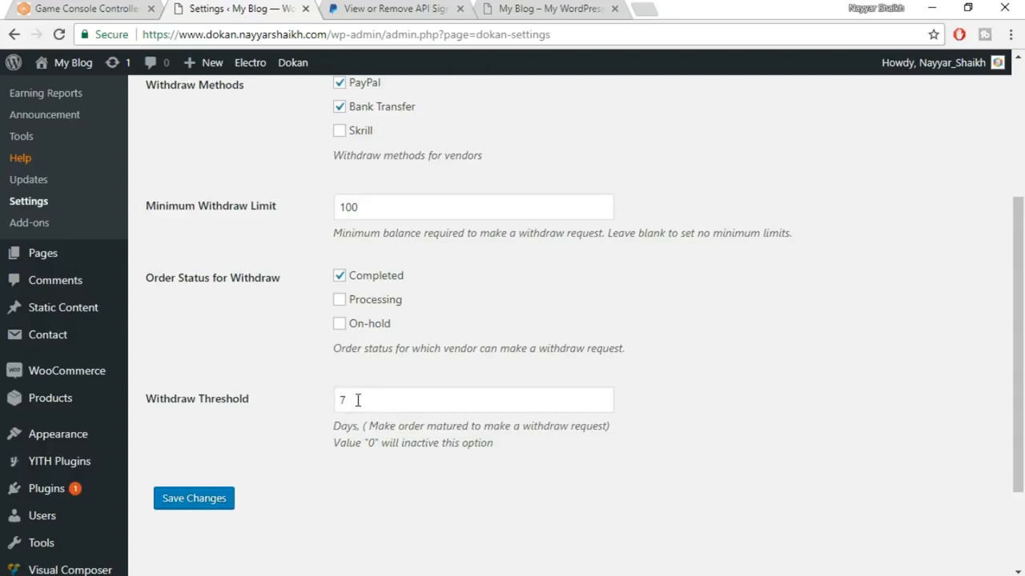
Step: Save the Withdraw Options with PayPal, Bank Transfer, a 100 minimum and a 7-day threshold
{"action": "left_click", "coordinate": [200, 499]}
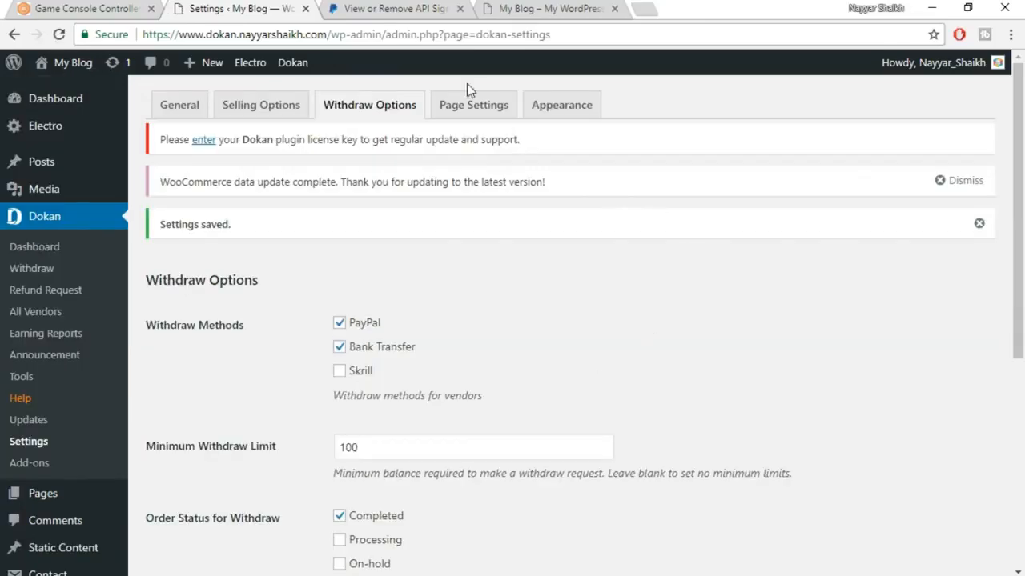
{"action": "left_click", "coordinate": [474, 112]}
Step: Assign the Dashboard and My Orders pages in Page Settings and save them
{"action": "scroll", "coordinate": [740, 305], "scroll_direction": "down", "scroll_amount": 1}
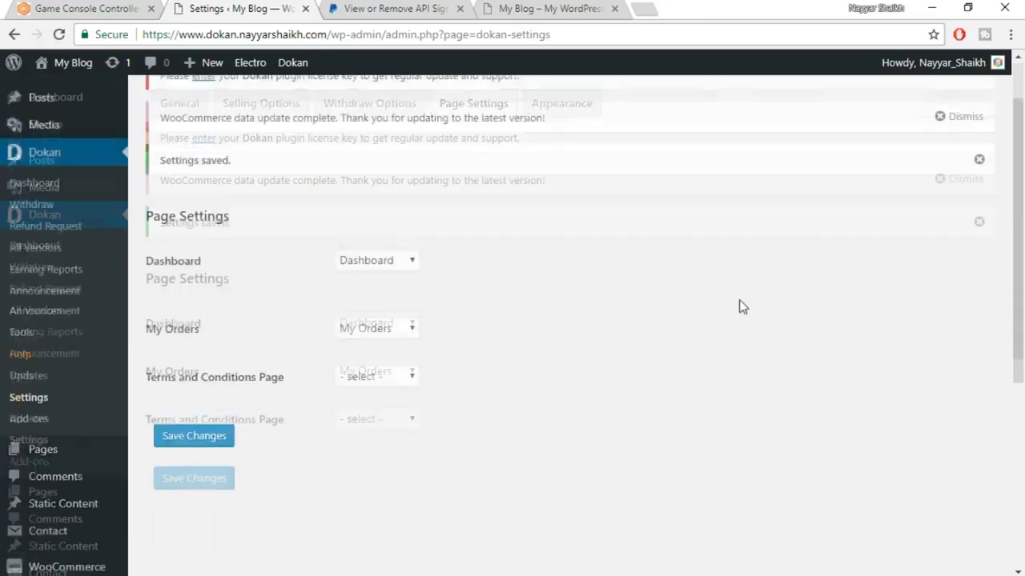
{"action": "left_click", "coordinate": [406, 249]}
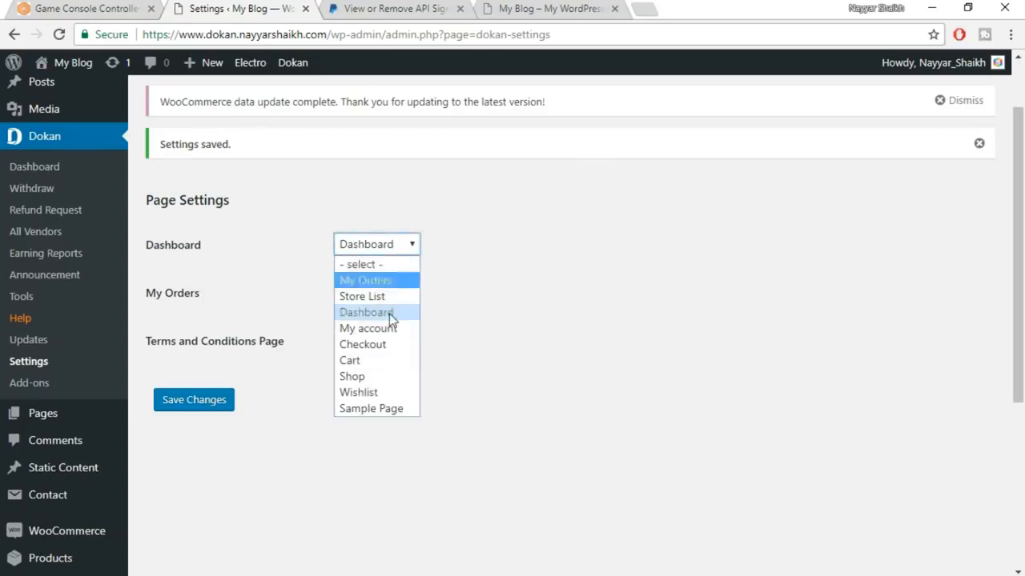
{"action": "left_click", "coordinate": [390, 315]}
{"action": "left_click", "coordinate": [386, 297]}
{"action": "left_click", "coordinate": [387, 299]}
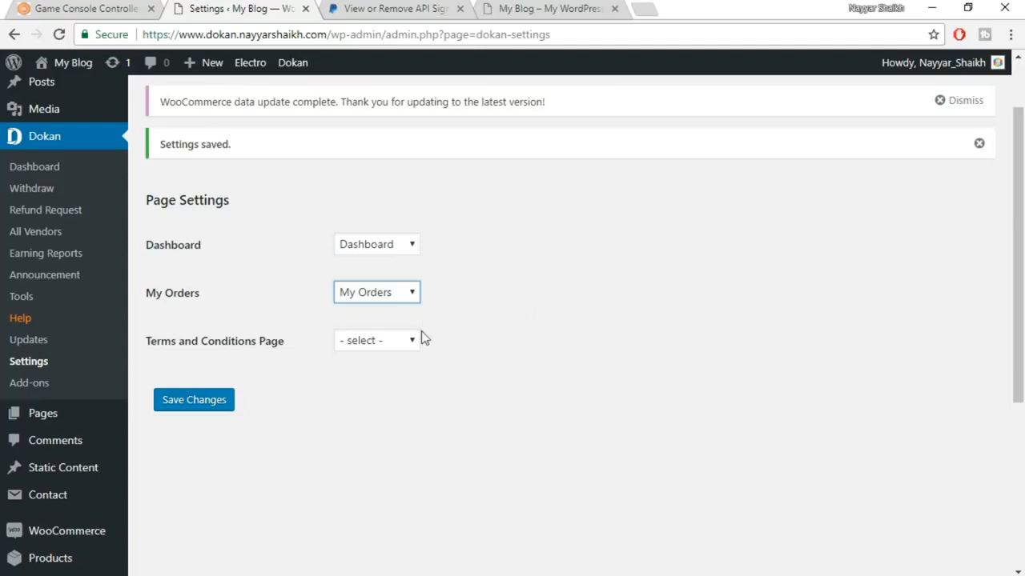
{"action": "left_click", "coordinate": [193, 399]}
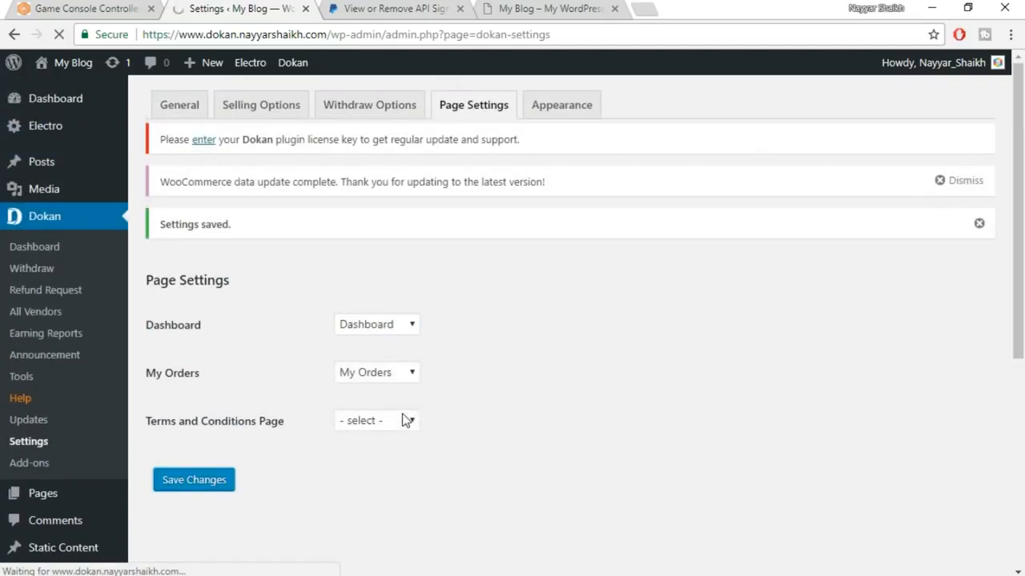
Step: Save the Appearance settings with the current store header template, then copy the site address
{"action": "left_click", "coordinate": [565, 114]}
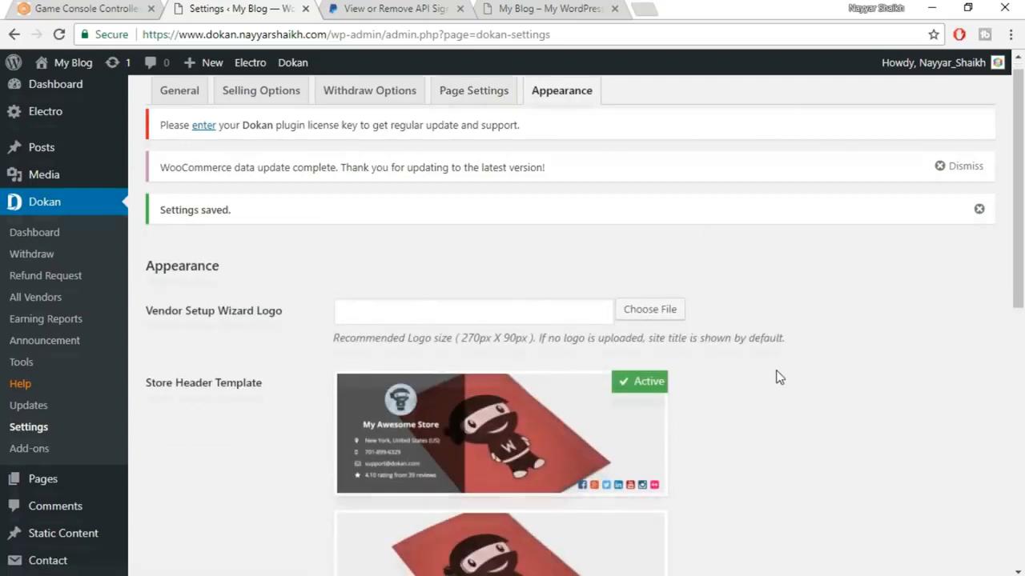
{"action": "scroll", "coordinate": [778, 376], "scroll_direction": "down", "scroll_amount": 2}
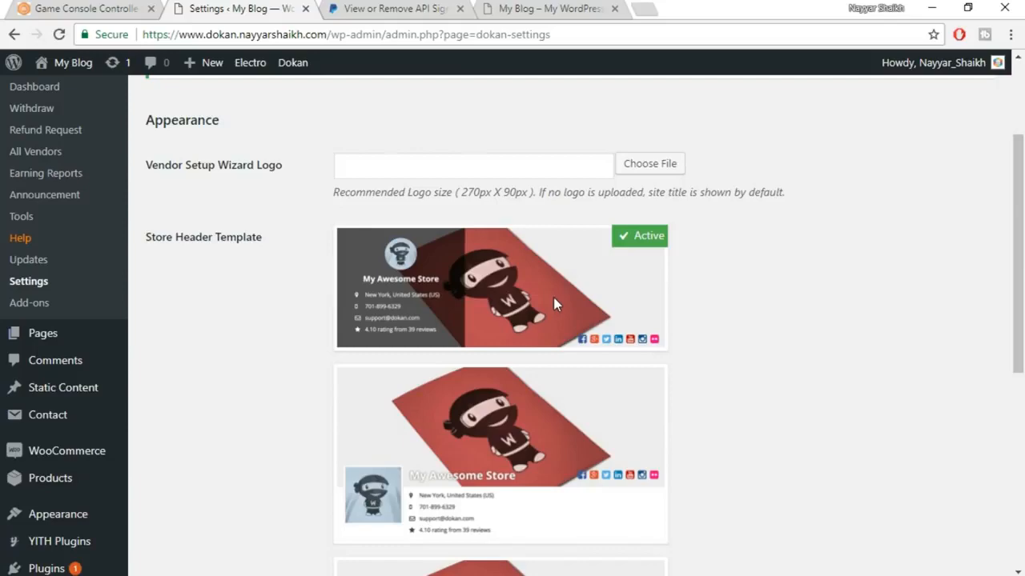
{"action": "scroll", "coordinate": [571, 342], "scroll_direction": "down", "scroll_amount": 4}
{"action": "scroll", "coordinate": [595, 348], "scroll_direction": "down", "scroll_amount": 2}
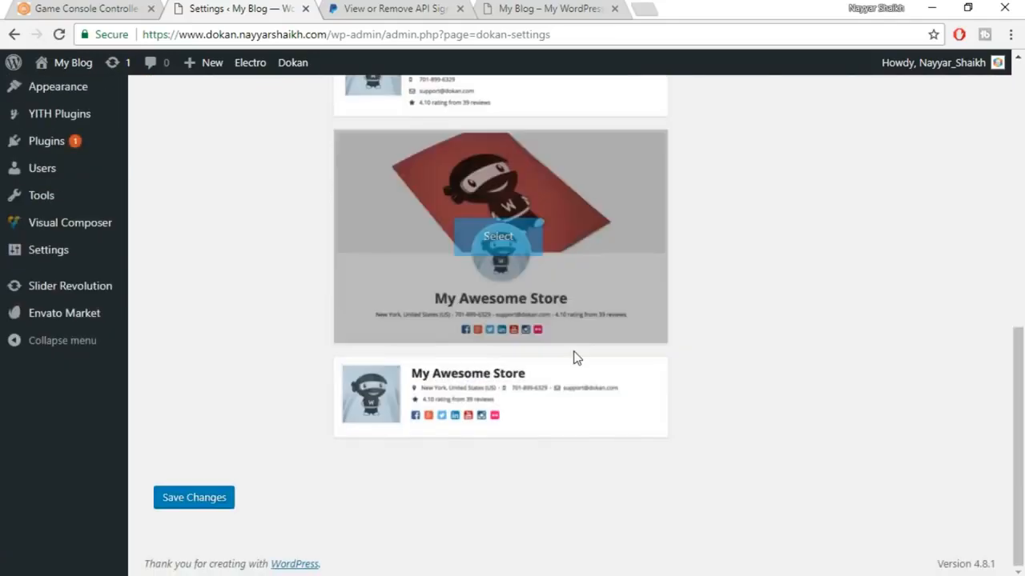
{"action": "scroll", "coordinate": [812, 457], "scroll_direction": "up", "scroll_amount": 5}
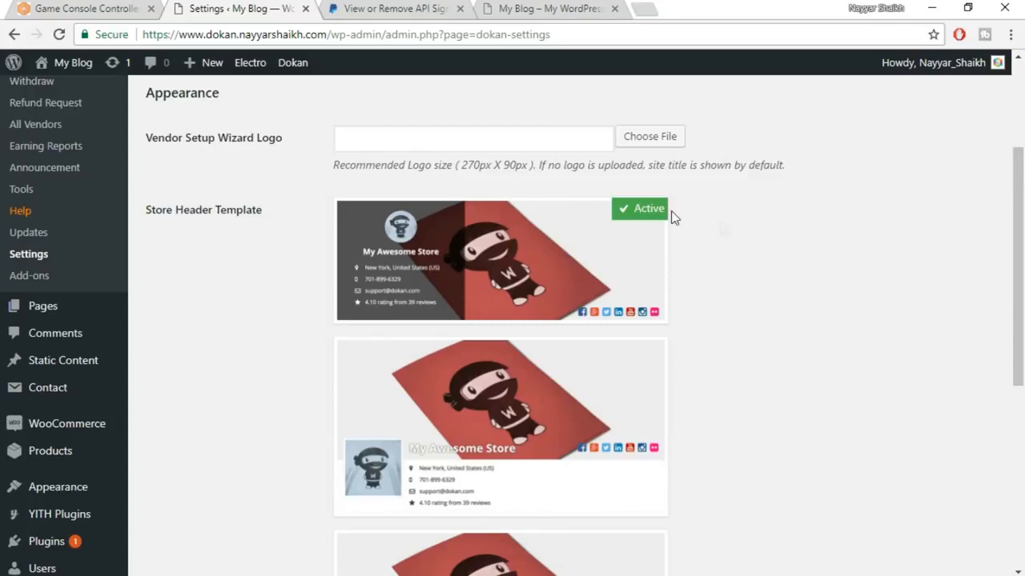
{"action": "scroll", "coordinate": [782, 328], "scroll_direction": "down", "scroll_amount": 5}
{"action": "left_click", "coordinate": [164, 500]}
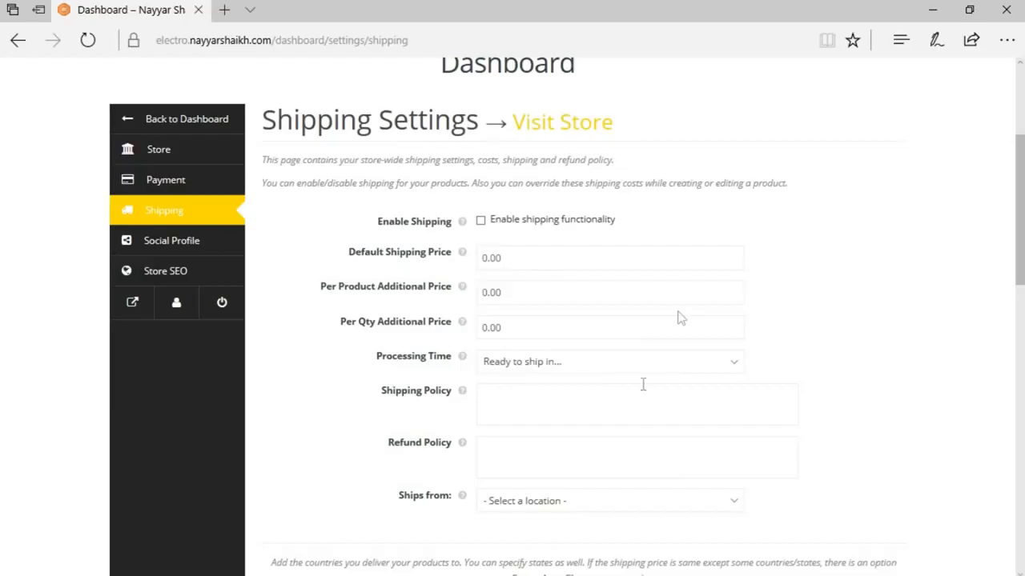
{"action": "scroll", "coordinate": [677, 318], "scroll_direction": "up", "scroll_amount": 3}
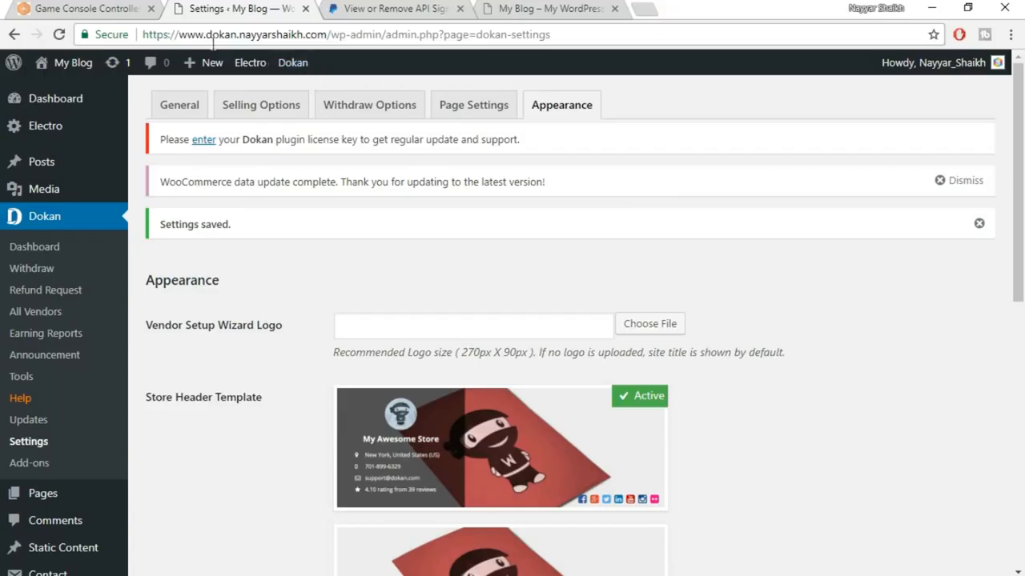
{"action": "left_click_drag", "start_coordinate": [141, 34], "coordinate": [327, 33]}
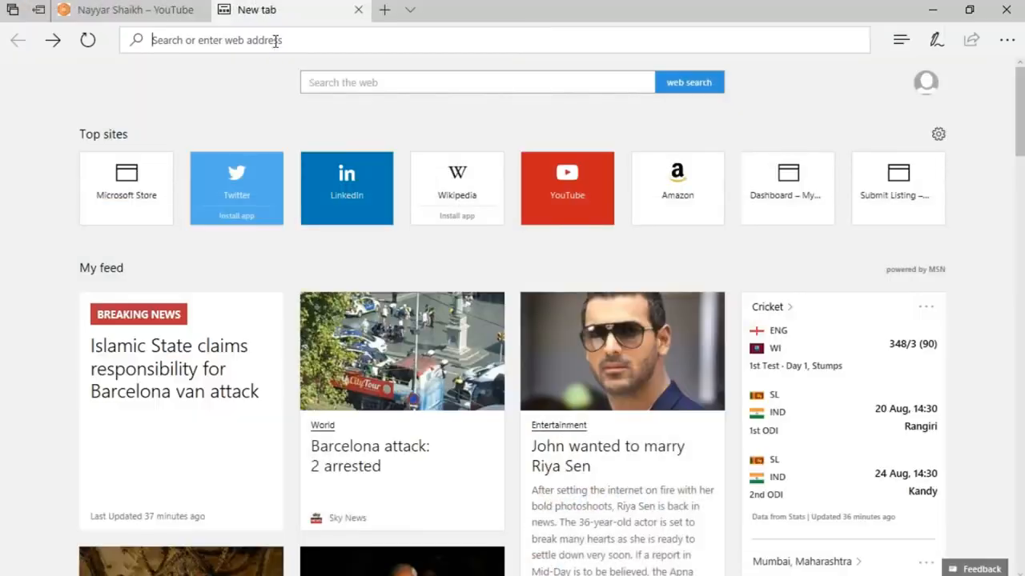
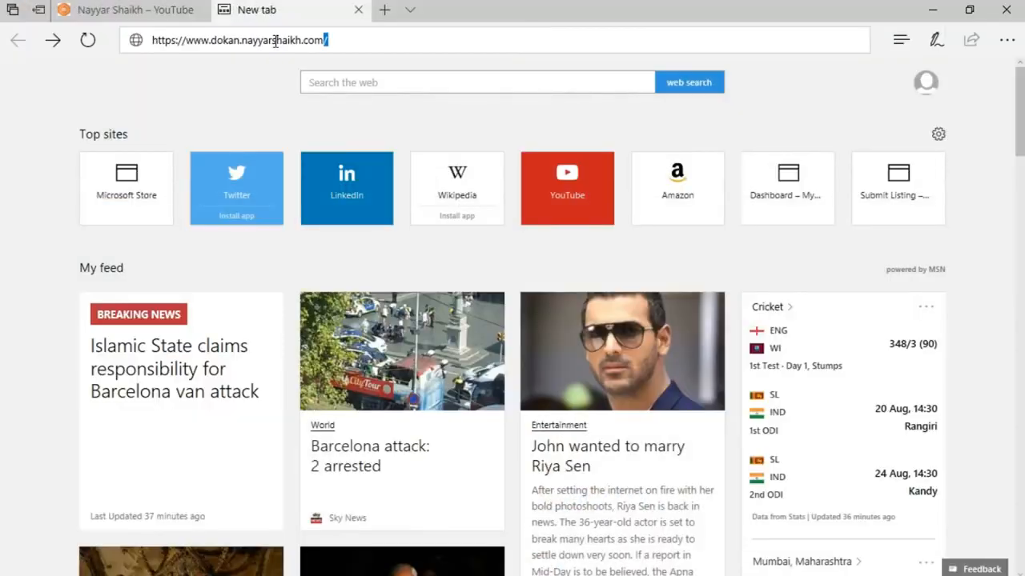
{"action": "key", "text": "Return"}
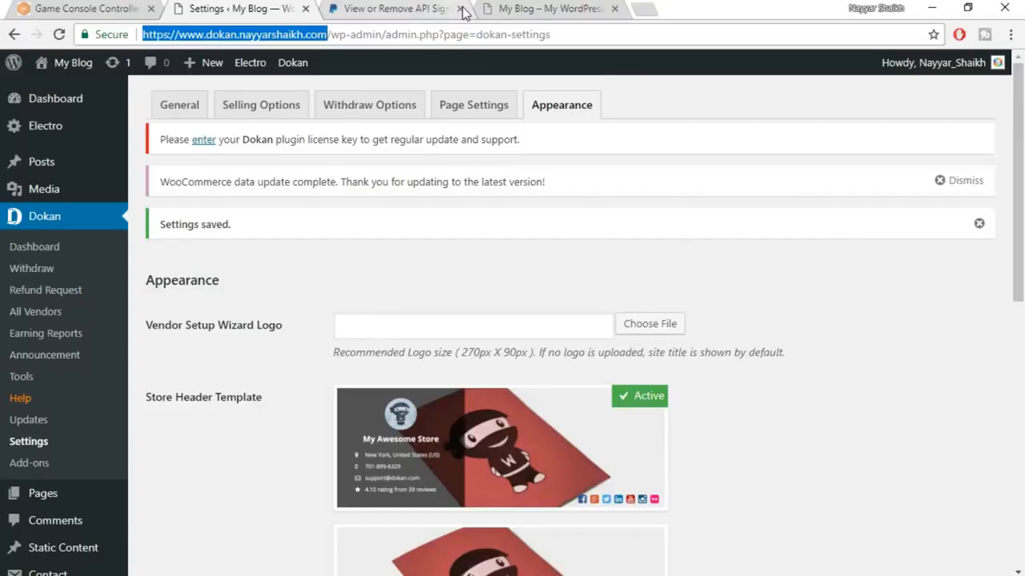
{"action": "left_click", "coordinate": [449, 9]}
{"action": "left_click", "coordinate": [461, 9]}
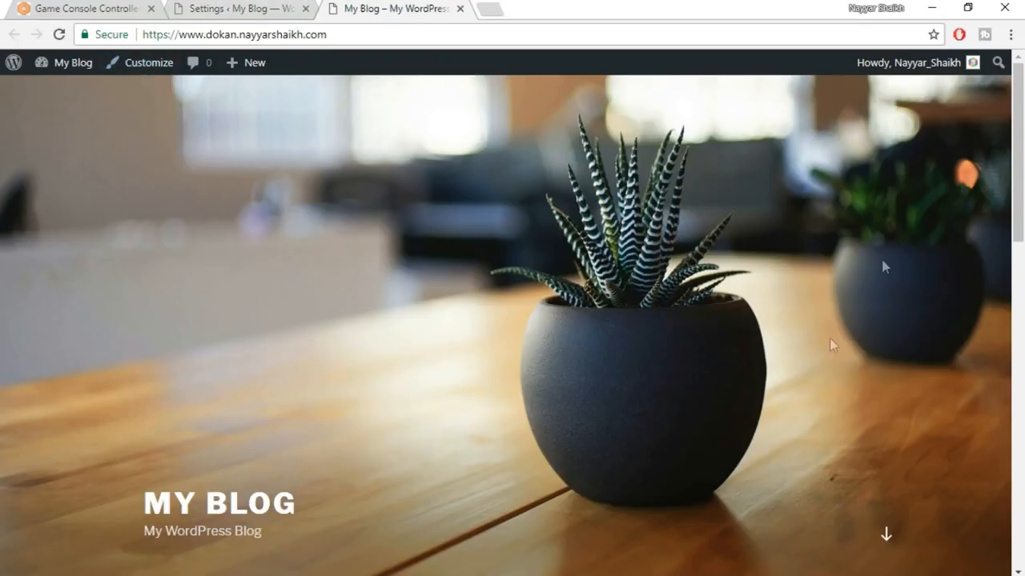
Step: Reload My Blog to show the Electro theme, view the Game Console Controller page, then return to Dokan settings
{"action": "left_click", "coordinate": [58, 35]}
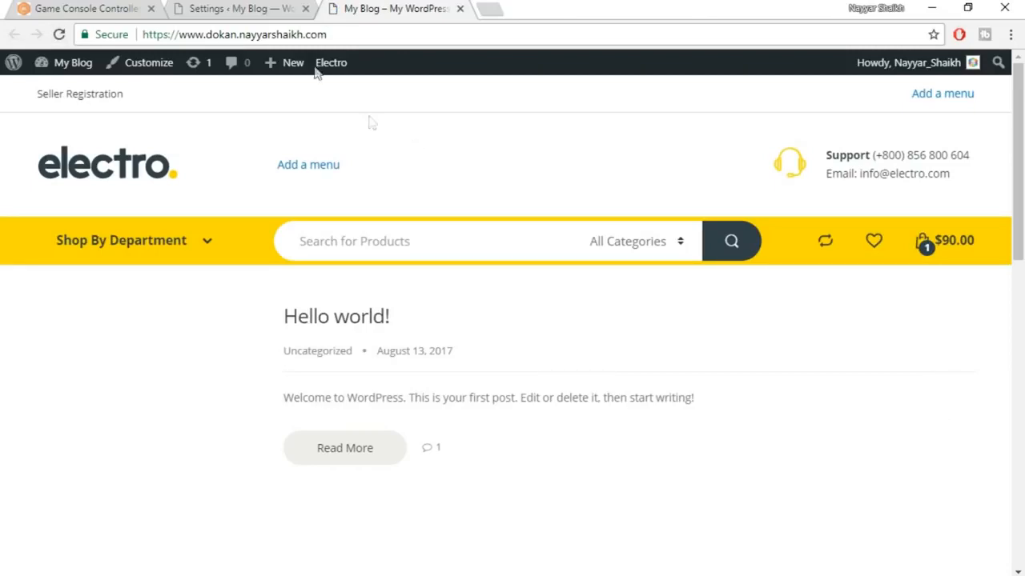
{"action": "left_click", "coordinate": [89, 8]}
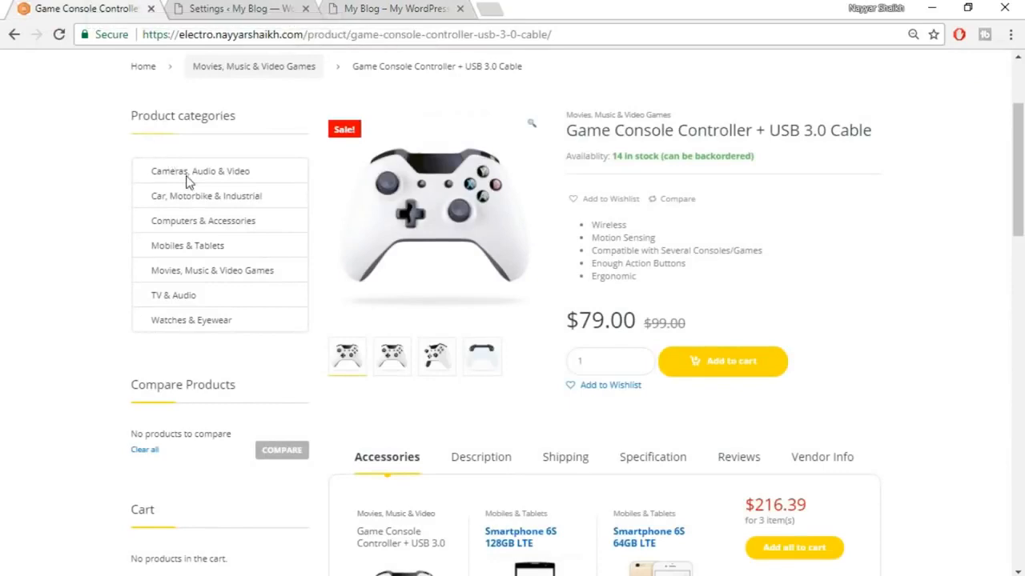
{"action": "scroll", "coordinate": [188, 182], "scroll_direction": "up", "scroll_amount": 2}
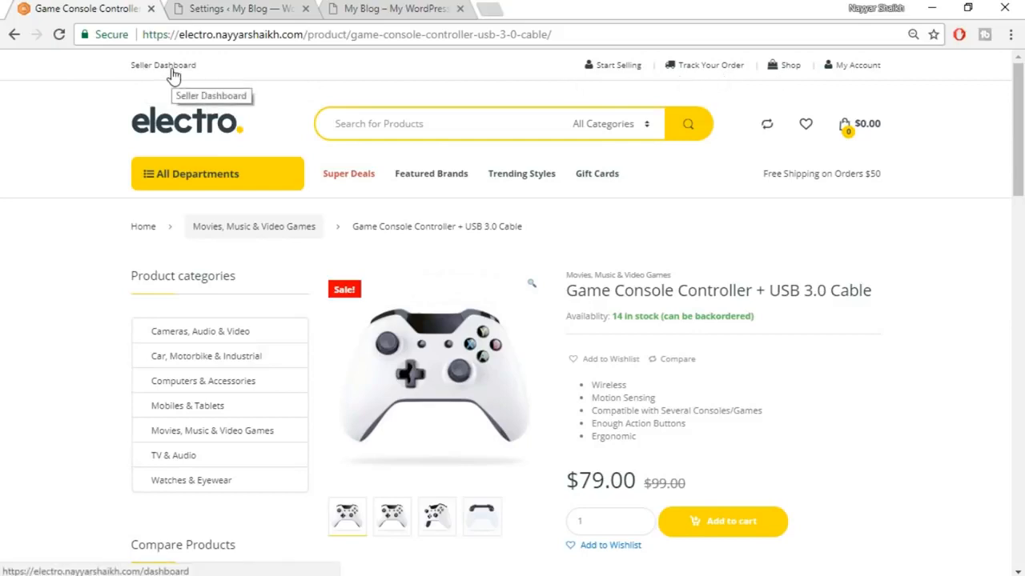
{"action": "left_click", "coordinate": [227, 16]}
{"action": "scroll", "coordinate": [177, 303], "scroll_direction": "down", "scroll_amount": 2}
{"action": "scroll", "coordinate": [175, 296], "scroll_direction": "down", "scroll_amount": 1}
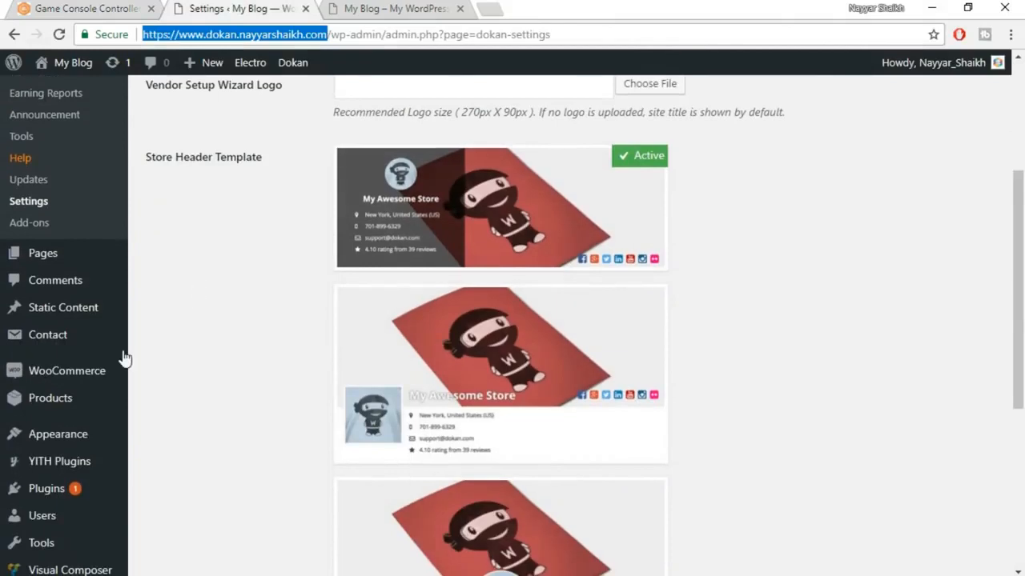
Step: Create a new menu named Top Left and assign it to the Top Bar Left location
{"action": "mouse_move", "coordinate": [60, 437]}
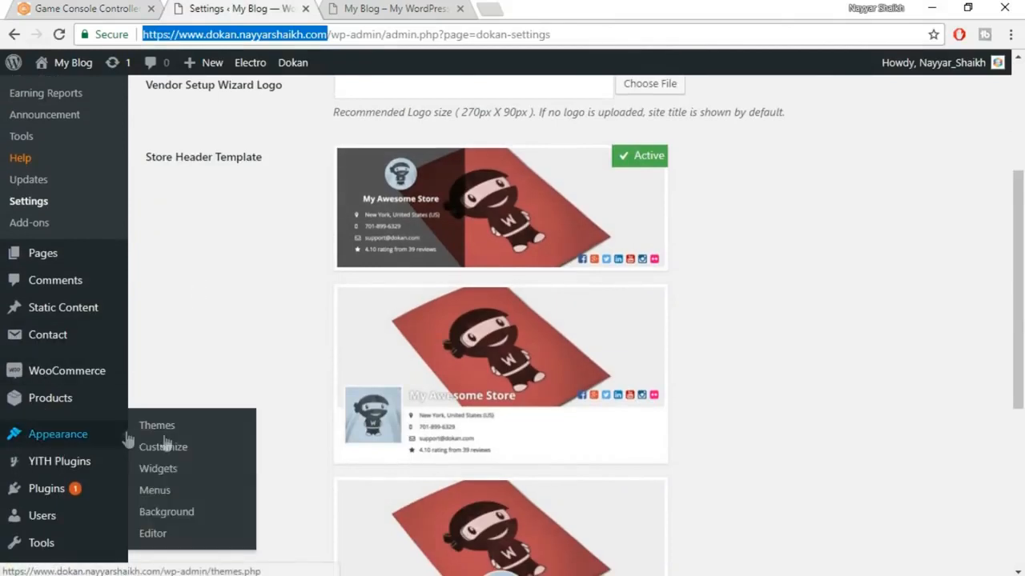
{"action": "left_click", "coordinate": [145, 497]}
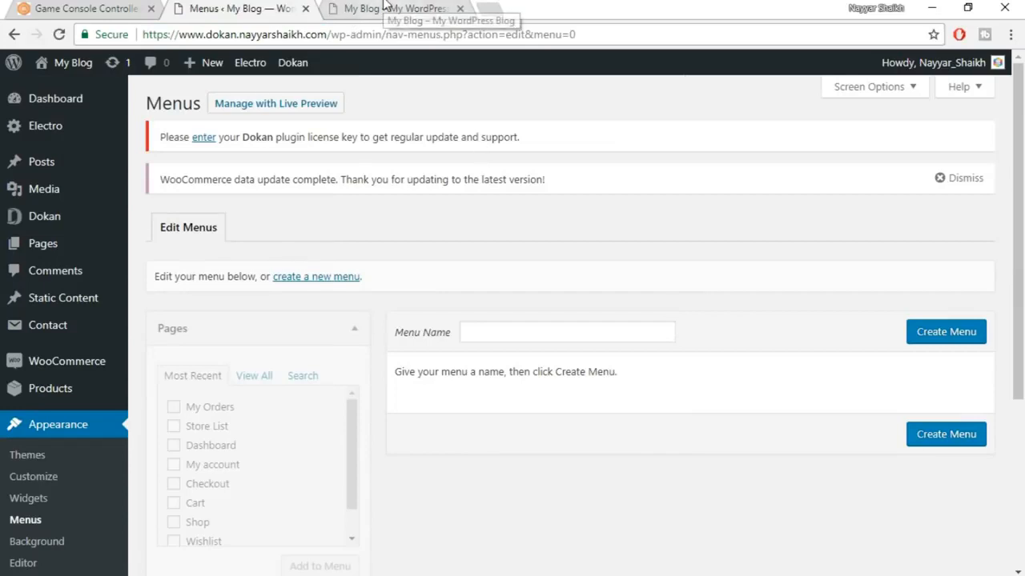
{"action": "left_click", "coordinate": [384, 8]}
{"action": "left_click", "coordinate": [80, 8]}
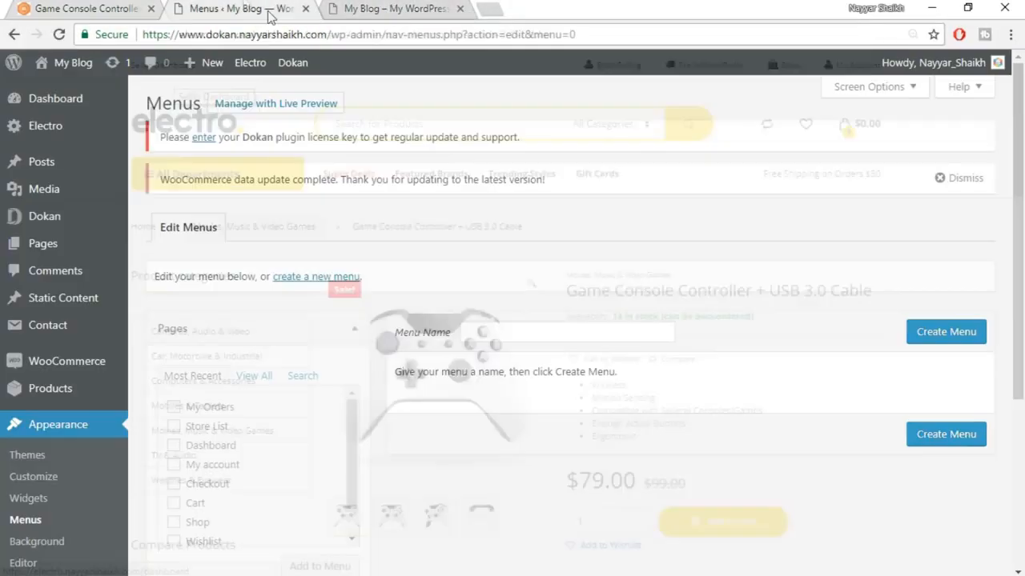
{"action": "left_click", "coordinate": [585, 329]}
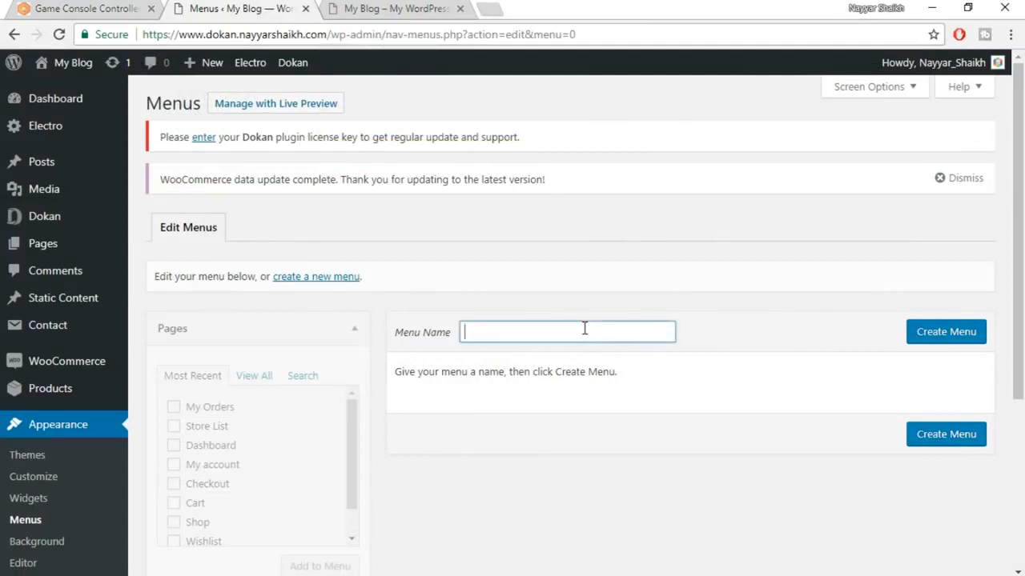
{"action": "type", "text": "Top Left"}
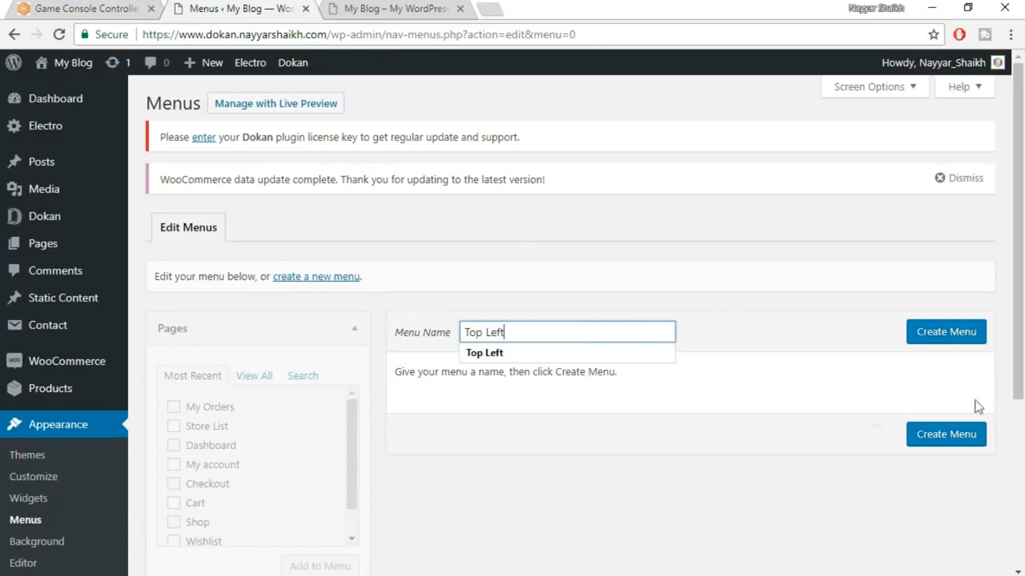
{"action": "left_click", "coordinate": [967, 346]}
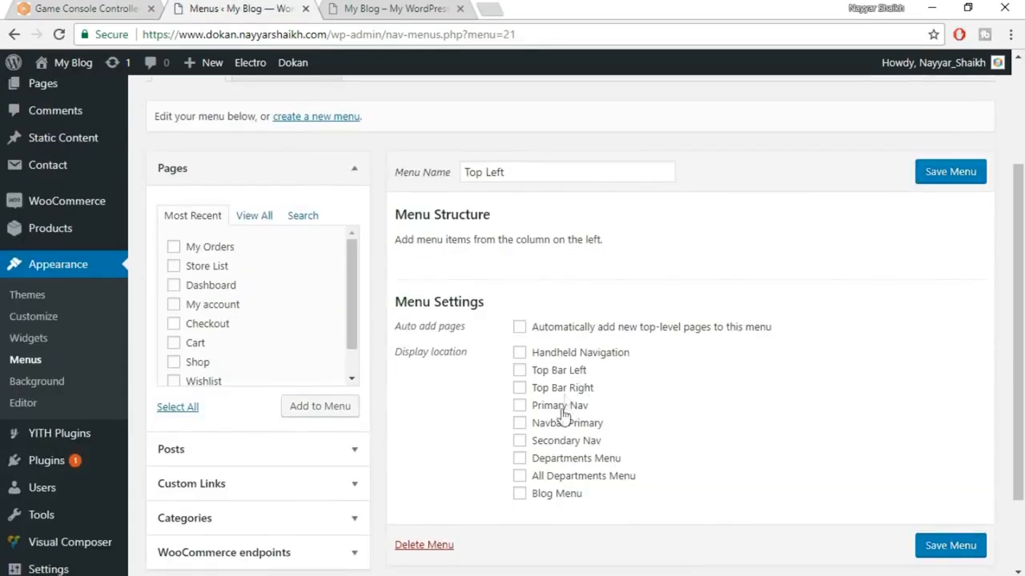
{"action": "left_click", "coordinate": [561, 371]}
Step: Add the Dashboard page as an item in the Top Left menu
{"action": "left_click", "coordinate": [131, 10]}
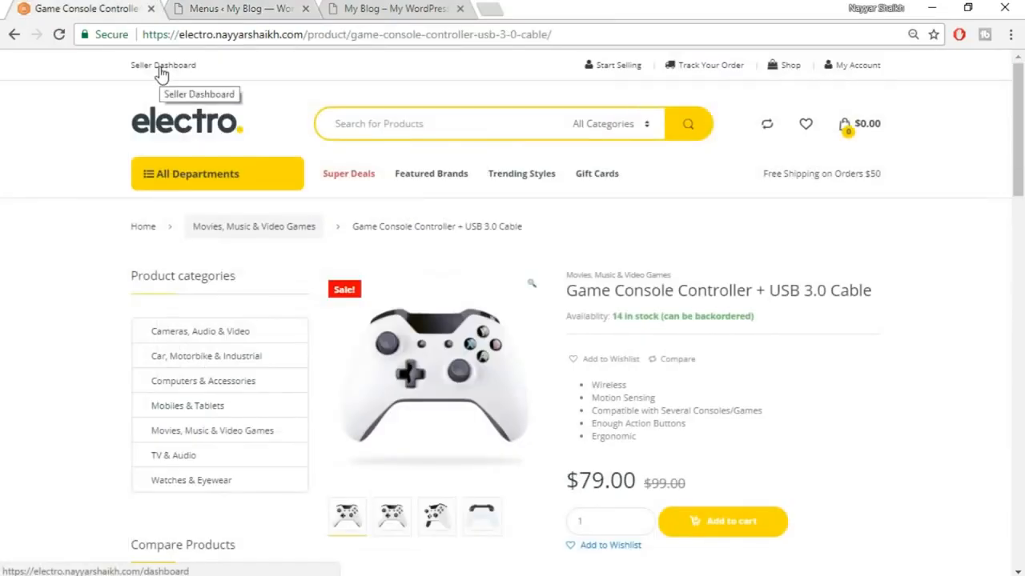
{"action": "left_click", "coordinate": [277, 9]}
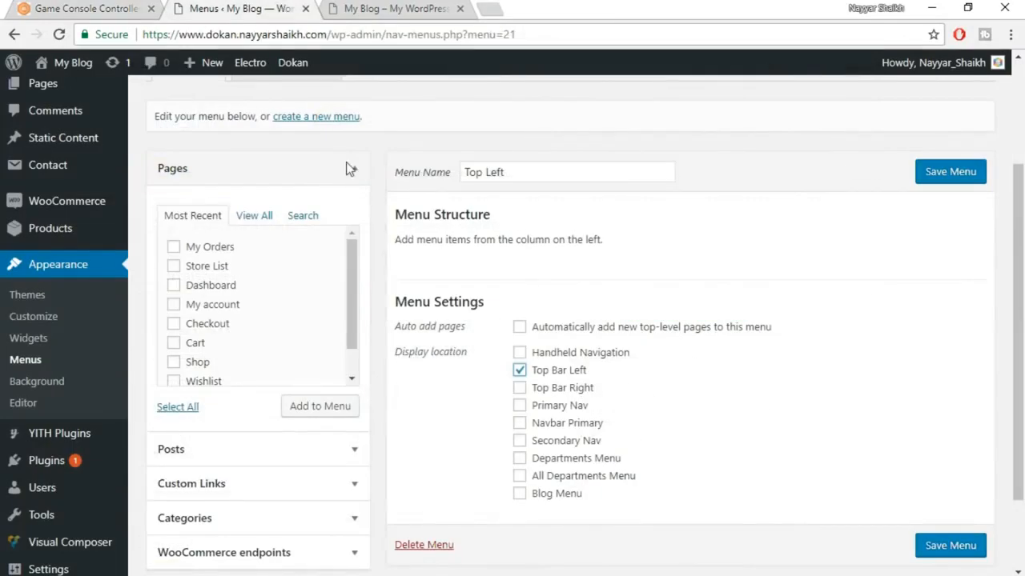
{"action": "left_click", "coordinate": [200, 287]}
{"action": "left_click", "coordinate": [321, 406]}
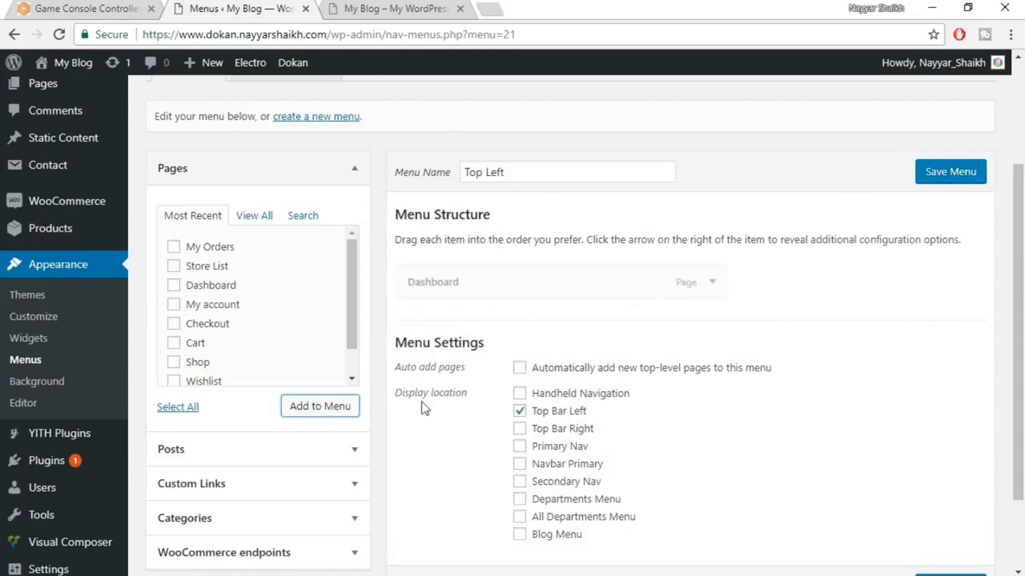
{"action": "left_click", "coordinate": [711, 282]}
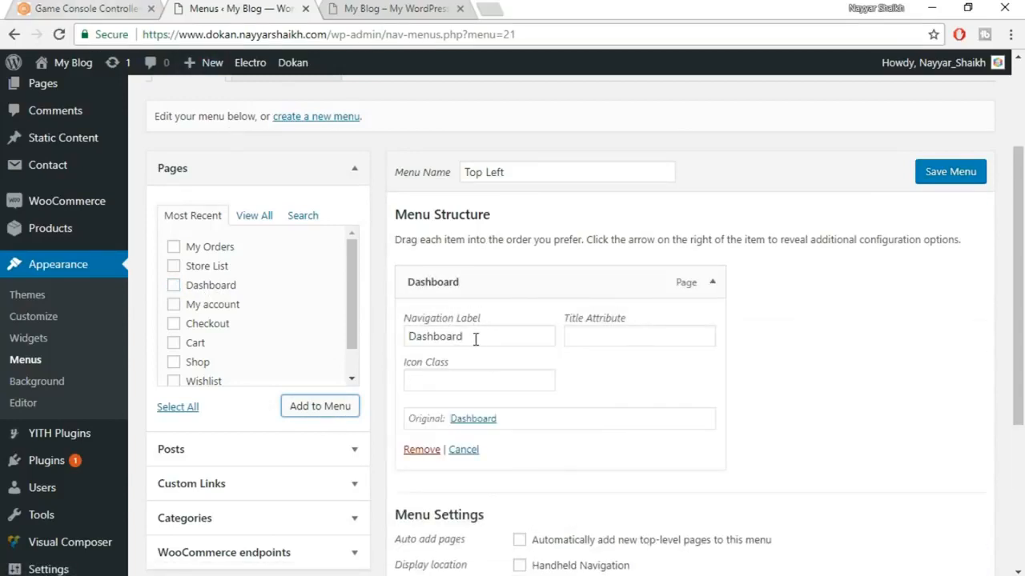
{"action": "left_click", "coordinate": [141, 11]}
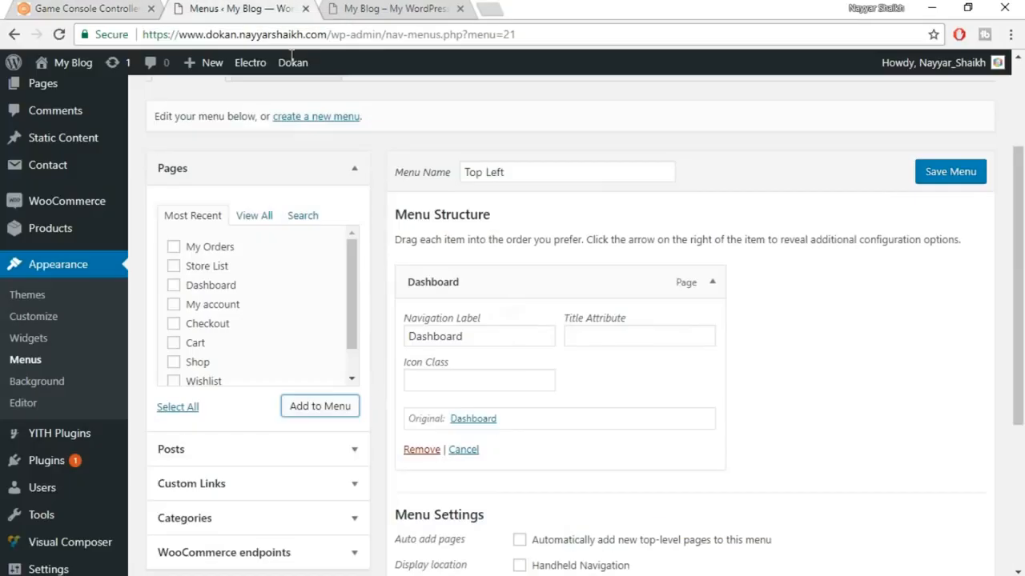
{"action": "key", "text": "ctrl+Tab"}
Step: Relabel the Dashboard item 'Seller Dashboard', save the menu, and check the storefront top bar
{"action": "left_click", "coordinate": [410, 336]}
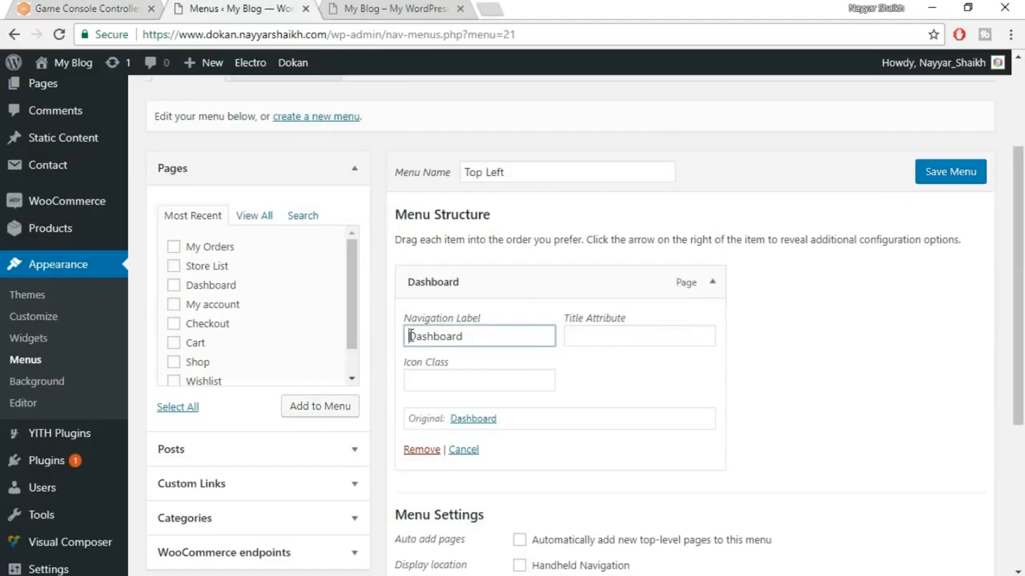
{"action": "type", "text": "Seller"}
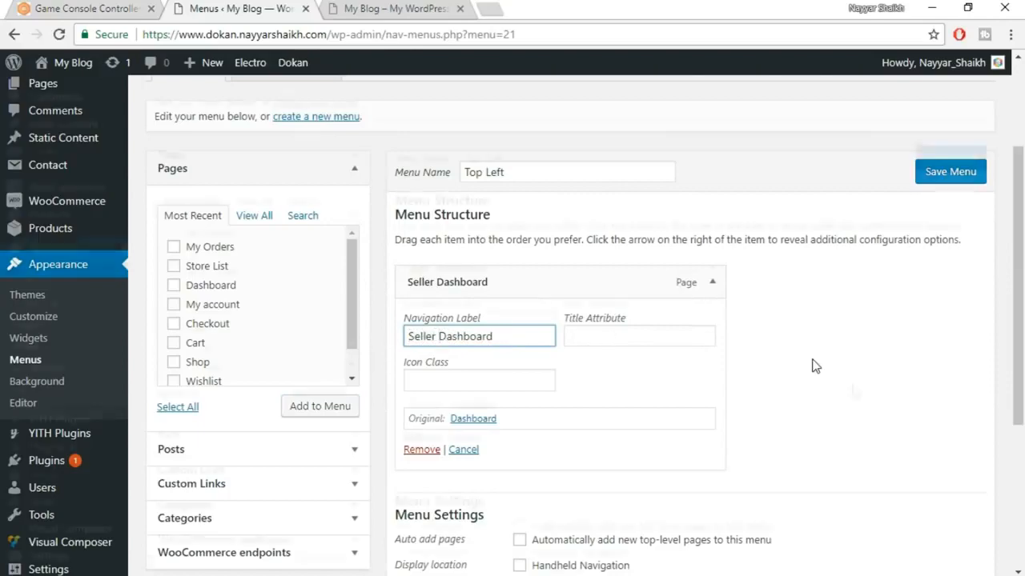
{"action": "scroll", "coordinate": [840, 424], "scroll_direction": "down", "scroll_amount": 3}
{"action": "left_click", "coordinate": [947, 491]}
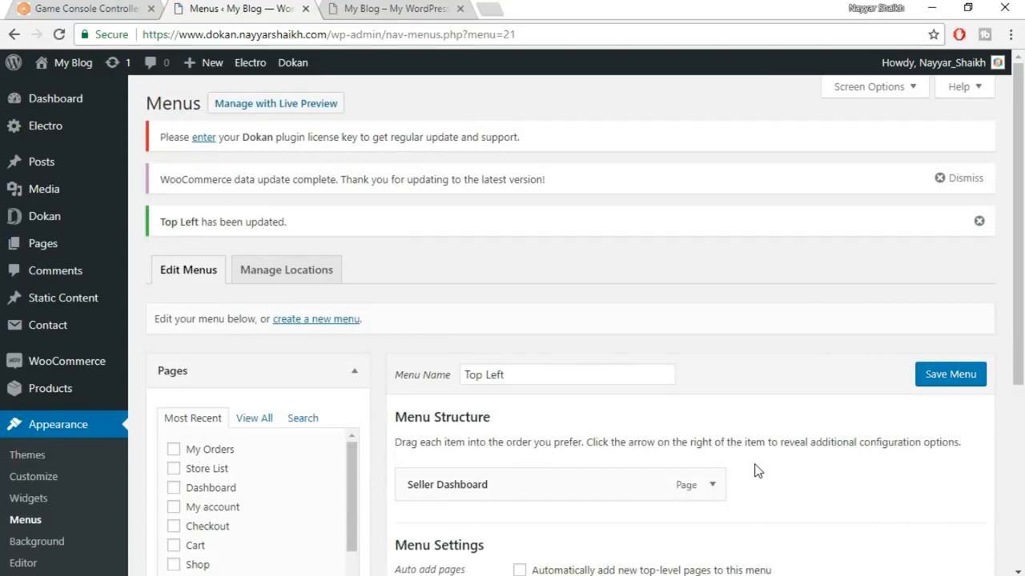
{"action": "left_click", "coordinate": [80, 8]}
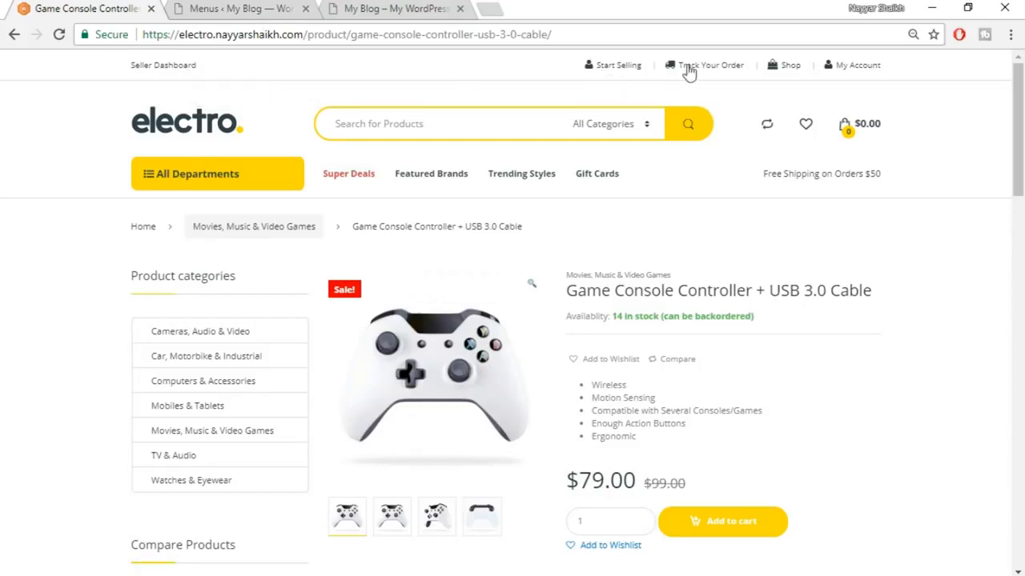
{"action": "left_click", "coordinate": [205, 6]}
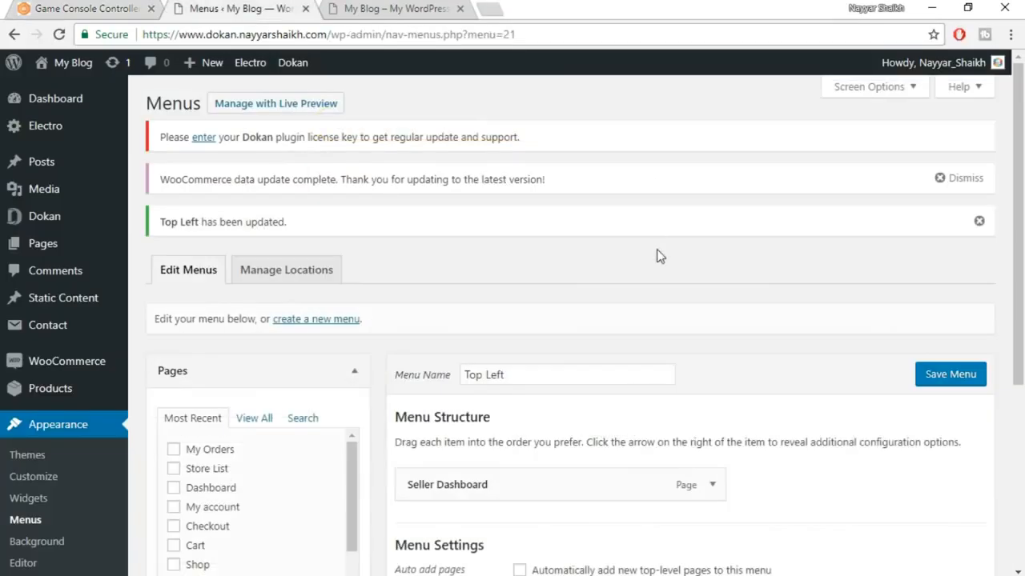
{"action": "scroll", "coordinate": [656, 256], "scroll_direction": "down", "scroll_amount": 1}
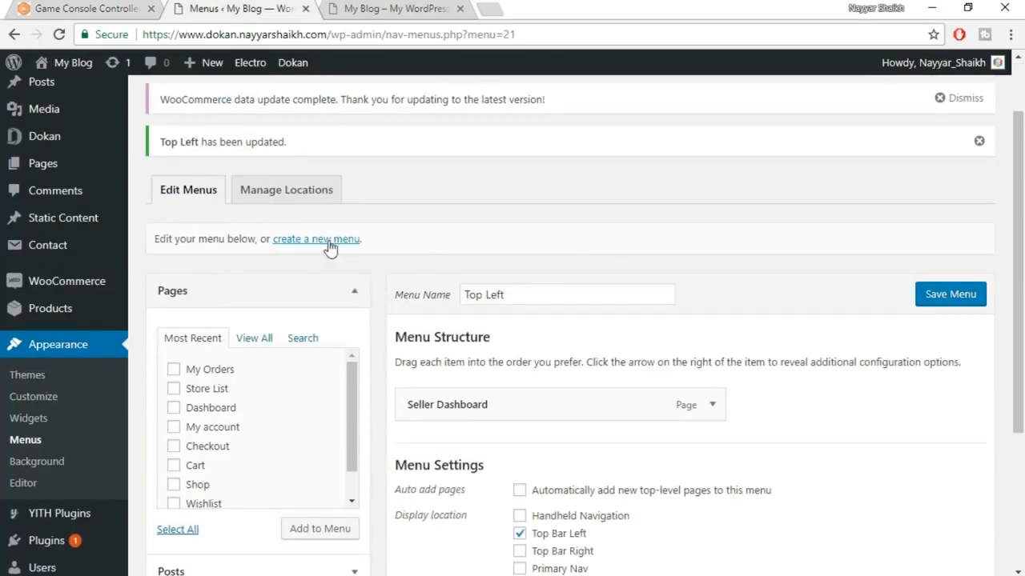
Step: Create a new menu named Top Right
{"action": "left_click", "coordinate": [337, 245]}
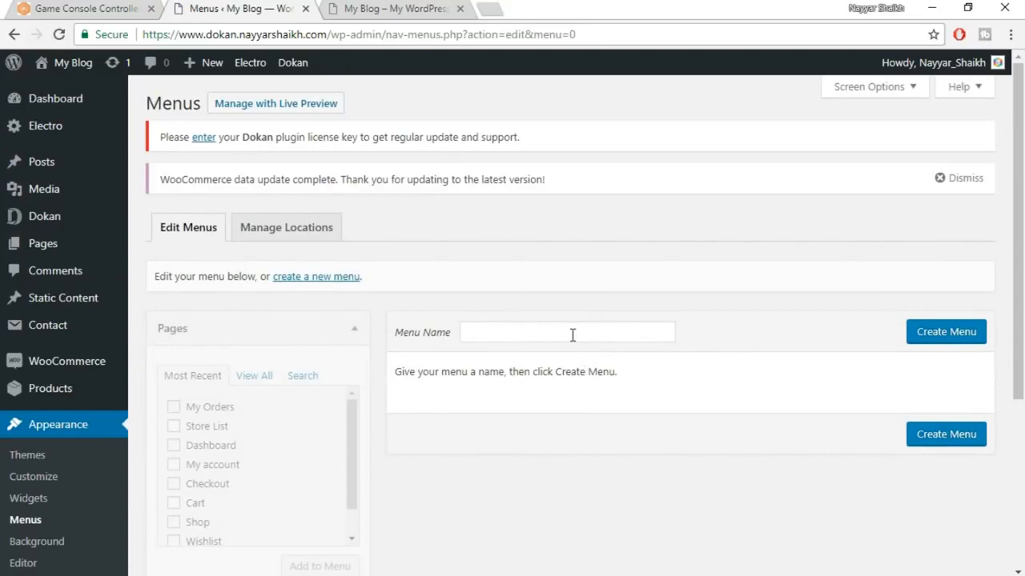
{"action": "left_click", "coordinate": [572, 334]}
{"action": "type", "text": "T"}
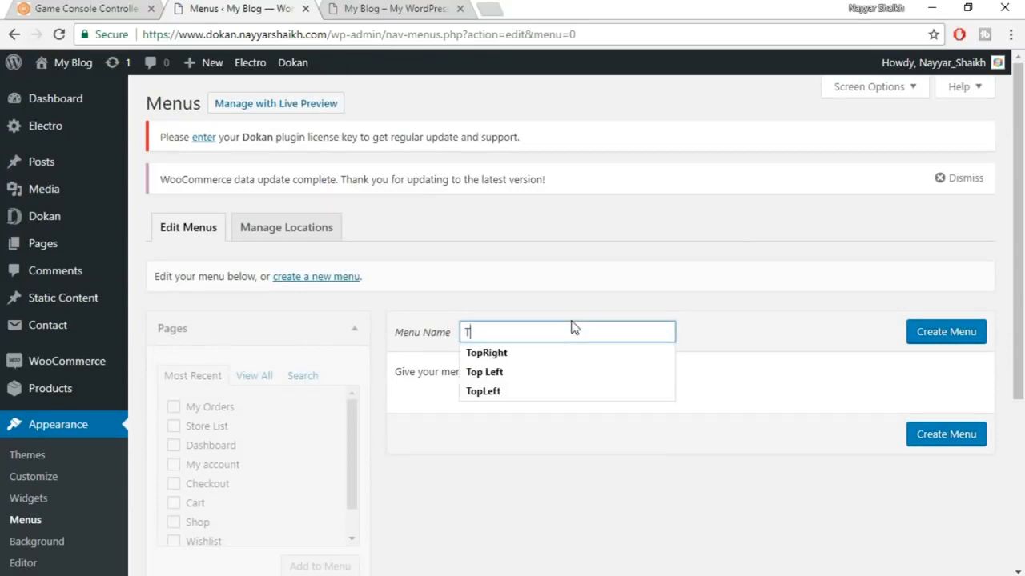
{"action": "type", "text": "op Right"}
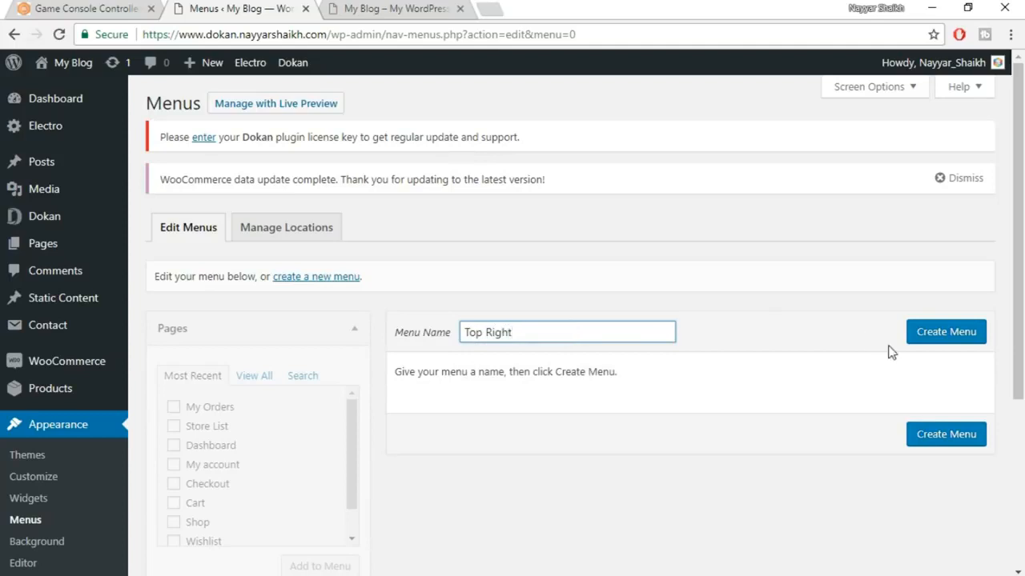
{"action": "left_click", "coordinate": [931, 343]}
{"action": "left_click", "coordinate": [128, 8]}
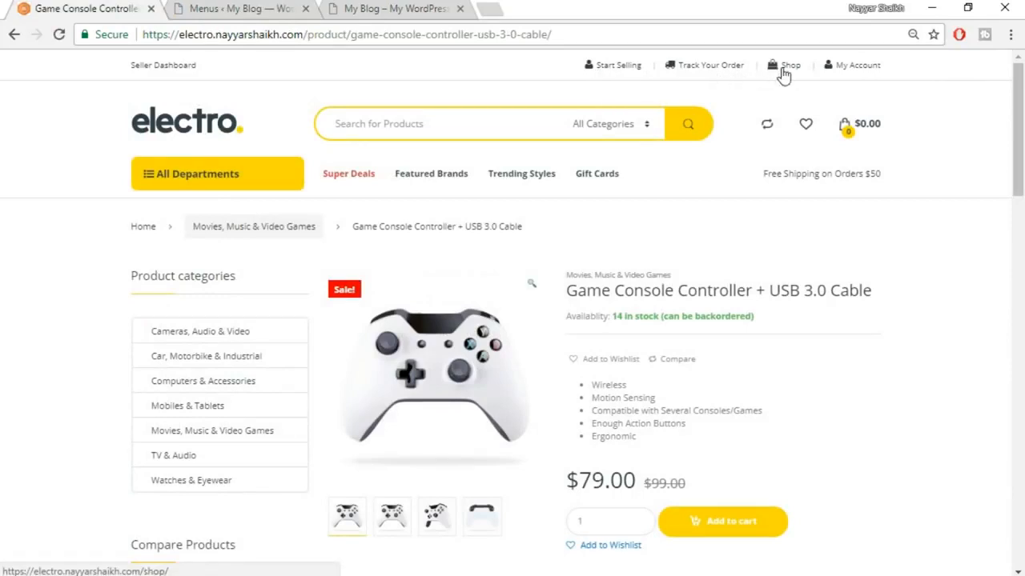
{"action": "left_click", "coordinate": [301, 7]}
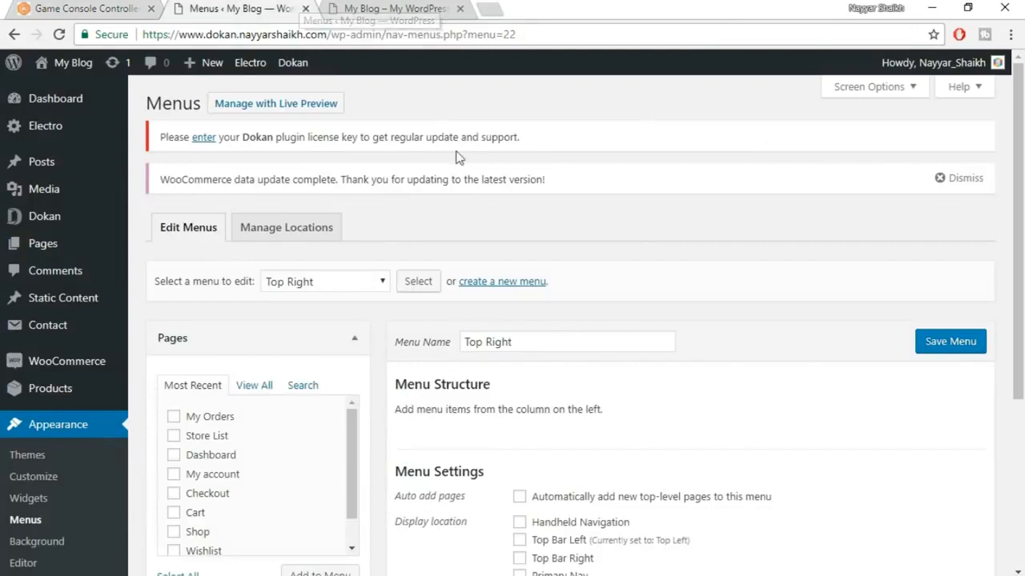
{"action": "scroll", "coordinate": [335, 348], "scroll_direction": "down", "scroll_amount": 3}
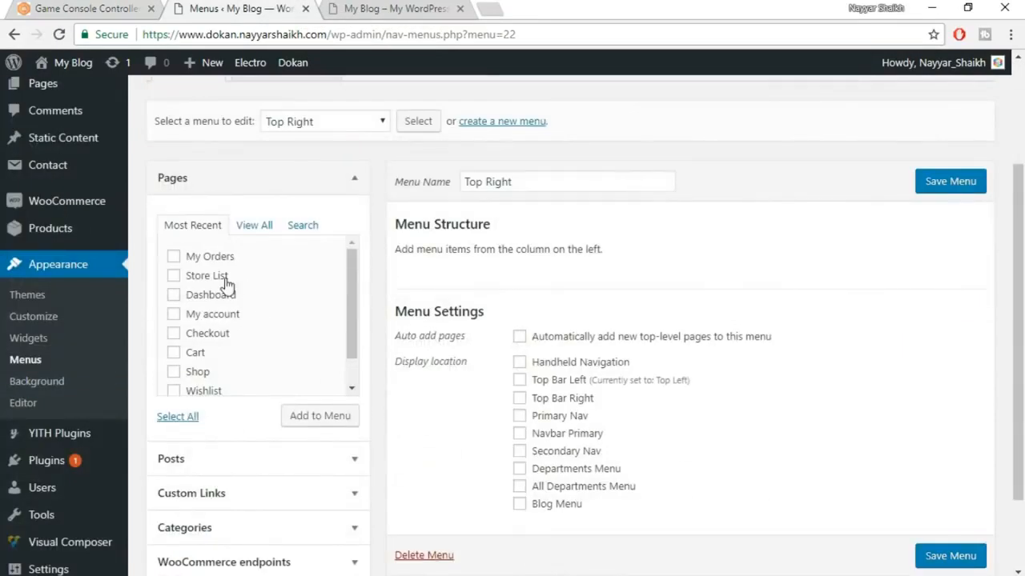
Step: Add the Dashboard, My account and Shop pages from the full page list to Top Right
{"action": "left_click", "coordinate": [193, 296]}
{"action": "left_click", "coordinate": [223, 315]}
{"action": "left_click", "coordinate": [100, 8]}
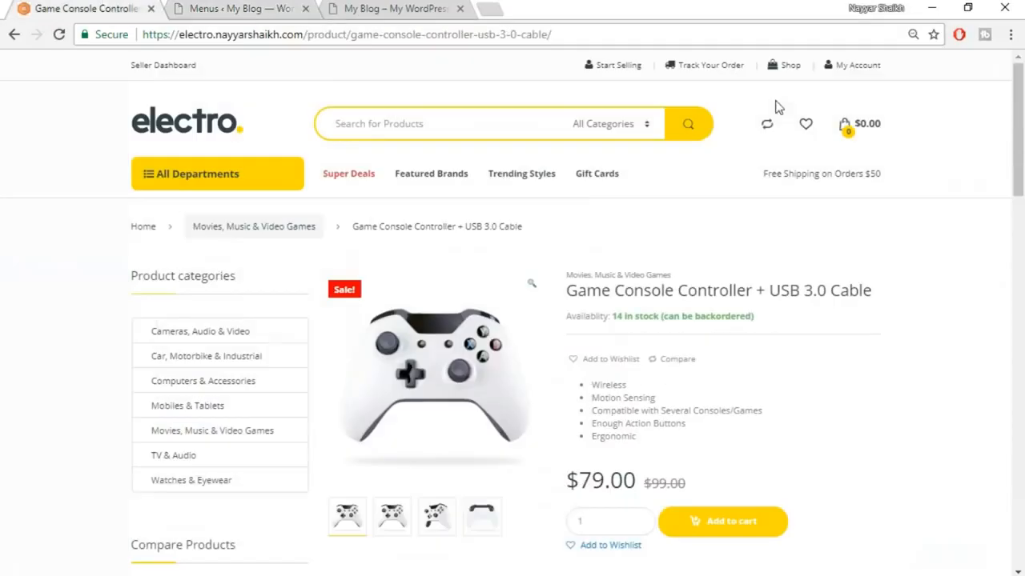
{"action": "left_click", "coordinate": [224, 8]}
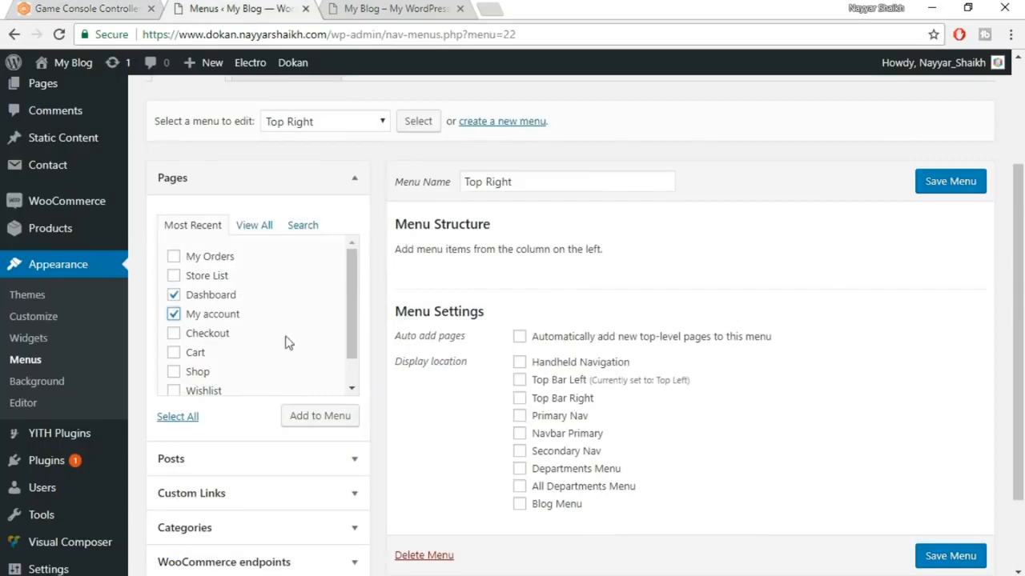
{"action": "left_click", "coordinate": [198, 373]}
{"action": "scroll", "coordinate": [268, 321], "scroll_direction": "down", "scroll_amount": 1}
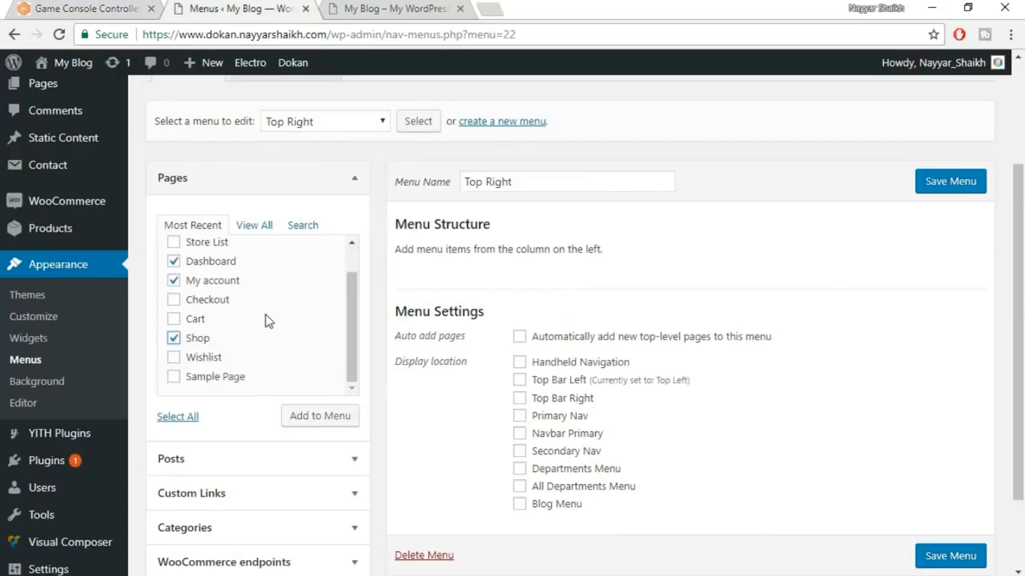
{"action": "left_click", "coordinate": [259, 230]}
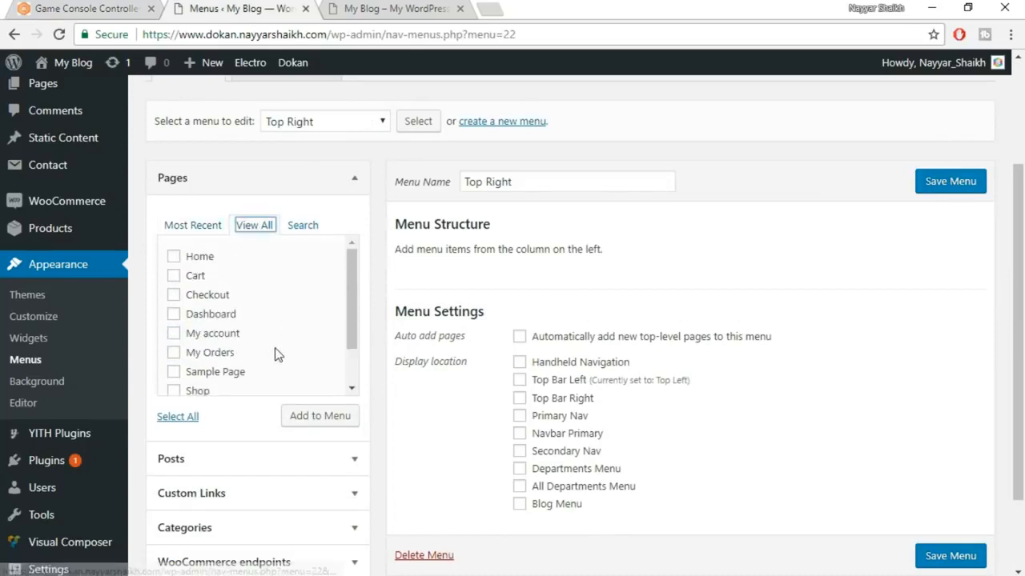
{"action": "left_click", "coordinate": [213, 315]}
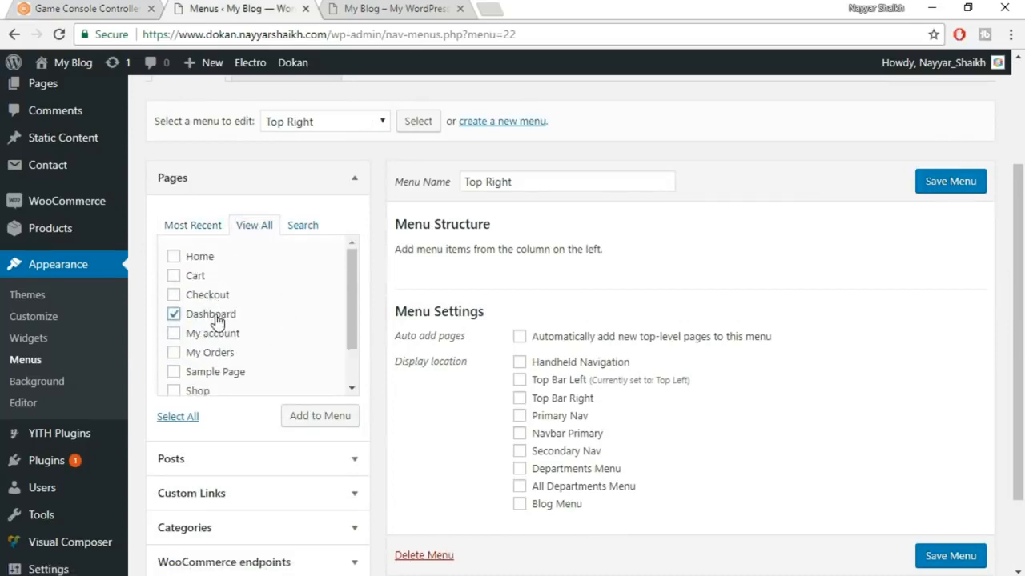
{"action": "left_click", "coordinate": [217, 333]}
{"action": "scroll", "coordinate": [230, 364], "scroll_direction": "down", "scroll_amount": 1}
{"action": "left_click", "coordinate": [198, 345]}
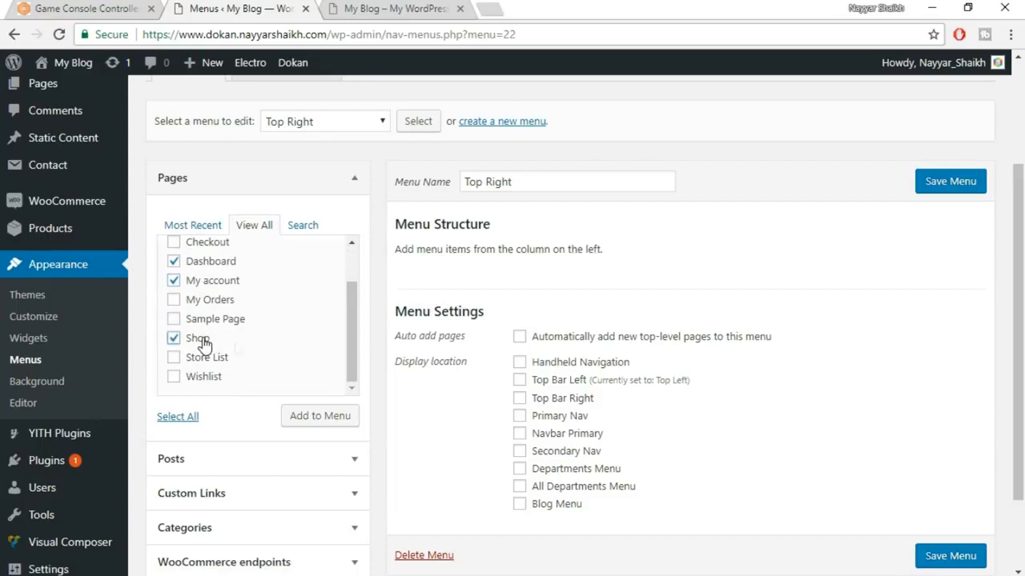
{"action": "scroll", "coordinate": [277, 348], "scroll_direction": "down", "scroll_amount": 1}
{"action": "left_click", "coordinate": [336, 342]}
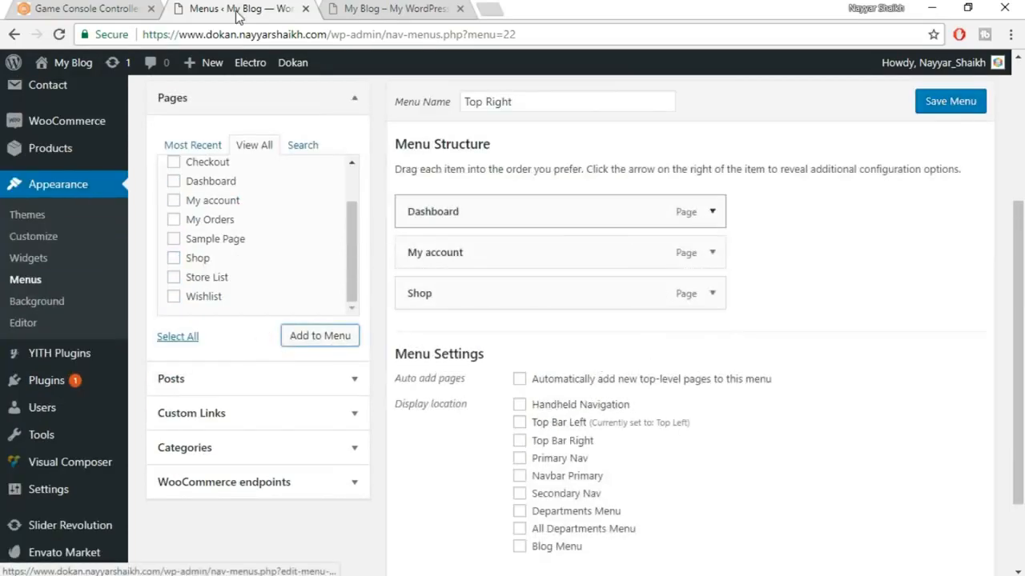
Step: Change the Dashboard item's navigation label to 'Start Selling'
{"action": "left_click", "coordinate": [123, 5]}
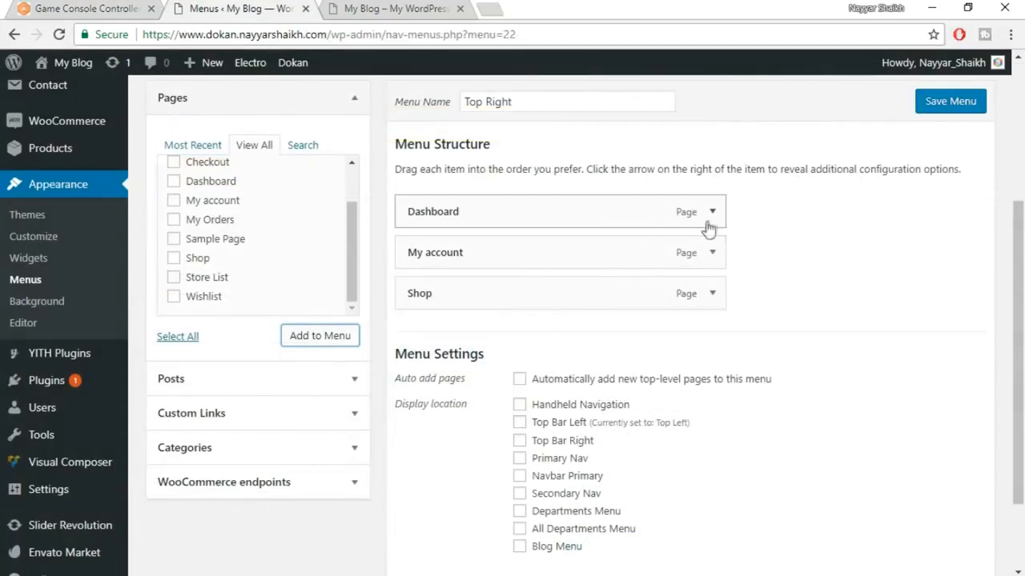
{"action": "left_click", "coordinate": [710, 213]}
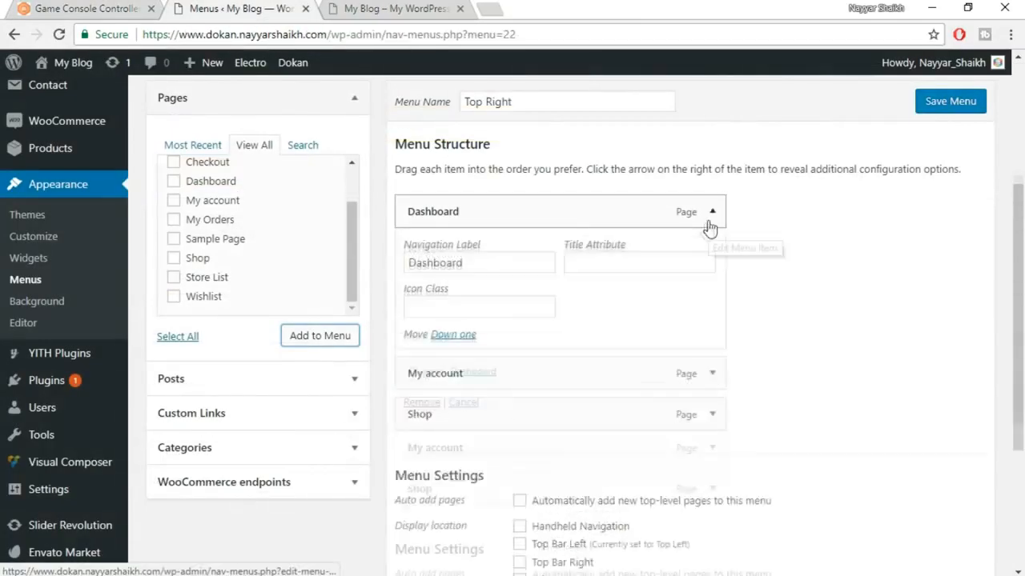
{"action": "left_click_drag", "start_coordinate": [487, 267], "coordinate": [400, 266]}
{"action": "type", "text": "Start S"}
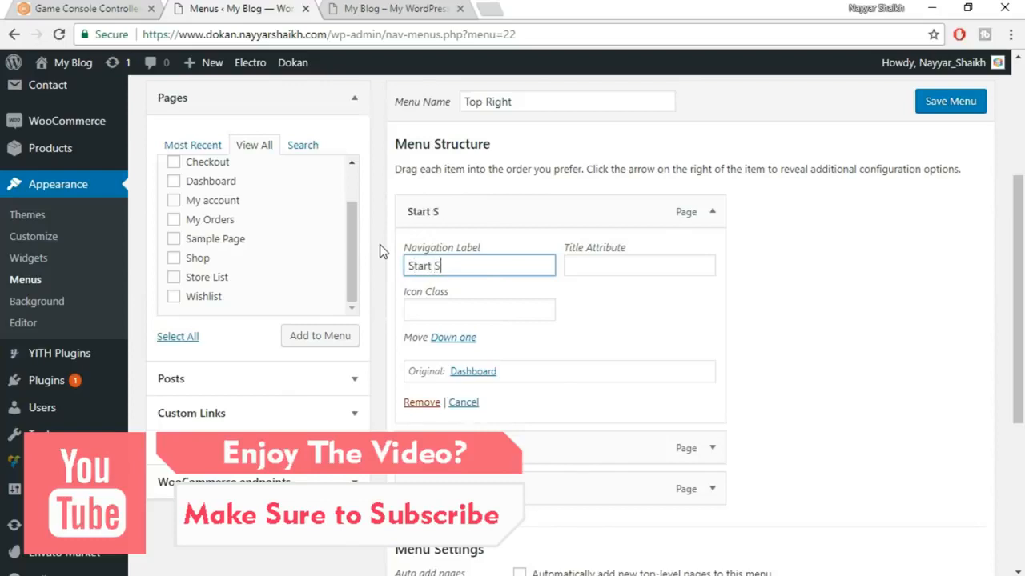
{"action": "type", "text": "llinge"}
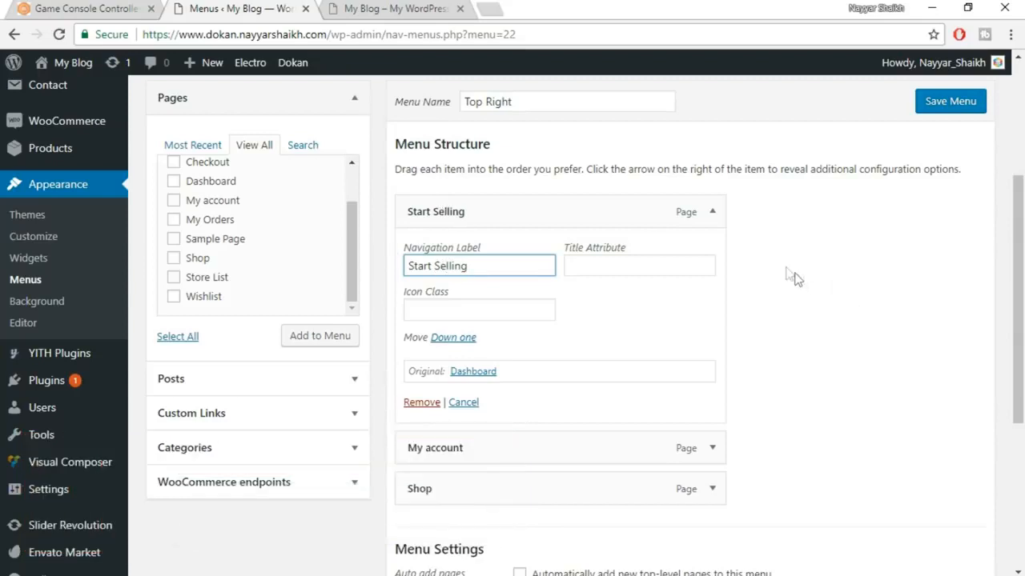
{"action": "left_click", "coordinate": [711, 212]}
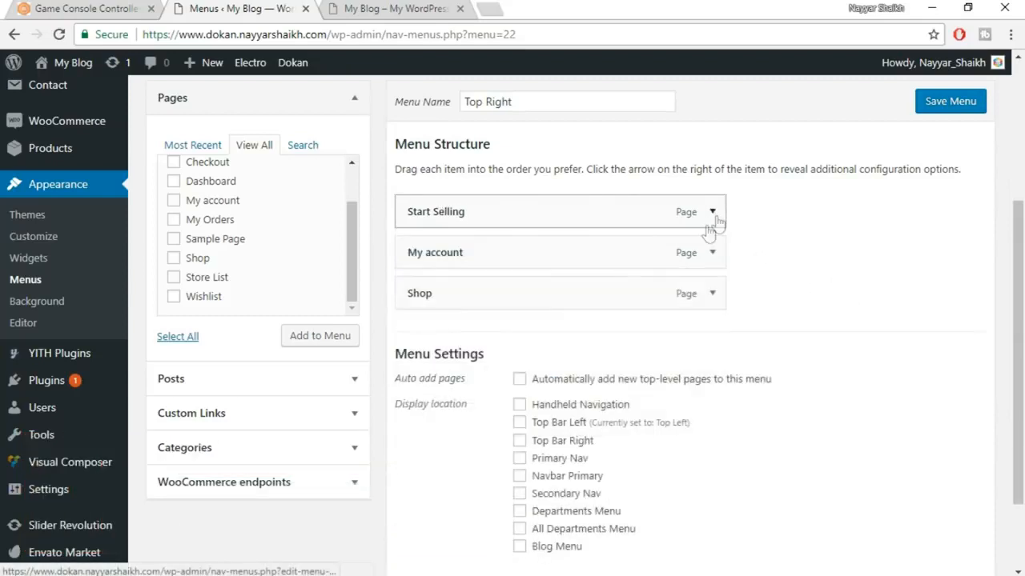
Step: Move Shop above My account and assign the menu to the Top Bar Right location
{"action": "left_click", "coordinate": [87, 10]}
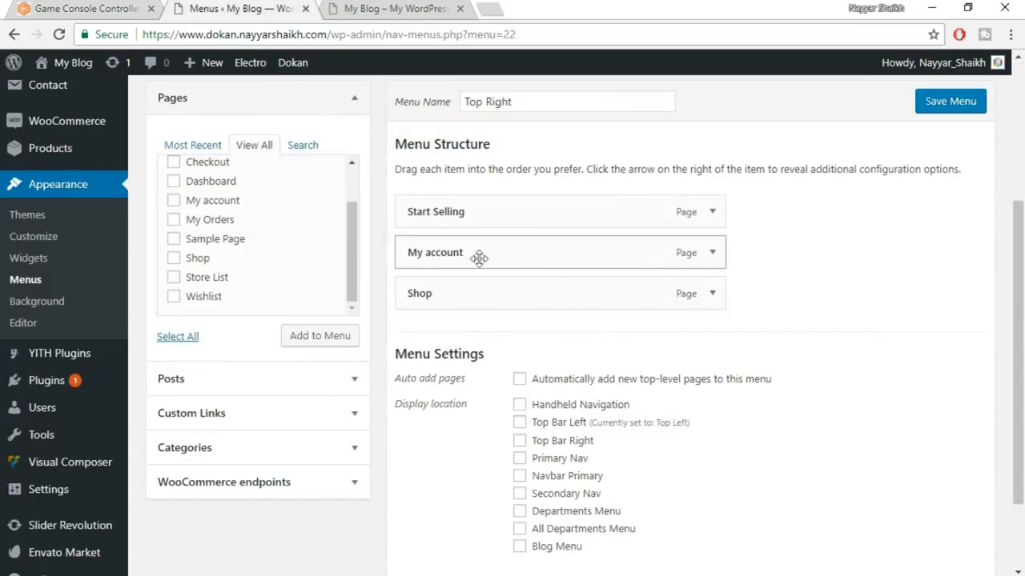
{"action": "left_click_drag", "start_coordinate": [479, 295], "coordinate": [482, 248]}
{"action": "left_click", "coordinate": [128, 8]}
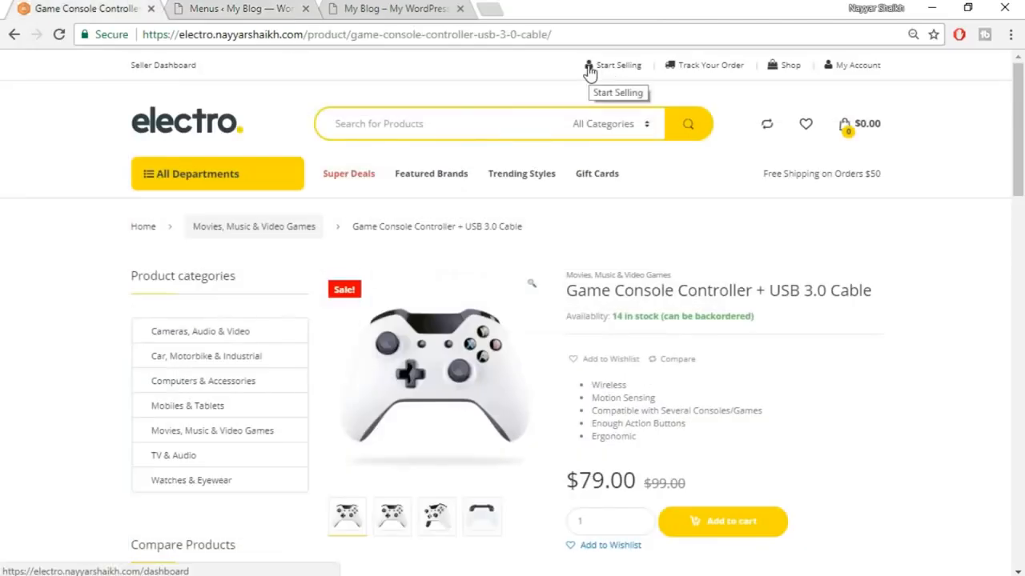
{"action": "left_click", "coordinate": [264, 8]}
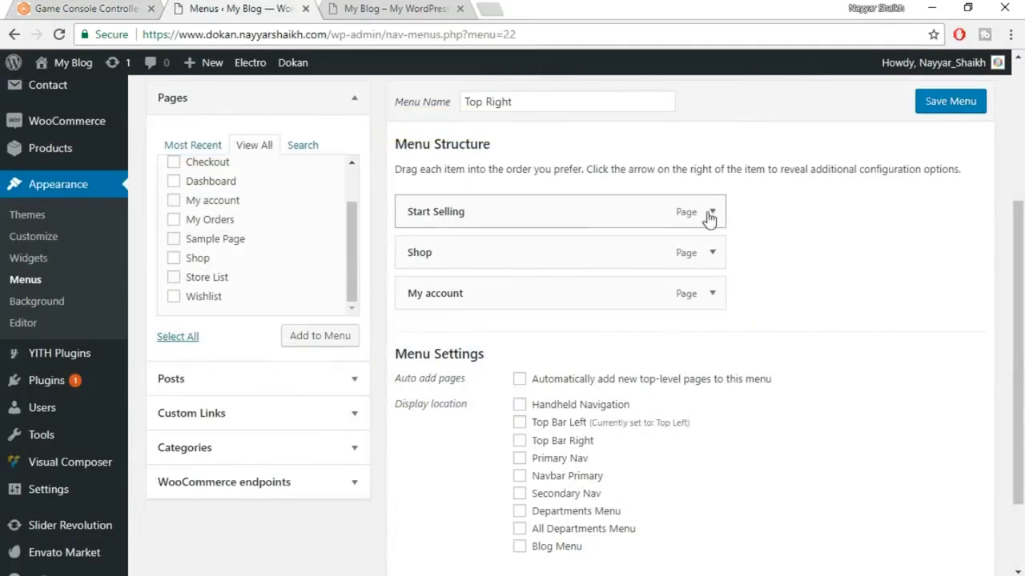
{"action": "left_click", "coordinate": [565, 442]}
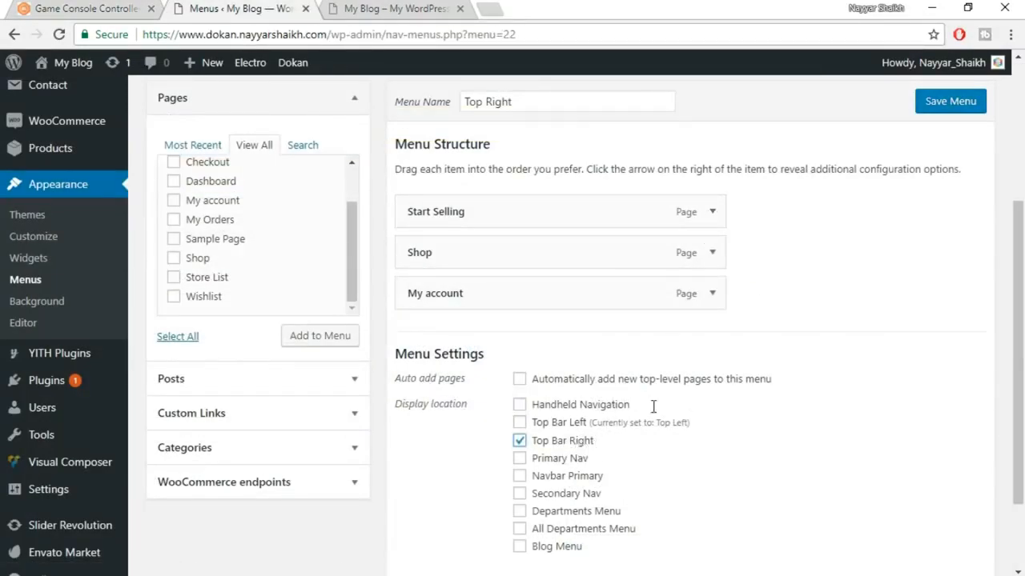
{"action": "left_click", "coordinate": [712, 214]}
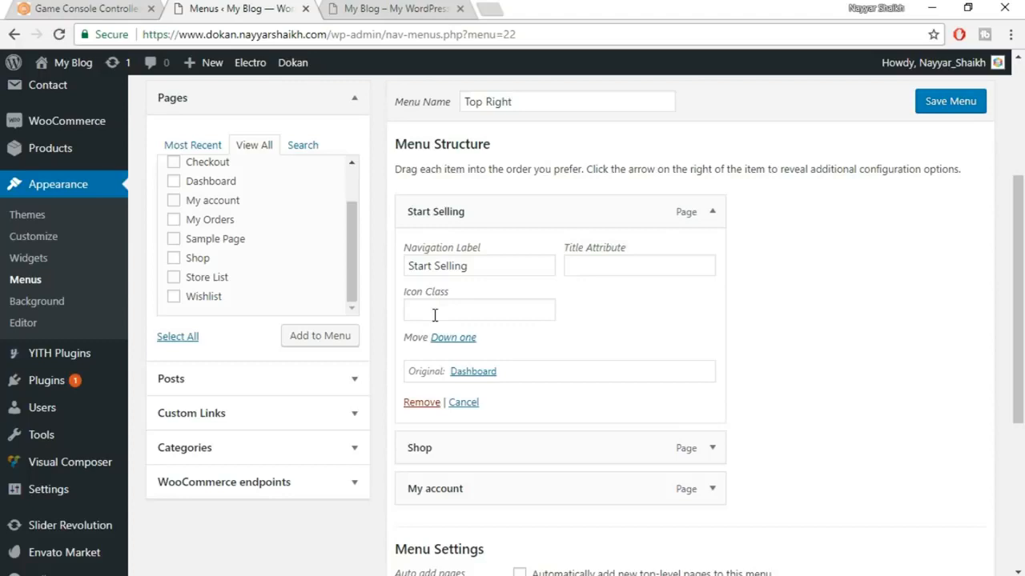
Step: Open fontawesome.io in a new browser tab
{"action": "left_click", "coordinate": [496, 6]}
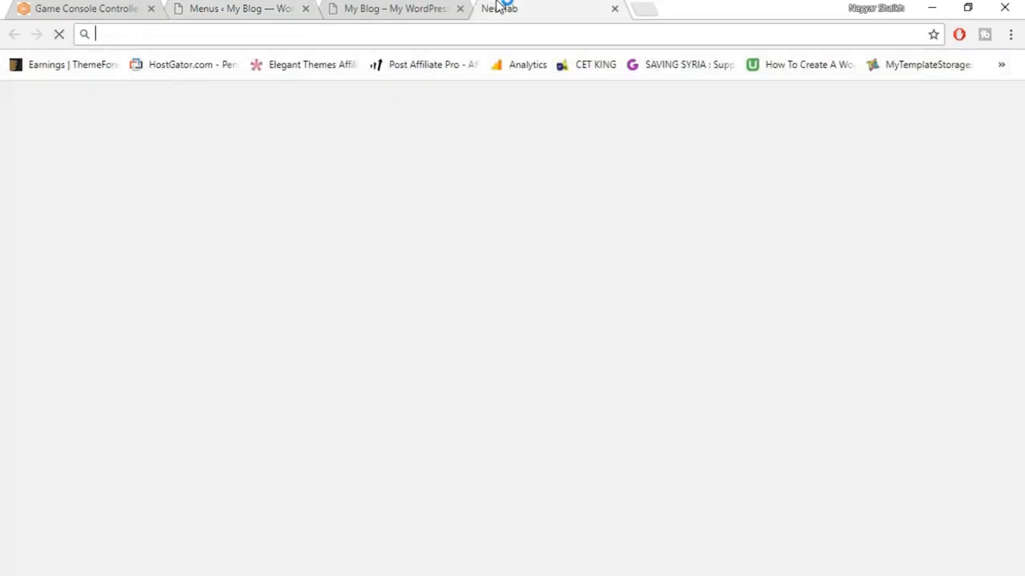
{"action": "type", "text": "fon"}
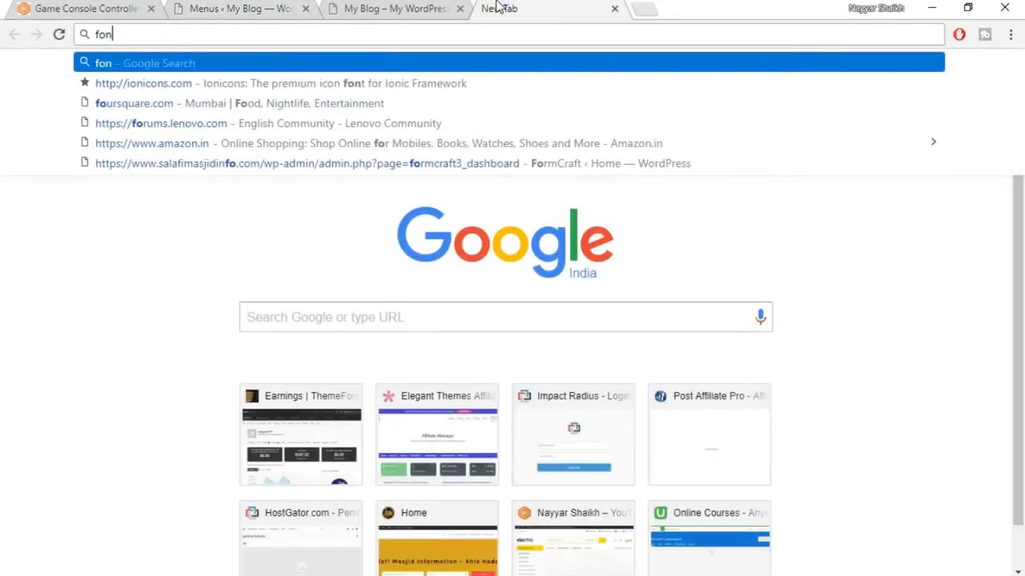
{"action": "type", "text": "tawesome"}
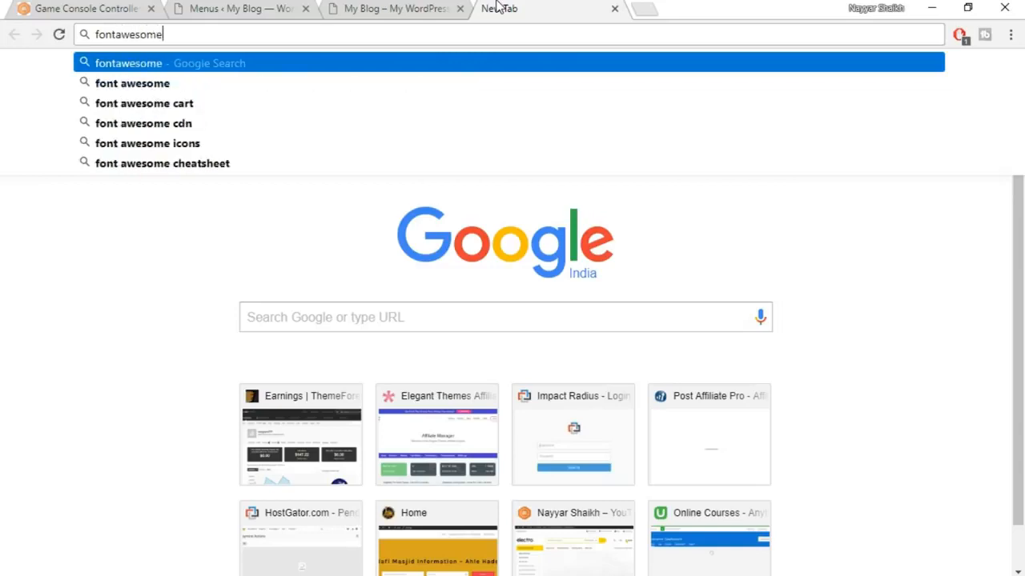
{"action": "type", "text": ".com"}
{"action": "key", "text": "BackSpace"}
{"action": "key", "text": "BackSpace"}
{"action": "key", "text": "BackSpace"}
{"action": "key", "text": "BackSpace"}
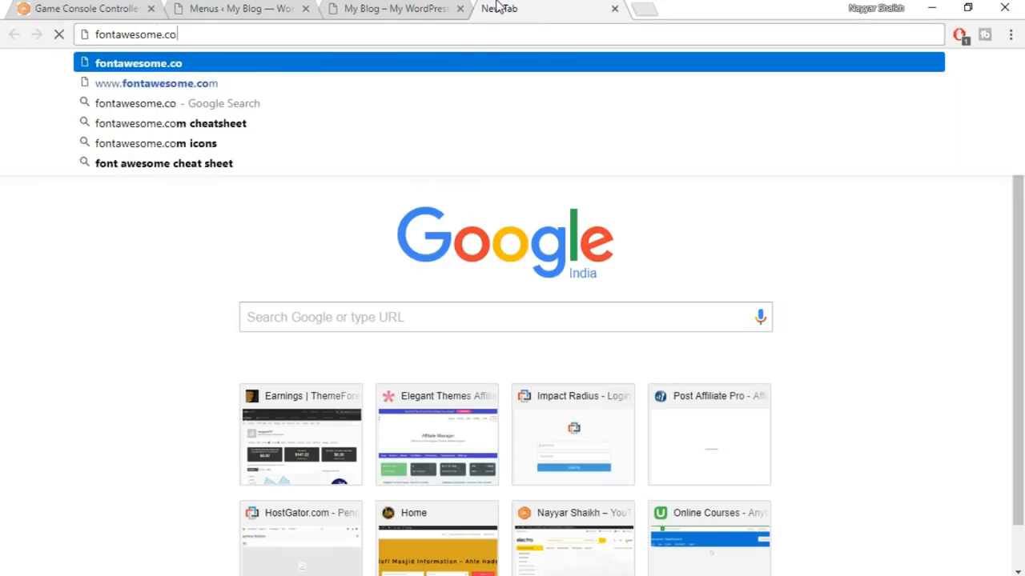
{"action": "type", "text": ".io"}
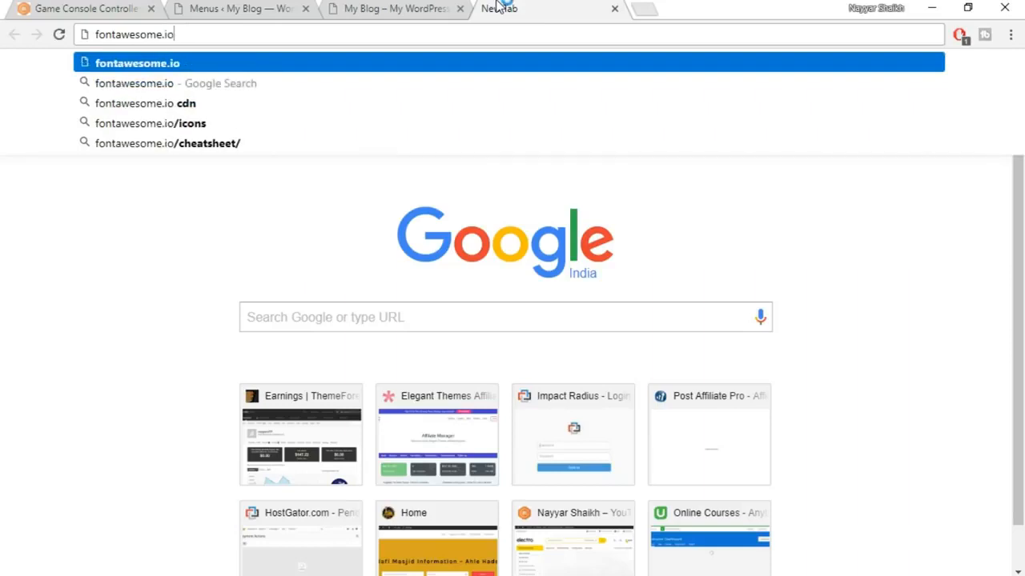
{"action": "key", "text": "Return"}
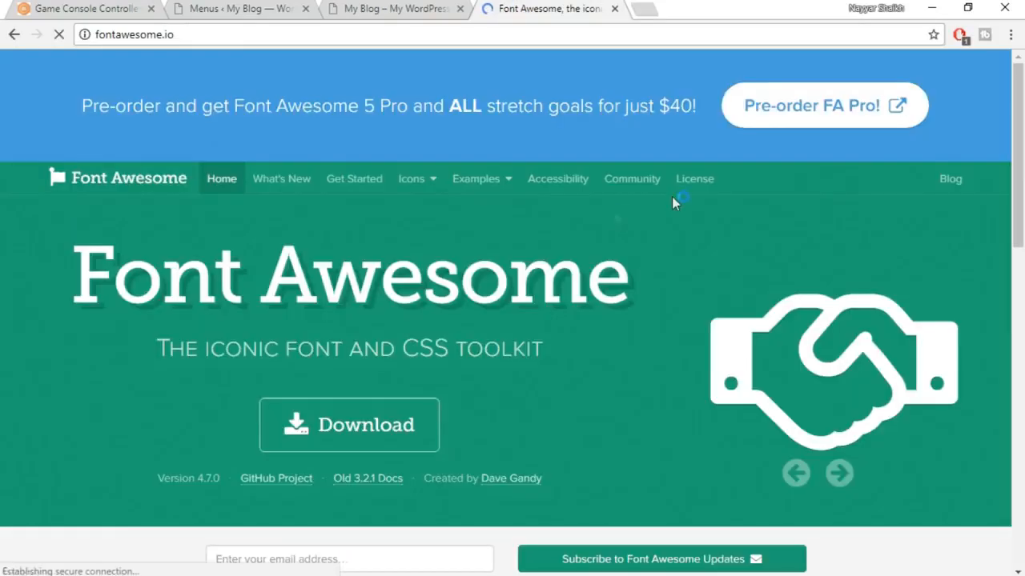
{"action": "scroll", "coordinate": [726, 242], "scroll_direction": "down", "scroll_amount": 1}
{"action": "scroll", "coordinate": [725, 242], "scroll_direction": "down", "scroll_amount": 3}
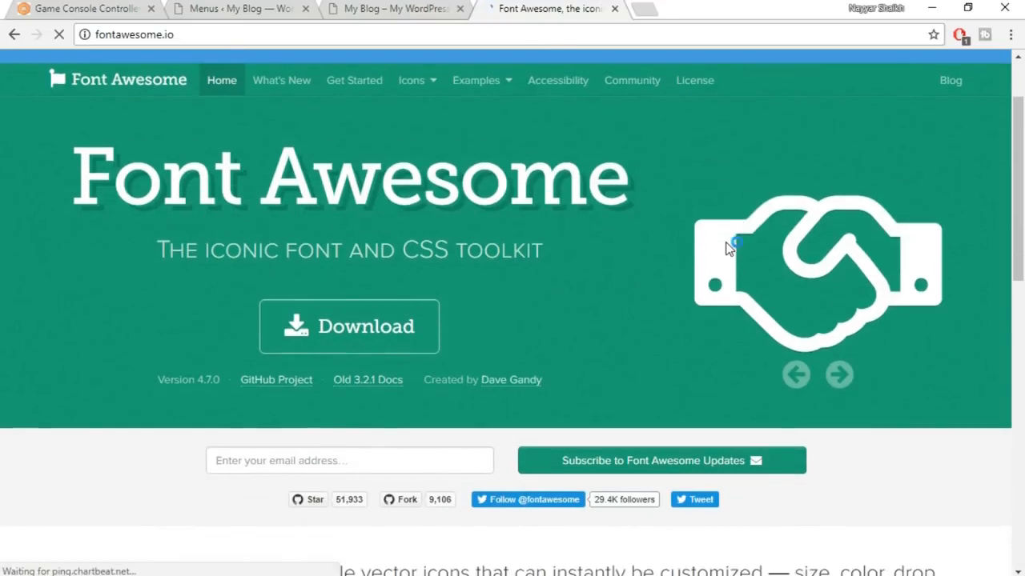
{"action": "scroll", "coordinate": [413, 341], "scroll_direction": "down", "scroll_amount": 1}
{"action": "scroll", "coordinate": [414, 340], "scroll_direction": "up", "scroll_amount": 5}
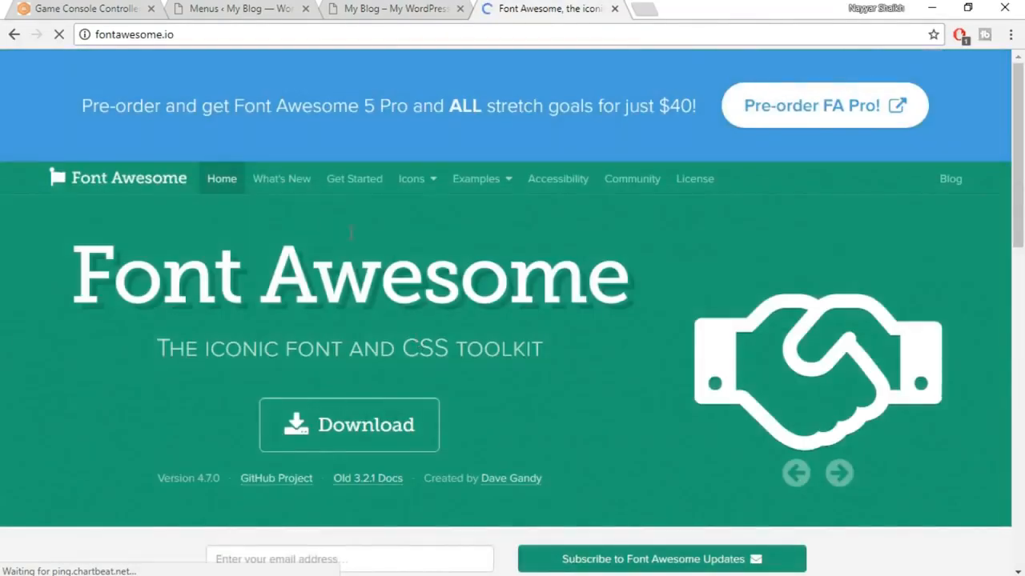
Step: Go to the All Icons gallery and search it for 'user' icons
{"action": "left_click", "coordinate": [430, 187]}
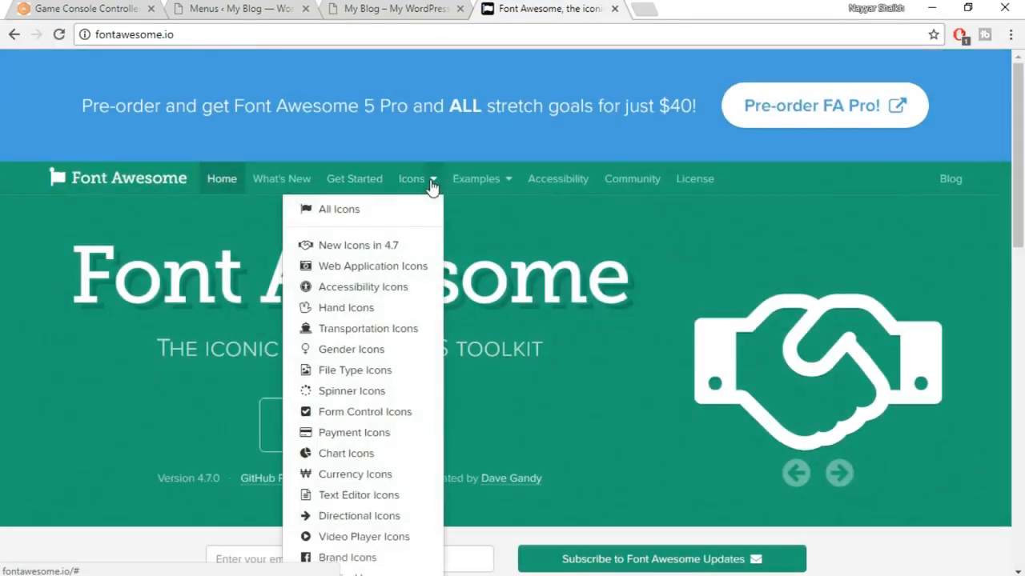
{"action": "left_click", "coordinate": [373, 211]}
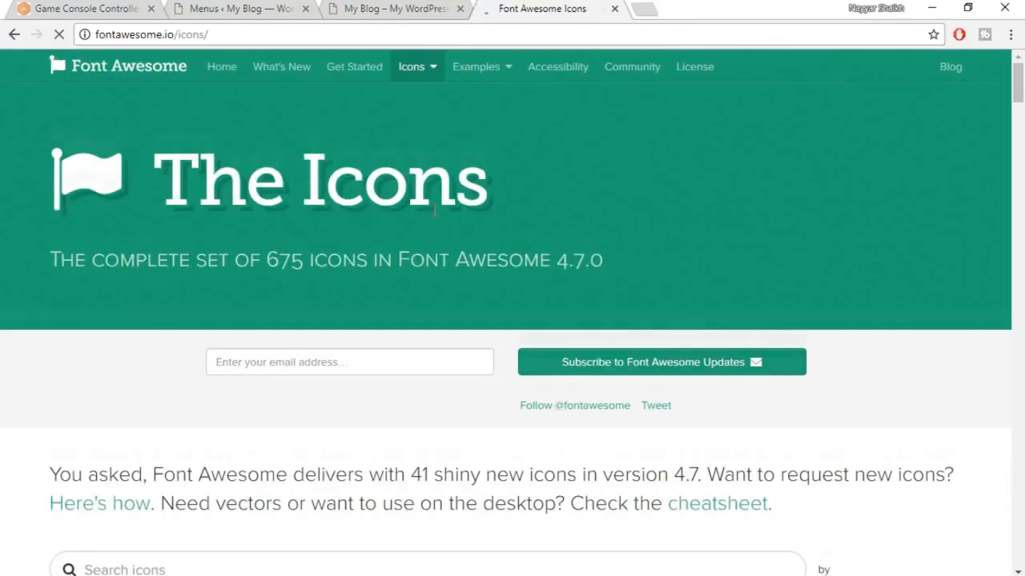
{"action": "scroll", "coordinate": [416, 217], "scroll_direction": "down", "scroll_amount": 6}
{"action": "left_click", "coordinate": [88, 8]}
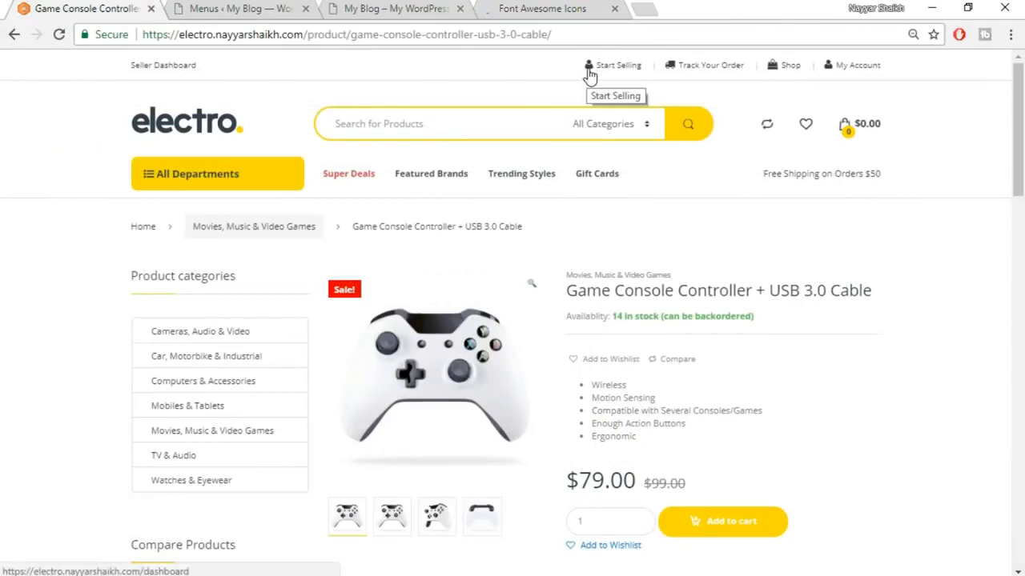
{"action": "left_click", "coordinate": [542, 9]}
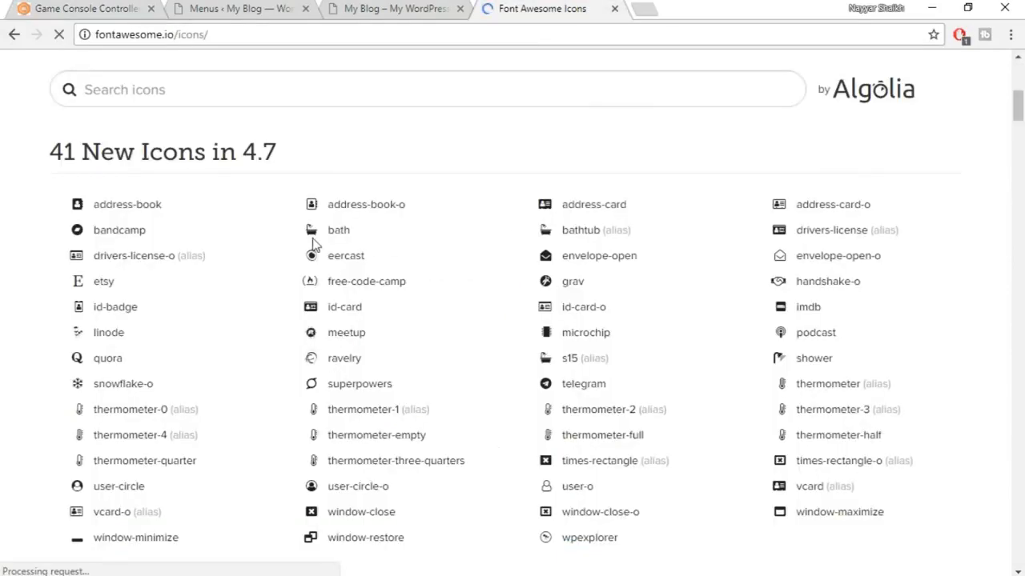
{"action": "scroll", "coordinate": [445, 370], "scroll_direction": "down", "scroll_amount": 3}
{"action": "scroll", "coordinate": [417, 318], "scroll_direction": "up", "scroll_amount": 4}
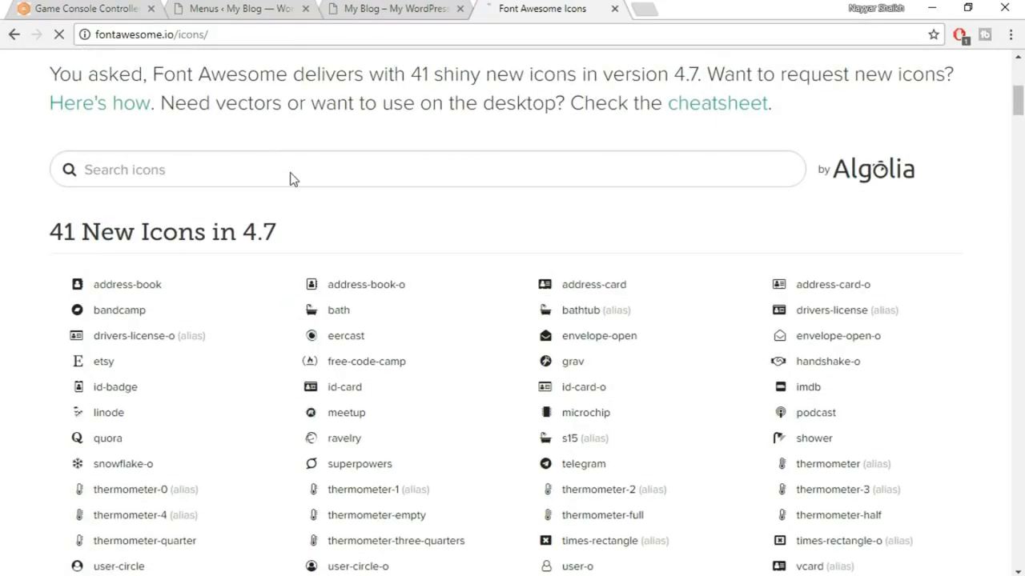
{"action": "left_click", "coordinate": [293, 179]}
{"action": "type", "text": "user"}
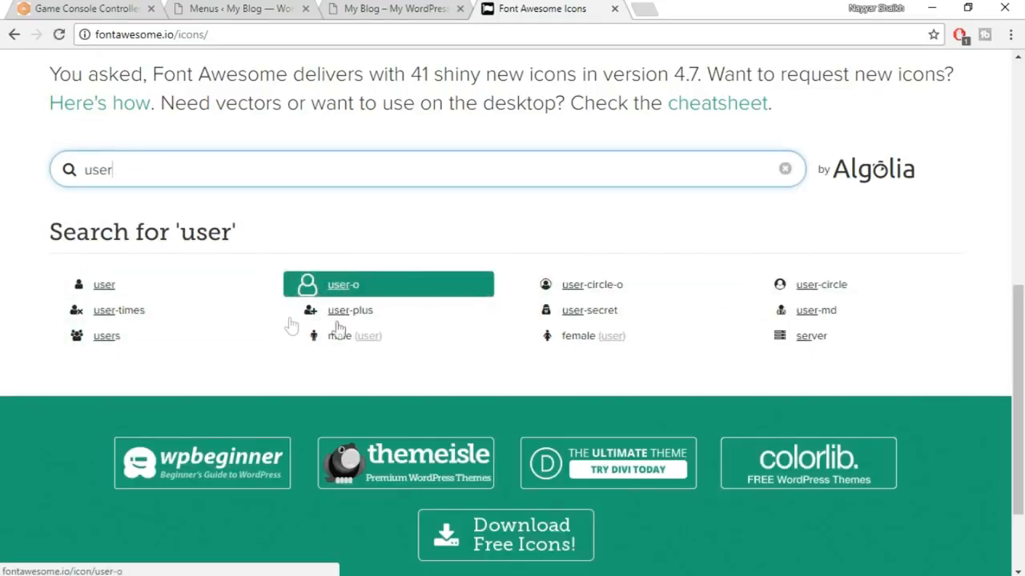
Step: Enter a Font Awesome user icon class for Start Selling, save Top Right, and reload the storefront
{"action": "left_click", "coordinate": [430, 5]}
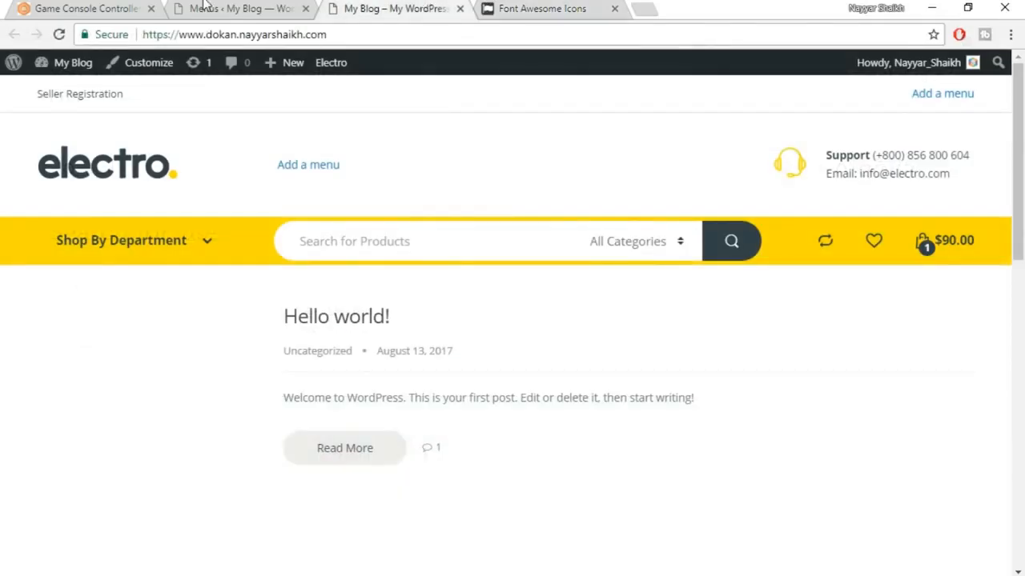
{"action": "left_click", "coordinate": [210, 8]}
{"action": "left_click", "coordinate": [477, 310]}
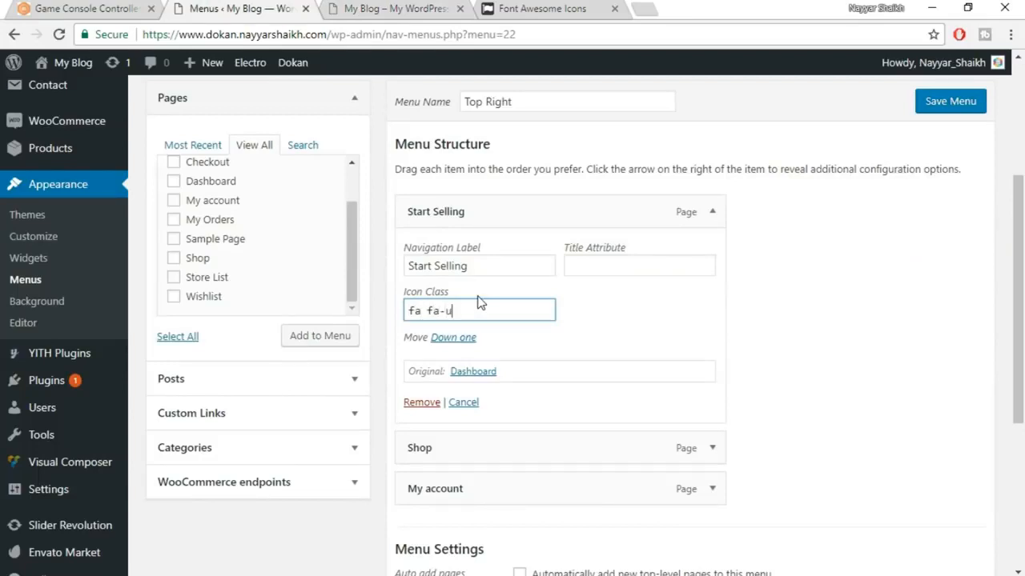
{"action": "left_click", "coordinate": [980, 102]}
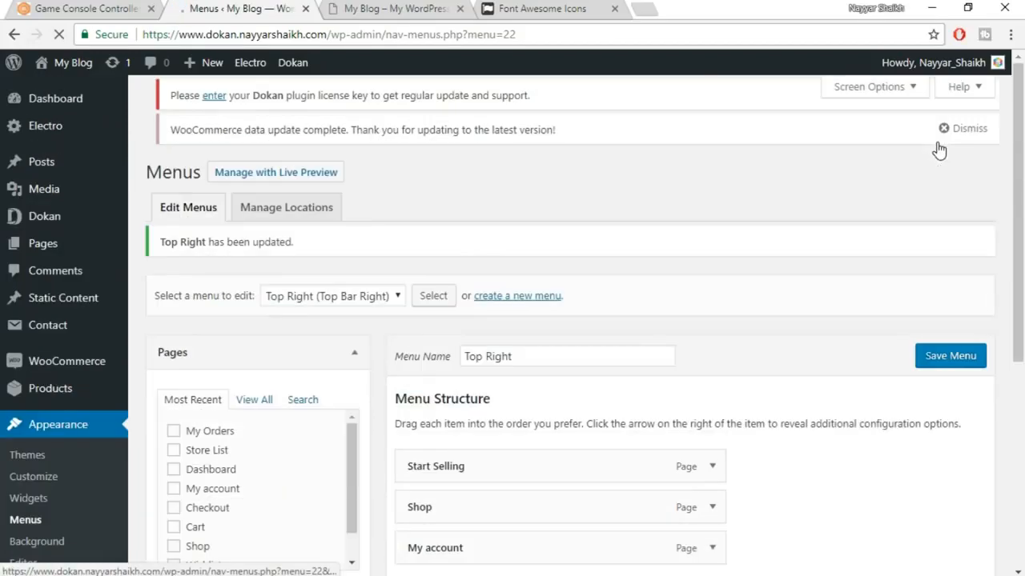
{"action": "left_click", "coordinate": [404, 5]}
{"action": "left_click", "coordinate": [424, 29]}
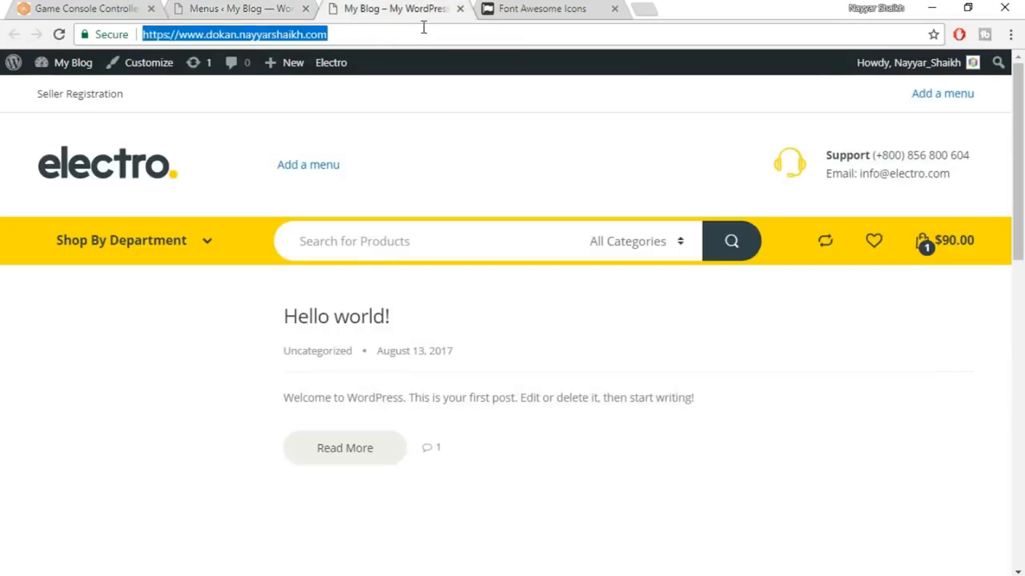
{"action": "key", "text": "Return"}
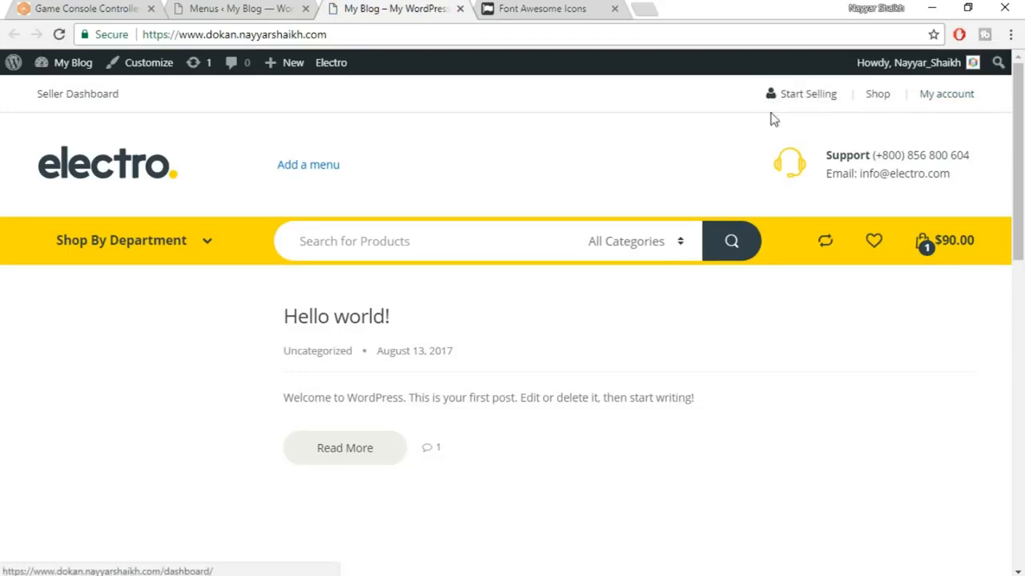
{"action": "left_click", "coordinate": [269, 8]}
{"action": "scroll", "coordinate": [564, 386], "scroll_direction": "down", "scroll_amount": 2}
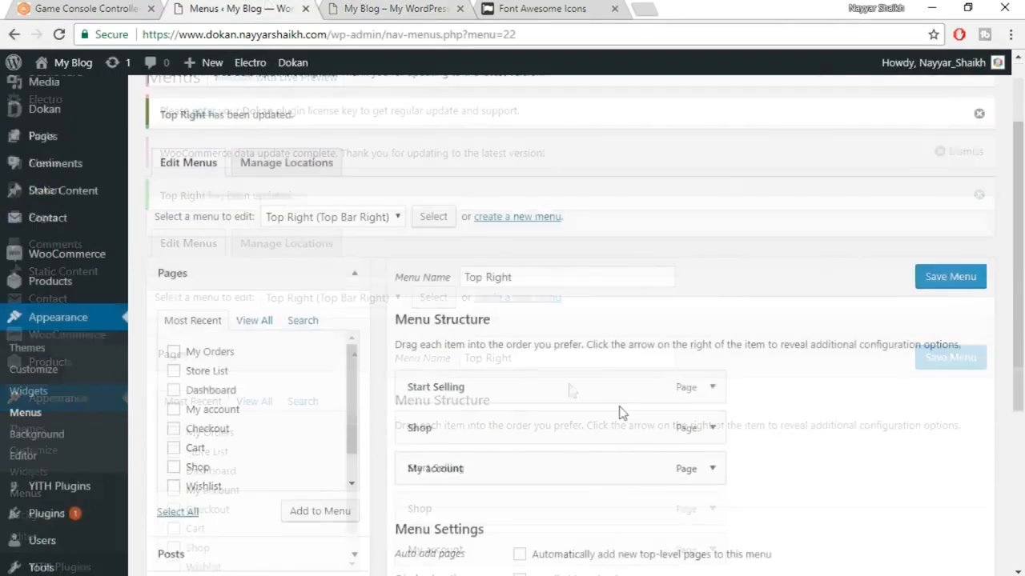
Step: Search Font Awesome for 'shop' and set the Shop item's icon class to fa fa-shopping-bag
{"action": "left_click", "coordinate": [710, 376]}
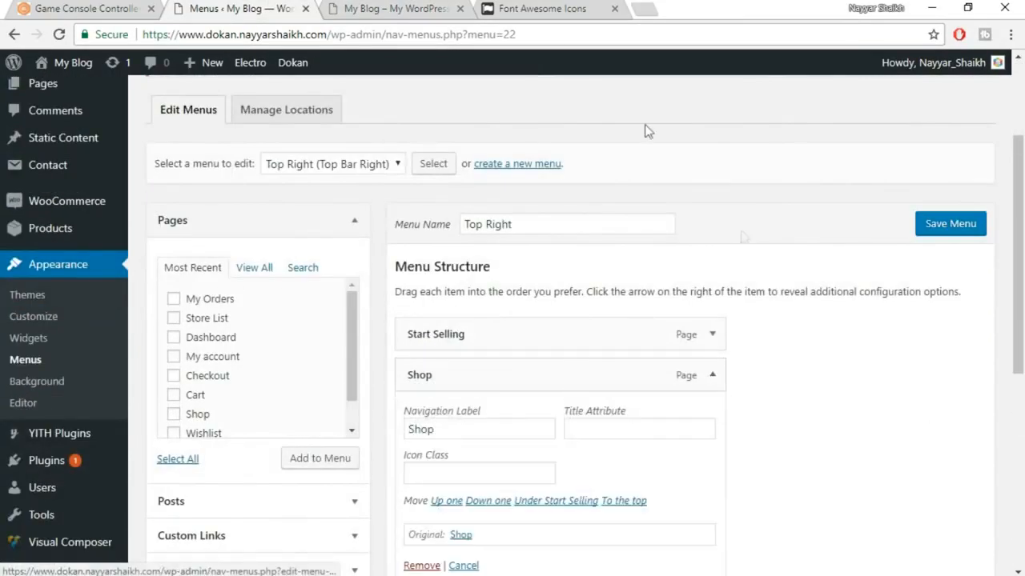
{"action": "left_click", "coordinate": [551, 14]}
{"action": "key", "text": "ctrl+a"}
{"action": "type", "text": "s"}
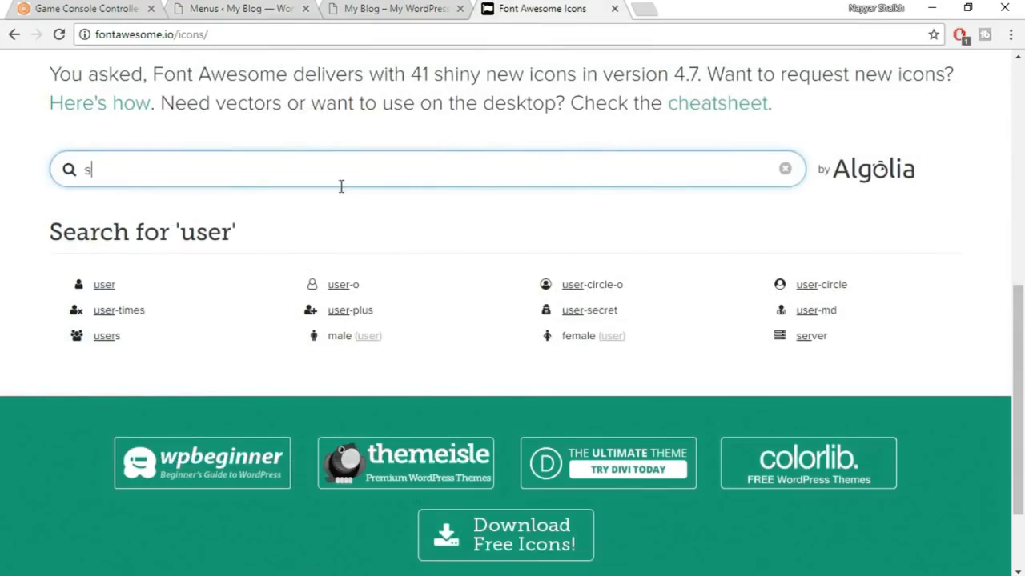
{"action": "type", "text": "hop"}
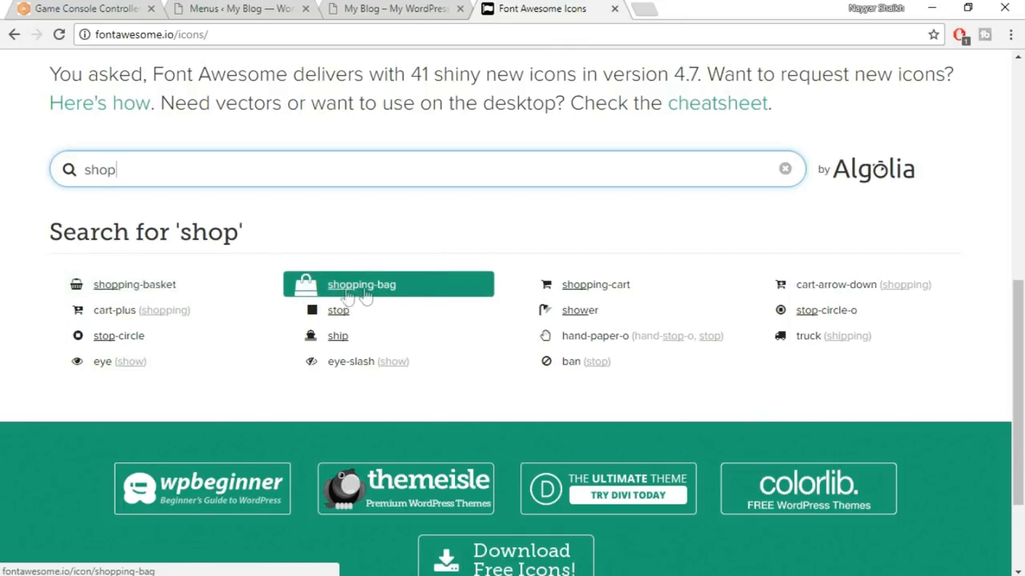
{"action": "left_click", "coordinate": [413, 8]}
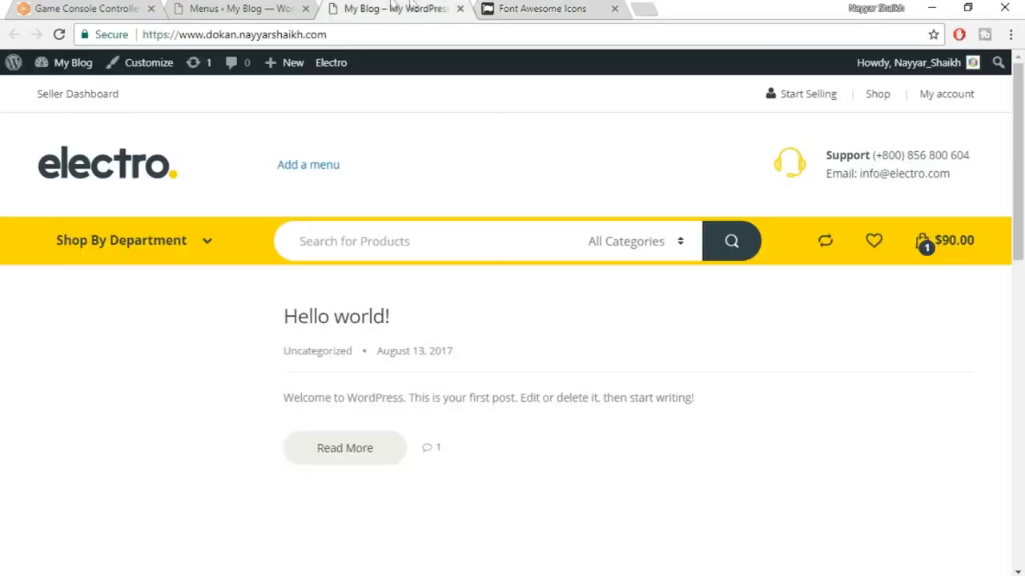
{"action": "left_click", "coordinate": [185, 9]}
{"action": "left_click", "coordinate": [480, 474]}
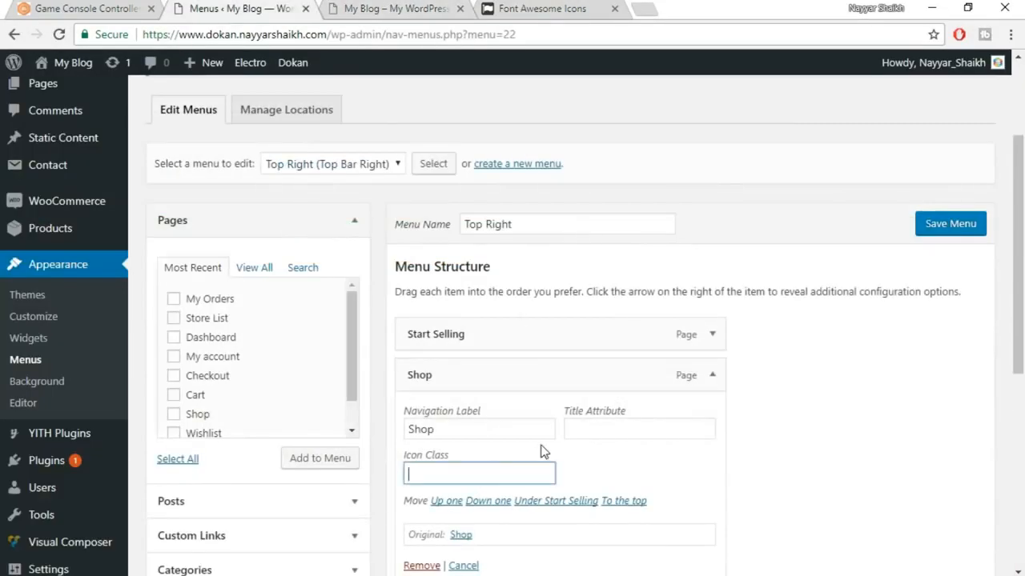
{"action": "scroll", "coordinate": [541, 444], "scroll_direction": "down", "scroll_amount": 2}
{"action": "type", "text": "fa fa-shopping-bag"}
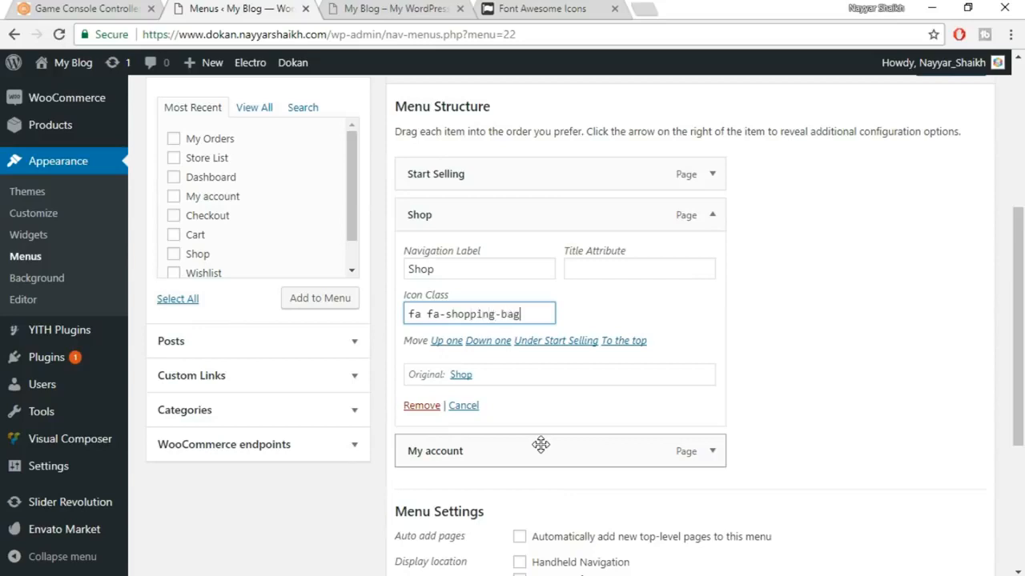
{"action": "left_click", "coordinate": [712, 215]}
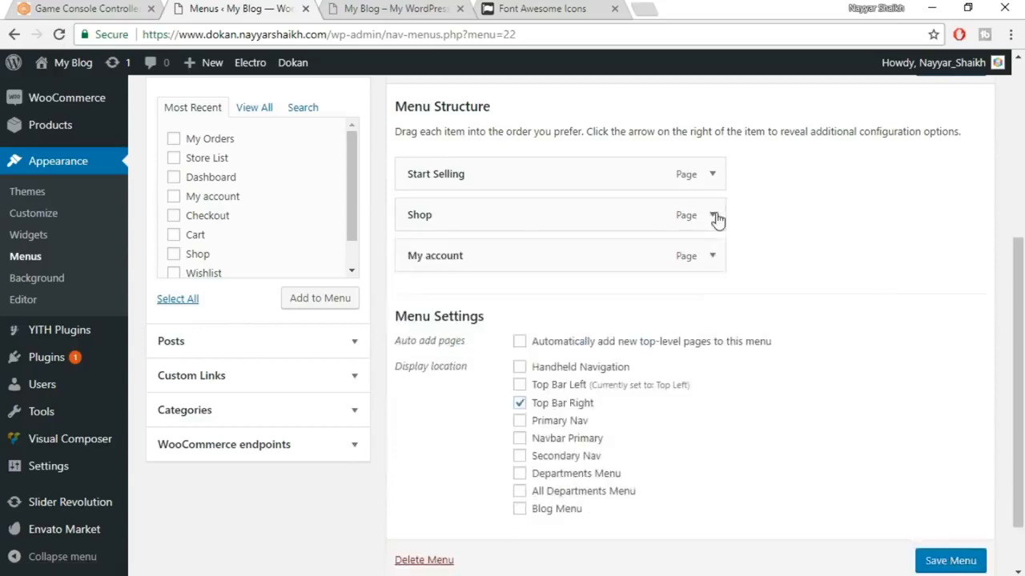
Step: Set My account's icon class to fa fa-user and save the Top Right menu
{"action": "left_click", "coordinate": [712, 256]}
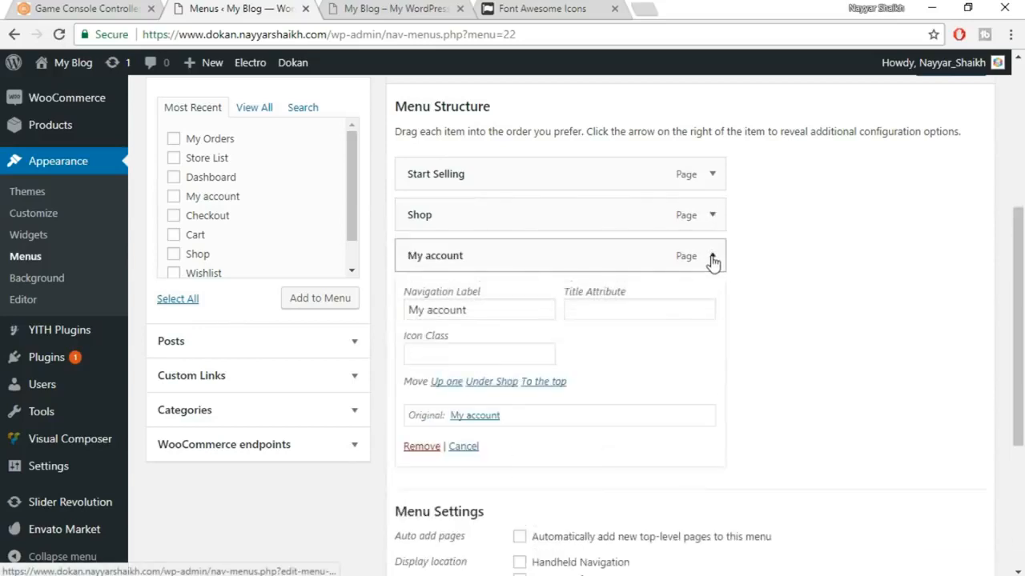
{"action": "left_click", "coordinate": [140, 9]}
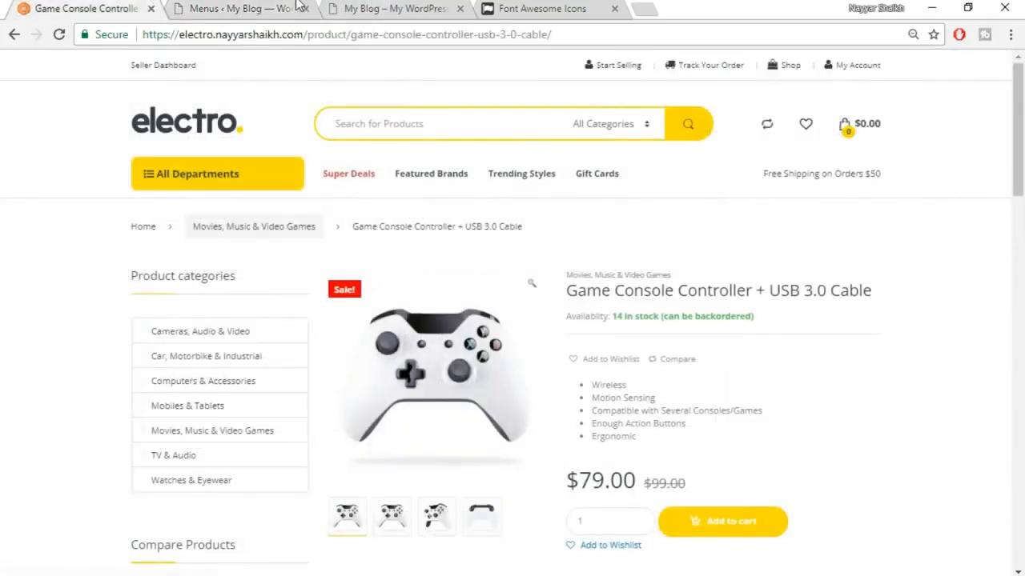
{"action": "left_click", "coordinate": [264, 9]}
{"action": "left_click", "coordinate": [518, 358]}
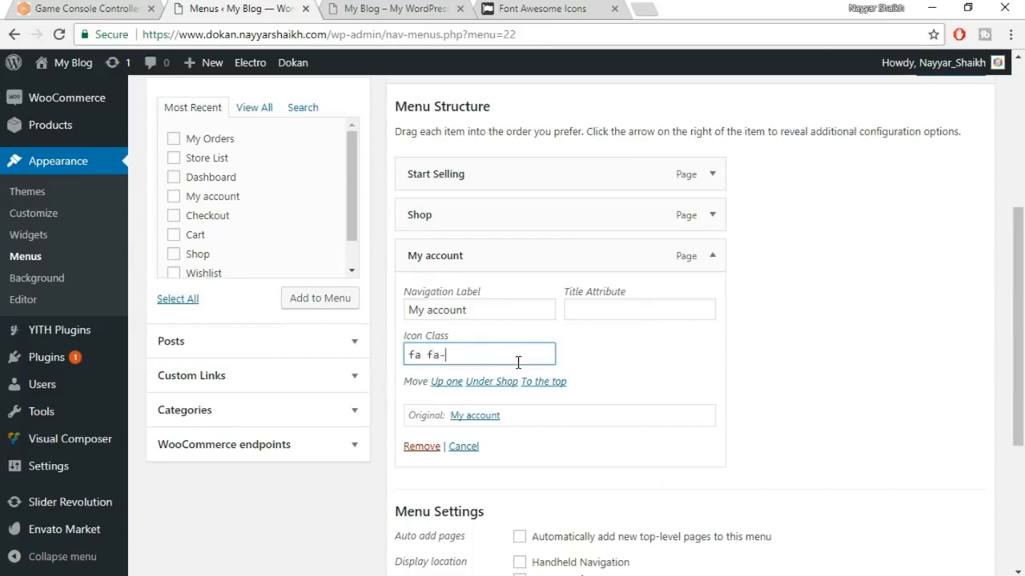
{"action": "scroll", "coordinate": [671, 376], "scroll_direction": "down", "scroll_amount": 3}
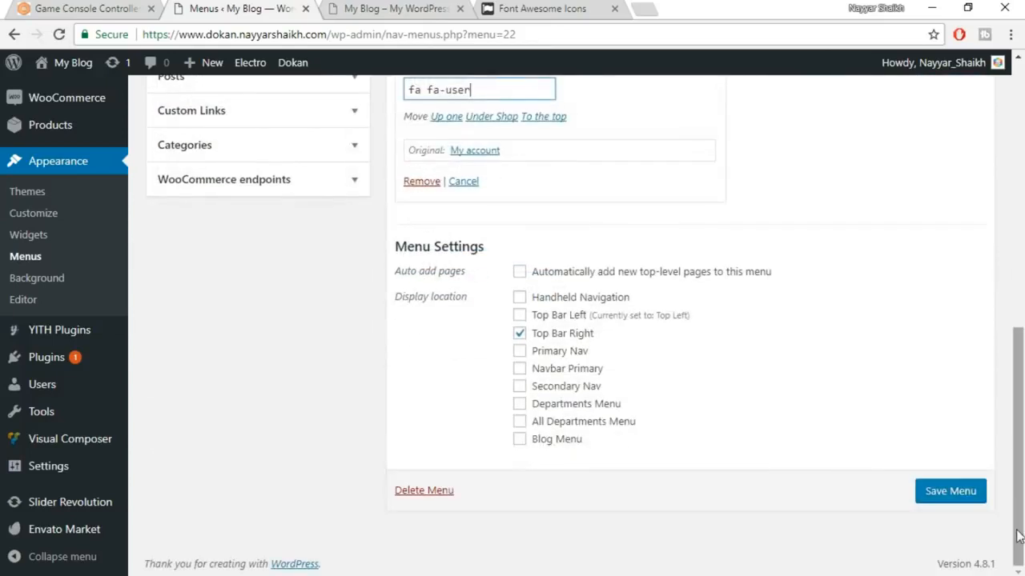
{"action": "left_click", "coordinate": [956, 492]}
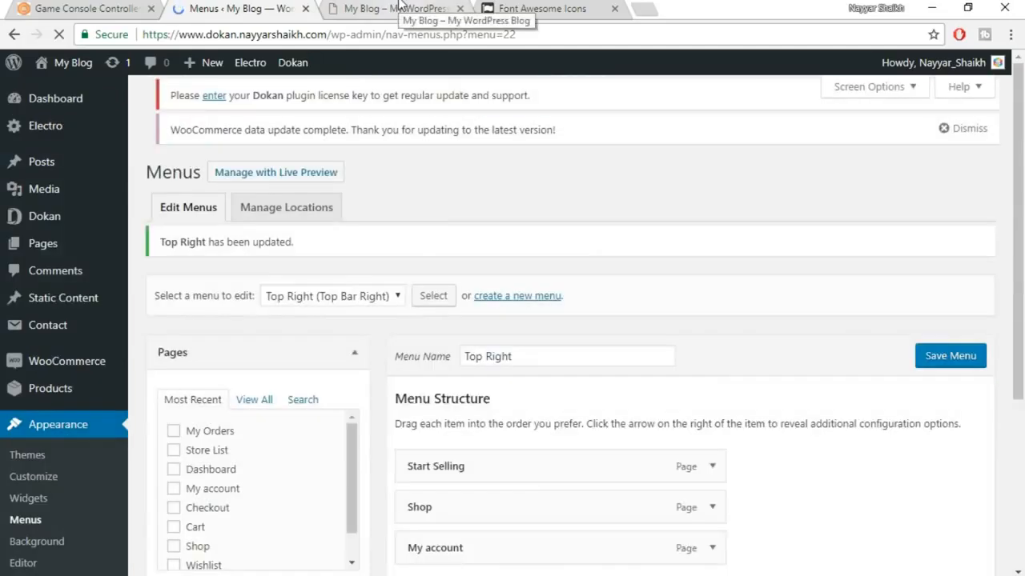
{"action": "left_click", "coordinate": [400, 7]}
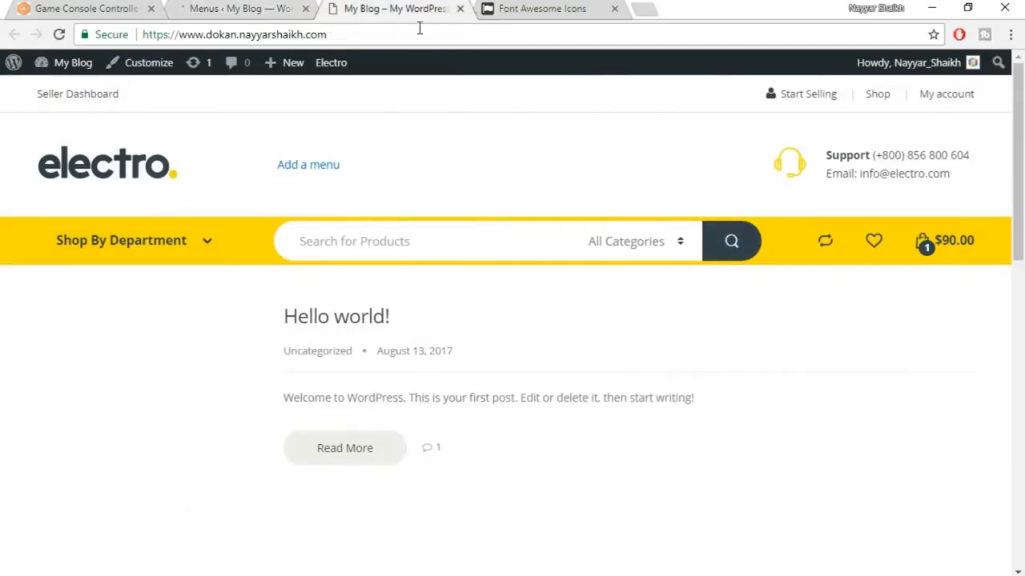
Step: Reload the electro storefront home page in Chrome from the address bar
{"action": "left_click", "coordinate": [419, 33]}
{"action": "key", "text": "Return"}
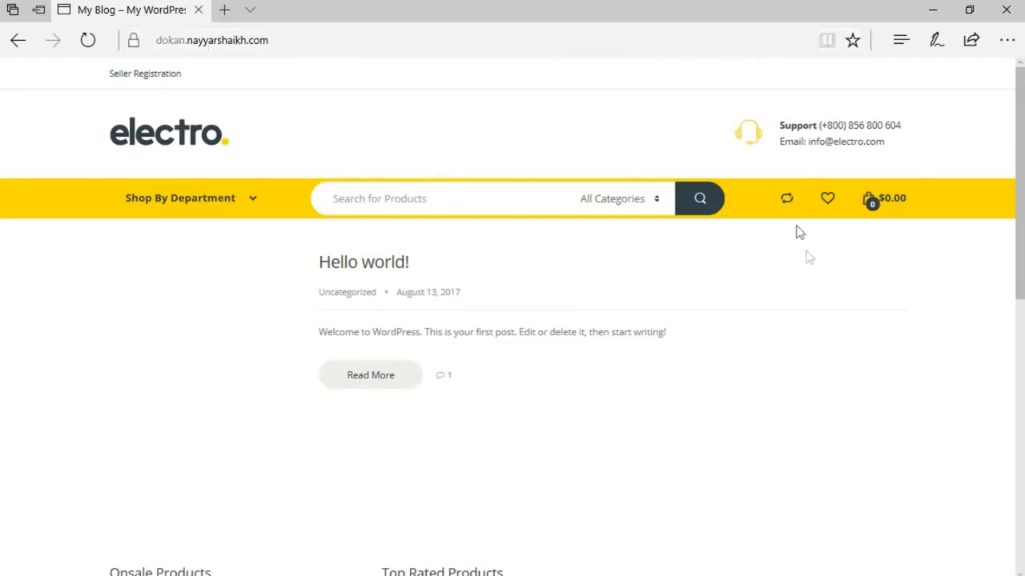
Step: Reload the storefront in Edge, open Start Selling, and select 'I am a vendor' on the Register form
{"action": "left_click", "coordinate": [88, 40]}
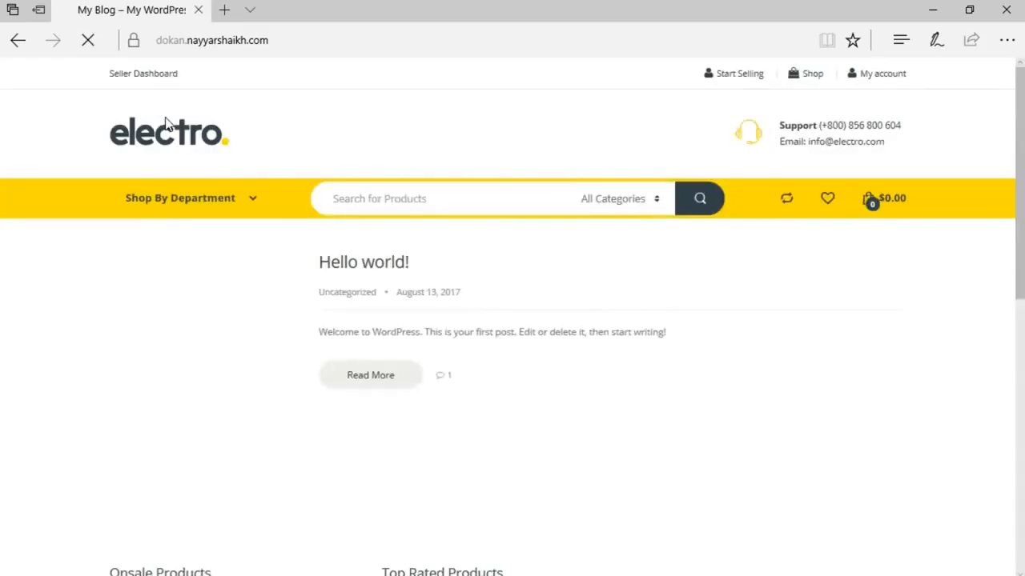
{"action": "left_click", "coordinate": [740, 83]}
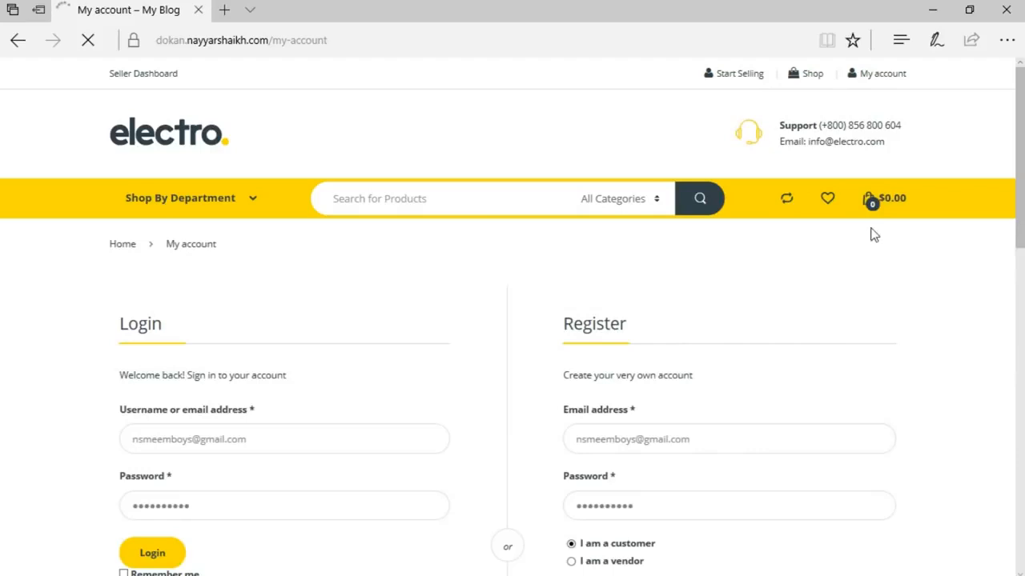
{"action": "scroll", "coordinate": [880, 269], "scroll_direction": "down", "scroll_amount": 3}
{"action": "scroll", "coordinate": [173, 266], "scroll_direction": "up", "scroll_amount": 1}
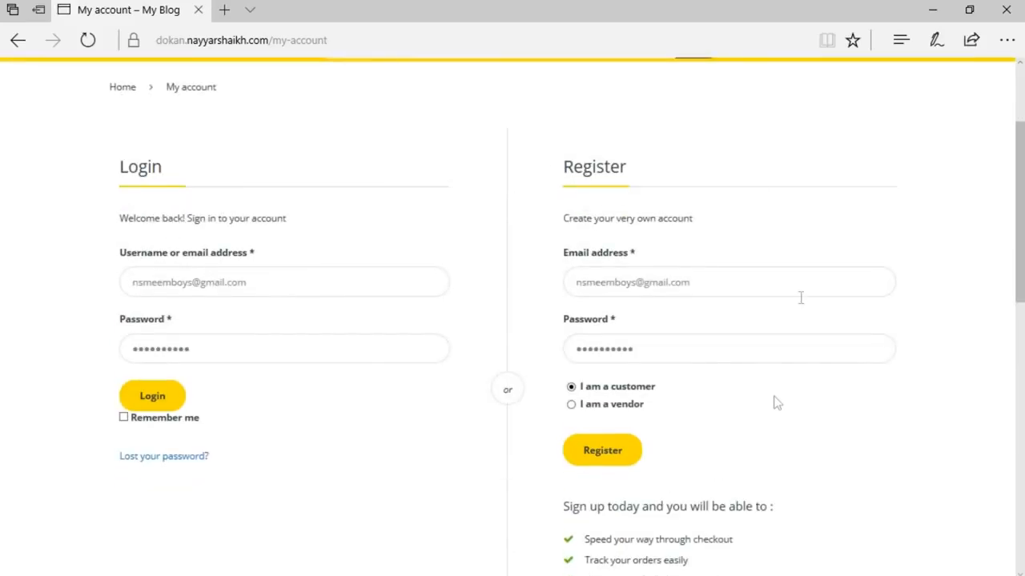
{"action": "scroll", "coordinate": [941, 378], "scroll_direction": "down", "scroll_amount": 1}
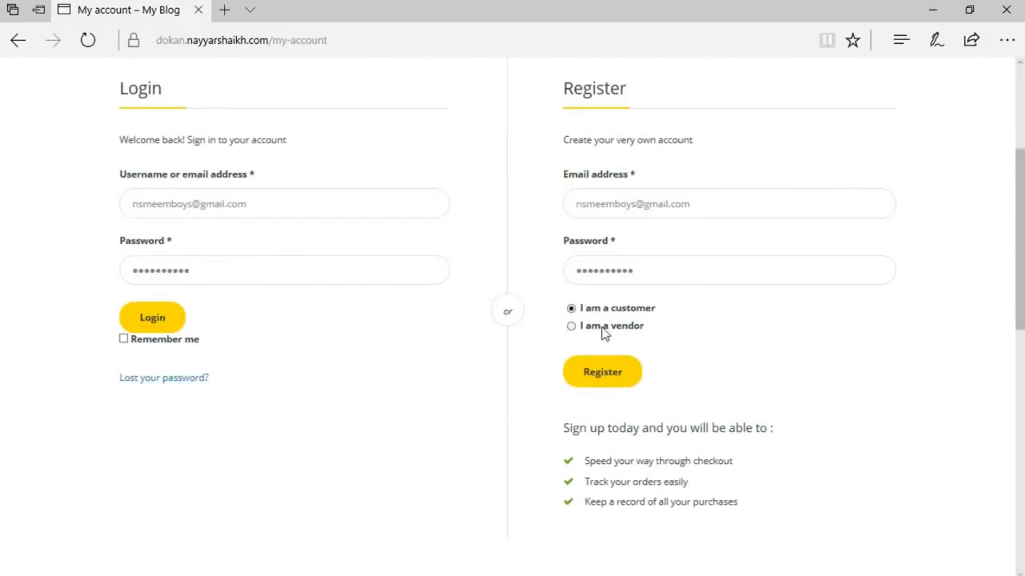
{"action": "left_click", "coordinate": [604, 334]}
Step: Fill the vendor's e-mail, account password, and first and last name using autofill suggestions
{"action": "scroll", "coordinate": [691, 373], "scroll_direction": "up", "scroll_amount": 2}
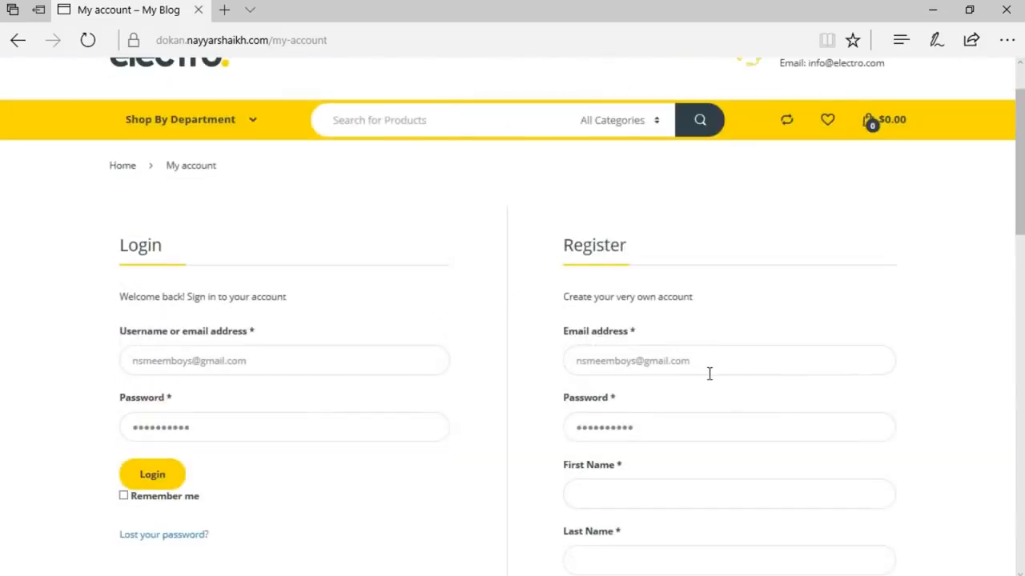
{"action": "left_click", "coordinate": [709, 374]}
{"action": "scroll", "coordinate": [1023, 154], "scroll_direction": "down", "scroll_amount": 2}
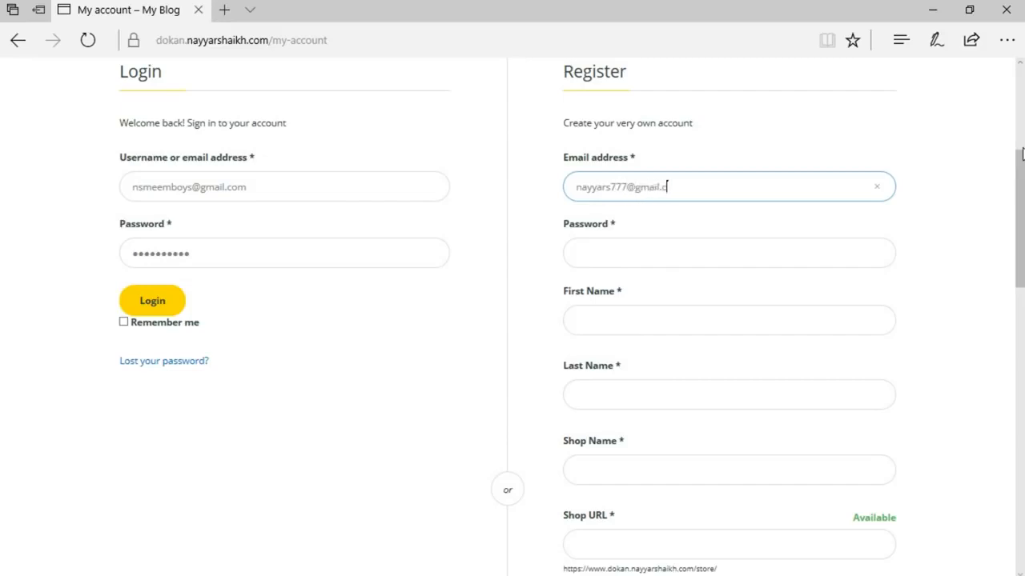
{"action": "left_click", "coordinate": [619, 259]}
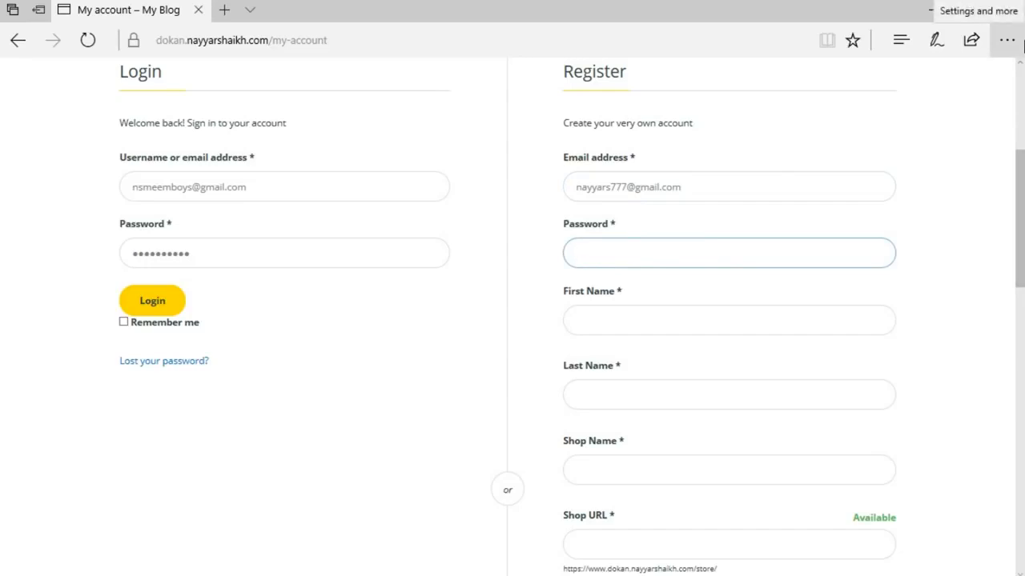
{"action": "type", "text": "••••••••••"}
{"action": "left_click", "coordinate": [606, 337]}
{"action": "left_click", "coordinate": [625, 378]}
{"action": "scroll", "coordinate": [737, 359], "scroll_direction": "down", "scroll_amount": 3}
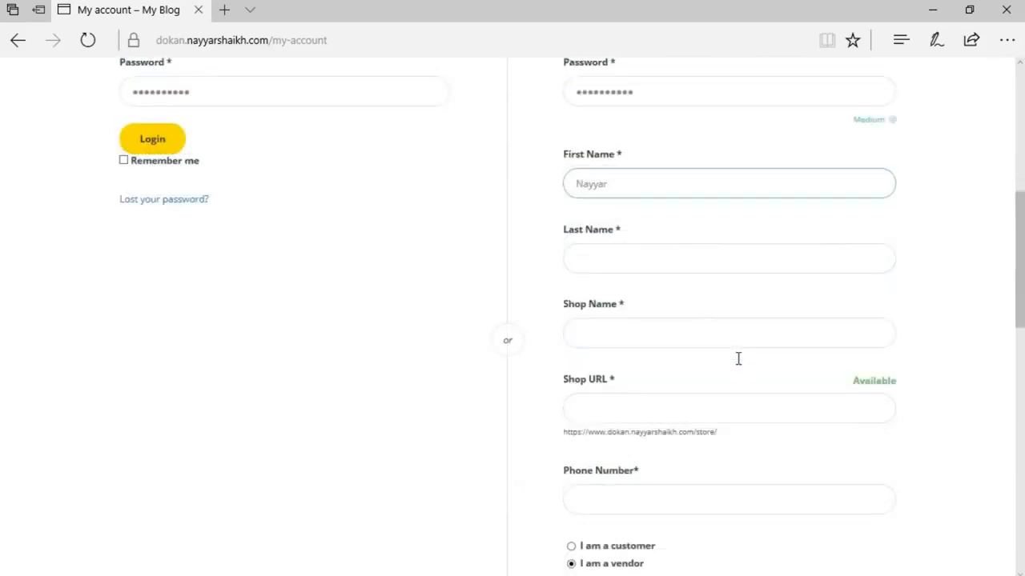
{"action": "left_click", "coordinate": [608, 192]}
{"action": "key", "text": "Return"}
Step: Enter shop name 'Ntech' so the URL becomes ntech, autofill the phone number, and register
{"action": "left_click", "coordinate": [619, 259]}
{"action": "type", "text": "N"}
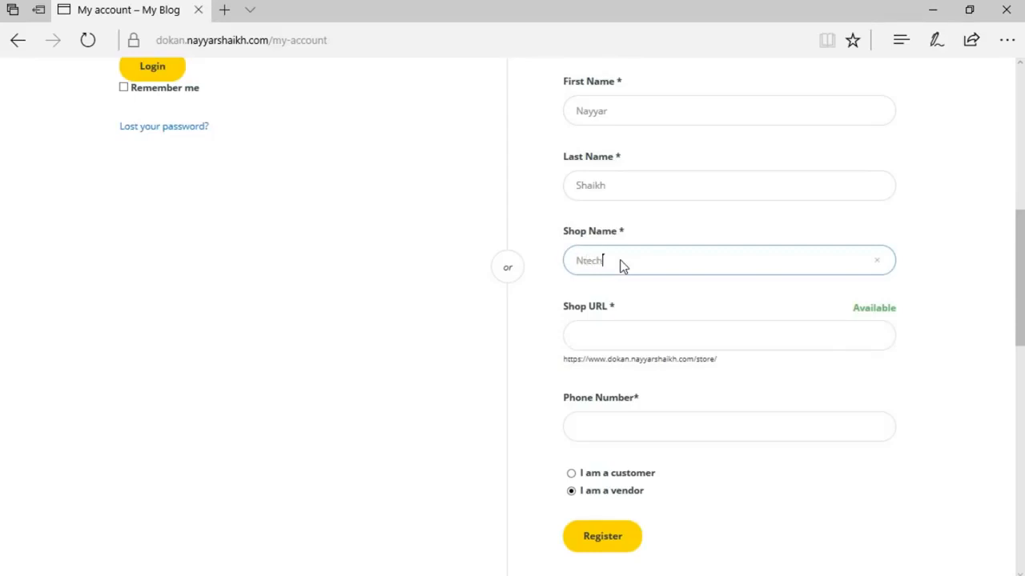
{"action": "type", "text": "tech"}
{"action": "key", "text": "Tab"}
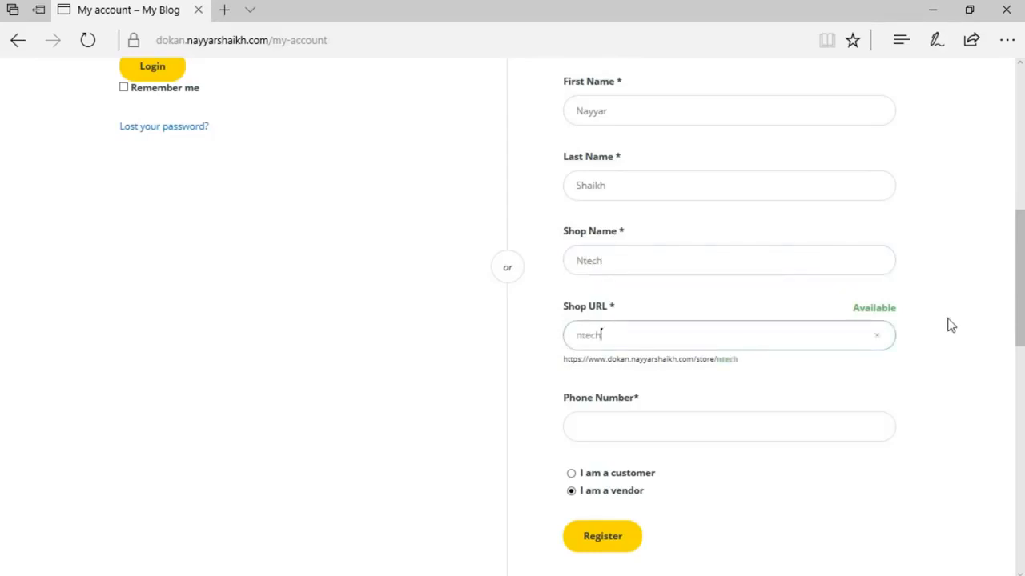
{"action": "scroll", "coordinate": [949, 325], "scroll_direction": "down", "scroll_amount": 2}
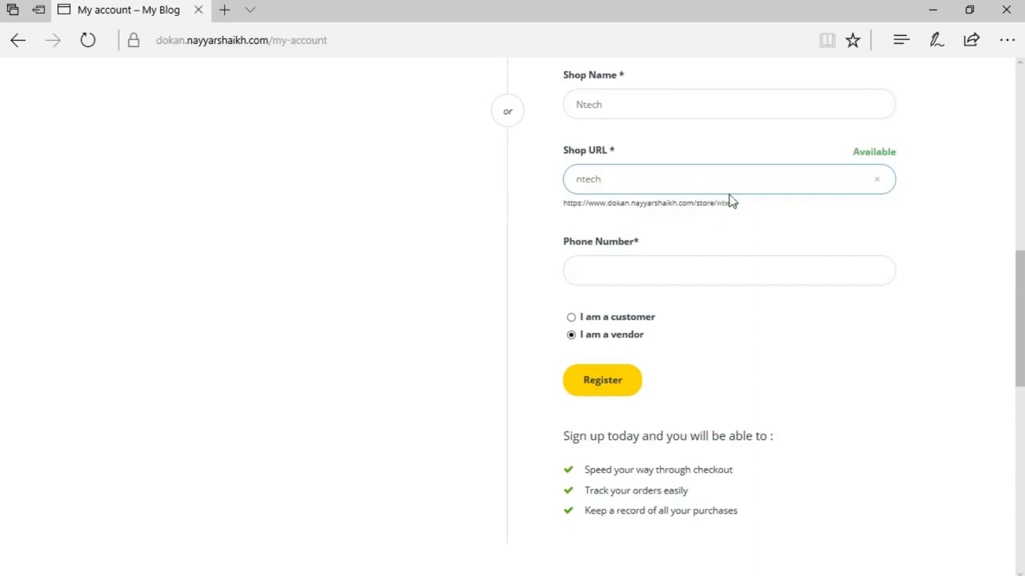
{"action": "left_click", "coordinate": [754, 272]}
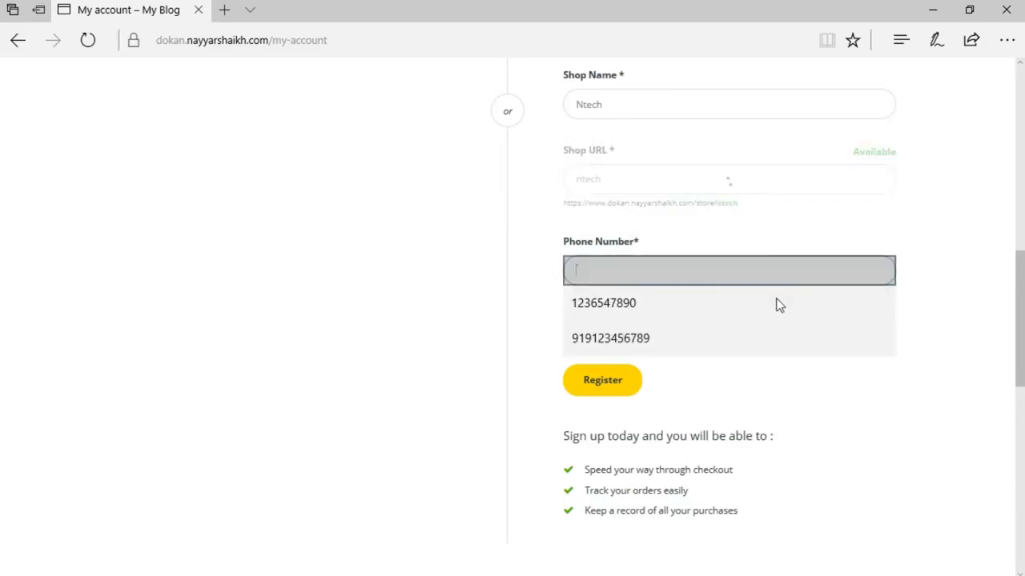
{"action": "left_click", "coordinate": [723, 313]}
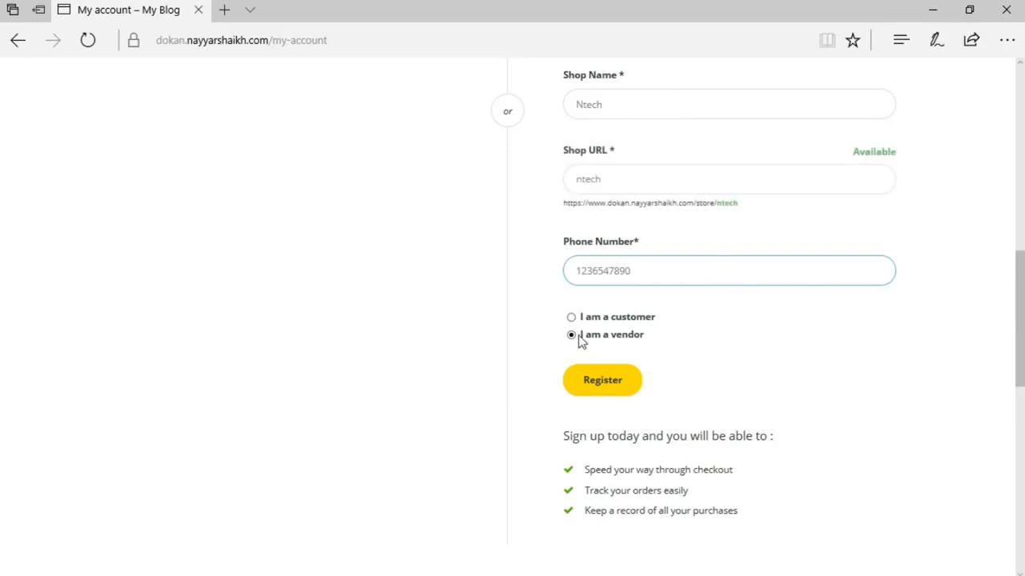
{"action": "left_click", "coordinate": [612, 393]}
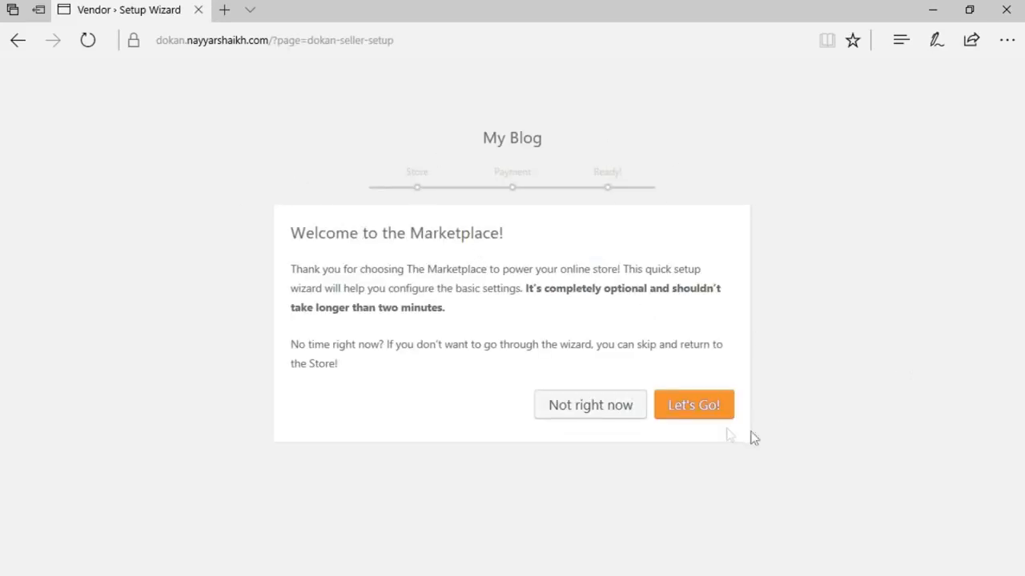
Step: Start the setup wizard and autofill Street, Street 2, city Mumbai and post code 400017
{"action": "left_click", "coordinate": [714, 406]}
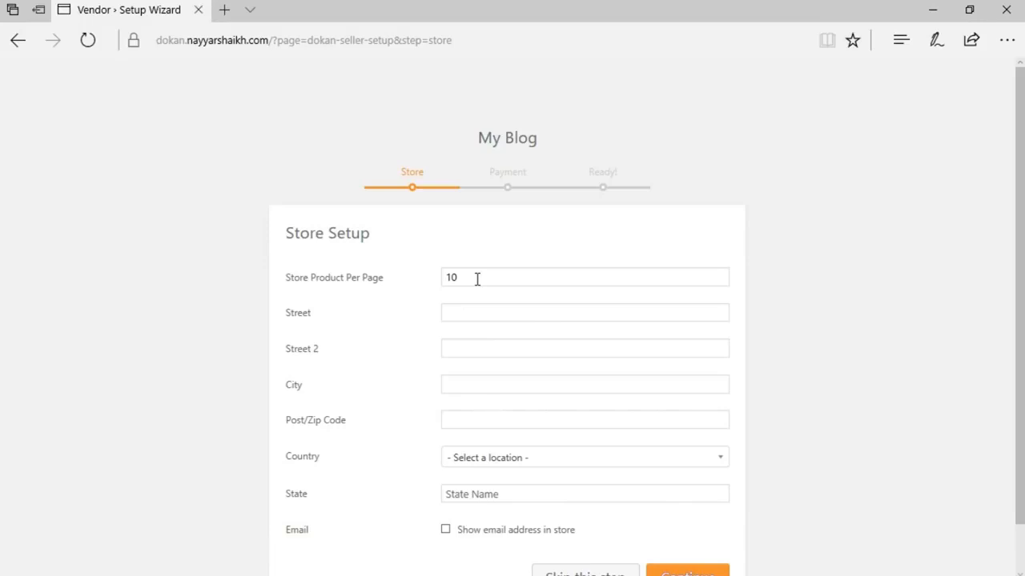
{"action": "scroll", "coordinate": [477, 278], "scroll_direction": "down", "scroll_amount": 1}
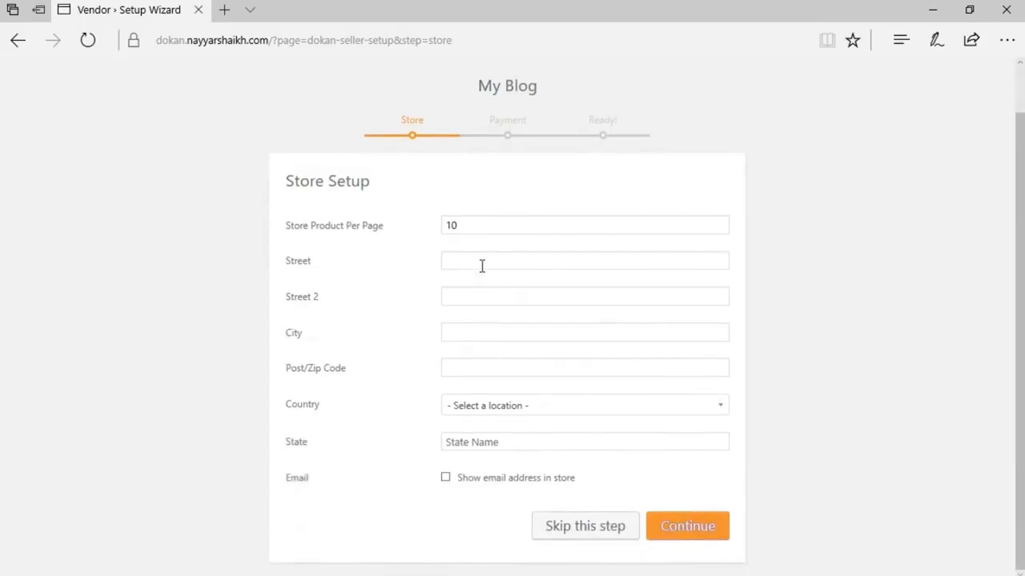
{"action": "left_click", "coordinate": [482, 264]}
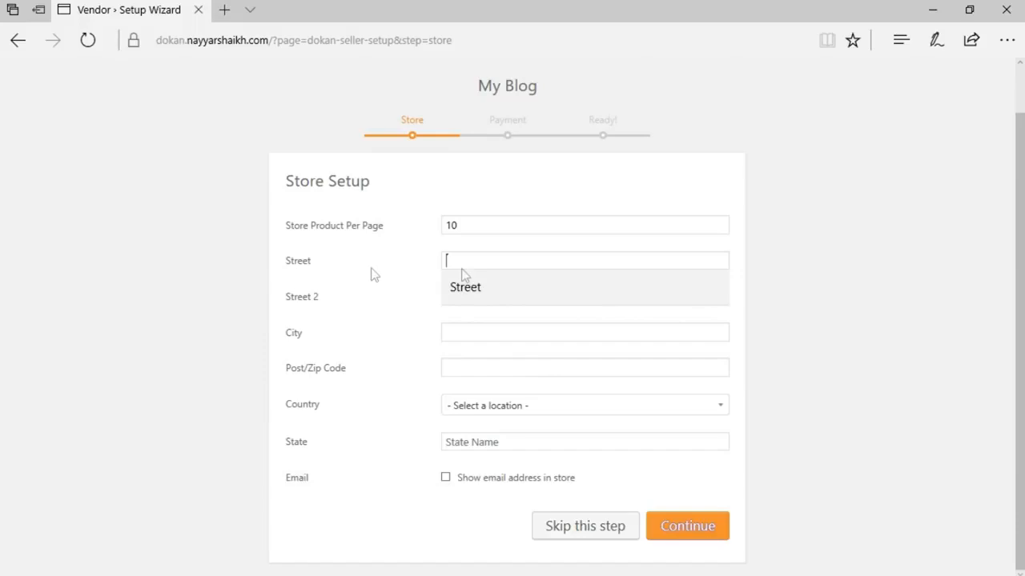
{"action": "left_click", "coordinate": [472, 288]}
{"action": "left_click", "coordinate": [482, 294]}
{"action": "left_click", "coordinate": [480, 324]}
{"action": "left_click", "coordinate": [499, 332]}
{"action": "left_click", "coordinate": [488, 361]}
{"action": "left_click", "coordinate": [517, 361]}
{"action": "left_click", "coordinate": [510, 394]}
Step: Set country to India and state to Maharashtra, then continue to Payment Setup
{"action": "left_click", "coordinate": [545, 408]}
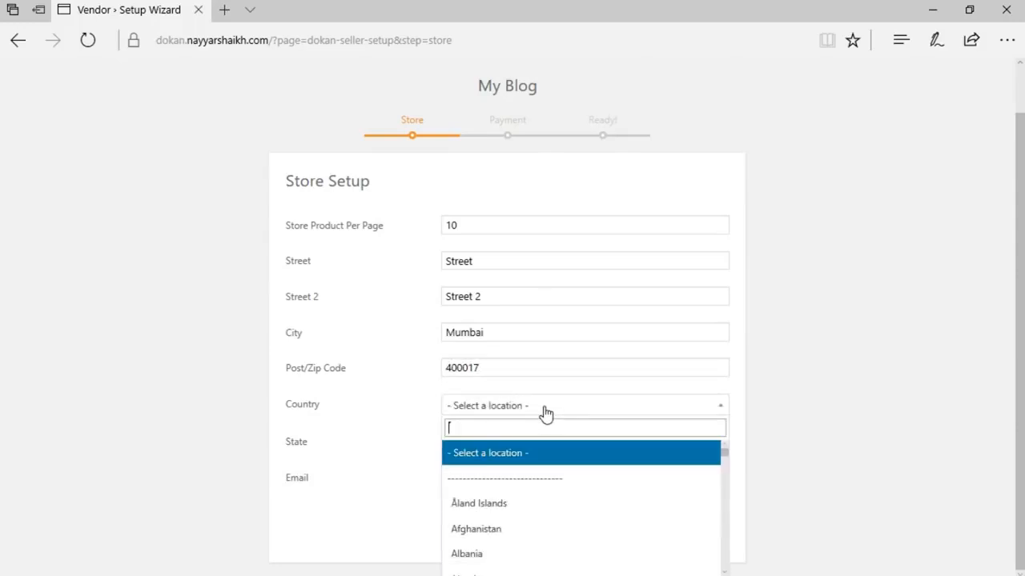
{"action": "type", "text": "Ind"}
{"action": "left_click", "coordinate": [525, 501]}
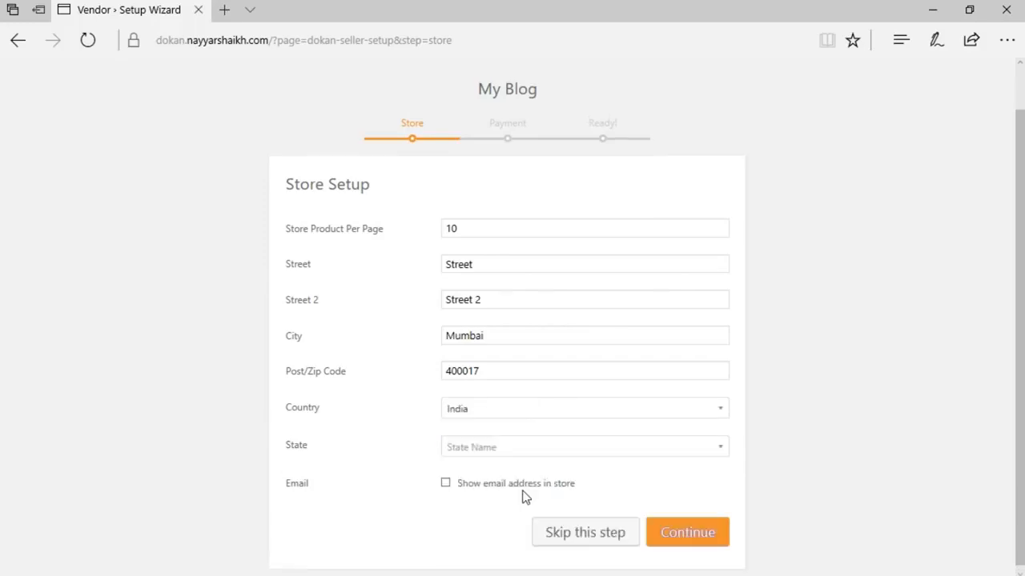
{"action": "left_click", "coordinate": [531, 449]}
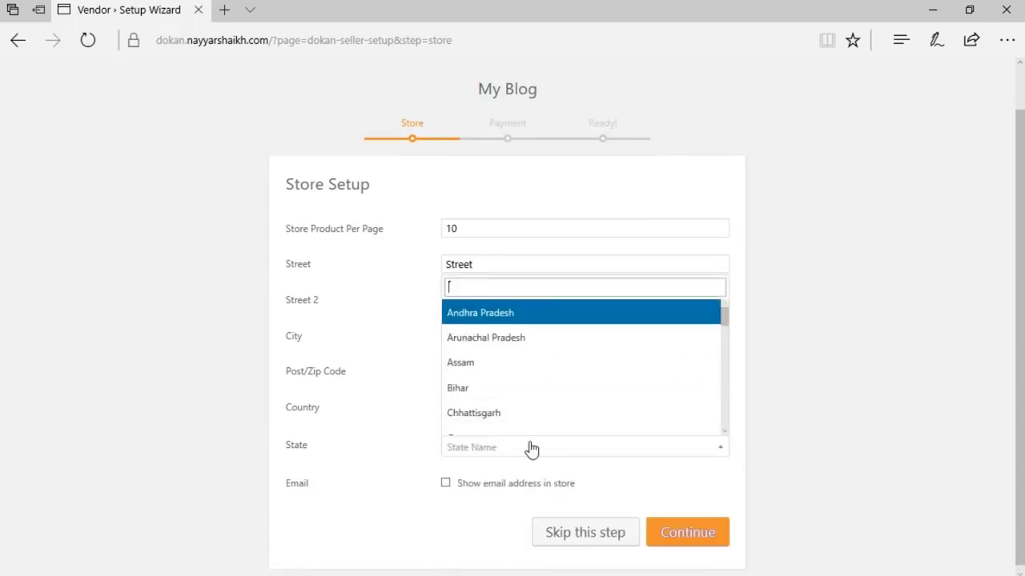
{"action": "type", "text": "maha"}
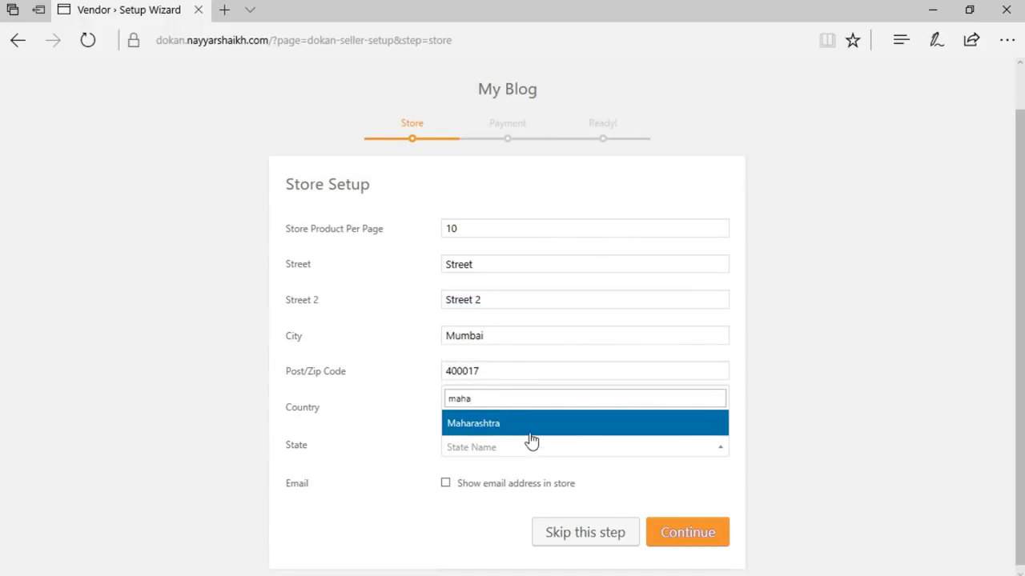
{"action": "left_click", "coordinate": [533, 423]}
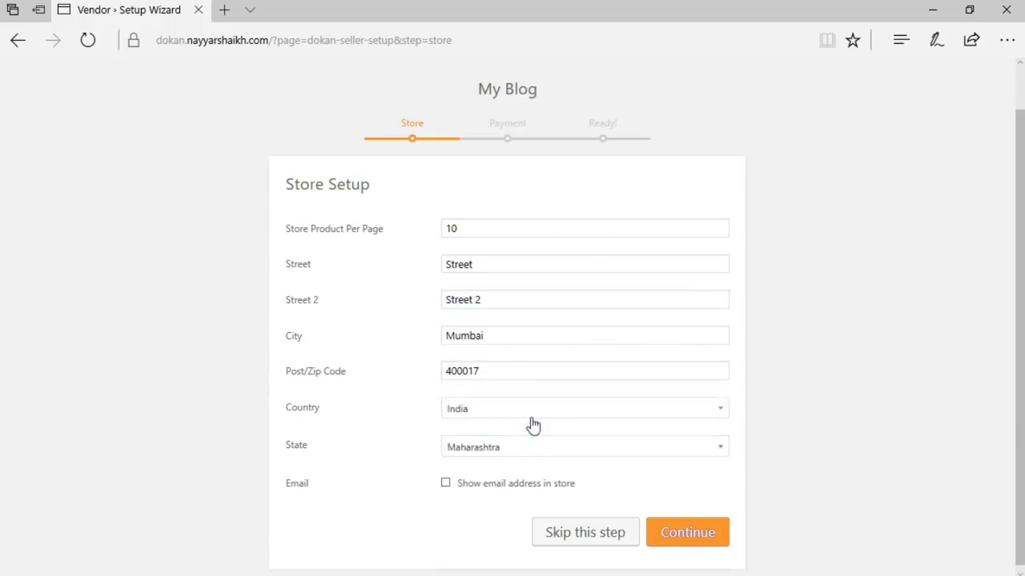
{"action": "left_click", "coordinate": [689, 534]}
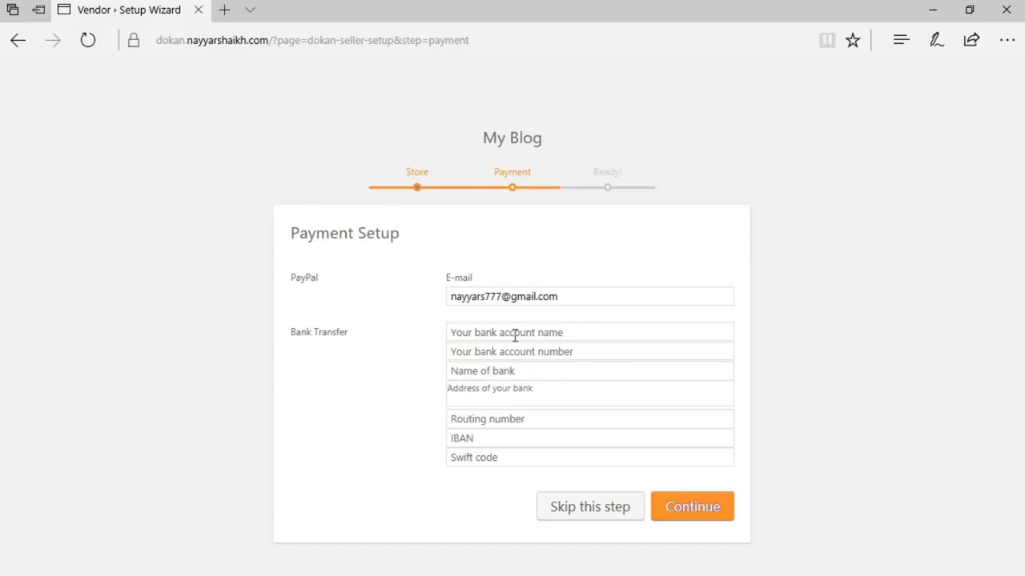
Step: Continue past Payment Setup and open the Store Dashboard showing the selling-not-enabled warning
{"action": "left_click", "coordinate": [687, 497]}
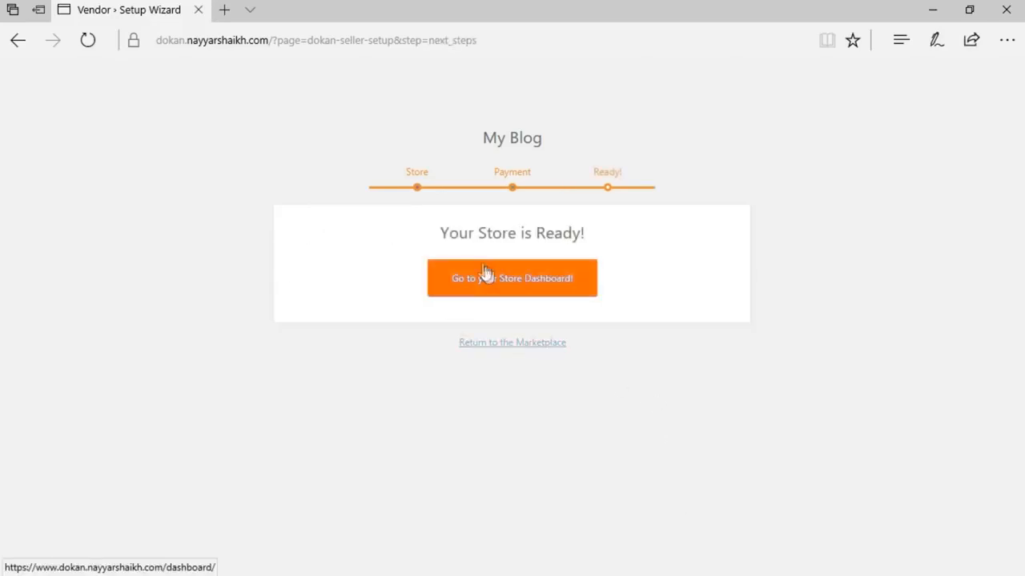
{"action": "left_click", "coordinate": [526, 291]}
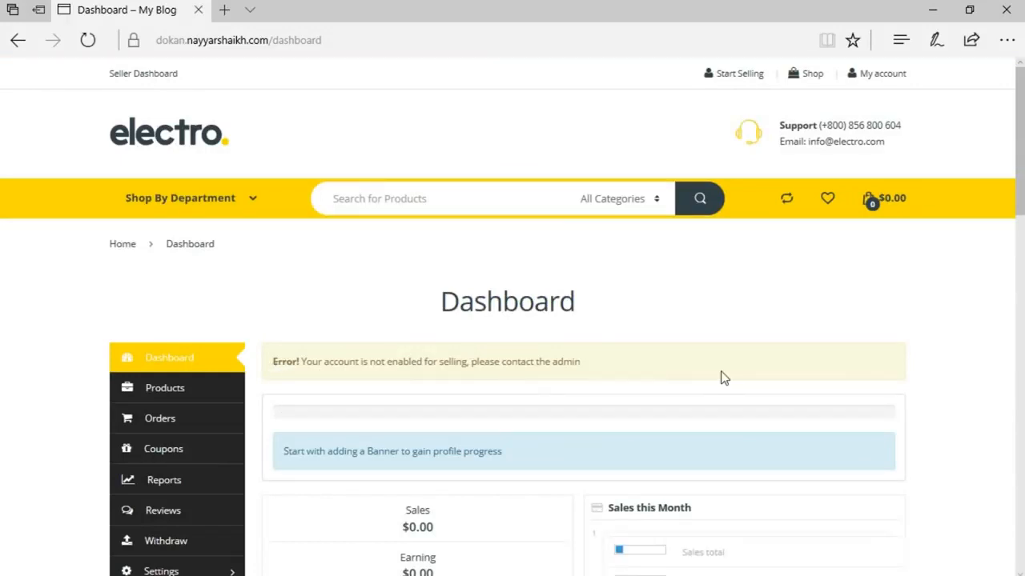
{"action": "scroll", "coordinate": [723, 377], "scroll_direction": "down", "scroll_amount": 3}
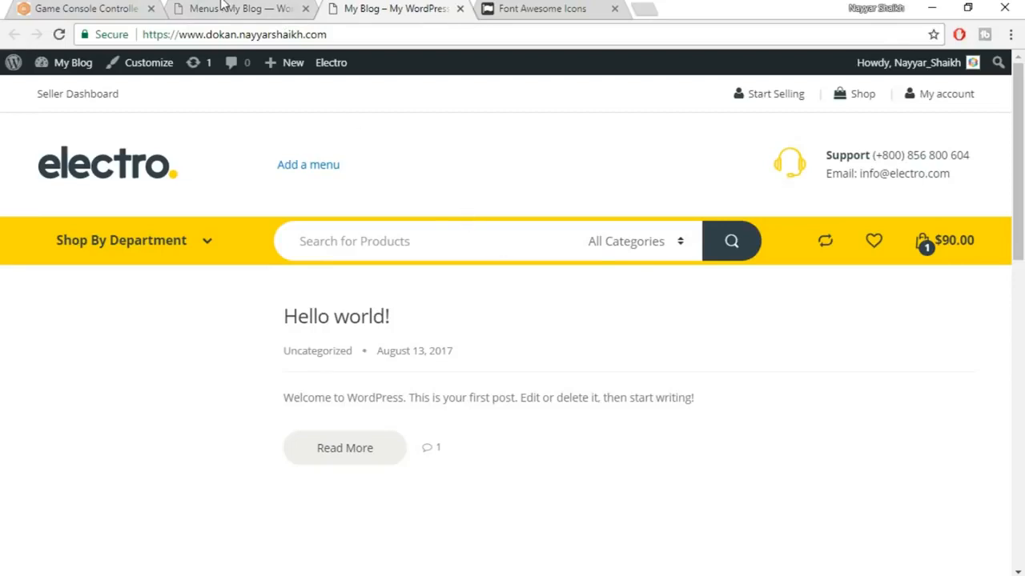
Step: In Chrome's Dokan All Vendors list, activate selling for the Ntech vendor
{"action": "left_click", "coordinate": [223, 5]}
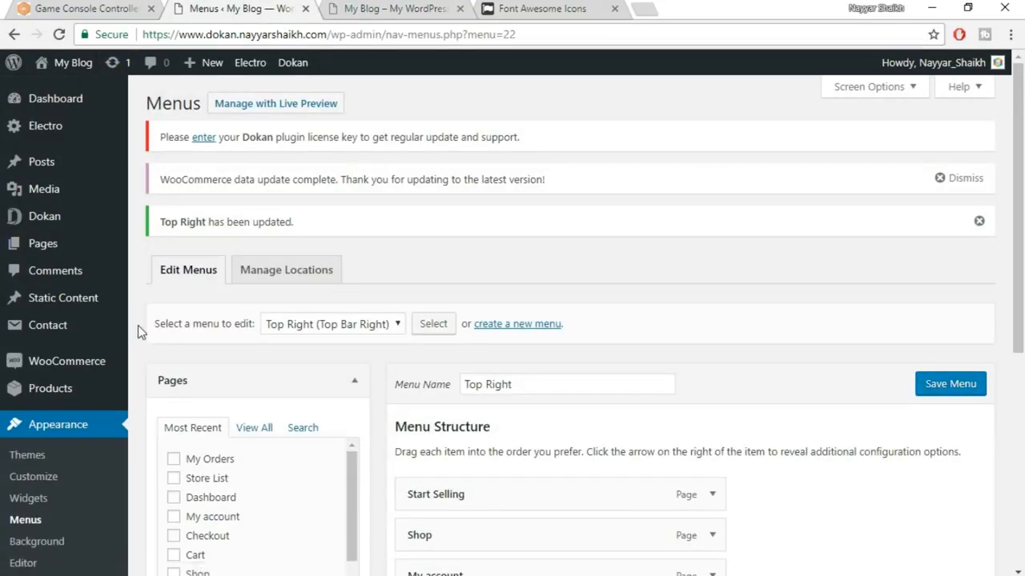
{"action": "mouse_move", "coordinate": [38, 220]}
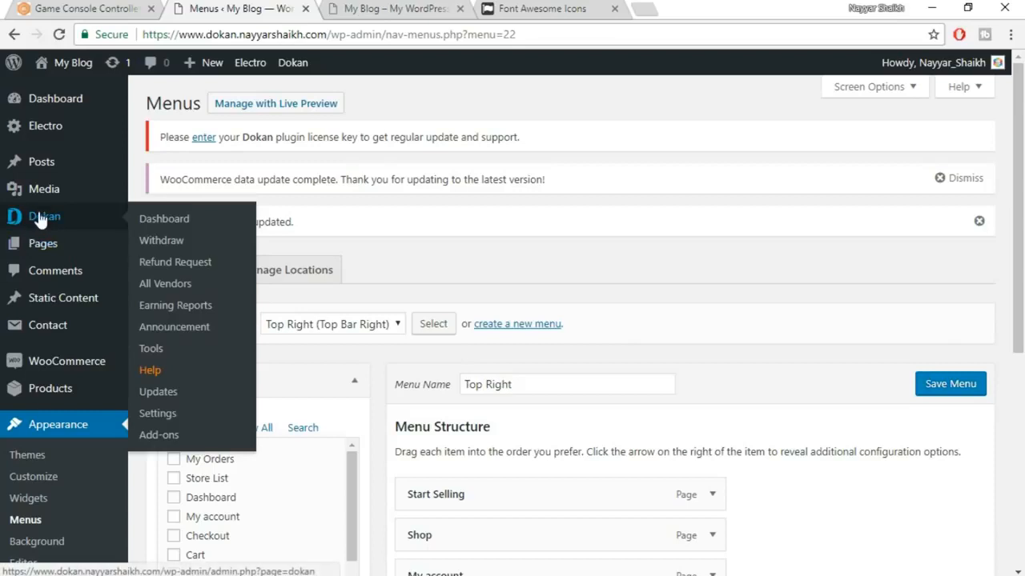
{"action": "left_click", "coordinate": [184, 287]}
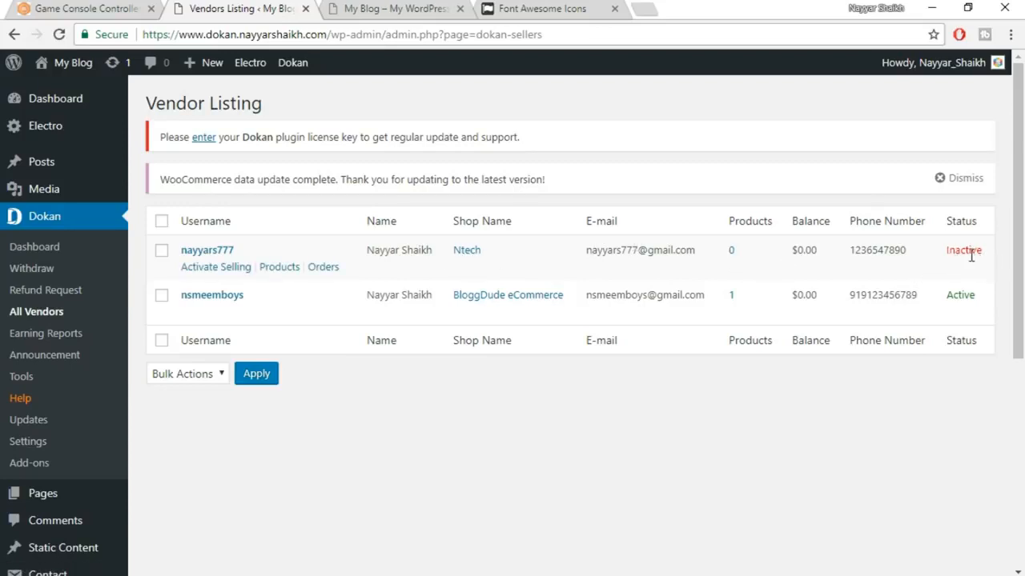
{"action": "left_click", "coordinate": [211, 272]}
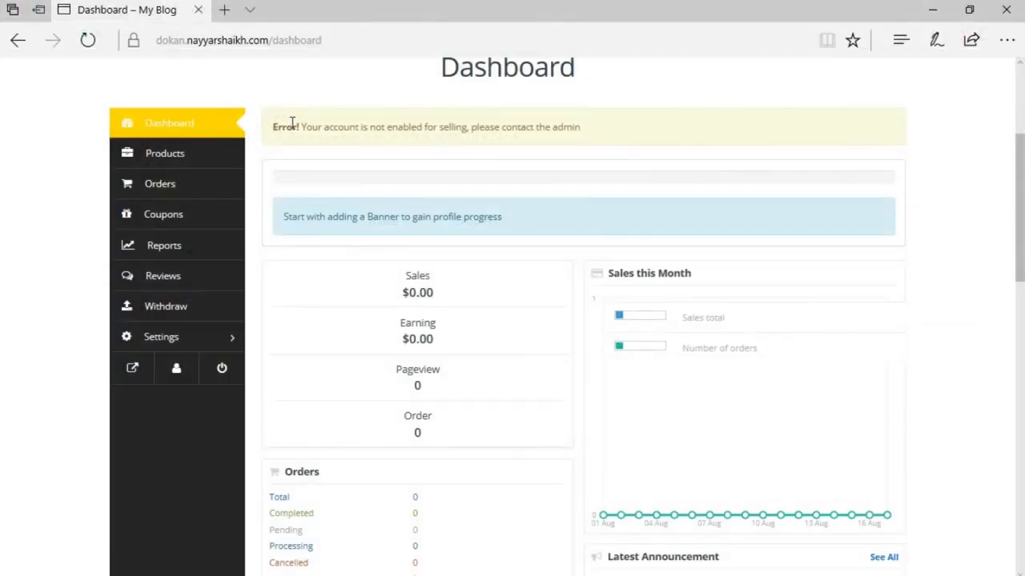
Step: Reload the Edge vendor dashboard so the selling-disabled error disappears
{"action": "left_click_drag", "start_coordinate": [273, 130], "coordinate": [573, 138]}
{"action": "left_click", "coordinate": [554, 142]}
{"action": "left_click", "coordinate": [86, 43]}
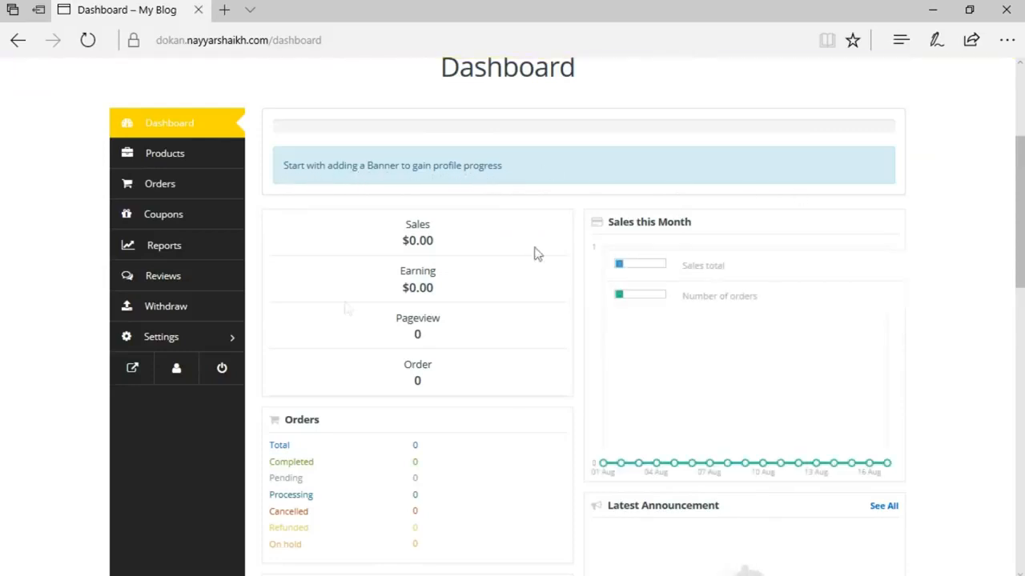
Step: Open Ntech's empty public store page in a new tab, then return to the Dashboard tab
{"action": "left_click", "coordinate": [133, 370]}
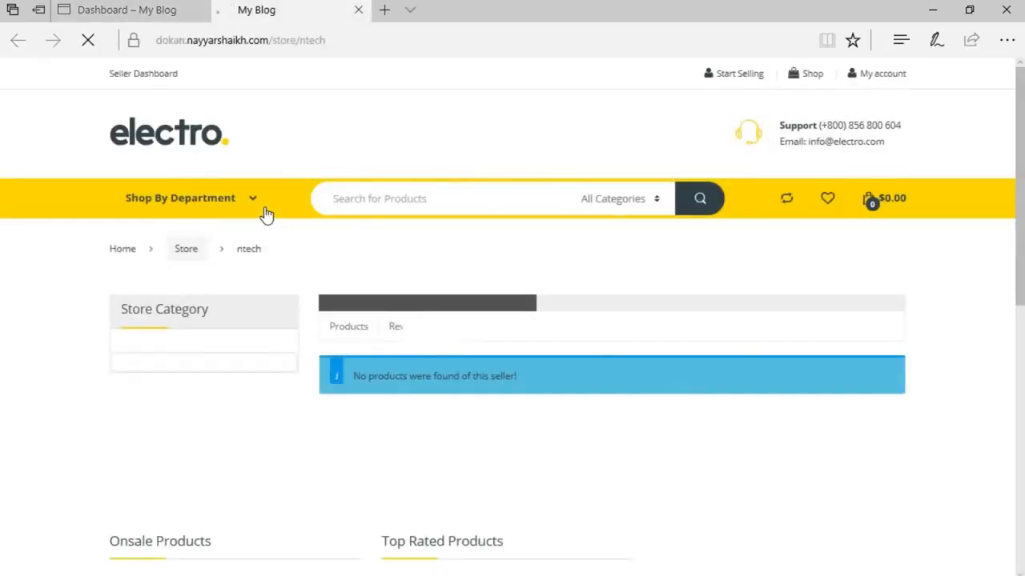
{"action": "scroll", "coordinate": [981, 311], "scroll_direction": "down", "scroll_amount": 2}
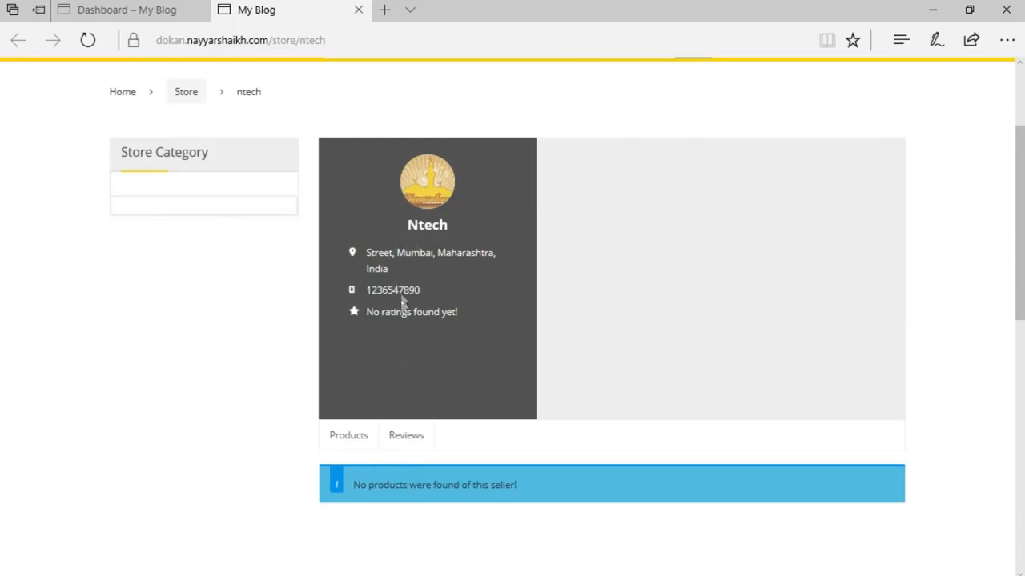
{"action": "scroll", "coordinate": [457, 483], "scroll_direction": "down", "scroll_amount": 2}
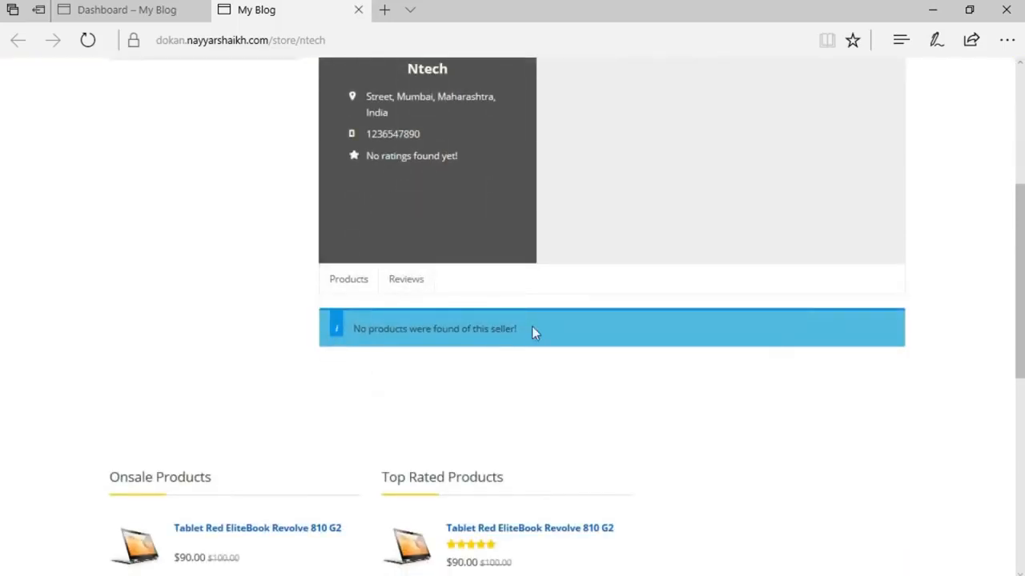
{"action": "scroll", "coordinate": [466, 324], "scroll_direction": "up", "scroll_amount": 3}
{"action": "left_click", "coordinate": [142, 11]}
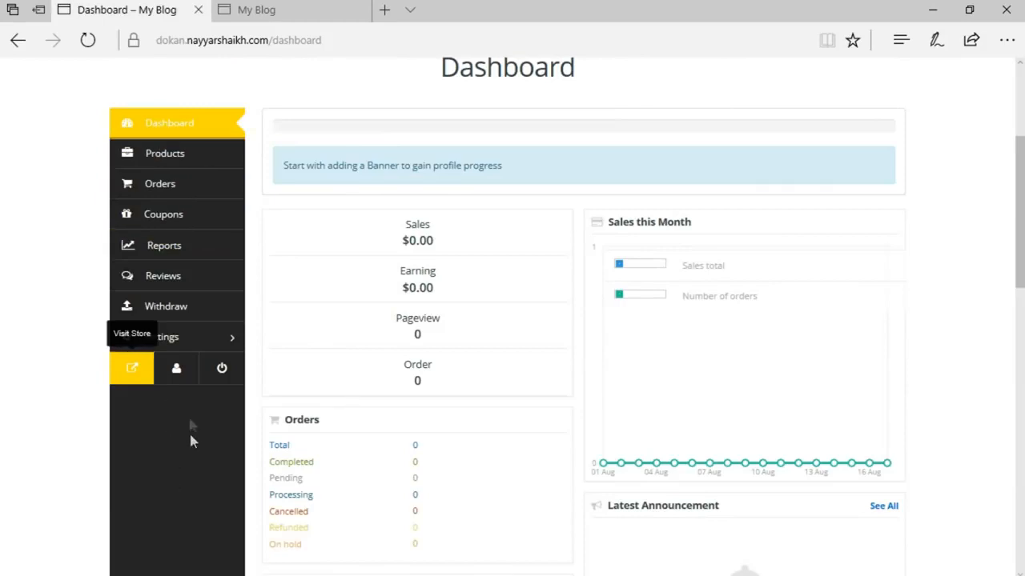
Step: Review the account details page and the Ntech storefront tab, then return to the dashboard
{"action": "left_click", "coordinate": [177, 370]}
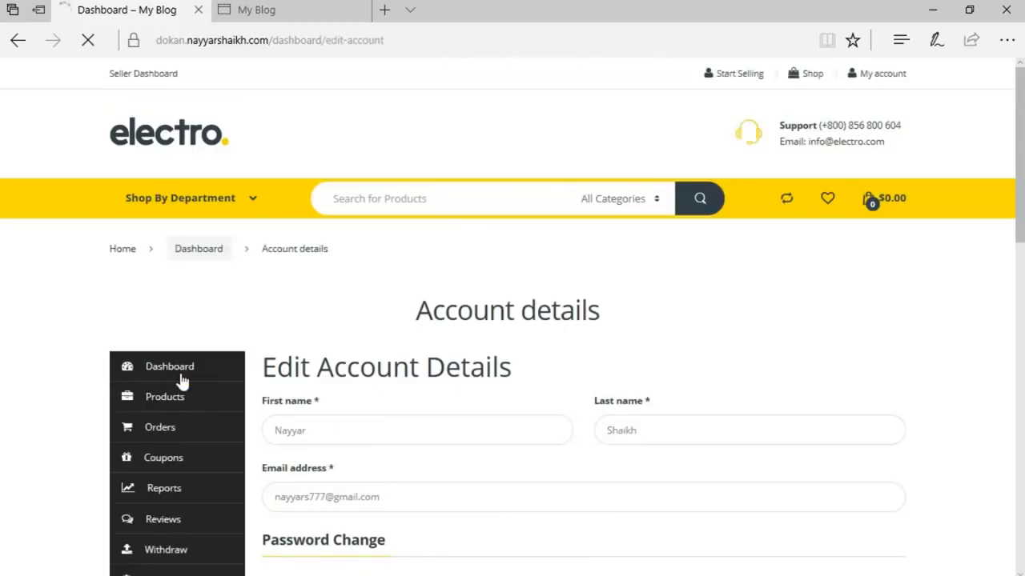
{"action": "scroll", "coordinate": [771, 404], "scroll_direction": "down", "scroll_amount": 3}
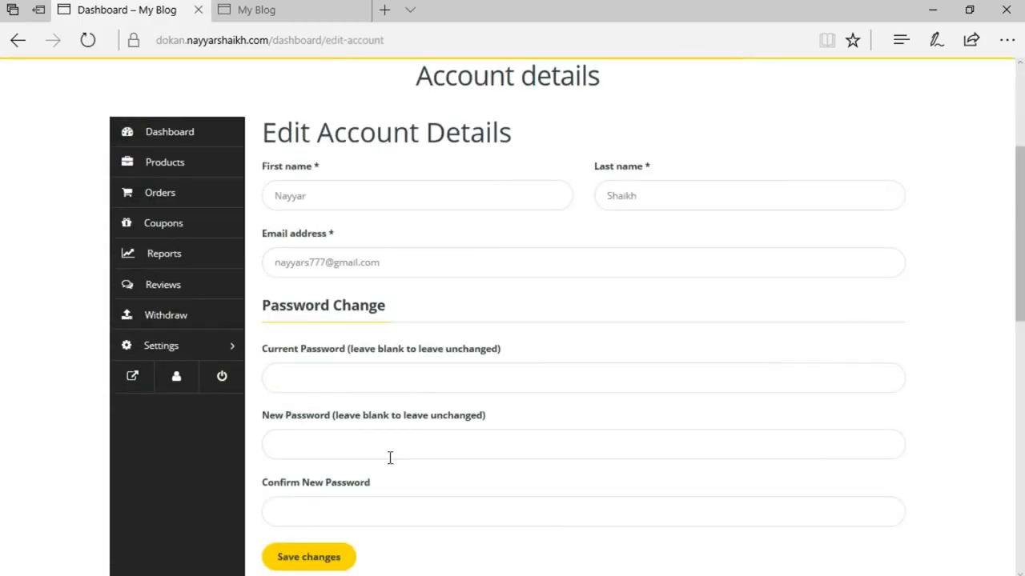
{"action": "scroll", "coordinate": [409, 436], "scroll_direction": "down", "scroll_amount": 1}
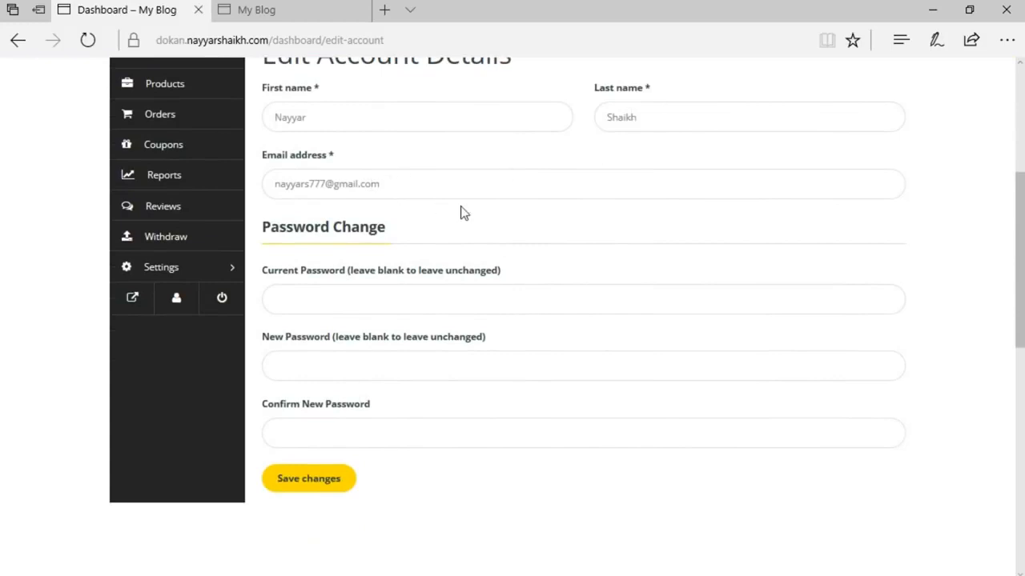
{"action": "key", "text": "ctrl+Tab"}
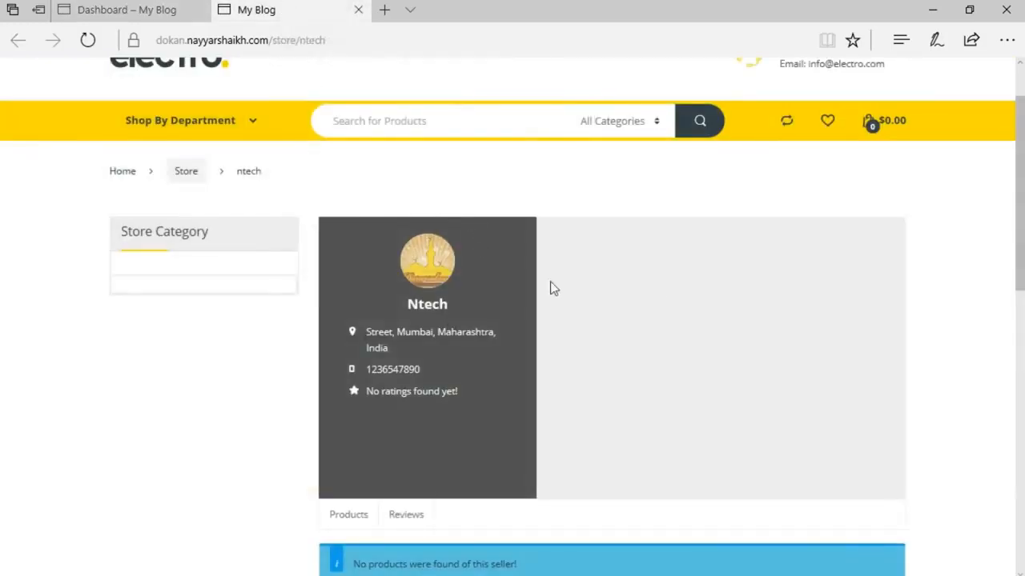
{"action": "scroll", "coordinate": [552, 288], "scroll_direction": "down", "scroll_amount": 1}
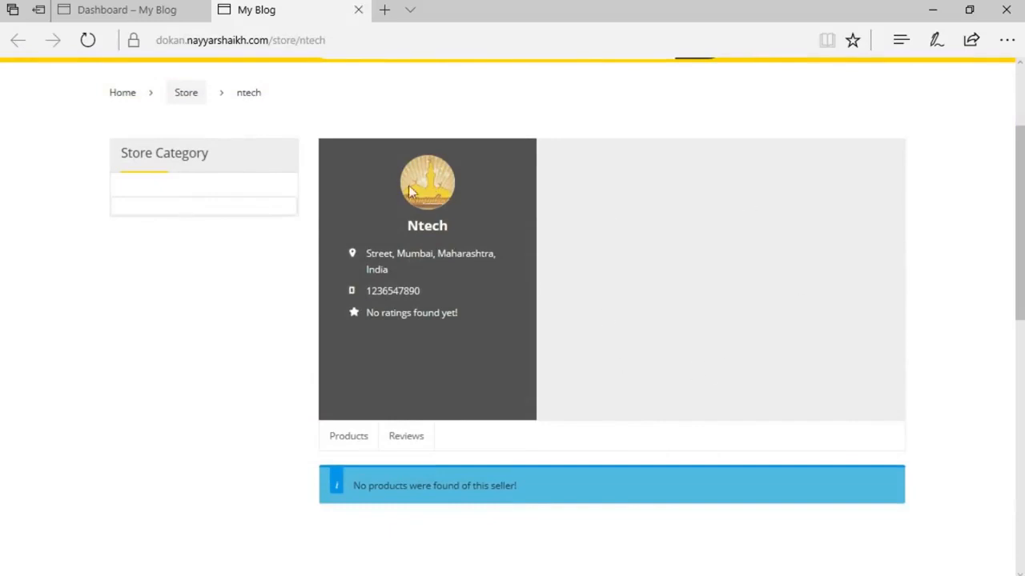
{"action": "left_click", "coordinate": [120, 10]}
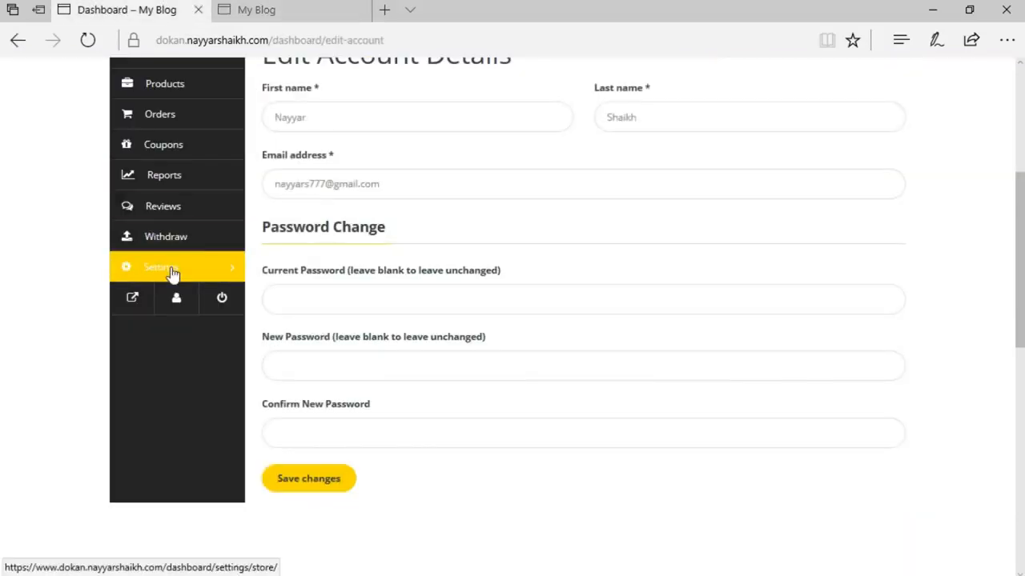
Step: Open Settings > Store and start choosing a store banner image
{"action": "left_click", "coordinate": [179, 274]}
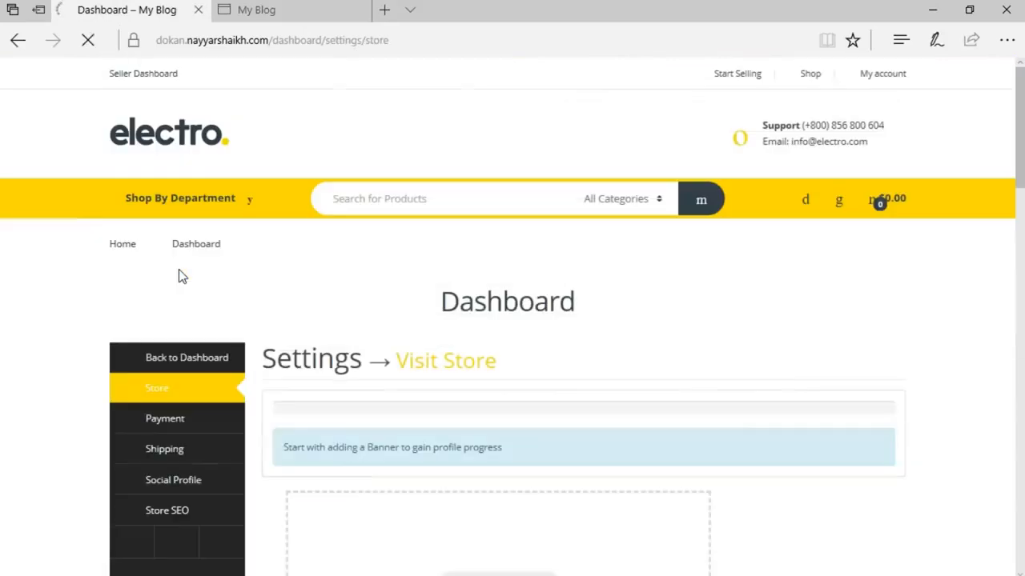
{"action": "scroll", "coordinate": [255, 293], "scroll_direction": "down", "scroll_amount": 1}
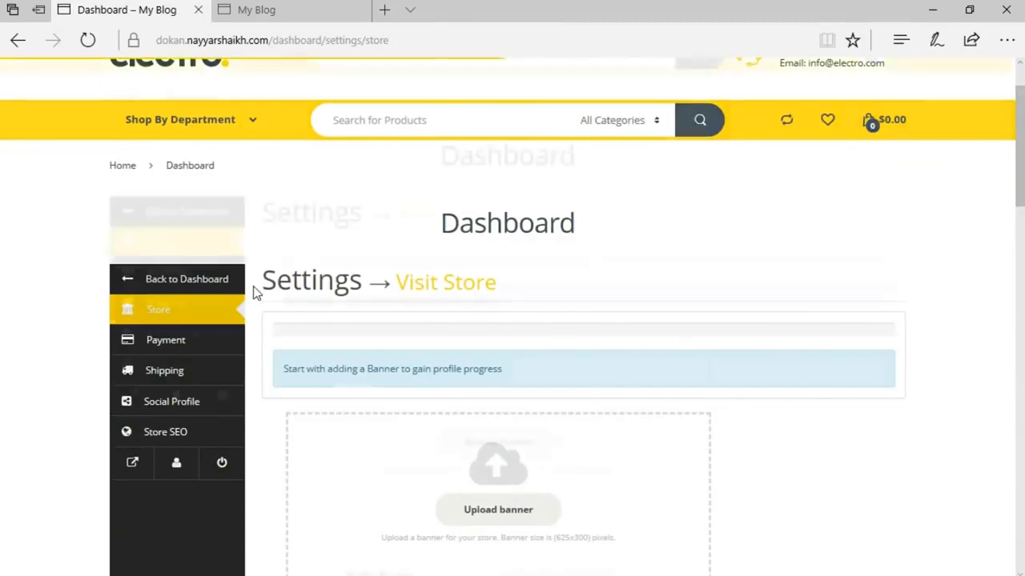
{"action": "scroll", "coordinate": [255, 293], "scroll_direction": "down", "scroll_amount": 3}
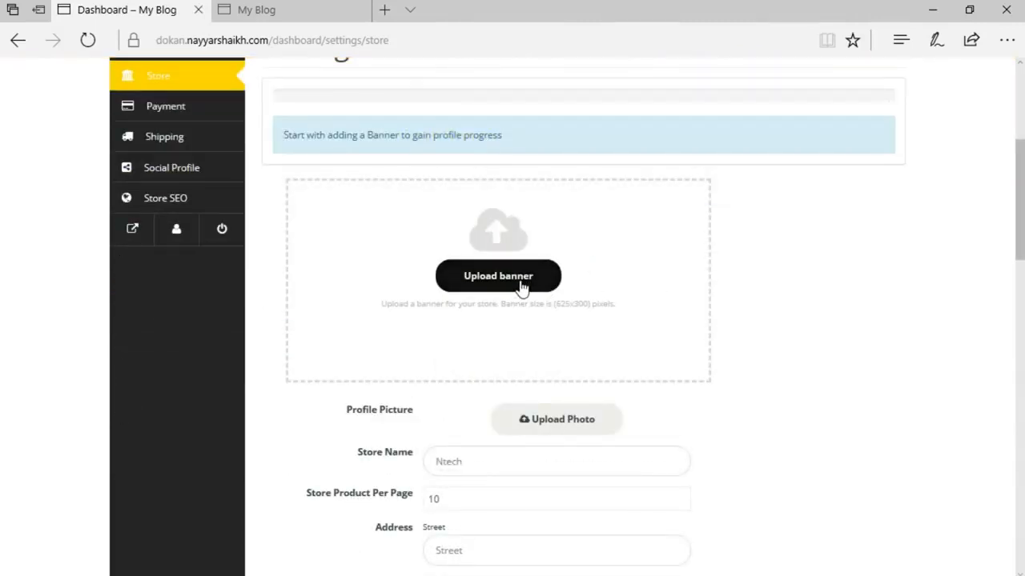
{"action": "left_click", "coordinate": [520, 282]}
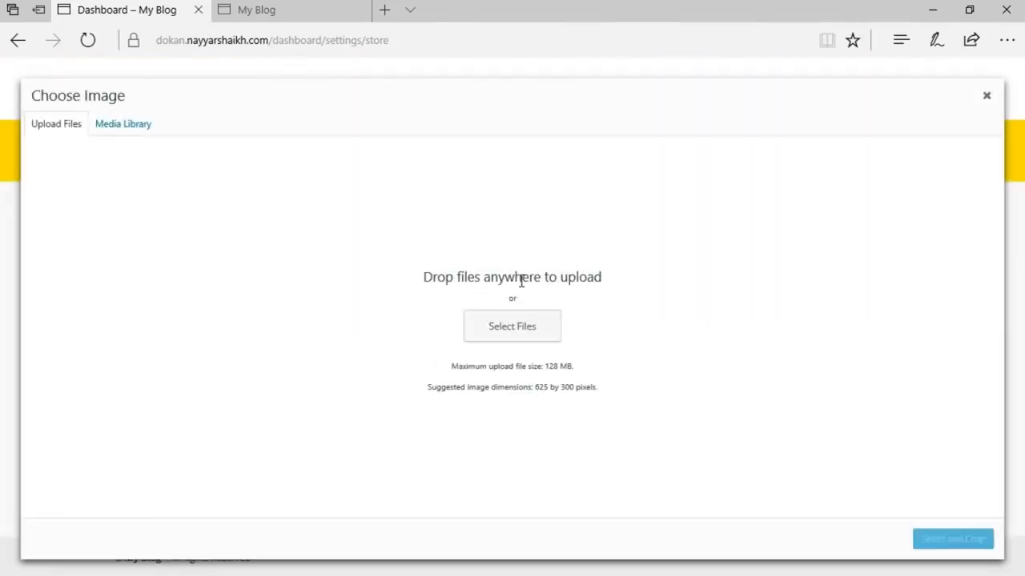
Step: Upload banner7 from the MultiVendor folder as the store banner and crop it
{"action": "left_click", "coordinate": [516, 338]}
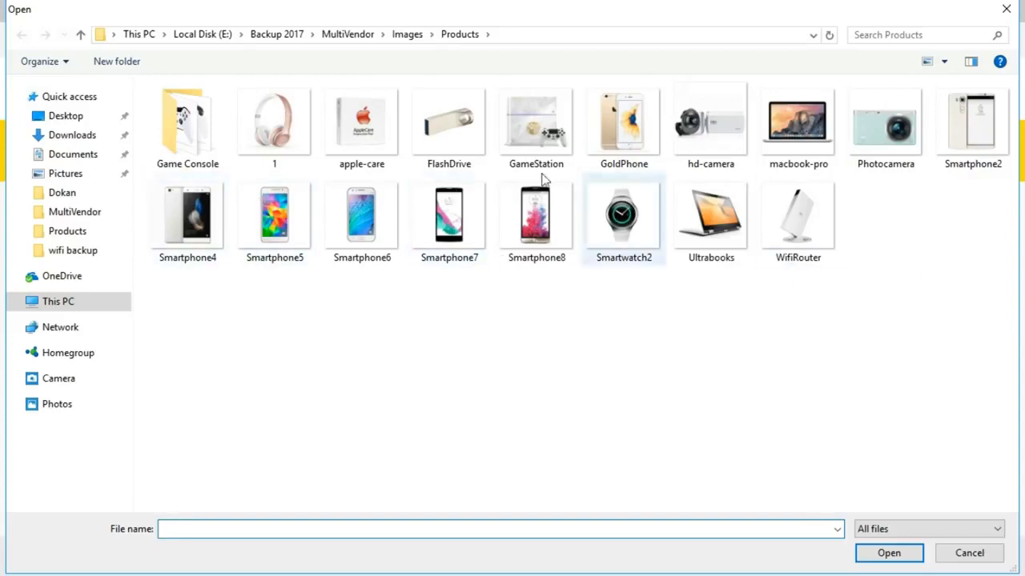
{"action": "left_click", "coordinate": [352, 36]}
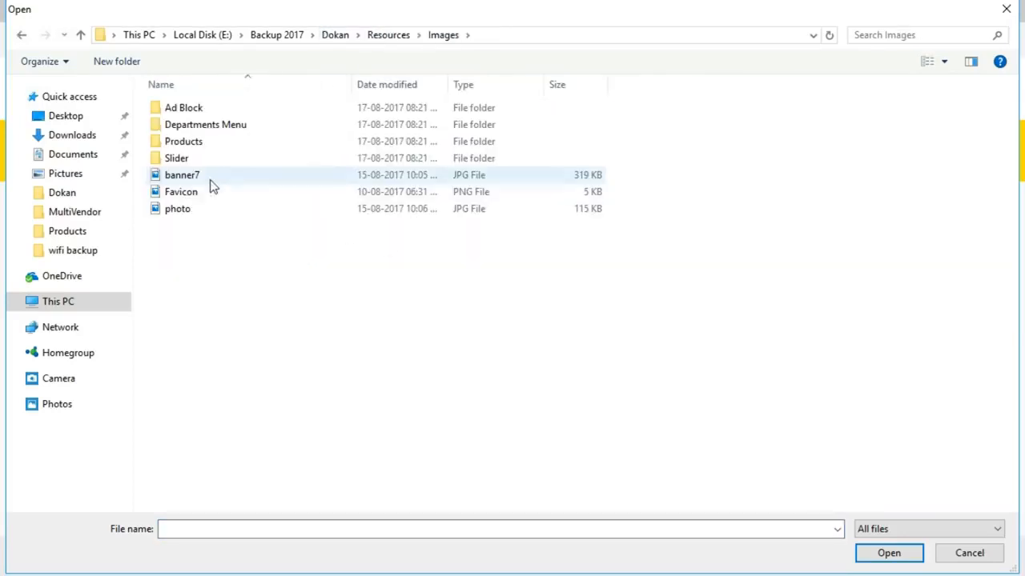
{"action": "left_click", "coordinate": [202, 178]}
{"action": "left_click", "coordinate": [889, 553]}
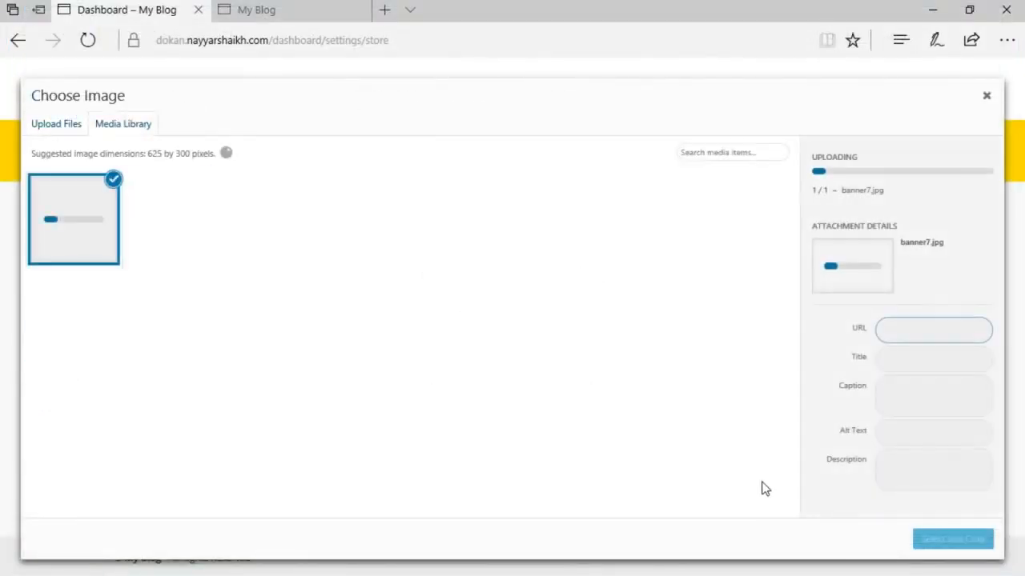
{"action": "left_click", "coordinate": [957, 542]}
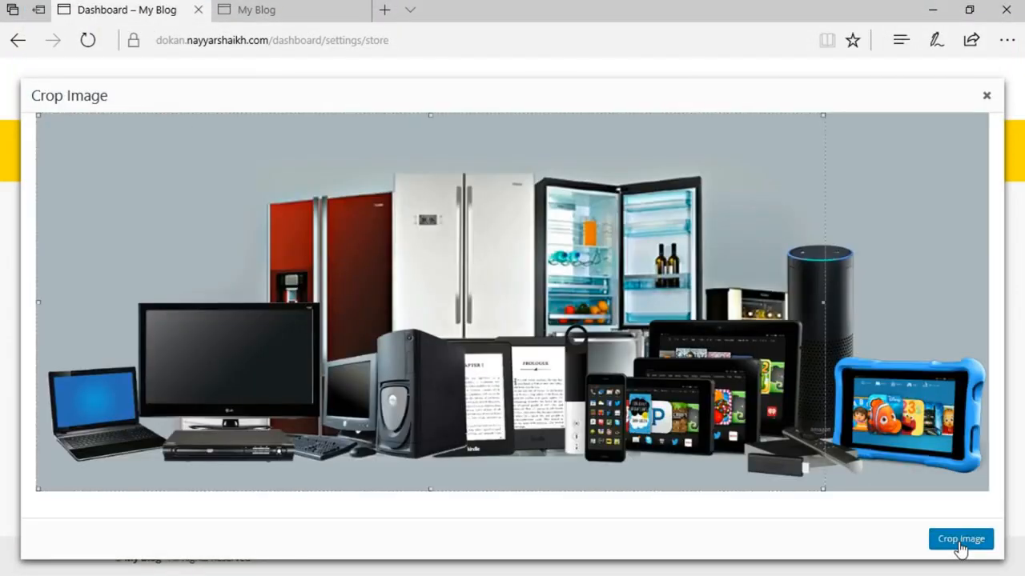
{"action": "left_click_drag", "start_coordinate": [602, 388], "coordinate": [652, 387]}
{"action": "left_click", "coordinate": [977, 541]}
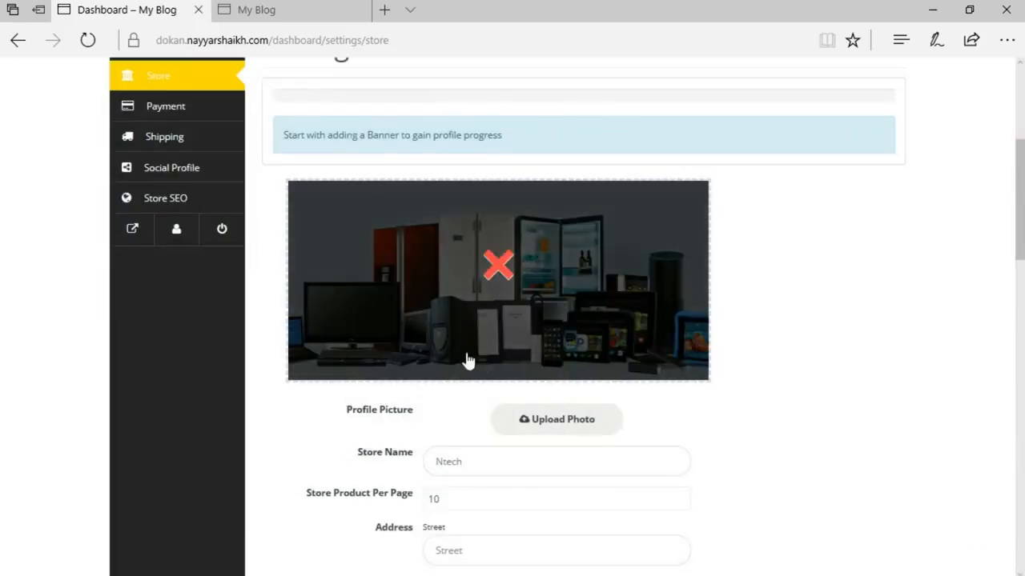
Step: Upload a photo as the store profile picture and apply the crop
{"action": "scroll", "coordinate": [734, 357], "scroll_direction": "down", "scroll_amount": 2}
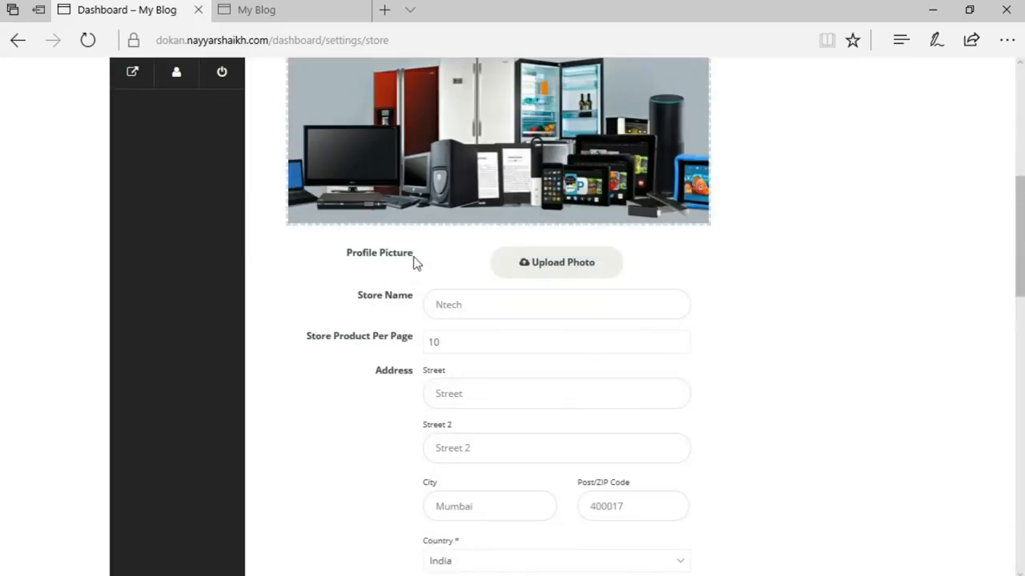
{"action": "left_click", "coordinate": [563, 271]}
{"action": "left_click", "coordinate": [77, 128]}
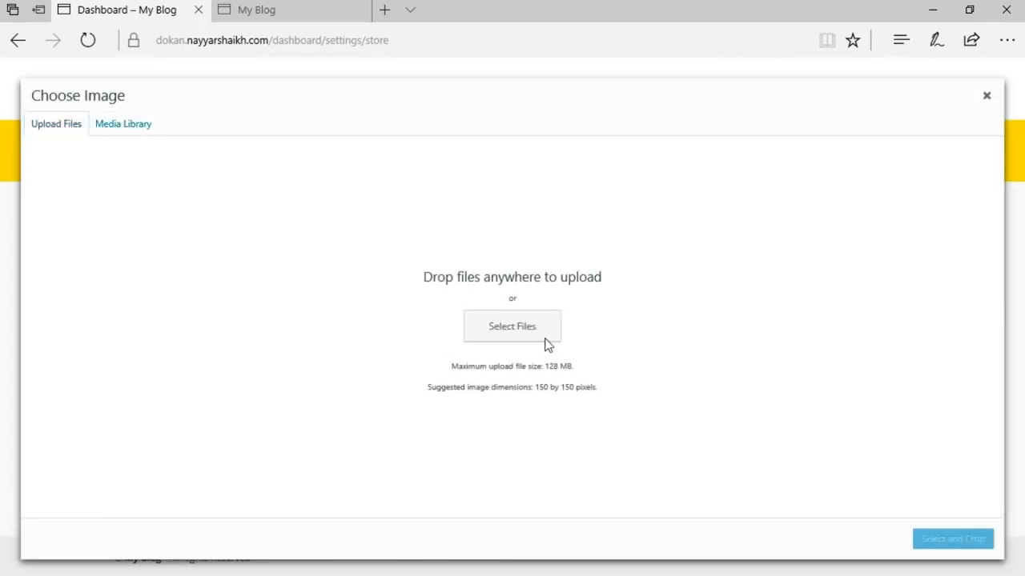
{"action": "left_click", "coordinate": [538, 325]}
{"action": "left_click", "coordinate": [201, 208]}
{"action": "left_click", "coordinate": [880, 554]}
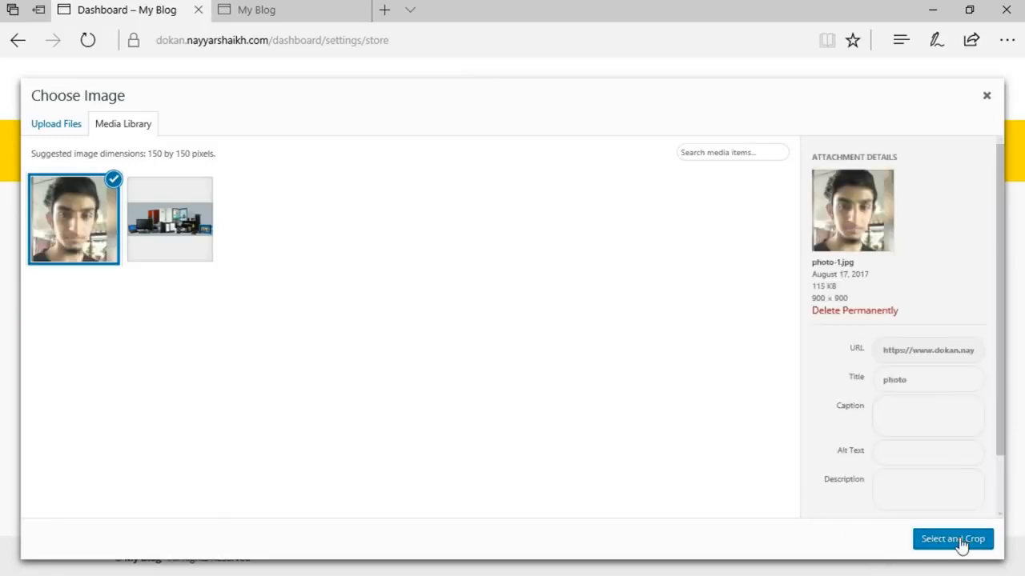
{"action": "left_click", "coordinate": [960, 543]}
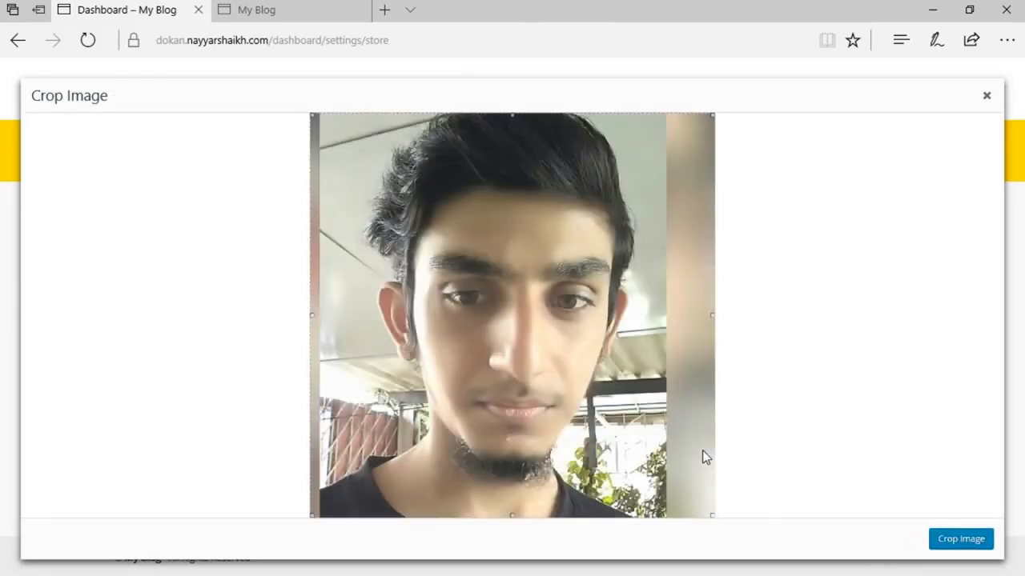
{"action": "left_click", "coordinate": [972, 539]}
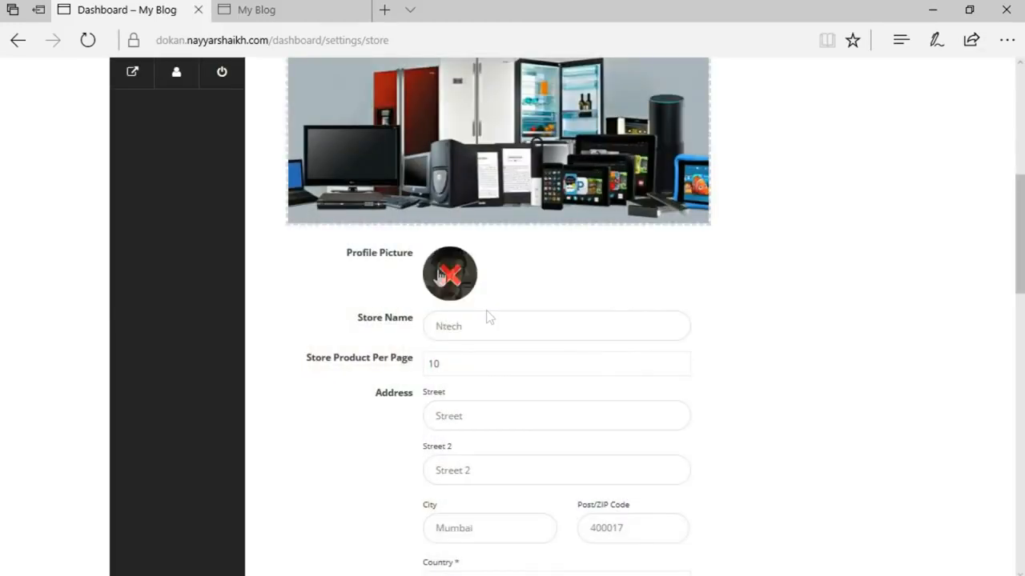
Step: Save the store settings with Update Settings, reaching 75% profile completion
{"action": "scroll", "coordinate": [521, 280], "scroll_direction": "down", "scroll_amount": 1}
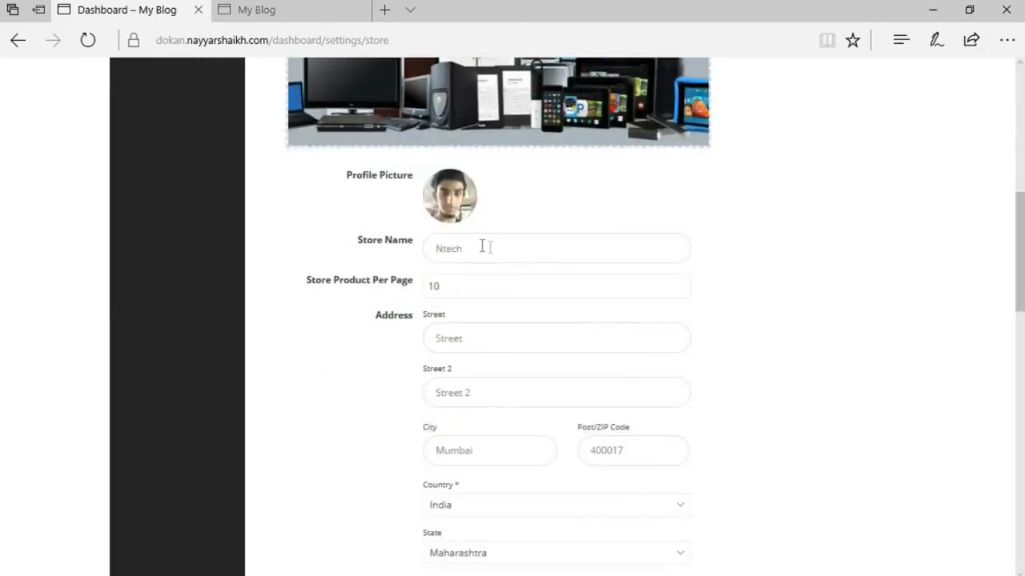
{"action": "scroll", "coordinate": [725, 336], "scroll_direction": "down", "scroll_amount": 2}
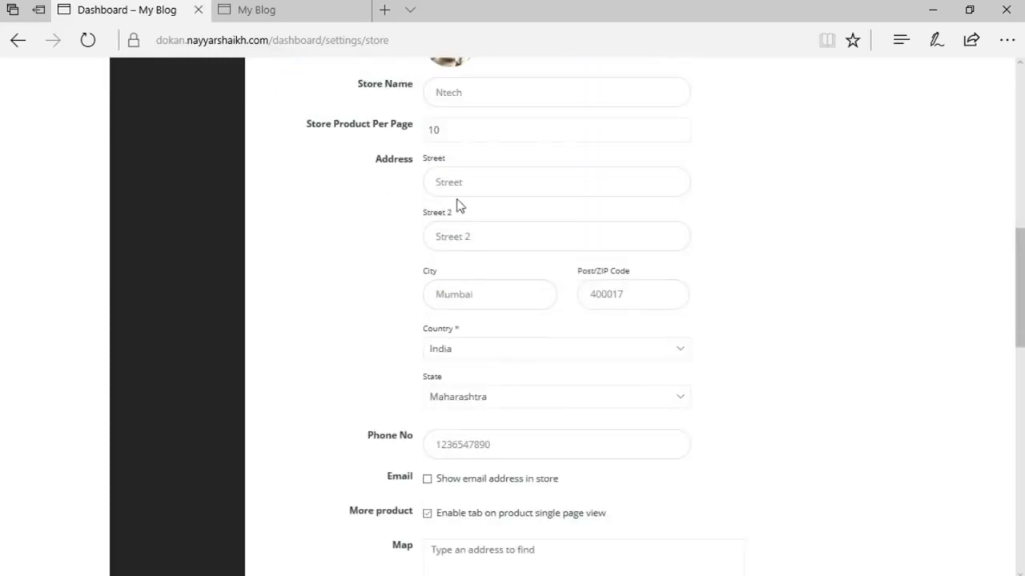
{"action": "scroll", "coordinate": [521, 332], "scroll_direction": "down", "scroll_amount": 2}
{"action": "scroll", "coordinate": [677, 327], "scroll_direction": "down", "scroll_amount": 2}
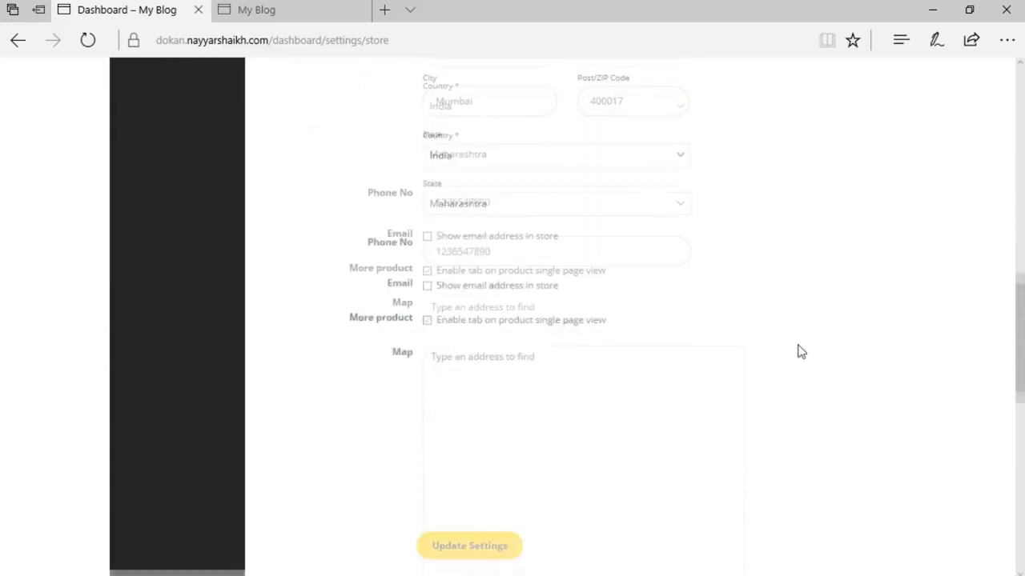
{"action": "left_click", "coordinate": [469, 483]}
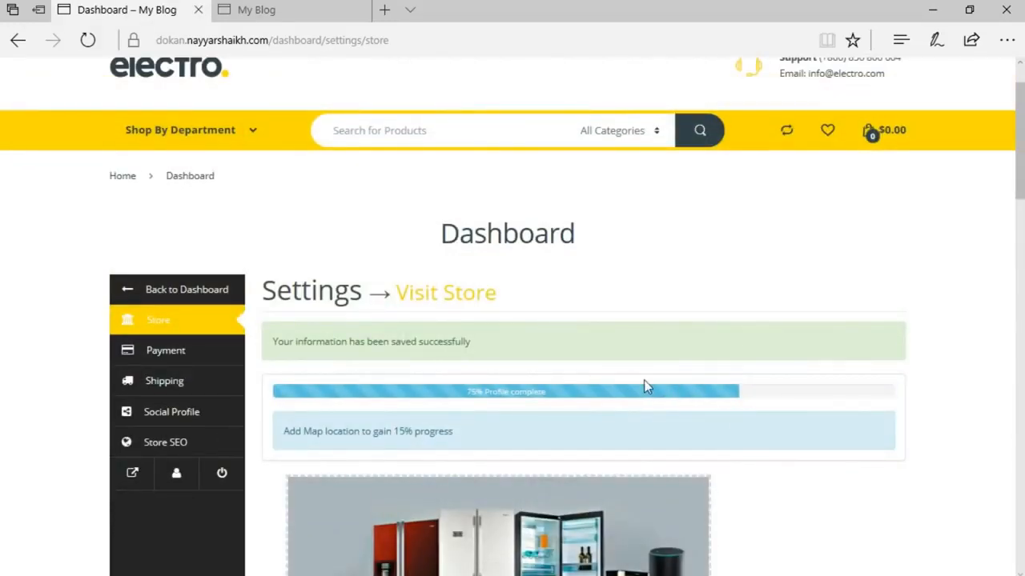
Step: Return to the main dashboard and open Products, which lists nothing yet for Ntech
{"action": "left_click", "coordinate": [187, 296]}
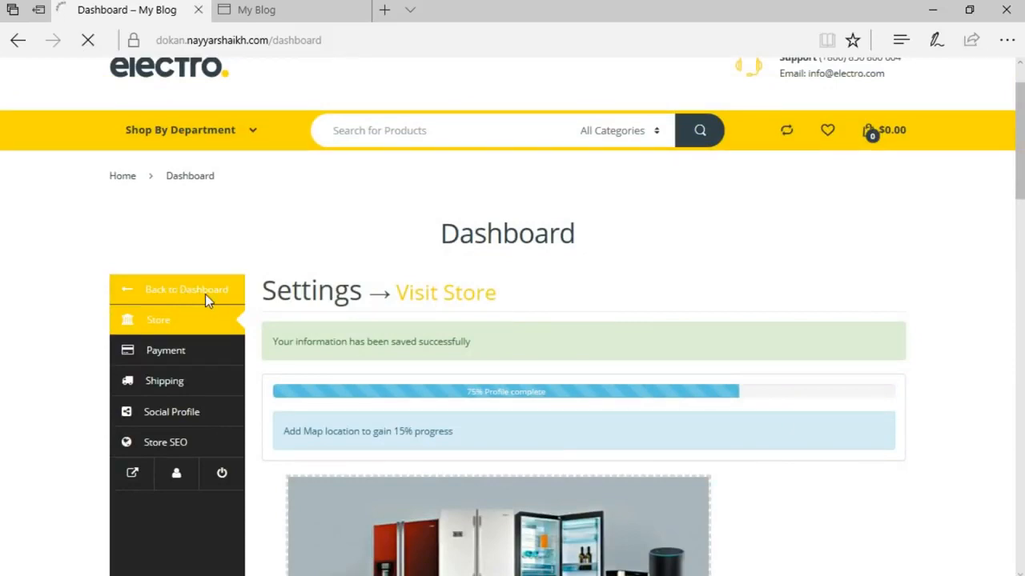
{"action": "scroll", "coordinate": [821, 336], "scroll_direction": "down", "scroll_amount": 2}
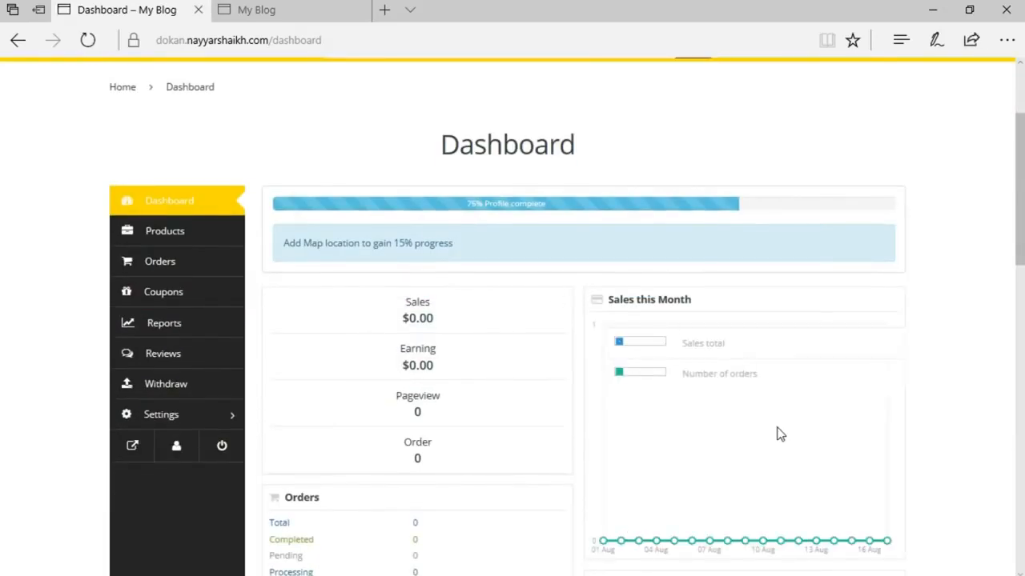
{"action": "scroll", "coordinate": [776, 433], "scroll_direction": "down", "scroll_amount": 3}
{"action": "scroll", "coordinate": [776, 435], "scroll_direction": "up", "scroll_amount": 5}
{"action": "scroll", "coordinate": [776, 435], "scroll_direction": "down", "scroll_amount": 1}
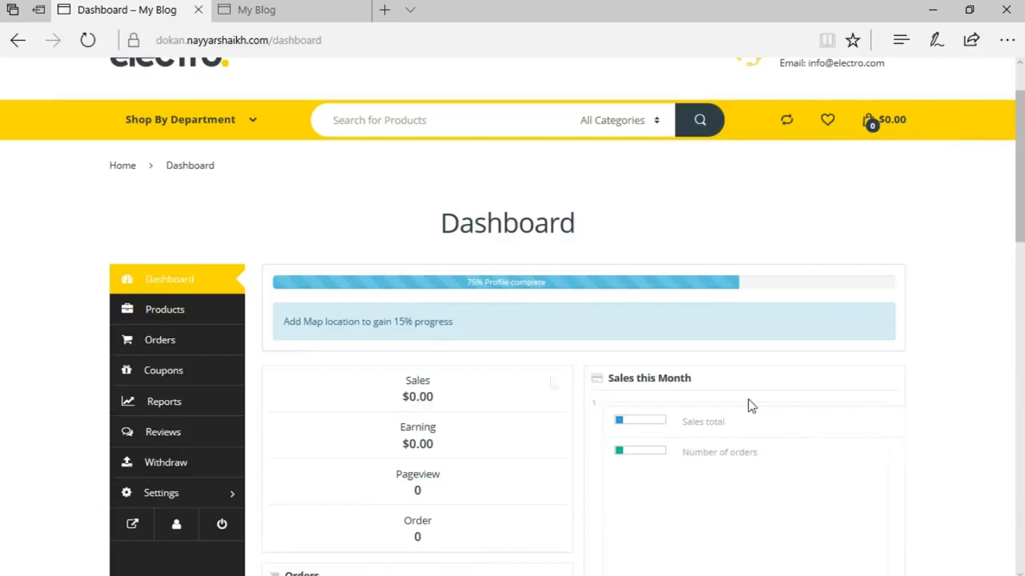
{"action": "left_click", "coordinate": [184, 312]}
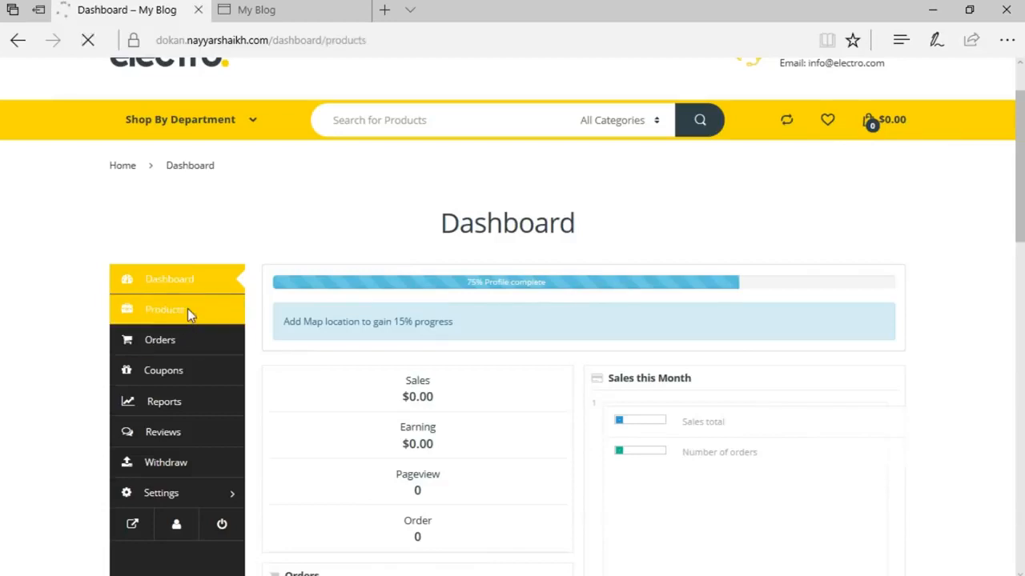
{"action": "scroll", "coordinate": [894, 369], "scroll_direction": "down", "scroll_amount": 2}
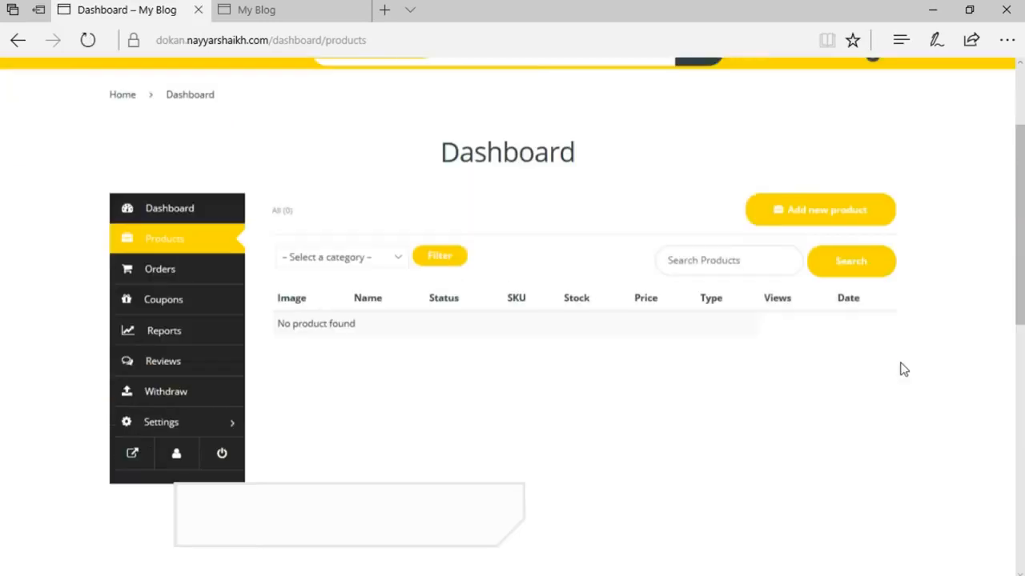
Step: Start a new product named 'Game Console Controller + USB 3.0 Cable', copied from the storefront page
{"action": "left_click", "coordinate": [810, 216]}
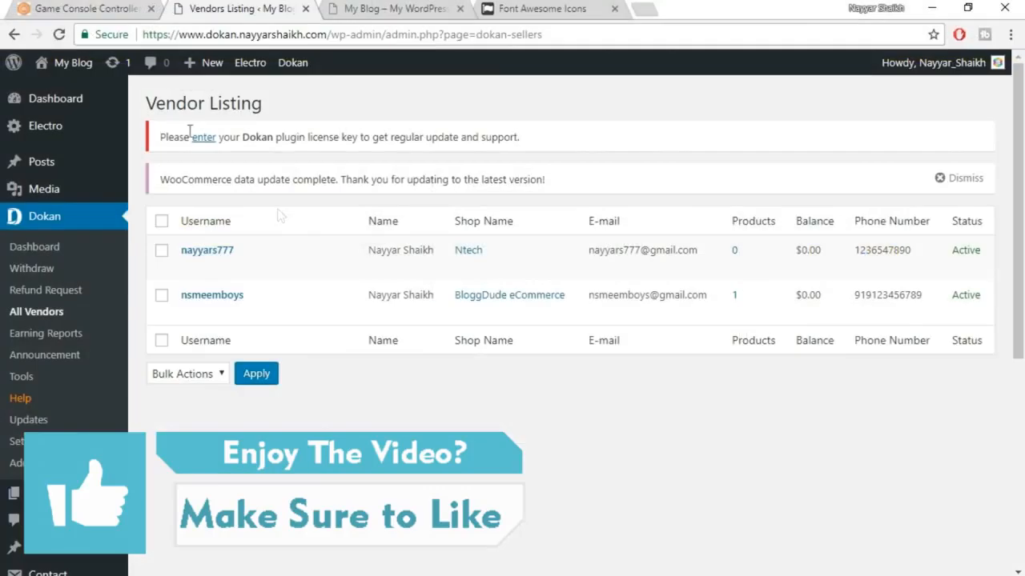
{"action": "left_click", "coordinate": [109, 8]}
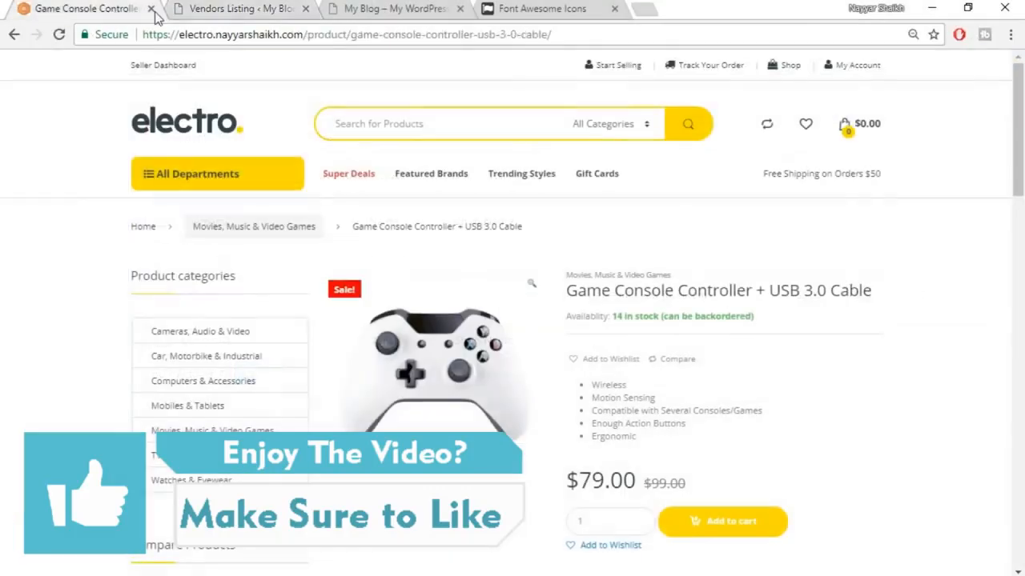
{"action": "left_click_drag", "start_coordinate": [565, 297], "coordinate": [878, 299]}
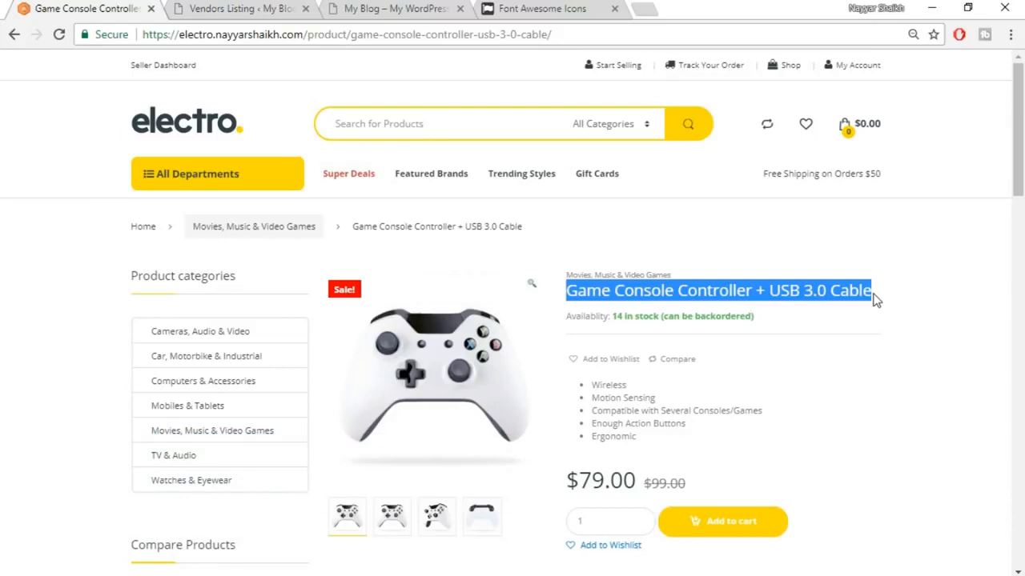
{"action": "key", "text": "alt+Tab"}
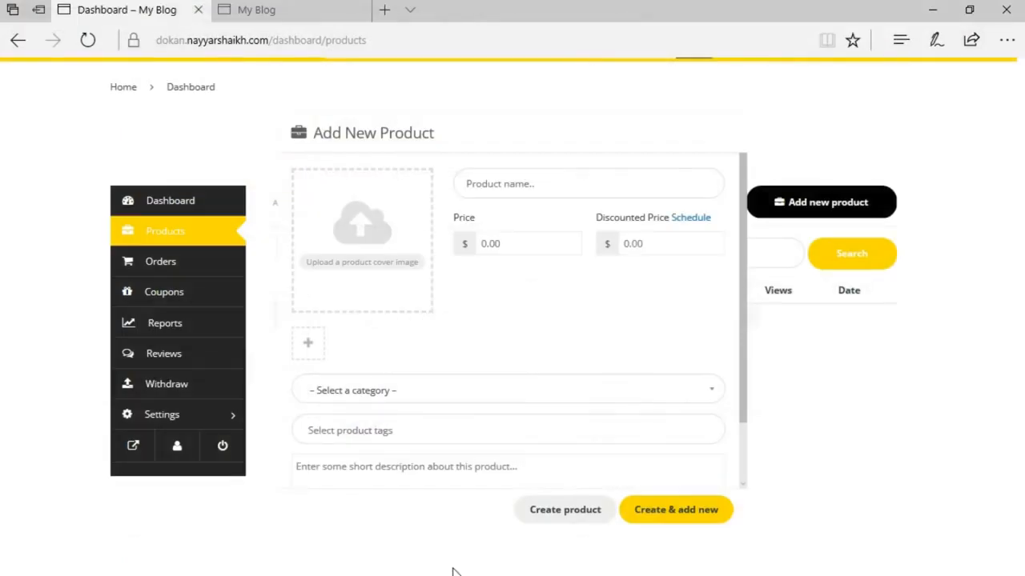
{"action": "left_click", "coordinate": [548, 185]}
{"action": "type", "text": "Game Console Controller + USB 3.0 Cable"}
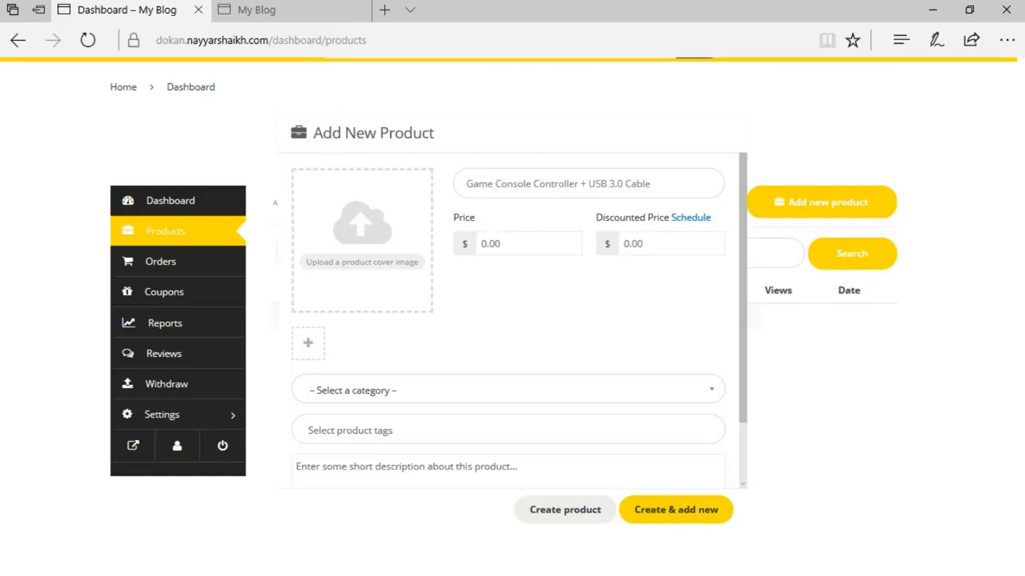
Step: Check the live listing's prices, then enter price 99 and discounted price 79
{"action": "key", "text": "alt+Tab"}
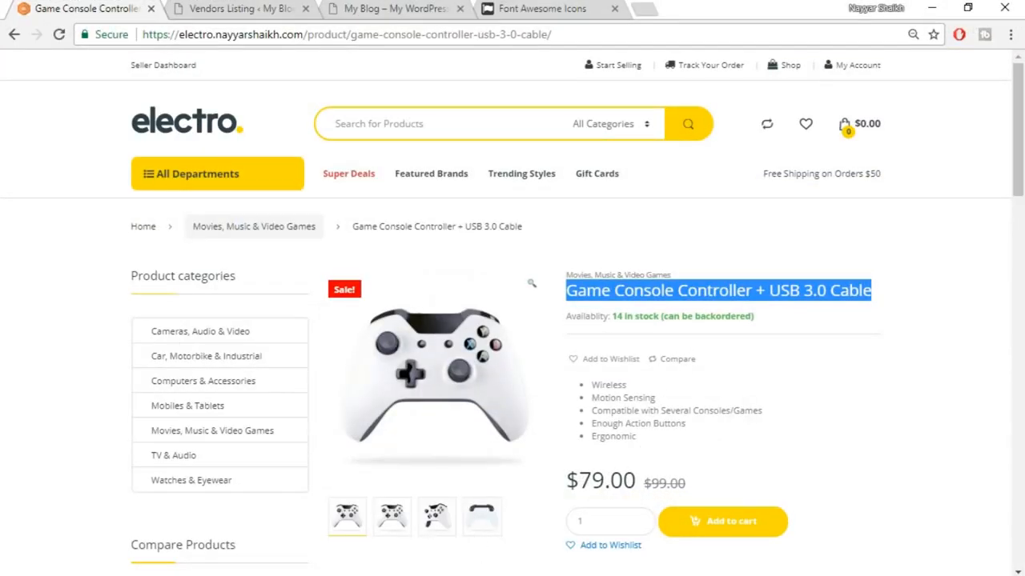
{"action": "key", "text": "alt+Tab"}
{"action": "left_click", "coordinate": [536, 251]}
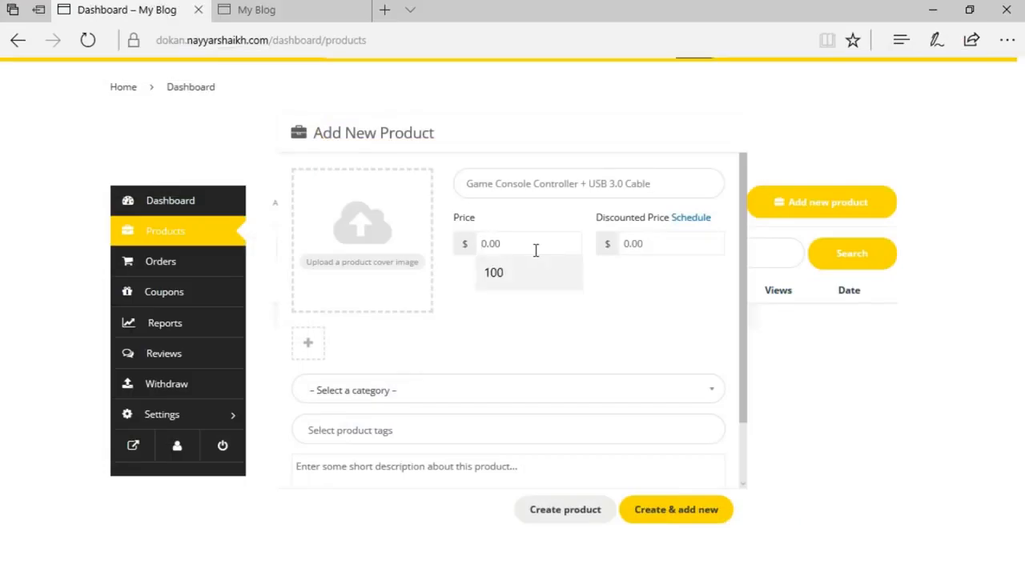
{"action": "type", "text": "99"}
{"action": "left_click", "coordinate": [669, 244]}
{"action": "type", "text": "79"}
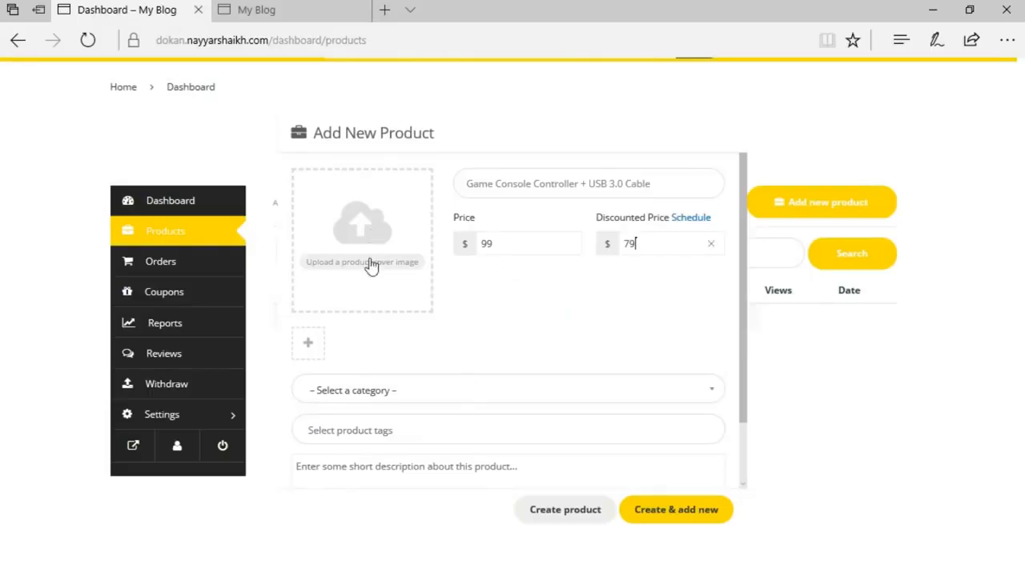
Step: Upload the GamePad image from the Game Console folder and set it as the cover image
{"action": "left_click", "coordinate": [370, 265]}
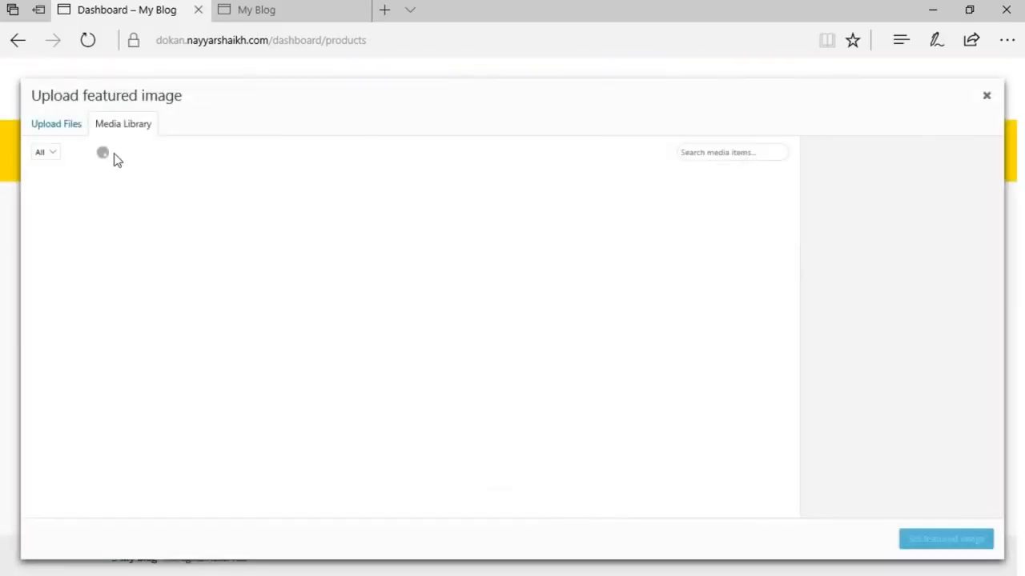
{"action": "left_click", "coordinate": [53, 127]}
{"action": "left_click", "coordinate": [513, 336]}
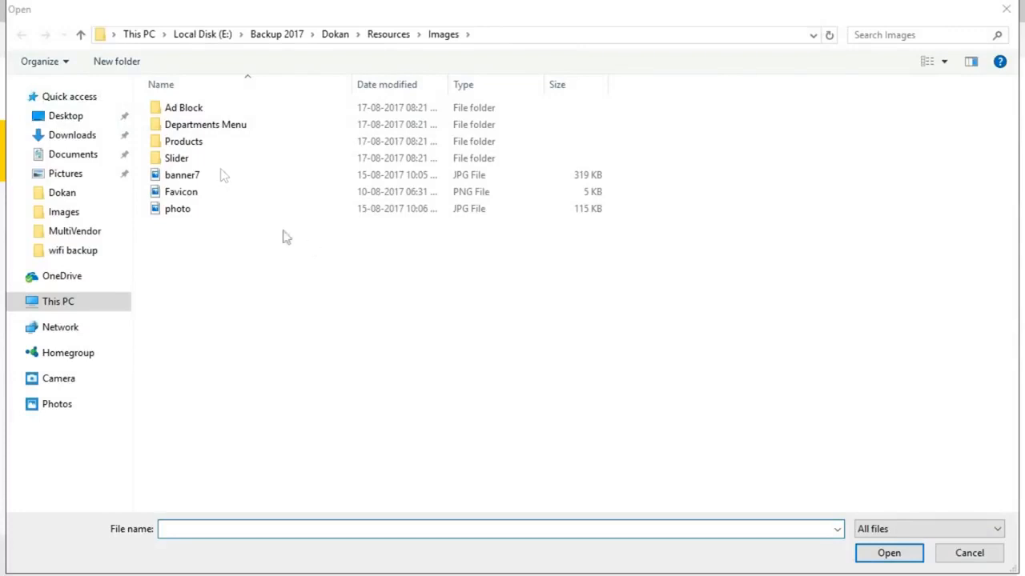
{"action": "double_click", "coordinate": [207, 145]}
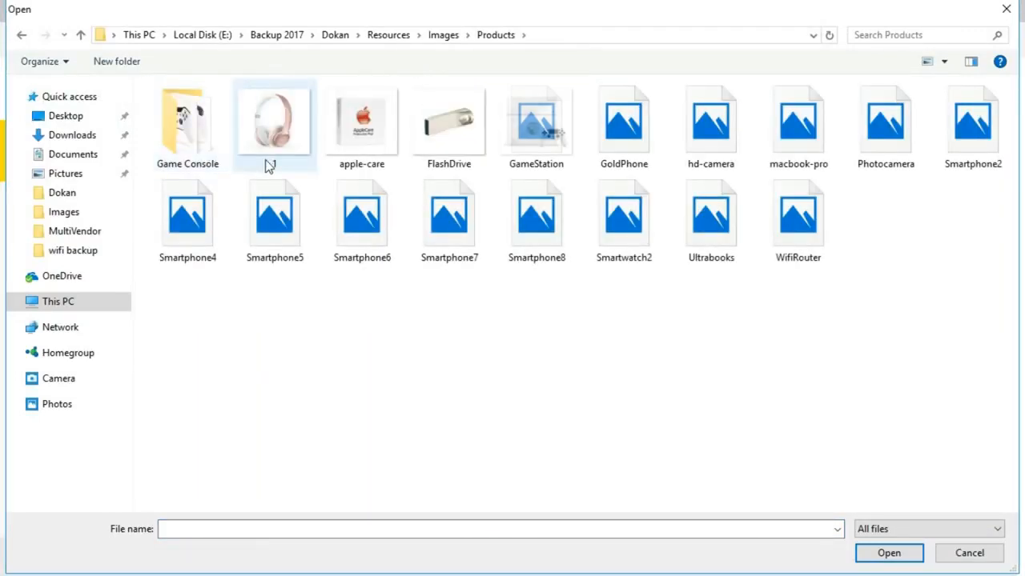
{"action": "double_click", "coordinate": [209, 149]}
{"action": "left_click", "coordinate": [208, 148]}
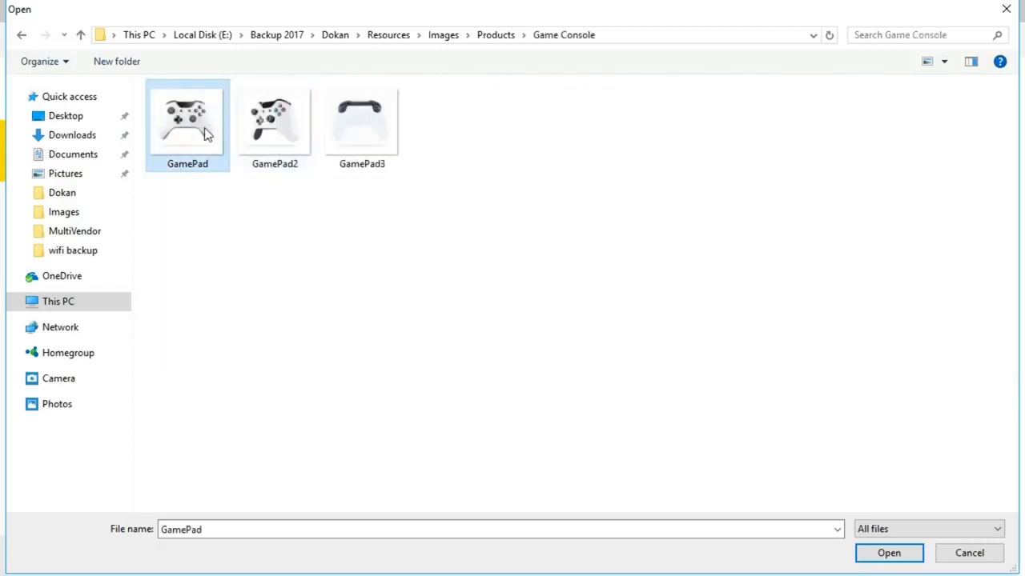
{"action": "left_click", "coordinate": [890, 554]}
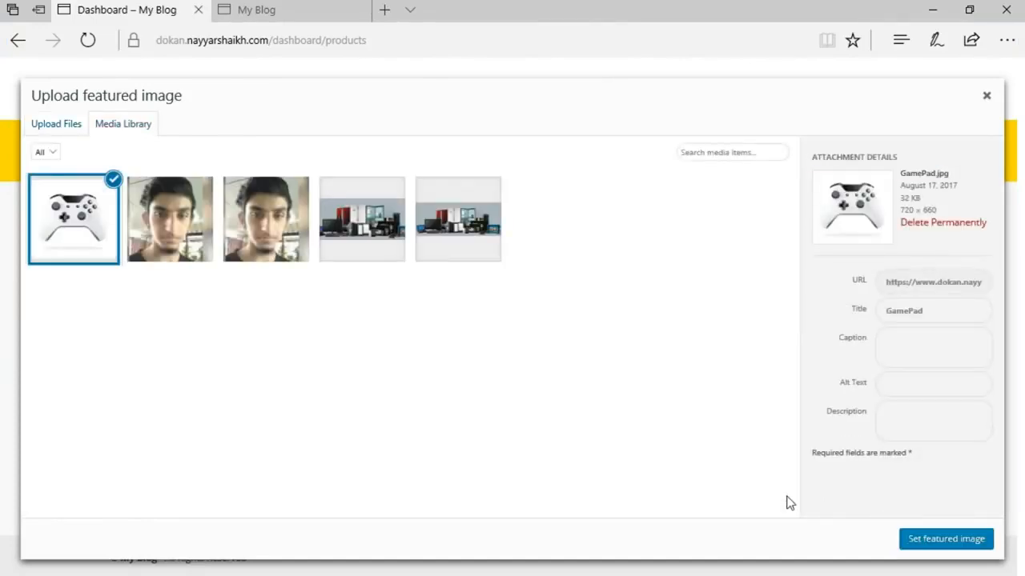
{"action": "left_click", "coordinate": [938, 541]}
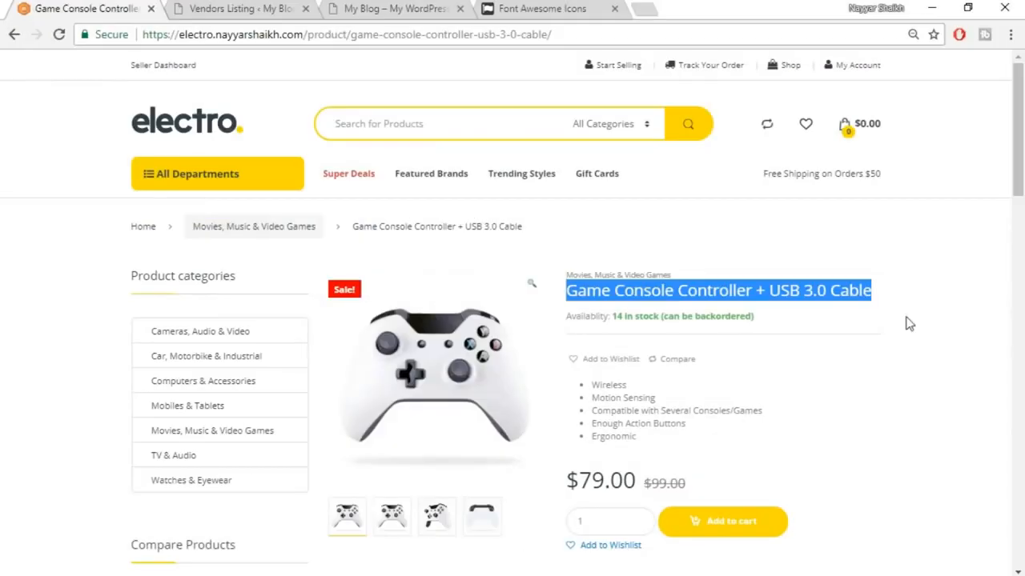
Step: Upload GamePad, GamePad2 and GamePad3 and add them to the product gallery
{"action": "scroll", "coordinate": [926, 321], "scroll_direction": "down", "scroll_amount": 2}
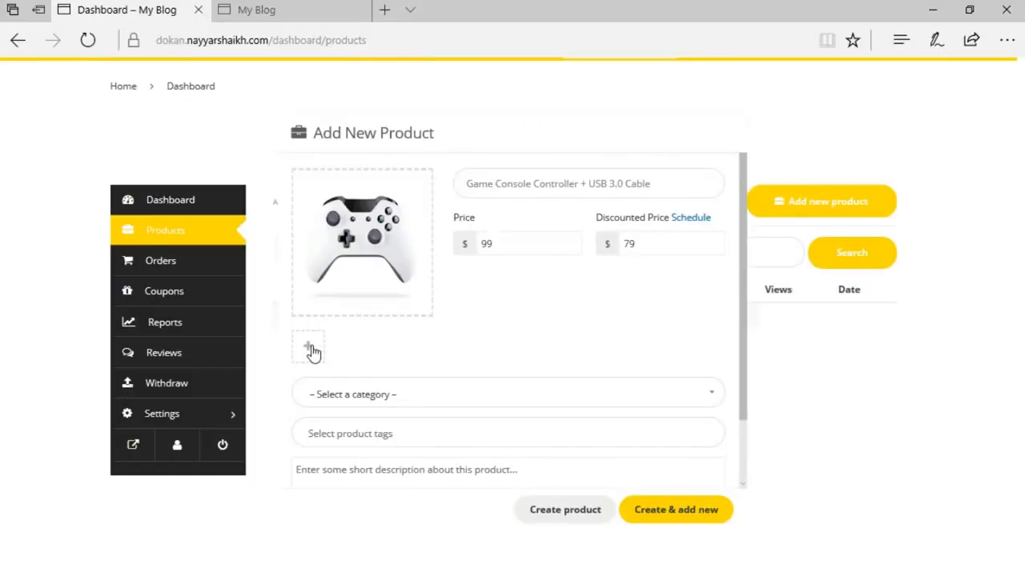
{"action": "left_click", "coordinate": [317, 351]}
{"action": "left_click", "coordinate": [71, 126]}
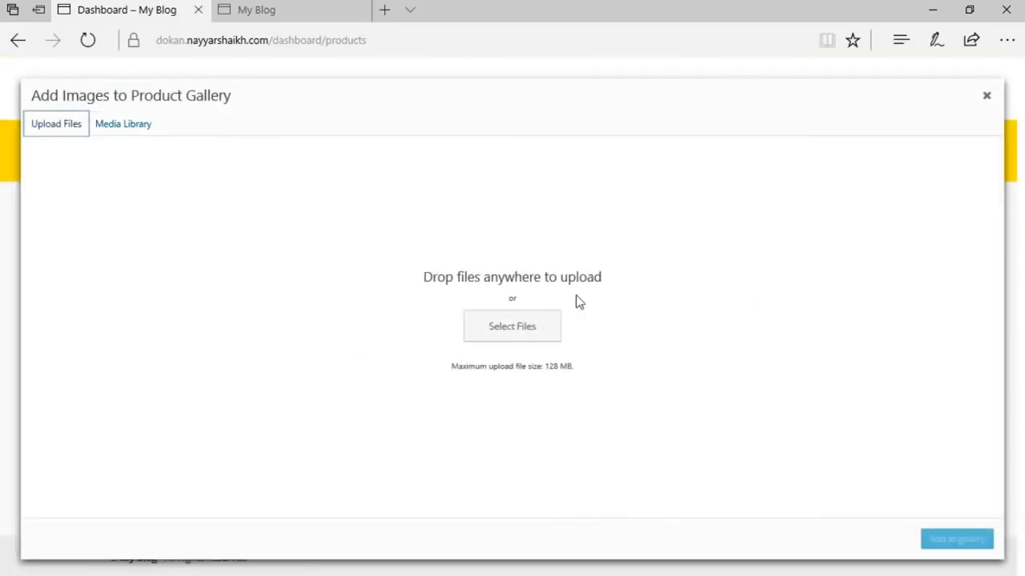
{"action": "left_click", "coordinate": [535, 337]}
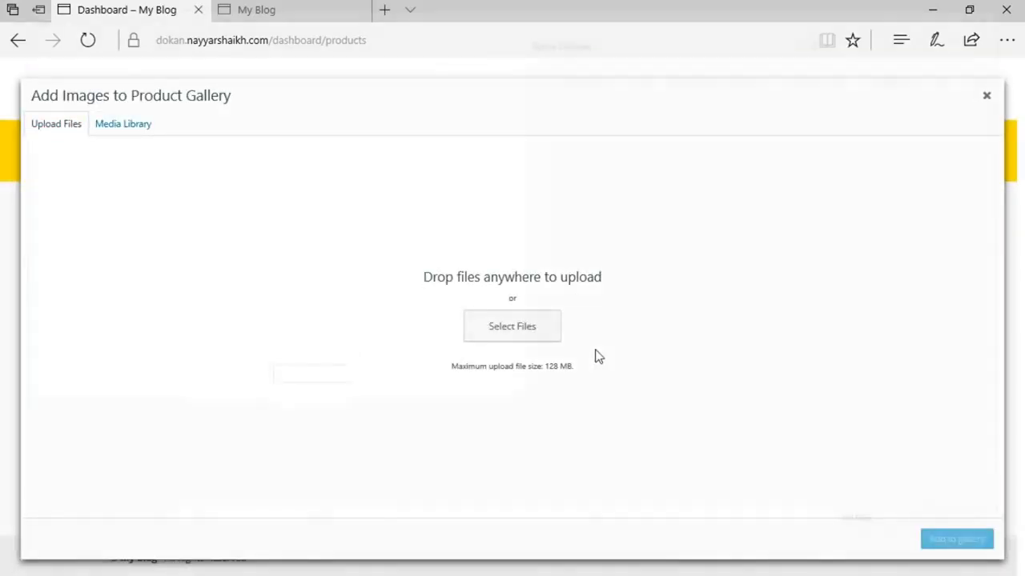
{"action": "left_click", "coordinate": [274, 120]}
{"action": "left_click", "coordinate": [186, 120], "text": "ctrl"}
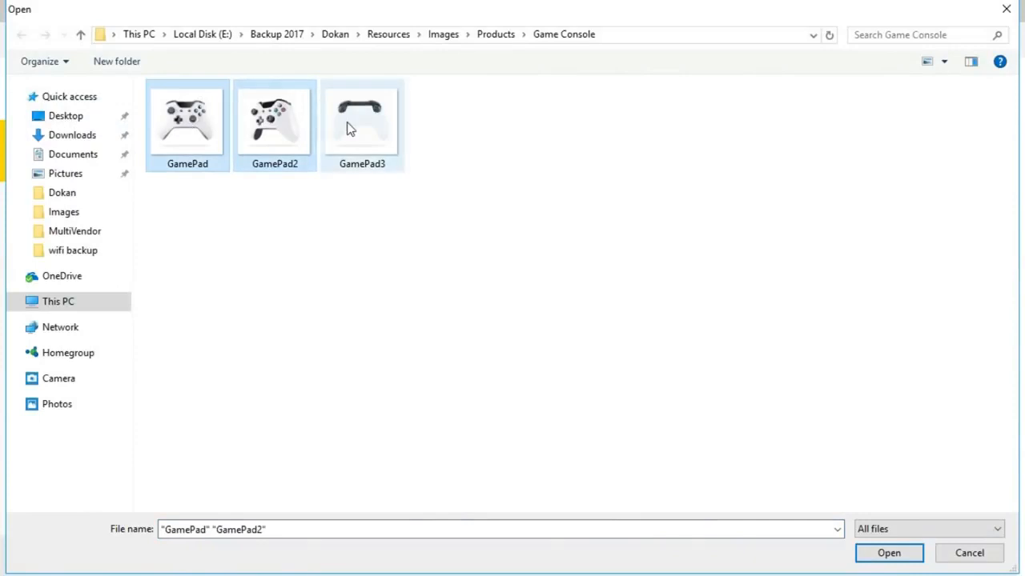
{"action": "left_click", "coordinate": [350, 127], "text": "ctrl"}
{"action": "left_click", "coordinate": [908, 556]}
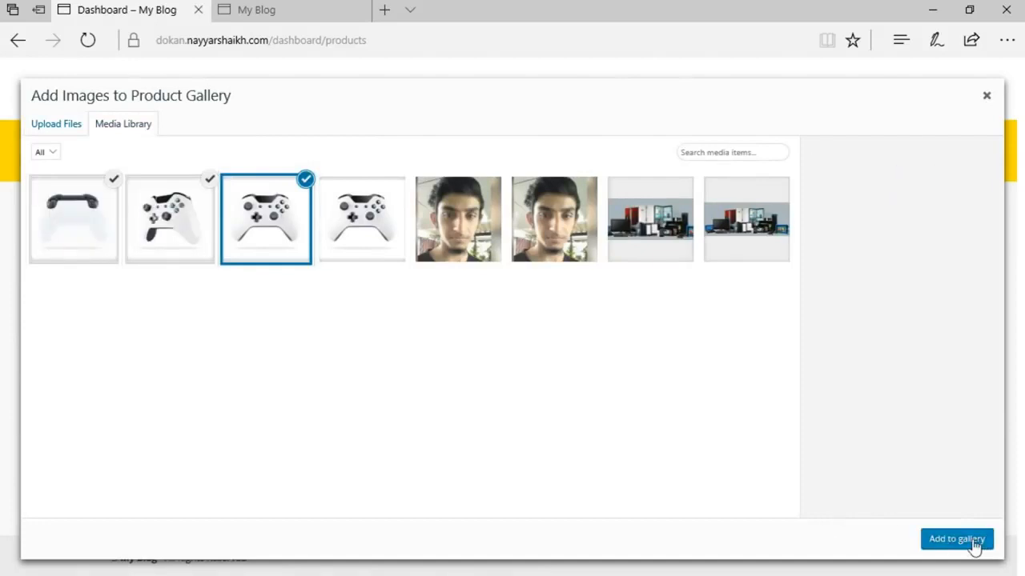
{"action": "left_click", "coordinate": [965, 541]}
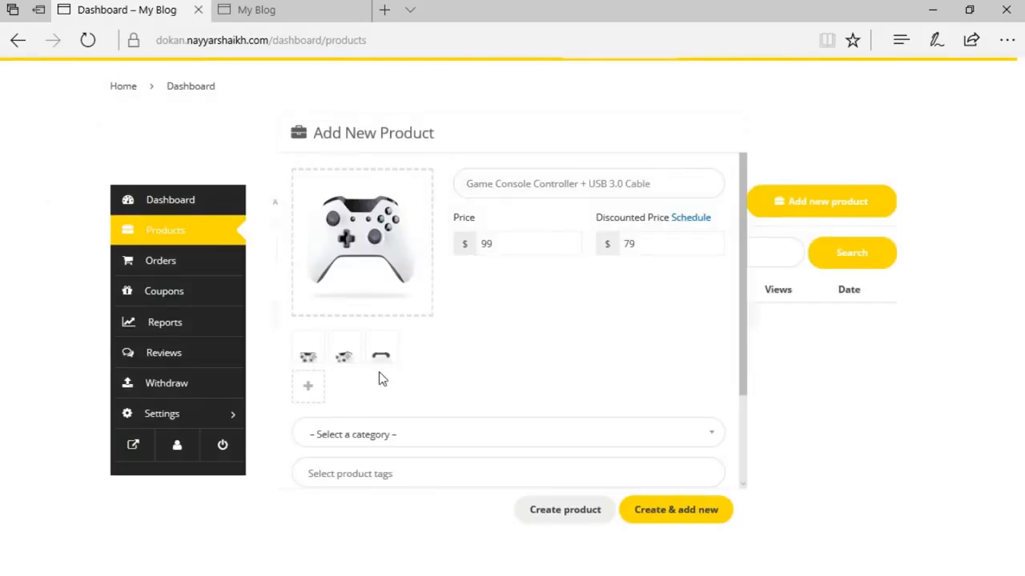
Step: Set the product category to Computer & Accessories
{"action": "scroll", "coordinate": [563, 362], "scroll_direction": "down", "scroll_amount": 1}
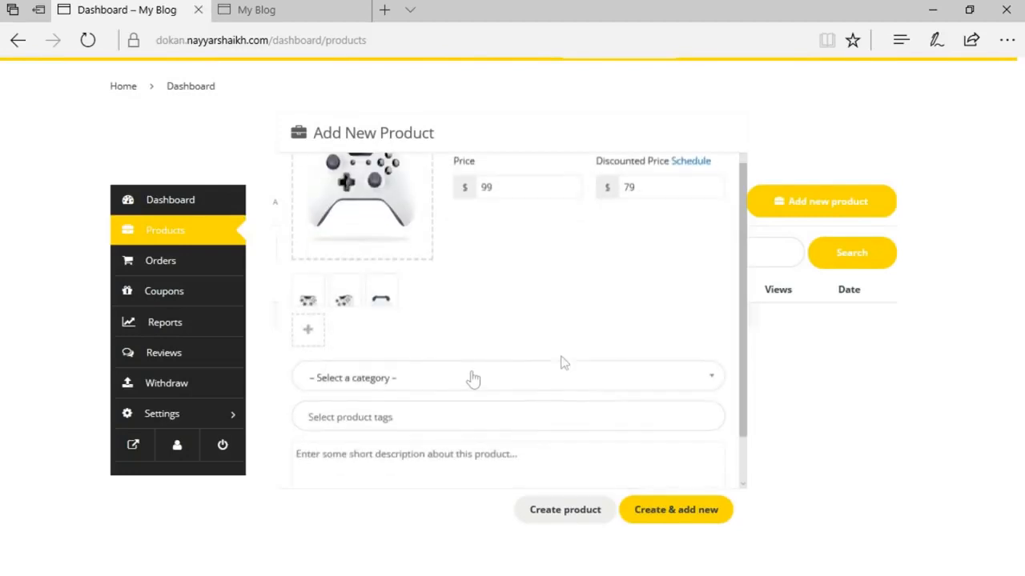
{"action": "left_click", "coordinate": [430, 378]}
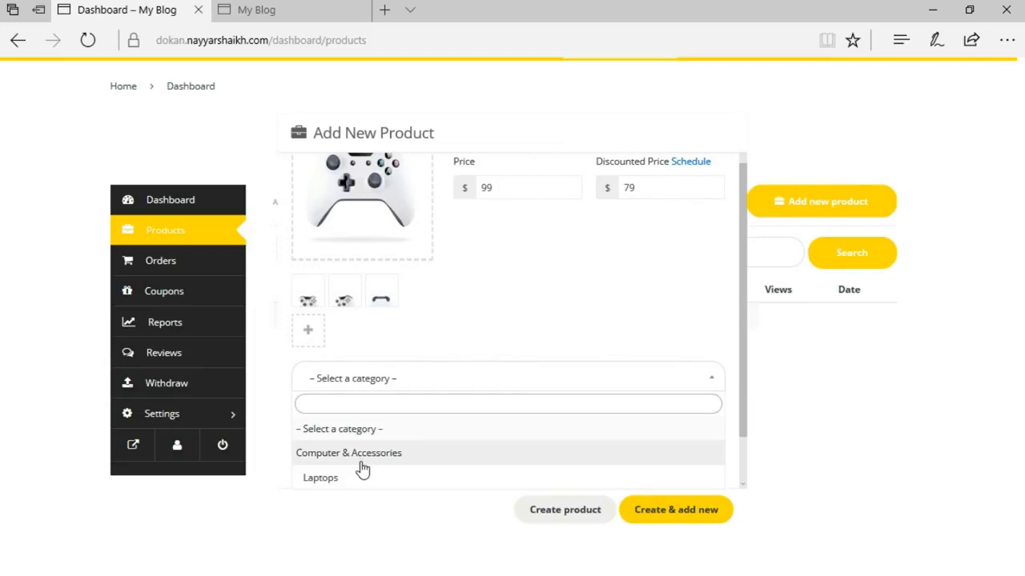
{"action": "left_click", "coordinate": [413, 455]}
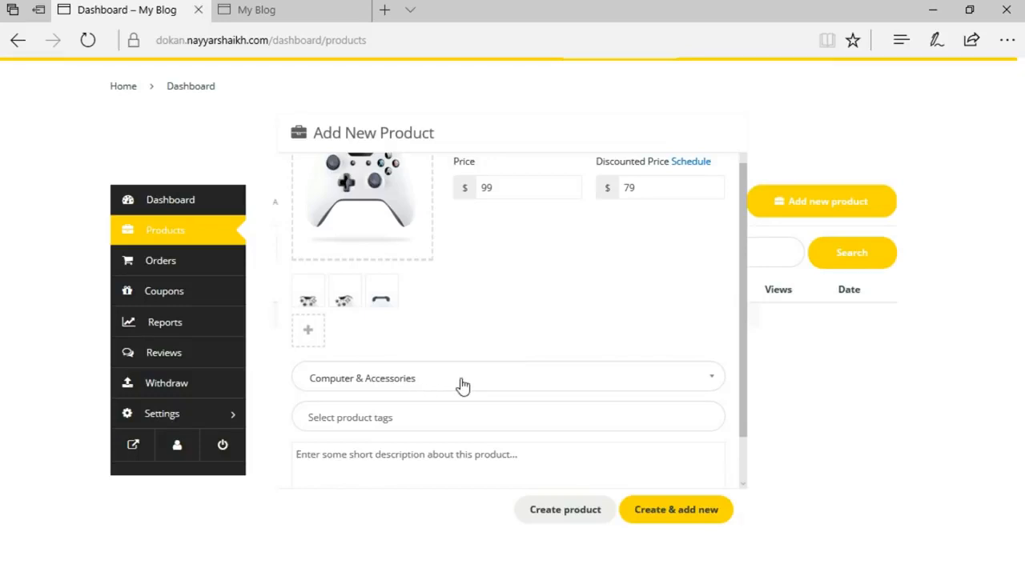
Step: Paste the storefront's five feature lines, Wireless through Ergonomic, into the short description and create the product
{"action": "scroll", "coordinate": [648, 393], "scroll_direction": "down", "scroll_amount": 2}
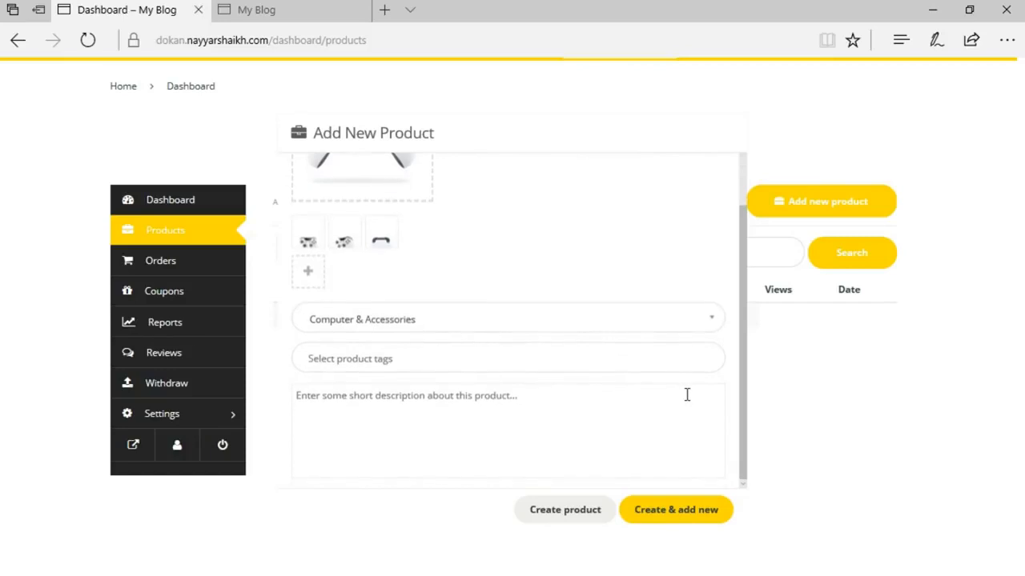
{"action": "left_click", "coordinate": [432, 424]}
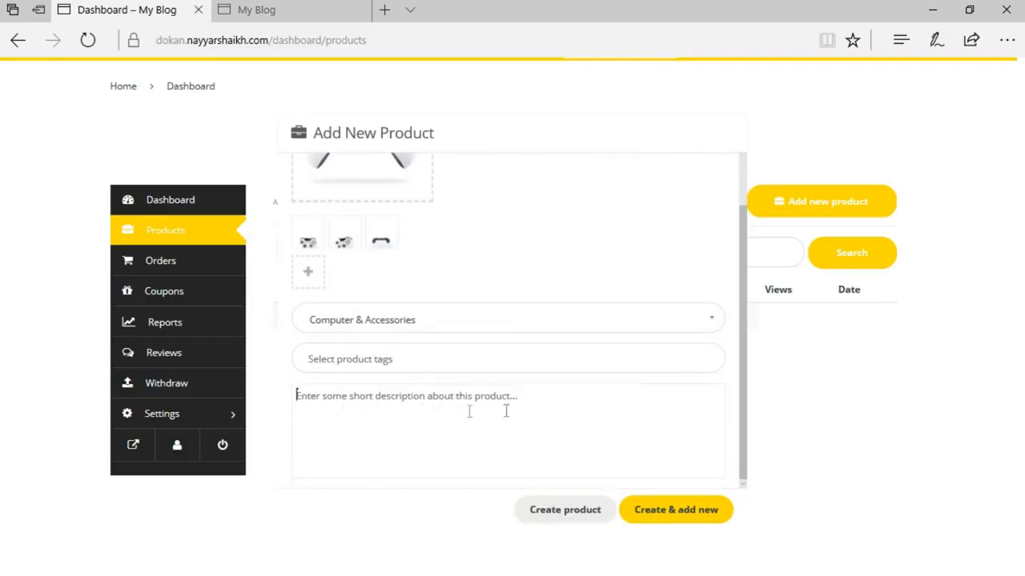
{"action": "key", "text": "alt+Tab"}
{"action": "left_click", "coordinate": [683, 239]}
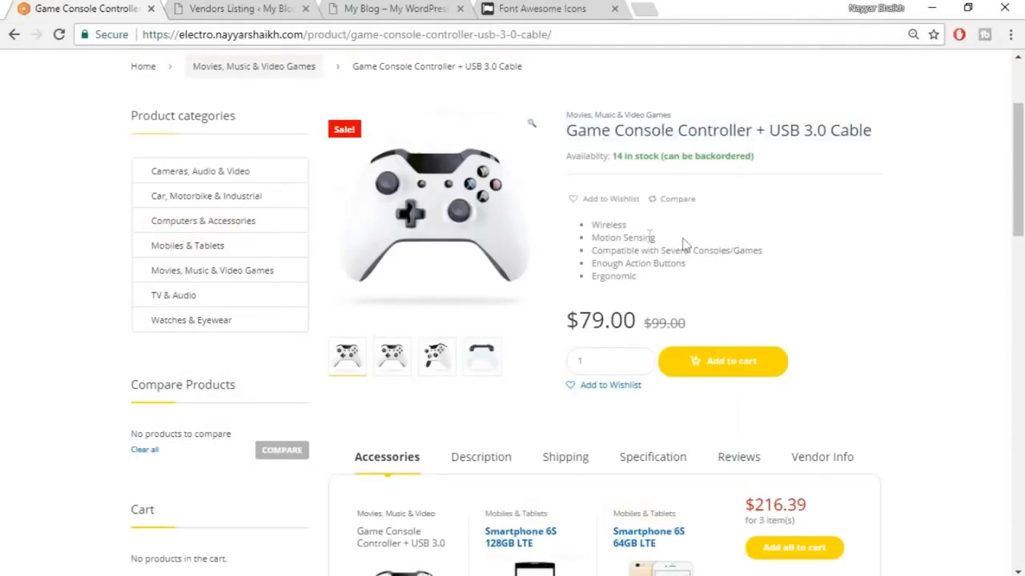
{"action": "left_click_drag", "start_coordinate": [587, 224], "coordinate": [697, 278]}
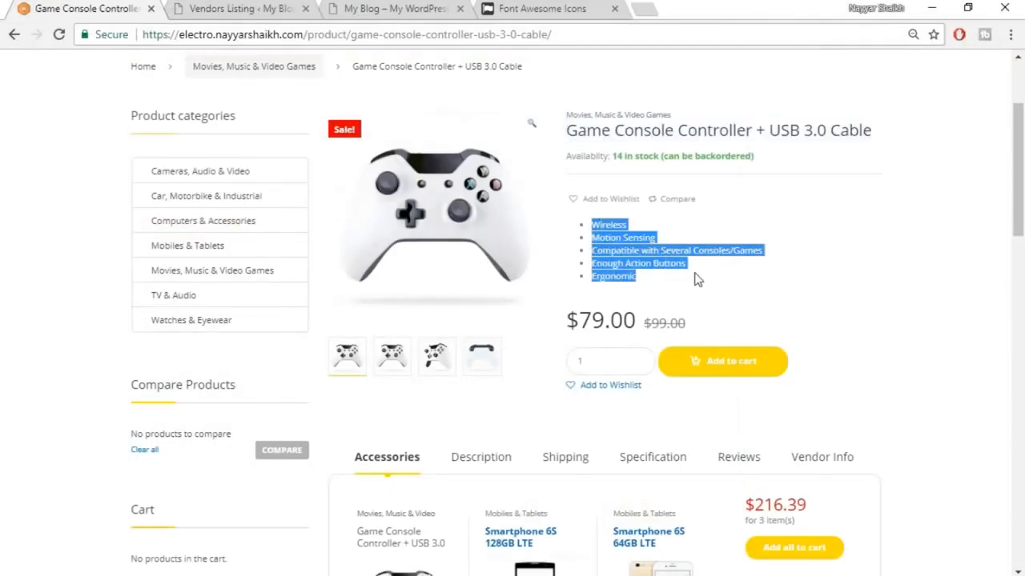
{"action": "key", "text": "ctrl+c"}
{"action": "key", "text": "alt+Tab"}
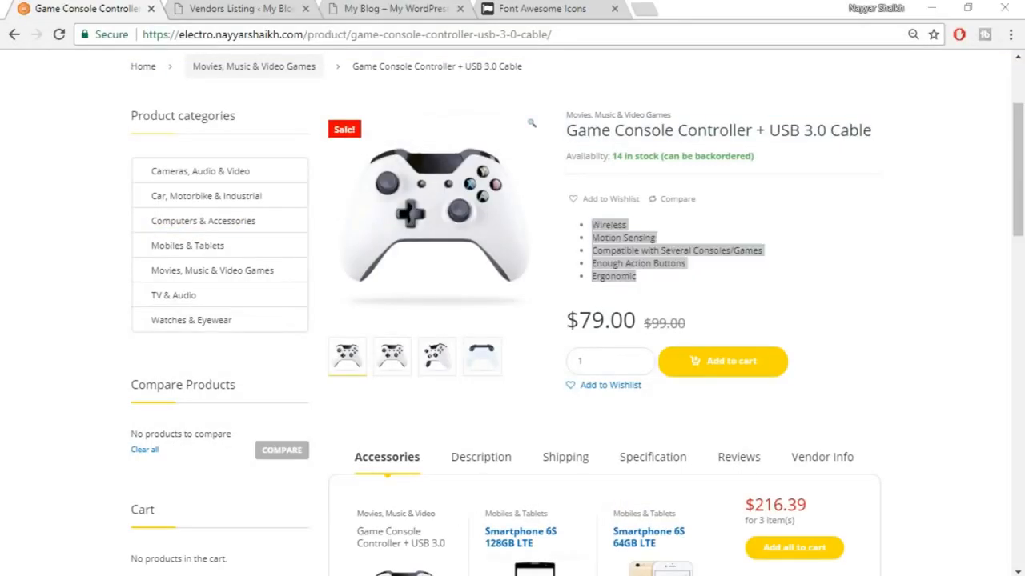
{"action": "left_click", "coordinate": [414, 461]}
{"action": "key", "text": "ctrl+v"}
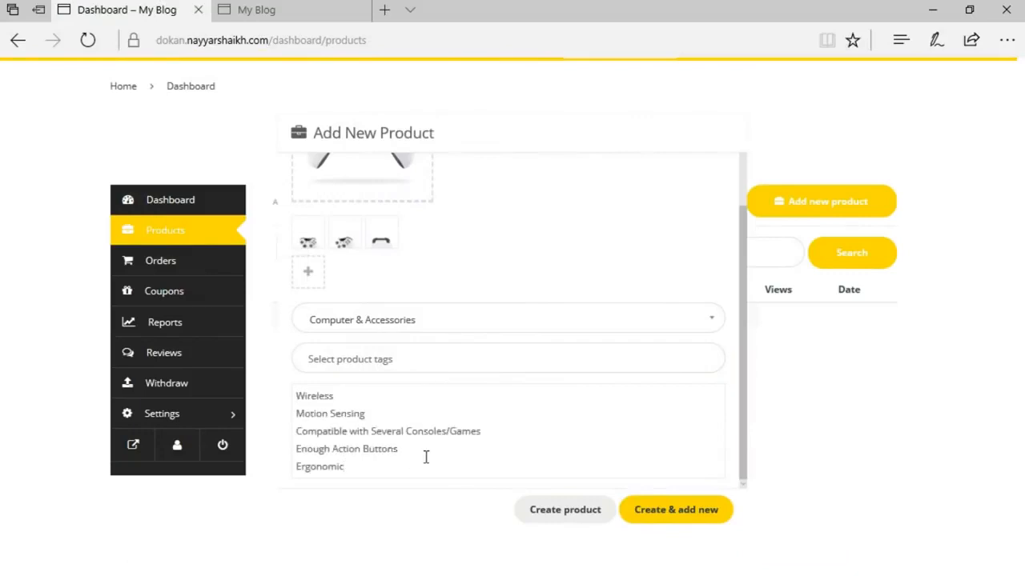
{"action": "left_click", "coordinate": [565, 512]}
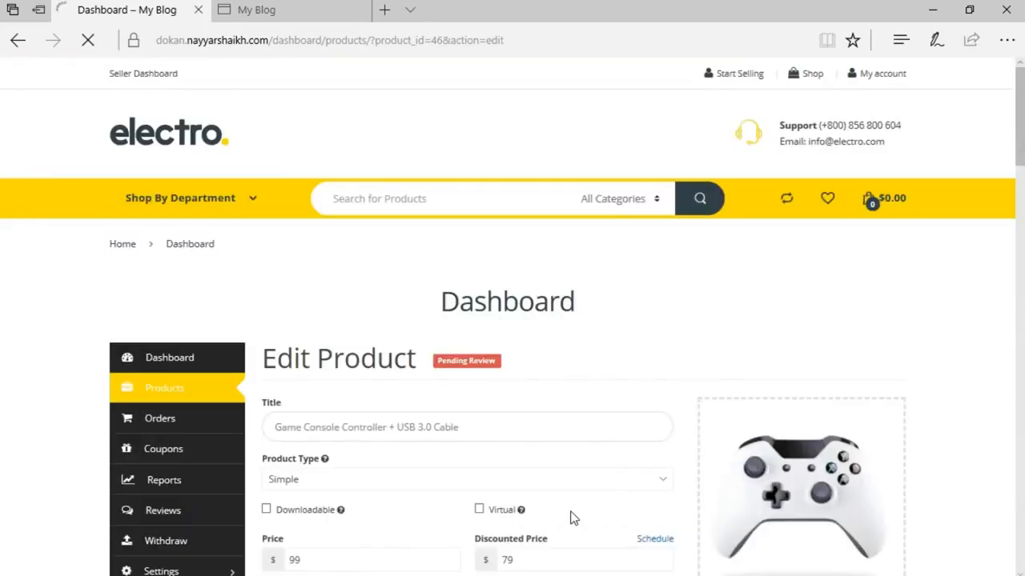
{"action": "scroll", "coordinate": [589, 495], "scroll_direction": "down", "scroll_amount": 3}
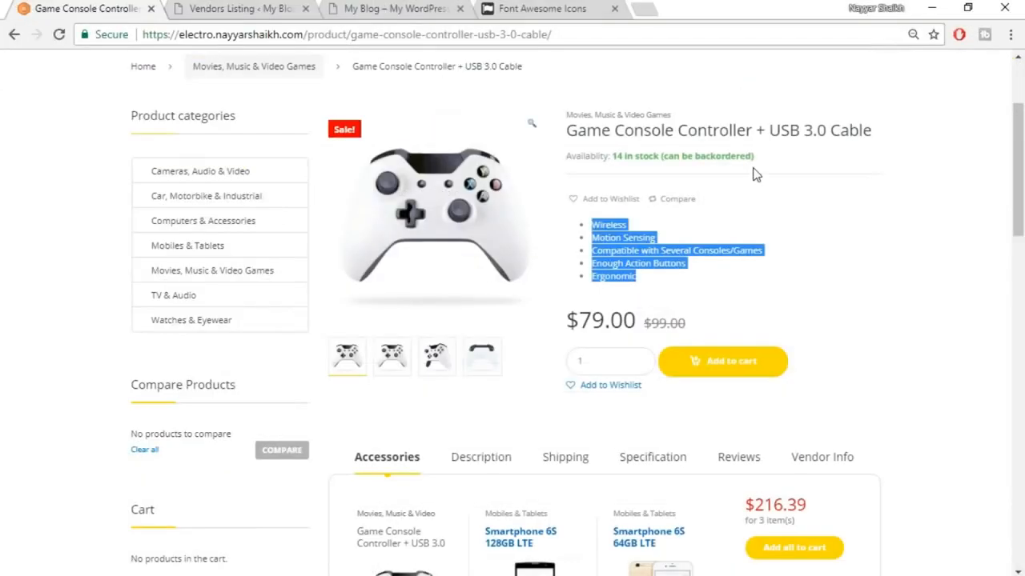
Step: Go to the Products > Categories page in the WordPress admin
{"action": "left_click", "coordinate": [232, 6]}
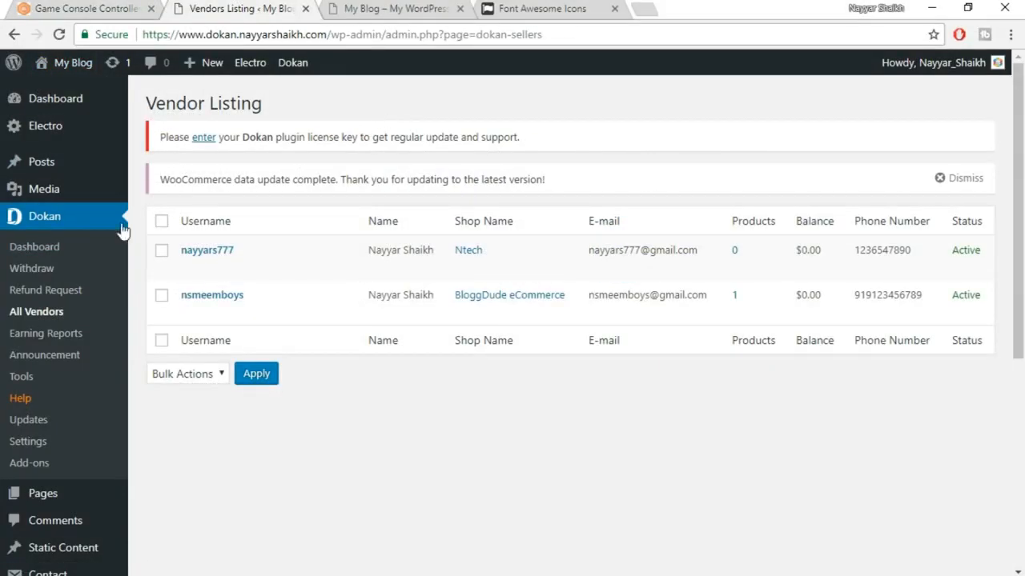
{"action": "scroll", "coordinate": [115, 320], "scroll_direction": "down", "scroll_amount": 3}
{"action": "mouse_move", "coordinate": [11, 462]}
{"action": "scroll", "coordinate": [72, 466], "scroll_direction": "down", "scroll_amount": 1}
{"action": "mouse_move", "coordinate": [27, 400]}
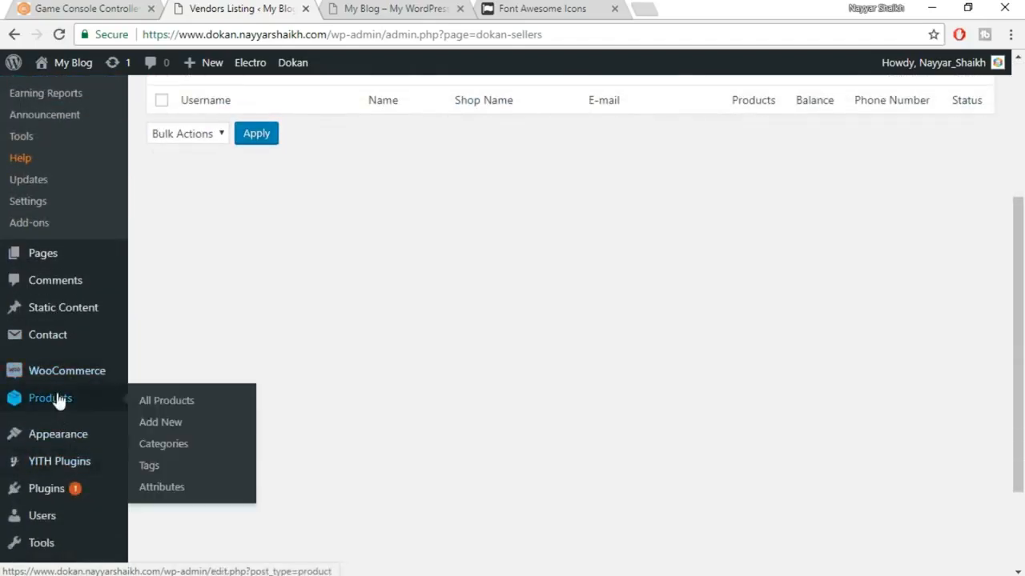
{"action": "left_click", "coordinate": [183, 450]}
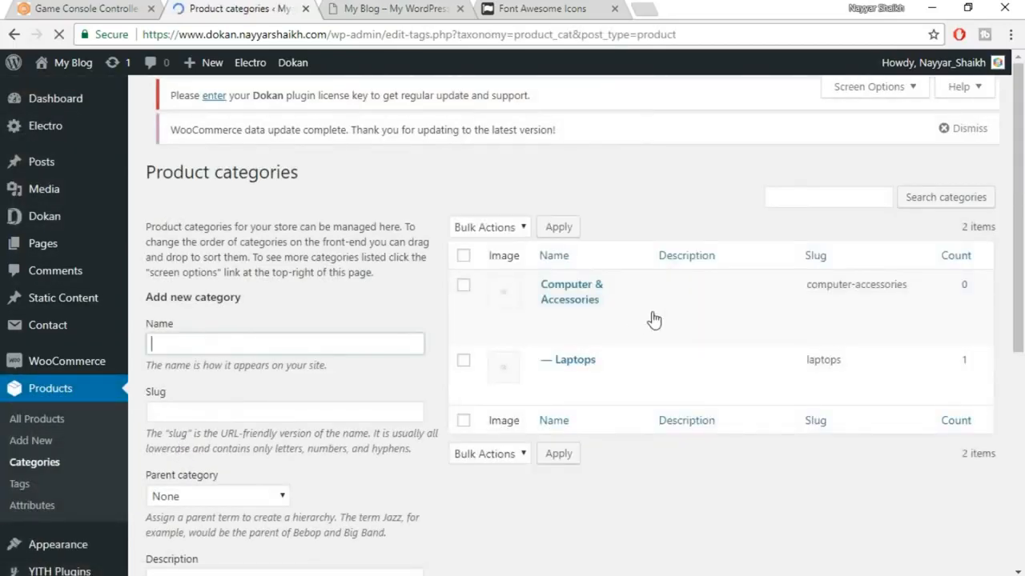
{"action": "scroll", "coordinate": [373, 350], "scroll_direction": "down", "scroll_amount": 2}
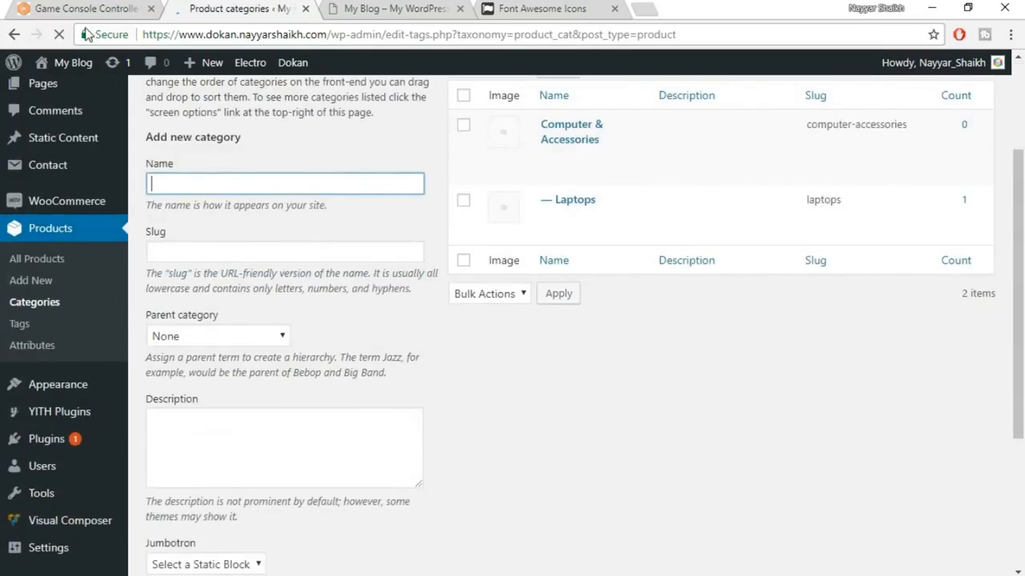
{"action": "left_click", "coordinate": [84, 9]}
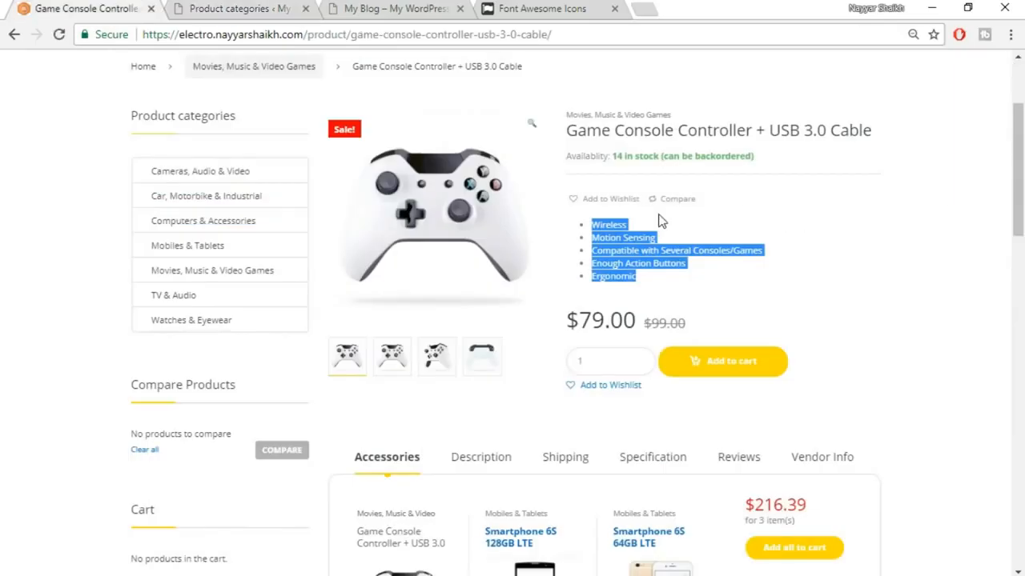
{"action": "scroll", "coordinate": [661, 220], "scroll_direction": "up", "scroll_amount": 1}
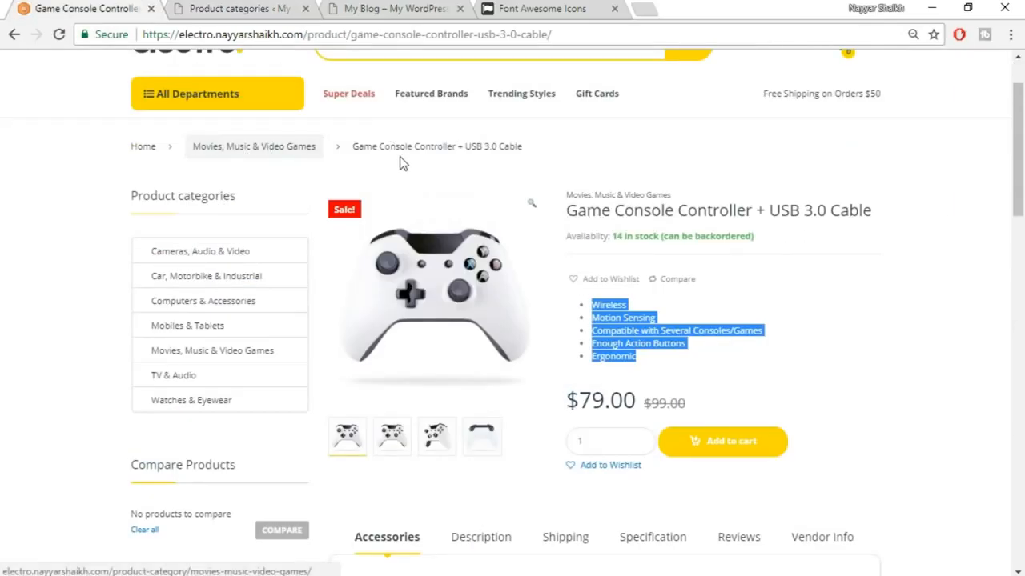
{"action": "left_click", "coordinate": [225, 9]}
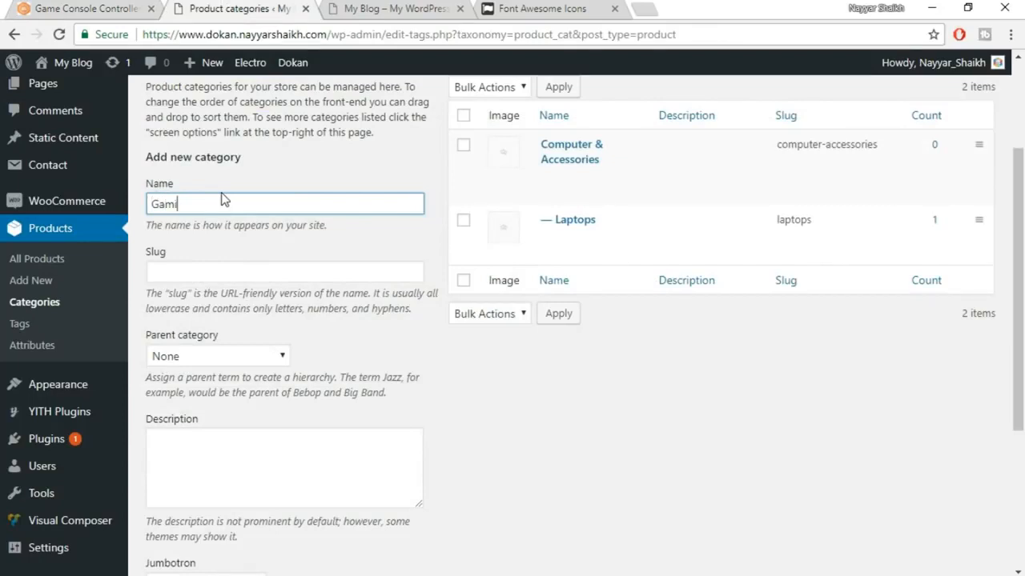
{"action": "scroll", "coordinate": [277, 263], "scroll_direction": "down", "scroll_amount": 2}
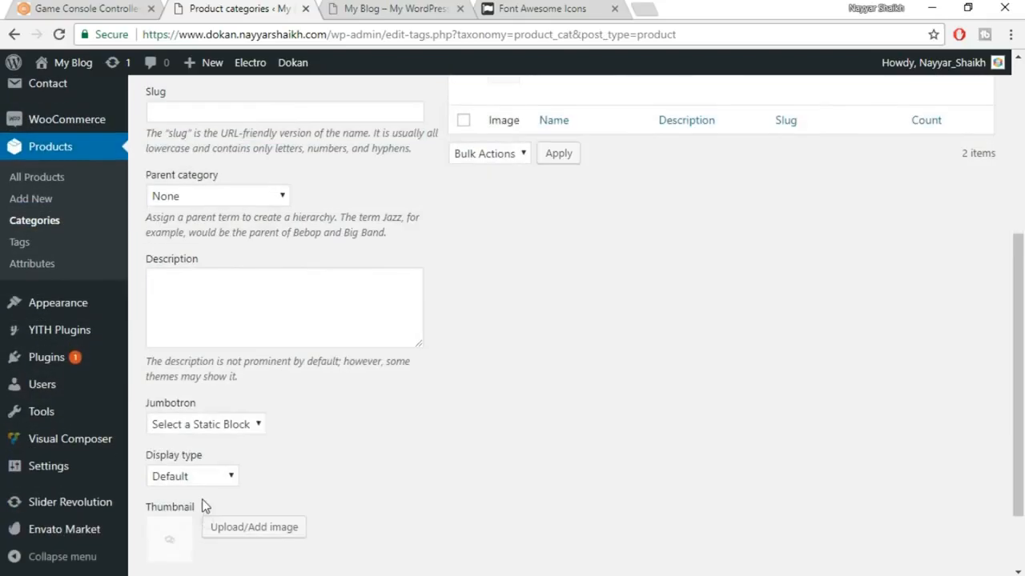
{"action": "scroll", "coordinate": [277, 541], "scroll_direction": "down", "scroll_amount": 2}
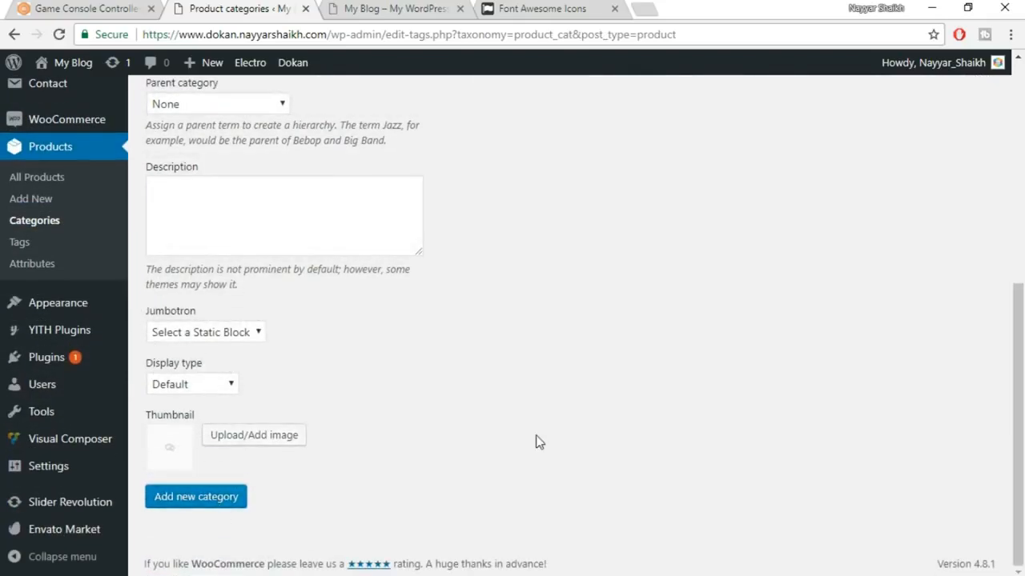
{"action": "scroll", "coordinate": [656, 411], "scroll_direction": "up", "scroll_amount": 5}
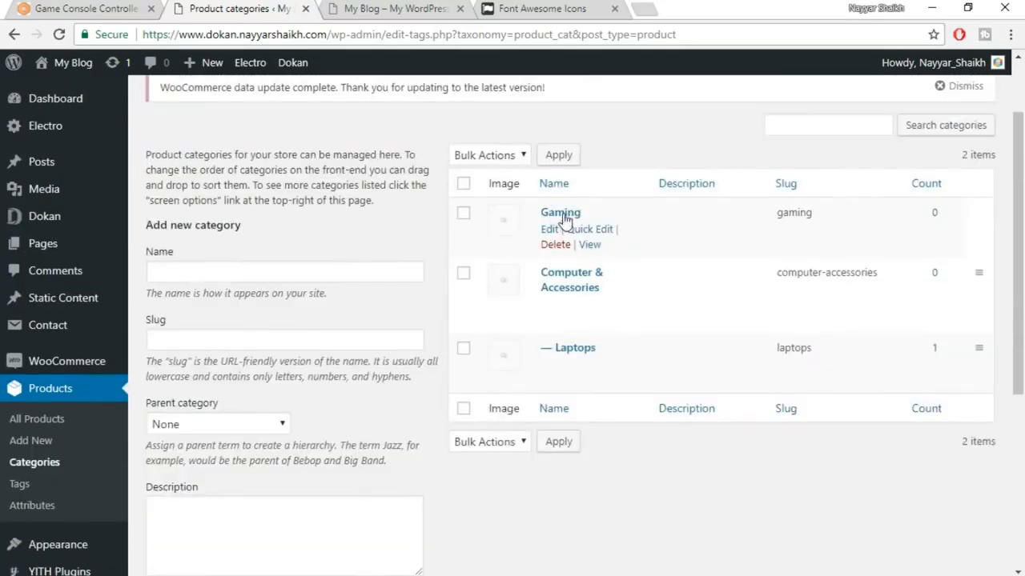
Step: Add a Game Console category with Gaming as its parent
{"action": "left_click", "coordinate": [273, 278]}
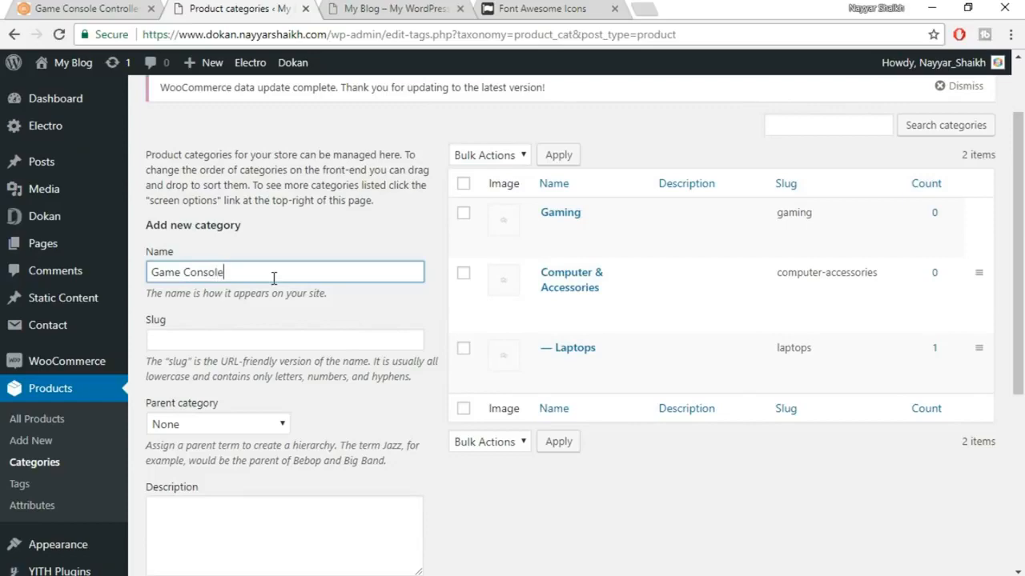
{"action": "scroll", "coordinate": [337, 354], "scroll_direction": "down", "scroll_amount": 2}
{"action": "left_click", "coordinate": [218, 264]}
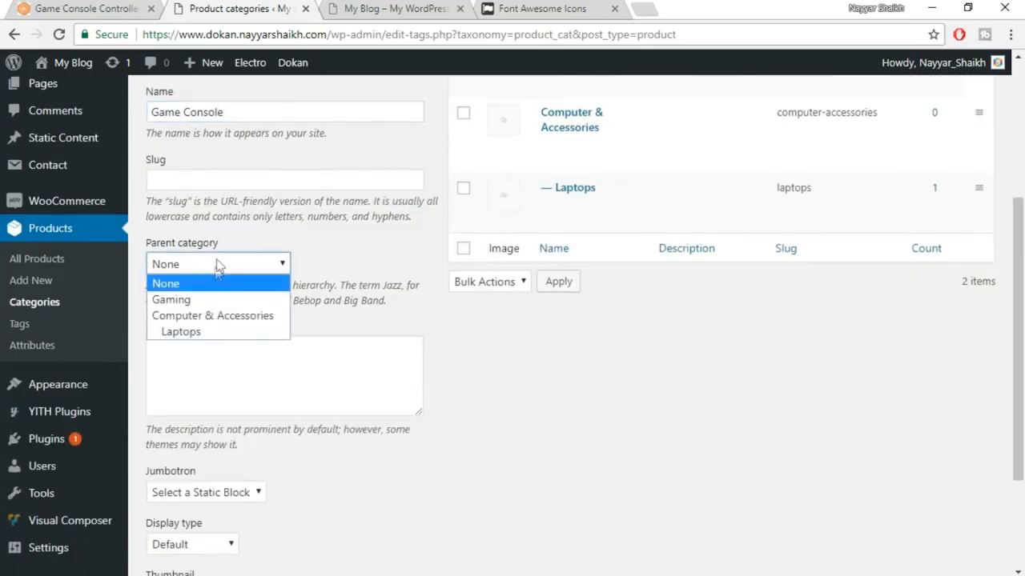
{"action": "left_click", "coordinate": [208, 298]}
{"action": "scroll", "coordinate": [342, 302], "scroll_direction": "down", "scroll_amount": 2}
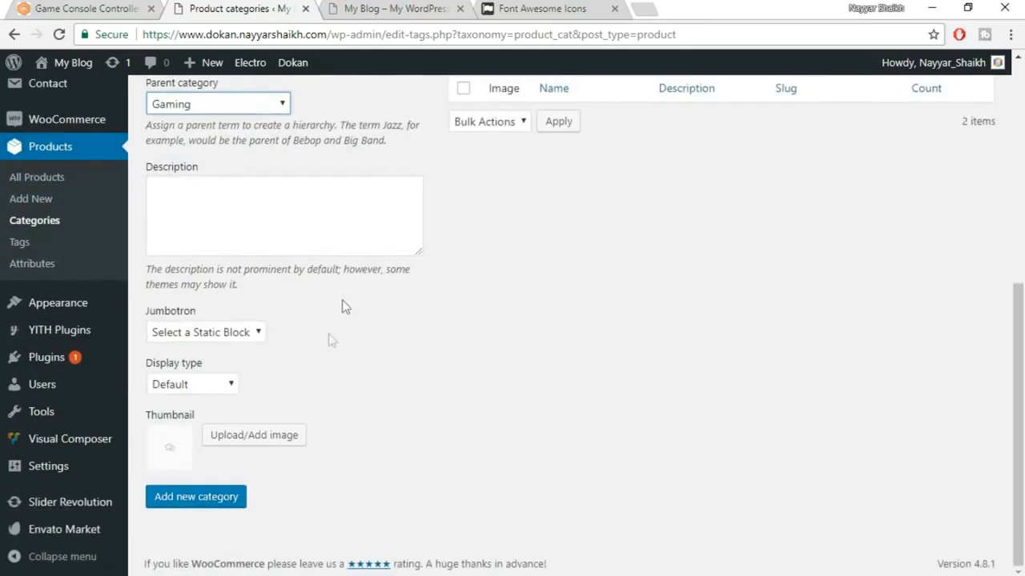
{"action": "left_click", "coordinate": [213, 503]}
{"action": "scroll", "coordinate": [536, 446], "scroll_direction": "up", "scroll_amount": 3}
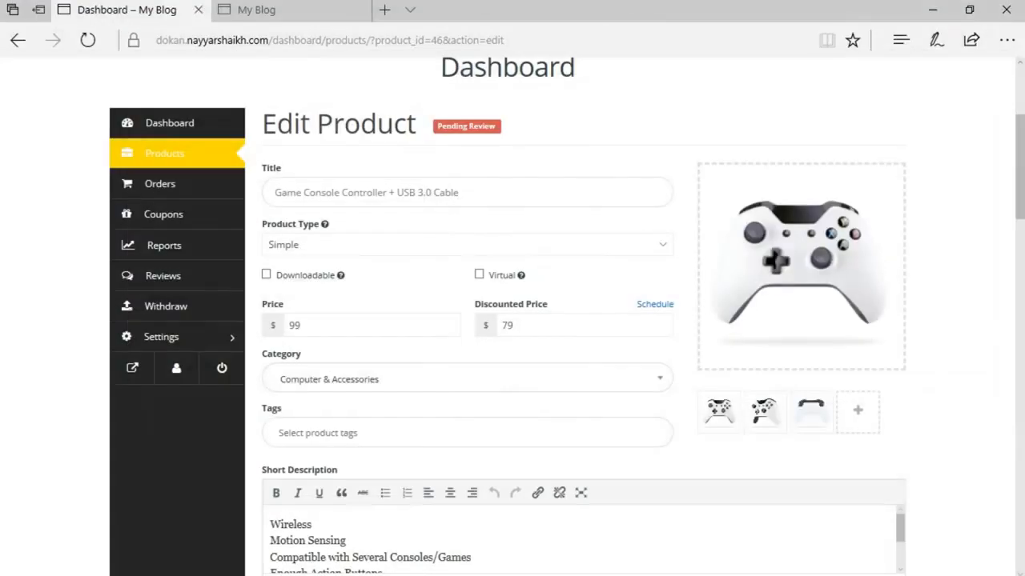
Step: Reload the Edit Product page and switch the category from Computer & Accessories to Game Console
{"action": "left_click", "coordinate": [88, 42]}
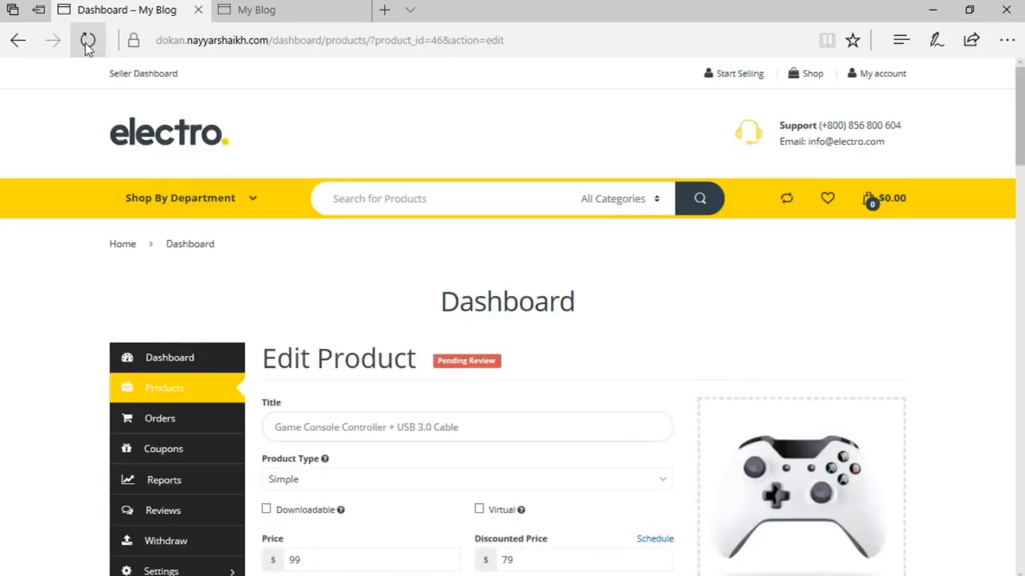
{"action": "scroll", "coordinate": [469, 171], "scroll_direction": "down", "scroll_amount": 5}
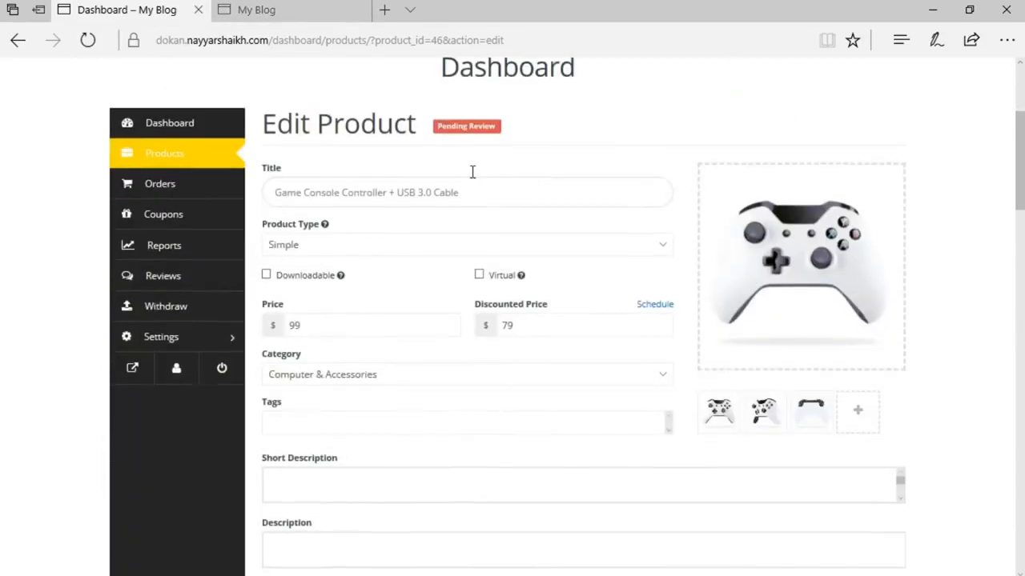
{"action": "scroll", "coordinate": [432, 204], "scroll_direction": "up", "scroll_amount": 2}
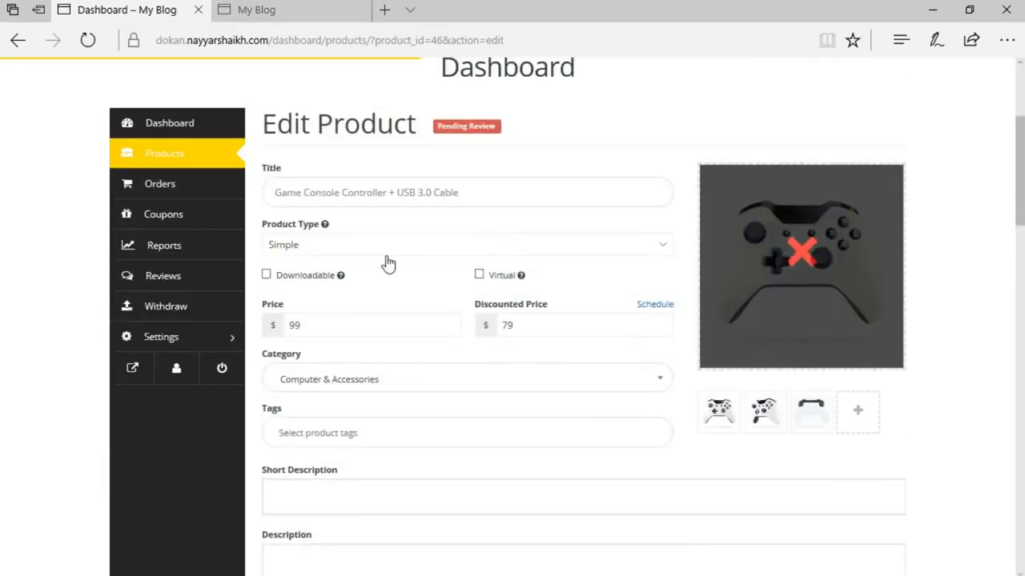
{"action": "scroll", "coordinate": [428, 317], "scroll_direction": "down", "scroll_amount": 2}
{"action": "left_click", "coordinate": [400, 229]}
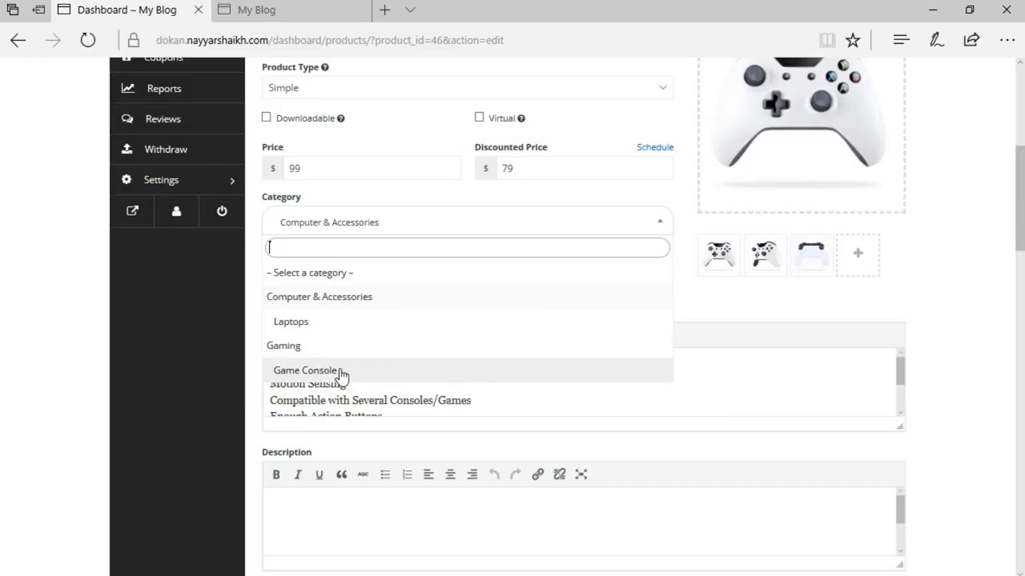
{"action": "left_click", "coordinate": [342, 369]}
{"action": "scroll", "coordinate": [512, 302], "scroll_direction": "up", "scroll_amount": 1}
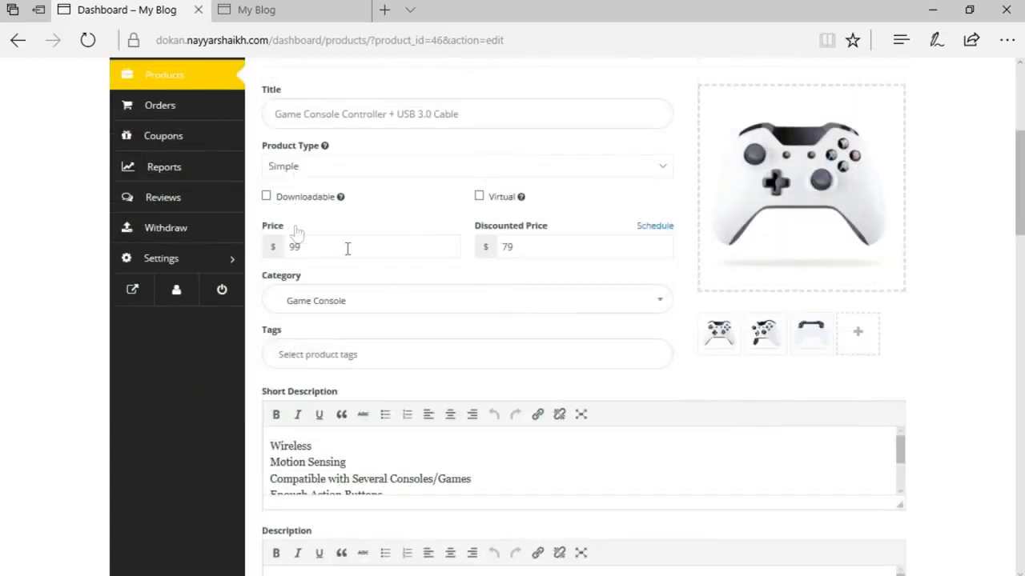
{"action": "scroll", "coordinate": [462, 257], "scroll_direction": "down", "scroll_amount": 2}
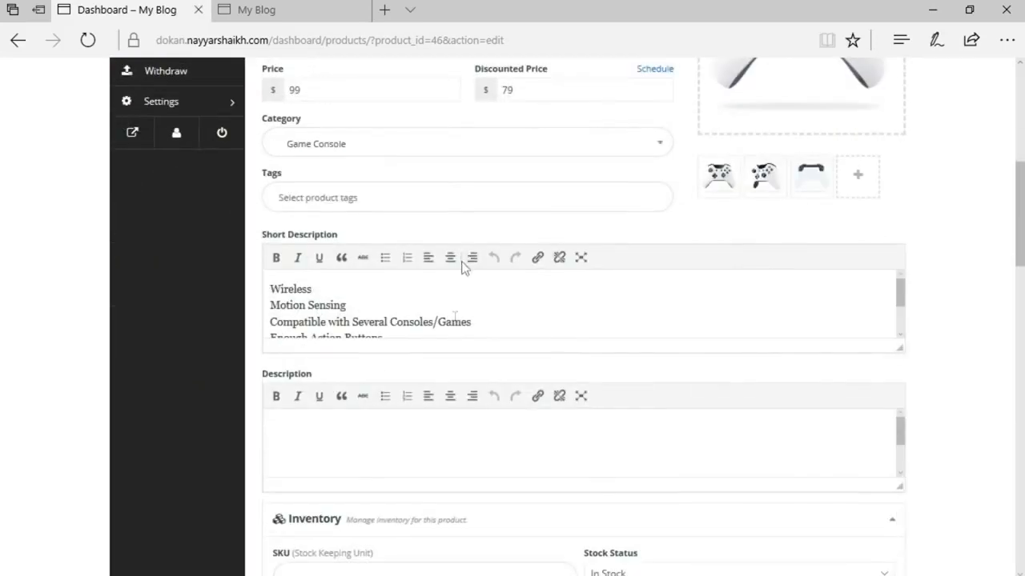
{"action": "scroll", "coordinate": [433, 337], "scroll_direction": "down", "scroll_amount": 1}
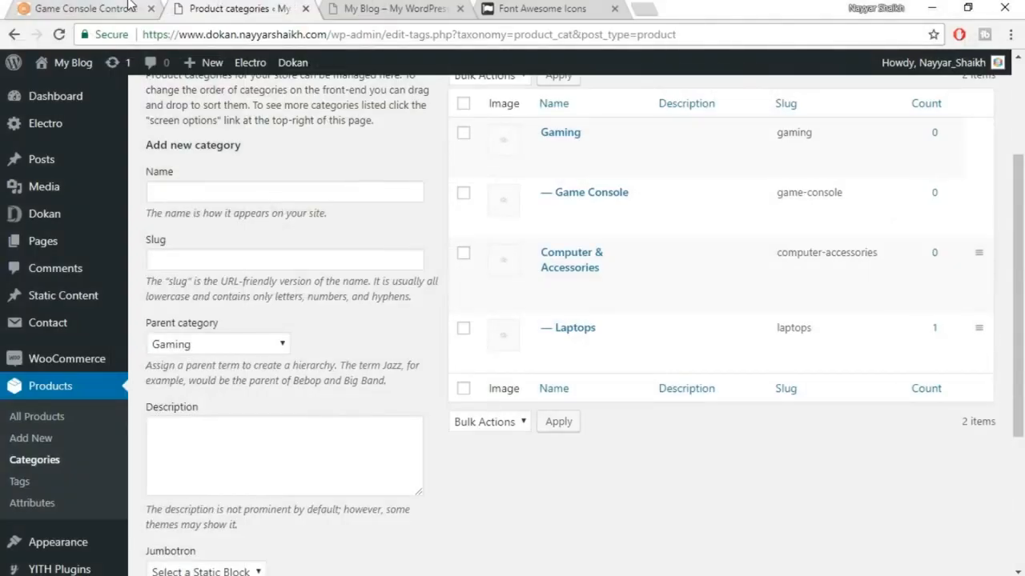
Step: Copy the storefront's full description, text and images, and paste it into the controller's Description editor
{"action": "left_click", "coordinate": [128, 7]}
{"action": "scroll", "coordinate": [1012, 192], "scroll_direction": "down", "scroll_amount": 3}
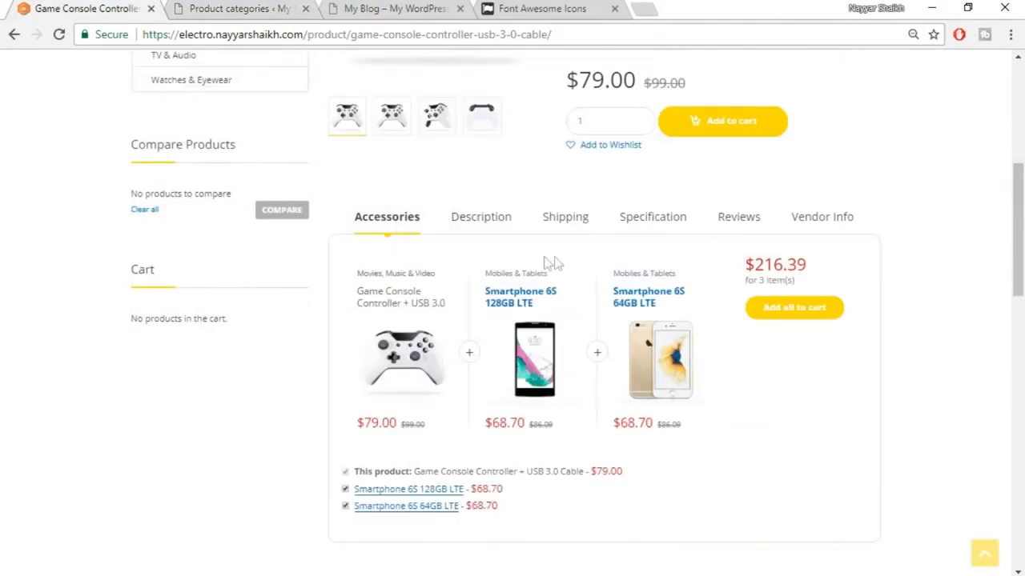
{"action": "left_click", "coordinate": [481, 231]}
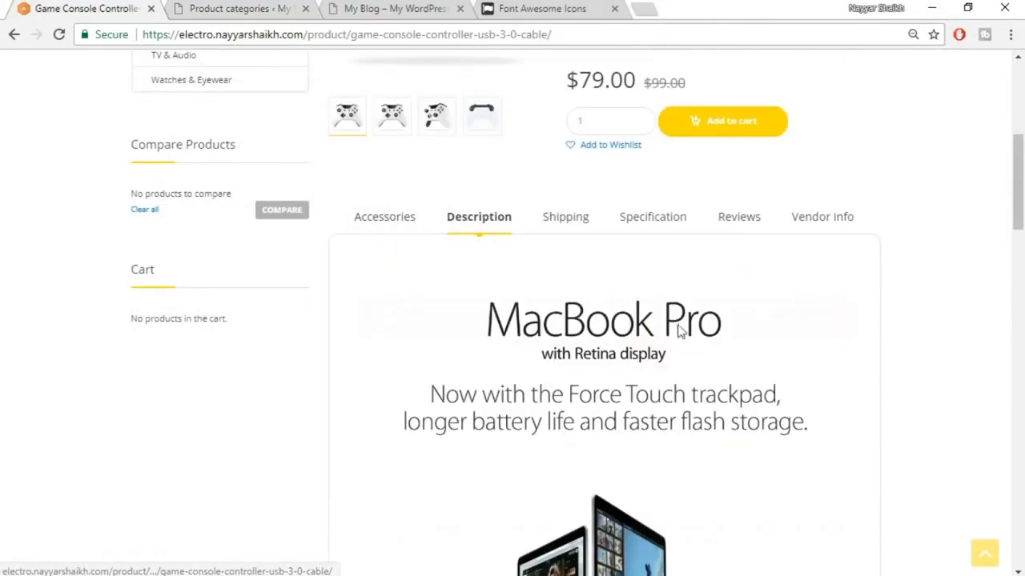
{"action": "left_click_drag", "start_coordinate": [359, 269], "coordinate": [563, 120]}
{"action": "scroll", "coordinate": [352, 138], "scroll_direction": "down", "scroll_amount": 14}
{"action": "scroll", "coordinate": [557, 198], "scroll_direction": "up", "scroll_amount": 7}
{"action": "left_click_drag", "start_coordinate": [558, 199], "coordinate": [586, 219]}
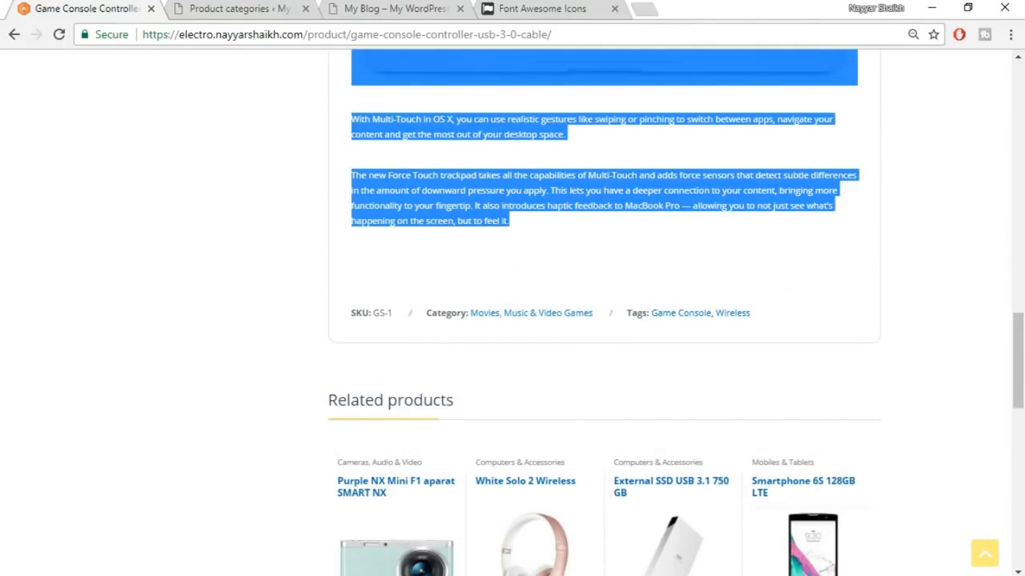
{"action": "key", "text": "alt+Tab"}
{"action": "key", "text": "ctrl+v"}
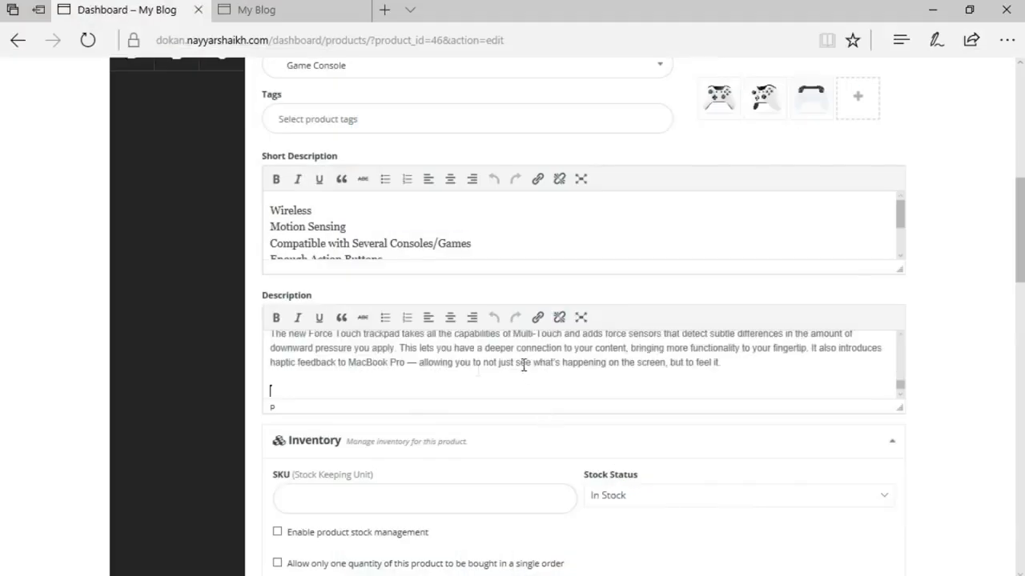
{"action": "scroll", "coordinate": [744, 348], "scroll_direction": "down", "scroll_amount": 3}
{"action": "scroll", "coordinate": [984, 343], "scroll_direction": "down", "scroll_amount": 3}
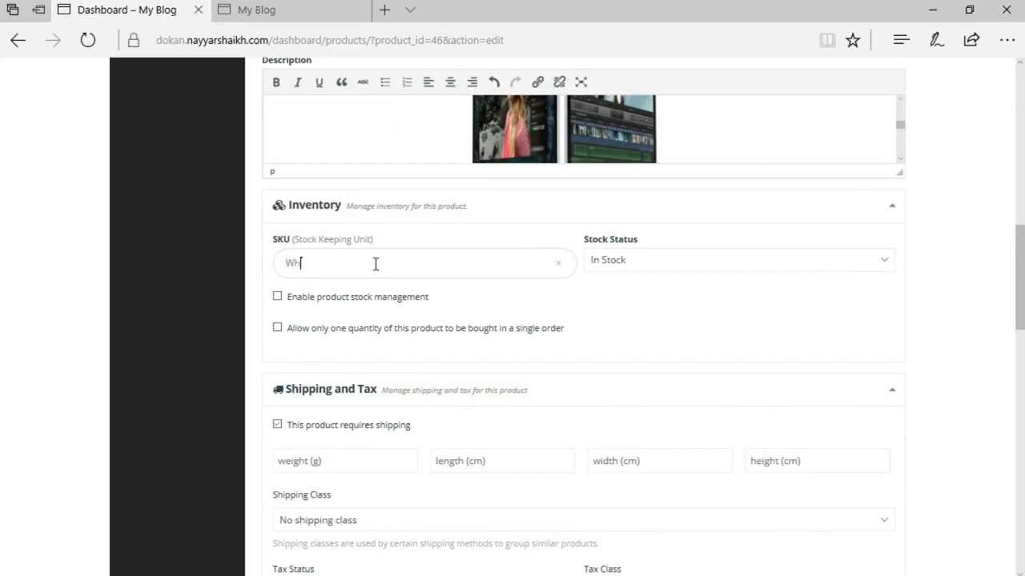
Step: Keep the stock status In Stock and enable product stock management
{"action": "left_click", "coordinate": [716, 263]}
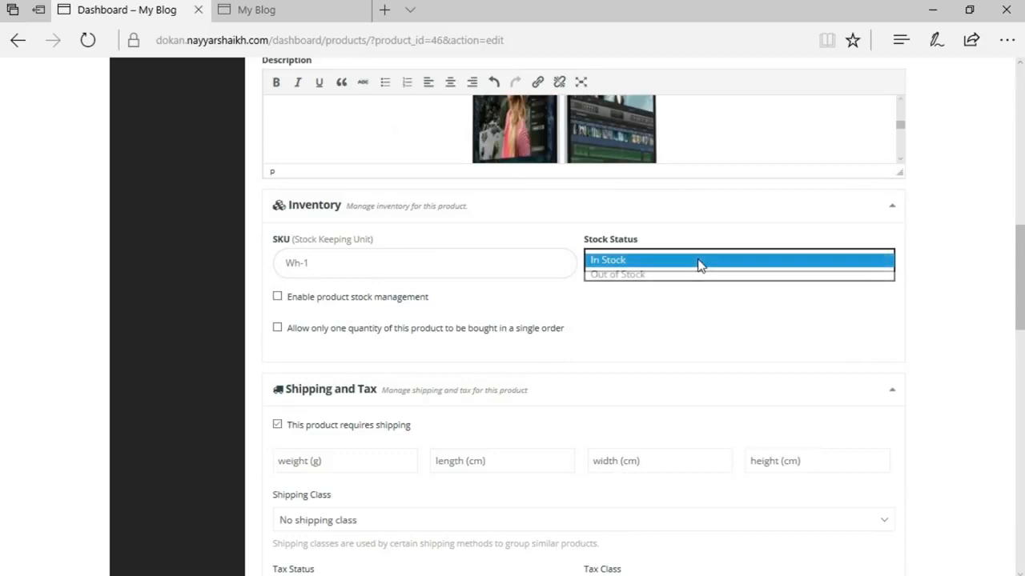
{"action": "left_click", "coordinate": [699, 264]}
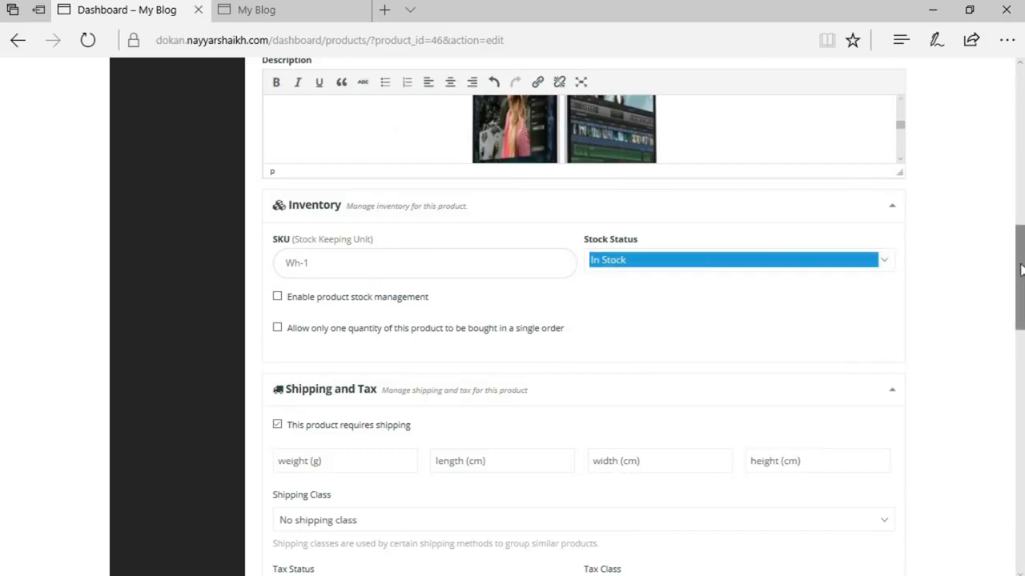
{"action": "left_click", "coordinate": [304, 308]}
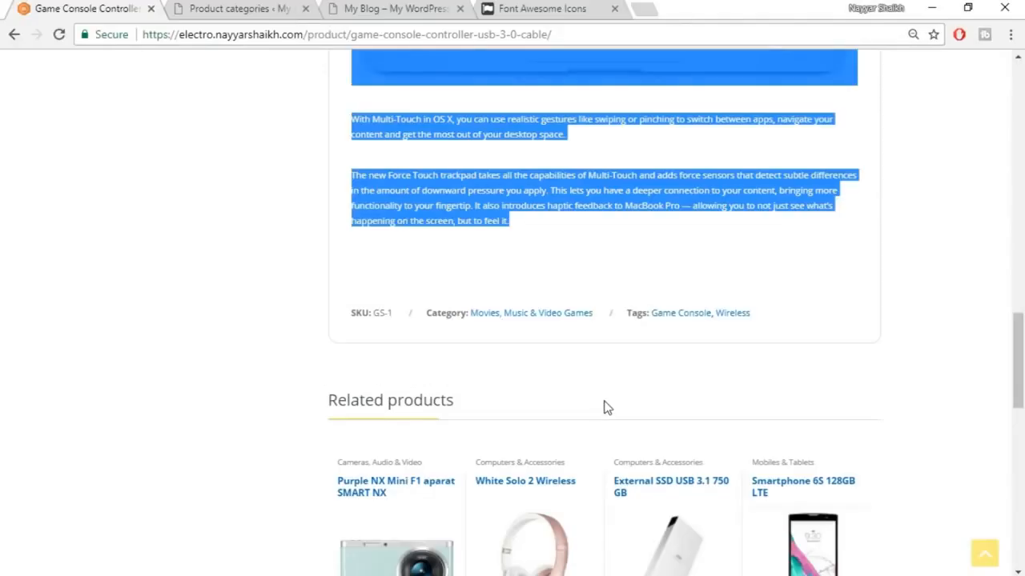
Step: Set the stock quantity to 14 and allow backorders
{"action": "scroll", "coordinate": [604, 406], "scroll_direction": "up", "scroll_amount": 10}
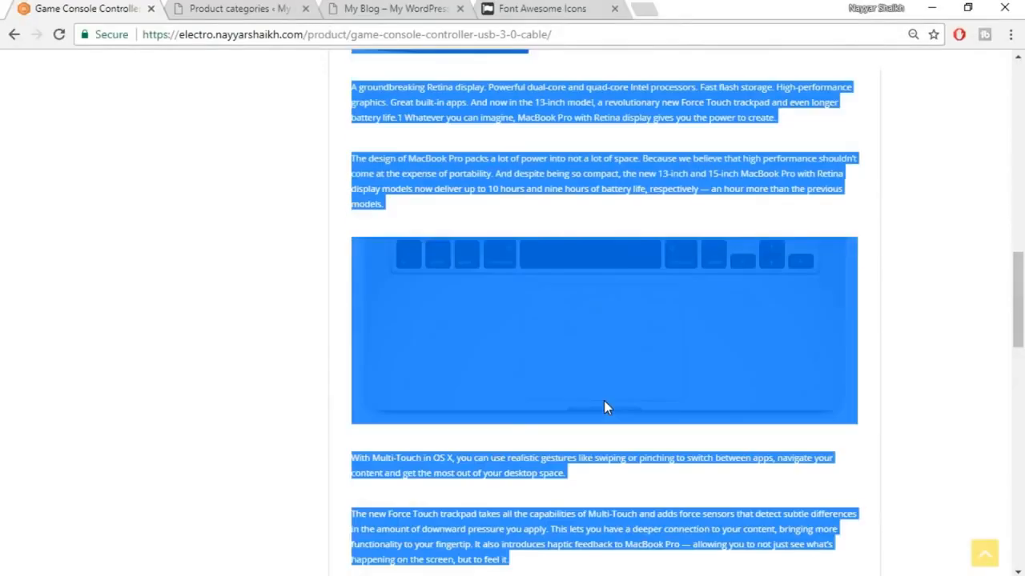
{"action": "scroll", "coordinate": [606, 407], "scroll_direction": "up", "scroll_amount": 2}
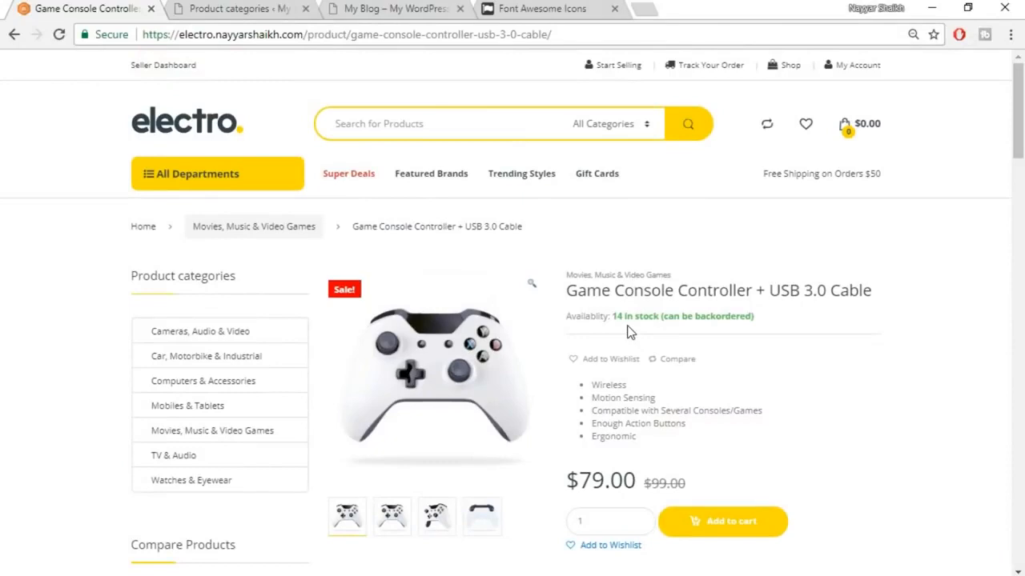
{"action": "left_click_drag", "start_coordinate": [612, 318], "coordinate": [768, 325]}
{"action": "left_click", "coordinate": [768, 325]}
{"action": "key", "text": "alt+Tab"}
{"action": "left_click_drag", "start_coordinate": [325, 346], "coordinate": [263, 345]}
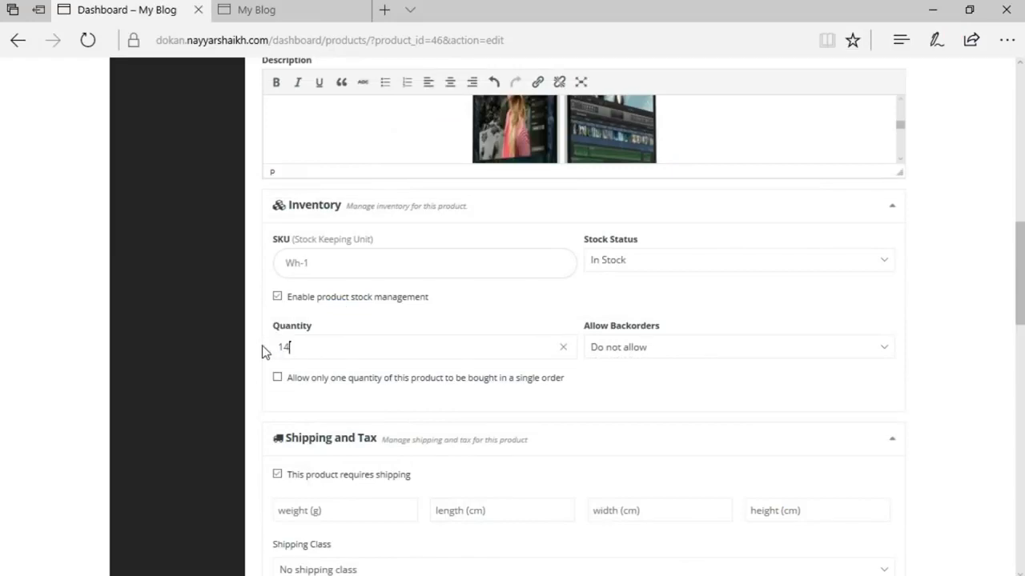
{"action": "scroll", "coordinate": [1003, 348], "scroll_direction": "down", "scroll_amount": 2}
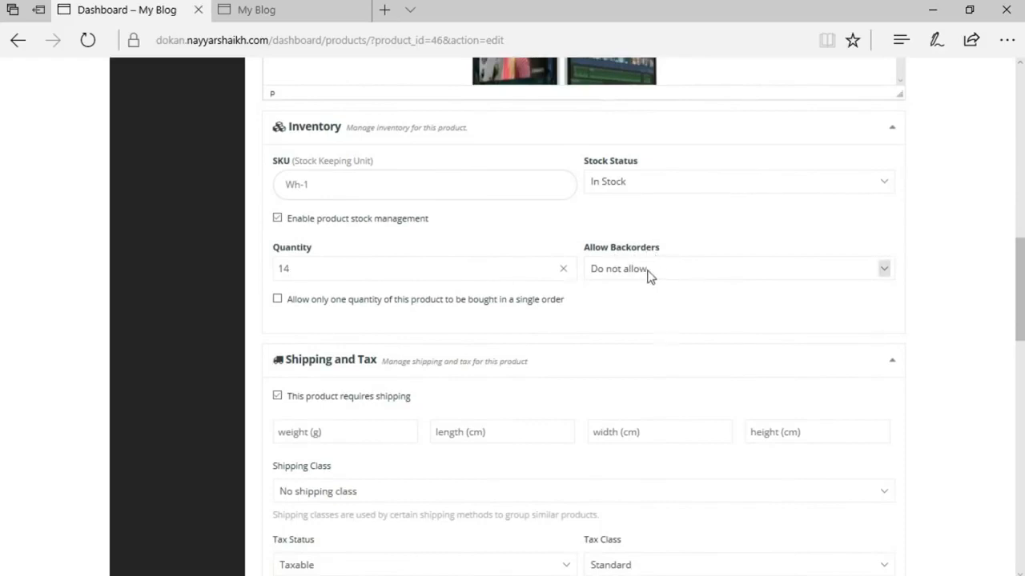
{"action": "left_click", "coordinate": [655, 273]}
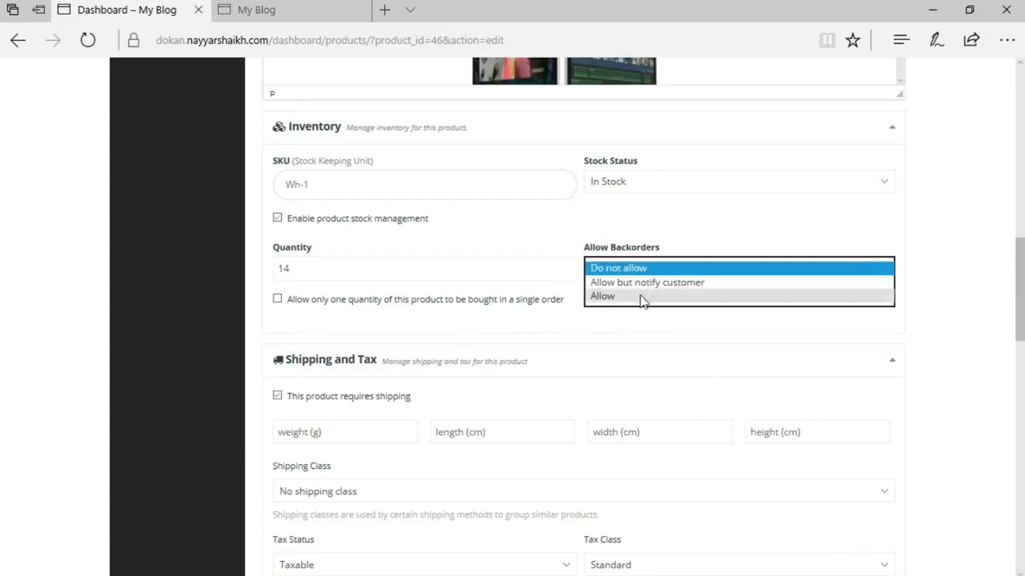
{"action": "left_click", "coordinate": [741, 298]}
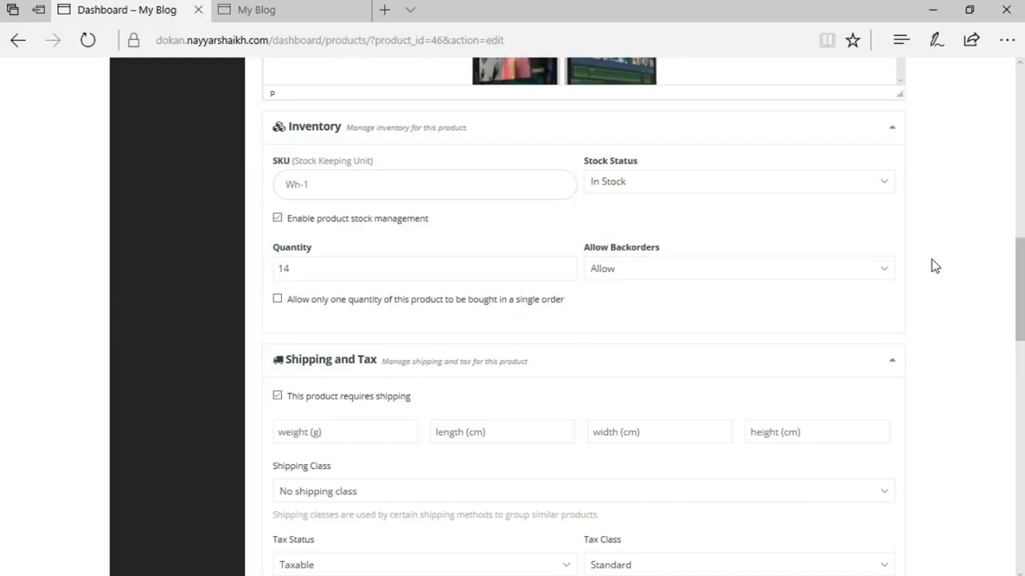
Step: Enter weight 200 and dimensions length 10, width 4, height 10
{"action": "scroll", "coordinate": [1017, 308], "scroll_direction": "down", "scroll_amount": 1}
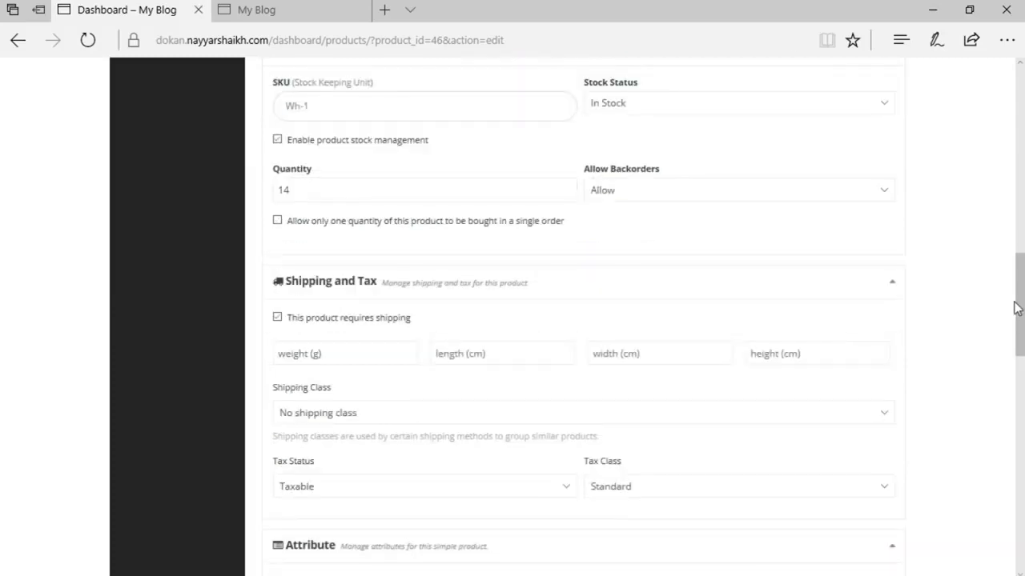
{"action": "scroll", "coordinate": [1016, 308], "scroll_direction": "down", "scroll_amount": 2}
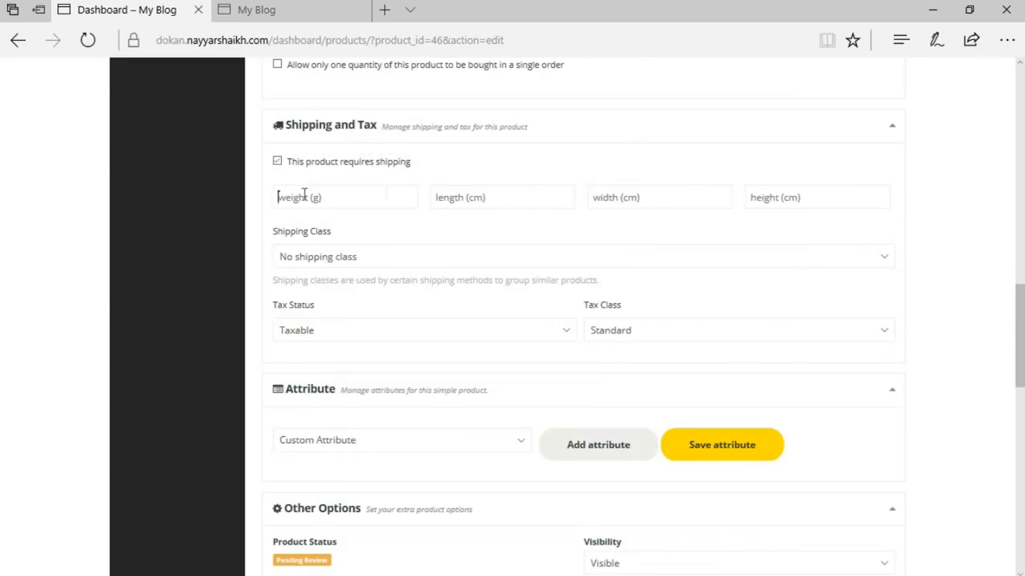
{"action": "type", "text": "20"}
{"action": "type", "text": "10"}
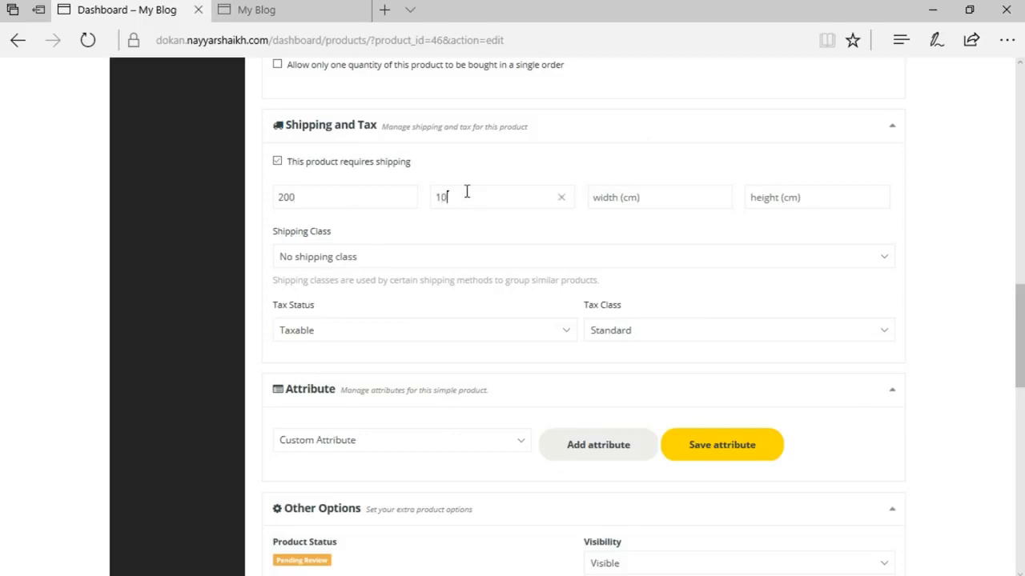
{"action": "left_click", "coordinate": [614, 205]}
{"action": "type", "text": "4"}
{"action": "left_click", "coordinate": [820, 196]}
{"action": "type", "text": "10"}
Step: Leave the shipping class as No shipping class after briefly choosing Bulky
{"action": "left_click", "coordinate": [346, 265]}
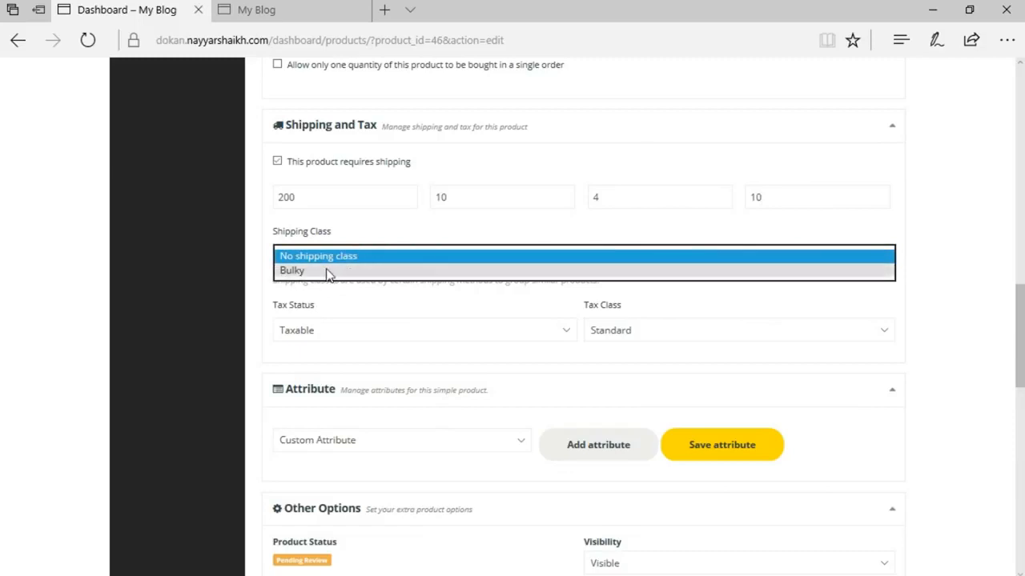
{"action": "left_click", "coordinate": [327, 271]}
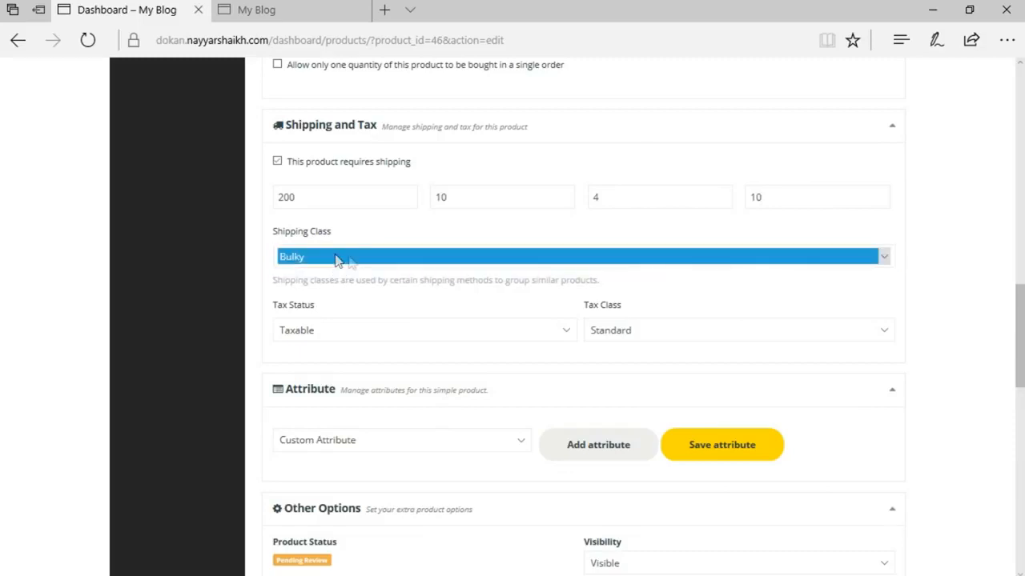
{"action": "scroll", "coordinate": [839, 313], "scroll_direction": "down", "scroll_amount": 1}
{"action": "left_click", "coordinate": [424, 175]}
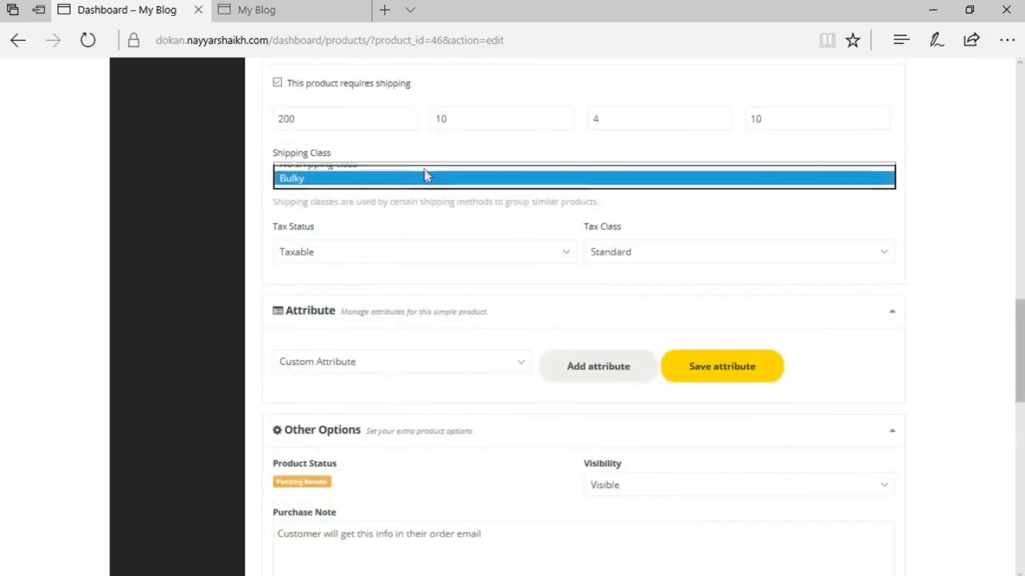
{"action": "left_click", "coordinate": [347, 165]}
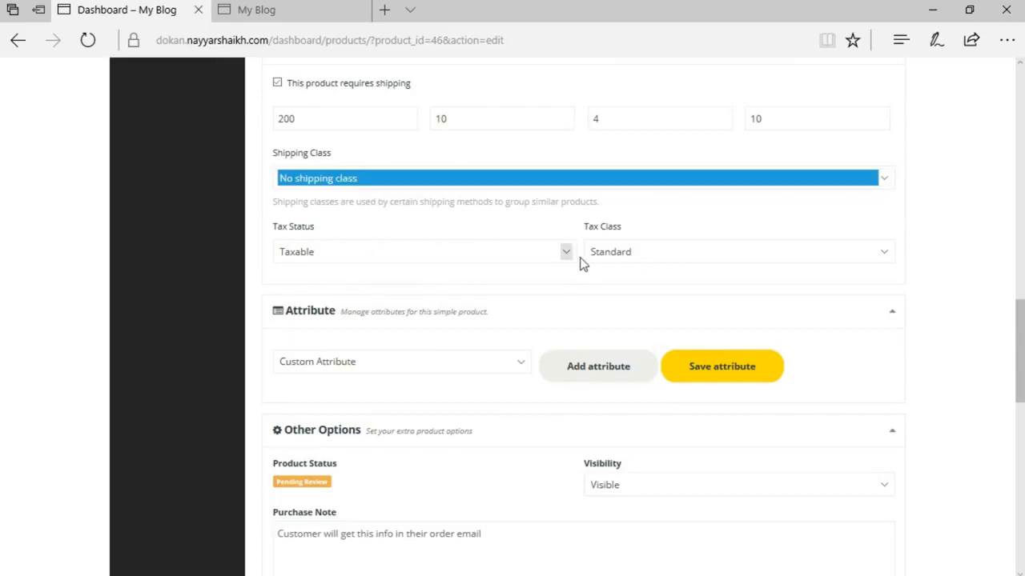
Step: Keep the tax status Taxable and set the tax class to GST
{"action": "left_click", "coordinate": [419, 261]}
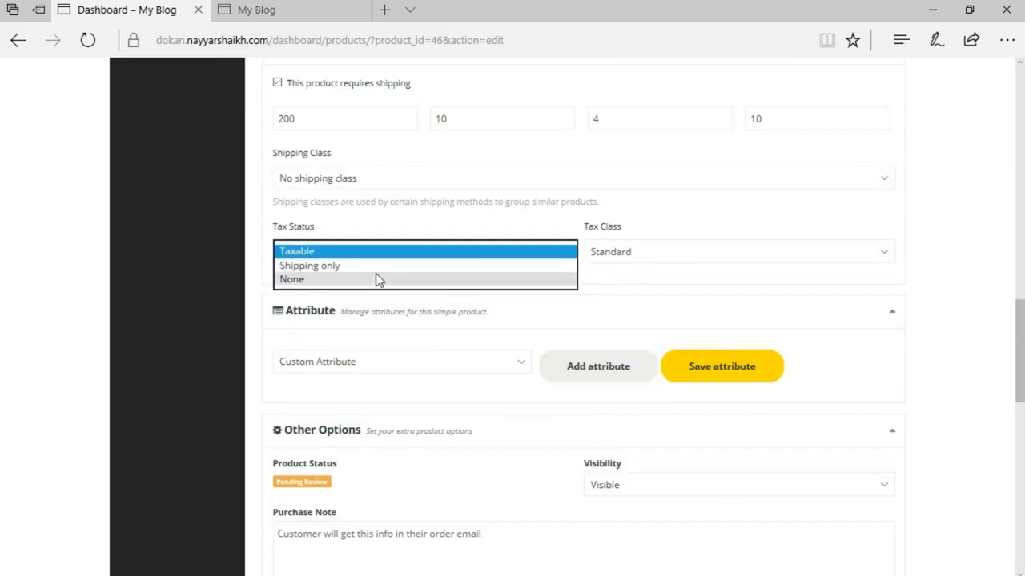
{"action": "left_click", "coordinate": [370, 278]}
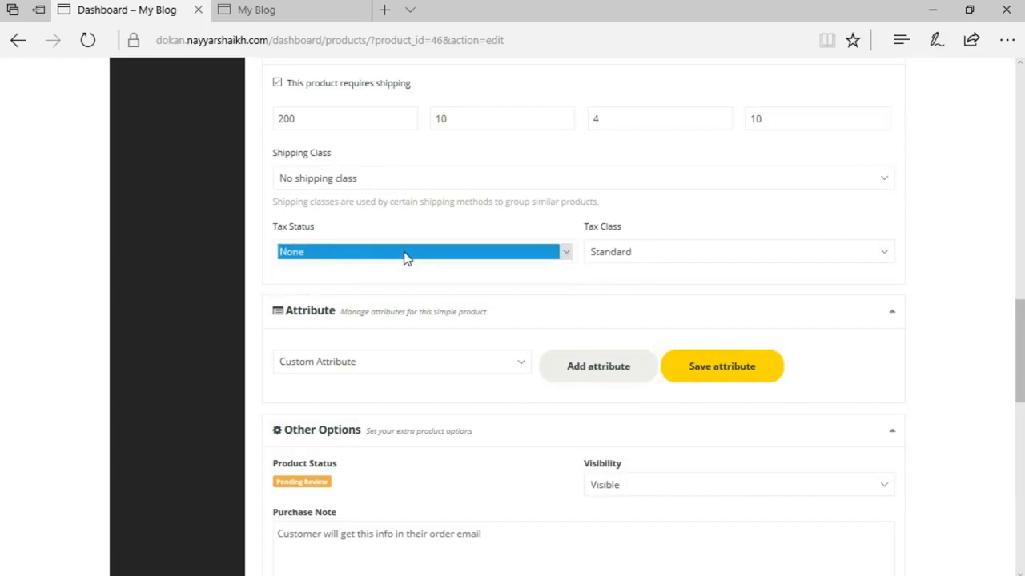
{"action": "left_click", "coordinate": [408, 257]}
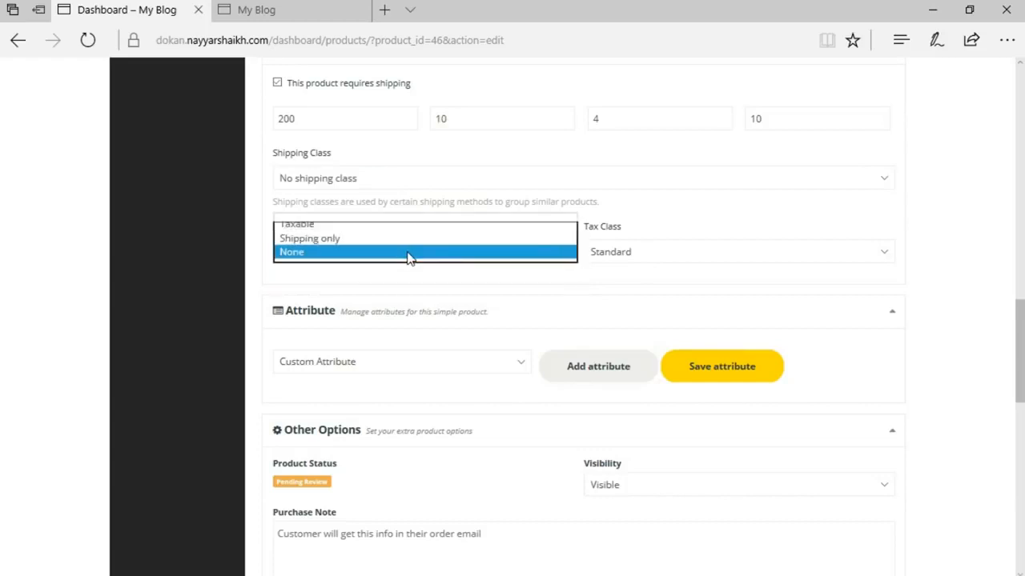
{"action": "left_click", "coordinate": [334, 223]}
{"action": "left_click", "coordinate": [671, 253]}
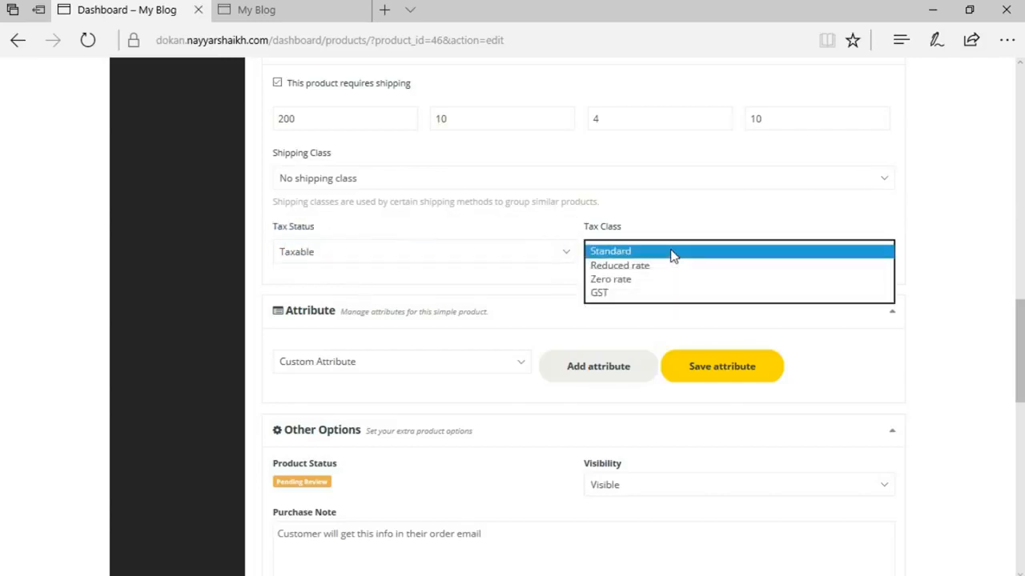
{"action": "left_click", "coordinate": [635, 293]}
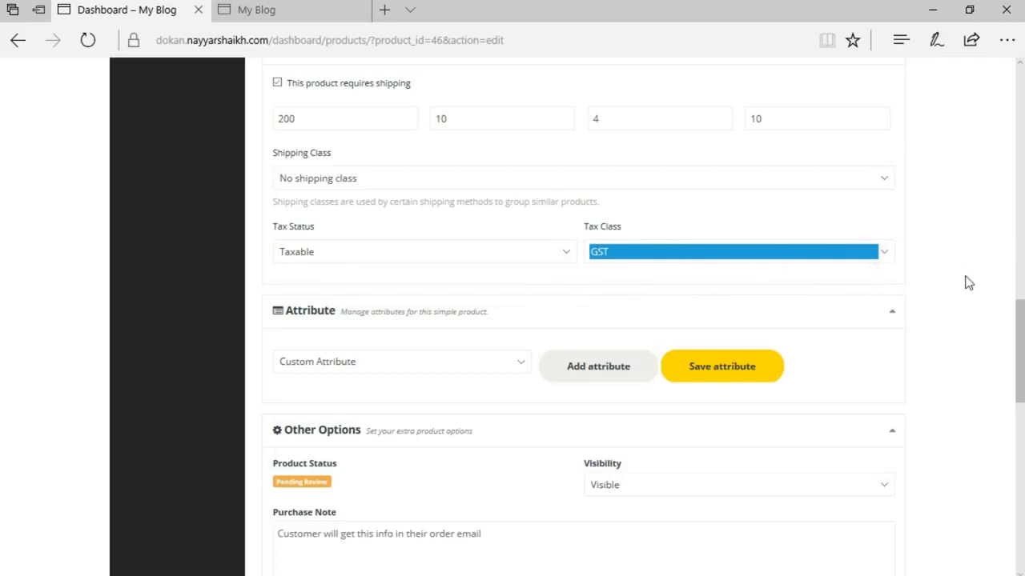
{"action": "scroll", "coordinate": [963, 283], "scroll_direction": "down", "scroll_amount": 3}
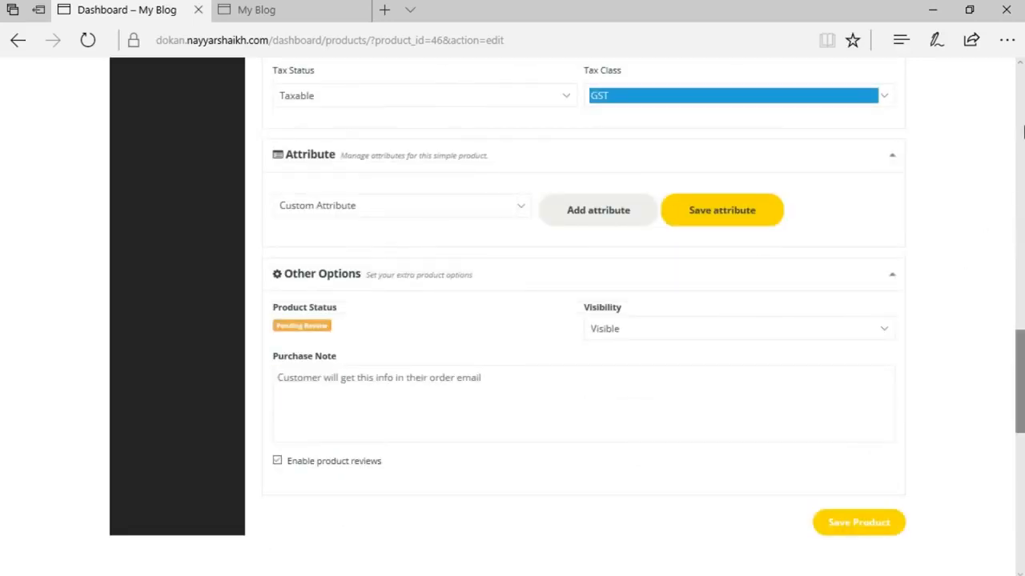
Step: Save the controller product from the bottom of the Edit Product form
{"action": "left_click", "coordinate": [1023, 132]}
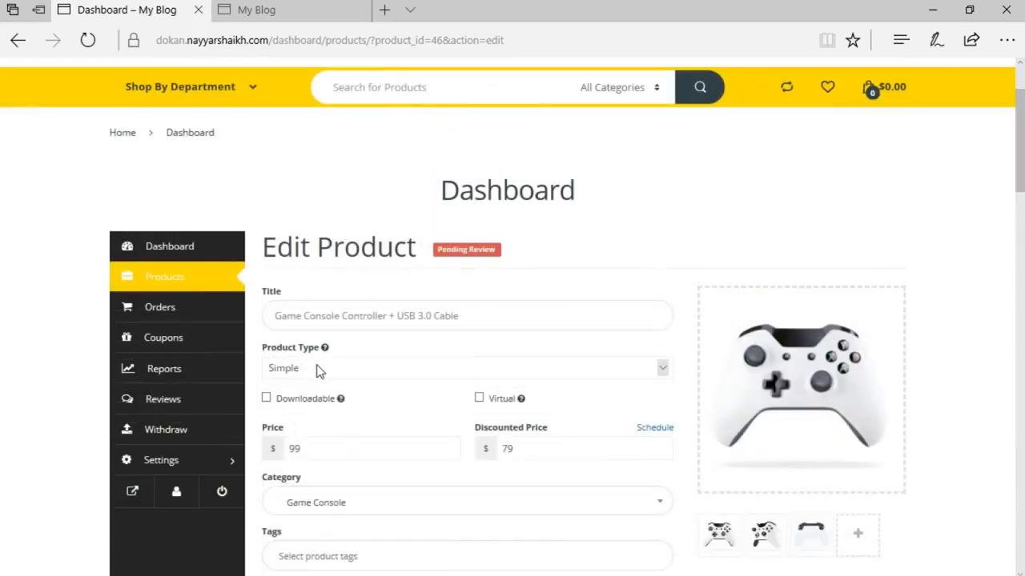
{"action": "left_click_drag", "start_coordinate": [1019, 163], "coordinate": [1022, 418]}
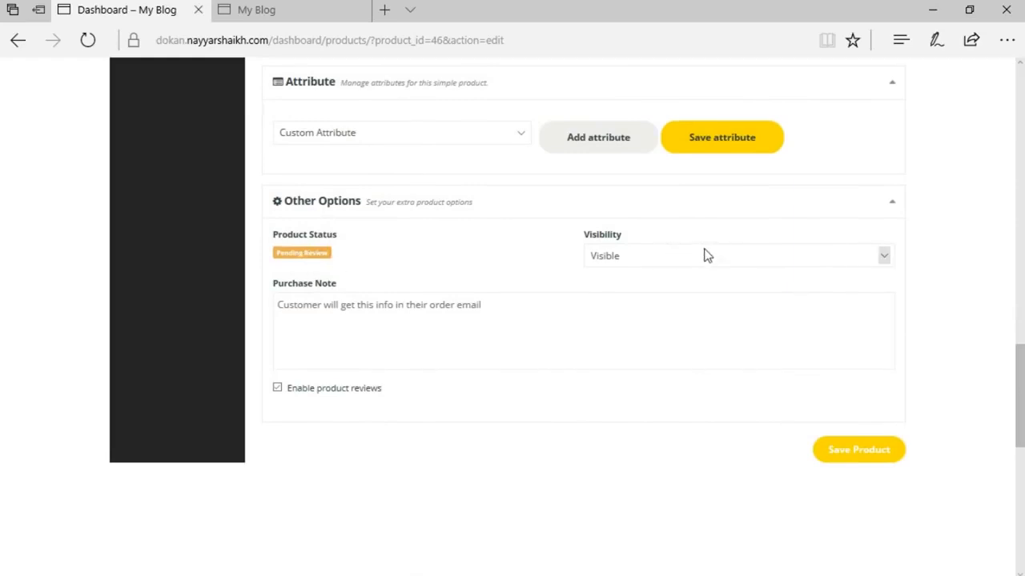
{"action": "left_click", "coordinate": [871, 452]}
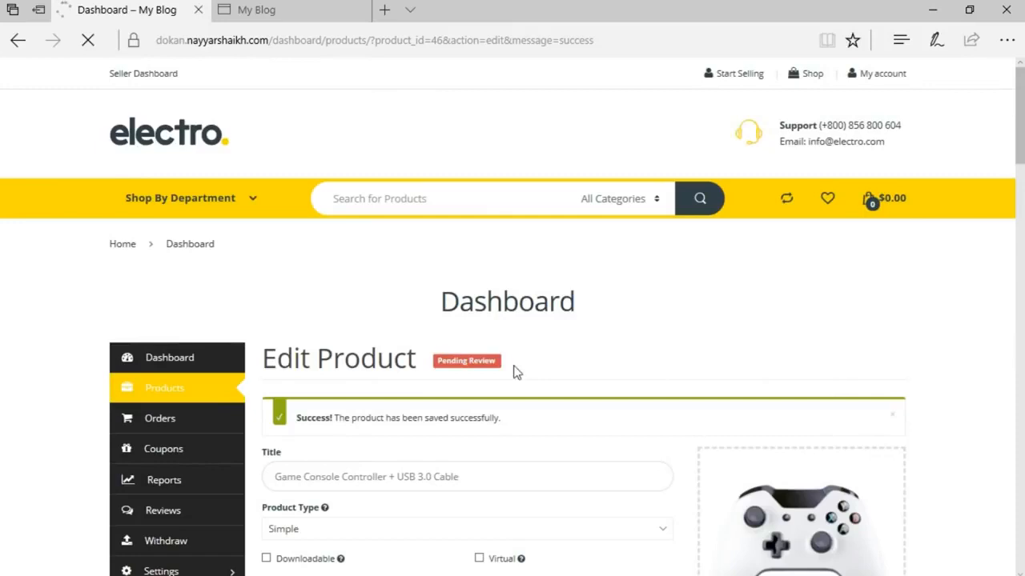
{"action": "scroll", "coordinate": [609, 383], "scroll_direction": "down", "scroll_amount": 1}
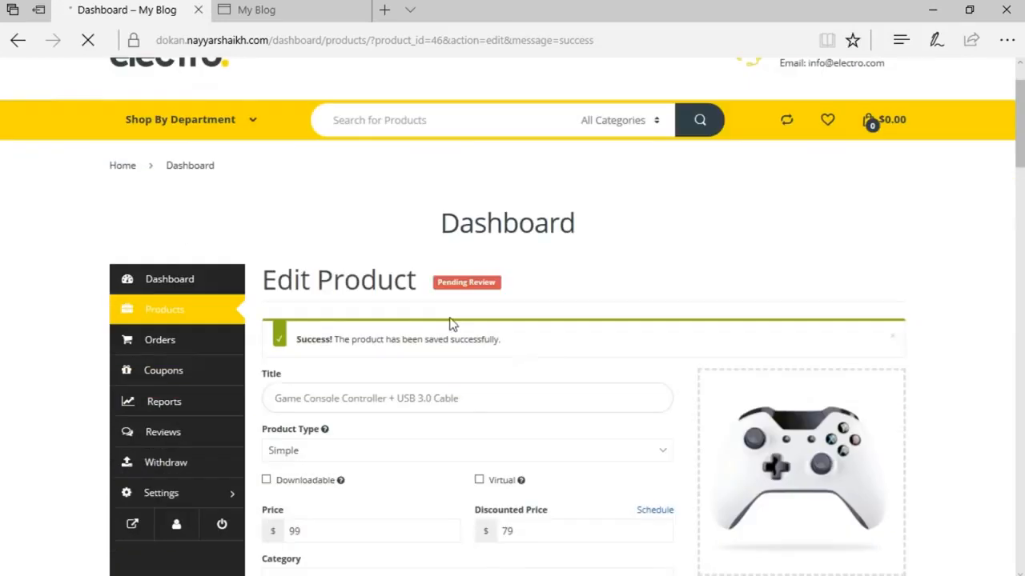
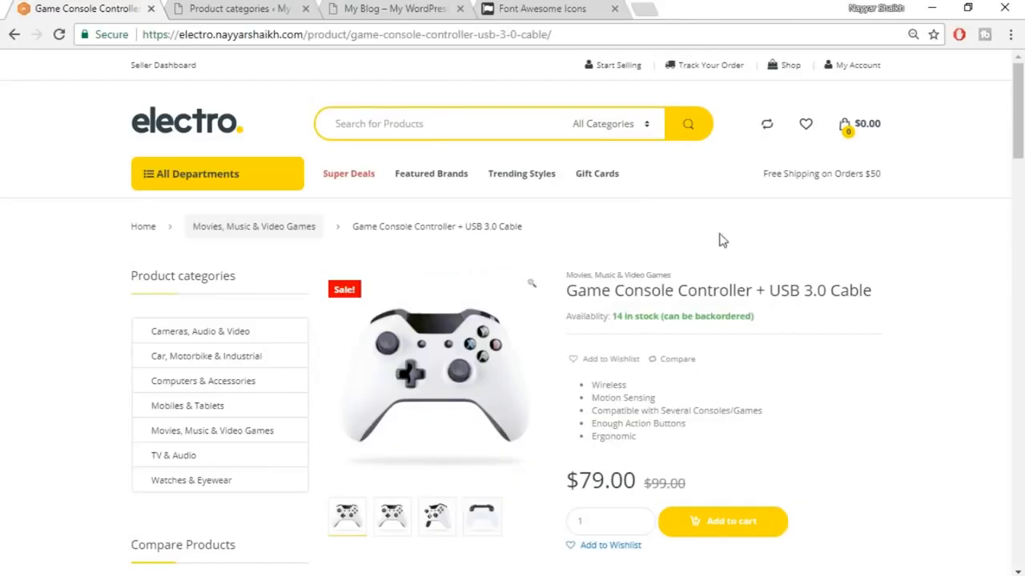
Step: From the admin All Products list, open the pending Game Console Controller + USB 3.0 Cable for editing
{"action": "left_click", "coordinate": [247, 8]}
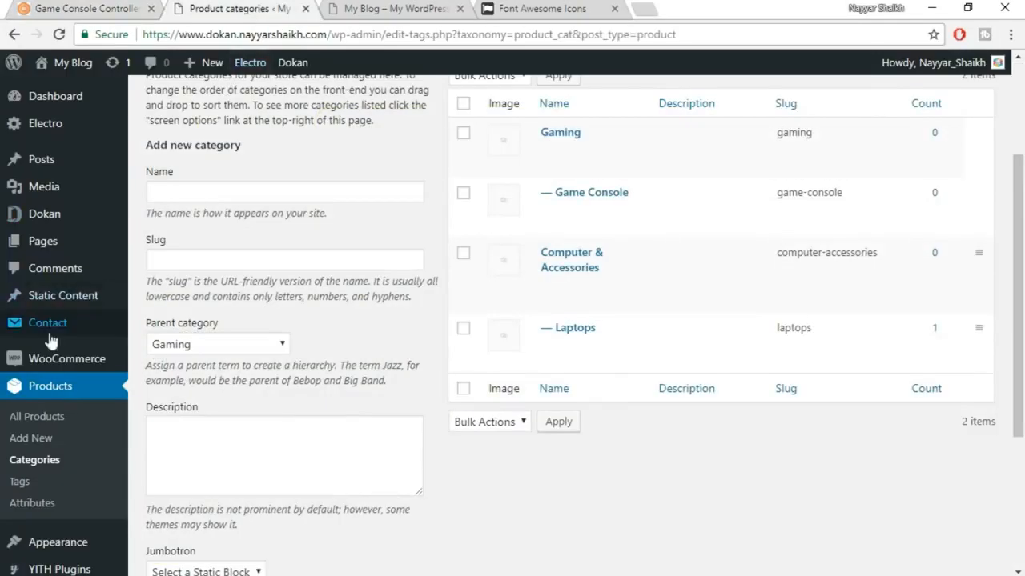
{"action": "scroll", "coordinate": [75, 338], "scroll_direction": "up", "scroll_amount": 2}
{"action": "mouse_move", "coordinate": [76, 339]}
{"action": "scroll", "coordinate": [106, 332], "scroll_direction": "down", "scroll_amount": 2}
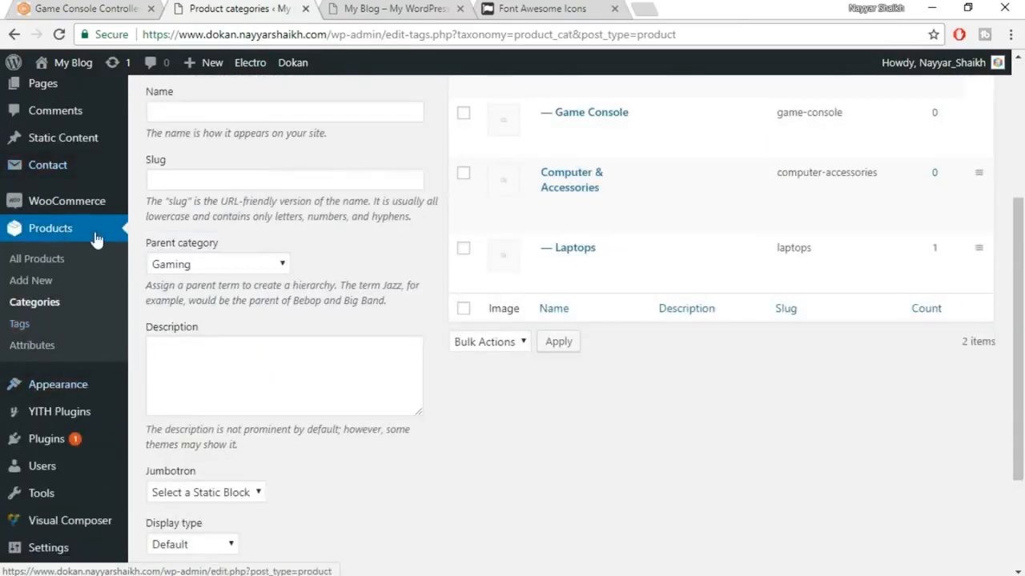
{"action": "left_click", "coordinate": [60, 260]}
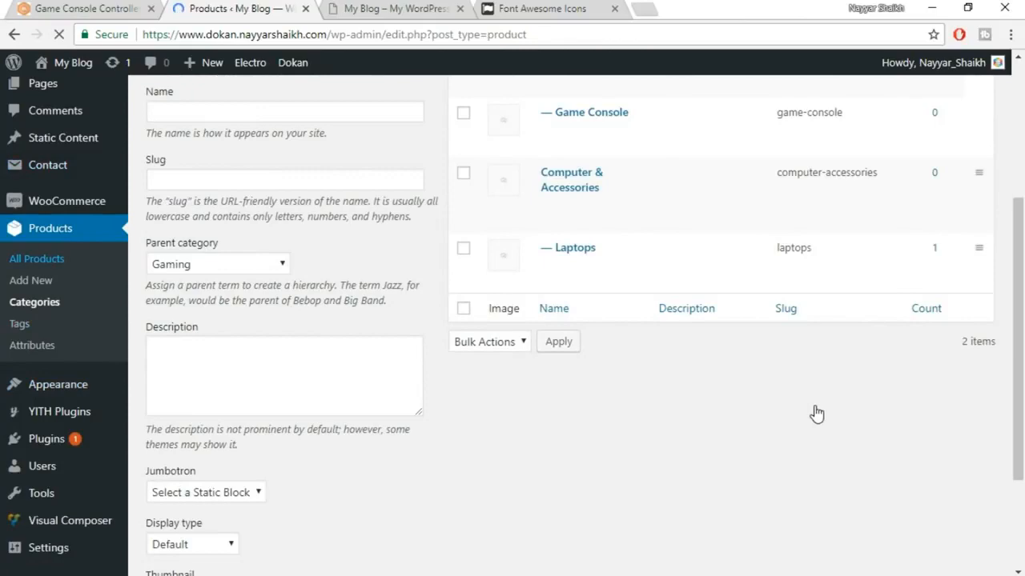
{"action": "scroll", "coordinate": [816, 412], "scroll_direction": "down", "scroll_amount": 2}
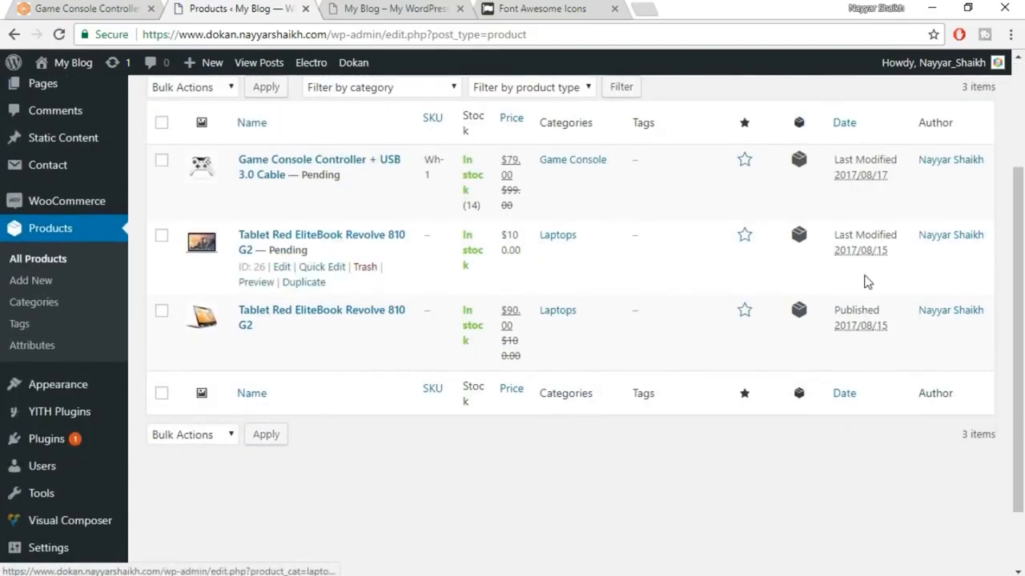
{"action": "scroll", "coordinate": [868, 280], "scroll_direction": "up", "scroll_amount": 1}
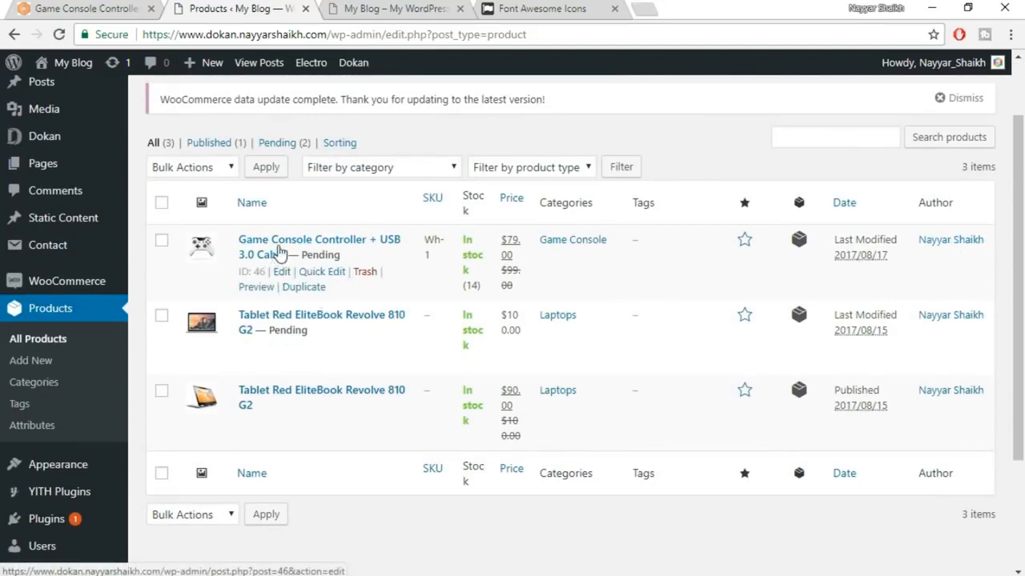
{"action": "left_click_drag", "start_coordinate": [301, 254], "coordinate": [355, 262]}
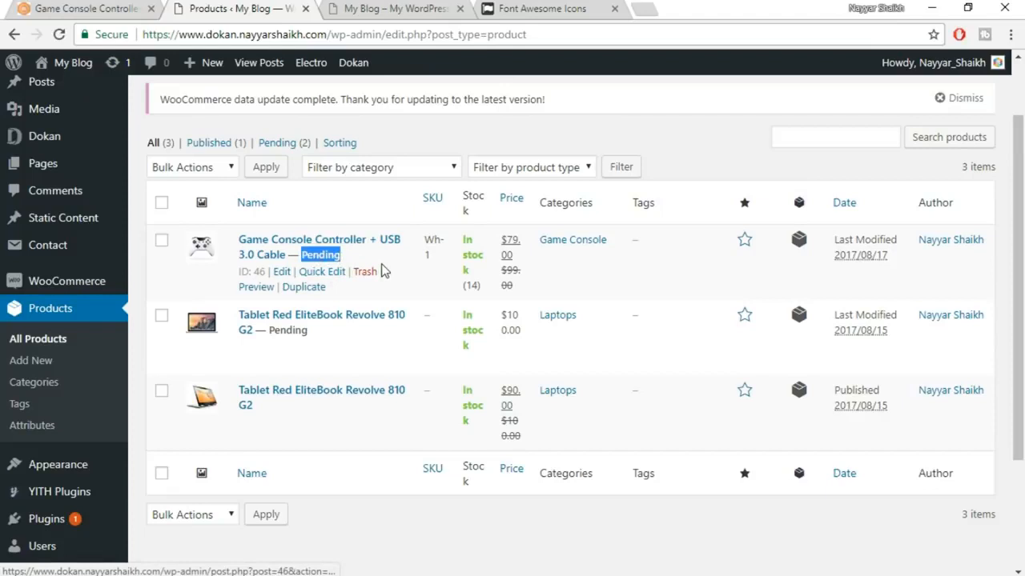
{"action": "left_click", "coordinate": [283, 273]}
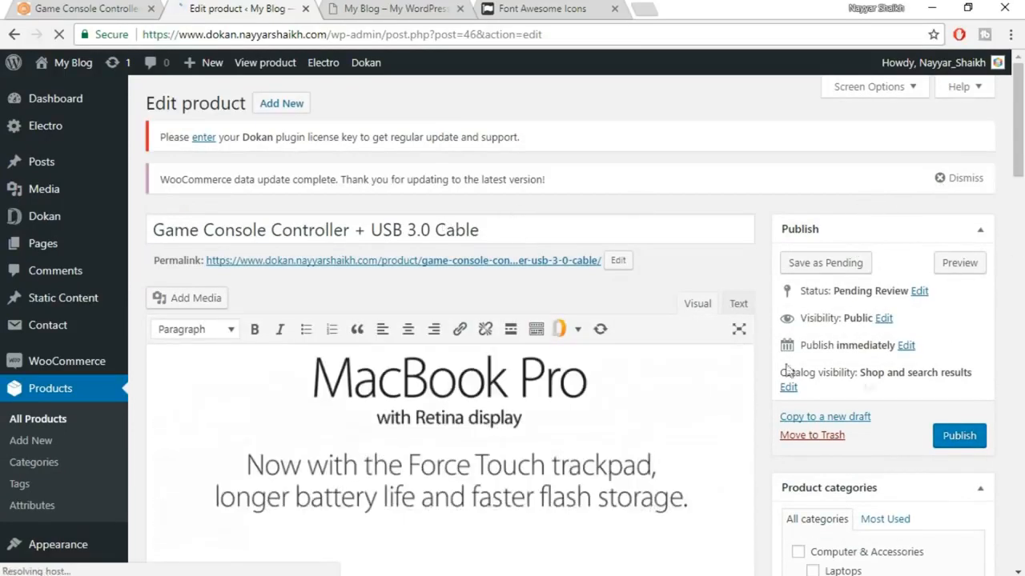
Step: Add the product tag 'game' to the controller and publish it
{"action": "scroll", "coordinate": [965, 393], "scroll_direction": "down", "scroll_amount": 3}
{"action": "scroll", "coordinate": [842, 360], "scroll_direction": "down", "scroll_amount": 4}
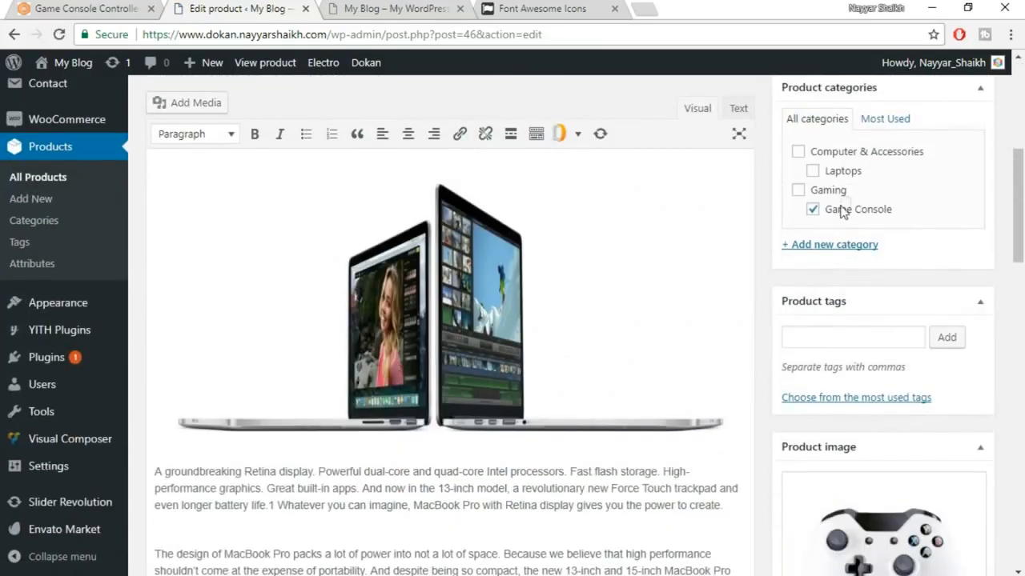
{"action": "scroll", "coordinate": [946, 471], "scroll_direction": "up", "scroll_amount": 4}
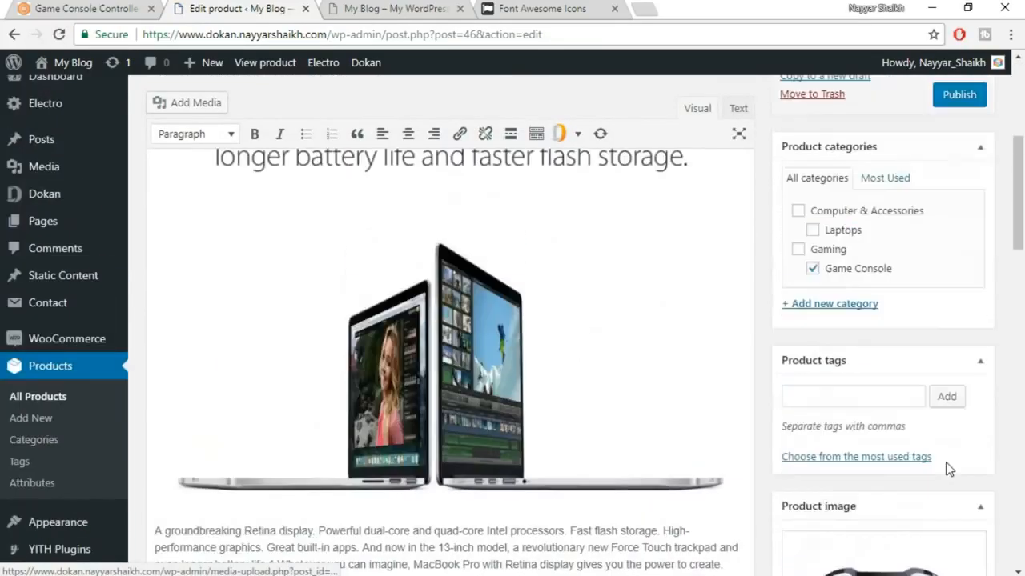
{"action": "scroll", "coordinate": [835, 355], "scroll_direction": "down", "scroll_amount": 2}
{"action": "left_click", "coordinate": [835, 334]}
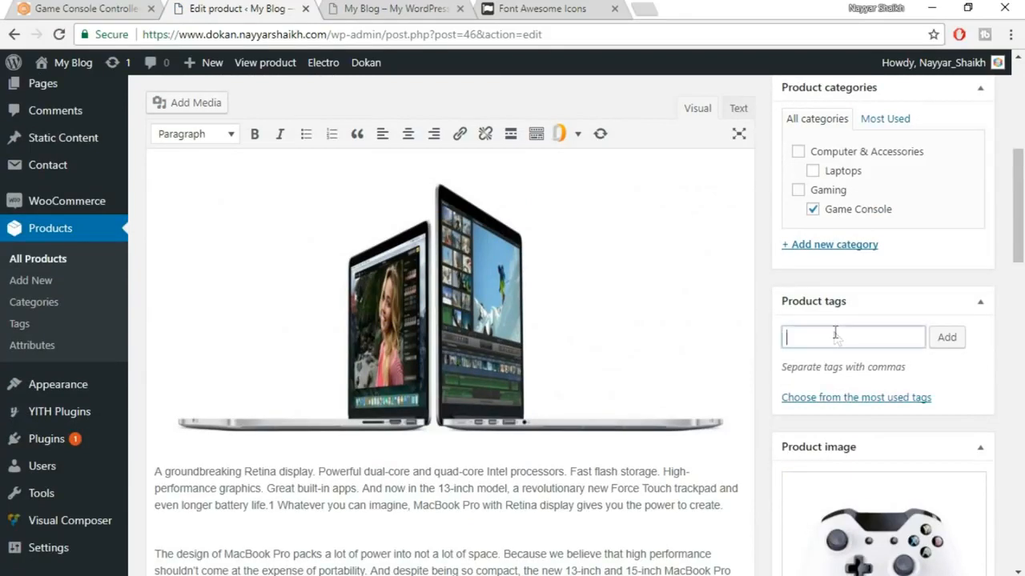
{"action": "type", "text": "game"}
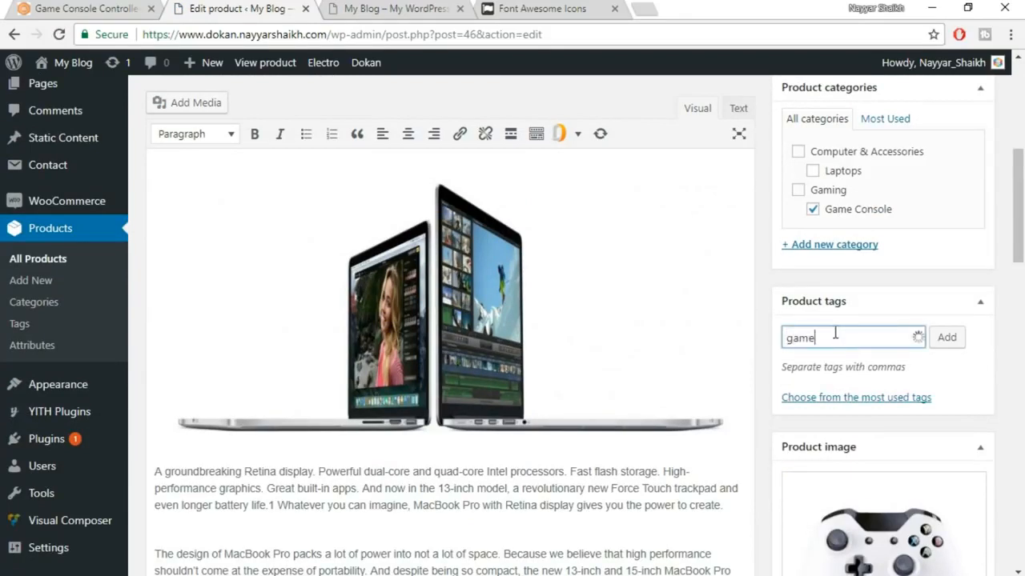
{"action": "key", "text": "Return"}
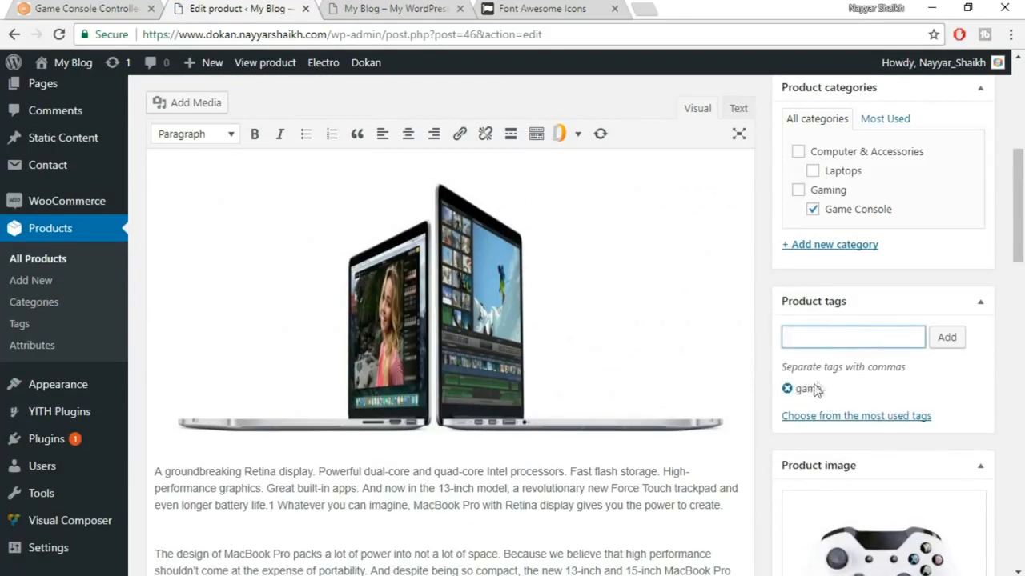
{"action": "scroll", "coordinate": [927, 396], "scroll_direction": "down", "scroll_amount": 3}
{"action": "scroll", "coordinate": [926, 393], "scroll_direction": "up", "scroll_amount": 5}
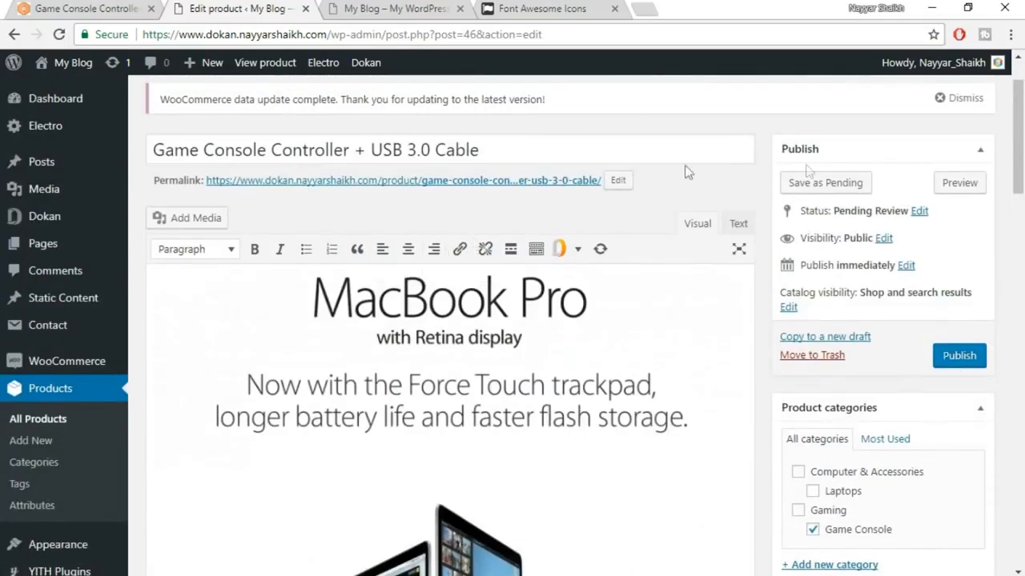
{"action": "left_click", "coordinate": [945, 358]}
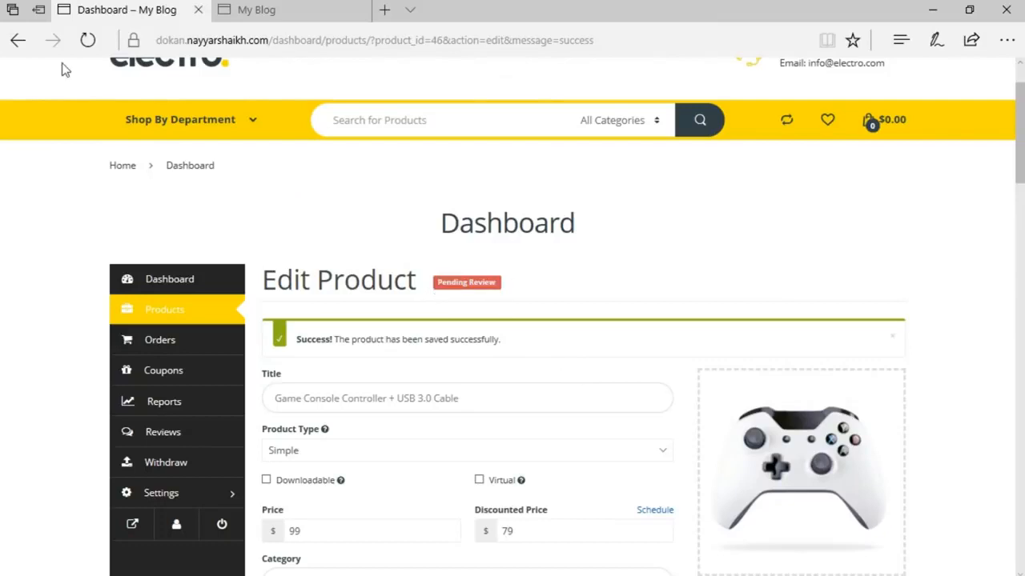
Step: Reload the dashboard Edit Product page and confirm it shows Online, $99/$79, Game Console, tag game
{"action": "left_click", "coordinate": [88, 41]}
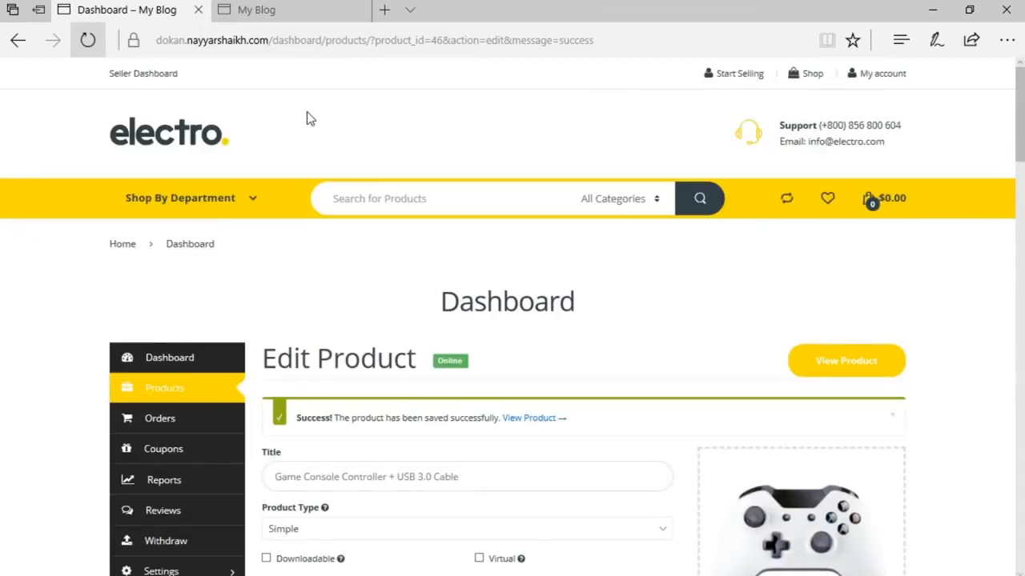
{"action": "scroll", "coordinate": [473, 336], "scroll_direction": "down", "scroll_amount": 1}
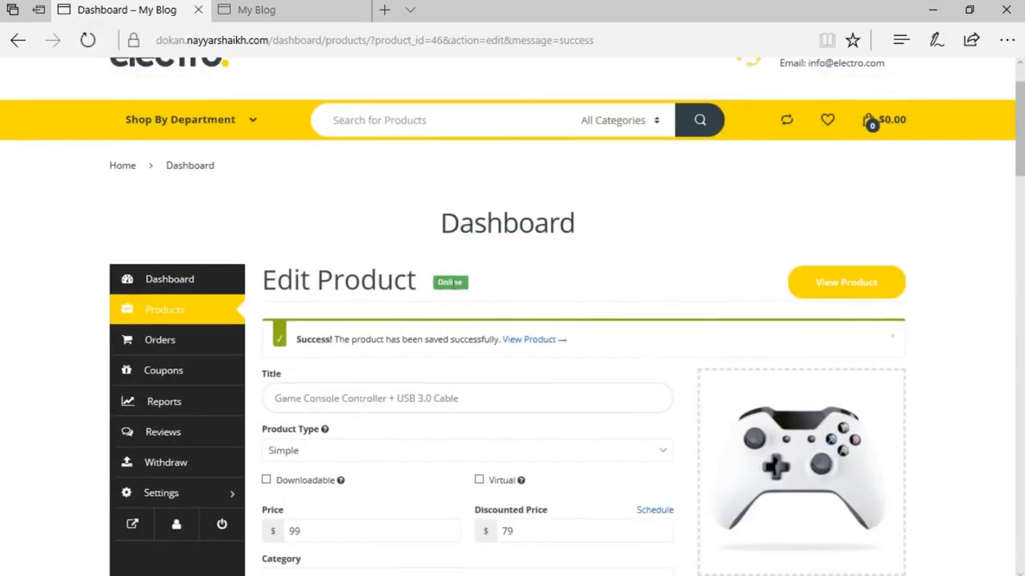
{"action": "scroll", "coordinate": [668, 297], "scroll_direction": "down", "scroll_amount": 1}
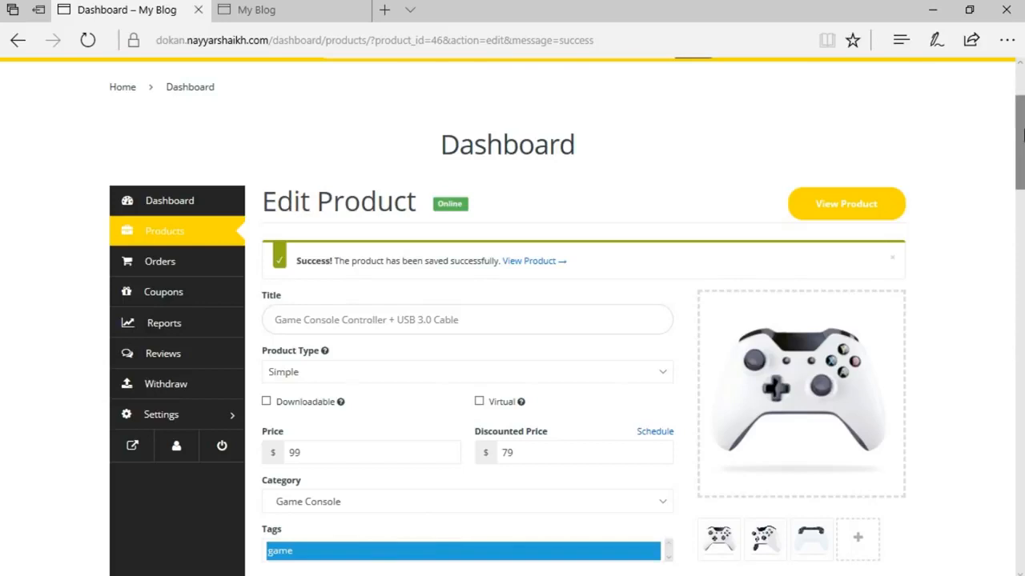
{"action": "left_click_drag", "start_coordinate": [1022, 390], "coordinate": [1012, 146]}
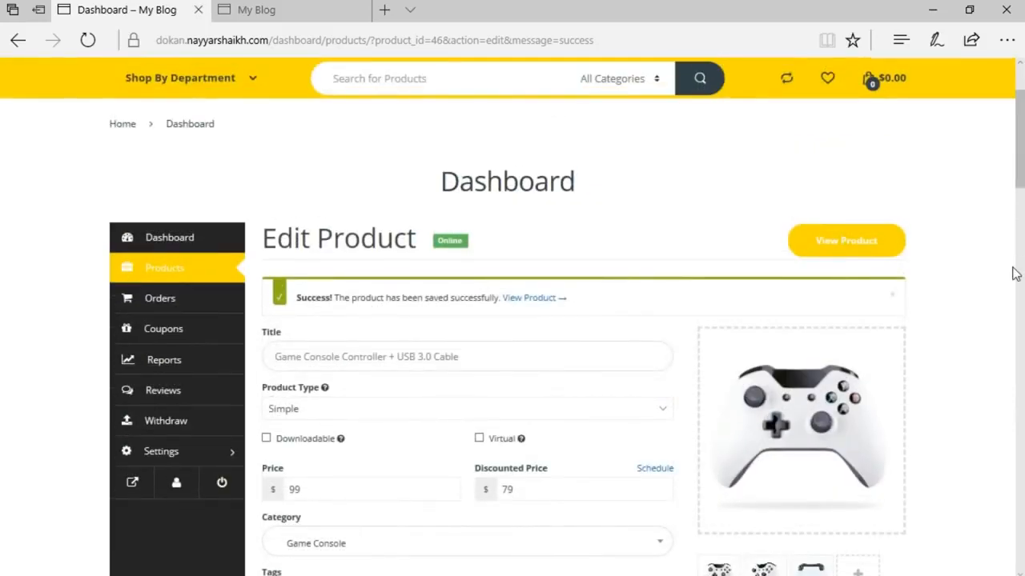
{"action": "scroll", "coordinate": [1013, 273], "scroll_direction": "down", "scroll_amount": 1}
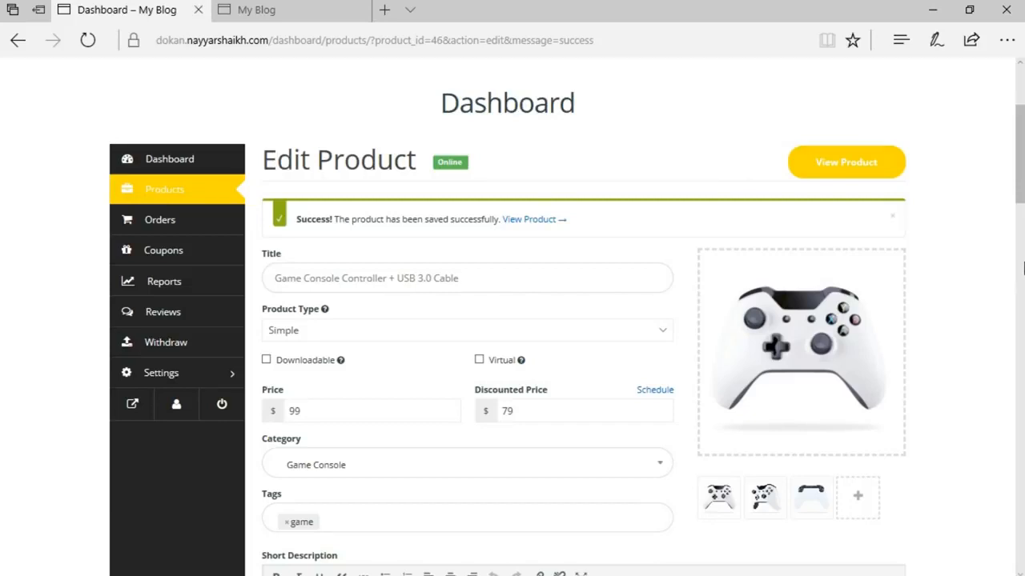
{"action": "scroll", "coordinate": [1023, 269], "scroll_direction": "down", "scroll_amount": 1}
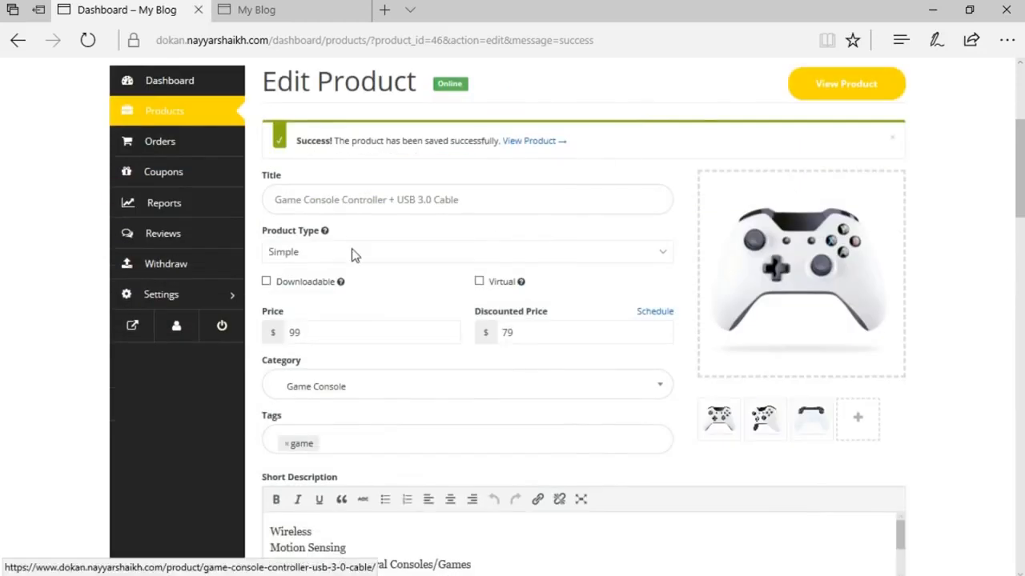
Step: Change the product type to Variable, keeping Game Console as the category
{"action": "left_click", "coordinate": [319, 254]}
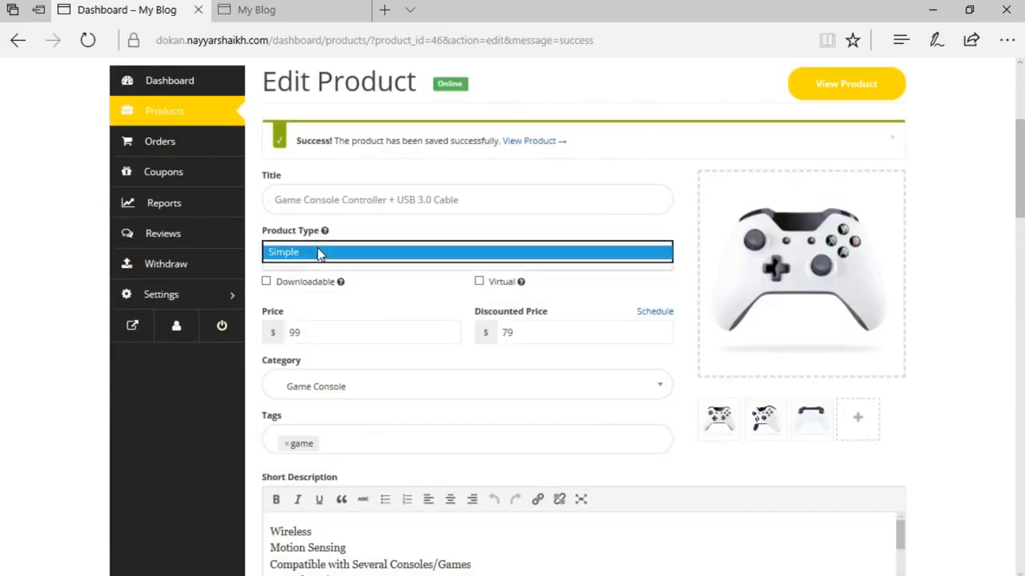
{"action": "left_click", "coordinate": [314, 265]}
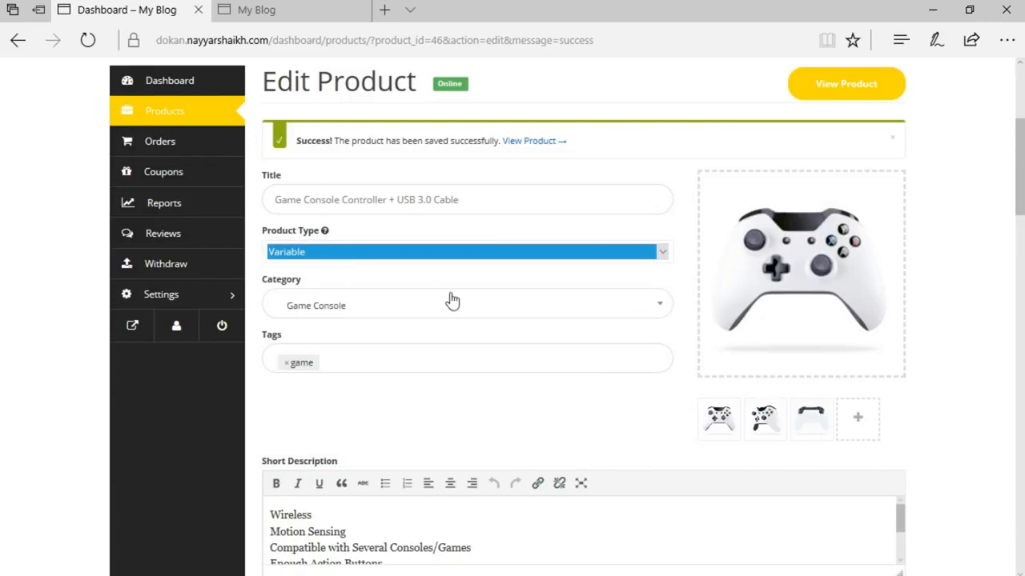
{"action": "scroll", "coordinate": [451, 299], "scroll_direction": "down", "scroll_amount": 2}
{"action": "left_click", "coordinate": [354, 153]}
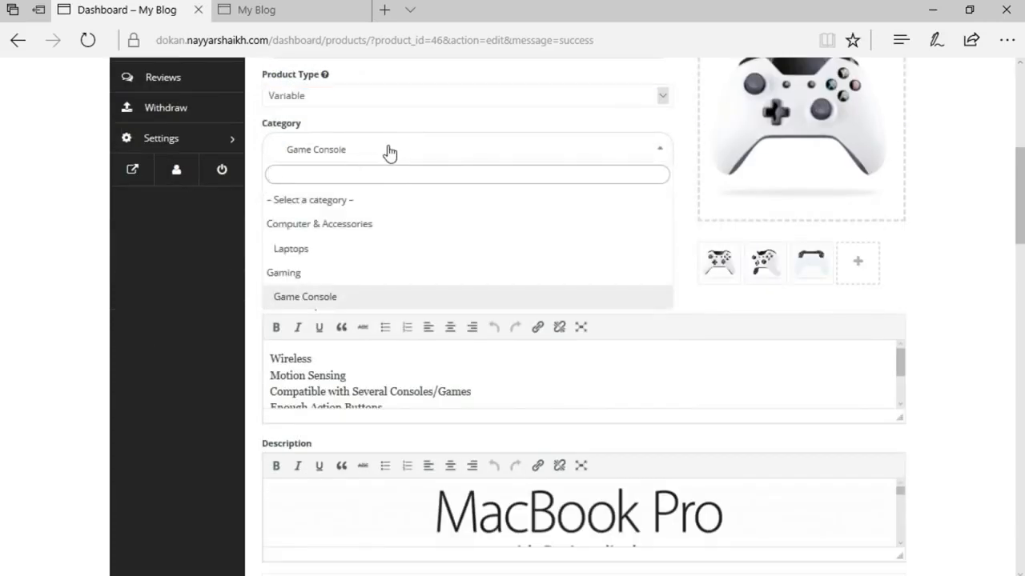
{"action": "left_click", "coordinate": [388, 152]}
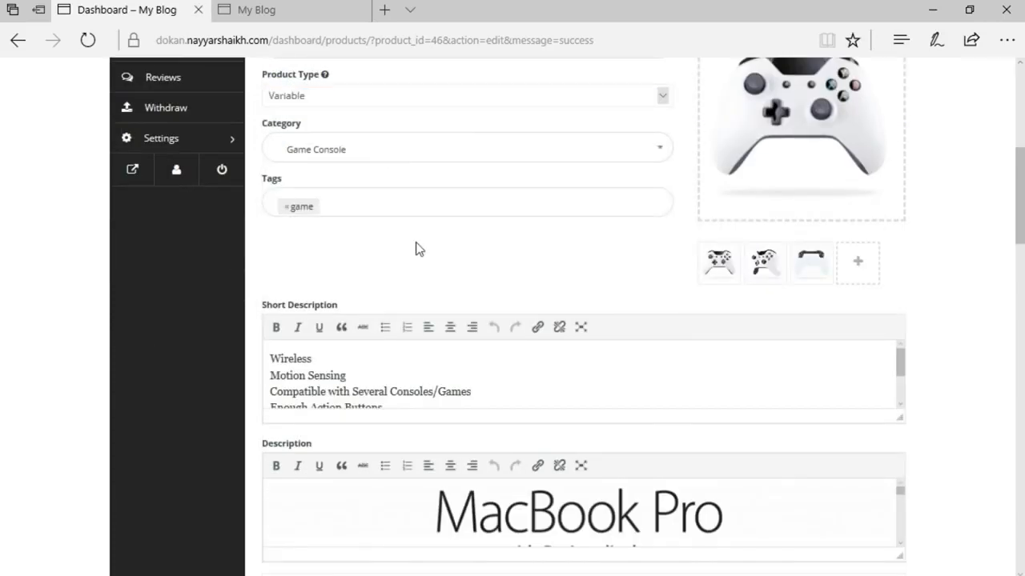
Step: Begin adding a Custom Attribute in the Attribute and Variation section
{"action": "scroll", "coordinate": [442, 265], "scroll_direction": "down", "scroll_amount": 10}
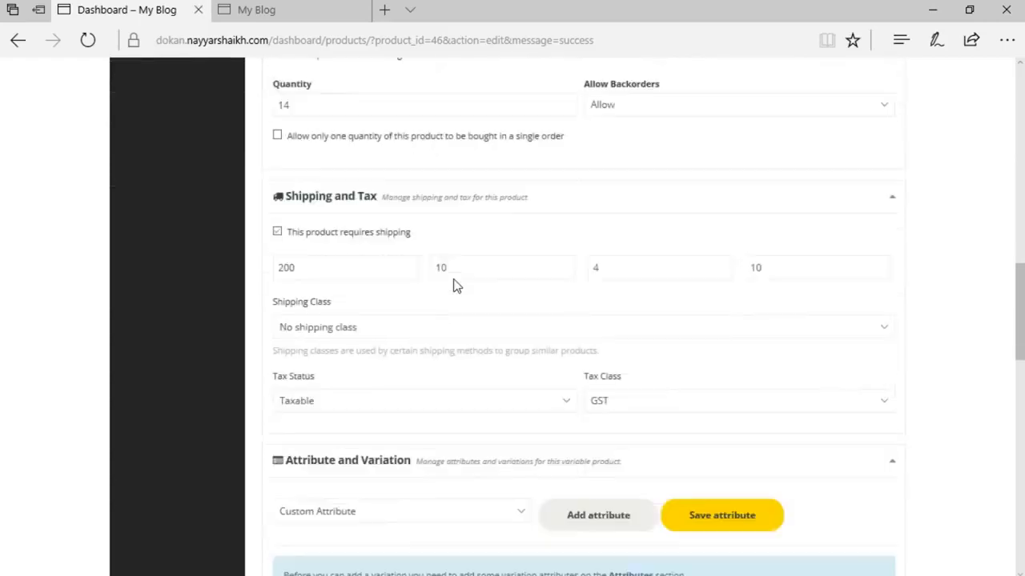
{"action": "scroll", "coordinate": [761, 324], "scroll_direction": "down", "scroll_amount": 2}
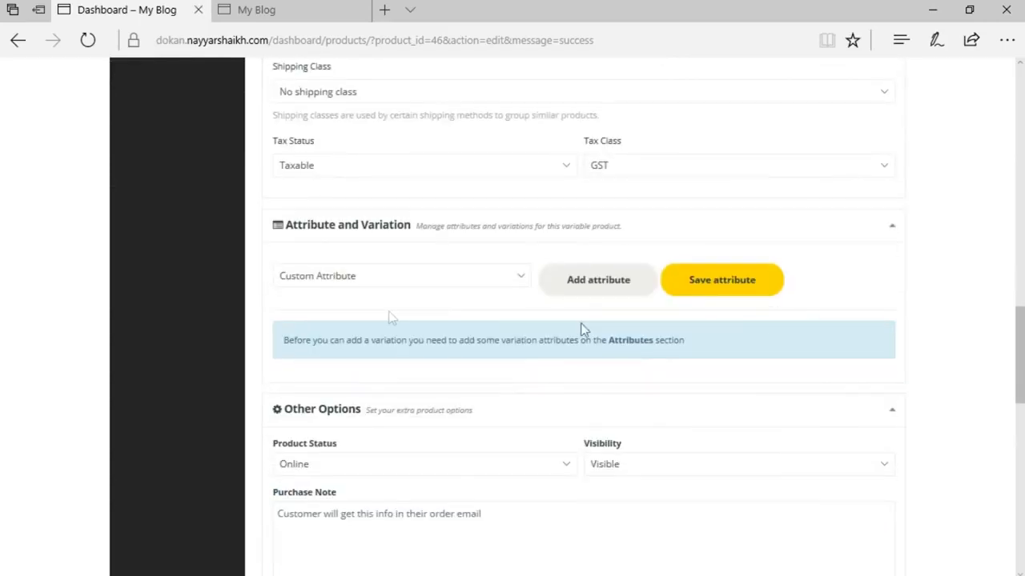
{"action": "left_click", "coordinate": [364, 281]}
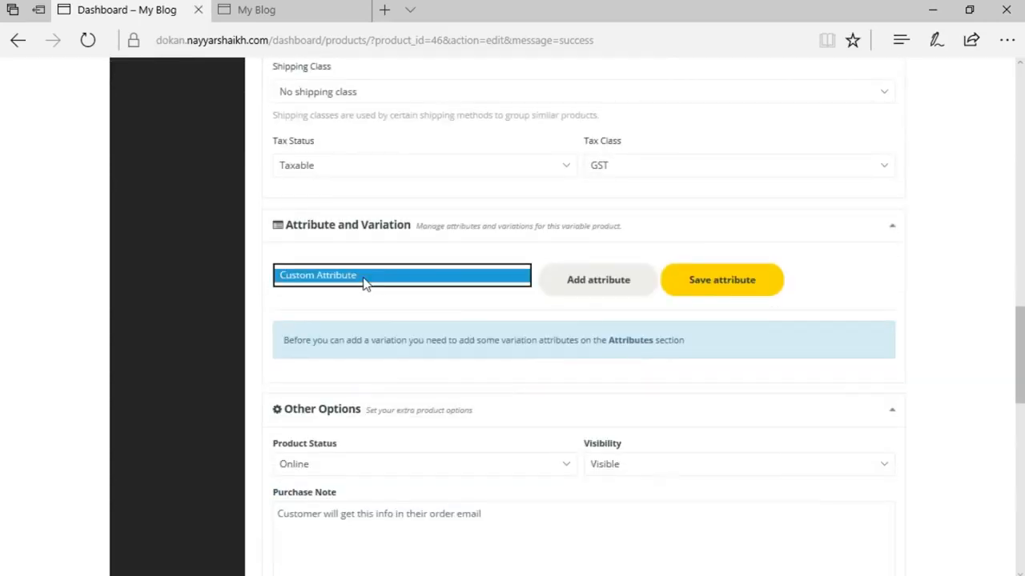
{"action": "left_click", "coordinate": [590, 287]}
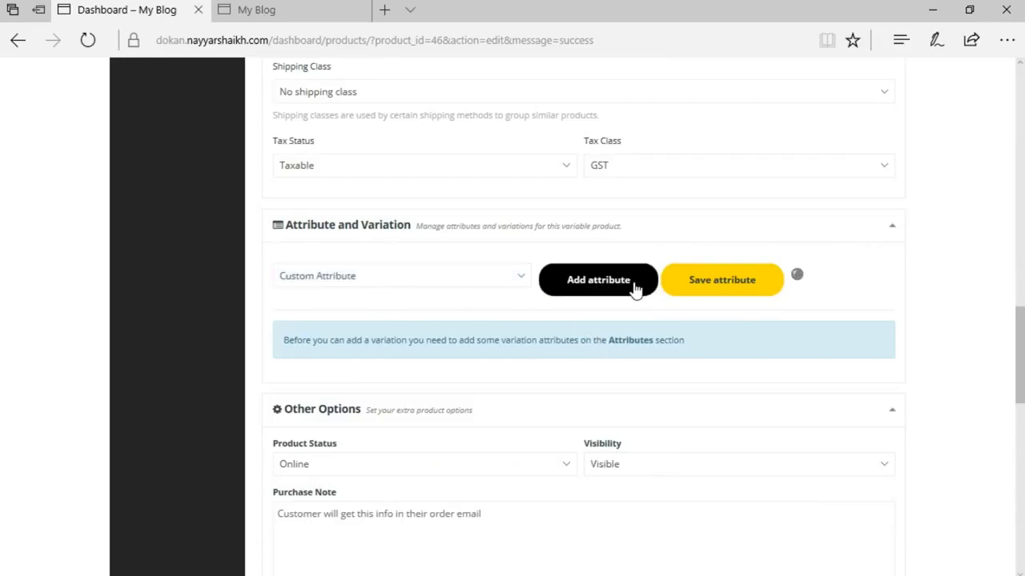
Step: Name the custom attribute 'Memory' with values 32 GB and 64 GB, enable Used for variations, and save
{"action": "scroll", "coordinate": [633, 288], "scroll_direction": "down", "scroll_amount": 1}
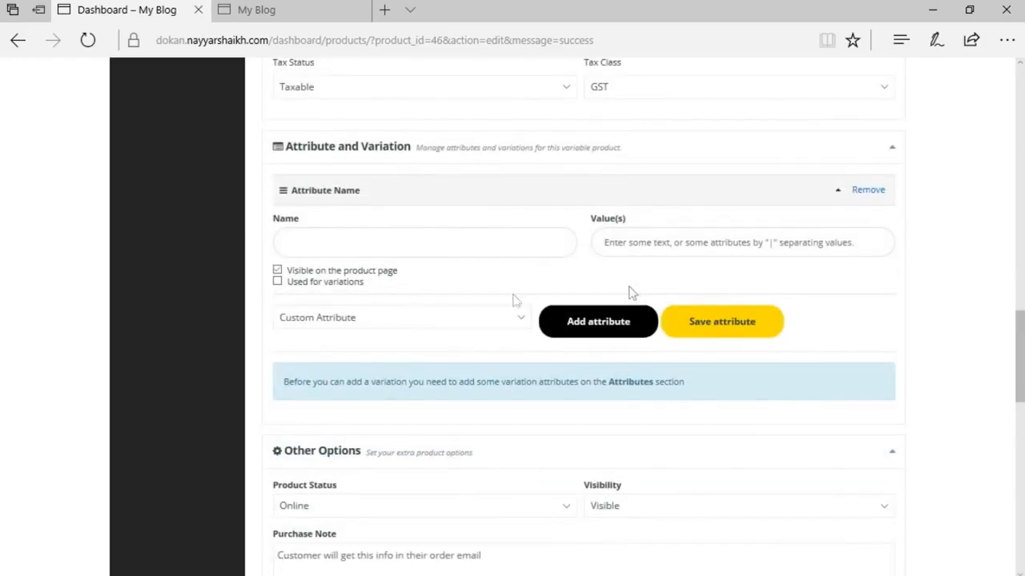
{"action": "left_click", "coordinate": [404, 246]}
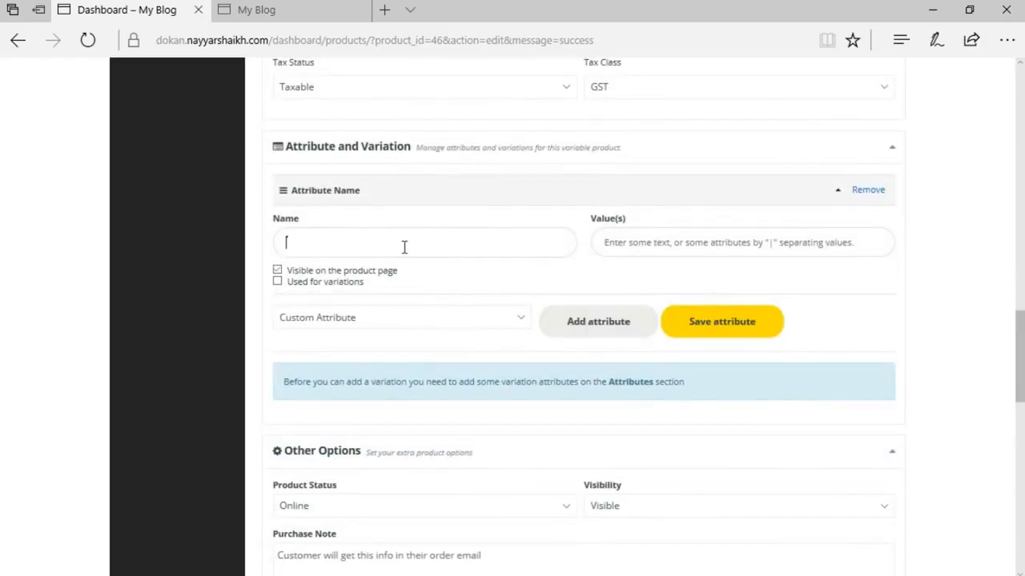
{"action": "type", "text": "Memor"}
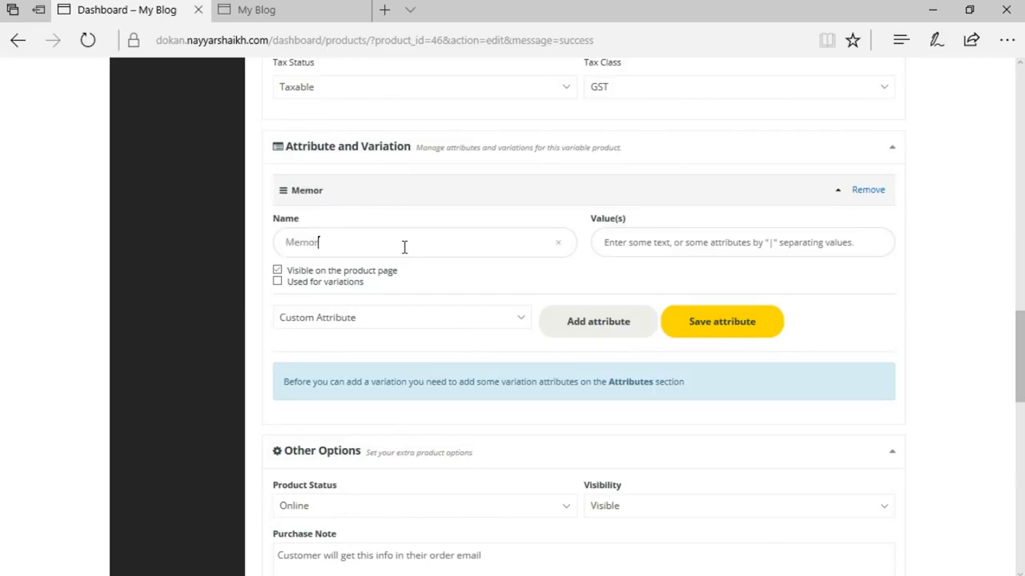
{"action": "left_click", "coordinate": [686, 250]}
{"action": "type", "text": "32 GB"}
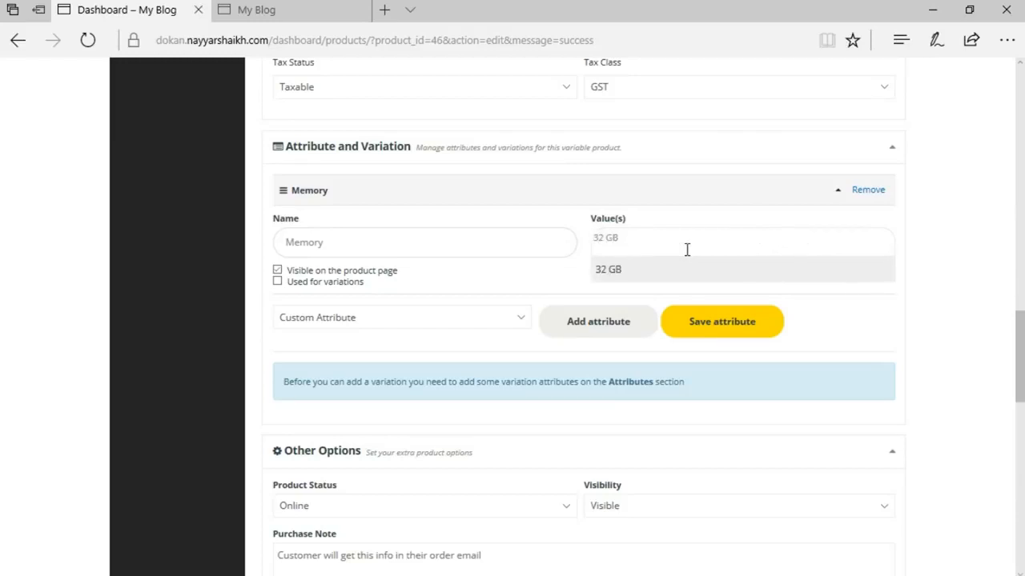
{"action": "key", "text": "Return"}
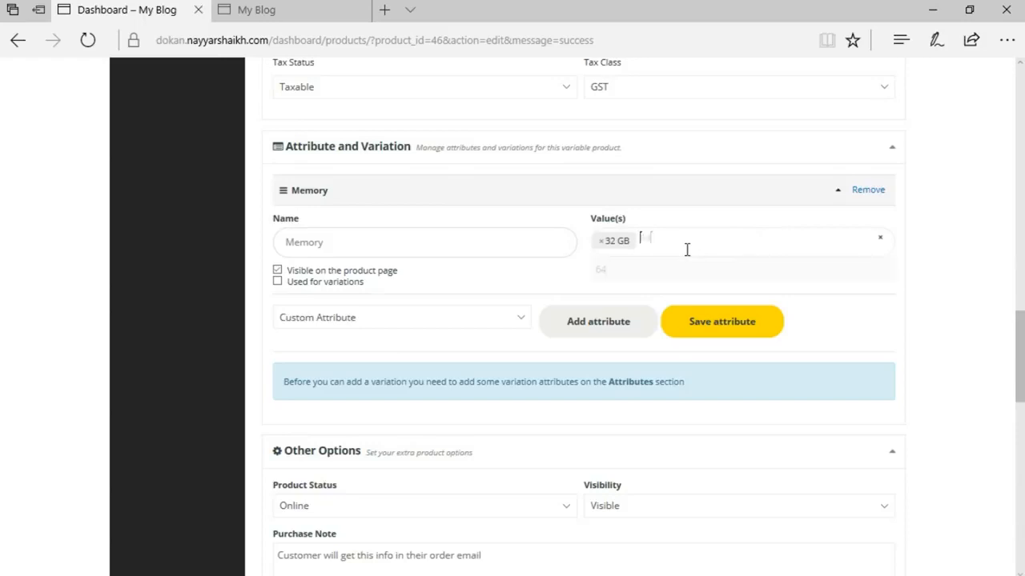
{"action": "type", "text": "64 GB"}
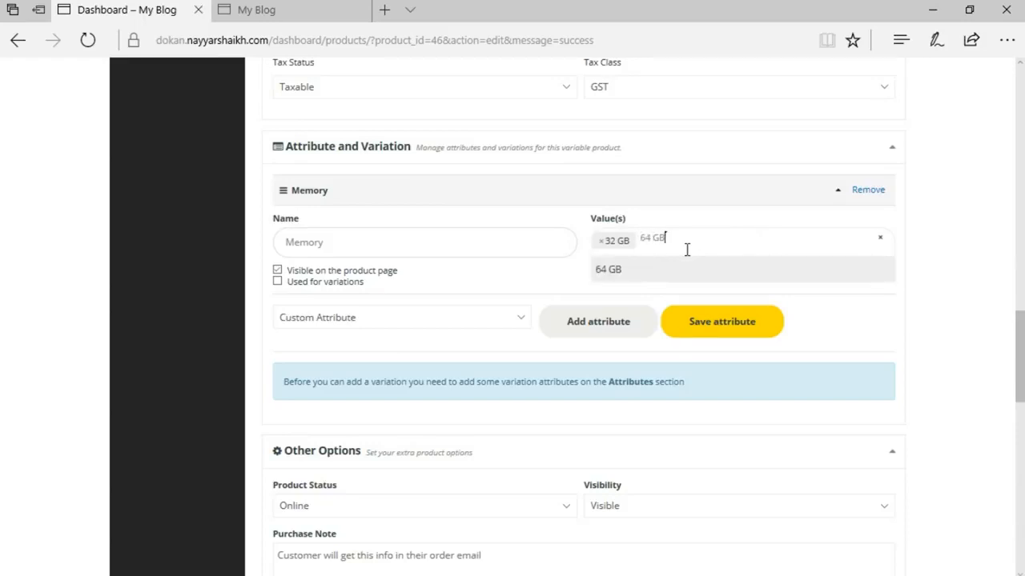
{"action": "key", "text": "Return"}
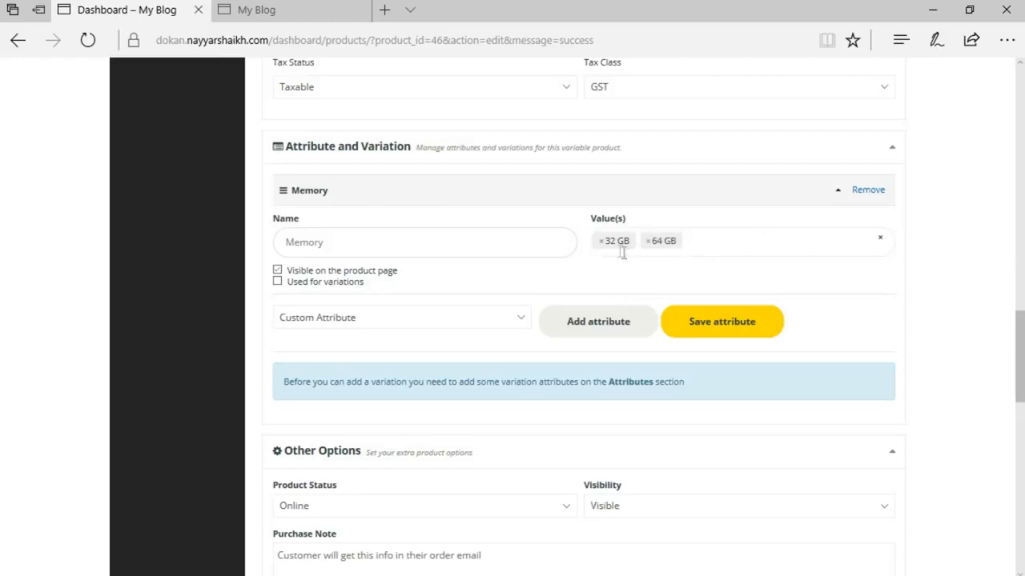
{"action": "left_click", "coordinate": [300, 286]}
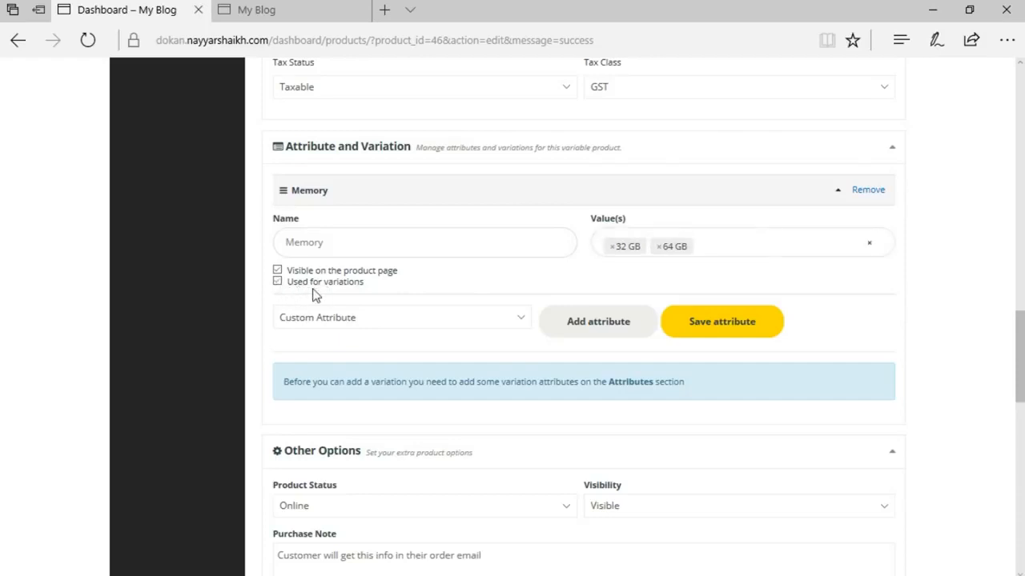
{"action": "left_click", "coordinate": [765, 333]}
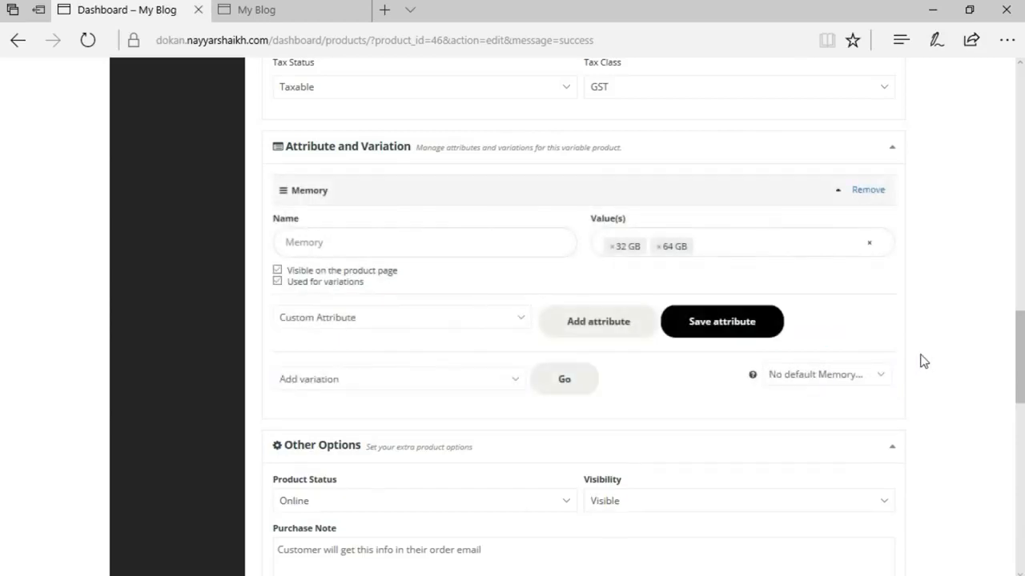
Step: Run 'Create variations from all attributes' and confirm the 2 variations added
{"action": "left_click", "coordinate": [376, 390]}
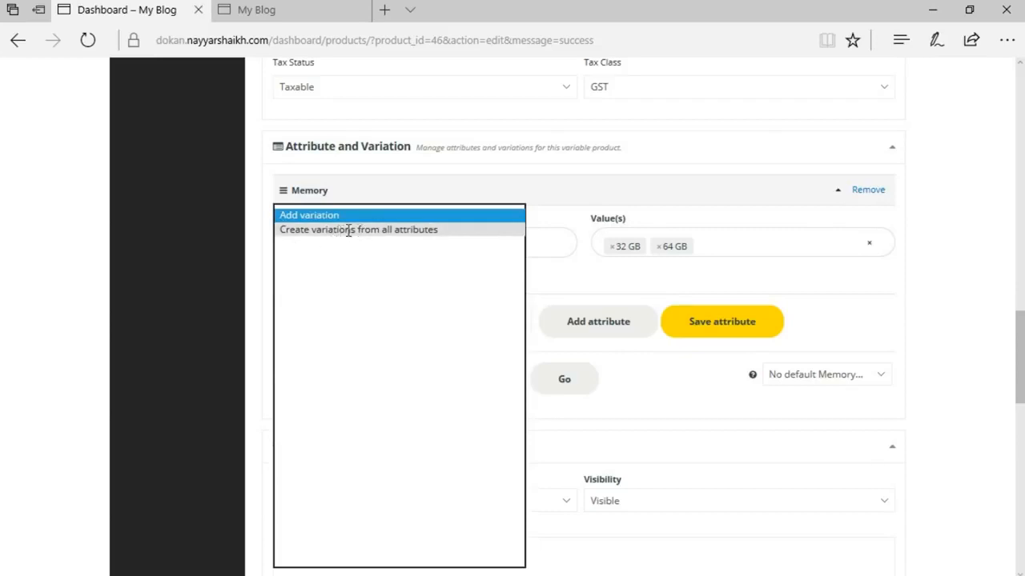
{"action": "left_click", "coordinate": [390, 233]}
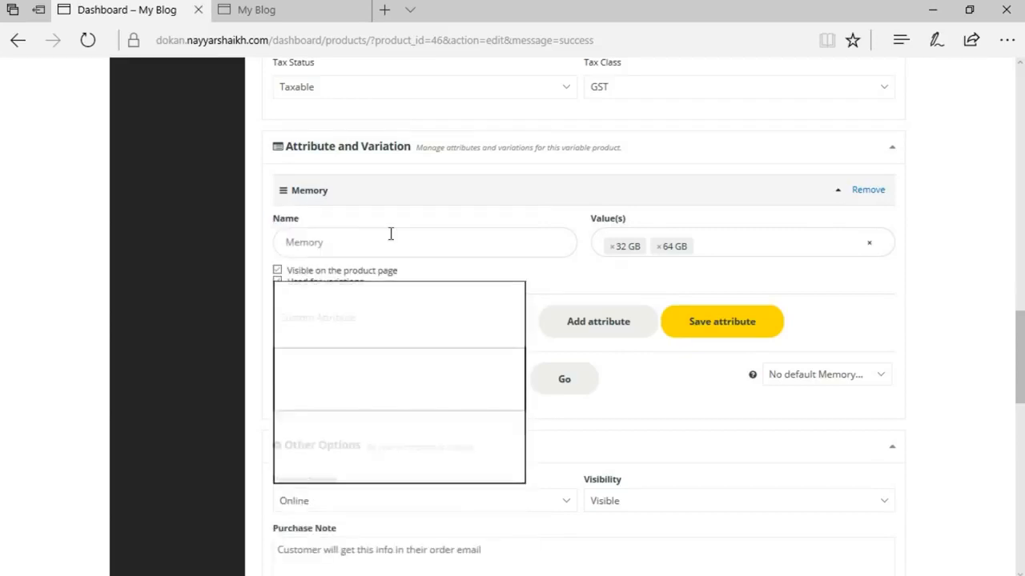
{"action": "left_click", "coordinate": [565, 382]}
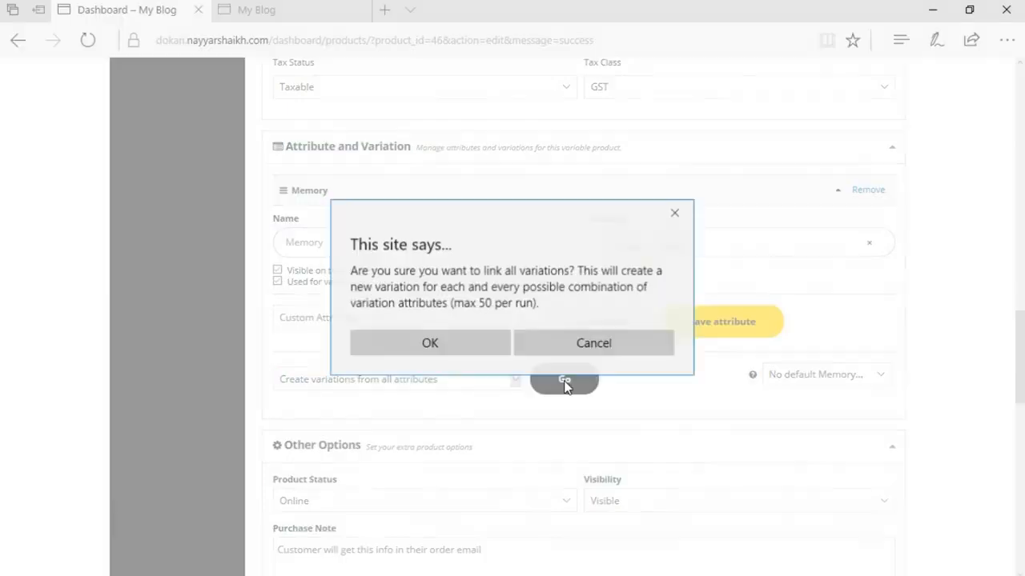
{"action": "left_click", "coordinate": [460, 352]}
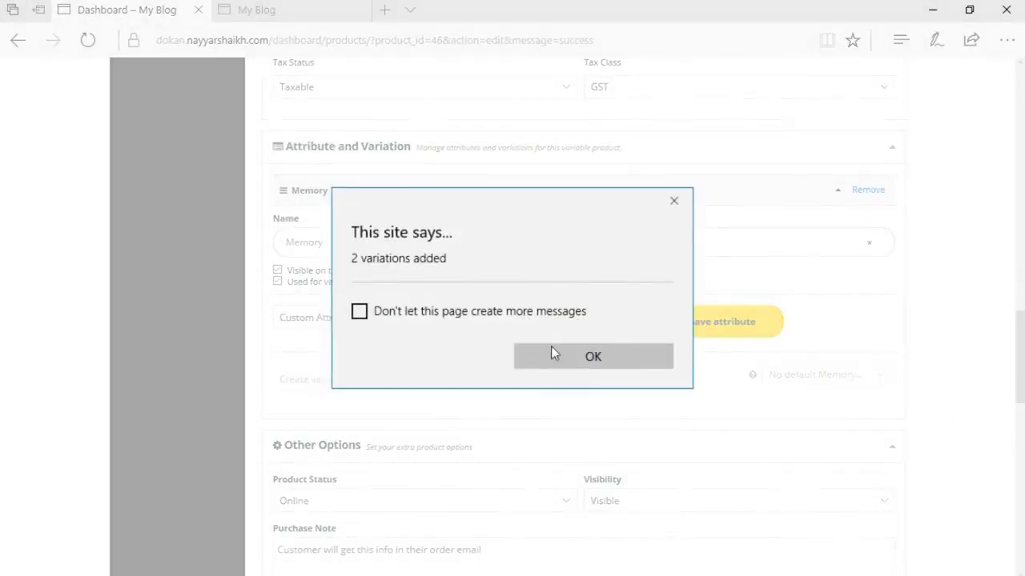
{"action": "left_click", "coordinate": [552, 352]}
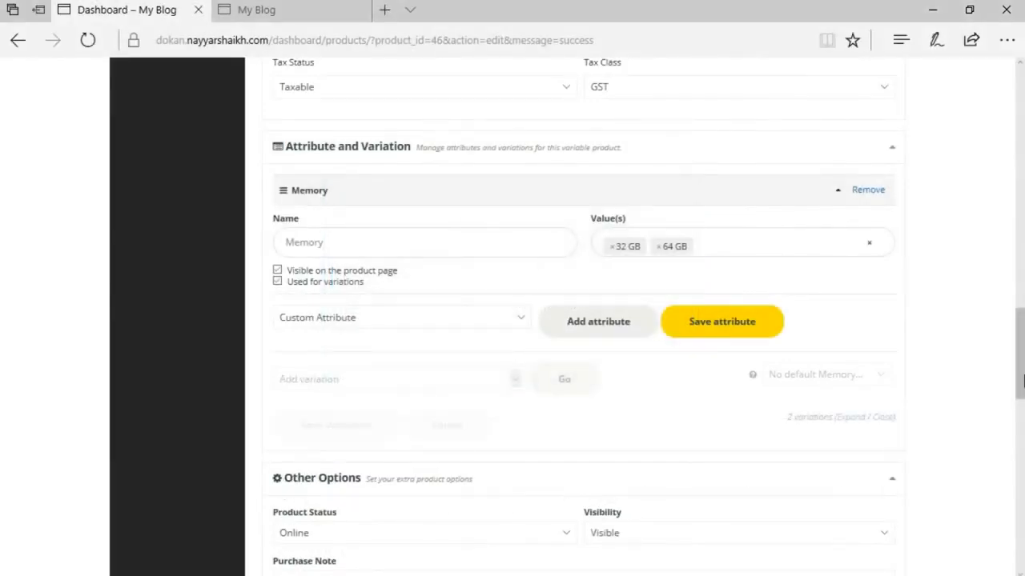
{"action": "scroll", "coordinate": [432, 280], "scroll_direction": "down", "scroll_amount": 2}
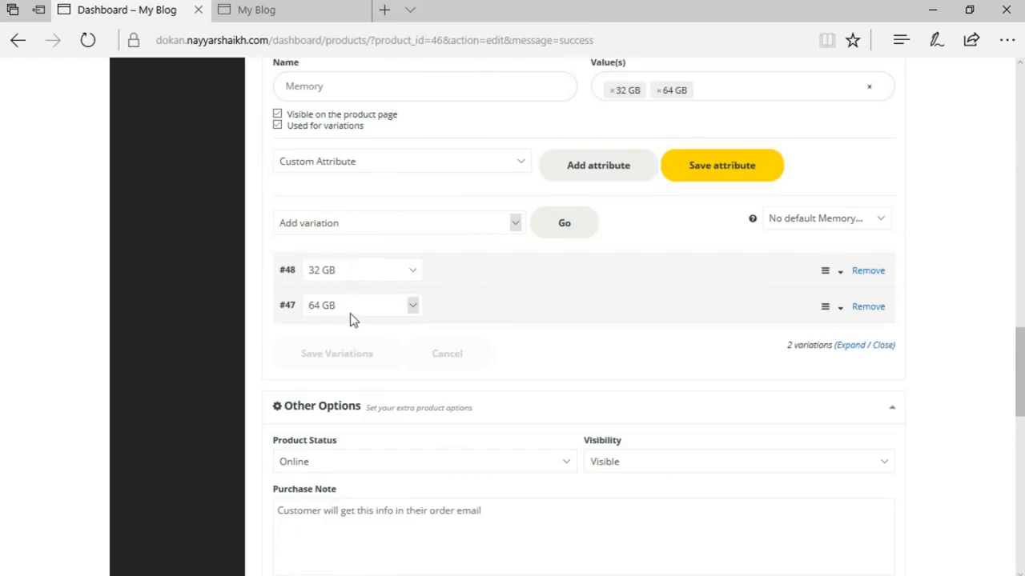
Step: Give the 32 GB variation a regular price of 100
{"action": "left_click", "coordinate": [840, 273]}
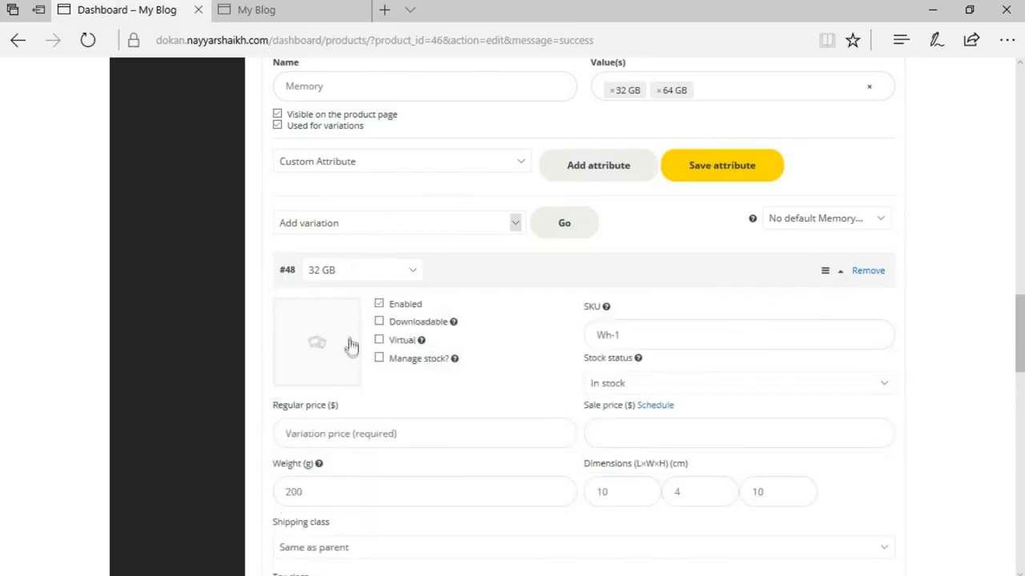
{"action": "scroll", "coordinate": [1011, 381], "scroll_direction": "down", "scroll_amount": 2}
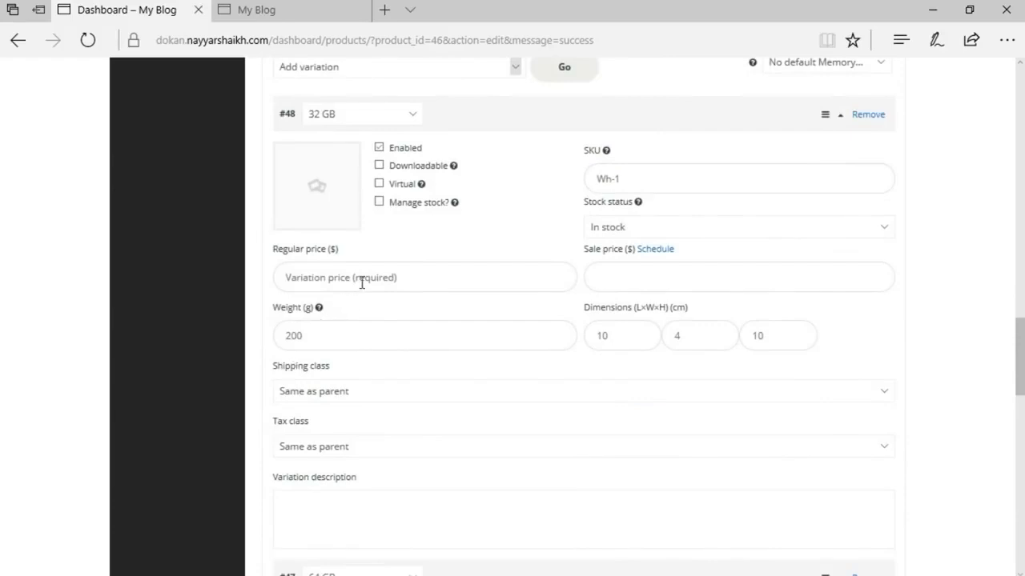
{"action": "scroll", "coordinate": [742, 275], "scroll_direction": "up", "scroll_amount": 1}
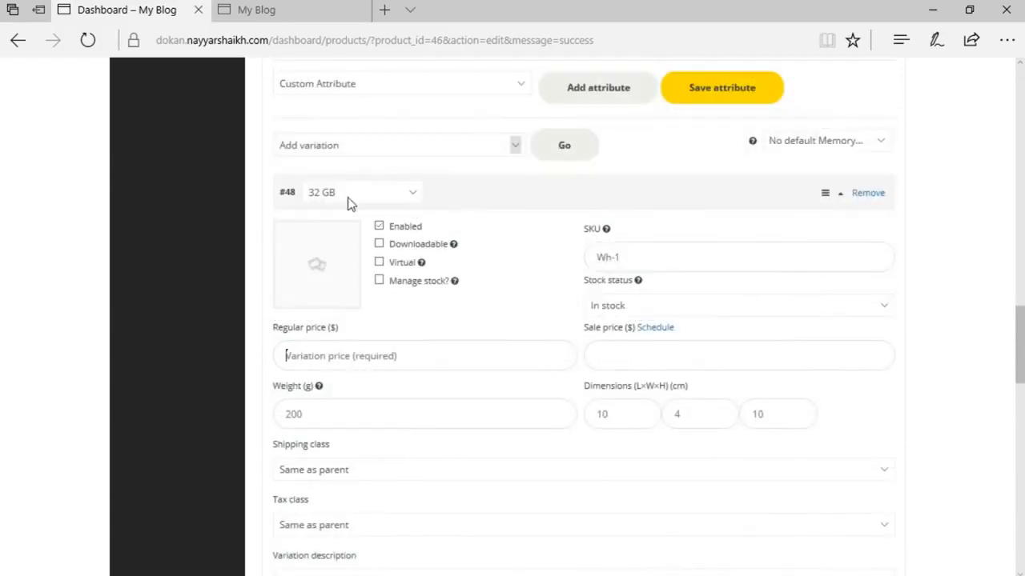
{"action": "left_click", "coordinate": [557, 356]}
{"action": "type", "text": "100"}
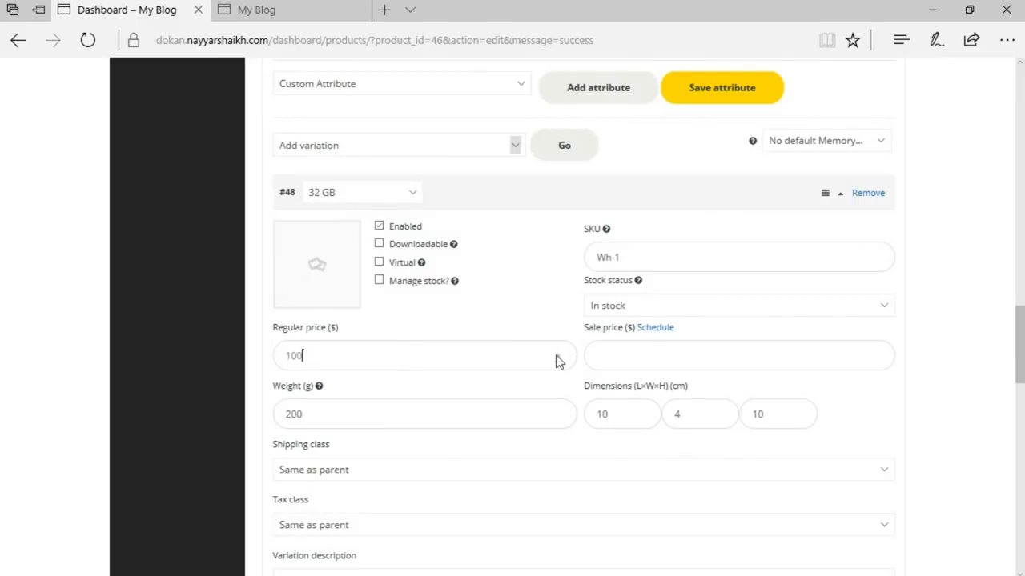
{"action": "scroll", "coordinate": [917, 369], "scroll_direction": "down", "scroll_amount": 1}
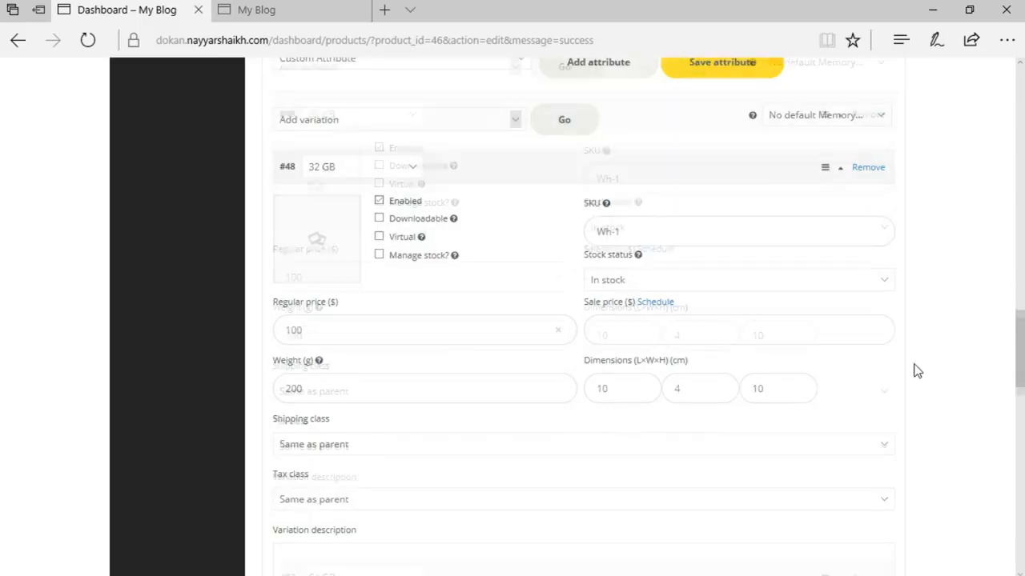
{"action": "scroll", "coordinate": [916, 371], "scroll_direction": "up", "scroll_amount": 2}
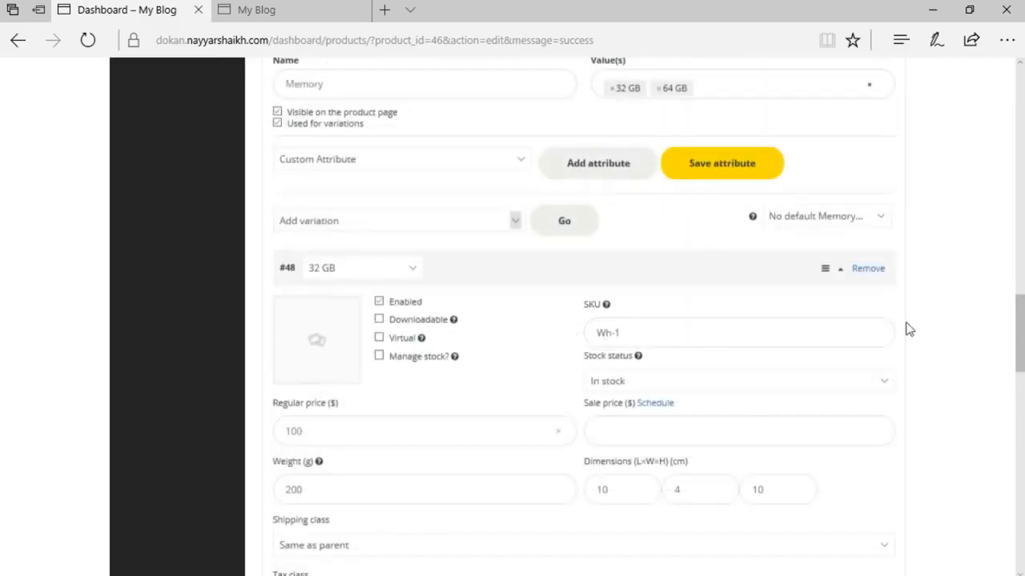
{"action": "left_click", "coordinate": [840, 274]}
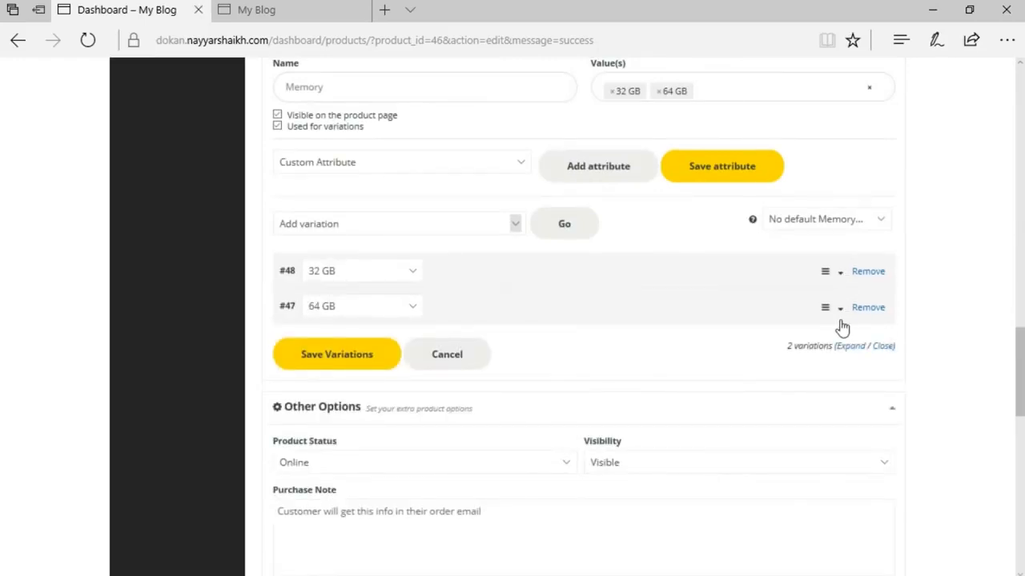
Step: Give the 64 GB variation a regular price of 150 and save the product
{"action": "left_click", "coordinate": [840, 320]}
{"action": "scroll", "coordinate": [480, 417], "scroll_direction": "down", "scroll_amount": 1}
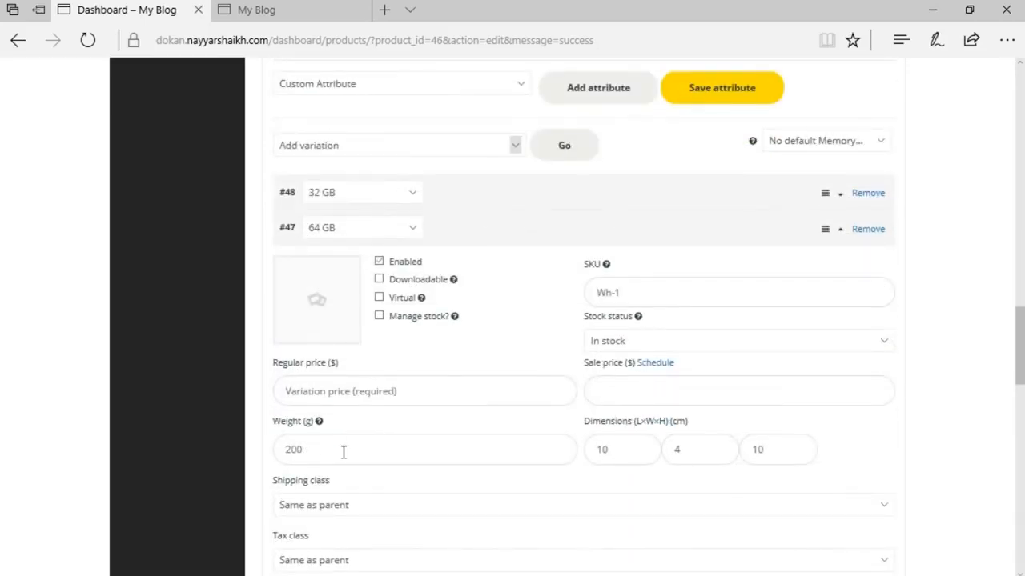
{"action": "left_click", "coordinate": [478, 404]}
{"action": "type", "text": "150"}
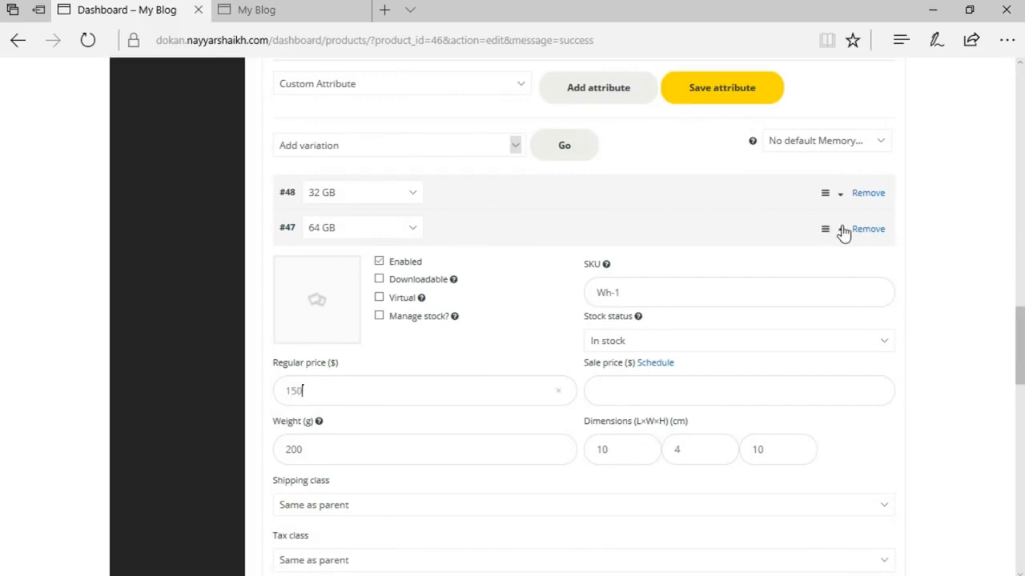
{"action": "left_click", "coordinate": [841, 230]}
{"action": "left_click", "coordinate": [875, 510]}
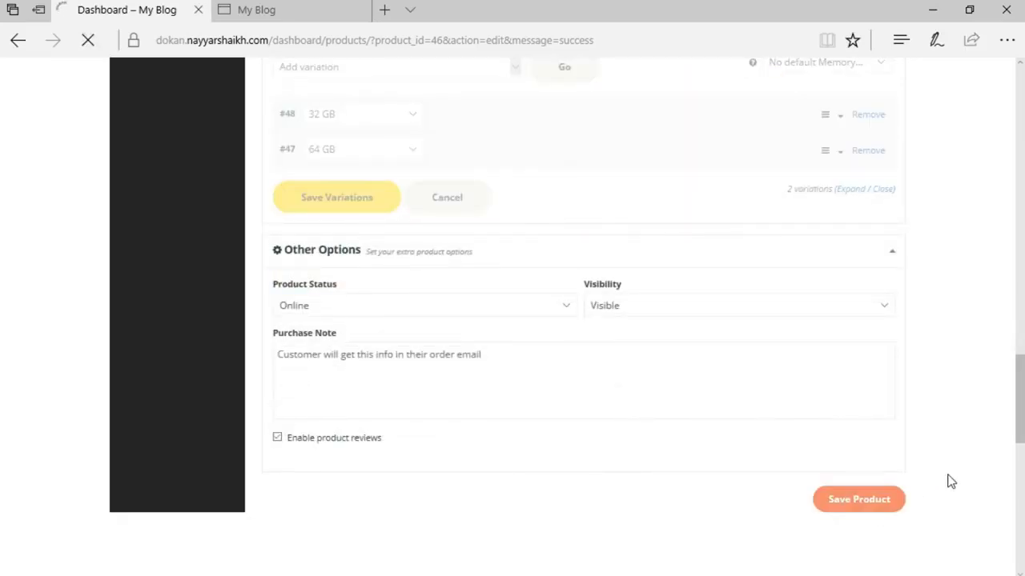
{"action": "scroll", "coordinate": [951, 481], "scroll_direction": "up", "scroll_amount": 20}
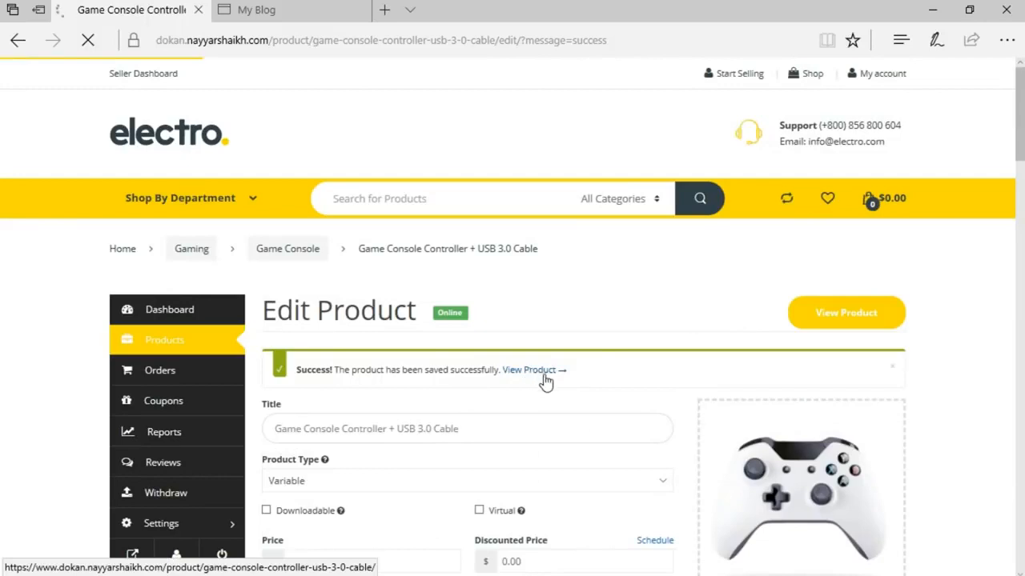
Step: Preview the product page in a new tab, checking the 32 GB ($100.00) and 64 GB prices
{"action": "right_click", "coordinate": [535, 371]}
{"action": "left_click", "coordinate": [574, 384]}
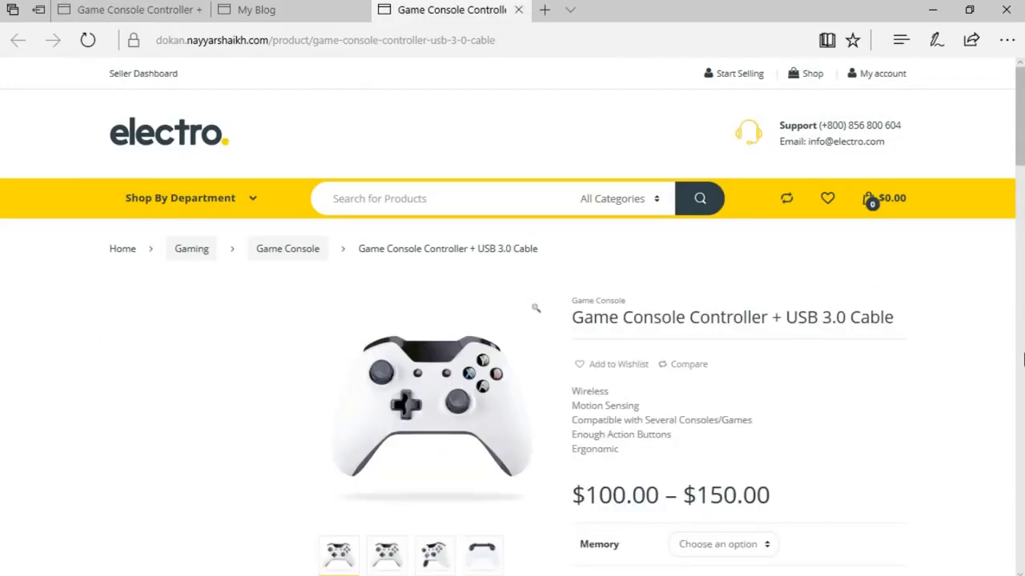
{"action": "scroll", "coordinate": [1023, 359], "scroll_direction": "down", "scroll_amount": 2}
{"action": "scroll", "coordinate": [1023, 359], "scroll_direction": "down", "scroll_amount": 2}
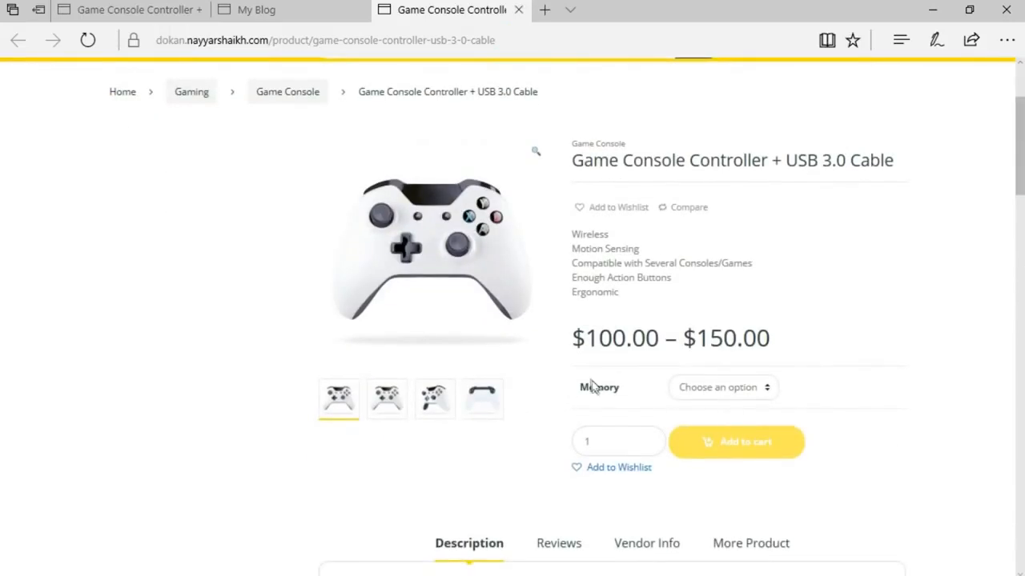
{"action": "left_click", "coordinate": [756, 392]}
{"action": "left_click", "coordinate": [730, 401]}
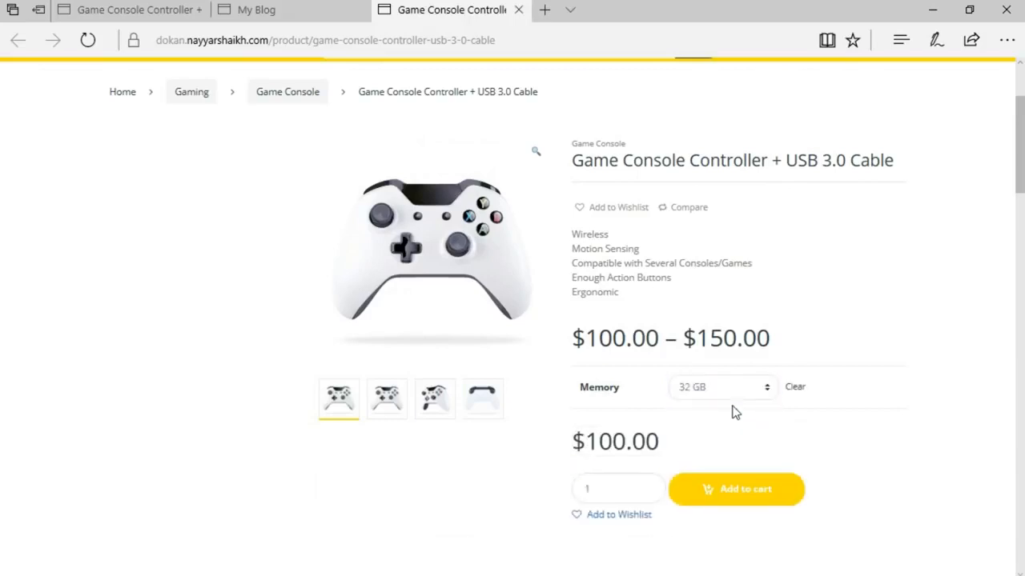
{"action": "left_click_drag", "start_coordinate": [578, 441], "coordinate": [658, 440]}
{"action": "left_click", "coordinate": [752, 400]}
{"action": "left_click", "coordinate": [723, 407]}
{"action": "scroll", "coordinate": [871, 354], "scroll_direction": "up", "scroll_amount": 2}
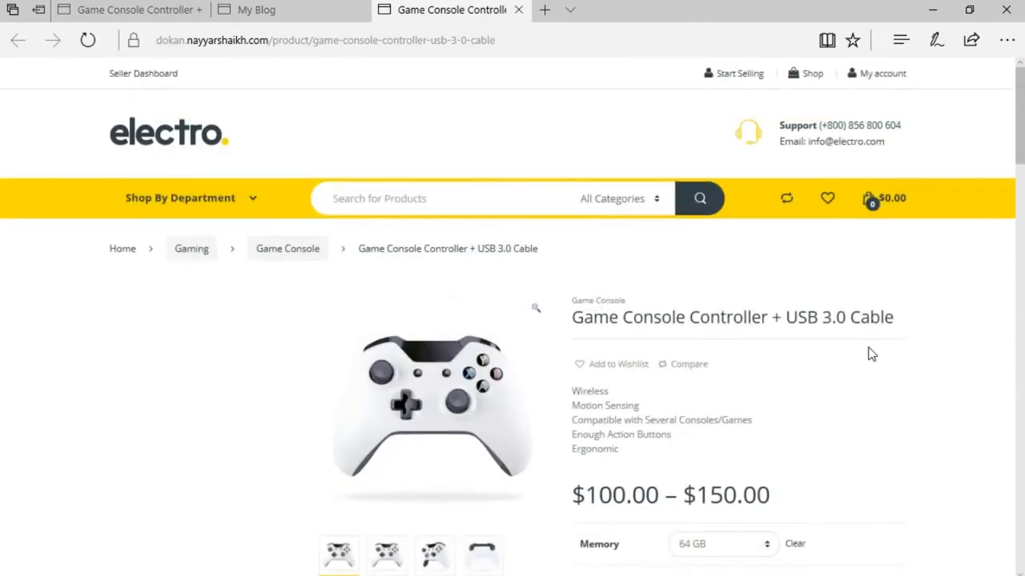
{"action": "scroll", "coordinate": [872, 355], "scroll_direction": "down", "scroll_amount": 2}
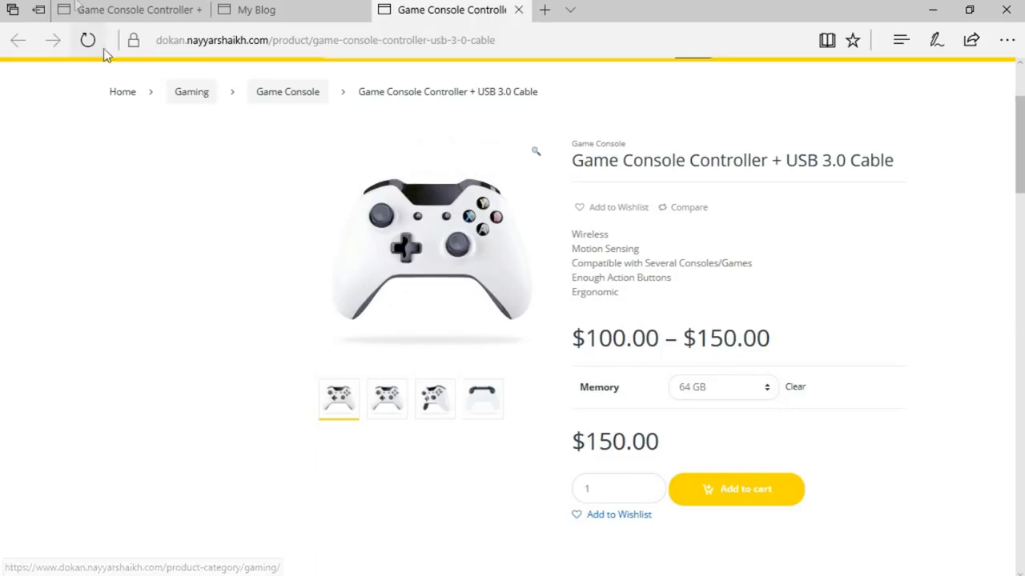
Step: Return to the seller dashboard and open its Orders list, which shows no orders
{"action": "left_click", "coordinate": [110, 11]}
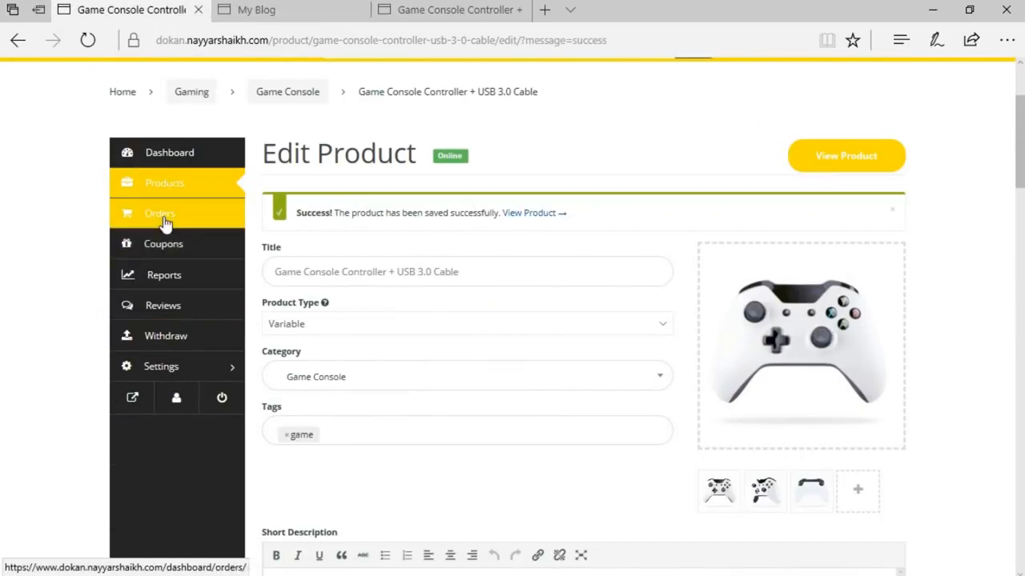
{"action": "left_click", "coordinate": [161, 216]}
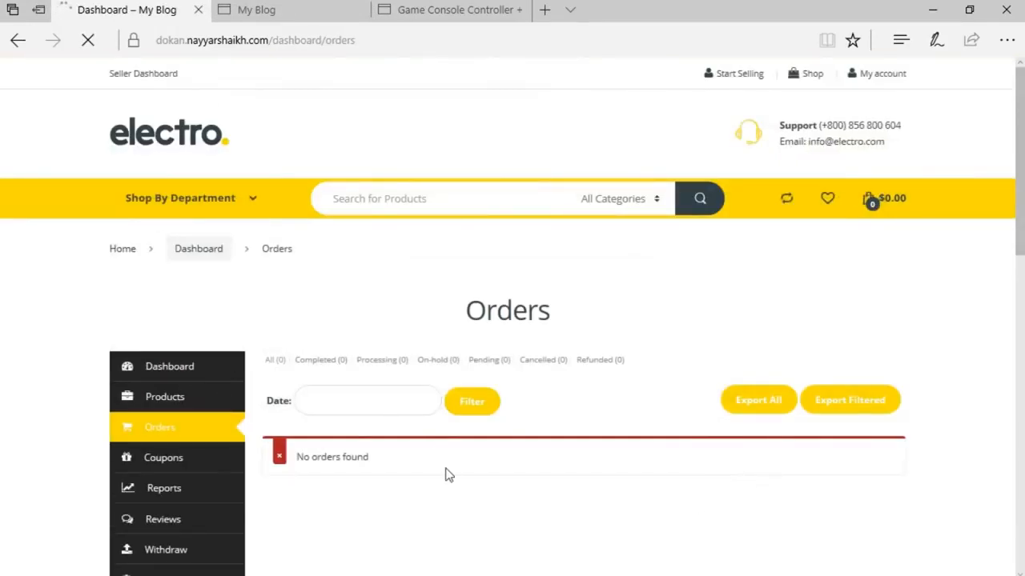
{"action": "scroll", "coordinate": [282, 388], "scroll_direction": "down", "scroll_amount": 1}
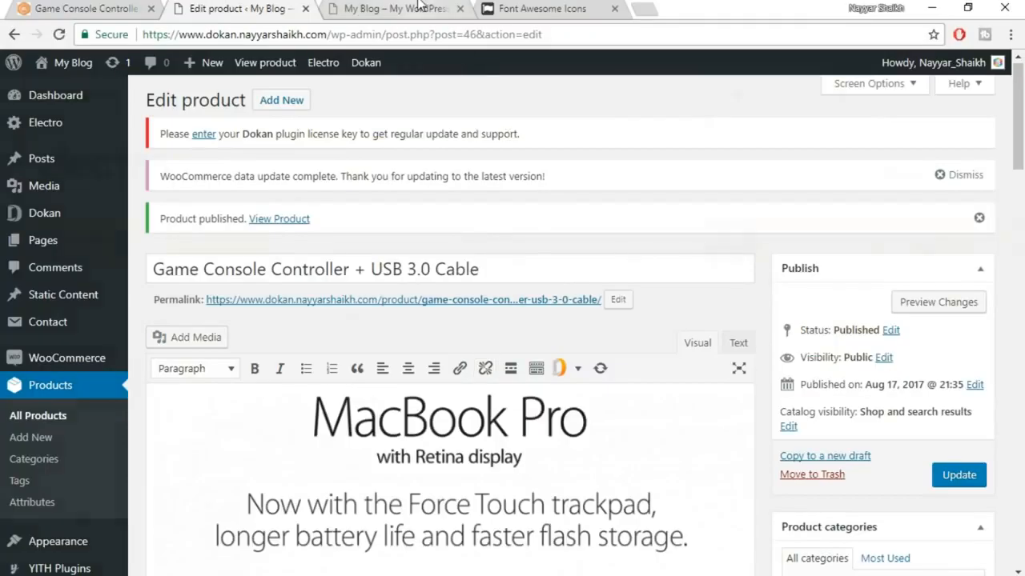
Step: Reload the storefront, open the Game Console Controller, and add the 32 GB variant to the cart
{"action": "left_click", "coordinate": [418, 8]}
{"action": "left_click", "coordinate": [140, 164]}
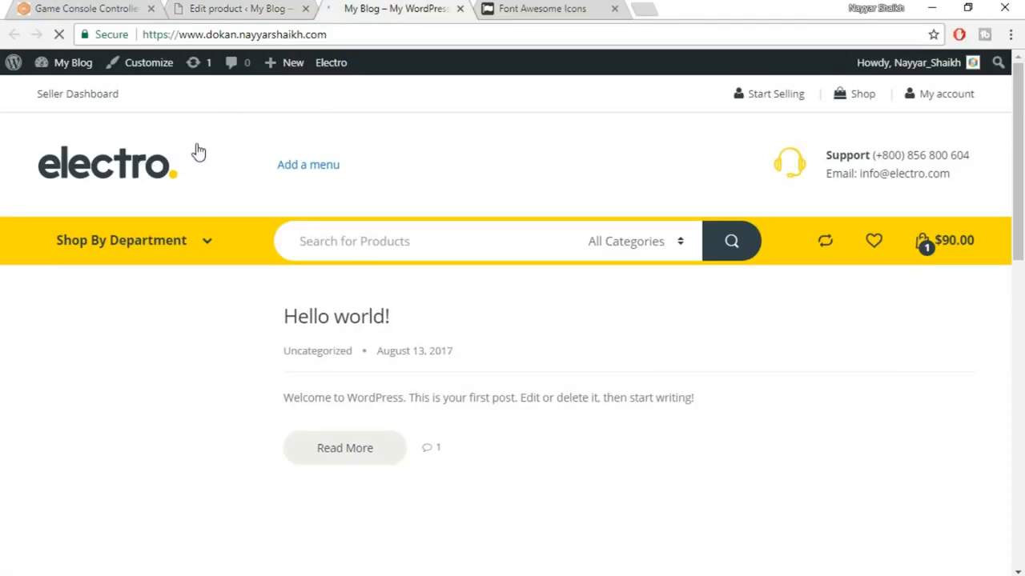
{"action": "scroll", "coordinate": [364, 272], "scroll_direction": "down", "scroll_amount": 3}
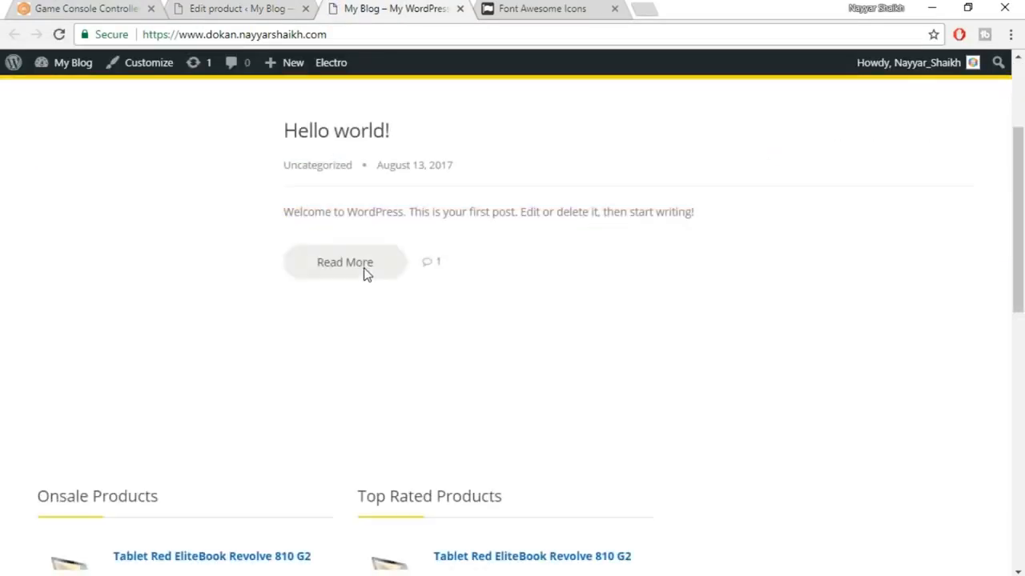
{"action": "scroll", "coordinate": [367, 272], "scroll_direction": "down", "scroll_amount": 5}
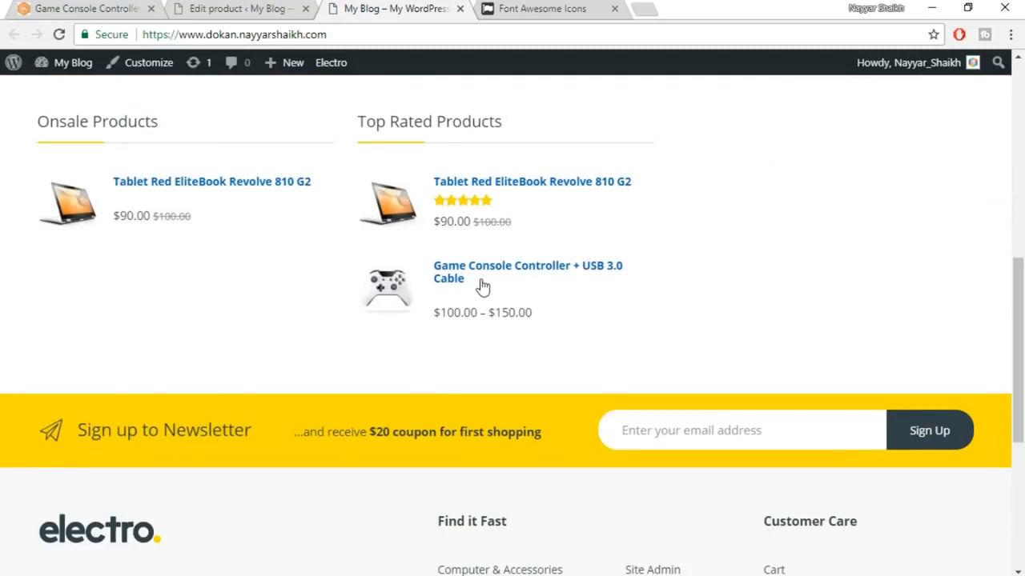
{"action": "left_click", "coordinate": [456, 280]}
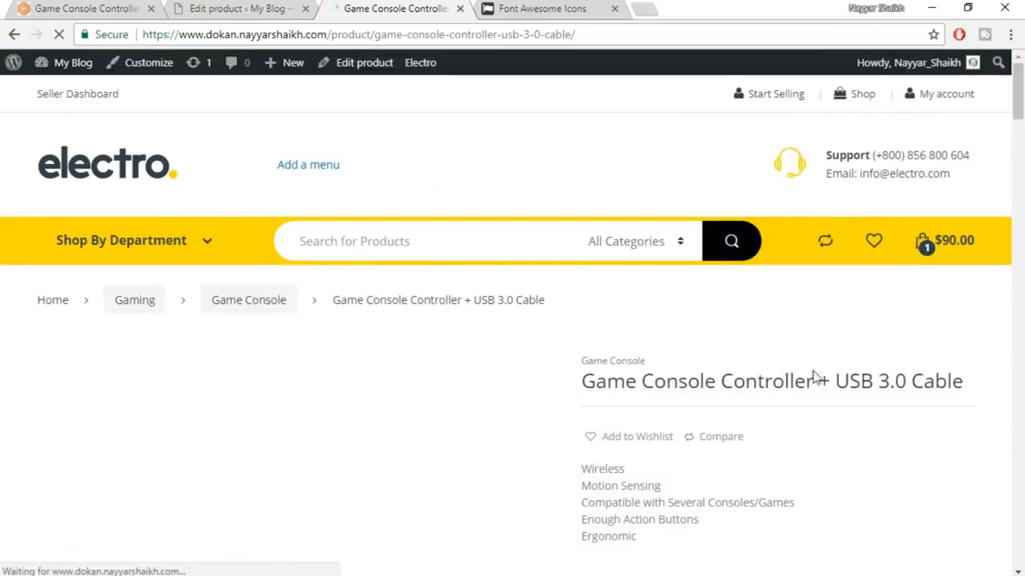
{"action": "scroll", "coordinate": [891, 345], "scroll_direction": "down", "scroll_amount": 4}
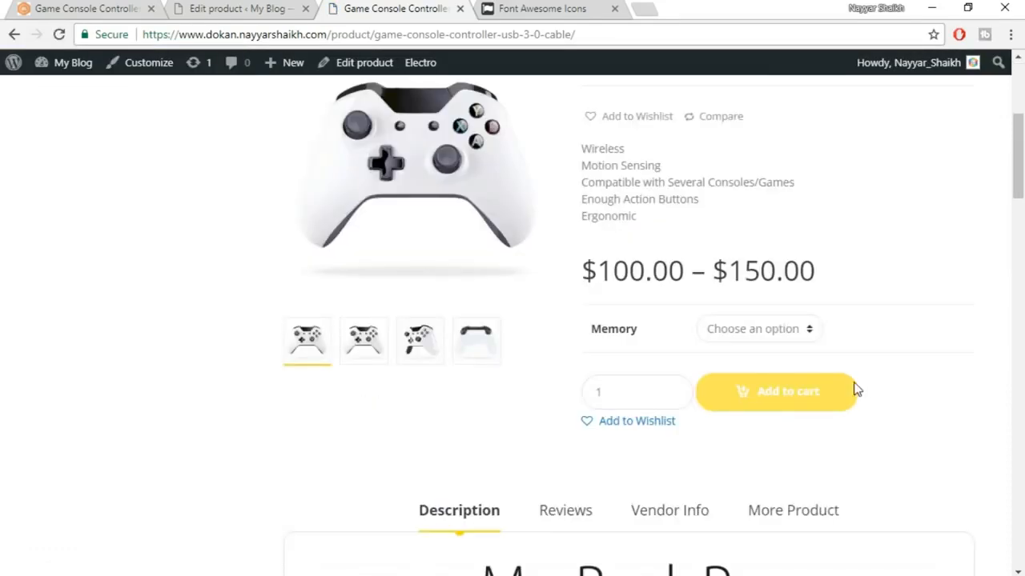
{"action": "left_click", "coordinate": [753, 328]}
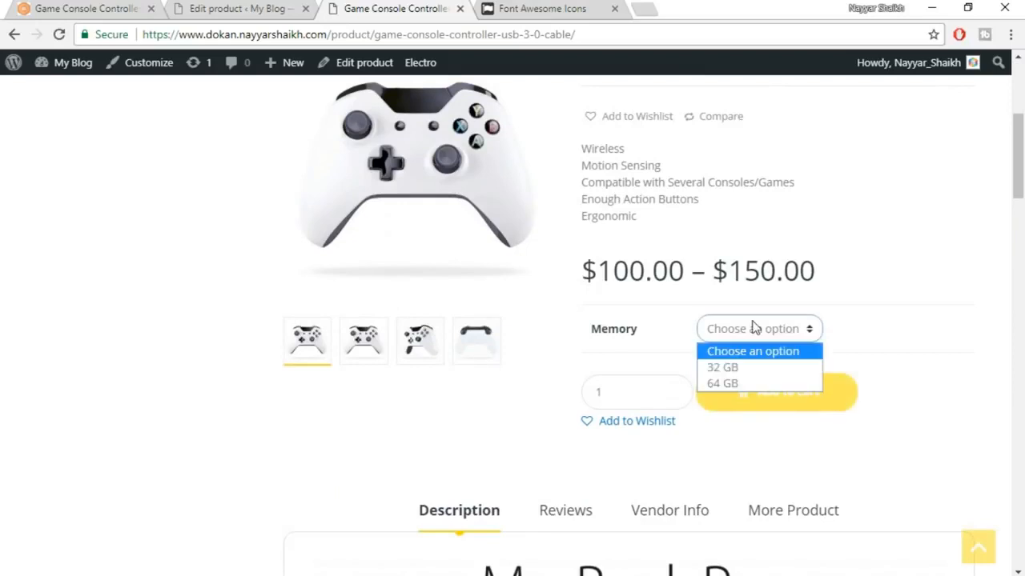
{"action": "left_click", "coordinate": [753, 367]}
{"action": "left_click", "coordinate": [797, 466]}
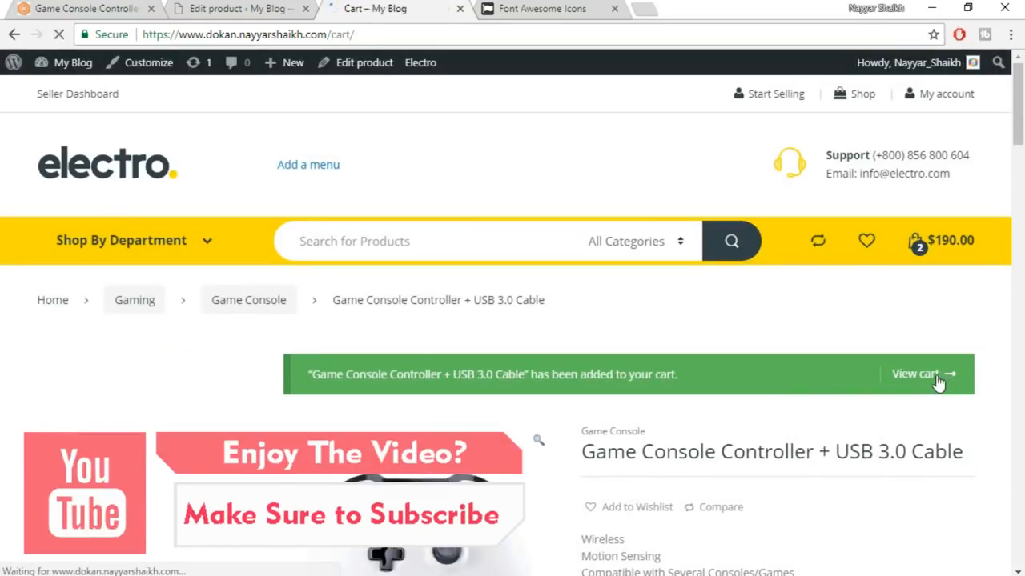
Step: Remove the Tablet Red EliteBook from the cart, raise the controller's quantity, and go to checkout
{"action": "scroll", "coordinate": [936, 383], "scroll_direction": "down", "scroll_amount": 2}
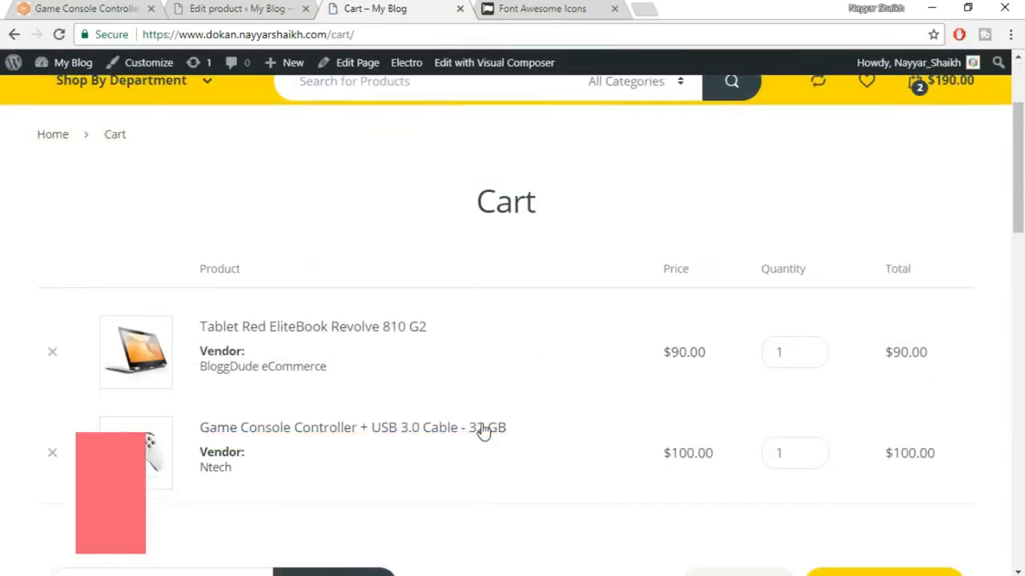
{"action": "scroll", "coordinate": [750, 360], "scroll_direction": "down", "scroll_amount": 1}
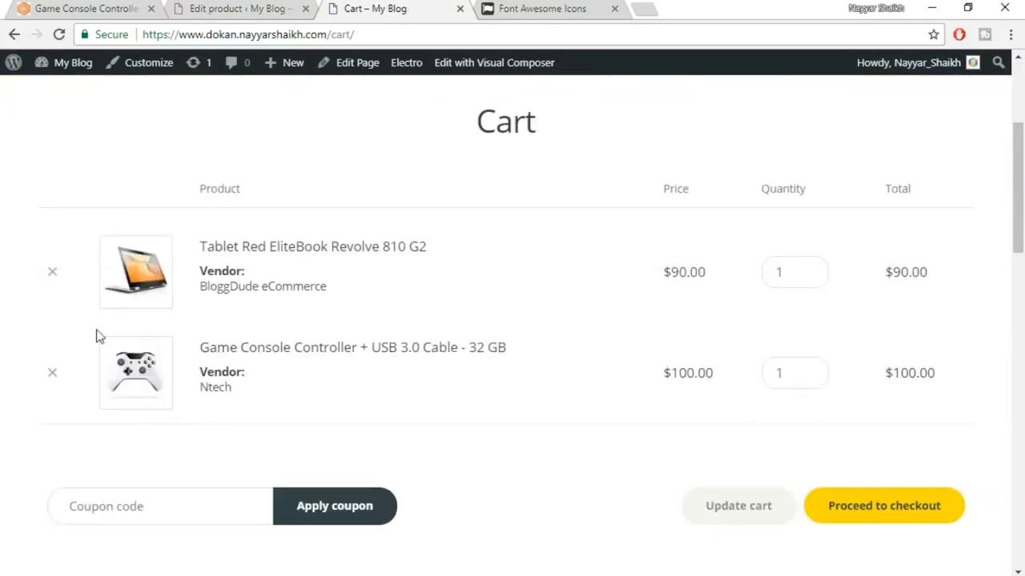
{"action": "left_click", "coordinate": [49, 276]}
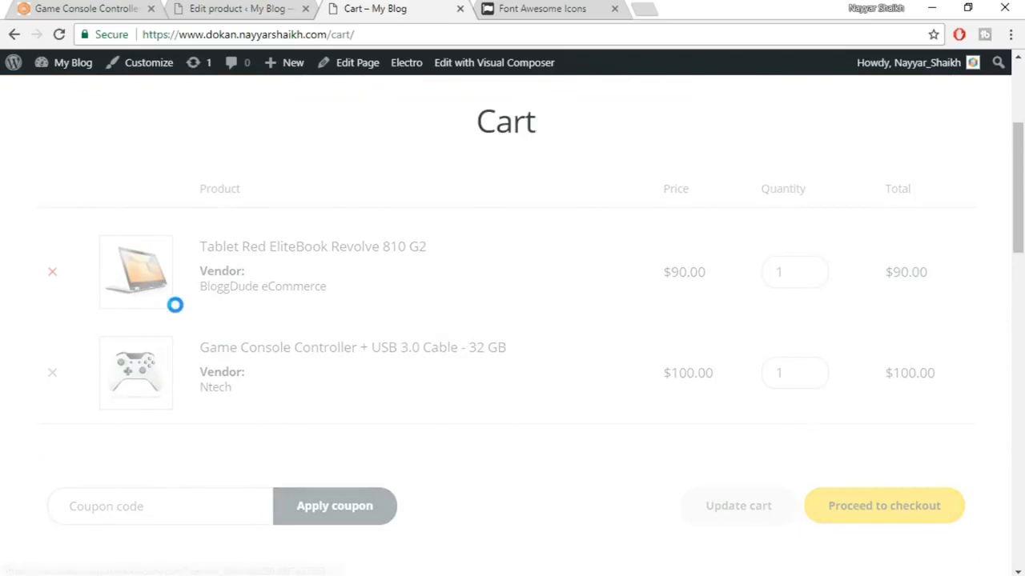
{"action": "left_click", "coordinate": [810, 339]}
{"action": "left_click", "coordinate": [809, 339]}
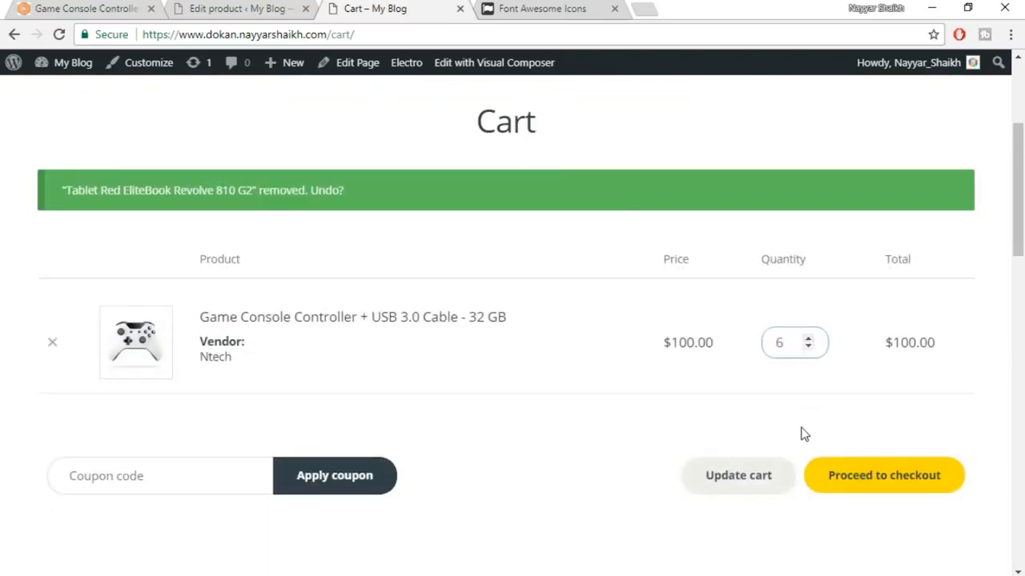
{"action": "left_click", "coordinate": [862, 485]}
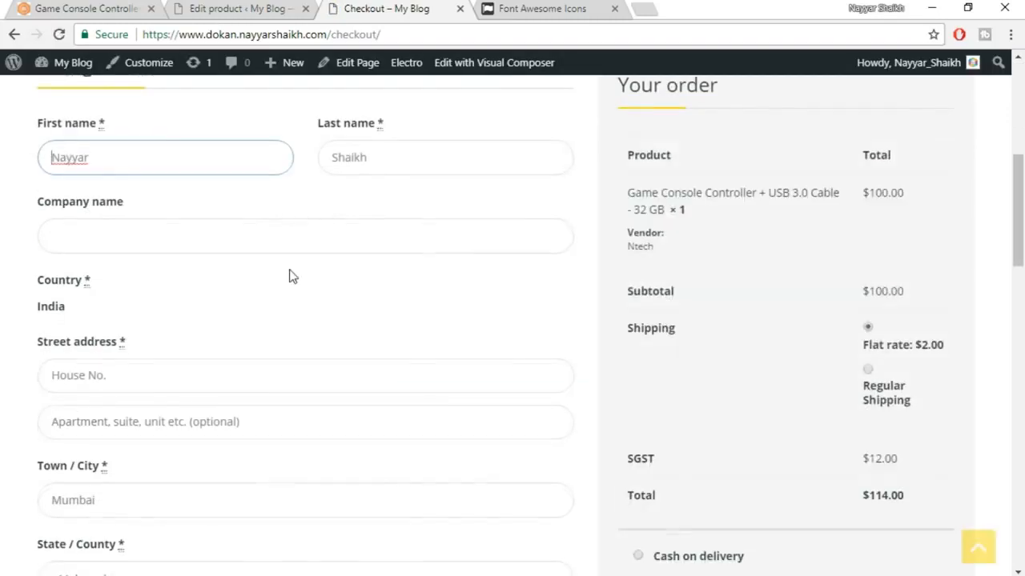
Step: Review the address lines on checkout and choose Cash on delivery as the payment method
{"action": "scroll", "coordinate": [291, 277], "scroll_direction": "down", "scroll_amount": 2}
{"action": "left_click", "coordinate": [122, 222]}
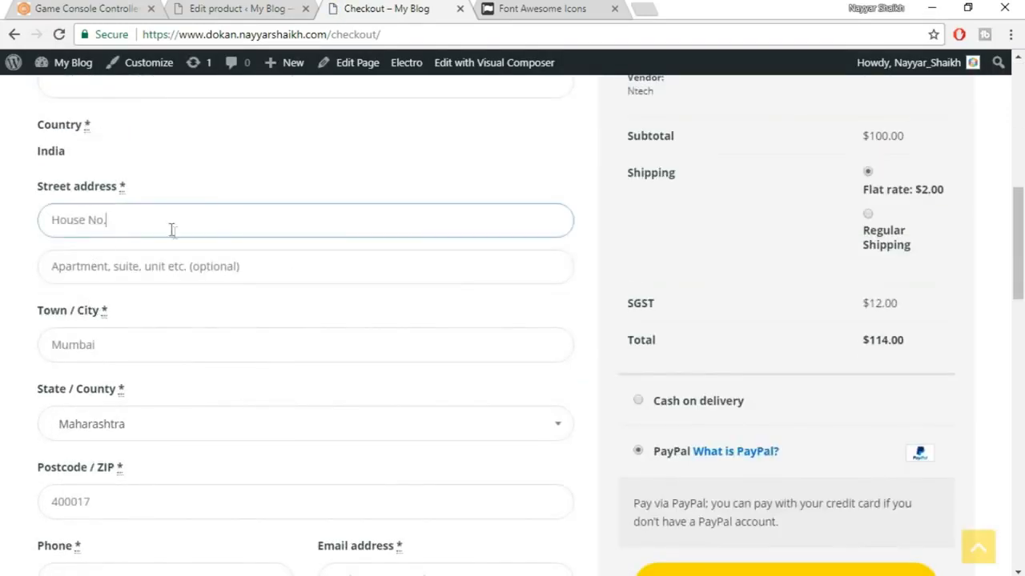
{"action": "left_click", "coordinate": [193, 275]}
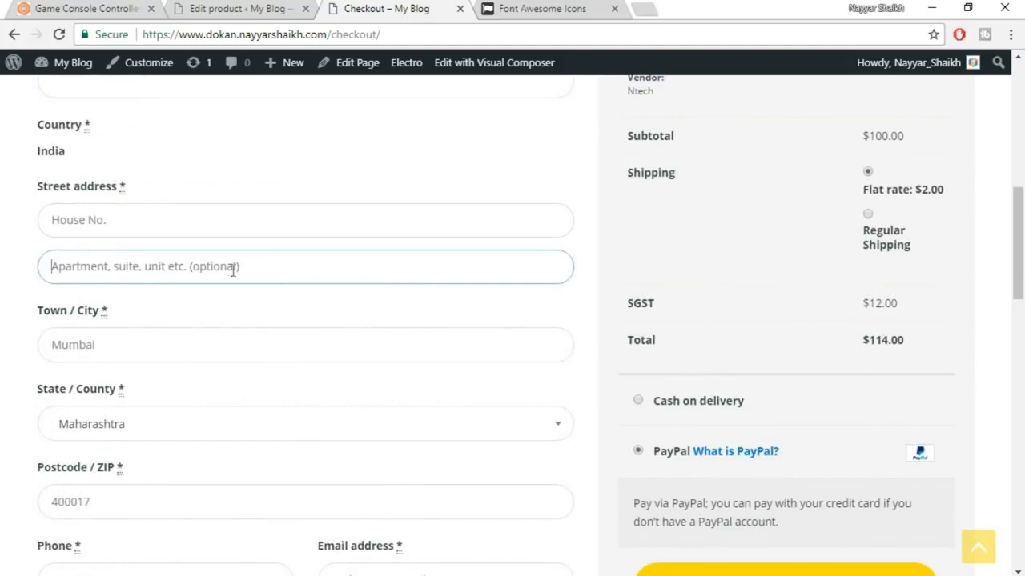
{"action": "scroll", "coordinate": [171, 265], "scroll_direction": "down", "scroll_amount": 1}
{"action": "scroll", "coordinate": [173, 361], "scroll_direction": "down", "scroll_amount": 3}
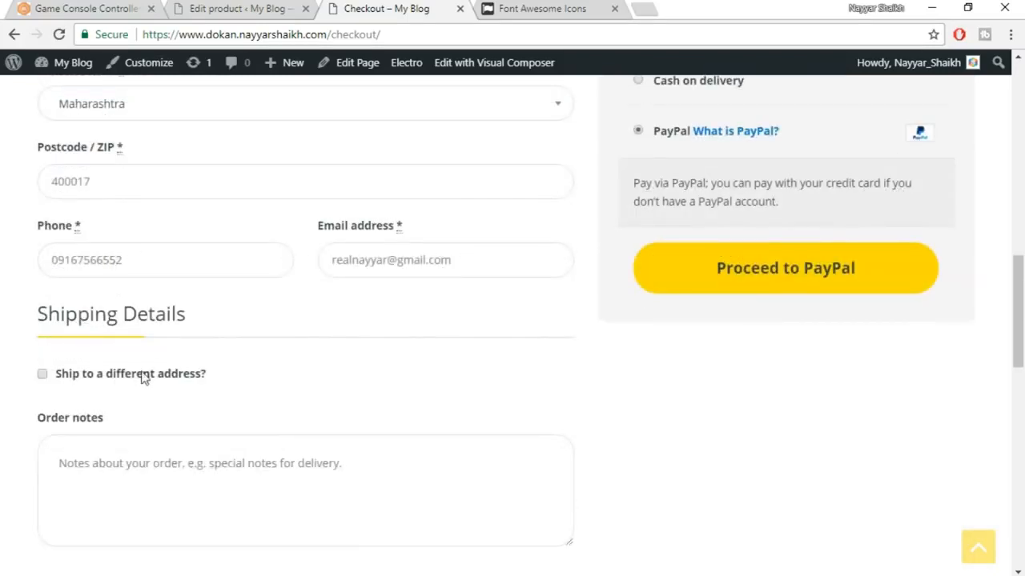
{"action": "scroll", "coordinate": [331, 379], "scroll_direction": "up", "scroll_amount": 4}
{"action": "left_click", "coordinate": [638, 401]}
{"action": "scroll", "coordinate": [789, 400], "scroll_direction": "up", "scroll_amount": 1}
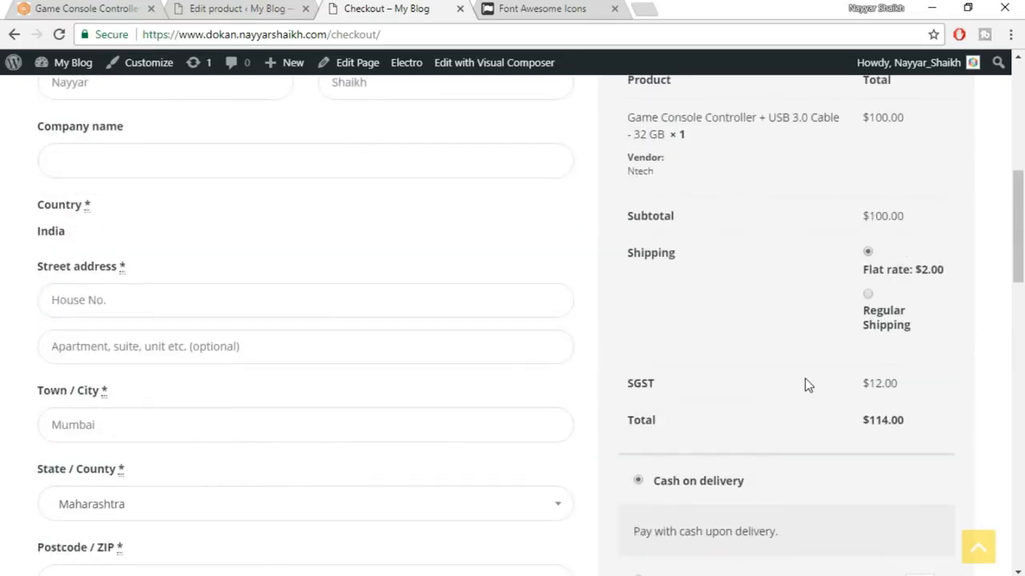
{"action": "scroll", "coordinate": [806, 384], "scroll_direction": "up", "scroll_amount": 1}
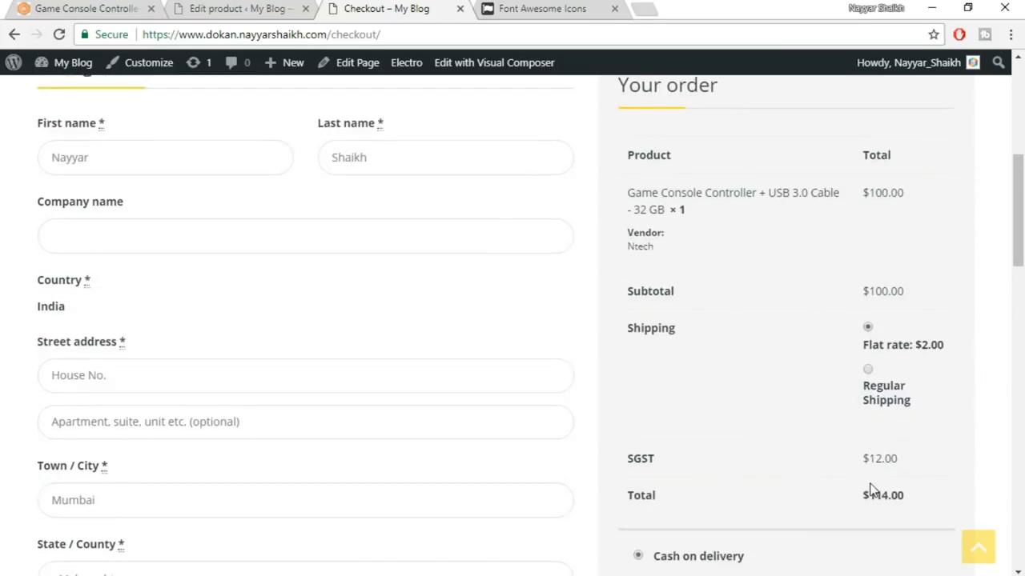
Step: Check the totals with $2.00 shipping and $12.00 SGST, then place the $114.00 order
{"action": "scroll", "coordinate": [880, 486], "scroll_direction": "down", "scroll_amount": 1}
{"action": "left_click_drag", "start_coordinate": [627, 383], "coordinate": [904, 385]}
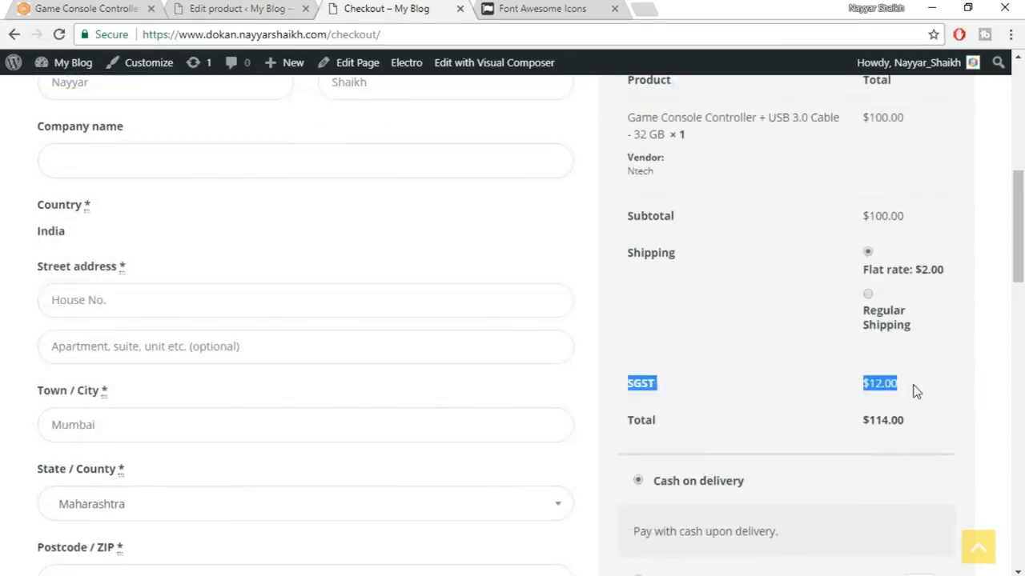
{"action": "left_click", "coordinate": [915, 390]}
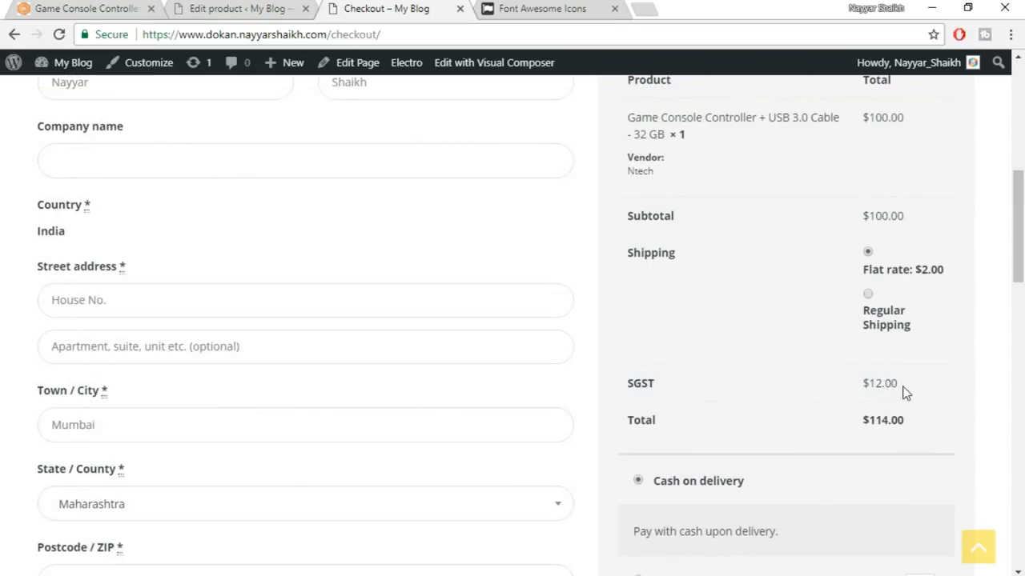
{"action": "scroll", "coordinate": [879, 388], "scroll_direction": "up", "scroll_amount": 1}
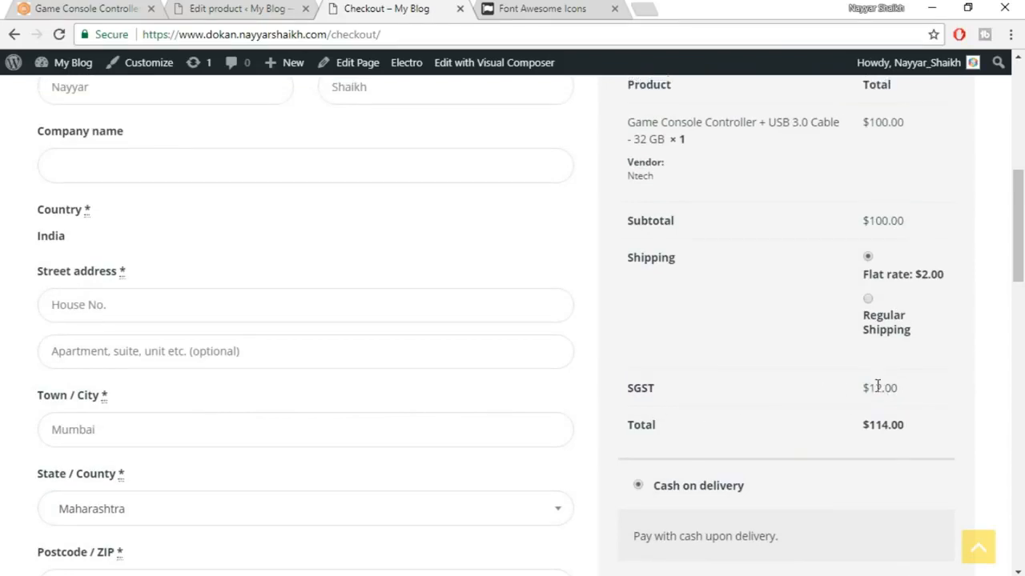
{"action": "scroll", "coordinate": [828, 268], "scroll_direction": "up", "scroll_amount": 1}
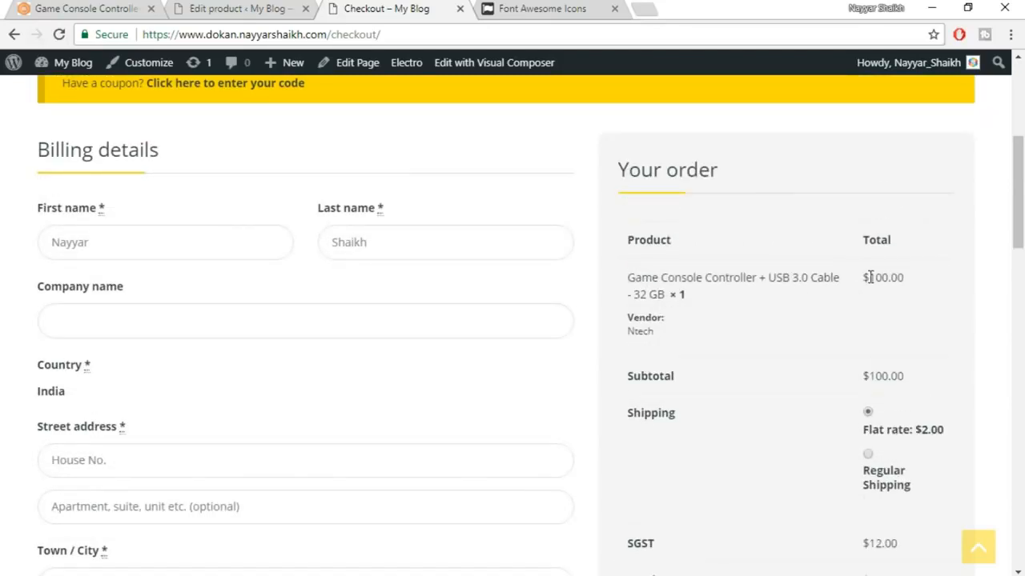
{"action": "scroll", "coordinate": [897, 309], "scroll_direction": "down", "scroll_amount": 1}
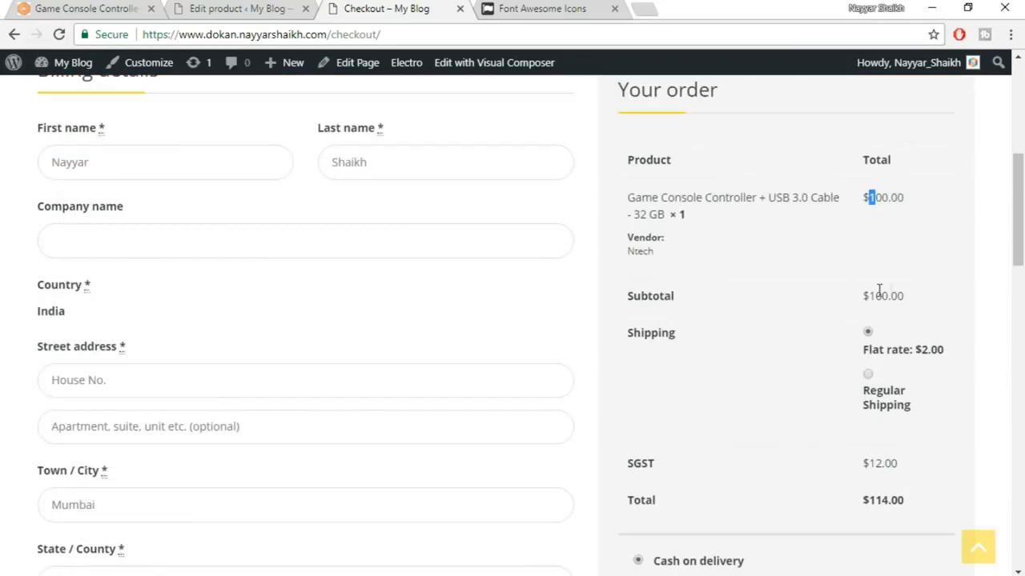
{"action": "scroll", "coordinate": [928, 393], "scroll_direction": "down", "scroll_amount": 3}
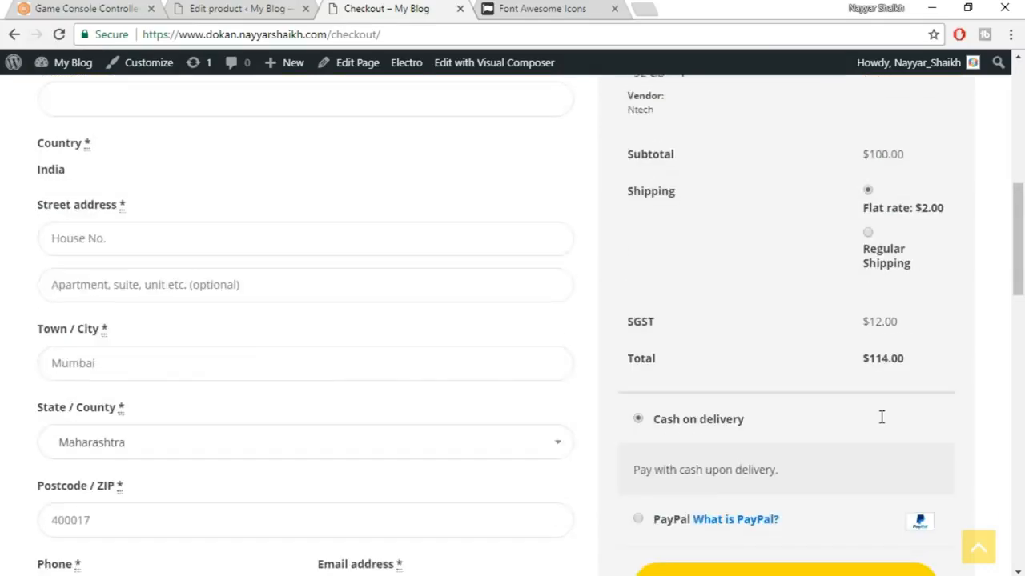
{"action": "scroll", "coordinate": [883, 424], "scroll_direction": "up", "scroll_amount": 5}
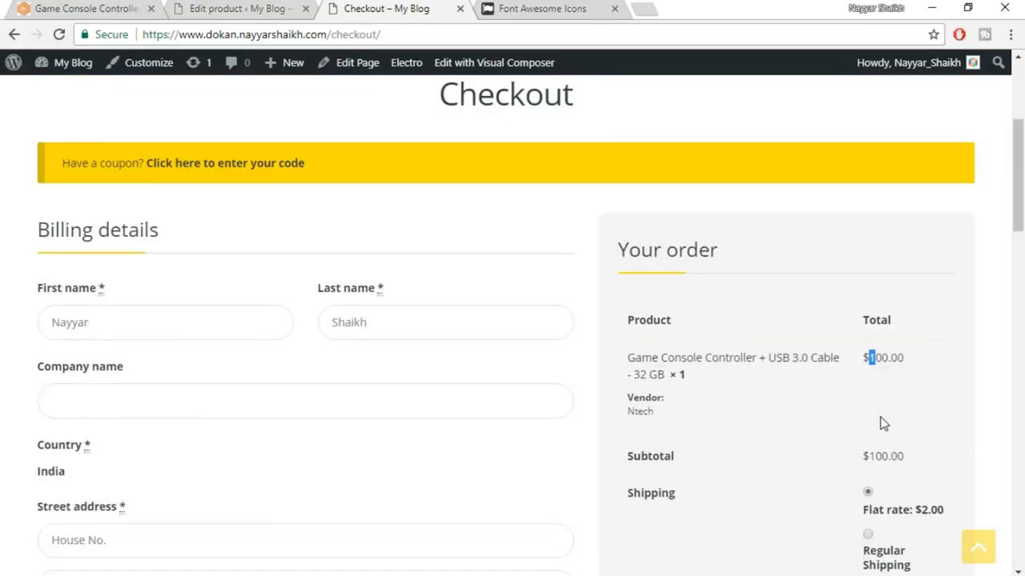
{"action": "scroll", "coordinate": [883, 423], "scroll_direction": "down", "scroll_amount": 6}
{"action": "left_click", "coordinate": [775, 409]}
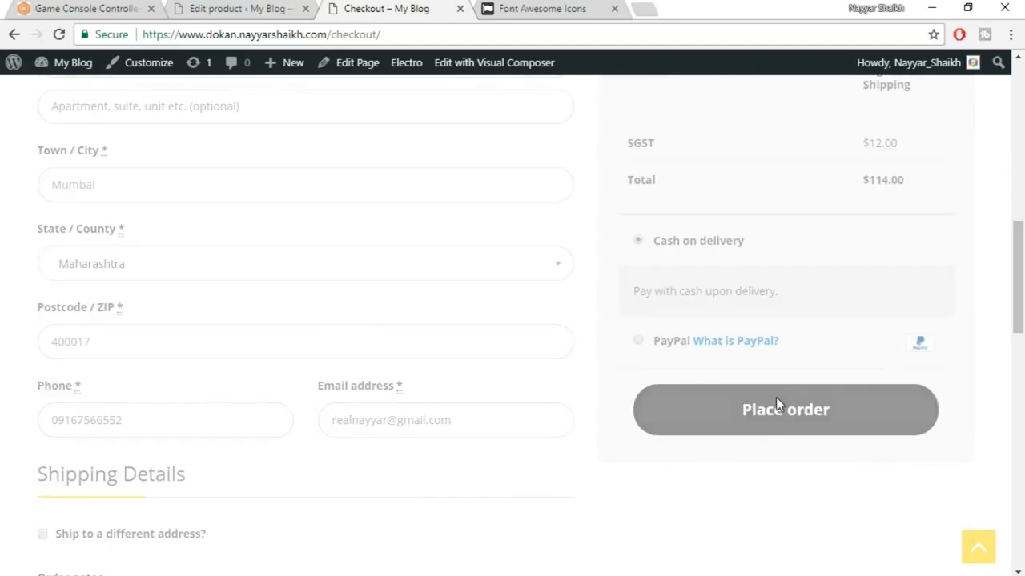
Step: Review the Order 49 received page: $114.00 total, cash on delivery, billing and shipping addresses
{"action": "scroll", "coordinate": [775, 400], "scroll_direction": "down", "scroll_amount": 1}
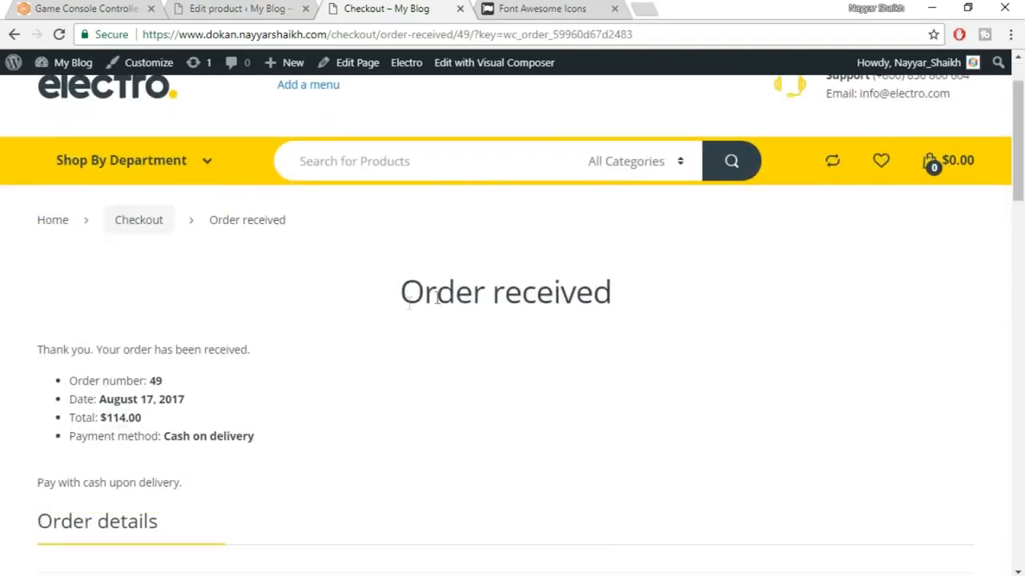
{"action": "scroll", "coordinate": [683, 307], "scroll_direction": "down", "scroll_amount": 2}
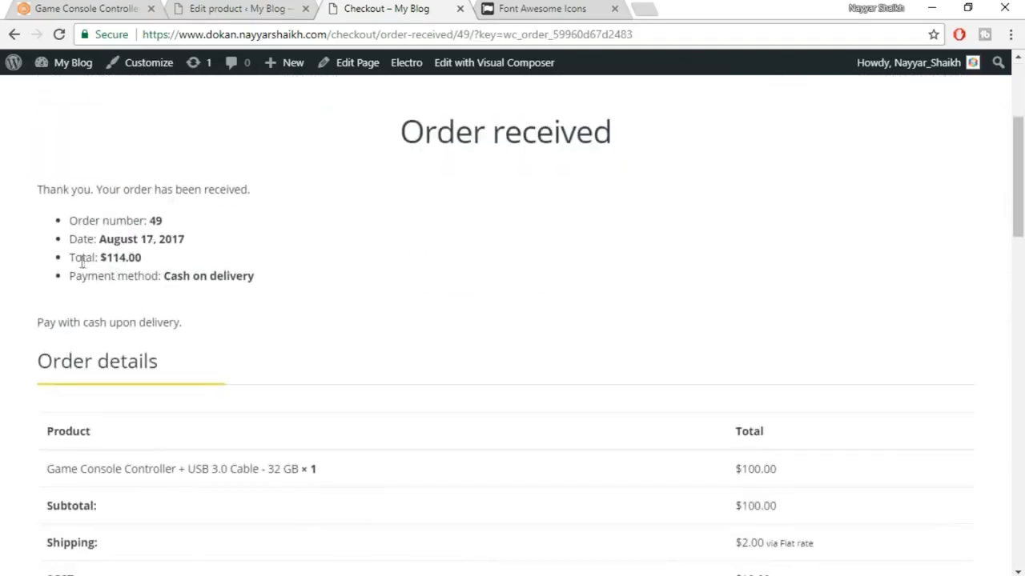
{"action": "scroll", "coordinate": [513, 324], "scroll_direction": "down", "scroll_amount": 3}
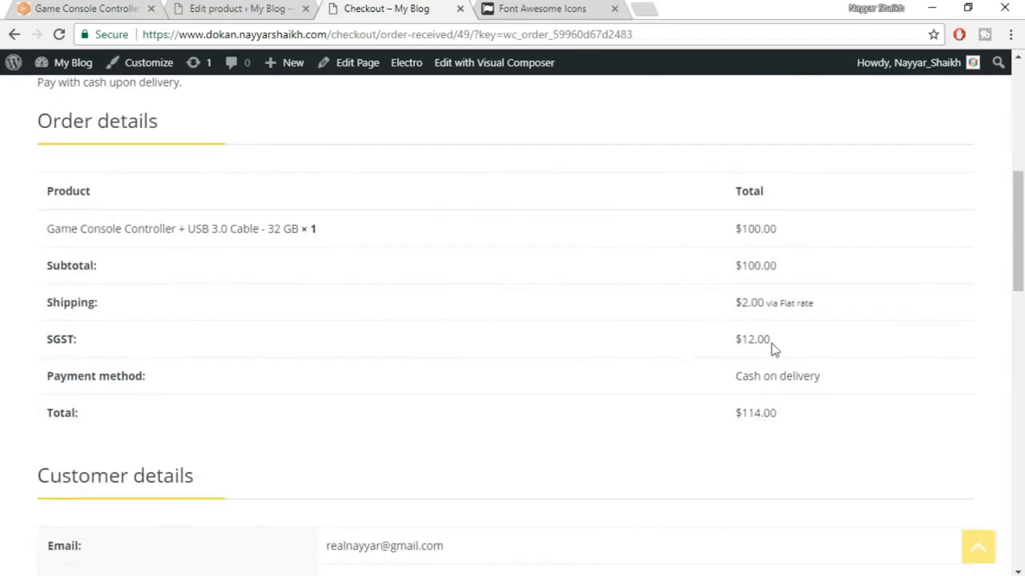
{"action": "scroll", "coordinate": [565, 441], "scroll_direction": "down", "scroll_amount": 3}
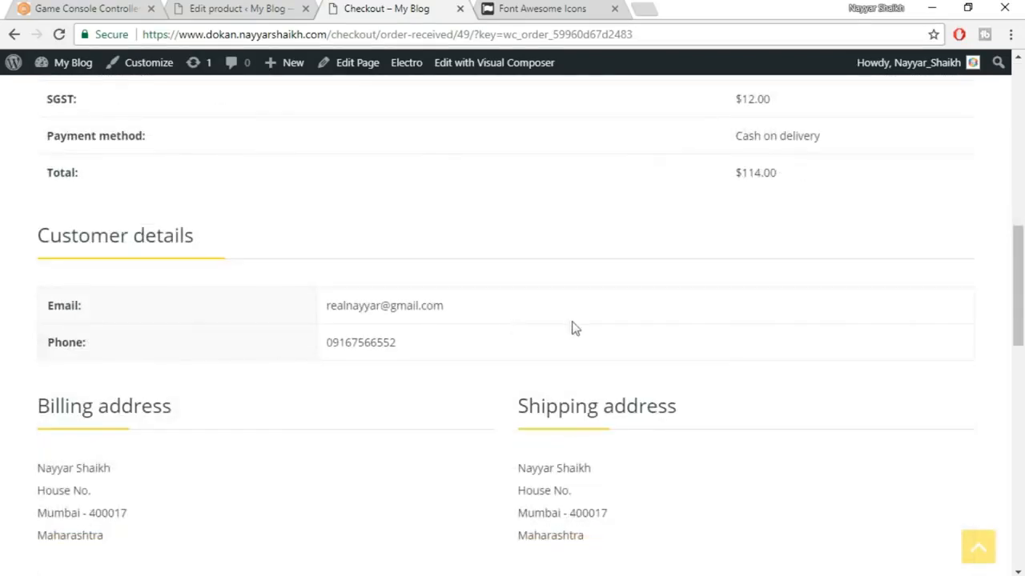
{"action": "scroll", "coordinate": [573, 327], "scroll_direction": "down", "scroll_amount": 2}
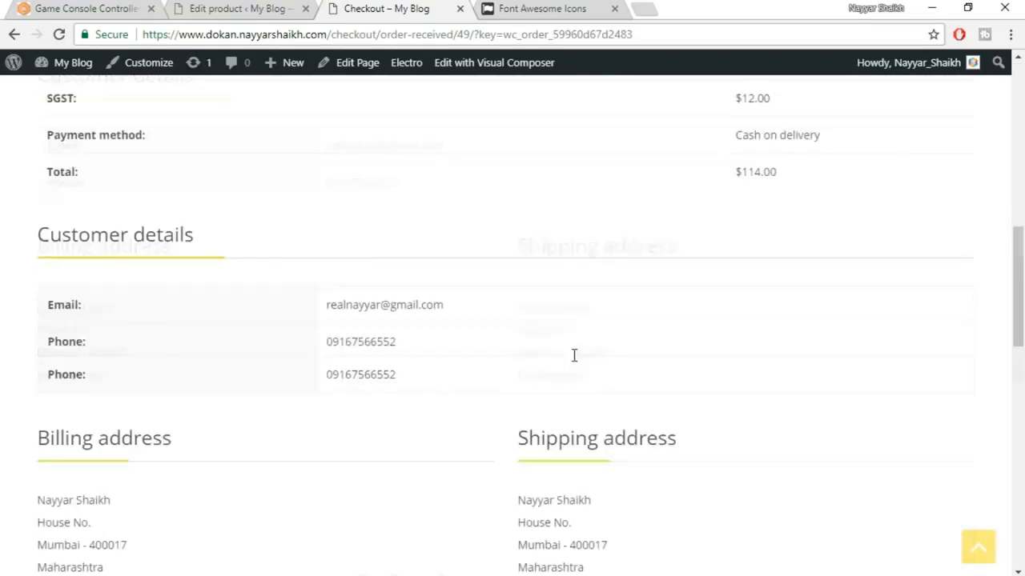
{"action": "scroll", "coordinate": [573, 355], "scroll_direction": "down", "scroll_amount": 5}
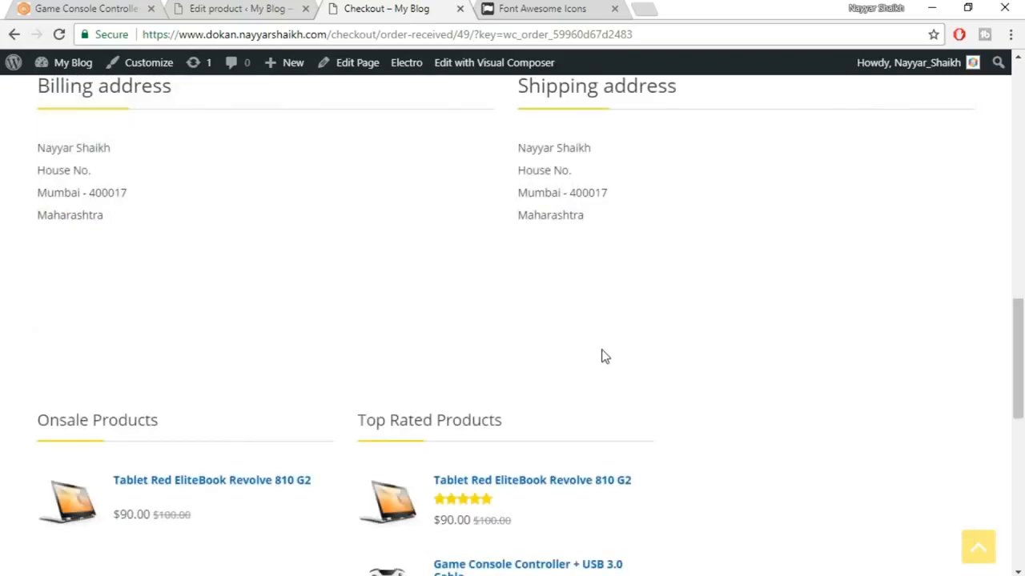
{"action": "scroll", "coordinate": [604, 357], "scroll_direction": "up", "scroll_amount": 7}
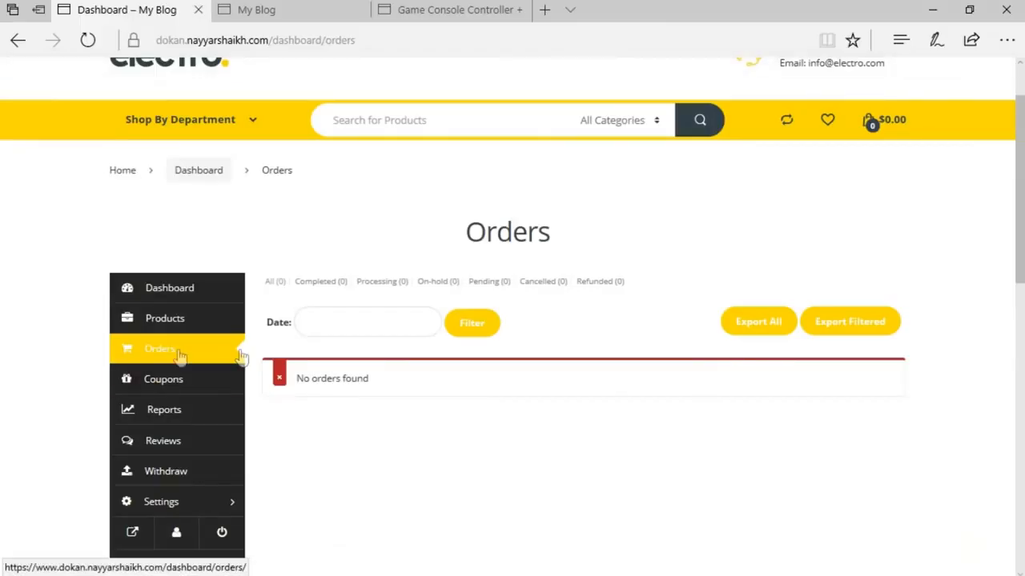
Step: Refresh the seller's Orders list and open Order 49's details
{"action": "left_click", "coordinate": [88, 42]}
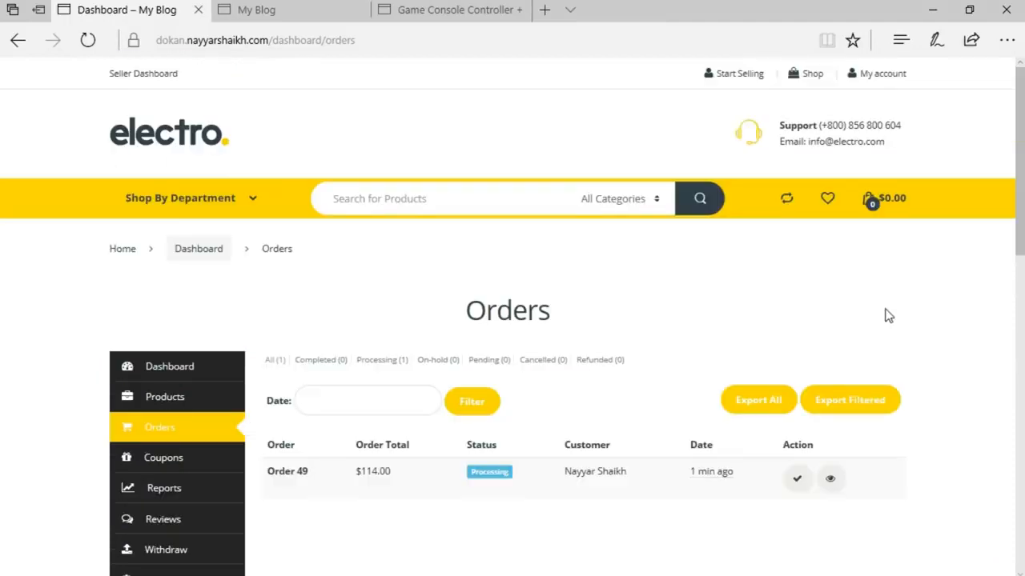
{"action": "scroll", "coordinate": [889, 316], "scroll_direction": "down", "scroll_amount": 1}
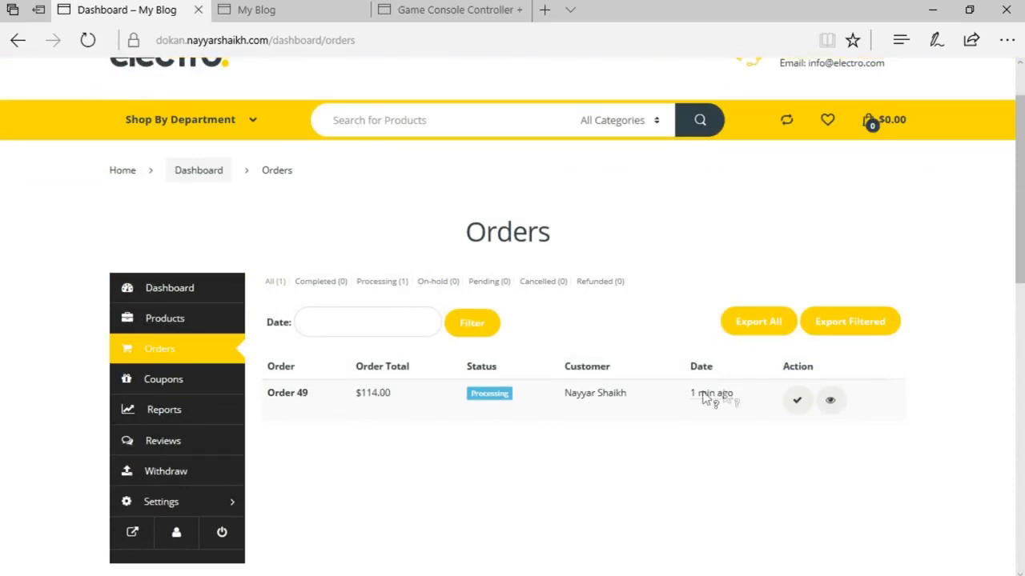
{"action": "left_click", "coordinate": [833, 408]}
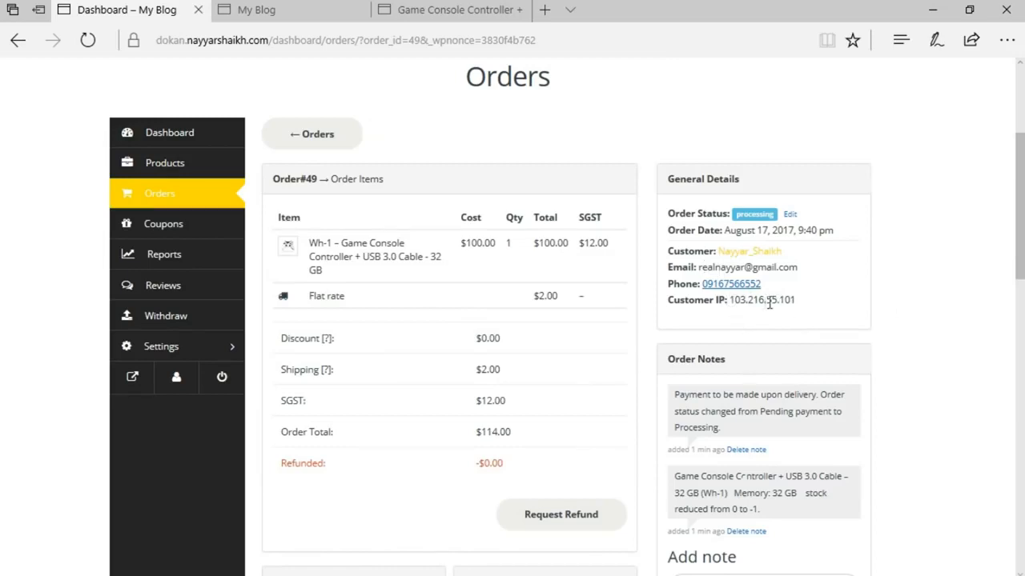
{"action": "scroll", "coordinate": [879, 305], "scroll_direction": "down", "scroll_amount": 4}
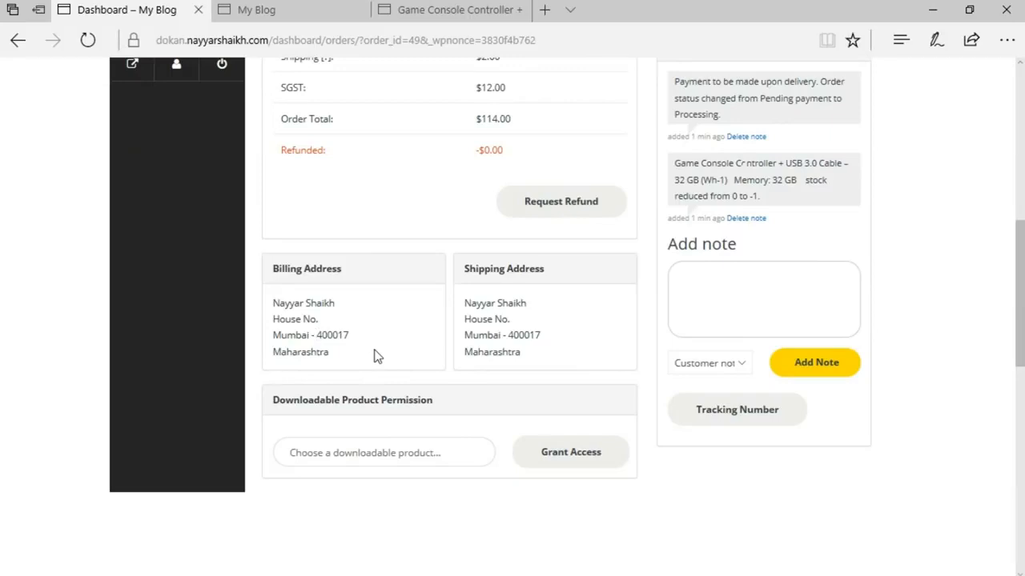
Step: Start an order note and keep its type set to note for the customer
{"action": "left_click", "coordinate": [782, 314]}
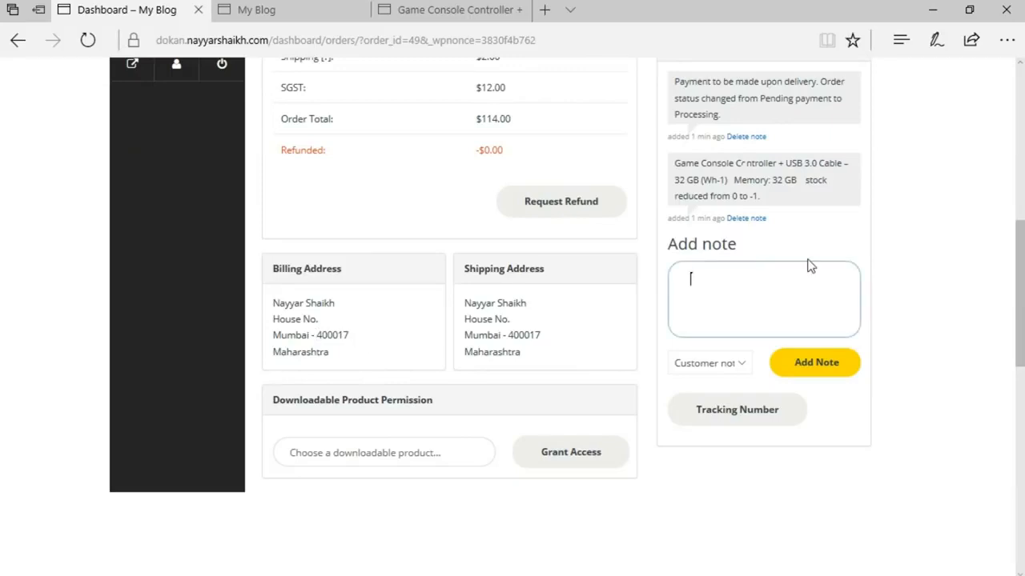
{"action": "scroll", "coordinate": [924, 283], "scroll_direction": "up", "scroll_amount": 1}
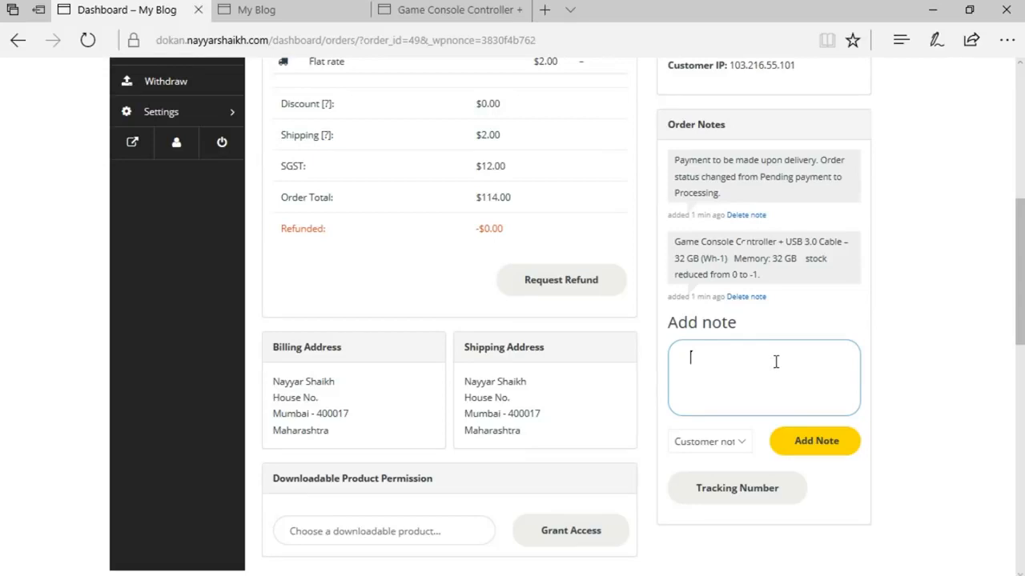
{"action": "left_click", "coordinate": [740, 445]}
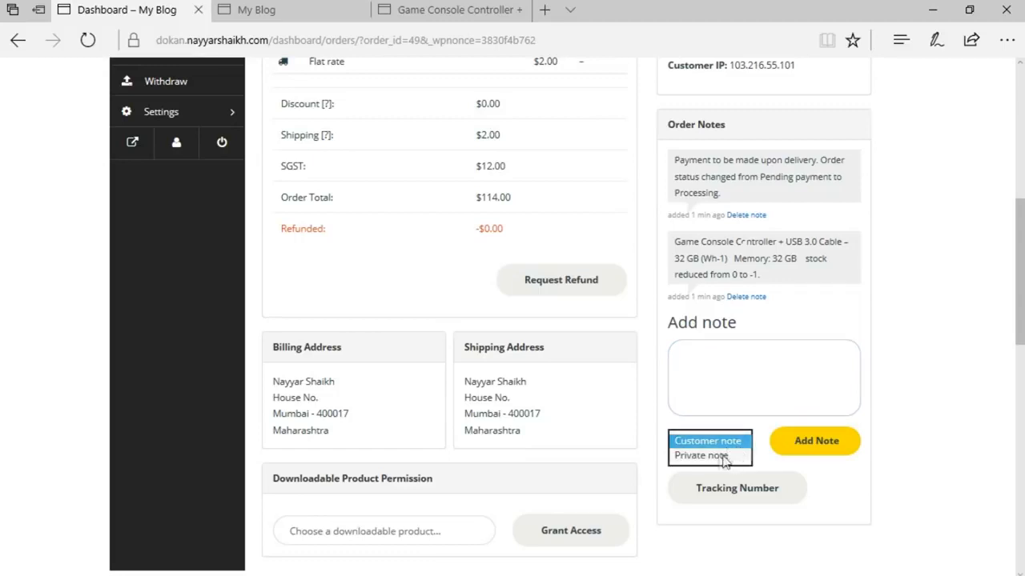
{"action": "left_click", "coordinate": [829, 449]}
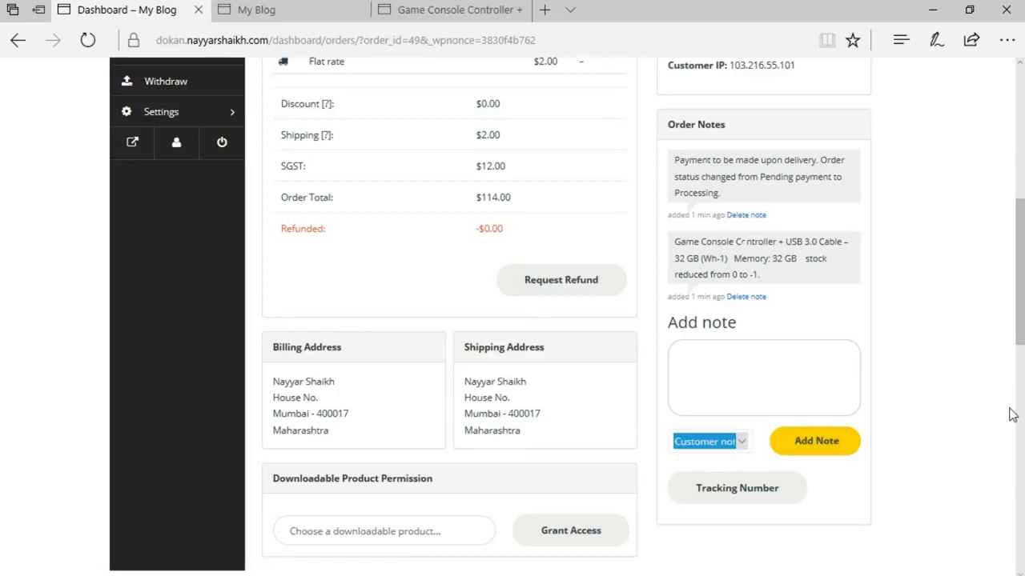
{"action": "scroll", "coordinate": [1010, 414], "scroll_direction": "up", "scroll_amount": 4}
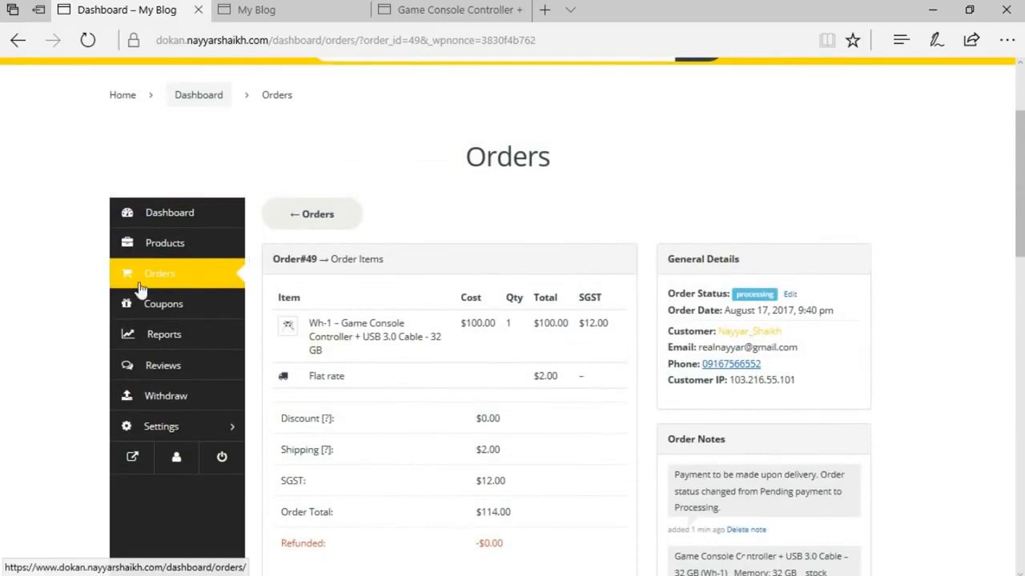
Step: Go back to the Orders list and mark Order 49 as Completed
{"action": "left_click", "coordinate": [157, 275]}
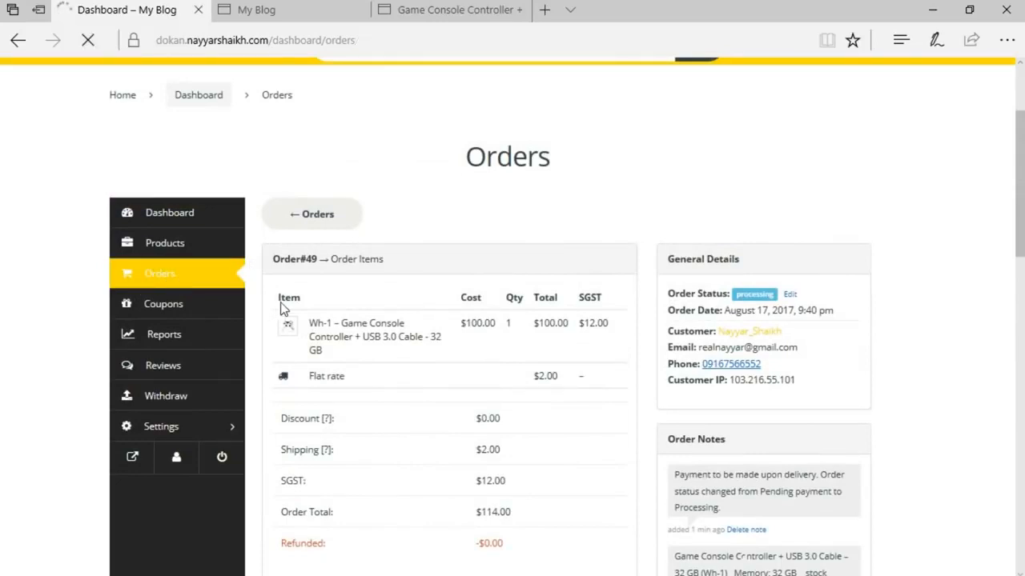
{"action": "scroll", "coordinate": [612, 321], "scroll_direction": "down", "scroll_amount": 1}
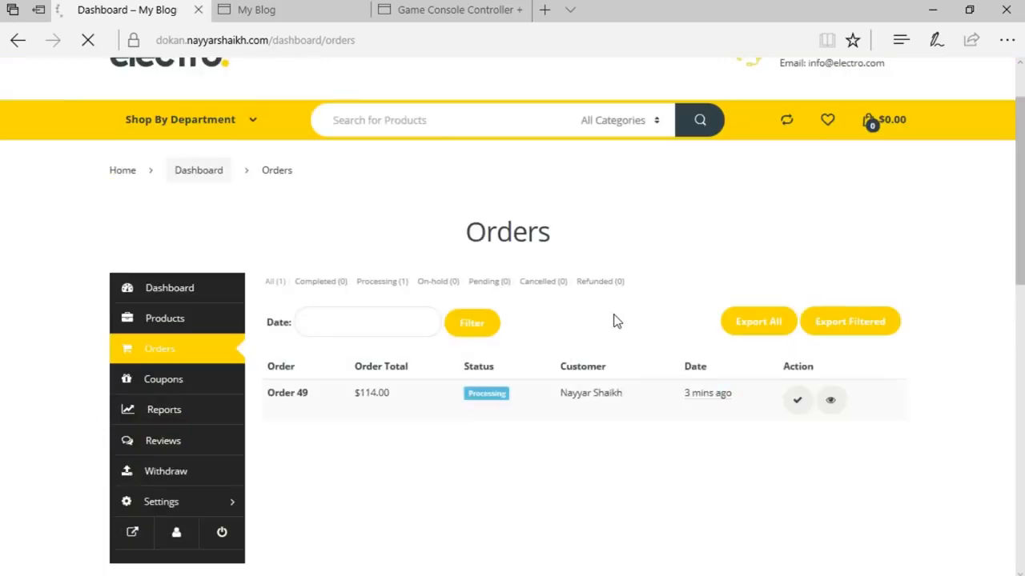
{"action": "left_click", "coordinate": [797, 402]}
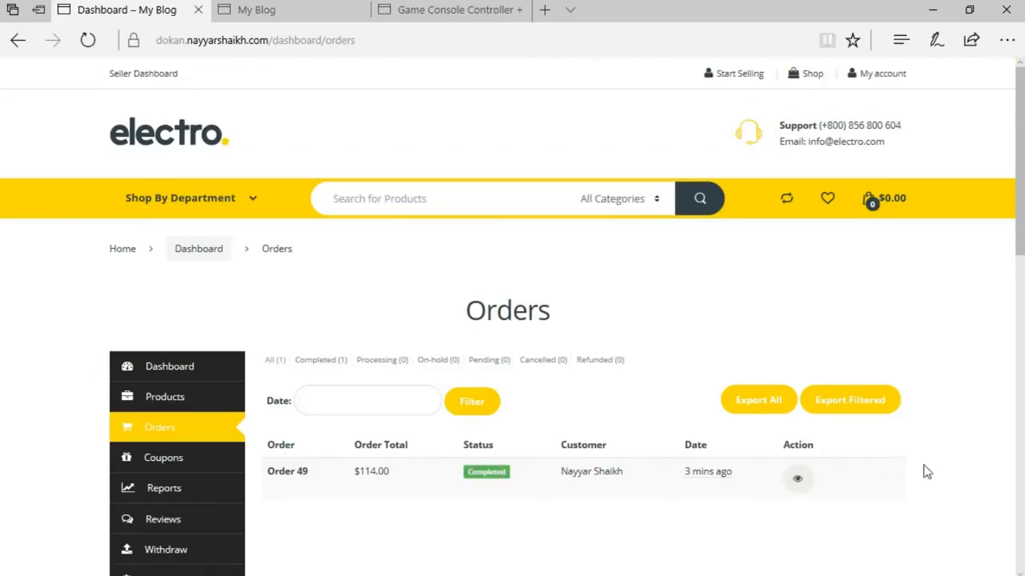
{"action": "scroll", "coordinate": [926, 473], "scroll_direction": "down", "scroll_amount": 2}
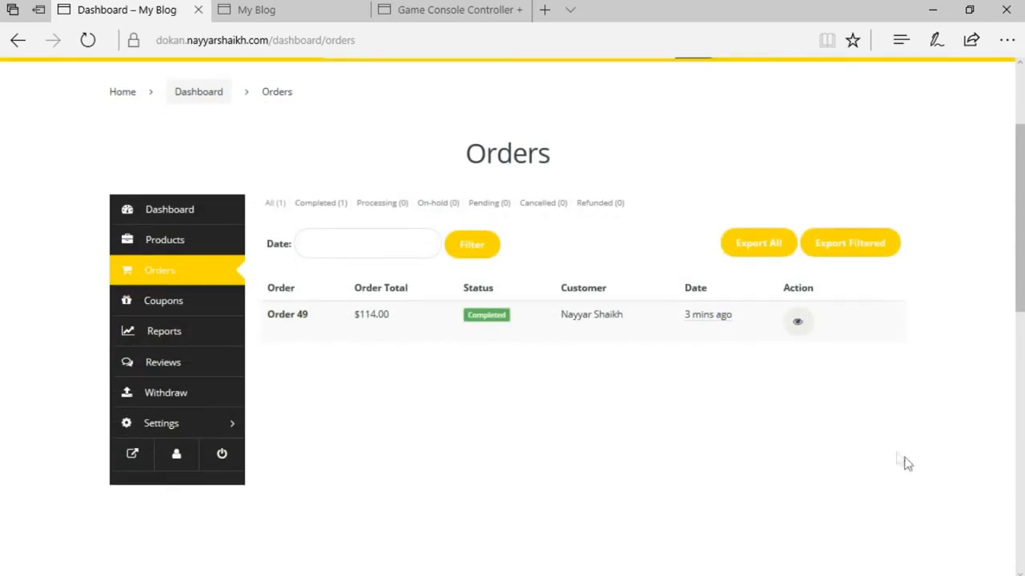
Step: Start a new coupon titled D10 with the description 'Get 10% OFF'
{"action": "left_click", "coordinate": [169, 305]}
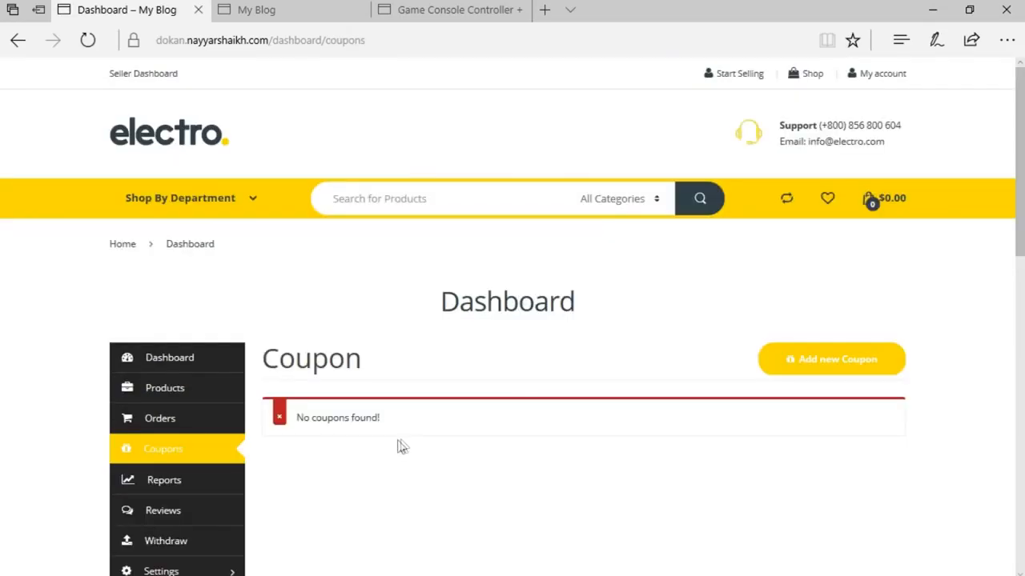
{"action": "left_click", "coordinate": [829, 362]}
{"action": "left_click", "coordinate": [492, 256]}
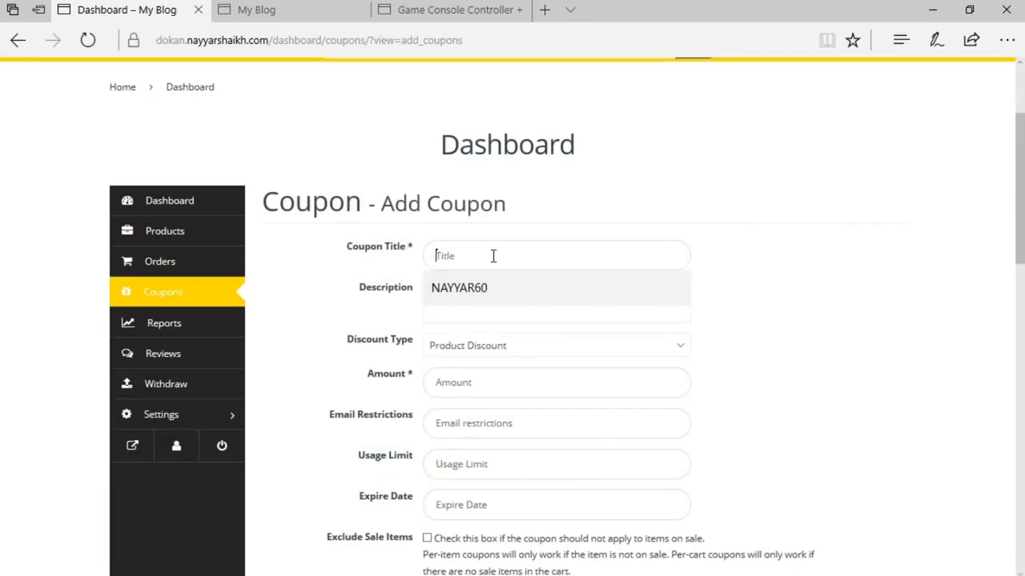
{"action": "type", "text": "D10"}
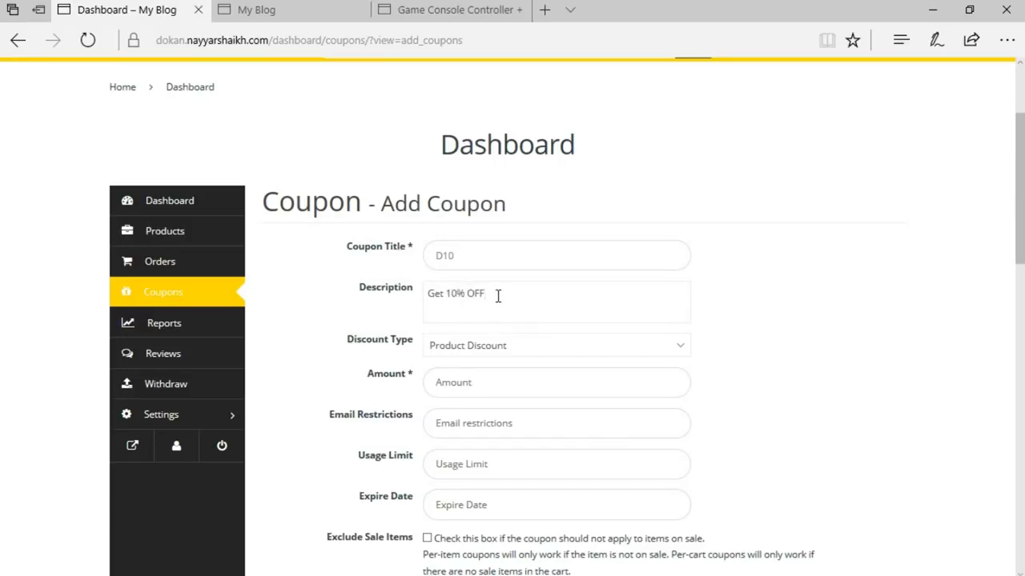
{"action": "scroll", "coordinate": [697, 304], "scroll_direction": "down", "scroll_amount": 1}
Step: Set the coupon's discount type to Product % Discount with amount 10
{"action": "left_click", "coordinate": [505, 267]}
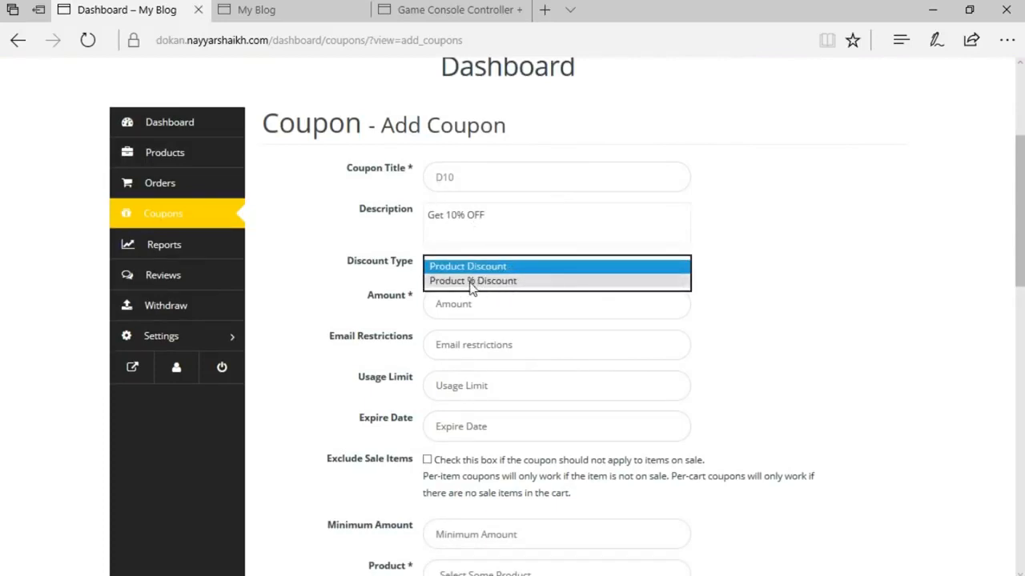
{"action": "left_click", "coordinate": [472, 281]}
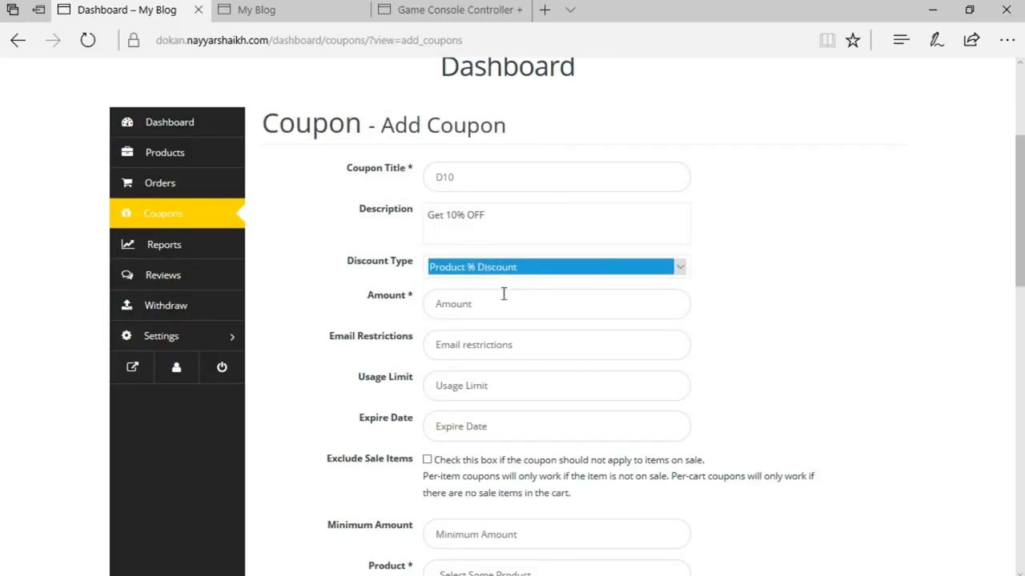
{"action": "left_click", "coordinate": [495, 303]}
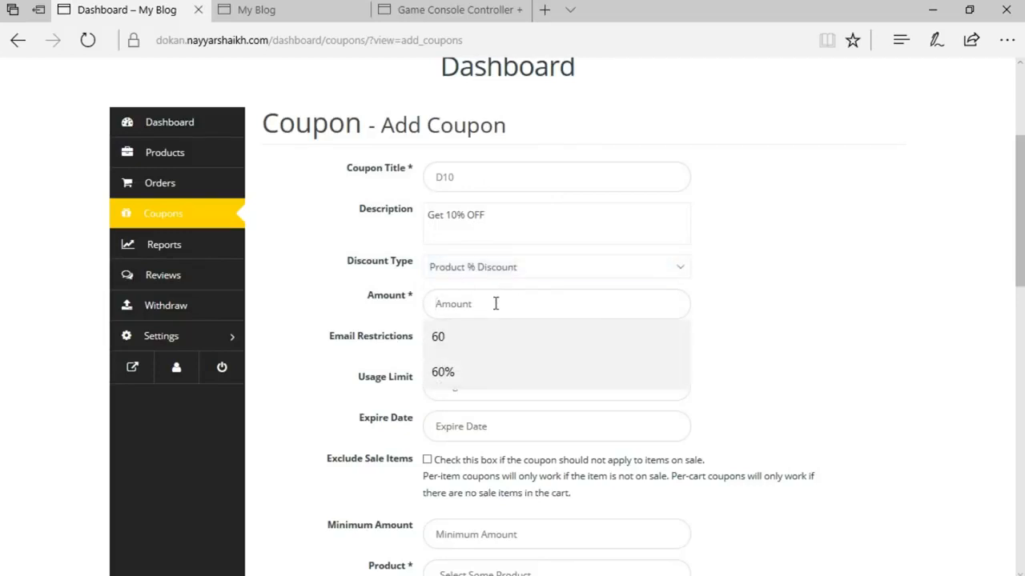
{"action": "type", "text": "10"}
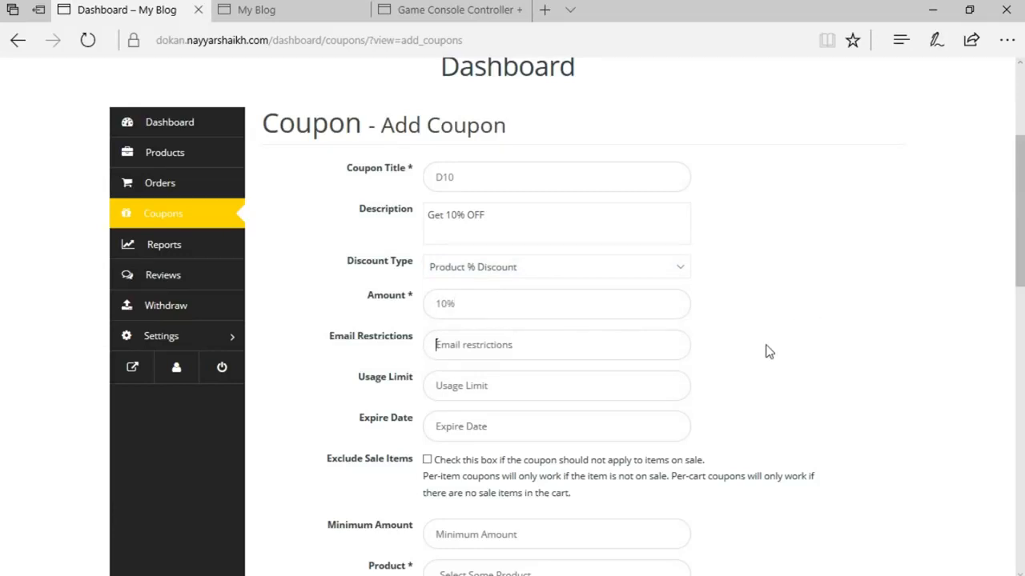
{"action": "scroll", "coordinate": [768, 352], "scroll_direction": "down", "scroll_amount": 2}
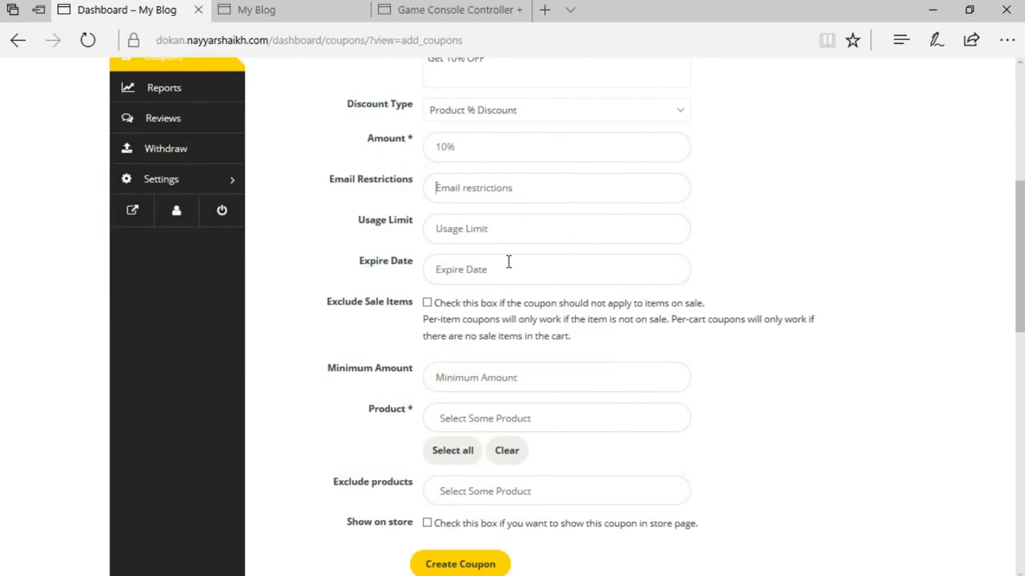
Step: Set the coupon expiry to 31 August 2017 and the minimum amount to 100
{"action": "scroll", "coordinate": [504, 252], "scroll_direction": "up", "scroll_amount": 1}
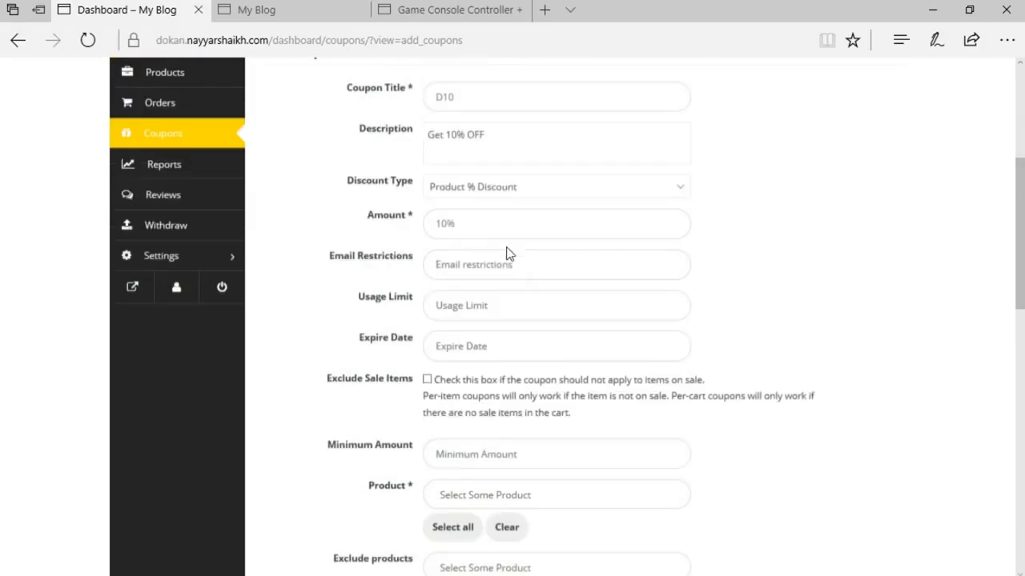
{"action": "left_click", "coordinate": [490, 347]}
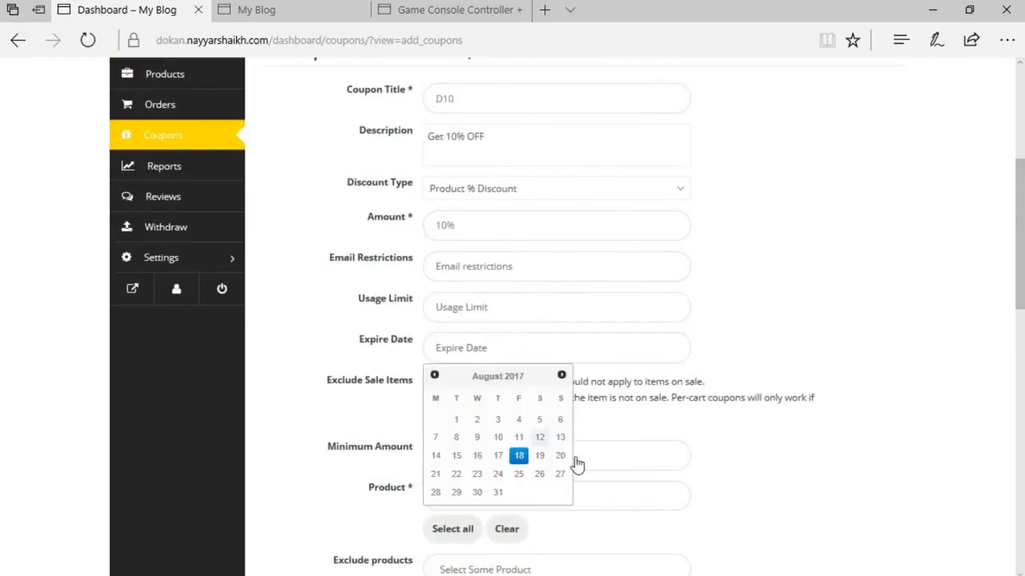
{"action": "left_click", "coordinate": [497, 491]}
{"action": "scroll", "coordinate": [885, 351], "scroll_direction": "down", "scroll_amount": 1}
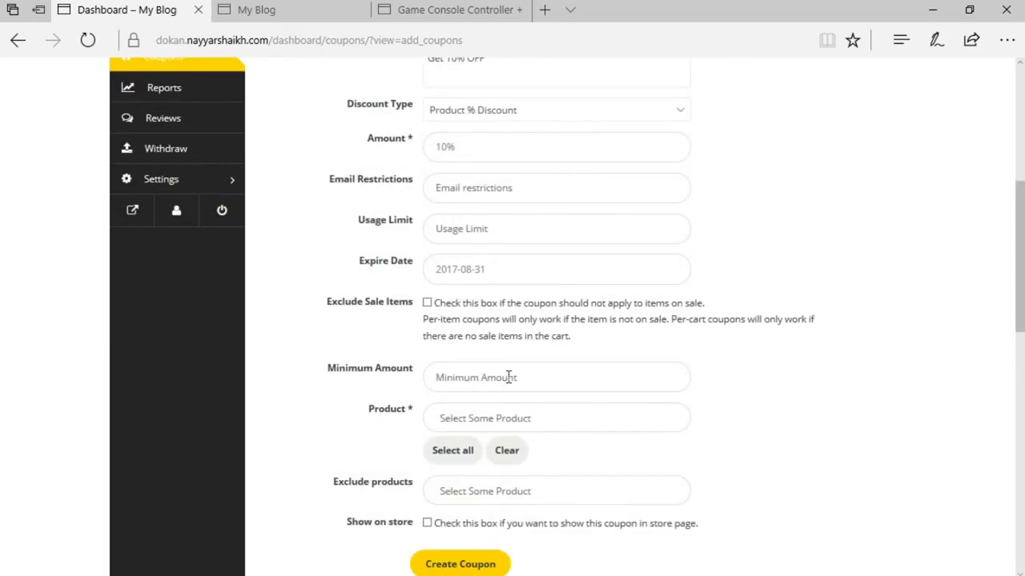
{"action": "left_click", "coordinate": [622, 379]}
{"action": "type", "text": "100"}
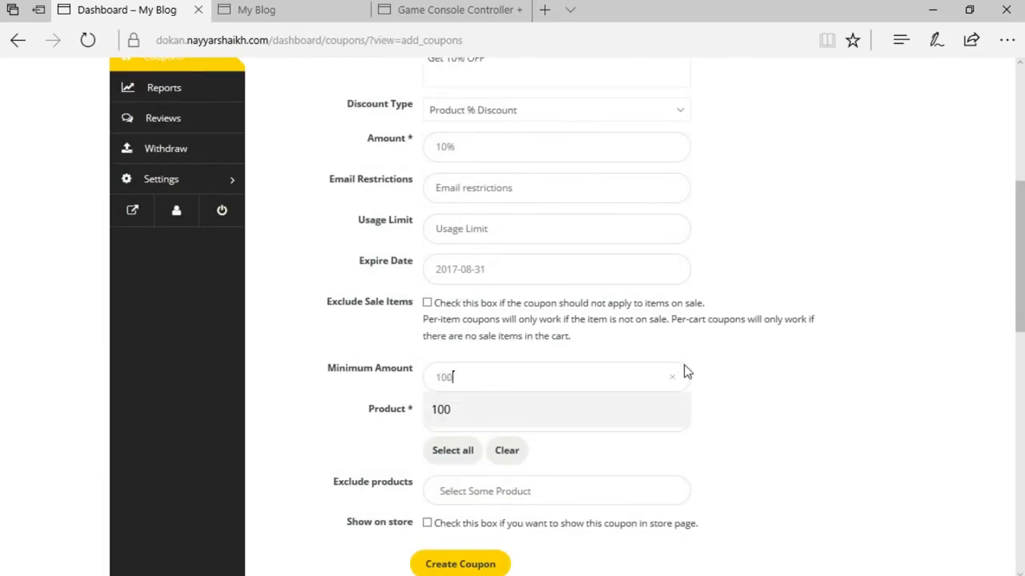
{"action": "left_click", "coordinate": [782, 400]}
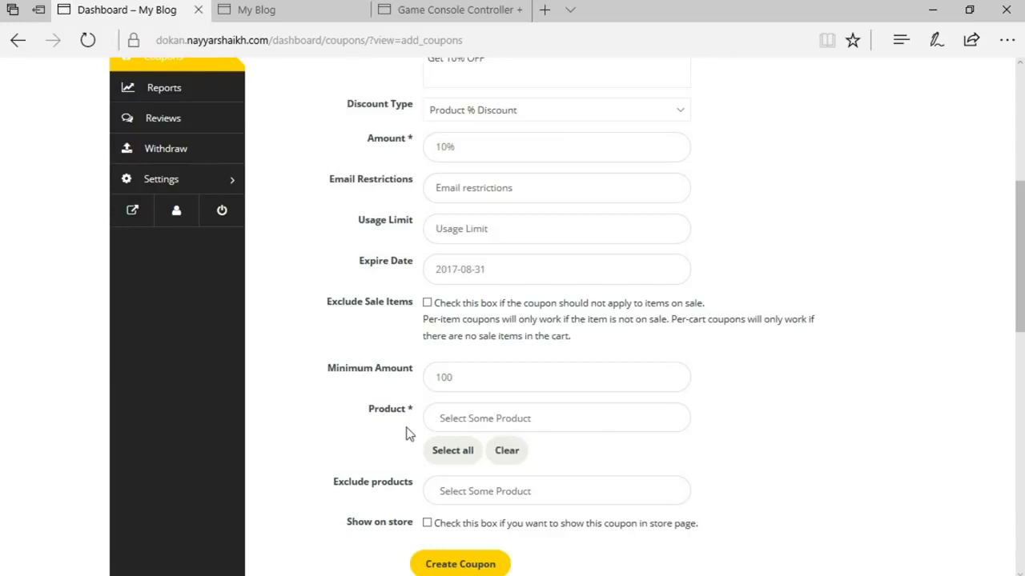
Step: Tick Exclude Sale Items and submit, which returns a 'Please specify any products' error
{"action": "left_click", "coordinate": [470, 416]}
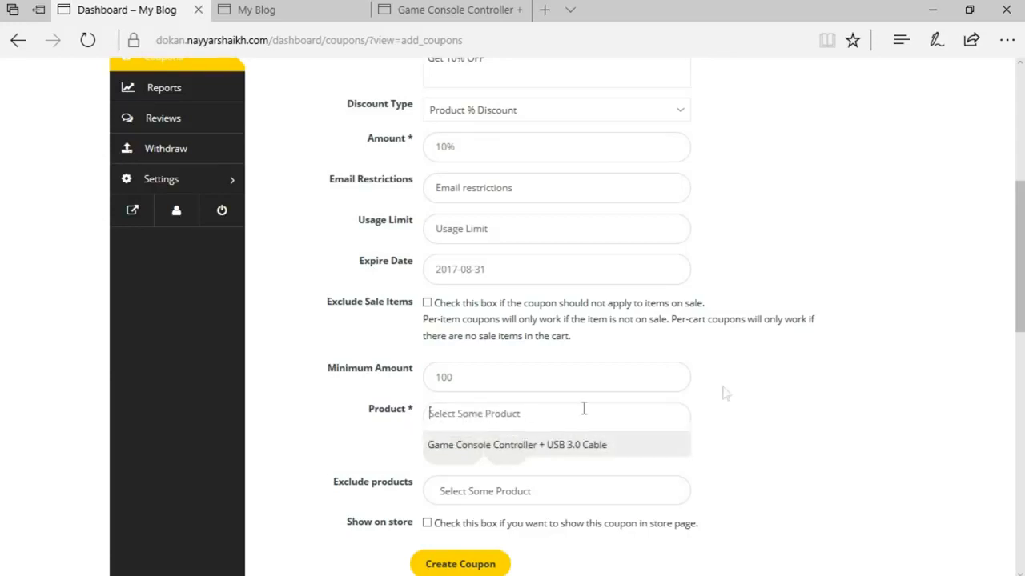
{"action": "left_click", "coordinate": [824, 393]}
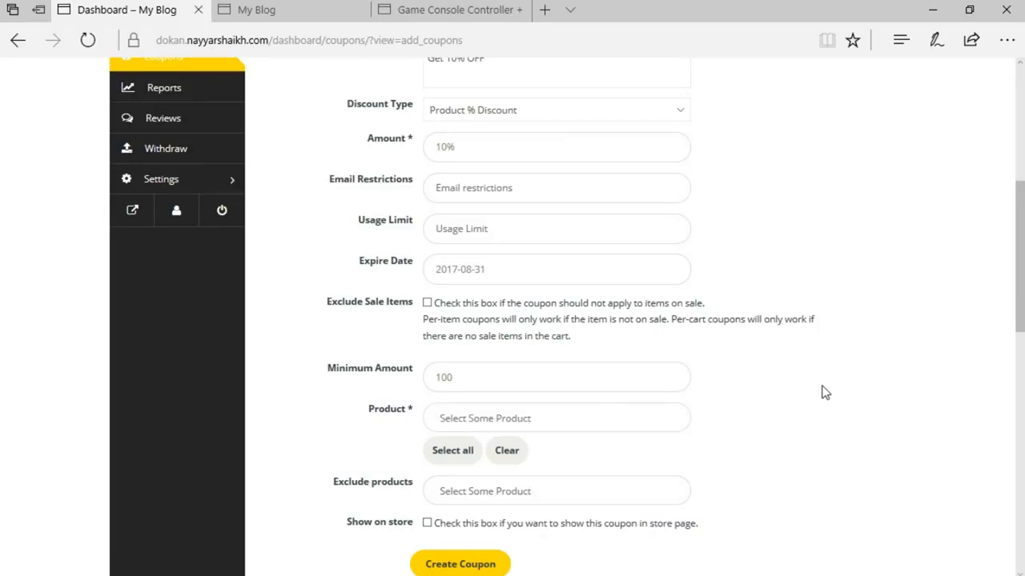
{"action": "left_click", "coordinate": [428, 303]}
{"action": "scroll", "coordinate": [761, 382], "scroll_direction": "down", "scroll_amount": 3}
{"action": "left_click", "coordinate": [463, 337]}
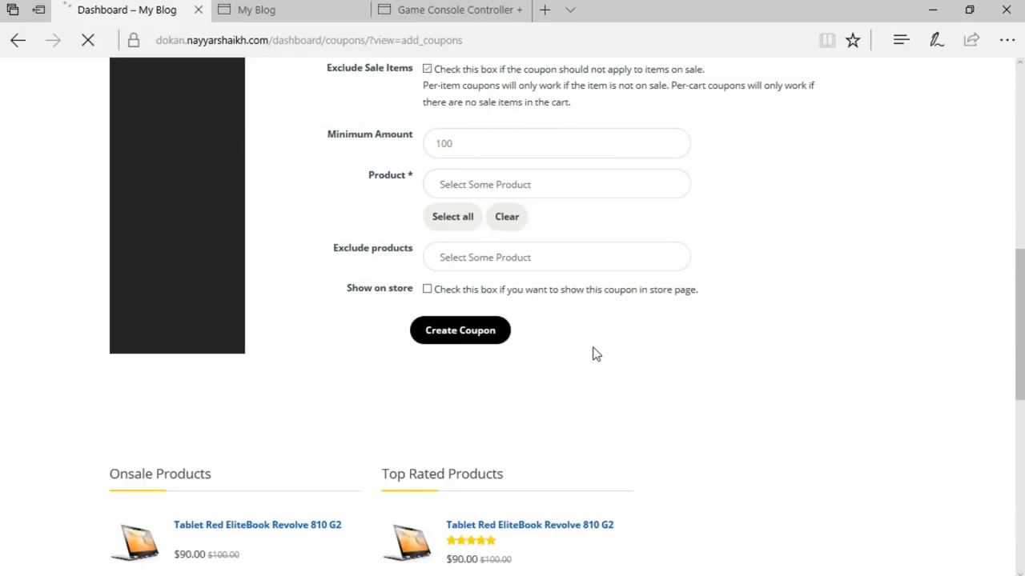
{"action": "scroll", "coordinate": [784, 352], "scroll_direction": "down", "scroll_amount": 1}
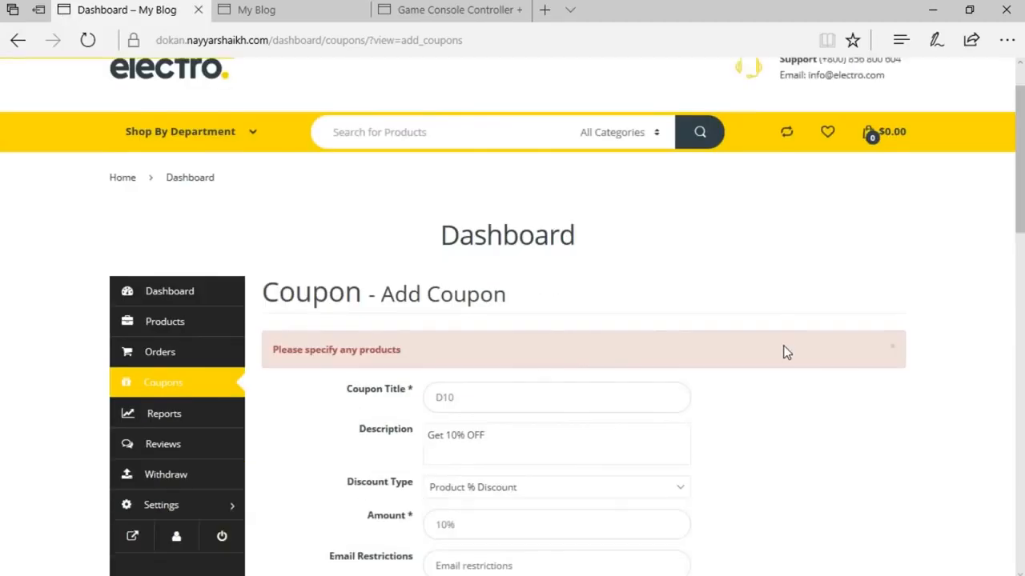
Step: Restrict coupon D10 to Game Console Controller + USB 3.0 Cable and create it
{"action": "scroll", "coordinate": [783, 352], "scroll_direction": "down", "scroll_amount": 8}
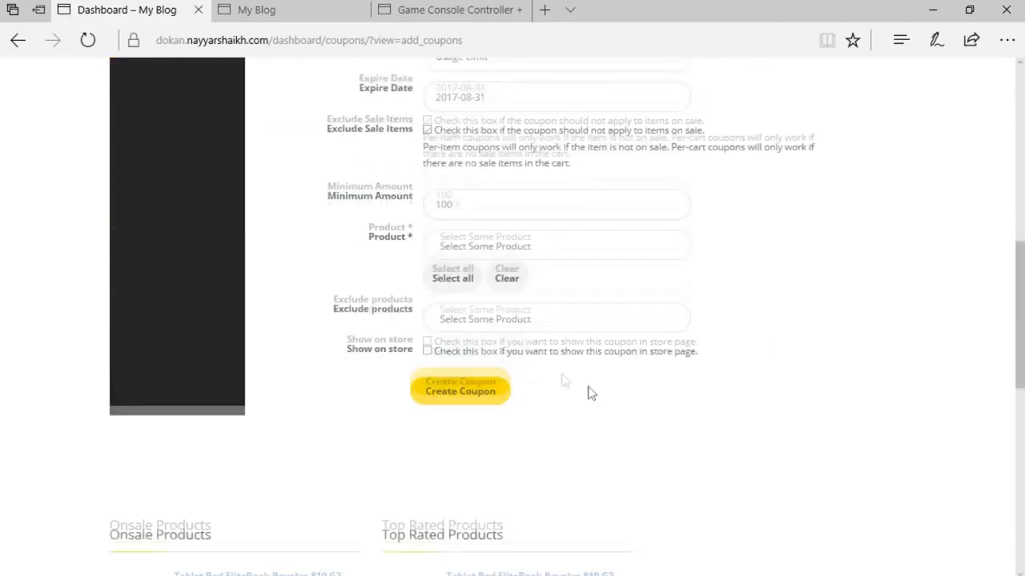
{"action": "left_click", "coordinate": [531, 311]}
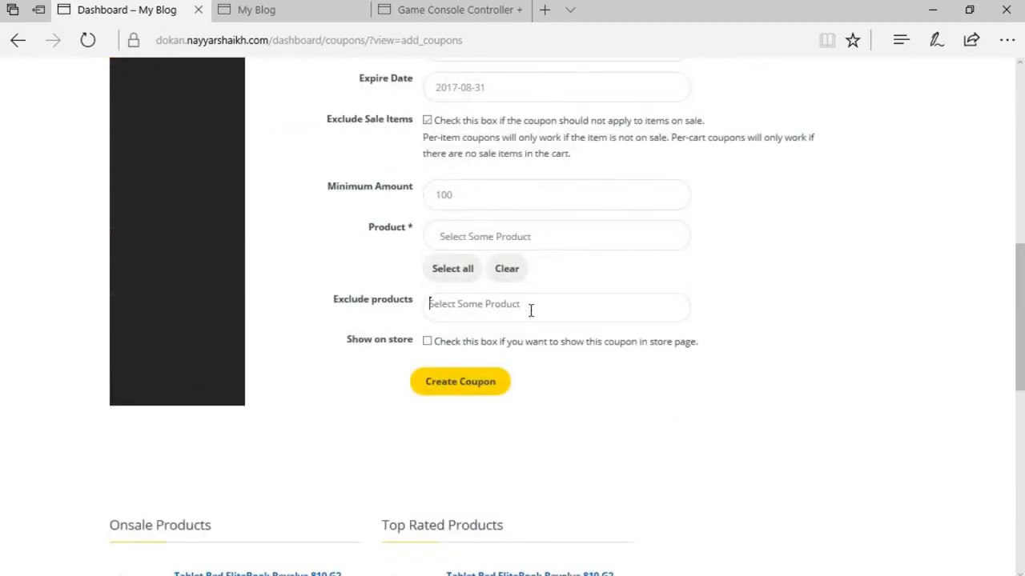
{"action": "left_click", "coordinate": [528, 244]}
{"action": "left_click", "coordinate": [574, 275]}
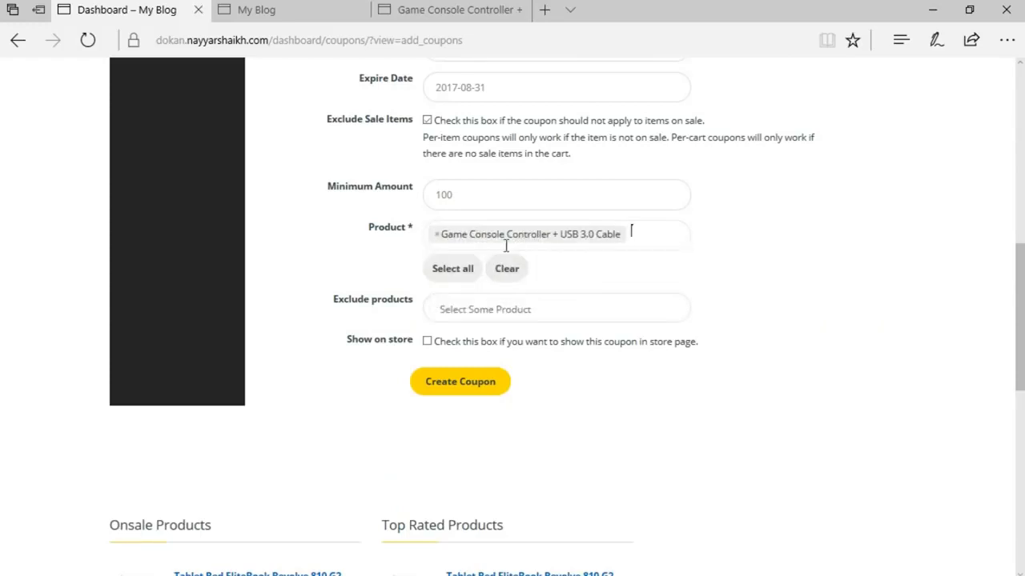
{"action": "left_click", "coordinate": [478, 389]}
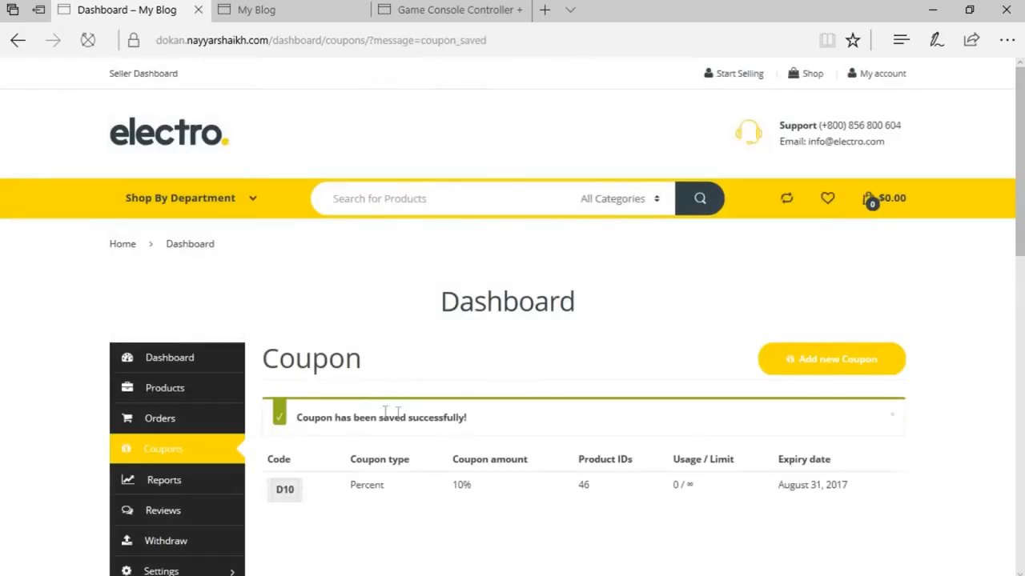
{"action": "scroll", "coordinate": [598, 427], "scroll_direction": "down", "scroll_amount": 1}
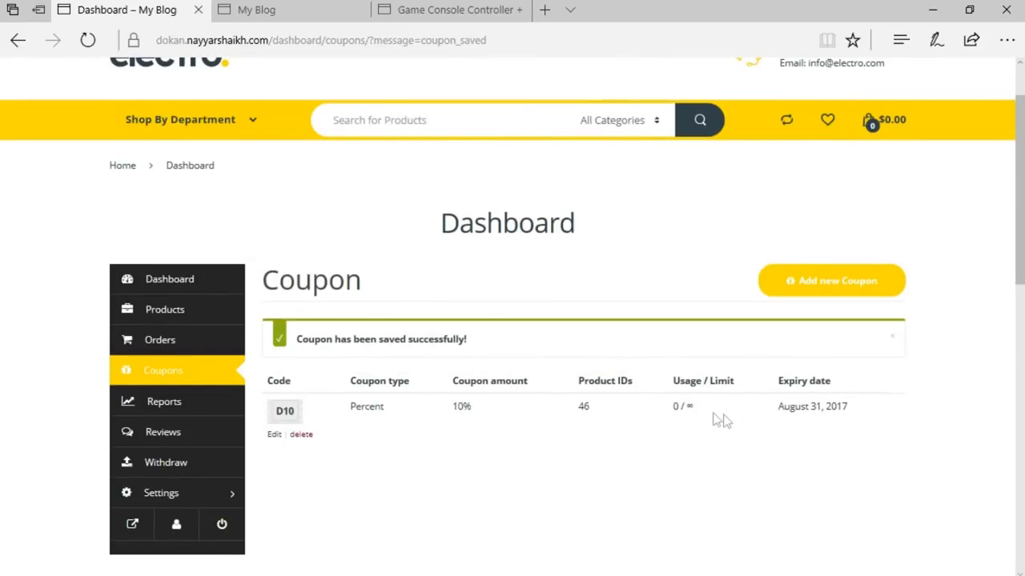
Step: Check the Reports overview's $114.00 sales and 3.68 average daily sales, then go to Reviews
{"action": "left_click", "coordinate": [198, 409]}
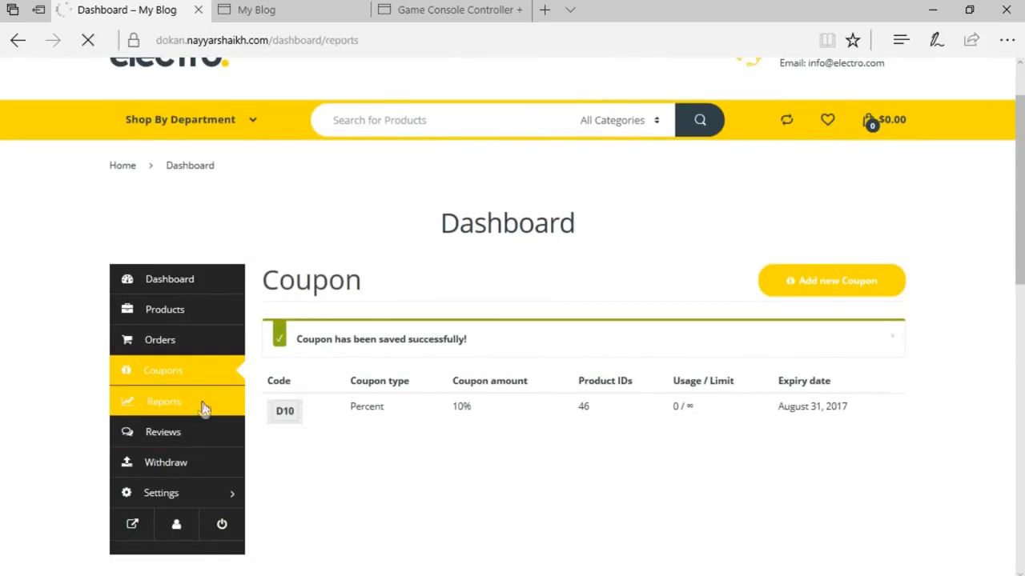
{"action": "scroll", "coordinate": [611, 370], "scroll_direction": "down", "scroll_amount": 3}
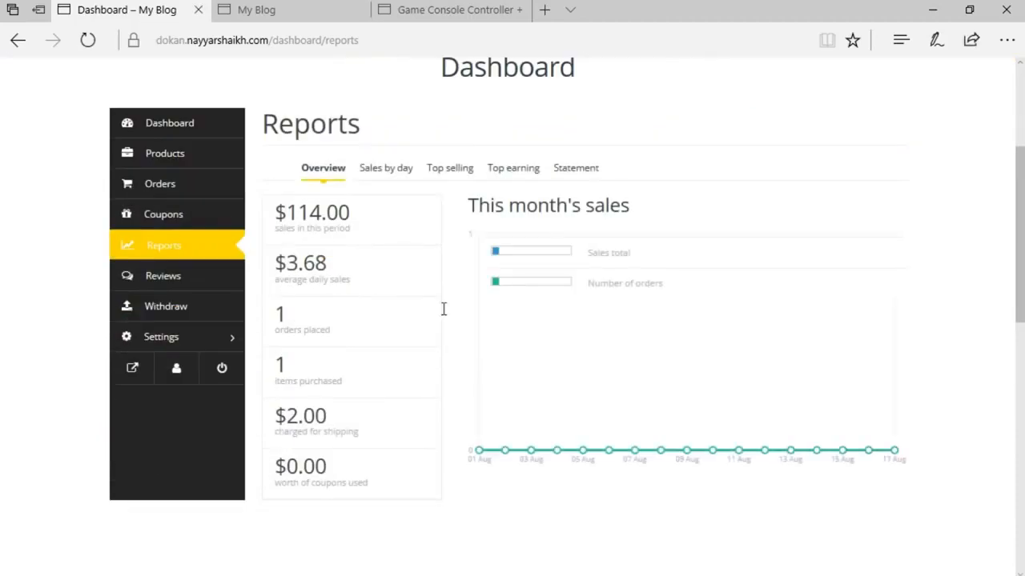
{"action": "left_click_drag", "start_coordinate": [286, 212], "coordinate": [321, 213]}
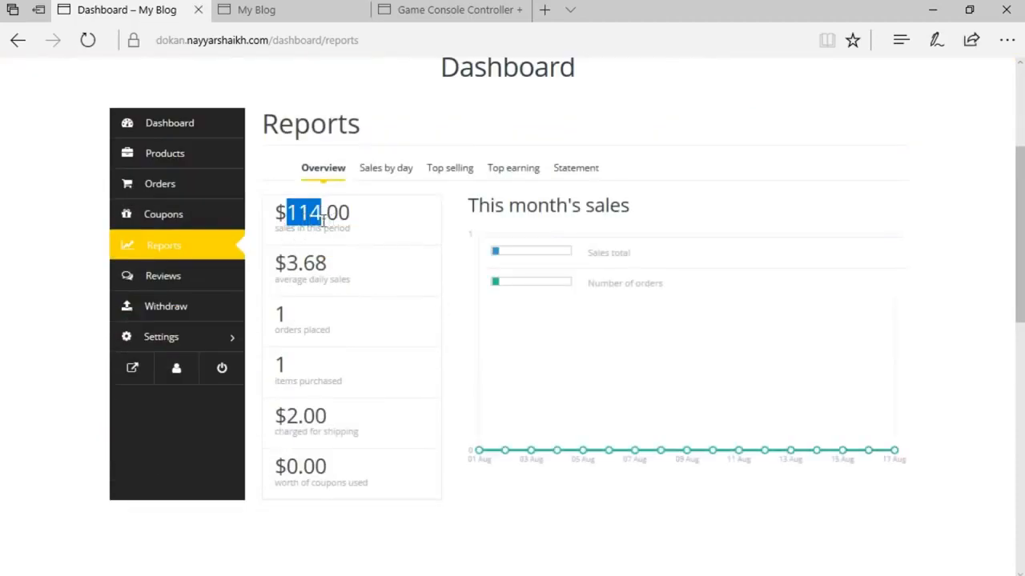
{"action": "left_click_drag", "start_coordinate": [328, 264], "coordinate": [286, 264]}
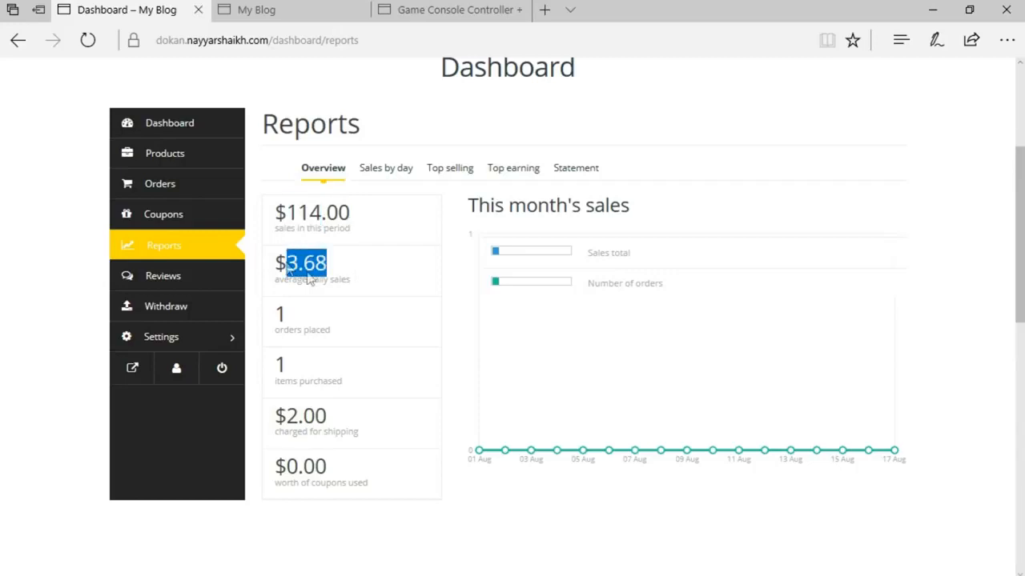
{"action": "left_click", "coordinate": [393, 288]}
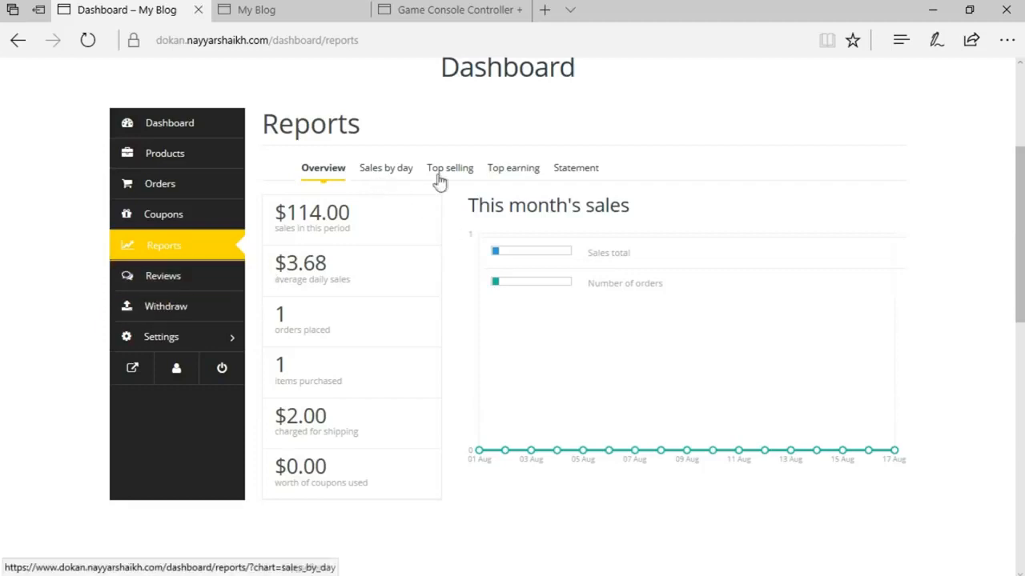
{"action": "left_click", "coordinate": [185, 285]}
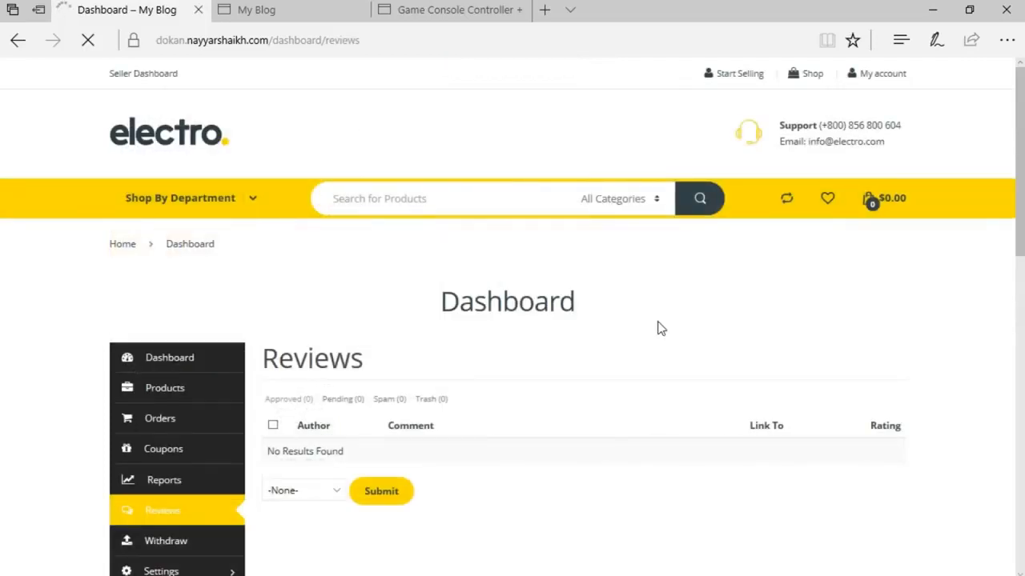
Step: Check the Withdraw page's $0.00 balance, $100.00 minimum withdrawal and withdraw threshold
{"action": "scroll", "coordinate": [659, 328], "scroll_direction": "down", "scroll_amount": 2}
{"action": "left_click", "coordinate": [210, 397]}
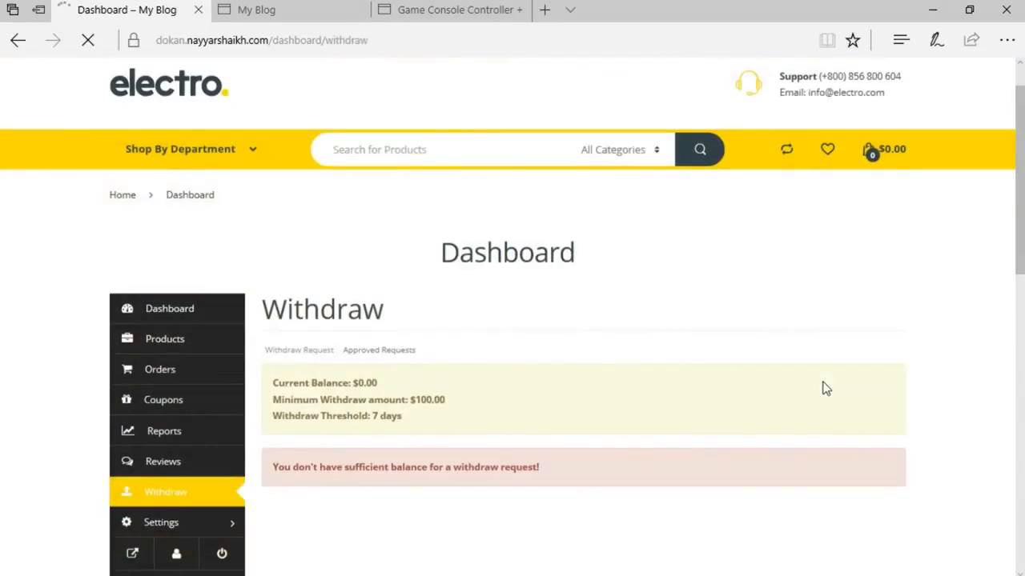
{"action": "scroll", "coordinate": [592, 360], "scroll_direction": "down", "scroll_amount": 2}
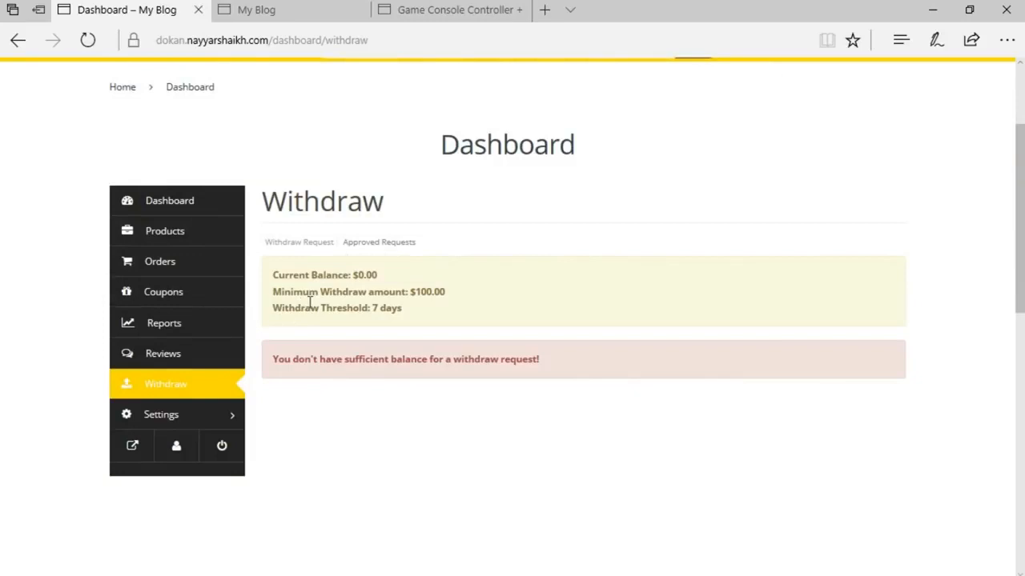
{"action": "left_click_drag", "start_coordinate": [445, 296], "coordinate": [368, 293]}
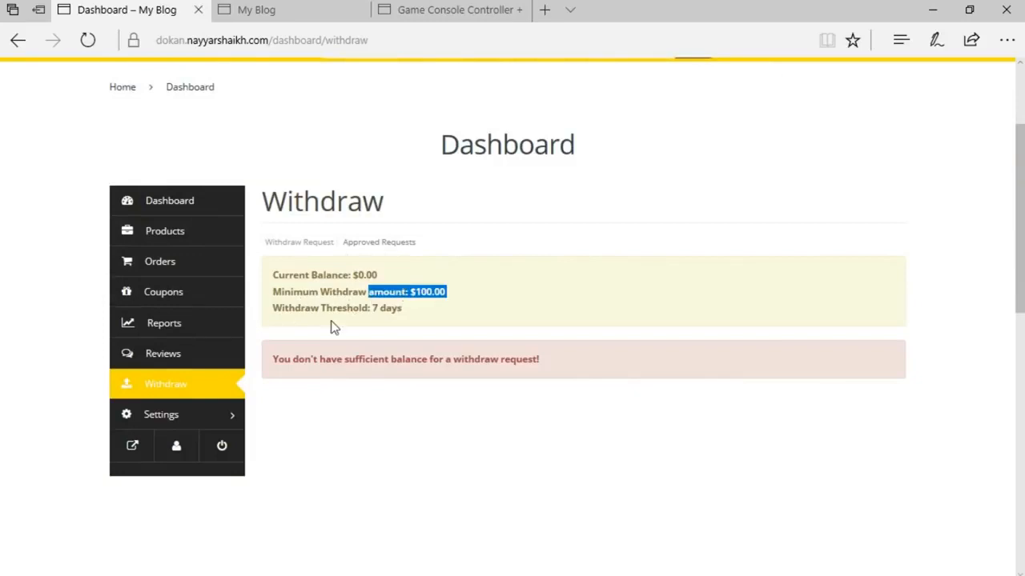
{"action": "left_click_drag", "start_coordinate": [274, 308], "coordinate": [463, 317]}
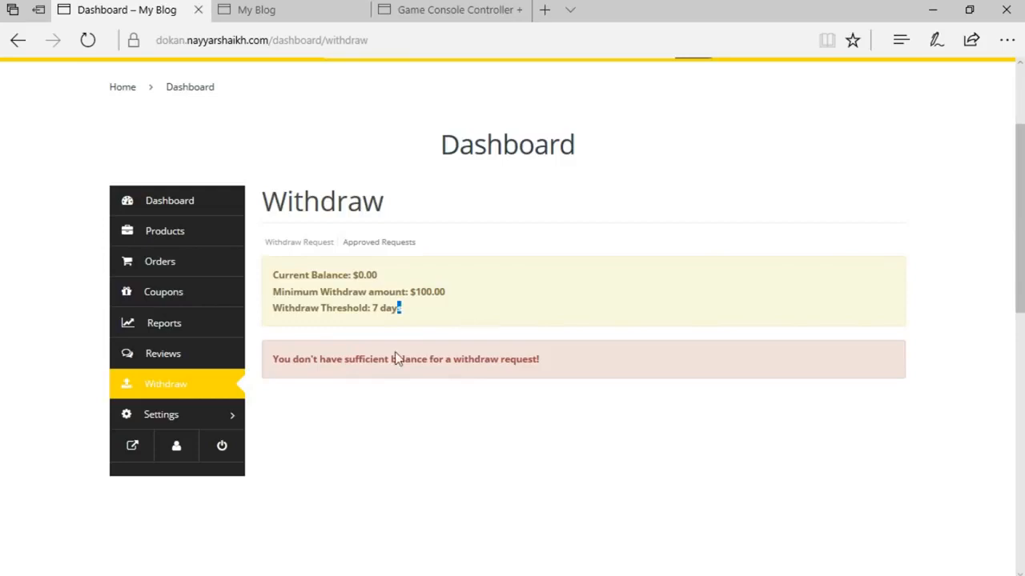
{"action": "left_click", "coordinate": [184, 424]}
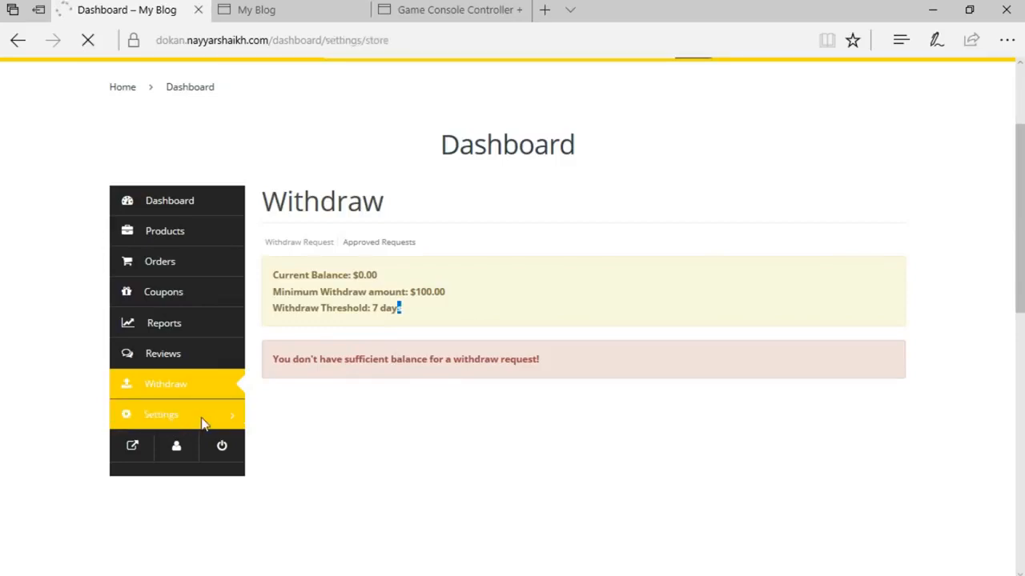
Step: Scroll over the Store settings page's banner, profile picture and 75% profile completion
{"action": "scroll", "coordinate": [745, 402], "scroll_direction": "down", "scroll_amount": 3}
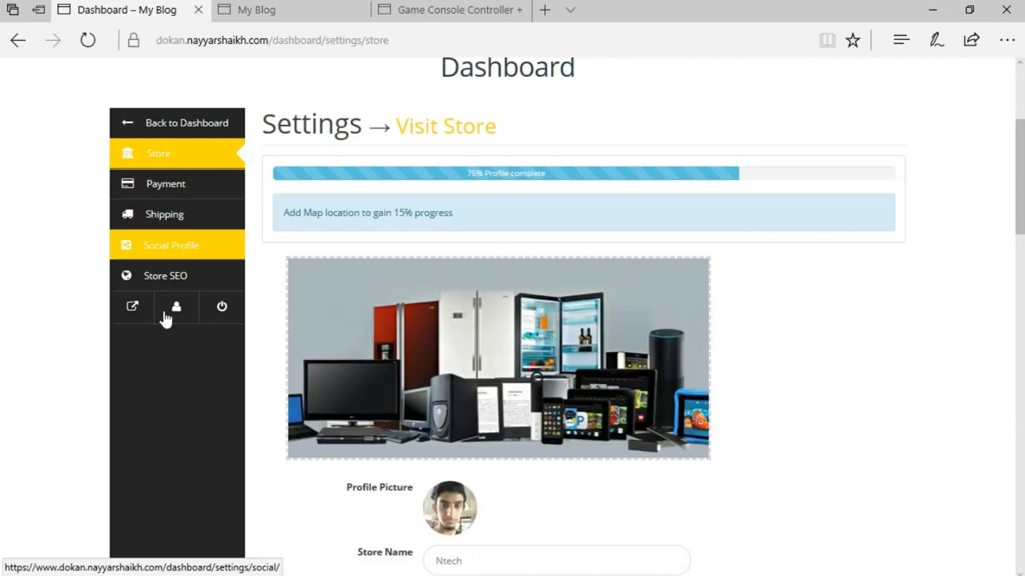
{"action": "scroll", "coordinate": [166, 424], "scroll_direction": "up", "scroll_amount": 3}
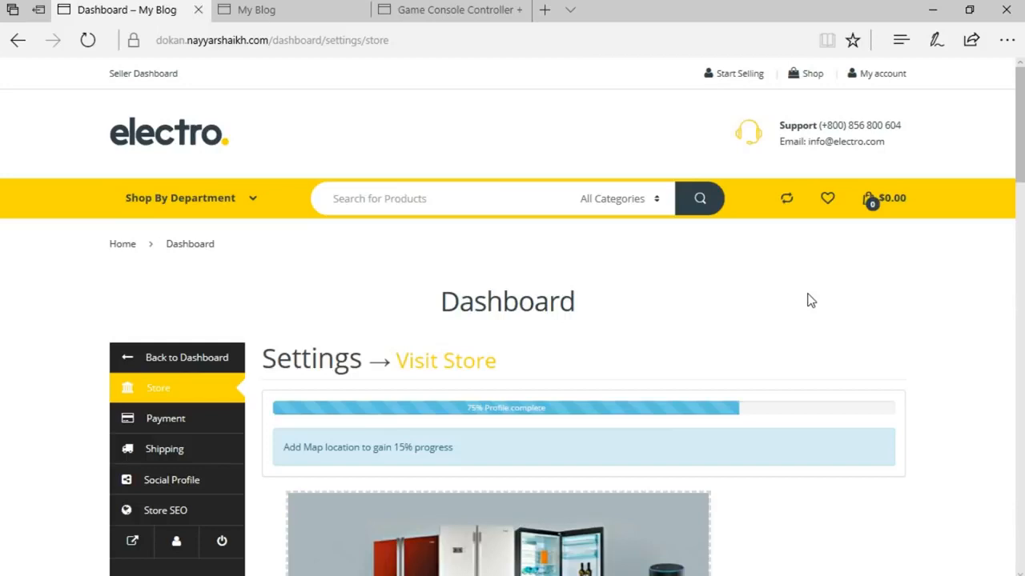
{"action": "scroll", "coordinate": [823, 322], "scroll_direction": "down", "scroll_amount": 1}
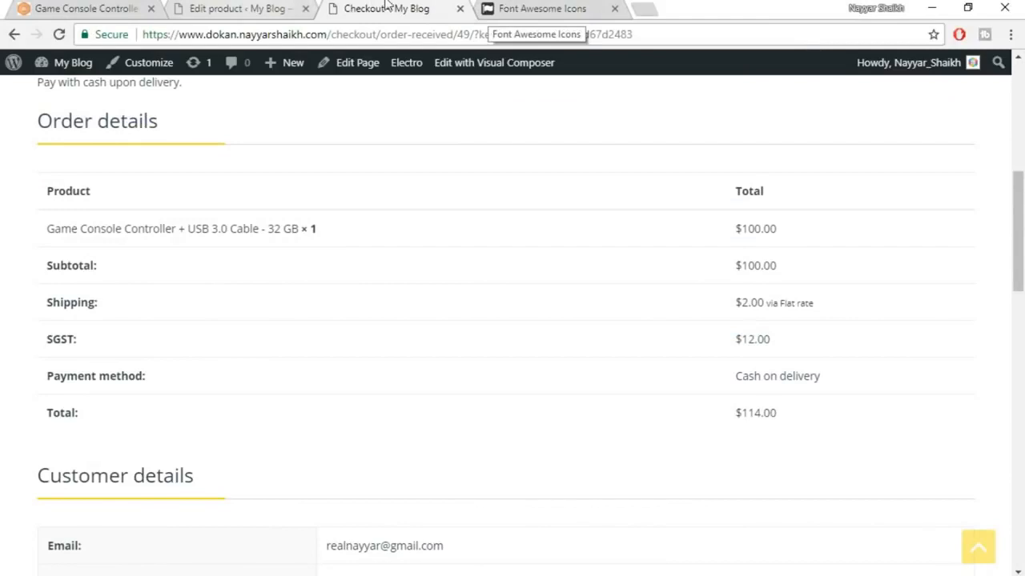
Step: Visit the storefront home page, then return to the Game Console Controller + USB 3.0 Cable edit page
{"action": "scroll", "coordinate": [452, 152], "scroll_direction": "up", "scroll_amount": 5}
{"action": "left_click", "coordinate": [128, 177]}
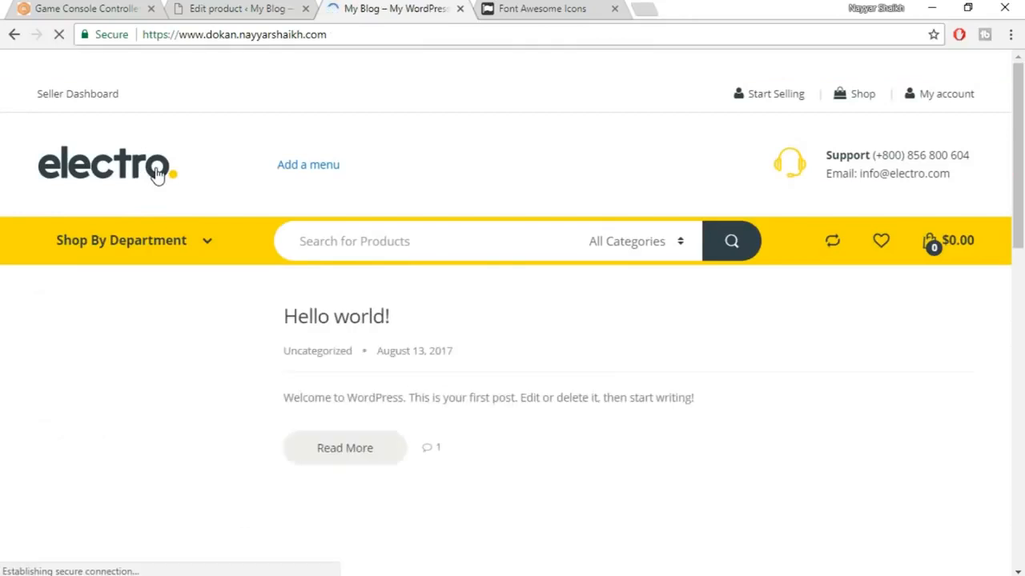
{"action": "left_click_drag", "start_coordinate": [1022, 192], "coordinate": [1022, 106]}
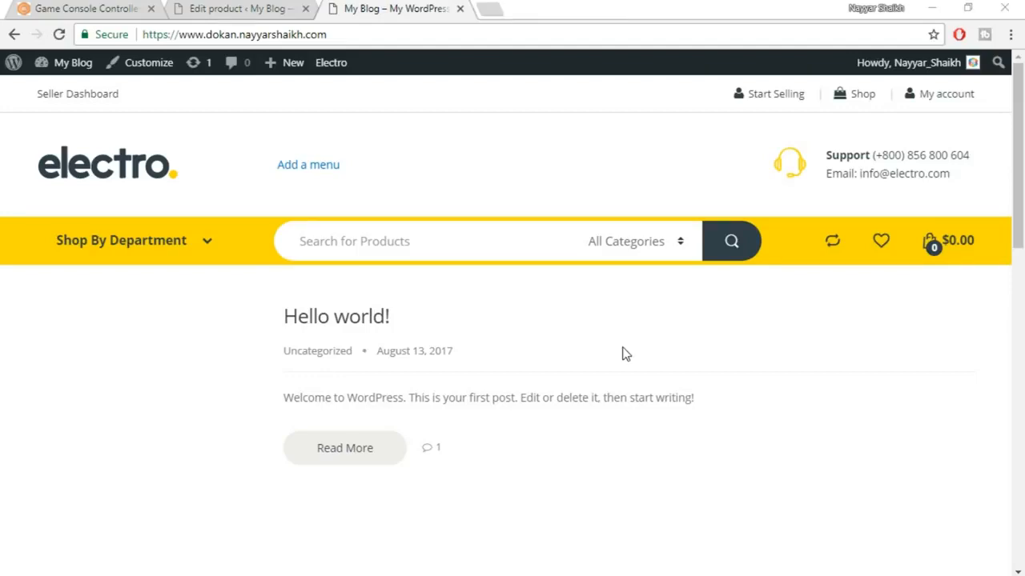
{"action": "left_click", "coordinate": [274, 7]}
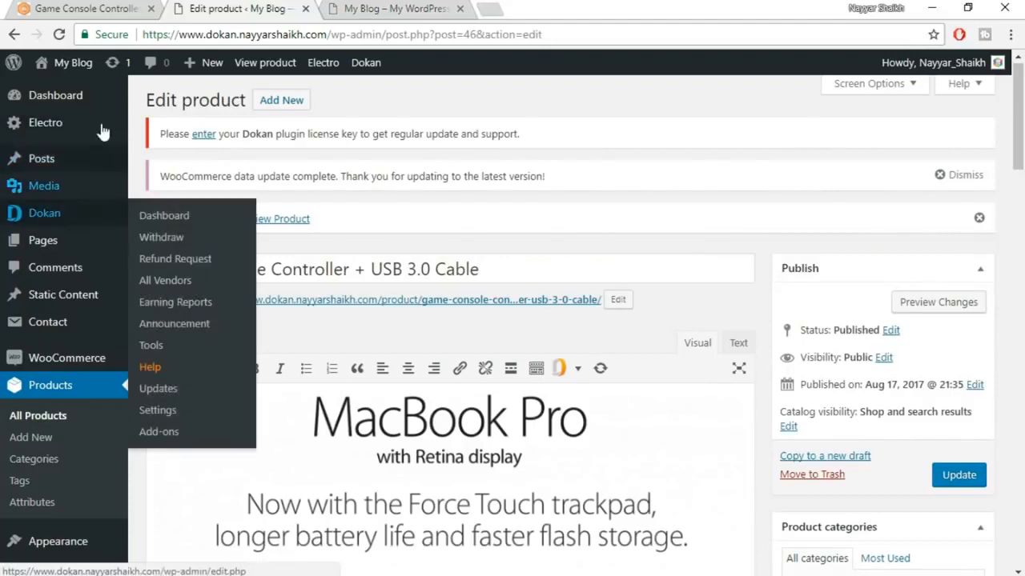
Step: Look over the department mega menus on the Electro storefront home page
{"action": "left_click", "coordinate": [99, 6]}
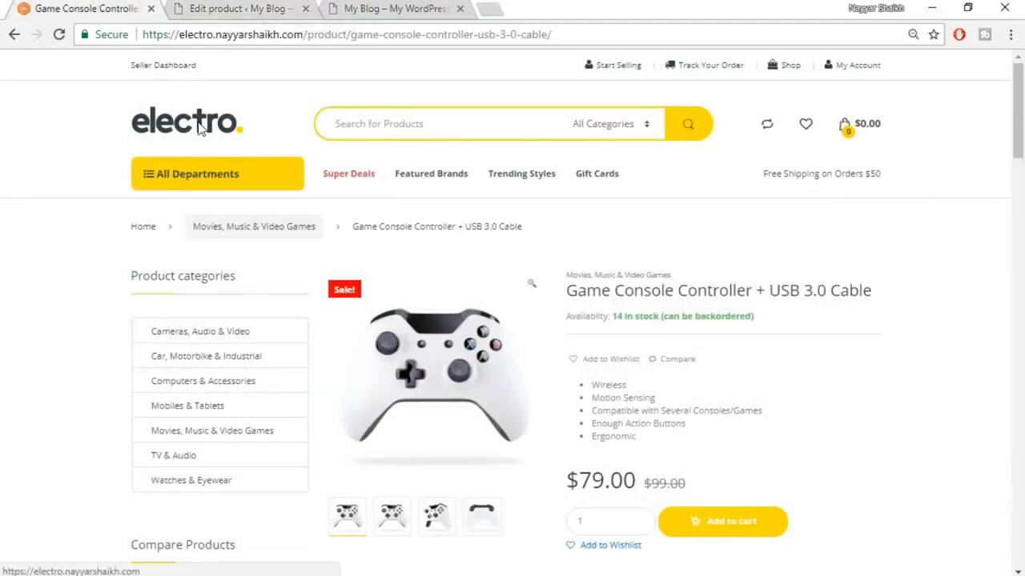
{"action": "left_click", "coordinate": [214, 131]}
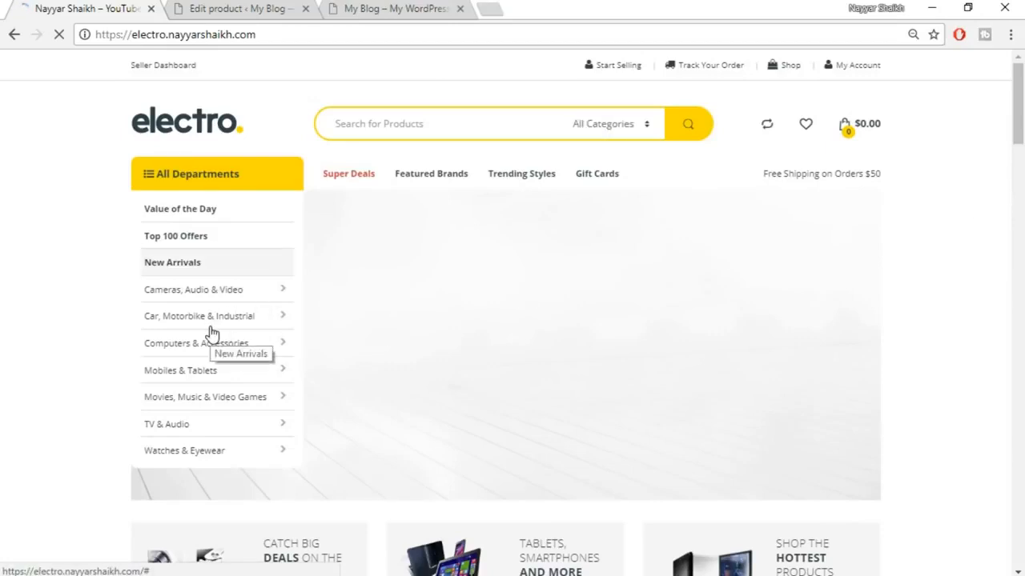
{"action": "mouse_move", "coordinate": [234, 306]}
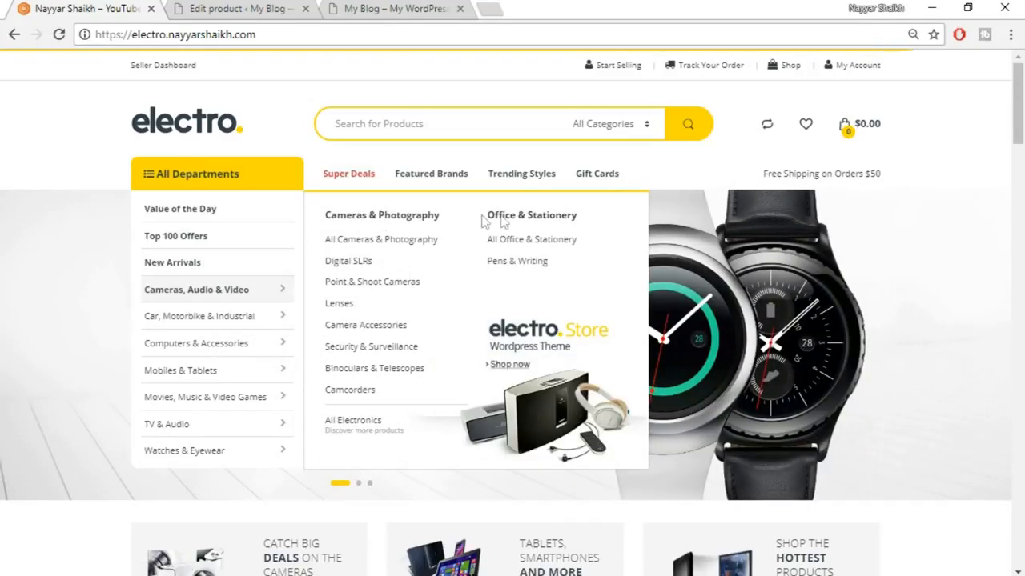
{"action": "mouse_move", "coordinate": [205, 394]}
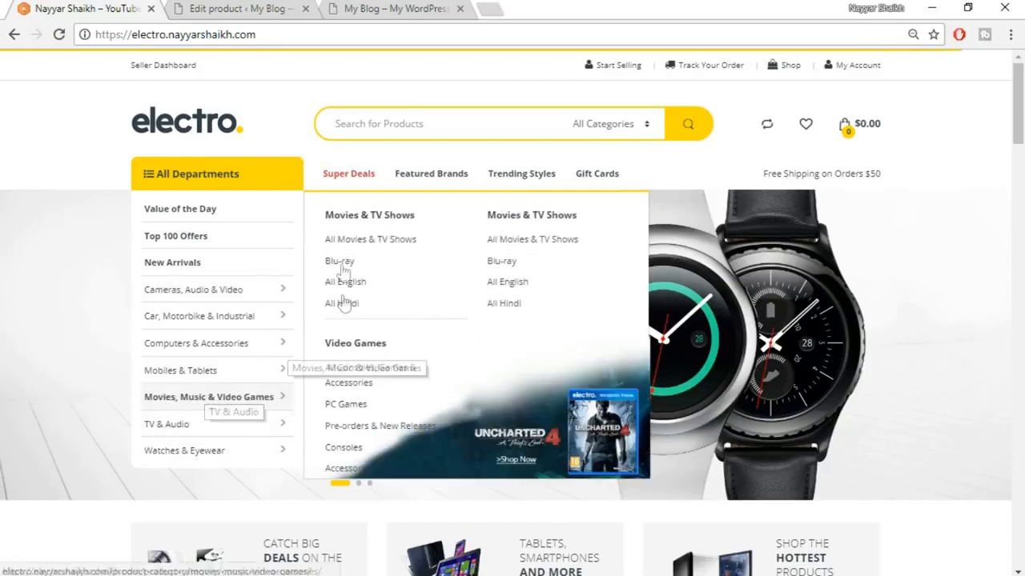
{"action": "mouse_move", "coordinate": [286, 343]}
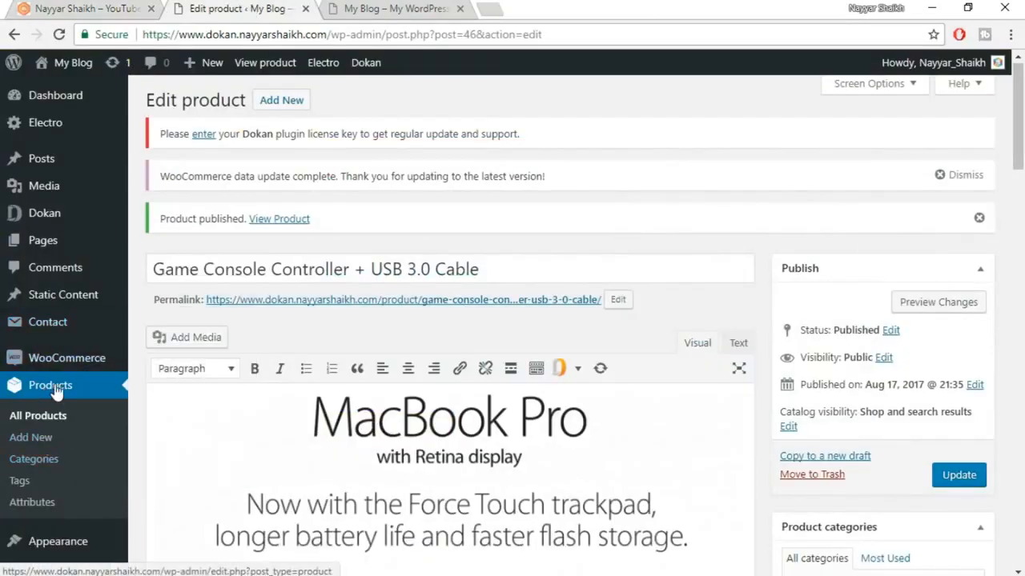
Step: Go to the Products > Categories admin page to add new categories
{"action": "left_click", "coordinate": [47, 459]}
{"action": "left_click", "coordinate": [48, 464]}
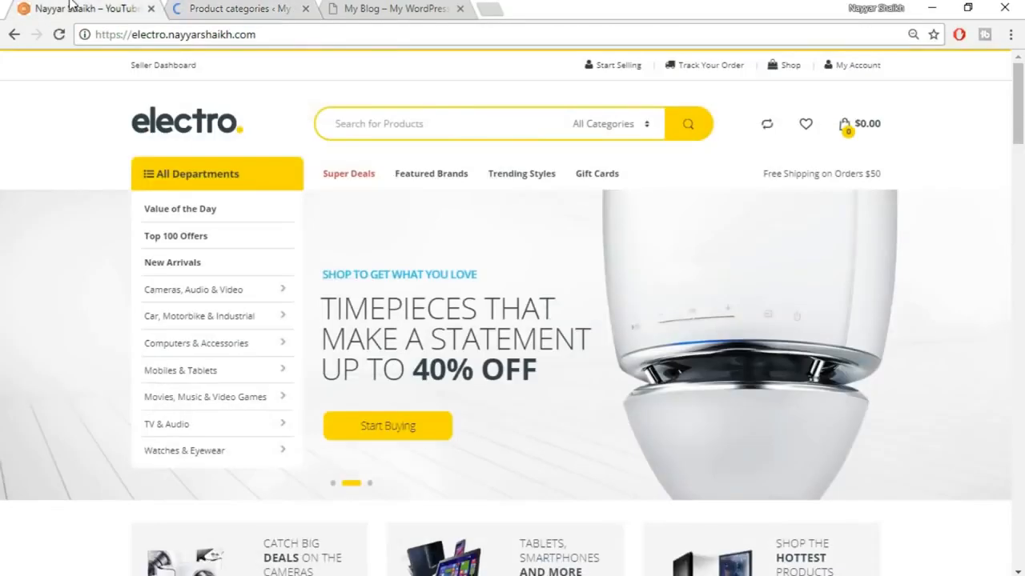
{"action": "mouse_move", "coordinate": [209, 303]}
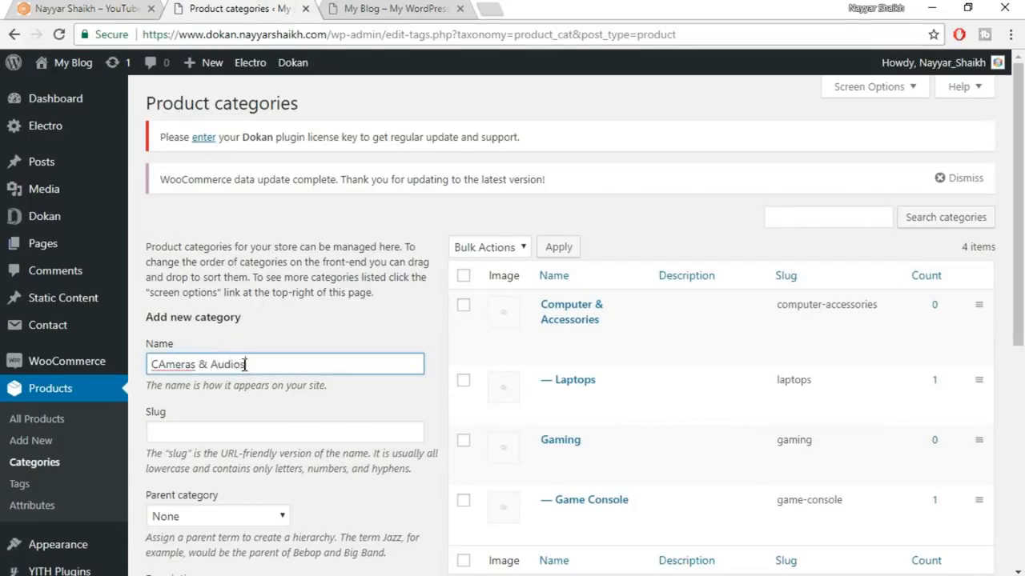
Step: Correct the category name to 'Cameras & Audios' and add the category
{"action": "type", "text": "a"}
{"action": "scroll", "coordinate": [240, 352], "scroll_direction": "down", "scroll_amount": 2}
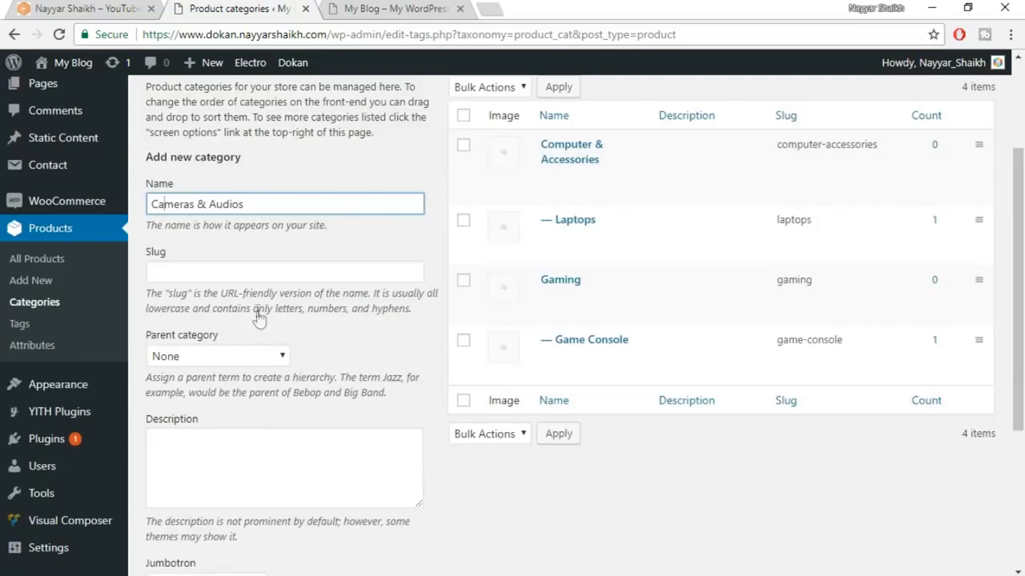
{"action": "scroll", "coordinate": [249, 352], "scroll_direction": "down", "scroll_amount": 3}
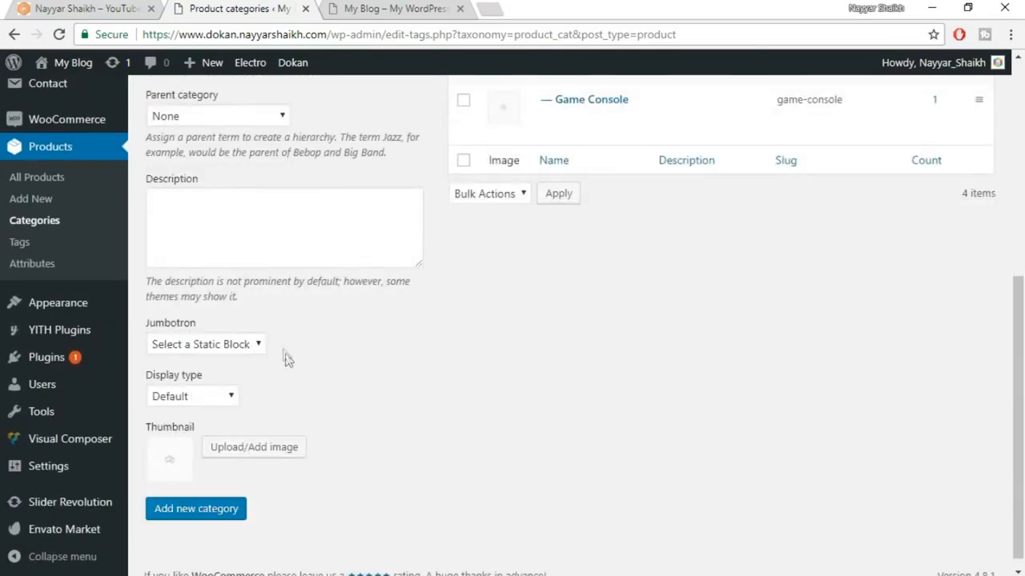
{"action": "left_click", "coordinate": [233, 517]}
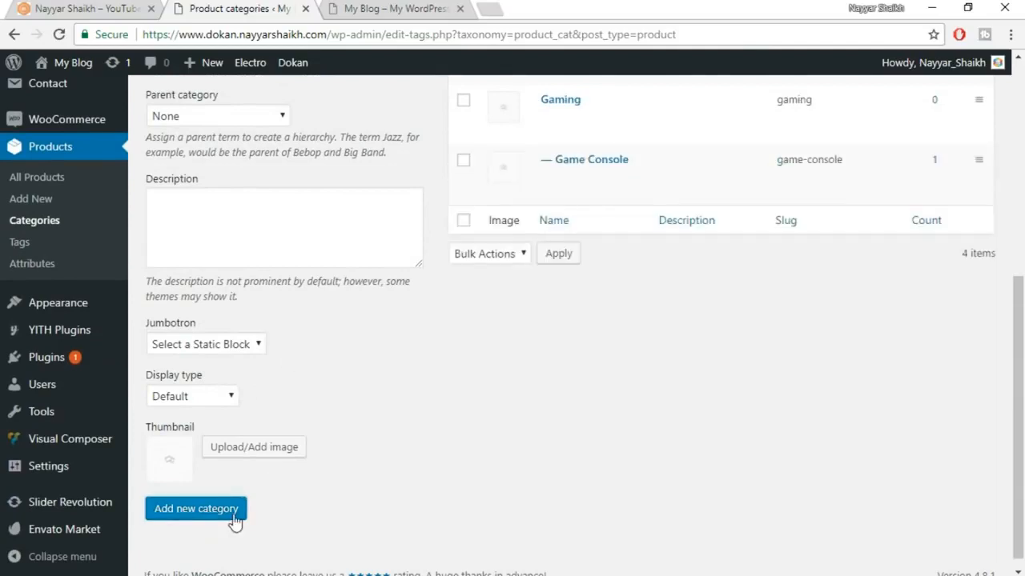
{"action": "scroll", "coordinate": [582, 463], "scroll_direction": "up", "scroll_amount": 4}
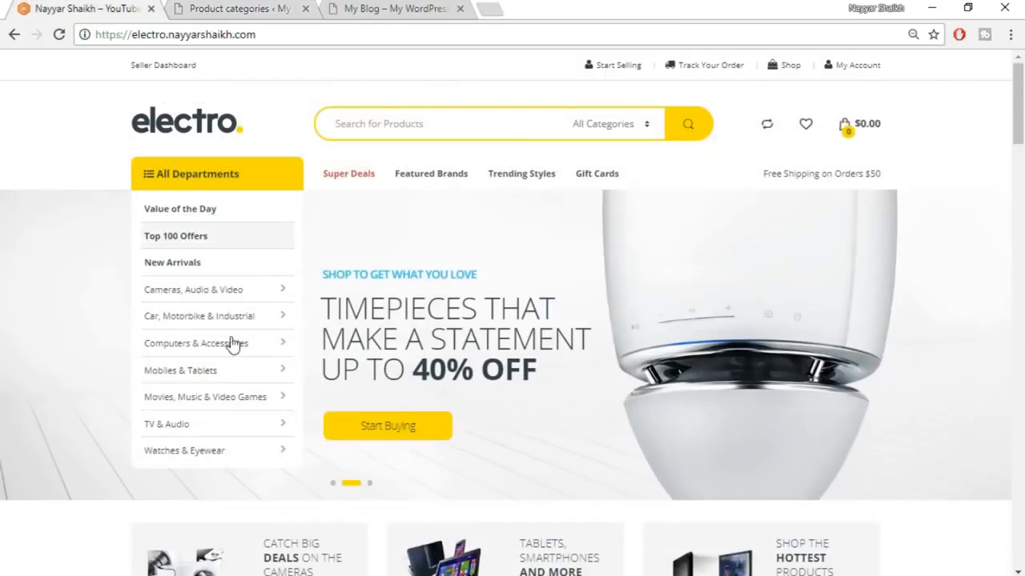
Step: Add a second product category named 'Car &Motorbikes'
{"action": "mouse_move", "coordinate": [256, 323]}
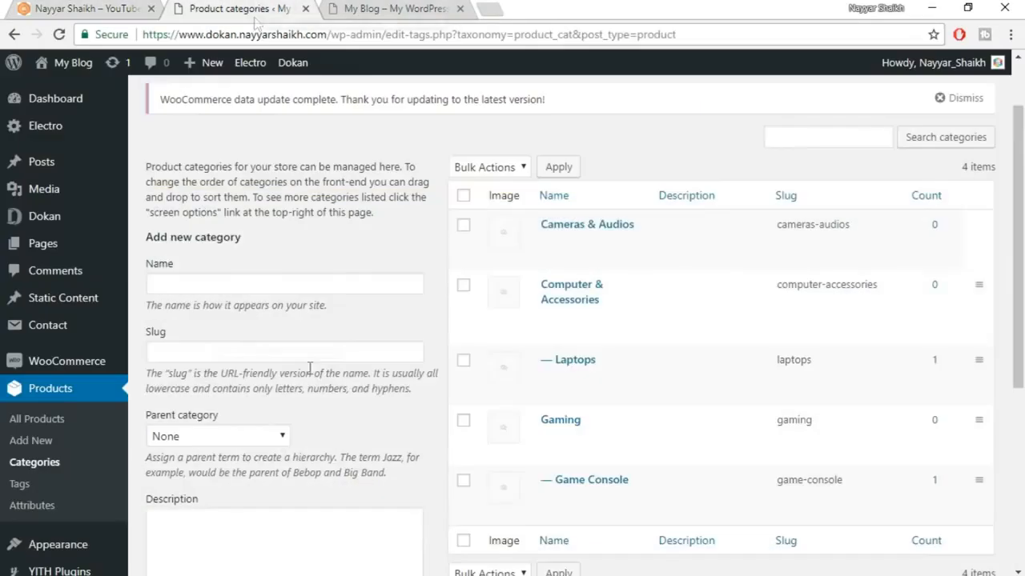
{"action": "left_click", "coordinate": [260, 286]}
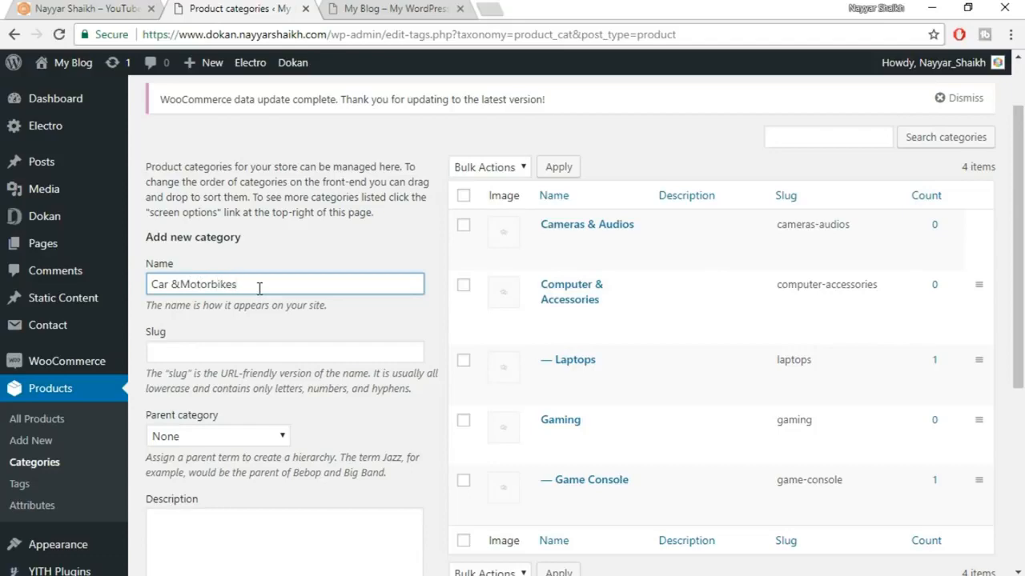
{"action": "scroll", "coordinate": [331, 427], "scroll_direction": "down", "scroll_amount": 4}
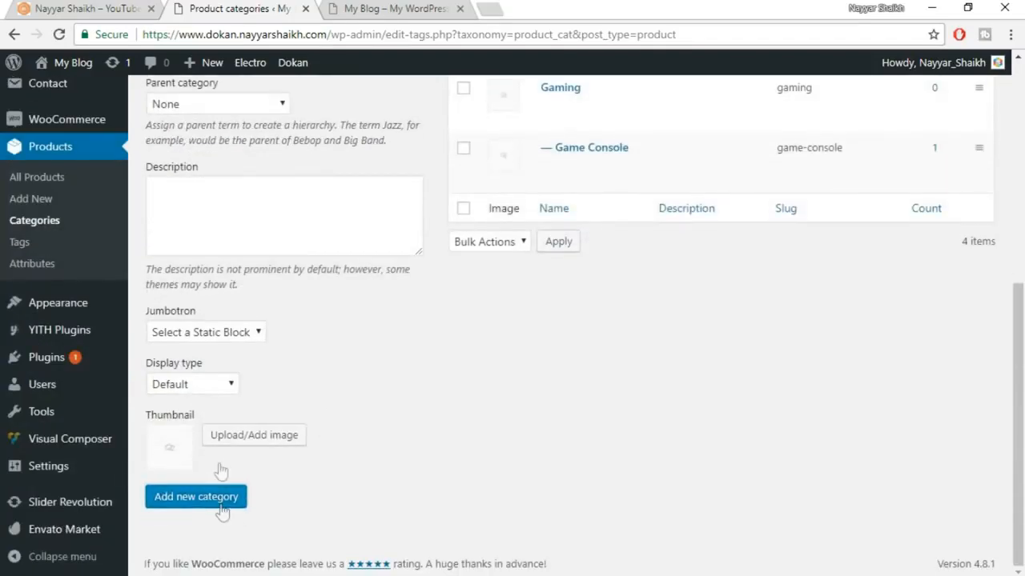
{"action": "left_click", "coordinate": [5, 5]}
{"action": "left_click", "coordinate": [45, 8]}
{"action": "mouse_move", "coordinate": [189, 345]}
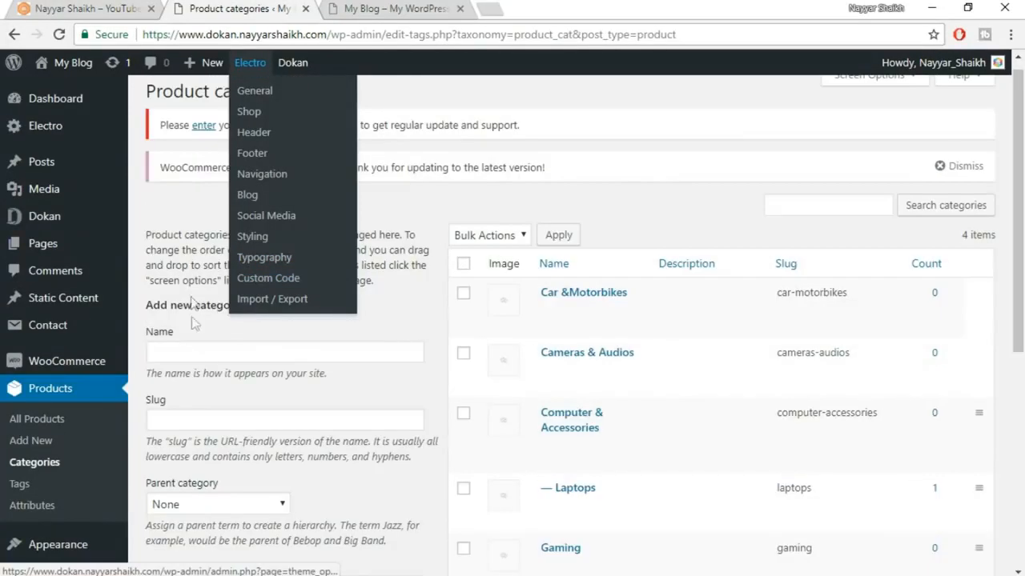
{"action": "left_click", "coordinate": [212, 358]}
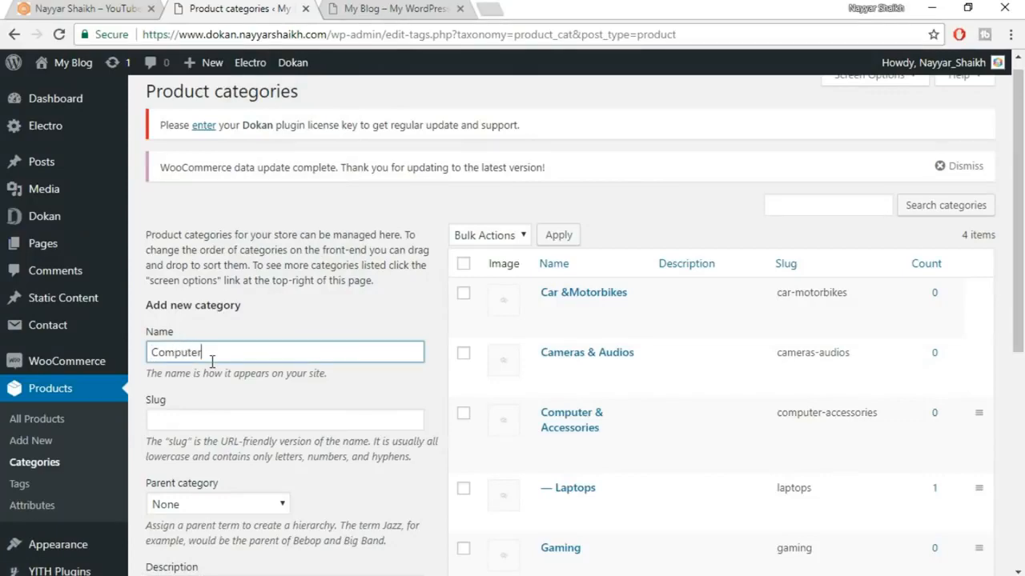
{"action": "scroll", "coordinate": [215, 369], "scroll_direction": "down", "scroll_amount": 5}
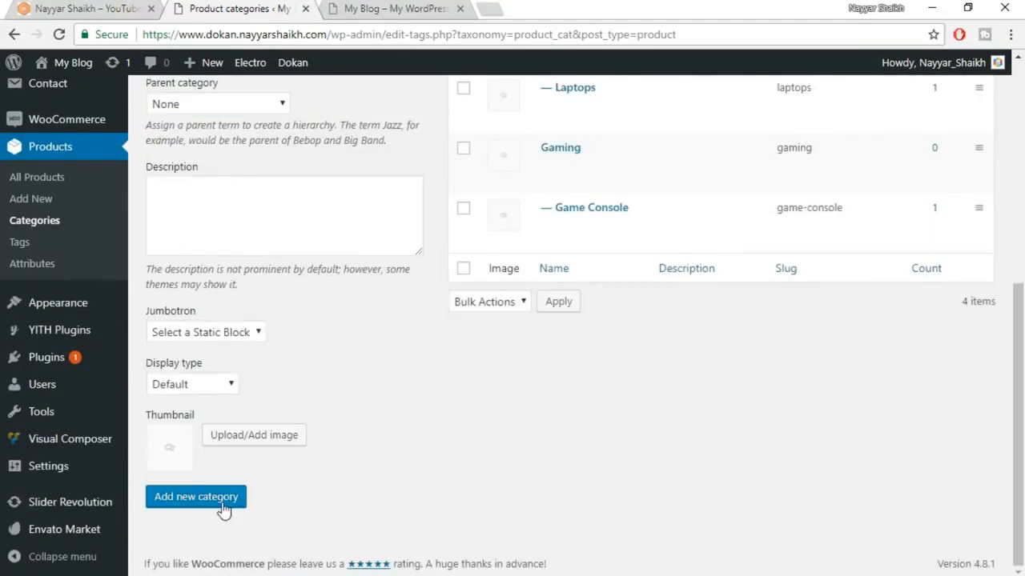
{"action": "left_click", "coordinate": [112, 7]}
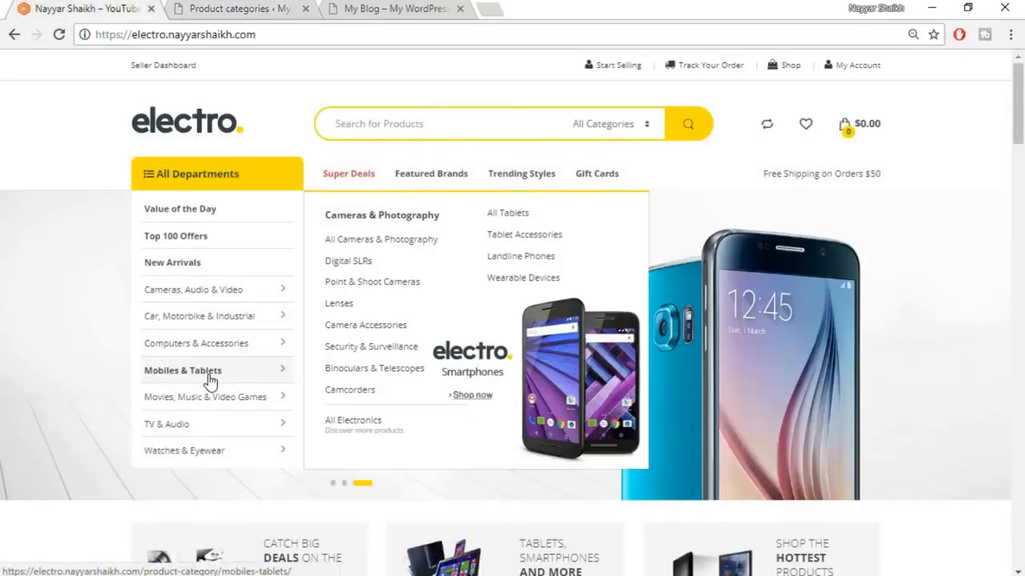
{"action": "left_click", "coordinate": [234, 7]}
{"action": "scroll", "coordinate": [272, 288], "scroll_direction": "up", "scroll_amount": 5}
{"action": "left_click", "coordinate": [246, 269]}
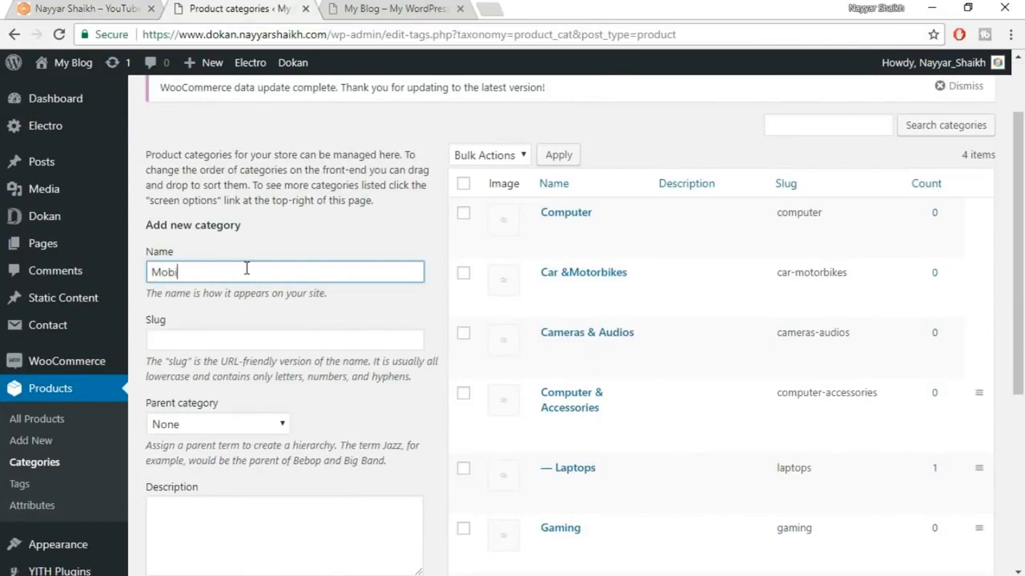
{"action": "scroll", "coordinate": [396, 396], "scroll_direction": "down", "scroll_amount": 4}
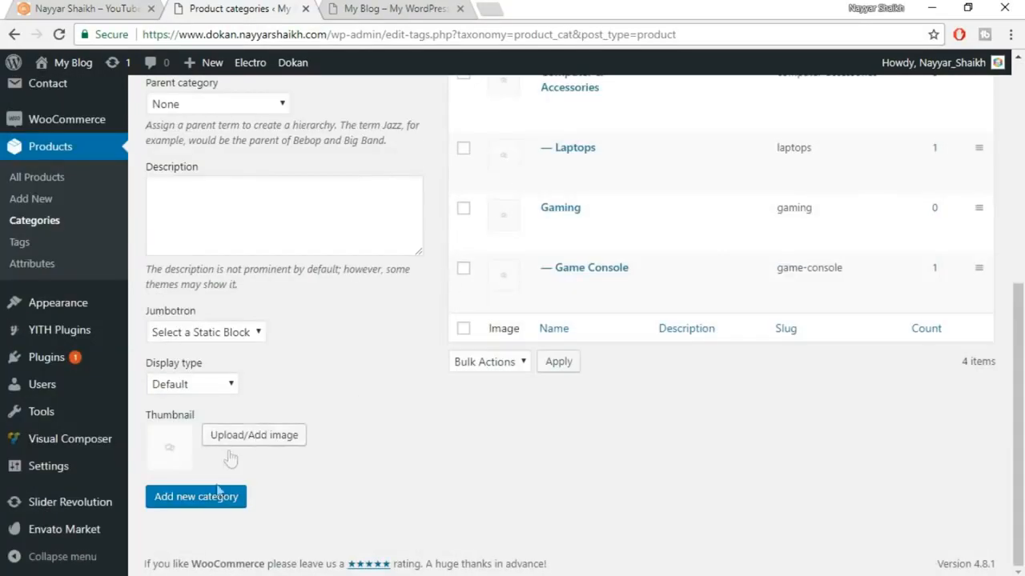
{"action": "left_click", "coordinate": [46, 7]}
{"action": "mouse_move", "coordinate": [205, 425]}
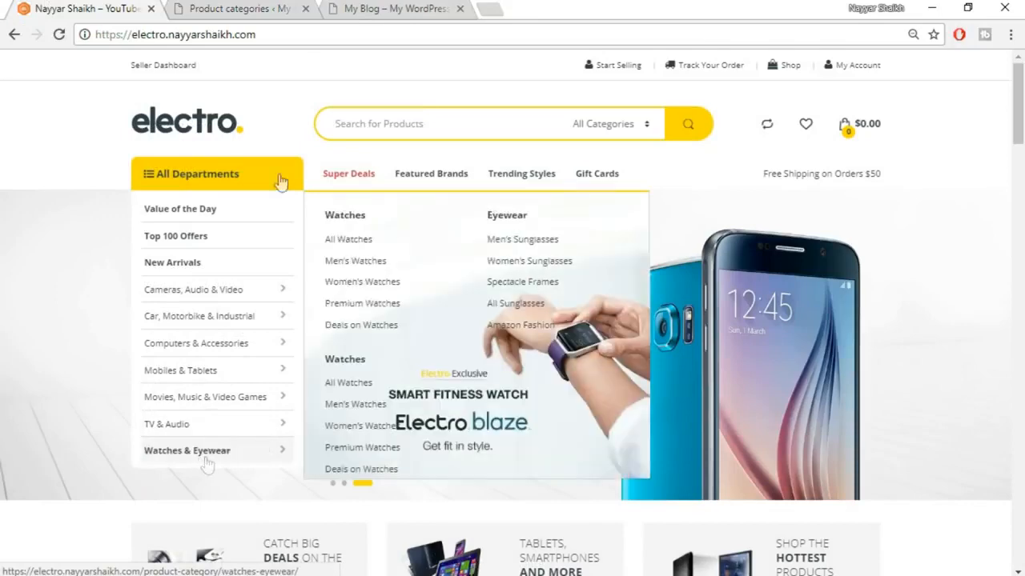
{"action": "left_click", "coordinate": [252, 6]}
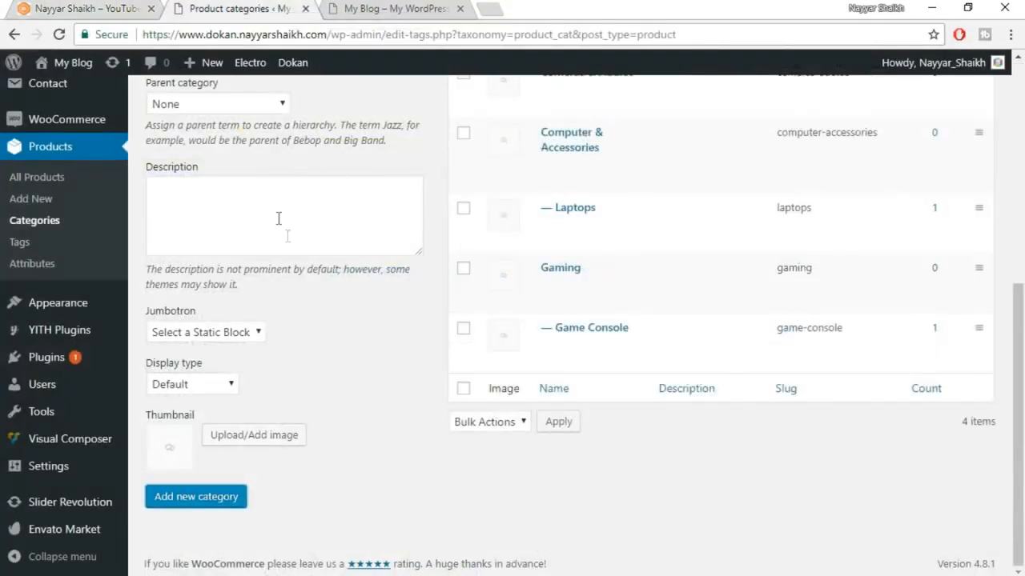
{"action": "scroll", "coordinate": [281, 222], "scroll_direction": "up", "scroll_amount": 3}
{"action": "left_click", "coordinate": [238, 196]}
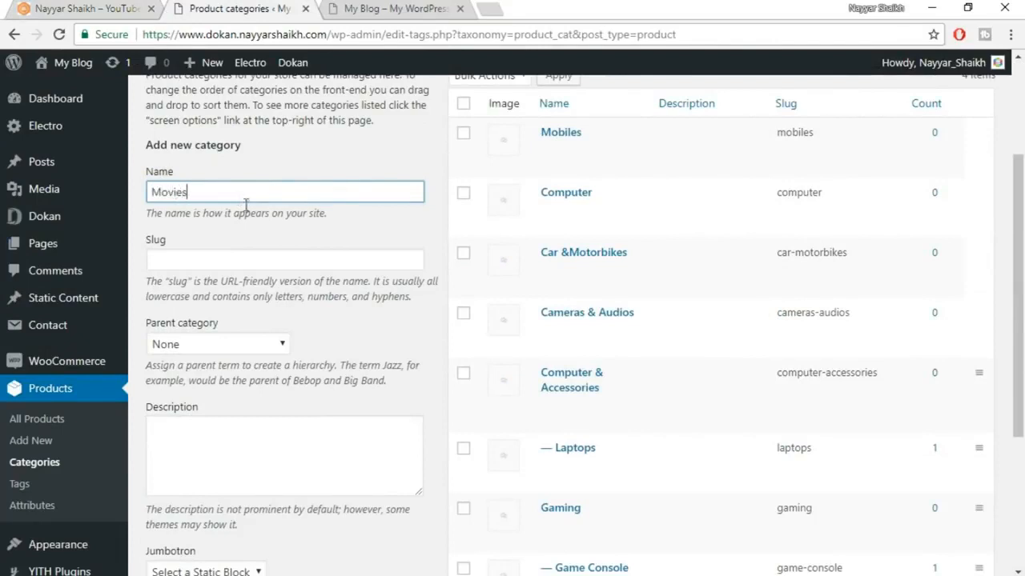
{"action": "scroll", "coordinate": [256, 320], "scroll_direction": "down", "scroll_amount": 3}
{"action": "left_click", "coordinate": [231, 437]}
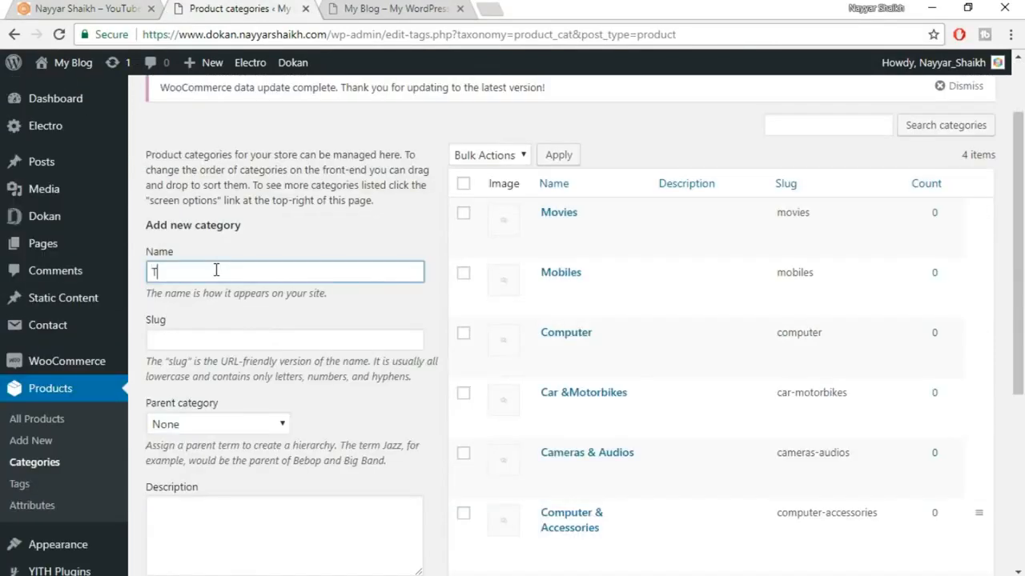
{"action": "scroll", "coordinate": [253, 500], "scroll_direction": "down", "scroll_amount": 3}
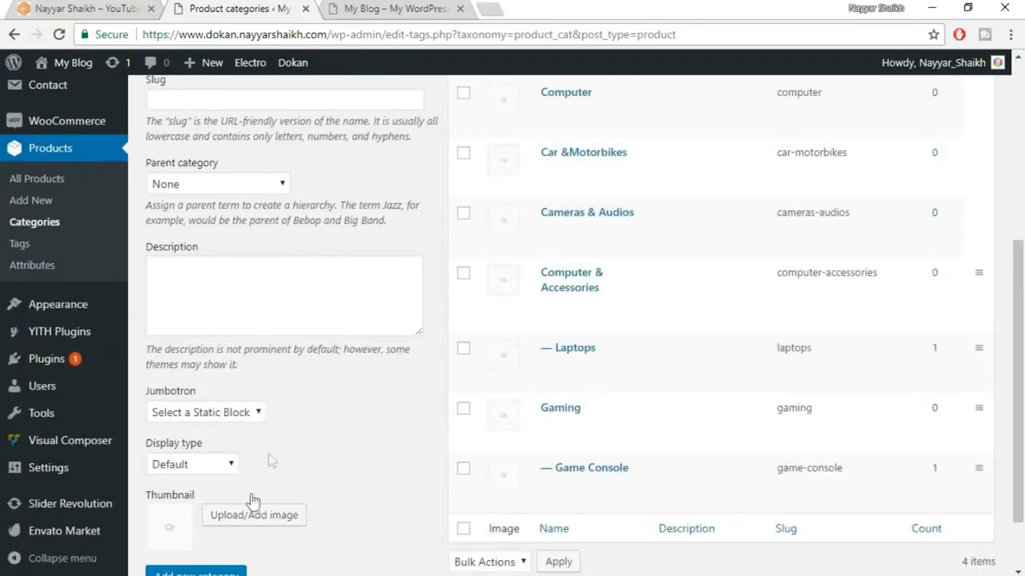
{"action": "scroll", "coordinate": [284, 492], "scroll_direction": "up", "scroll_amount": 5}
{"action": "left_click", "coordinate": [257, 362]}
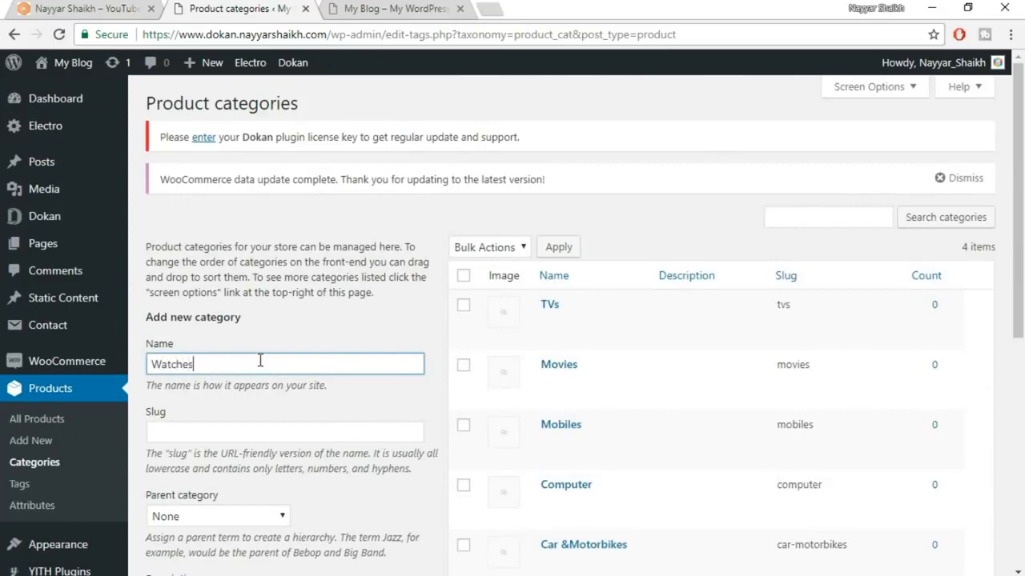
{"action": "scroll", "coordinate": [264, 368], "scroll_direction": "down", "scroll_amount": 5}
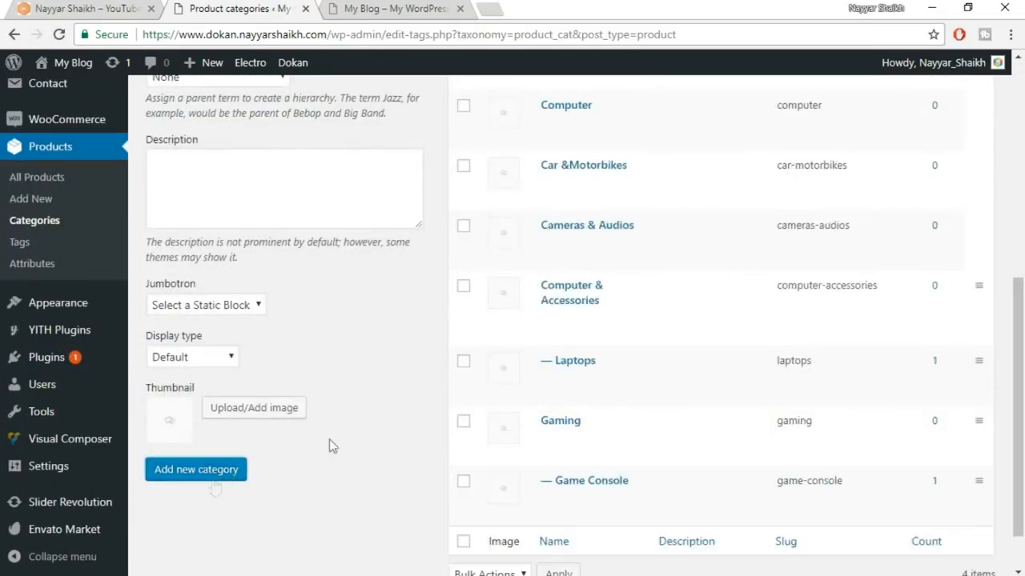
{"action": "scroll", "coordinate": [697, 313], "scroll_direction": "up", "scroll_amount": 4}
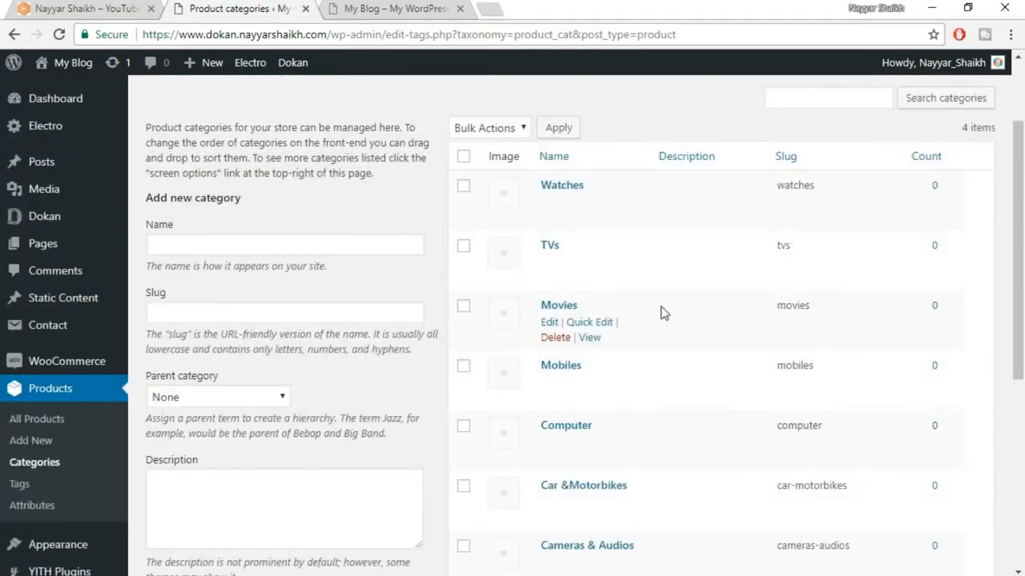
{"action": "left_click", "coordinate": [76, 8]}
{"action": "mouse_move", "coordinate": [248, 303]}
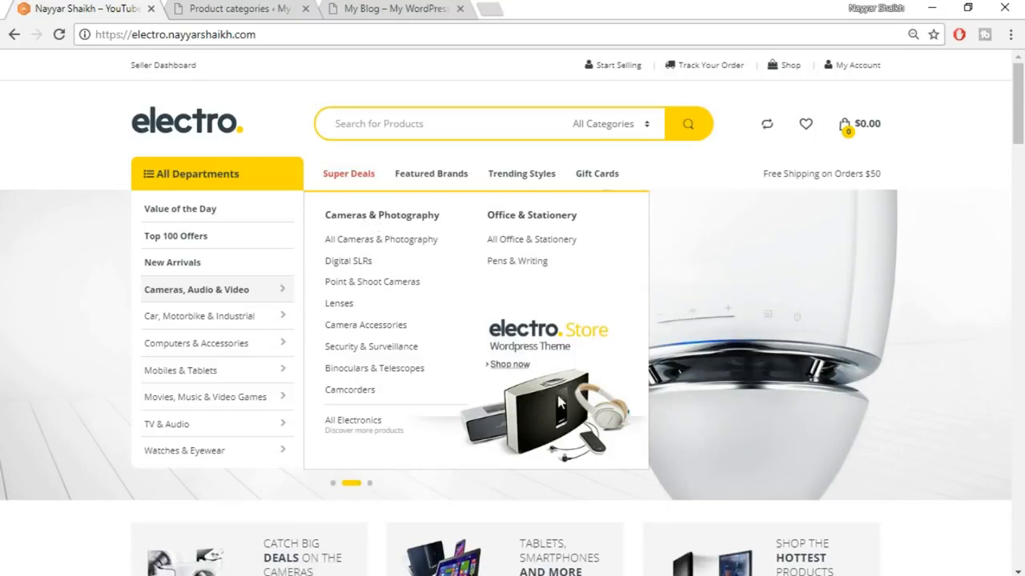
{"action": "left_click", "coordinate": [245, 9]}
Step: Start a new static content block from Static Content > Add New
{"action": "scroll", "coordinate": [385, 248], "scroll_direction": "up", "scroll_amount": 3}
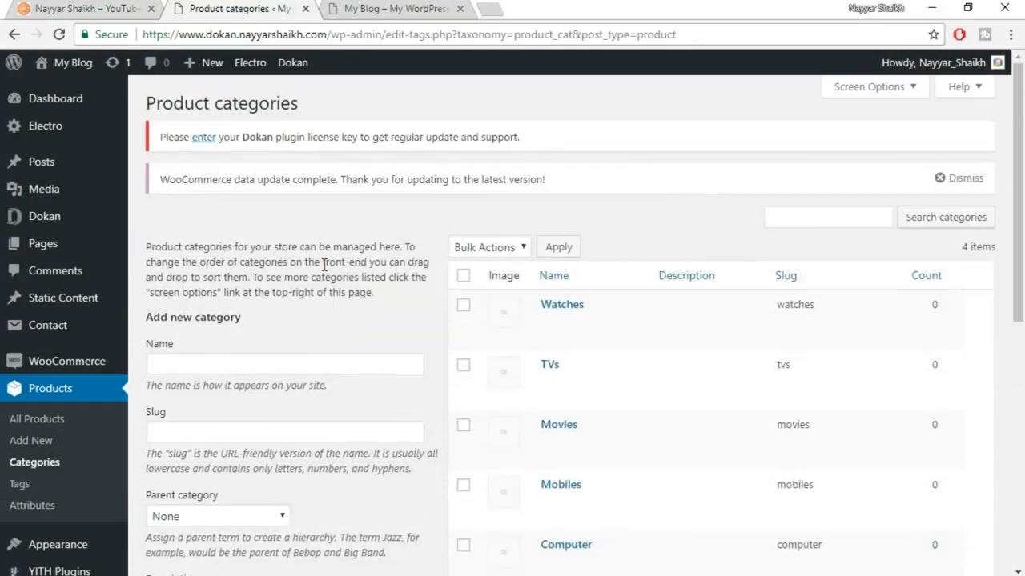
{"action": "mouse_move", "coordinate": [17, 303]}
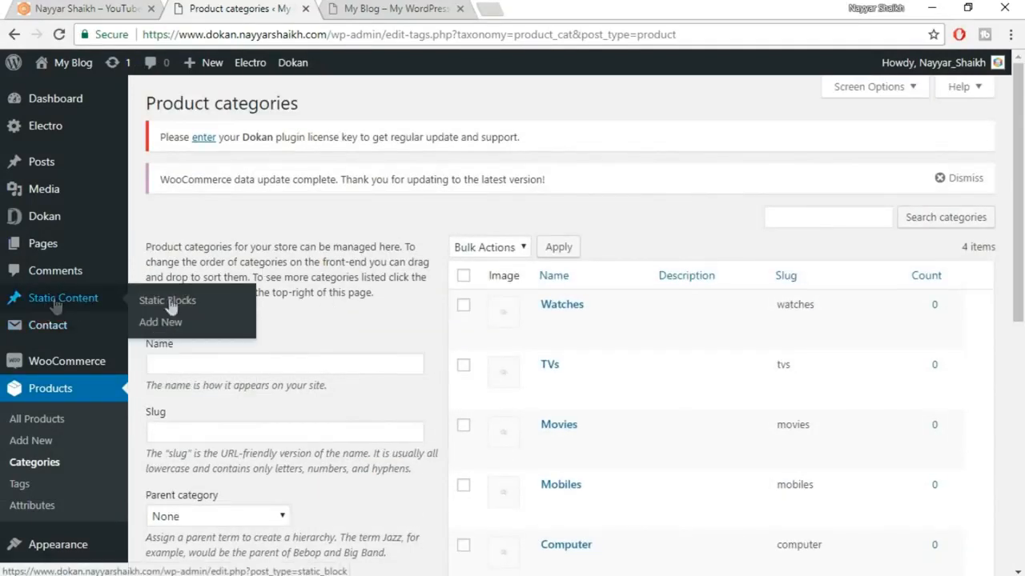
{"action": "left_click", "coordinate": [171, 333]}
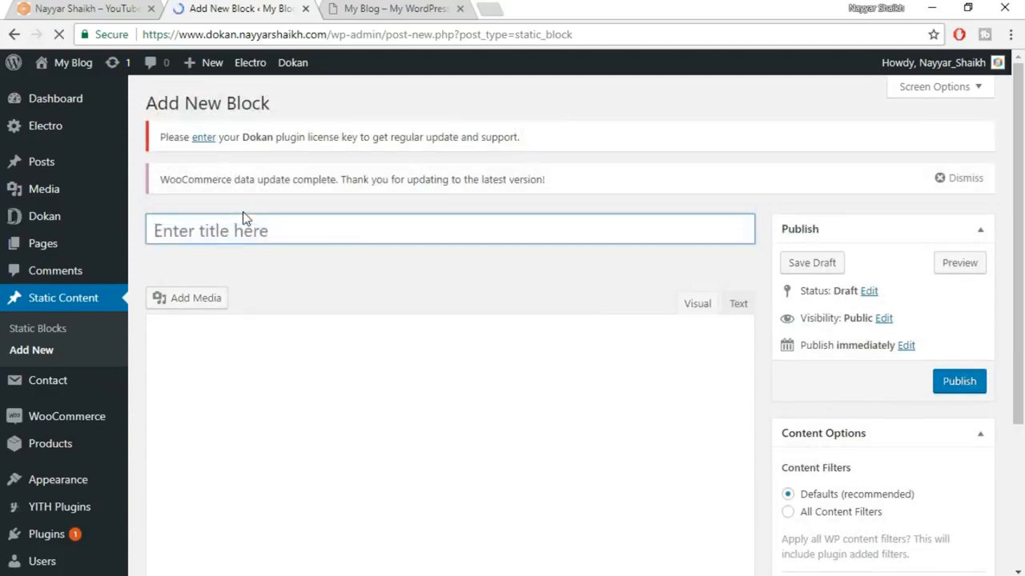
{"action": "left_click", "coordinate": [48, 8]}
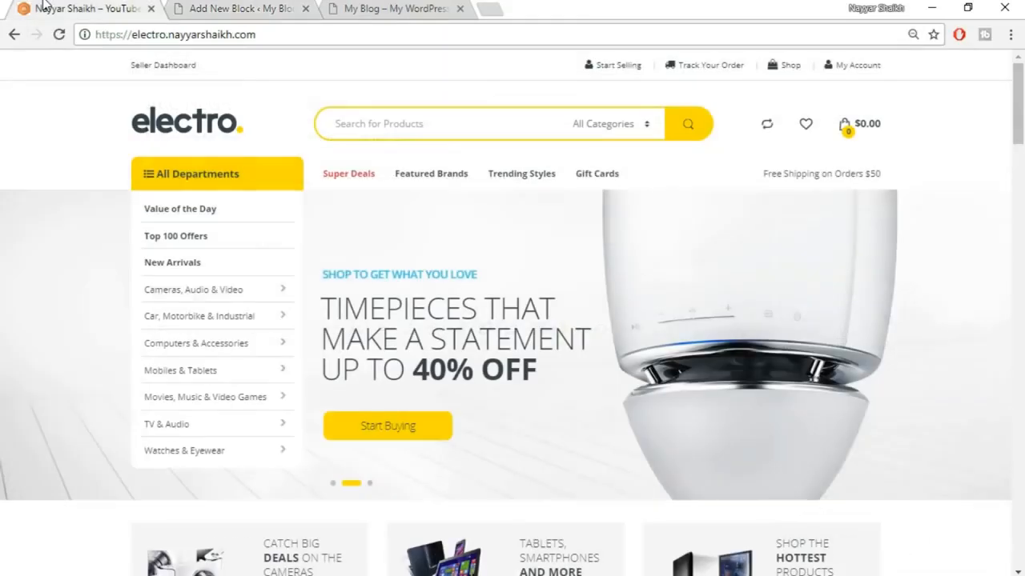
{"action": "left_click", "coordinate": [256, 9]}
Step: Title the new block 'Cameras' and publish it
{"action": "type", "text": "Cameras"}
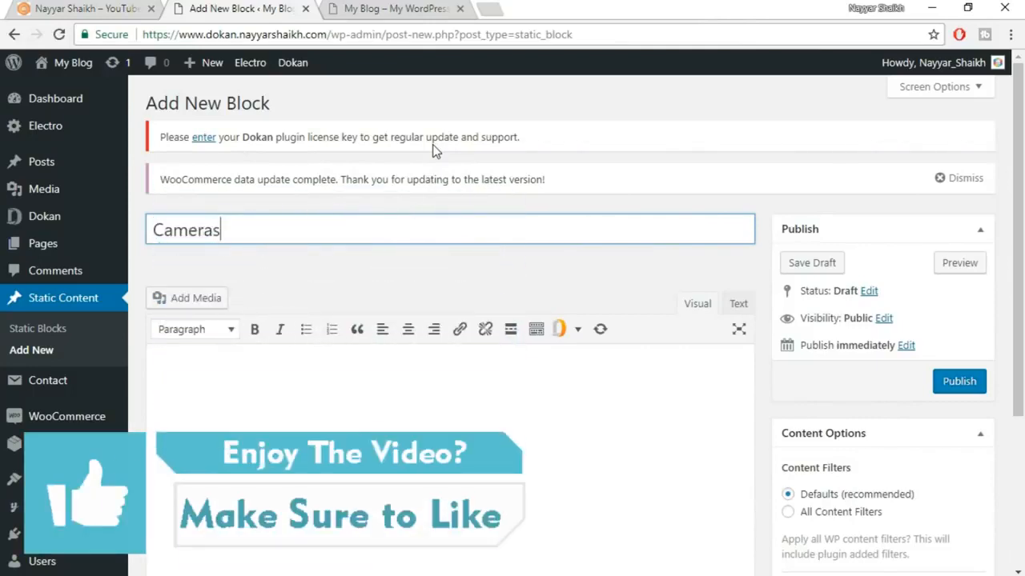
{"action": "scroll", "coordinate": [980, 234], "scroll_direction": "down", "scroll_amount": 3}
{"action": "scroll", "coordinate": [979, 234], "scroll_direction": "down", "scroll_amount": 1}
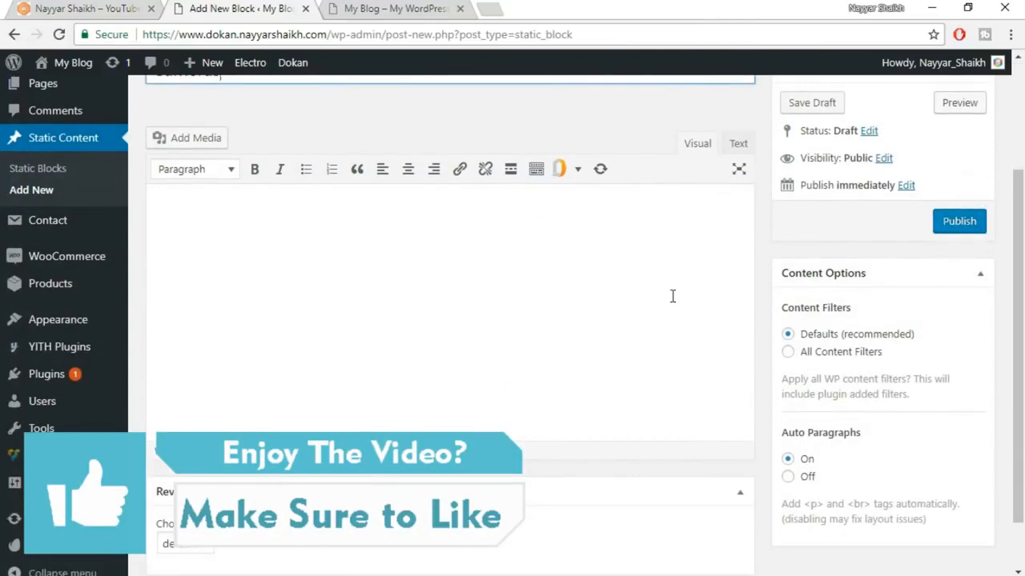
{"action": "scroll", "coordinate": [656, 296], "scroll_direction": "up", "scroll_amount": 2}
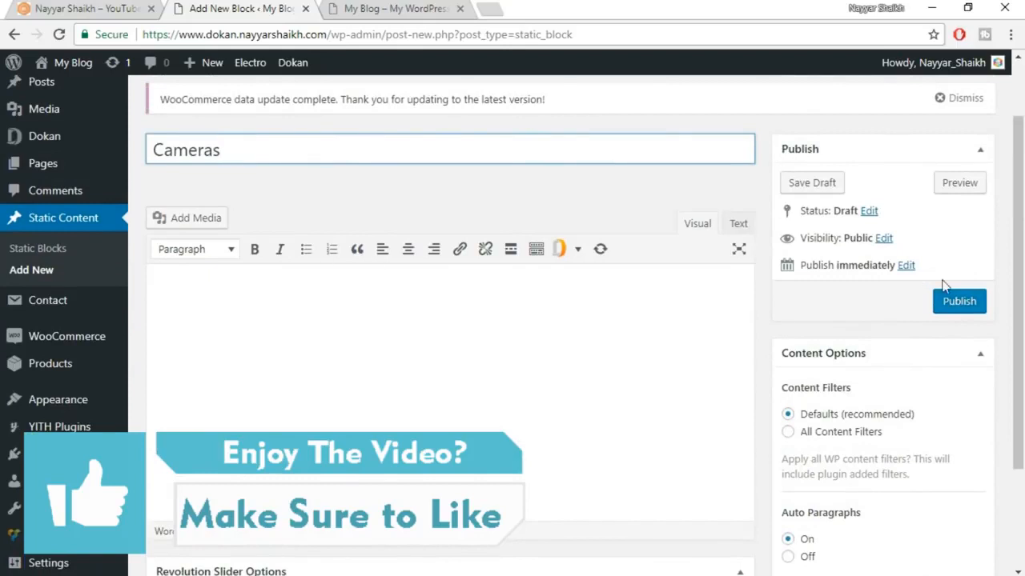
{"action": "left_click", "coordinate": [951, 303]}
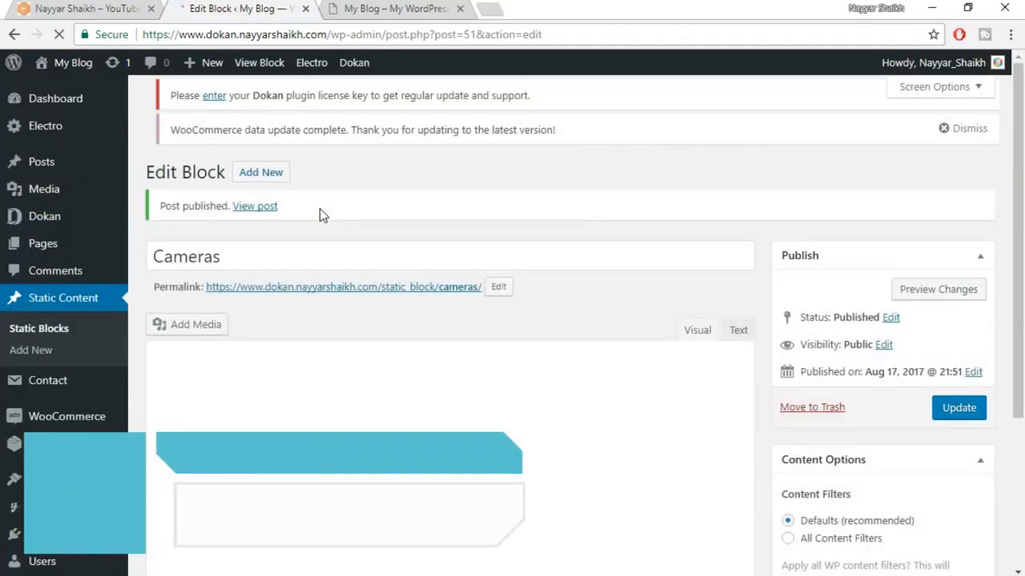
{"action": "scroll", "coordinate": [187, 360], "scroll_direction": "down", "scroll_amount": 6}
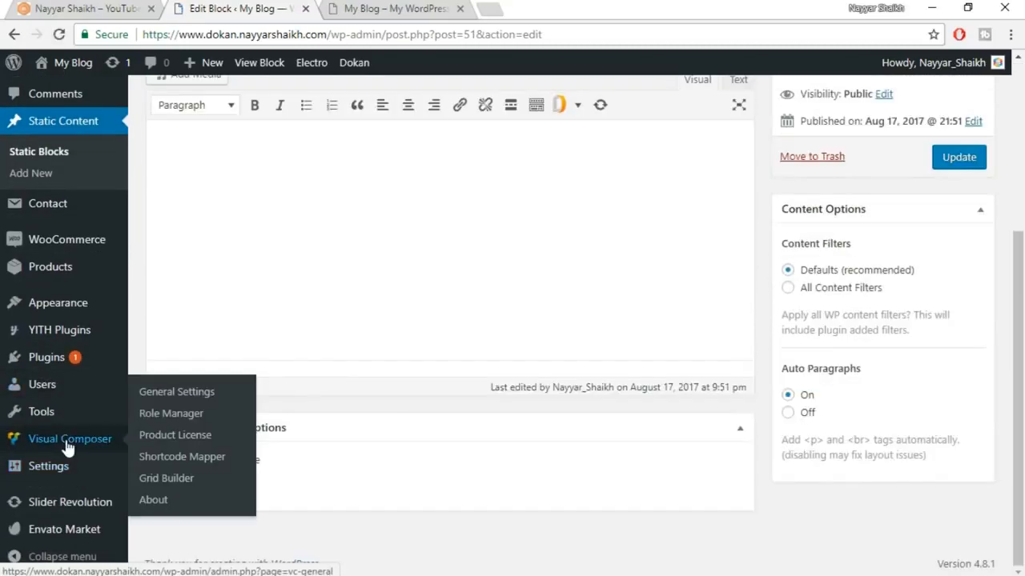
{"action": "scroll", "coordinate": [68, 446], "scroll_direction": "up", "scroll_amount": 2}
{"action": "scroll", "coordinate": [67, 436], "scroll_direction": "down", "scroll_amount": 2}
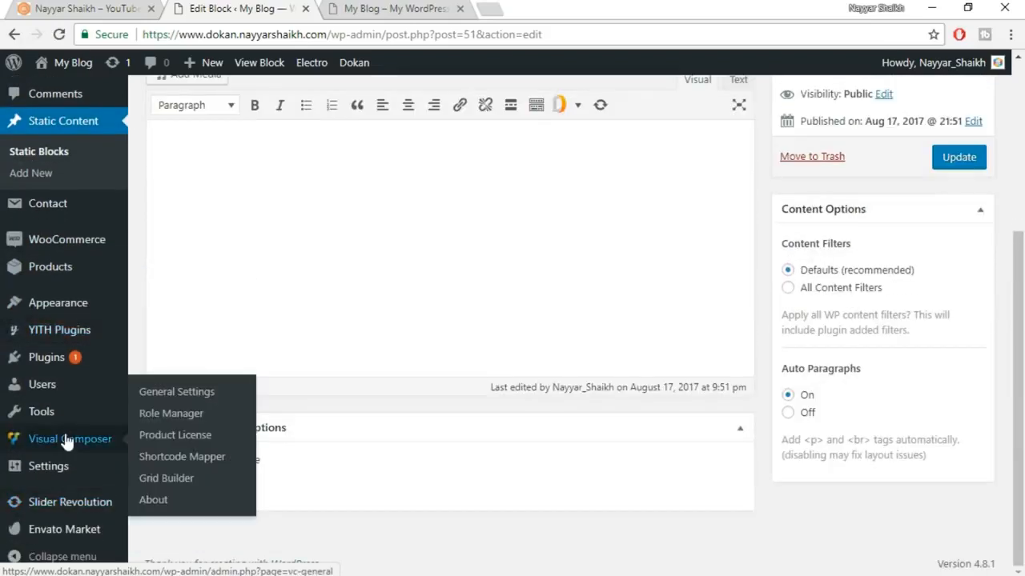
Step: In Visual Composer Role Manager, set custom post types post, product and static_block, and save
{"action": "left_click", "coordinate": [180, 422]}
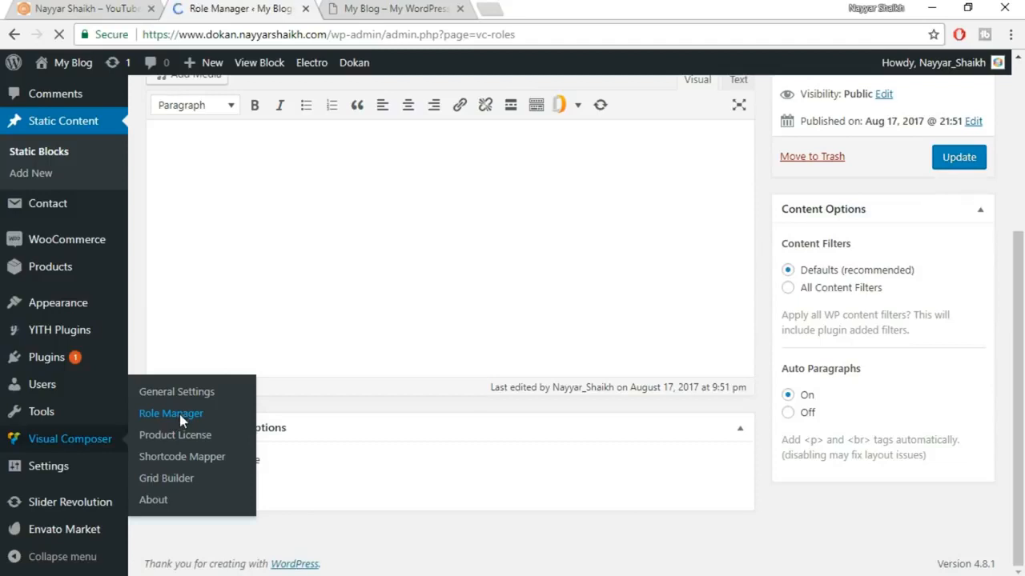
{"action": "scroll", "coordinate": [605, 369], "scroll_direction": "down", "scroll_amount": 1}
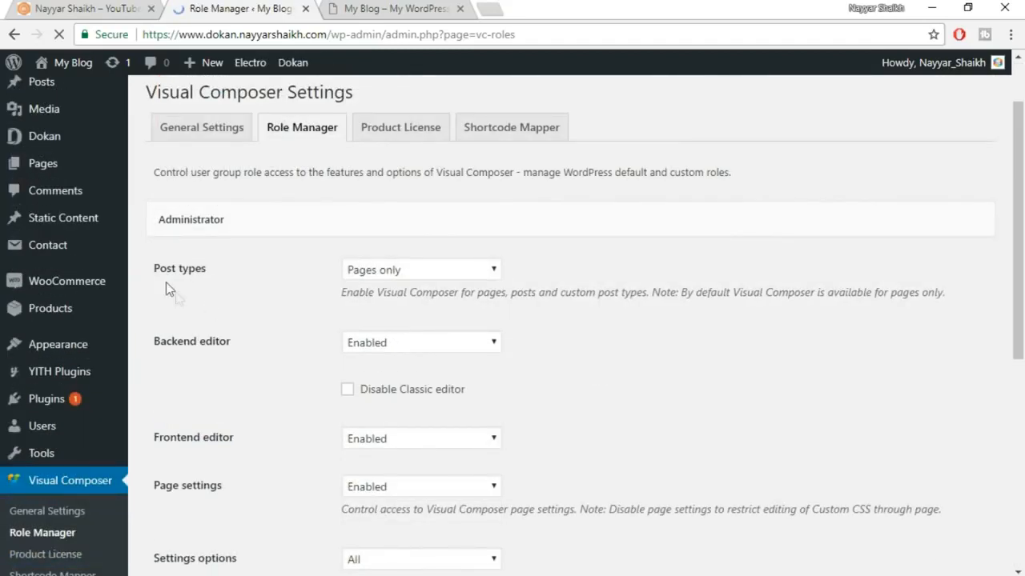
{"action": "left_click", "coordinate": [432, 275]}
{"action": "left_click", "coordinate": [413, 305]}
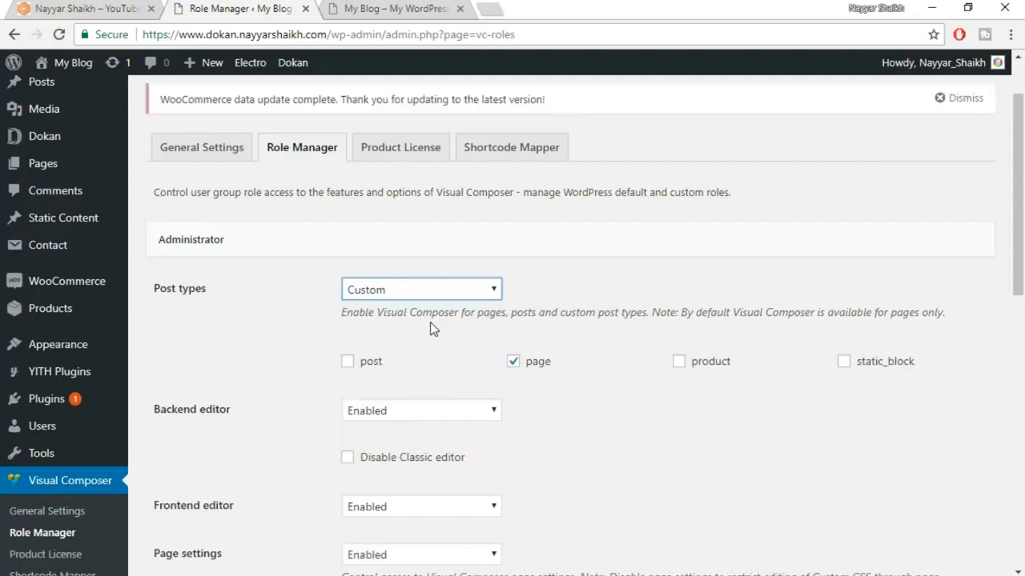
{"action": "left_click", "coordinate": [372, 362]}
{"action": "left_click", "coordinate": [677, 367]}
{"action": "left_click", "coordinate": [882, 374]}
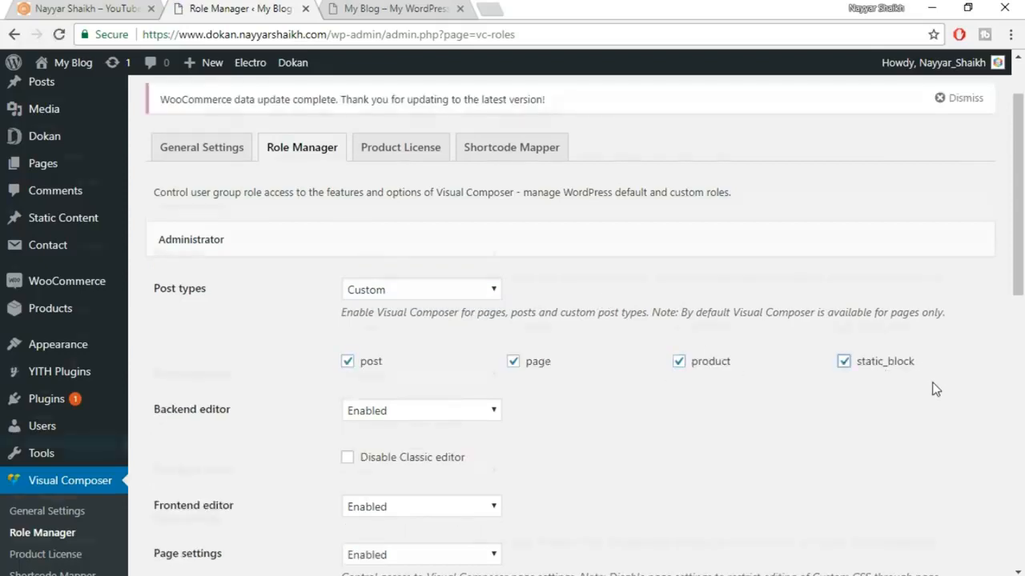
{"action": "scroll", "coordinate": [933, 389], "scroll_direction": "down", "scroll_amount": 10}
{"action": "left_click", "coordinate": [190, 538]}
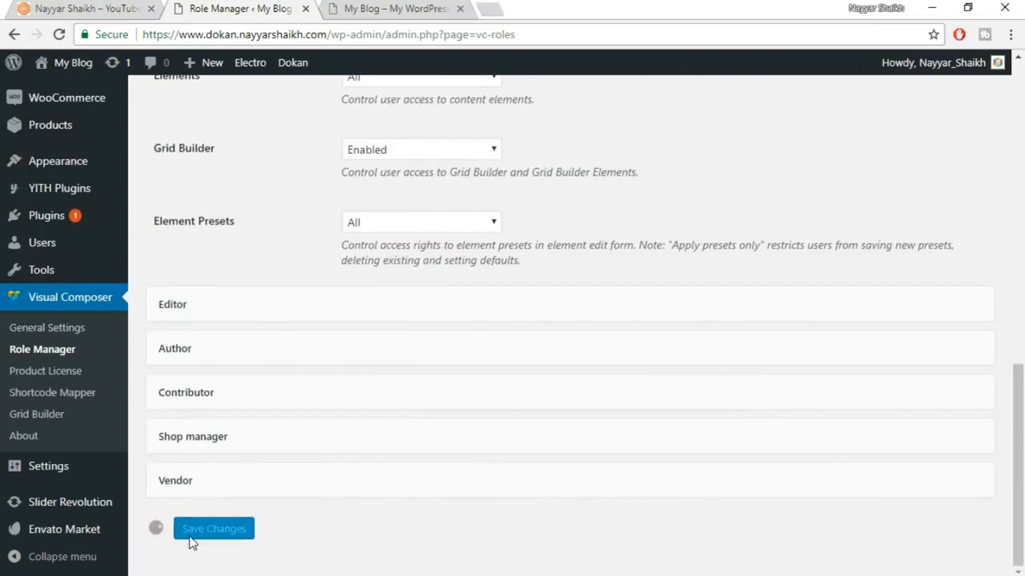
Step: Reopen the Cameras static block from the Static Content list for editing
{"action": "scroll", "coordinate": [432, 417], "scroll_direction": "up", "scroll_amount": 10}
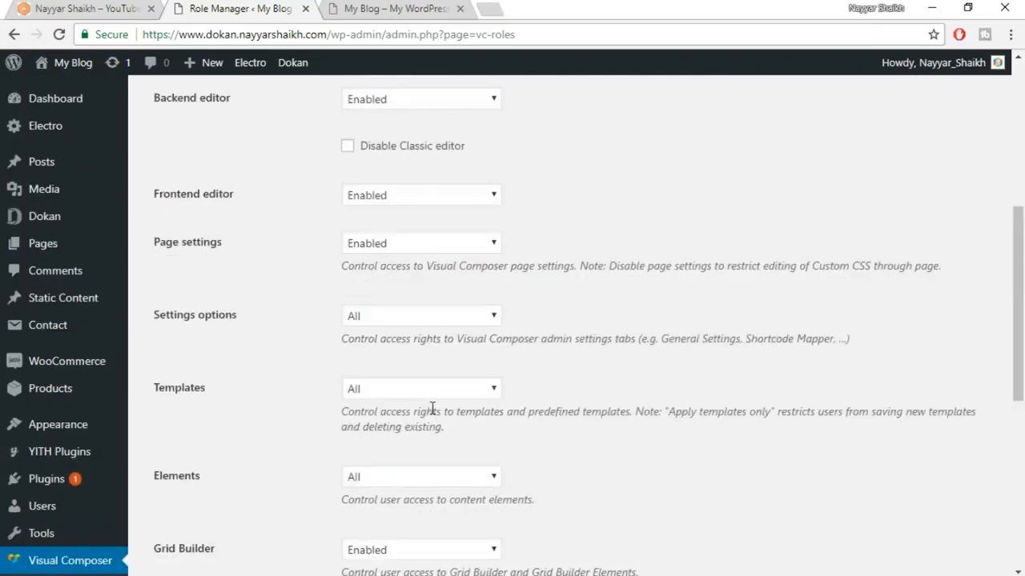
{"action": "mouse_move", "coordinate": [77, 314]}
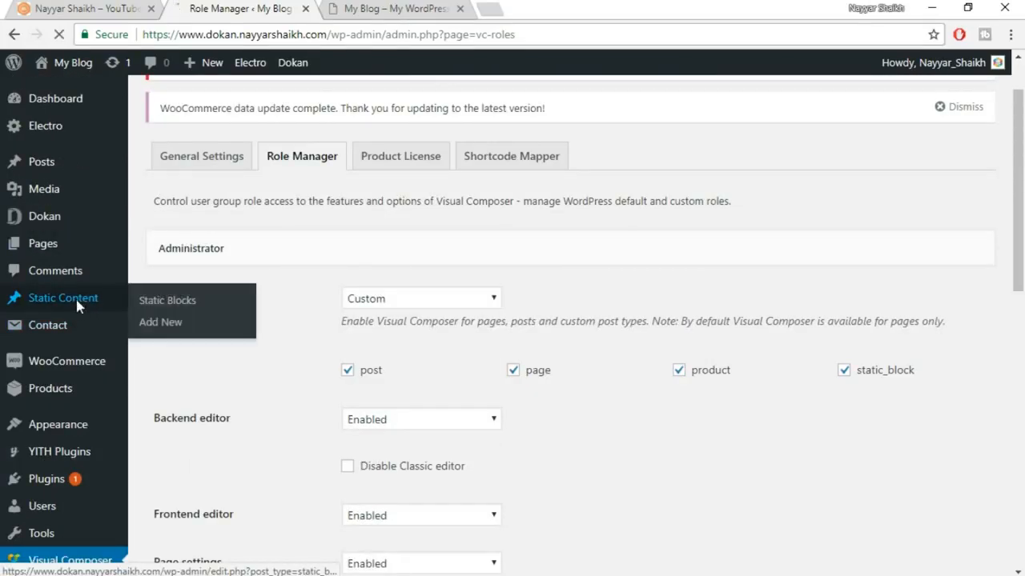
{"action": "left_click", "coordinate": [76, 298]}
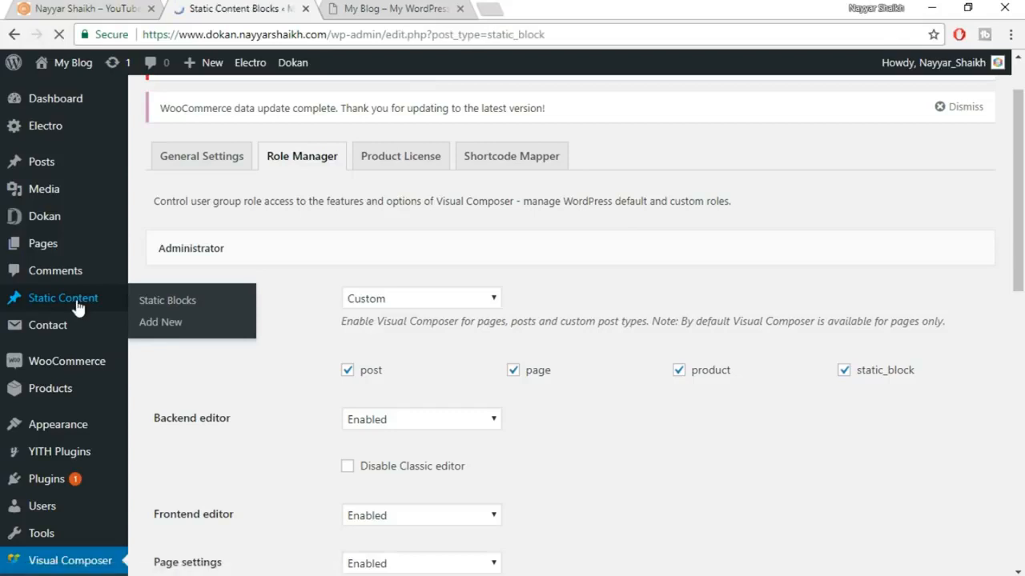
{"action": "mouse_move", "coordinate": [194, 307]}
{"action": "left_click", "coordinate": [189, 327]}
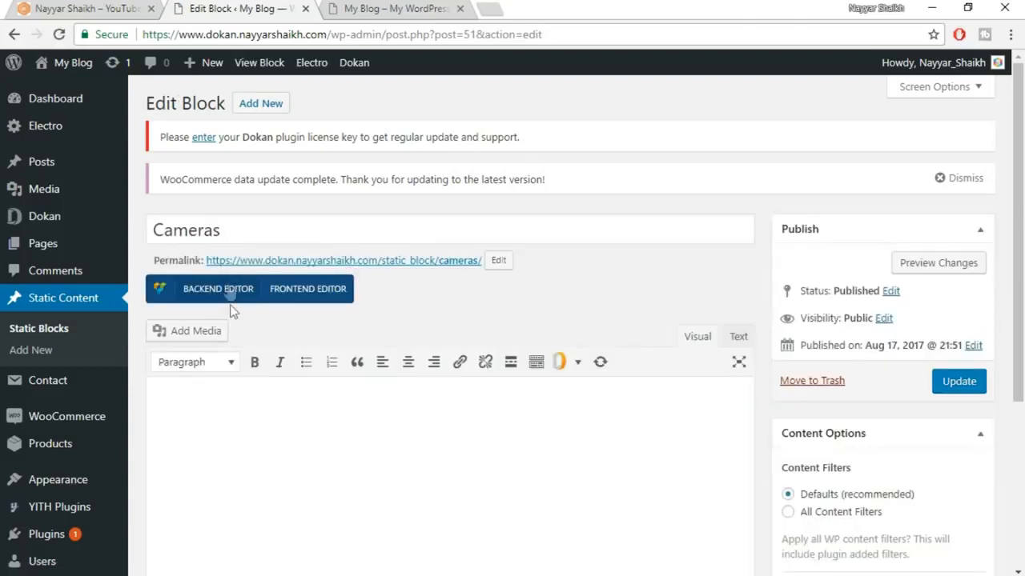
Step: Switch the Cameras block to the Backend Editor and add a Single Image element found by searching 'ima'
{"action": "scroll", "coordinate": [246, 232], "scroll_direction": "down", "scroll_amount": 1}
{"action": "left_click", "coordinate": [238, 218]}
{"action": "scroll", "coordinate": [485, 247], "scroll_direction": "down", "scroll_amount": 2}
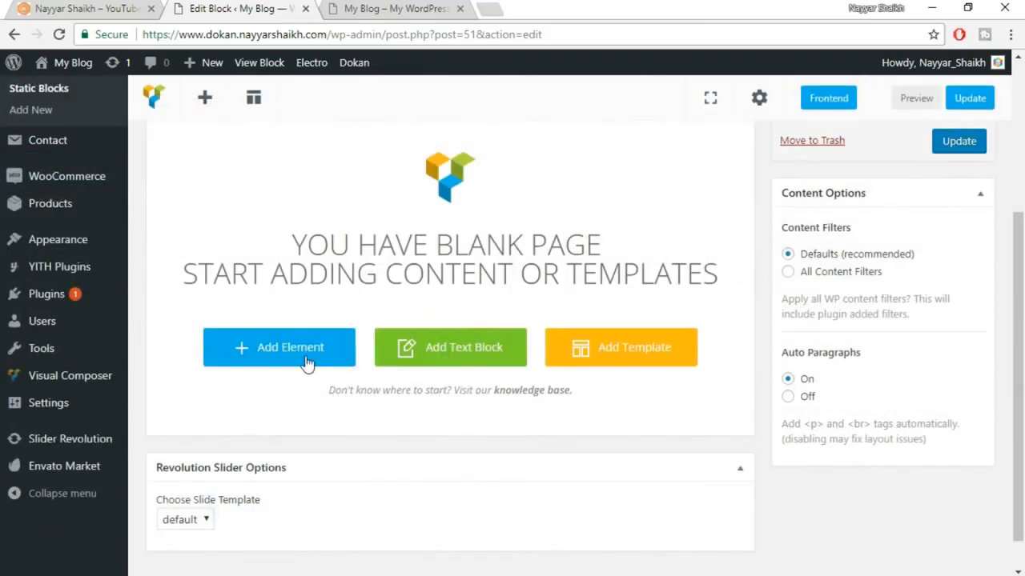
{"action": "left_click", "coordinate": [306, 362]}
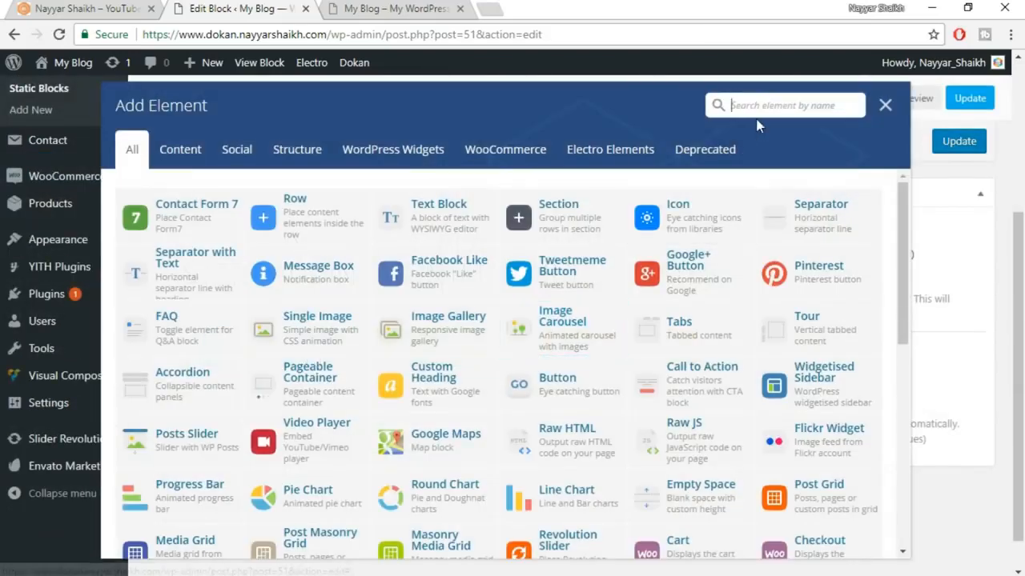
{"action": "type", "text": "ima"}
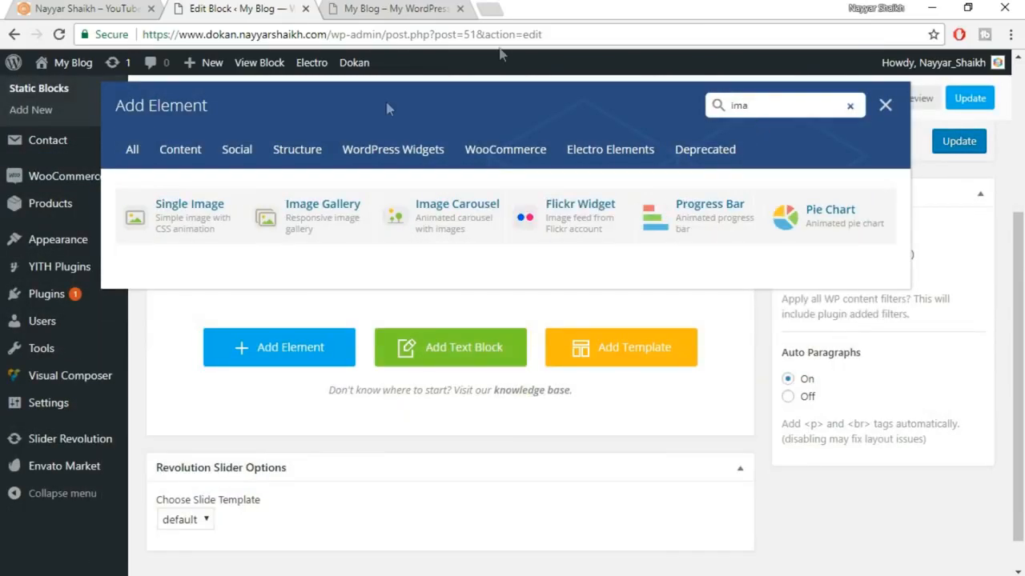
{"action": "left_click", "coordinate": [184, 223]}
{"action": "left_click", "coordinate": [91, 7]}
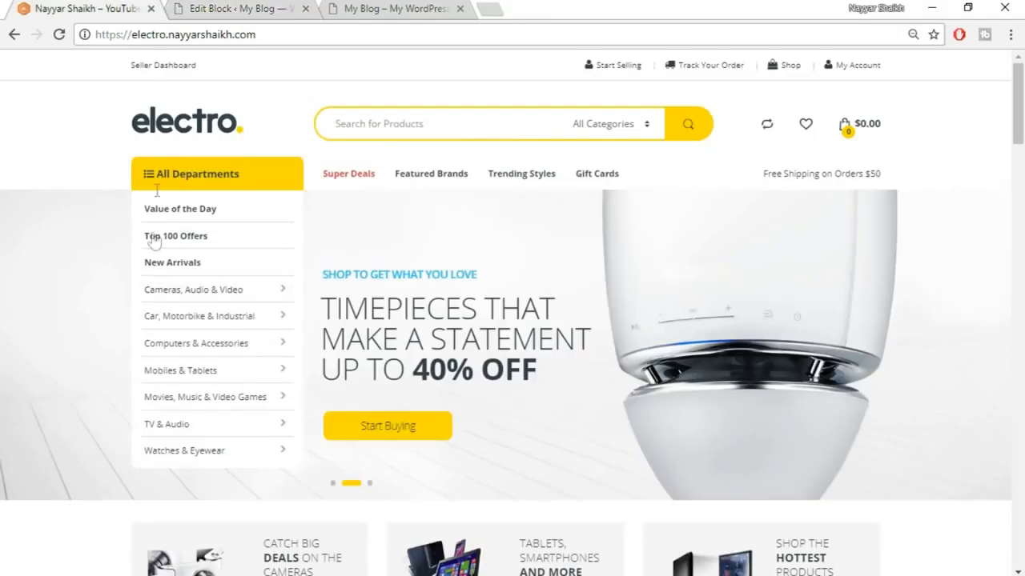
{"action": "mouse_move", "coordinate": [186, 292]}
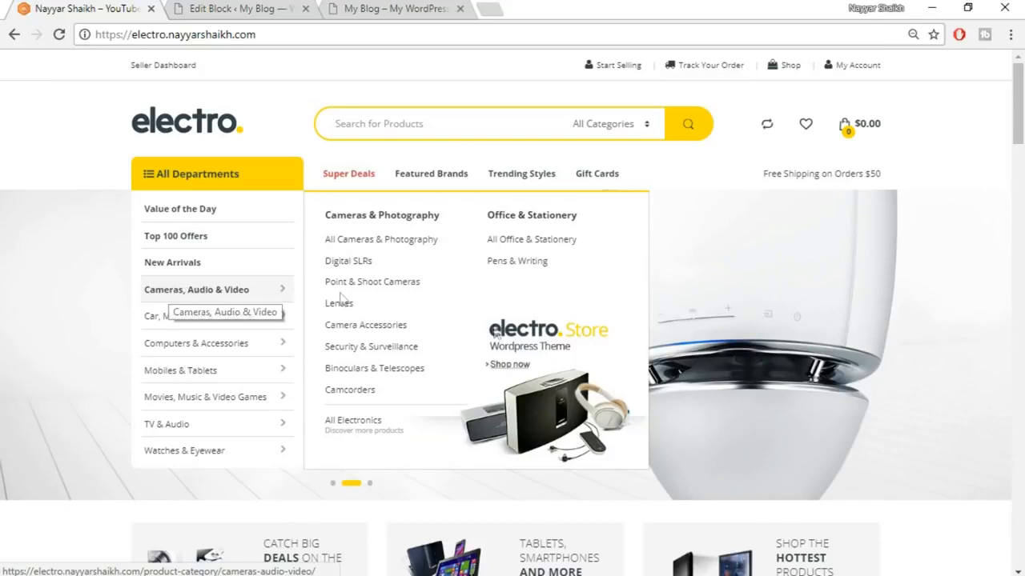
{"action": "left_click", "coordinate": [207, 8]}
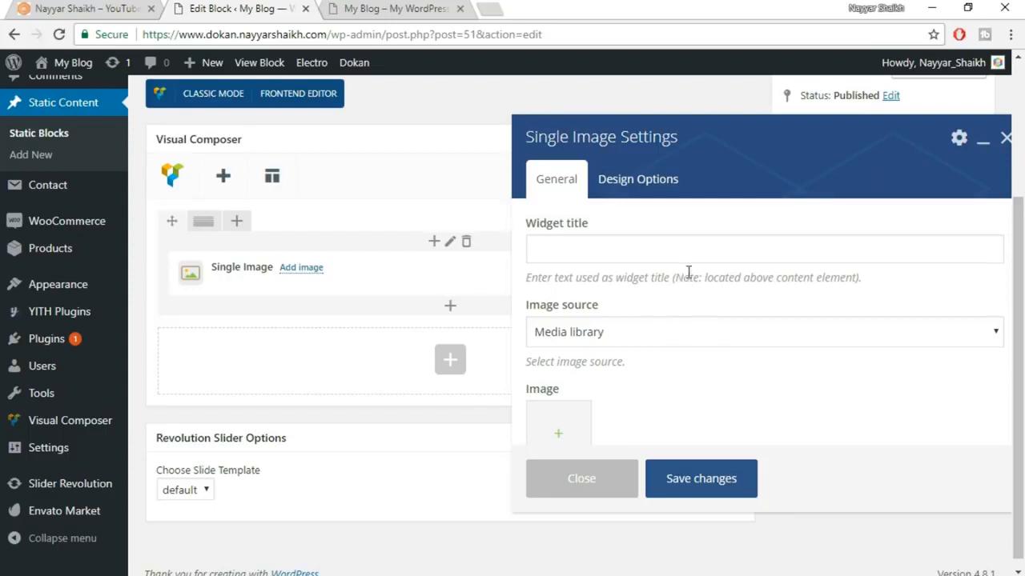
Step: Upload Cameras.png from Images > Departments Menu, set it as the Single Image, and save
{"action": "scroll", "coordinate": [593, 359], "scroll_direction": "down", "scroll_amount": 1}
{"action": "left_click", "coordinate": [543, 362]}
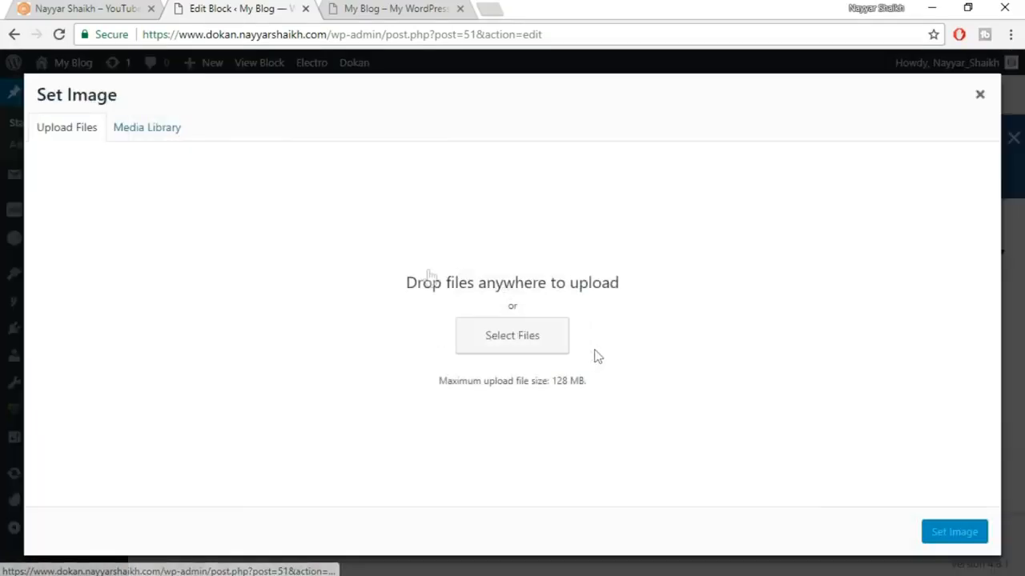
{"action": "left_click", "coordinate": [506, 337]}
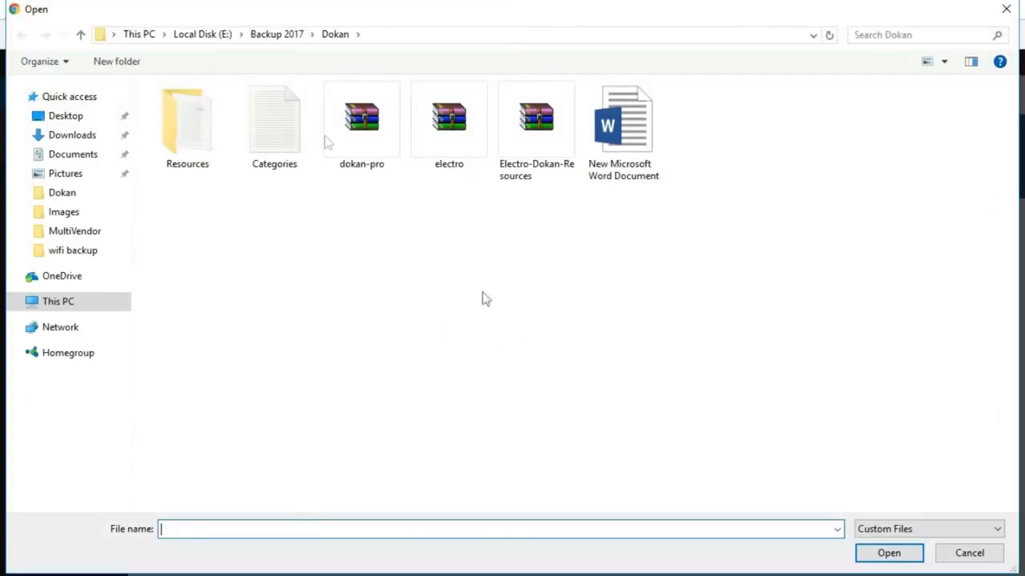
{"action": "double_click", "coordinate": [222, 133]}
{"action": "double_click", "coordinate": [178, 110]}
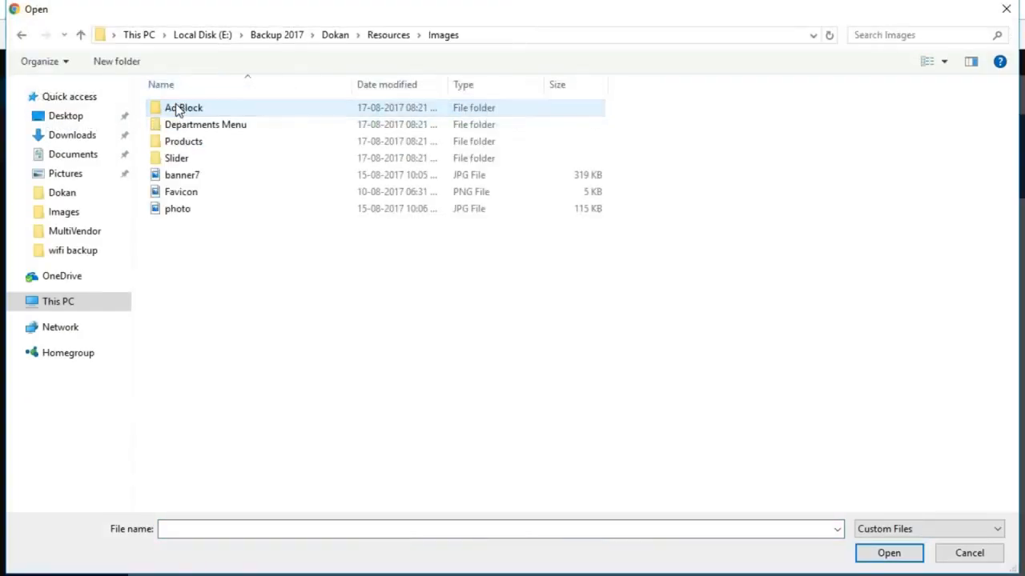
{"action": "double_click", "coordinate": [199, 109]}
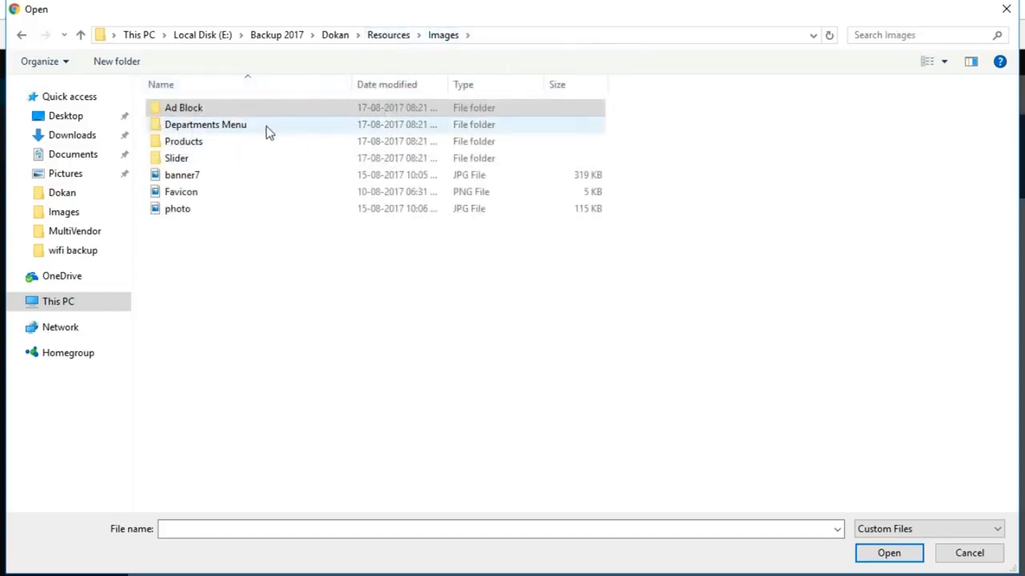
{"action": "double_click", "coordinate": [267, 129]}
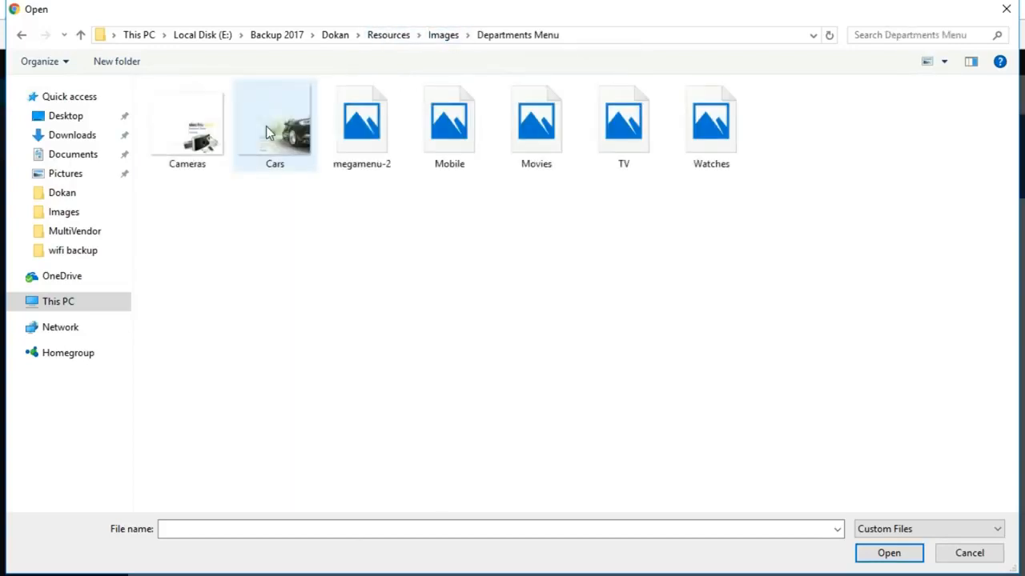
{"action": "left_click", "coordinate": [200, 155]}
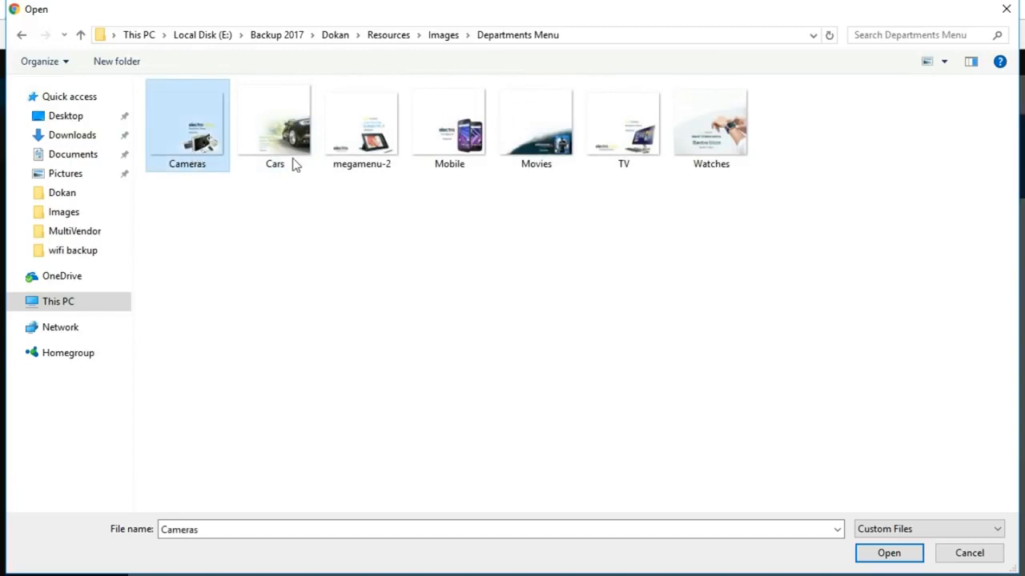
{"action": "left_click", "coordinate": [897, 560]}
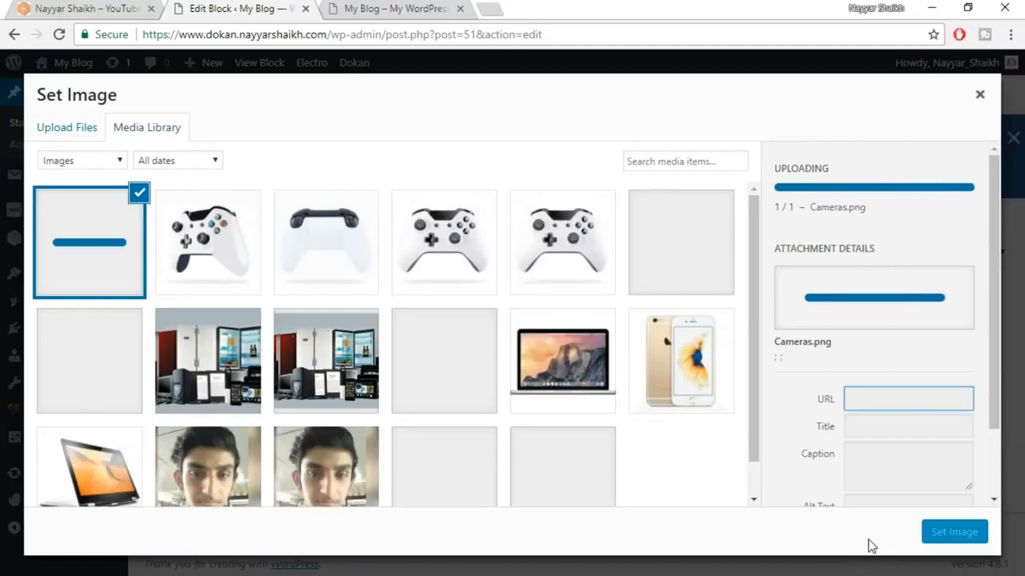
{"action": "left_click", "coordinate": [954, 533]}
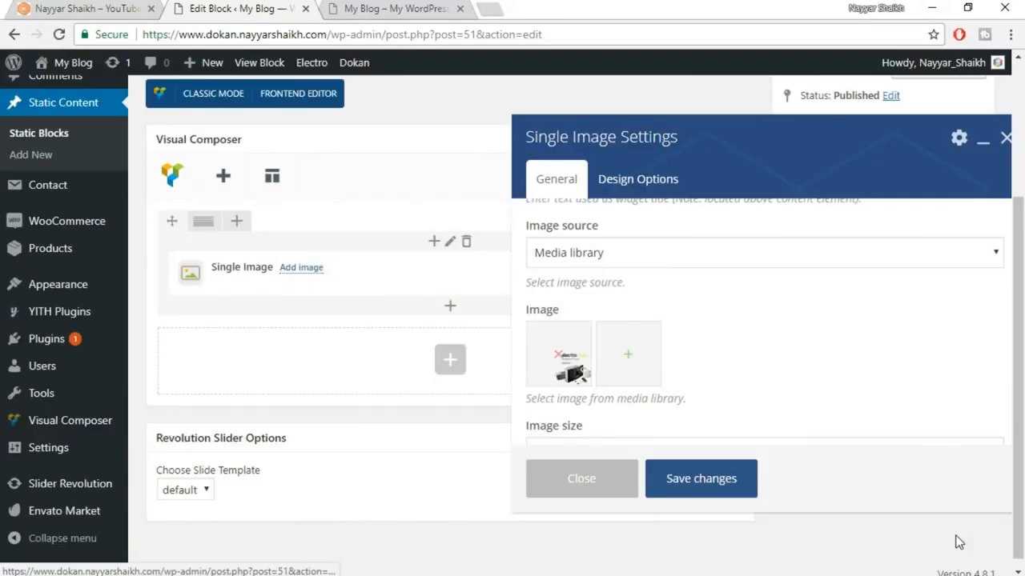
{"action": "left_click", "coordinate": [711, 482]}
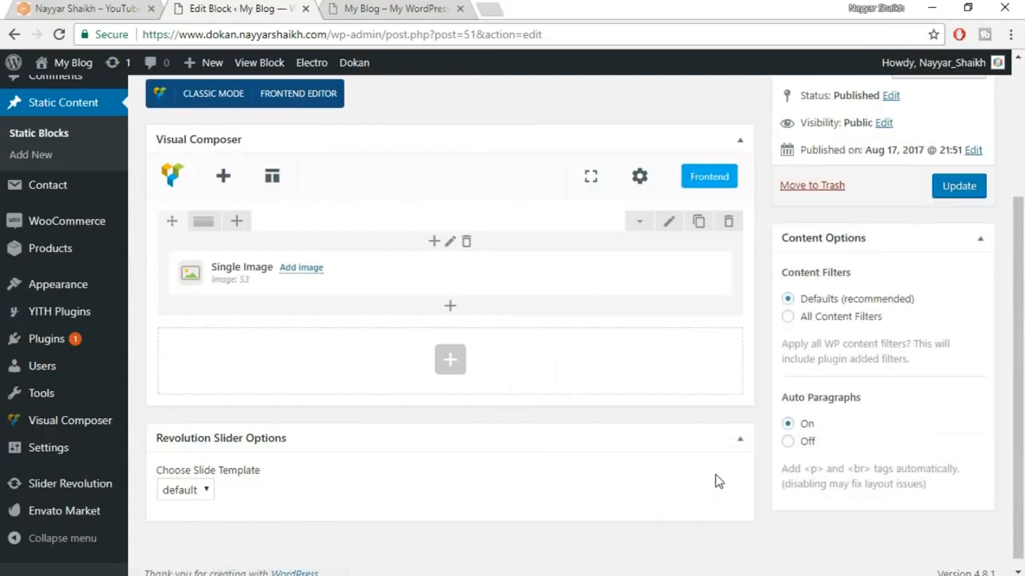
Step: Give the image row the extra class name bg-yamm-content and save its settings
{"action": "left_click", "coordinate": [670, 227]}
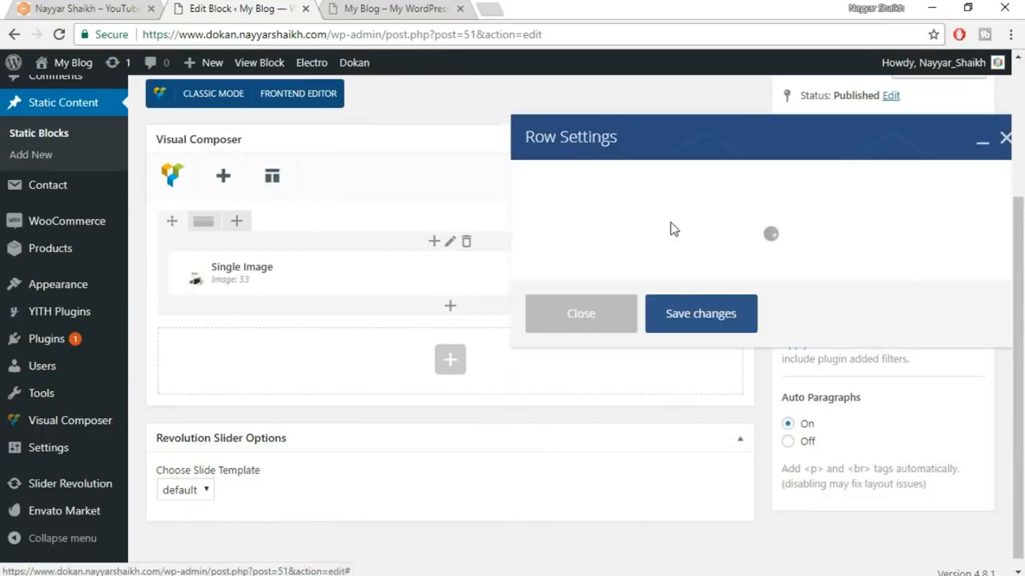
{"action": "scroll", "coordinate": [724, 329], "scroll_direction": "down", "scroll_amount": 5}
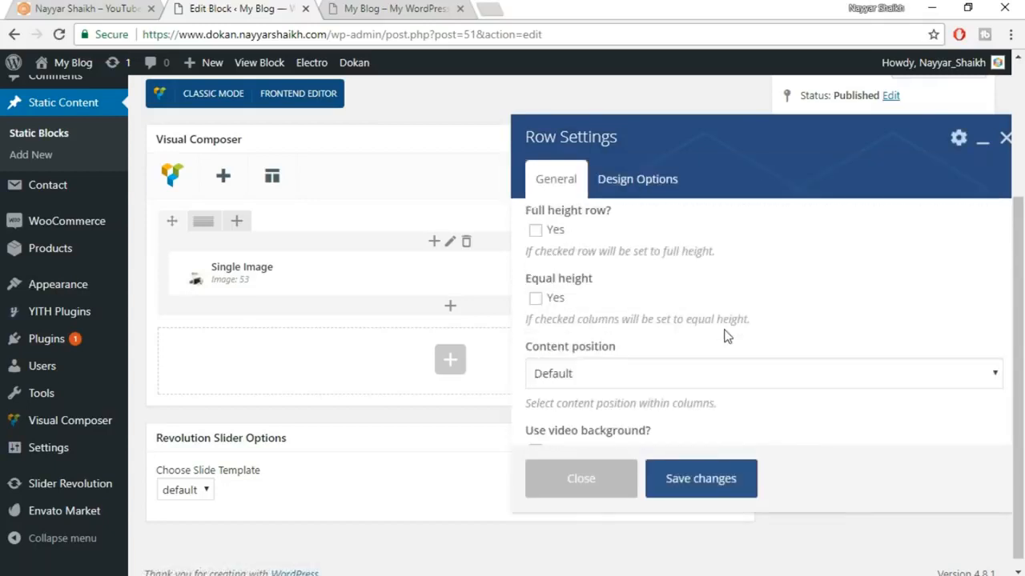
{"action": "scroll", "coordinate": [724, 336], "scroll_direction": "down", "scroll_amount": 3}
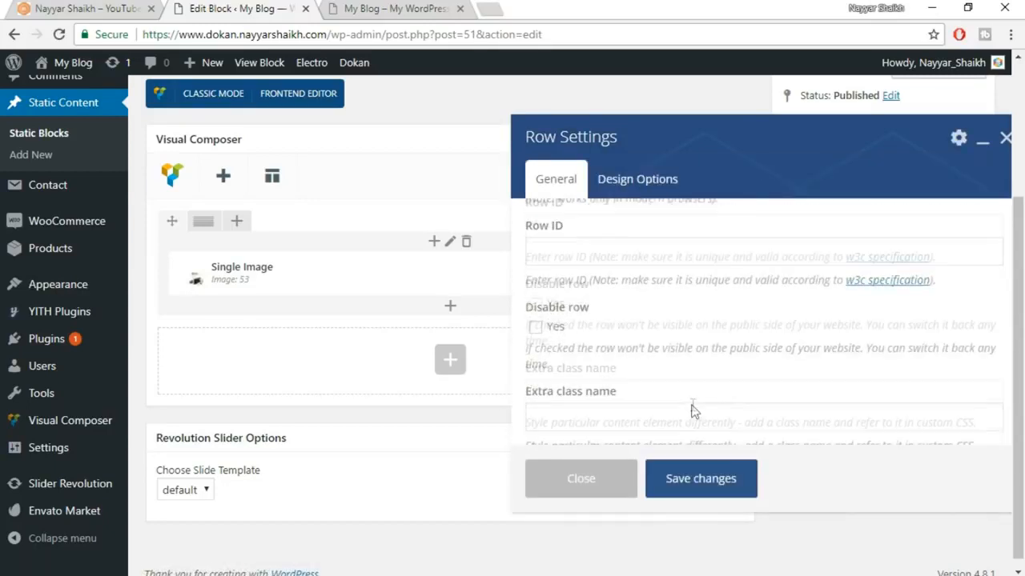
{"action": "left_click", "coordinate": [627, 392]}
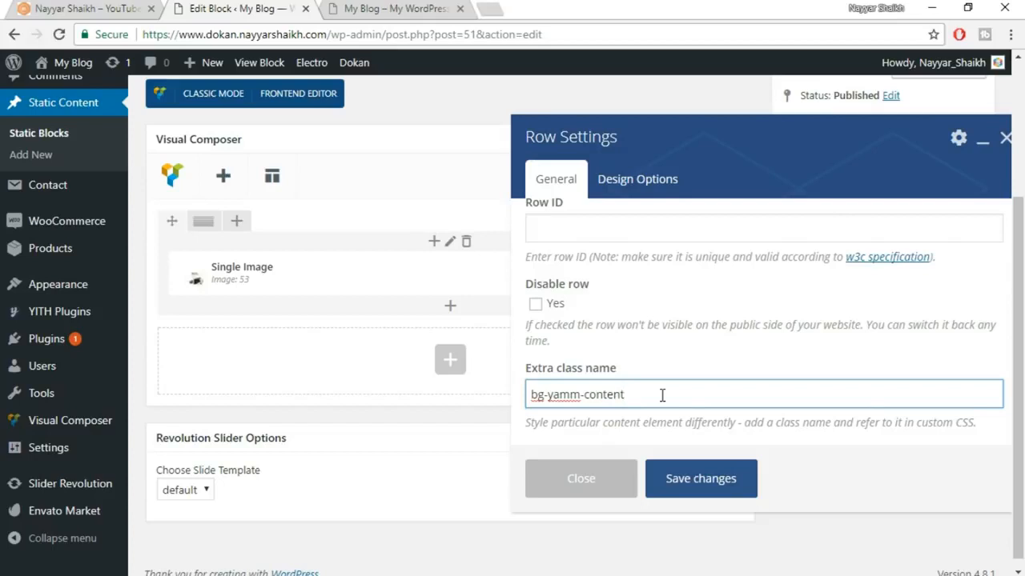
{"action": "left_click", "coordinate": [699, 477]}
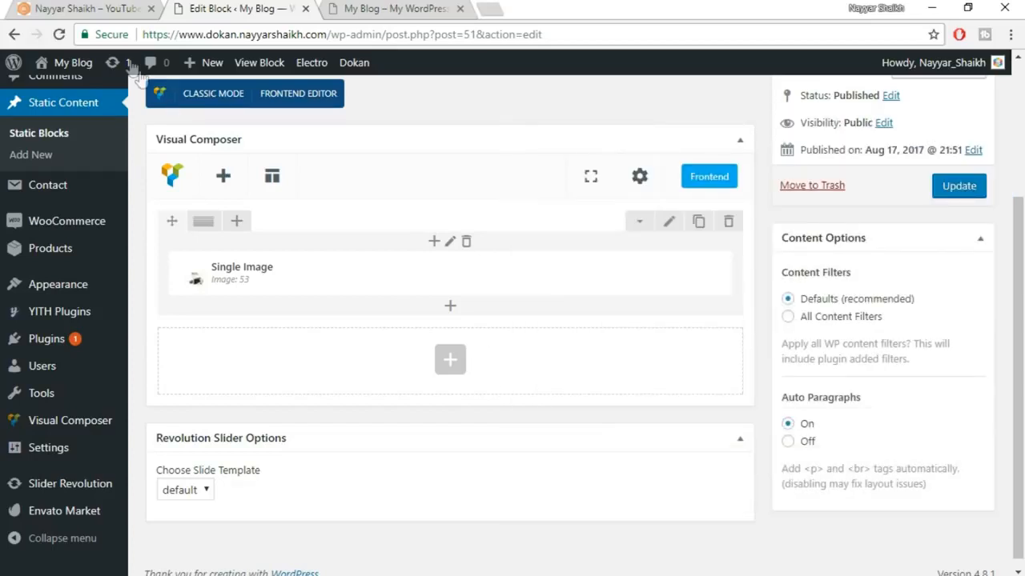
Step: Insert a Text Block element below the image row, then open a new browser tab
{"action": "left_click", "coordinate": [116, 9]}
{"action": "mouse_move", "coordinate": [229, 294]}
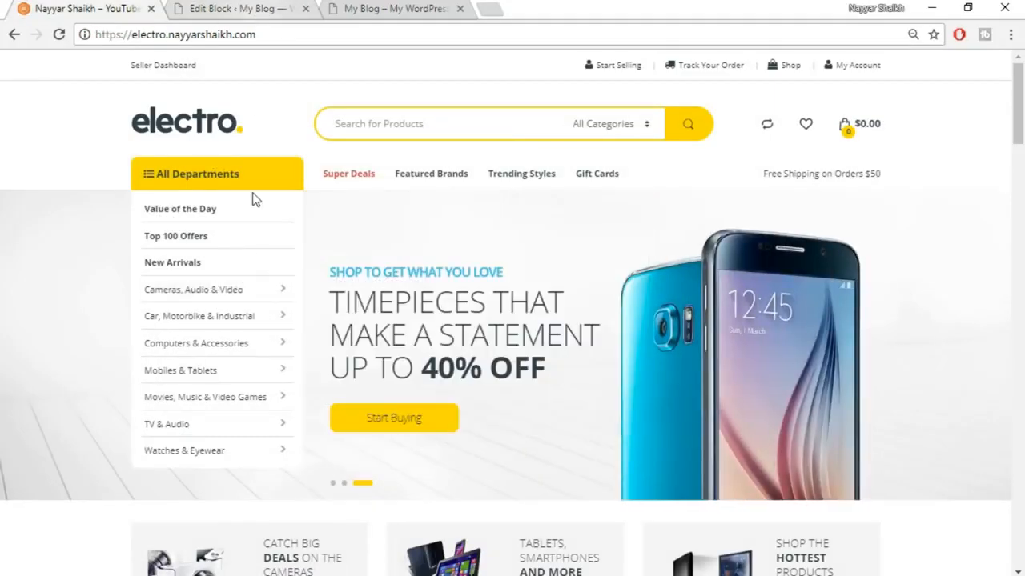
{"action": "left_click", "coordinate": [204, 8]}
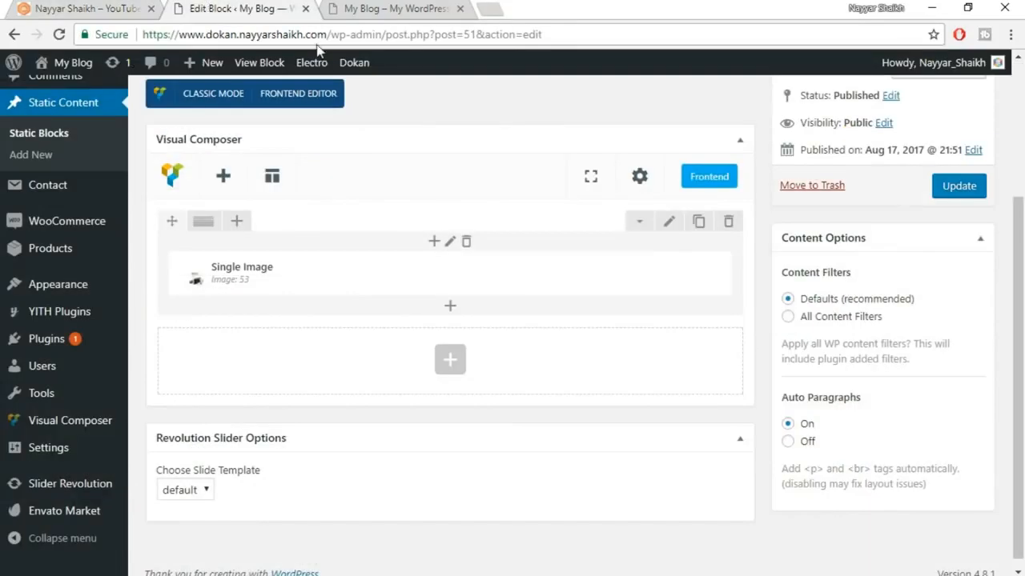
{"action": "left_click", "coordinate": [459, 367]}
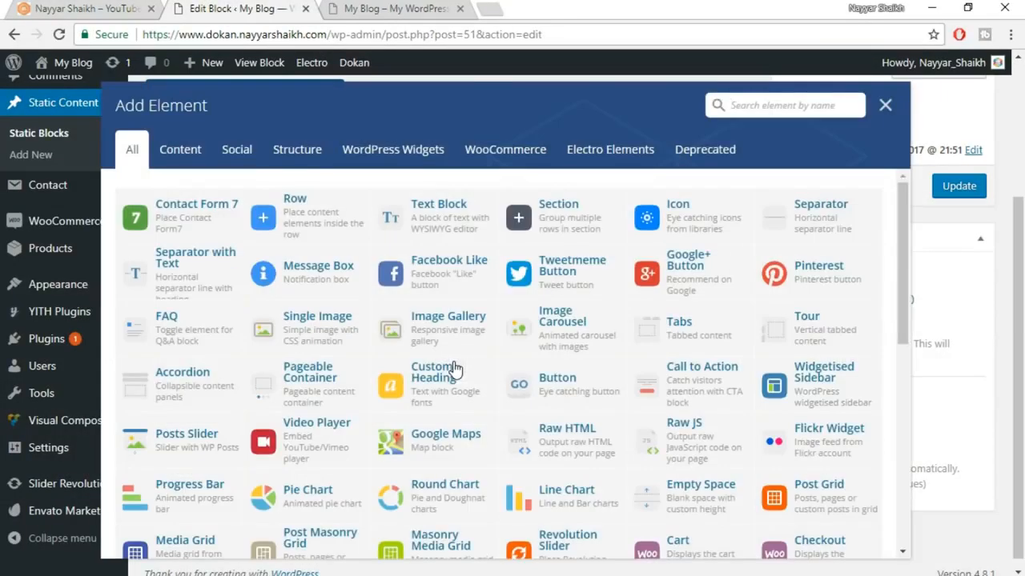
{"action": "left_click", "coordinate": [454, 227]}
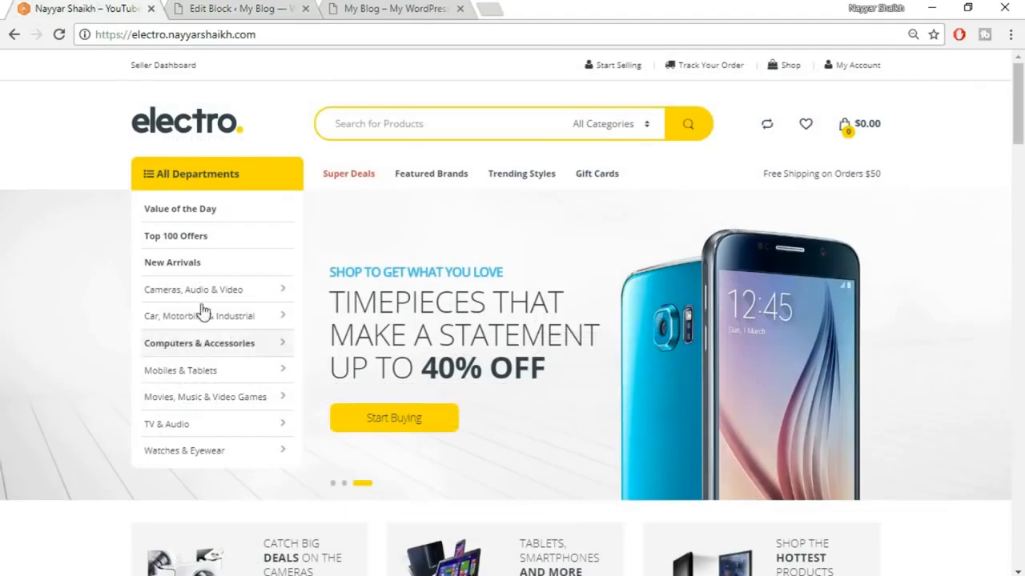
{"action": "left_click", "coordinate": [498, 9]}
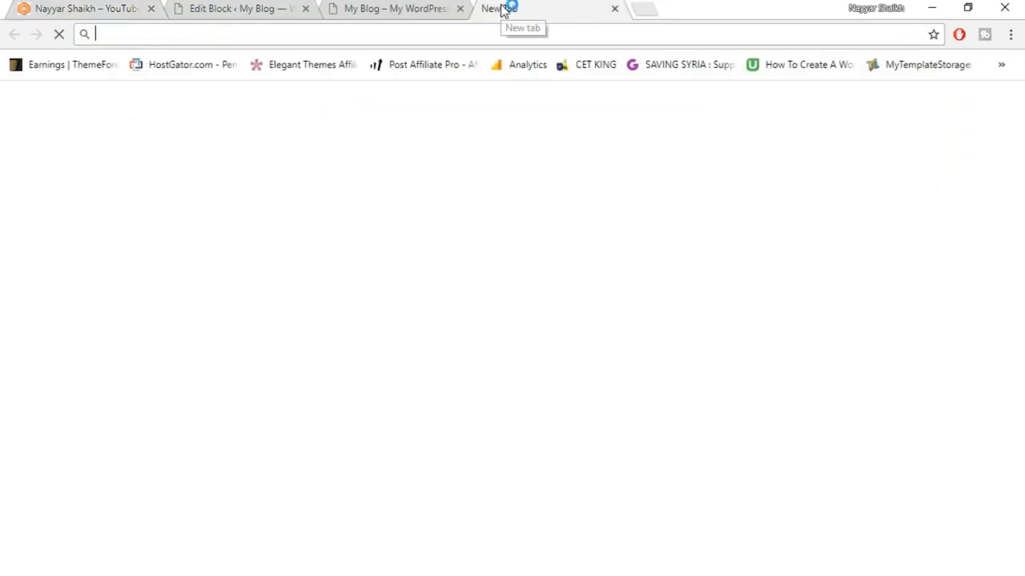
Step: Go to bloggdude.com and open the post on building a multi-vendor marketplace with Dokan
{"action": "type", "text": "bloggdude.com"}
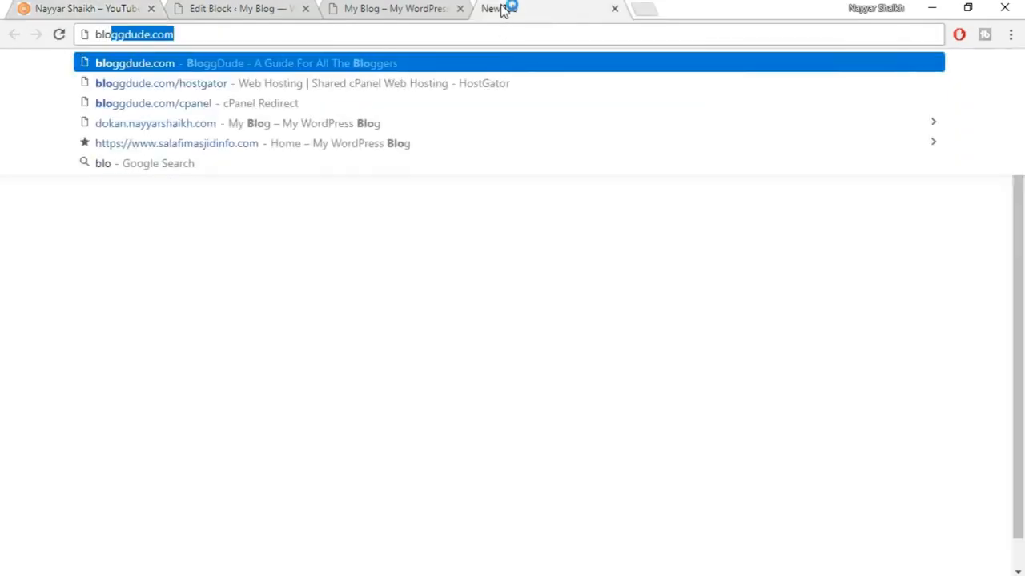
{"action": "key", "text": "Return"}
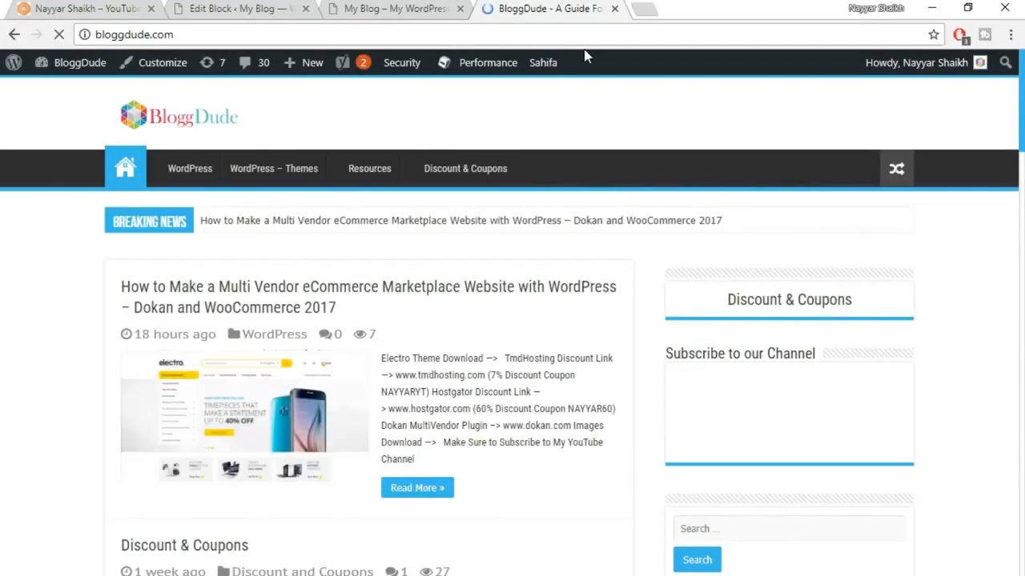
{"action": "left_click", "coordinate": [511, 300]}
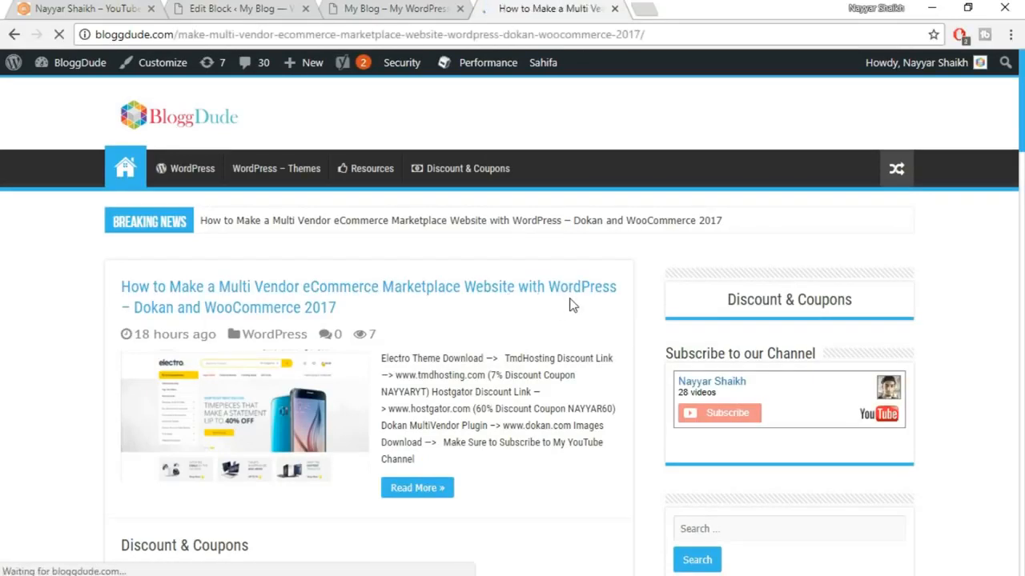
{"action": "scroll", "coordinate": [635, 334], "scroll_direction": "down", "scroll_amount": 4}
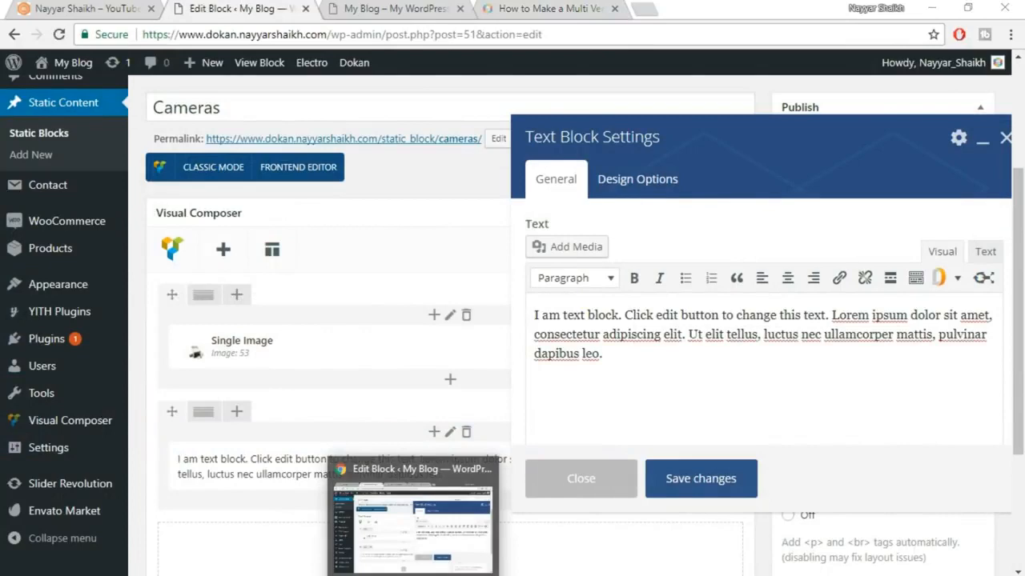
Step: Open the CSS notes file in maximized Notepad and select the Static Block's <ul> menu list
{"action": "left_click", "coordinate": [434, 573]}
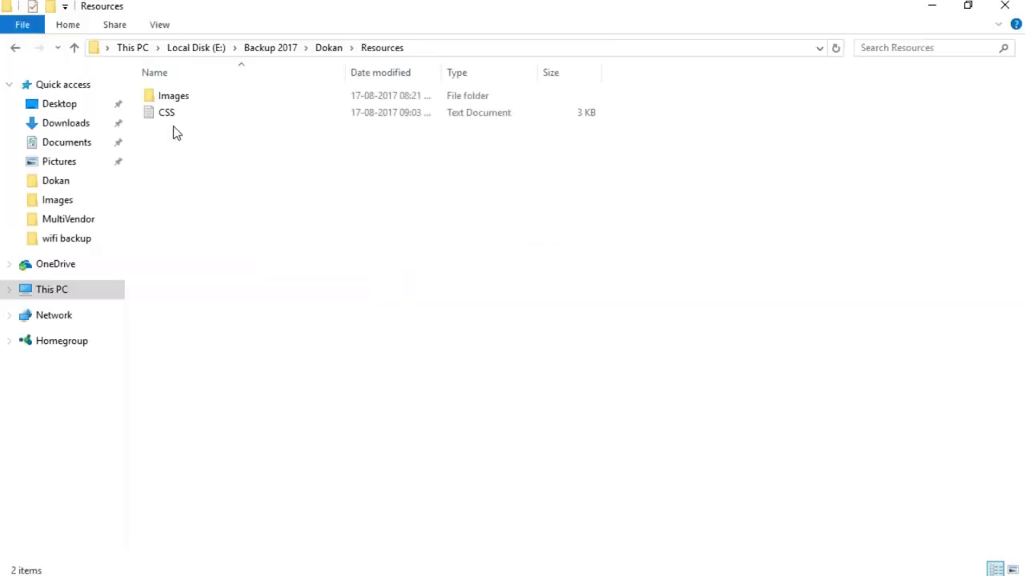
{"action": "left_click", "coordinate": [177, 118]}
{"action": "double_click", "coordinate": [178, 119]}
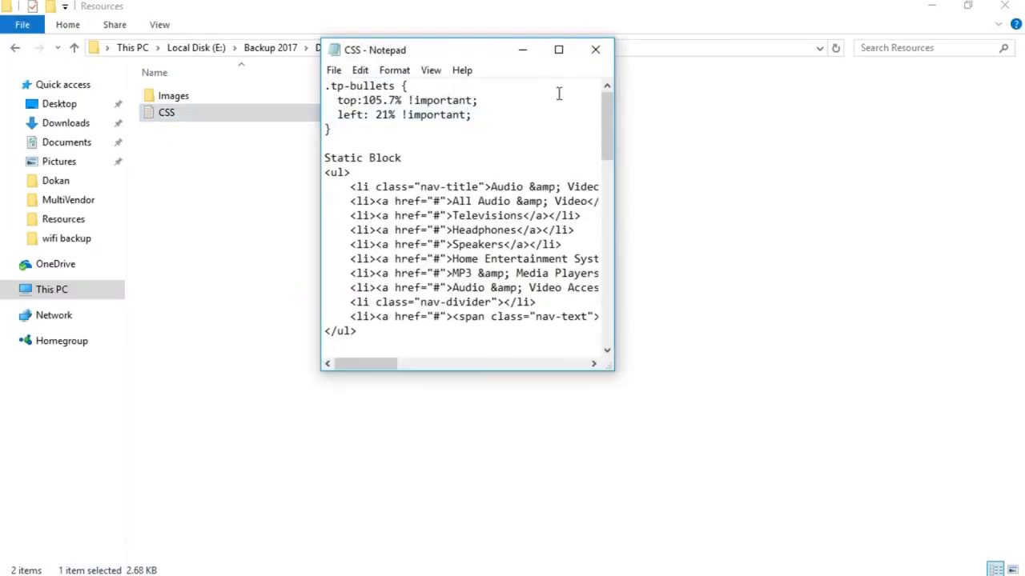
{"action": "left_click", "coordinate": [556, 48]}
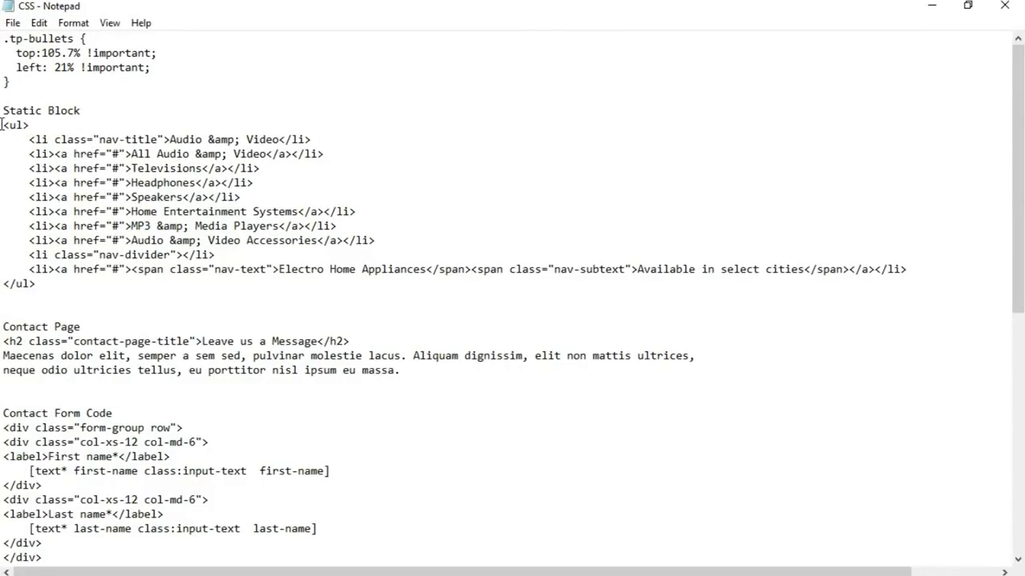
{"action": "left_click_drag", "start_coordinate": [1, 125], "coordinate": [65, 289]}
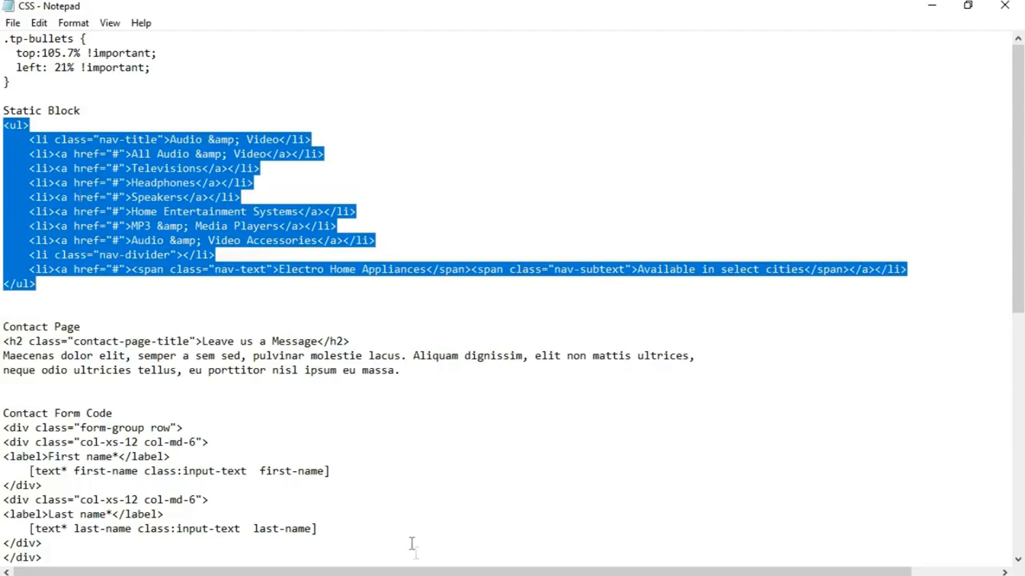
{"action": "left_click", "coordinate": [411, 575]}
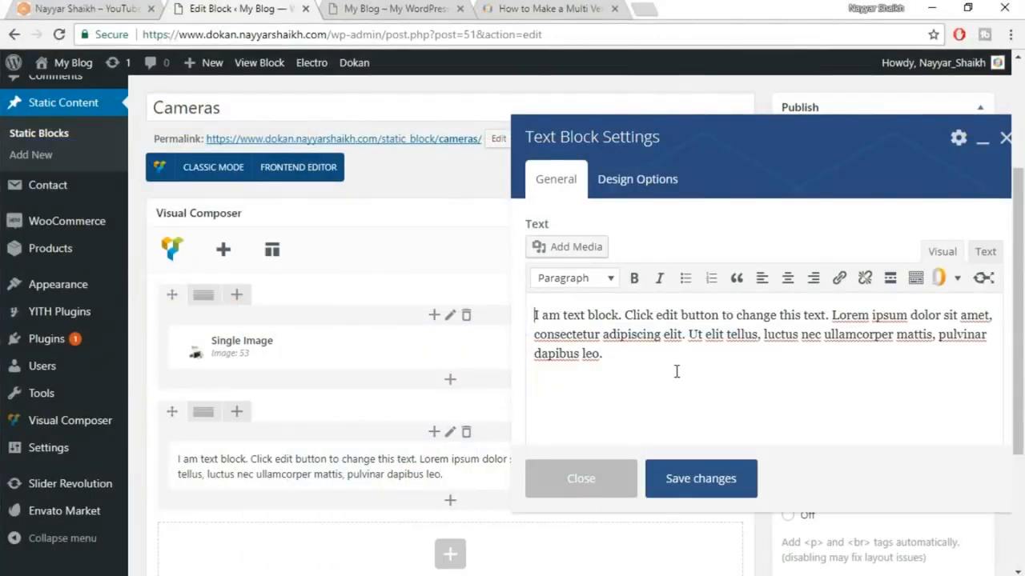
Step: Replace the text block's placeholder with the pasted menu list HTML and save it
{"action": "key", "text": "ctrl+a"}
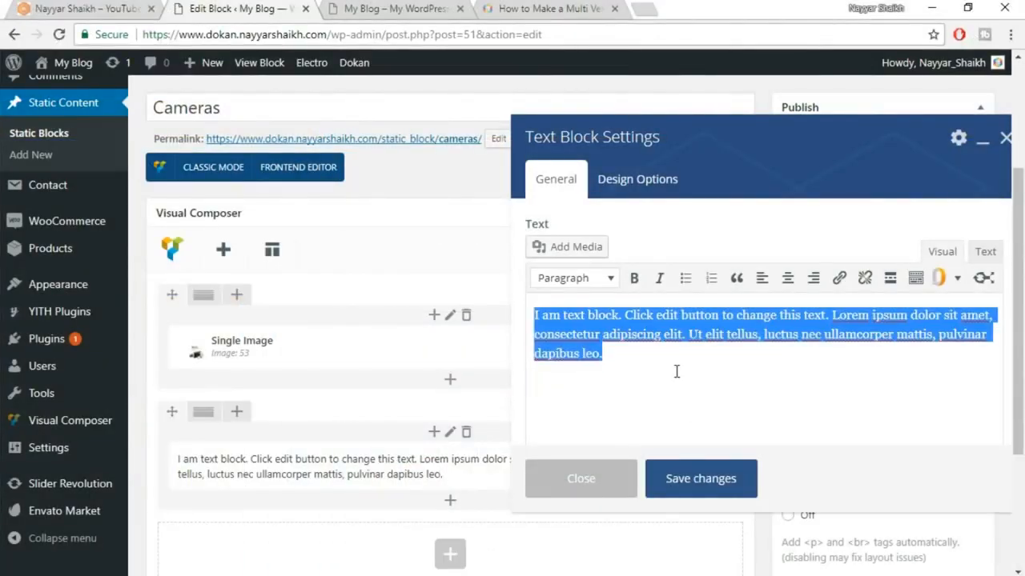
{"action": "key", "text": "Delete"}
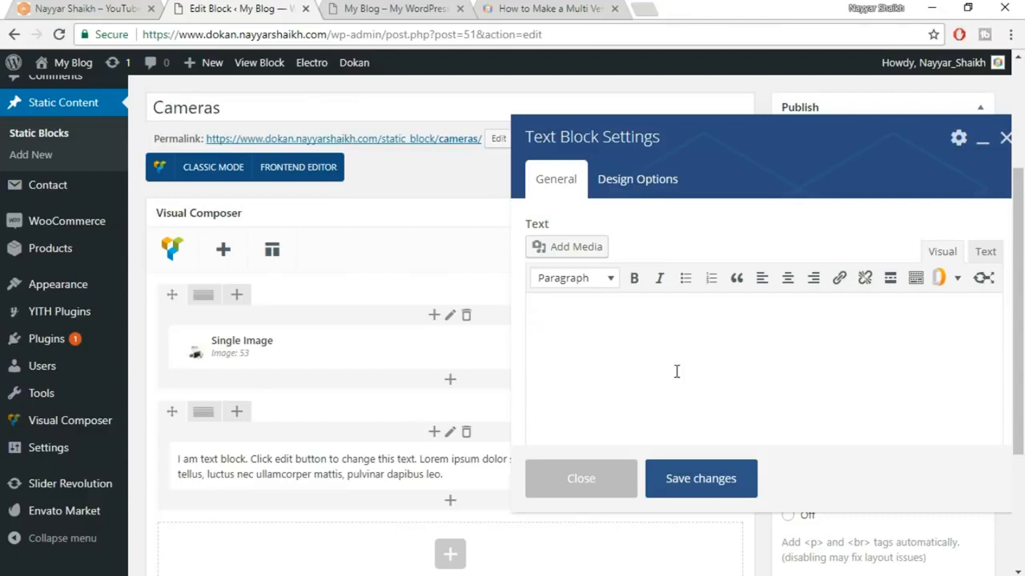
{"action": "key", "text": "ctrl+v"}
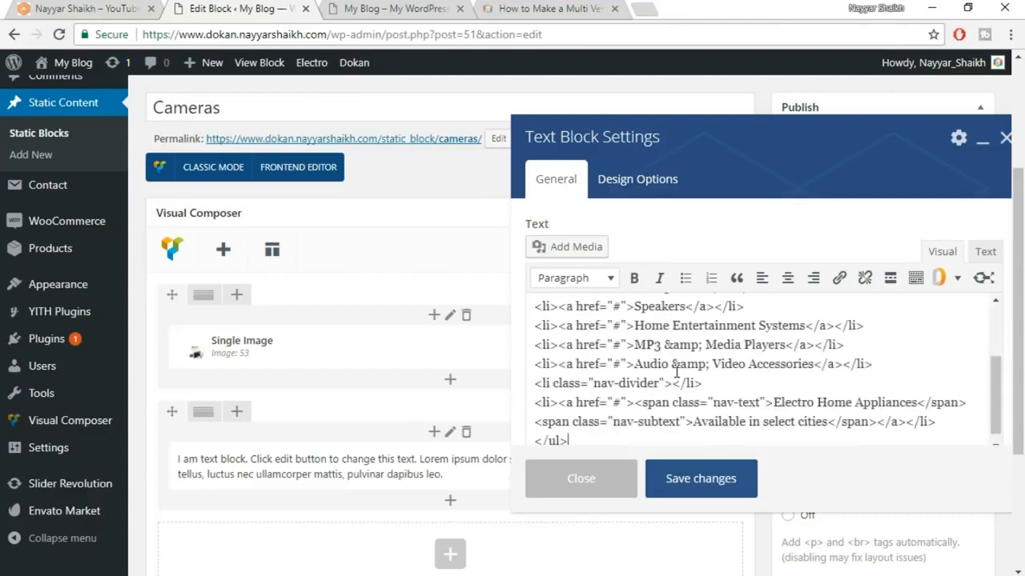
{"action": "left_click", "coordinate": [700, 479]}
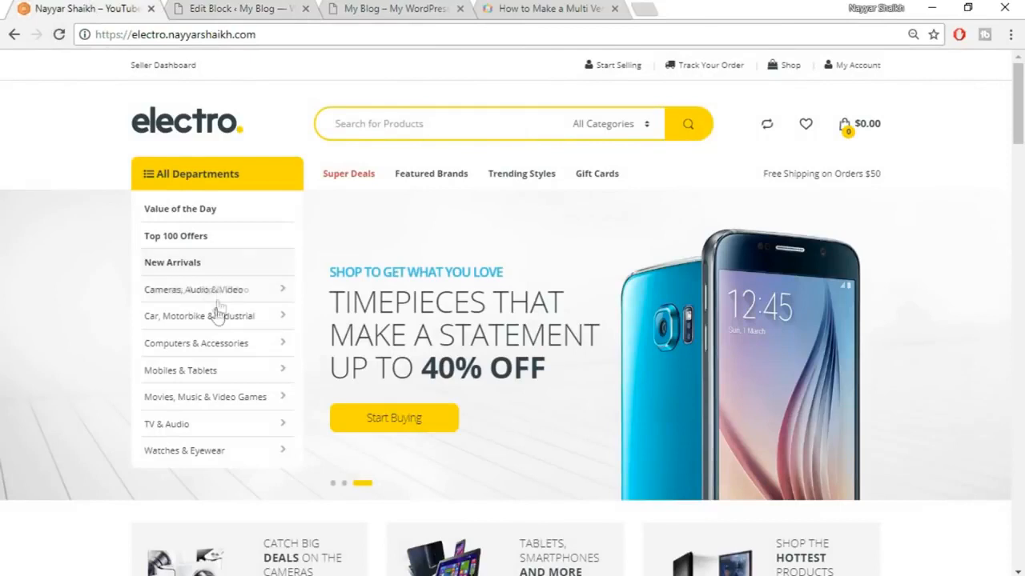
Step: Reopen the menu text block and review the Audio & Video heading and All Audio & Video link
{"action": "mouse_move", "coordinate": [218, 295]}
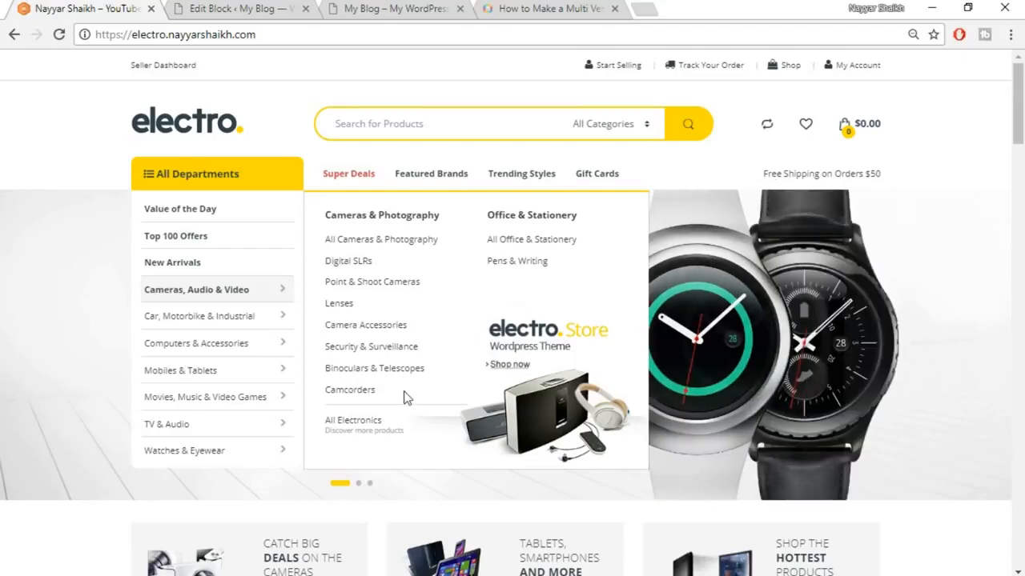
{"action": "left_click", "coordinate": [276, 6]}
{"action": "scroll", "coordinate": [501, 336], "scroll_direction": "down", "scroll_amount": 3}
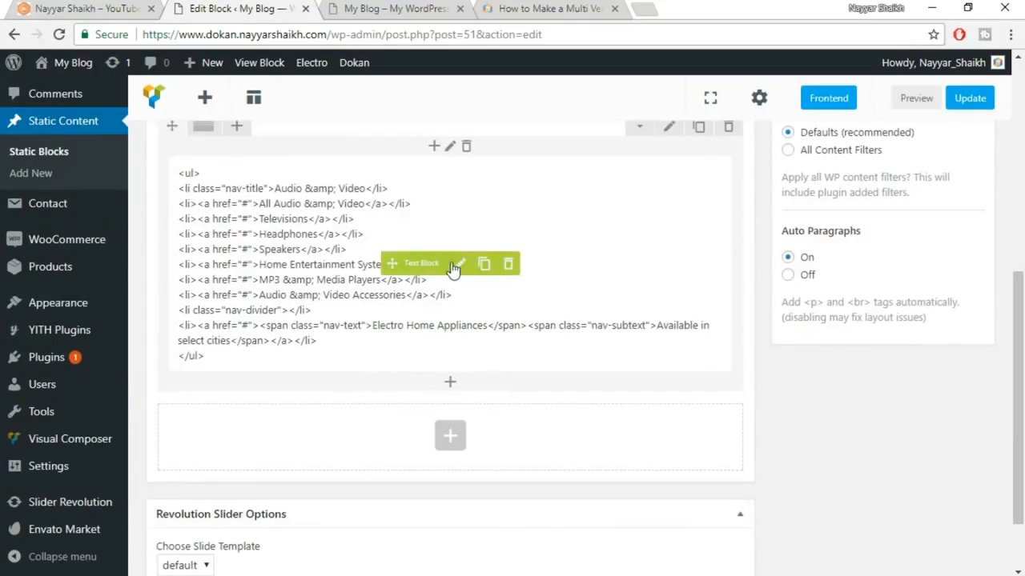
{"action": "left_click", "coordinate": [462, 271]}
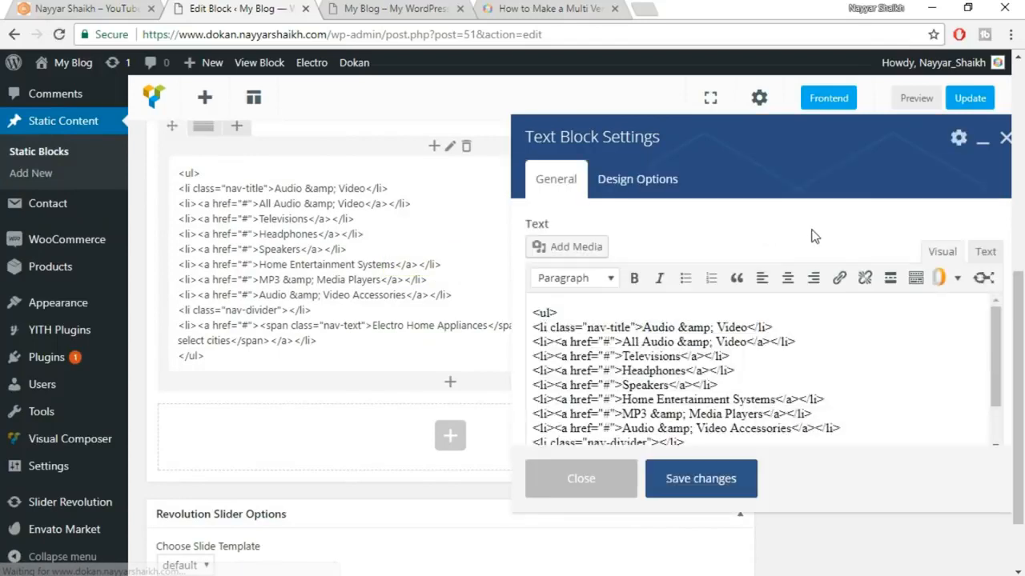
{"action": "left_click_drag", "start_coordinate": [655, 335], "coordinate": [766, 331]}
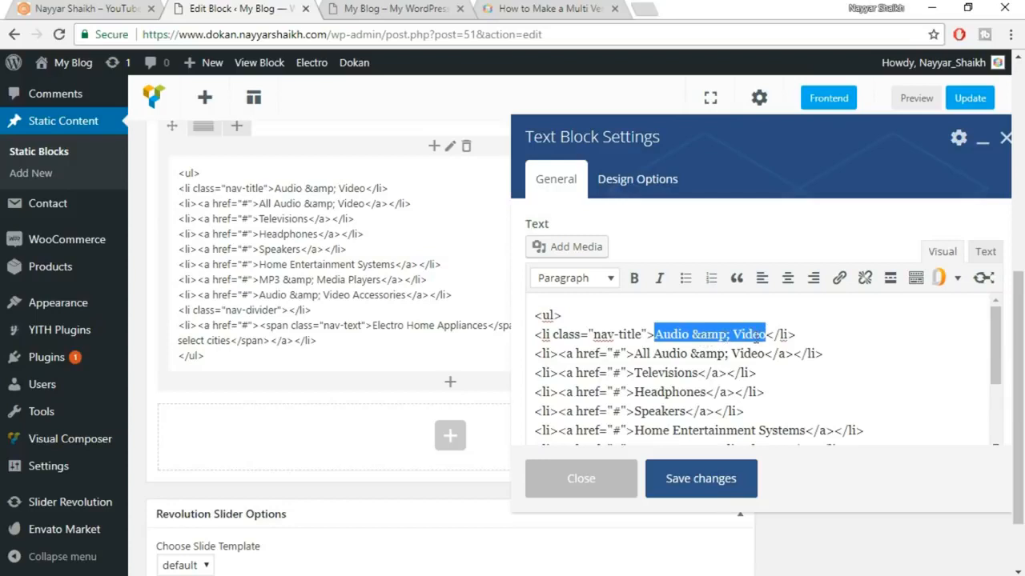
{"action": "left_click_drag", "start_coordinate": [637, 354], "coordinate": [760, 353]}
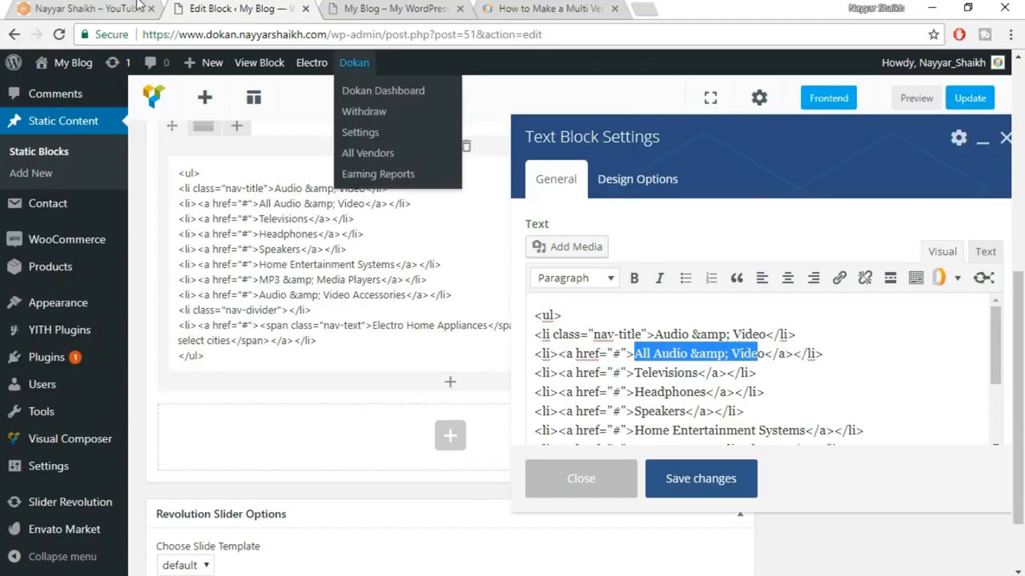
Step: Compare the list with the storefront's Cameras mega menu and save the text block again
{"action": "left_click", "coordinate": [140, 8]}
{"action": "mouse_move", "coordinate": [265, 292]}
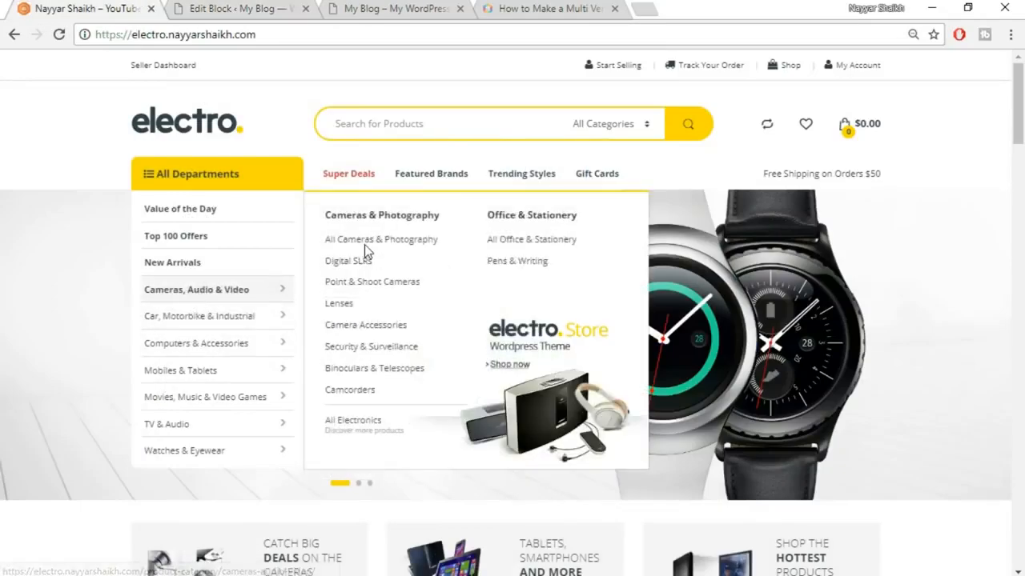
{"action": "mouse_move", "coordinate": [230, 314]}
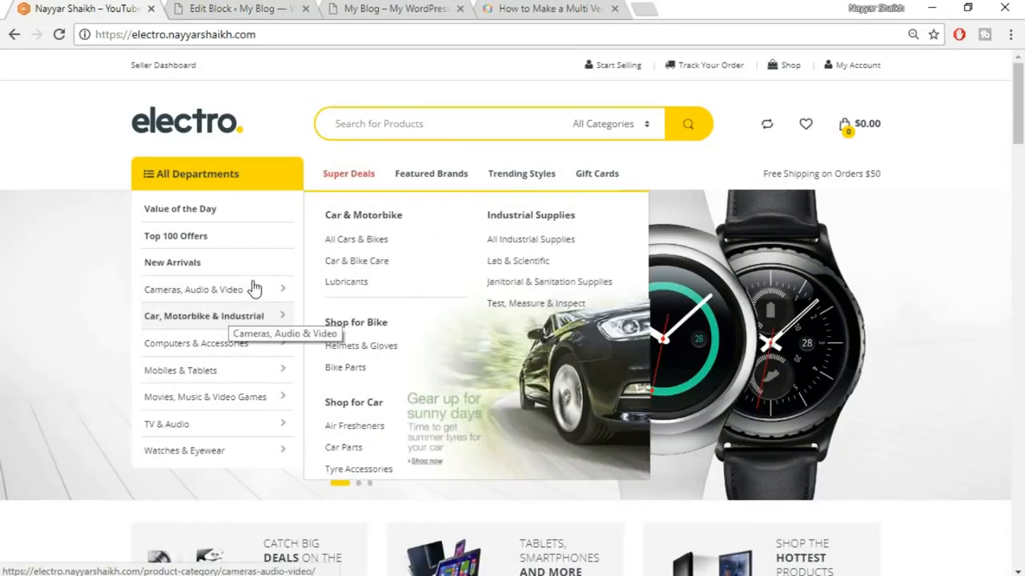
{"action": "left_click", "coordinate": [233, 8]}
{"action": "scroll", "coordinate": [744, 382], "scroll_direction": "down", "scroll_amount": 5}
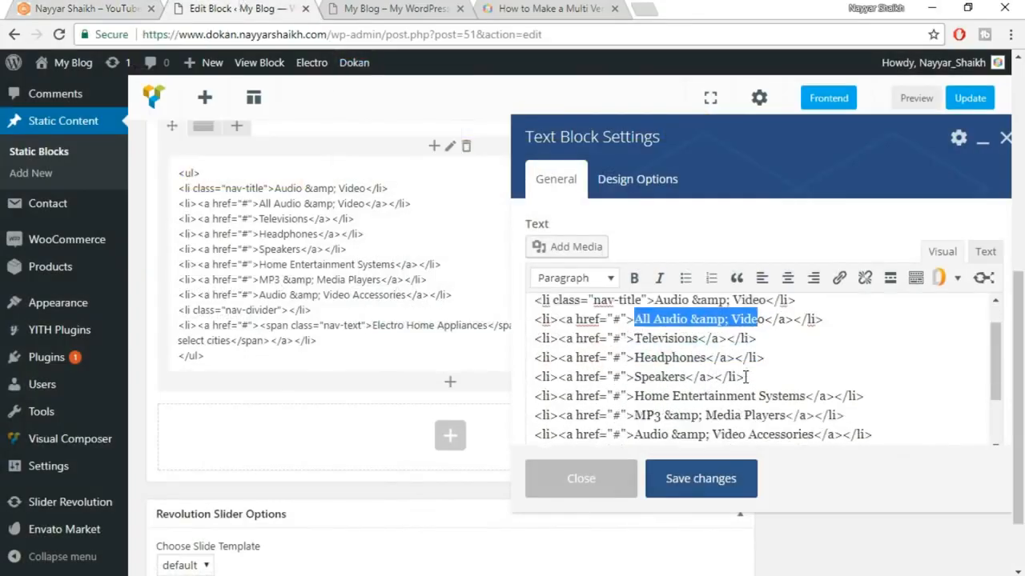
{"action": "left_click", "coordinate": [686, 480]}
{"action": "scroll", "coordinate": [684, 485], "scroll_direction": "up", "scroll_amount": 1}
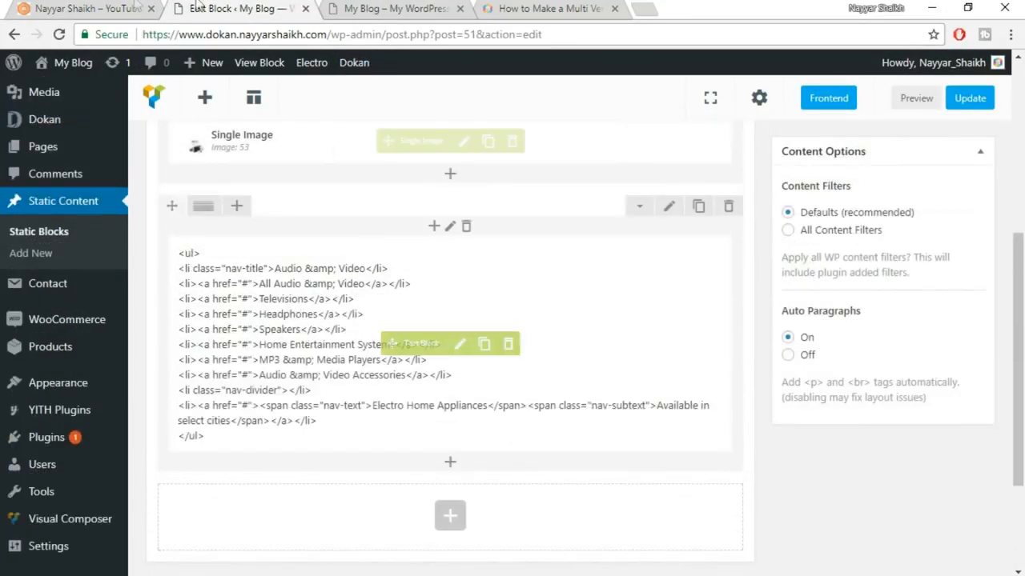
{"action": "left_click", "coordinate": [134, 6]}
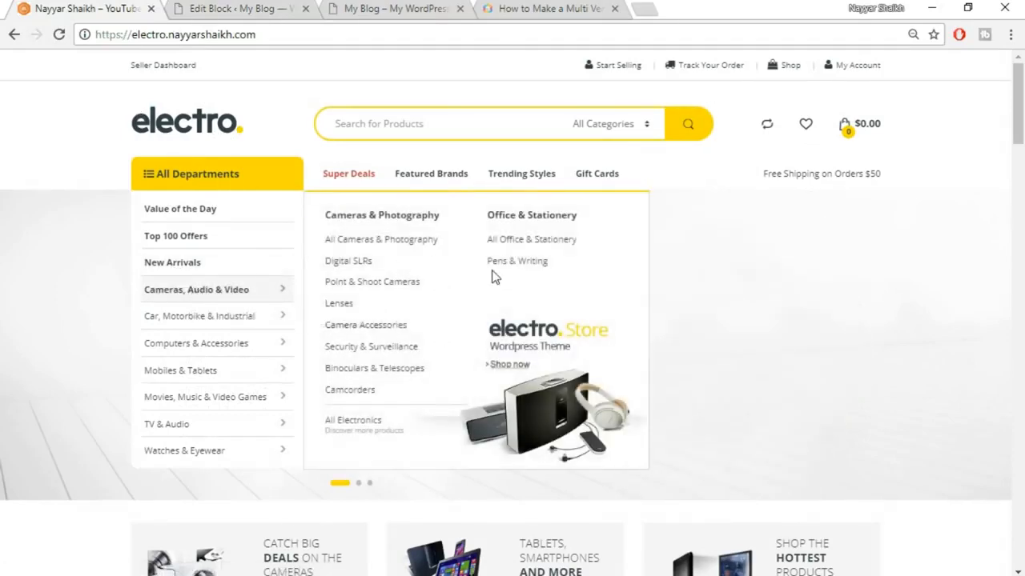
{"action": "left_click", "coordinate": [250, 8]}
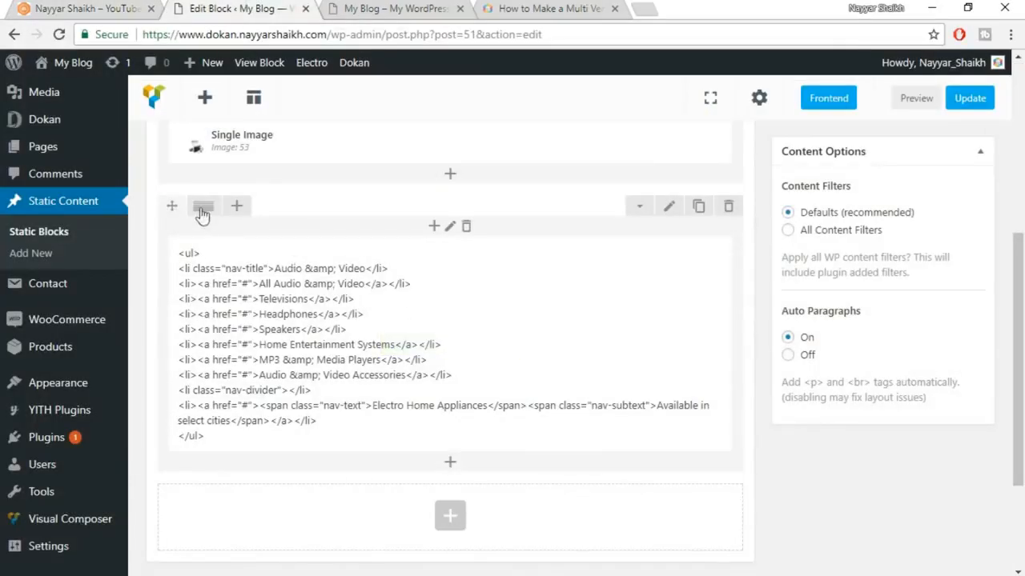
Step: Set the menu row to a 1/2 + 1/2 layout and add a Text Block to the right column
{"action": "mouse_move", "coordinate": [203, 214]}
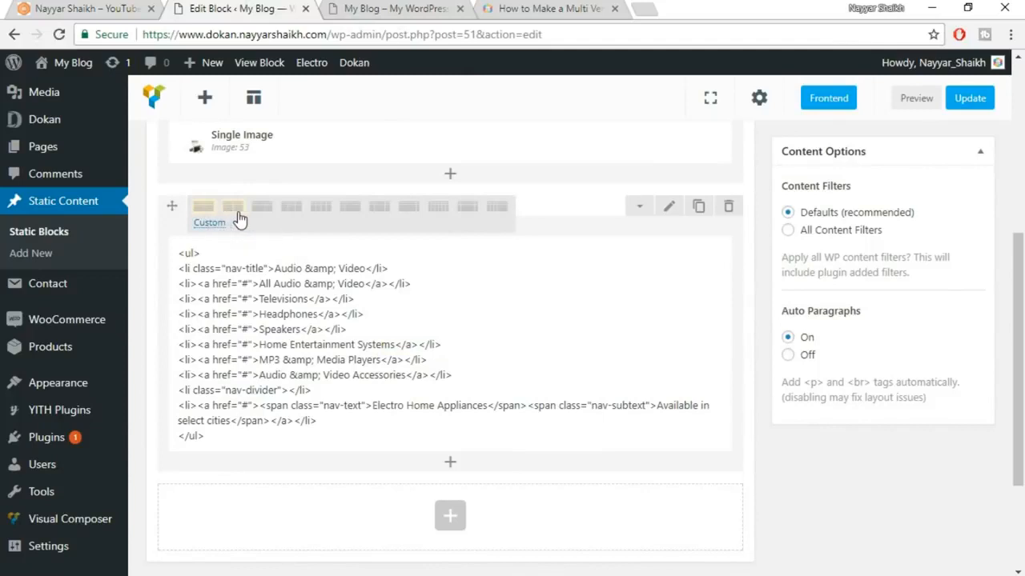
{"action": "left_click", "coordinate": [232, 216]}
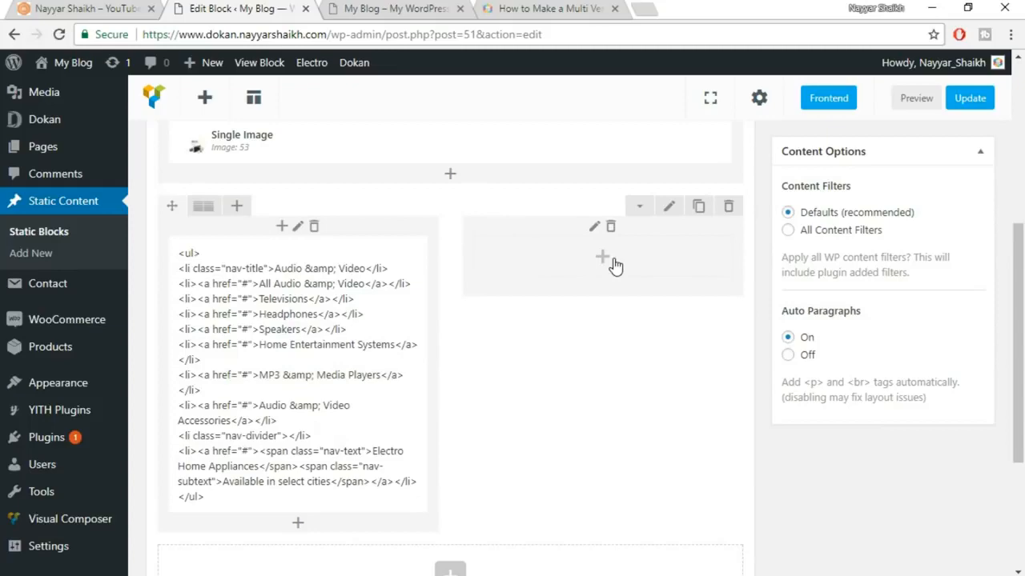
{"action": "left_click", "coordinate": [603, 258]}
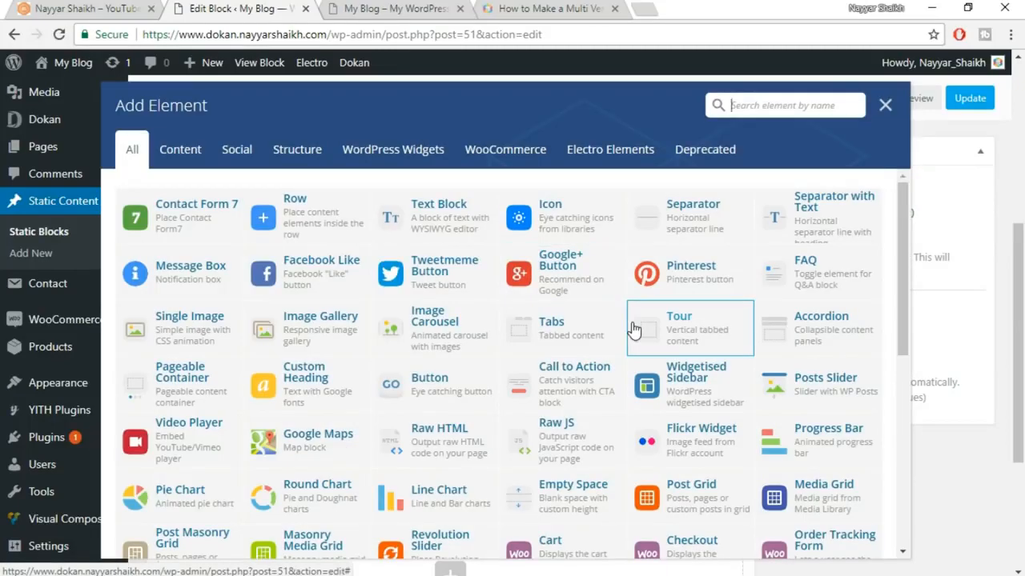
{"action": "type", "text": "tex"}
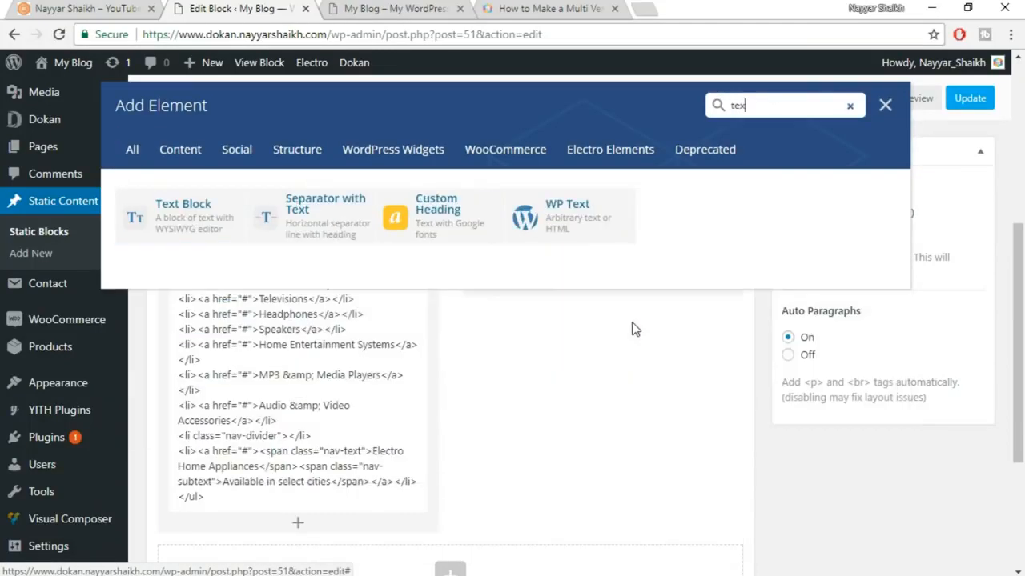
{"action": "left_click", "coordinate": [187, 234]}
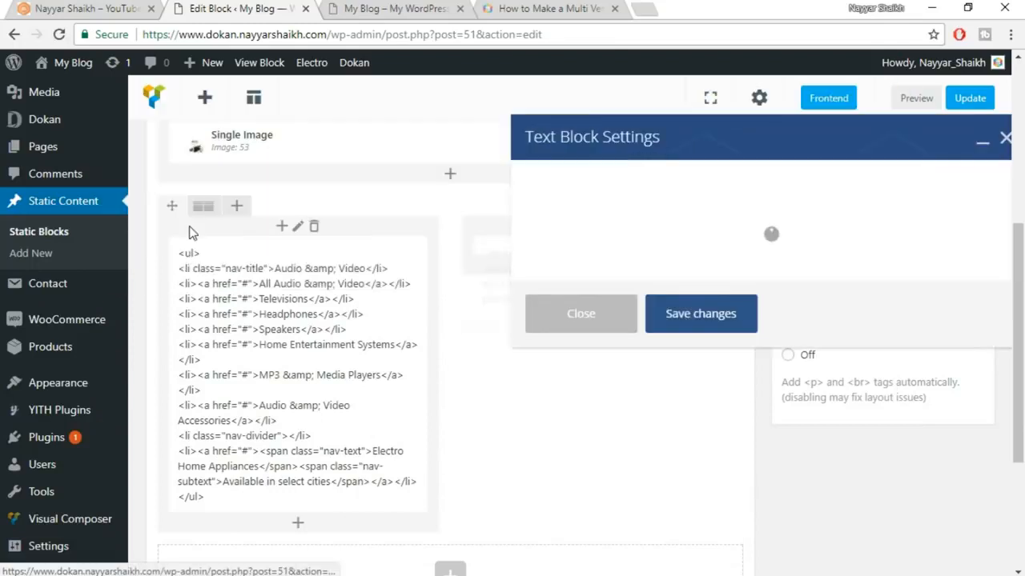
Step: Replace the placeholder with the copied HTML list, remove the Headphones-to-divider lines, and save
{"action": "triple_click", "coordinate": [745, 318]}
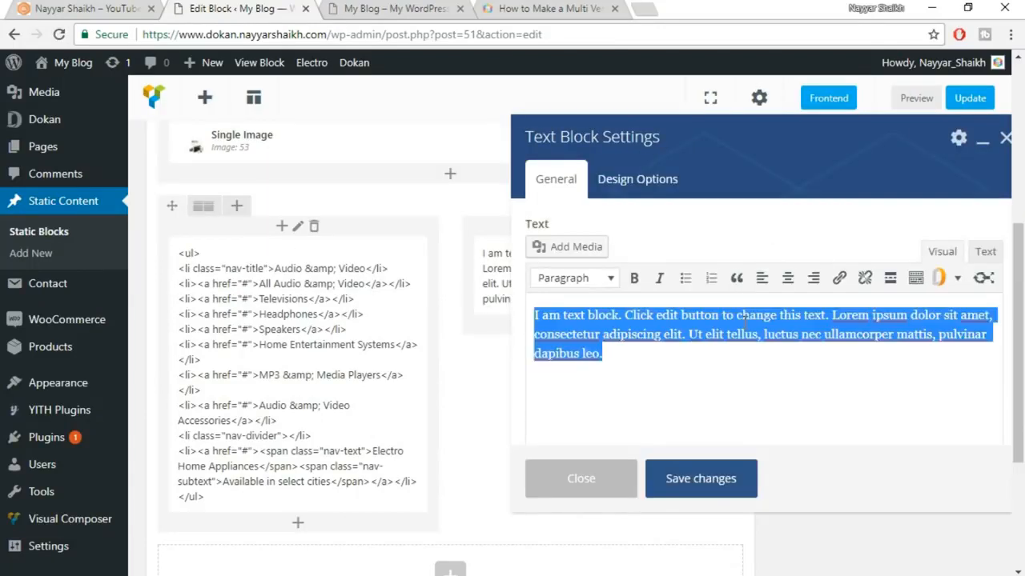
{"action": "type", "text": "<ul> <li class=\"nav-title\">Audio &amp; Video</li> <li><a href=\"#\">All Audio &amp; Video</a></li> <li><a href=\"#\">Televisions</a></li> <li><a href=\"#\">Headphones</a></li> <li><a href=\"#\">Speakers</a></li> <li><a href=\"#\">Home Entertainment Systems</a></li> <li><a href=\"#\">MP3 &amp; Media Players</a></li> <li><a href=\"#\">Audio &amp; Video Accessories</a></li> <li class=\"nav-divider\"></li> <li><a href=\"#\"><span class=\"nav-text\">Electro Home Appliances</span><span class=\"nav-subtext\">Available in select cities</span></a></li> </ul>"}
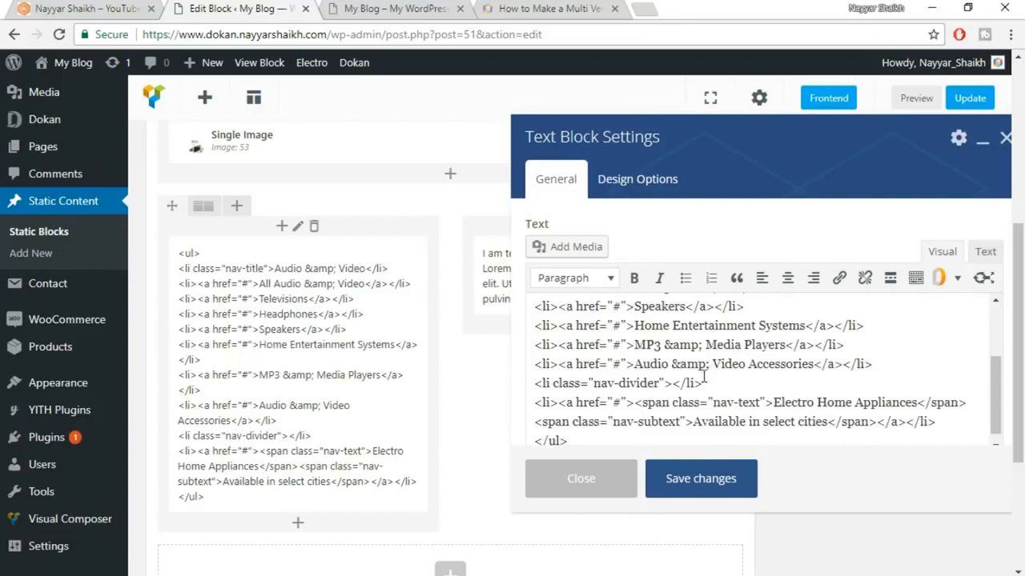
{"action": "left_click_drag", "start_coordinate": [717, 386], "coordinate": [517, 395]}
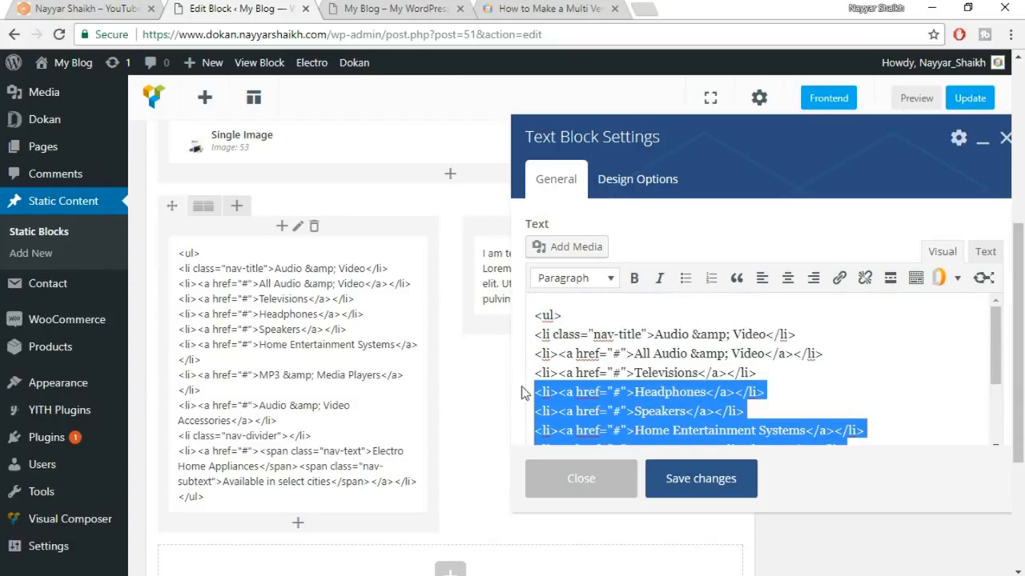
{"action": "key", "text": "BackSpace"}
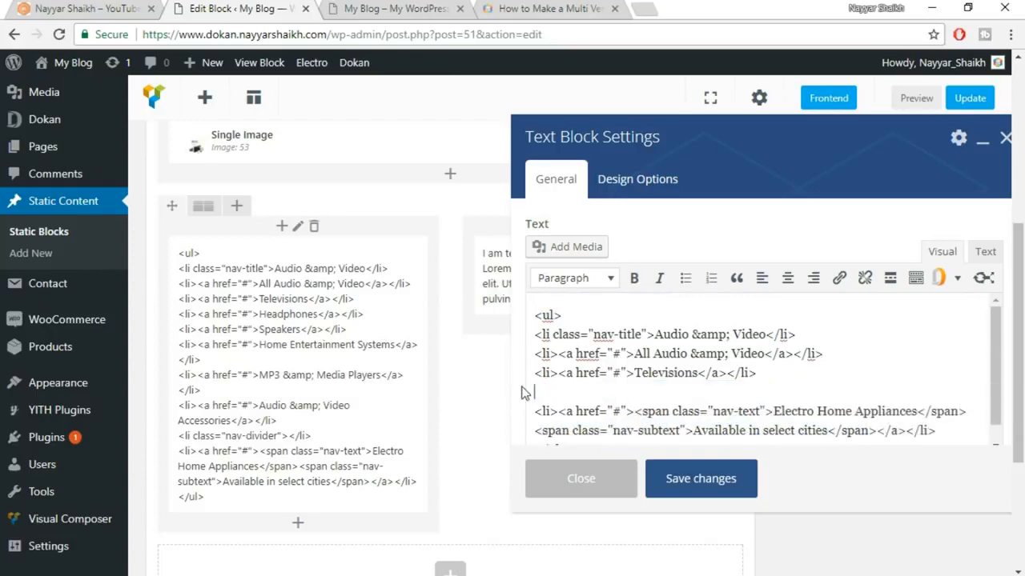
{"action": "left_click", "coordinate": [700, 479]}
{"action": "scroll", "coordinate": [991, 145], "scroll_direction": "up", "scroll_amount": 5}
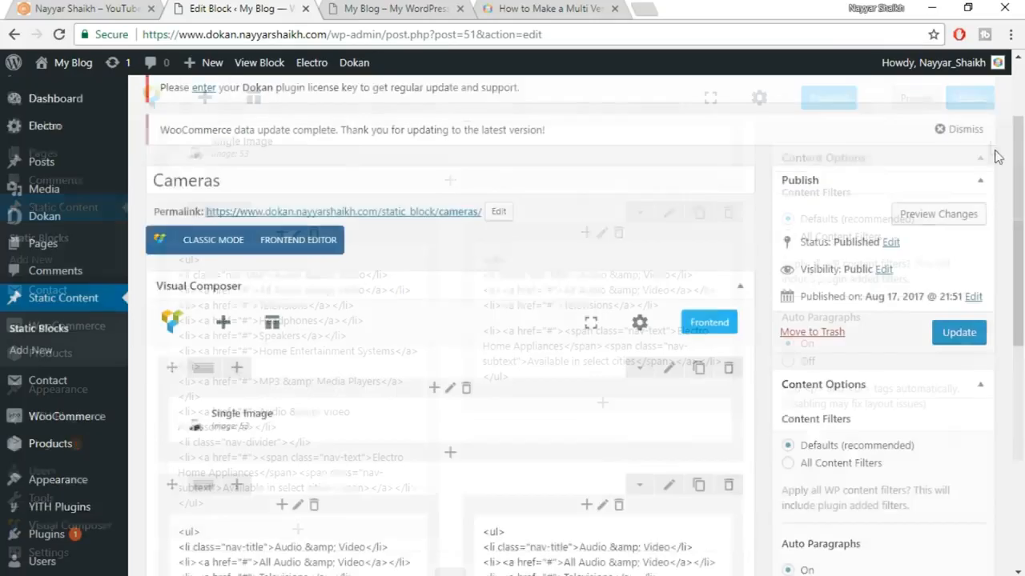
Step: Update the Cameras block, then preview the All Departments mega-menus on the Electro storefront
{"action": "left_click", "coordinate": [968, 420]}
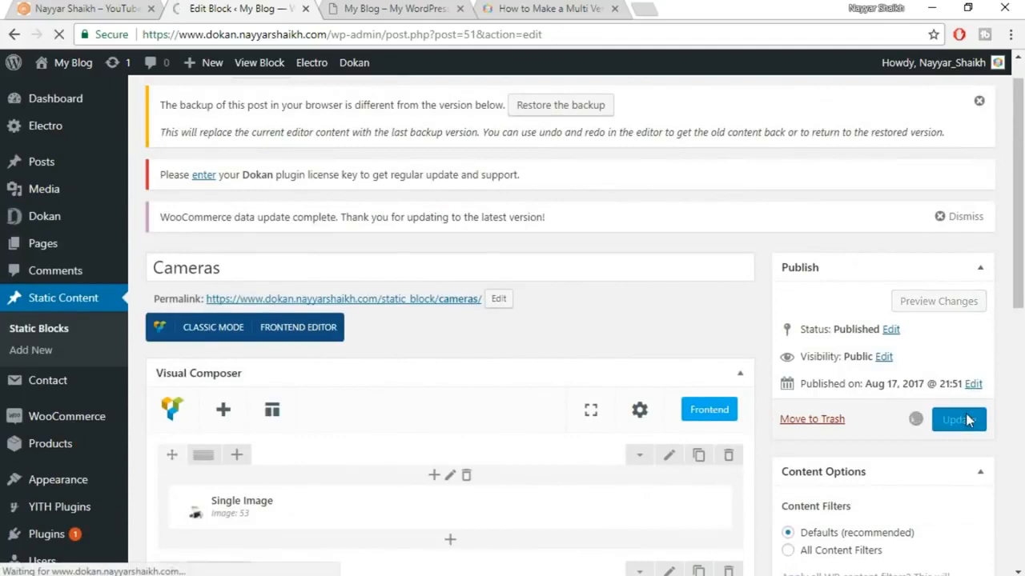
{"action": "scroll", "coordinate": [668, 273], "scroll_direction": "down", "scroll_amount": 5}
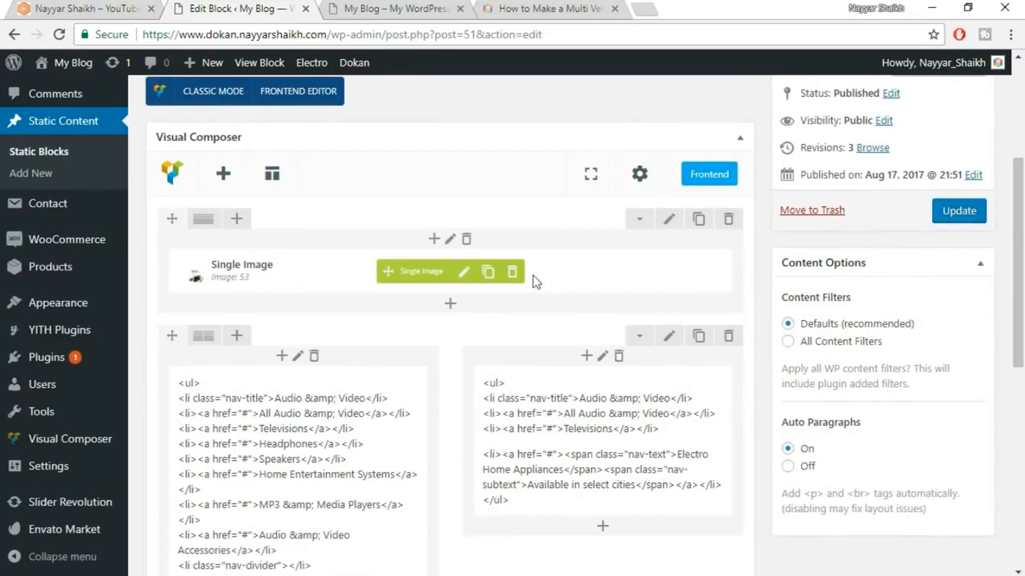
{"action": "left_click", "coordinate": [42, 7]}
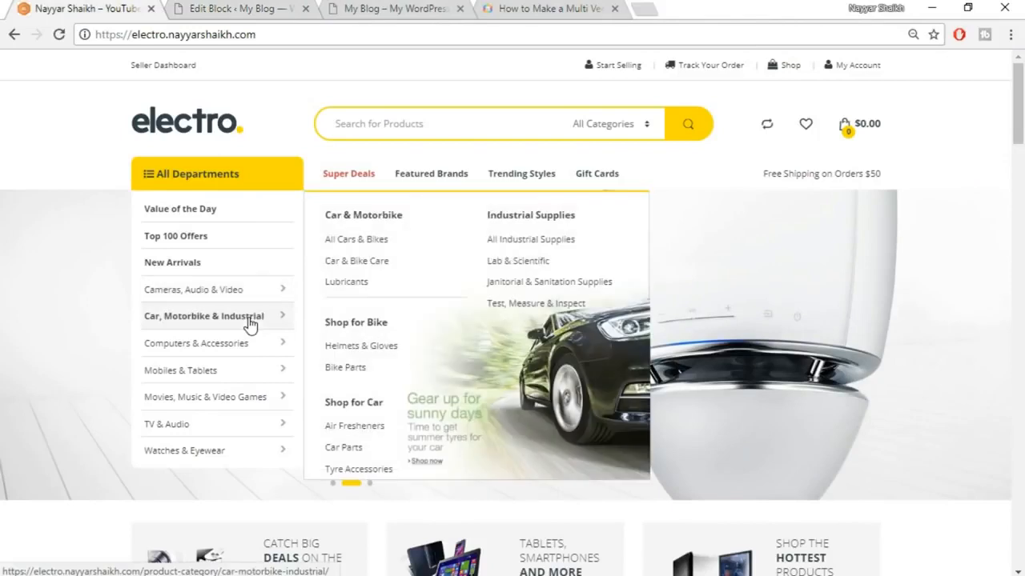
{"action": "mouse_move", "coordinate": [243, 298]}
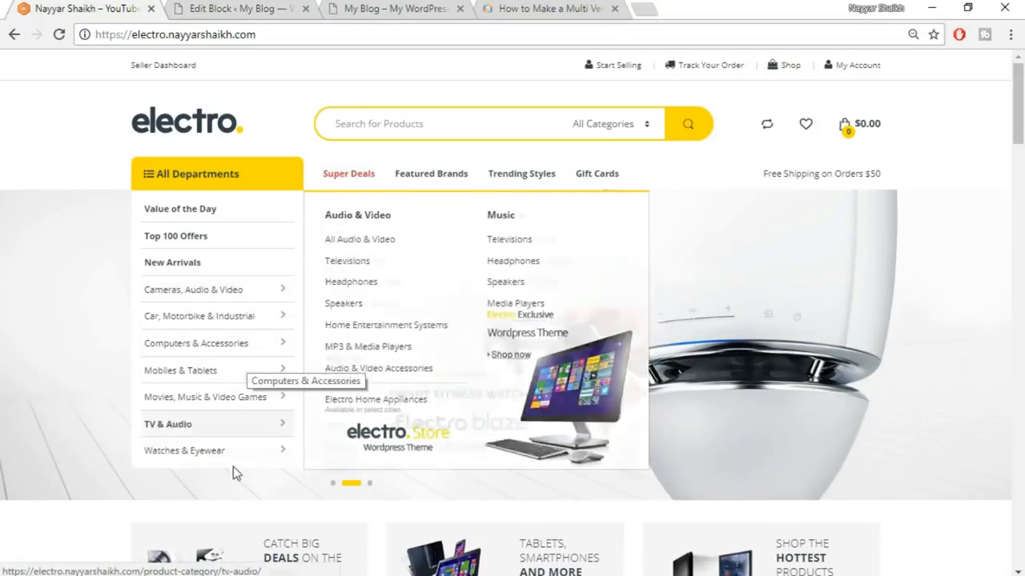
{"action": "mouse_move", "coordinate": [230, 328]}
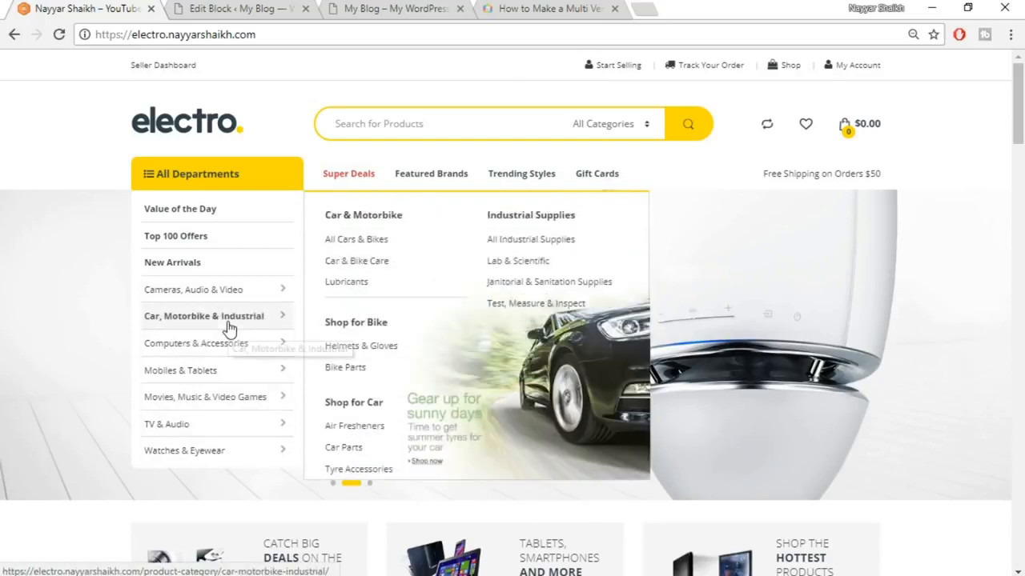
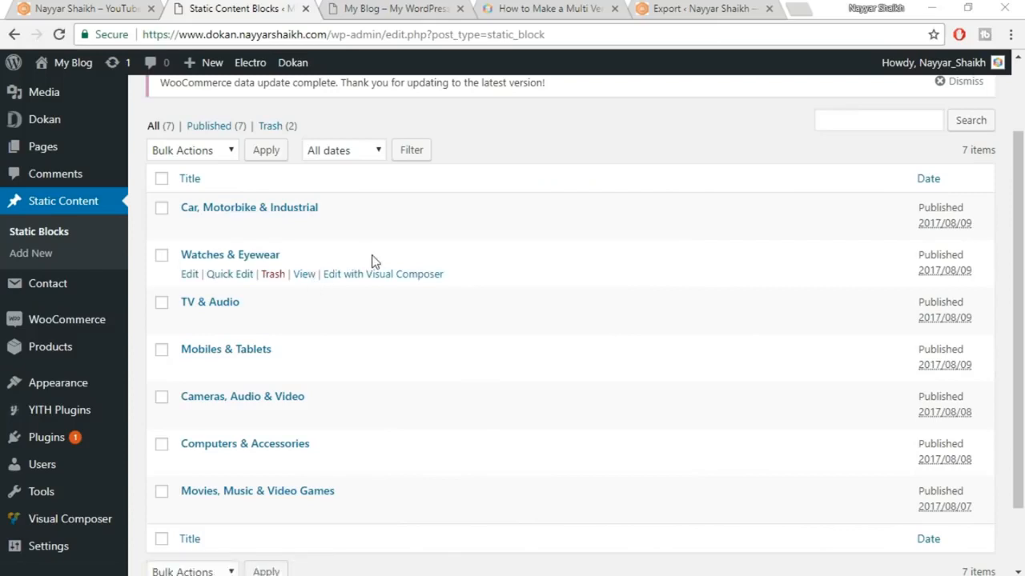
Step: Check the live storefront, then go to Appearance > Menus from the static content blocks page
{"action": "left_click", "coordinate": [100, 8]}
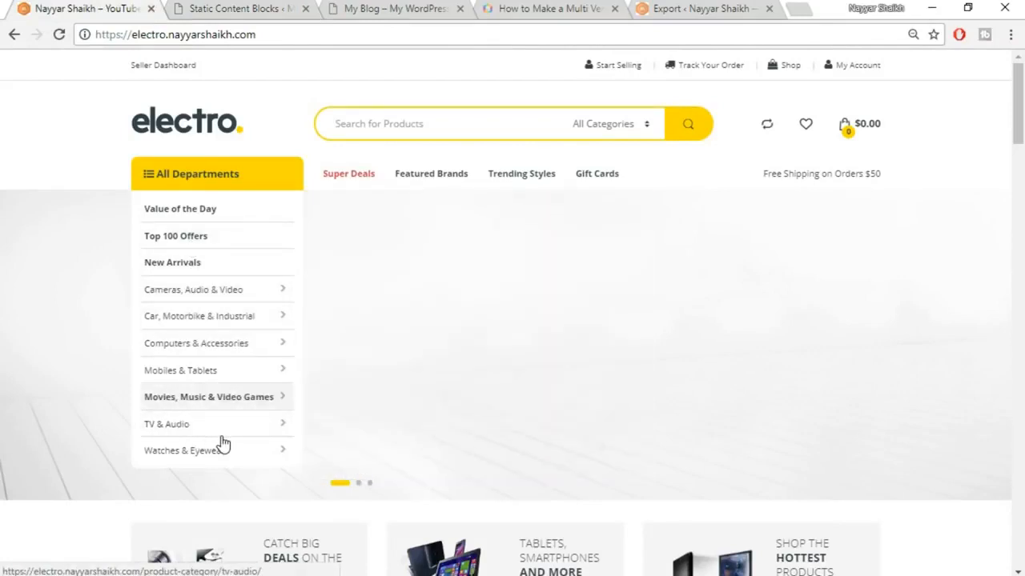
{"action": "left_click", "coordinate": [224, 8]}
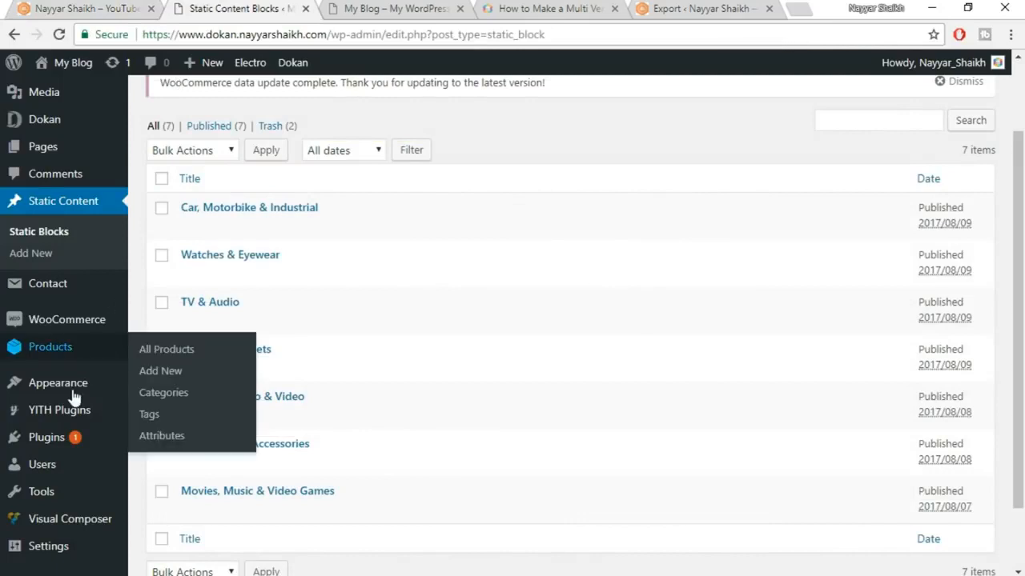
{"action": "mouse_move", "coordinate": [71, 388]}
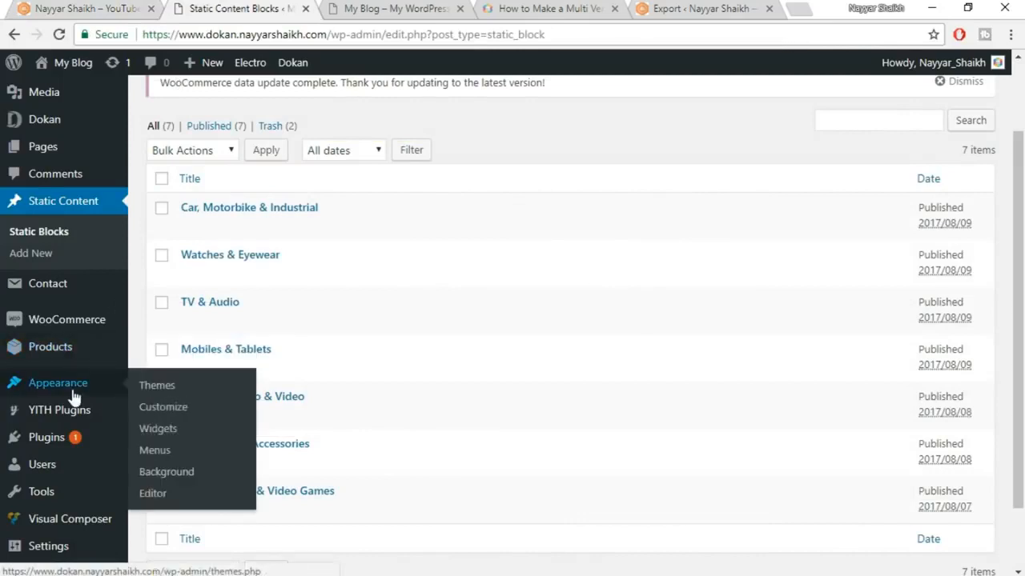
{"action": "left_click", "coordinate": [155, 450]}
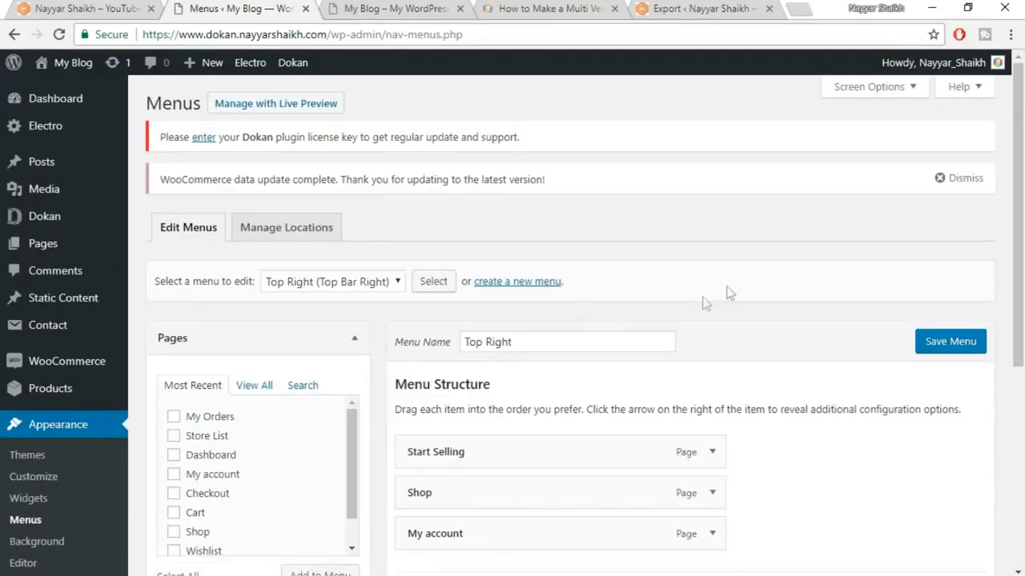
Step: Create a new menu named Departments
{"action": "left_click", "coordinate": [542, 288]}
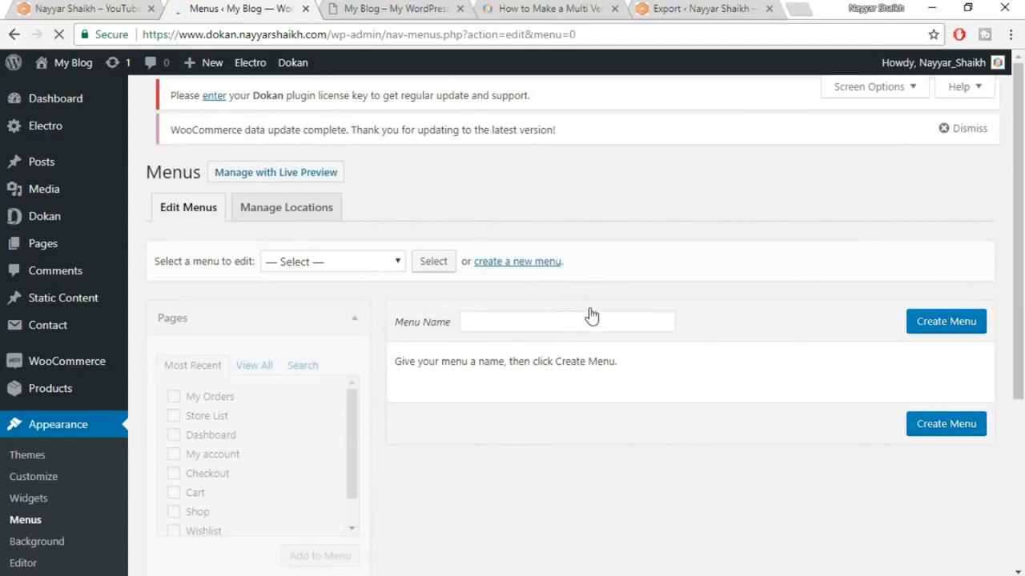
{"action": "left_click", "coordinate": [562, 344]}
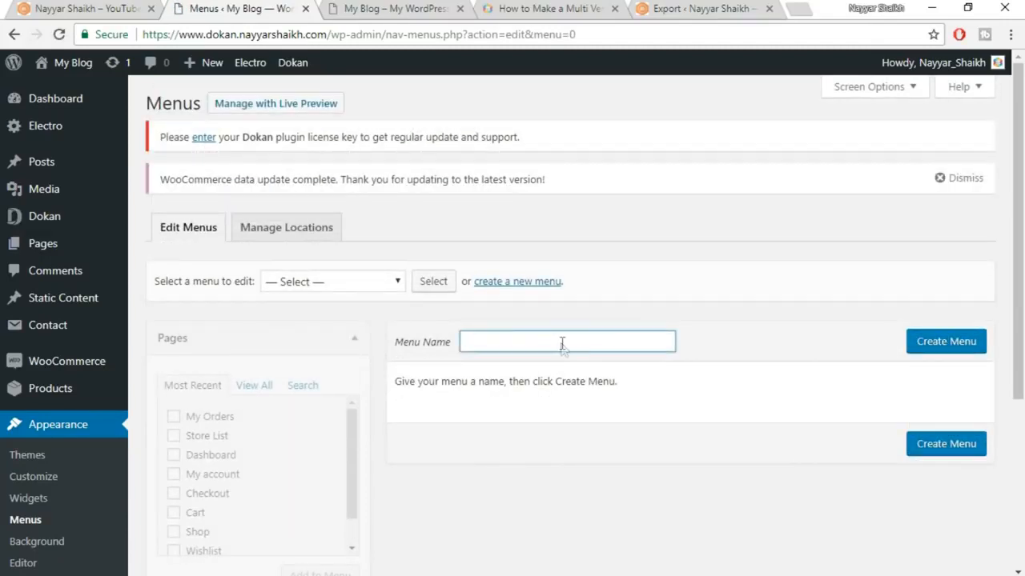
{"action": "type", "text": "De"}
{"action": "key", "text": "Down"}
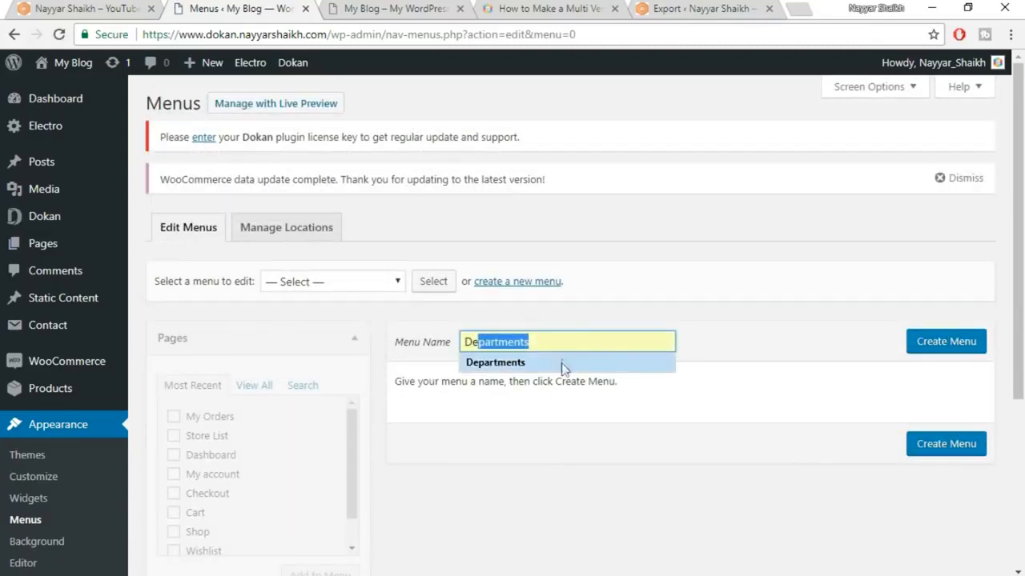
{"action": "left_click", "coordinate": [564, 364]}
{"action": "left_click", "coordinate": [945, 352]}
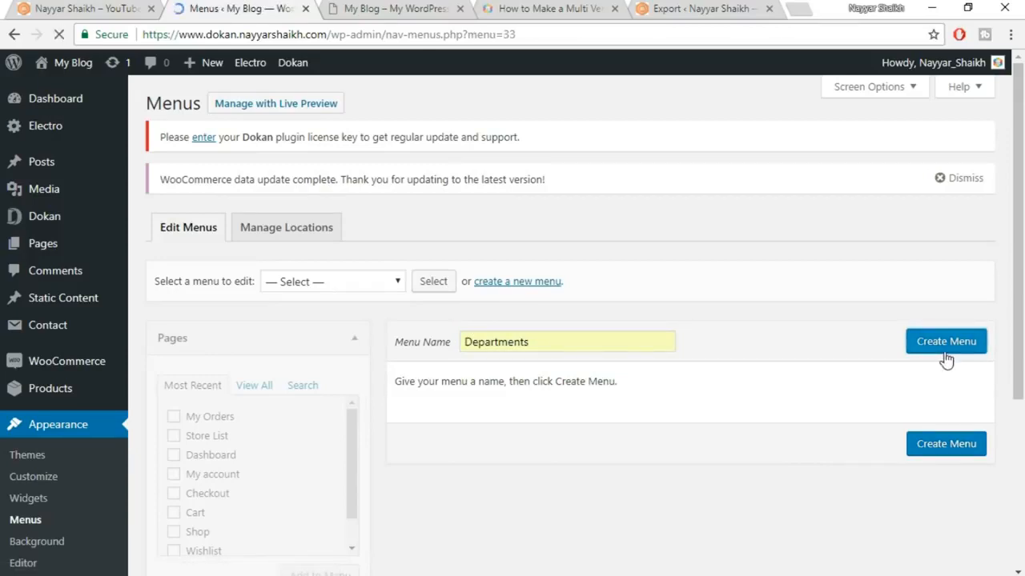
Step: Assign the Departments menu to the All Departments Menu location
{"action": "scroll", "coordinate": [946, 360], "scroll_direction": "down", "scroll_amount": 2}
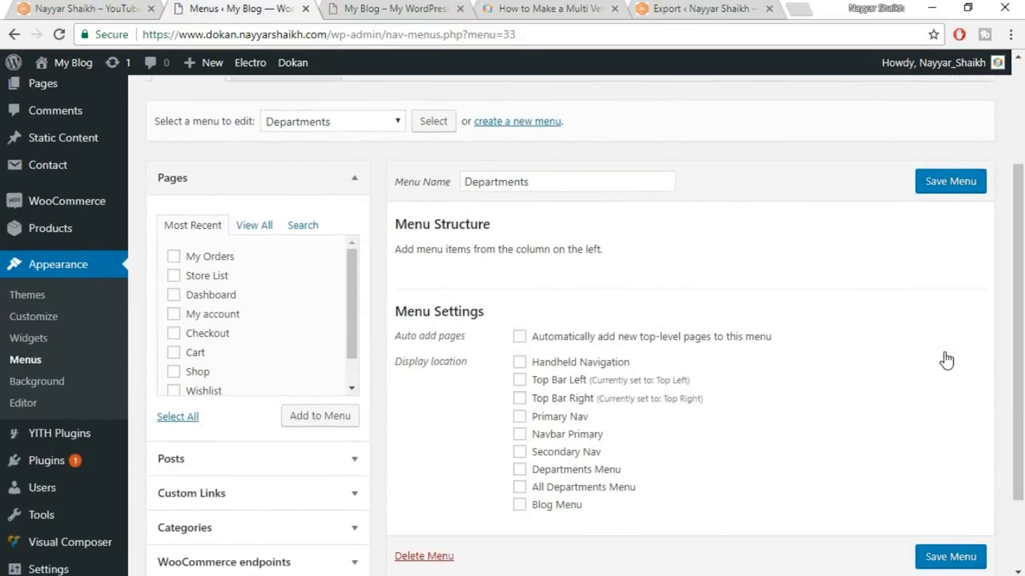
{"action": "left_click", "coordinate": [548, 487]}
{"action": "scroll", "coordinate": [787, 463], "scroll_direction": "up", "scroll_amount": 1}
{"action": "left_click", "coordinate": [76, 9]}
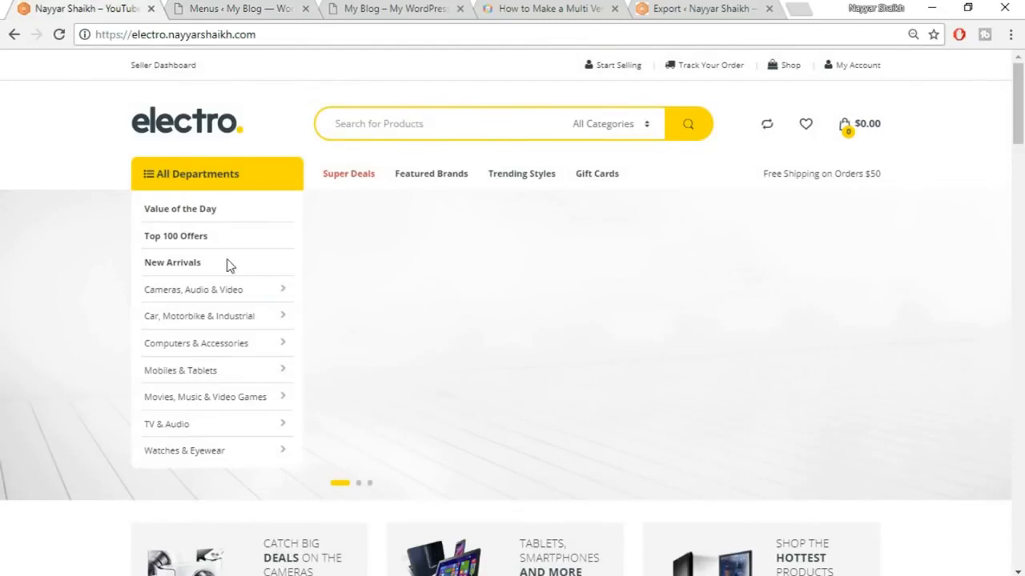
{"action": "left_click", "coordinate": [202, 8]}
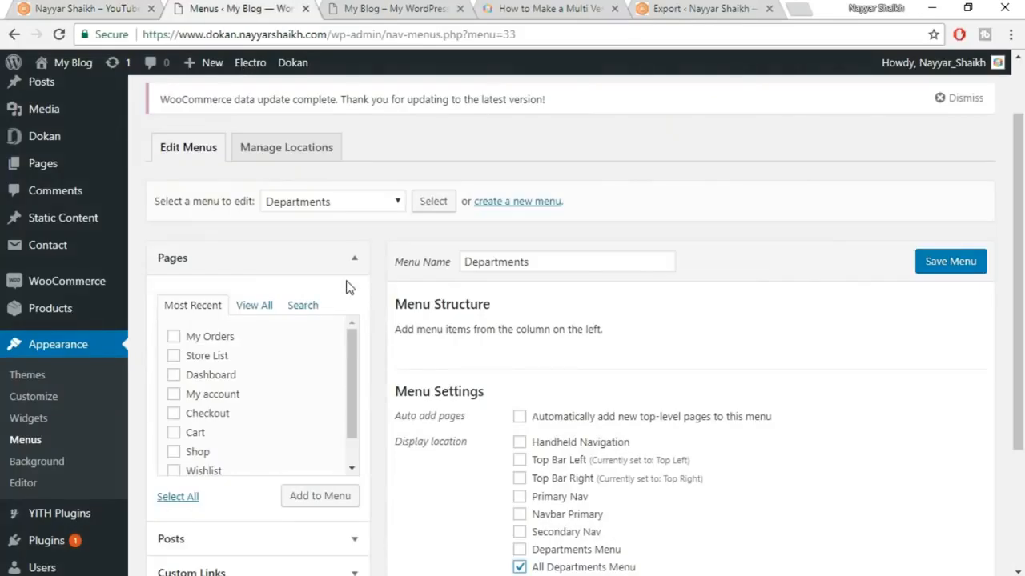
Step: Enable the Product categories box in Screen Options after browsing the post categories
{"action": "left_click", "coordinate": [351, 272]}
{"action": "left_click", "coordinate": [299, 368]}
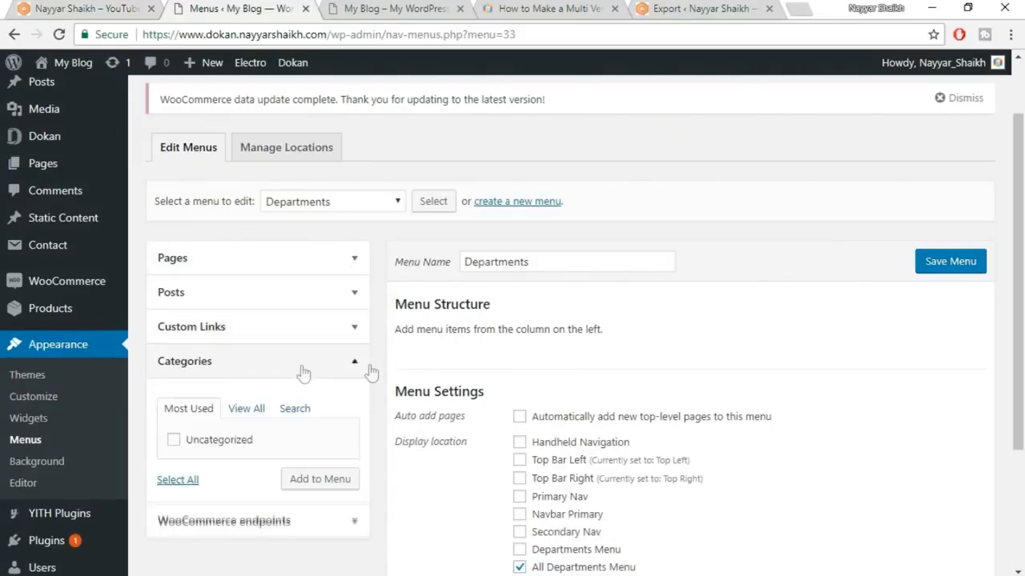
{"action": "scroll", "coordinate": [370, 372], "scroll_direction": "down", "scroll_amount": 1}
{"action": "scroll", "coordinate": [371, 372], "scroll_direction": "down", "scroll_amount": 2}
{"action": "left_click", "coordinate": [252, 331]}
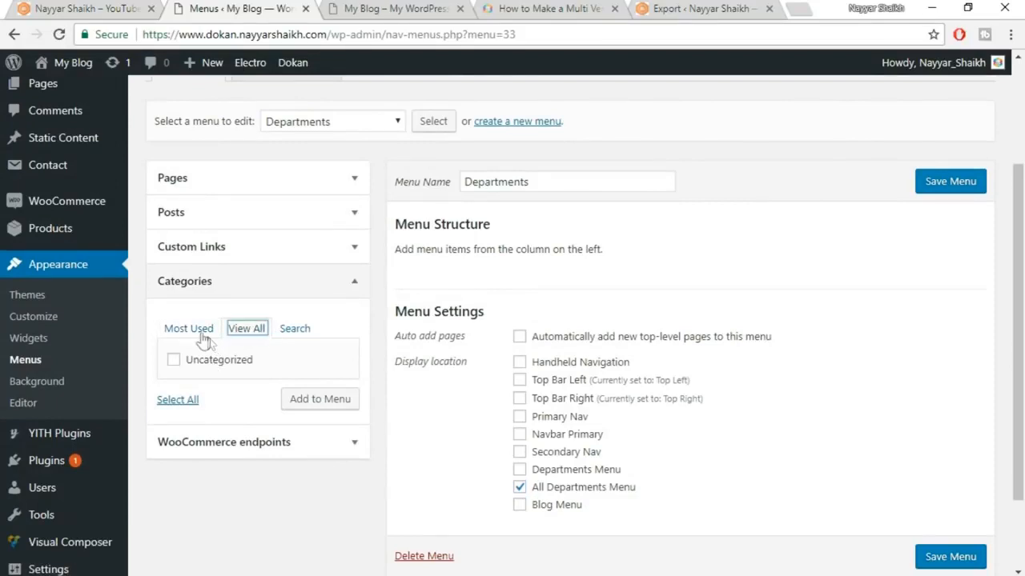
{"action": "left_click", "coordinate": [344, 280]}
{"action": "scroll", "coordinate": [377, 320], "scroll_direction": "up", "scroll_amount": 3}
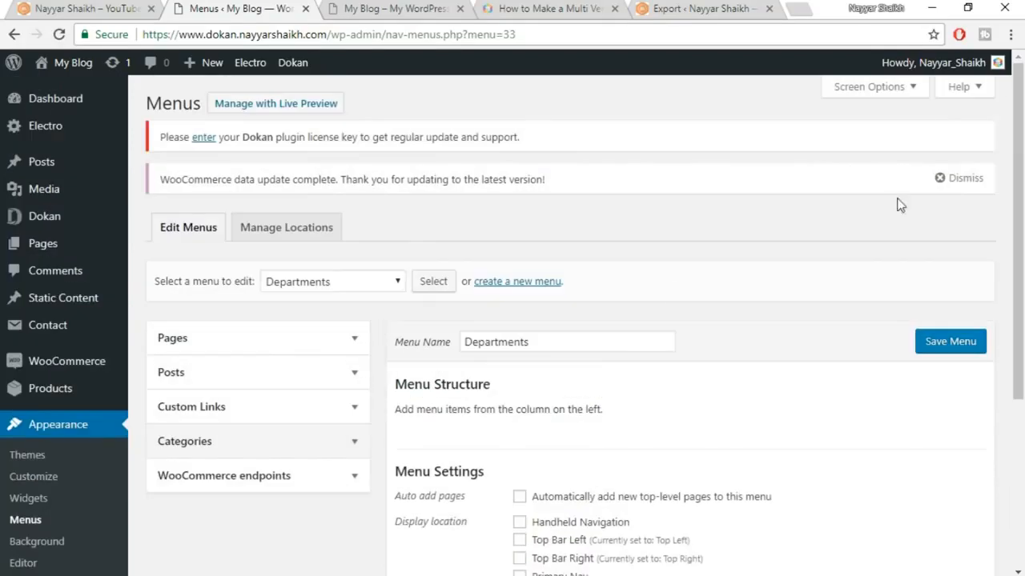
{"action": "left_click", "coordinate": [873, 87]}
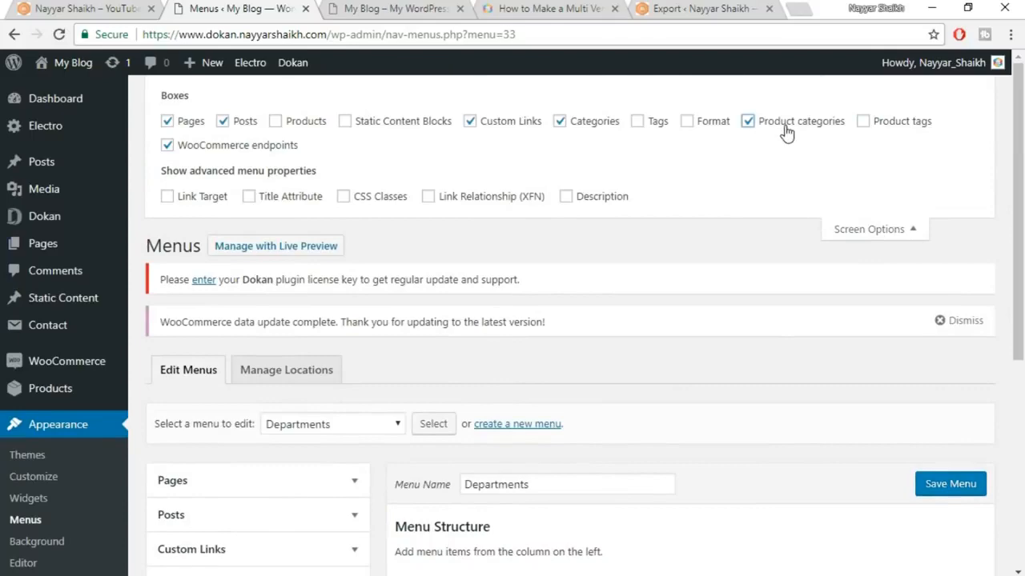
{"action": "left_click", "coordinate": [903, 228]}
Step: In Product categories, tick Cameras & Audios, Car &Motorbikes and Computer & Accessories
{"action": "scroll", "coordinate": [905, 231], "scroll_direction": "down", "scroll_amount": 3}
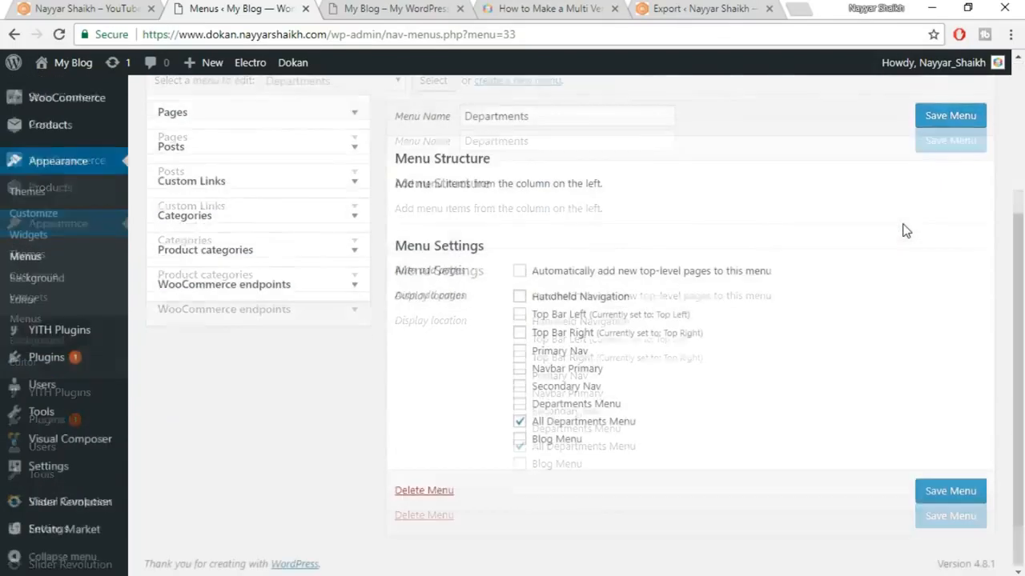
{"action": "left_click", "coordinate": [349, 263]}
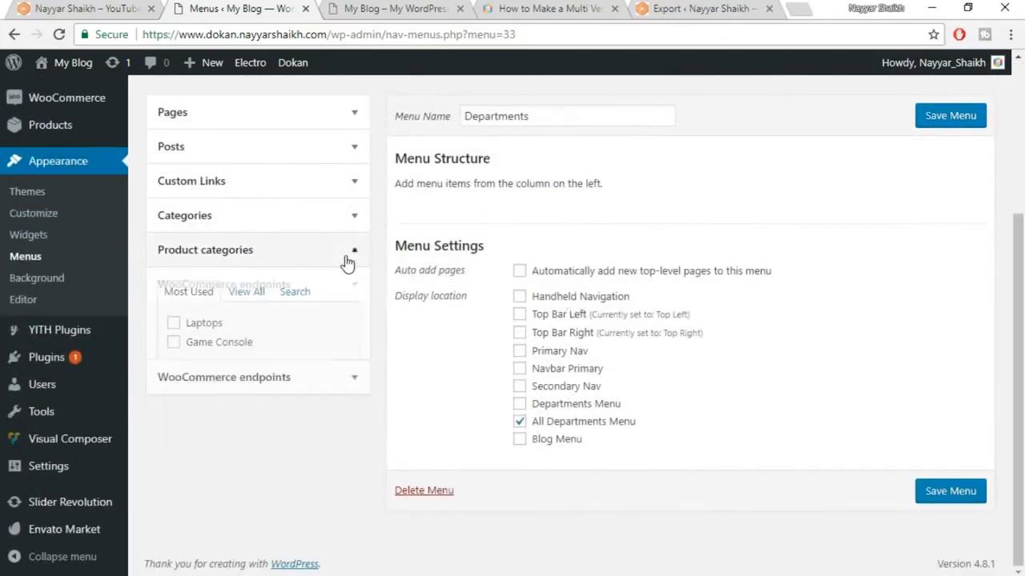
{"action": "left_click", "coordinate": [250, 301]}
{"action": "left_click", "coordinate": [174, 329]}
{"action": "left_click", "coordinate": [174, 347]}
{"action": "left_click", "coordinate": [174, 366]}
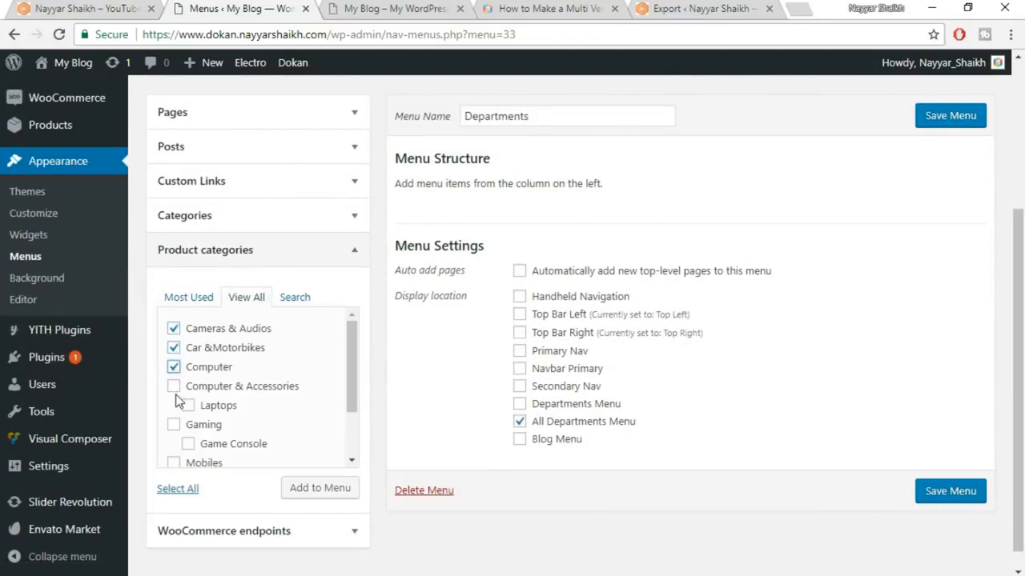
{"action": "left_click", "coordinate": [173, 367]}
{"action": "left_click", "coordinate": [174, 385]}
Step: Also tick Mobiles, Movies, TVs and Watches, then add the seven categories to the menu
{"action": "scroll", "coordinate": [293, 361], "scroll_direction": "down", "scroll_amount": 2}
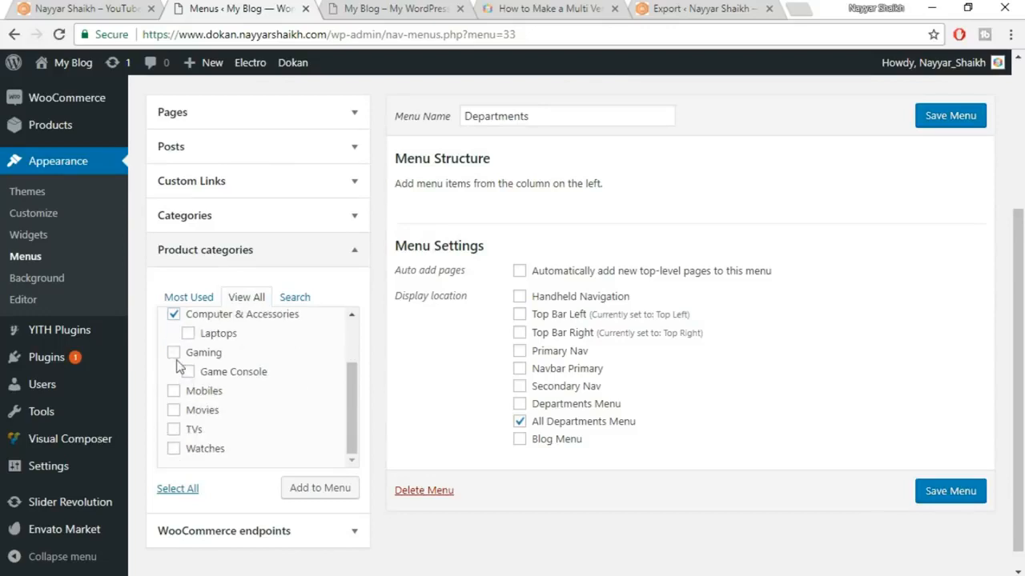
{"action": "left_click", "coordinate": [173, 390]}
{"action": "left_click", "coordinate": [174, 410]}
{"action": "left_click", "coordinate": [174, 429]}
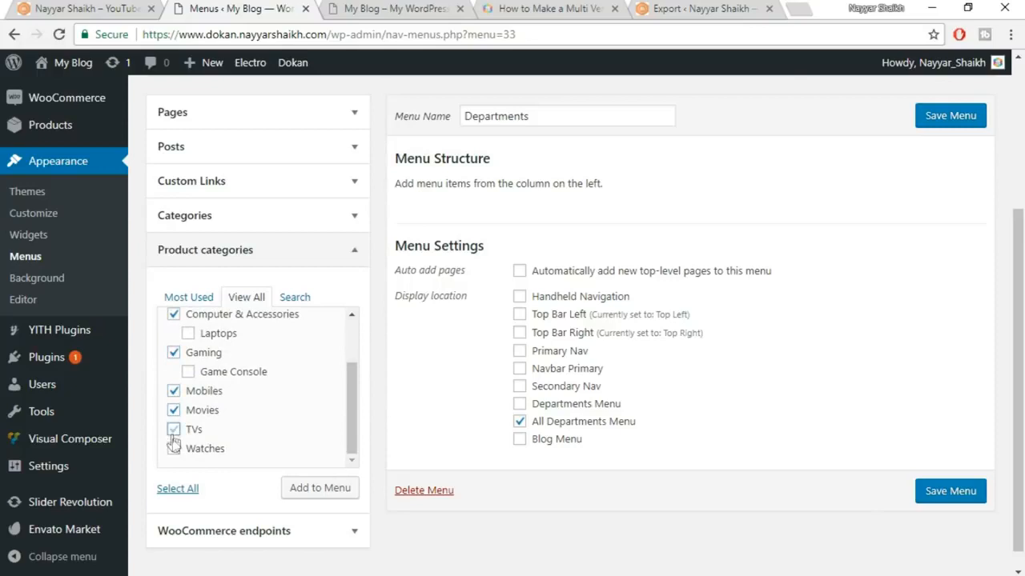
{"action": "left_click", "coordinate": [173, 448]}
{"action": "scroll", "coordinate": [324, 428], "scroll_direction": "up", "scroll_amount": 2}
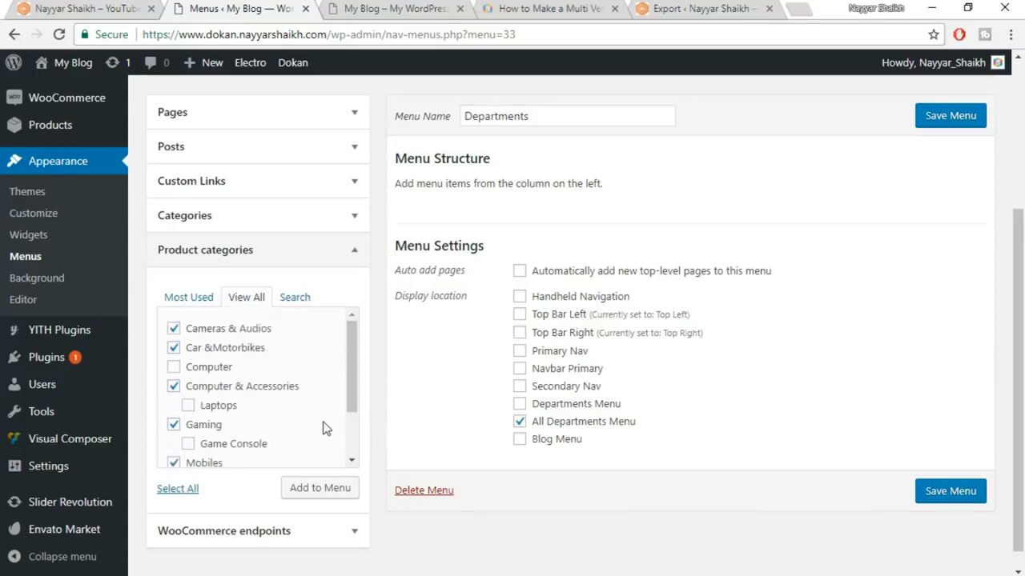
{"action": "scroll", "coordinate": [324, 429], "scroll_direction": "up", "scroll_amount": 1}
{"action": "scroll", "coordinate": [327, 425], "scroll_direction": "down", "scroll_amount": 2}
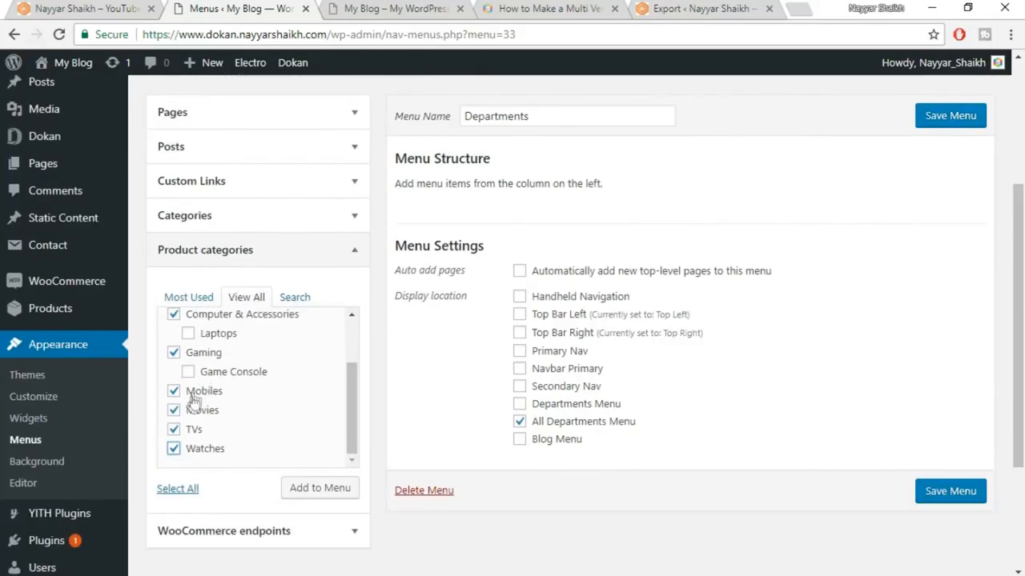
{"action": "left_click", "coordinate": [174, 352]}
{"action": "scroll", "coordinate": [222, 459], "scroll_direction": "up", "scroll_amount": 2}
{"action": "left_click", "coordinate": [336, 489]}
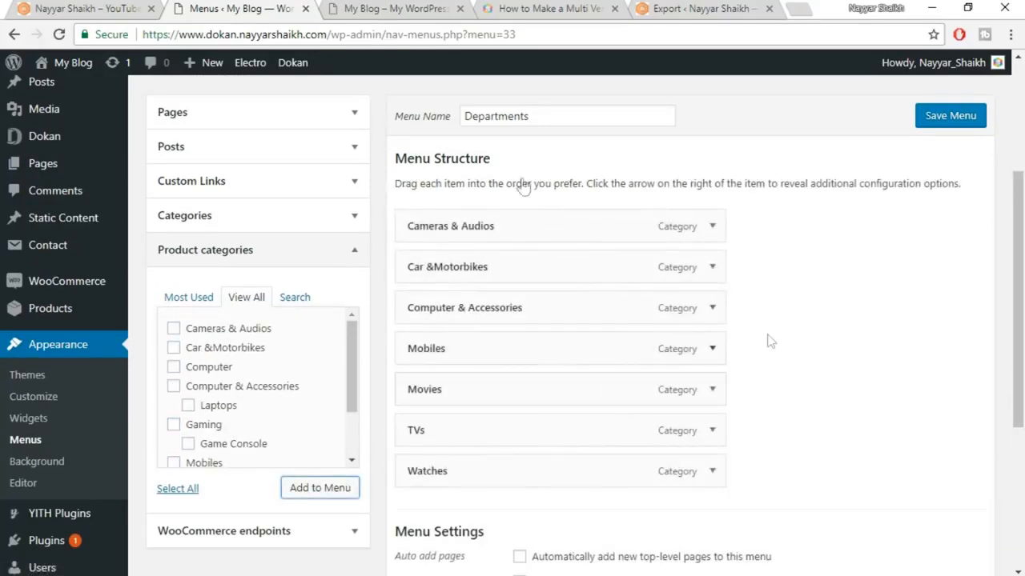
{"action": "left_click", "coordinate": [67, 8]}
Step: Add a 'Value of the Day' custom link with URL # to the menu
{"action": "left_click", "coordinate": [361, 255]}
{"action": "left_click", "coordinate": [276, 193]}
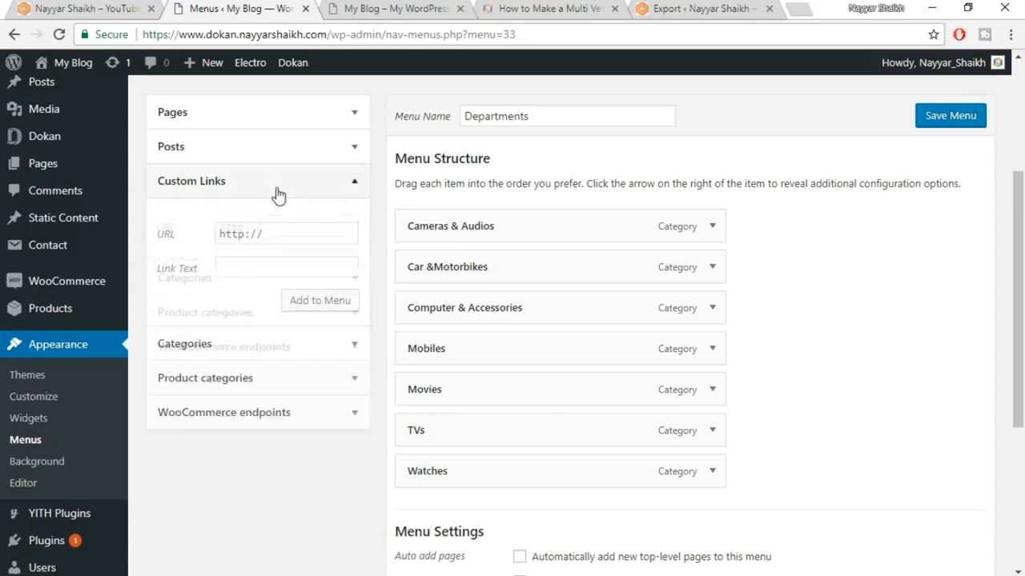
{"action": "left_click_drag", "start_coordinate": [293, 232], "coordinate": [218, 232]}
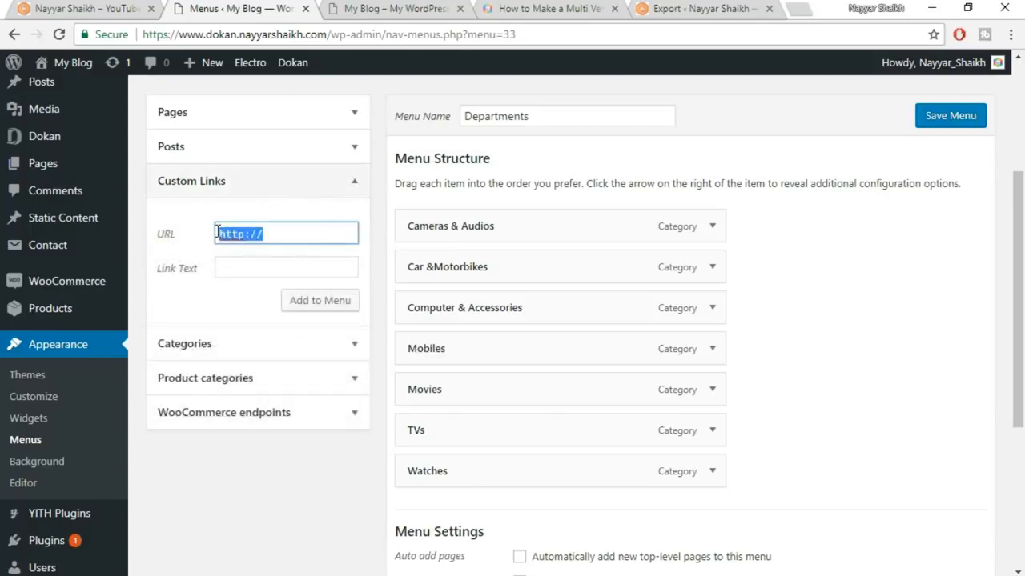
{"action": "type", "text": "#"}
{"action": "left_click", "coordinate": [60, 8]}
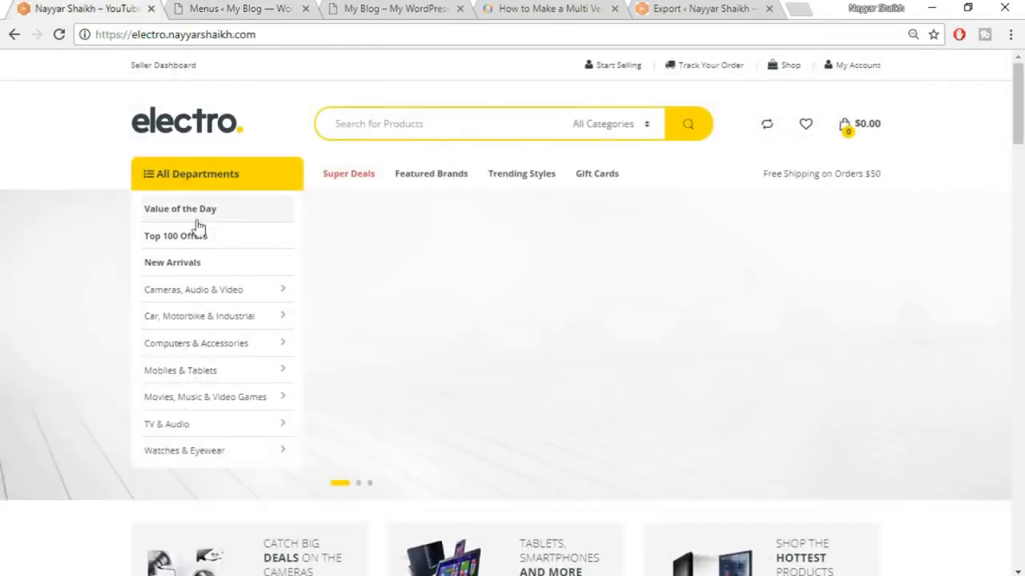
{"action": "left_click", "coordinate": [253, 12]}
{"action": "left_click", "coordinate": [290, 261]}
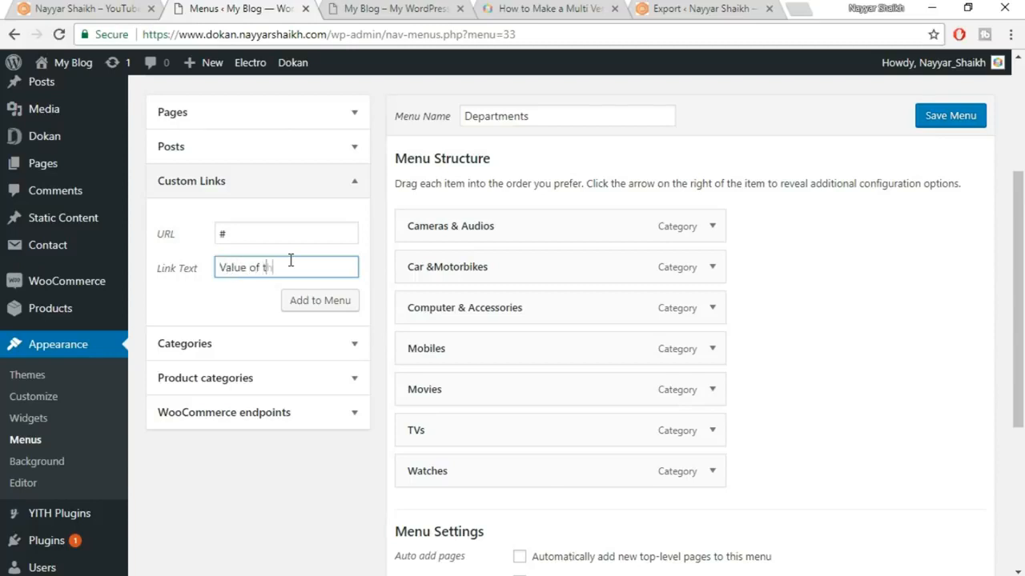
{"action": "left_click", "coordinate": [330, 300]}
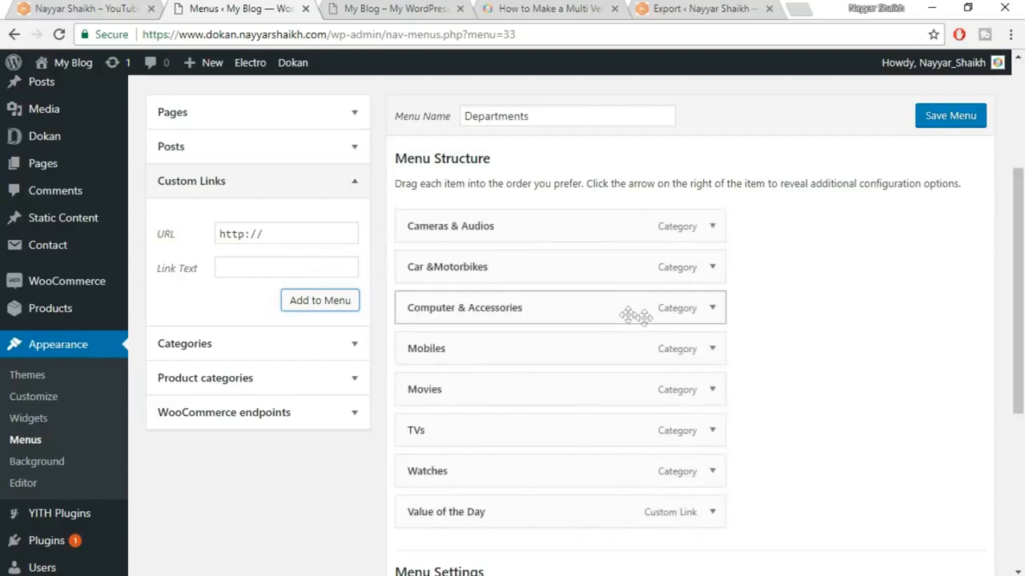
Step: Drag Value of the Day to the top of the menu, above Cameras & Audios
{"action": "scroll", "coordinate": [709, 382], "scroll_direction": "down", "scroll_amount": 1}
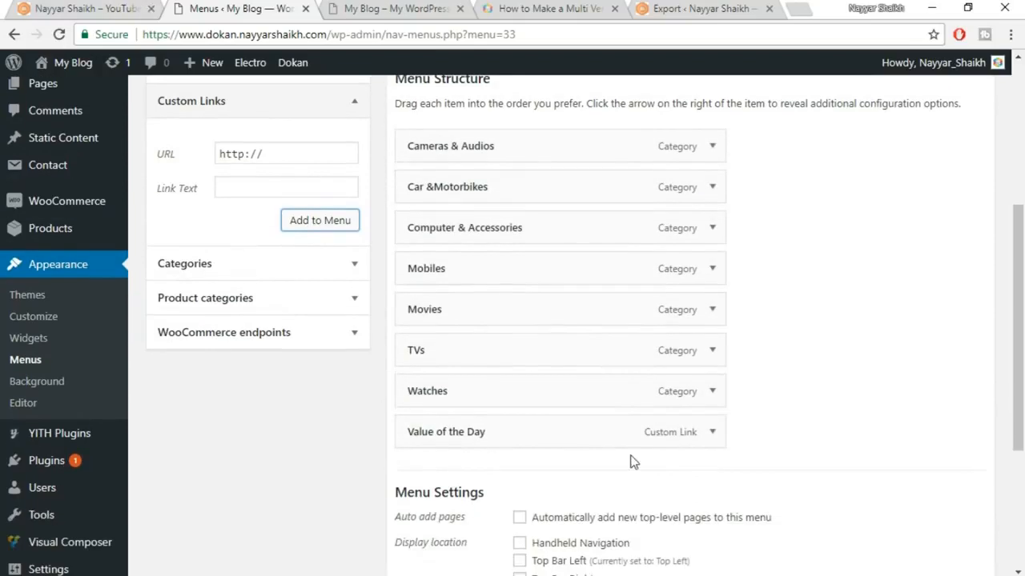
{"action": "left_click", "coordinate": [711, 431]}
{"action": "scroll", "coordinate": [712, 432], "scroll_direction": "down", "scroll_amount": 2}
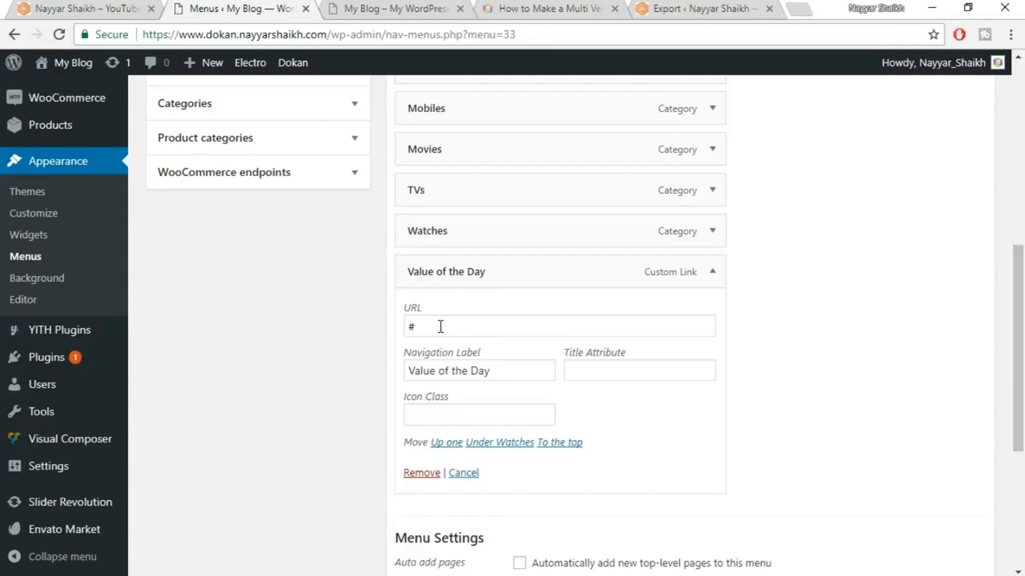
{"action": "left_click", "coordinate": [126, 6]}
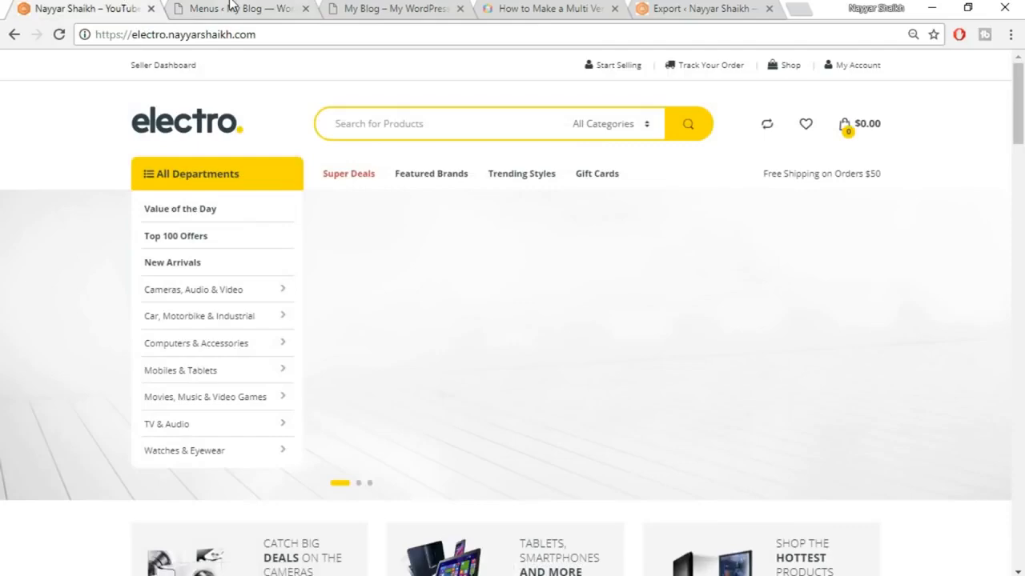
{"action": "left_click", "coordinate": [230, 6]}
{"action": "left_click", "coordinate": [716, 272]}
{"action": "scroll", "coordinate": [787, 366], "scroll_direction": "up", "scroll_amount": 3}
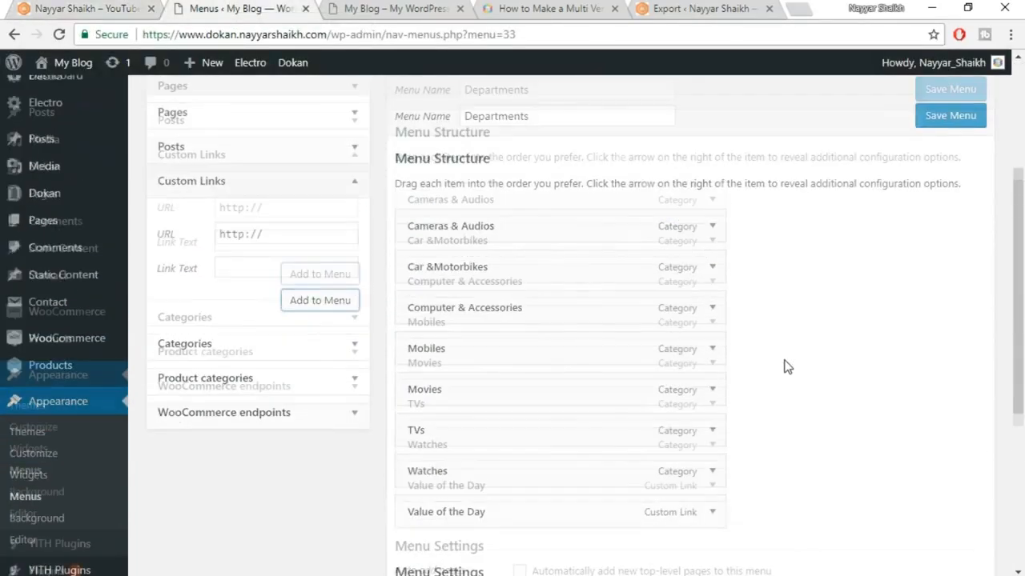
{"action": "left_click_drag", "start_coordinate": [492, 518], "coordinate": [500, 203]}
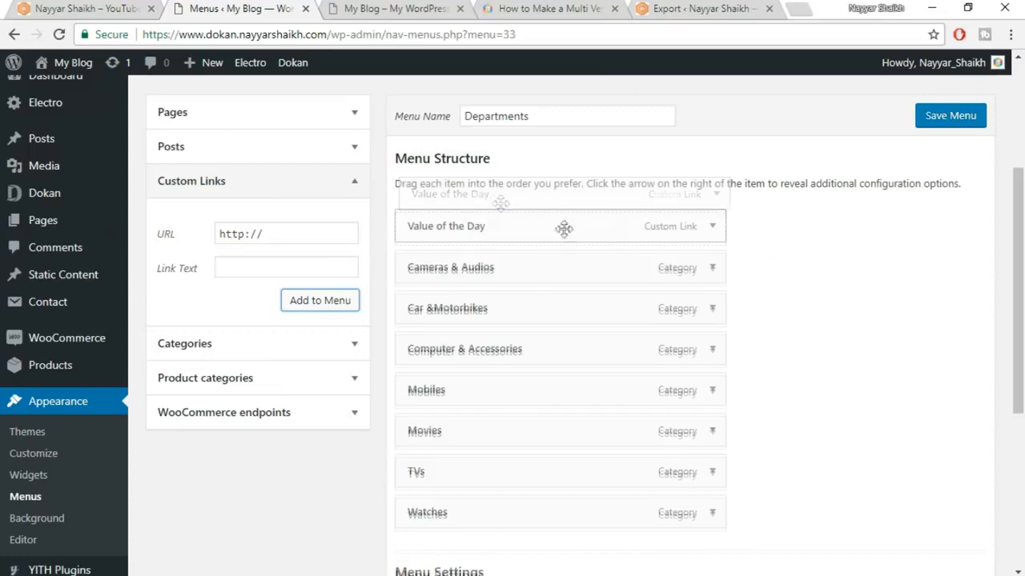
{"action": "left_click", "coordinate": [712, 226]}
Step: Enable CSS Classes in Screen Options and give Value of the Day the highlight class
{"action": "scroll", "coordinate": [510, 310], "scroll_direction": "down", "scroll_amount": 1}
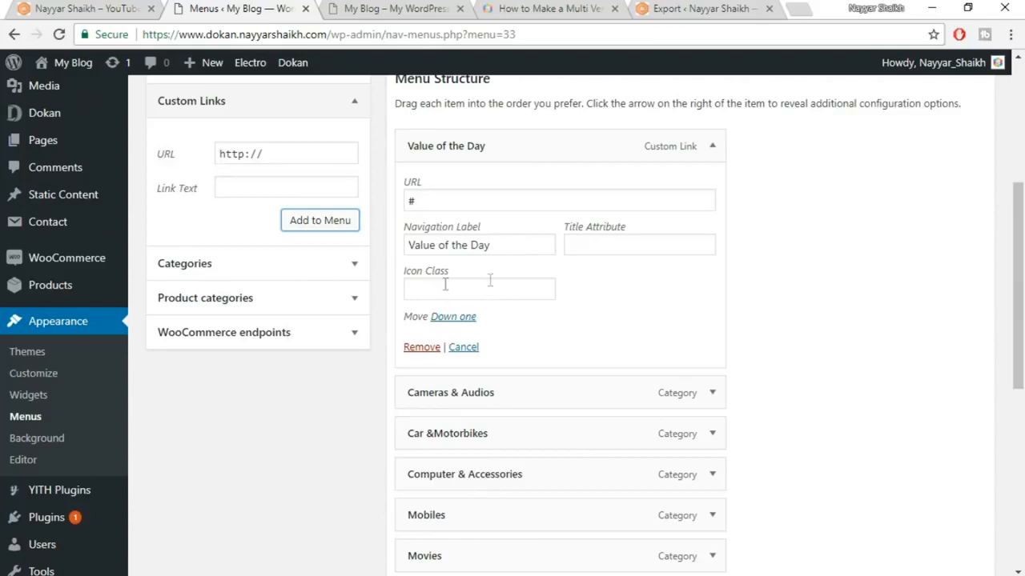
{"action": "scroll", "coordinate": [553, 318], "scroll_direction": "up", "scroll_amount": 4}
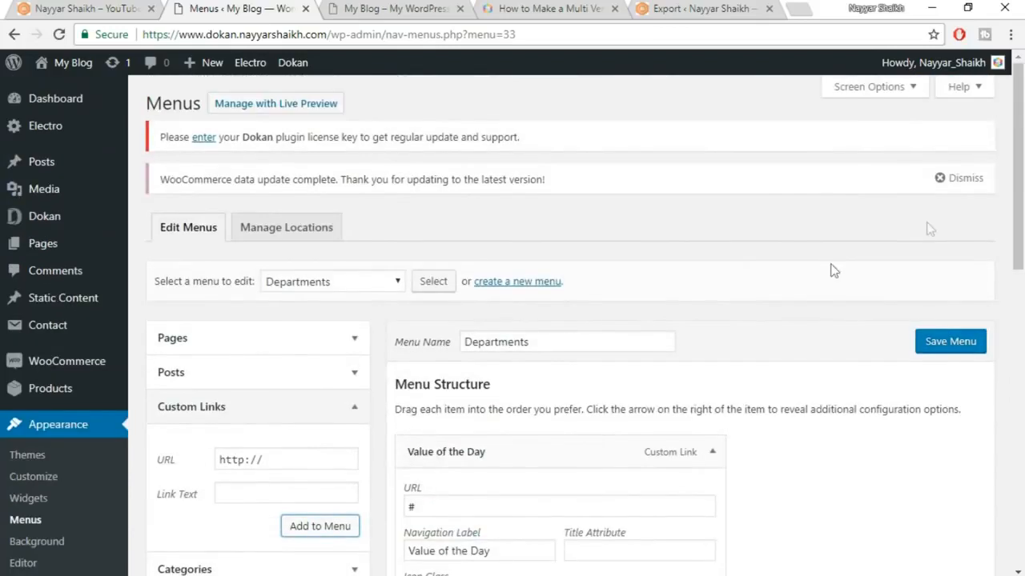
{"action": "left_click", "coordinate": [869, 90]}
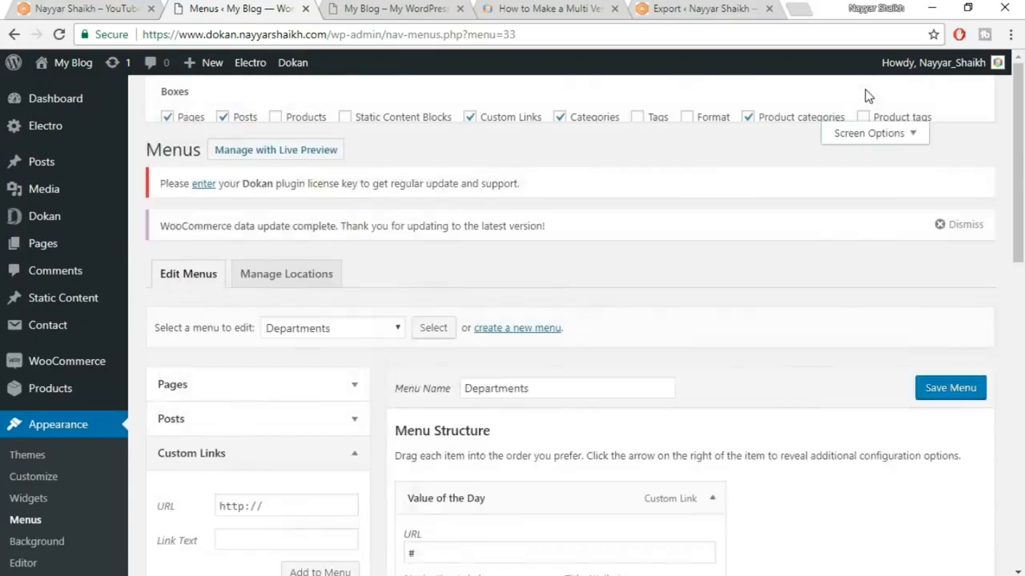
{"action": "left_click", "coordinate": [373, 206]}
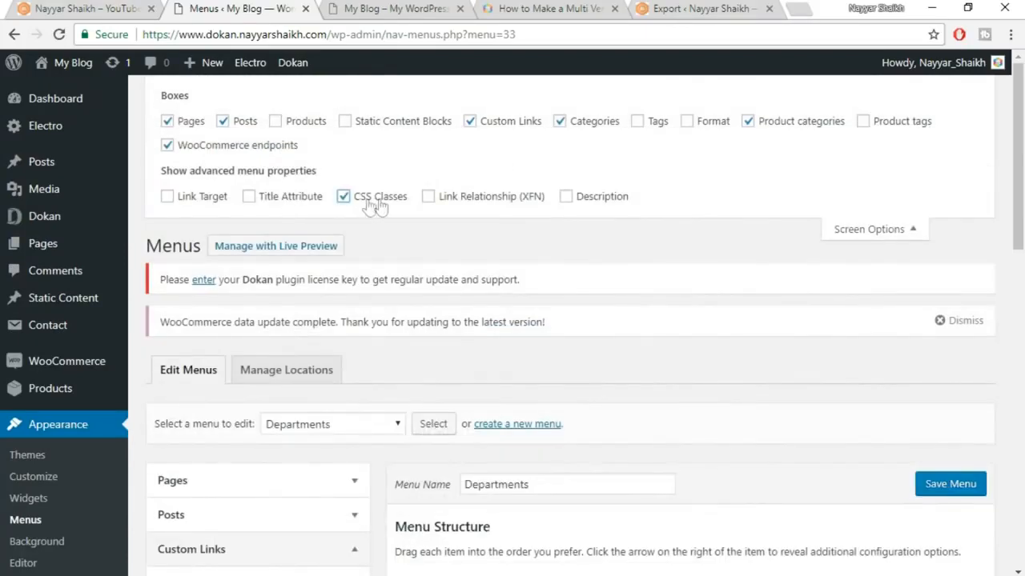
{"action": "left_click", "coordinate": [880, 230]}
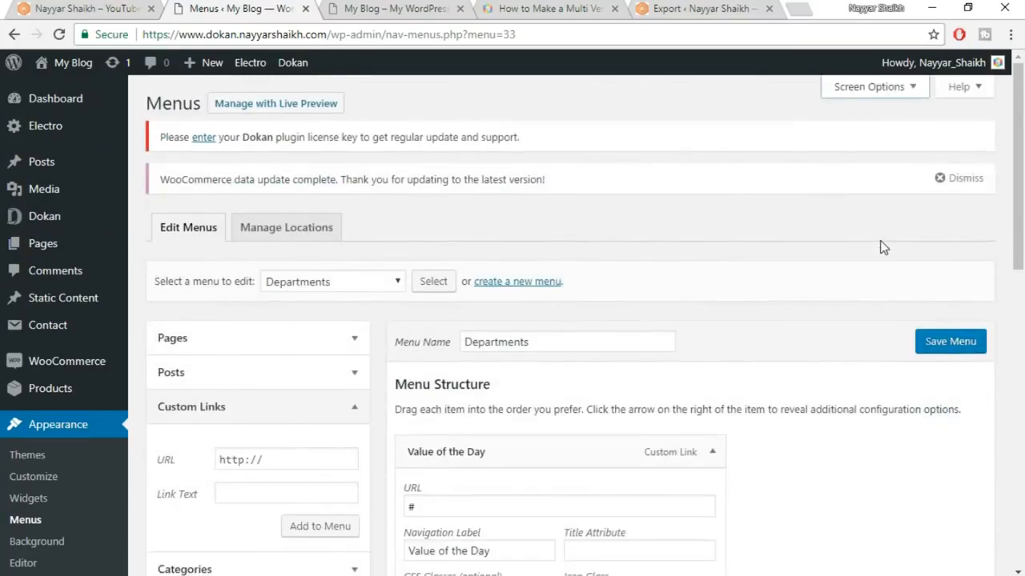
{"action": "scroll", "coordinate": [808, 256], "scroll_direction": "down", "scroll_amount": 3}
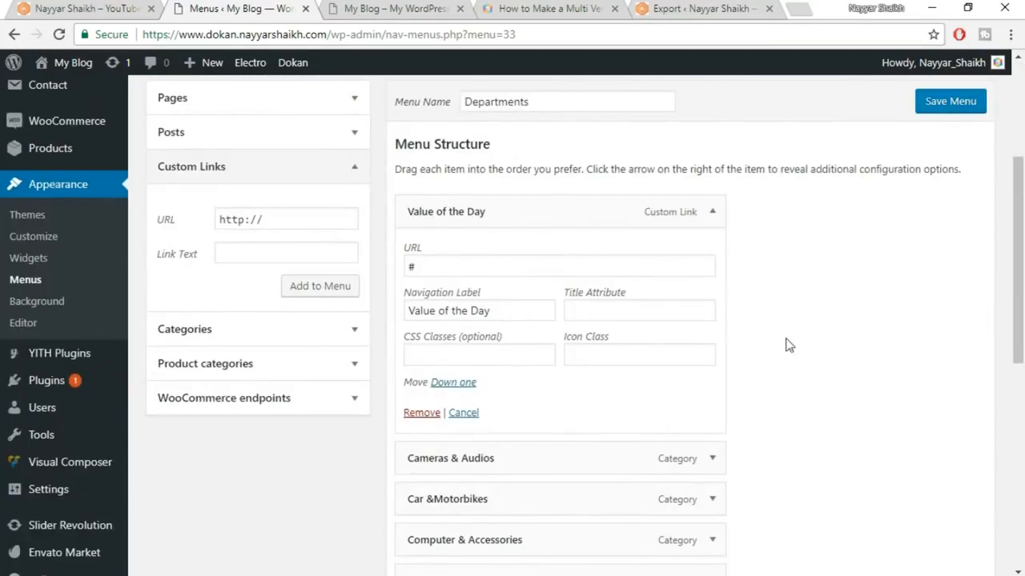
{"action": "left_click", "coordinate": [484, 358]}
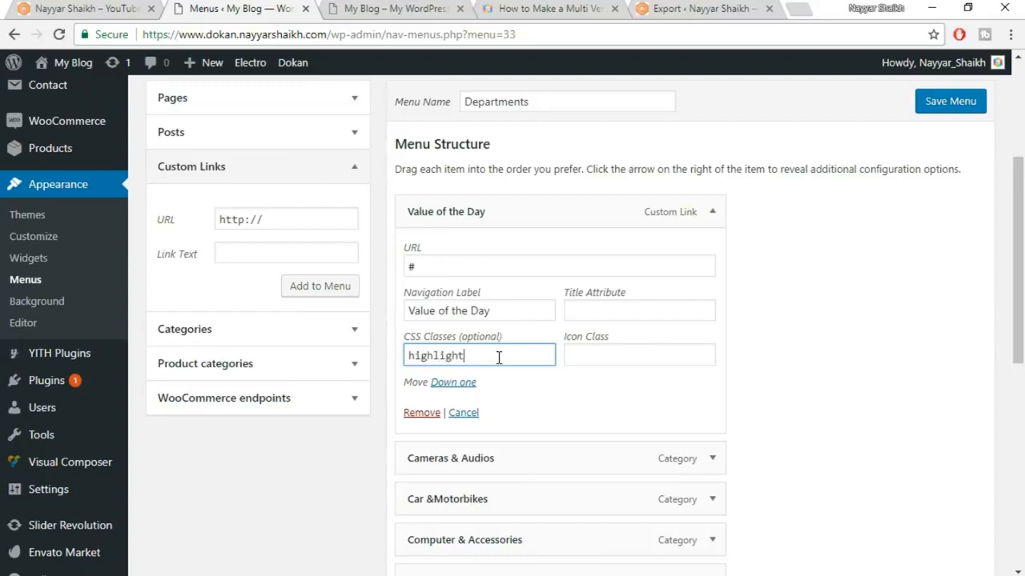
{"action": "left_click", "coordinate": [712, 212]}
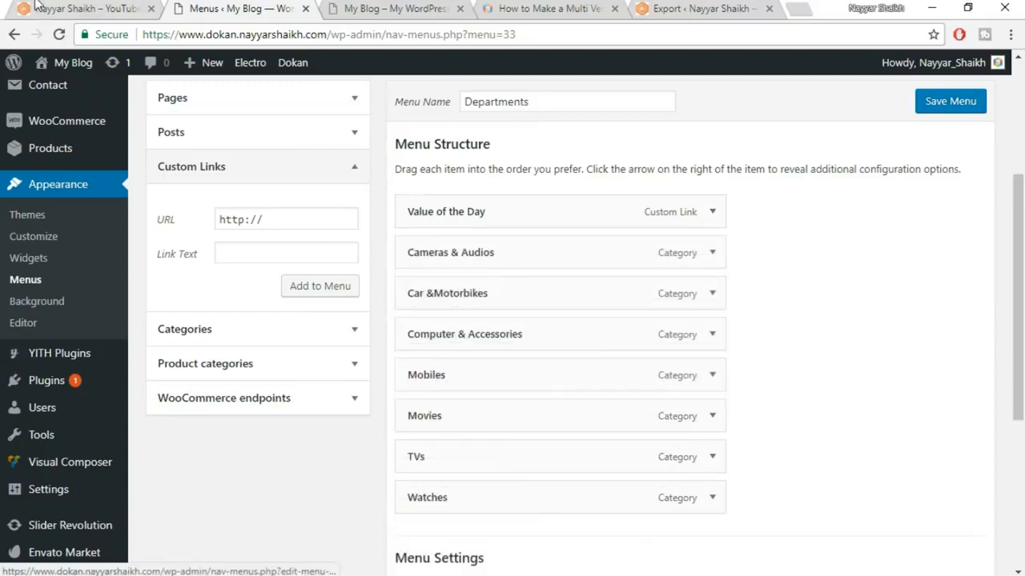
Step: Add a 'Top 100 Offers' custom link with URL # to the menu
{"action": "left_click", "coordinate": [36, 8]}
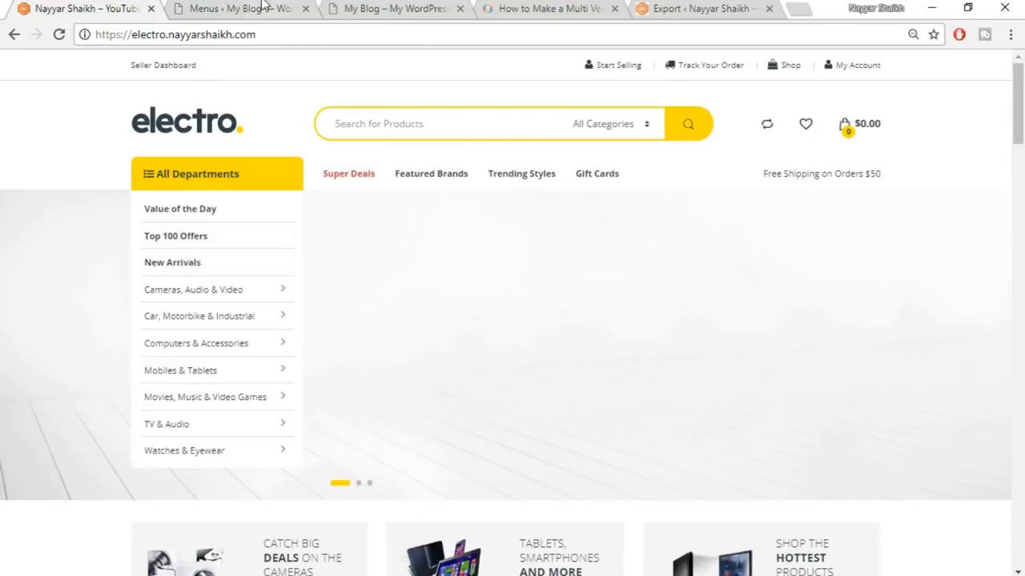
{"action": "key", "text": "ctrl+Tab"}
{"action": "left_click", "coordinate": [282, 220]}
{"action": "key", "text": "ctrl+a"}
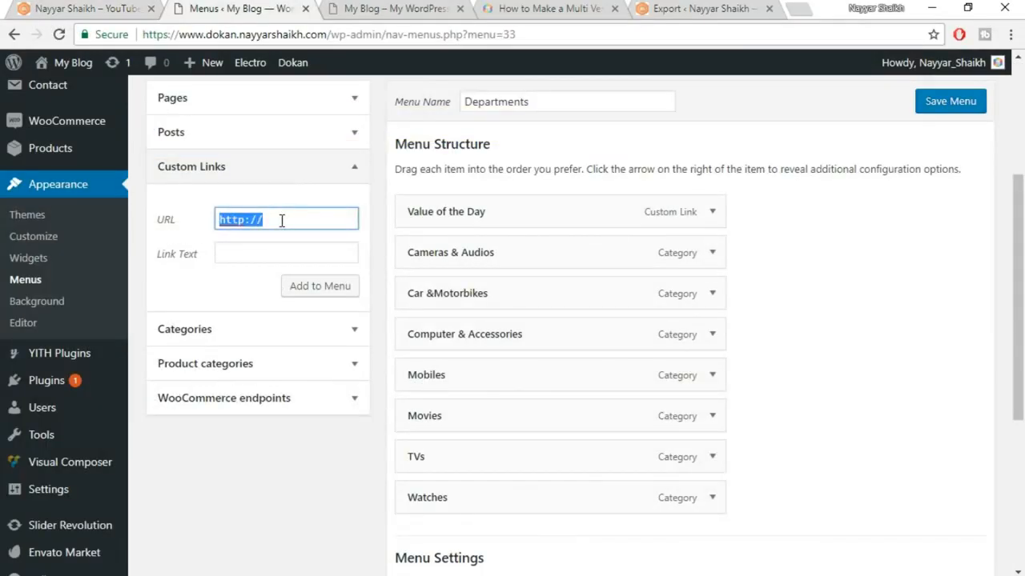
{"action": "type", "text": "#"}
{"action": "key", "text": "Tab"}
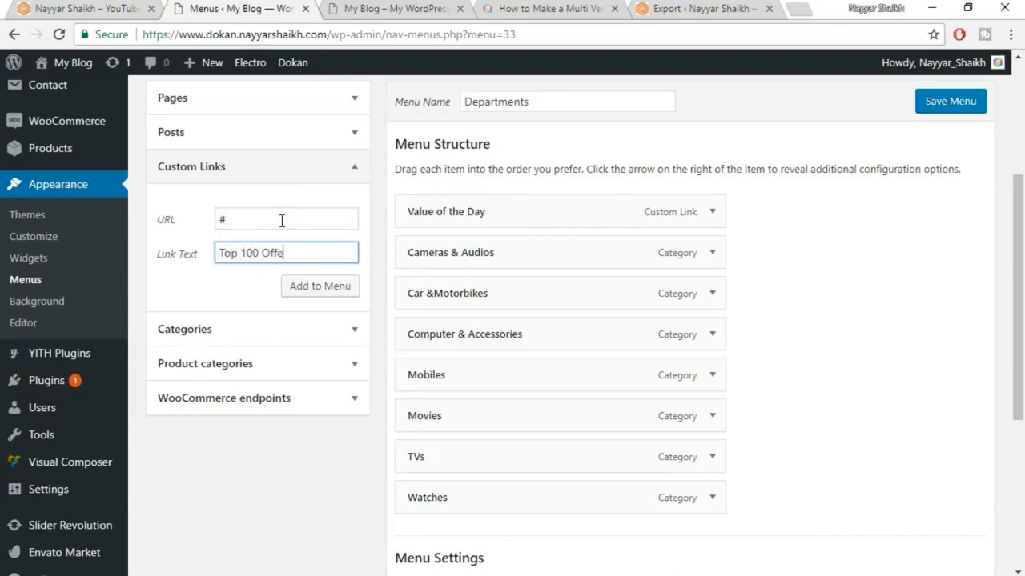
{"action": "type", "text": "Top 100 Offers"}
{"action": "left_click", "coordinate": [324, 289]}
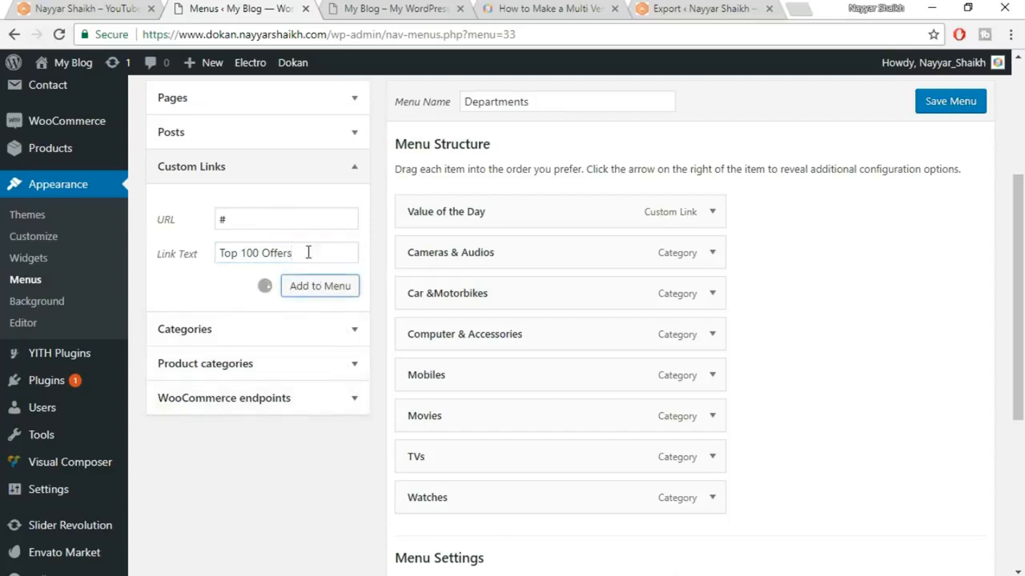
Step: Add a 'New Arrivals' custom link with URL # to the menu
{"action": "double_click", "coordinate": [301, 225]}
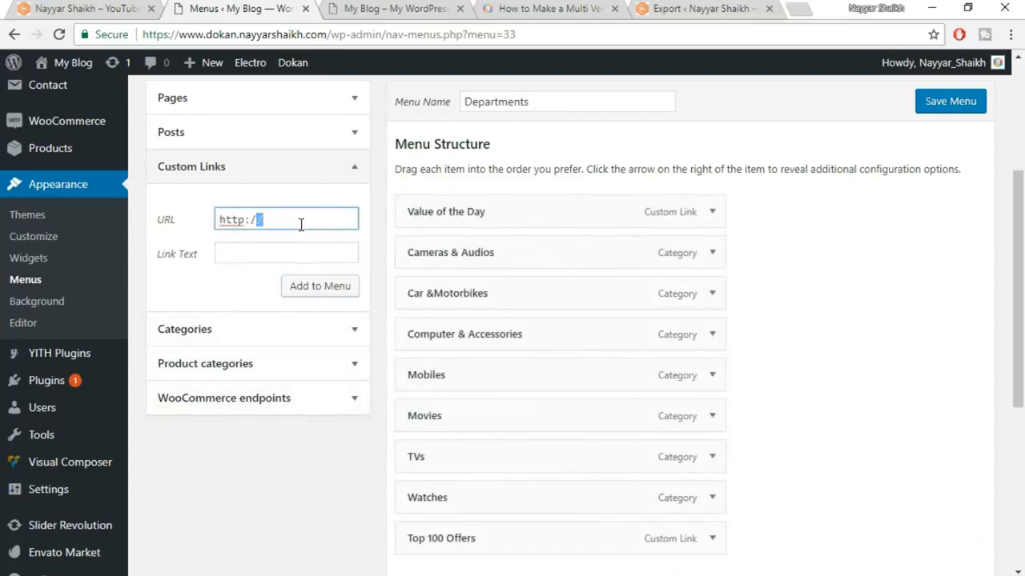
{"action": "triple_click", "coordinate": [301, 224]}
{"action": "type", "text": "#"}
{"action": "key", "text": "Tab"}
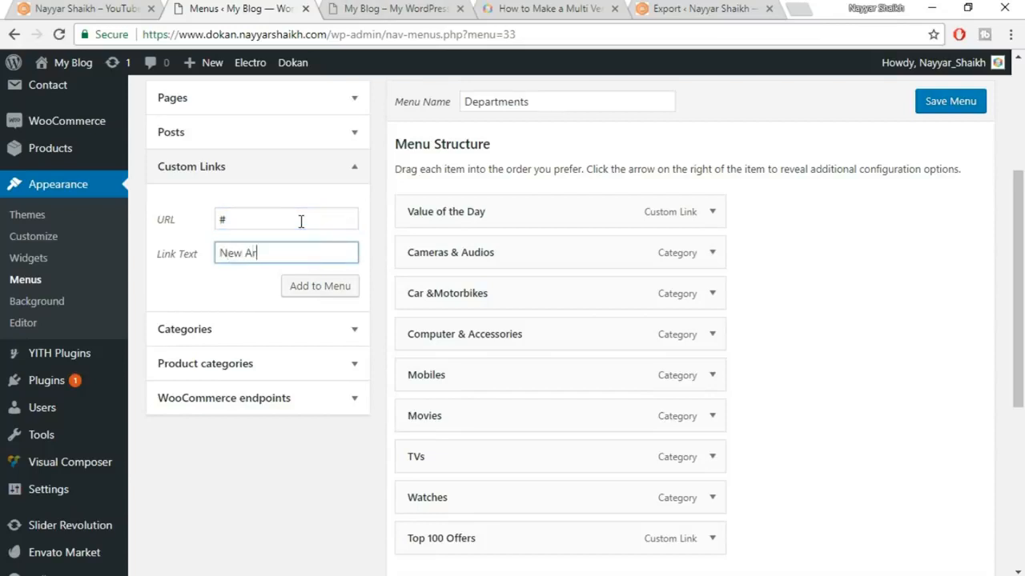
{"action": "type", "text": "New Arrivals"}
{"action": "left_click", "coordinate": [337, 297]}
Step: Move Top 100 Offers and New Arrivals up to follow Value of the Day
{"action": "left_click_drag", "start_coordinate": [488, 540], "coordinate": [484, 243]}
{"action": "left_click_drag", "start_coordinate": [458, 247], "coordinate": [490, 265]}
{"action": "scroll", "coordinate": [613, 322], "scroll_direction": "down", "scroll_amount": 2}
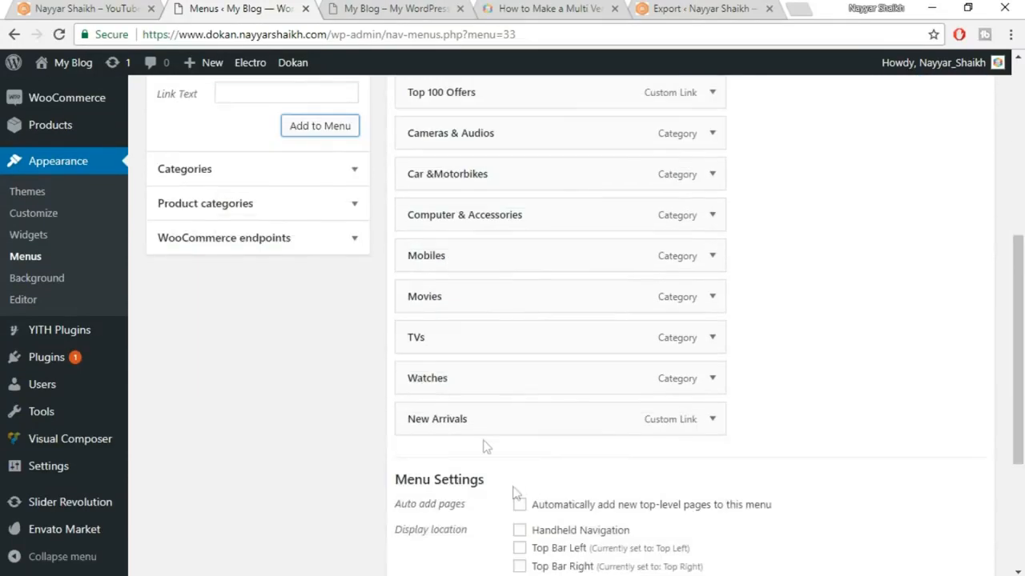
{"action": "left_click_drag", "start_coordinate": [513, 436], "coordinate": [490, 197]}
Step: Give Top 100 Offers and New Arrivals the highlight CSS class
{"action": "left_click", "coordinate": [713, 160]}
{"action": "left_click", "coordinate": [469, 301]}
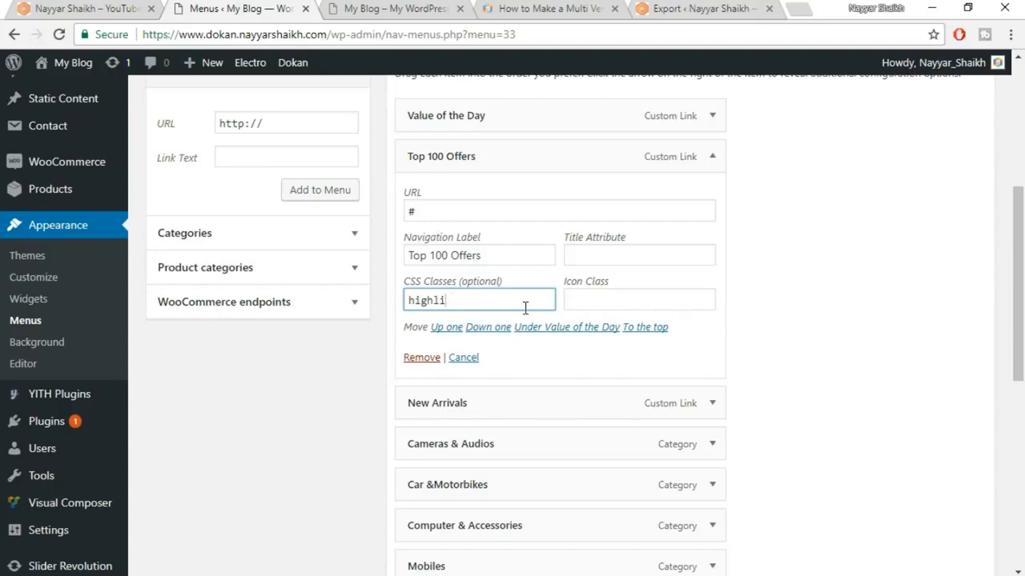
{"action": "left_click", "coordinate": [712, 157]}
{"action": "left_click", "coordinate": [712, 199]}
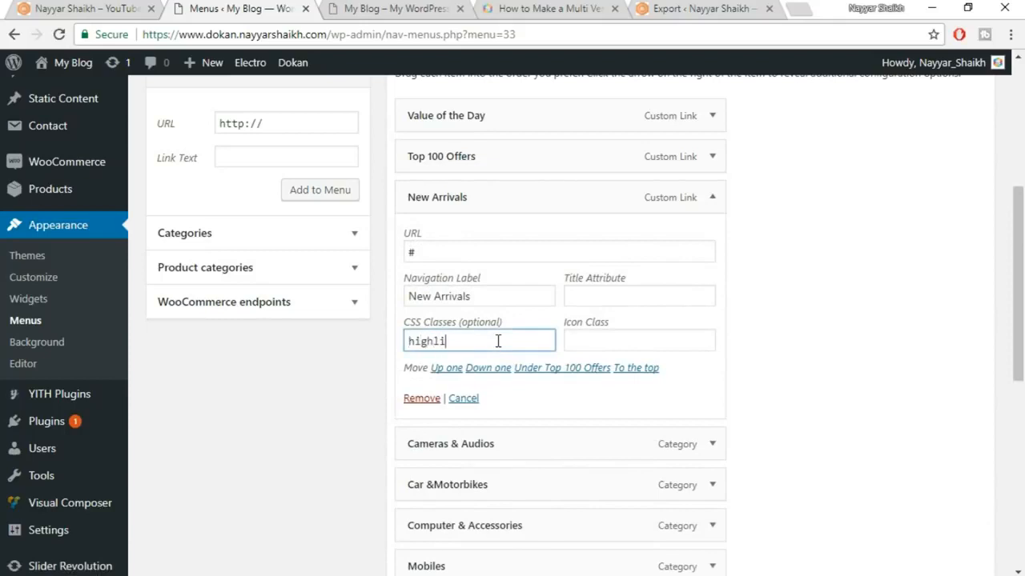
{"action": "left_click", "coordinate": [711, 197]}
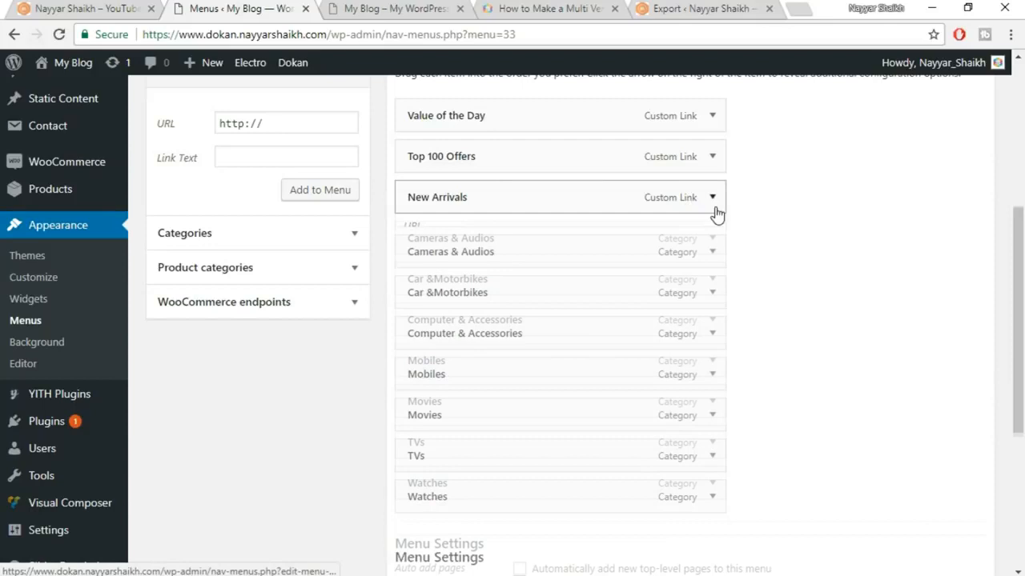
{"action": "scroll", "coordinate": [441, 392], "scroll_direction": "up", "scroll_amount": 1}
{"action": "key", "text": "ctrl+1"}
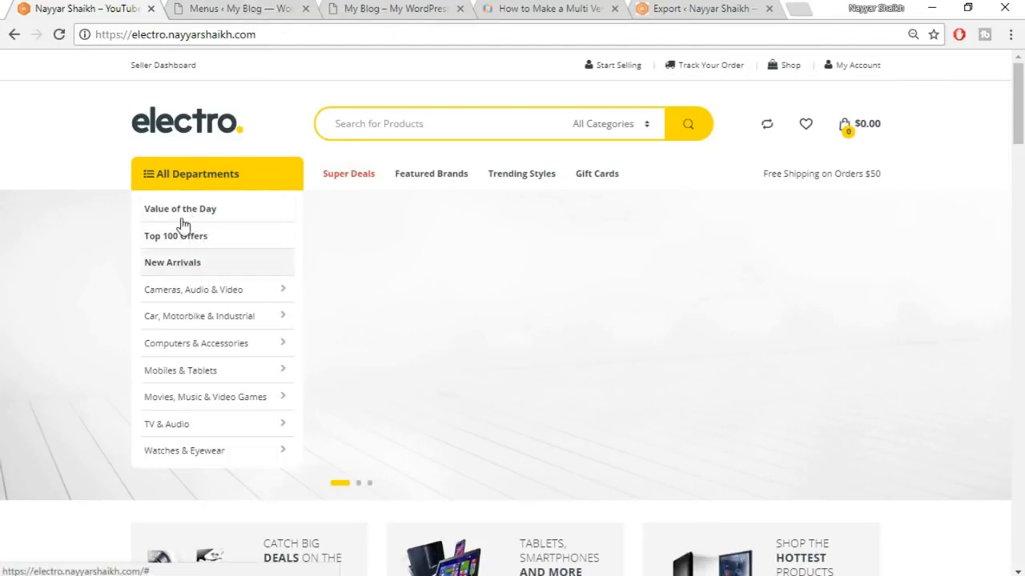
{"action": "left_click", "coordinate": [236, 10]}
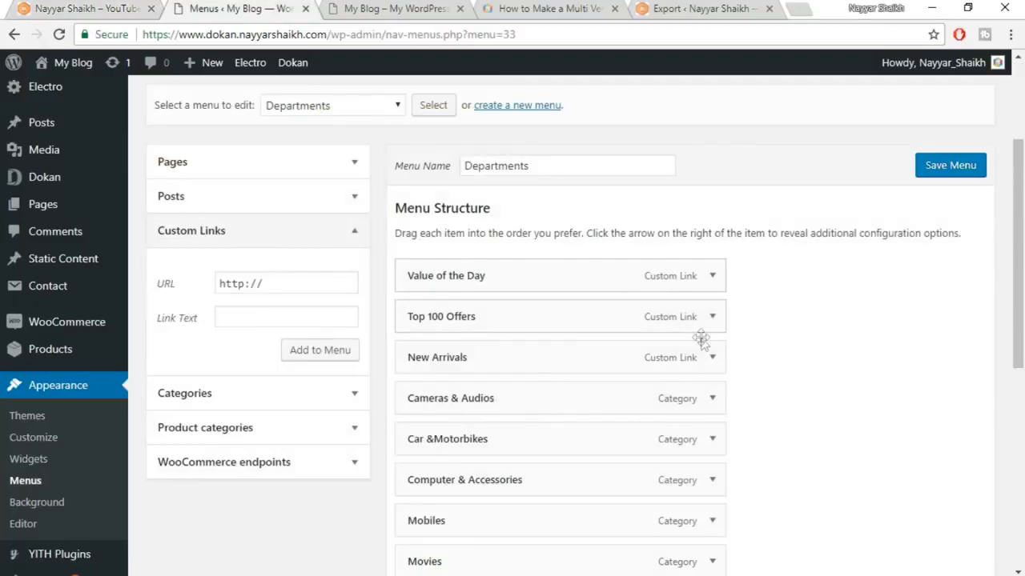
{"action": "scroll", "coordinate": [700, 344], "scroll_direction": "down", "scroll_amount": 2}
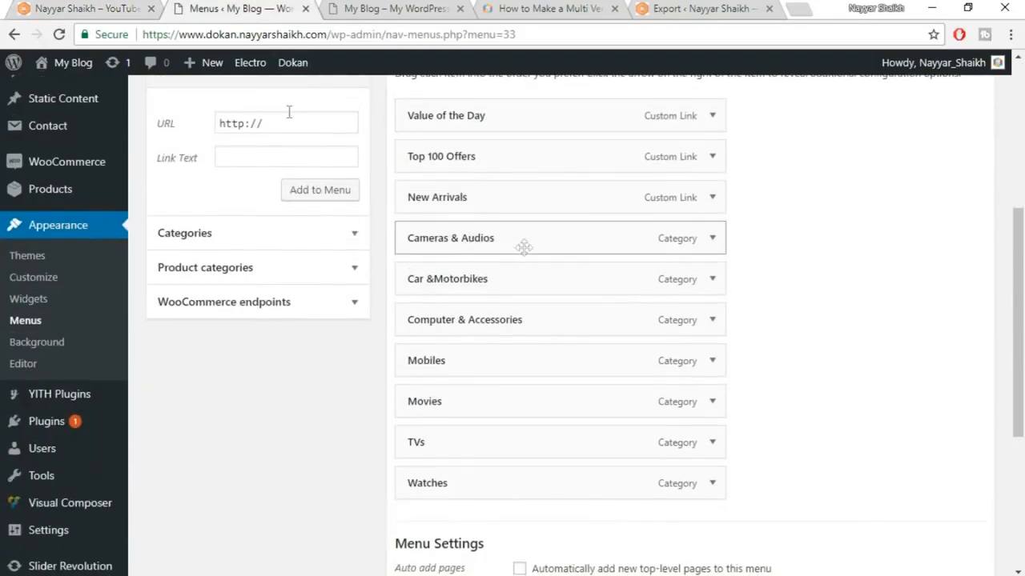
{"action": "left_click", "coordinate": [106, 7]}
{"action": "mouse_move", "coordinate": [279, 294]}
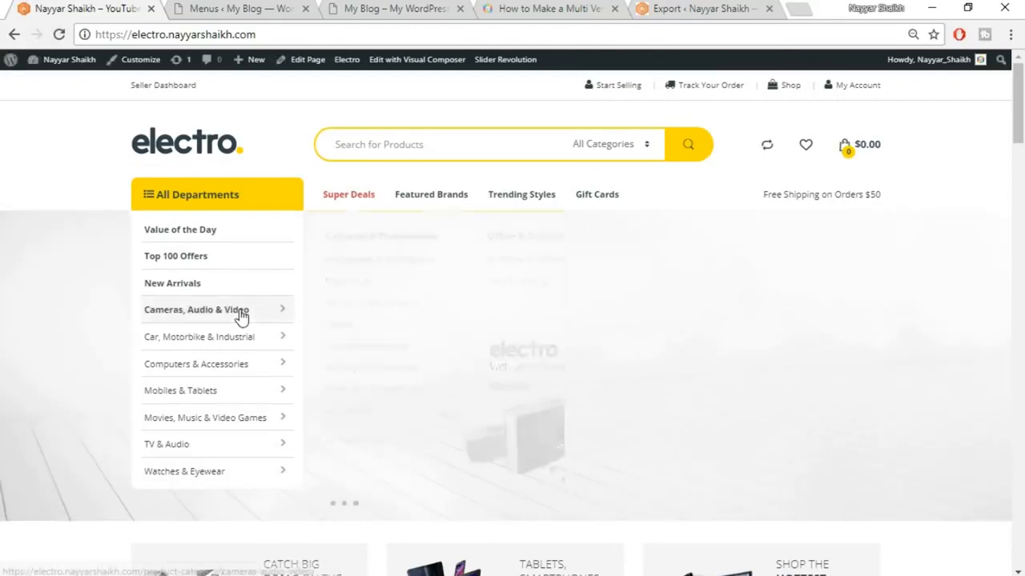
{"action": "mouse_move", "coordinate": [240, 317]}
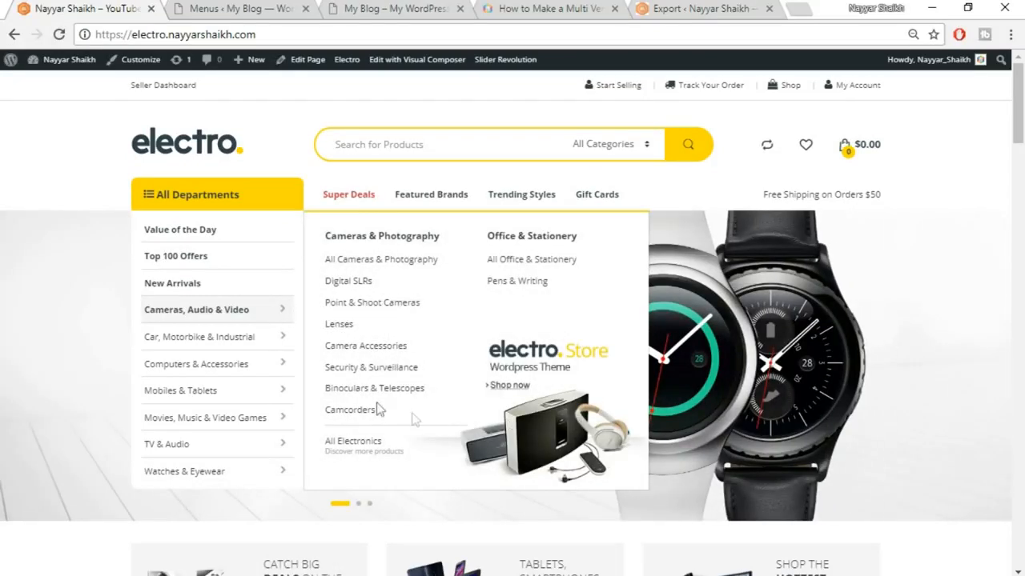
{"action": "left_click", "coordinate": [232, 9]}
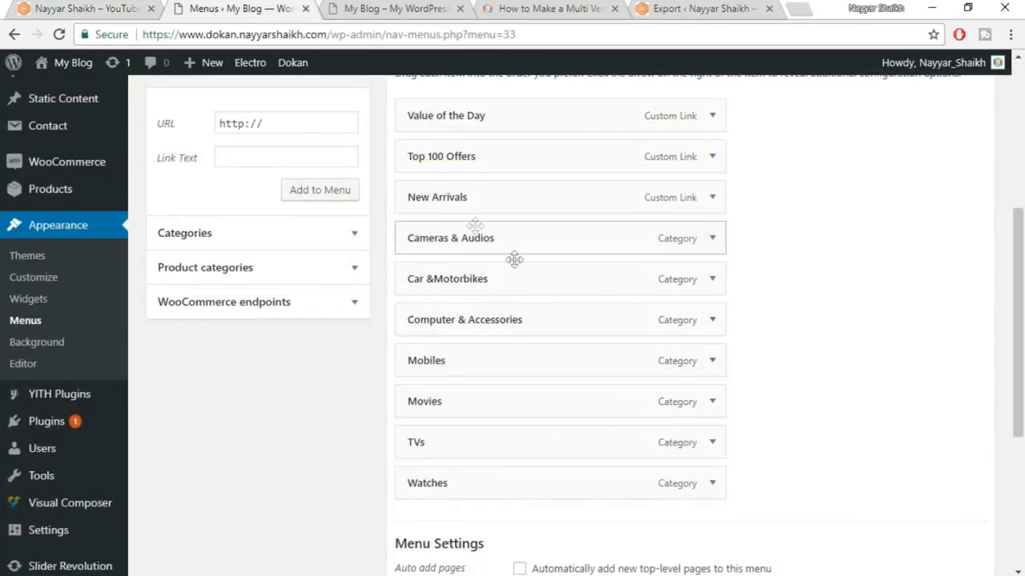
Step: Show the Static Content Blocks box via Screen Options and expand its list
{"action": "scroll", "coordinate": [431, 199], "scroll_direction": "up", "scroll_amount": 1}
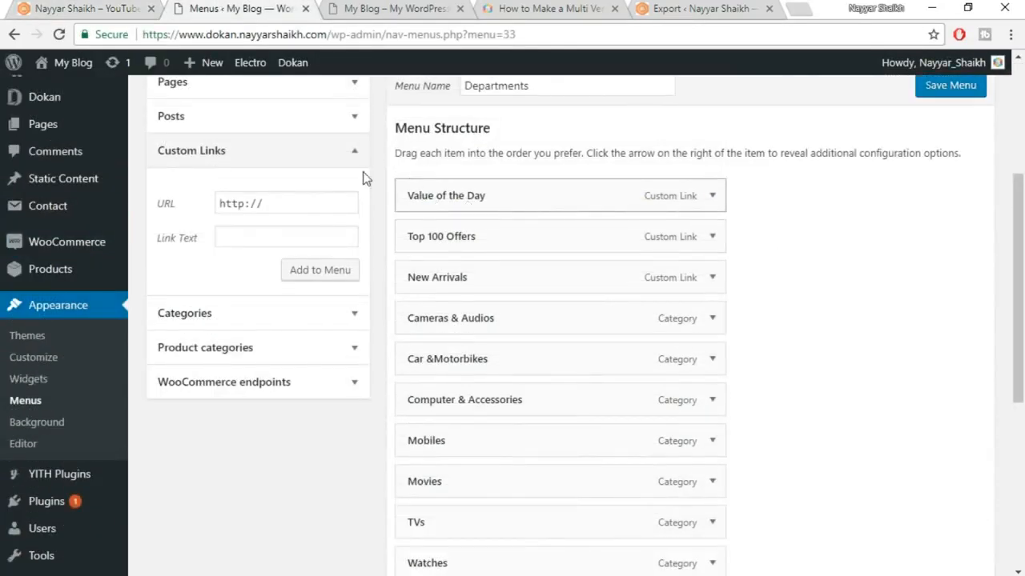
{"action": "left_click", "coordinate": [361, 160]}
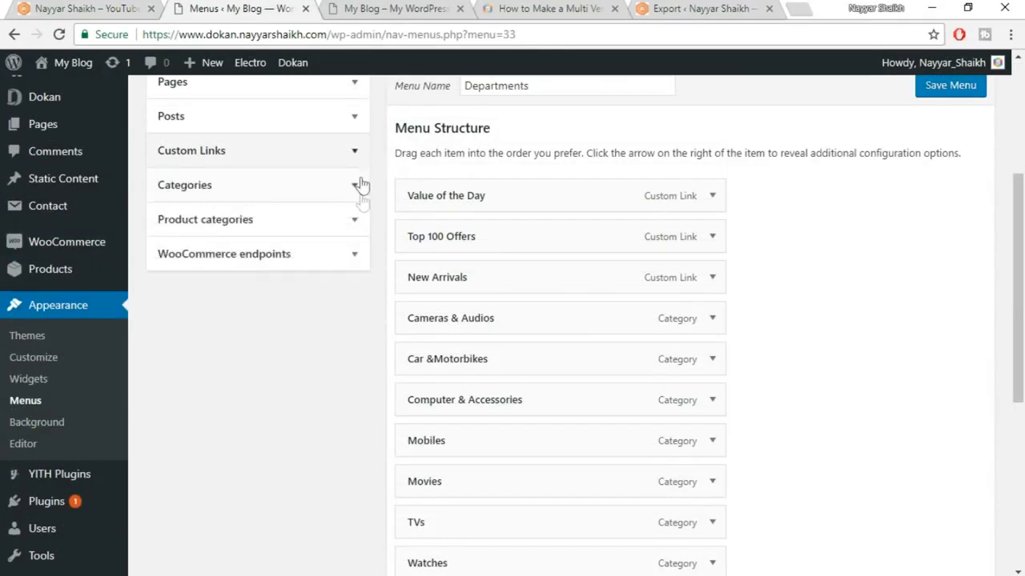
{"action": "scroll", "coordinate": [340, 200], "scroll_direction": "up", "scroll_amount": 2}
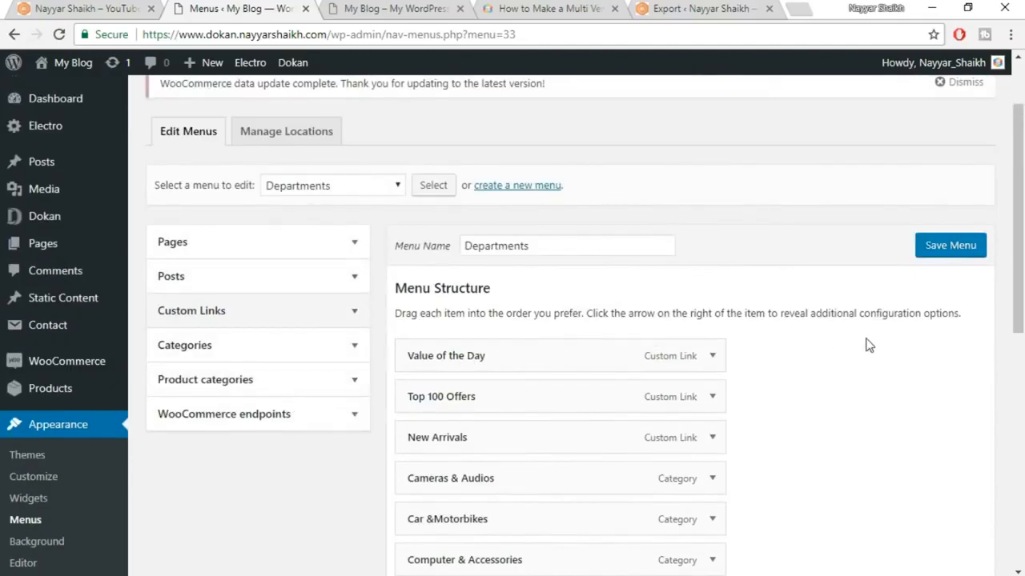
{"action": "scroll", "coordinate": [902, 142], "scroll_direction": "up", "scroll_amount": 3}
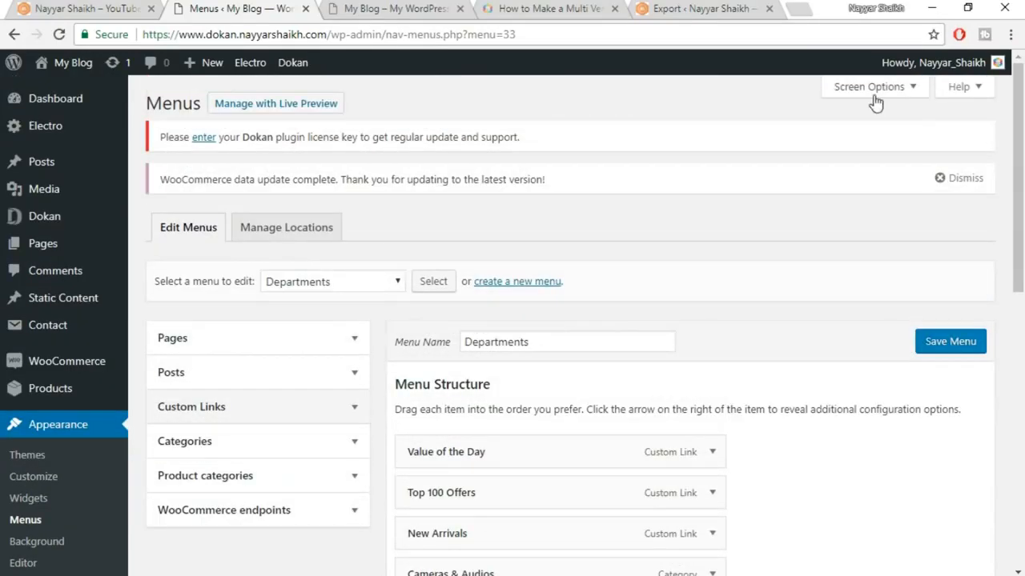
{"action": "left_click", "coordinate": [873, 90]}
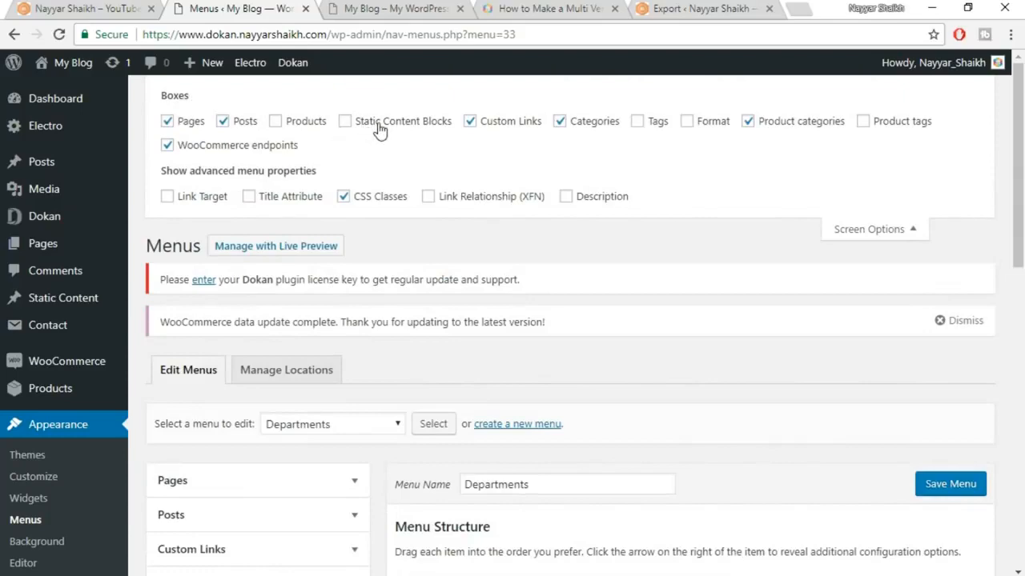
{"action": "left_click", "coordinate": [899, 239]}
{"action": "scroll", "coordinate": [297, 267], "scroll_direction": "down", "scroll_amount": 2}
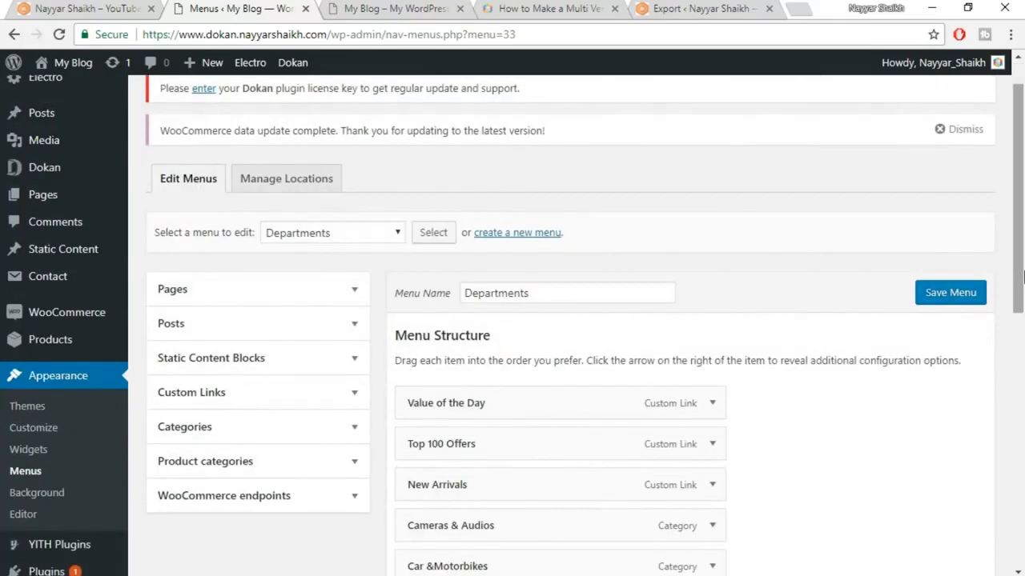
{"action": "left_click", "coordinate": [334, 251]}
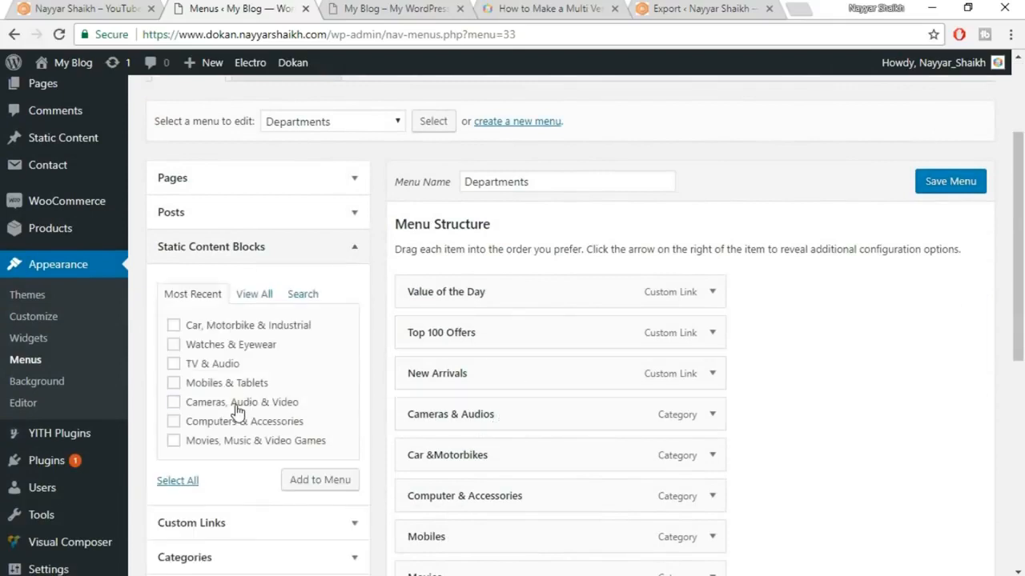
Step: Add the Cameras, Audio & Video block and nest static blocks under their matching categories
{"action": "left_click", "coordinate": [325, 480]}
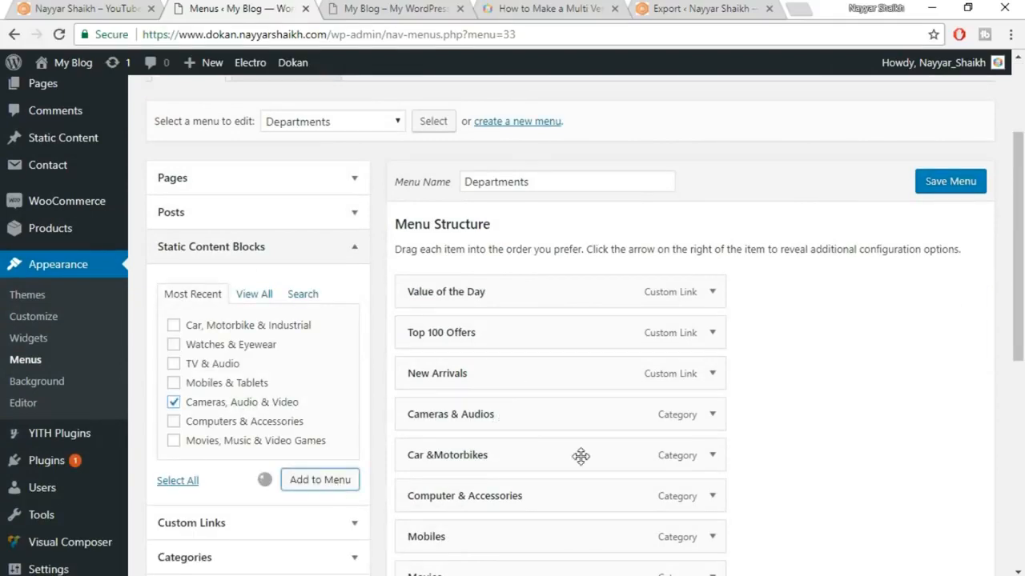
{"action": "scroll", "coordinate": [686, 491], "scroll_direction": "down", "scroll_amount": 3}
{"action": "left_click_drag", "start_coordinate": [483, 466], "coordinate": [520, 228]}
{"action": "scroll", "coordinate": [207, 176], "scroll_direction": "up", "scroll_amount": 1}
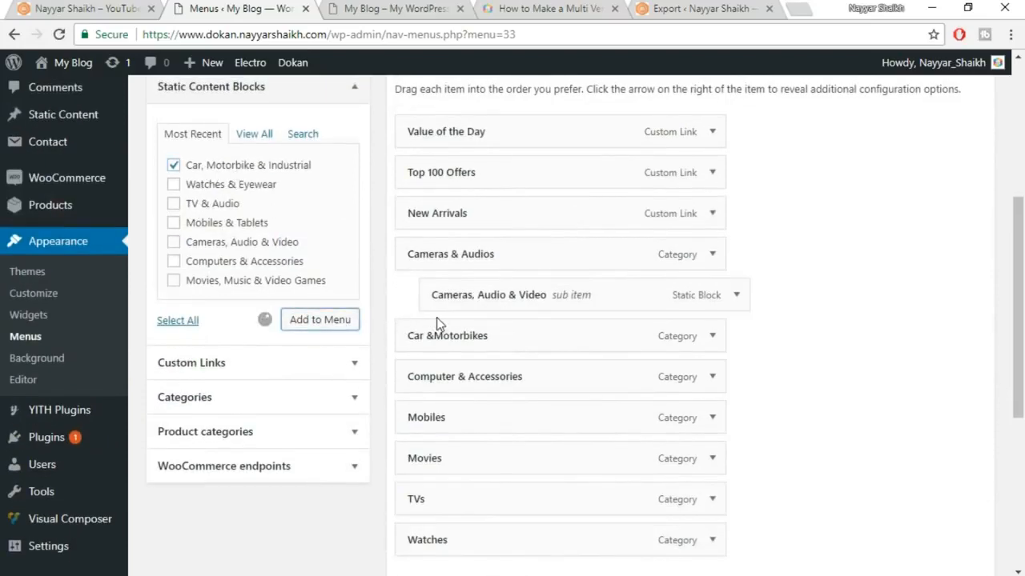
{"action": "scroll", "coordinate": [480, 400], "scroll_direction": "down", "scroll_amount": 1}
{"action": "left_click_drag", "start_coordinate": [491, 503], "coordinate": [520, 269]}
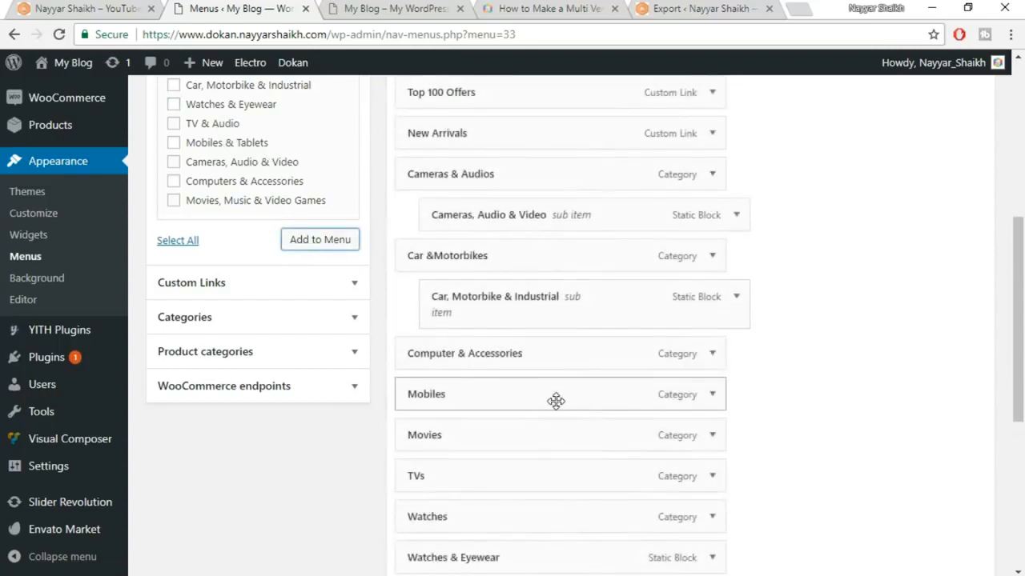
{"action": "scroll", "coordinate": [553, 402], "scroll_direction": "down", "scroll_amount": 2}
{"action": "left_click_drag", "start_coordinate": [475, 397], "coordinate": [513, 397]}
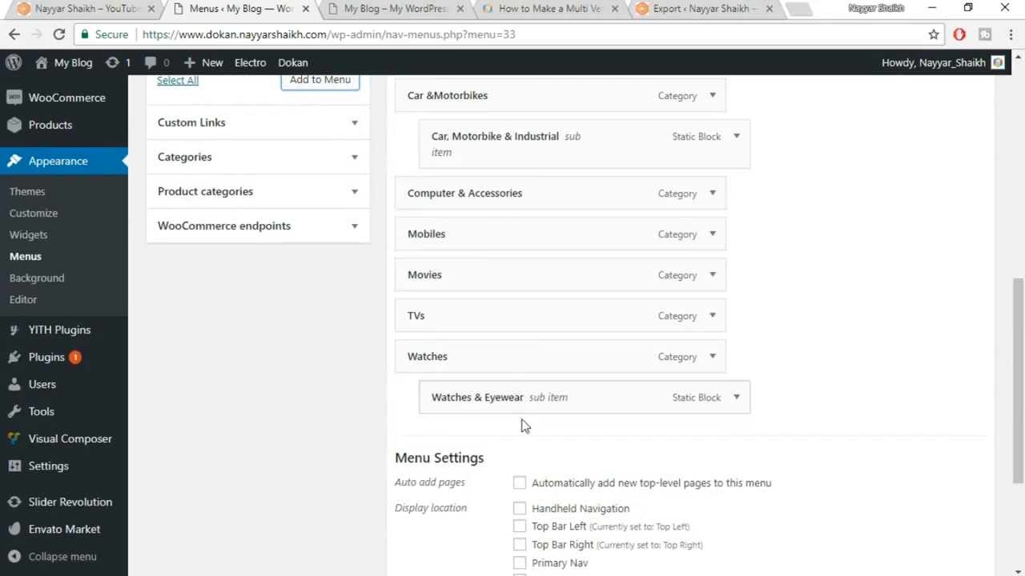
{"action": "scroll", "coordinate": [512, 421], "scroll_direction": "up", "scroll_amount": 1}
{"action": "scroll", "coordinate": [280, 221], "scroll_direction": "up", "scroll_amount": 1}
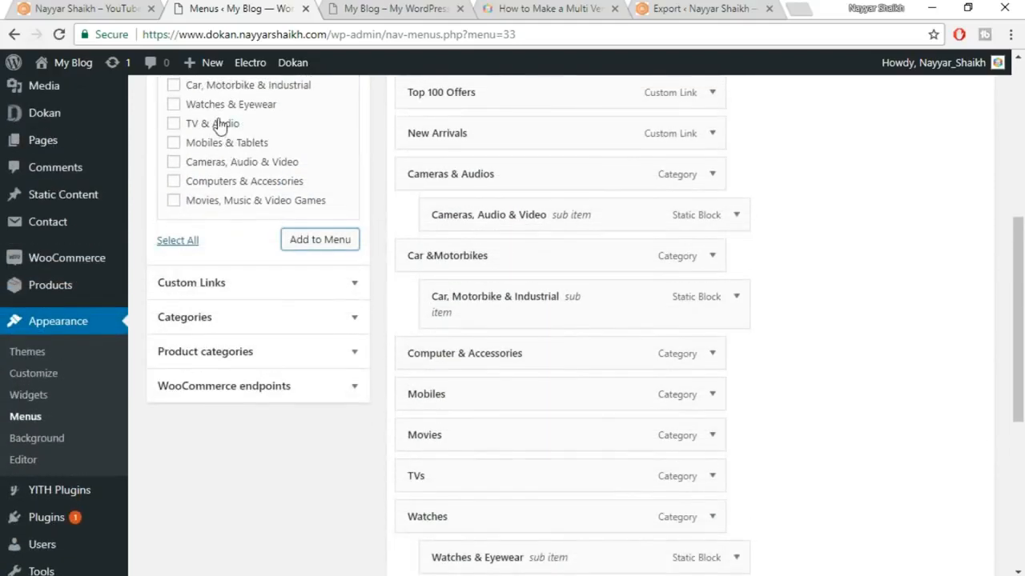
Step: Add the TV & Audio block and nest it under its matching category
{"action": "left_click", "coordinate": [317, 244]}
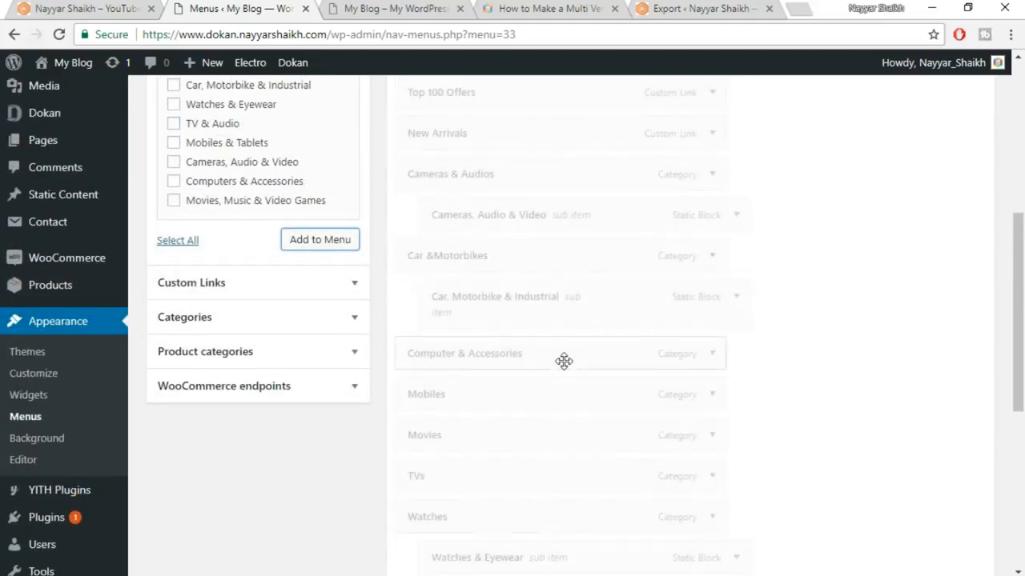
{"action": "scroll", "coordinate": [563, 359], "scroll_direction": "down", "scroll_amount": 1}
{"action": "left_click_drag", "start_coordinate": [483, 524], "coordinate": [498, 414]}
{"action": "scroll", "coordinate": [175, 340], "scroll_direction": "up", "scroll_amount": 3}
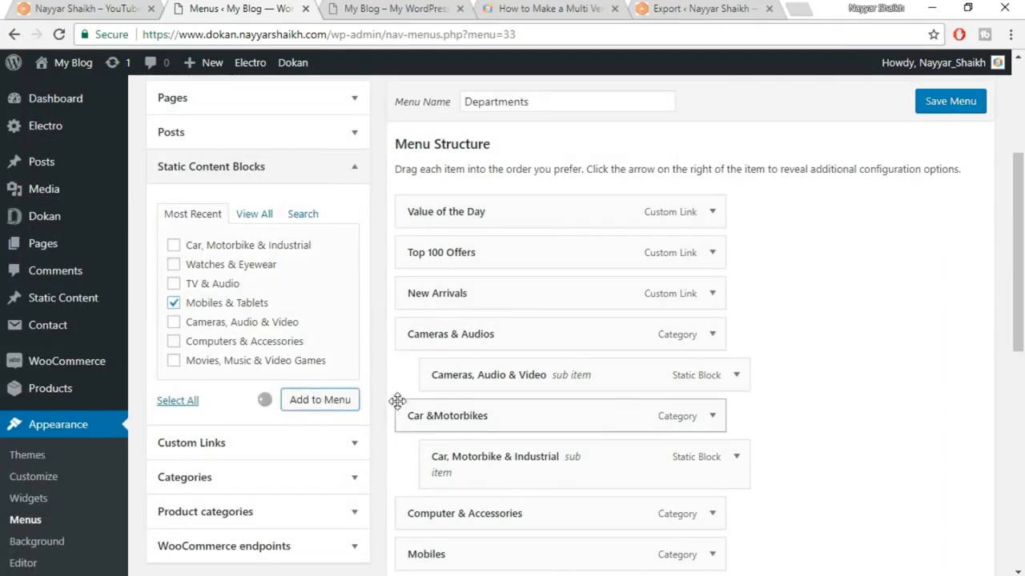
{"action": "scroll", "coordinate": [395, 402], "scroll_direction": "down", "scroll_amount": 3}
{"action": "scroll", "coordinate": [524, 546], "scroll_direction": "down", "scroll_amount": 1}
{"action": "left_click_drag", "start_coordinate": [501, 487], "coordinate": [520, 264]}
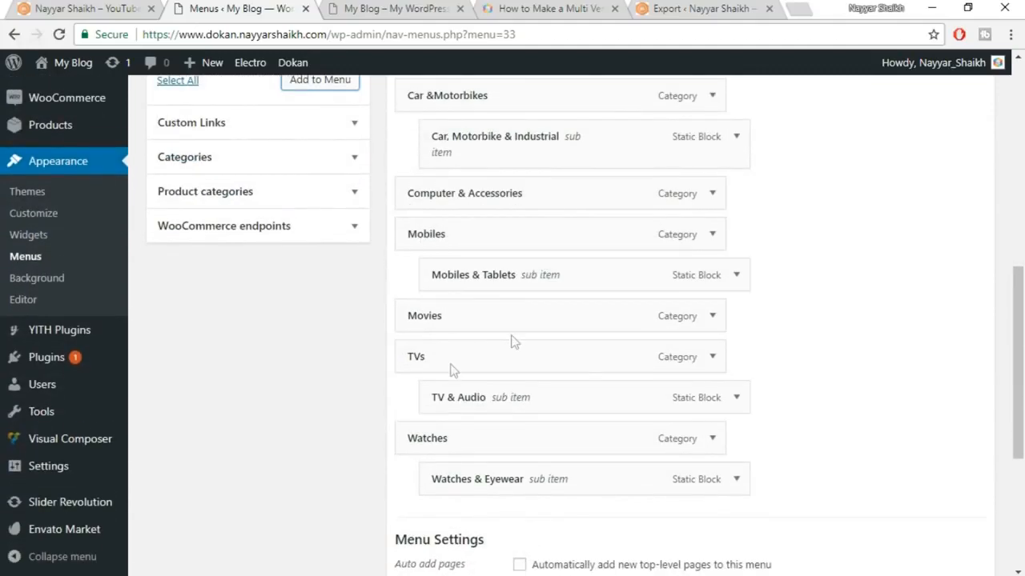
{"action": "scroll", "coordinate": [441, 366], "scroll_direction": "up", "scroll_amount": 4}
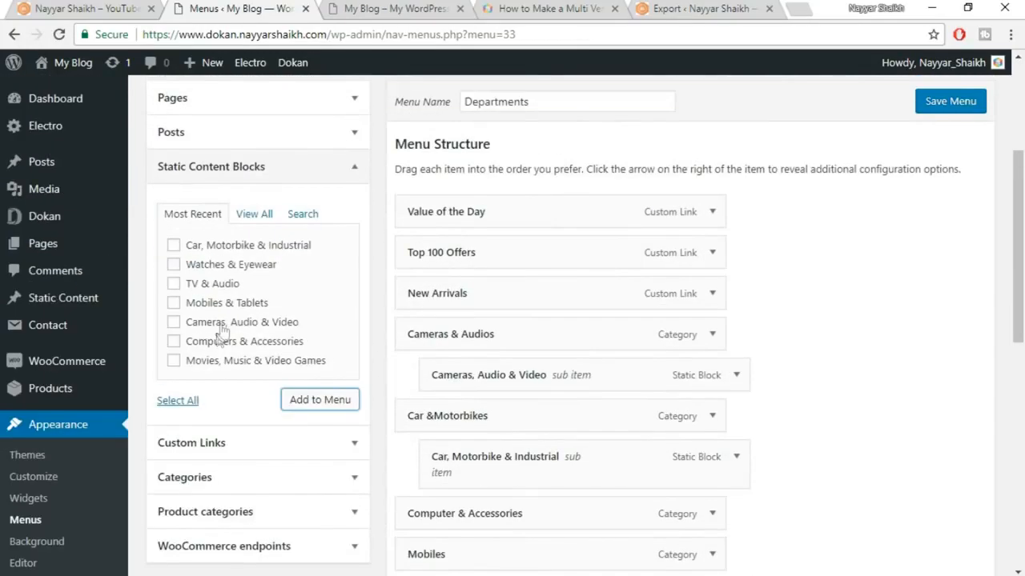
Step: Add the Cameras, Audio & Video block again, then delete the duplicate item
{"action": "left_click", "coordinate": [334, 400]}
{"action": "scroll", "coordinate": [746, 410], "scroll_direction": "down", "scroll_amount": 4}
{"action": "scroll", "coordinate": [744, 413], "scroll_direction": "down", "scroll_amount": 1}
{"action": "left_click_drag", "start_coordinate": [517, 437], "coordinate": [544, 124]}
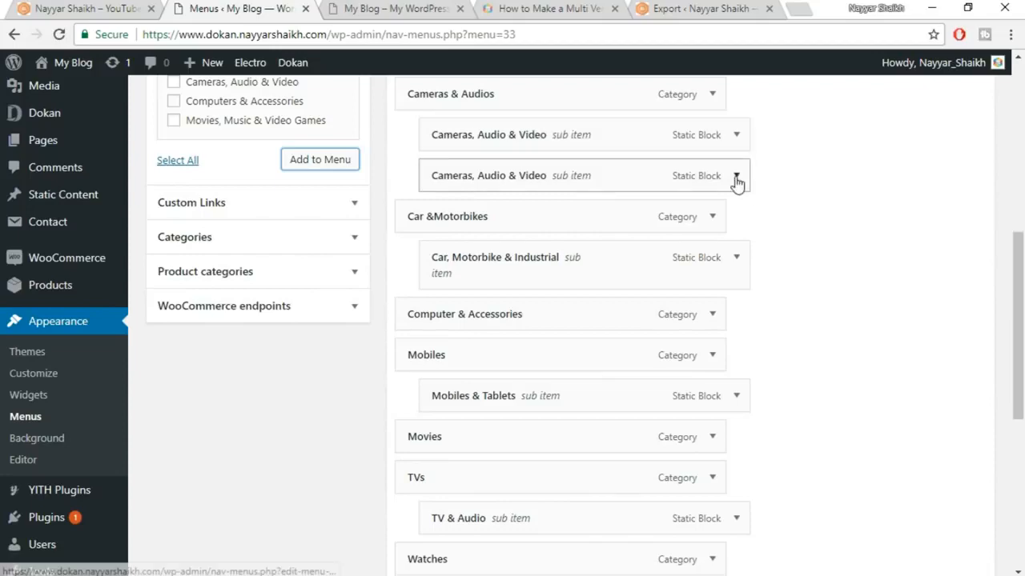
{"action": "left_click", "coordinate": [736, 178]}
{"action": "left_click", "coordinate": [445, 384]}
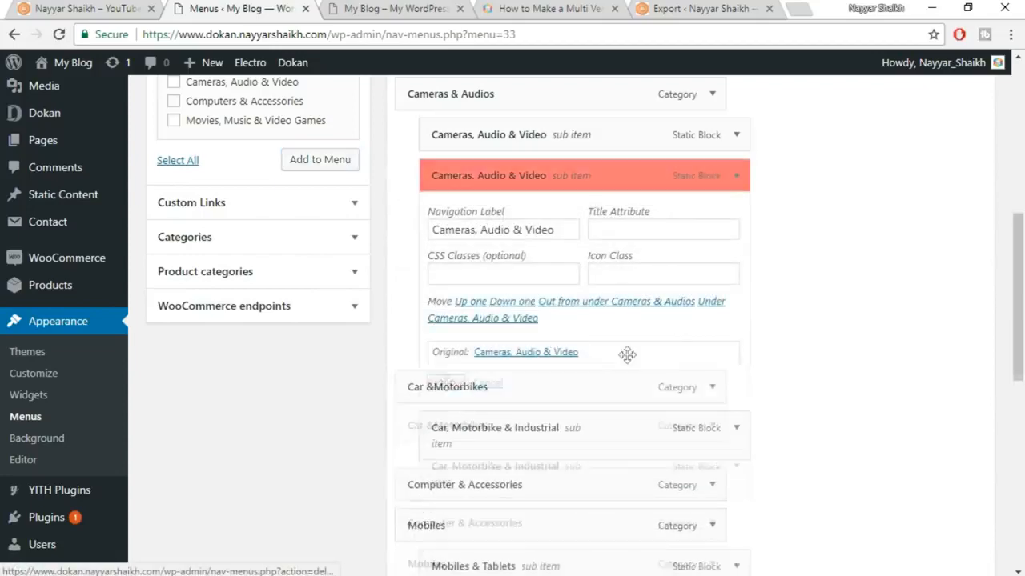
Step: Nest the Computers & Accessories block under Computer & Accessories
{"action": "scroll", "coordinate": [888, 300], "scroll_direction": "up", "scroll_amount": 1}
{"action": "scroll", "coordinate": [599, 268], "scroll_direction": "up", "scroll_amount": 1}
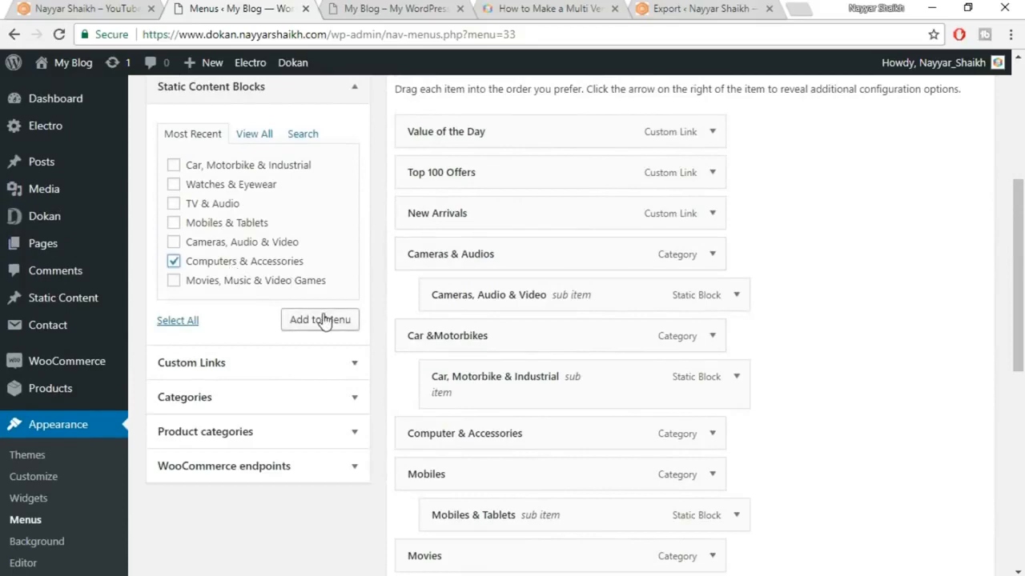
{"action": "scroll", "coordinate": [976, 355], "scroll_direction": "down", "scroll_amount": 4}
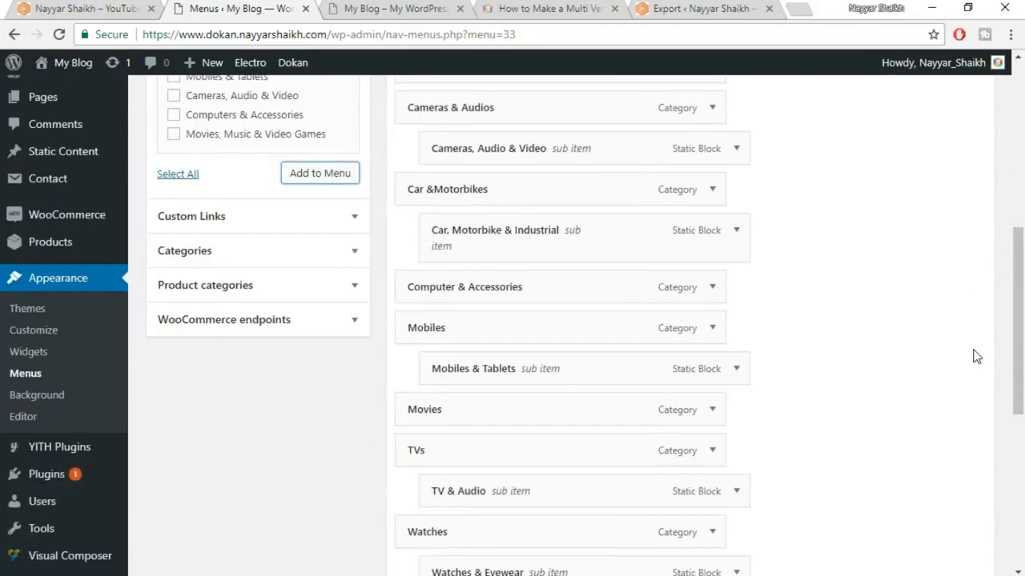
{"action": "left_click_drag", "start_coordinate": [602, 444], "coordinate": [971, 270]}
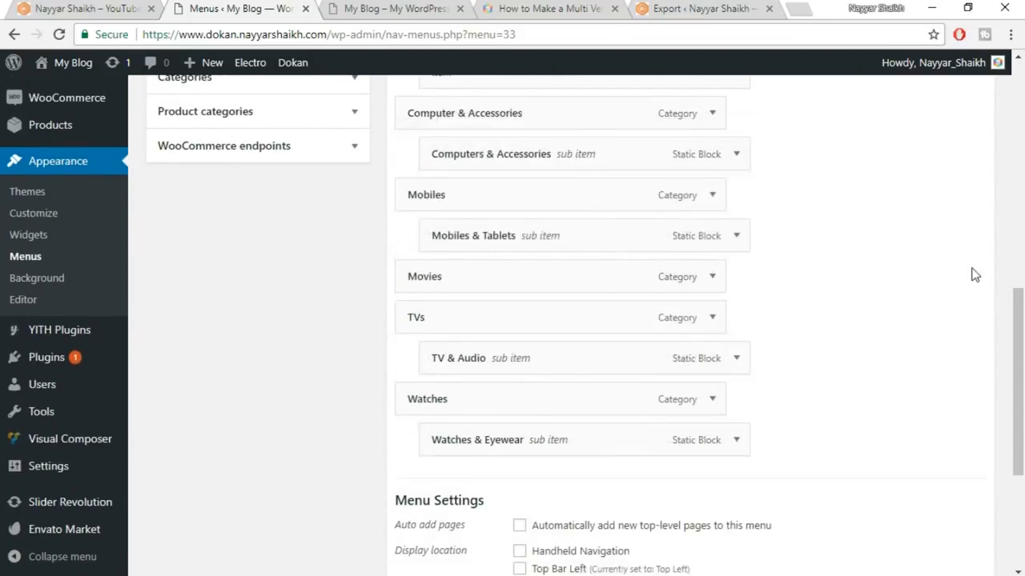
{"action": "scroll", "coordinate": [974, 275], "scroll_direction": "up", "scroll_amount": 1}
{"action": "scroll", "coordinate": [842, 269], "scroll_direction": "up", "scroll_amount": 2}
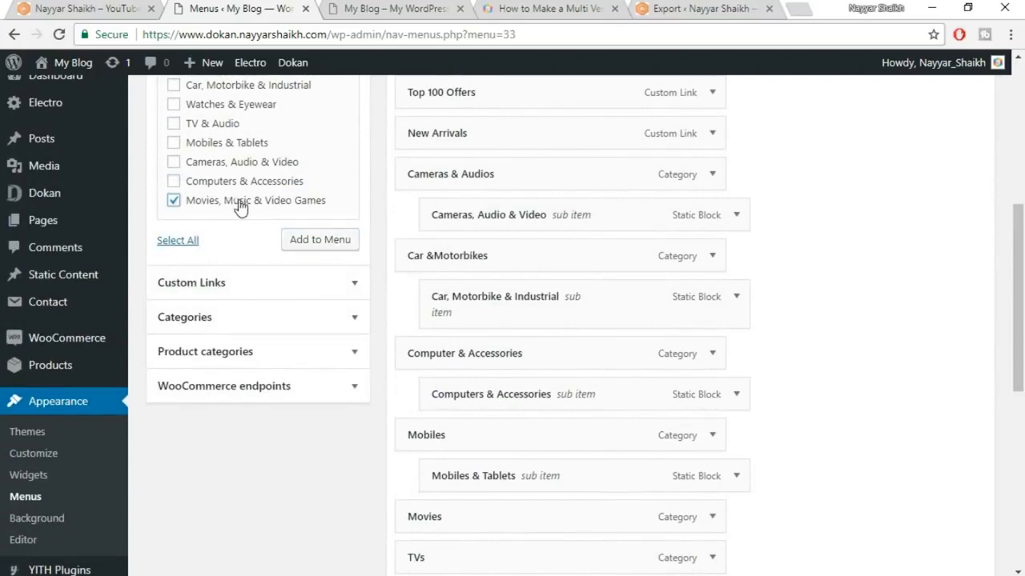
Step: Add the Movies, Music & Video Games block and nest it under Movies
{"action": "left_click", "coordinate": [332, 240]}
{"action": "scroll", "coordinate": [876, 379], "scroll_direction": "down", "scroll_amount": 2}
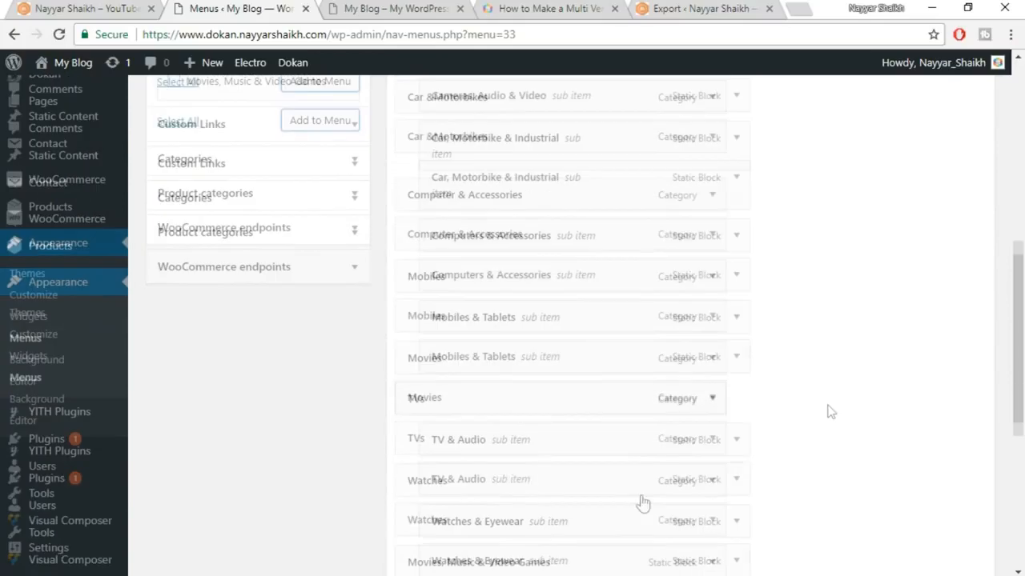
{"action": "scroll", "coordinate": [595, 528], "scroll_direction": "down", "scroll_amount": 2}
{"action": "left_click_drag", "start_coordinate": [482, 400], "coordinate": [534, 223]}
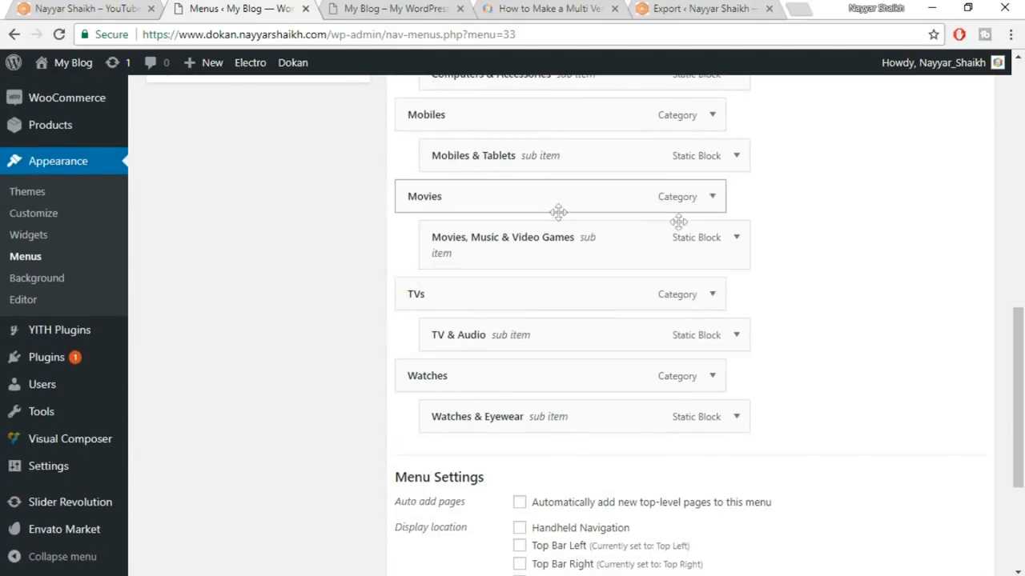
{"action": "scroll", "coordinate": [847, 311], "scroll_direction": "up", "scroll_amount": 5}
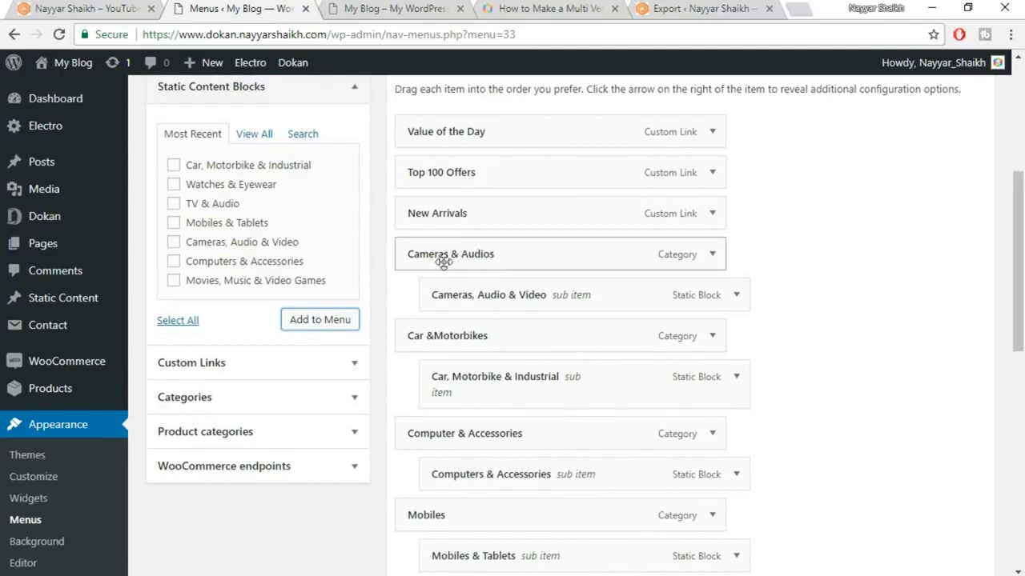
Step: Copy the yamm-tfw class from Cameras & Audios and add it to Car & Motorbikes
{"action": "left_click", "coordinate": [711, 255]}
{"action": "scroll", "coordinate": [848, 281], "scroll_direction": "down", "scroll_amount": 1}
{"action": "left_click", "coordinate": [488, 269]}
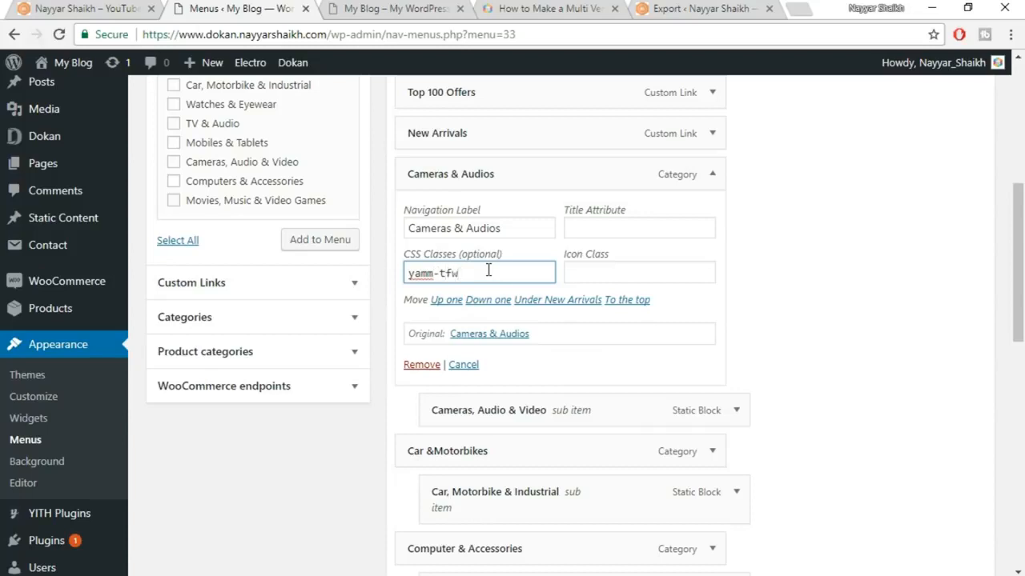
{"action": "left_click_drag", "start_coordinate": [508, 272], "coordinate": [403, 277]}
{"action": "key", "text": "ctrl+c"}
{"action": "left_click", "coordinate": [723, 180]}
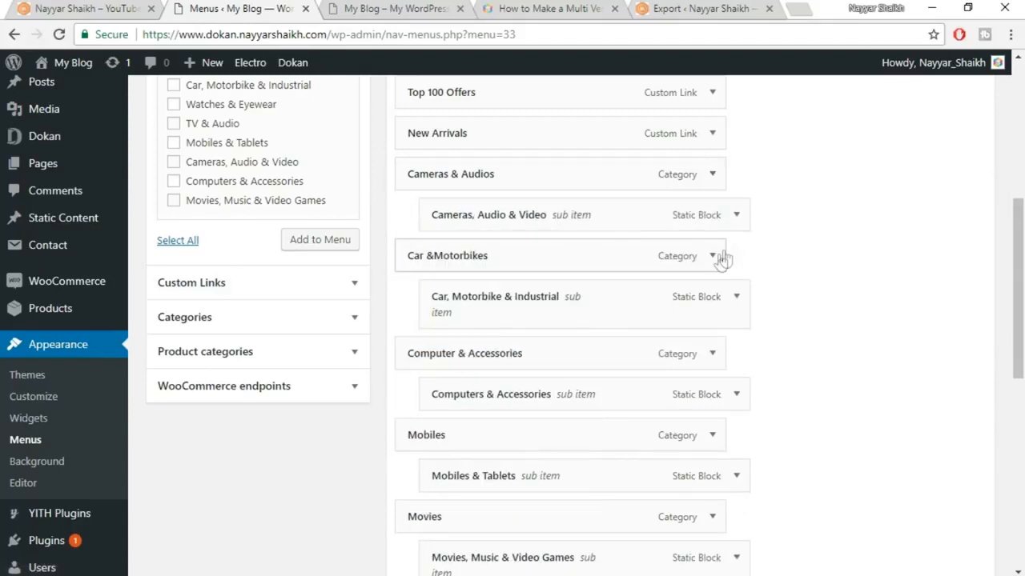
{"action": "left_click", "coordinate": [713, 256]}
{"action": "scroll", "coordinate": [601, 273], "scroll_direction": "down", "scroll_amount": 1}
{"action": "key", "text": "ctrl+v"}
{"action": "left_click", "coordinate": [720, 178]}
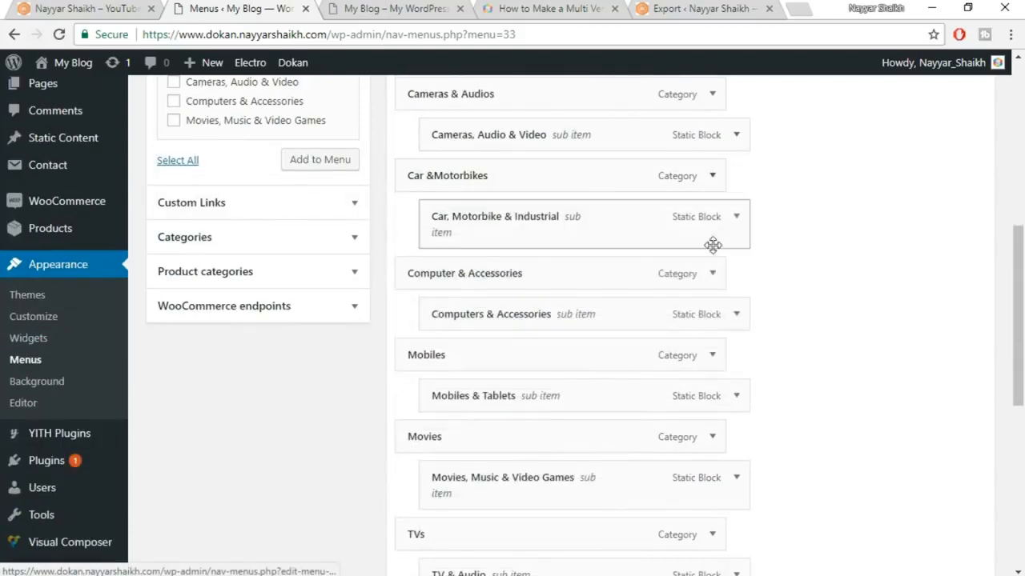
Step: Add the yamm-tfw CSS class to the Computer & Accessories and Mobiles items
{"action": "left_click", "coordinate": [713, 275]}
{"action": "left_click", "coordinate": [441, 373]}
{"action": "key", "text": "ctrl+v"}
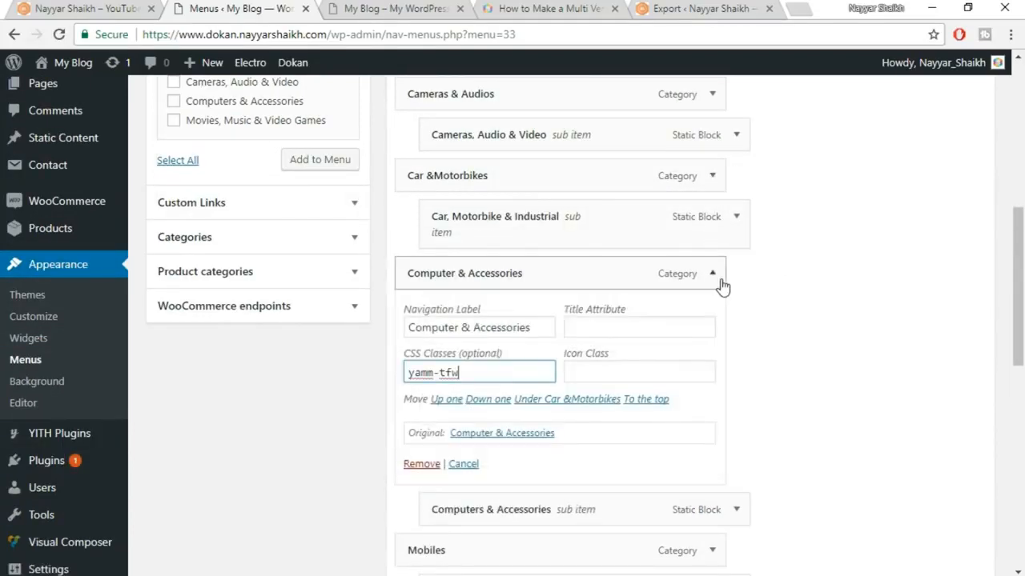
{"action": "left_click", "coordinate": [721, 276]}
{"action": "scroll", "coordinate": [725, 284], "scroll_direction": "down", "scroll_amount": 2}
{"action": "left_click", "coordinate": [730, 240]}
{"action": "left_click", "coordinate": [731, 237]}
{"action": "left_click", "coordinate": [711, 196]}
{"action": "key", "text": "ctrl+v"}
{"action": "left_click", "coordinate": [712, 195]}
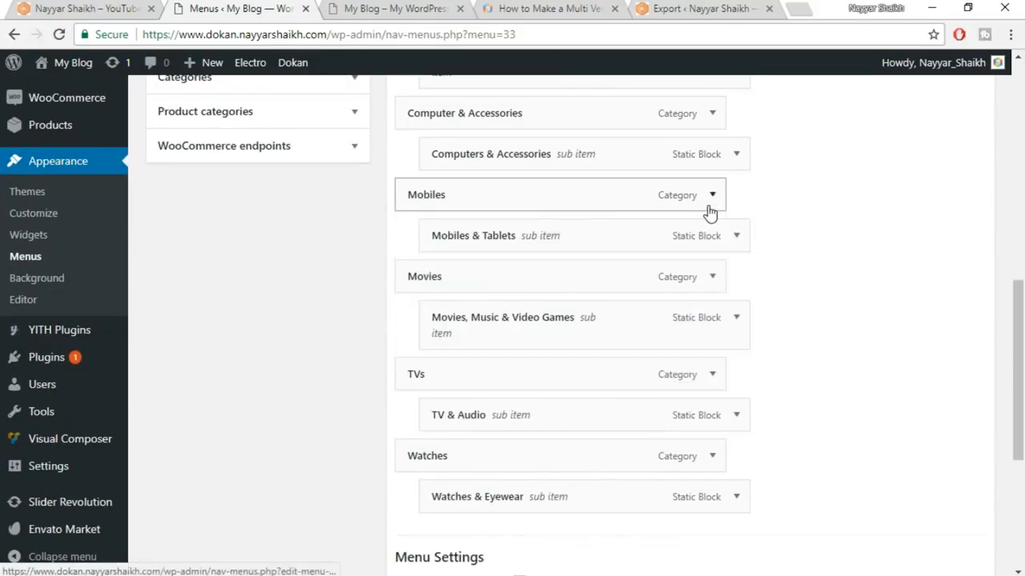
Step: Review the Movies, Car & Motorbikes, Computer & Accessories and TVs item settings
{"action": "left_click", "coordinate": [710, 277]}
{"action": "left_click", "coordinate": [711, 277]}
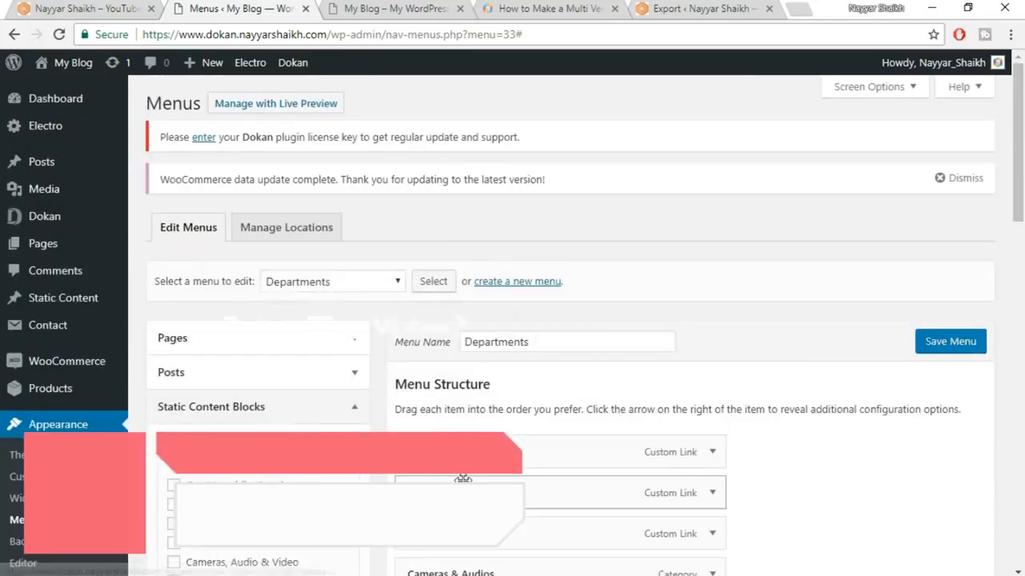
{"action": "scroll", "coordinate": [462, 481], "scroll_direction": "down", "scroll_amount": 6}
{"action": "left_click", "coordinate": [712, 178]}
{"action": "left_click", "coordinate": [712, 178]}
{"action": "left_click", "coordinate": [712, 273]}
{"action": "left_click", "coordinate": [712, 273]}
{"action": "scroll", "coordinate": [734, 250], "scroll_direction": "down", "scroll_amount": 2}
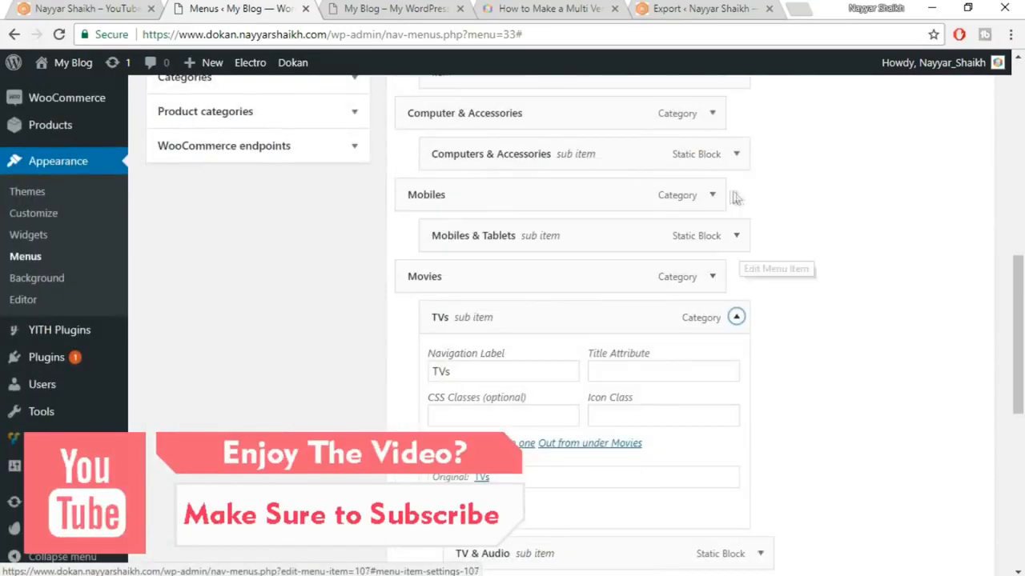
{"action": "left_click", "coordinate": [712, 277]}
{"action": "left_click", "coordinate": [712, 276]}
{"action": "left_click", "coordinate": [737, 318]}
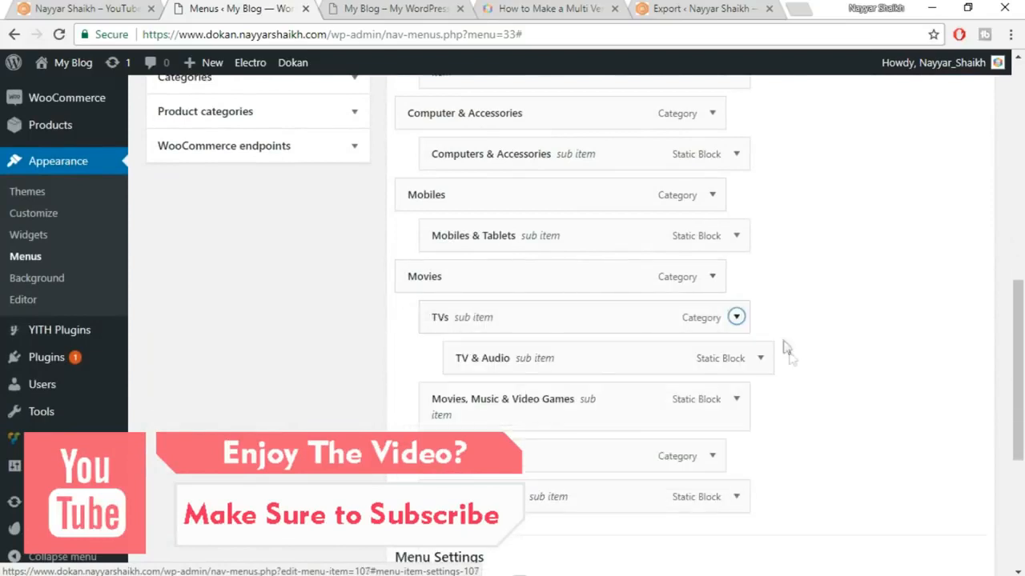
{"action": "scroll", "coordinate": [760, 373], "scroll_direction": "down", "scroll_amount": 1}
Step: Move TVs out from under Movies to top level and give it the yamm-tfw class
{"action": "left_click_drag", "start_coordinate": [512, 334], "coordinate": [512, 244]}
{"action": "left_click_drag", "start_coordinate": [513, 294], "coordinate": [489, 294]}
{"action": "left_click", "coordinate": [712, 295]}
{"action": "left_click", "coordinate": [479, 393]}
{"action": "key", "text": "ctrl+v"}
{"action": "left_click", "coordinate": [713, 294]}
Step: Add the yamm-tfw class to the Watches item's CSS classes
{"action": "left_click", "coordinate": [712, 372]}
{"action": "scroll", "coordinate": [715, 383], "scroll_direction": "down", "scroll_amount": 1}
{"action": "left_click", "coordinate": [499, 392]}
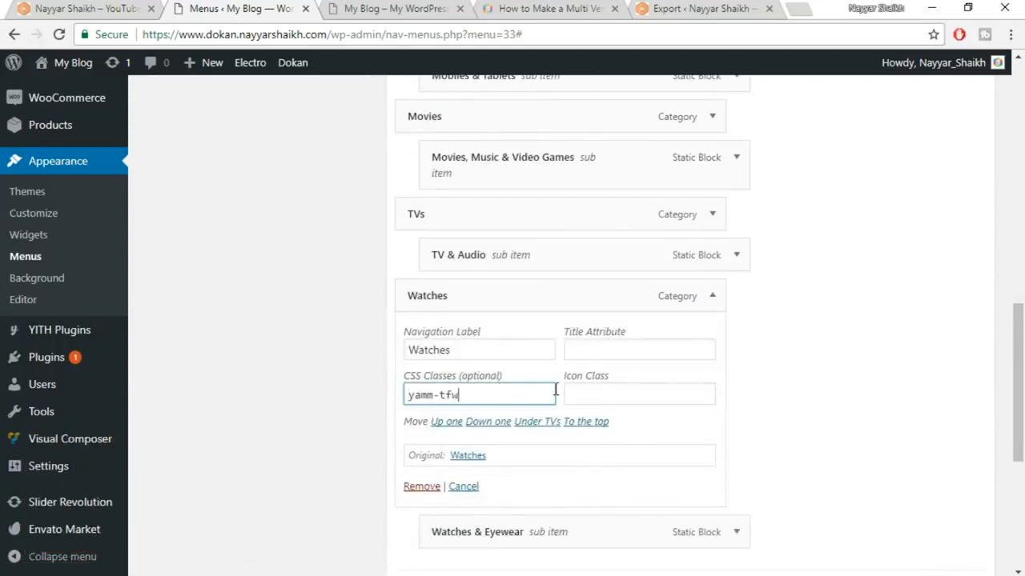
{"action": "left_click", "coordinate": [712, 297]}
{"action": "scroll", "coordinate": [945, 344], "scroll_direction": "down", "scroll_amount": 2}
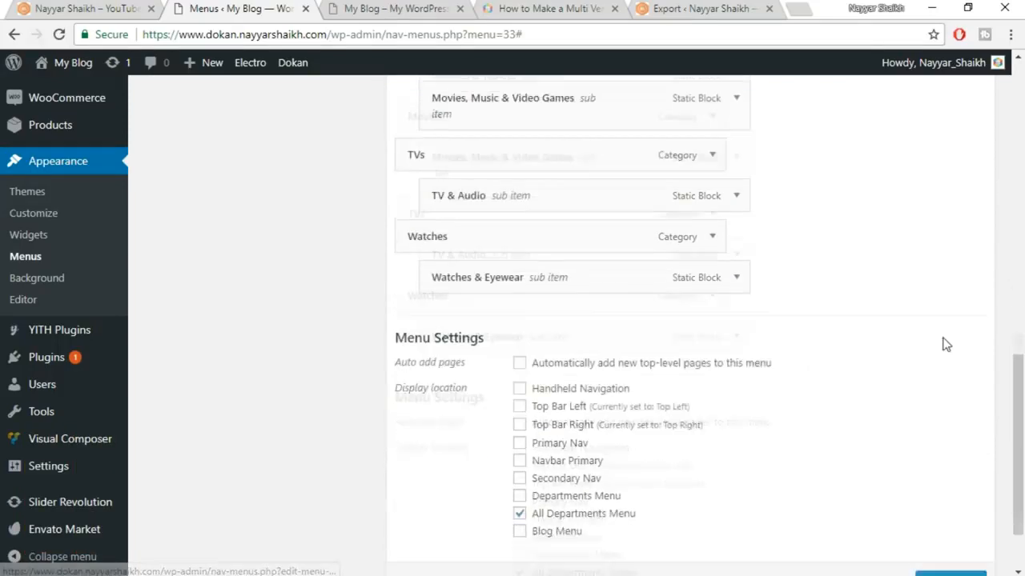
{"action": "scroll", "coordinate": [971, 430], "scroll_direction": "up", "scroll_amount": 12}
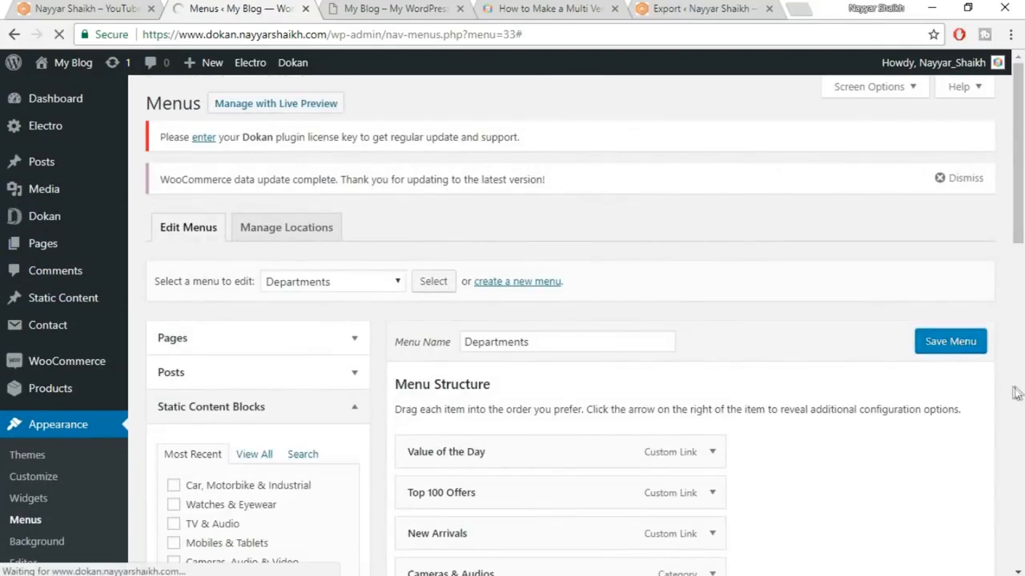
{"action": "left_click", "coordinate": [395, 8]}
Step: Reload the storefront and check its Shop By Department list
{"action": "left_click", "coordinate": [398, 39]}
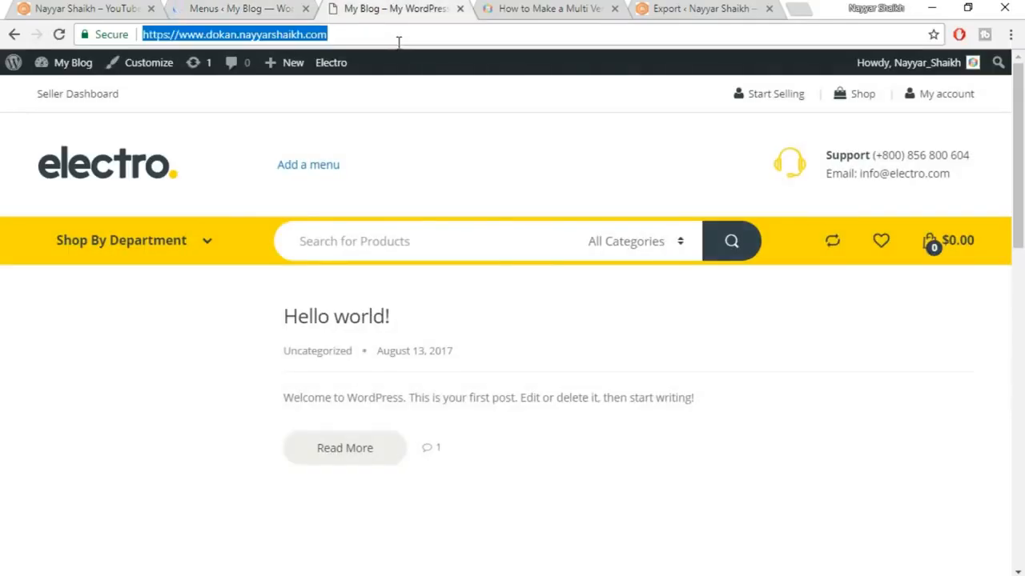
{"action": "key", "text": "Return"}
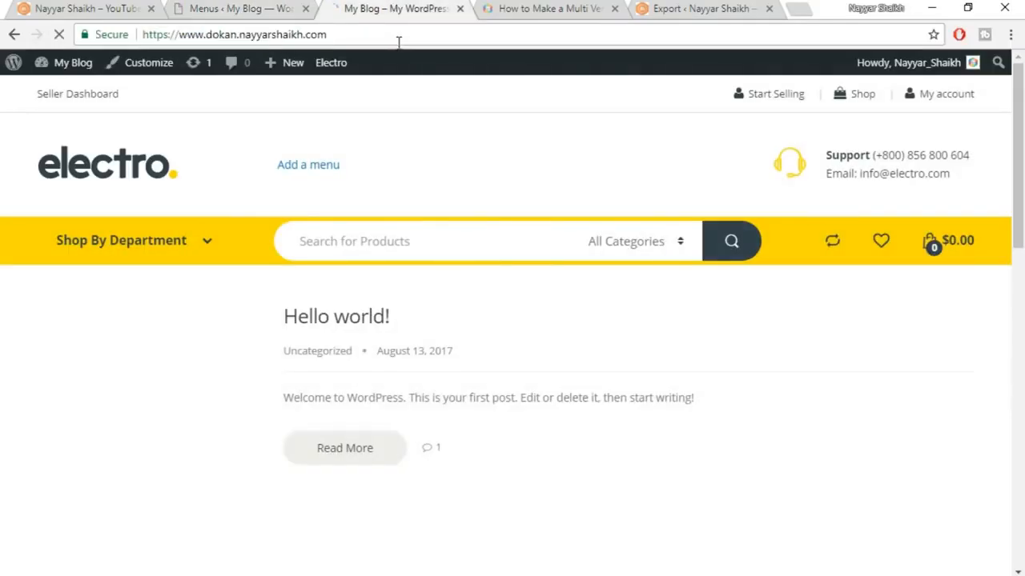
{"action": "scroll", "coordinate": [549, 132], "scroll_direction": "down", "scroll_amount": 1}
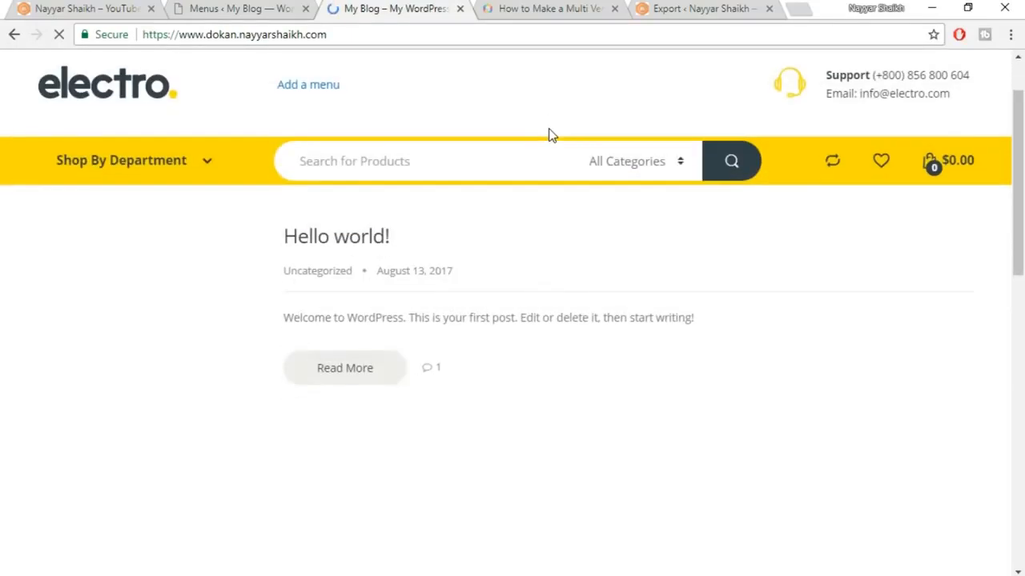
{"action": "left_click", "coordinate": [168, 173]}
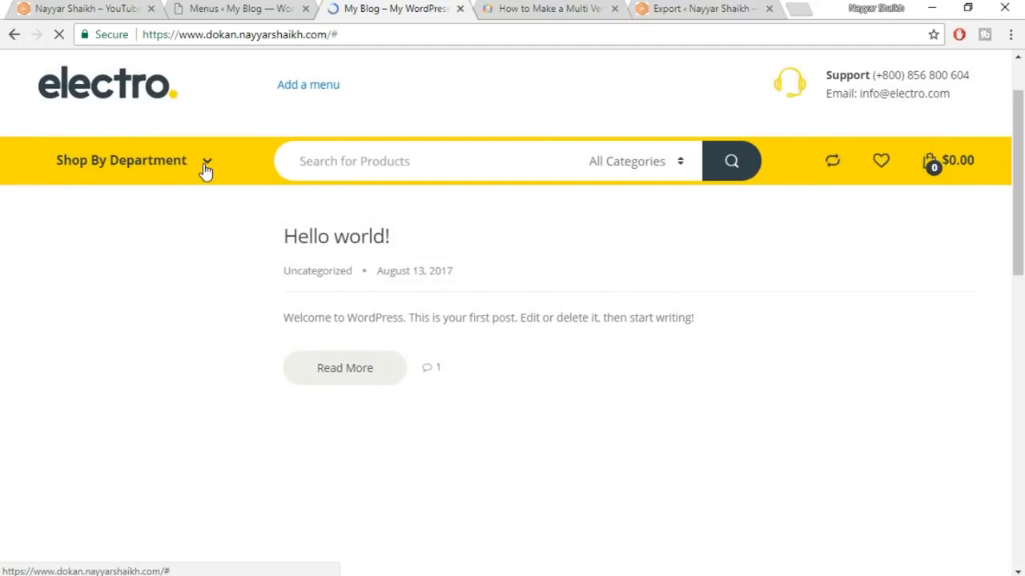
{"action": "scroll", "coordinate": [403, 190], "scroll_direction": "up", "scroll_amount": 1}
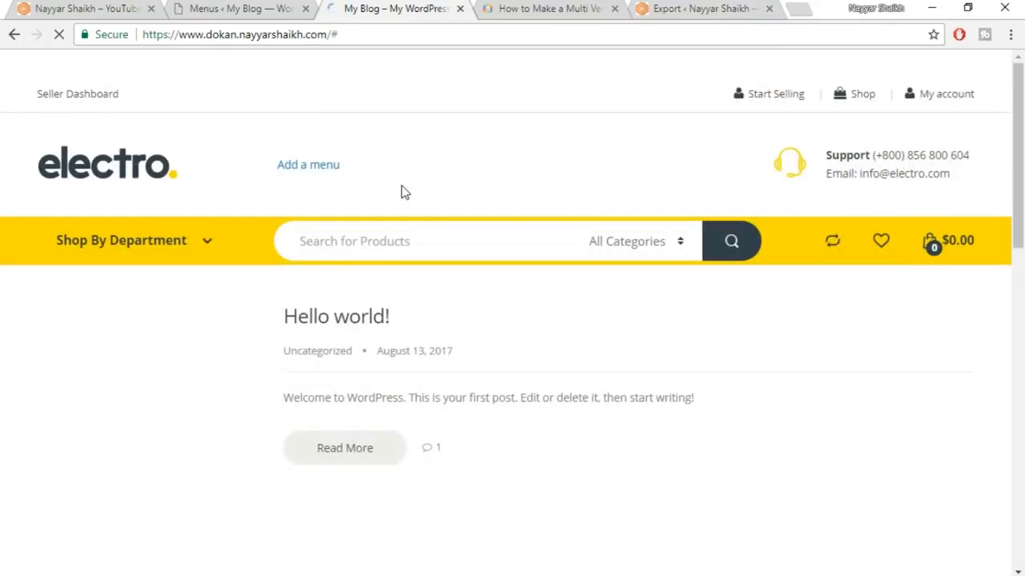
{"action": "left_click", "coordinate": [258, 8]}
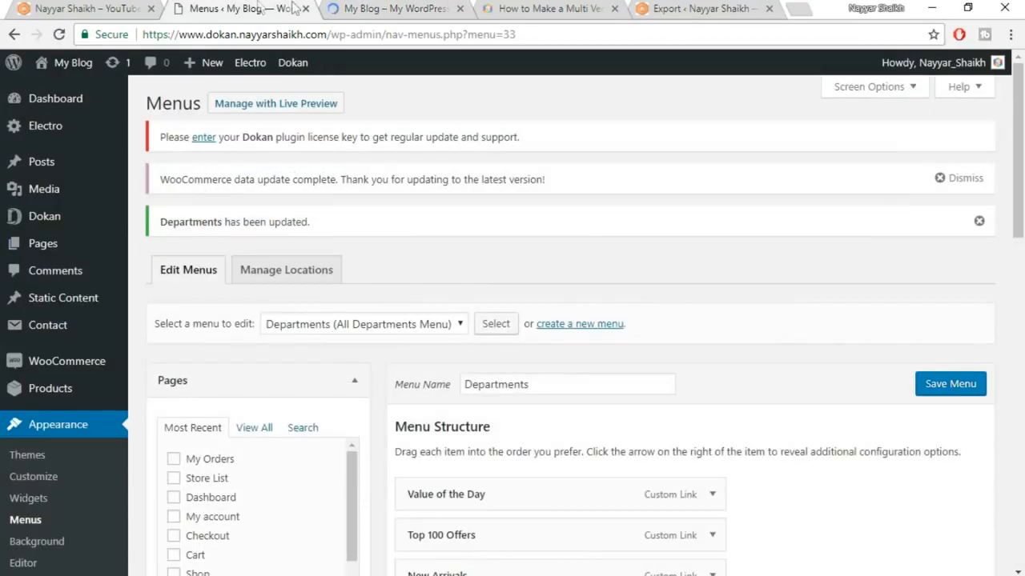
Step: Tick the Departments Menu display location and save the menu
{"action": "scroll", "coordinate": [604, 210], "scroll_direction": "down", "scroll_amount": 12}
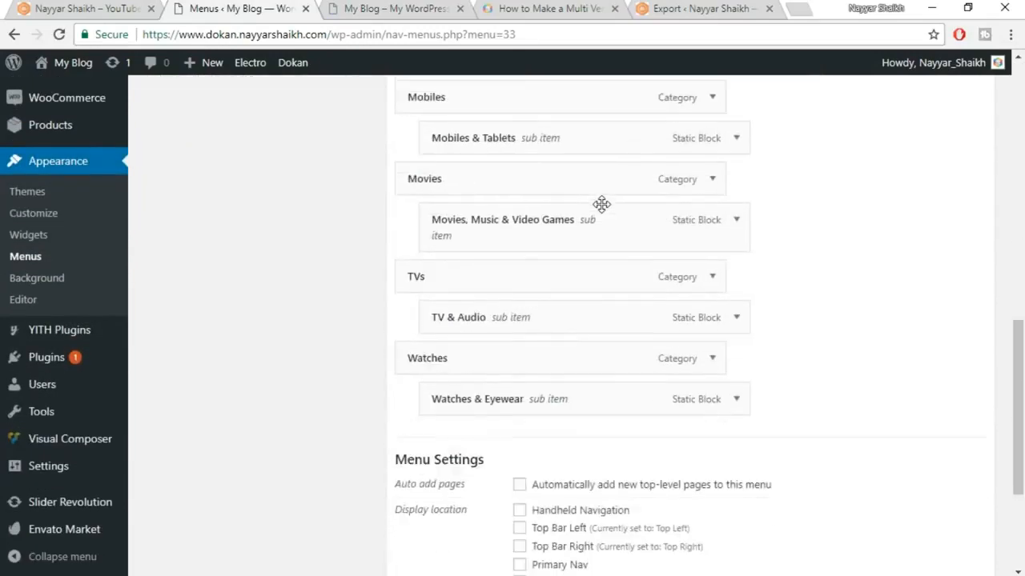
{"action": "left_click", "coordinate": [551, 405]}
{"action": "left_click", "coordinate": [947, 493]}
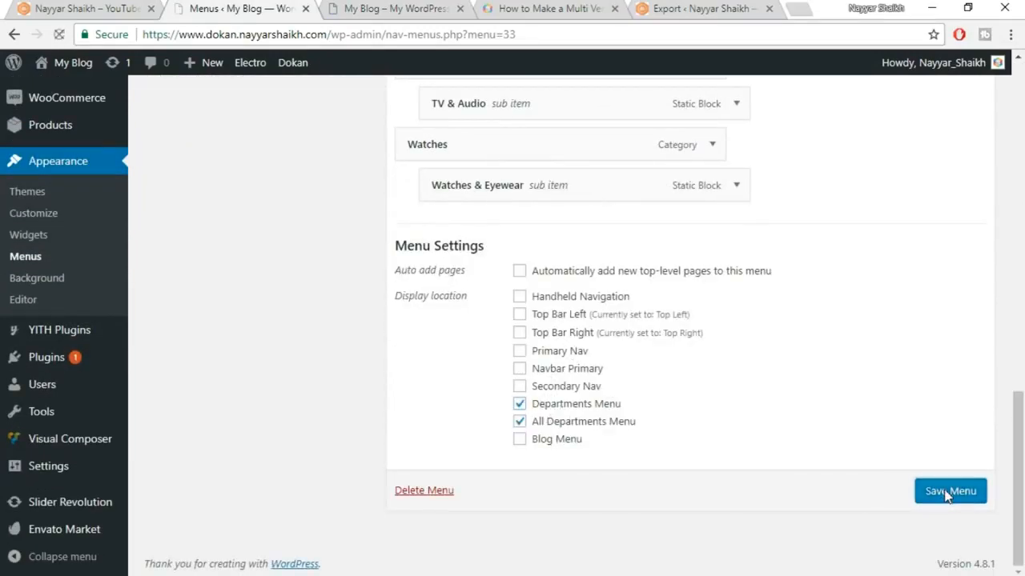
Step: Reload the storefront, check the Shop By Department mega-menus, and compare with the demo store
{"action": "left_click", "coordinate": [432, 9]}
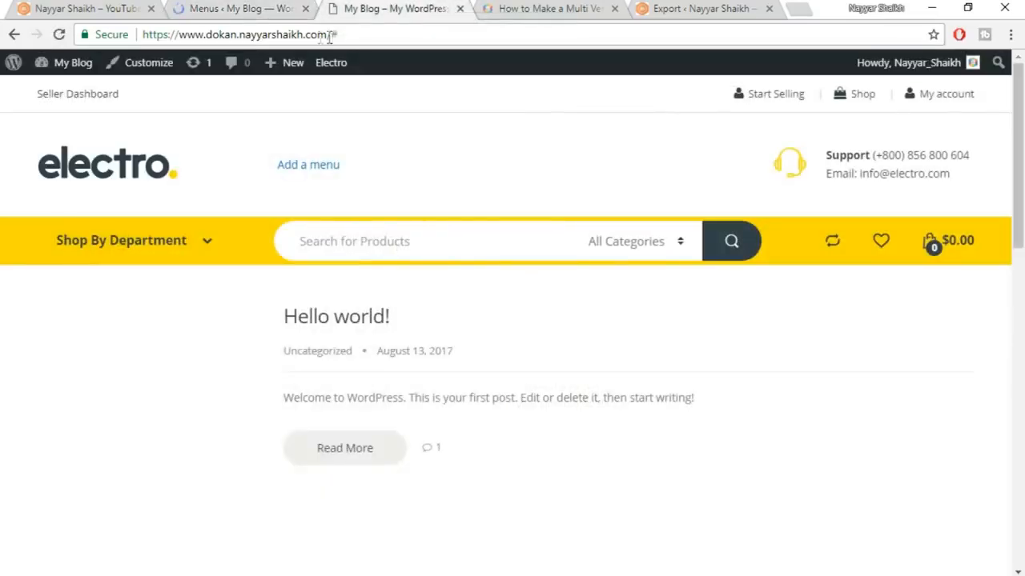
{"action": "key", "text": "BackSpace"}
{"action": "key", "text": "Return"}
{"action": "left_click", "coordinate": [208, 252]}
{"action": "scroll", "coordinate": [209, 251], "scroll_direction": "down", "scroll_amount": 2}
{"action": "mouse_move", "coordinate": [201, 230]}
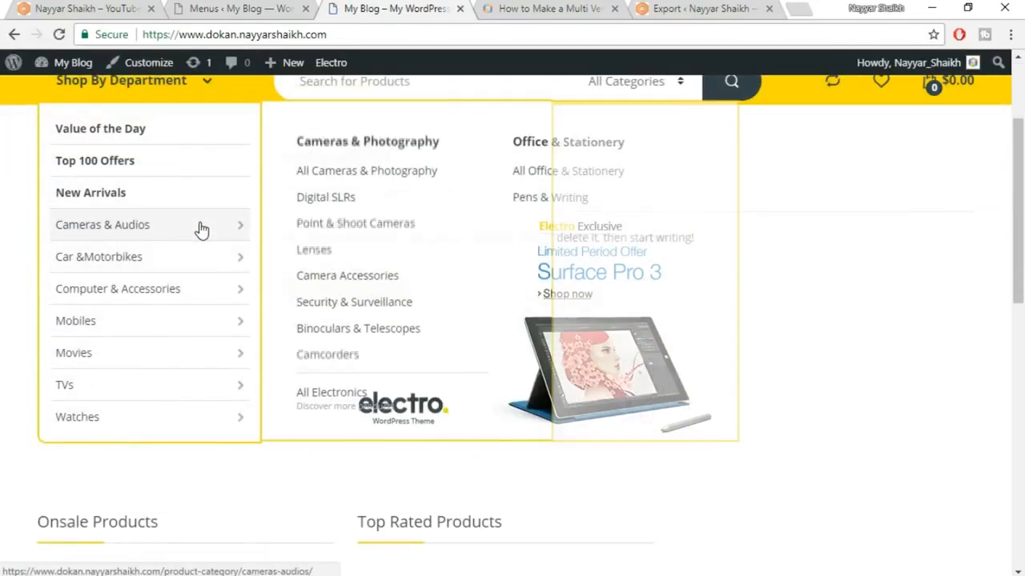
{"action": "mouse_move", "coordinate": [175, 398]}
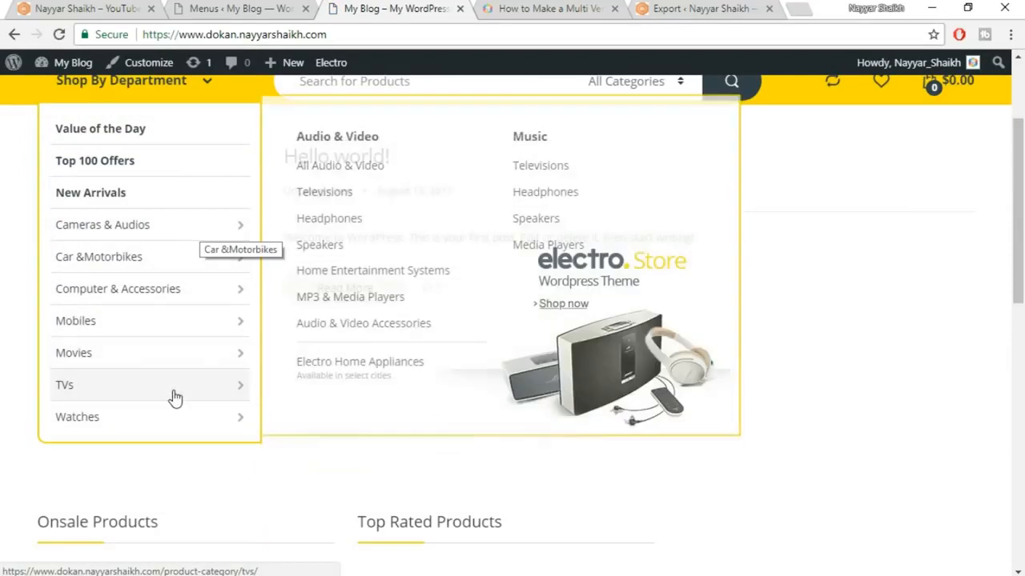
{"action": "scroll", "coordinate": [726, 283], "scroll_direction": "up", "scroll_amount": 2}
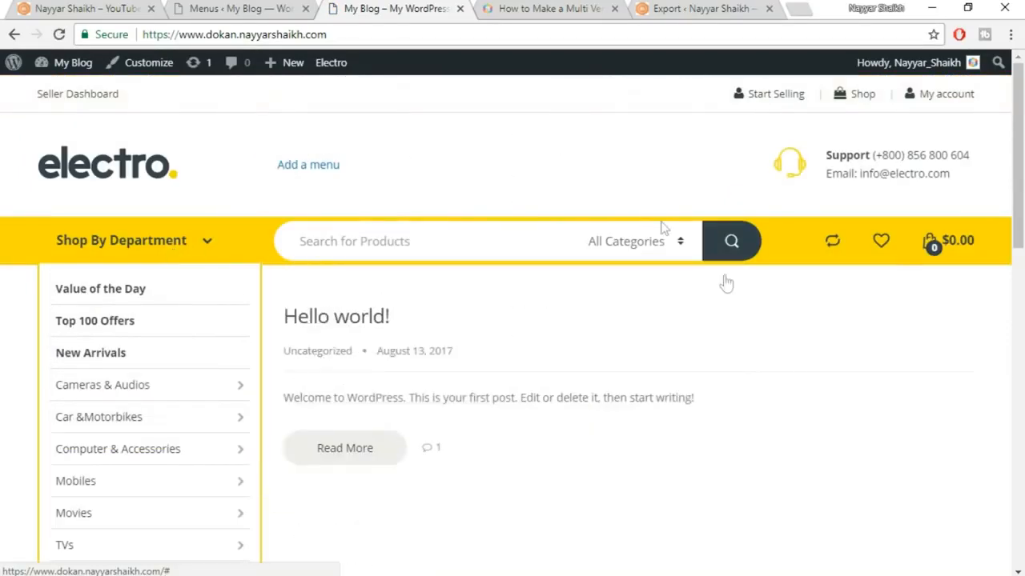
{"action": "left_click", "coordinate": [787, 355]}
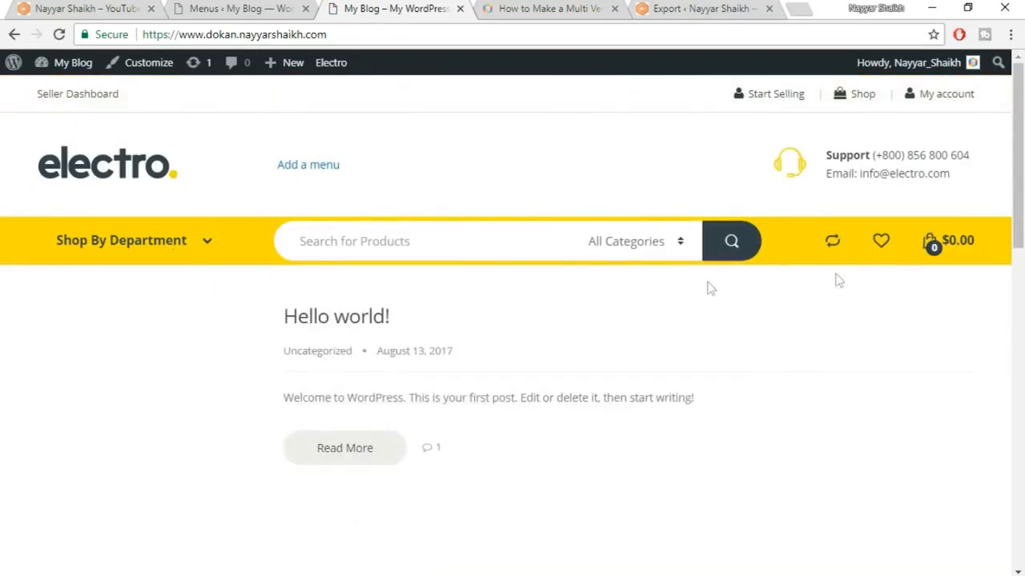
{"action": "left_click", "coordinate": [70, 7]}
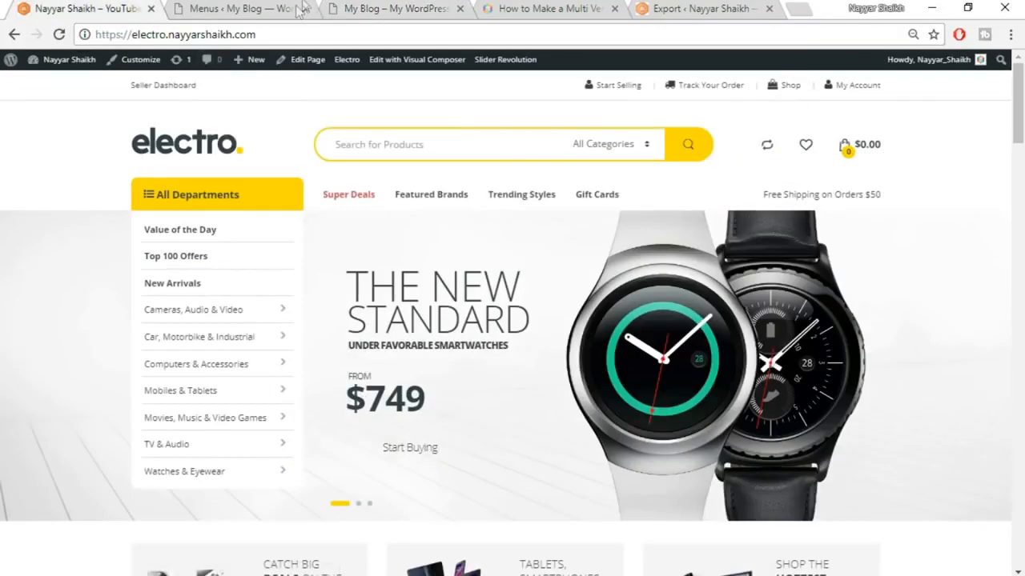
{"action": "left_click", "coordinate": [384, 8]}
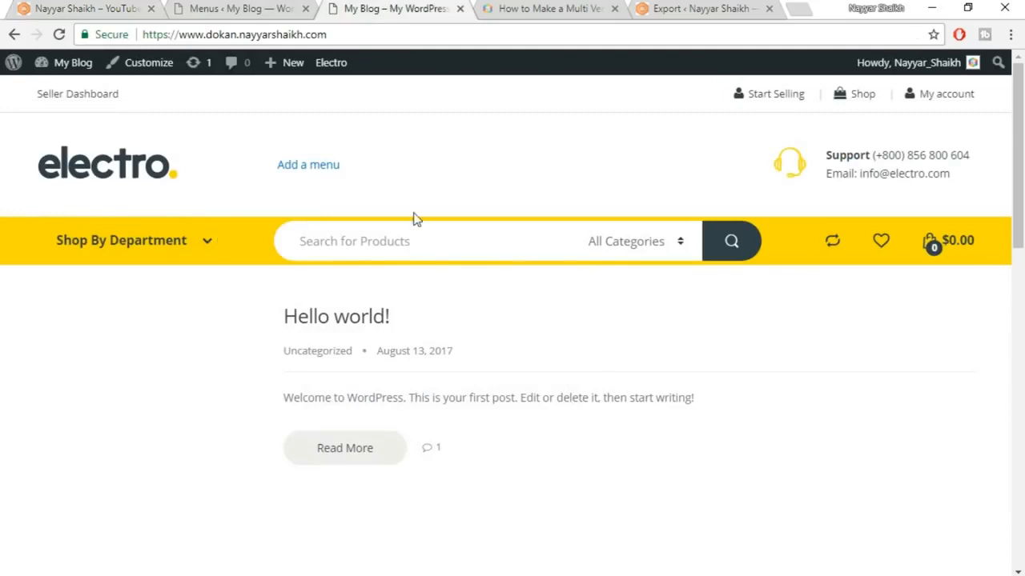
Step: Set the Electro Header Style to Header v1 and save the header settings
{"action": "left_click", "coordinate": [263, 7]}
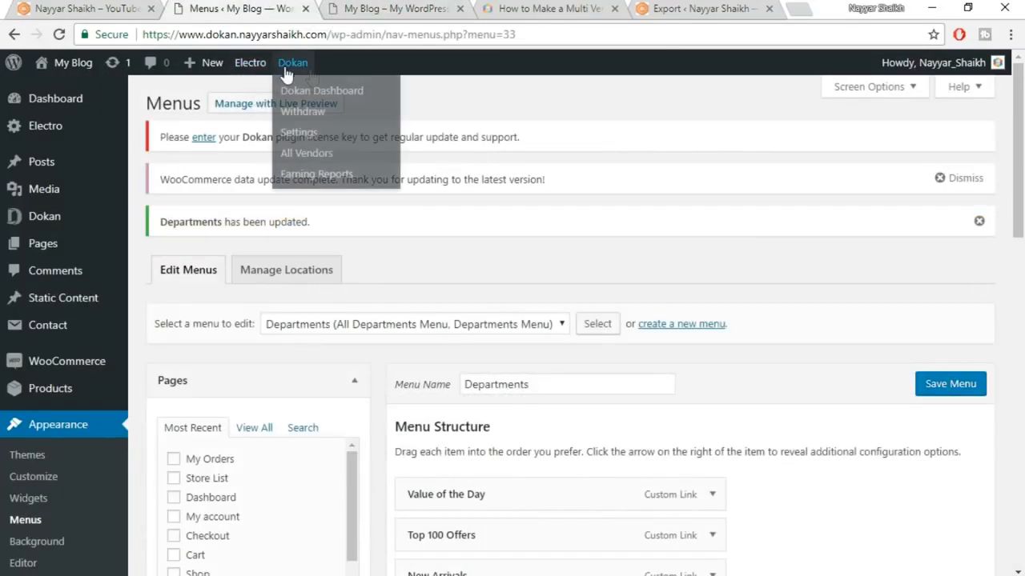
{"action": "mouse_move", "coordinate": [256, 72]}
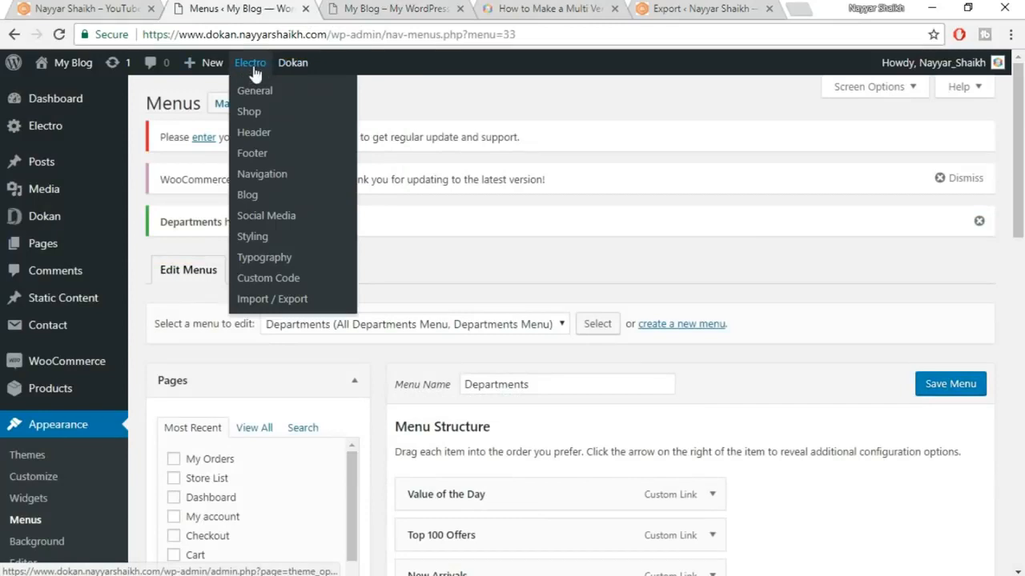
{"action": "left_click", "coordinate": [256, 141]}
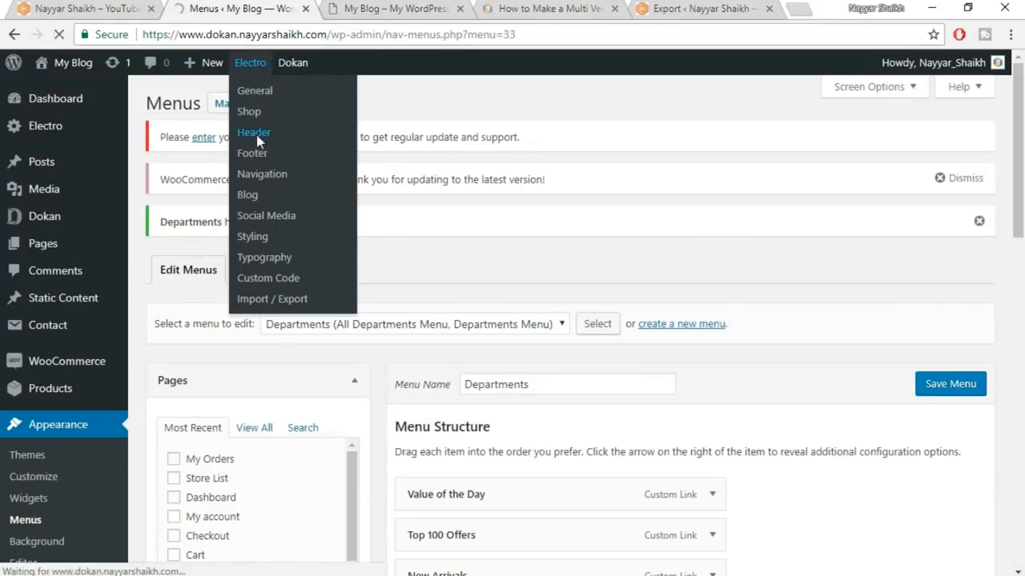
{"action": "scroll", "coordinate": [773, 288], "scroll_direction": "down", "scroll_amount": 2}
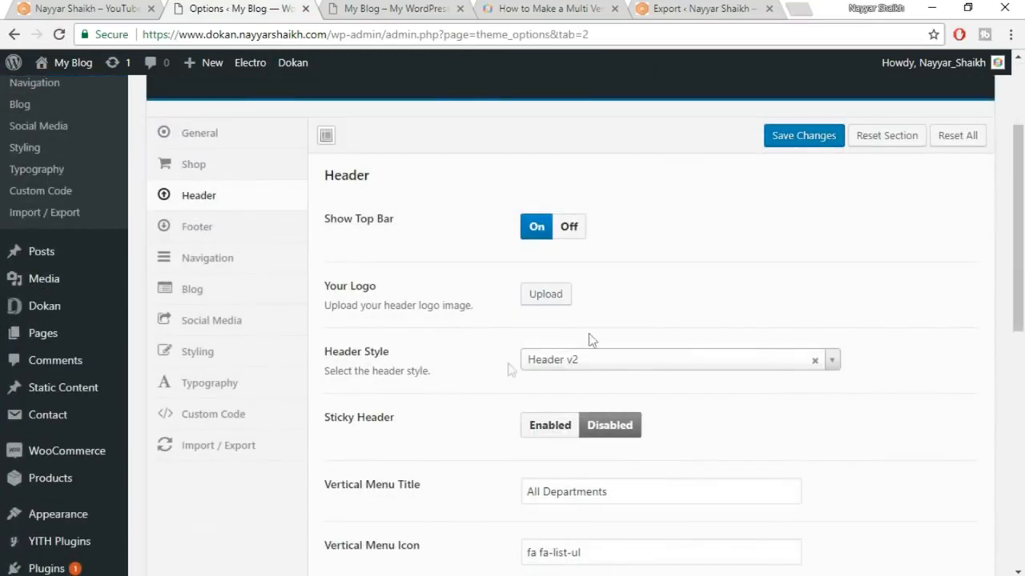
{"action": "left_click", "coordinate": [629, 370]}
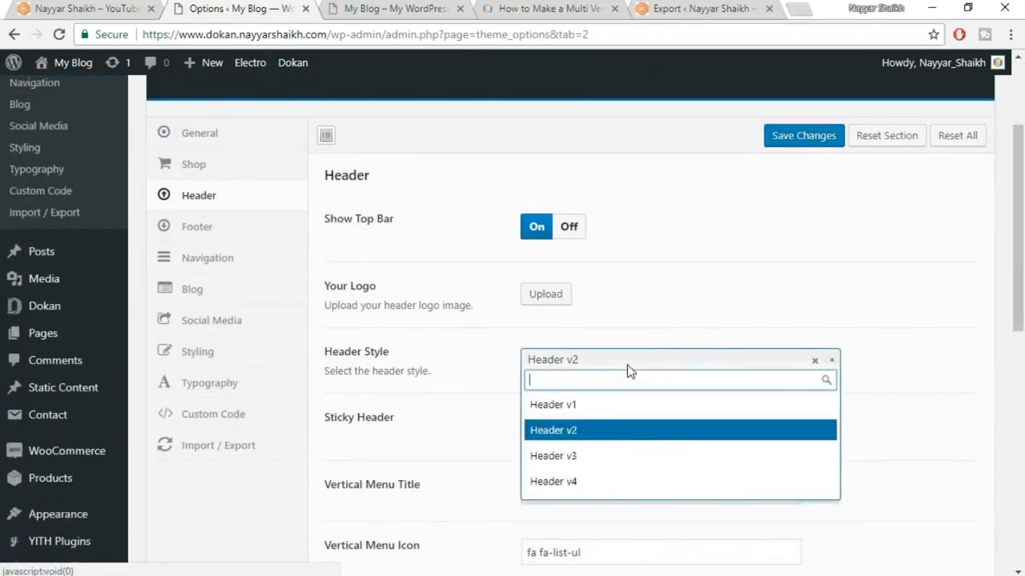
{"action": "left_click", "coordinate": [601, 408]}
{"action": "scroll", "coordinate": [928, 379], "scroll_direction": "down", "scroll_amount": 3}
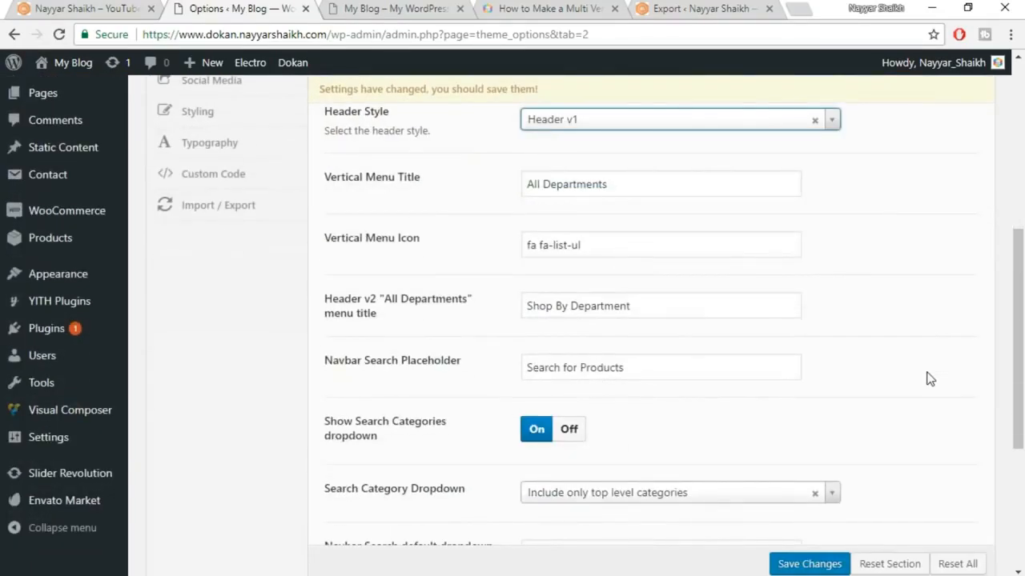
{"action": "scroll", "coordinate": [929, 362], "scroll_direction": "down", "scroll_amount": 3}
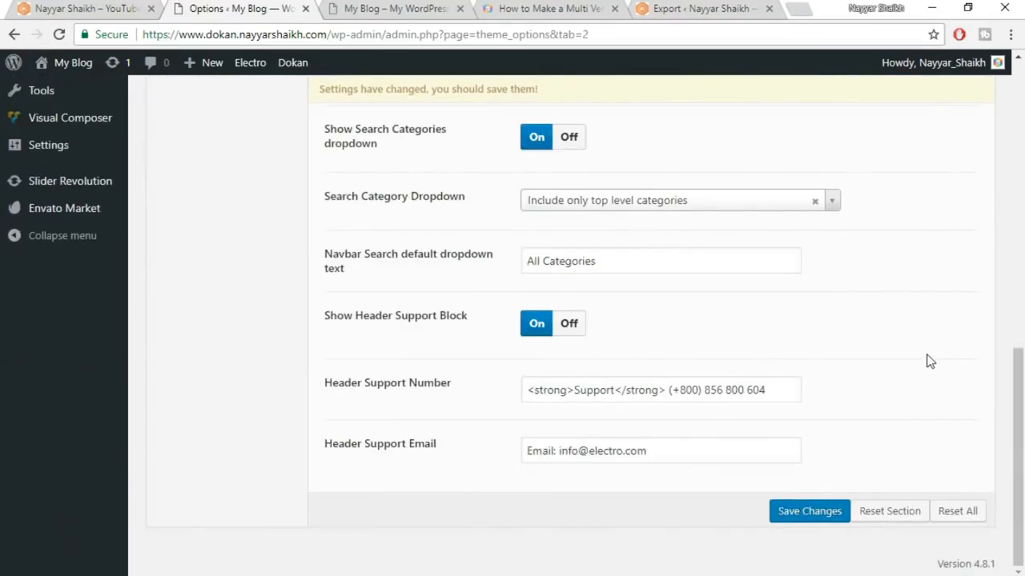
{"action": "left_click", "coordinate": [812, 512]}
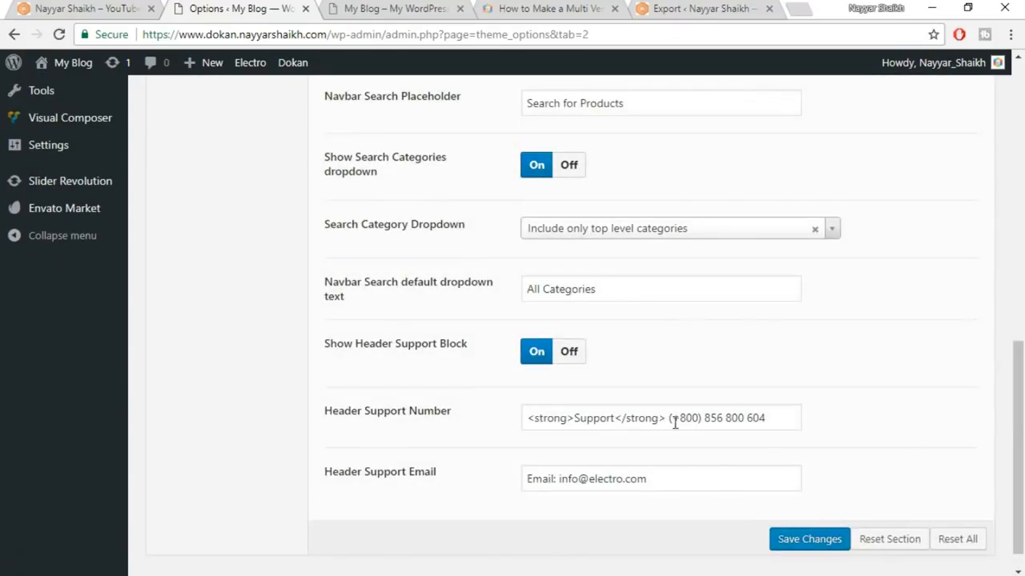
Step: Compare the demo and site storefronts, save the header settings again, and select the storefront address
{"action": "scroll", "coordinate": [644, 432], "scroll_direction": "down", "scroll_amount": 1}
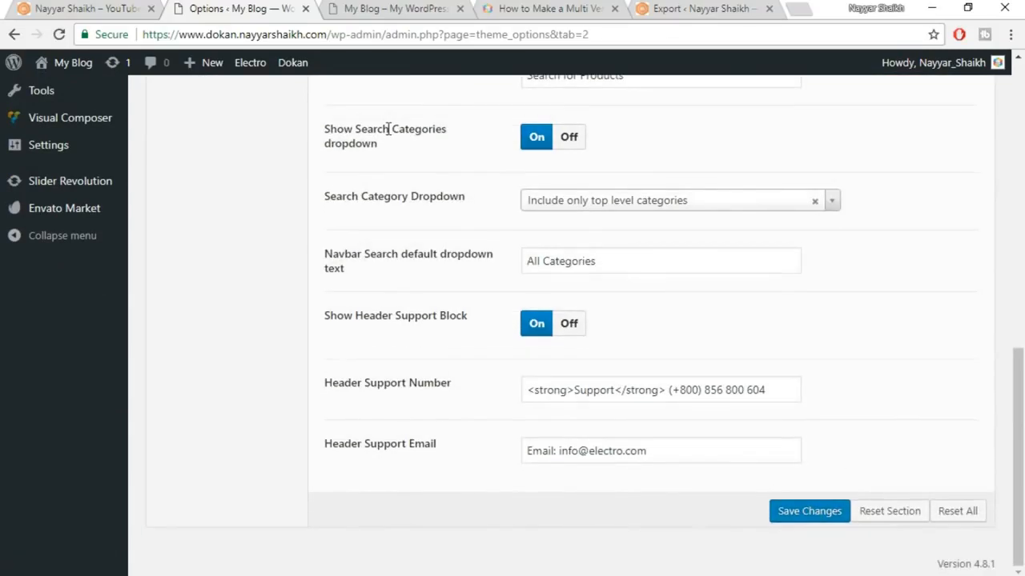
{"action": "left_click", "coordinate": [55, 7]}
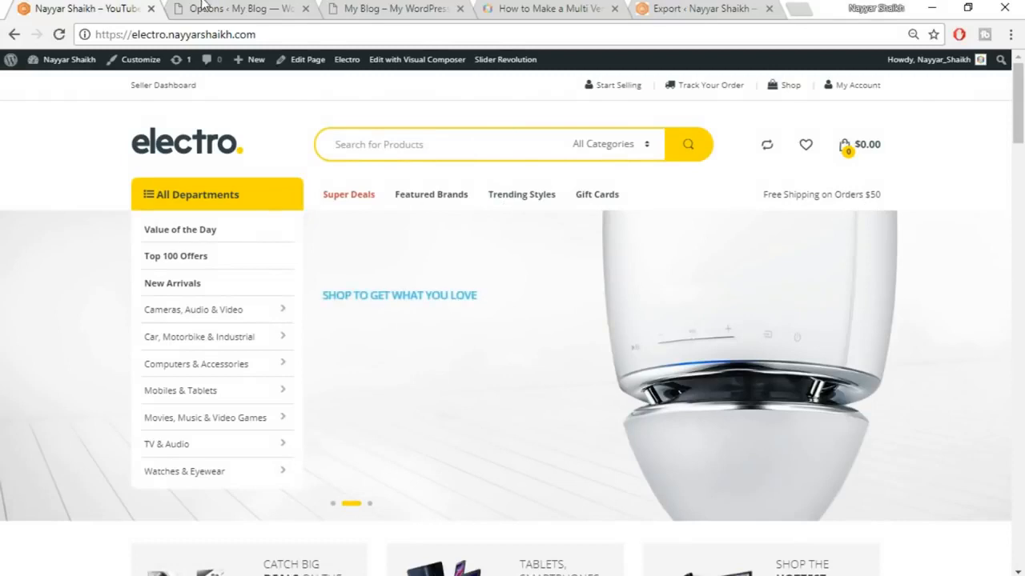
{"action": "left_click", "coordinate": [352, 7]}
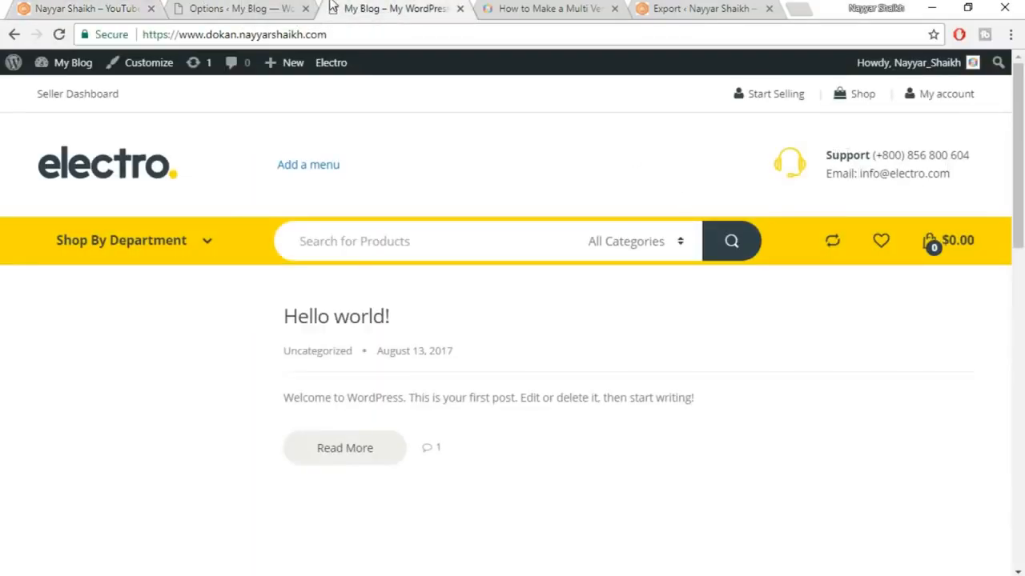
{"action": "left_click", "coordinate": [294, 5]}
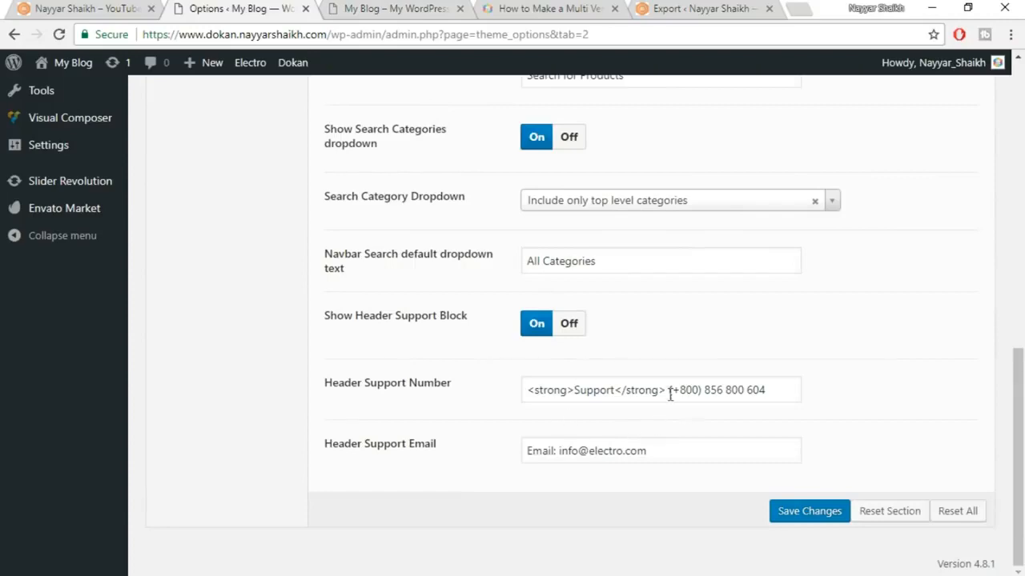
{"action": "scroll", "coordinate": [640, 248], "scroll_direction": "up", "scroll_amount": 9}
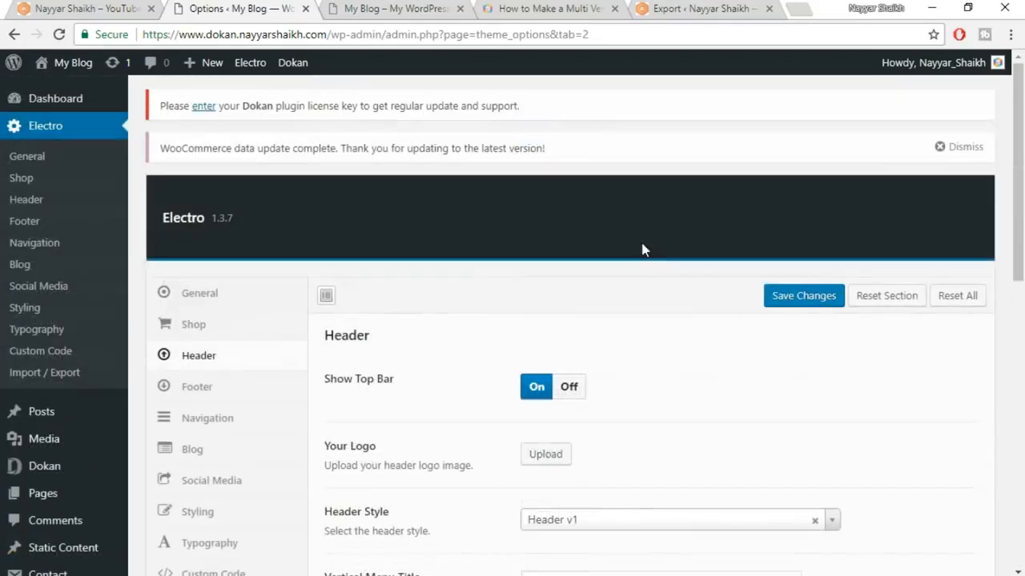
{"action": "left_click", "coordinate": [799, 306]}
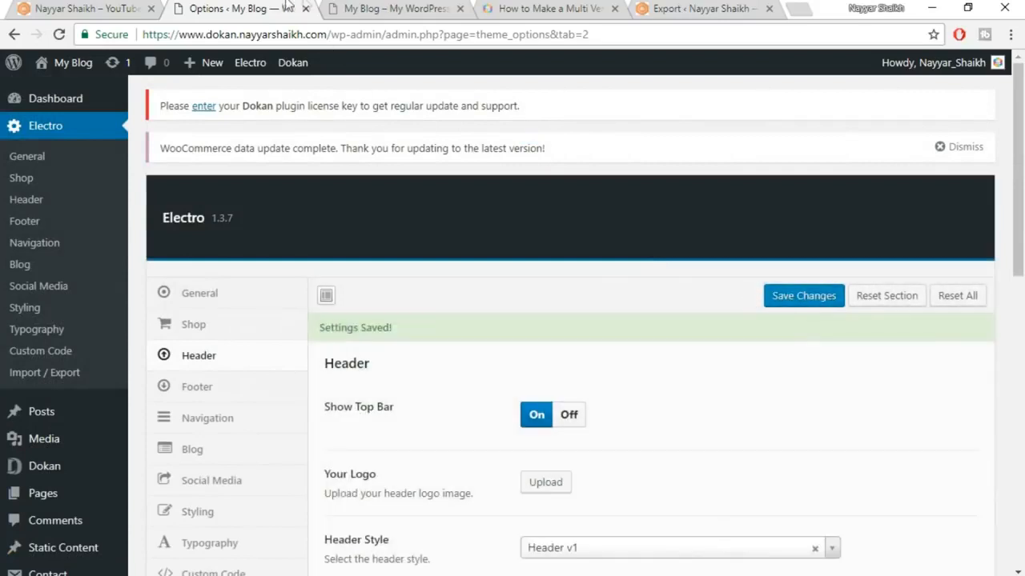
{"action": "left_click", "coordinate": [372, 8]}
{"action": "left_click", "coordinate": [380, 34]}
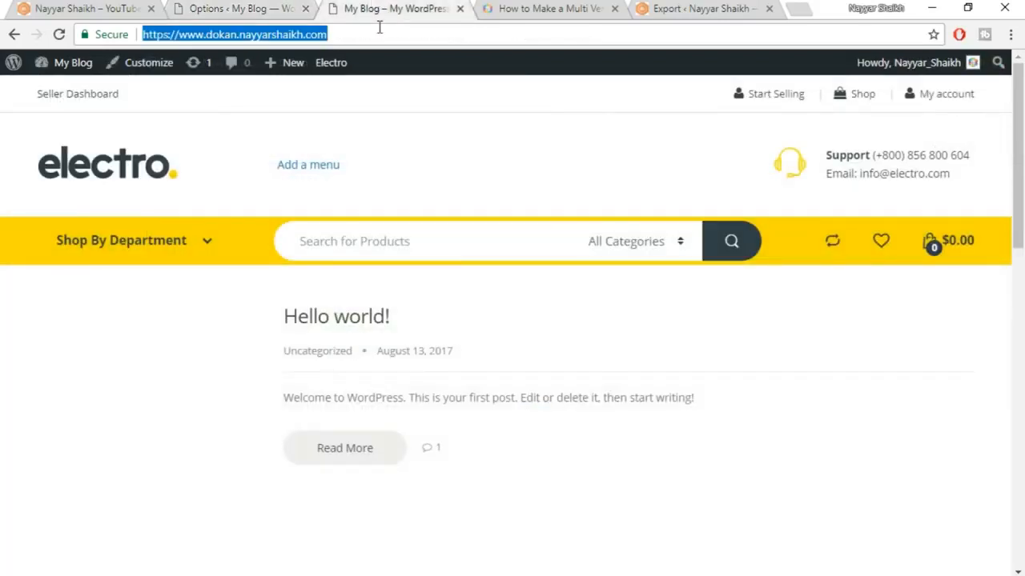
Step: Reload the storefront, scroll through the demo Electro homepage, and return to Electro > Header options
{"action": "key", "text": "Return"}
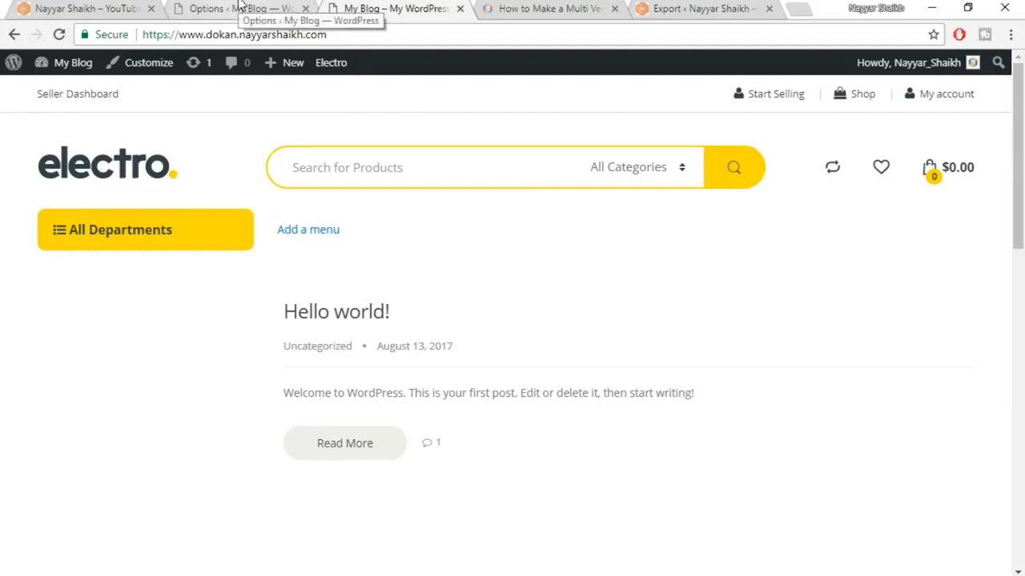
{"action": "left_click", "coordinate": [104, 8]}
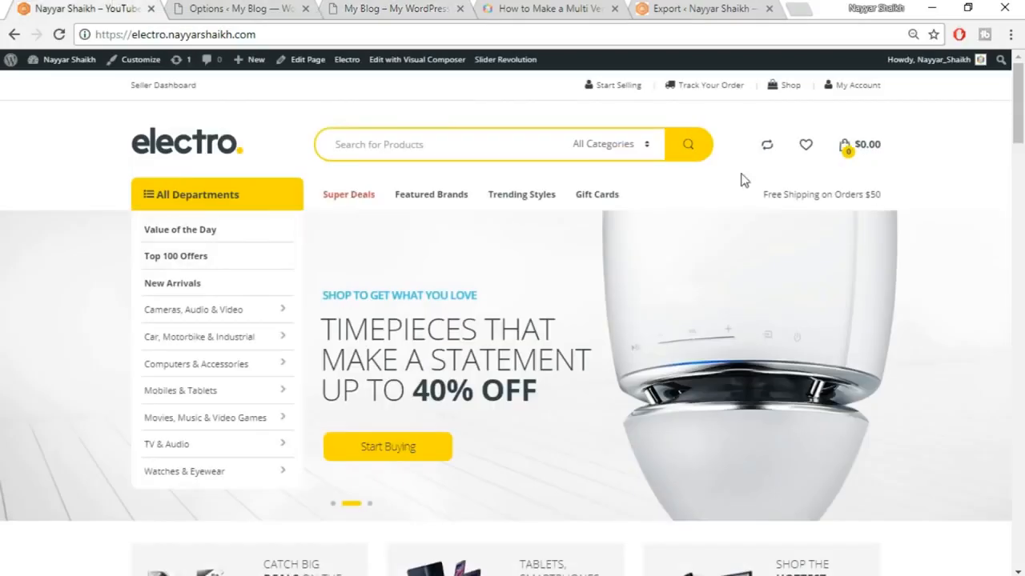
{"action": "scroll", "coordinate": [797, 282], "scroll_direction": "down", "scroll_amount": 1}
{"action": "scroll", "coordinate": [835, 508], "scroll_direction": "down", "scroll_amount": 3}
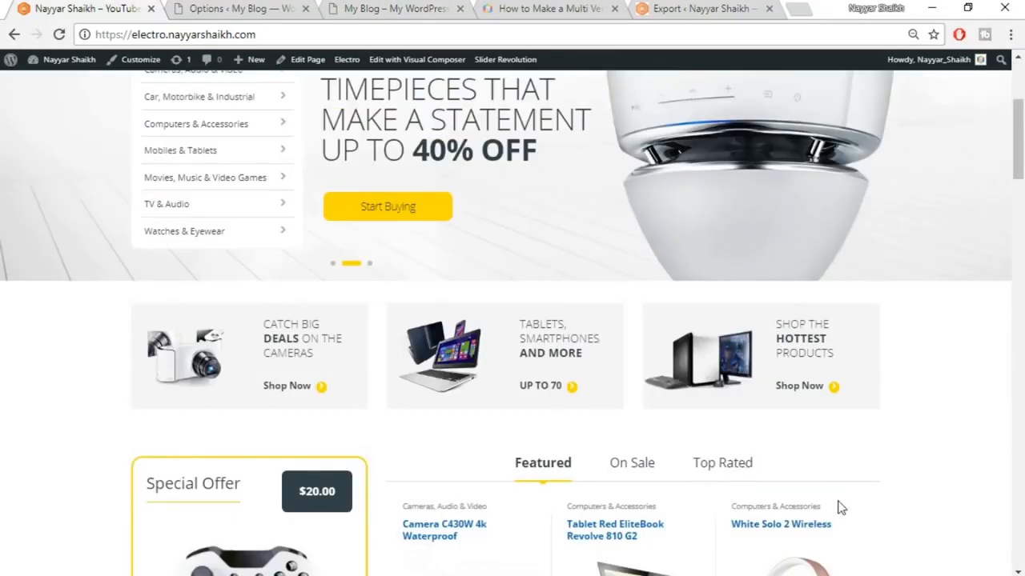
{"action": "scroll", "coordinate": [839, 507], "scroll_direction": "up", "scroll_amount": 3}
{"action": "left_click", "coordinate": [212, 6]}
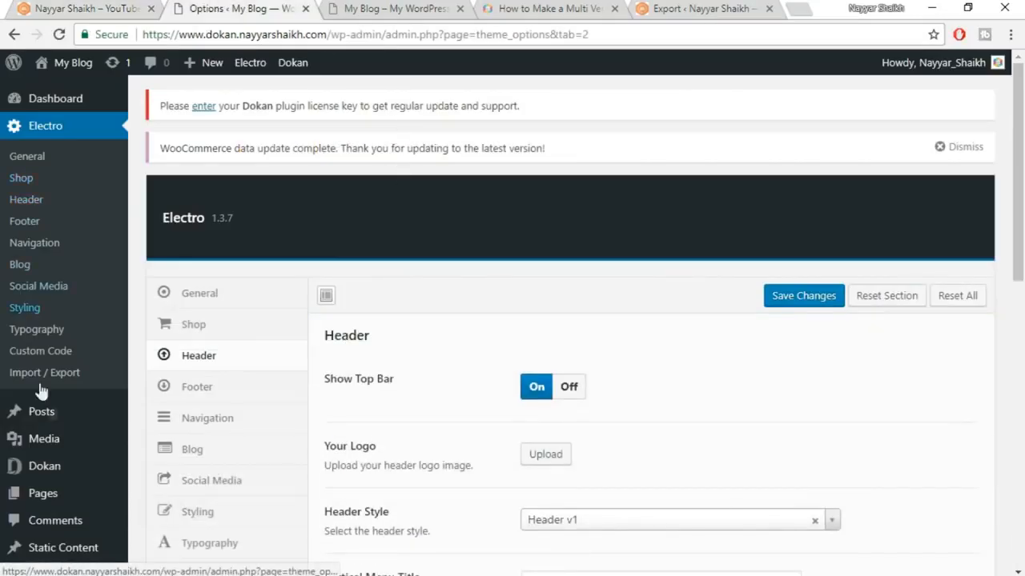
{"action": "scroll", "coordinate": [54, 408], "scroll_direction": "down", "scroll_amount": 3}
Step: Create and publish a blank page titled 'Home Page'
{"action": "mouse_move", "coordinate": [56, 254]}
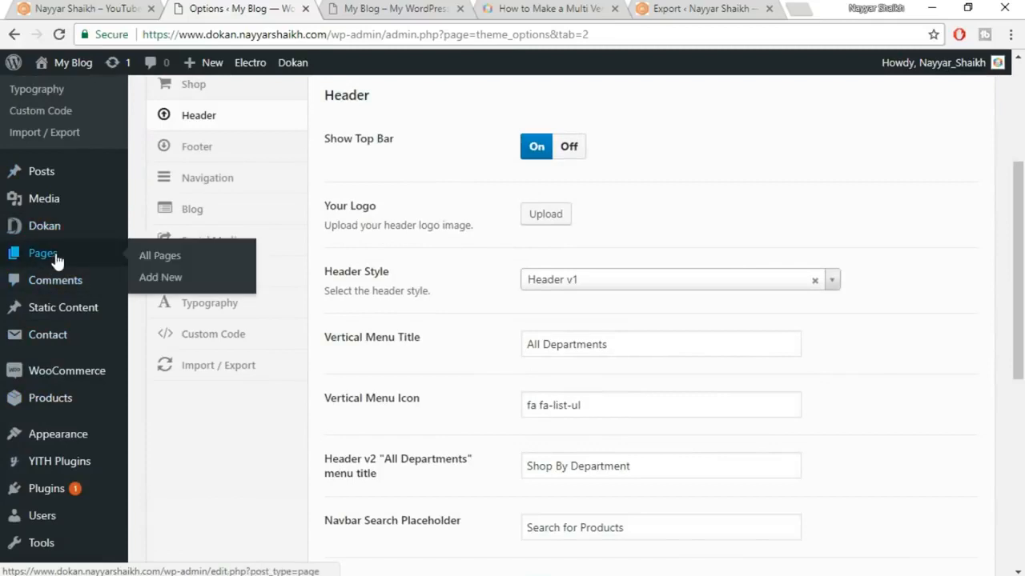
{"action": "left_click", "coordinate": [183, 282]}
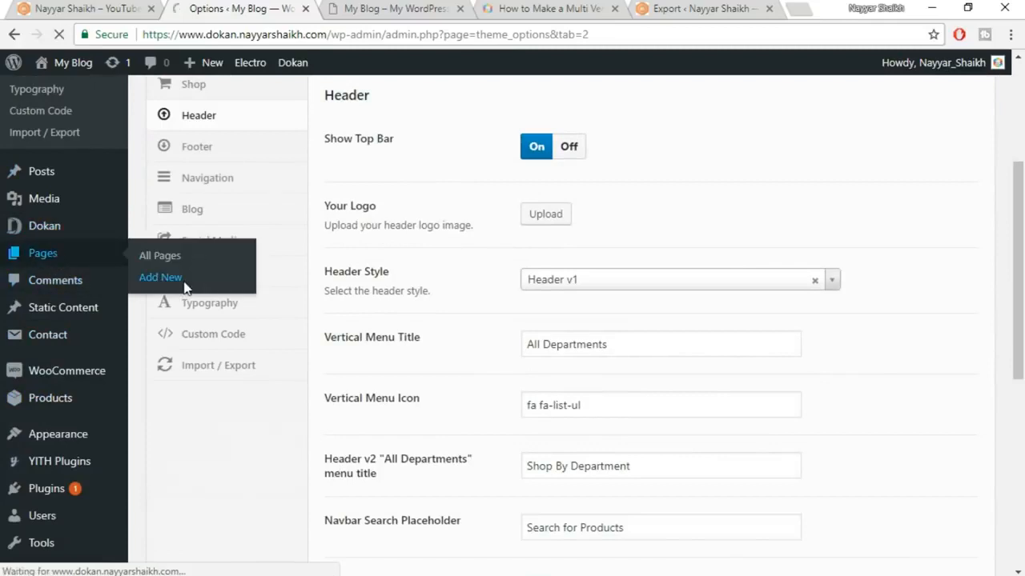
{"action": "type", "text": "Home Page"}
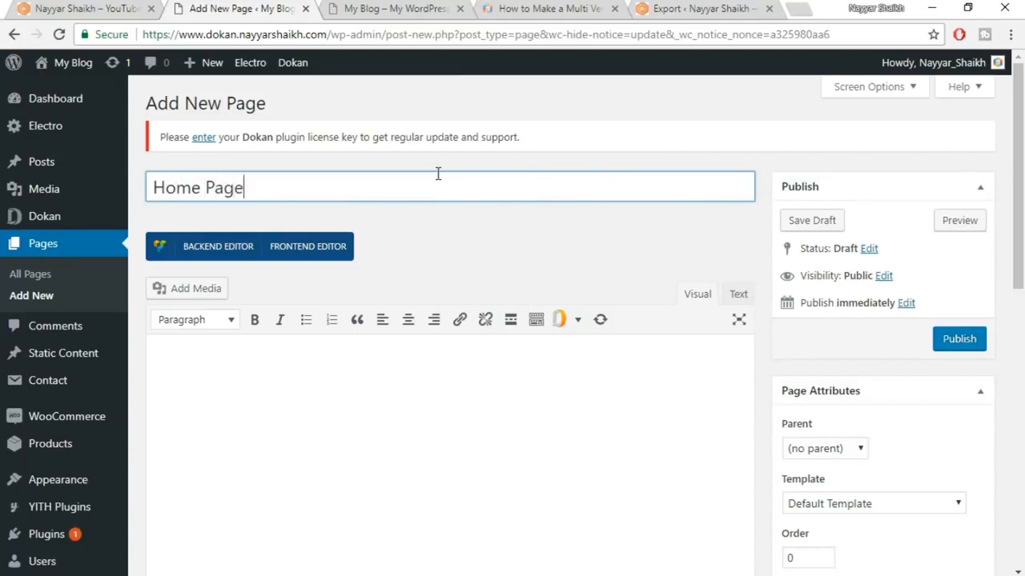
{"action": "scroll", "coordinate": [761, 237], "scroll_direction": "down", "scroll_amount": 2}
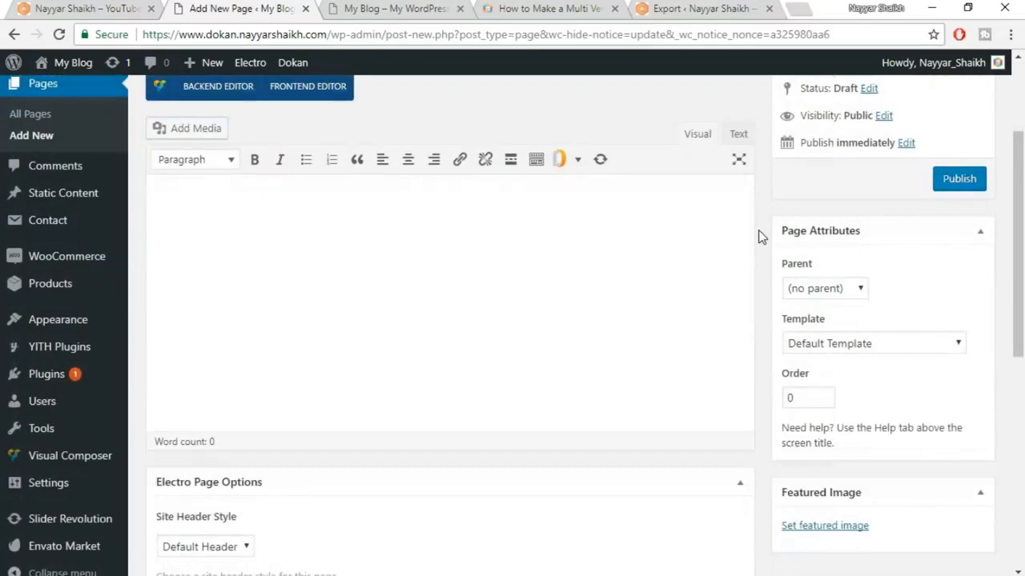
{"action": "left_click", "coordinate": [957, 183]}
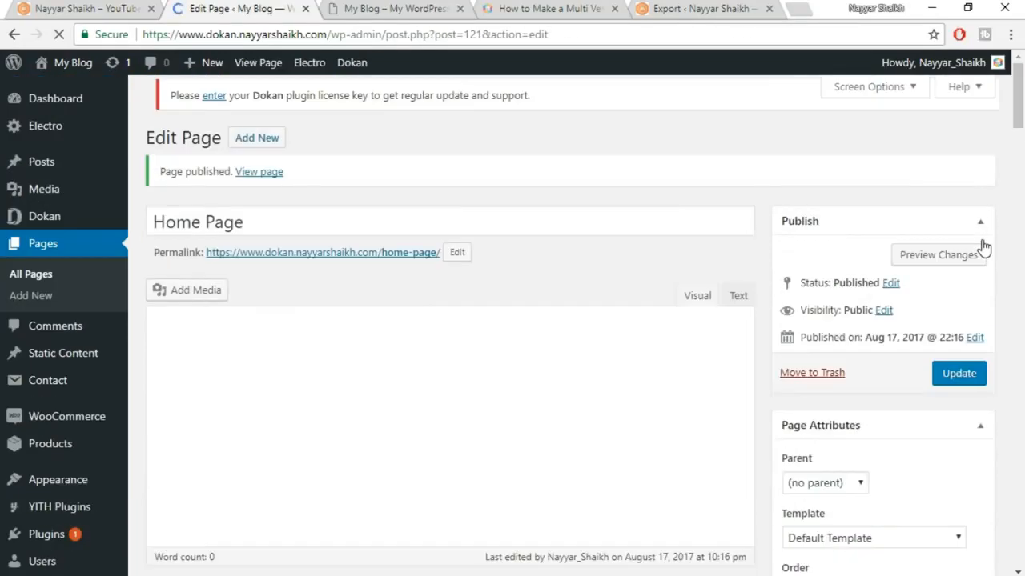
{"action": "left_click", "coordinate": [395, 8]}
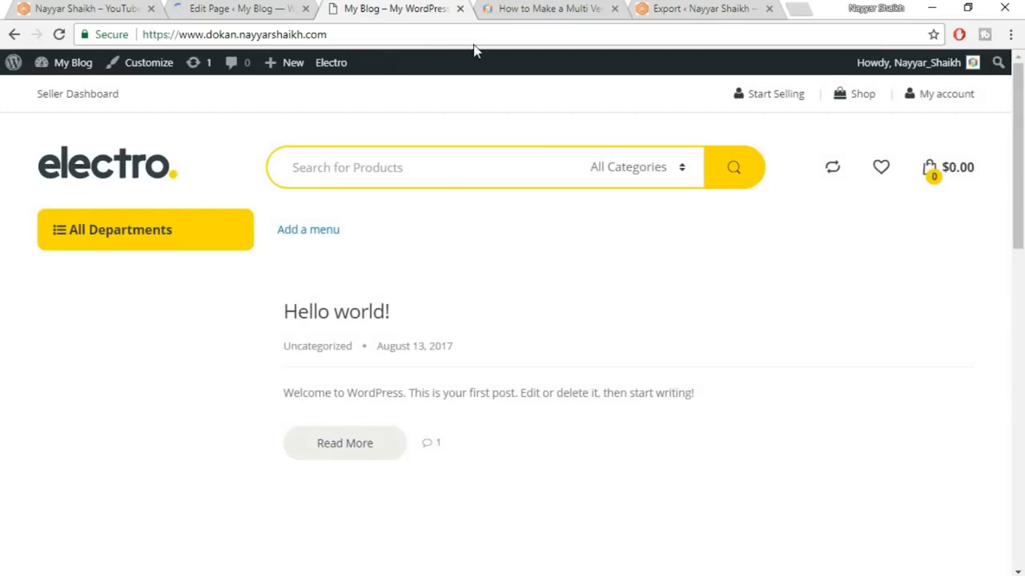
Step: In the Customizer, set Home Page as the static front page, publish, and view at 80% zoom
{"action": "left_click", "coordinate": [153, 70]}
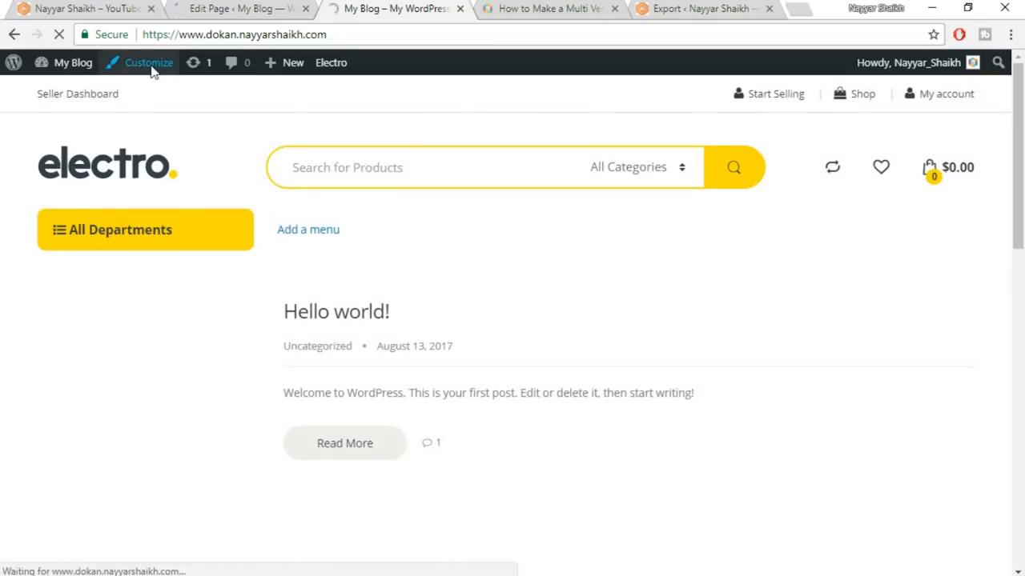
{"action": "scroll", "coordinate": [194, 273], "scroll_direction": "down", "scroll_amount": 3}
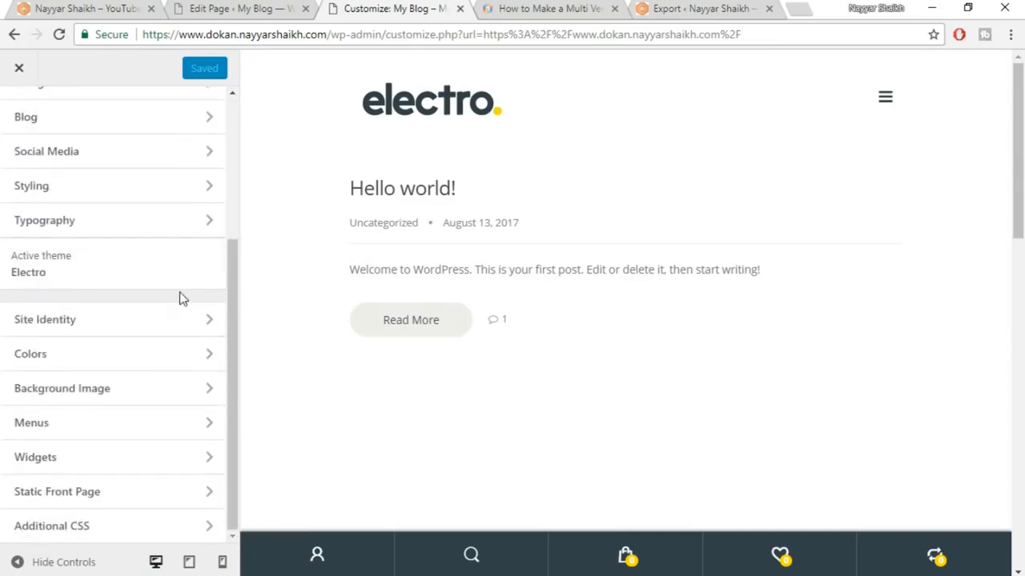
{"action": "left_click", "coordinate": [133, 496]}
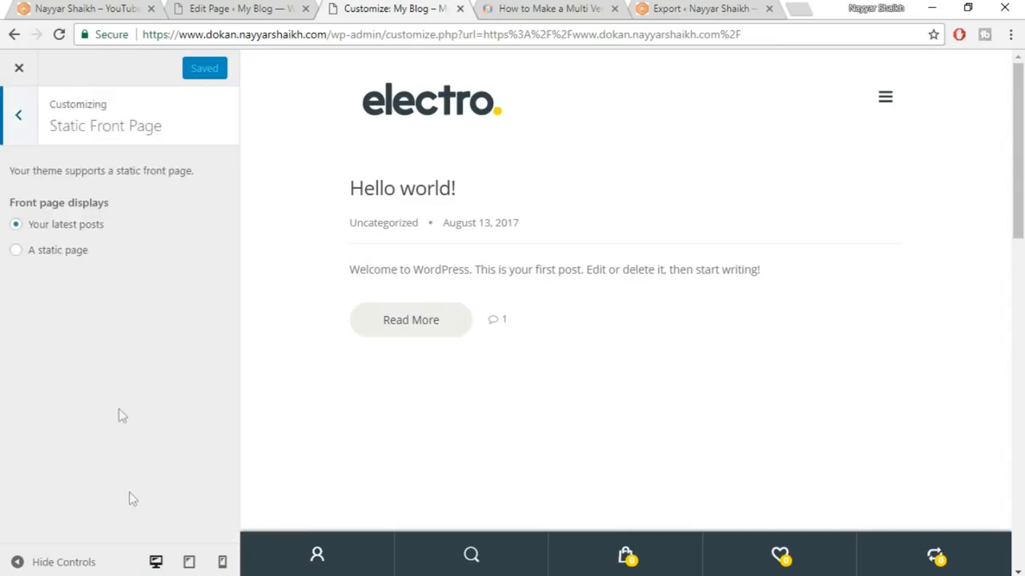
{"action": "left_click", "coordinate": [58, 252]}
{"action": "left_click", "coordinate": [76, 316]}
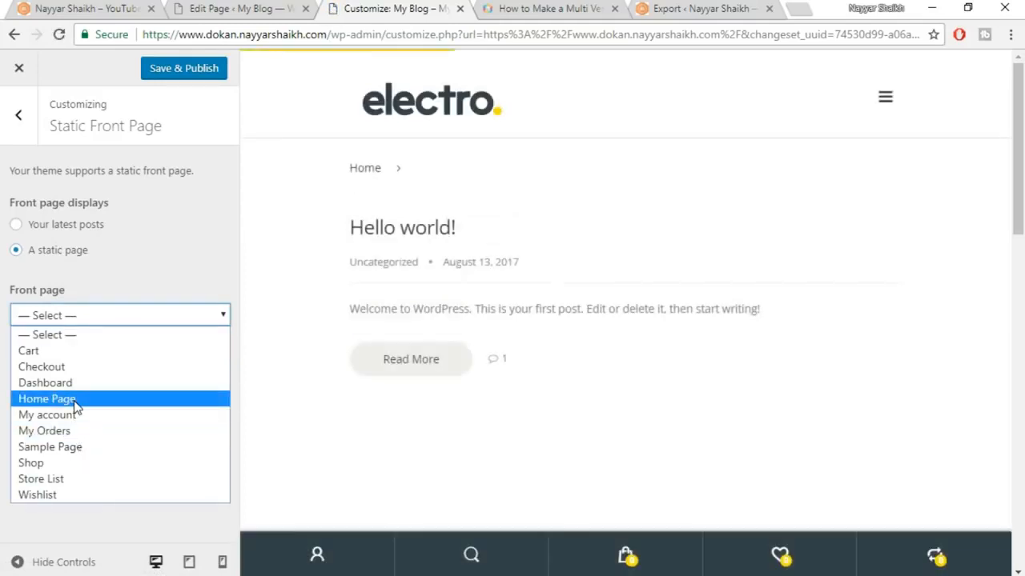
{"action": "left_click", "coordinate": [73, 400]}
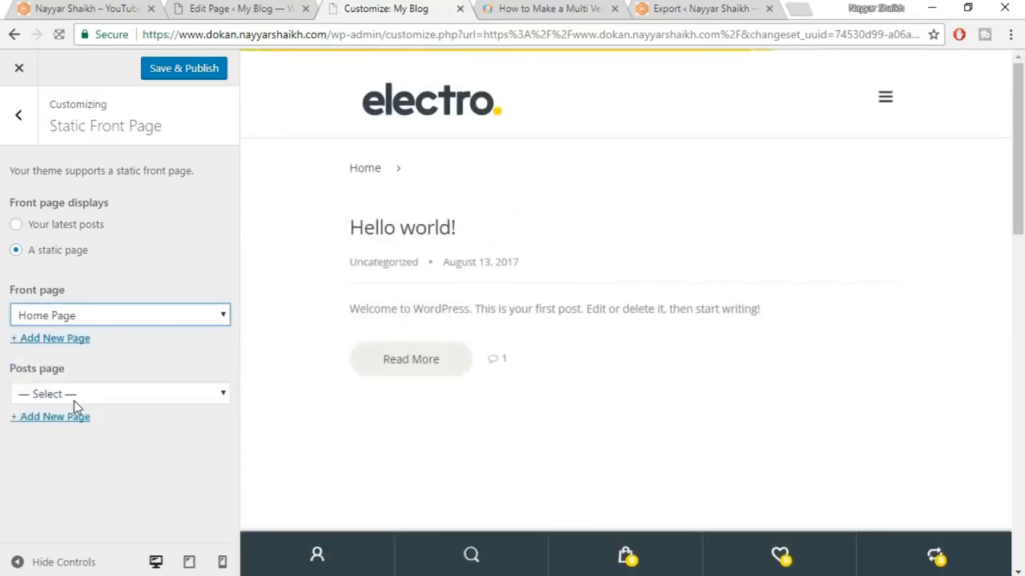
{"action": "left_click", "coordinate": [186, 68]}
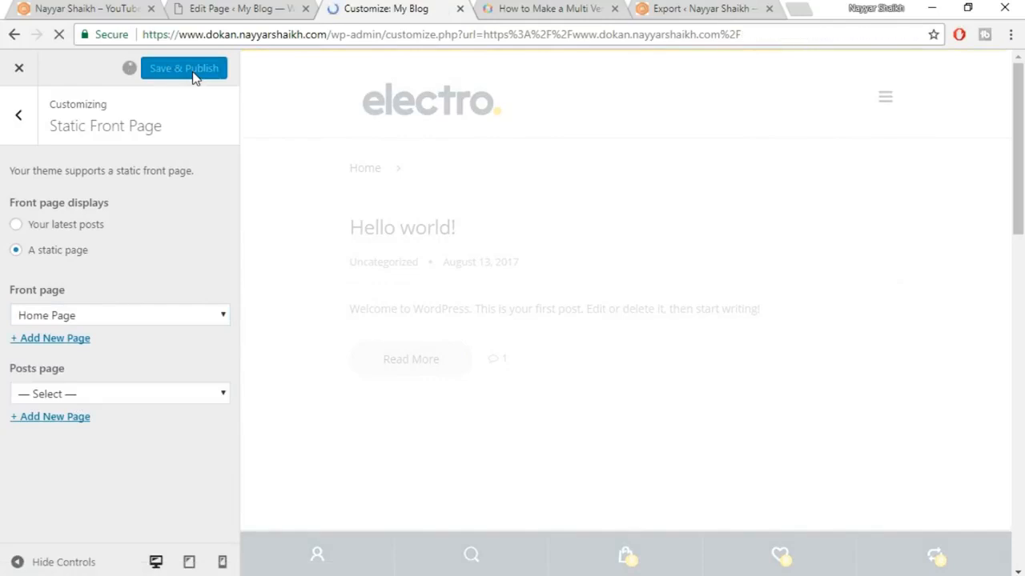
{"action": "left_click", "coordinate": [20, 72]}
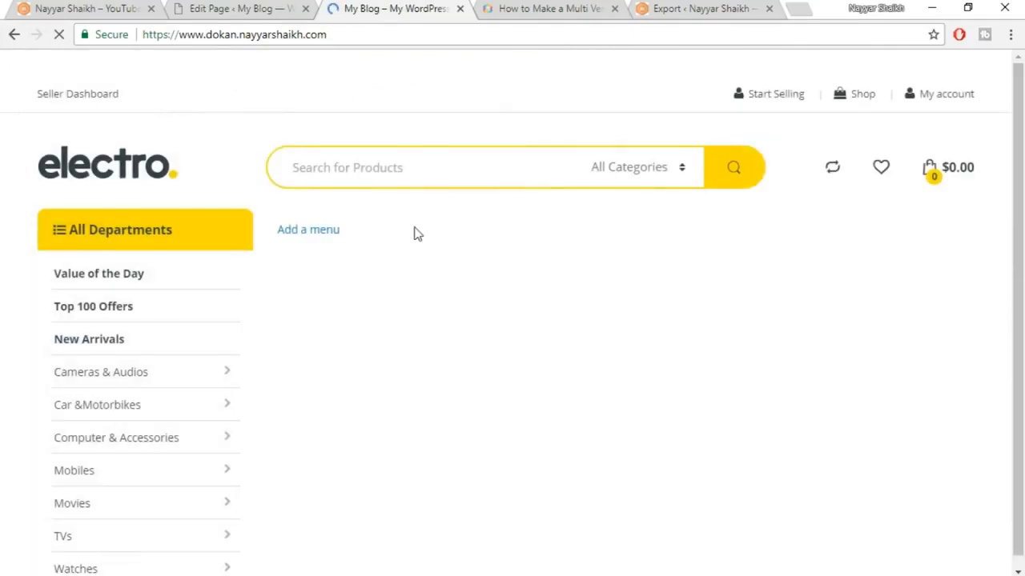
{"action": "key", "text": "ctrl+minus"}
{"action": "key", "text": "ctrl+minus"}
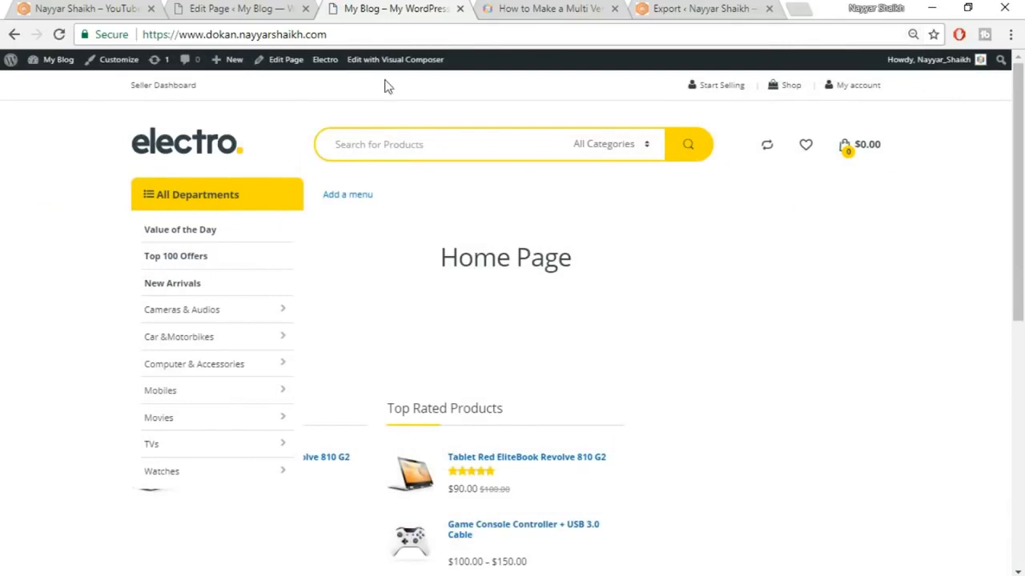
Step: Compare the site's new Home Page with the demo storefront's hero slider
{"action": "left_click", "coordinate": [89, 8]}
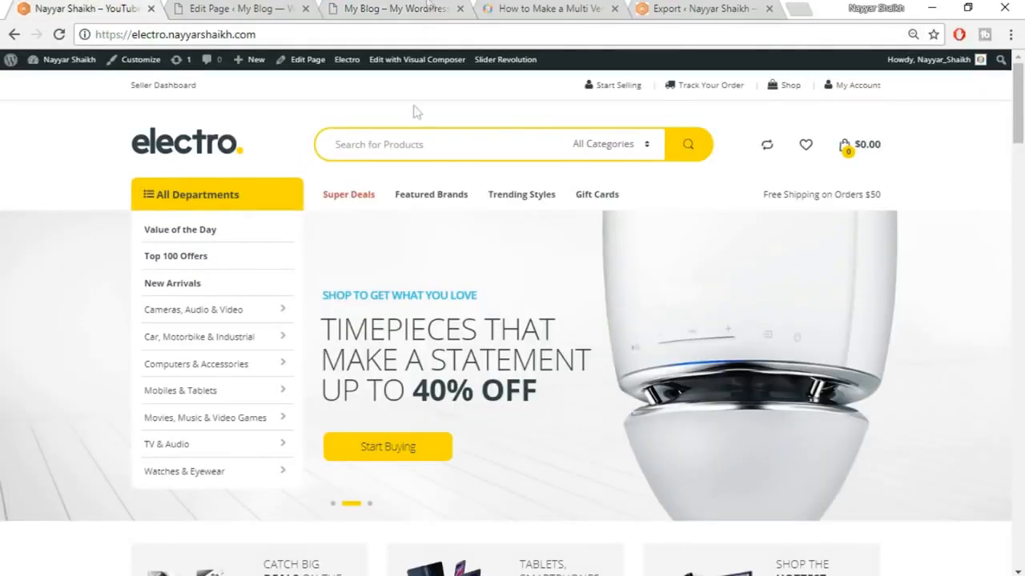
{"action": "left_click", "coordinate": [392, 6]}
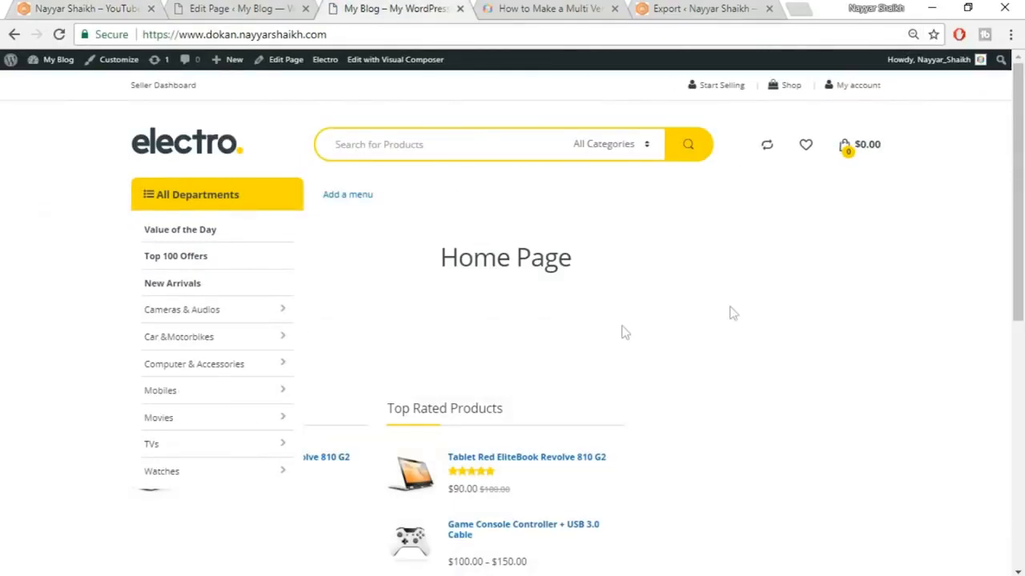
{"action": "mouse_move", "coordinate": [275, 312]}
{"action": "left_click", "coordinate": [94, 7]}
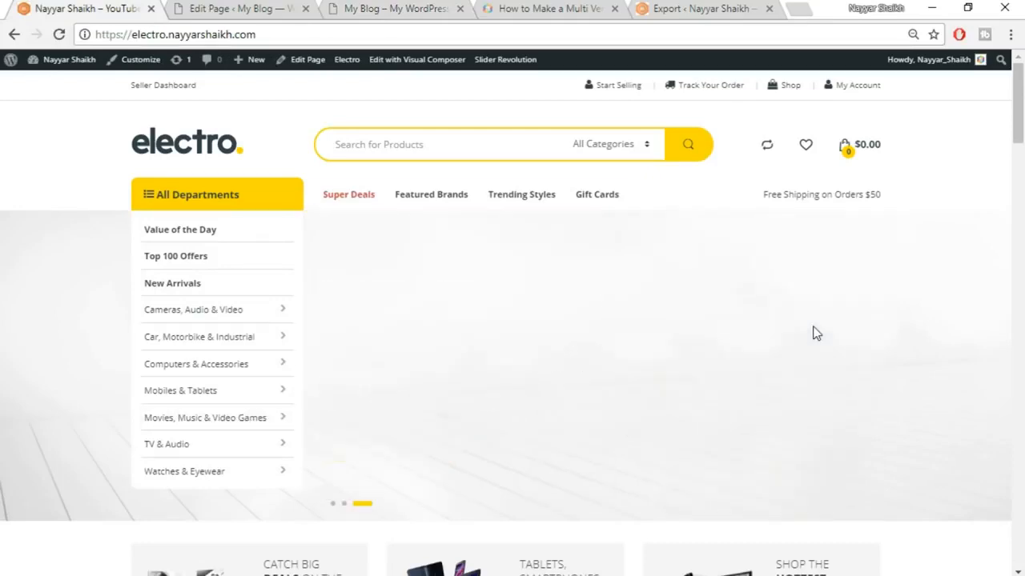
Step: Open the Slider Revolution dashboard and start a new slider
{"action": "left_click", "coordinate": [242, 8]}
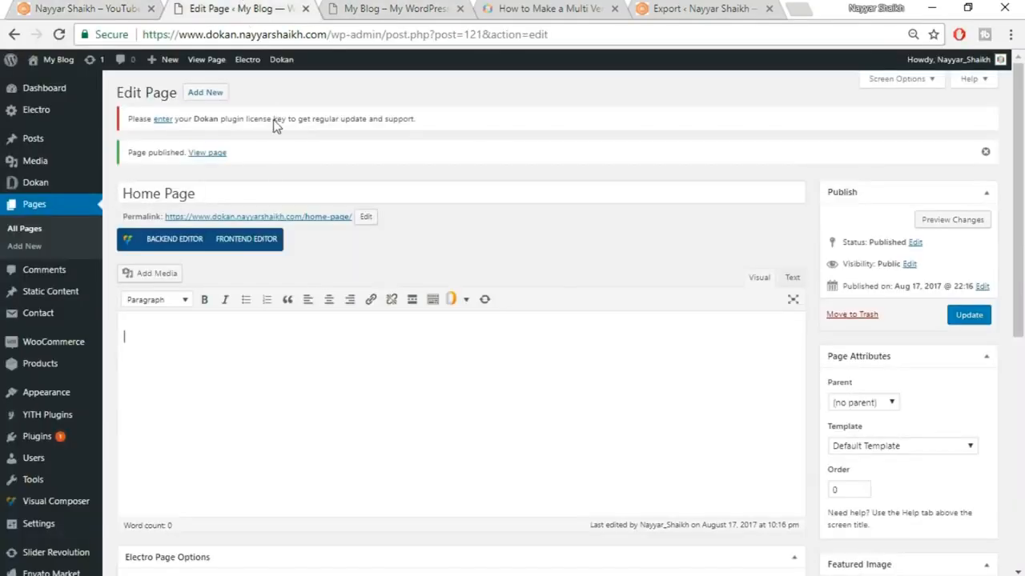
{"action": "scroll", "coordinate": [349, 177], "scroll_direction": "down", "scroll_amount": 5}
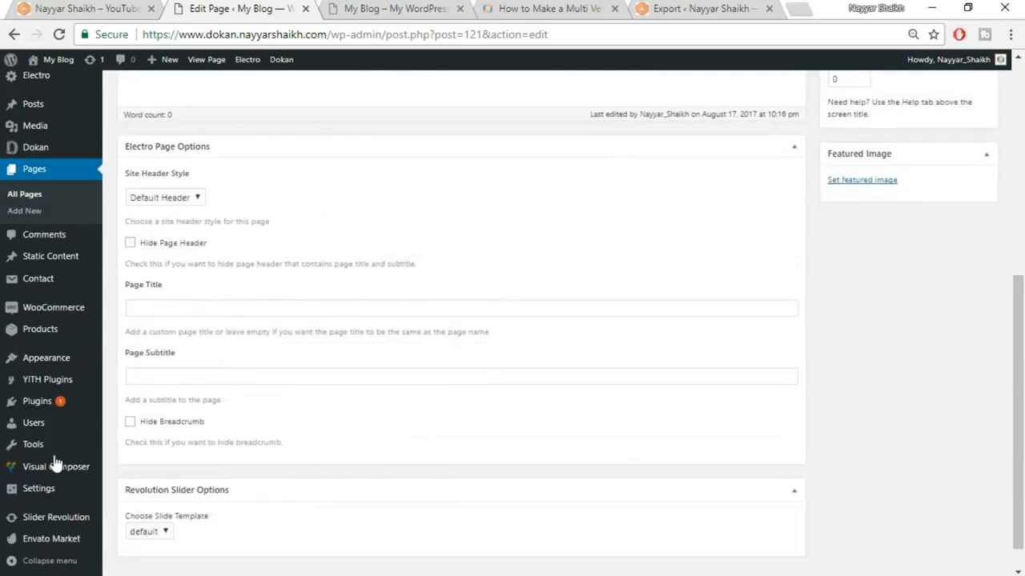
{"action": "mouse_move", "coordinate": [56, 524]}
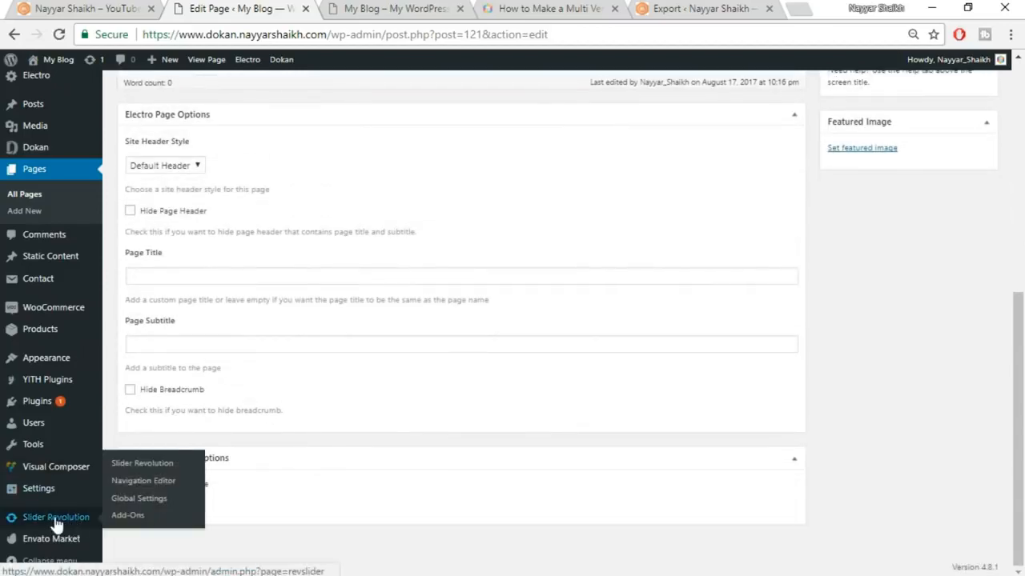
{"action": "left_click", "coordinate": [56, 521]}
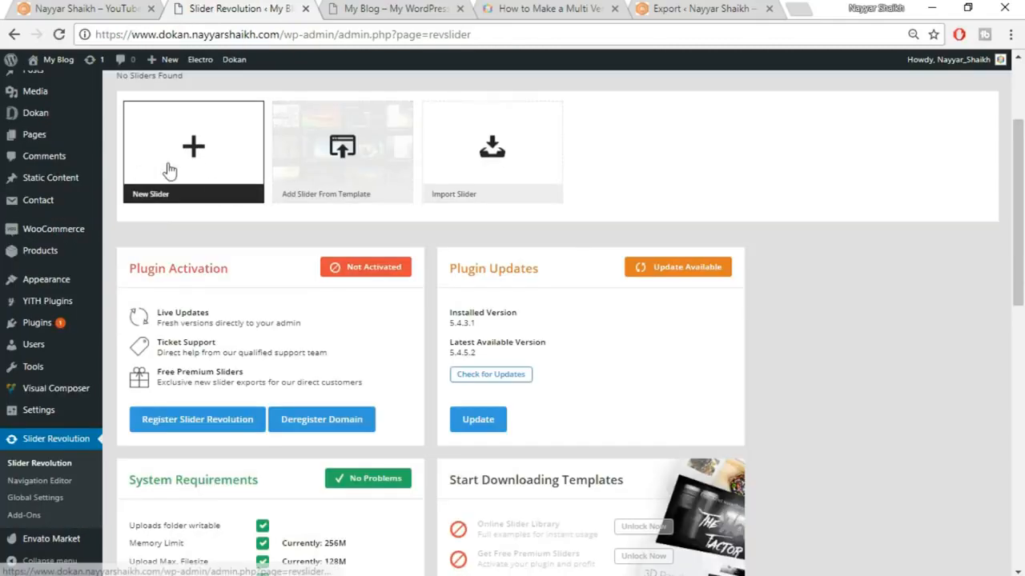
{"action": "left_click", "coordinate": [209, 170]}
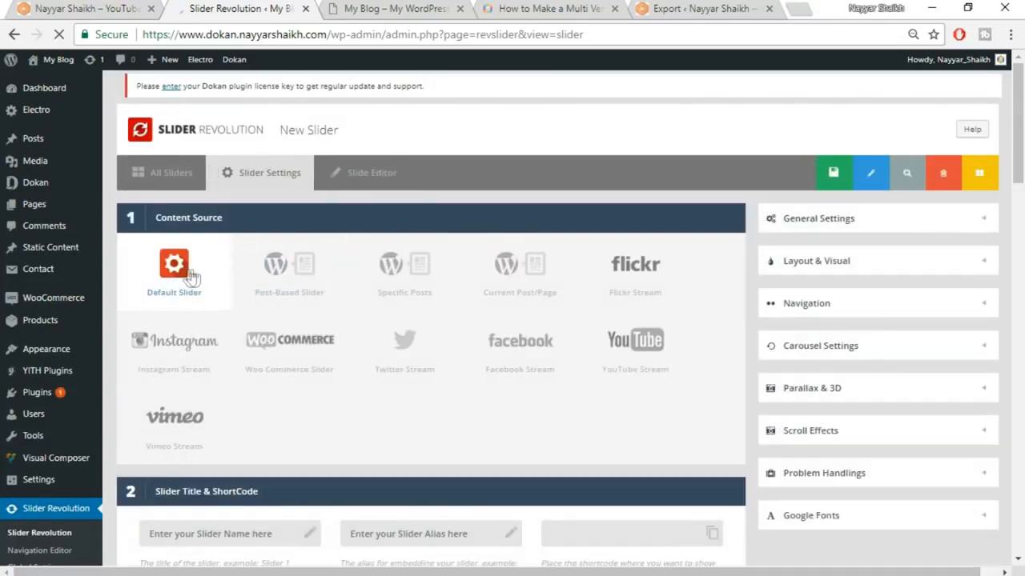
Step: Name the slider 'Slider1' with the alias 'slider1'
{"action": "scroll", "coordinate": [185, 284], "scroll_direction": "down", "scroll_amount": 3}
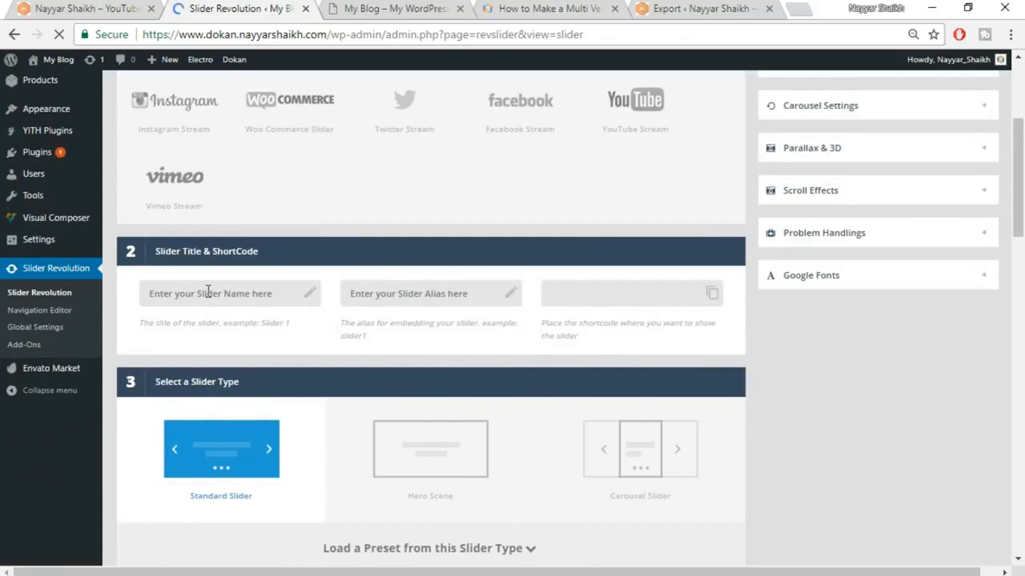
{"action": "left_click", "coordinate": [307, 287]}
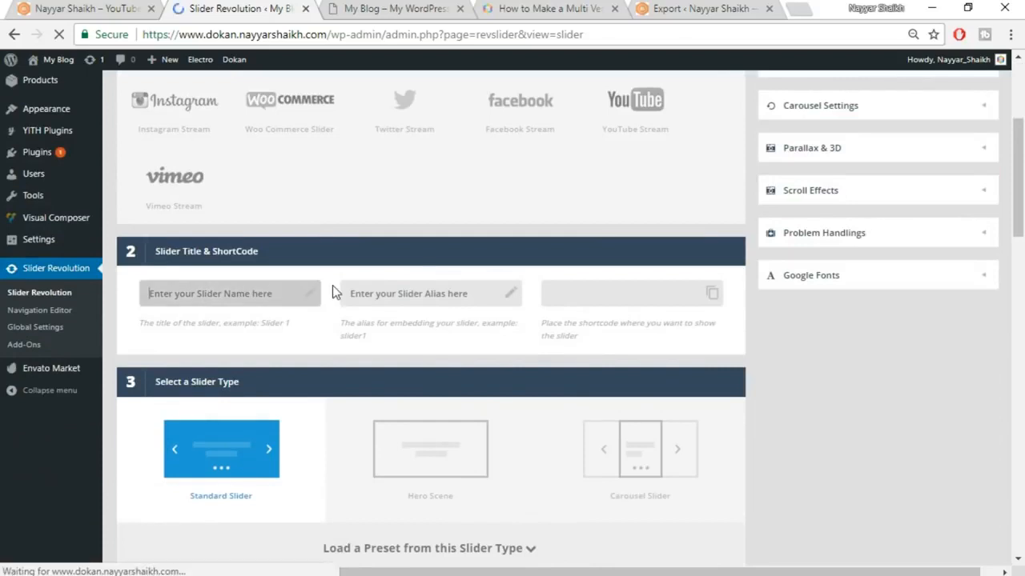
{"action": "type", "text": "Slider1"}
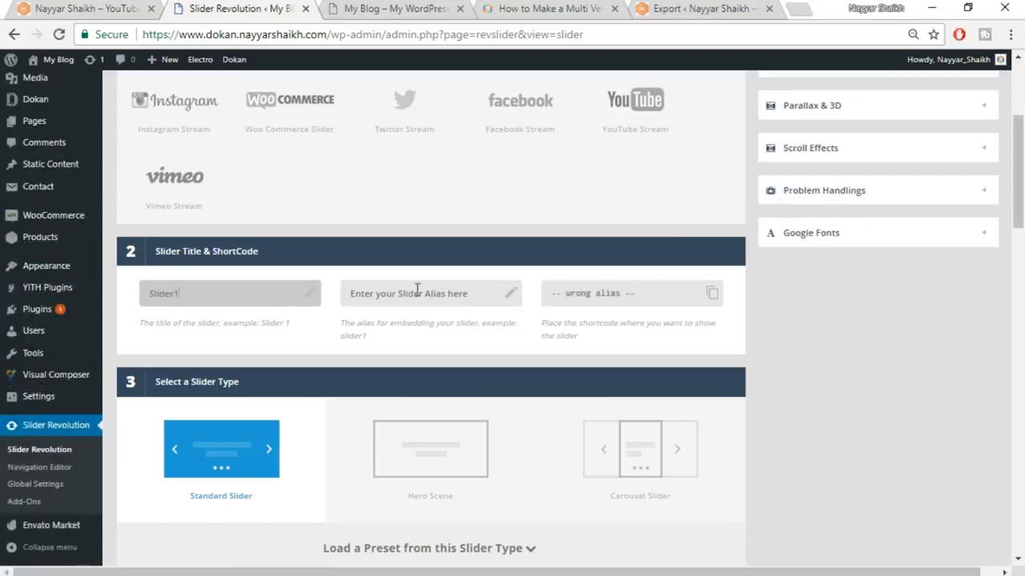
{"action": "left_click", "coordinate": [416, 288]}
{"action": "type", "text": "slider1"}
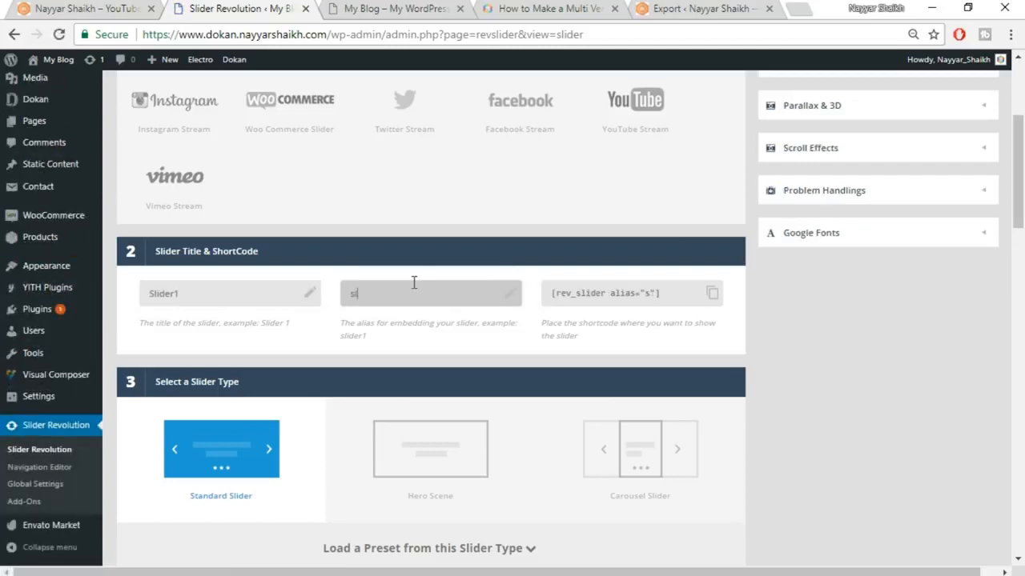
{"action": "left_click", "coordinate": [789, 354]}
{"action": "scroll", "coordinate": [790, 361], "scroll_direction": "down", "scroll_amount": 3}
{"action": "scroll", "coordinate": [789, 362], "scroll_direction": "down", "scroll_amount": 3}
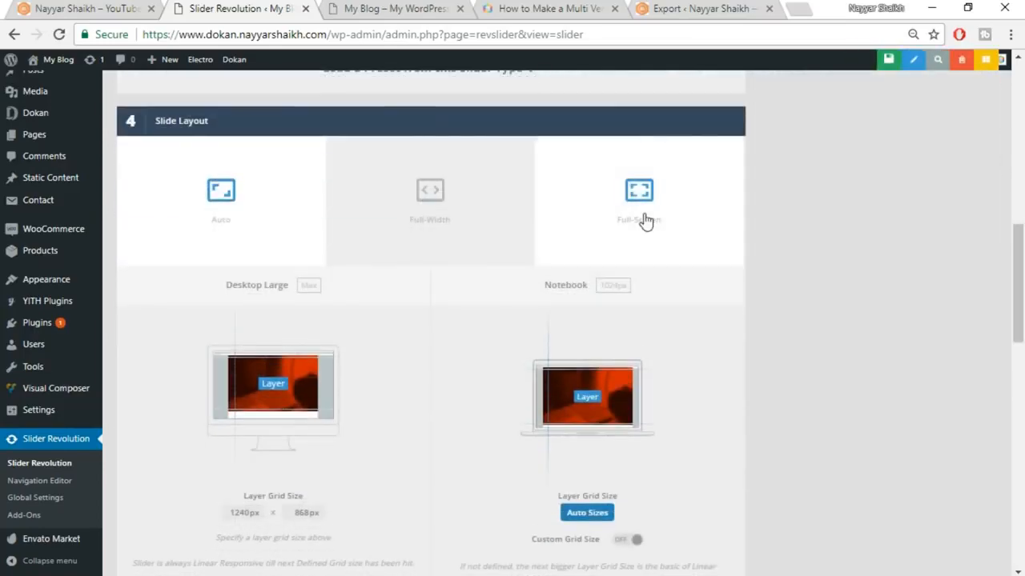
Step: Make the slider Full-Screen with a 1170×485 px desktop grid
{"action": "left_click", "coordinate": [645, 222]}
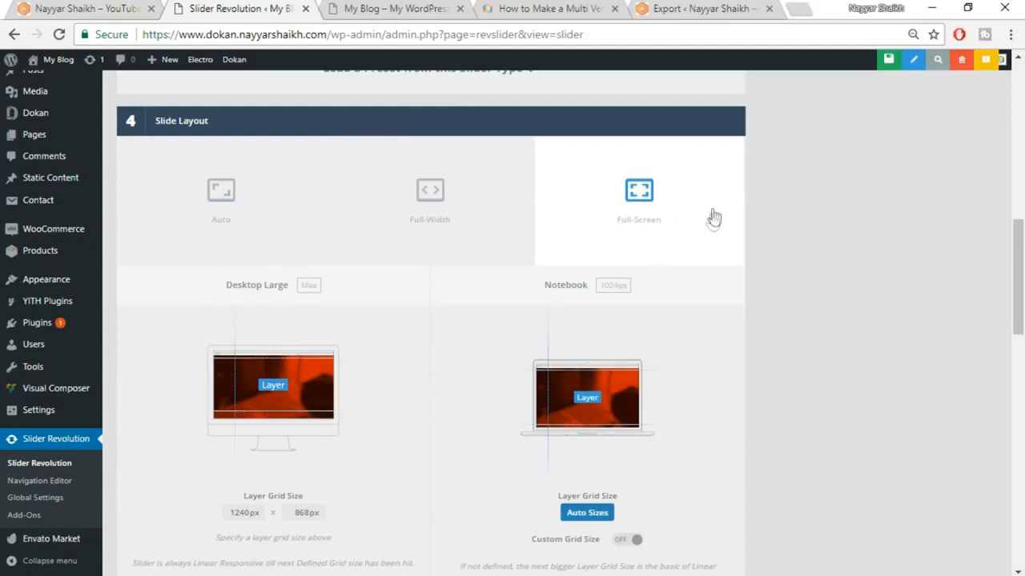
{"action": "scroll", "coordinate": [360, 385], "scroll_direction": "down", "scroll_amount": 1}
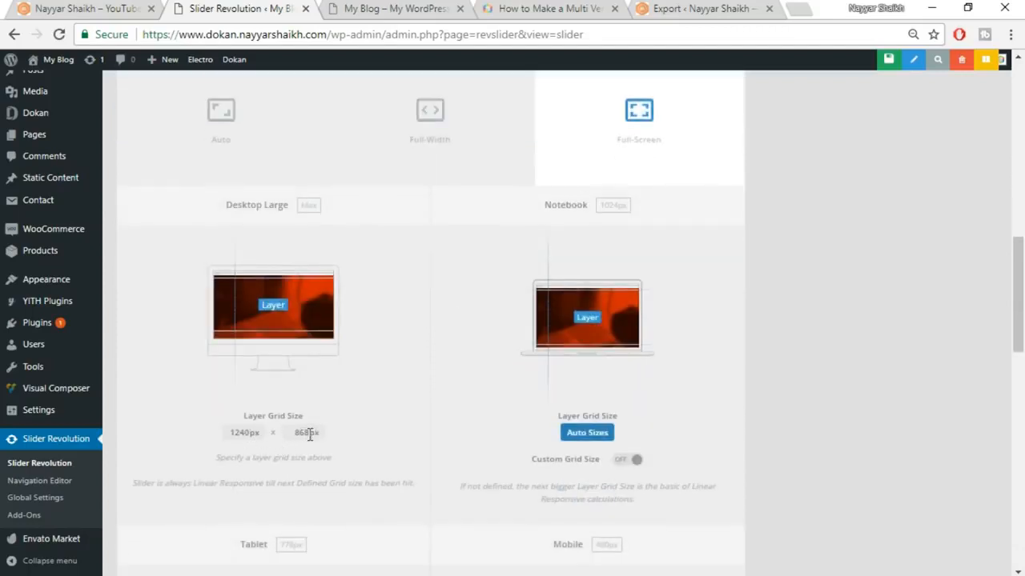
{"action": "double_click", "coordinate": [234, 434]}
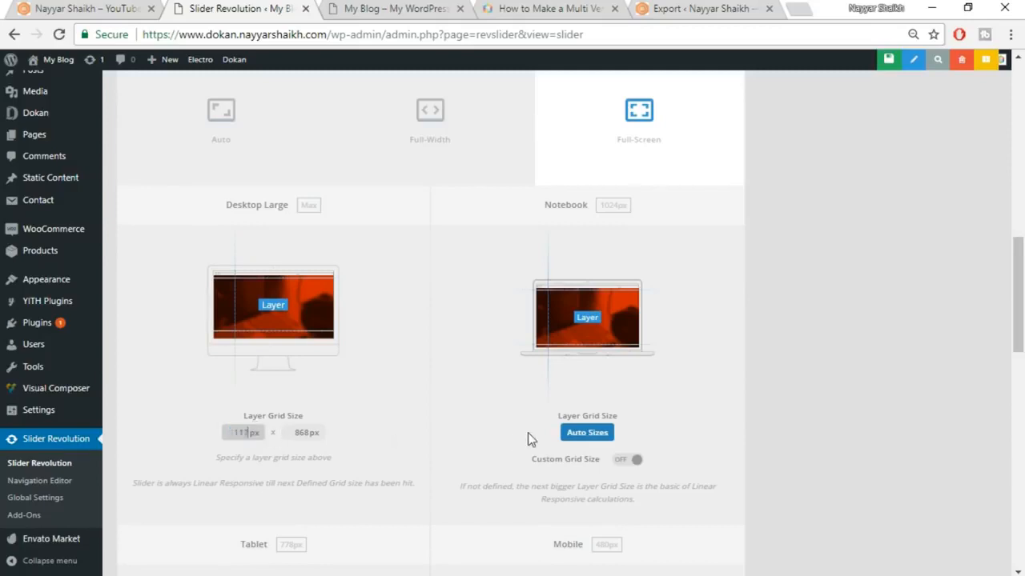
{"action": "type", "text": "1170"}
{"action": "key", "text": "Tab"}
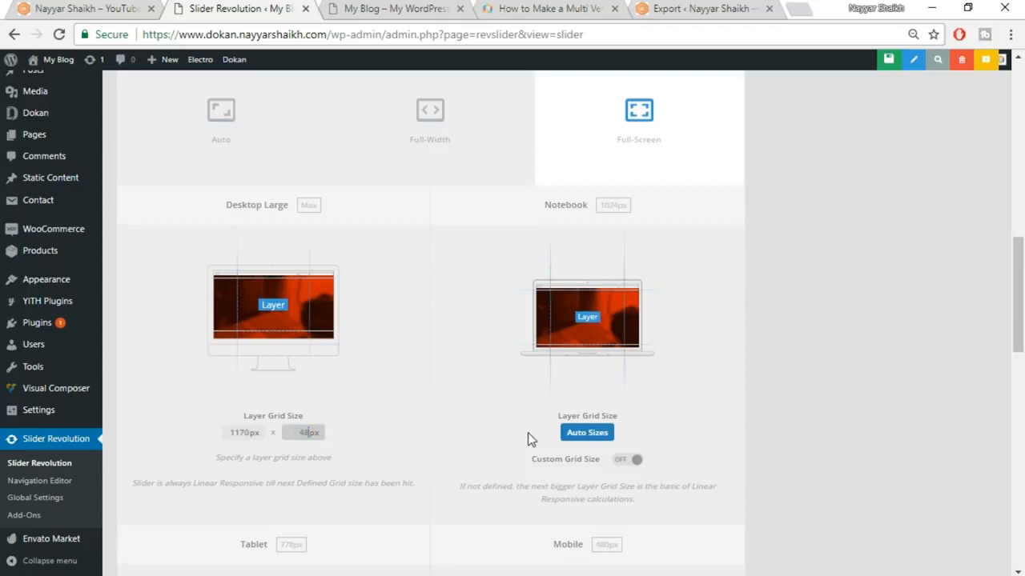
{"action": "left_click", "coordinate": [835, 406]}
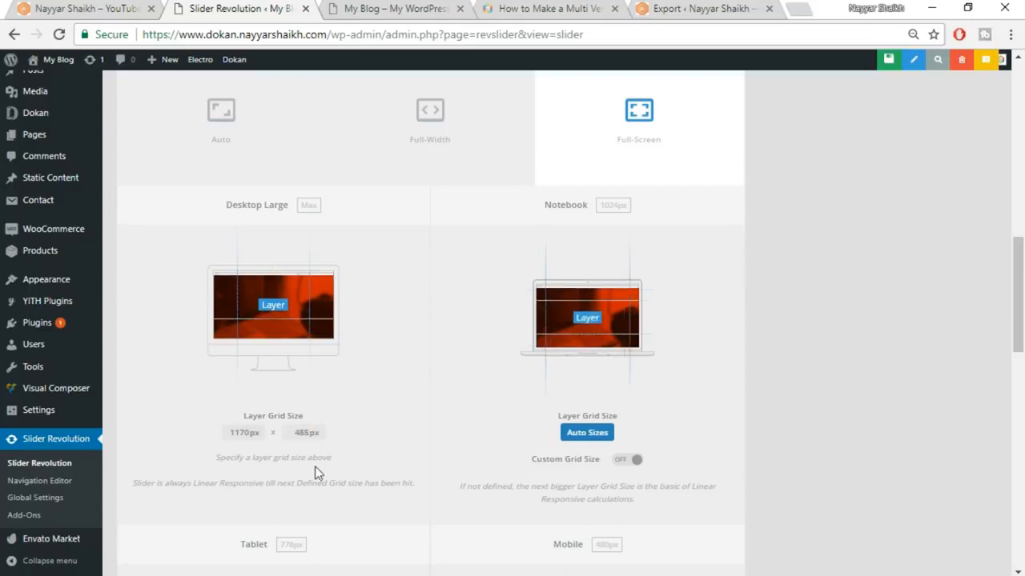
Step: Enable a custom Notebook grid size of 1170×490 px
{"action": "left_click", "coordinate": [625, 461]}
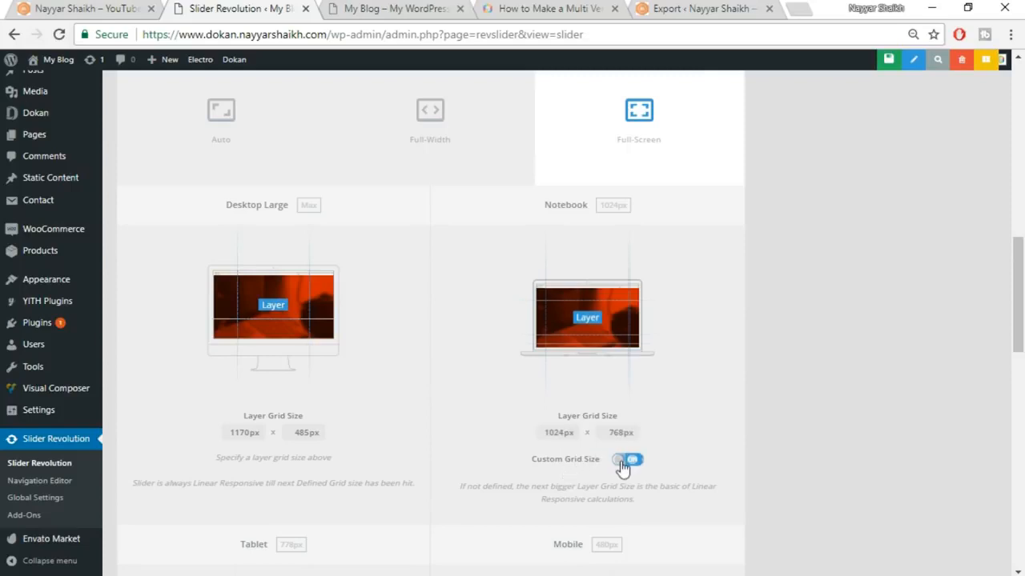
{"action": "double_click", "coordinate": [550, 433]}
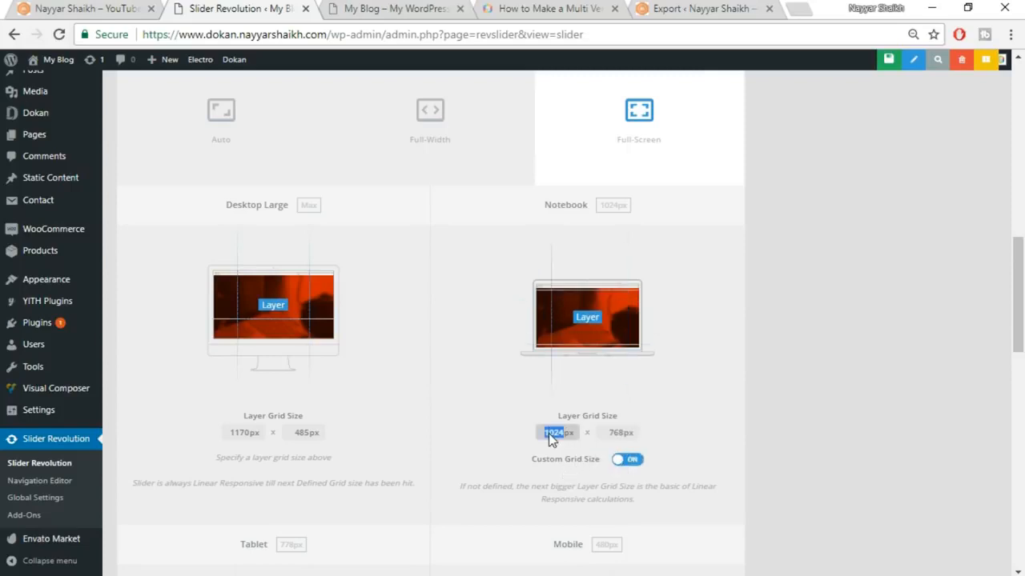
{"action": "type", "text": "117"}
{"action": "key", "text": "Tab"}
{"action": "type", "text": "49"}
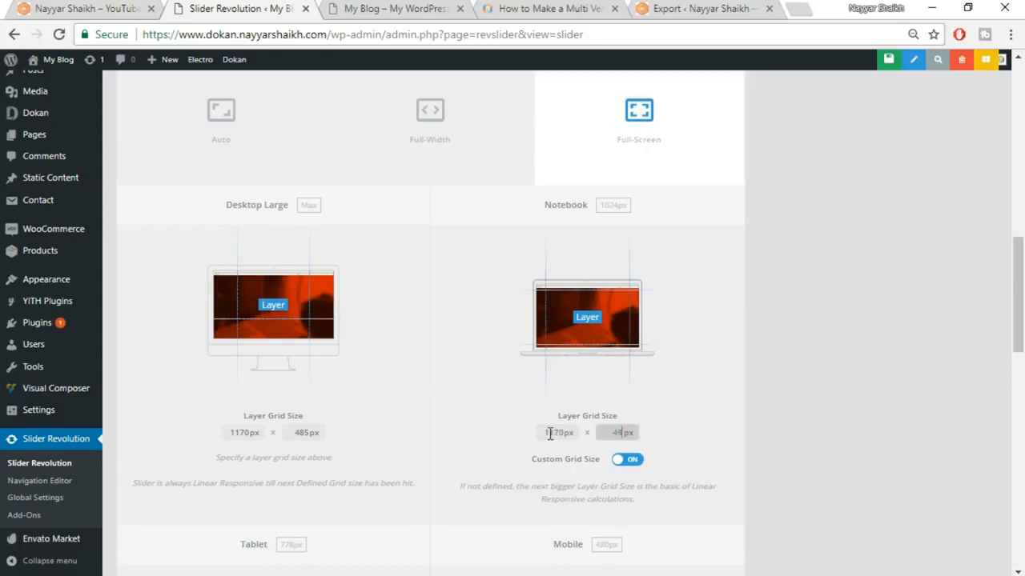
{"action": "left_click", "coordinate": [818, 420]}
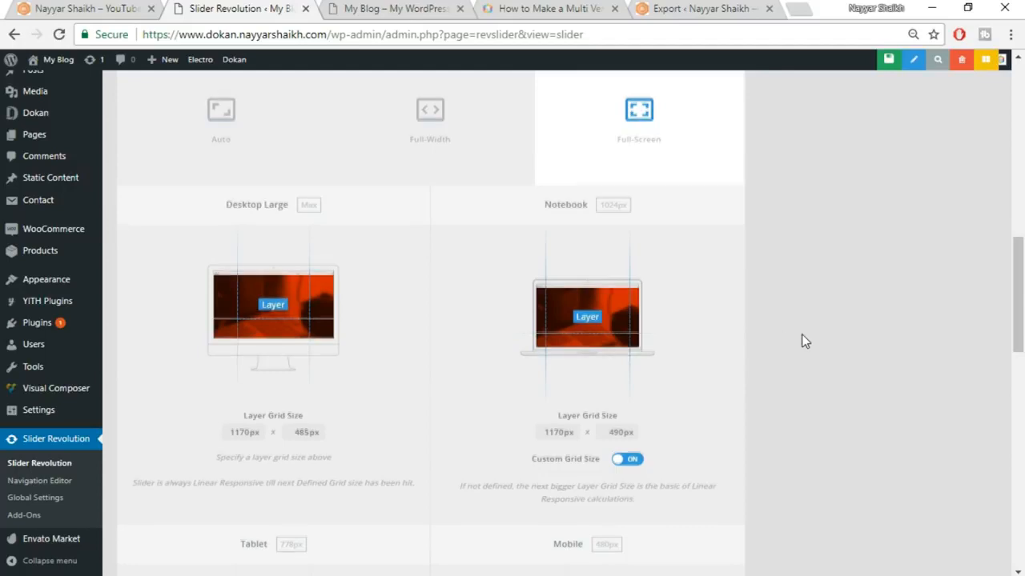
Step: Enable a custom Tablet grid size of 778 × 324 px
{"action": "scroll", "coordinate": [801, 335], "scroll_direction": "down", "scroll_amount": 2}
{"action": "scroll", "coordinate": [802, 335], "scroll_direction": "down", "scroll_amount": 3}
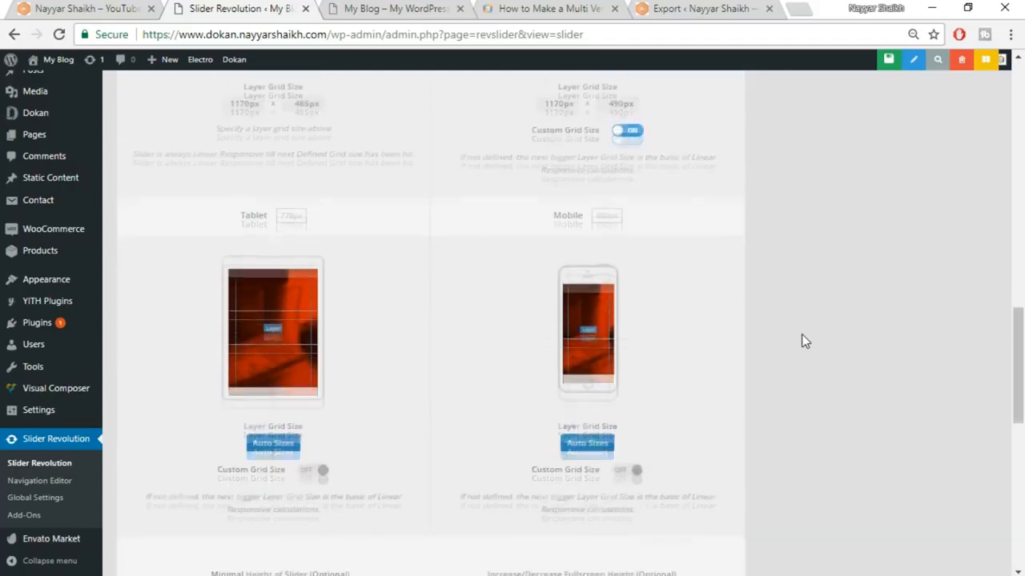
{"action": "left_click", "coordinate": [313, 400]}
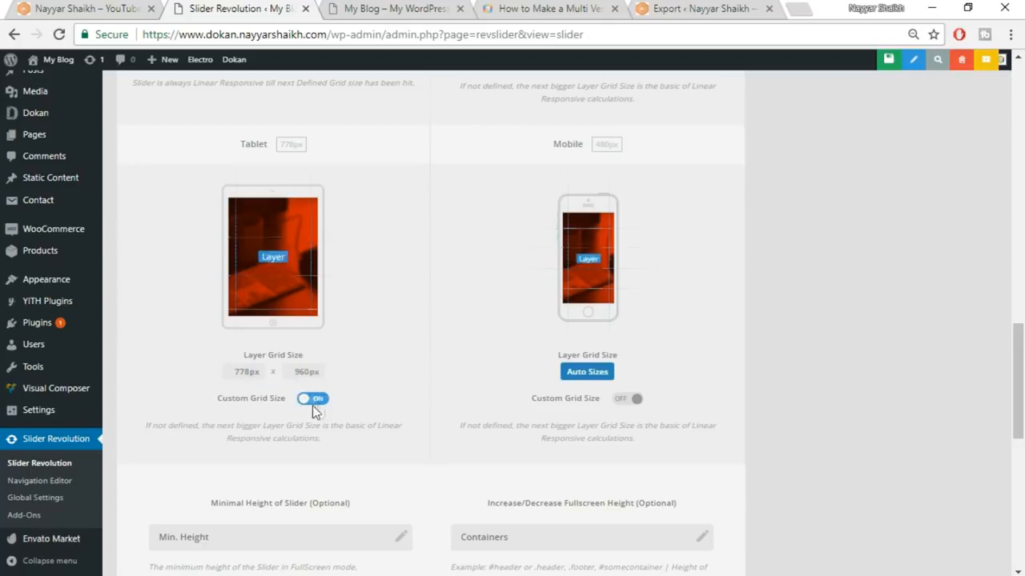
{"action": "double_click", "coordinate": [239, 373]}
{"action": "type", "text": "778"}
{"action": "key", "text": "Tab"}
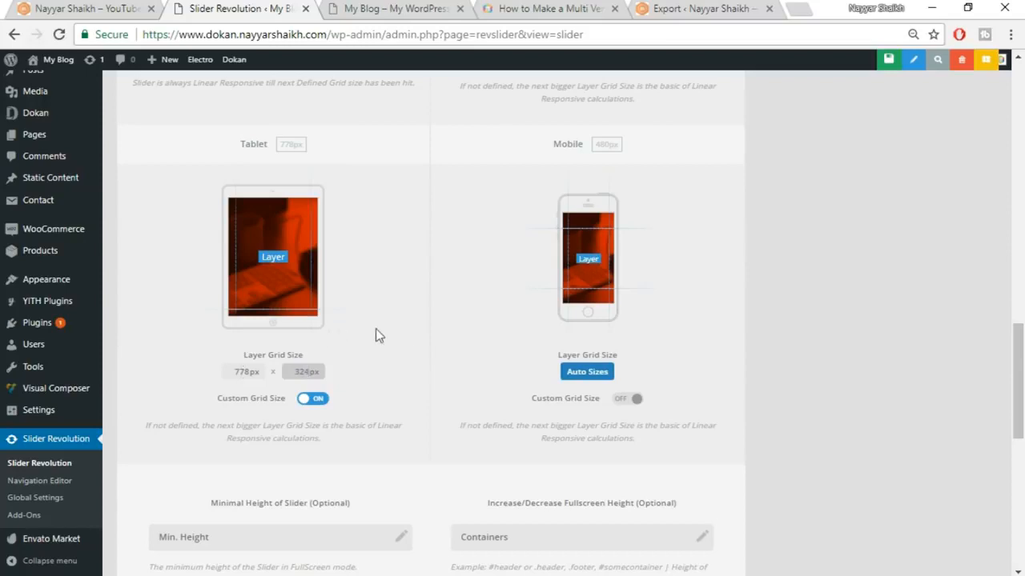
{"action": "left_click", "coordinate": [405, 328]}
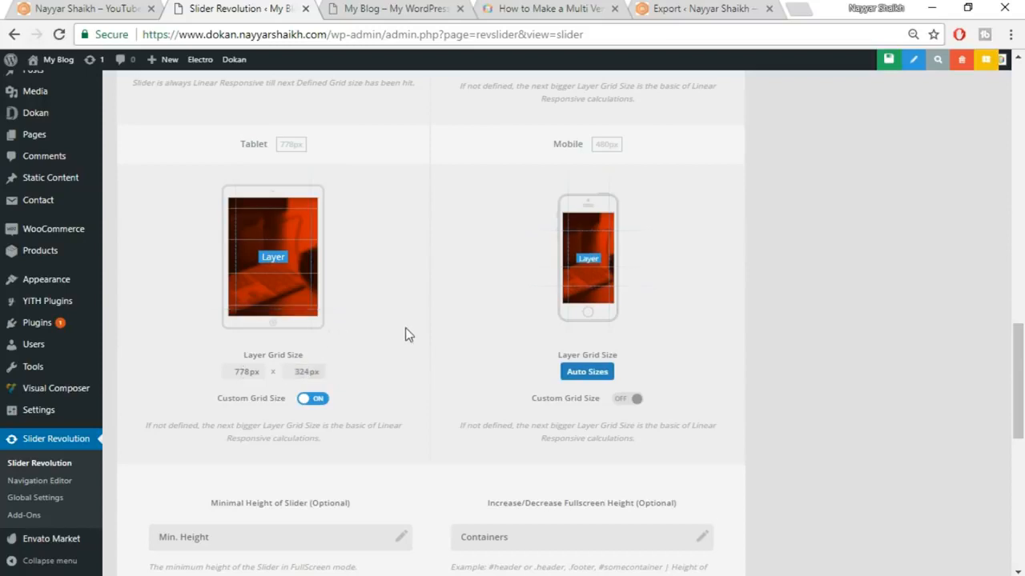
Step: Enable a custom Mobile grid size and set its width to 680 px
{"action": "left_click", "coordinate": [638, 399]}
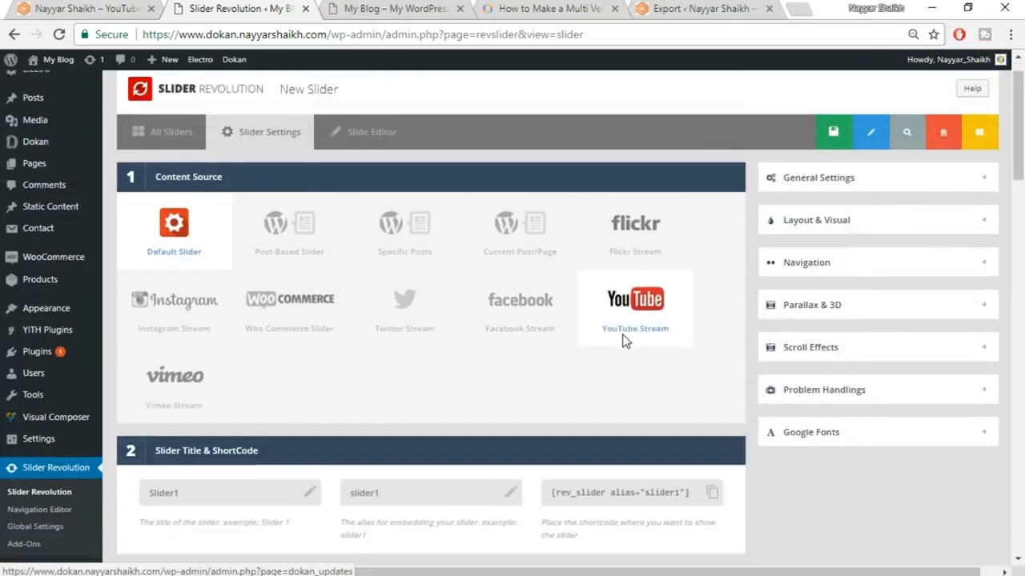
{"action": "scroll", "coordinate": [628, 390], "scroll_direction": "down", "scroll_amount": 15}
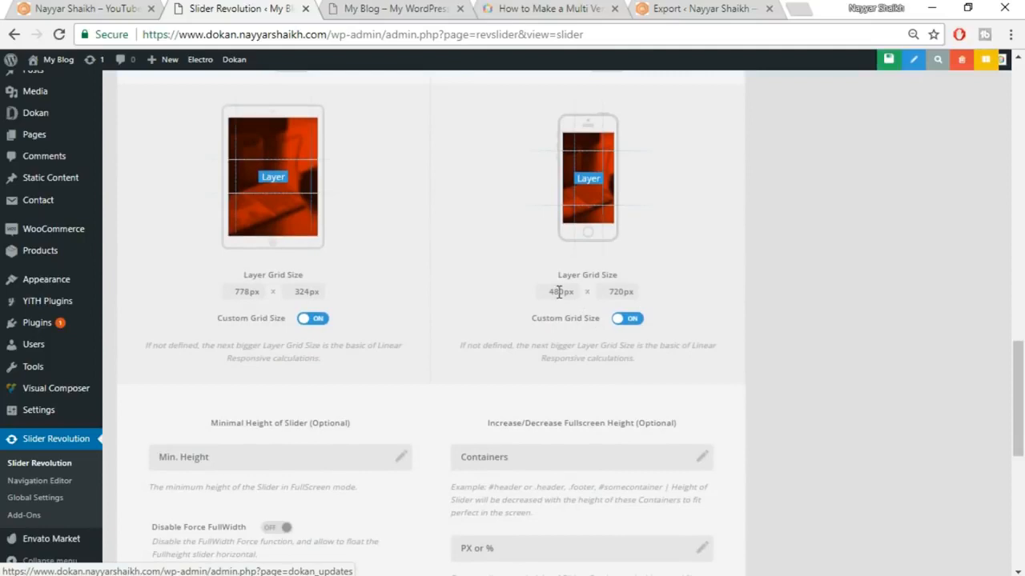
{"action": "double_click", "coordinate": [559, 292]}
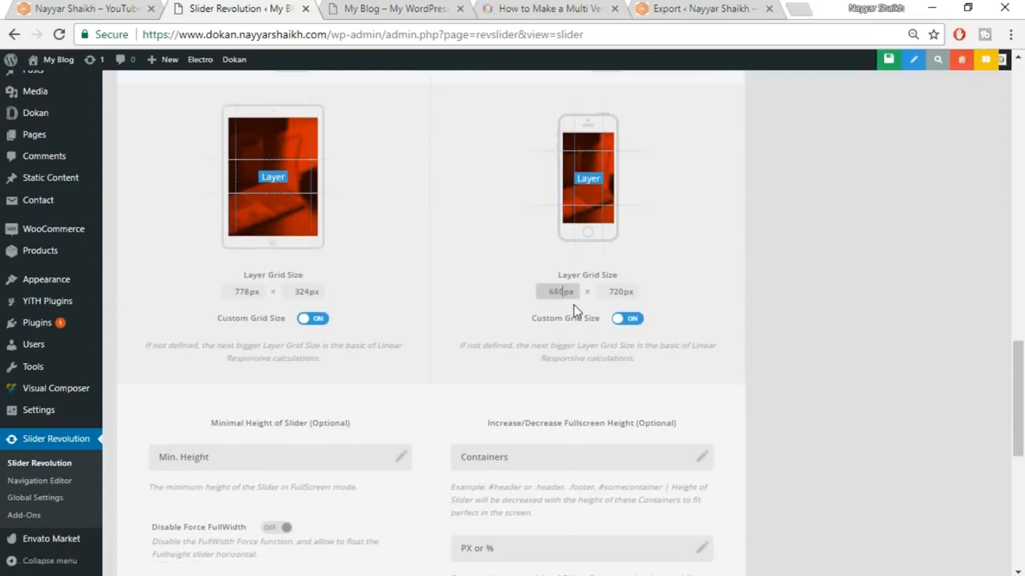
{"action": "key", "text": "Tab"}
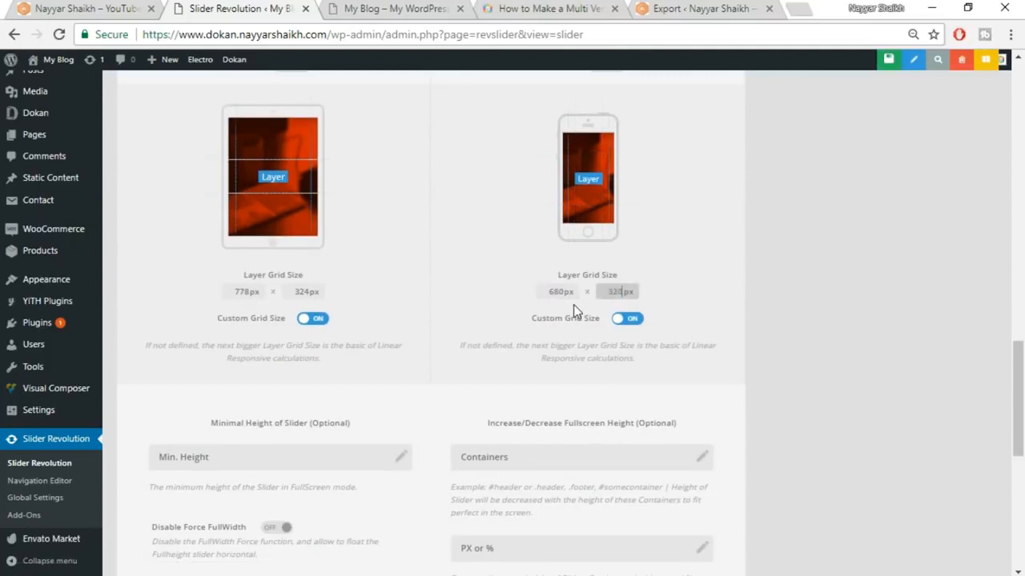
{"action": "scroll", "coordinate": [779, 302], "scroll_direction": "down", "scroll_amount": 6}
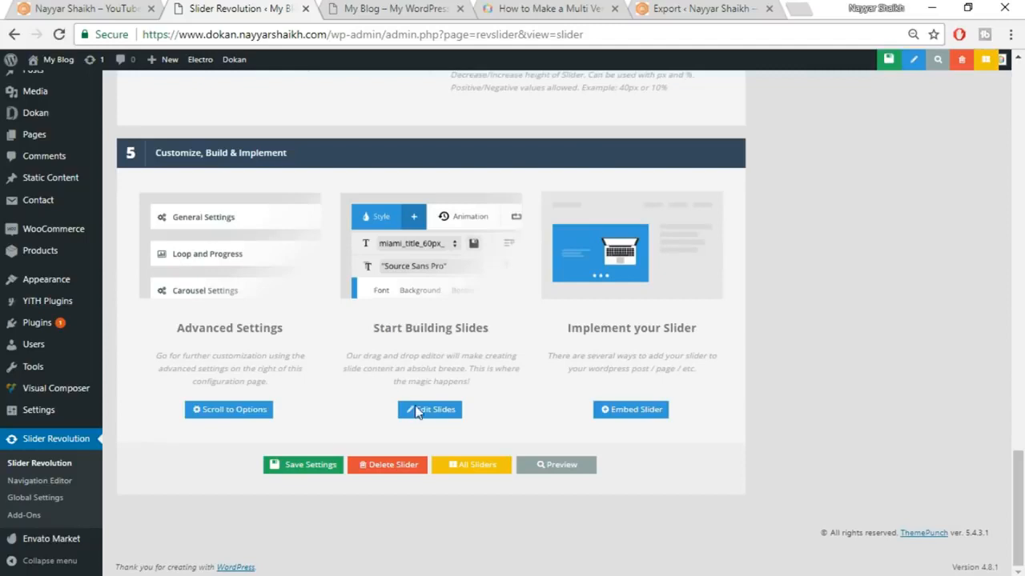
Step: Save and create Slider1, then reopen its settings at the Custom CSS / Javascript section
{"action": "left_click", "coordinate": [308, 472]}
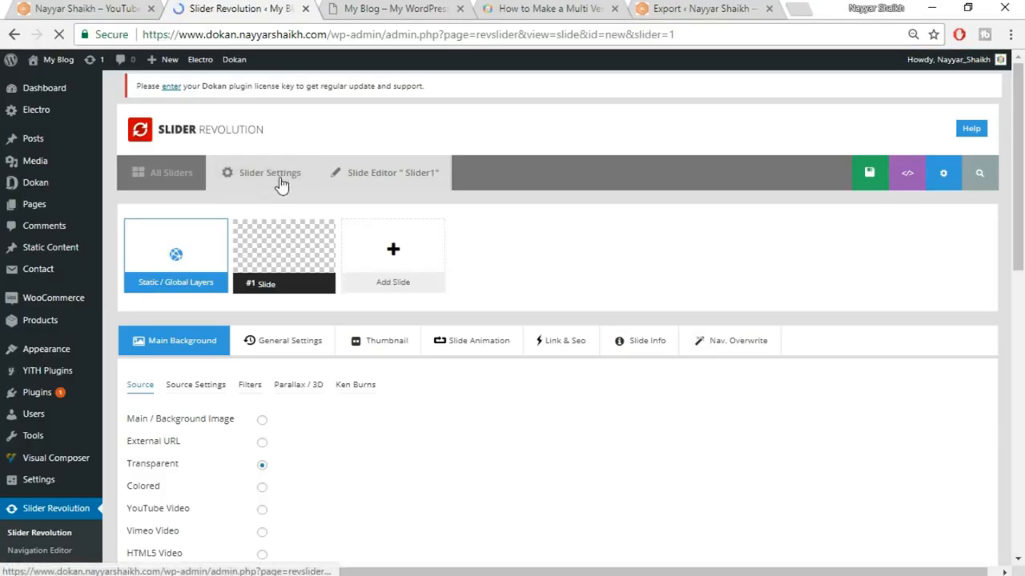
{"action": "left_click", "coordinate": [280, 180]}
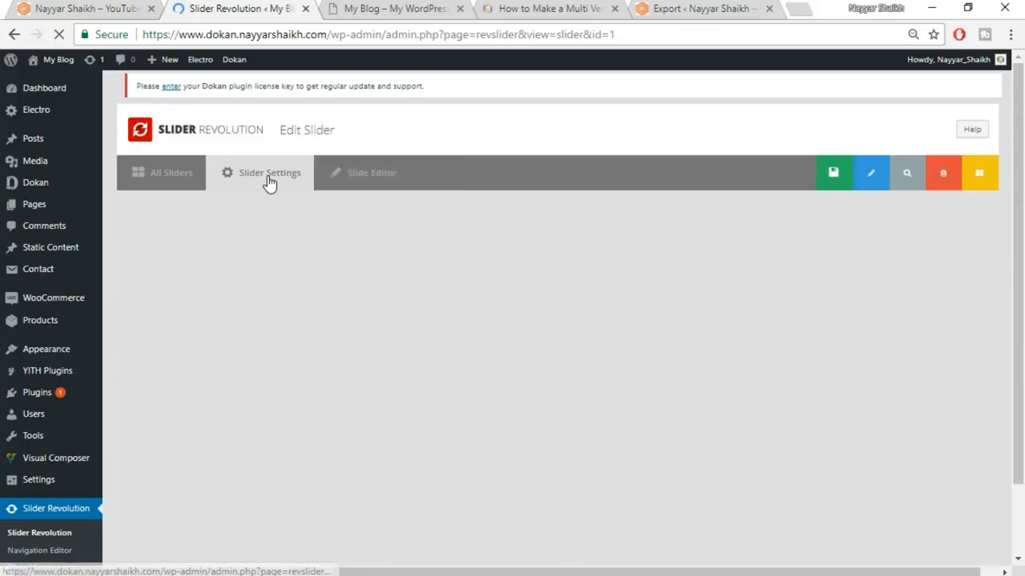
{"action": "scroll", "coordinate": [820, 357], "scroll_direction": "down", "scroll_amount": 10}
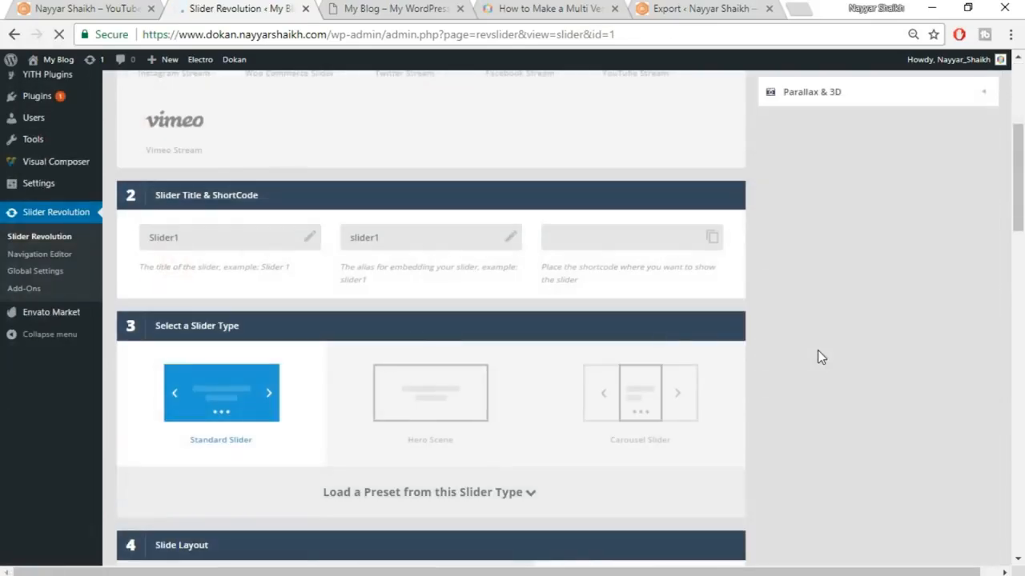
{"action": "scroll", "coordinate": [820, 357], "scroll_direction": "down", "scroll_amount": 8}
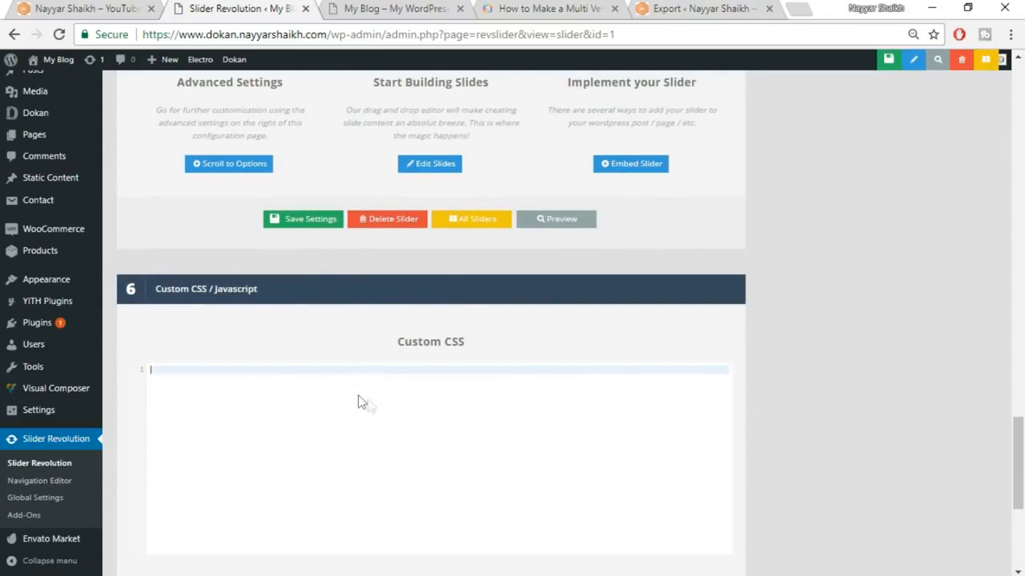
Step: Paste the .tp-bullets rule (top 105.7%, left 21% !important) from Notepad into Custom CSS
{"action": "key", "text": "alt+Tab"}
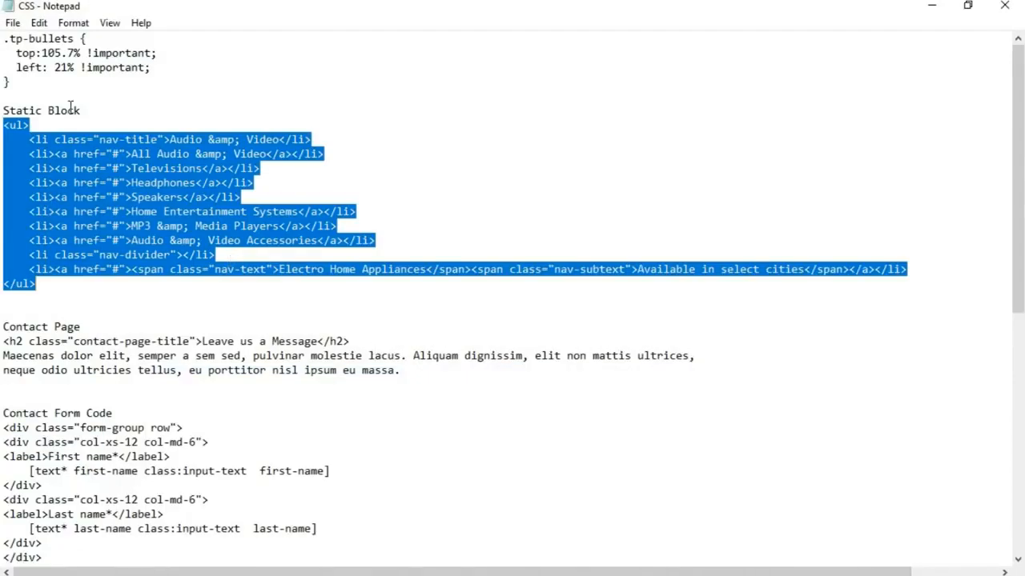
{"action": "left_click_drag", "start_coordinate": [2, 38], "coordinate": [36, 80]}
{"action": "key", "text": "ctrl+c"}
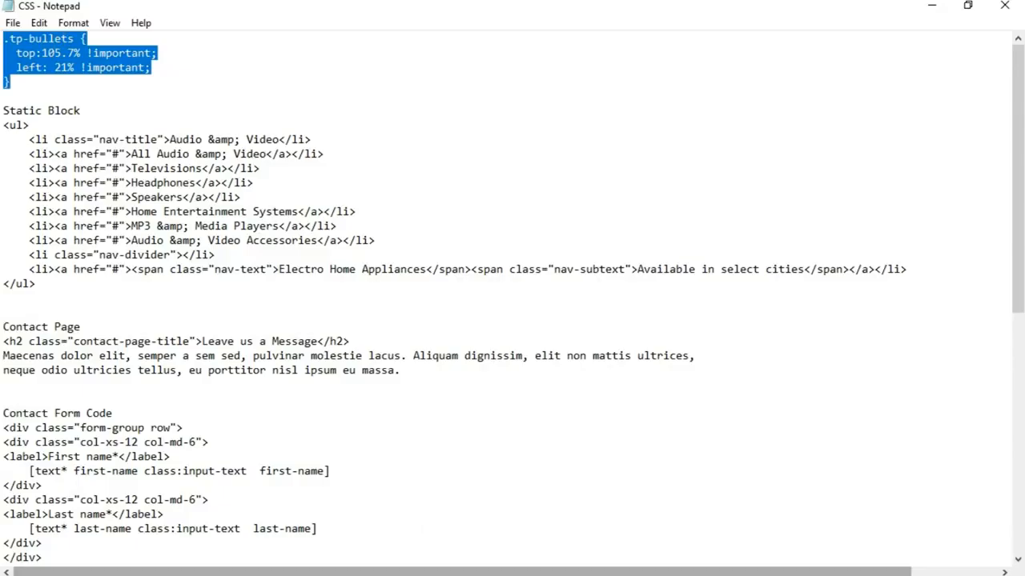
{"action": "key", "text": "alt+Tab"}
{"action": "key", "text": "ctrl+v"}
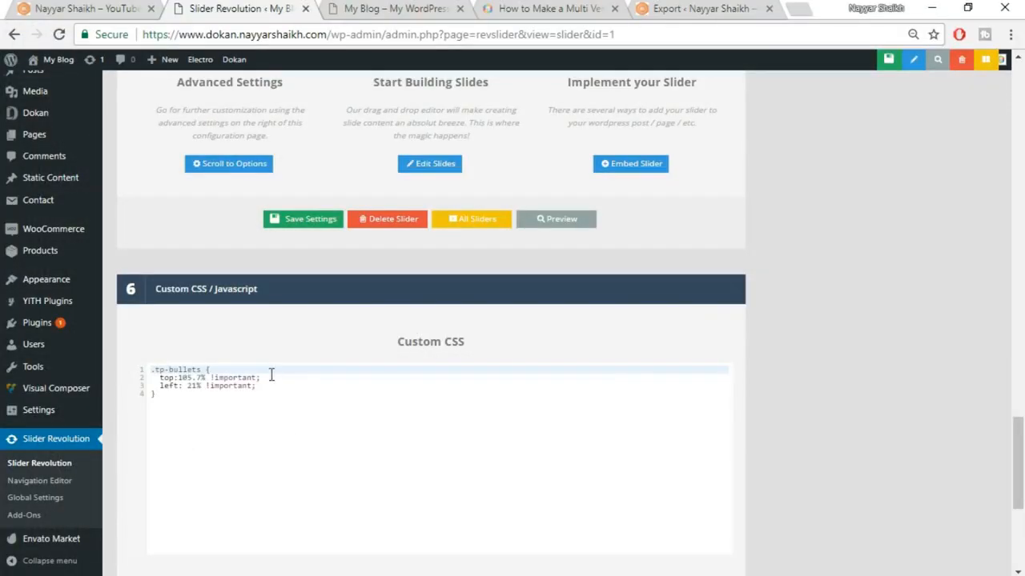
Step: Turn on Show Background Image in Slider1's Layout & Visual settings
{"action": "scroll", "coordinate": [472, 436], "scroll_direction": "down", "scroll_amount": 5}
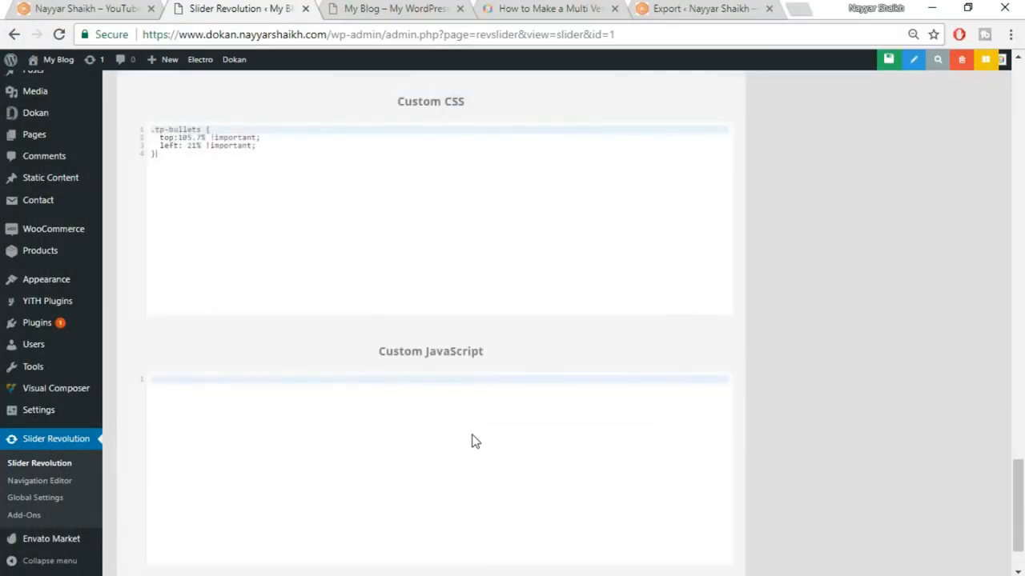
{"action": "scroll", "coordinate": [480, 447], "scroll_direction": "up", "scroll_amount": 15}
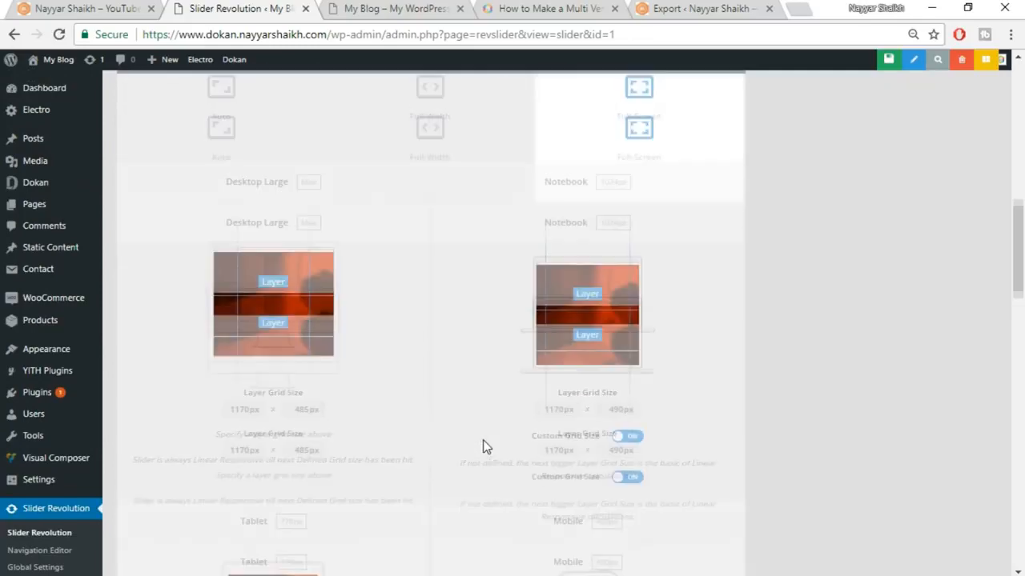
{"action": "scroll", "coordinate": [498, 448], "scroll_direction": "up", "scroll_amount": 8}
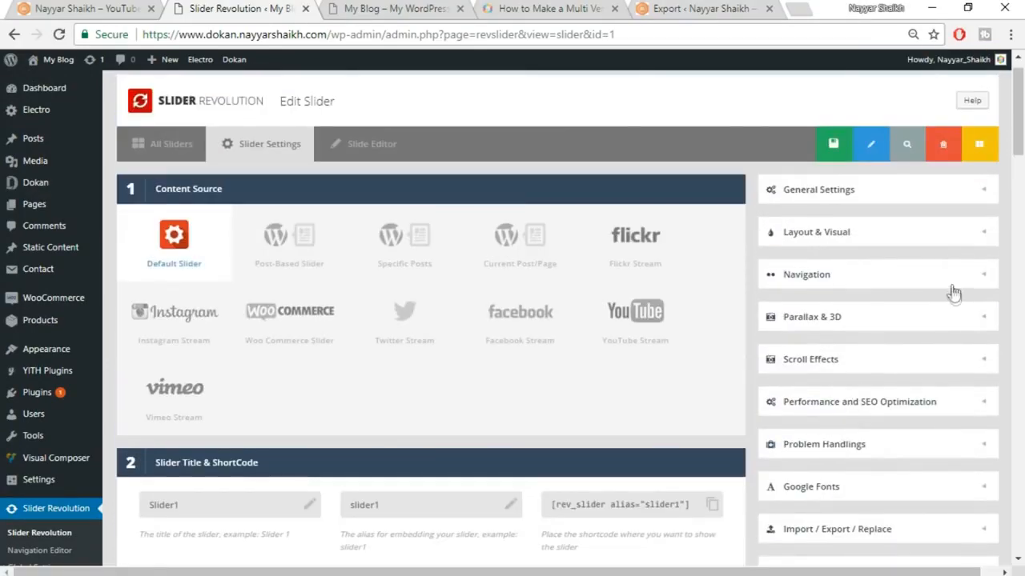
{"action": "left_click", "coordinate": [852, 243]}
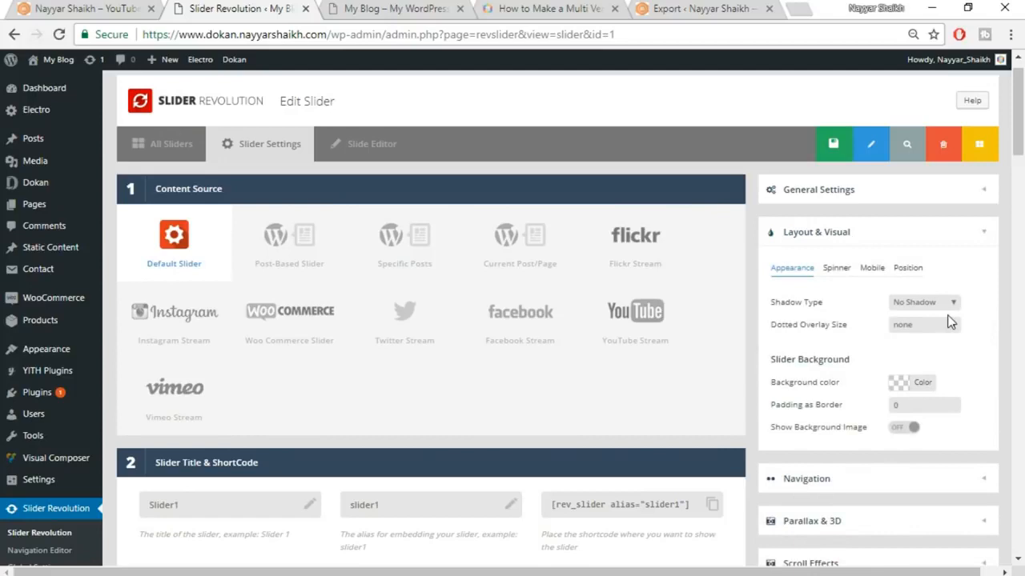
{"action": "left_click", "coordinate": [903, 430]}
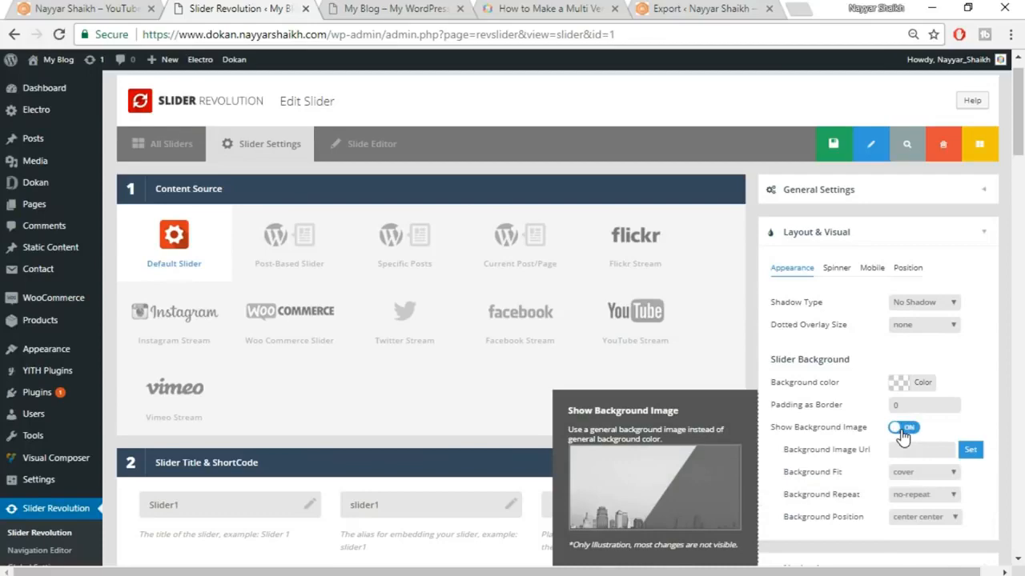
{"action": "scroll", "coordinate": [1013, 389], "scroll_direction": "down", "scroll_amount": 1}
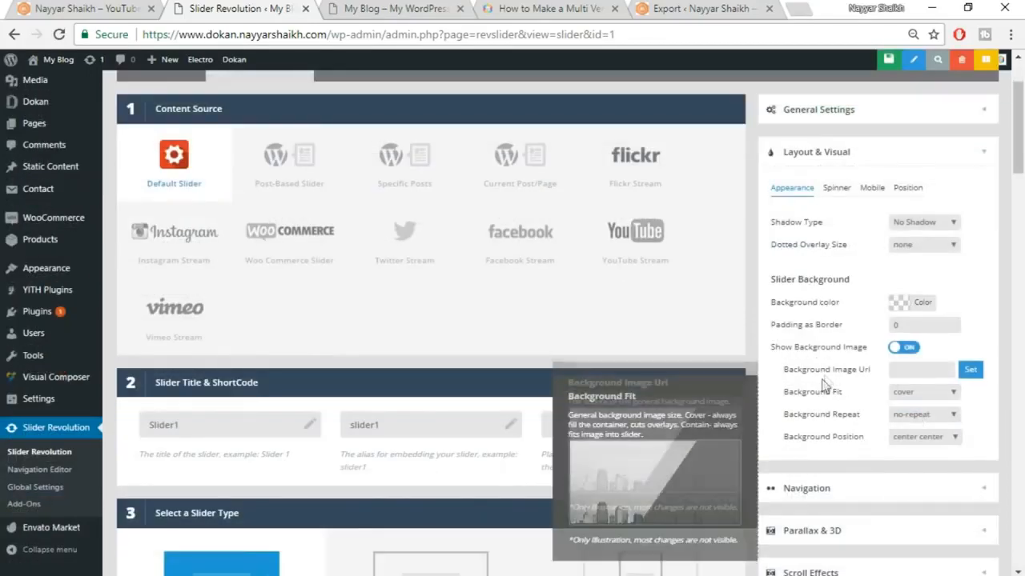
{"action": "left_click", "coordinate": [140, 5]}
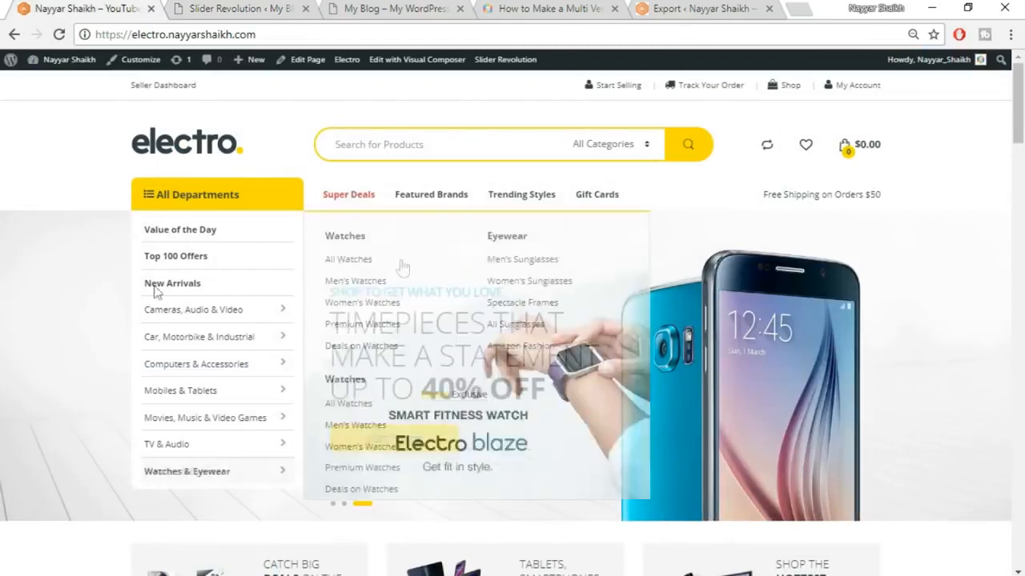
{"action": "left_click", "coordinate": [245, 8]}
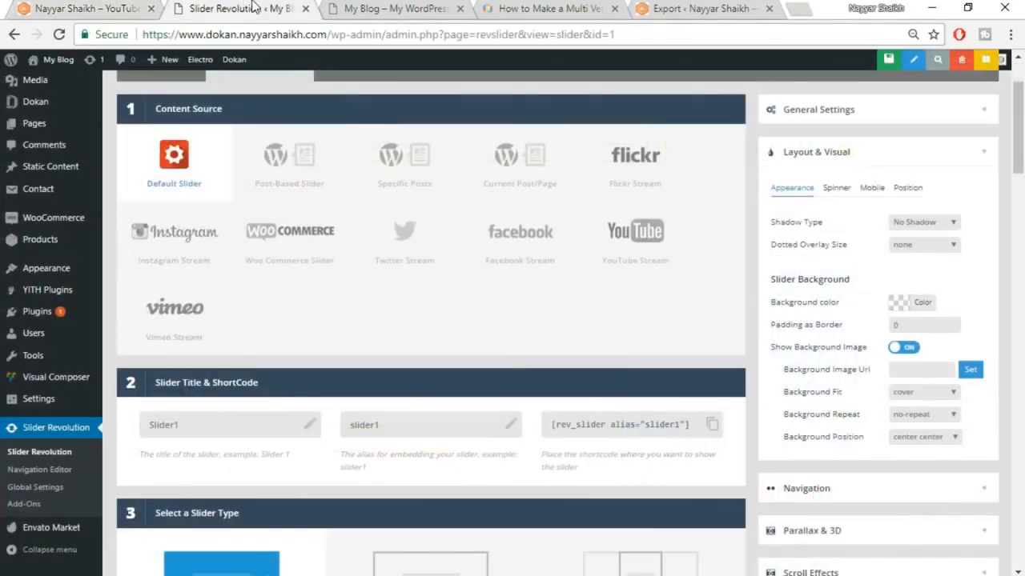
Step: Upload Images\Slider\Slider BG and insert it as the slider's background image
{"action": "left_click", "coordinate": [970, 369]}
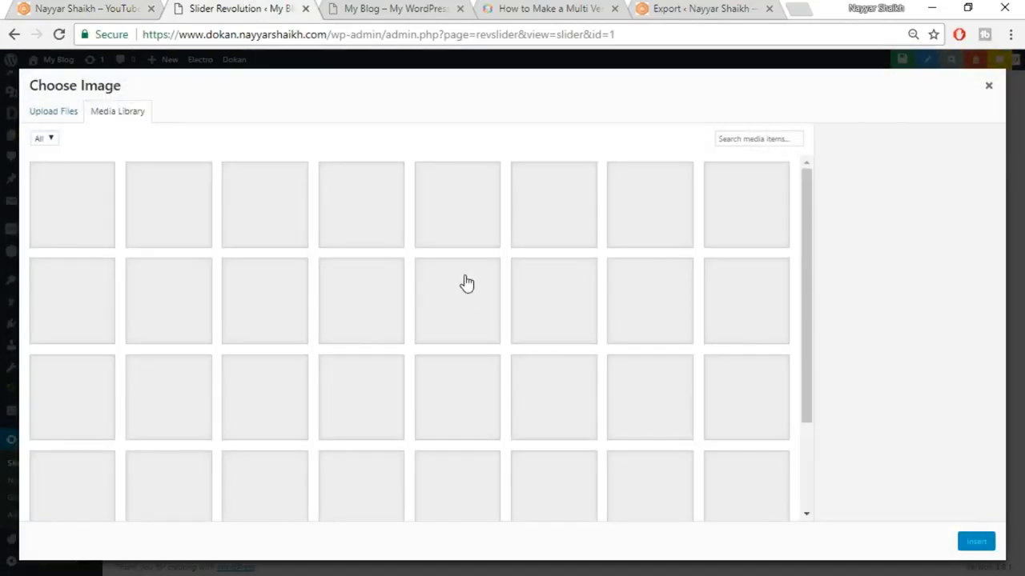
{"action": "left_click", "coordinate": [53, 117]}
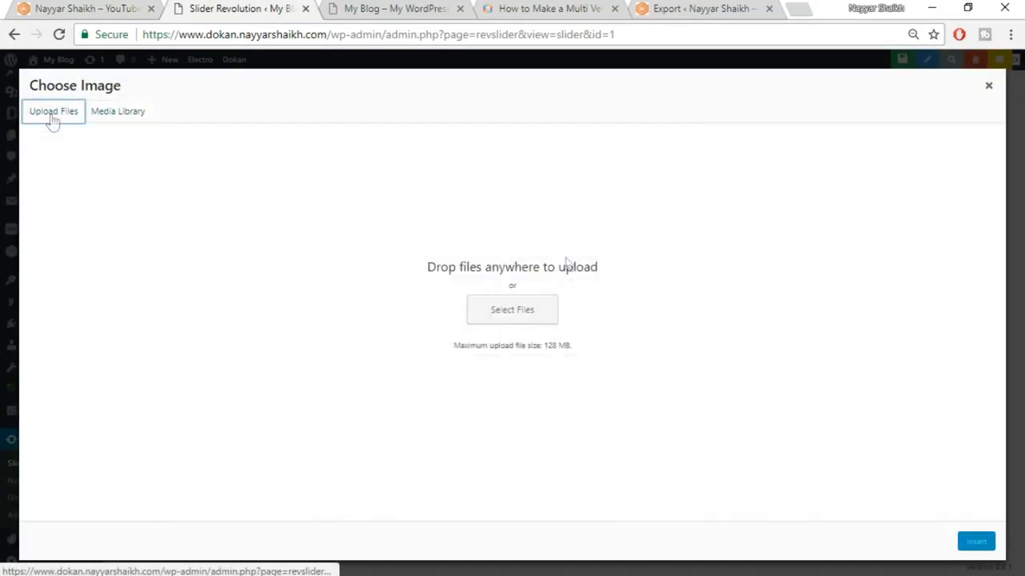
{"action": "left_click", "coordinate": [498, 310]}
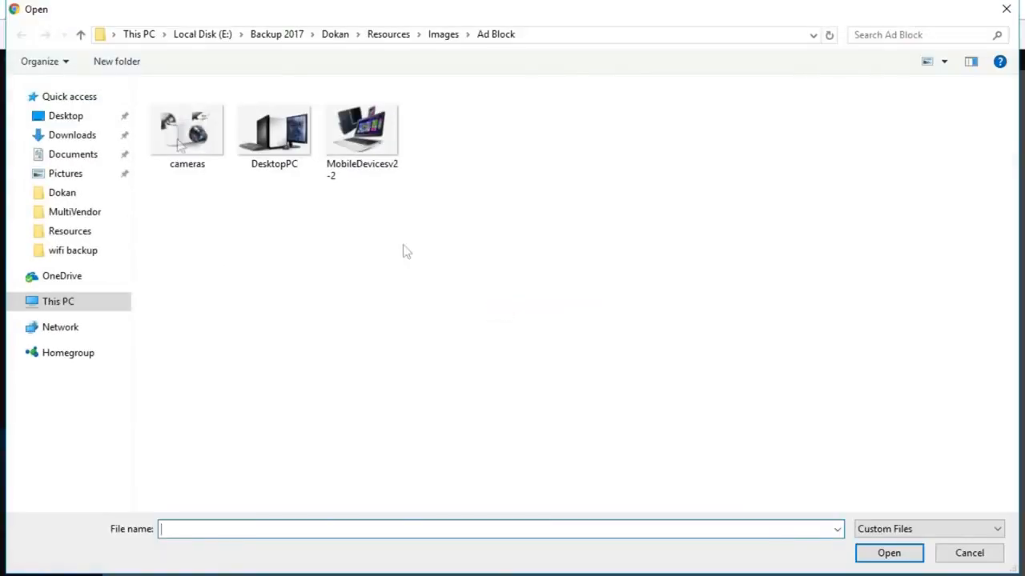
{"action": "left_click", "coordinate": [384, 36]}
{"action": "double_click", "coordinate": [222, 112]}
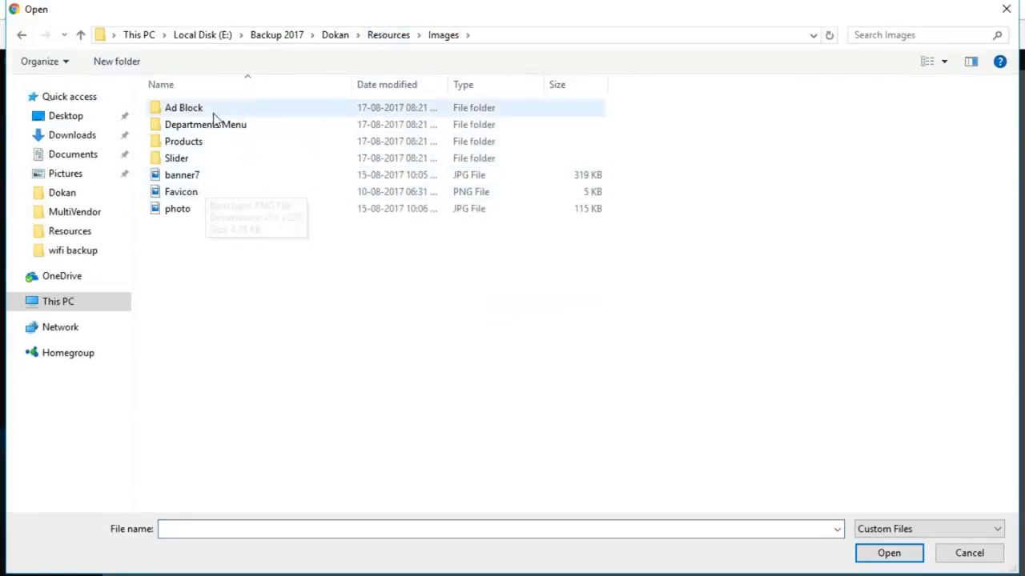
{"action": "left_click", "coordinate": [205, 162]}
{"action": "double_click", "coordinate": [205, 162]}
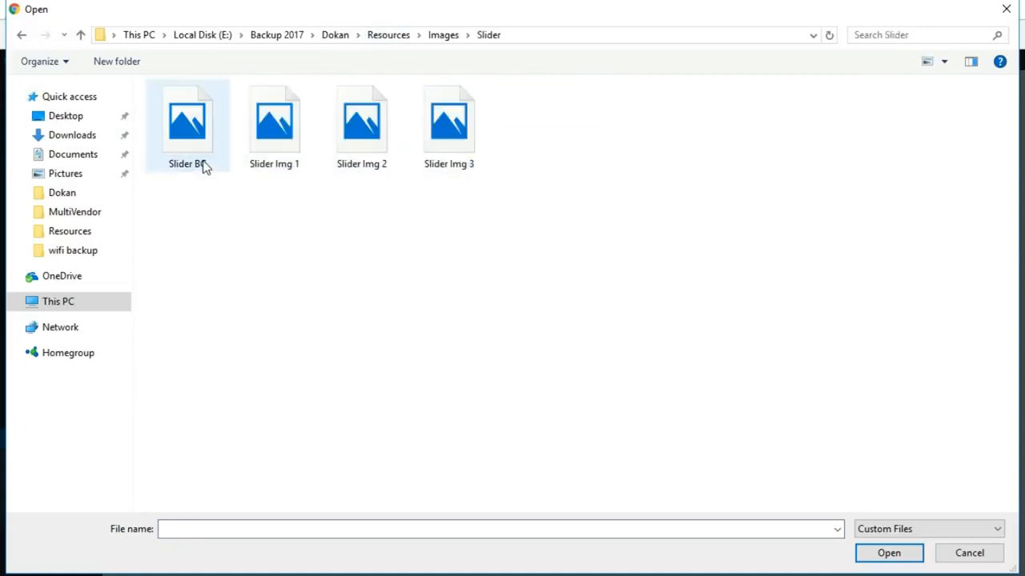
{"action": "left_click", "coordinate": [189, 141]}
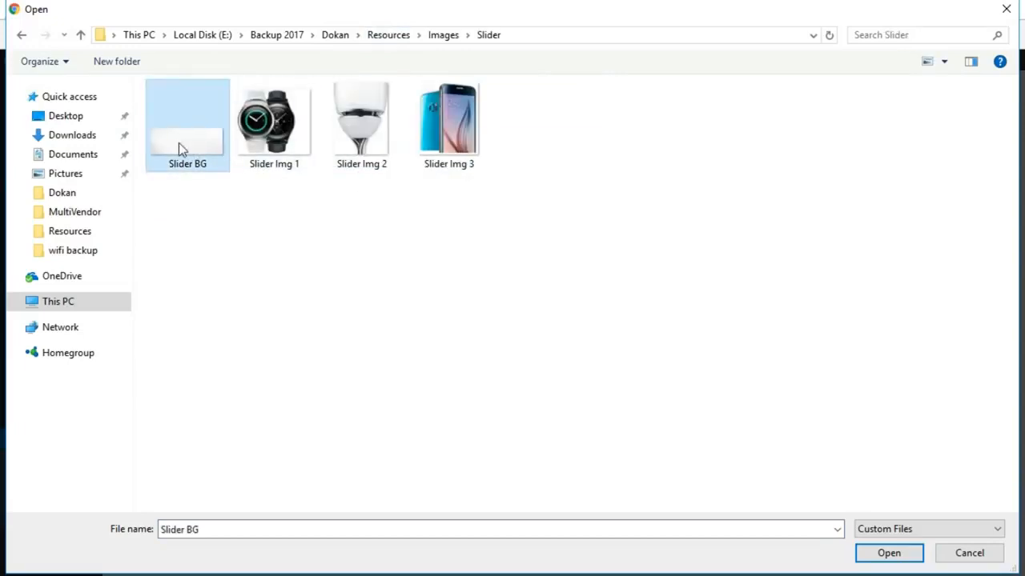
{"action": "left_click", "coordinate": [889, 553]}
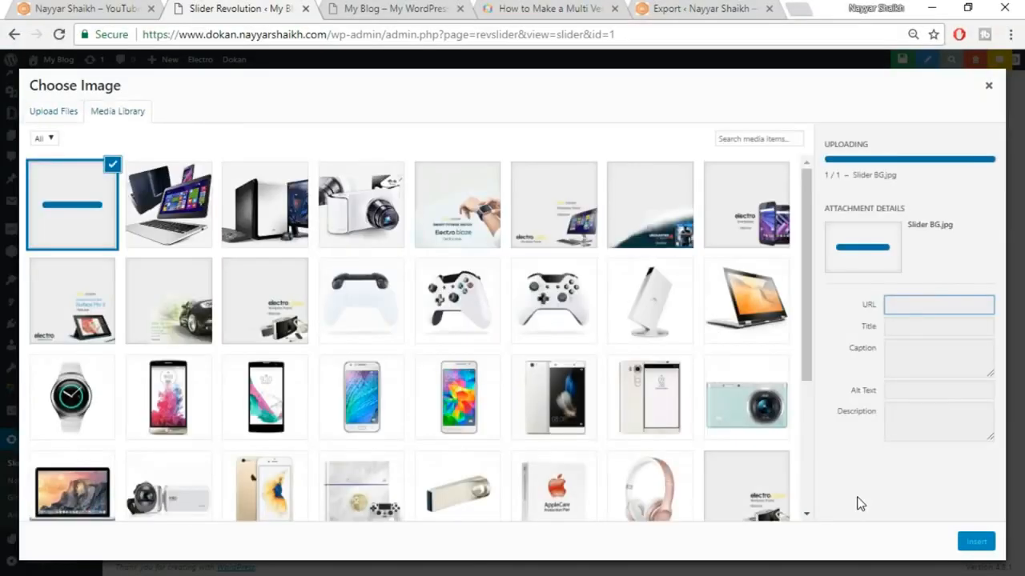
{"action": "left_click", "coordinate": [976, 542]}
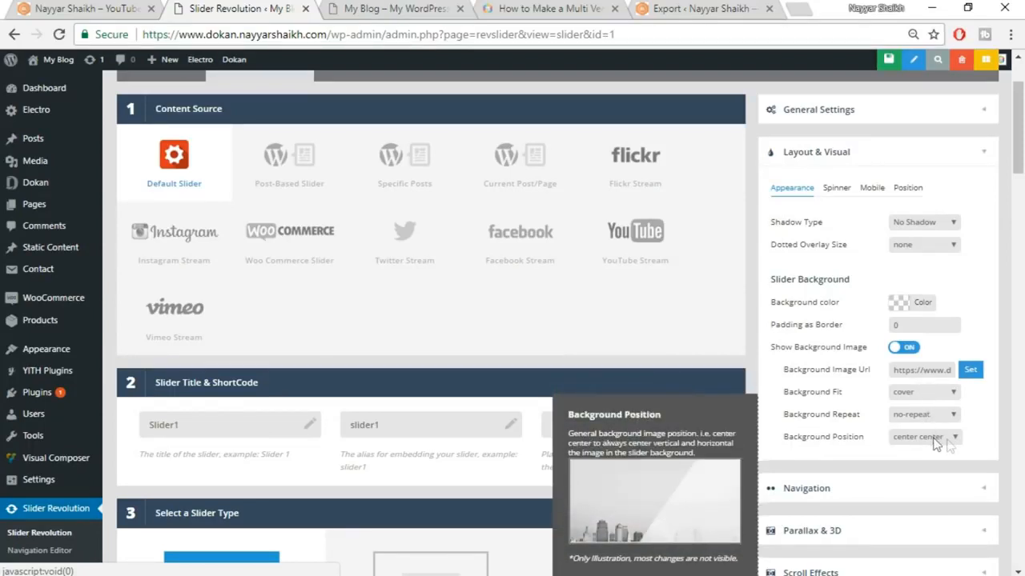
Step: Turn on navigation arrows and bullets for Slider1 and save the slider settings
{"action": "left_click", "coordinate": [984, 153]}
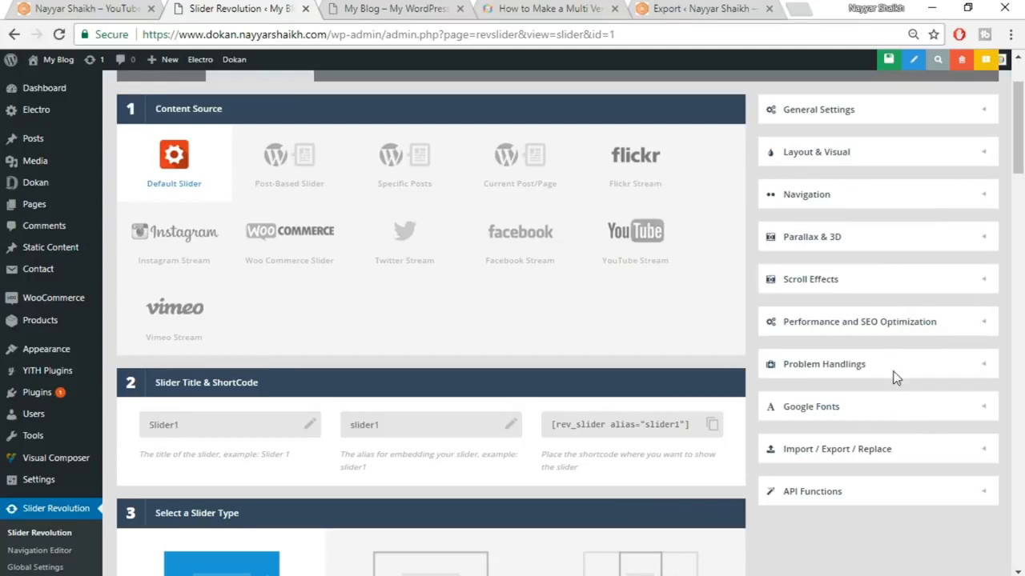
{"action": "left_click", "coordinate": [882, 195]}
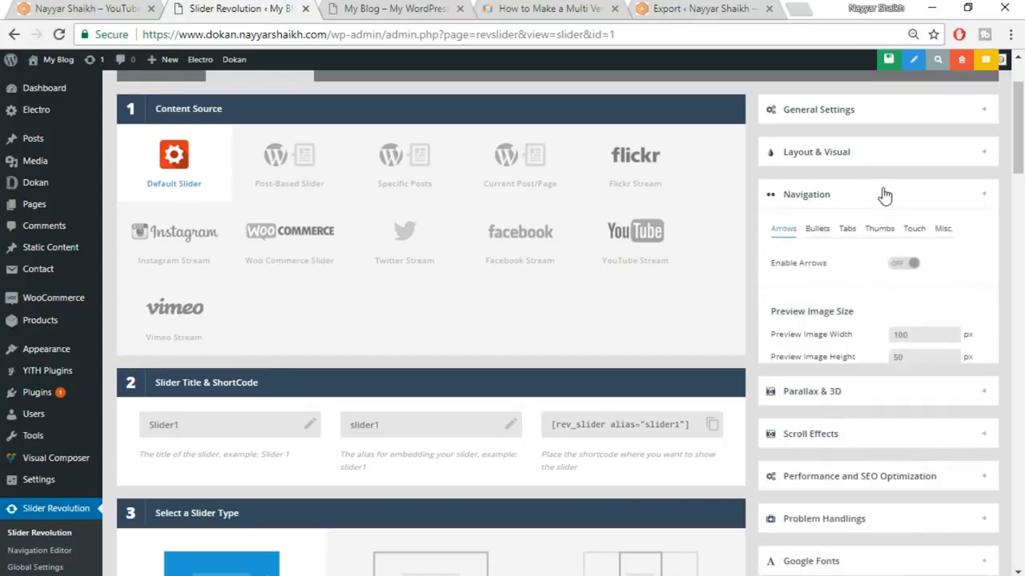
{"action": "left_click", "coordinate": [908, 264]}
{"action": "left_click", "coordinate": [816, 232]}
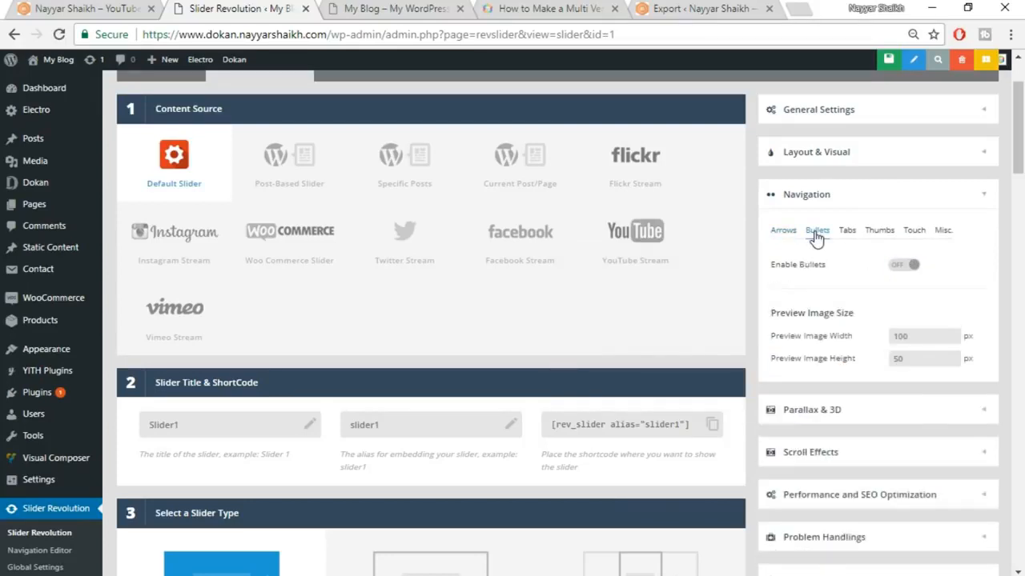
{"action": "left_click", "coordinate": [906, 266]}
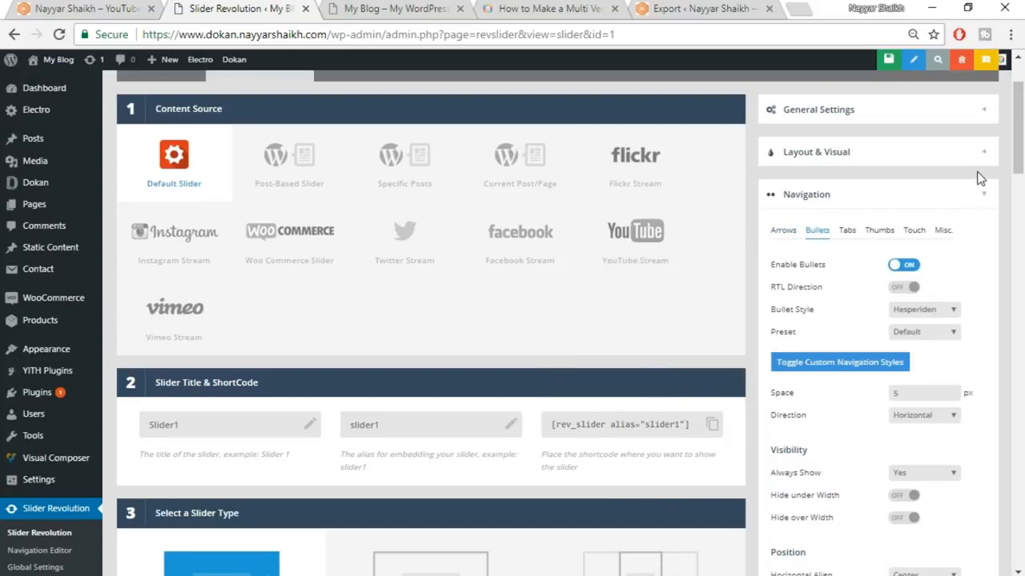
{"action": "left_click", "coordinate": [982, 201]}
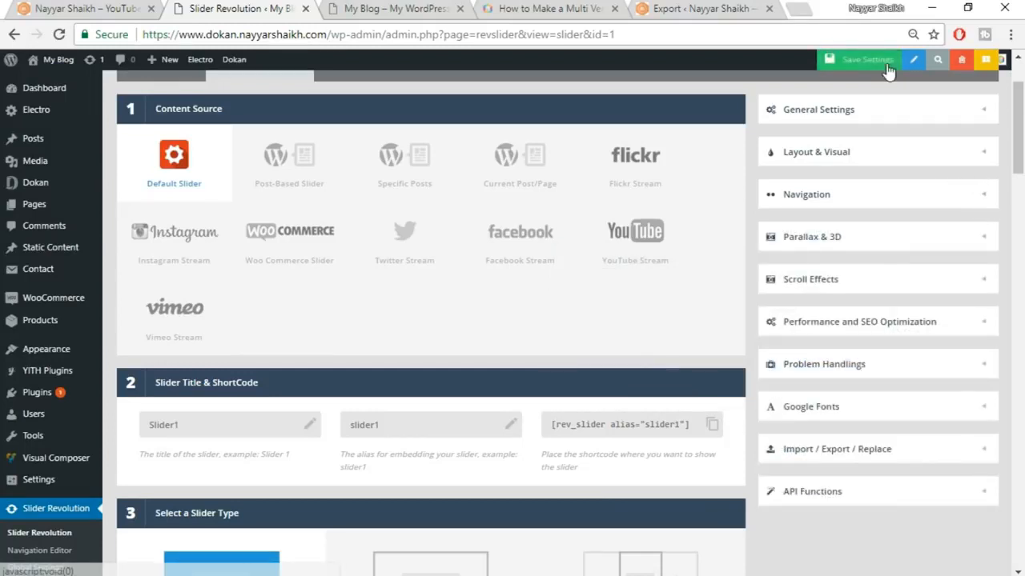
{"action": "left_click", "coordinate": [860, 64]}
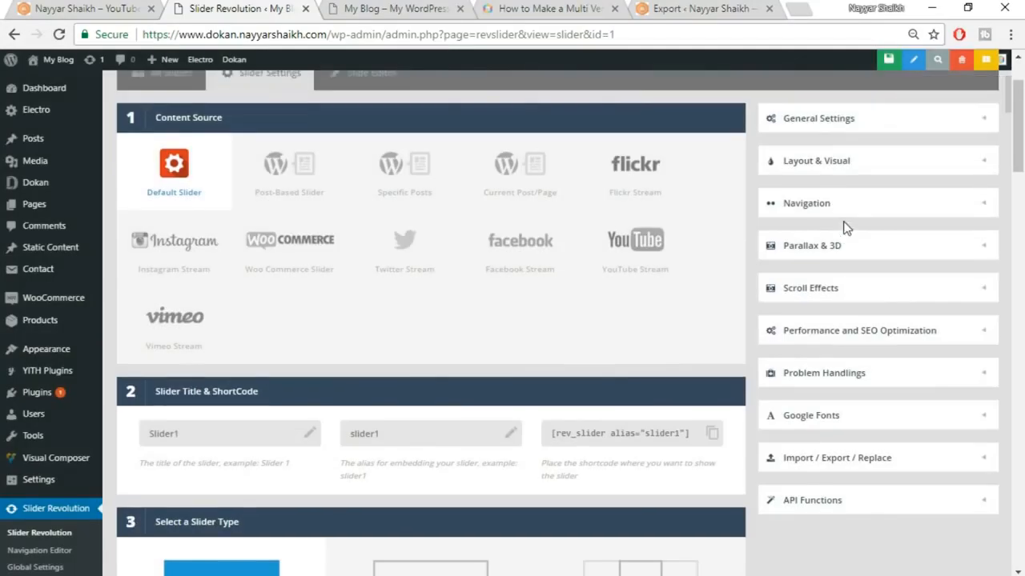
{"action": "scroll", "coordinate": [483, 233], "scroll_direction": "up", "scroll_amount": 2}
{"action": "left_click", "coordinate": [377, 178]}
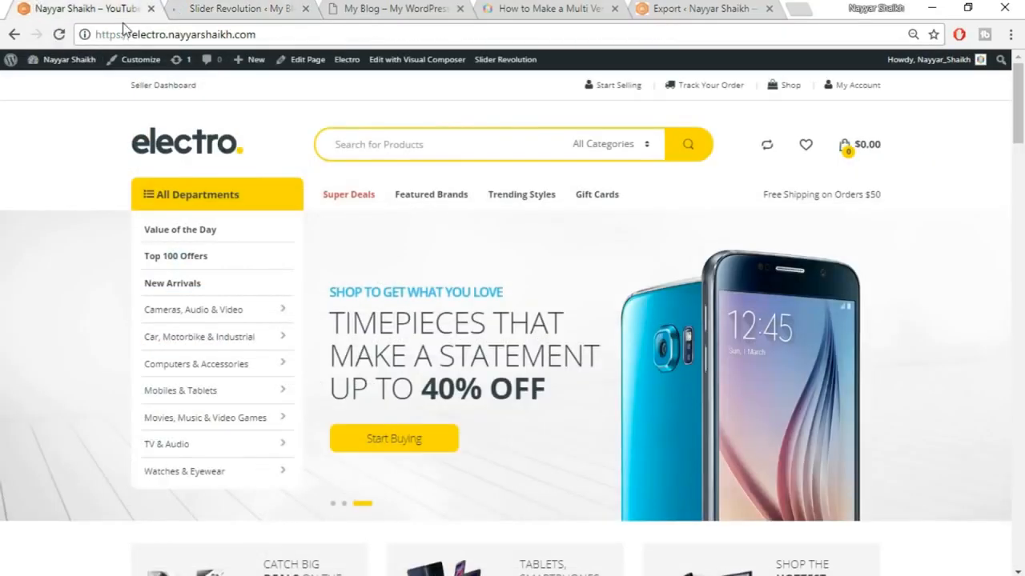
Step: Check the storefront's smartwatch slide, then return to the empty slide canvas in the editor
{"action": "left_click", "coordinate": [334, 505]}
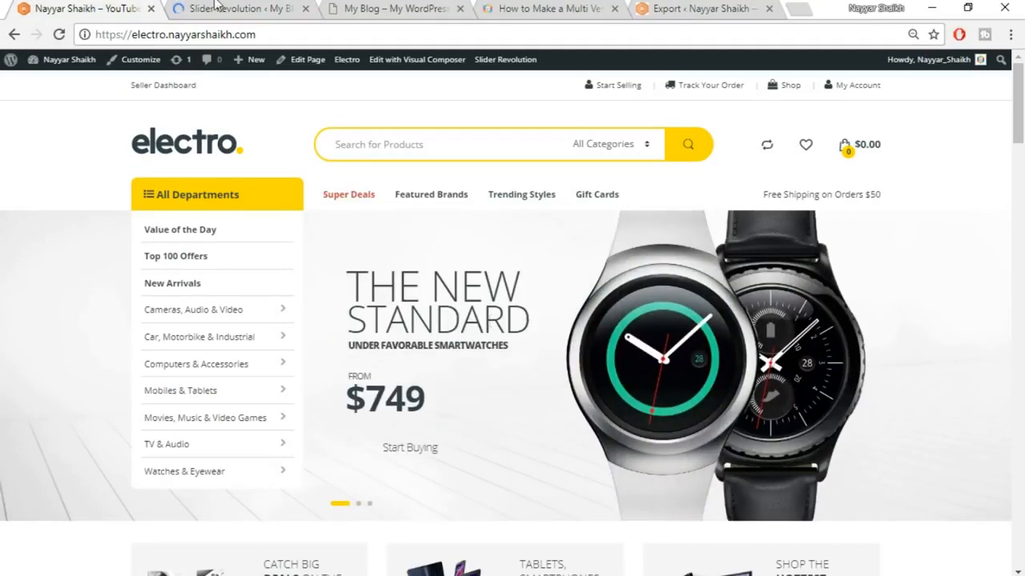
{"action": "left_click", "coordinate": [216, 7]}
{"action": "scroll", "coordinate": [651, 192], "scroll_direction": "down", "scroll_amount": 3}
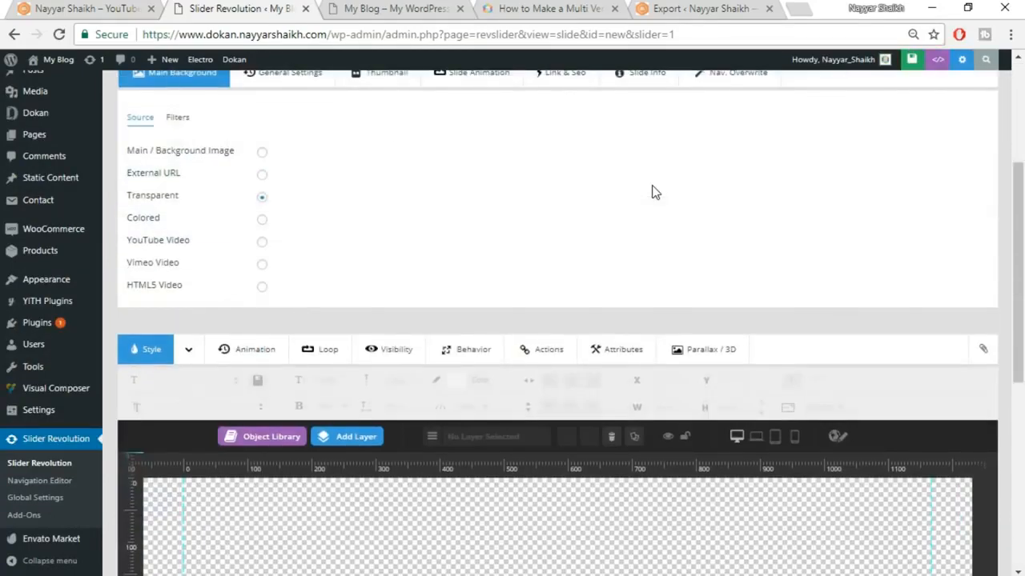
{"action": "scroll", "coordinate": [652, 192], "scroll_direction": "down", "scroll_amount": 3}
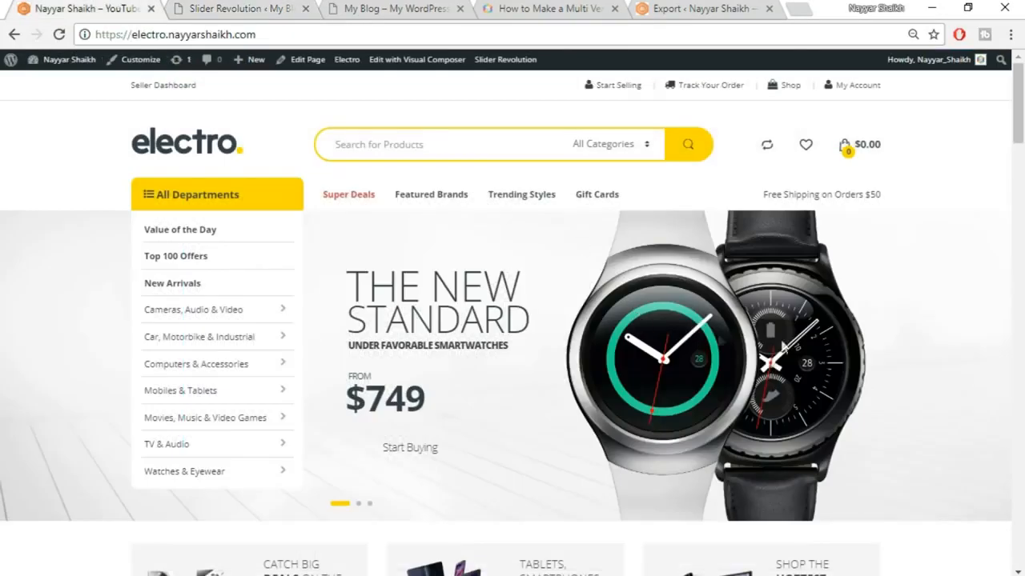
{"action": "left_click", "coordinate": [235, 6]}
Step: Upload Slider Img 1 and insert it into the slide as an image layer
{"action": "mouse_move", "coordinate": [359, 176]}
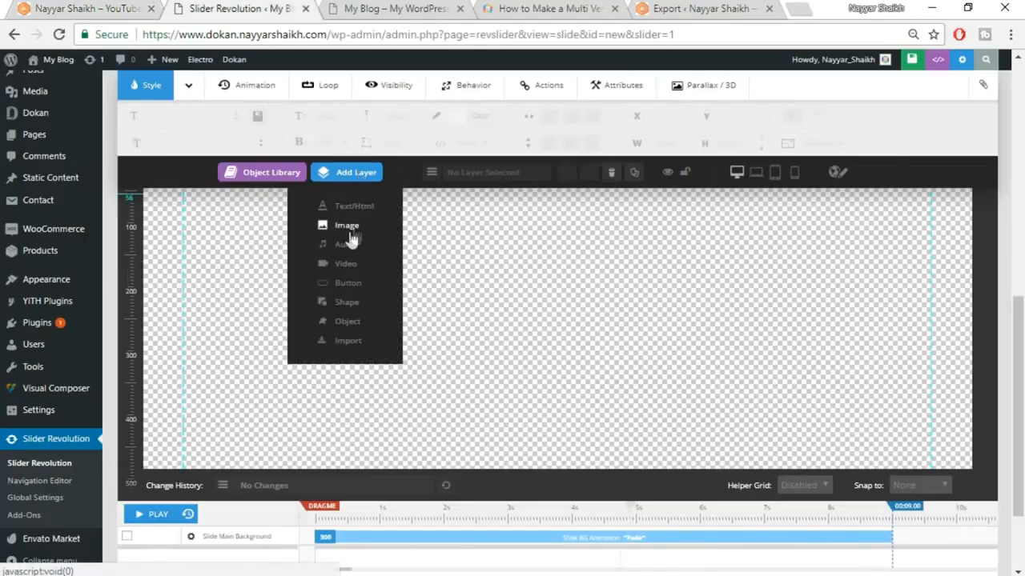
{"action": "left_click", "coordinate": [350, 229]}
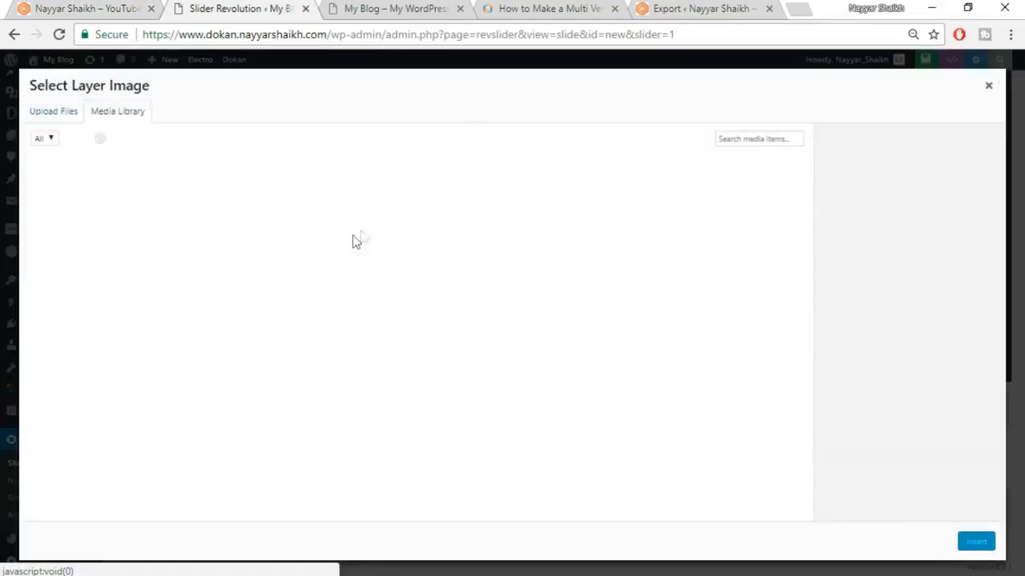
{"action": "left_click", "coordinate": [55, 116]}
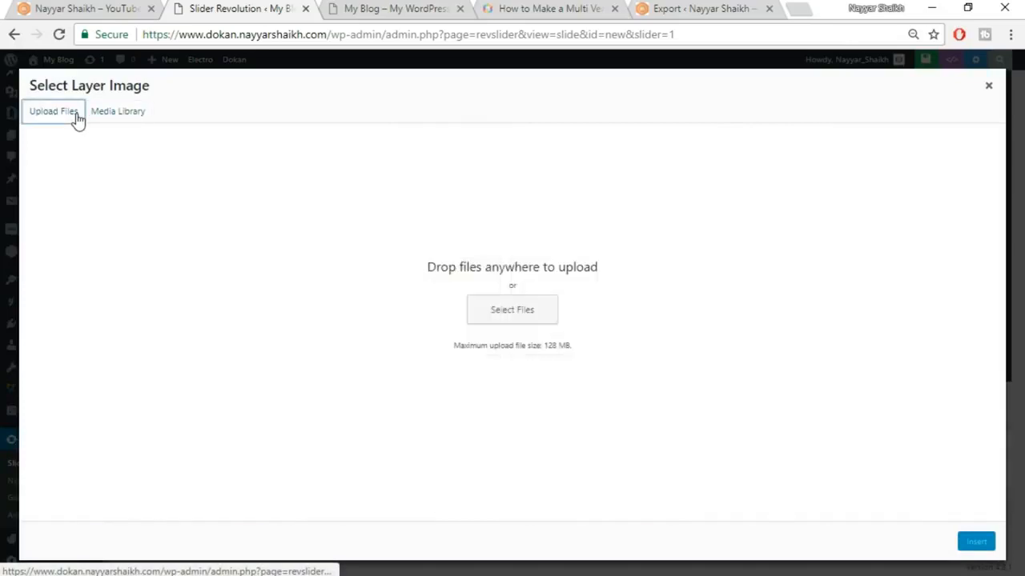
{"action": "left_click", "coordinate": [513, 311]}
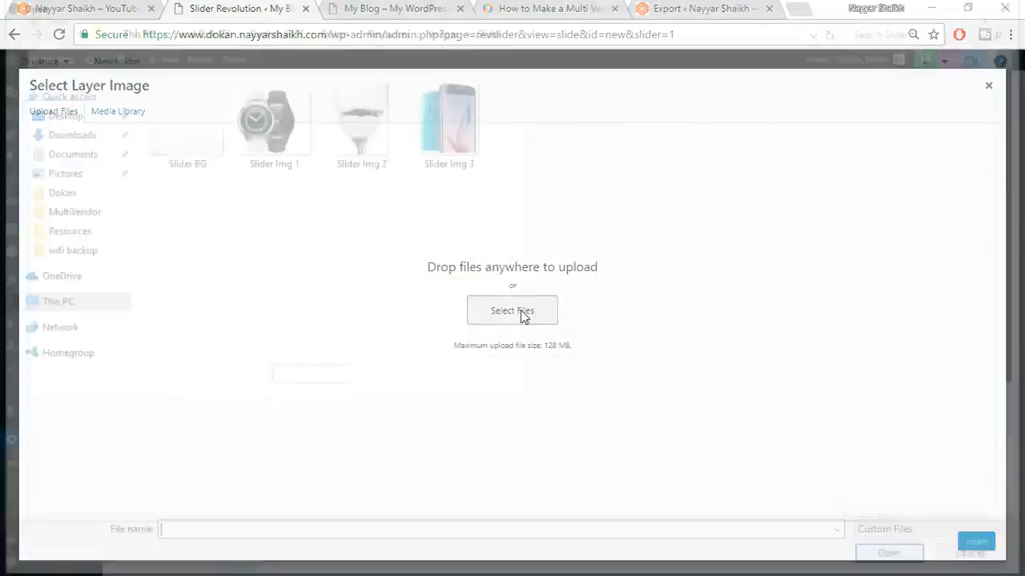
{"action": "left_click", "coordinate": [264, 151]}
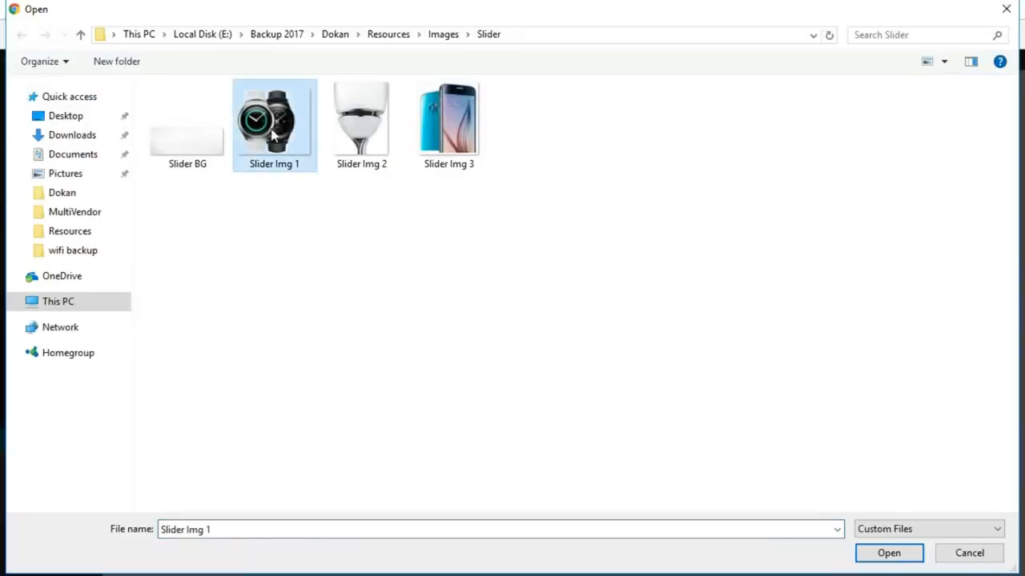
{"action": "left_click", "coordinate": [892, 555]}
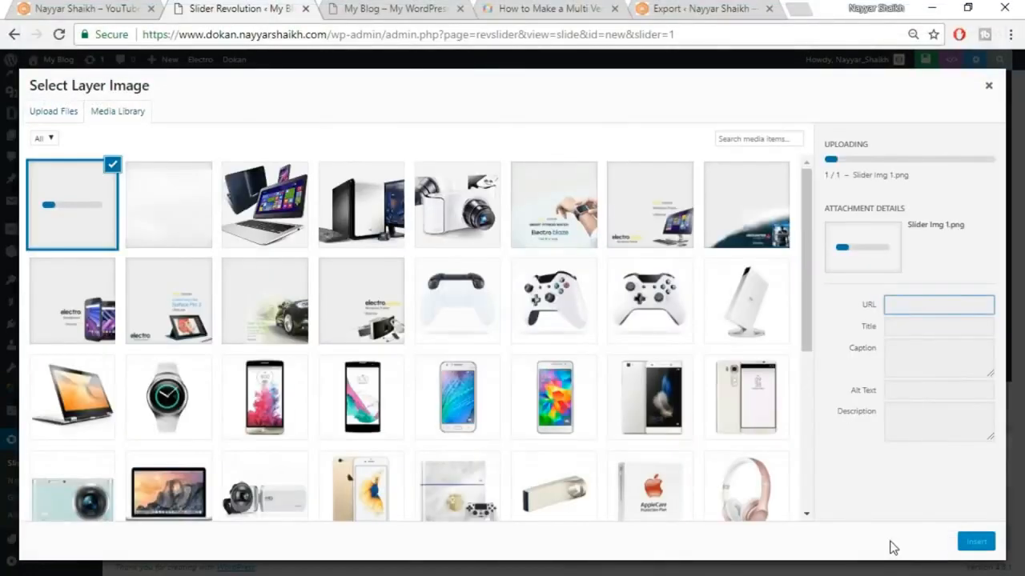
{"action": "left_click", "coordinate": [975, 544]}
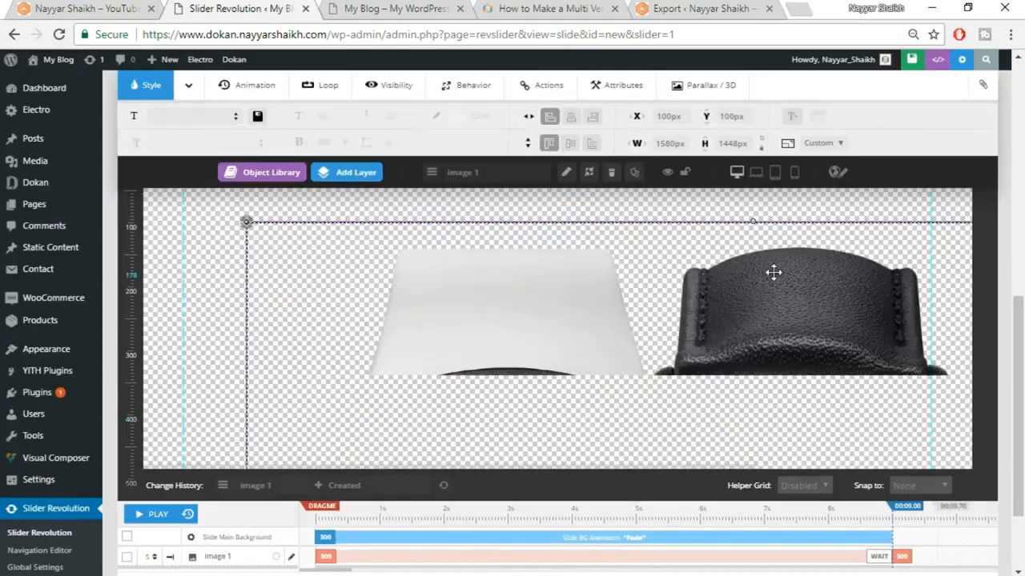
Step: Move the smartwatch image layer up and left to about X 90px, Y 85px
{"action": "mouse_move", "coordinate": [755, 308]}
{"action": "left_mouse_down"}
{"action": "mouse_move", "coordinate": [723, 255]}
{"action": "mouse_move", "coordinate": [747, 300]}
{"action": "left_mouse_up"}
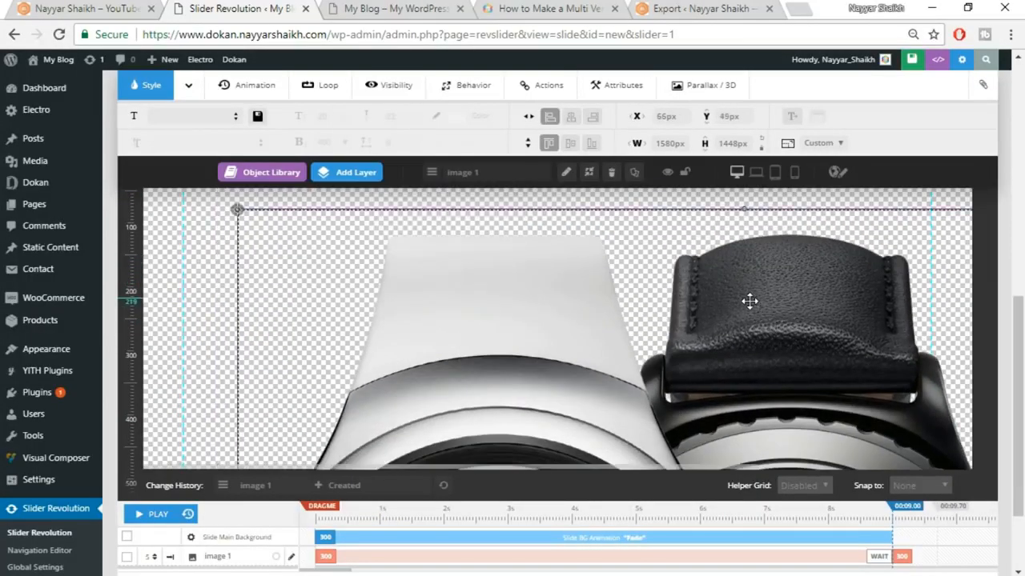
{"action": "left_click", "coordinate": [741, 218]}
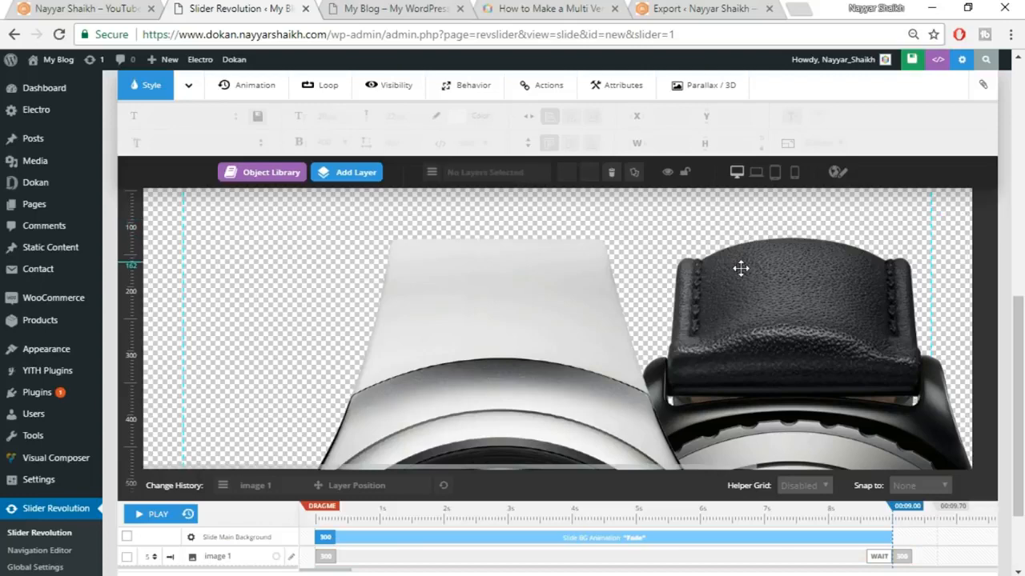
{"action": "left_click", "coordinate": [722, 289]}
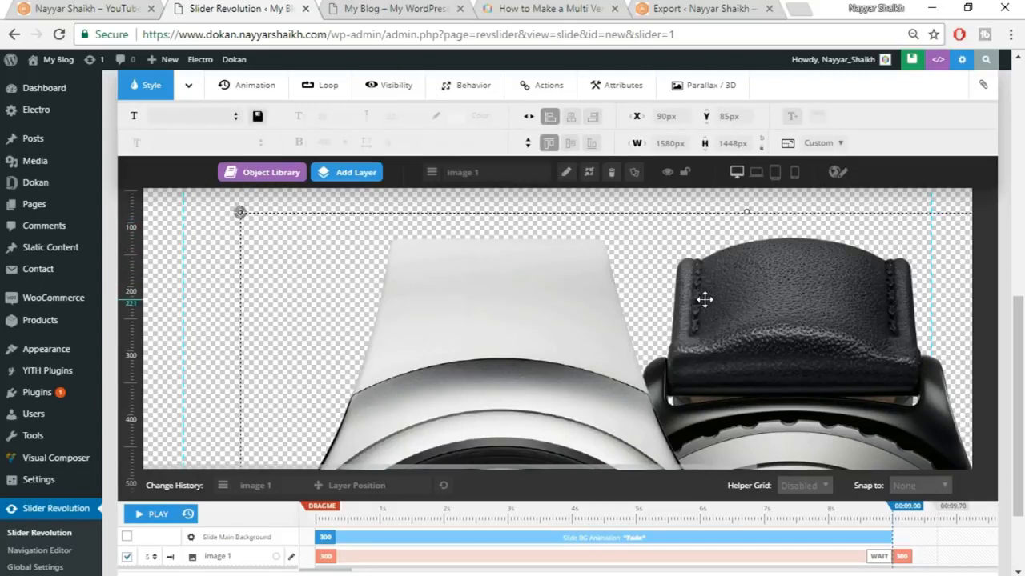
{"action": "scroll", "coordinate": [924, 282], "scroll_direction": "up", "scroll_amount": 1}
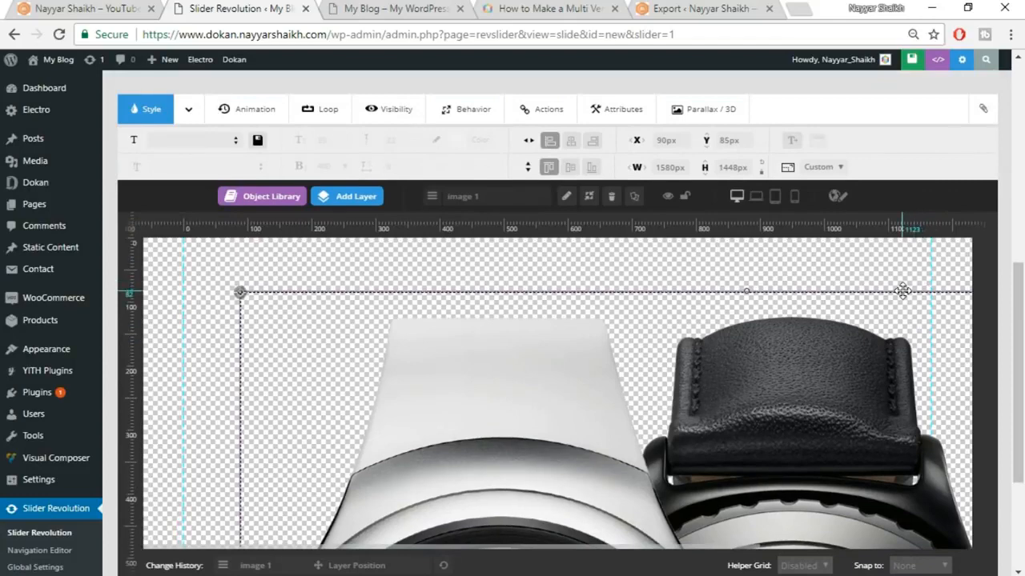
{"action": "scroll", "coordinate": [880, 292], "scroll_direction": "down", "scroll_amount": 1}
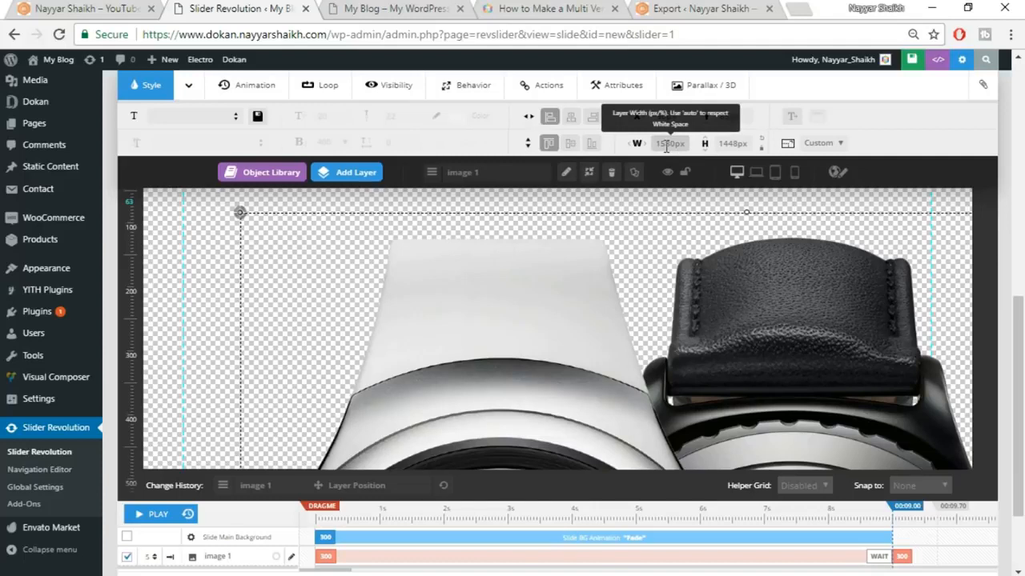
Step: Resize the smartwatch layer to 500 px high and move it right to X 705px, Y -11px
{"action": "left_click", "coordinate": [732, 143]}
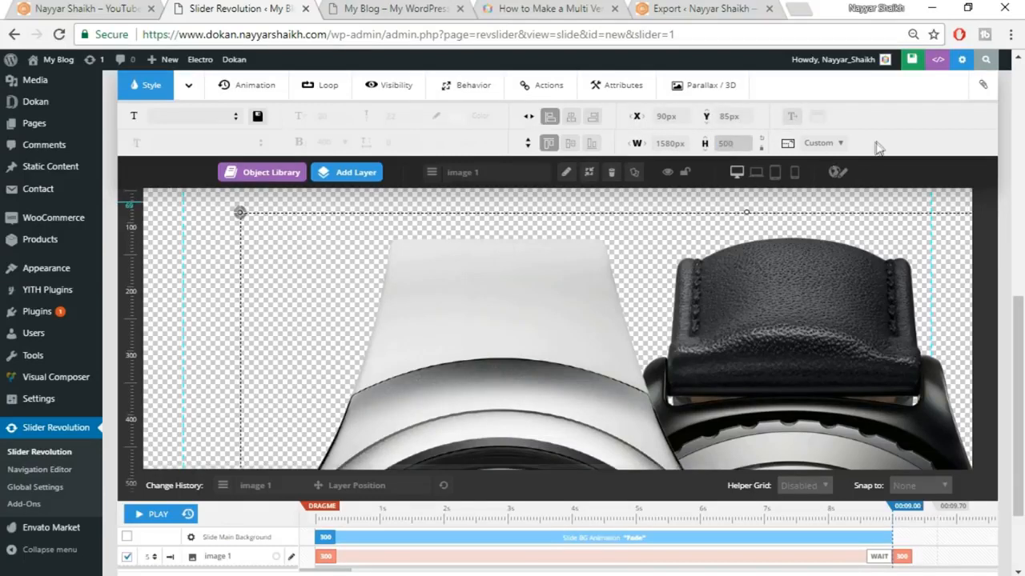
{"action": "key", "text": "Return"}
{"action": "left_click_drag", "start_coordinate": [559, 346], "coordinate": [763, 329]}
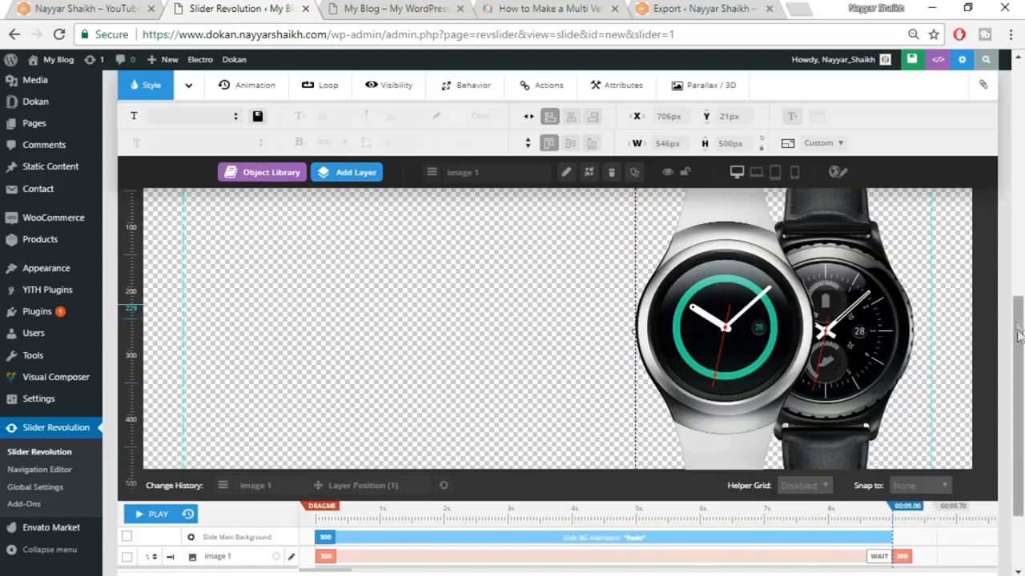
{"action": "left_click_drag", "start_coordinate": [1018, 336], "coordinate": [1018, 310]}
{"action": "left_click_drag", "start_coordinate": [777, 375], "coordinate": [777, 350]}
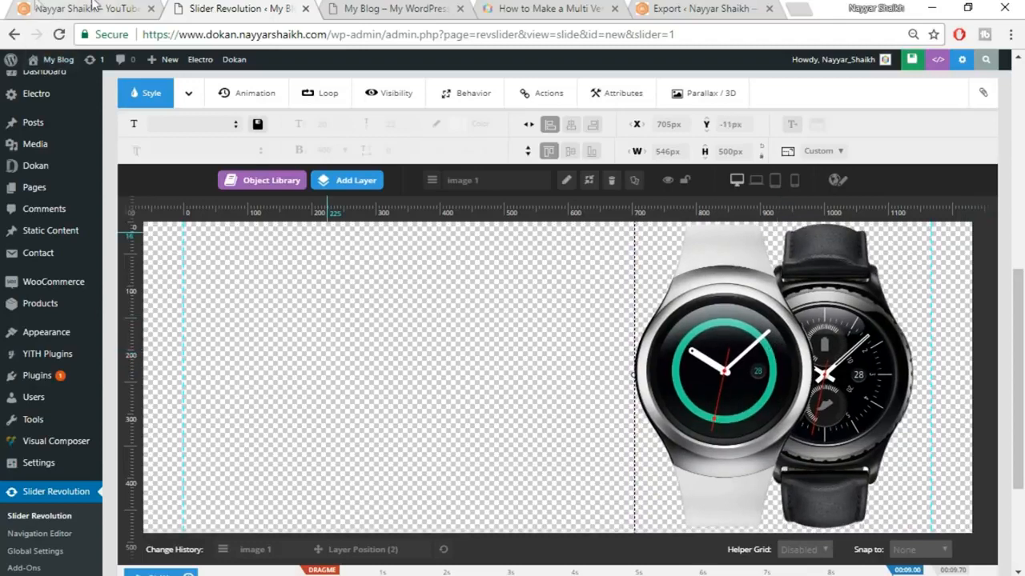
{"action": "left_click", "coordinate": [32, 6]}
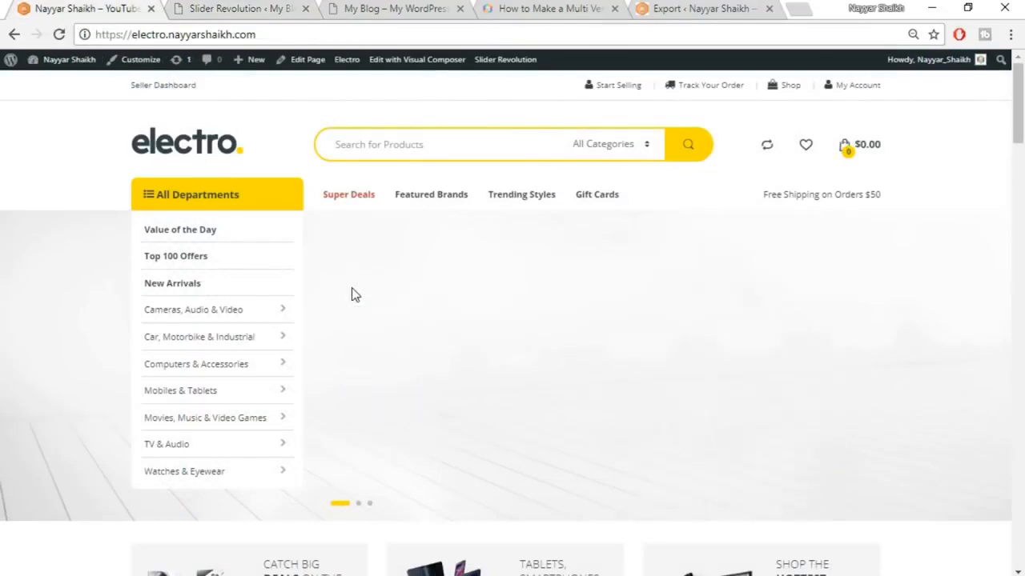
{"action": "left_click", "coordinate": [333, 504]}
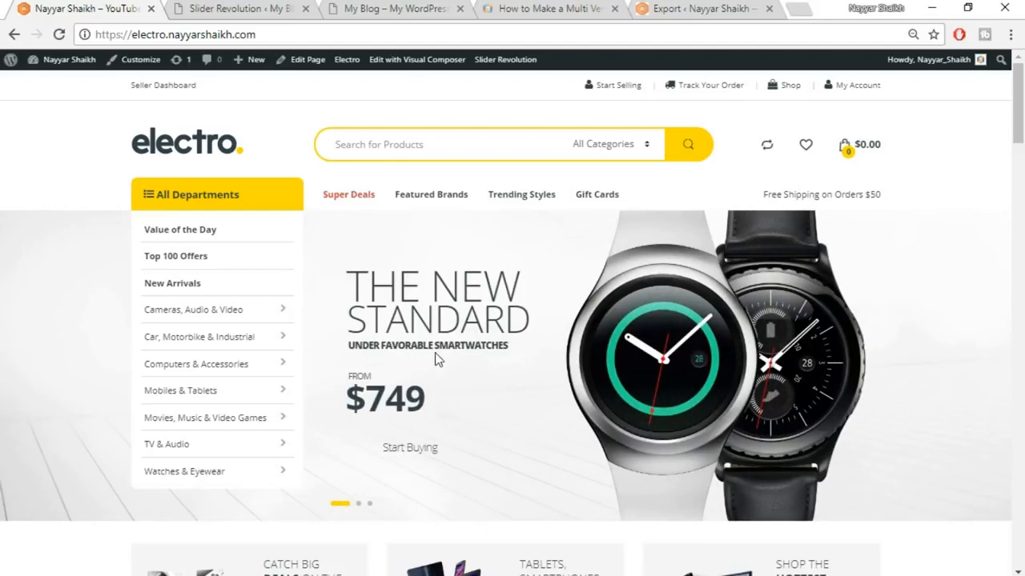
{"action": "left_click", "coordinate": [255, 8]}
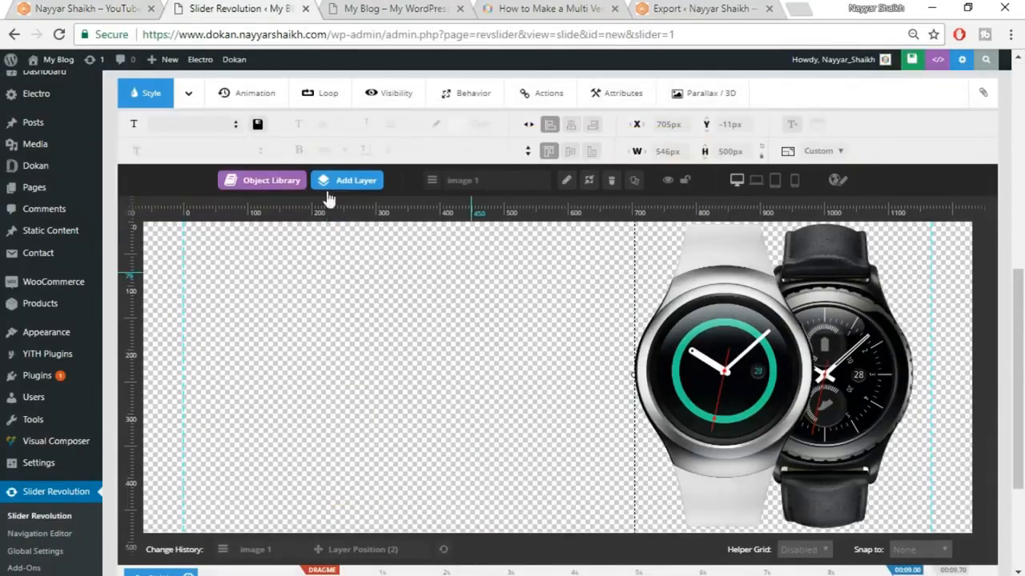
Step: Add a Text/Html layer and change its caption to 'THE NEW'
{"action": "mouse_move", "coordinate": [336, 183]}
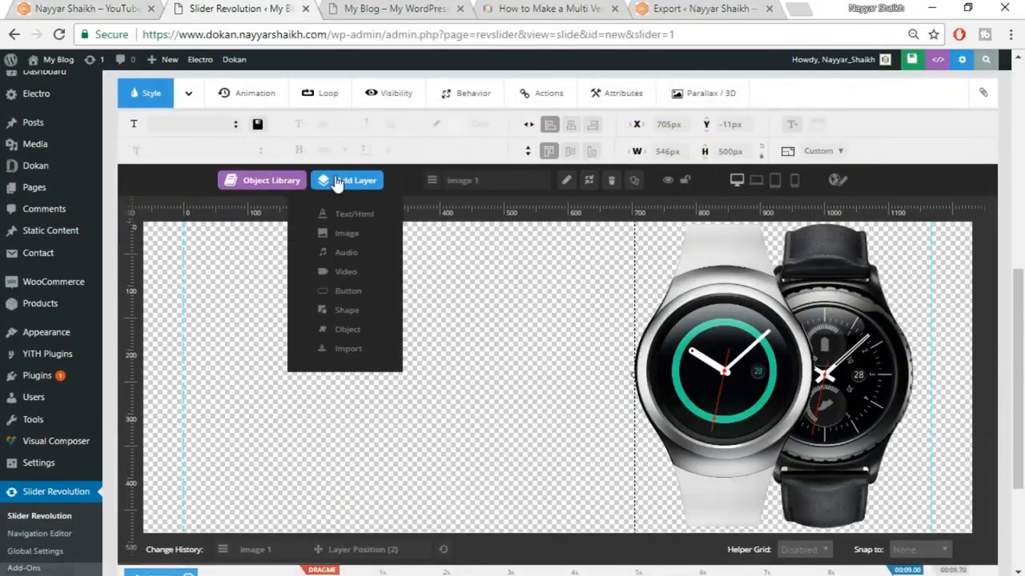
{"action": "left_click", "coordinate": [353, 223]}
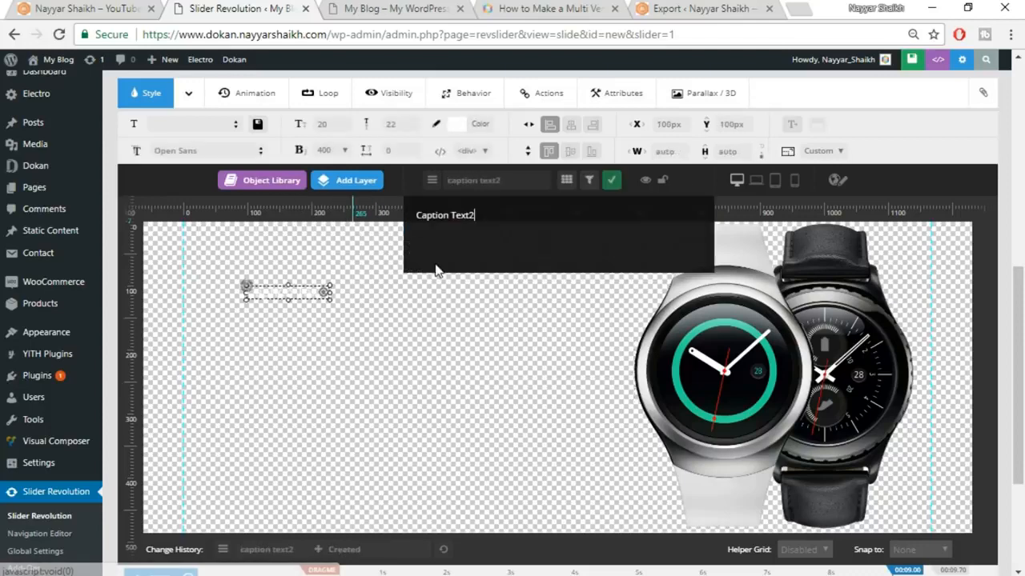
{"action": "triple_click", "coordinate": [496, 225]}
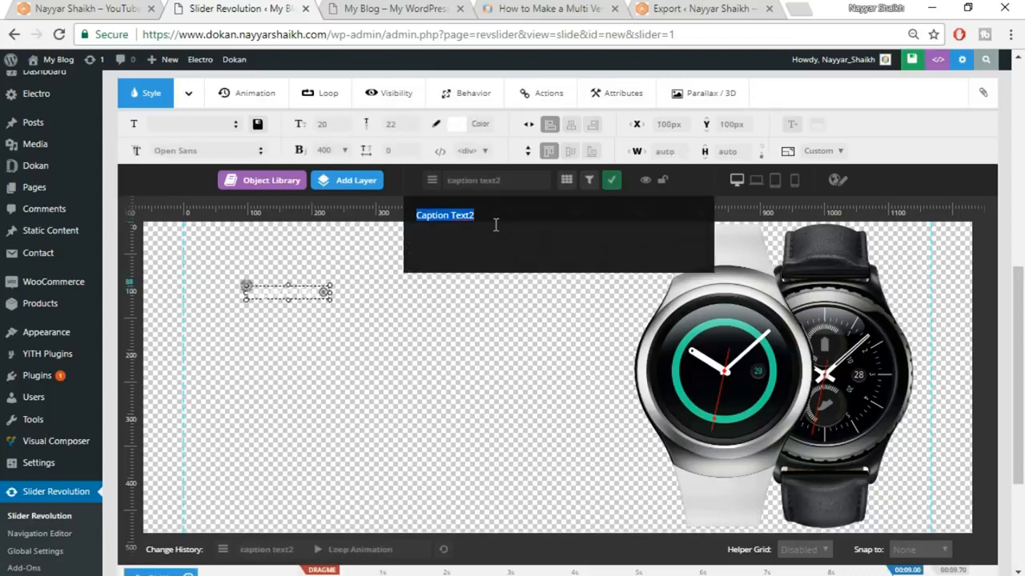
{"action": "type", "text": "THE NEW"}
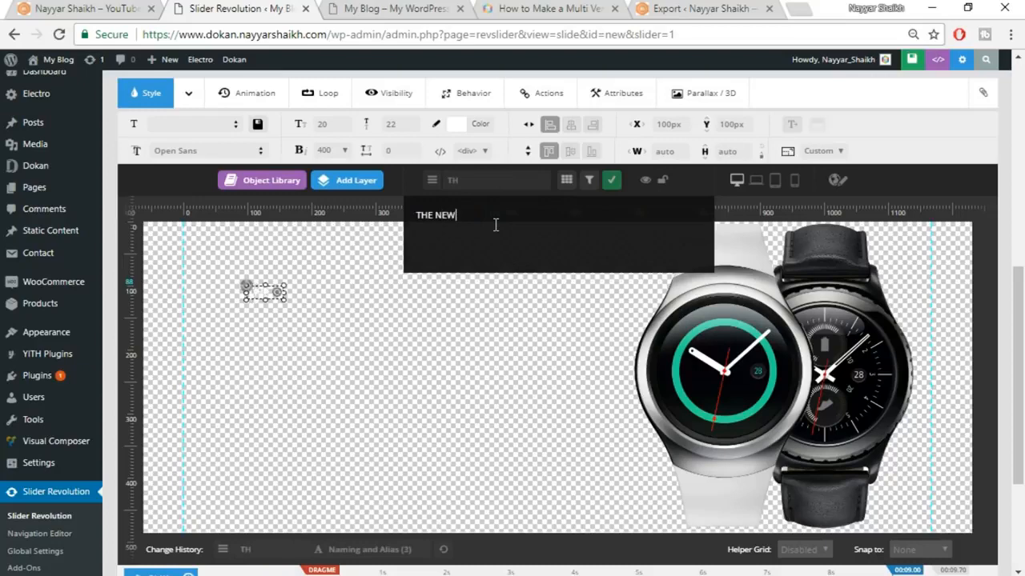
{"action": "left_click", "coordinate": [7, 5]}
{"action": "left_click", "coordinate": [55, 6]}
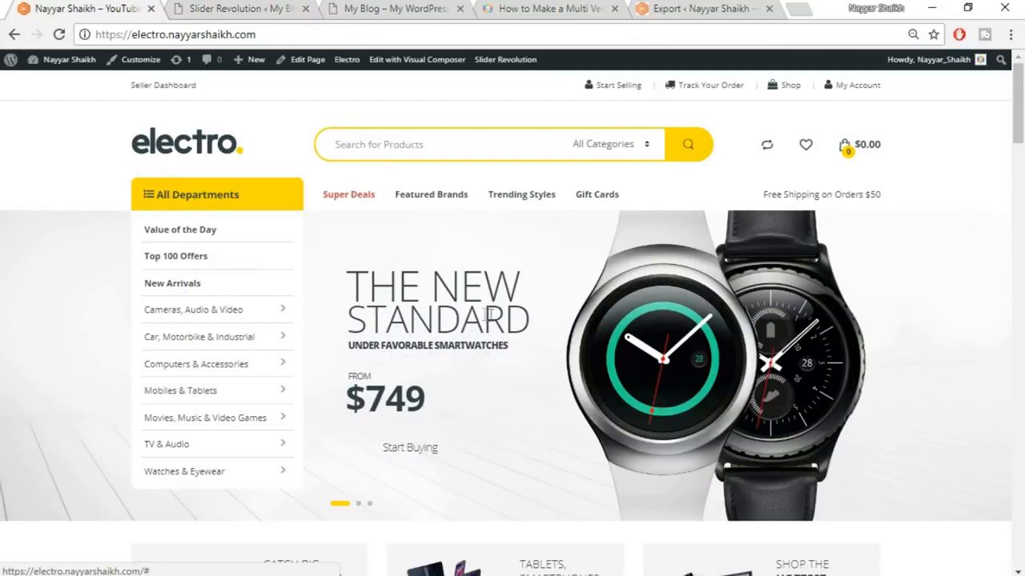
{"action": "left_click", "coordinate": [277, 7]}
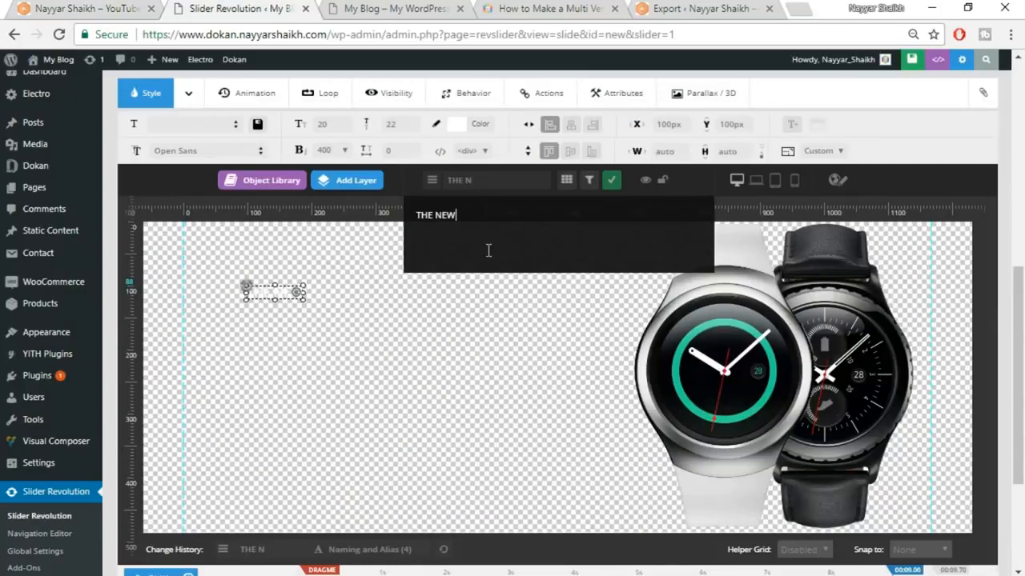
{"action": "left_click", "coordinate": [613, 184]}
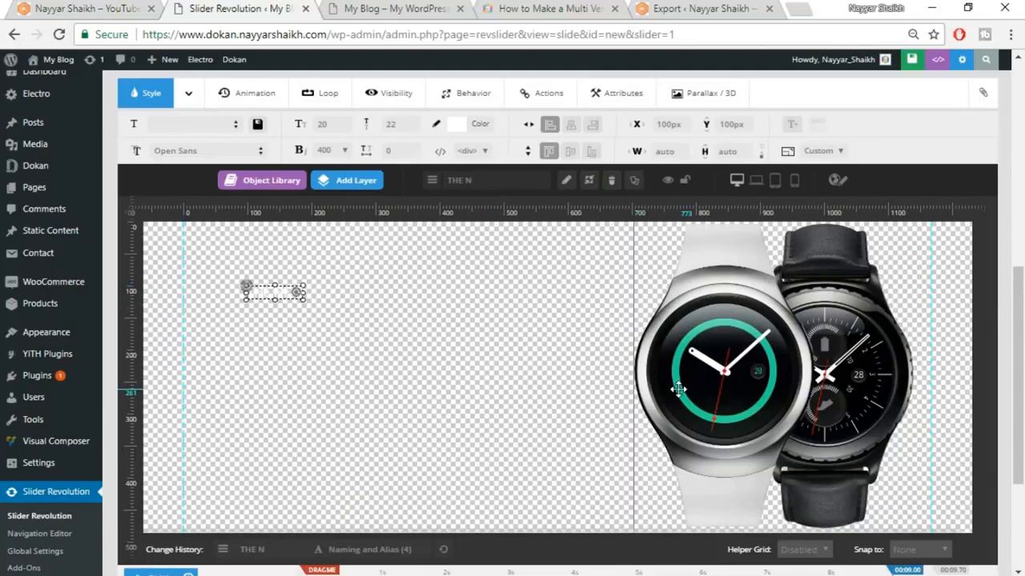
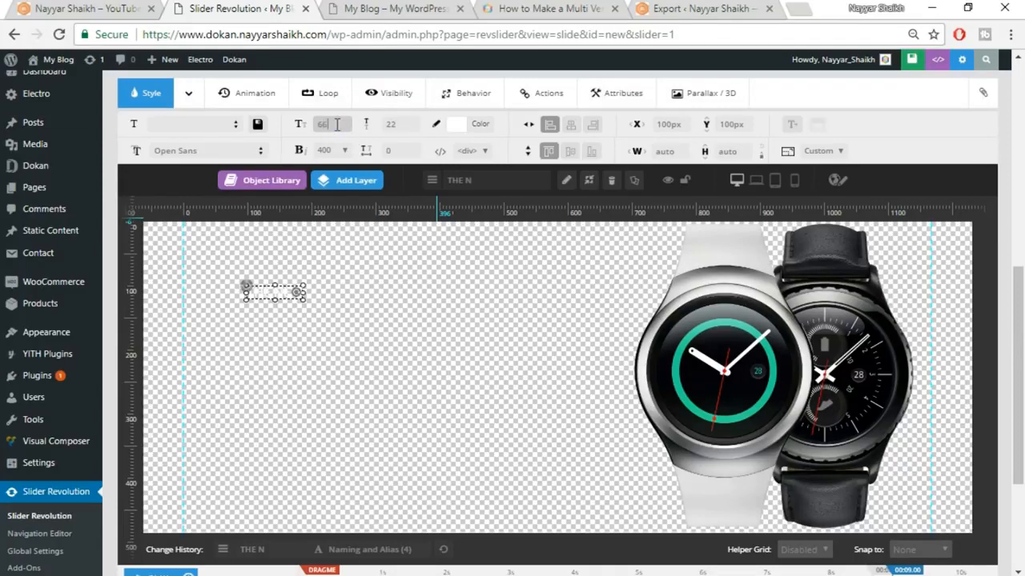
Step: Give THE NEW heading a 66px font size and a light 300 font weight
{"action": "left_click", "coordinate": [395, 126]}
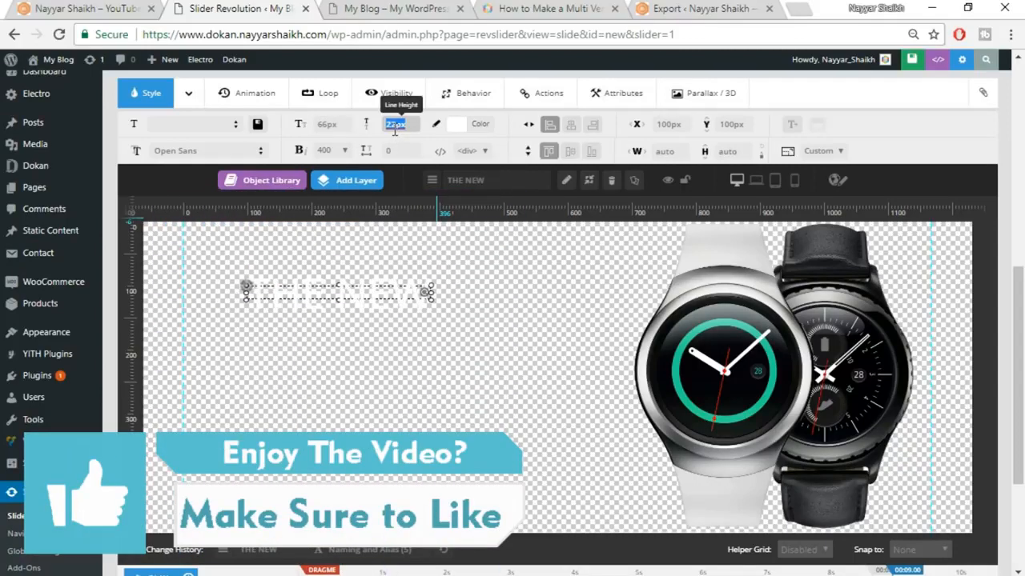
{"action": "left_click", "coordinate": [333, 150]}
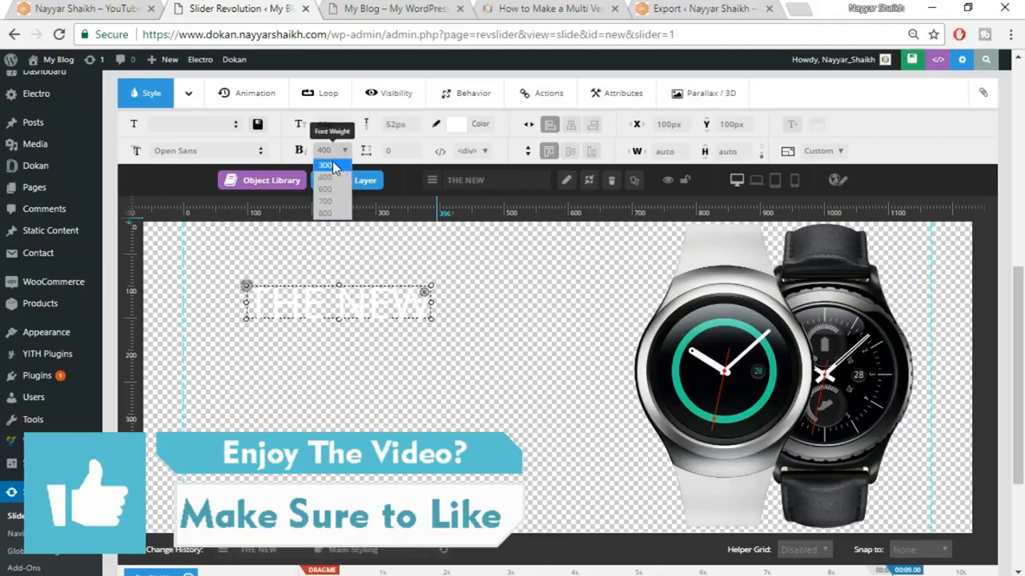
{"action": "left_click", "coordinate": [332, 162]}
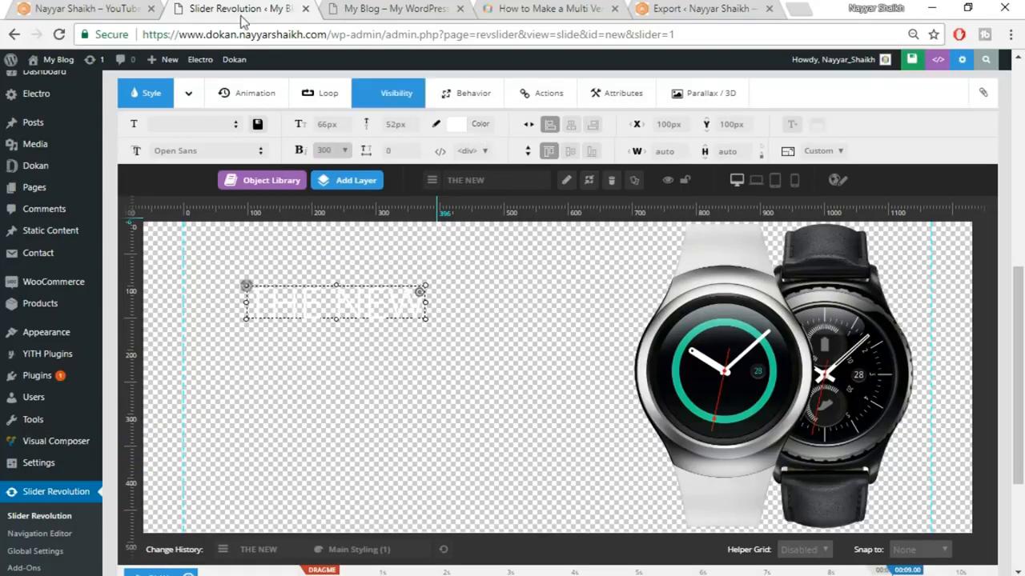
{"action": "left_click", "coordinate": [138, 8]}
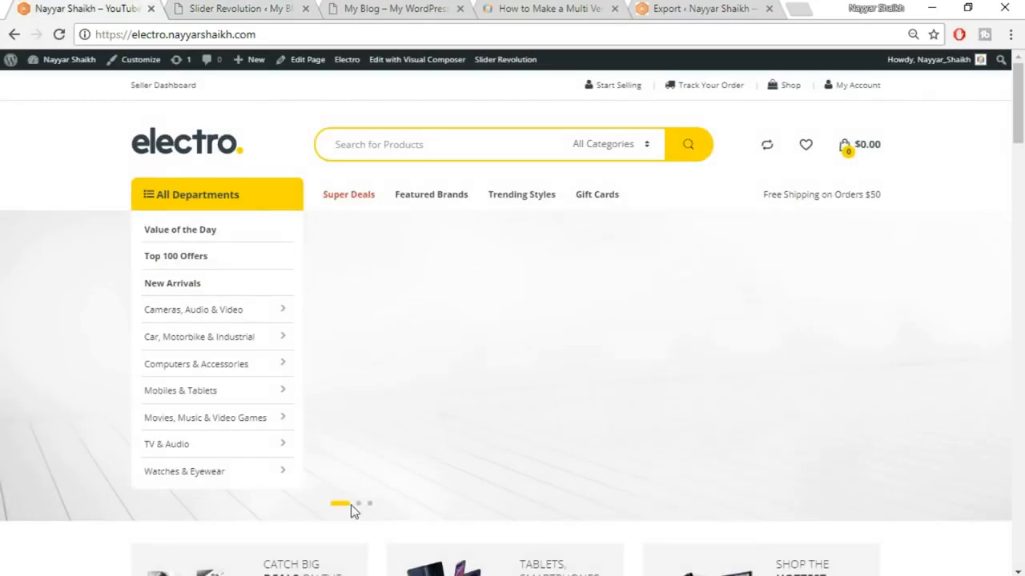
{"action": "left_click", "coordinate": [254, 8]}
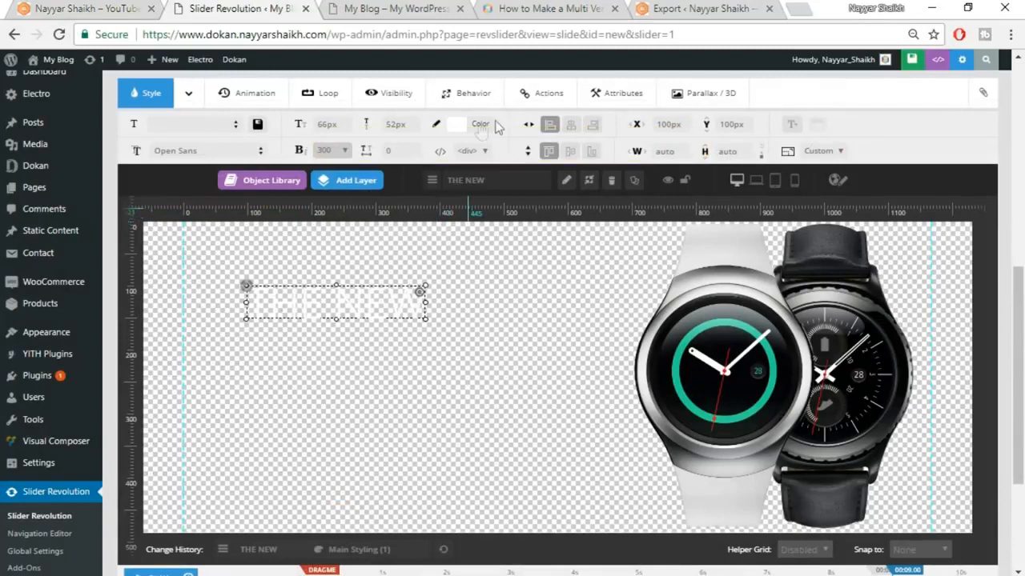
Step: Color THE NEW heading #333248 and move it up and to the right
{"action": "left_click", "coordinate": [478, 132]}
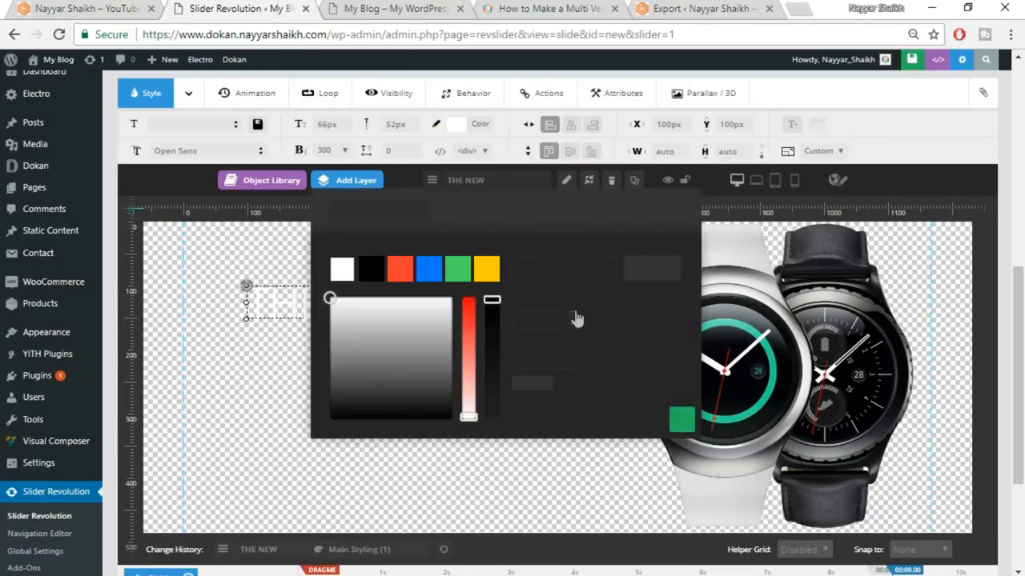
{"action": "left_click_drag", "start_coordinate": [554, 319], "coordinate": [514, 319]}
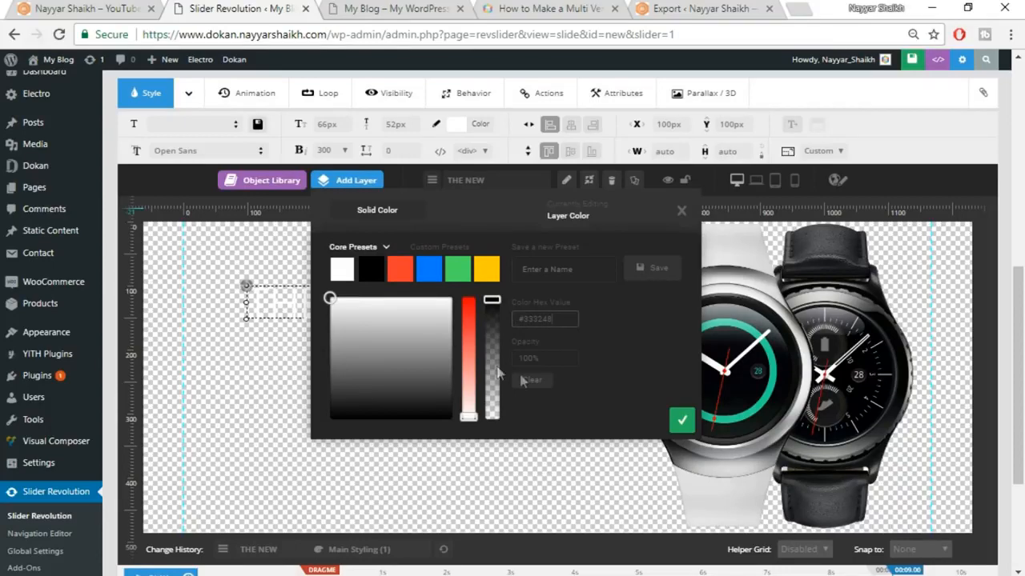
{"action": "left_click", "coordinate": [613, 337]}
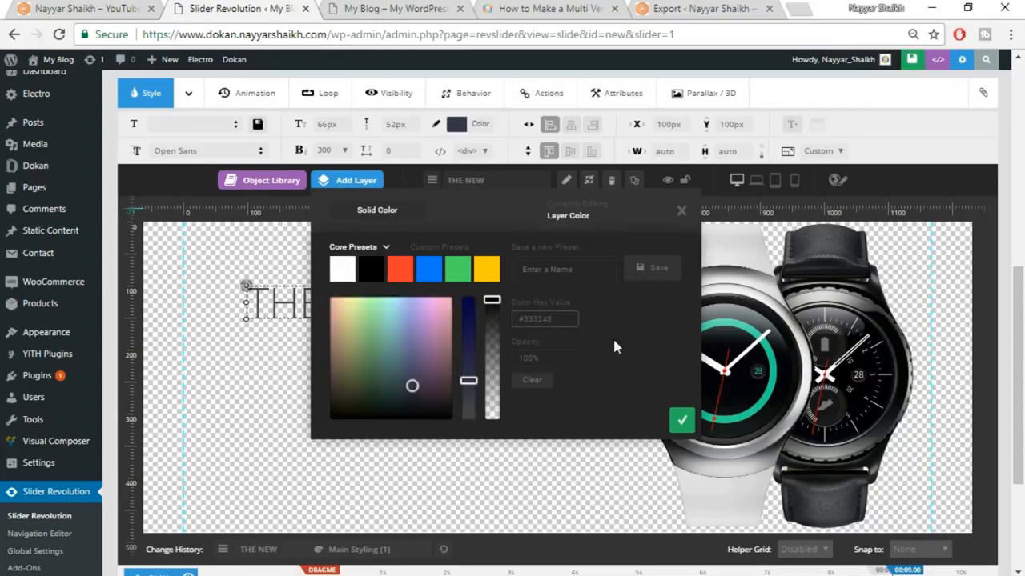
{"action": "left_click", "coordinate": [683, 421]}
{"action": "left_click_drag", "start_coordinate": [367, 301], "coordinate": [439, 269]}
Step: Compare against the storefront watch slide, then place a copy of THE NEW beneath the original
{"action": "left_click", "coordinate": [121, 7]}
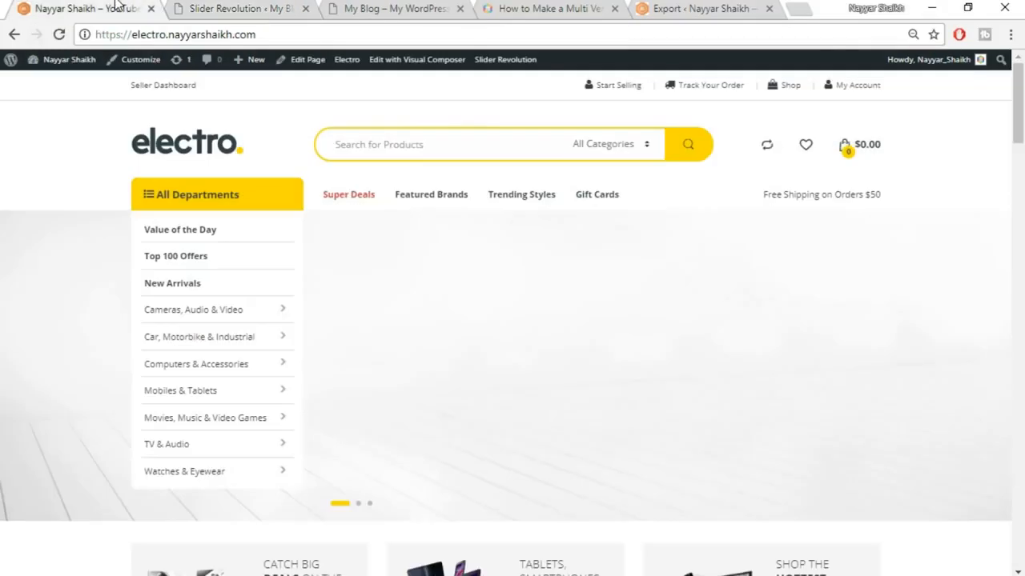
{"action": "left_click", "coordinate": [334, 504]}
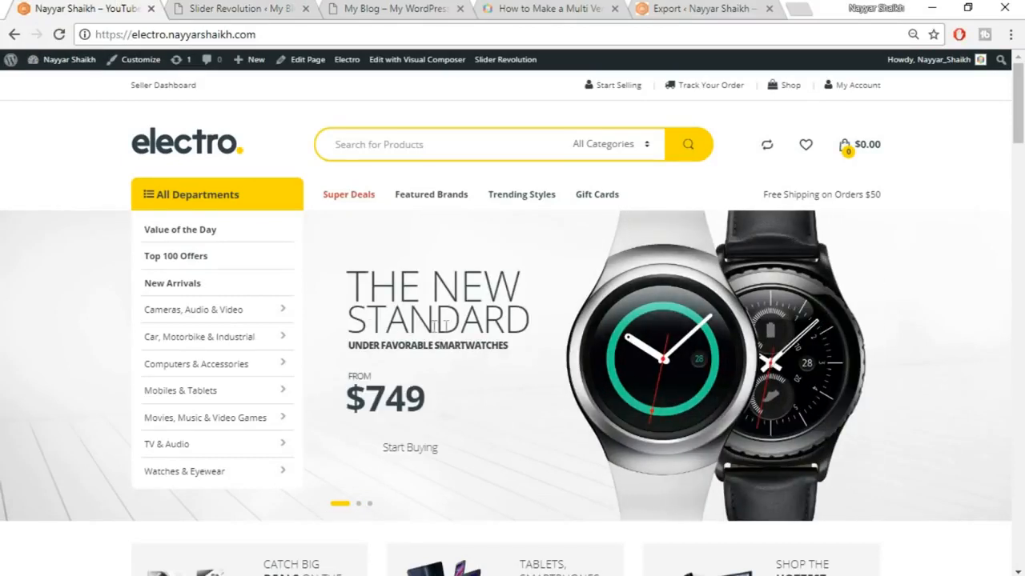
{"action": "left_click", "coordinate": [261, 11]}
{"action": "mouse_move", "coordinate": [346, 183]}
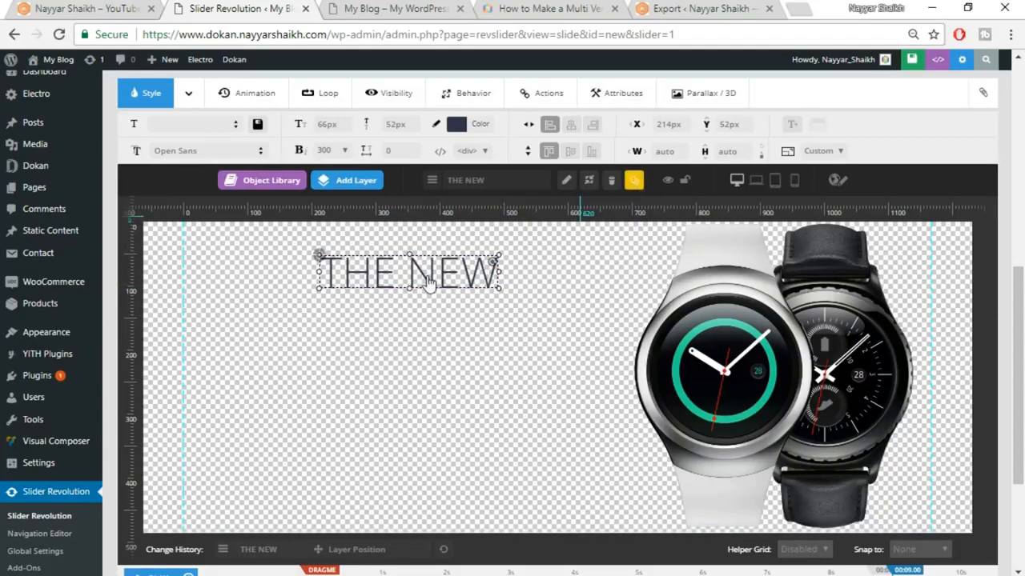
{"action": "left_click_drag", "start_coordinate": [424, 273], "coordinate": [419, 305]}
Step: Change the copied heading's text to 'STANDARD'
{"action": "double_click", "coordinate": [423, 307]}
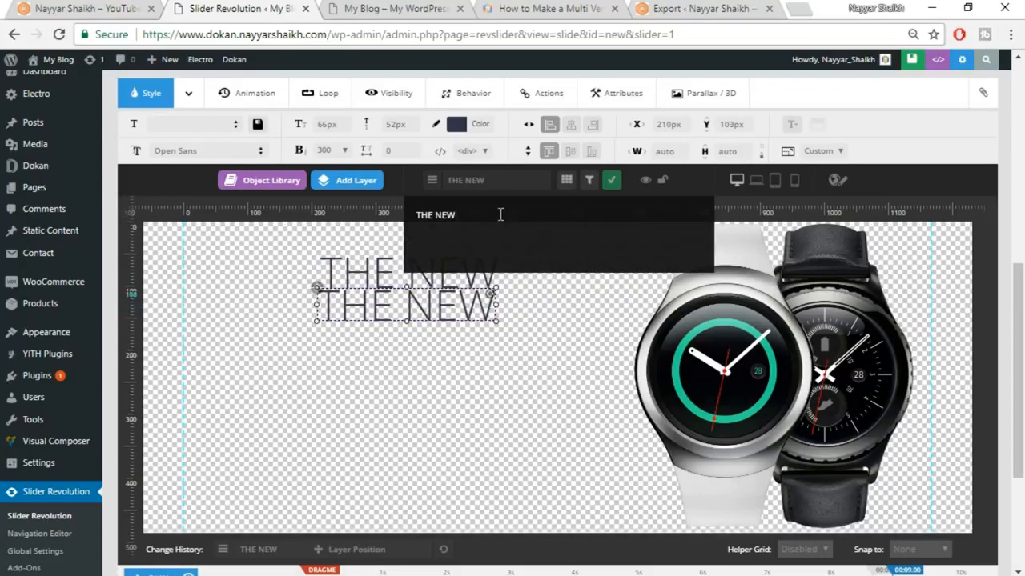
{"action": "left_click_drag", "start_coordinate": [499, 215], "coordinate": [410, 214]}
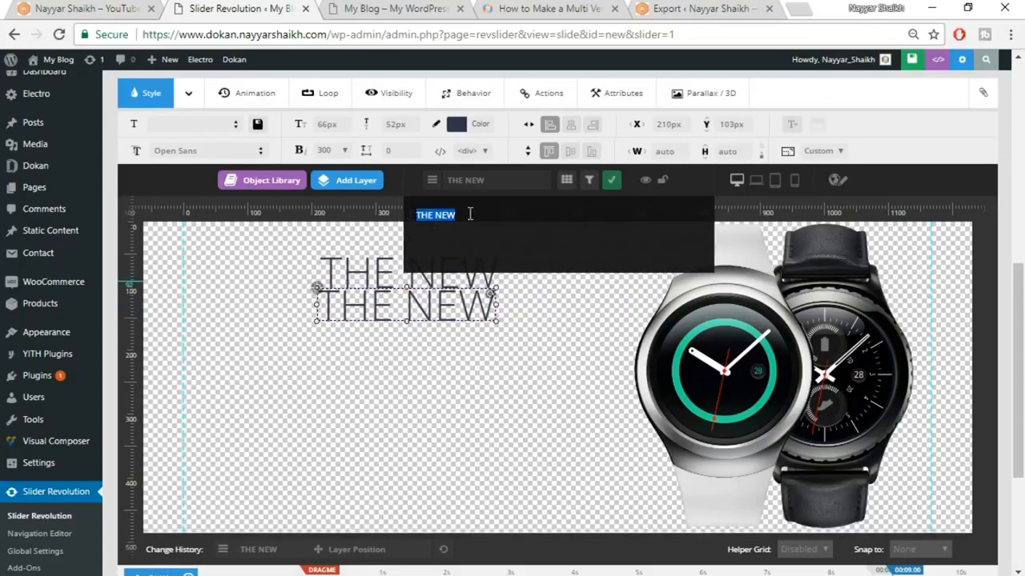
{"action": "type", "text": "sTANDARD"}
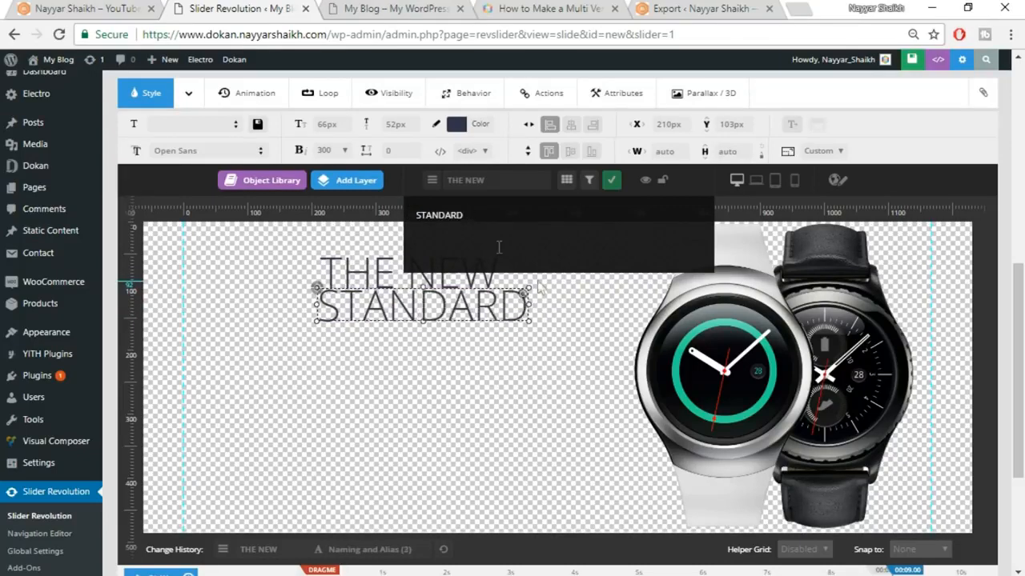
{"action": "left_click", "coordinate": [502, 347]}
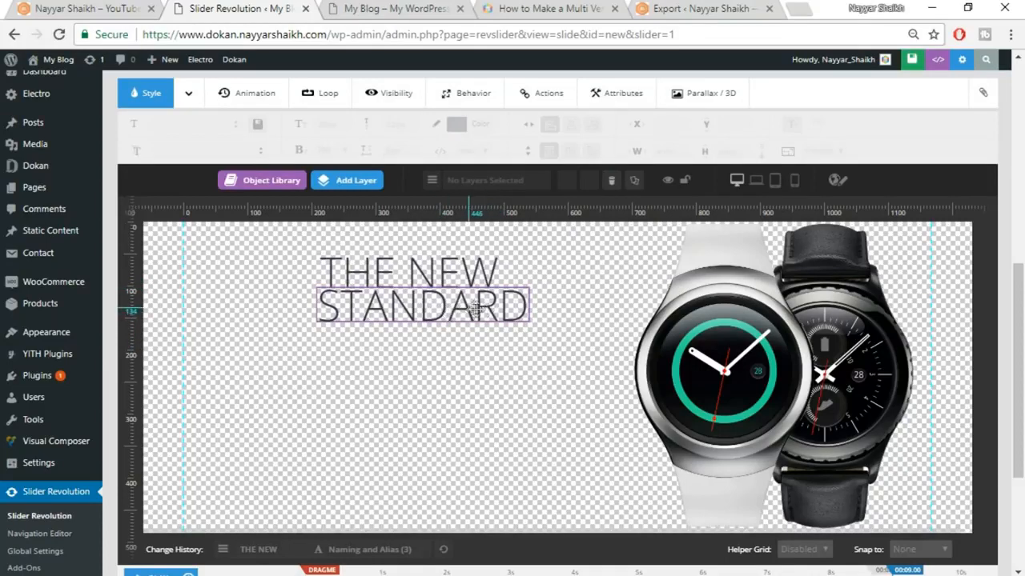
Step: Set STANDARD to 55px, align it under THE NEW, and compare with the live slider
{"action": "left_click_drag", "start_coordinate": [474, 310], "coordinate": [477, 313]}
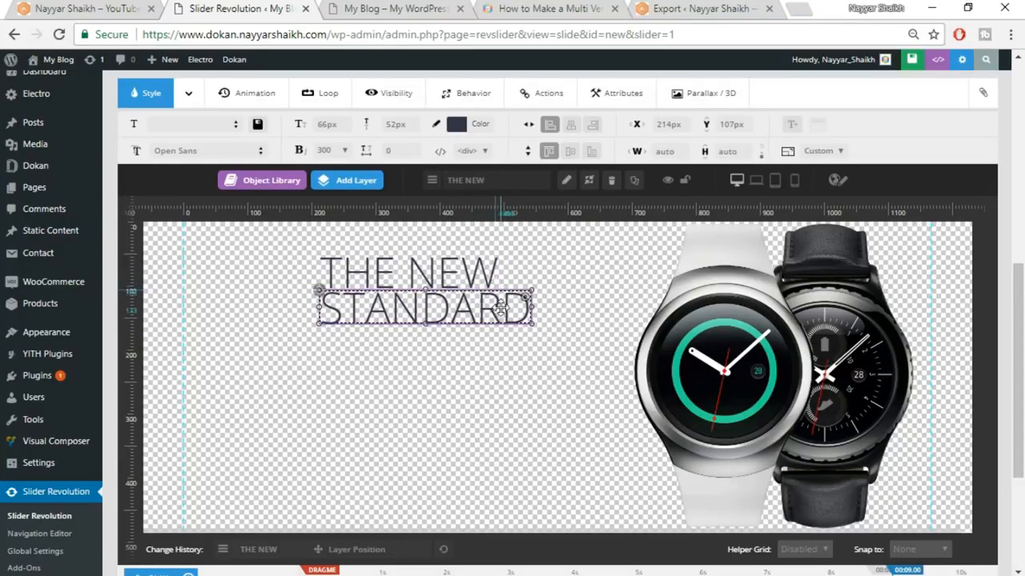
{"action": "double_click", "coordinate": [328, 124]}
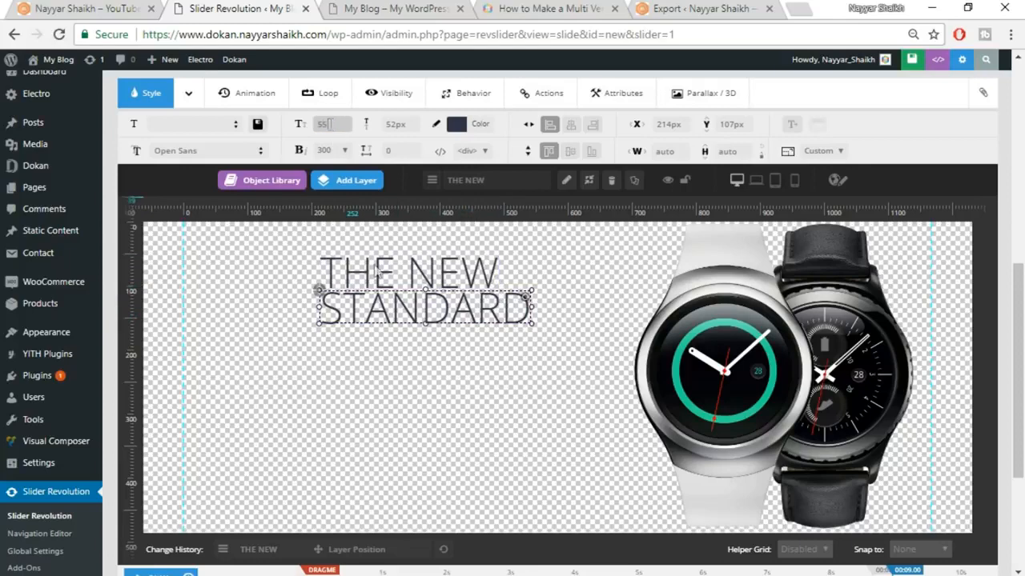
{"action": "key", "text": "Return"}
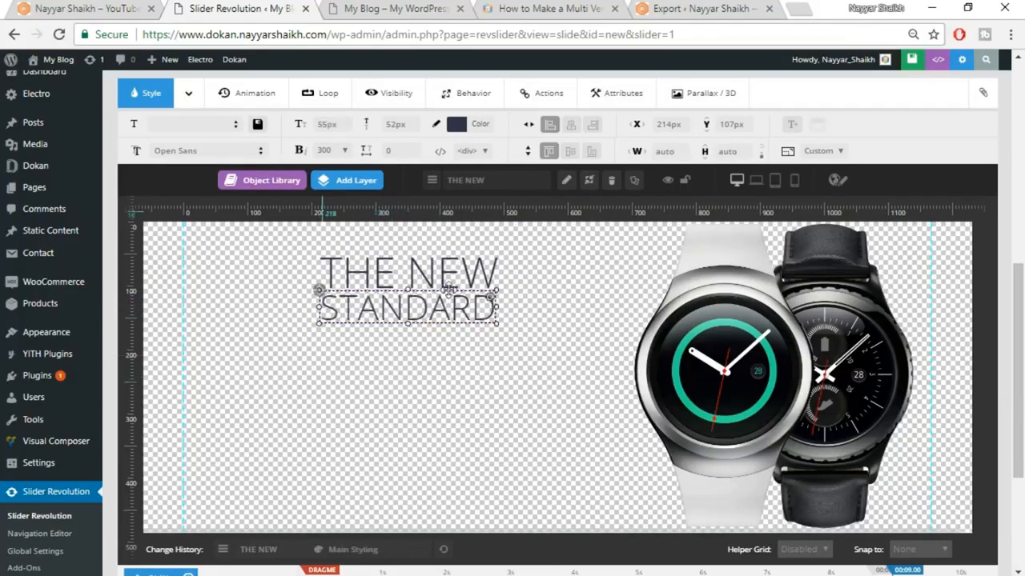
{"action": "left_click_drag", "start_coordinate": [452, 312], "coordinate": [456, 317]}
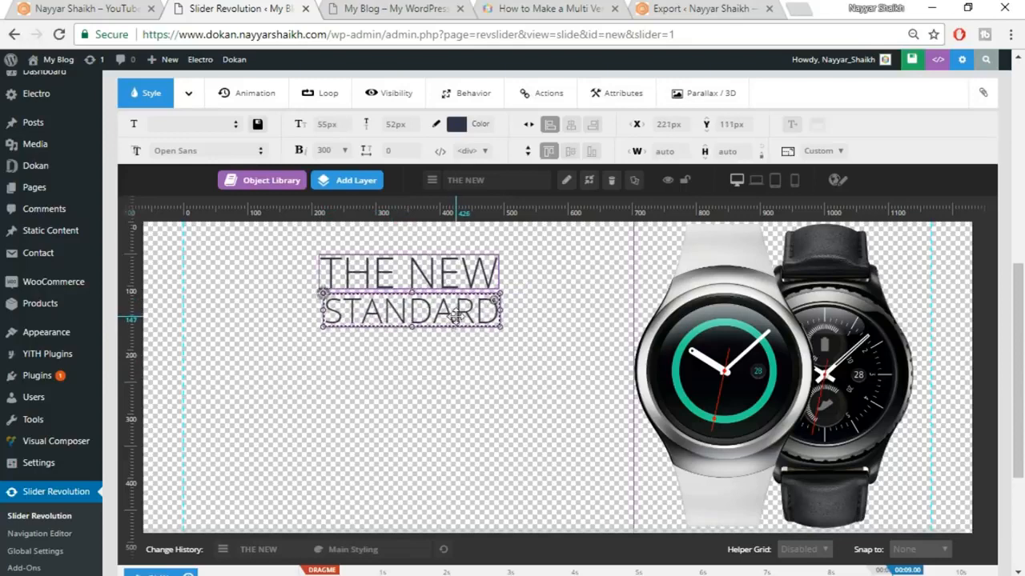
{"action": "left_click", "coordinate": [102, 8]}
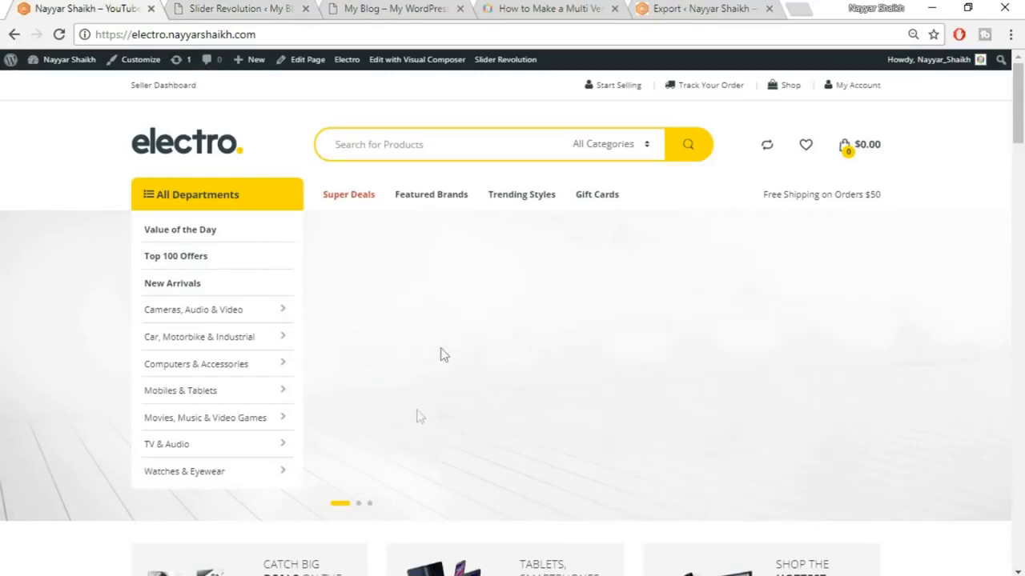
{"action": "left_click", "coordinate": [333, 505]}
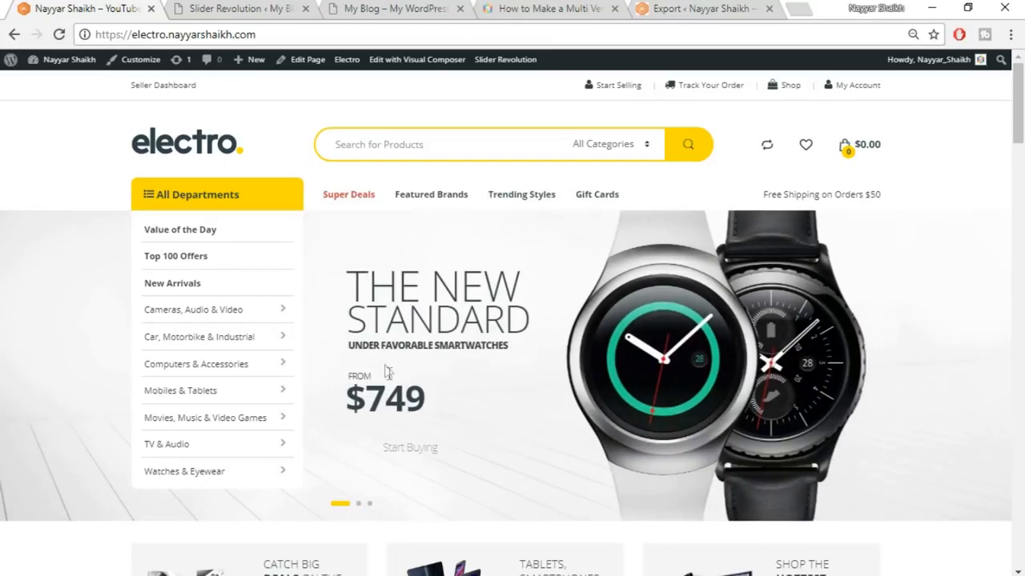
{"action": "left_click", "coordinate": [245, 9]}
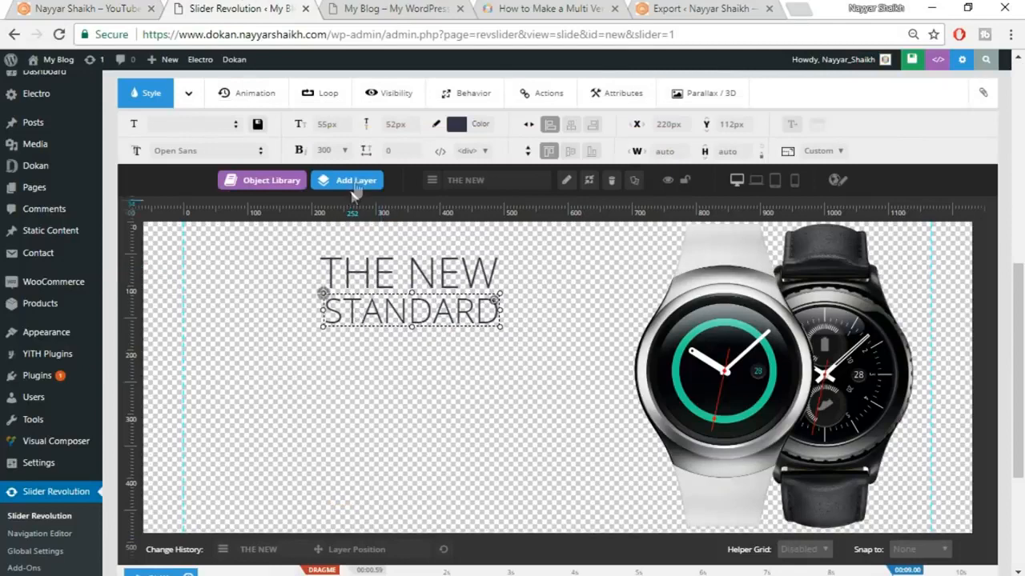
Step: Add an 'UNDER FAVOREABLE SMARTWATCHES' text line and place it below STANDARD
{"action": "mouse_move", "coordinate": [354, 183]}
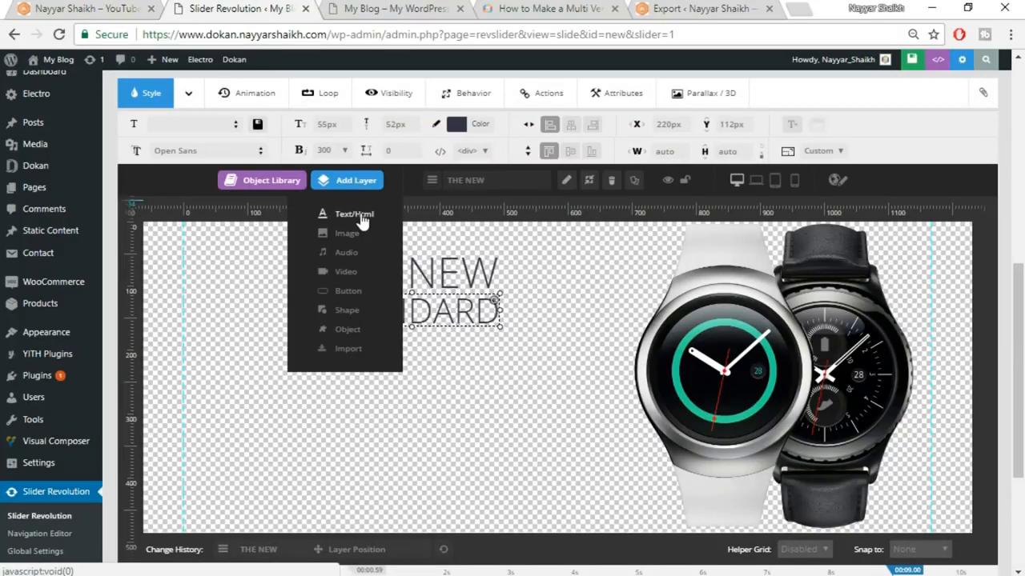
{"action": "left_click", "coordinate": [360, 217]}
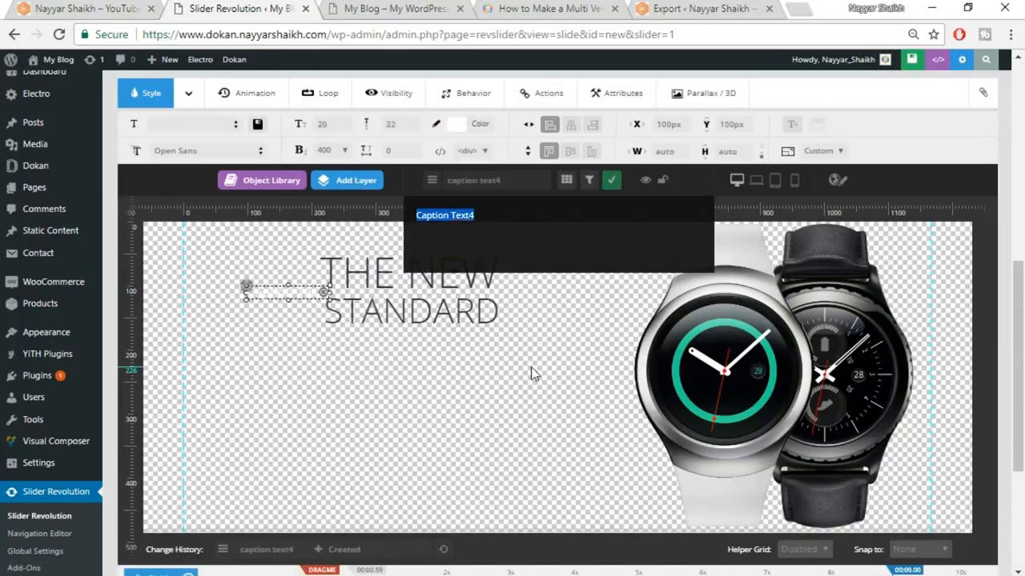
{"action": "type", "text": "under "}
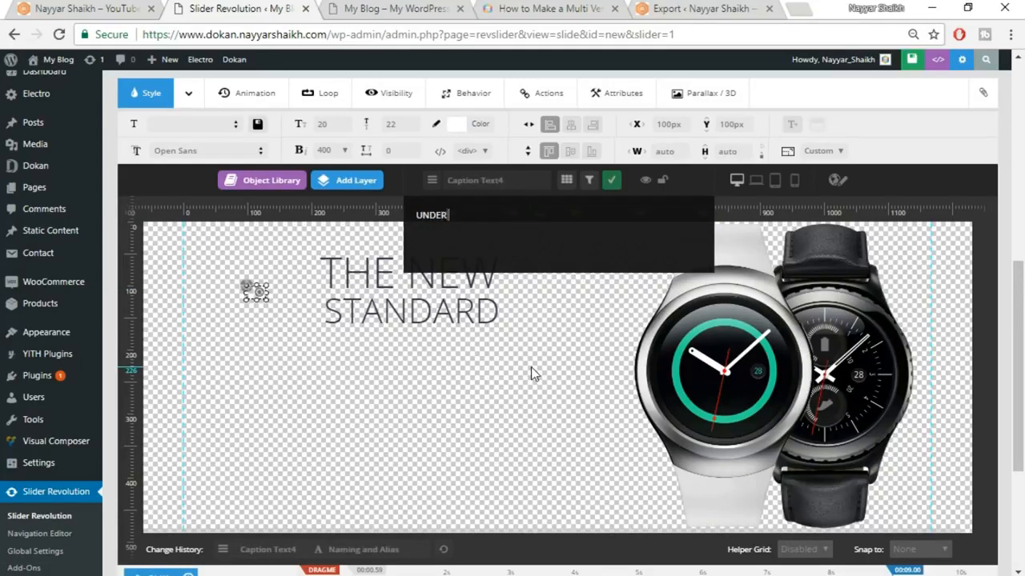
{"action": "type", "text": "FAV"}
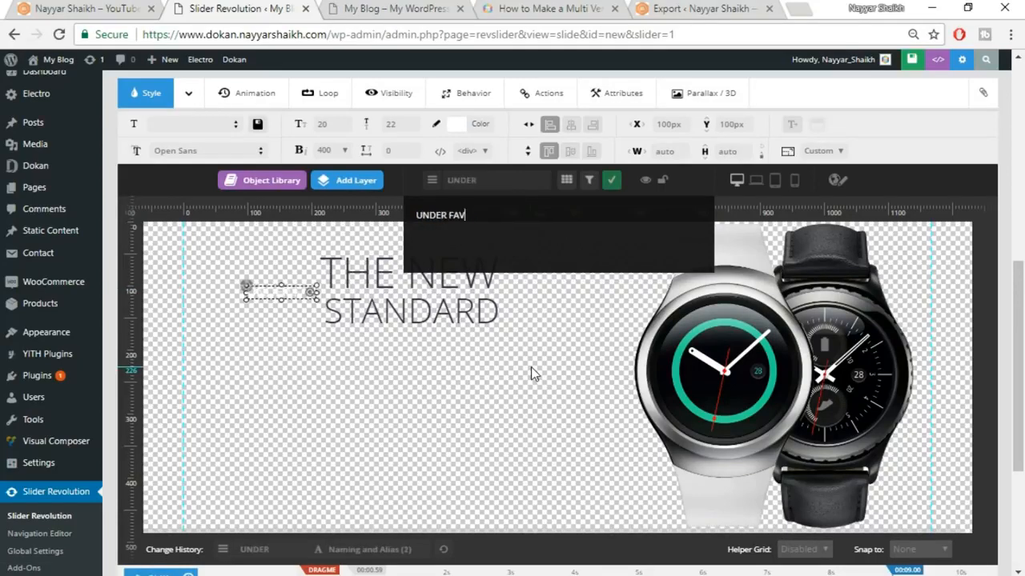
{"action": "type", "text": "OREABLE SMARTWATCHES"}
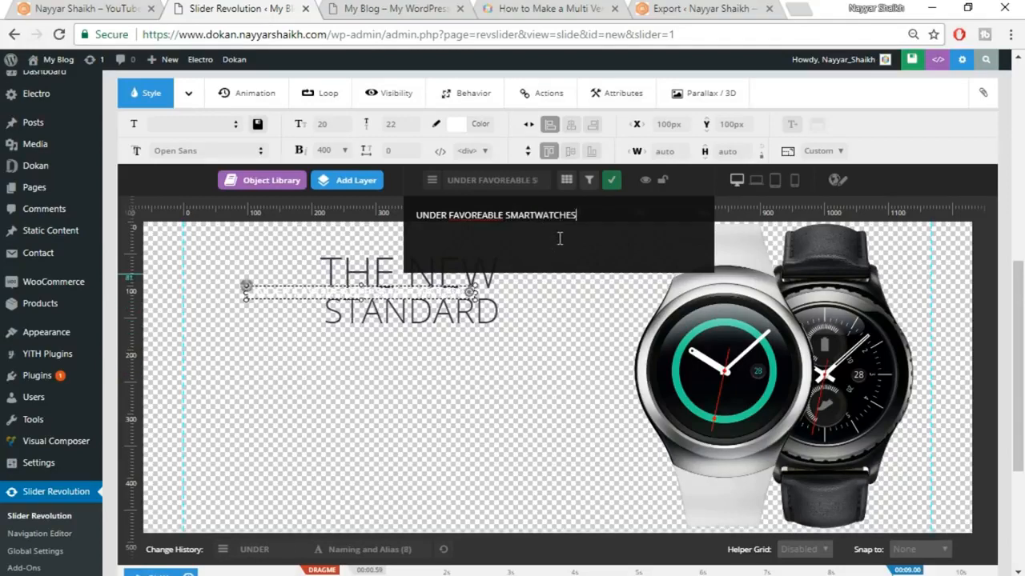
{"action": "left_click", "coordinate": [610, 179]}
{"action": "left_click_drag", "start_coordinate": [346, 293], "coordinate": [423, 346]}
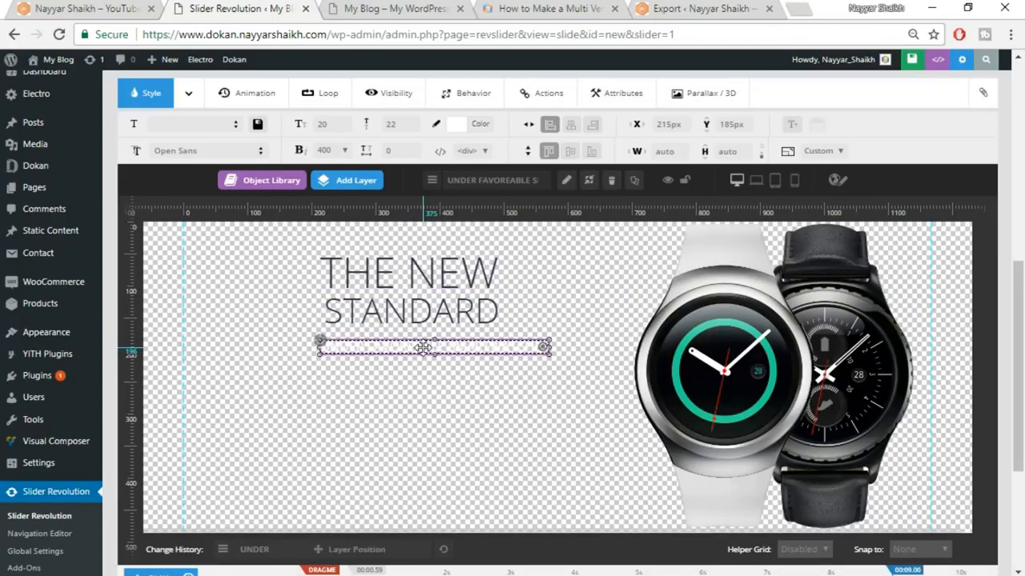
Step: Set the subtitle's font size to 15px and its font weight to 800
{"action": "left_click", "coordinate": [333, 126]}
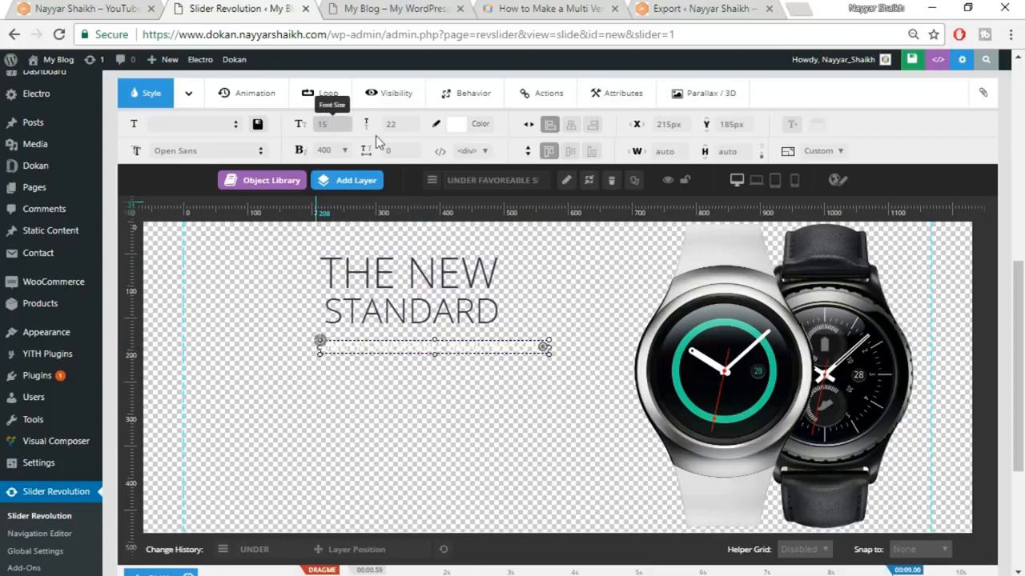
{"action": "left_click", "coordinate": [416, 123]}
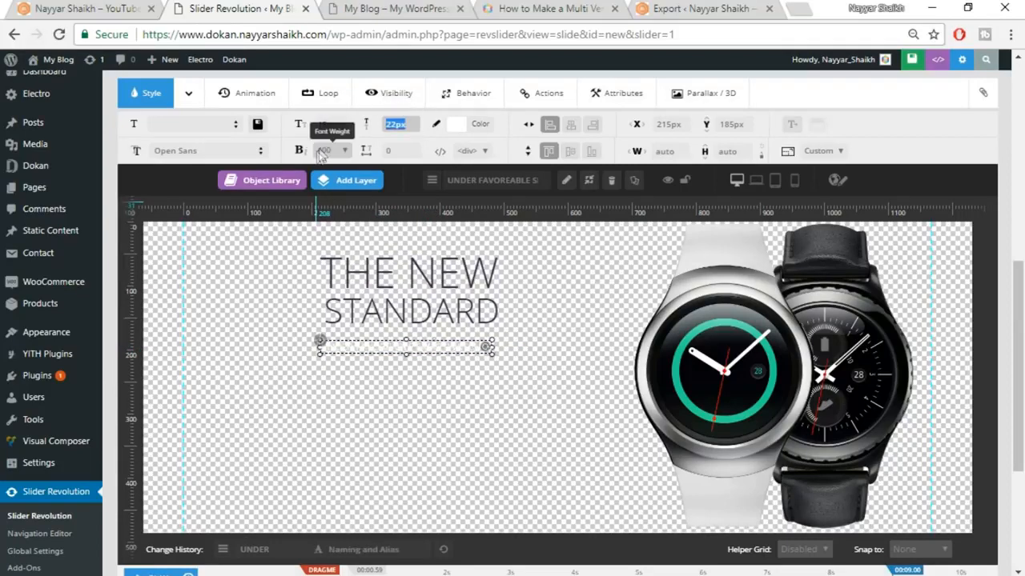
{"action": "left_click", "coordinate": [335, 152]}
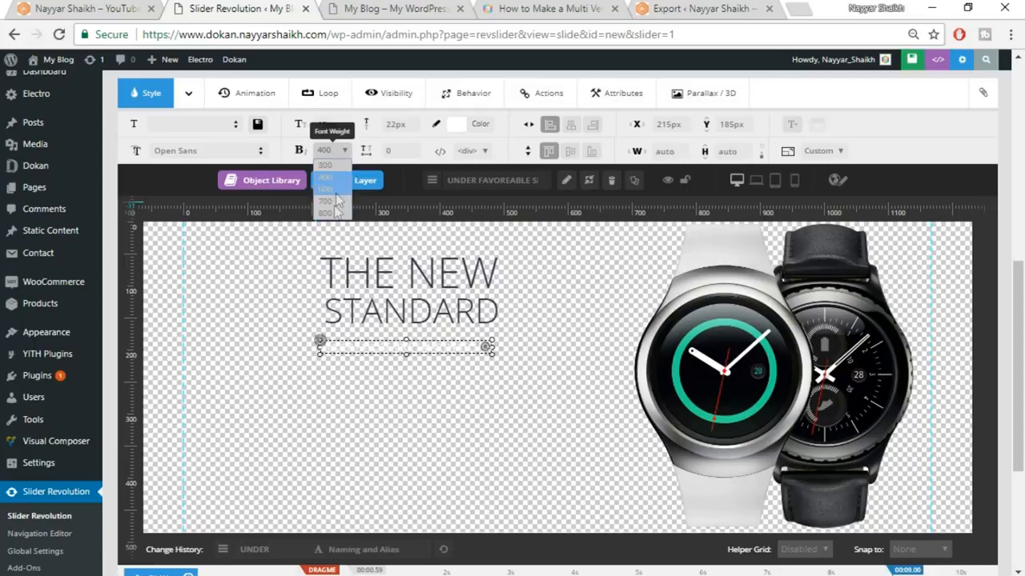
{"action": "left_click", "coordinate": [141, 8]}
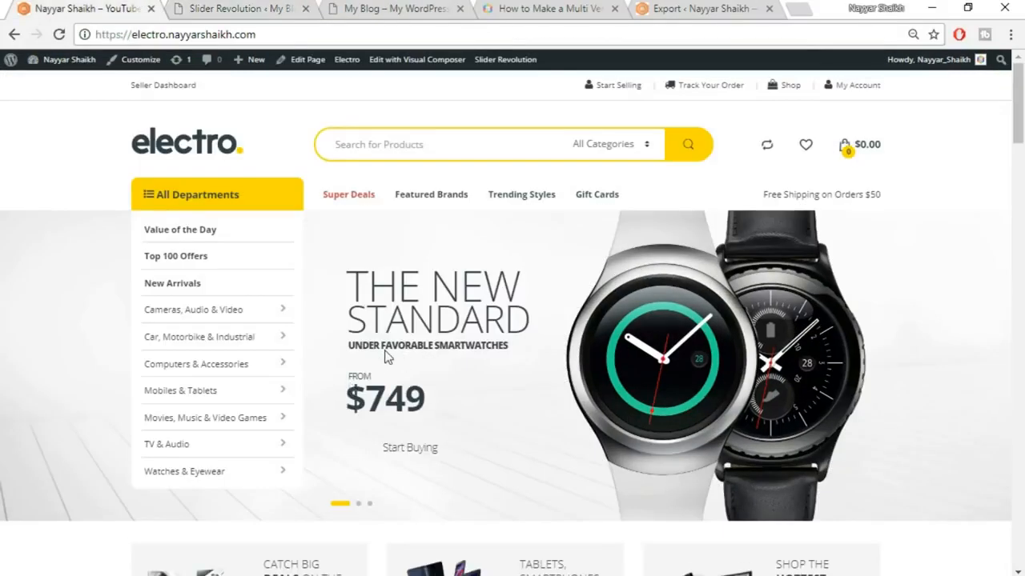
{"action": "left_click", "coordinate": [253, 9]}
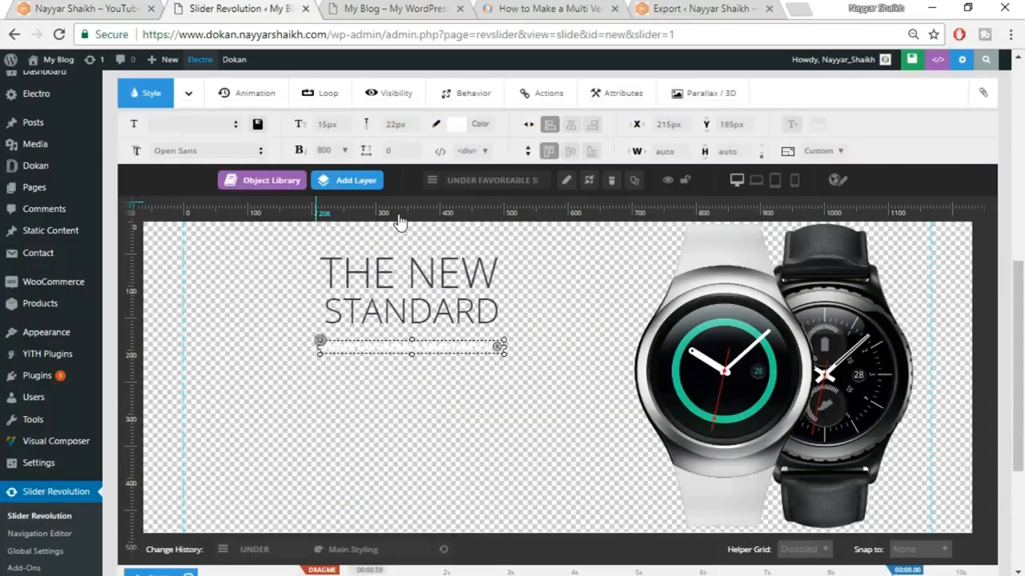
Step: Color the subtitle dark slate #333E48, nudge it up, and compare with the storefront
{"action": "left_click", "coordinate": [485, 125]}
{"action": "double_click", "coordinate": [563, 314]}
{"action": "key", "text": "ctrl+a"}
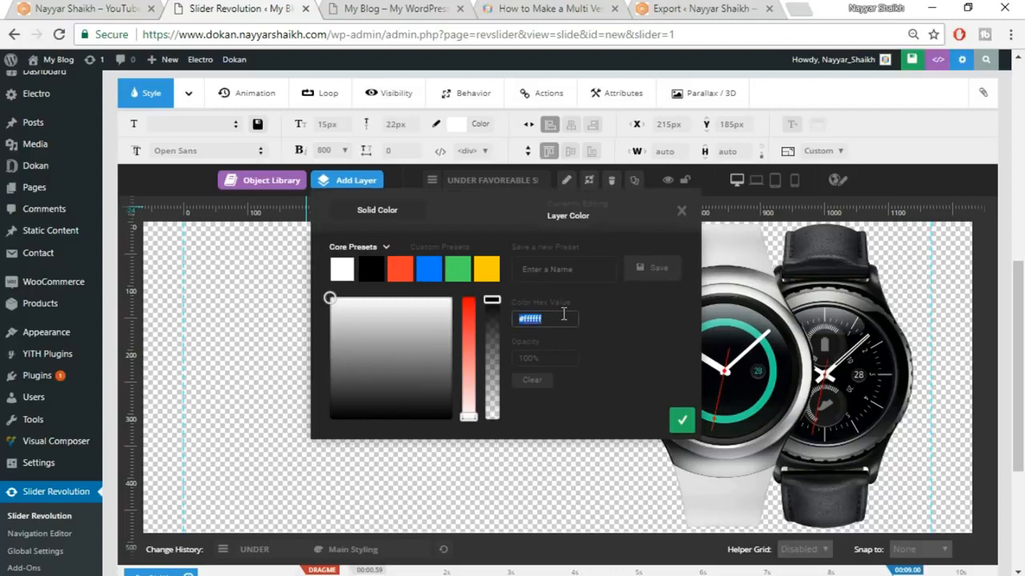
{"action": "type", "text": "#333E48"}
{"action": "left_click", "coordinate": [681, 420]}
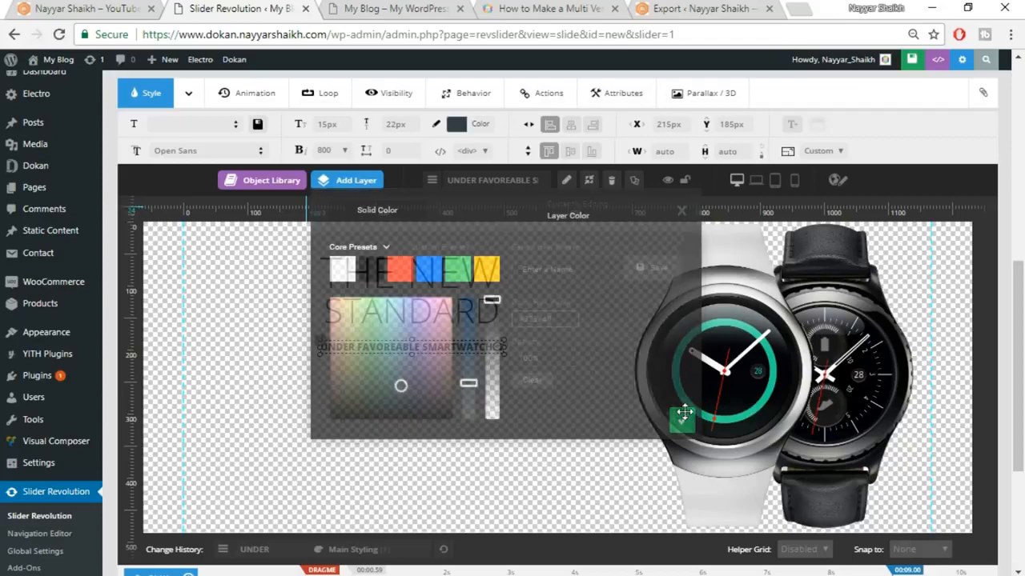
{"action": "left_click_drag", "start_coordinate": [454, 338], "coordinate": [454, 339]}
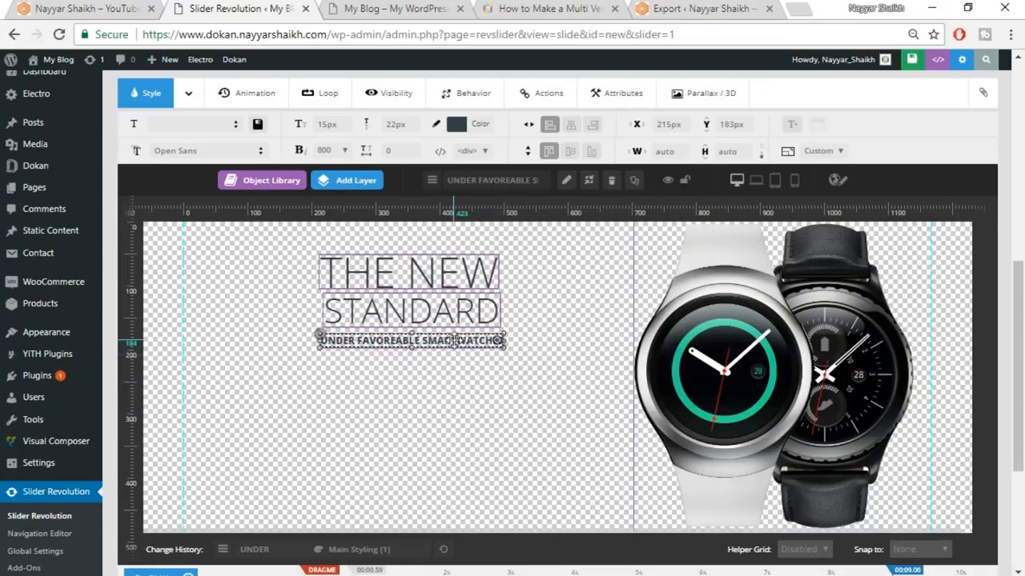
{"action": "left_click", "coordinate": [115, 8]}
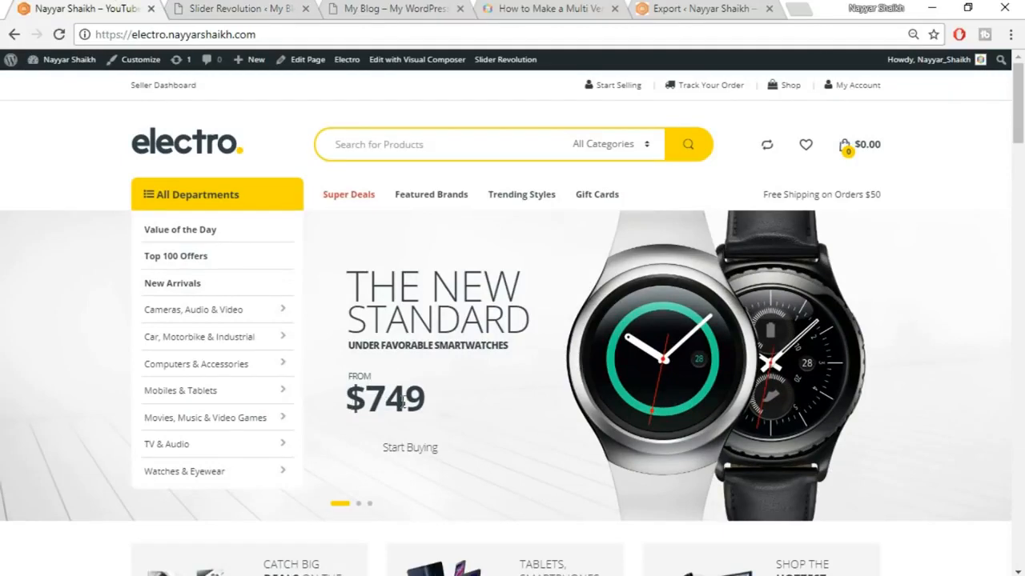
{"action": "left_click", "coordinate": [265, 8]}
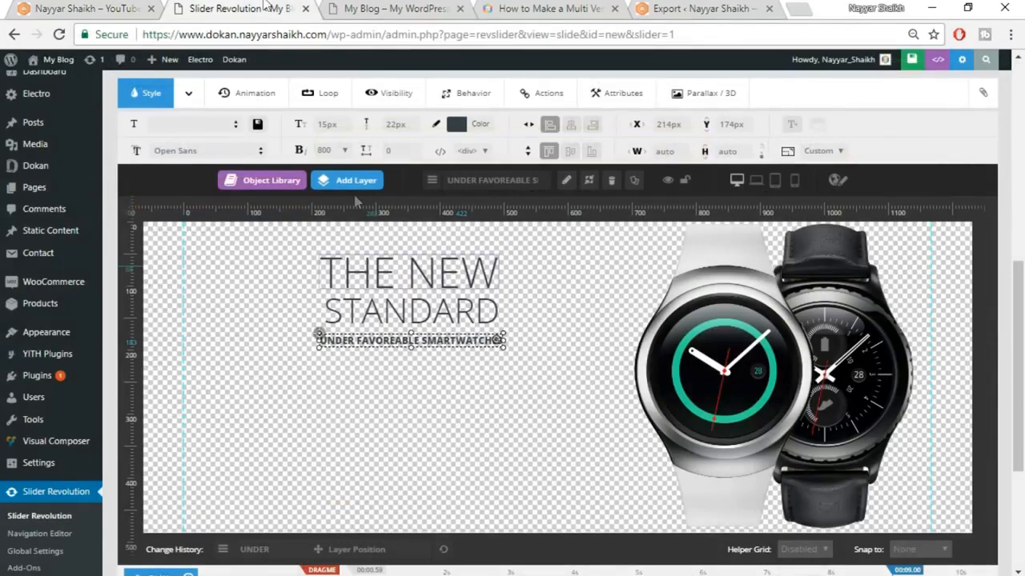
Step: Add a new text layer reading 'FROM'
{"action": "mouse_move", "coordinate": [357, 192]}
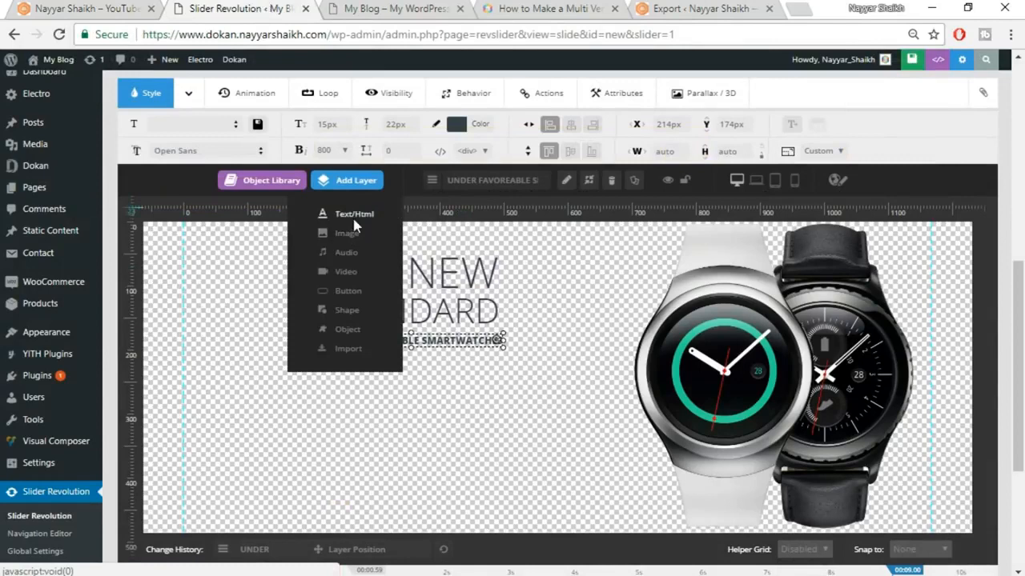
{"action": "left_click", "coordinate": [354, 213]}
{"action": "triple_click", "coordinate": [469, 217]}
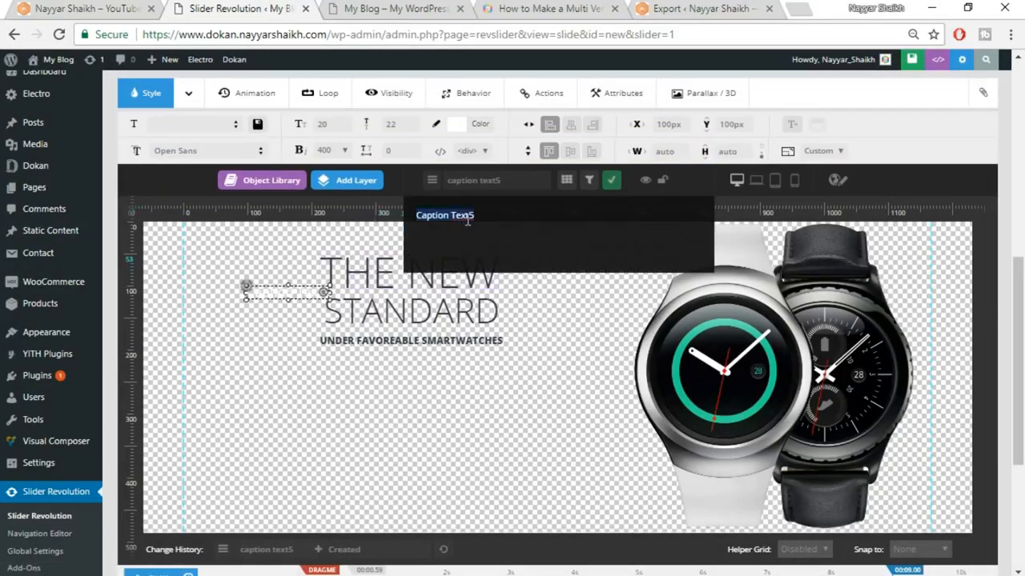
{"action": "type", "text": "FROM"}
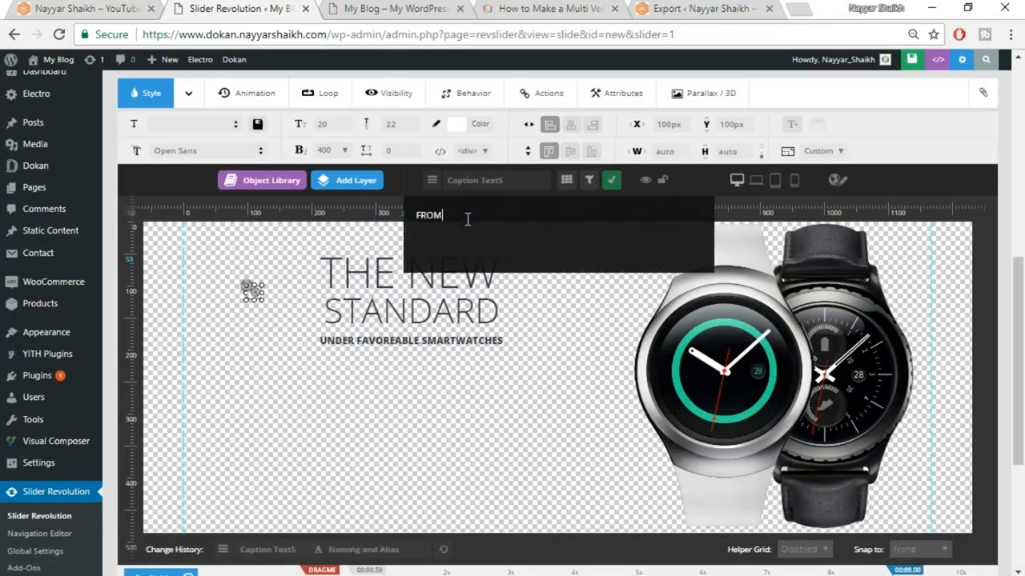
{"action": "left_click", "coordinate": [611, 181]}
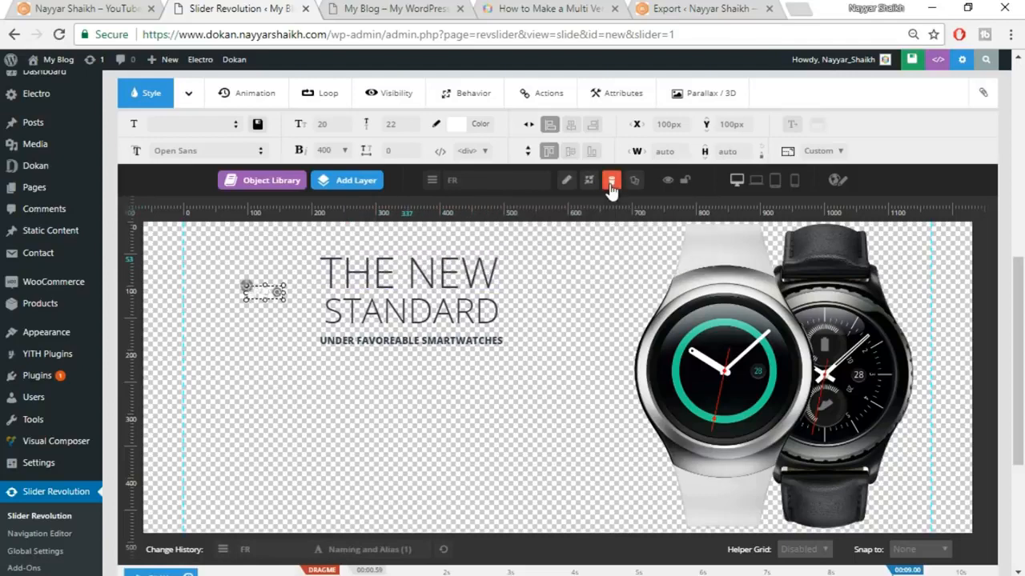
Step: Make FROM 14px and dark slate #333E48, and move it below the subtitle
{"action": "left_click", "coordinate": [325, 126]}
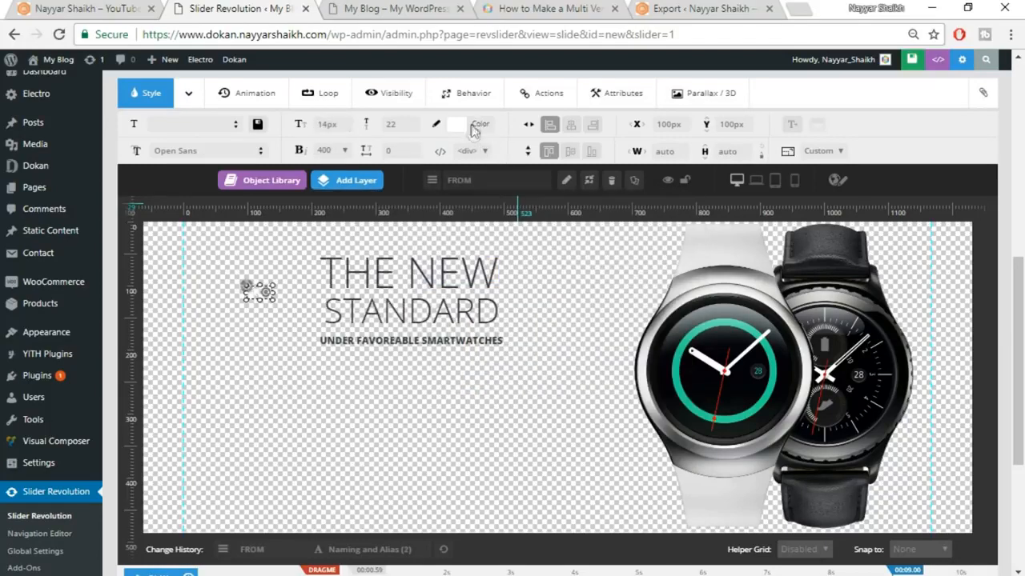
{"action": "left_click", "coordinate": [477, 126]}
{"action": "left_click", "coordinate": [527, 318]}
{"action": "type", "text": "#333E48"}
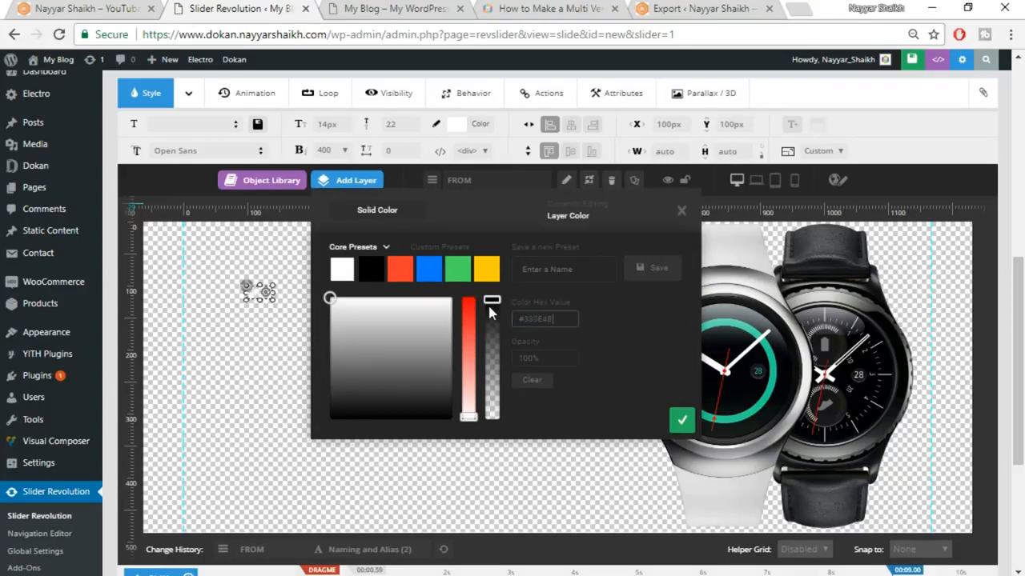
{"action": "key", "text": "ctrl+a"}
{"action": "key", "text": "ctrl+c"}
{"action": "left_click", "coordinate": [682, 421]}
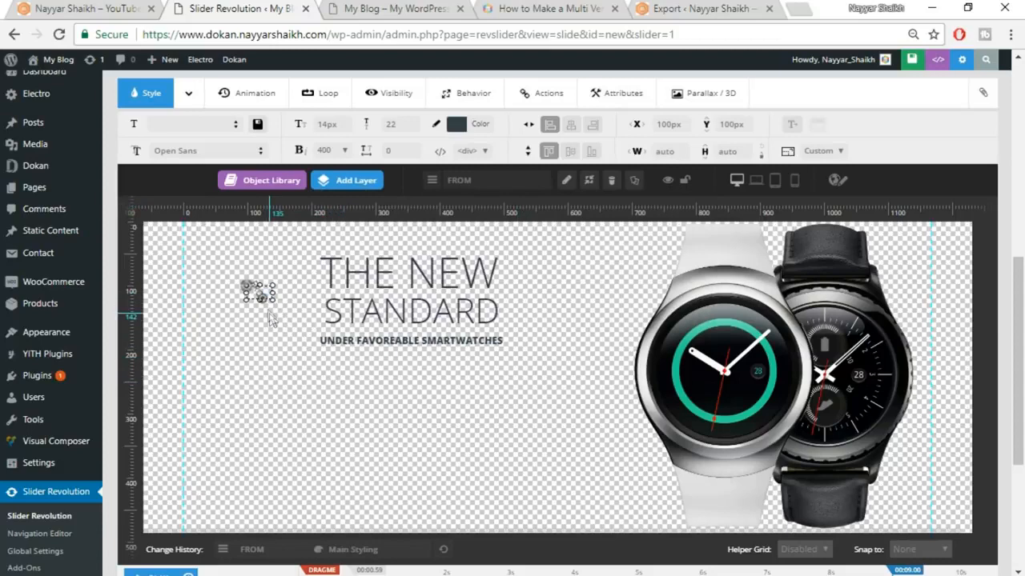
{"action": "left_click_drag", "start_coordinate": [262, 303], "coordinate": [336, 384]}
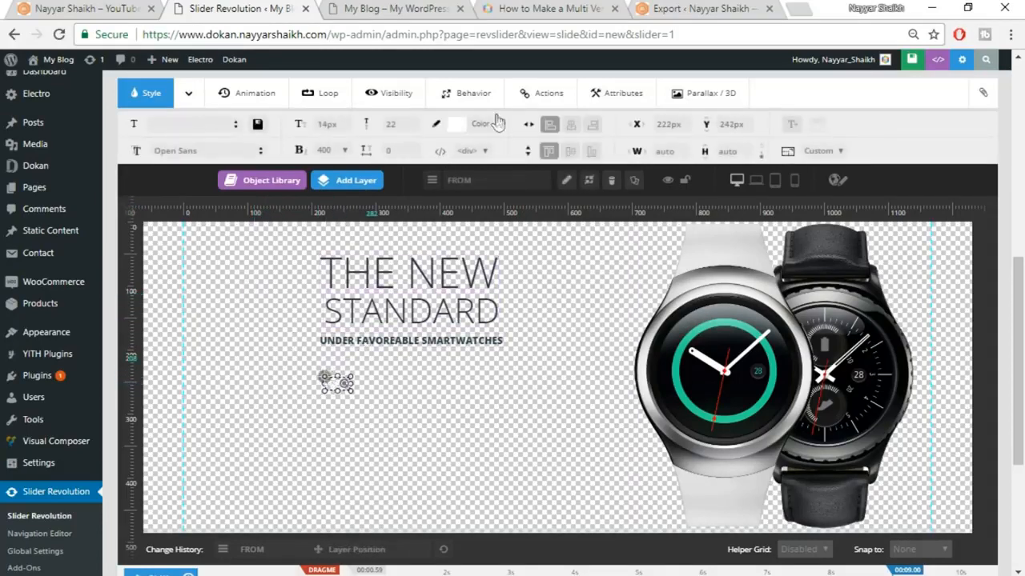
Step: Reapply the pasted dark slate colour to FROM and compare against the storefront slides
{"action": "left_click", "coordinate": [479, 130]}
{"action": "triple_click", "coordinate": [553, 318]}
{"action": "key", "text": "ctrl+v"}
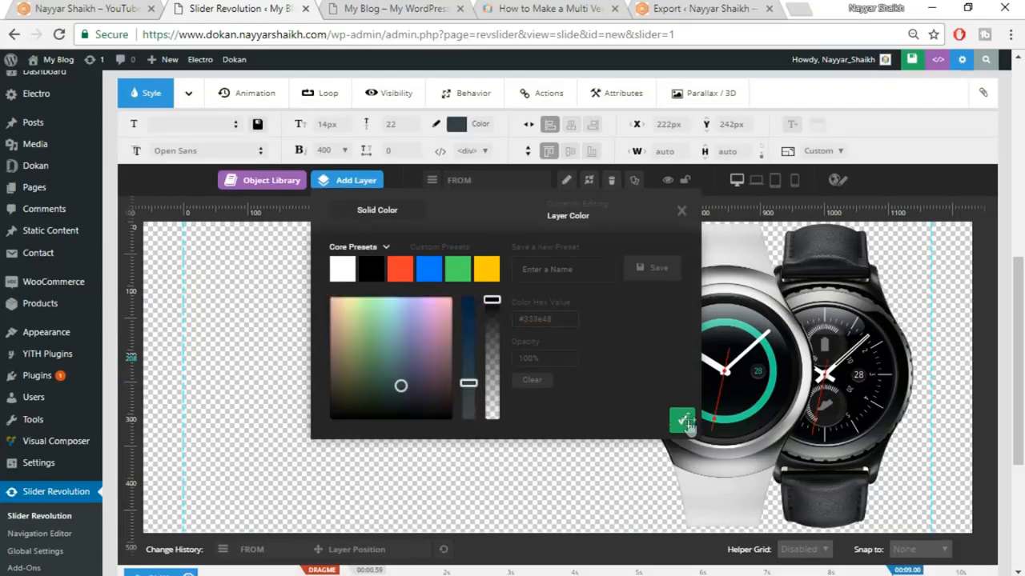
{"action": "left_click", "coordinate": [682, 422]}
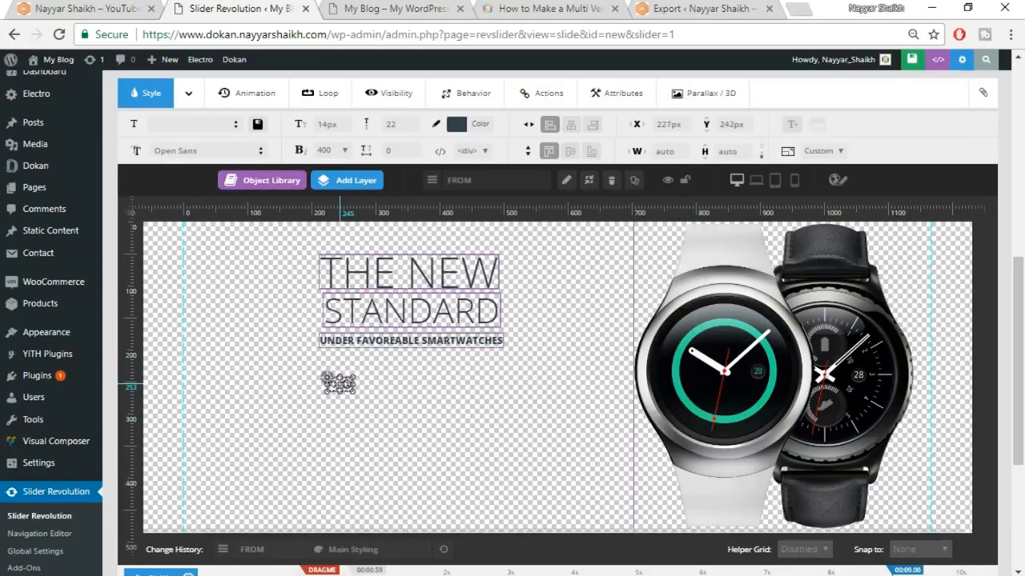
{"action": "left_click", "coordinate": [91, 7]}
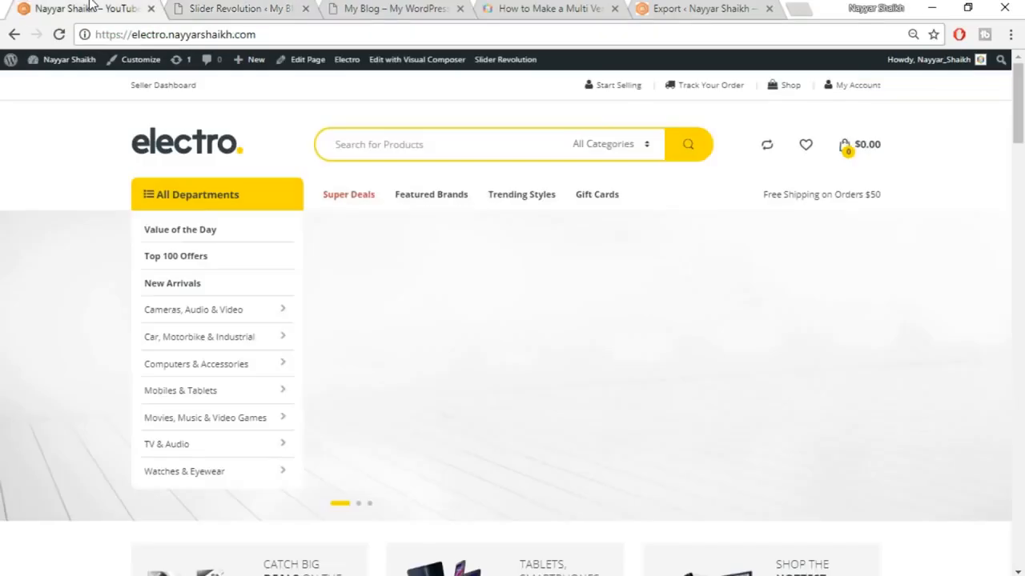
{"action": "left_click", "coordinate": [358, 505]}
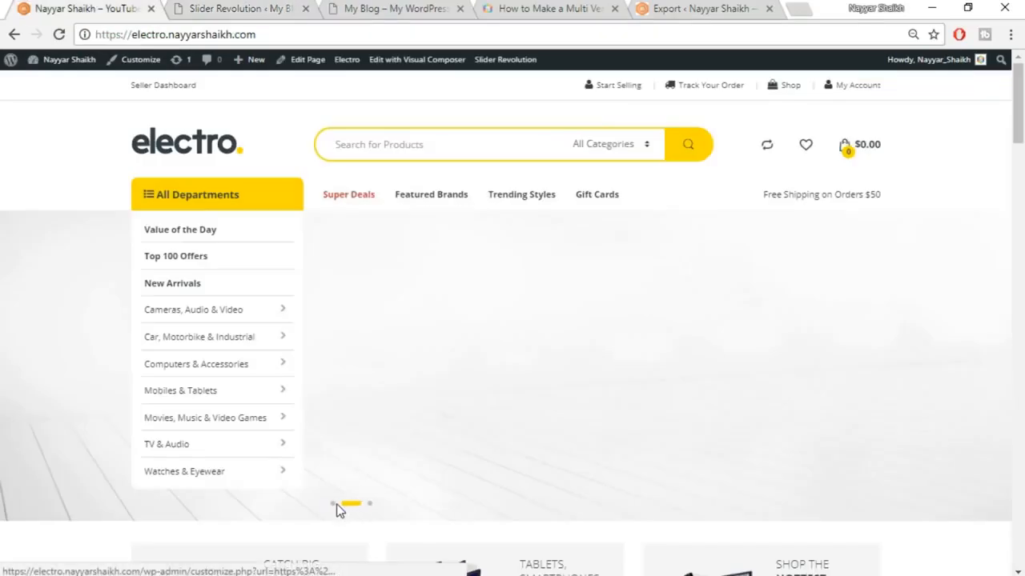
{"action": "left_click", "coordinate": [335, 505]}
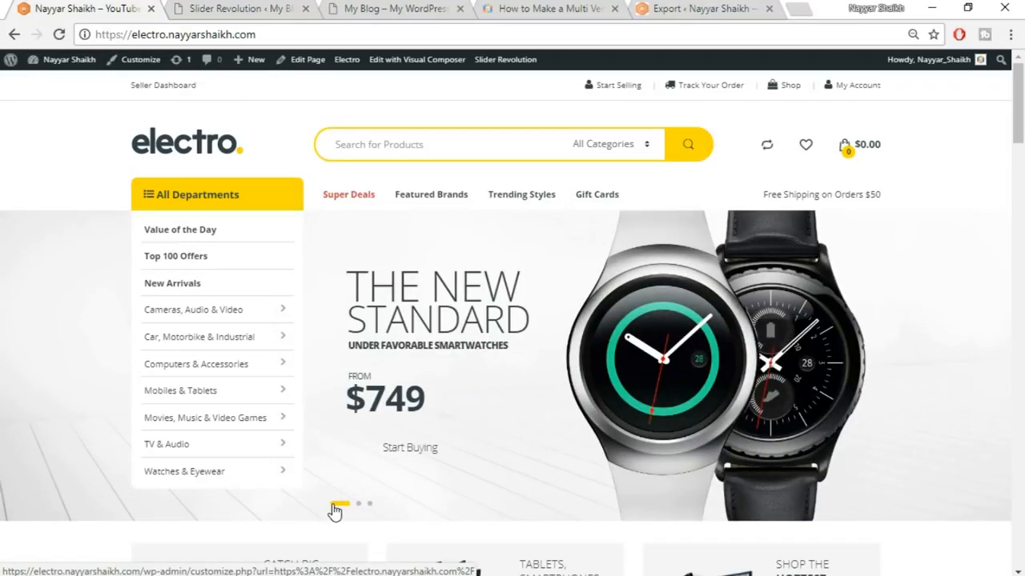
{"action": "left_click", "coordinate": [280, 8]}
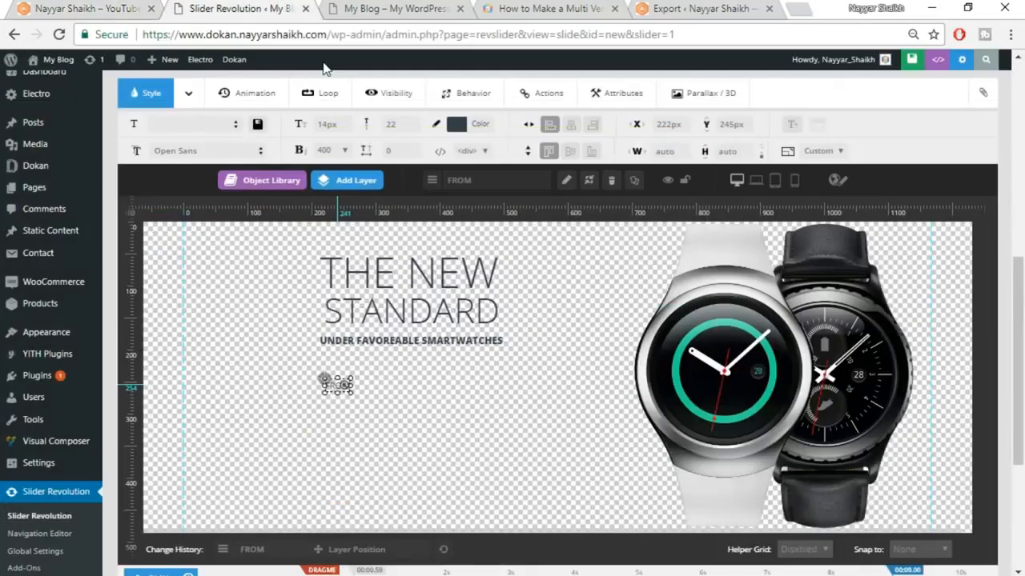
{"action": "mouse_move", "coordinate": [346, 180]}
Step: Add a '$749' text layer with 56px font size and 52px line height
{"action": "left_click", "coordinate": [349, 214]}
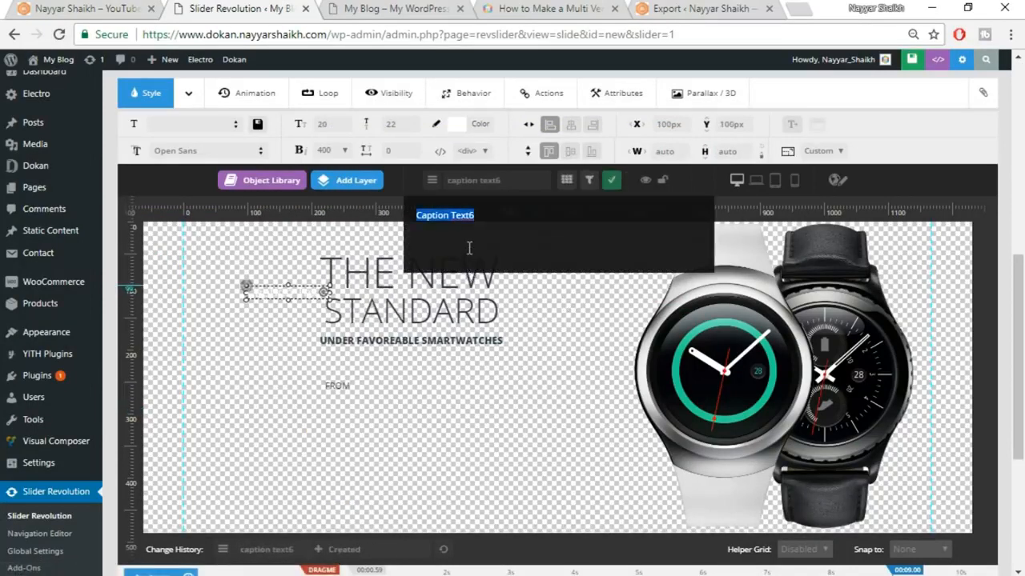
{"action": "type", "text": "$749"}
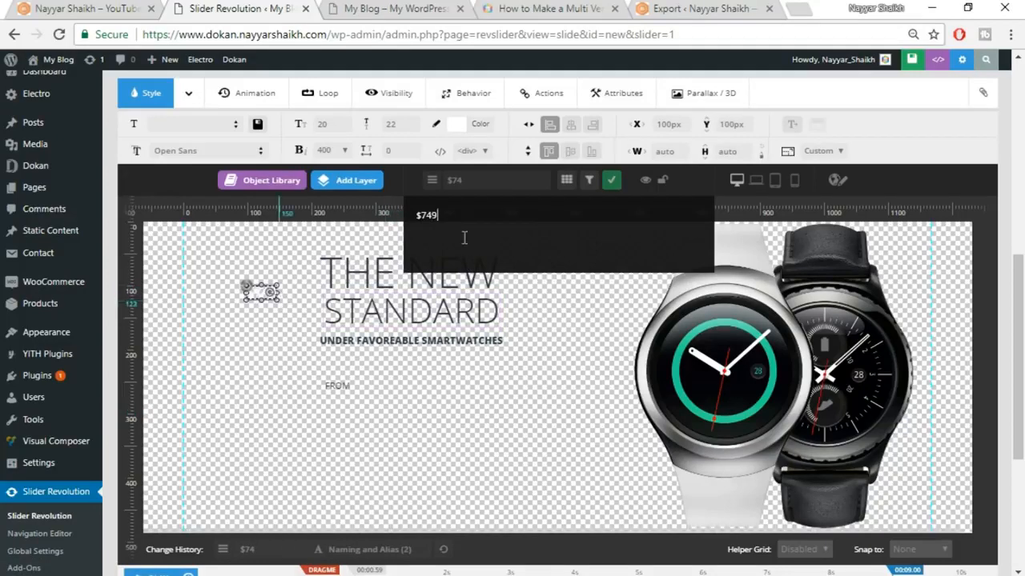
{"action": "left_click", "coordinate": [610, 181]}
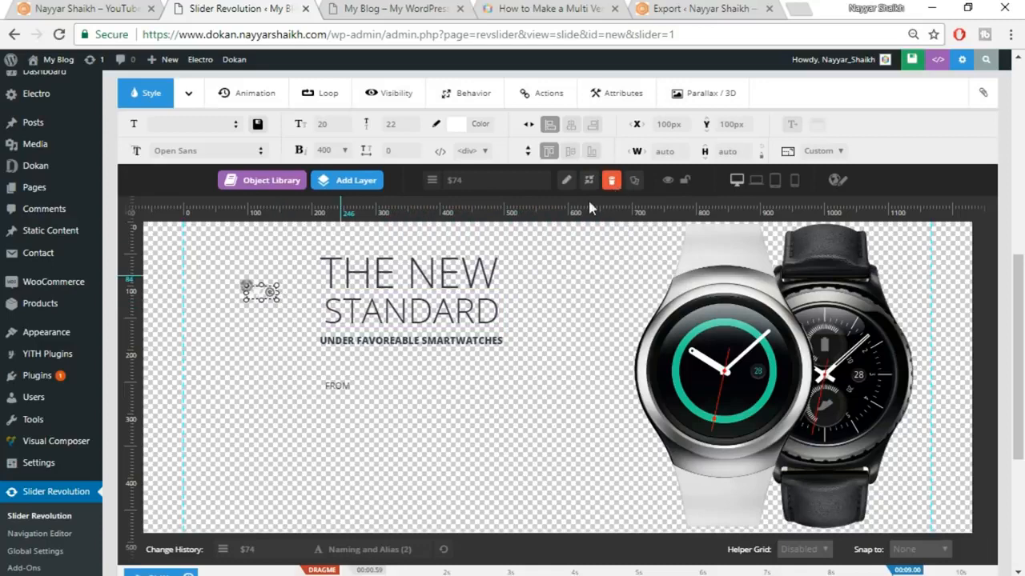
{"action": "double_click", "coordinate": [324, 125]}
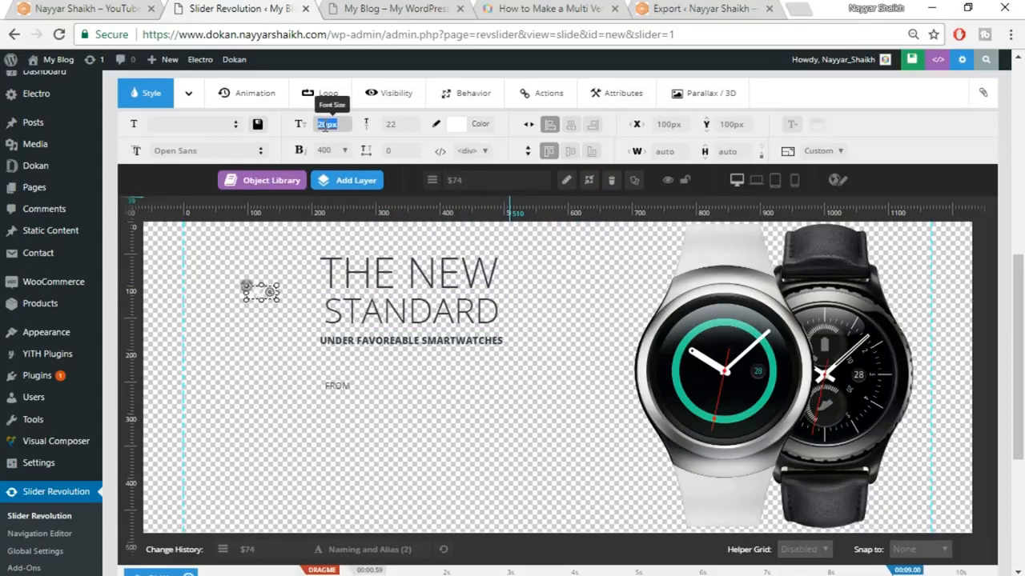
{"action": "double_click", "coordinate": [390, 125]}
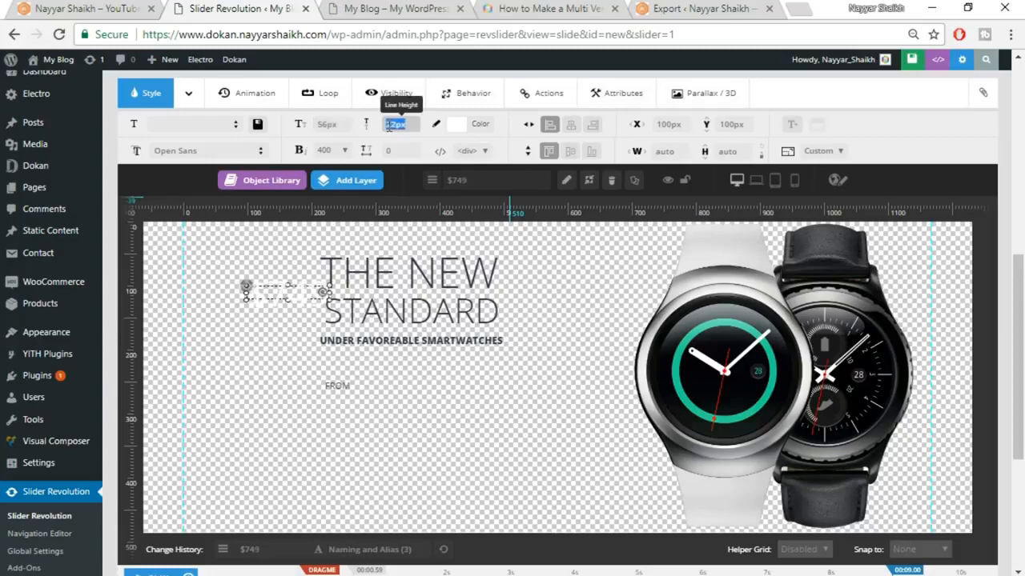
{"action": "type", "text": "52"}
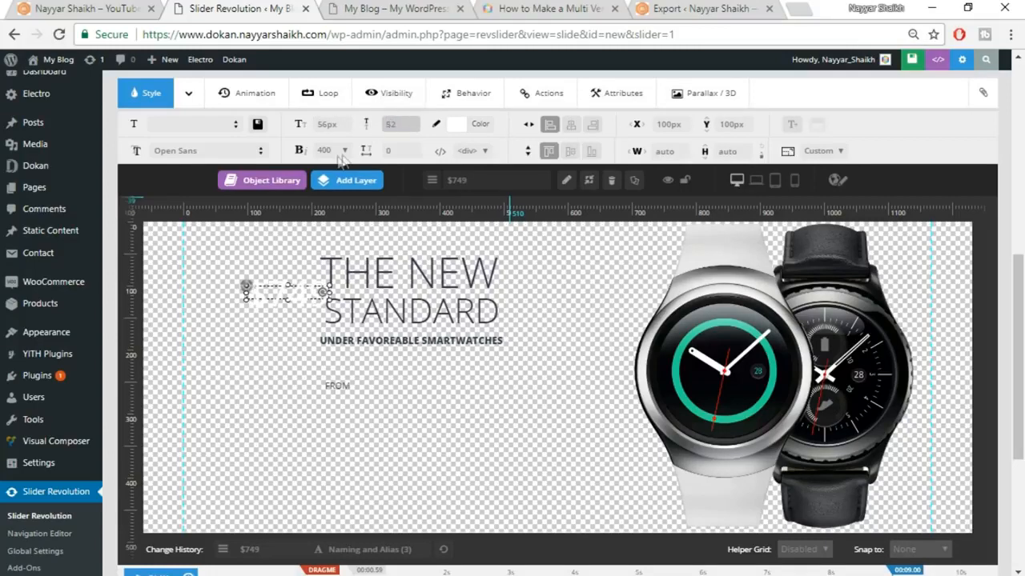
Step: Make $749 bold 700 and dark slate, and move it just below FROM
{"action": "left_click", "coordinate": [340, 153]}
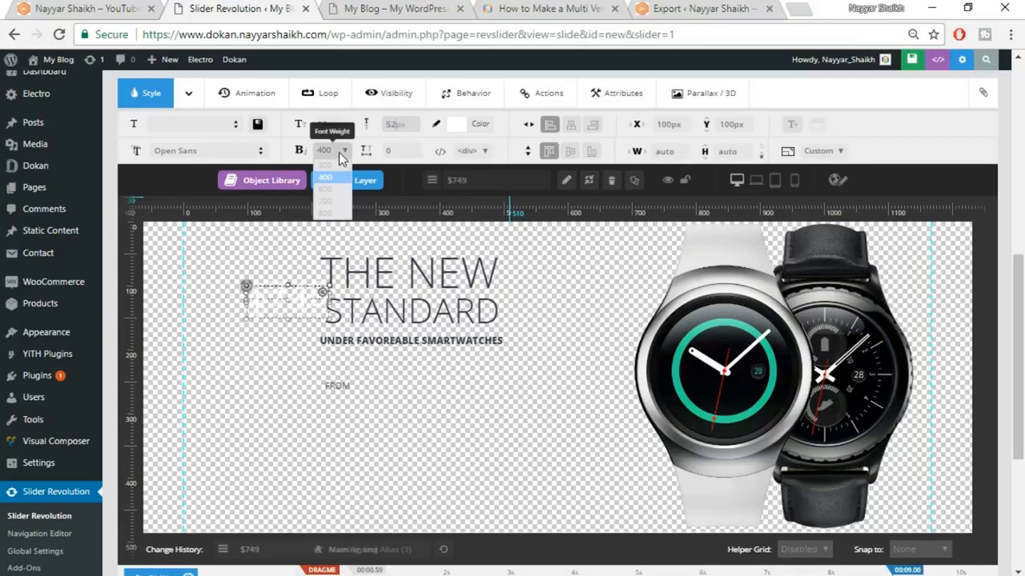
{"action": "left_click", "coordinate": [335, 201]}
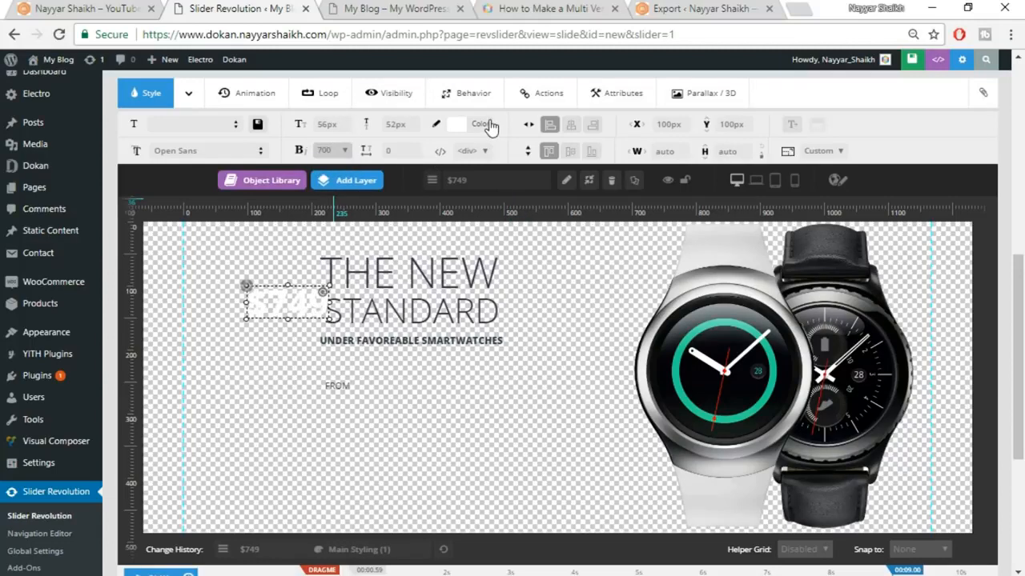
{"action": "left_click", "coordinate": [488, 125]}
{"action": "type", "text": "#333e48"}
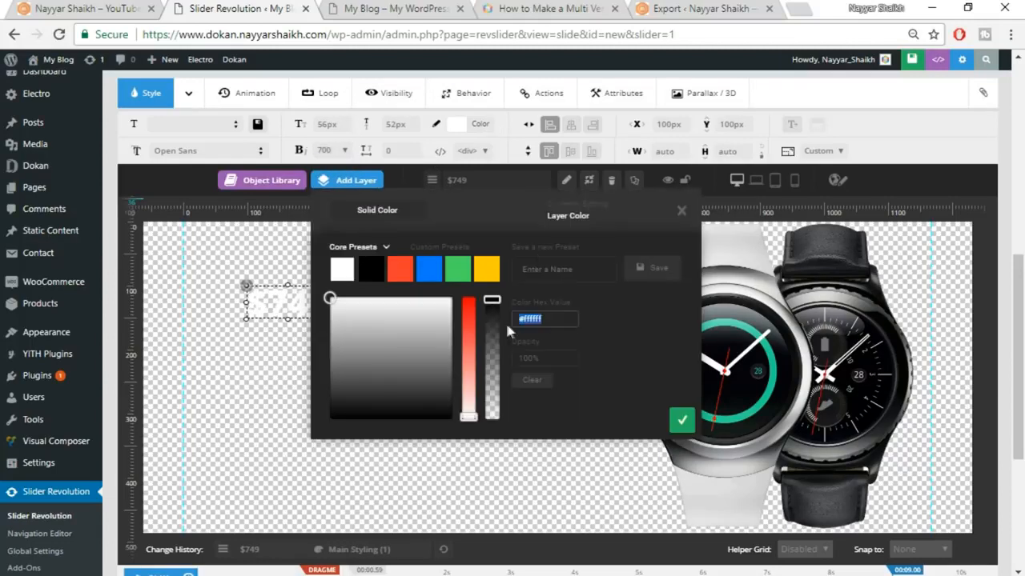
{"action": "left_click", "coordinate": [270, 323]}
{"action": "left_click_drag", "start_coordinate": [268, 306], "coordinate": [342, 416]}
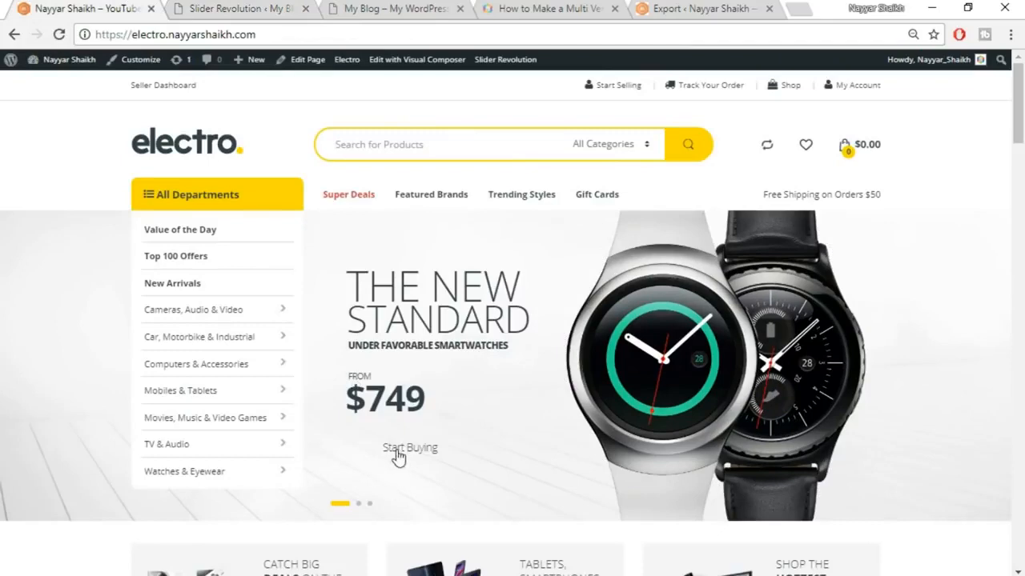
{"action": "left_click", "coordinate": [207, 8]}
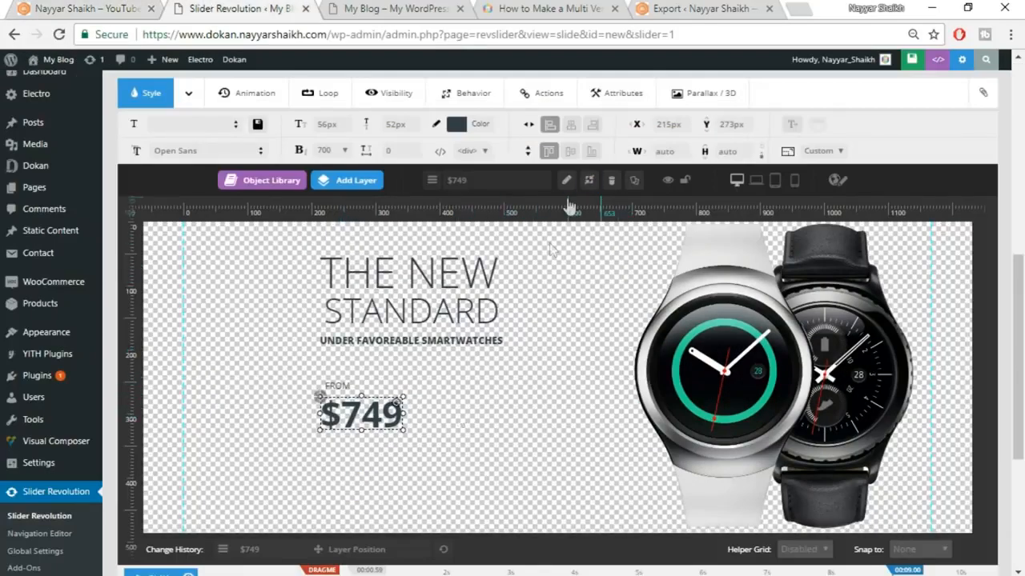
{"action": "mouse_move", "coordinate": [358, 192]}
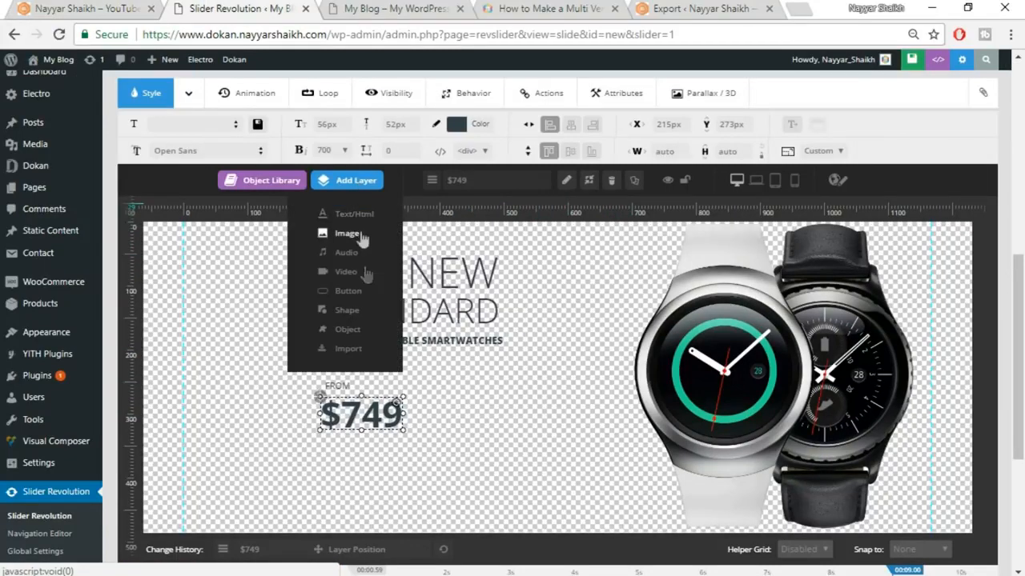
Step: Add a Click Here button with a yellow background and black #000000 text
{"action": "left_click", "coordinate": [349, 290]}
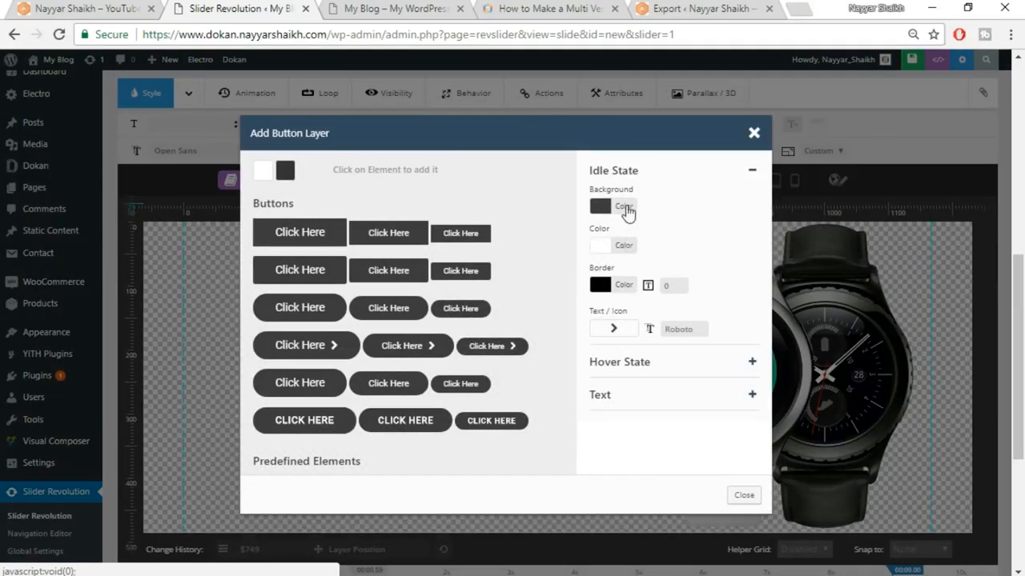
{"action": "left_click", "coordinate": [625, 208]}
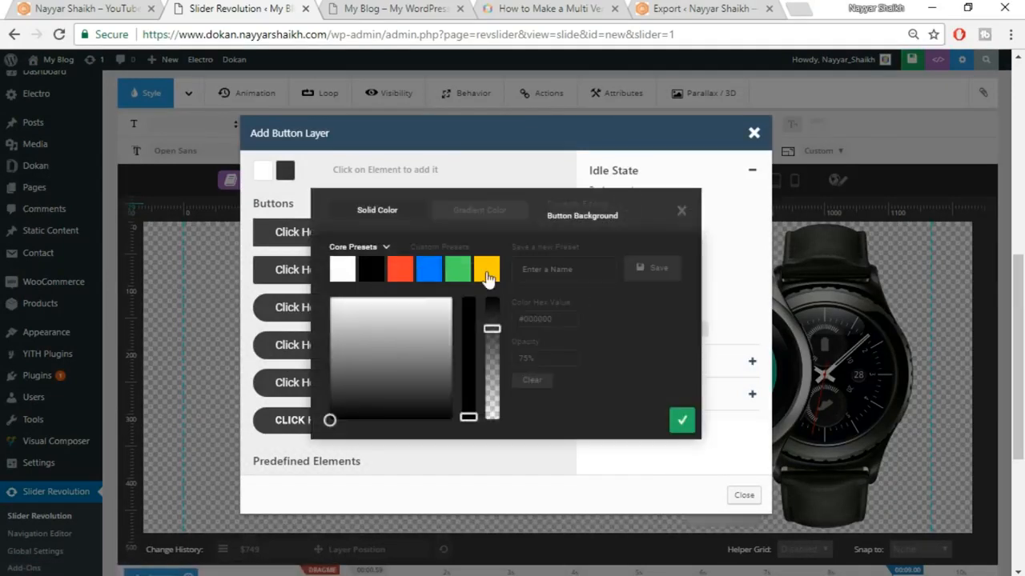
{"action": "left_click", "coordinate": [482, 273]}
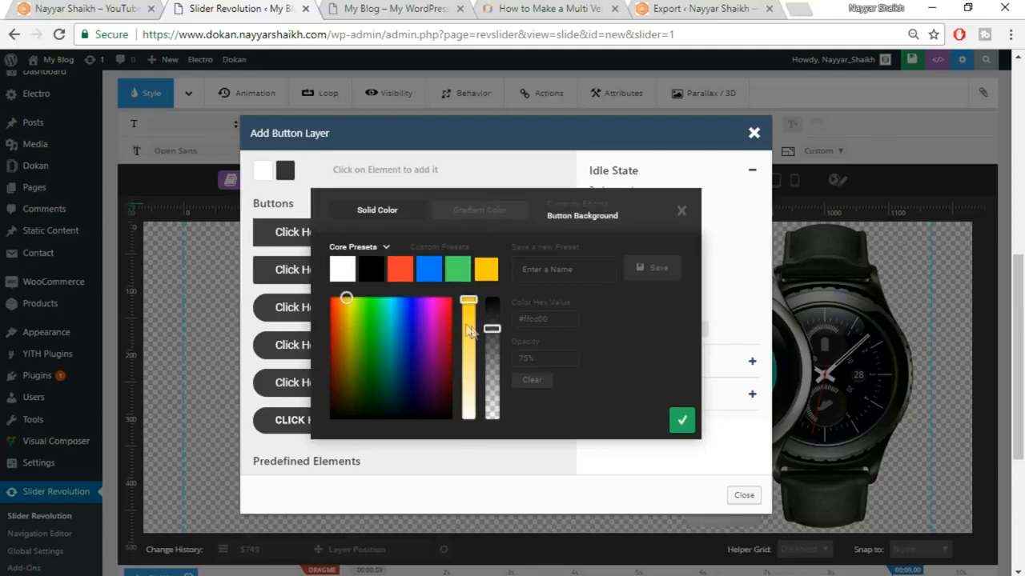
{"action": "left_click", "coordinate": [469, 320]}
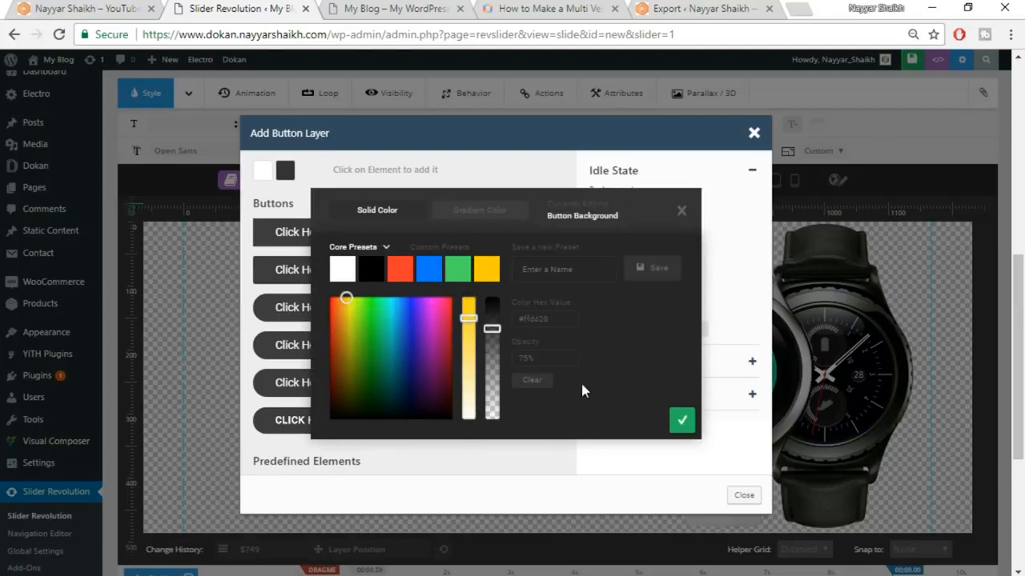
{"action": "left_click", "coordinate": [685, 418]}
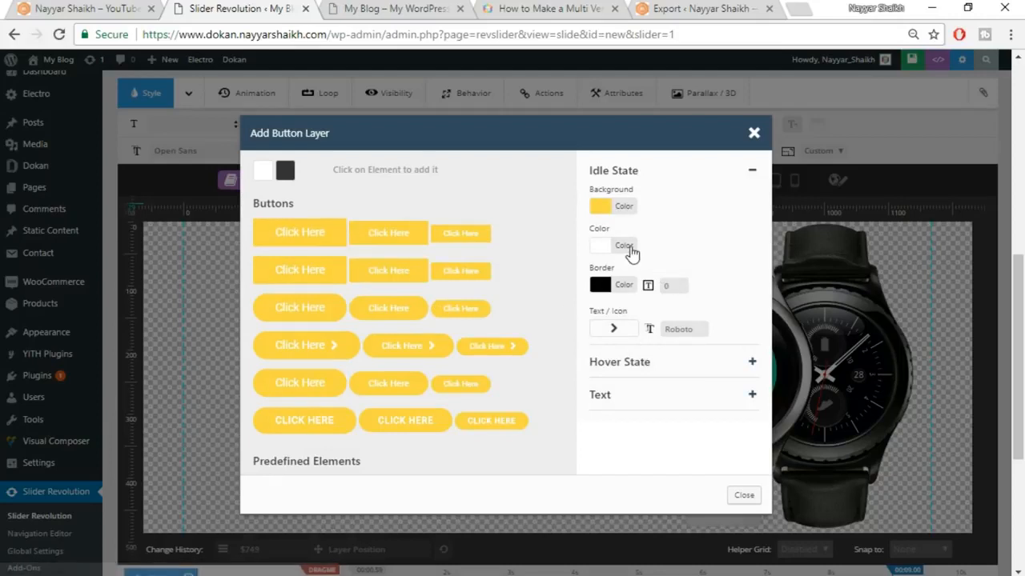
{"action": "left_click", "coordinate": [624, 246]}
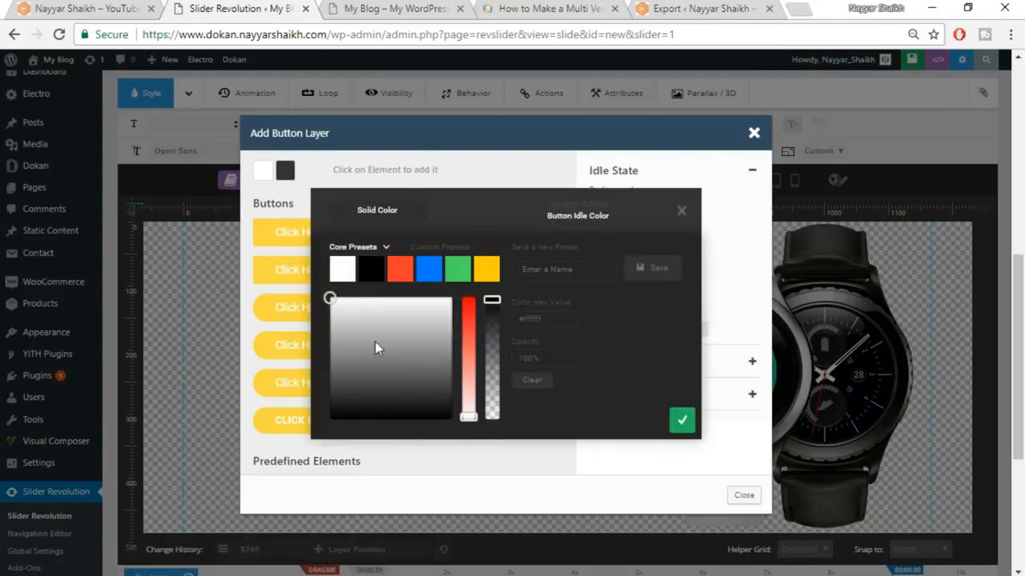
{"action": "left_click", "coordinate": [370, 277]}
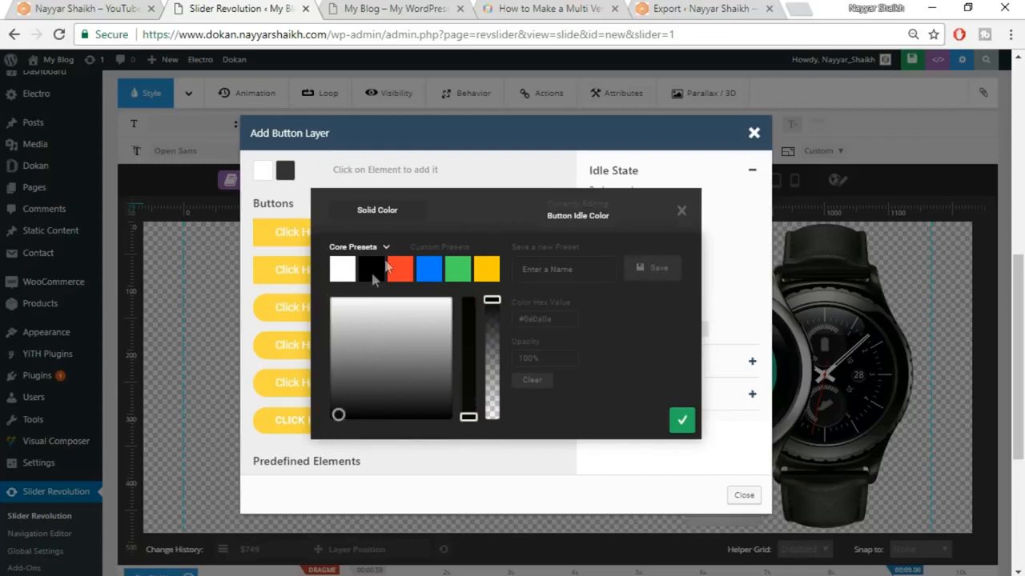
{"action": "left_click", "coordinate": [372, 280]}
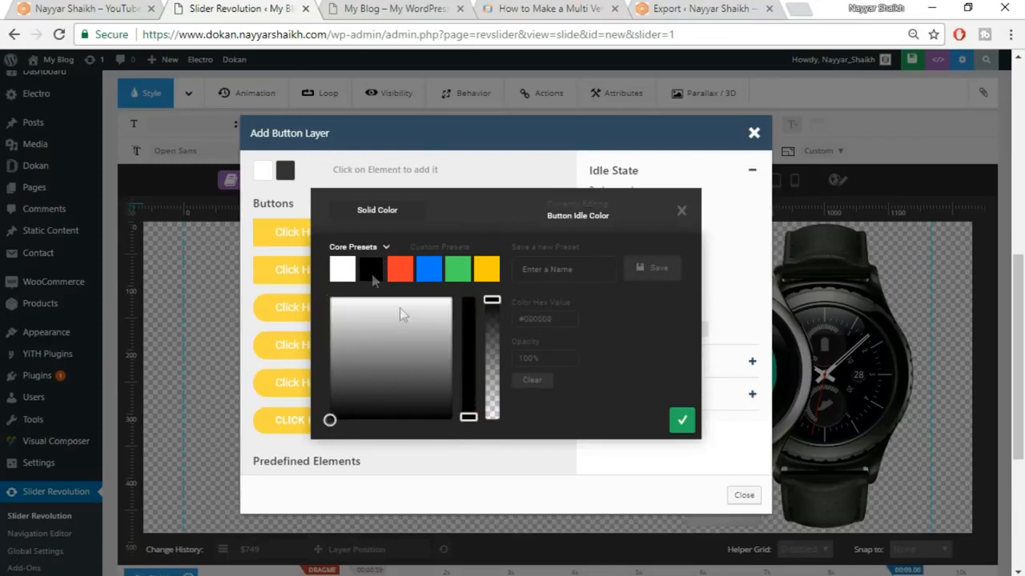
{"action": "left_click", "coordinate": [681, 420]}
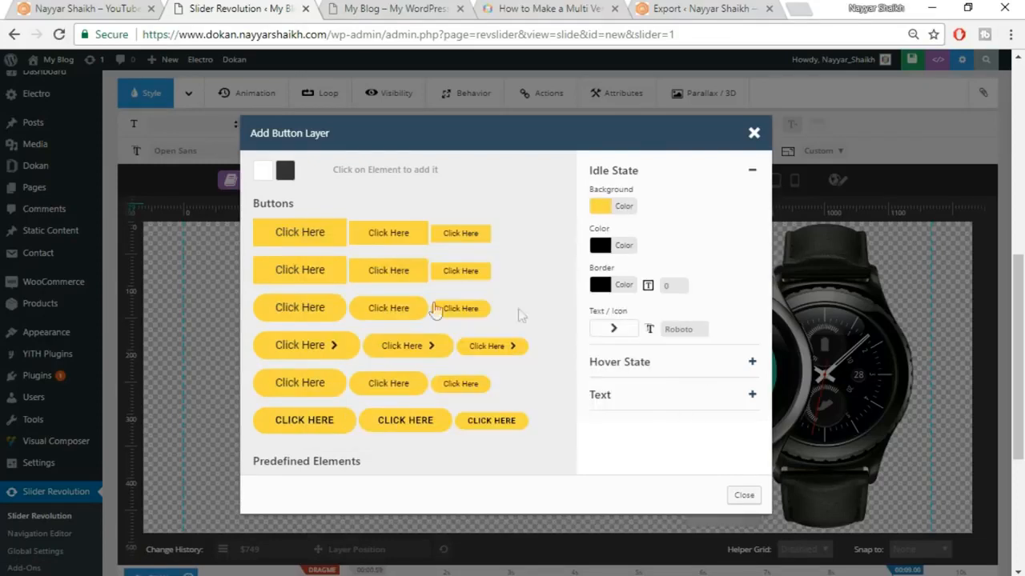
{"action": "left_click", "coordinate": [408, 358]}
Step: Place Click Here under $749, then shift THE NEW, STANDARD and the tagline right
{"action": "left_click_drag", "start_coordinate": [276, 297], "coordinate": [341, 458]}
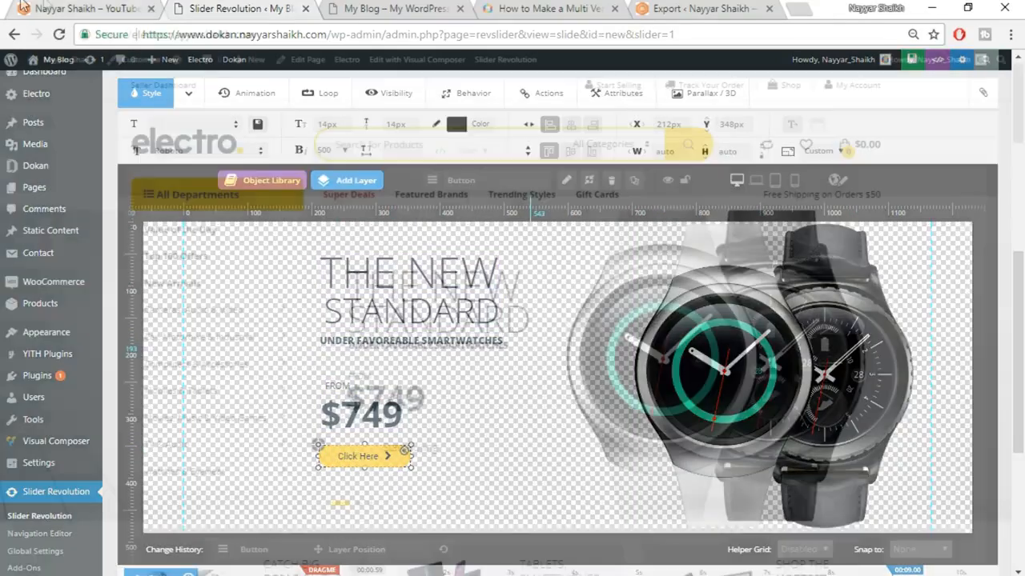
{"action": "left_click", "coordinate": [300, 7]}
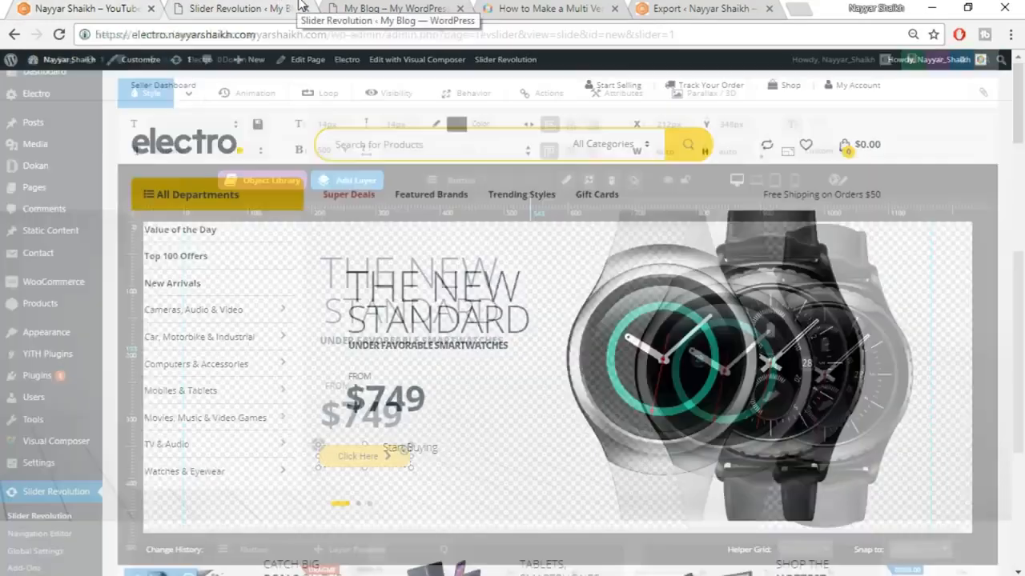
{"action": "left_click", "coordinate": [423, 272]}
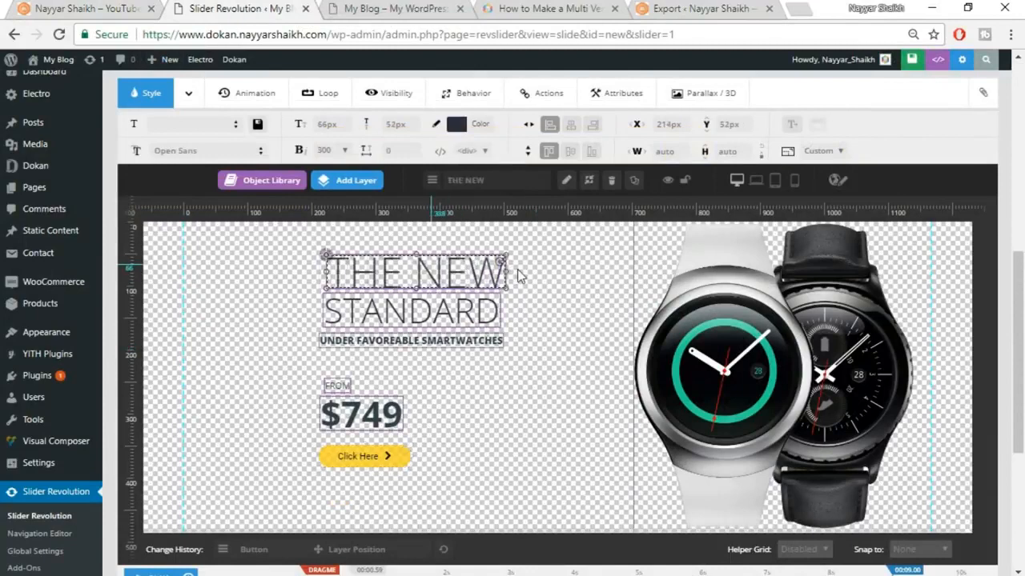
{"action": "left_click_drag", "start_coordinate": [429, 269], "coordinate": [541, 274]}
{"action": "left_click_drag", "start_coordinate": [446, 314], "coordinate": [556, 319]}
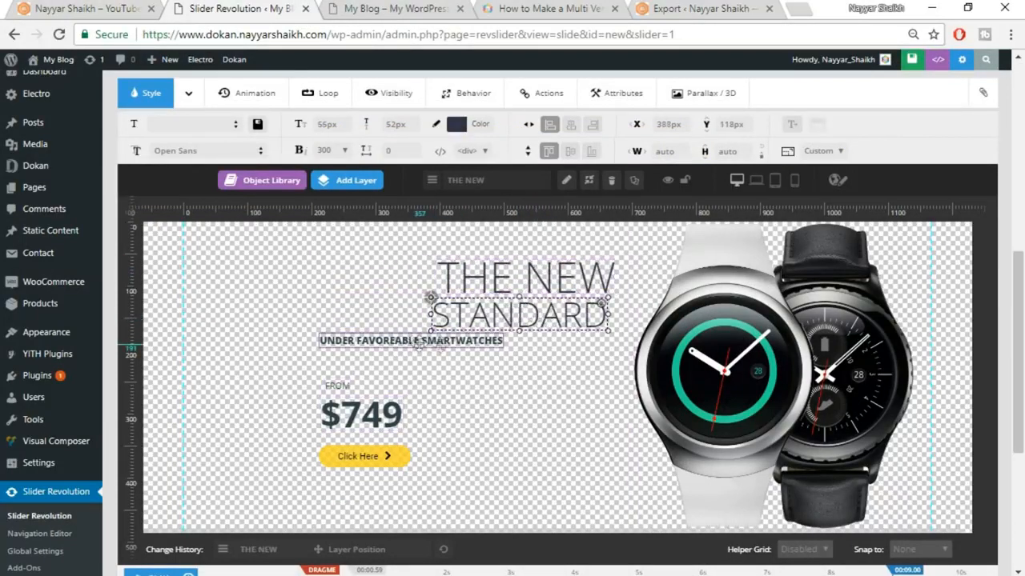
{"action": "left_click_drag", "start_coordinate": [414, 349], "coordinate": [523, 349]}
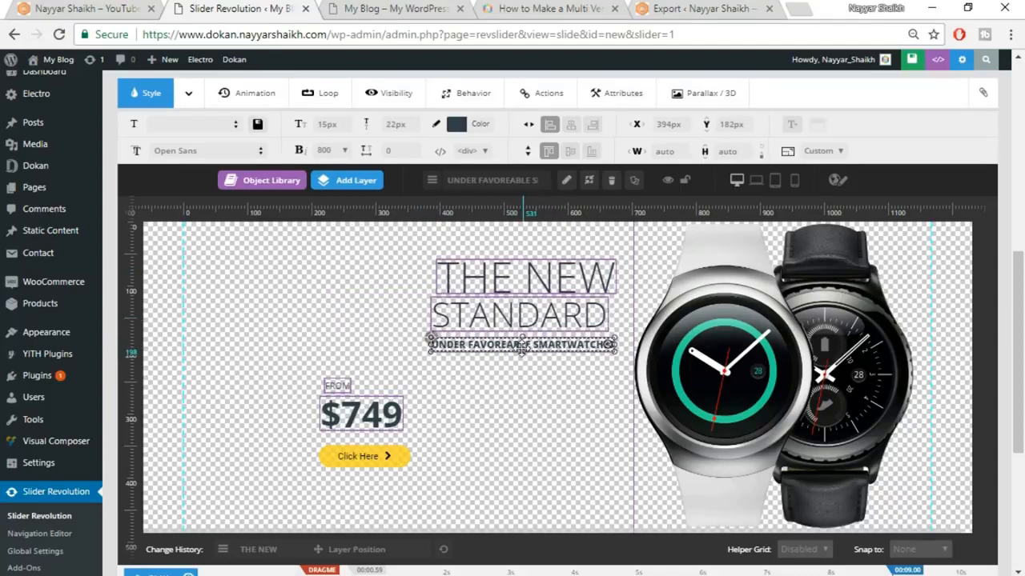
{"action": "left_click_drag", "start_coordinate": [483, 311], "coordinate": [491, 313]}
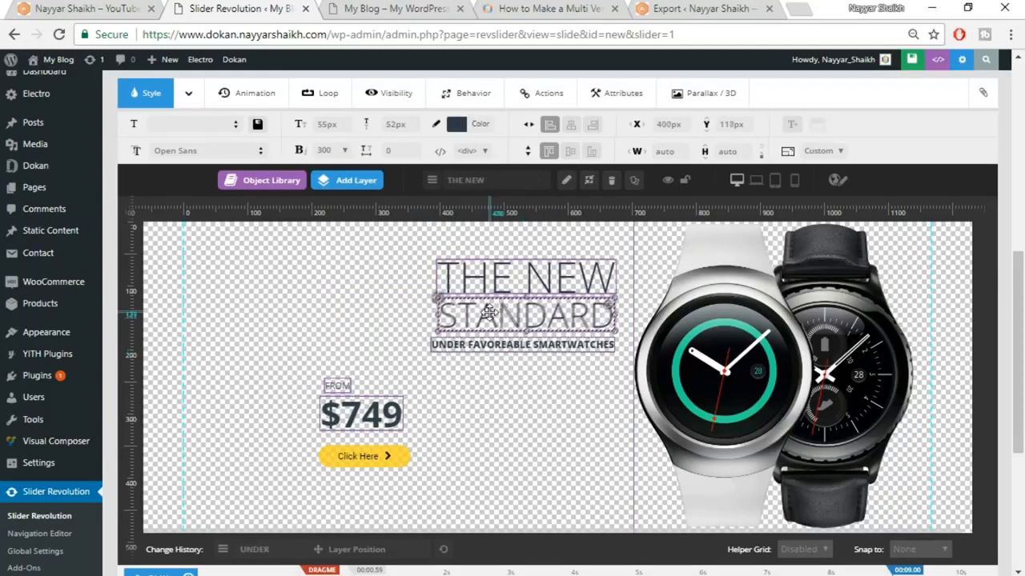
Step: Move FROM, $749 and the button right into the column and save the slide
{"action": "left_click_drag", "start_coordinate": [340, 386], "coordinate": [451, 385]}
{"action": "left_click_drag", "start_coordinate": [391, 404], "coordinate": [503, 411]}
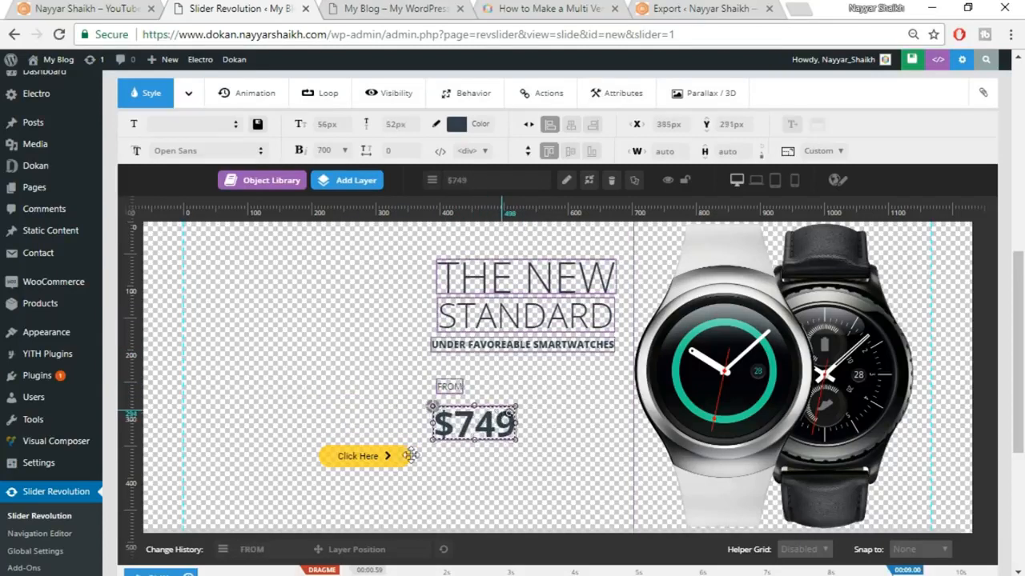
{"action": "left_click_drag", "start_coordinate": [379, 458], "coordinate": [502, 472]}
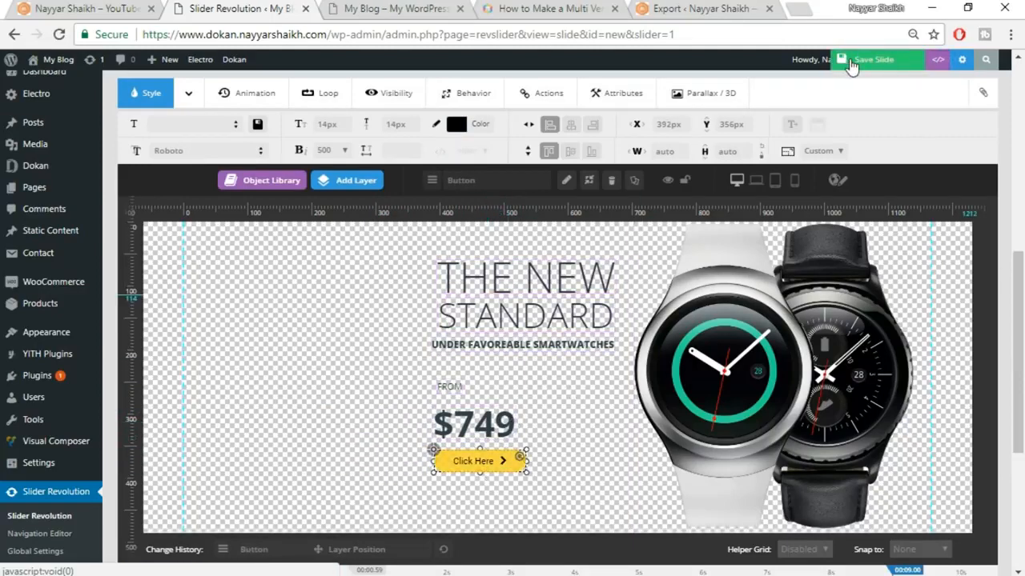
{"action": "left_click", "coordinate": [852, 64]}
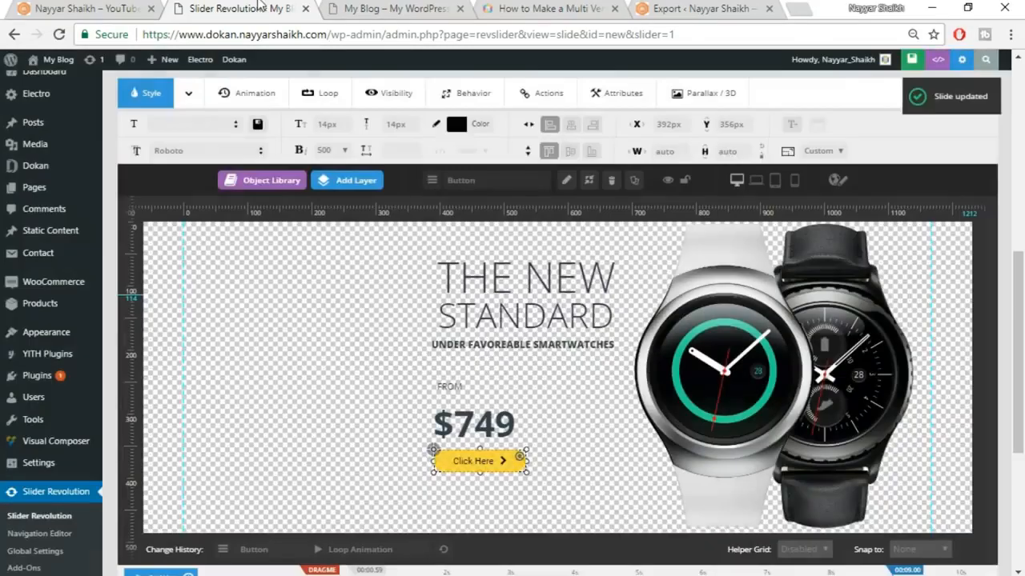
{"action": "left_click", "coordinate": [132, 7]}
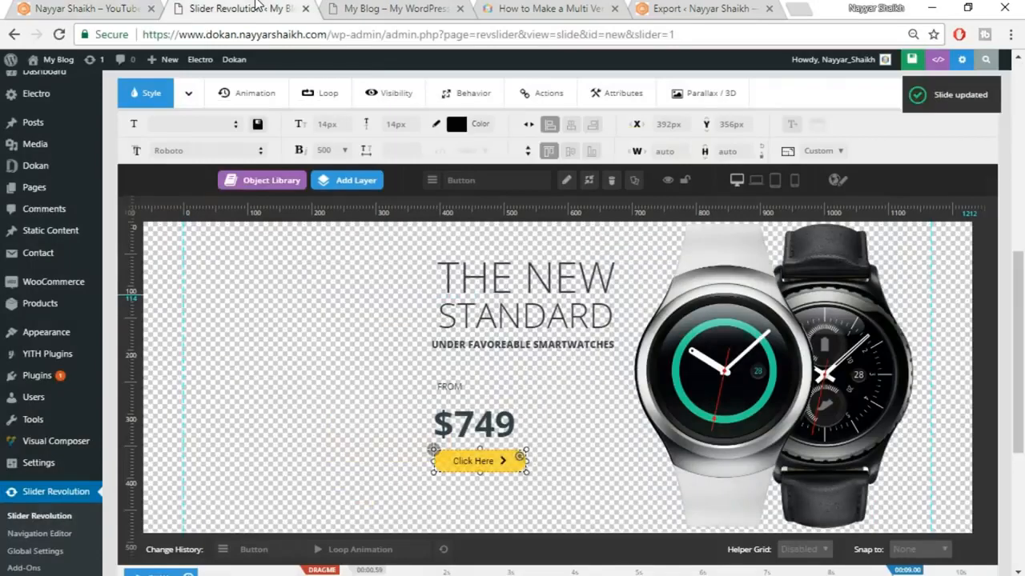
Step: Return to the watch slide editor and scroll down to its layer timeline
{"action": "left_click", "coordinate": [240, 8]}
{"action": "scroll", "coordinate": [1019, 328], "scroll_direction": "down", "scroll_amount": 3}
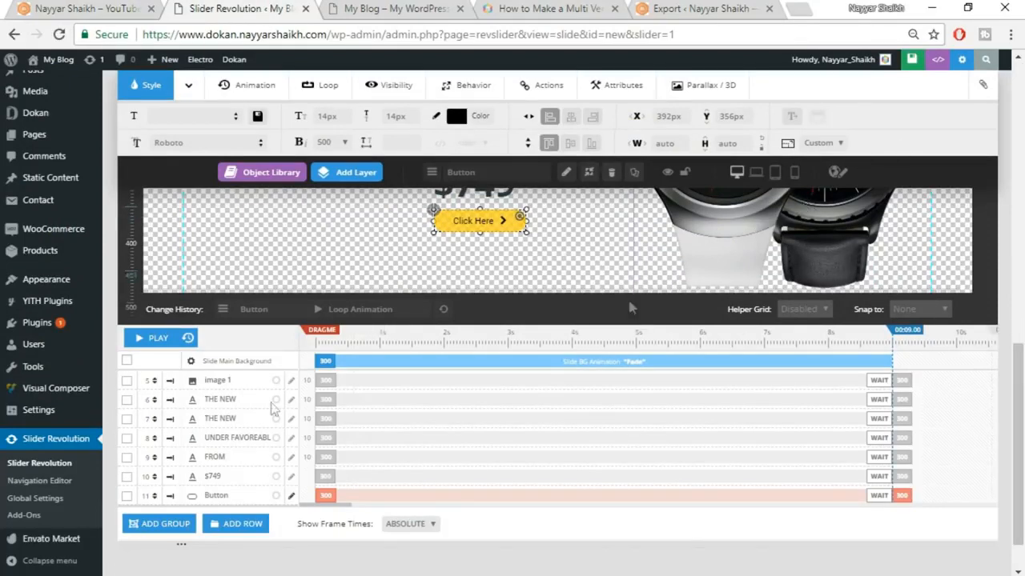
Step: Give the watch image layer a 500 ms start and a 1500 ms duration
{"action": "left_click", "coordinate": [736, 231]}
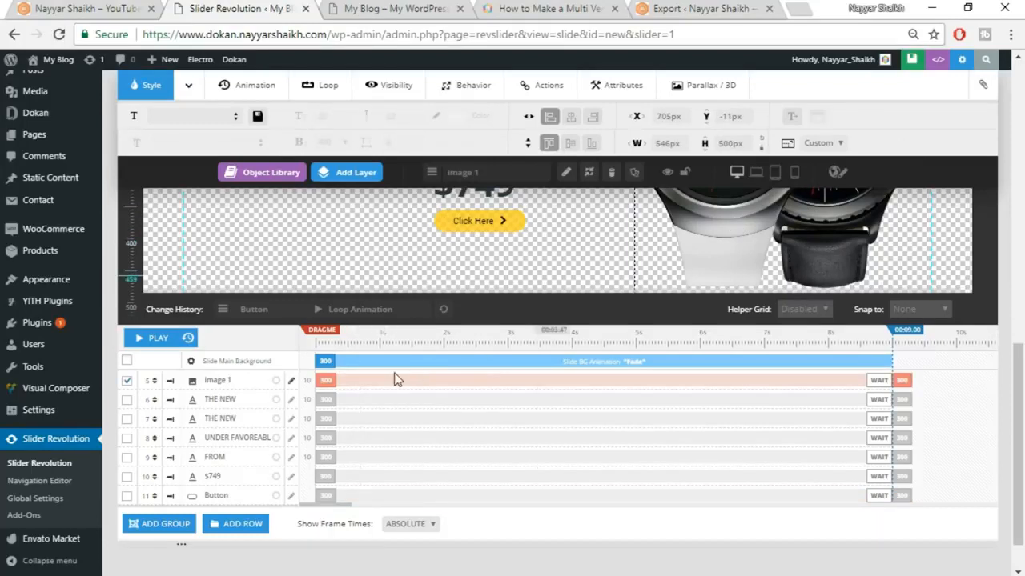
{"action": "left_click", "coordinate": [325, 383]}
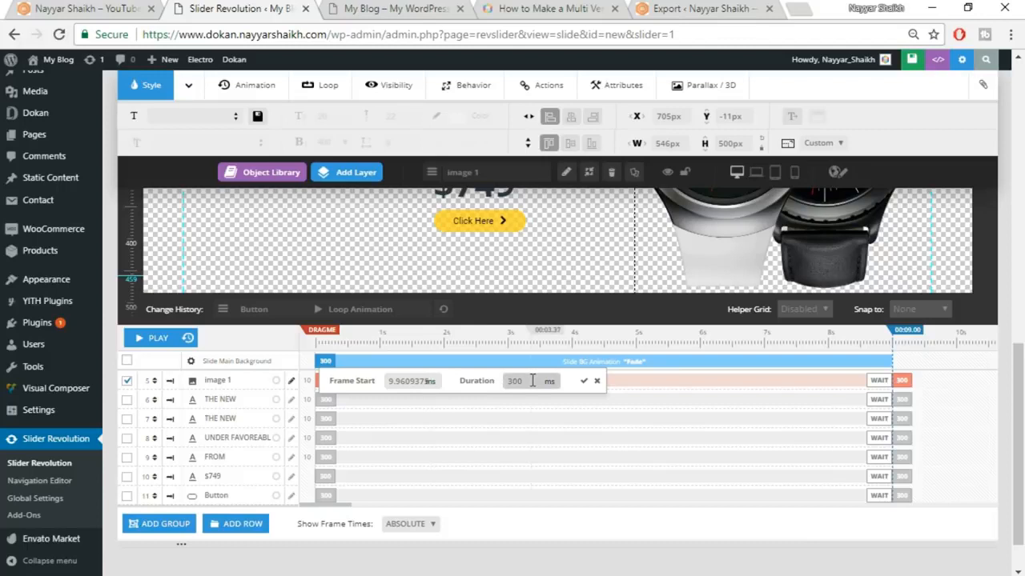
{"action": "left_click", "coordinate": [408, 382]}
{"action": "double_click", "coordinate": [514, 381]}
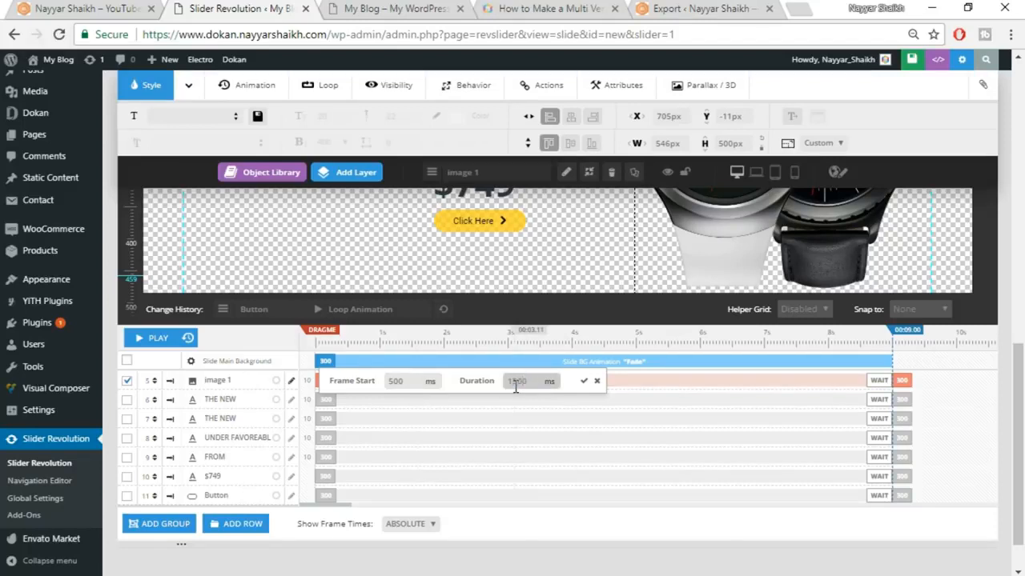
{"action": "left_click", "coordinate": [583, 383]}
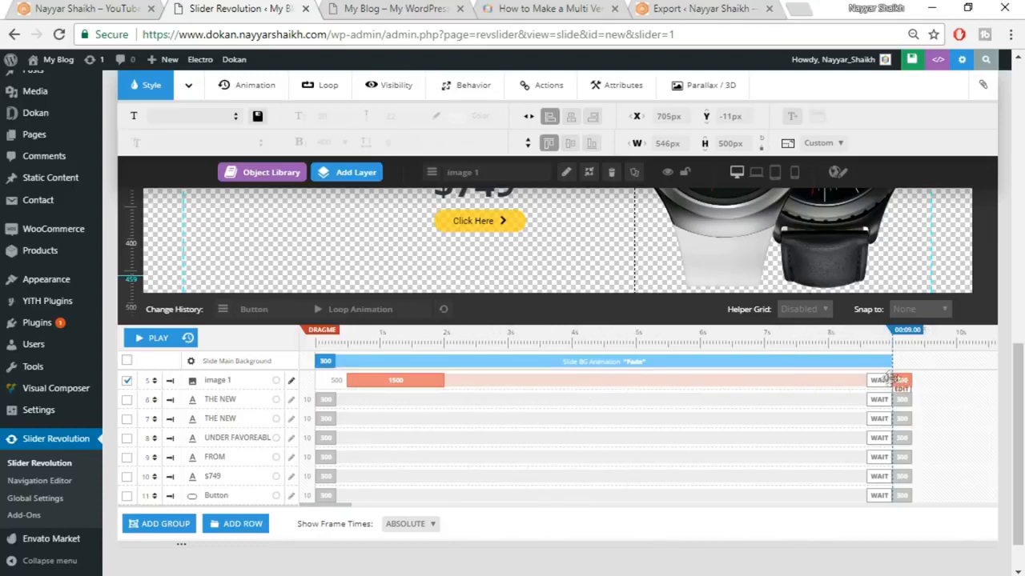
Step: Preview the slider on the storefront, then retime the first THE NEW layer's start and duration
{"action": "left_click", "coordinate": [230, 399]}
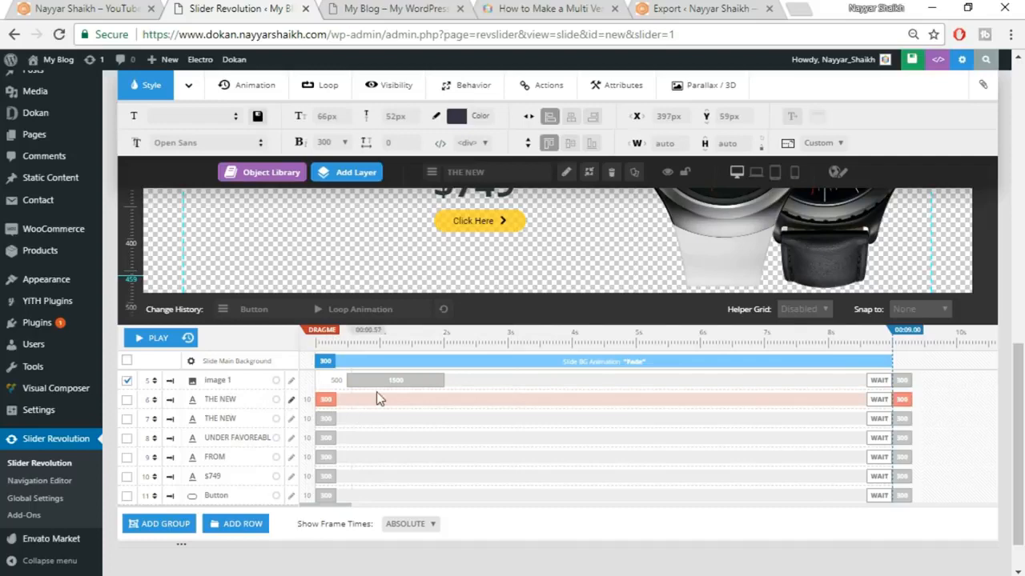
{"action": "left_click", "coordinate": [44, 4]}
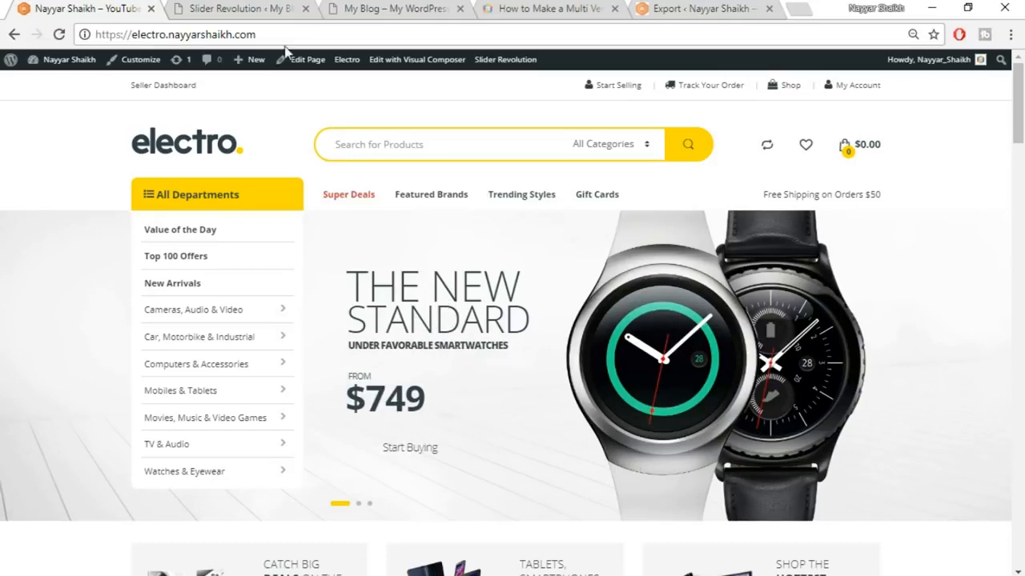
{"action": "left_click", "coordinate": [232, 8]}
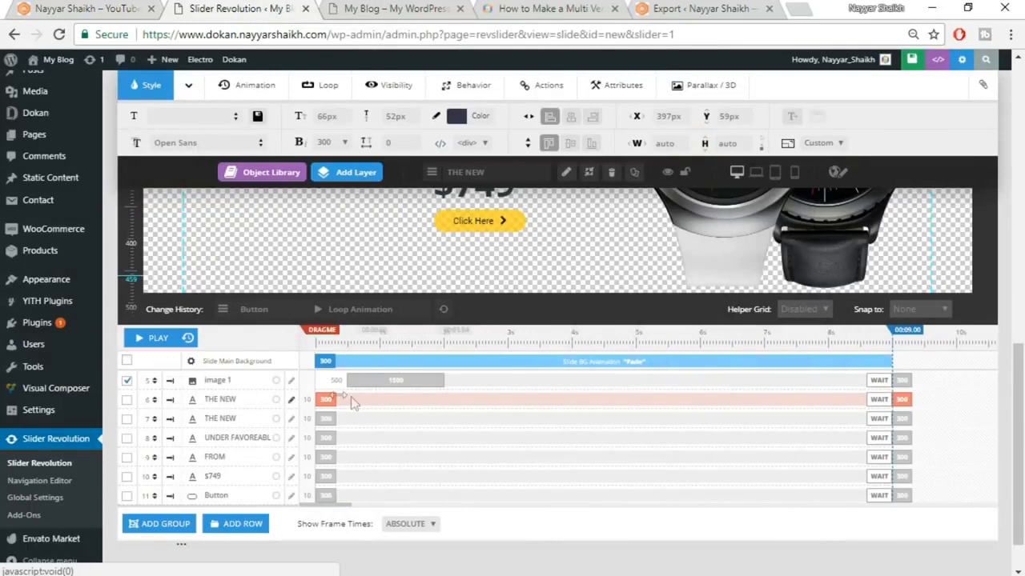
{"action": "left_click", "coordinate": [328, 398]}
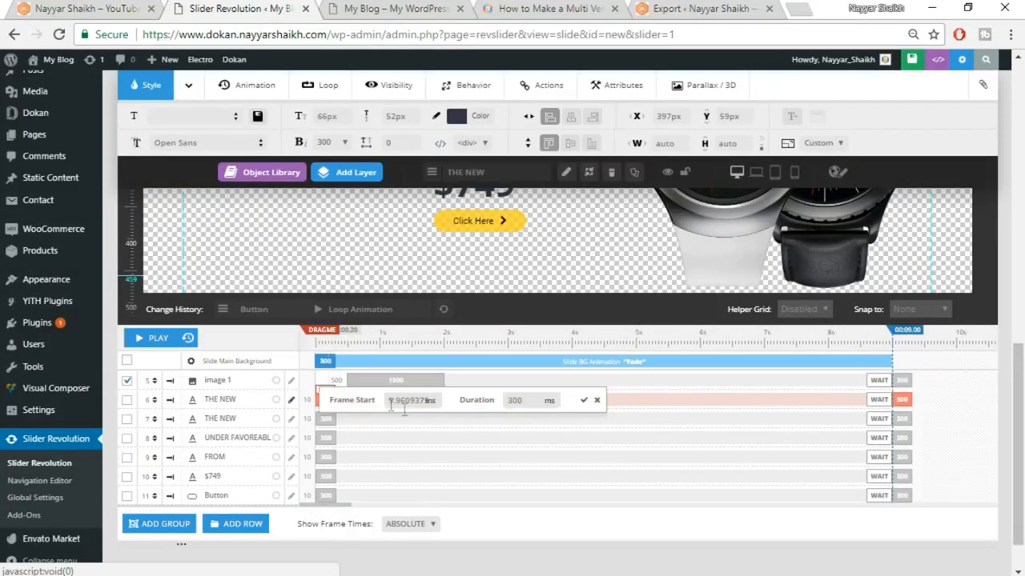
{"action": "double_click", "coordinate": [417, 399]}
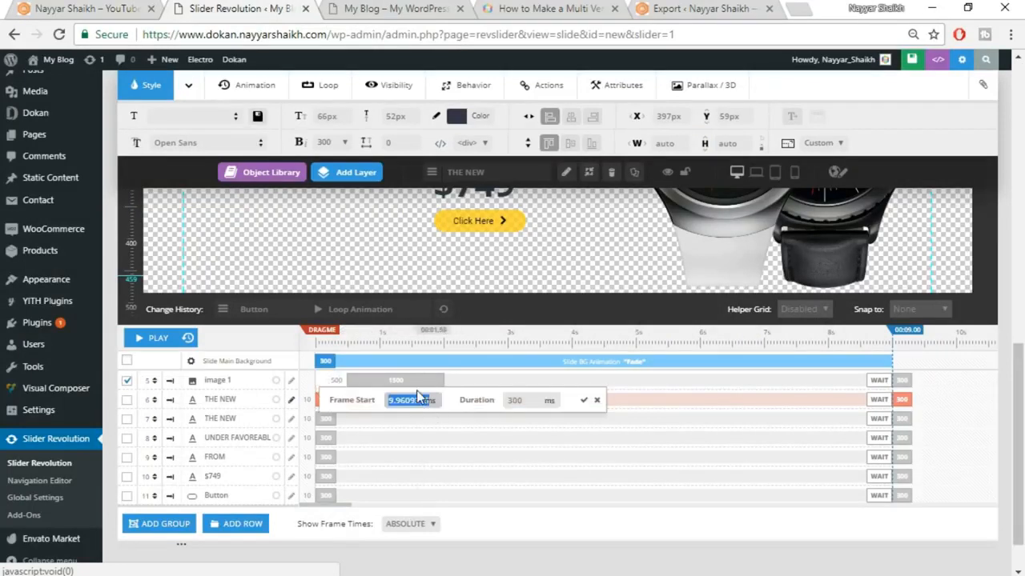
{"action": "double_click", "coordinate": [516, 401]}
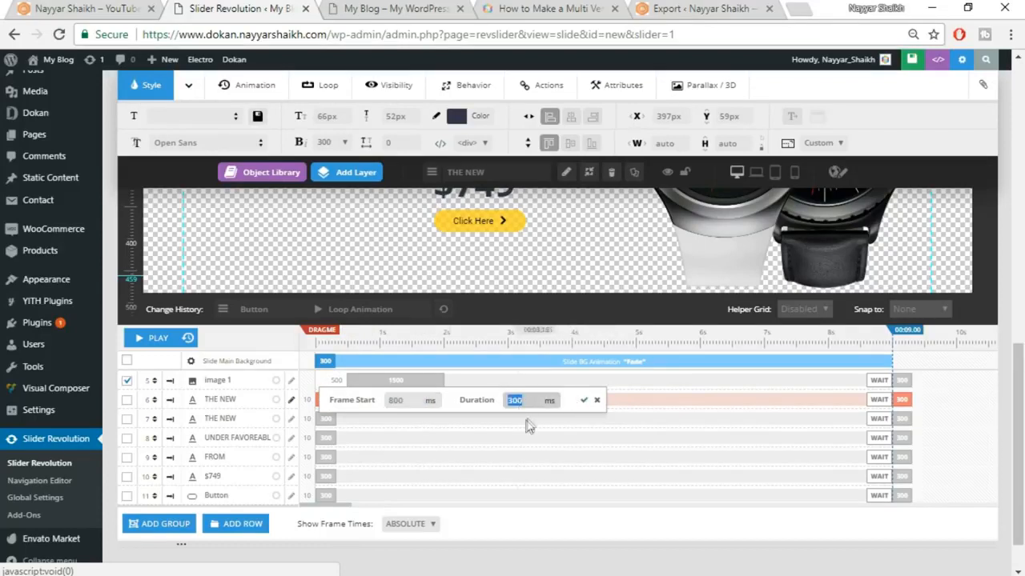
{"action": "left_click", "coordinate": [584, 403]}
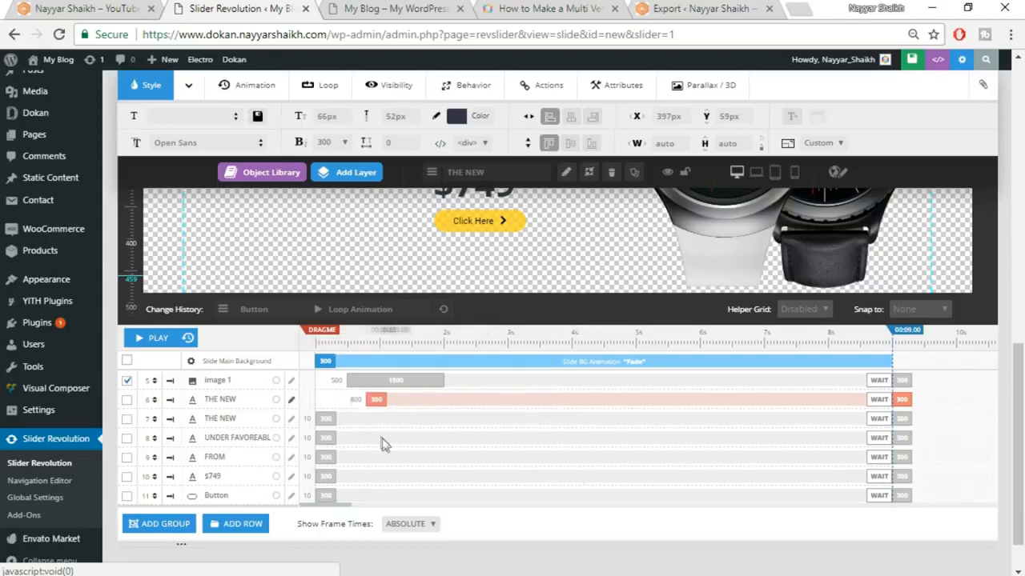
Step: Set the second THE NEW headline layer to start at 1000 ms
{"action": "scroll", "coordinate": [382, 445], "scroll_direction": "up", "scroll_amount": 3}
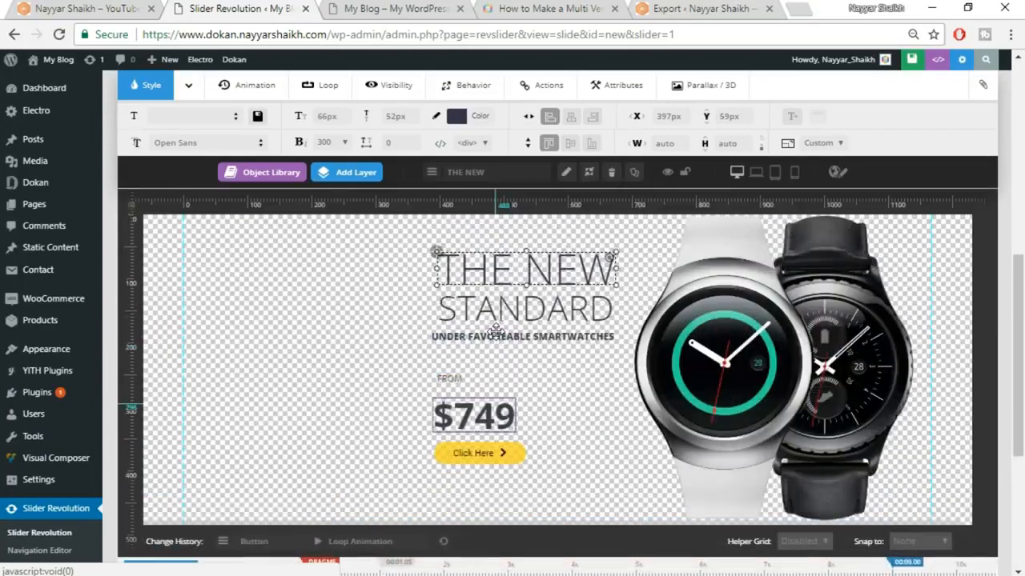
{"action": "scroll", "coordinate": [496, 330], "scroll_direction": "up", "scroll_amount": 1}
{"action": "left_click", "coordinate": [528, 317]}
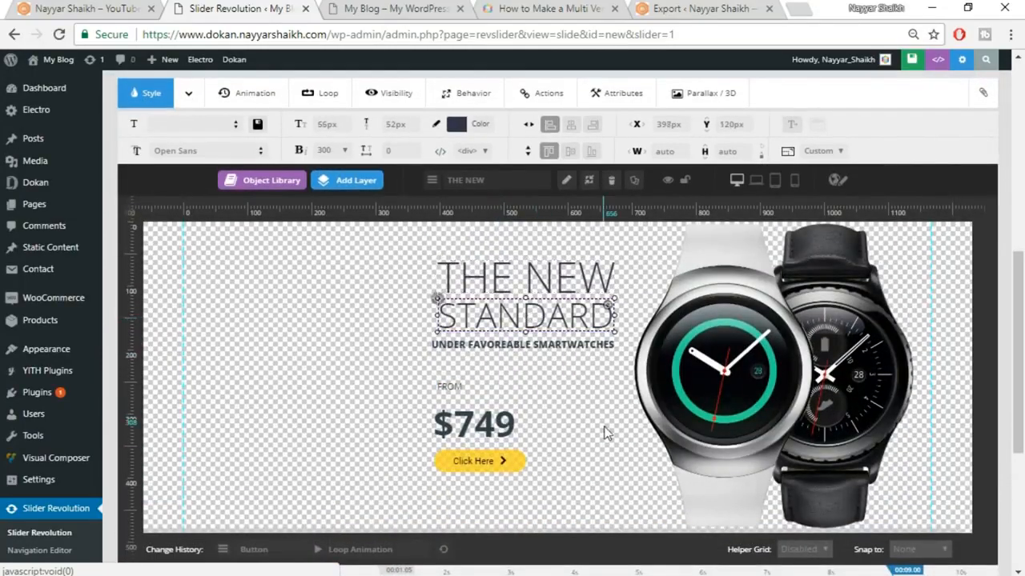
{"action": "scroll", "coordinate": [606, 432], "scroll_direction": "down", "scroll_amount": 4}
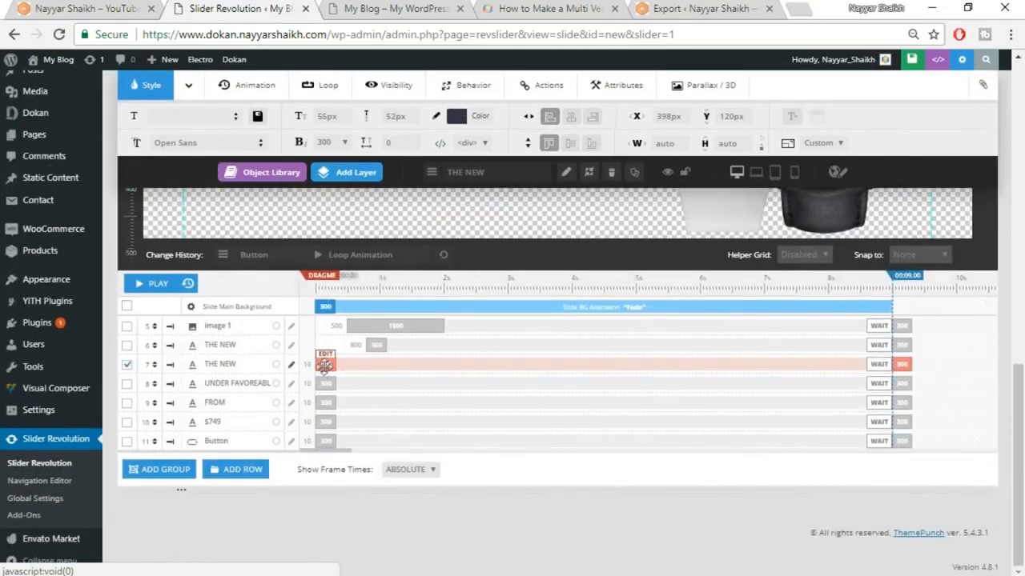
{"action": "left_click", "coordinate": [326, 360]}
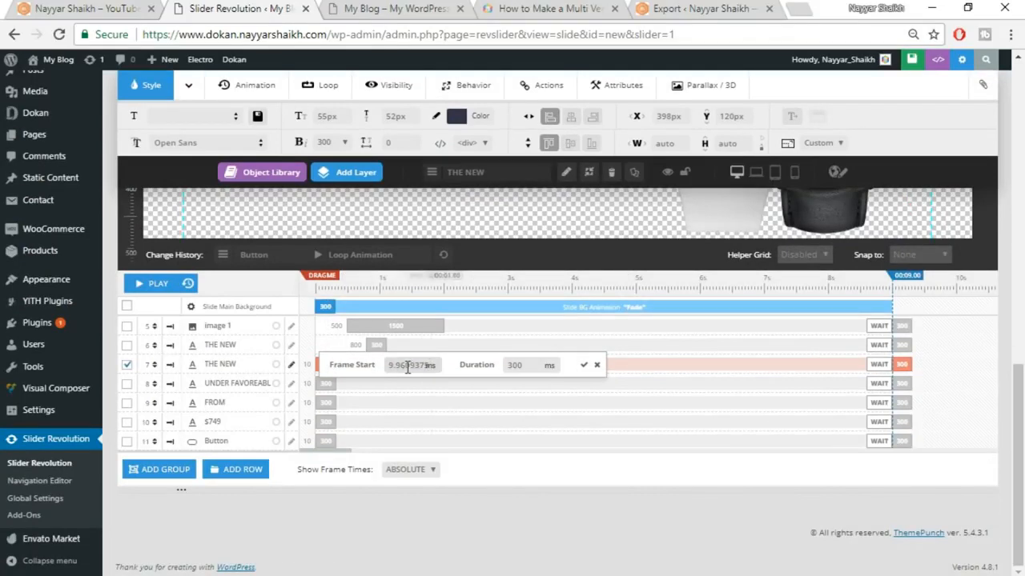
{"action": "double_click", "coordinate": [408, 365]}
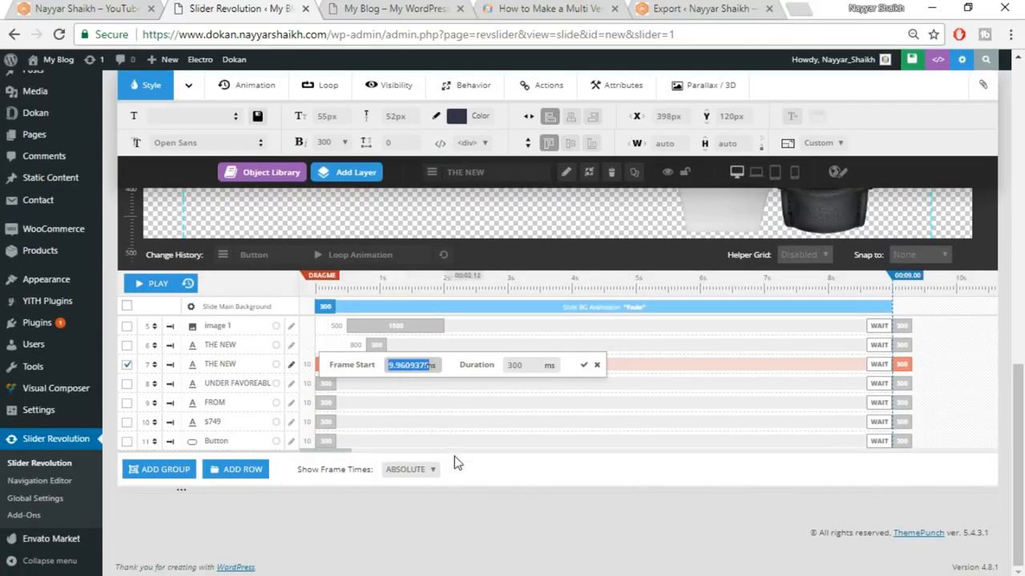
{"action": "type", "text": "1000"}
{"action": "left_click", "coordinate": [583, 366]}
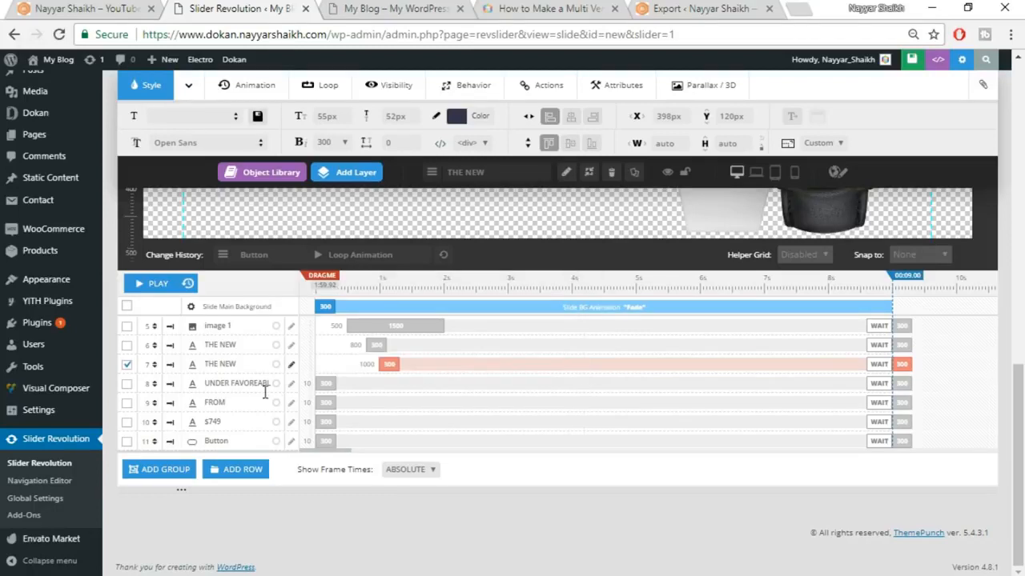
Step: Start the smartwatches subtitle at 1200 ms and the FROM text at 1400 ms
{"action": "left_click", "coordinate": [326, 386]}
{"action": "left_click", "coordinate": [326, 379]}
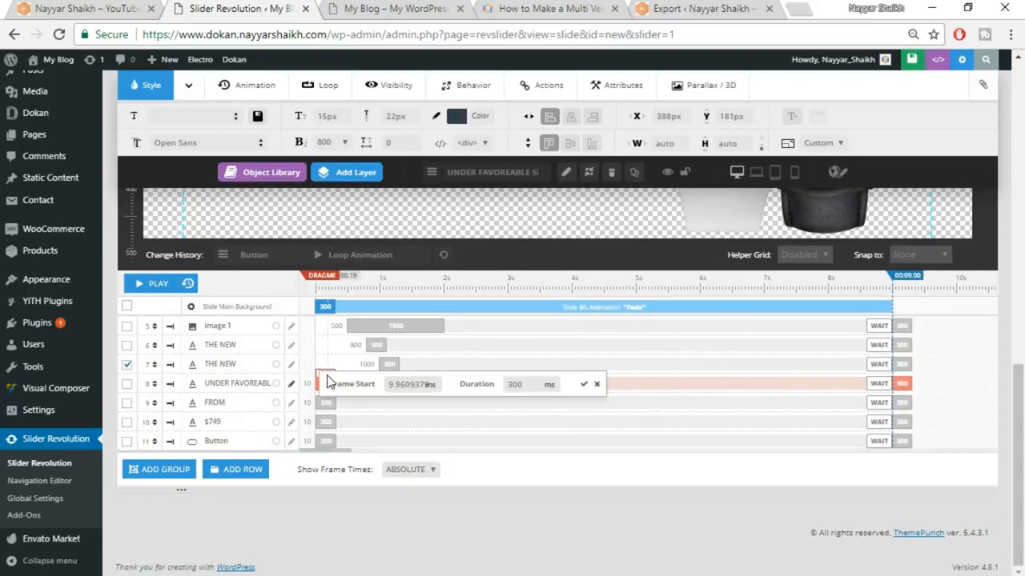
{"action": "double_click", "coordinate": [422, 384]}
{"action": "type", "text": "1200"}
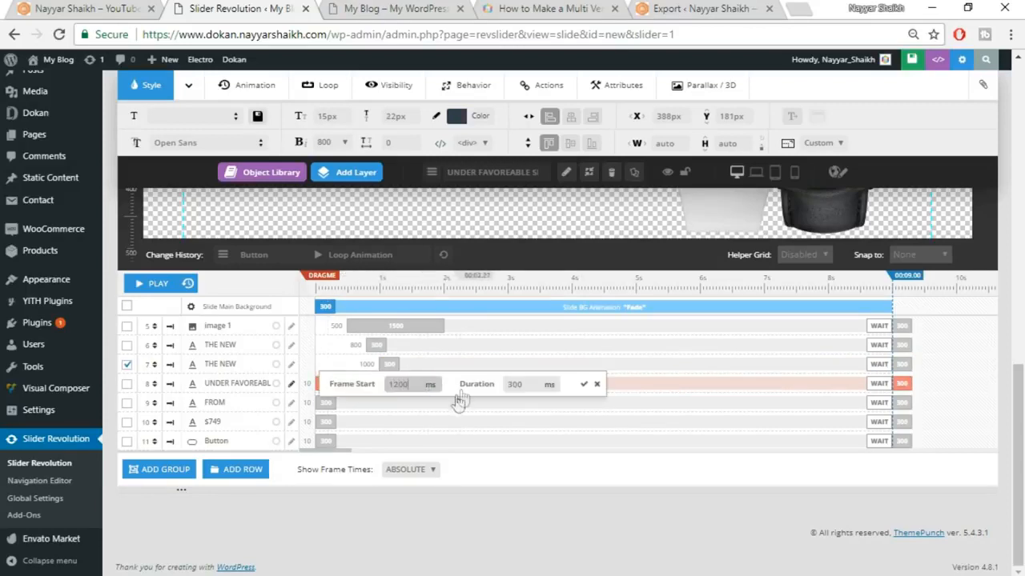
{"action": "left_click", "coordinate": [582, 385]}
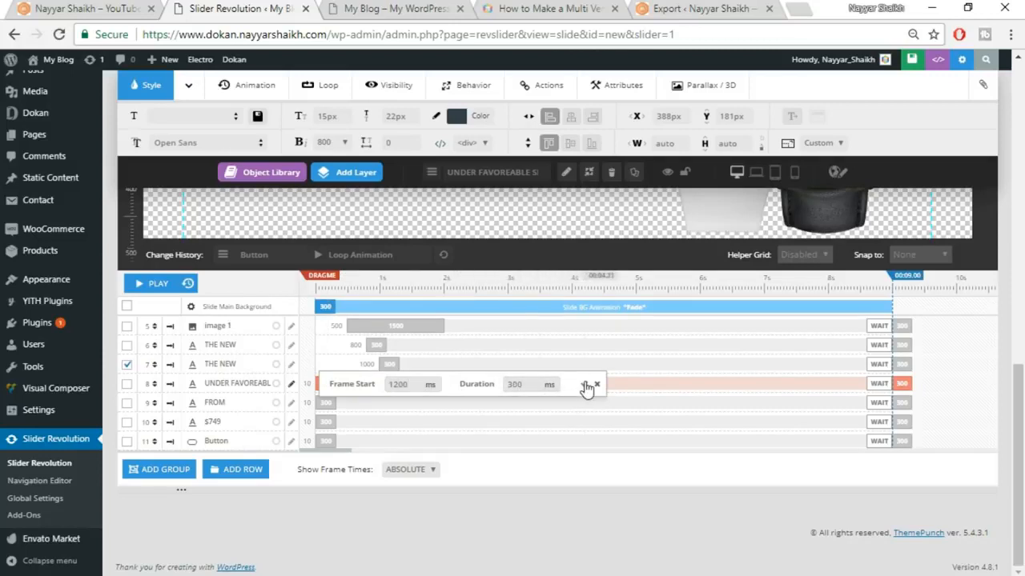
{"action": "left_click", "coordinate": [331, 404]}
{"action": "left_click", "coordinate": [323, 394]}
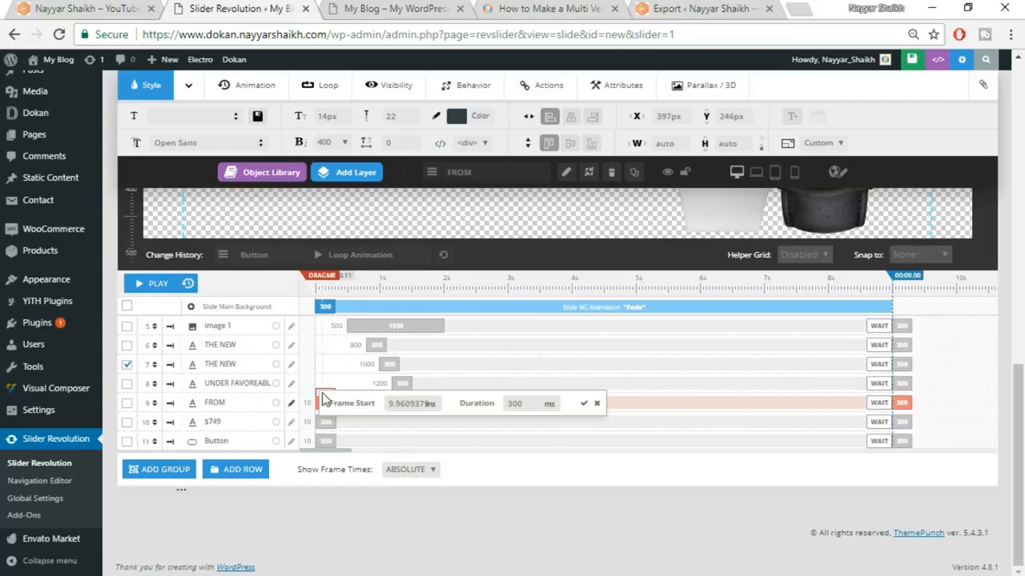
{"action": "double_click", "coordinate": [425, 402]}
{"action": "type", "text": "1400"}
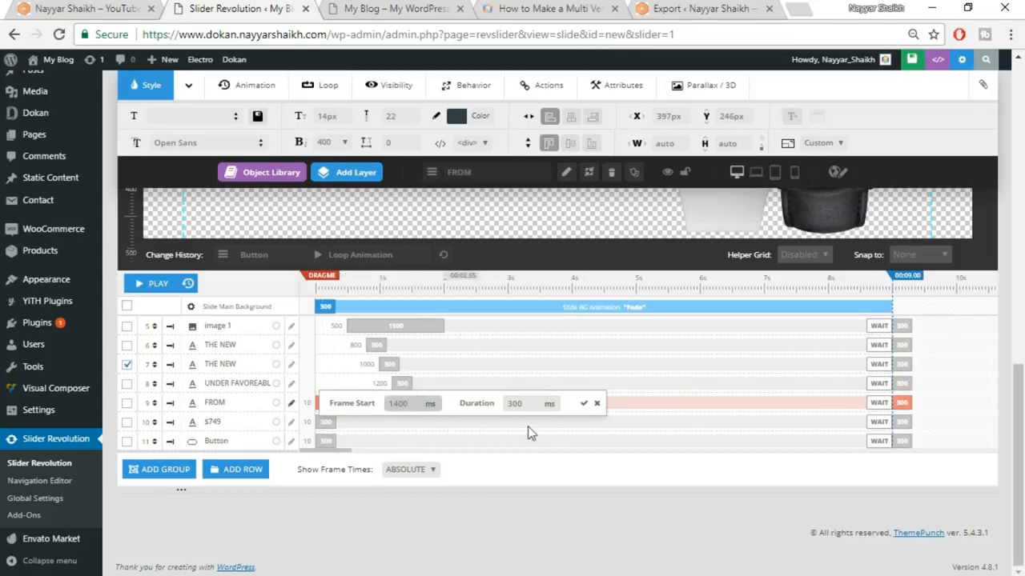
{"action": "left_click", "coordinate": [581, 404]}
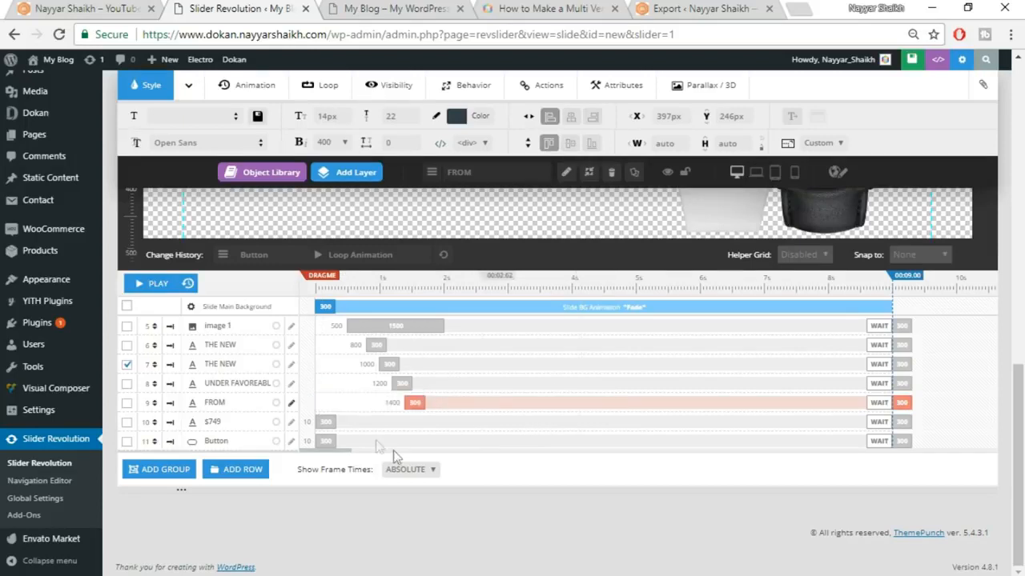
Step: Start the $749 price layer at 1400 ms and the Click Here button at 1600 ms
{"action": "left_click", "coordinate": [325, 419]}
{"action": "left_click", "coordinate": [325, 418]}
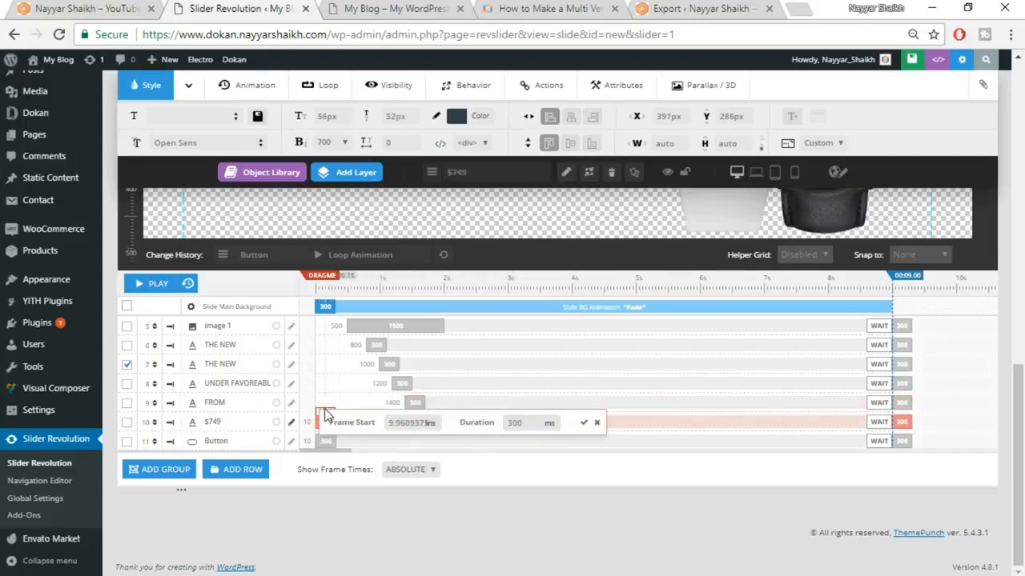
{"action": "double_click", "coordinate": [392, 423]}
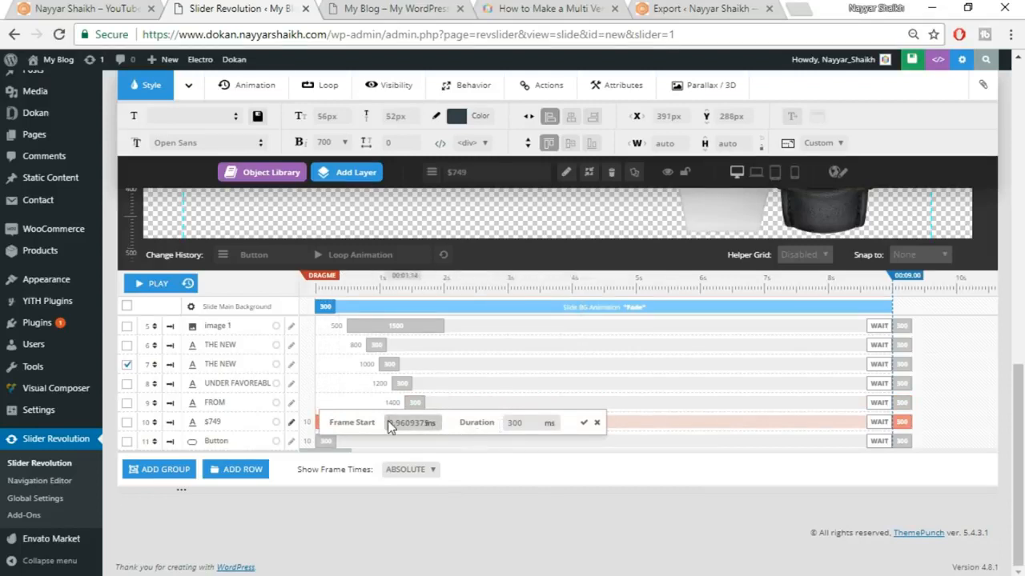
{"action": "type", "text": "1400"}
{"action": "left_click", "coordinate": [584, 423]}
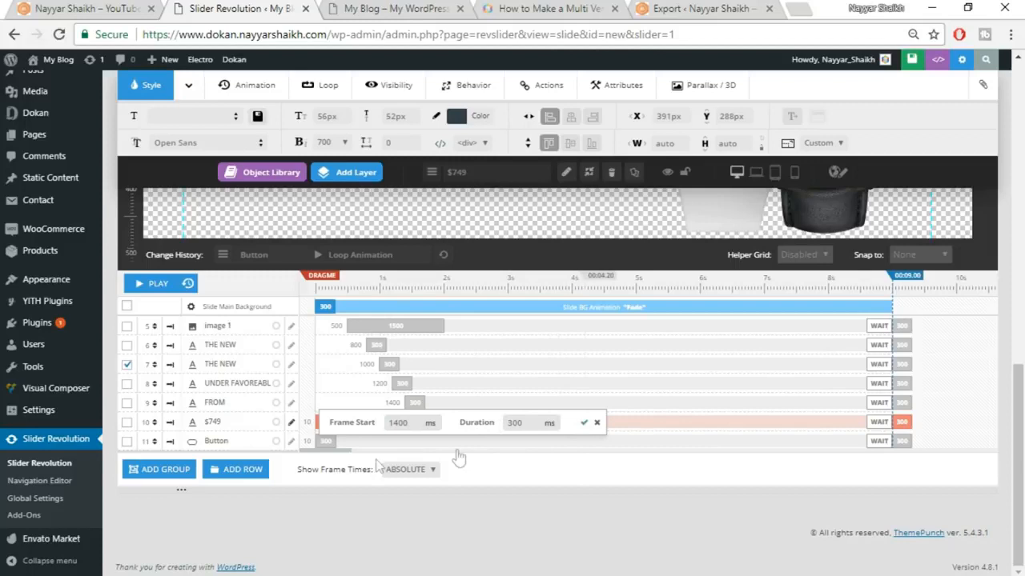
{"action": "left_click", "coordinate": [324, 440]}
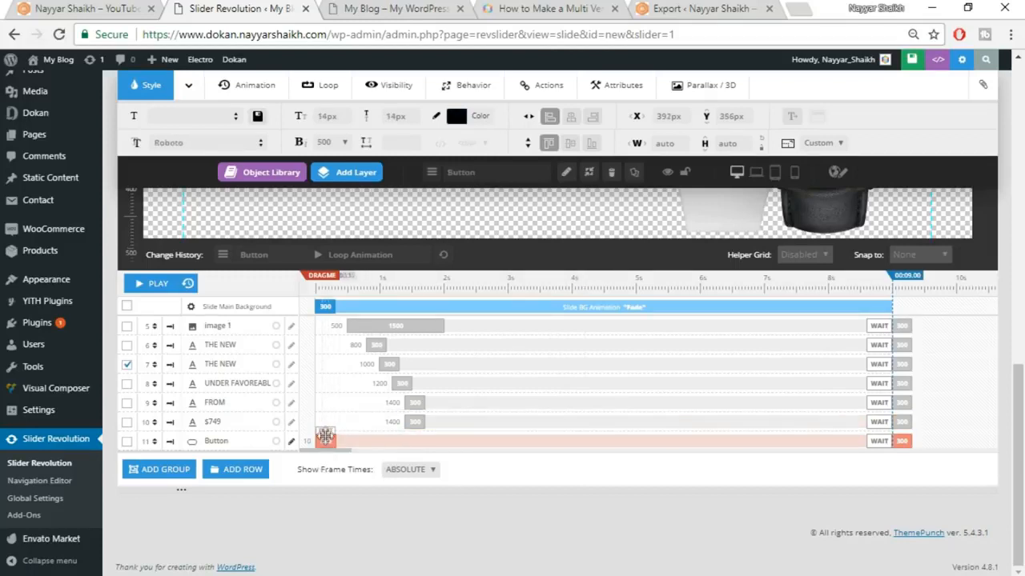
{"action": "left_click", "coordinate": [326, 439]}
{"action": "double_click", "coordinate": [407, 440]}
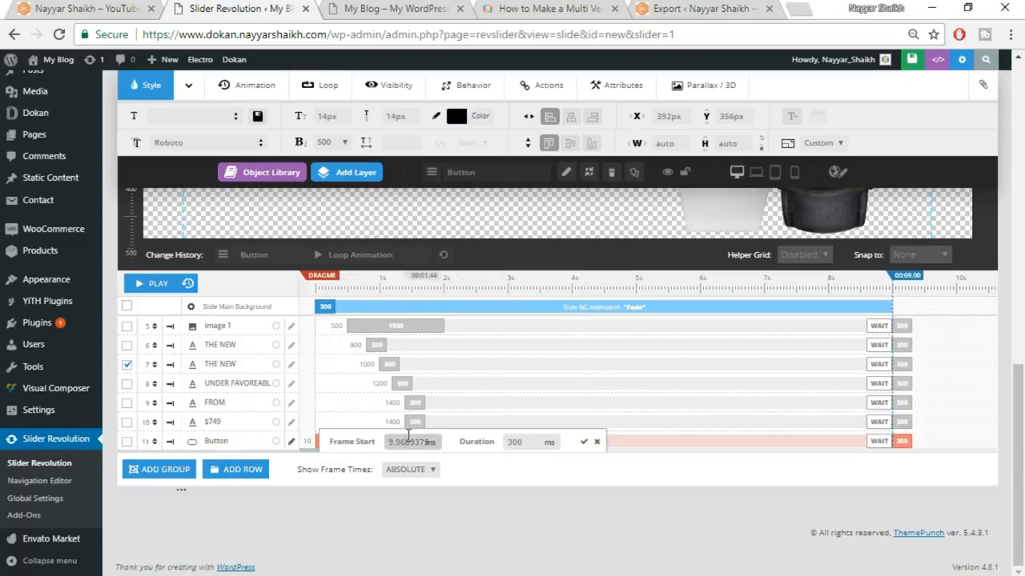
{"action": "type", "text": "1600"}
{"action": "left_click", "coordinate": [583, 442]}
Step: Apply the RotateInFormZero entrance animation to the watch image layer
{"action": "scroll", "coordinate": [673, 478], "scroll_direction": "up", "scroll_amount": 5}
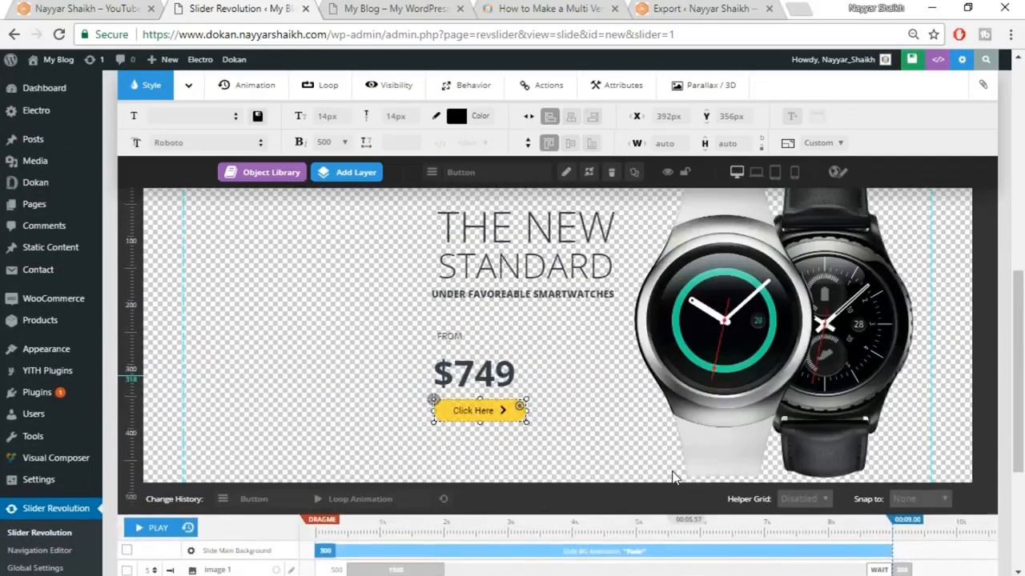
{"action": "scroll", "coordinate": [671, 474], "scroll_direction": "down", "scroll_amount": 1}
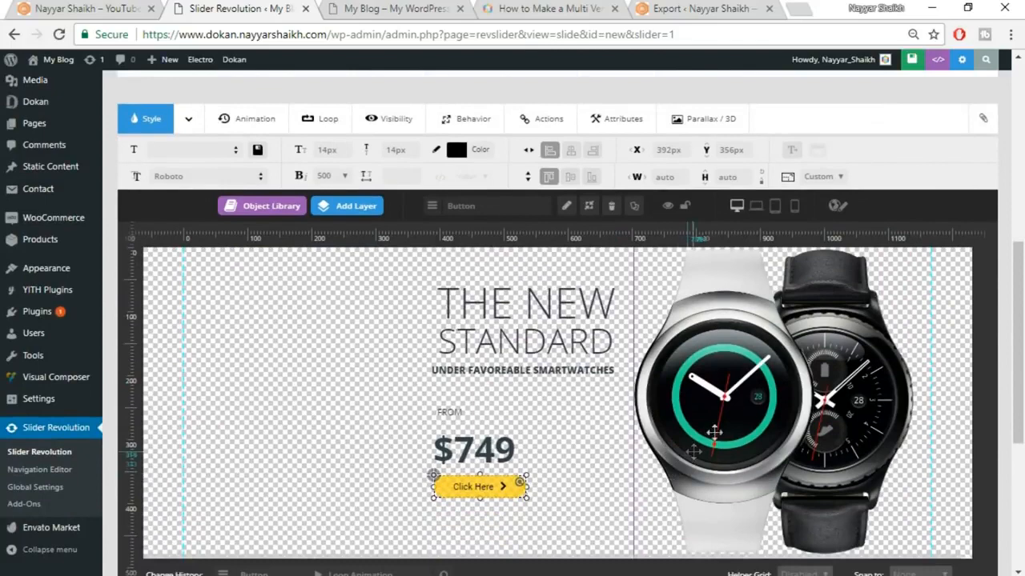
{"action": "left_click", "coordinate": [738, 374]}
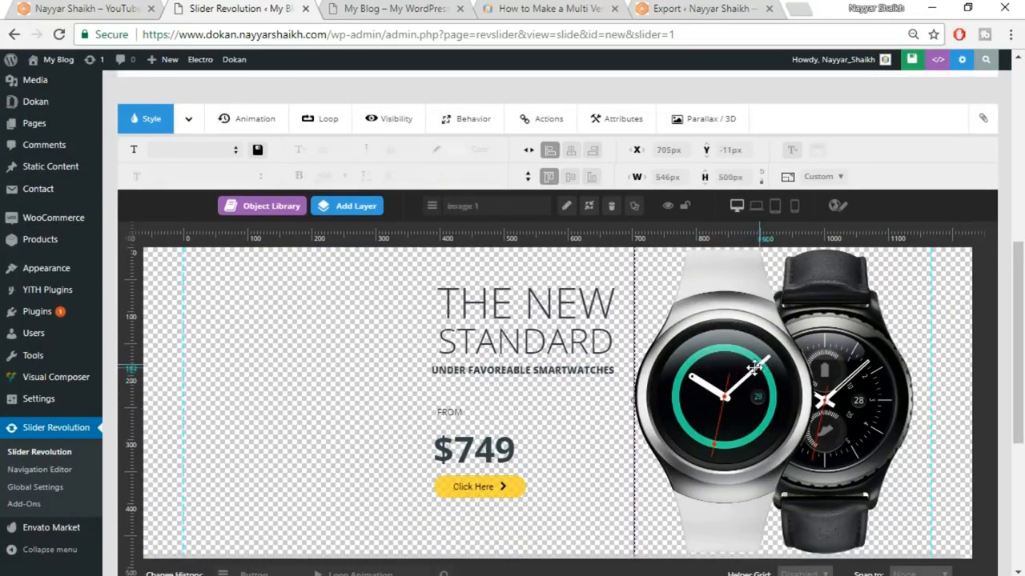
{"action": "left_click", "coordinate": [269, 132]}
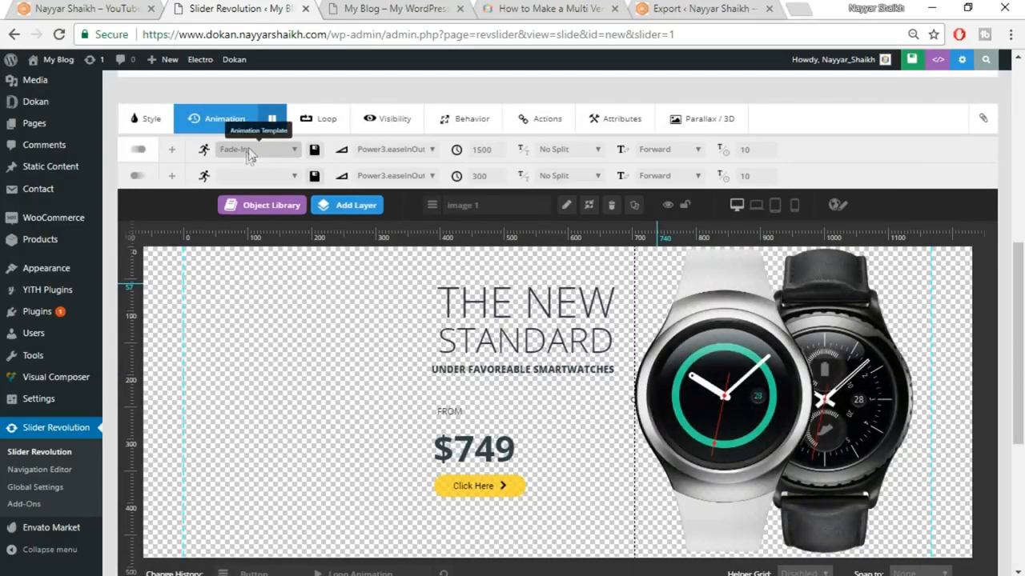
{"action": "left_click", "coordinate": [245, 151]}
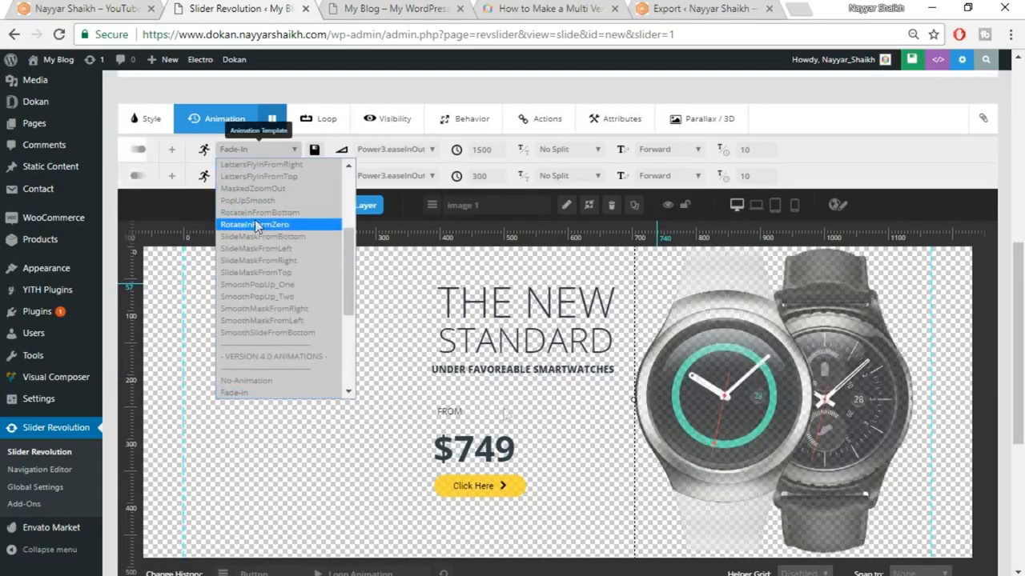
{"action": "left_click", "coordinate": [256, 225]}
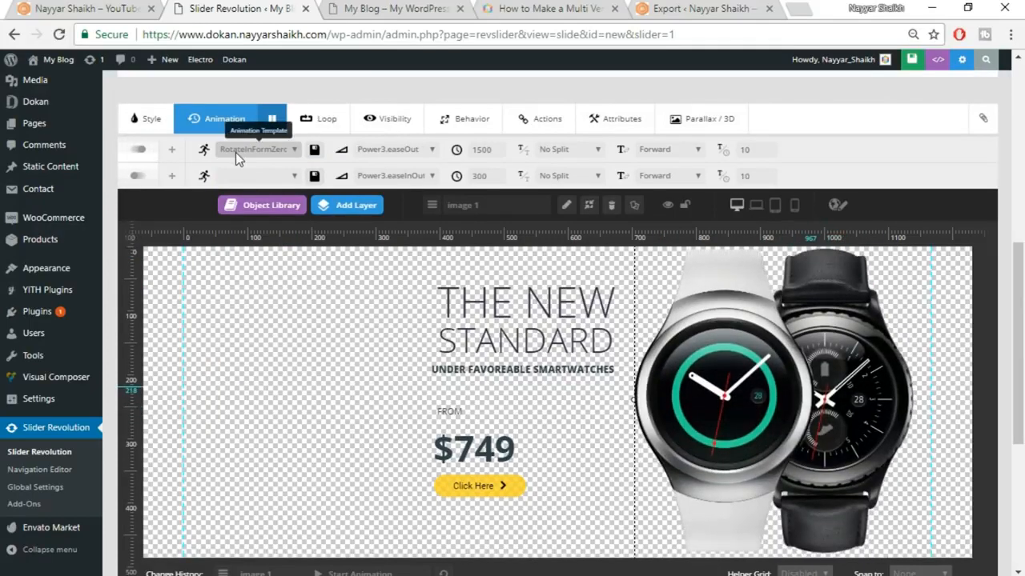
{"action": "left_click", "coordinate": [235, 152]}
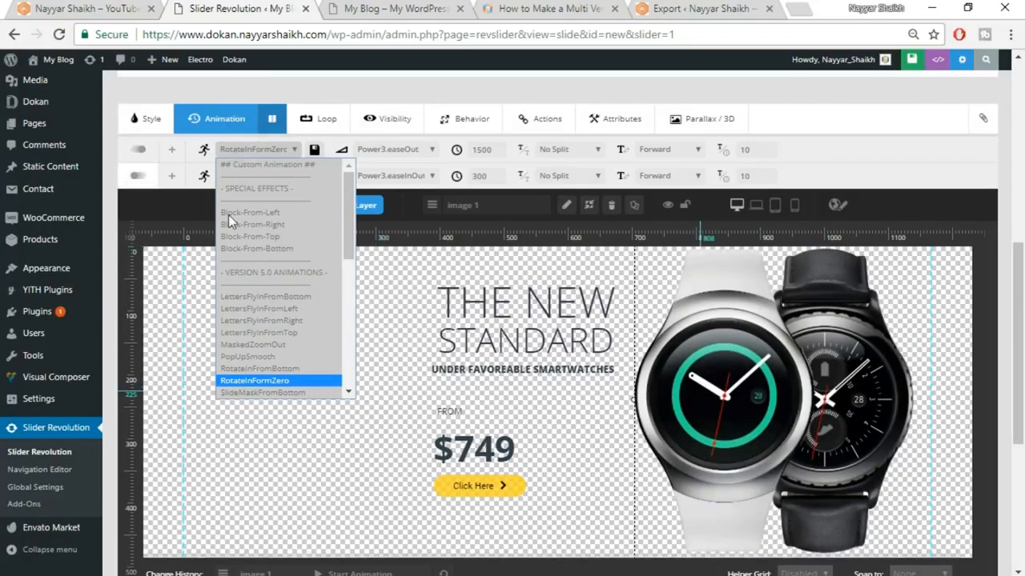
{"action": "left_click", "coordinate": [327, 143]}
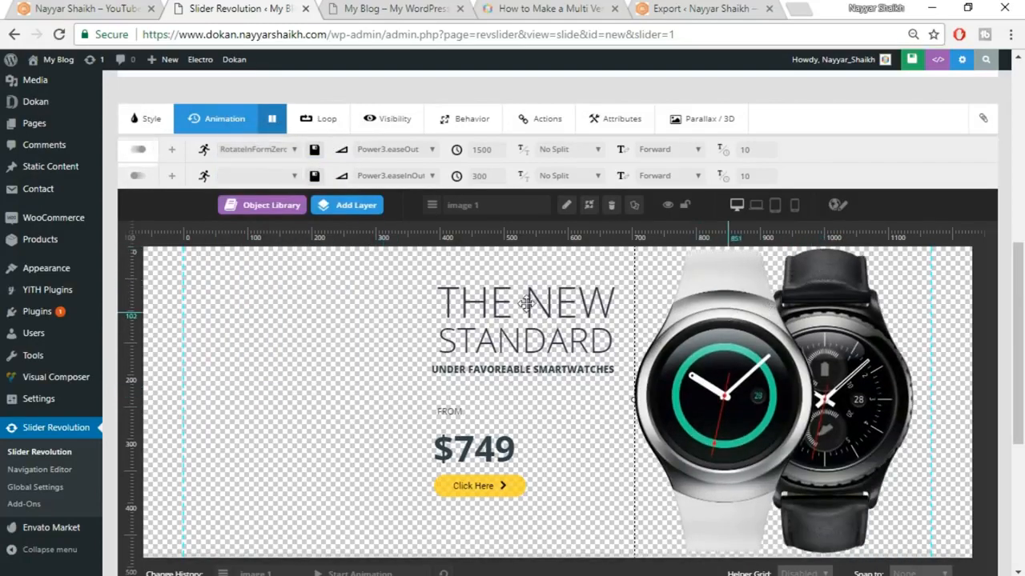
Step: Give the THE NEW headline a SlideMaskFromLeft entrance
{"action": "left_click", "coordinate": [526, 303]}
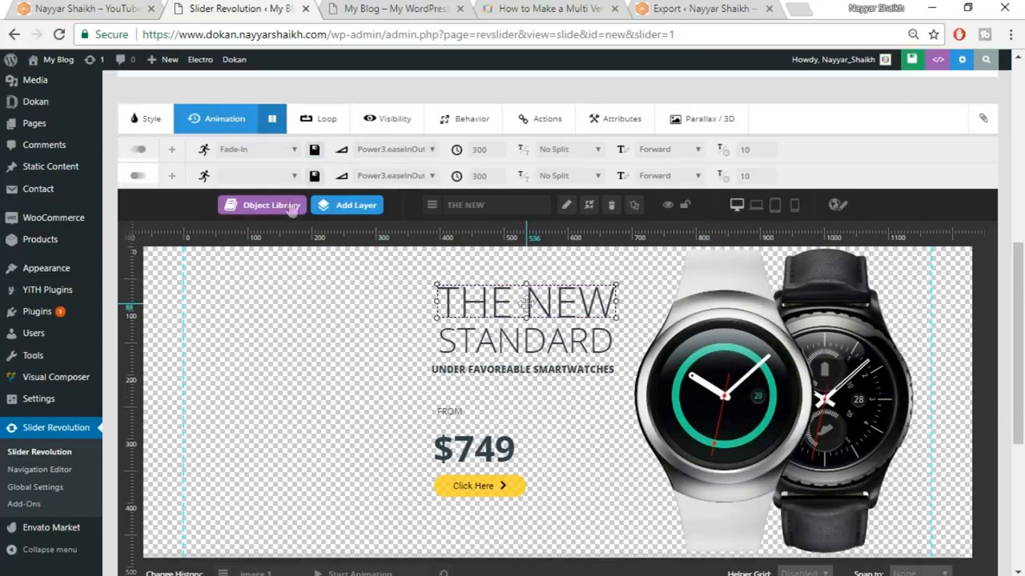
{"action": "left_click", "coordinate": [245, 147]}
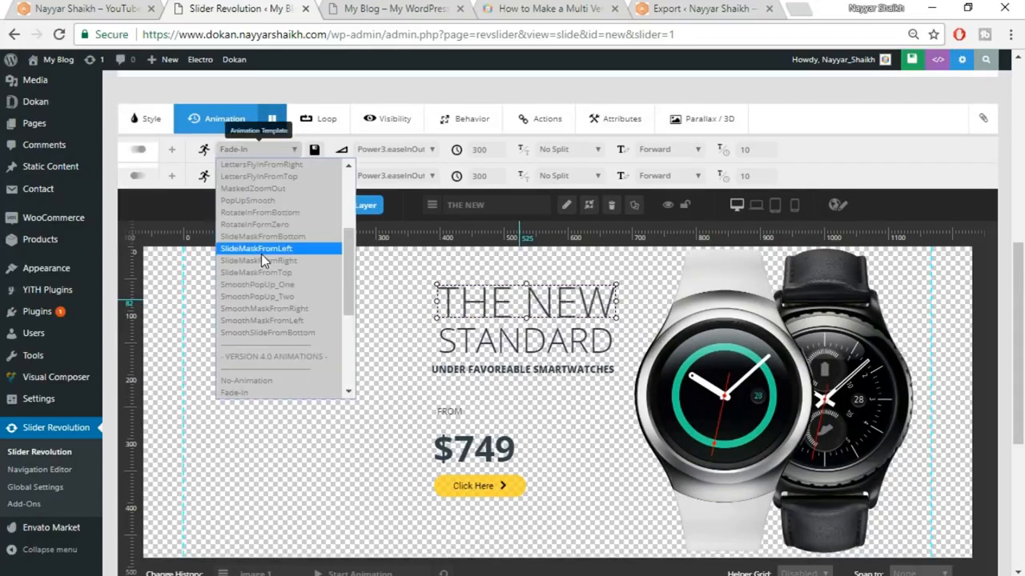
{"action": "left_click", "coordinate": [263, 252]}
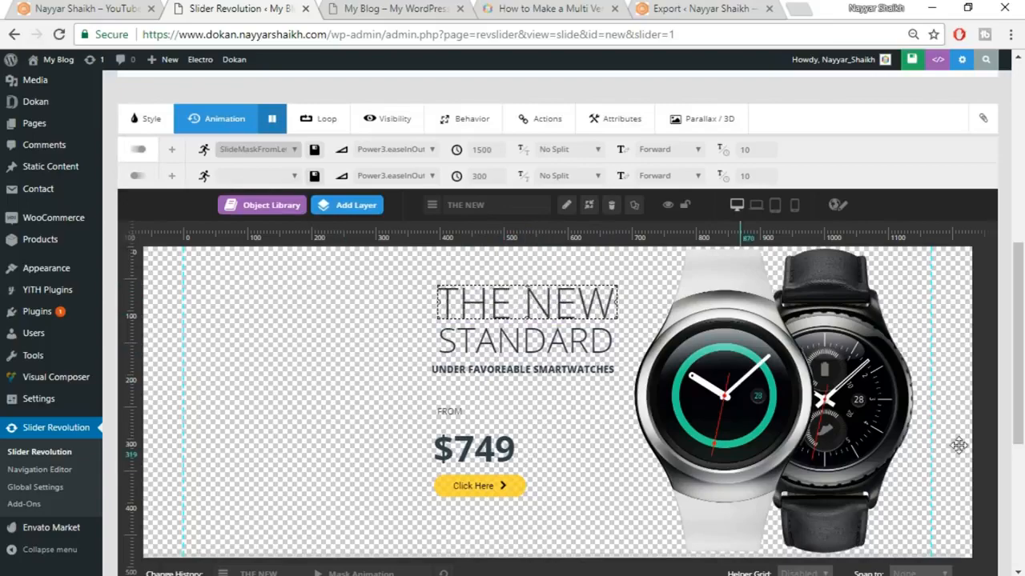
Step: Save the edited watch slide in Slider Revolution
{"action": "scroll", "coordinate": [957, 448], "scroll_direction": "down", "scroll_amount": 3}
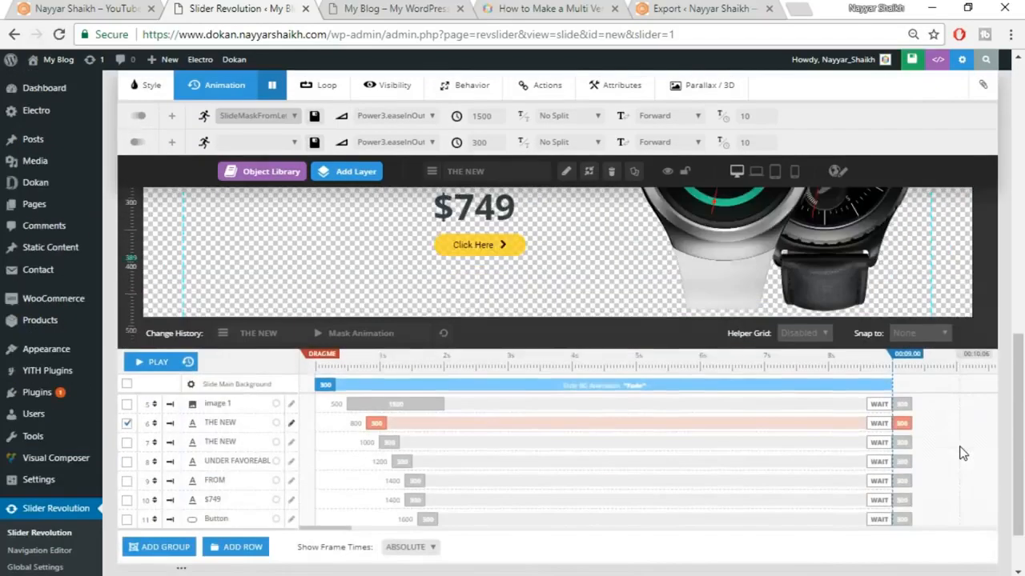
{"action": "scroll", "coordinate": [955, 444], "scroll_direction": "up", "scroll_amount": 3}
{"action": "scroll", "coordinate": [912, 144], "scroll_direction": "up", "scroll_amount": 6}
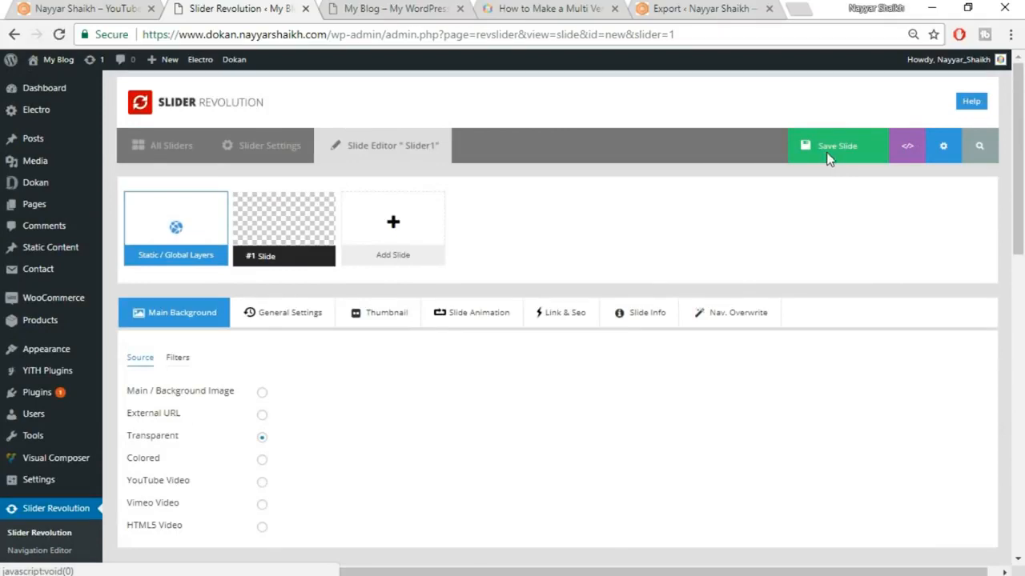
{"action": "left_click", "coordinate": [829, 159]}
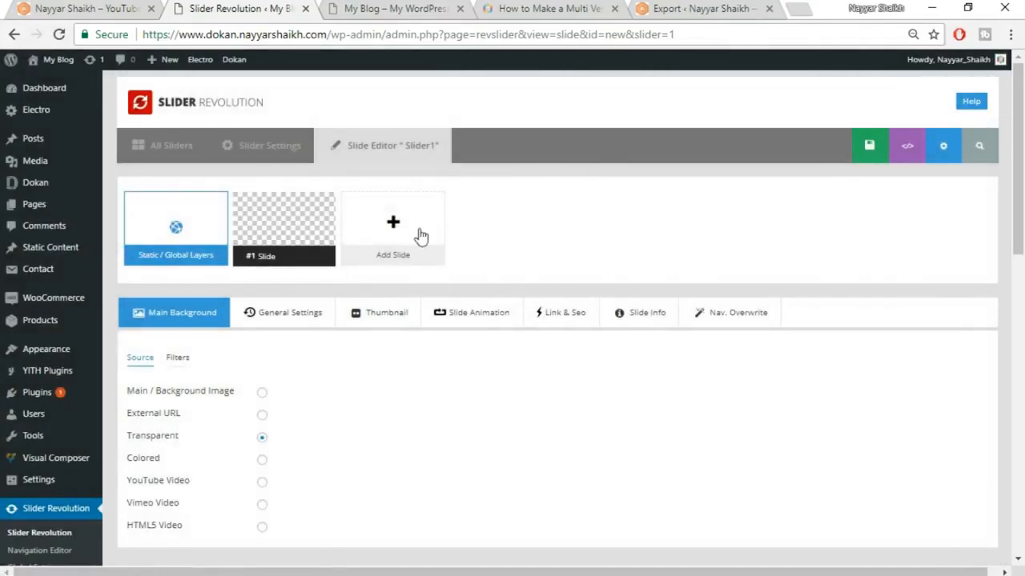
{"action": "mouse_move", "coordinate": [417, 228]}
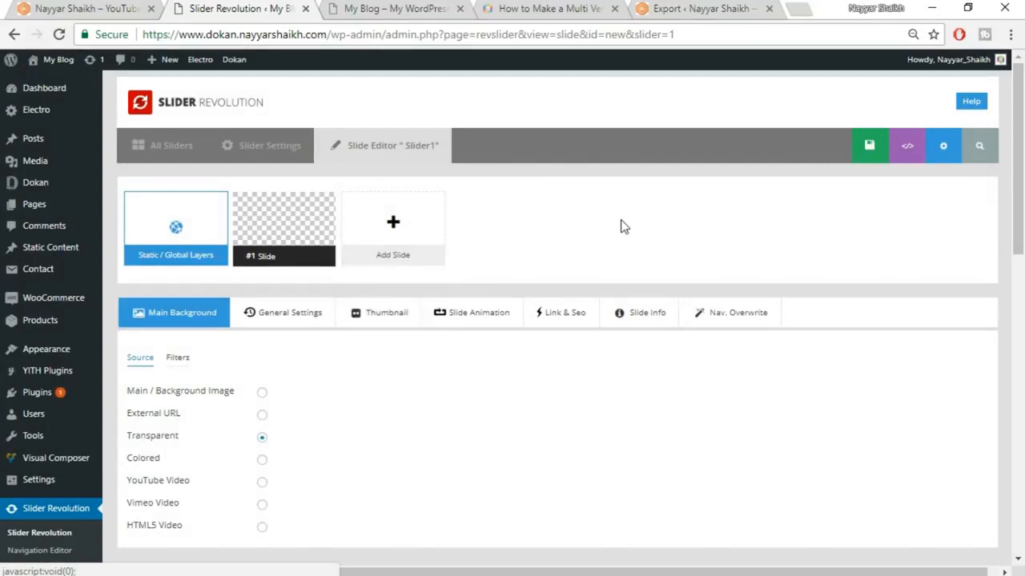
Step: Compare the reference electro storefront and the blog's Home Page, then return to the slider admin
{"action": "left_click", "coordinate": [54, 5]}
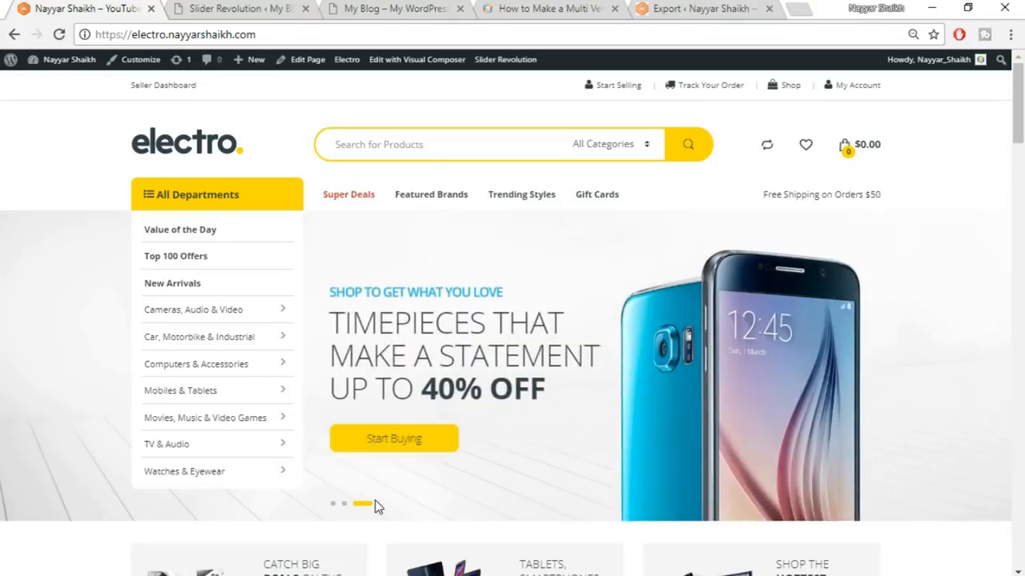
{"action": "left_click", "coordinate": [258, 6]}
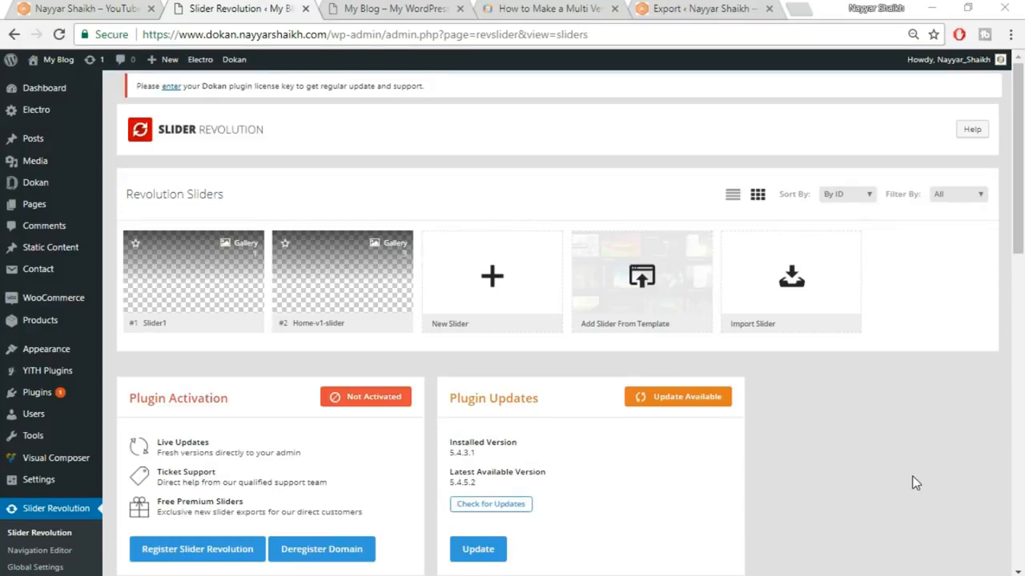
{"action": "left_click", "coordinate": [358, 7]}
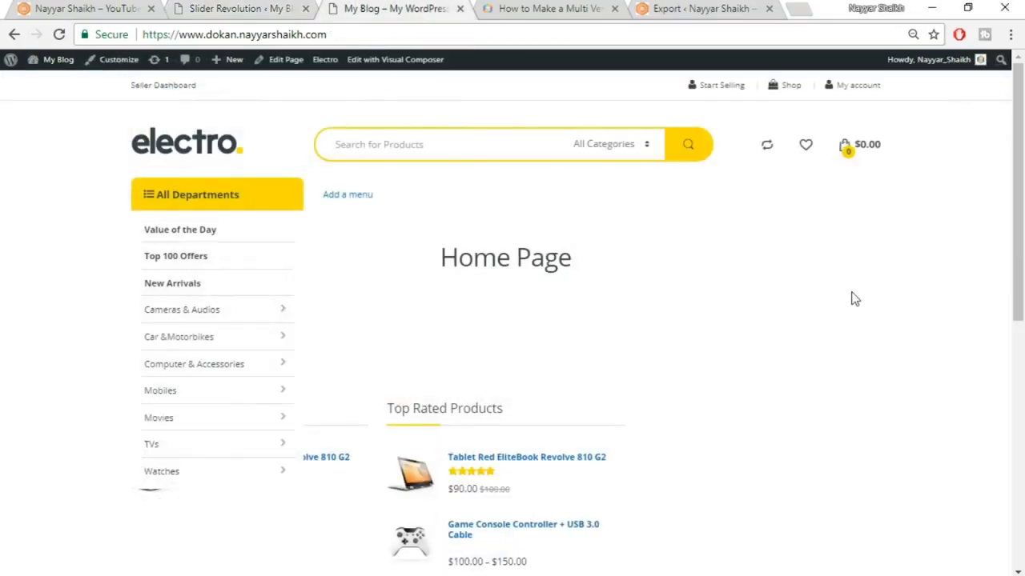
{"action": "left_click", "coordinate": [276, 6]}
{"action": "left_click", "coordinate": [366, 8]}
{"action": "left_click", "coordinate": [236, 6]}
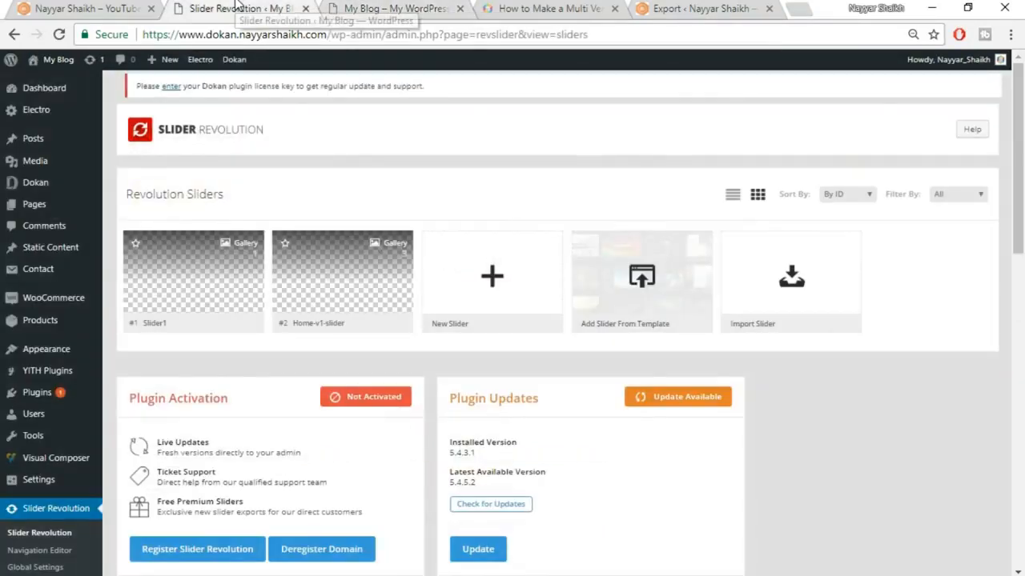
Step: Open the Home Page in the backend editor and add a Revolution Slider element
{"action": "left_click", "coordinate": [40, 206]}
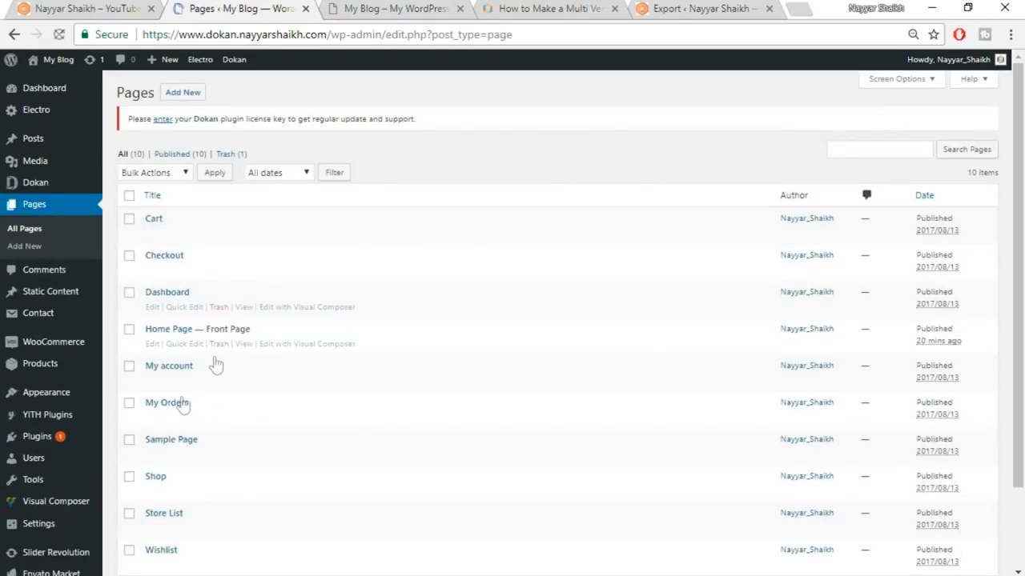
{"action": "left_click", "coordinate": [150, 346]}
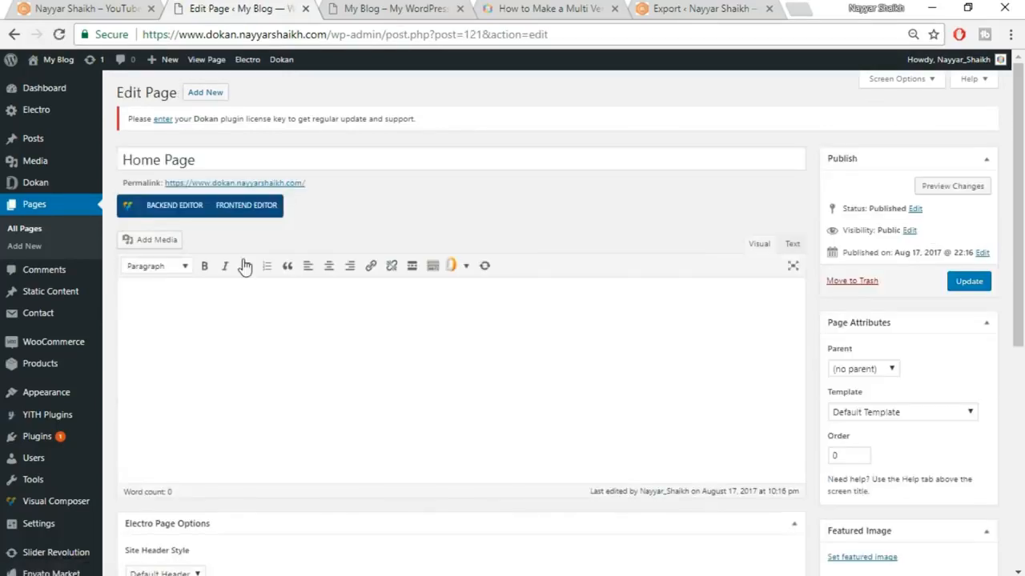
{"action": "left_click", "coordinate": [160, 212]}
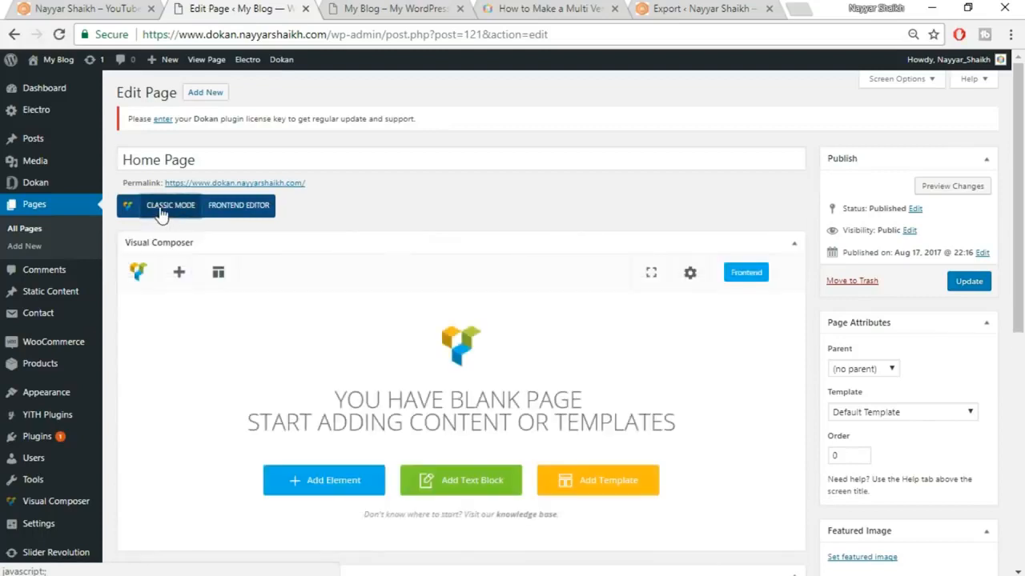
{"action": "left_click", "coordinate": [342, 485]}
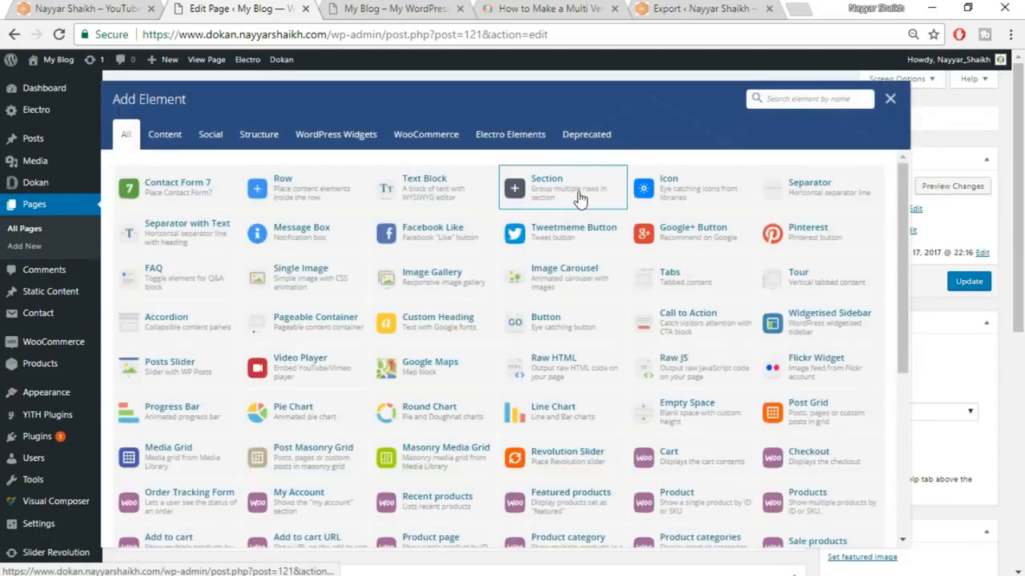
{"action": "type", "text": "su"}
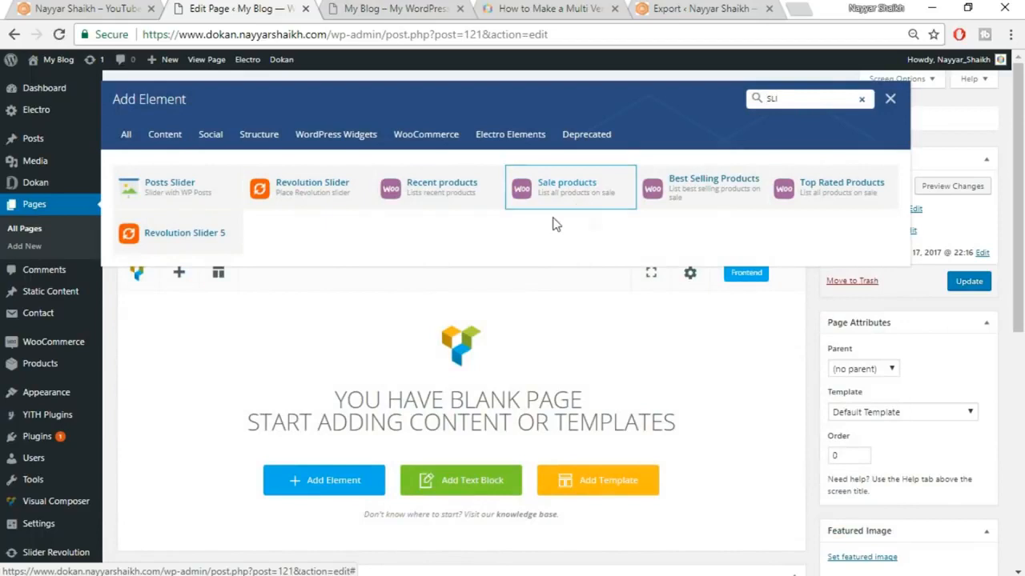
{"action": "left_click", "coordinate": [302, 196]}
Step: Set the element's slider to Home-v1-slider and update the Home Page
{"action": "left_click", "coordinate": [521, 247]}
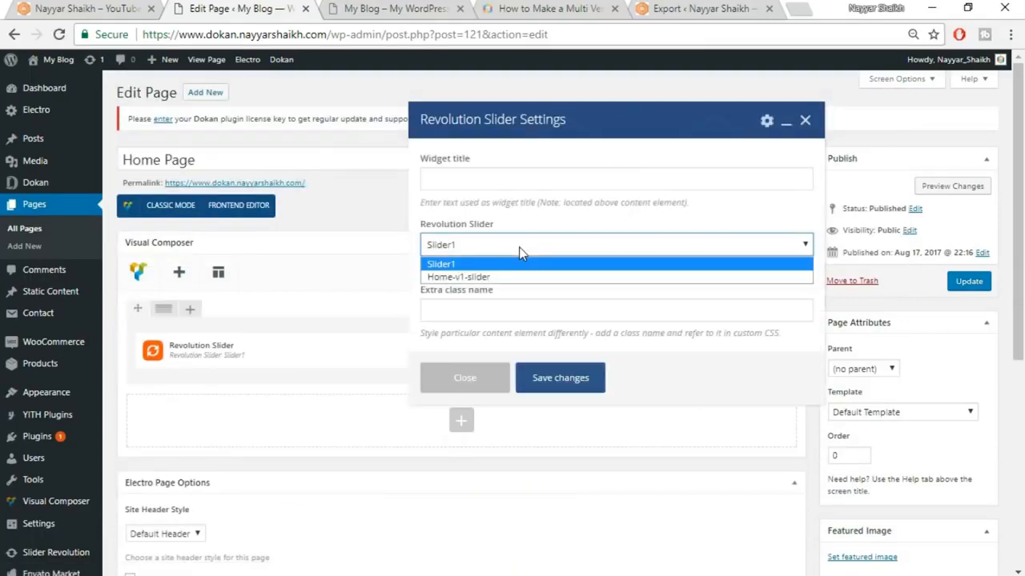
{"action": "left_click", "coordinate": [496, 277]}
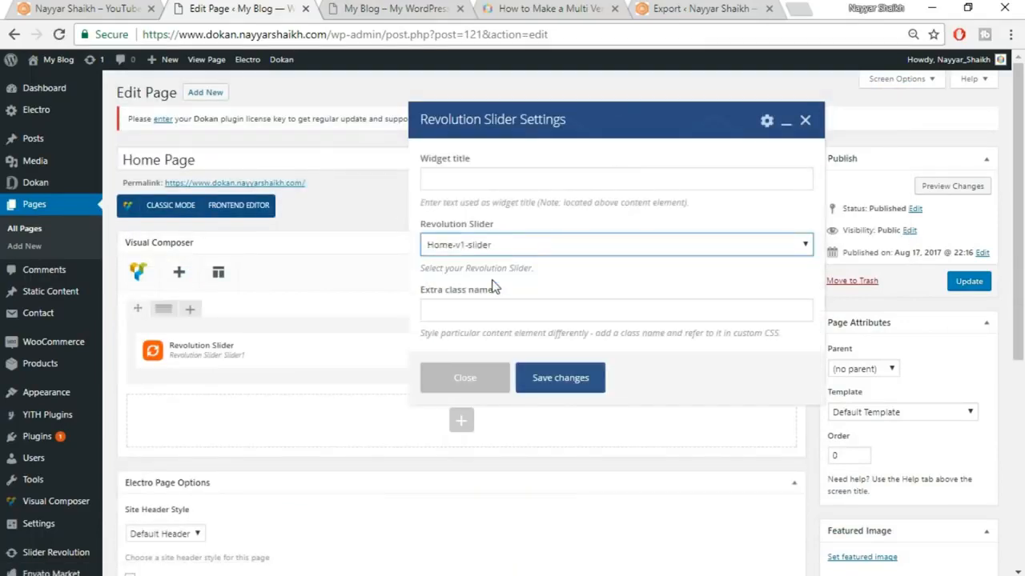
{"action": "left_click", "coordinate": [563, 381]}
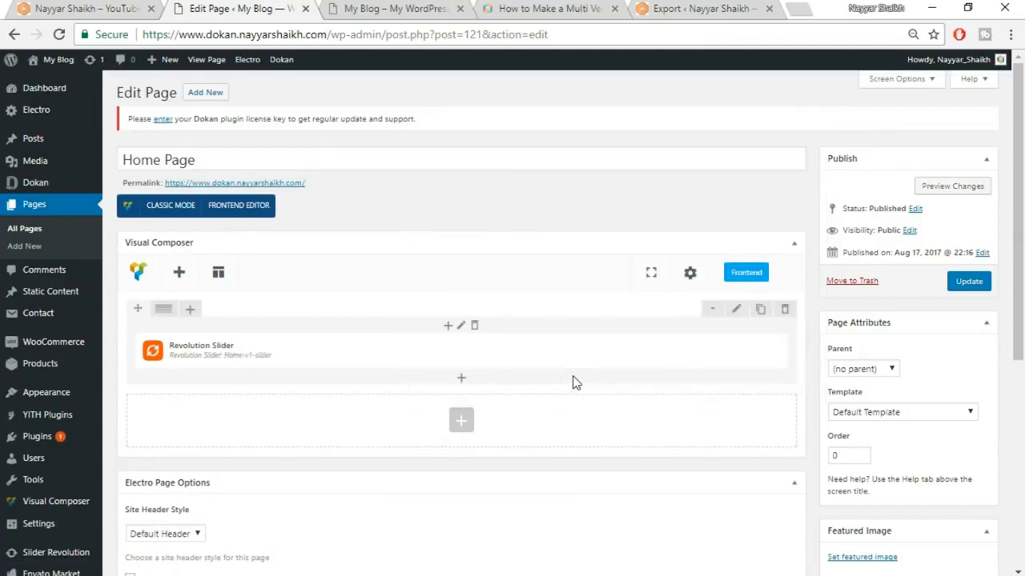
{"action": "left_click", "coordinate": [986, 285]}
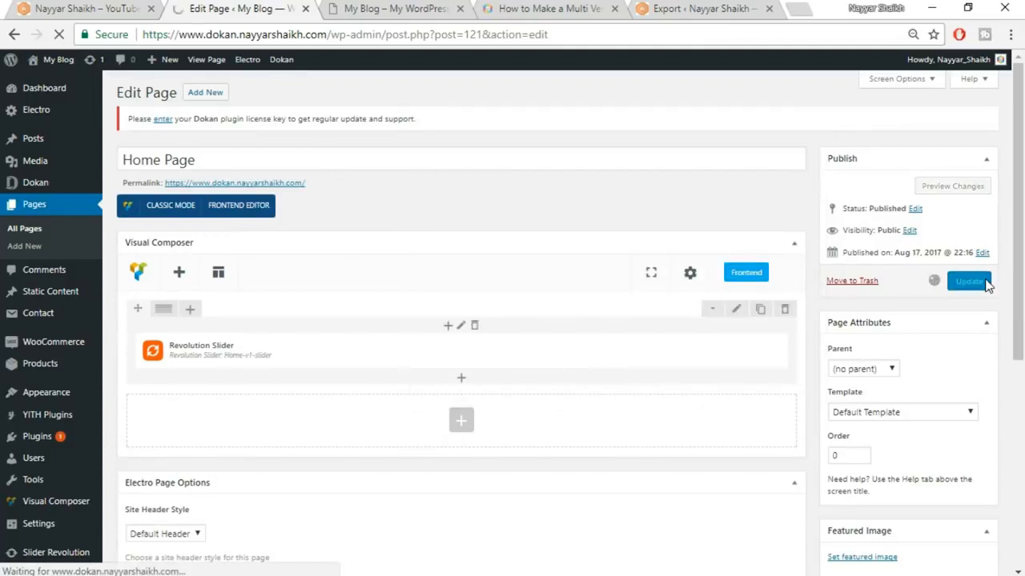
{"action": "left_click", "coordinate": [398, 4]}
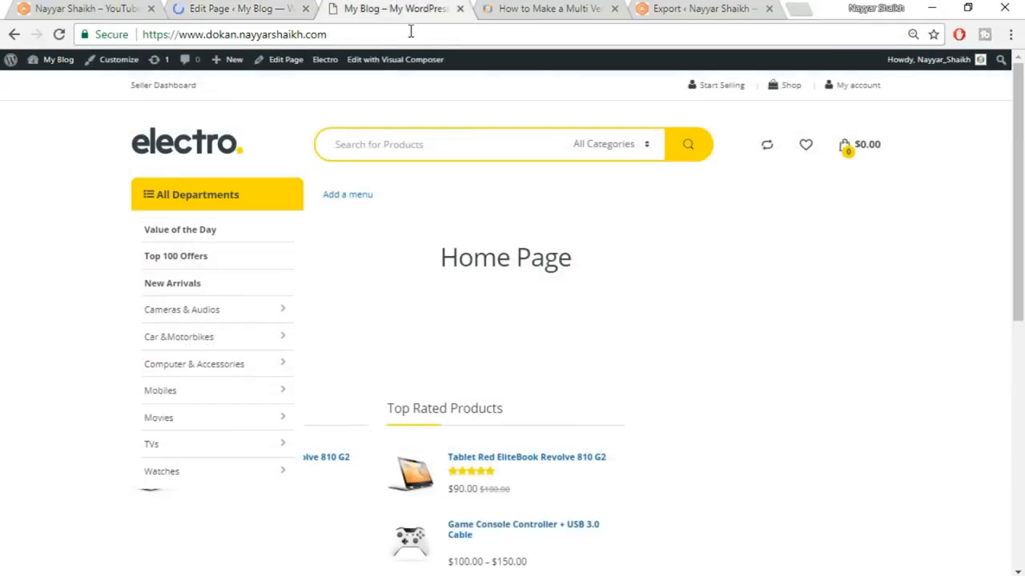
Step: Reload the storefront Home Page and scroll to verify the watch slider now appears
{"action": "left_click", "coordinate": [410, 32]}
{"action": "key", "text": "Return"}
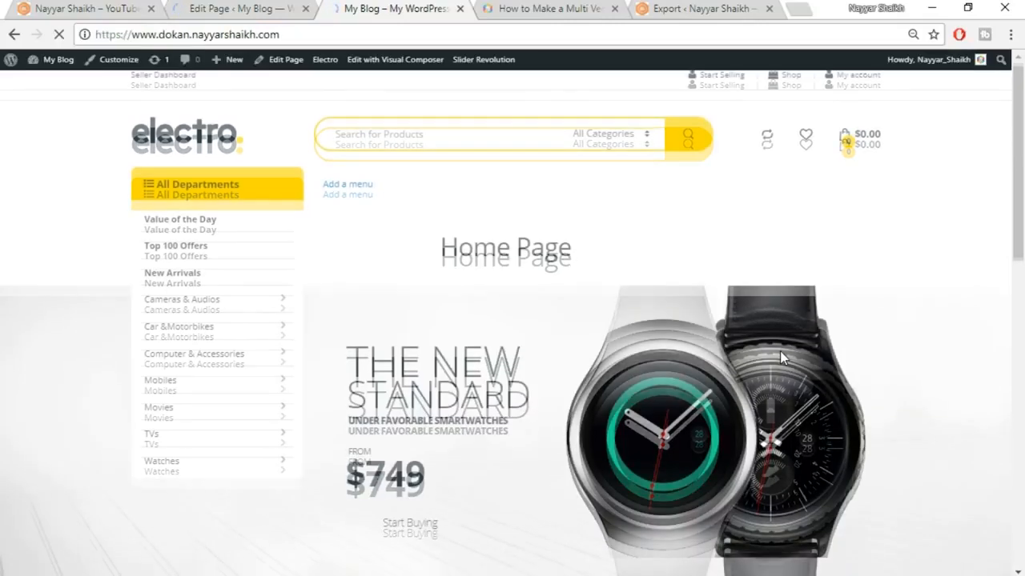
{"action": "scroll", "coordinate": [778, 392], "scroll_direction": "up", "scroll_amount": 2}
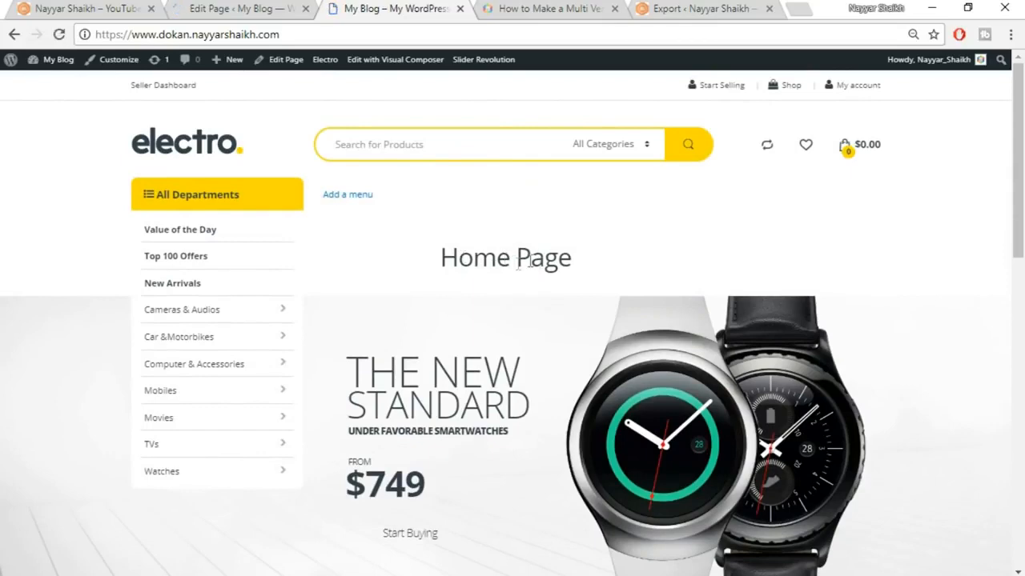
{"action": "scroll", "coordinate": [536, 272], "scroll_direction": "down", "scroll_amount": 2}
{"action": "scroll", "coordinate": [504, 201], "scroll_direction": "up", "scroll_amount": 2}
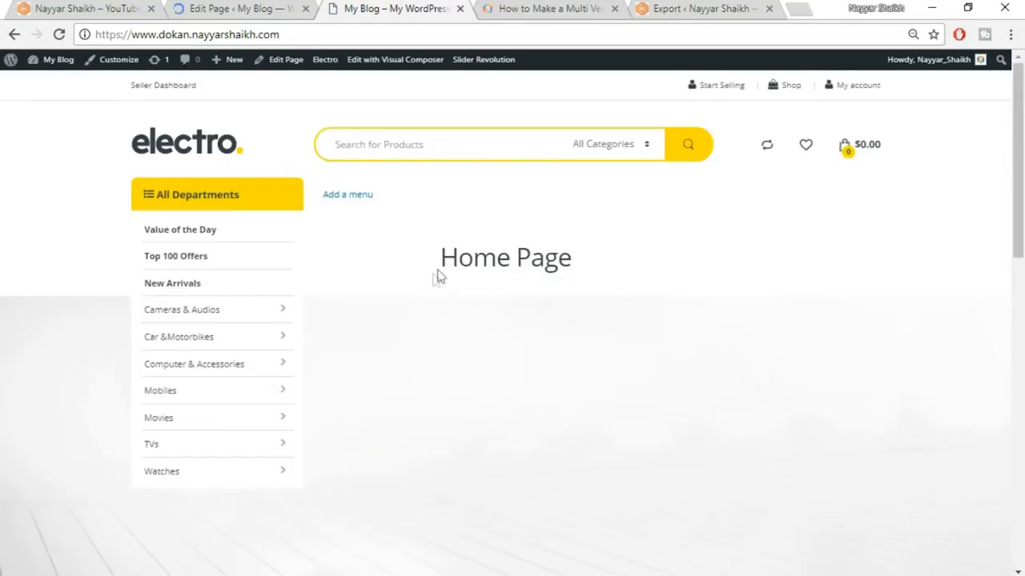
{"action": "scroll", "coordinate": [613, 254], "scroll_direction": "down", "scroll_amount": 2}
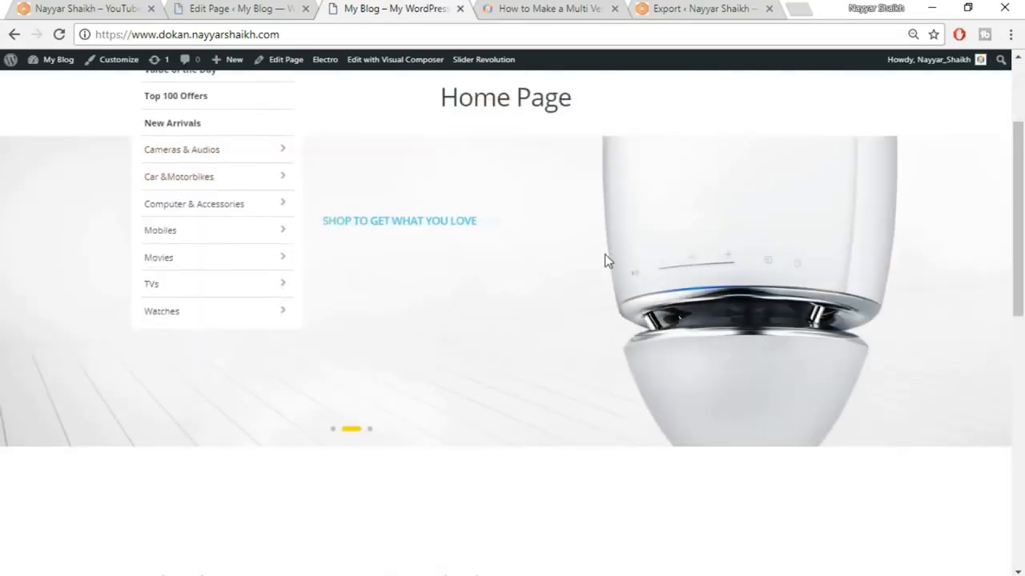
{"action": "scroll", "coordinate": [606, 258], "scroll_direction": "up", "scroll_amount": 2}
{"action": "left_click", "coordinate": [196, 9]}
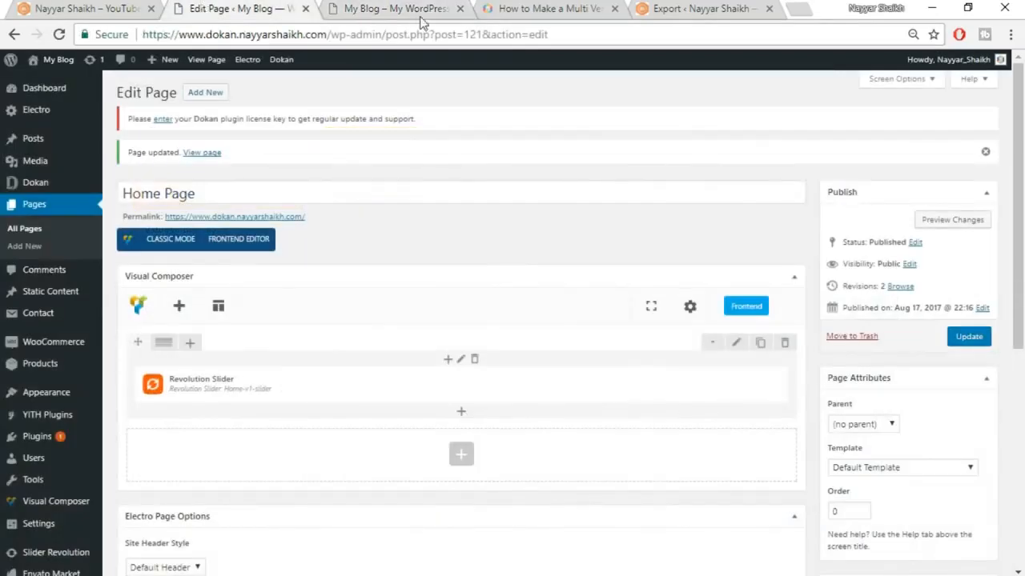
Step: Tick Hide Page Header in Electro Page Options and update the Home Page
{"action": "scroll", "coordinate": [732, 251], "scroll_direction": "down", "scroll_amount": 5}
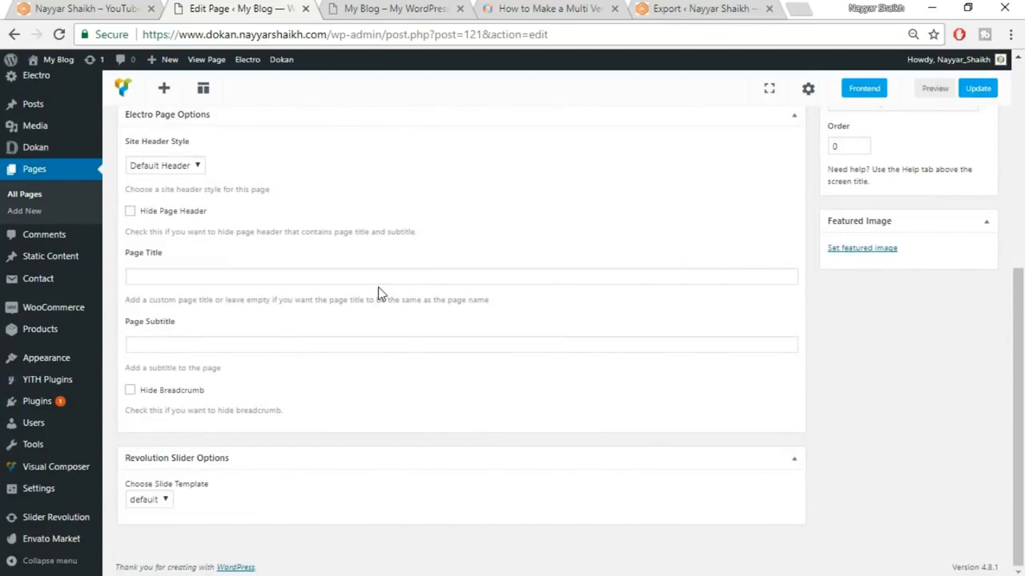
{"action": "scroll", "coordinate": [381, 293], "scroll_direction": "up", "scroll_amount": 1}
{"action": "left_click", "coordinate": [151, 296]}
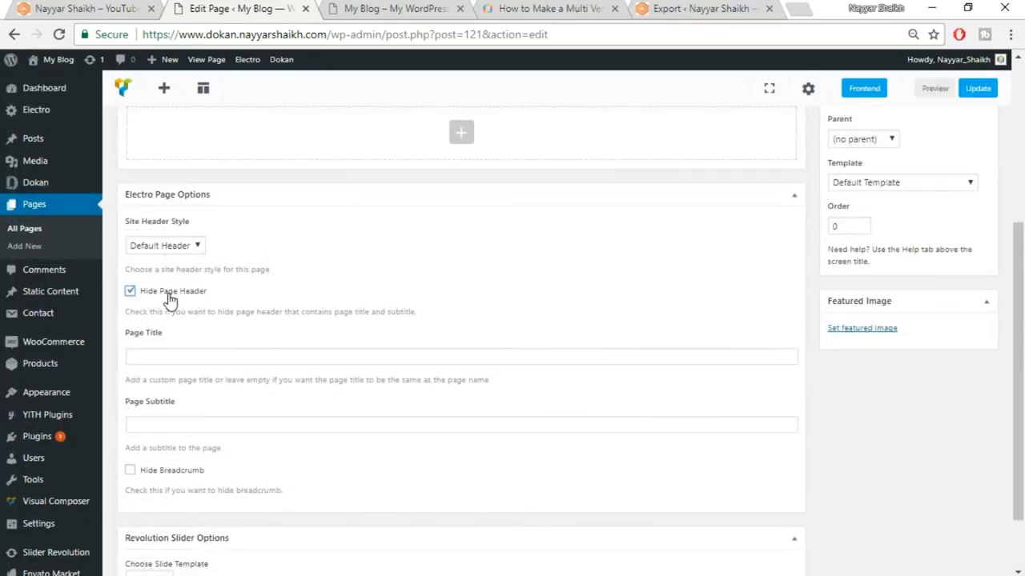
{"action": "left_click", "coordinate": [981, 91]}
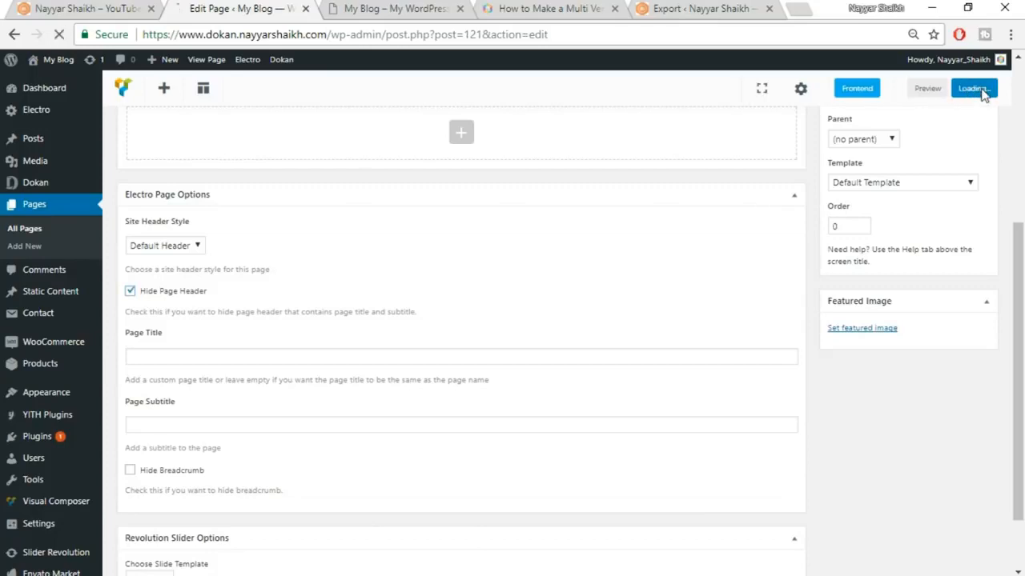
Step: Reload the storefront to check the slider, then view the reference electro storefront
{"action": "left_click", "coordinate": [405, 8]}
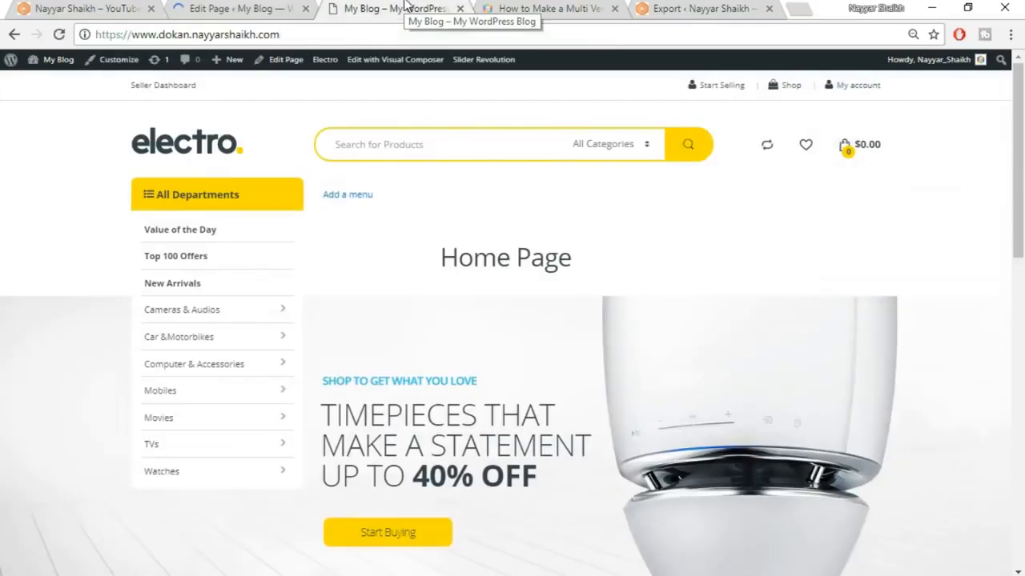
{"action": "left_click", "coordinate": [402, 31]}
{"action": "key", "text": "Return"}
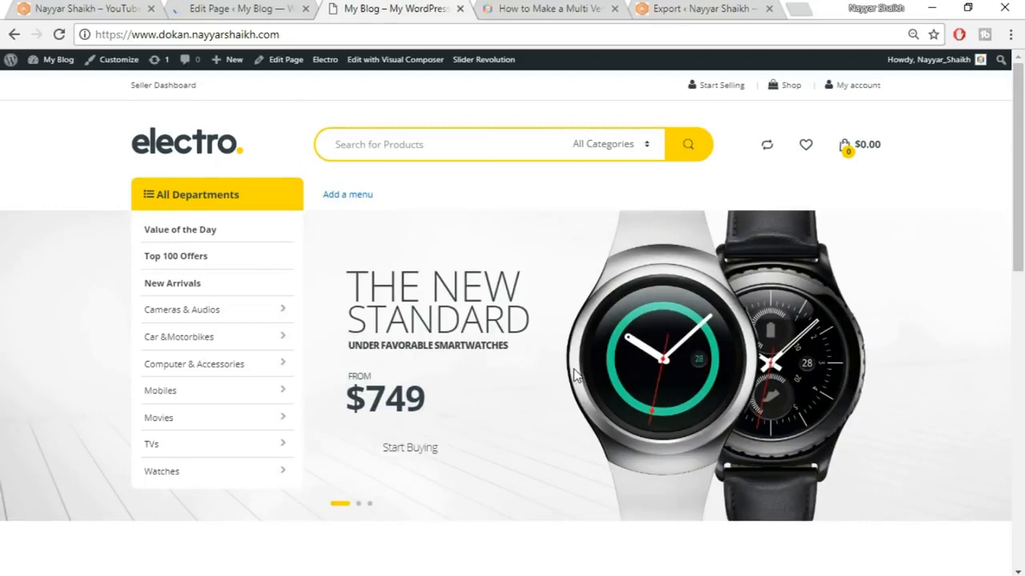
{"action": "left_click", "coordinate": [44, 8]}
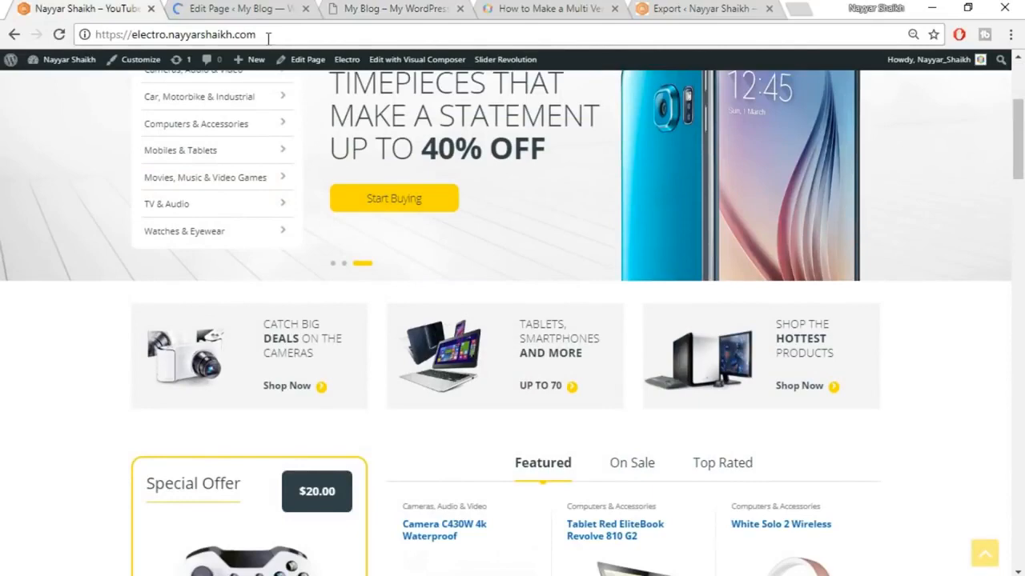
Step: Insert an Ad Block element, found by searching 'AD B', in the row beneath the slider
{"action": "left_click", "coordinate": [249, 8]}
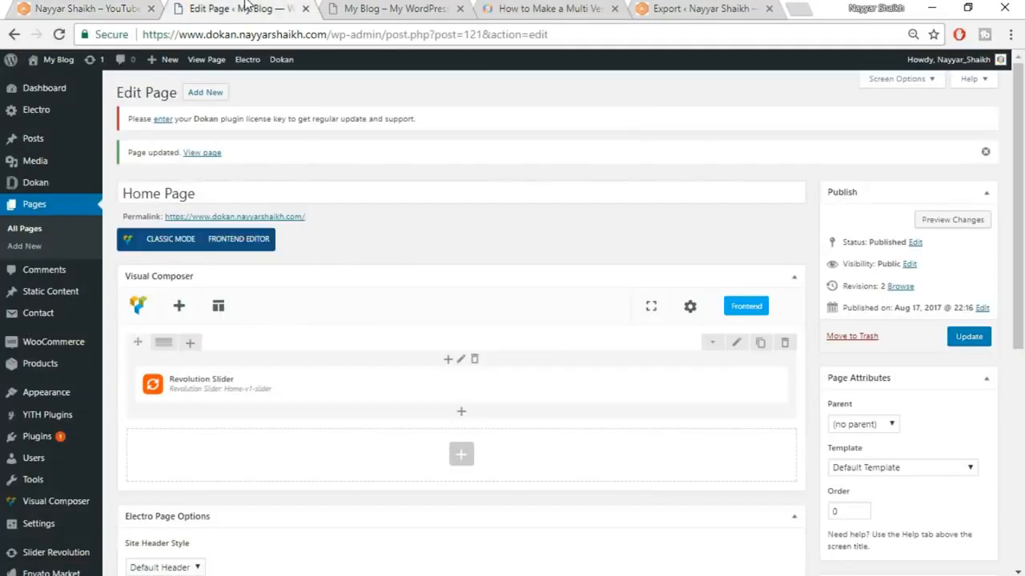
{"action": "scroll", "coordinate": [593, 302], "scroll_direction": "down", "scroll_amount": 2}
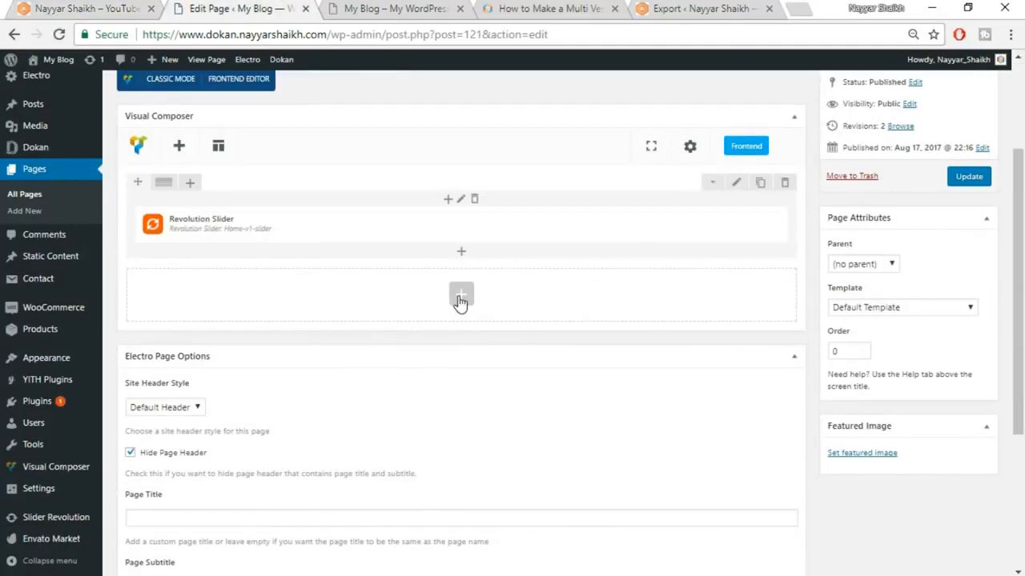
{"action": "left_click", "coordinate": [460, 296]}
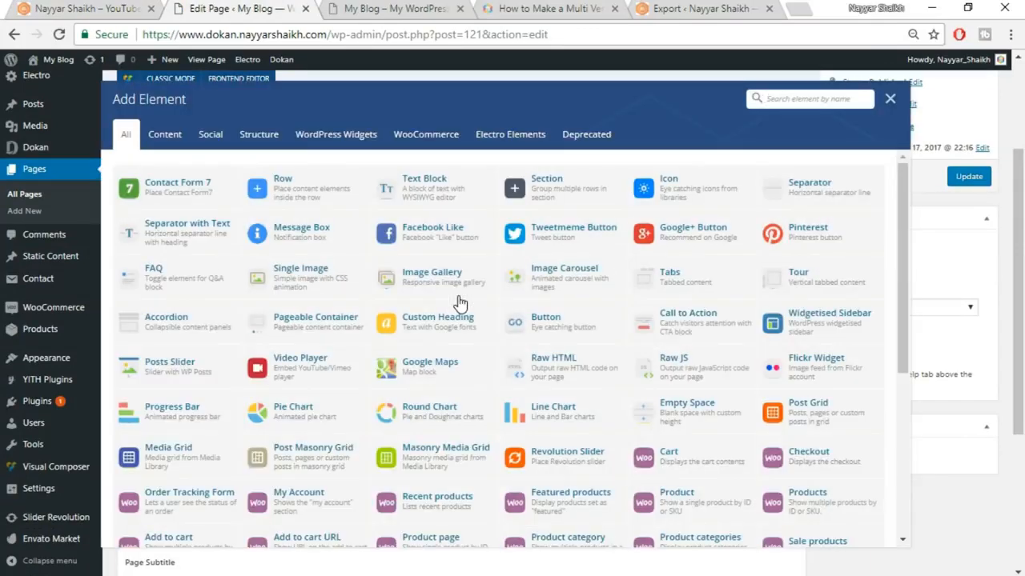
{"action": "type", "text": "AD"}
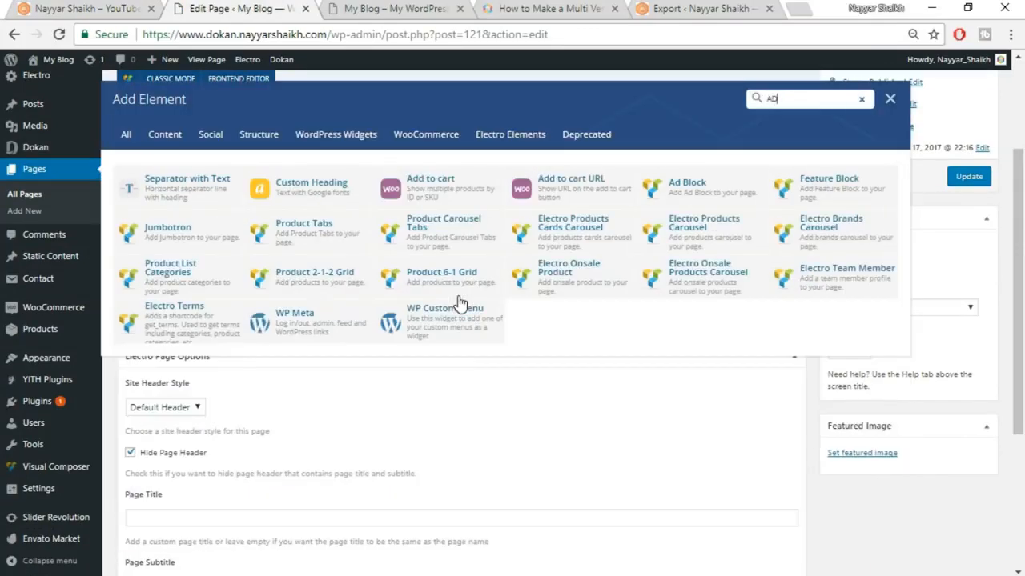
{"action": "type", "text": " B"}
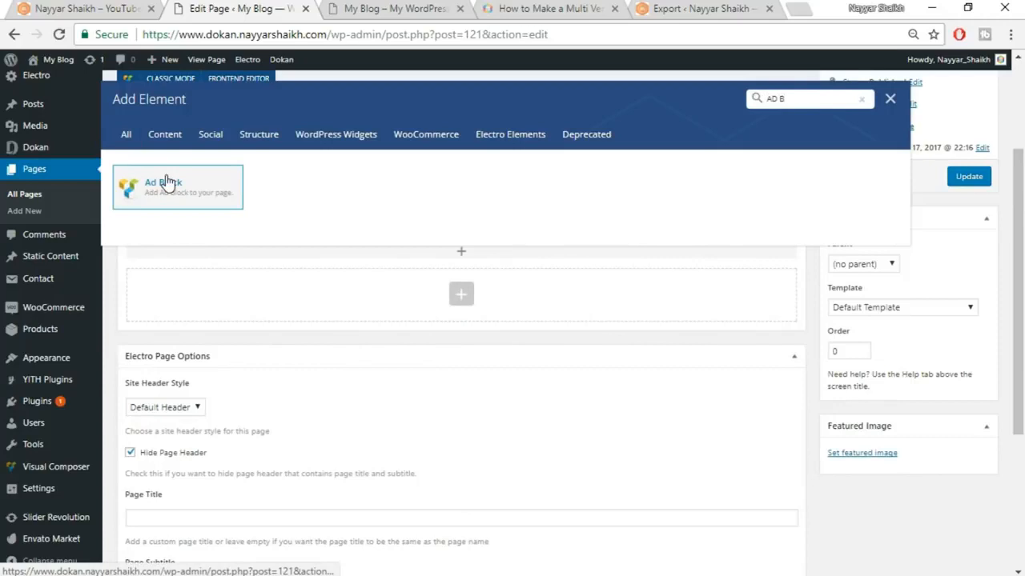
{"action": "left_click", "coordinate": [166, 182]}
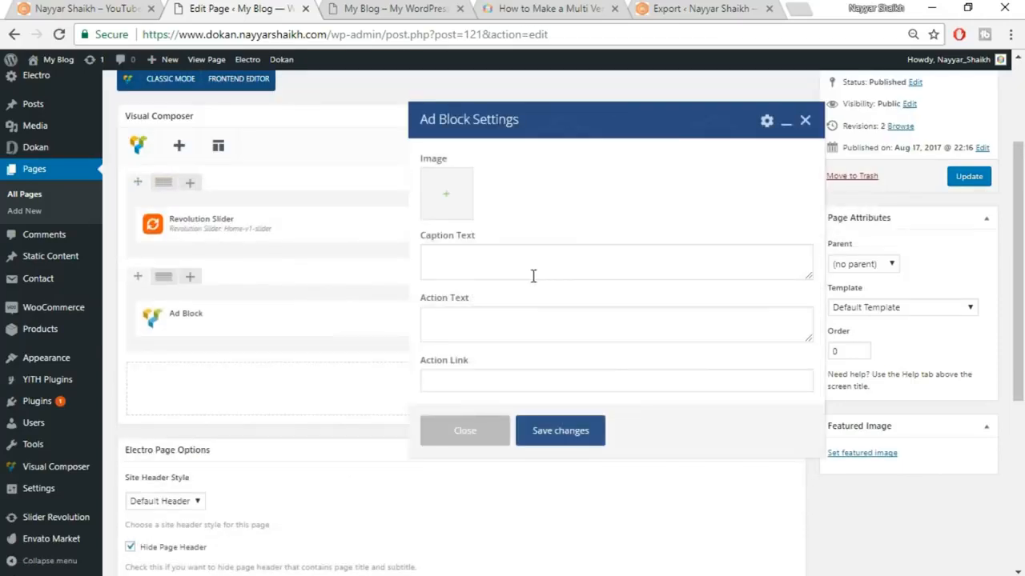
{"action": "left_click", "coordinate": [460, 204]}
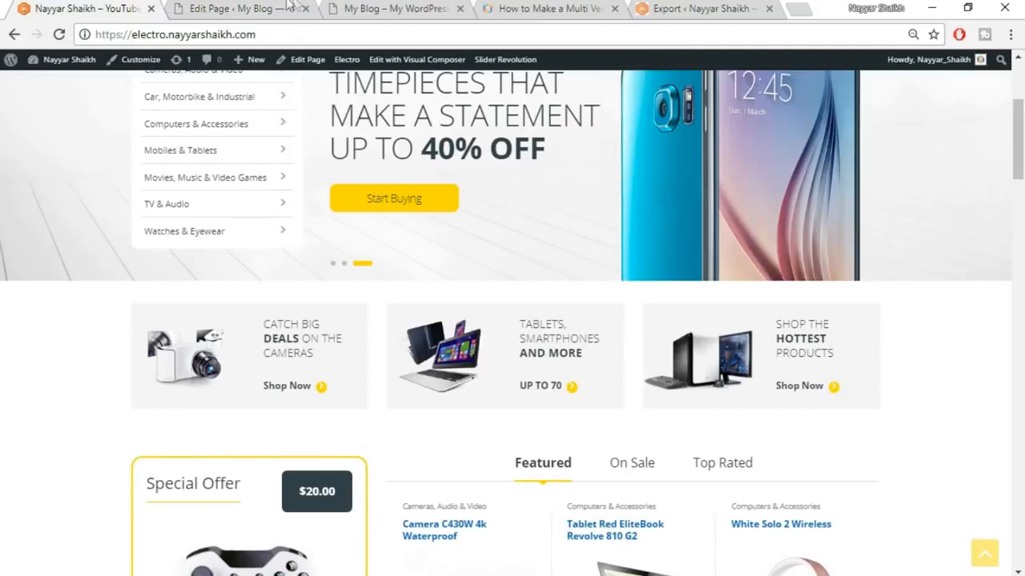
Step: Set the camera picture as the Ad Block image and paste the storefront's camera banner caption
{"action": "left_click", "coordinate": [210, 9]}
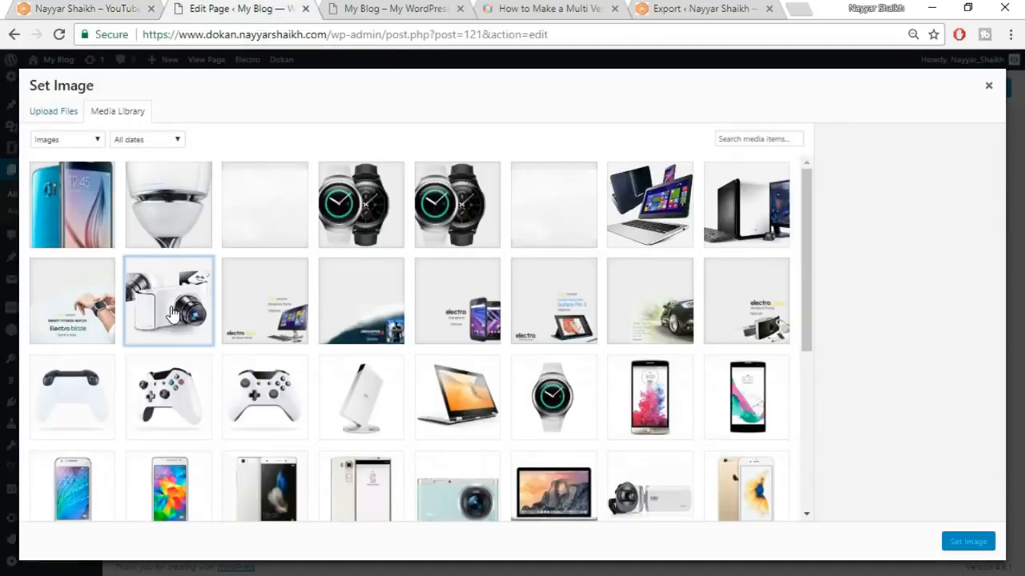
{"action": "left_click", "coordinate": [160, 312]}
{"action": "left_click", "coordinate": [956, 544]}
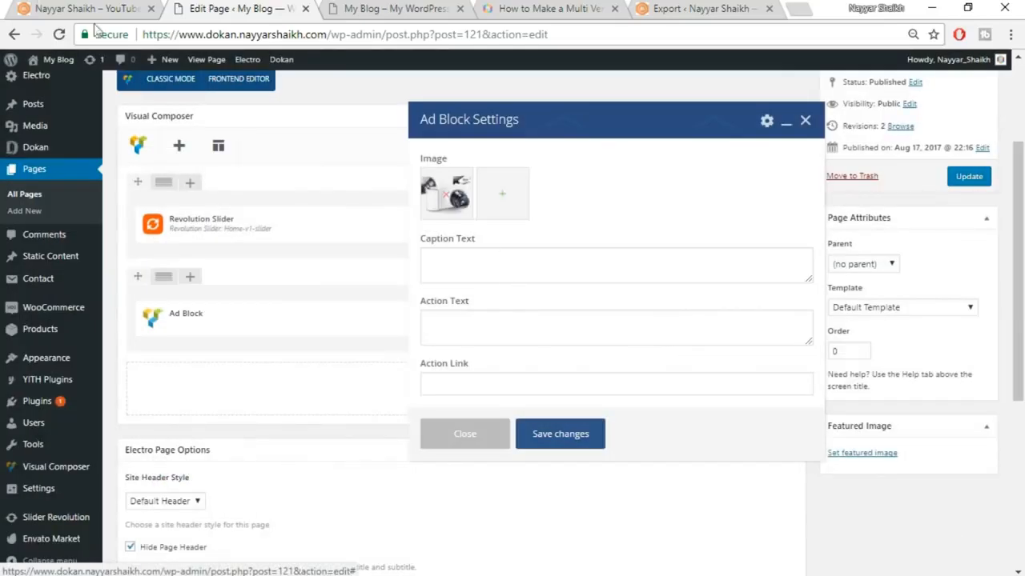
{"action": "left_click", "coordinate": [80, 9]}
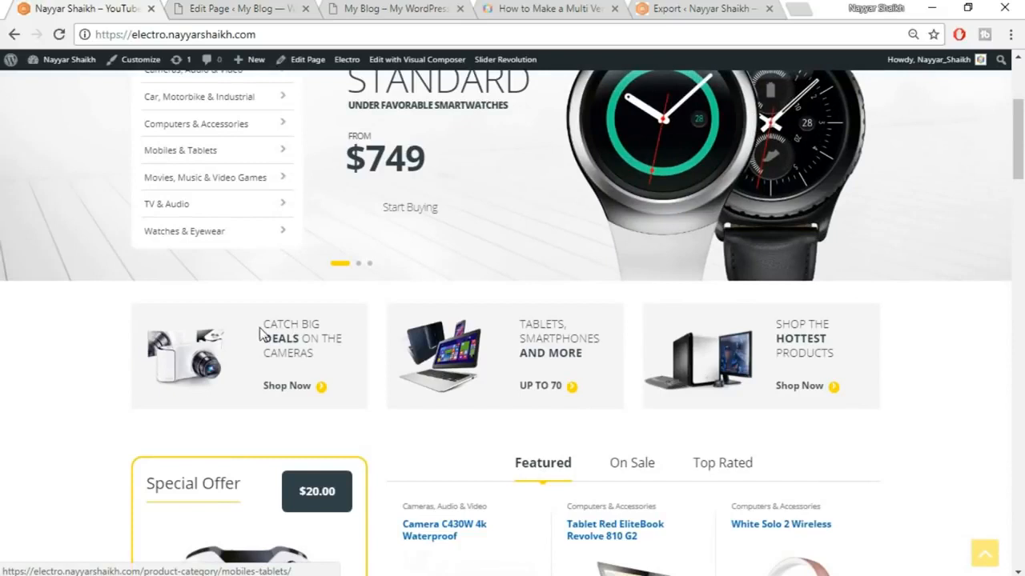
{"action": "left_click_drag", "start_coordinate": [263, 330], "coordinate": [331, 357]}
{"action": "key", "text": "ctrl+c"}
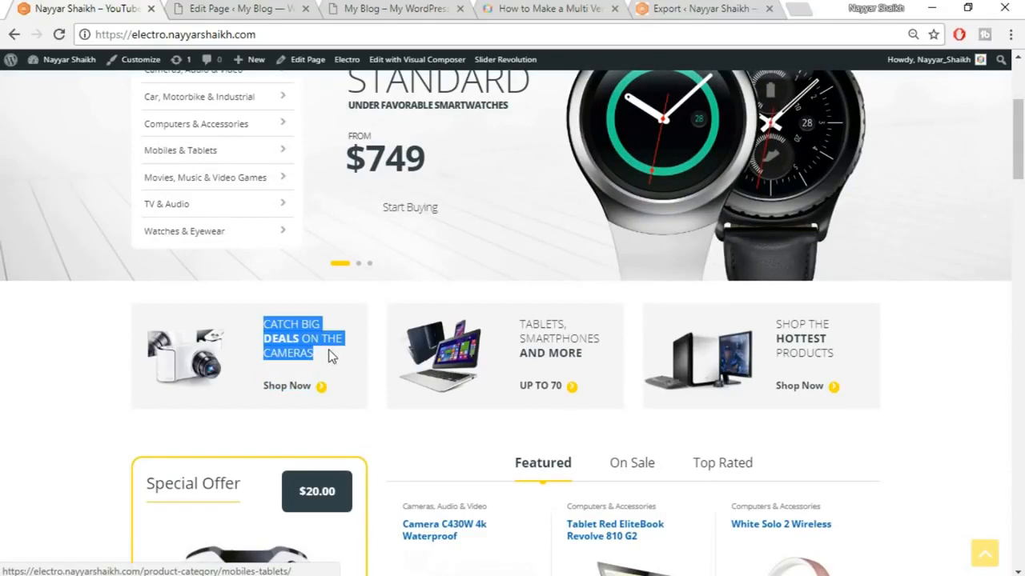
{"action": "left_click", "coordinate": [212, 9]}
{"action": "left_click", "coordinate": [472, 278]}
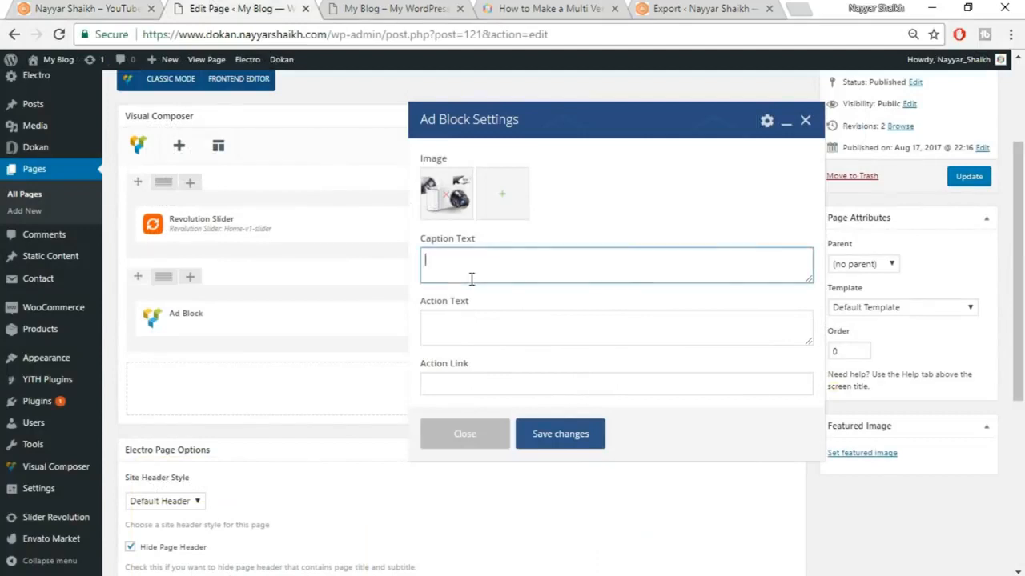
{"action": "key", "text": "ctrl+v"}
Step: Wrap DEALS in <strong> tags in the caption 'CATCH BIG DEALS ON THE CAMERAS' and save
{"action": "left_click", "coordinate": [80, 9]}
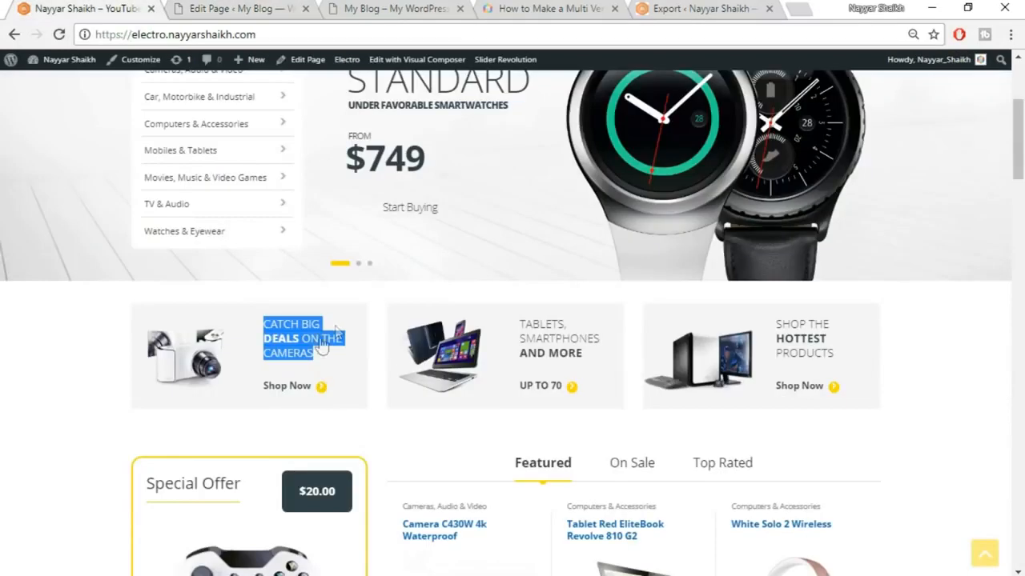
{"action": "left_click", "coordinate": [337, 331]}
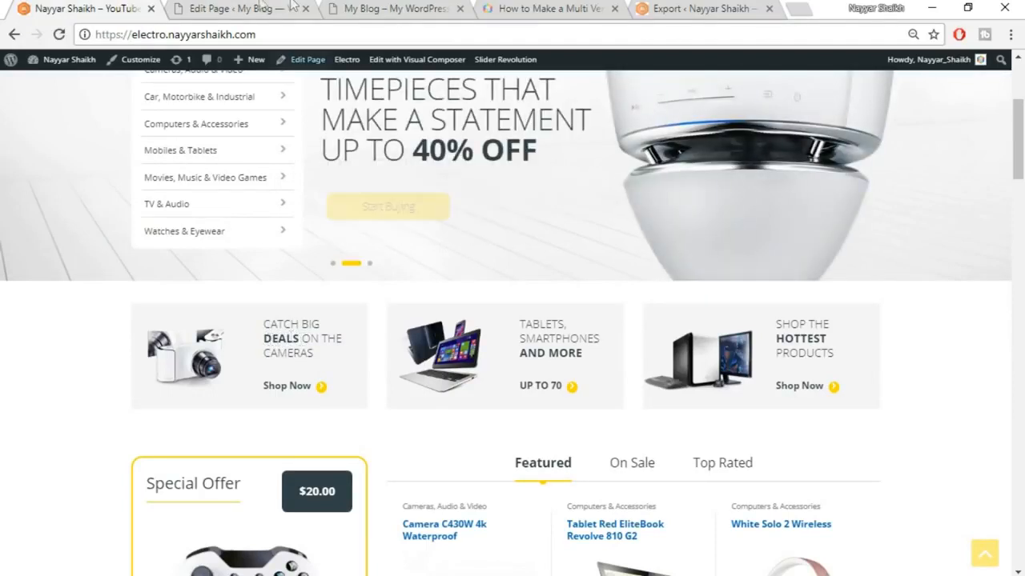
{"action": "left_click", "coordinate": [264, 8]}
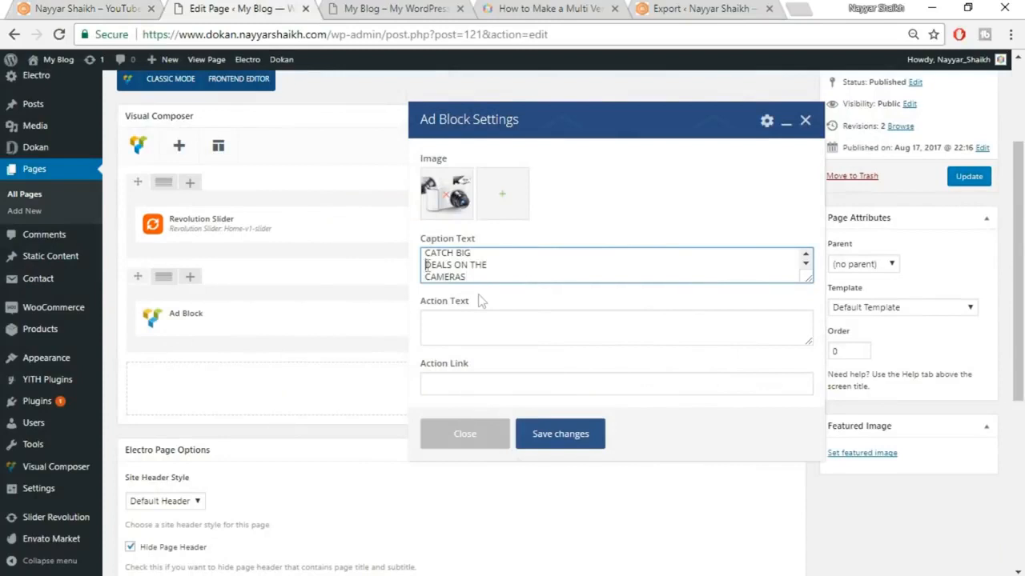
{"action": "type", "text": "<STRONG"}
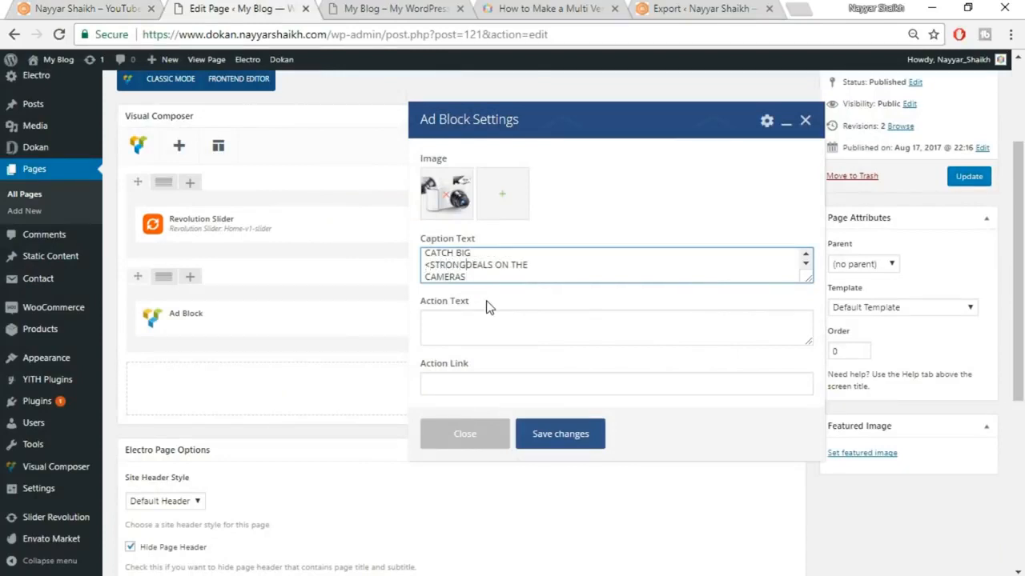
{"action": "key", "text": "BackSpace"}
{"action": "key", "text": "BackSpace"}
{"action": "key", "text": "BackSpace"}
{"action": "key", "text": "BackSpace"}
{"action": "key", "text": "BackSpace"}
{"action": "key", "text": "BackSpace"}
{"action": "type", "text": "strong"}
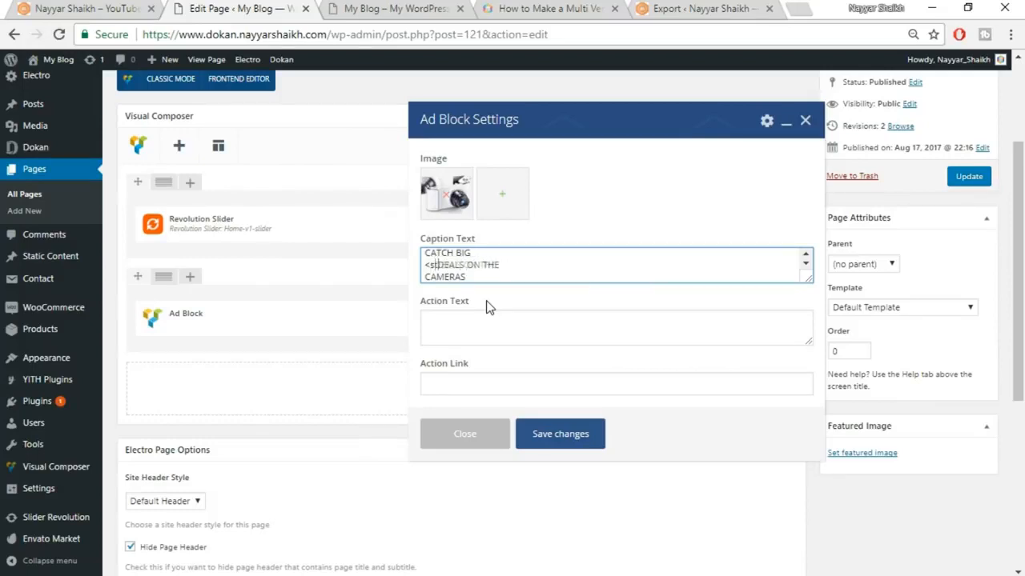
{"action": "type", "text": ">"}
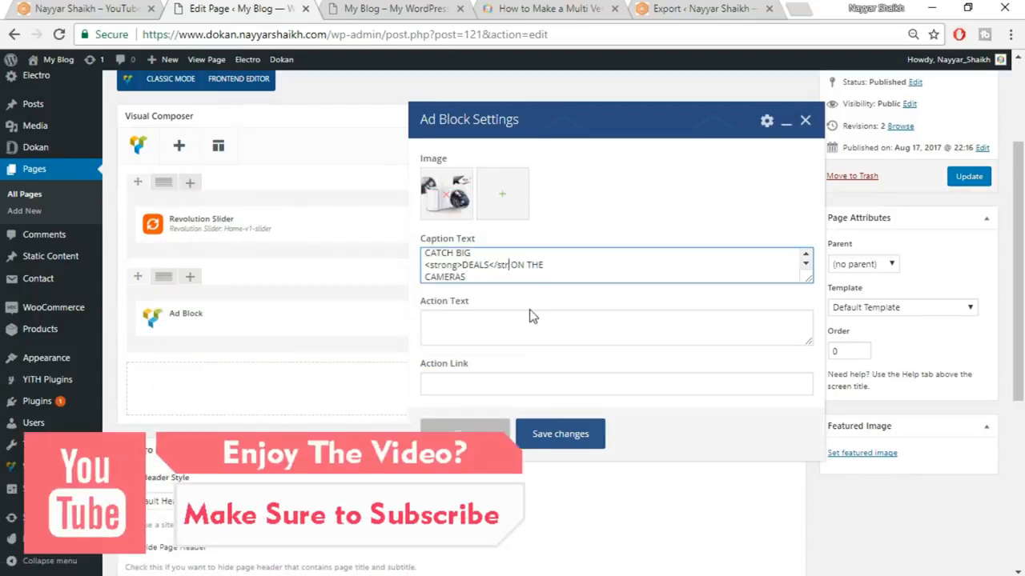
{"action": "type", "text": "ng>"}
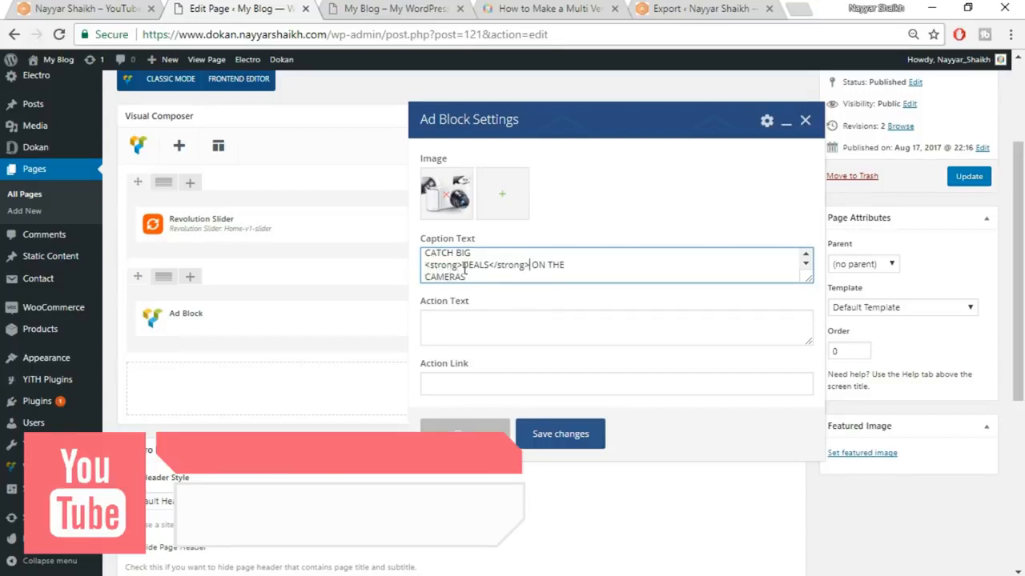
{"action": "left_click_drag", "start_coordinate": [462, 268], "coordinate": [424, 267]}
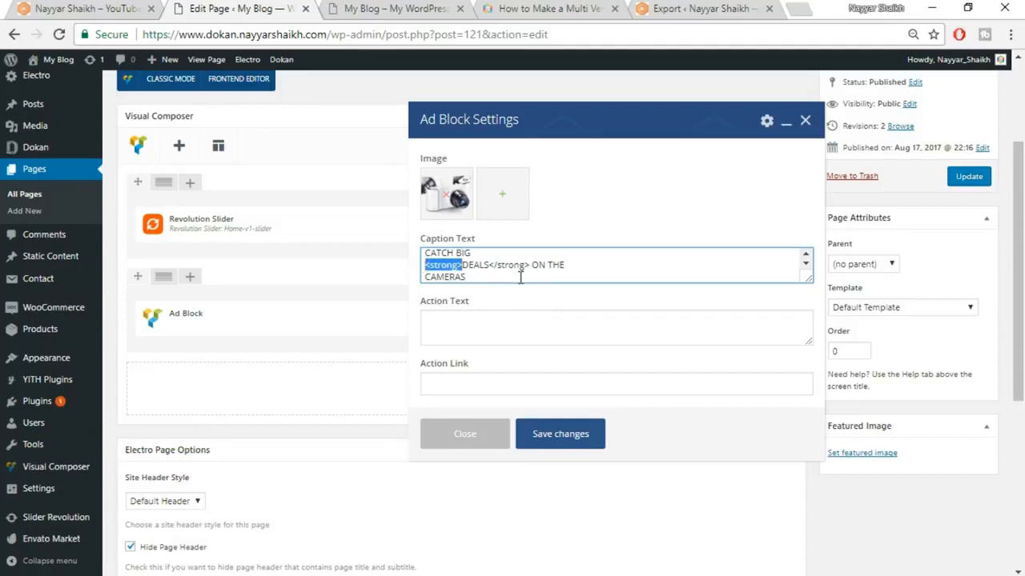
{"action": "left_click_drag", "start_coordinate": [489, 269], "coordinate": [534, 271]}
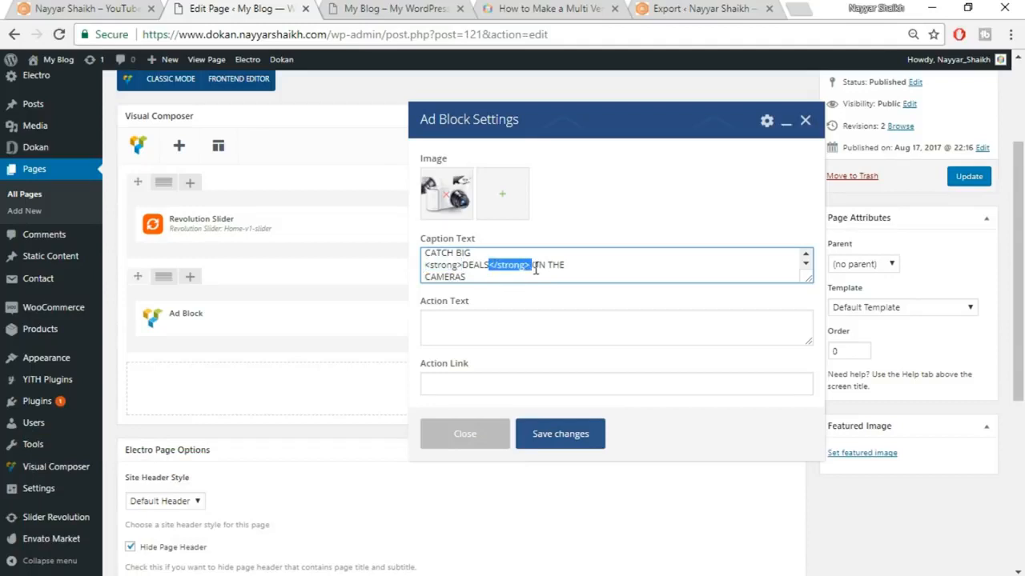
{"action": "left_click", "coordinate": [488, 280]}
{"action": "left_click", "coordinate": [592, 437]}
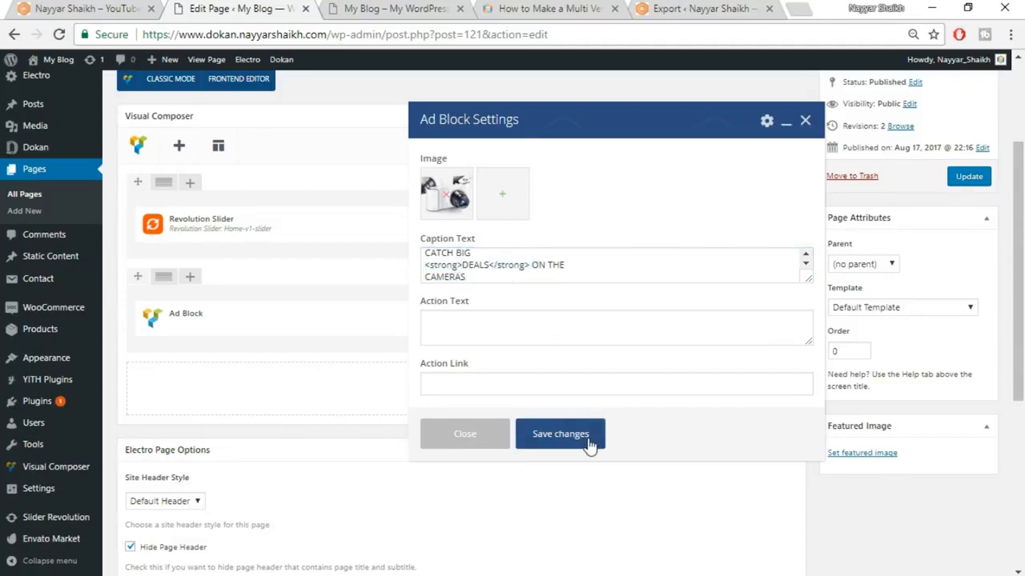
{"action": "left_click", "coordinate": [109, 8]}
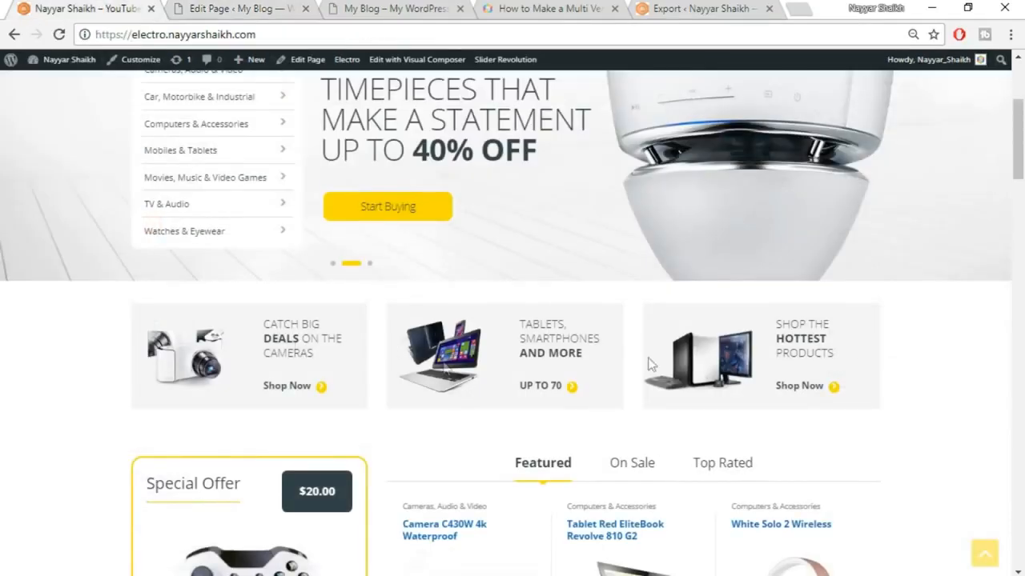
Step: Split the Ad Block row into three equal columns and add an Ad Block to the middle column
{"action": "left_click", "coordinate": [209, 7]}
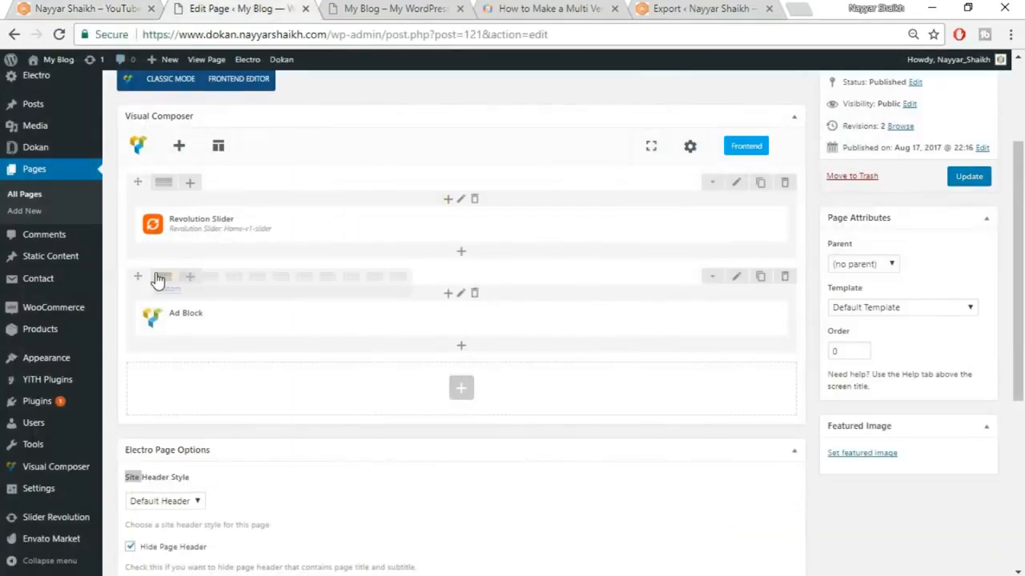
{"action": "left_click", "coordinate": [234, 286]}
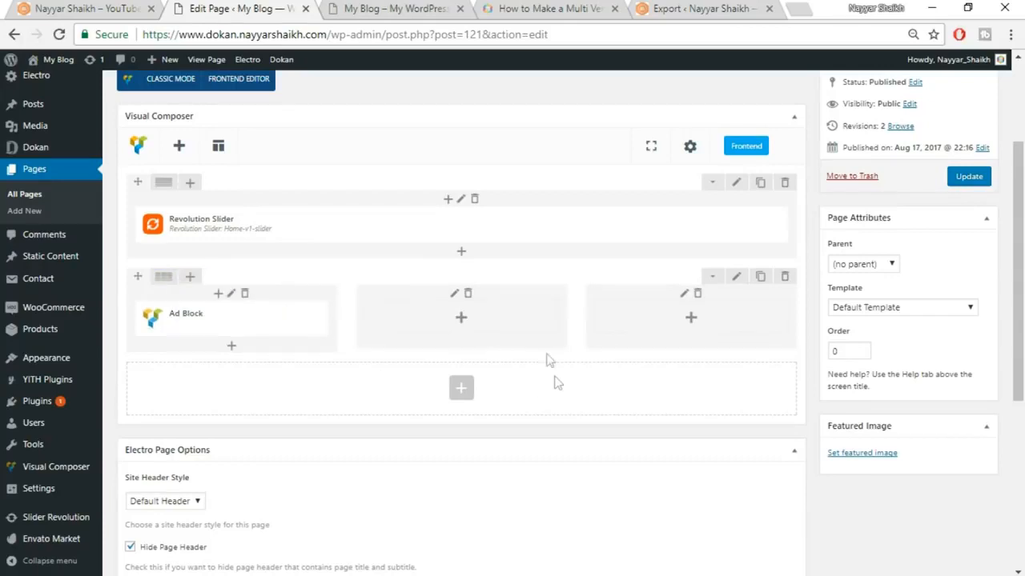
{"action": "mouse_move", "coordinate": [210, 327]}
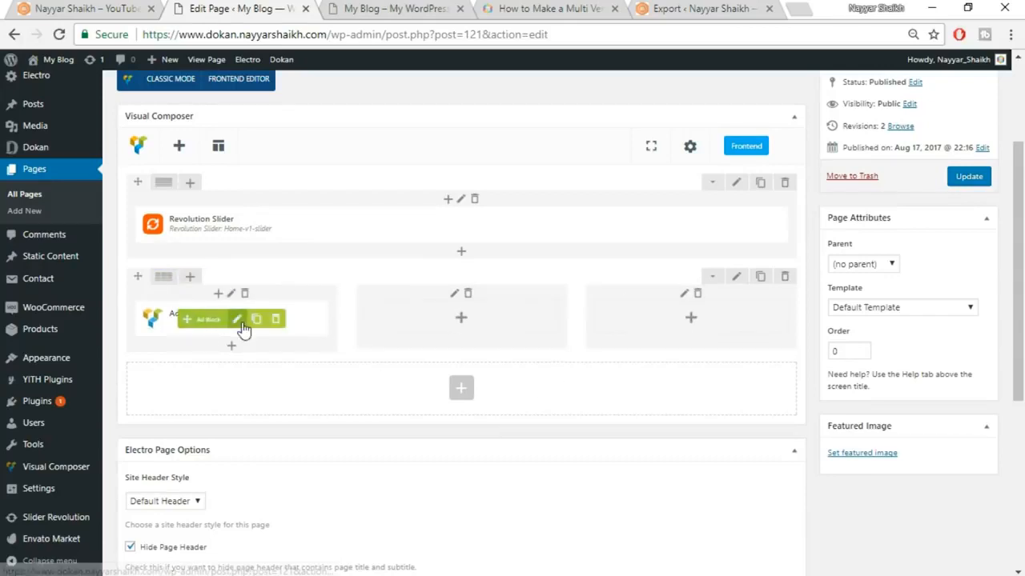
{"action": "left_click", "coordinate": [462, 319]}
{"action": "type", "text": "ad"}
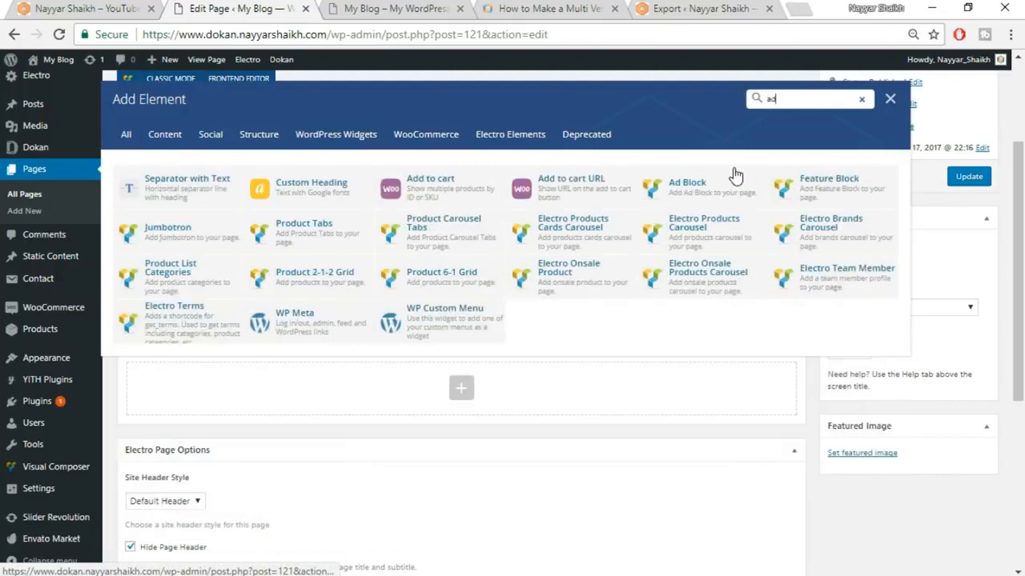
{"action": "left_click", "coordinate": [152, 199]}
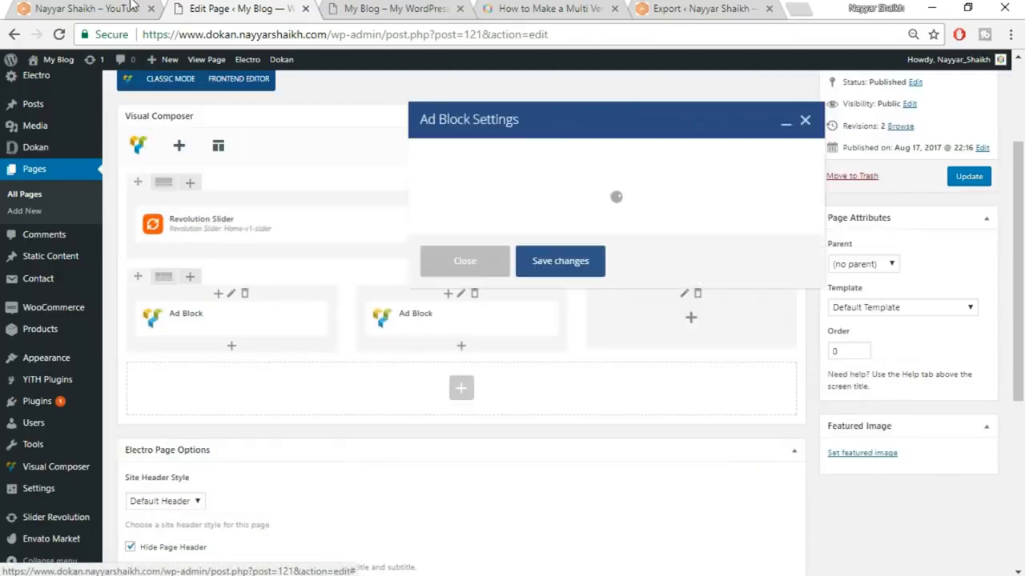
Step: Copy the storefront banner text and set the laptop and tablets picture as the ad image
{"action": "left_click", "coordinate": [88, 8]}
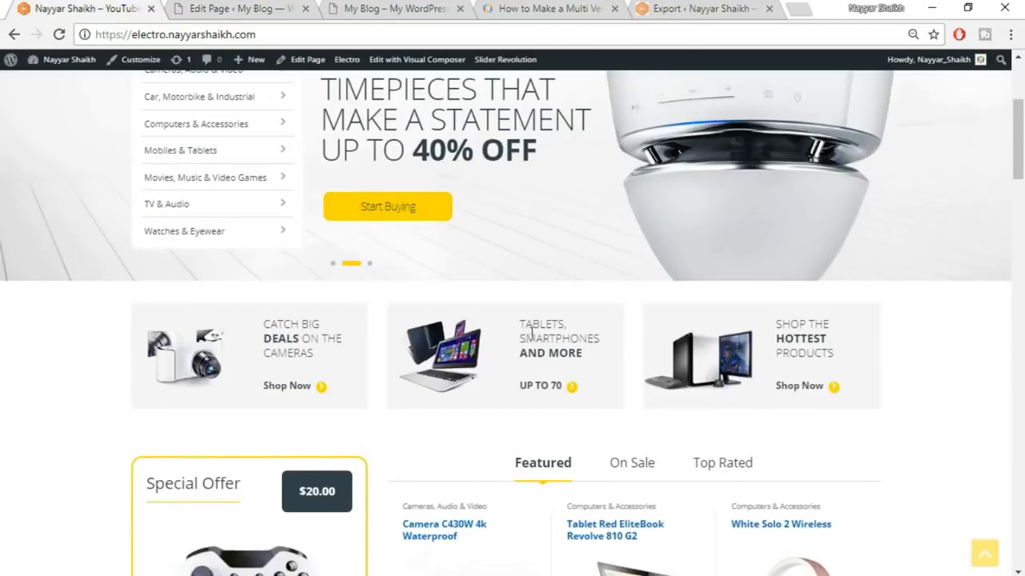
{"action": "left_click_drag", "start_coordinate": [524, 321], "coordinate": [585, 364]}
{"action": "key", "text": "ctrl+c"}
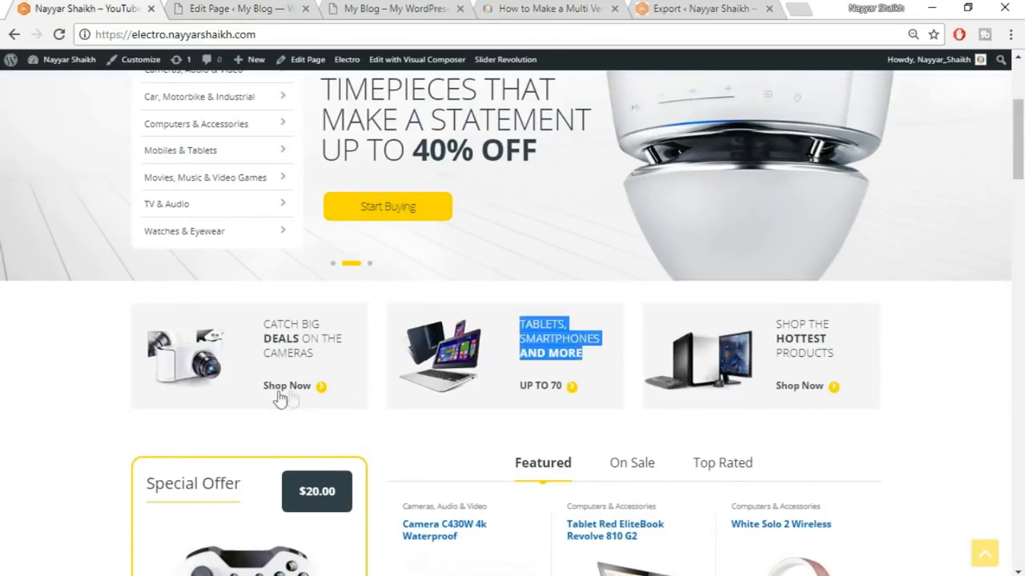
{"action": "left_click", "coordinate": [237, 8]}
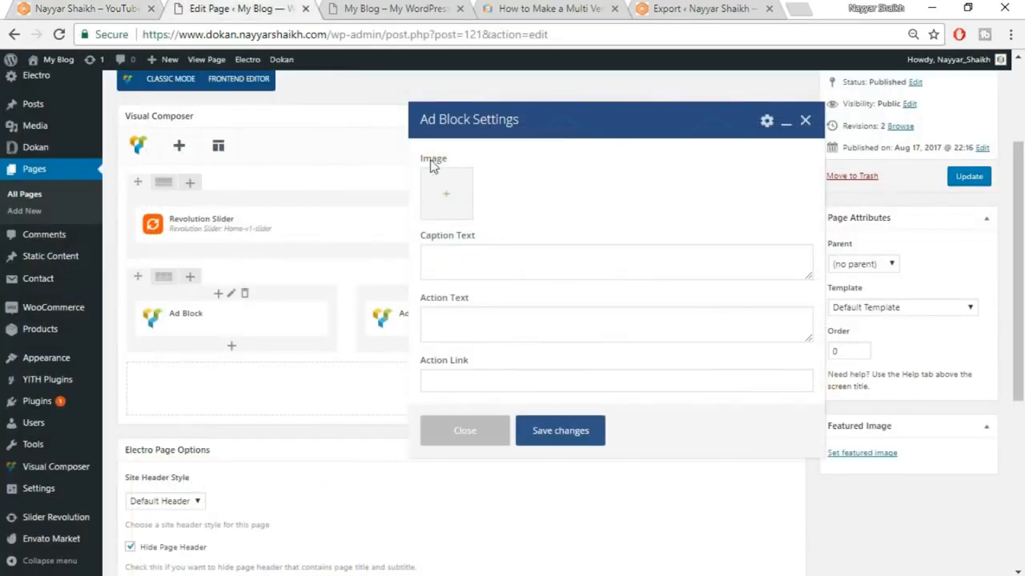
{"action": "left_click", "coordinate": [460, 210]}
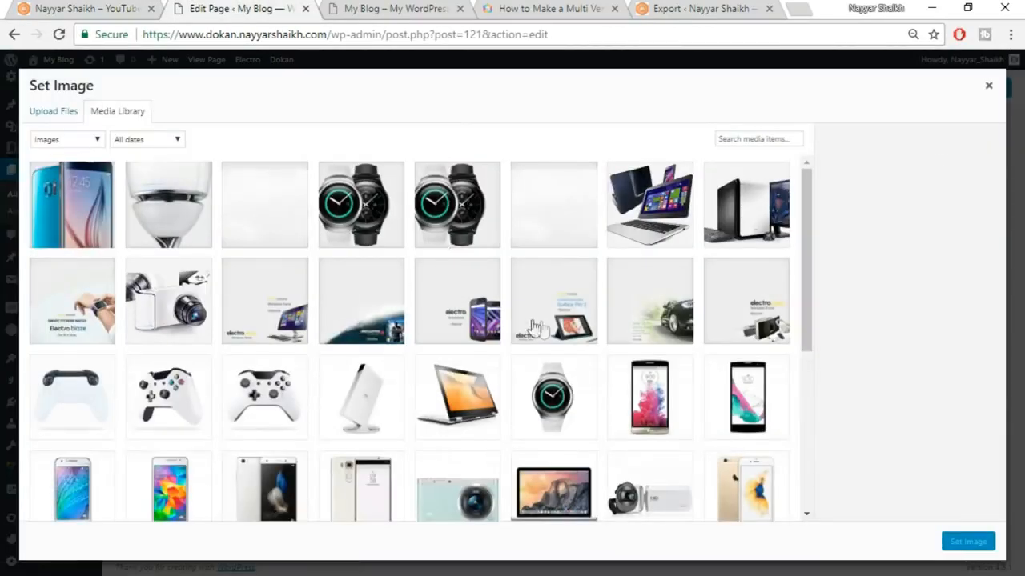
{"action": "left_click", "coordinate": [655, 232]}
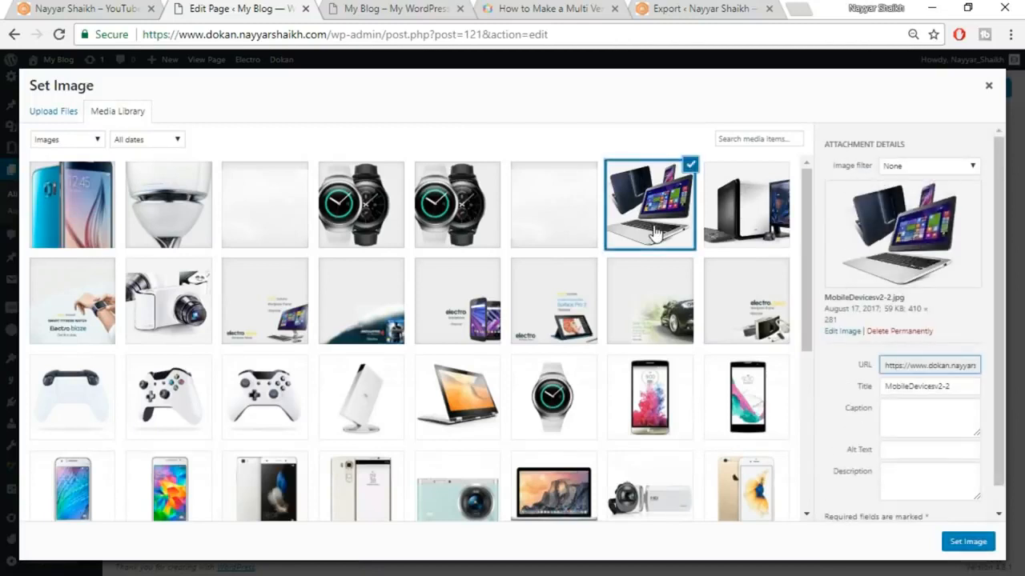
{"action": "left_click", "coordinate": [965, 550]}
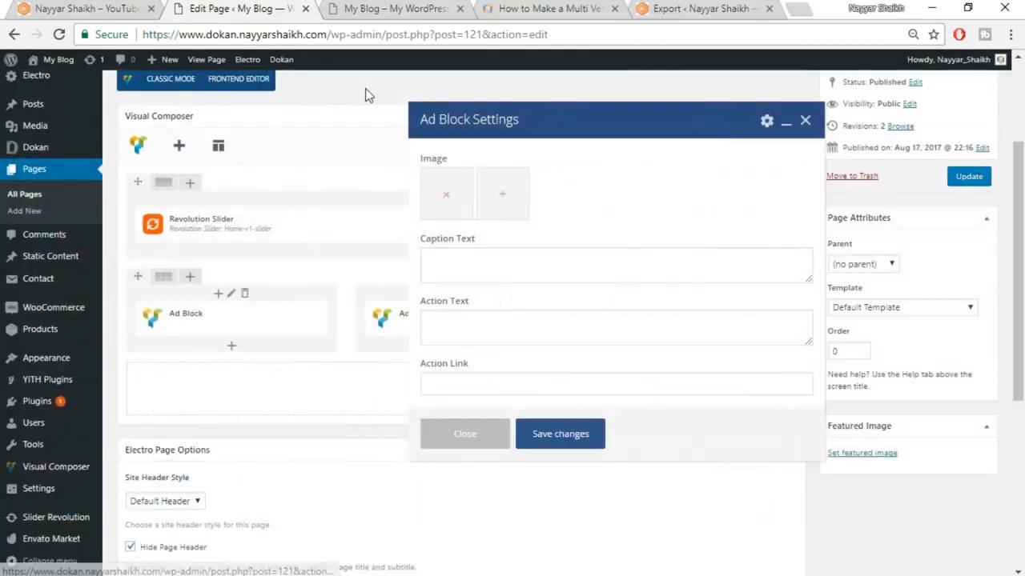
Step: Paste the caption TABLETS, SMARTPHONES AND MORE, making AND MORE bold with <strong>
{"action": "left_click", "coordinate": [88, 8]}
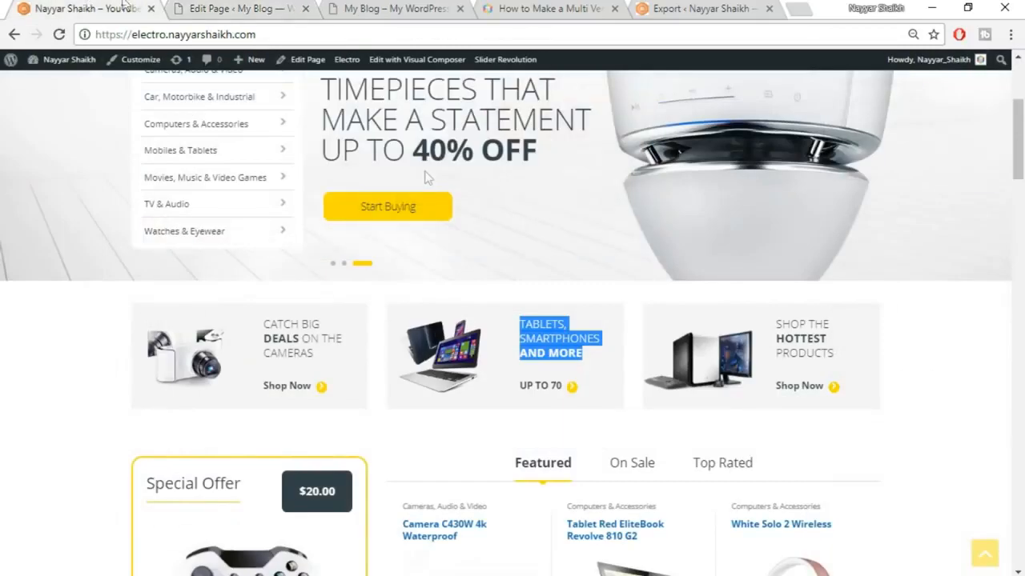
{"action": "left_click", "coordinate": [292, 8]}
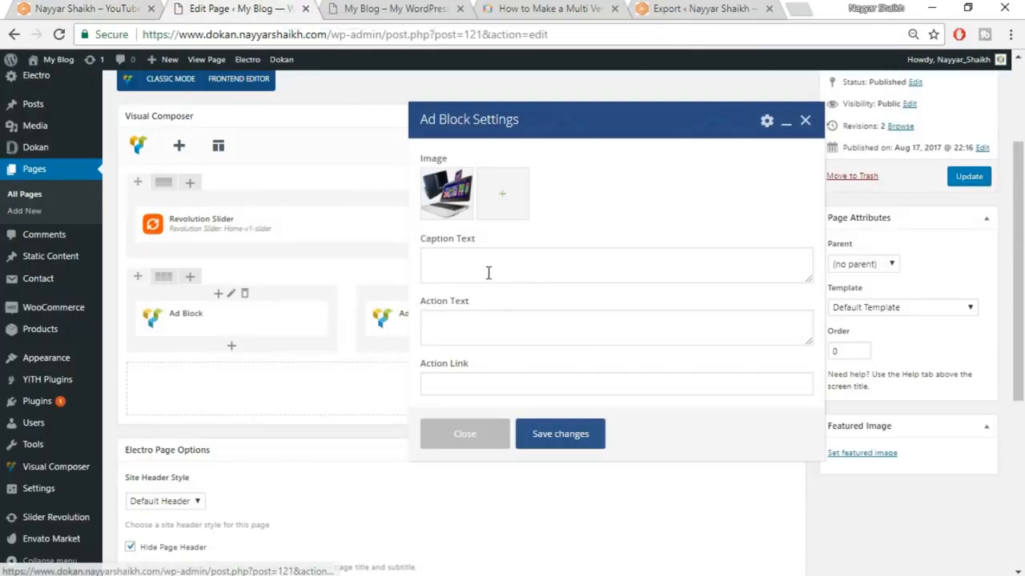
{"action": "left_click", "coordinate": [488, 274]}
{"action": "key", "text": "ctrl+v"}
{"action": "left_click", "coordinate": [45, 8]}
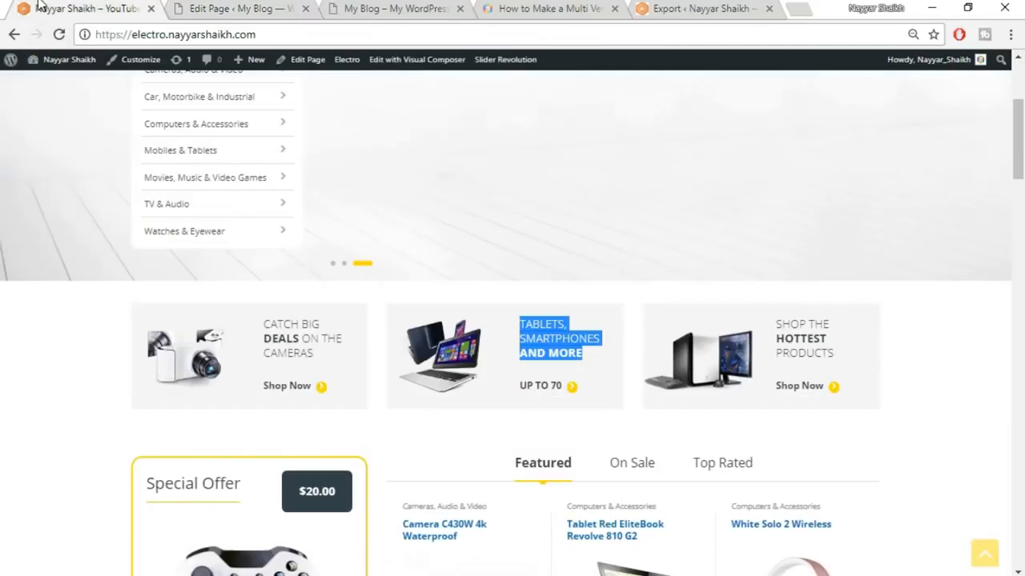
{"action": "left_click", "coordinate": [622, 335]}
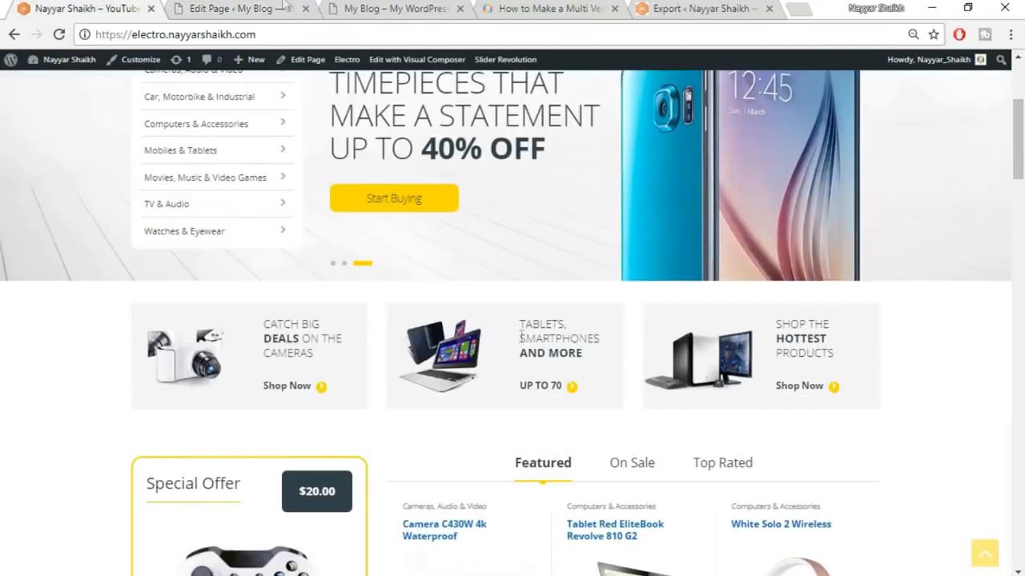
{"action": "left_click", "coordinate": [259, 9]}
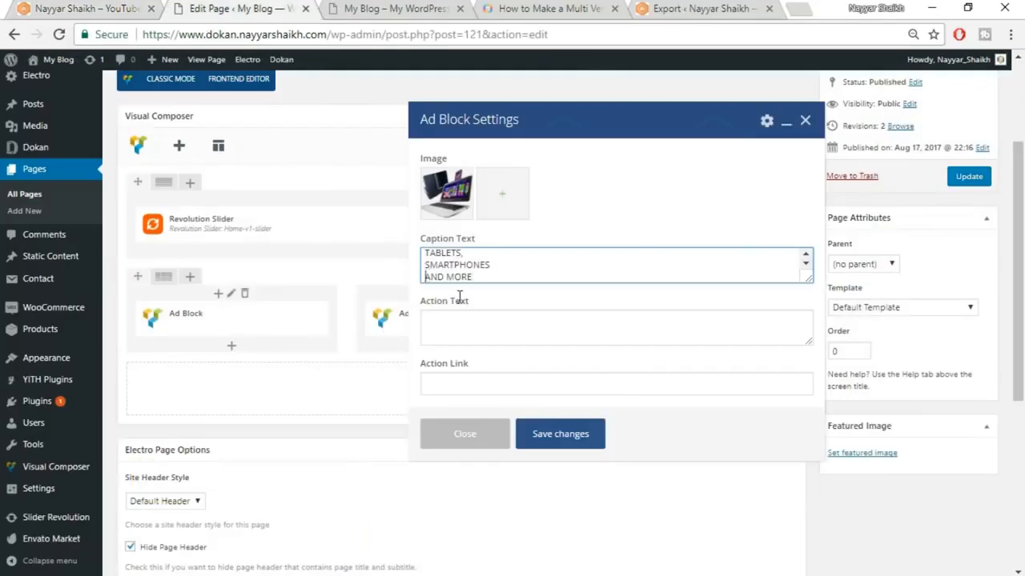
{"action": "type", "text": "<strong>"}
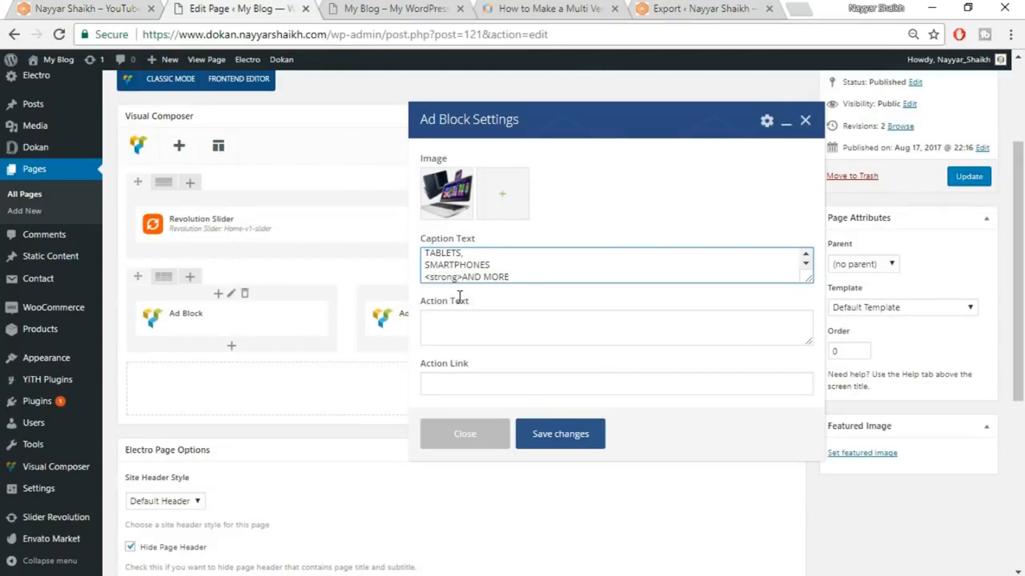
{"action": "left_click", "coordinate": [520, 272]}
Step: Give the tablets block action text UP TO 70 and link #, then save it
{"action": "left_click", "coordinate": [554, 336]}
{"action": "left_click", "coordinate": [109, 6]}
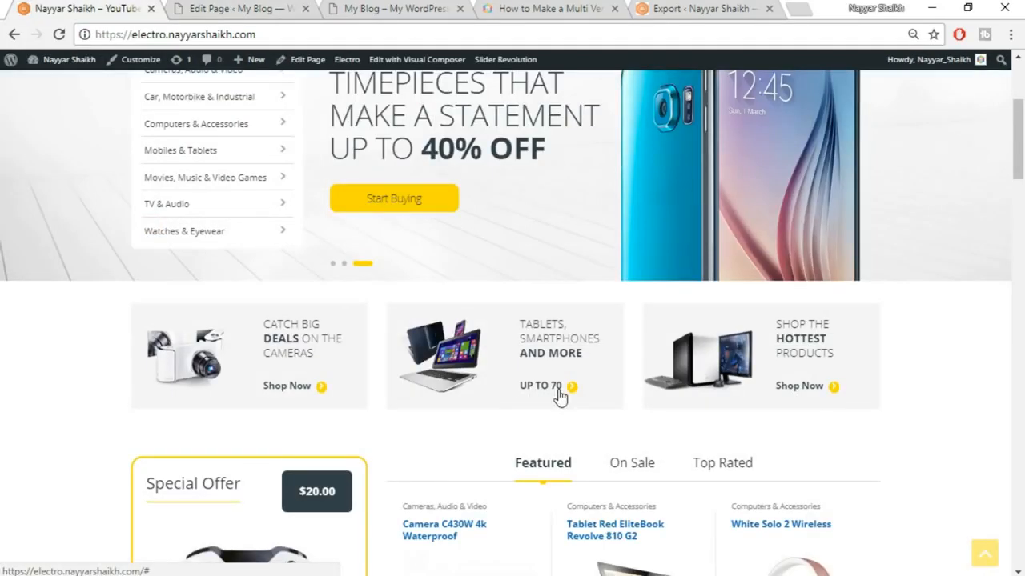
{"action": "key", "text": "ctrl+Tab"}
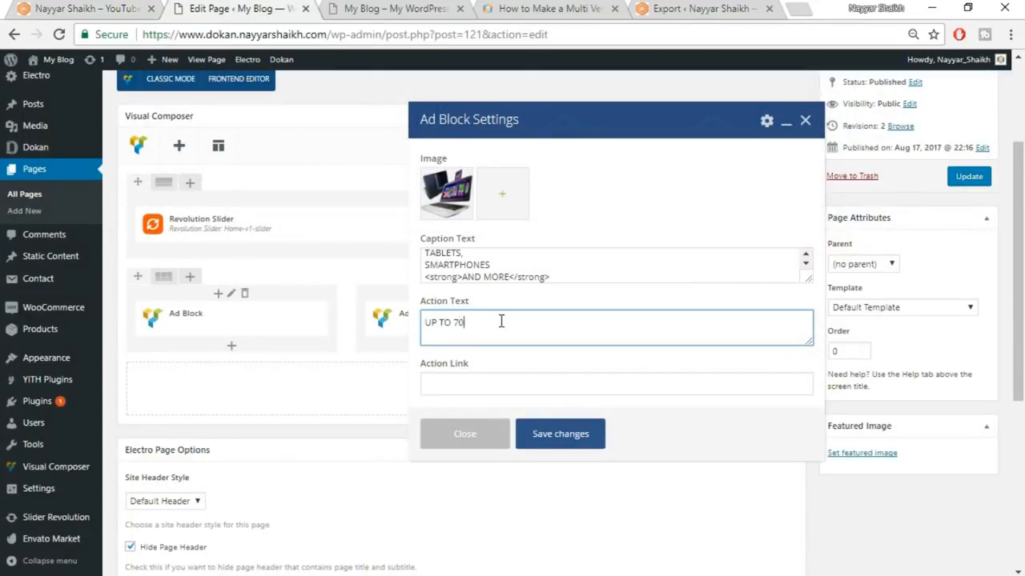
{"action": "left_click", "coordinate": [501, 382]}
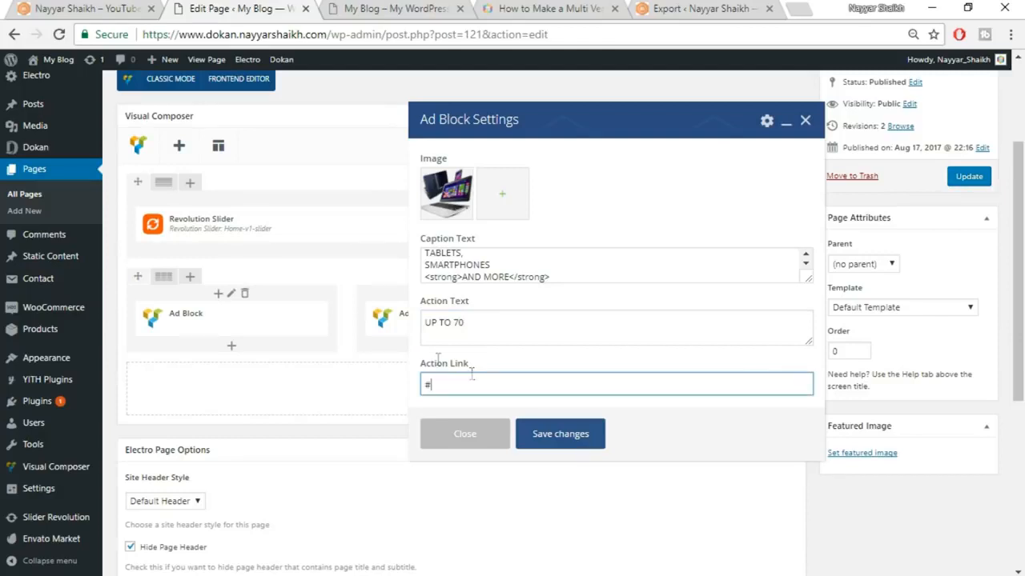
{"action": "left_click", "coordinate": [80, 7]}
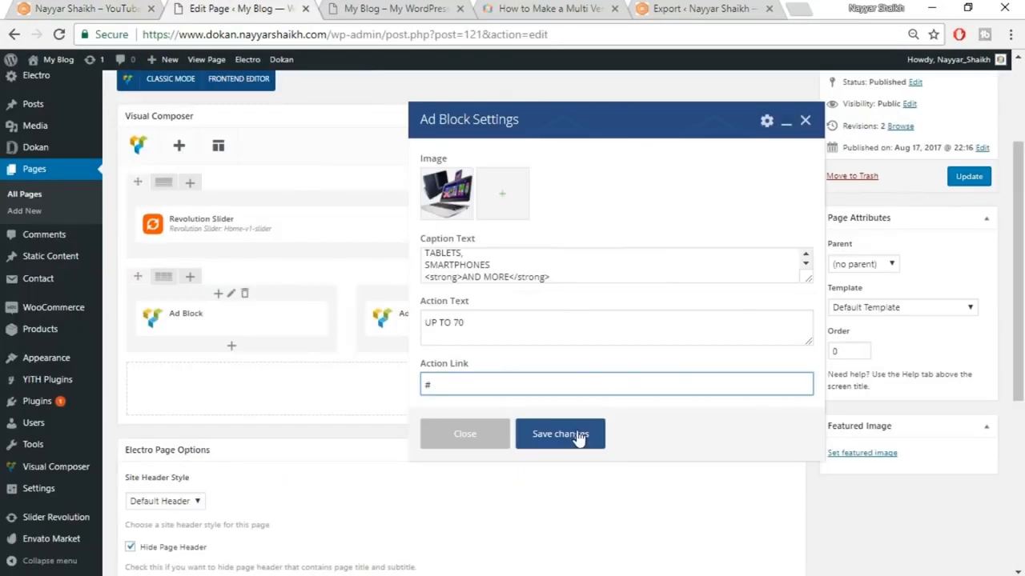
{"action": "left_click", "coordinate": [578, 437]}
Step: Set the camera ad block's action text to SHOP NOW and save it
{"action": "left_click", "coordinate": [239, 320]}
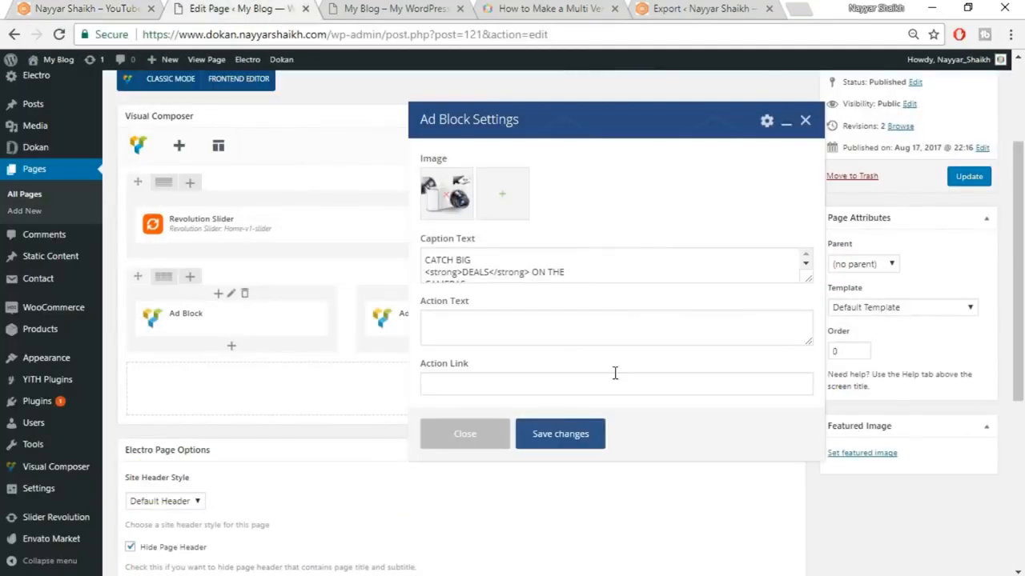
{"action": "scroll", "coordinate": [613, 371], "scroll_direction": "down", "scroll_amount": 2}
{"action": "left_click", "coordinate": [501, 320]}
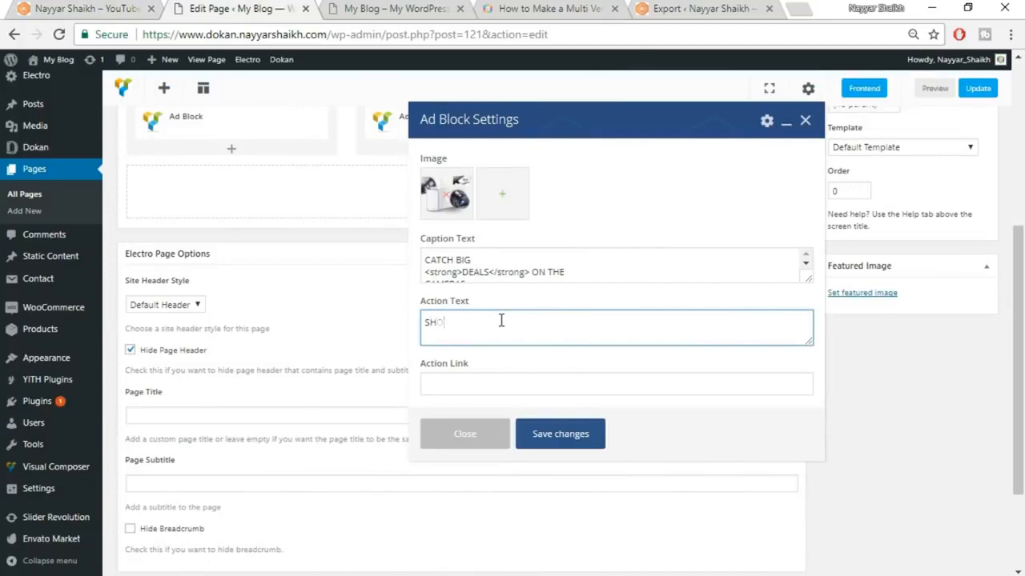
{"action": "type", "text": "SHOP NOW"}
{"action": "left_click", "coordinate": [487, 373]}
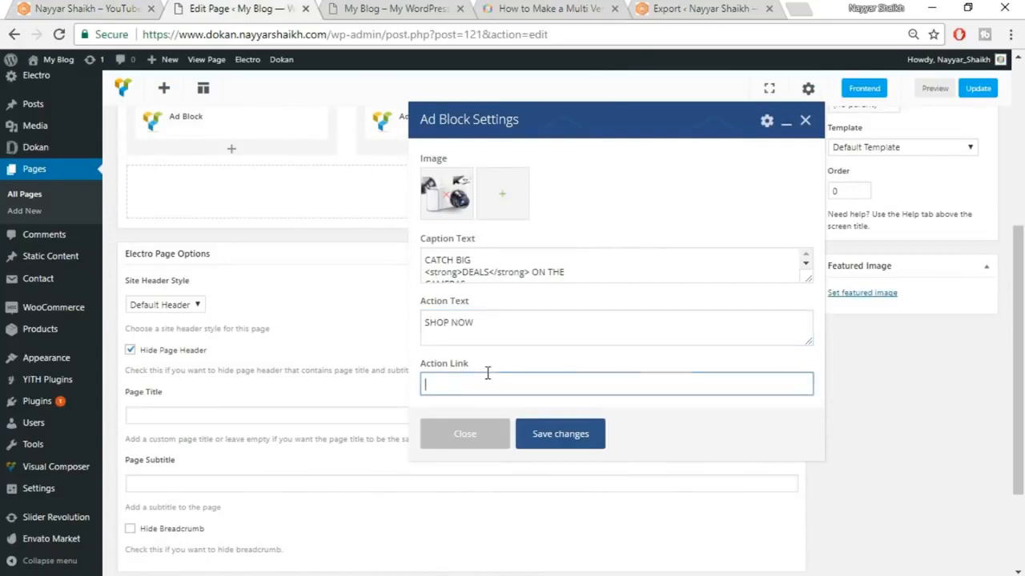
{"action": "left_click", "coordinate": [555, 434]}
{"action": "scroll", "coordinate": [585, 432], "scroll_direction": "up", "scroll_amount": 4}
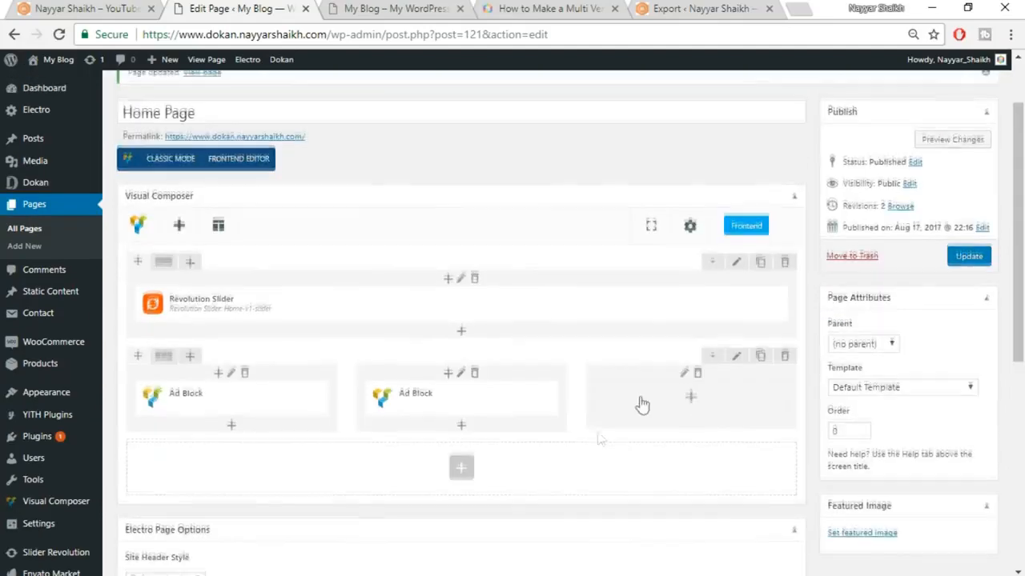
Step: Insert an Ad Block in the third column with the DesktopPC image
{"action": "left_click", "coordinate": [689, 396]}
{"action": "type", "text": "AD"}
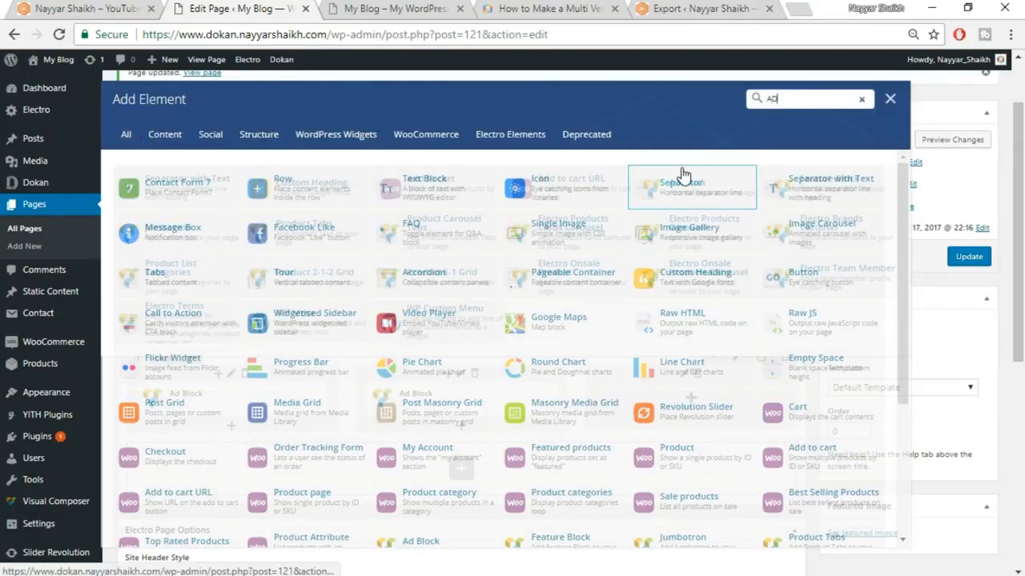
{"action": "left_click", "coordinate": [204, 181]}
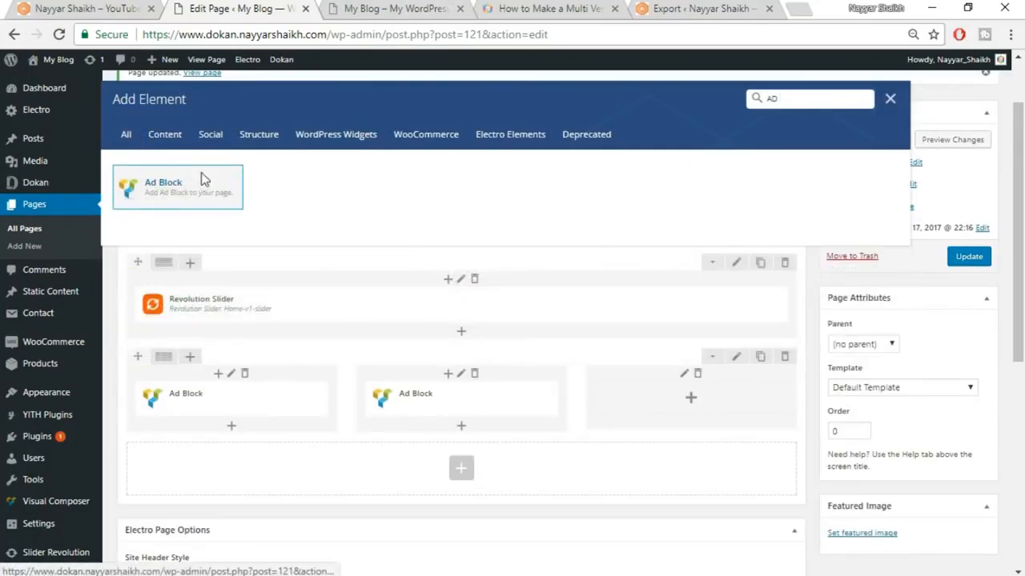
{"action": "left_click", "coordinate": [99, 11]}
{"action": "left_click_drag", "start_coordinate": [780, 321], "coordinate": [863, 360]}
{"action": "key", "text": "ctrl+c"}
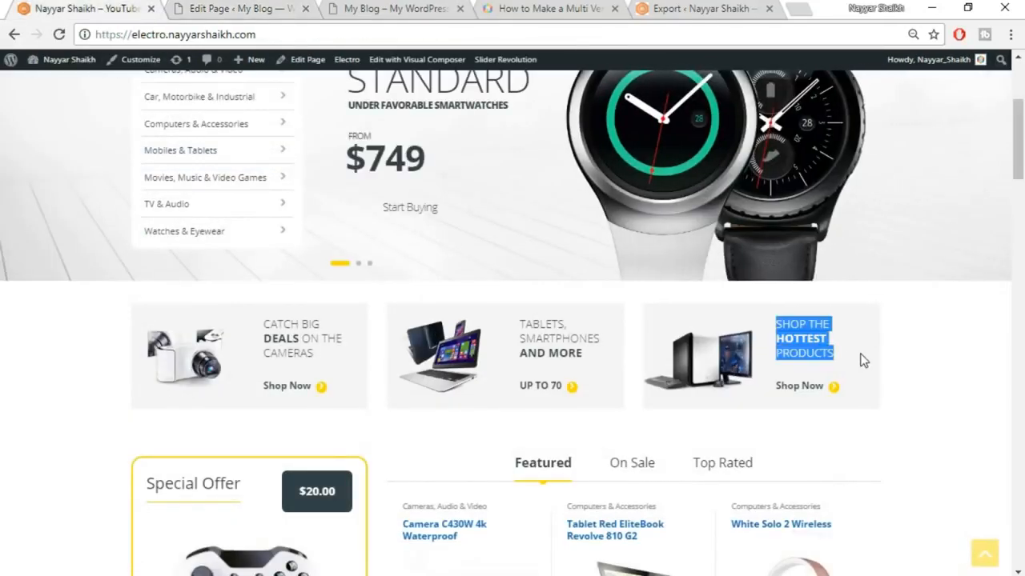
{"action": "left_click", "coordinate": [262, 8]}
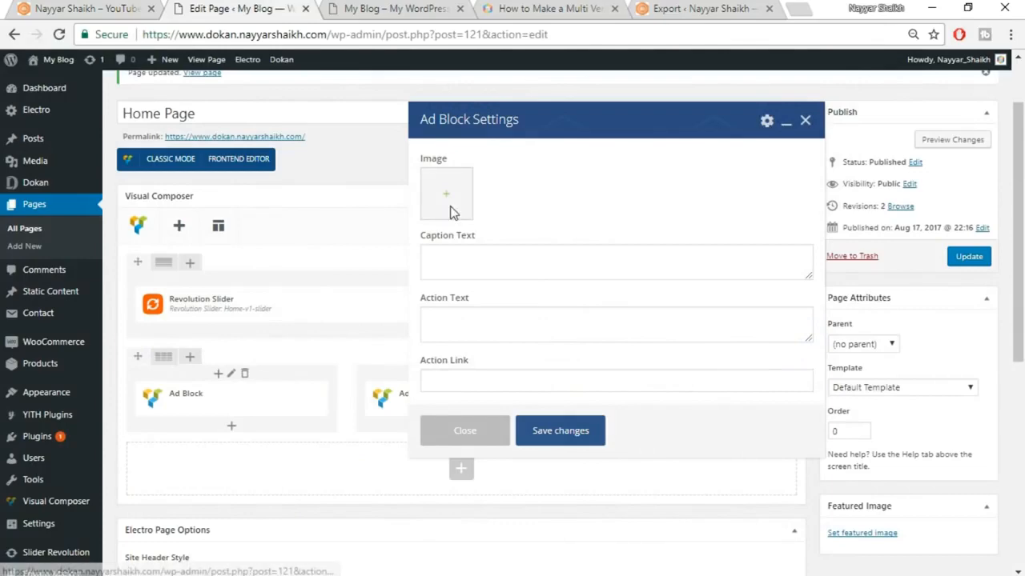
{"action": "left_click", "coordinate": [450, 212]}
{"action": "left_click", "coordinate": [729, 223]}
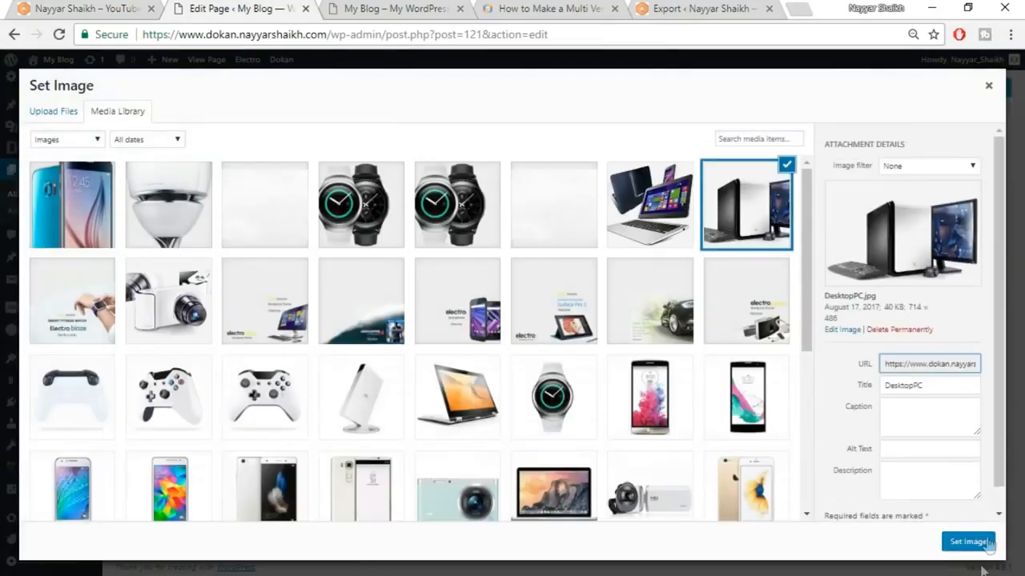
{"action": "left_click", "coordinate": [978, 543]}
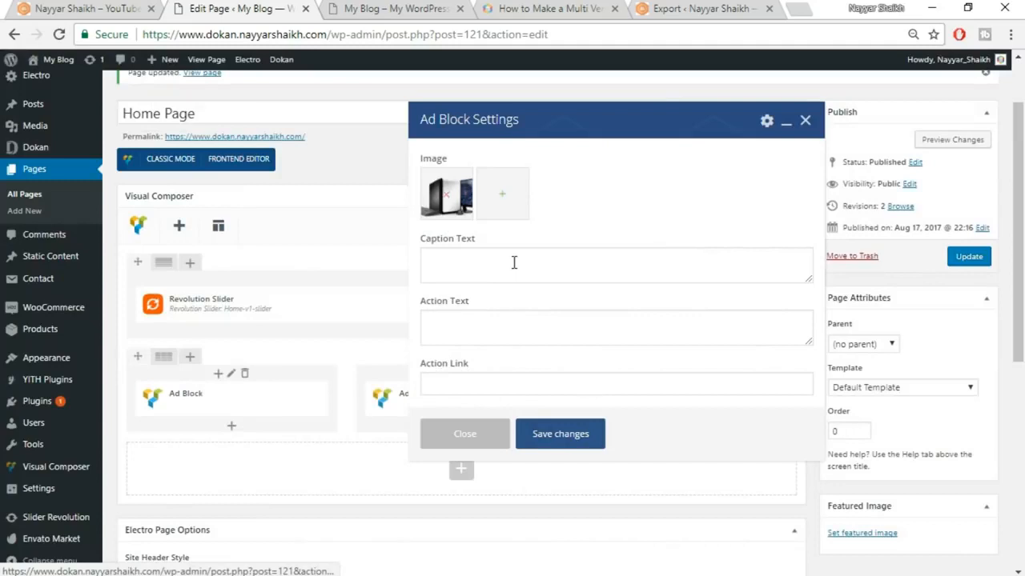
Step: Paste the caption SHOP THE HOTTEST PRODUCTS, wrapping HOTTEST in <strong> tags
{"action": "left_click", "coordinate": [512, 267]}
{"action": "key", "text": "ctrl+v"}
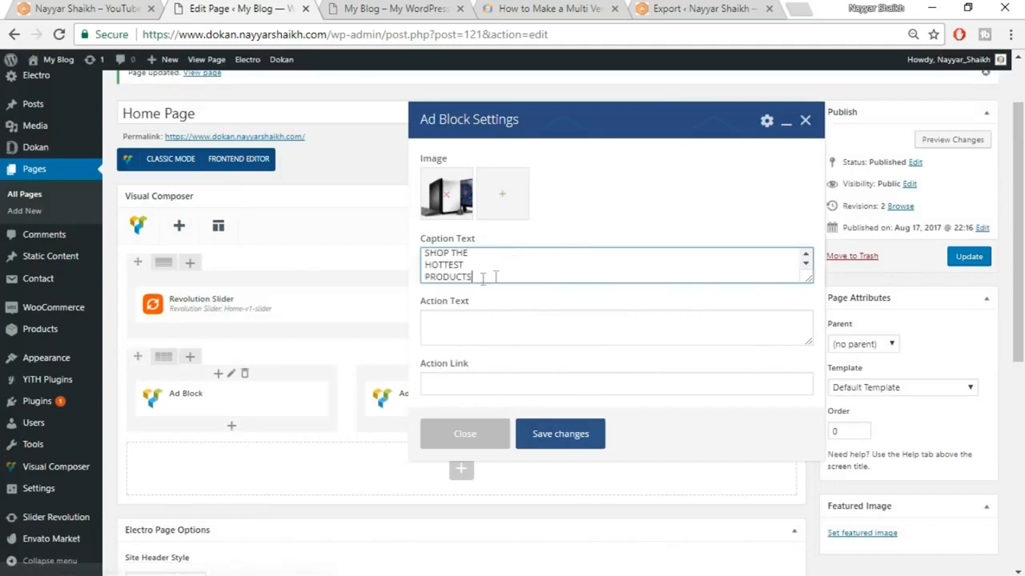
{"action": "left_click", "coordinate": [425, 267]}
{"action": "type", "text": "<strong>HOTTEST"}
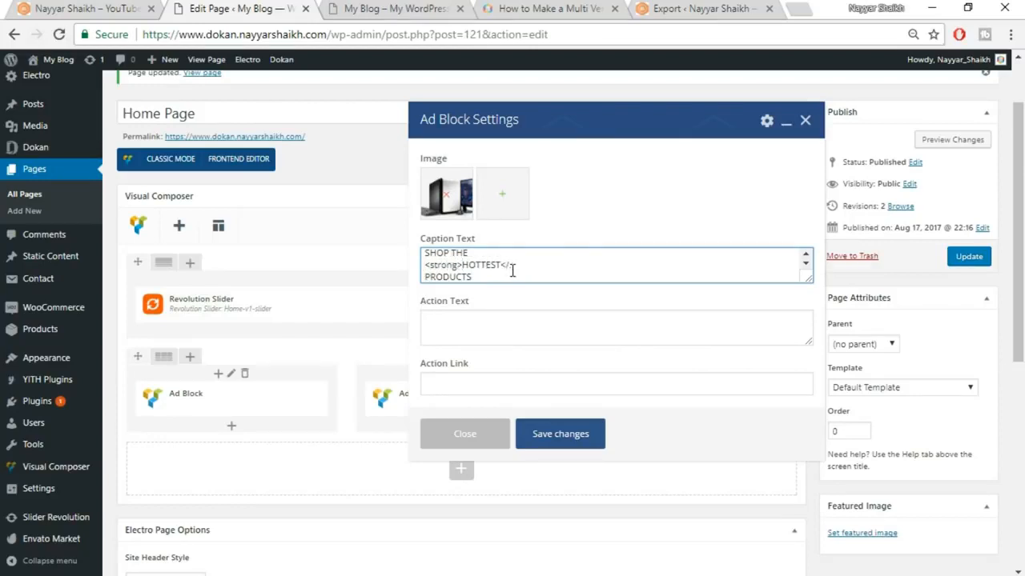
{"action": "type", "text": "</strong>"}
Step: Set the action text to SHOP NOW, save the block, and update the Home Page
{"action": "left_click", "coordinate": [553, 319]}
{"action": "left_click", "coordinate": [75, 7]}
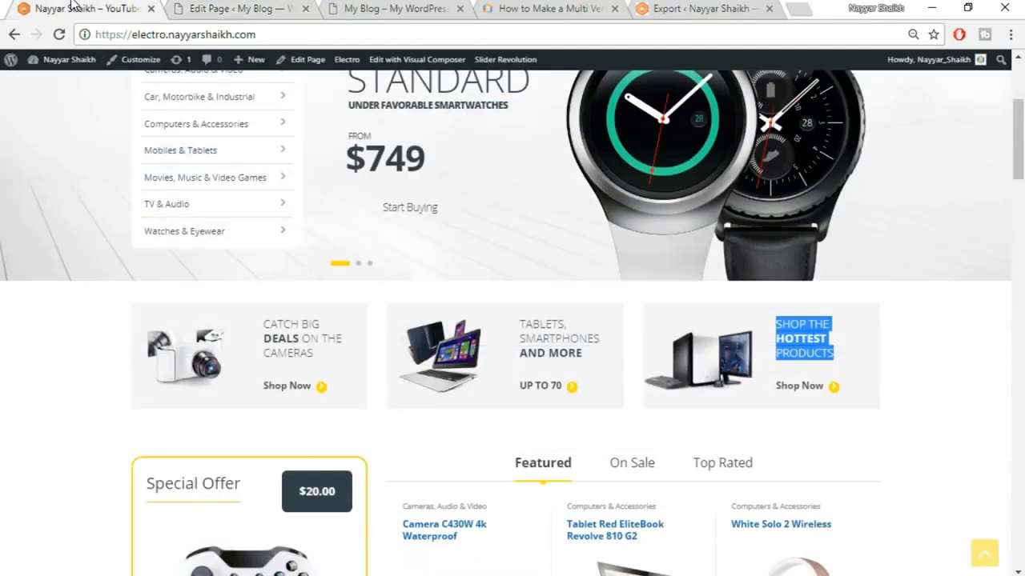
{"action": "left_click", "coordinate": [232, 8]}
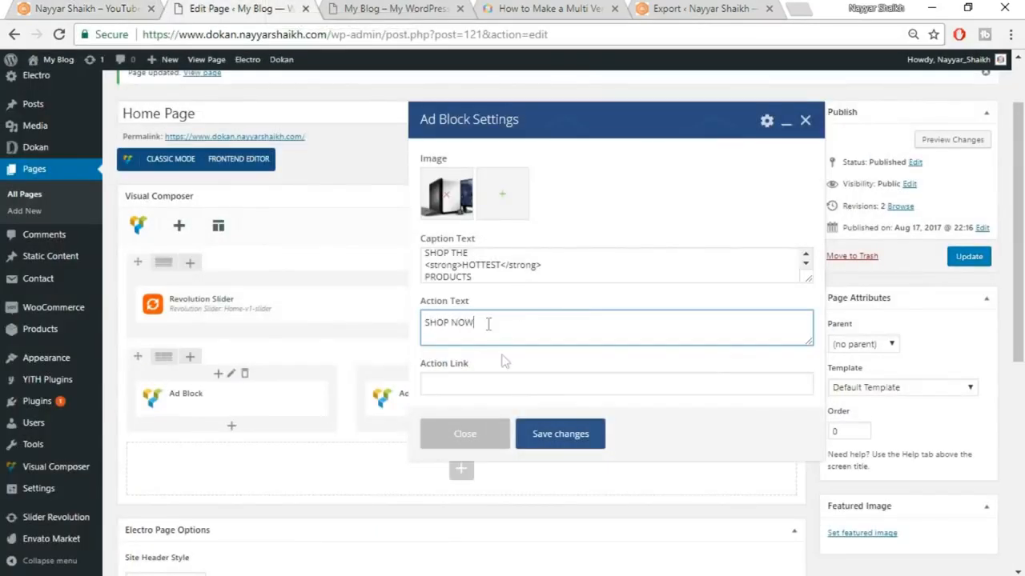
{"action": "left_click", "coordinate": [510, 385]}
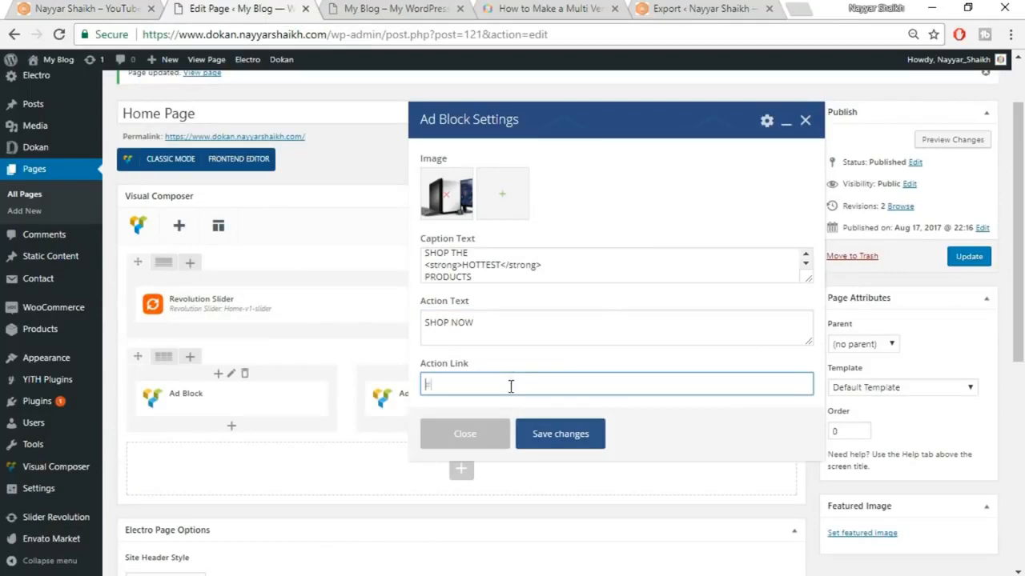
{"action": "left_click", "coordinate": [563, 442]}
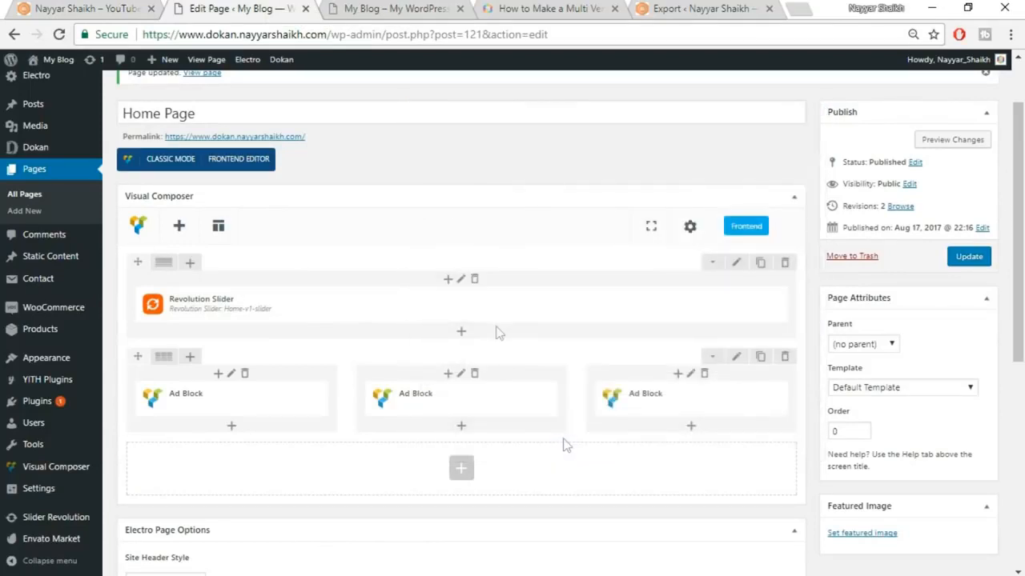
{"action": "left_click", "coordinate": [983, 259]}
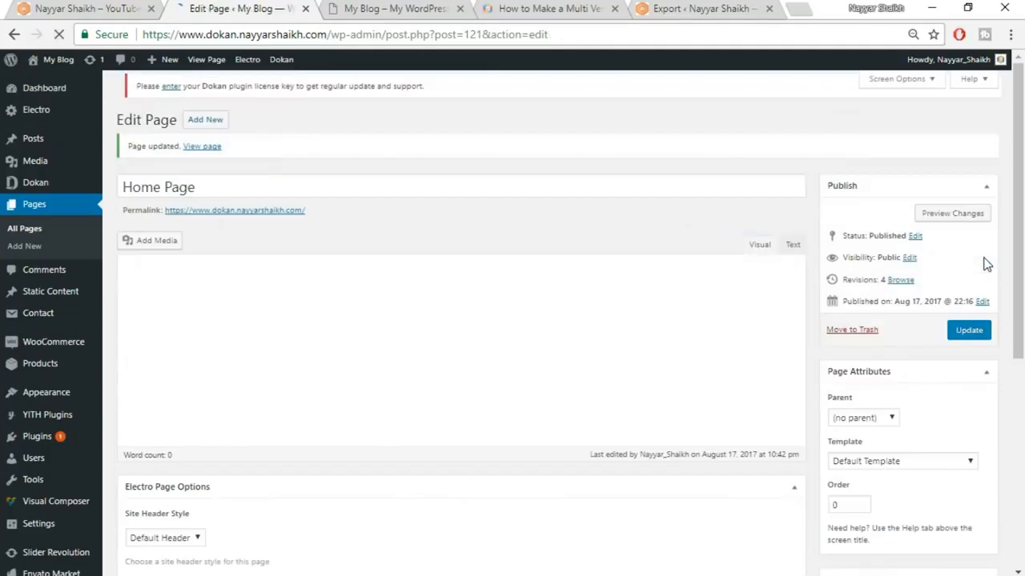
Step: Reload the live home page, compare the new ad block row with the reference storefront, then return to admin
{"action": "left_click", "coordinate": [432, 8]}
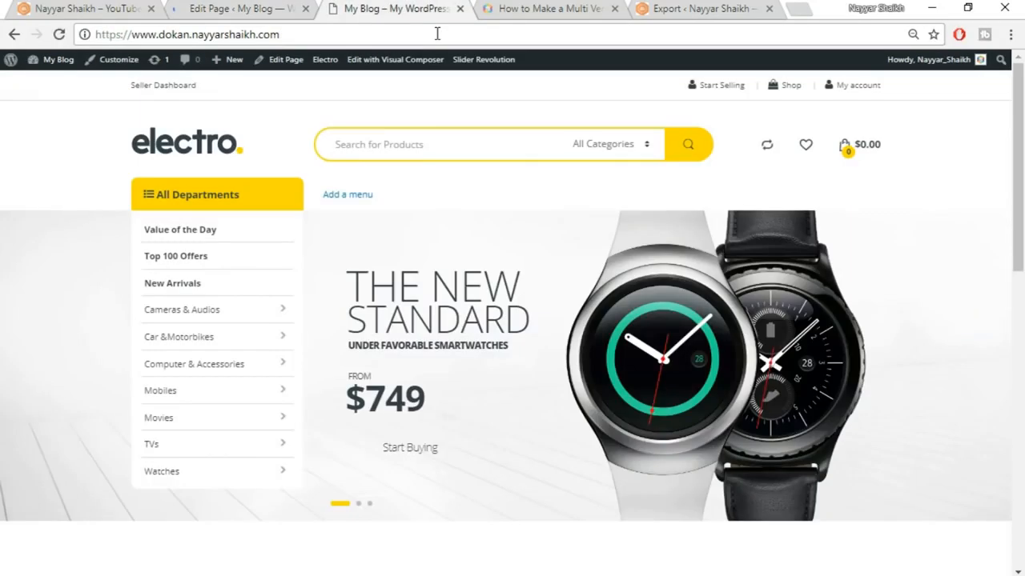
{"action": "left_click", "coordinate": [438, 34]}
{"action": "key", "text": "Return"}
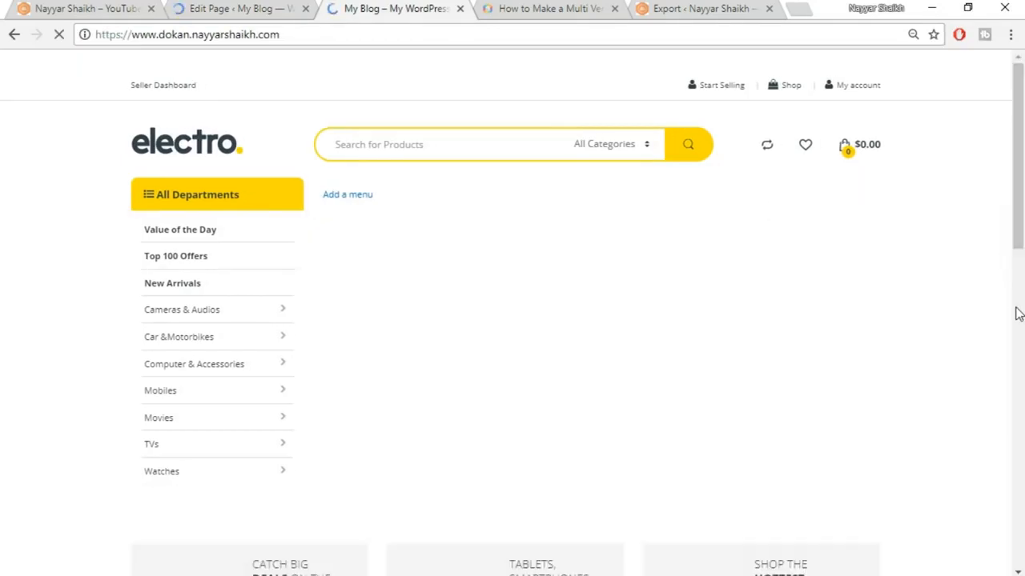
{"action": "scroll", "coordinate": [1018, 314], "scroll_direction": "down", "scroll_amount": 3}
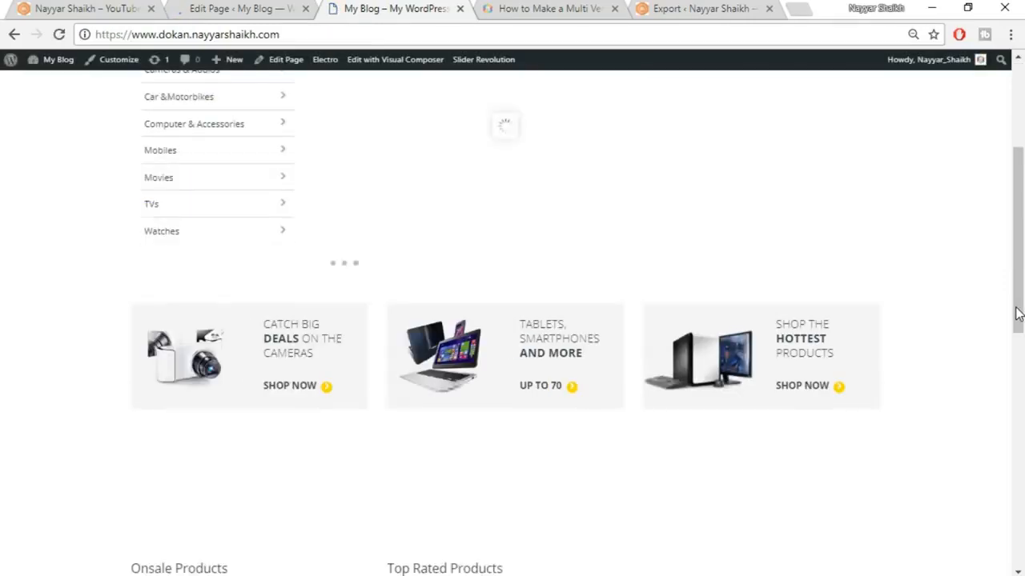
{"action": "left_click", "coordinate": [104, 10]}
{"action": "scroll", "coordinate": [379, 336], "scroll_direction": "down", "scroll_amount": 3}
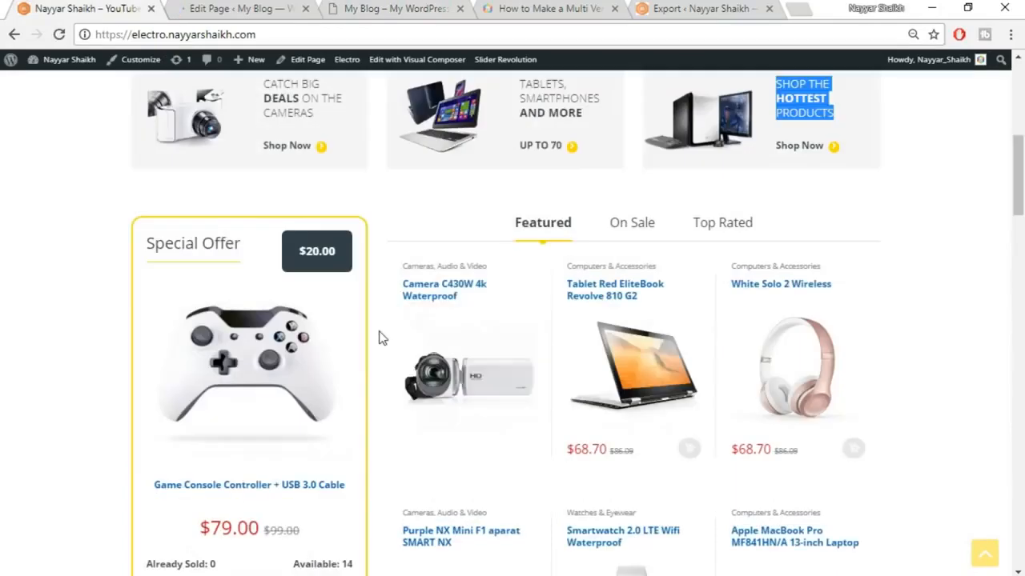
{"action": "scroll", "coordinate": [573, 494], "scroll_direction": "down", "scroll_amount": 2}
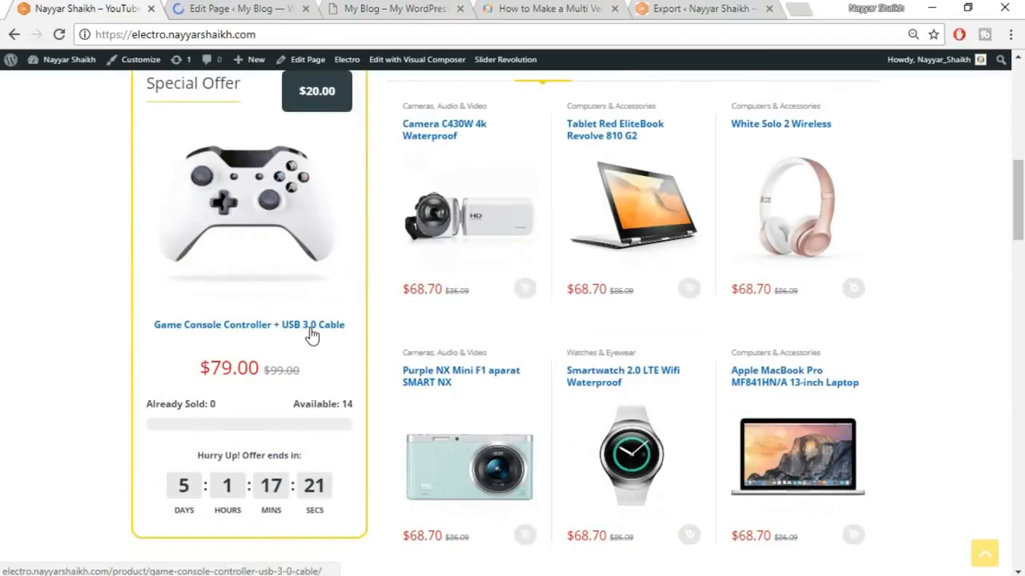
{"action": "scroll", "coordinate": [312, 336], "scroll_direction": "up", "scroll_amount": 1}
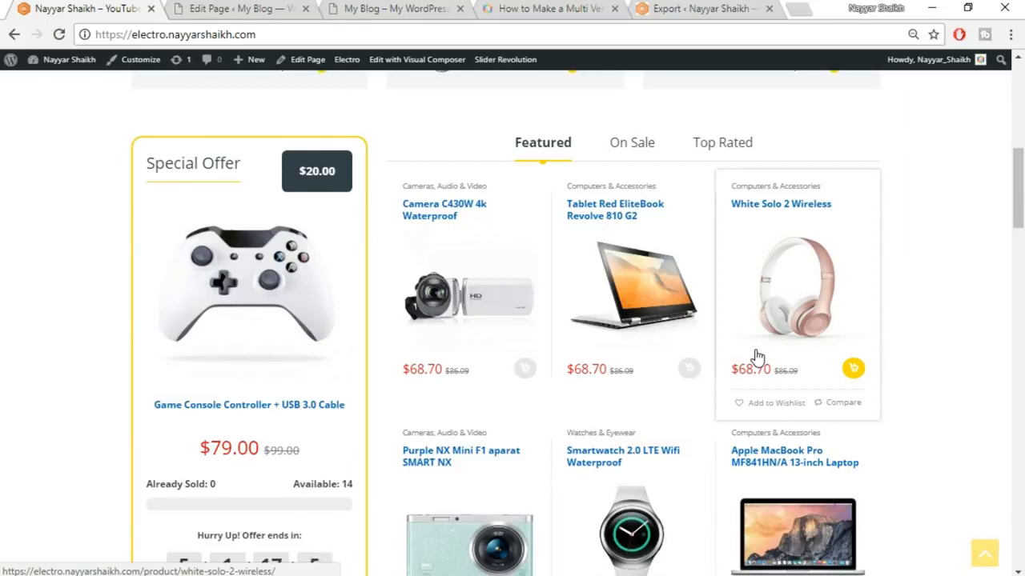
{"action": "left_click", "coordinate": [280, 8]}
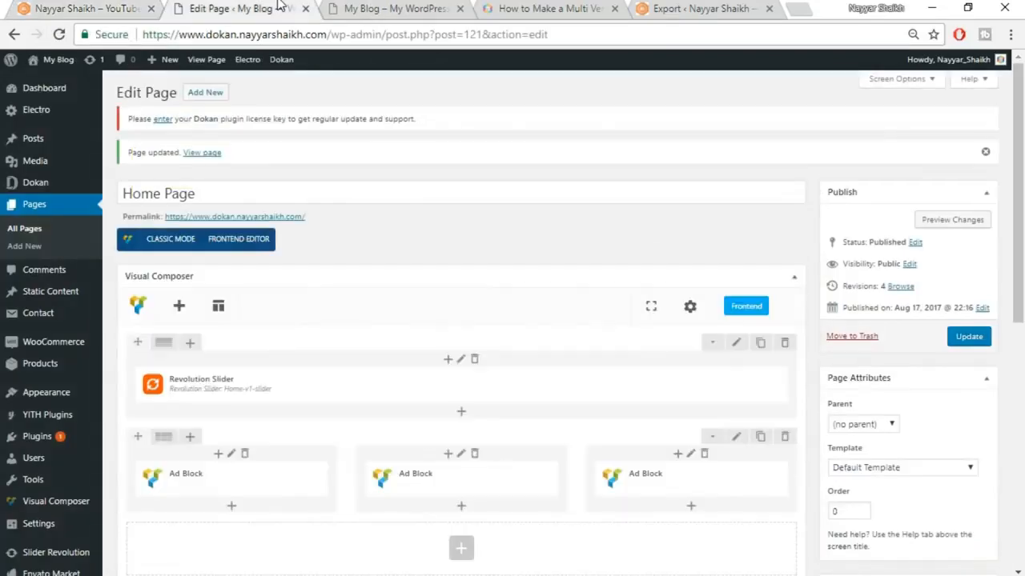
Step: Add a new product titled 'Tablet Red EliteBook Revolve 810 G2', copied from the demo product page
{"action": "mouse_move", "coordinate": [48, 365]}
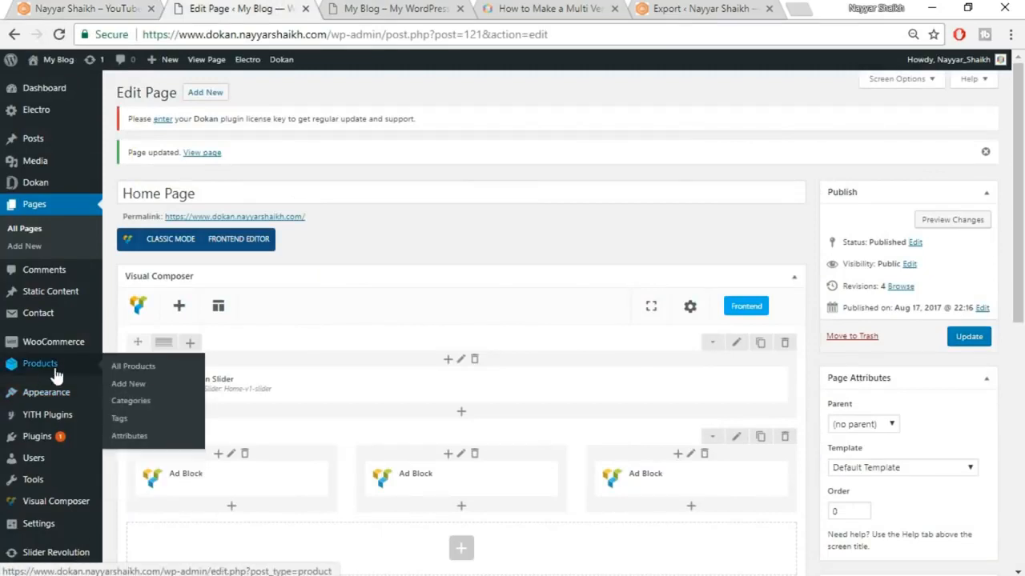
{"action": "left_click", "coordinate": [136, 392]}
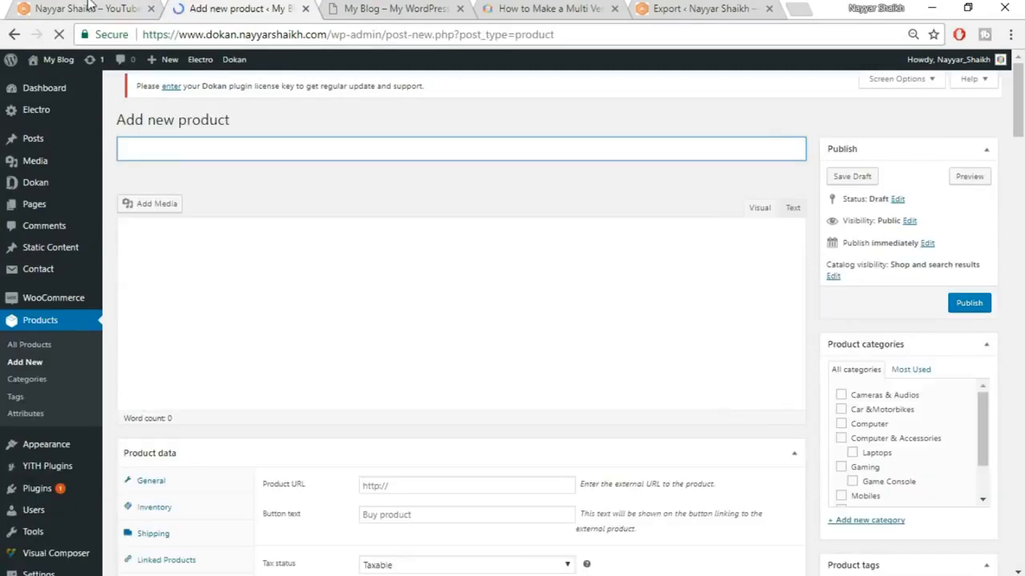
{"action": "left_click", "coordinate": [86, 8]}
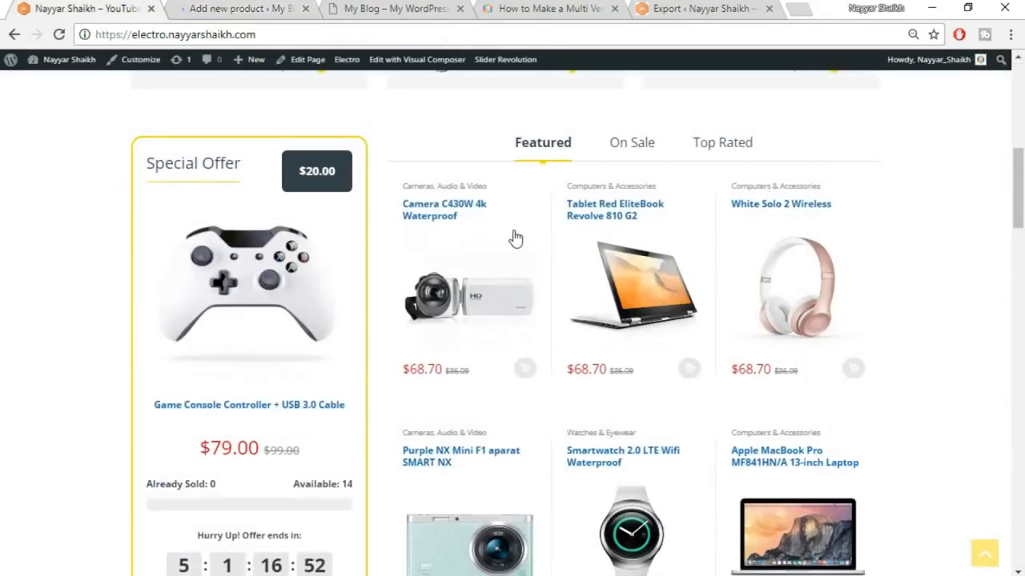
{"action": "left_click", "coordinate": [658, 248]}
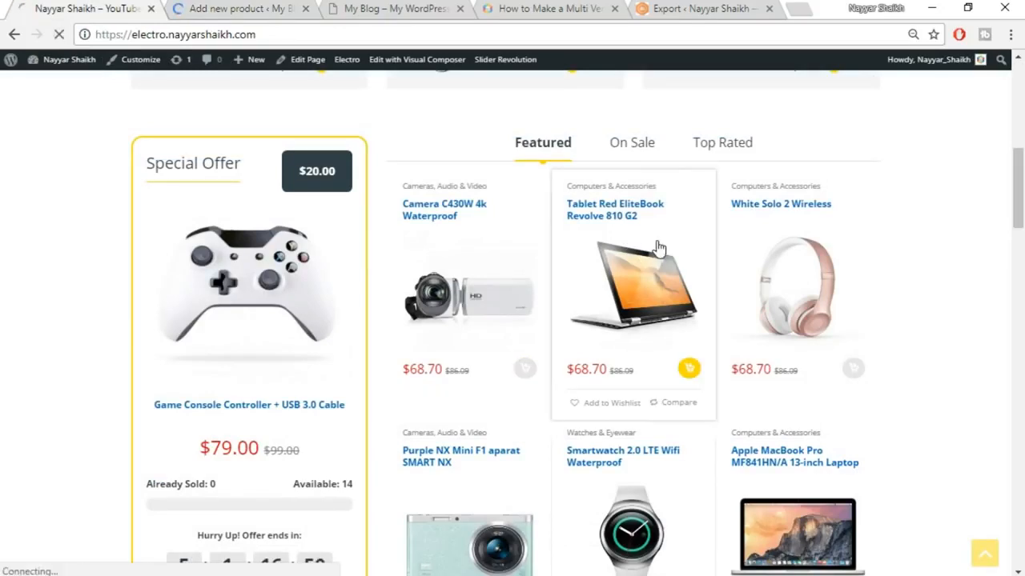
{"action": "left_click_drag", "start_coordinate": [566, 311], "coordinate": [846, 314]}
{"action": "key", "text": "ctrl+c"}
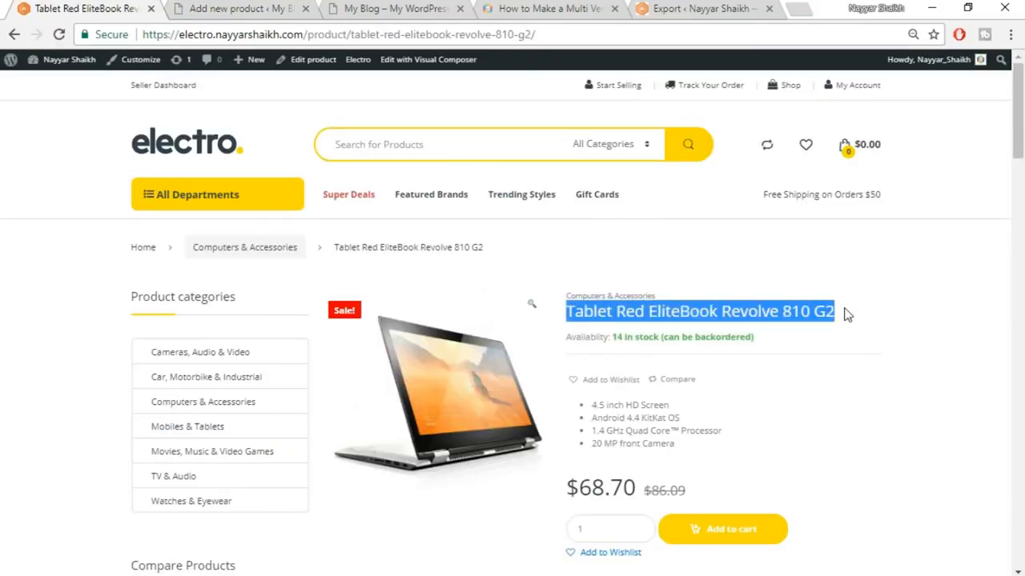
{"action": "left_click", "coordinate": [312, 8]}
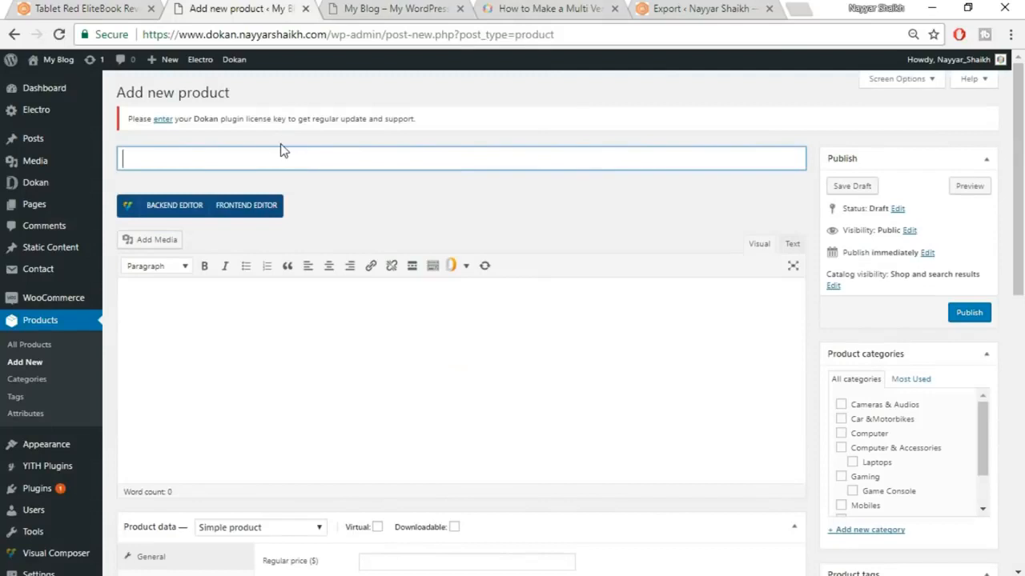
{"action": "key", "text": "ctrl+v"}
Step: Copy the four specification lines from the demo product page
{"action": "left_click", "coordinate": [85, 6]}
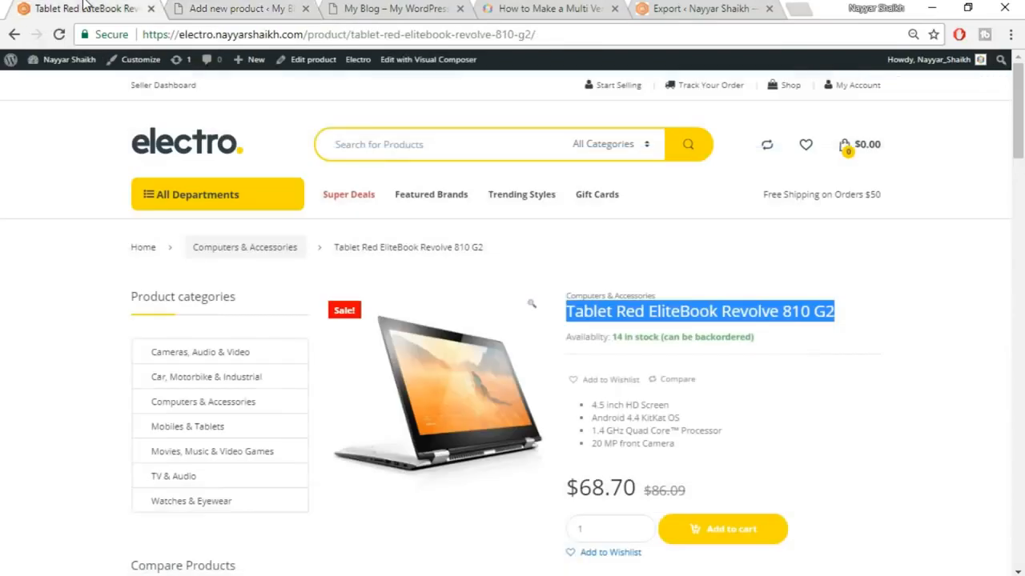
{"action": "left_click_drag", "start_coordinate": [589, 403], "coordinate": [707, 454]}
{"action": "key", "text": "ctrl+c"}
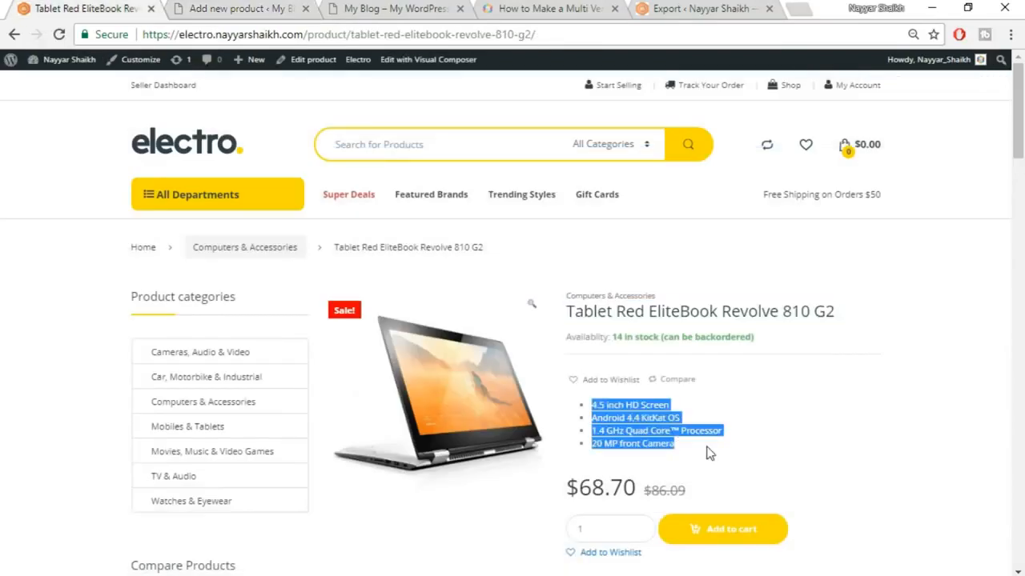
{"action": "left_click", "coordinate": [264, 6]}
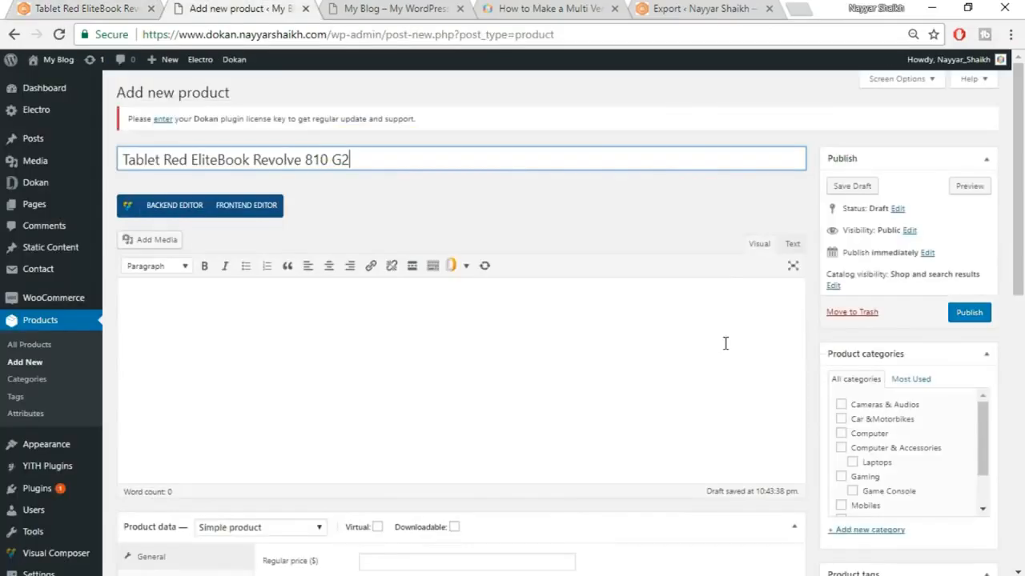
{"action": "scroll", "coordinate": [725, 344], "scroll_direction": "down", "scroll_amount": 10}
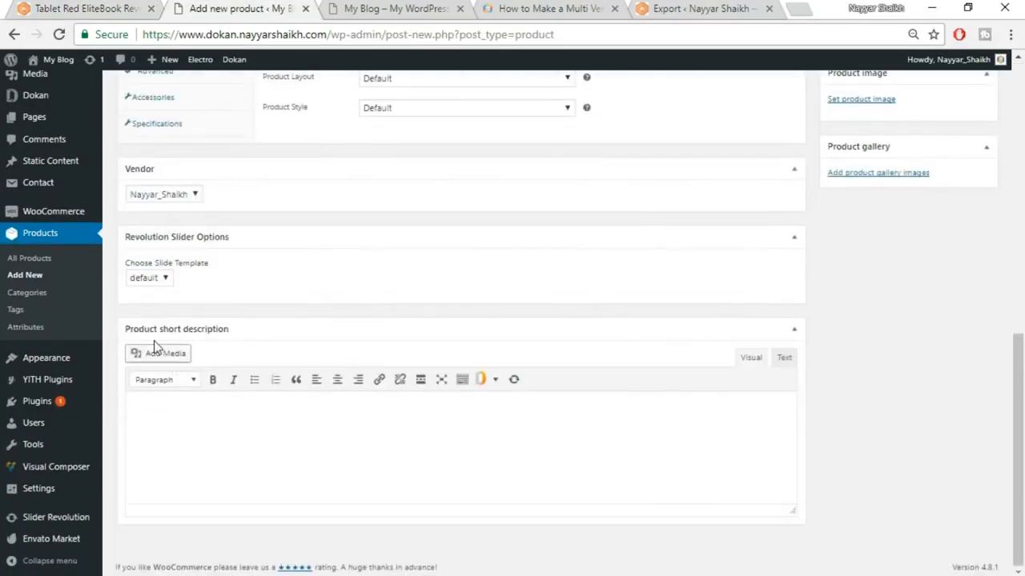
Step: Paste the four spec bullets as the short description and enter 68 as the regular price
{"action": "key", "text": "ctrl+v"}
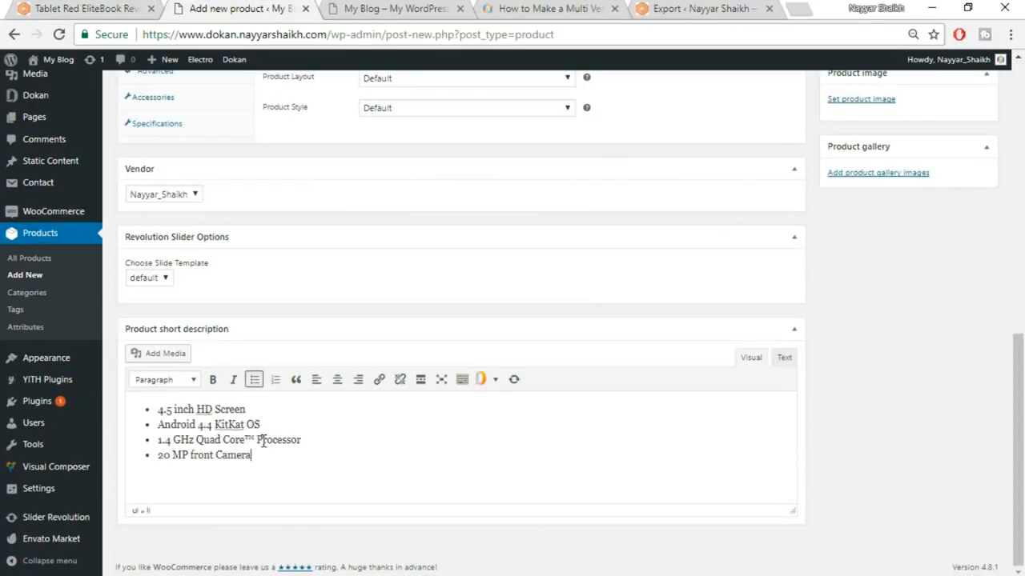
{"action": "left_click", "coordinate": [81, 7]}
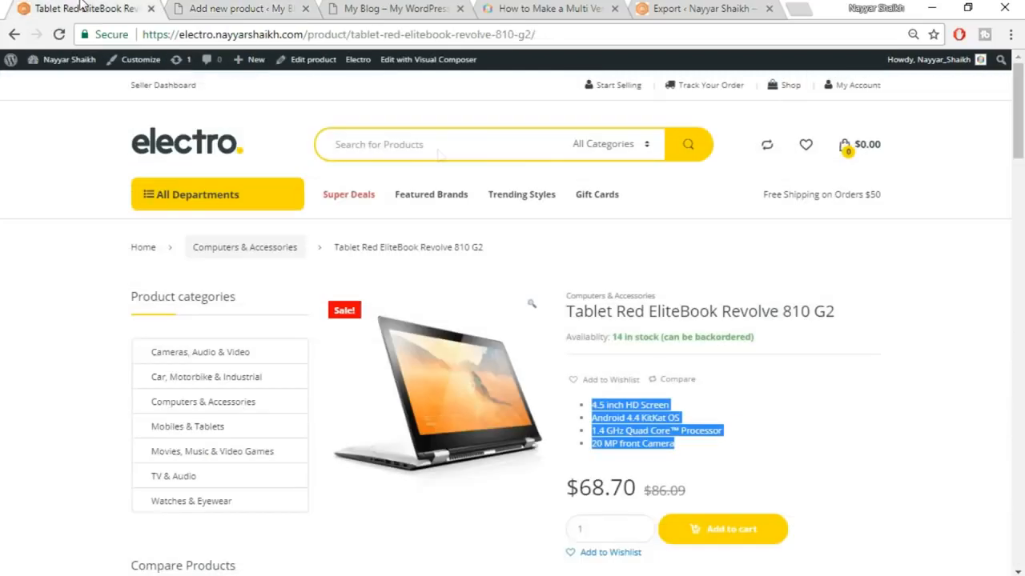
{"action": "left_click", "coordinate": [240, 8]}
{"action": "scroll", "coordinate": [817, 350], "scroll_direction": "up", "scroll_amount": 4}
{"action": "scroll", "coordinate": [817, 349], "scroll_direction": "up", "scroll_amount": 4}
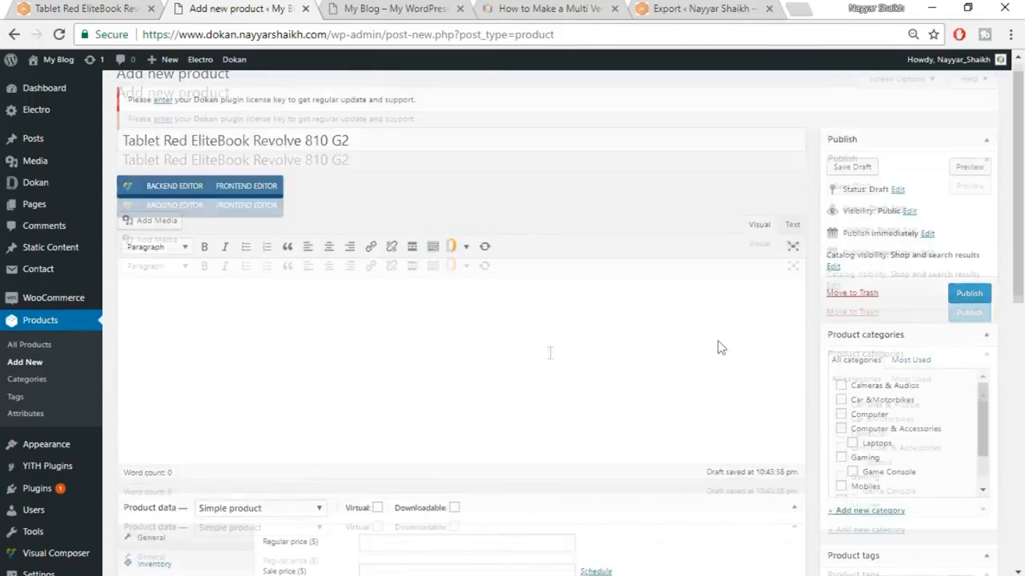
{"action": "scroll", "coordinate": [952, 392], "scroll_direction": "down", "scroll_amount": 3}
{"action": "left_click", "coordinate": [453, 478]}
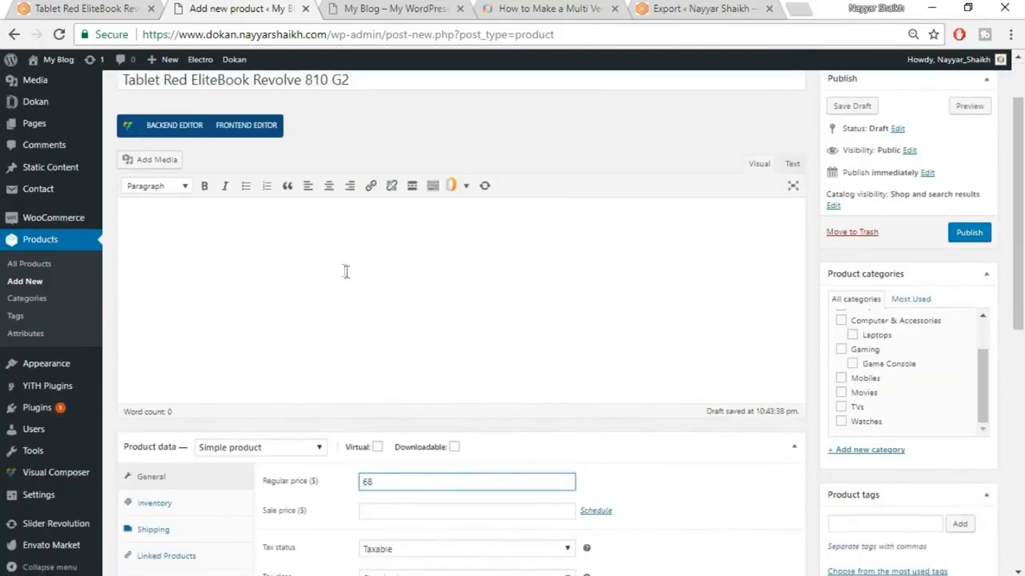
{"action": "scroll", "coordinate": [305, 298], "scroll_direction": "up", "scroll_amount": 1}
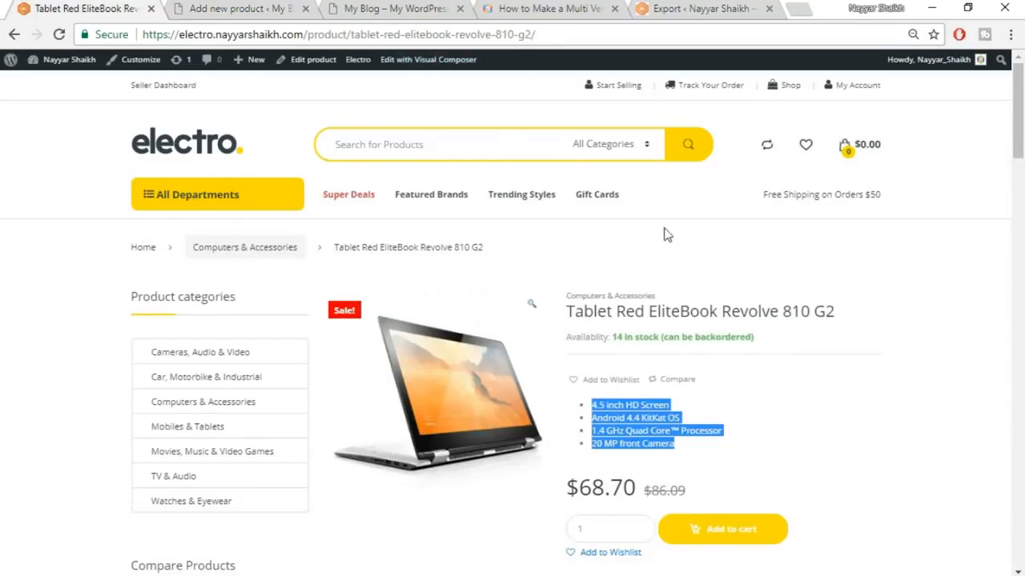
Step: Copy the demo MacBook Pro description content and paste it into the product description editor
{"action": "scroll", "coordinate": [663, 233], "scroll_direction": "down", "scroll_amount": 4}
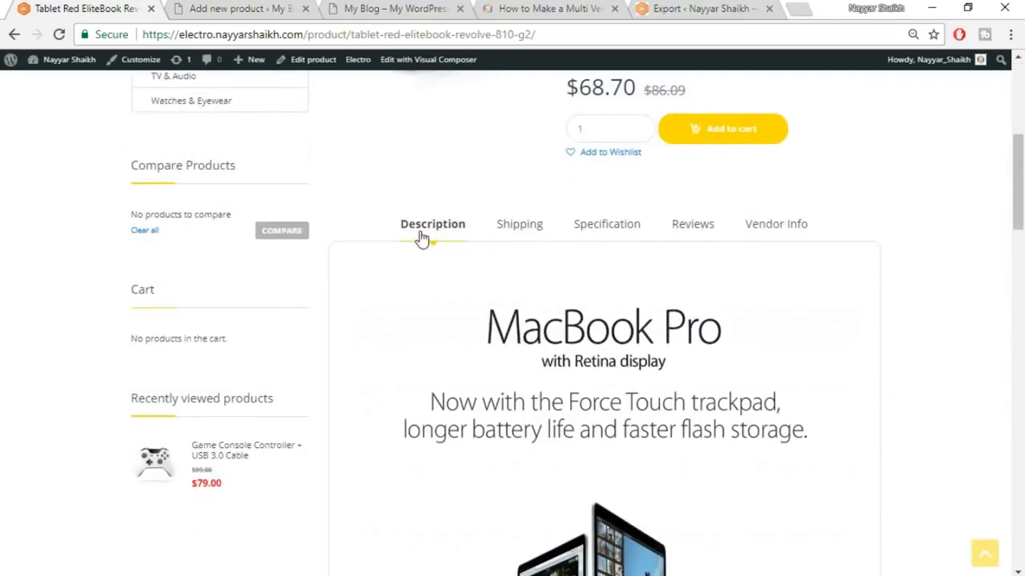
{"action": "left_click_drag", "start_coordinate": [435, 277], "coordinate": [605, 448]}
{"action": "scroll", "coordinate": [600, 432], "scroll_direction": "down", "scroll_amount": 5}
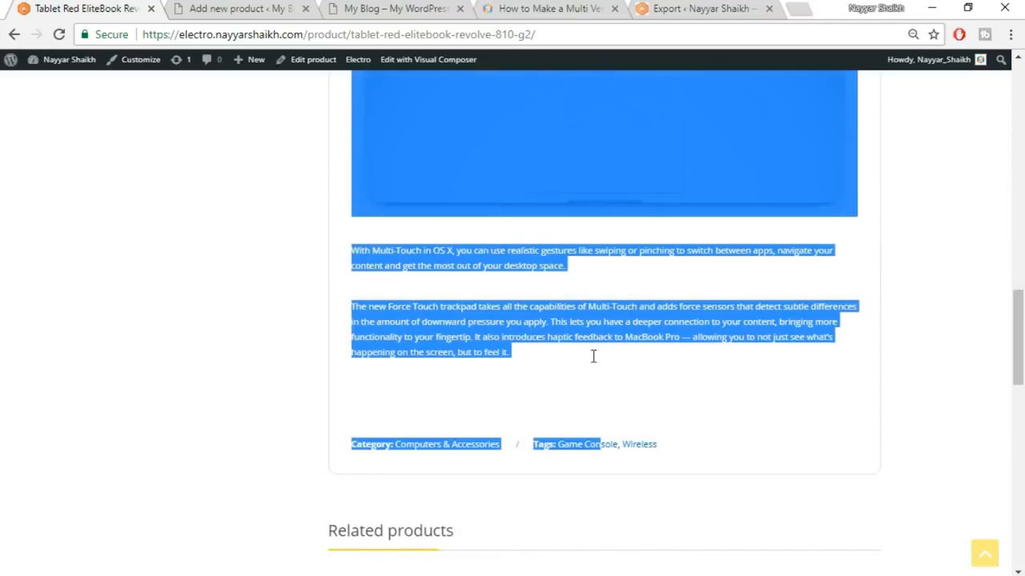
{"action": "left_click_drag", "start_coordinate": [592, 357], "coordinate": [572, 355]}
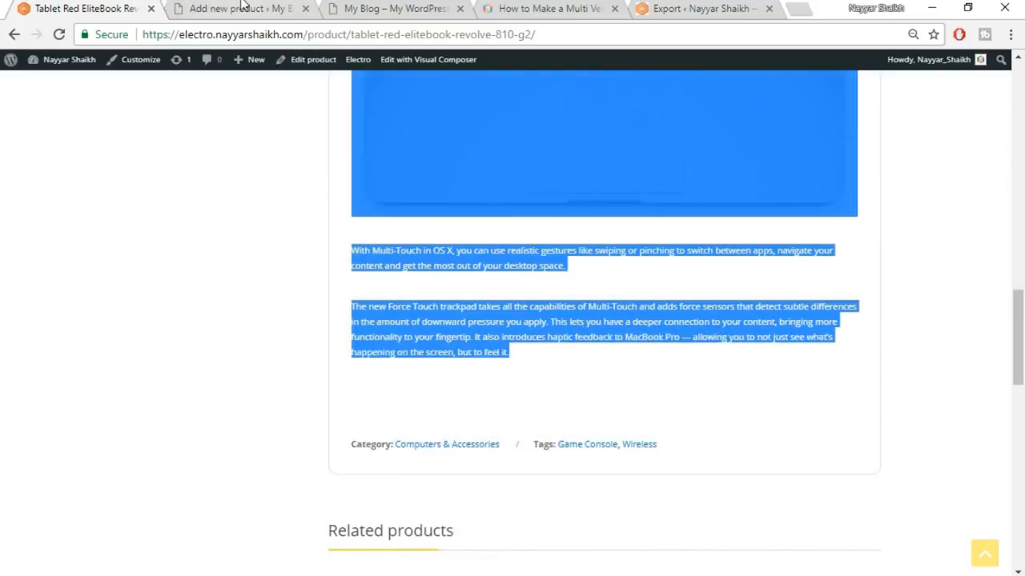
{"action": "left_click", "coordinate": [243, 9]}
{"action": "left_click", "coordinate": [459, 369]}
{"action": "key", "text": "ctrl+v"}
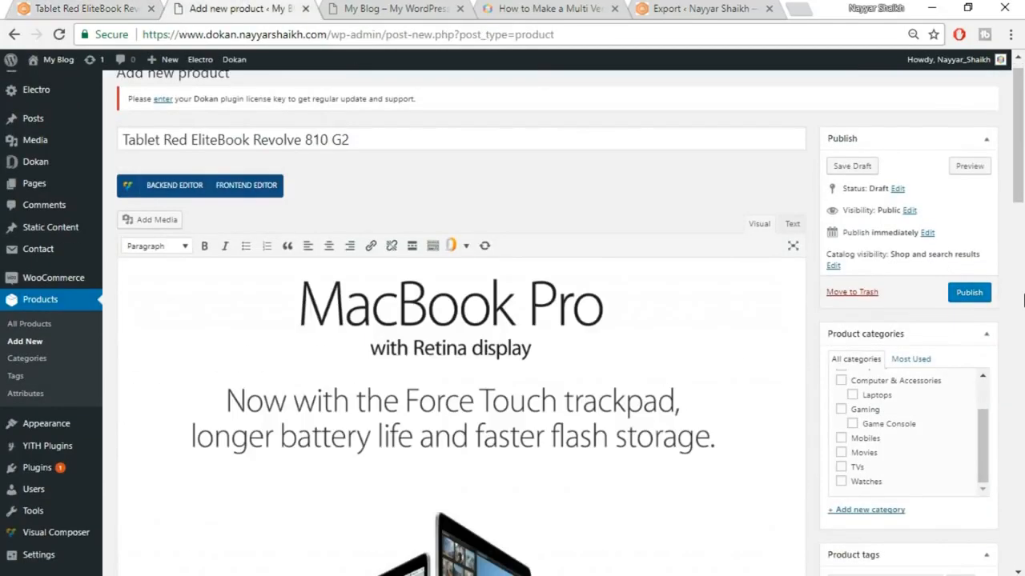
{"action": "scroll", "coordinate": [883, 311], "scroll_direction": "down", "scroll_amount": 2}
{"action": "scroll", "coordinate": [896, 332], "scroll_direction": "up", "scroll_amount": 5}
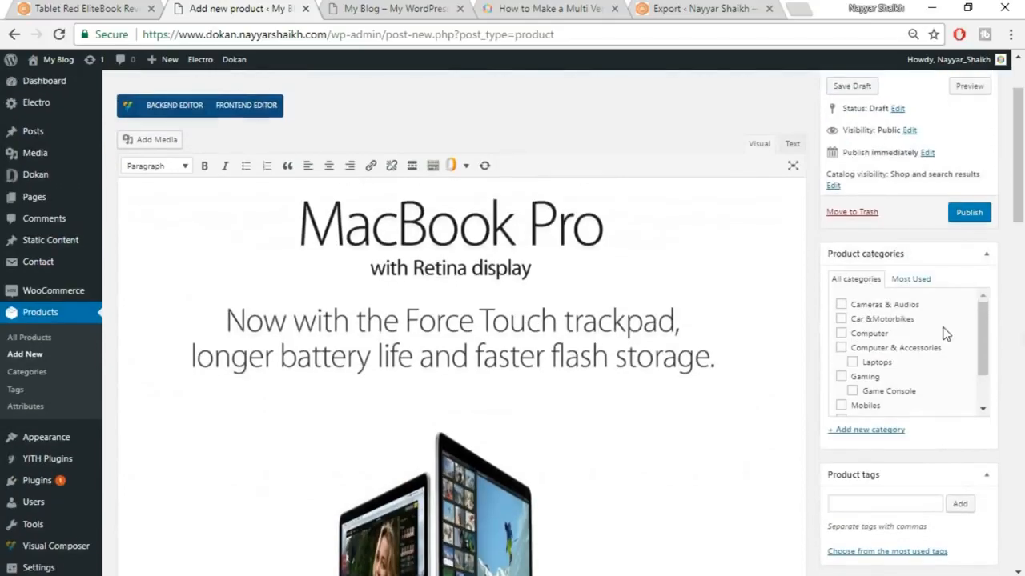
{"action": "scroll", "coordinate": [747, 266], "scroll_direction": "down", "scroll_amount": 2}
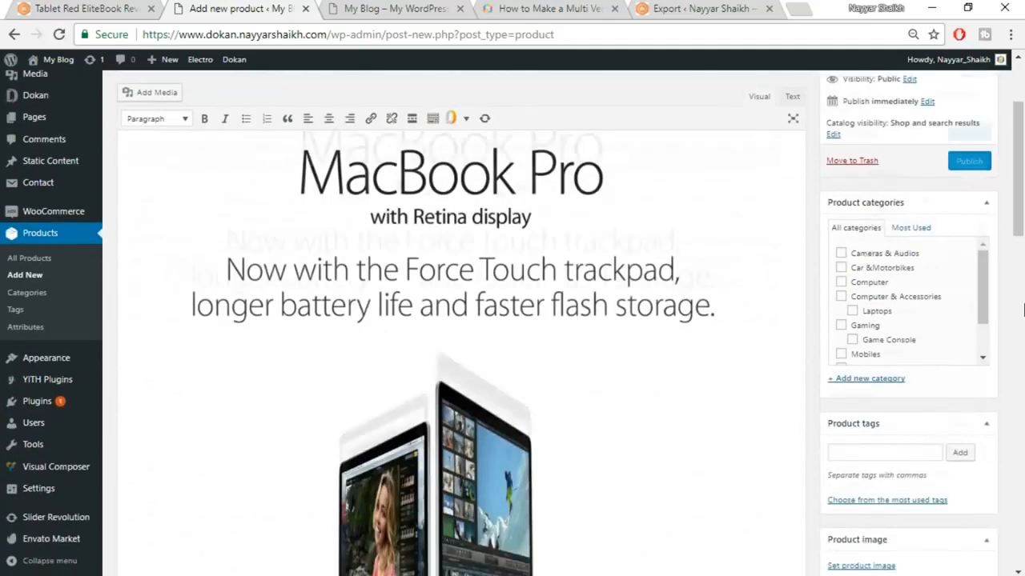
Step: Tick Laptops under Product categories
{"action": "left_click", "coordinate": [877, 282]}
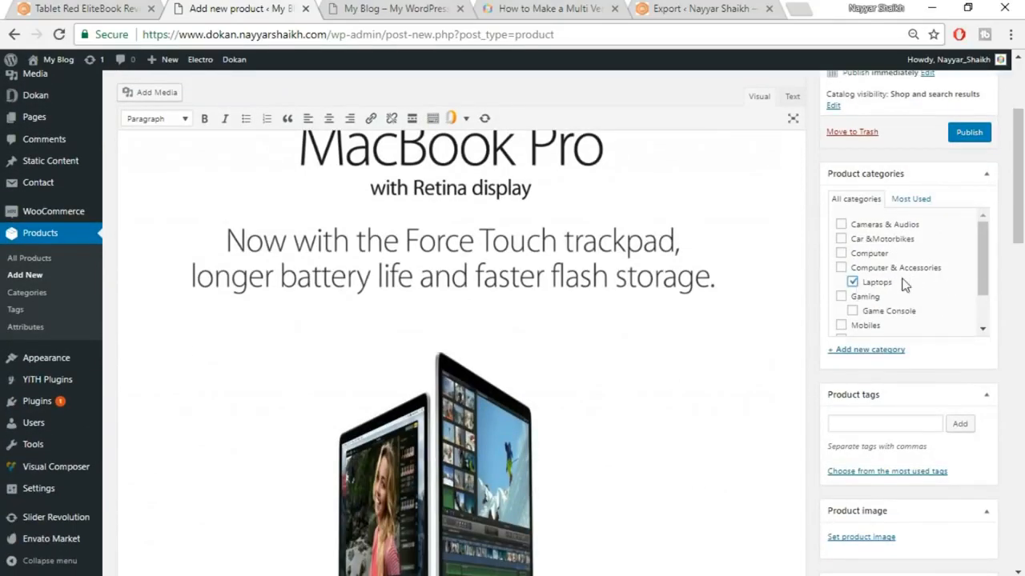
{"action": "scroll", "coordinate": [1023, 255], "scroll_direction": "down", "scroll_amount": 3}
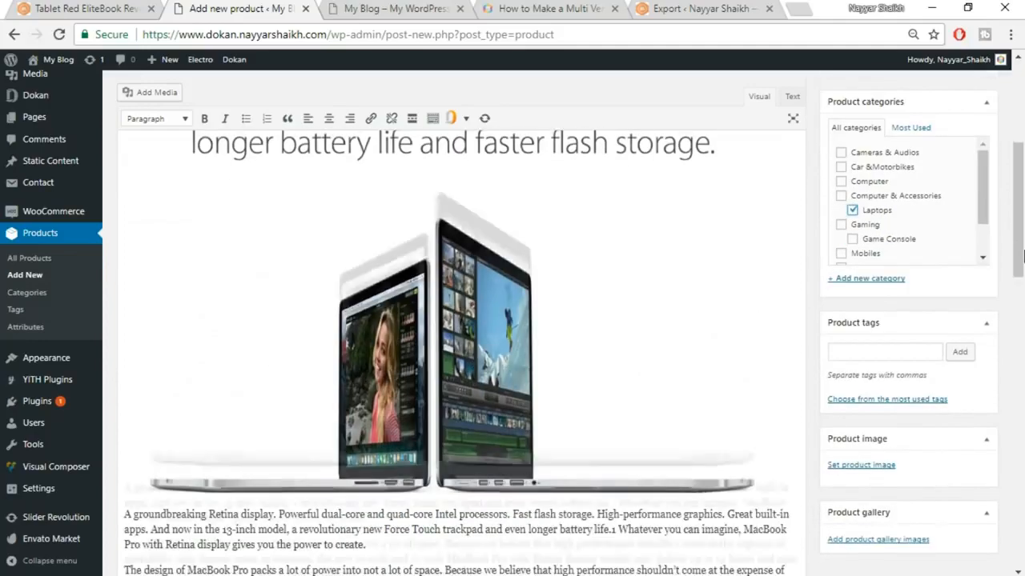
{"action": "scroll", "coordinate": [996, 352], "scroll_direction": "down", "scroll_amount": 3}
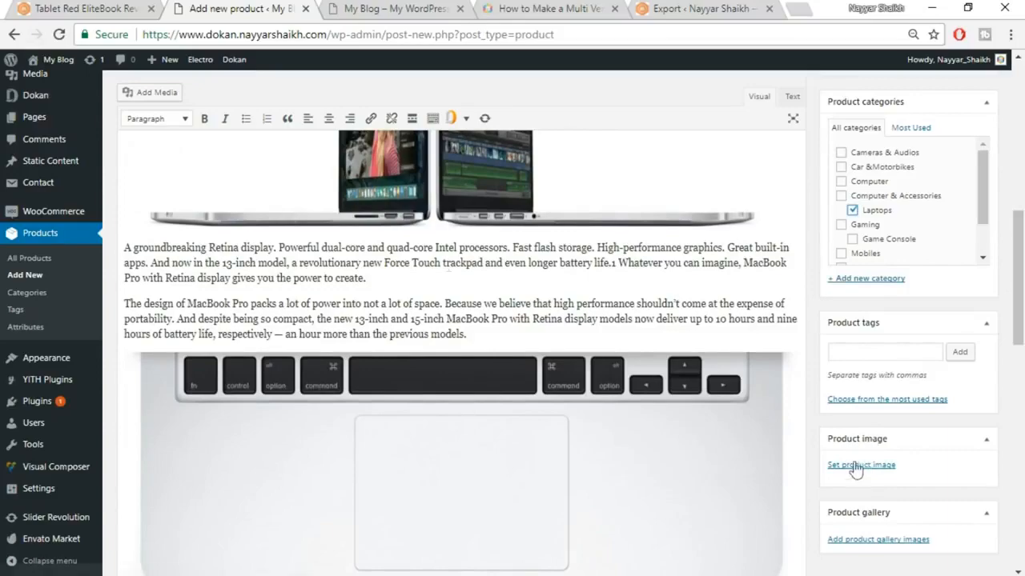
{"action": "left_click", "coordinate": [96, 8]}
{"action": "scroll", "coordinate": [563, 341], "scroll_direction": "up", "scroll_amount": 5}
{"action": "scroll", "coordinate": [562, 334], "scroll_direction": "up", "scroll_amount": 8}
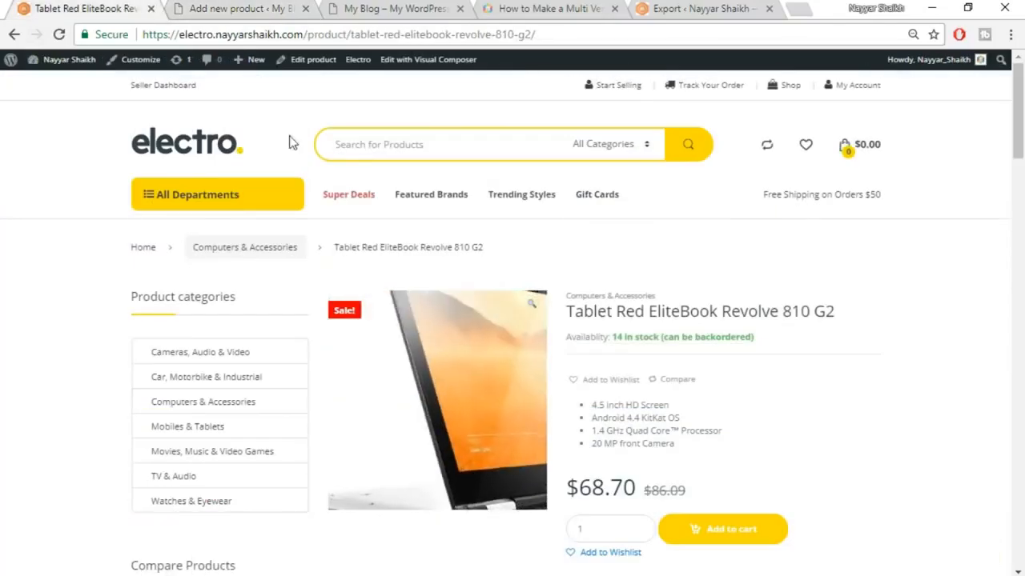
Step: Choose the Ultrabooks laptop picture from the Media Library as the product image
{"action": "key", "text": "ctrl+Tab"}
{"action": "left_click", "coordinate": [856, 472]}
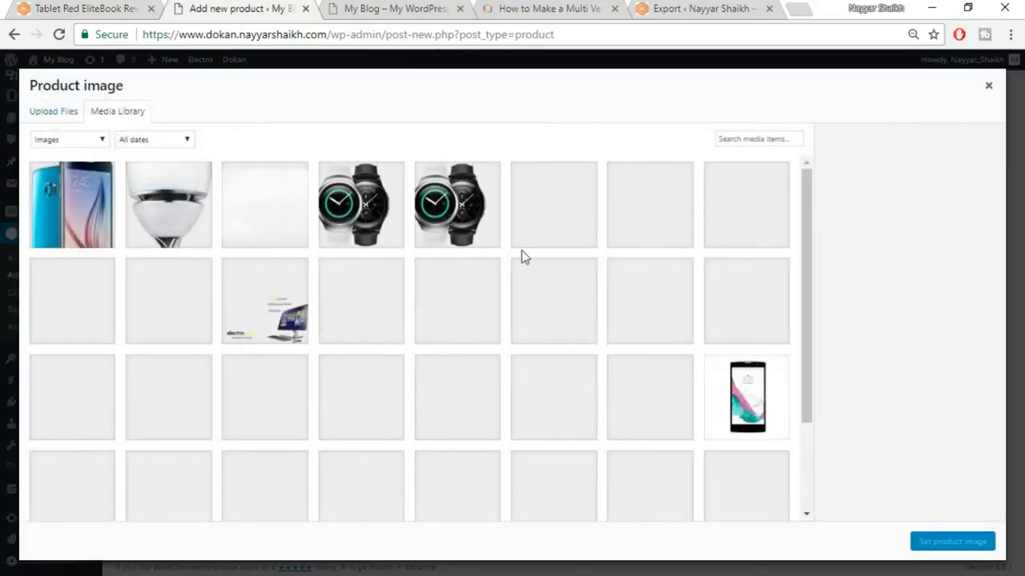
{"action": "left_click", "coordinate": [463, 405]}
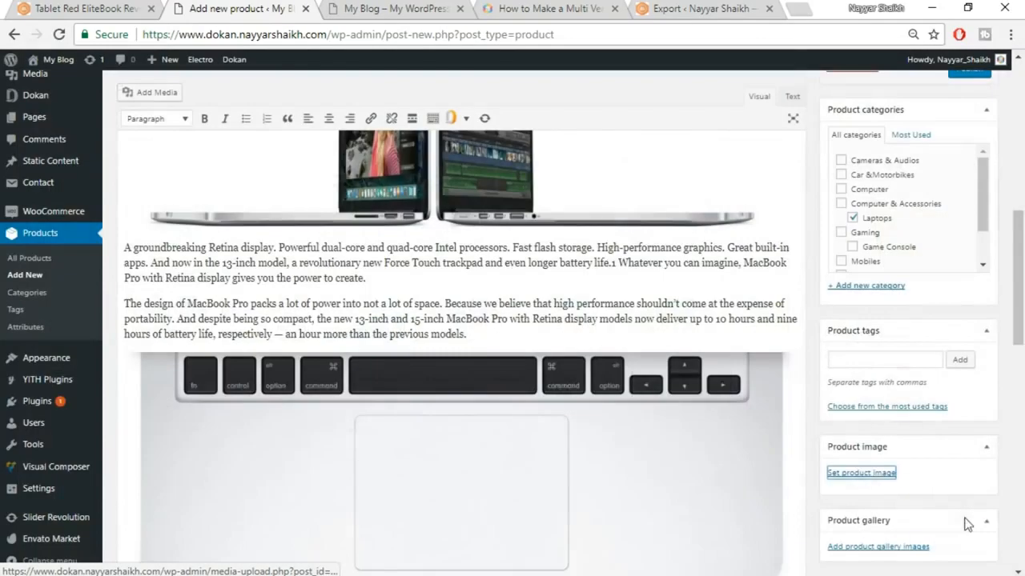
{"action": "left_click", "coordinate": [959, 544]}
{"action": "scroll", "coordinate": [1005, 498], "scroll_direction": "down", "scroll_amount": 5}
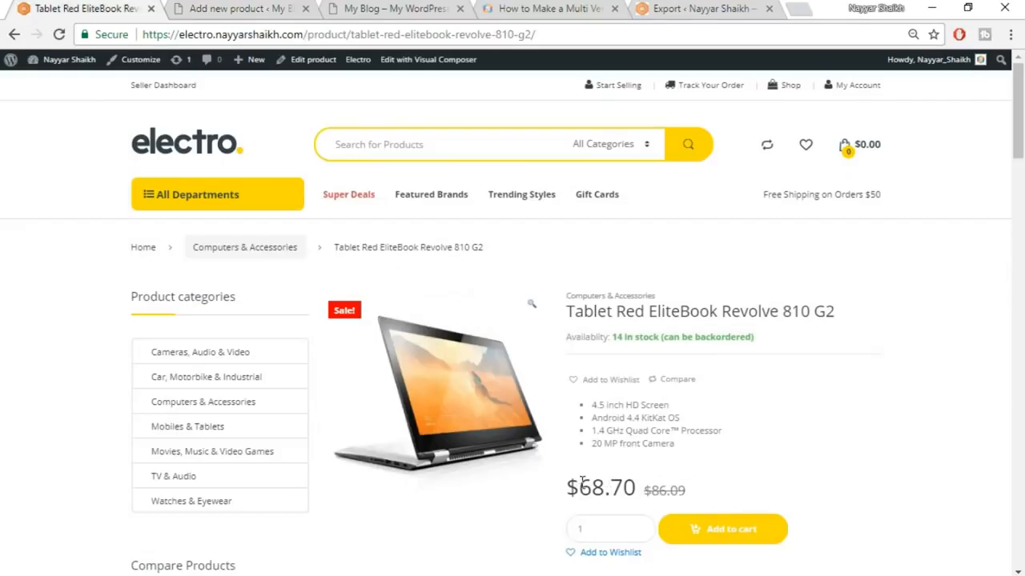
{"action": "left_click", "coordinate": [215, 8]}
{"action": "left_click", "coordinate": [409, 241]}
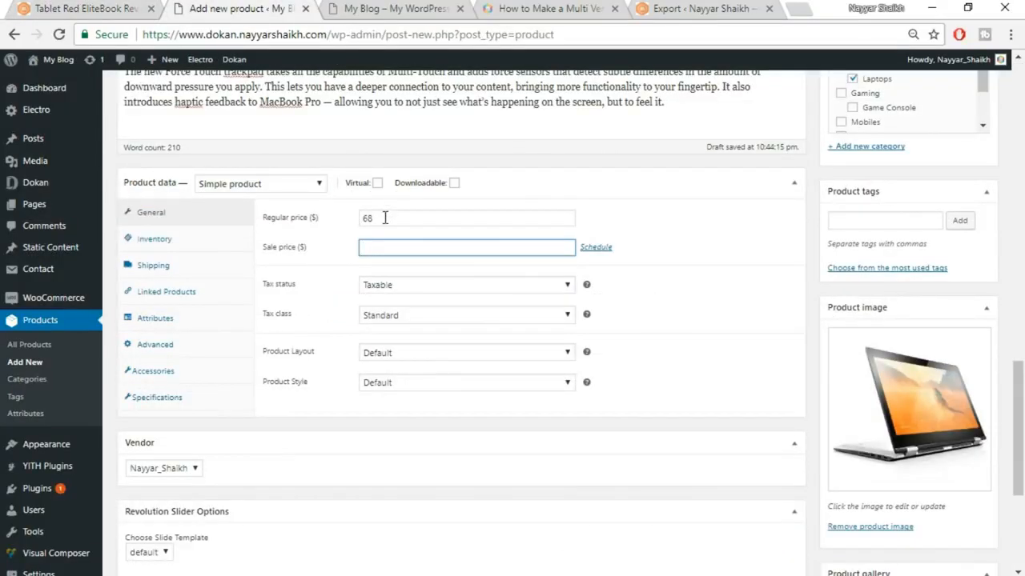
Step: Change the regular price from 68 to 86 and set the tax class to GST
{"action": "left_click_drag", "start_coordinate": [385, 221], "coordinate": [343, 224]}
{"action": "key", "text": "BackSpace"}
{"action": "left_click", "coordinate": [413, 251]}
{"action": "left_click", "coordinate": [407, 217]}
{"action": "type", "text": "86"}
{"action": "left_click", "coordinate": [659, 327]}
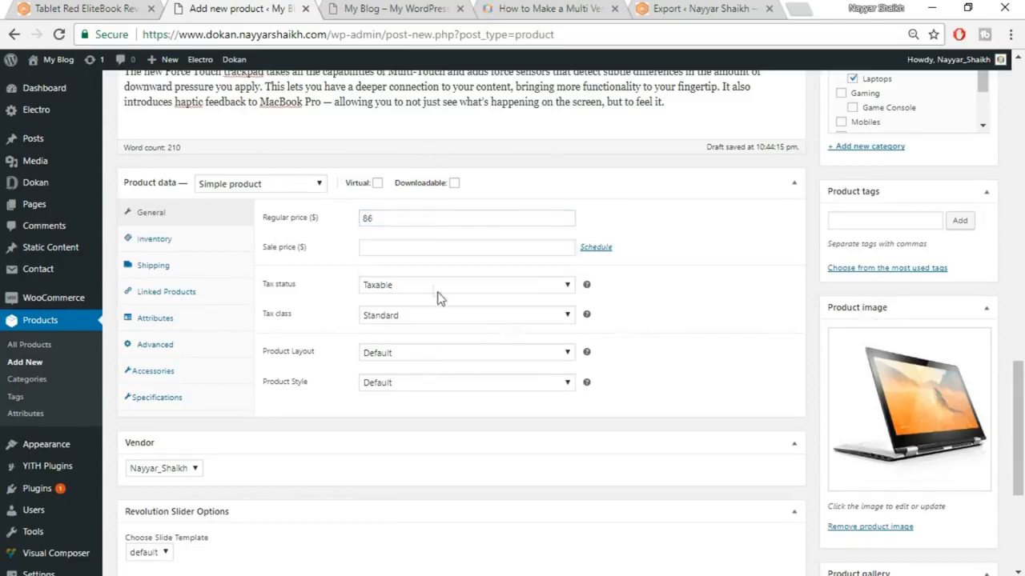
{"action": "left_click", "coordinate": [426, 315]}
{"action": "left_click", "coordinate": [406, 366]}
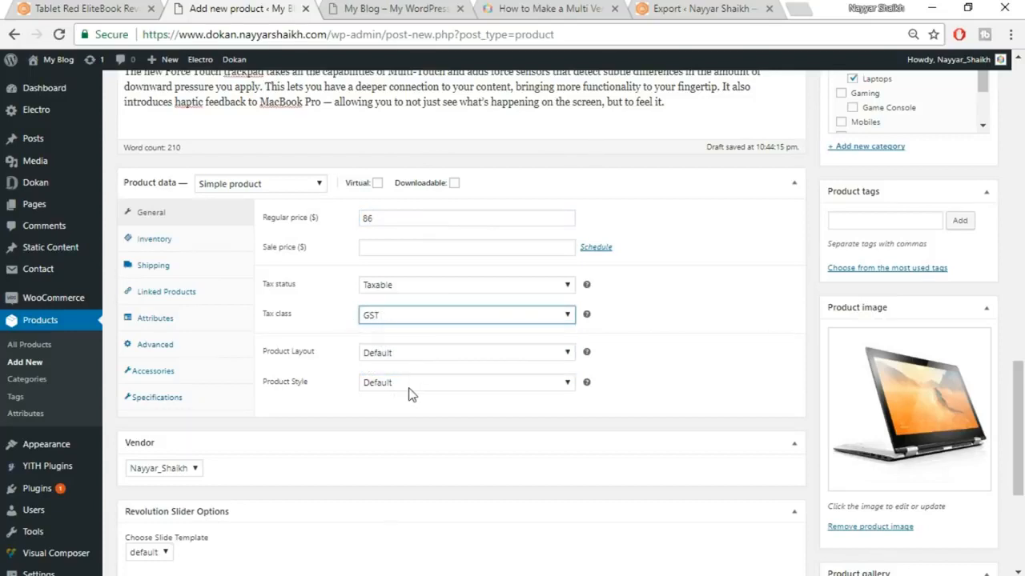
Step: Enter SKU sc-1 under Inventory and keep No shipping class in the Shipping settings
{"action": "left_click", "coordinate": [183, 246]}
{"action": "left_click", "coordinate": [383, 214]}
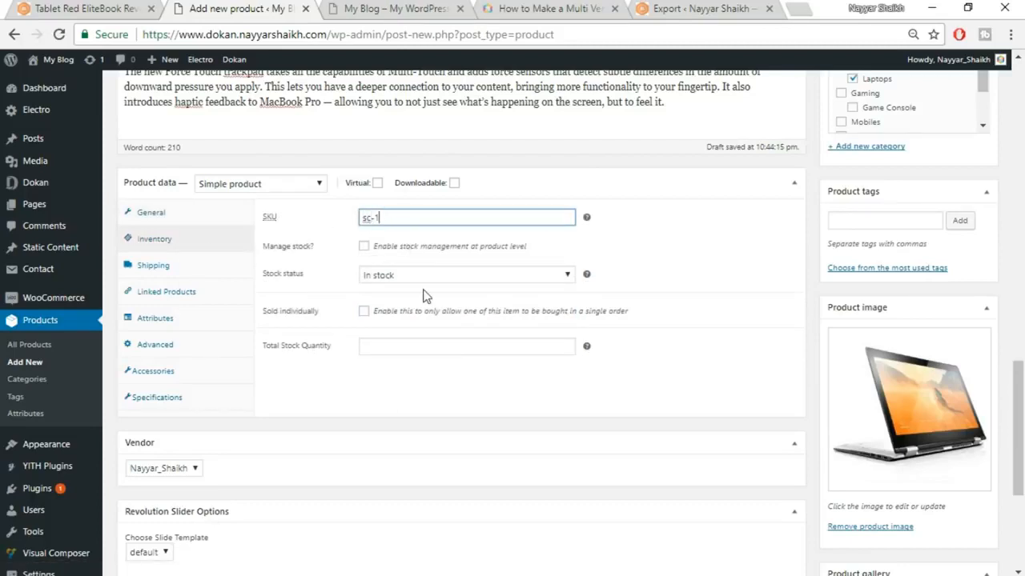
{"action": "left_click", "coordinate": [193, 269]}
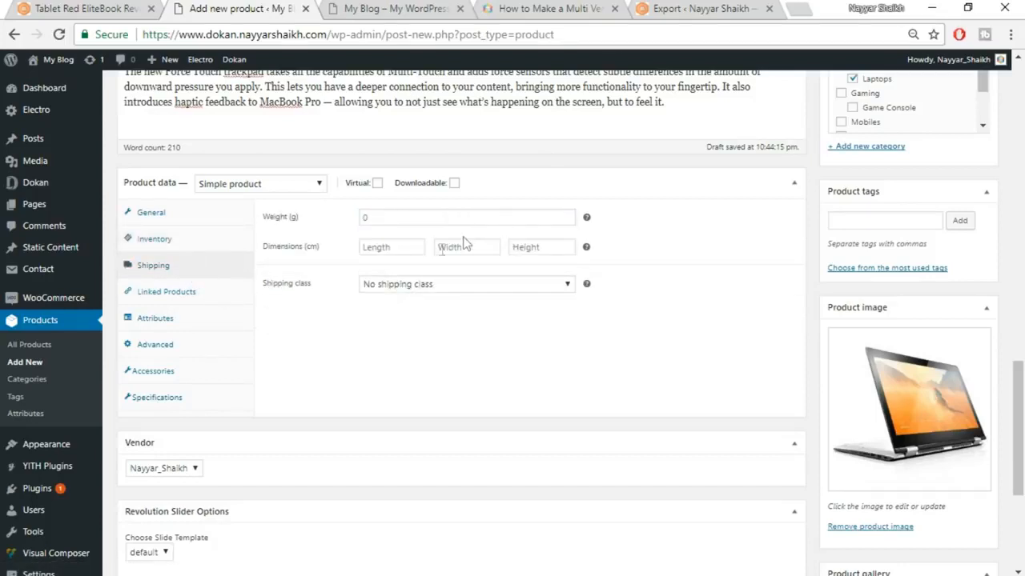
{"action": "left_click", "coordinate": [443, 287]}
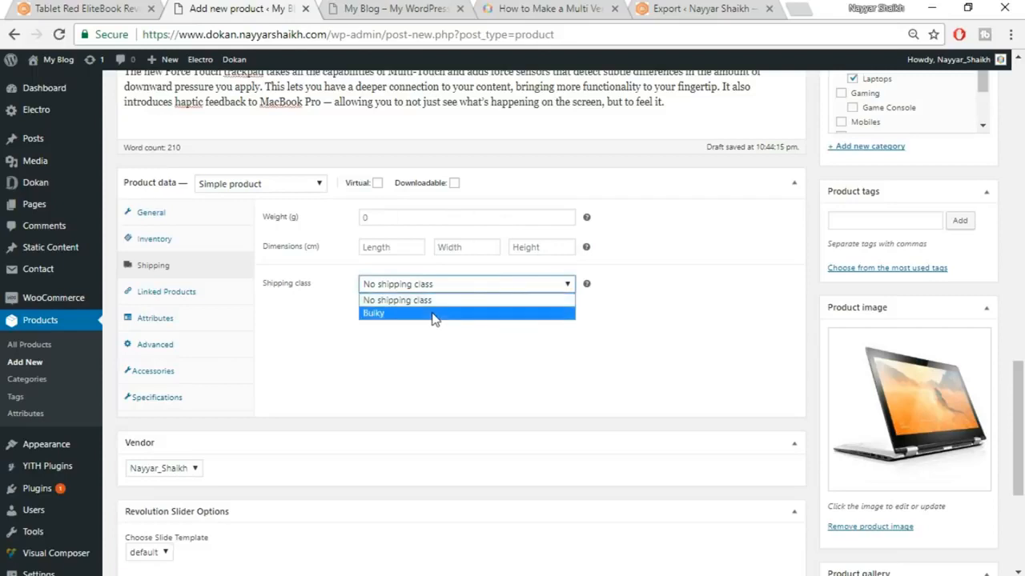
{"action": "left_click", "coordinate": [424, 302]}
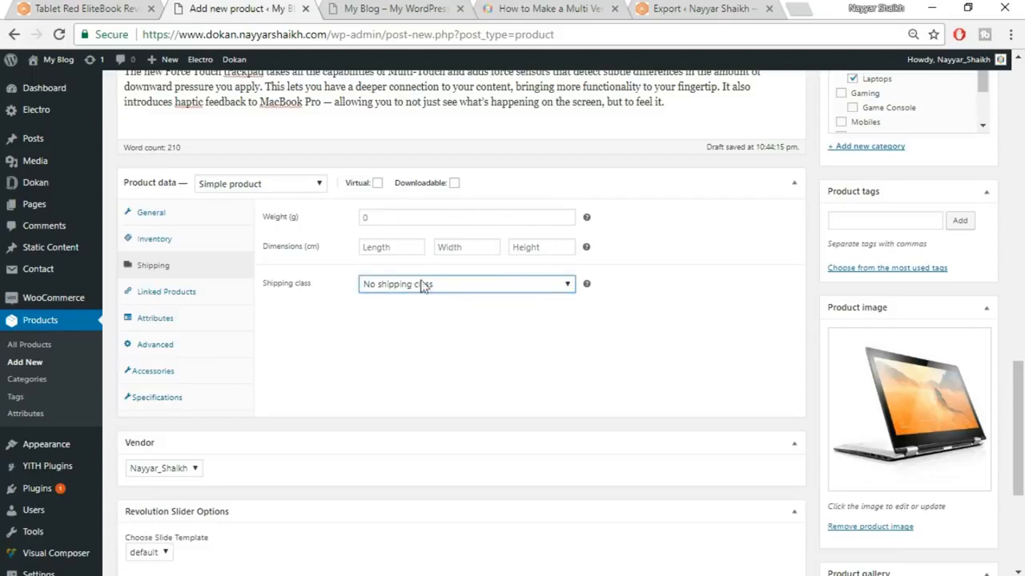
{"action": "left_click", "coordinate": [405, 286]}
{"action": "left_click", "coordinate": [404, 349]}
{"action": "left_click", "coordinate": [199, 295]}
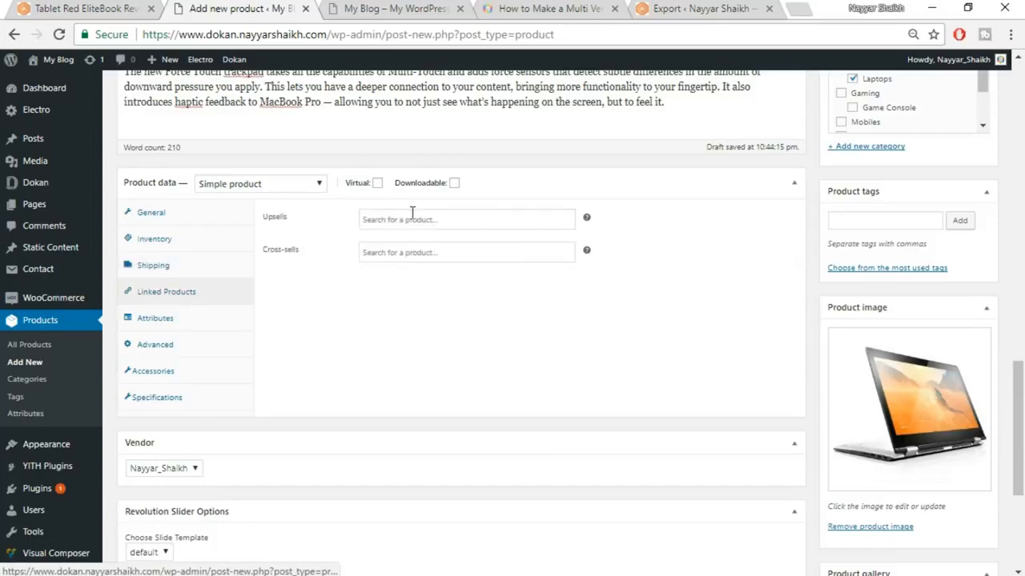
{"action": "left_click", "coordinate": [190, 317]}
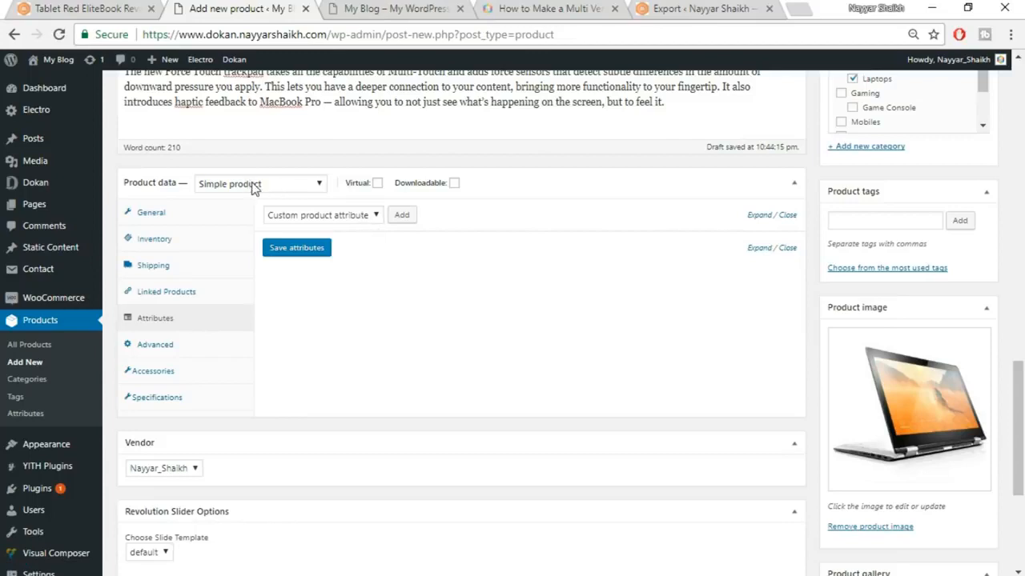
Step: Leave the attribute type unchanged and link no accessory products in the Accessories settings
{"action": "left_click", "coordinate": [325, 218]}
{"action": "left_click", "coordinate": [570, 220]}
{"action": "left_click", "coordinate": [172, 372]}
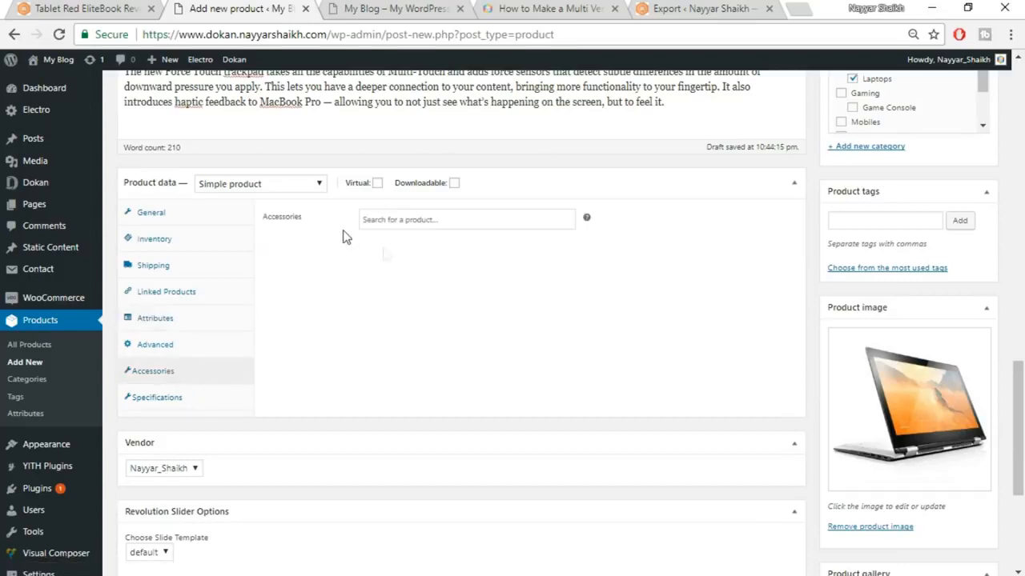
{"action": "left_click", "coordinate": [404, 220]}
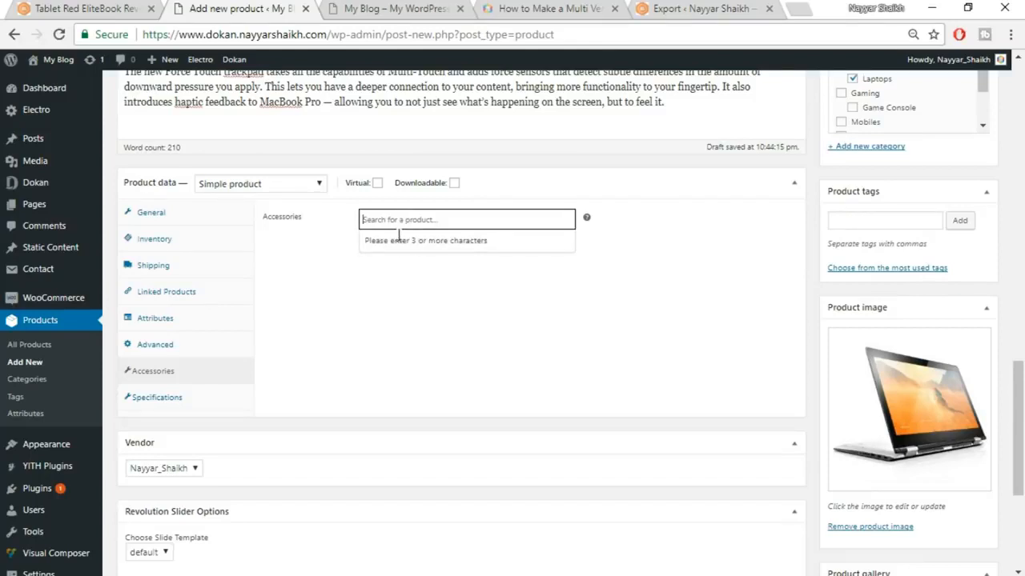
{"action": "left_click", "coordinate": [414, 296]}
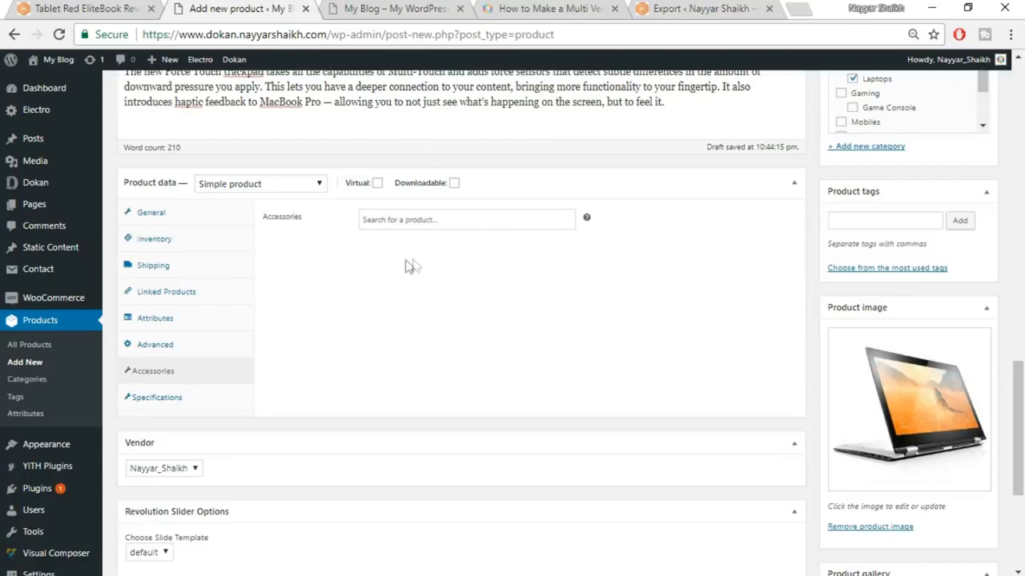
Step: Review the demo Tablet Red EliteBook Revolve 810 G2 product page for reference
{"action": "left_click", "coordinate": [86, 7]}
{"action": "scroll", "coordinate": [710, 300], "scroll_direction": "down", "scroll_amount": 10}
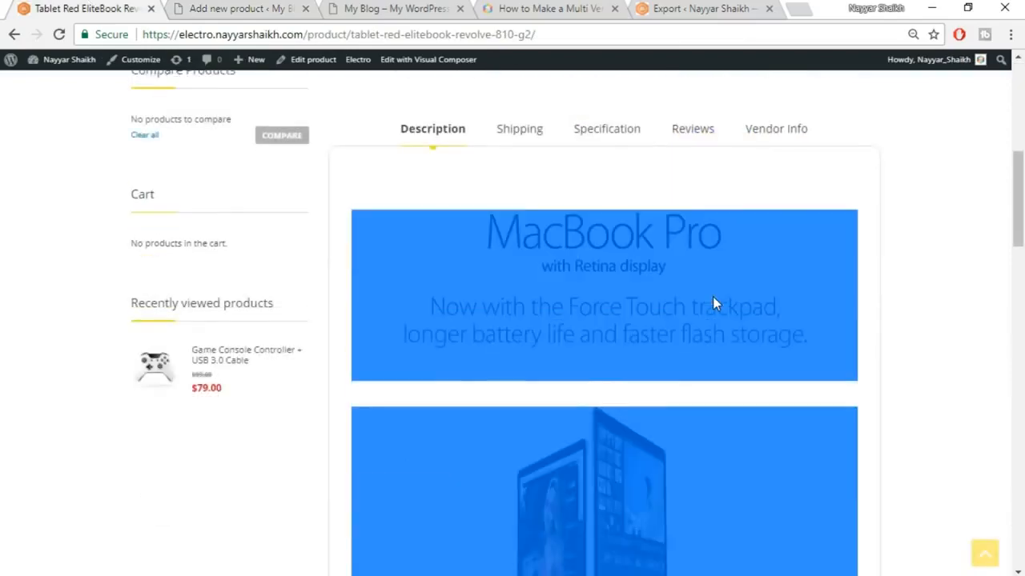
{"action": "scroll", "coordinate": [721, 321], "scroll_direction": "up", "scroll_amount": 10}
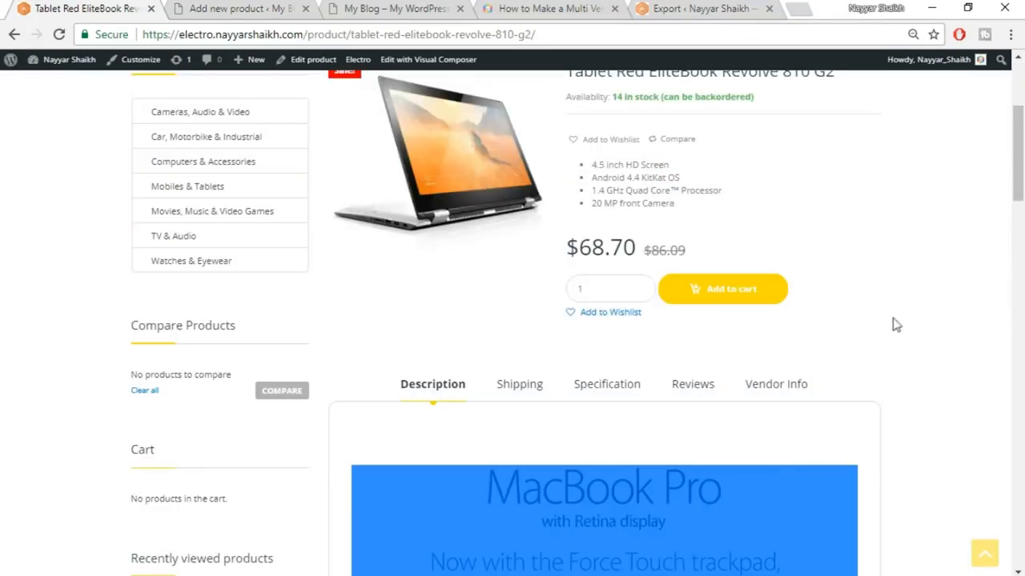
{"action": "scroll", "coordinate": [485, 418], "scroll_direction": "down", "scroll_amount": 3}
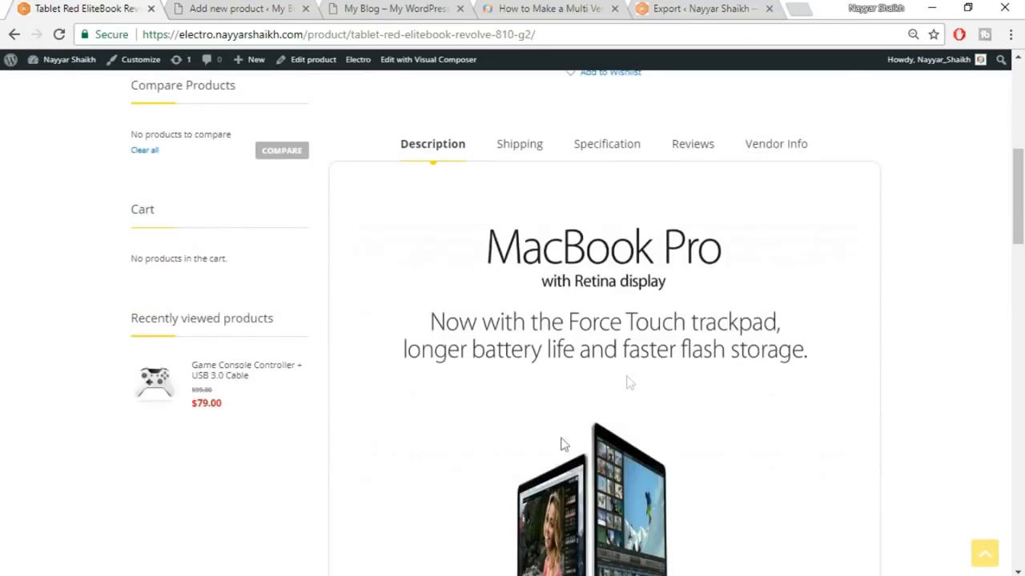
{"action": "left_click", "coordinate": [220, 7]}
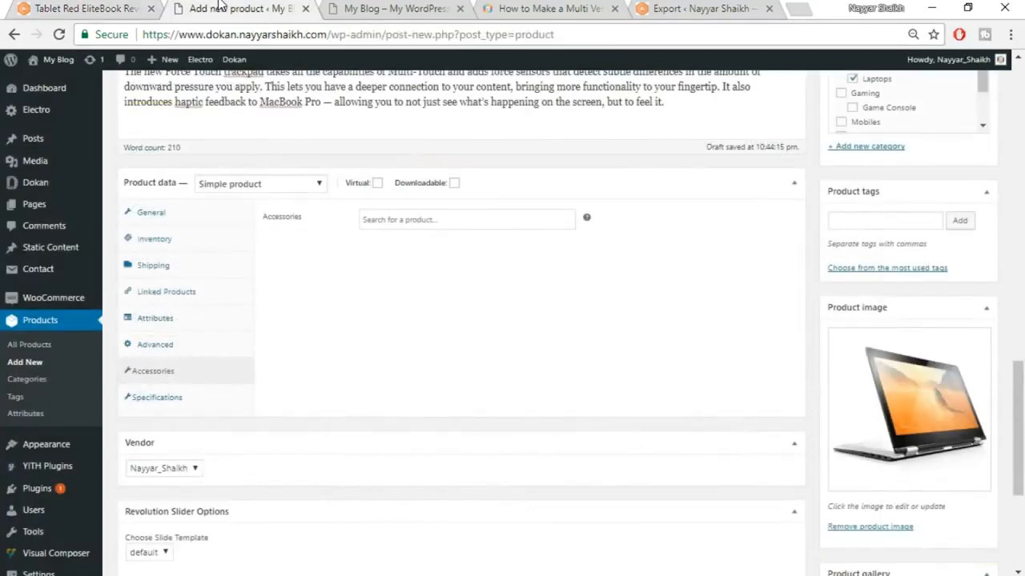
Step: Select the Brand-to-Average-Battery-Life table on the live product page's Specification tab
{"action": "left_click", "coordinate": [198, 403]}
{"action": "left_click", "coordinate": [120, 8]}
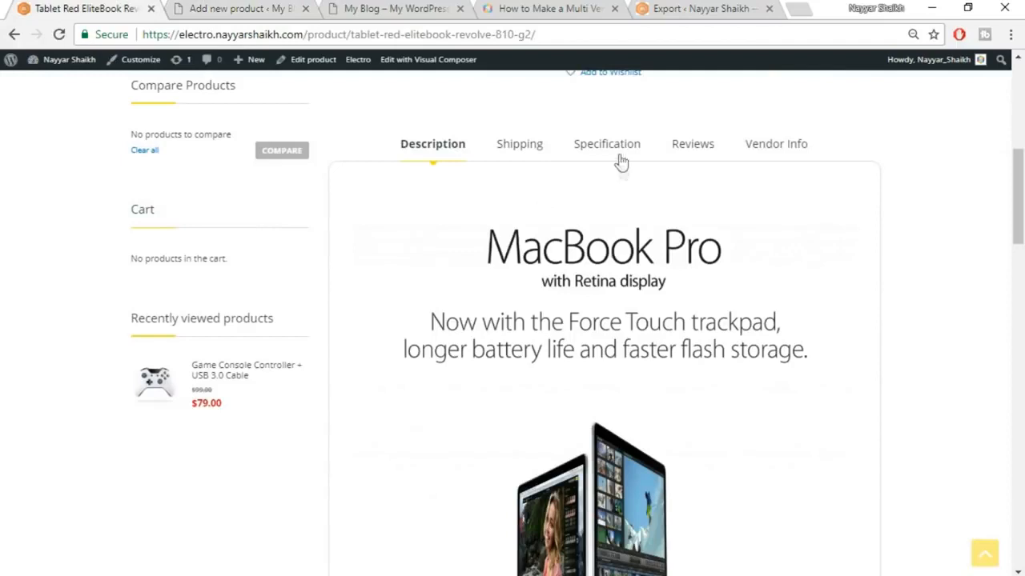
{"action": "left_click", "coordinate": [617, 155]}
{"action": "left_click_drag", "start_coordinate": [368, 190], "coordinate": [561, 342]}
{"action": "scroll", "coordinate": [686, 314], "scroll_direction": "up", "scroll_amount": 4}
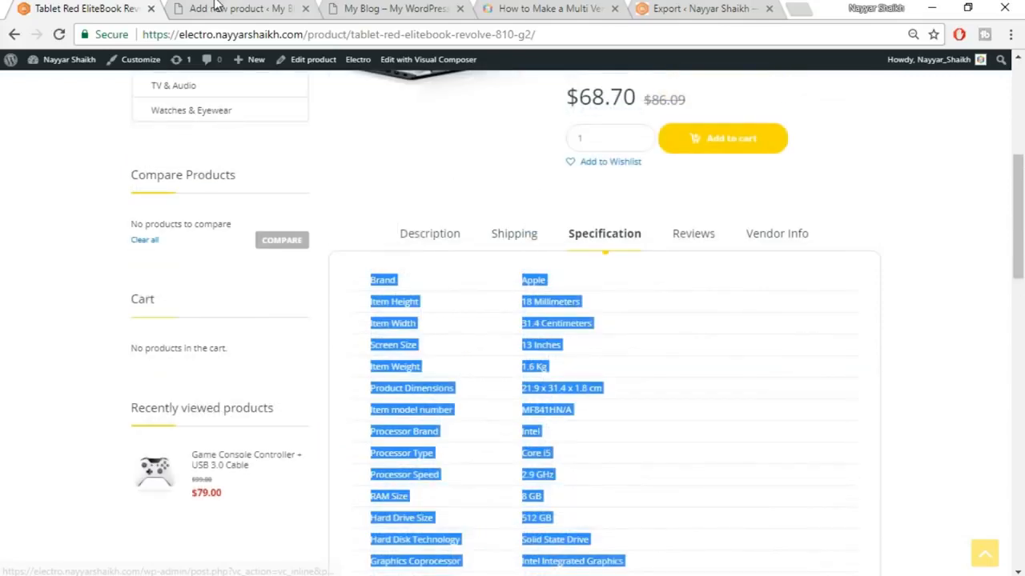
Step: Paste the table into the product's Specifications editor, ending with Average Battery Life 9
{"action": "left_click", "coordinate": [217, 8]}
{"action": "key", "text": "ctrl+v"}
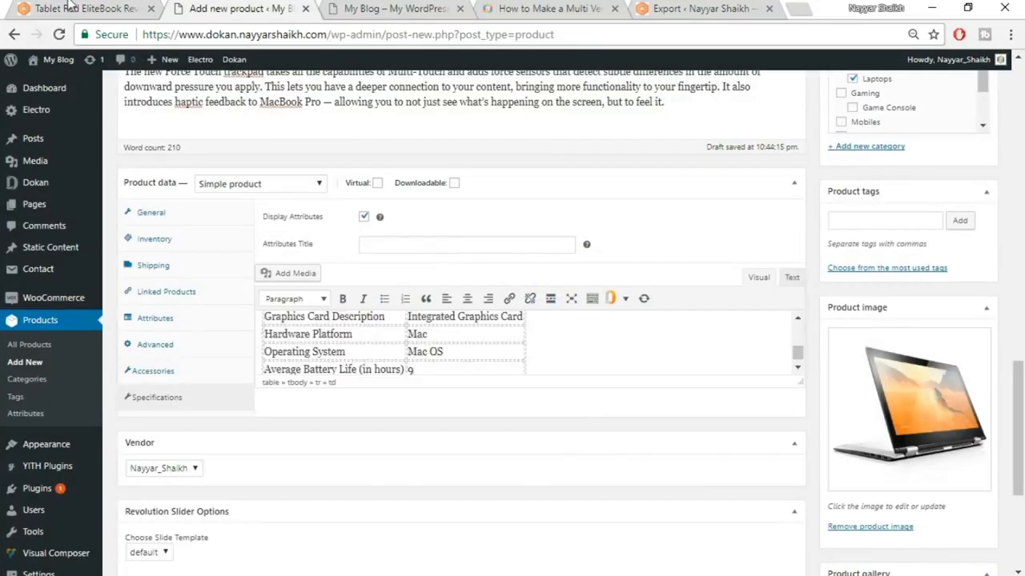
{"action": "key", "text": "ctrl+shift+Tab"}
{"action": "left_click", "coordinate": [929, 260]}
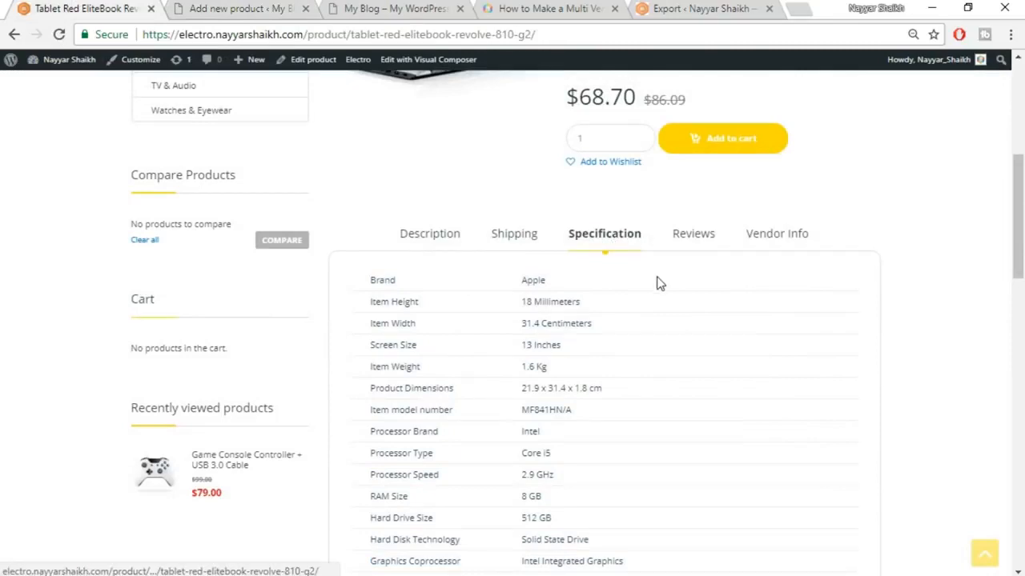
{"action": "scroll", "coordinate": [658, 283], "scroll_direction": "down", "scroll_amount": 1}
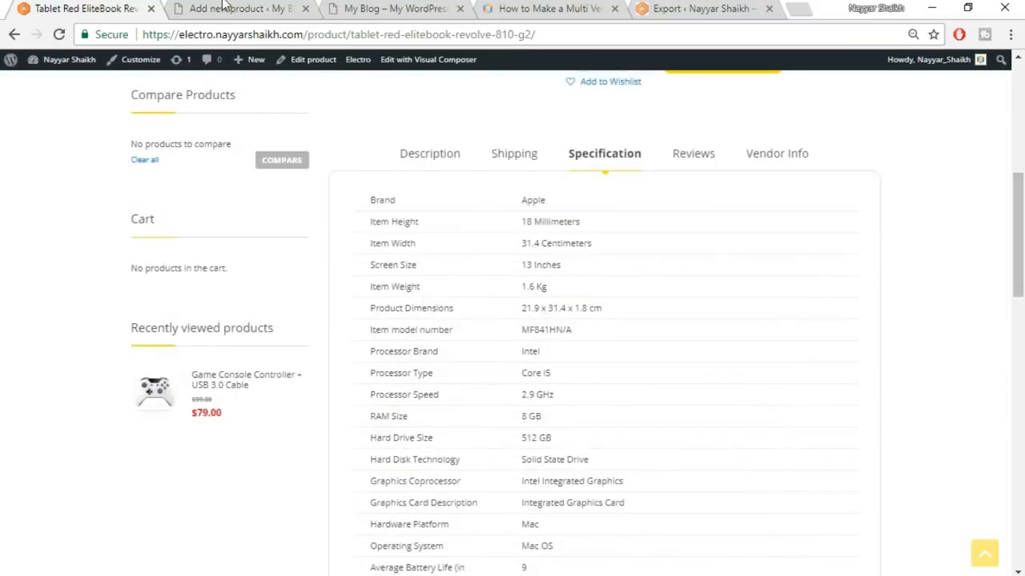
{"action": "left_click", "coordinate": [228, 8]}
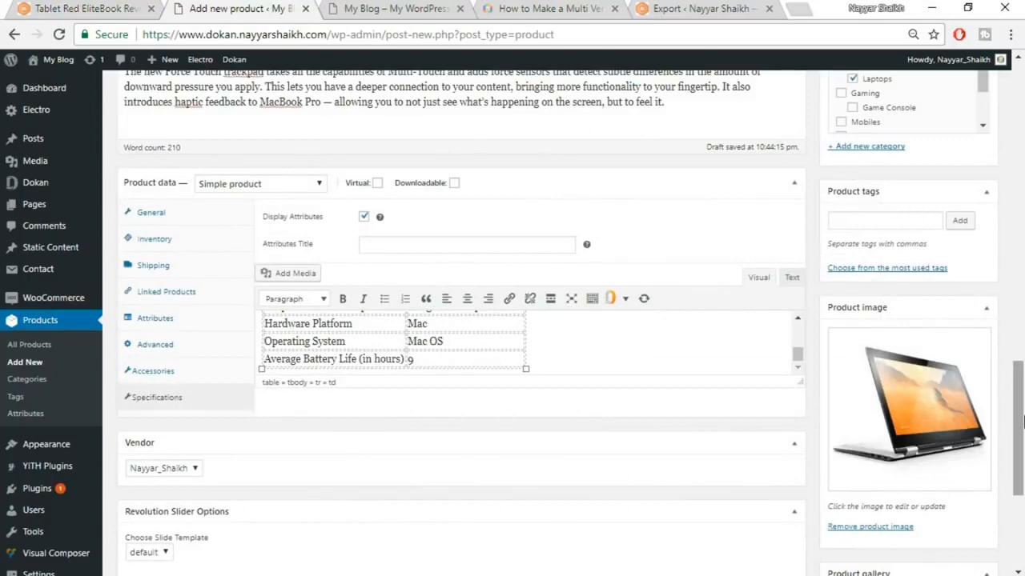
{"action": "scroll", "coordinate": [897, 512], "scroll_direction": "down", "scroll_amount": 3}
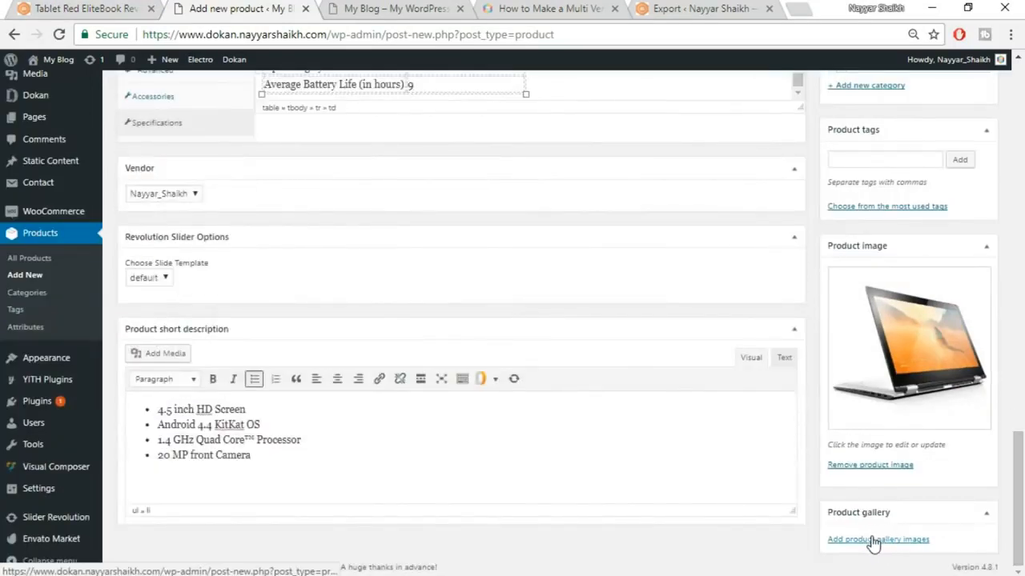
{"action": "left_click", "coordinate": [80, 8]}
{"action": "scroll", "coordinate": [393, 251], "scroll_direction": "up", "scroll_amount": 1}
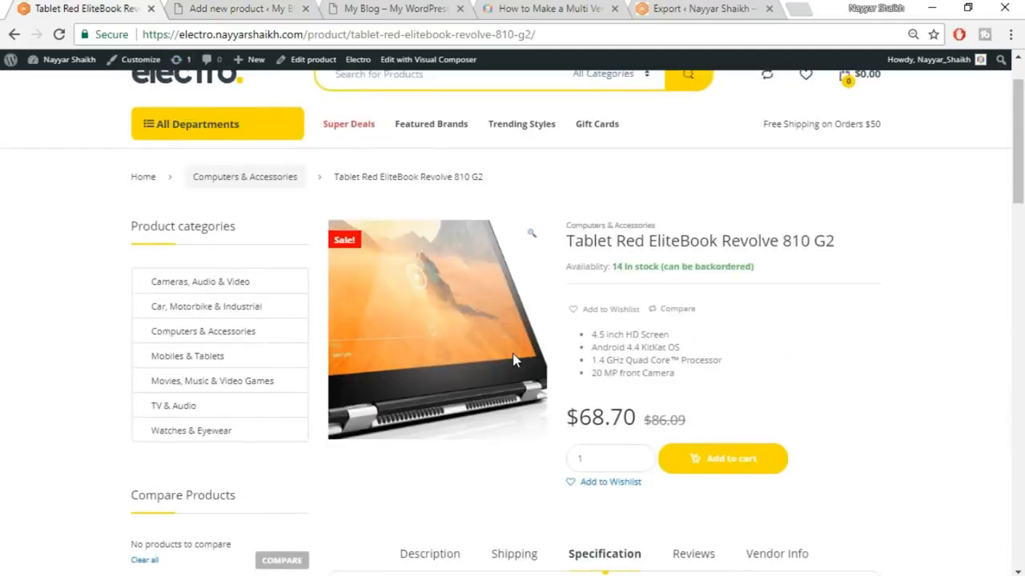
{"action": "scroll", "coordinate": [514, 360], "scroll_direction": "down", "scroll_amount": 1}
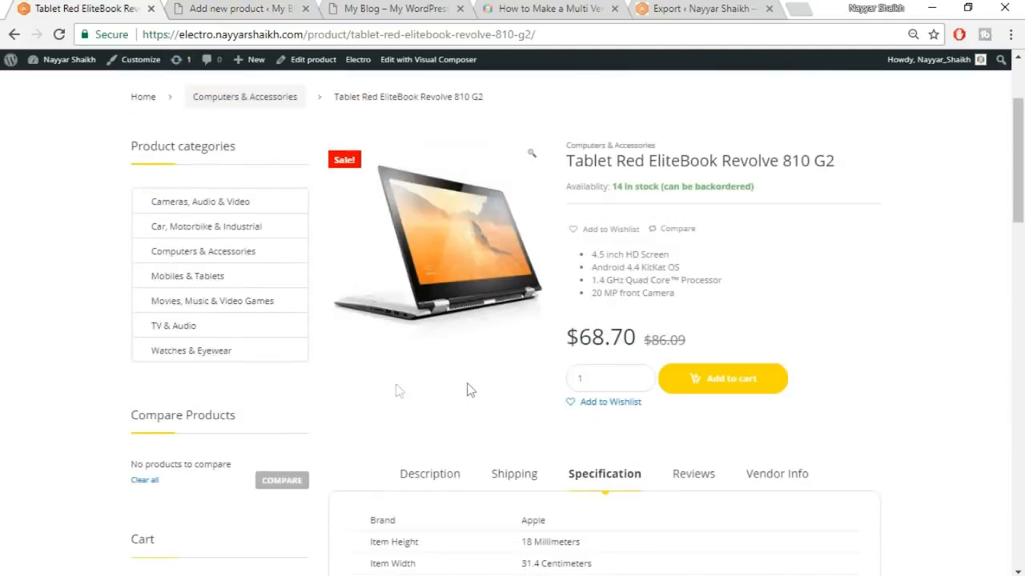
{"action": "left_click", "coordinate": [183, 6]}
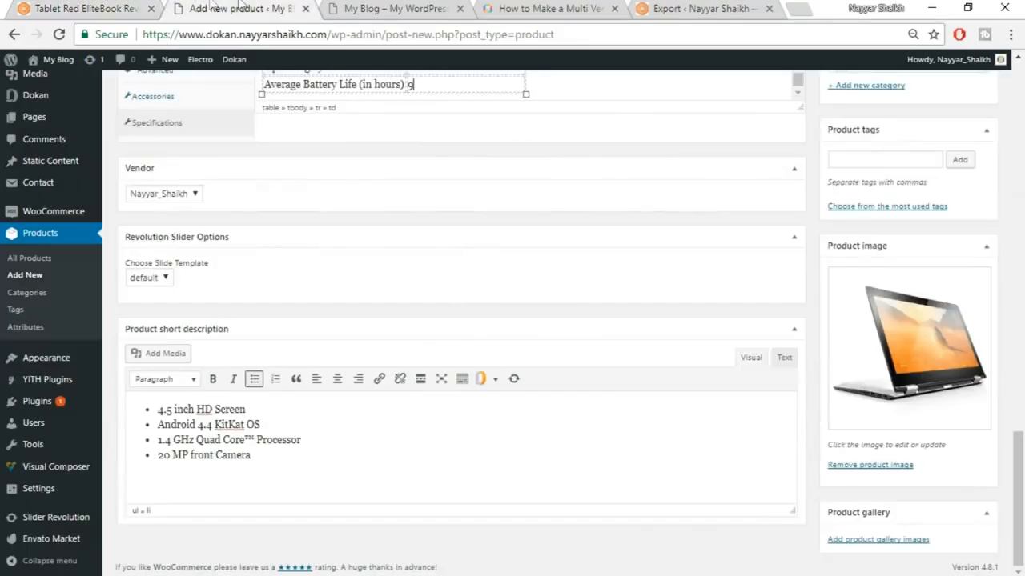
{"action": "scroll", "coordinate": [1020, 344], "scroll_direction": "up", "scroll_amount": 3}
{"action": "scroll", "coordinate": [1019, 344], "scroll_direction": "up", "scroll_amount": 8}
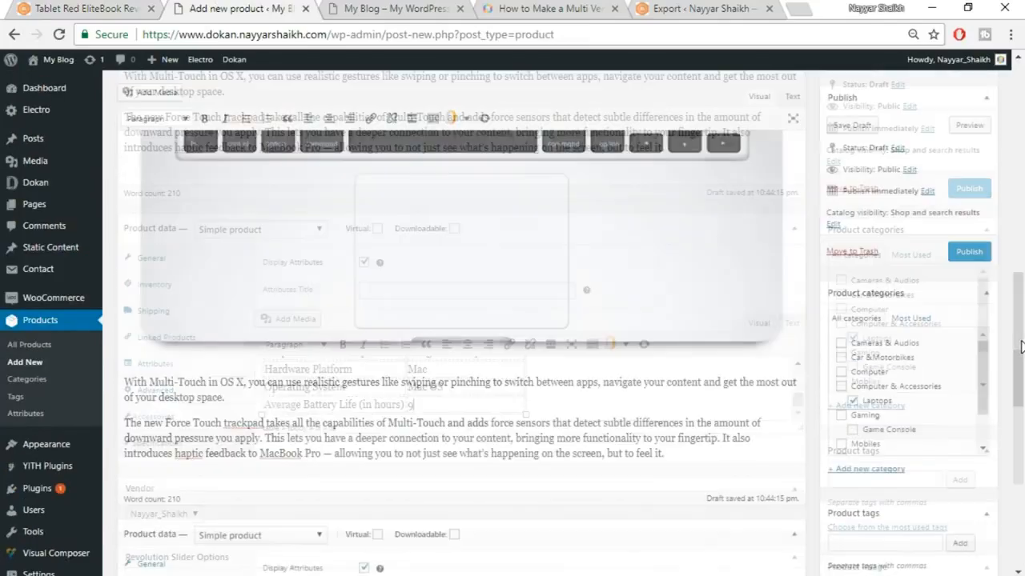
{"action": "scroll", "coordinate": [1018, 342], "scroll_direction": "up", "scroll_amount": 6}
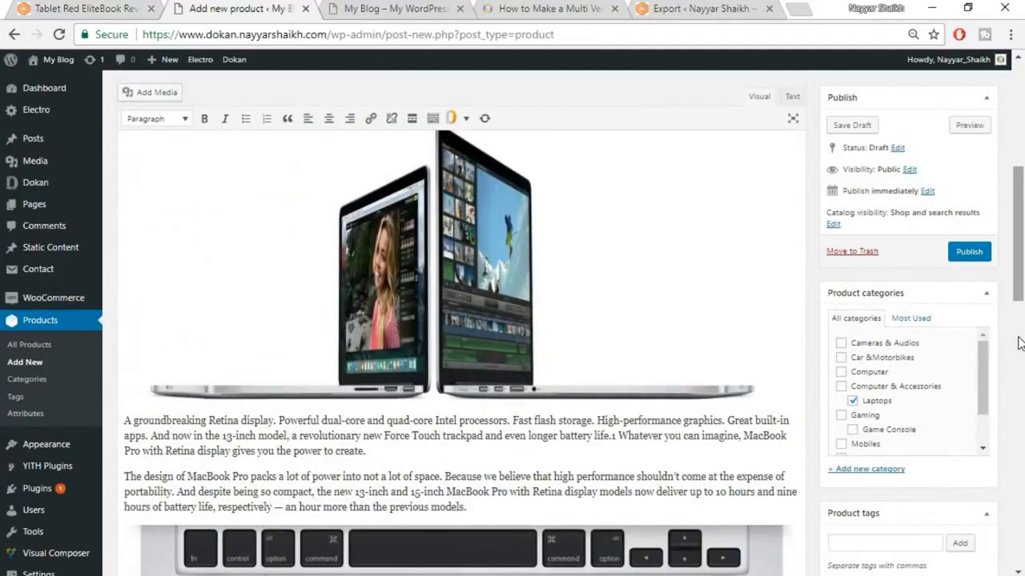
{"action": "scroll", "coordinate": [1020, 343], "scroll_direction": "up", "scroll_amount": 2}
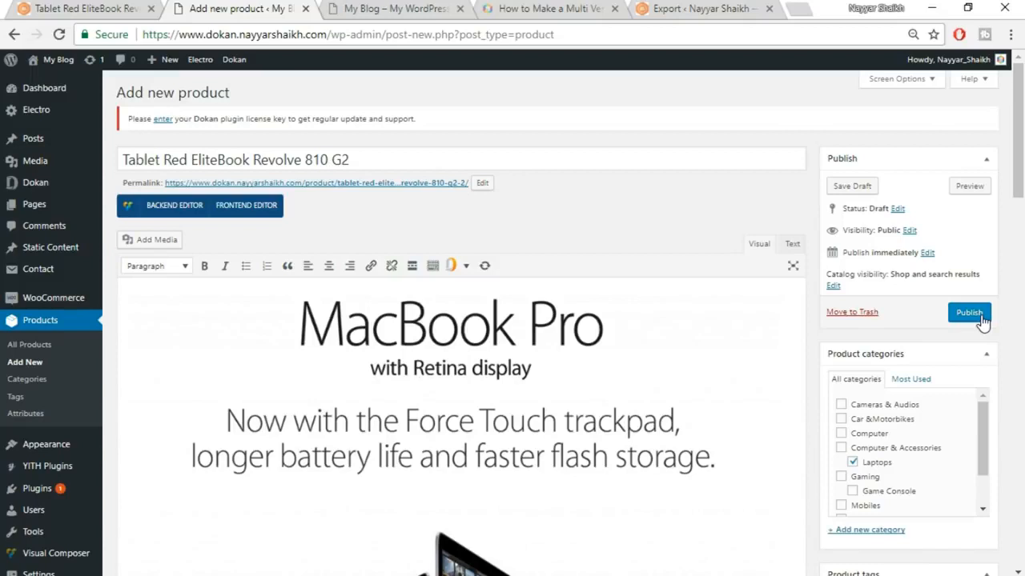
Step: Publish the Tablet Red EliteBook Revolve 810 G2 product and load the Electro store home page
{"action": "left_click", "coordinate": [973, 314]}
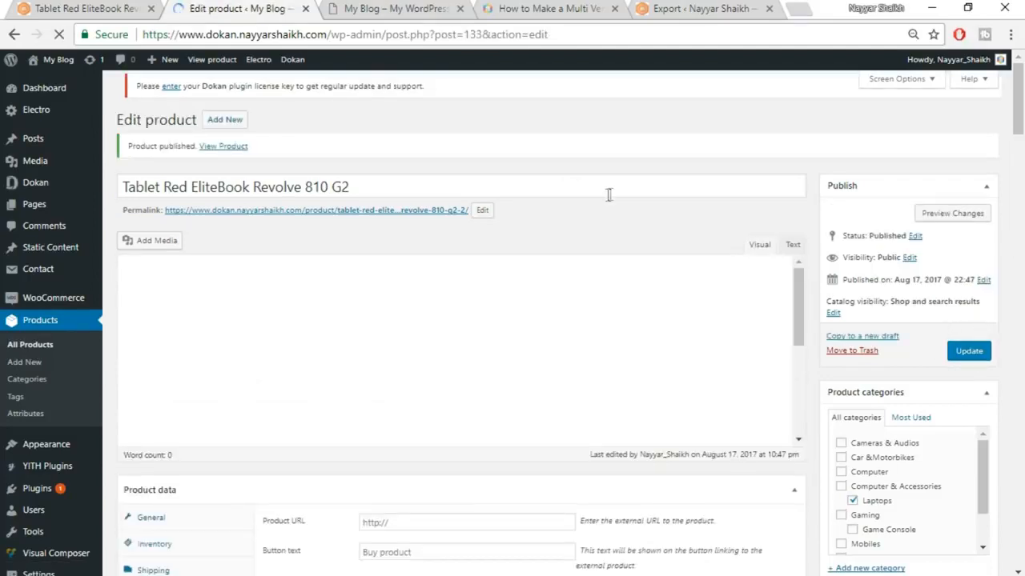
{"action": "left_click", "coordinate": [120, 9]}
{"action": "left_click", "coordinate": [200, 164]}
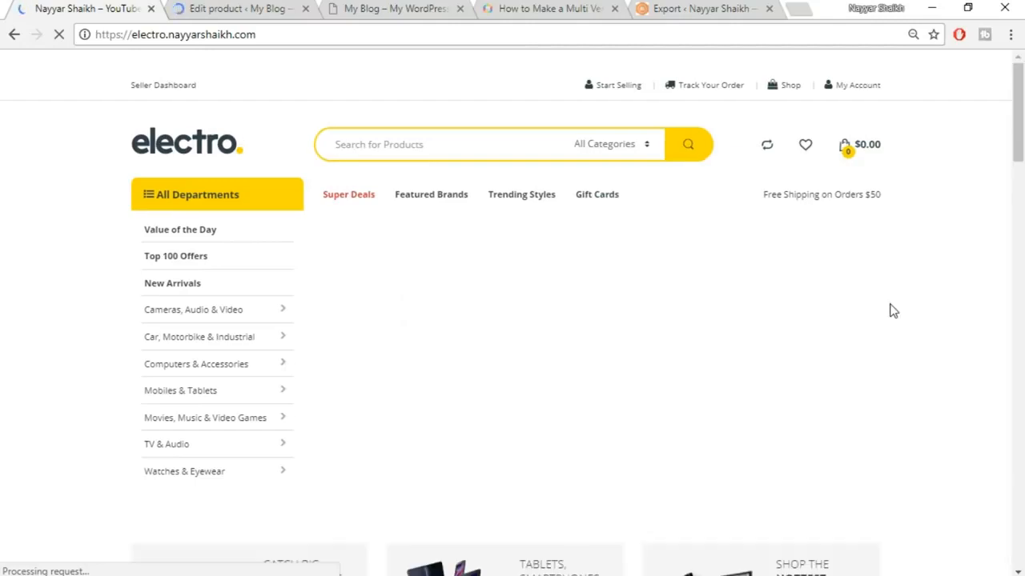
{"action": "scroll", "coordinate": [891, 309], "scroll_direction": "down", "scroll_amount": 5}
{"action": "scroll", "coordinate": [891, 309], "scroll_direction": "down", "scroll_amount": 3}
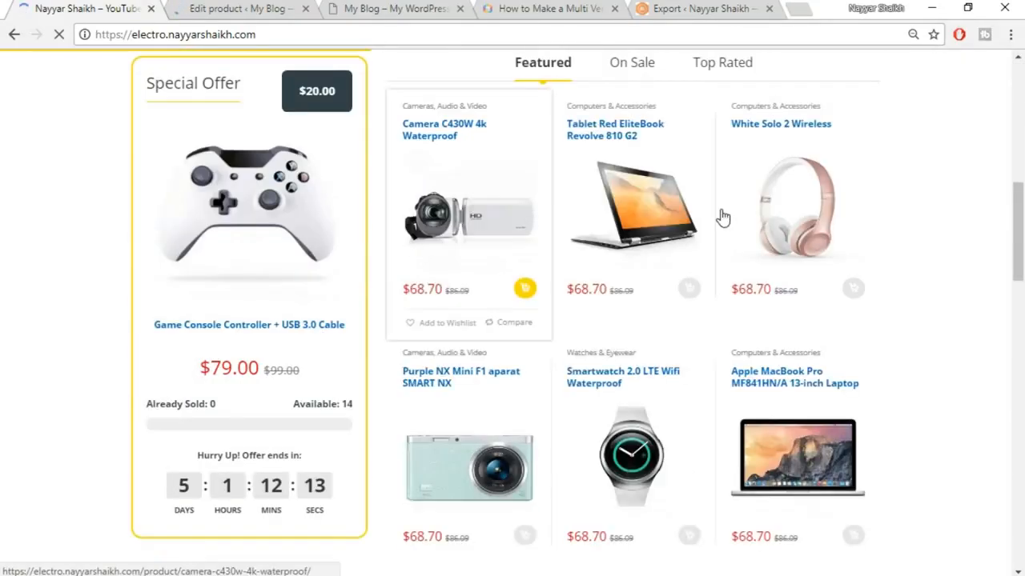
{"action": "scroll", "coordinate": [862, 336], "scroll_direction": "down", "scroll_amount": 8}
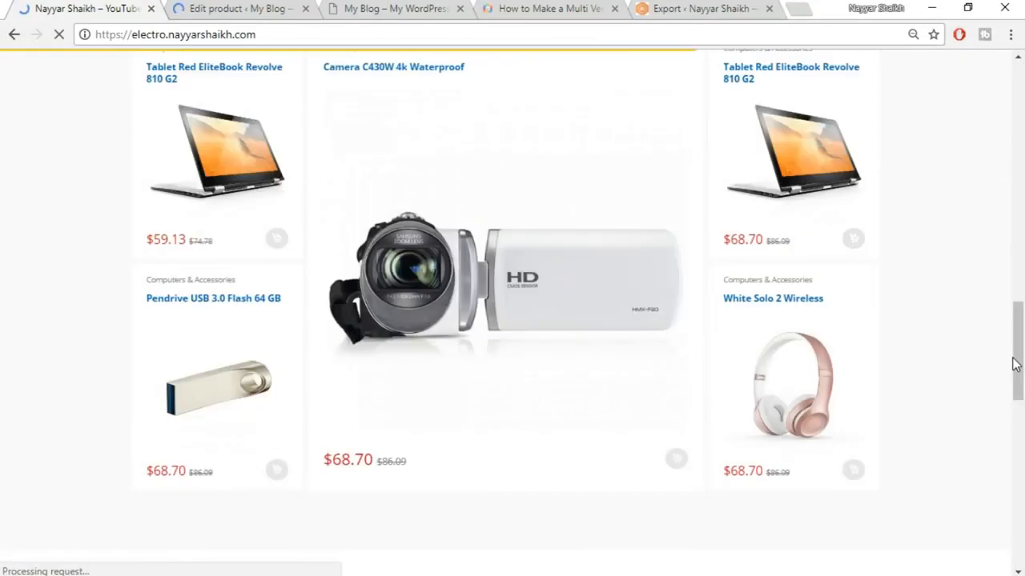
{"action": "scroll", "coordinate": [1023, 453], "scroll_direction": "down", "scroll_amount": 2}
{"action": "scroll", "coordinate": [1023, 481], "scroll_direction": "down", "scroll_amount": 6}
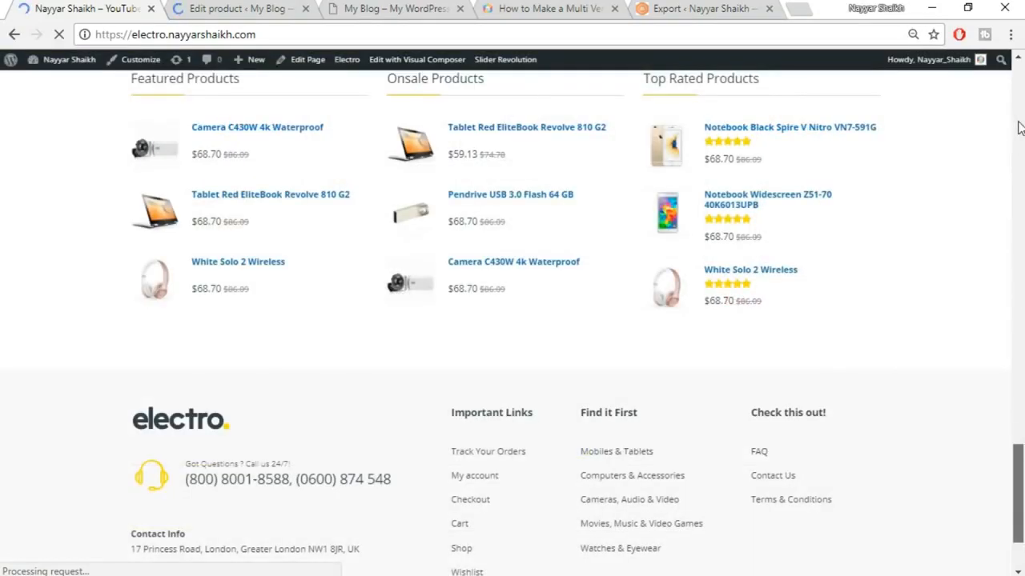
{"action": "scroll", "coordinate": [1000, 172], "scroll_direction": "up", "scroll_amount": 4}
{"action": "scroll", "coordinate": [997, 267], "scroll_direction": "up", "scroll_amount": 5}
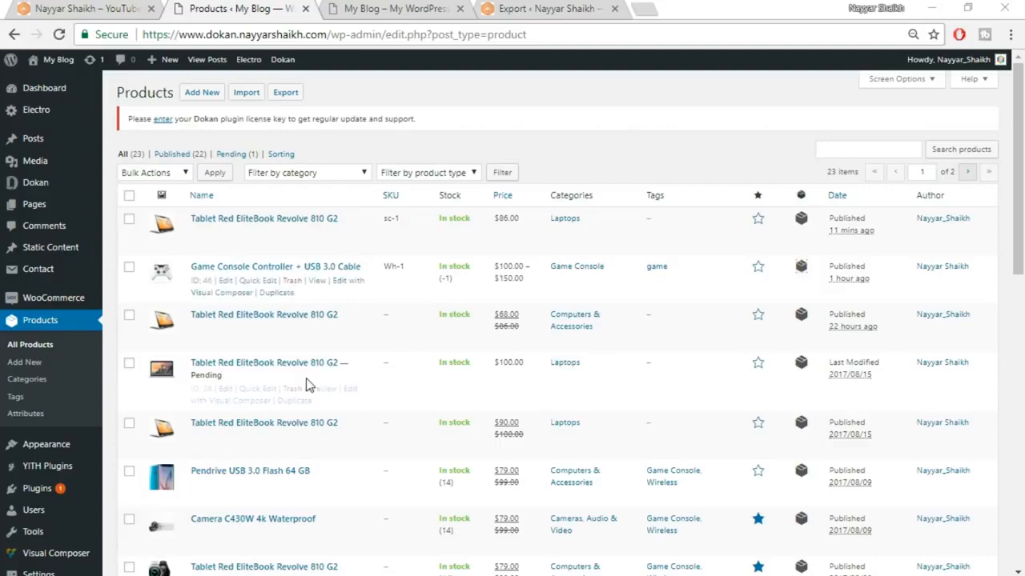
{"action": "scroll", "coordinate": [309, 382], "scroll_direction": "down", "scroll_amount": 3}
{"action": "scroll", "coordinate": [309, 424], "scroll_direction": "down", "scroll_amount": 2}
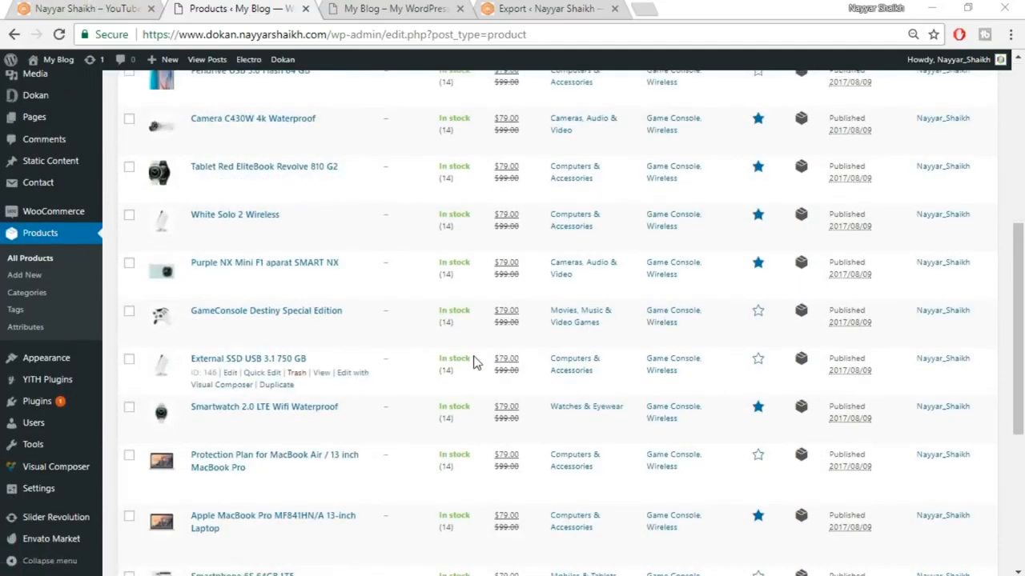
{"action": "scroll", "coordinate": [474, 359], "scroll_direction": "up", "scroll_amount": 5}
{"action": "left_click", "coordinate": [107, 8]}
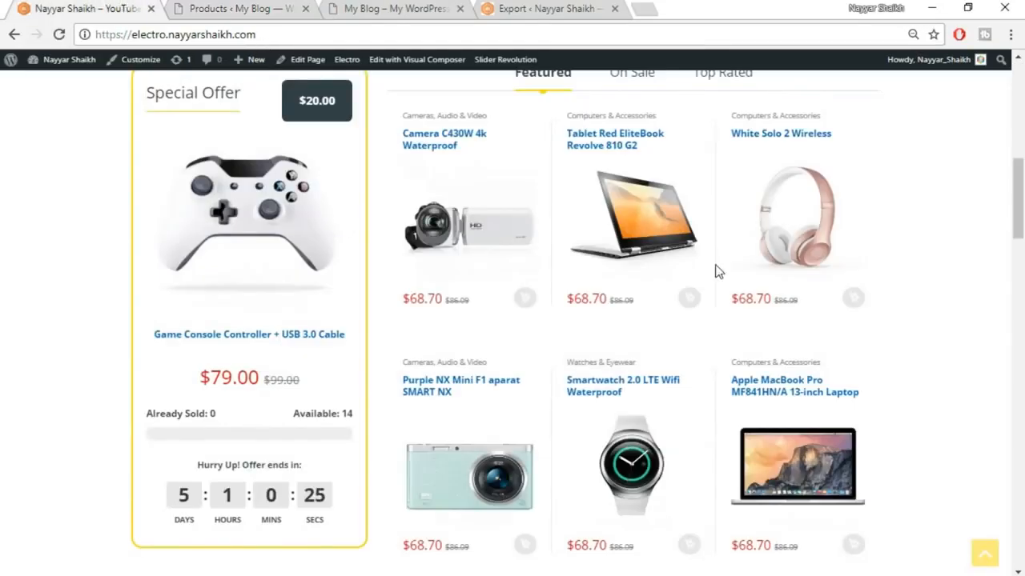
{"action": "scroll", "coordinate": [847, 298], "scroll_direction": "up", "scroll_amount": 1}
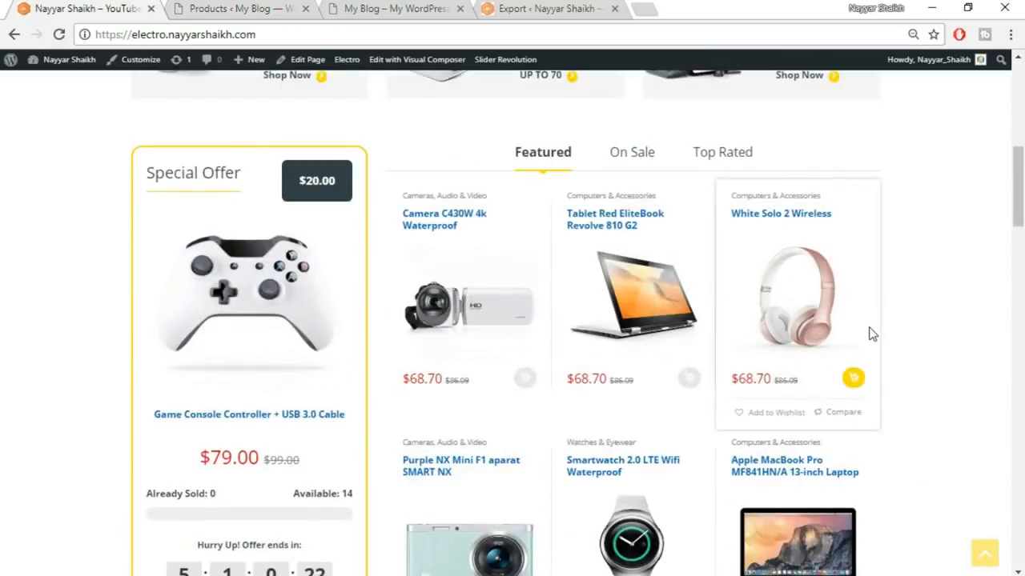
{"action": "scroll", "coordinate": [872, 335], "scroll_direction": "down", "scroll_amount": 1}
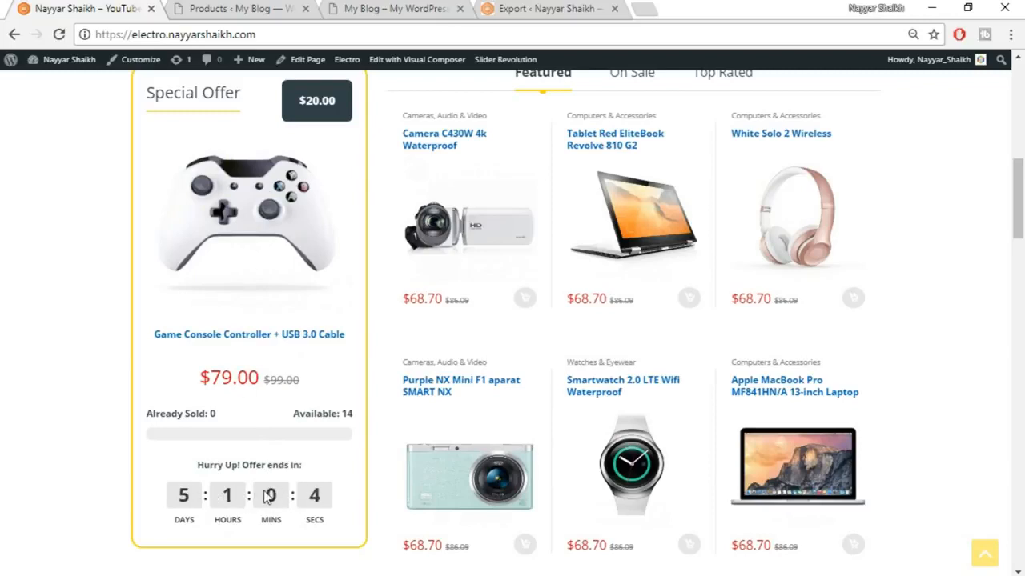
{"action": "left_click", "coordinate": [247, 7]}
Step: Schedule the Game Console Controller + USB 3.0 Cable sale for 17–25 August 2017 and update it
{"action": "mouse_move", "coordinate": [206, 203]}
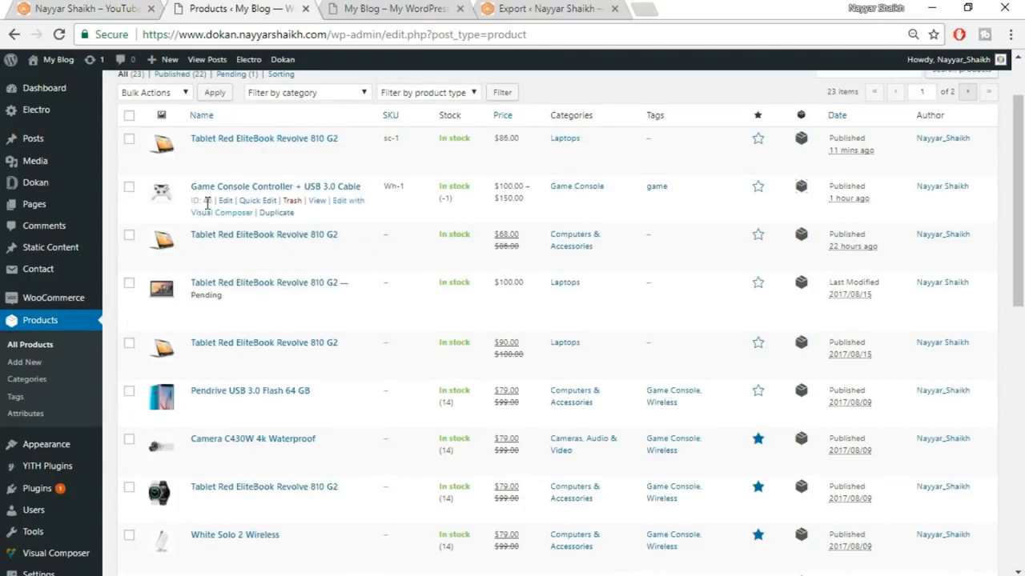
{"action": "left_click", "coordinate": [227, 204]}
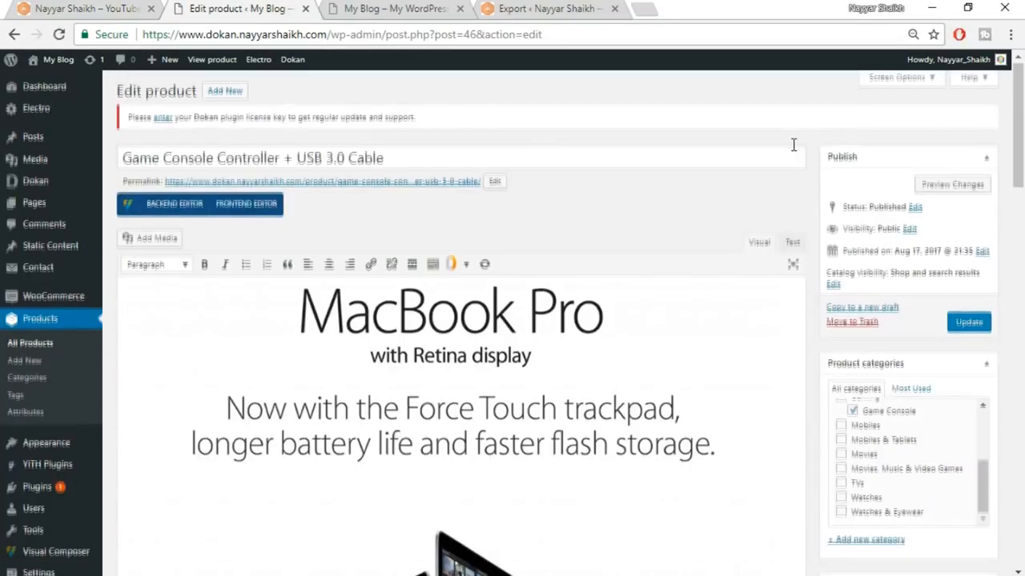
{"action": "scroll", "coordinate": [792, 152], "scroll_direction": "down", "scroll_amount": 10}
{"action": "scroll", "coordinate": [793, 144], "scroll_direction": "down", "scroll_amount": 6}
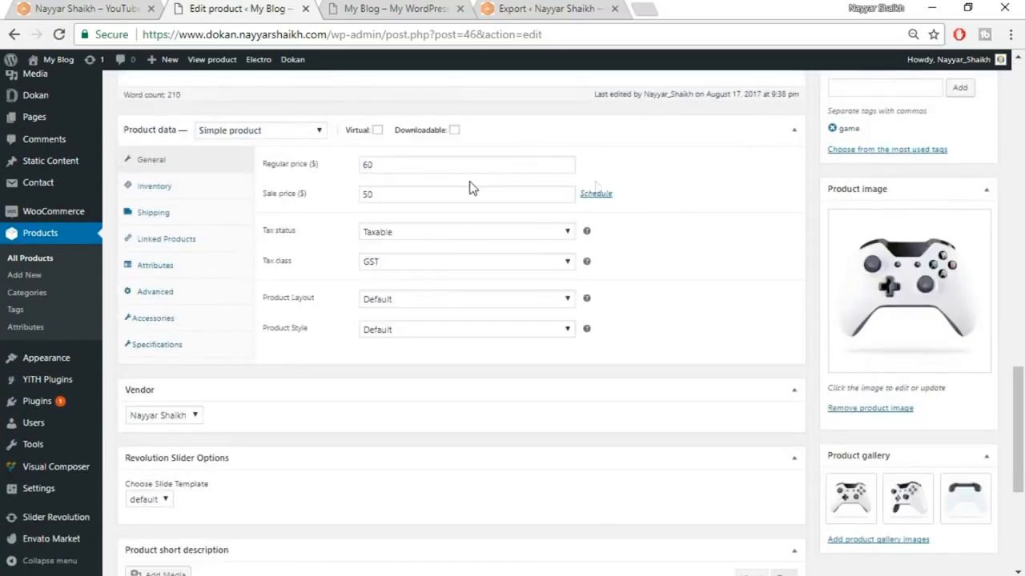
{"action": "left_click", "coordinate": [594, 197]}
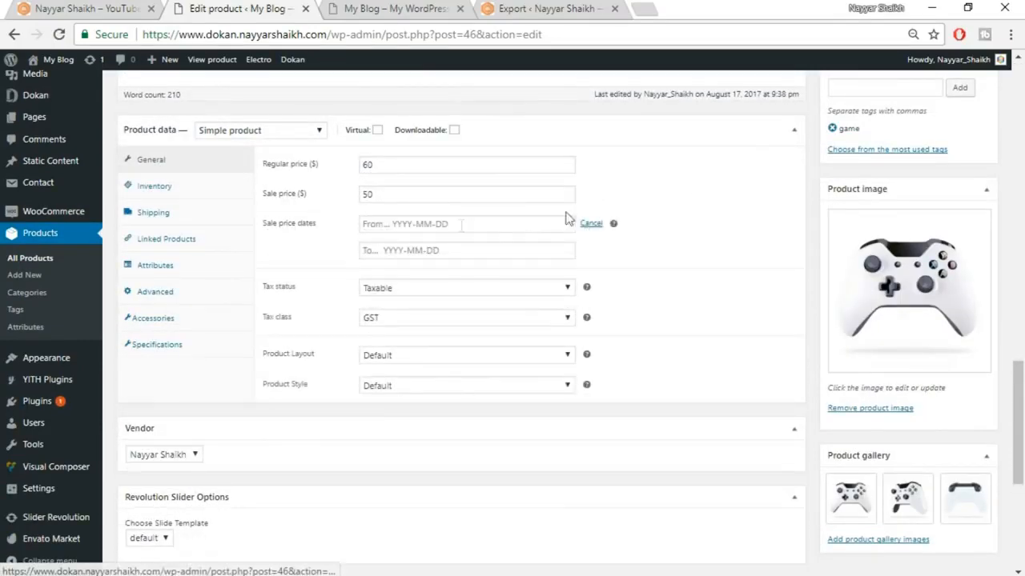
{"action": "left_click", "coordinate": [452, 225]}
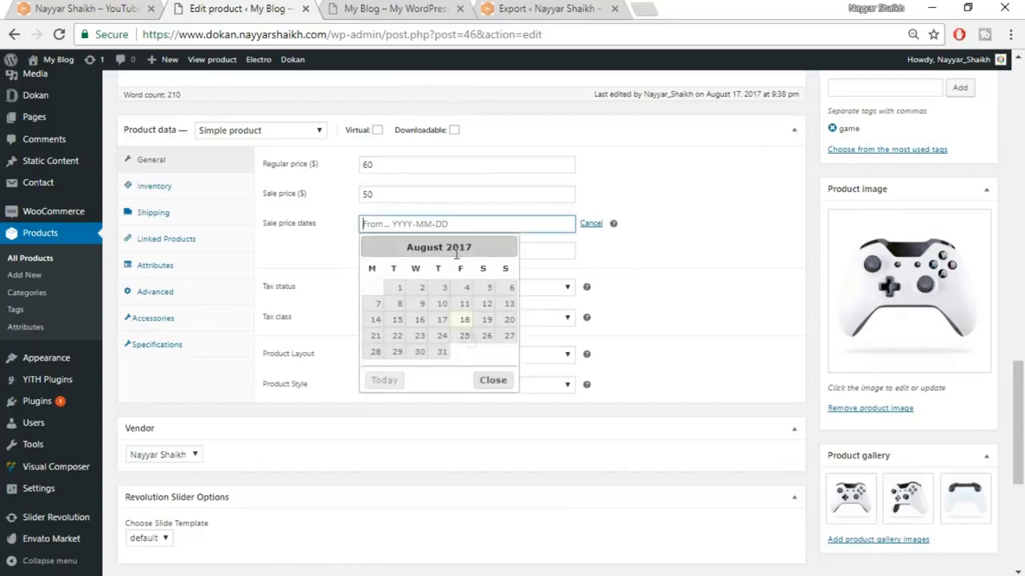
{"action": "left_click", "coordinate": [441, 320]}
{"action": "left_click", "coordinate": [418, 249]}
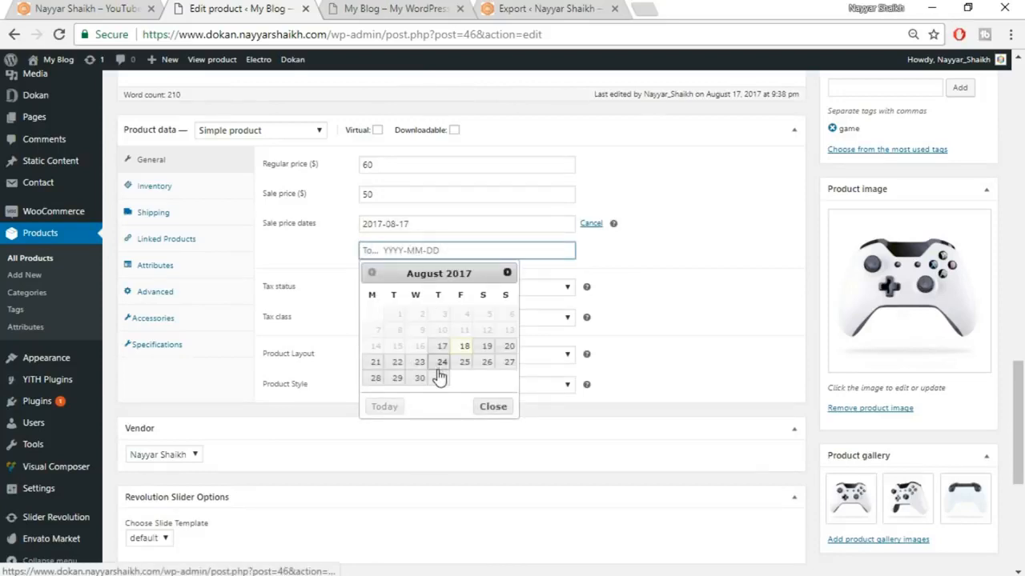
{"action": "left_click", "coordinate": [463, 364]}
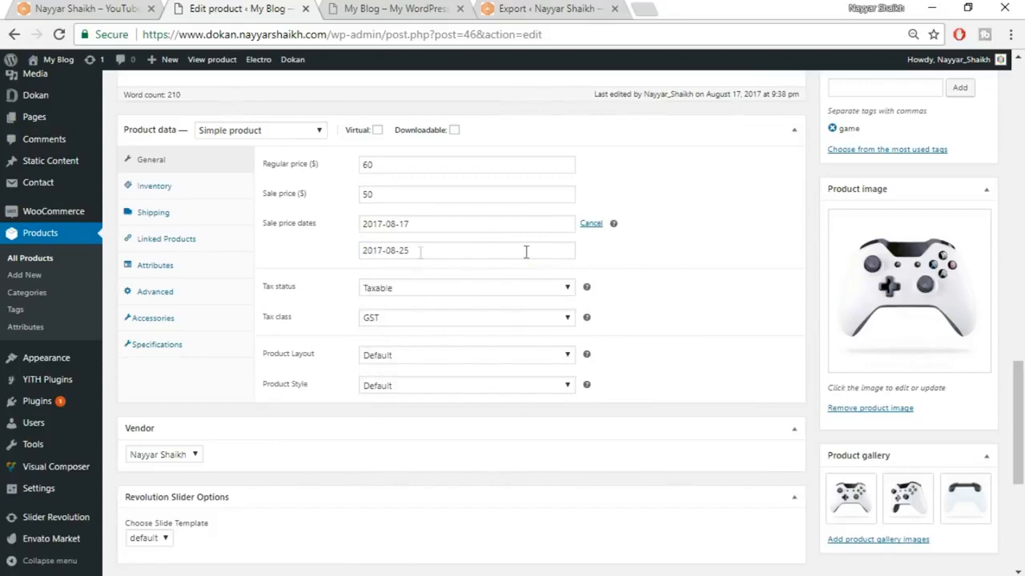
{"action": "scroll", "coordinate": [840, 259], "scroll_direction": "up", "scroll_amount": 5}
{"action": "scroll", "coordinate": [936, 258], "scroll_direction": "up", "scroll_amount": 2}
{"action": "left_click", "coordinate": [985, 128]}
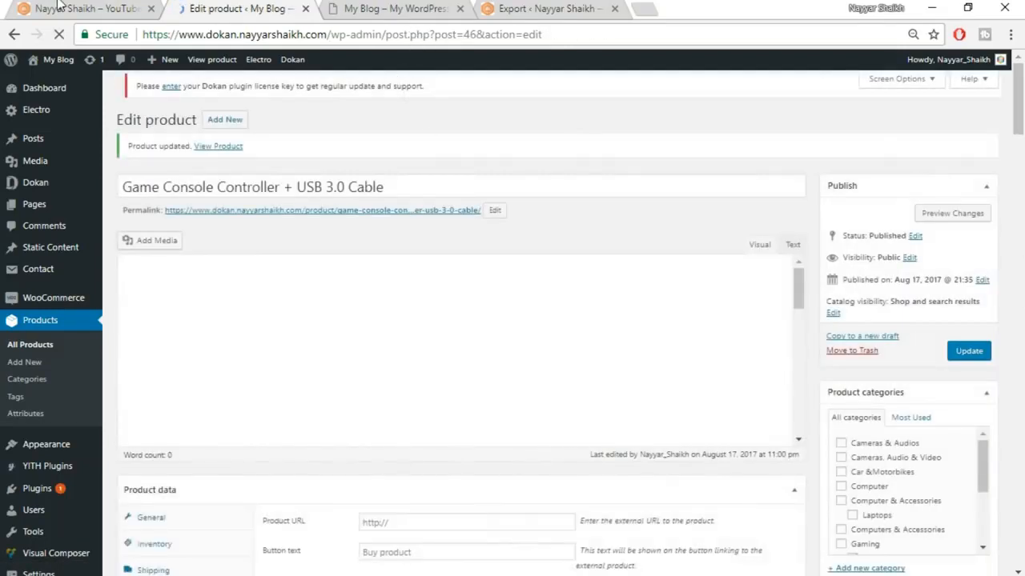
Step: Open the dokan site's Home Page editor in a new tab
{"action": "left_click", "coordinate": [60, 6]}
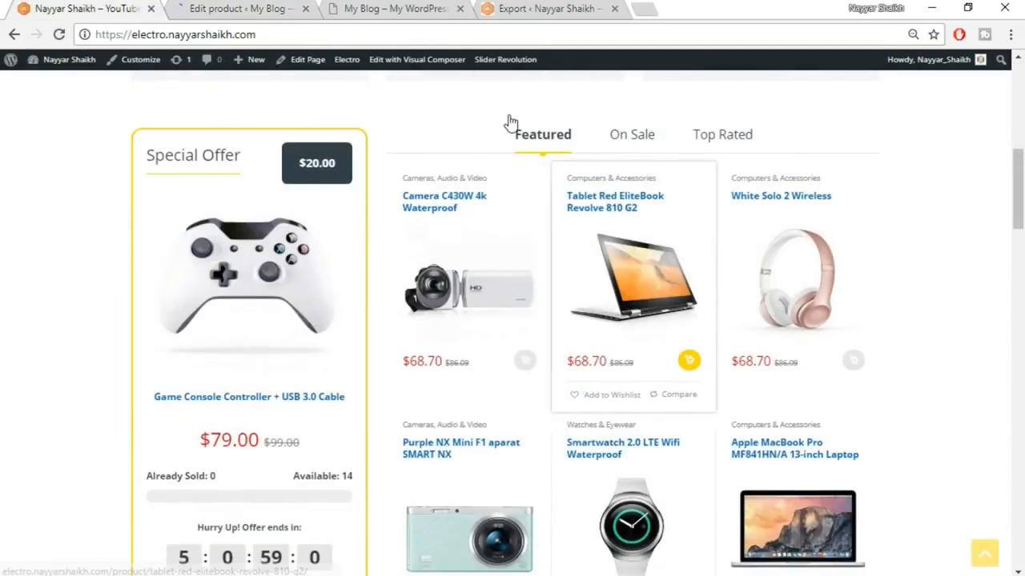
{"action": "left_click", "coordinate": [416, 6]}
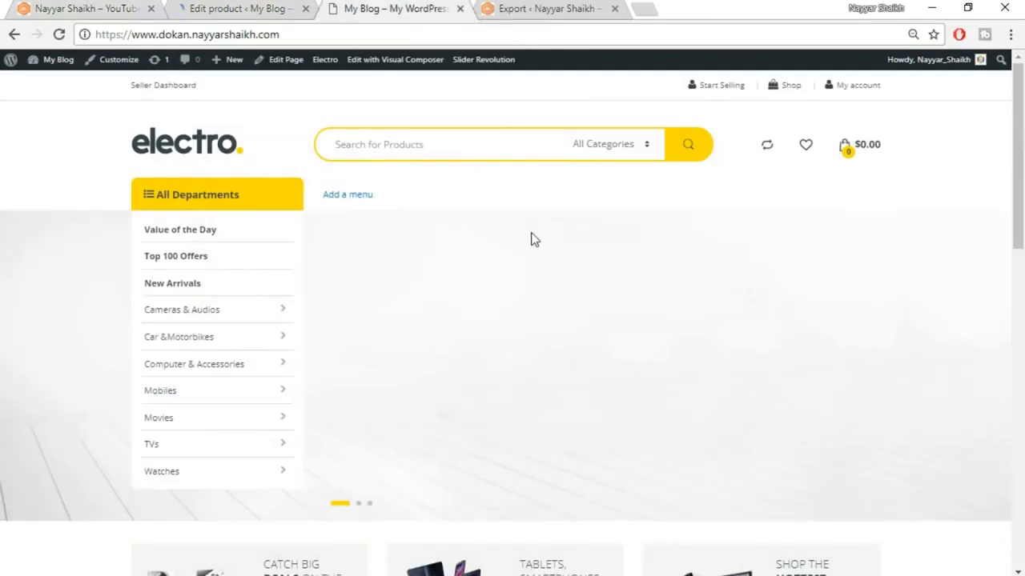
{"action": "scroll", "coordinate": [531, 233], "scroll_direction": "down", "scroll_amount": 1}
{"action": "scroll", "coordinate": [532, 233], "scroll_direction": "up", "scroll_amount": 1}
{"action": "middle_click", "coordinate": [280, 64]}
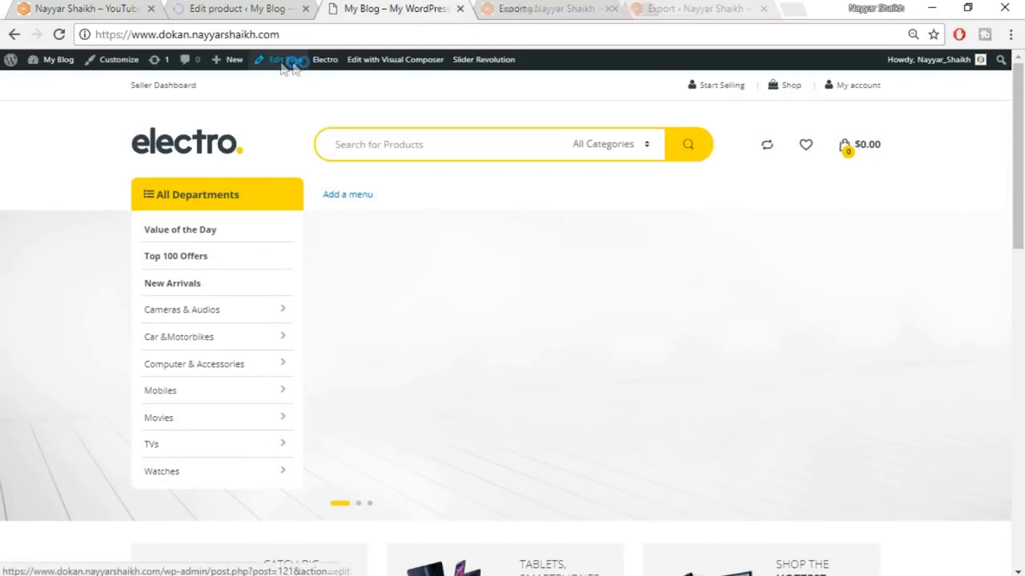
{"action": "left_click", "coordinate": [590, 11]}
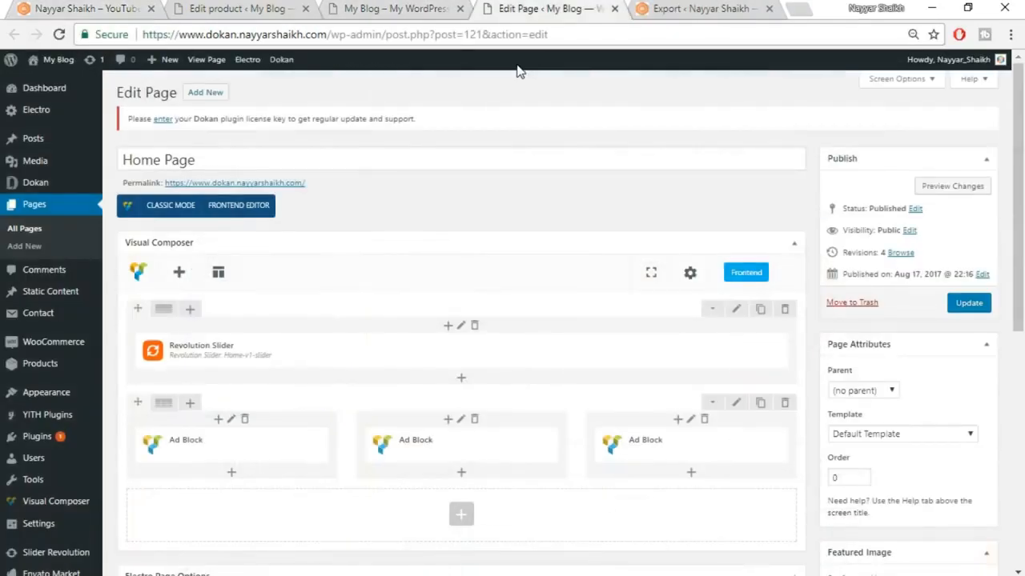
Step: Search 'ele' and insert an Electro Onsale Product element into the empty row
{"action": "scroll", "coordinate": [449, 344], "scroll_direction": "down", "scroll_amount": 3}
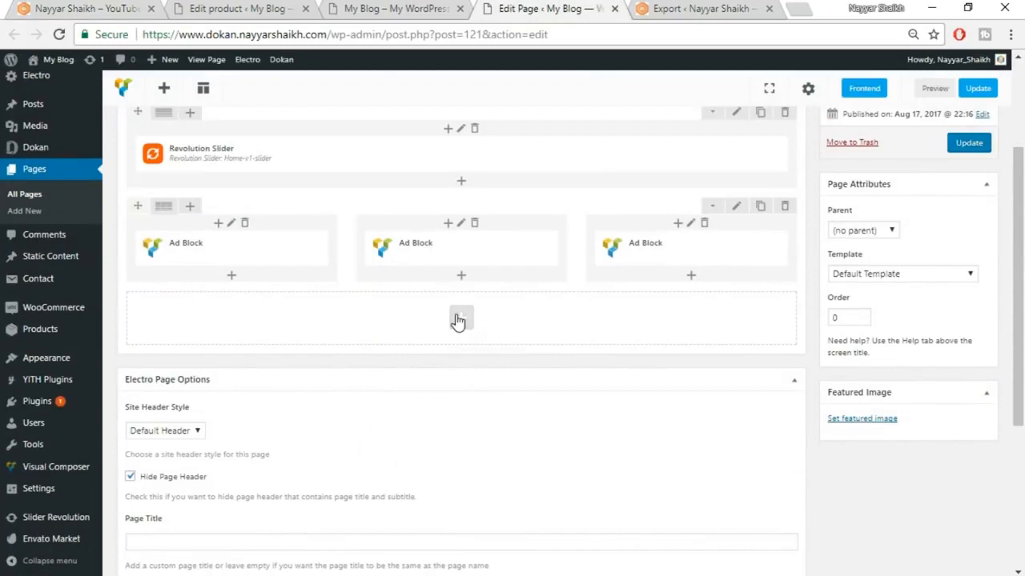
{"action": "left_click", "coordinate": [458, 320]}
{"action": "type", "text": "ele"}
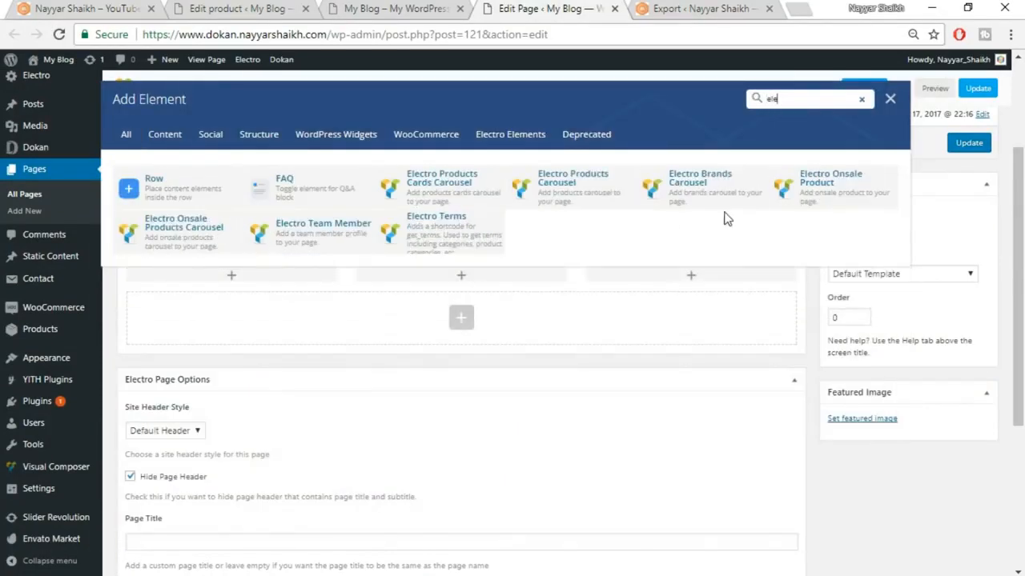
{"action": "left_click", "coordinate": [861, 187]}
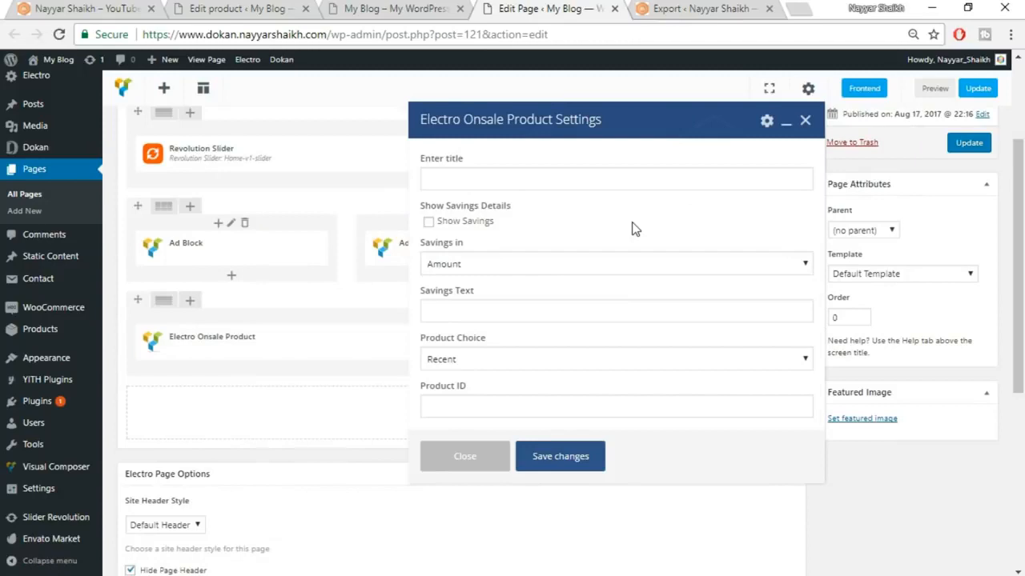
Step: Paste 'Special Offer' from the live store as the element title and enable showing savings
{"action": "left_click", "coordinate": [113, 8]}
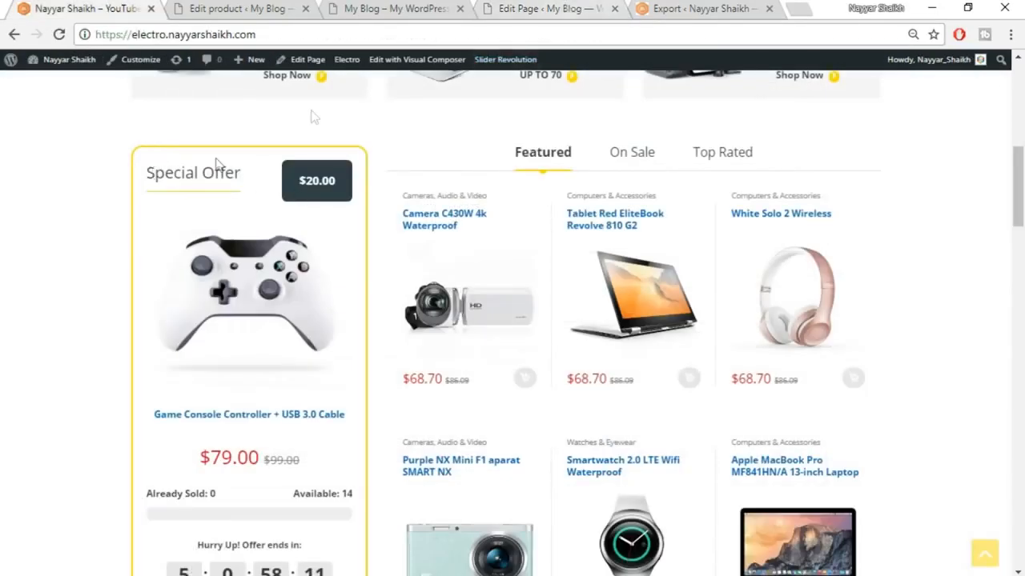
{"action": "left_click_drag", "start_coordinate": [146, 168], "coordinate": [275, 171]}
{"action": "key", "text": "ctrl+c"}
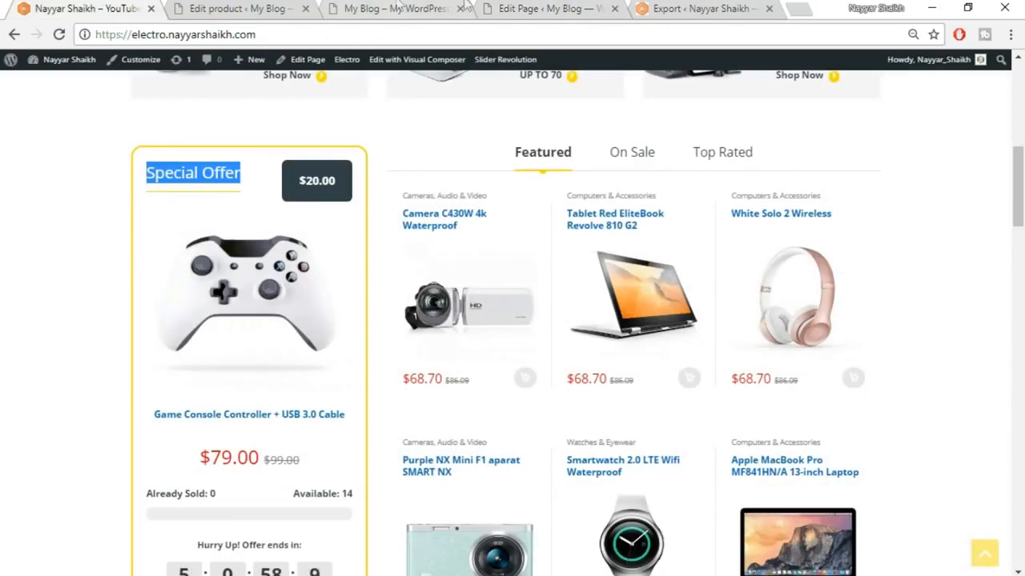
{"action": "left_click", "coordinate": [528, 8]}
{"action": "left_click", "coordinate": [500, 175]}
{"action": "key", "text": "ctrl+v"}
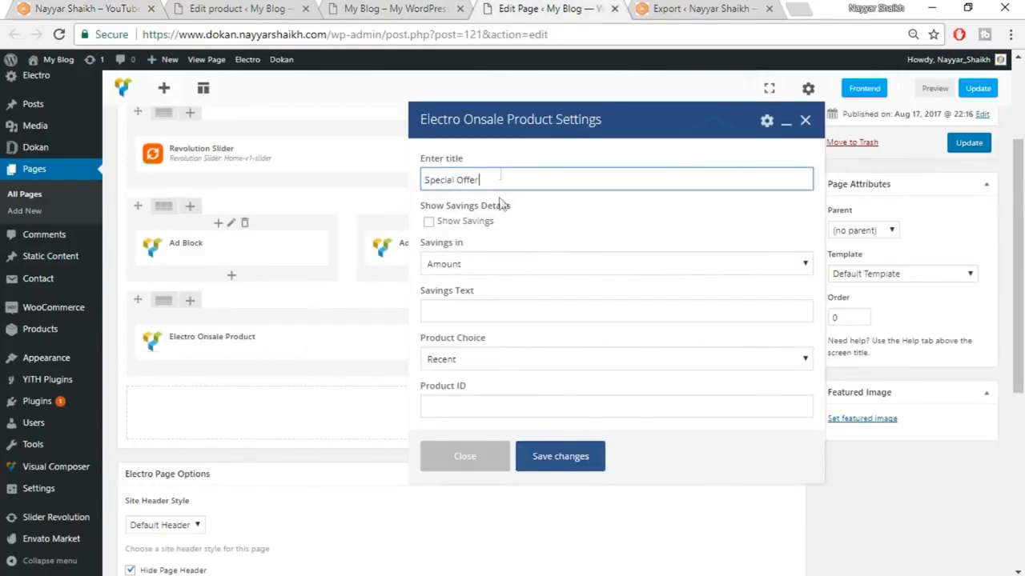
{"action": "left_click", "coordinate": [486, 226]}
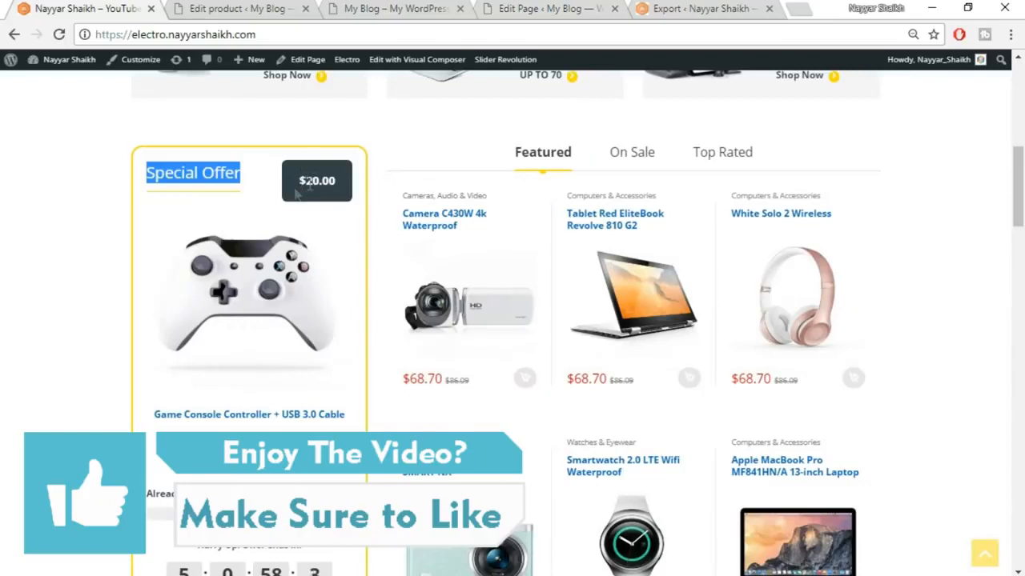
Step: Enter the savings text and set Product Choice to a specific product
{"action": "left_click", "coordinate": [503, 8]}
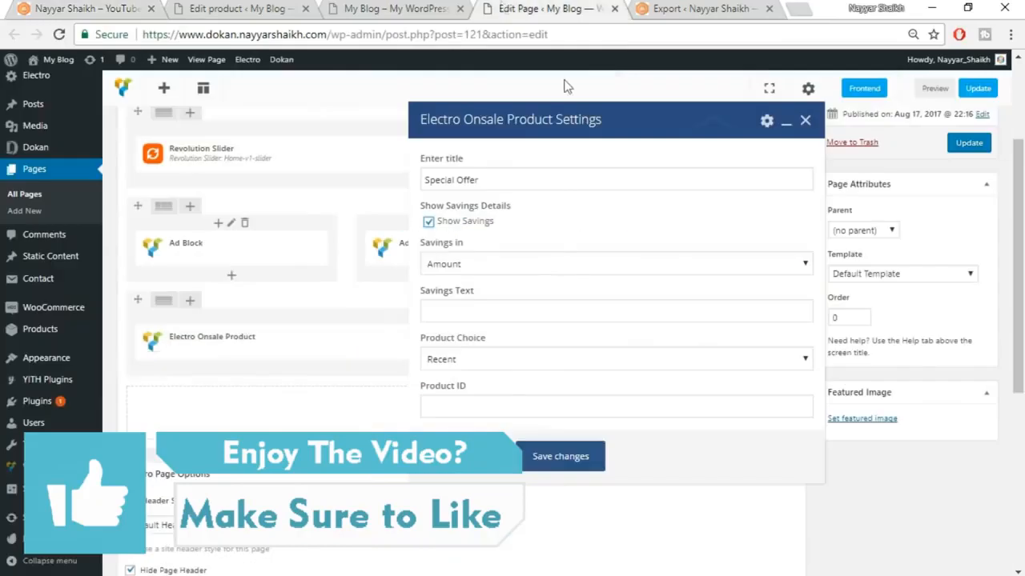
{"action": "scroll", "coordinate": [520, 304], "scroll_direction": "down", "scroll_amount": 1}
{"action": "left_click", "coordinate": [519, 311]}
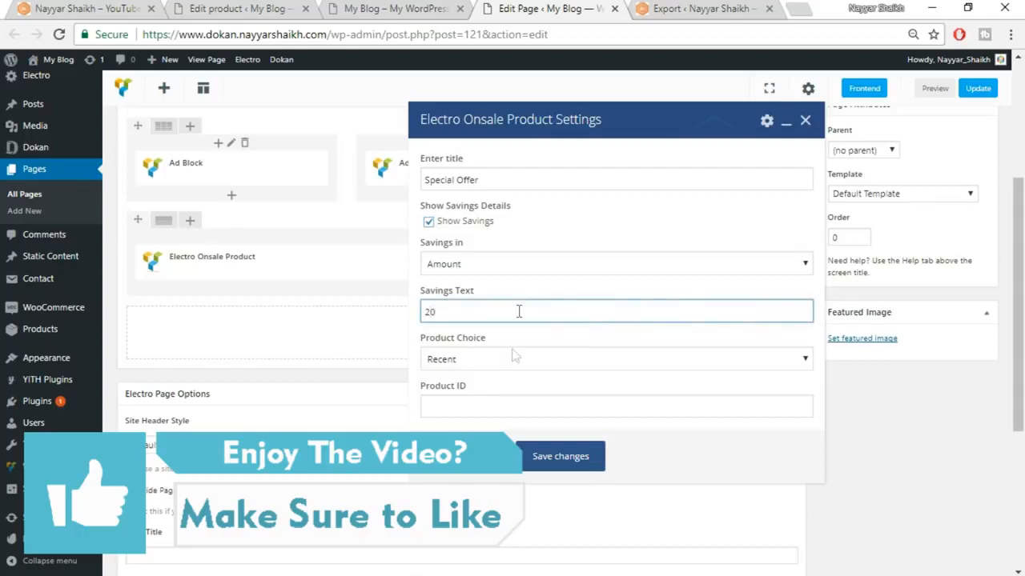
{"action": "left_click", "coordinate": [494, 362]}
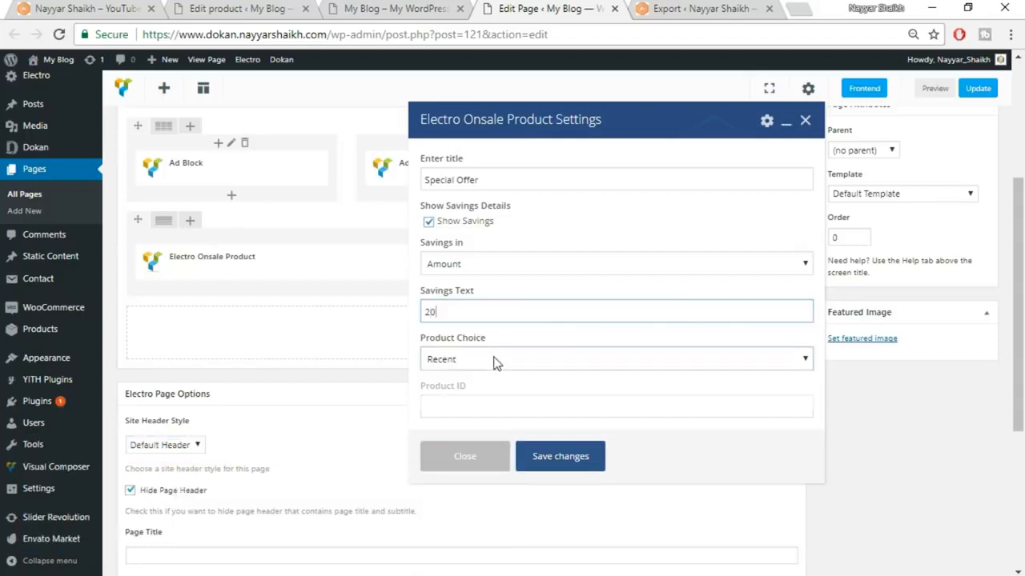
{"action": "left_click", "coordinate": [474, 403]}
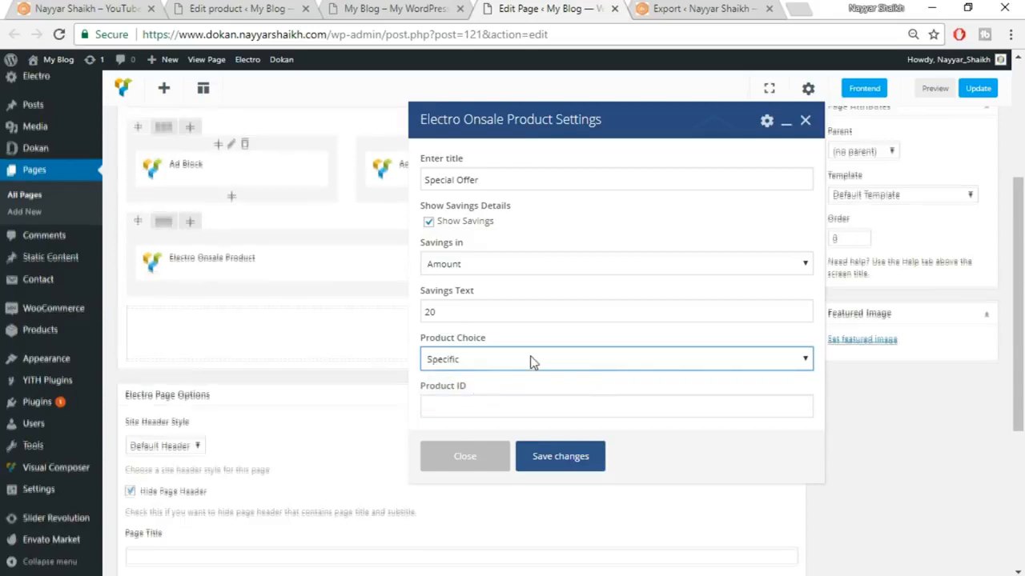
Step: Copy product ID 46 from the product edit URL into Product ID and save
{"action": "left_click", "coordinate": [251, 8]}
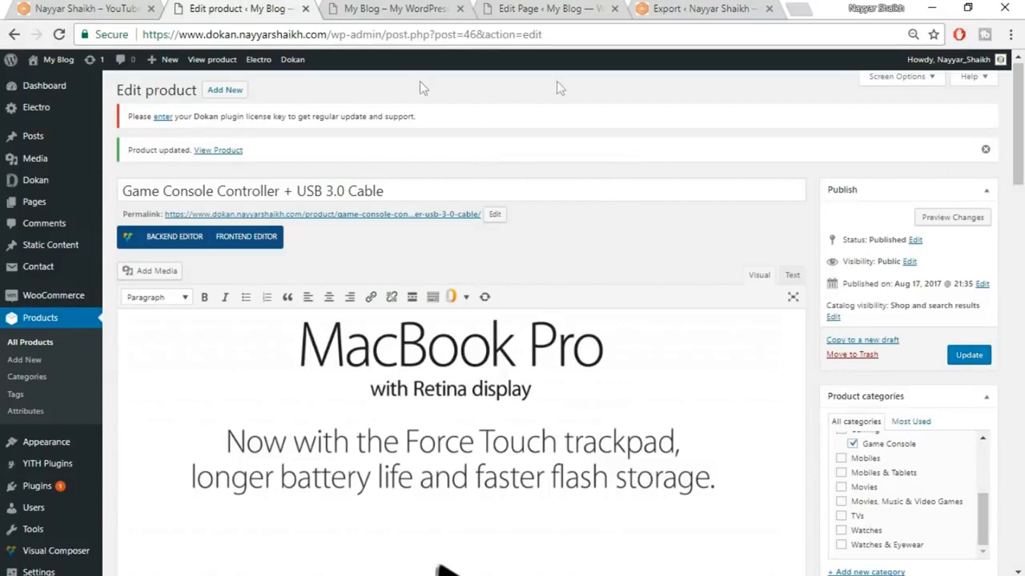
{"action": "left_click_drag", "start_coordinate": [464, 34], "coordinate": [484, 34]}
{"action": "left_click", "coordinate": [540, 7]}
{"action": "left_click", "coordinate": [553, 404]}
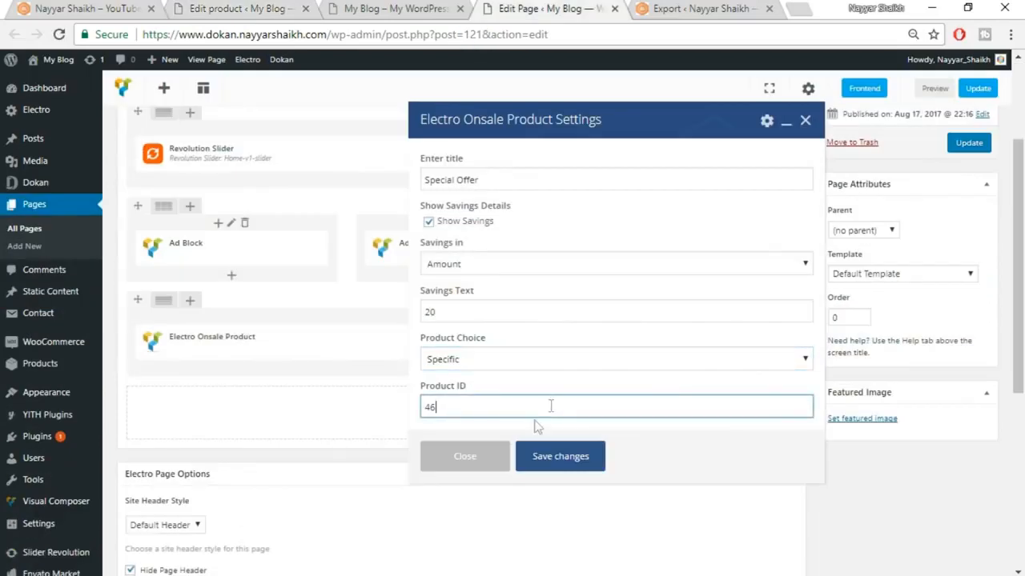
{"action": "left_click", "coordinate": [554, 472]}
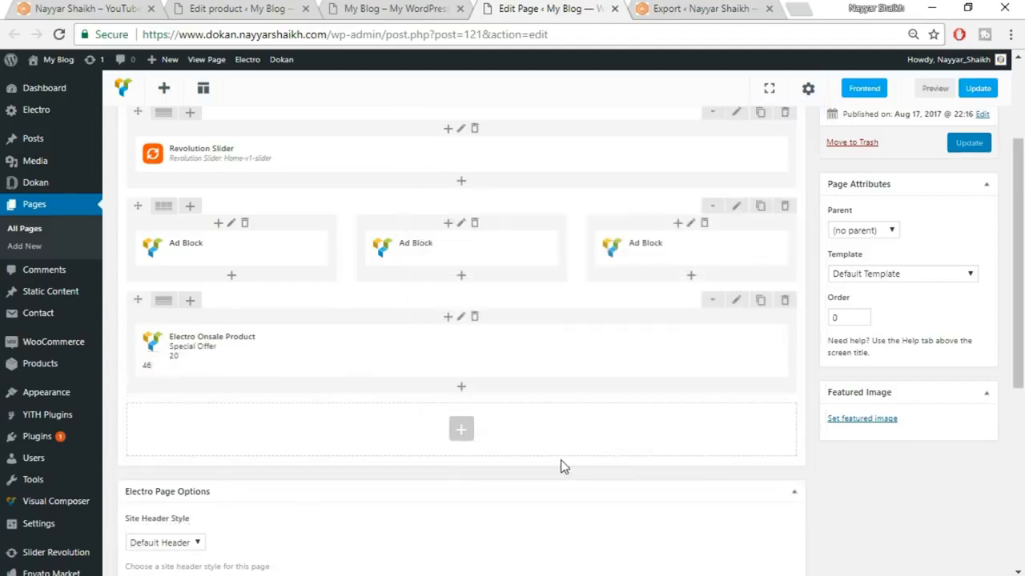
Step: Check the storefront's Special Offer section, then return to the home page builder
{"action": "left_click", "coordinate": [50, 6]}
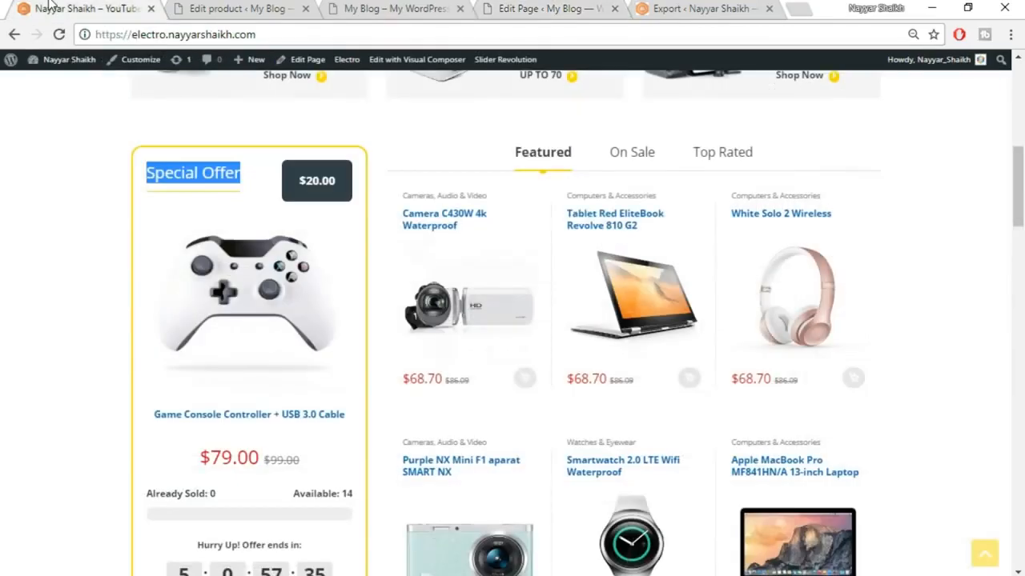
{"action": "left_click", "coordinate": [920, 180]}
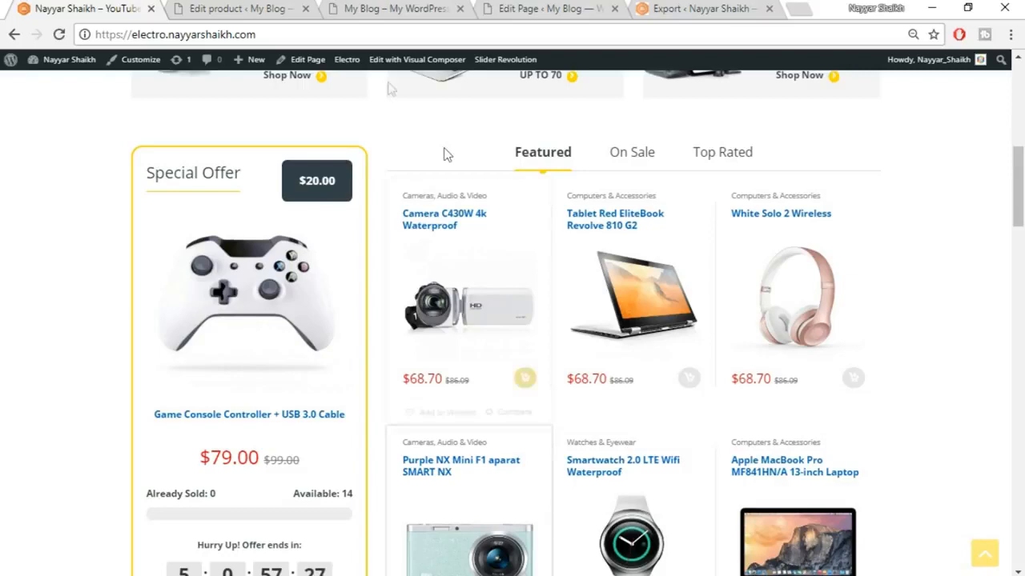
{"action": "left_click", "coordinate": [240, 8]}
{"action": "left_click", "coordinate": [405, 7]}
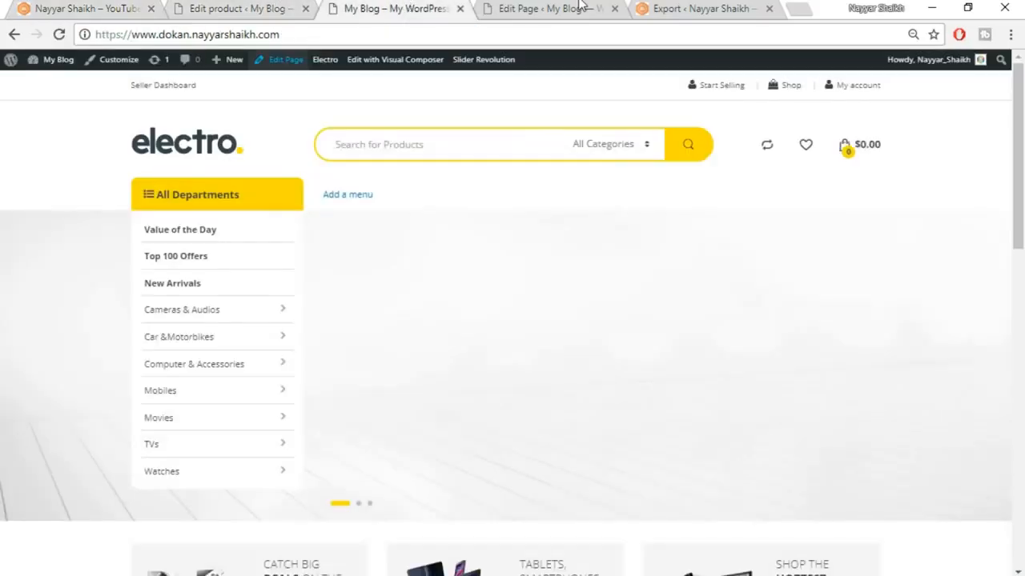
{"action": "left_click", "coordinate": [581, 8]}
{"action": "mouse_move", "coordinate": [161, 309]}
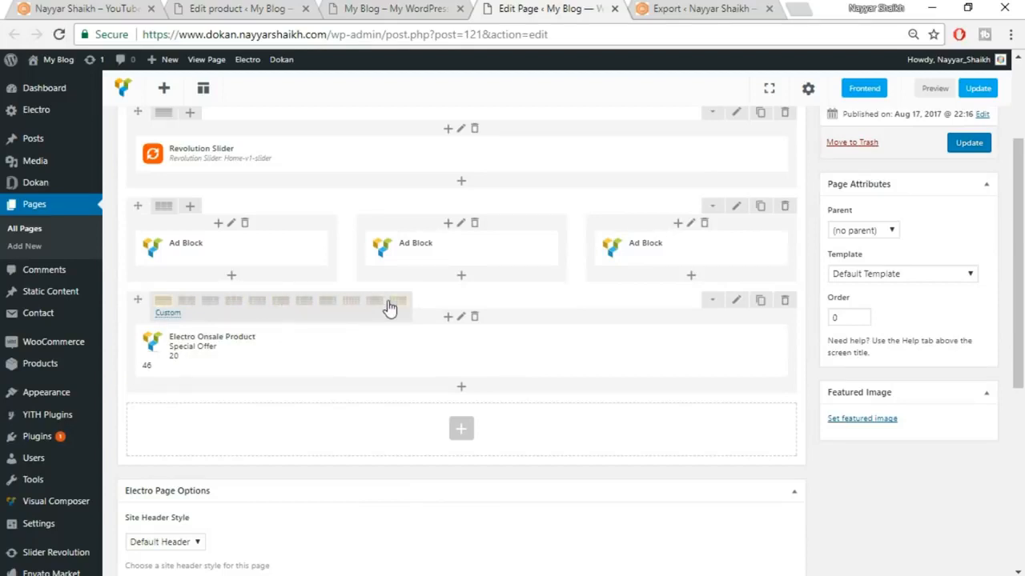
Step: Give the Special Offer row a custom 1/3 + 2/3 layout and add to its empty right column
{"action": "left_click", "coordinate": [166, 314]}
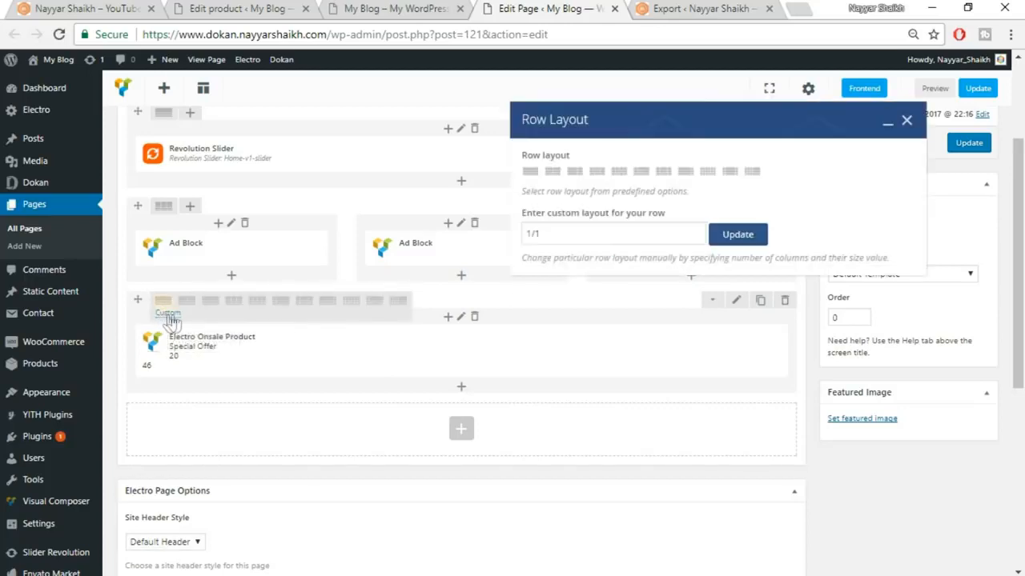
{"action": "left_click", "coordinate": [541, 234]}
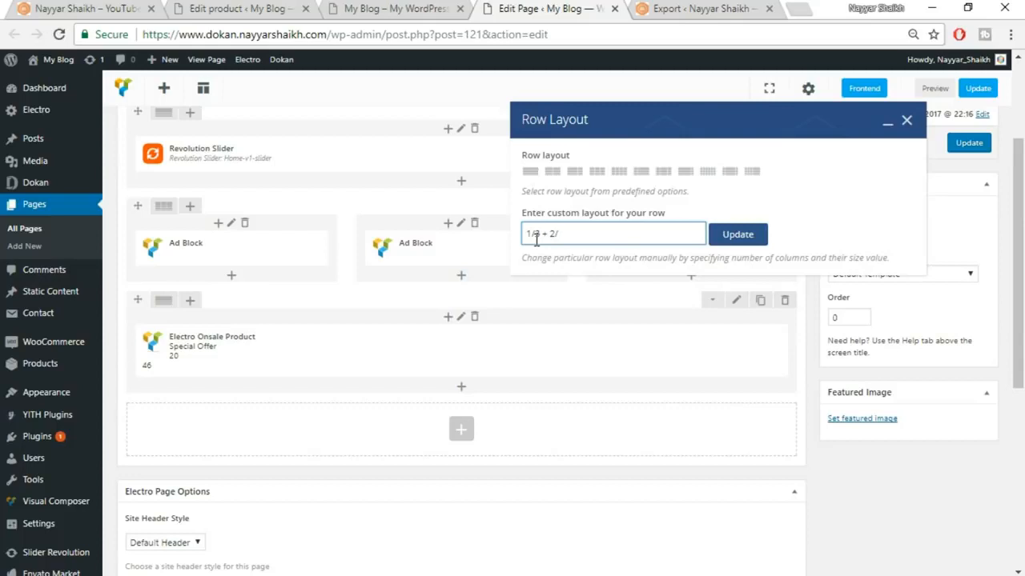
{"action": "left_click", "coordinate": [738, 235]}
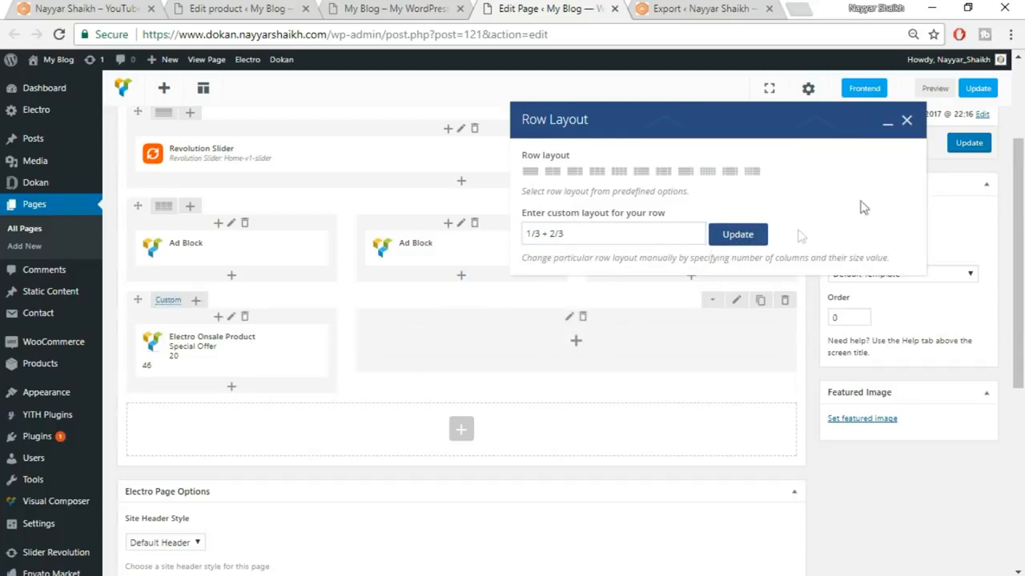
{"action": "left_click", "coordinate": [906, 121]}
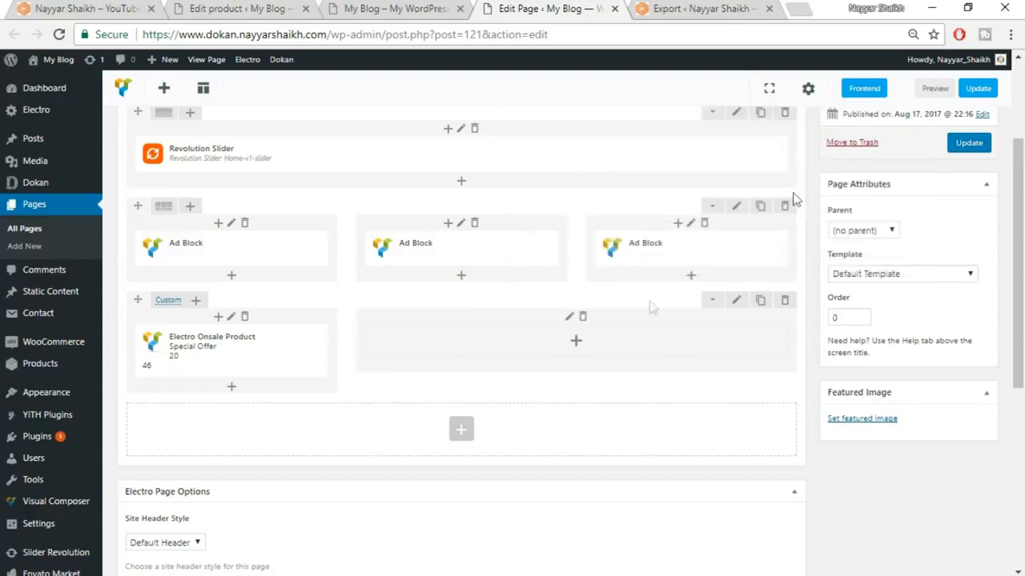
{"action": "left_click", "coordinate": [577, 342]}
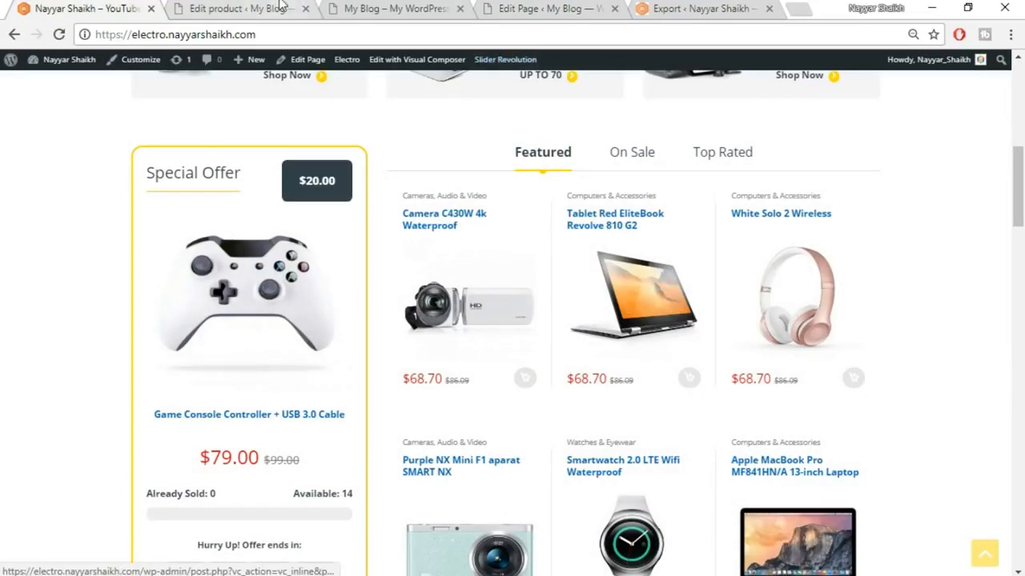
Step: Search 'pro' and insert a Product Tabs element into the right column
{"action": "left_click", "coordinate": [549, 8]}
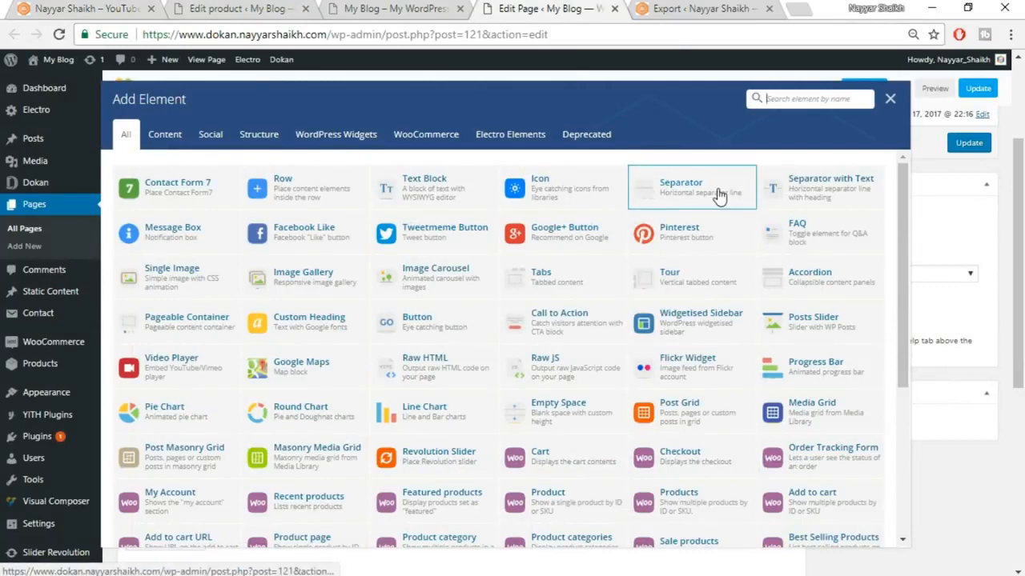
{"action": "type", "text": "pro"}
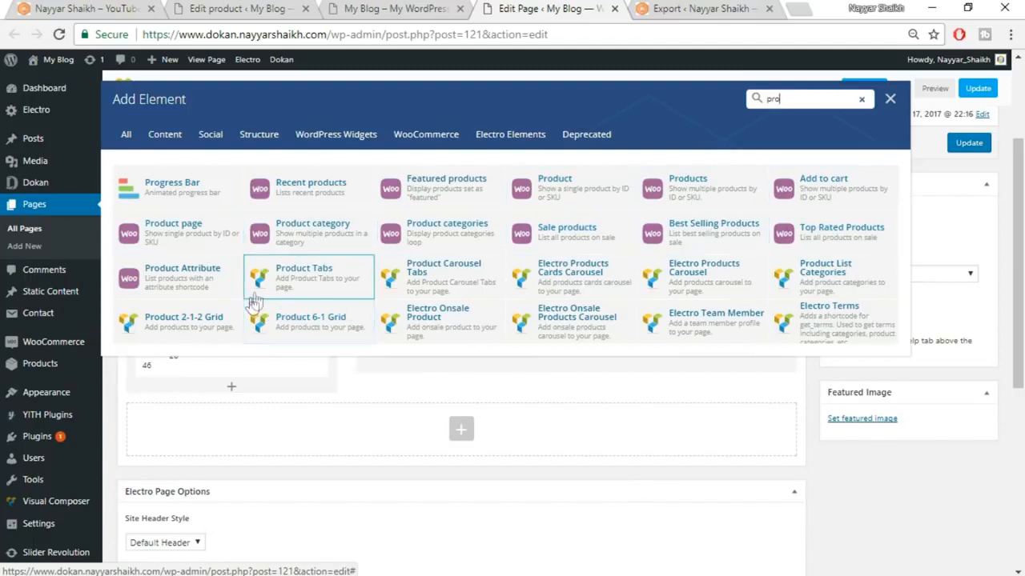
{"action": "left_click", "coordinate": [332, 281]}
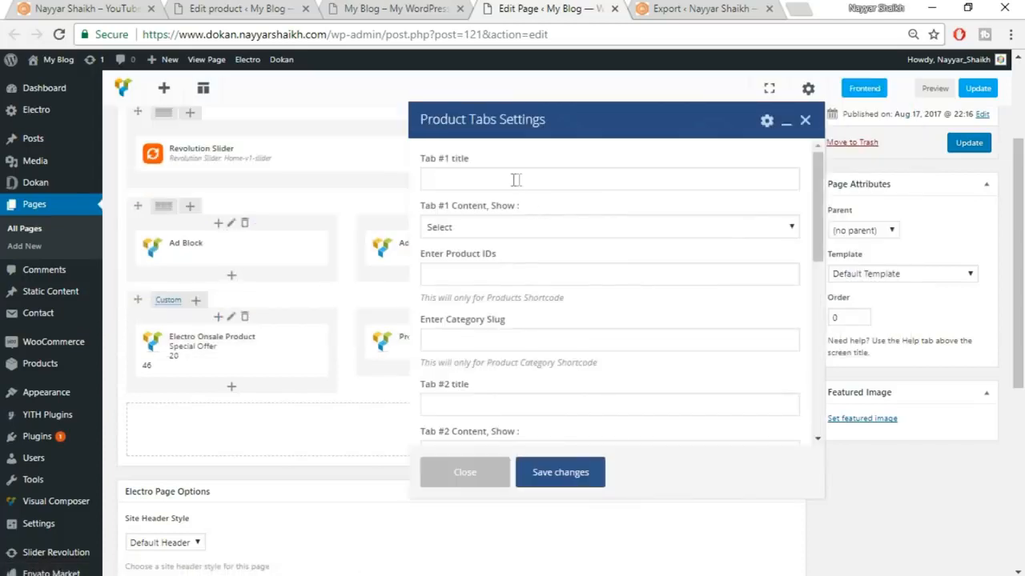
Step: Title the first tab and set its content to Featured Products
{"action": "left_click", "coordinate": [512, 180]}
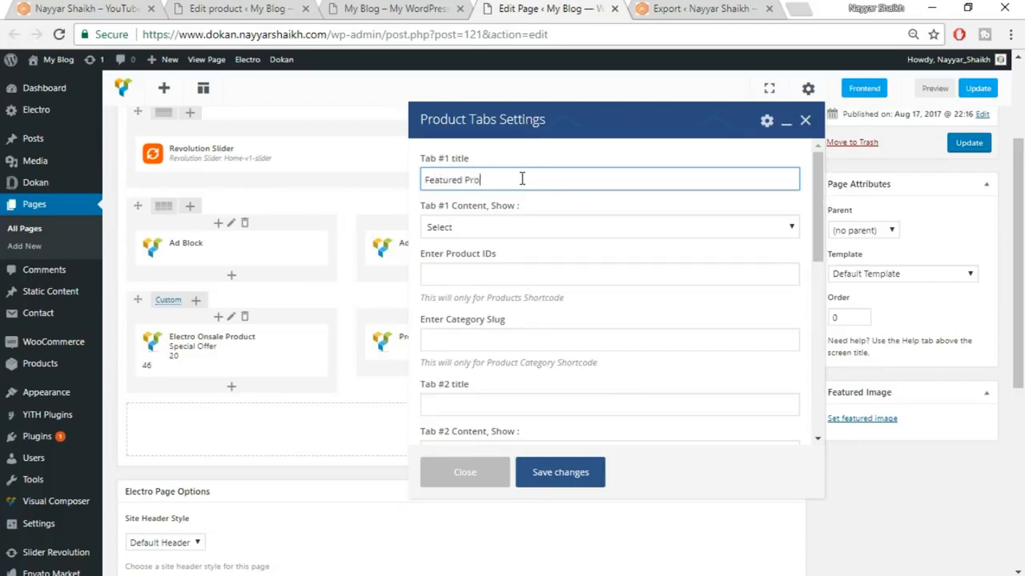
{"action": "left_click", "coordinate": [536, 231]}
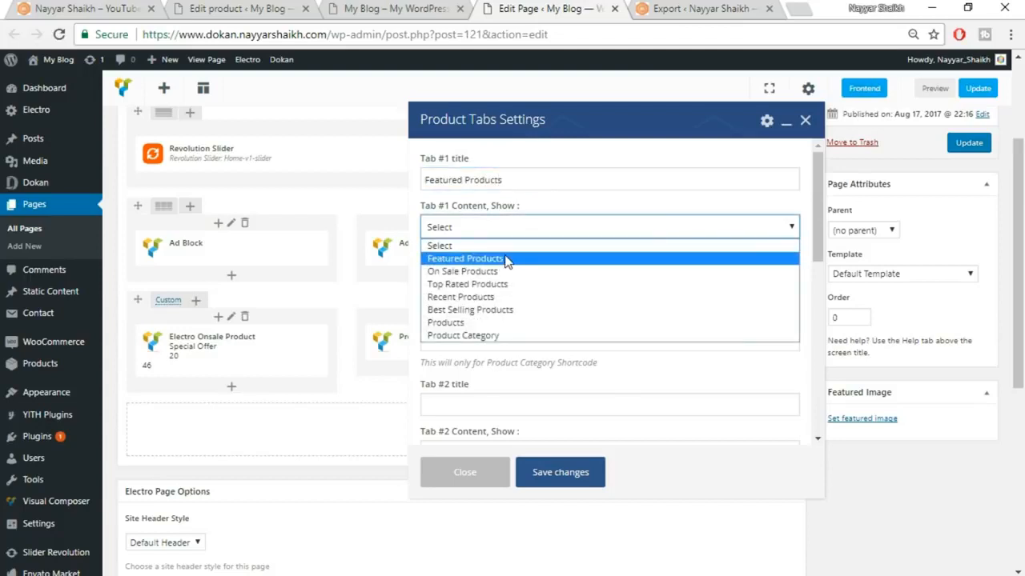
{"action": "left_click", "coordinate": [506, 259]}
{"action": "scroll", "coordinate": [653, 308], "scroll_direction": "down", "scroll_amount": 3}
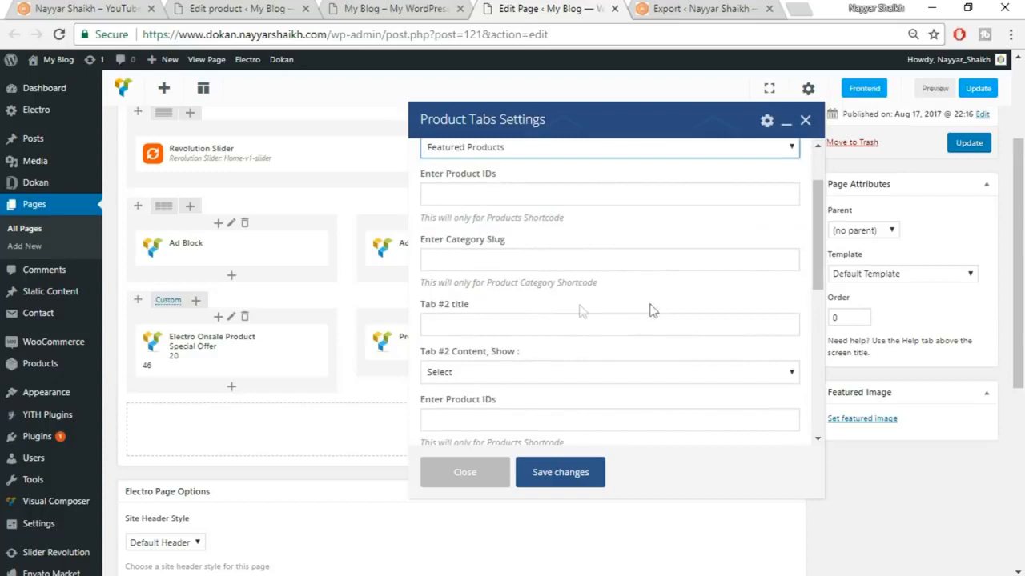
Step: Name the second tab 'On Sale', copied from the storefront, showing On Sale Products
{"action": "left_click", "coordinate": [464, 240]}
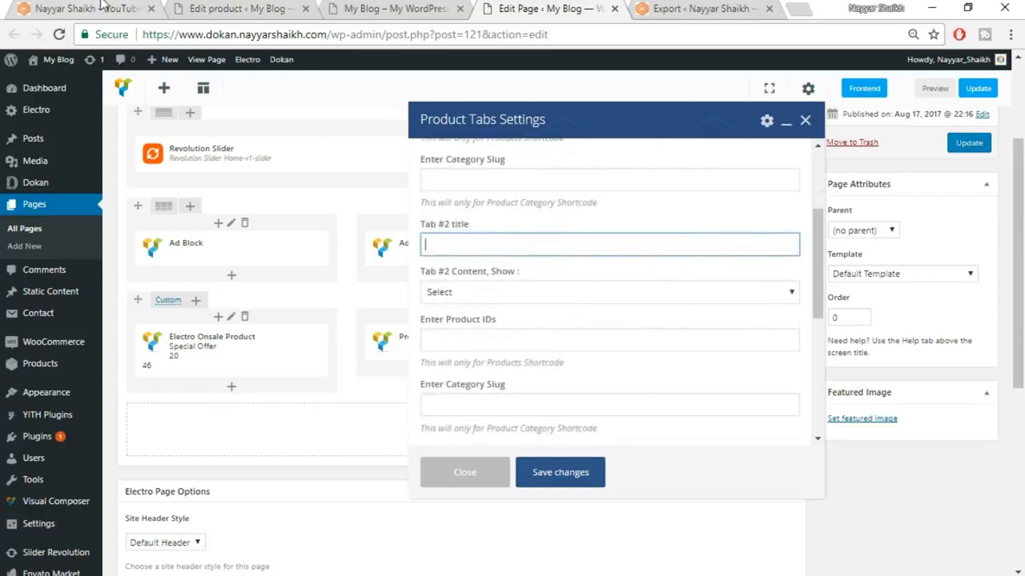
{"action": "left_click", "coordinate": [102, 7]}
{"action": "left_click_drag", "start_coordinate": [660, 154], "coordinate": [613, 149]}
{"action": "key", "text": "ctrl+c"}
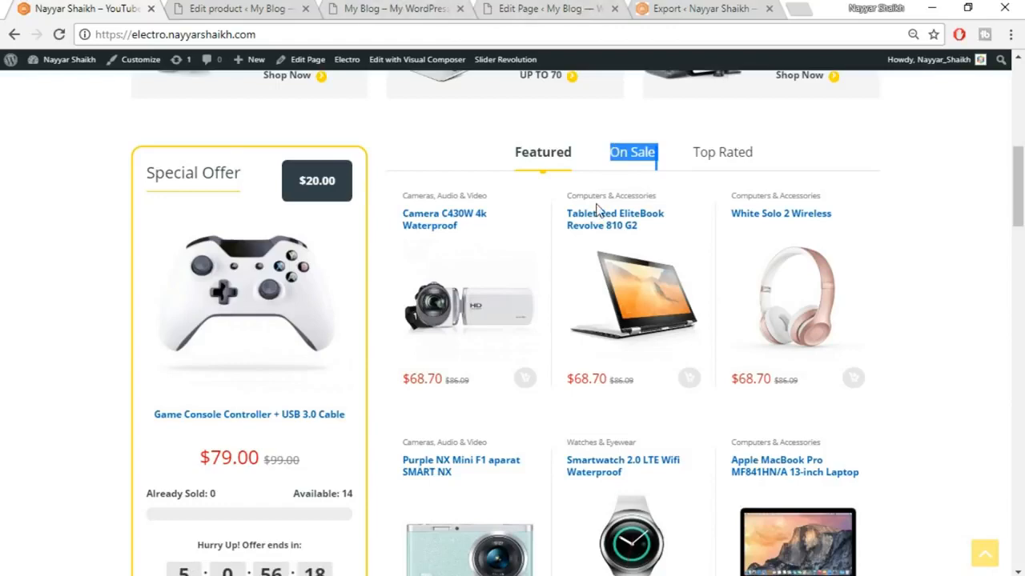
{"action": "key", "text": "ctrl+4"}
{"action": "key", "text": "ctrl+v"}
{"action": "left_click", "coordinate": [520, 292]}
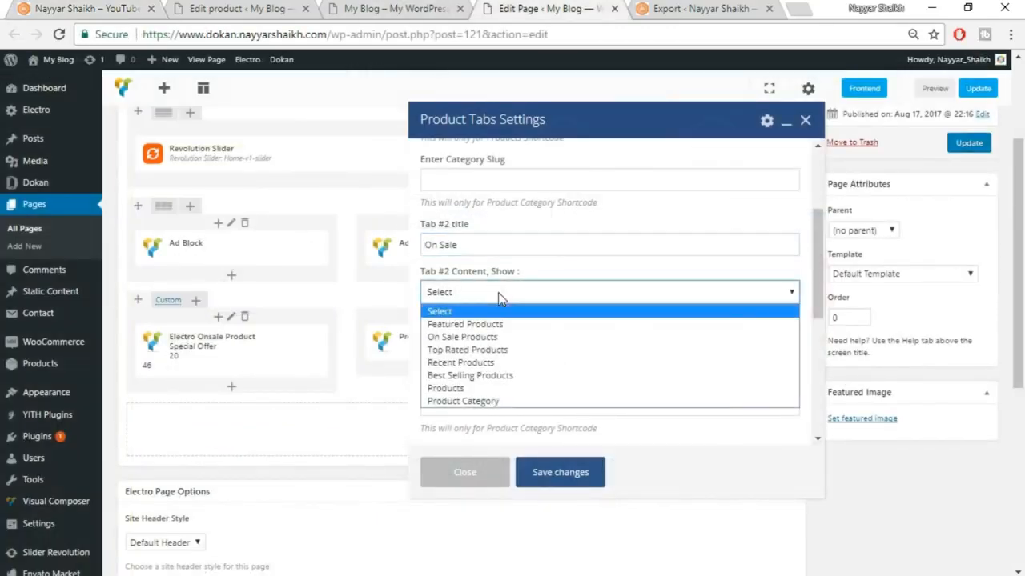
{"action": "left_click", "coordinate": [493, 340]}
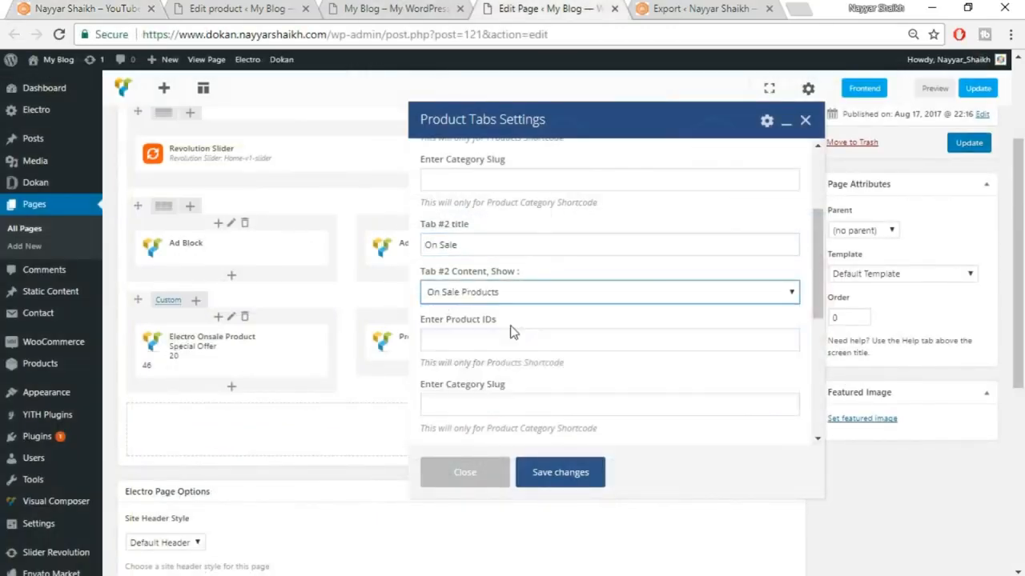
Step: Name the third tab 'Top Rated' showing Top Rated Products, and save the settings
{"action": "left_click", "coordinate": [125, 8]}
{"action": "left_click_drag", "start_coordinate": [802, 152], "coordinate": [692, 152]}
{"action": "key", "text": "ctrl+c"}
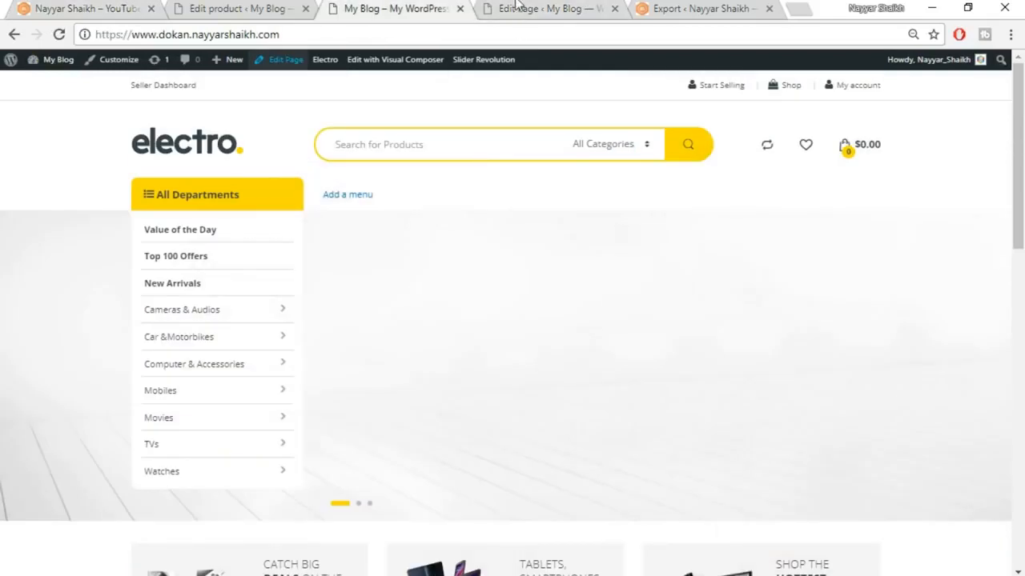
{"action": "left_click", "coordinate": [535, 6]}
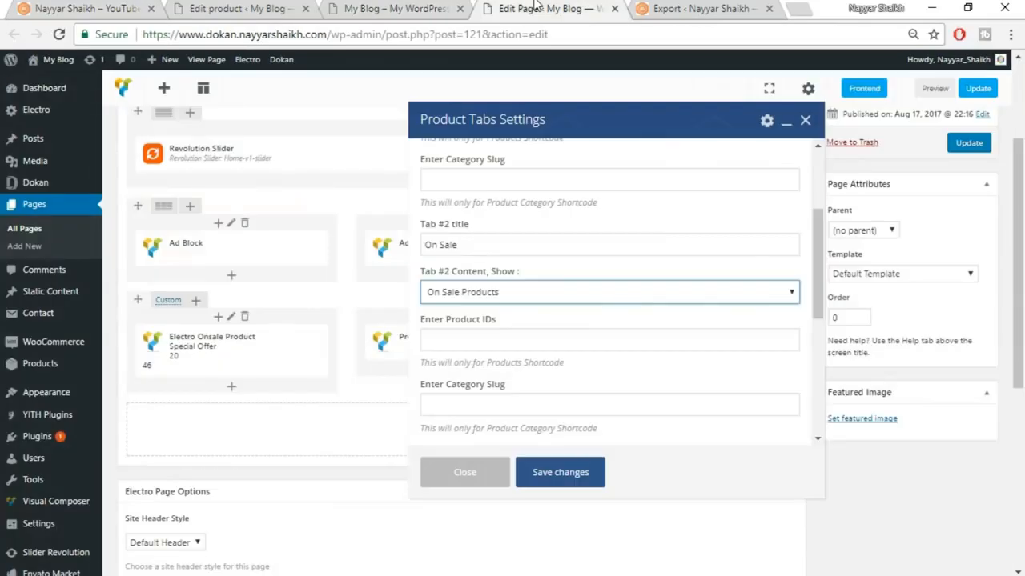
{"action": "scroll", "coordinate": [570, 335], "scroll_direction": "down", "scroll_amount": 3}
{"action": "left_click", "coordinate": [475, 230]}
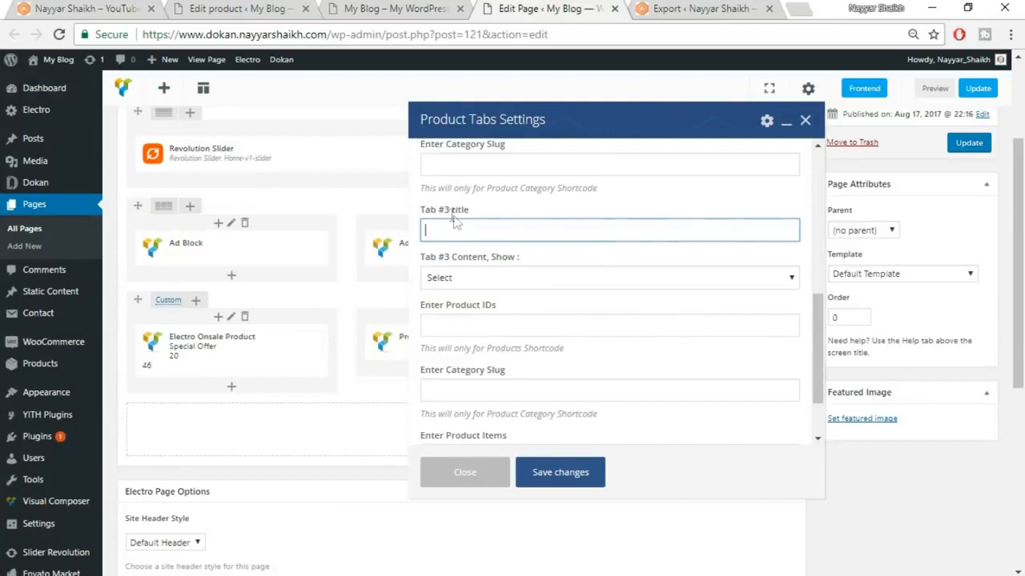
{"action": "key", "text": "ctrl+v"}
{"action": "left_click", "coordinate": [512, 279]}
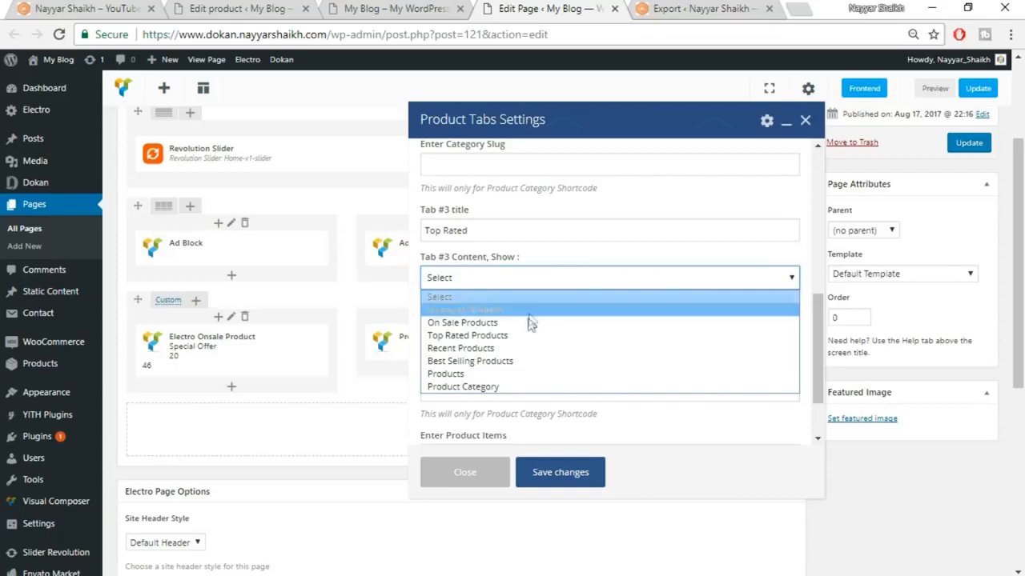
{"action": "left_click", "coordinate": [497, 339]}
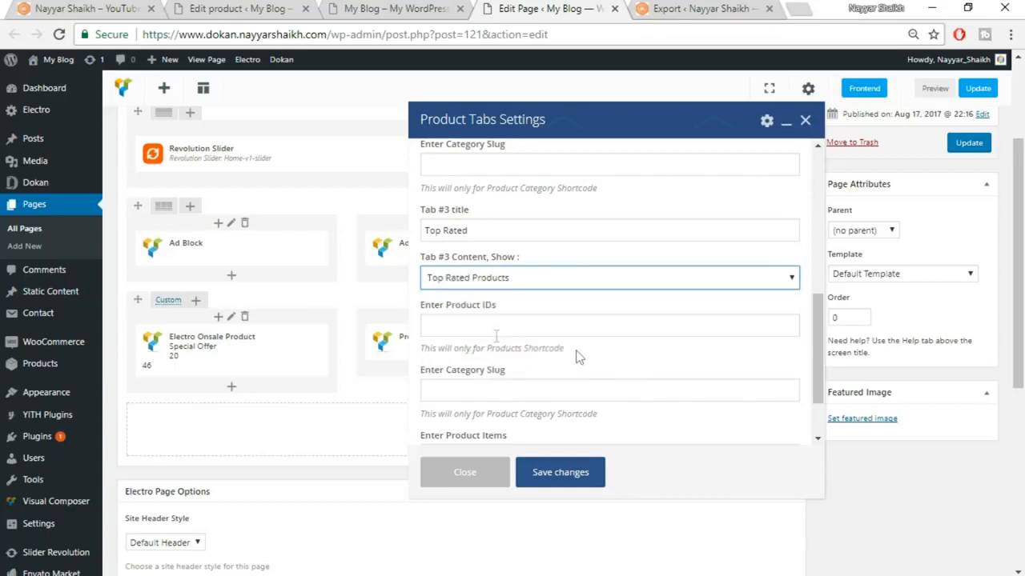
{"action": "left_click", "coordinate": [583, 472]}
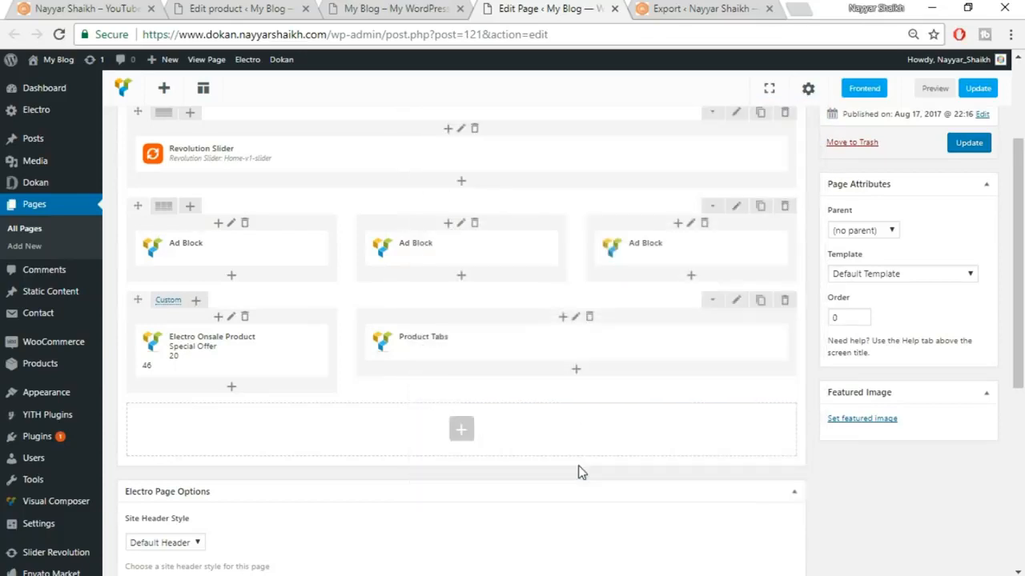
Step: Update the Home Page and reload the live homepage
{"action": "scroll", "coordinate": [644, 473], "scroll_direction": "up", "scroll_amount": 3}
{"action": "left_click", "coordinate": [981, 227]}
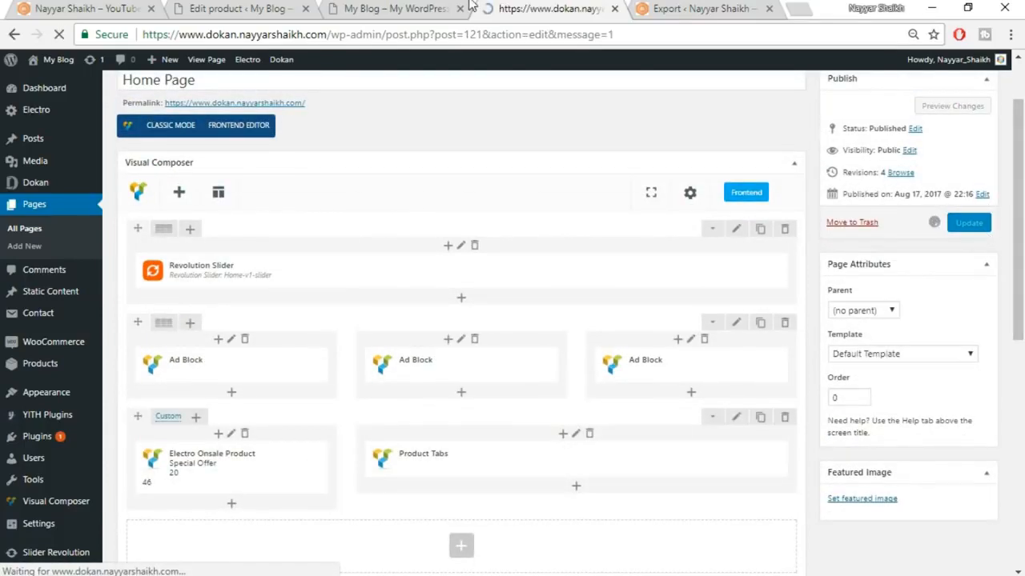
{"action": "left_click", "coordinate": [439, 8]}
{"action": "left_click", "coordinate": [450, 29]}
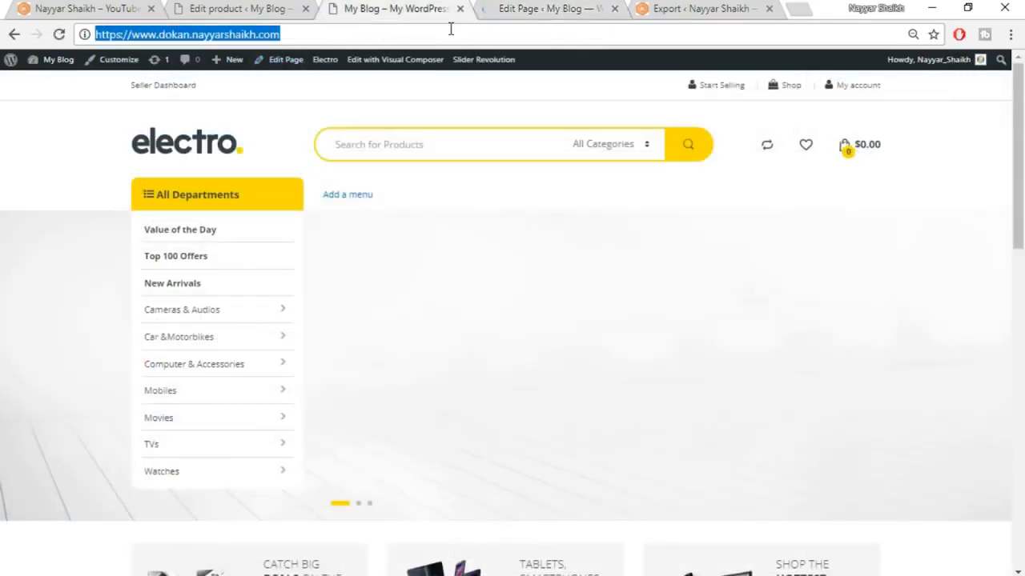
{"action": "key", "text": "Return"}
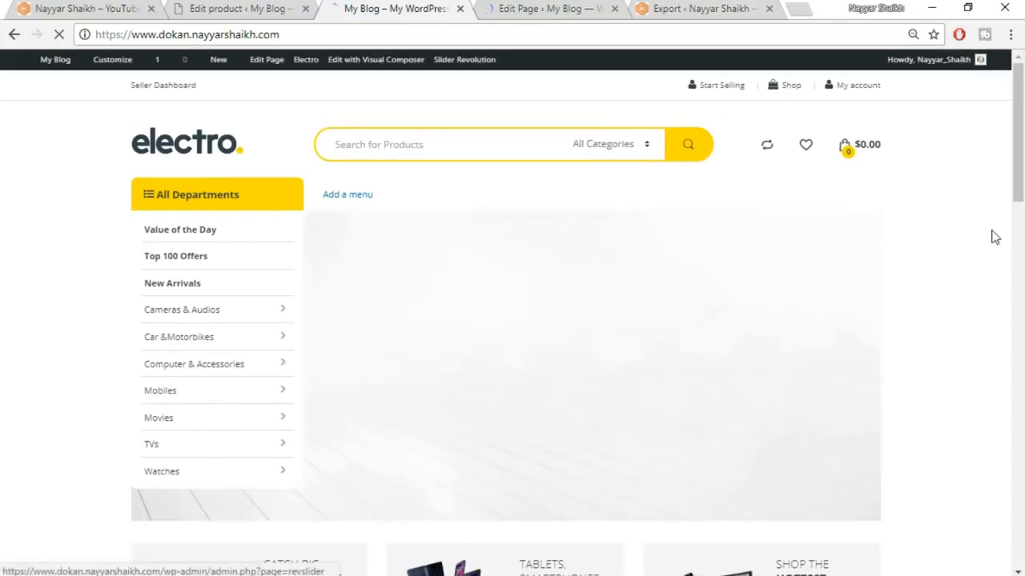
Step: Compare the storefront's On Sale, Top Rated and Featured tabs with the demo store
{"action": "scroll", "coordinate": [995, 237], "scroll_direction": "down", "scroll_amount": 6}
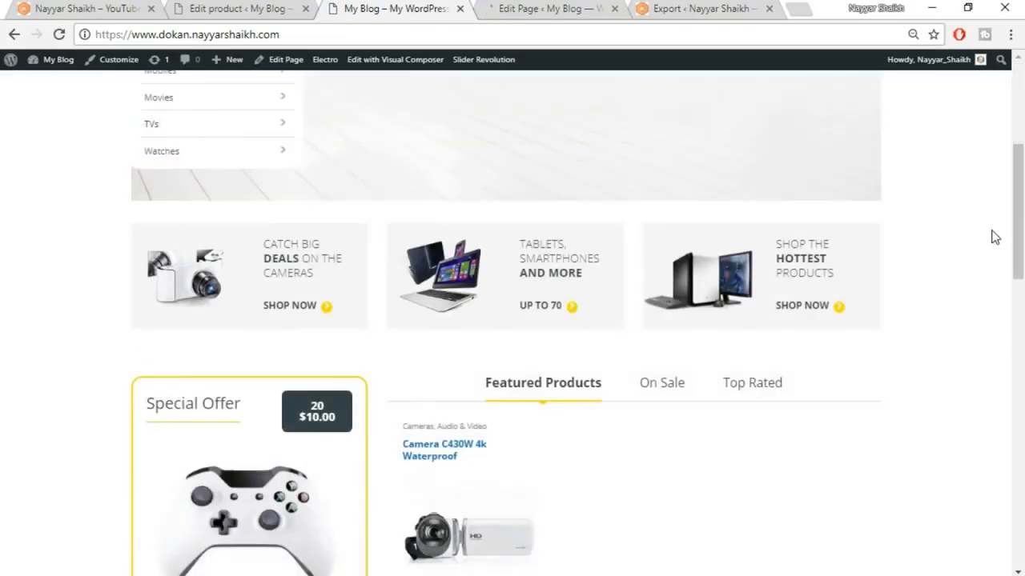
{"action": "scroll", "coordinate": [995, 237], "scroll_direction": "down", "scroll_amount": 1}
{"action": "scroll", "coordinate": [183, 297], "scroll_direction": "up", "scroll_amount": 2}
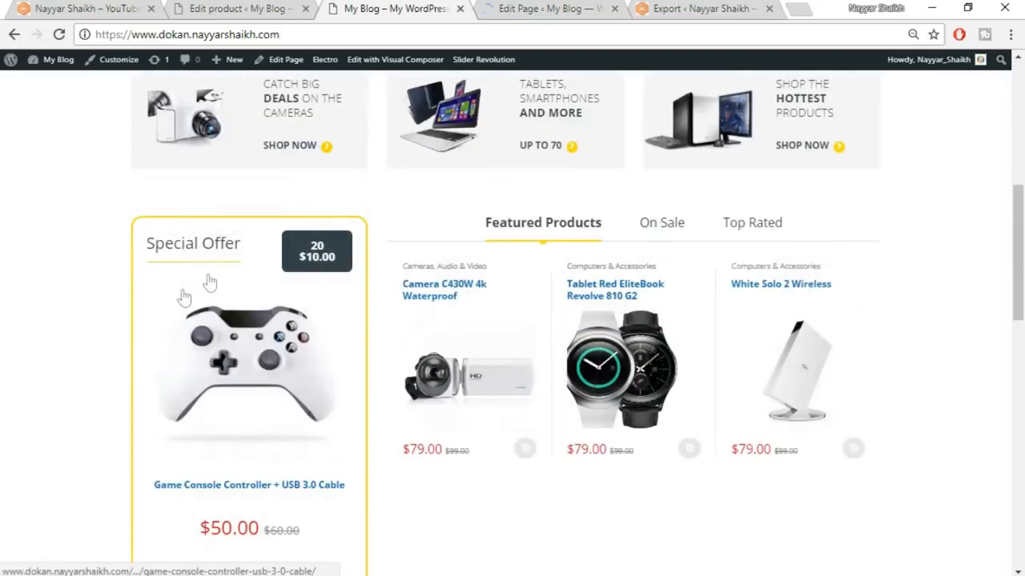
{"action": "scroll", "coordinate": [257, 320], "scroll_direction": "down", "scroll_amount": 1}
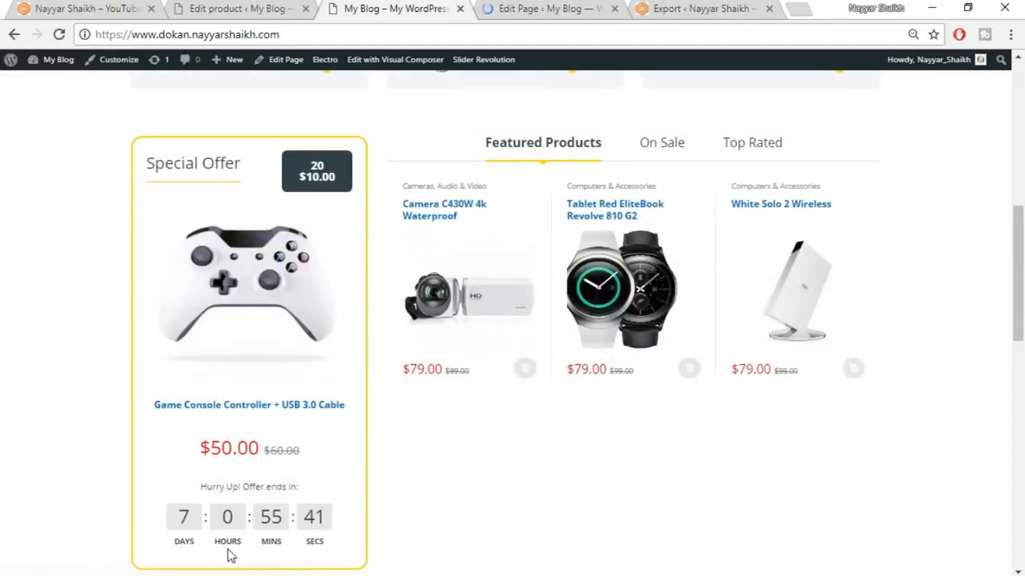
{"action": "scroll", "coordinate": [233, 520], "scroll_direction": "down", "scroll_amount": 1}
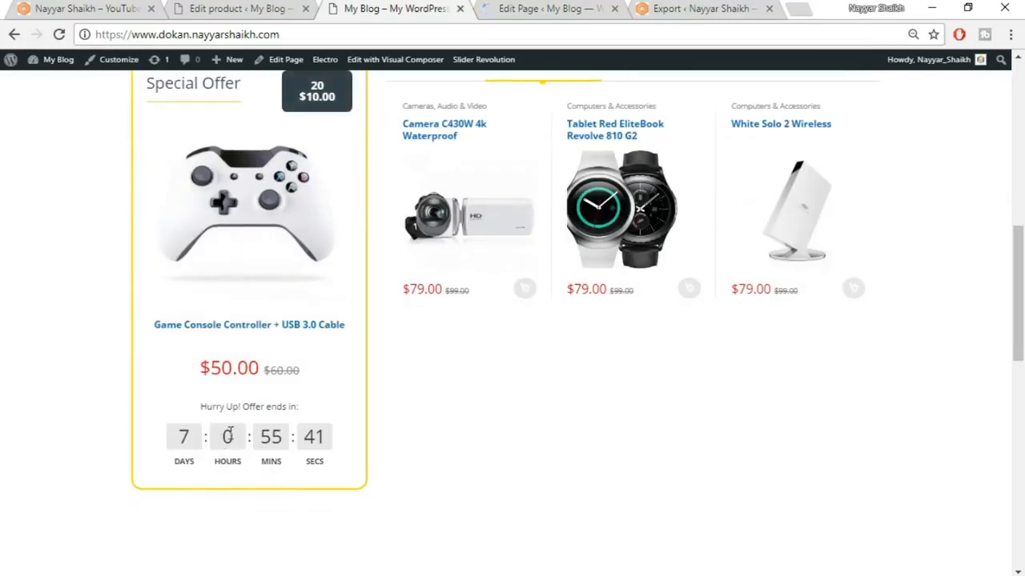
{"action": "scroll", "coordinate": [227, 435], "scroll_direction": "up", "scroll_amount": 1}
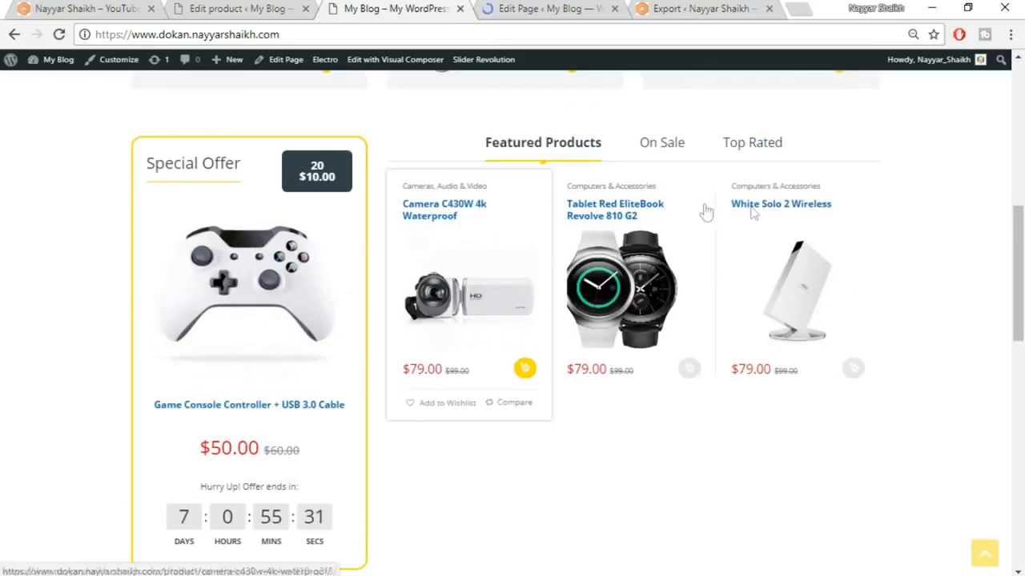
{"action": "left_click", "coordinate": [670, 144]}
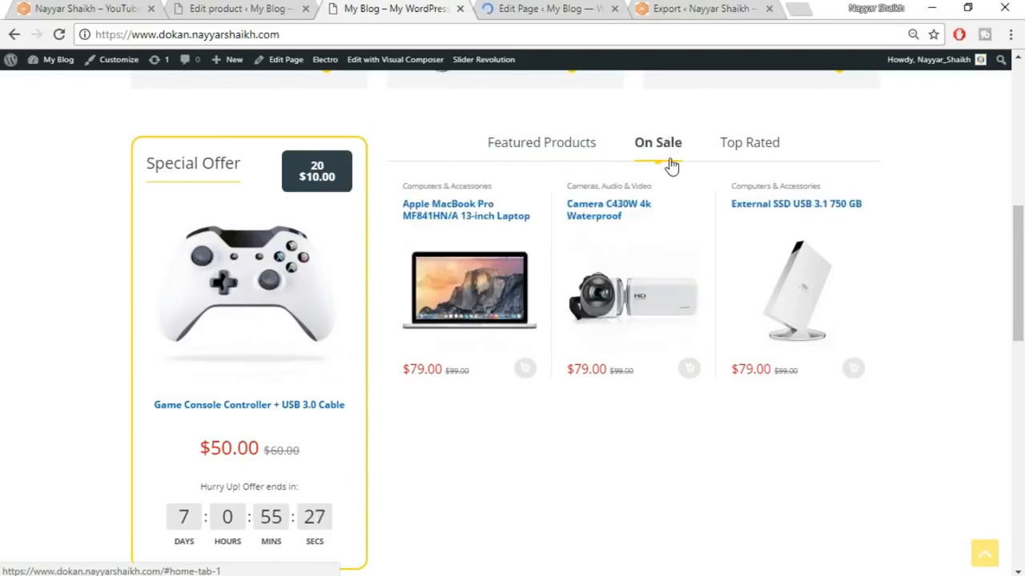
{"action": "left_click", "coordinate": [752, 148]}
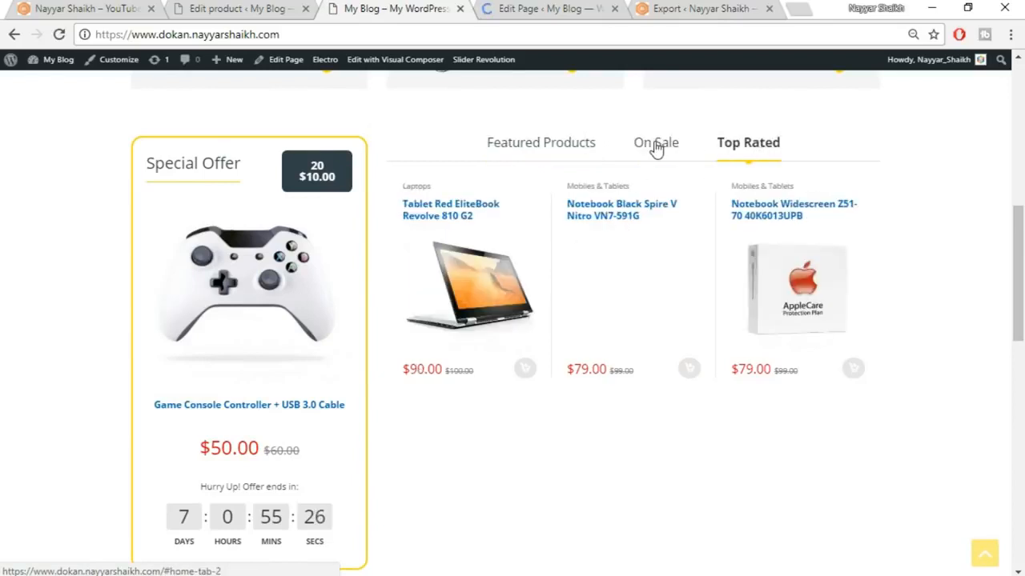
{"action": "left_click", "coordinate": [553, 147]}
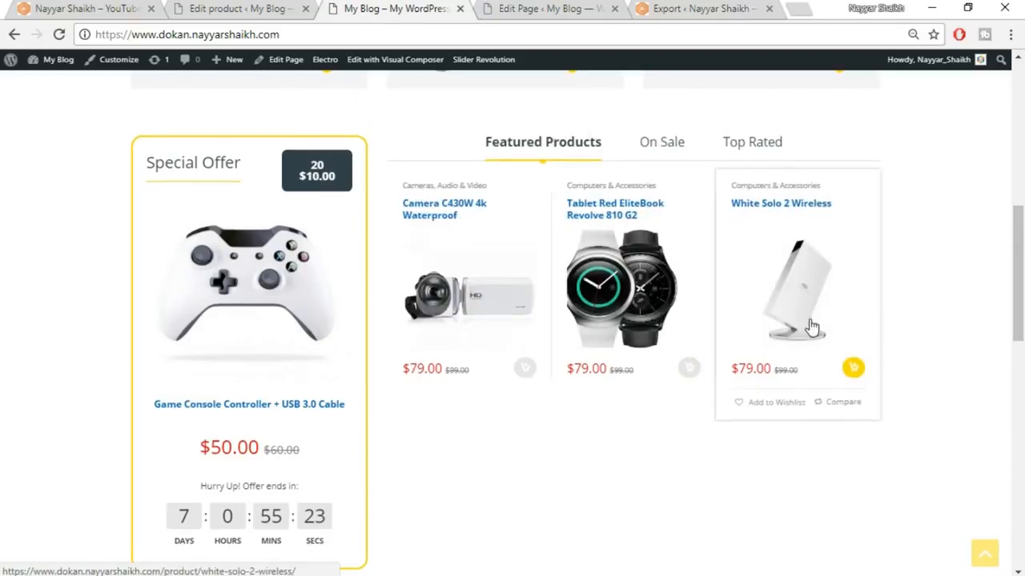
{"action": "scroll", "coordinate": [730, 240], "scroll_direction": "down", "scroll_amount": 1}
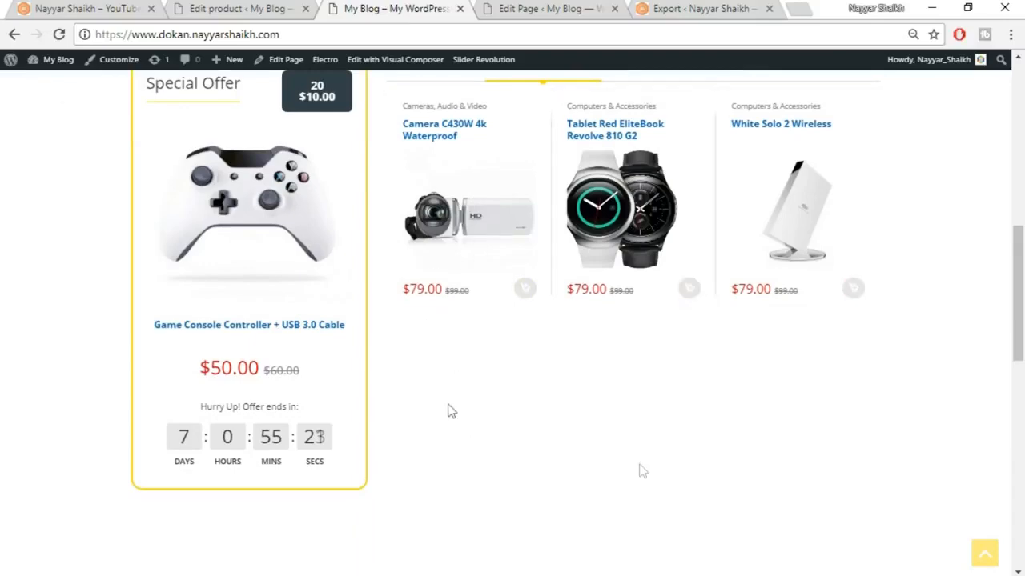
{"action": "left_click", "coordinate": [95, 7]}
{"action": "scroll", "coordinate": [549, 373], "scroll_direction": "down", "scroll_amount": 3}
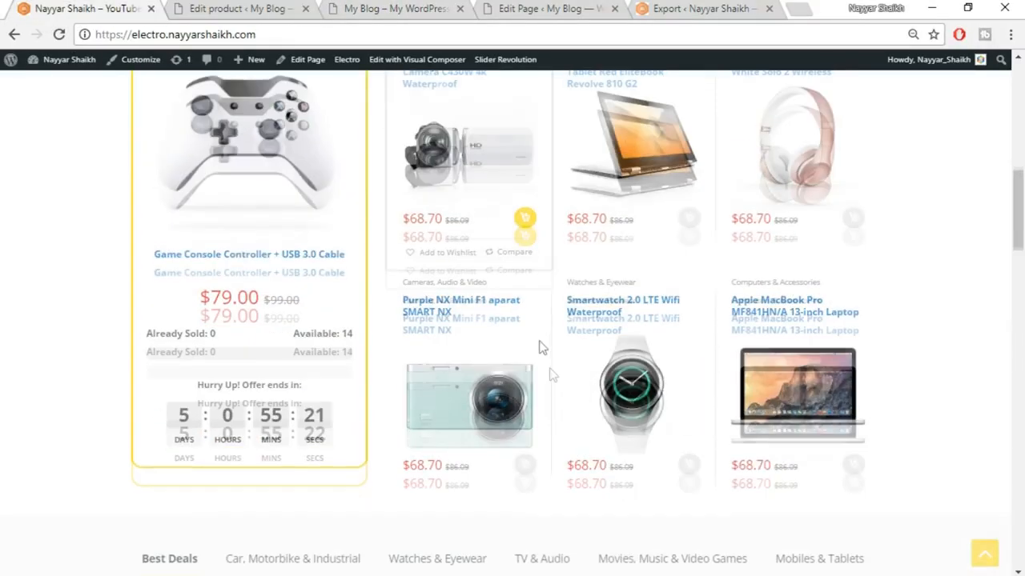
{"action": "left_click", "coordinate": [540, 9]}
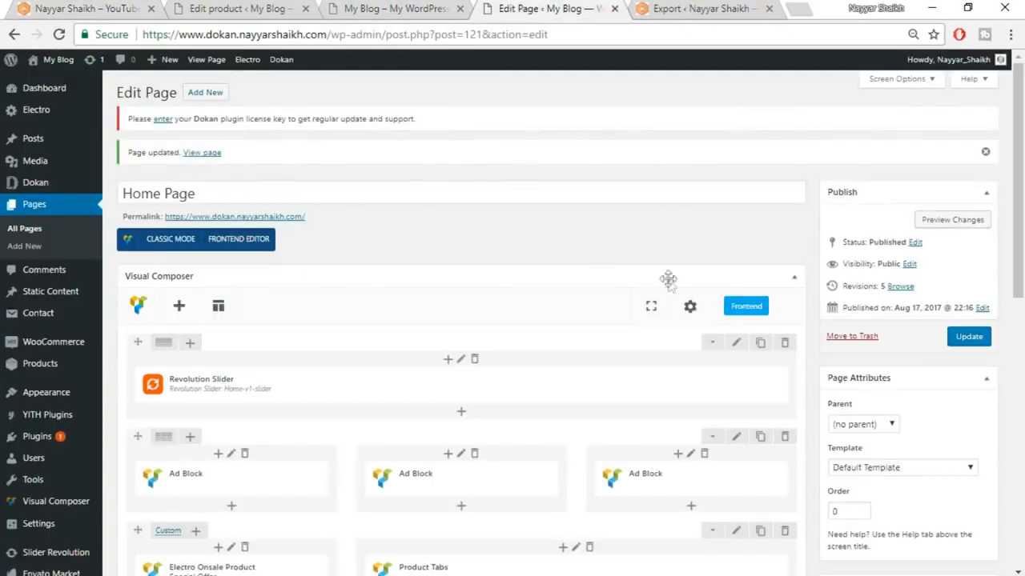
Step: Set the Product Tabs element to show 6 product items and update the Home Page
{"action": "scroll", "coordinate": [670, 282], "scroll_direction": "down", "scroll_amount": 3}
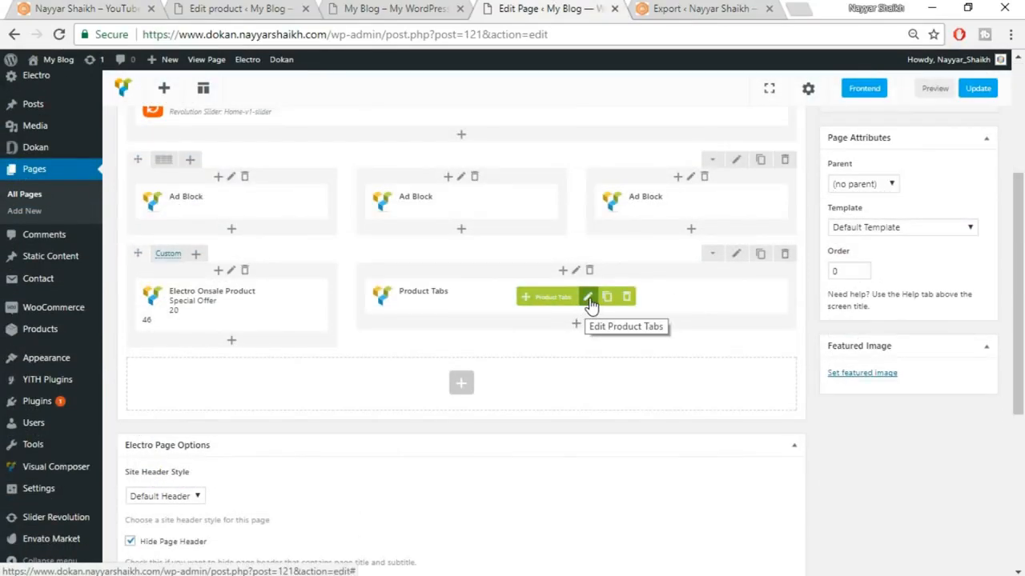
{"action": "left_click", "coordinate": [590, 304]}
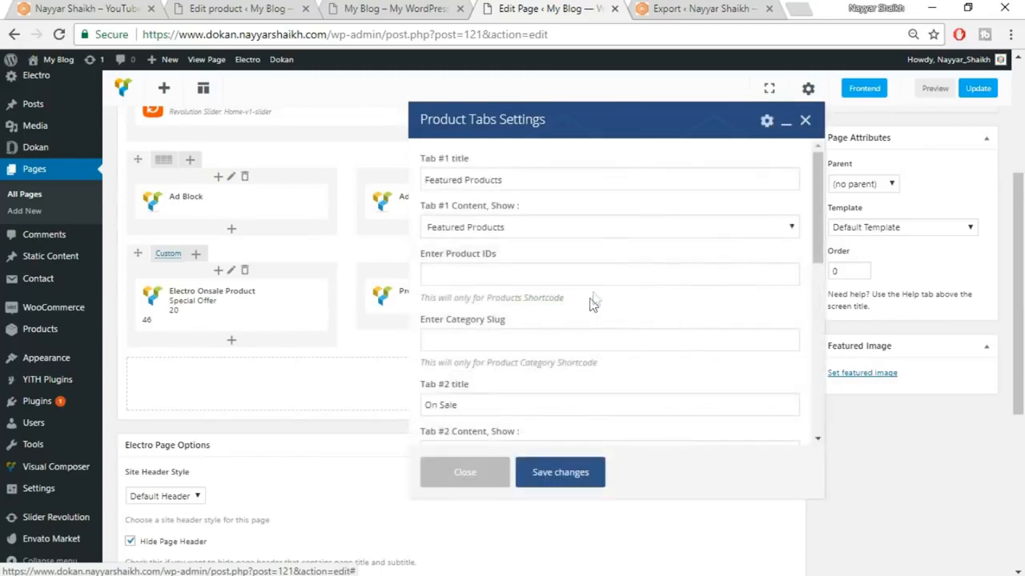
{"action": "scroll", "coordinate": [668, 288], "scroll_direction": "down", "scroll_amount": 10}
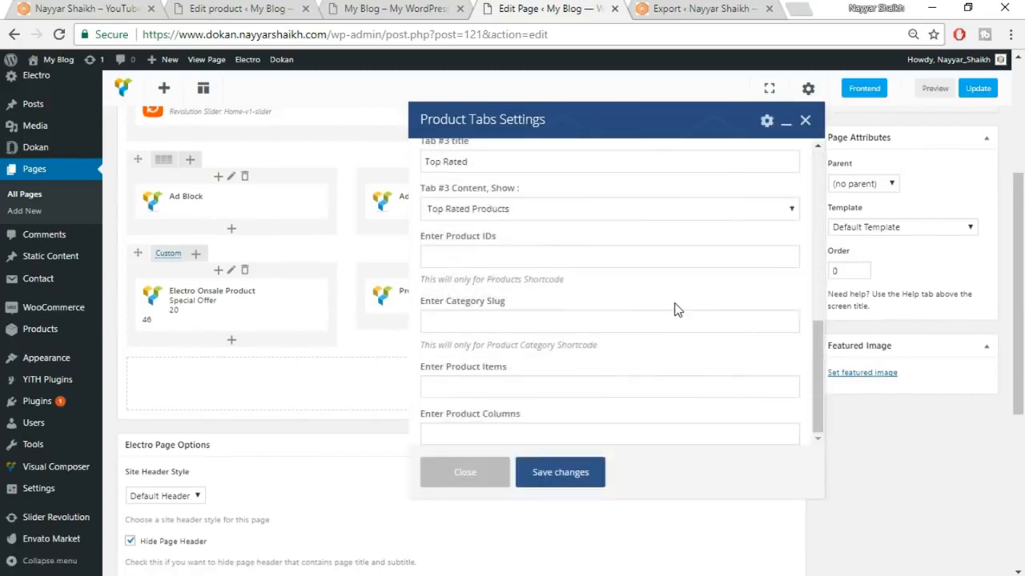
{"action": "left_click", "coordinate": [493, 388]}
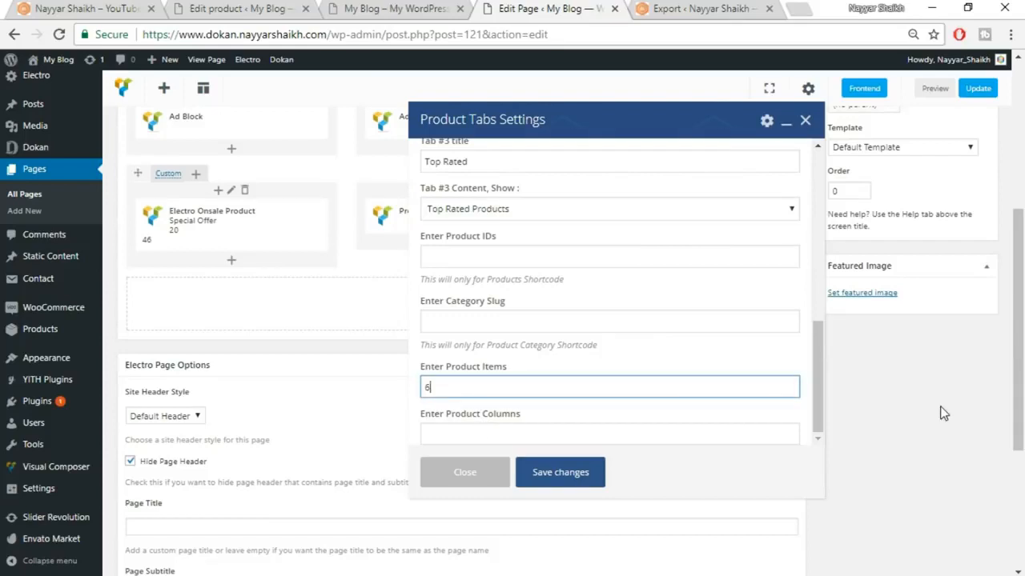
{"action": "left_click", "coordinate": [563, 474]}
{"action": "left_click", "coordinate": [991, 93]}
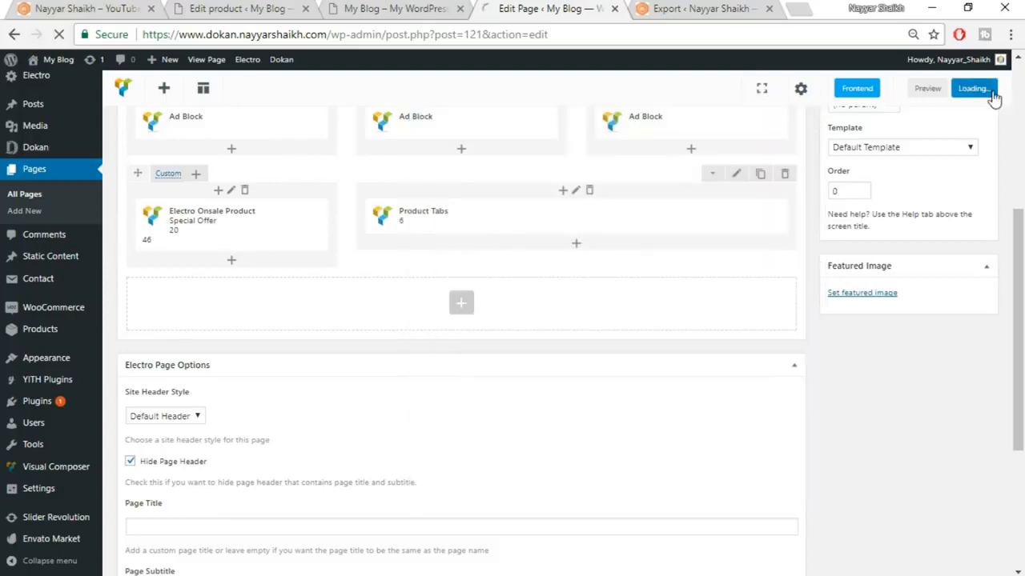
{"action": "left_click", "coordinate": [395, 9]}
{"action": "left_click", "coordinate": [428, 36]}
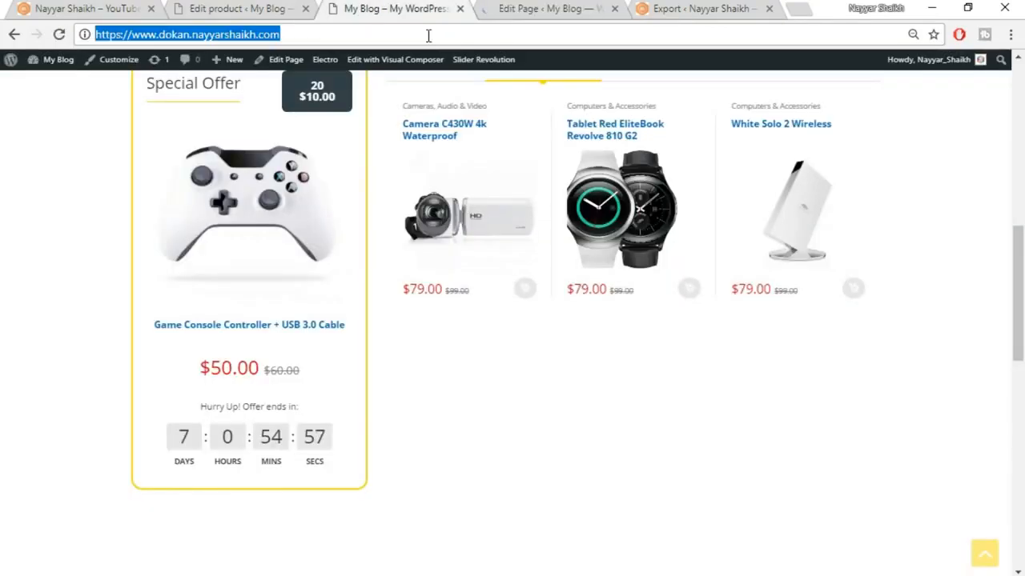
Step: Reload the storefront to check the fuller product tabs, then add an element to the Home Page's empty row
{"action": "key", "text": "Return"}
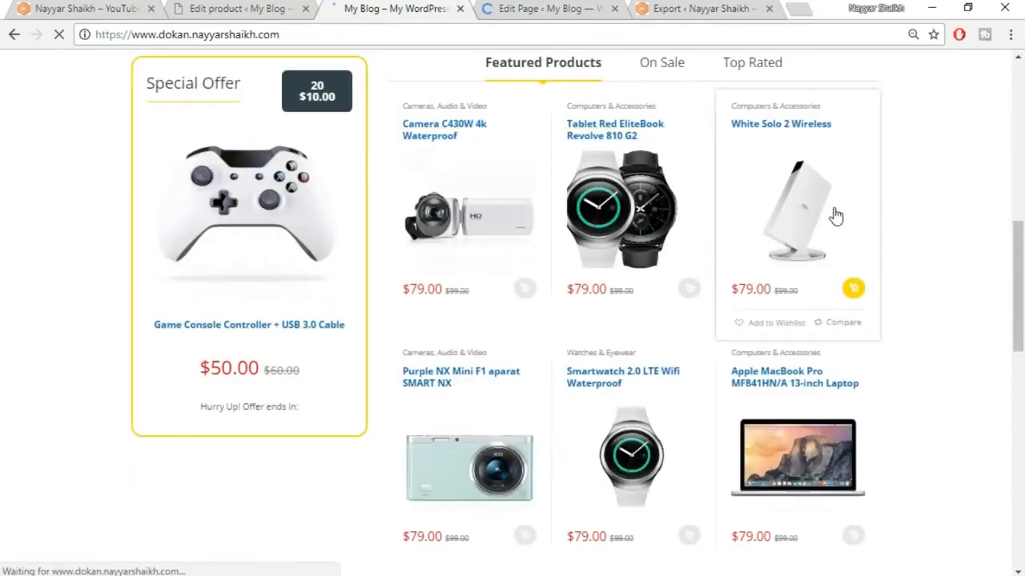
{"action": "scroll", "coordinate": [834, 212], "scroll_direction": "down", "scroll_amount": 1}
{"action": "scroll", "coordinate": [531, 252], "scroll_direction": "down", "scroll_amount": 2}
{"action": "scroll", "coordinate": [532, 253], "scroll_direction": "up", "scroll_amount": 3}
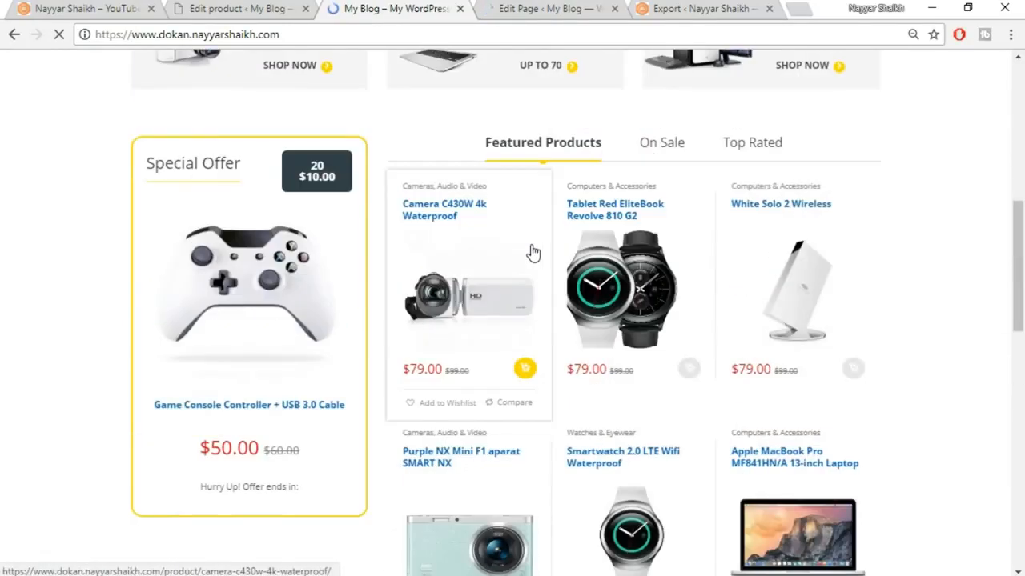
{"action": "scroll", "coordinate": [547, 366], "scroll_direction": "down", "scroll_amount": 1}
{"action": "scroll", "coordinate": [547, 366], "scroll_direction": "up", "scroll_amount": 2}
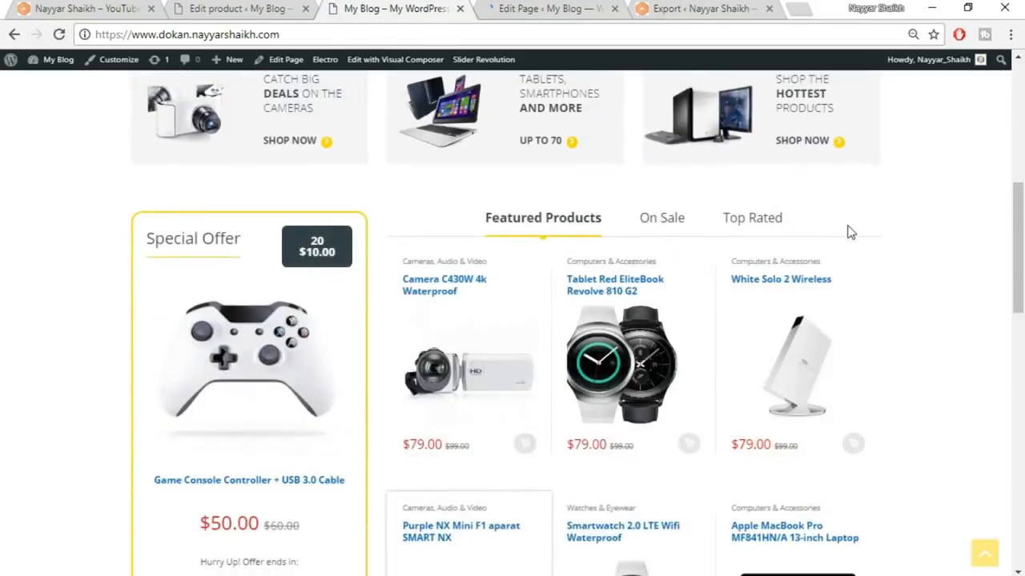
{"action": "scroll", "coordinate": [848, 231], "scroll_direction": "down", "scroll_amount": 6}
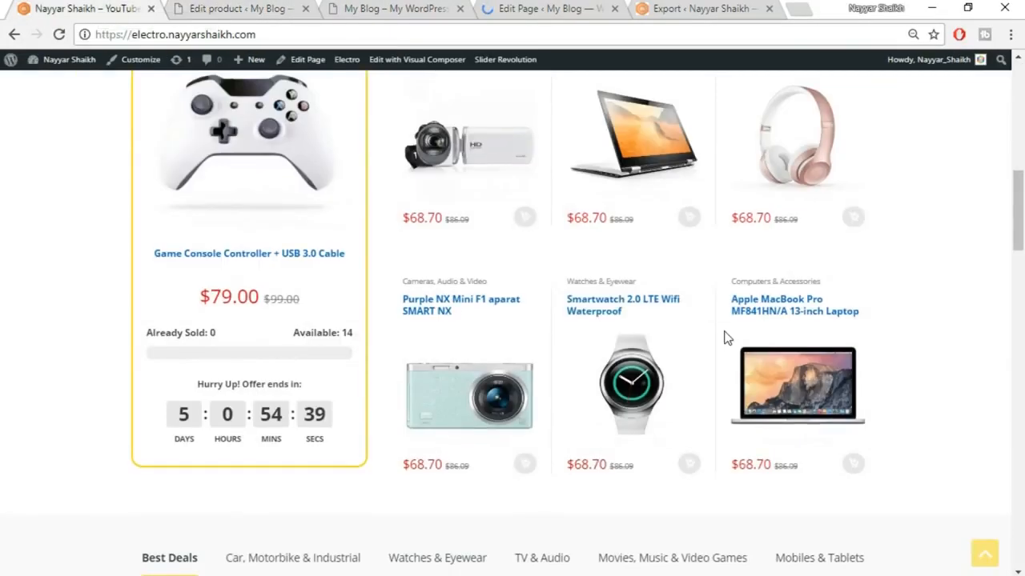
{"action": "scroll", "coordinate": [723, 337], "scroll_direction": "down", "scroll_amount": 4}
{"action": "scroll", "coordinate": [305, 260], "scroll_direction": "down", "scroll_amount": 2}
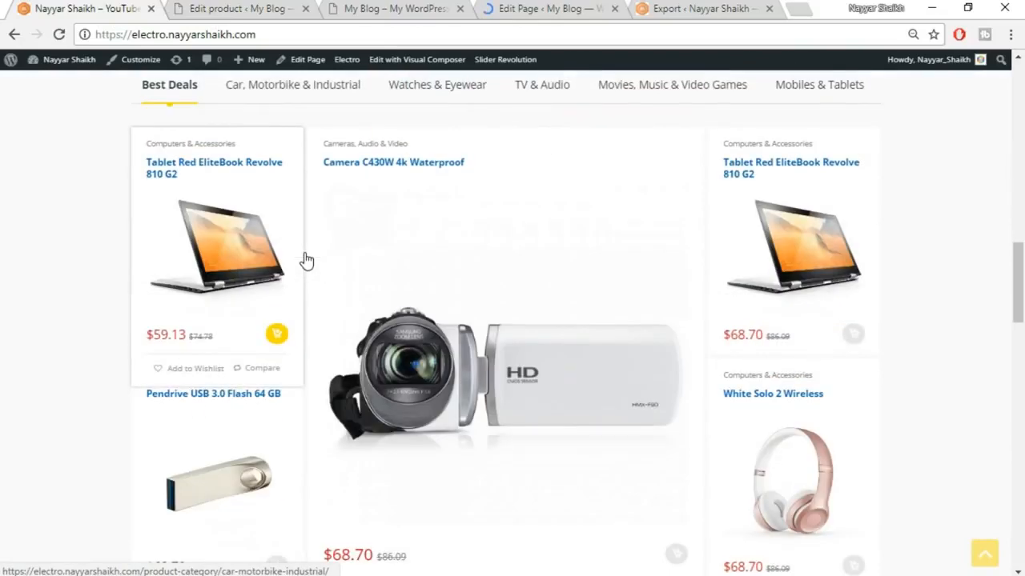
{"action": "scroll", "coordinate": [278, 252], "scroll_direction": "up", "scroll_amount": 1}
{"action": "scroll", "coordinate": [277, 252], "scroll_direction": "down", "scroll_amount": 1}
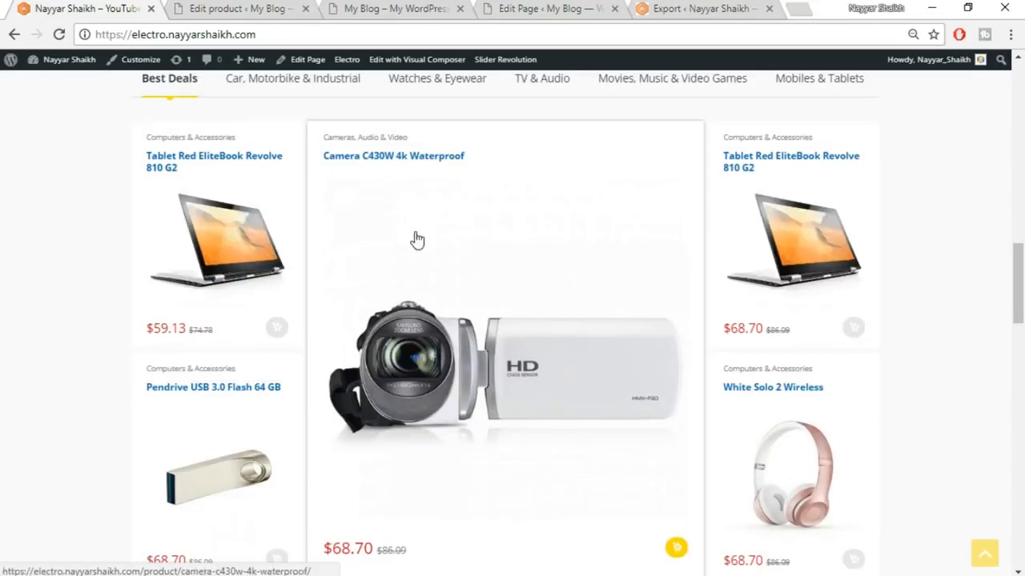
{"action": "left_click", "coordinate": [490, 8]}
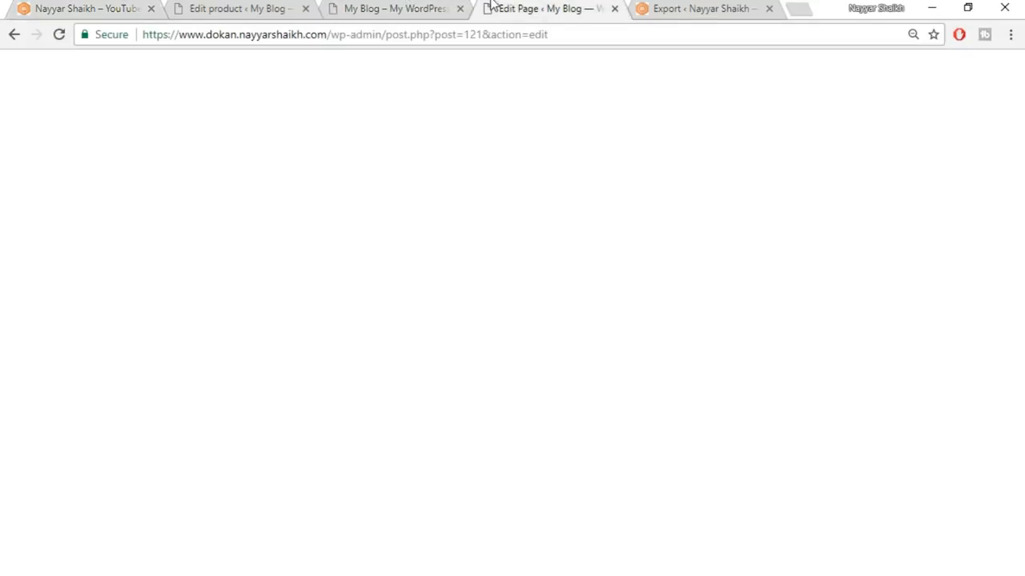
{"action": "scroll", "coordinate": [489, 277], "scroll_direction": "down", "scroll_amount": 5}
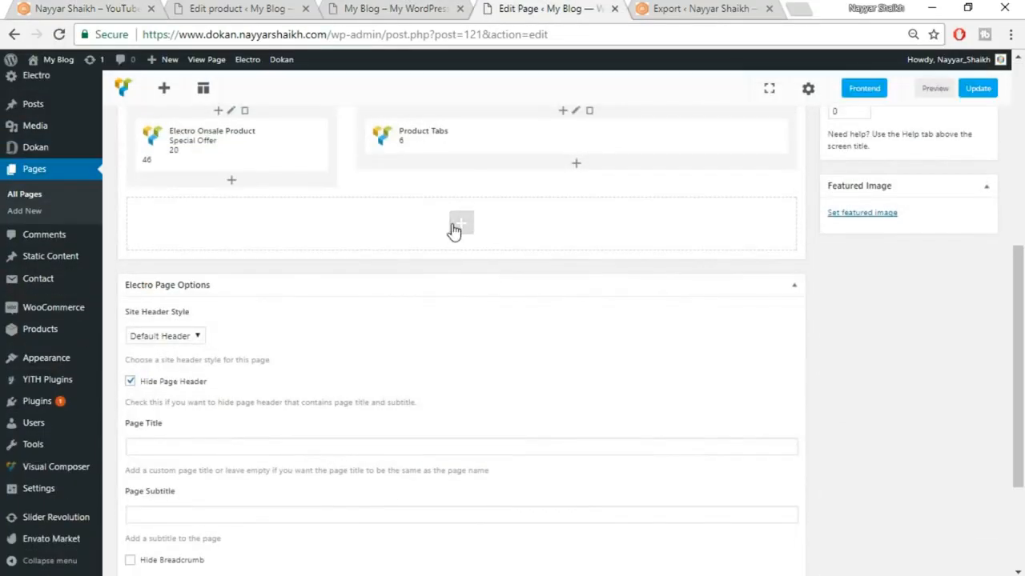
{"action": "left_click", "coordinate": [460, 224]}
Step: Add a Product 2-1-2 Grid element and title it Best Deals, checking the demo store
{"action": "type", "text": "2"}
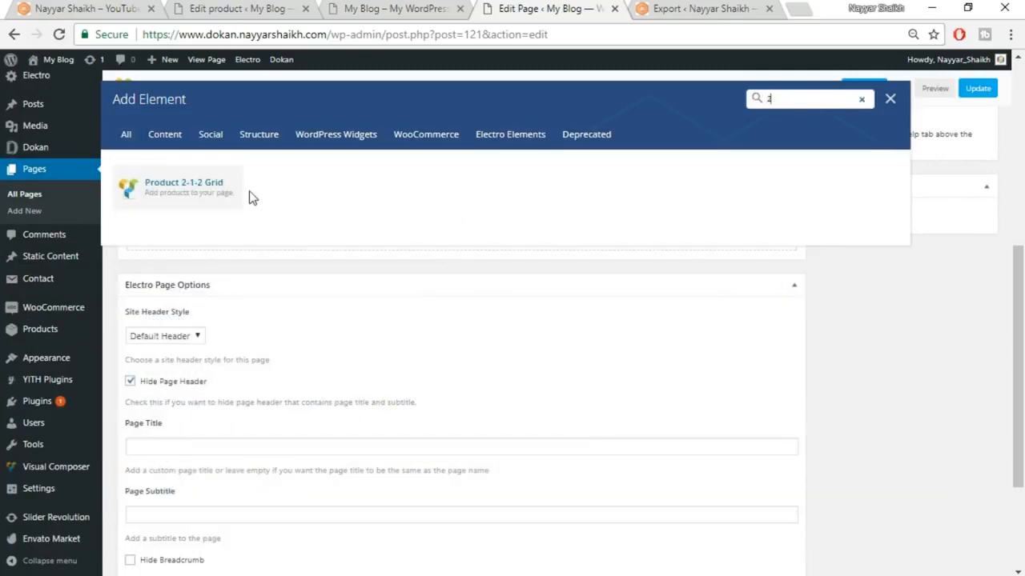
{"action": "left_click", "coordinate": [205, 201]}
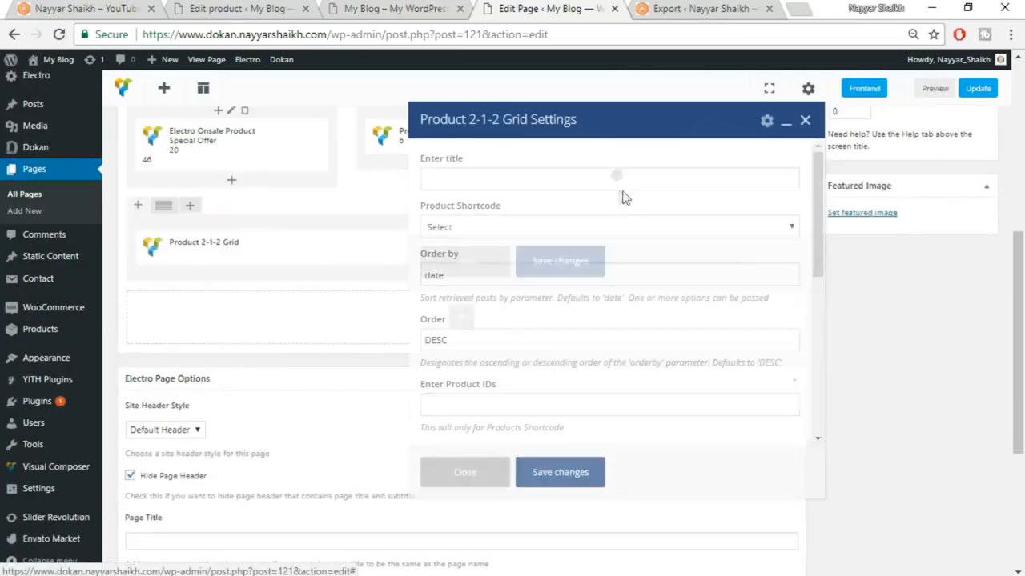
{"action": "left_click", "coordinate": [517, 176]}
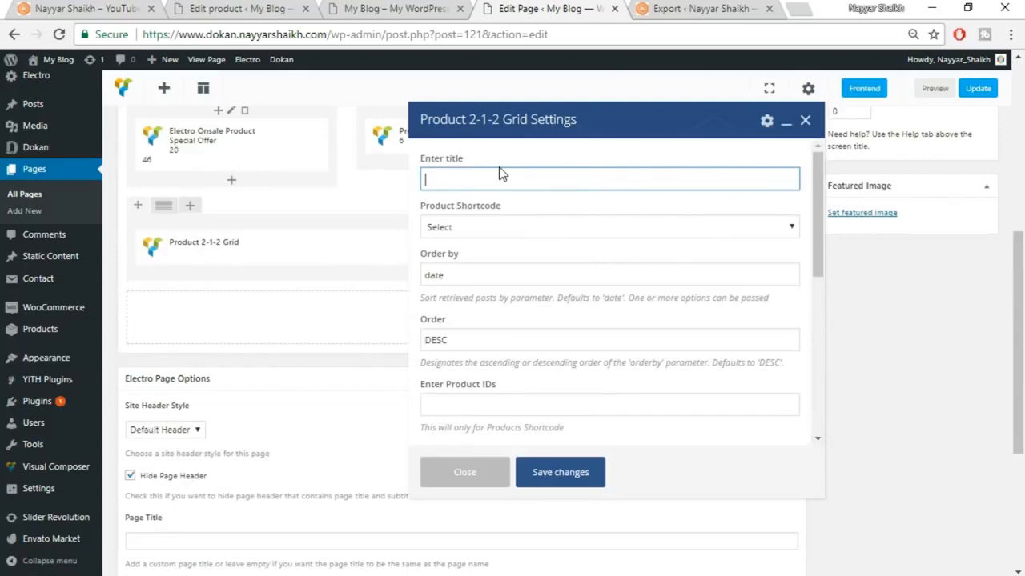
{"action": "left_click", "coordinate": [88, 8]}
{"action": "scroll", "coordinate": [356, 221], "scroll_direction": "up", "scroll_amount": 3}
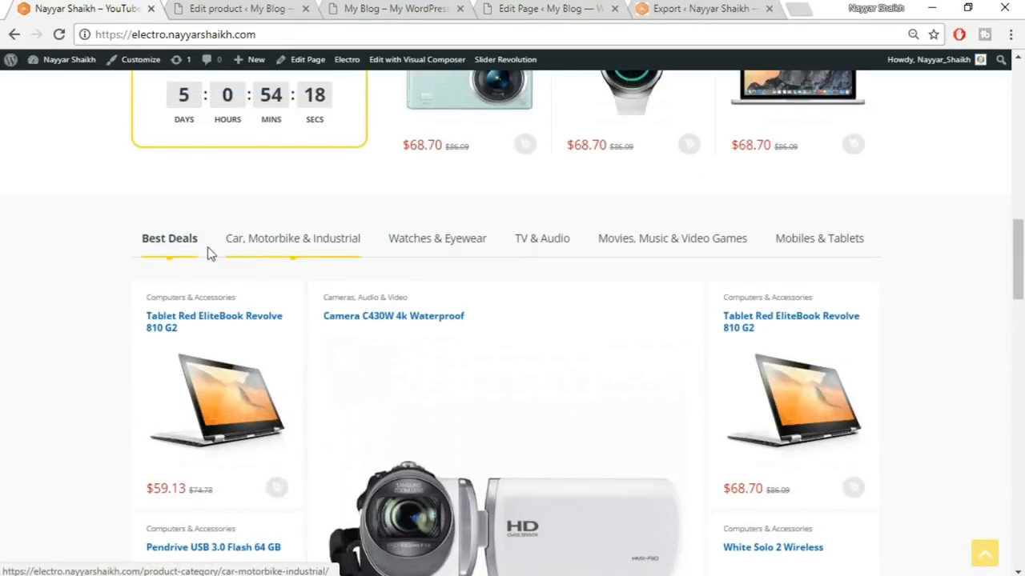
{"action": "left_click", "coordinate": [587, 6]}
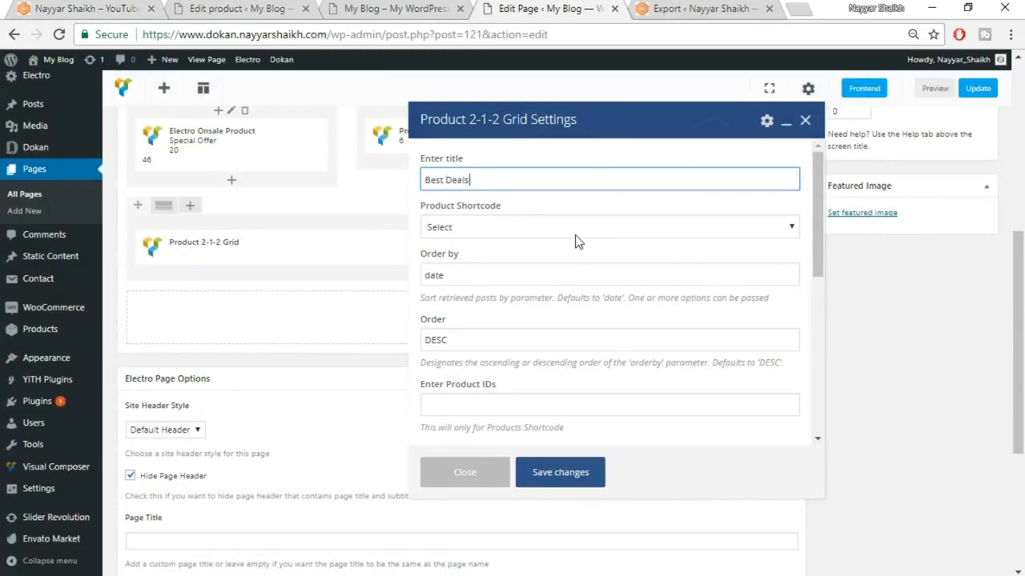
Step: Set the grid's Product Shortcode to Featured Products
{"action": "left_click", "coordinate": [493, 230]}
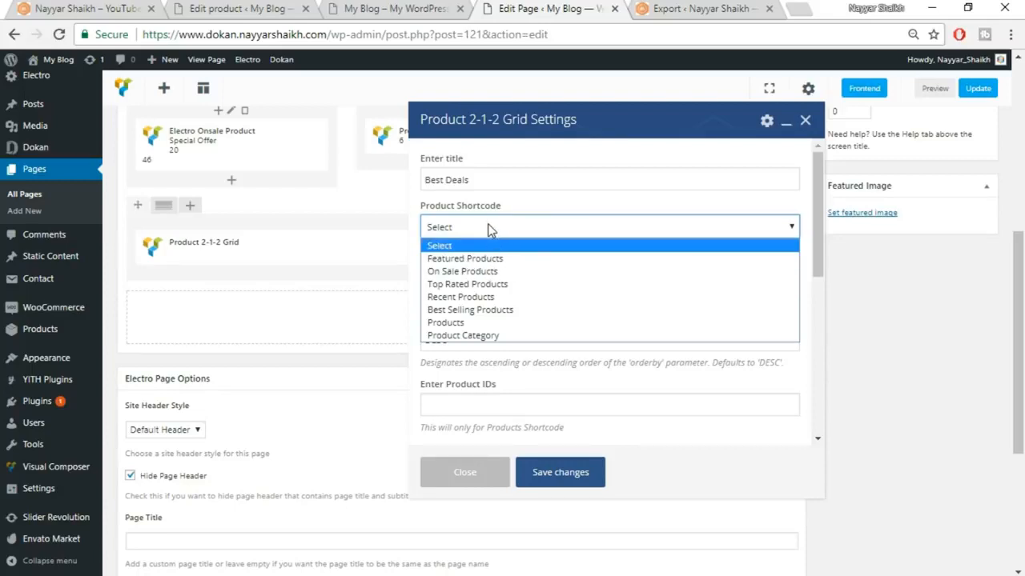
{"action": "left_click", "coordinate": [480, 260]}
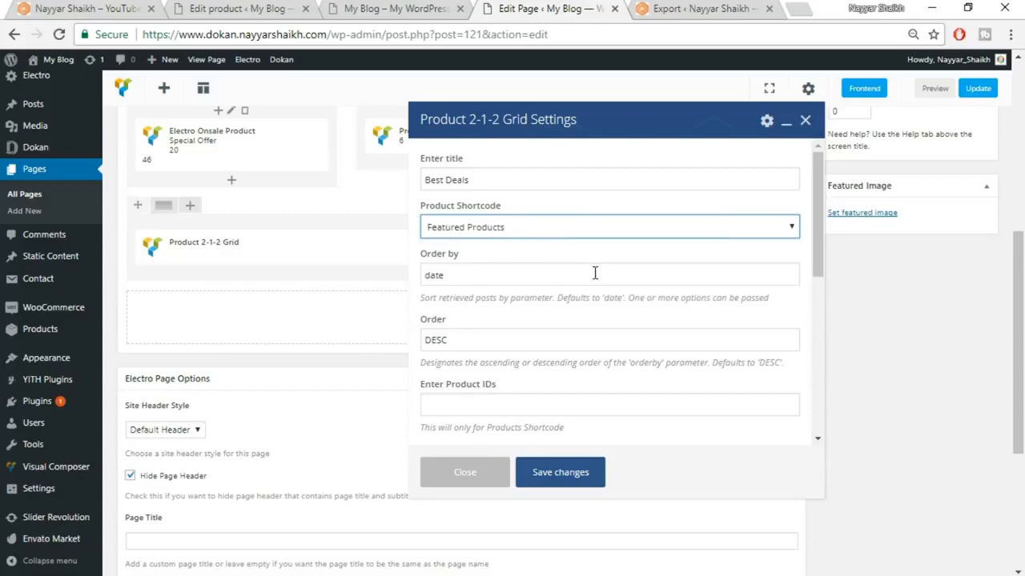
{"action": "scroll", "coordinate": [595, 276], "scroll_direction": "down", "scroll_amount": 1}
{"action": "left_click", "coordinate": [486, 330]}
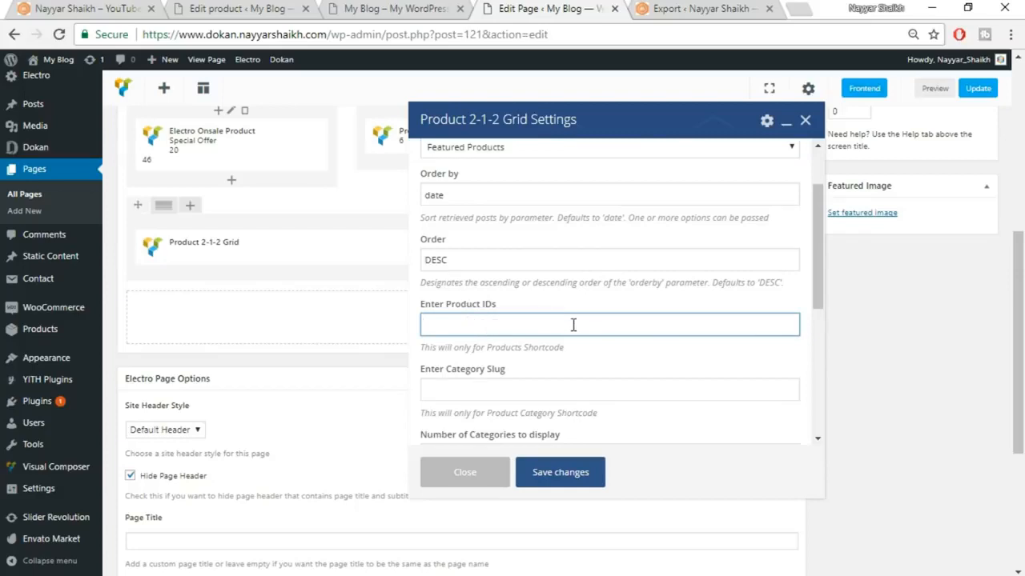
Step: Set Number of Categories to 5, matching the reference store, and save the grid settings
{"action": "scroll", "coordinate": [573, 325], "scroll_direction": "down", "scroll_amount": 2}
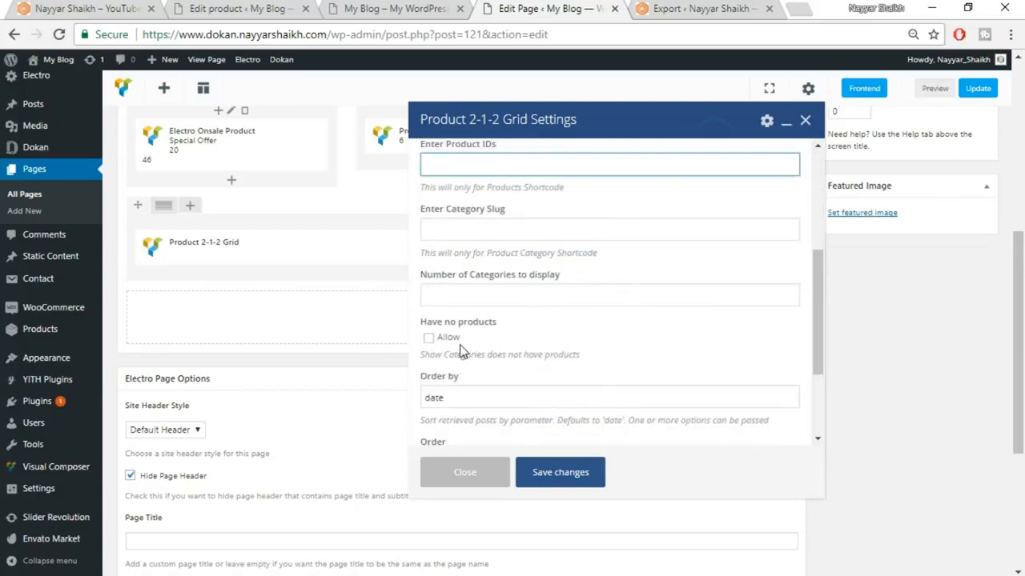
{"action": "left_click", "coordinate": [529, 294]}
{"action": "left_click", "coordinate": [148, 6]}
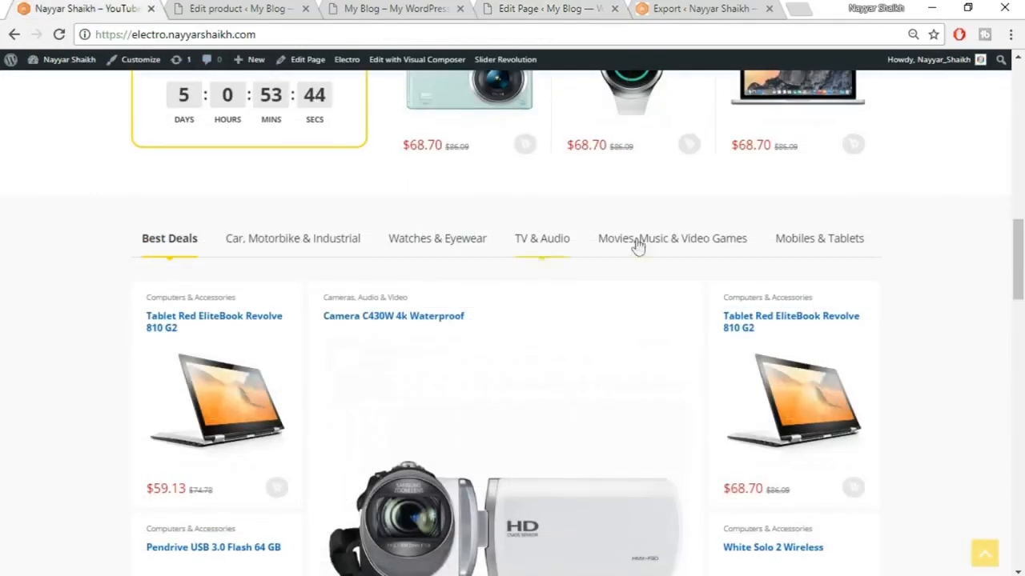
{"action": "left_click", "coordinate": [519, 7]}
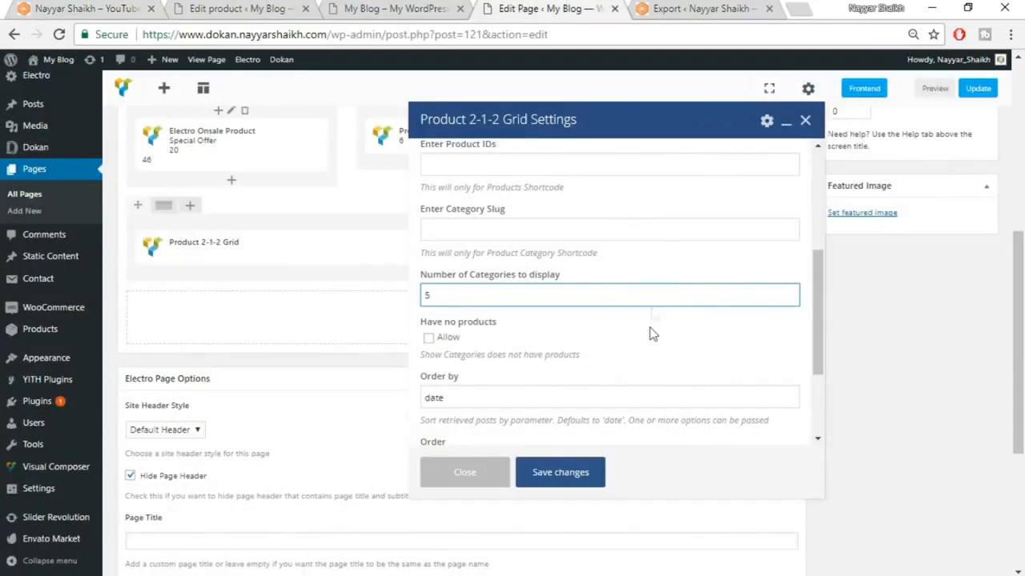
{"action": "scroll", "coordinate": [640, 308], "scroll_direction": "down", "scroll_amount": 3}
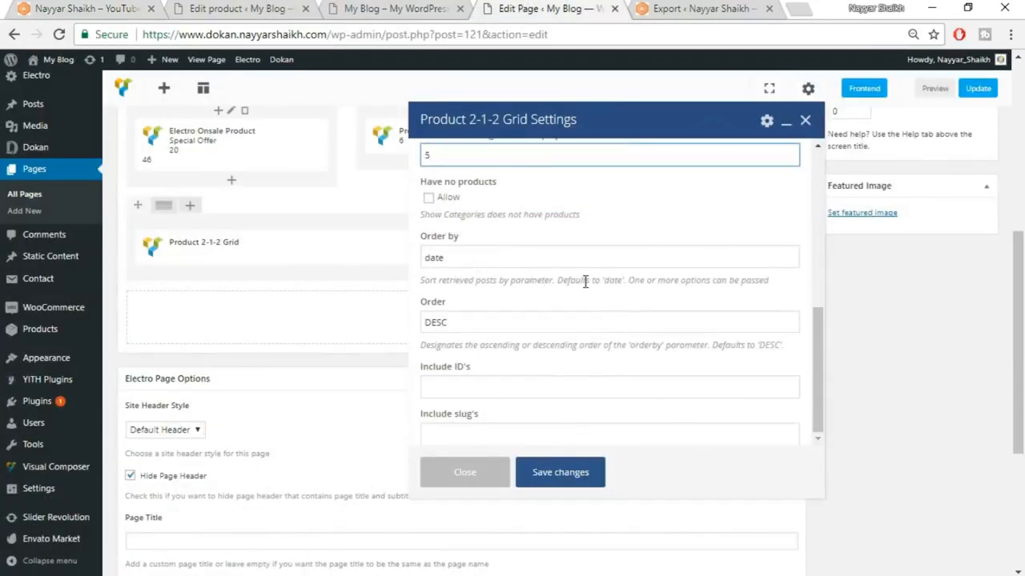
{"action": "scroll", "coordinate": [544, 332], "scroll_direction": "down", "scroll_amount": 2}
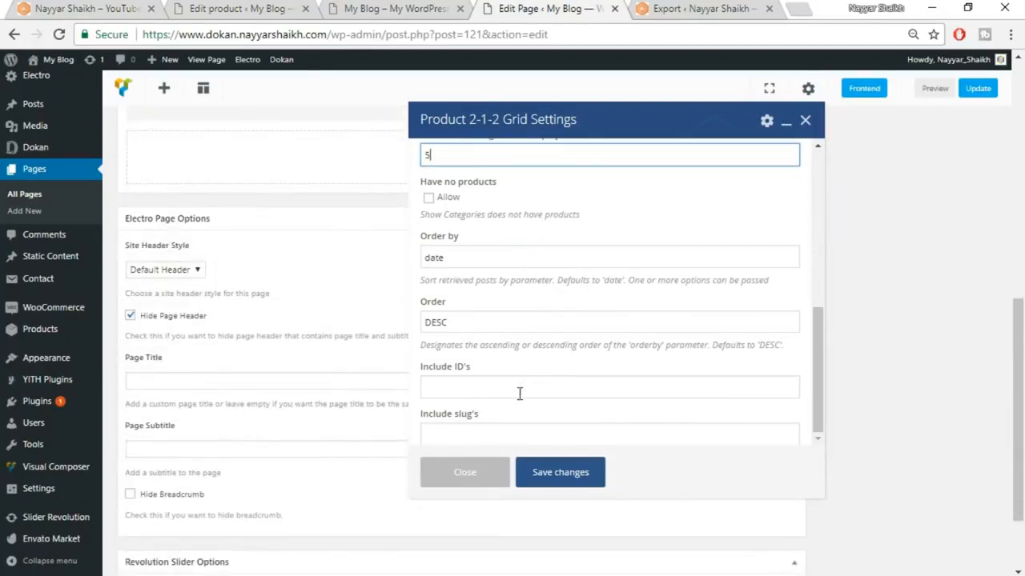
{"action": "left_click", "coordinate": [561, 473]}
{"action": "scroll", "coordinate": [990, 427], "scroll_direction": "up", "scroll_amount": 3}
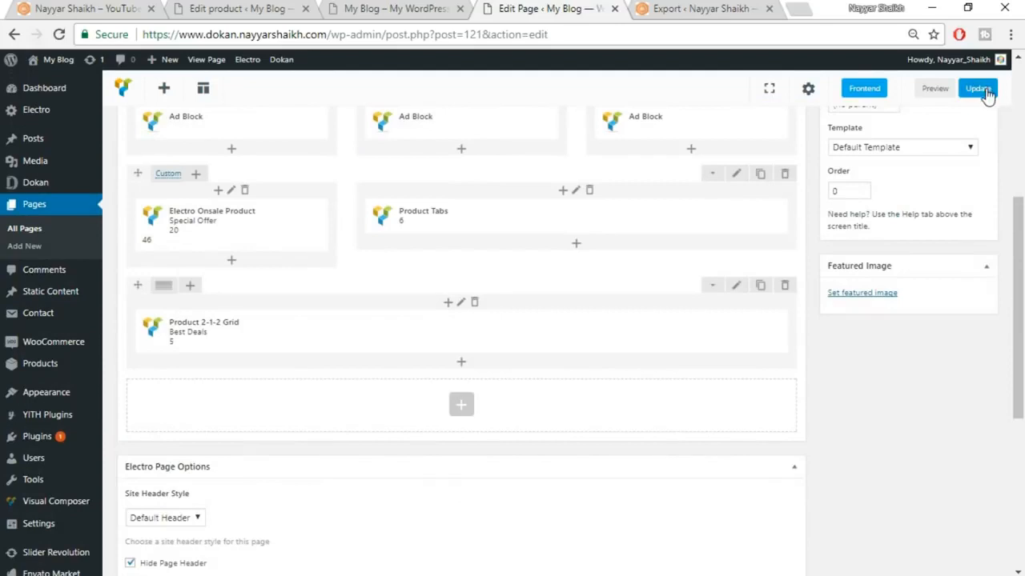
Step: Update the Home Page and reload both the reference store and the live Dokan homepage
{"action": "left_click", "coordinate": [978, 89]}
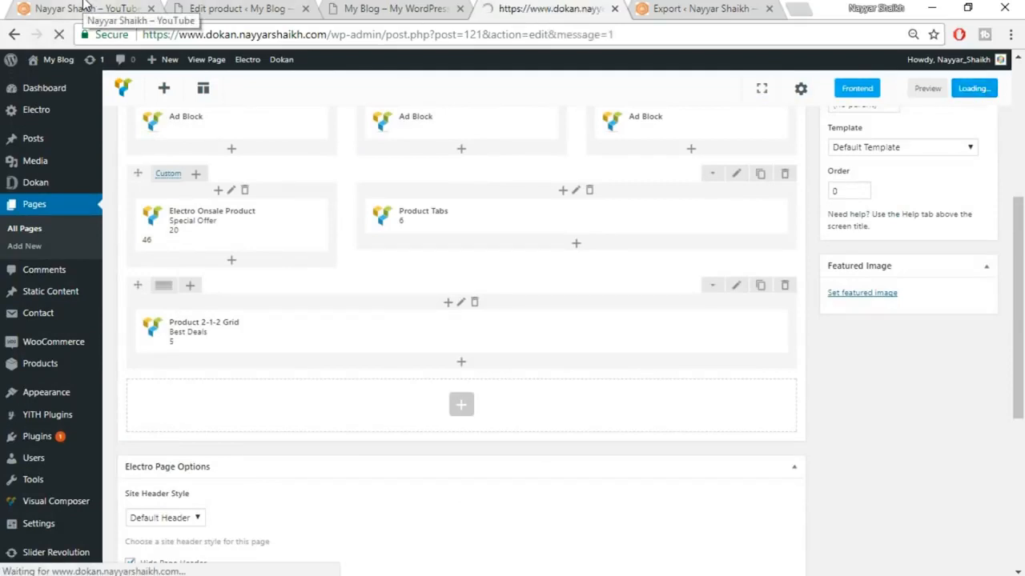
{"action": "left_click", "coordinate": [88, 9]}
{"action": "left_click", "coordinate": [34, 34]}
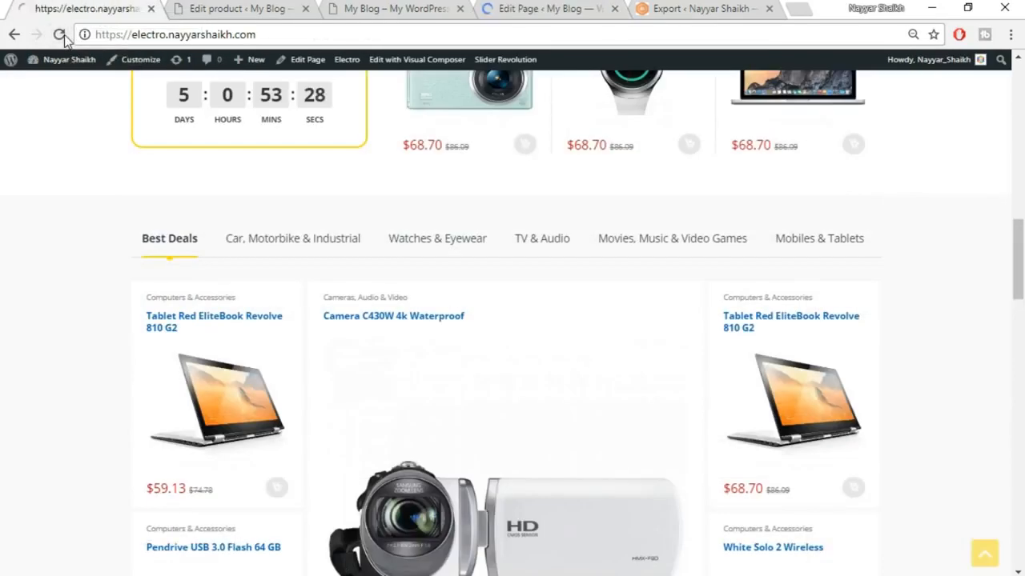
{"action": "left_click", "coordinate": [371, 6]}
{"action": "left_click", "coordinate": [358, 36]}
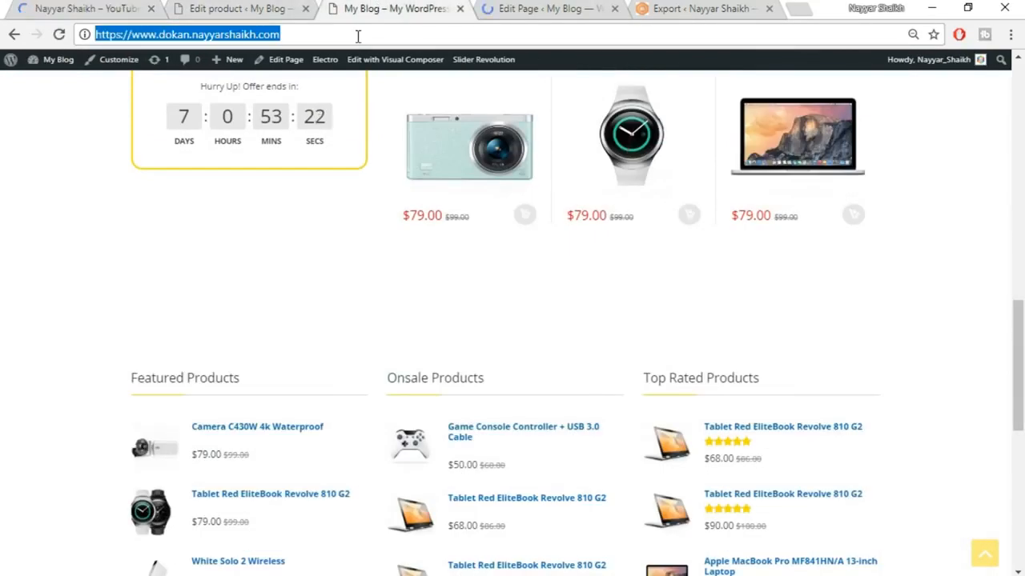
{"action": "key", "text": "Return"}
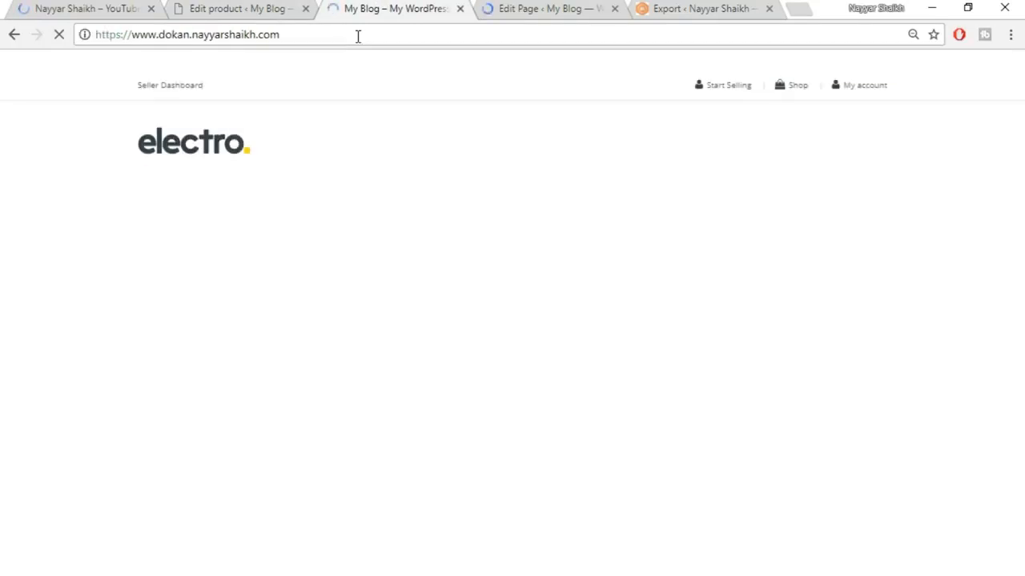
{"action": "scroll", "coordinate": [1015, 278], "scroll_direction": "down", "scroll_amount": 2}
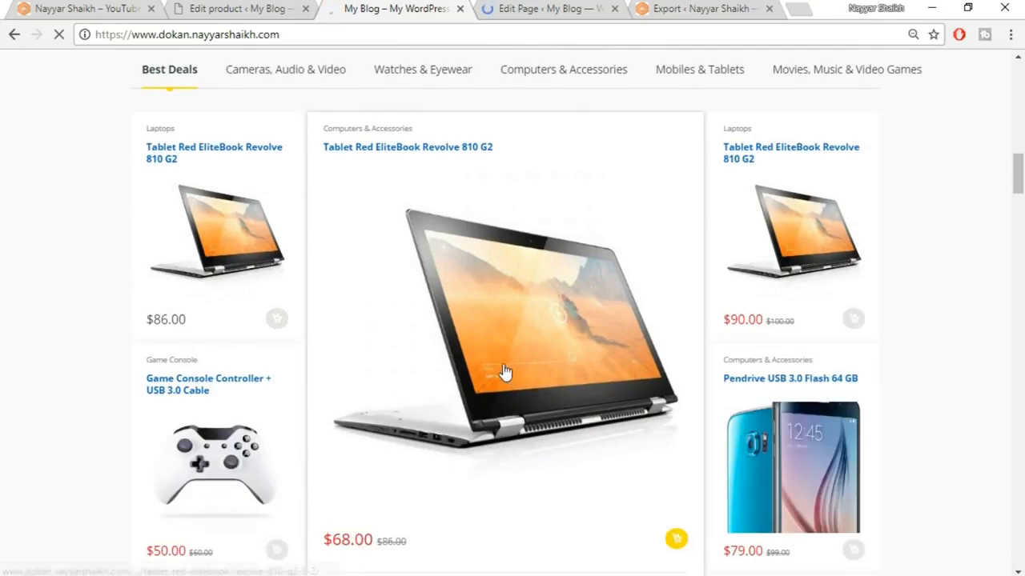
Step: Compare the live Best Deals grid with the reference store, then return to the editor
{"action": "left_click", "coordinate": [99, 6]}
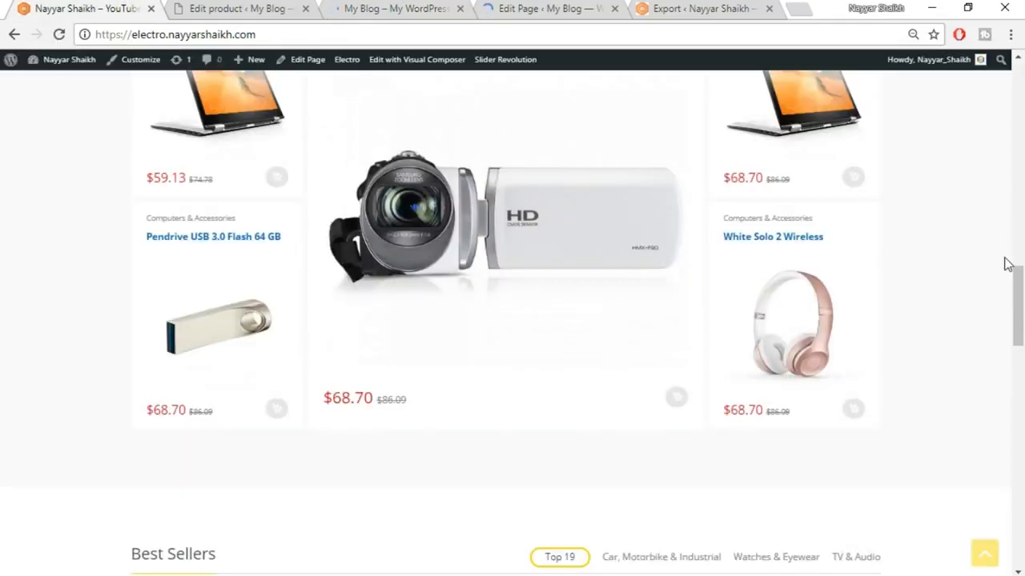
{"action": "scroll", "coordinate": [1005, 263], "scroll_direction": "down", "scroll_amount": 5}
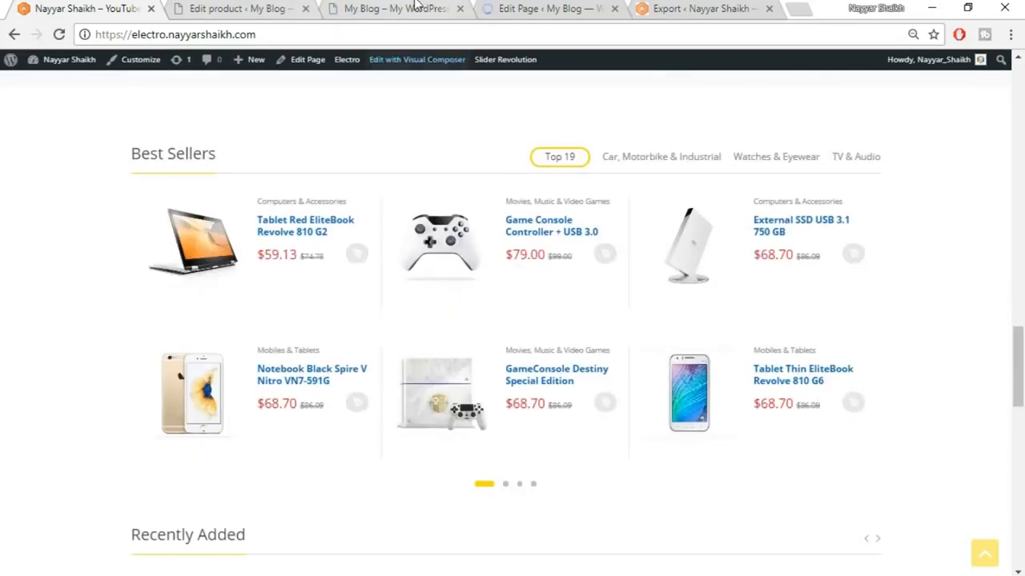
{"action": "left_click", "coordinate": [552, 7]}
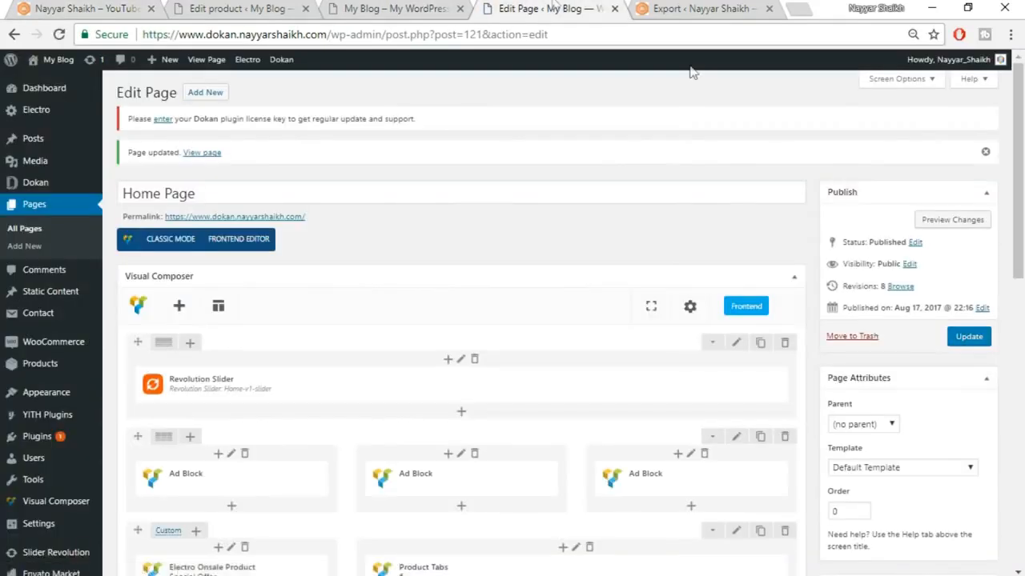
Step: Add an Electro Products Cards Carousel element to the empty row, searching 'card'
{"action": "scroll", "coordinate": [865, 256], "scroll_direction": "down", "scroll_amount": 6}
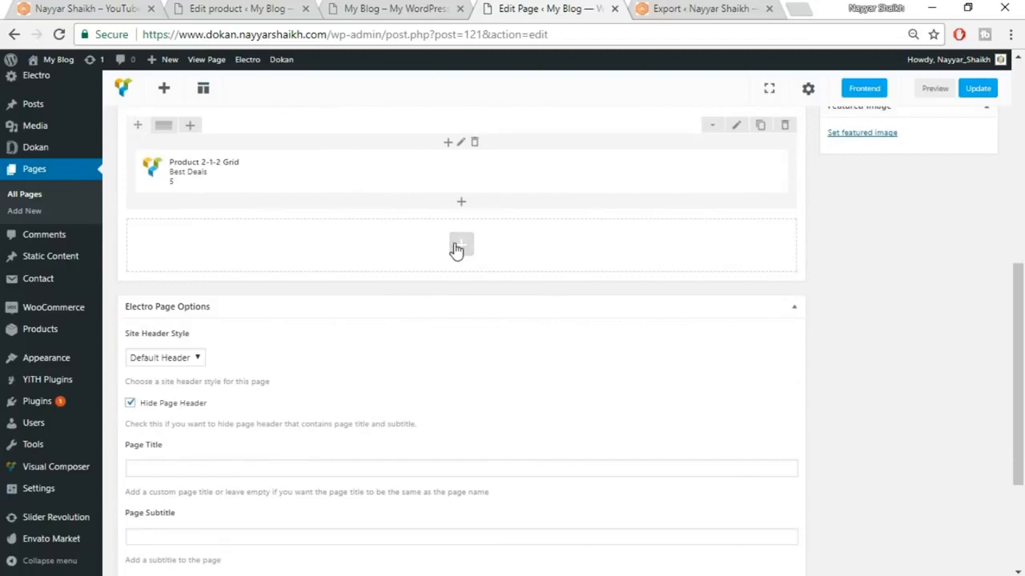
{"action": "left_click", "coordinate": [461, 244]}
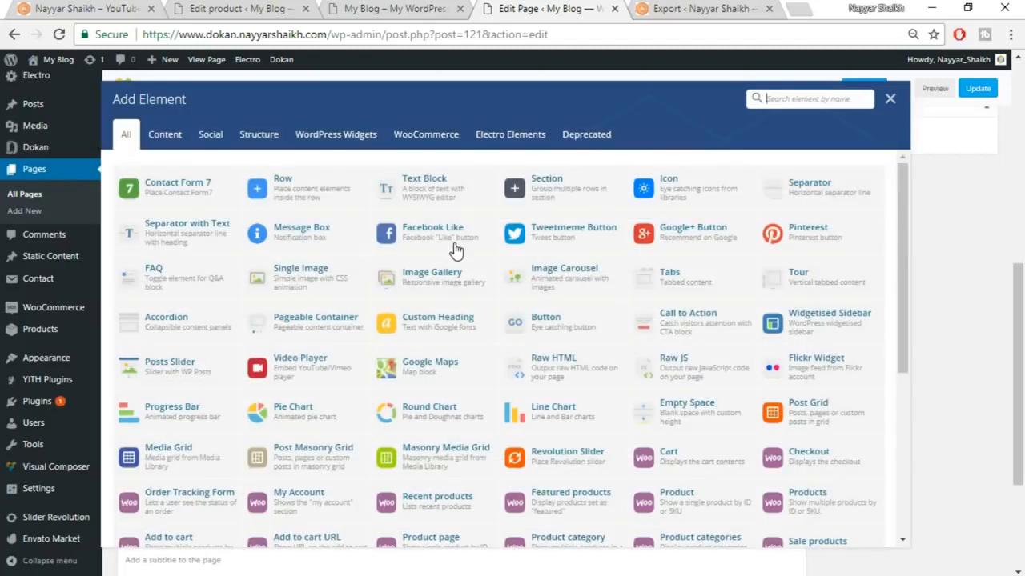
{"action": "type", "text": "card"}
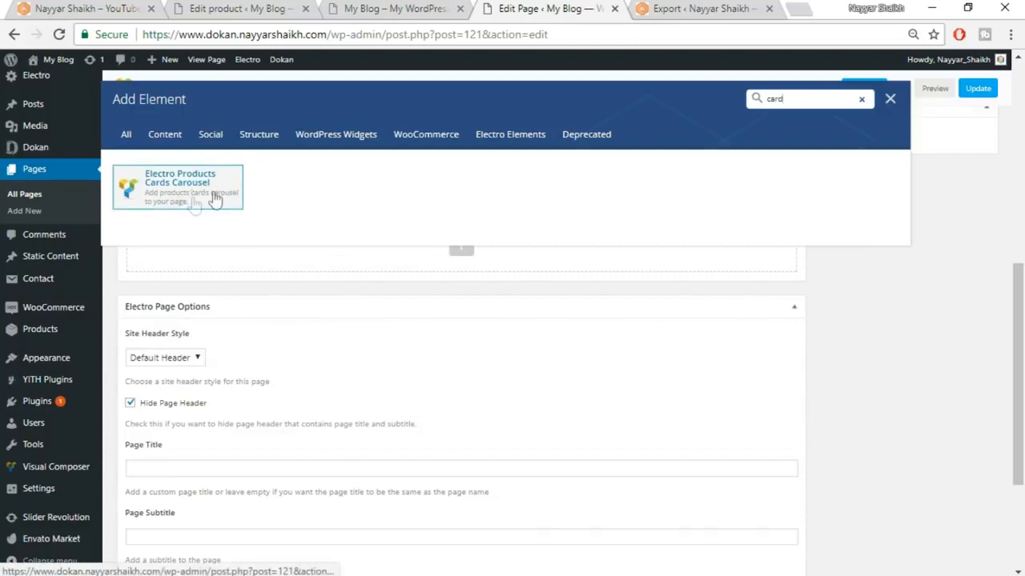
{"action": "left_click", "coordinate": [192, 197]}
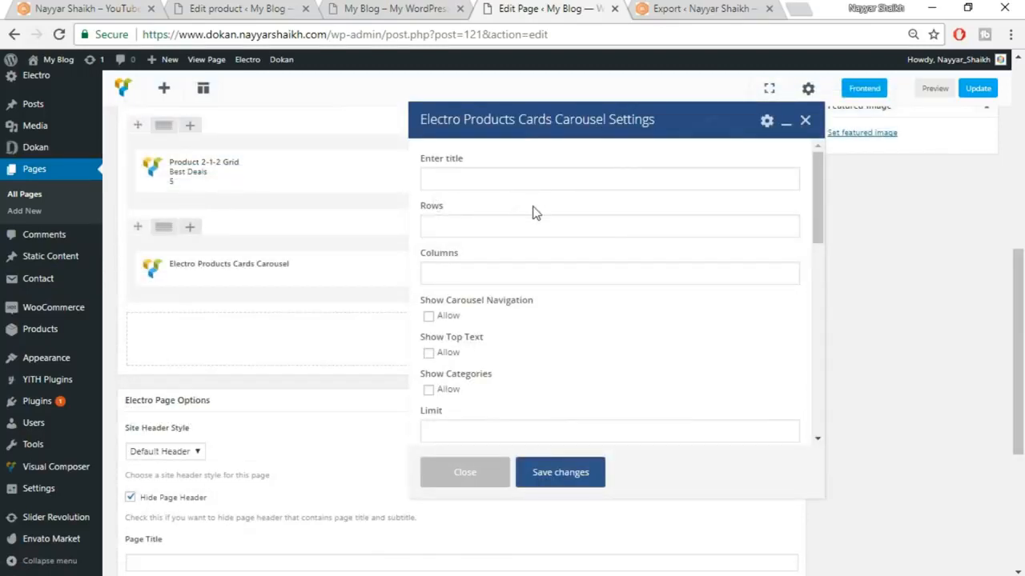
Step: Copy the 'Best Sellers' heading from the reference store and paste it as the carousel title
{"action": "left_click", "coordinate": [94, 8]}
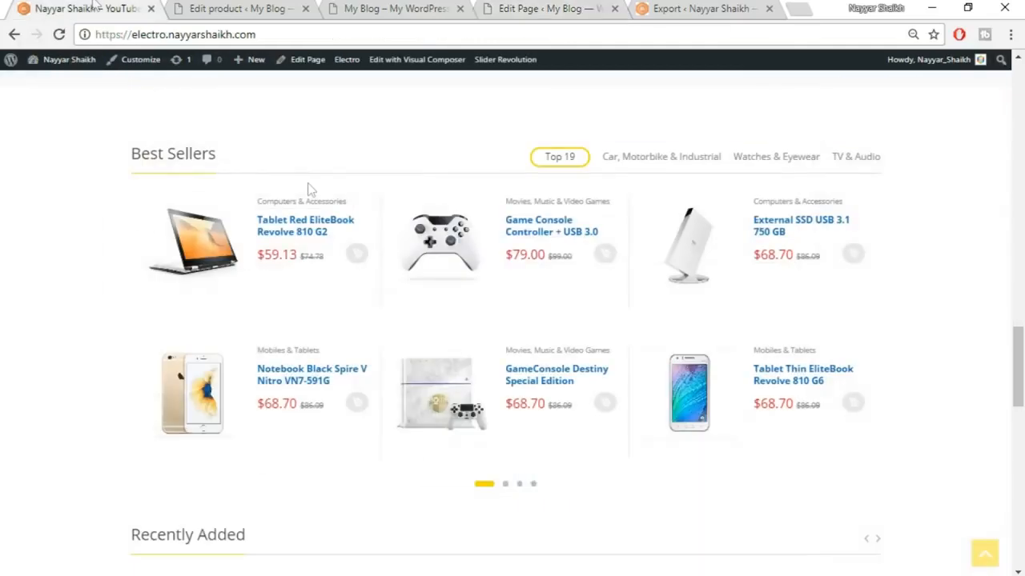
{"action": "left_click_drag", "start_coordinate": [143, 155], "coordinate": [254, 155]}
{"action": "left_click", "coordinate": [254, 155]}
{"action": "triple_click", "coordinate": [146, 152]}
{"action": "key", "text": "ctrl+c"}
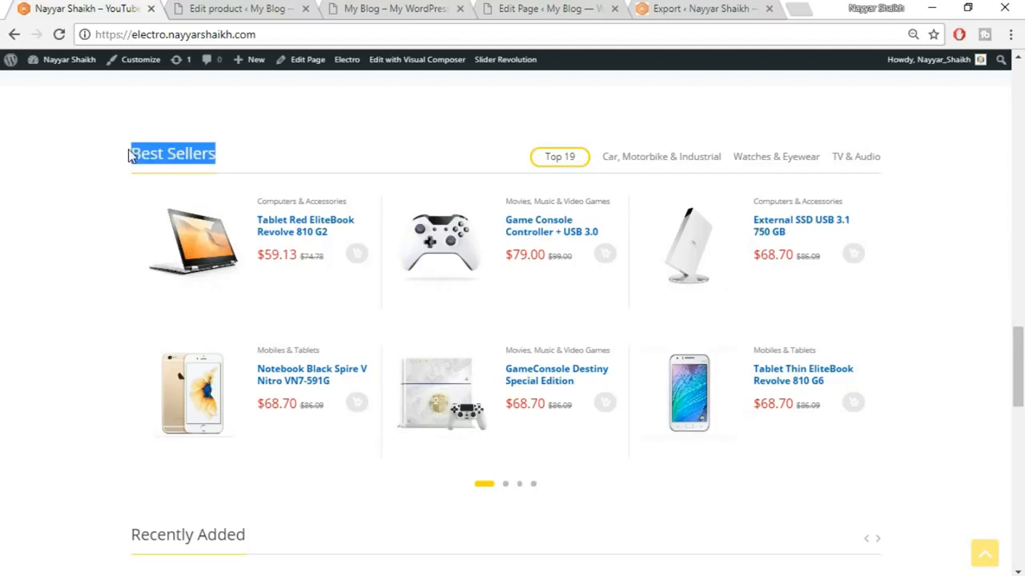
{"action": "left_click", "coordinate": [213, 5]}
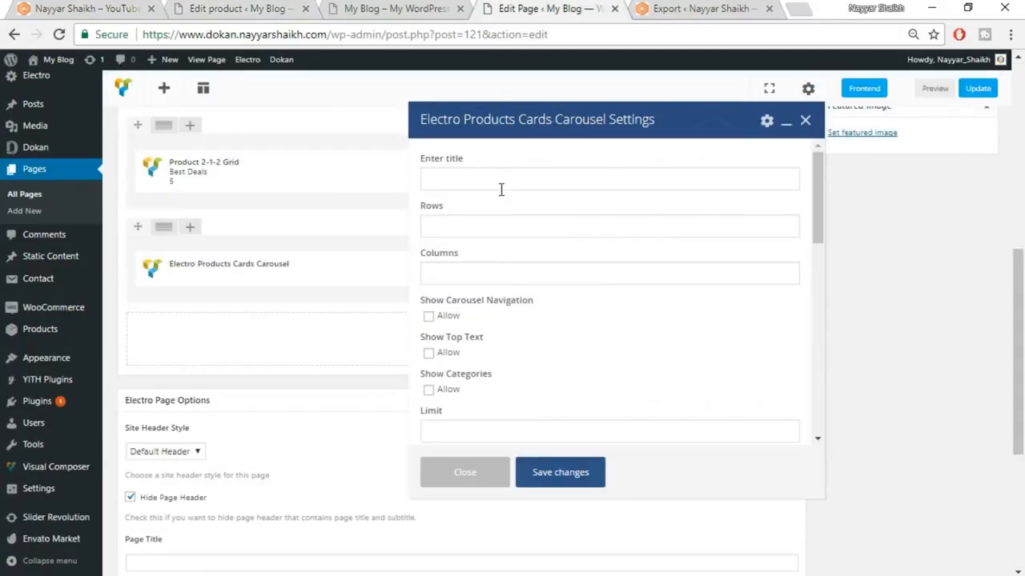
{"action": "left_click", "coordinate": [499, 179]}
{"action": "key", "text": "ctrl+v"}
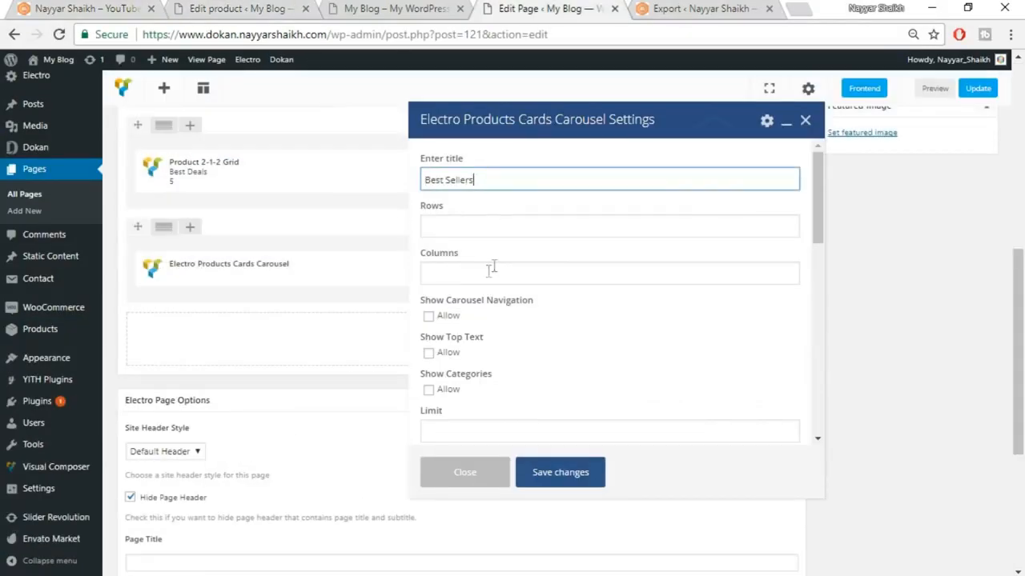
Step: Choose Products as the shortcode, allow categories without products, and save the carousel
{"action": "scroll", "coordinate": [561, 295], "scroll_direction": "down", "scroll_amount": 4}
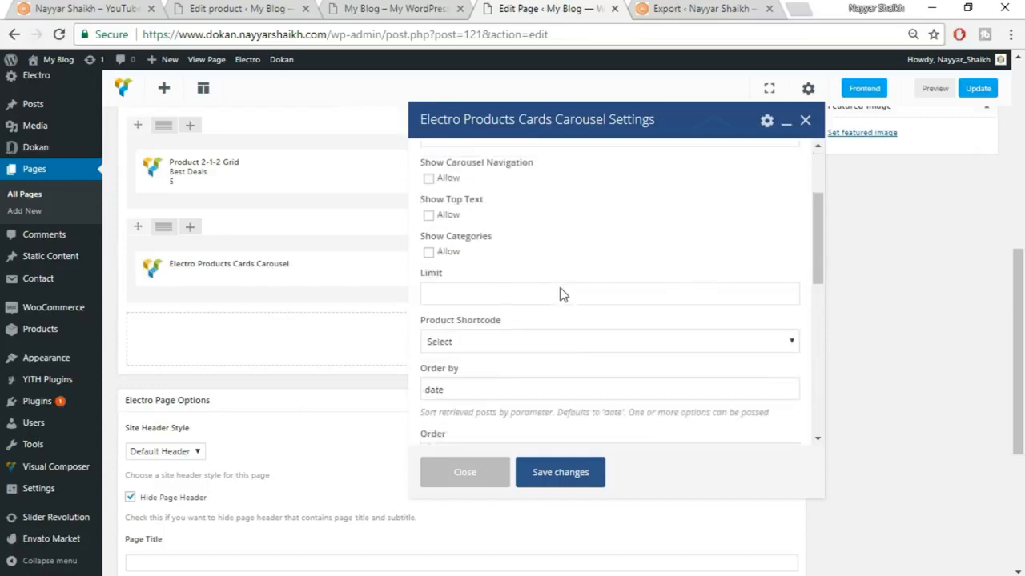
{"action": "left_click", "coordinate": [493, 320]}
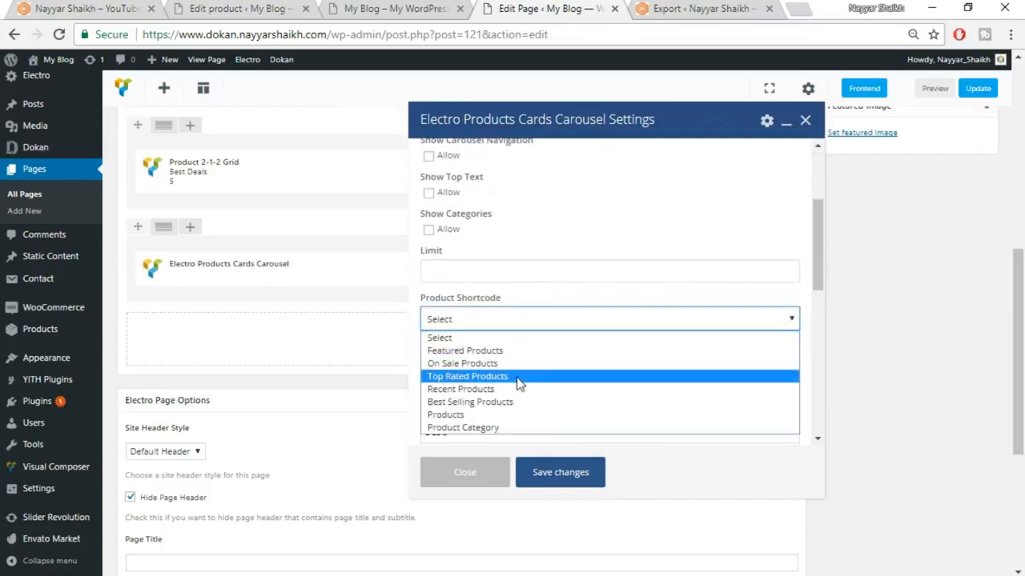
{"action": "left_click", "coordinate": [504, 415]}
{"action": "scroll", "coordinate": [568, 360], "scroll_direction": "down", "scroll_amount": 5}
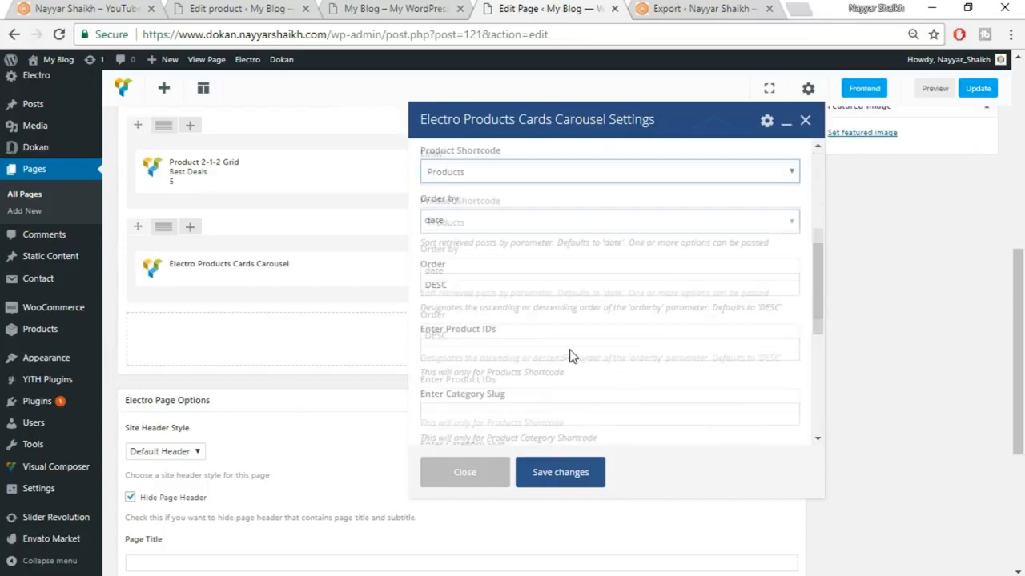
{"action": "scroll", "coordinate": [621, 324], "scroll_direction": "down", "scroll_amount": 5}
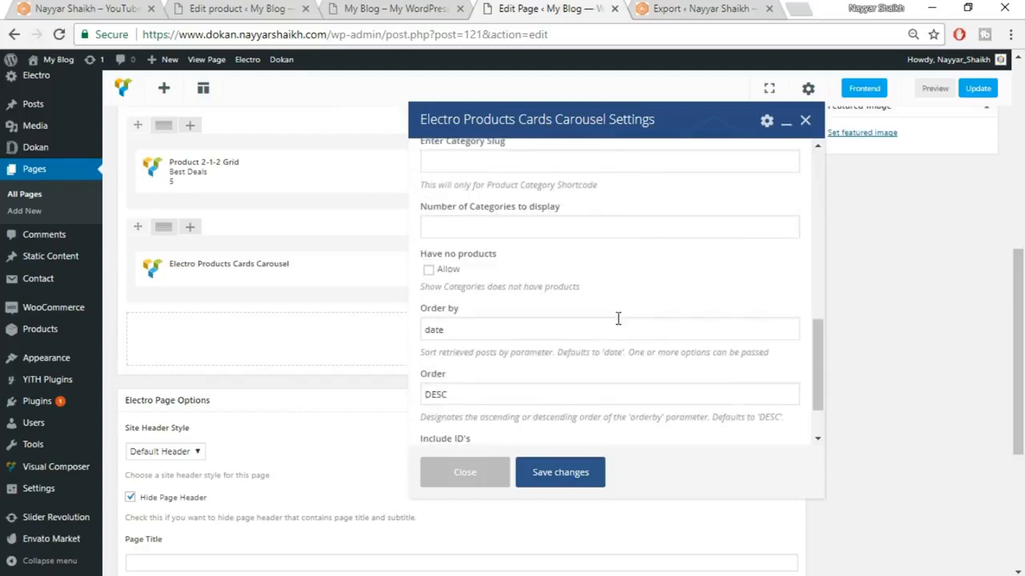
{"action": "scroll", "coordinate": [618, 318], "scroll_direction": "down", "scroll_amount": 1}
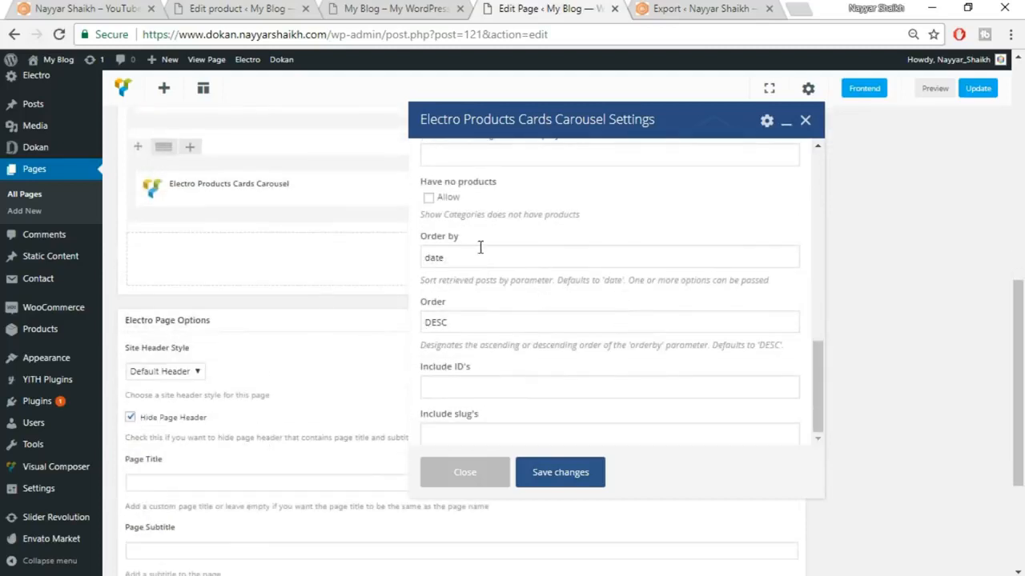
{"action": "left_click", "coordinate": [442, 201]}
{"action": "left_click", "coordinate": [570, 476]}
Step: Update the Home Page, reload the live site, and compare Best Sellers with the reference store
{"action": "left_click", "coordinate": [978, 89]}
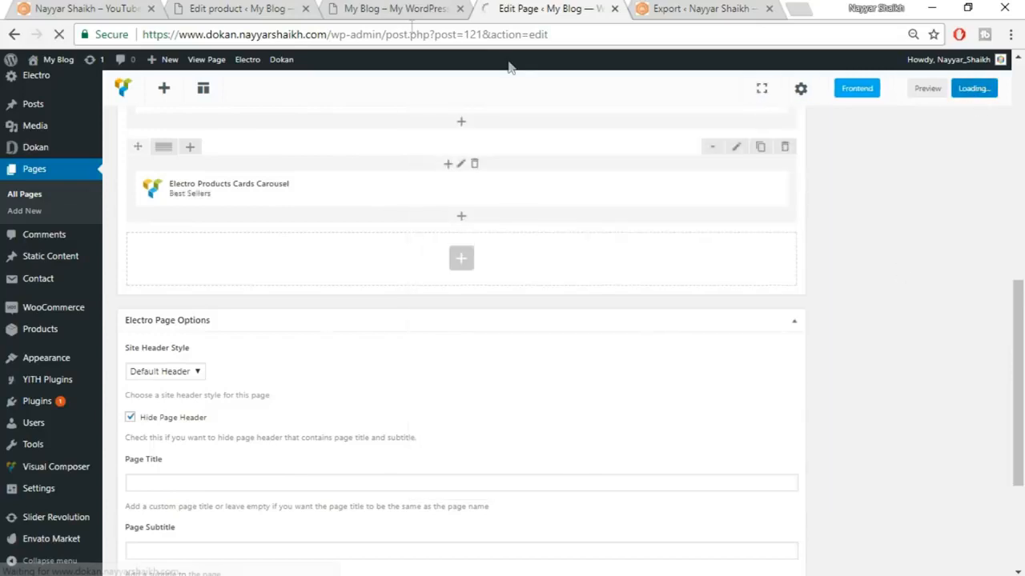
{"action": "left_click", "coordinate": [77, 4]}
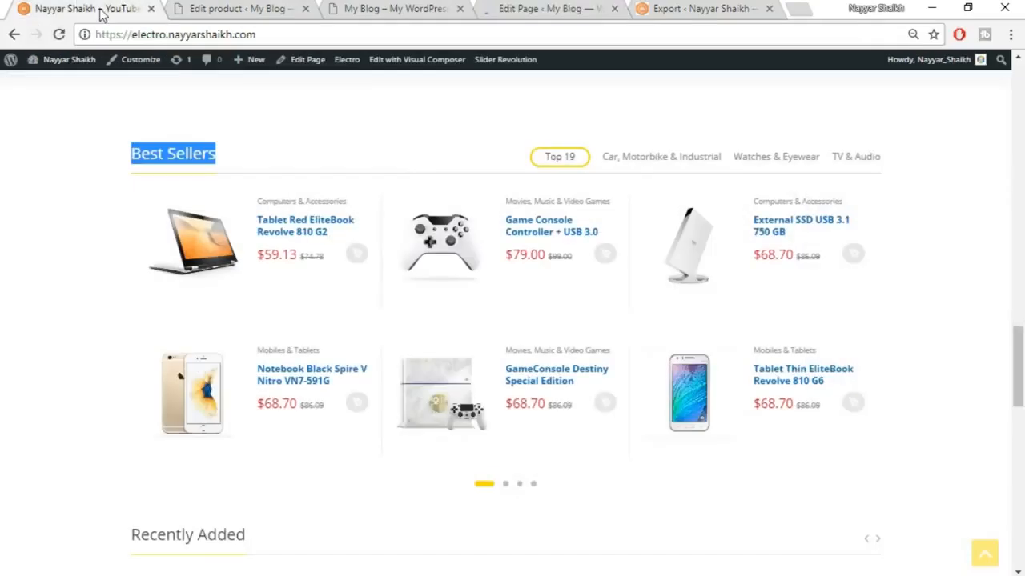
{"action": "left_click", "coordinate": [390, 8]}
{"action": "left_click", "coordinate": [395, 31]}
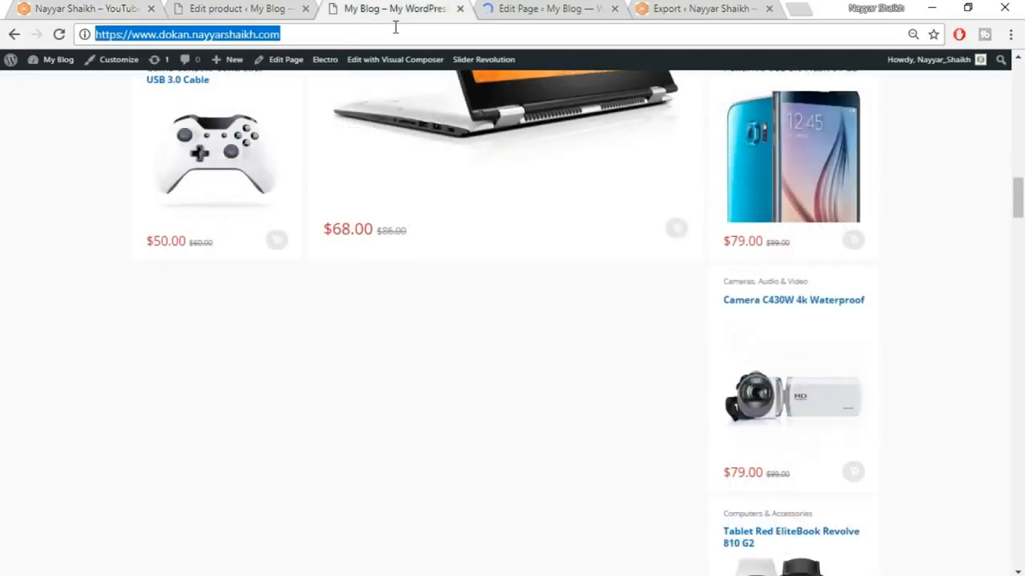
{"action": "key", "text": "Return"}
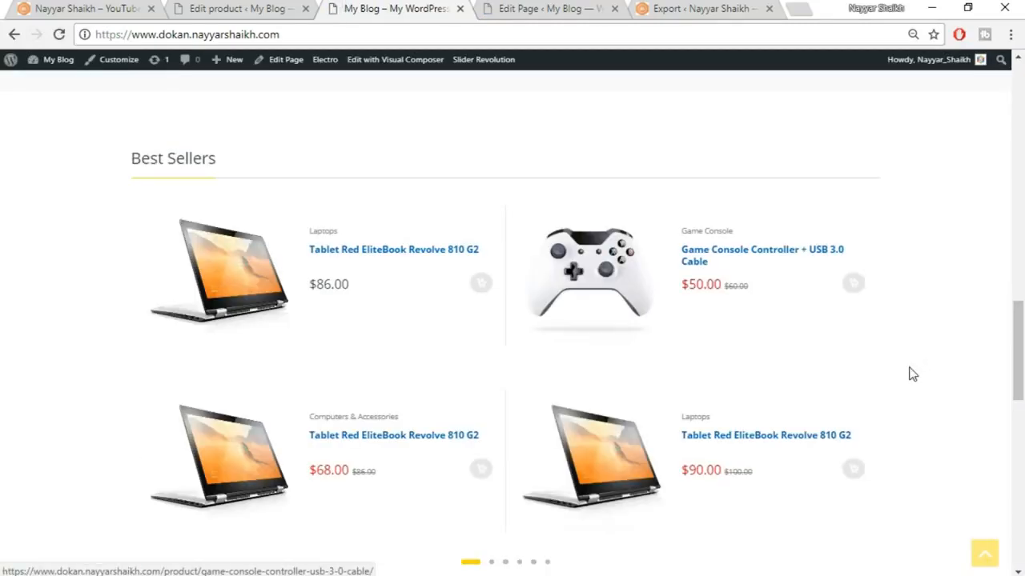
{"action": "left_click", "coordinate": [121, 9]}
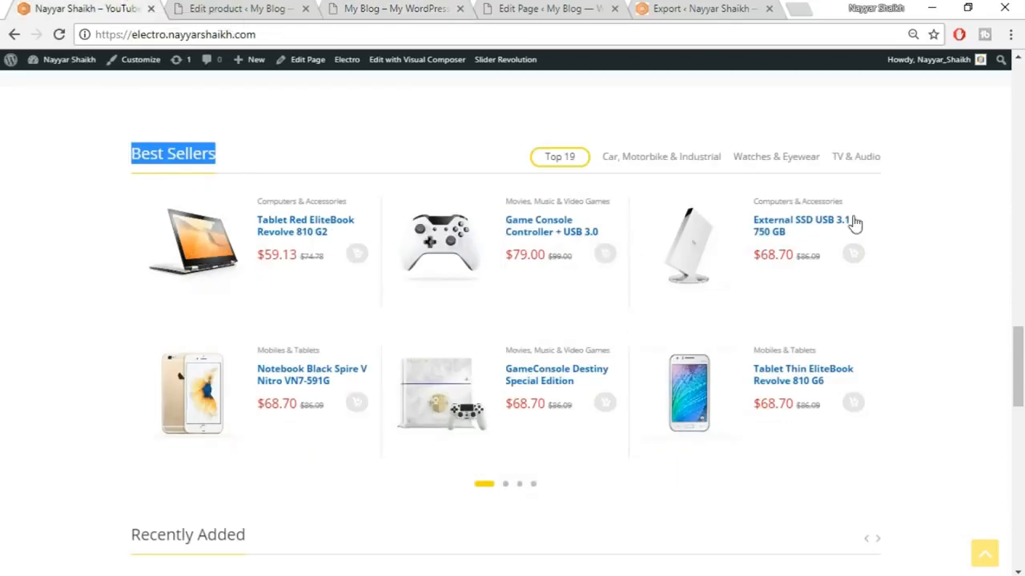
{"action": "left_click", "coordinate": [570, 10]}
{"action": "scroll", "coordinate": [715, 289], "scroll_direction": "up", "scroll_amount": 2}
Step: Give the Best Sellers carousel 2 rows and 3 columns with navigation enabled
{"action": "mouse_move", "coordinate": [533, 366]}
{"action": "left_click", "coordinate": [496, 350]}
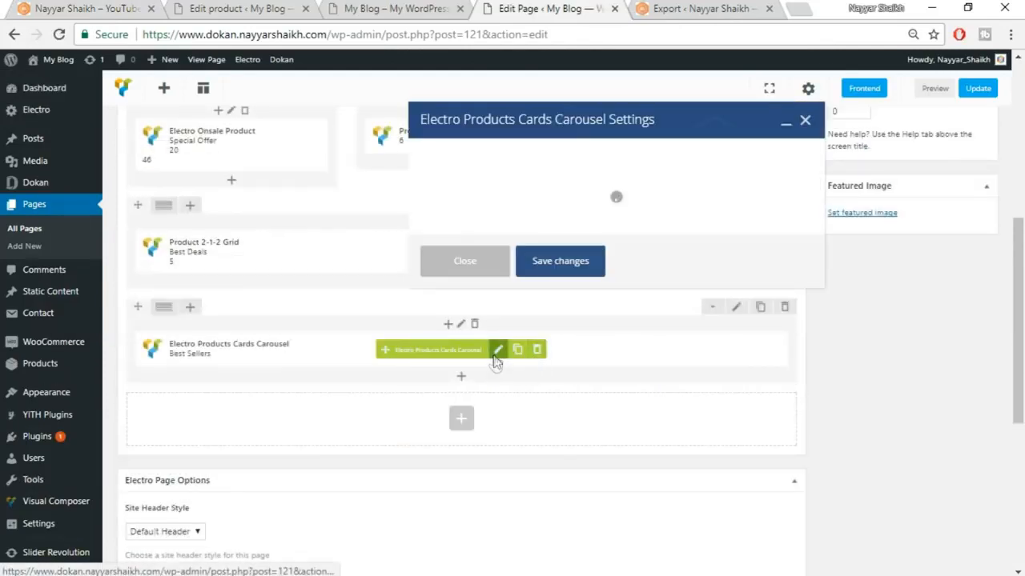
{"action": "left_click", "coordinate": [484, 221]}
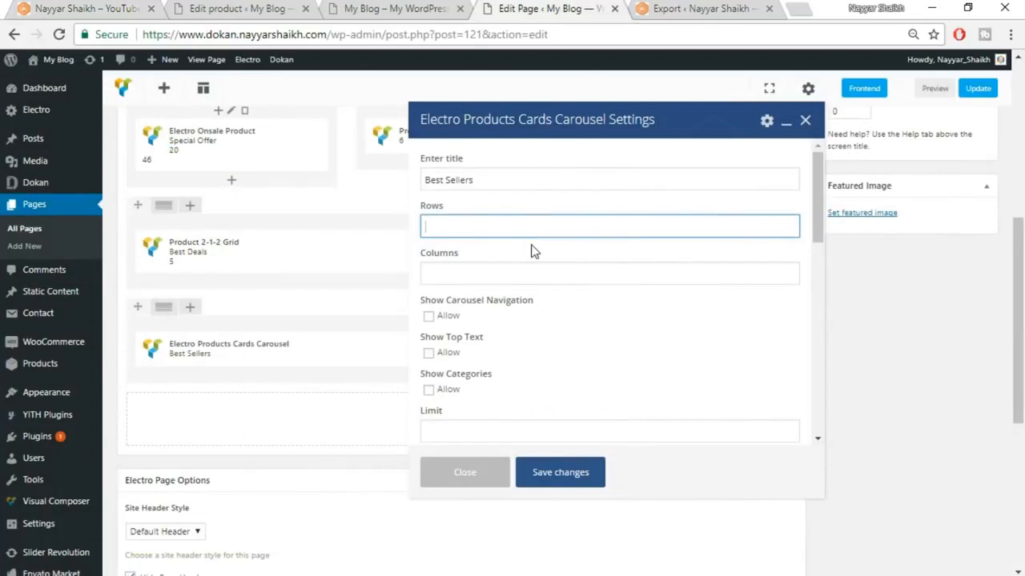
{"action": "left_click", "coordinate": [534, 275]}
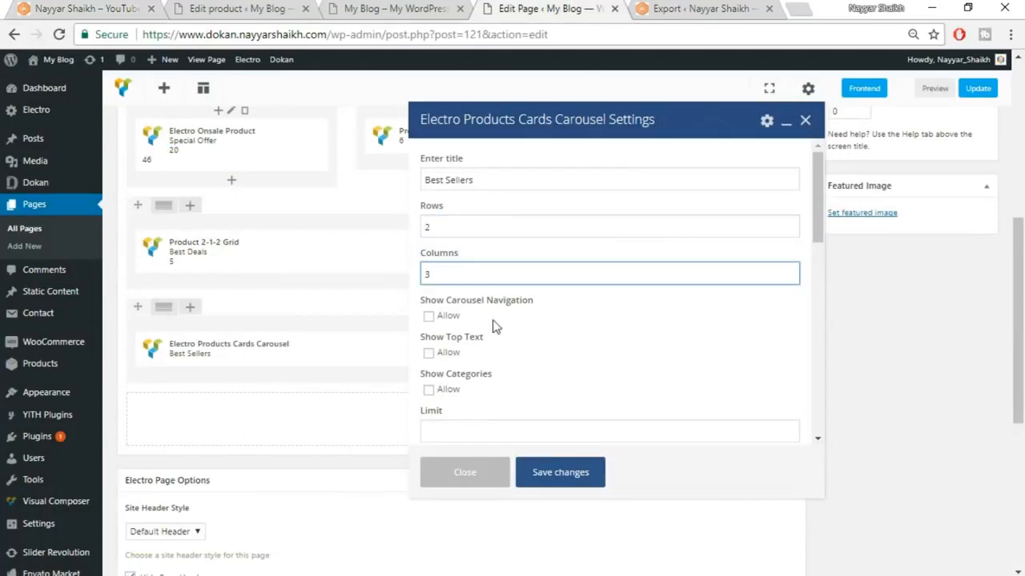
{"action": "left_click", "coordinate": [445, 320]}
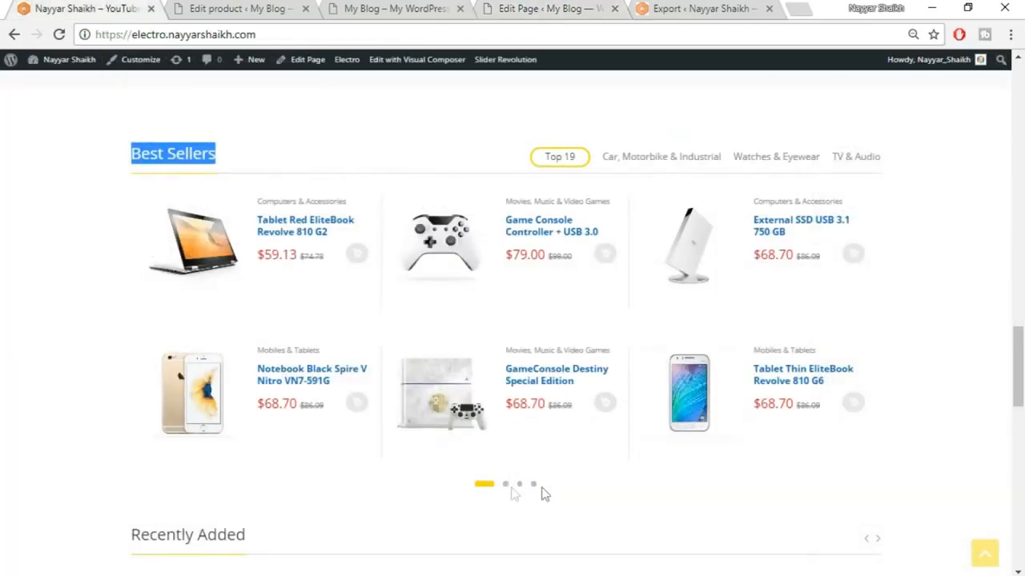
{"action": "left_click", "coordinate": [516, 7]}
Step: Enable the carousel's top text and category tabs
{"action": "scroll", "coordinate": [611, 373], "scroll_direction": "down", "scroll_amount": 2}
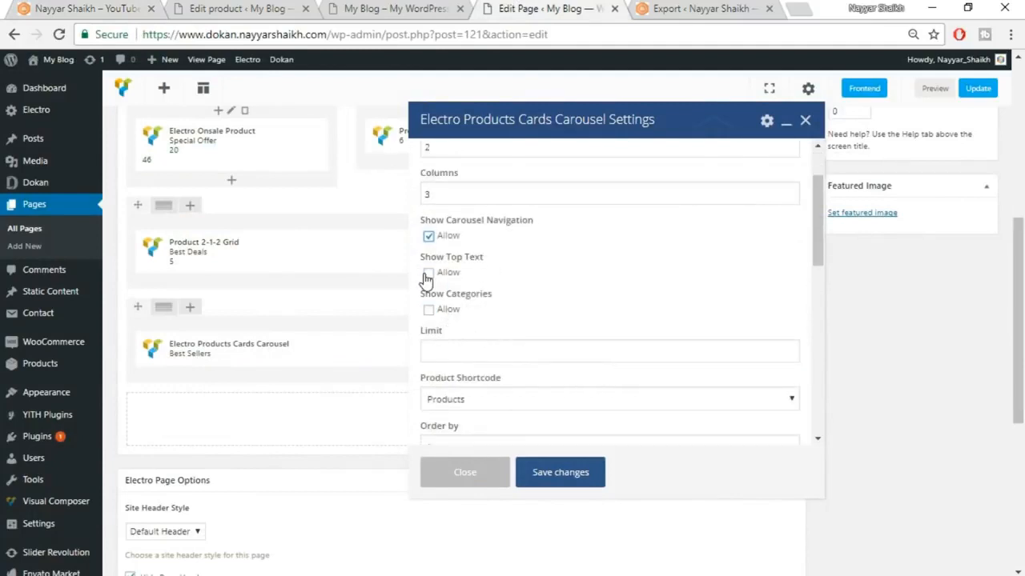
{"action": "scroll", "coordinate": [621, 274], "scroll_direction": "down", "scroll_amount": 2}
{"action": "left_click", "coordinate": [429, 231]}
{"action": "left_click", "coordinate": [455, 271]}
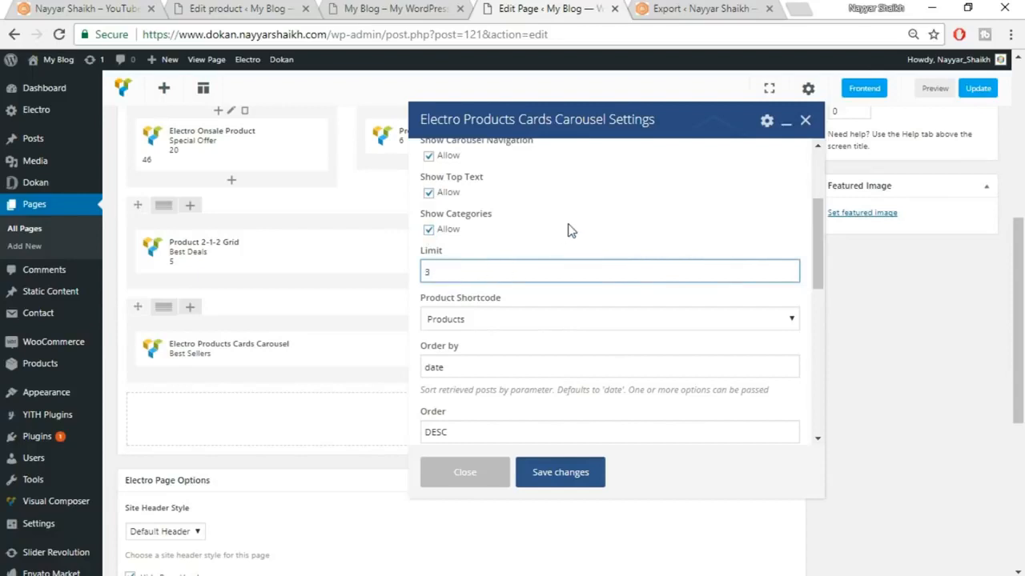
{"action": "scroll", "coordinate": [568, 237], "scroll_direction": "down", "scroll_amount": 3}
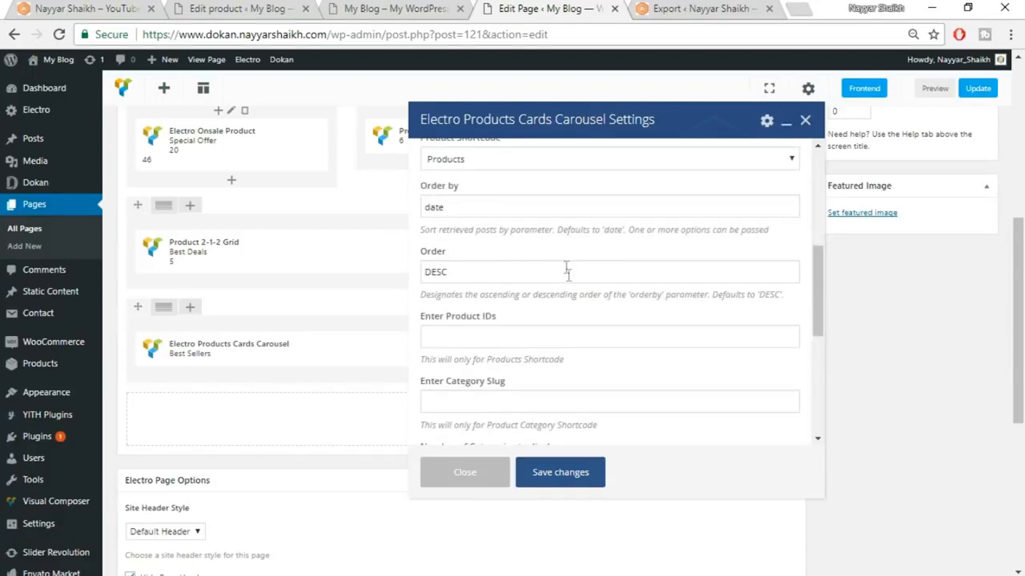
{"action": "scroll", "coordinate": [567, 277], "scroll_direction": "down", "scroll_amount": 1}
{"action": "scroll", "coordinate": [576, 416], "scroll_direction": "down", "scroll_amount": 1}
Step: Set limit 20 and 3 categories to display, then save the carousel settings
{"action": "left_click", "coordinate": [520, 306]}
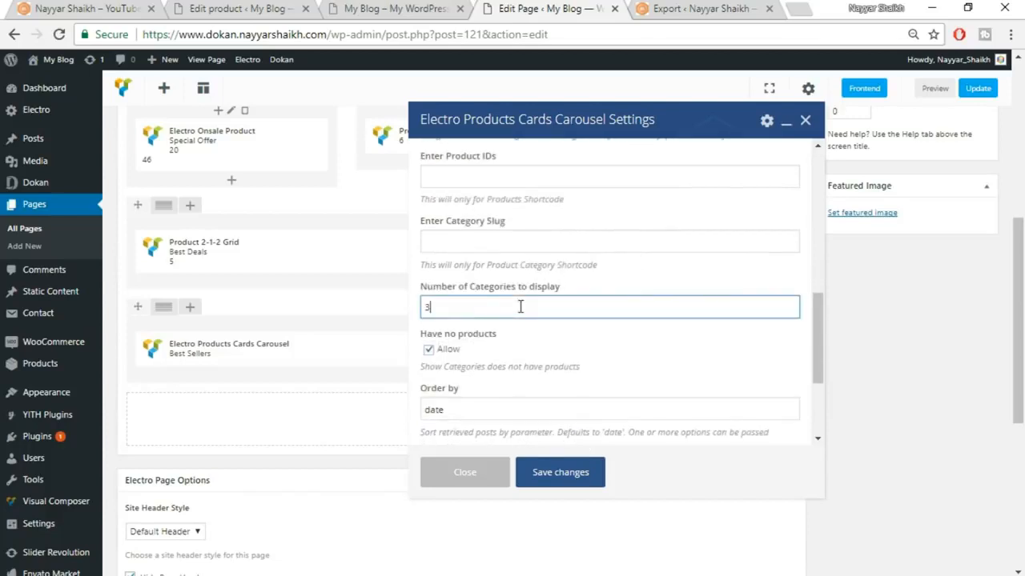
{"action": "scroll", "coordinate": [520, 306], "scroll_direction": "up", "scroll_amount": 4}
{"action": "left_click_drag", "start_coordinate": [451, 272], "coordinate": [421, 271]}
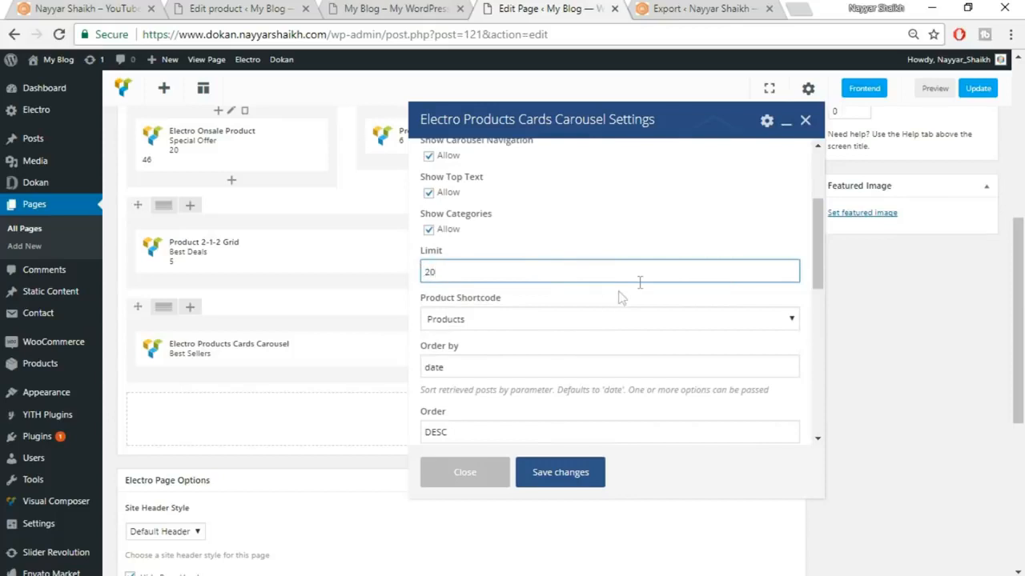
{"action": "scroll", "coordinate": [639, 282], "scroll_direction": "down", "scroll_amount": 4}
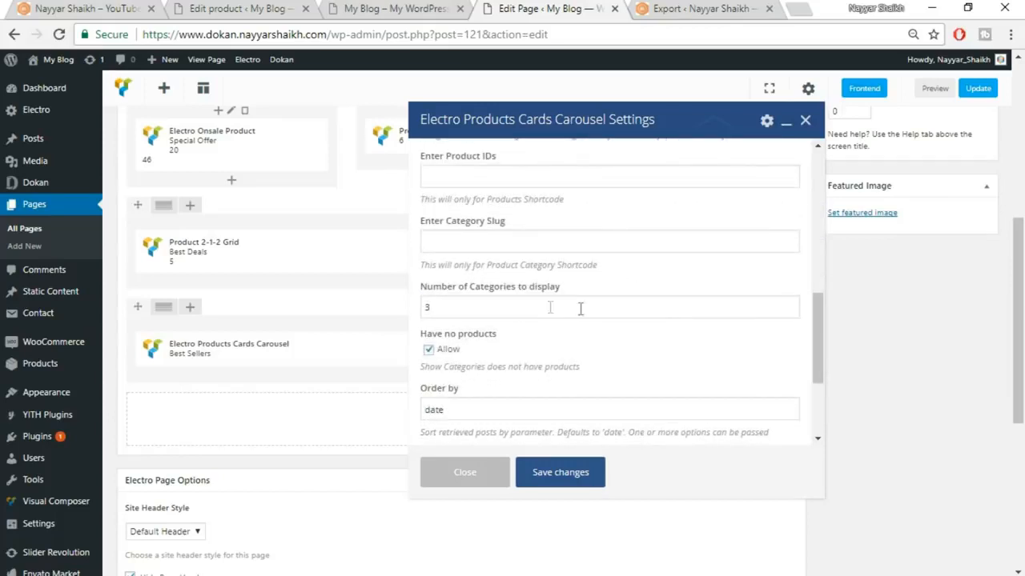
{"action": "scroll", "coordinate": [507, 320], "scroll_direction": "down", "scroll_amount": 1}
{"action": "scroll", "coordinate": [514, 318], "scroll_direction": "down", "scroll_amount": 1}
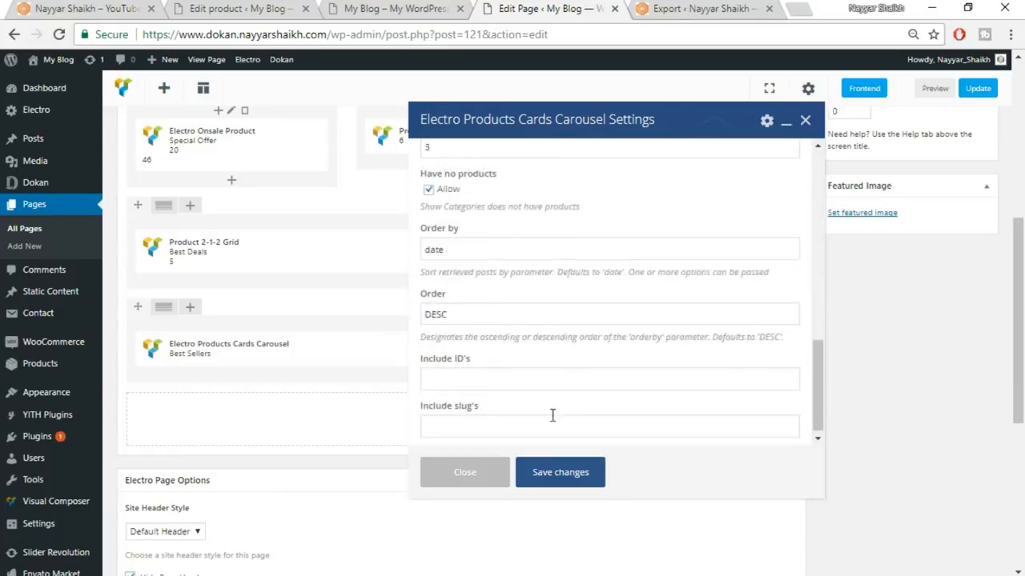
{"action": "left_click", "coordinate": [556, 474]}
Step: Update the Home Page and reload the Dokan homepage to view the Best Sellers grid
{"action": "left_click", "coordinate": [984, 90]}
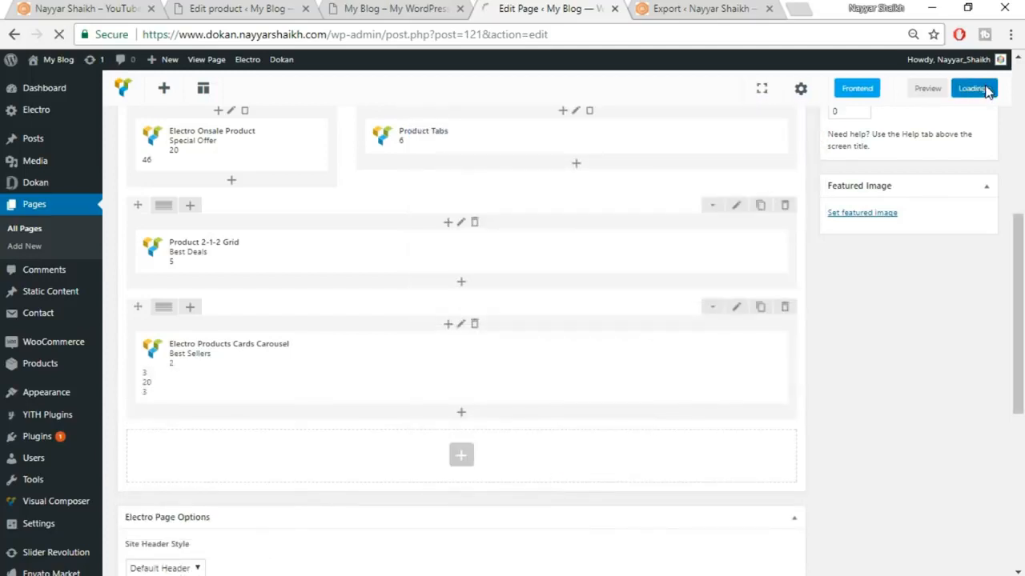
{"action": "left_click", "coordinate": [400, 9]}
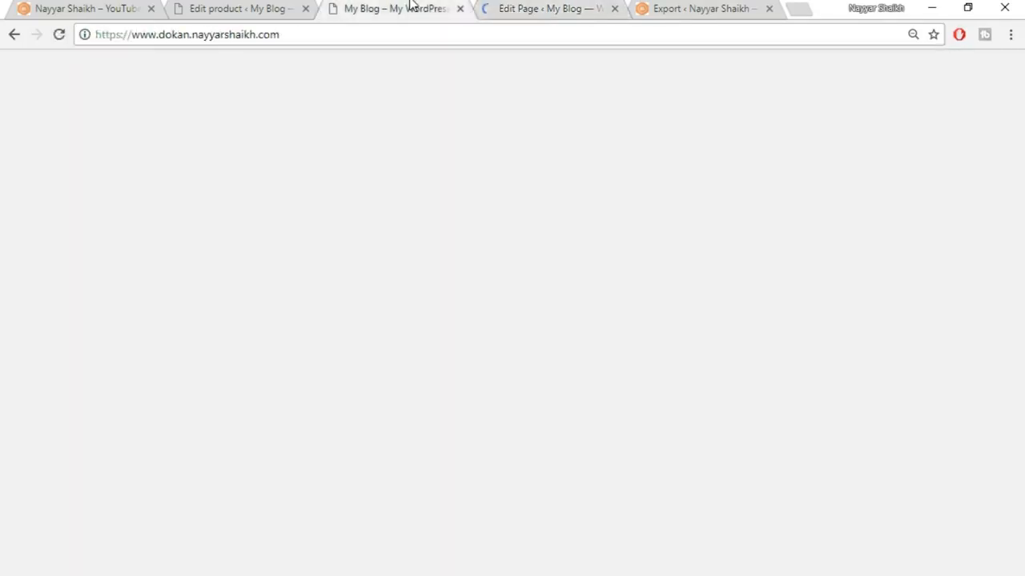
{"action": "left_click", "coordinate": [420, 34]}
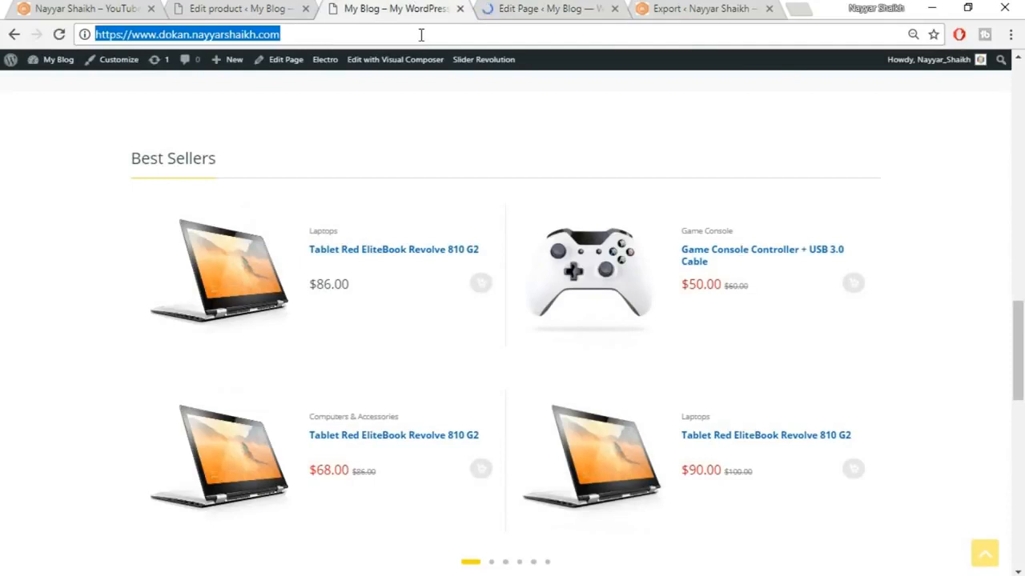
{"action": "key", "text": "Return"}
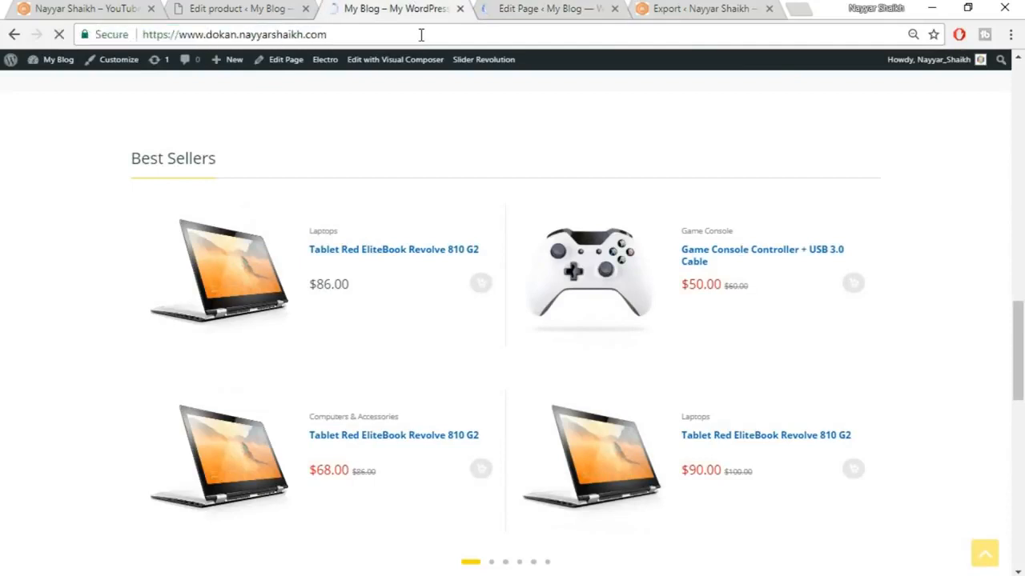
{"action": "scroll", "coordinate": [606, 220], "scroll_direction": "down", "scroll_amount": 4}
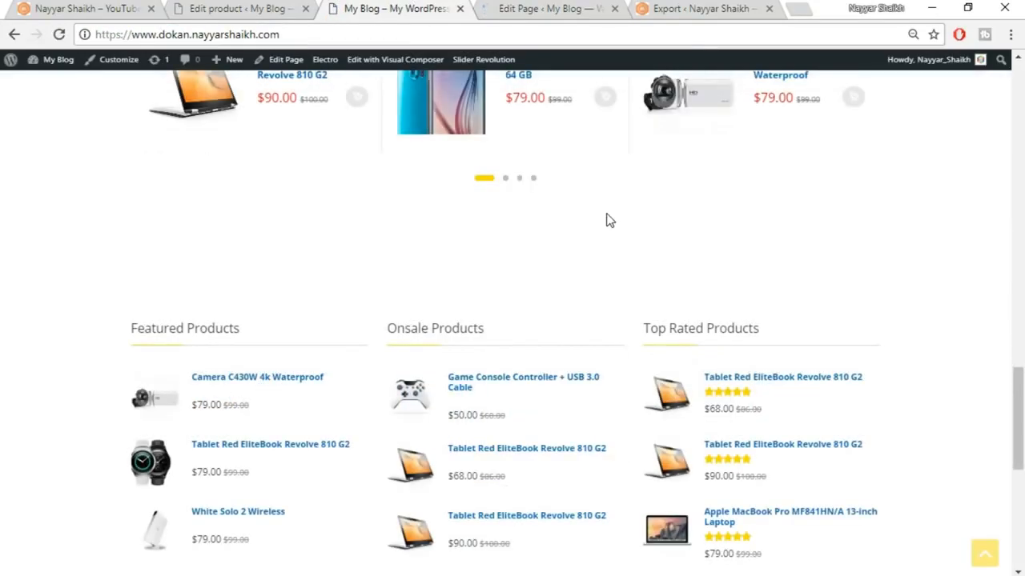
{"action": "scroll", "coordinate": [606, 220], "scroll_direction": "up", "scroll_amount": 4}
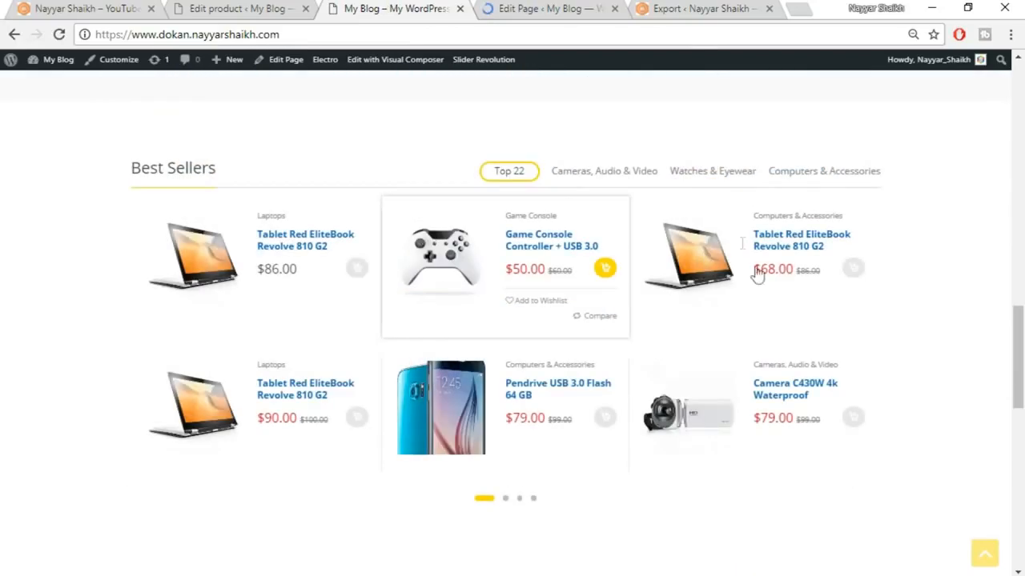
Step: Compare Best Sellers against the Electro demo, then return to the page editor
{"action": "left_click", "coordinate": [61, 4]}
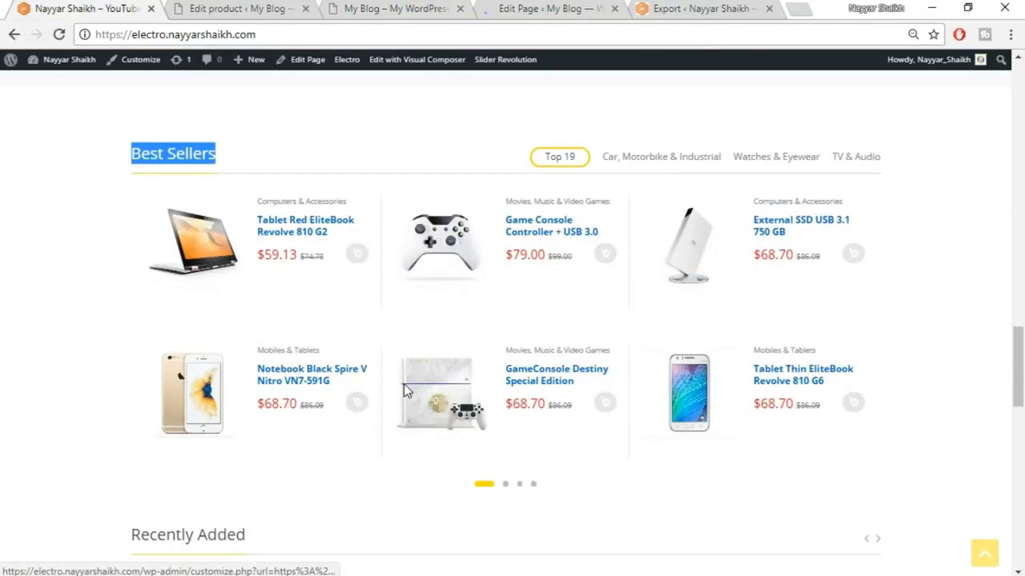
{"action": "scroll", "coordinate": [403, 383], "scroll_direction": "down", "scroll_amount": 8}
{"action": "scroll", "coordinate": [404, 390], "scroll_direction": "up", "scroll_amount": 4}
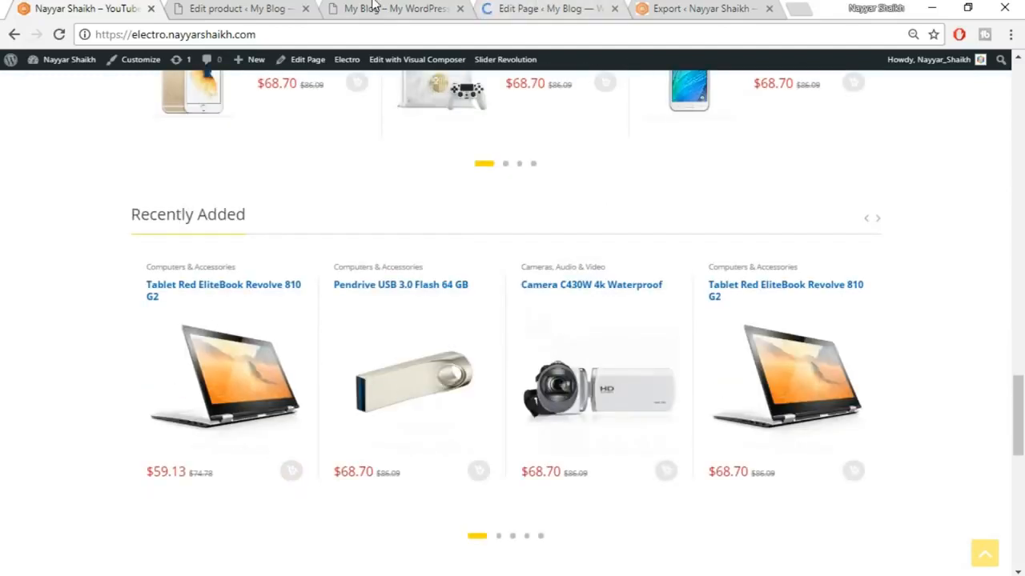
{"action": "left_click", "coordinate": [515, 5]}
{"action": "scroll", "coordinate": [800, 338], "scroll_direction": "down", "scroll_amount": 8}
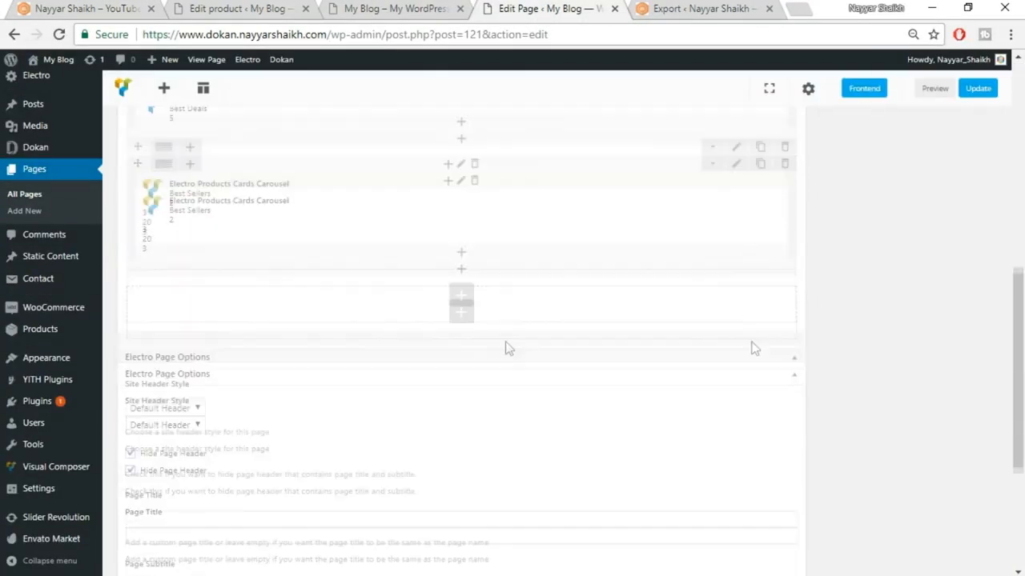
Step: Add a Recent products element, then delete it along with its empty row
{"action": "left_click", "coordinate": [462, 295]}
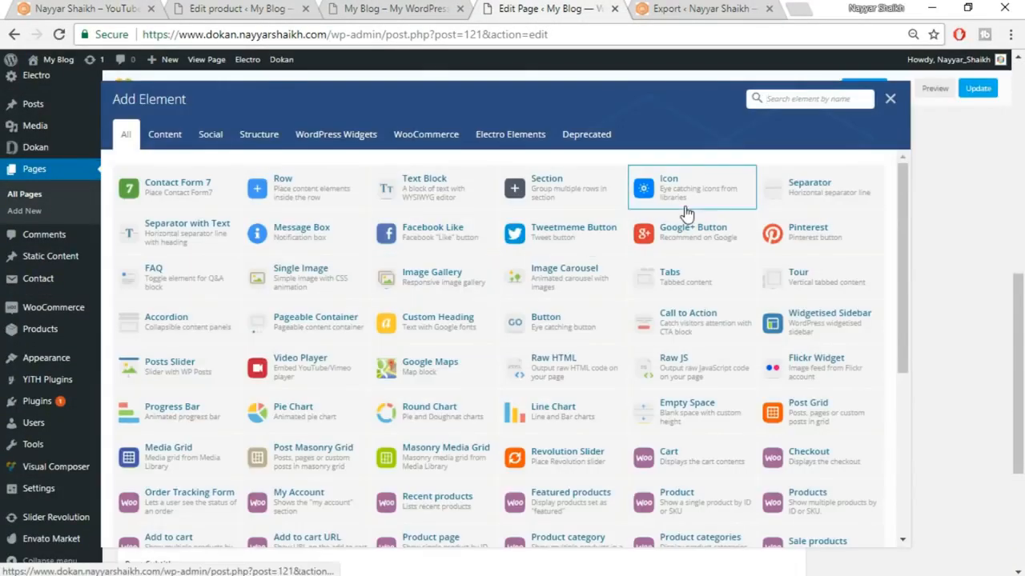
{"action": "type", "text": "rec"}
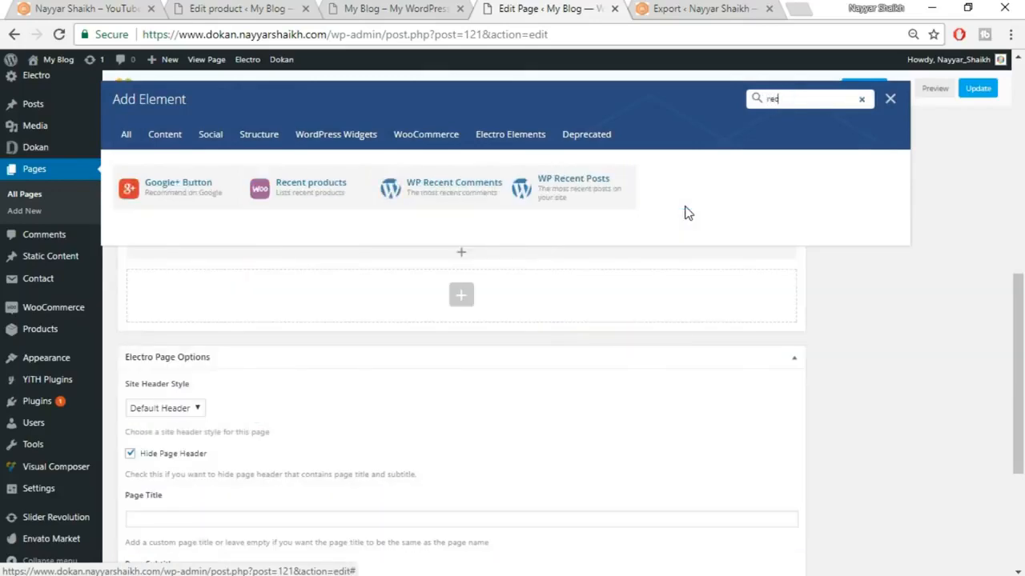
{"action": "left_click", "coordinate": [342, 194]}
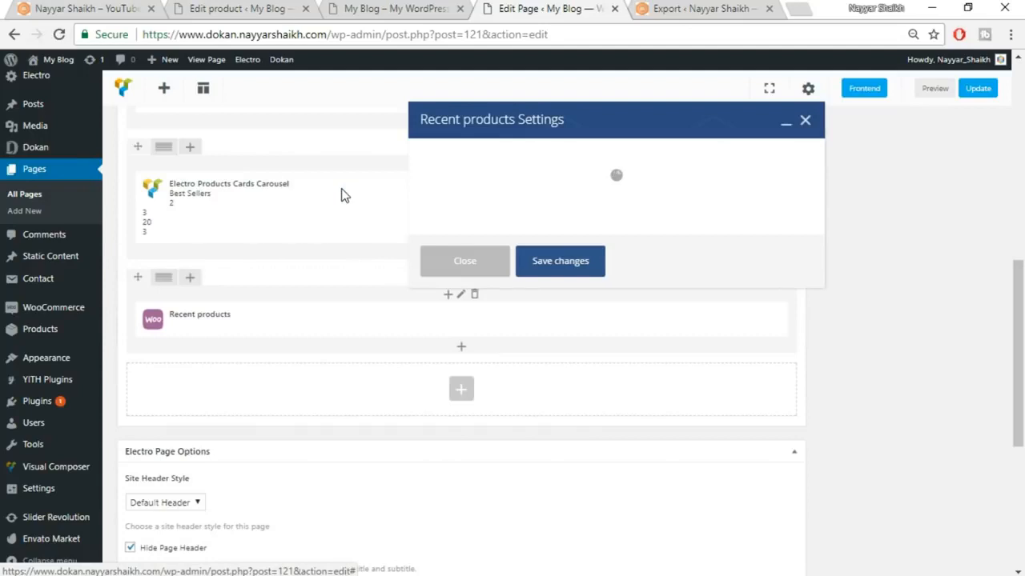
{"action": "left_click", "coordinate": [805, 120]}
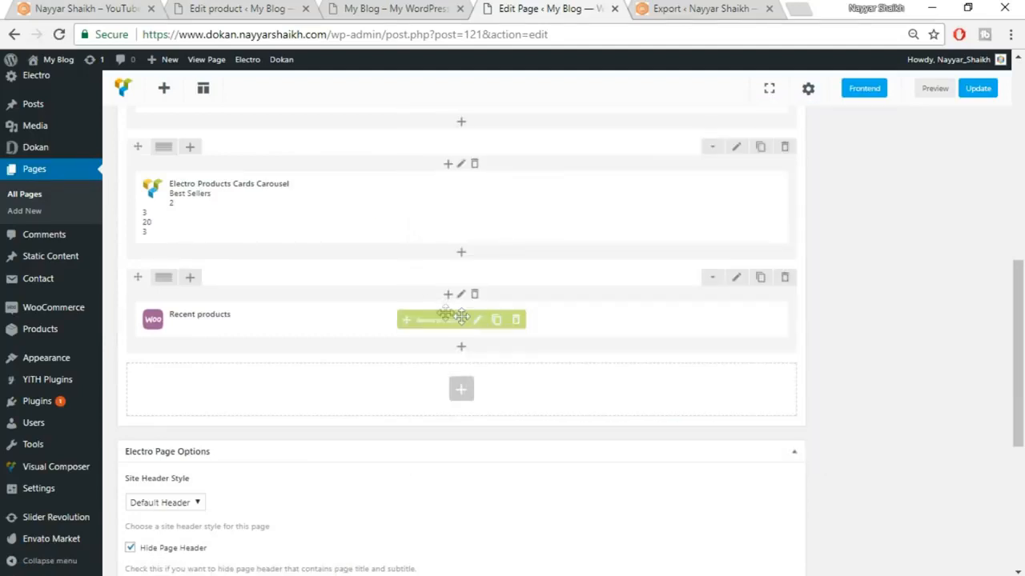
{"action": "left_click", "coordinate": [517, 321]}
{"action": "left_click", "coordinate": [584, 129]}
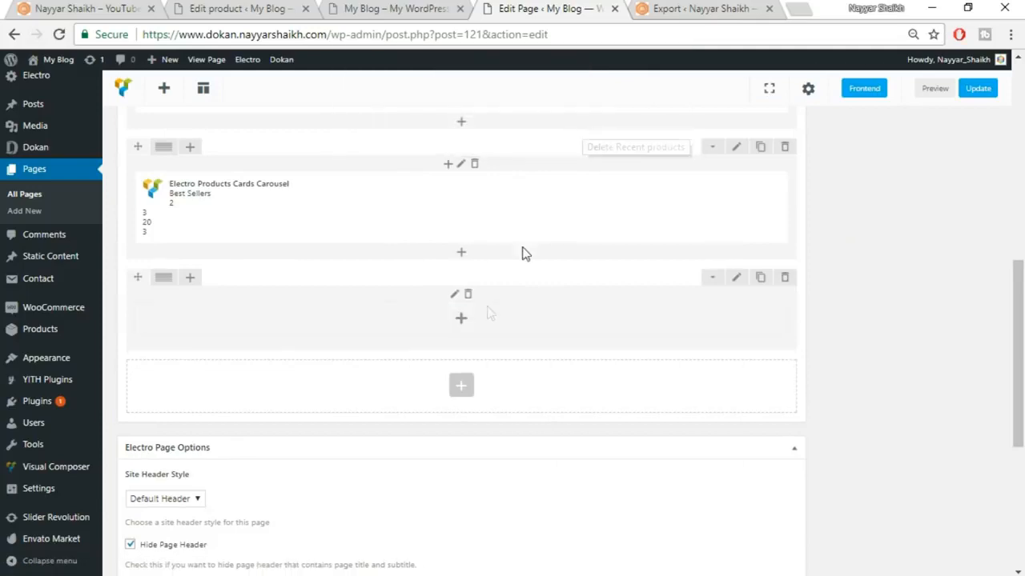
{"action": "left_click", "coordinate": [785, 277]}
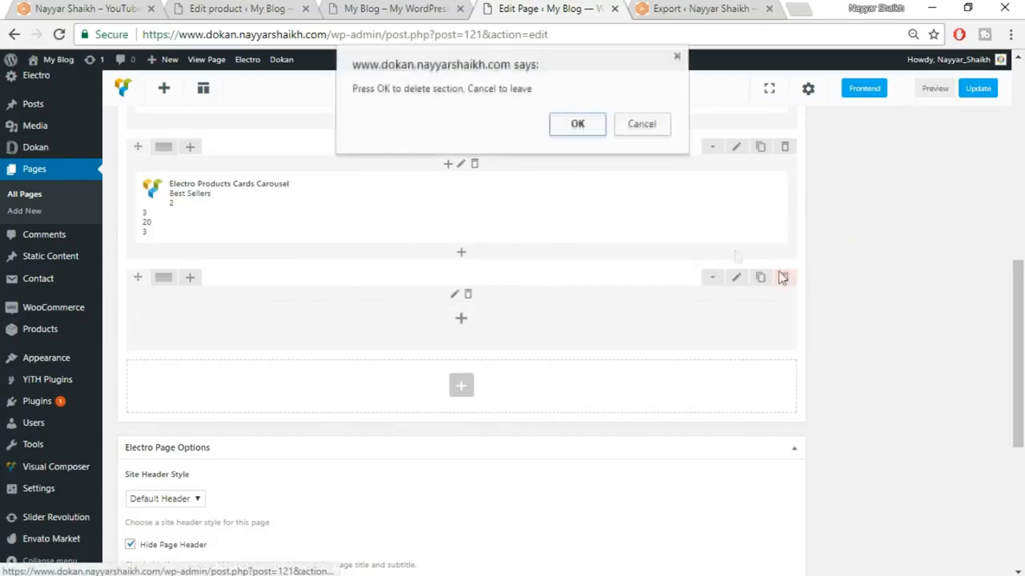
{"action": "left_click", "coordinate": [580, 129]}
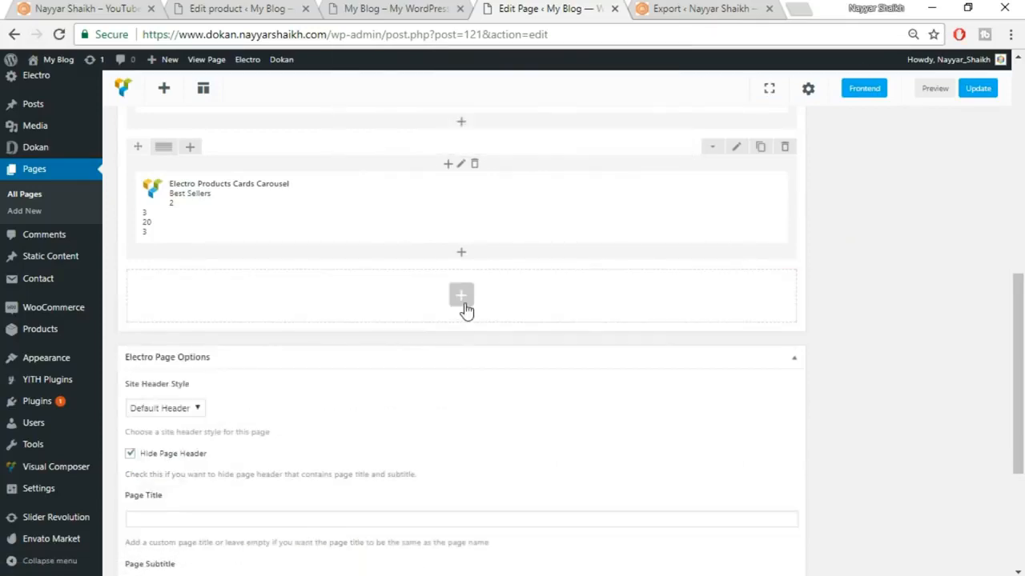
Step: Add an Electro Products Carousel below Best Sellers that shows Recent Products
{"action": "left_click", "coordinate": [462, 305]}
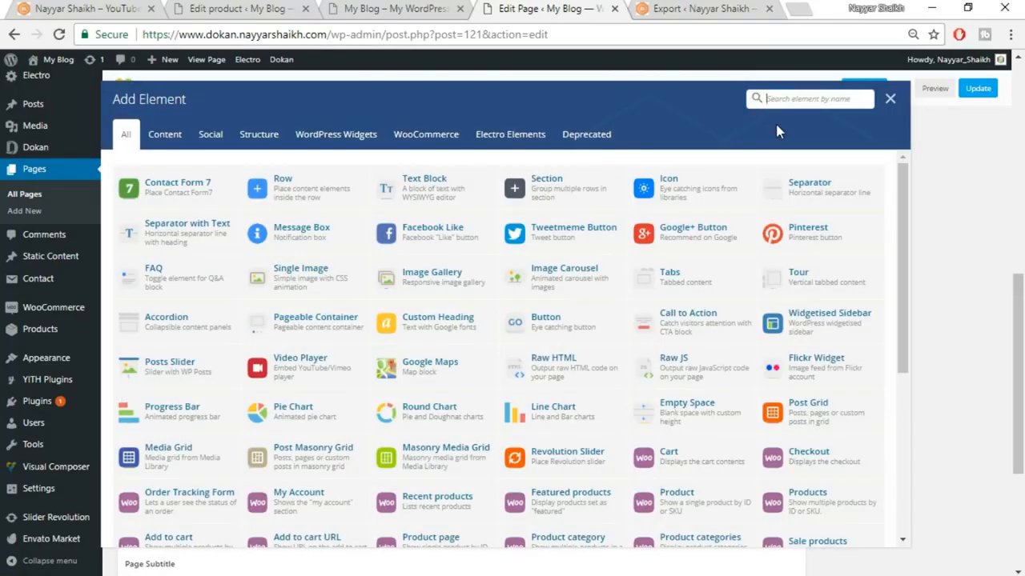
{"action": "type", "text": "car"}
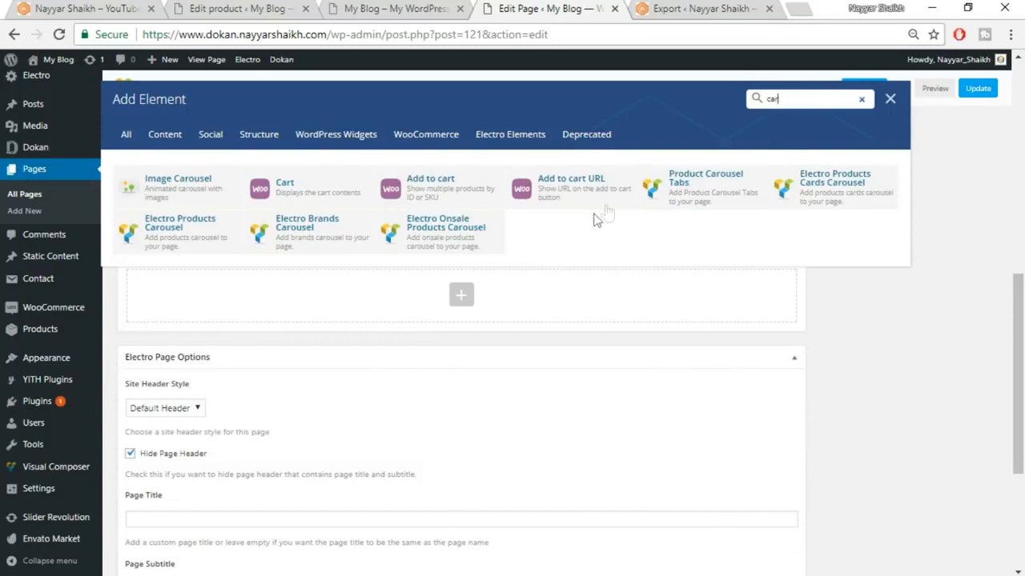
{"action": "left_click", "coordinate": [191, 243]}
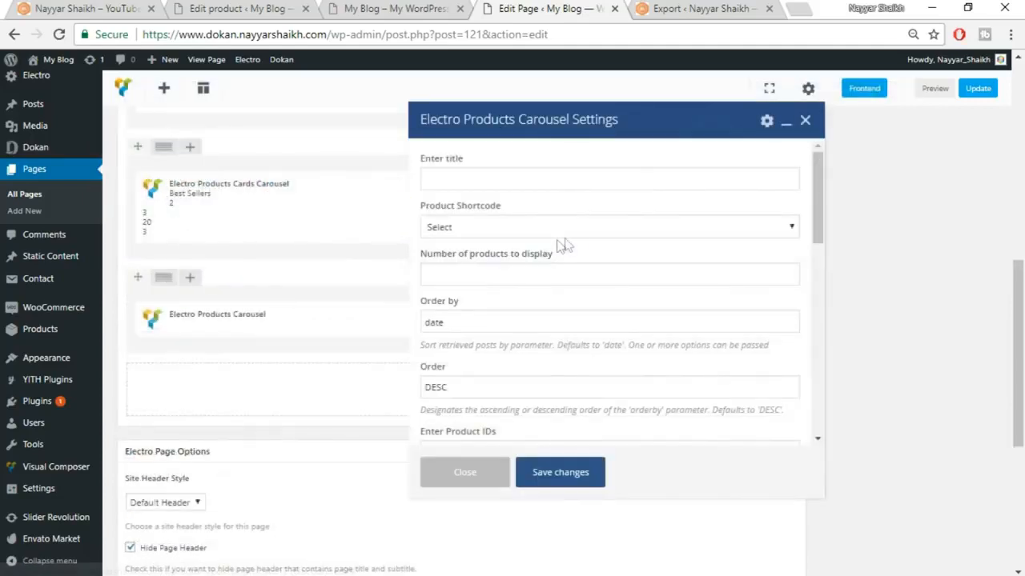
{"action": "left_click", "coordinate": [494, 228]}
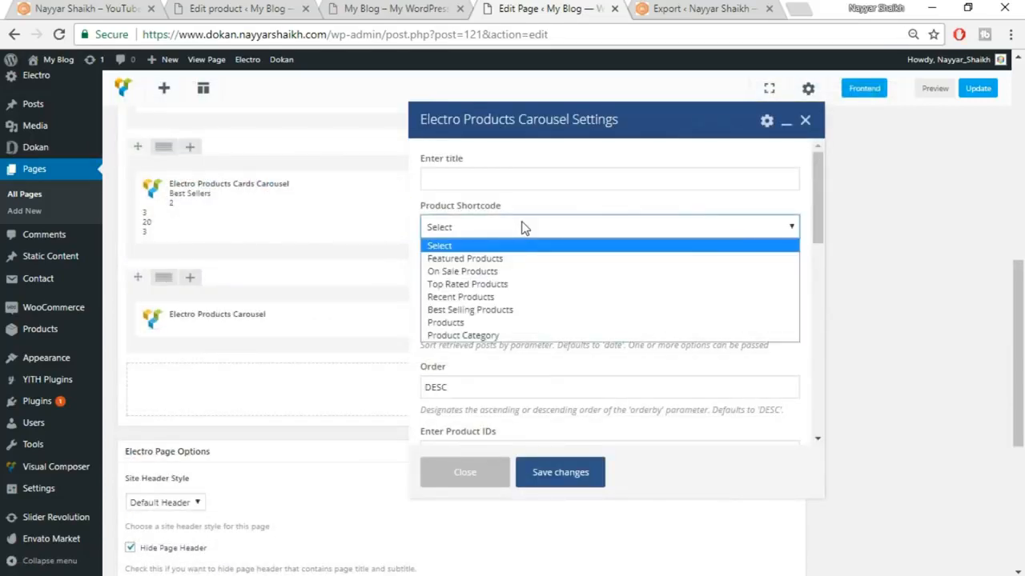
{"action": "left_click", "coordinate": [490, 297]}
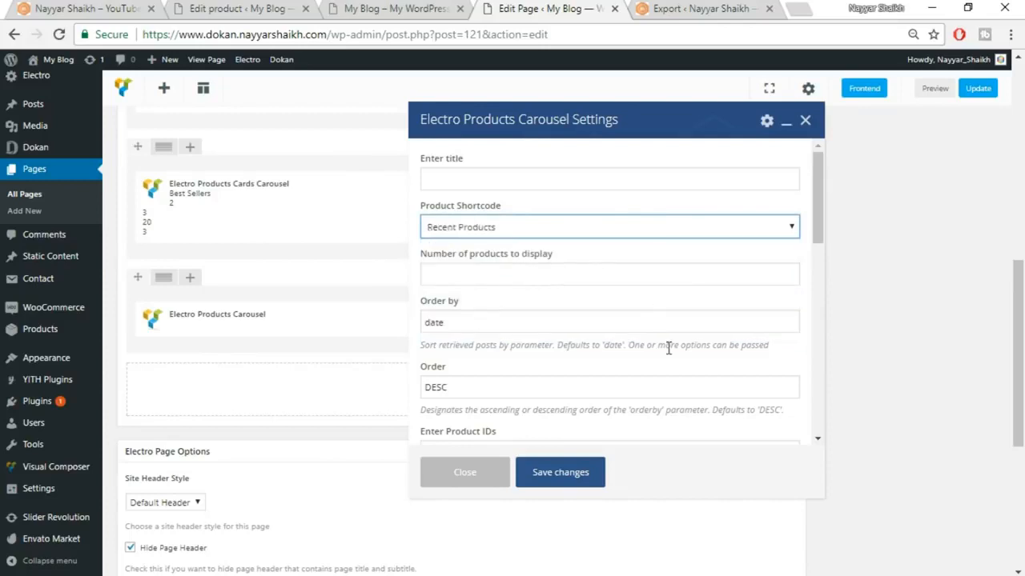
Step: Save the carousel's settings and update the Home Page
{"action": "scroll", "coordinate": [668, 349], "scroll_direction": "down", "scroll_amount": 5}
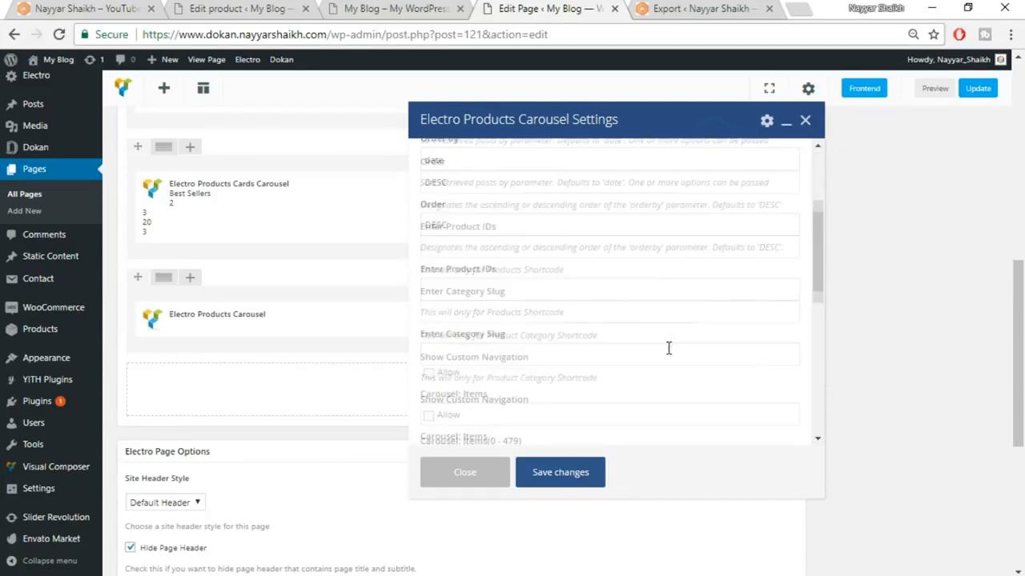
{"action": "scroll", "coordinate": [669, 348], "scroll_direction": "down", "scroll_amount": 10}
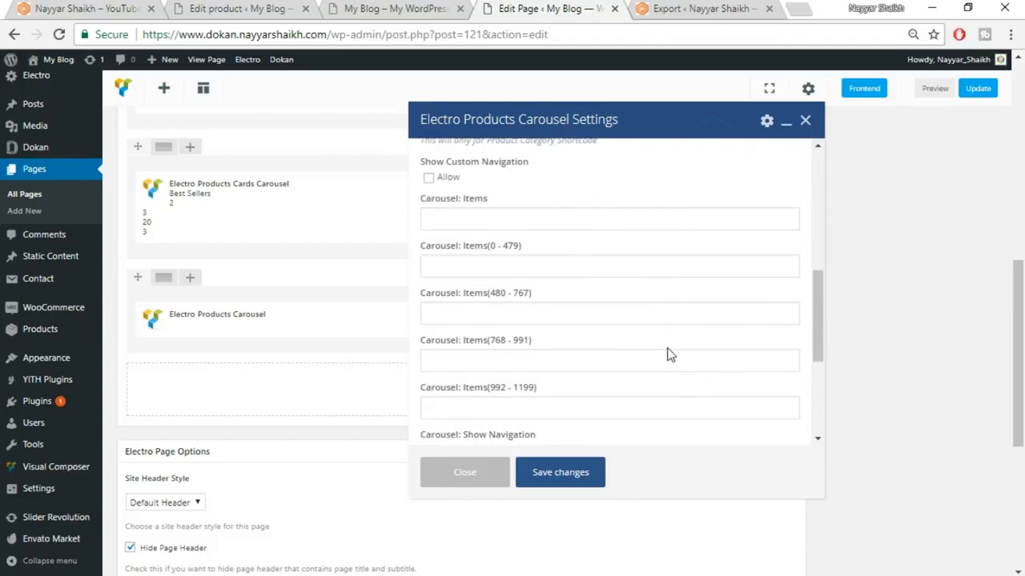
{"action": "left_click", "coordinate": [558, 472]}
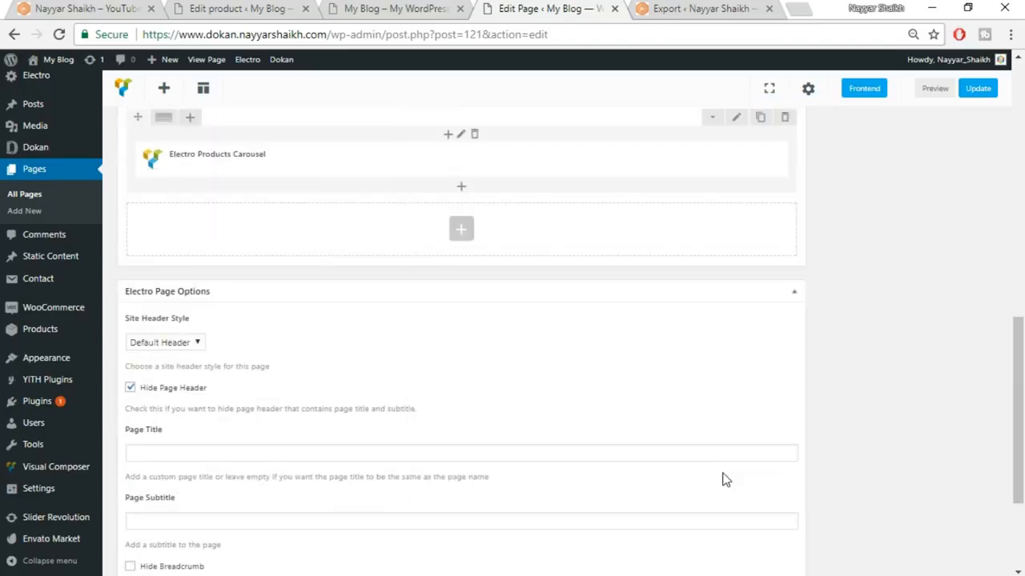
{"action": "scroll", "coordinate": [723, 478], "scroll_direction": "up", "scroll_amount": 5}
{"action": "left_click", "coordinate": [978, 90]}
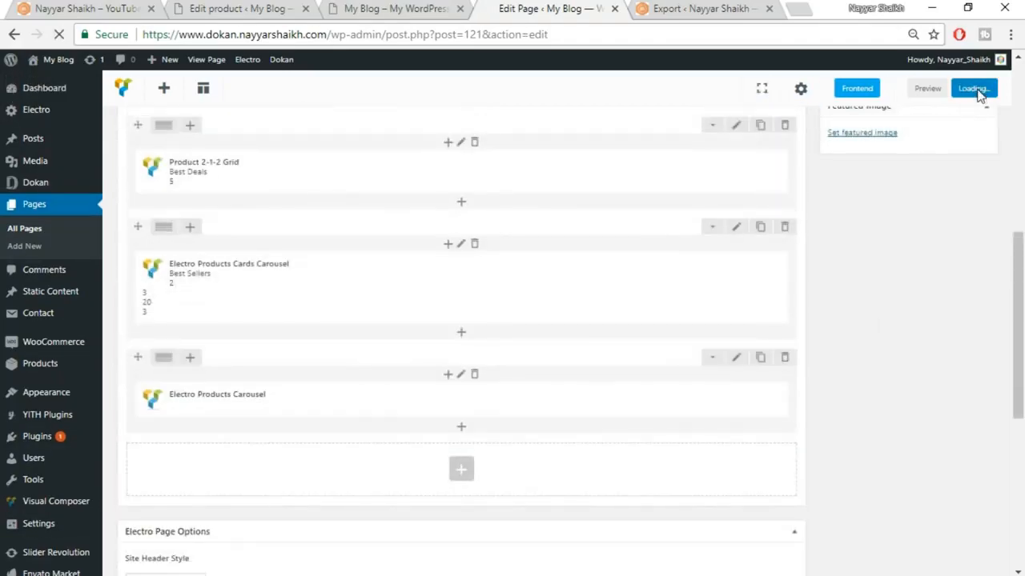
Step: Reload the storefront homepage to check the new product carousel
{"action": "left_click", "coordinate": [415, 8]}
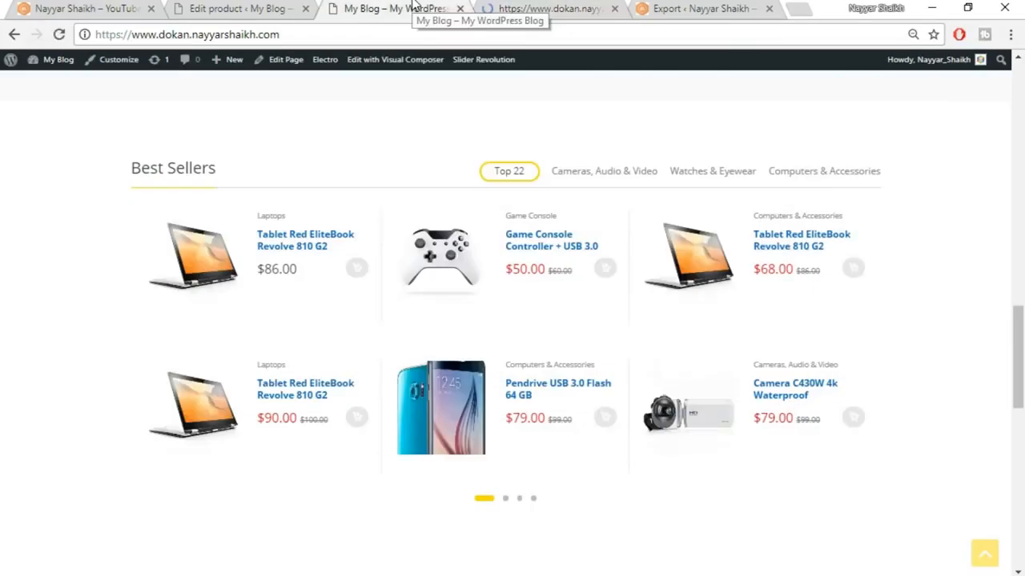
{"action": "left_click", "coordinate": [420, 31]}
{"action": "key", "text": "Return"}
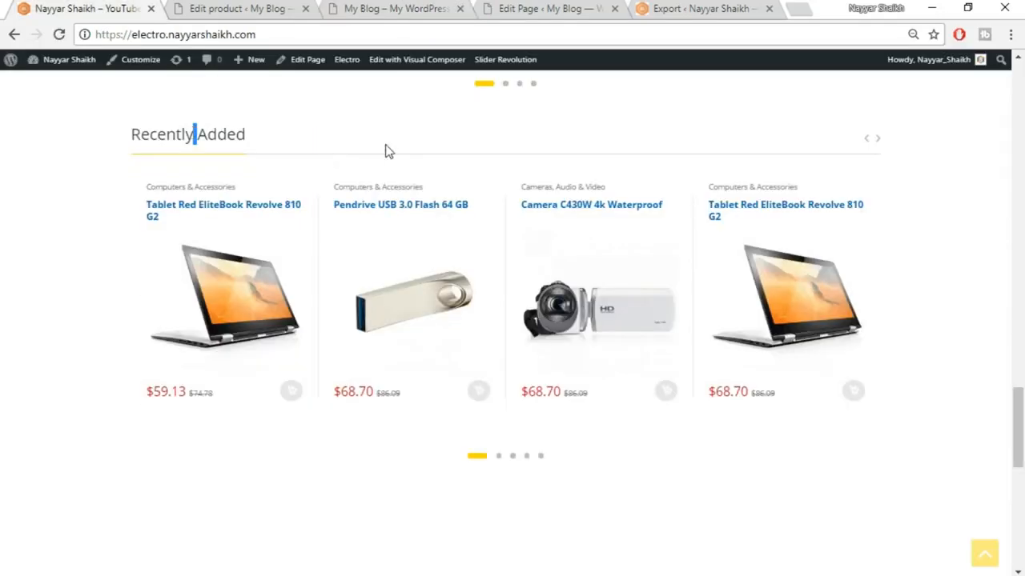
{"action": "left_click", "coordinate": [385, 144]}
{"action": "left_click", "coordinate": [395, 5]}
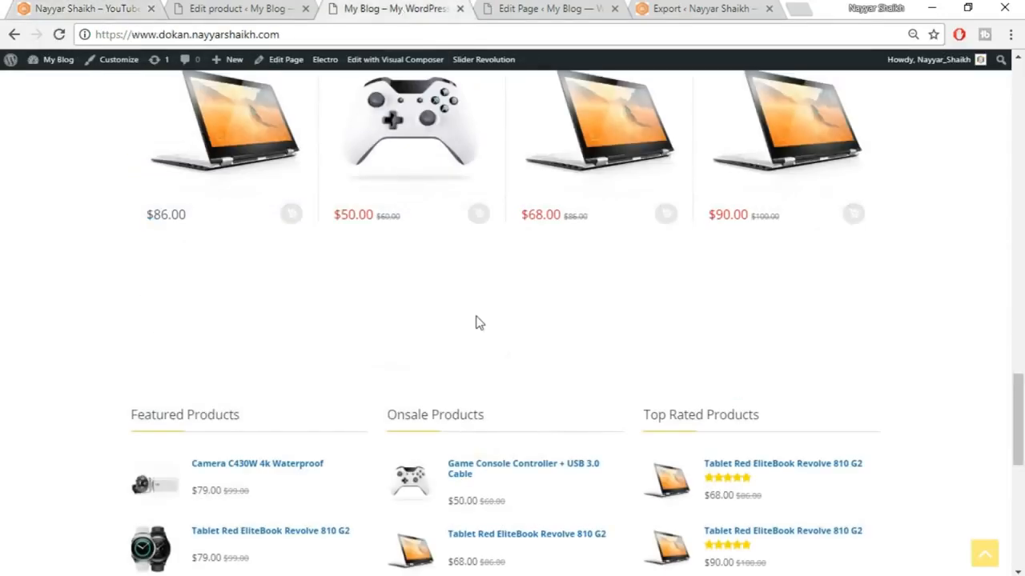
{"action": "scroll", "coordinate": [280, 204], "scroll_direction": "up", "scroll_amount": 3}
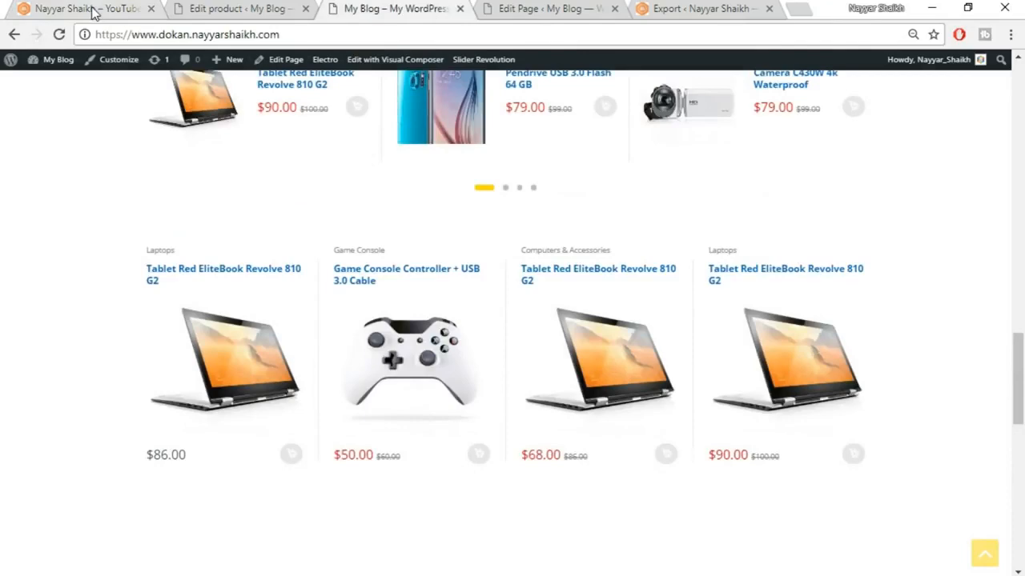
Step: Select the Recently Added heading on the reference demo site and return to the editor
{"action": "left_click", "coordinate": [92, 12]}
{"action": "left_click_drag", "start_coordinate": [124, 142], "coordinate": [307, 141]}
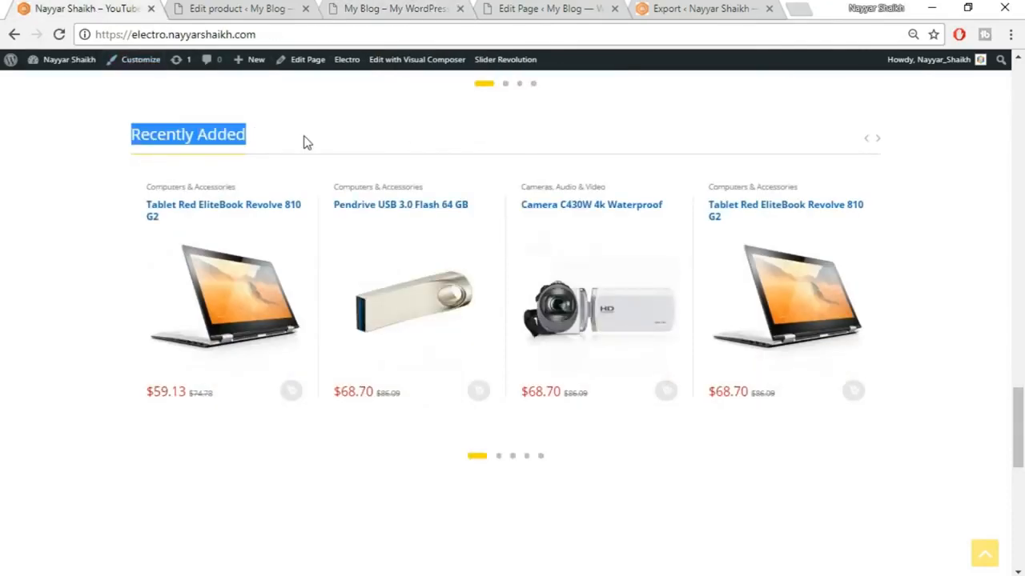
{"action": "left_click", "coordinate": [529, 8]}
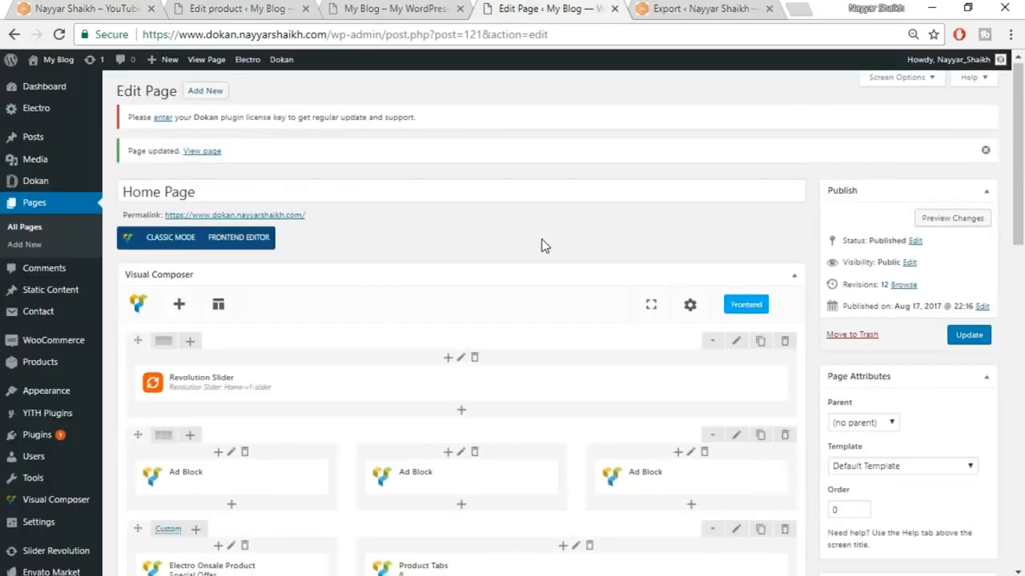
Step: Paste 'Recently Added' as the carousel's title, save it, and update the Home Page
{"action": "scroll", "coordinate": [542, 244], "scroll_direction": "down", "scroll_amount": 10}
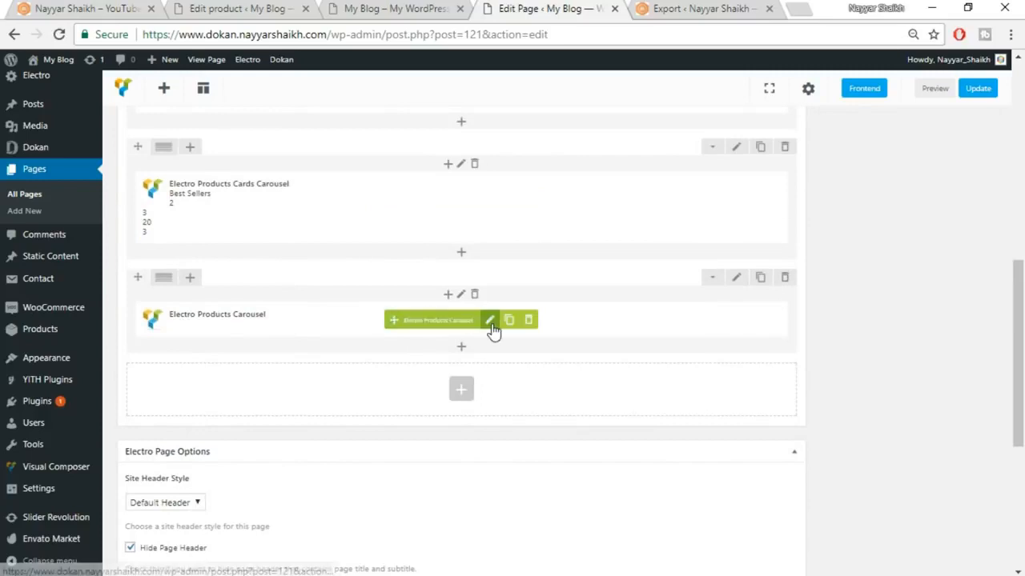
{"action": "left_click", "coordinate": [489, 320]}
{"action": "left_click", "coordinate": [543, 170]}
{"action": "type", "text": "Recently Added"}
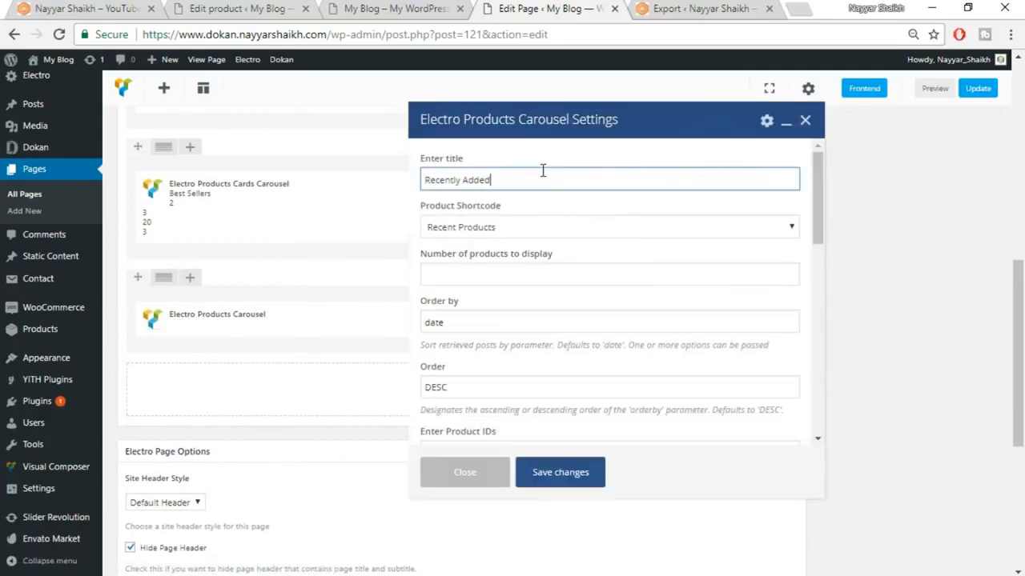
{"action": "left_click", "coordinate": [575, 478]}
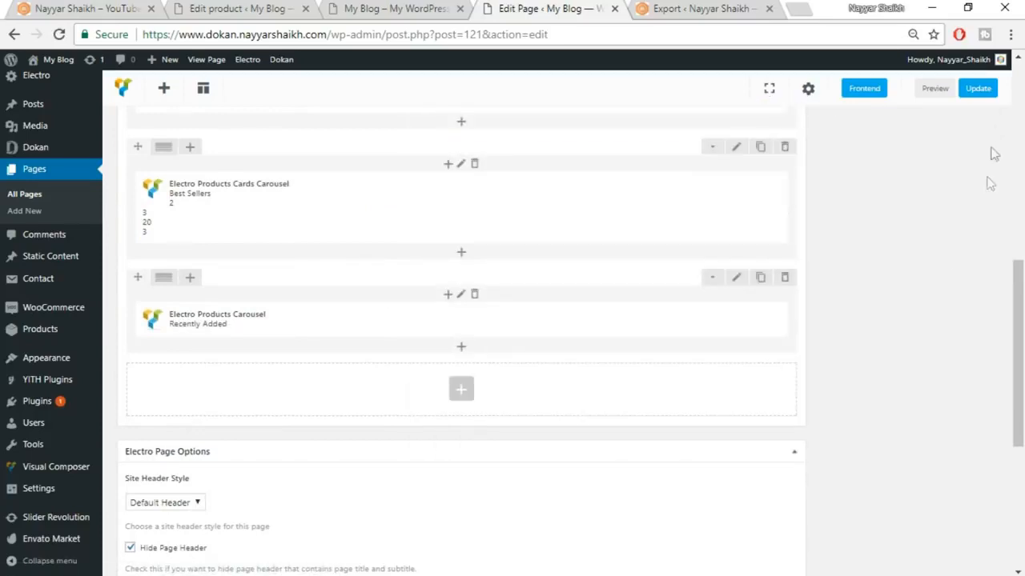
{"action": "left_click", "coordinate": [982, 93]}
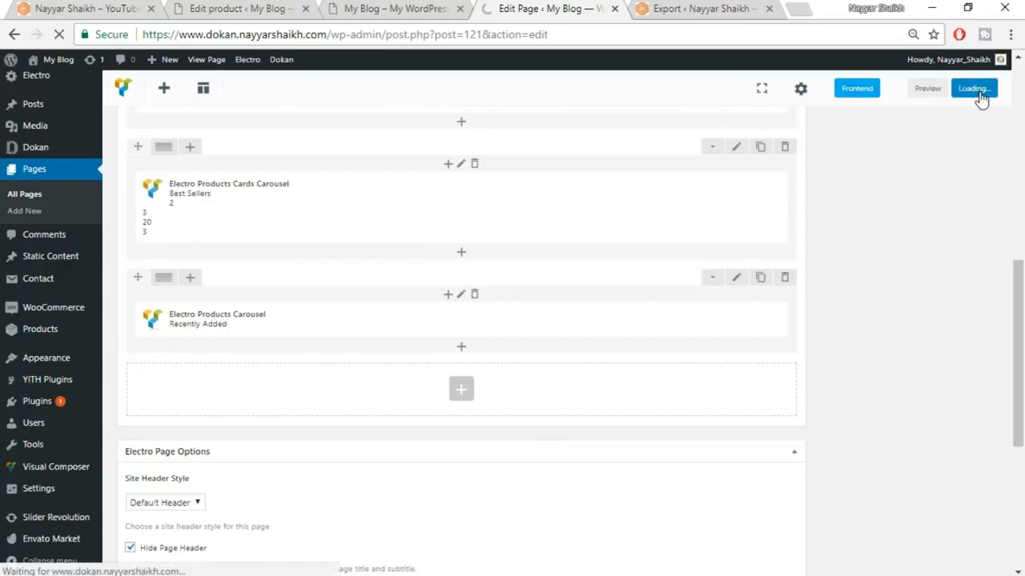
Step: Reload the storefront homepage to check the Recently Added heading
{"action": "left_click", "coordinate": [392, 8]}
{"action": "left_click", "coordinate": [433, 34]}
{"action": "key", "text": "Return"}
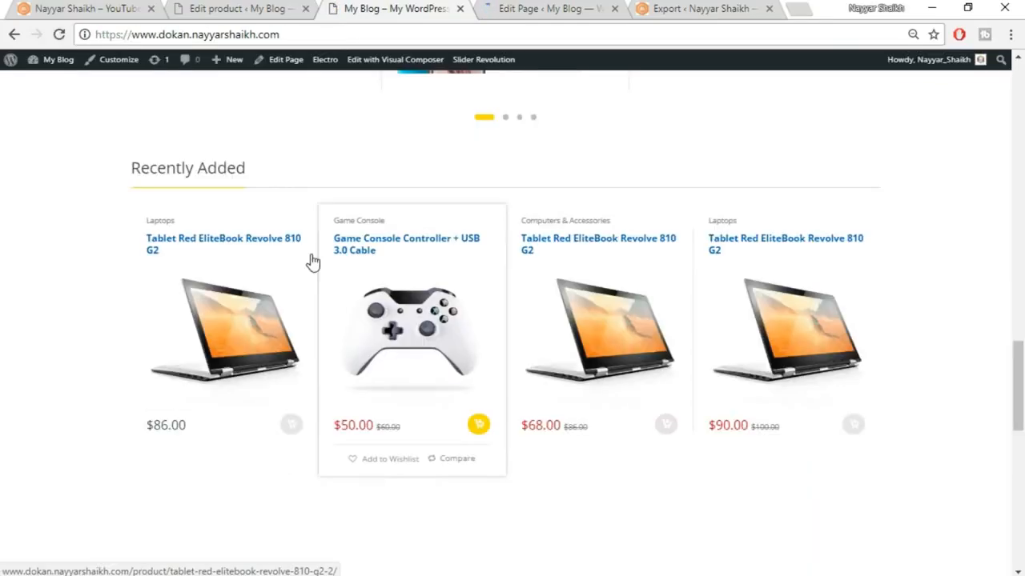
Step: Scroll the live storefront, then bring up the reference demo's header with its Super Deals menu
{"action": "scroll", "coordinate": [968, 359], "scroll_direction": "down", "scroll_amount": 6}
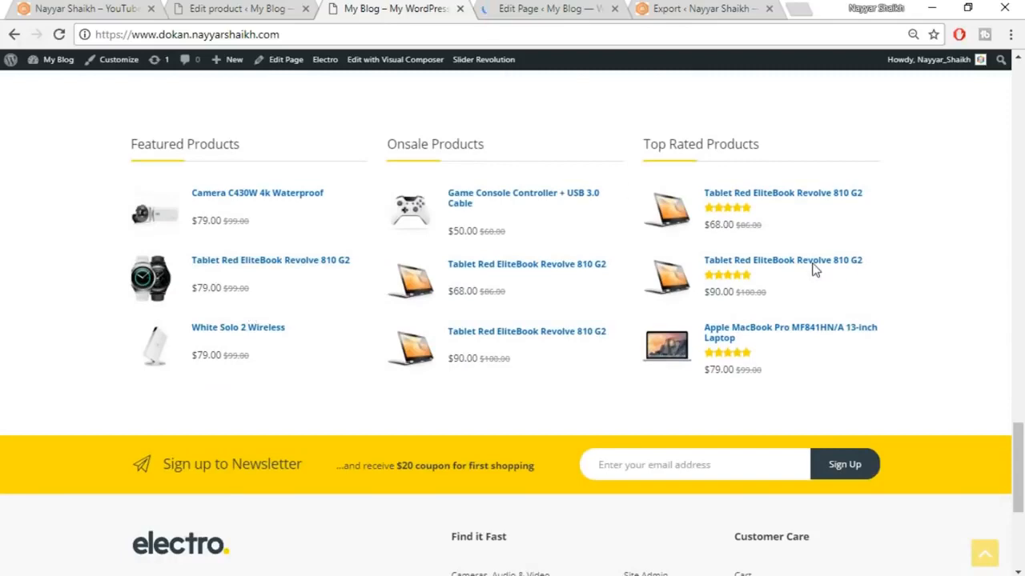
{"action": "scroll", "coordinate": [810, 271], "scroll_direction": "down", "scroll_amount": 3}
{"action": "scroll", "coordinate": [176, 244], "scroll_direction": "down", "scroll_amount": 1}
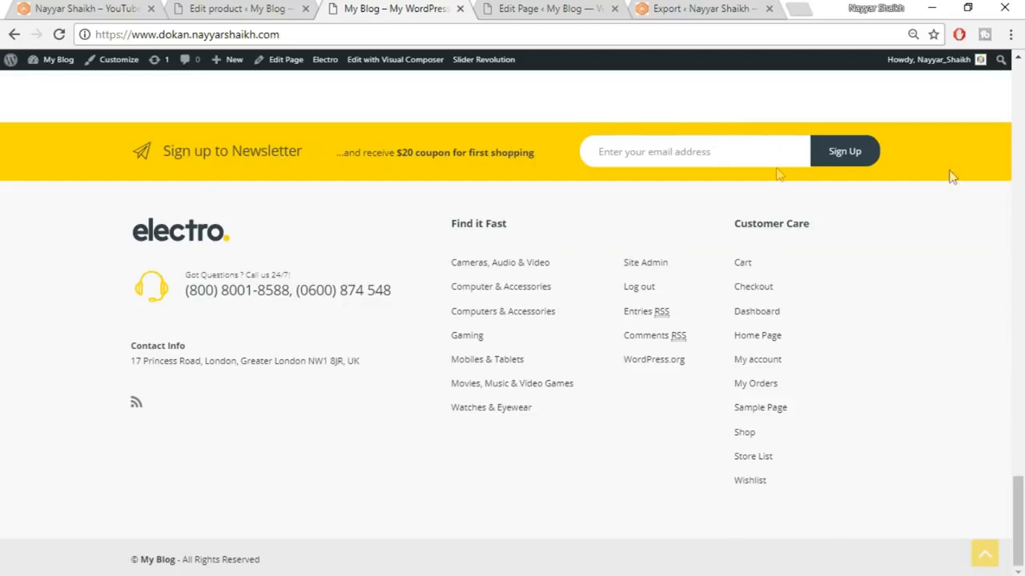
{"action": "left_click", "coordinate": [270, 7]}
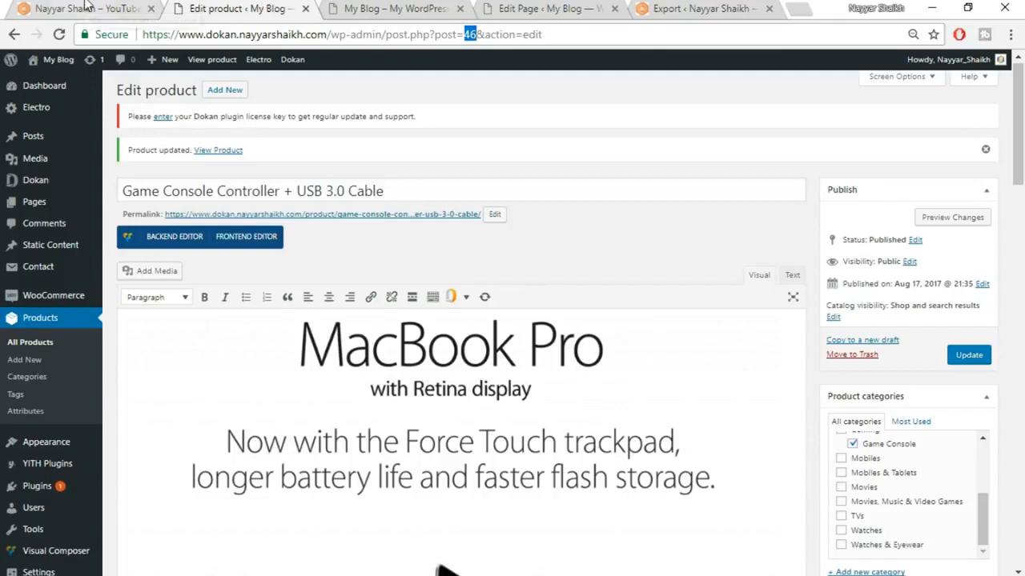
{"action": "left_click", "coordinate": [86, 6]}
{"action": "left_click_drag", "start_coordinate": [1016, 412], "coordinate": [1018, 81]}
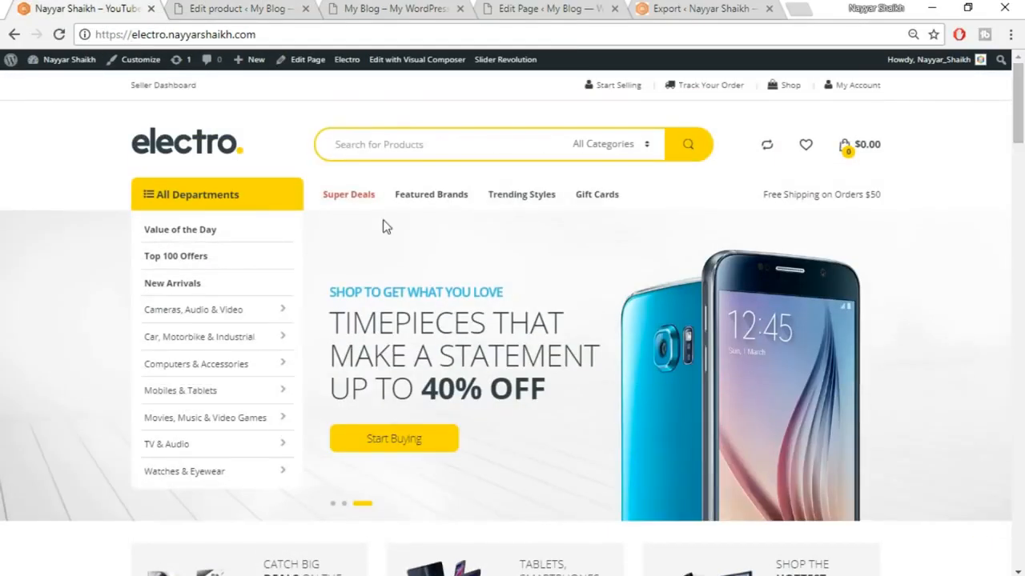
{"action": "left_click", "coordinate": [396, 5]}
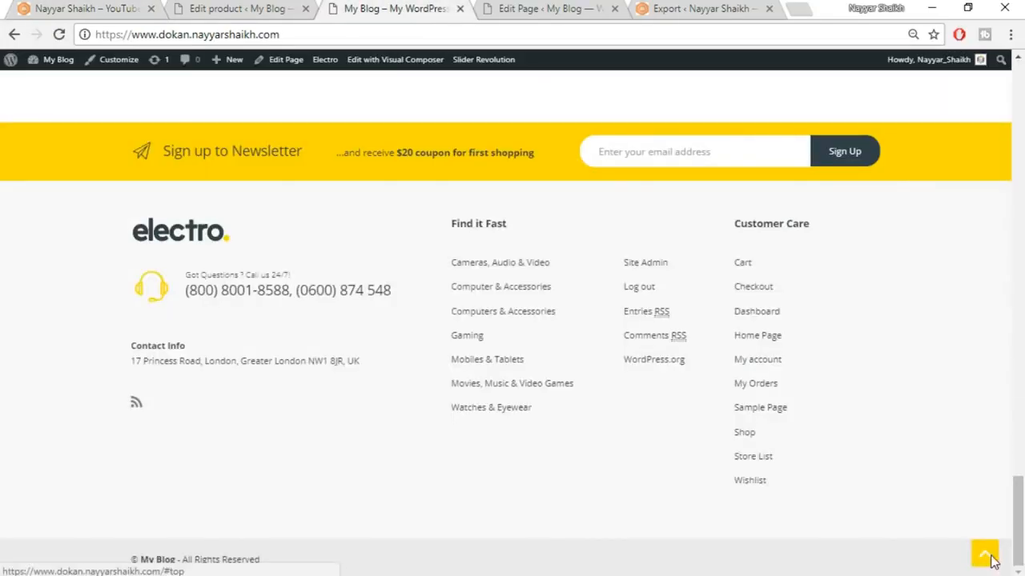
Step: Create a new empty menu named 'Secondary' in Appearance > Menus
{"action": "left_click", "coordinate": [985, 556]}
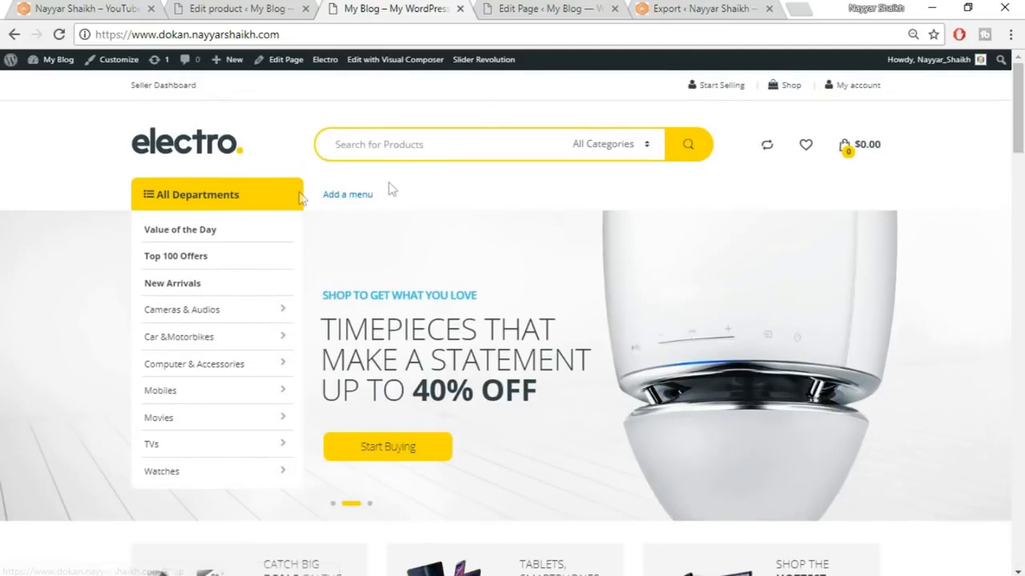
{"action": "left_click", "coordinate": [242, 7]}
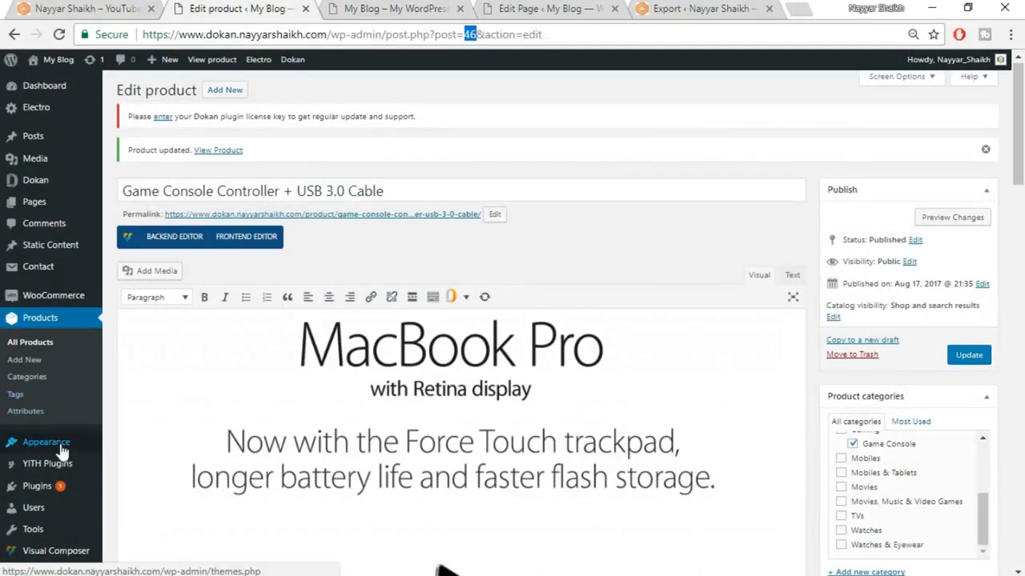
{"action": "mouse_move", "coordinate": [62, 452]}
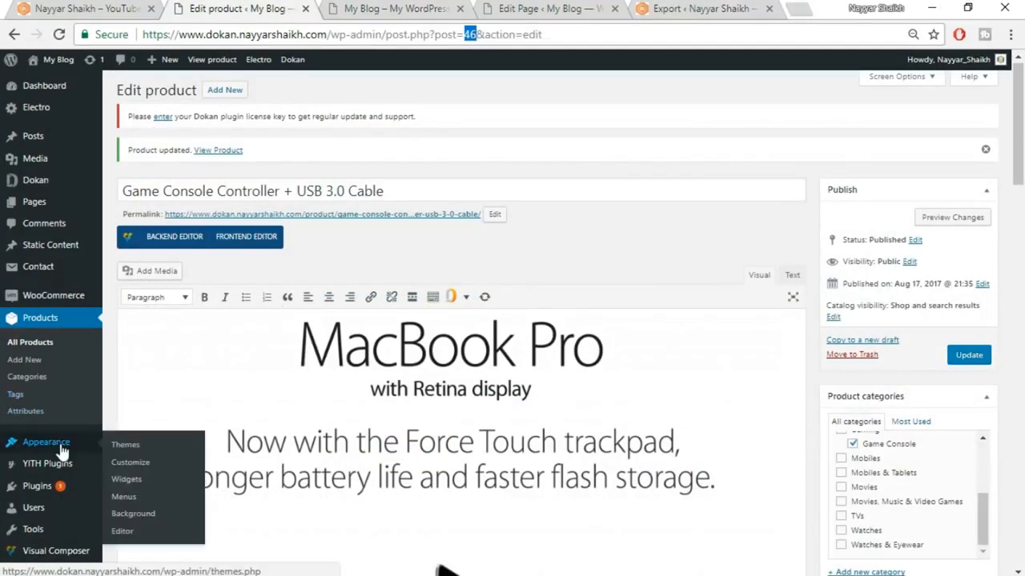
{"action": "left_click", "coordinate": [140, 503]}
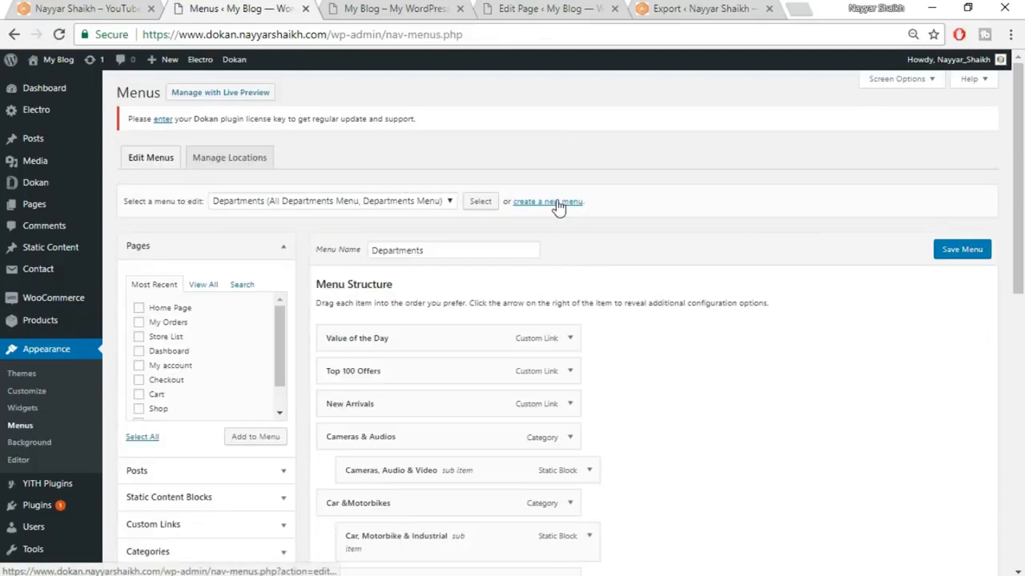
{"action": "left_click", "coordinate": [556, 203]}
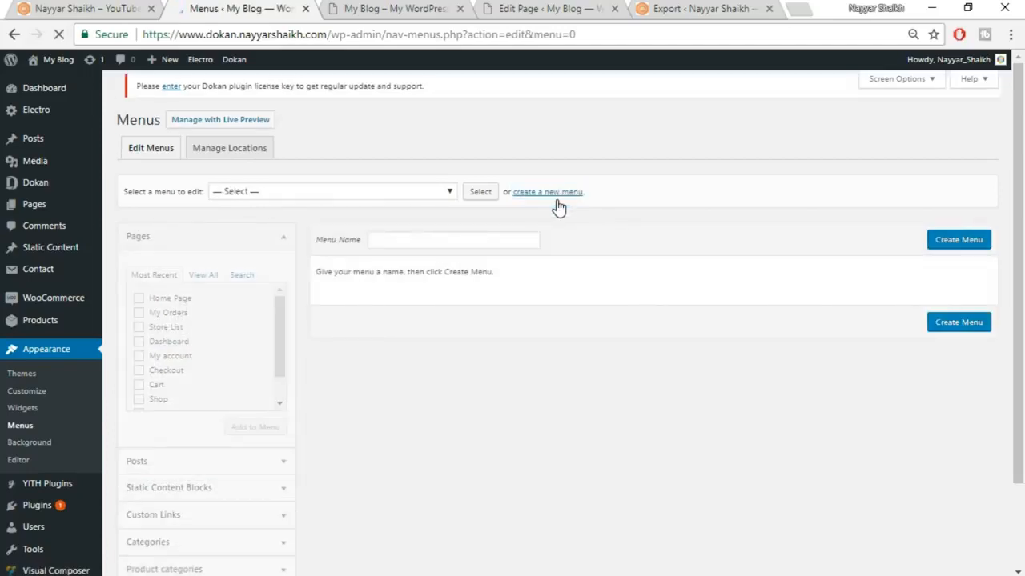
{"action": "left_click", "coordinate": [466, 243]}
{"action": "type", "text": "Se"}
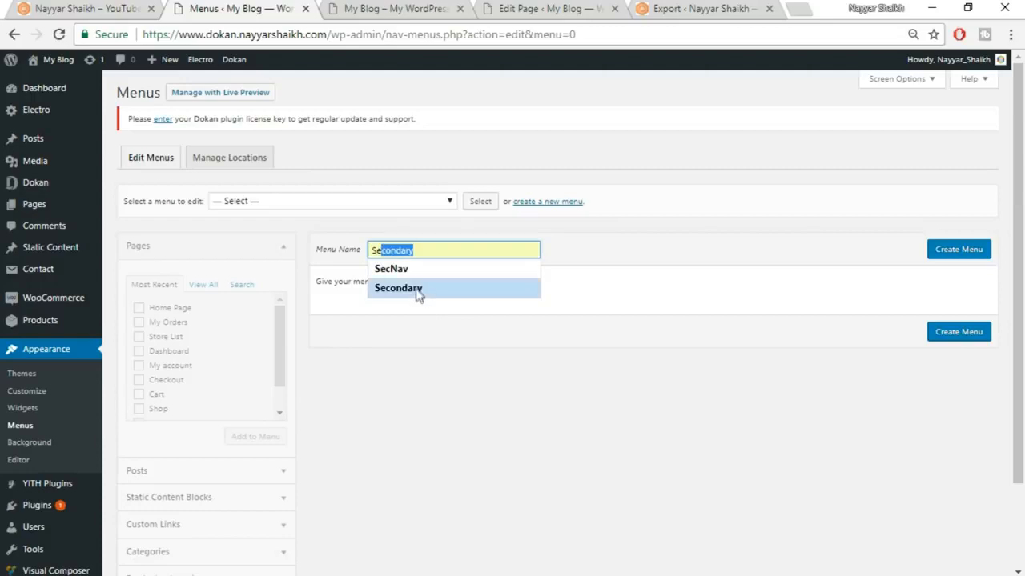
{"action": "left_click", "coordinate": [416, 290]}
{"action": "left_click", "coordinate": [961, 261]}
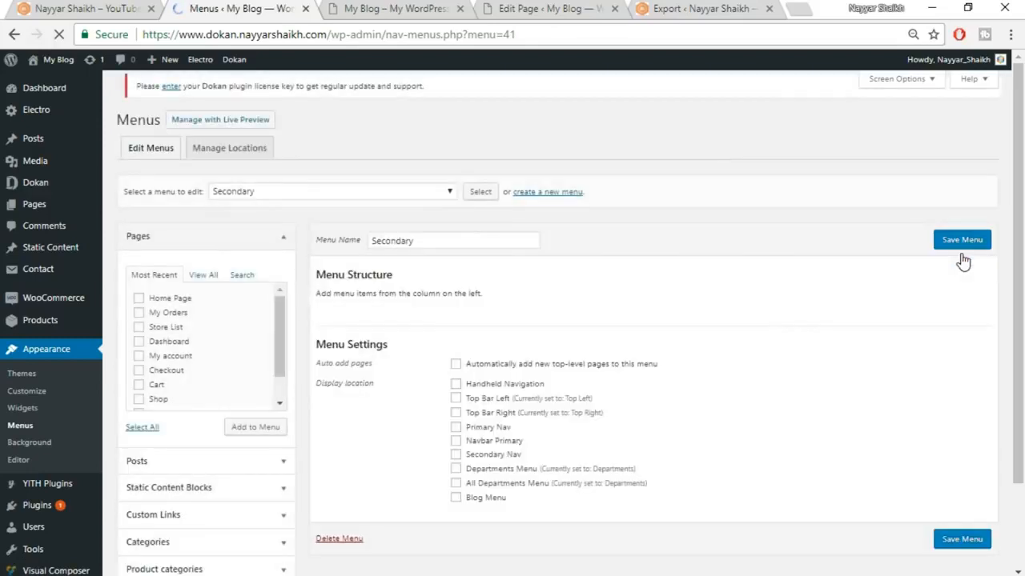
Step: Assign the Secondary menu to the Secondary Nav display location, checking the reference demo header
{"action": "left_click", "coordinate": [457, 465]}
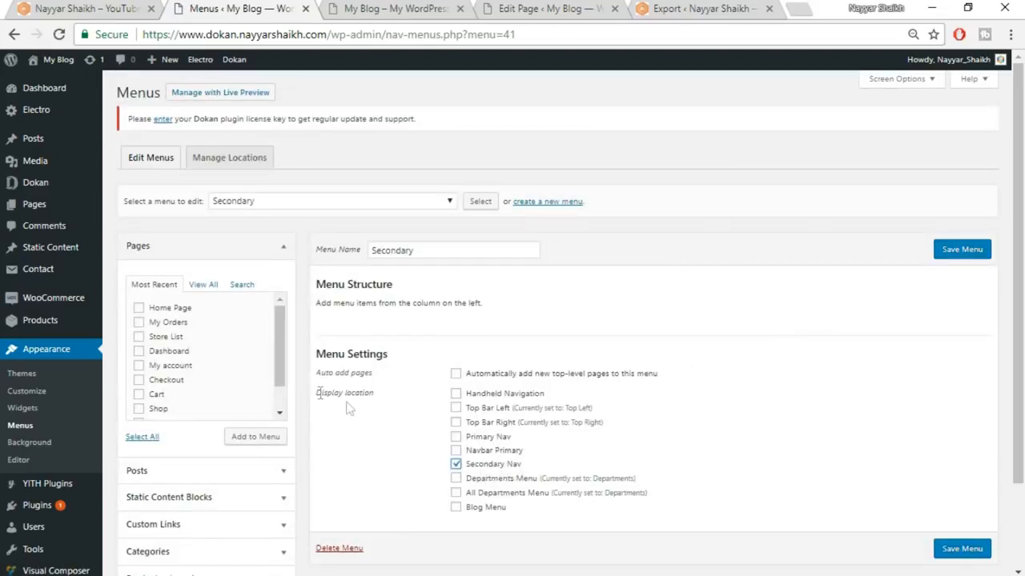
{"action": "left_click", "coordinate": [68, 8]}
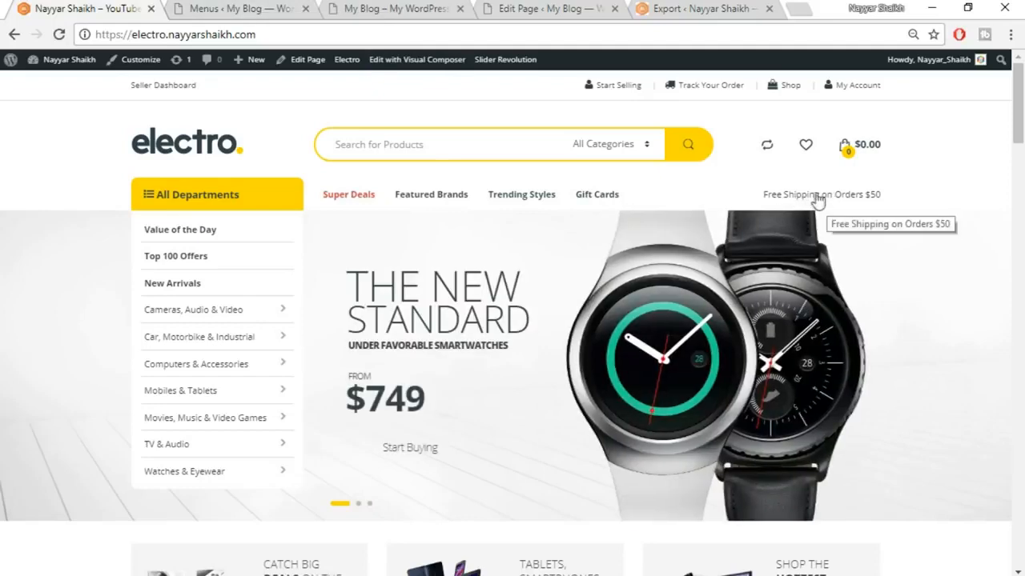
{"action": "left_click", "coordinate": [240, 8]}
Step: Add a 'Super Deals' custom link with URL '#' to the Secondary menu
{"action": "left_click", "coordinate": [284, 248]}
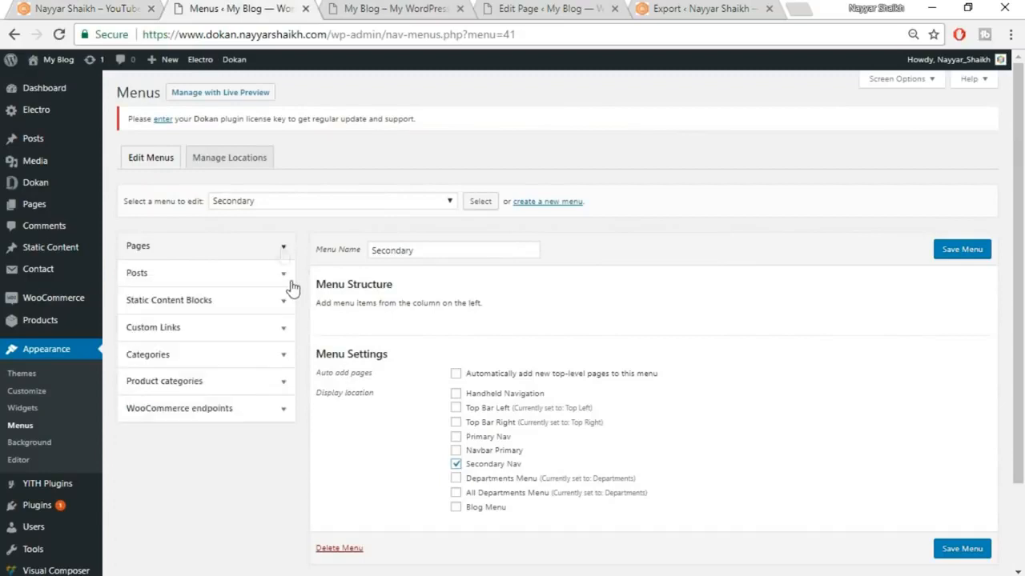
{"action": "scroll", "coordinate": [288, 287], "scroll_direction": "down", "scroll_amount": 3}
{"action": "left_click", "coordinate": [257, 228]}
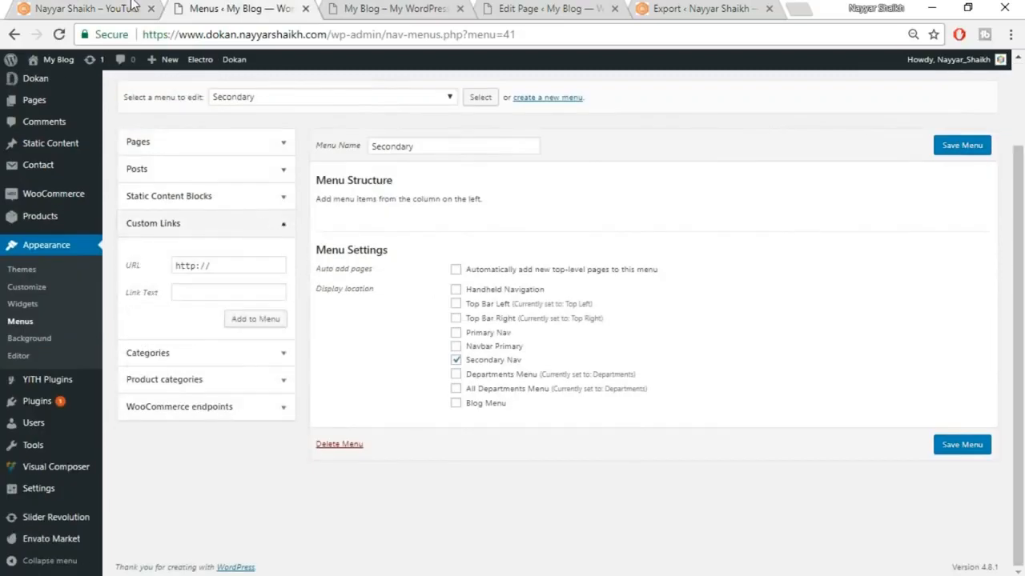
{"action": "left_click", "coordinate": [128, 8]}
{"action": "left_click", "coordinate": [230, 8]}
{"action": "left_click_drag", "start_coordinate": [225, 266], "coordinate": [114, 266]}
{"action": "type", "text": "#"}
{"action": "key", "text": "Tab"}
{"action": "type", "text": "Su"}
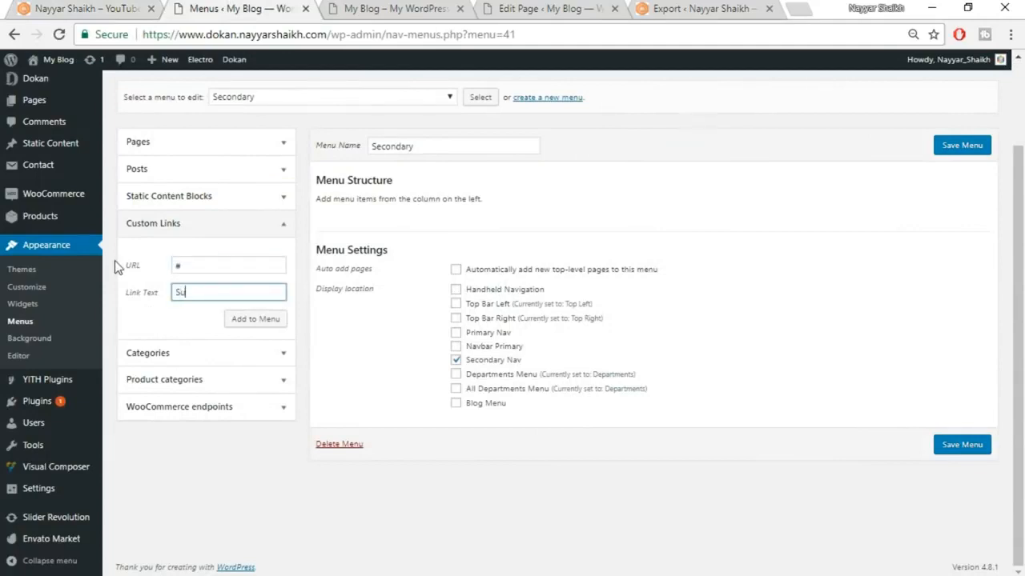
{"action": "type", "text": "per Deals"}
{"action": "left_click", "coordinate": [271, 326]}
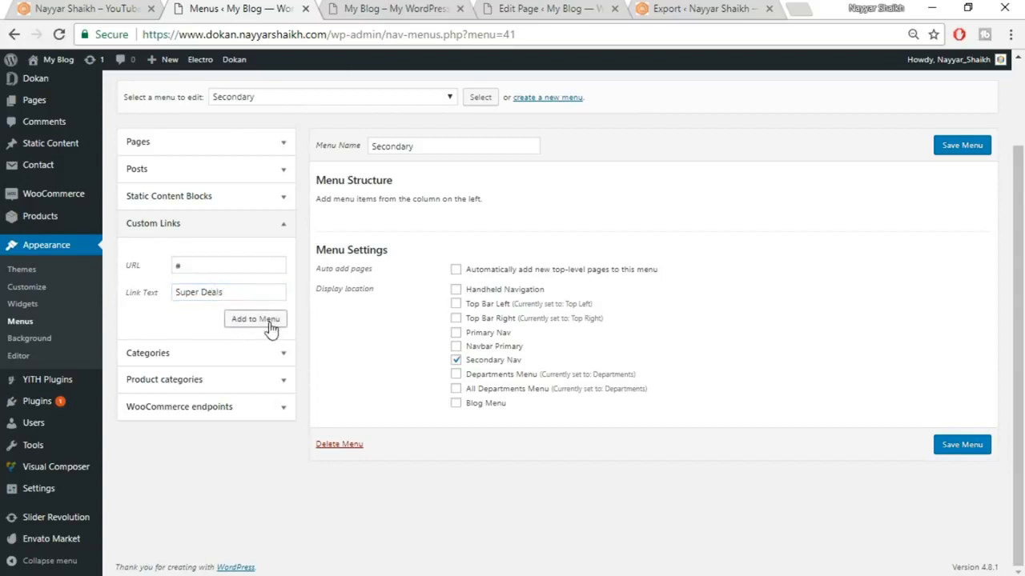
Step: Add a 'Featured Brands' custom link with URL '#'
{"action": "left_click", "coordinate": [120, 8]}
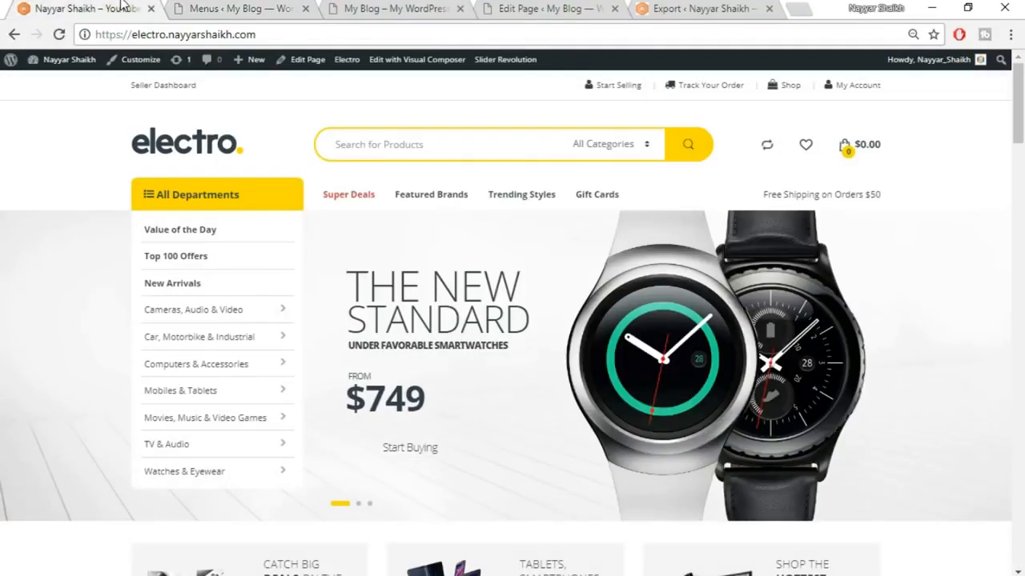
{"action": "left_click", "coordinate": [240, 8]}
{"action": "left_click_drag", "start_coordinate": [256, 262], "coordinate": [114, 266]}
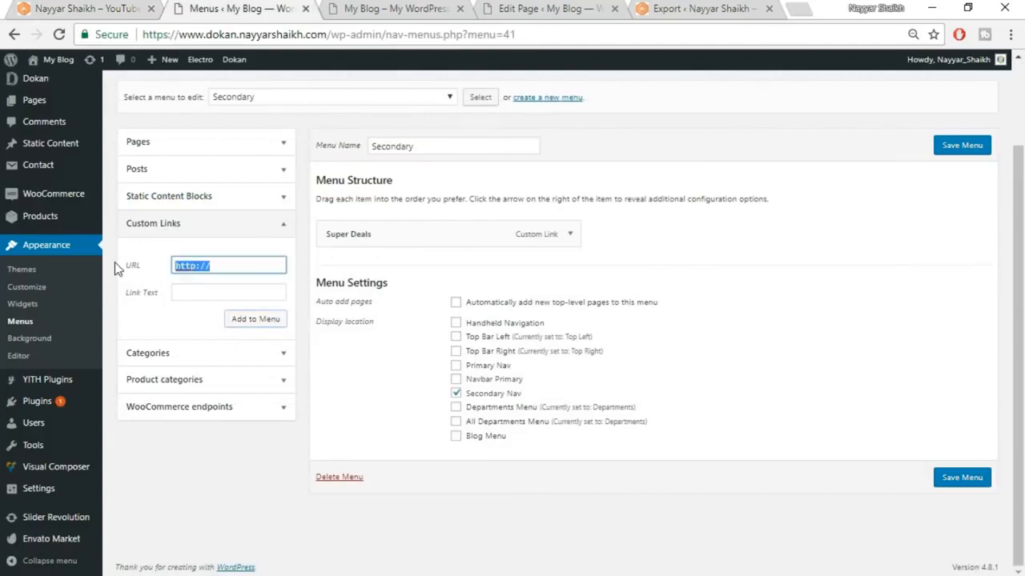
{"action": "type", "text": "#"}
{"action": "key", "text": "Tab"}
{"action": "type", "text": "Featured Brands"}
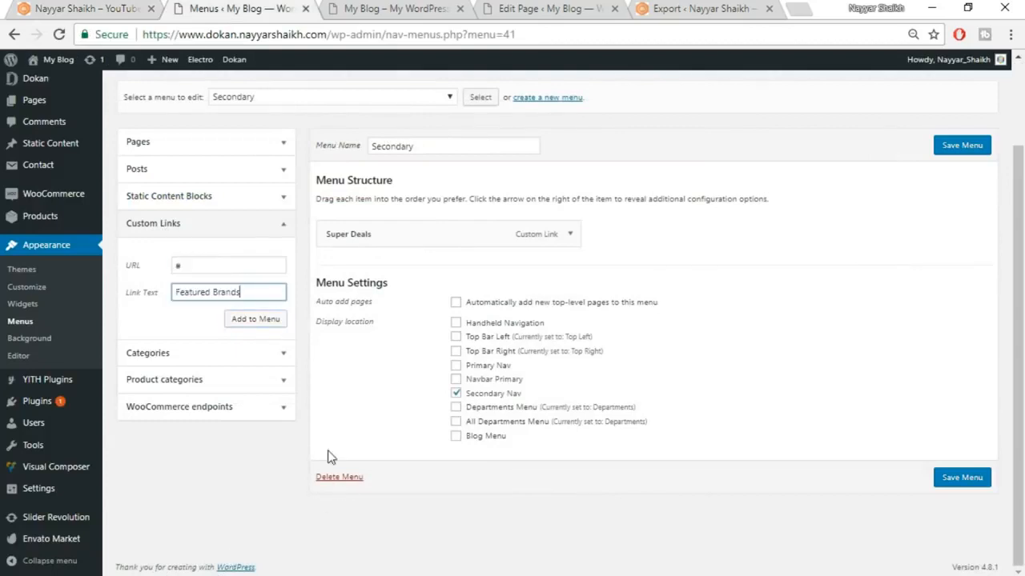
{"action": "left_click", "coordinate": [262, 328]}
Step: Add a 'Trending Styles' custom link to the menu
{"action": "left_click", "coordinate": [108, 7]}
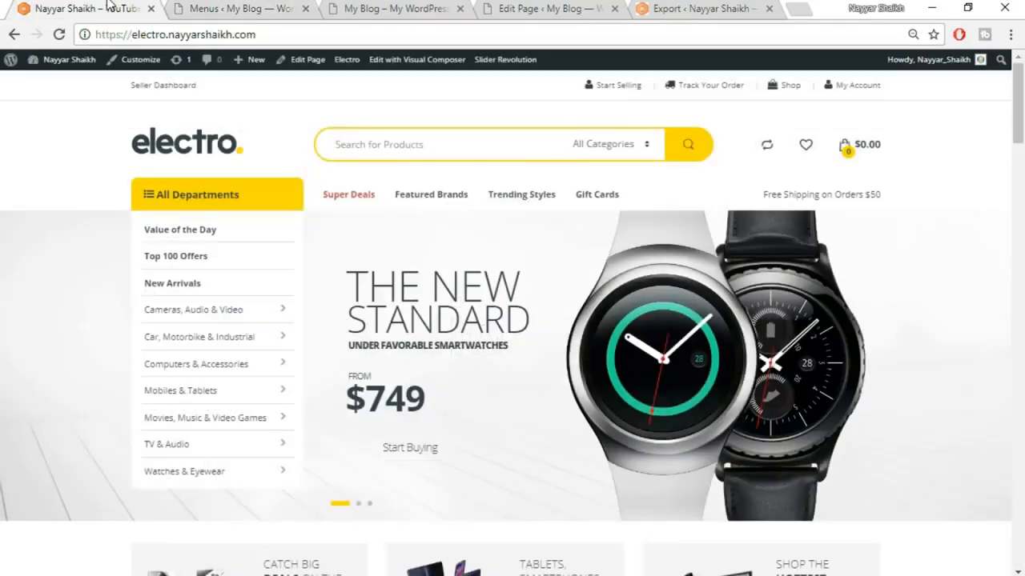
{"action": "left_click", "coordinate": [280, 4]}
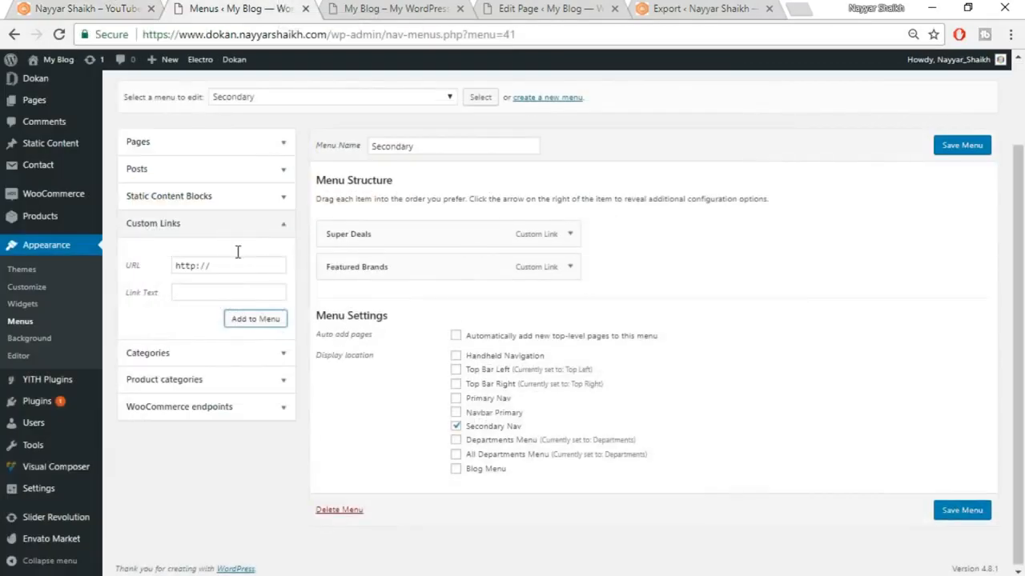
{"action": "triple_click", "coordinate": [231, 271]}
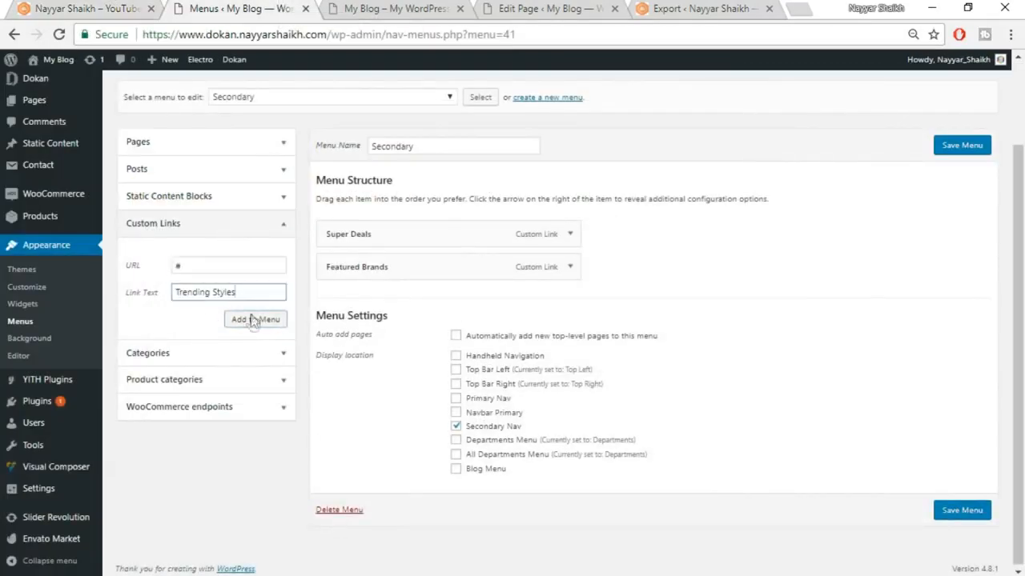
{"action": "left_click", "coordinate": [251, 320]}
Step: Add a 'Gift Cards' custom link with URL '#'
{"action": "left_click", "coordinate": [69, 7]}
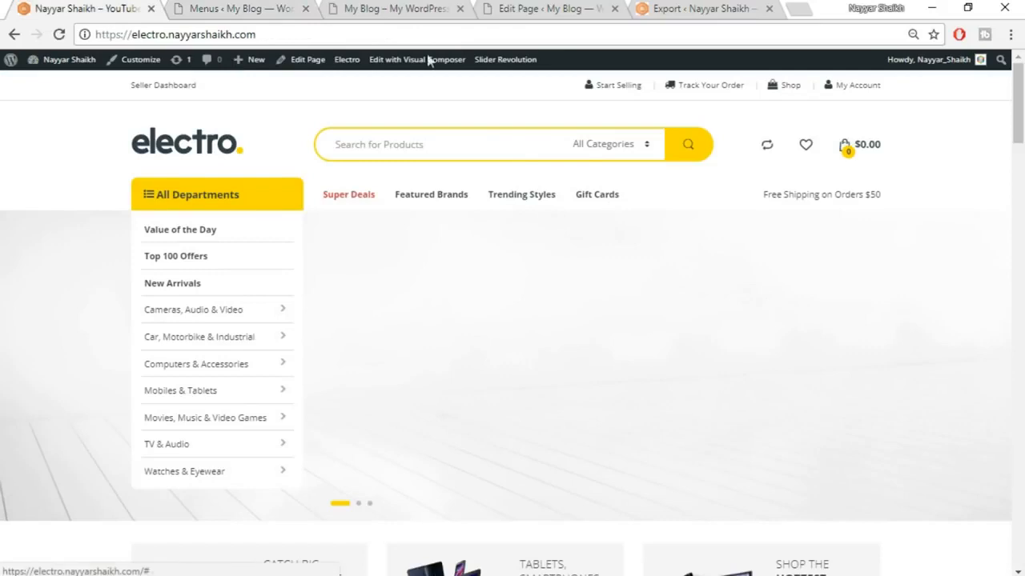
{"action": "left_click", "coordinate": [274, 7]}
{"action": "left_click_drag", "start_coordinate": [250, 265], "coordinate": [162, 270]}
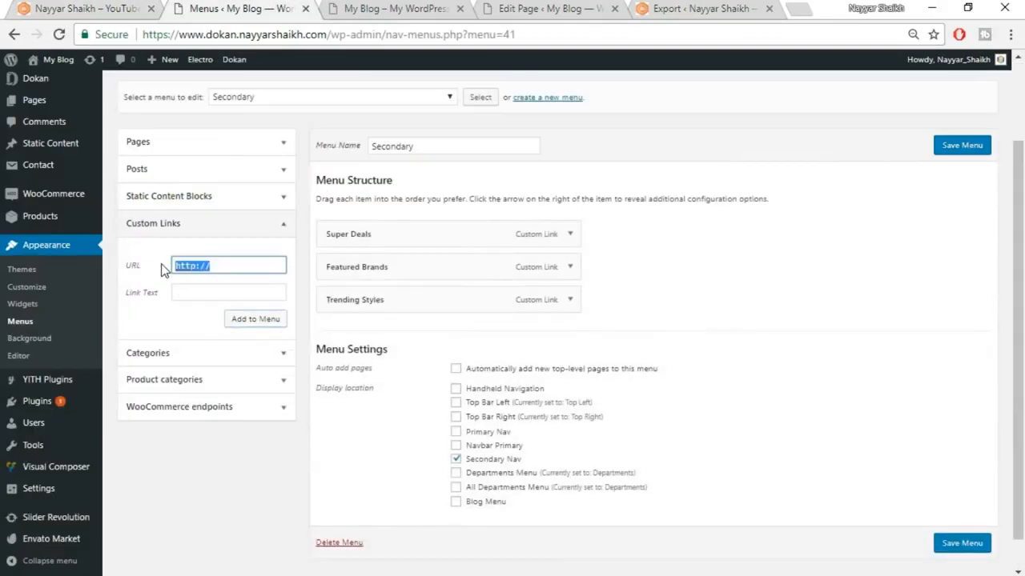
{"action": "type", "text": "#"}
{"action": "left_click", "coordinate": [254, 290]}
{"action": "type", "text": "Gift Cards"}
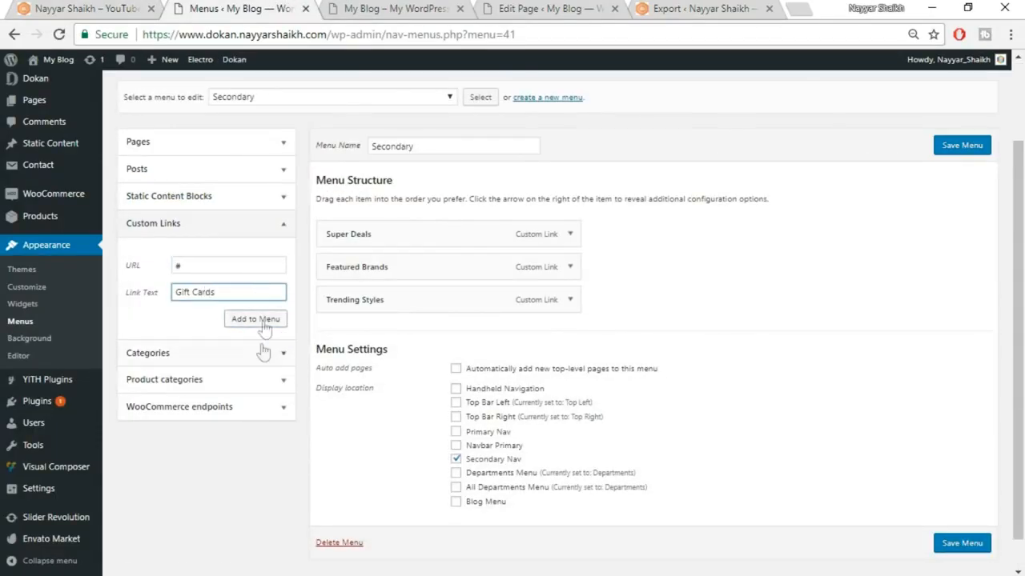
{"action": "left_click", "coordinate": [260, 320]}
Step: Add a 'Free Shipping over $50' custom link with URL '#', then compare with the reference header
{"action": "left_click", "coordinate": [73, 8]}
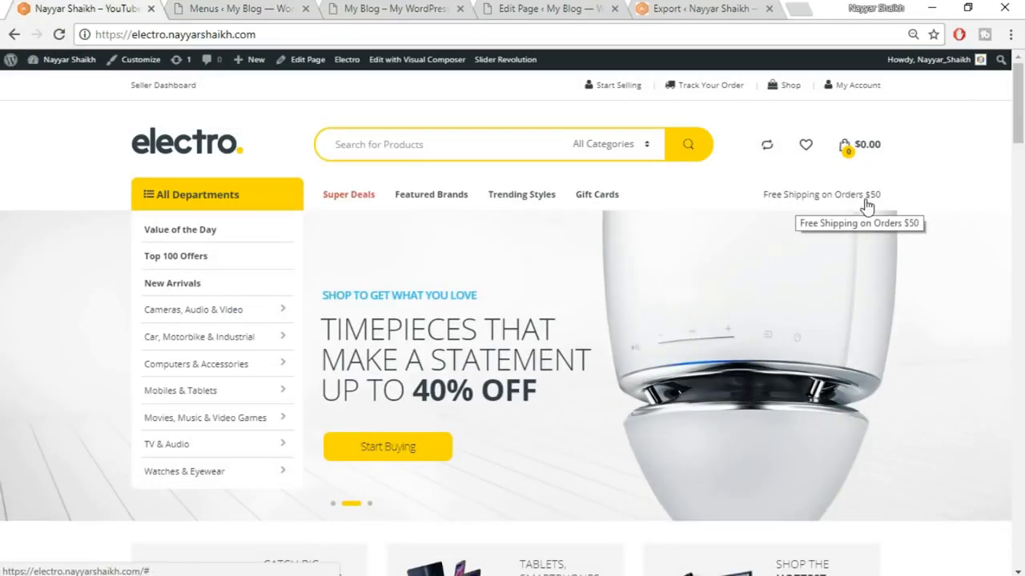
{"action": "left_click", "coordinate": [264, 9]}
{"action": "left_click", "coordinate": [226, 264]}
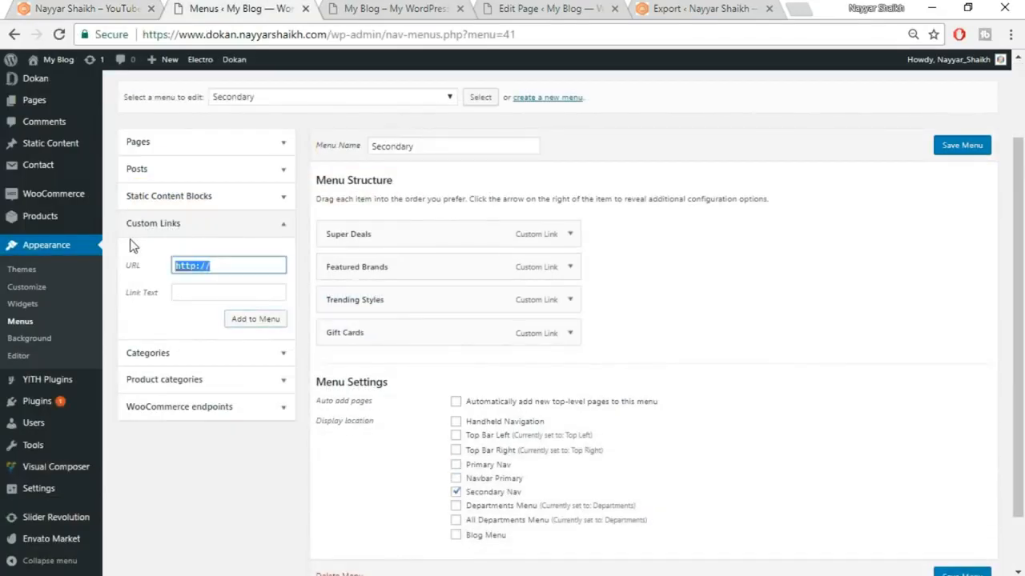
{"action": "type", "text": "#"}
{"action": "key", "text": "Tab"}
{"action": "type", "text": "Free Shipping over $50"}
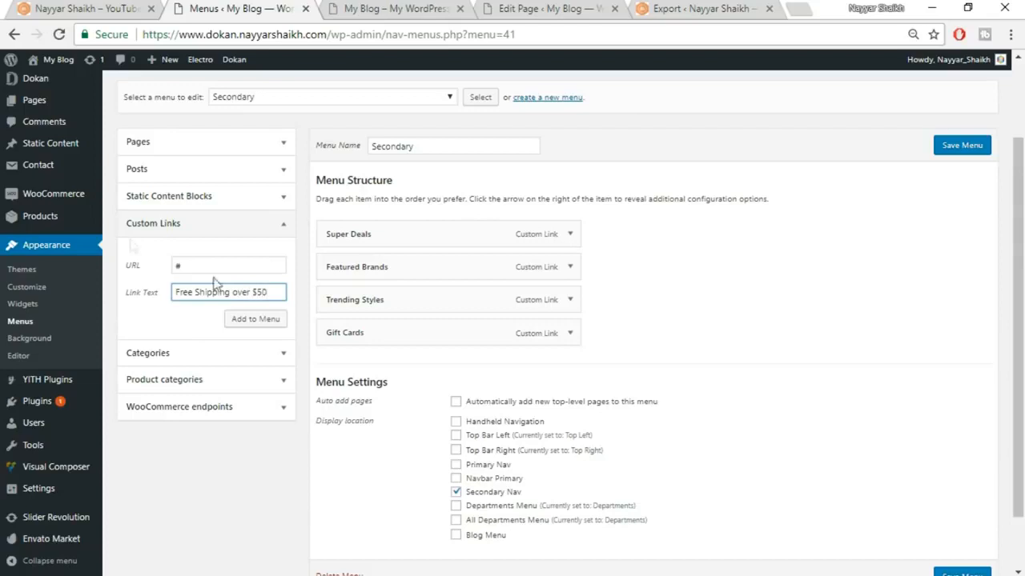
{"action": "left_click", "coordinate": [250, 321]}
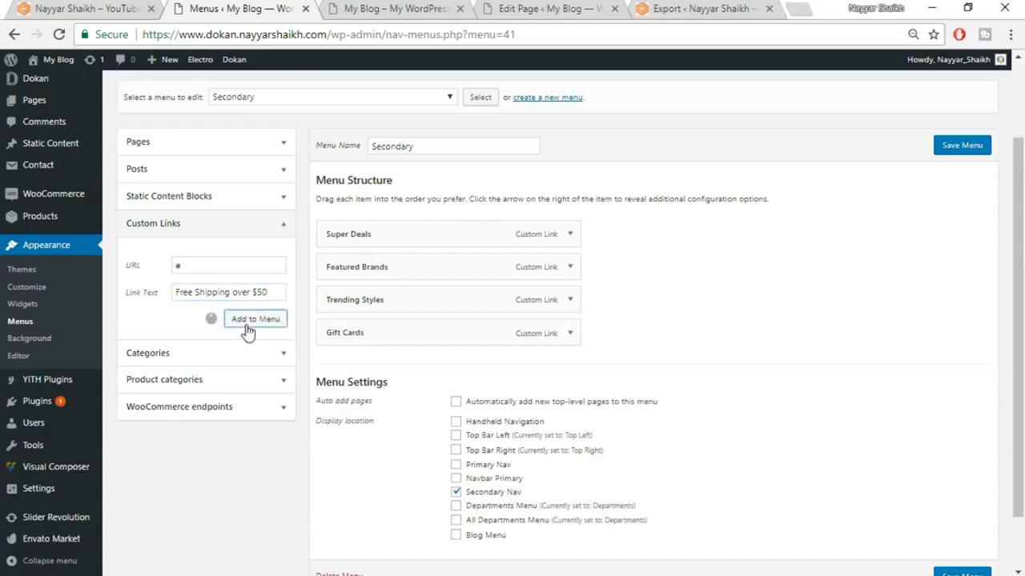
{"action": "left_click", "coordinate": [112, 6]}
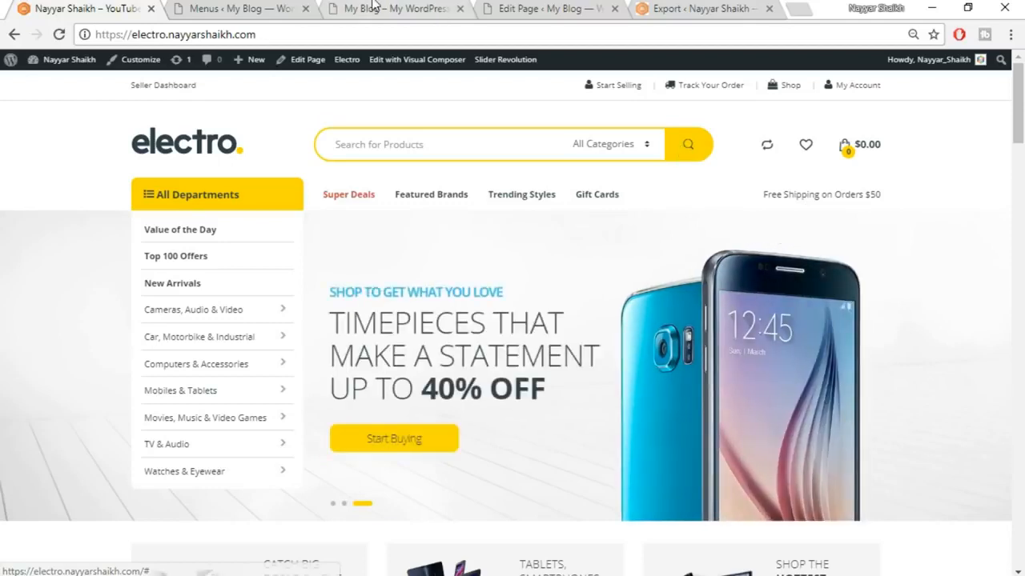
{"action": "left_click", "coordinate": [519, 8]}
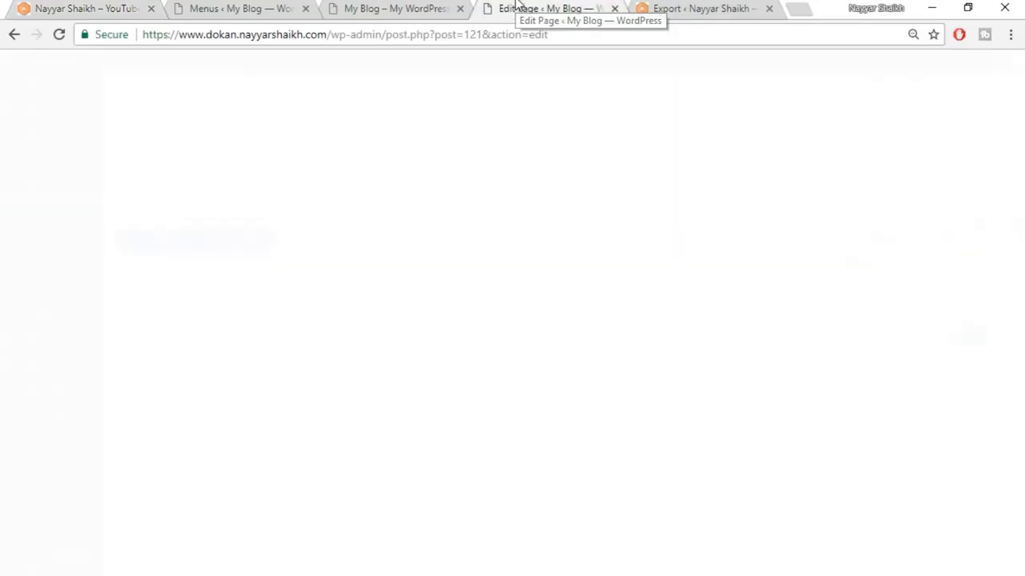
{"action": "left_click", "coordinate": [376, 8]}
Step: Give the Super Deals menu item the CSS class 'highlight'
{"action": "left_click", "coordinate": [232, 7]}
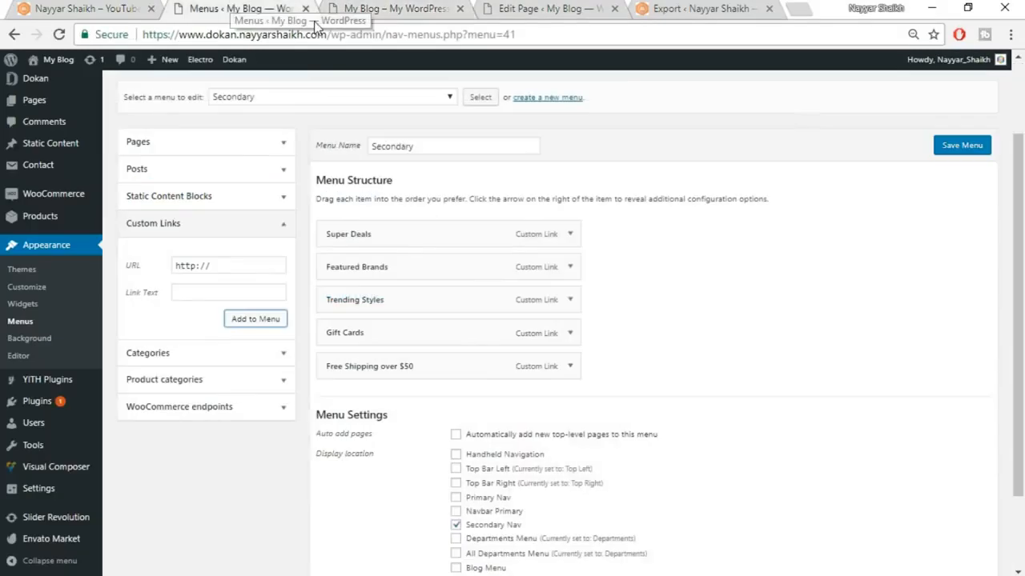
{"action": "left_click", "coordinate": [570, 234]}
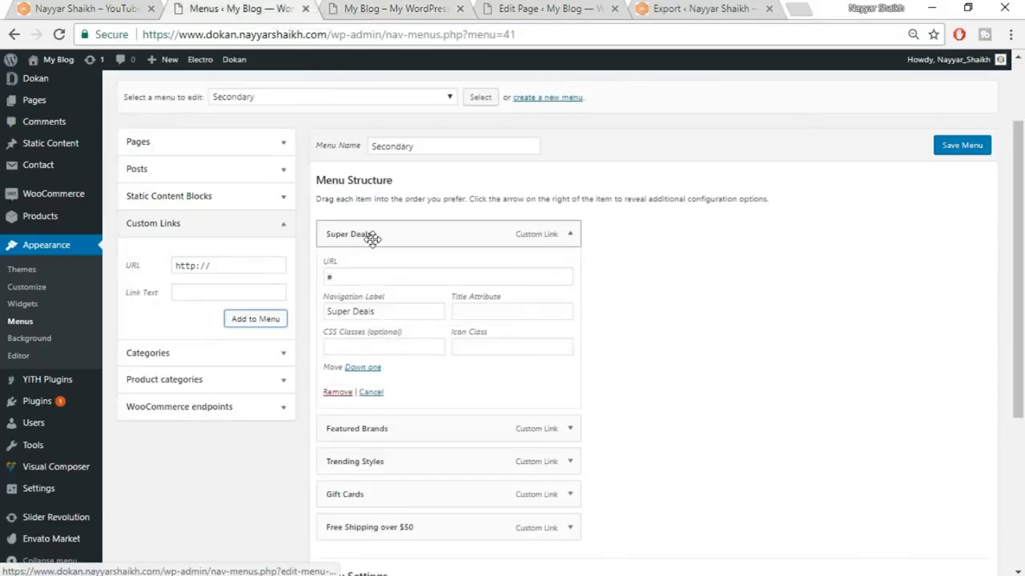
{"action": "left_click", "coordinate": [376, 345]}
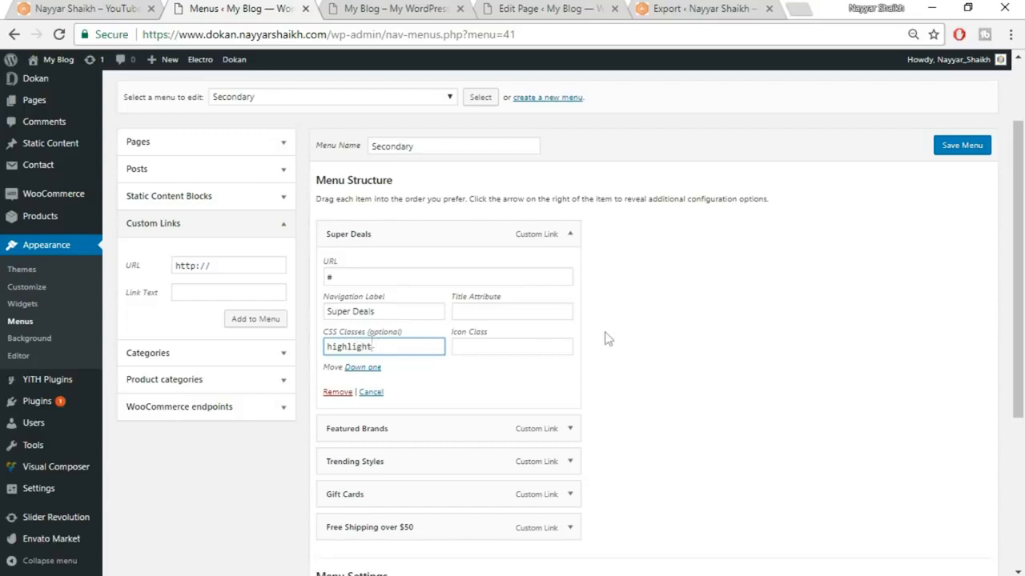
{"action": "left_click", "coordinate": [570, 233]}
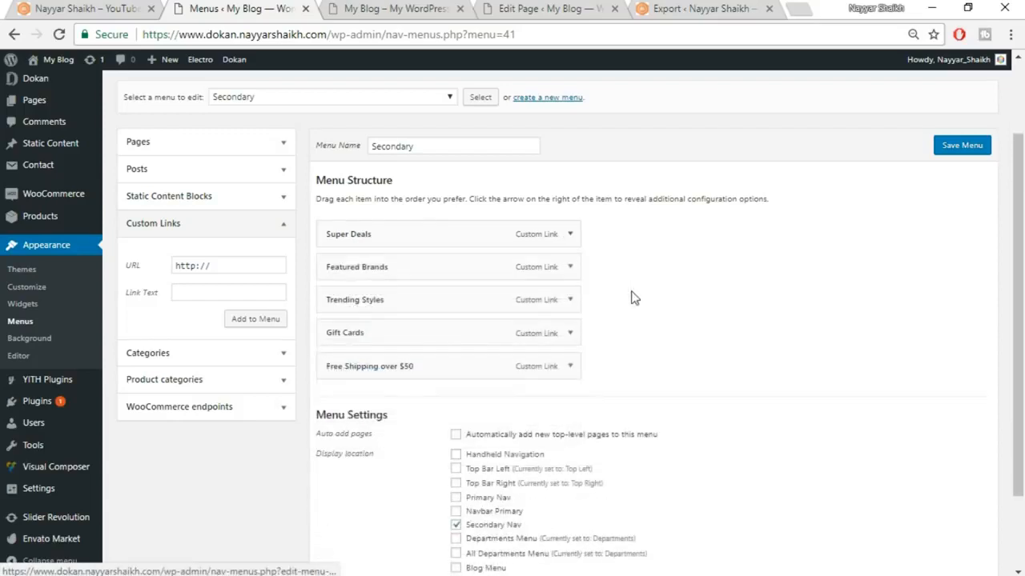
Step: Give Free Shipping over $50 the CSS class 'pull-right' and save the Secondary menu
{"action": "scroll", "coordinate": [584, 301], "scroll_direction": "down", "scroll_amount": 1}
{"action": "left_click", "coordinate": [570, 286]}
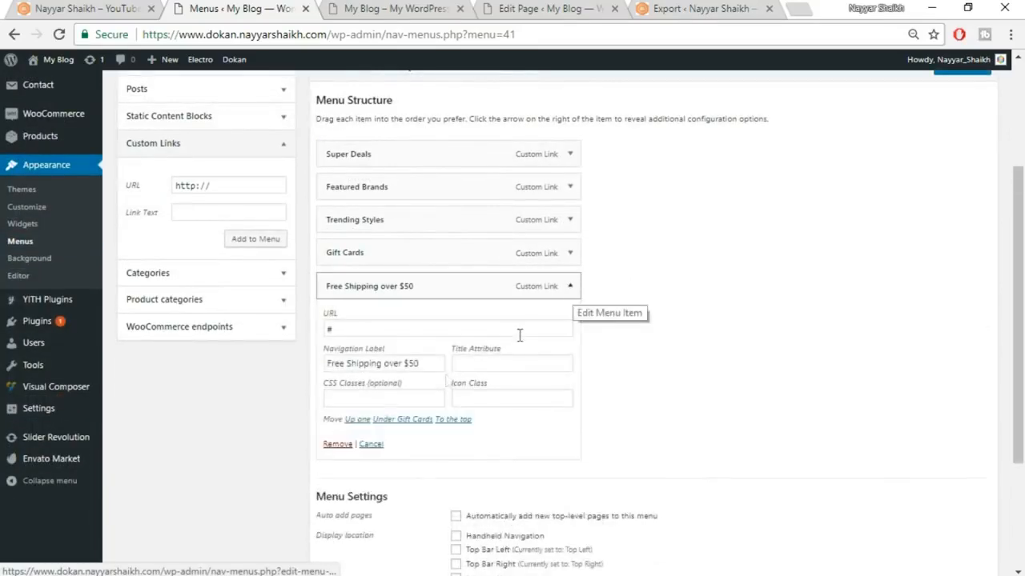
{"action": "left_click", "coordinate": [393, 403]}
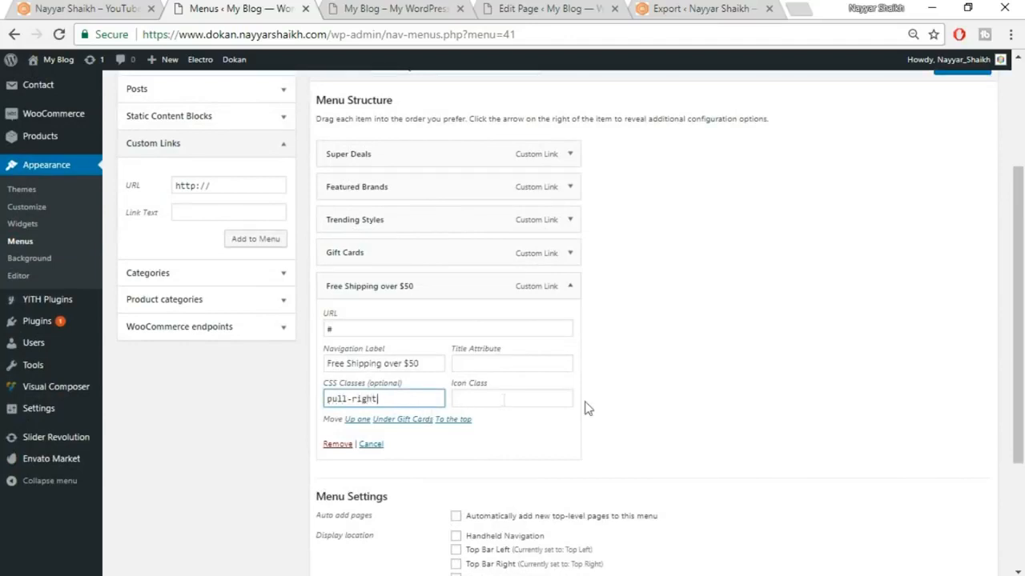
{"action": "scroll", "coordinate": [846, 402], "scroll_direction": "down", "scroll_amount": 3}
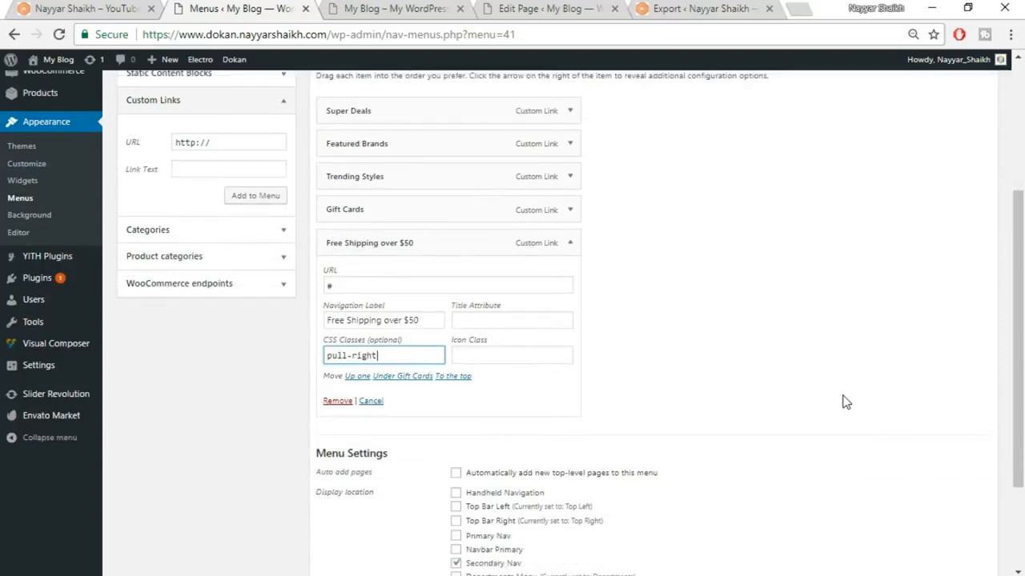
{"action": "left_click", "coordinate": [961, 509]}
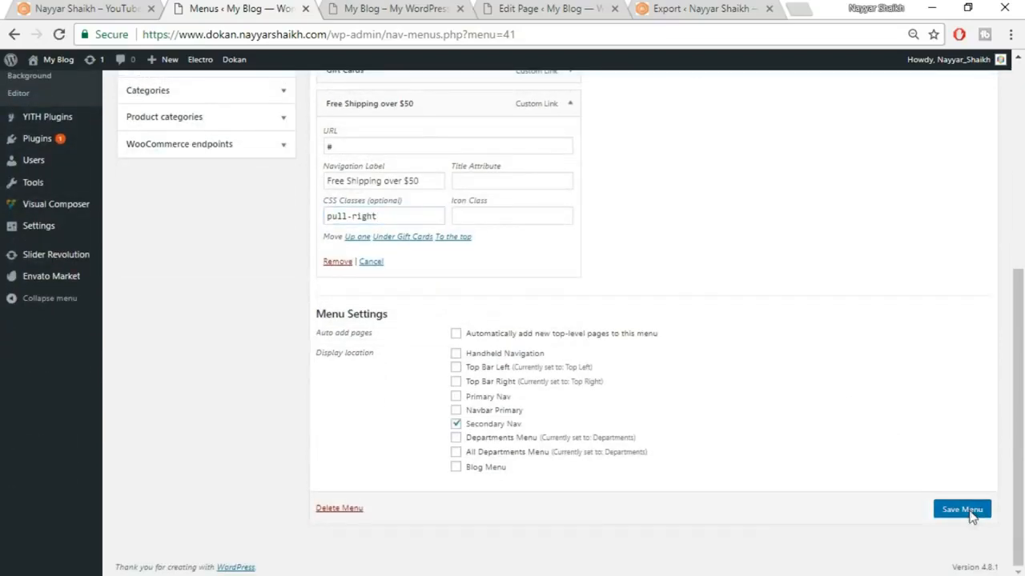
Step: Reload the live storefront so the new Secondary menu appears in its header
{"action": "left_click", "coordinate": [421, 10]}
{"action": "left_click", "coordinate": [423, 41]}
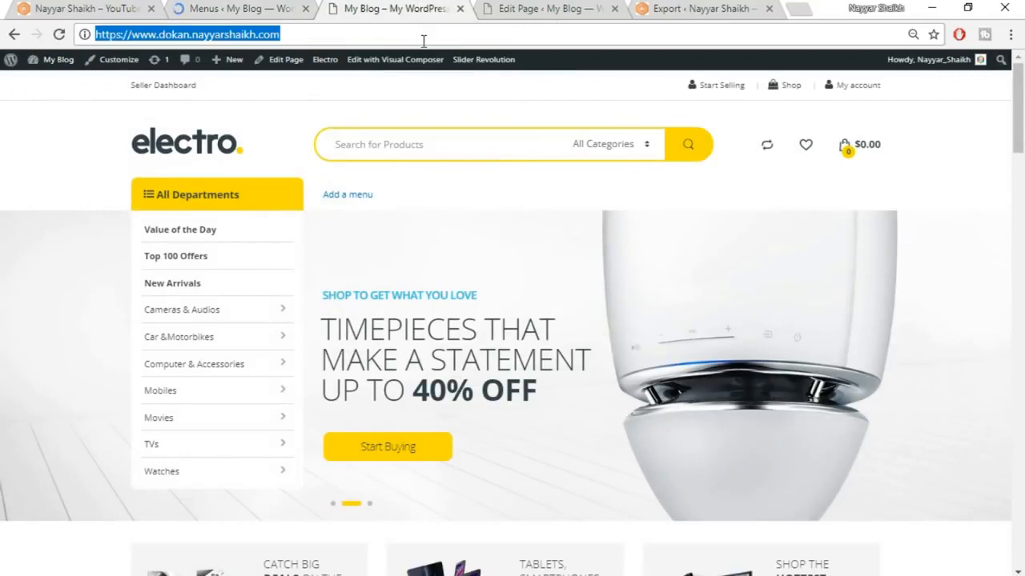
{"action": "key", "text": "Return"}
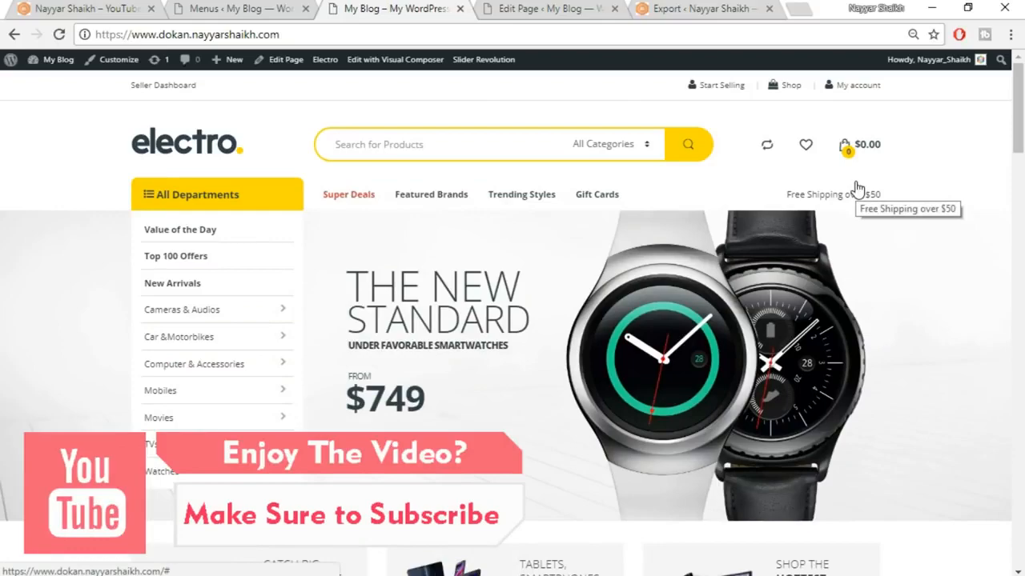
Step: Open the Tablet Red EliteBook Revolve 810 G2 product page from the storefront
{"action": "left_click_drag", "start_coordinate": [1018, 126], "coordinate": [1018, 508]}
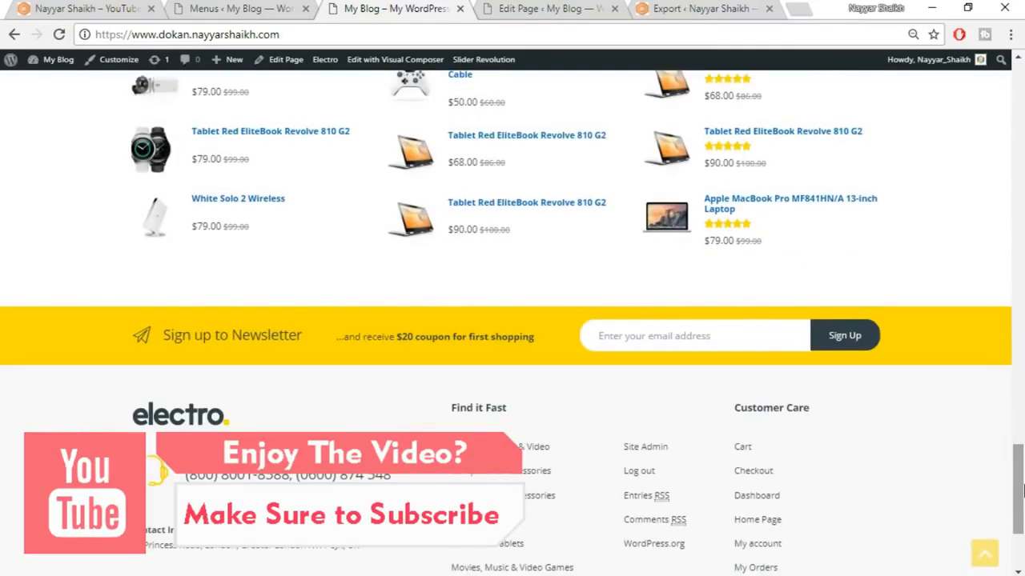
{"action": "scroll", "coordinate": [913, 453], "scroll_direction": "up", "scroll_amount": 15}
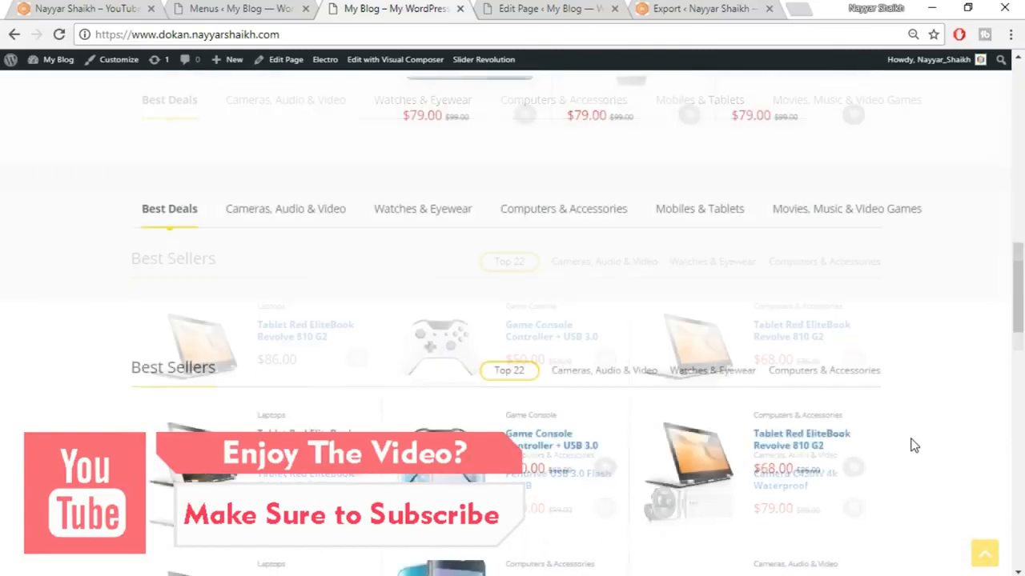
{"action": "scroll", "coordinate": [914, 446], "scroll_direction": "up", "scroll_amount": 5}
{"action": "scroll", "coordinate": [912, 446], "scroll_direction": "down", "scroll_amount": 7}
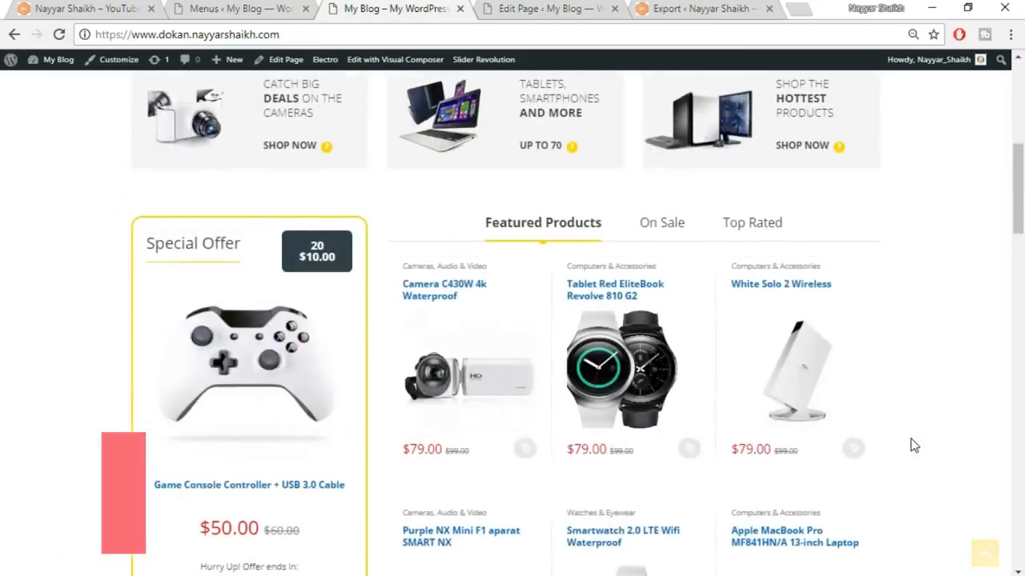
{"action": "left_click", "coordinate": [613, 278]}
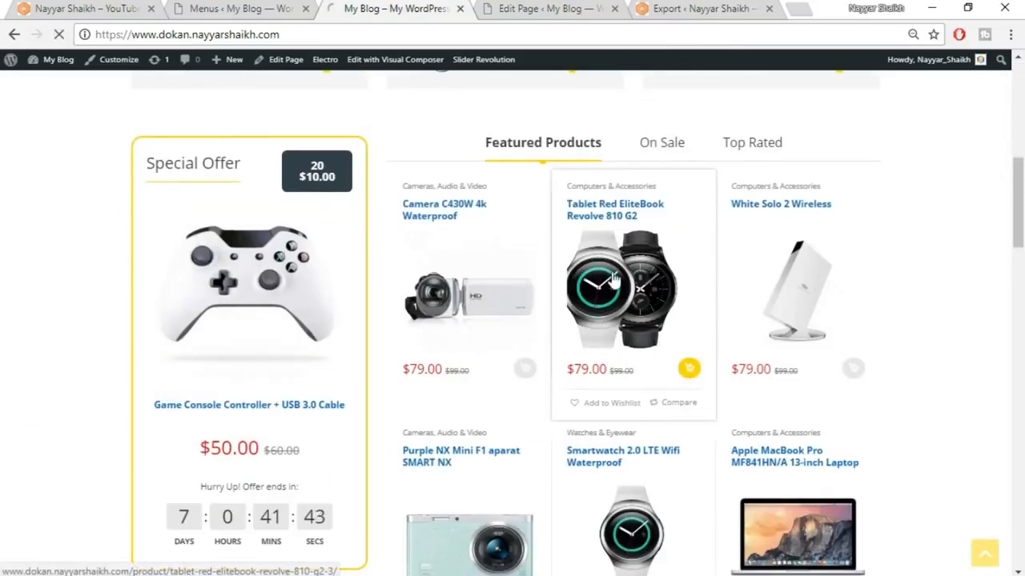
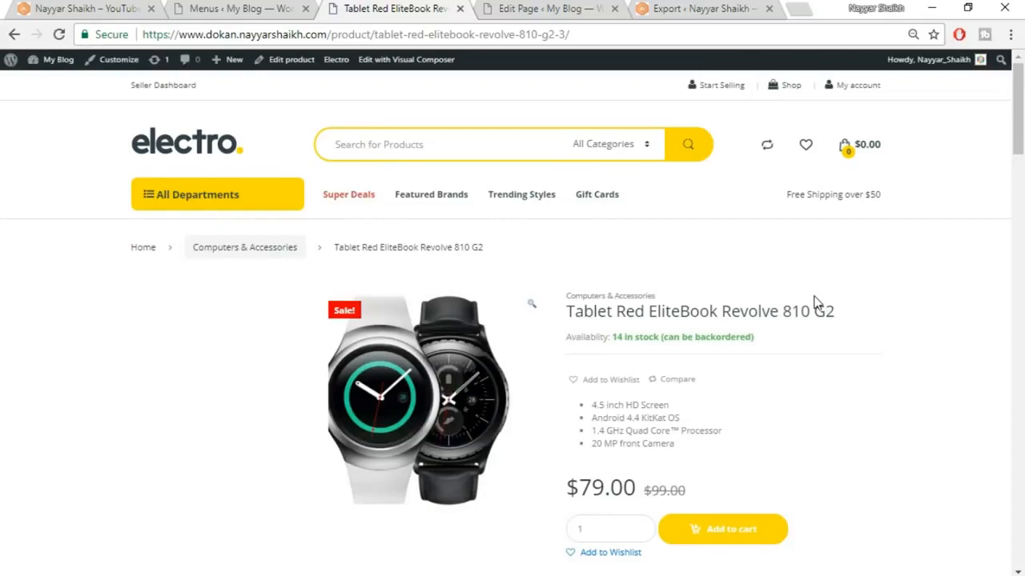
Step: Switch to the Electro demo home page and scroll down to its Featured products
{"action": "scroll", "coordinate": [814, 301], "scroll_direction": "down", "scroll_amount": 1}
{"action": "scroll", "coordinate": [814, 300], "scroll_direction": "up", "scroll_amount": 2}
{"action": "scroll", "coordinate": [201, 352], "scroll_direction": "down", "scroll_amount": 1}
{"action": "scroll", "coordinate": [253, 256], "scroll_direction": "down", "scroll_amount": 4}
{"action": "scroll", "coordinate": [216, 192], "scroll_direction": "up", "scroll_amount": 5}
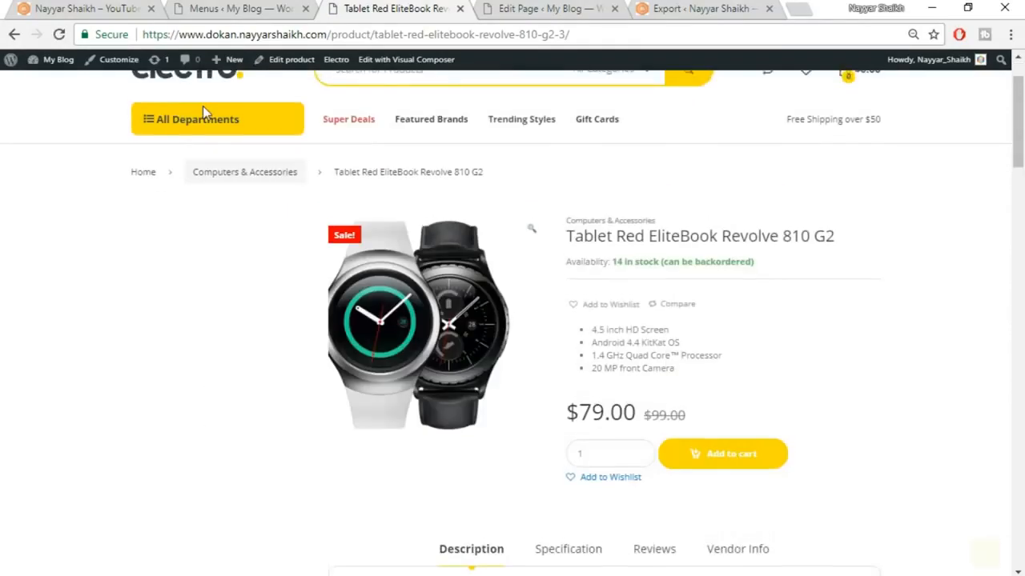
{"action": "left_click", "coordinate": [88, 8]}
{"action": "scroll", "coordinate": [677, 270], "scroll_direction": "down", "scroll_amount": 6}
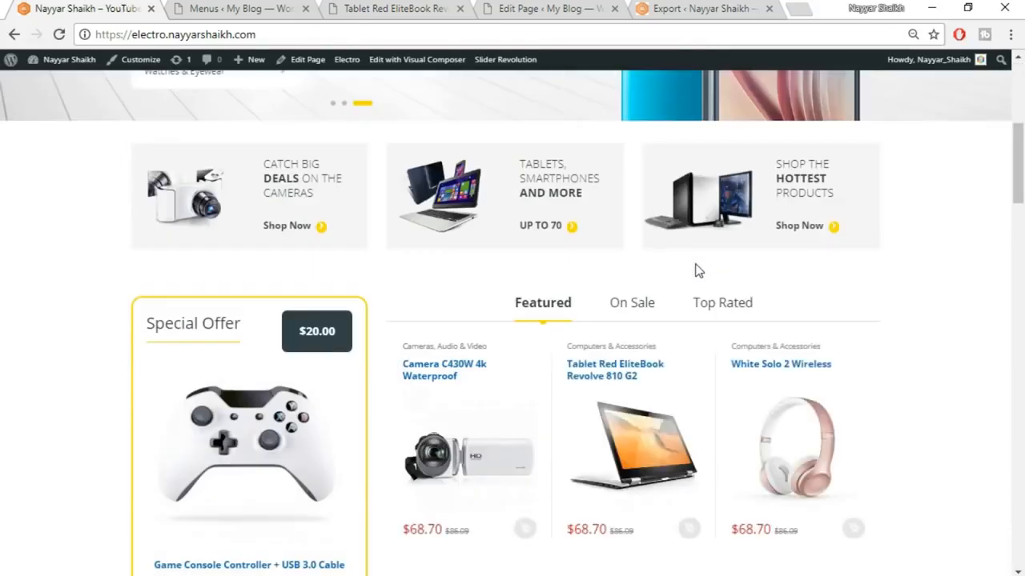
Step: Open the demo's Tablet Red EliteBook Revolve 810 G2 page and review its sidebar widgets
{"action": "left_click", "coordinate": [657, 270]}
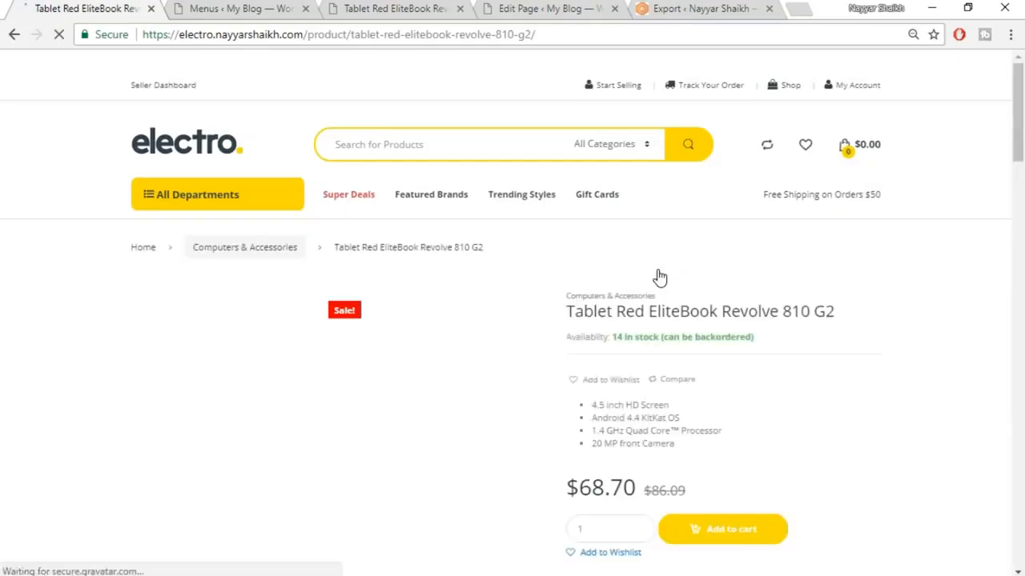
{"action": "scroll", "coordinate": [224, 333], "scroll_direction": "down", "scroll_amount": 3}
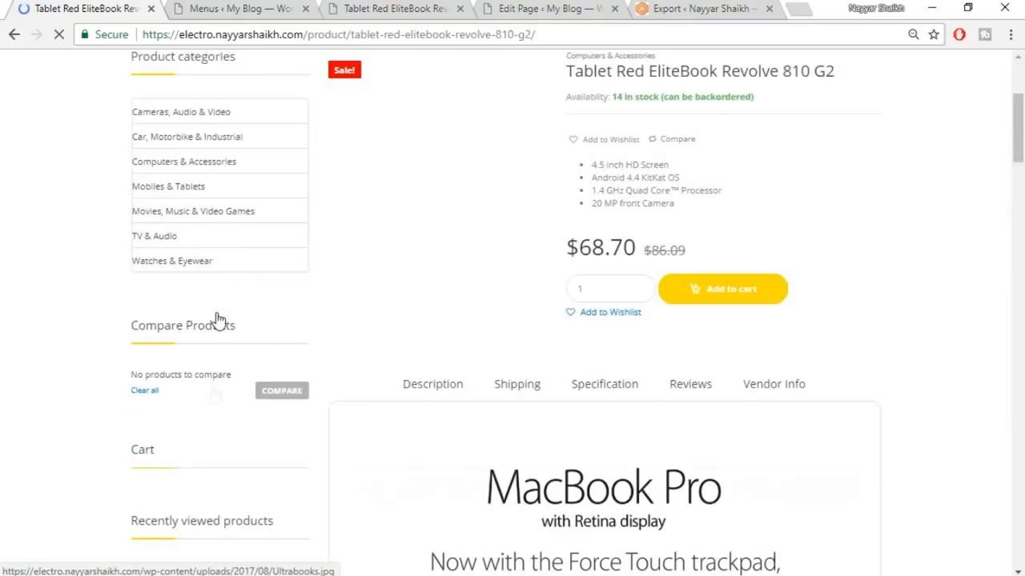
{"action": "scroll", "coordinate": [212, 393], "scroll_direction": "down", "scroll_amount": 3}
{"action": "scroll", "coordinate": [224, 400], "scroll_direction": "up", "scroll_amount": 6}
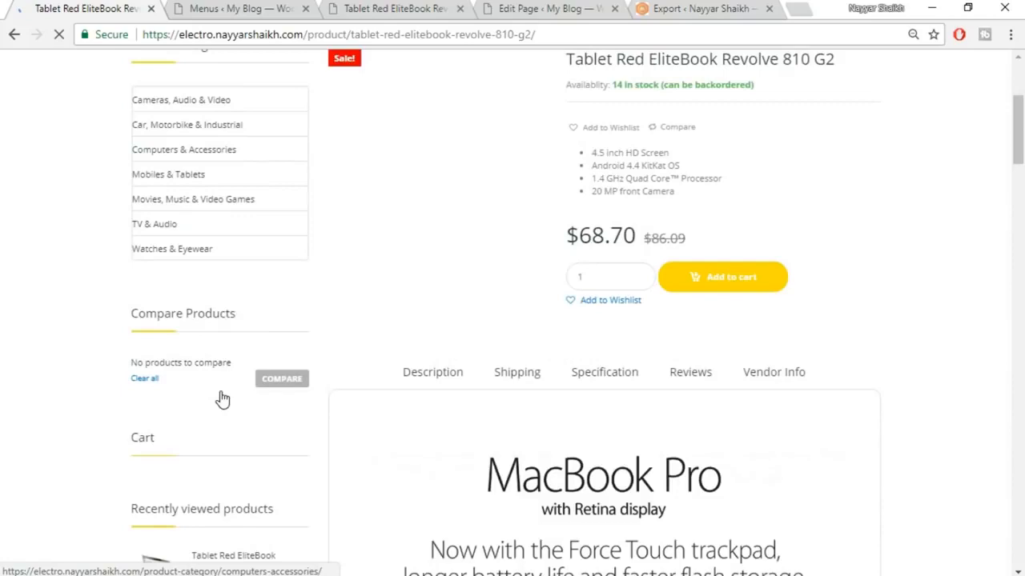
Step: Open Appearance > Widgets in the WordPress admin tab, then return to the demo product
{"action": "left_click", "coordinate": [276, 6]}
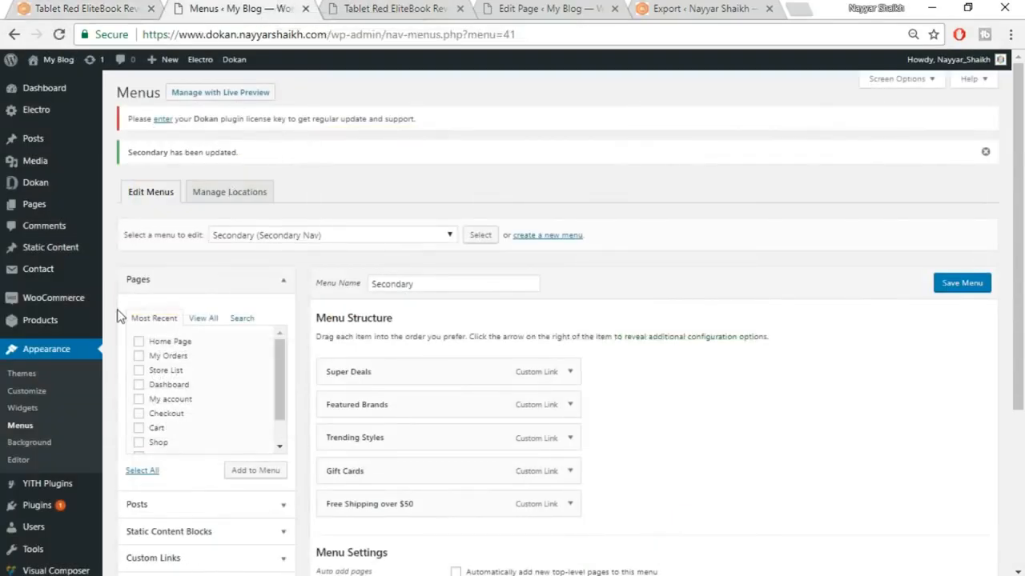
{"action": "left_click", "coordinate": [34, 410]}
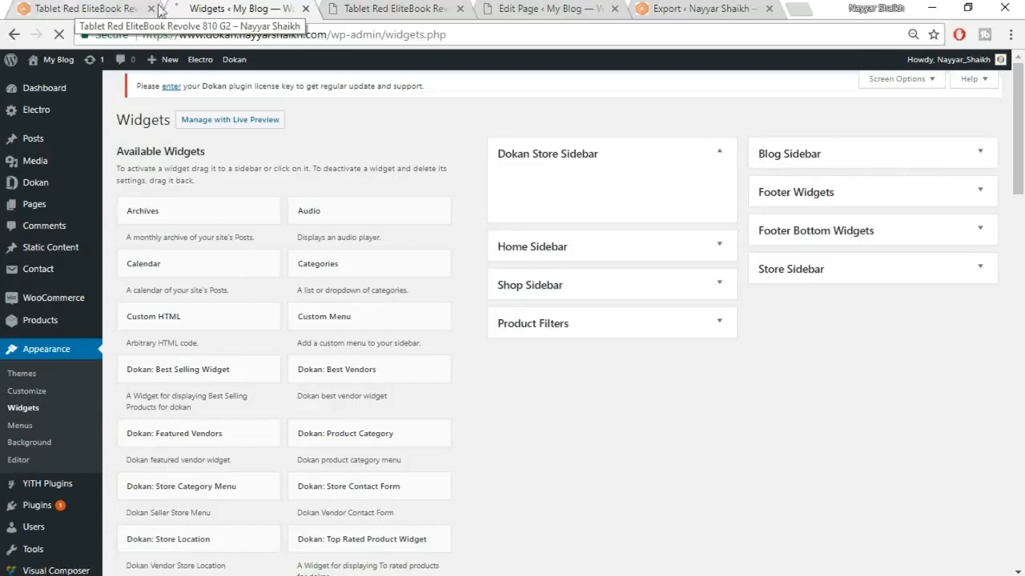
{"action": "left_click", "coordinate": [160, 10]}
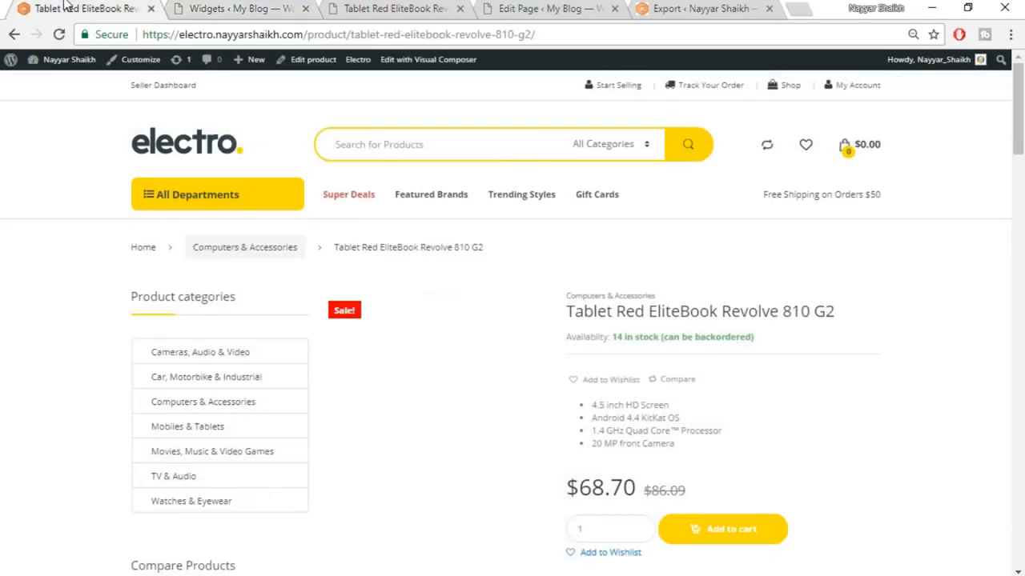
Step: In Widgets, collapse the Dokan Store Sidebar and expand the Shop Sidebar area
{"action": "left_click", "coordinate": [248, 8]}
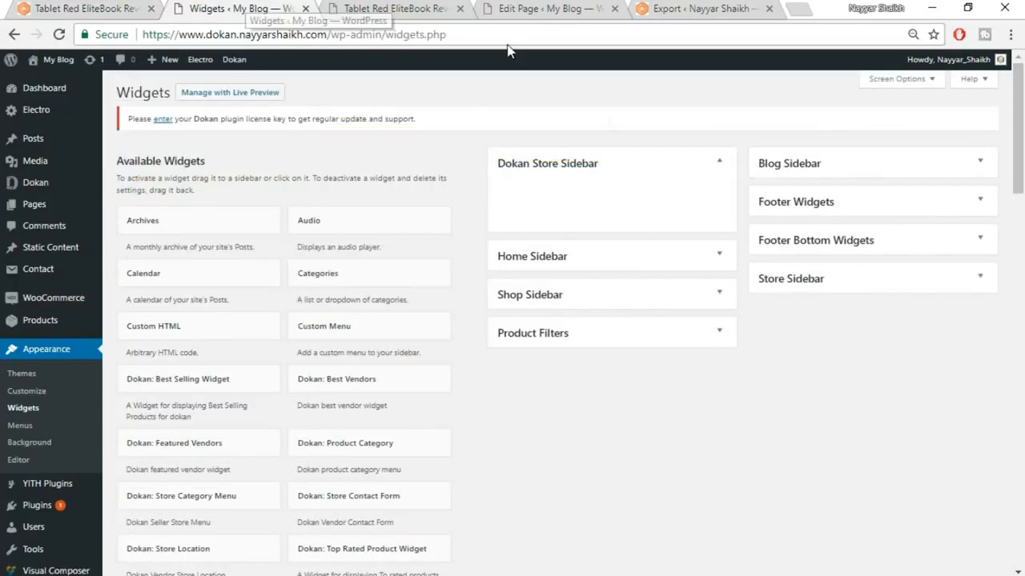
{"action": "left_click", "coordinate": [701, 166]}
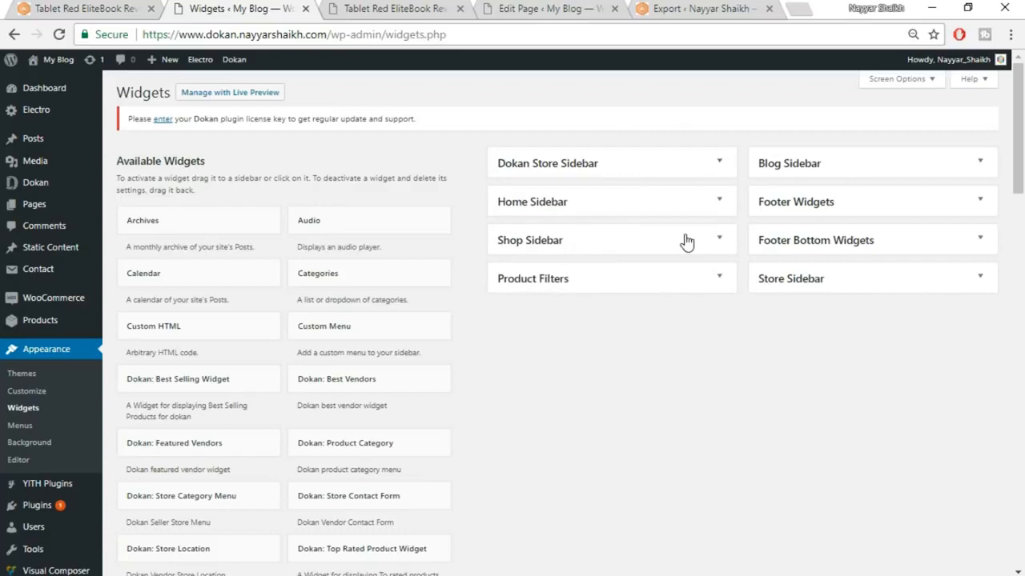
{"action": "left_click", "coordinate": [625, 245]}
{"action": "scroll", "coordinate": [416, 365], "scroll_direction": "down", "scroll_amount": 3}
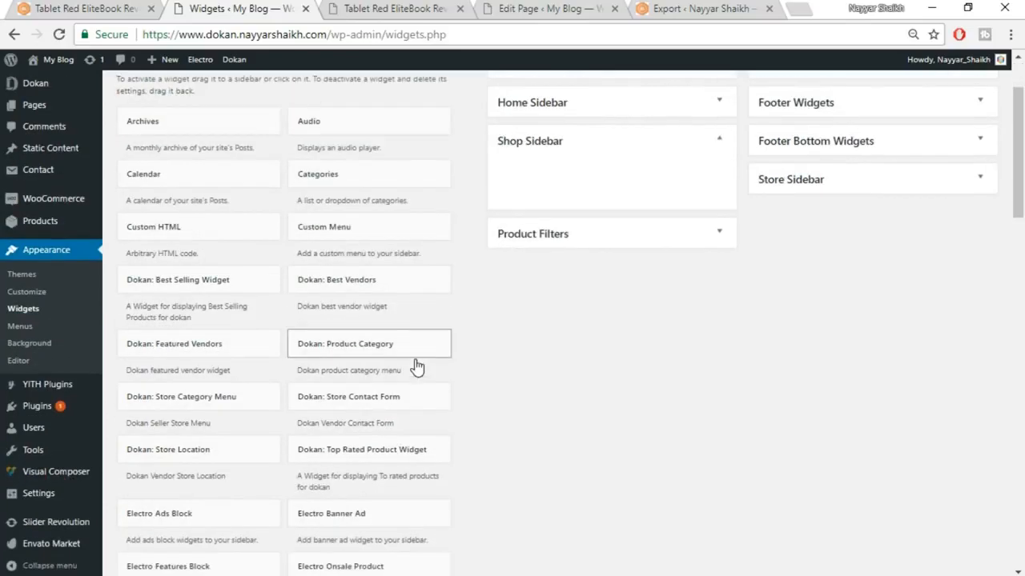
{"action": "scroll", "coordinate": [417, 367], "scroll_direction": "down", "scroll_amount": 4}
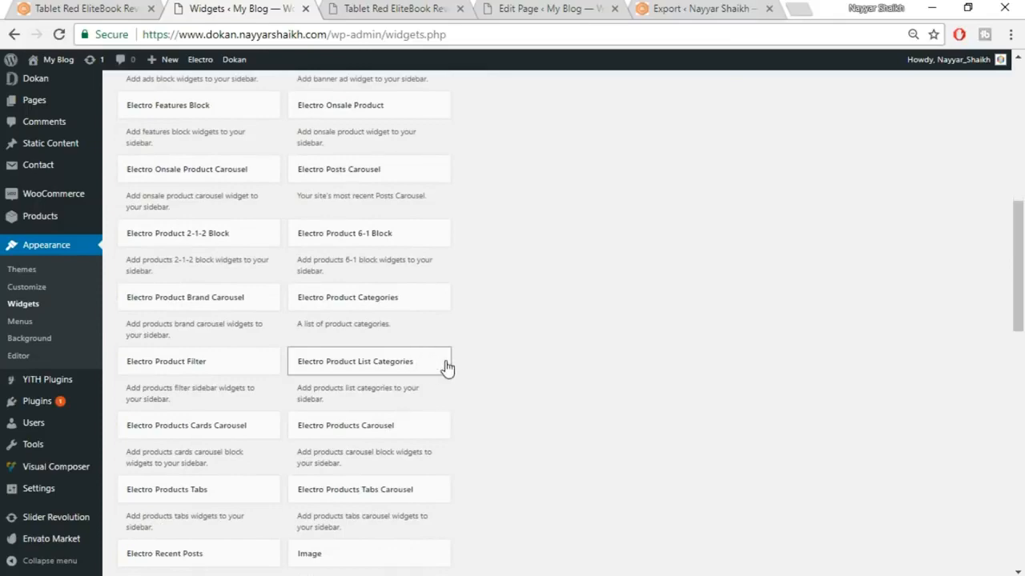
{"action": "scroll", "coordinate": [470, 368], "scroll_direction": "down", "scroll_amount": 10}
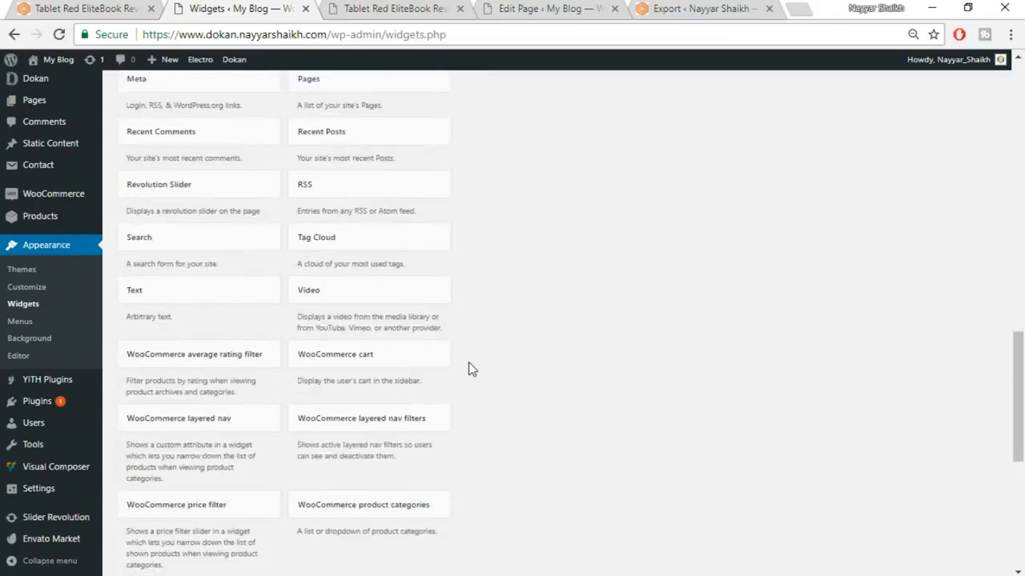
{"action": "scroll", "coordinate": [472, 412], "scroll_direction": "down", "scroll_amount": 1}
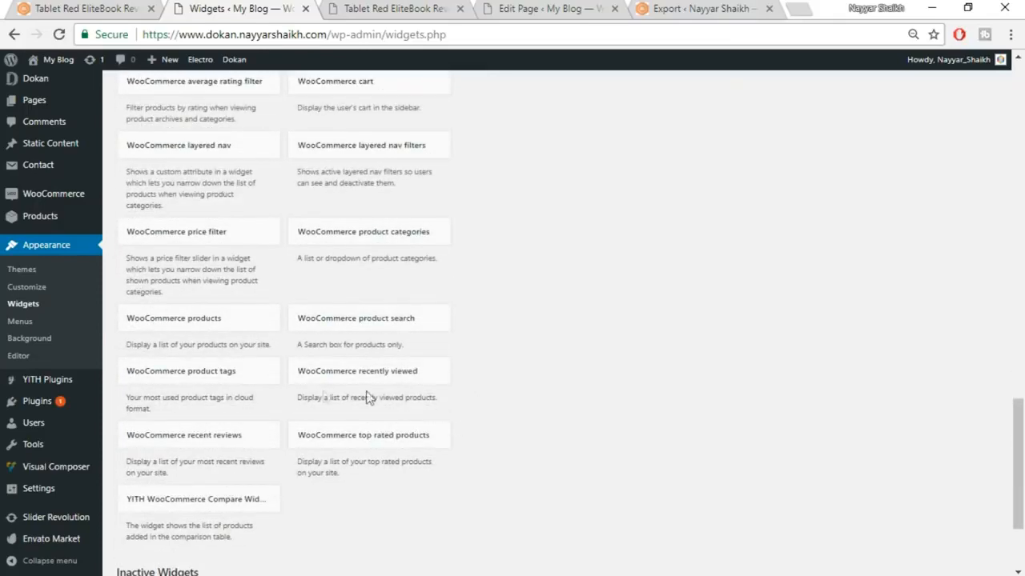
Step: Add the WooCommerce product categories widget to the Shop Sidebar and save it
{"action": "left_click", "coordinate": [438, 245]}
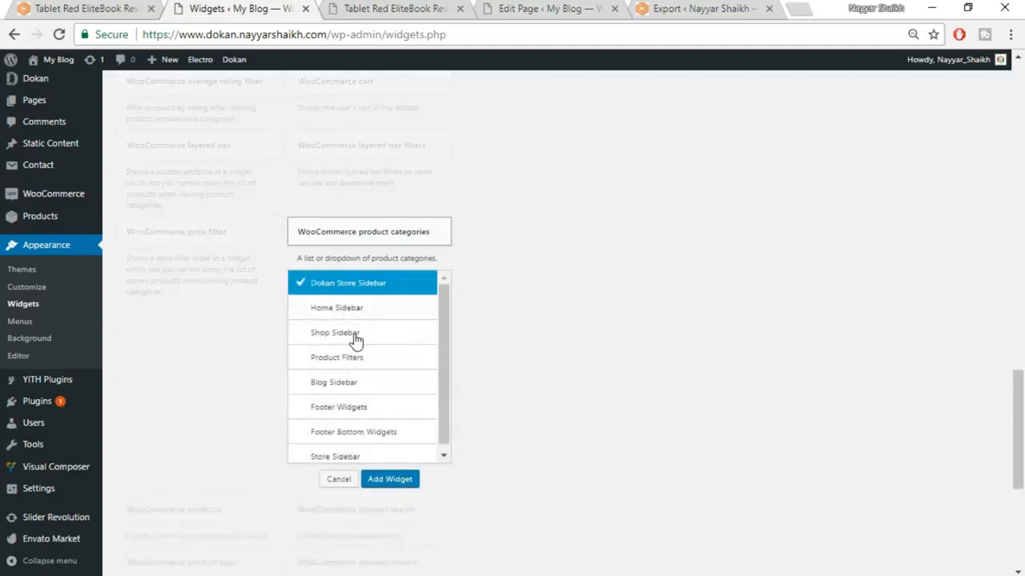
{"action": "left_click", "coordinate": [356, 334]}
{"action": "left_click", "coordinate": [391, 480]}
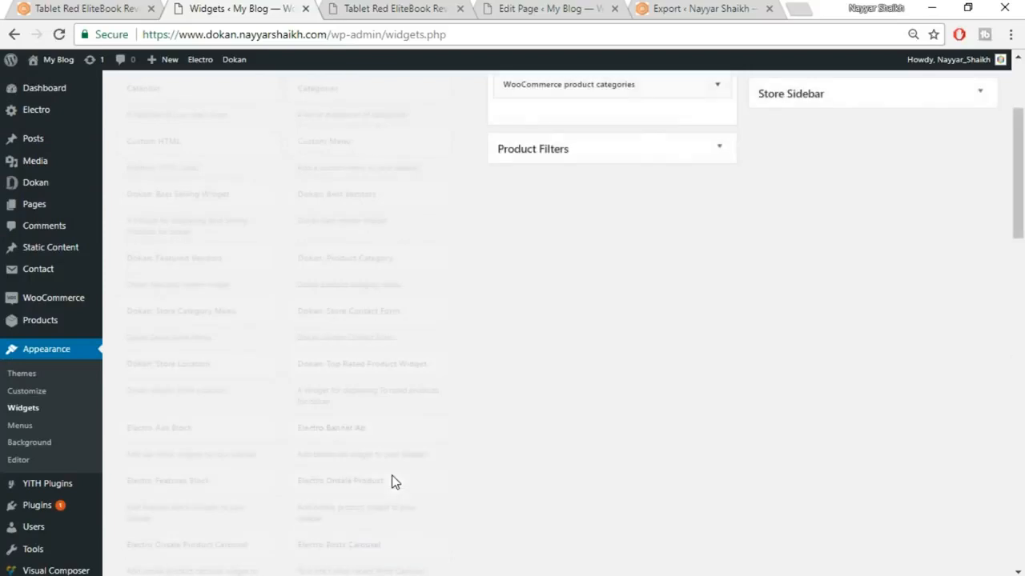
{"action": "left_click", "coordinate": [704, 393]}
{"action": "left_click", "coordinate": [717, 179]}
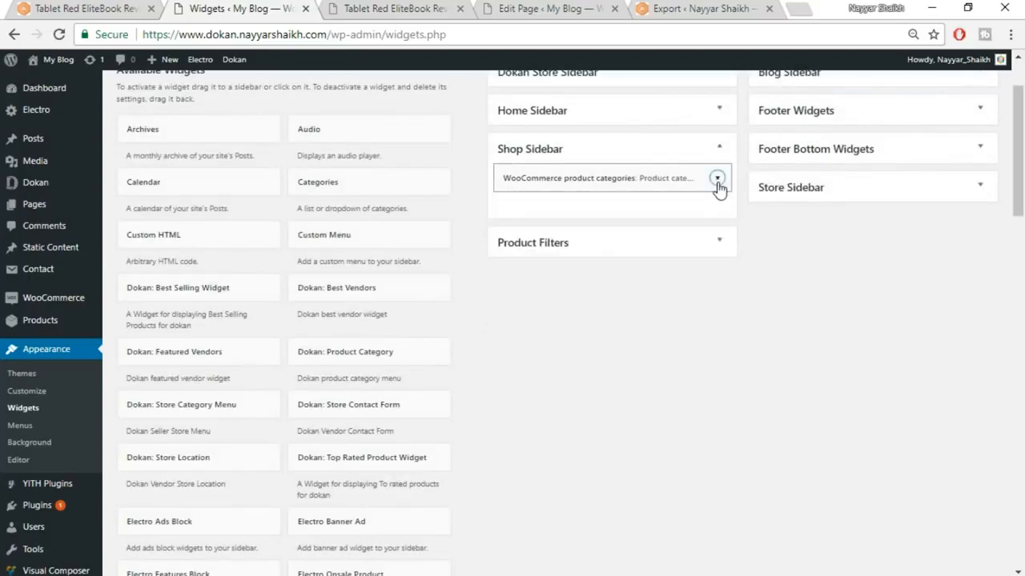
Step: Compare against the demo product page's sidebar, then return to Widgets
{"action": "left_click", "coordinate": [60, 6]}
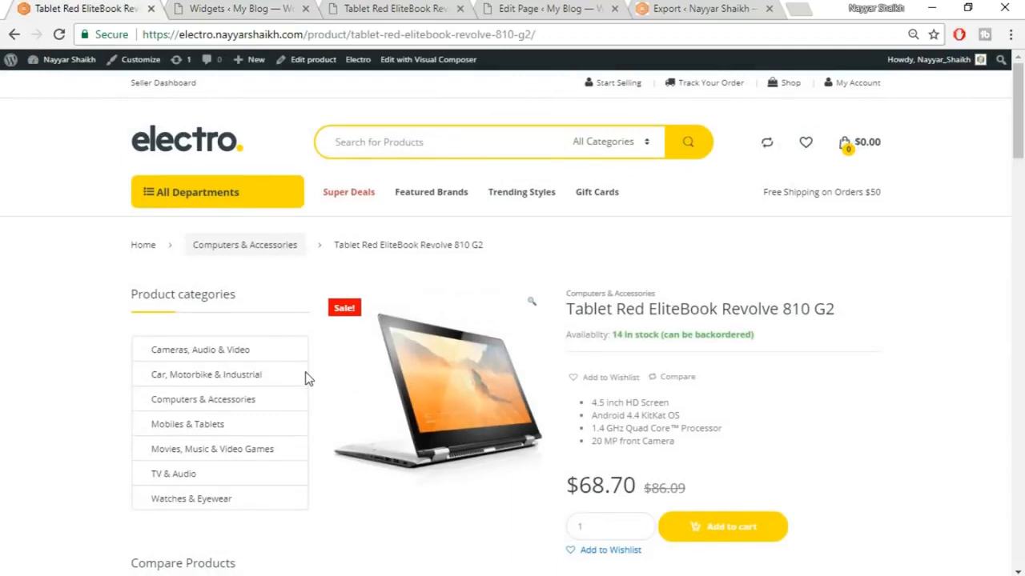
{"action": "scroll", "coordinate": [308, 376], "scroll_direction": "down", "scroll_amount": 2}
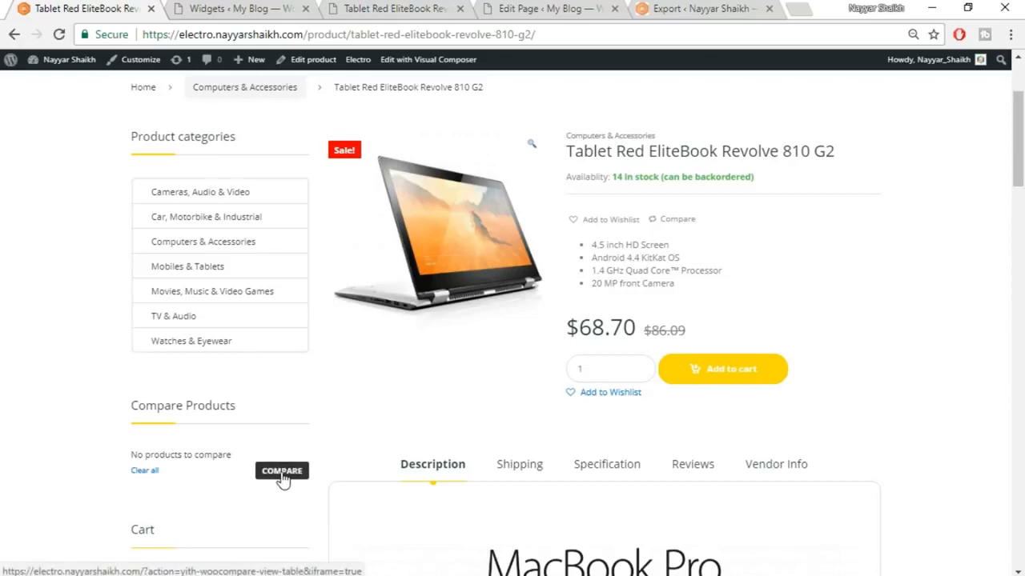
{"action": "left_click", "coordinate": [260, 7]}
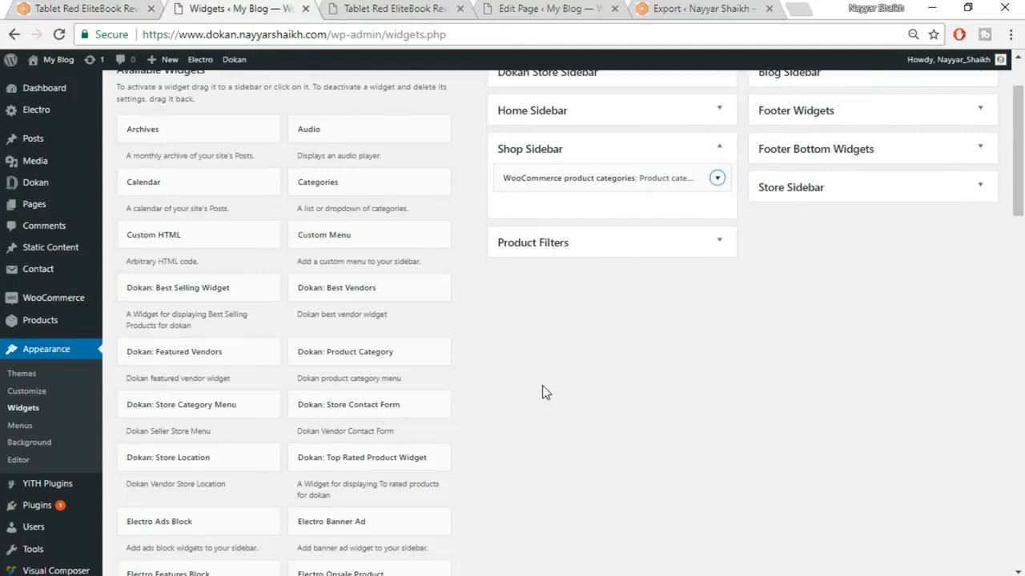
Step: Add the YITH WooCommerce Compare Widget to the Shop Sidebar, title it 'Compare', and save
{"action": "scroll", "coordinate": [542, 392], "scroll_direction": "down", "scroll_amount": 10}
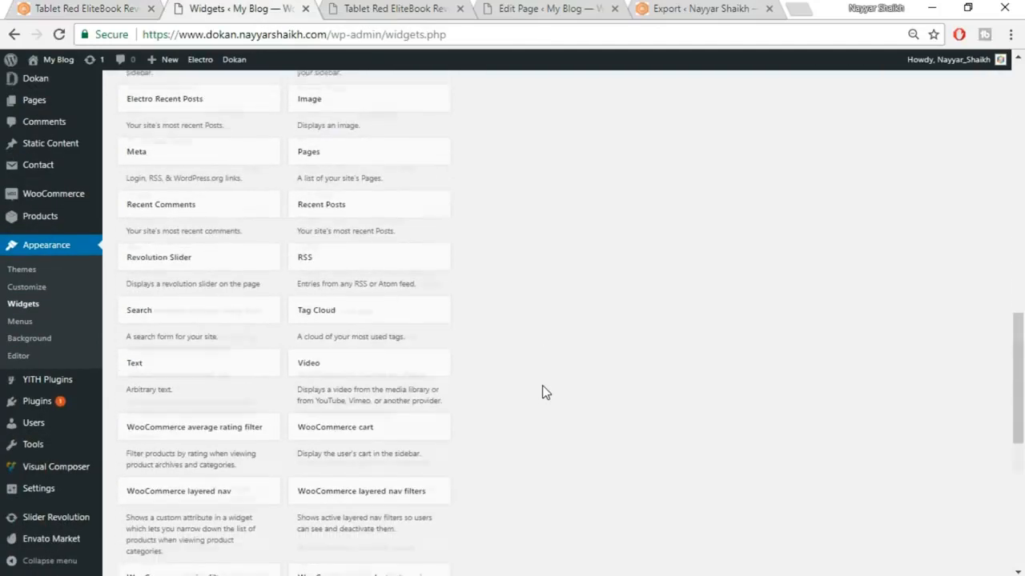
{"action": "scroll", "coordinate": [542, 392], "scroll_direction": "down", "scroll_amount": 3}
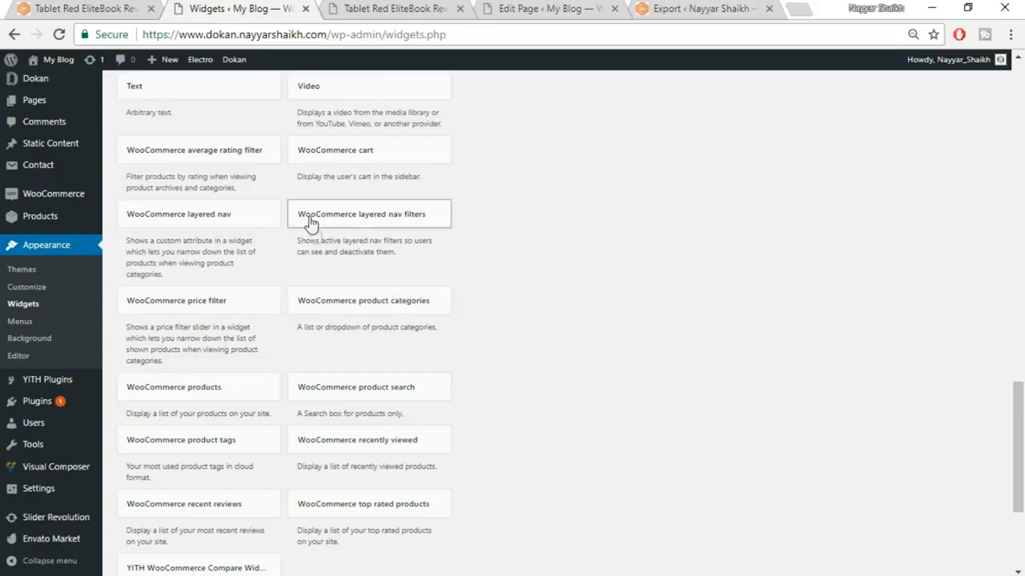
{"action": "scroll", "coordinate": [313, 236], "scroll_direction": "up", "scroll_amount": 1}
{"action": "scroll", "coordinate": [475, 341], "scroll_direction": "down", "scroll_amount": 3}
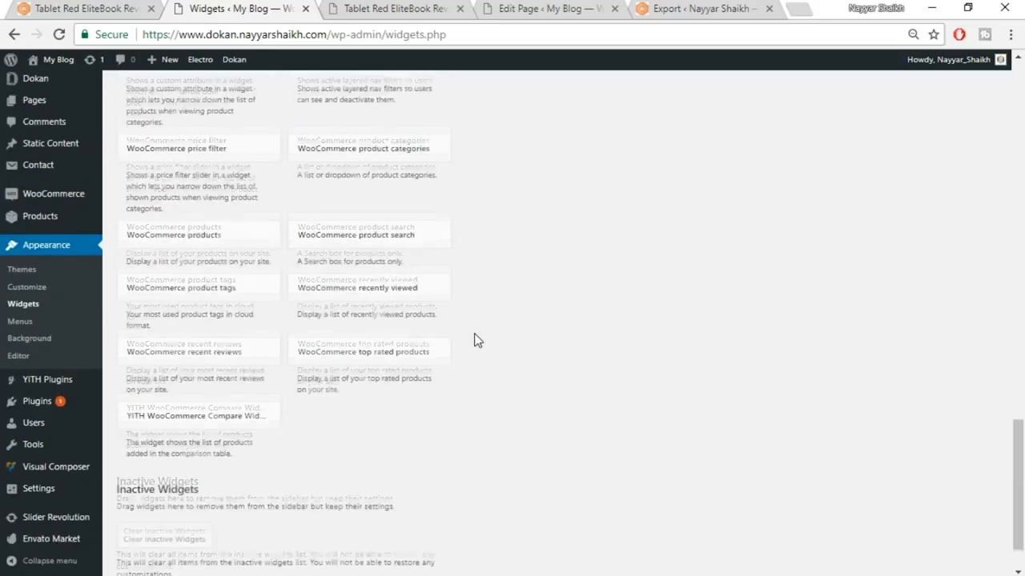
{"action": "left_click", "coordinate": [245, 417]}
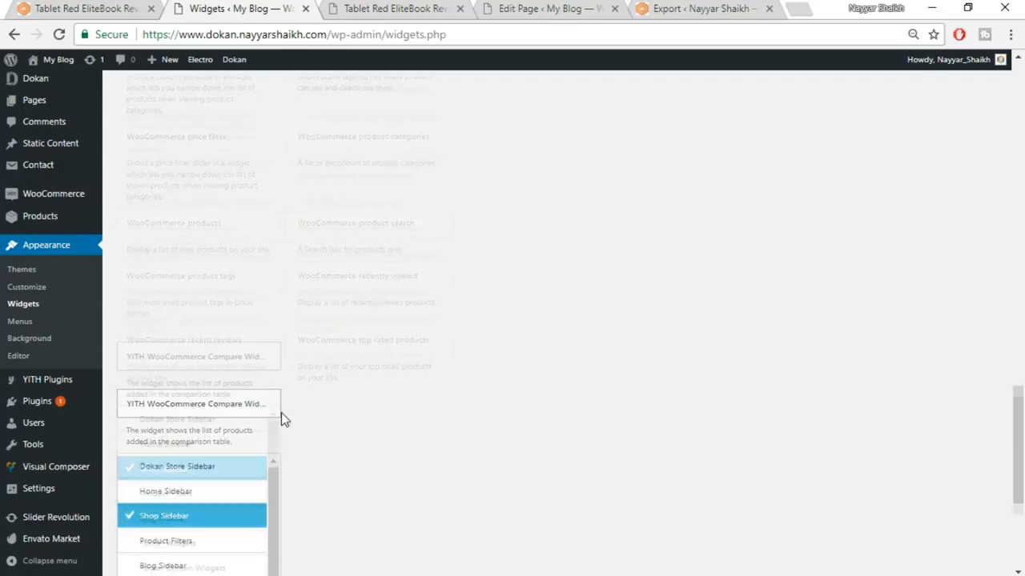
{"action": "scroll", "coordinate": [281, 412], "scroll_direction": "down", "scroll_amount": 2}
{"action": "left_click", "coordinate": [224, 509]}
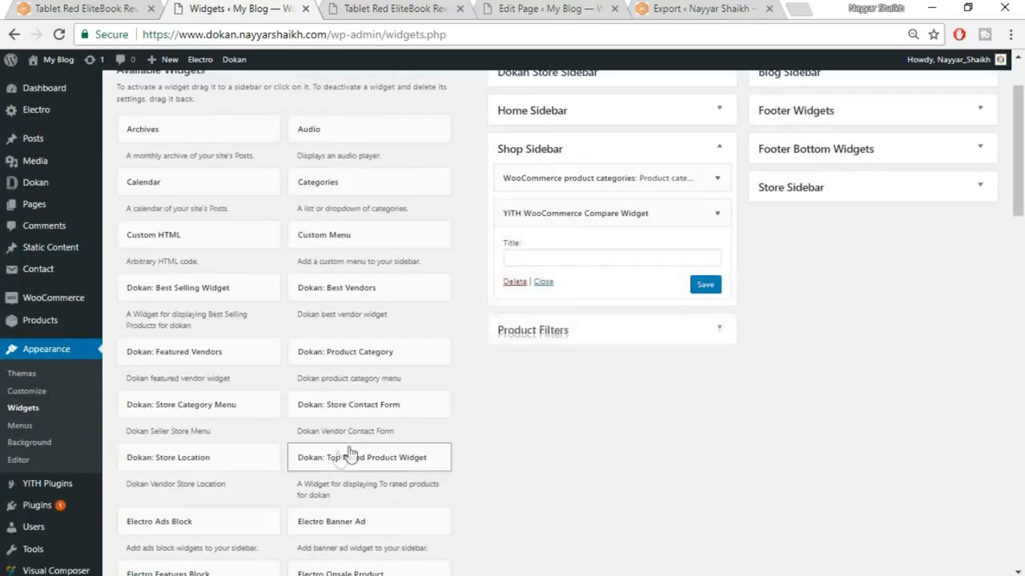
{"action": "left_click", "coordinate": [615, 258]}
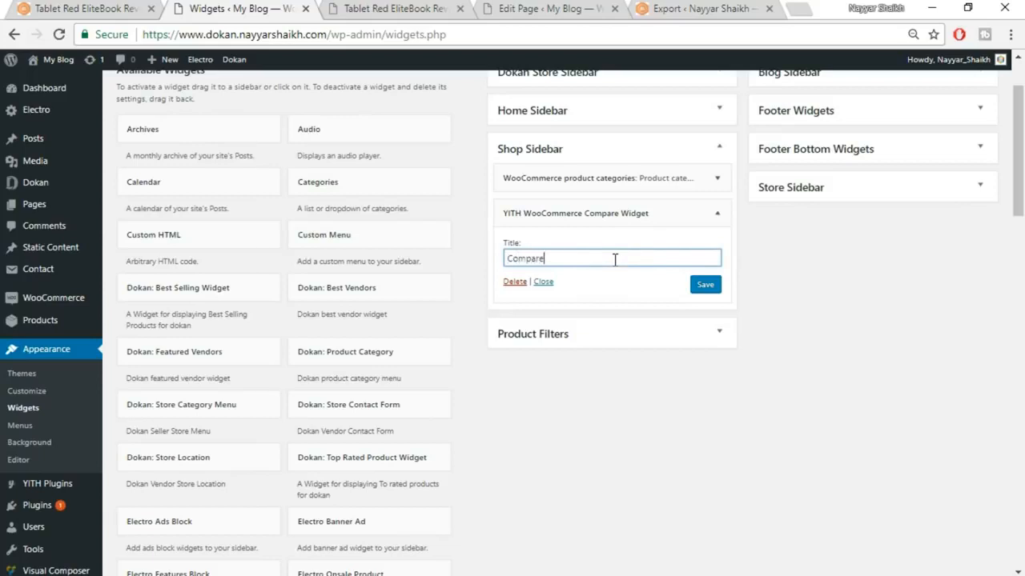
{"action": "left_click", "coordinate": [701, 284]}
{"action": "left_click", "coordinate": [704, 285]}
{"action": "left_click", "coordinate": [716, 213]}
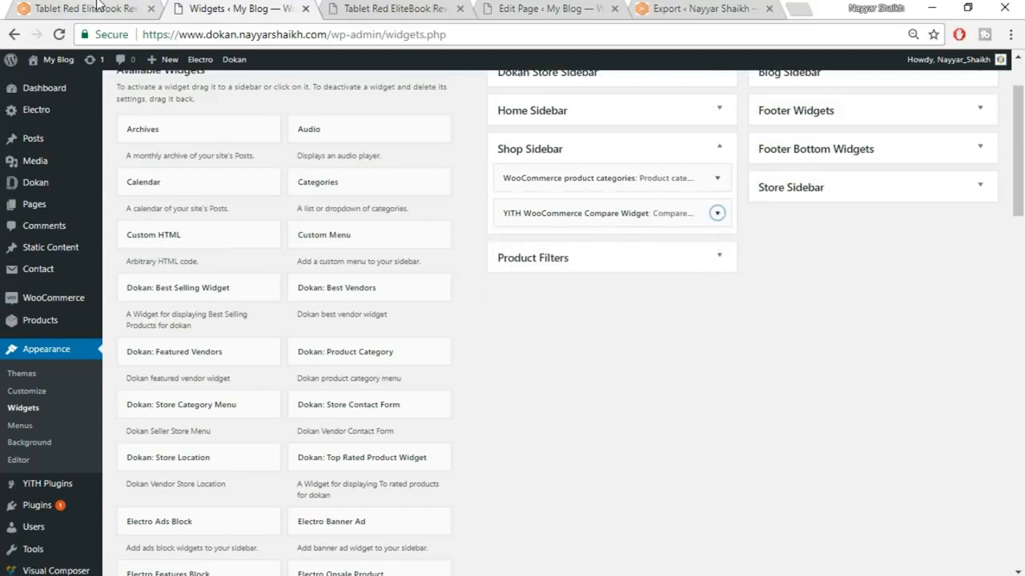
Step: Check the demo's sidebar again and return to the Widgets admin
{"action": "left_click", "coordinate": [88, 9]}
{"action": "scroll", "coordinate": [333, 260], "scroll_direction": "down", "scroll_amount": 3}
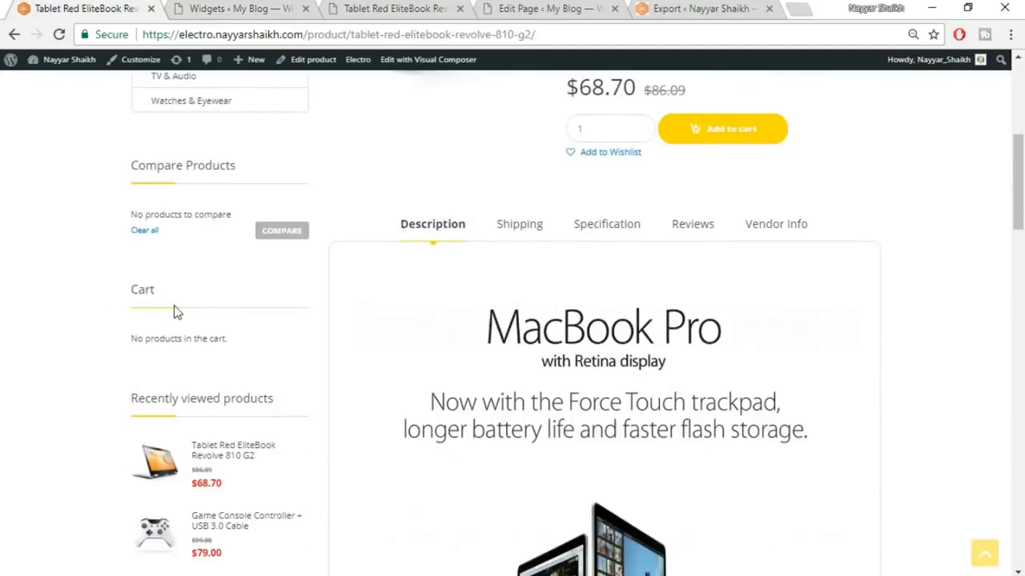
{"action": "left_click", "coordinate": [208, 9]}
{"action": "scroll", "coordinate": [414, 264], "scroll_direction": "up", "scroll_amount": 2}
{"action": "scroll", "coordinate": [420, 276], "scroll_direction": "down", "scroll_amount": 2}
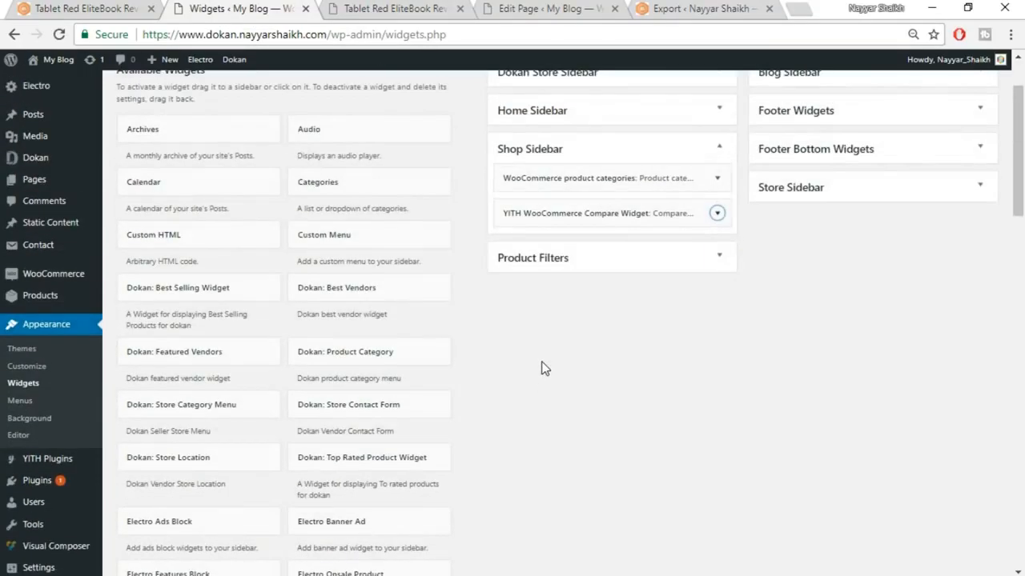
Step: Add the WooCommerce cart widget to the Shop Sidebar and save it
{"action": "scroll", "coordinate": [499, 389], "scroll_direction": "down", "scroll_amount": 7}
{"action": "scroll", "coordinate": [500, 389], "scroll_direction": "down", "scroll_amount": 10}
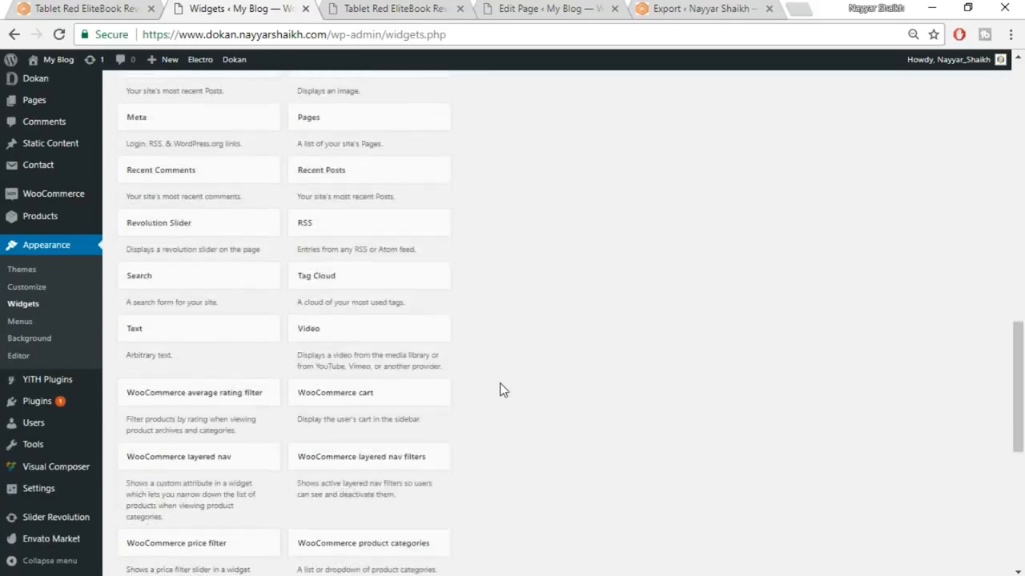
{"action": "scroll", "coordinate": [480, 360], "scroll_direction": "up", "scroll_amount": 2}
{"action": "scroll", "coordinate": [480, 360], "scroll_direction": "up", "scroll_amount": 2}
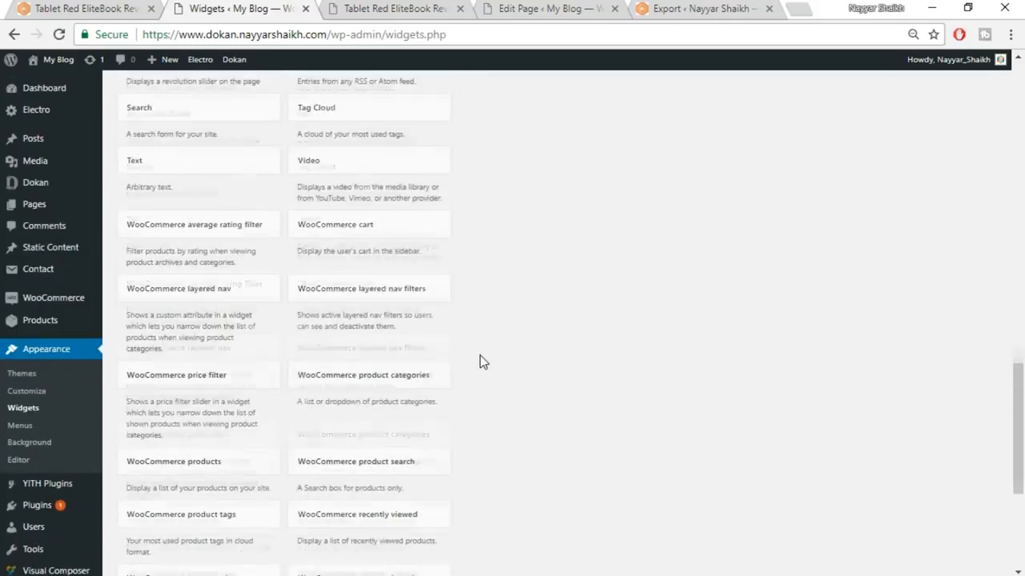
{"action": "left_click", "coordinate": [365, 314]}
{"action": "scroll", "coordinate": [478, 331], "scroll_direction": "down", "scroll_amount": 2}
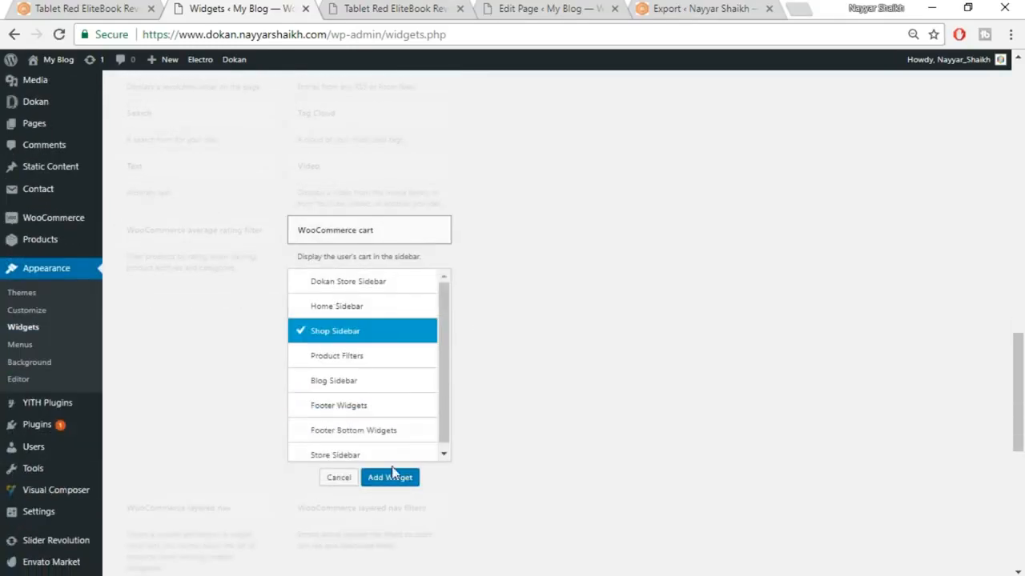
{"action": "left_click", "coordinate": [391, 415]}
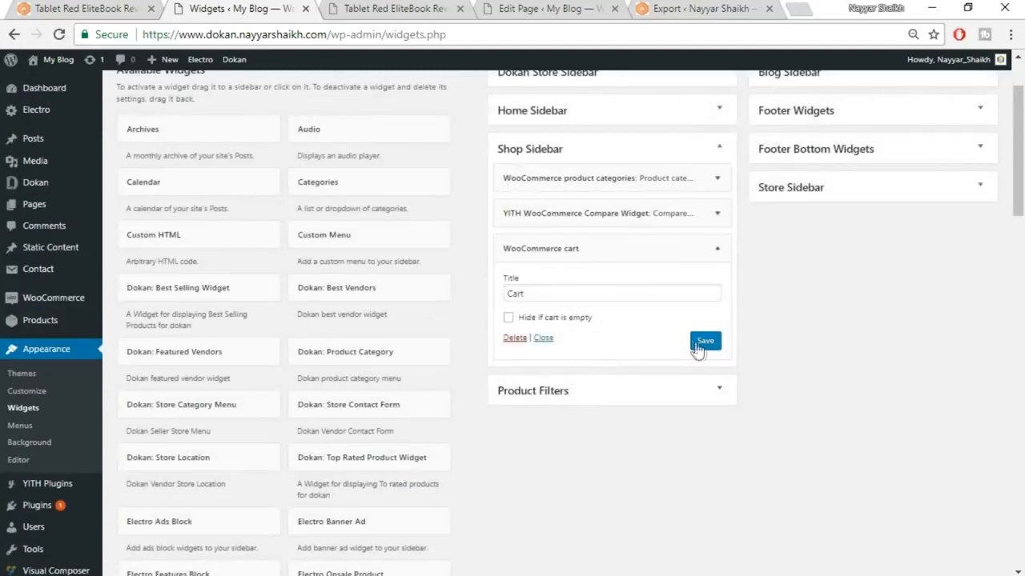
{"action": "left_click", "coordinate": [717, 250]}
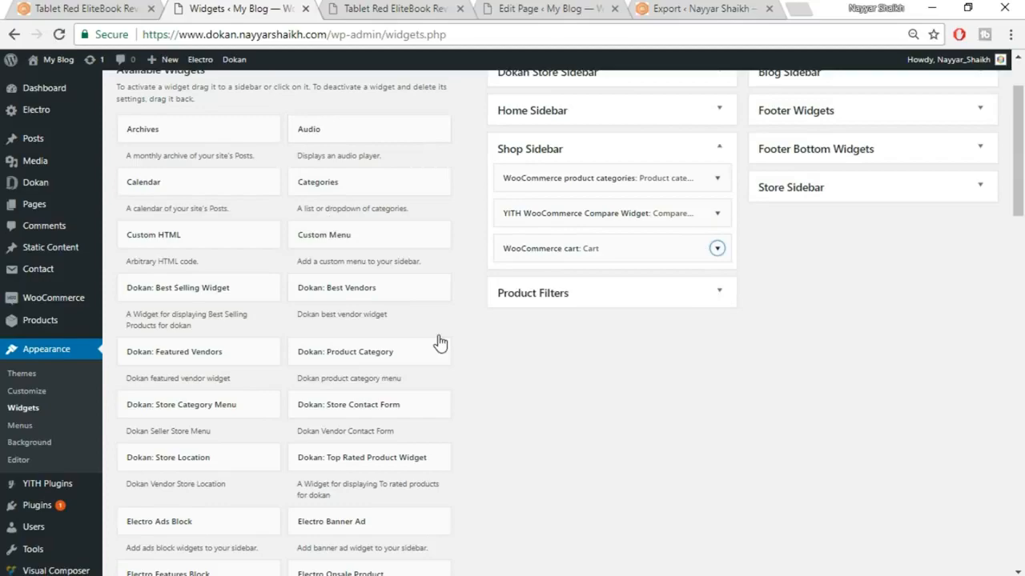
Step: Add the WooCommerce recently viewed widget to the Shop Sidebar showing 5 products, and save
{"action": "scroll", "coordinate": [448, 360], "scroll_direction": "down", "scroll_amount": 3}
{"action": "scroll", "coordinate": [459, 374], "scroll_direction": "down", "scroll_amount": 9}
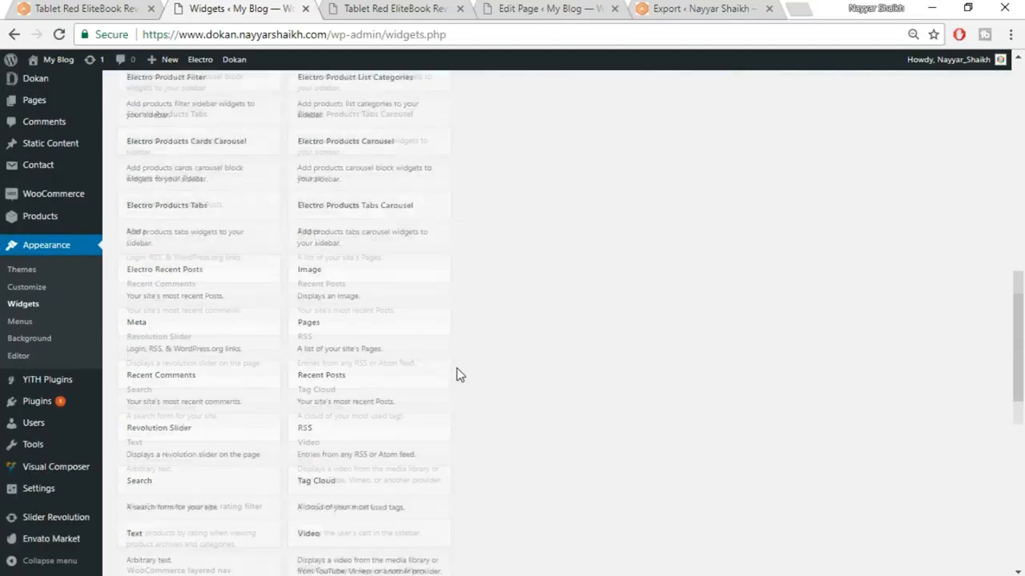
{"action": "scroll", "coordinate": [459, 375], "scroll_direction": "down", "scroll_amount": 6}
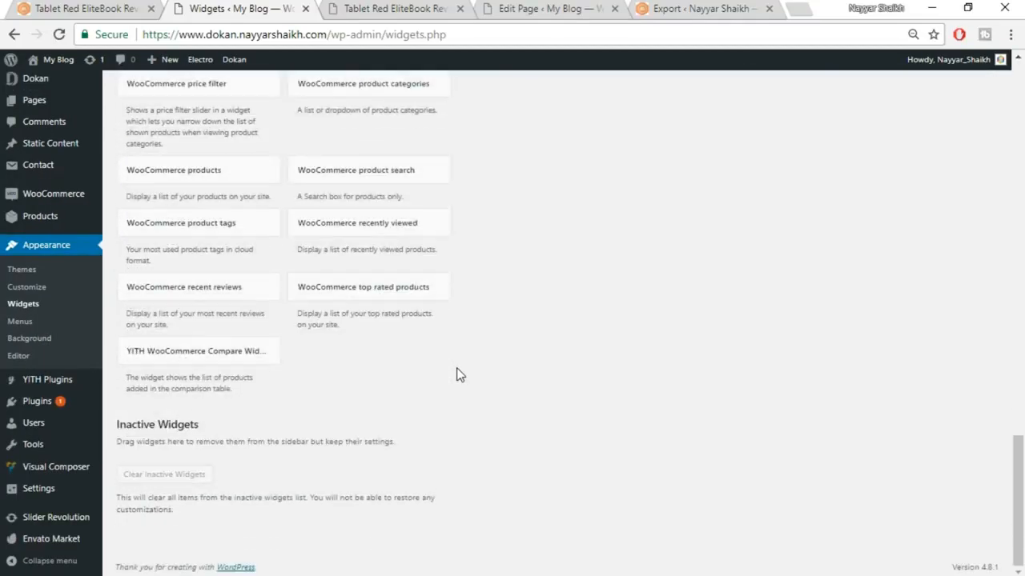
{"action": "scroll", "coordinate": [400, 385], "scroll_direction": "up", "scroll_amount": 1}
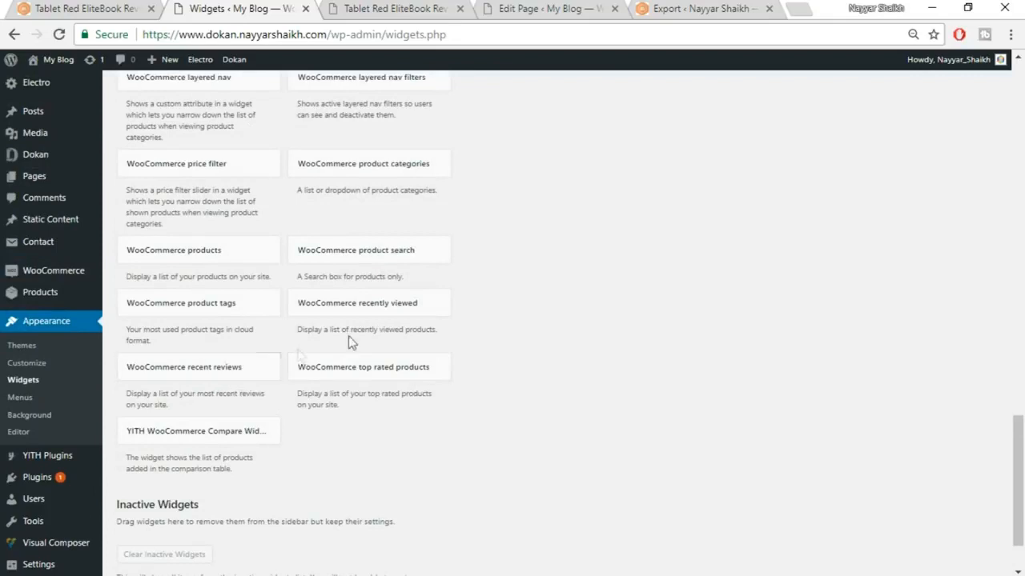
{"action": "left_click", "coordinate": [419, 309]}
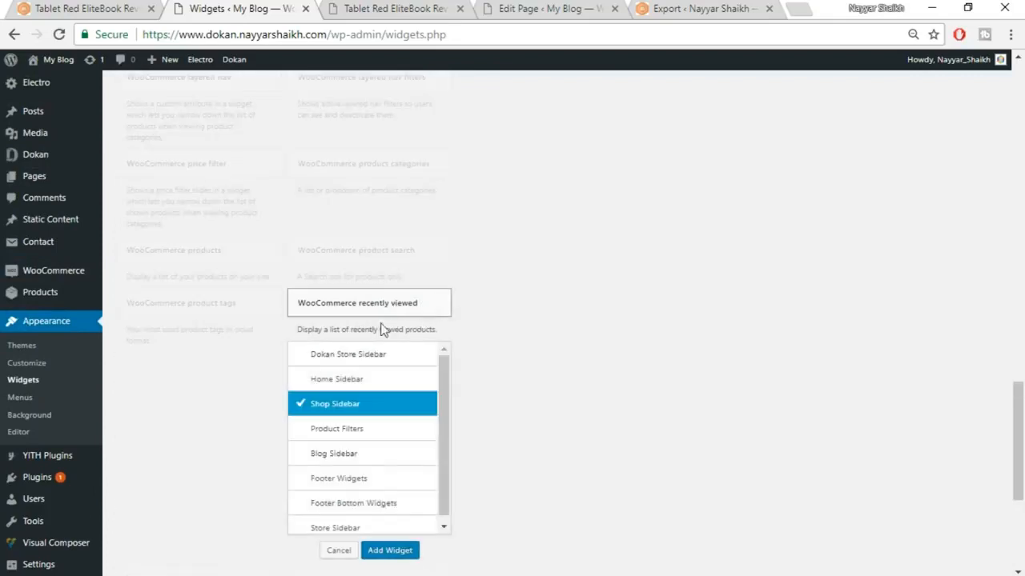
{"action": "left_click", "coordinate": [390, 553]}
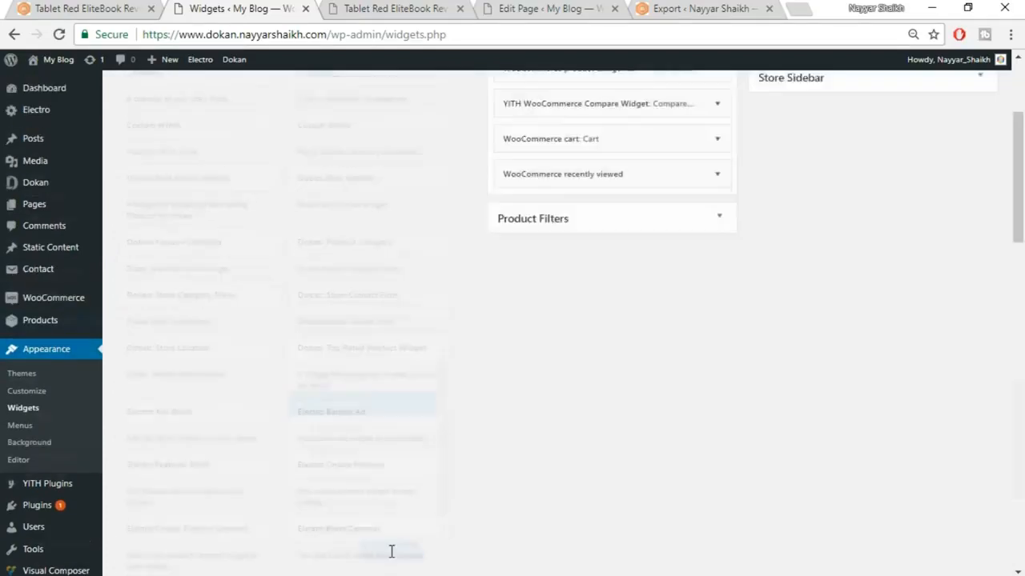
{"action": "left_click_drag", "start_coordinate": [564, 365], "coordinate": [498, 366]}
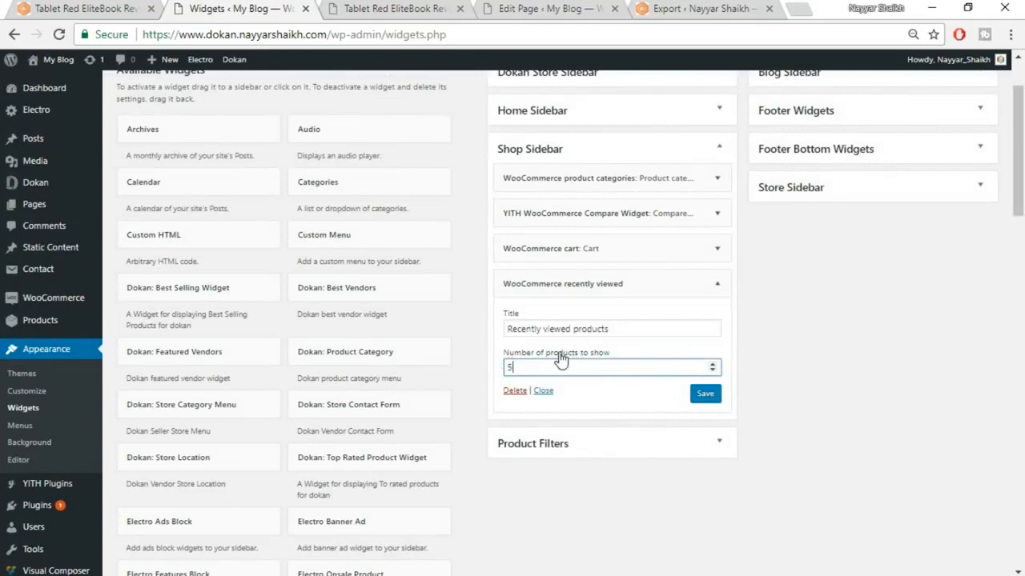
{"action": "left_click", "coordinate": [704, 393]}
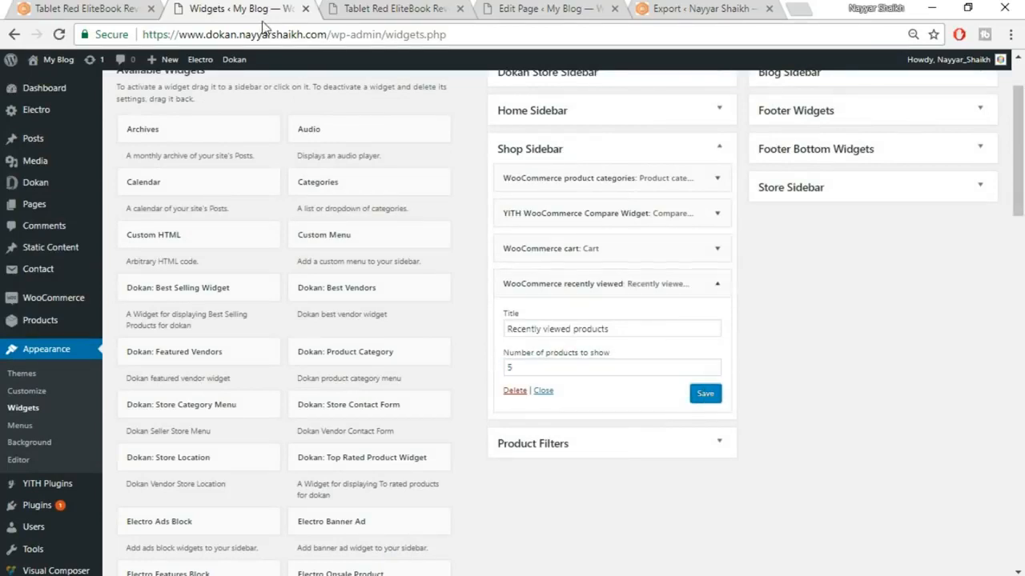
{"action": "left_click", "coordinate": [369, 6]}
Step: Reload the store's EliteBook page to verify its new sidebar widgets, then scroll to the demo's footer
{"action": "left_click", "coordinate": [395, 36]}
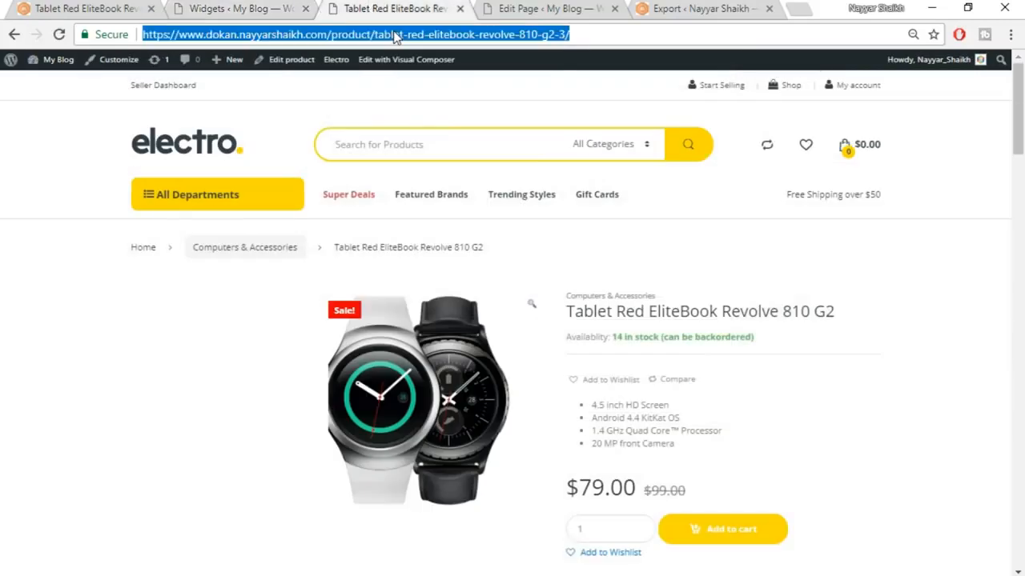
{"action": "key", "text": "Return"}
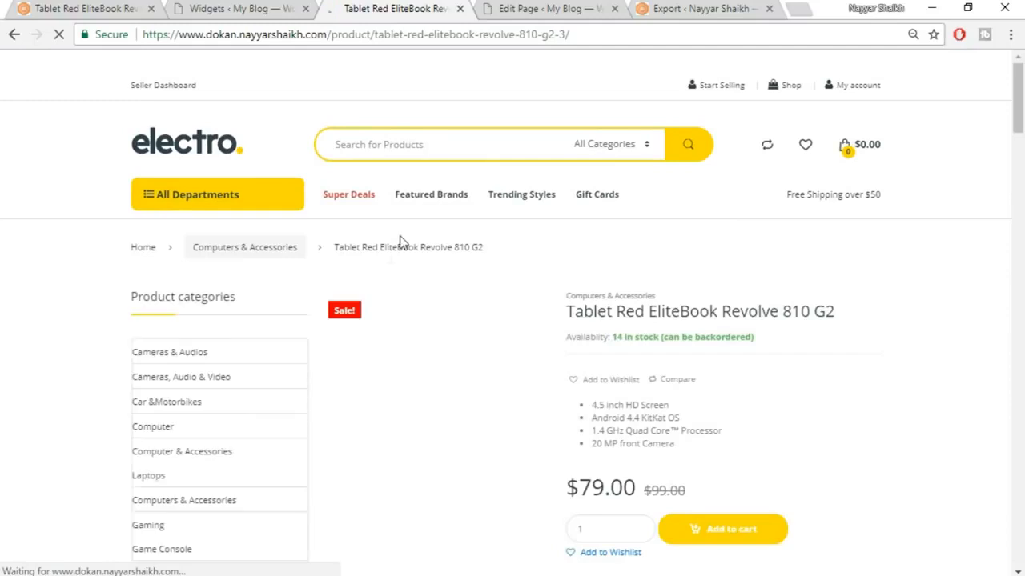
{"action": "scroll", "coordinate": [236, 363], "scroll_direction": "down", "scroll_amount": 6}
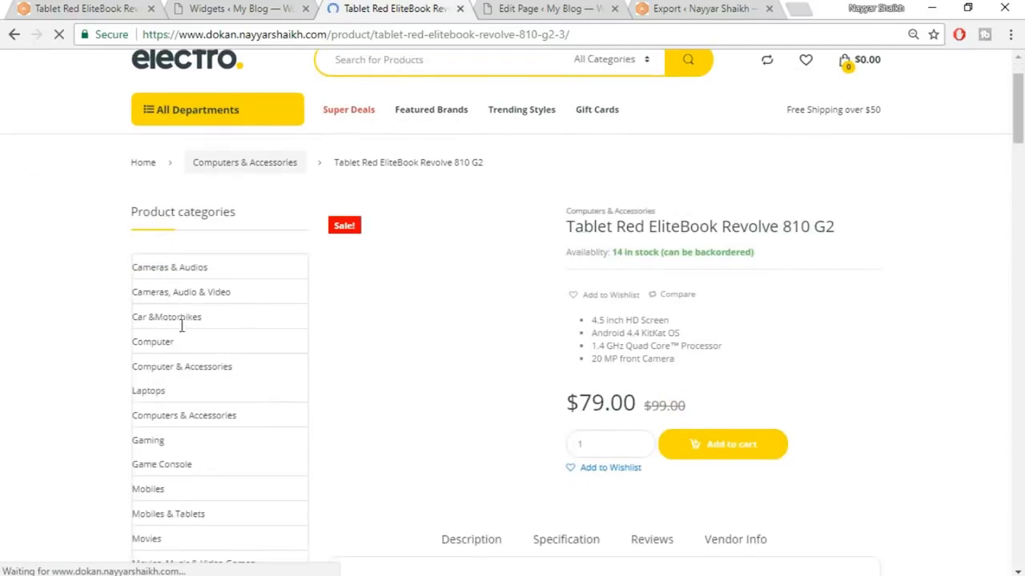
{"action": "scroll", "coordinate": [210, 352], "scroll_direction": "down", "scroll_amount": 2}
{"action": "scroll", "coordinate": [220, 424], "scroll_direction": "up", "scroll_amount": 5}
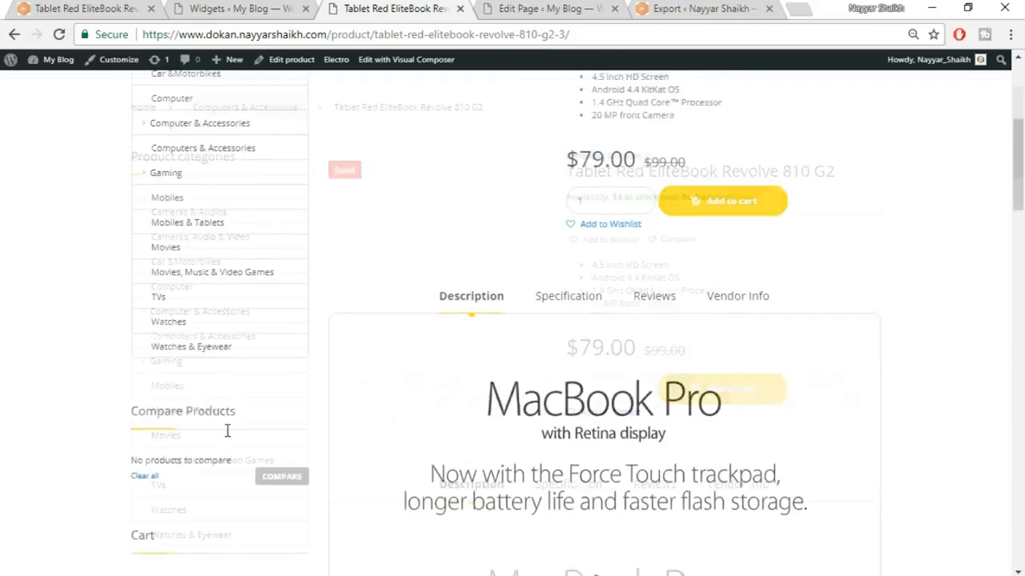
{"action": "scroll", "coordinate": [216, 424], "scroll_direction": "down", "scroll_amount": 5}
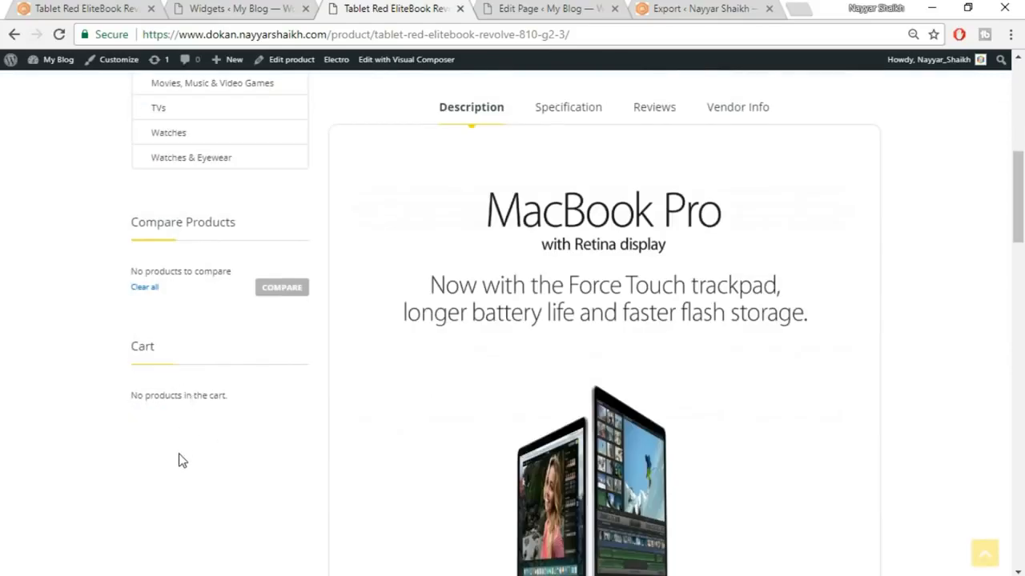
{"action": "left_click_drag", "start_coordinate": [126, 398], "coordinate": [248, 399]}
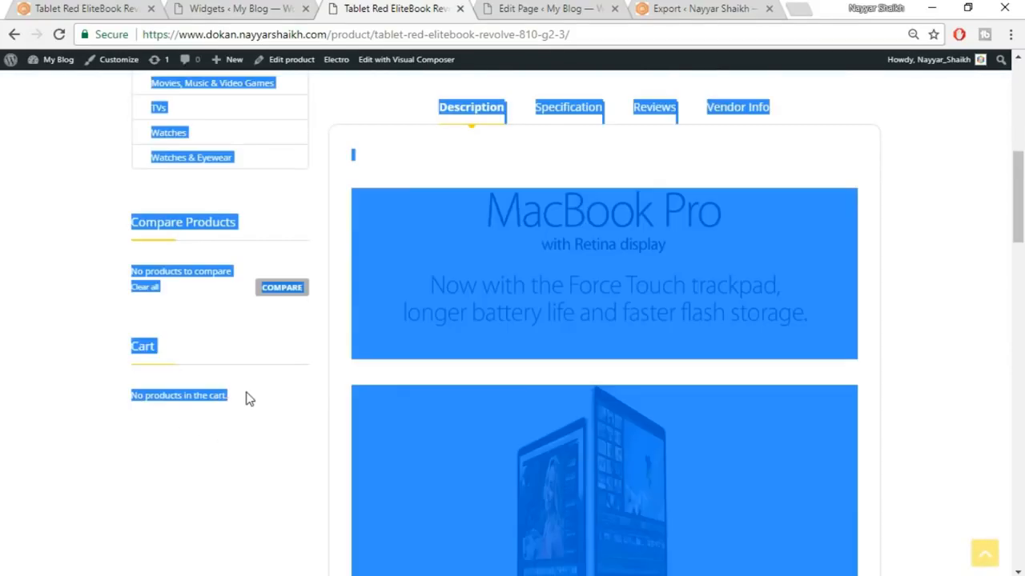
{"action": "left_click", "coordinate": [248, 400]}
{"action": "scroll", "coordinate": [176, 360], "scroll_direction": "up", "scroll_amount": 7}
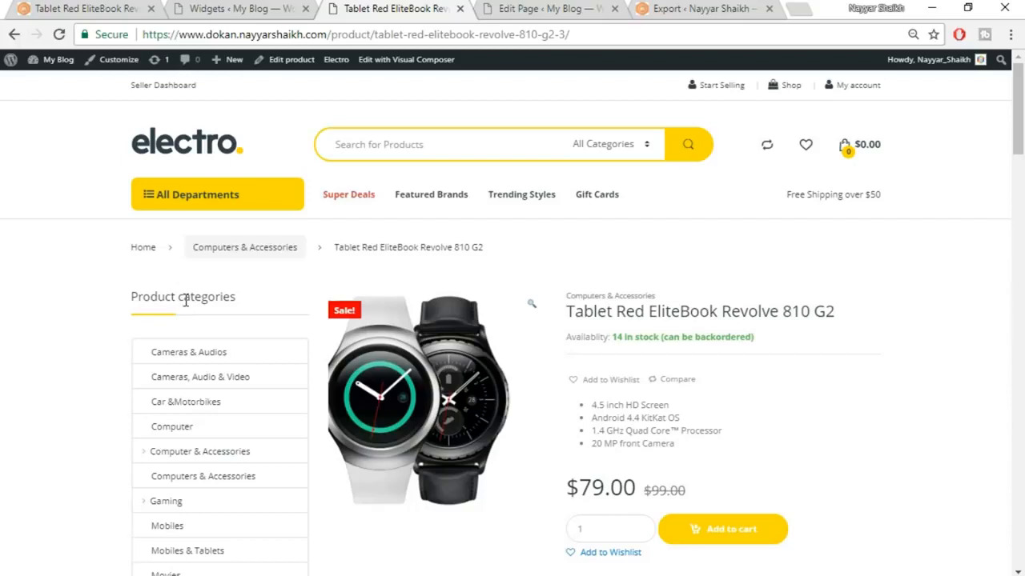
{"action": "left_click", "coordinate": [28, 7]}
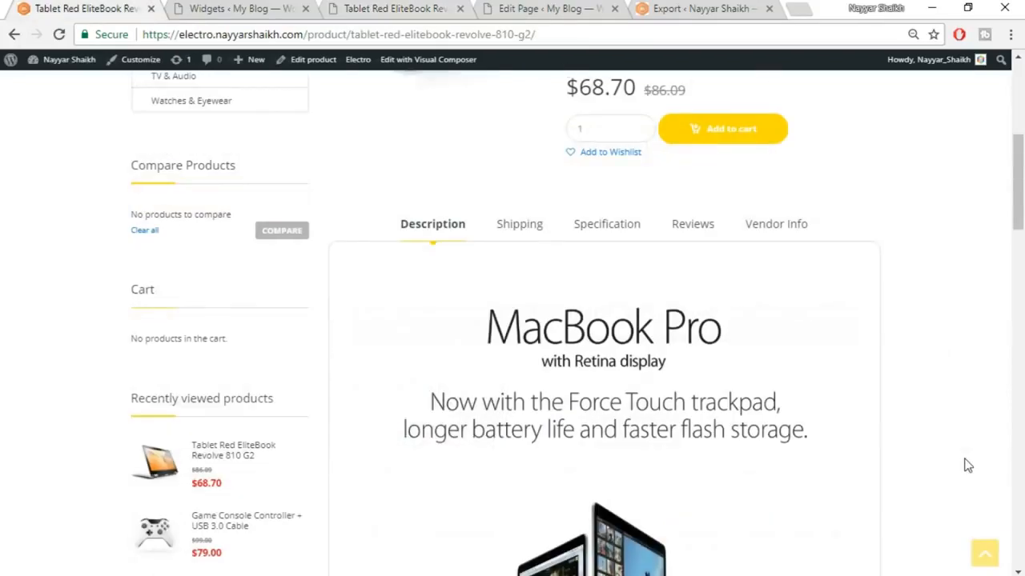
{"action": "scroll", "coordinate": [967, 465], "scroll_direction": "down", "scroll_amount": 15}
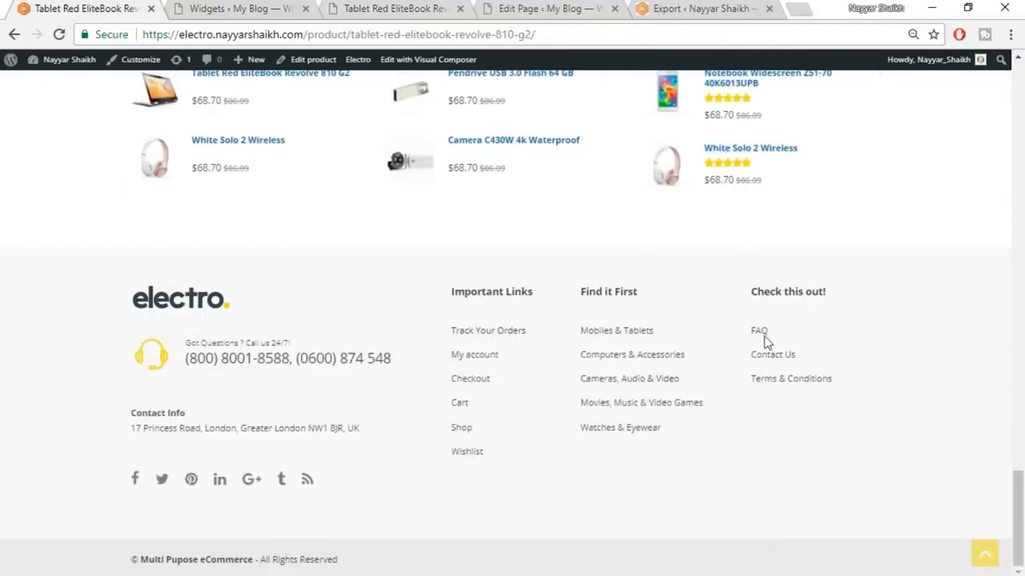
Step: Open and review the Electro demo's FAQ page
{"action": "left_click", "coordinate": [761, 337]}
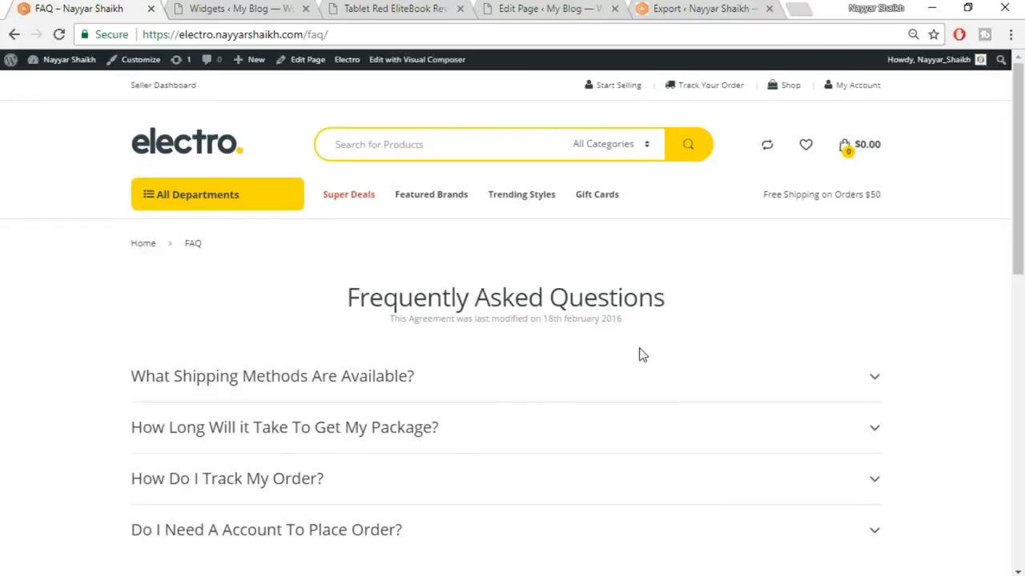
{"action": "scroll", "coordinate": [641, 354], "scroll_direction": "down", "scroll_amount": 2}
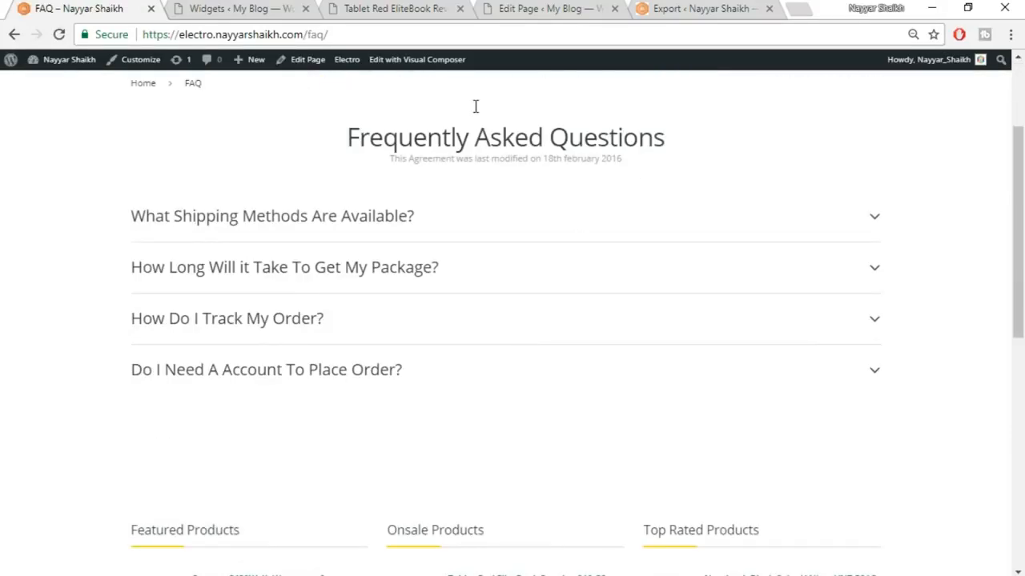
{"action": "left_click", "coordinate": [384, 8]}
Step: Create a new page titled 'FAQ' and switch it to the Visual Composer backend editor
{"action": "left_click", "coordinate": [216, 7]}
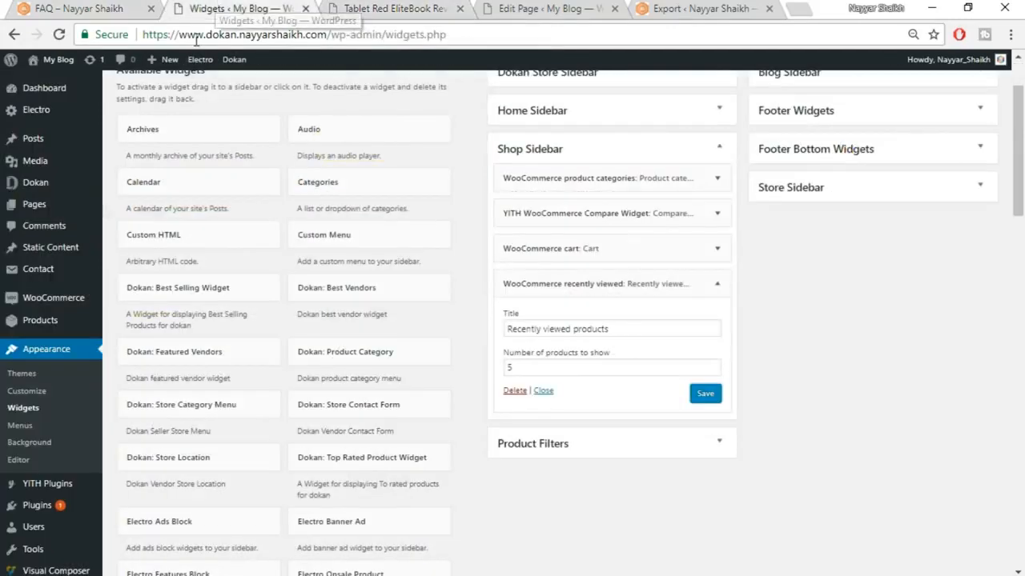
{"action": "mouse_move", "coordinate": [44, 215]}
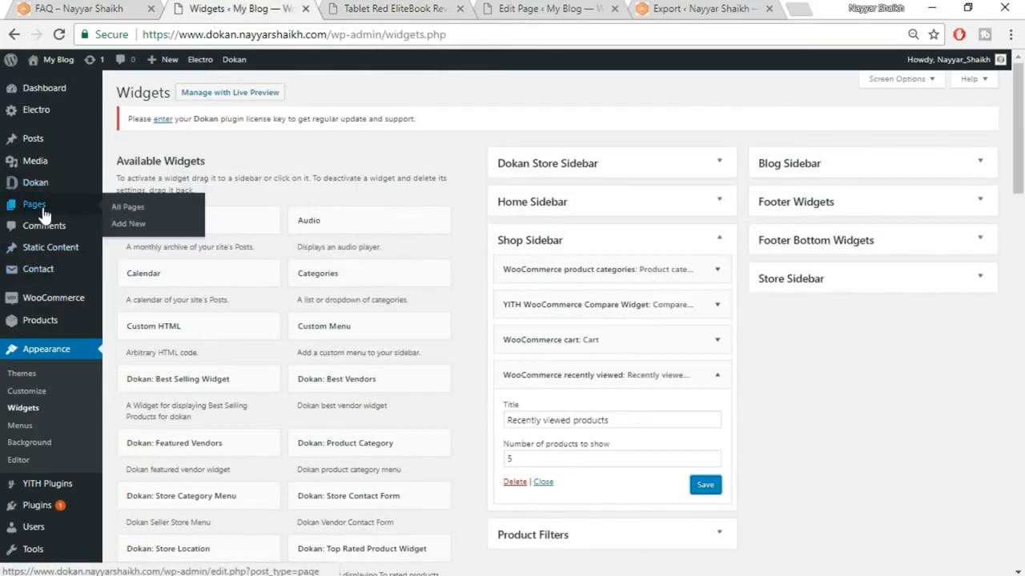
{"action": "left_click", "coordinate": [130, 225]}
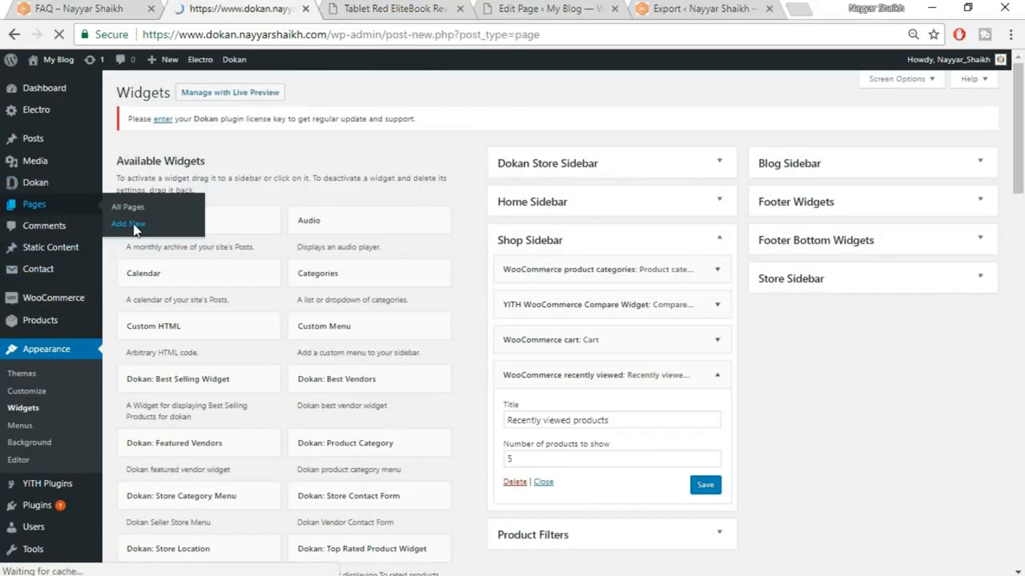
{"action": "type", "text": "FAQ"}
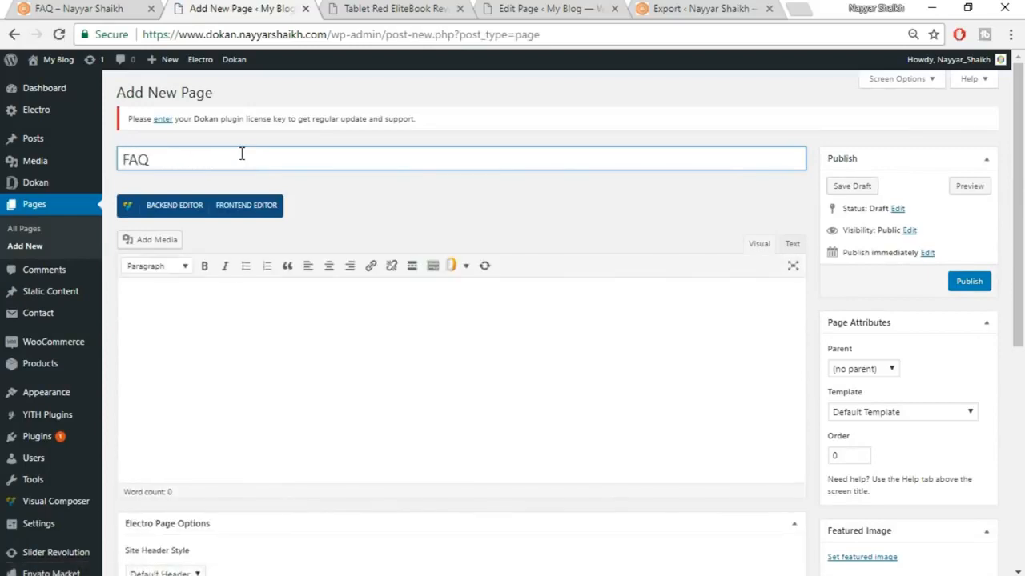
{"action": "left_click", "coordinate": [157, 215]}
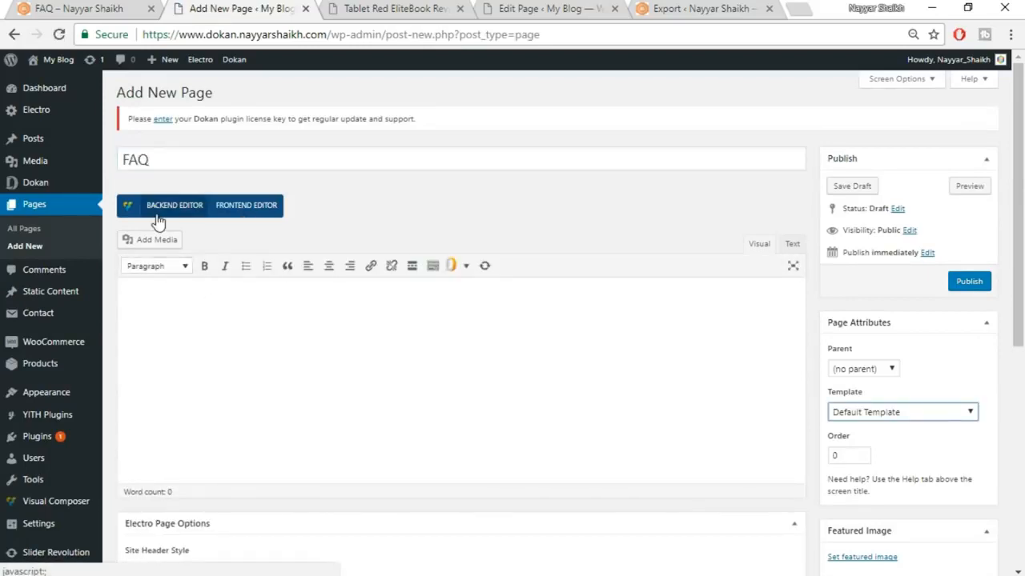
{"action": "scroll", "coordinate": [355, 423], "scroll_direction": "down", "scroll_amount": 1}
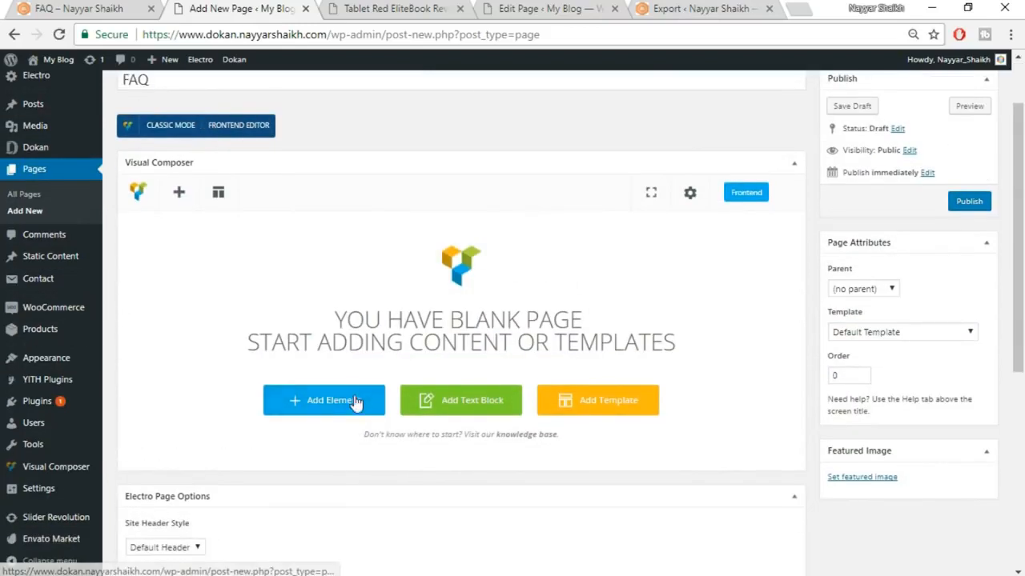
Step: Add an FAQ element to the page layout, found by searching 'faq'
{"action": "left_click", "coordinate": [355, 401]}
{"action": "type", "text": "faq"}
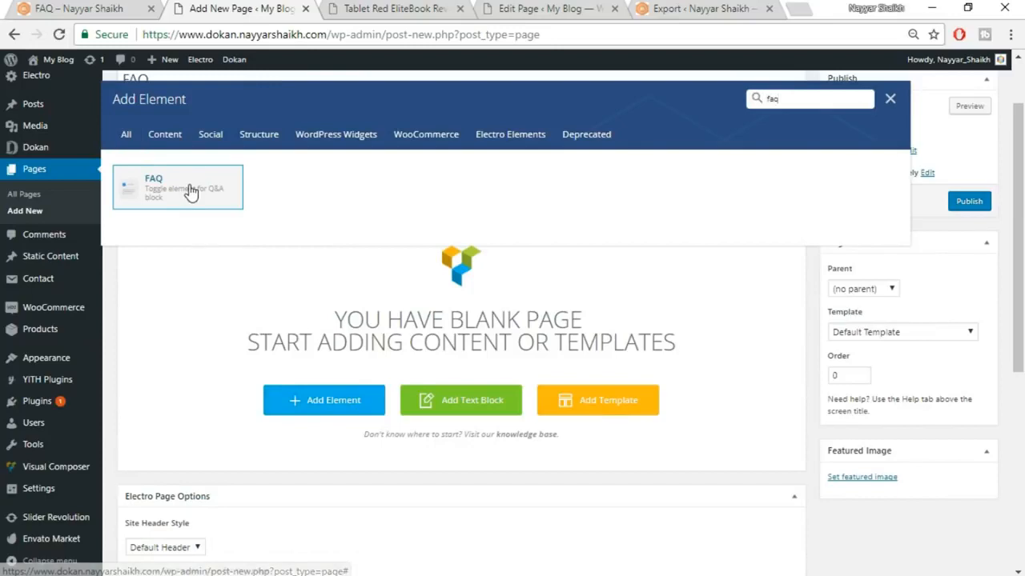
{"action": "left_click", "coordinate": [190, 193]}
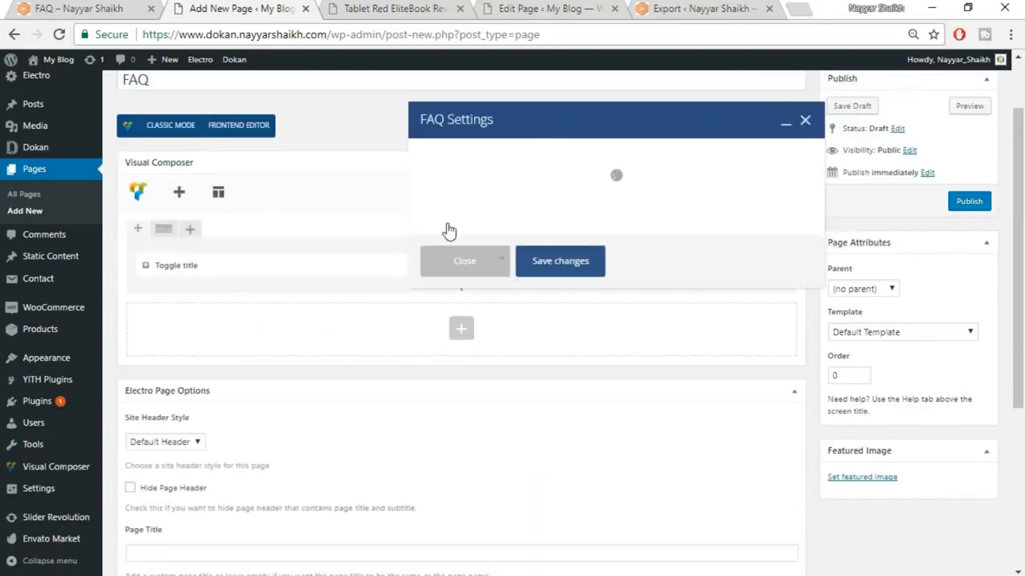
Step: Copy the demo's Lorem ipsum question sentence into the FAQ toggle title
{"action": "left_click", "coordinate": [109, 8]}
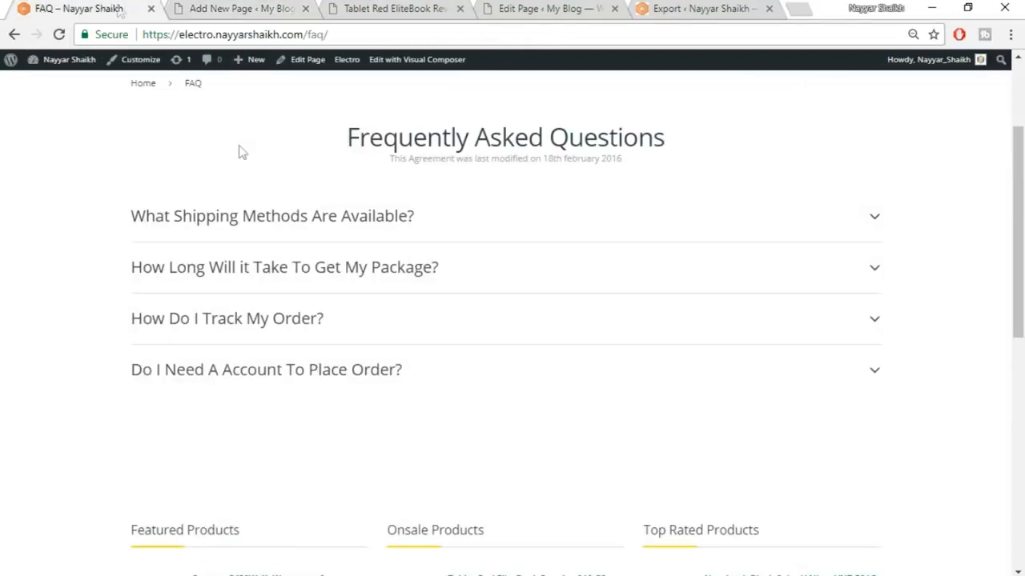
{"action": "left_click", "coordinate": [286, 222]}
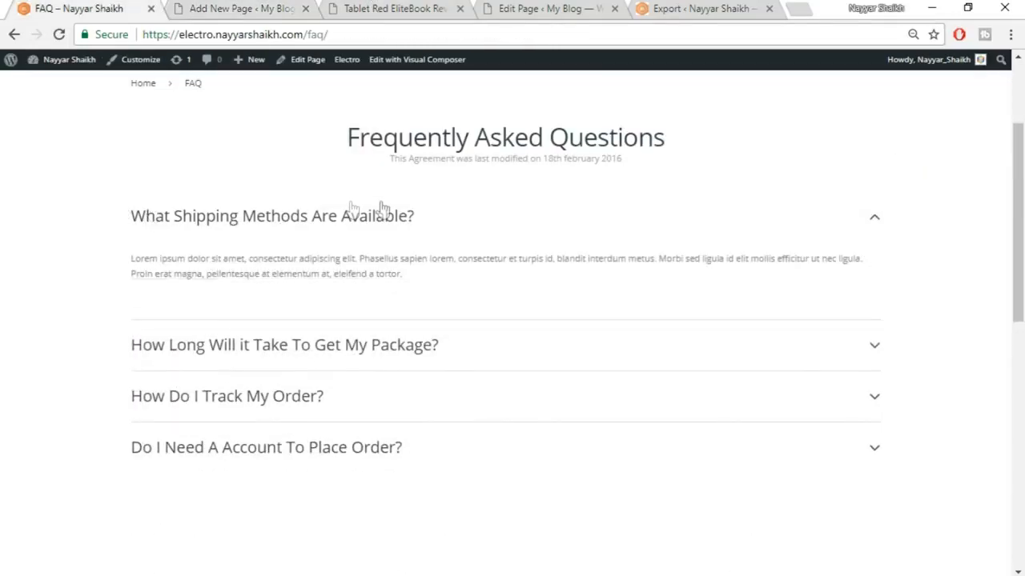
{"action": "left_click", "coordinate": [239, 220]}
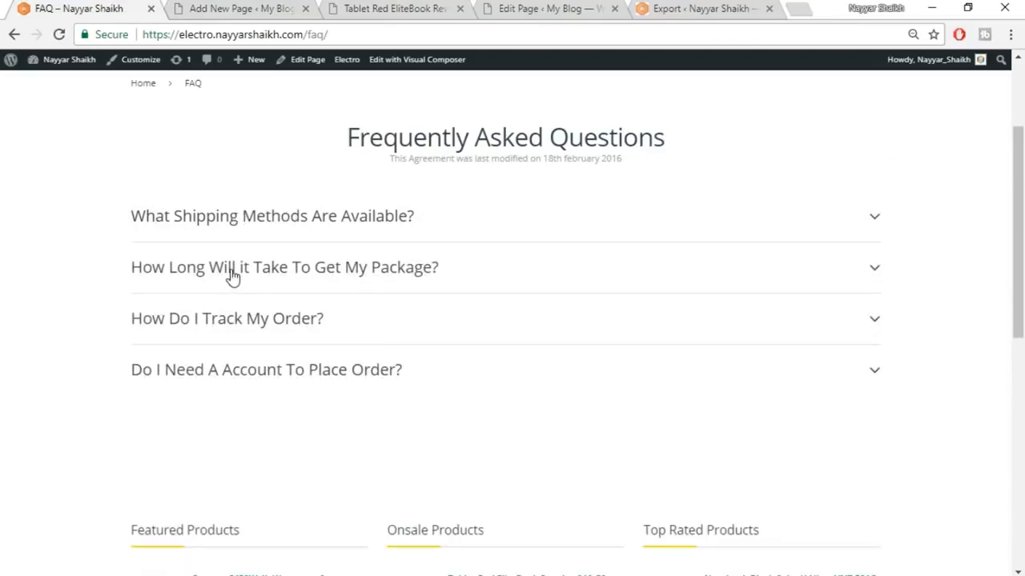
{"action": "left_click", "coordinate": [229, 277]}
{"action": "left_click_drag", "start_coordinate": [123, 313], "coordinate": [333, 309]}
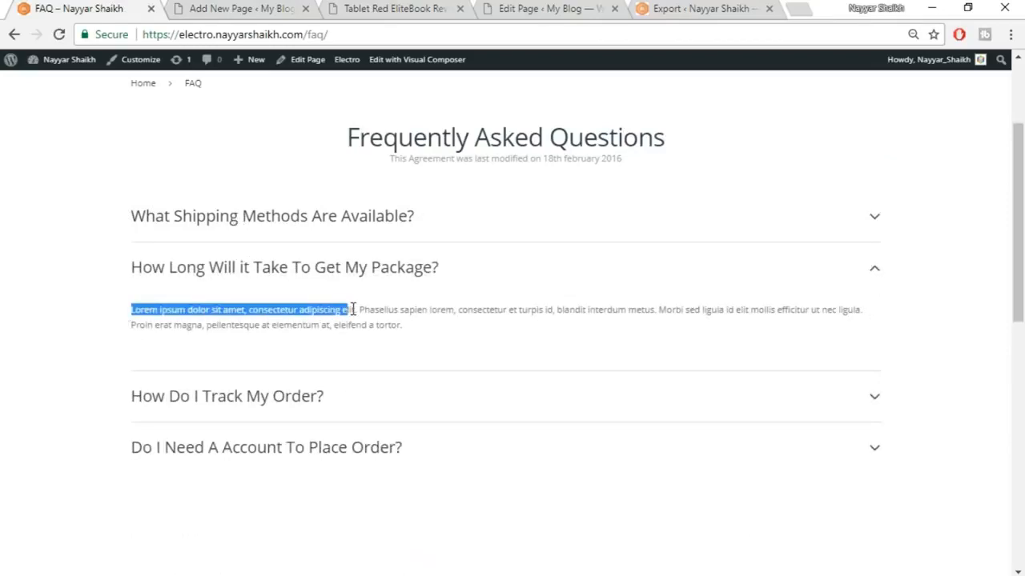
{"action": "left_click", "coordinate": [213, 6]}
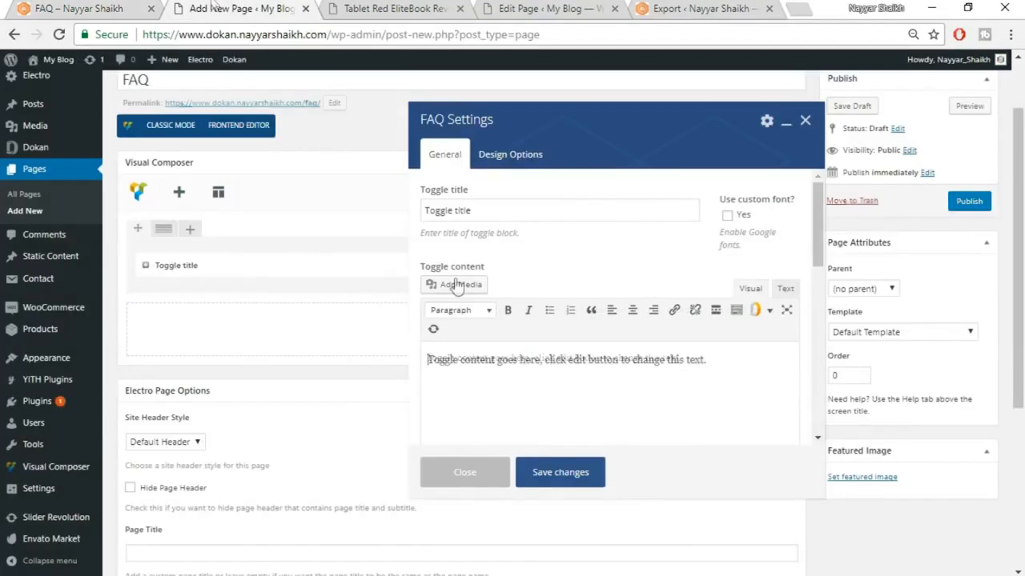
{"action": "left_click_drag", "start_coordinate": [503, 208], "coordinate": [424, 200]}
{"action": "type", "text": "Lorem ipsum dolor sit amet, consectetur adipiscing elit."}
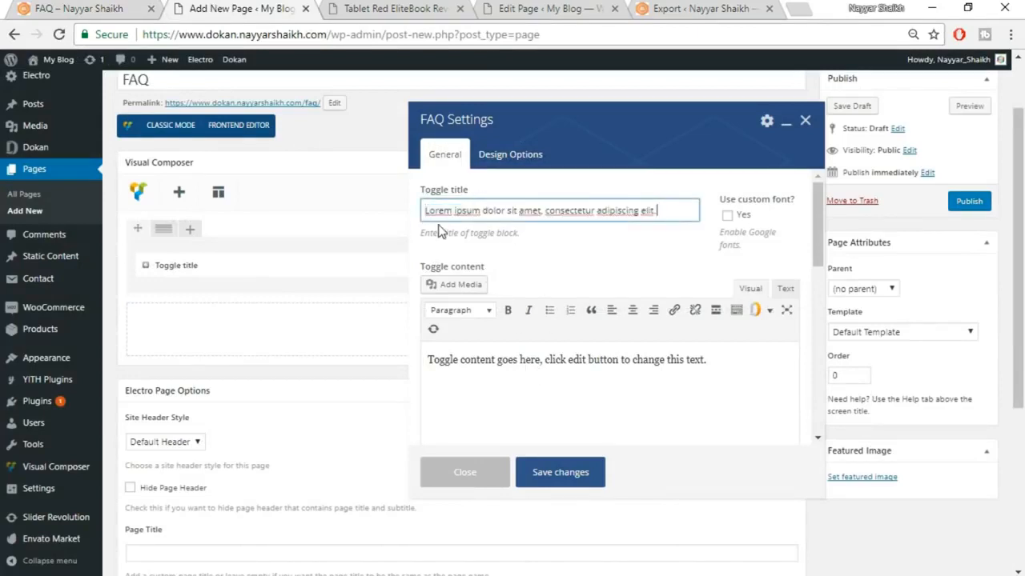
Step: Paste the demo's answer paragraph as toggle content, remove stray headings, and save the toggle
{"action": "left_click", "coordinate": [100, 7]}
{"action": "triple_click", "coordinate": [303, 322]}
{"action": "key", "text": "ctrl+c"}
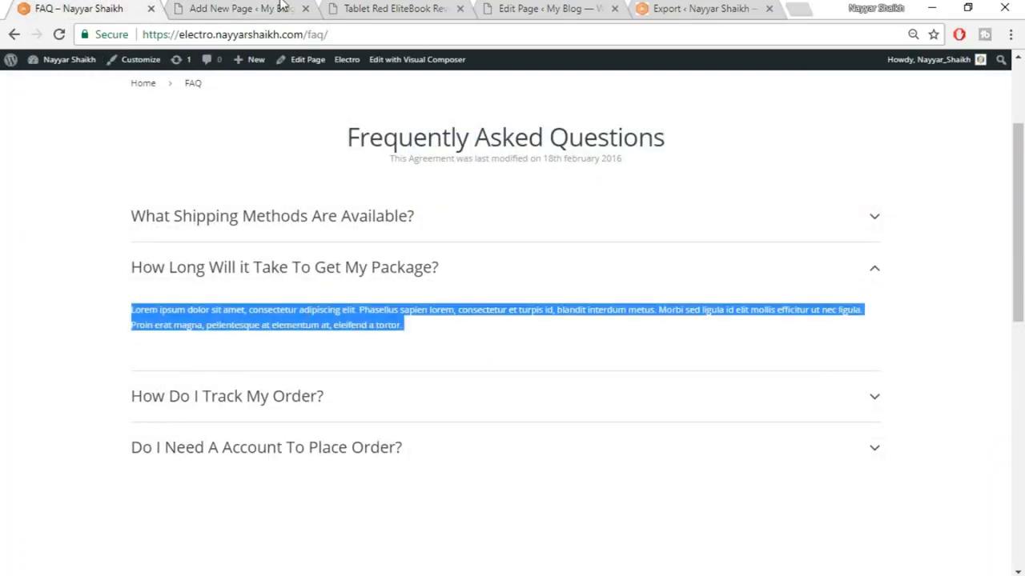
{"action": "left_click", "coordinate": [272, 15]}
{"action": "left_click", "coordinate": [526, 366]}
{"action": "key", "text": "ctrl+v"}
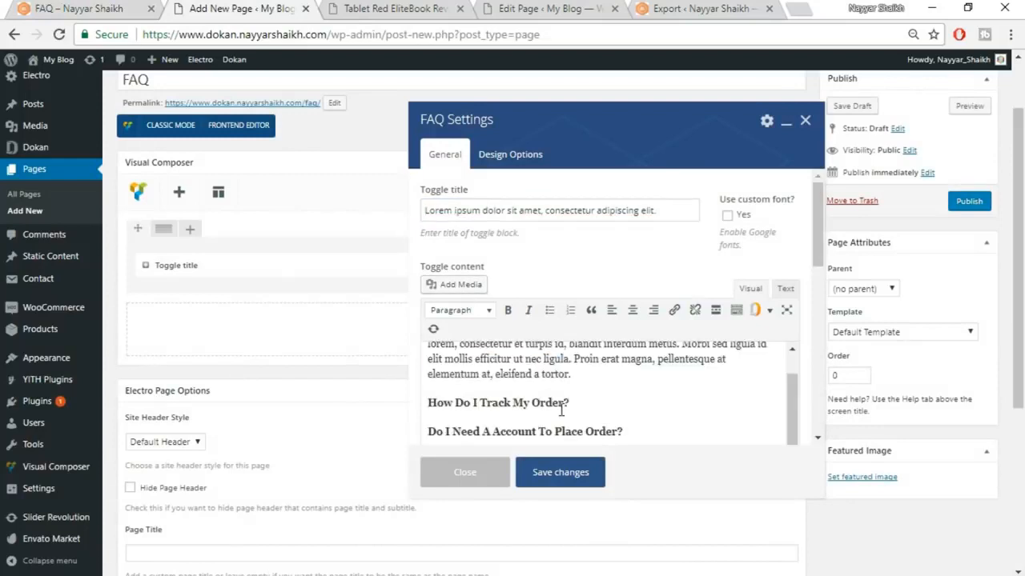
{"action": "left_click_drag", "start_coordinate": [432, 406], "coordinate": [738, 476]}
{"action": "key", "text": "BackSpace"}
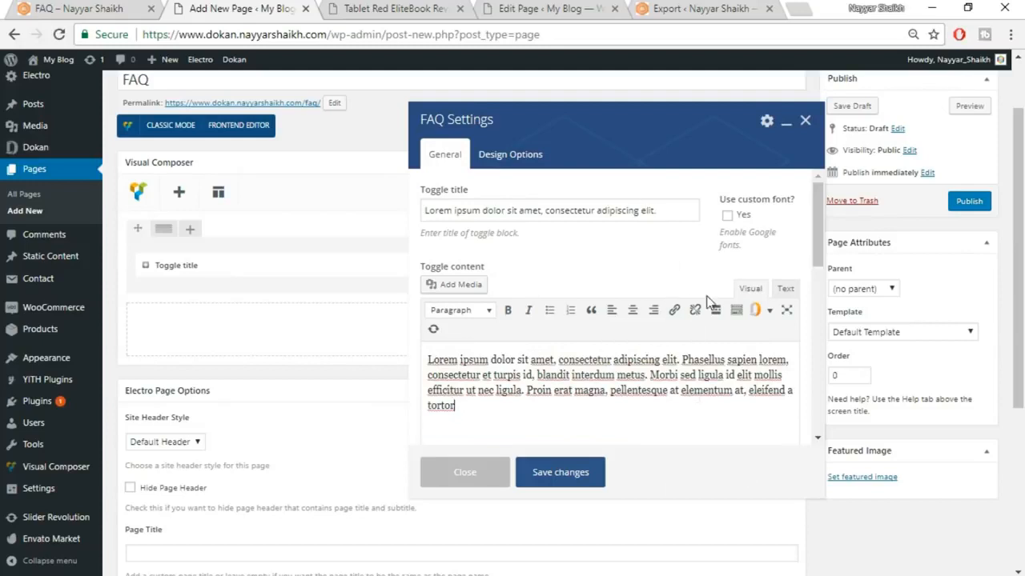
{"action": "left_click", "coordinate": [560, 472]}
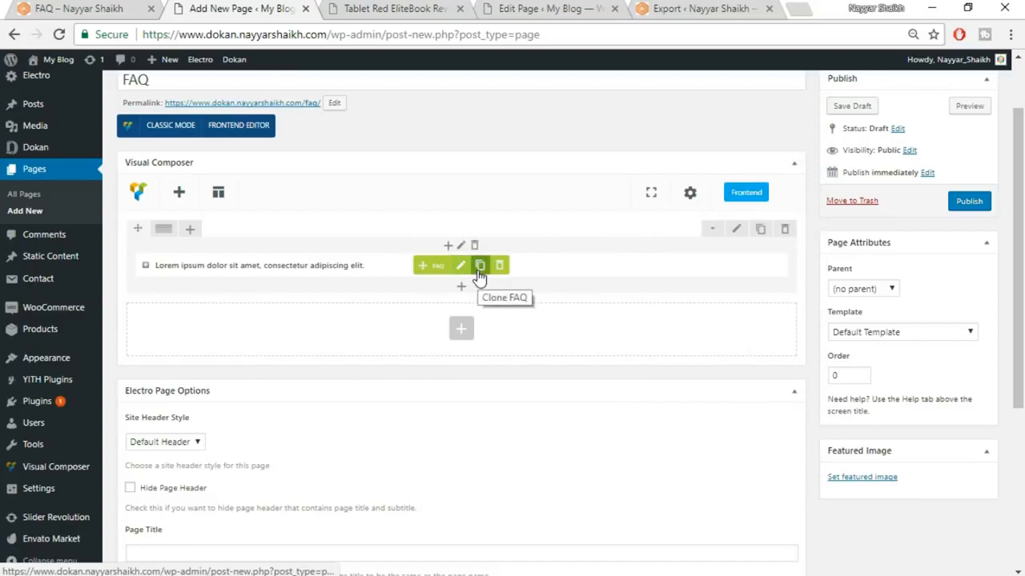
Step: Clone the FAQ toggle four times to get five identical toggles
{"action": "left_click", "coordinate": [479, 271]}
{"action": "left_click", "coordinate": [479, 271]}
{"action": "left_click", "coordinate": [479, 276]}
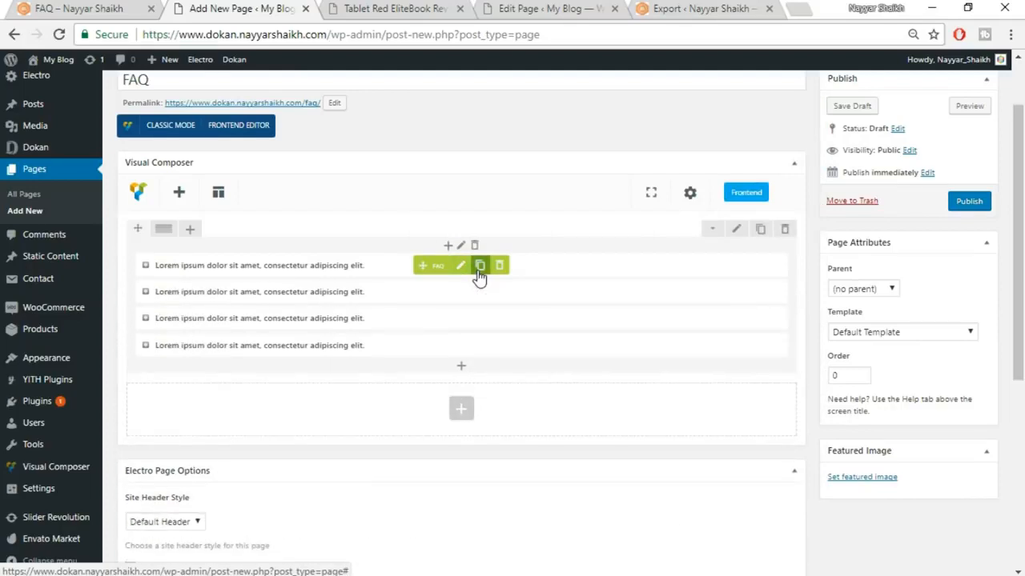
{"action": "left_click", "coordinate": [480, 276]}
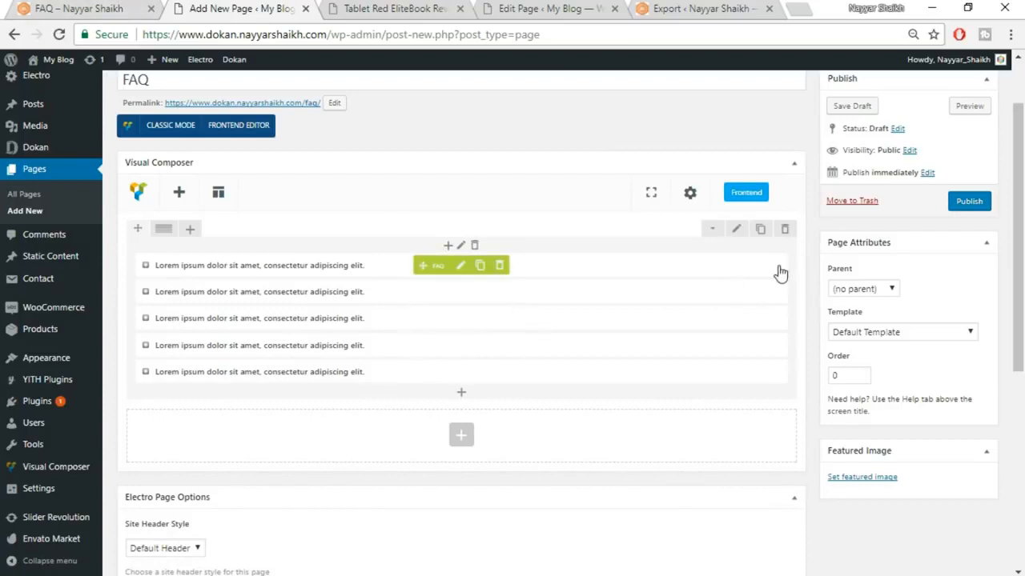
Step: Tick Hide Page Header in Electro Page Options and publish the FAQ page
{"action": "scroll", "coordinate": [757, 325], "scroll_direction": "down", "scroll_amount": 5}
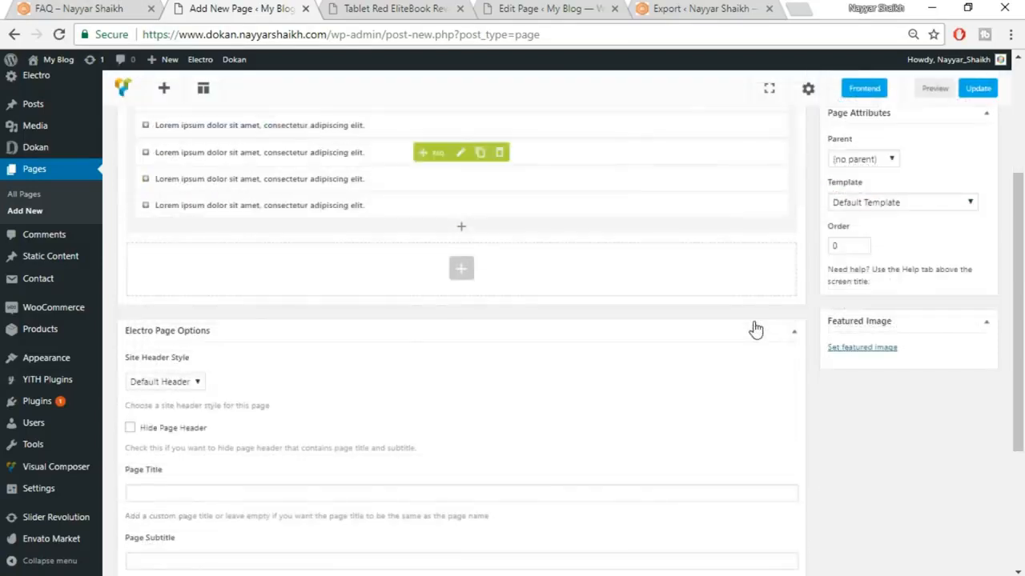
{"action": "left_click", "coordinate": [164, 242]}
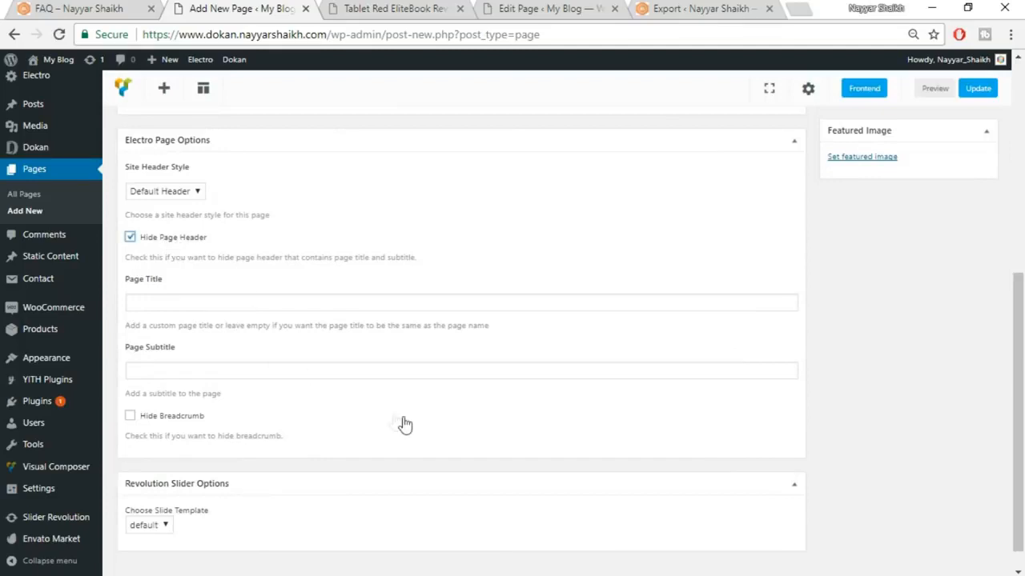
{"action": "scroll", "coordinate": [538, 279], "scroll_direction": "up", "scroll_amount": 3}
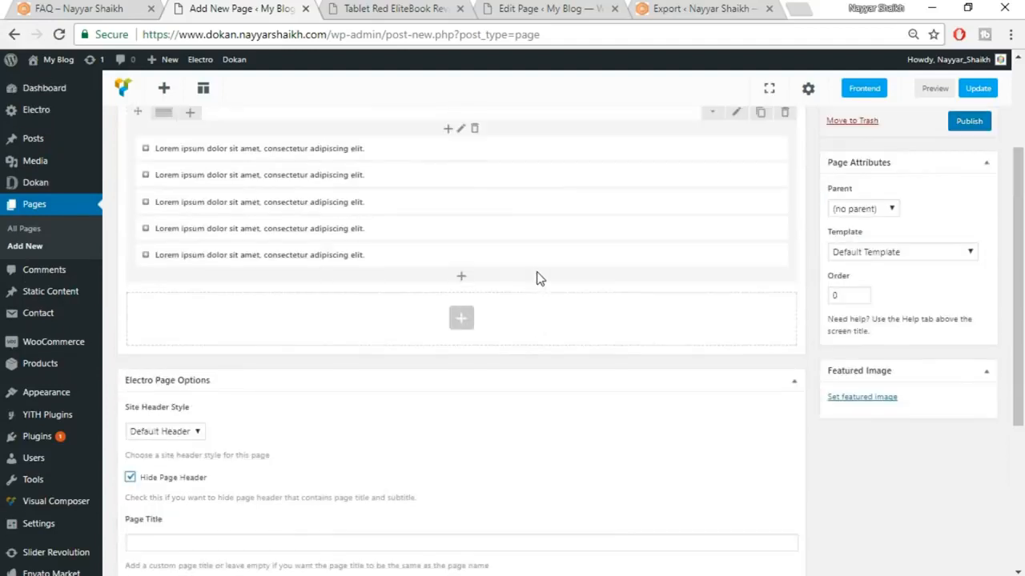
{"action": "scroll", "coordinate": [538, 278], "scroll_direction": "up", "scroll_amount": 3}
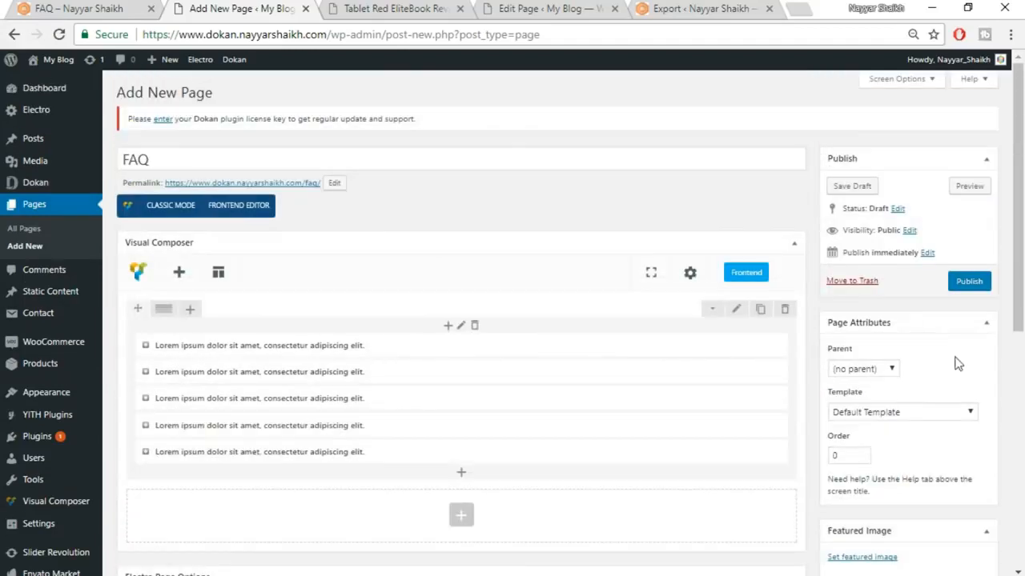
{"action": "left_click", "coordinate": [969, 282]}
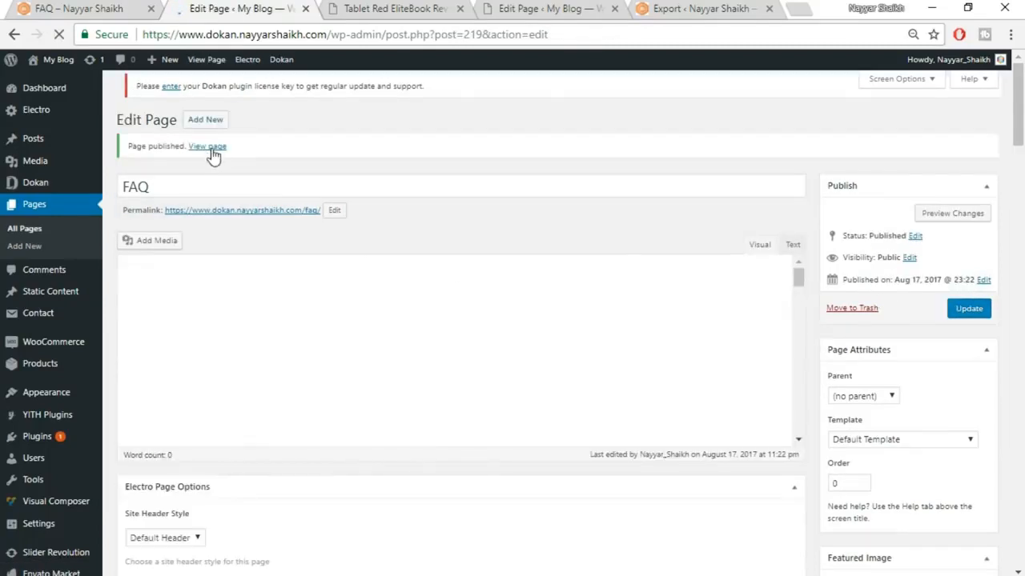
Step: Open the published FAQ page in a new tab and test expanding and collapsing the first question
{"action": "right_click", "coordinate": [213, 154]}
{"action": "left_click", "coordinate": [230, 156]}
{"action": "left_click", "coordinate": [339, 6]}
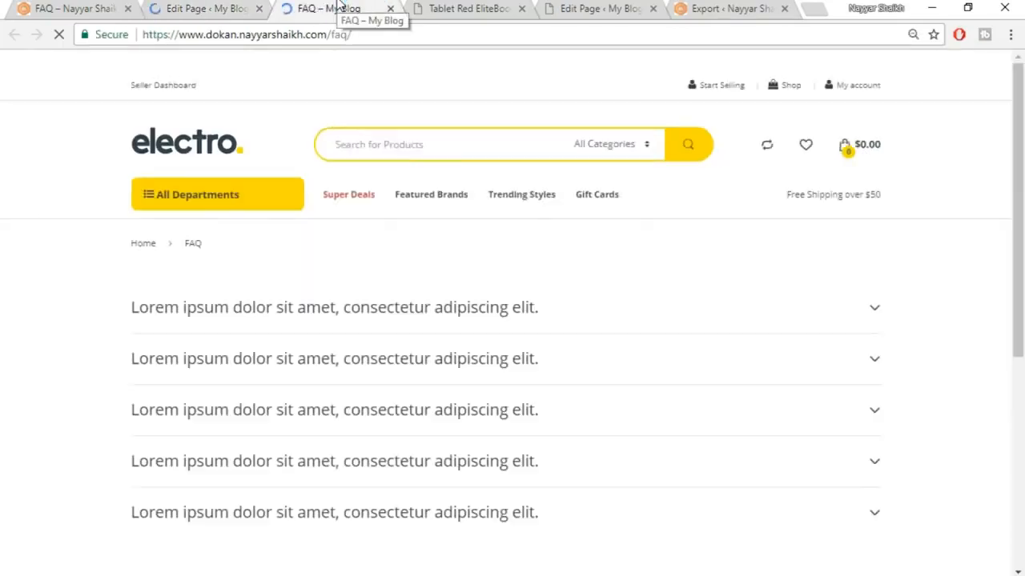
{"action": "scroll", "coordinate": [654, 401], "scroll_direction": "down", "scroll_amount": 3}
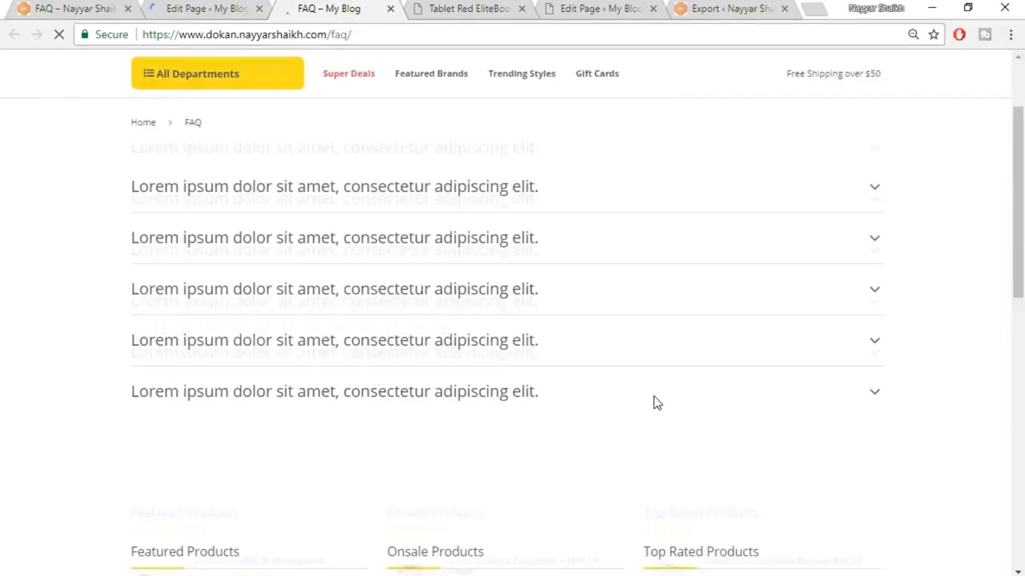
{"action": "scroll", "coordinate": [654, 401], "scroll_direction": "up", "scroll_amount": 3}
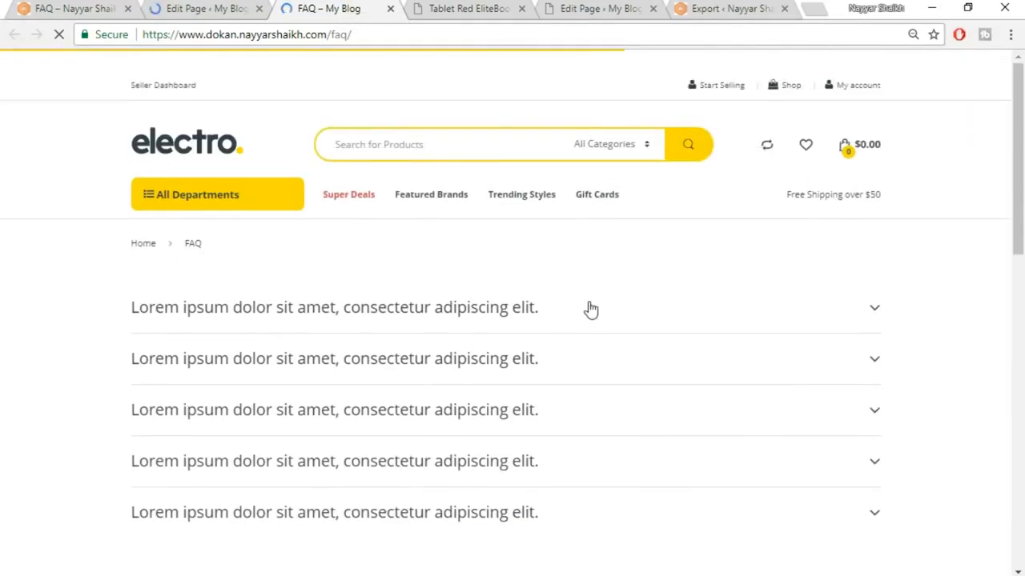
{"action": "scroll", "coordinate": [760, 313], "scroll_direction": "down", "scroll_amount": 1}
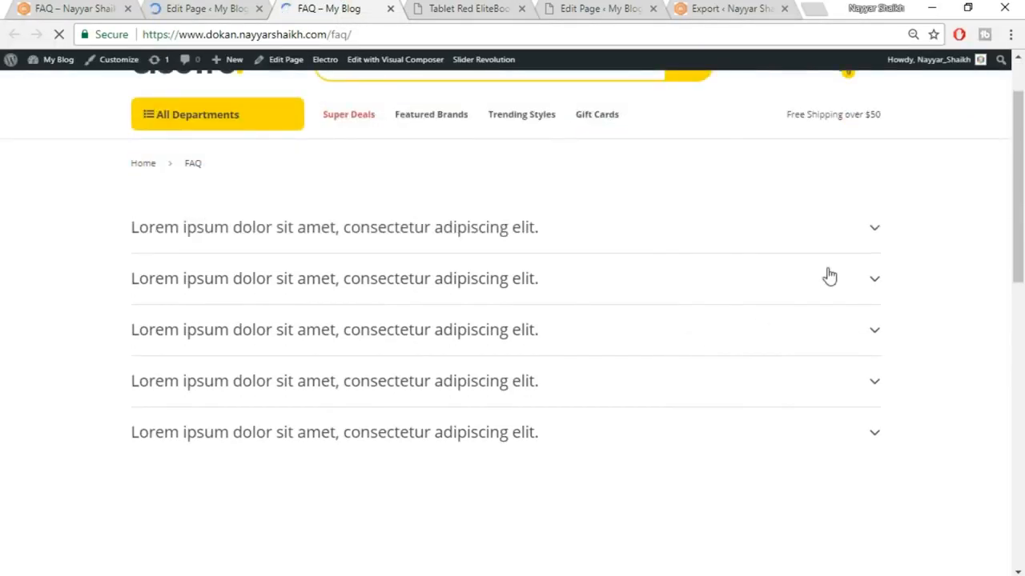
{"action": "left_click", "coordinate": [873, 232]}
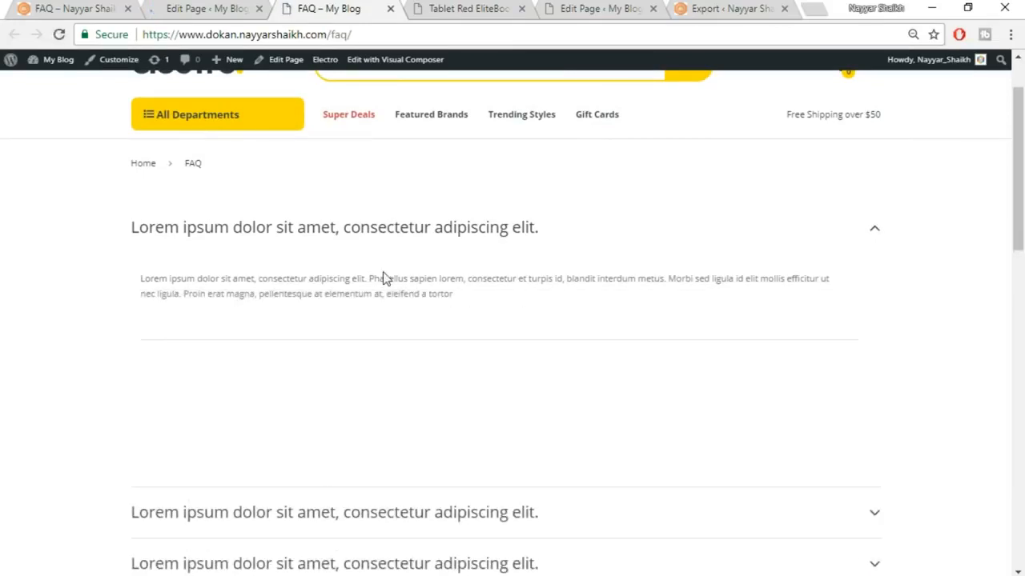
{"action": "left_click", "coordinate": [698, 244]}
{"action": "scroll", "coordinate": [494, 362], "scroll_direction": "up", "scroll_amount": 1}
Step: Return to the demo's FAQ page and scroll down to its footer
{"action": "left_click", "coordinate": [236, 8]}
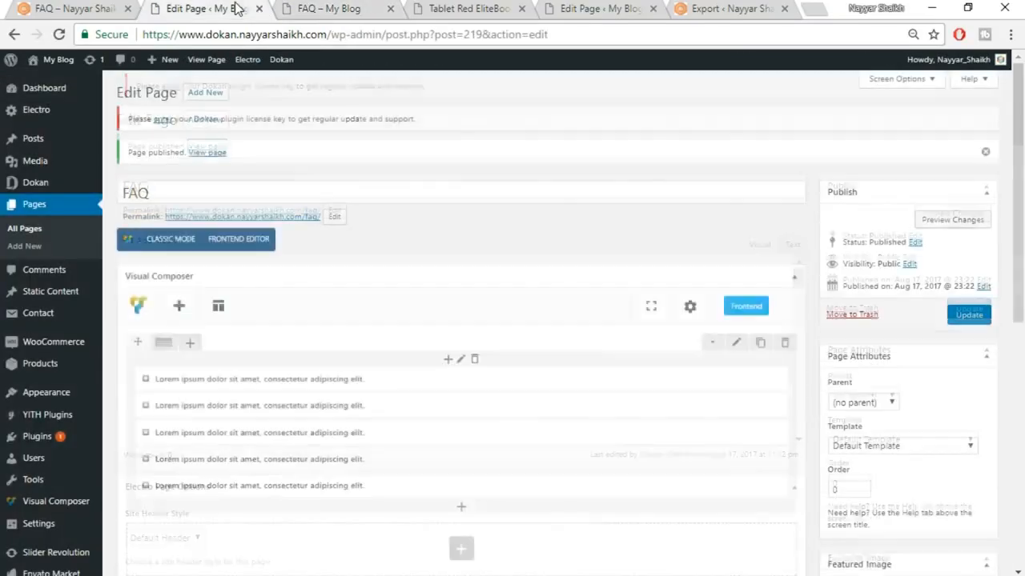
{"action": "left_click", "coordinate": [32, 5]}
{"action": "scroll", "coordinate": [802, 343], "scroll_direction": "down", "scroll_amount": 10}
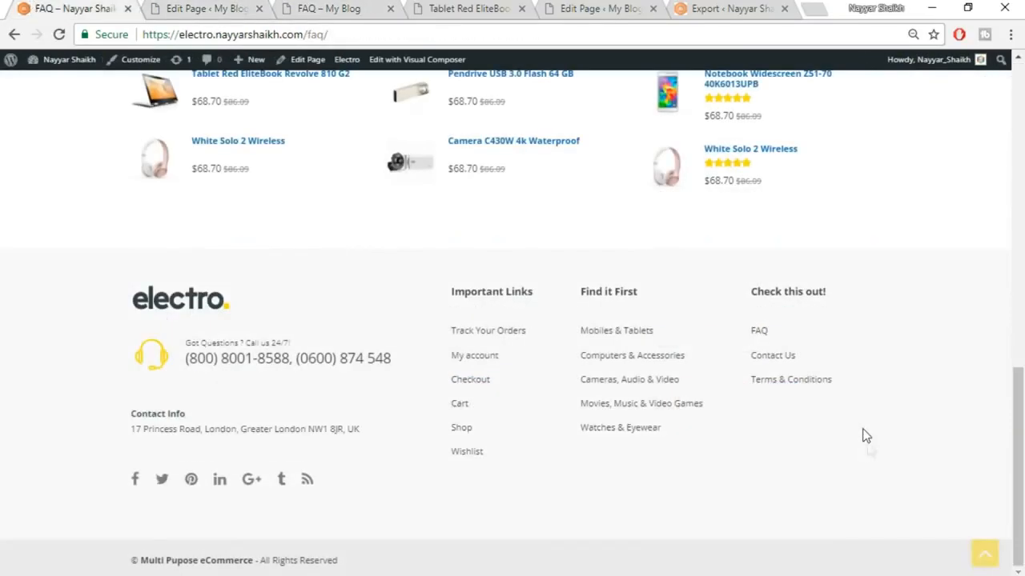
Step: Review the demo Contact Us page, then start a new page titled 'Contact Us'
{"action": "left_click", "coordinate": [776, 358]}
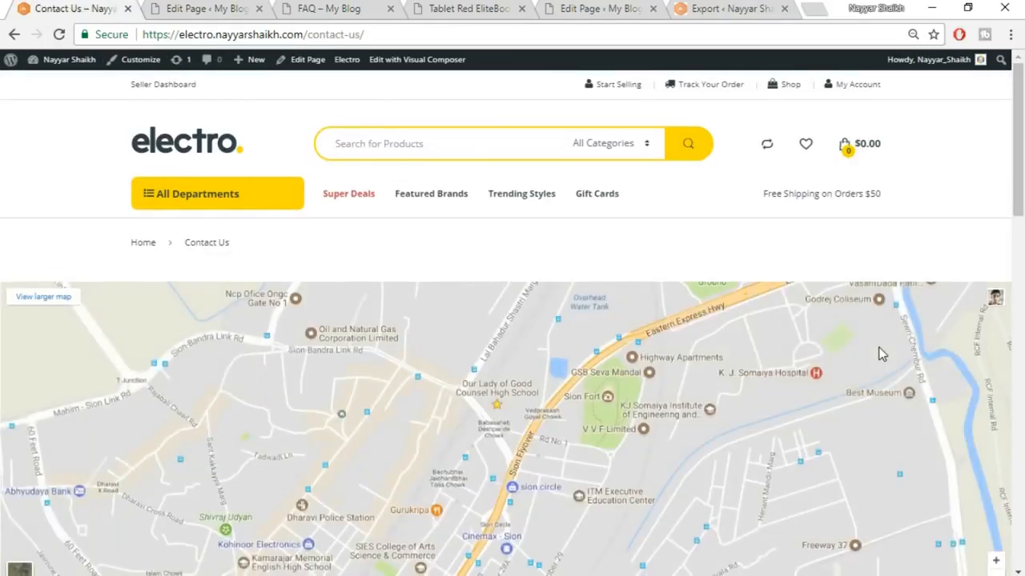
{"action": "scroll", "coordinate": [879, 353], "scroll_direction": "down", "scroll_amount": 2}
{"action": "scroll", "coordinate": [680, 400], "scroll_direction": "down", "scroll_amount": 4}
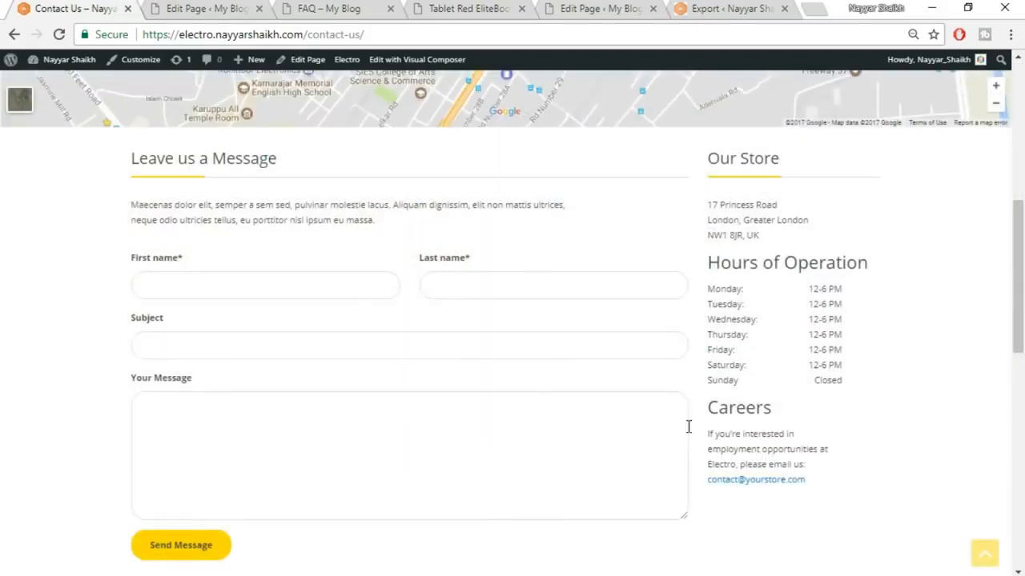
{"action": "scroll", "coordinate": [689, 425], "scroll_direction": "up", "scroll_amount": 6}
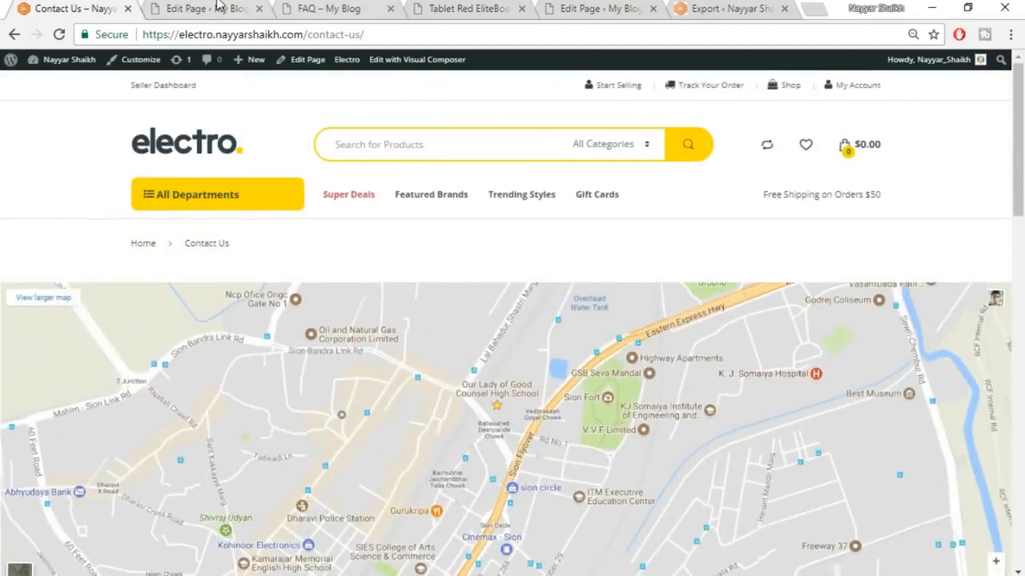
{"action": "left_click", "coordinate": [216, 6]}
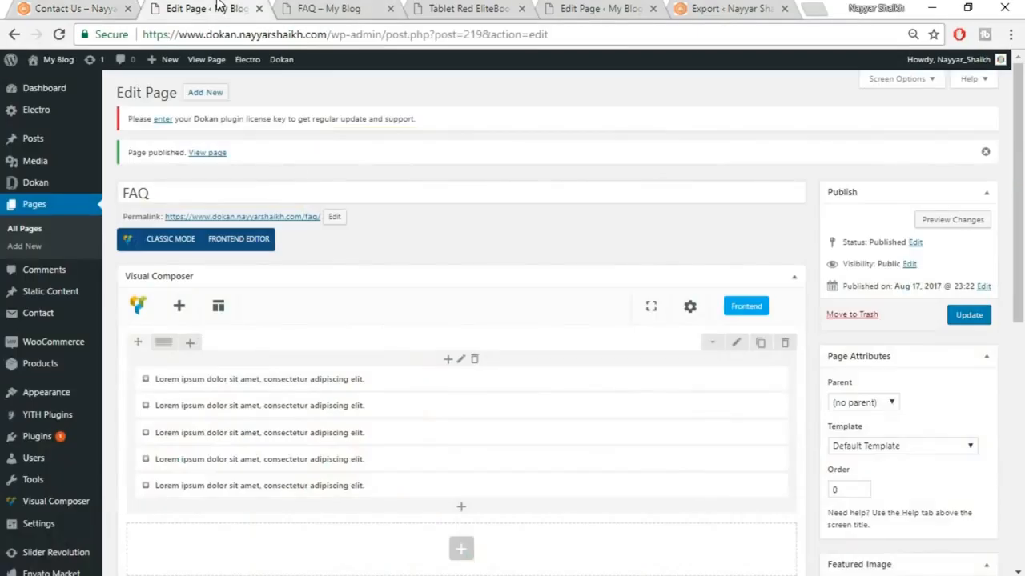
{"action": "left_click", "coordinate": [206, 93]}
{"action": "type", "text": "Contact Us"}
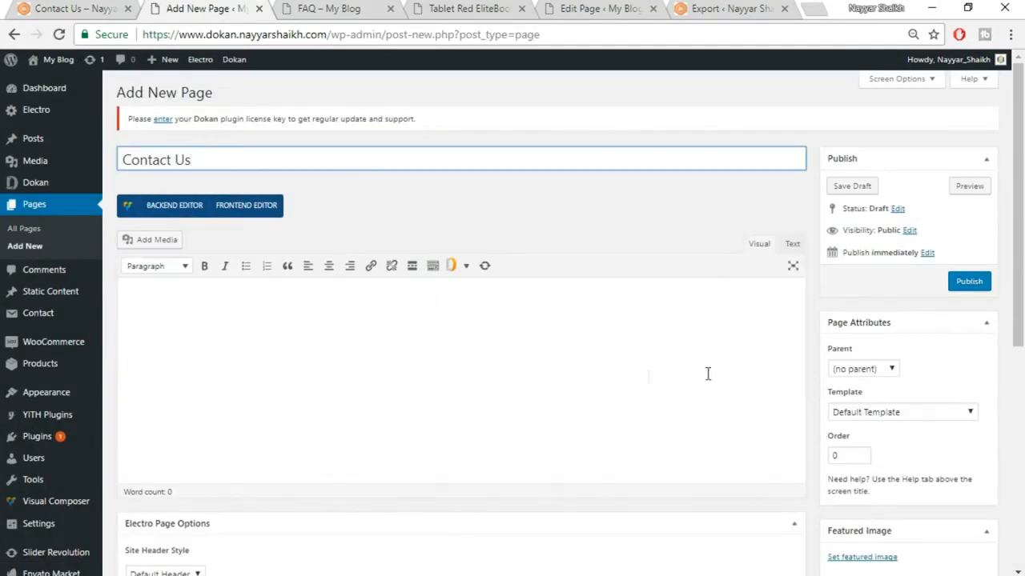
{"action": "scroll", "coordinate": [349, 270], "scroll_direction": "down", "scroll_amount": 1}
Step: In the Backend Editor, add a Google Maps element, enlarge its embed box, and start loading Google Maps in a new tab
{"action": "left_click", "coordinate": [169, 126]}
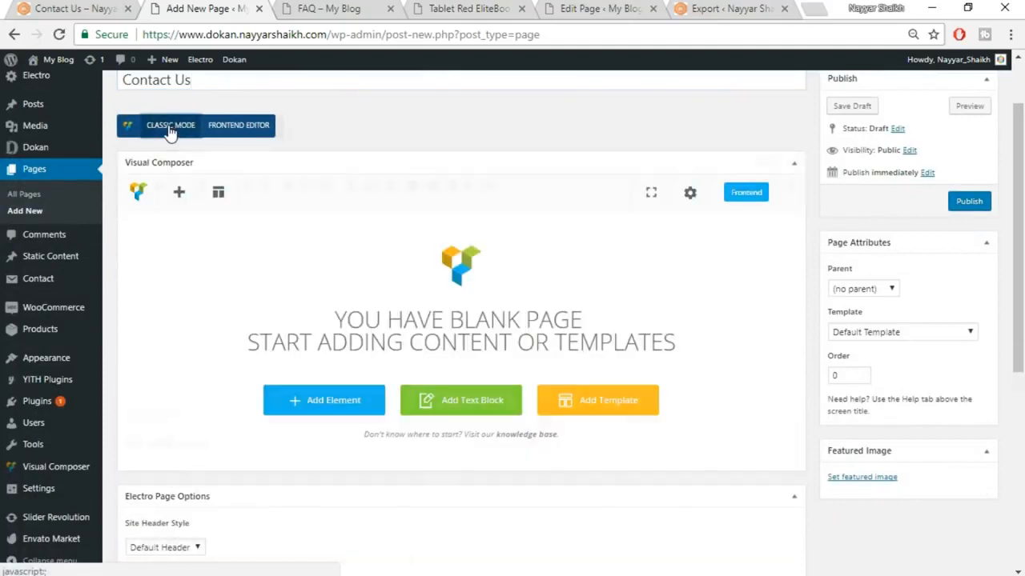
{"action": "left_click", "coordinate": [320, 412]}
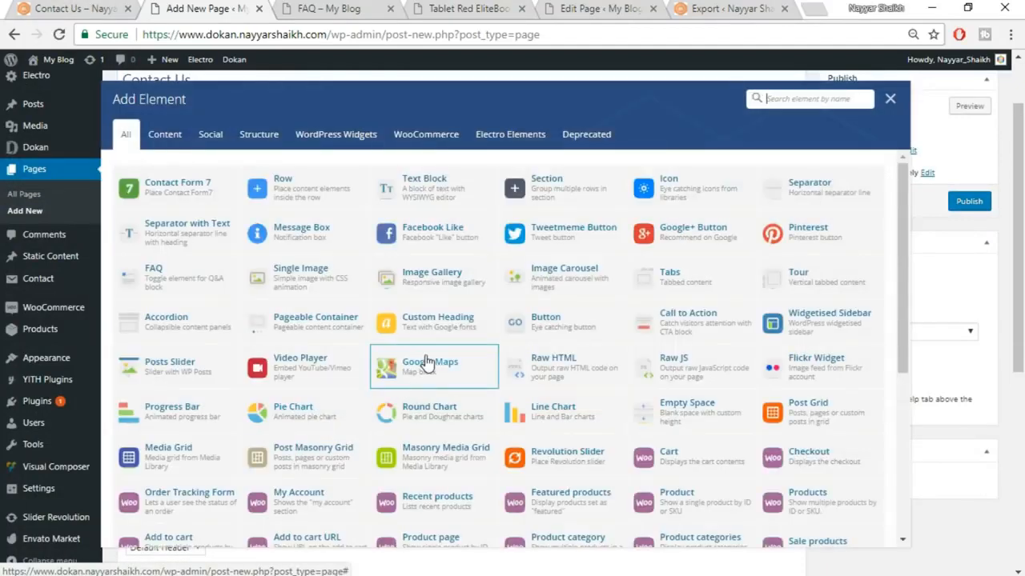
{"action": "type", "text": "map"}
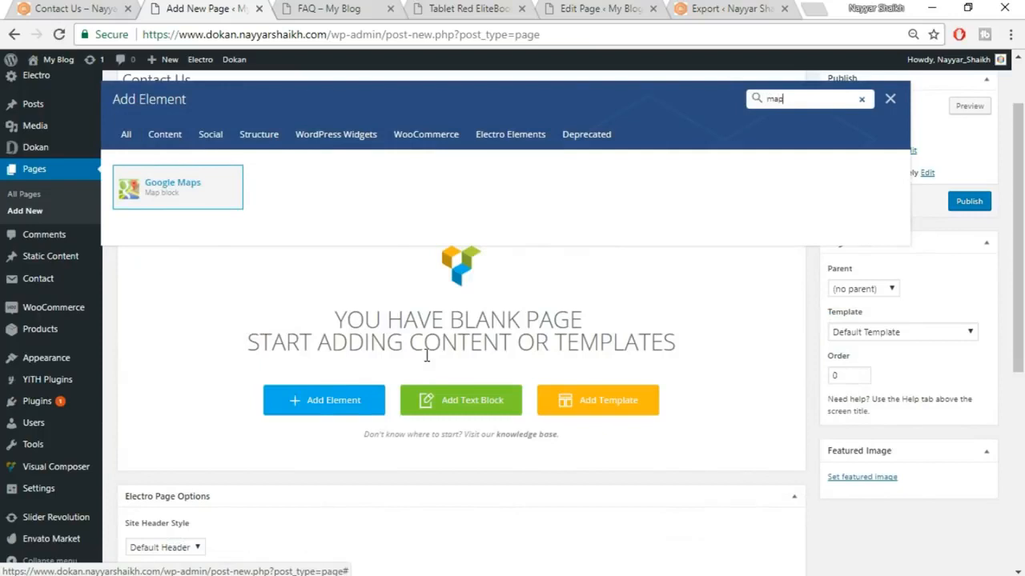
{"action": "left_click", "coordinate": [182, 207]}
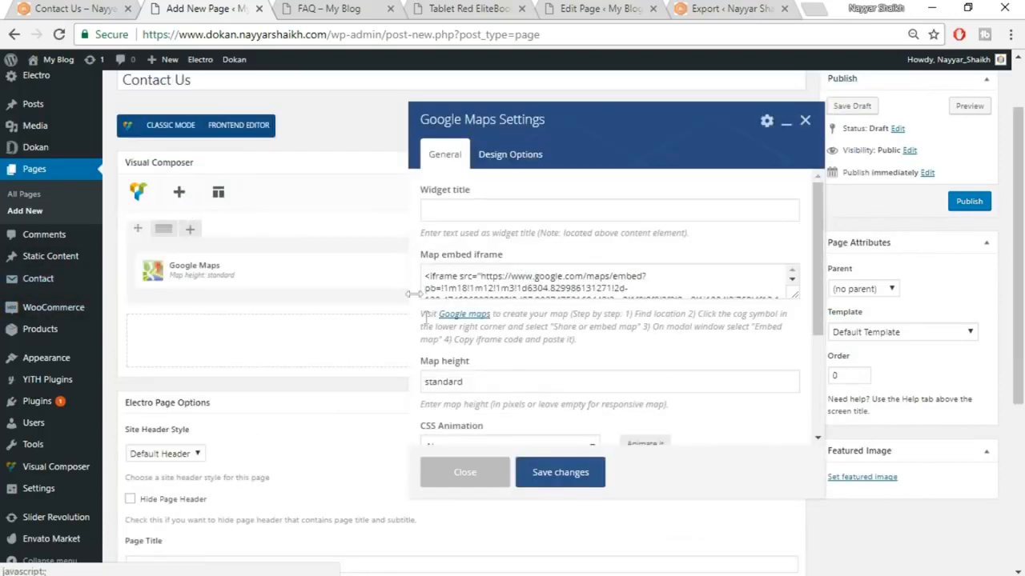
{"action": "left_click_drag", "start_coordinate": [795, 297], "coordinate": [797, 351]}
{"action": "left_click", "coordinate": [815, 13]}
{"action": "type", "text": "map"}
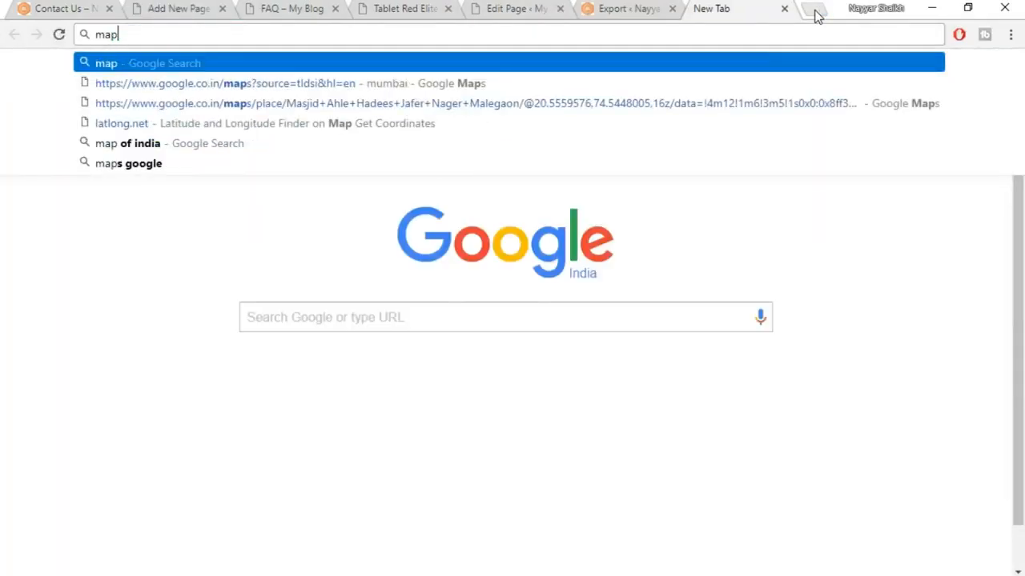
{"action": "type", "text": ".goo"}
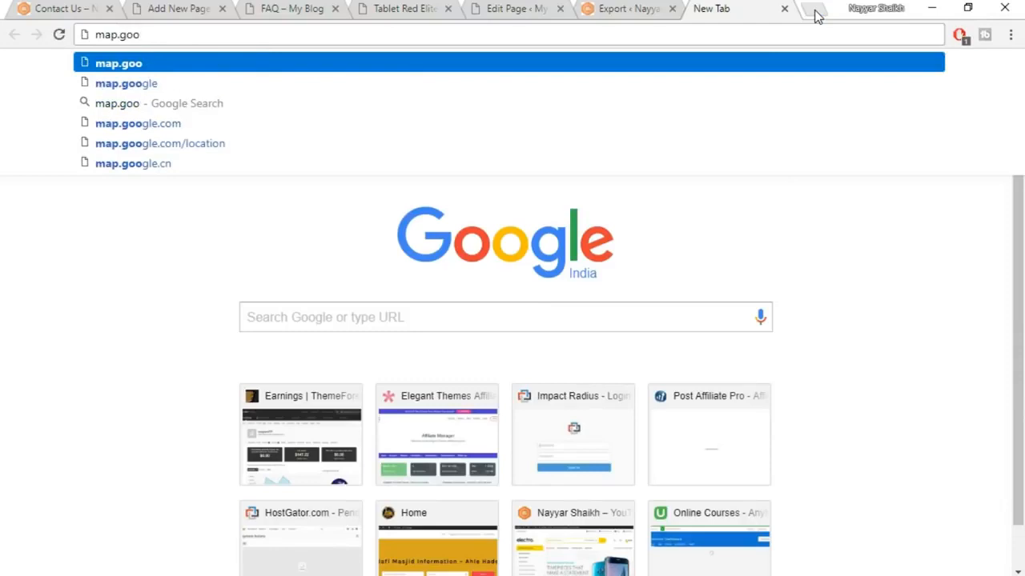
Step: Load maps.google.com and search for 'sion'
{"action": "key", "text": "Down"}
{"action": "key", "text": "Down"}
{"action": "key", "text": "Down"}
{"action": "key", "text": "Return"}
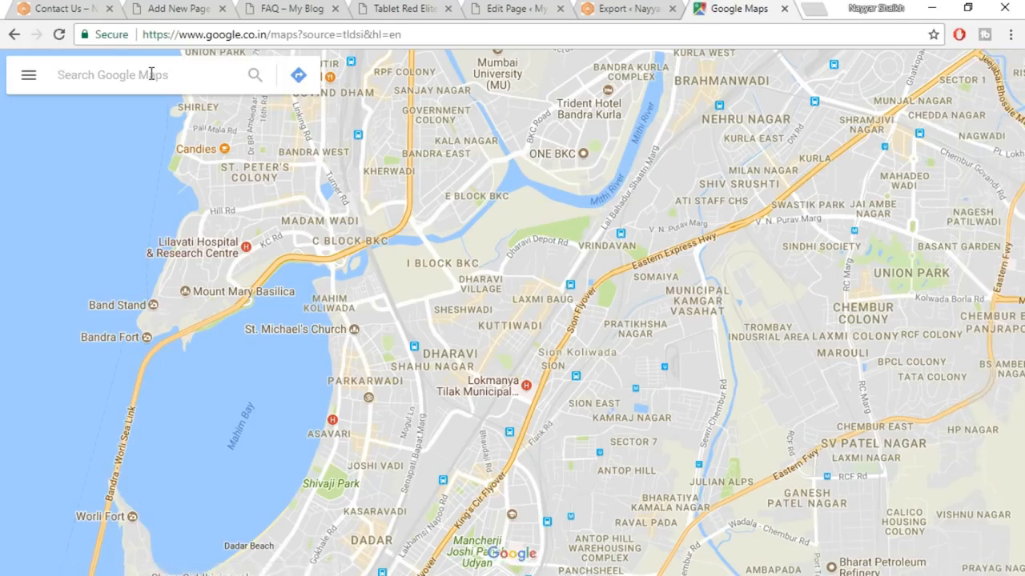
{"action": "type", "text": "sion"}
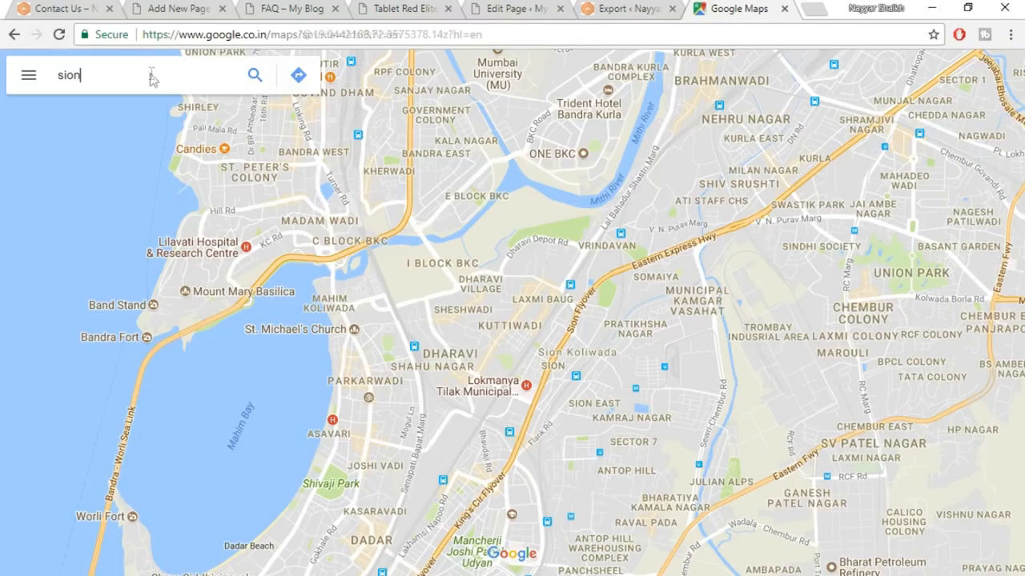
{"action": "key", "text": "Return"}
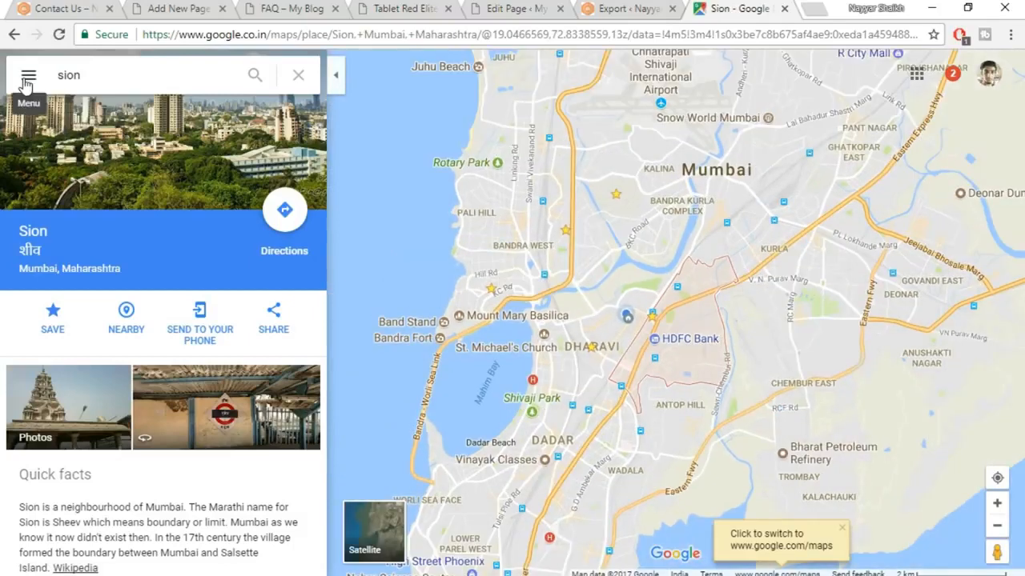
Step: Copy the Sion map's embed iframe code from Google Maps
{"action": "left_click", "coordinate": [28, 77]}
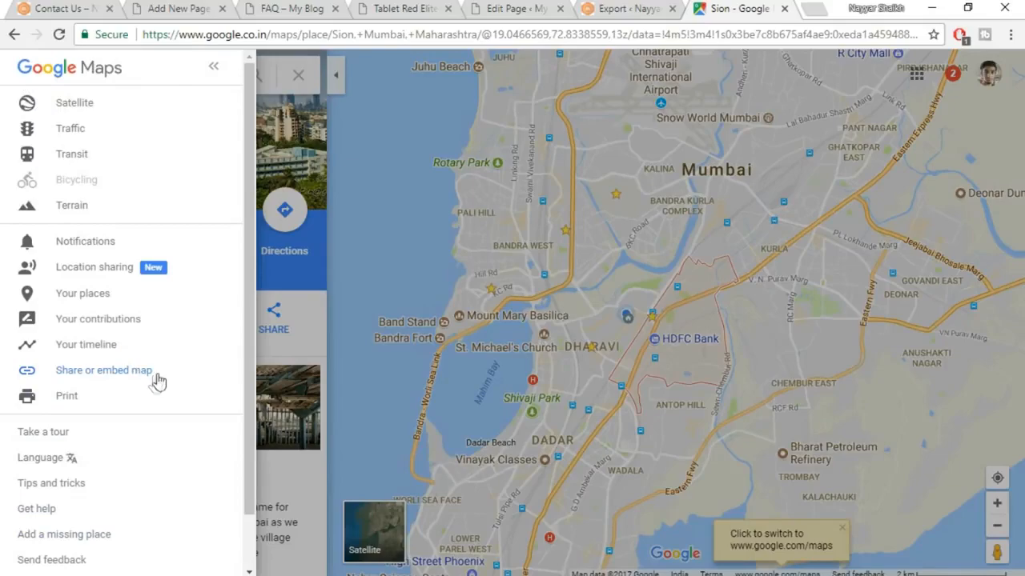
{"action": "key", "text": "Escape"}
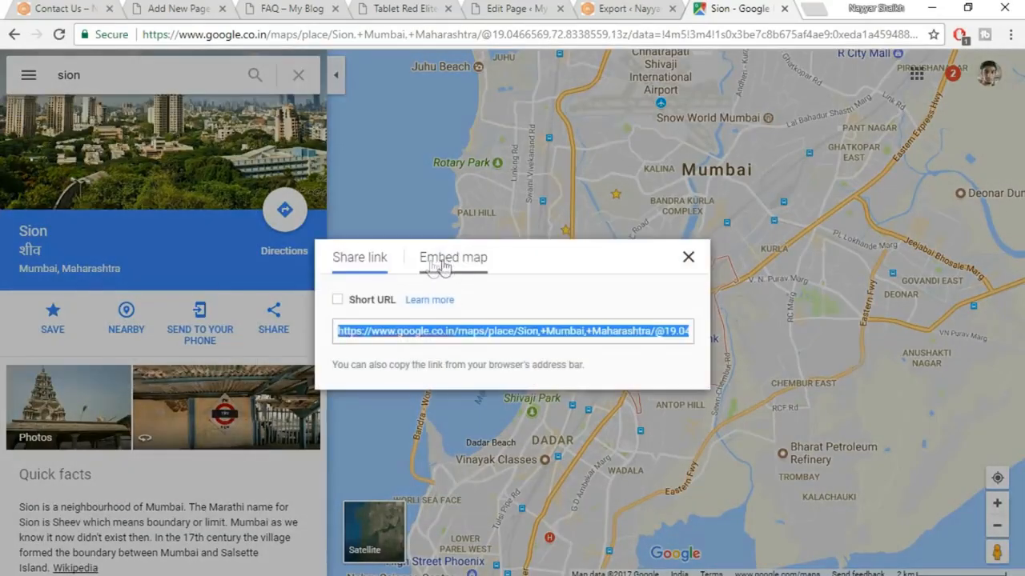
{"action": "left_click", "coordinate": [429, 263]}
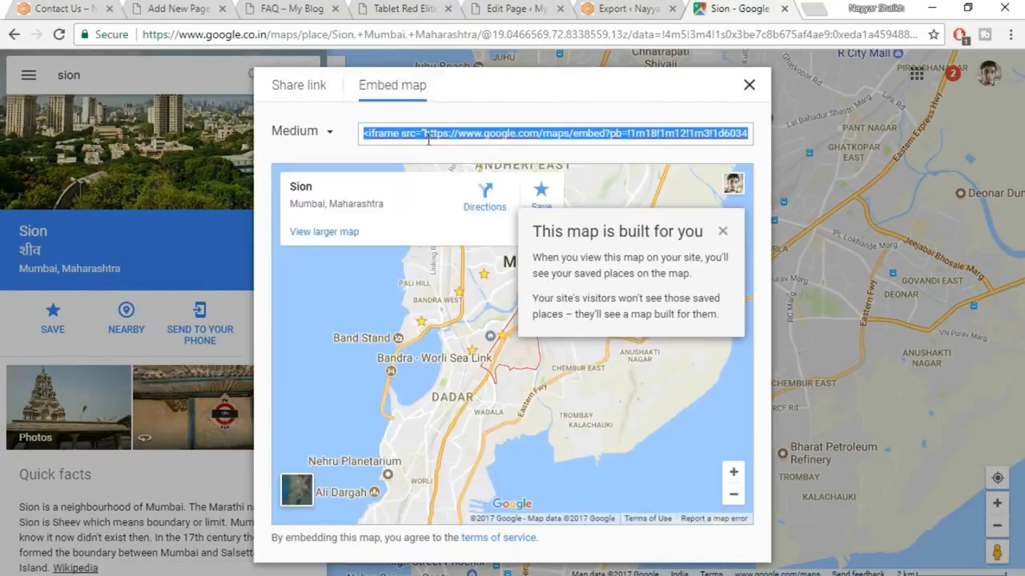
{"action": "right_click", "coordinate": [441, 141]}
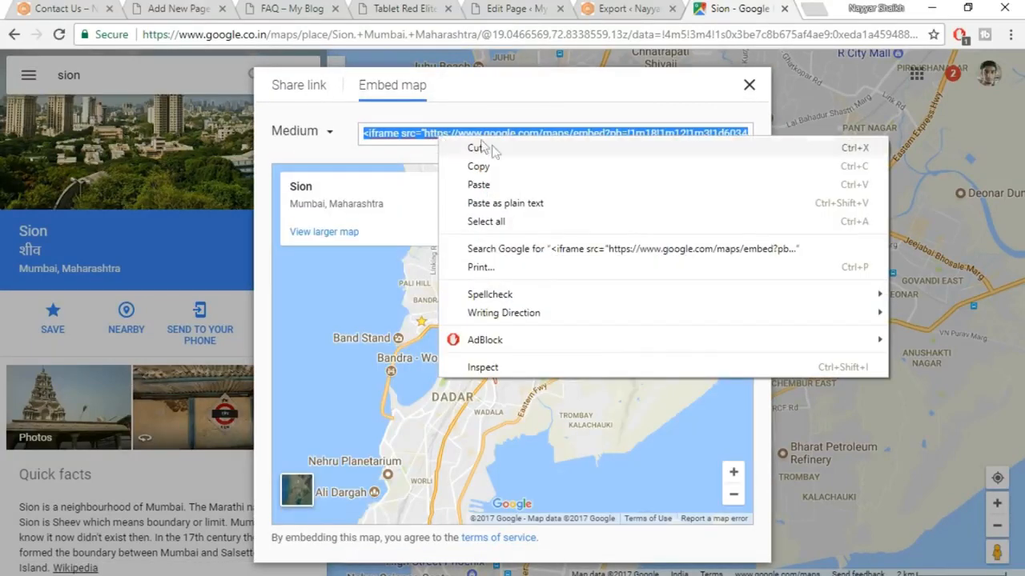
{"action": "left_click", "coordinate": [507, 168]}
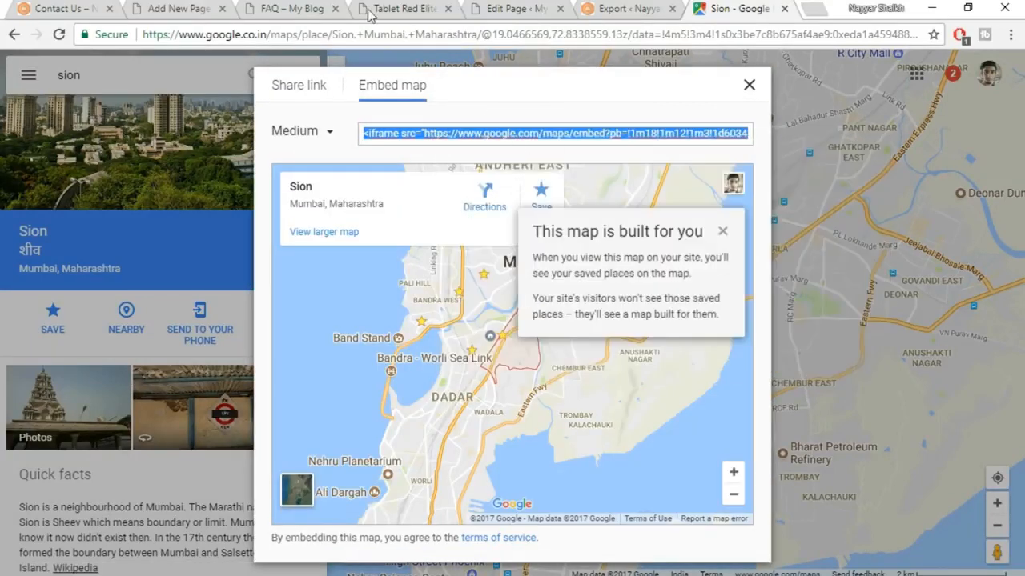
{"action": "left_click", "coordinate": [200, 9]}
Step: Replace the Google Maps element's embed iframe with the copied Sion code and save the settings
{"action": "left_click", "coordinate": [517, 289]}
{"action": "key", "text": "ctrl+a"}
{"action": "key", "text": "BackSpace"}
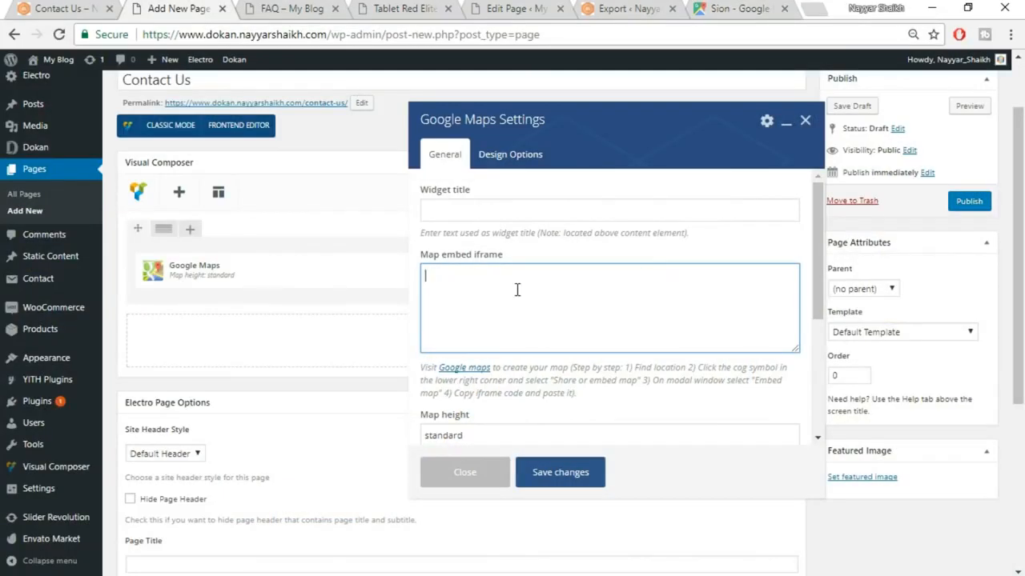
{"action": "key", "text": "ctrl+v"}
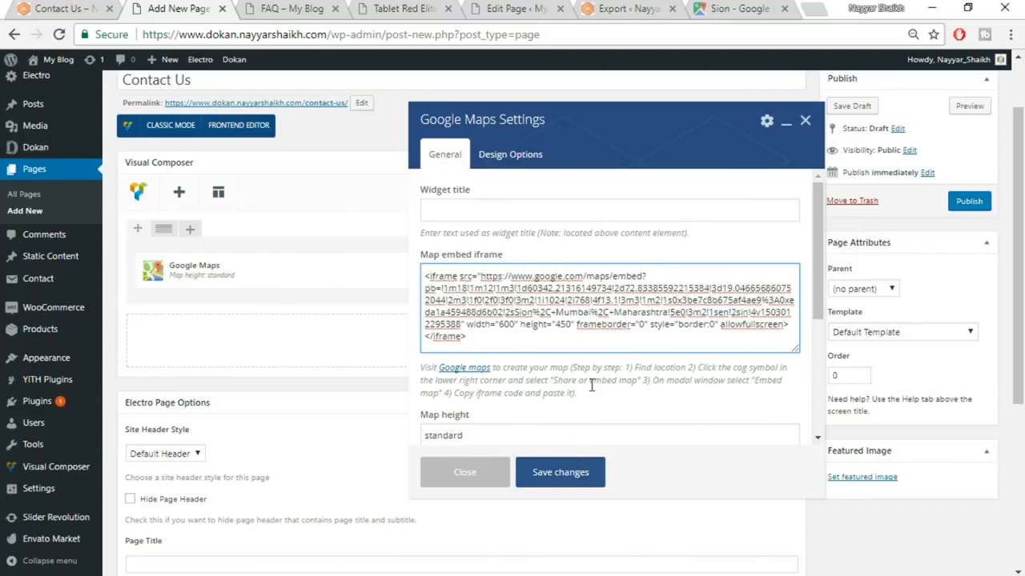
{"action": "scroll", "coordinate": [590, 385], "scroll_direction": "down", "scroll_amount": 1}
{"action": "scroll", "coordinate": [562, 354], "scroll_direction": "down", "scroll_amount": 1}
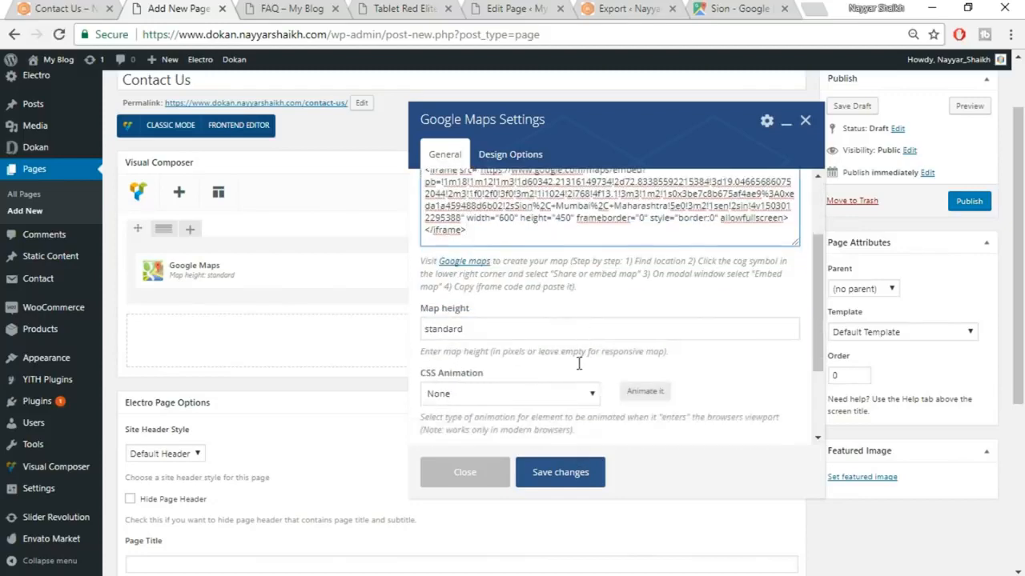
{"action": "scroll", "coordinate": [599, 407], "scroll_direction": "down", "scroll_amount": 3}
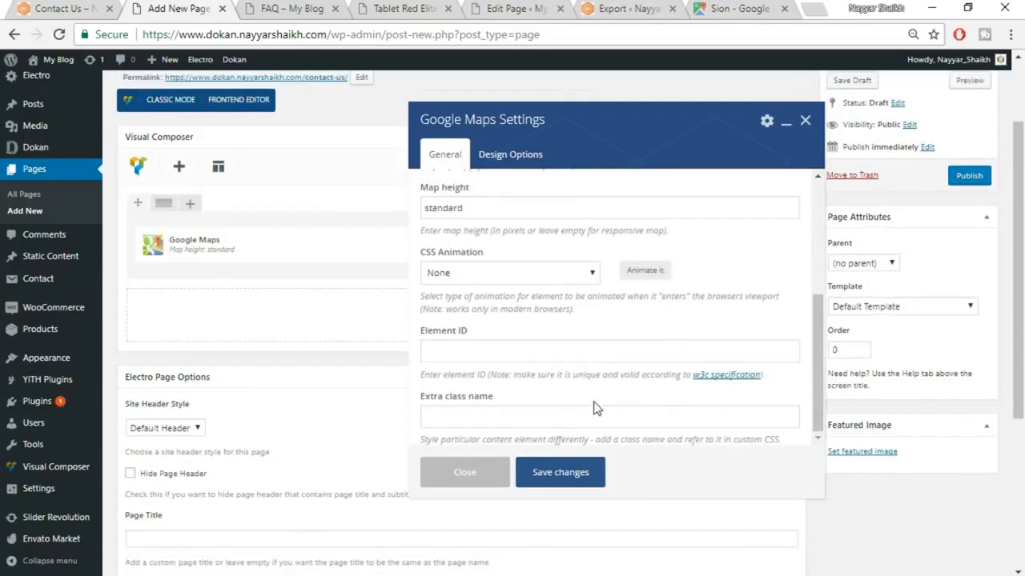
{"action": "left_click", "coordinate": [560, 473]}
{"action": "scroll", "coordinate": [563, 474], "scroll_direction": "up", "scroll_amount": 3}
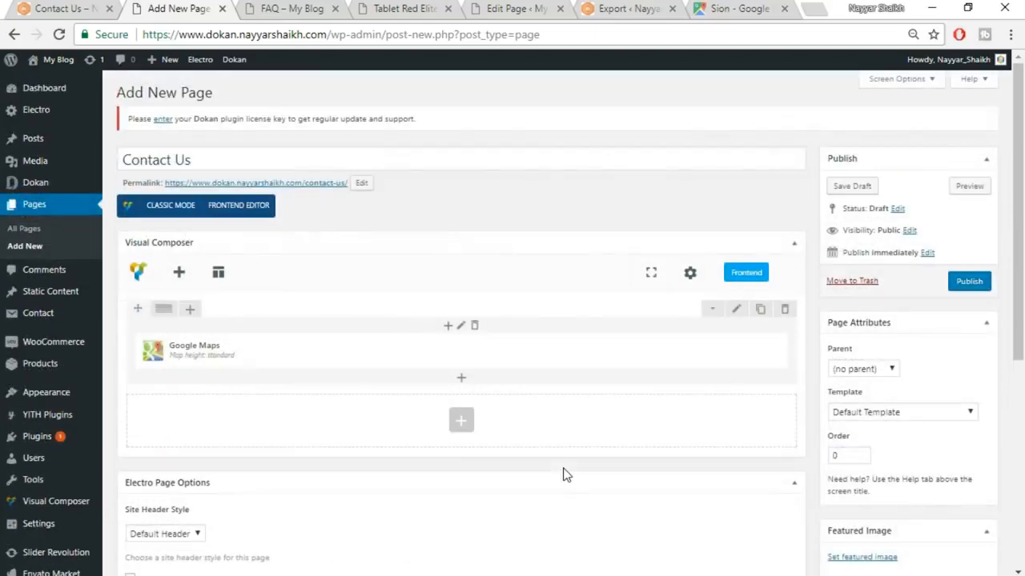
Step: Check the demo's 'Leave us a Message' section and add a Text Block below the map
{"action": "left_click", "coordinate": [462, 423]}
{"action": "left_click", "coordinate": [53, 8]}
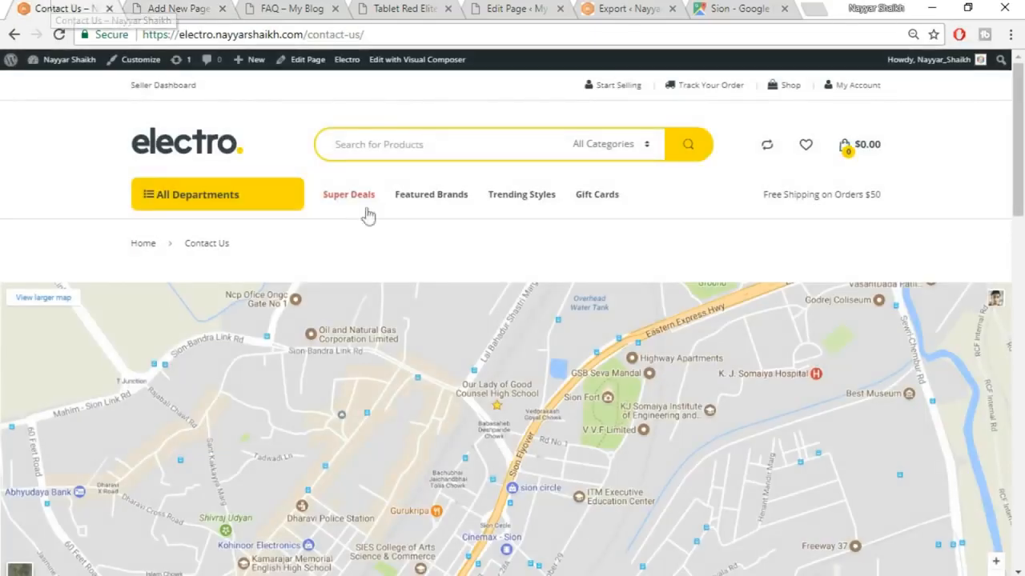
{"action": "scroll", "coordinate": [445, 290], "scroll_direction": "down", "scroll_amount": 5}
{"action": "scroll", "coordinate": [447, 296], "scroll_direction": "down", "scroll_amount": 2}
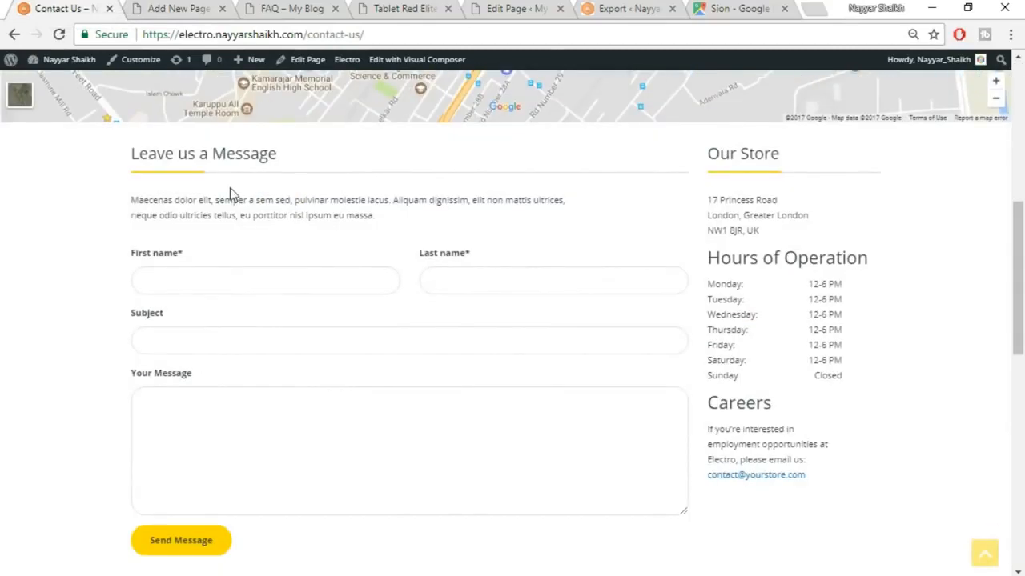
{"action": "left_click_drag", "start_coordinate": [127, 161], "coordinate": [428, 217]}
{"action": "left_click", "coordinate": [429, 218]}
{"action": "left_click", "coordinate": [186, 8]}
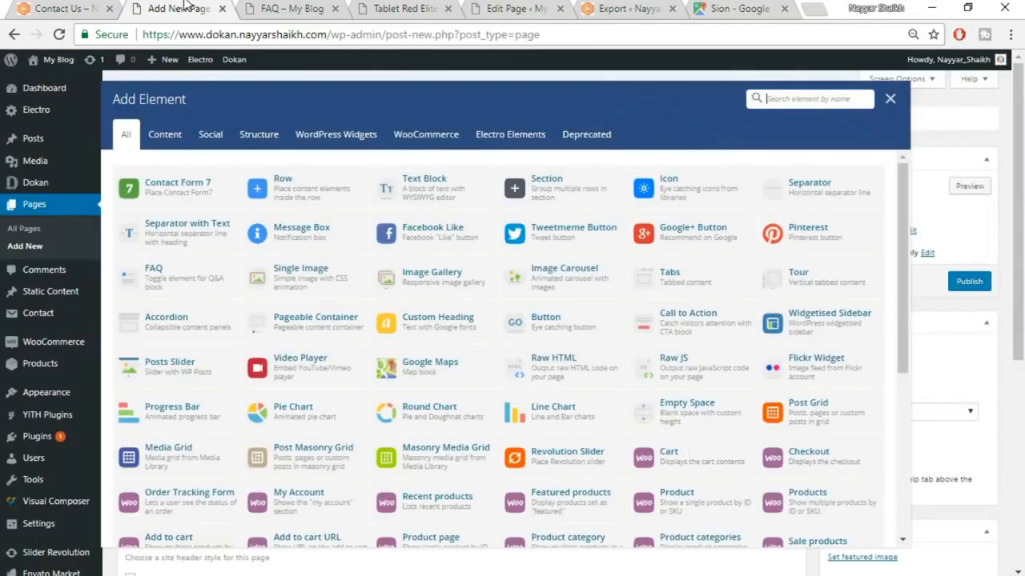
{"action": "left_click", "coordinate": [411, 193]}
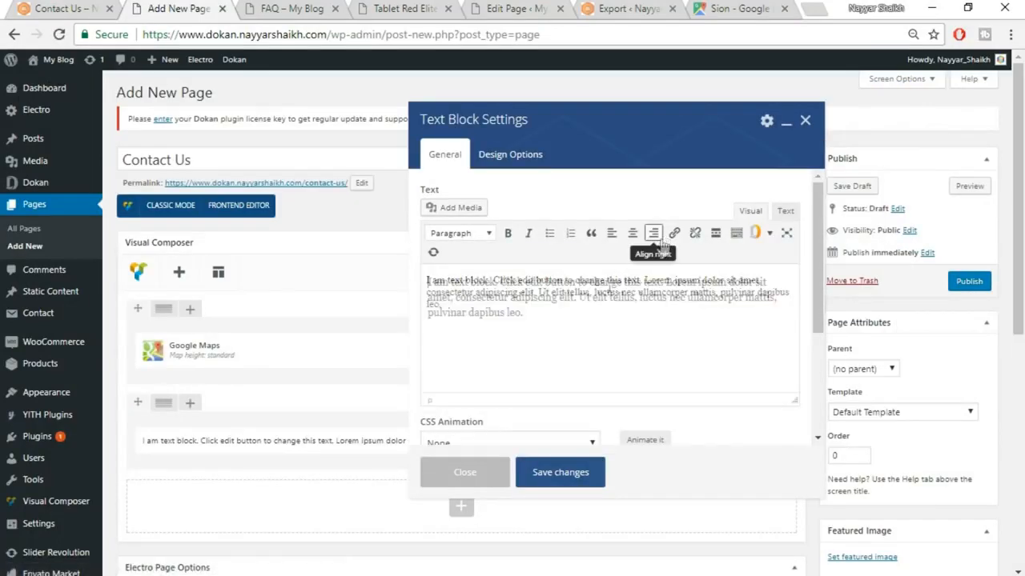
Step: Fill the Text Block with the 'Leave us a Message' heading and Lorem paragraph from the notes and save it
{"action": "left_click", "coordinate": [80, 8]}
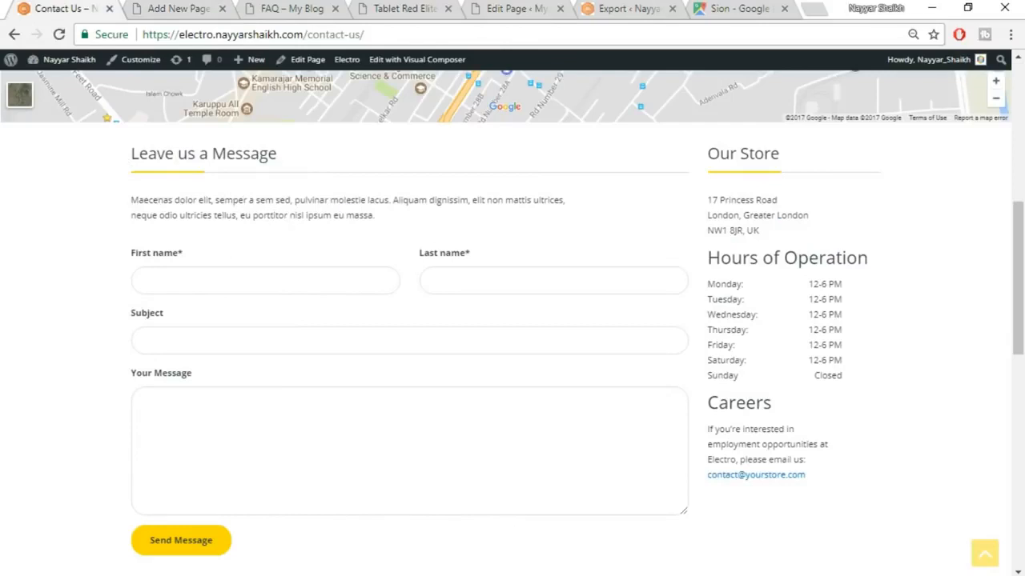
{"action": "key", "text": "alt+Tab"}
{"action": "scroll", "coordinate": [429, 310], "scroll_direction": "down", "scroll_amount": 2}
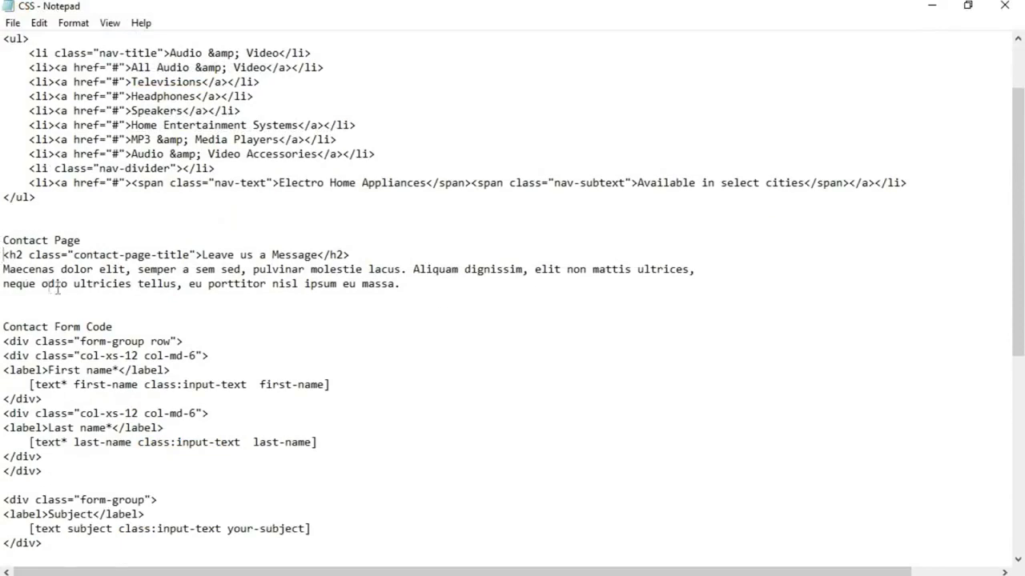
{"action": "scroll", "coordinate": [58, 288], "scroll_direction": "up", "scroll_amount": 1}
{"action": "left_click_drag", "start_coordinate": [2, 298], "coordinate": [519, 322]}
{"action": "key", "text": "ctrl+c"}
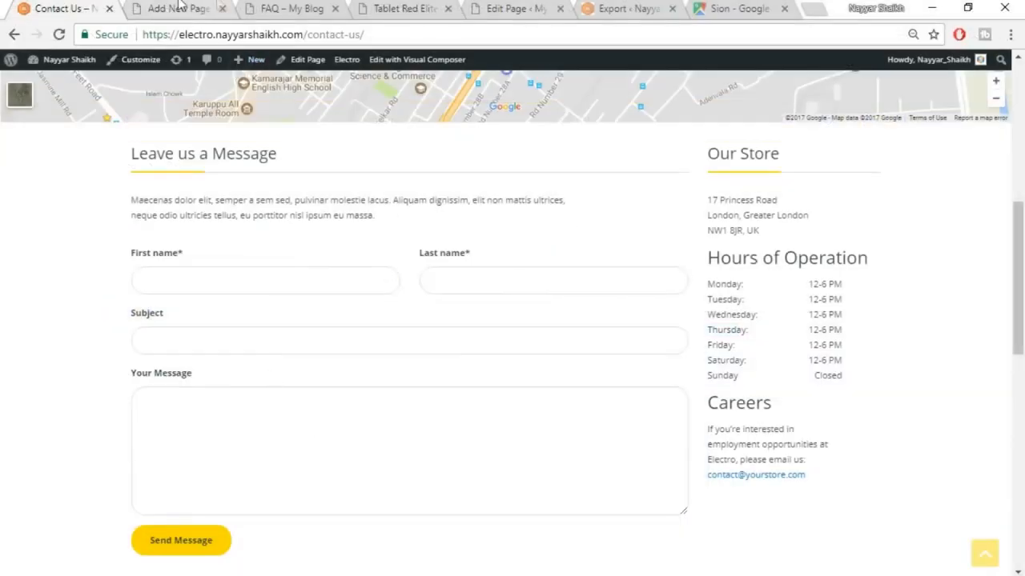
{"action": "left_click", "coordinate": [177, 8]}
{"action": "key", "text": "ctrl+a"}
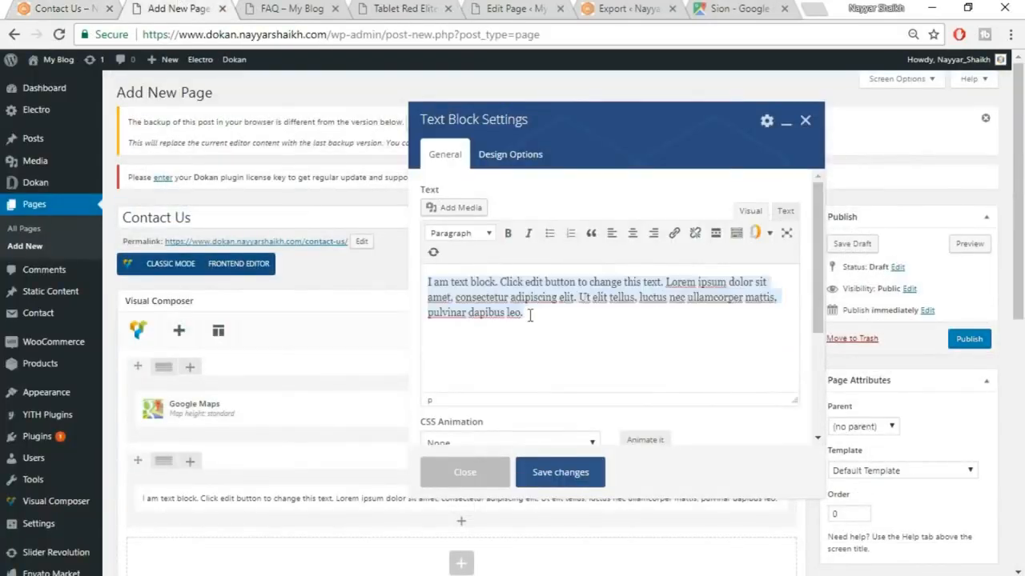
{"action": "key", "text": "ctrl+v"}
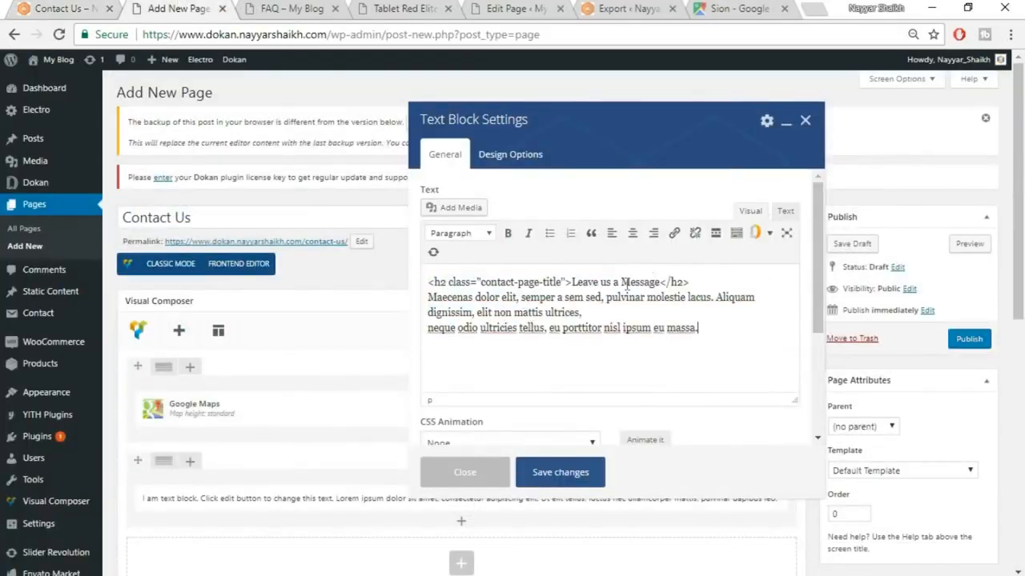
{"action": "left_click", "coordinate": [577, 479]}
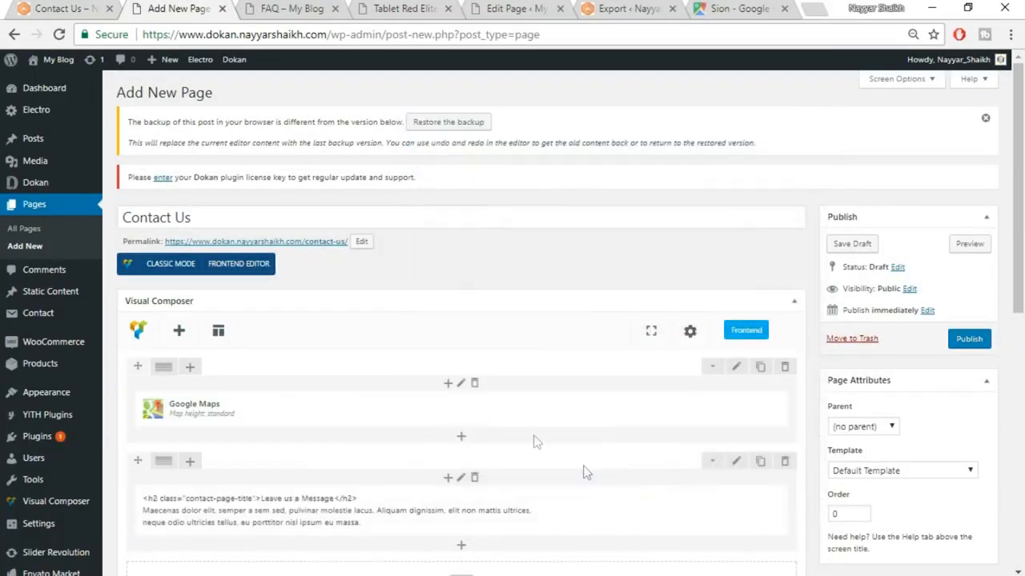
Step: Compare with the live demo page and publish the Contact Us page
{"action": "left_click", "coordinate": [64, 8]}
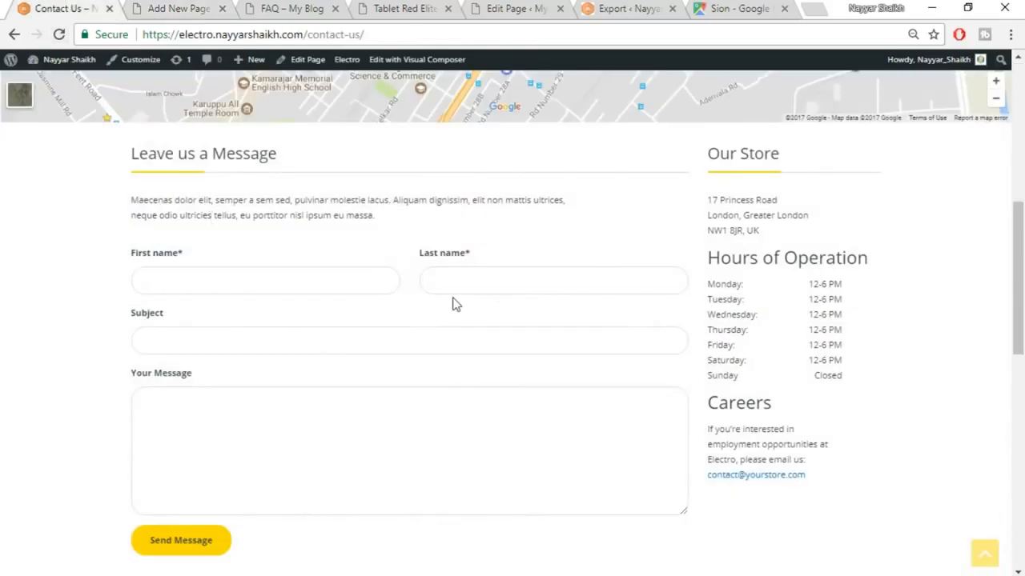
{"action": "left_click", "coordinate": [182, 8]}
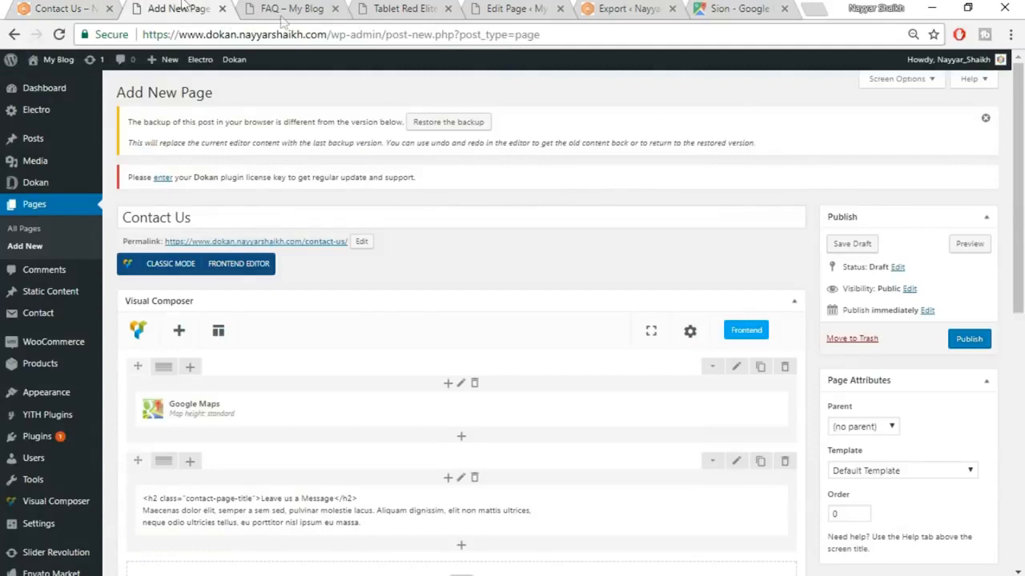
{"action": "left_click", "coordinate": [968, 340]}
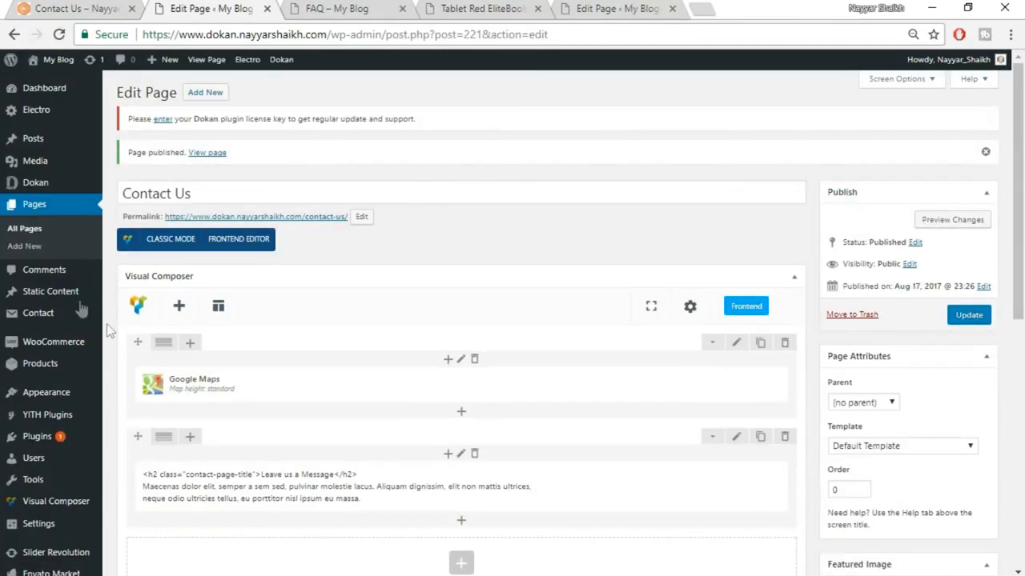
{"action": "mouse_move", "coordinate": [58, 313]}
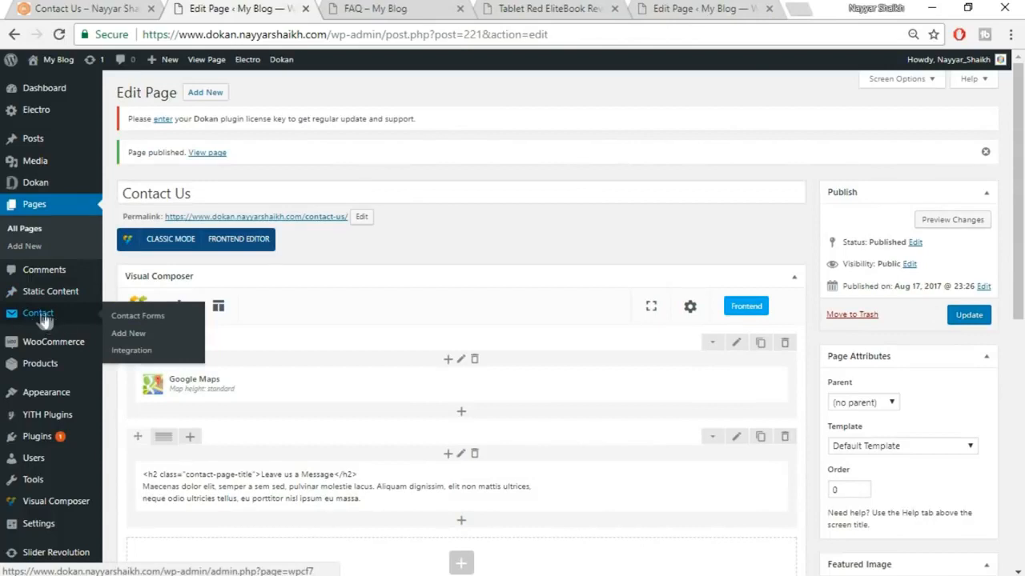
Step: Open a new contact form in its own tab and copy the prepared form code from the notes
{"action": "right_click", "coordinate": [125, 343]}
{"action": "left_click", "coordinate": [192, 347]}
{"action": "left_click", "coordinate": [348, 22]}
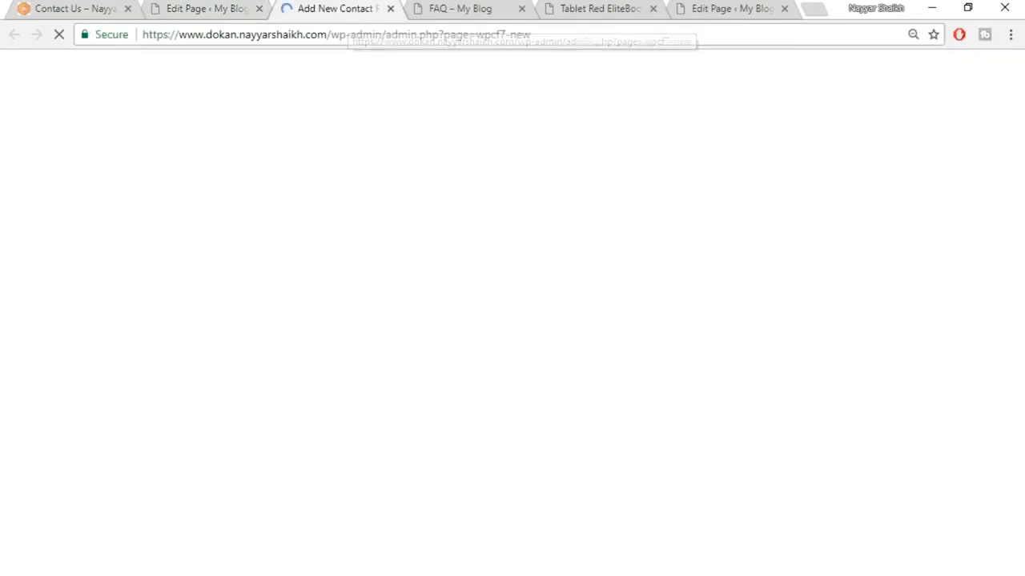
{"action": "key", "text": "alt+Tab"}
{"action": "scroll", "coordinate": [538, 368], "scroll_direction": "down", "scroll_amount": 2}
{"action": "scroll", "coordinate": [538, 368], "scroll_direction": "down", "scroll_amount": 3}
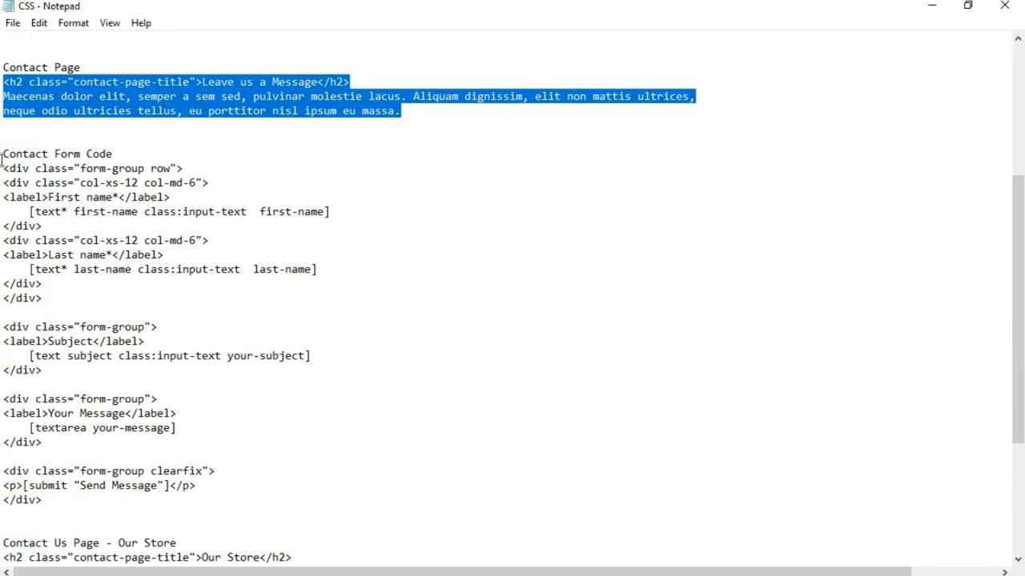
{"action": "left_click_drag", "start_coordinate": [2, 171], "coordinate": [202, 530]}
{"action": "key", "text": "ctrl+c"}
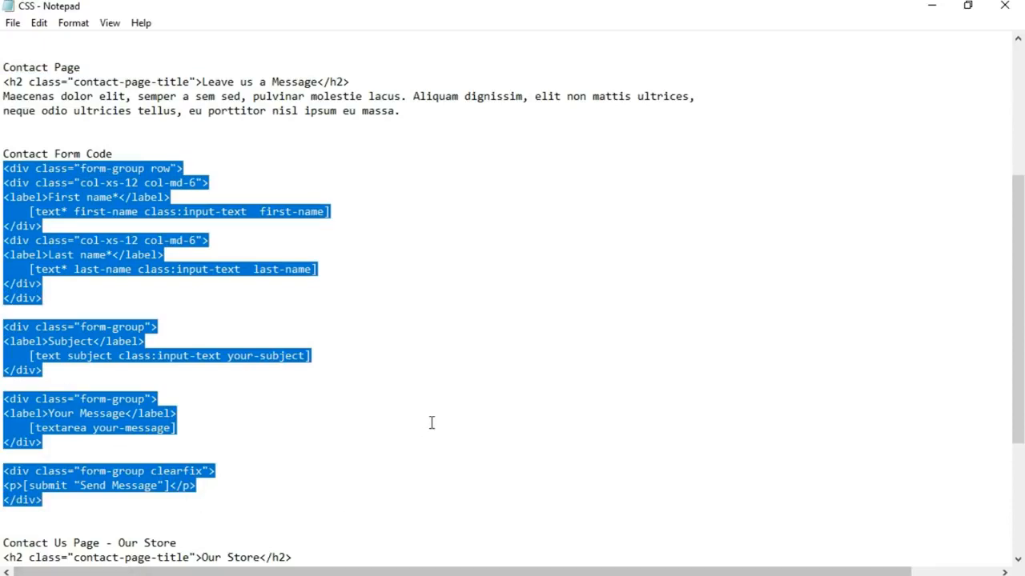
{"action": "scroll", "coordinate": [430, 423], "scroll_direction": "down", "scroll_amount": 1}
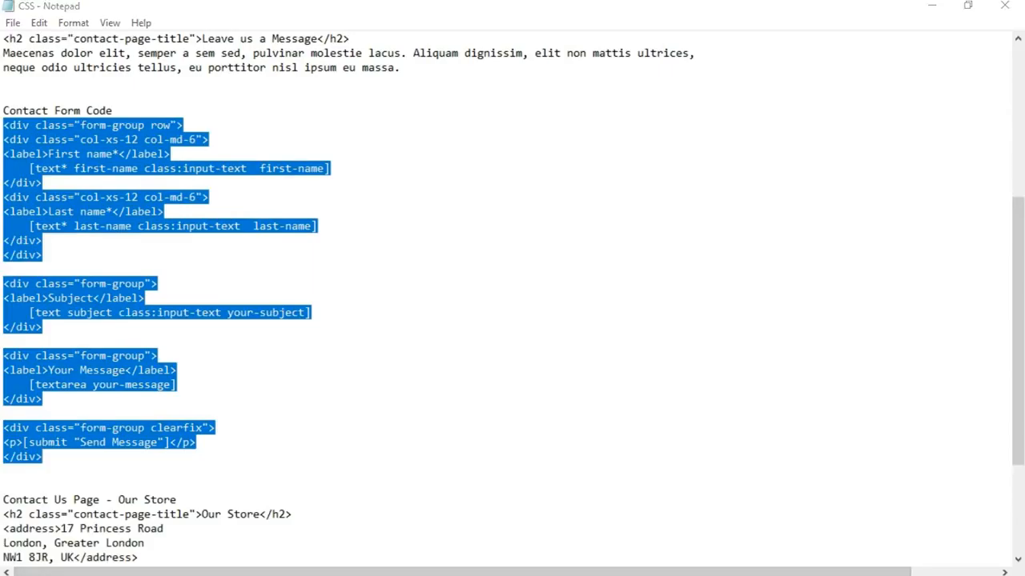
Step: Replace the default form template with the copied code and save the 'Cont' form
{"action": "key", "text": "alt+Tab"}
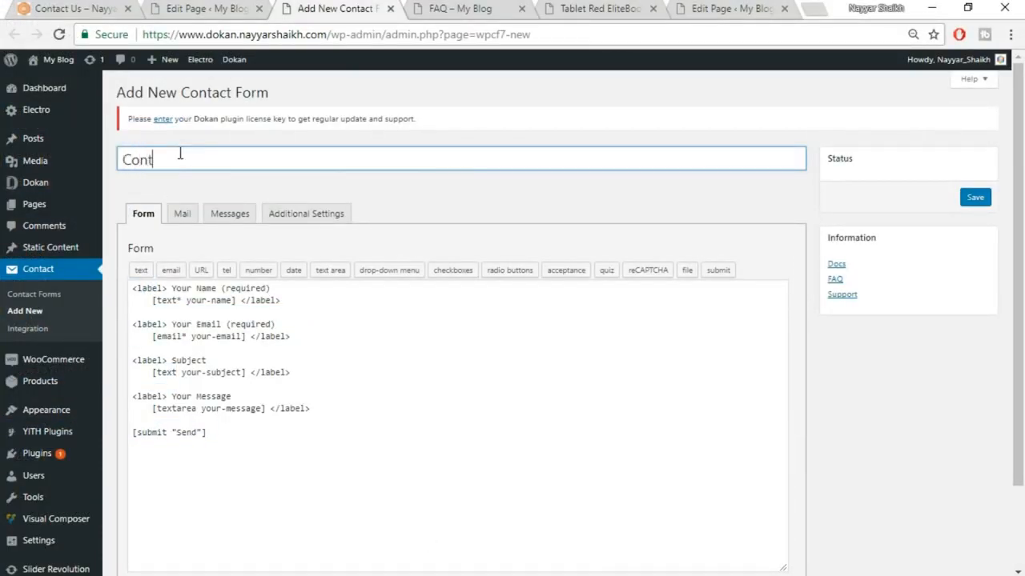
{"action": "left_click", "coordinate": [192, 357]}
{"action": "key", "text": "ctrl+a"}
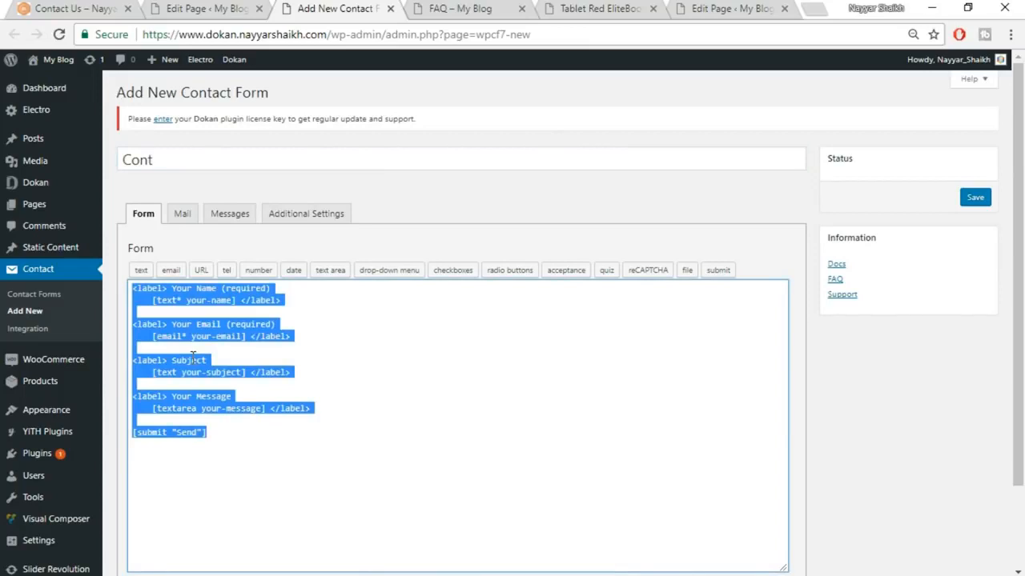
{"action": "key", "text": "Delete"}
{"action": "key", "text": "ctrl+v"}
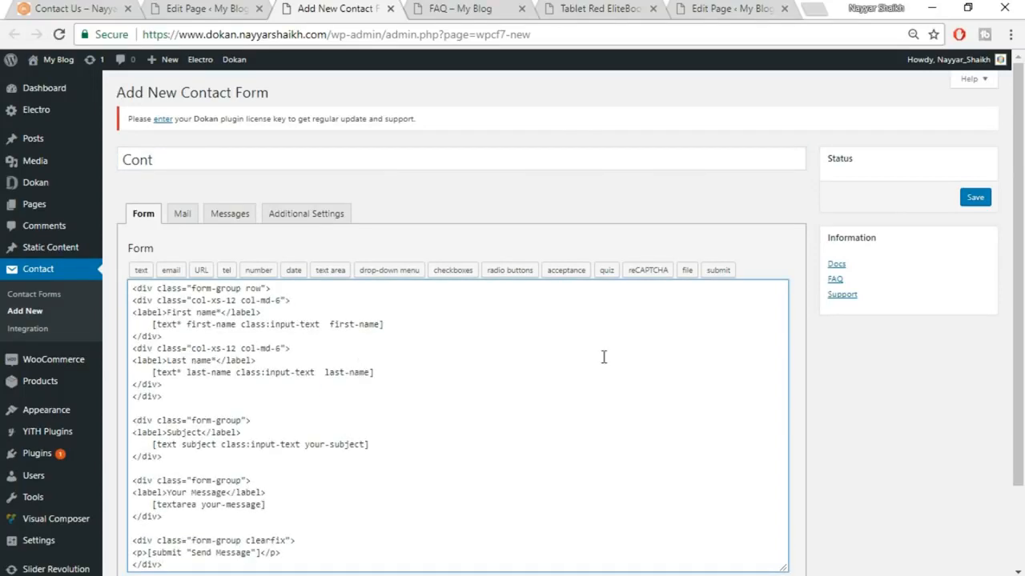
{"action": "left_click", "coordinate": [978, 198]}
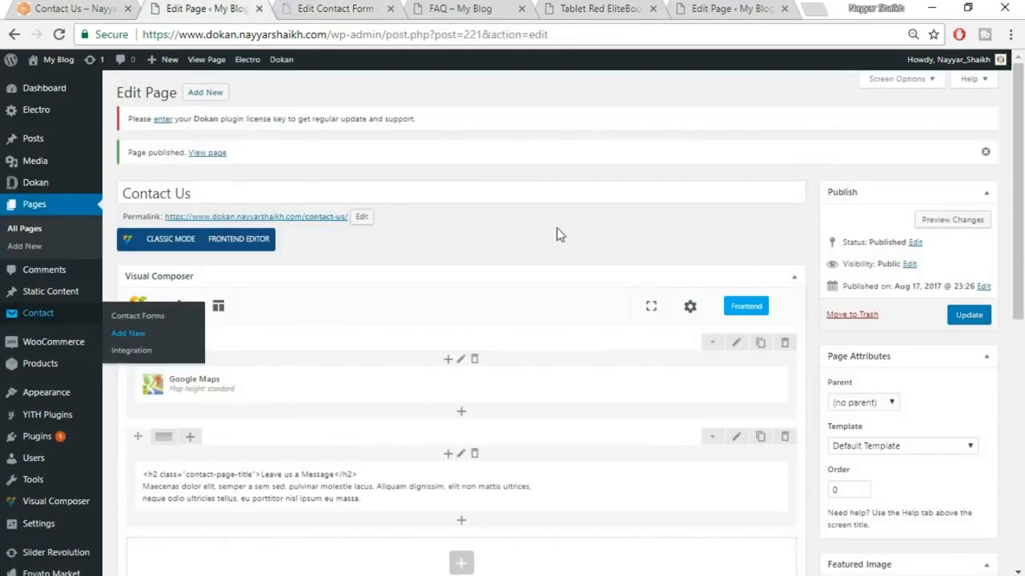
{"action": "scroll", "coordinate": [556, 235], "scroll_direction": "down", "scroll_amount": 3}
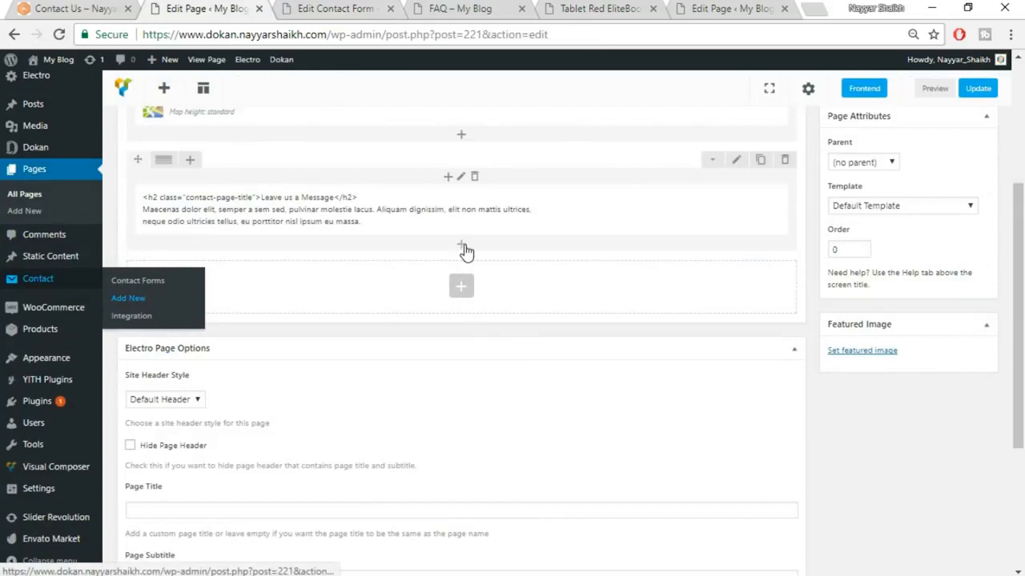
Step: Add a Contact Form 7 element using the 'Cont' form and set the row to 1/2 + 1/2 columns
{"action": "left_click", "coordinate": [463, 248]}
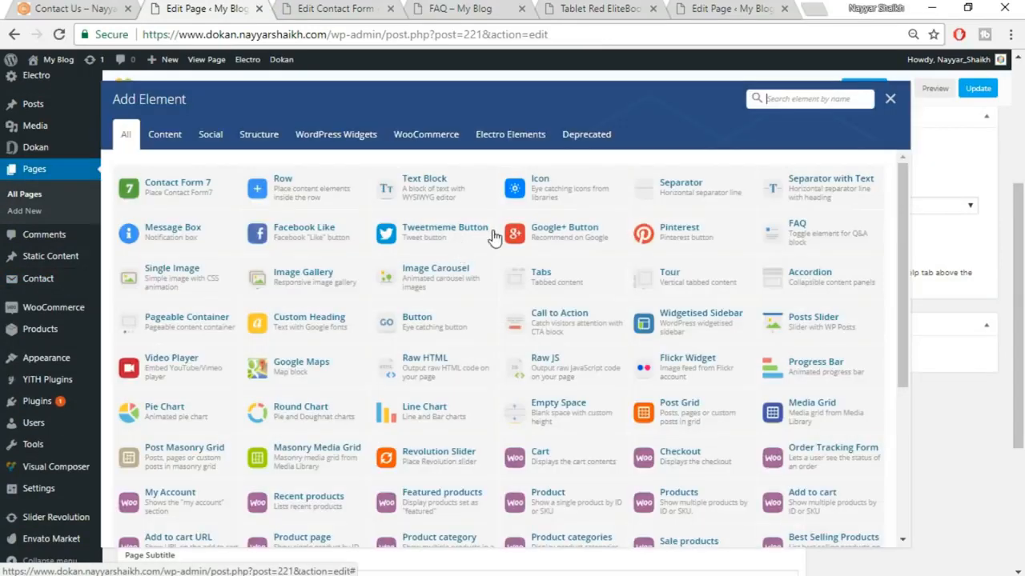
{"action": "type", "text": "cor"}
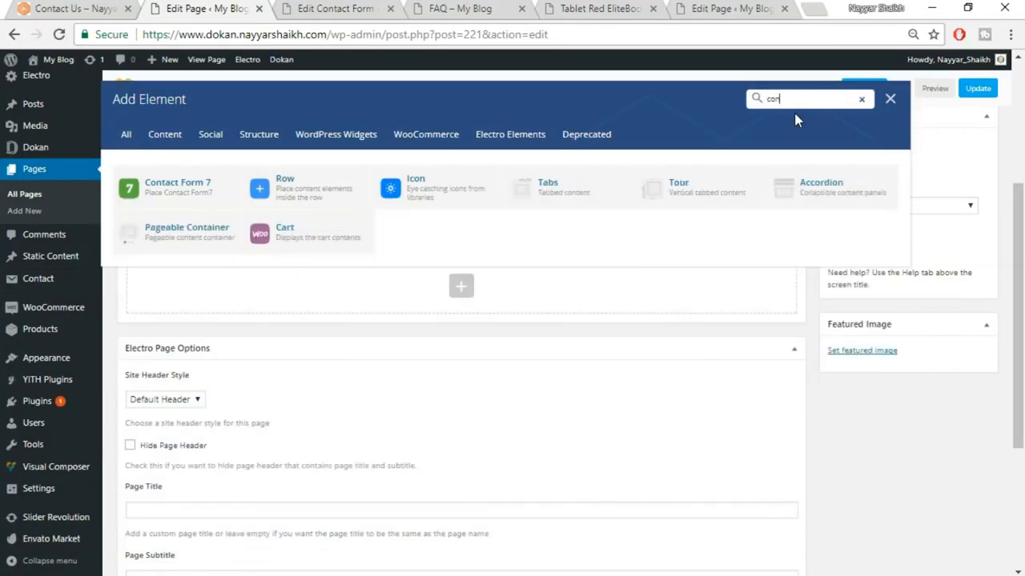
{"action": "left_click", "coordinate": [149, 189]}
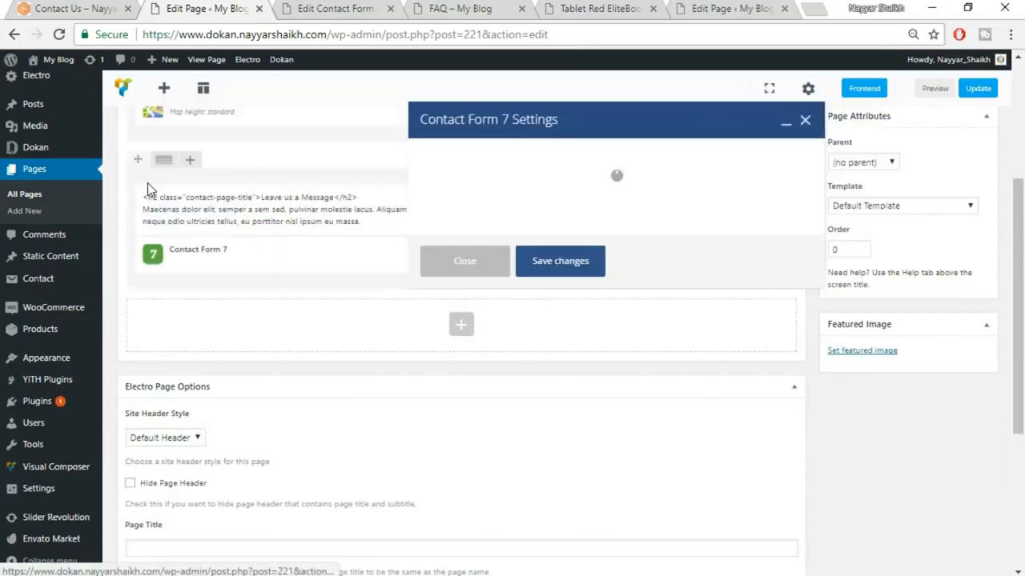
{"action": "left_click", "coordinate": [553, 183]}
{"action": "left_click", "coordinate": [473, 197]}
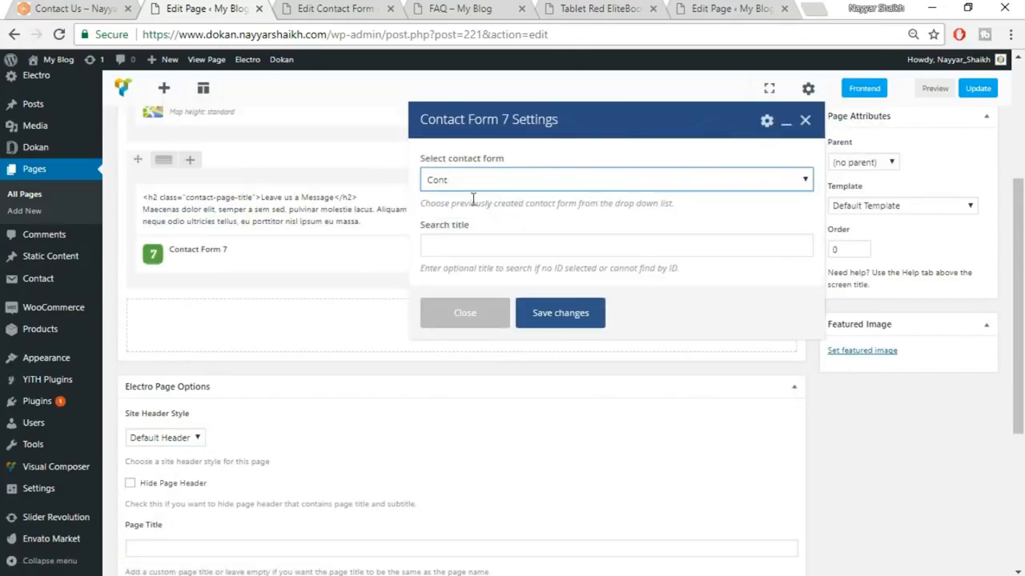
{"action": "left_click", "coordinate": [573, 319]}
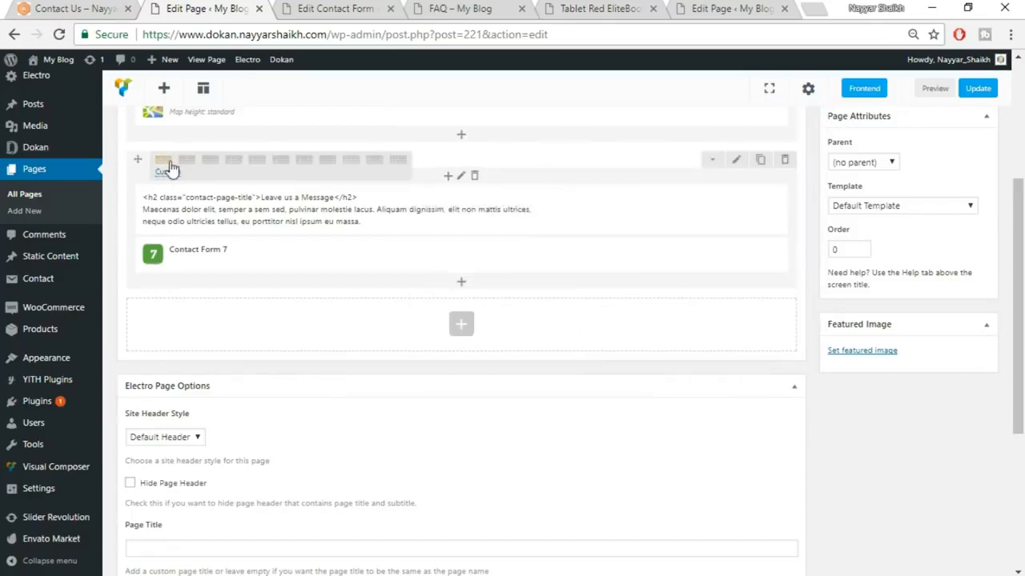
{"action": "left_click", "coordinate": [188, 170]}
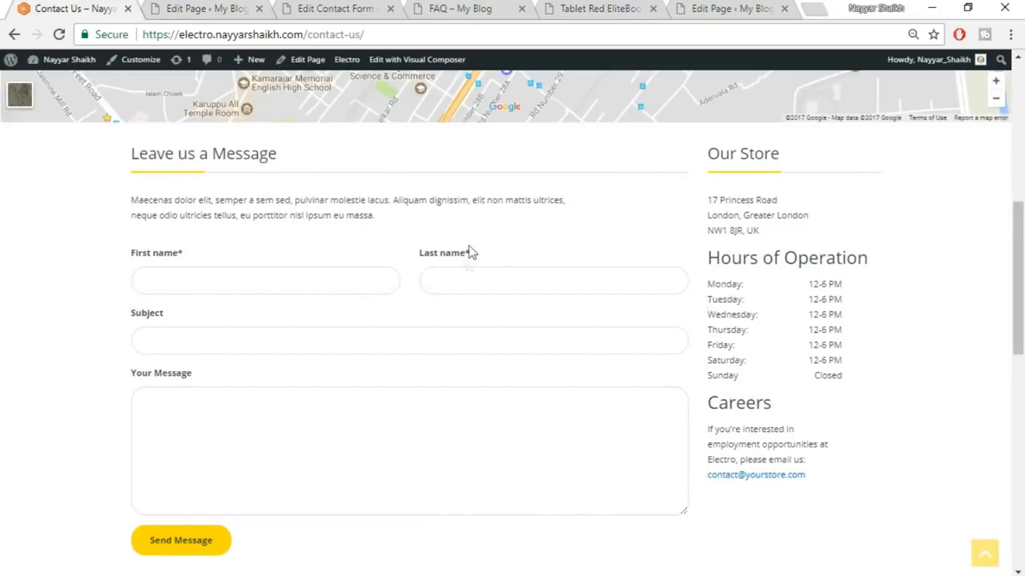
{"action": "left_click", "coordinate": [192, 8]}
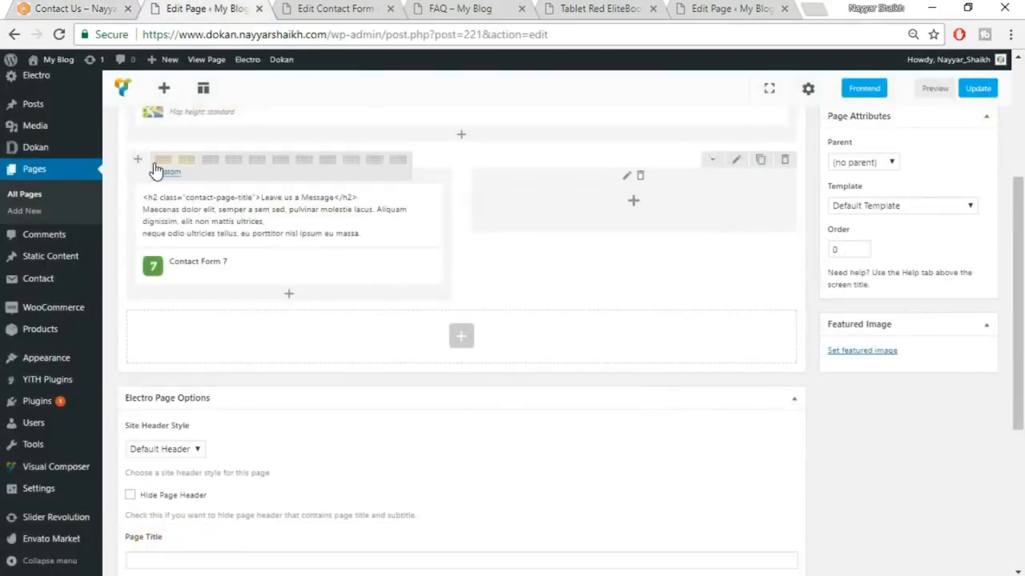
Step: Change the row to 2/3 + 1/3 columns and add a Text Block to the right column
{"action": "left_click", "coordinate": [211, 166]}
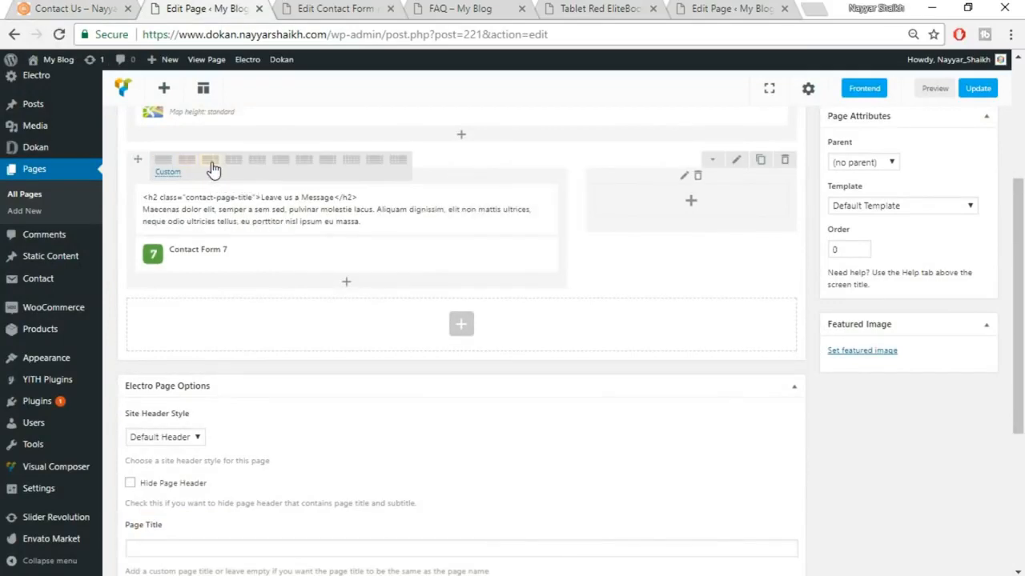
{"action": "left_click", "coordinate": [691, 202]}
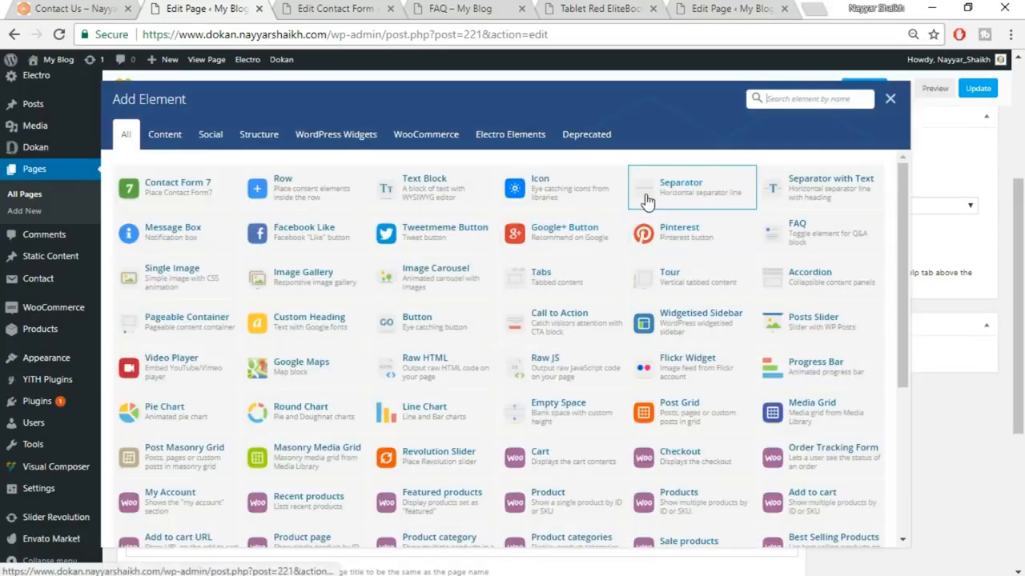
{"action": "type", "text": "text"}
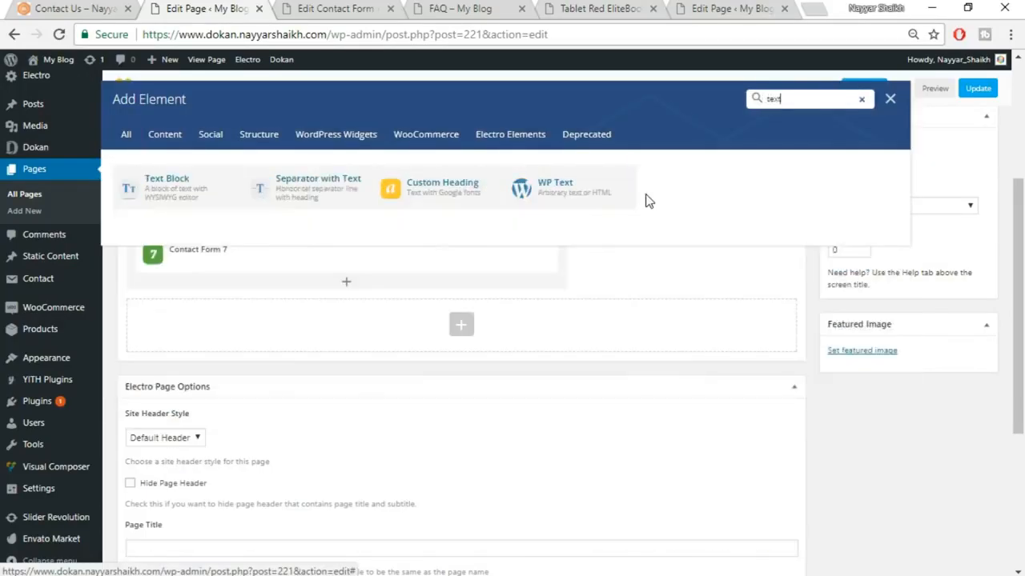
{"action": "left_click", "coordinate": [158, 185]}
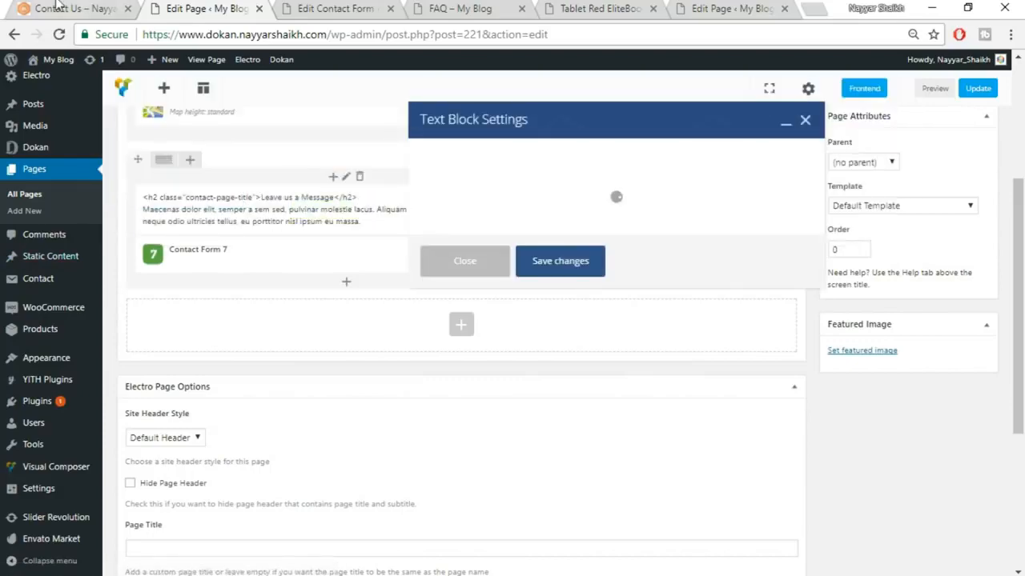
Step: Paste the Our Store address and hours HTML from the notes over the block's text
{"action": "left_click", "coordinate": [57, 8]}
{"action": "key", "text": "alt+Tab"}
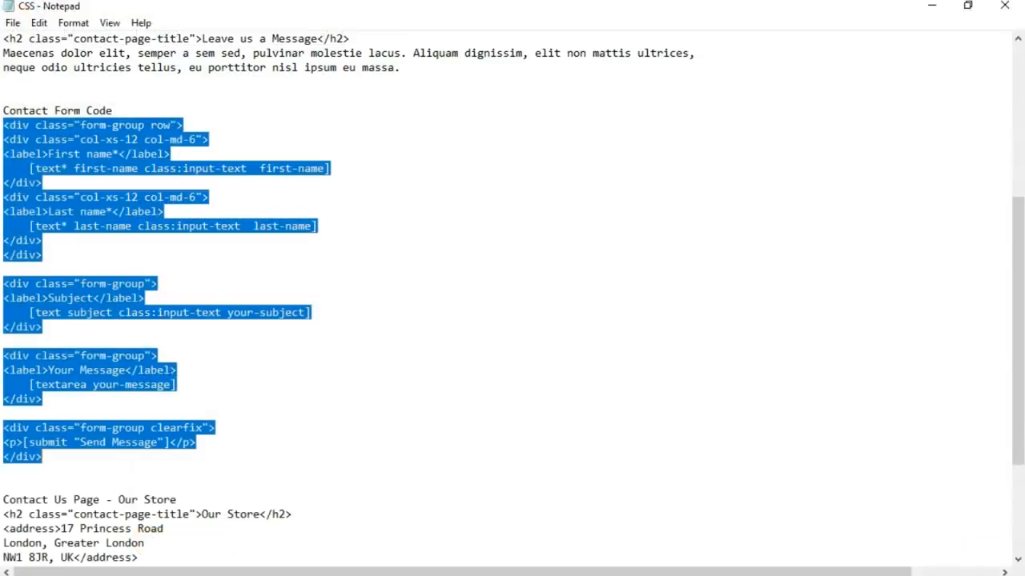
{"action": "scroll", "coordinate": [503, 464], "scroll_direction": "down", "scroll_amount": 4}
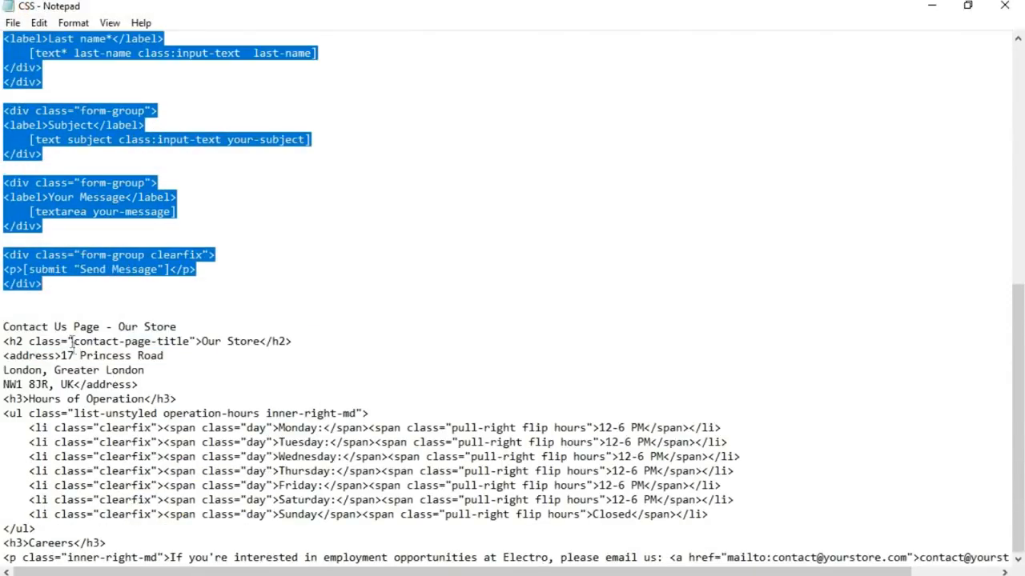
{"action": "left_click_drag", "start_coordinate": [3, 344], "coordinate": [1007, 558]}
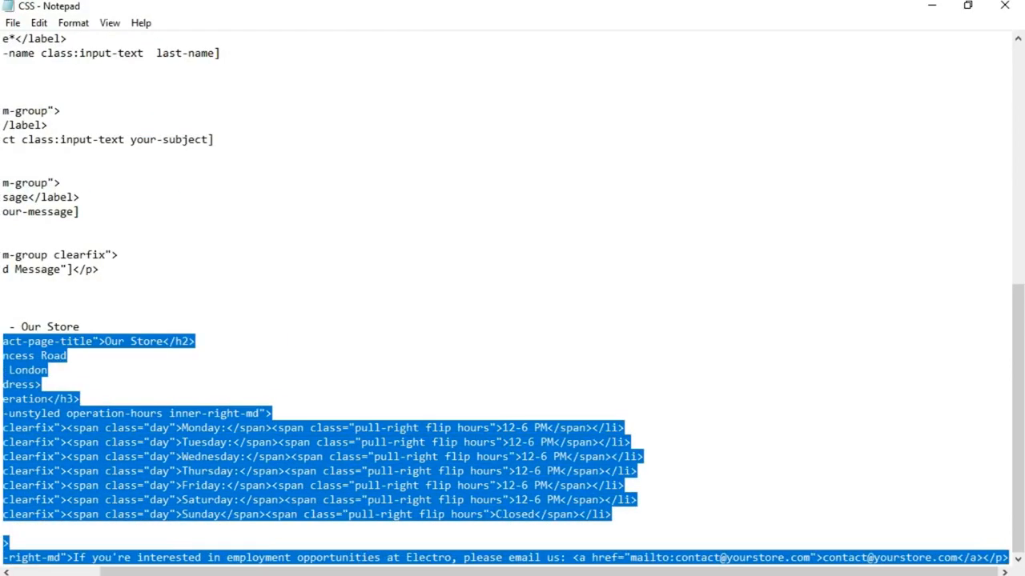
{"action": "key", "text": "alt+Tab"}
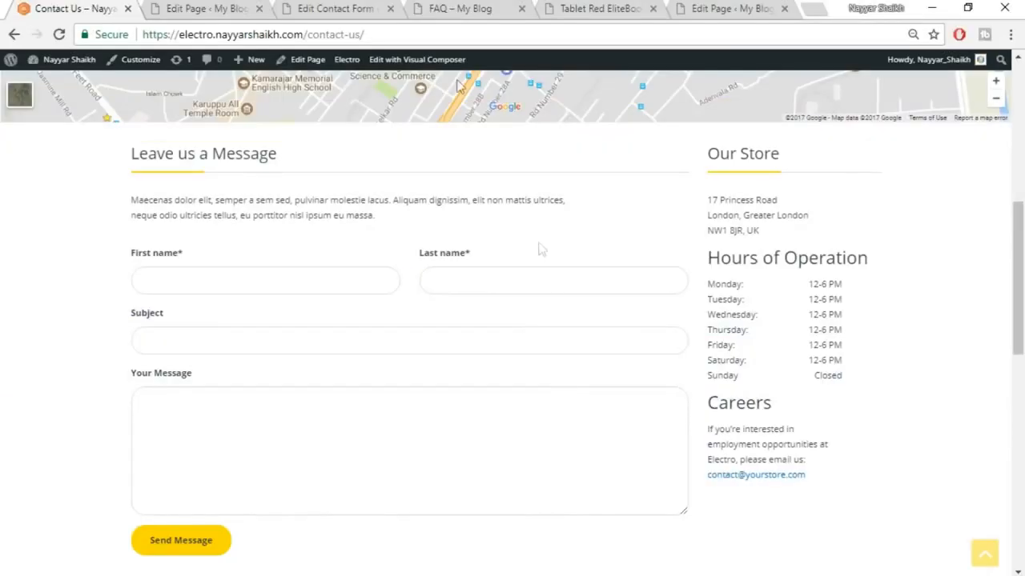
{"action": "left_click", "coordinate": [182, 9]}
{"action": "key", "text": "ctrl+a"}
{"action": "key", "text": "ctrl+v"}
Step: Check the store address and Careers e-mail against the demo page, then save the Text Block
{"action": "left_click", "coordinate": [75, 8]}
{"action": "left_click_drag", "start_coordinate": [706, 204], "coordinate": [779, 232]}
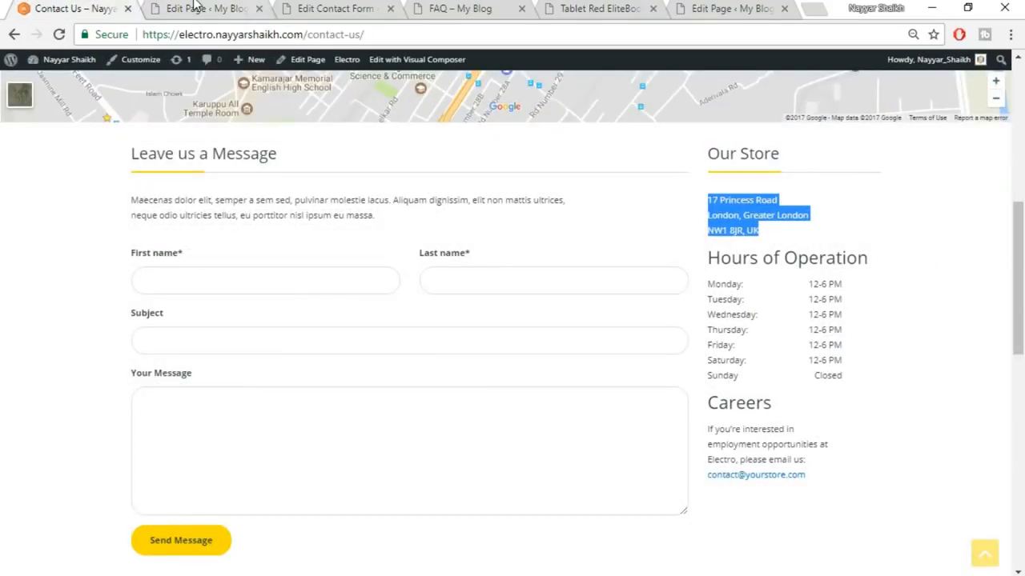
{"action": "left_click", "coordinate": [192, 6]}
{"action": "scroll", "coordinate": [517, 328], "scroll_direction": "up", "scroll_amount": 8}
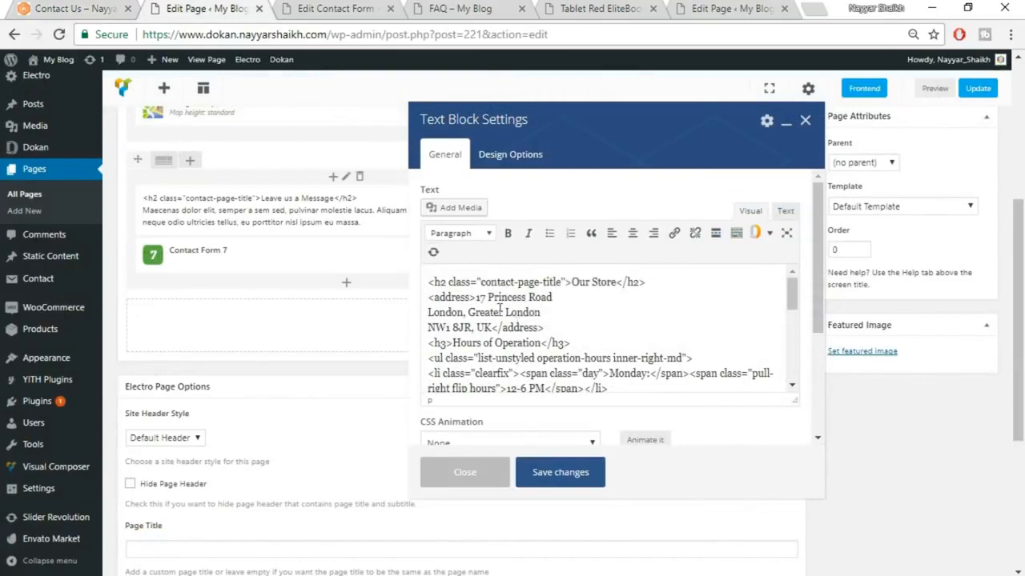
{"action": "left_click_drag", "start_coordinate": [479, 297], "coordinate": [501, 329]}
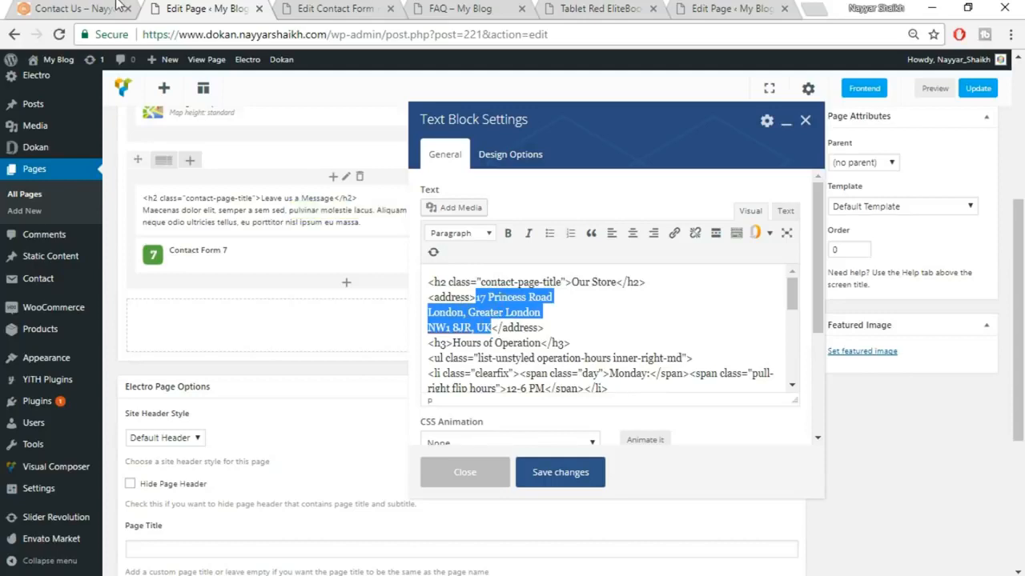
{"action": "left_click", "coordinate": [80, 8]}
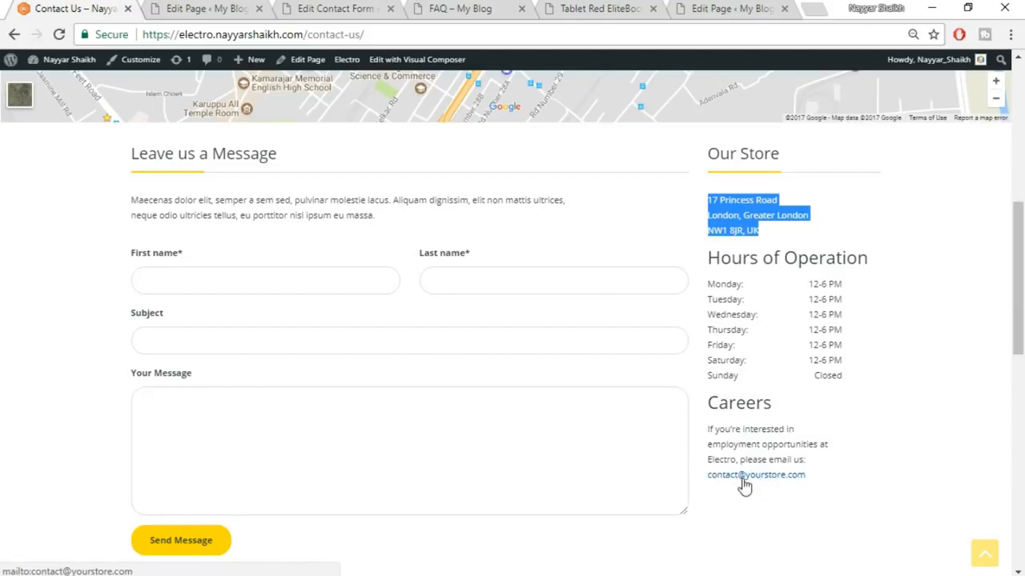
{"action": "left_click", "coordinate": [210, 8]}
{"action": "scroll", "coordinate": [605, 370], "scroll_direction": "down", "scroll_amount": 5}
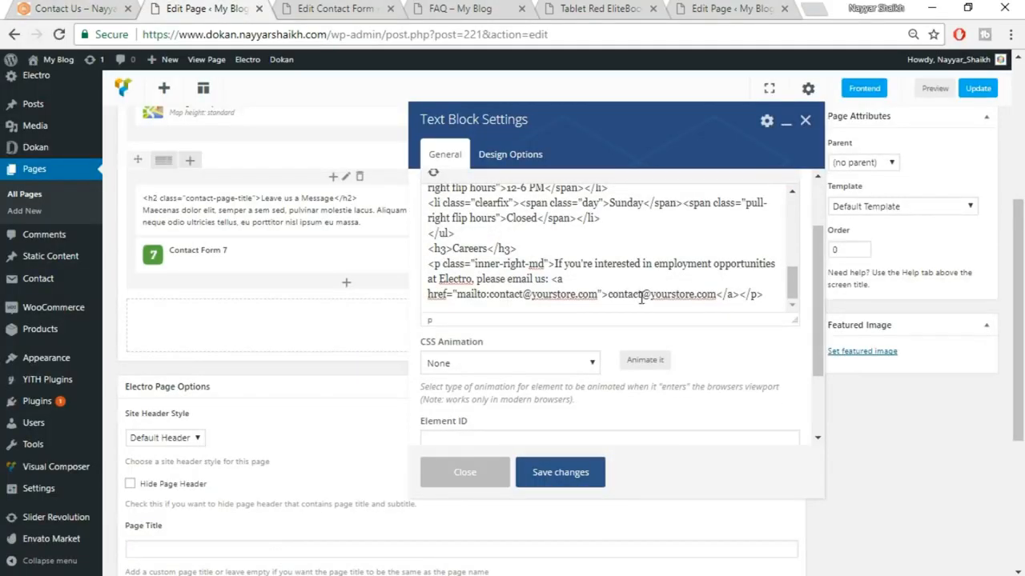
{"action": "left_click_drag", "start_coordinate": [608, 295], "coordinate": [718, 293]}
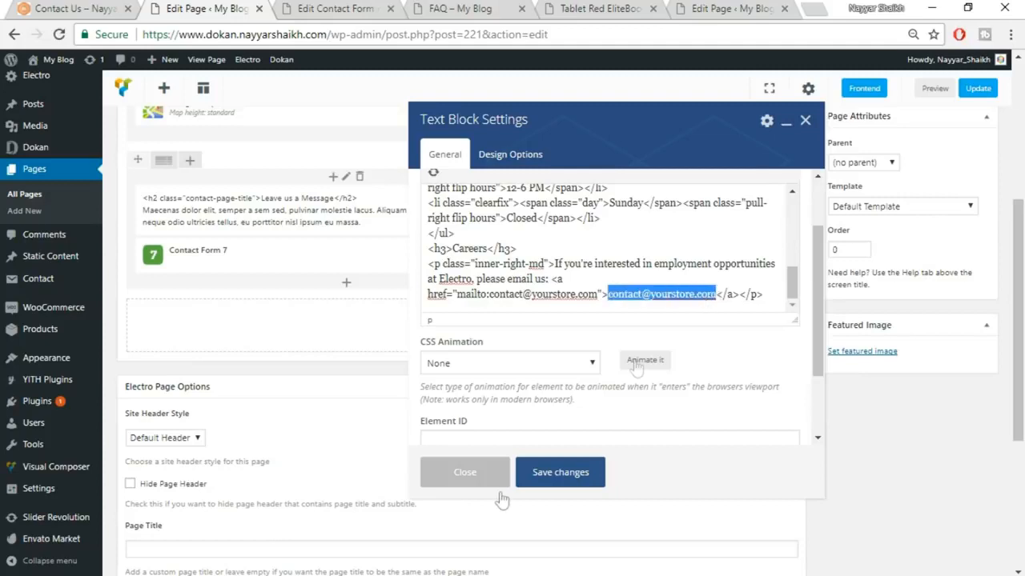
{"action": "left_click", "coordinate": [562, 481]}
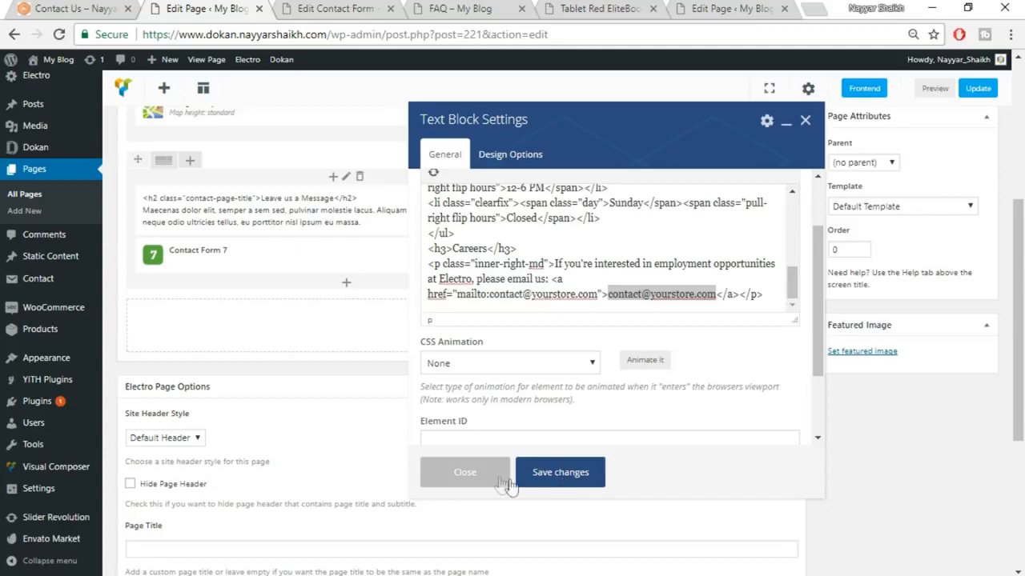
Step: Tick Hide Page Header and update the Contact Us page
{"action": "scroll", "coordinate": [783, 447], "scroll_direction": "down", "scroll_amount": 5}
{"action": "scroll", "coordinate": [783, 446], "scroll_direction": "down", "scroll_amount": 3}
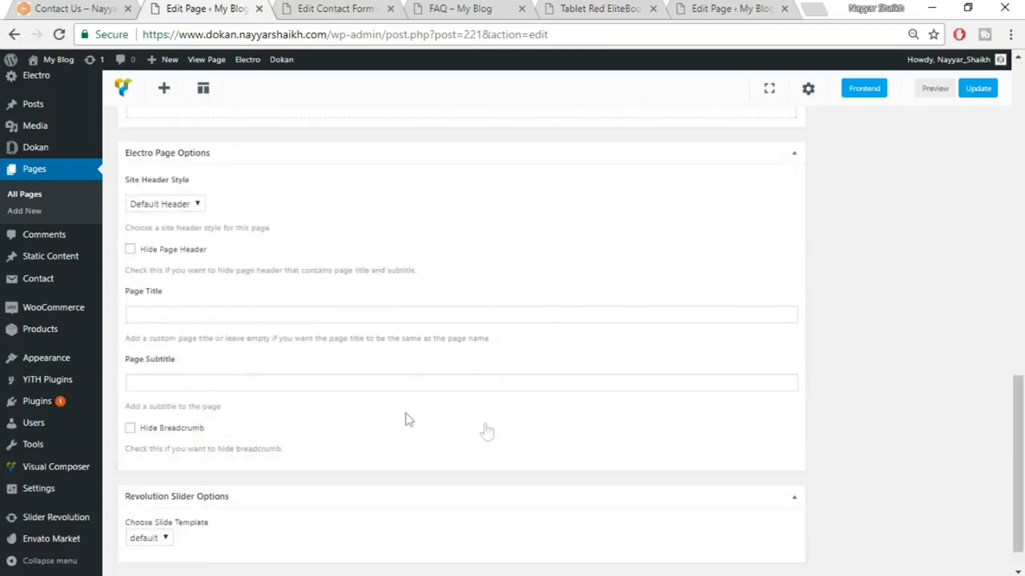
{"action": "left_click", "coordinate": [160, 251]}
{"action": "scroll", "coordinate": [1022, 382], "scroll_direction": "up", "scroll_amount": 2}
{"action": "scroll", "coordinate": [1022, 381], "scroll_direction": "up", "scroll_amount": 10}
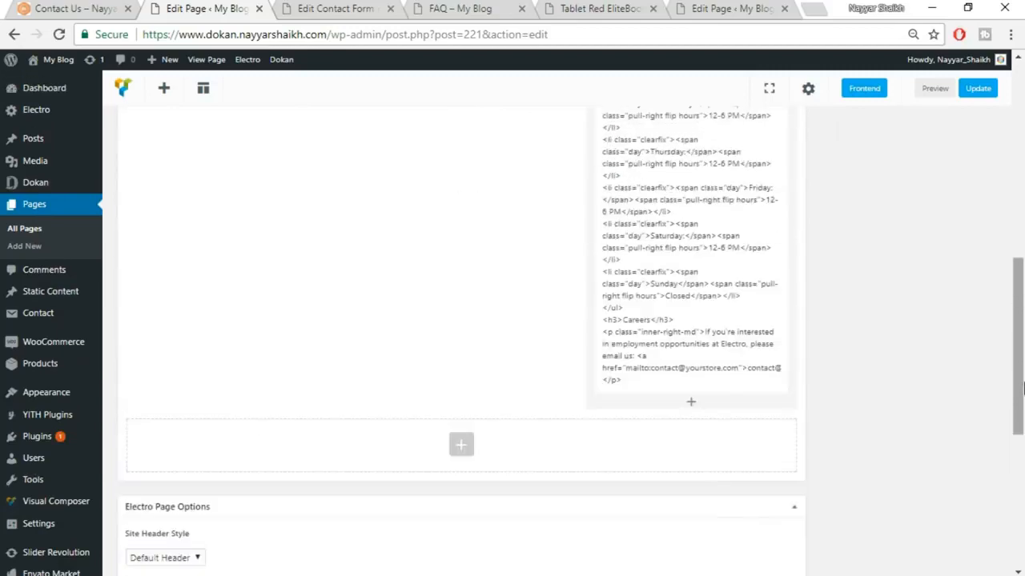
{"action": "left_click", "coordinate": [969, 236]}
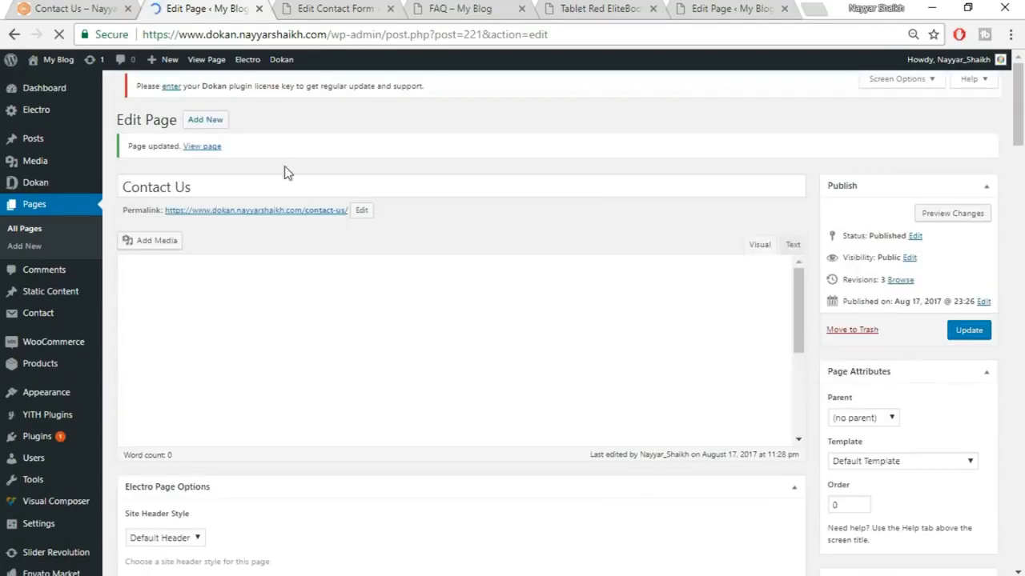
Step: Review the live Contact Us page in a new tab, noting the raw HTML text, then return to the editor
{"action": "right_click", "coordinate": [201, 147]}
{"action": "left_click", "coordinate": [305, 94]}
{"action": "left_click", "coordinate": [408, 8]}
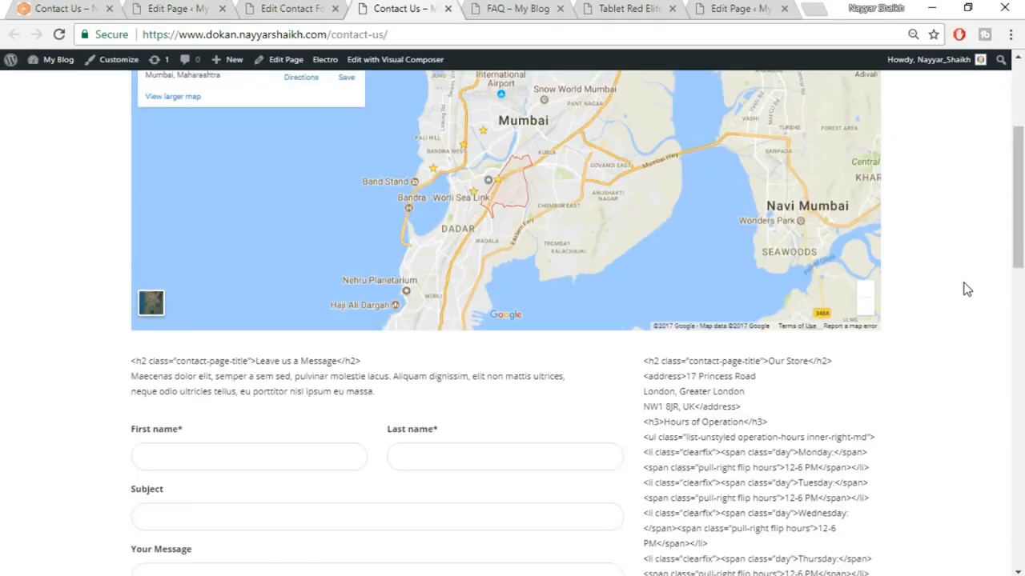
{"action": "scroll", "coordinate": [966, 289], "scroll_direction": "up", "scroll_amount": 1}
{"action": "scroll", "coordinate": [960, 288], "scroll_direction": "up", "scroll_amount": 1}
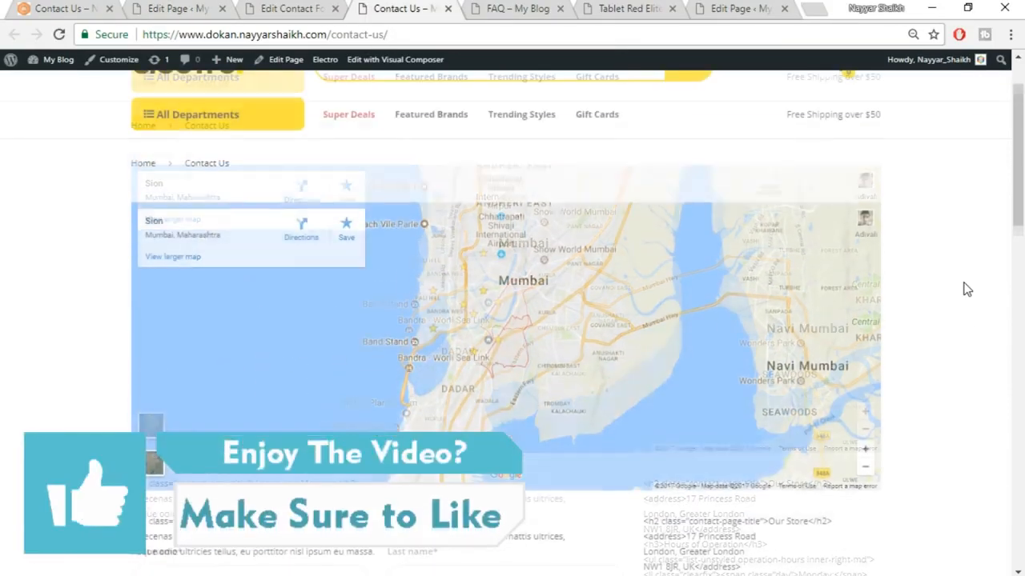
{"action": "scroll", "coordinate": [545, 360], "scroll_direction": "down", "scroll_amount": 3}
{"action": "mouse_move", "coordinate": [129, 276]}
{"action": "left_mouse_down"}
{"action": "mouse_move", "coordinate": [367, 302]}
{"action": "mouse_move", "coordinate": [126, 290]}
{"action": "left_mouse_up"}
{"action": "left_click", "coordinate": [373, 311]}
{"action": "left_click", "coordinate": [132, 290]}
{"action": "scroll", "coordinate": [740, 341], "scroll_direction": "down", "scroll_amount": 1}
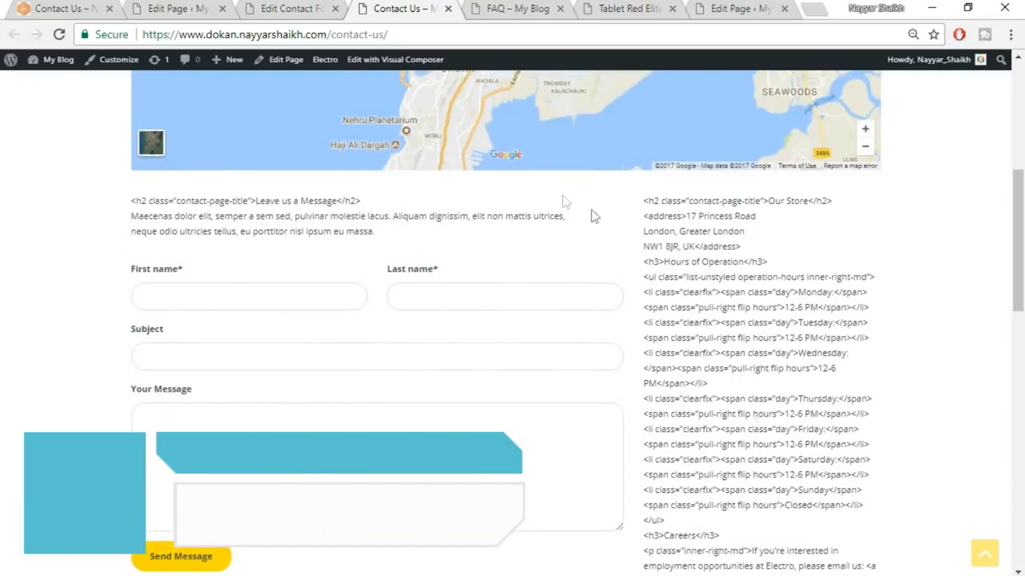
{"action": "left_click", "coordinate": [287, 7]}
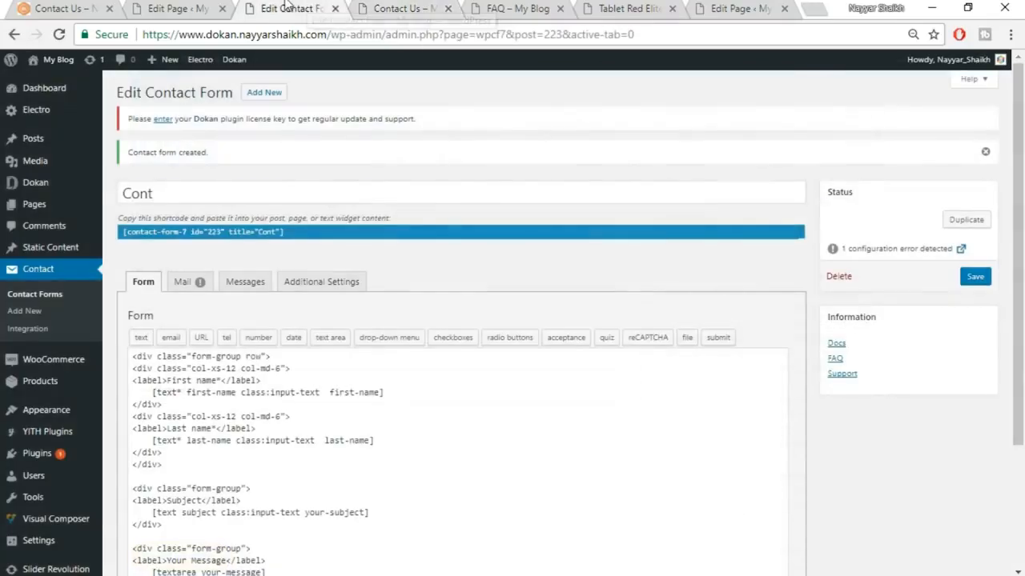
{"action": "left_click", "coordinate": [186, 8]}
{"action": "scroll", "coordinate": [378, 244], "scroll_direction": "down", "scroll_amount": 3}
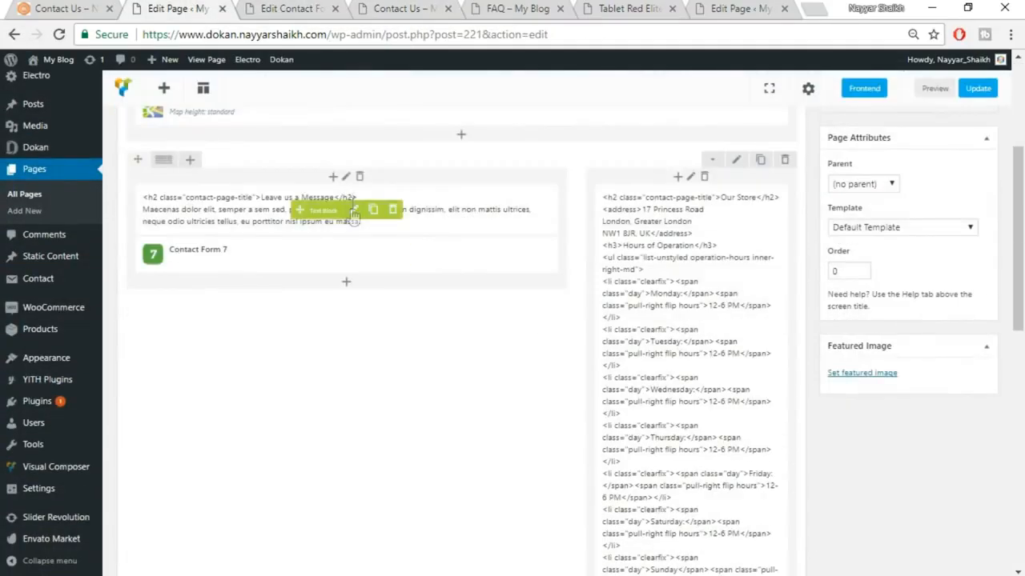
Step: Re-paste the 'Leave us a Message' block's content in the Text tab so it renders as HTML, and save
{"action": "left_click", "coordinate": [353, 209]}
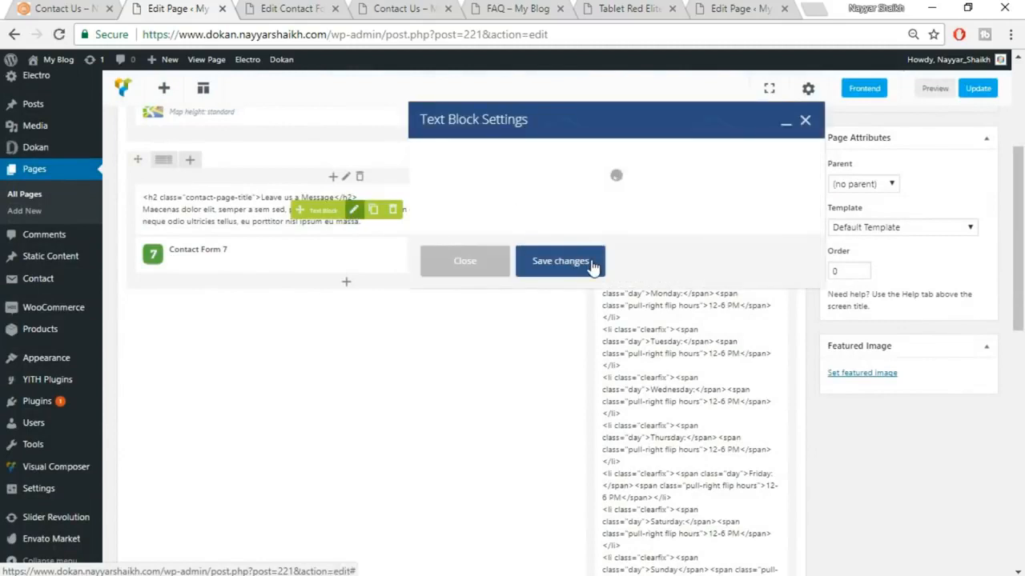
{"action": "key", "text": "ctrl+a"}
{"action": "key", "text": "ctrl+c"}
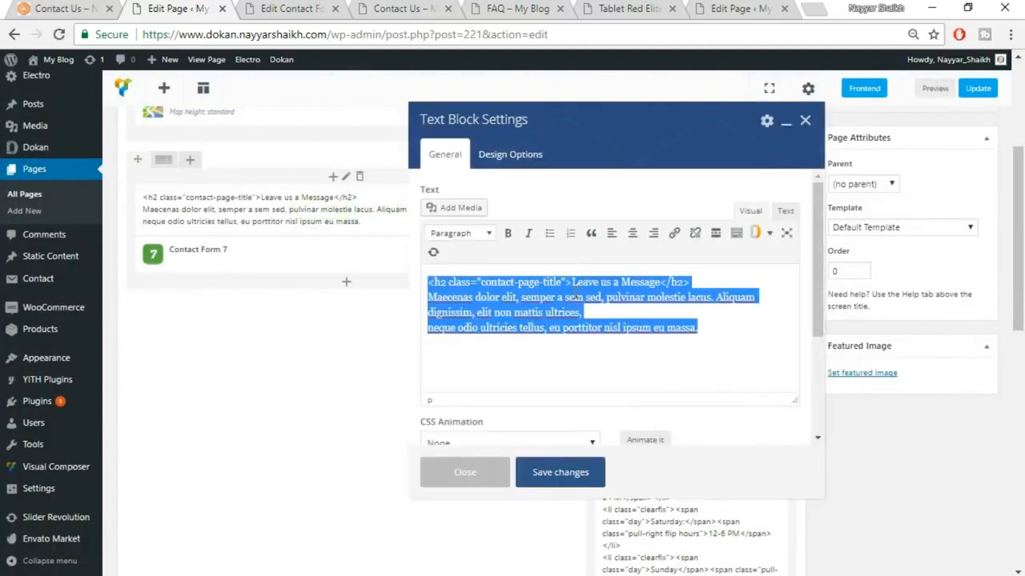
{"action": "key", "text": "Delete"}
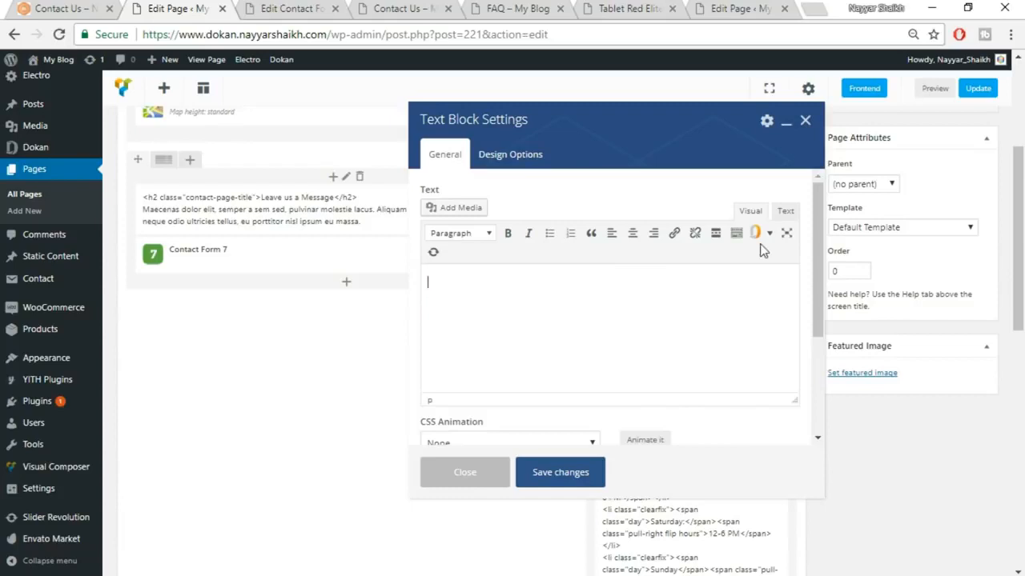
{"action": "left_click", "coordinate": [787, 212]}
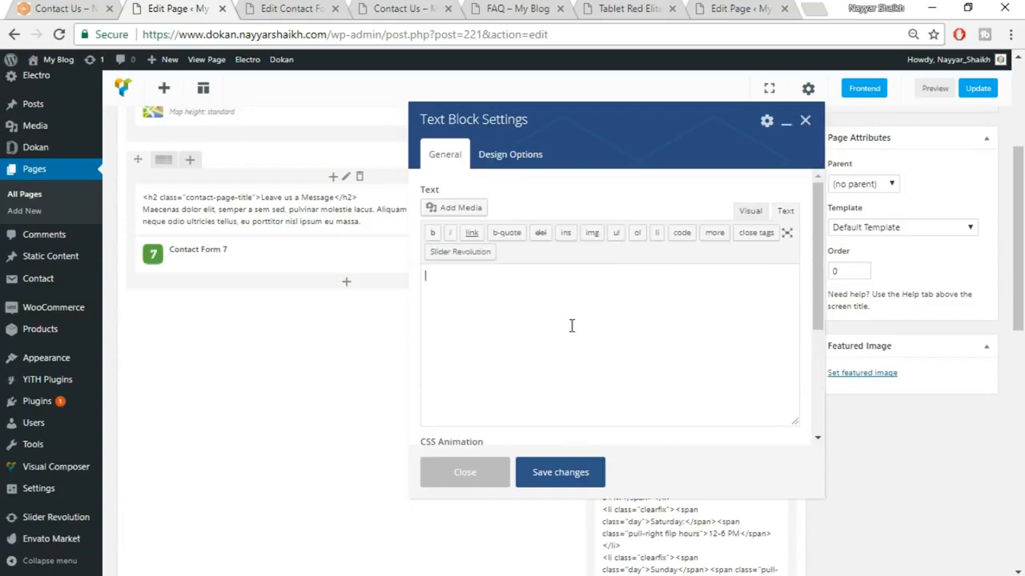
{"action": "key", "text": "ctrl+v"}
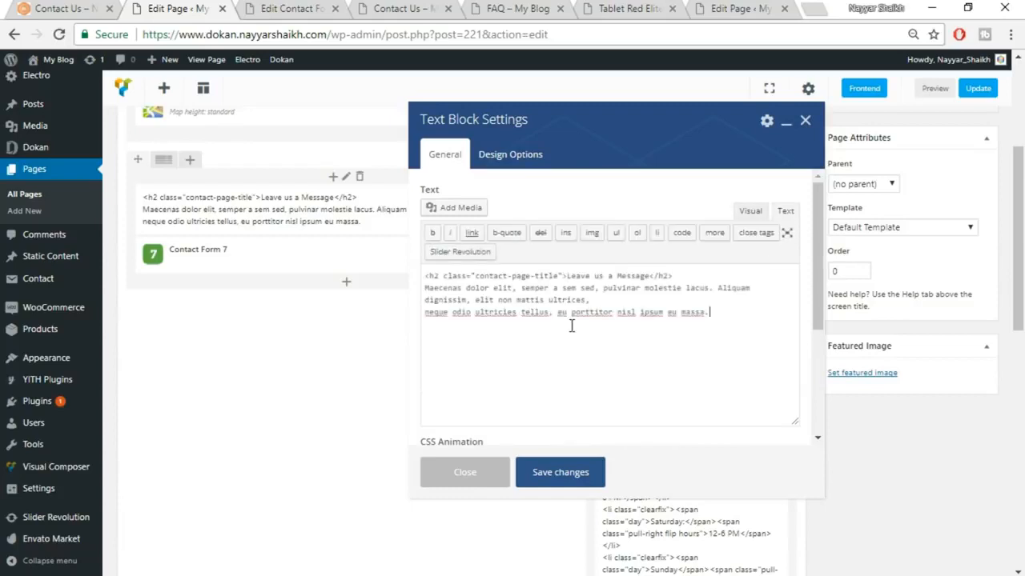
{"action": "left_click", "coordinate": [561, 472]}
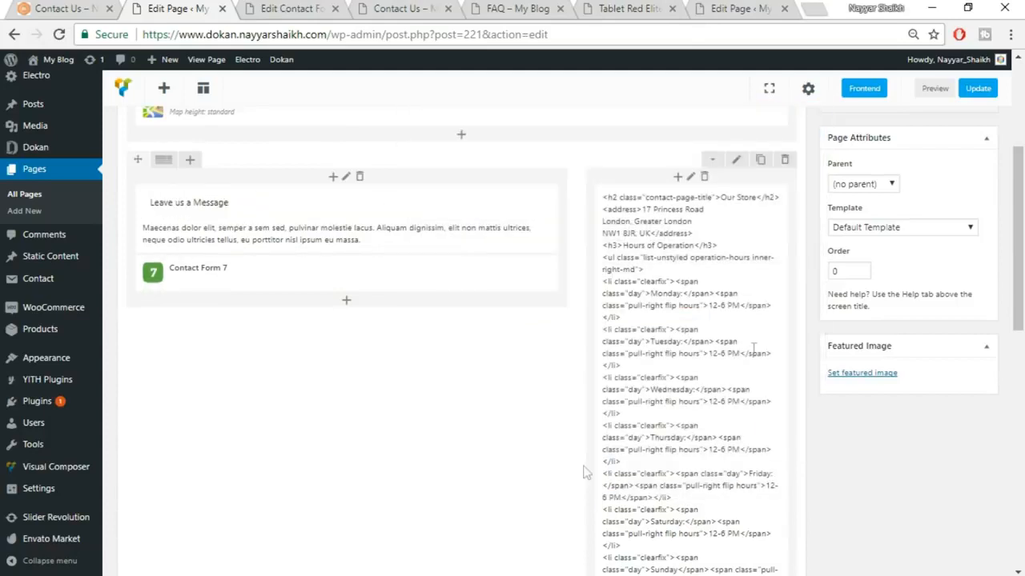
Step: Re-paste the Our Store address, hours and Careers HTML in the Text tab, save, and update the page
{"action": "mouse_move", "coordinate": [689, 436]}
{"action": "left_click", "coordinate": [698, 436]}
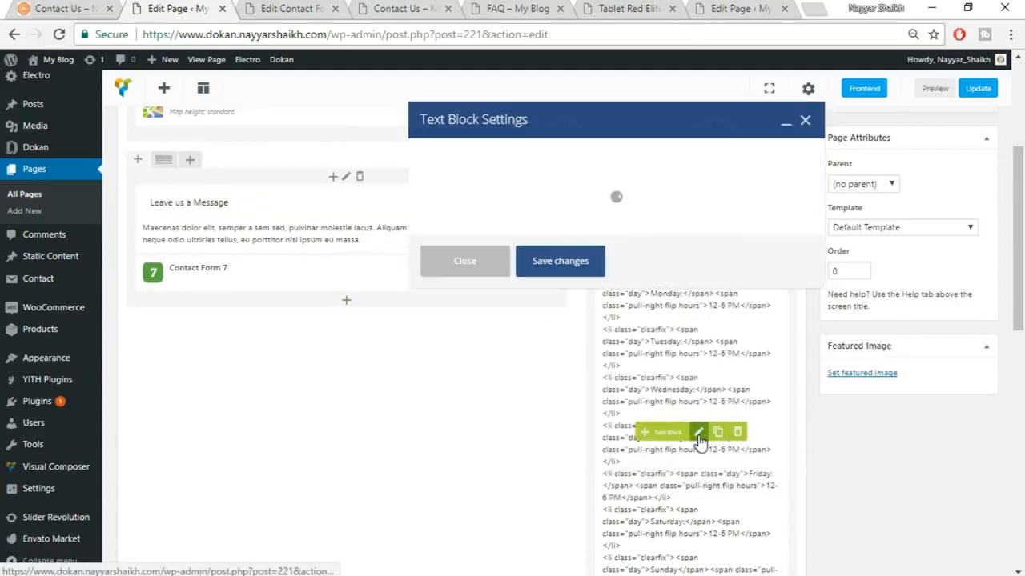
{"action": "key", "text": "ctrl+a"}
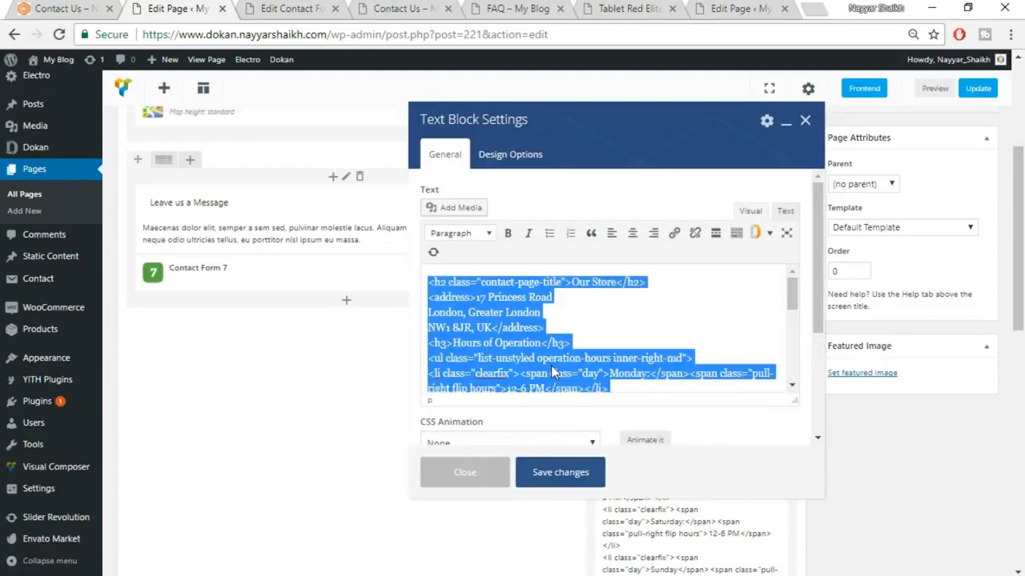
{"action": "key", "text": "Delete"}
{"action": "left_click", "coordinate": [786, 212]}
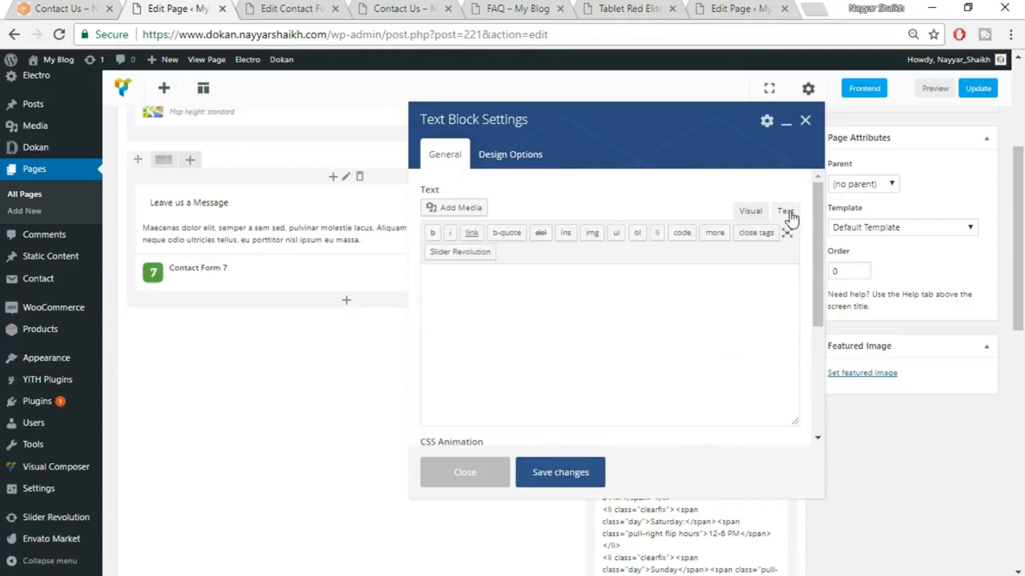
{"action": "left_click", "coordinate": [666, 306]}
{"action": "key", "text": "ctrl+v"}
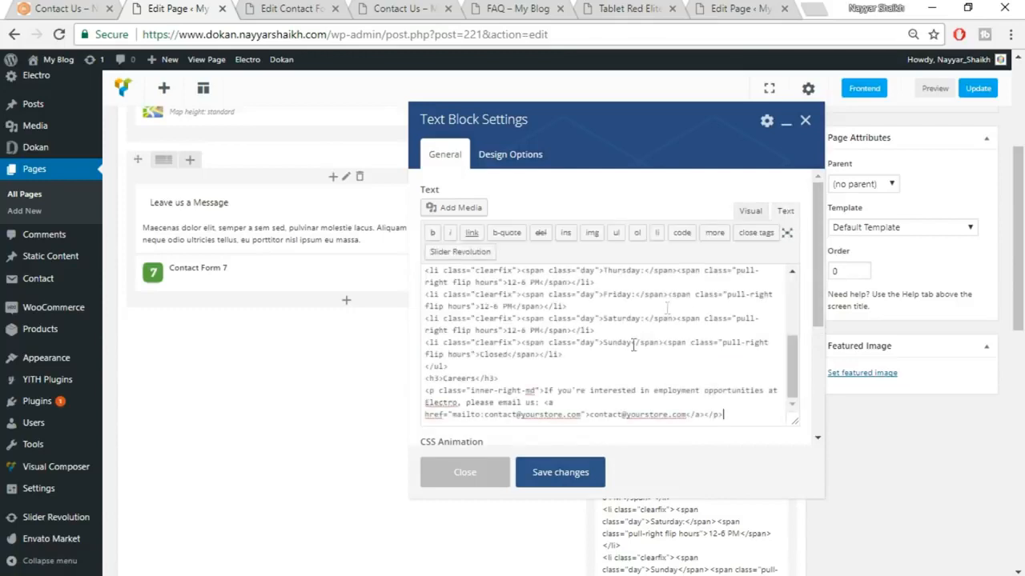
{"action": "left_click", "coordinate": [560, 474]}
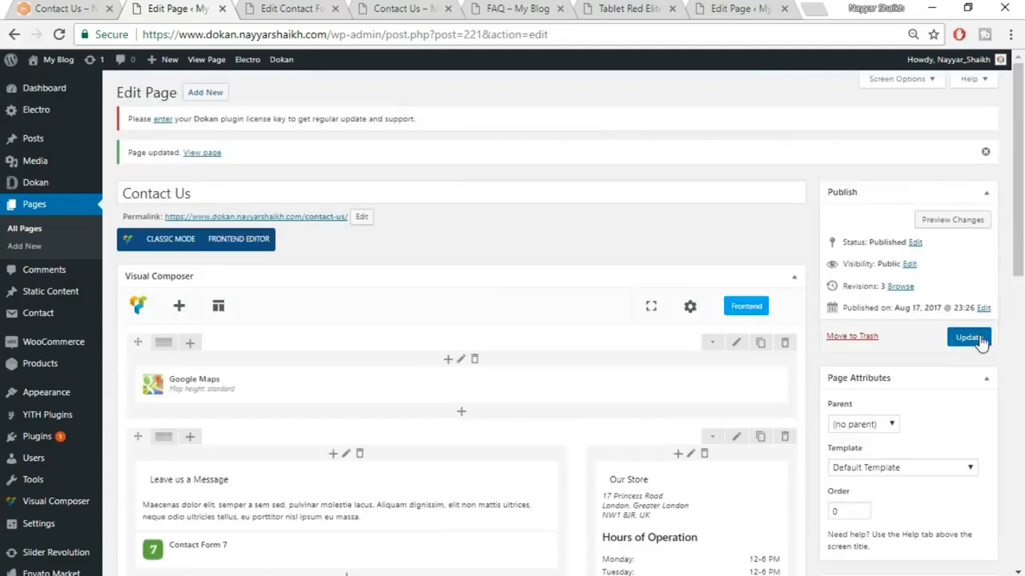
{"action": "left_click", "coordinate": [968, 337]}
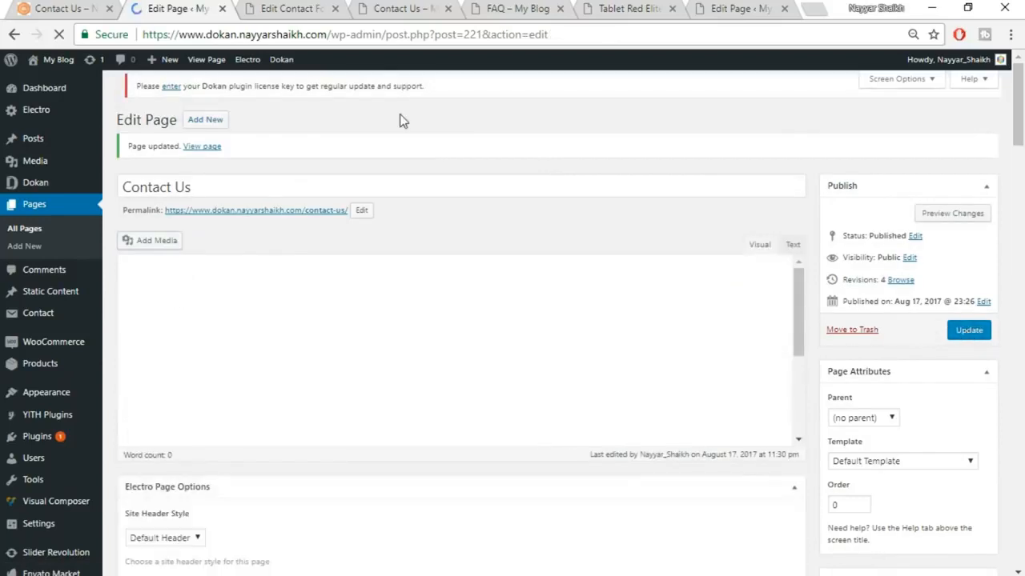
Step: Reload the live Contact Us page to verify map, form and store details, then scroll the Electro demo page down
{"action": "left_click", "coordinate": [414, 5]}
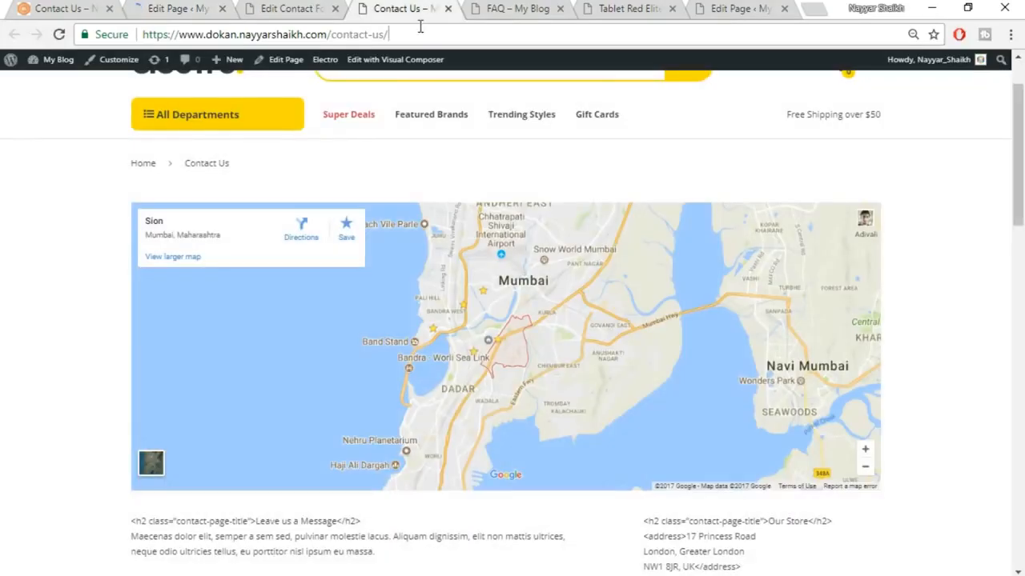
{"action": "left_click", "coordinate": [420, 28]}
{"action": "key", "text": "Return"}
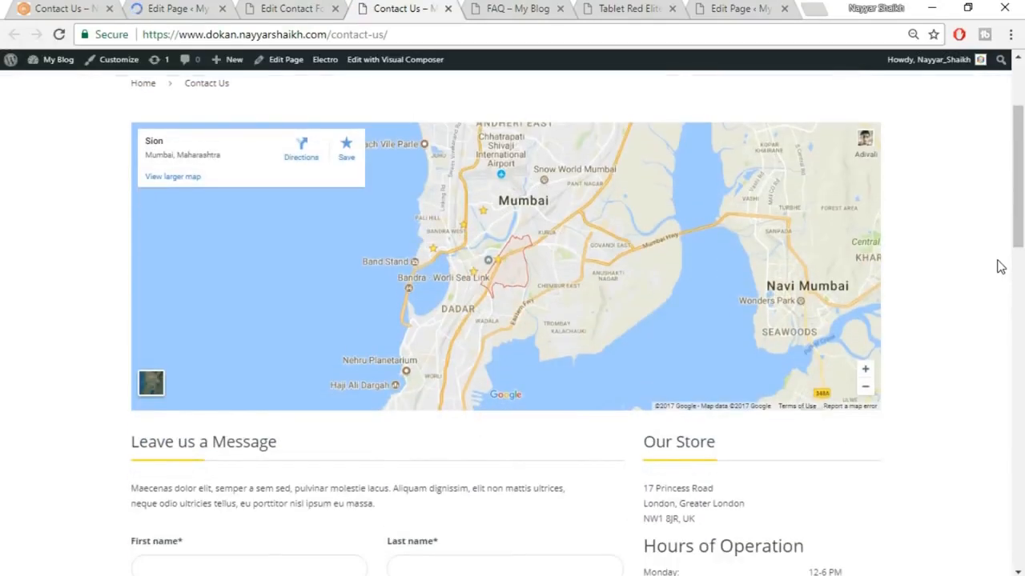
{"action": "scroll", "coordinate": [812, 293], "scroll_direction": "down", "scroll_amount": 4}
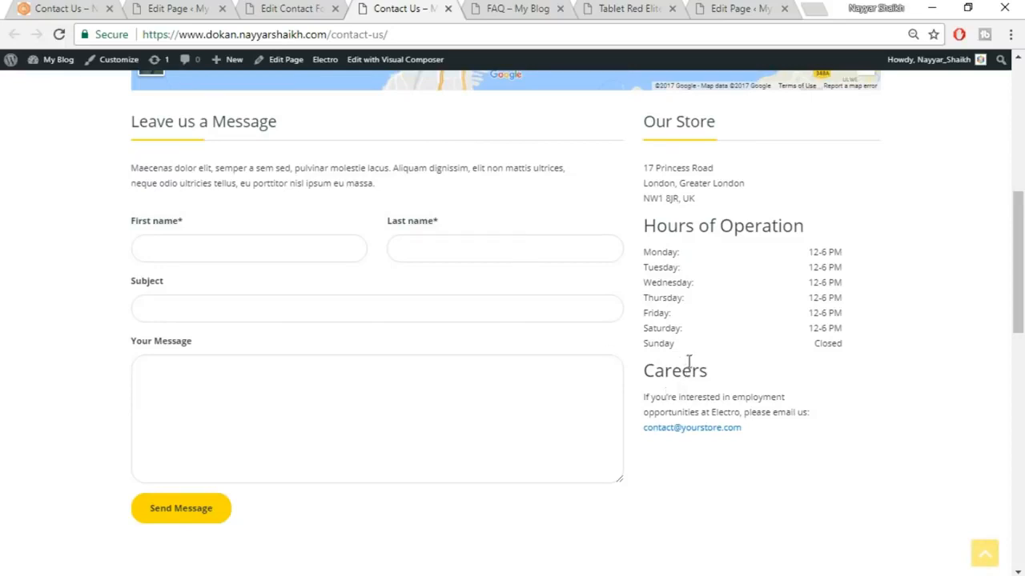
{"action": "left_click", "coordinate": [131, 7]}
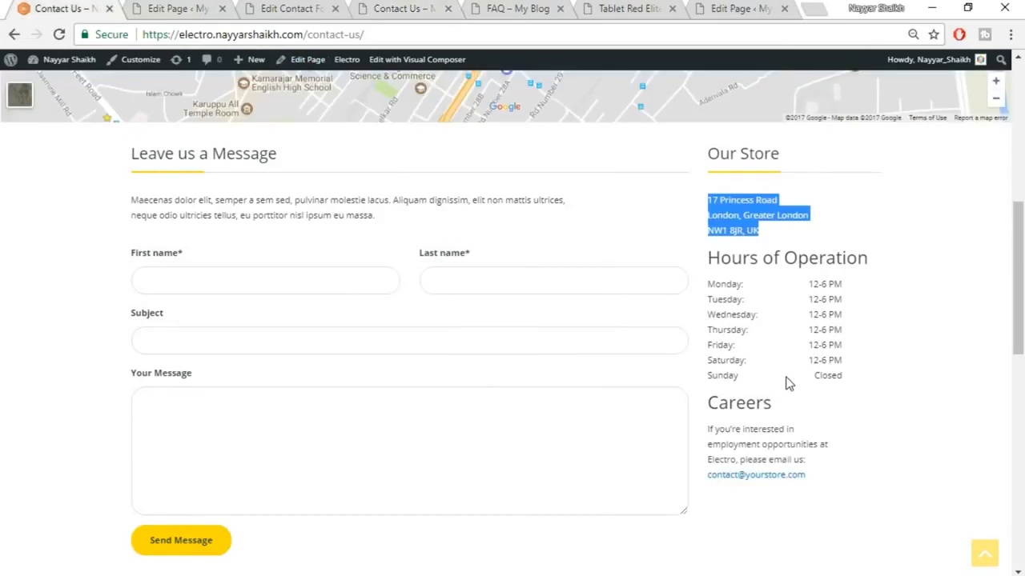
{"action": "scroll", "coordinate": [784, 384], "scroll_direction": "down", "scroll_amount": 9}
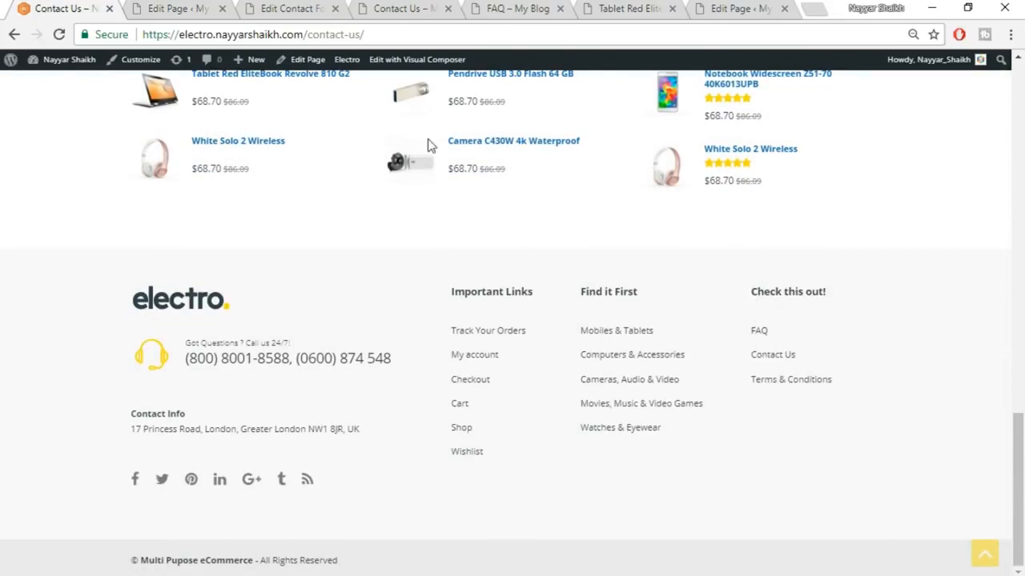
Step: Create a new menu named FooterMenu
{"action": "left_click", "coordinate": [206, 6]}
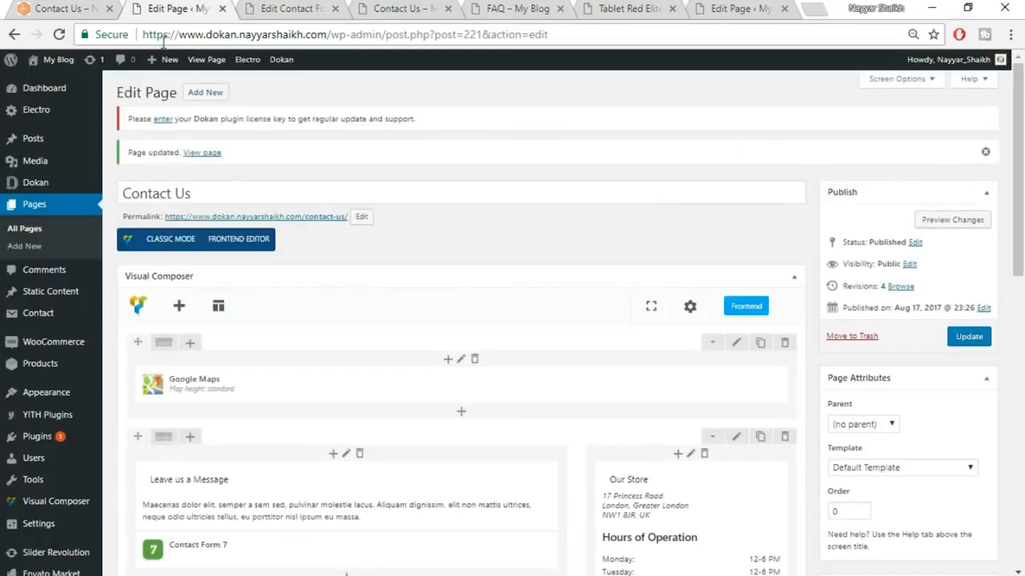
{"action": "scroll", "coordinate": [76, 356], "scroll_direction": "down", "scroll_amount": 2}
{"action": "mouse_move", "coordinate": [46, 358]}
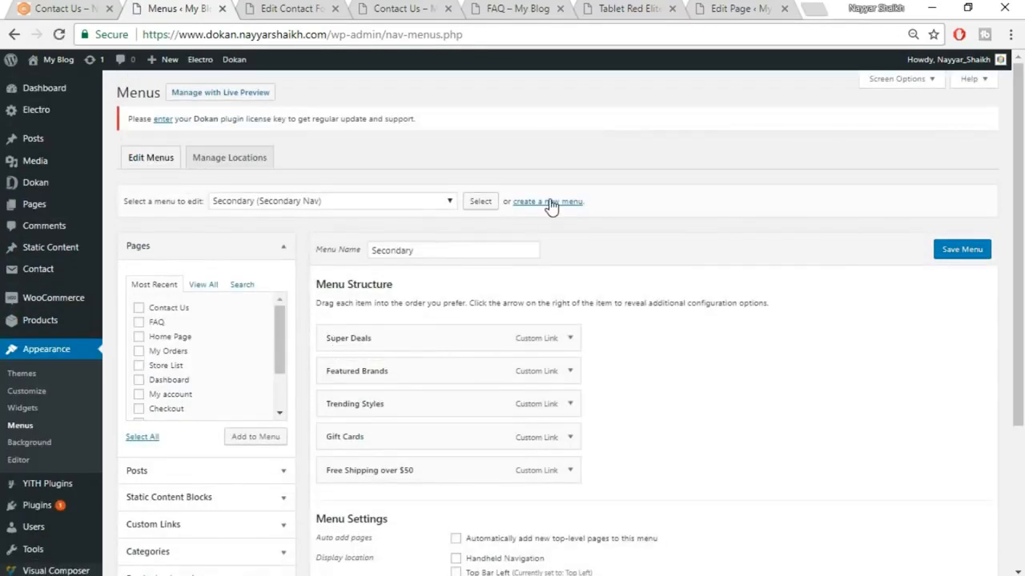
{"action": "left_click", "coordinate": [549, 203]}
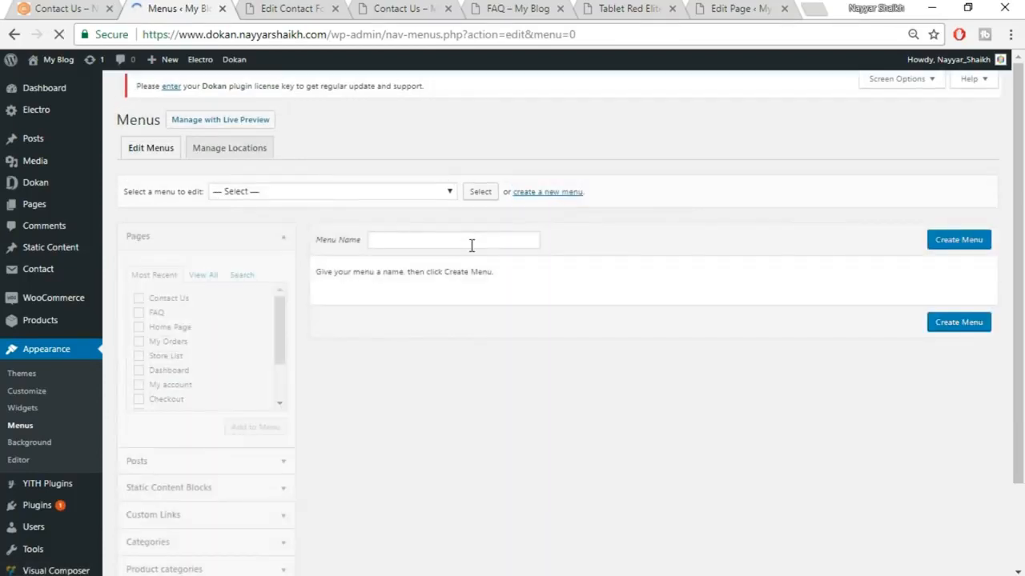
{"action": "left_click", "coordinate": [471, 245]}
{"action": "type", "text": "Foo"}
{"action": "key", "text": "Down"}
{"action": "key", "text": "Return"}
{"action": "key", "text": "Return"}
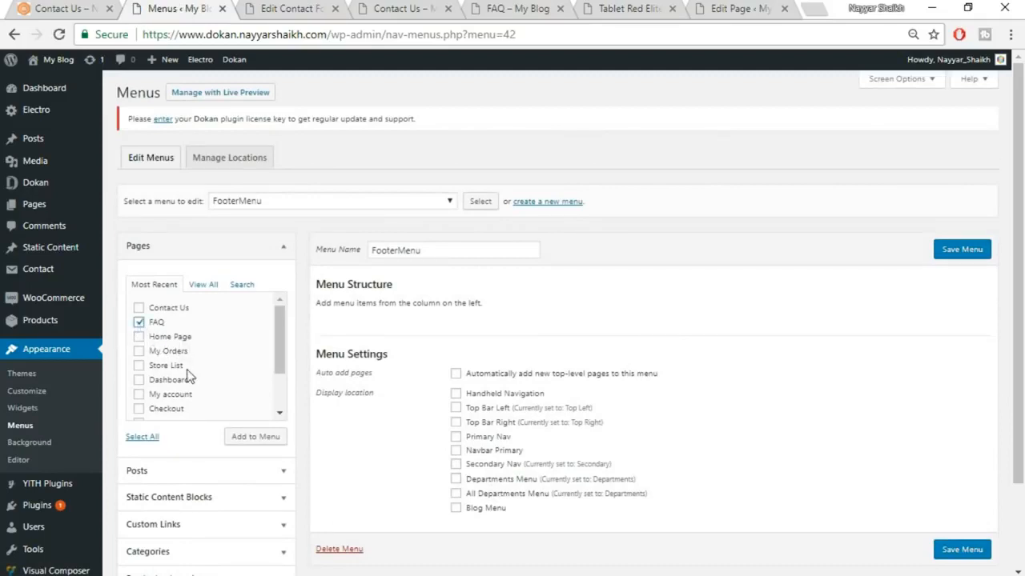
Step: Add the Contact Us and FAQ pages to FooterMenu
{"action": "scroll", "coordinate": [192, 407], "scroll_direction": "down", "scroll_amount": 2}
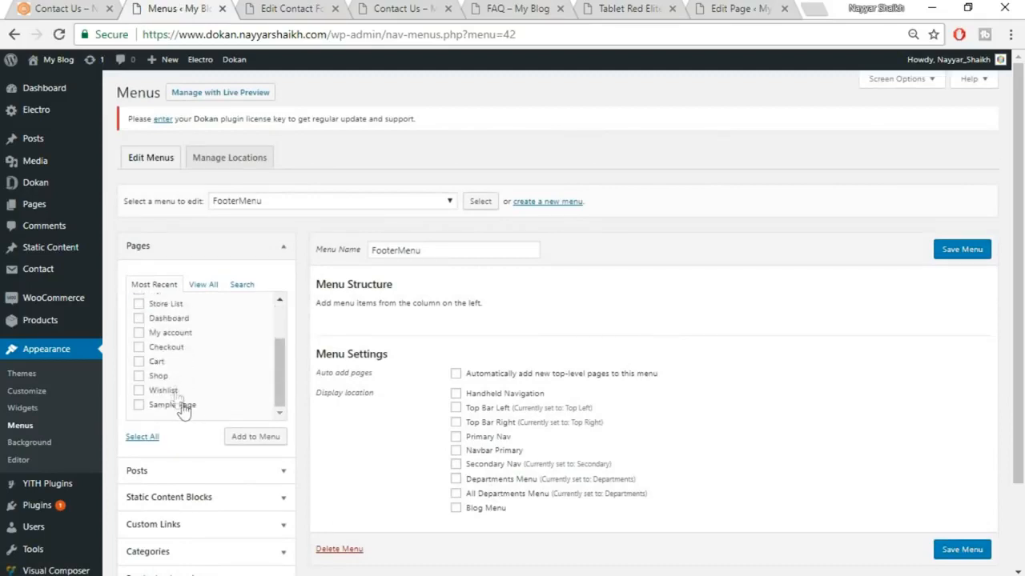
{"action": "left_click", "coordinate": [206, 290]}
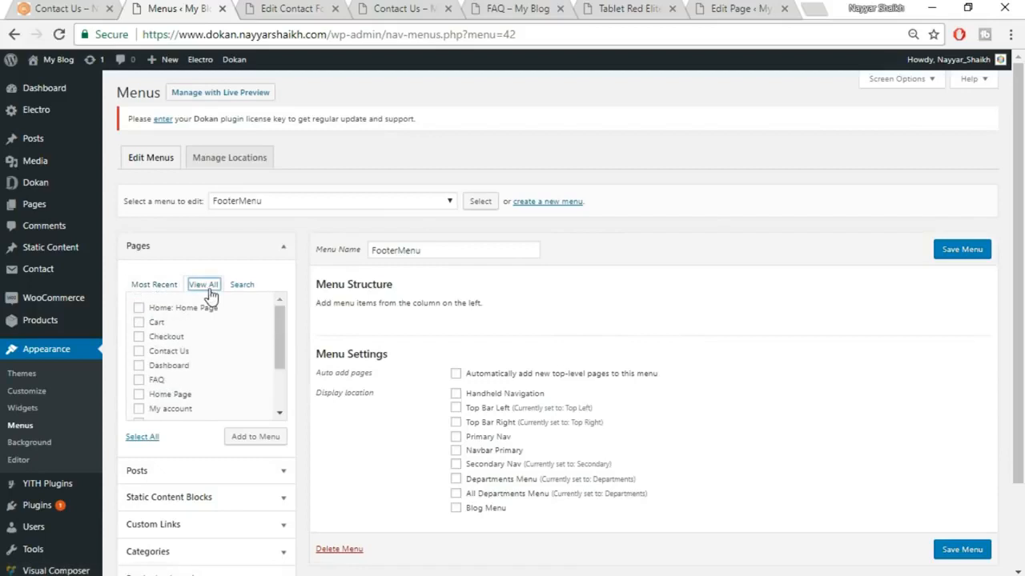
{"action": "left_click", "coordinate": [175, 352]}
{"action": "left_click", "coordinate": [155, 381]}
{"action": "left_click", "coordinate": [257, 445]}
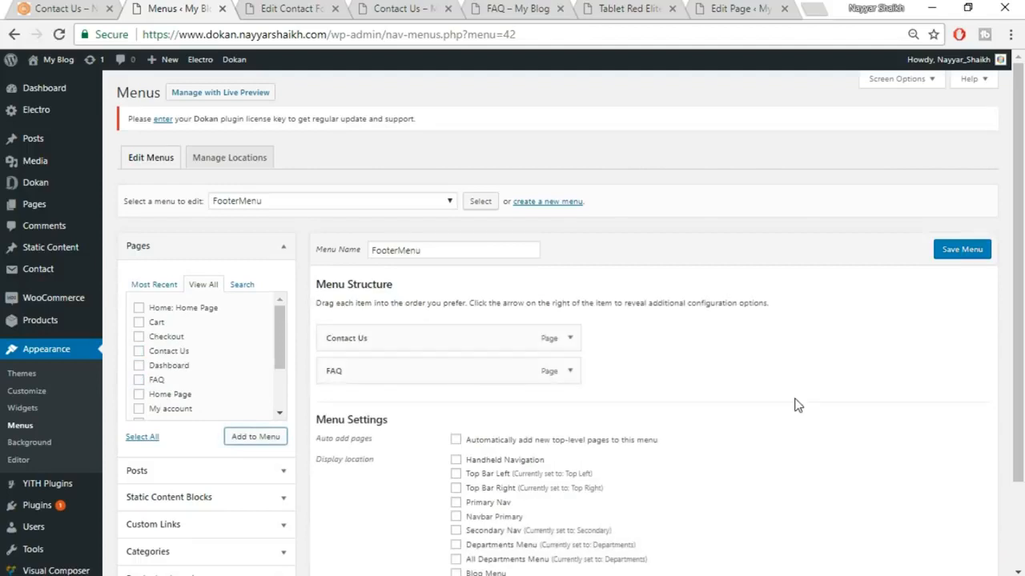
Step: Add a custom link with URL '#' and link text 'Terms & Conditions' to the menu
{"action": "scroll", "coordinate": [797, 405], "scroll_direction": "down", "scroll_amount": 2}
{"action": "left_click", "coordinate": [194, 447]}
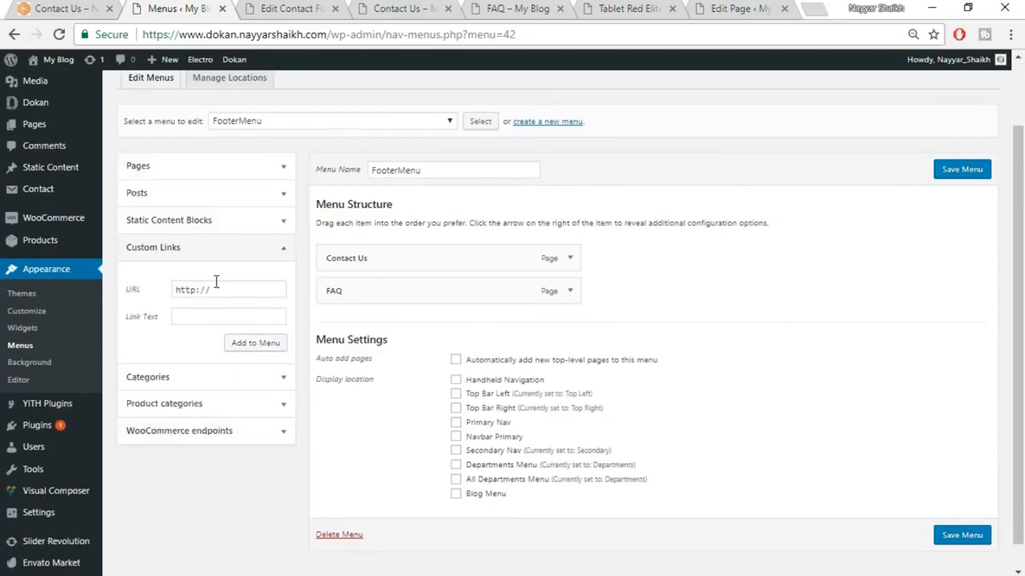
{"action": "left_click_drag", "start_coordinate": [230, 297], "coordinate": [160, 297]}
{"action": "type", "text": "#"}
{"action": "key", "text": "Tab"}
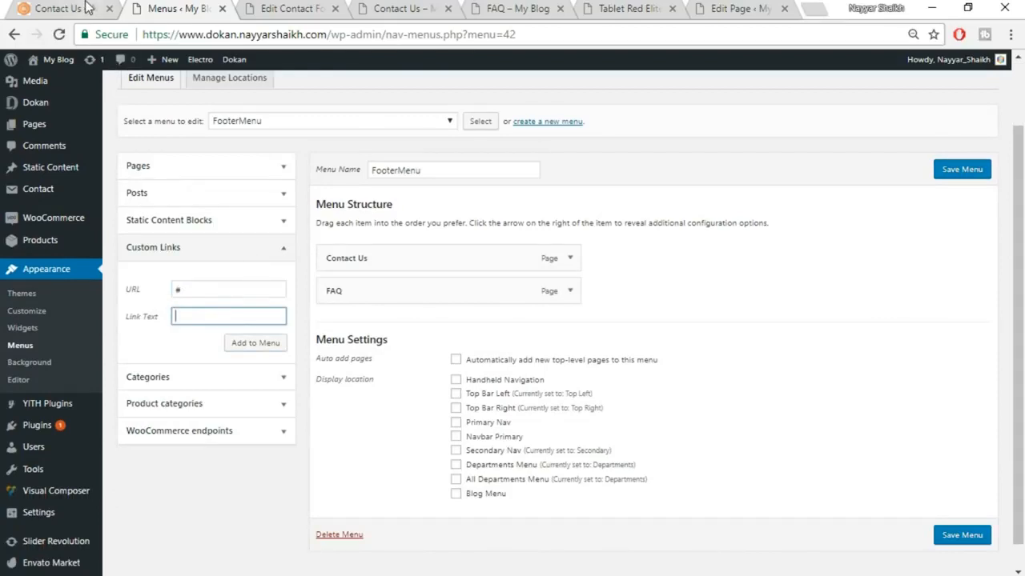
{"action": "left_click", "coordinate": [60, 8]}
{"action": "left_click_drag", "start_coordinate": [868, 382], "coordinate": [764, 375]}
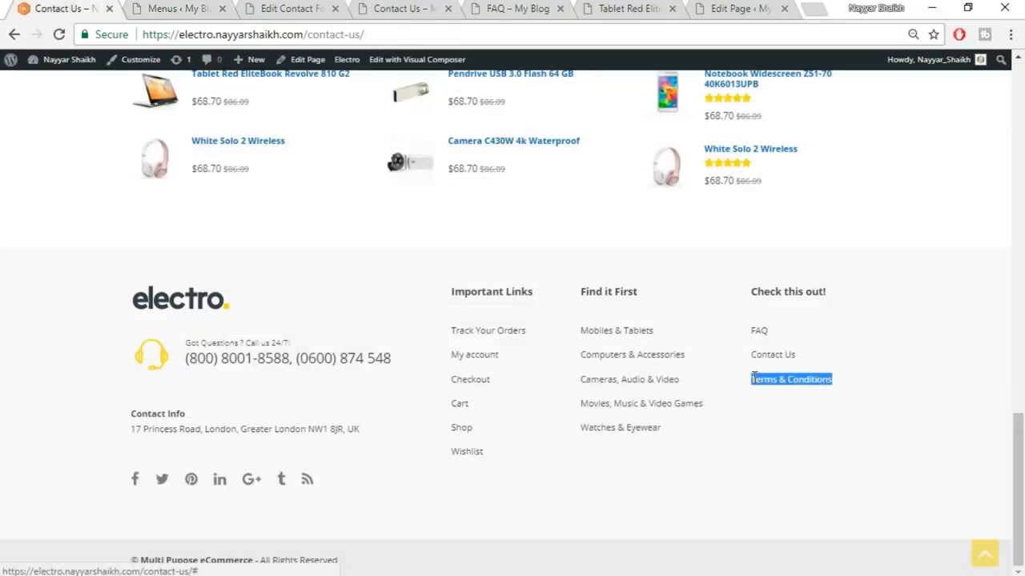
{"action": "key", "text": "ctrl+c"}
{"action": "left_click", "coordinate": [181, 8]}
{"action": "key", "text": "ctrl+v"}
{"action": "left_click", "coordinate": [256, 345]}
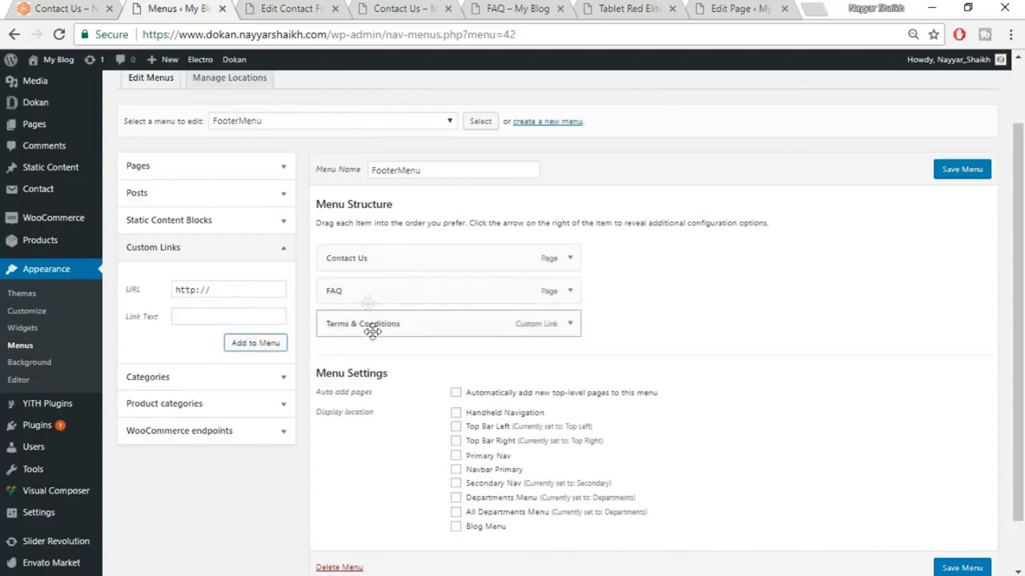
Step: Move FAQ above Contact Us and save FooterMenu
{"action": "left_click_drag", "start_coordinate": [367, 290], "coordinate": [366, 248]}
{"action": "left_click", "coordinate": [961, 568]}
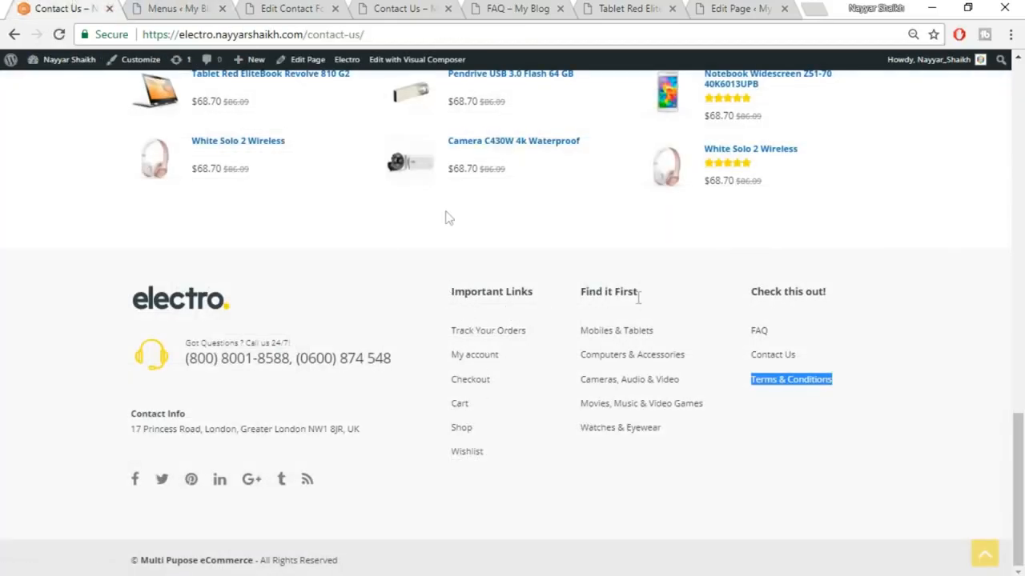
{"action": "left_click", "coordinate": [170, 7]}
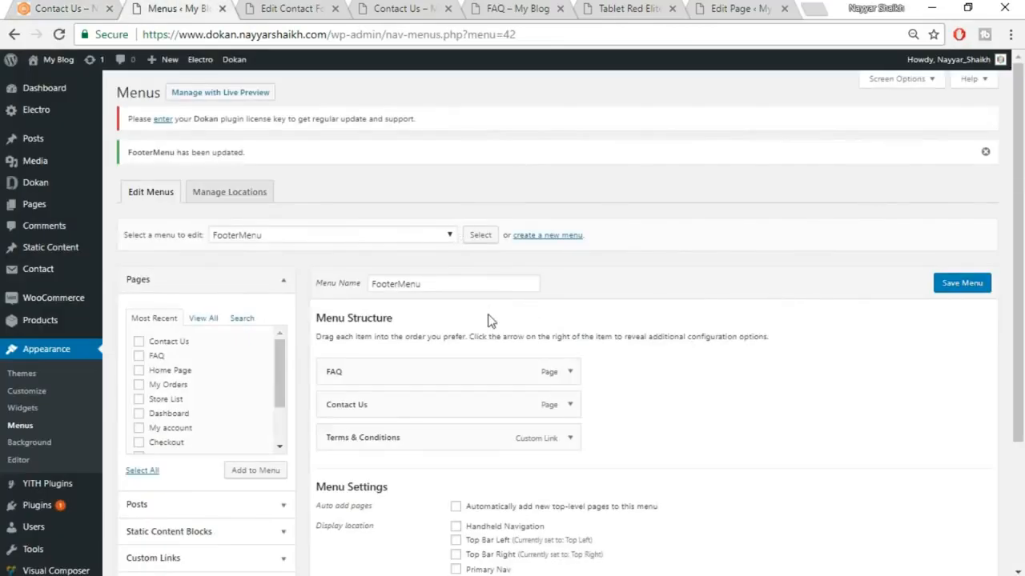
Step: Start a new menu and paste 'Important Links' as its name
{"action": "left_click", "coordinate": [552, 238]}
{"action": "left_click", "coordinate": [56, 8]}
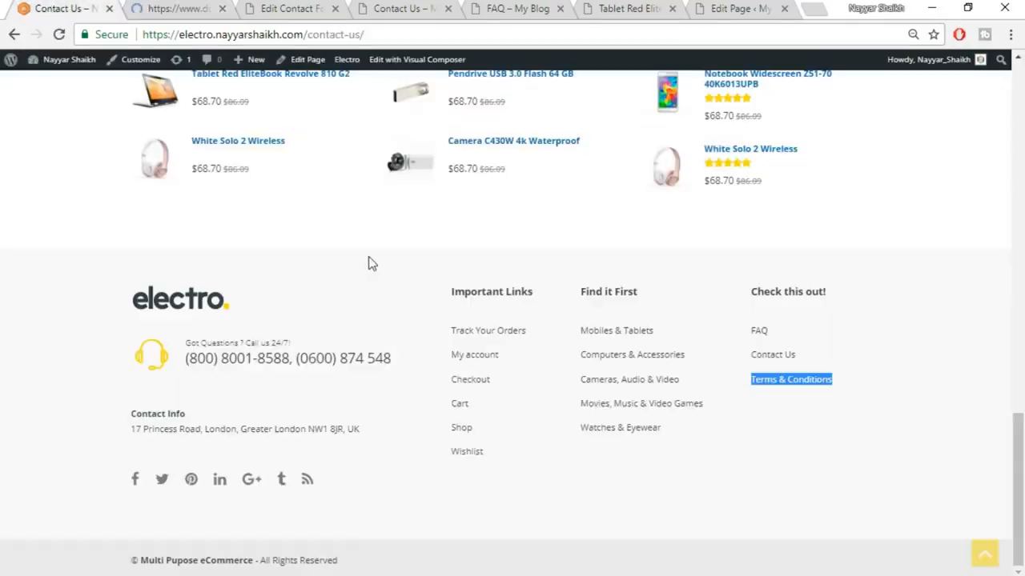
{"action": "left_click", "coordinate": [453, 298]}
{"action": "left_click_drag", "start_coordinate": [535, 292], "coordinate": [482, 289]}
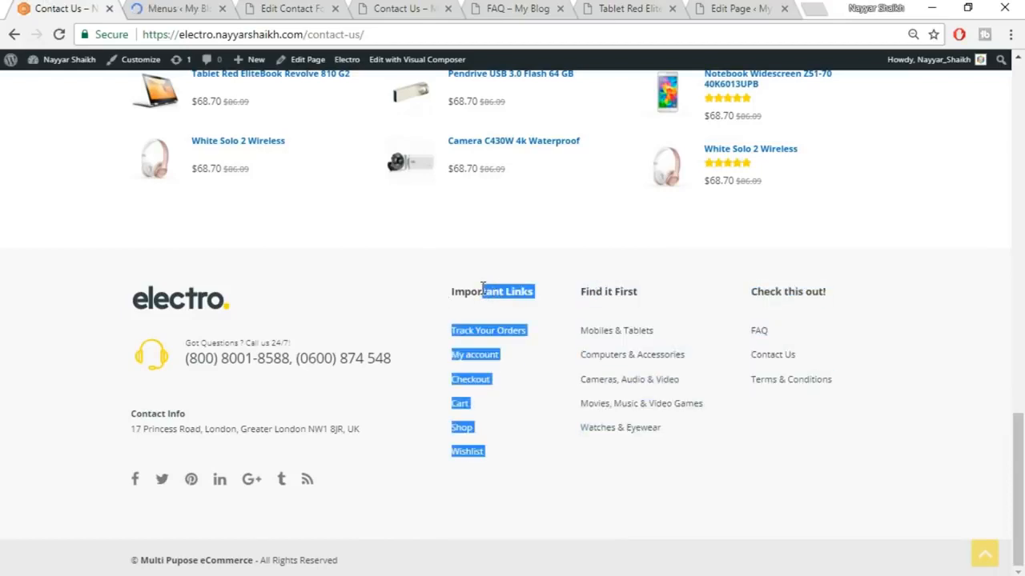
{"action": "triple_click", "coordinate": [483, 292]}
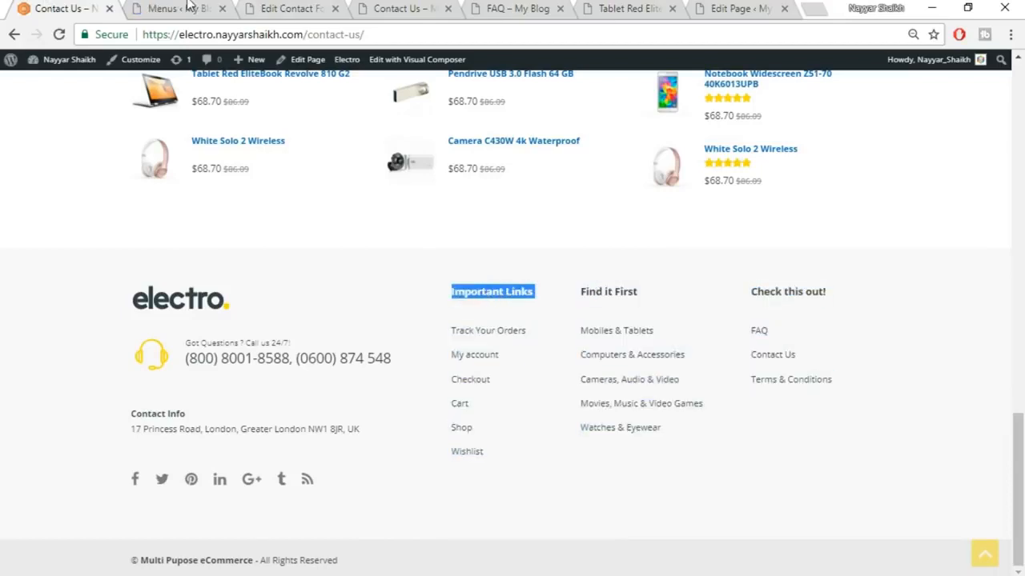
{"action": "left_click", "coordinate": [190, 7]}
{"action": "left_click", "coordinate": [401, 254]}
{"action": "key", "text": "ctrl+v"}
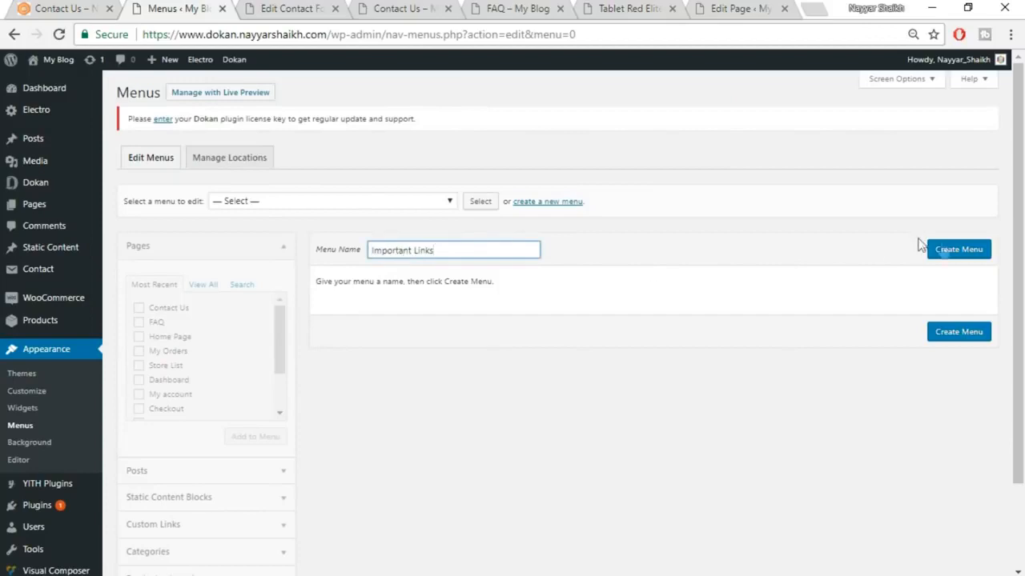
Step: Create the Important Links menu with Cart, My account, My Orders and Wishlist pages, and save it
{"action": "left_click", "coordinate": [943, 249]}
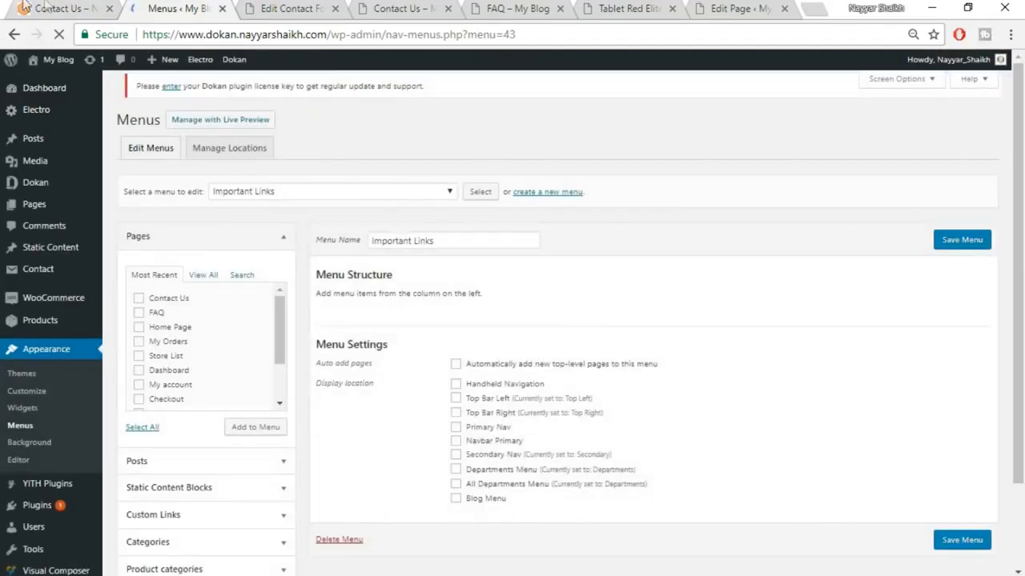
{"action": "left_click", "coordinate": [12, 7]}
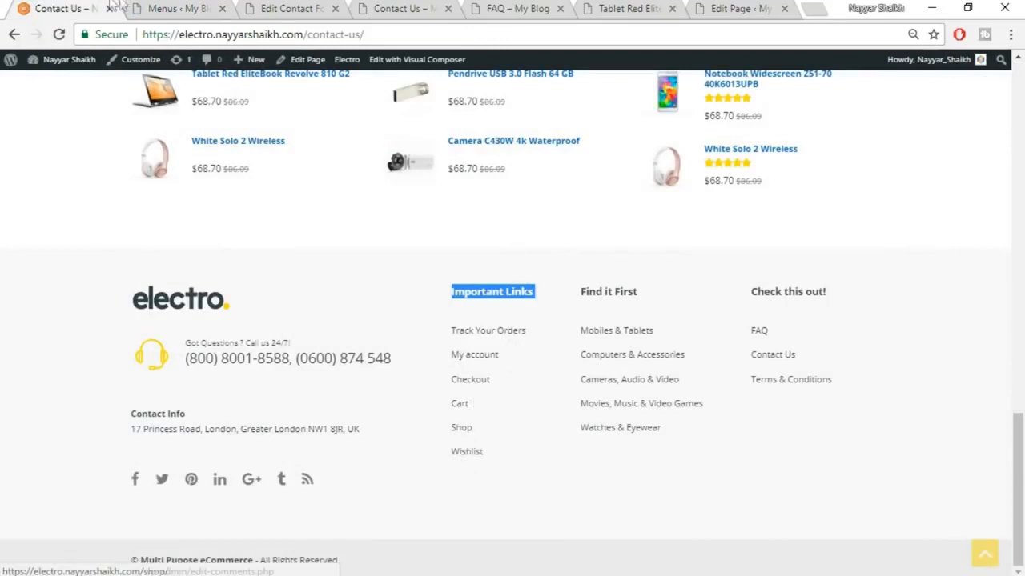
{"action": "left_click", "coordinate": [180, 8]}
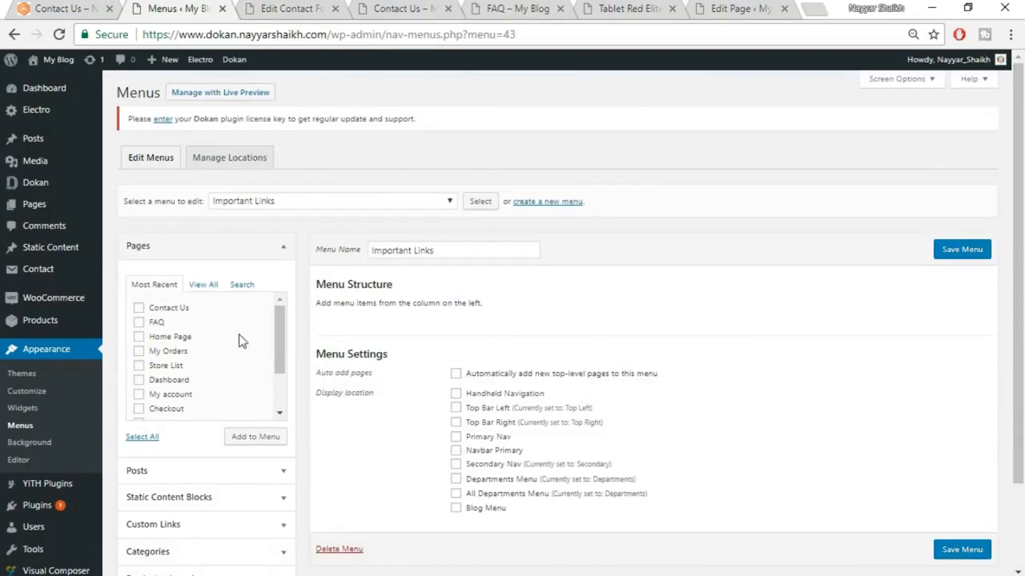
{"action": "left_click", "coordinate": [204, 288]}
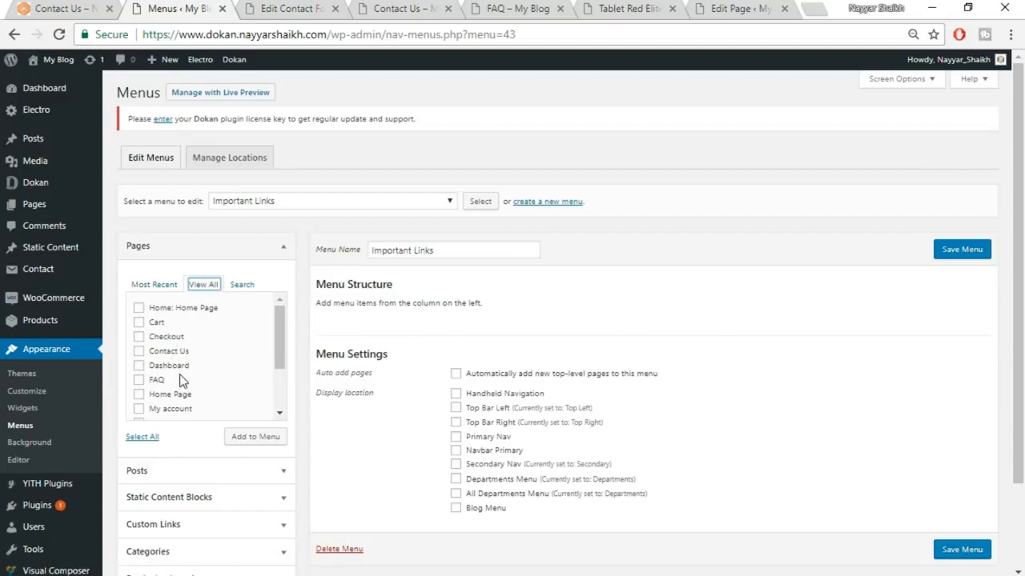
{"action": "left_click", "coordinate": [178, 410]}
{"action": "left_click", "coordinate": [157, 322]}
{"action": "scroll", "coordinate": [209, 354], "scroll_direction": "down", "scroll_amount": 2}
{"action": "left_click", "coordinate": [165, 406]}
{"action": "left_click", "coordinate": [170, 351]}
{"action": "left_click", "coordinate": [258, 439]}
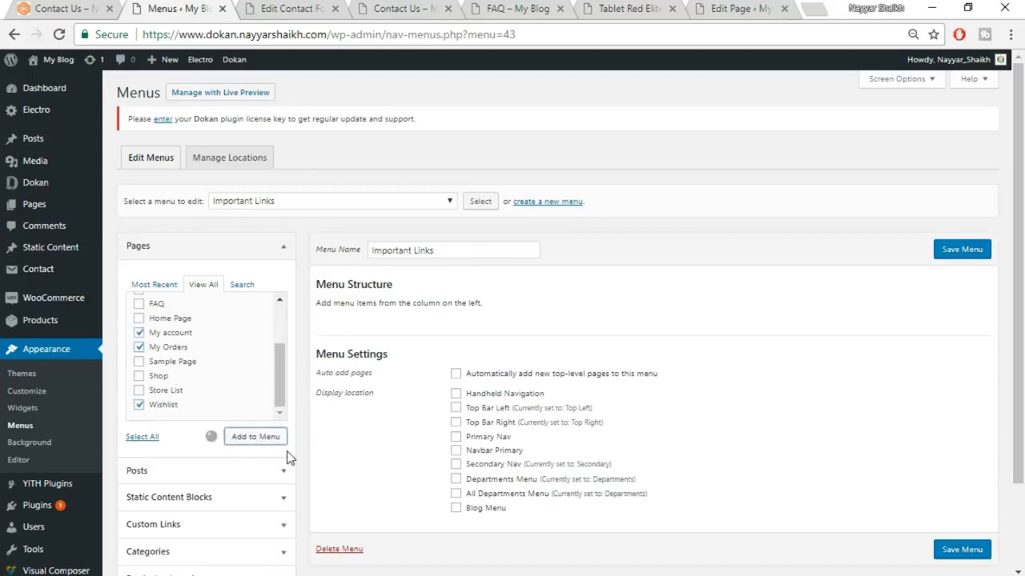
{"action": "left_click", "coordinate": [958, 256]}
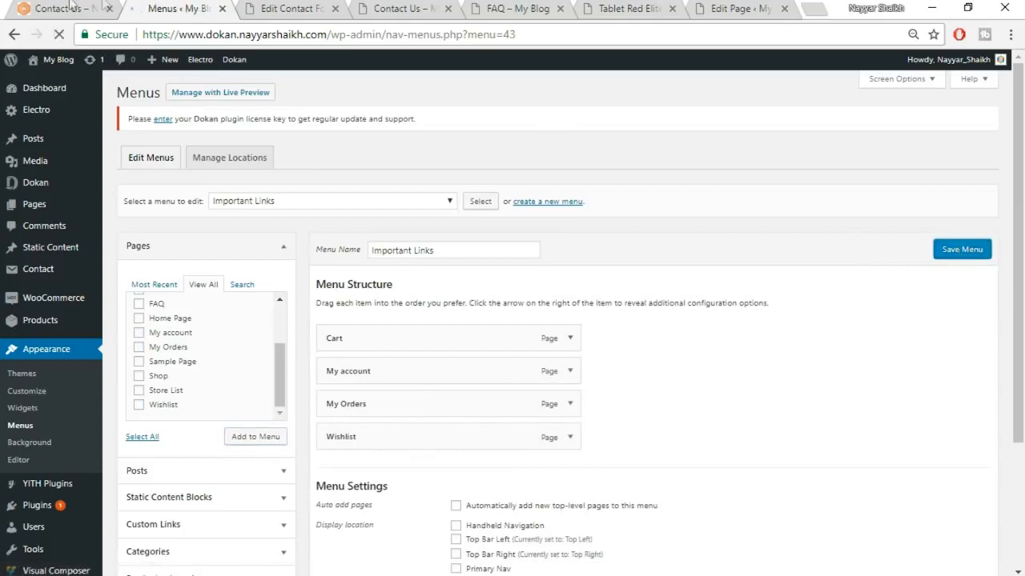
Step: Copy the 'Find it First' heading from the demo footer and open a blank new-menu form
{"action": "left_click", "coordinate": [71, 6]}
{"action": "triple_click", "coordinate": [621, 293]}
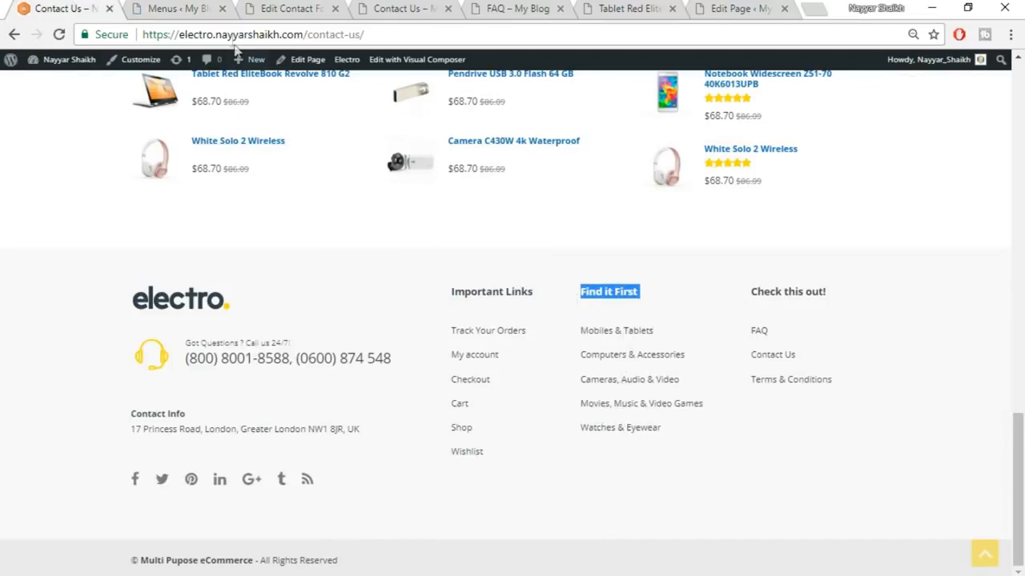
{"action": "left_click", "coordinate": [213, 11]}
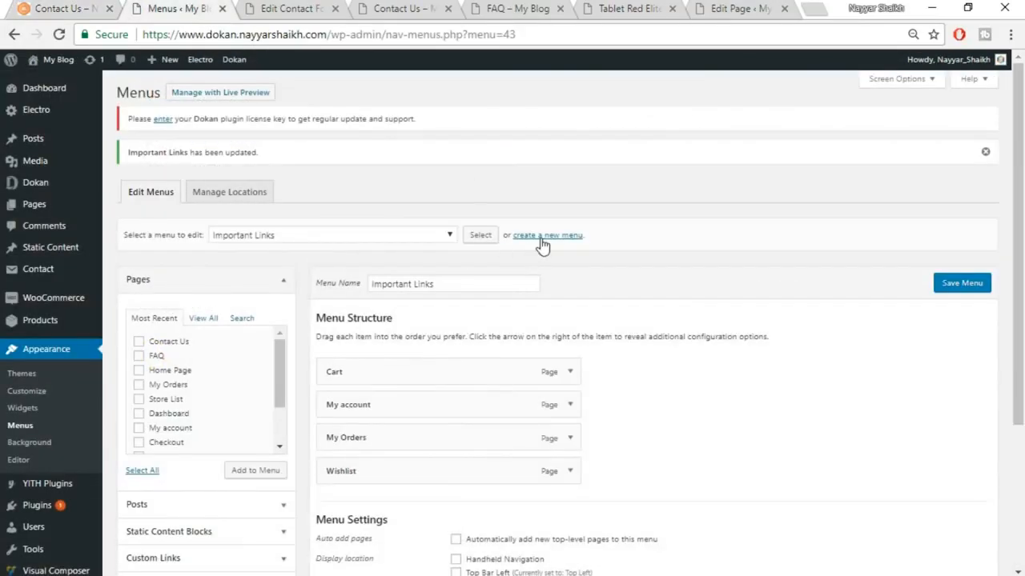
{"action": "left_click", "coordinate": [540, 240]}
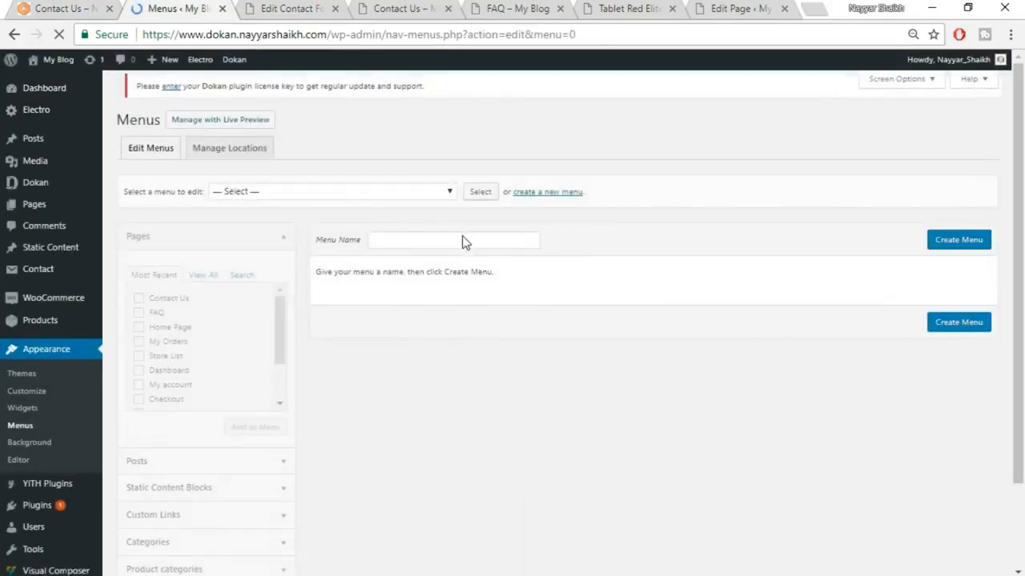
Step: Create a menu named 'Find it First' and expand its Product Categories list
{"action": "left_click", "coordinate": [464, 249]}
{"action": "type", "text": "Find it First"}
{"action": "left_click", "coordinate": [950, 255]}
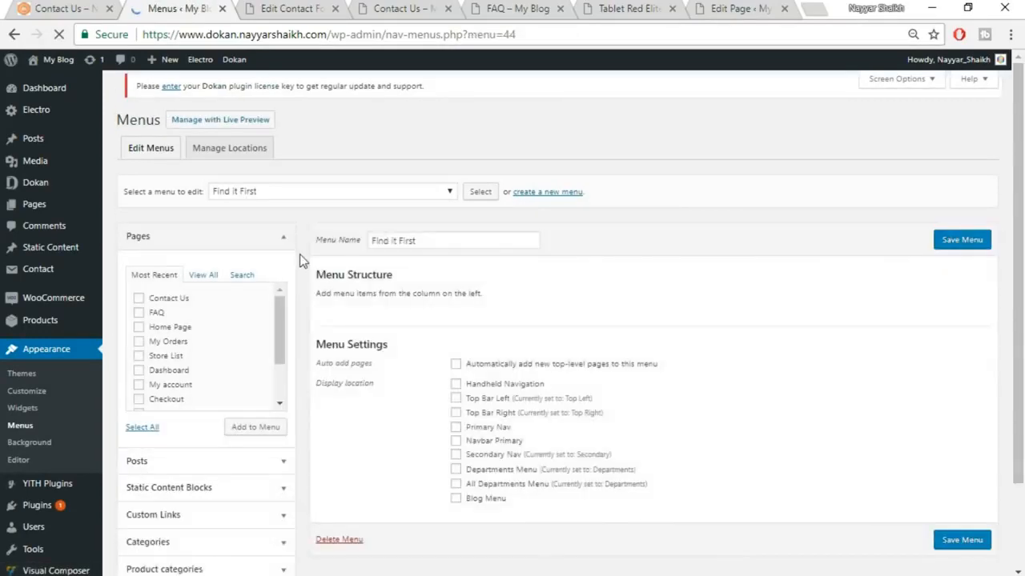
{"action": "left_click", "coordinate": [286, 241]}
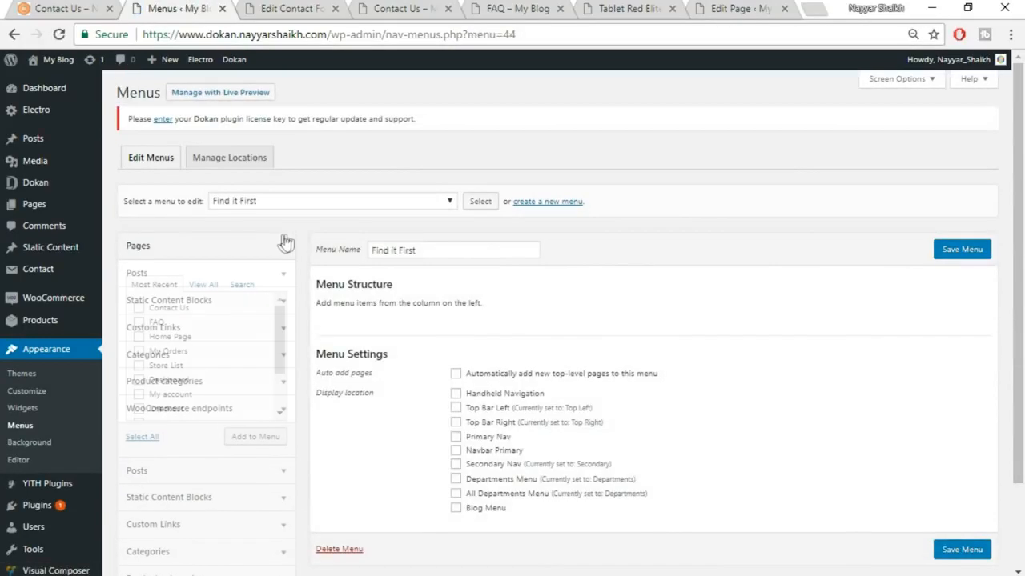
{"action": "left_click", "coordinate": [203, 363]}
{"action": "left_click", "coordinate": [202, 362]}
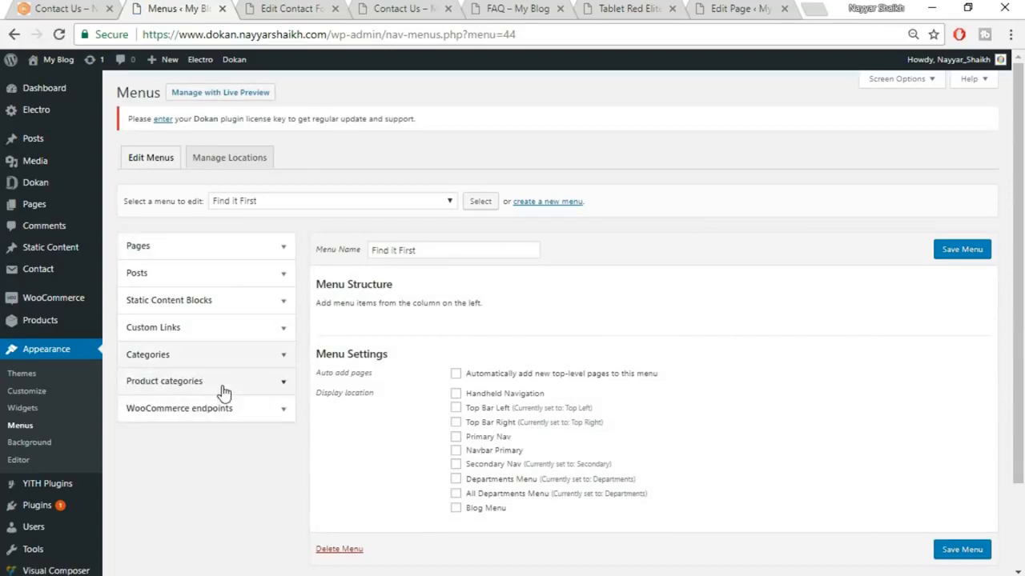
{"action": "left_click", "coordinate": [223, 391]}
Step: Add Mobiles & Tablets, Movies, Music & Video Games, Cameras, Audio & Video, Watches & Eyewear, Laptops, and save
{"action": "left_click", "coordinate": [139, 443]}
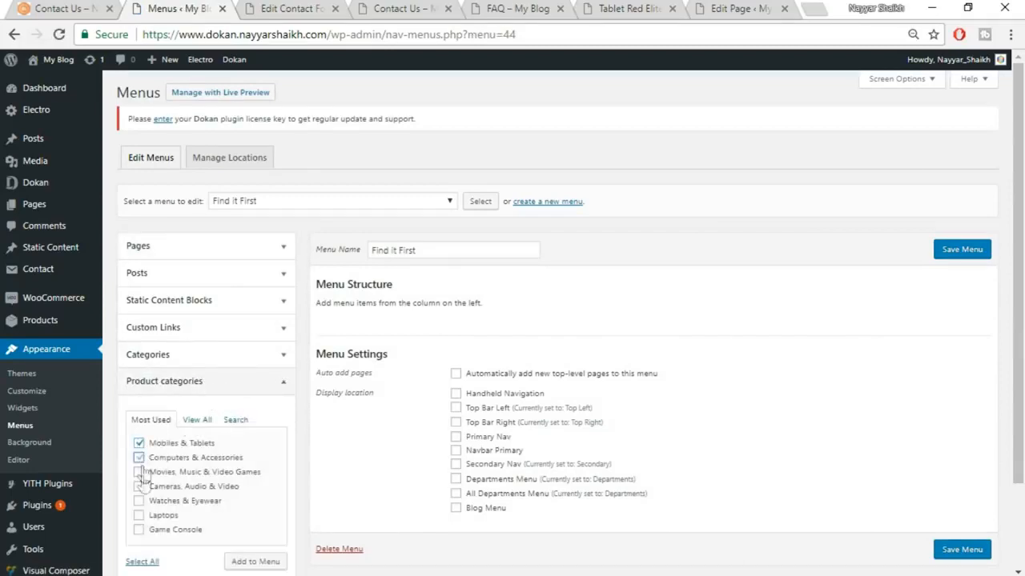
{"action": "left_click", "coordinate": [139, 471]}
{"action": "left_click", "coordinate": [138, 486]}
{"action": "left_click", "coordinate": [139, 500]}
{"action": "left_click", "coordinate": [138, 514]}
{"action": "left_click", "coordinate": [255, 560]}
{"action": "left_click", "coordinate": [255, 561]}
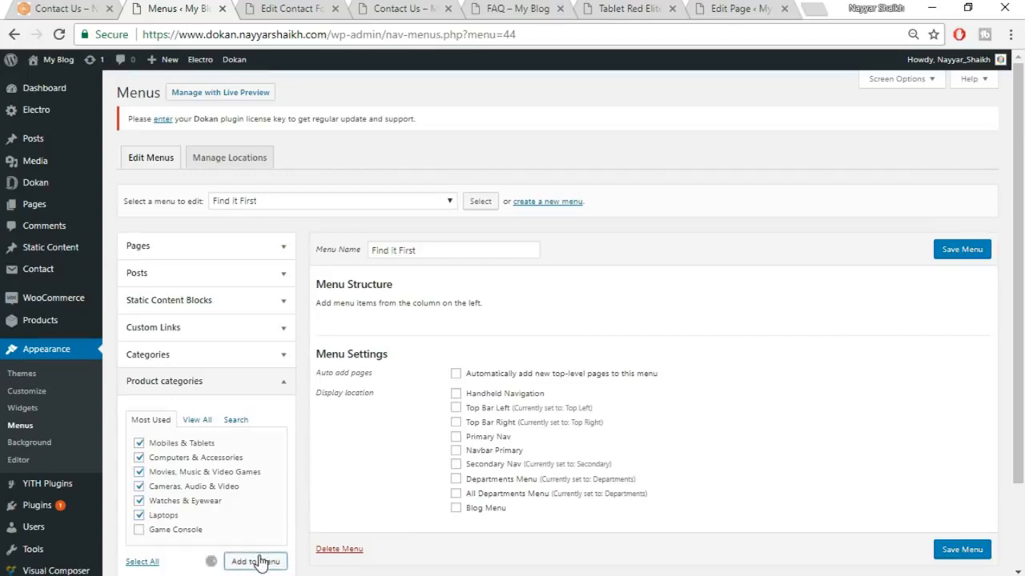
{"action": "scroll", "coordinate": [680, 321], "scroll_direction": "down", "scroll_amount": 3}
{"action": "left_click", "coordinate": [971, 516]}
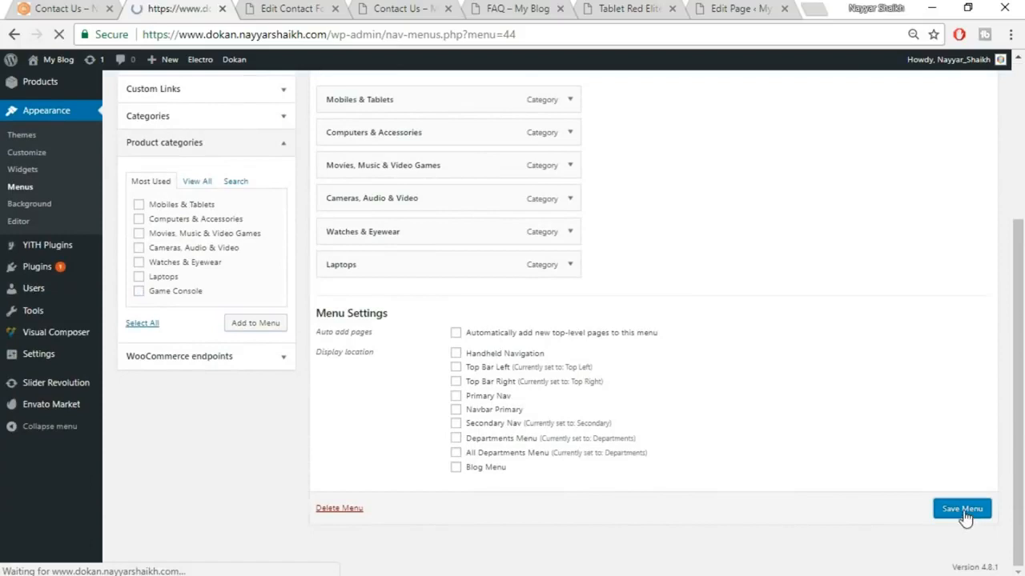
{"action": "key", "text": "ctrl+shift+Tab"}
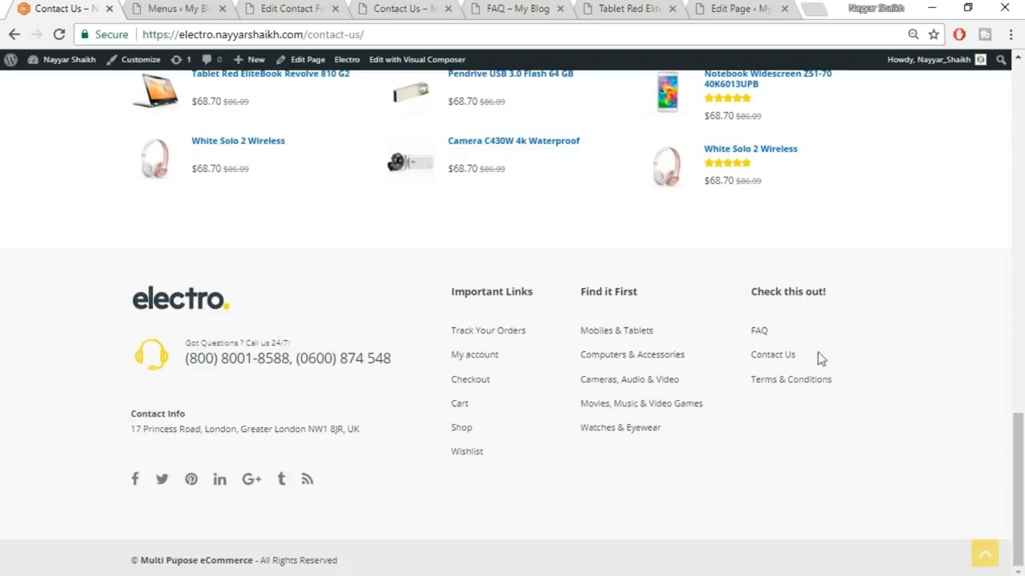
{"action": "left_click", "coordinate": [176, 10]}
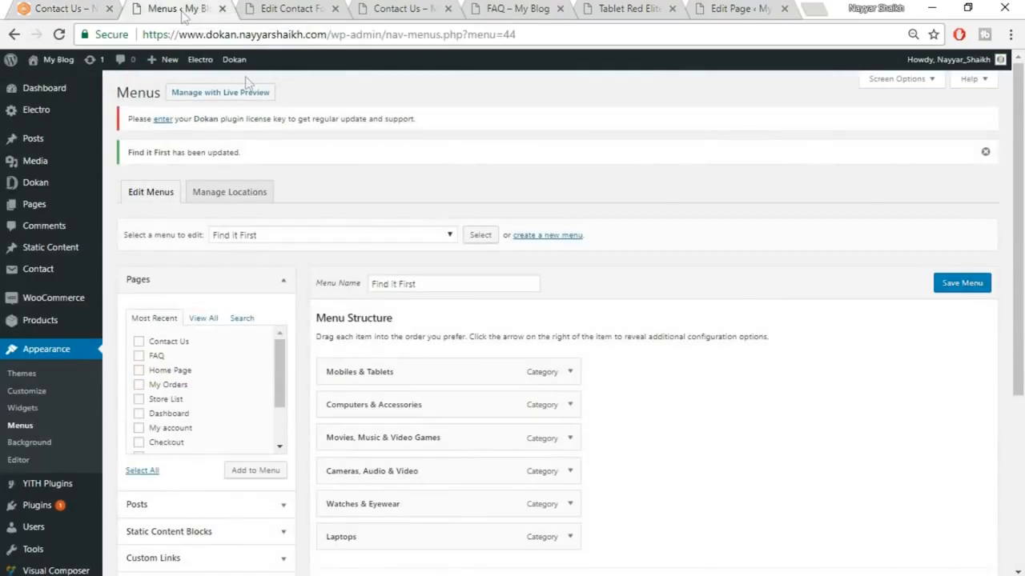
{"action": "mouse_move", "coordinate": [200, 64]}
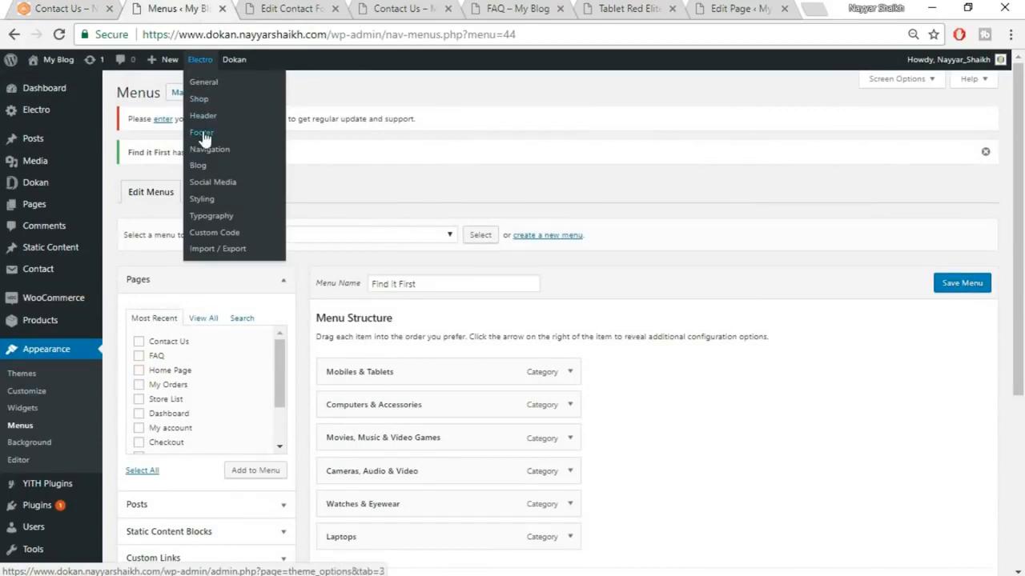
Step: In Electro Social Media settings, set the Facebook, Twitter, Google+ and Pinterest links to '#'
{"action": "left_click", "coordinate": [213, 183]}
{"action": "left_click", "coordinate": [44, 9]}
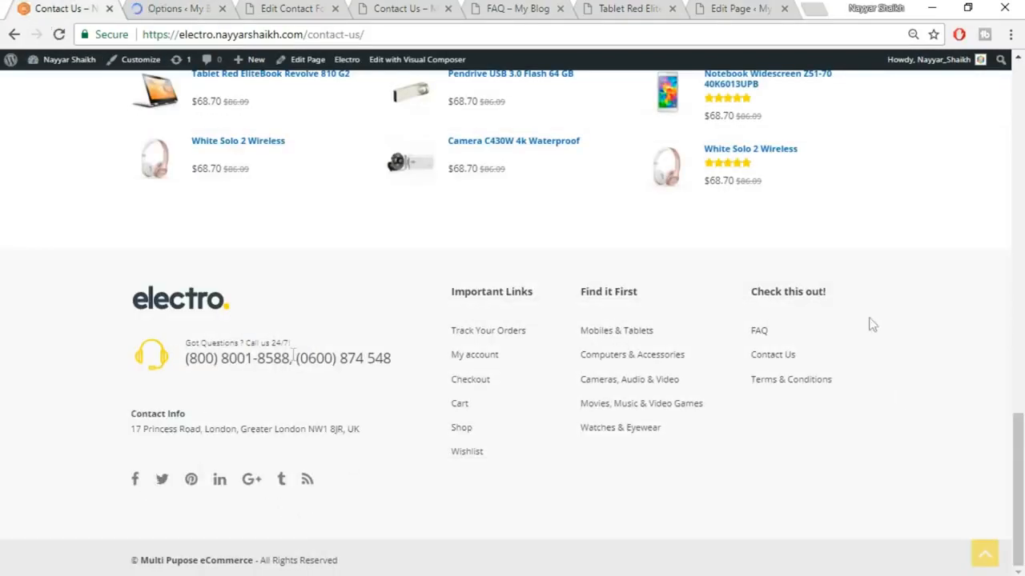
{"action": "left_click", "coordinate": [177, 10]}
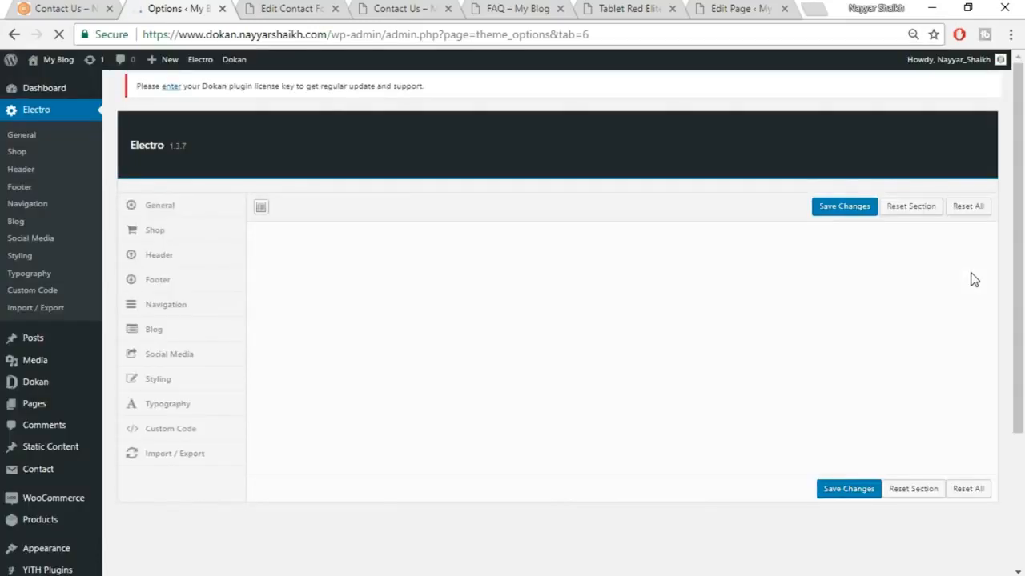
{"action": "left_click", "coordinate": [608, 302]}
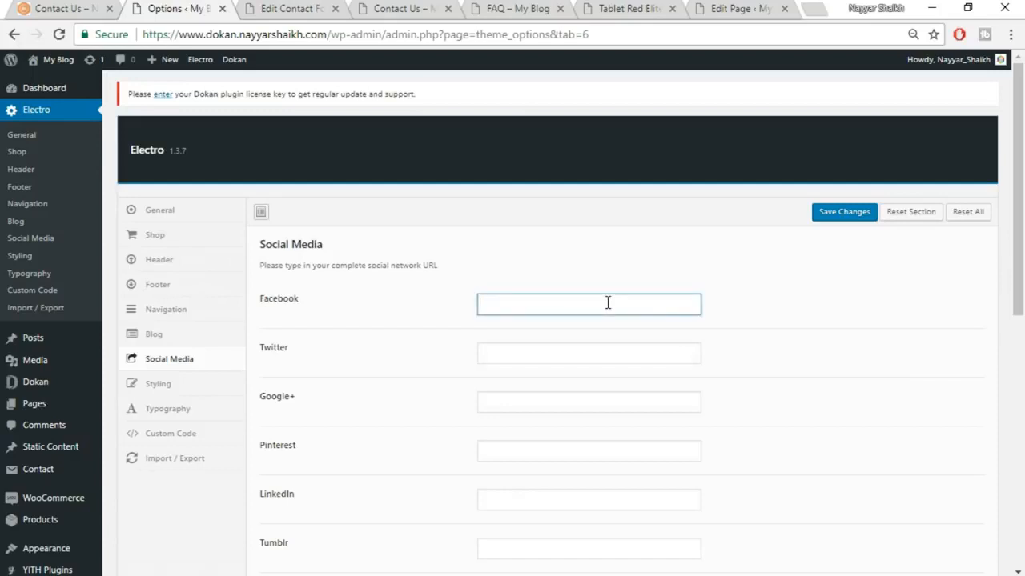
{"action": "left_click", "coordinate": [584, 359]}
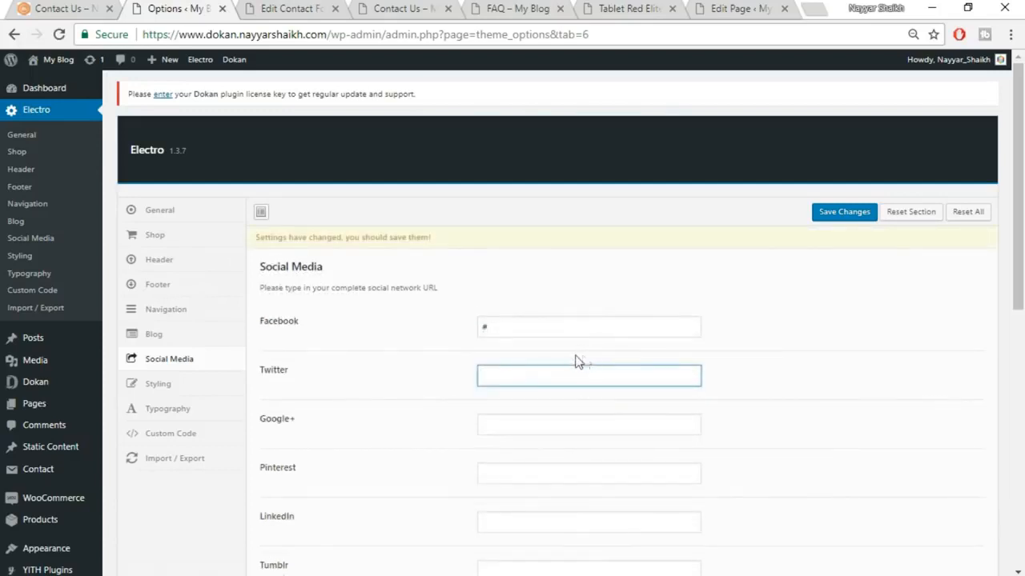
{"action": "left_click_drag", "start_coordinate": [544, 334], "coordinate": [467, 336]}
{"action": "key", "text": "ctrl+c"}
{"action": "left_click", "coordinate": [538, 371]}
{"action": "key", "text": "ctrl+v"}
{"action": "scroll", "coordinate": [681, 392], "scroll_direction": "down", "scroll_amount": 2}
{"action": "left_click", "coordinate": [535, 266]}
{"action": "key", "text": "ctrl+v"}
{"action": "left_click", "coordinate": [526, 312]}
{"action": "key", "text": "ctrl+v"}
Step: Set the LinkedIn, Tumblr, Youtube and Instagram links to '#' and save the changes
{"action": "left_click", "coordinate": [526, 362]}
{"action": "left_click", "coordinate": [521, 412]}
{"action": "key", "text": "ctrl+v"}
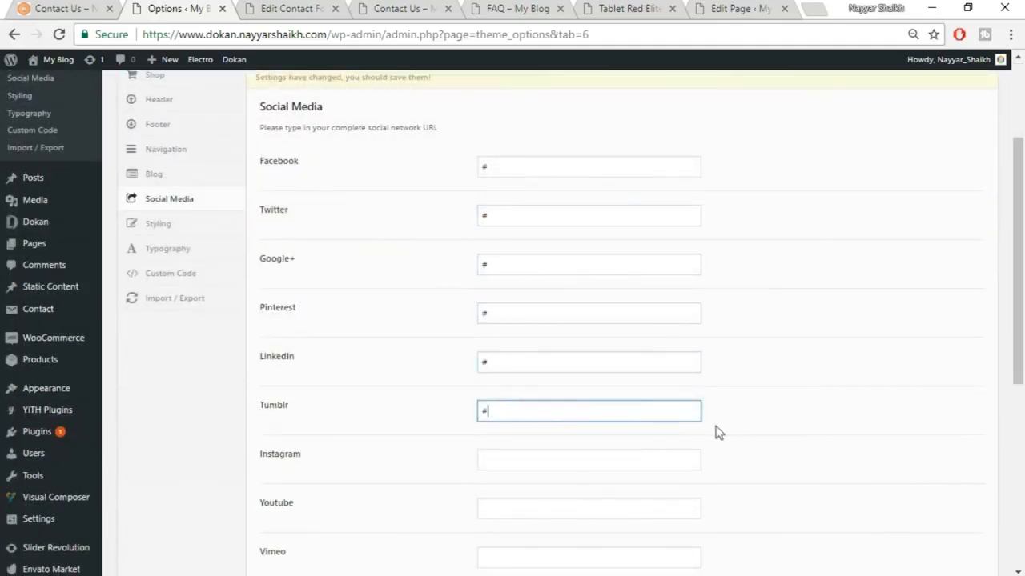
{"action": "scroll", "coordinate": [713, 430], "scroll_direction": "down", "scroll_amount": 2}
{"action": "left_click", "coordinate": [536, 320]}
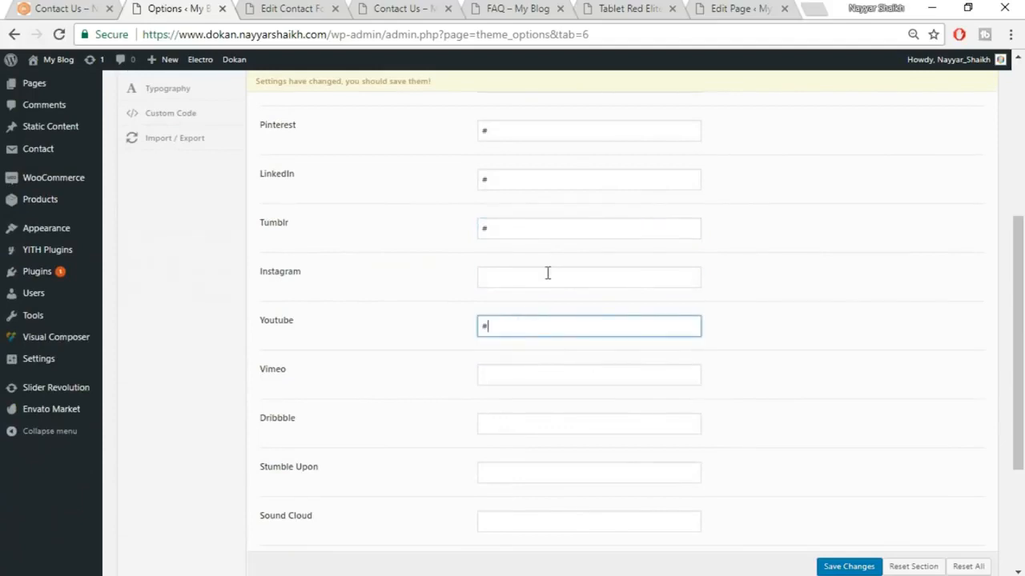
{"action": "left_click", "coordinate": [536, 273]}
{"action": "key", "text": "ctrl+v"}
{"action": "scroll", "coordinate": [765, 430], "scroll_direction": "down", "scroll_amount": 1}
{"action": "scroll", "coordinate": [765, 430], "scroll_direction": "down", "scroll_amount": 2}
{"action": "left_click", "coordinate": [840, 533]}
{"action": "scroll", "coordinate": [862, 536], "scroll_direction": "up", "scroll_amount": 7}
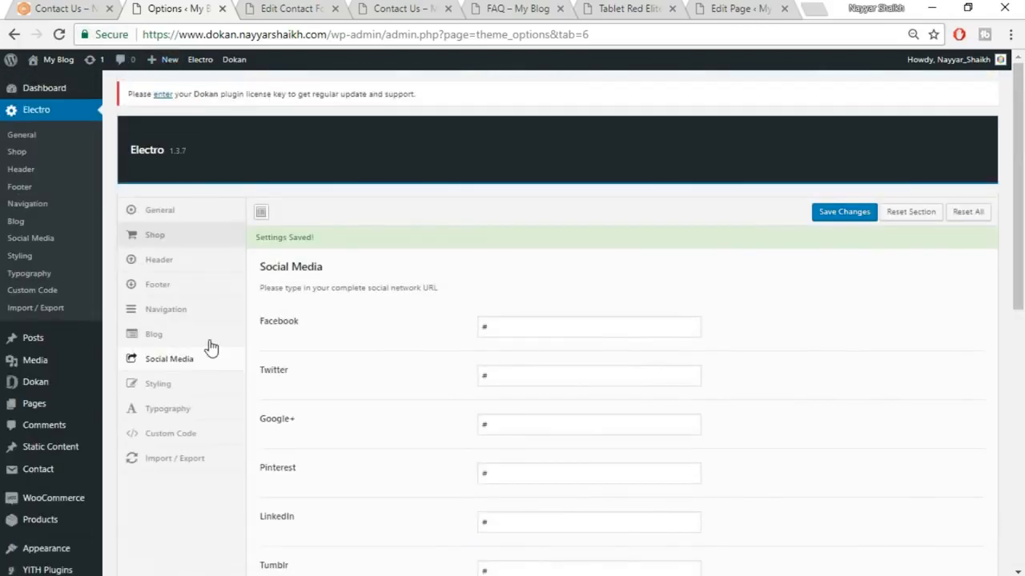
{"action": "left_click", "coordinate": [172, 288]}
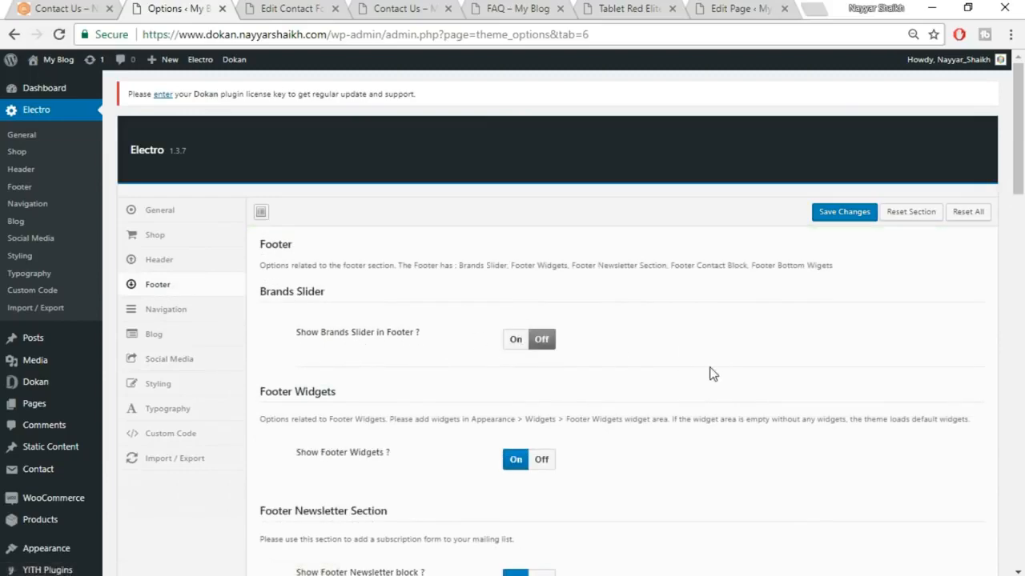
Step: Switch 'Show Footer Newsletter block?' to Off in the Electro Footer options
{"action": "scroll", "coordinate": [709, 373], "scroll_direction": "down", "scroll_amount": 1}
{"action": "scroll", "coordinate": [697, 392], "scroll_direction": "down", "scroll_amount": 2}
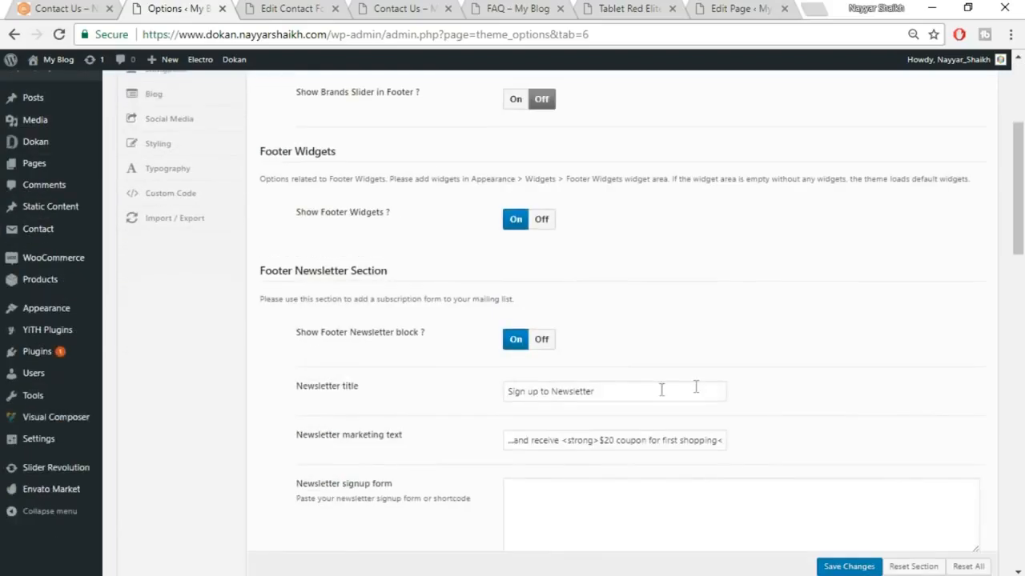
{"action": "left_click", "coordinate": [536, 339]}
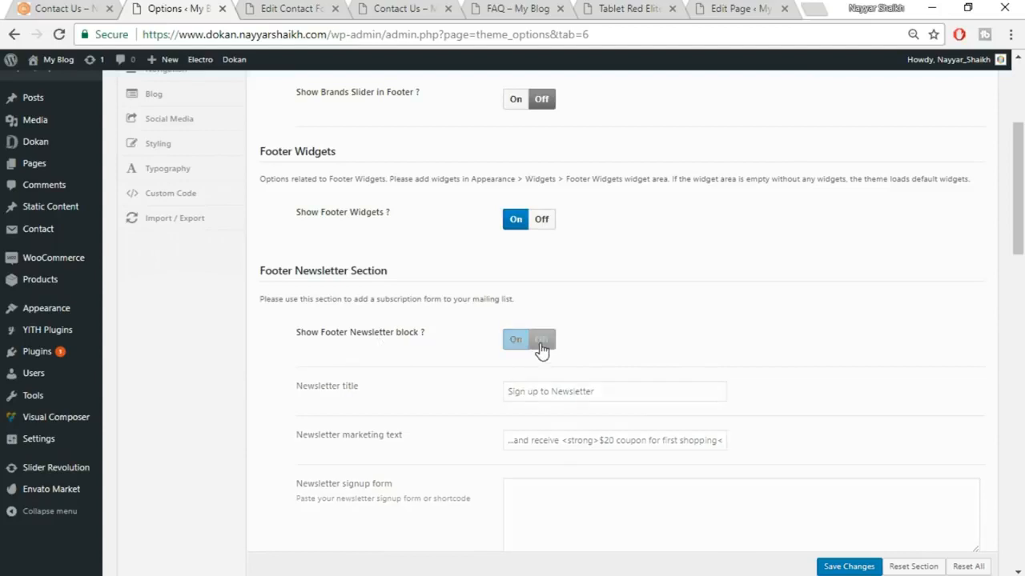
{"action": "scroll", "coordinate": [806, 361], "scroll_direction": "down", "scroll_amount": 2}
{"action": "scroll", "coordinate": [807, 361], "scroll_direction": "down", "scroll_amount": 2}
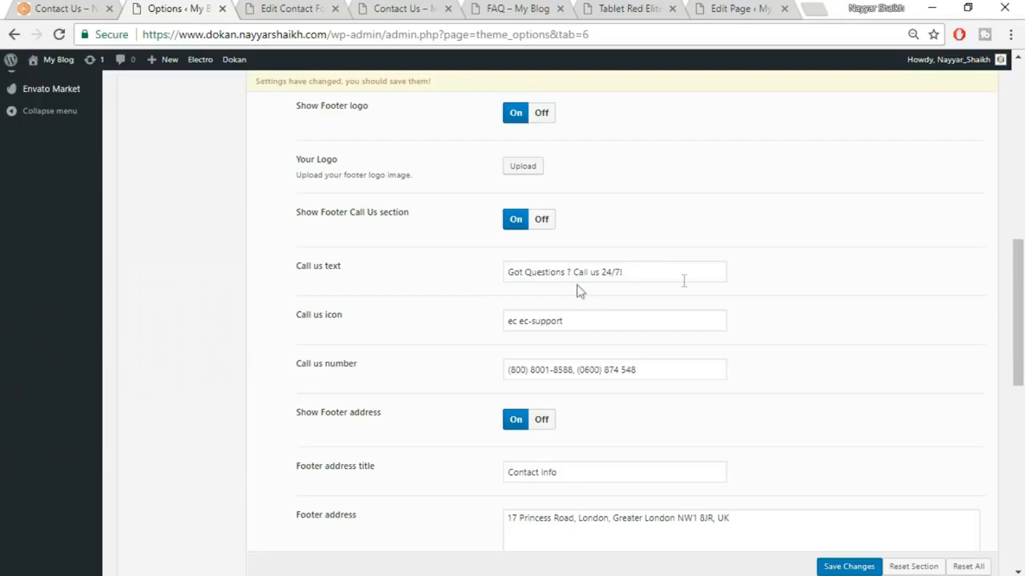
{"action": "left_click", "coordinate": [90, 6]}
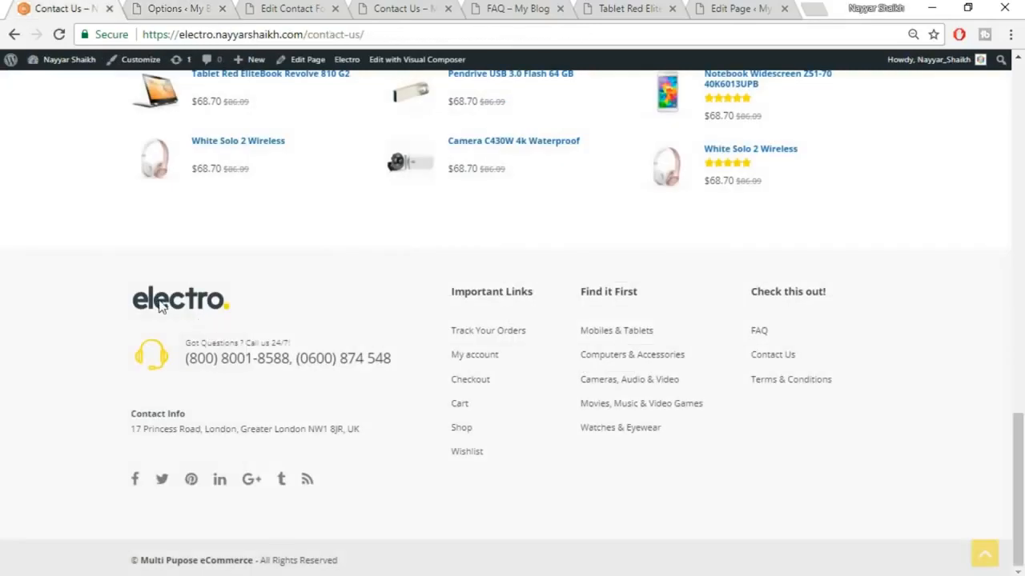
{"action": "left_click", "coordinate": [202, 6]}
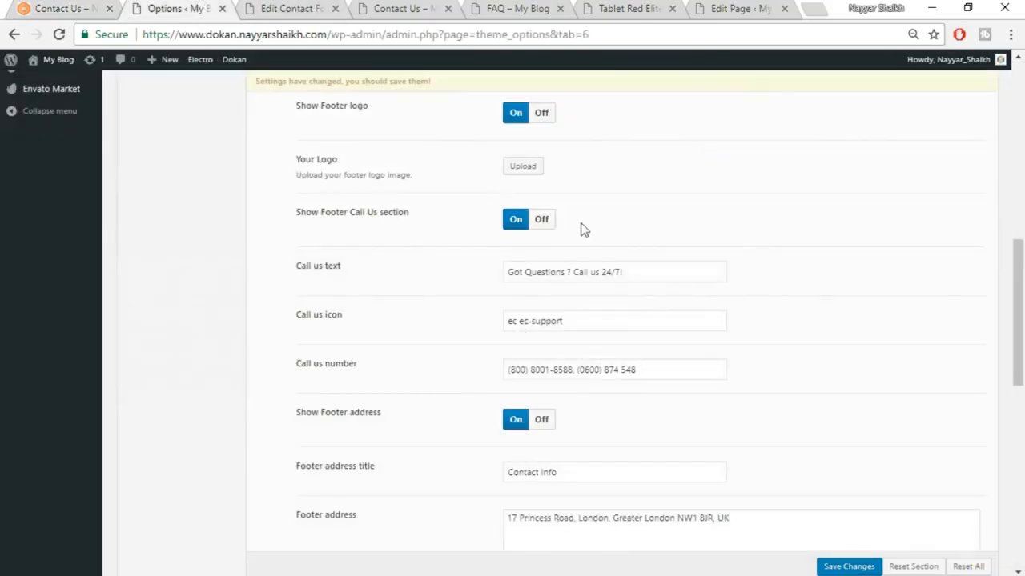
{"action": "scroll", "coordinate": [640, 296], "scroll_direction": "up", "scroll_amount": 1}
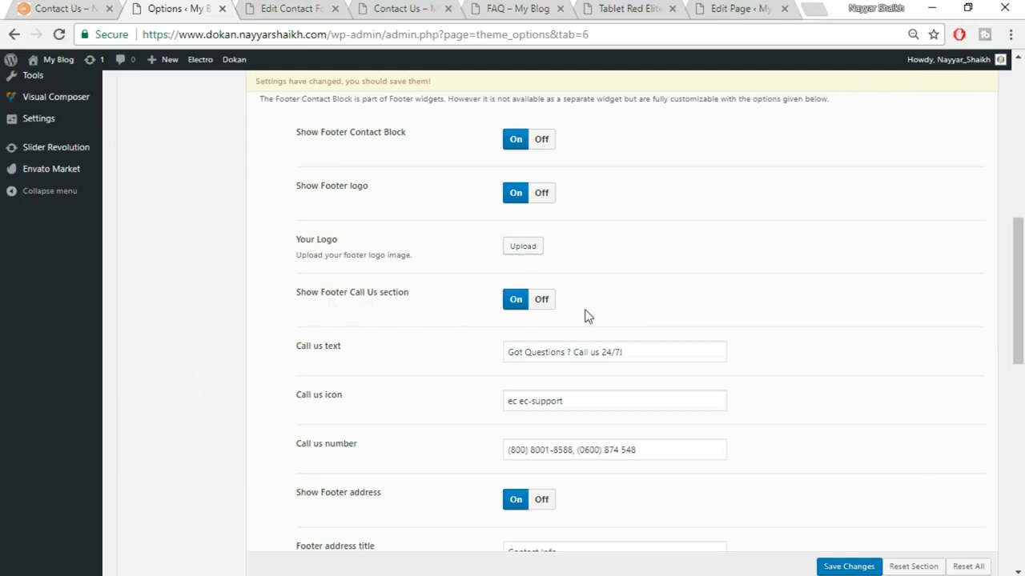
Step: Compare the footer's 'Got Questions' call-us line and phone number with the live Contact Us page
{"action": "left_click", "coordinate": [44, 6]}
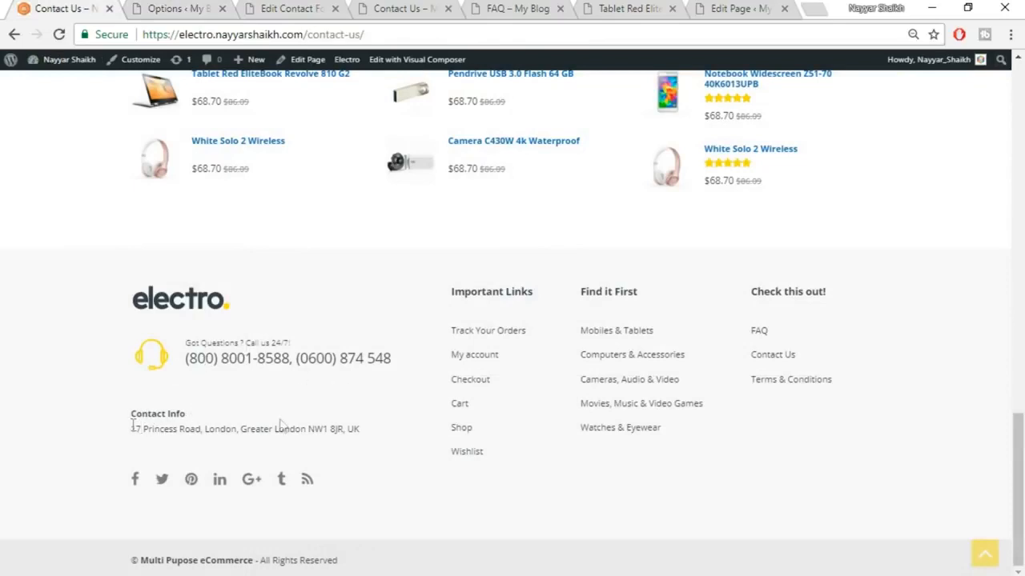
{"action": "left_click", "coordinate": [193, 8]}
{"action": "scroll", "coordinate": [595, 353], "scroll_direction": "down", "scroll_amount": 1}
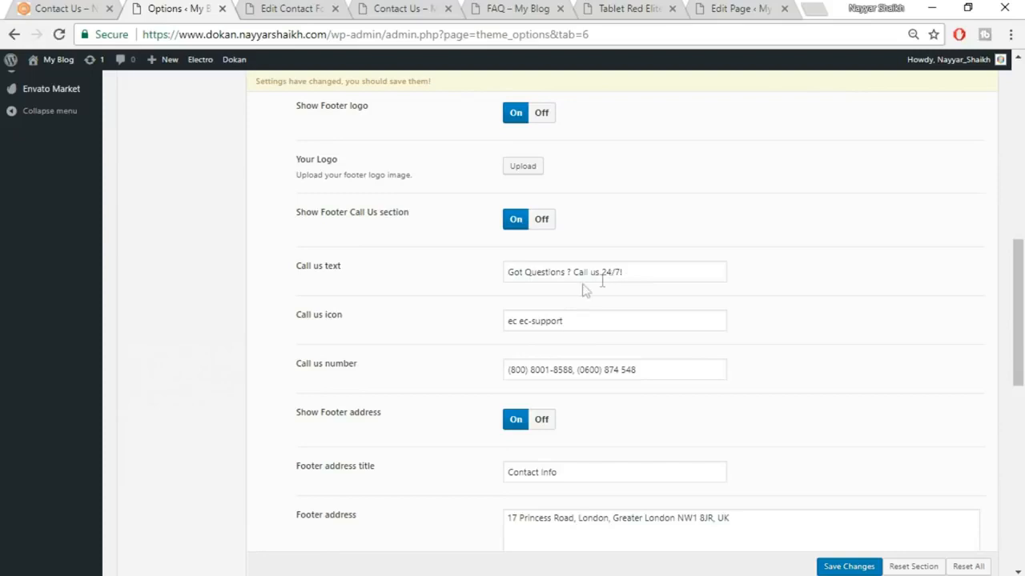
{"action": "left_click", "coordinate": [90, 8]}
{"action": "triple_click", "coordinate": [297, 344]}
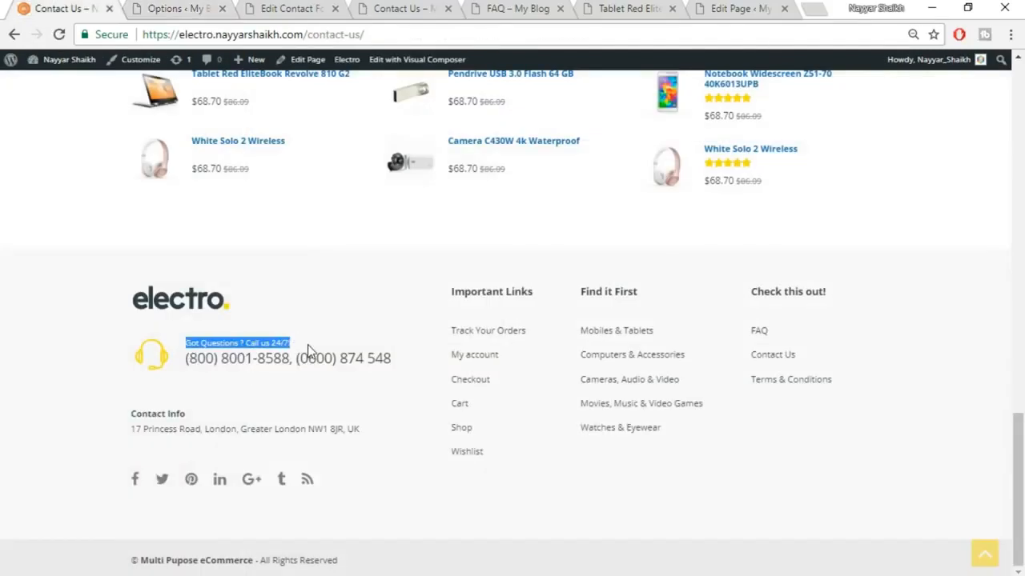
{"action": "left_click", "coordinate": [252, 362]}
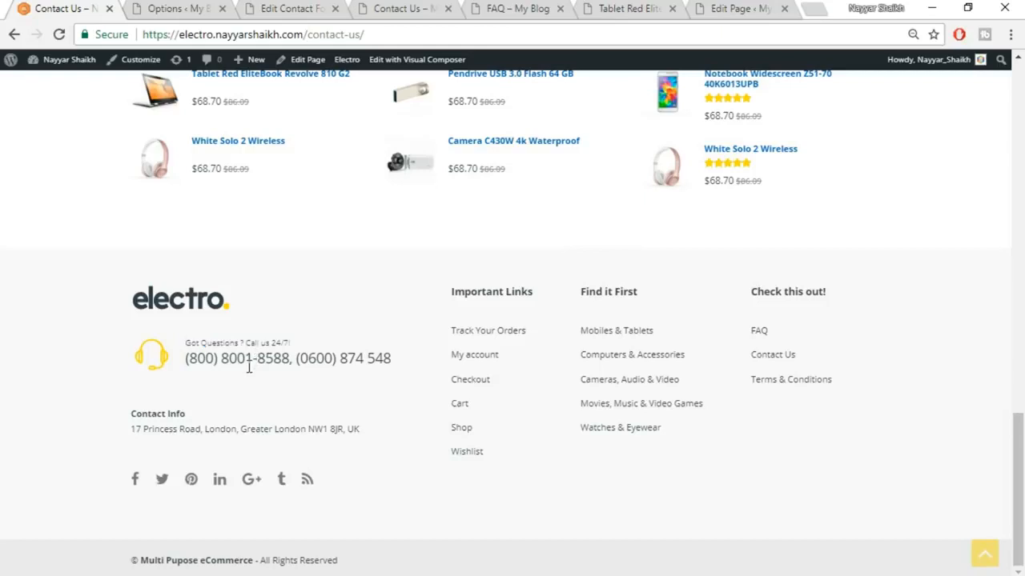
{"action": "left_click", "coordinate": [161, 7]}
{"action": "left_click_drag", "start_coordinate": [653, 373], "coordinate": [512, 373]}
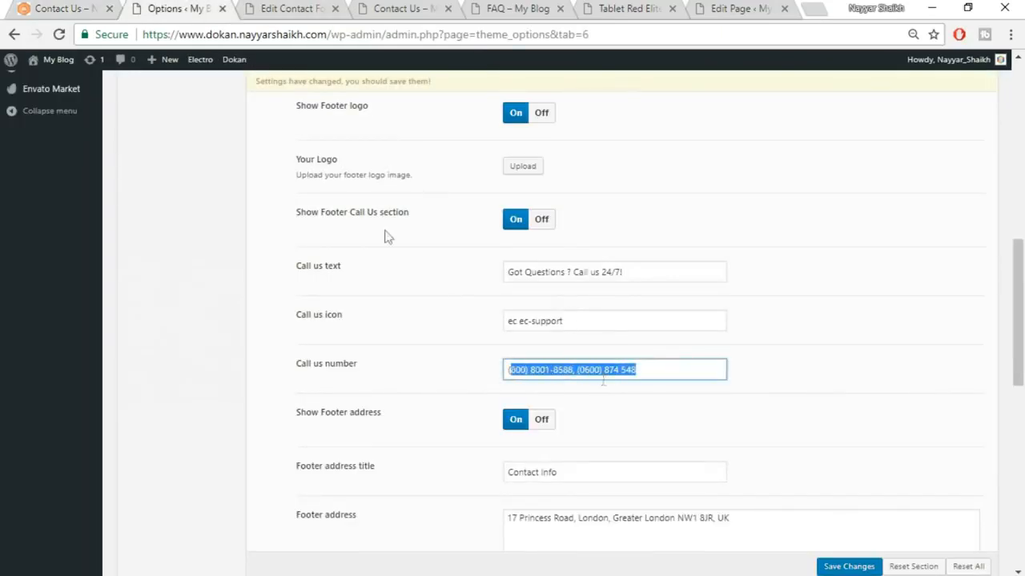
Step: Check the contact info against the live footer, then save the Electro footer settings
{"action": "left_click", "coordinate": [95, 9]}
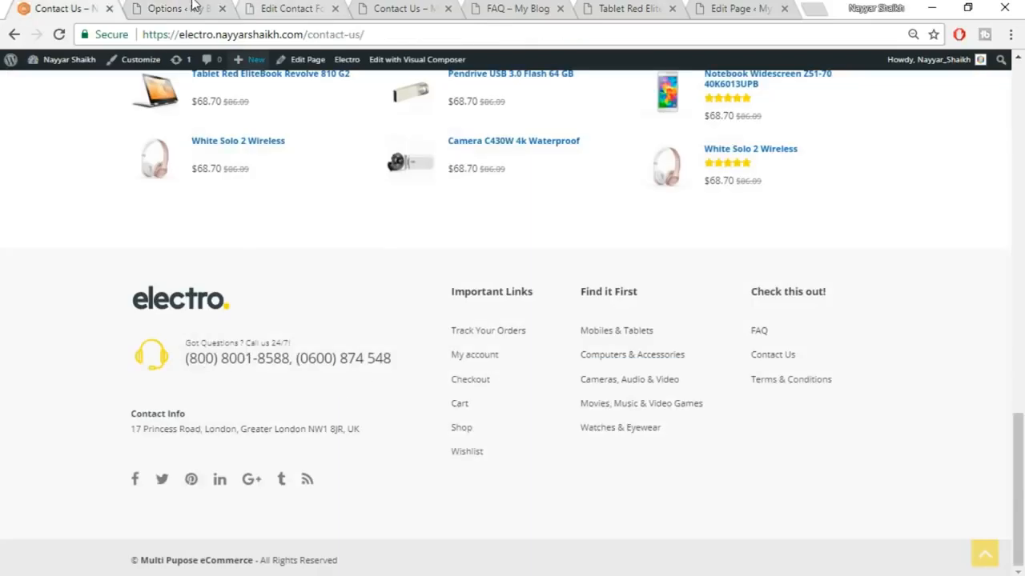
{"action": "left_click", "coordinate": [228, 9]}
{"action": "scroll", "coordinate": [518, 357], "scroll_direction": "down", "scroll_amount": 2}
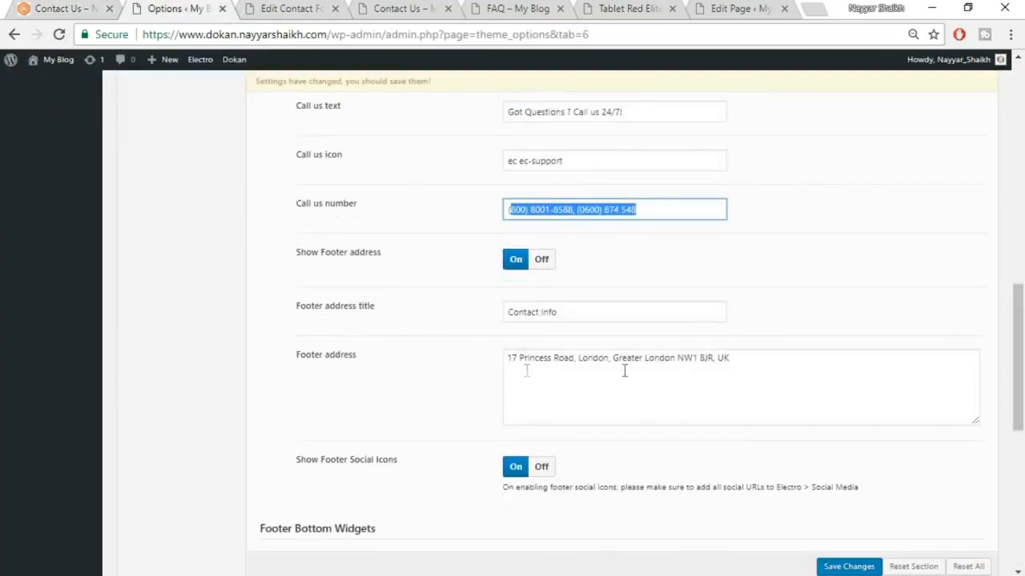
{"action": "left_click", "coordinate": [112, 11]}
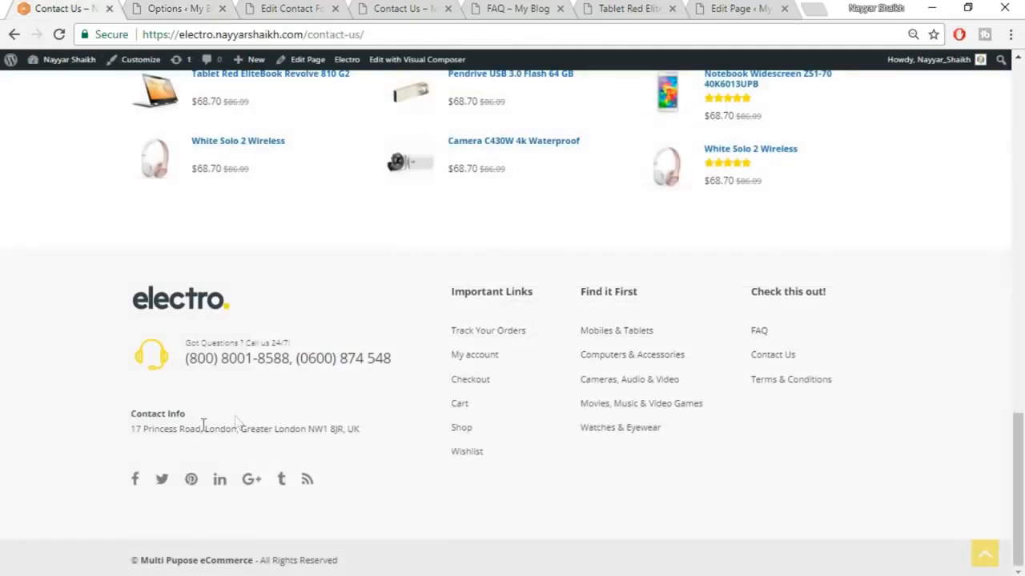
{"action": "left_click", "coordinate": [182, 7]}
{"action": "scroll", "coordinate": [686, 360], "scroll_direction": "down", "scroll_amount": 6}
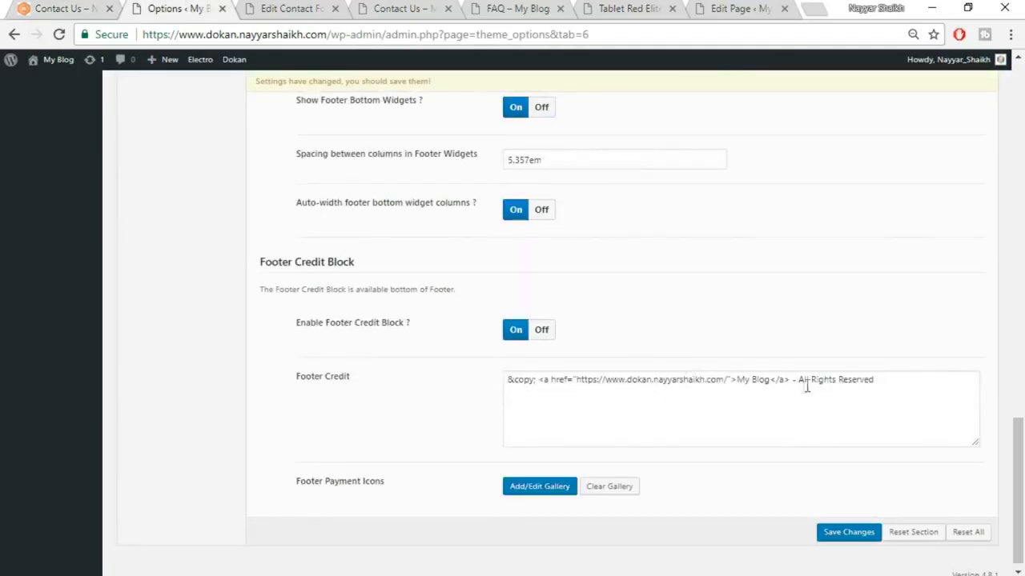
{"action": "scroll", "coordinate": [665, 378], "scroll_direction": "down", "scroll_amount": 1}
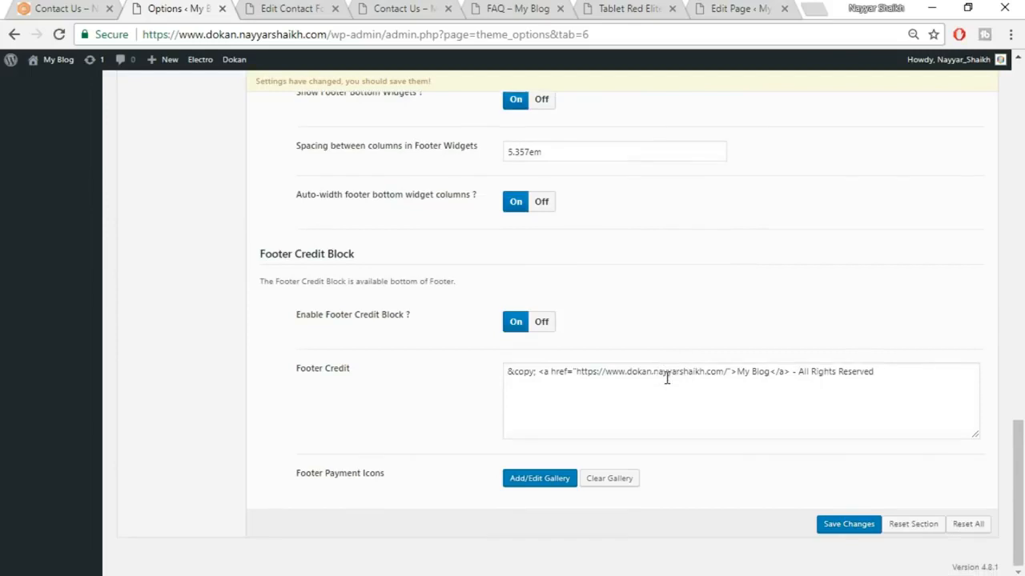
{"action": "left_click", "coordinate": [846, 525]}
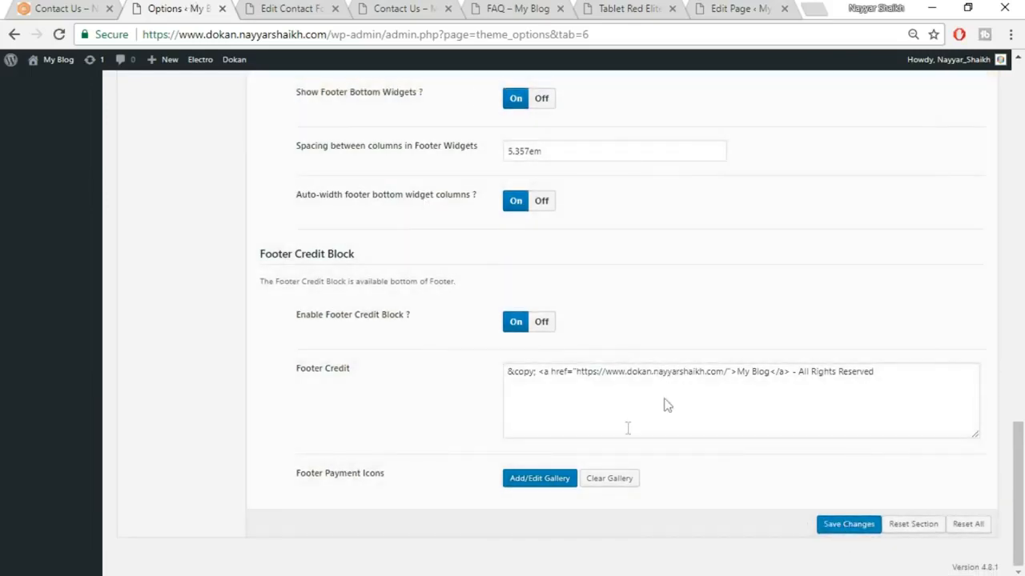
Step: Review the live footer's 'My Blog - All Rights Reserved' copyright line against the Footer Credit option
{"action": "left_click", "coordinate": [83, 7]}
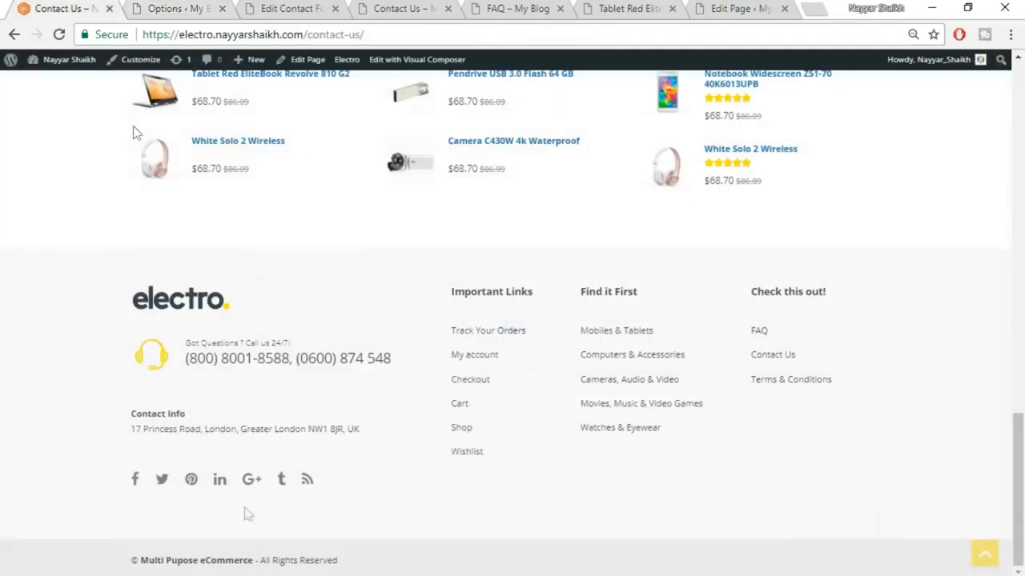
{"action": "left_click_drag", "start_coordinate": [132, 563], "coordinate": [412, 567]}
{"action": "left_click", "coordinate": [383, 567]}
{"action": "left_click", "coordinate": [200, 8]}
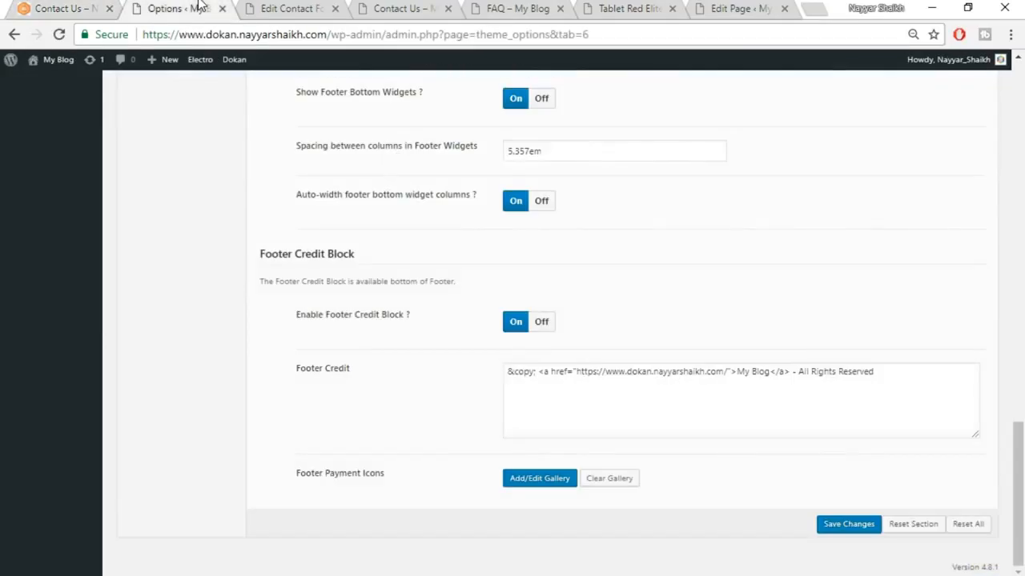
Step: Replace 'My Blog' in the Footer Credit text with the site owner's name and save
{"action": "double_click", "coordinate": [740, 373]}
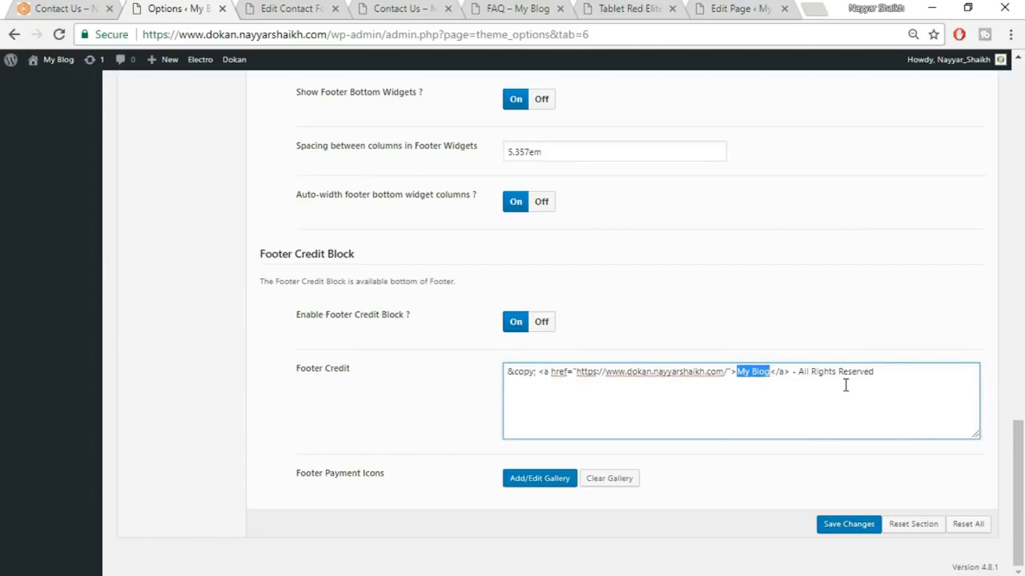
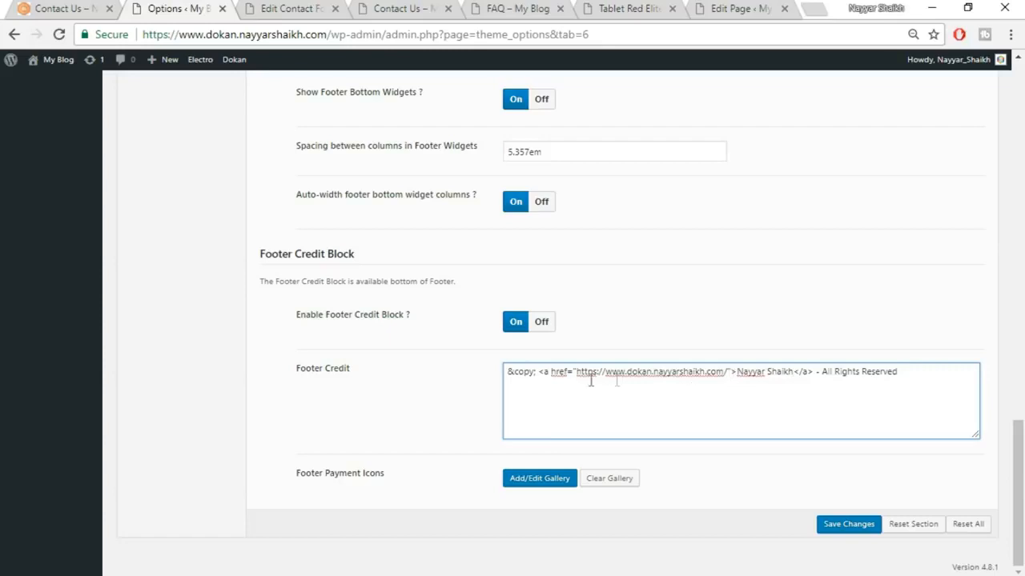
{"action": "left_click", "coordinate": [846, 530]}
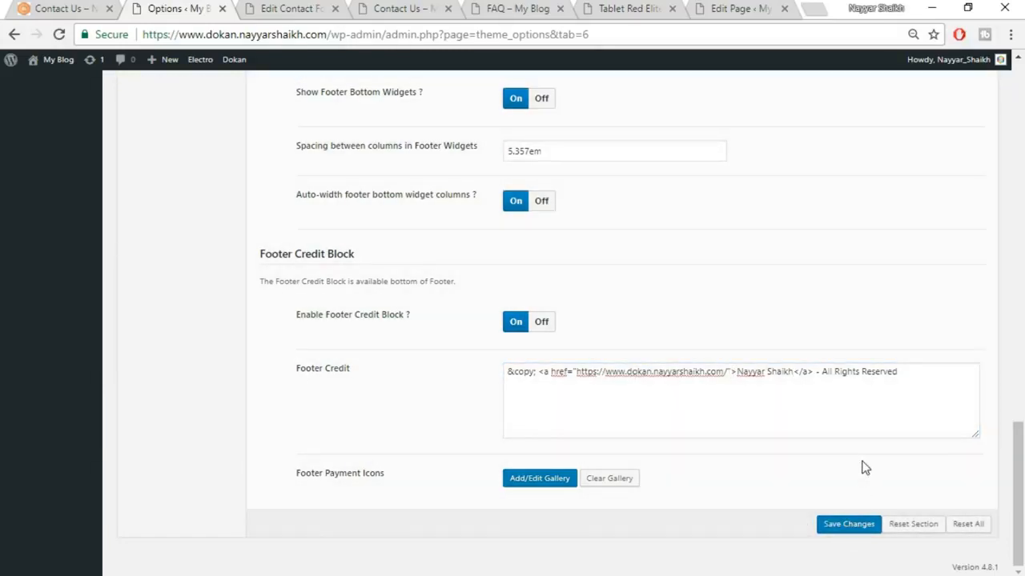
{"action": "scroll", "coordinate": [864, 468], "scroll_direction": "up", "scroll_amount": 20}
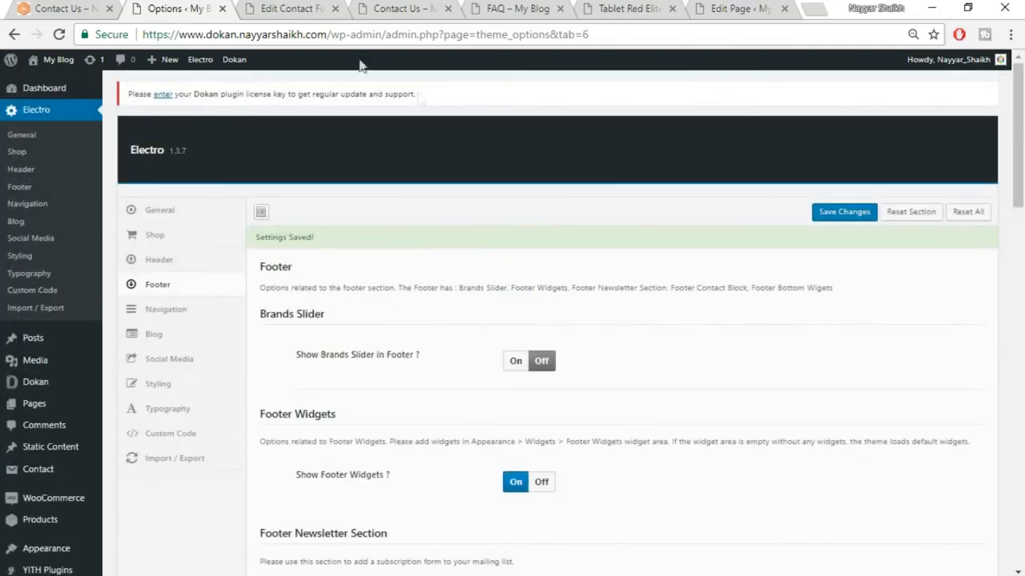
{"action": "left_click", "coordinate": [406, 10]}
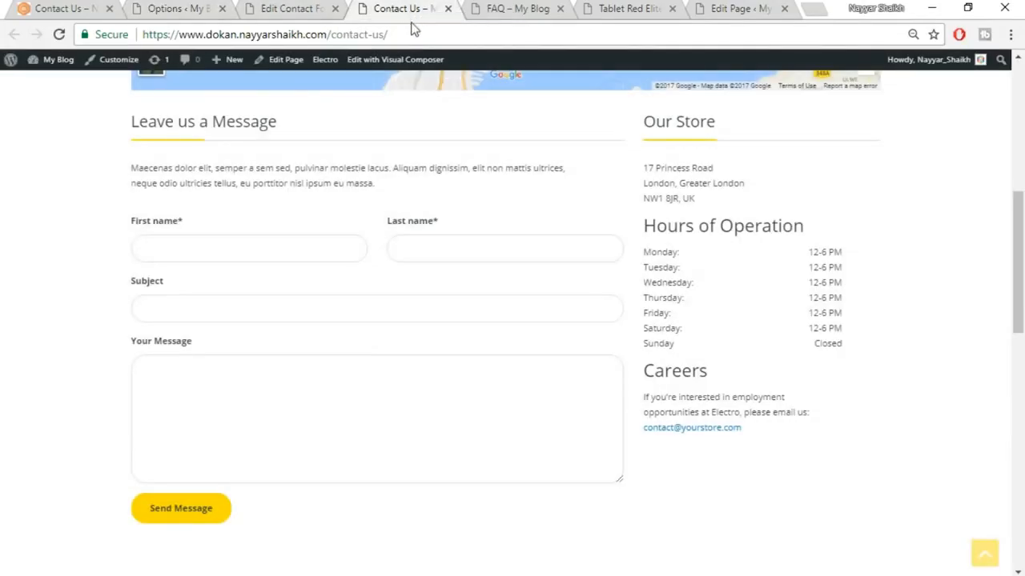
{"action": "left_click", "coordinate": [405, 29]}
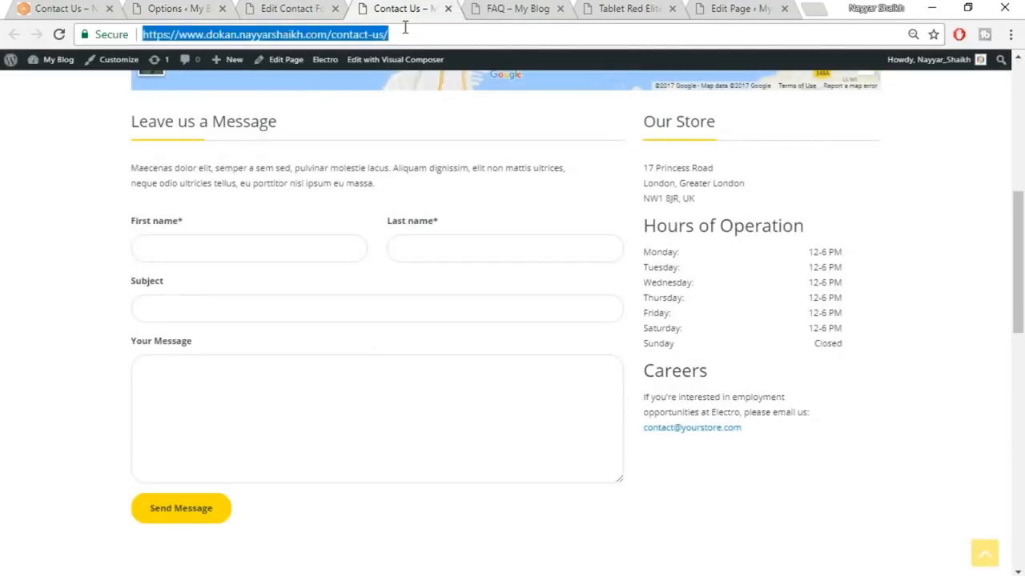
{"action": "key", "text": "Return"}
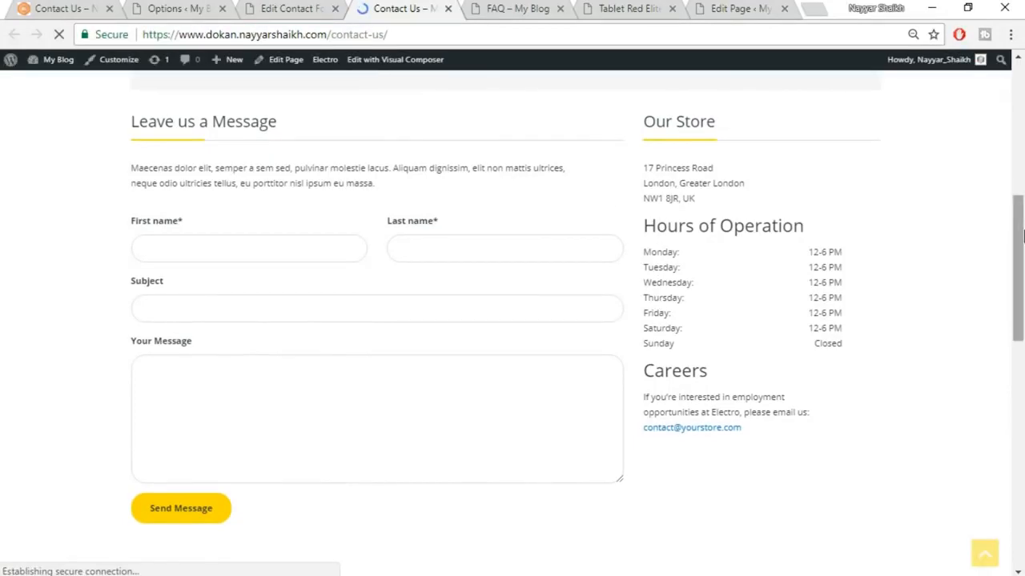
{"action": "scroll", "coordinate": [1021, 324], "scroll_direction": "down", "scroll_amount": 10}
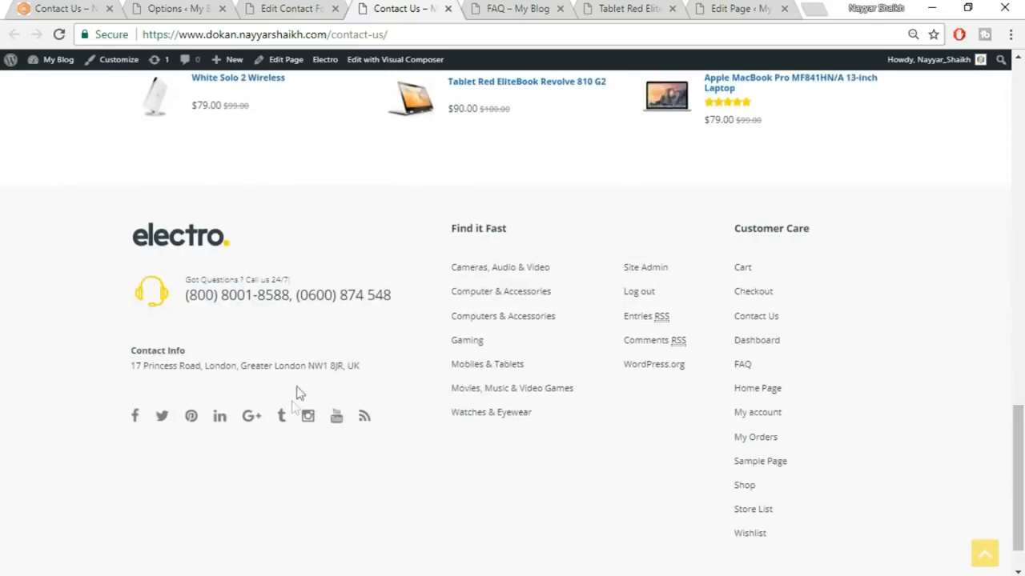
{"action": "scroll", "coordinate": [297, 432], "scroll_direction": "down", "scroll_amount": 1}
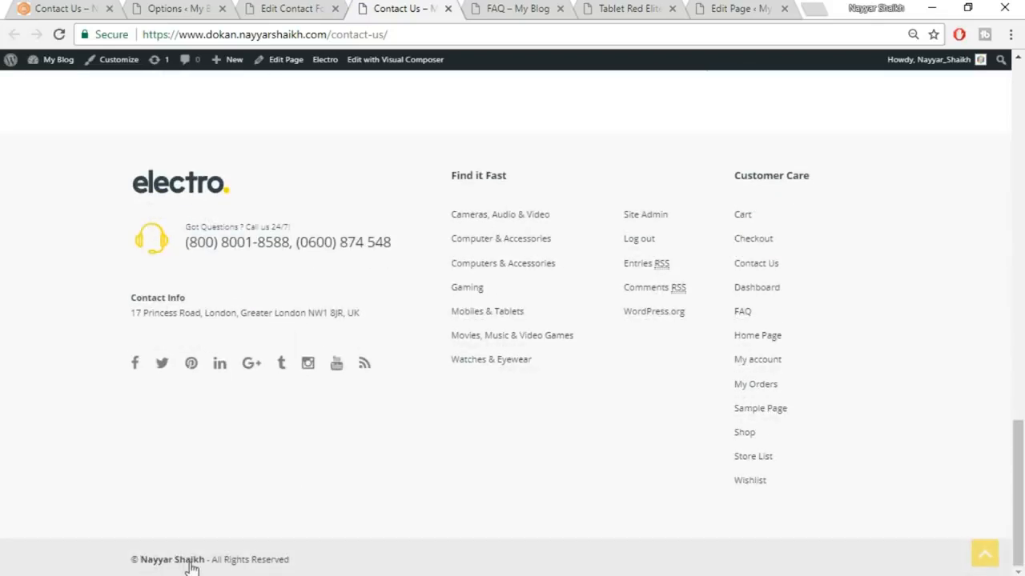
{"action": "scroll", "coordinate": [304, 504], "scroll_direction": "up", "scroll_amount": 1}
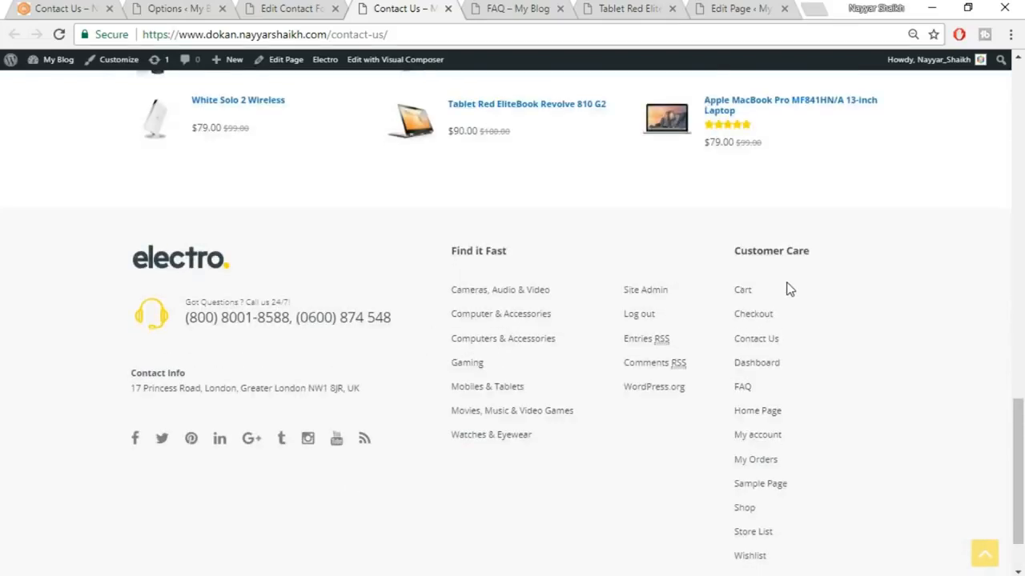
{"action": "scroll", "coordinate": [784, 289], "scroll_direction": "down", "scroll_amount": 1}
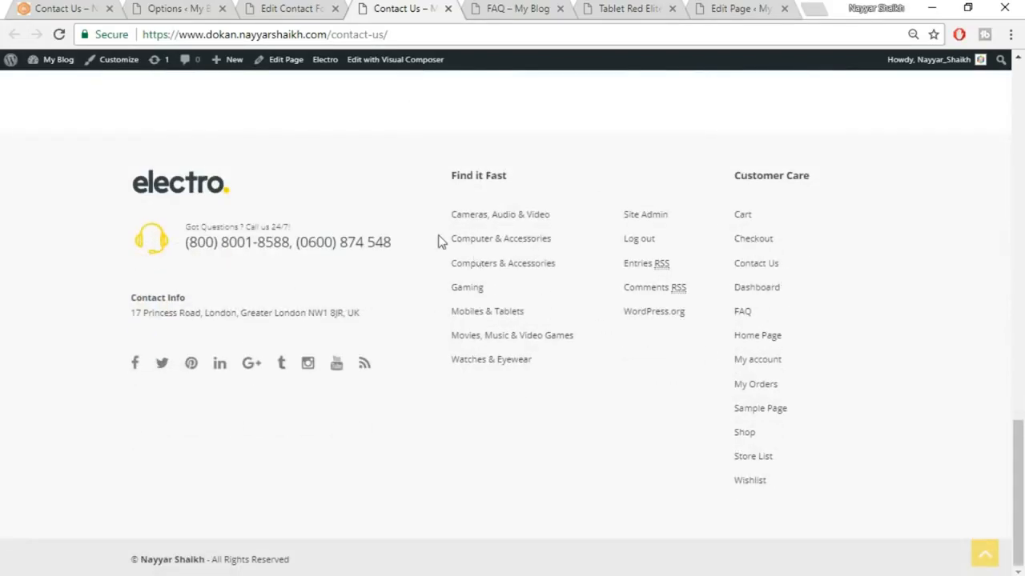
{"action": "left_click", "coordinate": [176, 8]}
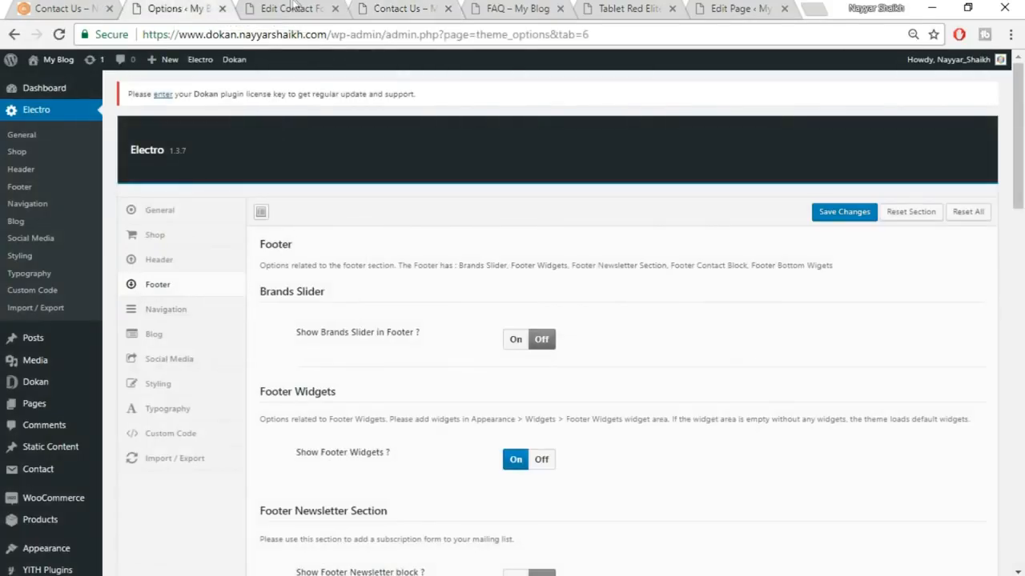
Step: Go to Appearance > Widgets and add a Custom Menu widget to Footer Bottom Widgets
{"action": "left_click", "coordinate": [294, 5]}
{"action": "mouse_move", "coordinate": [62, 412]}
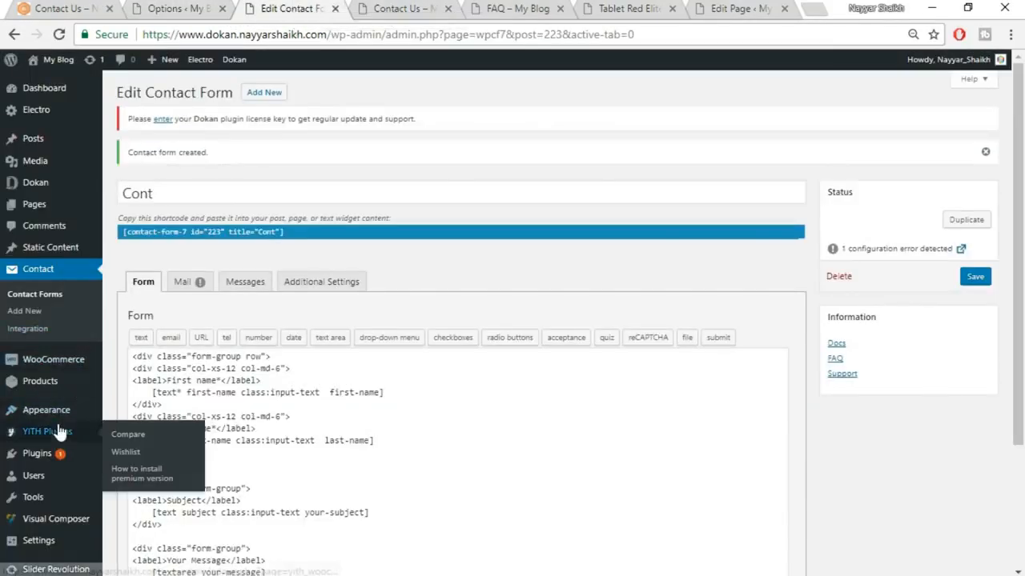
{"action": "left_click", "coordinate": [141, 456]}
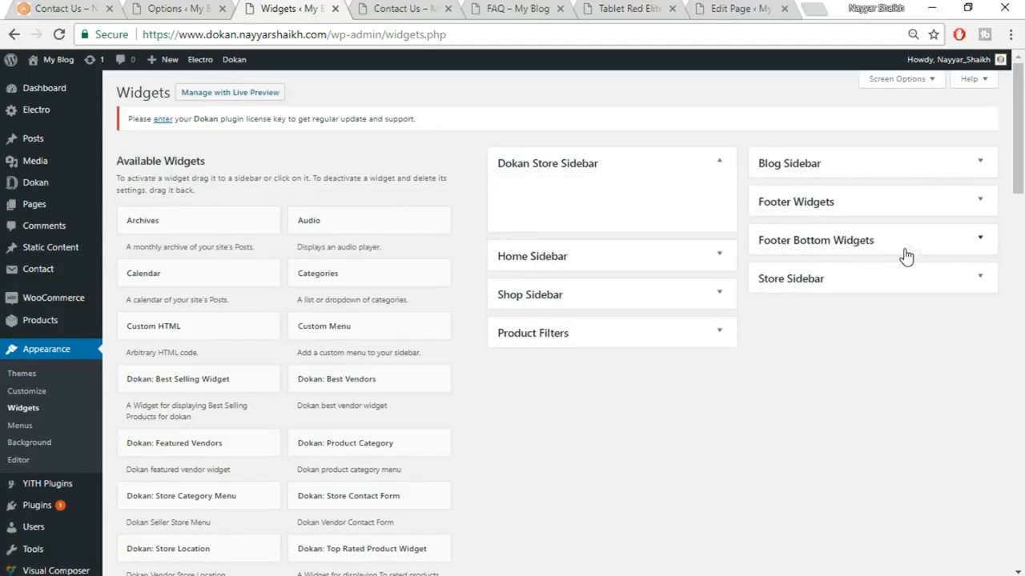
{"action": "left_click", "coordinate": [908, 253]}
{"action": "left_click", "coordinate": [908, 252]}
{"action": "scroll", "coordinate": [462, 425], "scroll_direction": "down", "scroll_amount": 4}
{"action": "scroll", "coordinate": [462, 425], "scroll_direction": "up", "scroll_amount": 4}
{"action": "left_click", "coordinate": [362, 340]}
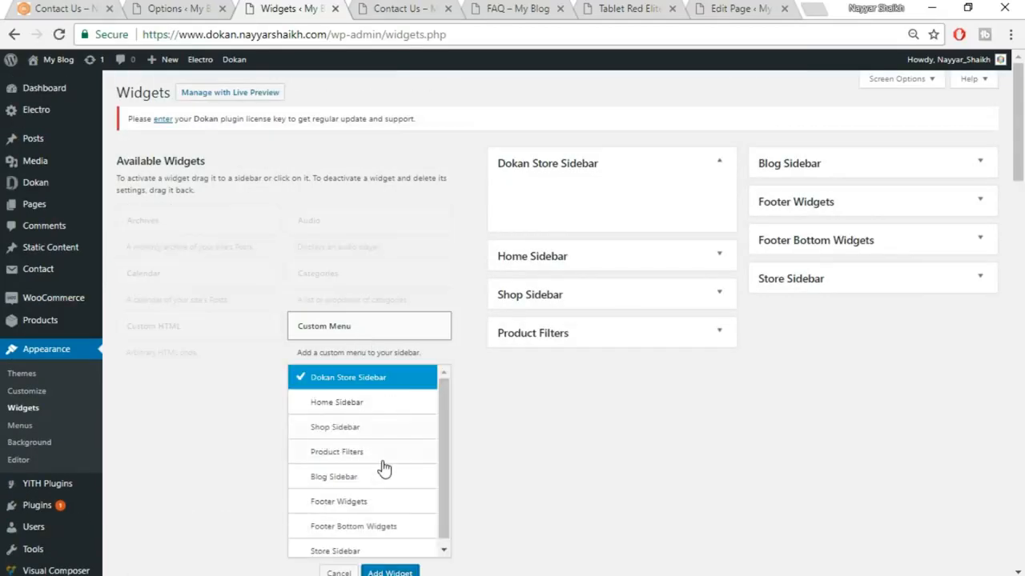
{"action": "left_click", "coordinate": [384, 526]}
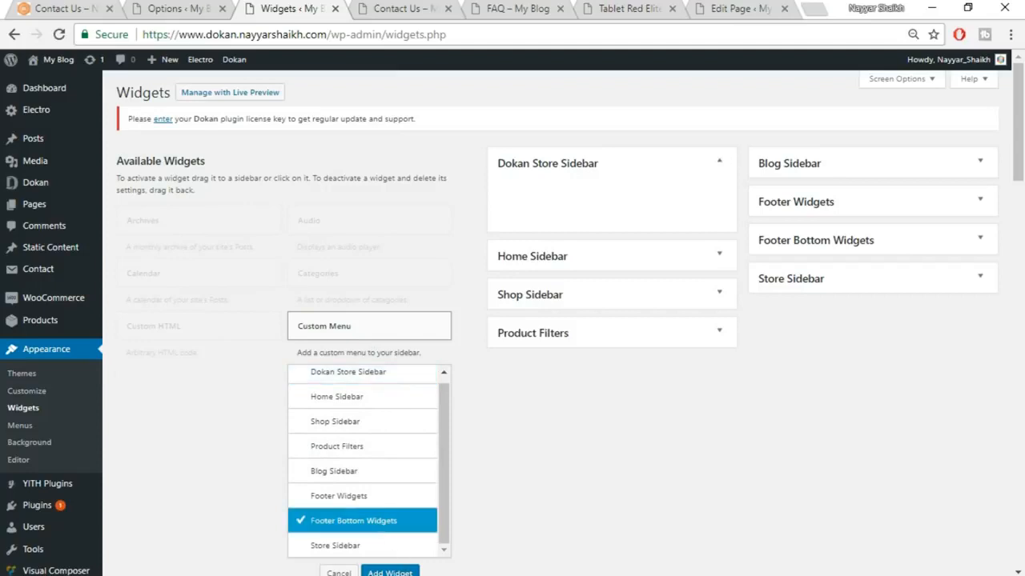
{"action": "scroll", "coordinate": [472, 543], "scroll_direction": "down", "scroll_amount": 2}
{"action": "left_click", "coordinate": [409, 412]}
Step: Title the widget 'Important Links' from the live footer, assign the Important Links menu, and save
{"action": "left_click", "coordinate": [50, 6]}
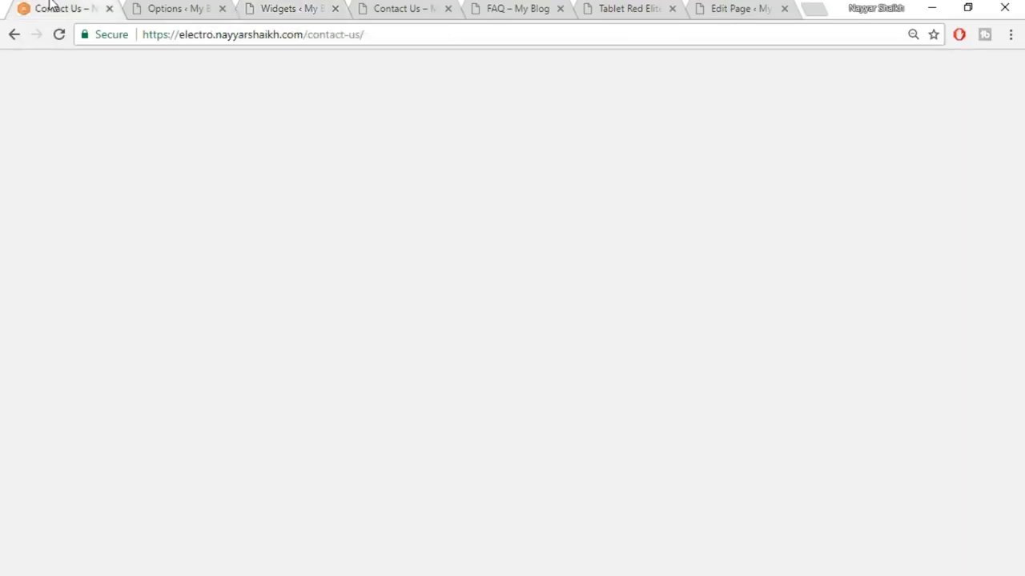
{"action": "left_click_drag", "start_coordinate": [447, 298], "coordinate": [542, 298]}
{"action": "left_click", "coordinate": [539, 297]}
{"action": "triple_click", "coordinate": [531, 293]}
{"action": "key", "text": "ctrl+c"}
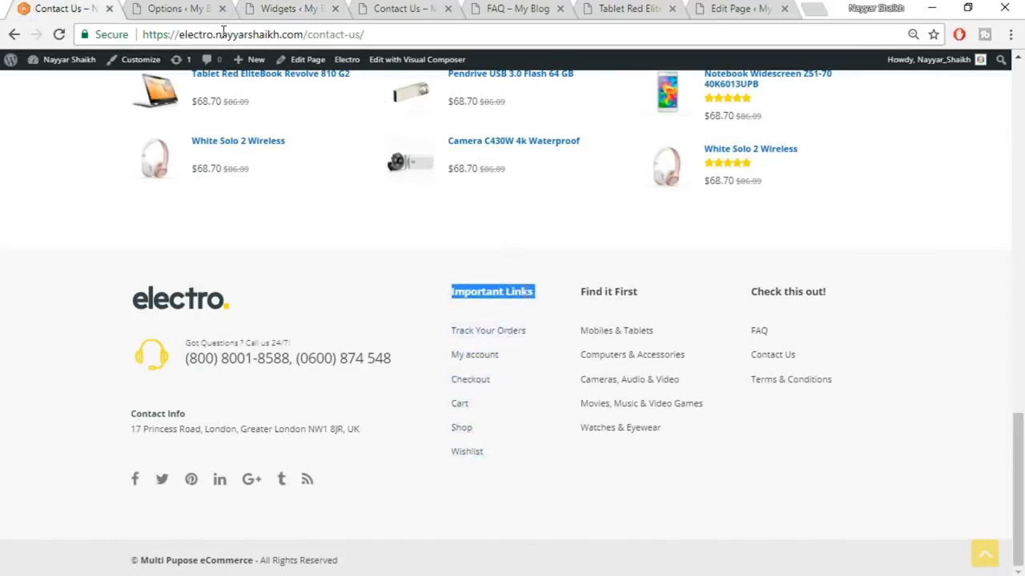
{"action": "left_click", "coordinate": [252, 7]}
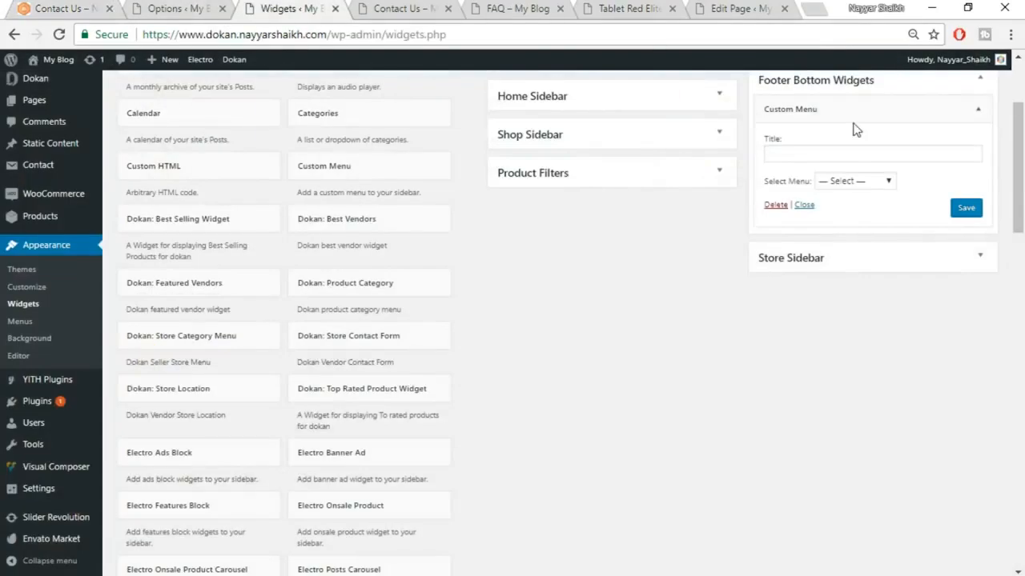
{"action": "left_click", "coordinate": [825, 152]}
{"action": "key", "text": "ctrl+v"}
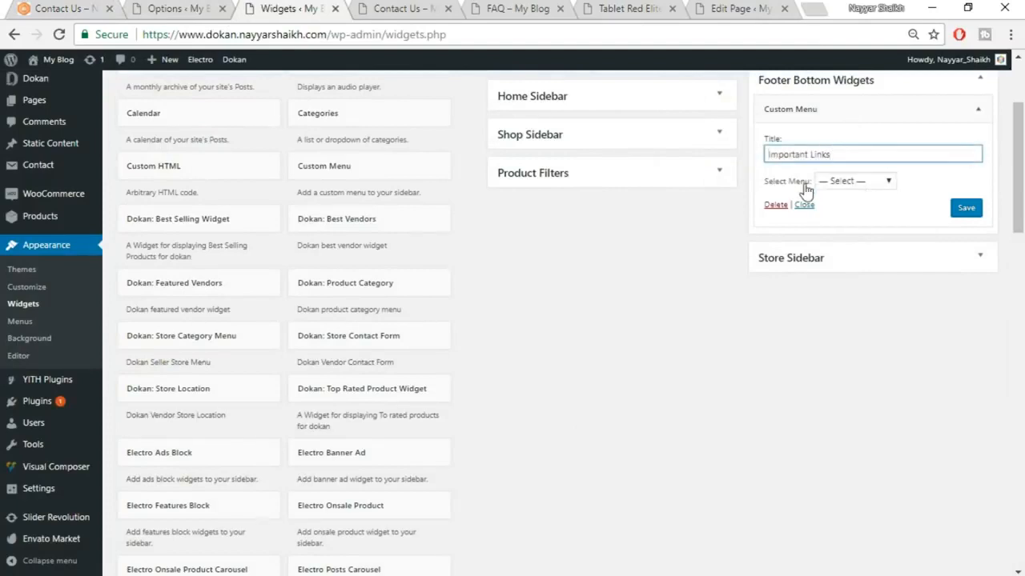
{"action": "left_click", "coordinate": [861, 184]}
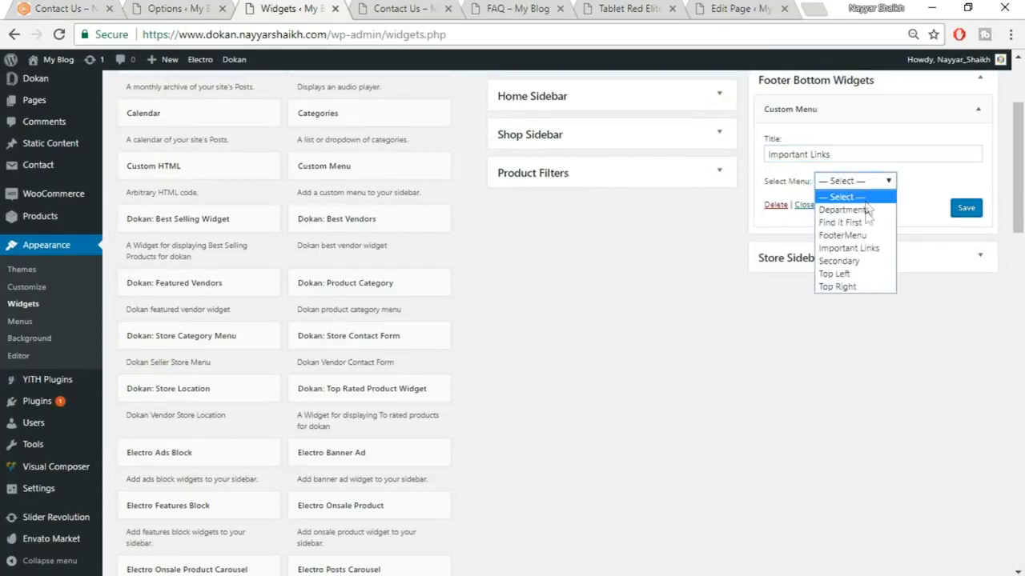
{"action": "left_click", "coordinate": [876, 251]}
{"action": "left_click", "coordinate": [975, 214]}
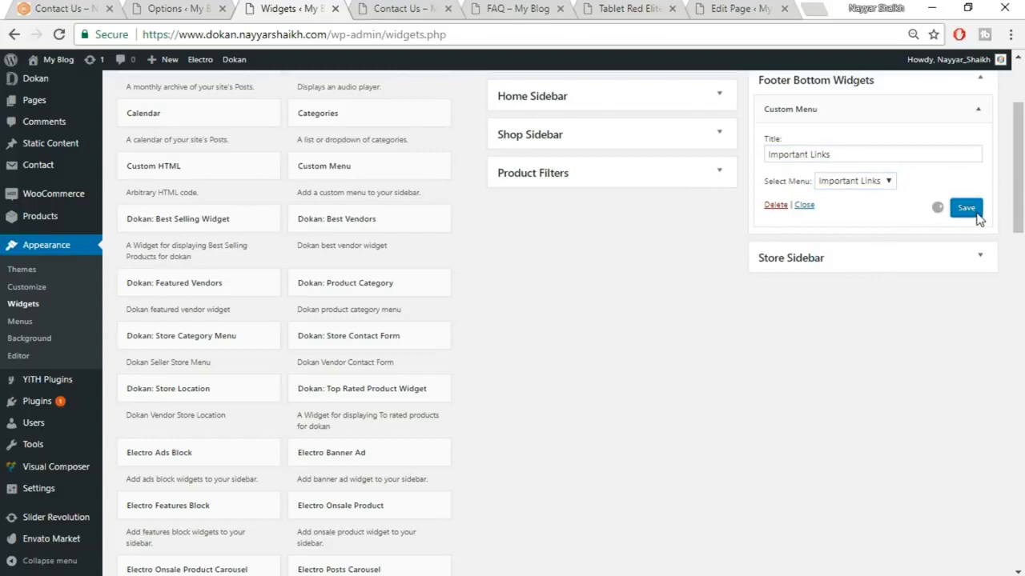
Step: Add a second Custom Menu widget titled 'Find it First' using the Find it First menu, and save
{"action": "left_click", "coordinate": [367, 170]}
{"action": "left_click", "coordinate": [390, 413]}
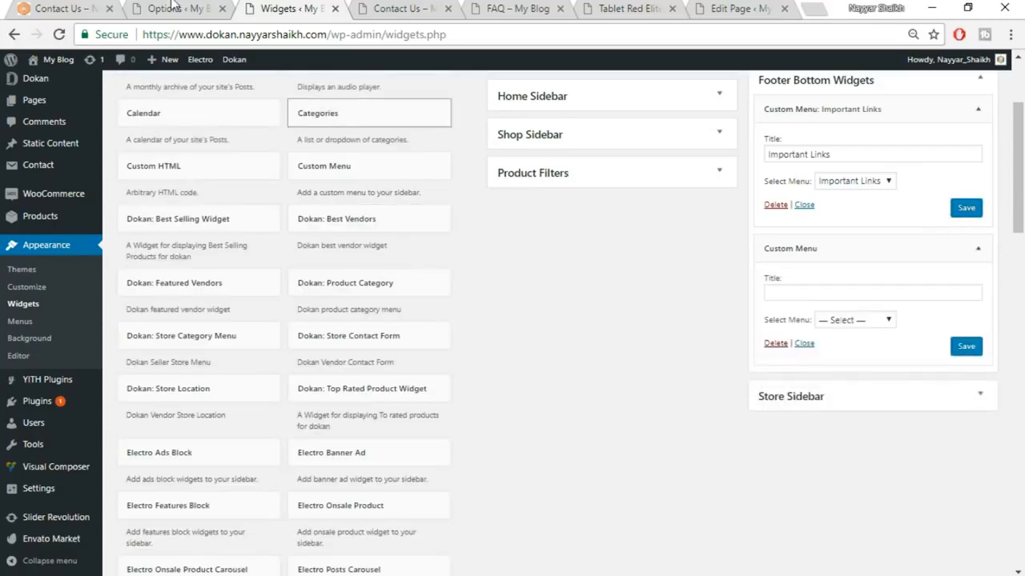
{"action": "left_click", "coordinate": [88, 8]}
{"action": "triple_click", "coordinate": [610, 293]}
{"action": "key", "text": "ctrl+c"}
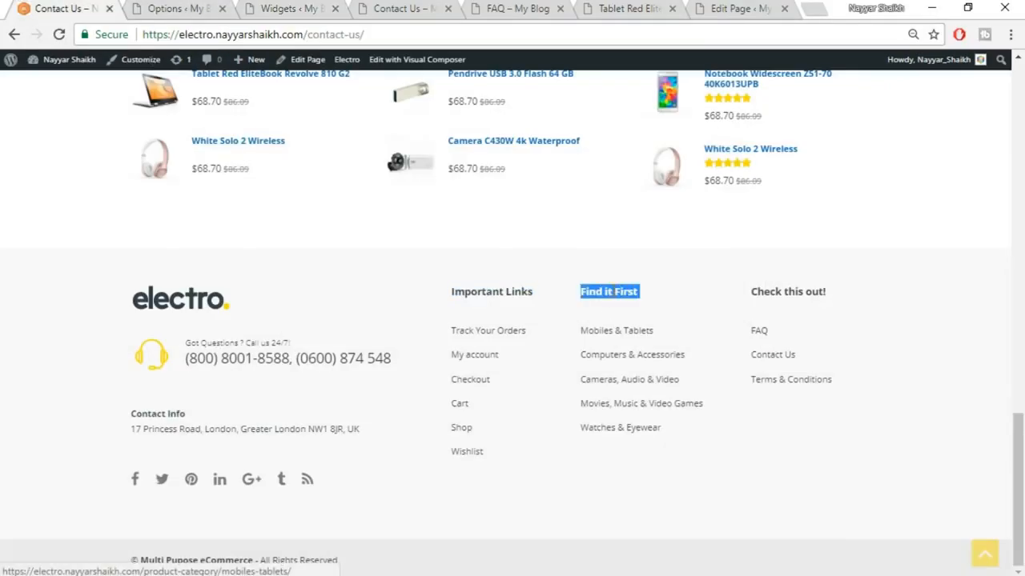
{"action": "left_click", "coordinate": [288, 9]}
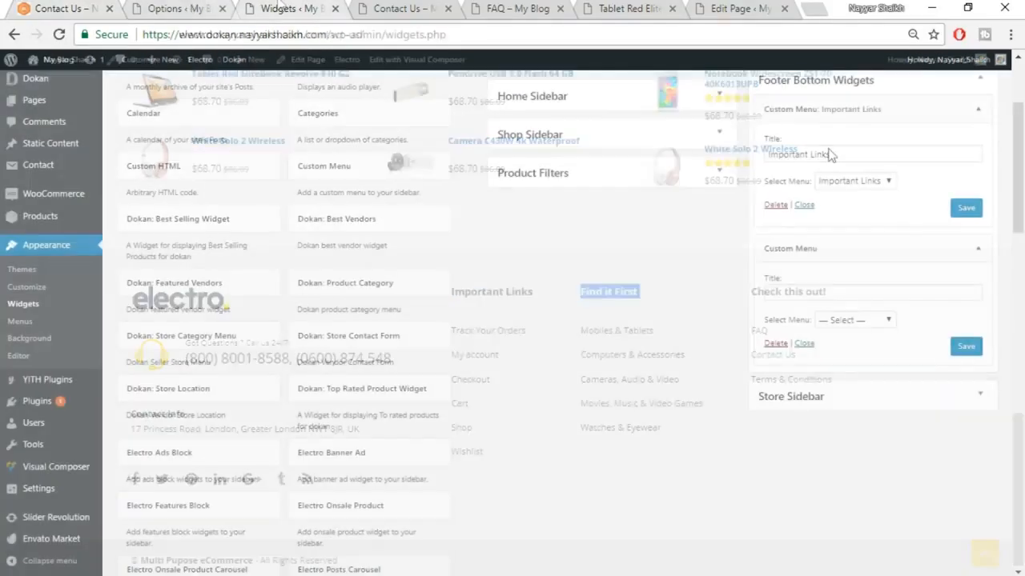
{"action": "left_click", "coordinate": [864, 293]}
{"action": "key", "text": "ctrl+v"}
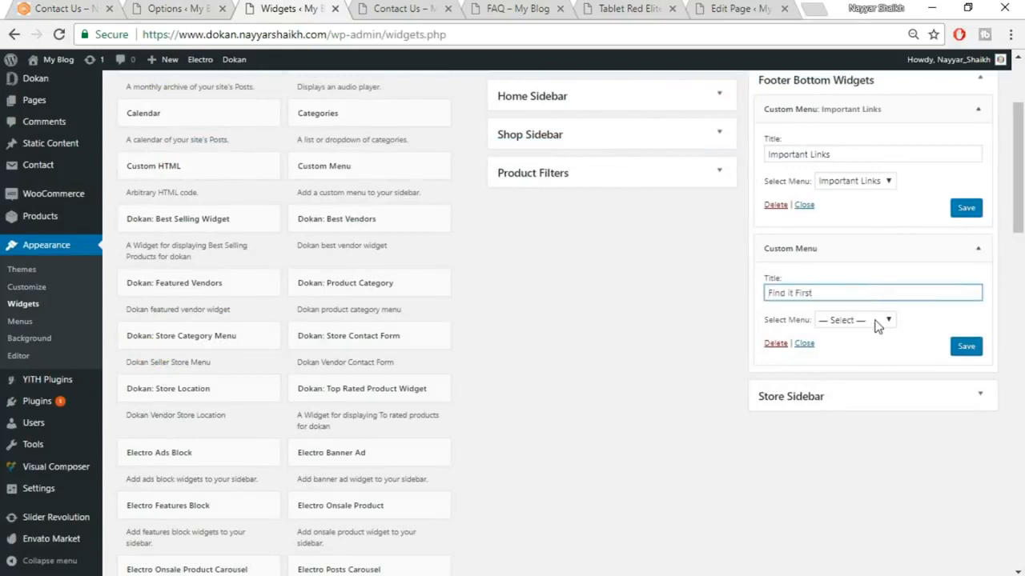
{"action": "left_click", "coordinate": [878, 324]}
{"action": "left_click", "coordinate": [846, 360]}
{"action": "left_click", "coordinate": [968, 351]}
Step: Add a third Custom Menu widget titled 'Check this out!' copied from the live footer
{"action": "left_click", "coordinate": [40, 7]}
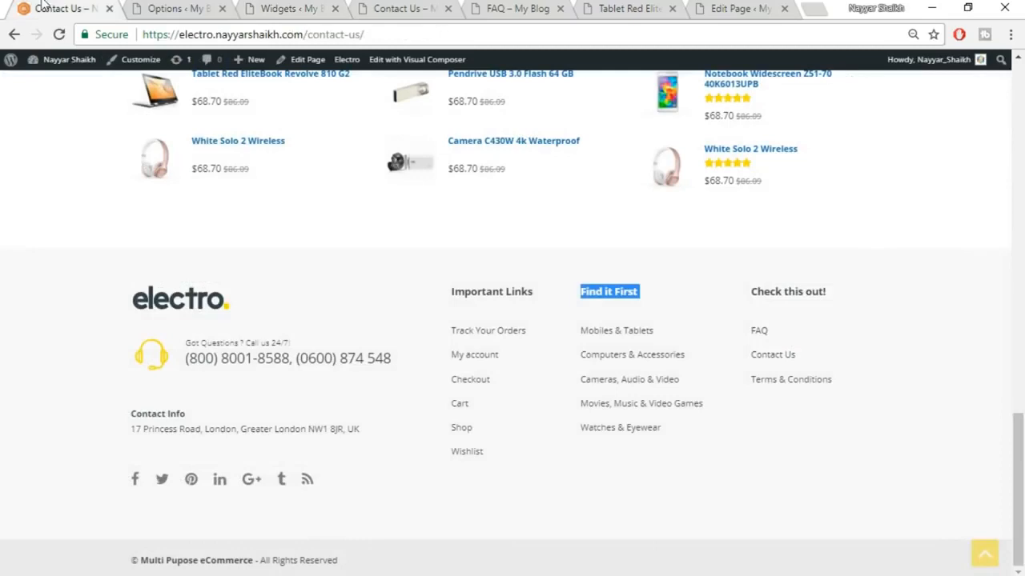
{"action": "triple_click", "coordinate": [787, 293]}
{"action": "key", "text": "ctrl+c"}
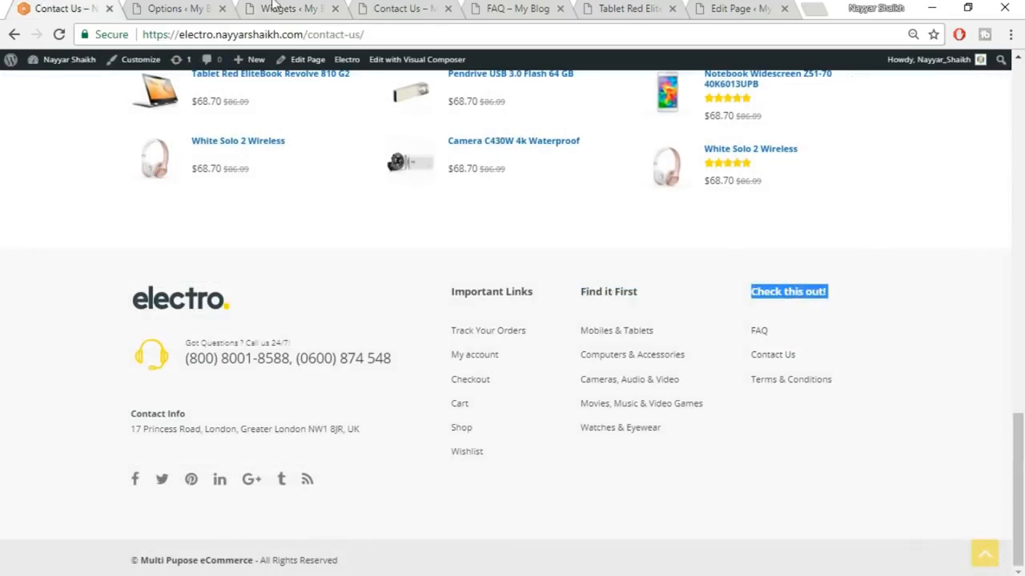
{"action": "left_click", "coordinate": [186, 9]}
{"action": "left_click", "coordinate": [293, 7]}
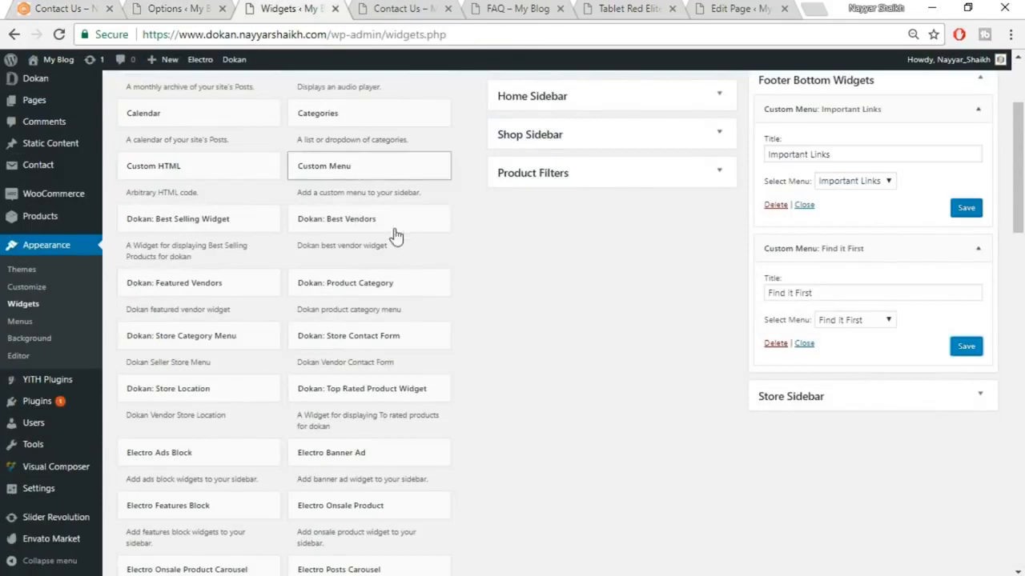
{"action": "left_click", "coordinate": [360, 176]}
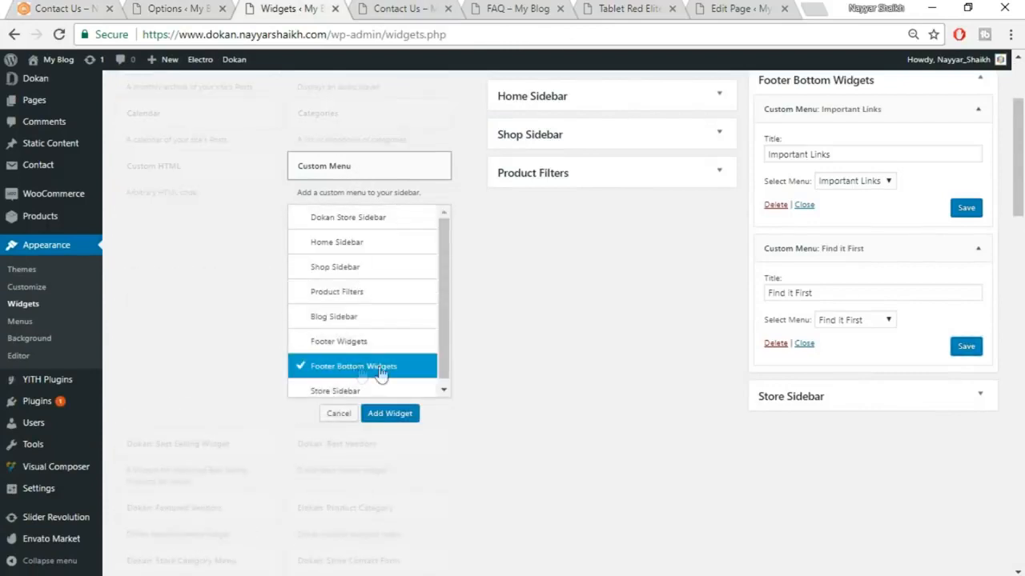
{"action": "left_click", "coordinate": [400, 414]}
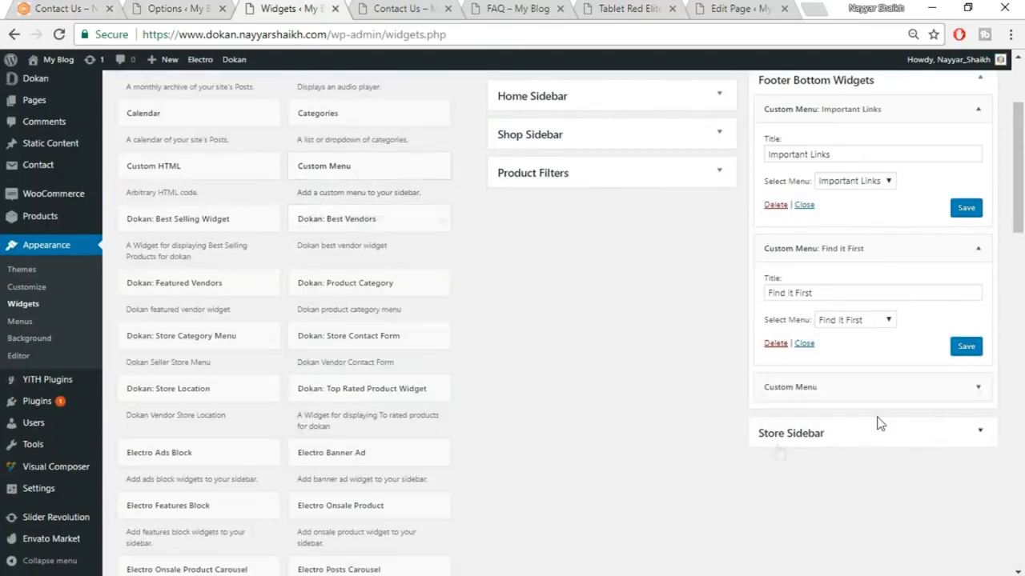
{"action": "left_click", "coordinate": [869, 431]}
{"action": "key", "text": "ctrl+v"}
Step: Assign FooterMenu to the 'Check this out!' widget and save it
{"action": "left_click", "coordinate": [878, 467]}
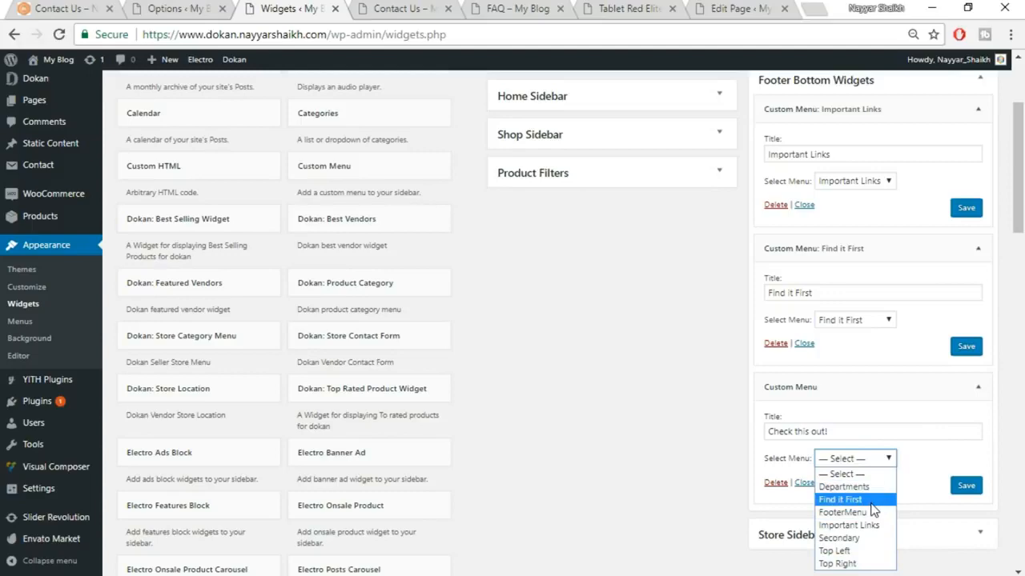
{"action": "left_click", "coordinate": [80, 8]}
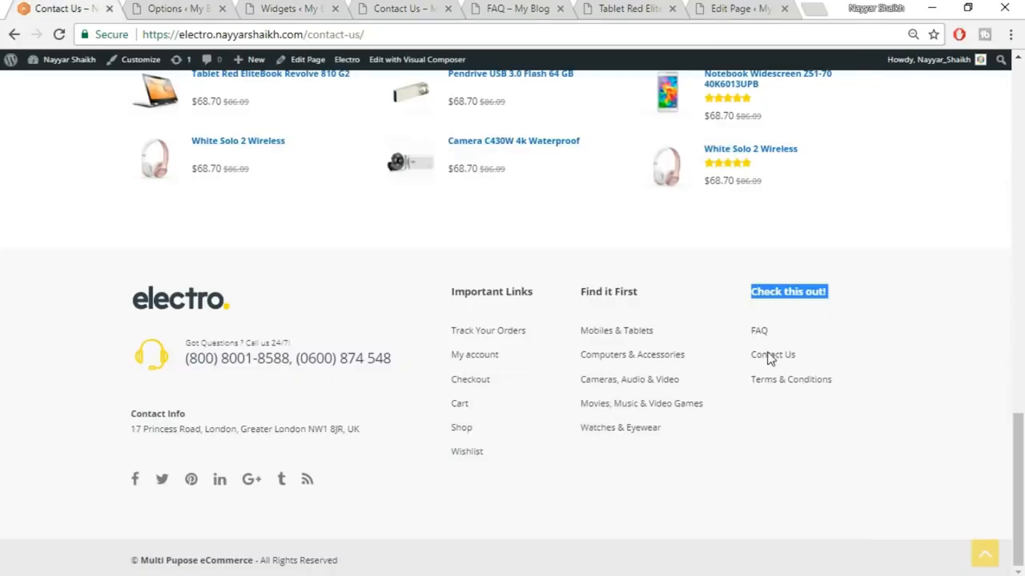
{"action": "left_click", "coordinate": [144, 8]}
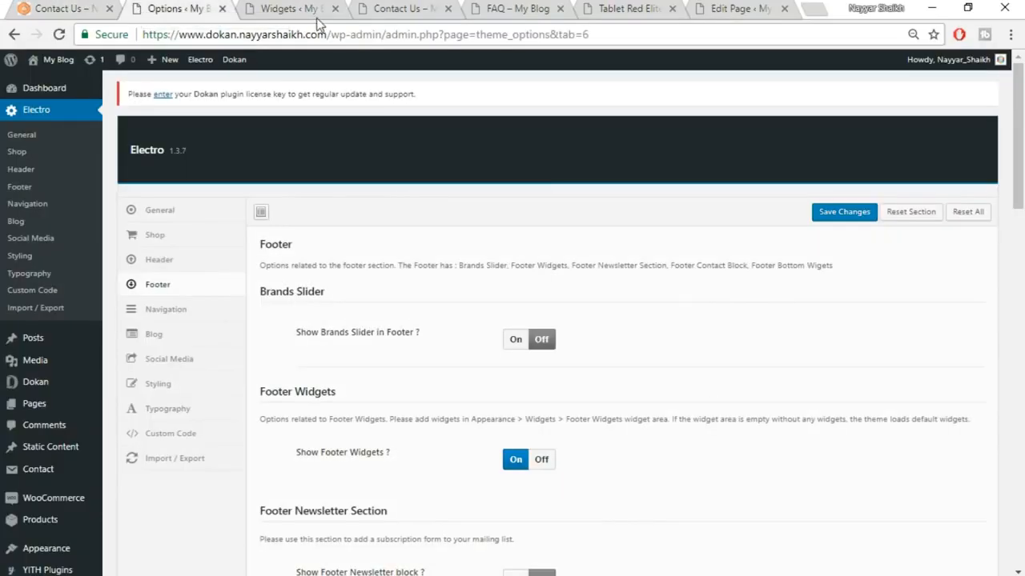
{"action": "left_click", "coordinate": [298, 8]}
{"action": "left_click", "coordinate": [884, 459]}
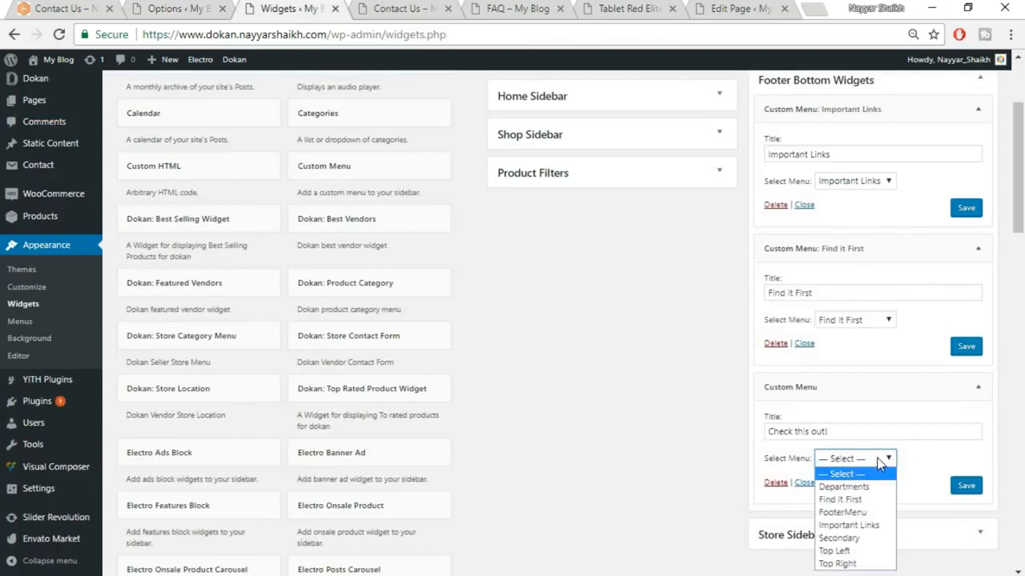
{"action": "left_click", "coordinate": [869, 512]}
{"action": "left_click", "coordinate": [967, 489]}
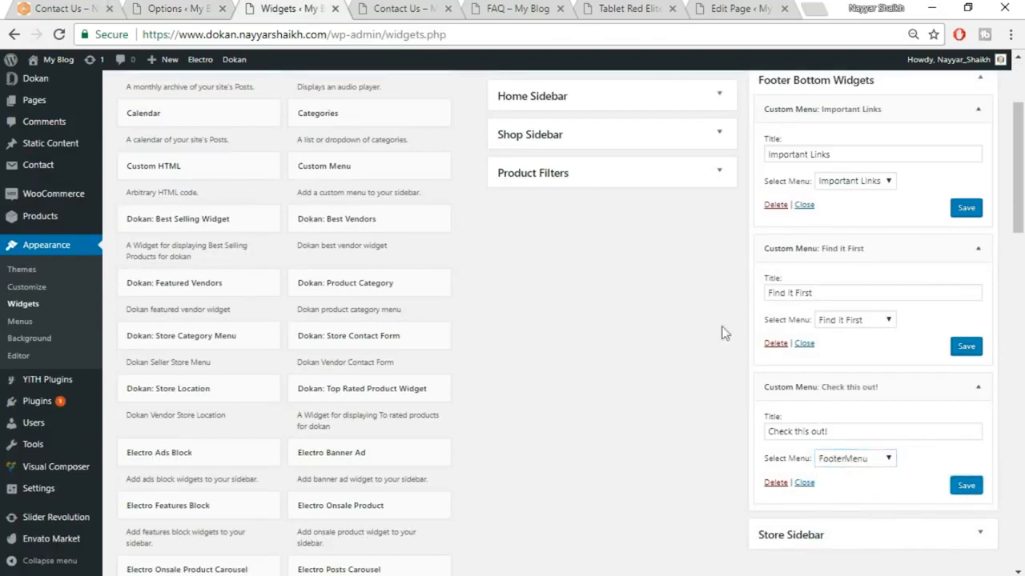
{"action": "left_click", "coordinate": [380, 7]}
{"action": "left_click", "coordinate": [401, 35]}
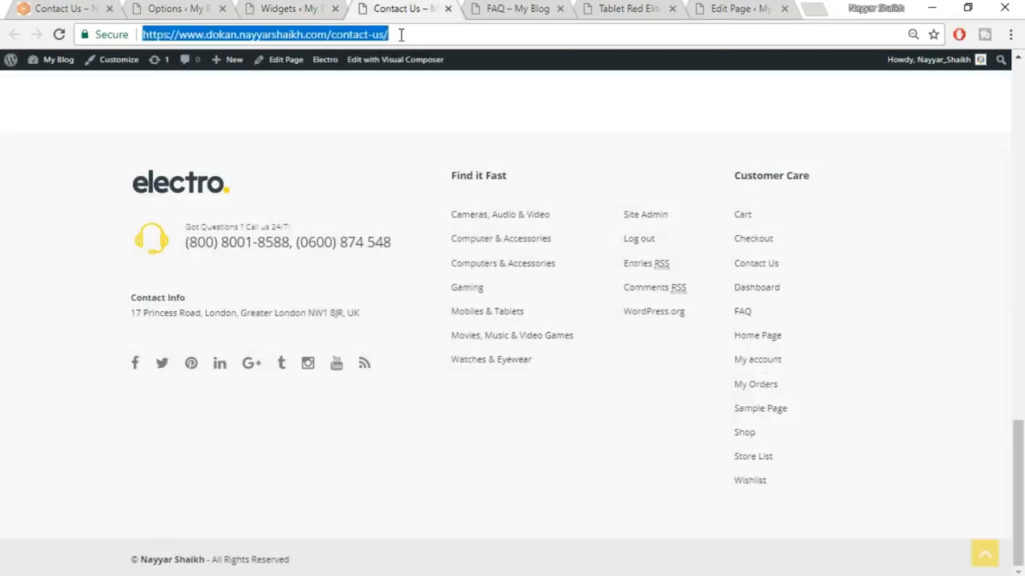
{"action": "left_click", "coordinate": [401, 34]}
{"action": "key", "text": "Return"}
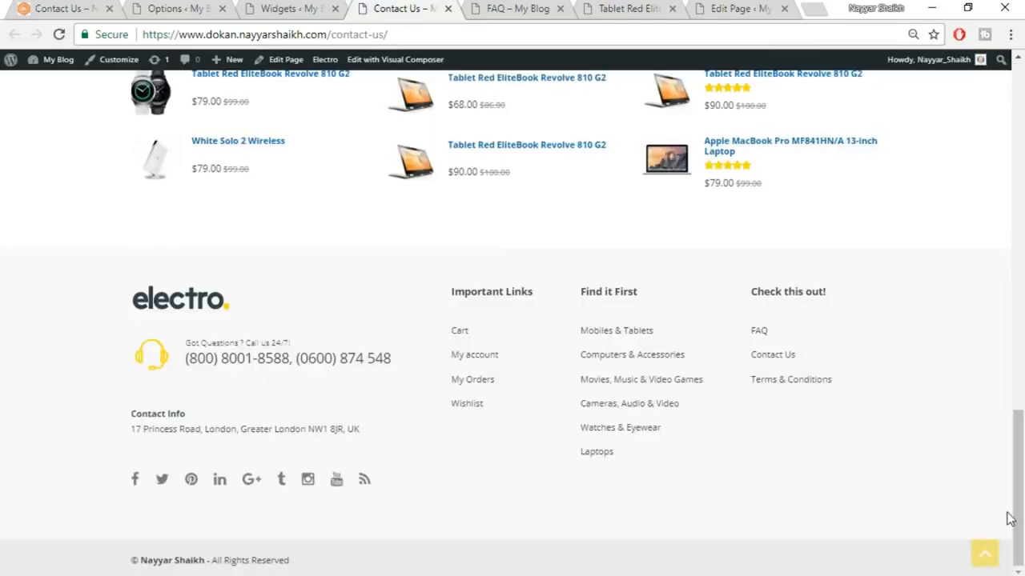
{"action": "left_click", "coordinate": [986, 552]}
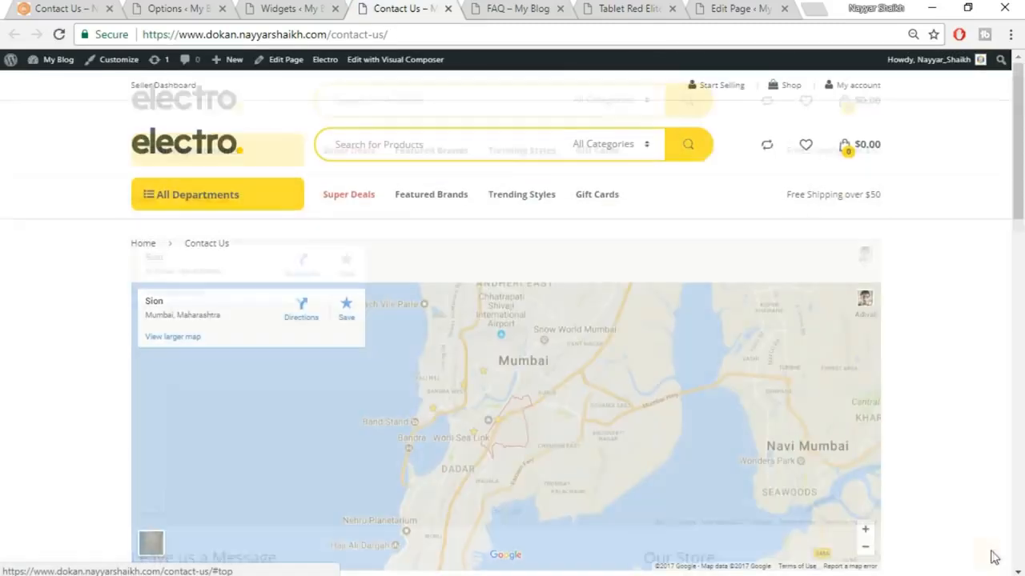
{"action": "left_click_drag", "start_coordinate": [1016, 160], "coordinate": [1018, 542]}
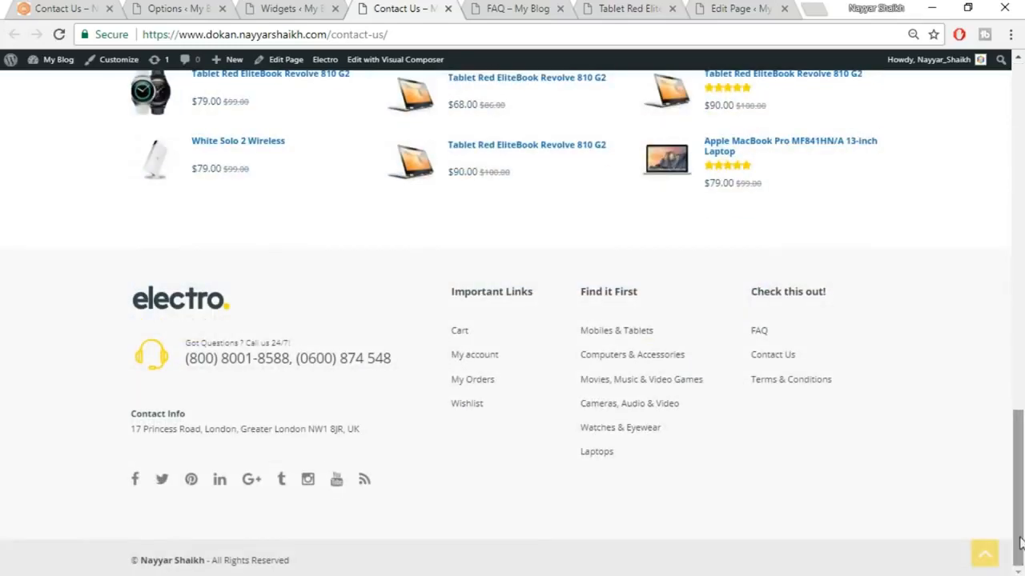
{"action": "left_click", "coordinate": [985, 552]}
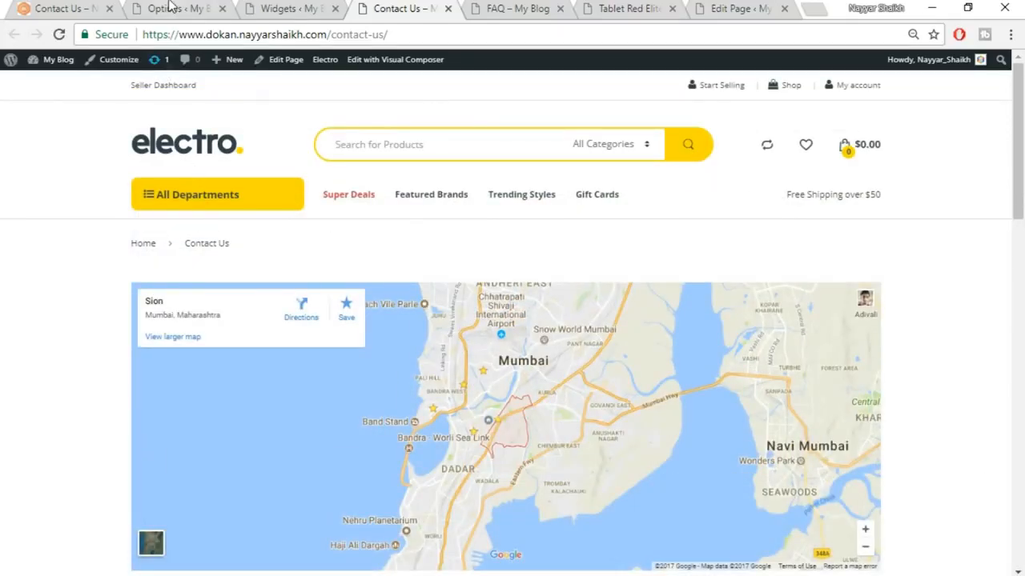
{"action": "left_click", "coordinate": [220, 7]}
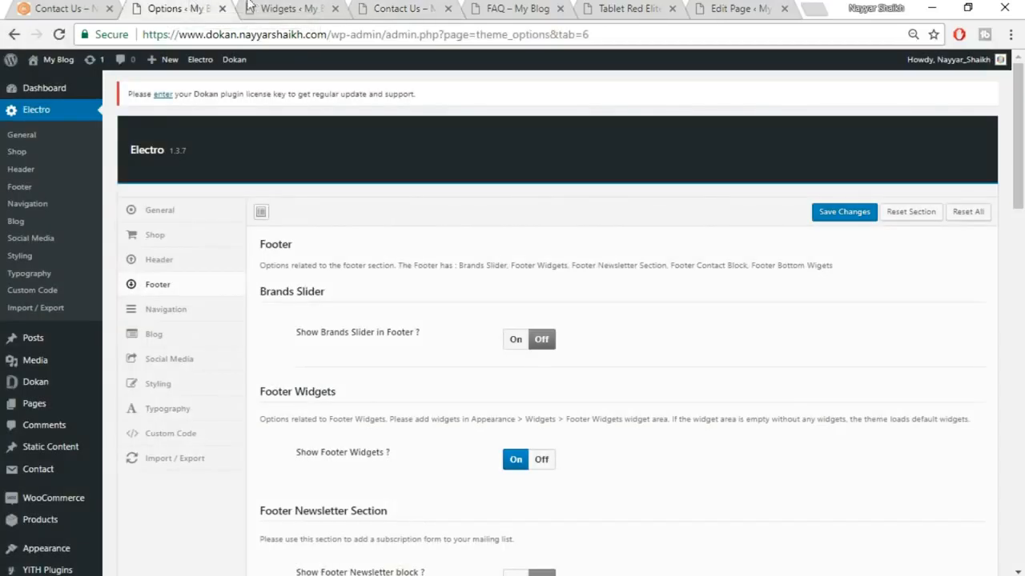
{"action": "left_click", "coordinate": [170, 217]}
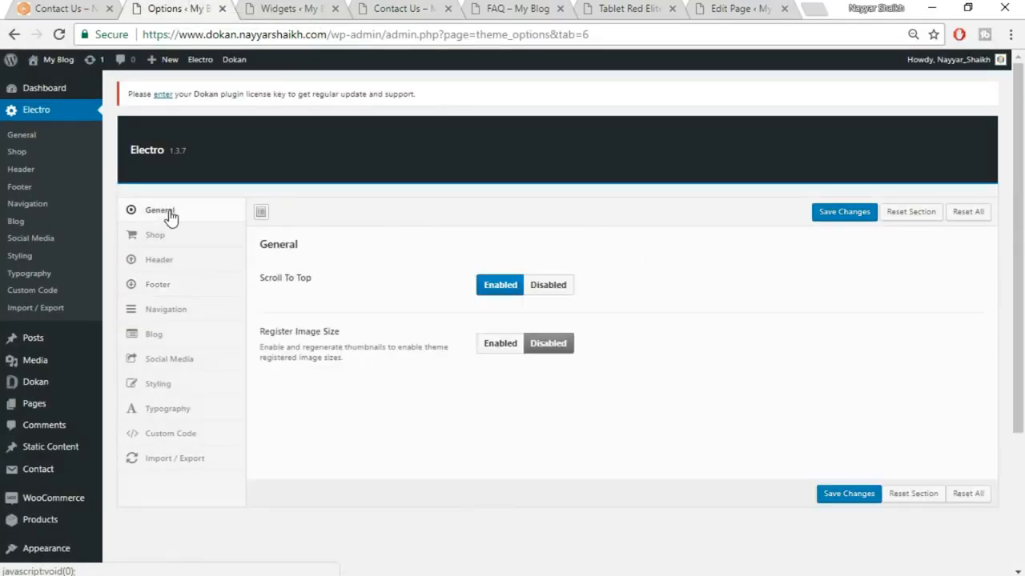
{"action": "left_click", "coordinate": [178, 264]}
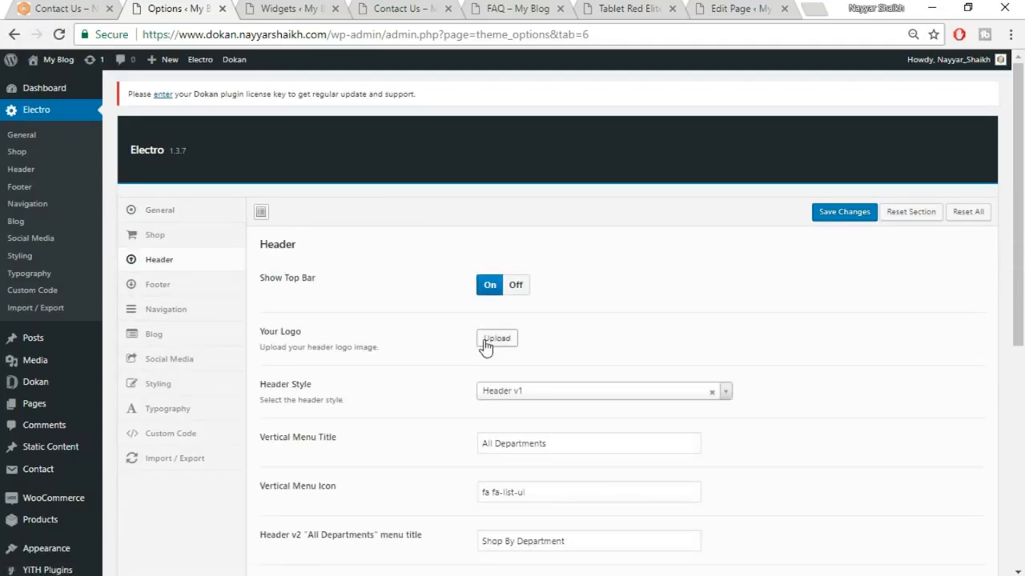
{"action": "left_click", "coordinate": [91, 7]}
{"action": "left_click", "coordinate": [396, 8]}
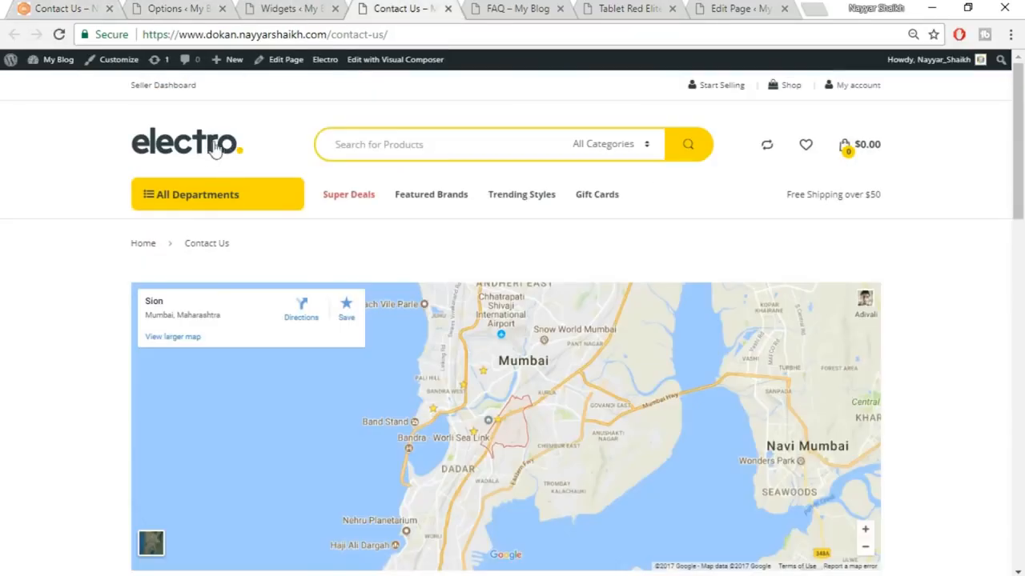
{"action": "left_click", "coordinate": [192, 8]}
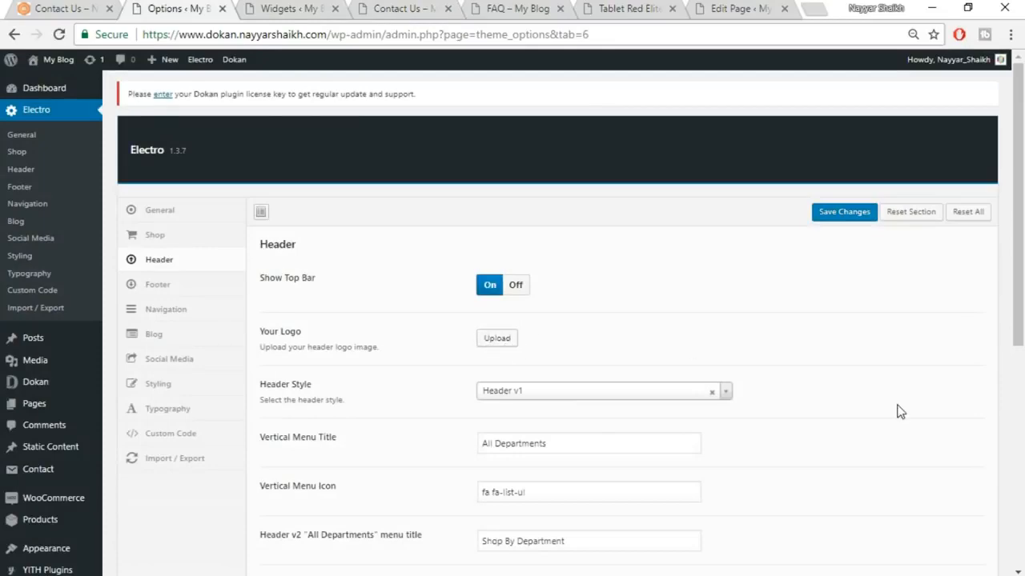
{"action": "scroll", "coordinate": [898, 414], "scroll_direction": "down", "scroll_amount": 3}
{"action": "scroll", "coordinate": [898, 415], "scroll_direction": "down", "scroll_amount": 2}
{"action": "scroll", "coordinate": [899, 418], "scroll_direction": "up", "scroll_amount": 5}
{"action": "left_click", "coordinate": [404, 8]}
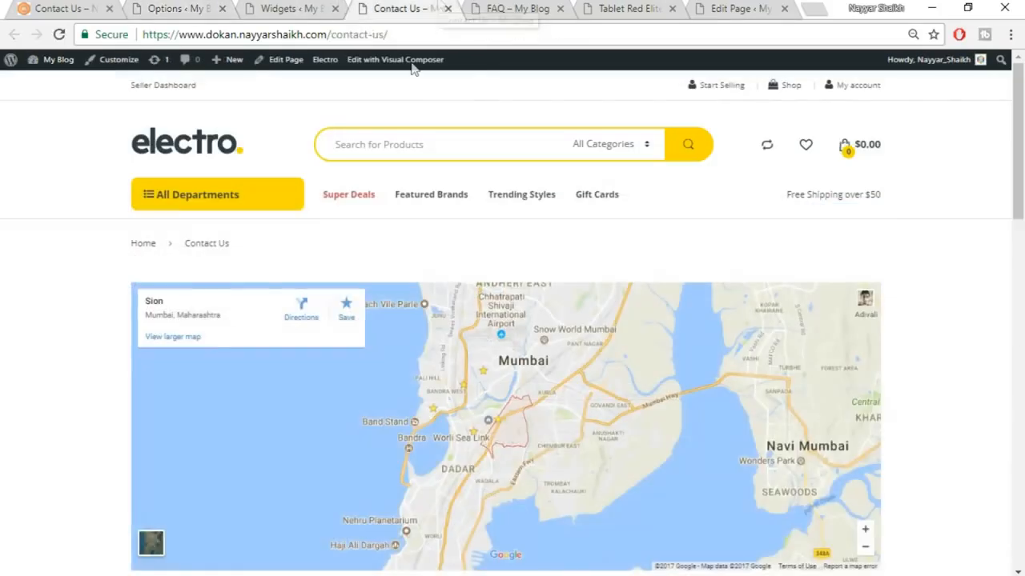
Step: In the Customizer's Site Identity, set Site Title 'Ntech Solutions' and Tagline 'Best eCommerce Site'
{"action": "left_click", "coordinate": [109, 69]}
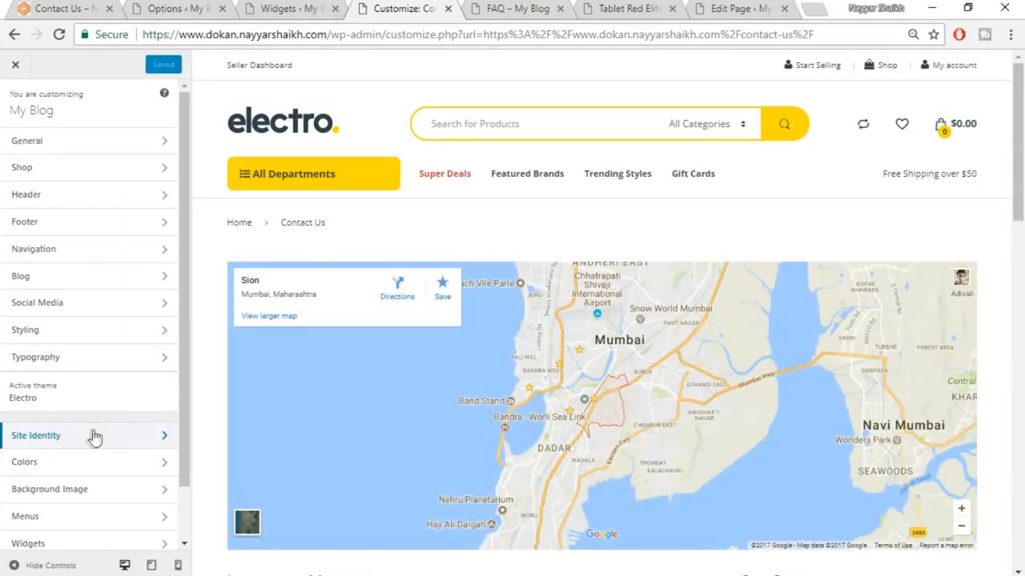
{"action": "left_click", "coordinate": [94, 437]}
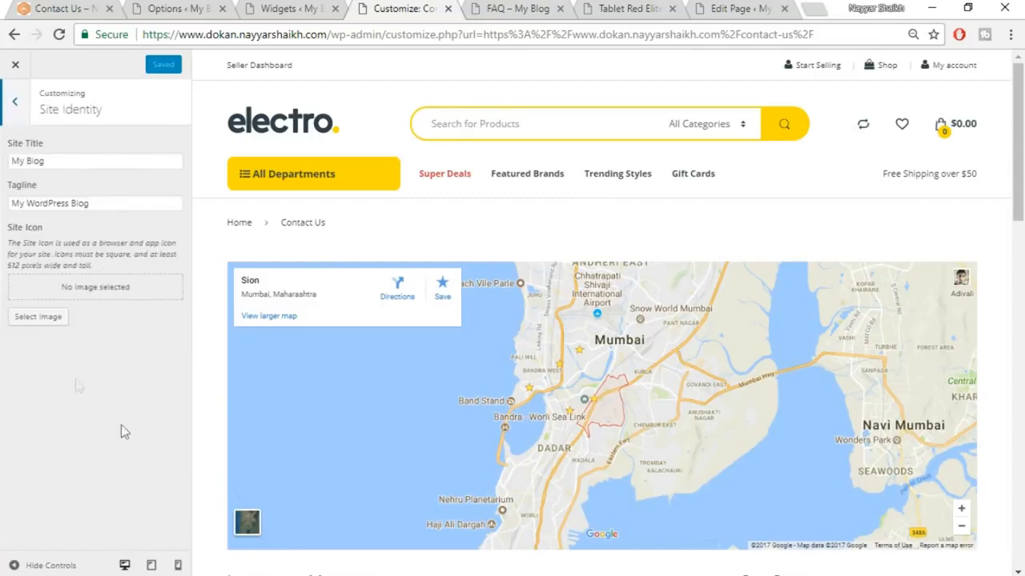
{"action": "left_click", "coordinate": [70, 161]}
{"action": "key", "text": "ctrl+a"}
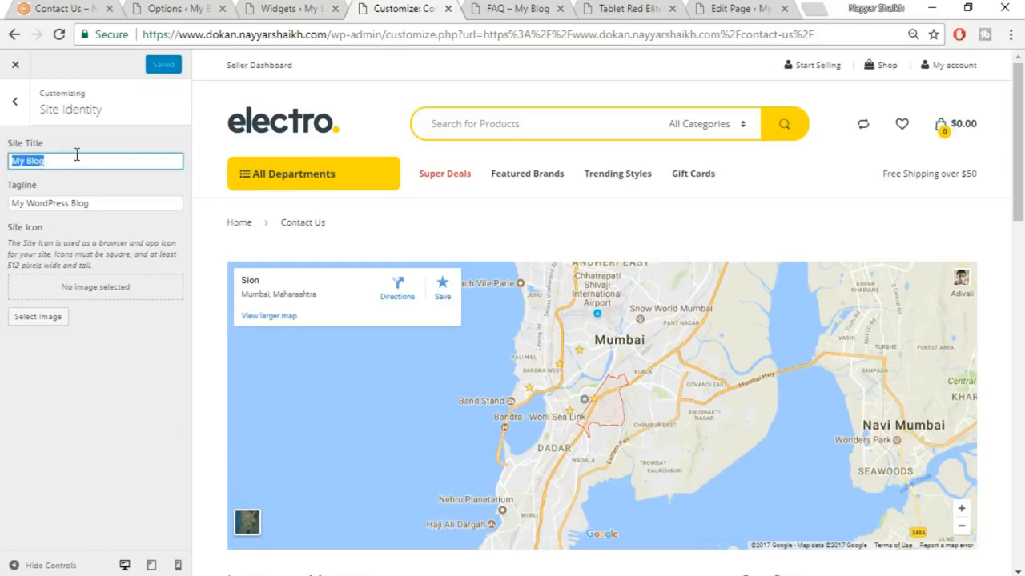
{"action": "type", "text": "N"}
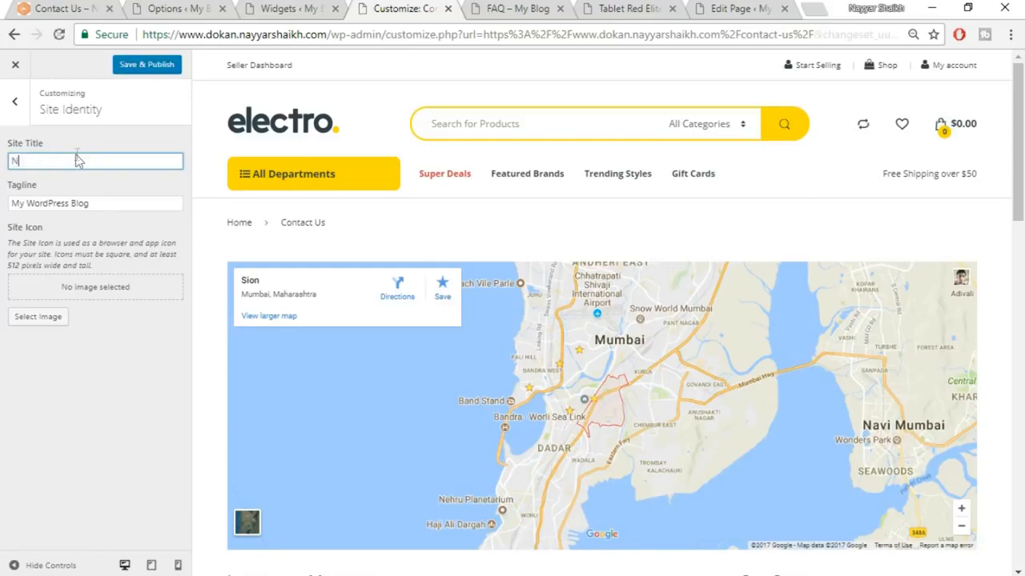
{"action": "type", "text": "tech Sol"}
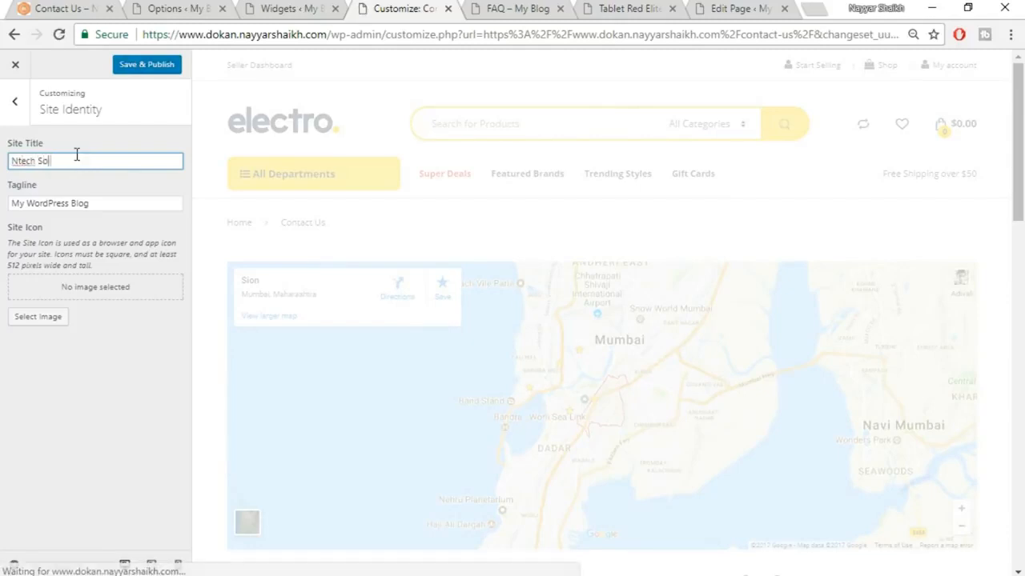
{"action": "type", "text": "utions"}
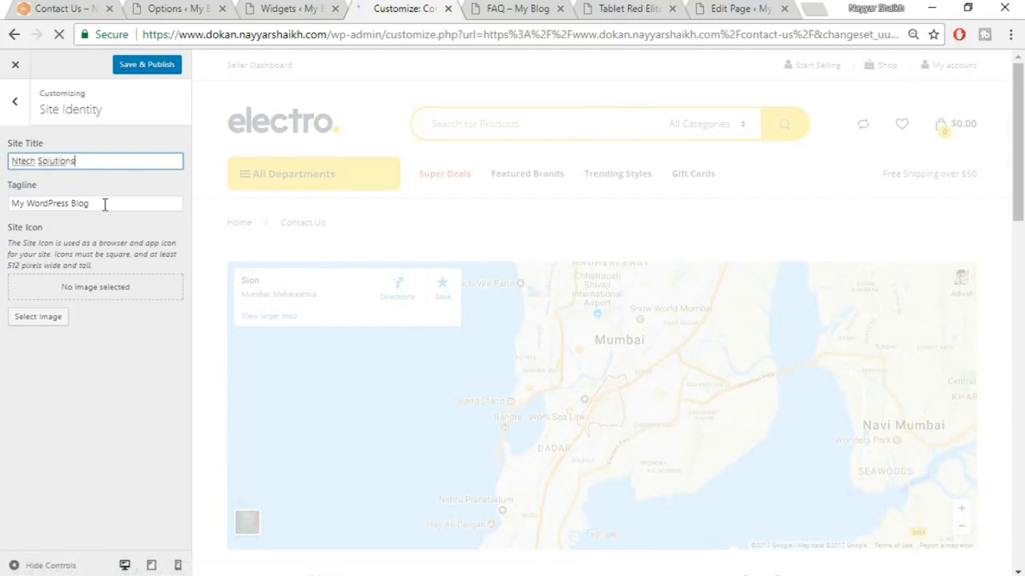
{"action": "left_click_drag", "start_coordinate": [102, 203], "coordinate": [4, 203]}
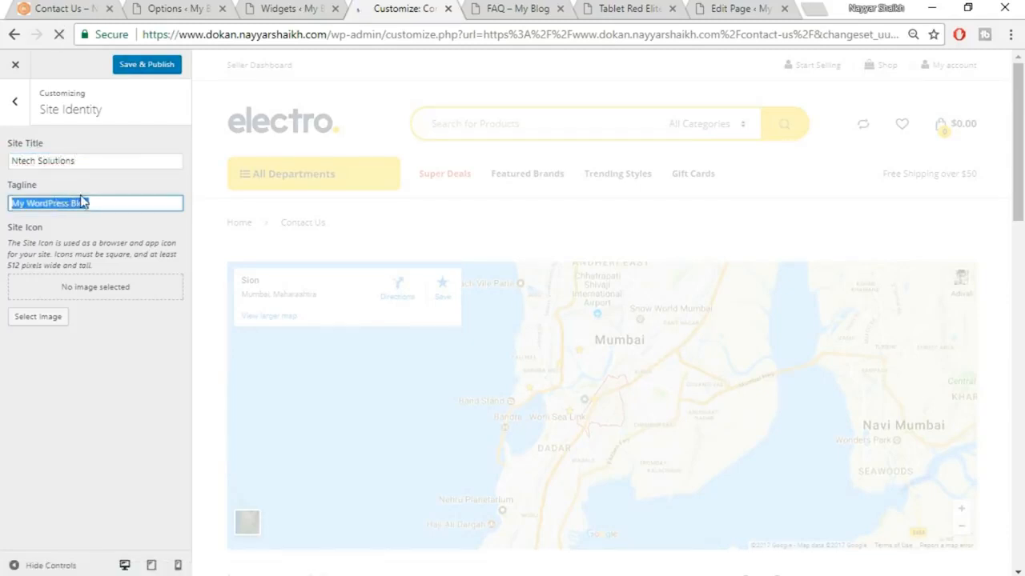
{"action": "type", "text": "Best "}
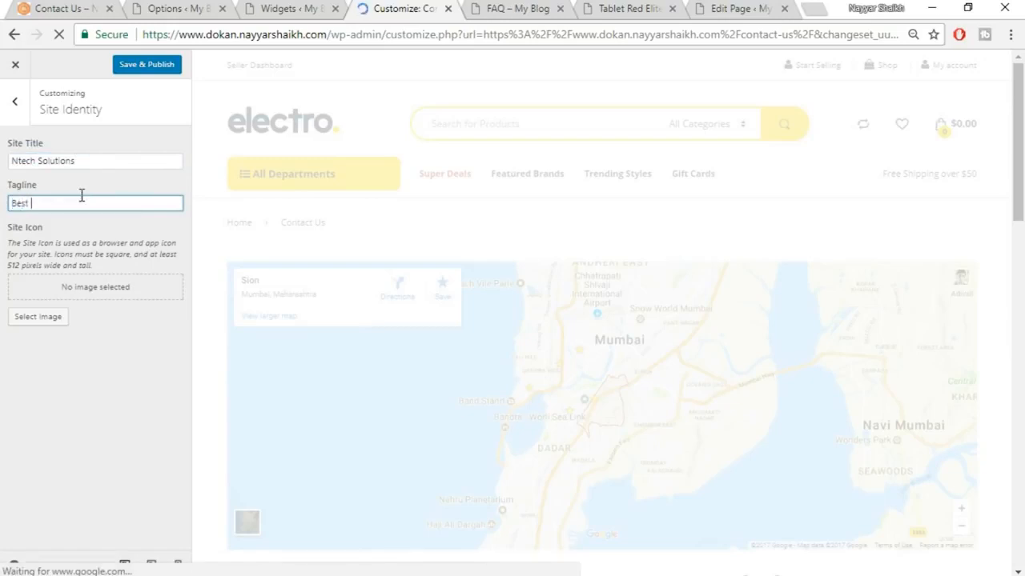
{"action": "type", "text": "eCommerce"}
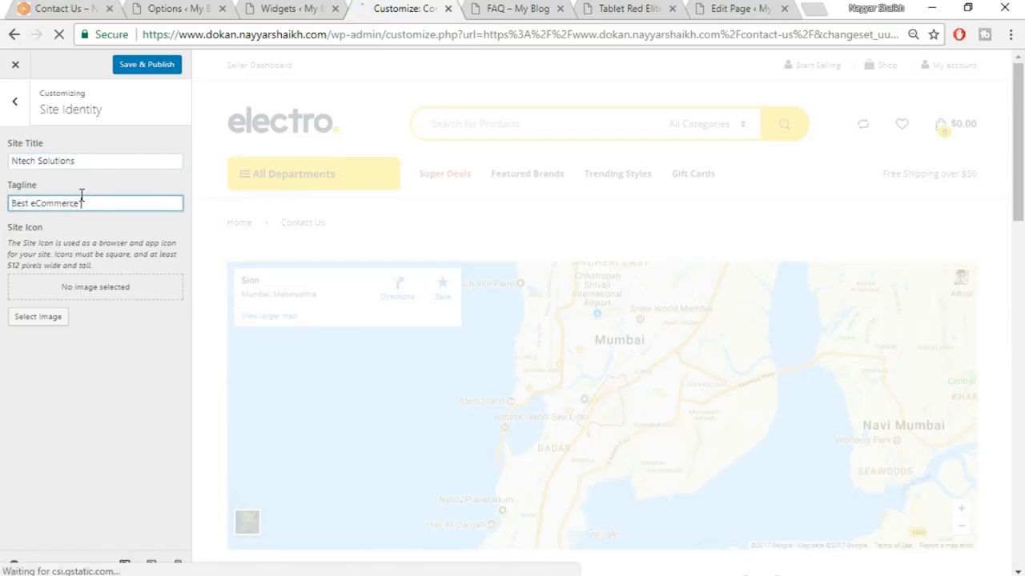
{"action": "type", "text": " Site"}
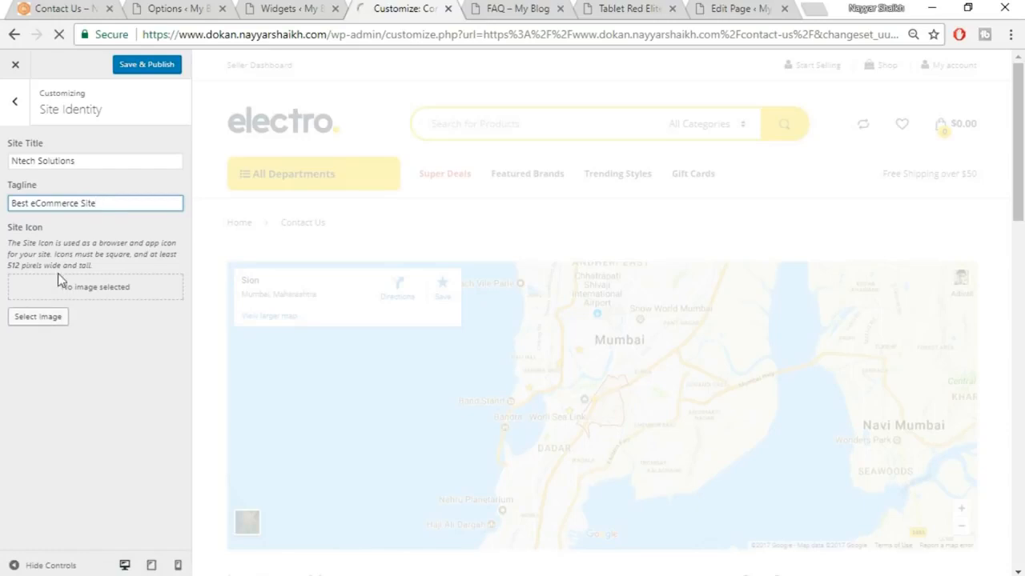
Step: Publish the new site identity and close the Customizer back to the live page
{"action": "left_click", "coordinate": [52, 8]}
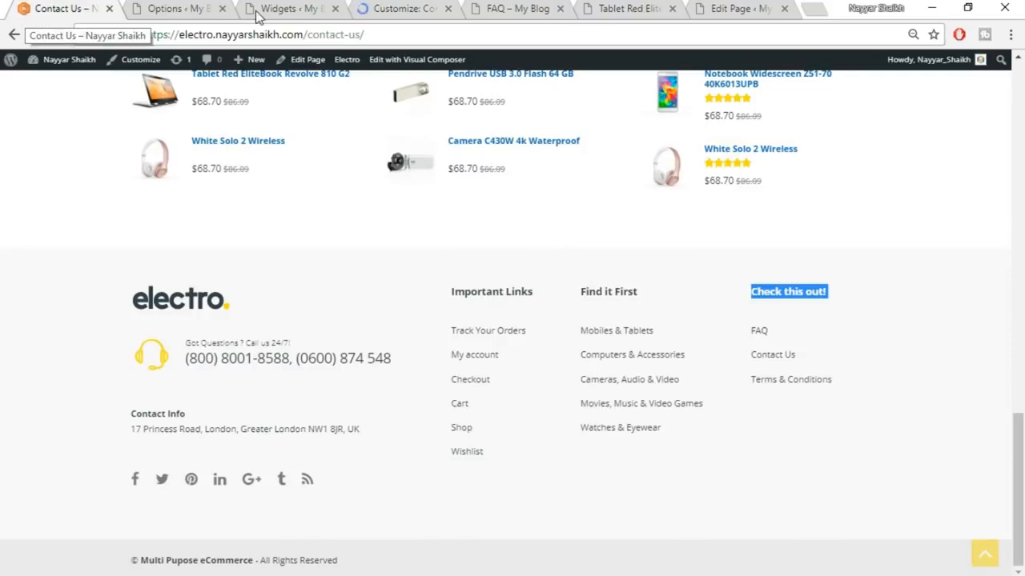
{"action": "left_click", "coordinate": [391, 8]}
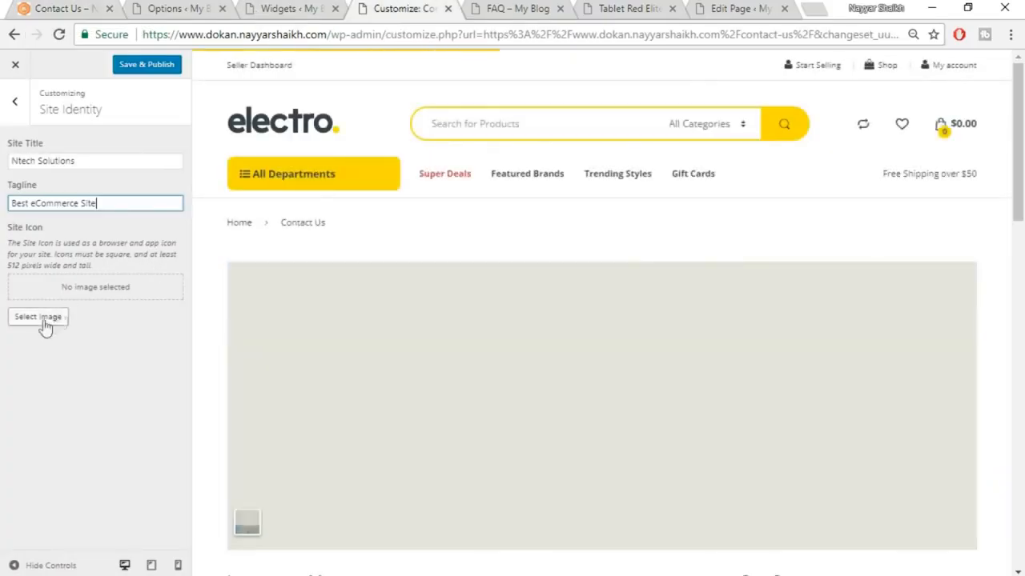
{"action": "left_click", "coordinate": [163, 68]}
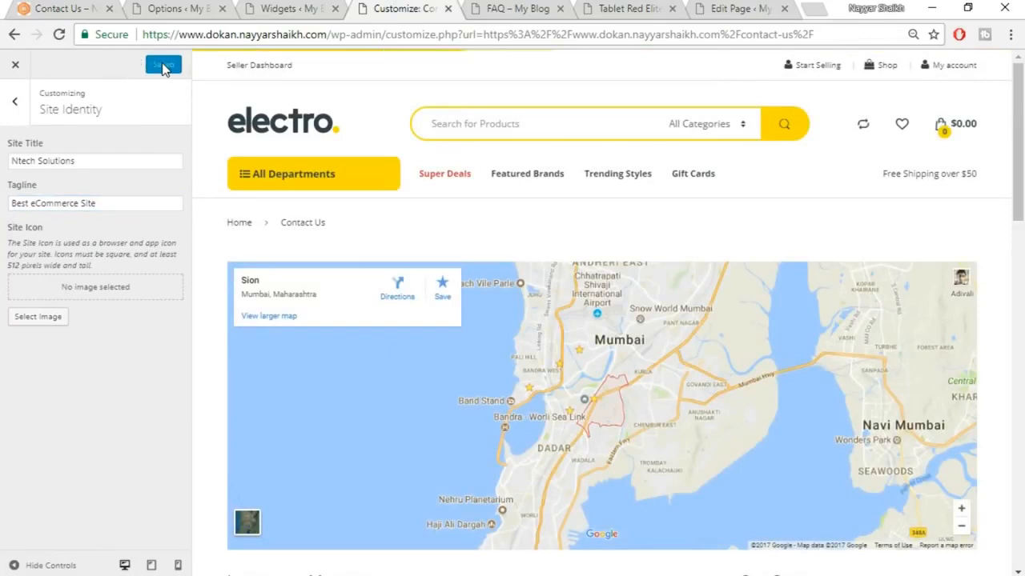
{"action": "left_click", "coordinate": [15, 65]}
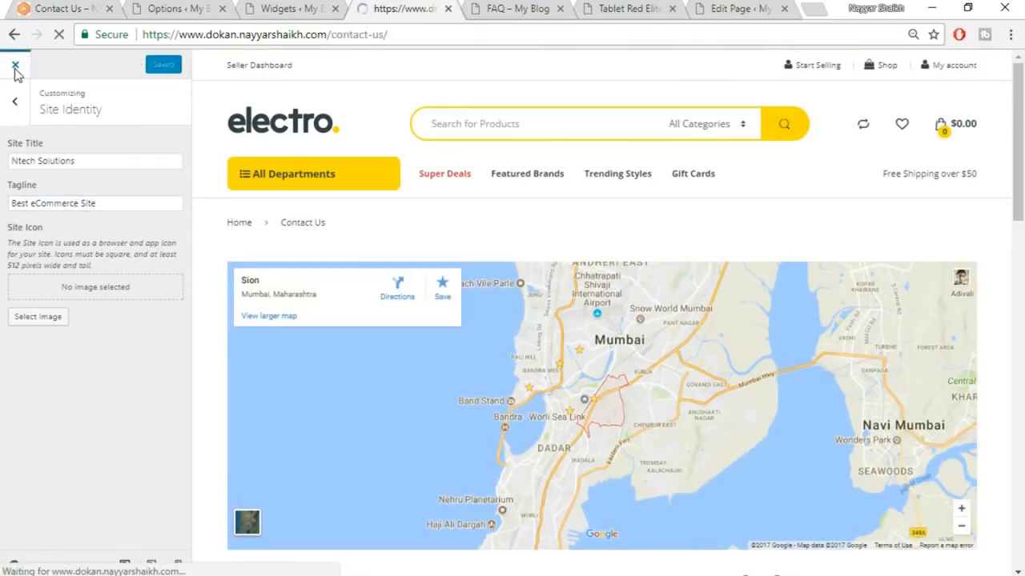